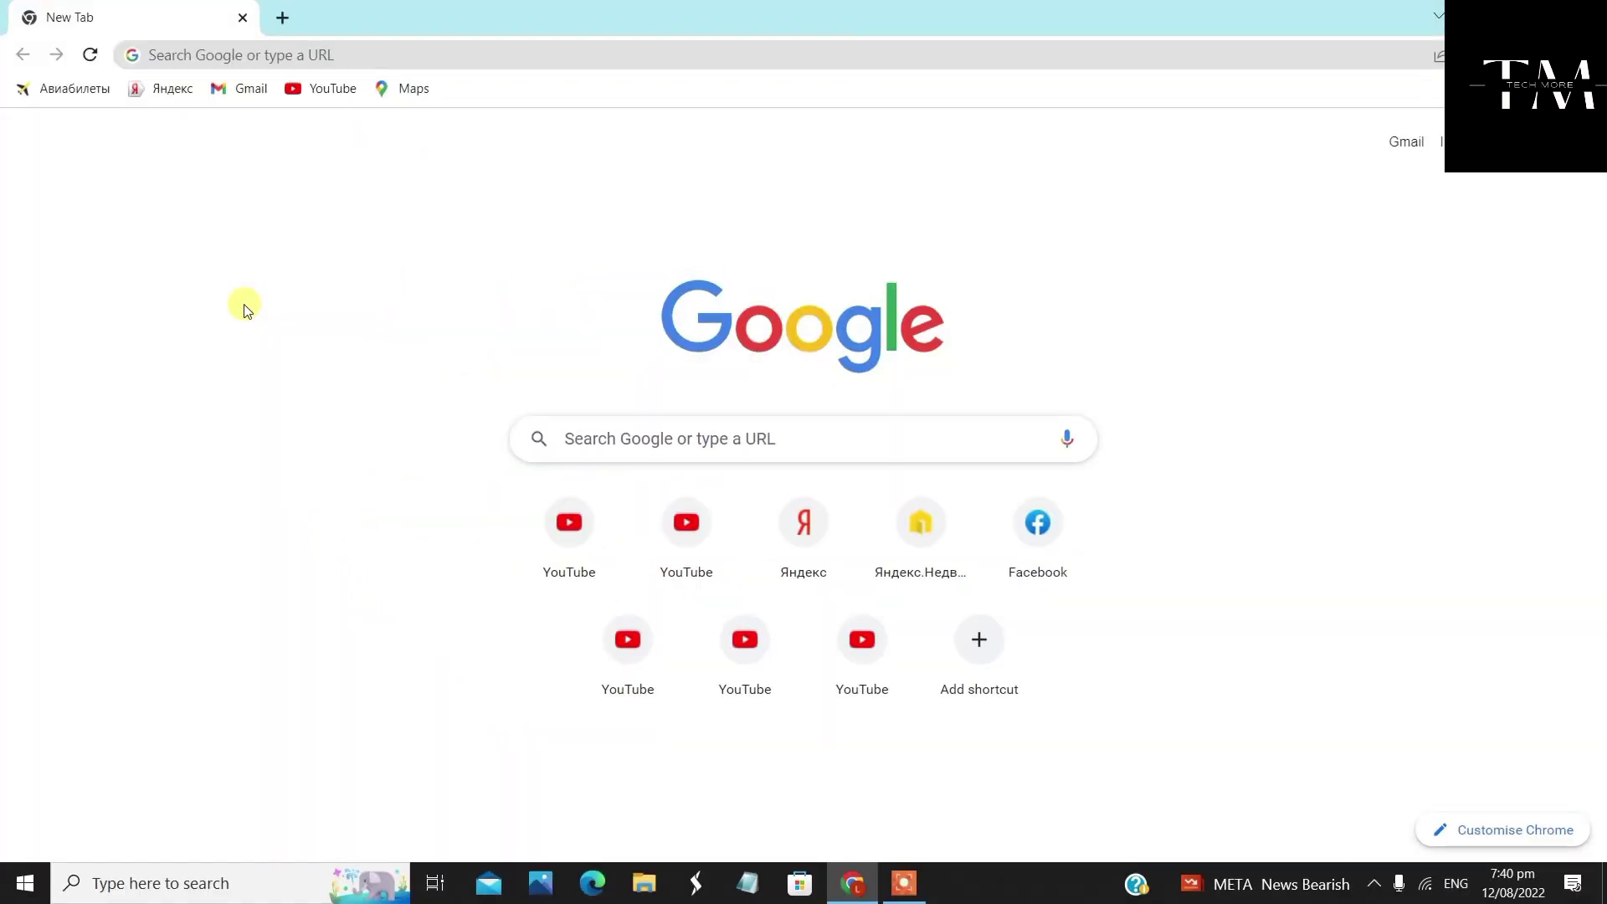
key("ctrl+l")
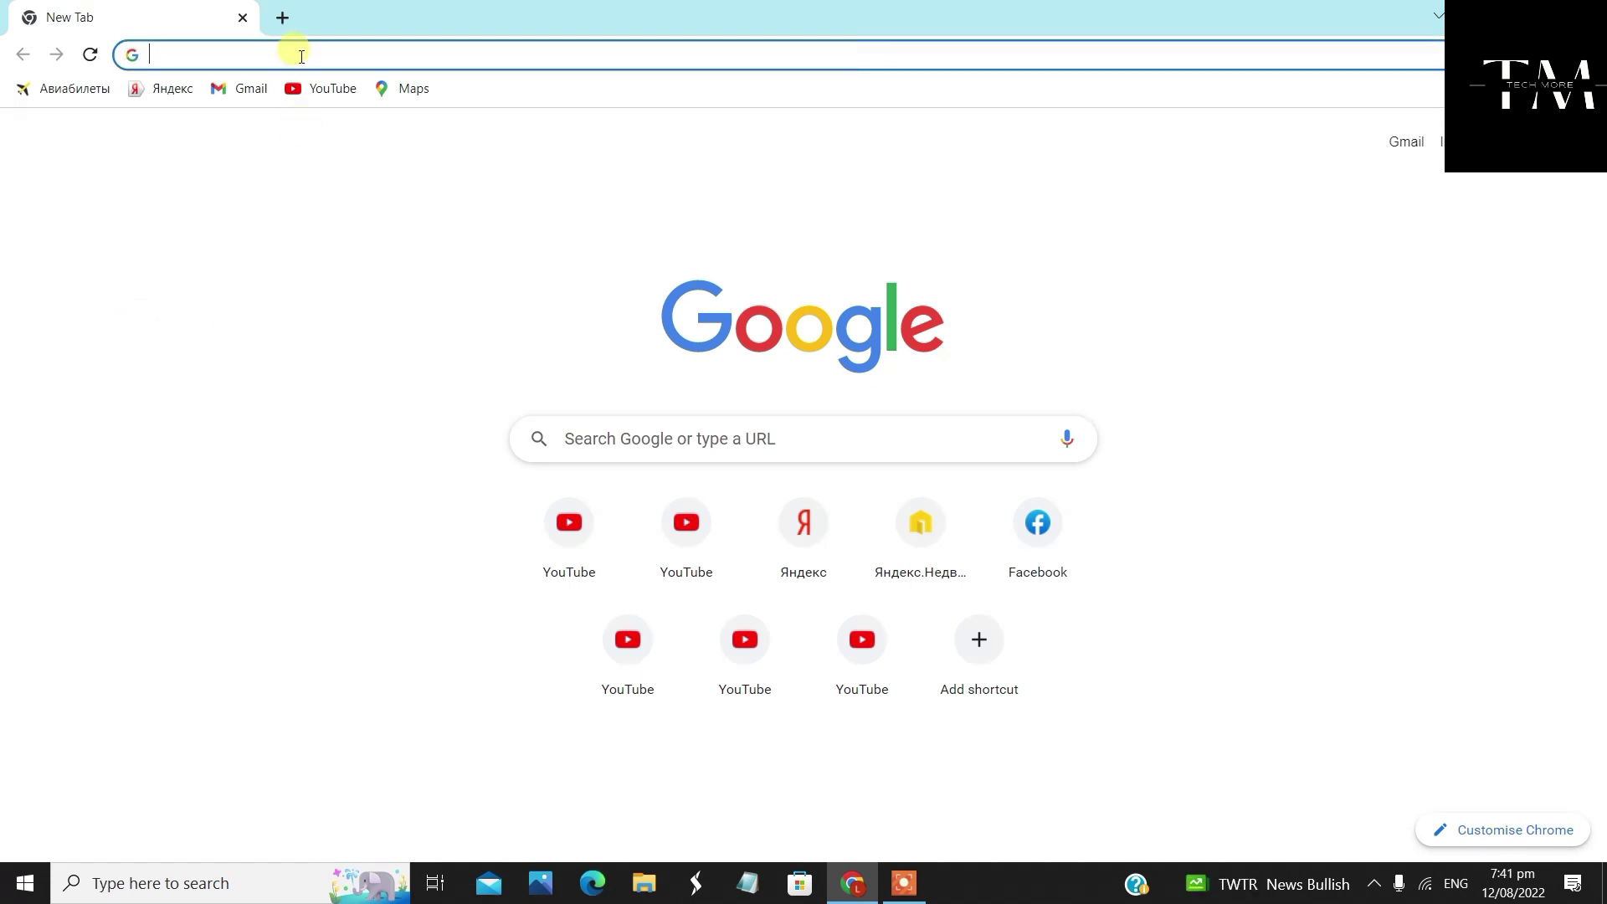
type("ww")
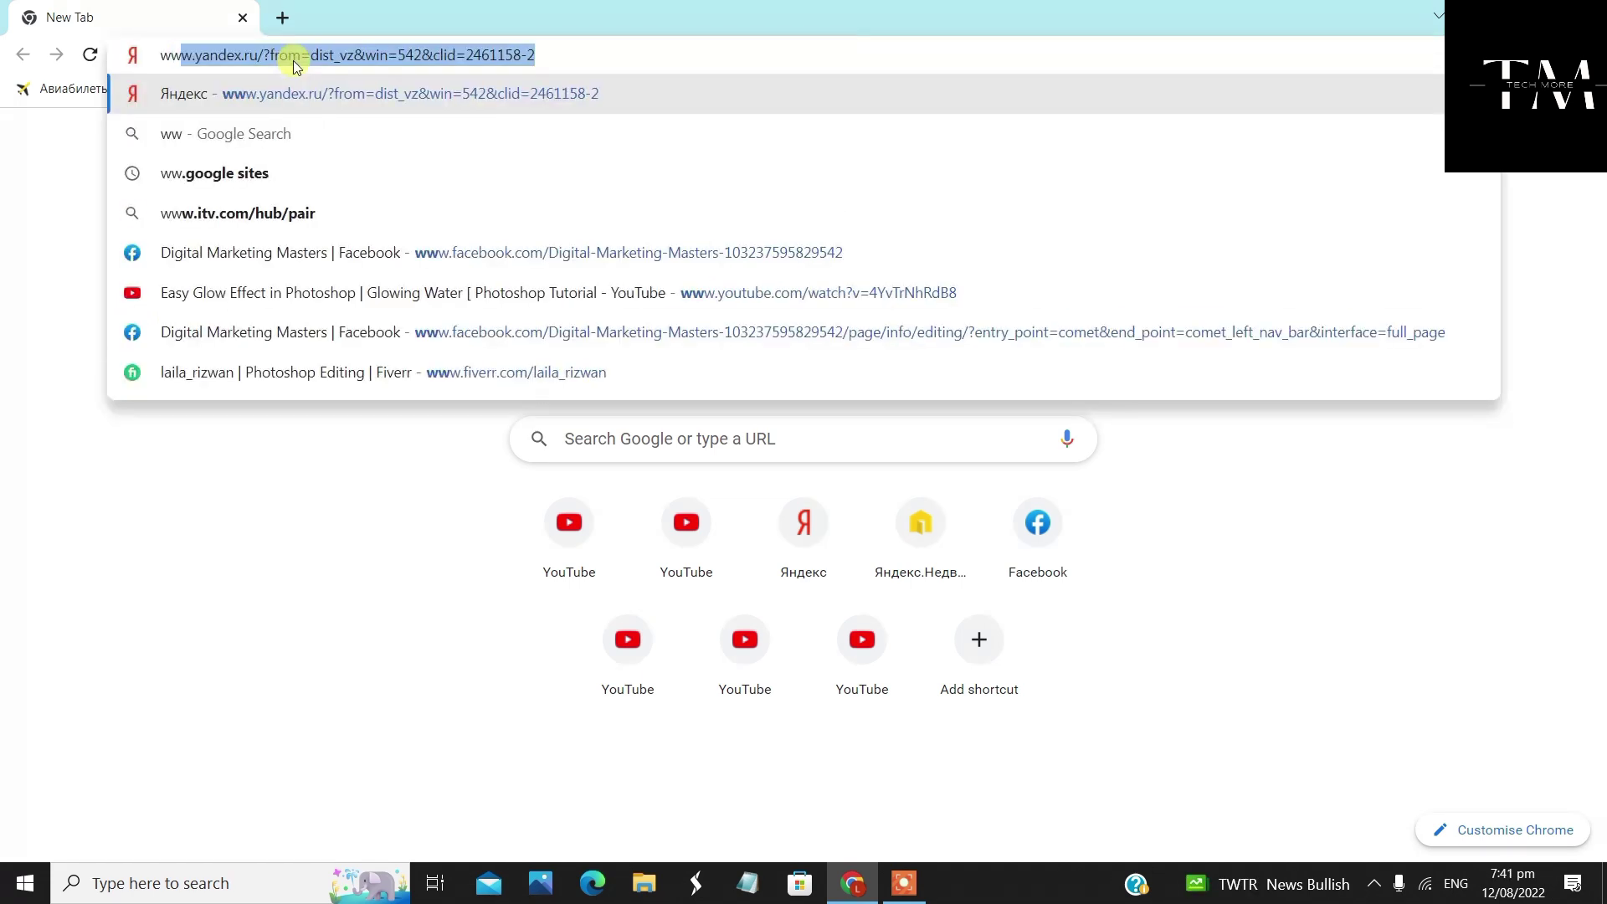
type("w.in")
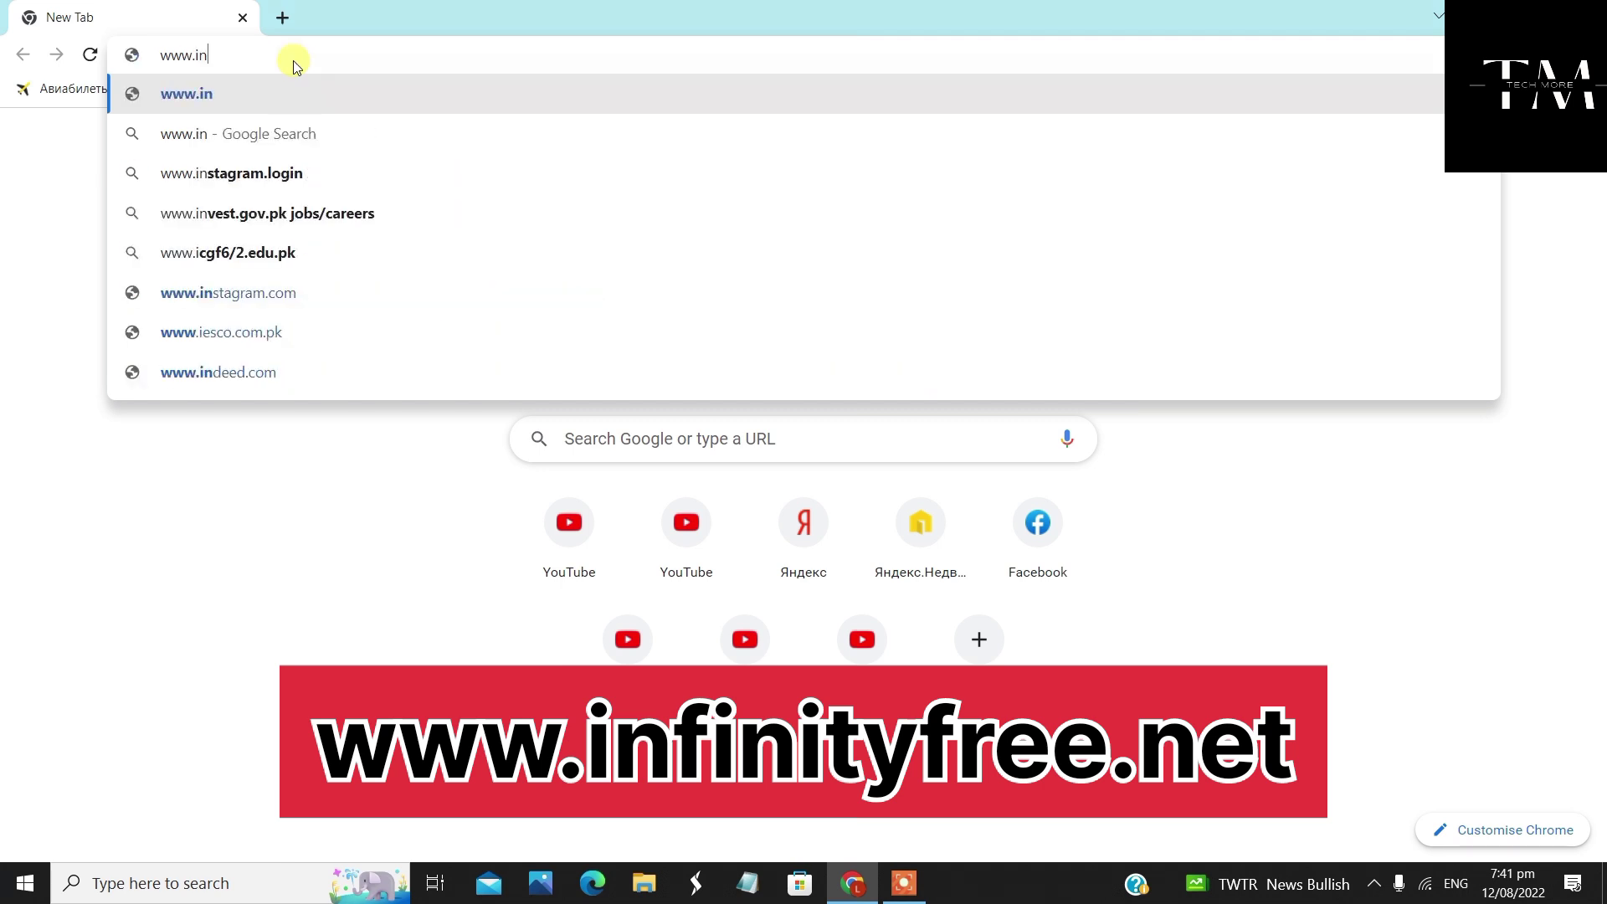
type("finity ")
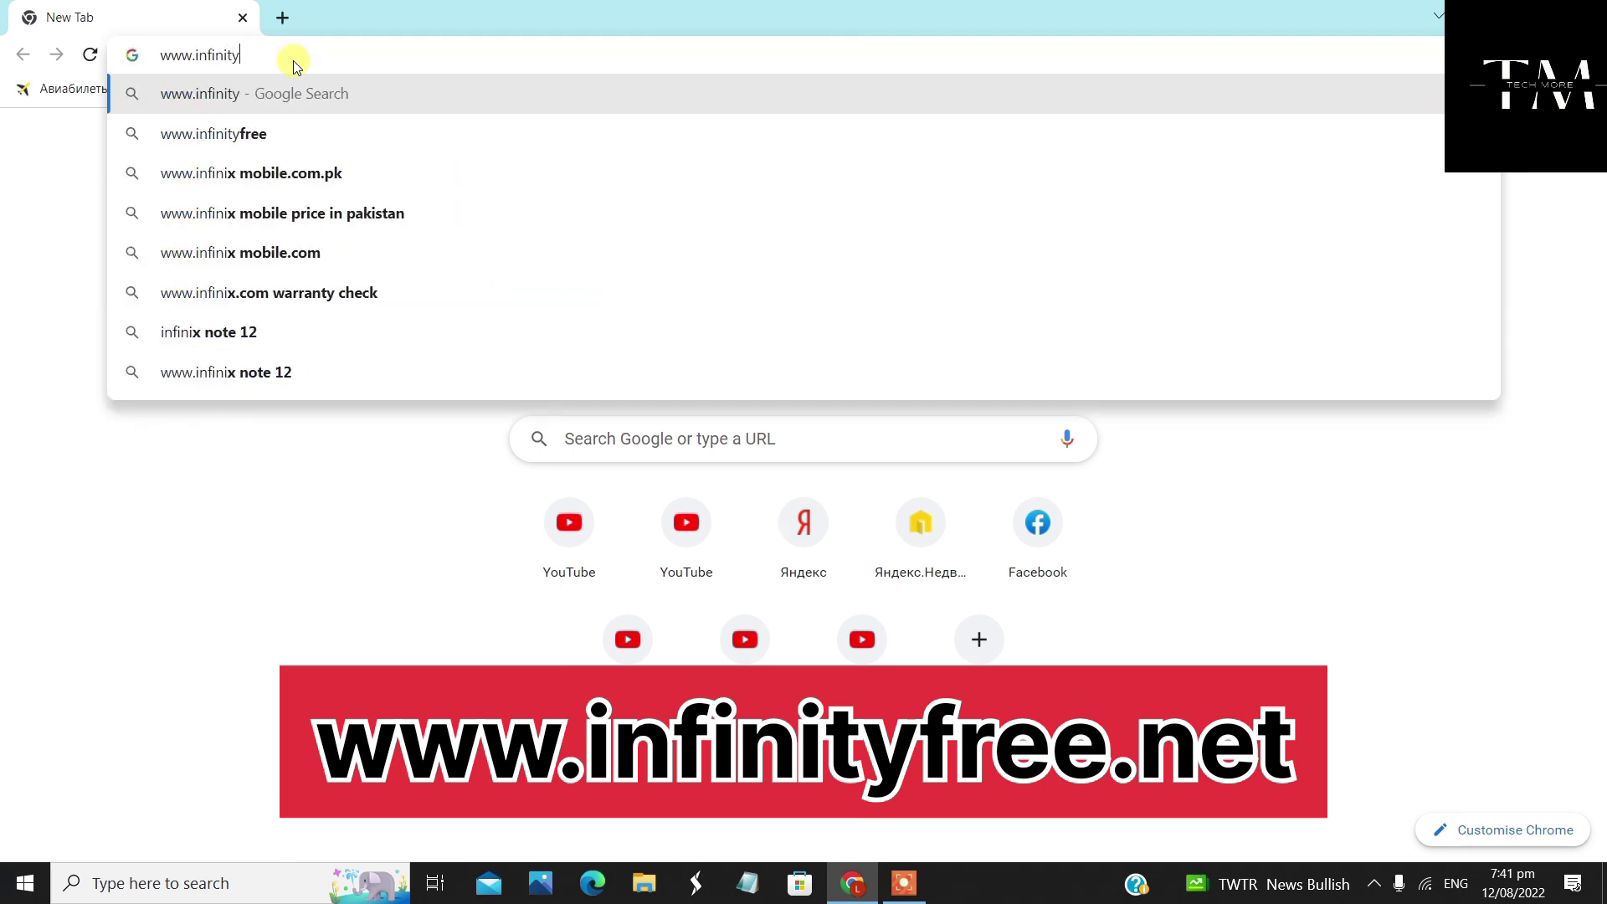
type("free")
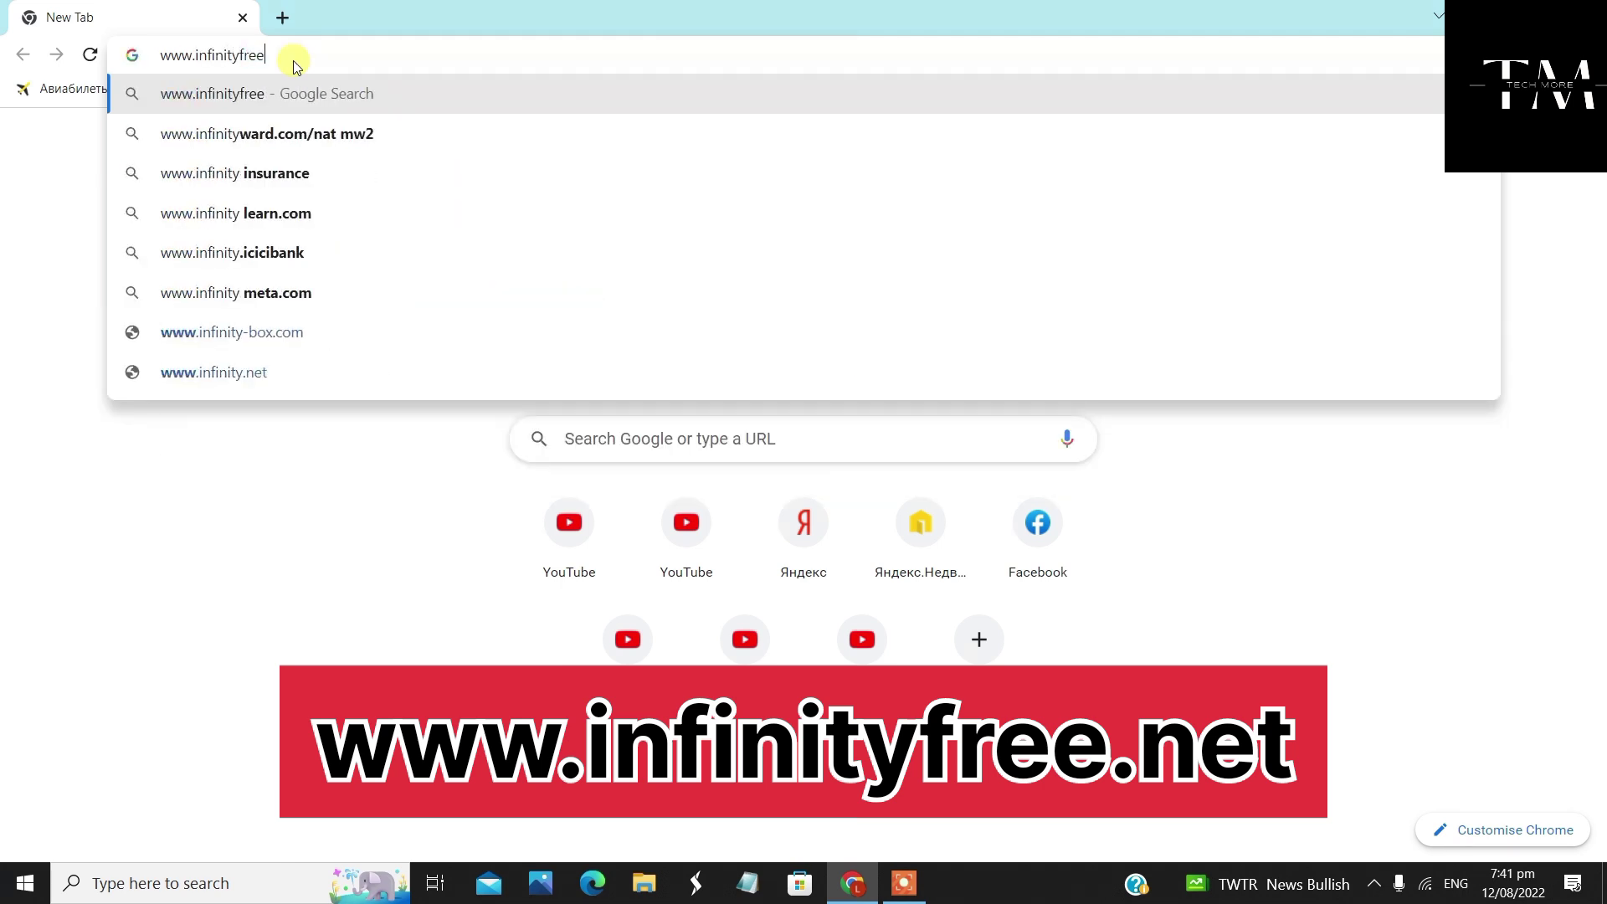
type(".net")
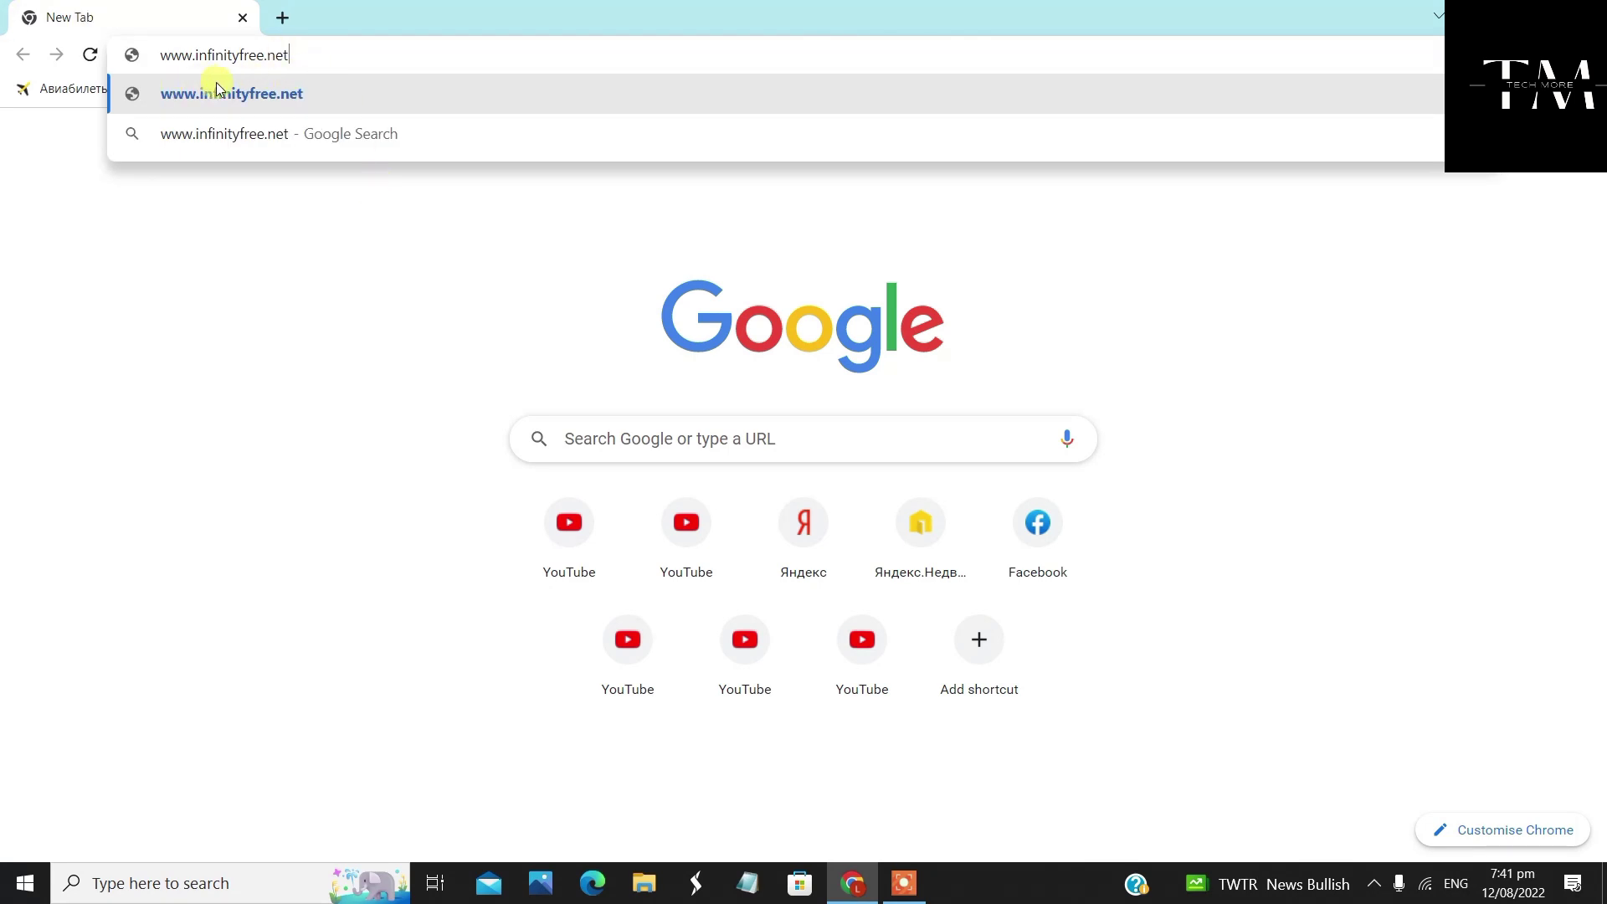
left_click(328, 106)
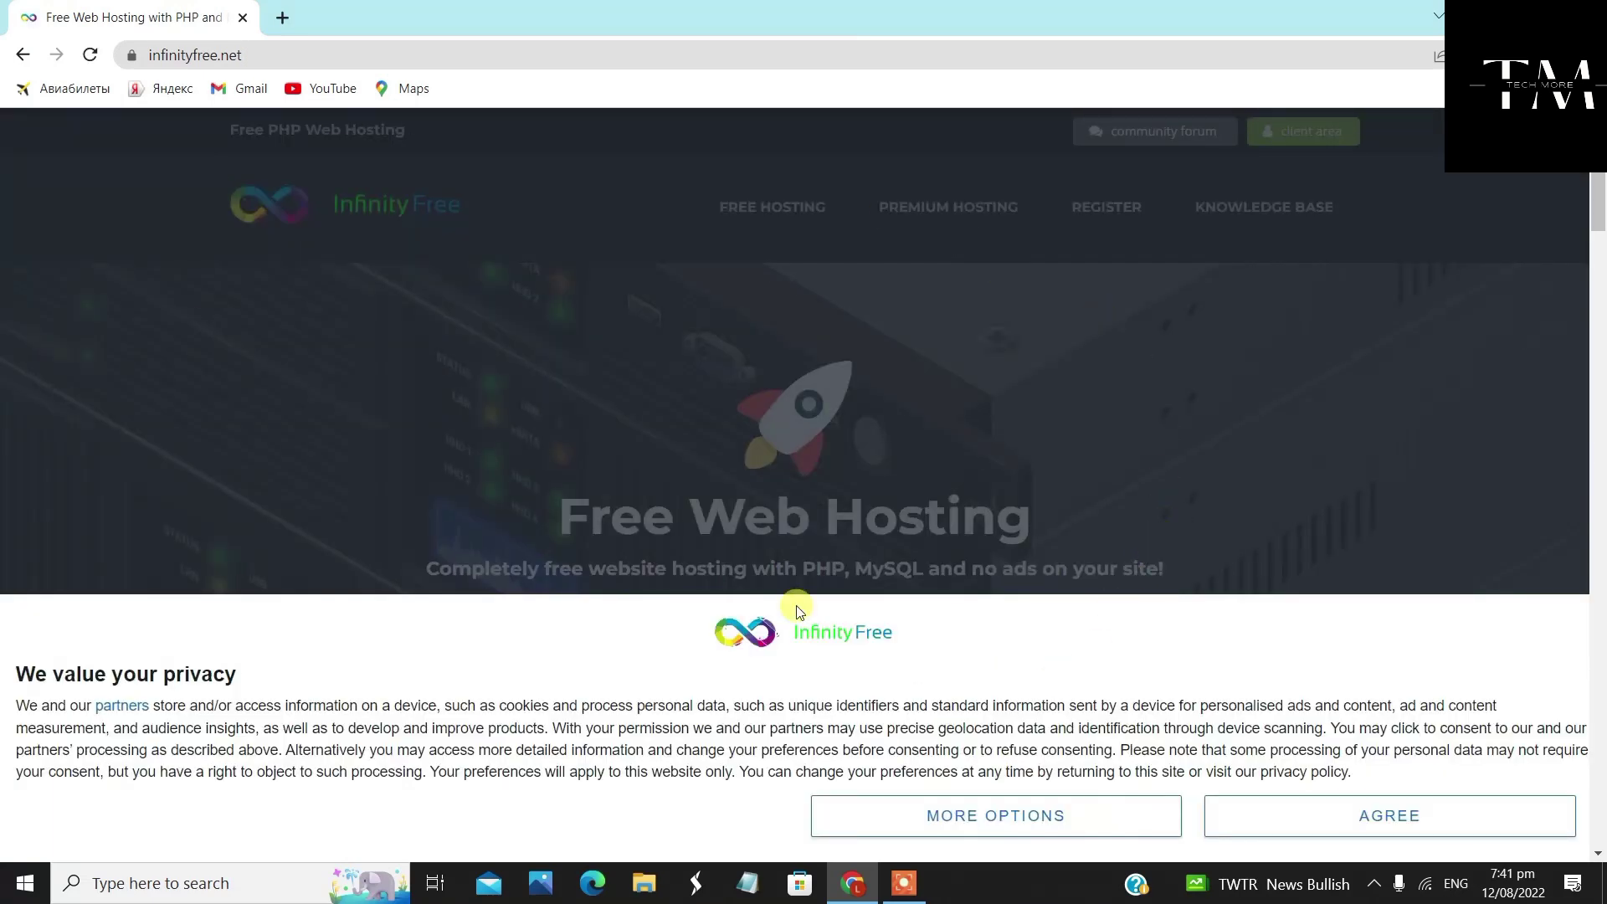
Accept the InfinityFree cookie notice and start the Sign Up Now flow for a free account
left_click(1395, 818)
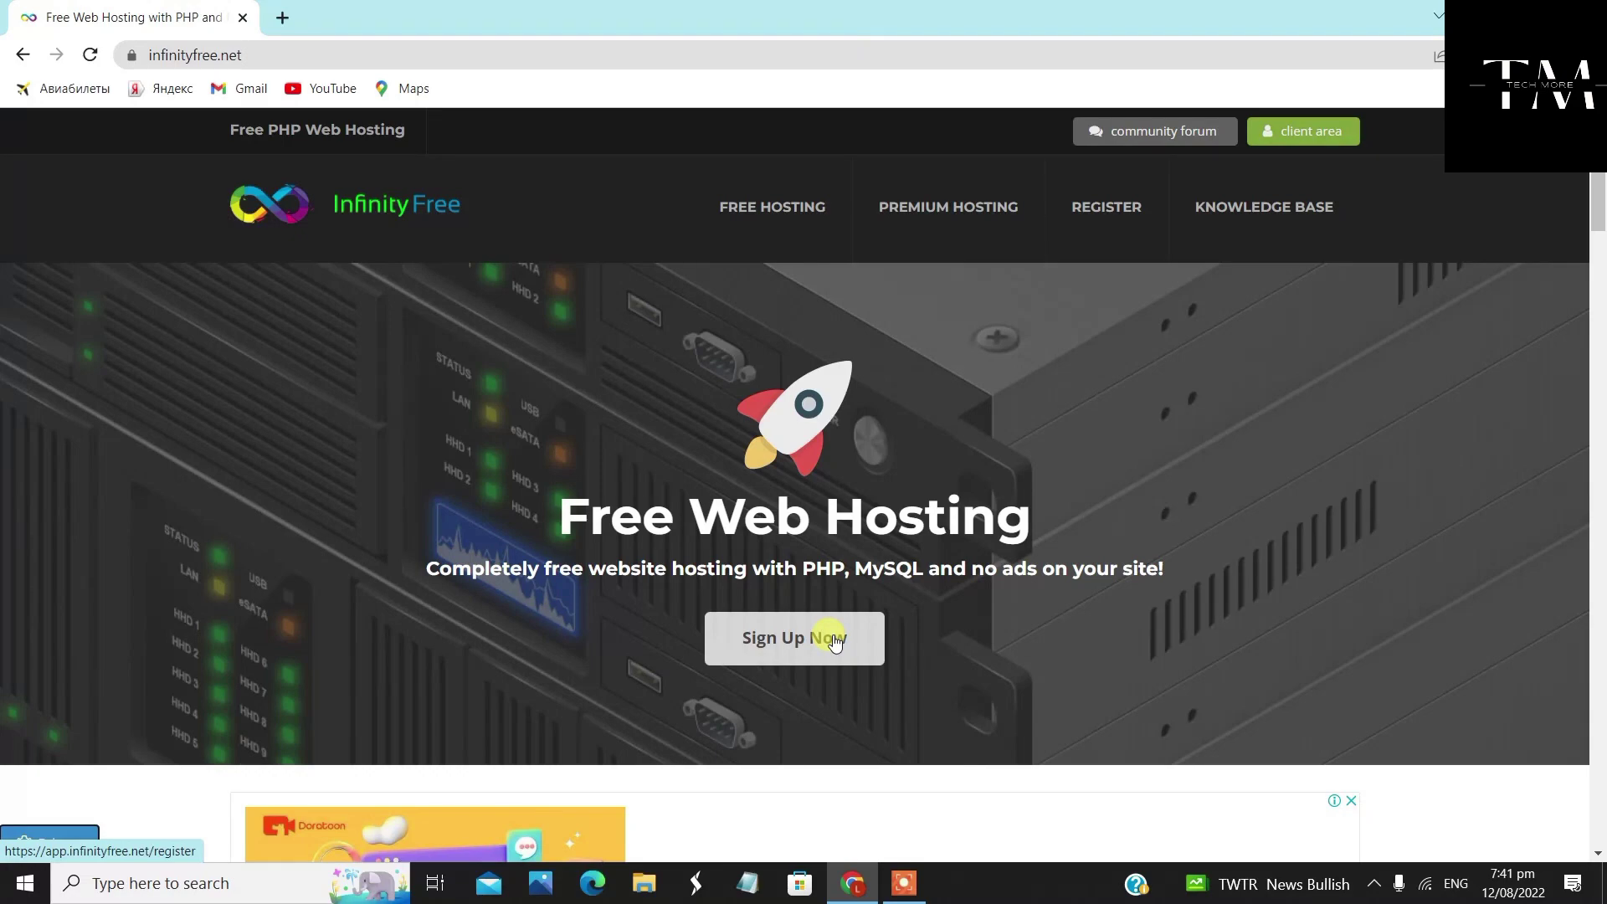
scroll(957, 449, "down", 2)
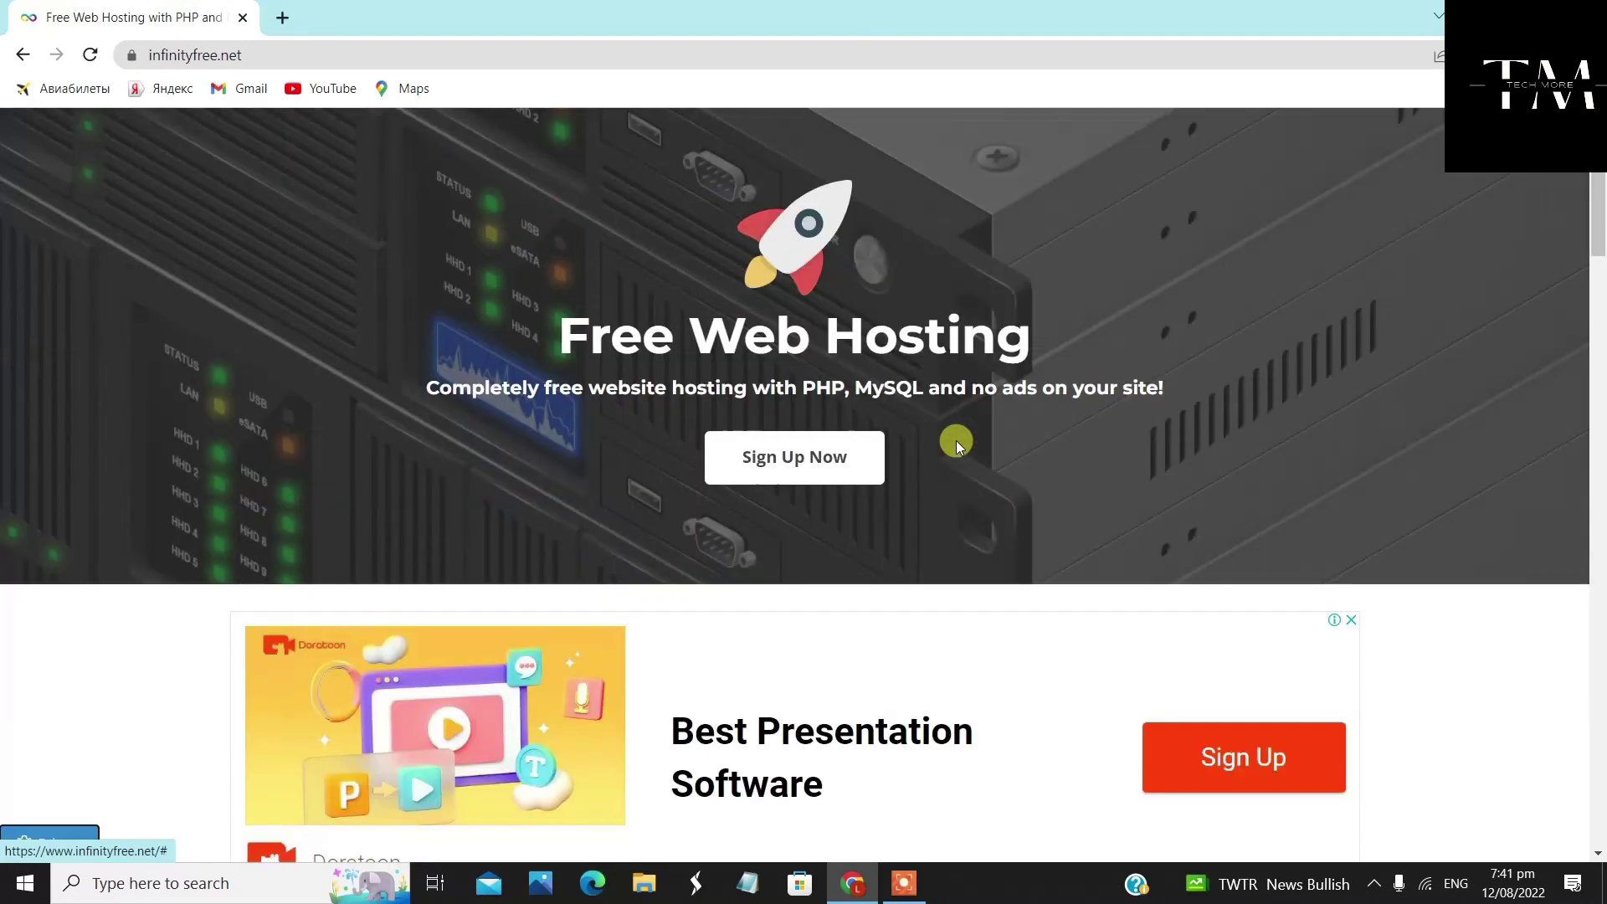
scroll(956, 441, "up", 2)
scroll(854, 619, "down", 6)
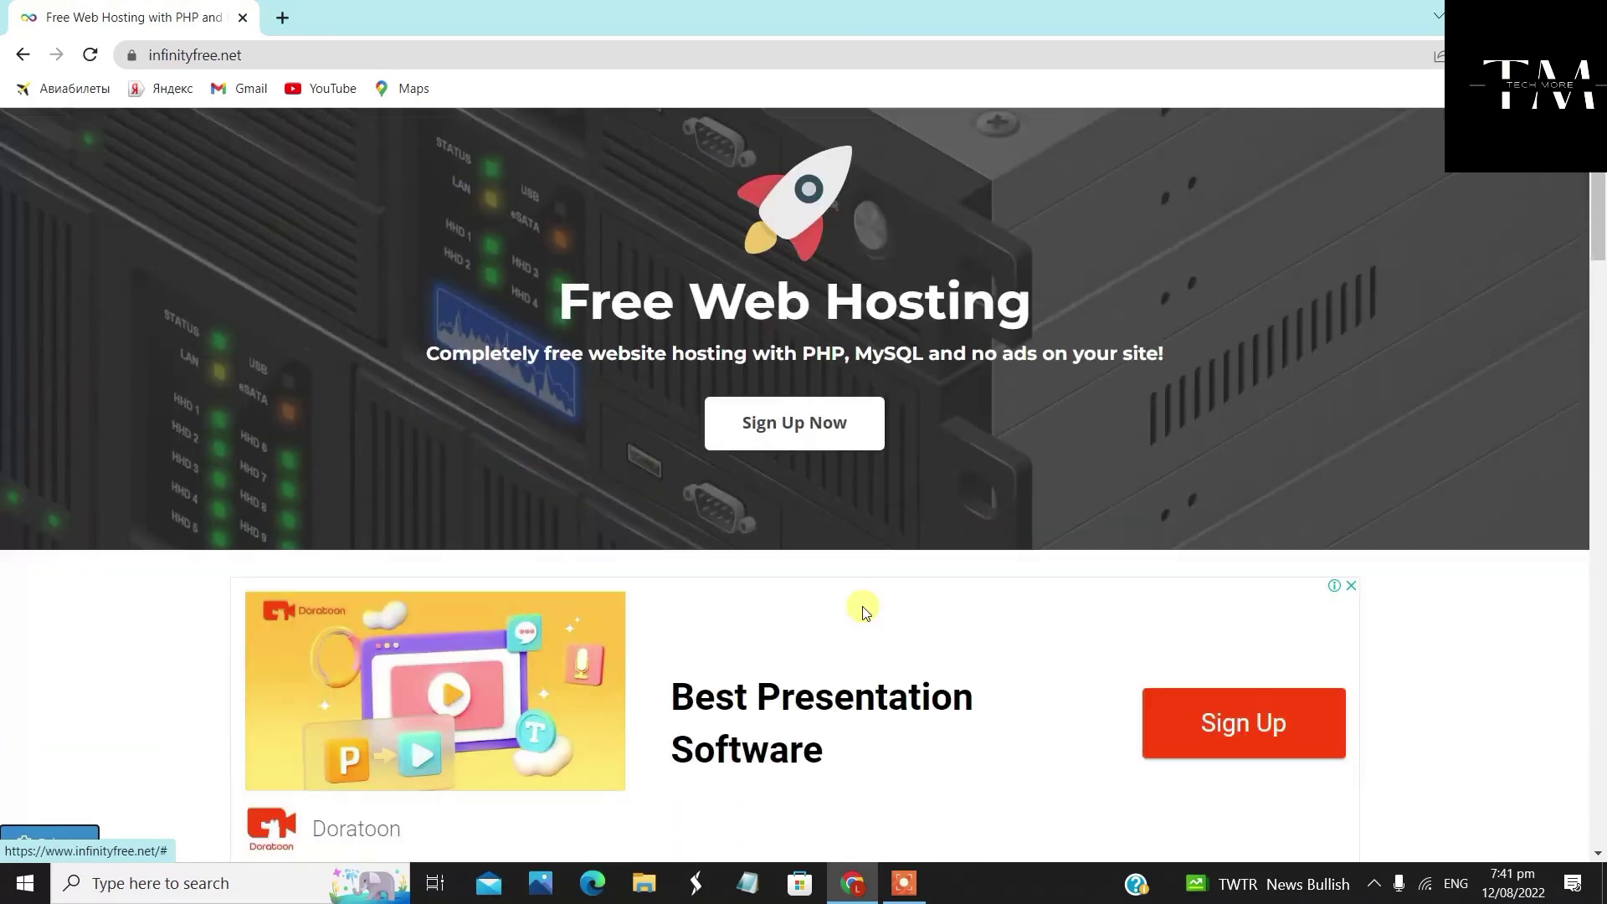
scroll(862, 565, "up", 6)
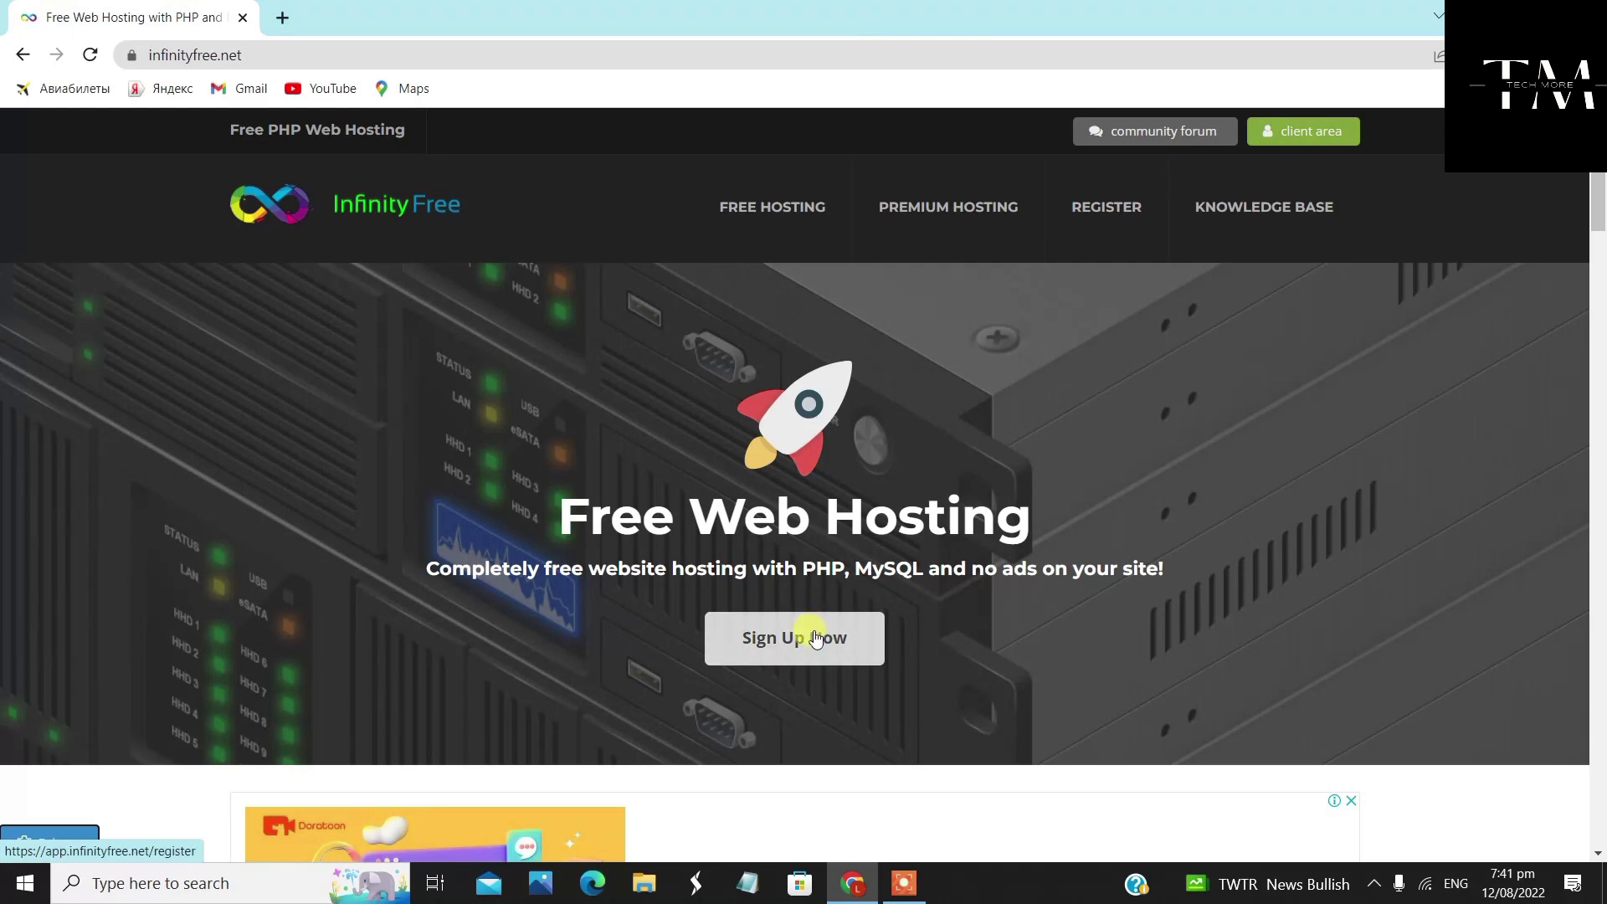
left_click(816, 637)
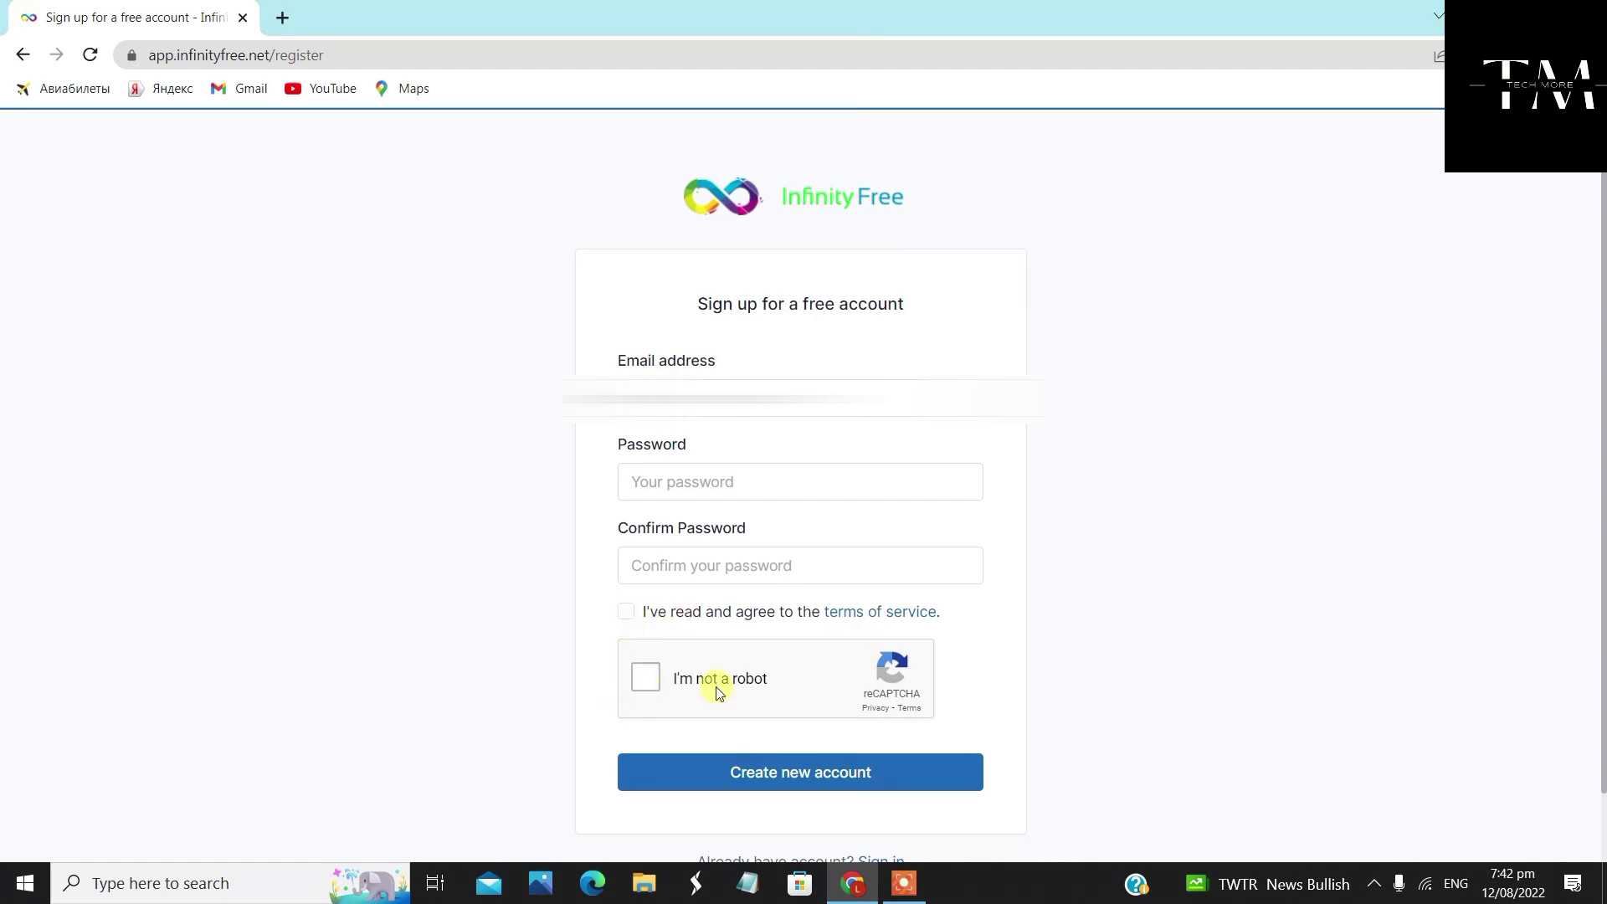
Fill in the account email address, password and matching confirmation password
scroll(890, 703, "down", 1)
scroll(894, 714, "up", 1)
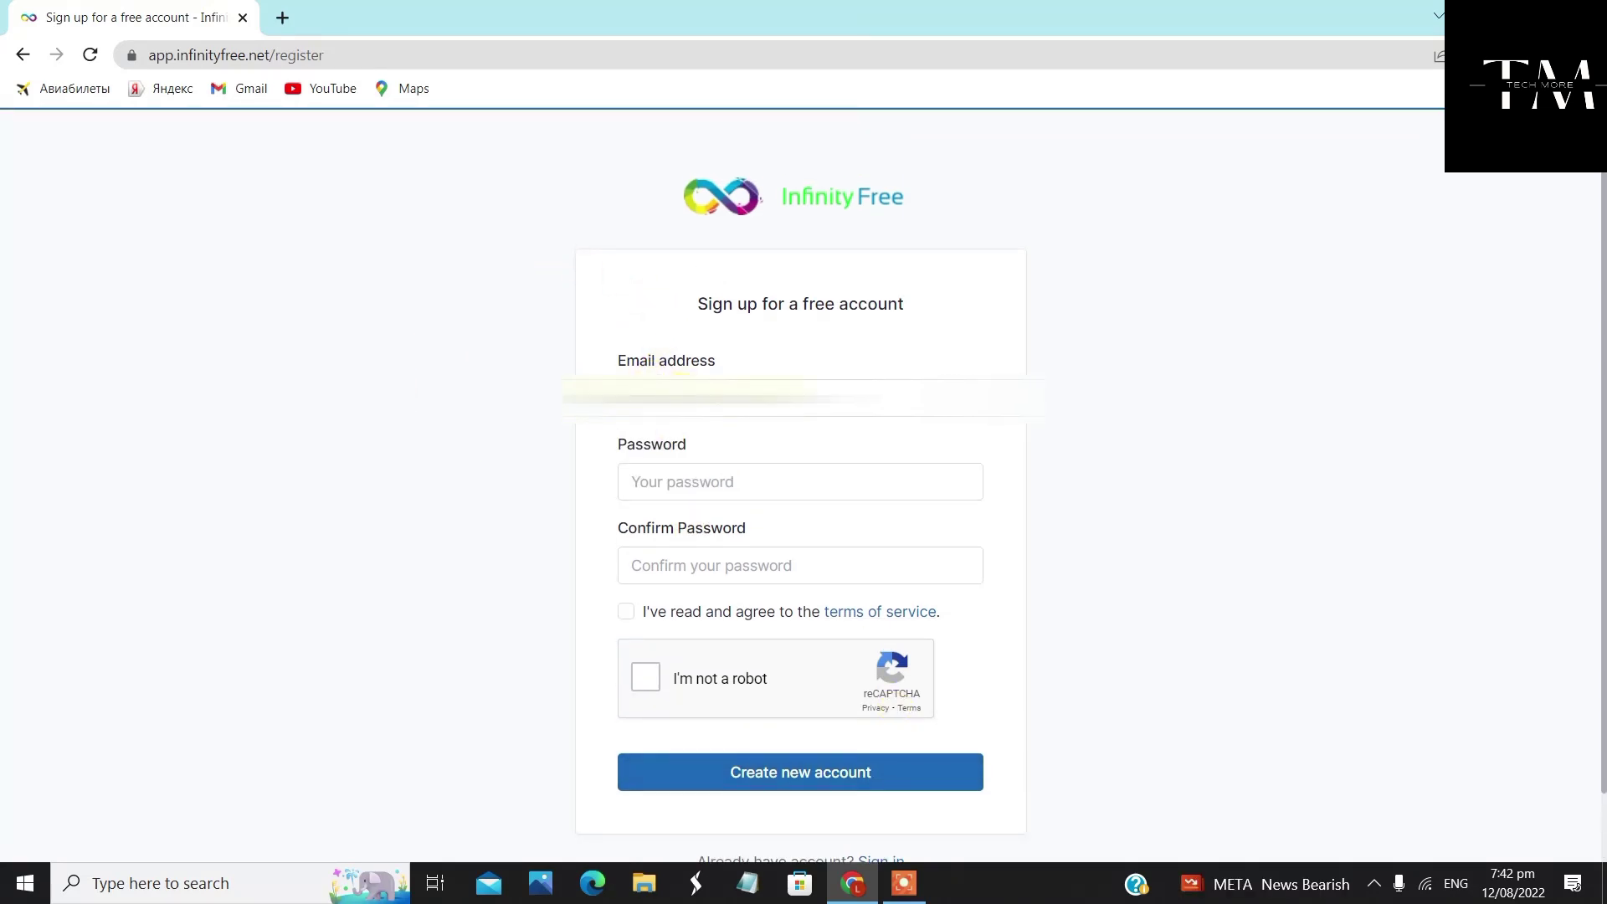
left_click(677, 398)
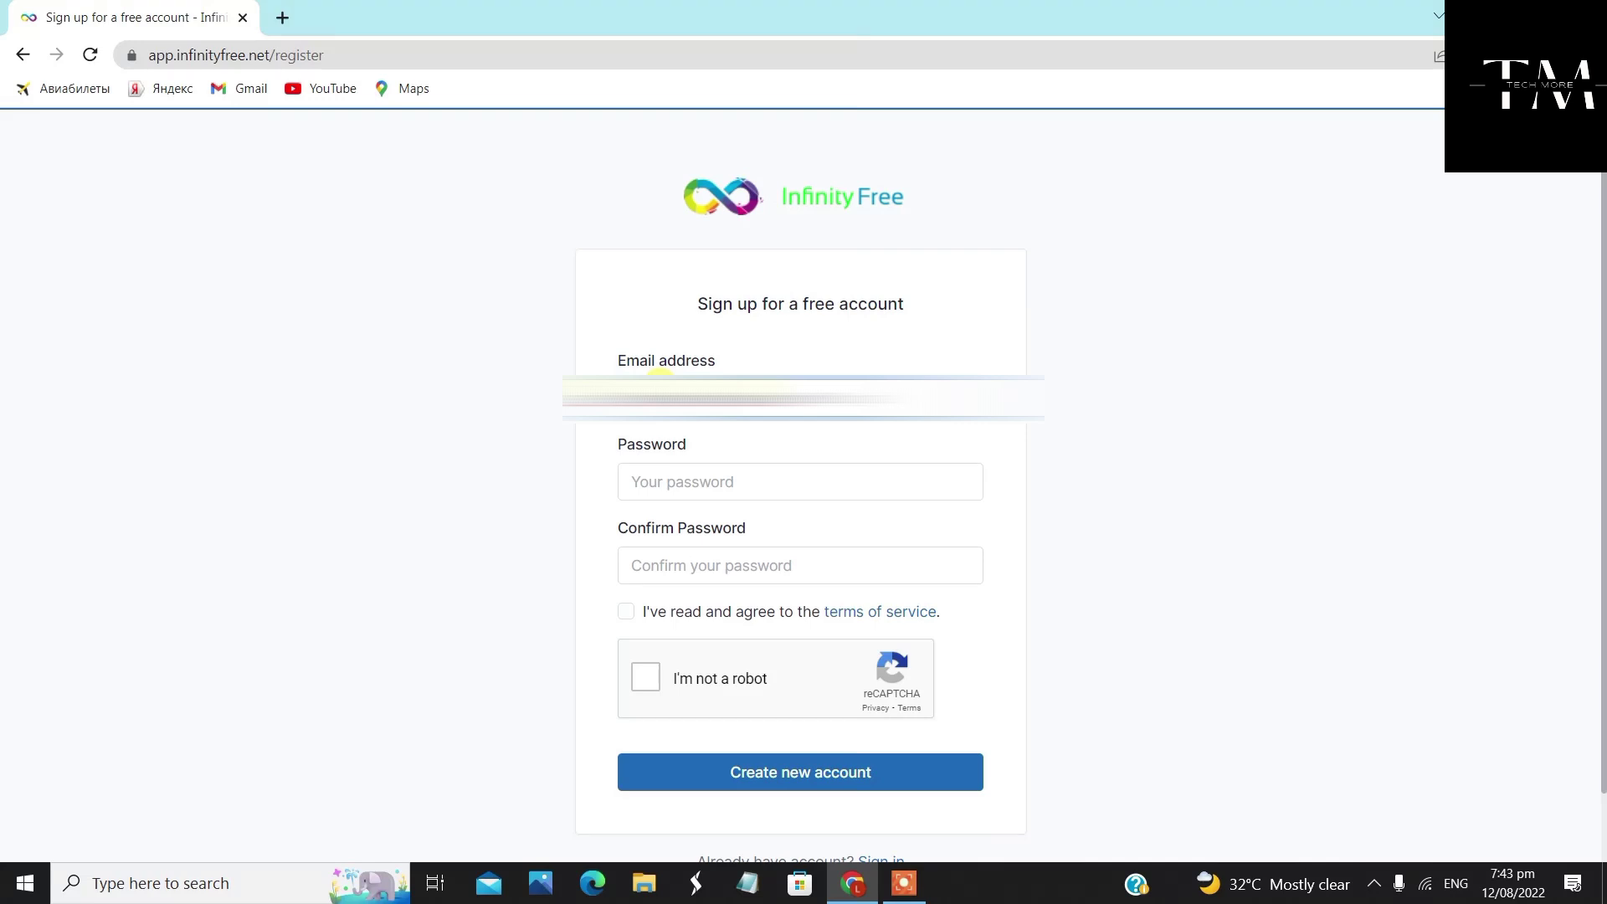
left_click(649, 469)
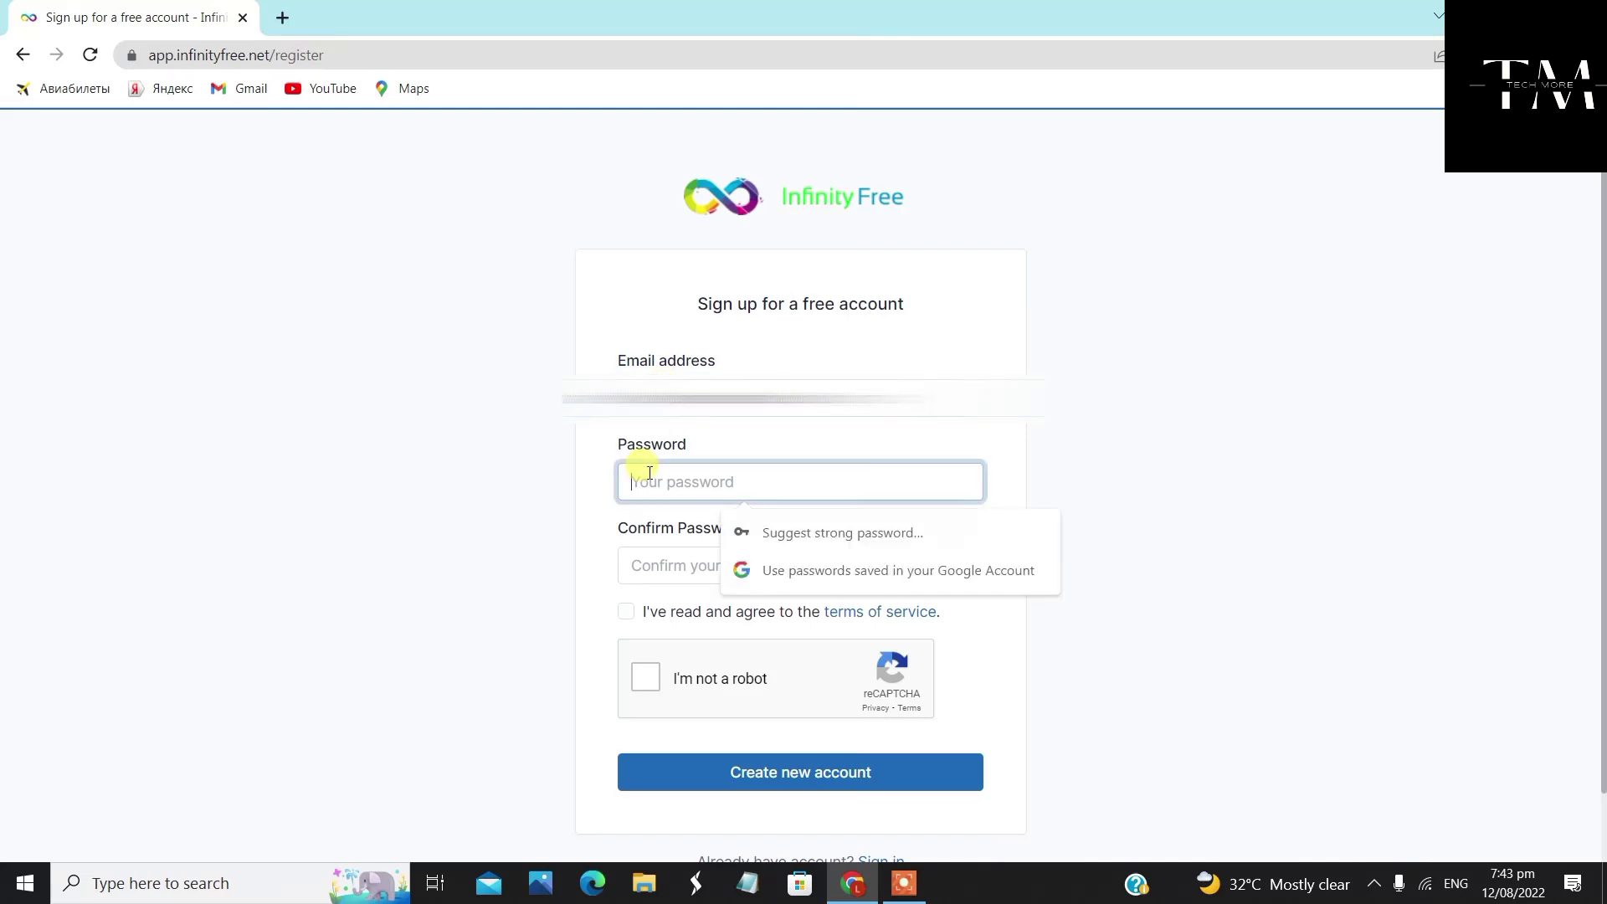
left_click(818, 482)
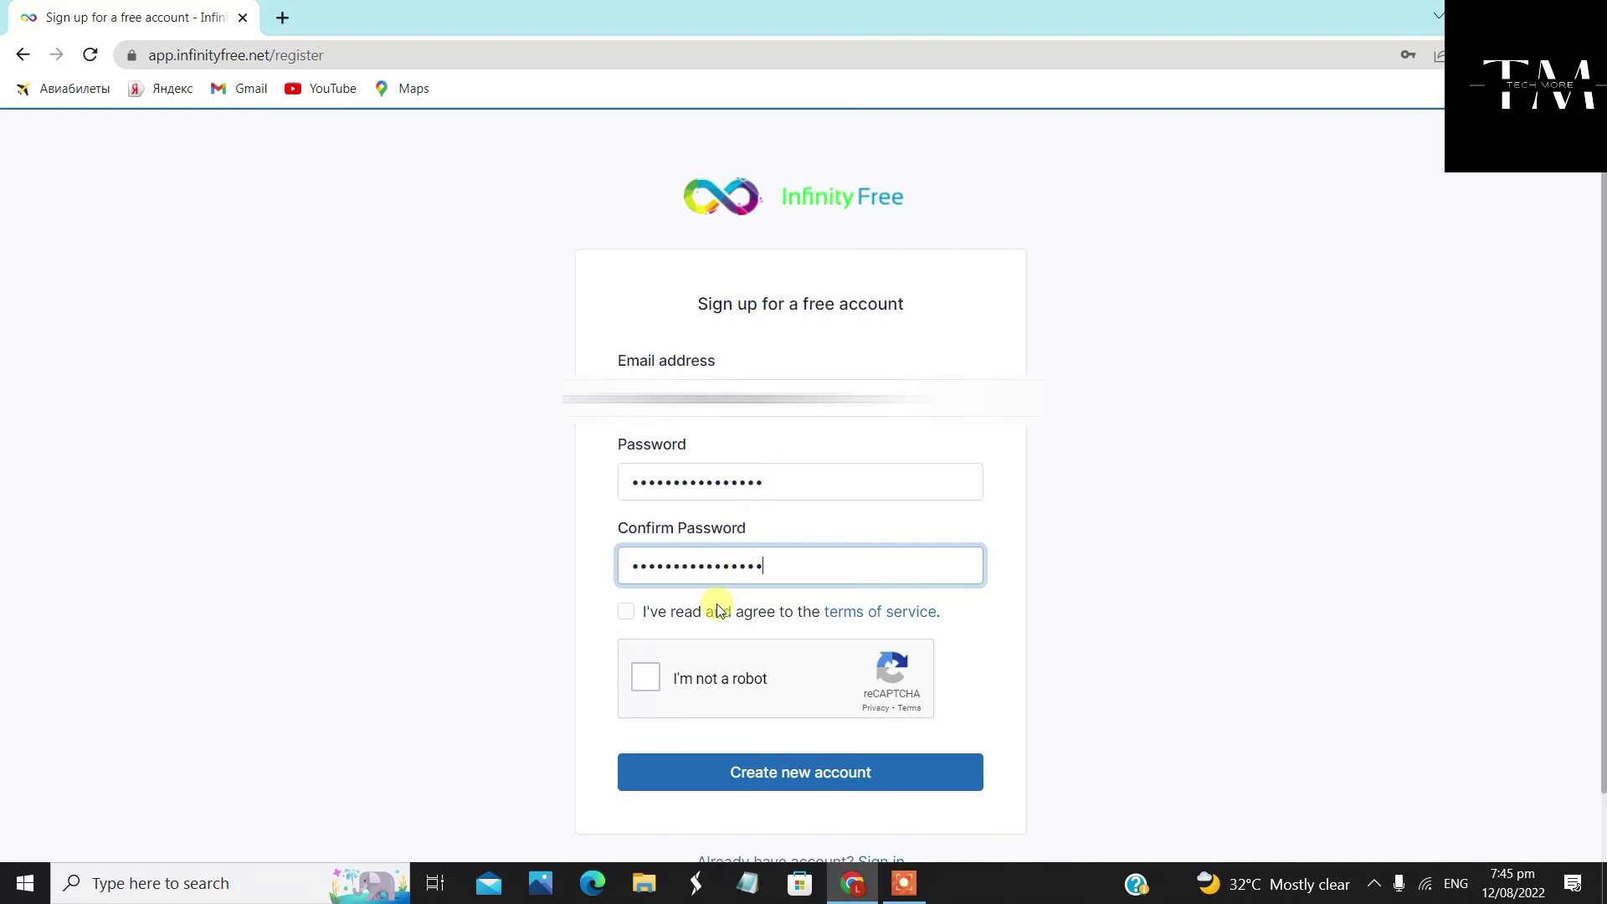
Accept the terms of service, pass the reCAPTCHA and submit Create new account
left_click(623, 612)
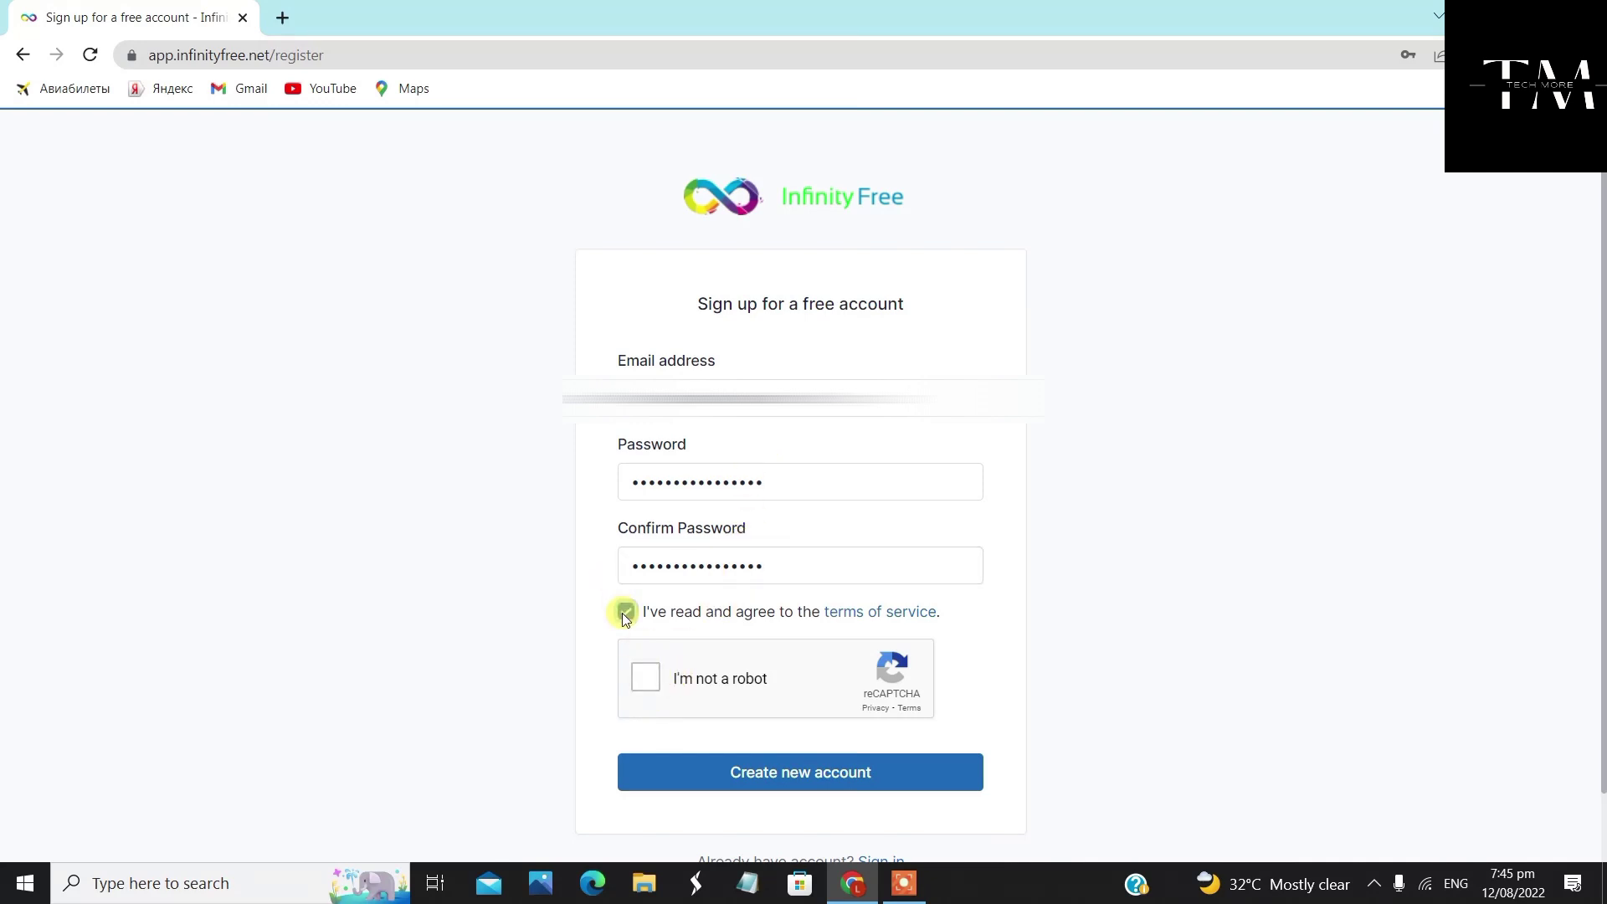
left_click(646, 683)
scroll(737, 610, "down", 1)
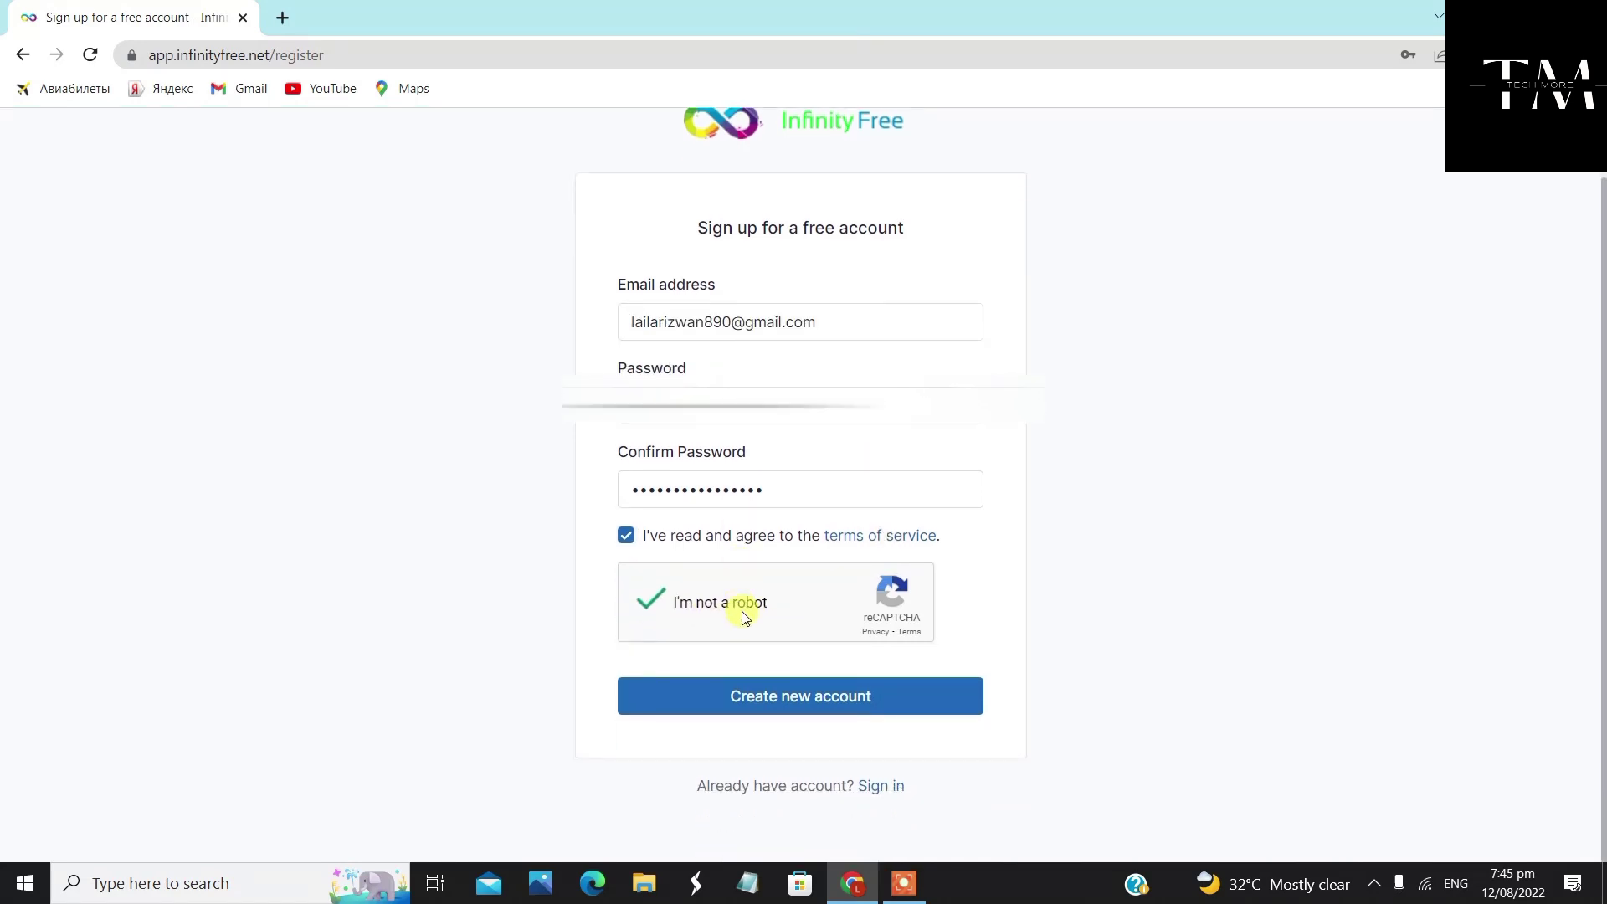
left_click(781, 696)
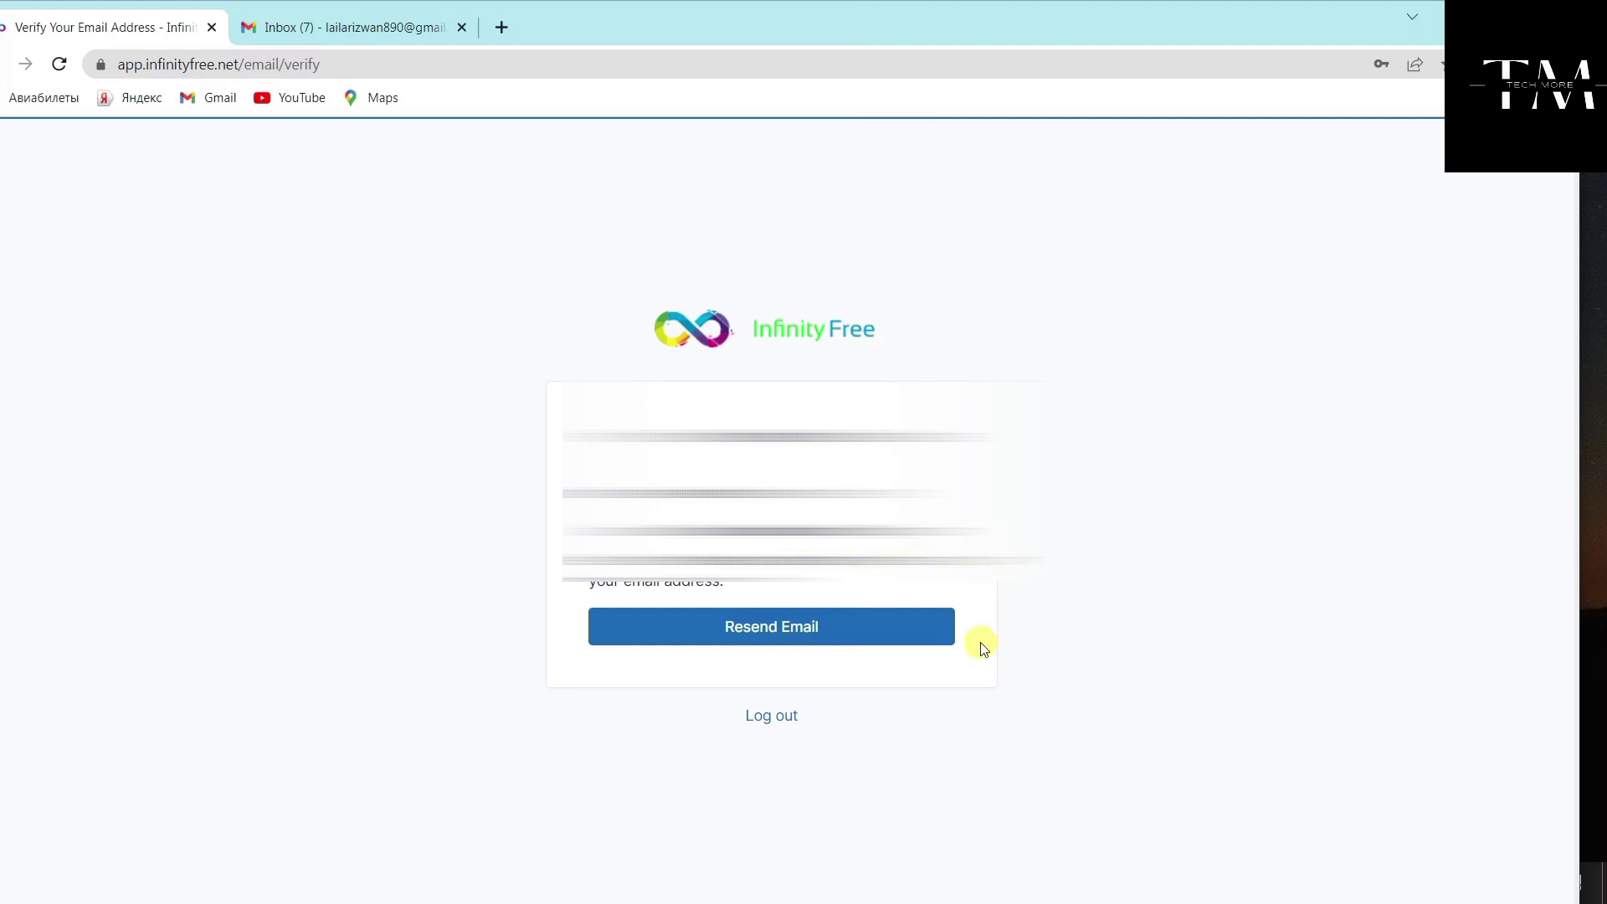
Check the Gmail inbox, then return to the Verify Email page and resend the verification email
left_click(416, 22)
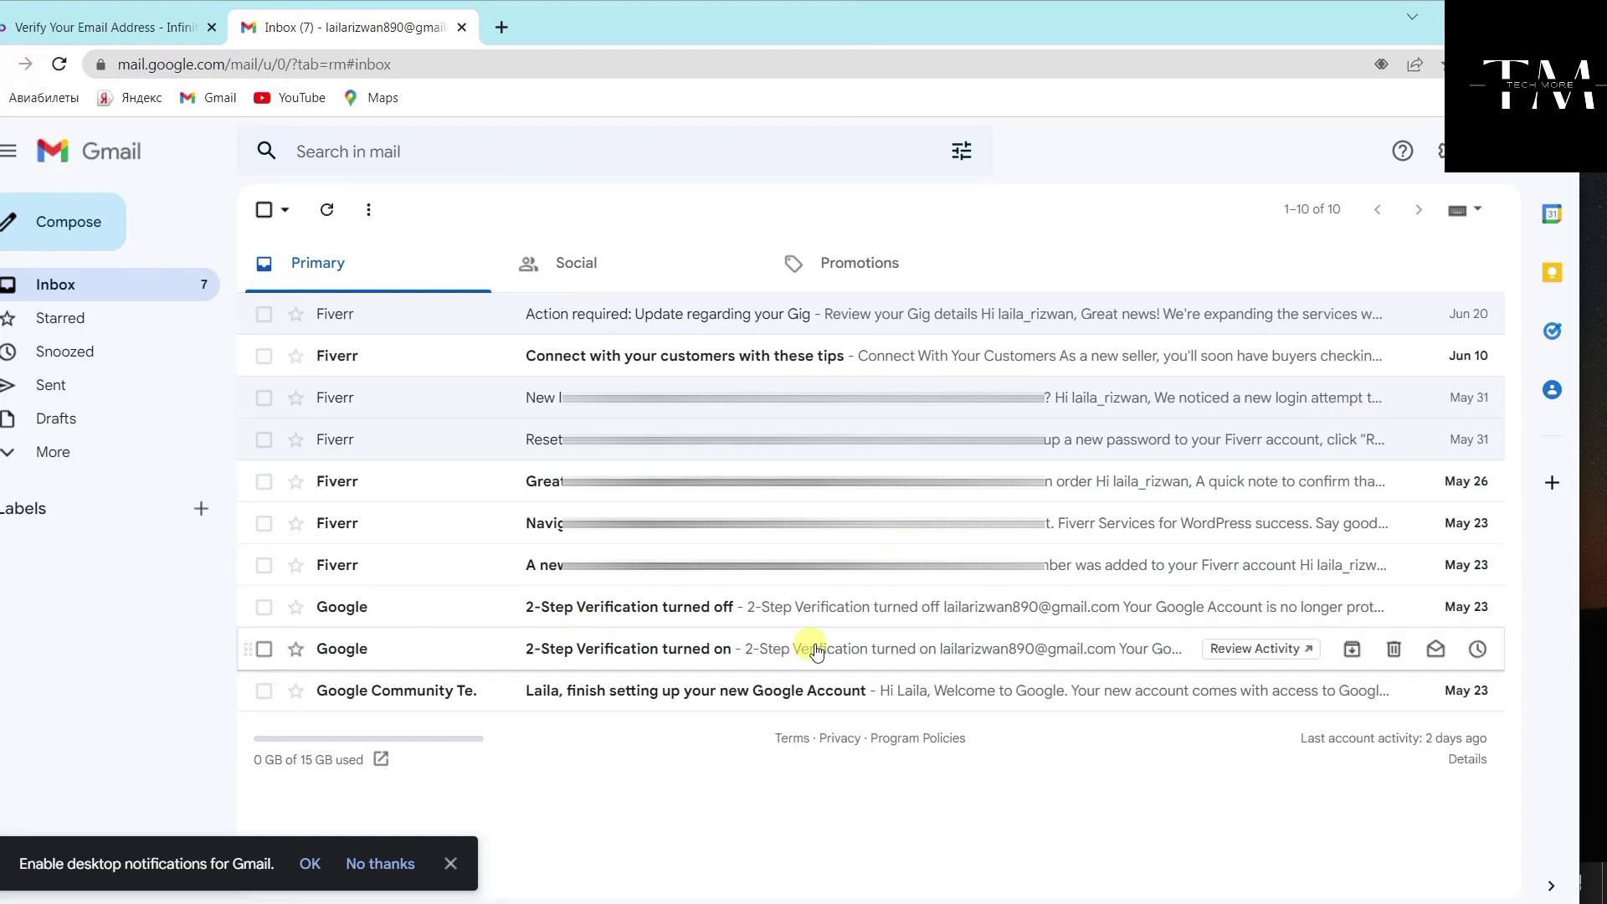
left_click(105, 25)
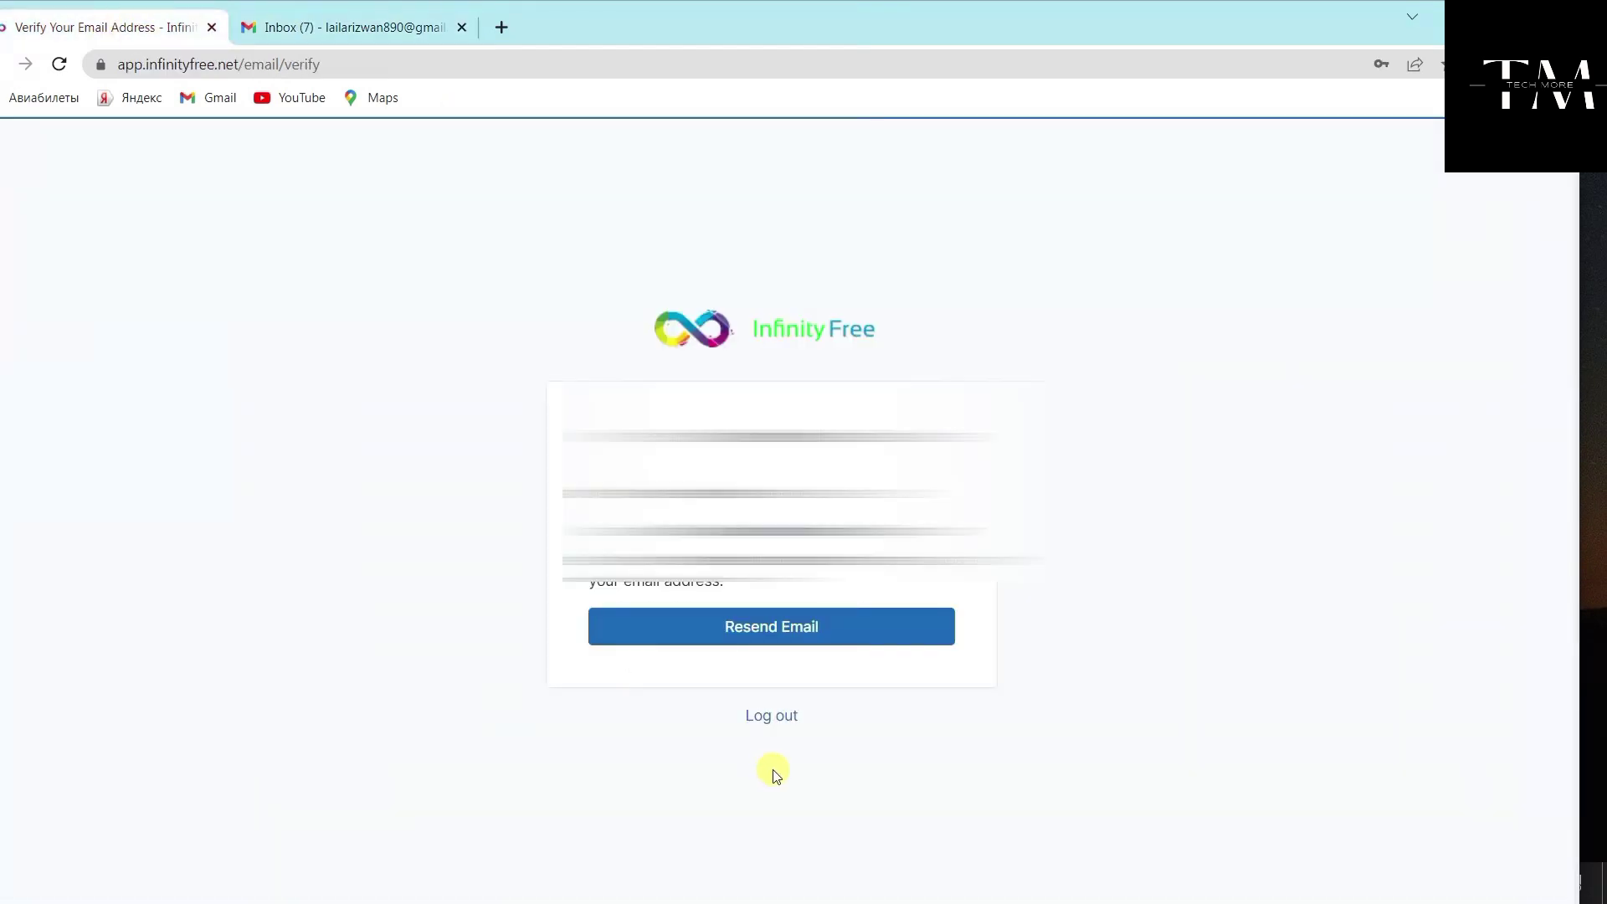
left_click(854, 628)
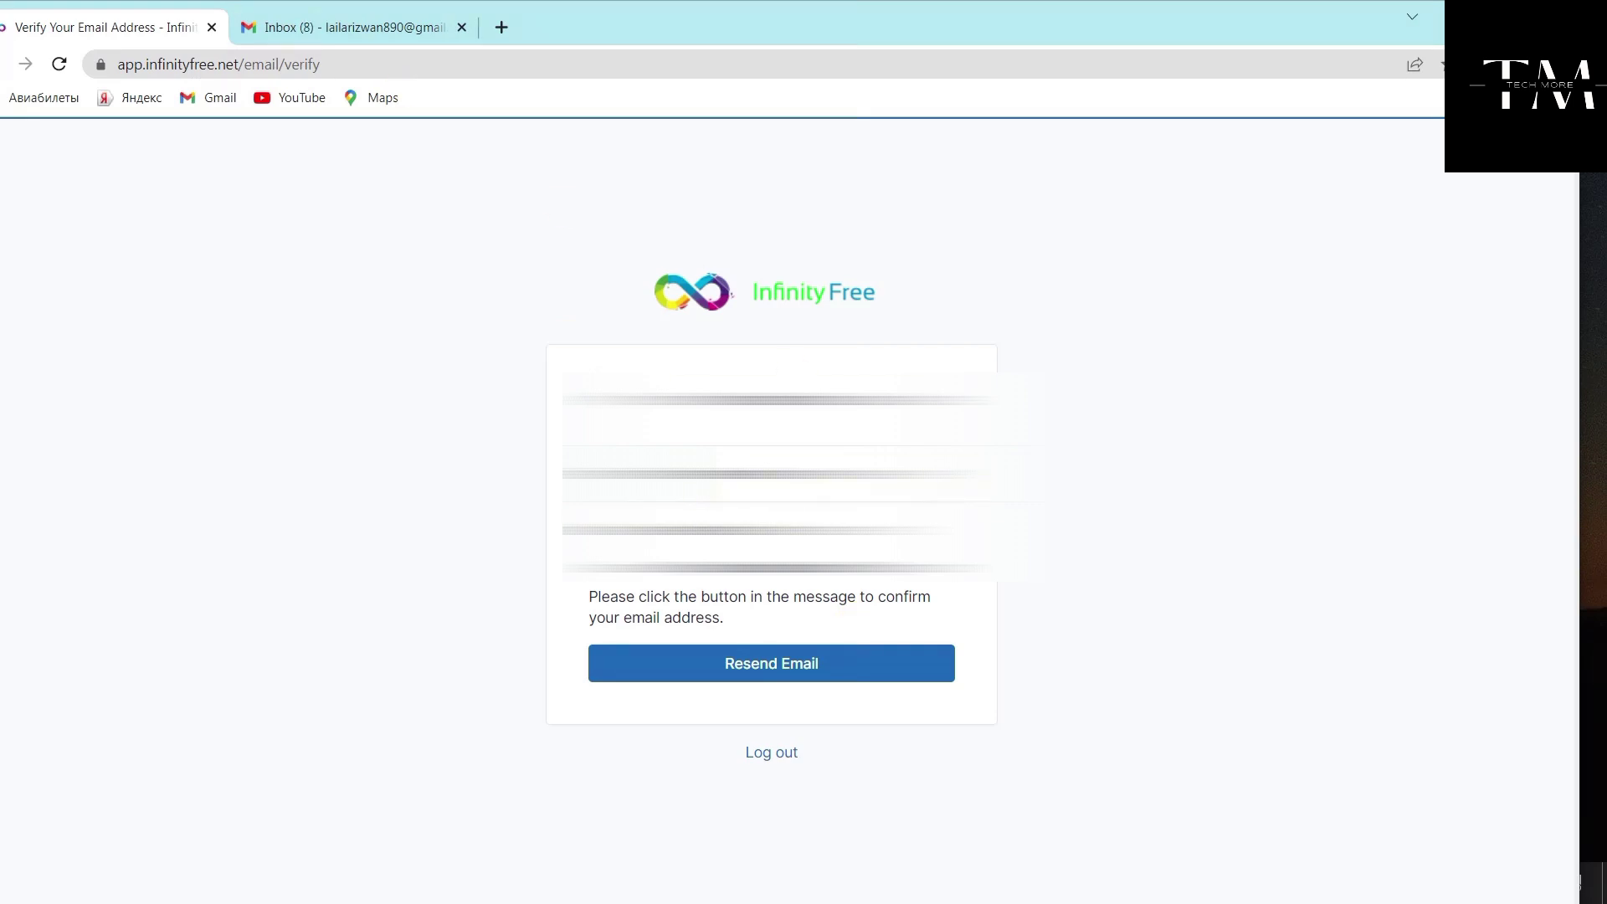
Open InfinityFree's 'Verify Email Address' message in Gmail and follow its verify link
left_click(343, 26)
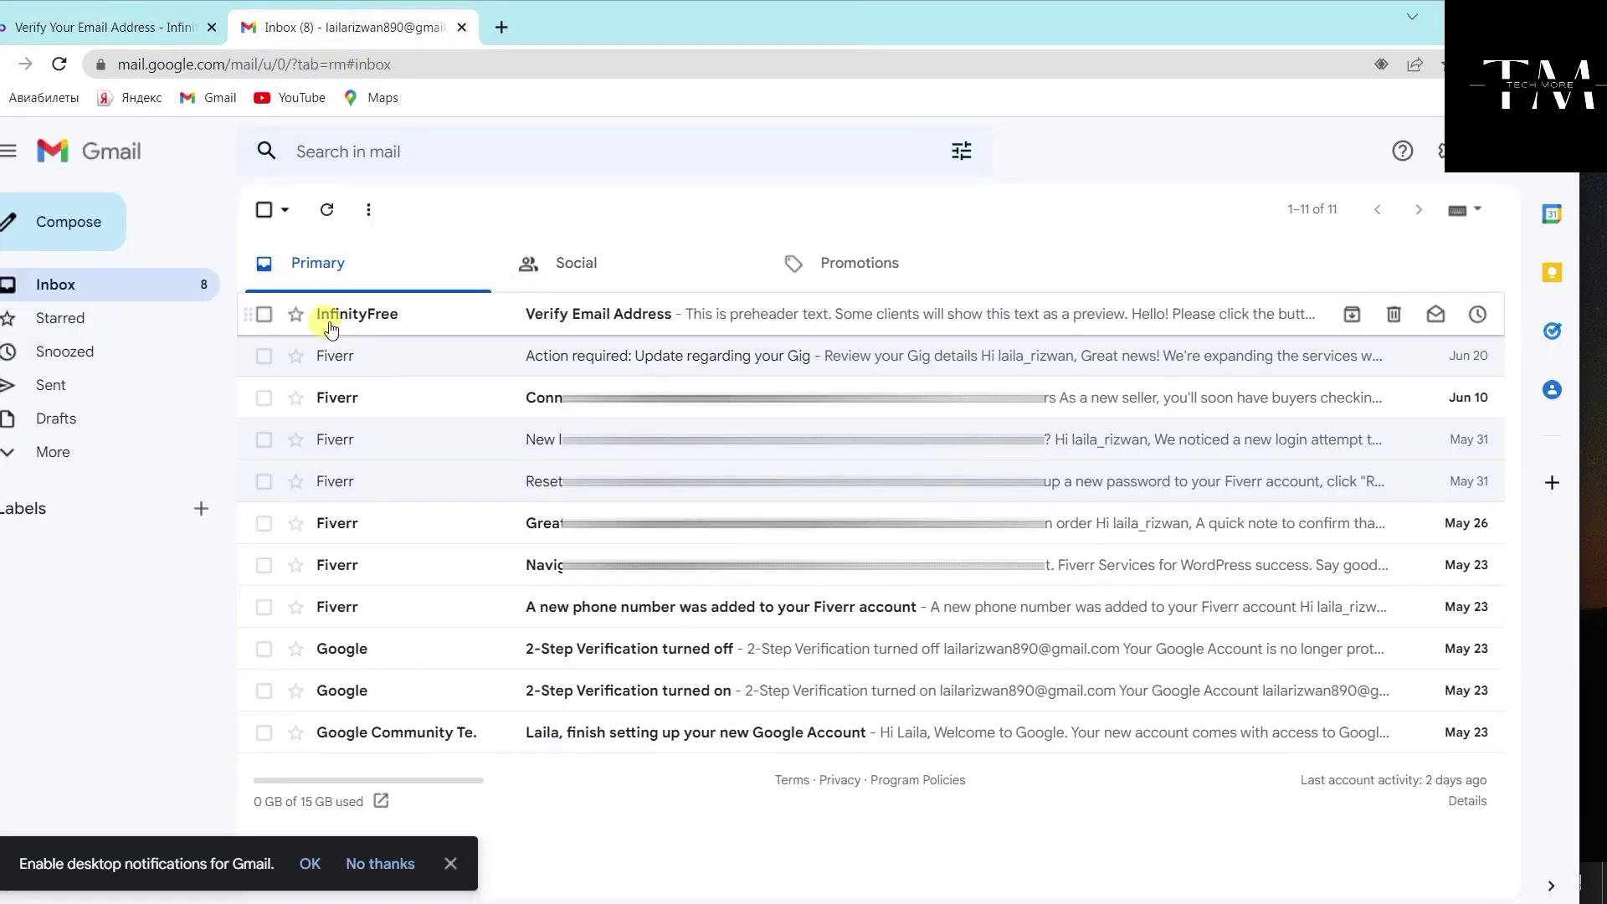
left_click(610, 333)
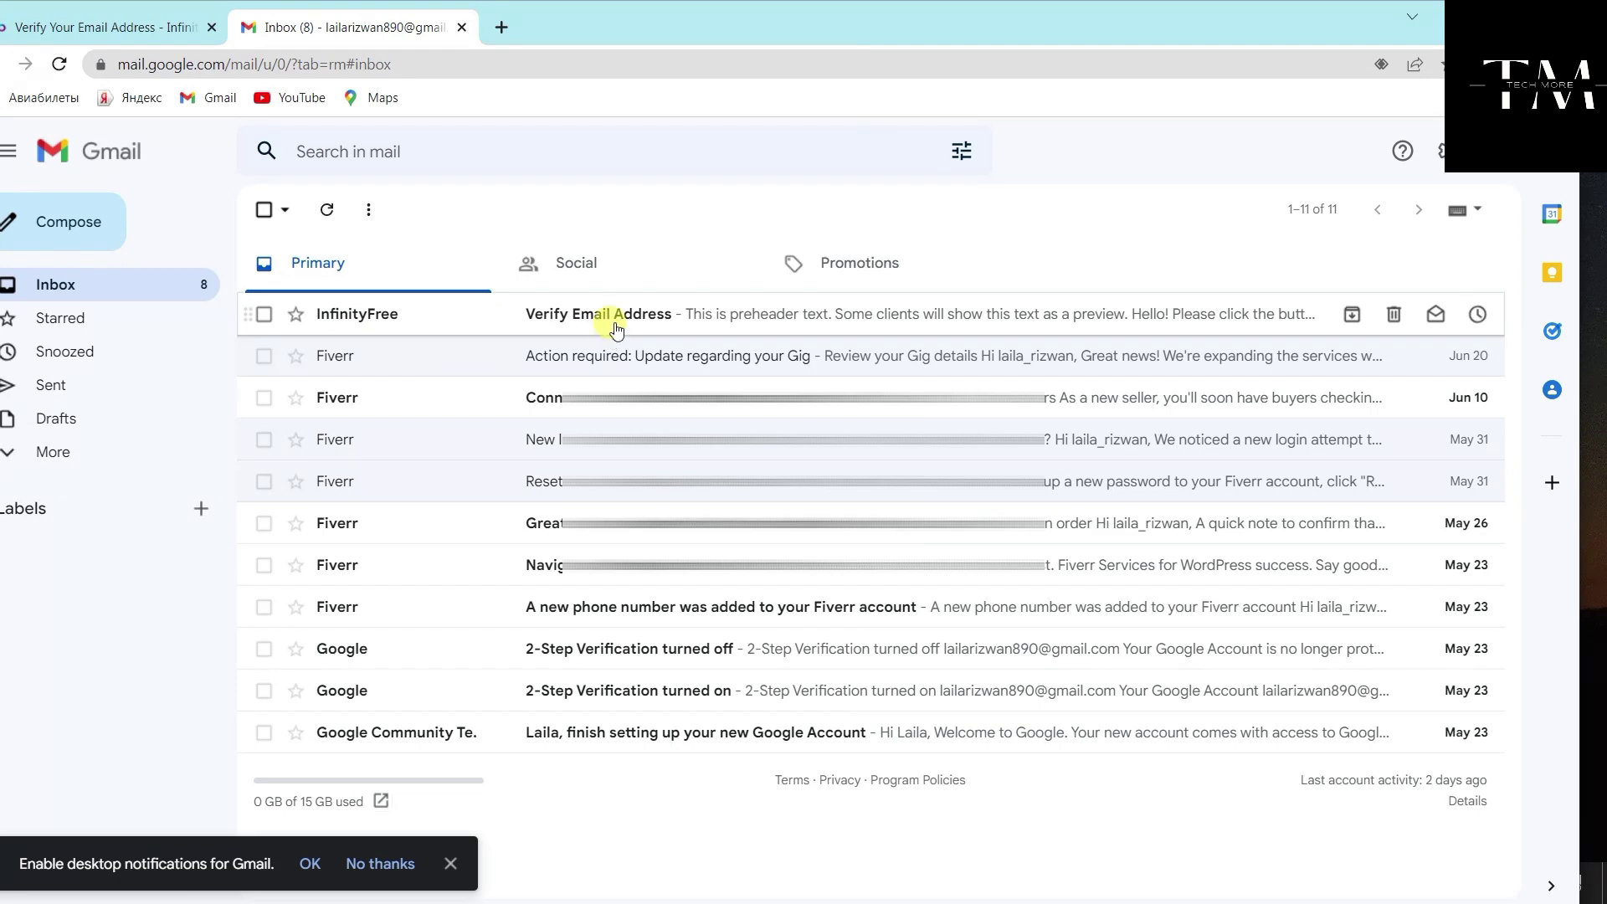
scroll(900, 503, "down", 3)
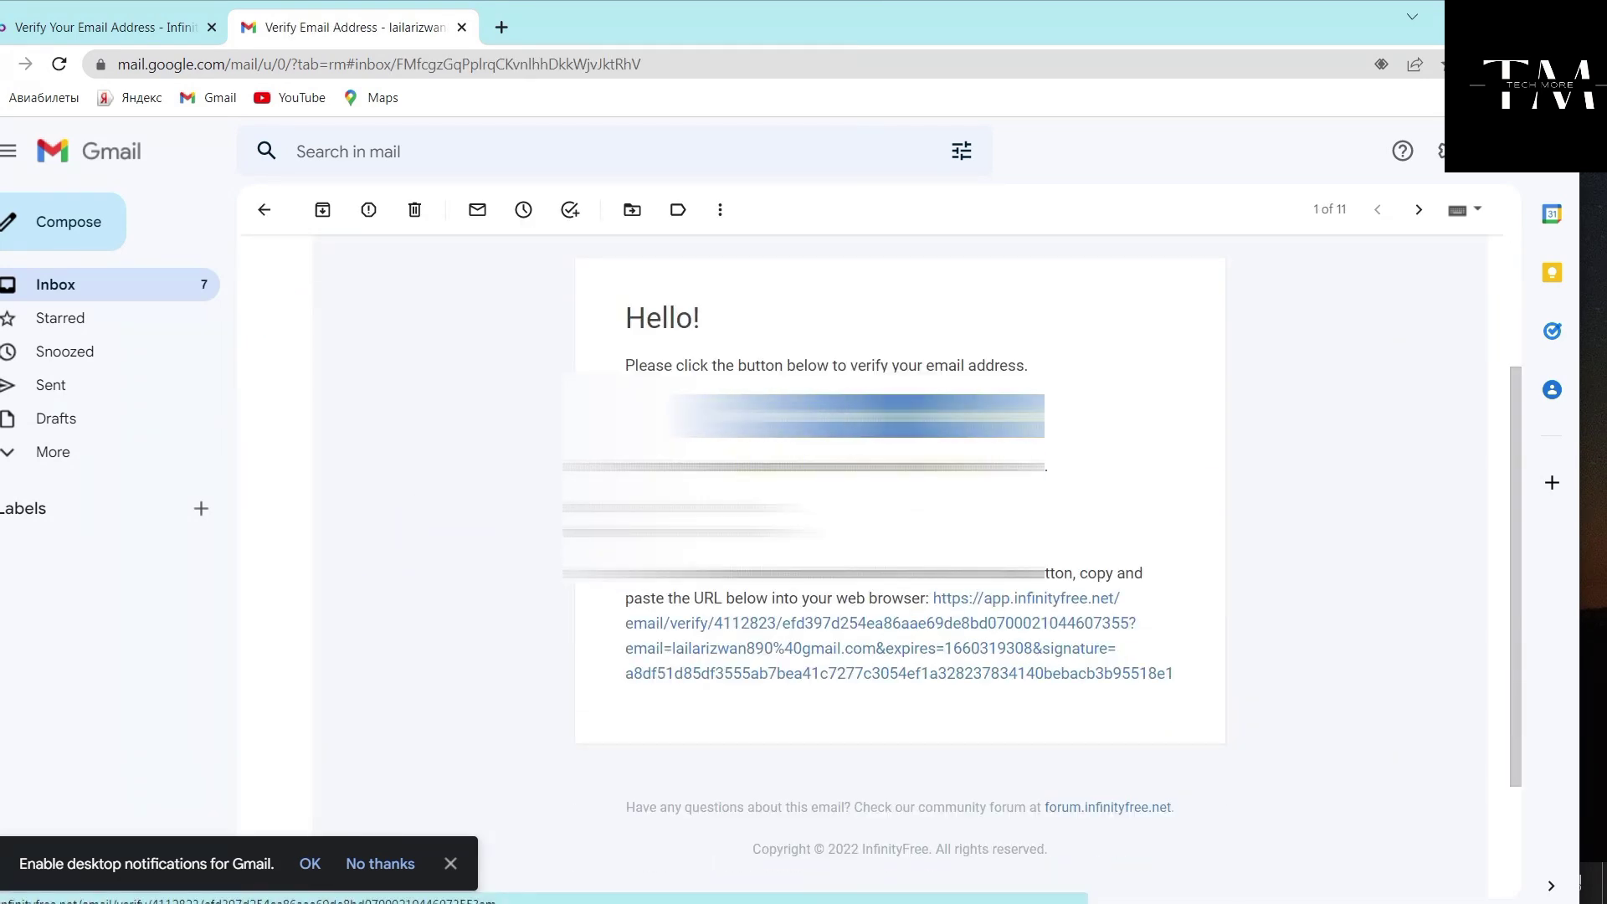
left_click(857, 416)
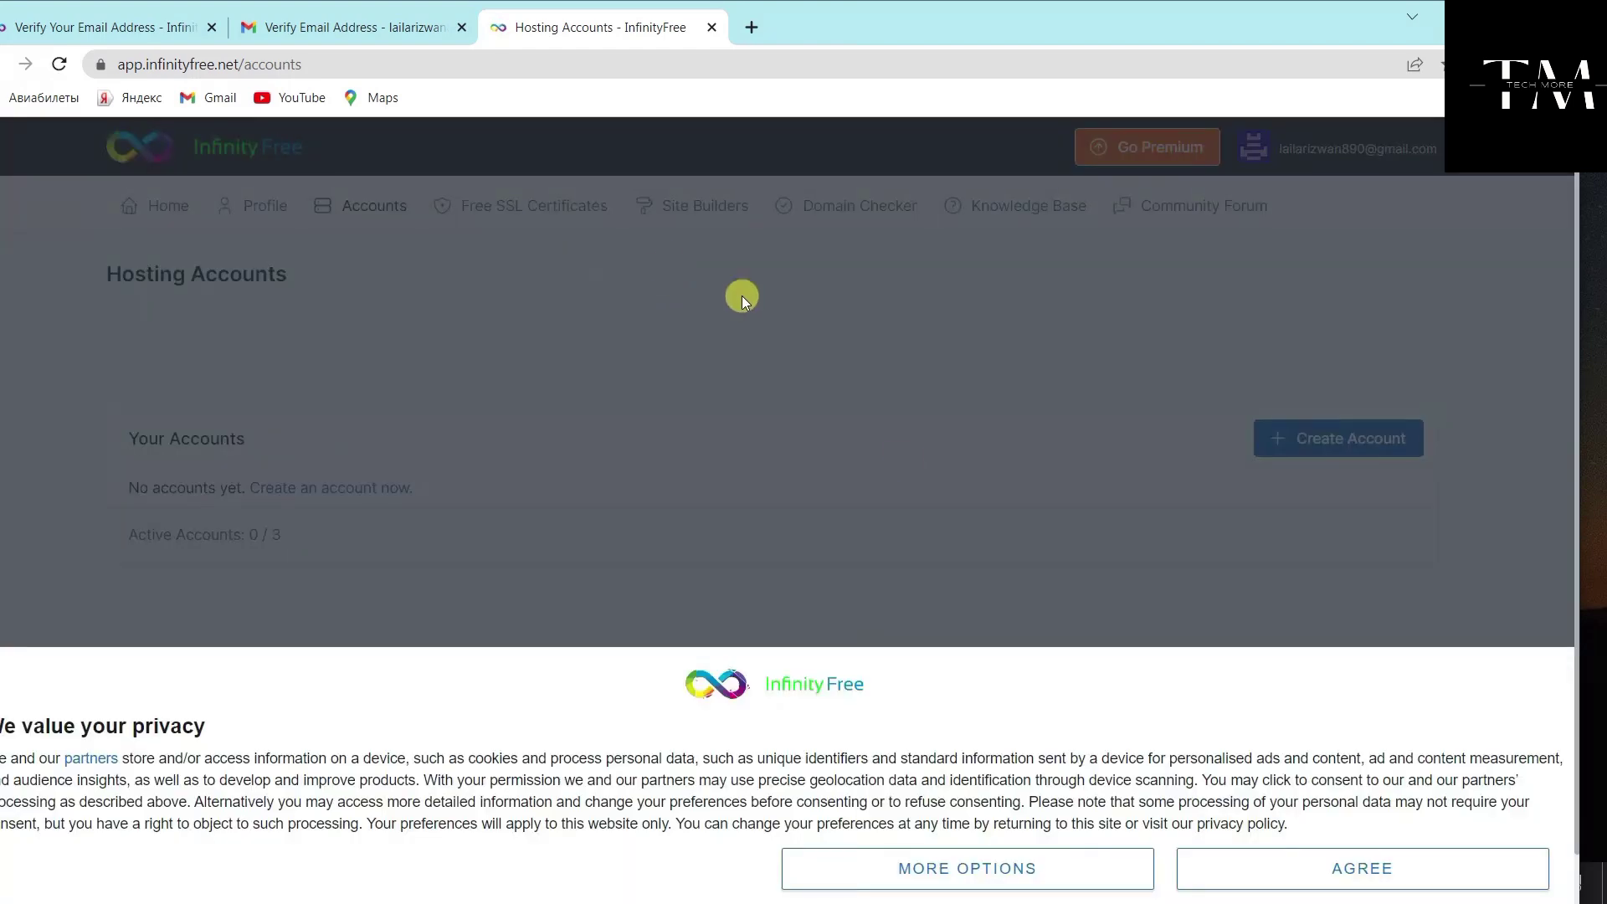
Accept the cookie notice and start creating a new hosting account from Your Accounts
left_click(1334, 862)
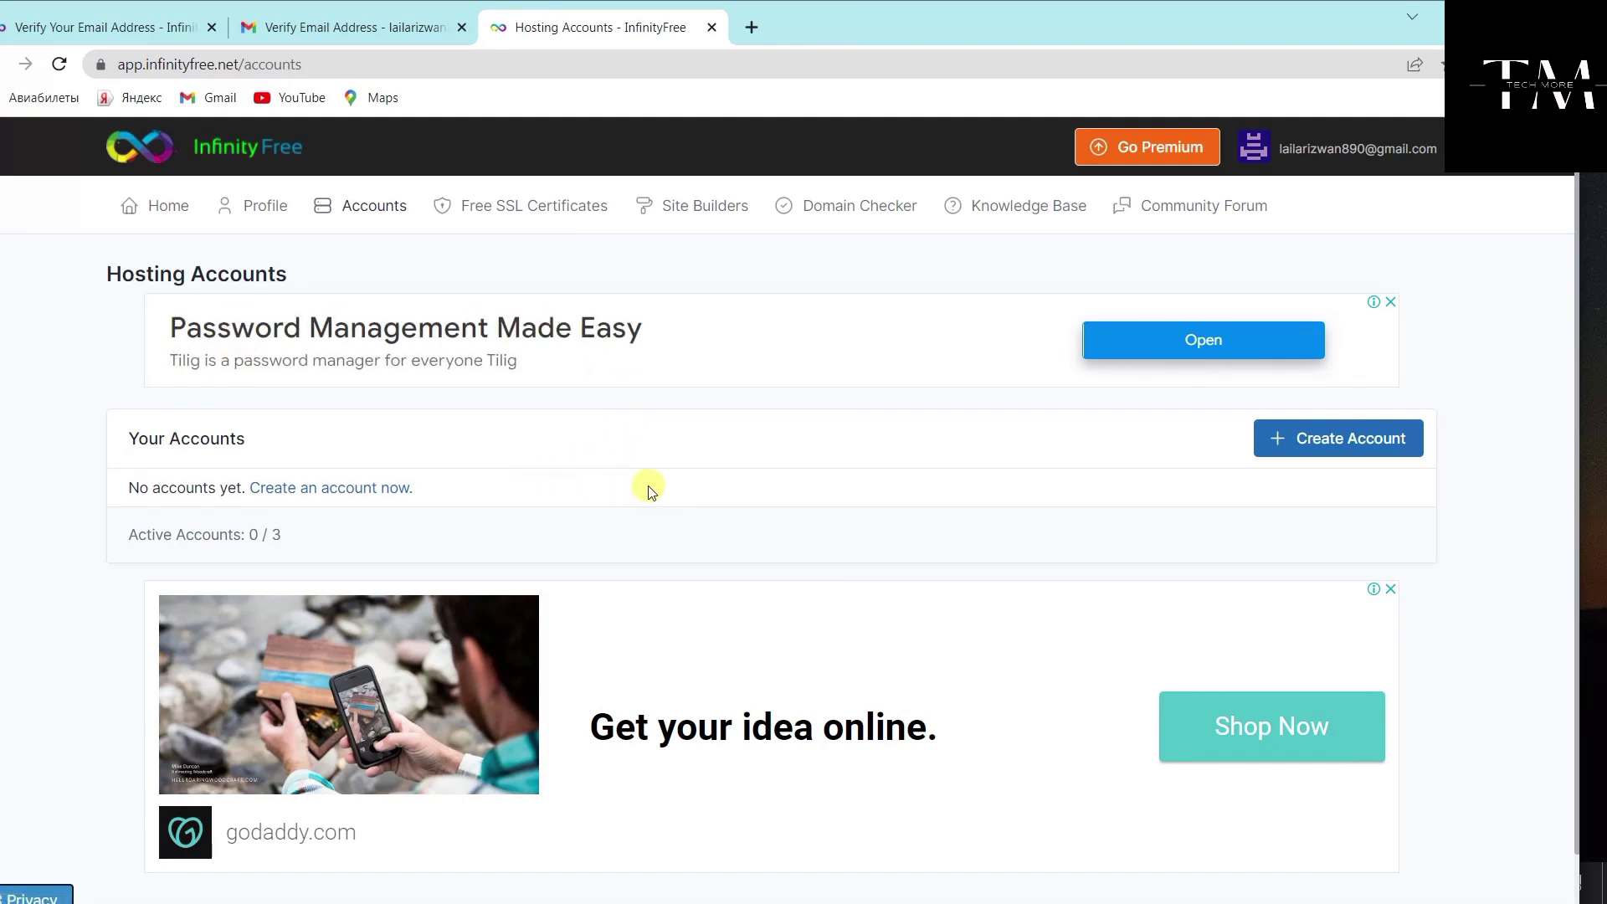
scroll(648, 486, "down", 1)
scroll(648, 486, "up", 1)
left_click(1347, 443)
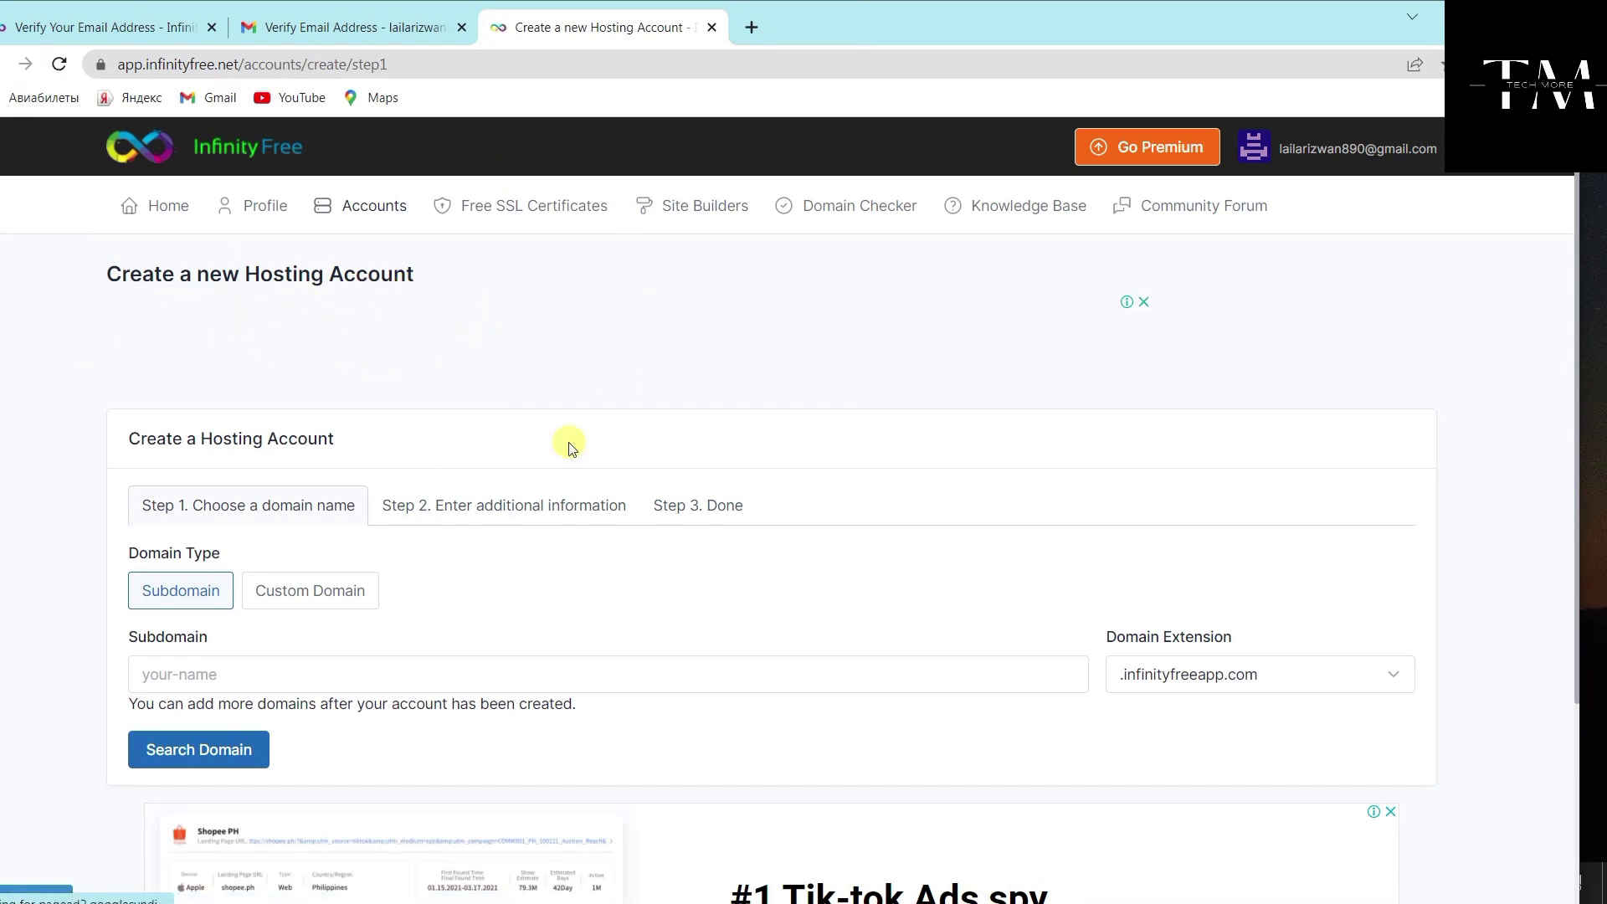
Enter the subdomain name 'my port' in the Subdomain field
scroll(138, 188, "down", 2)
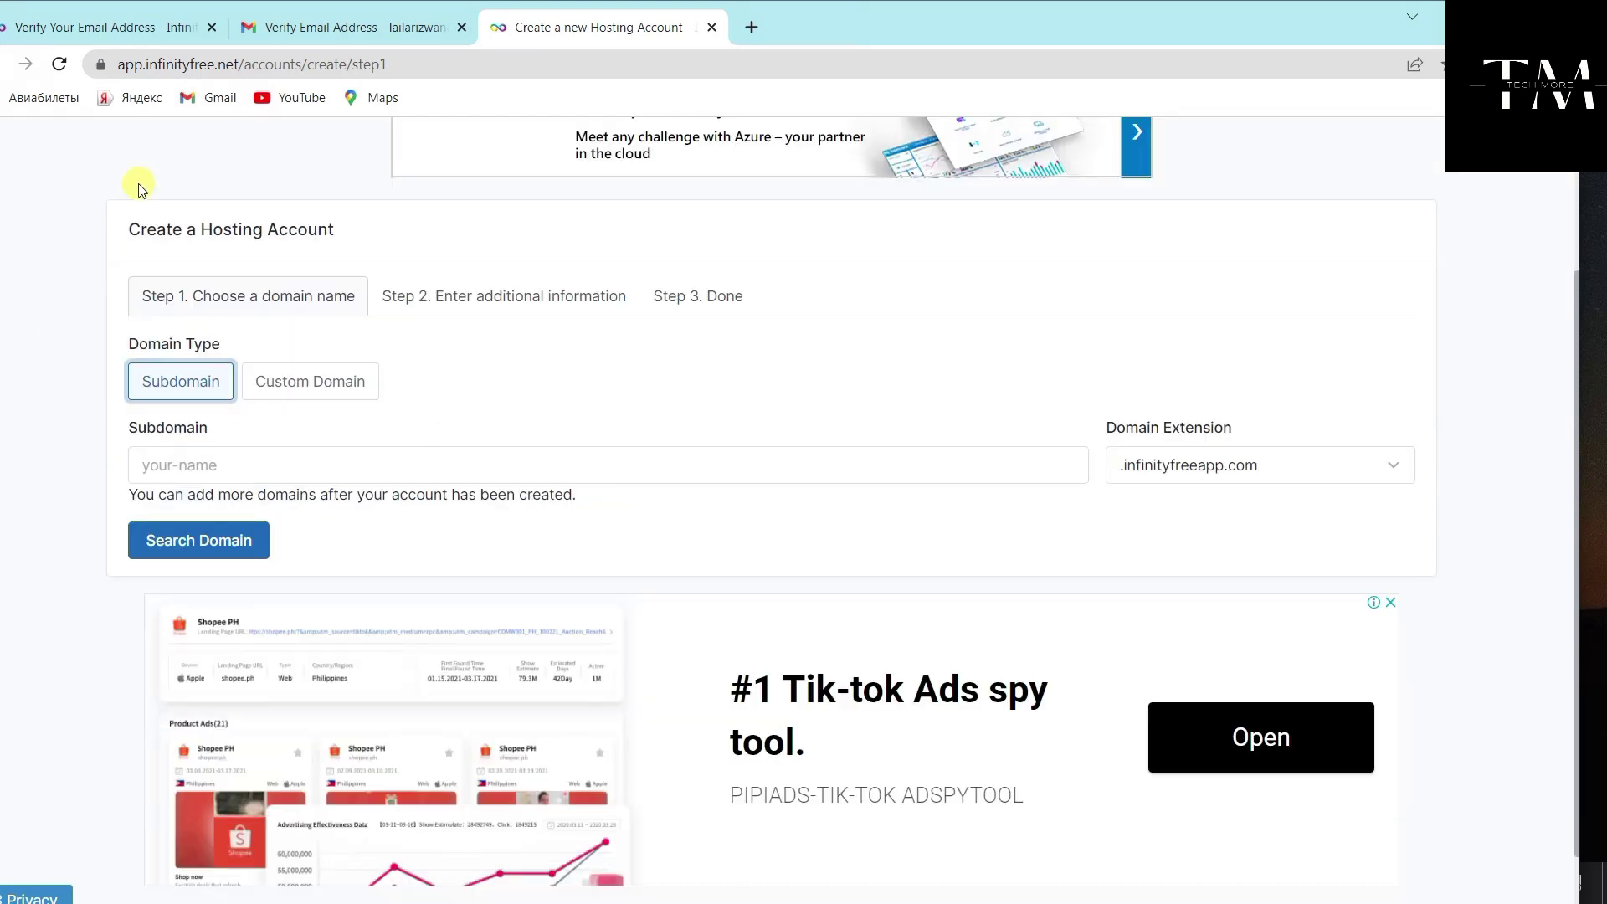
left_click(200, 464)
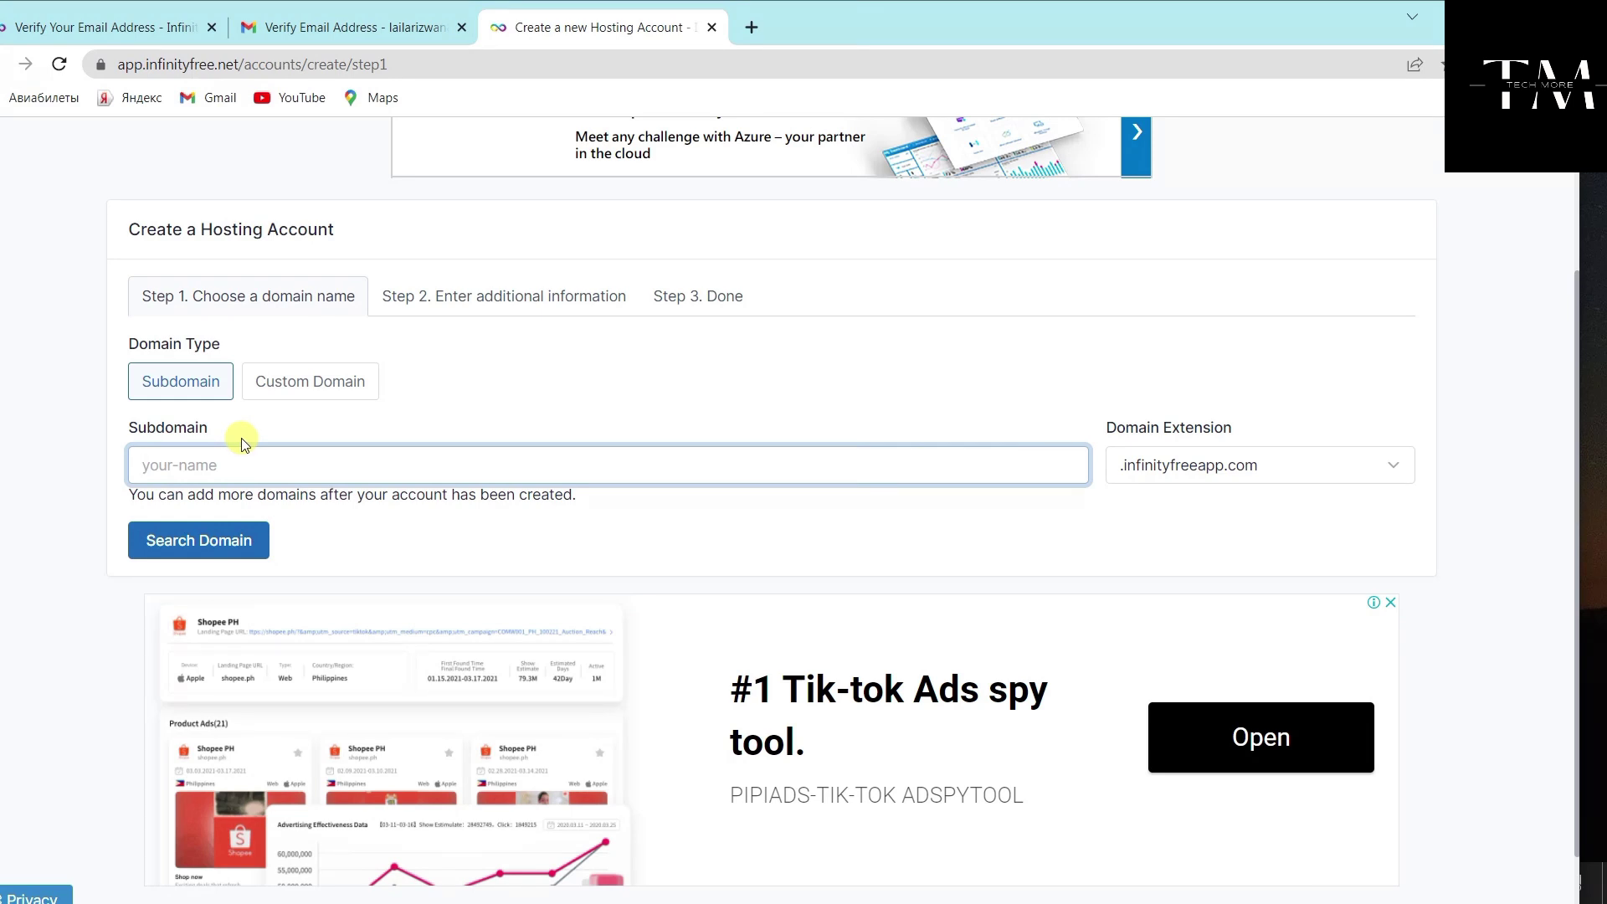
type("l")
type("a")
key("BackSpace")
key("BackSpace")
type("my portfolio")
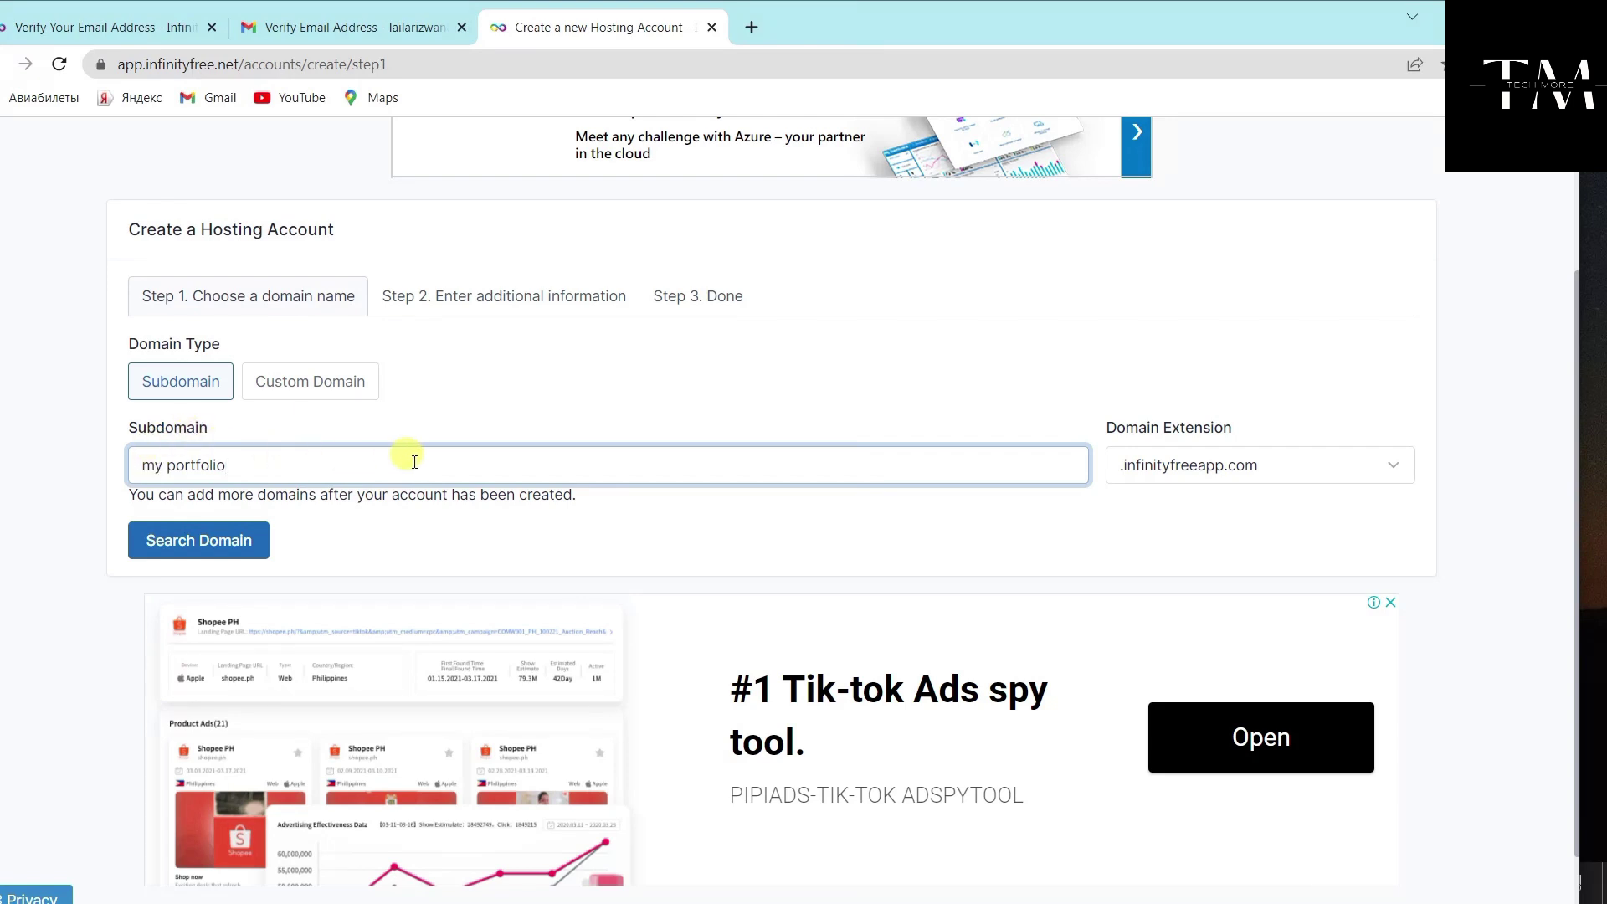
Choose the .epizy.com extension, remove the space to make 'myportfolio', and search its availability
left_click(1377, 468)
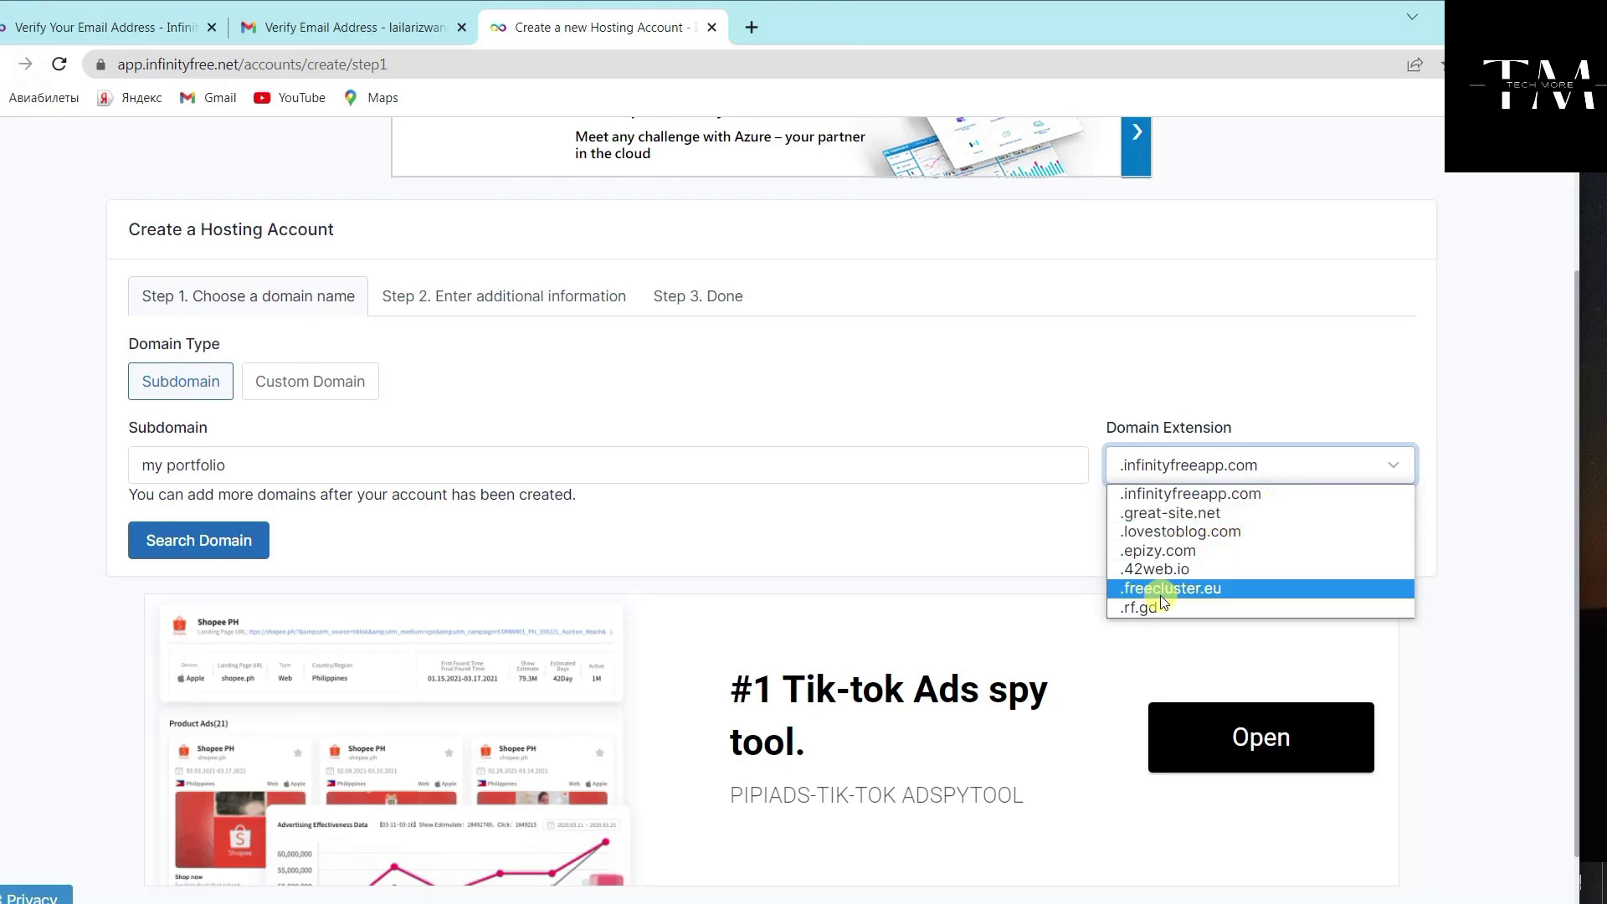
left_click(1163, 551)
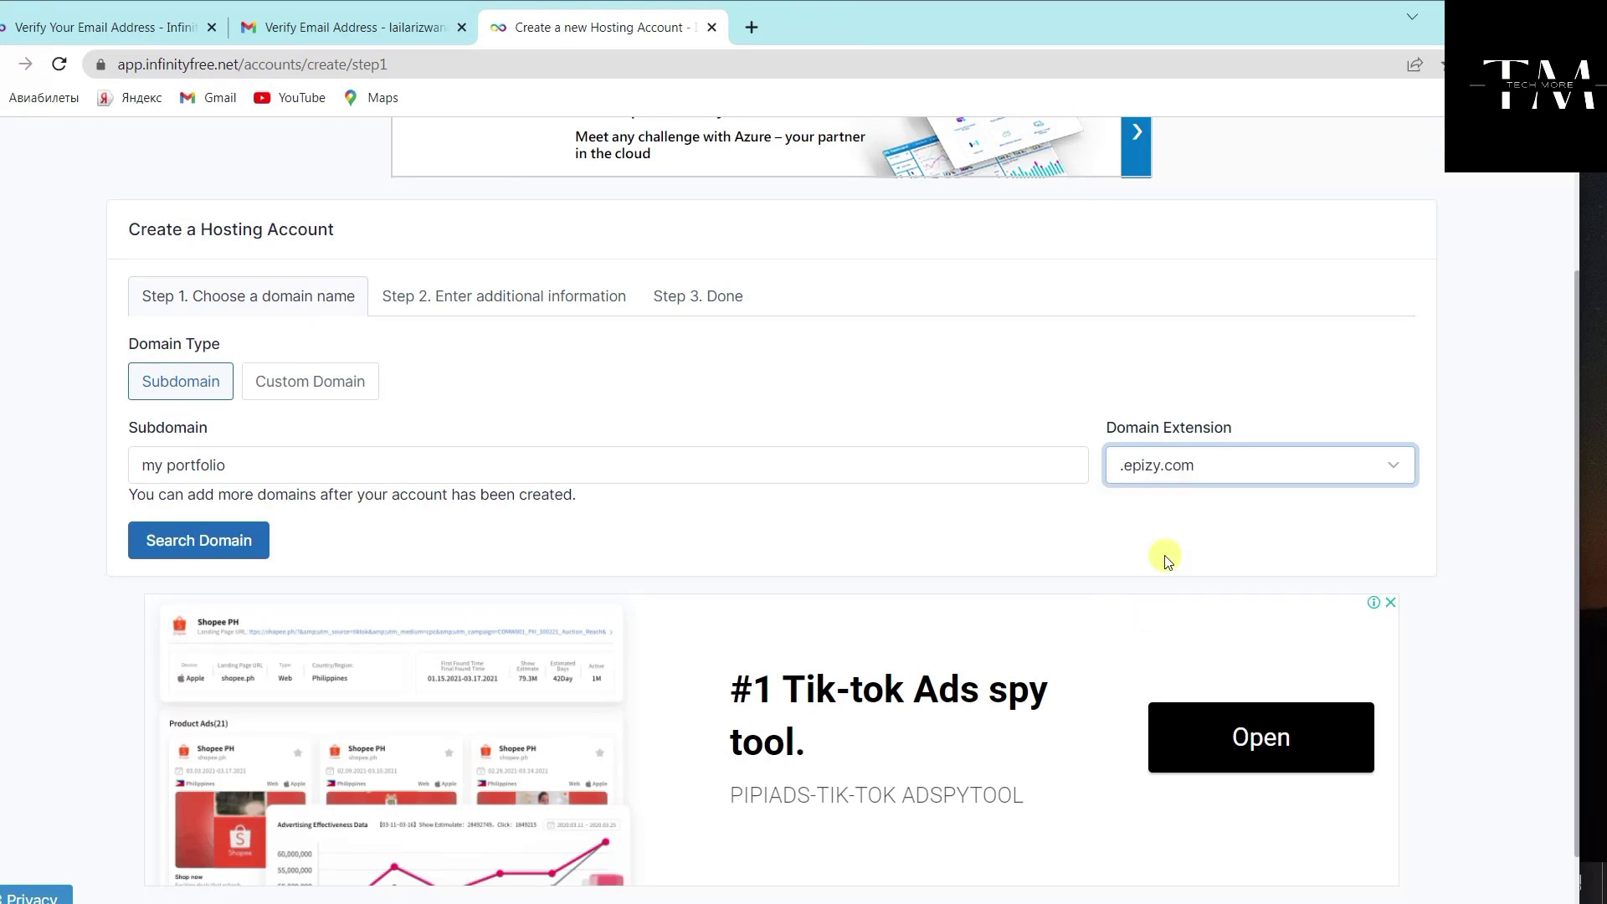
left_click(168, 467)
key("BackSpace")
left_click(334, 521)
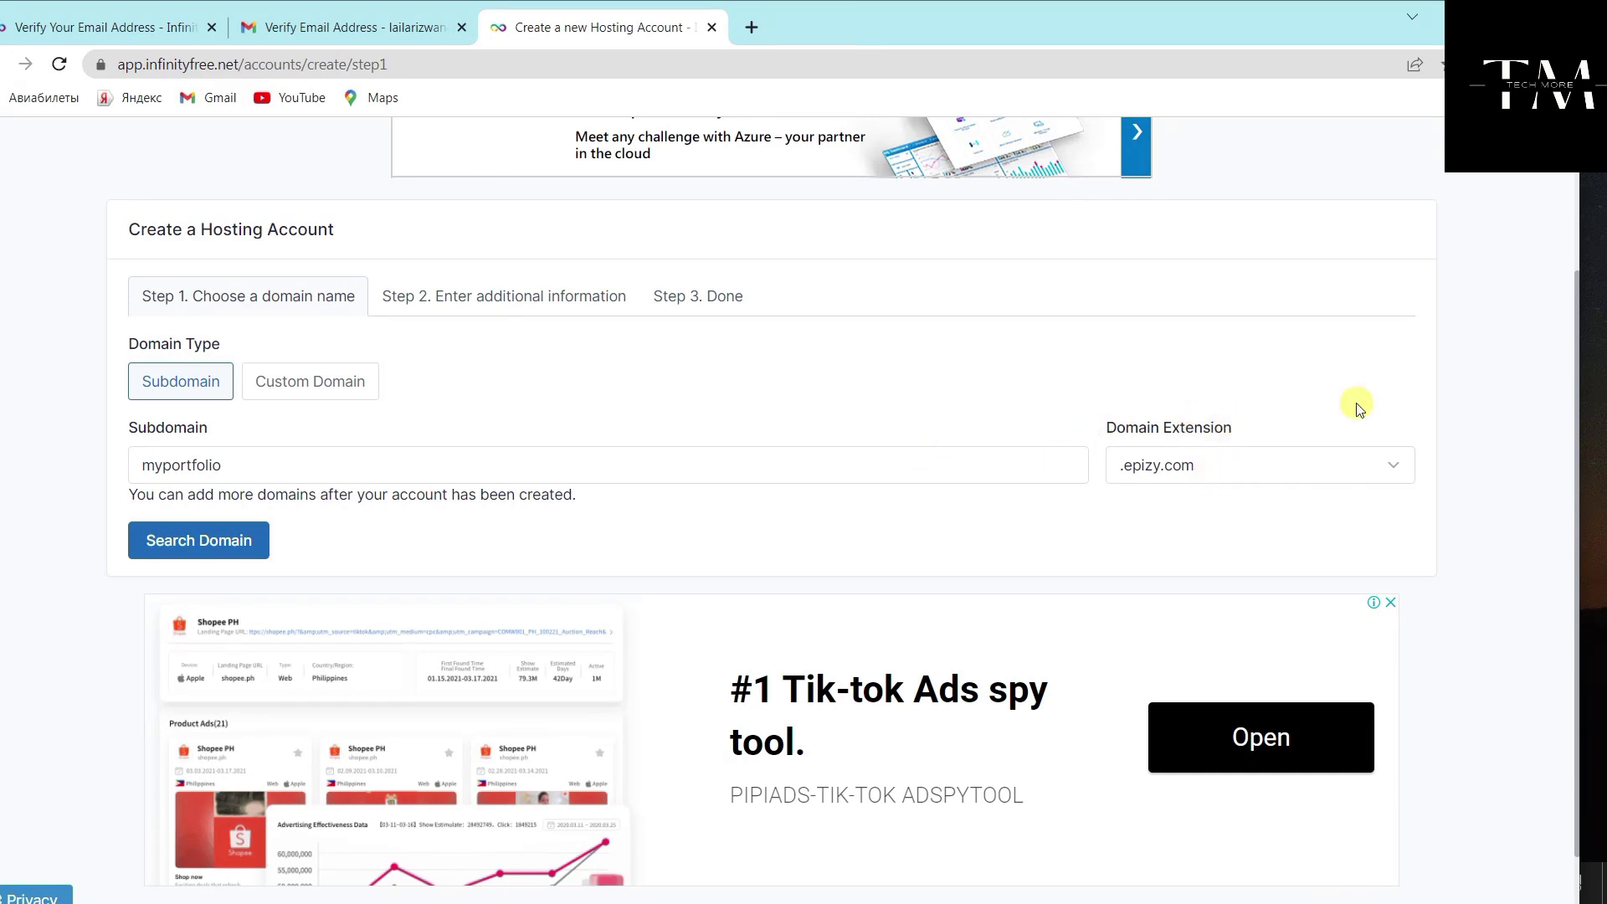
left_click(239, 549)
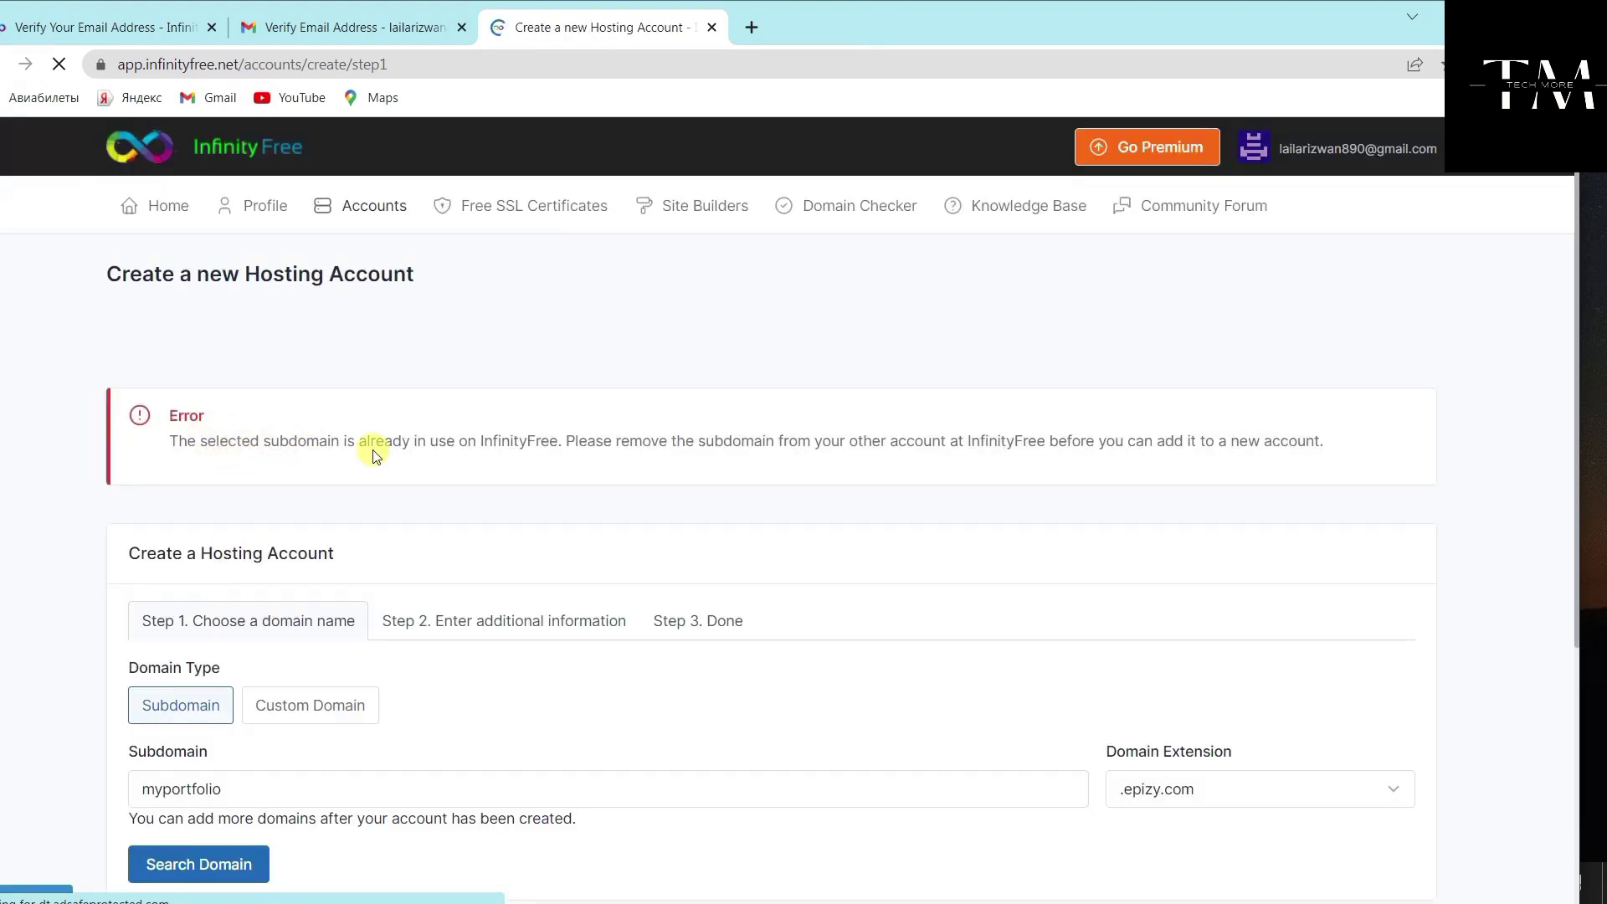
Note the 'already in use' error for myportfolio and go back to the domain form
left_click_drag(456, 441, 484, 453)
left_click(541, 471)
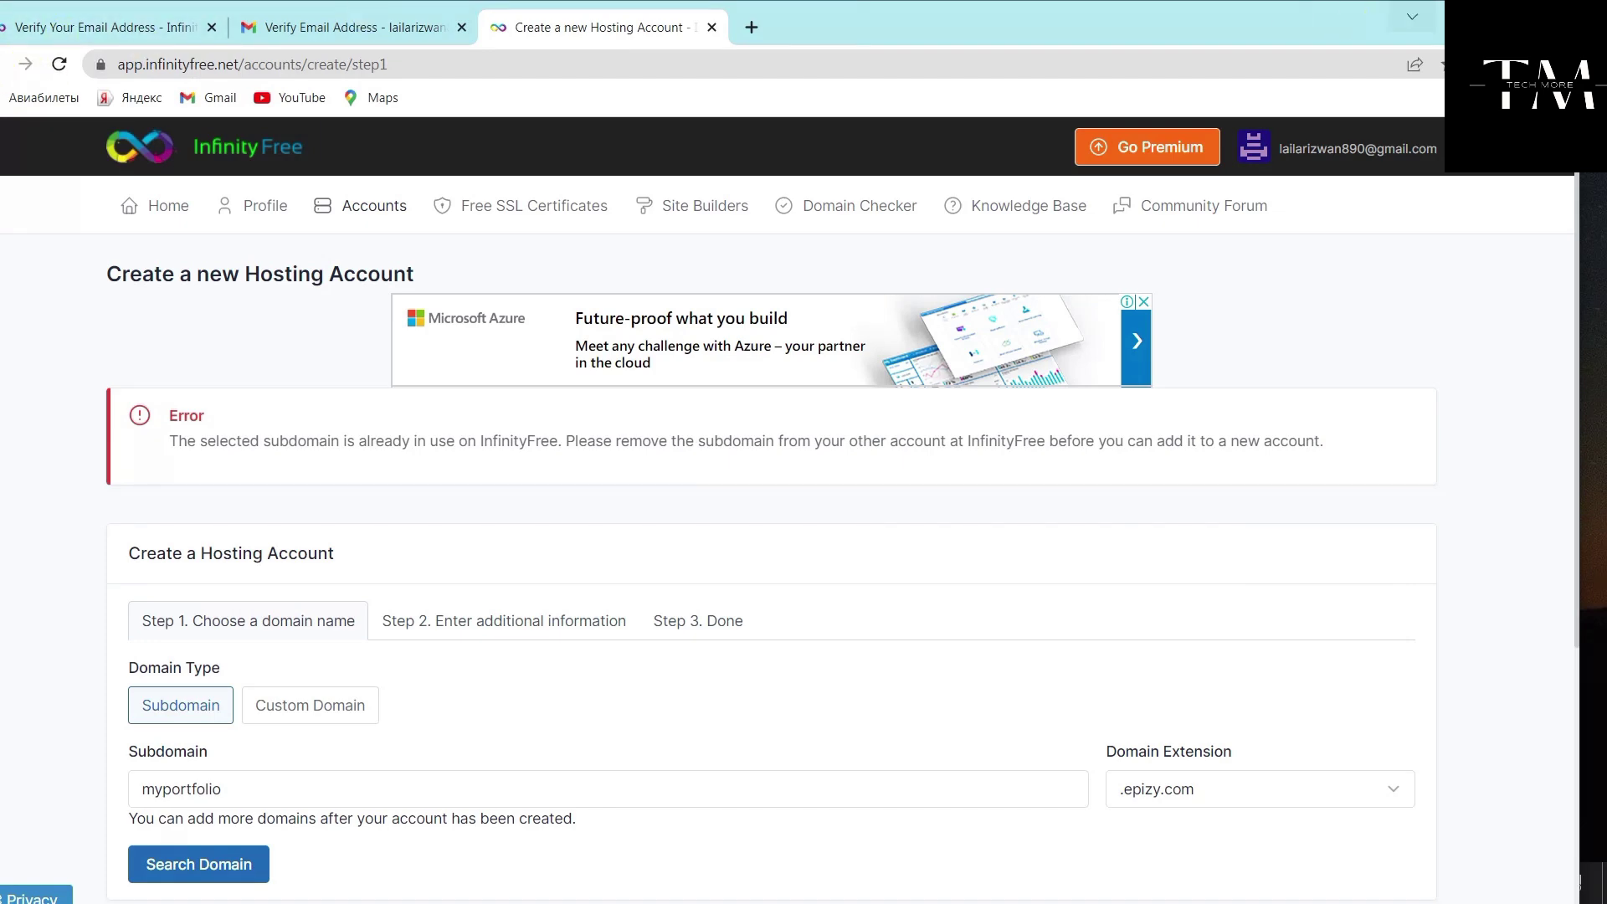
left_click(1, 64)
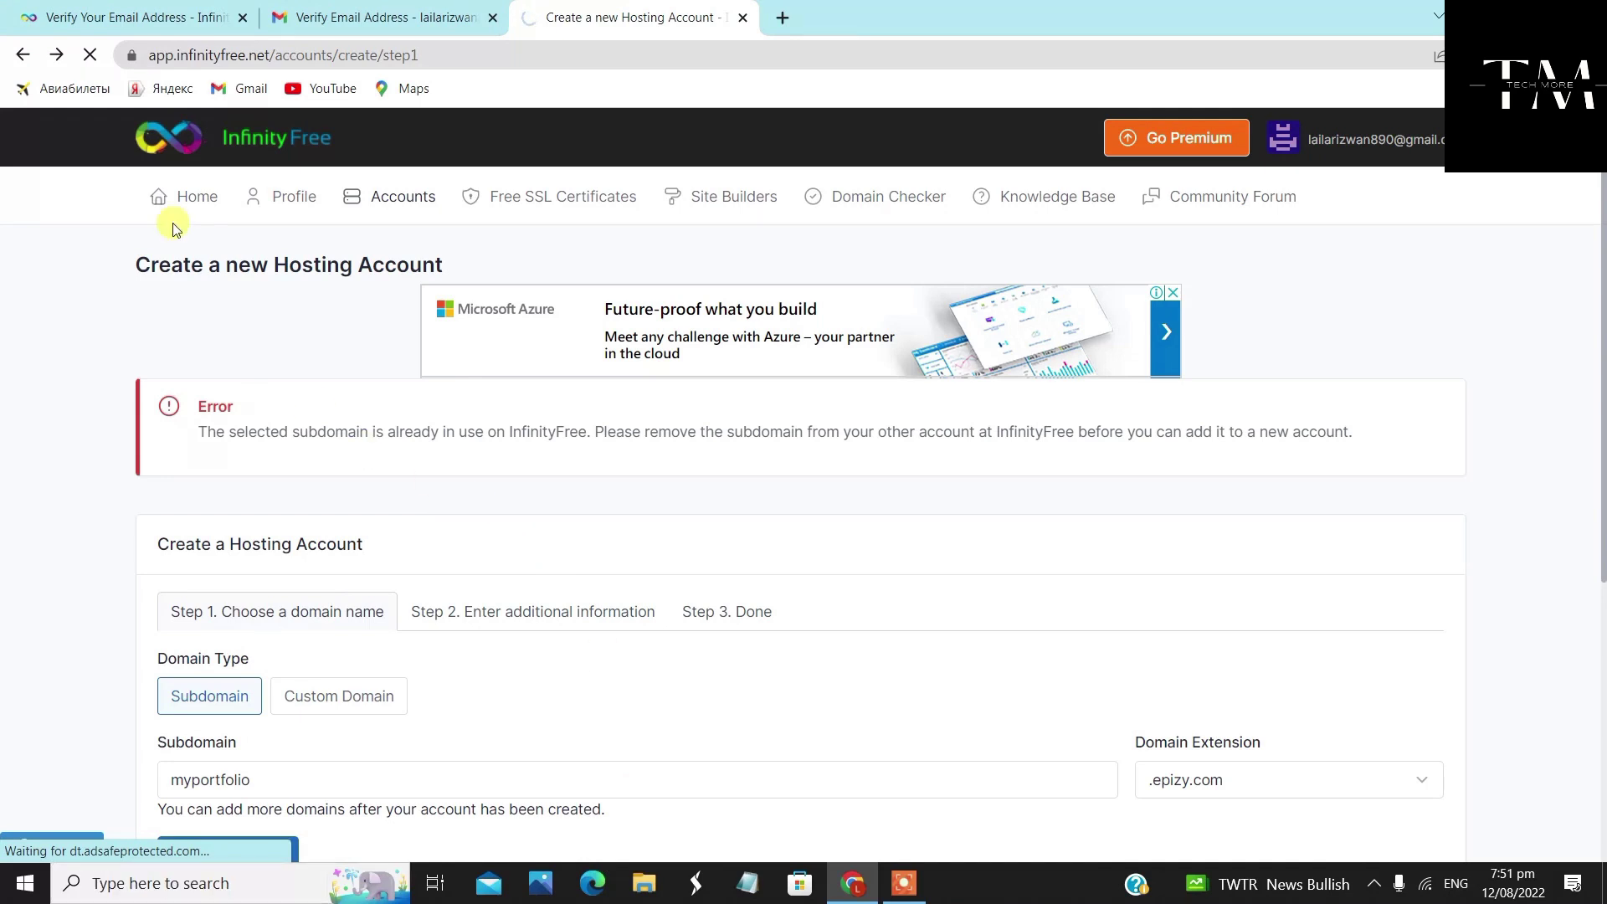
Replace the subdomain with 'graphicsandwebsitedesigning' and search its availability on .epizy.com
scroll(384, 318, "down", 3)
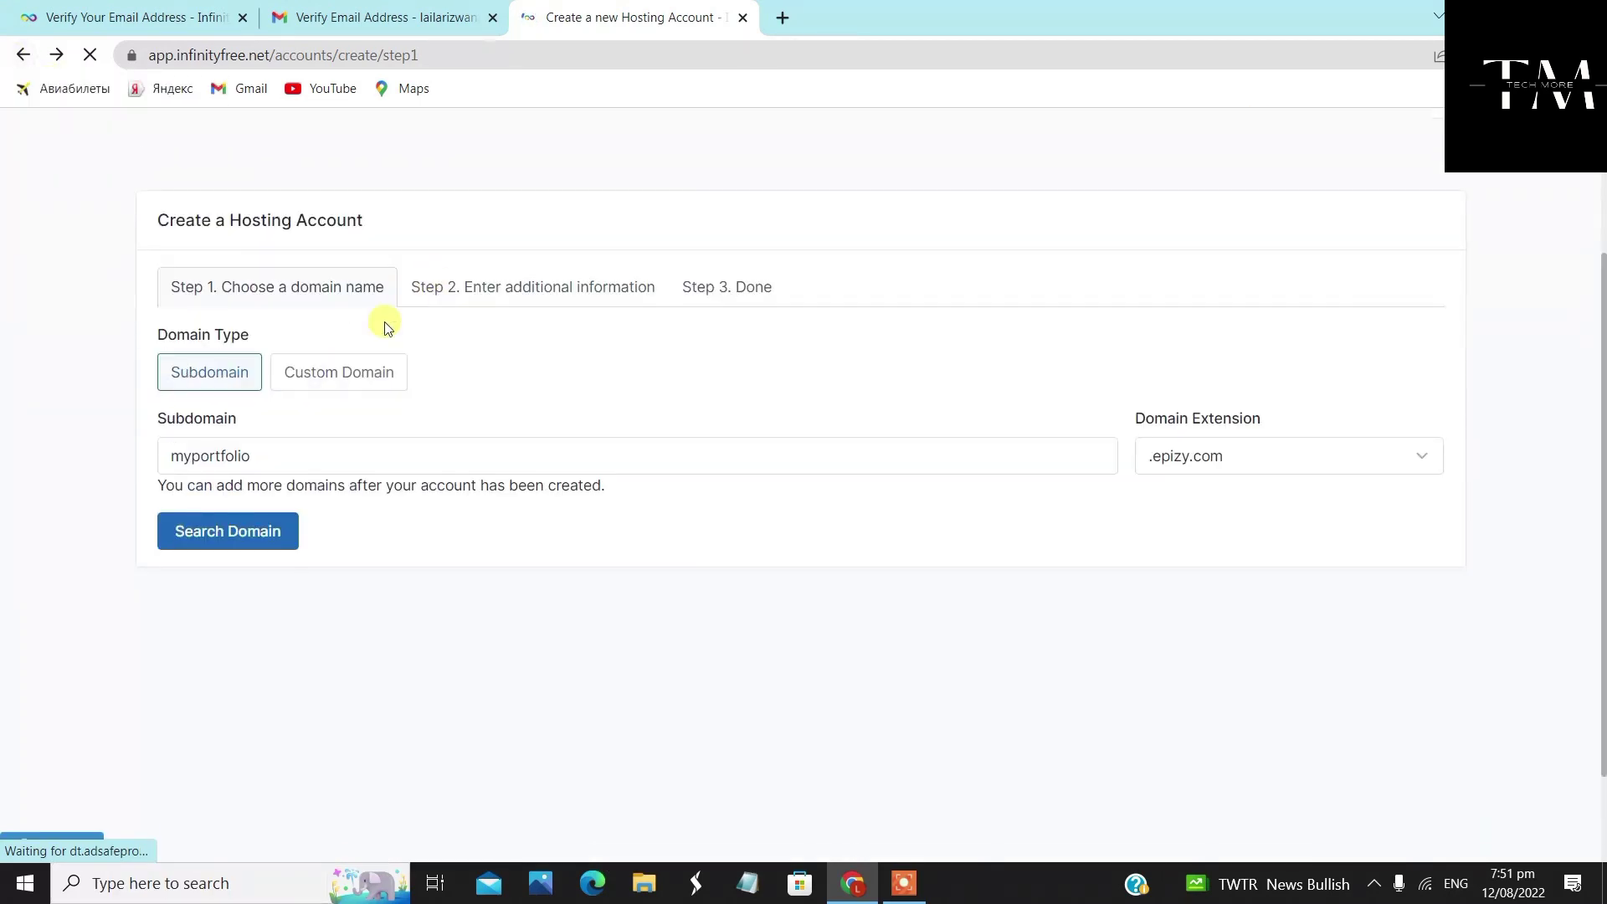
left_click_drag(191, 456, 122, 471)
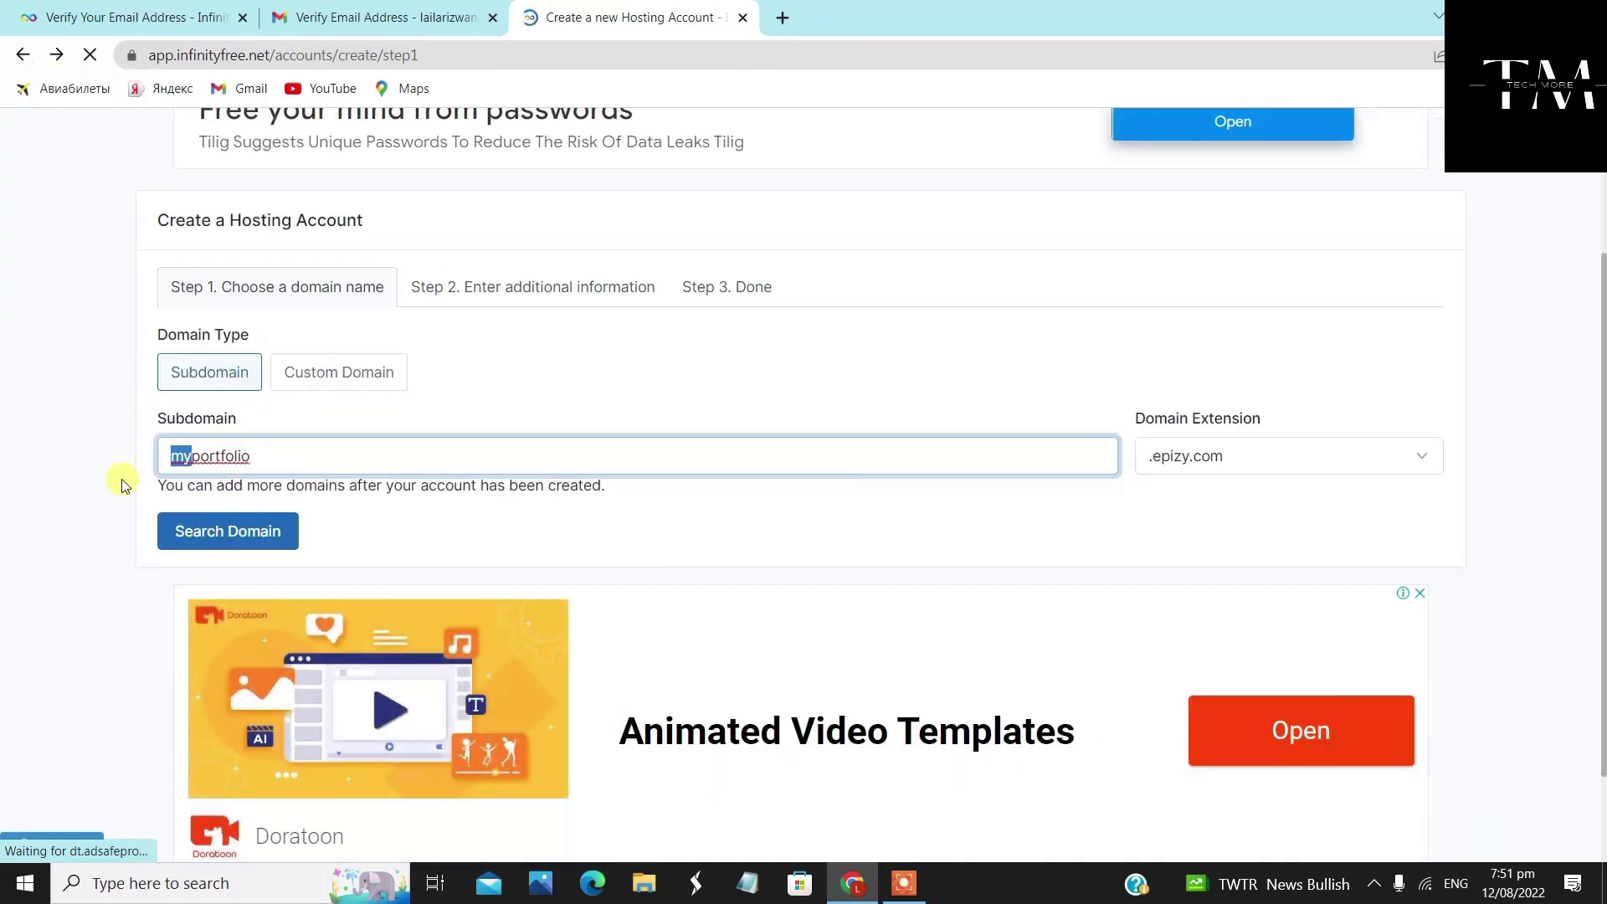
key("BackSpace")
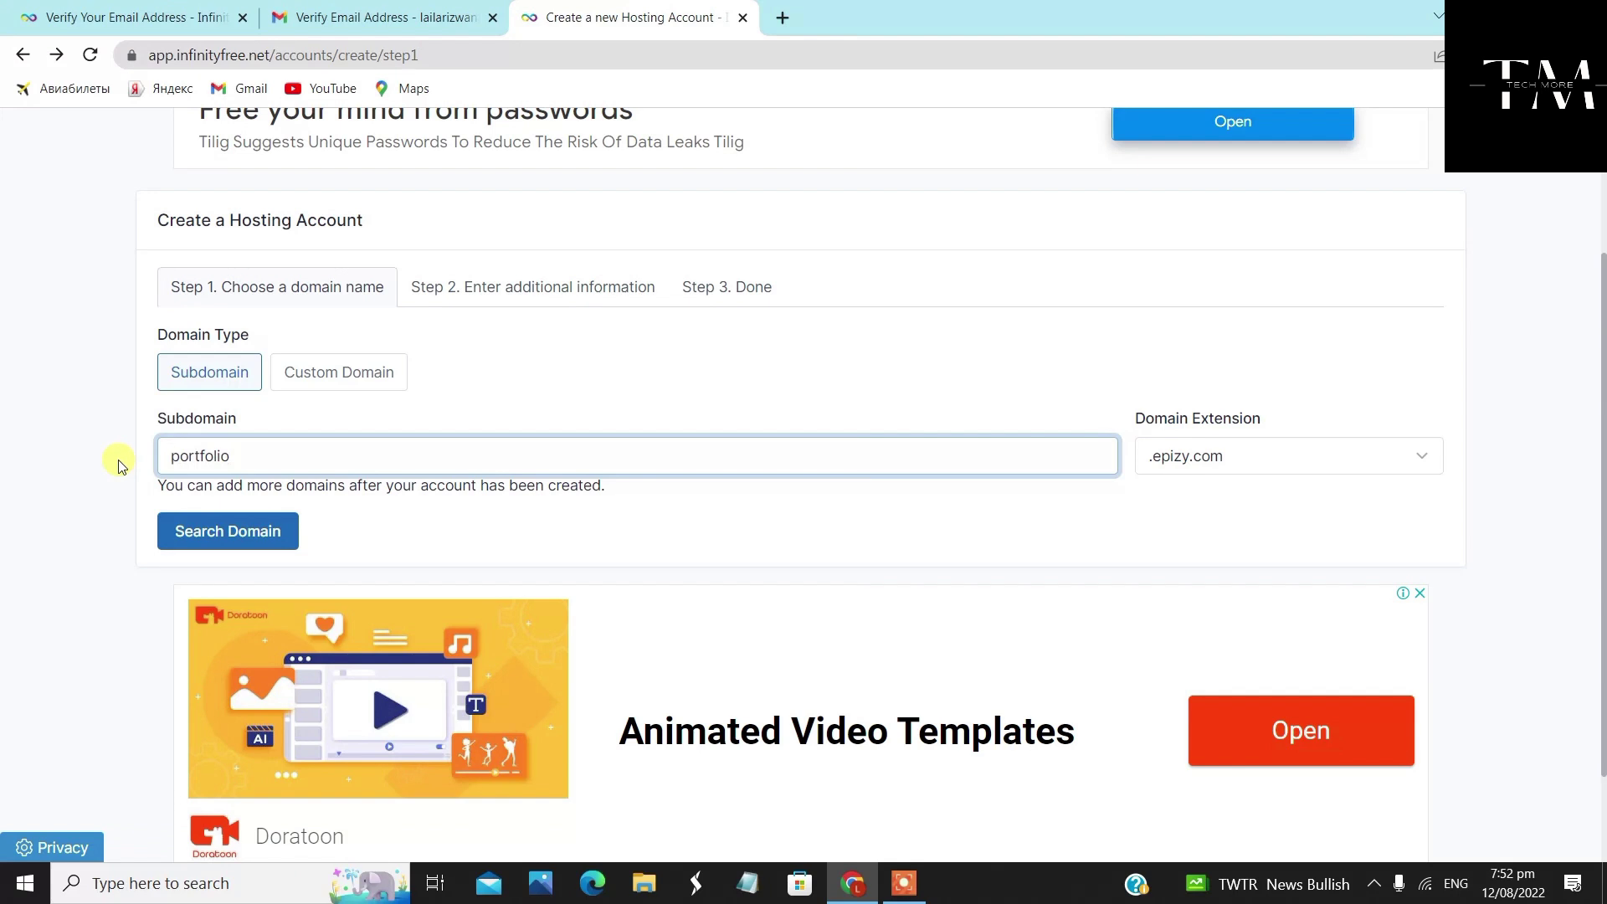
key("ctrl+a")
type("graphicsan")
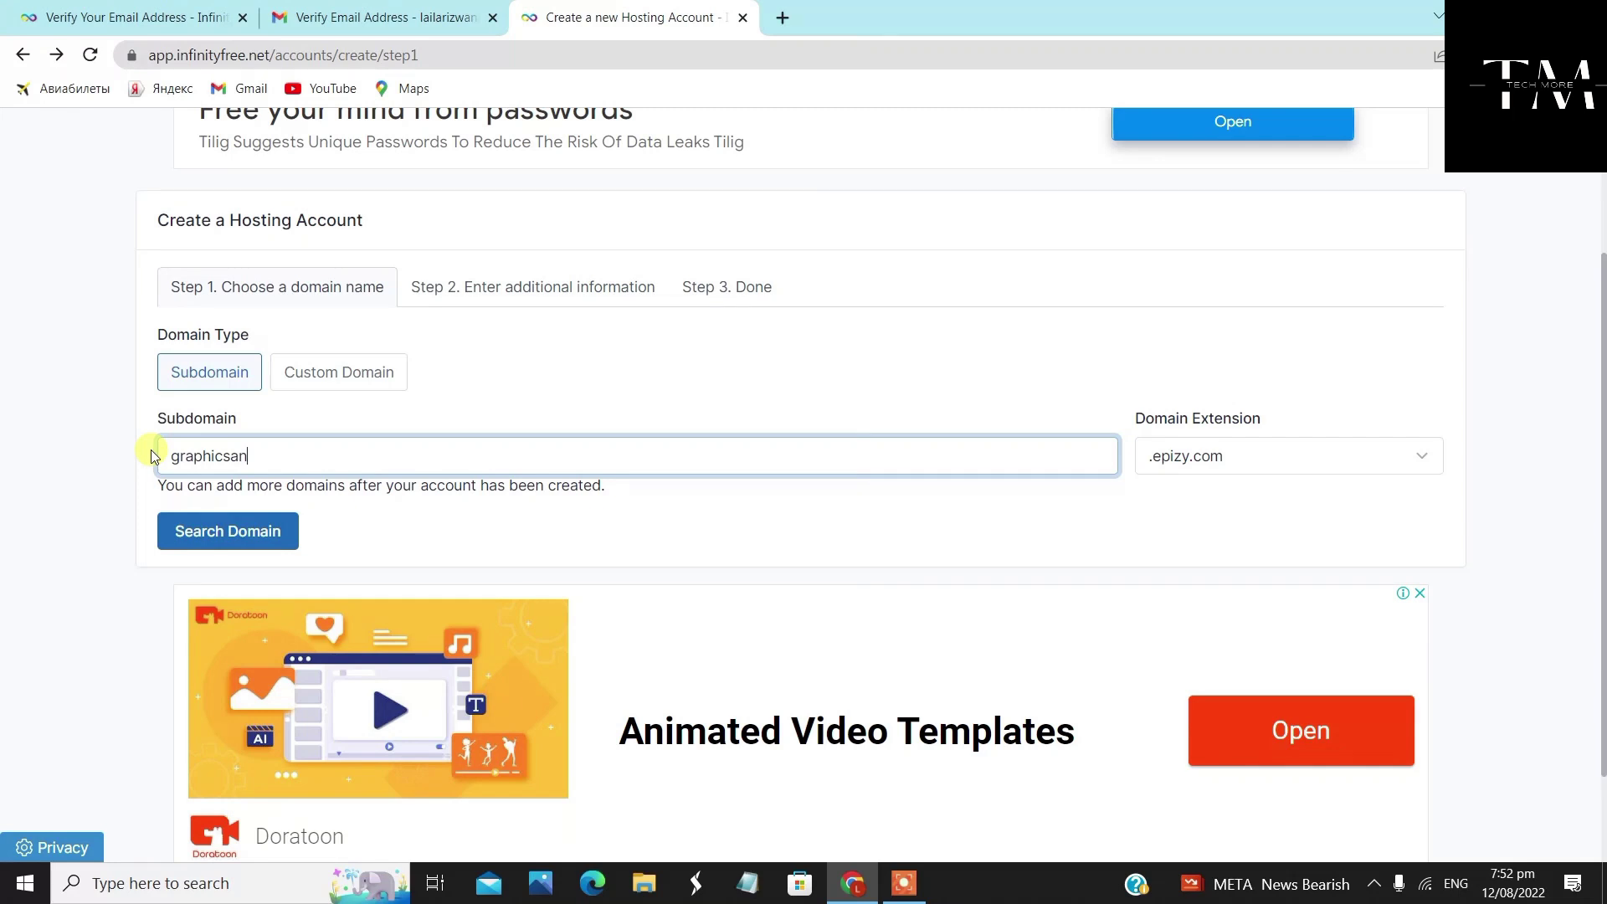
type("dwebsitedesigning")
left_click(405, 558)
left_click(228, 535)
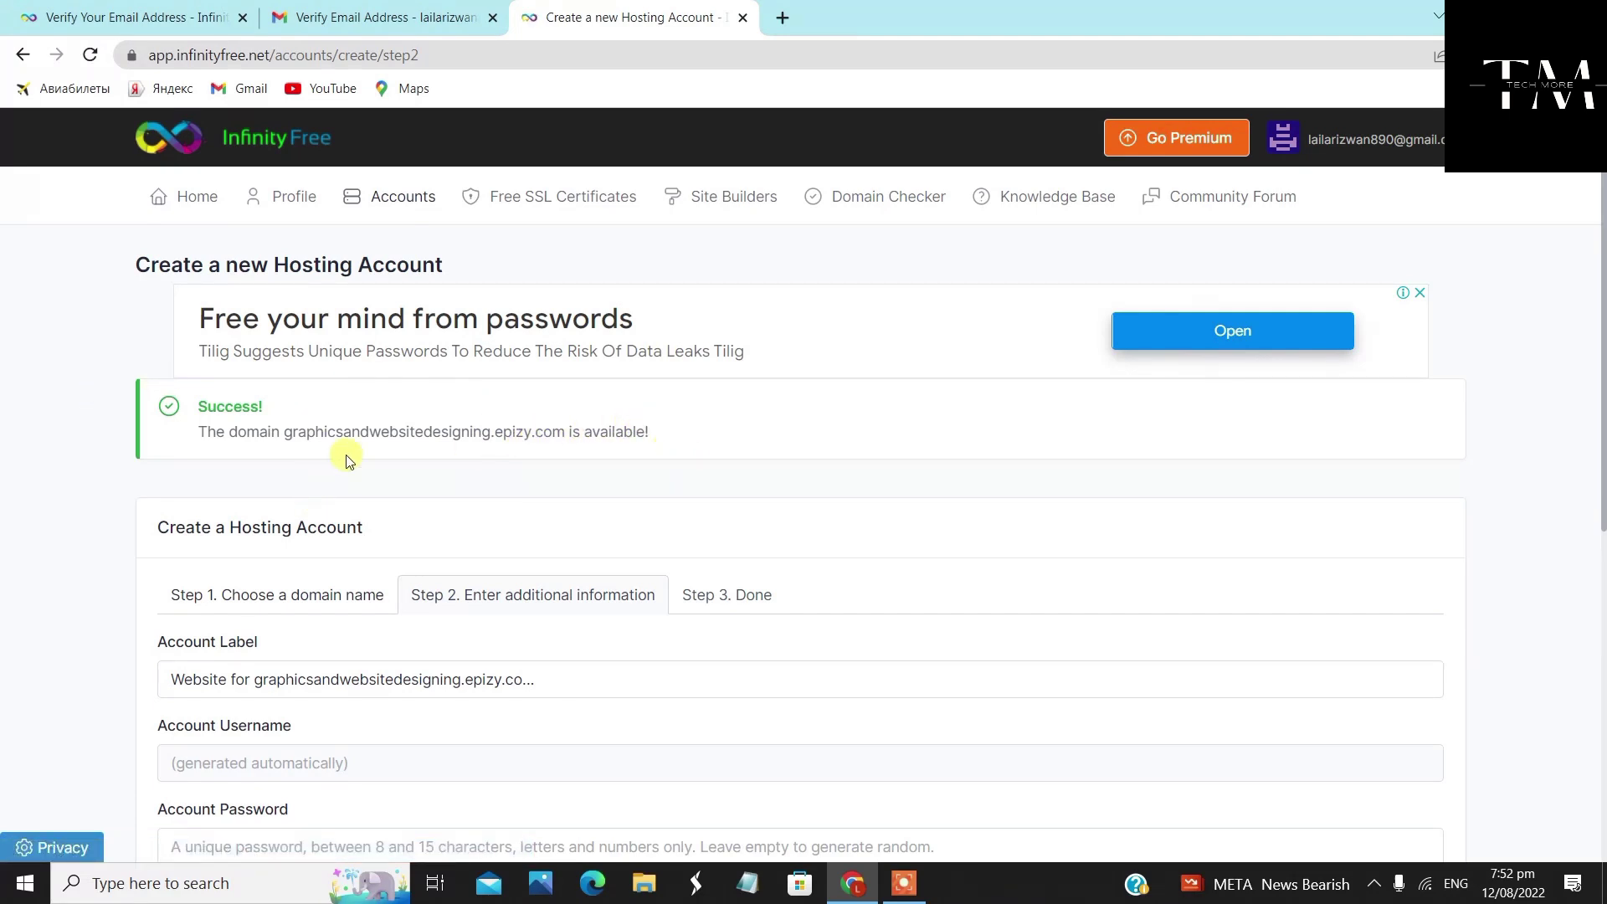
Change the Account Label to graphicsandwebsitedesigning.epizy.com
scroll(301, 515, "down", 3)
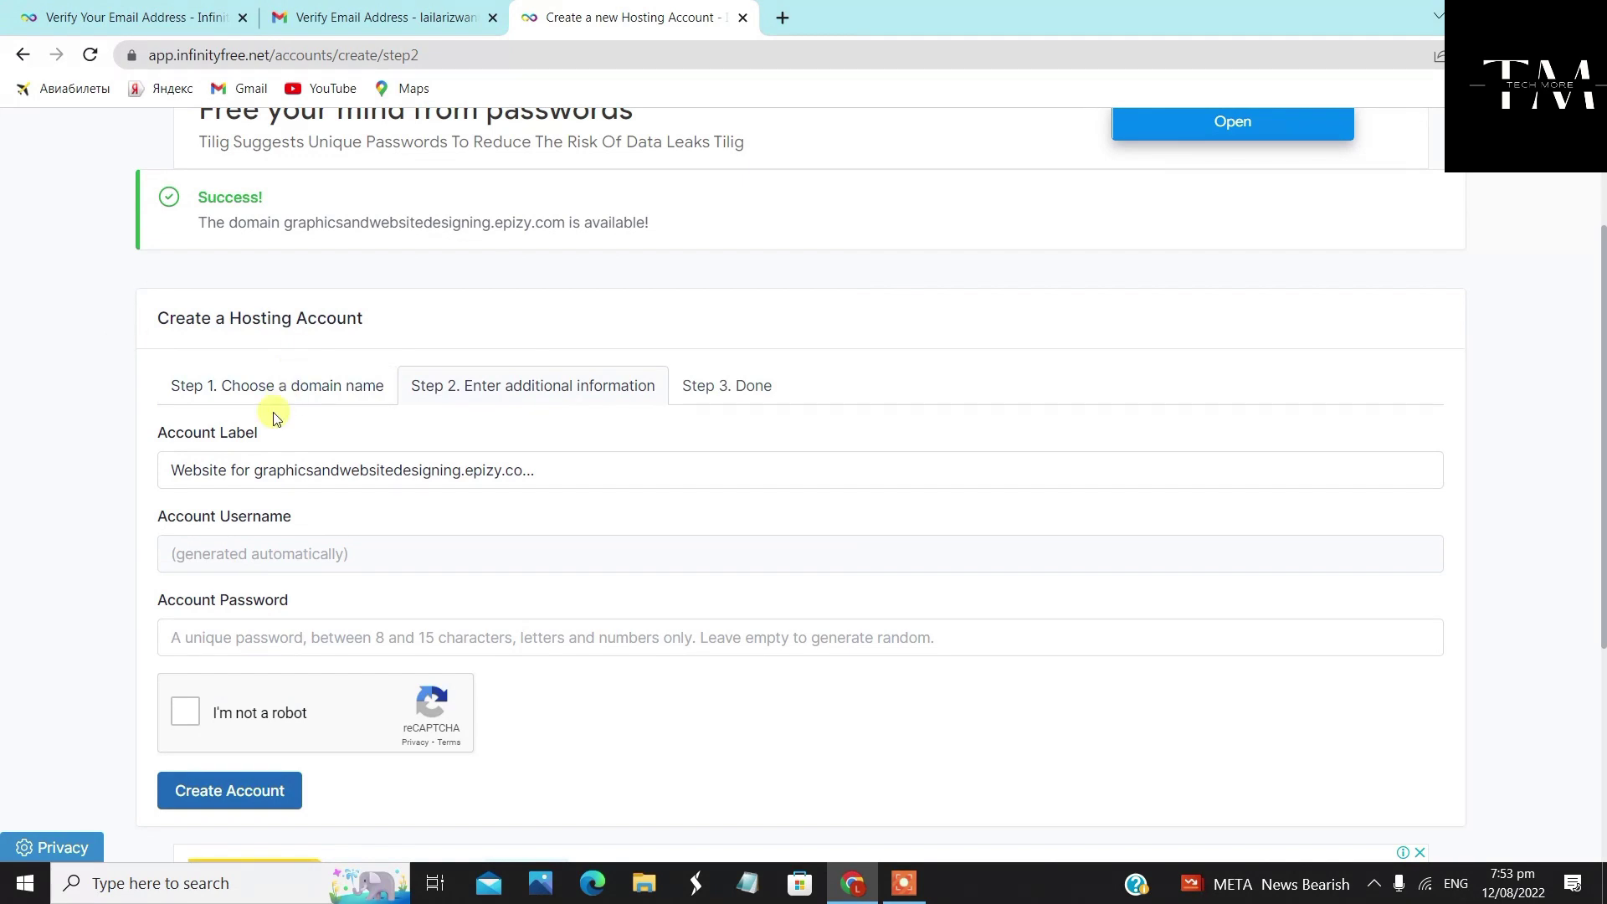
scroll(402, 431, "down", 2)
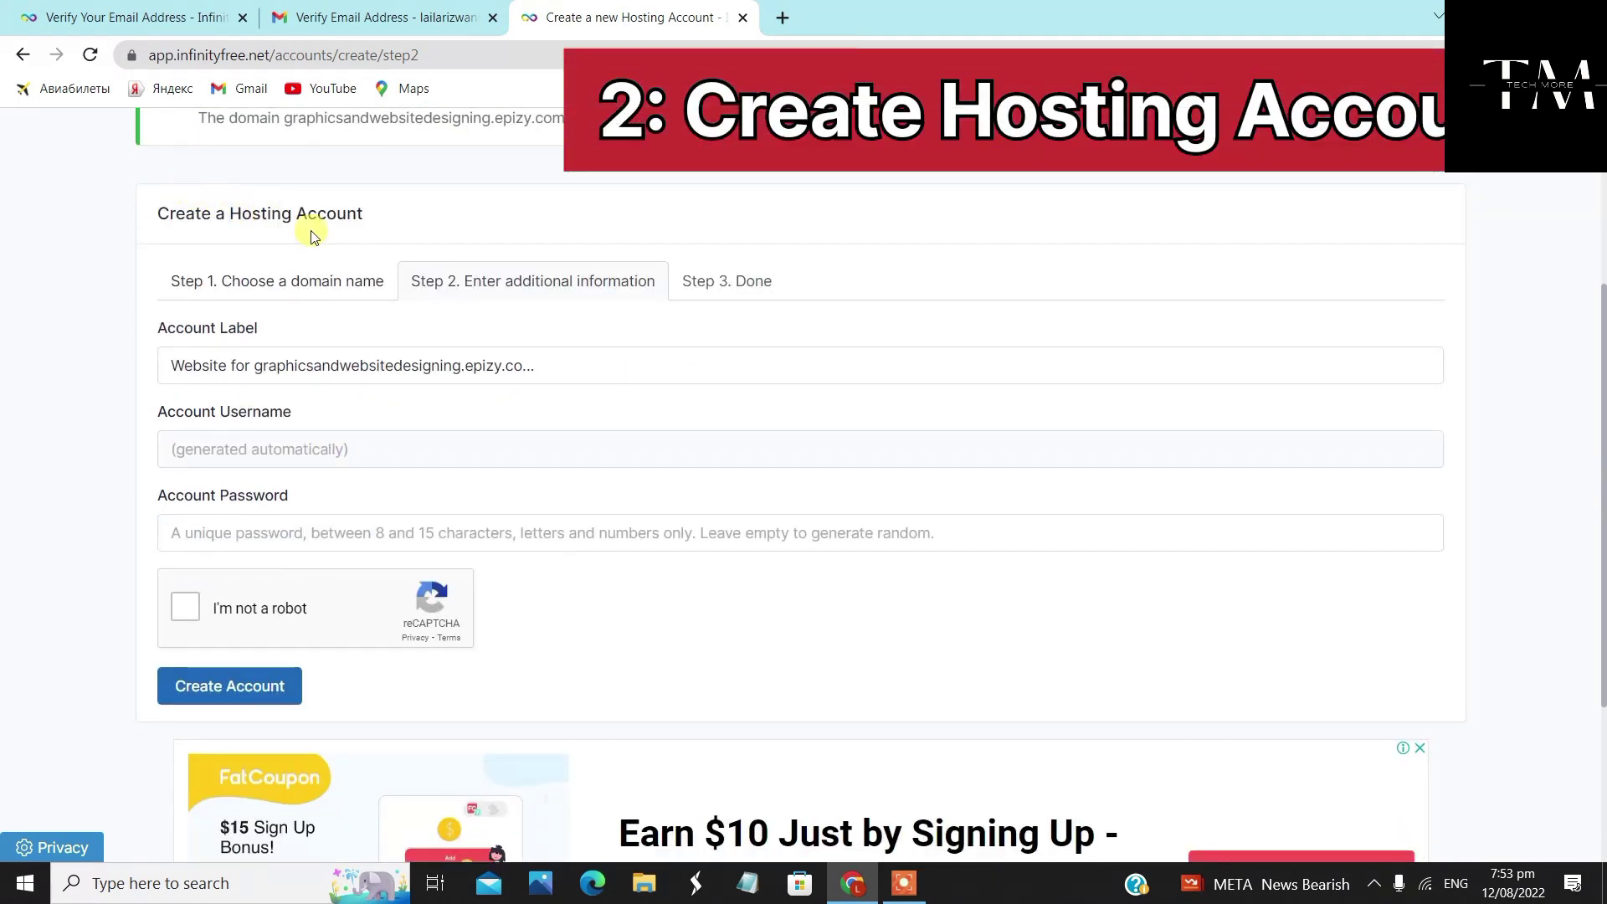
scroll(446, 347, "down", 1)
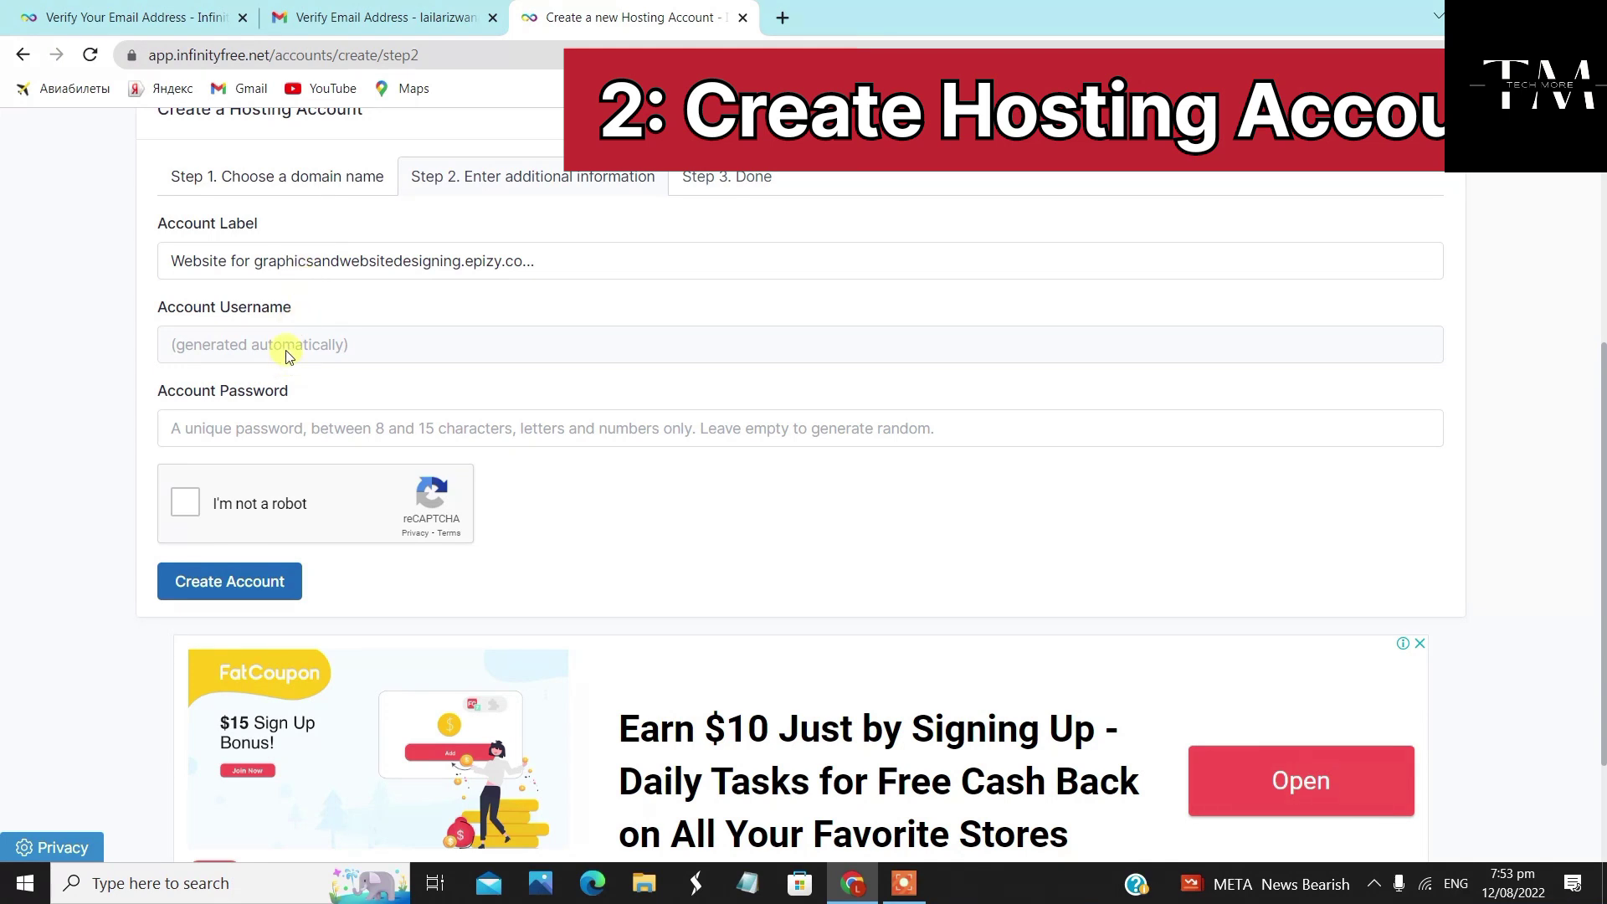
left_click_drag(619, 255, 136, 258)
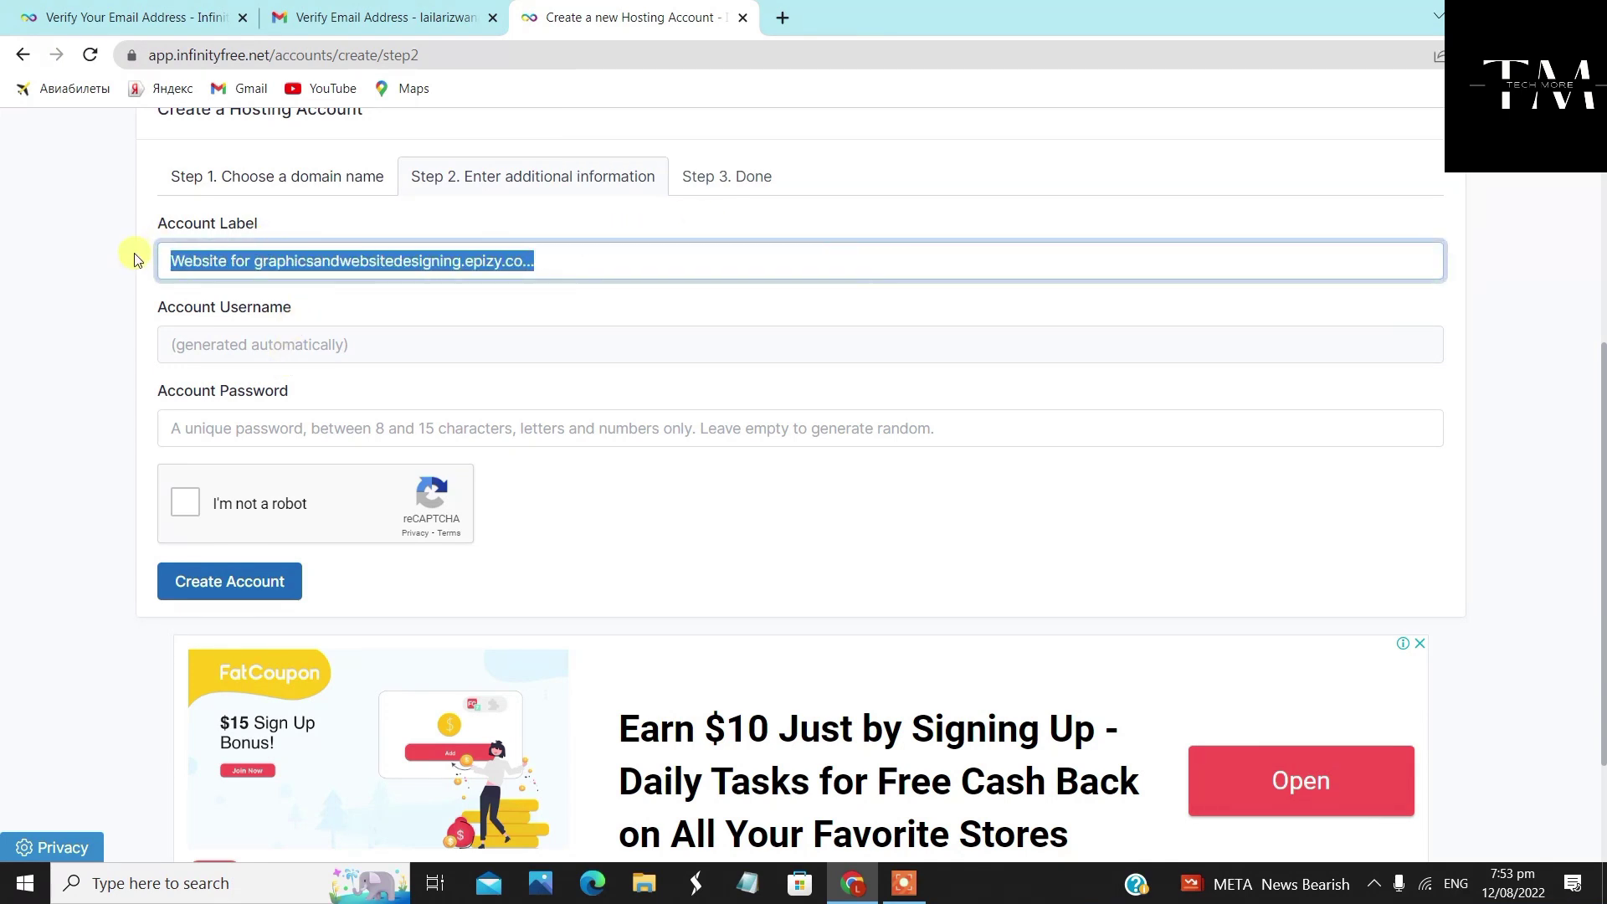
left_click(559, 259)
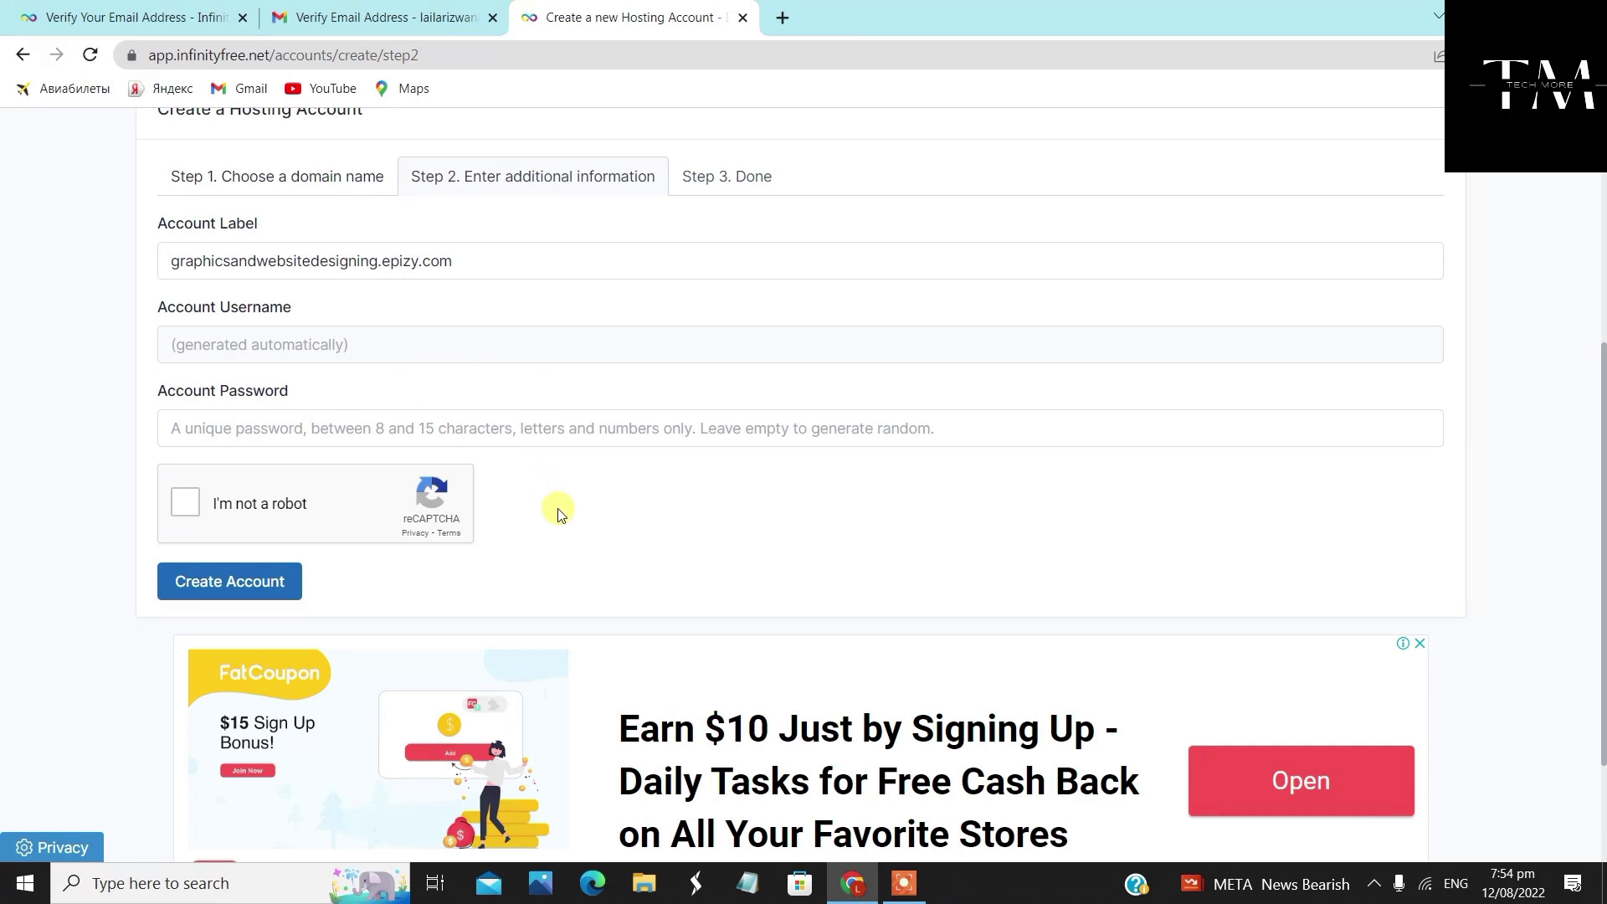
Pass the reCAPTCHA and create the hosting account
scroll(559, 514, "down", 1)
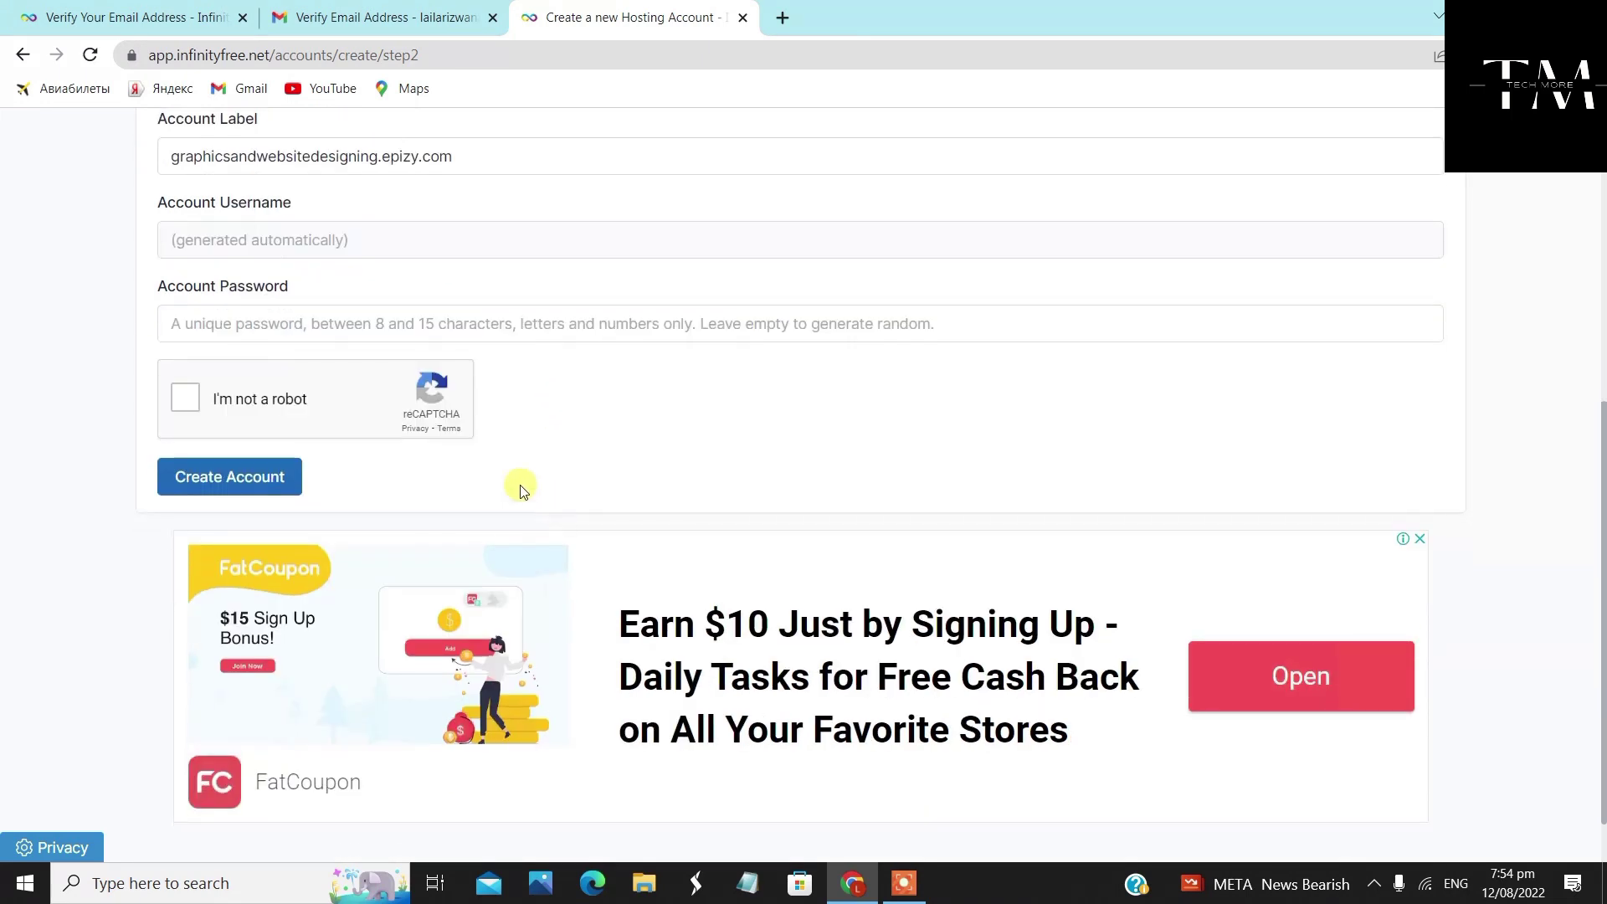
left_click(187, 411)
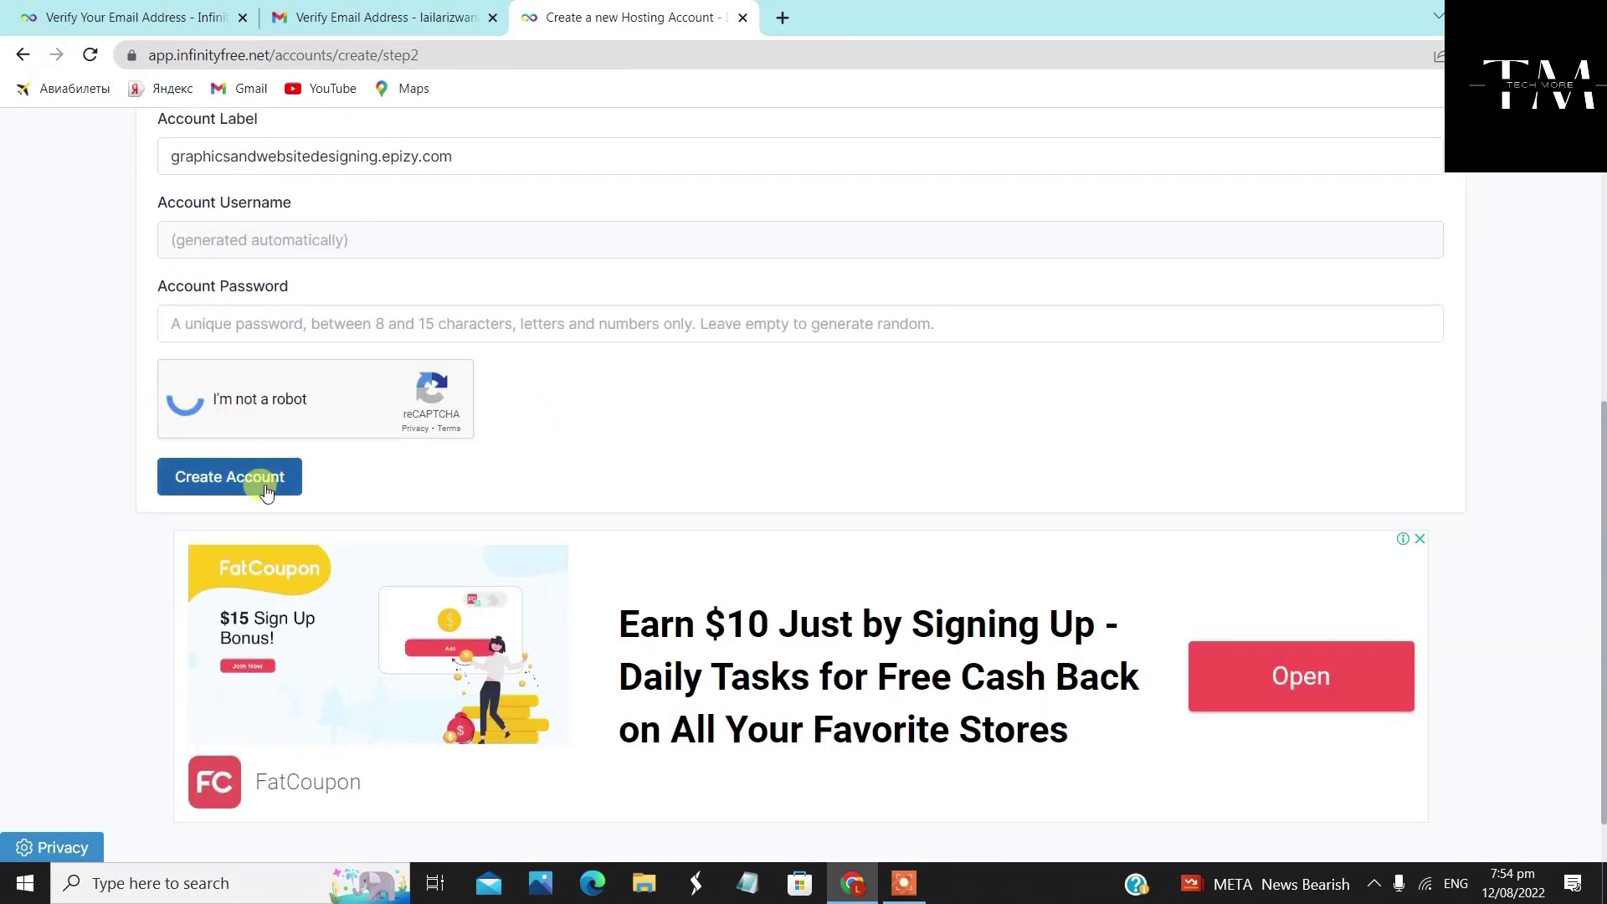
left_click(262, 473)
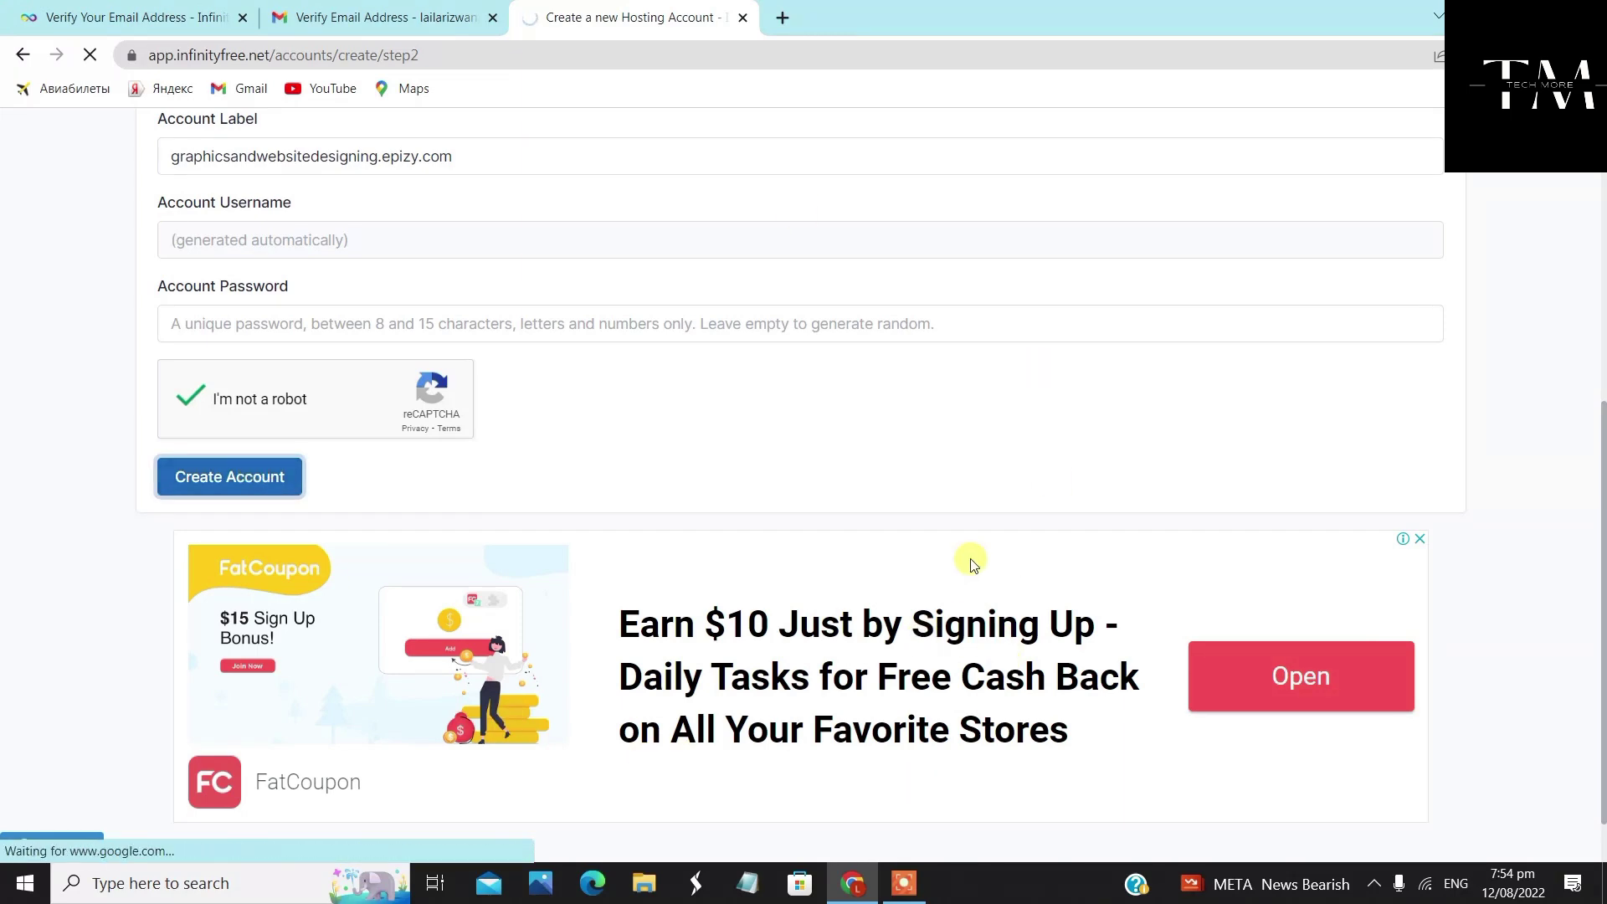
scroll(973, 560, "up", 1)
scroll(974, 560, "up", 4)
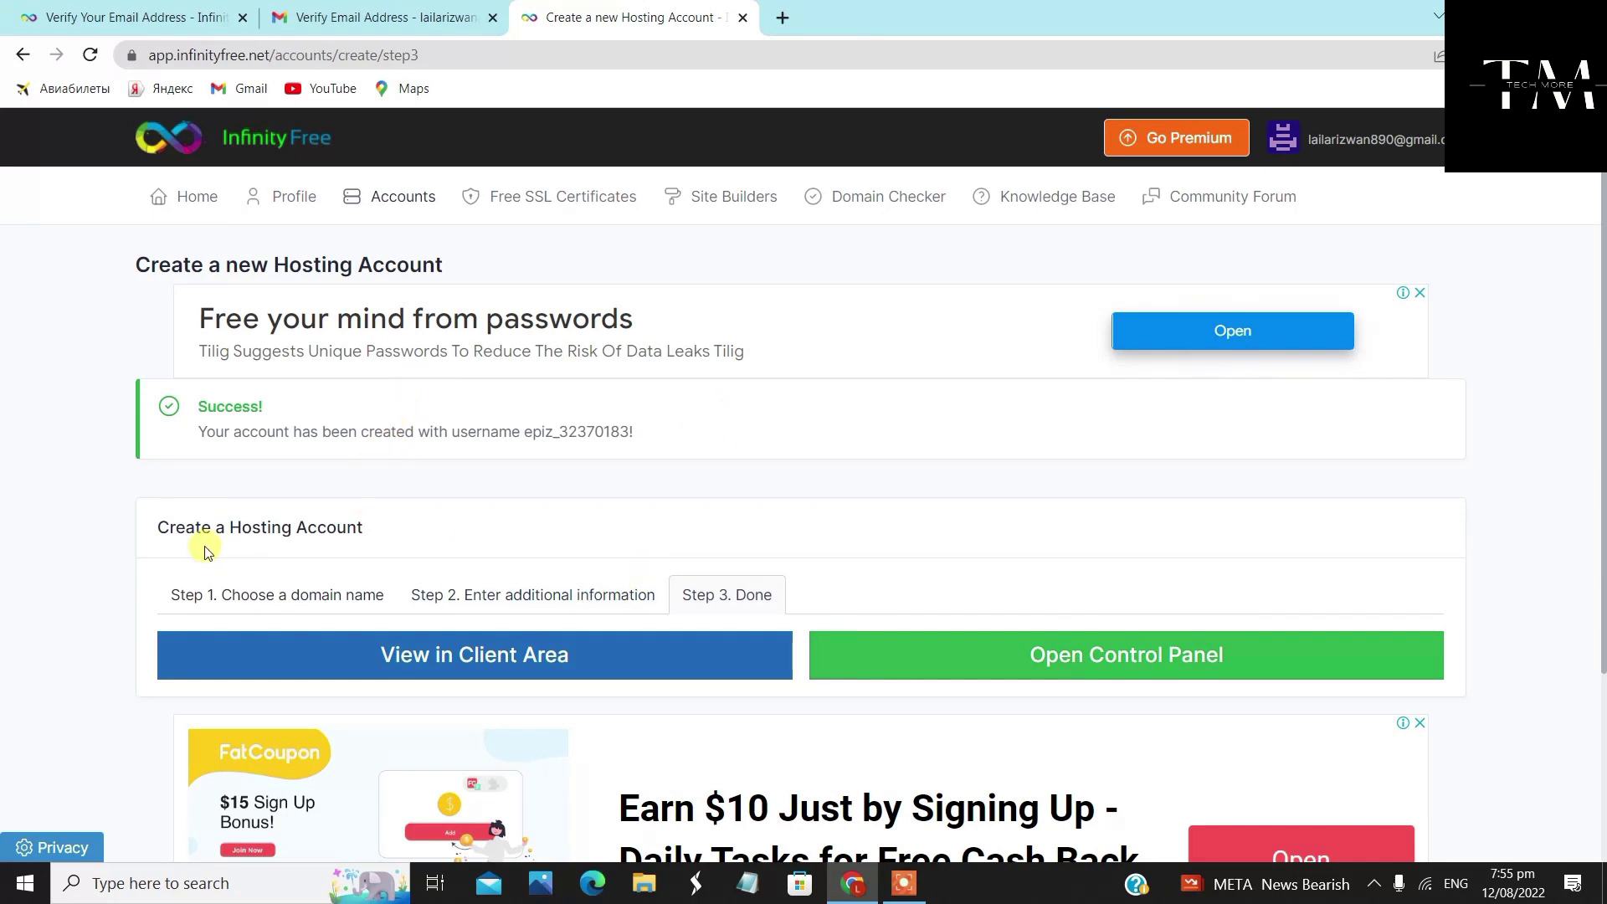
View graphicsandwebsitedesigning.epizy.com in the client area and review its account, FTP and MySQL details
scroll(206, 553, "down", 1)
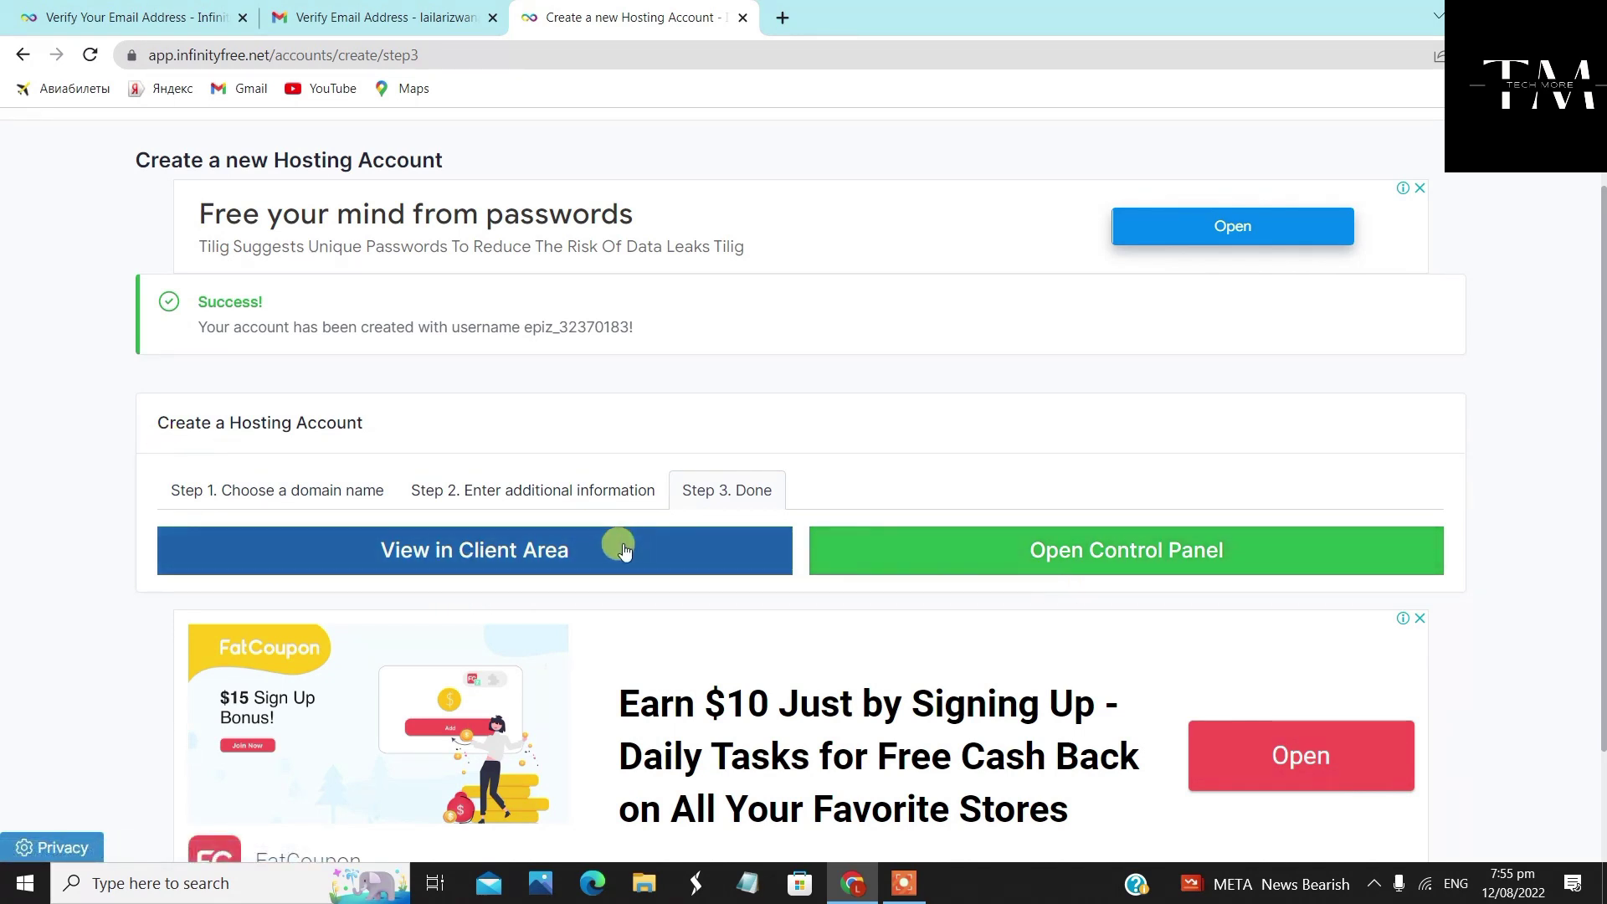
left_click(594, 554)
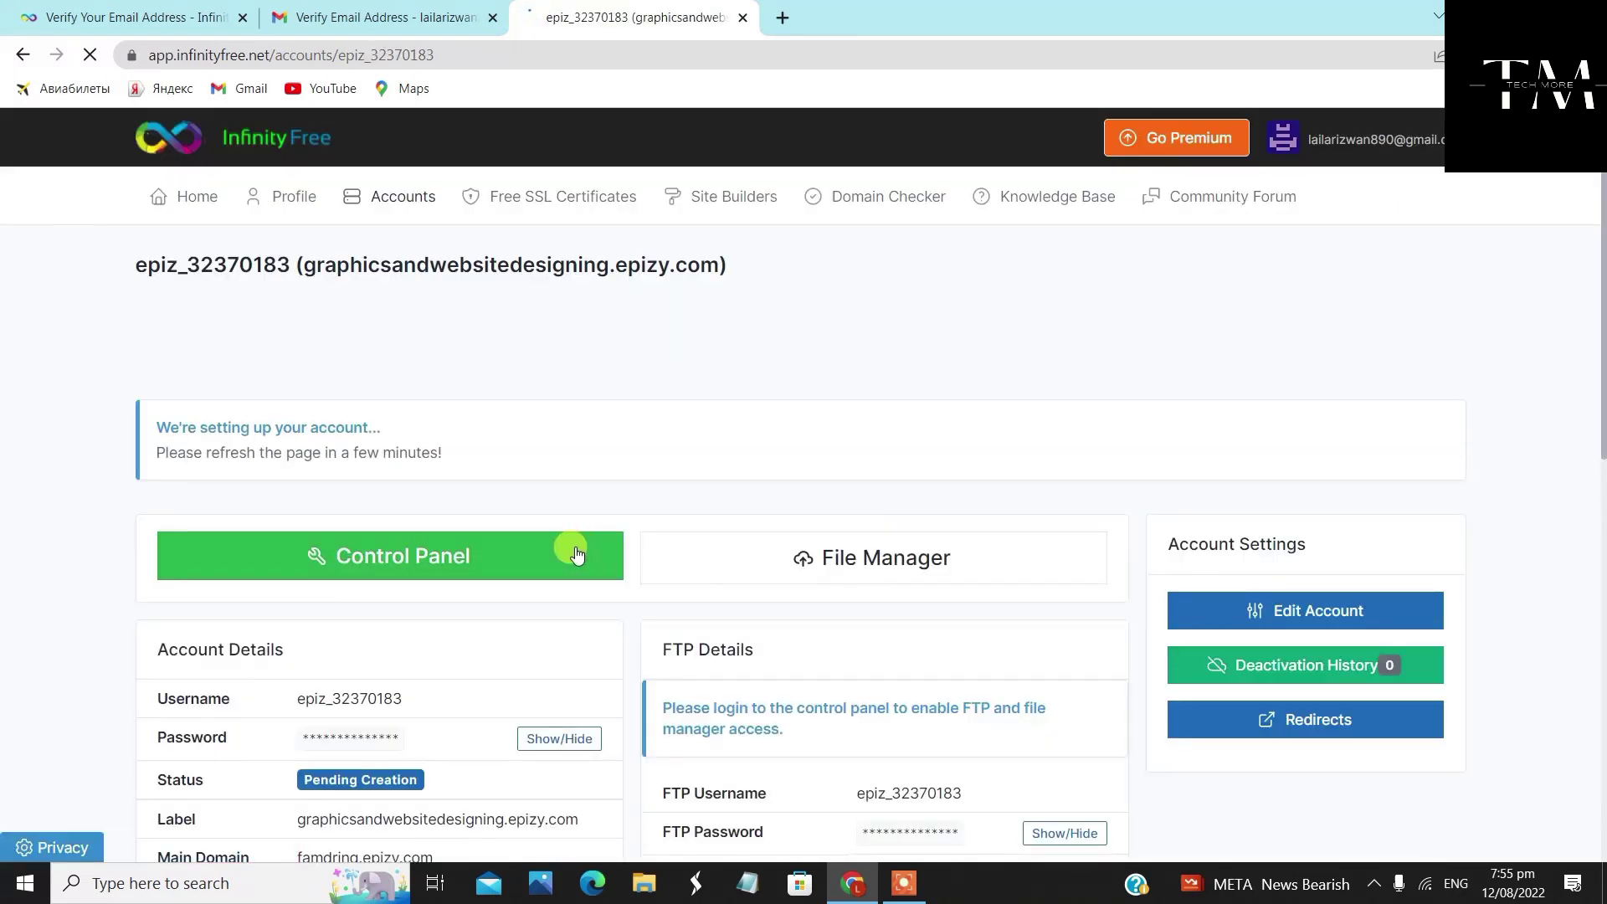
scroll(864, 452, "down", 3)
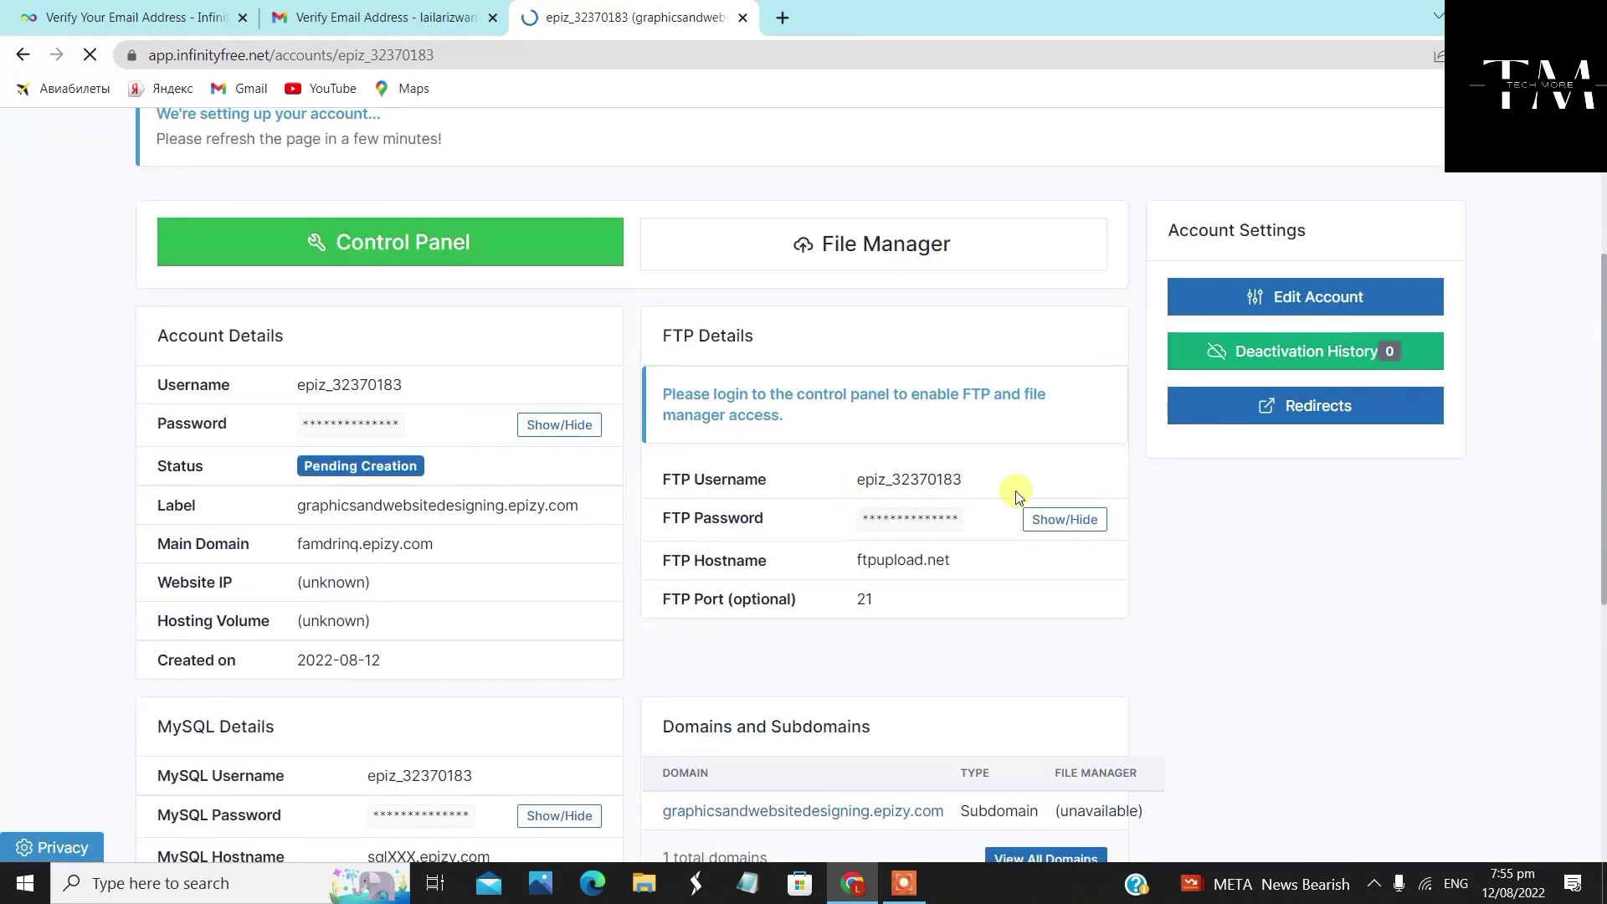
scroll(505, 421, "down", 1)
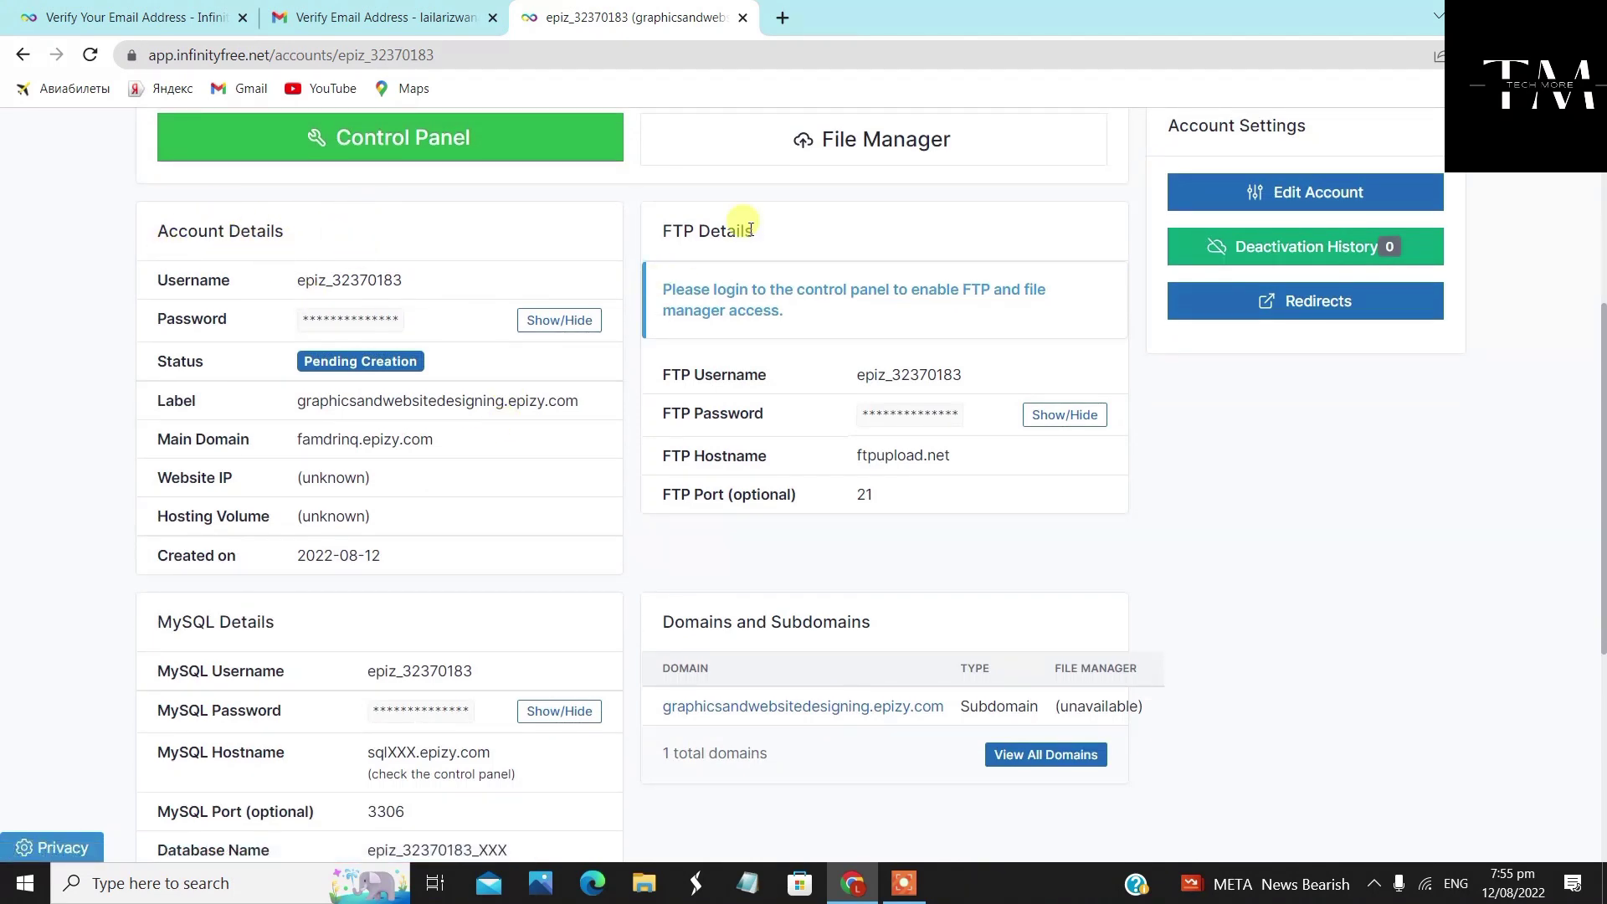
scroll(539, 549, "down", 2)
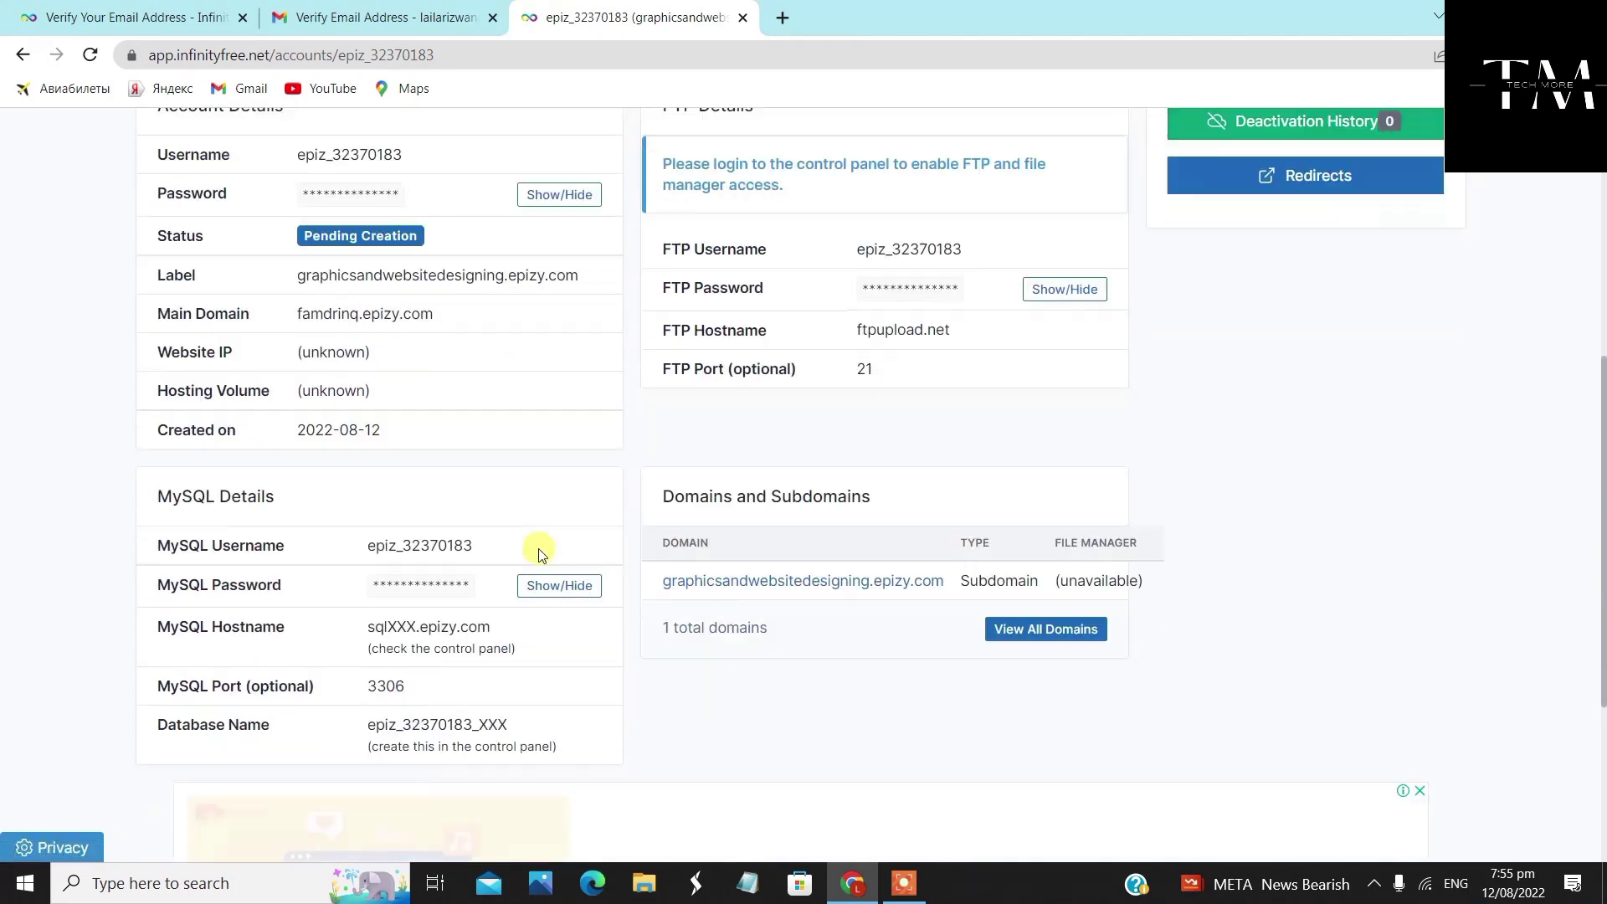
scroll(420, 298, "up", 2)
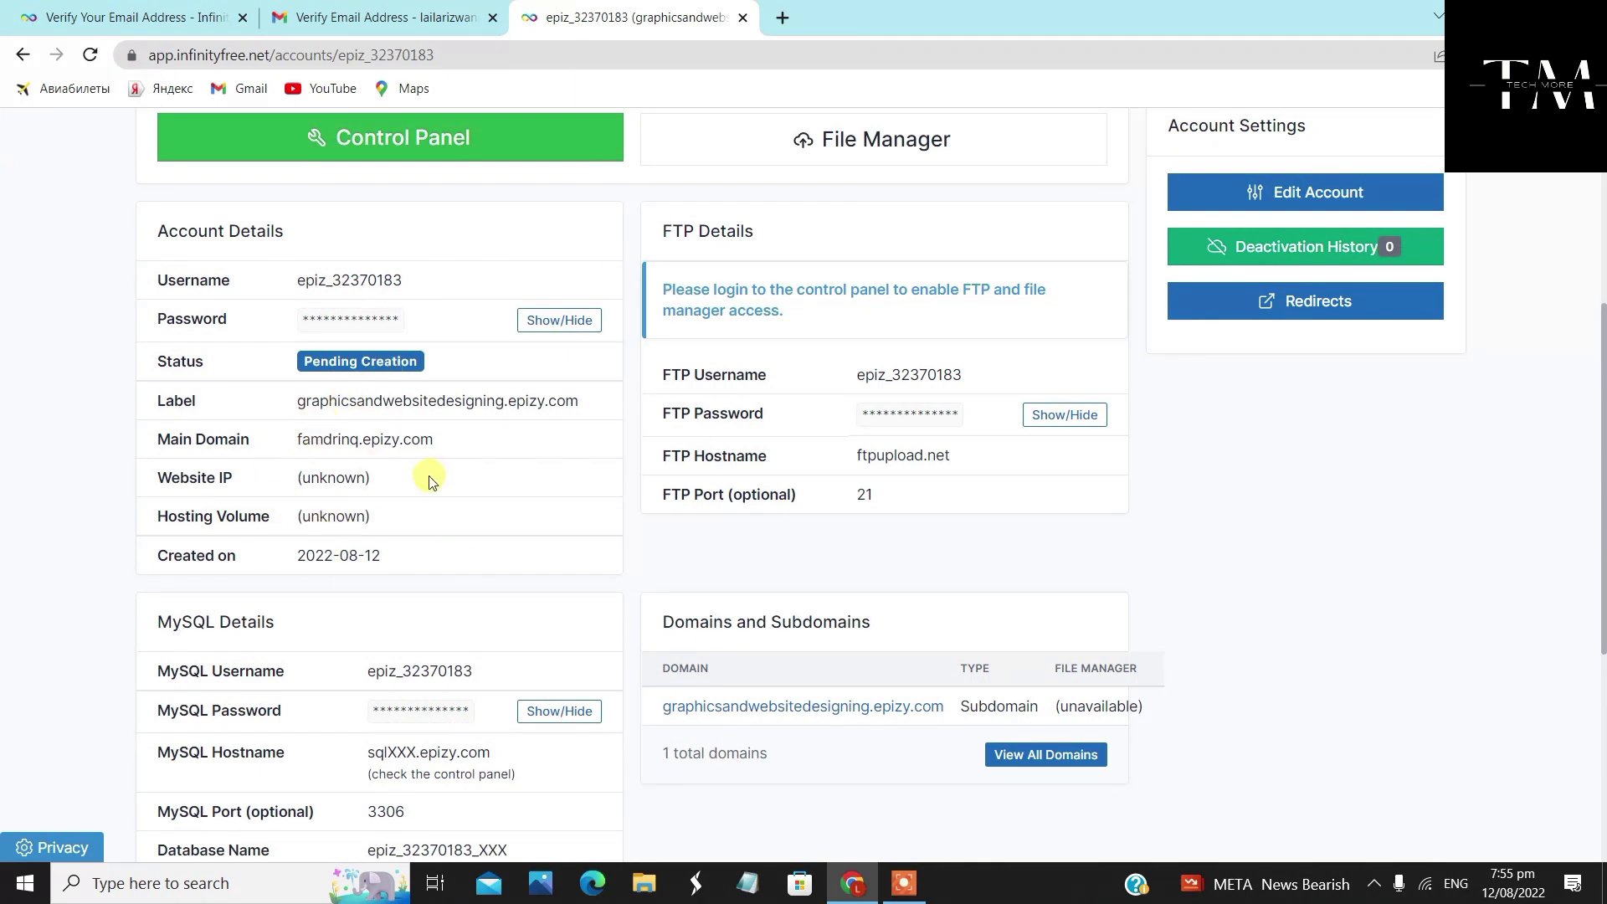
scroll(574, 527, "down", 2)
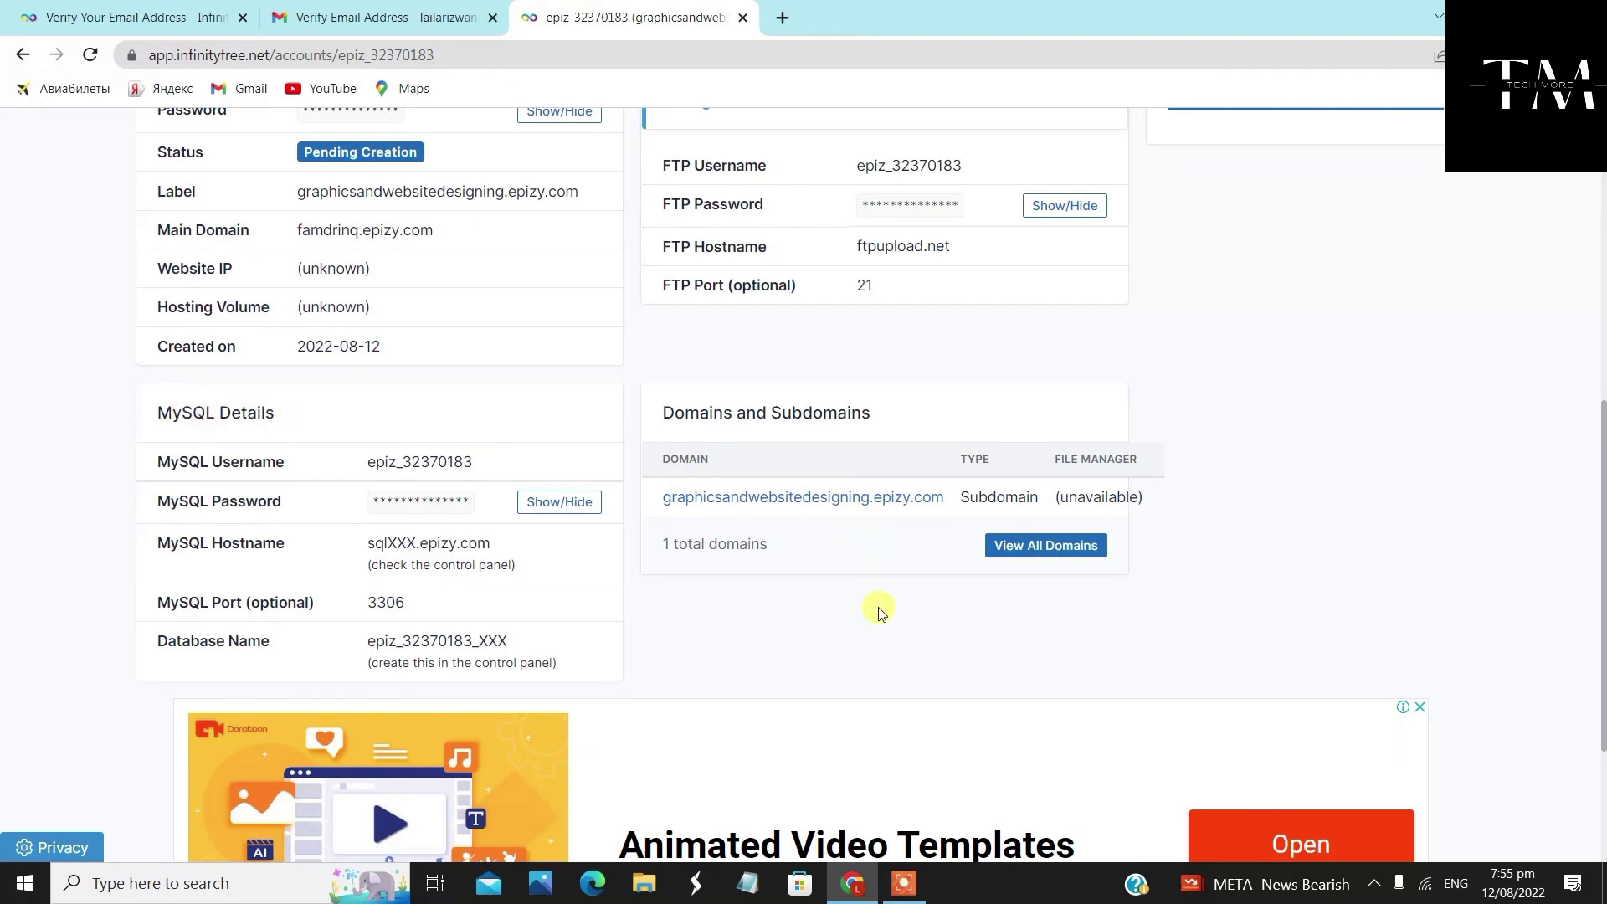
scroll(875, 624, "down", 3)
scroll(867, 637, "up", 10)
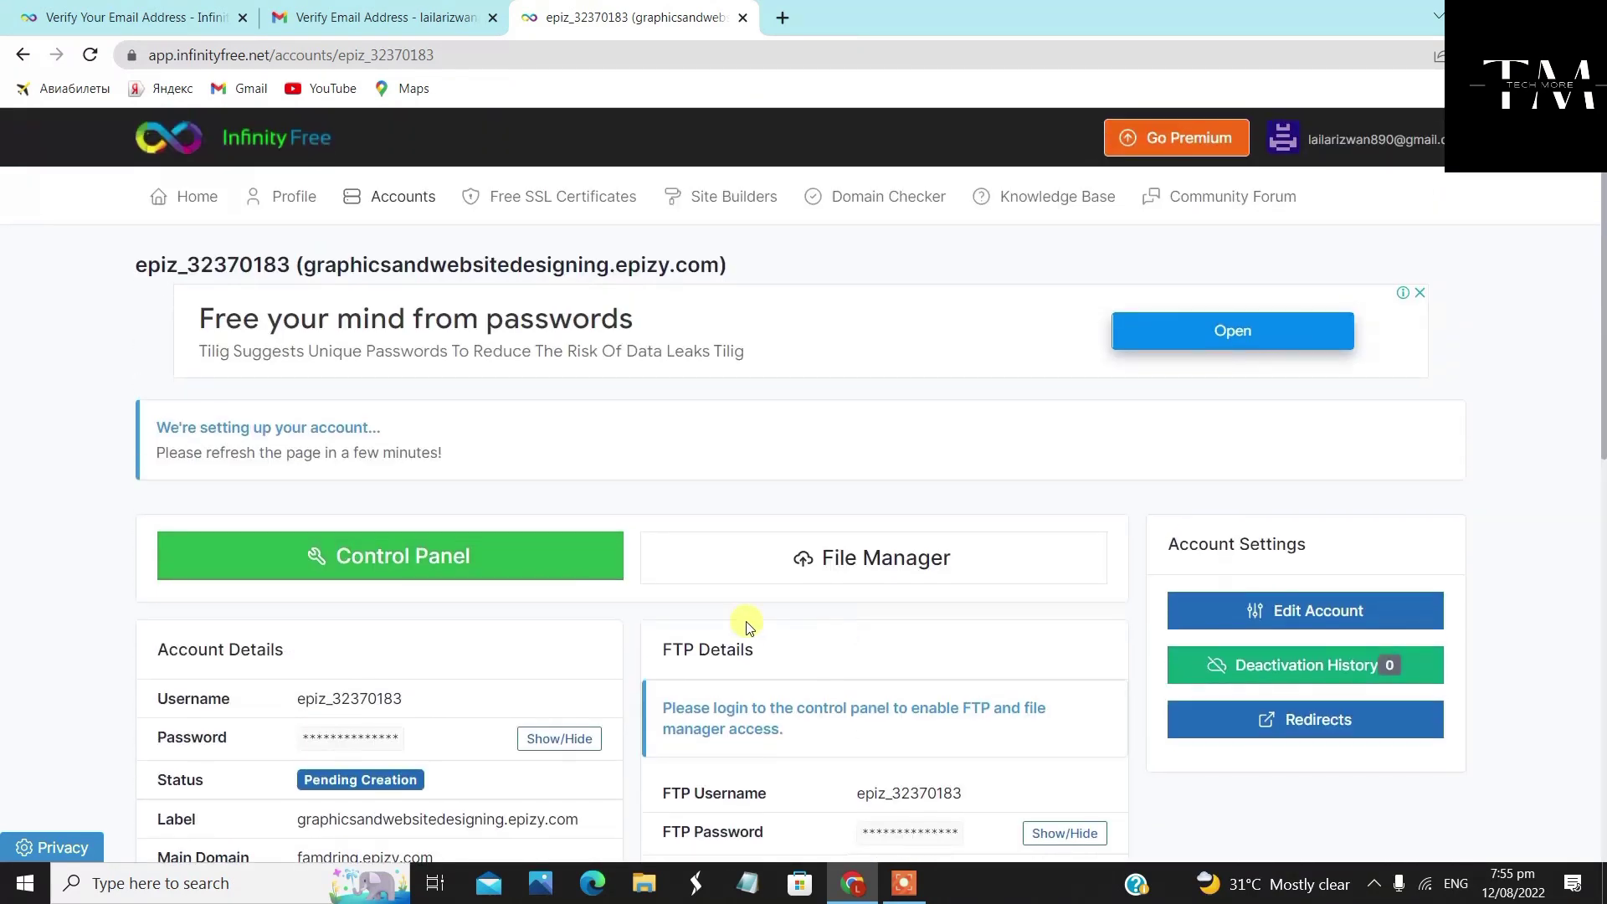
Approve InfinityFree's service-email notice so the account control panel loads
left_click(513, 558)
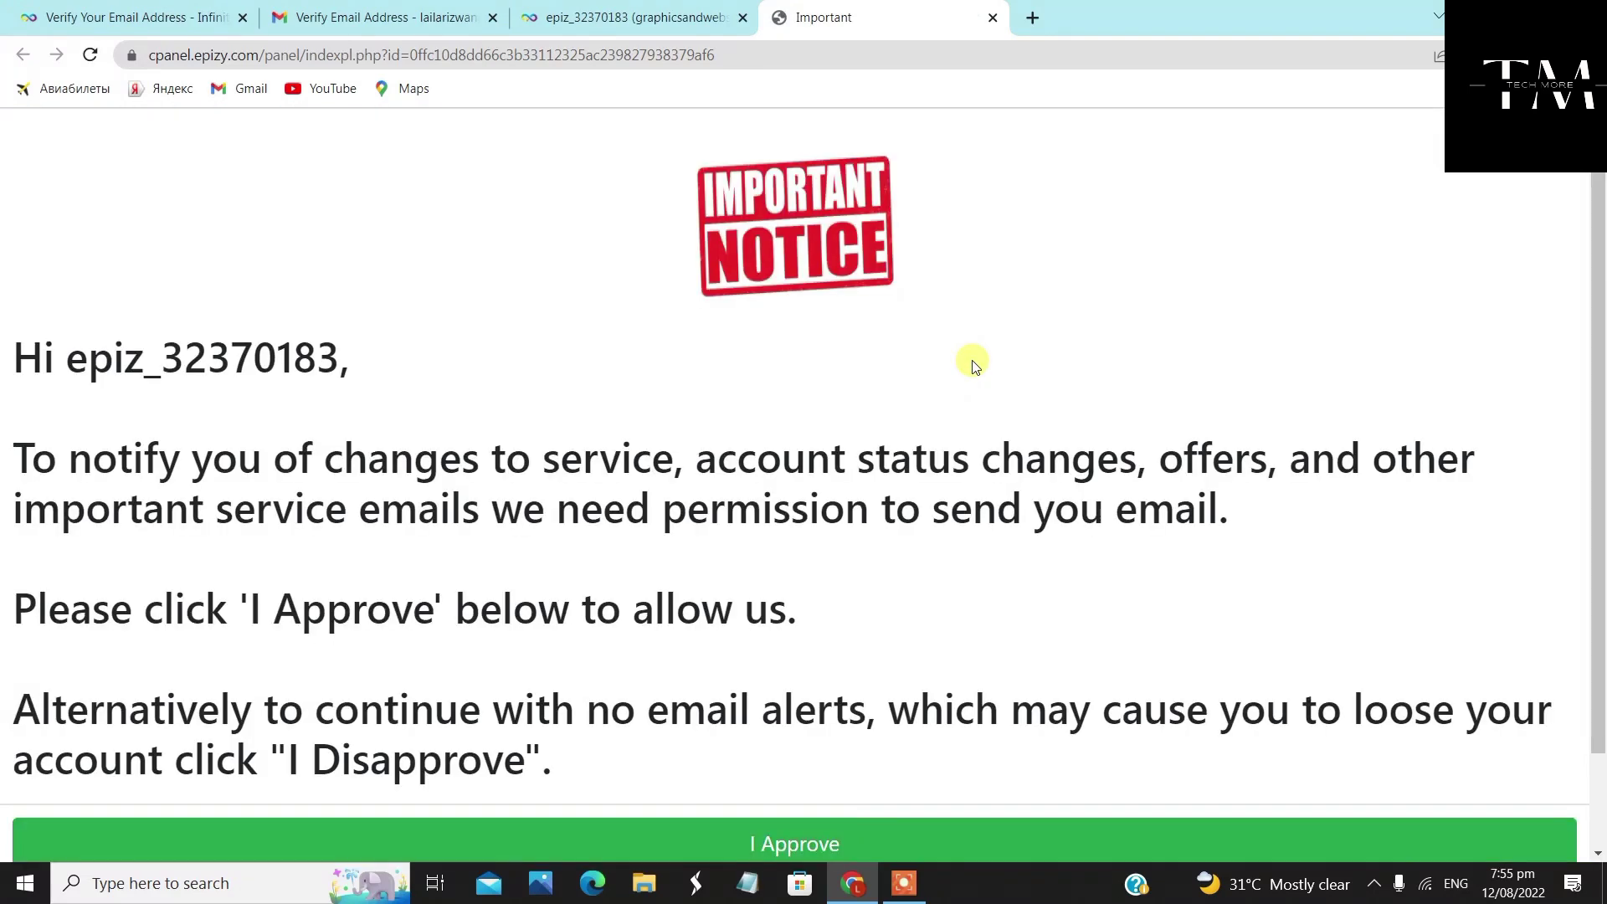
scroll(920, 352, "down", 2)
scroll(918, 352, "up", 2)
scroll(922, 259, "down", 2)
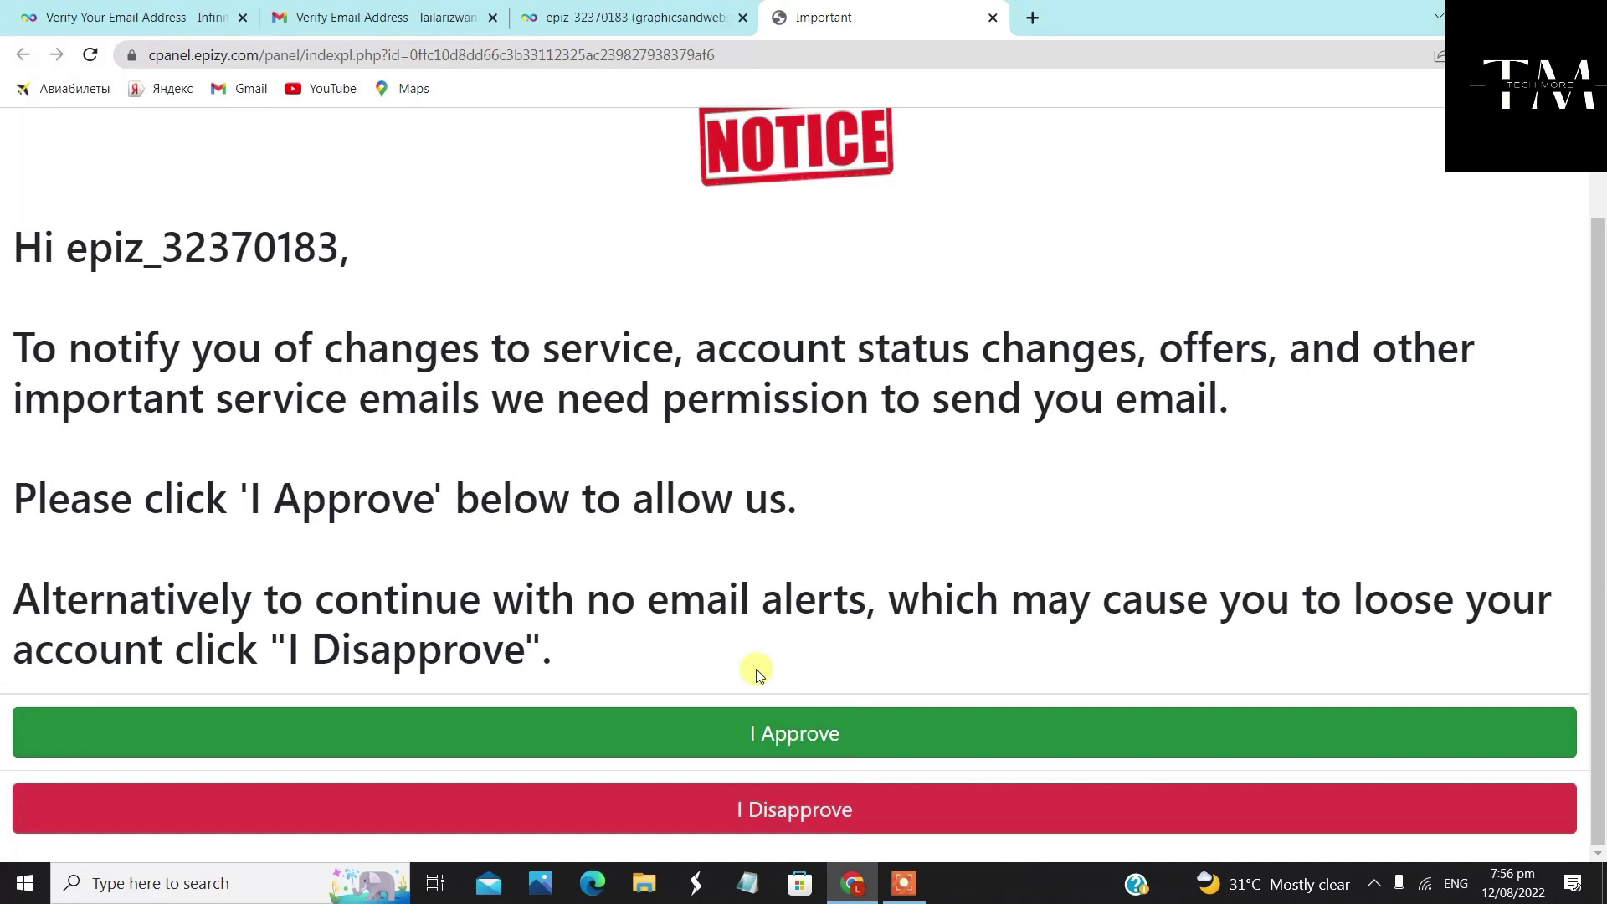
left_click_drag(62, 343, 1155, 499)
left_click(1155, 499)
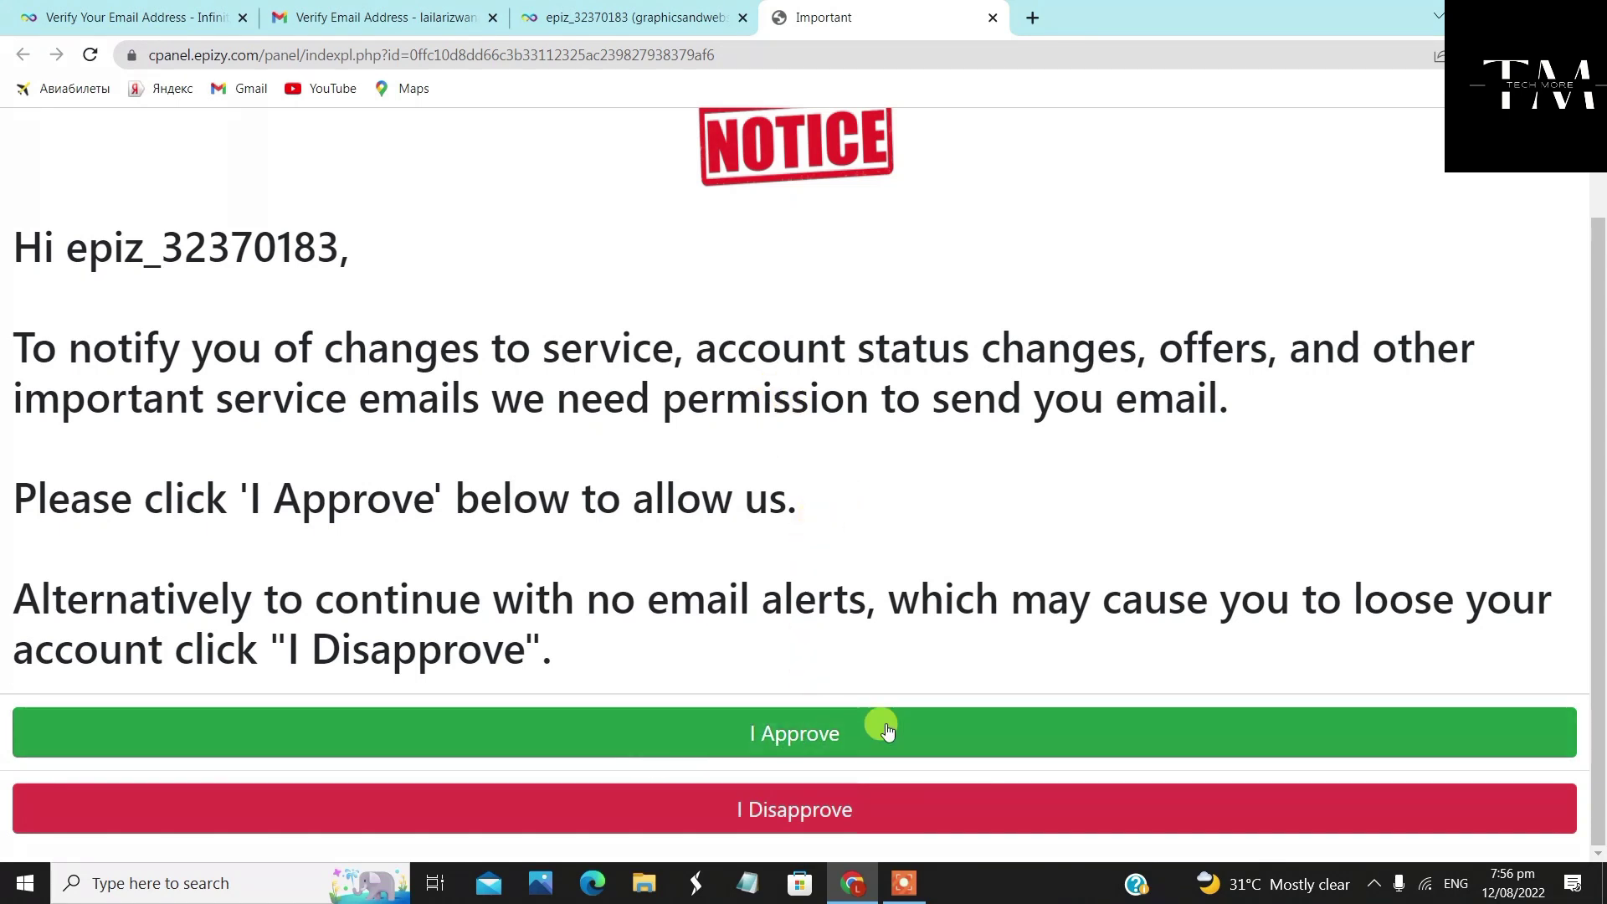
scroll(914, 603, "up", 2)
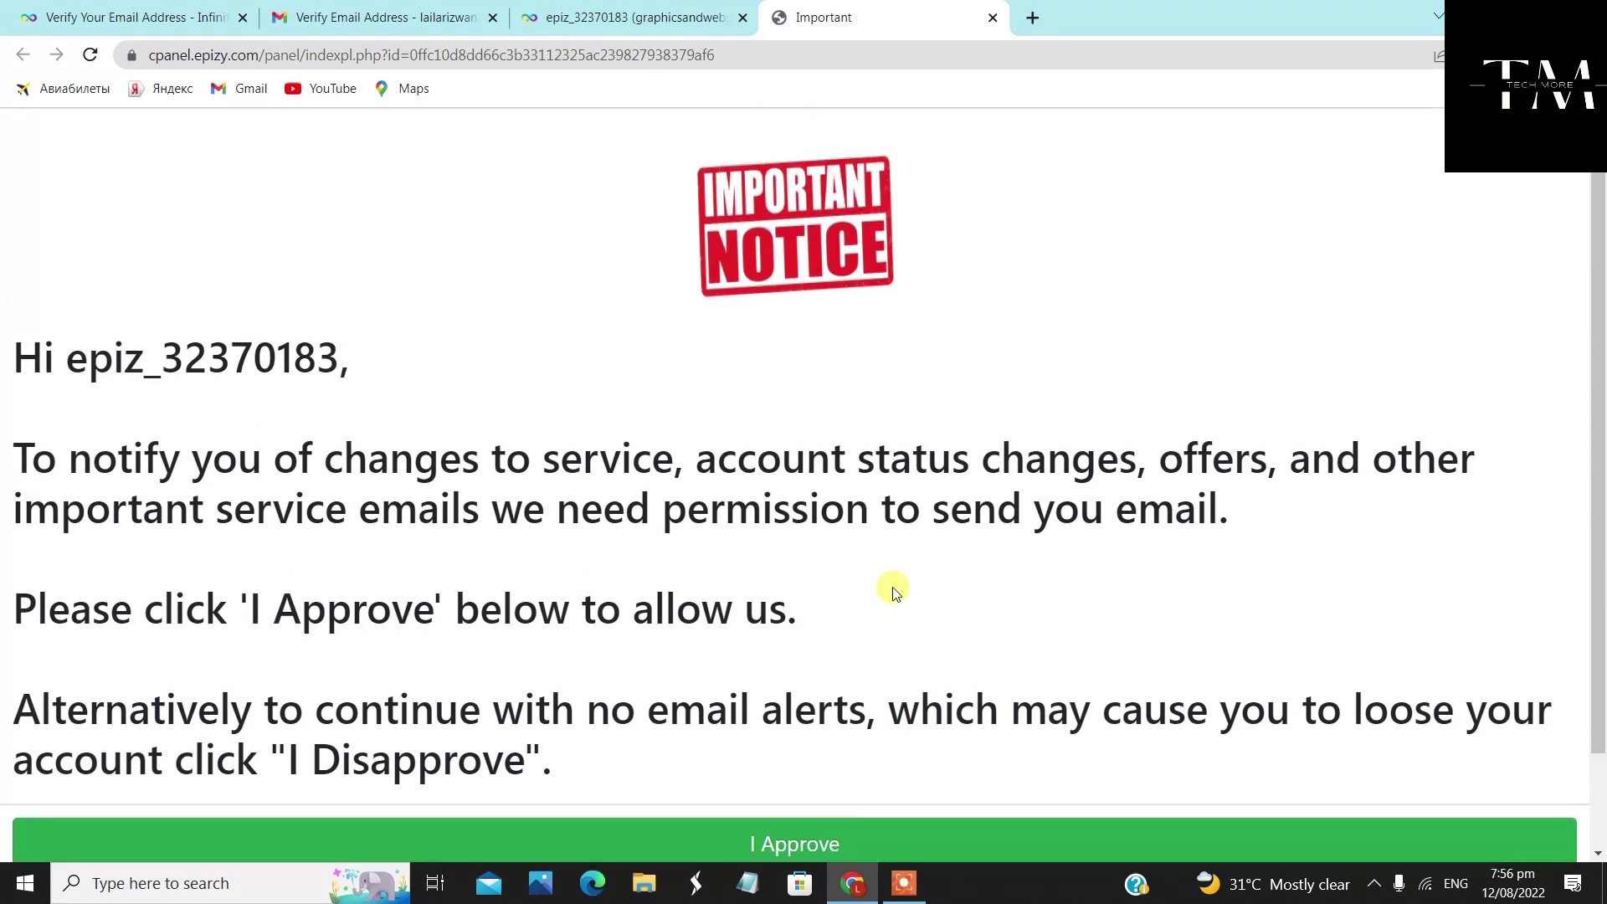
scroll(890, 585, "down", 1)
scroll(894, 591, "down", 1)
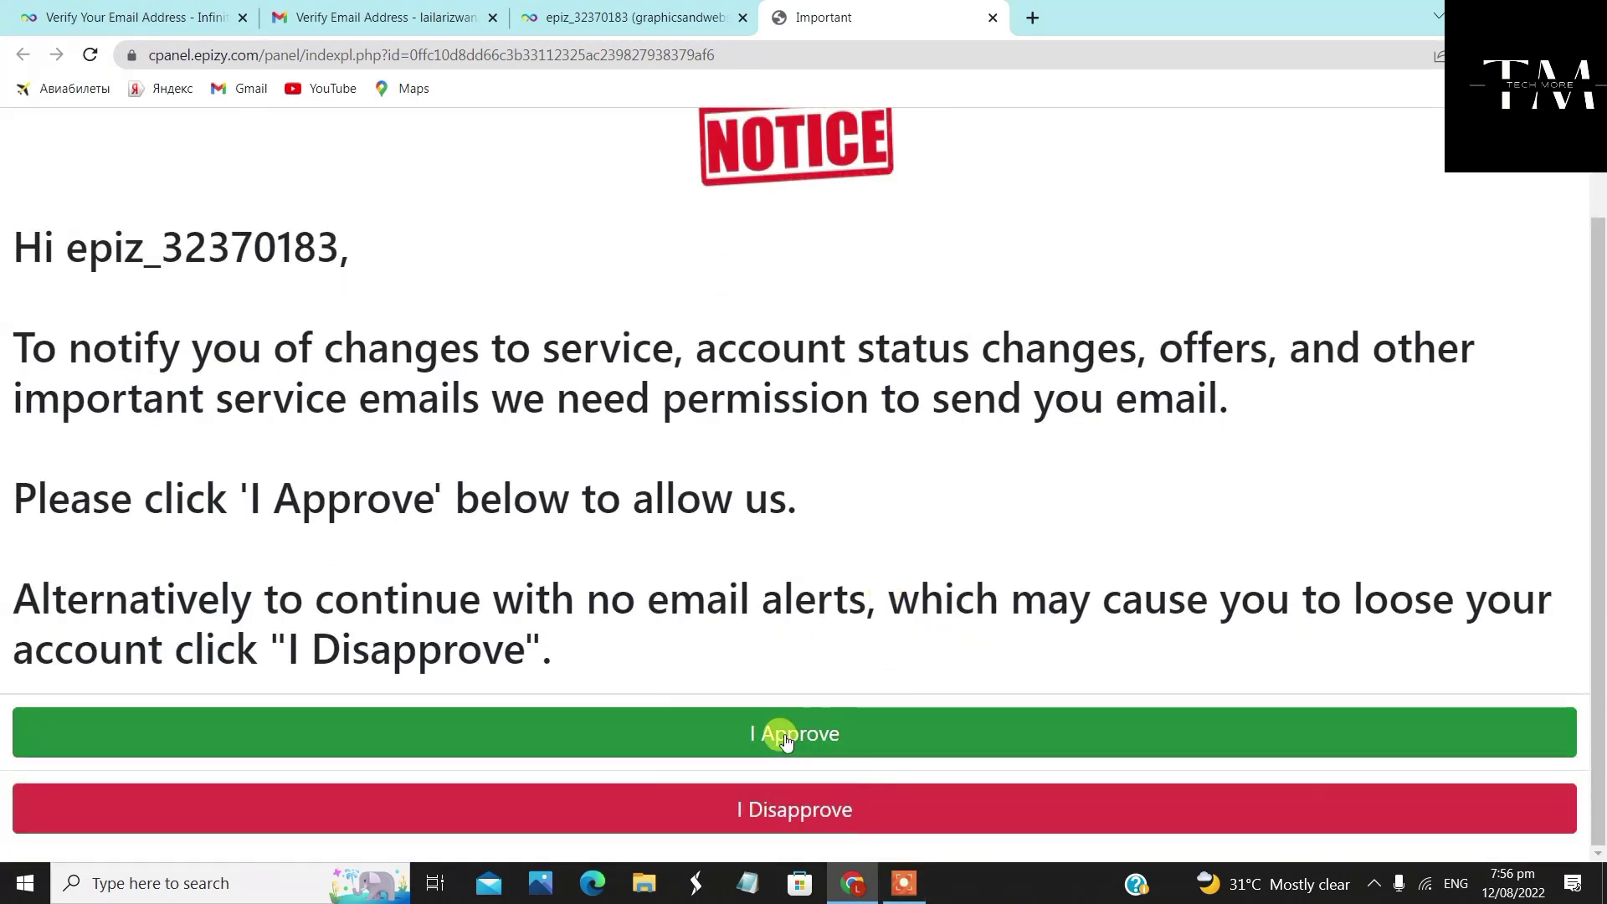
left_click(906, 726)
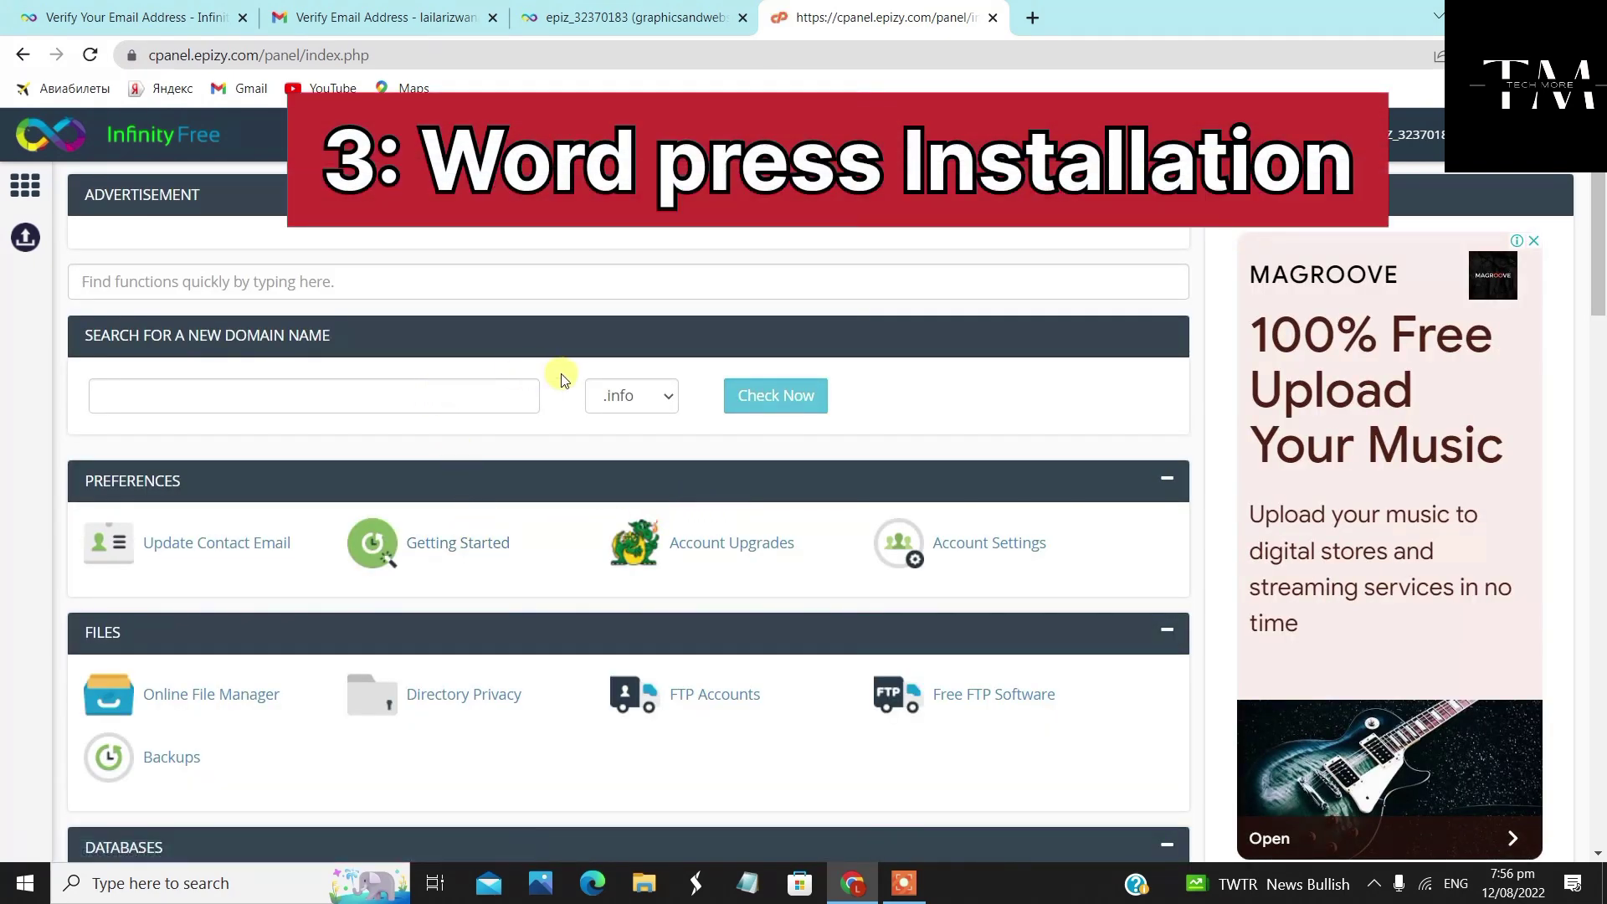
Launch Softaculous Apps Installer from the control panel's Software section in a new tab
scroll(461, 569, "down", 2)
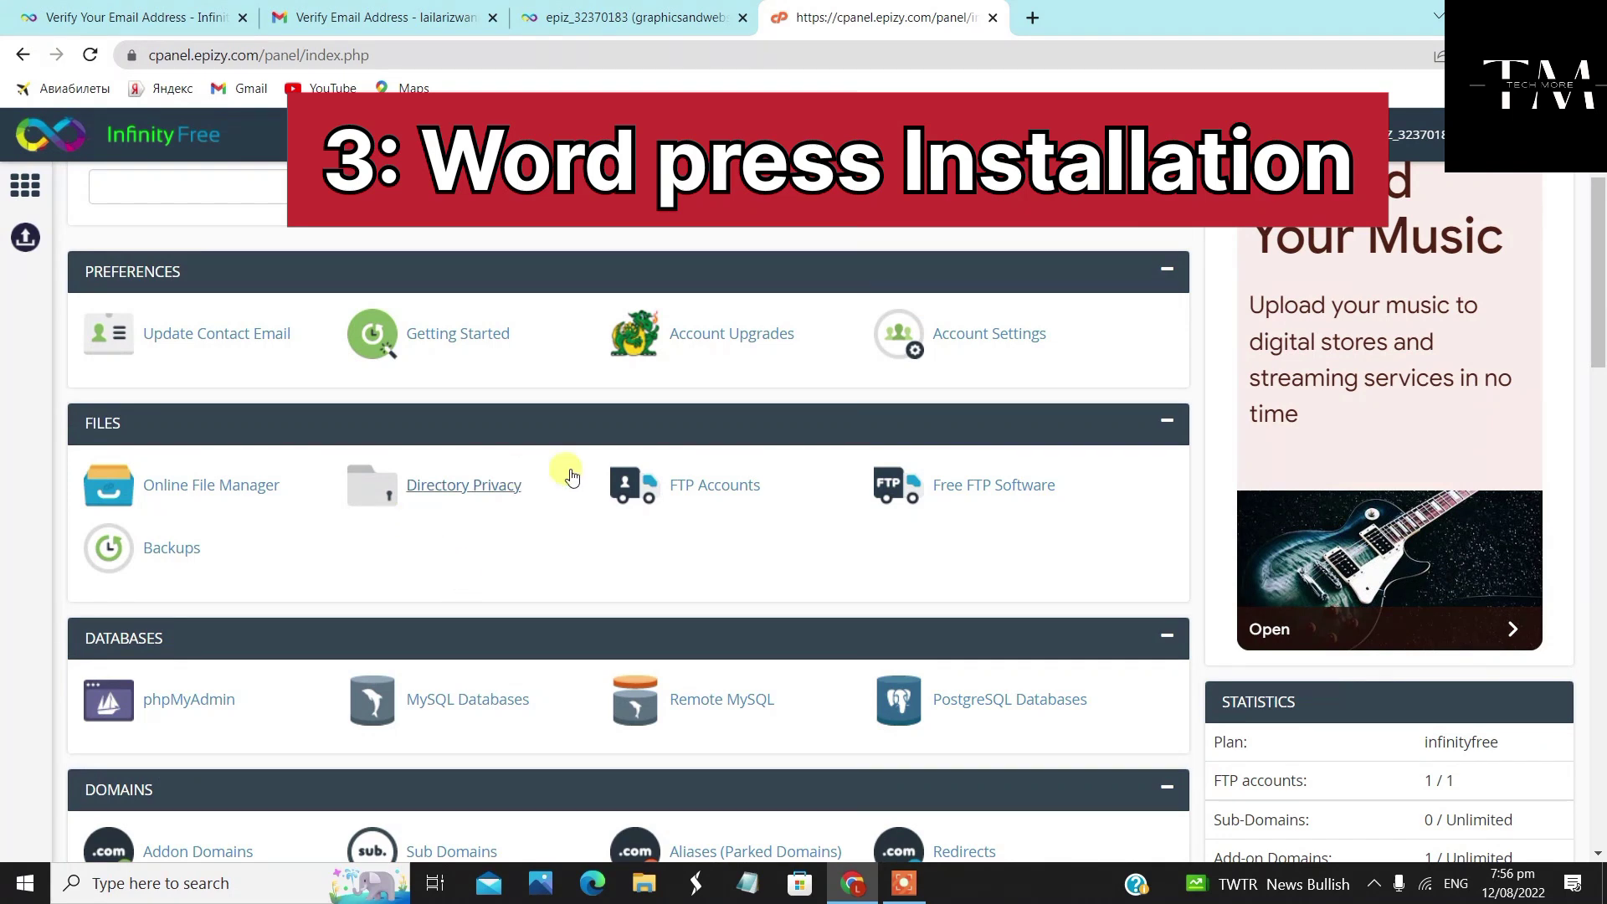
scroll(728, 544, "down", 5)
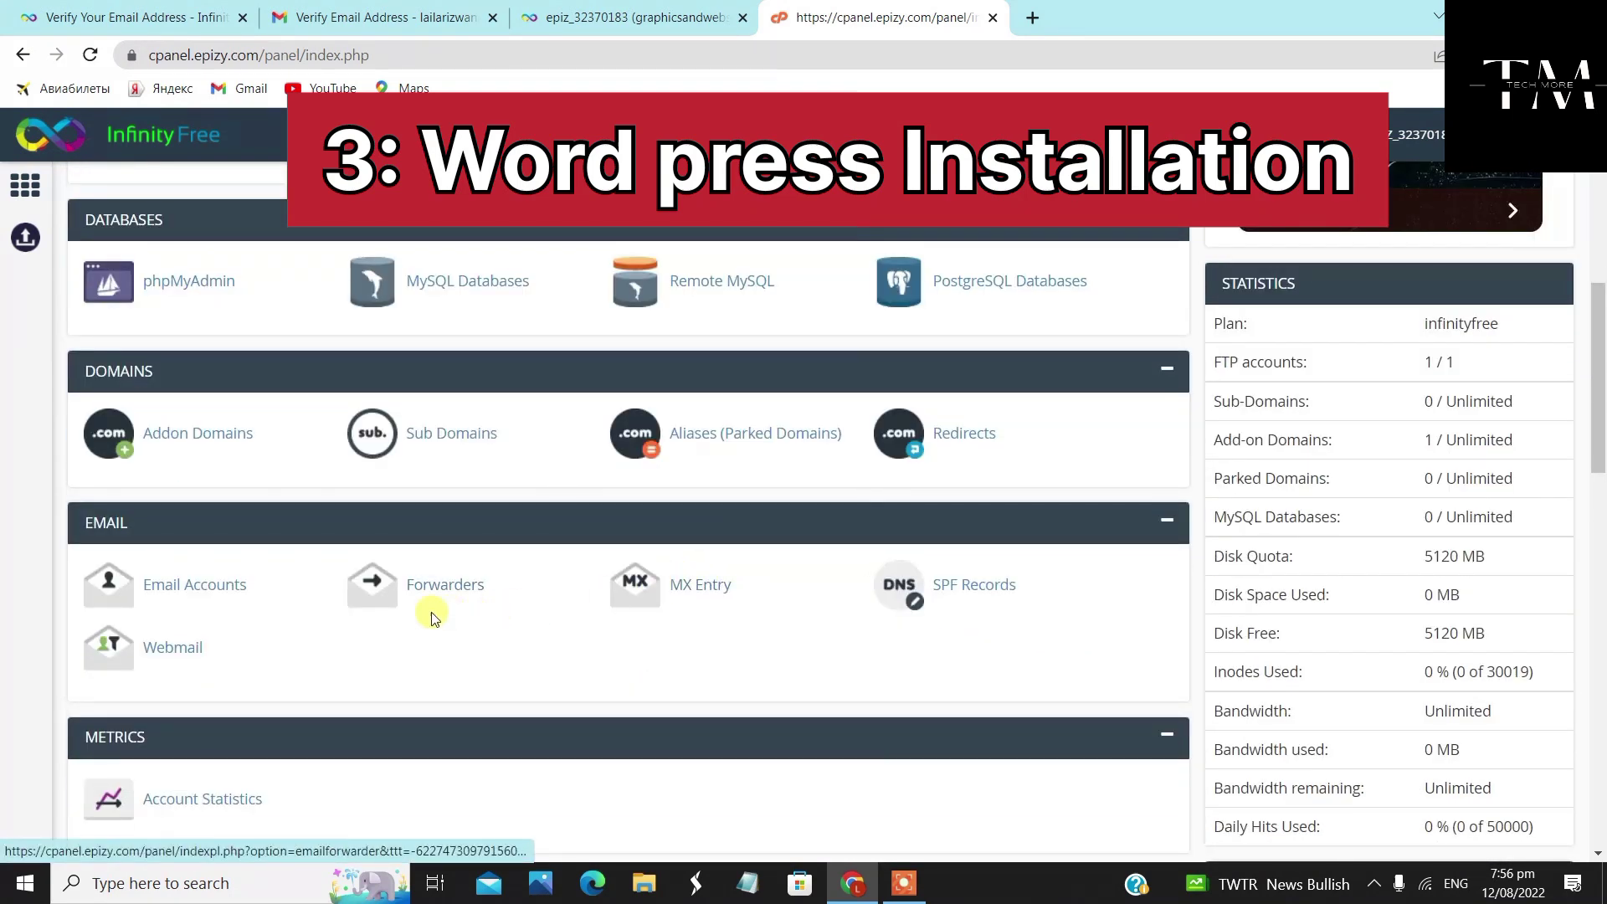
scroll(520, 567, "down", 4)
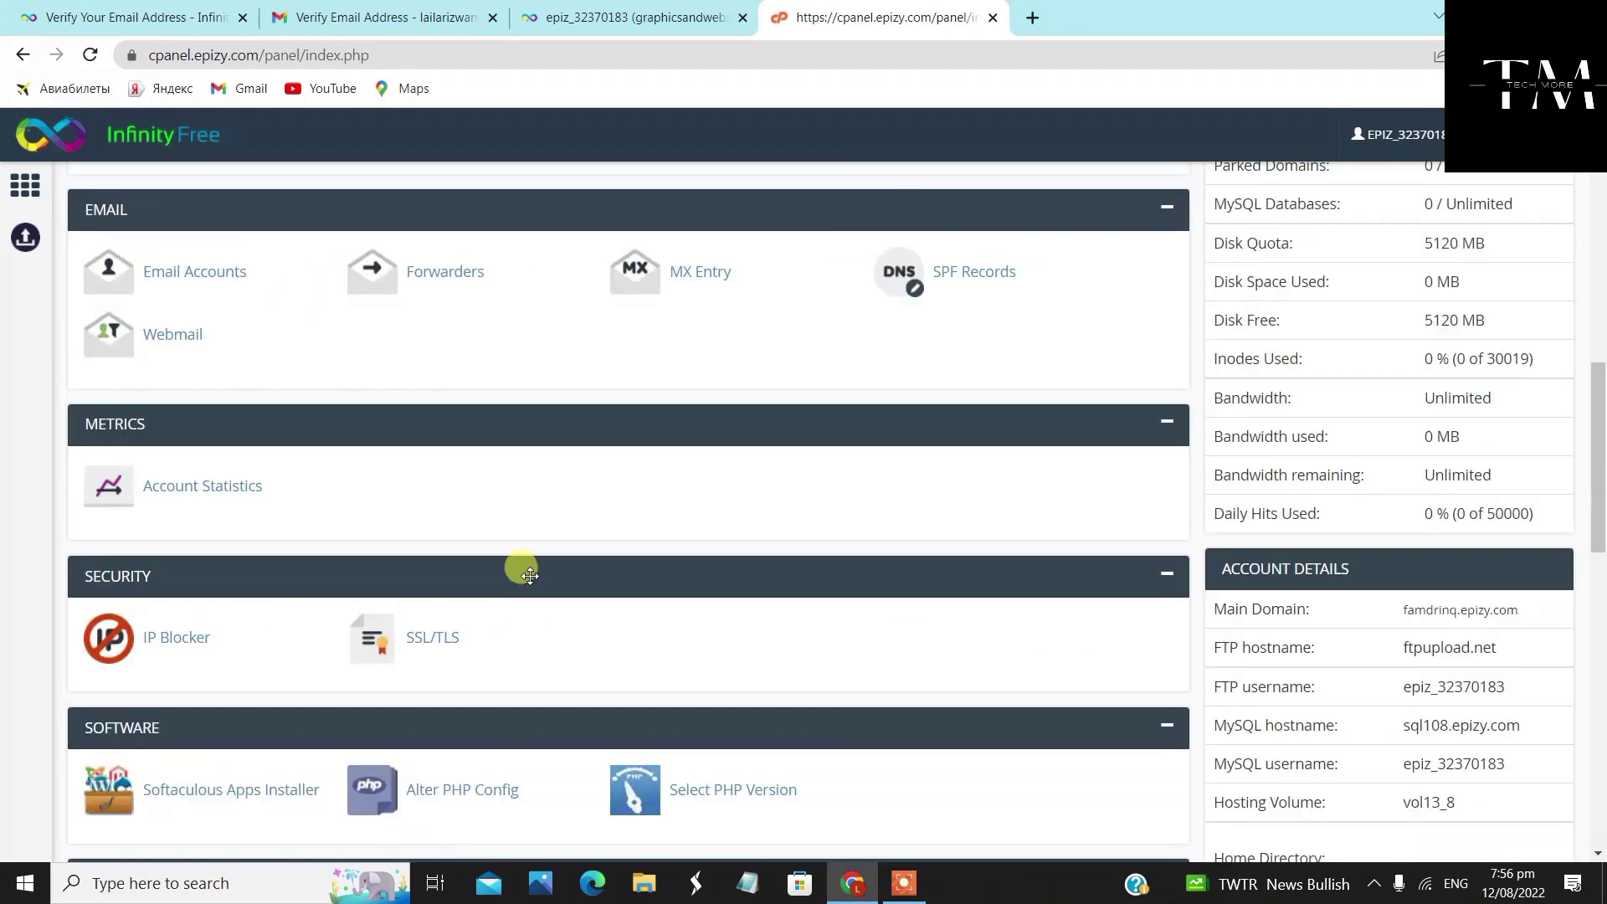
scroll(408, 588, "down", 3)
scroll(409, 589, "down", 1)
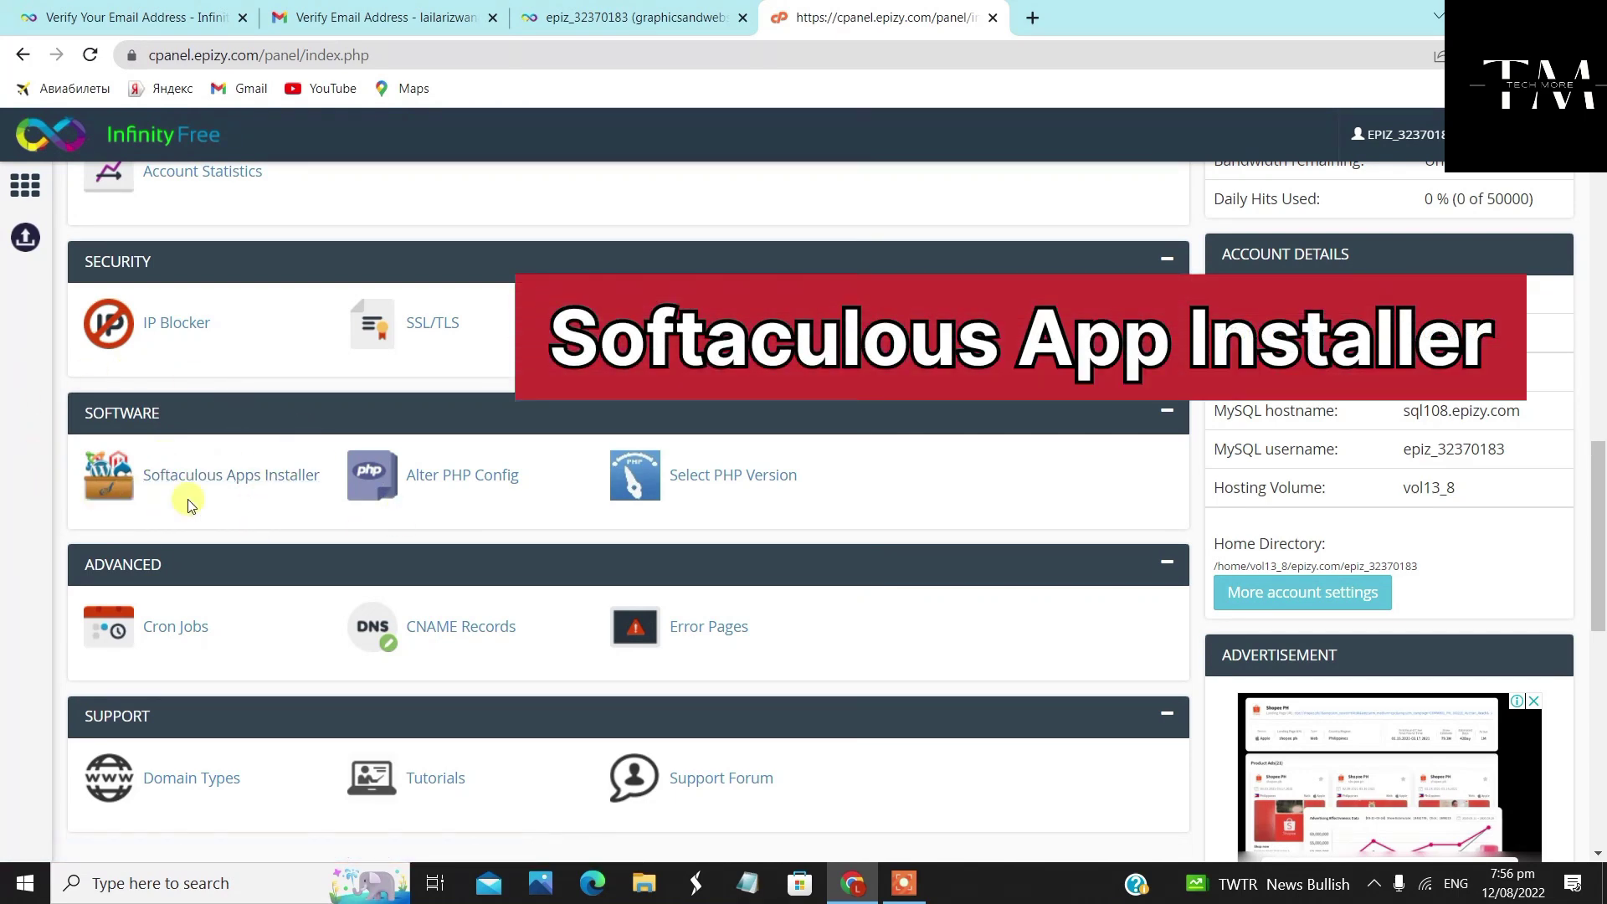
left_click(213, 478)
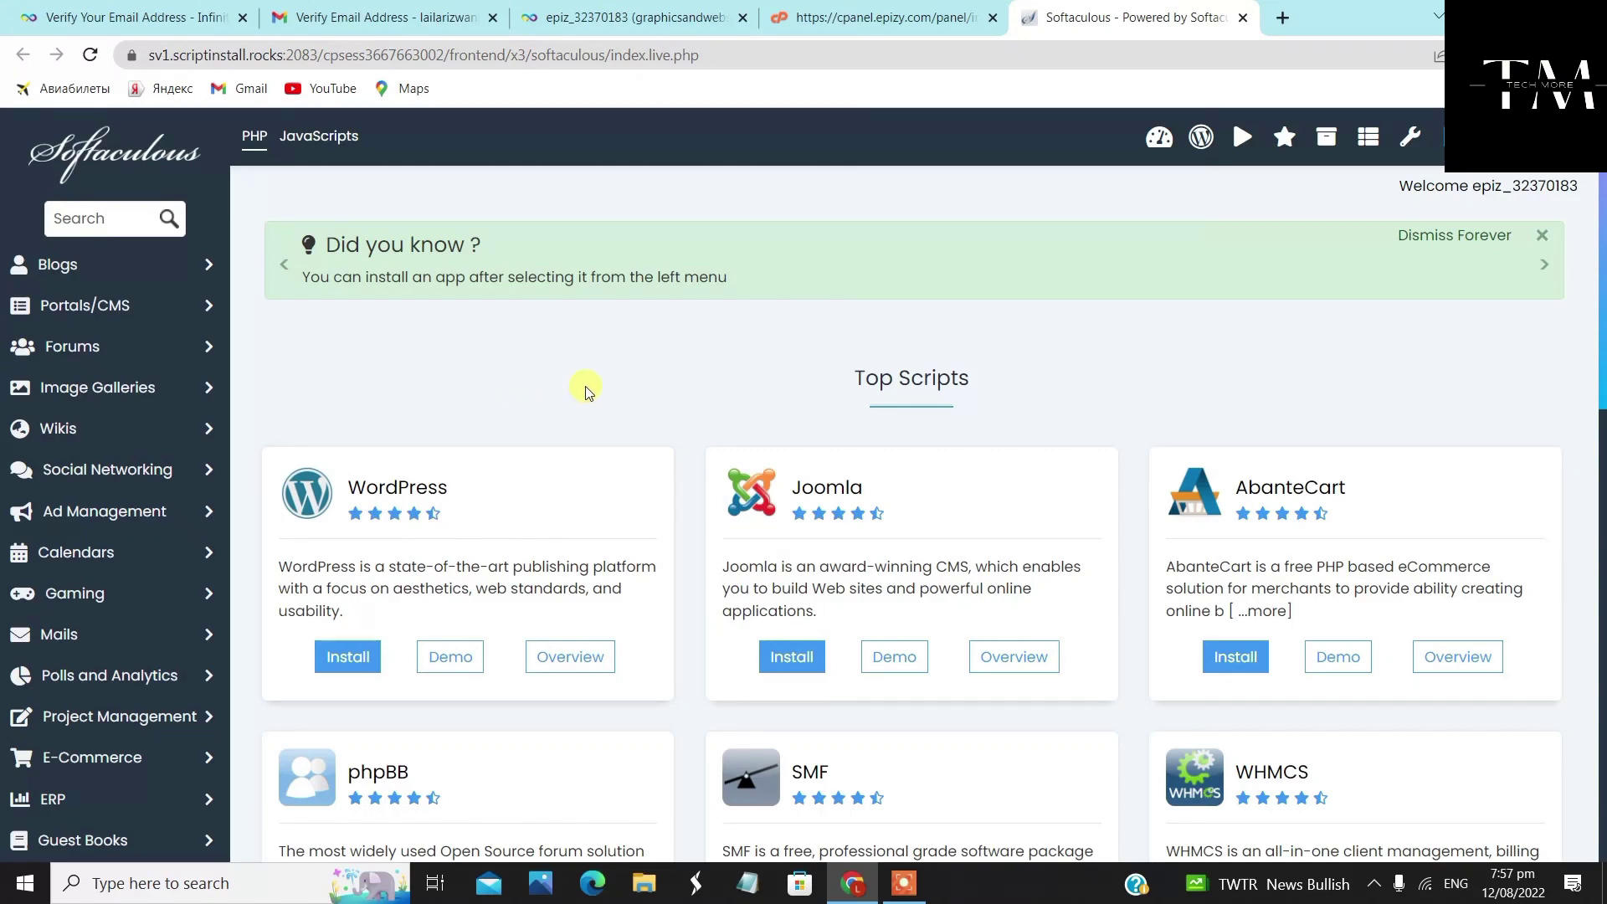
Start a WordPress installation from Softaculous's Top Scripts list
scroll(586, 391, "down", 1)
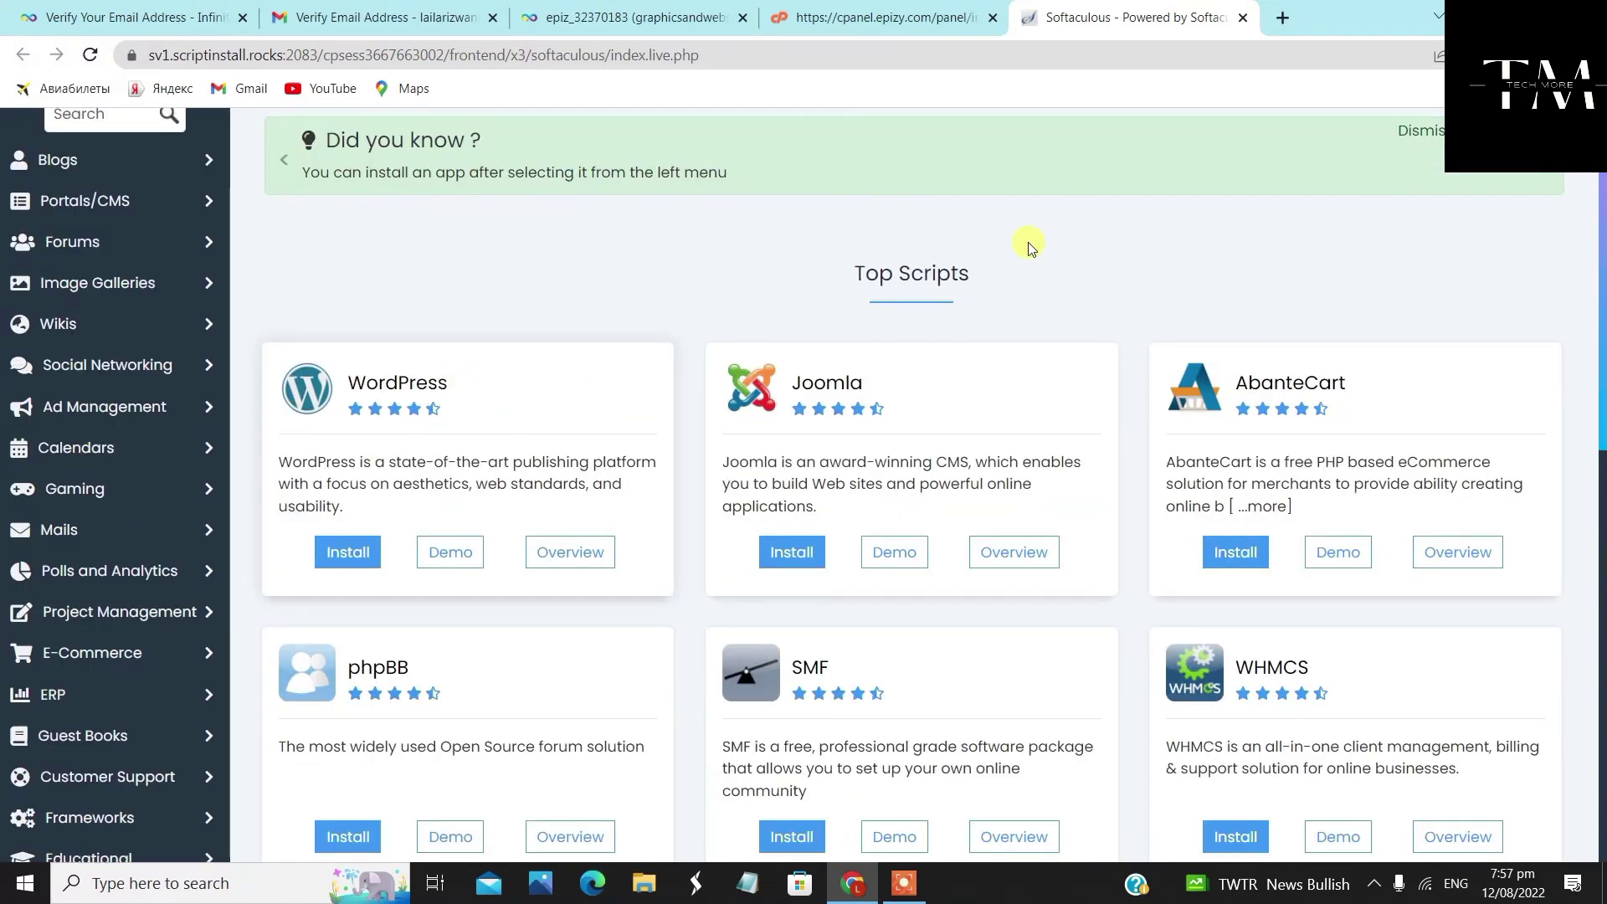
scroll(1169, 477, "down", 4)
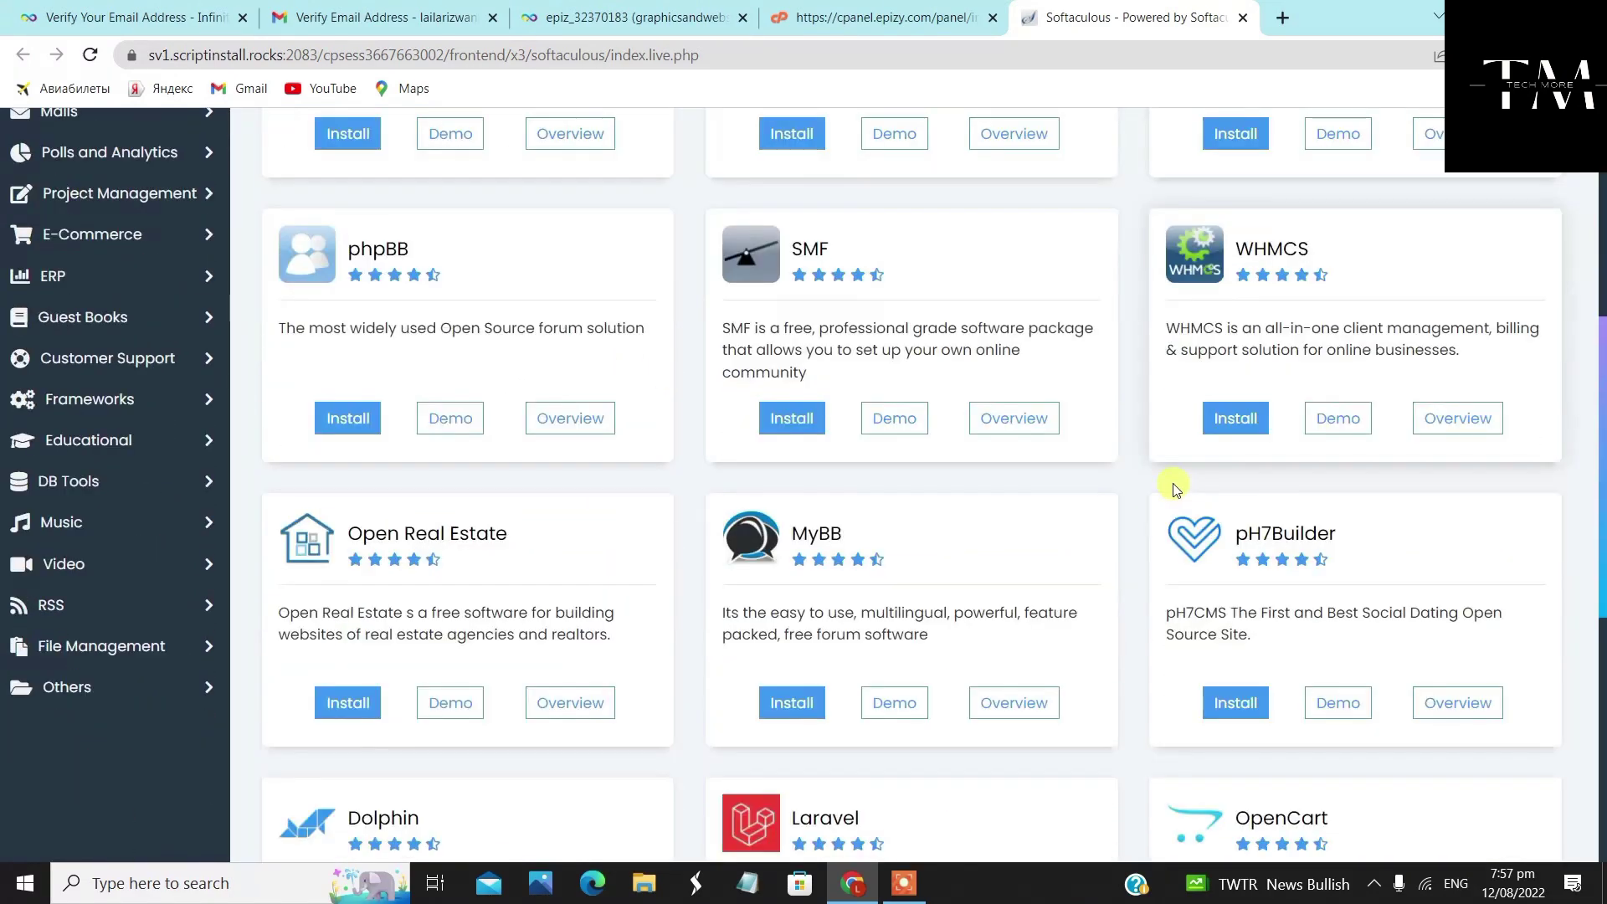
scroll(1153, 490, "down", 5)
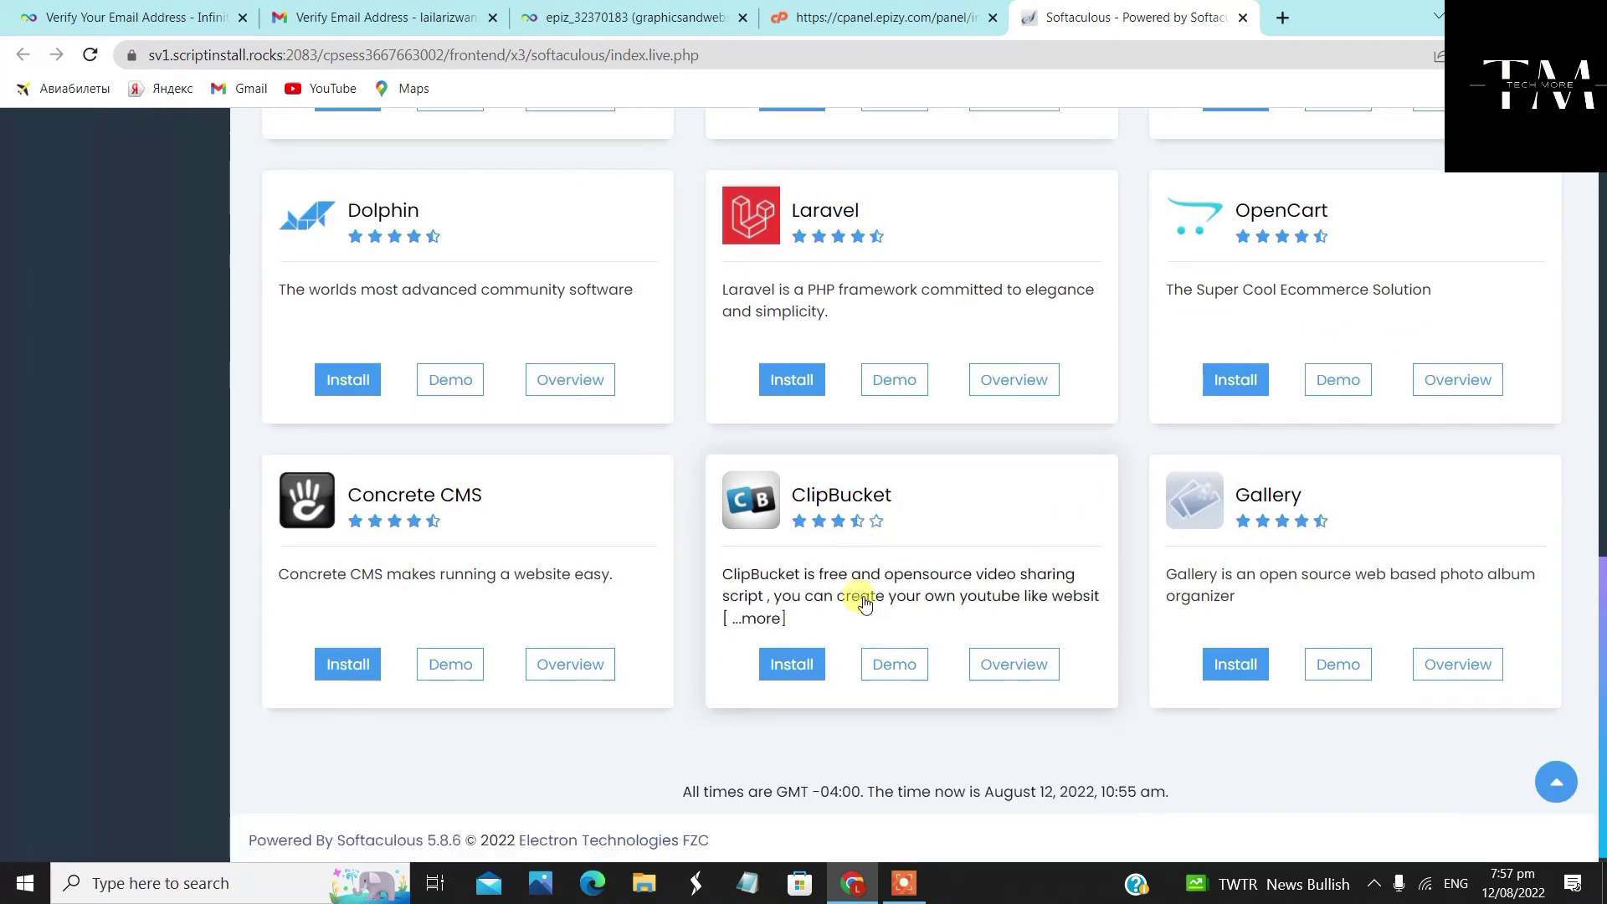
scroll(862, 603, "up", 5)
scroll(851, 502, "up", 5)
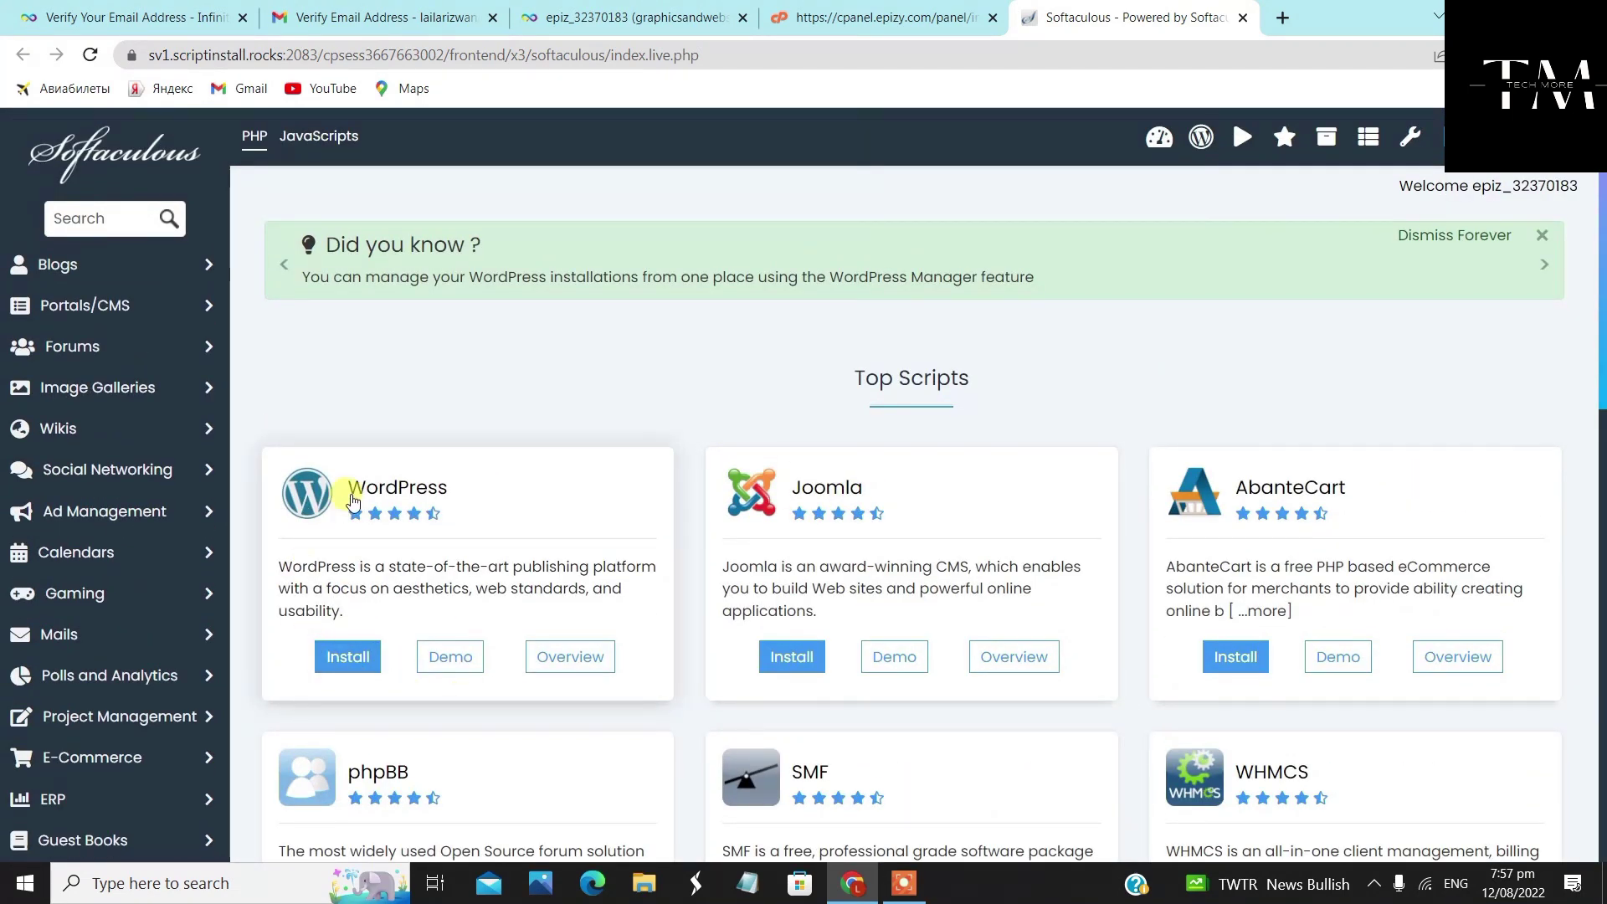
scroll(410, 502, "down", 1)
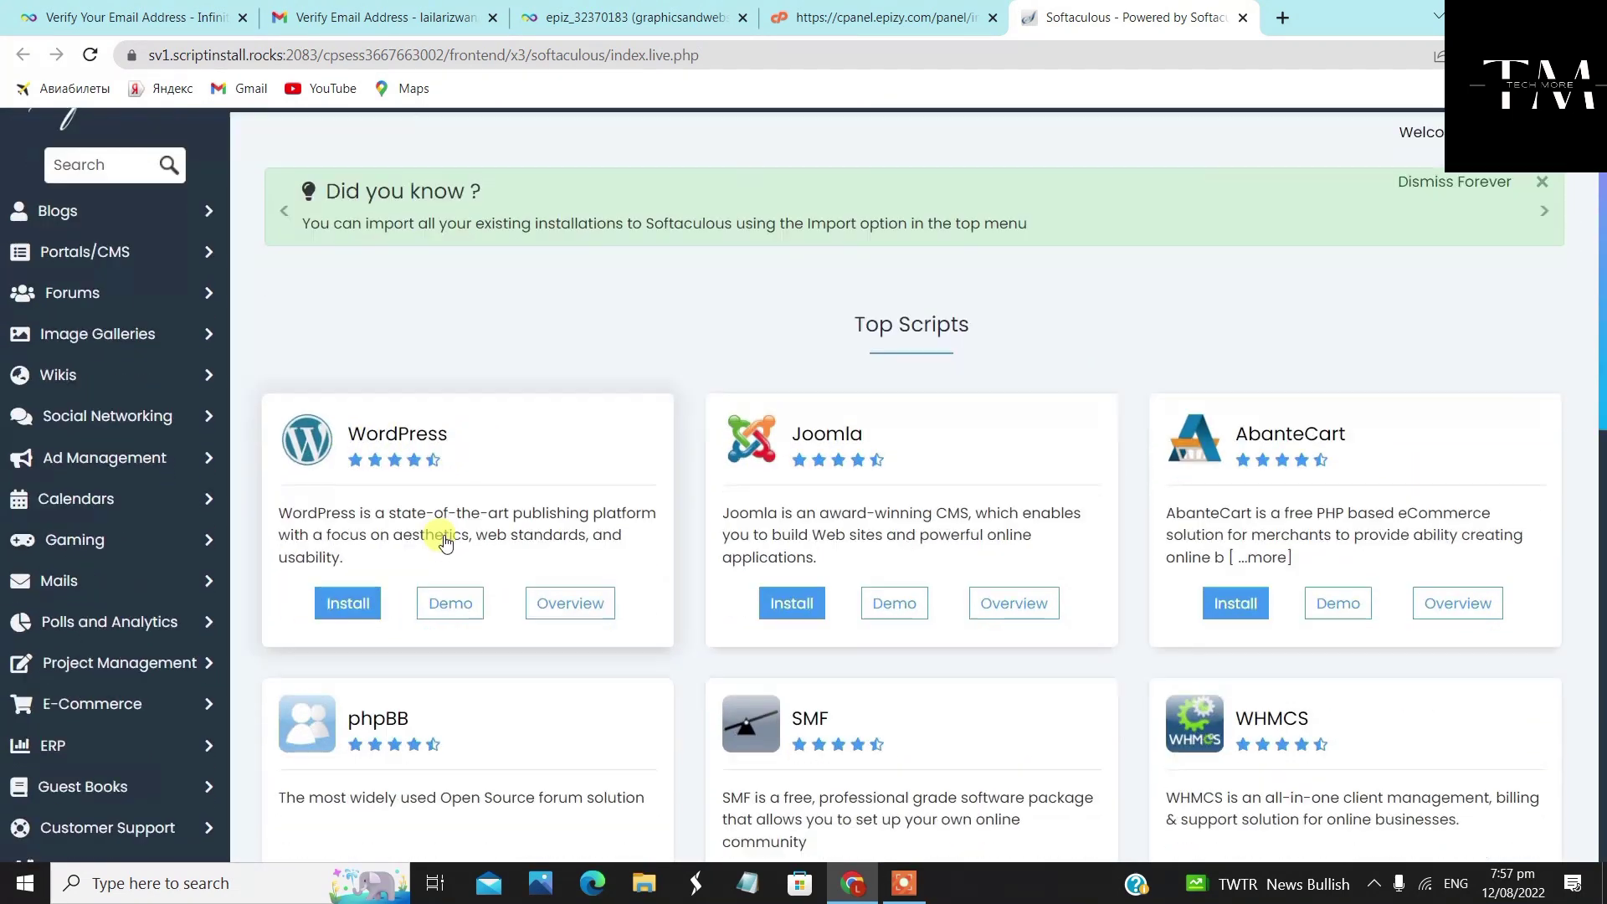
left_click(350, 556)
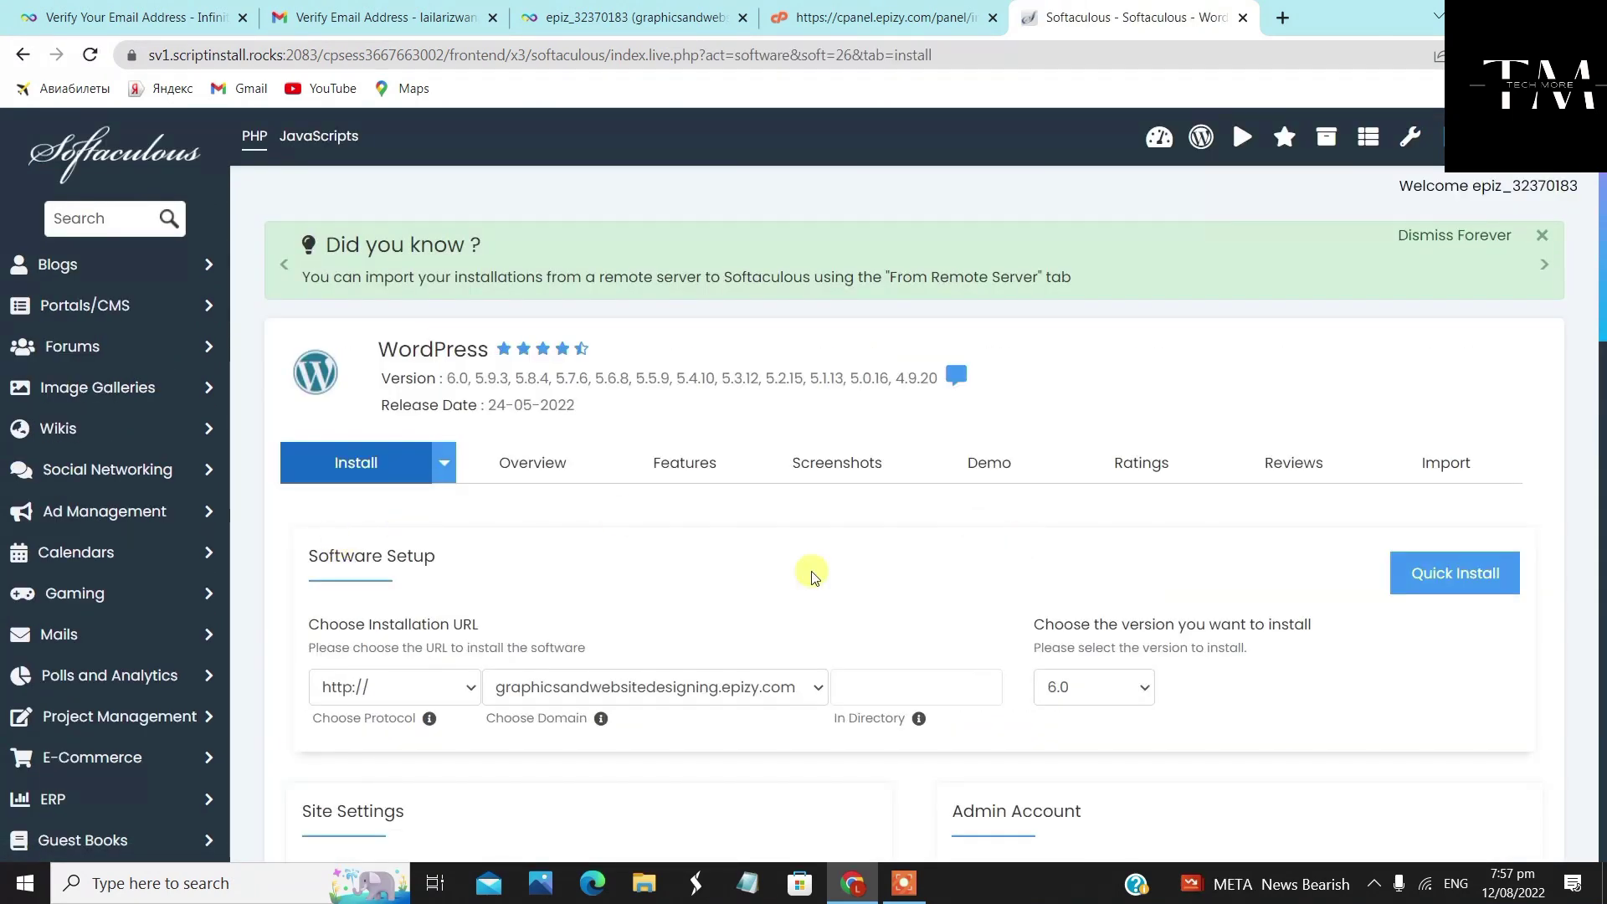
Replace the default site name 'My Blog' with 'Graphics & Website Designing'
scroll(670, 512, "down", 1)
scroll(682, 522, "down", 2)
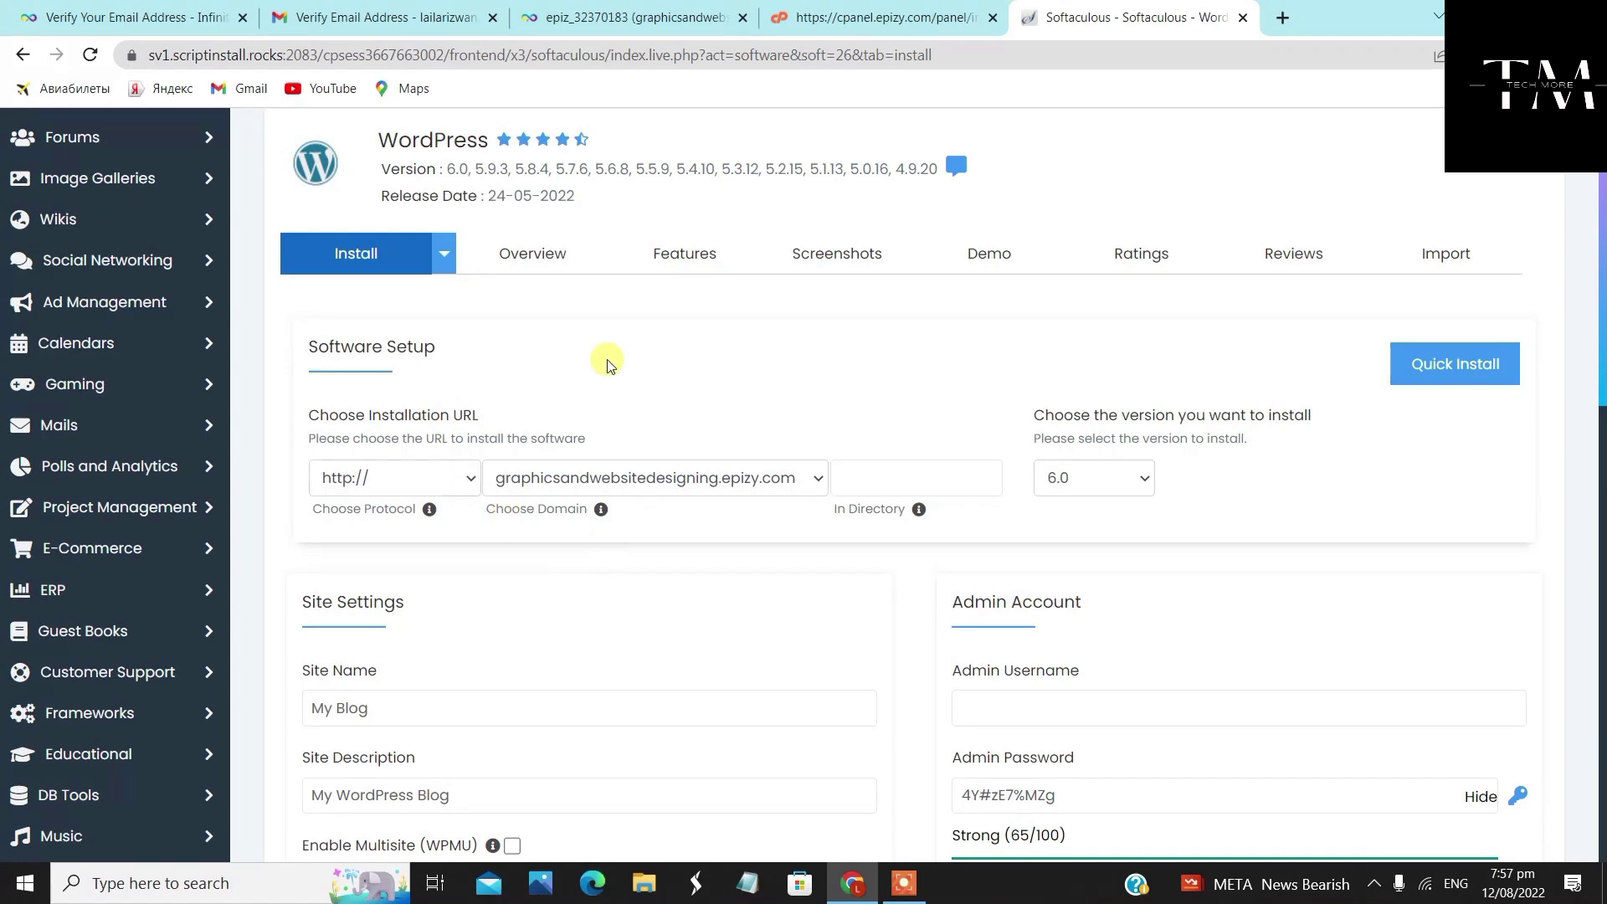
scroll(661, 607, "down", 1)
scroll(640, 601, "down", 2)
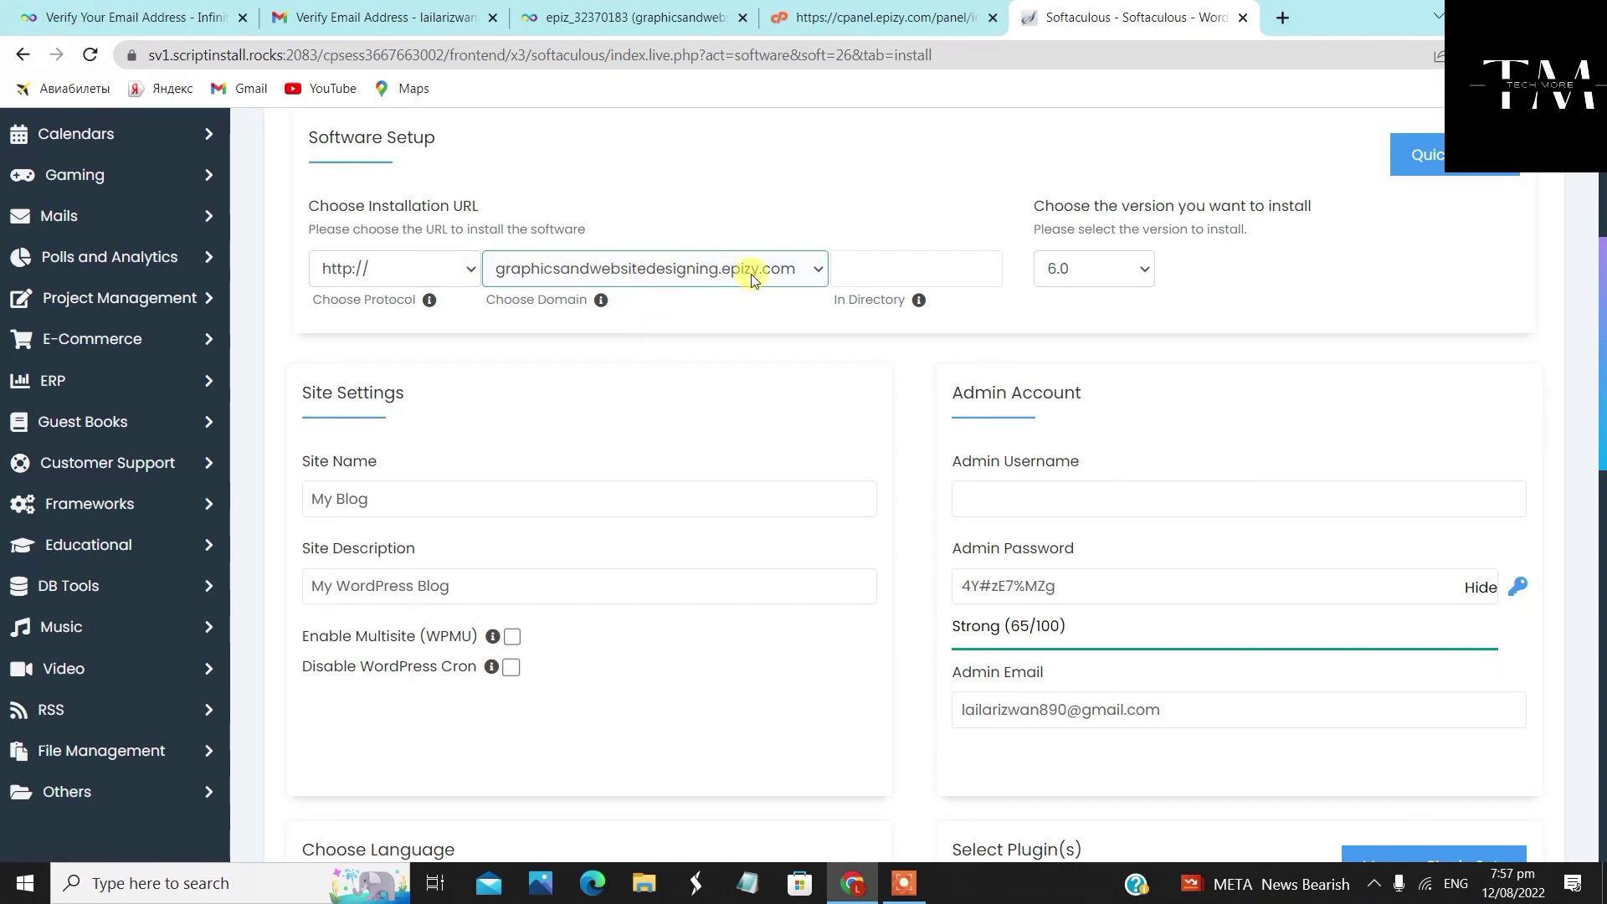
scroll(656, 469, "down", 1)
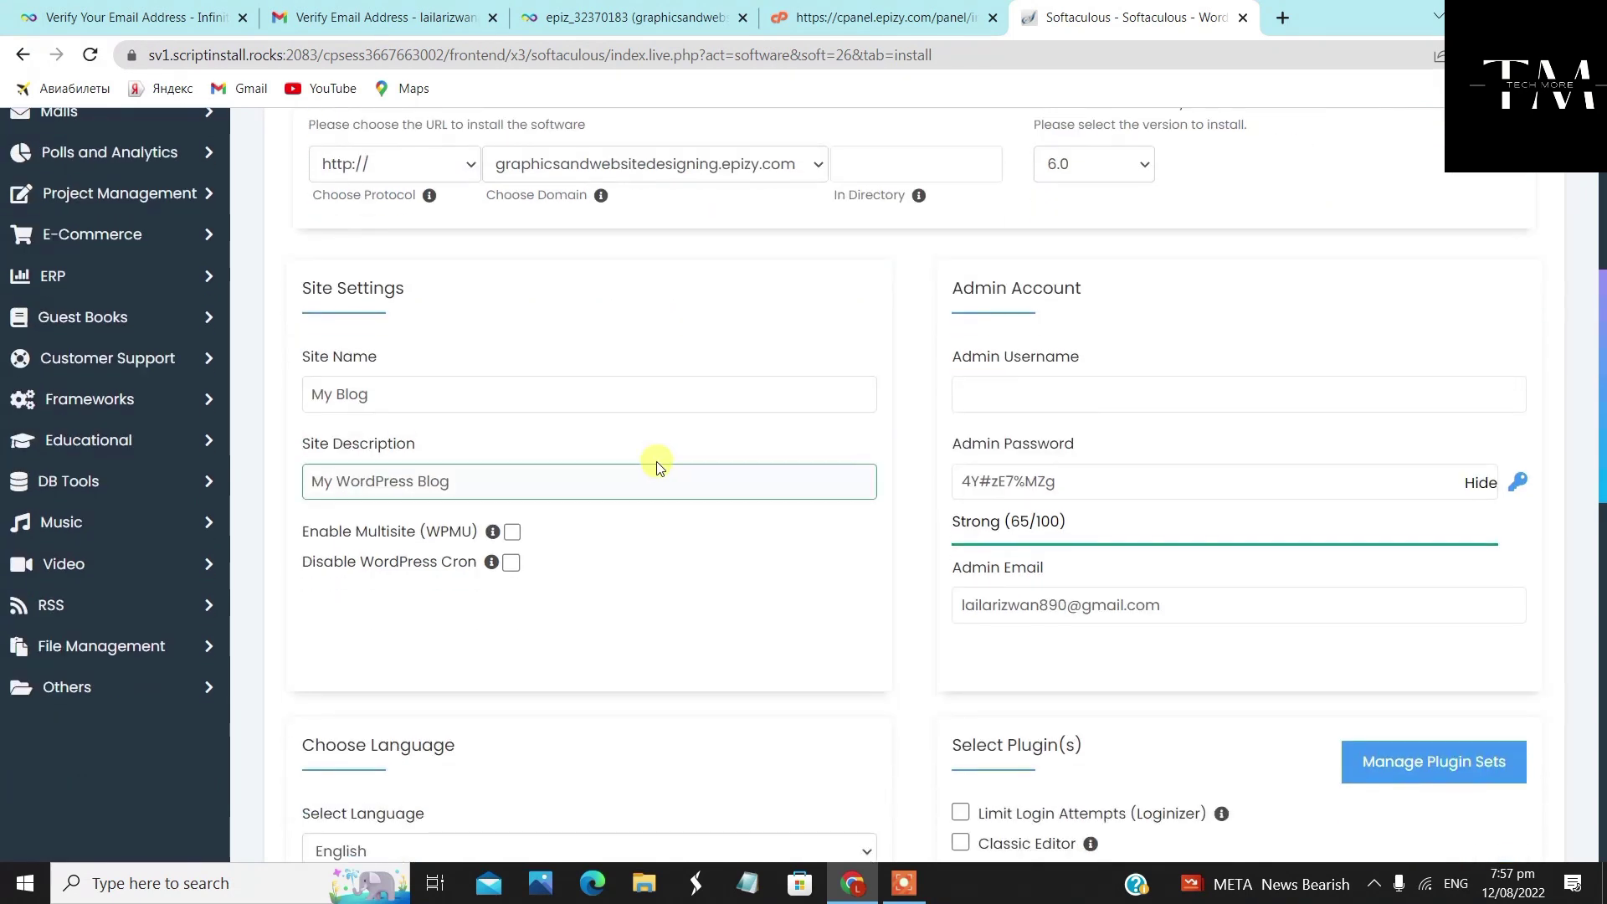
left_click_drag(419, 408, 326, 393)
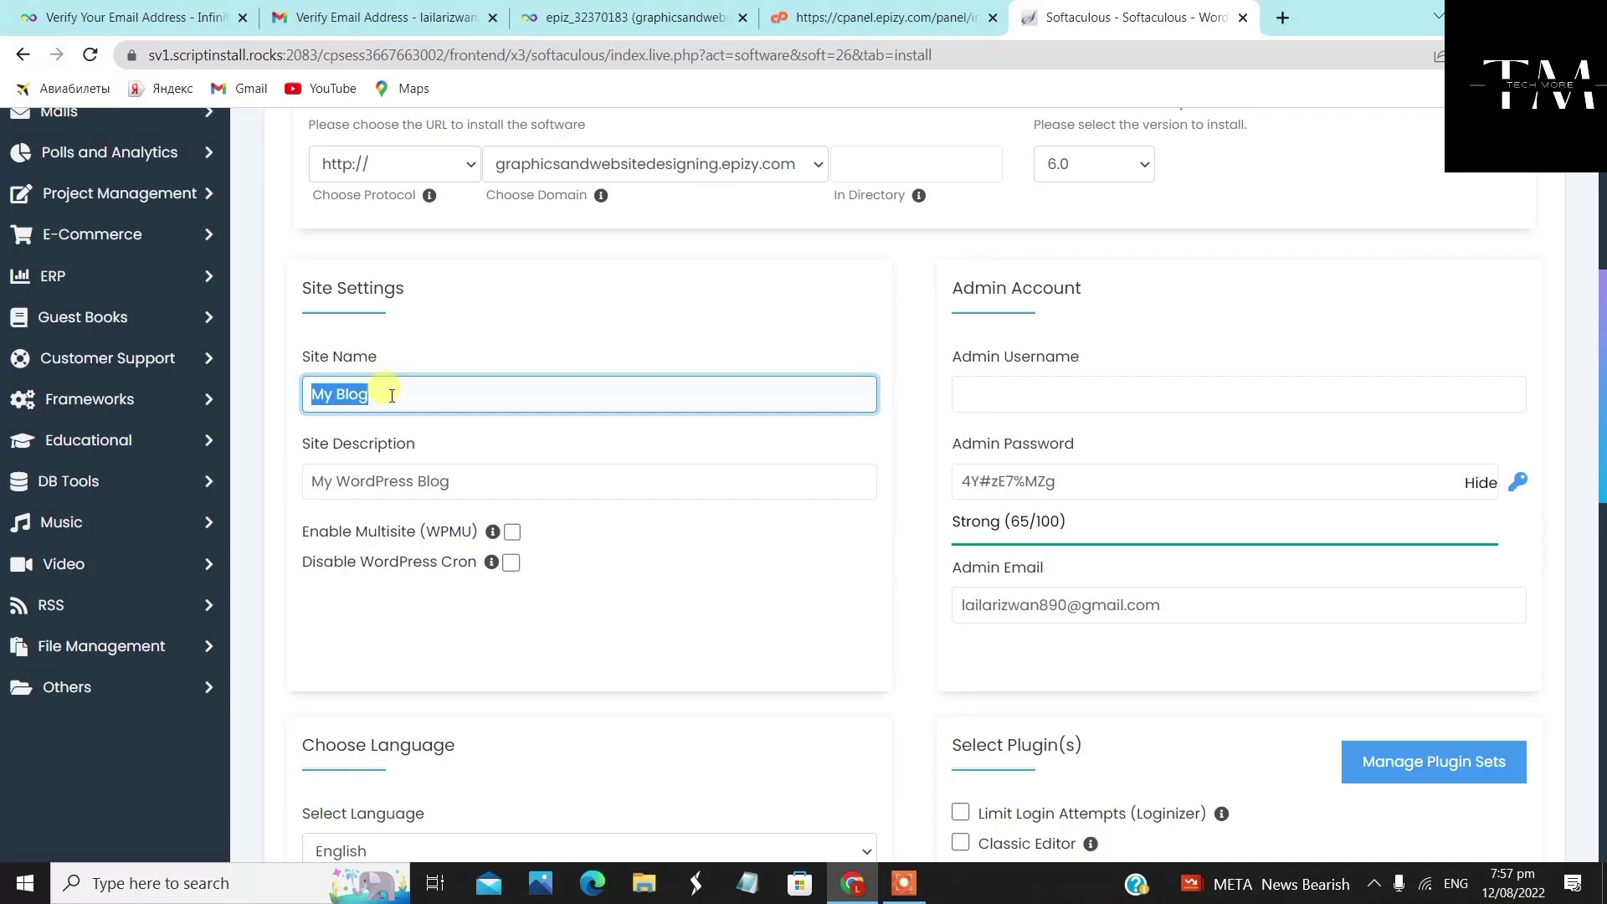
type("Graphics & Website Designing")
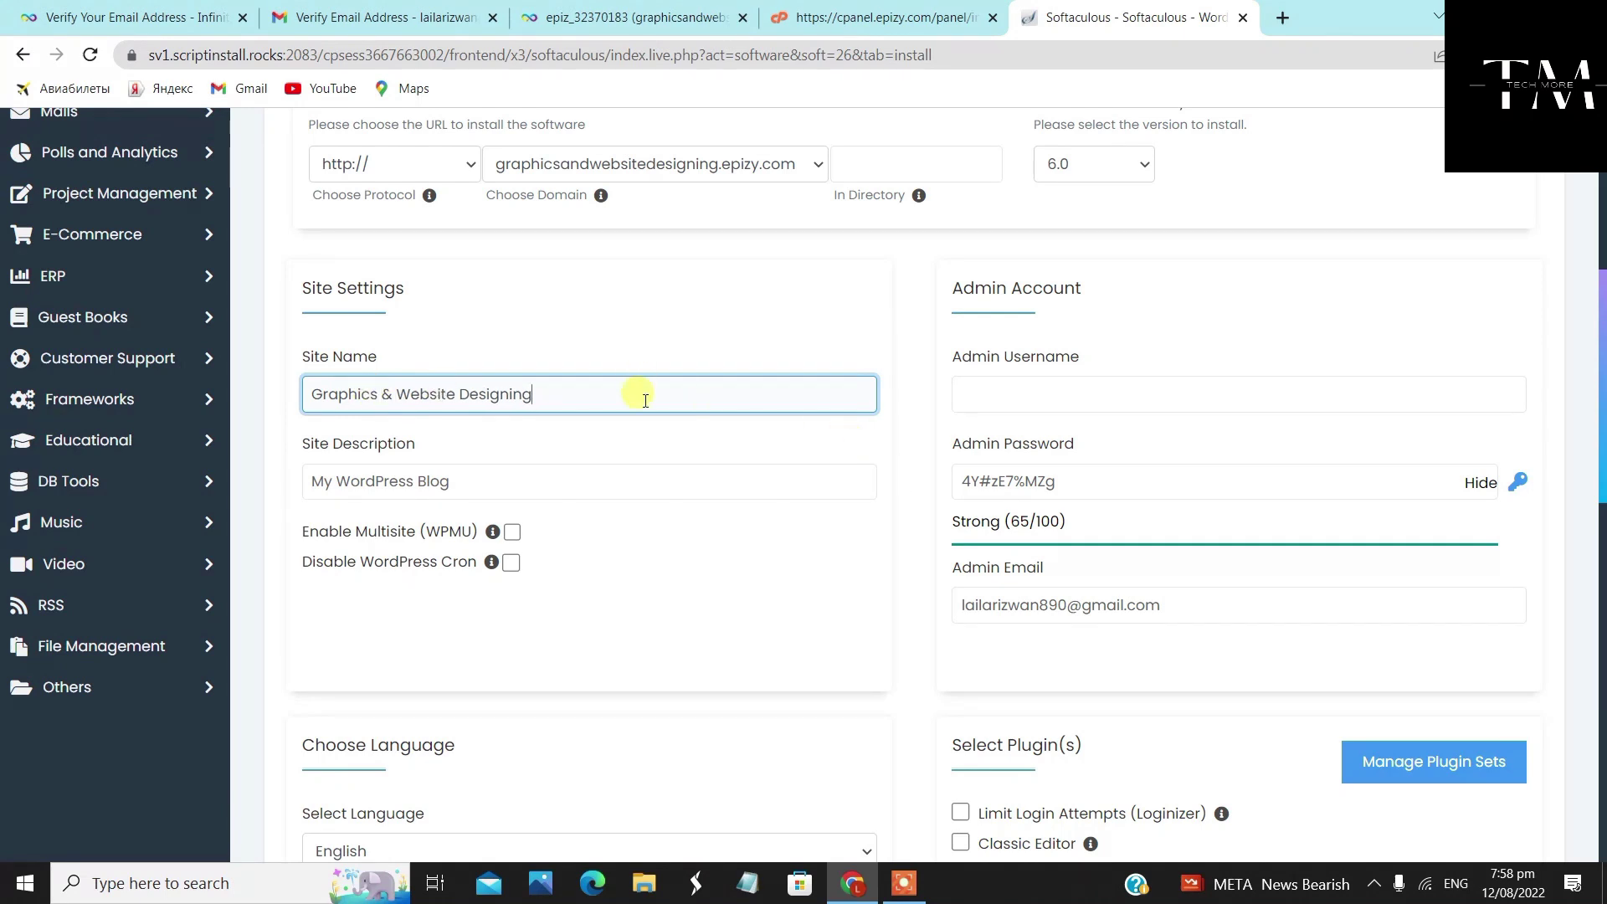
left_click(652, 443)
Change the site description to 'My Online Portfolio'
left_click(574, 473)
scroll(502, 419, "down", 1)
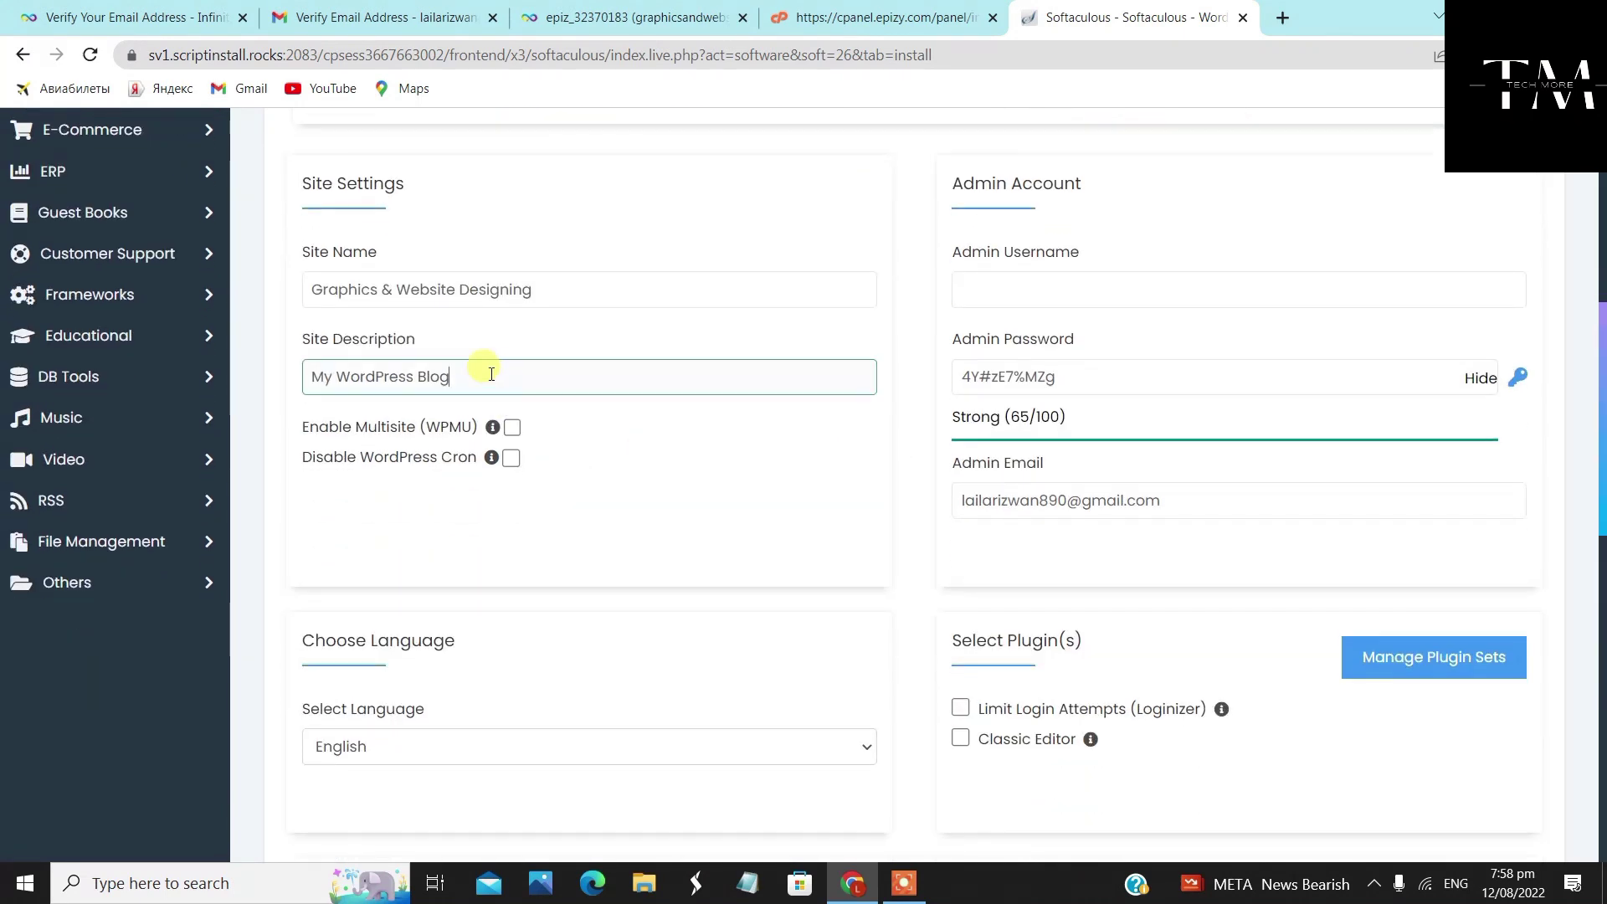
left_click_drag(480, 369, 228, 365)
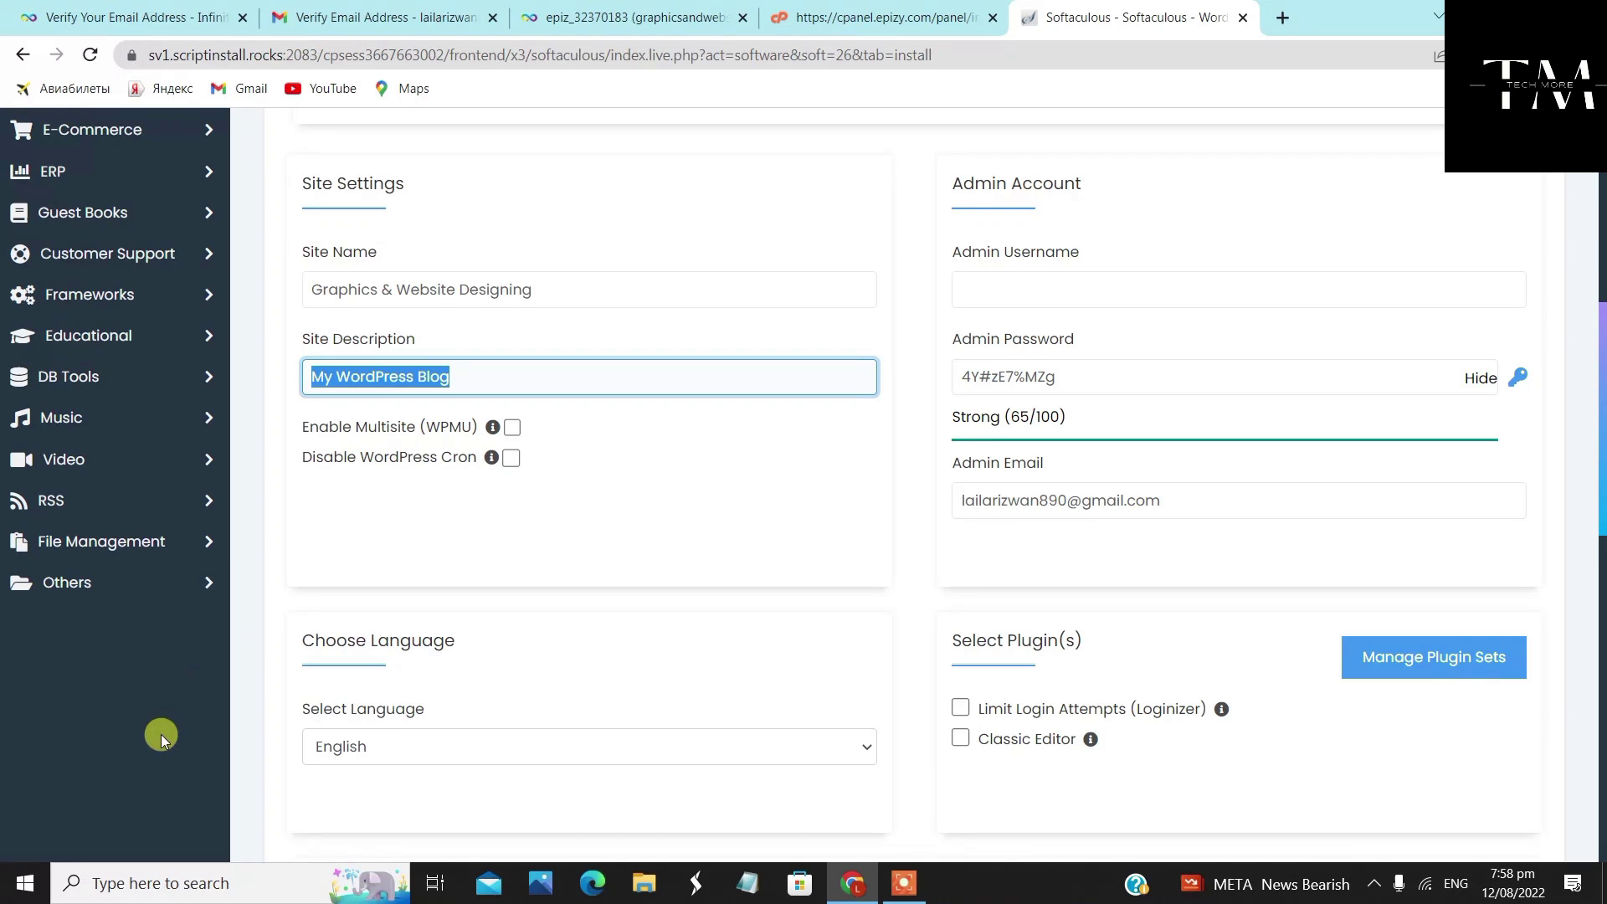
key("BackSpace")
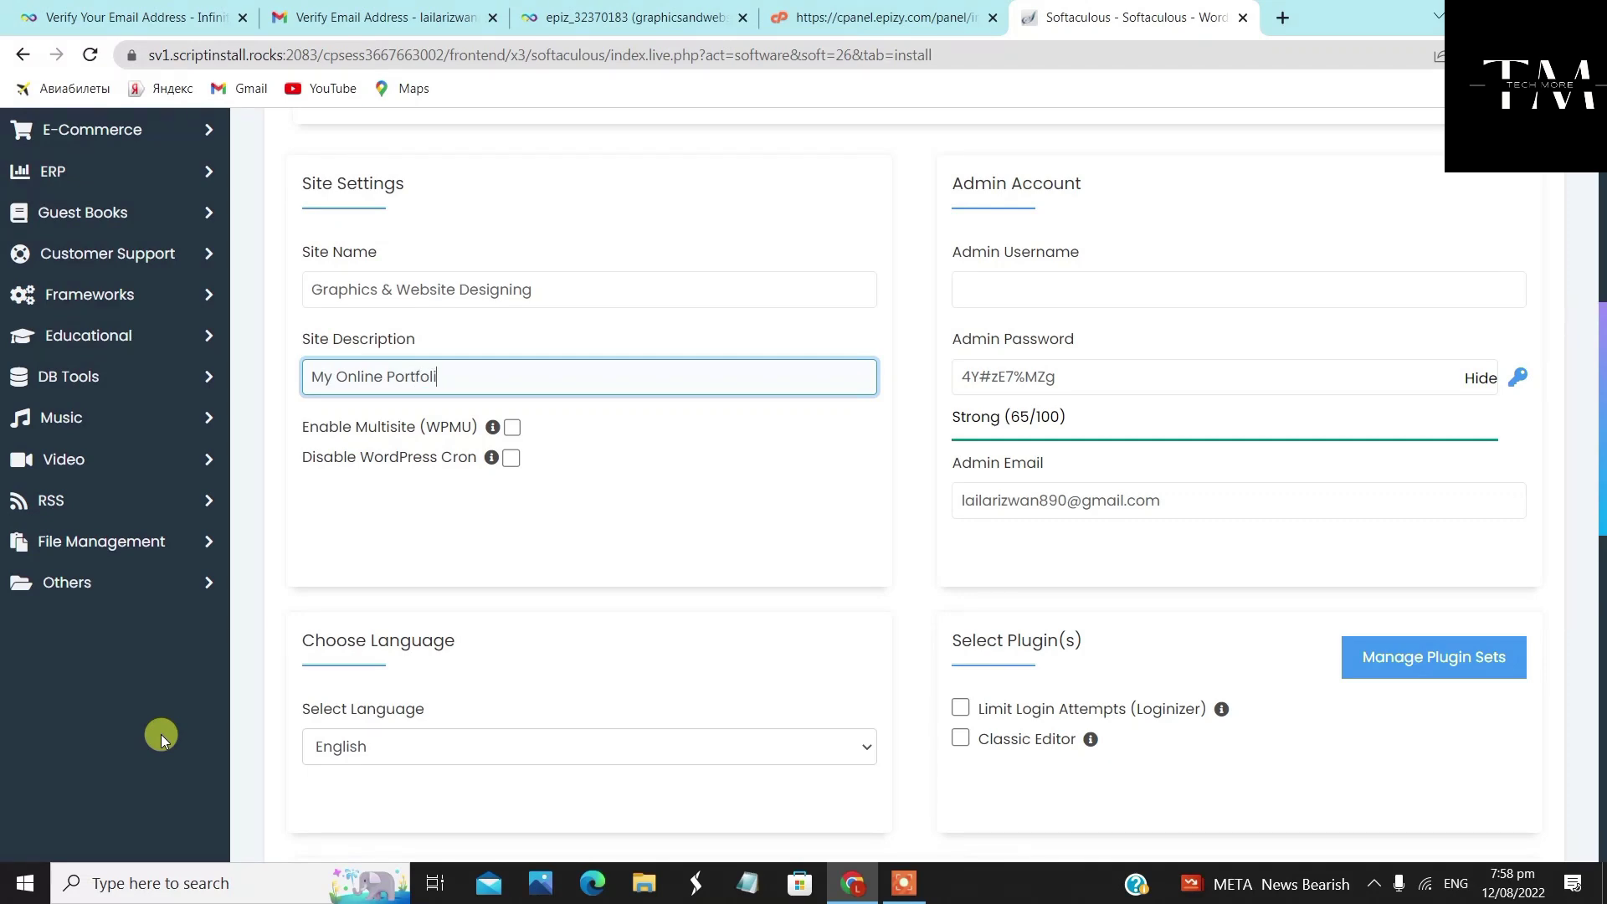
left_click(619, 427)
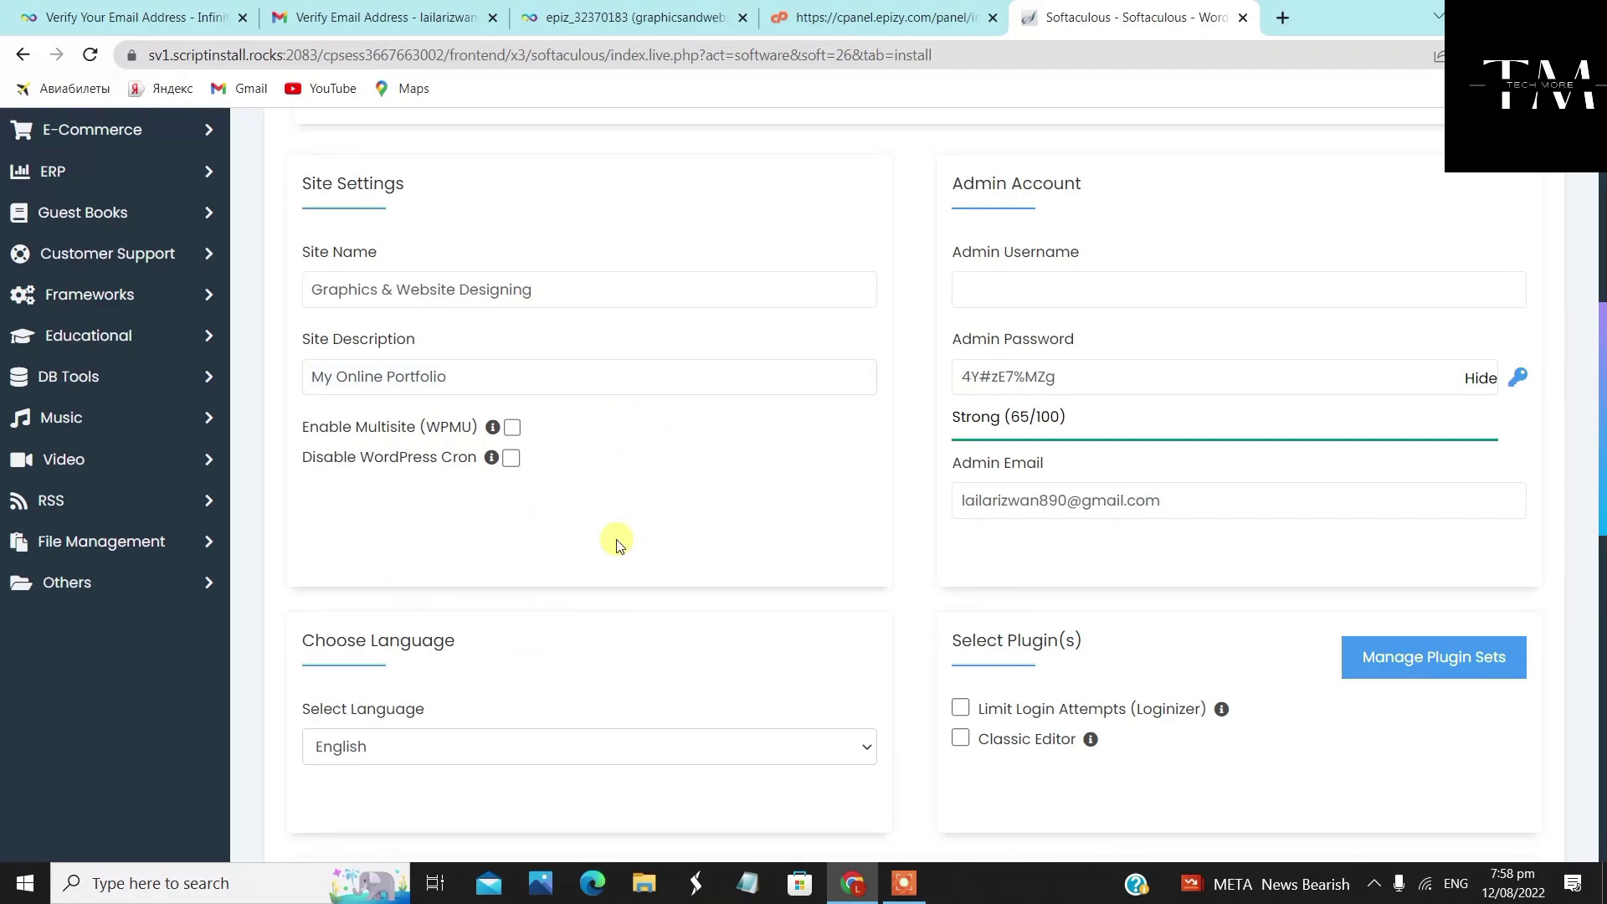
Enter the admin username and review the generated admin password
scroll(574, 639, "down", 3)
scroll(595, 614, "up", 5)
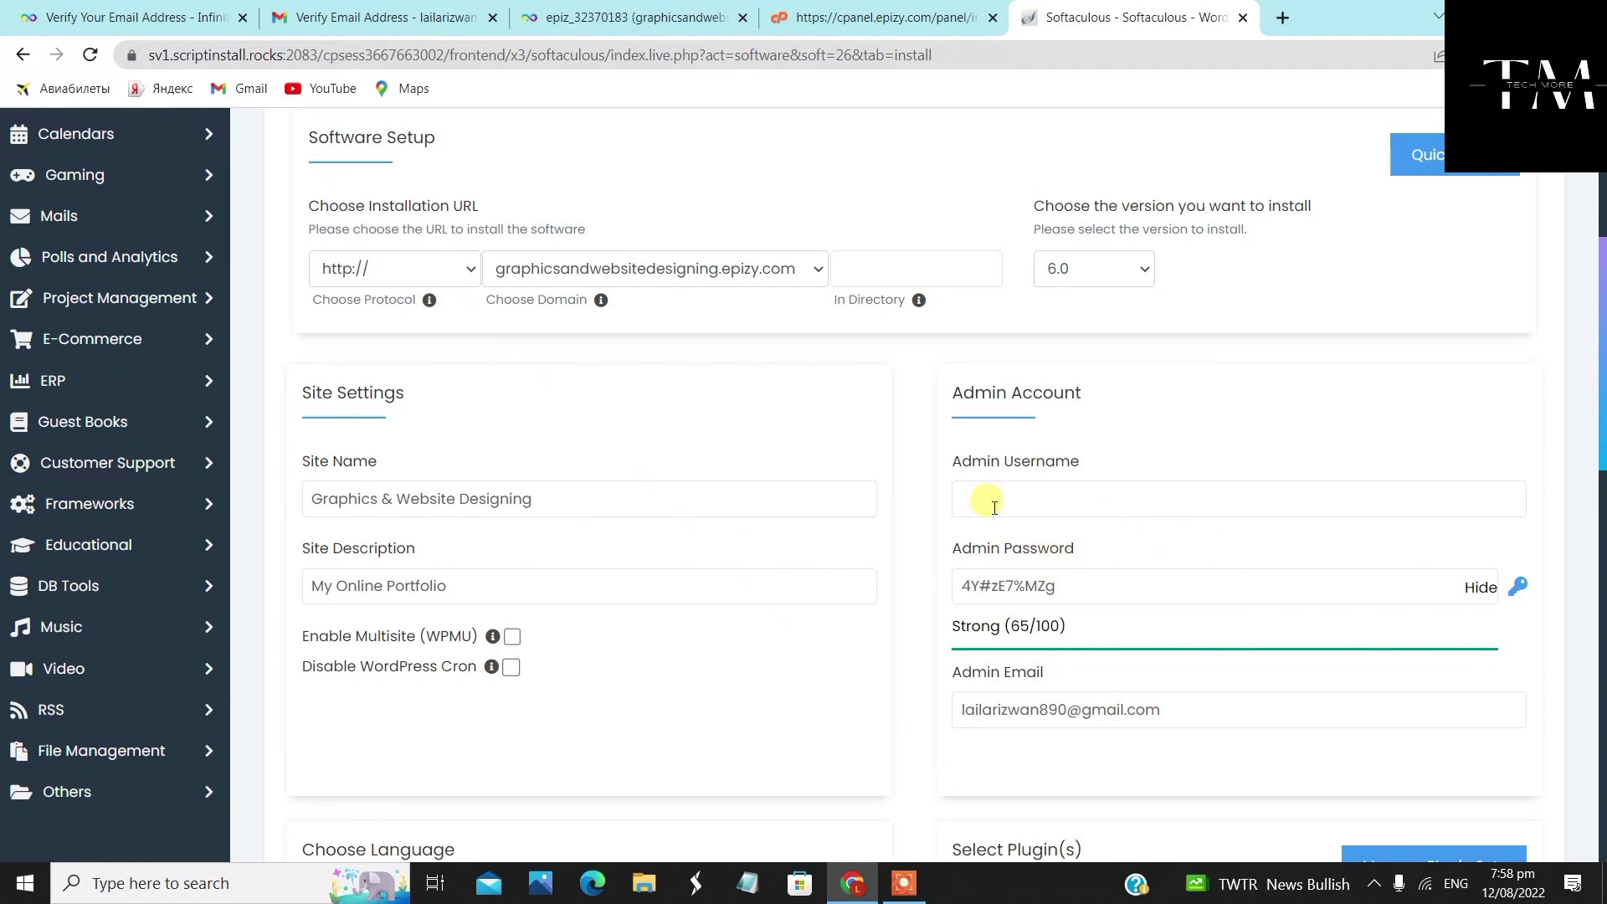
scroll(881, 511, "down", 4)
scroll(881, 511, "up", 5)
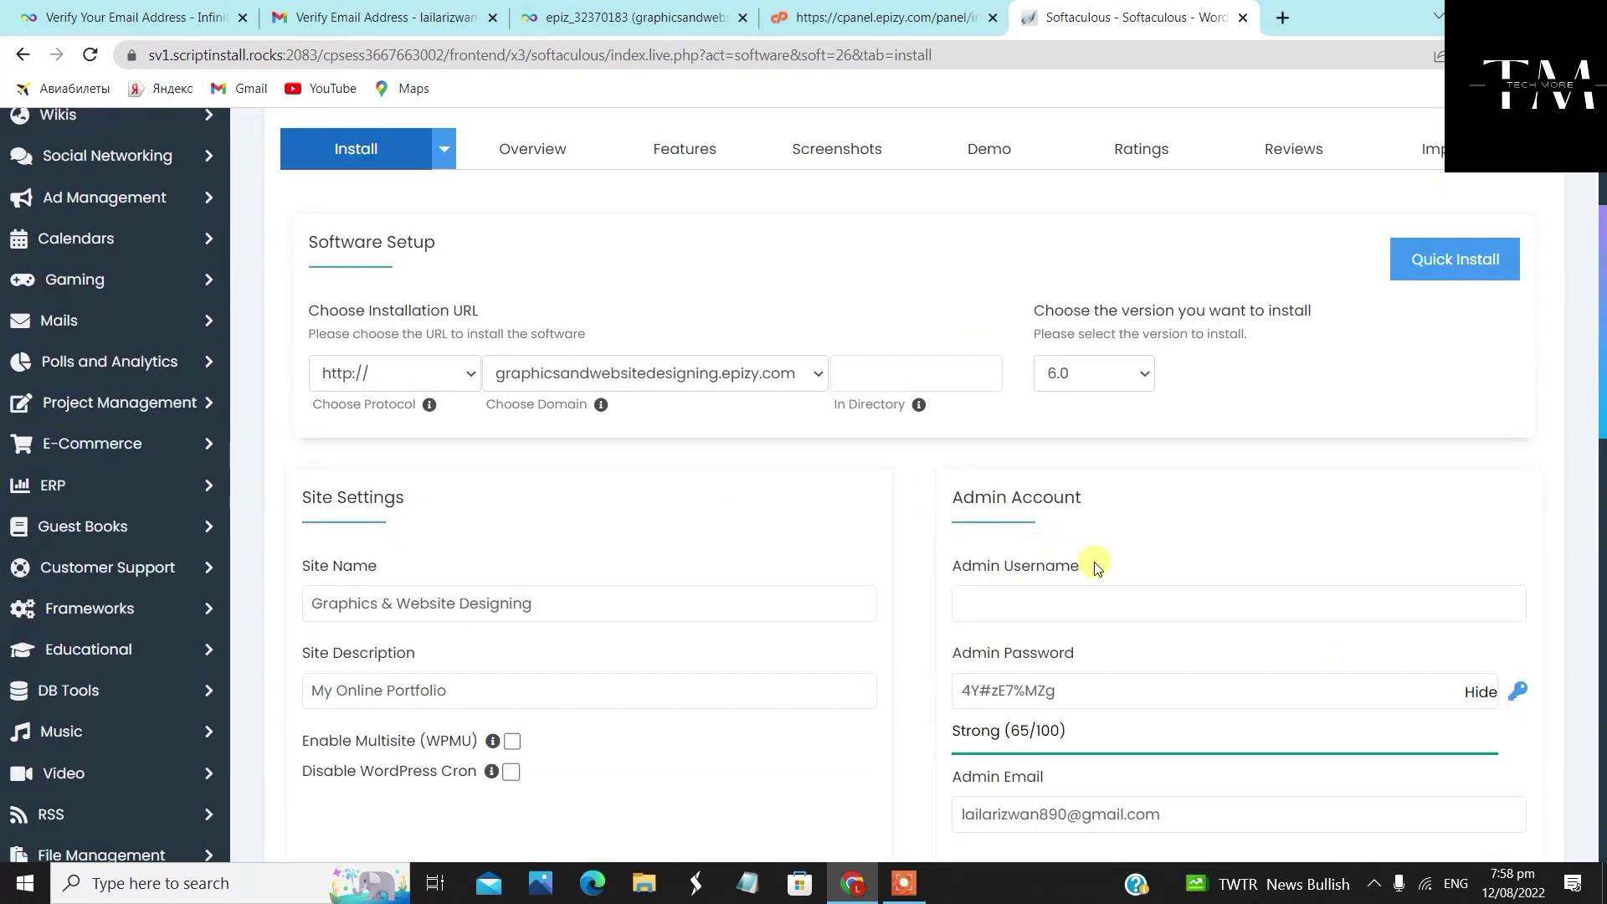
scroll(1093, 460, "down", 4)
left_click(1103, 276)
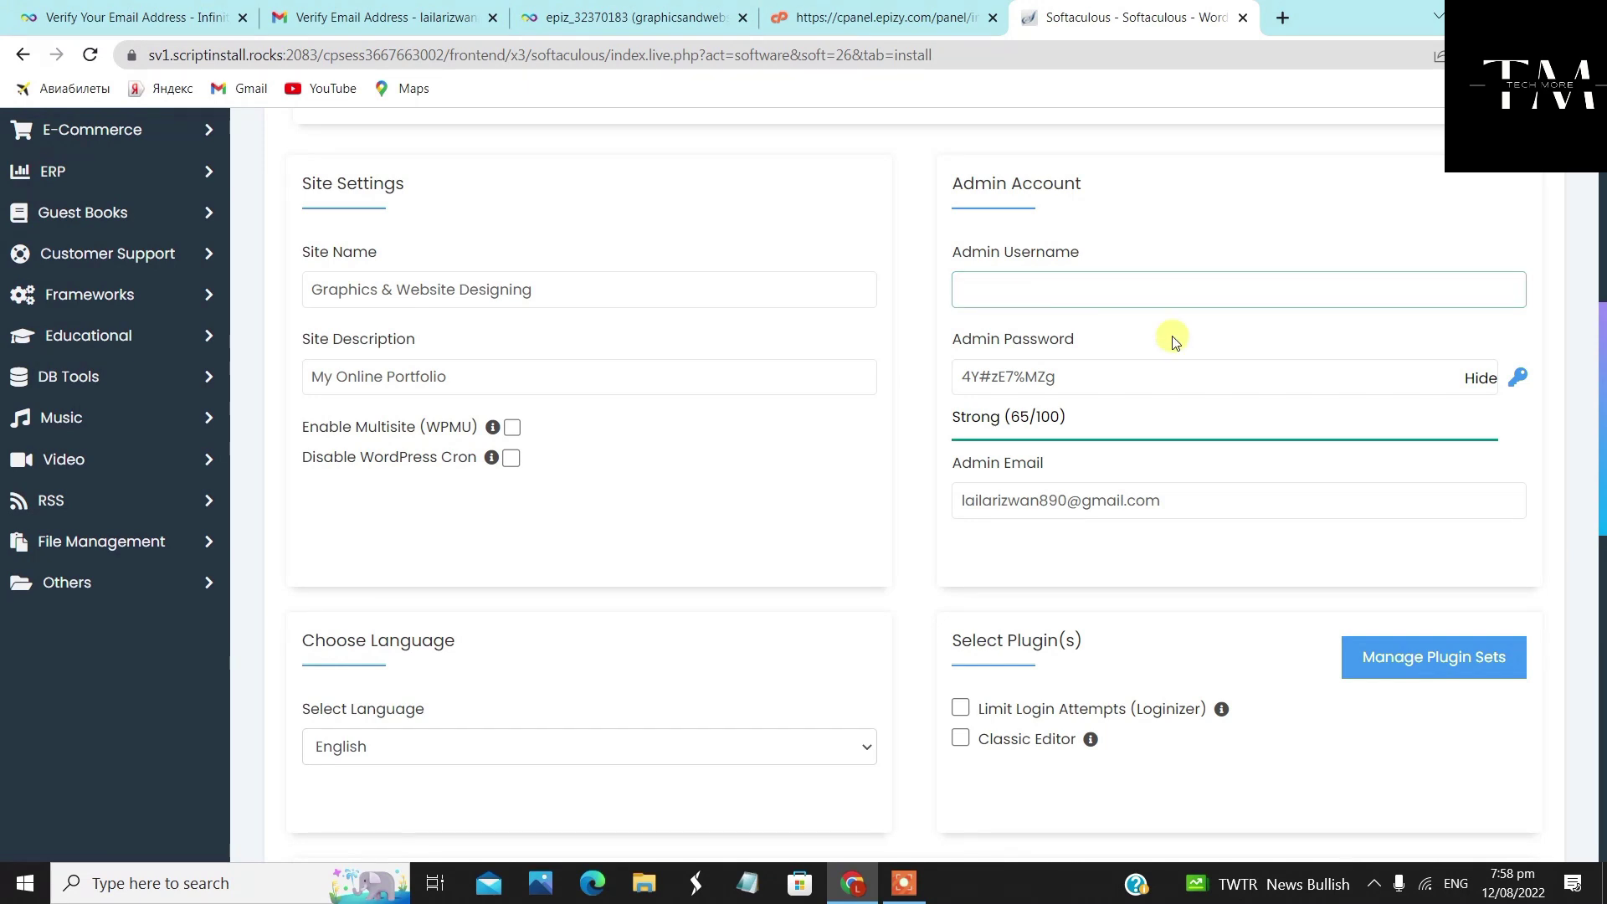
left_click(1389, 373)
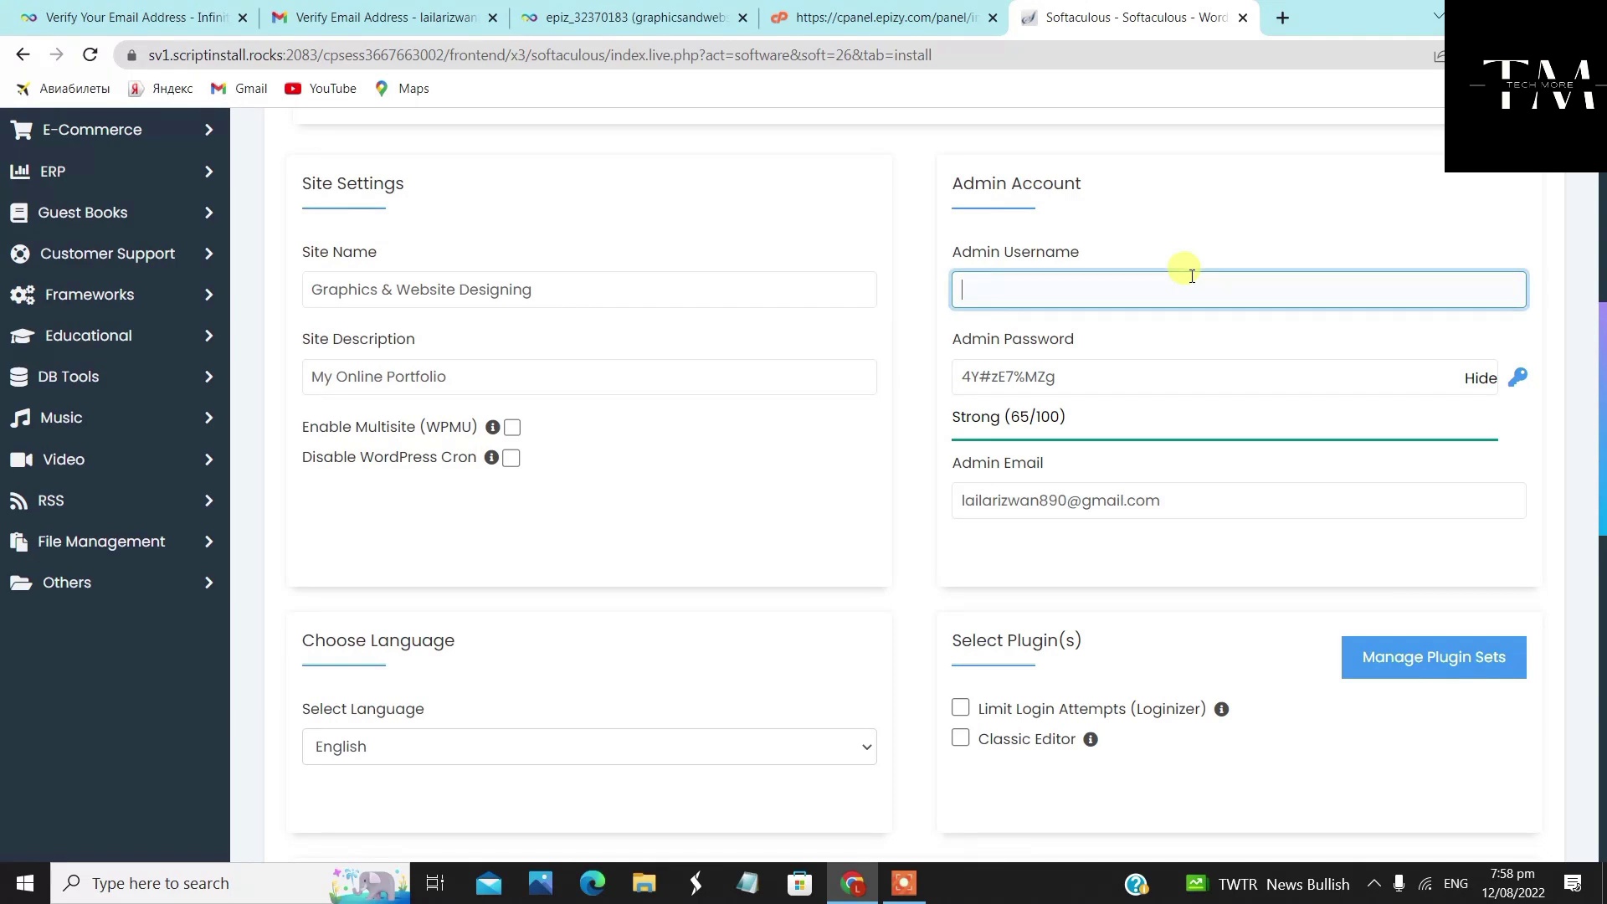
left_click(1194, 209)
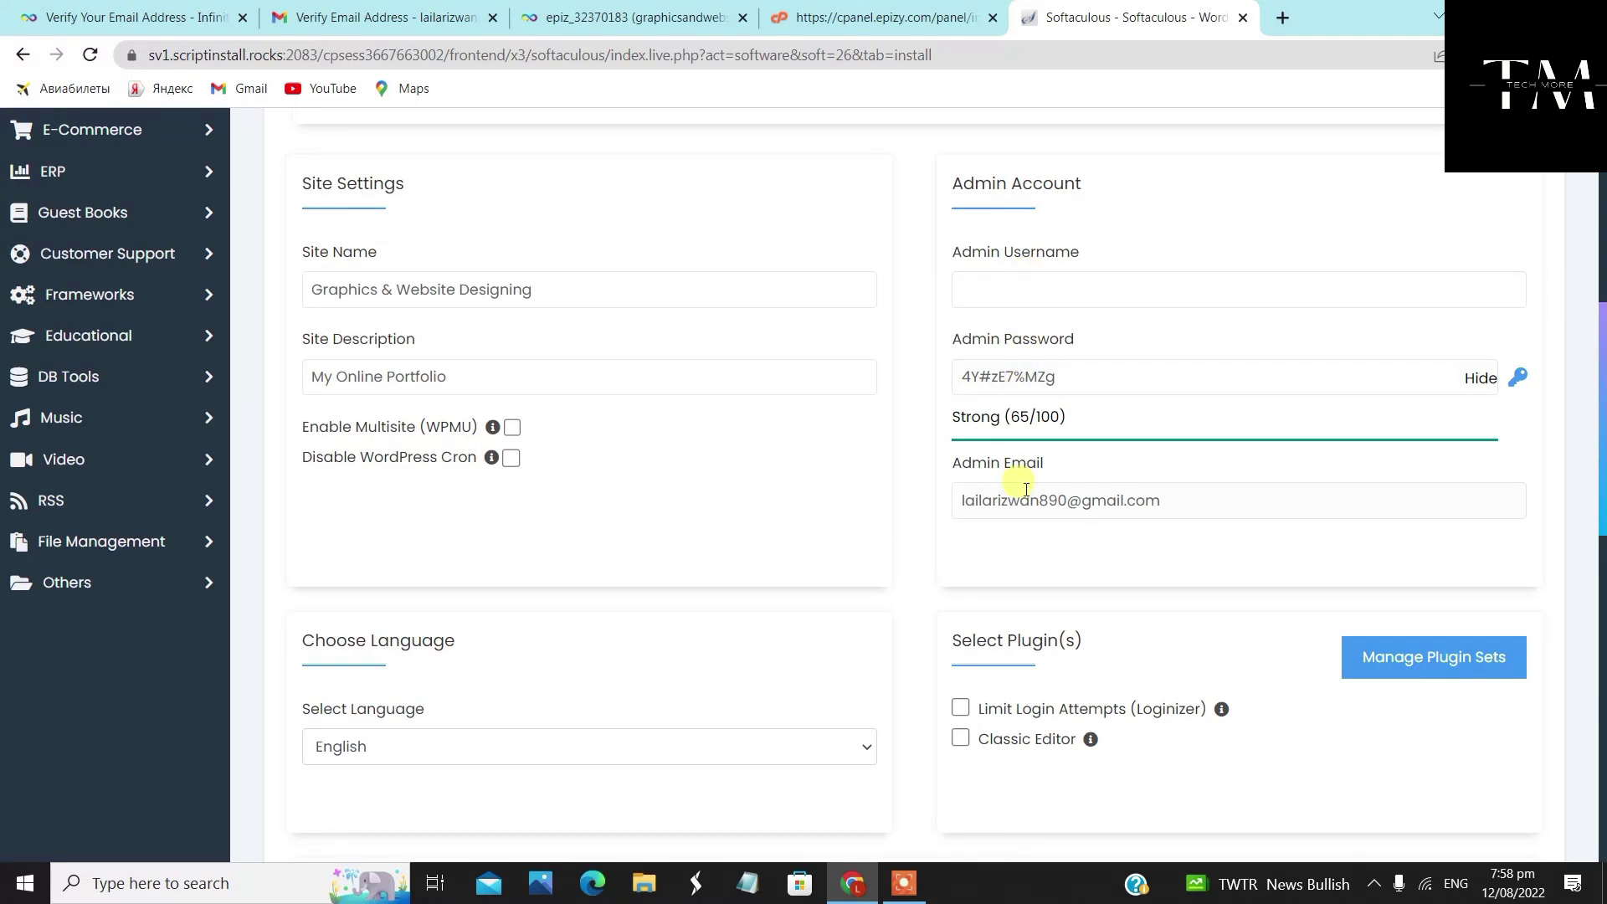
left_click(1060, 373)
double_click(1049, 379)
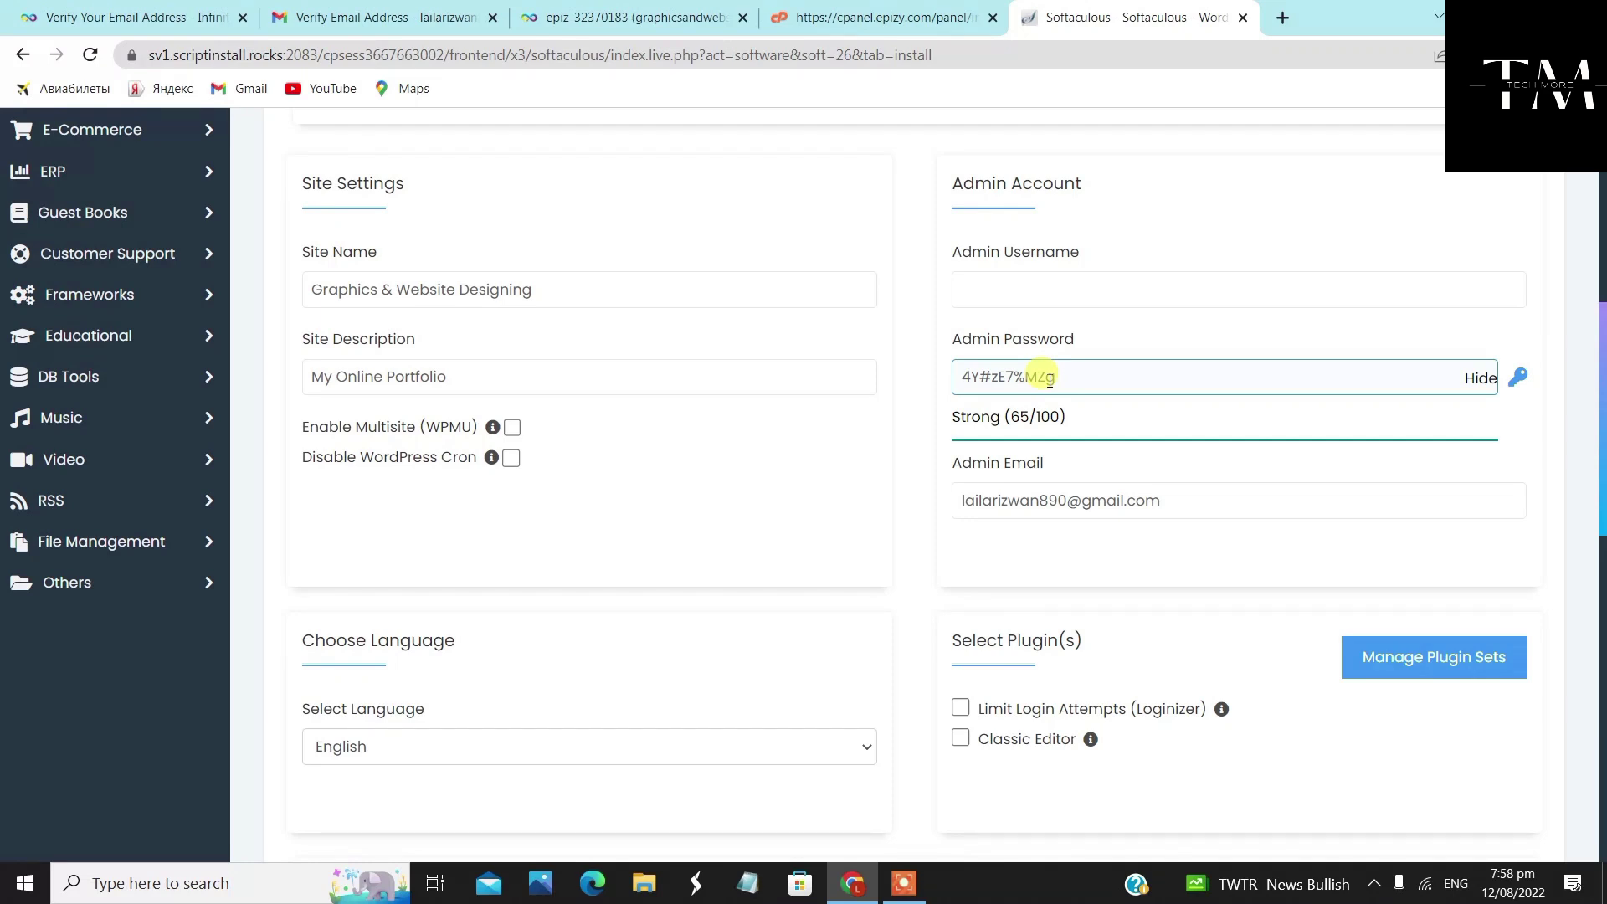
triple_click(1076, 375)
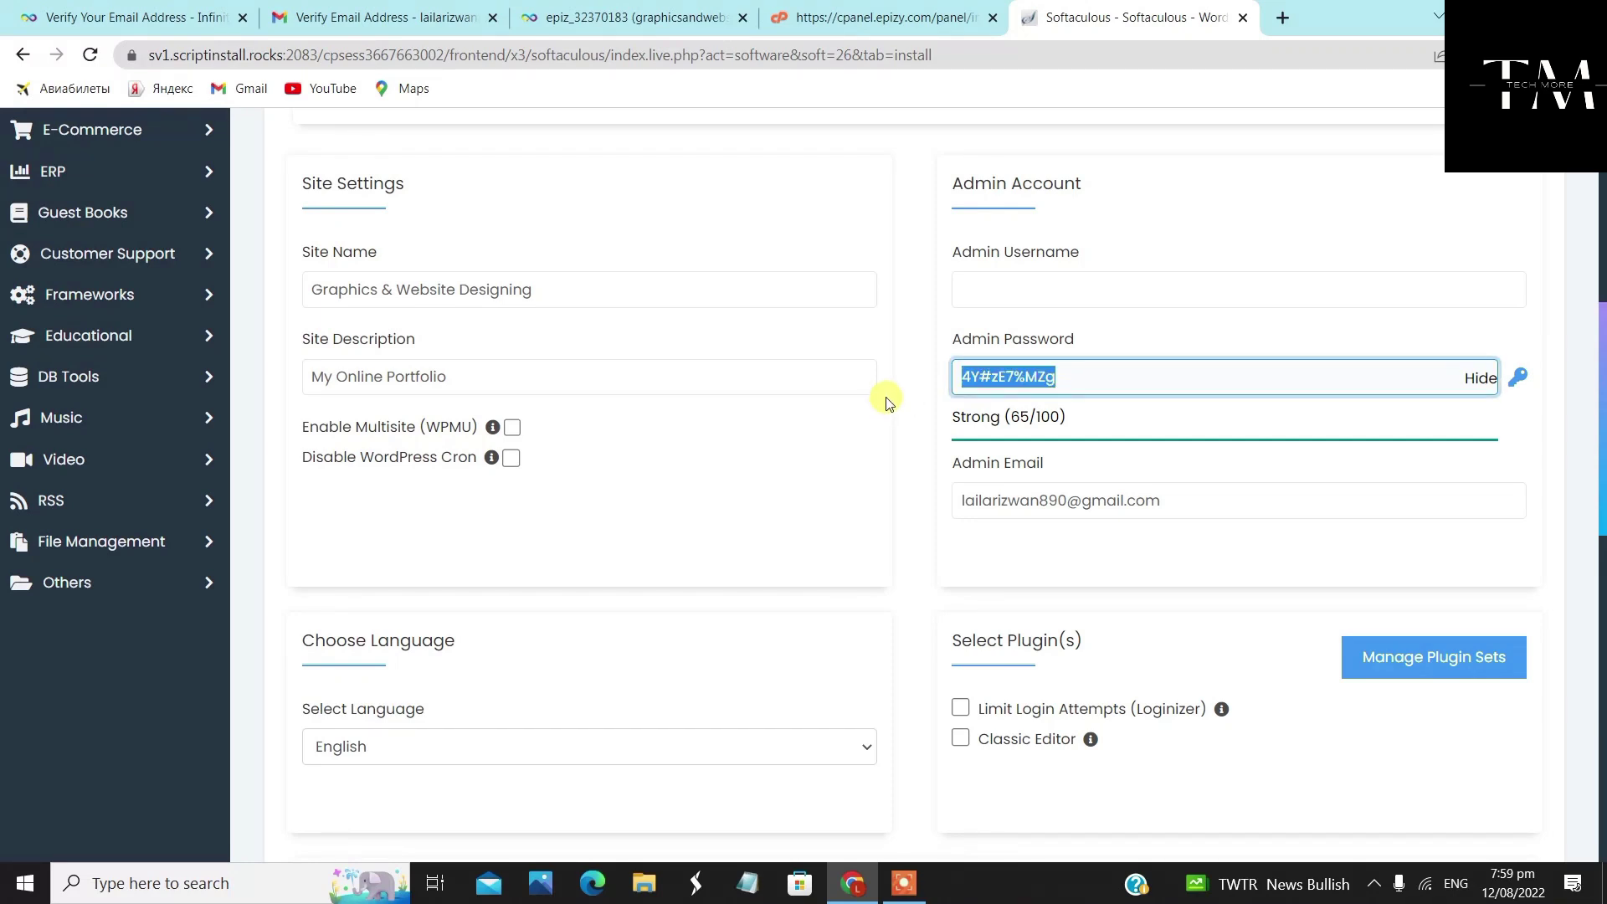
left_click(1117, 284)
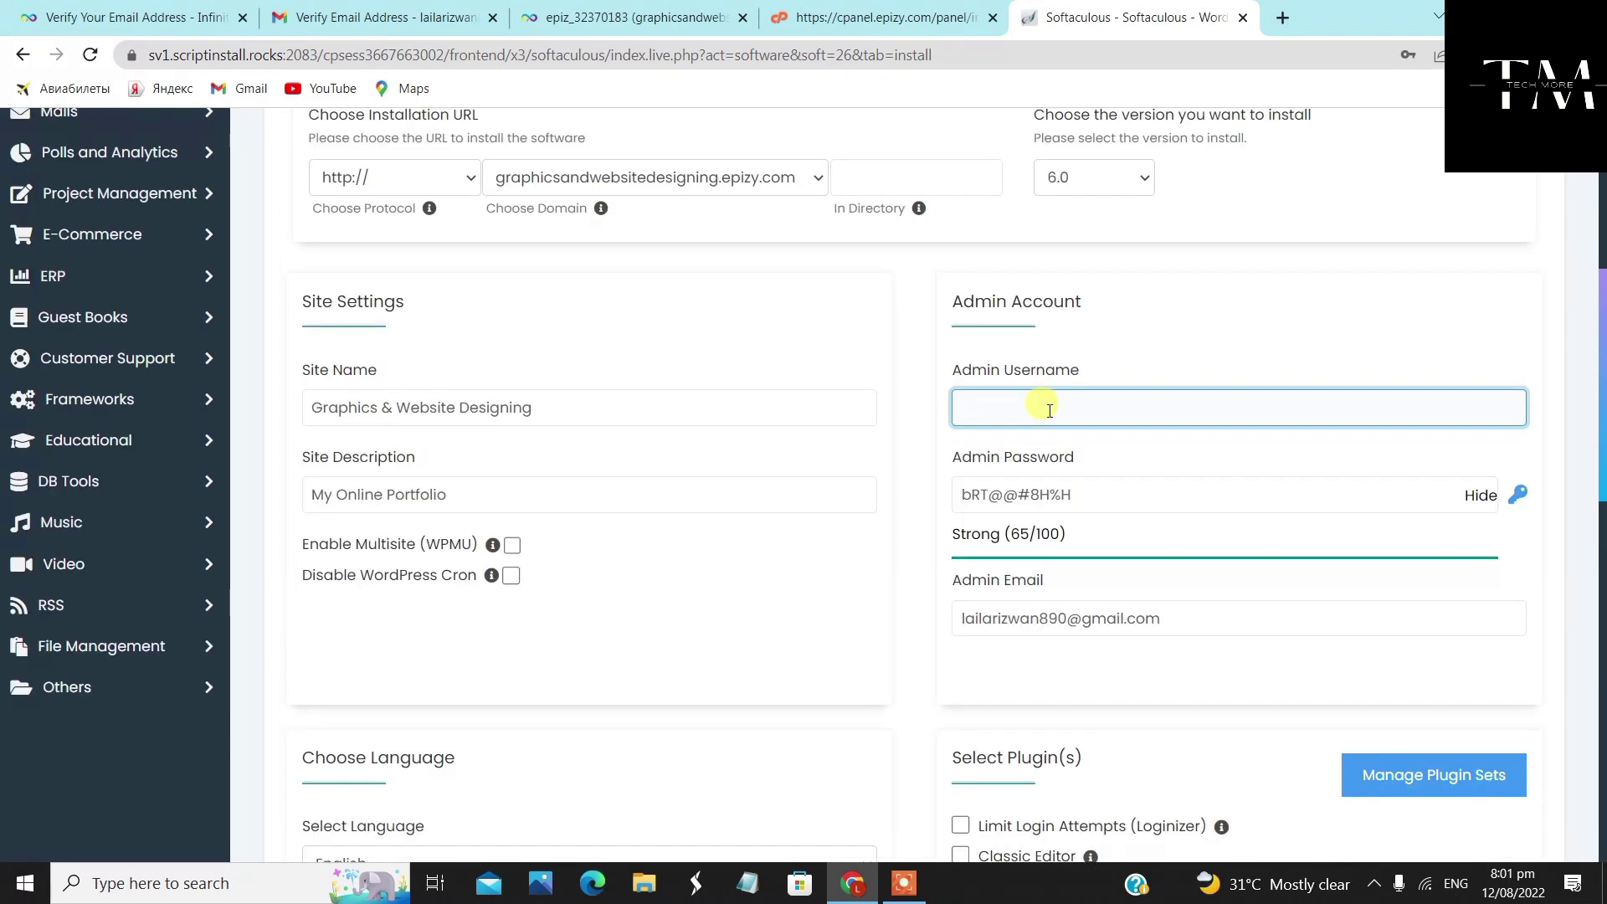
type("Admin")
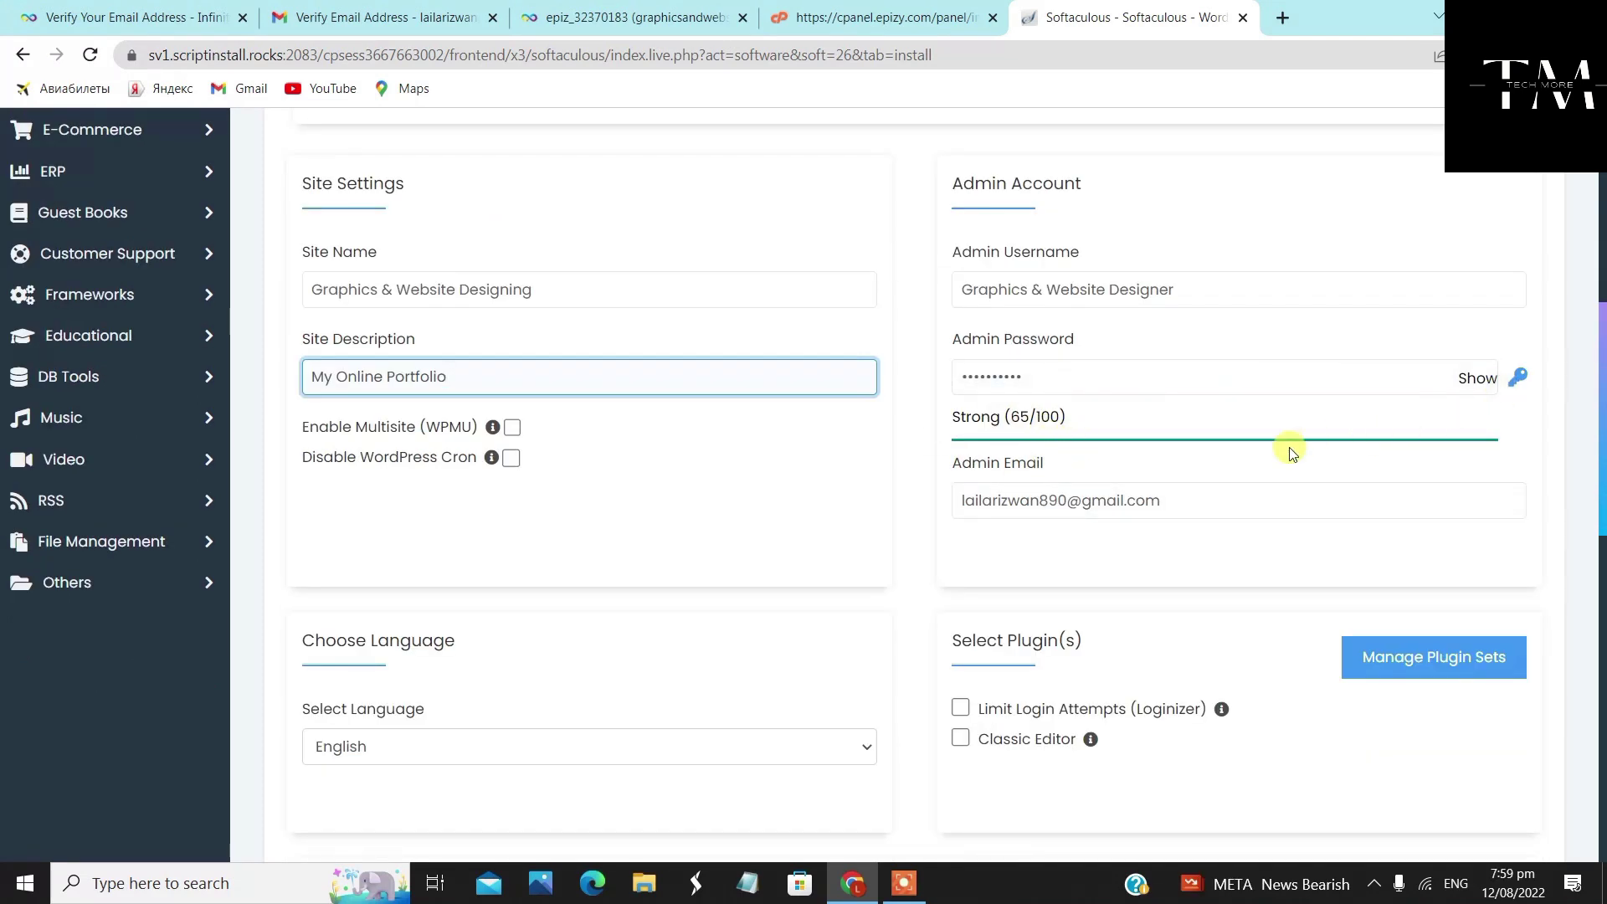
left_click_drag(1096, 373, 898, 396)
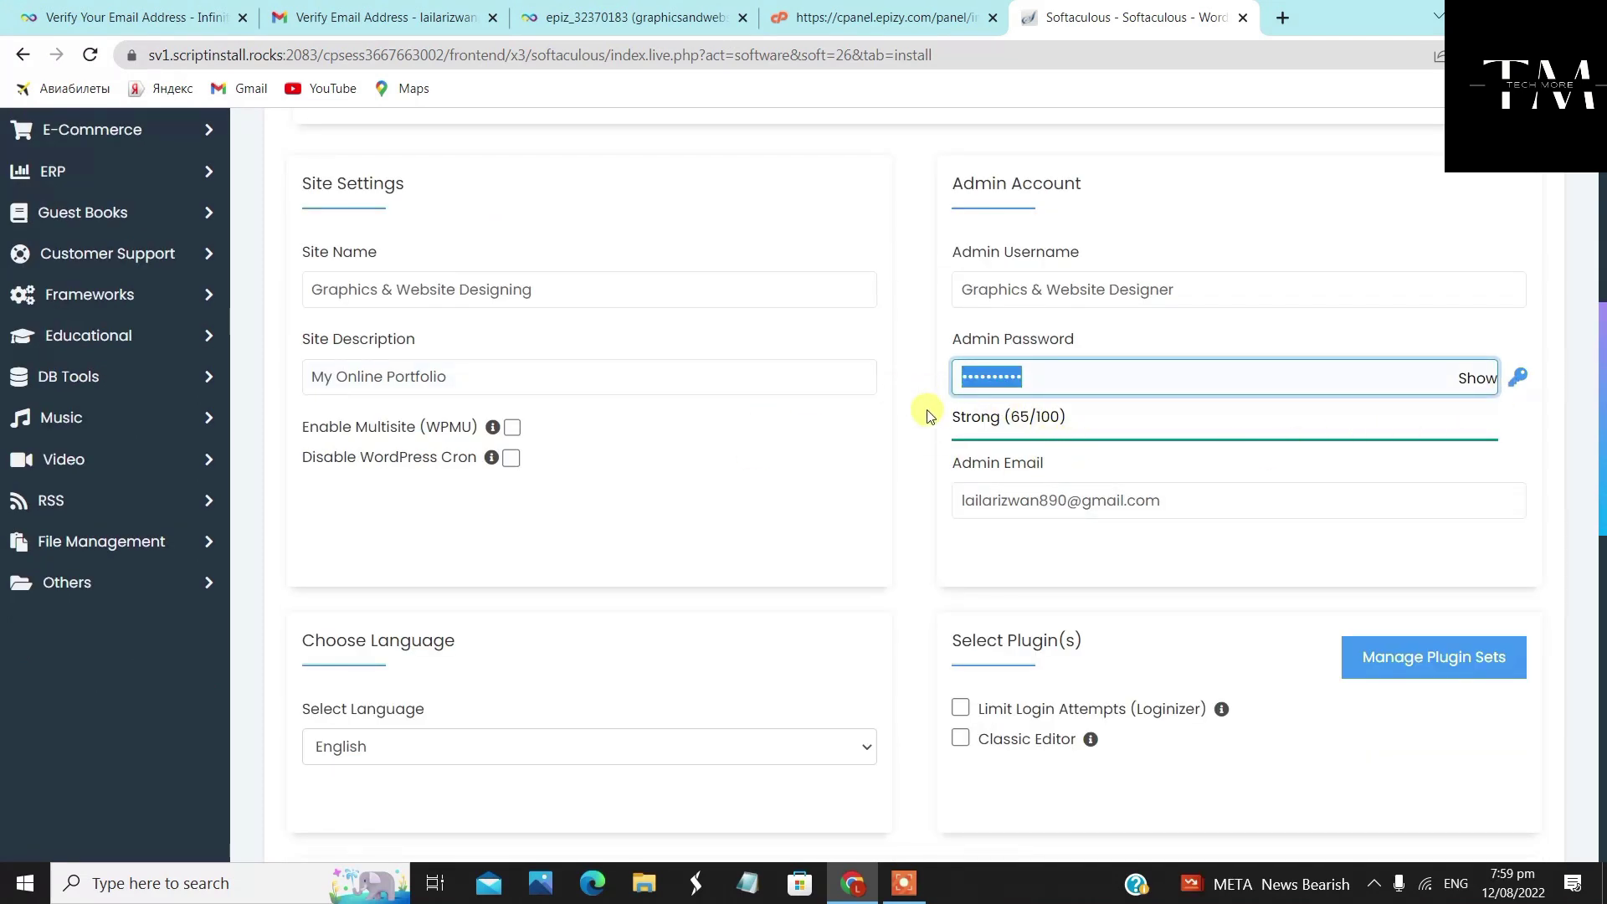
left_click(928, 409)
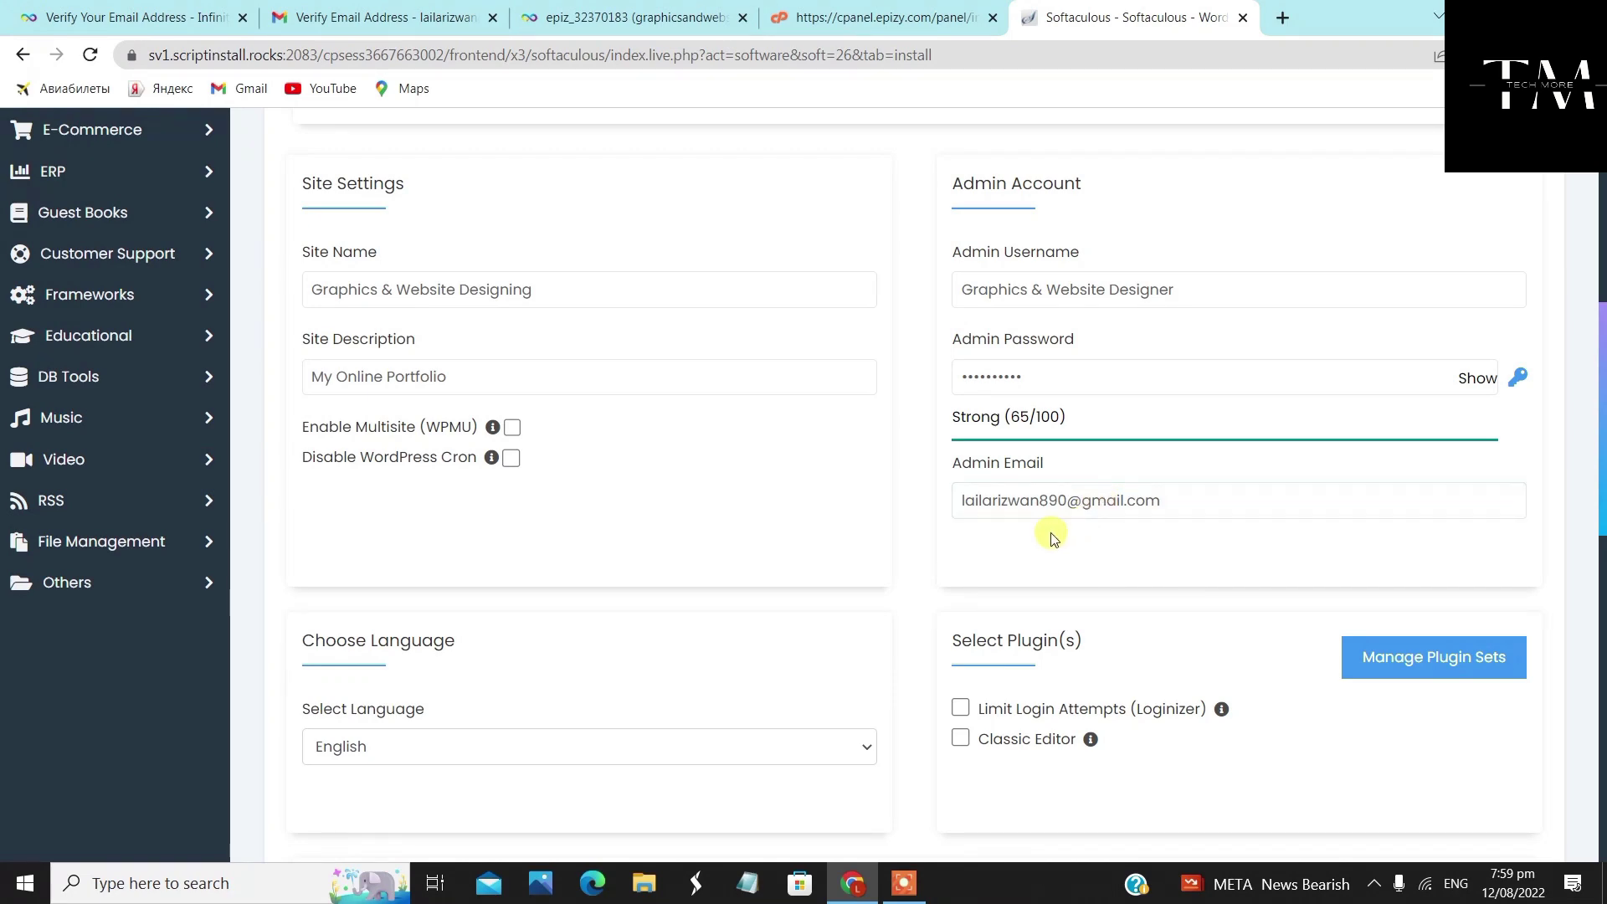
Check the admin email address field and continue down toward Select Theme
scroll(1059, 536, "down", 2)
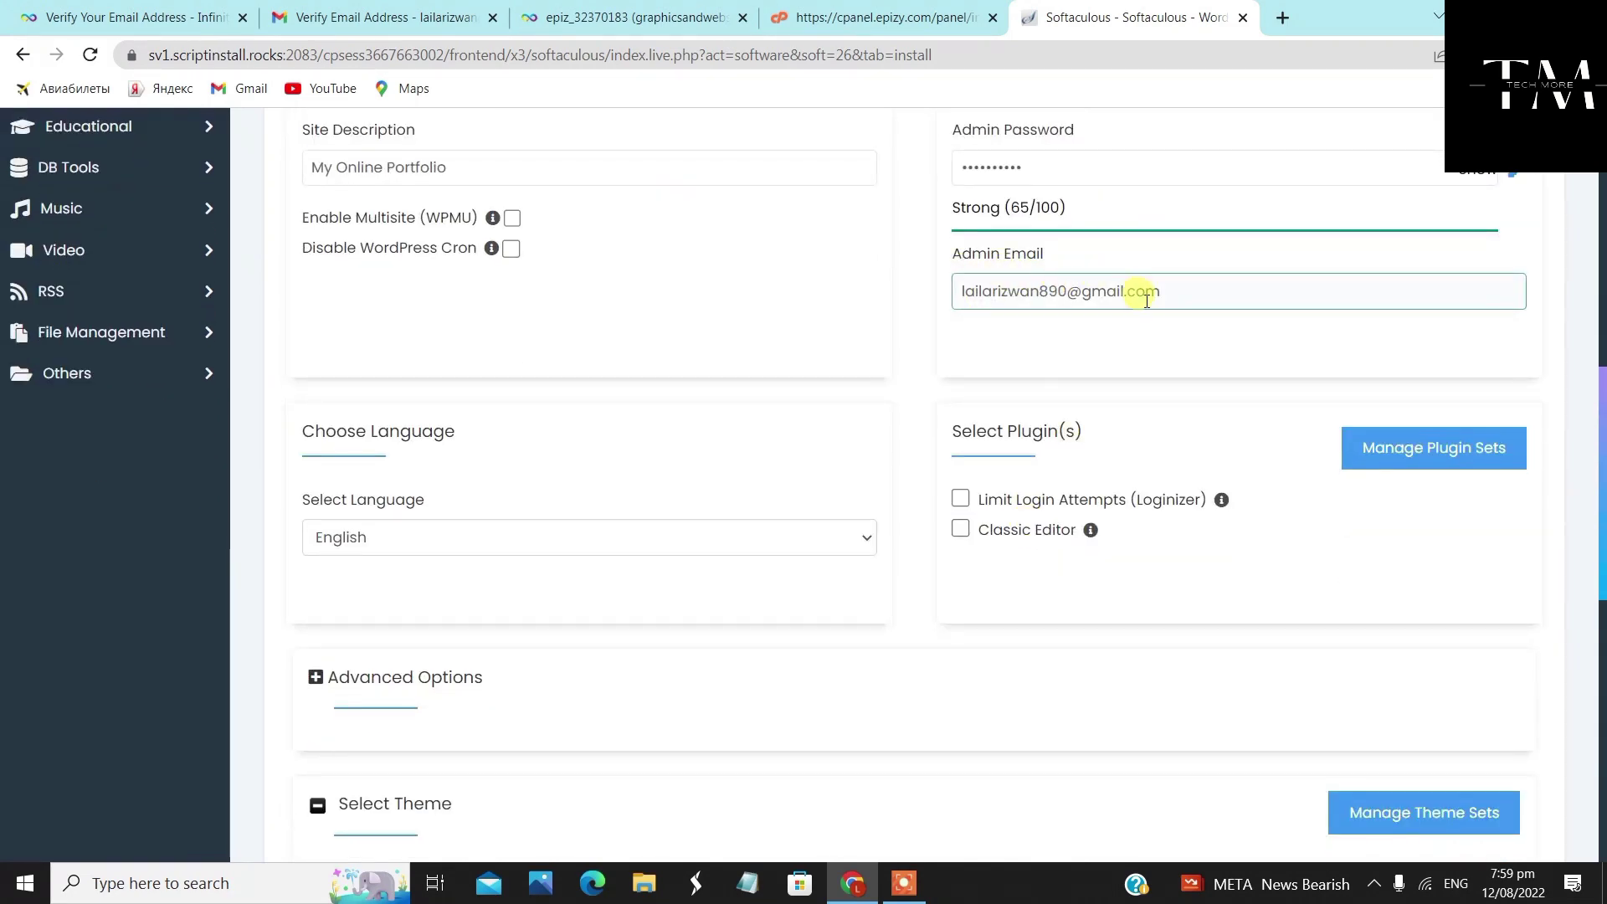
left_click_drag(1155, 290, 822, 291)
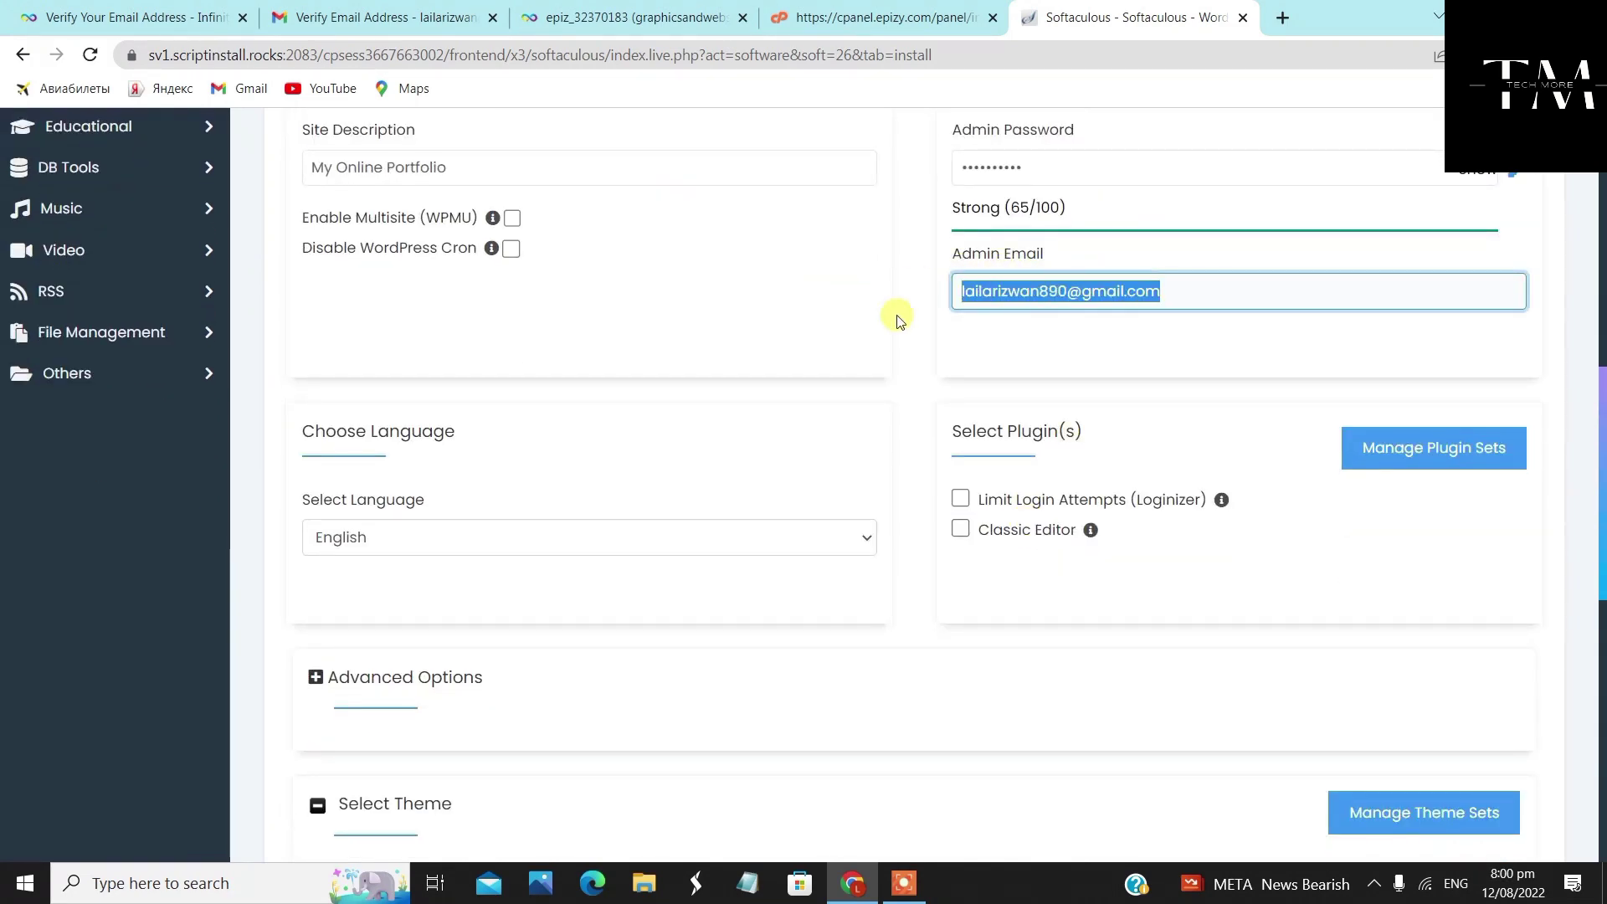
left_click(971, 359)
scroll(789, 520, "down", 4)
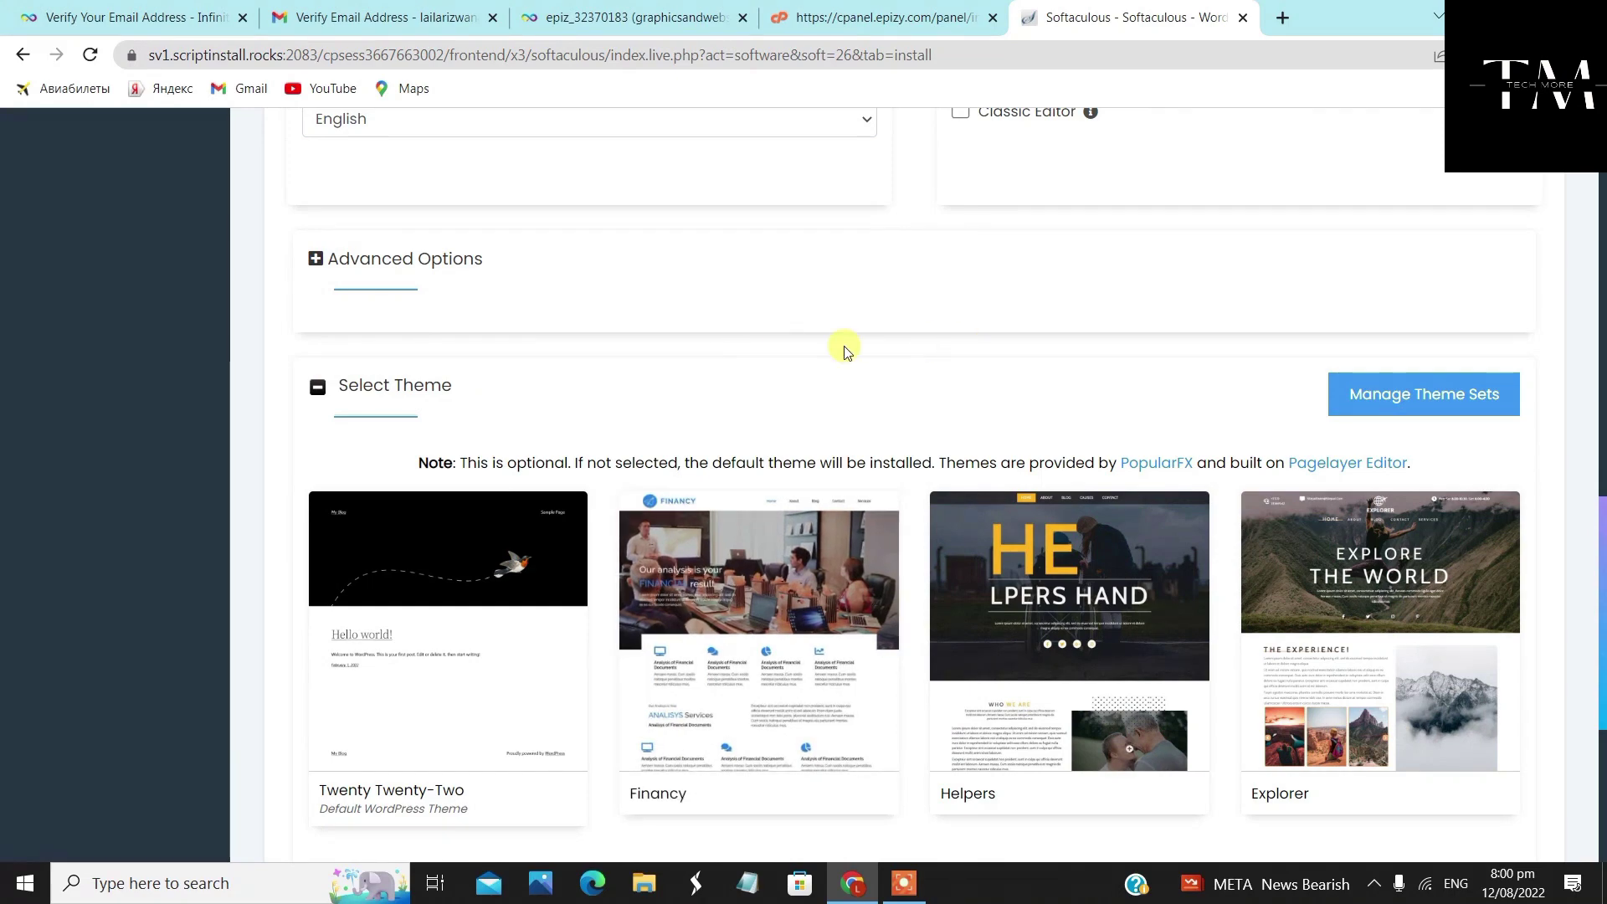
Install WordPress at graphicsandwebsitedesigning.epizy.com and reach the success confirmation
scroll(843, 348, "up", 4)
scroll(728, 348, "down", 5)
scroll(720, 360, "down", 4)
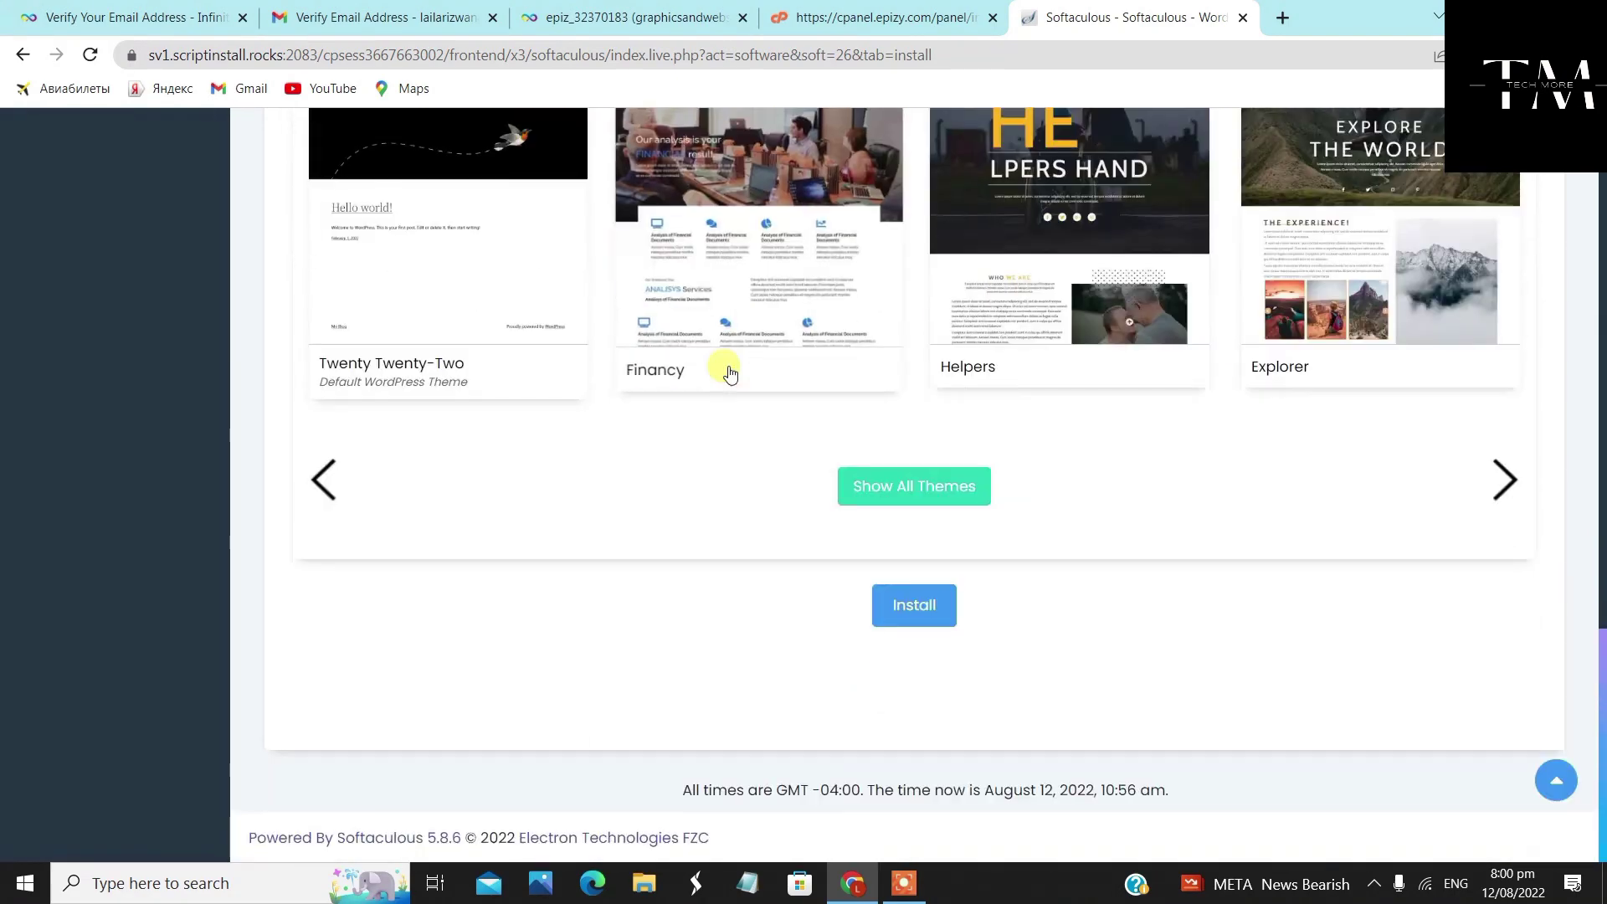
scroll(878, 385, "up", 10)
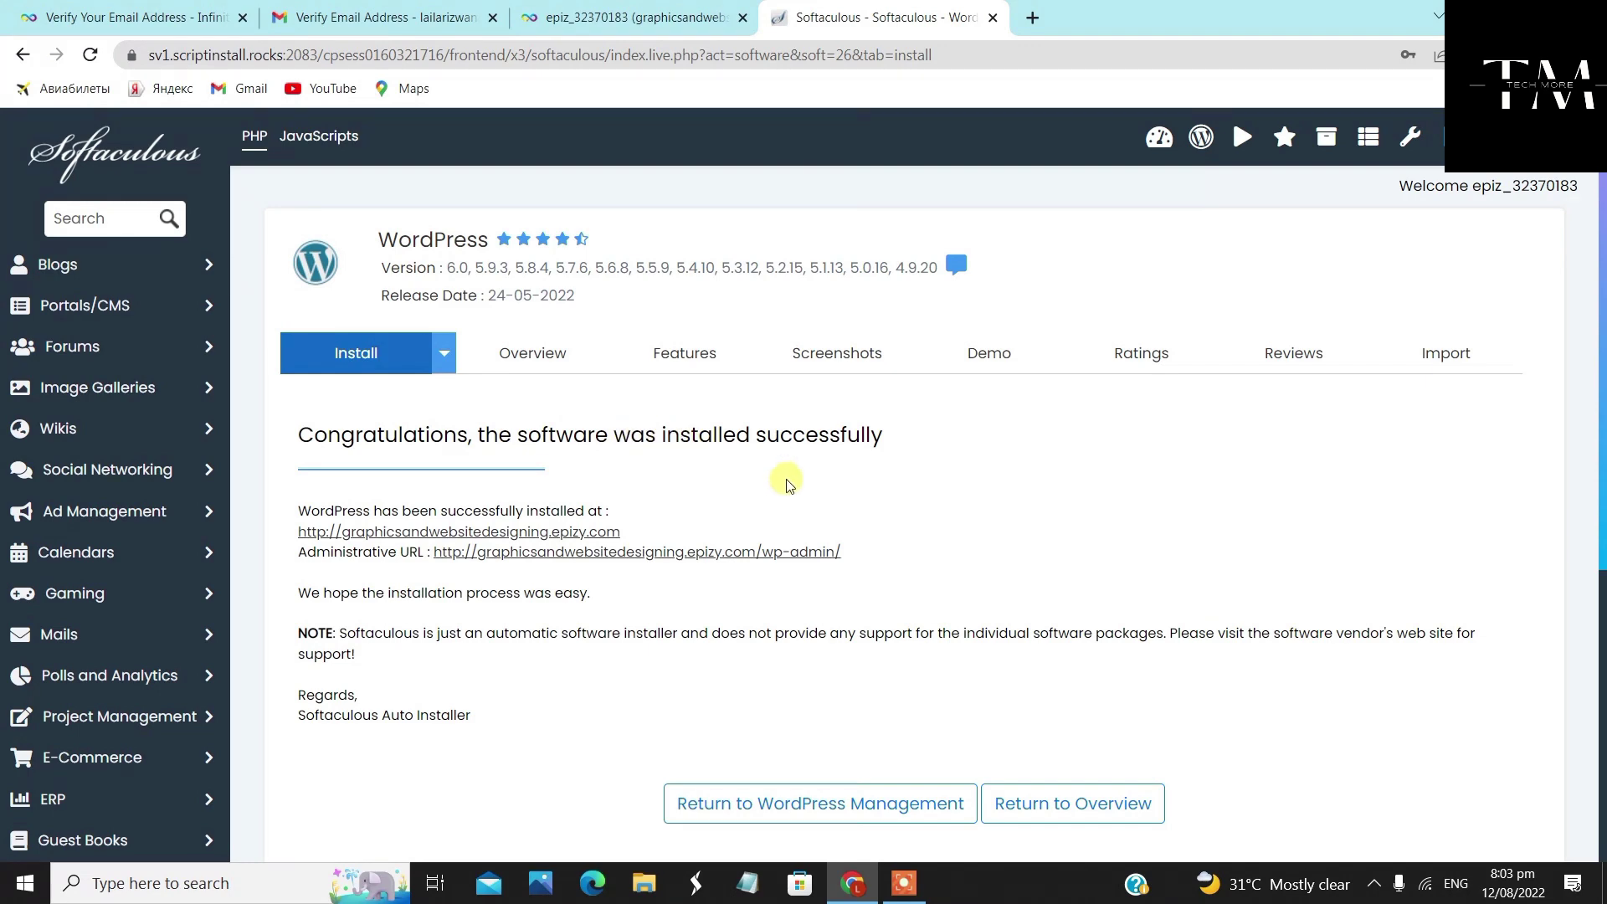
Copy the new site's address and load its /wp-admin page in a new tab
scroll(810, 478, "down", 2)
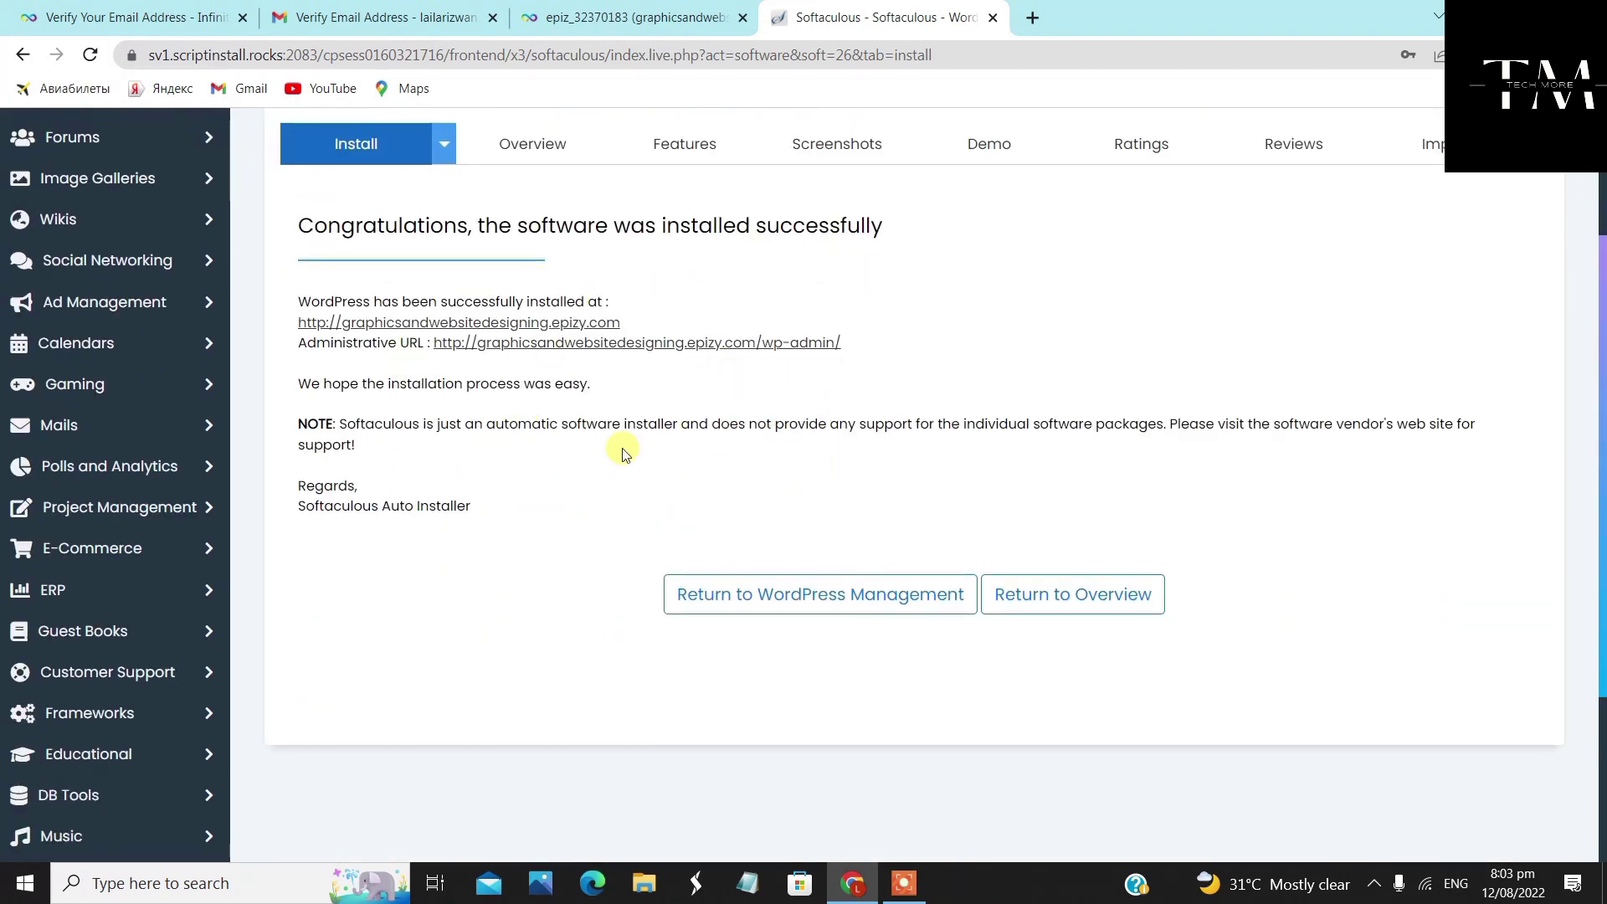
scroll(954, 524, "up", 2)
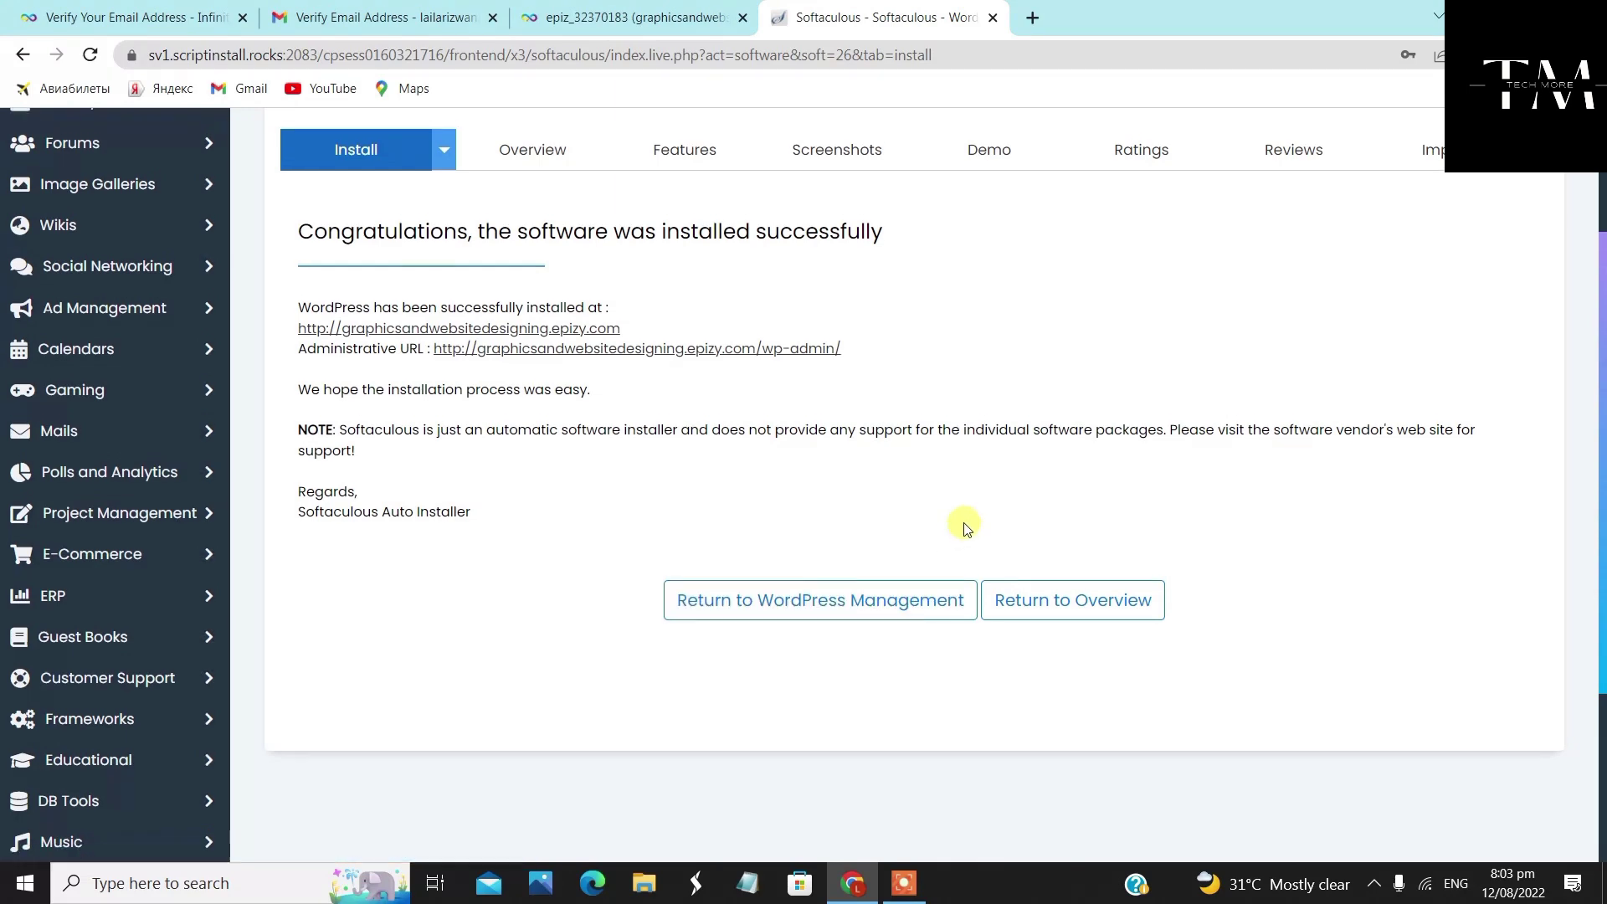
left_click_drag(298, 532, 620, 533)
right_click(385, 532)
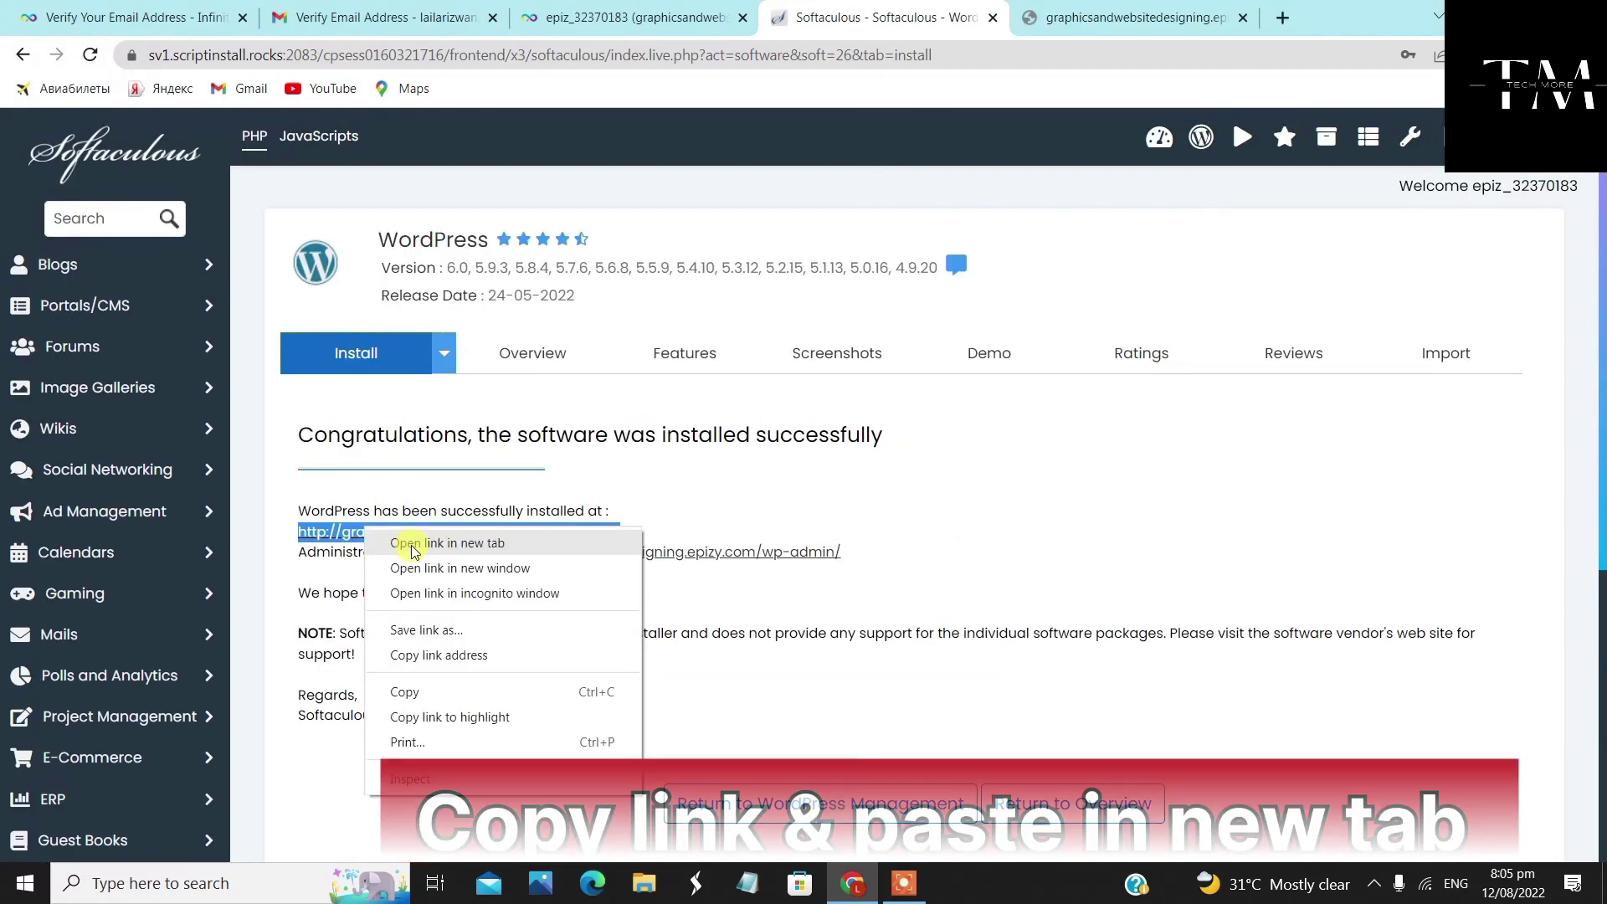
left_click(454, 695)
left_click(1282, 18)
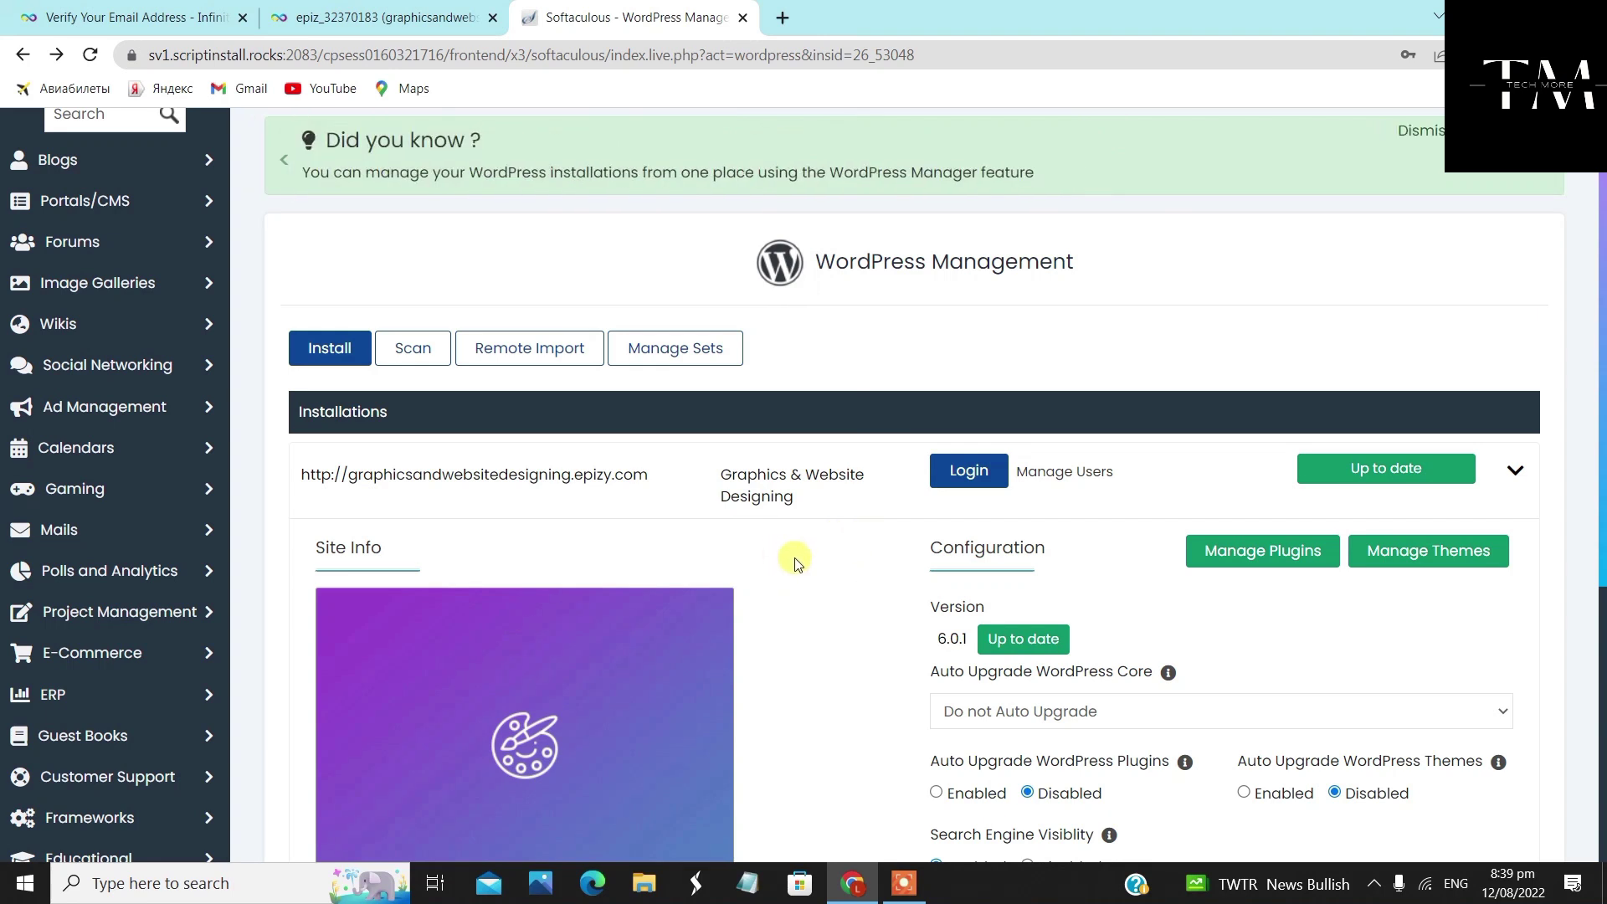
left_click(783, 18)
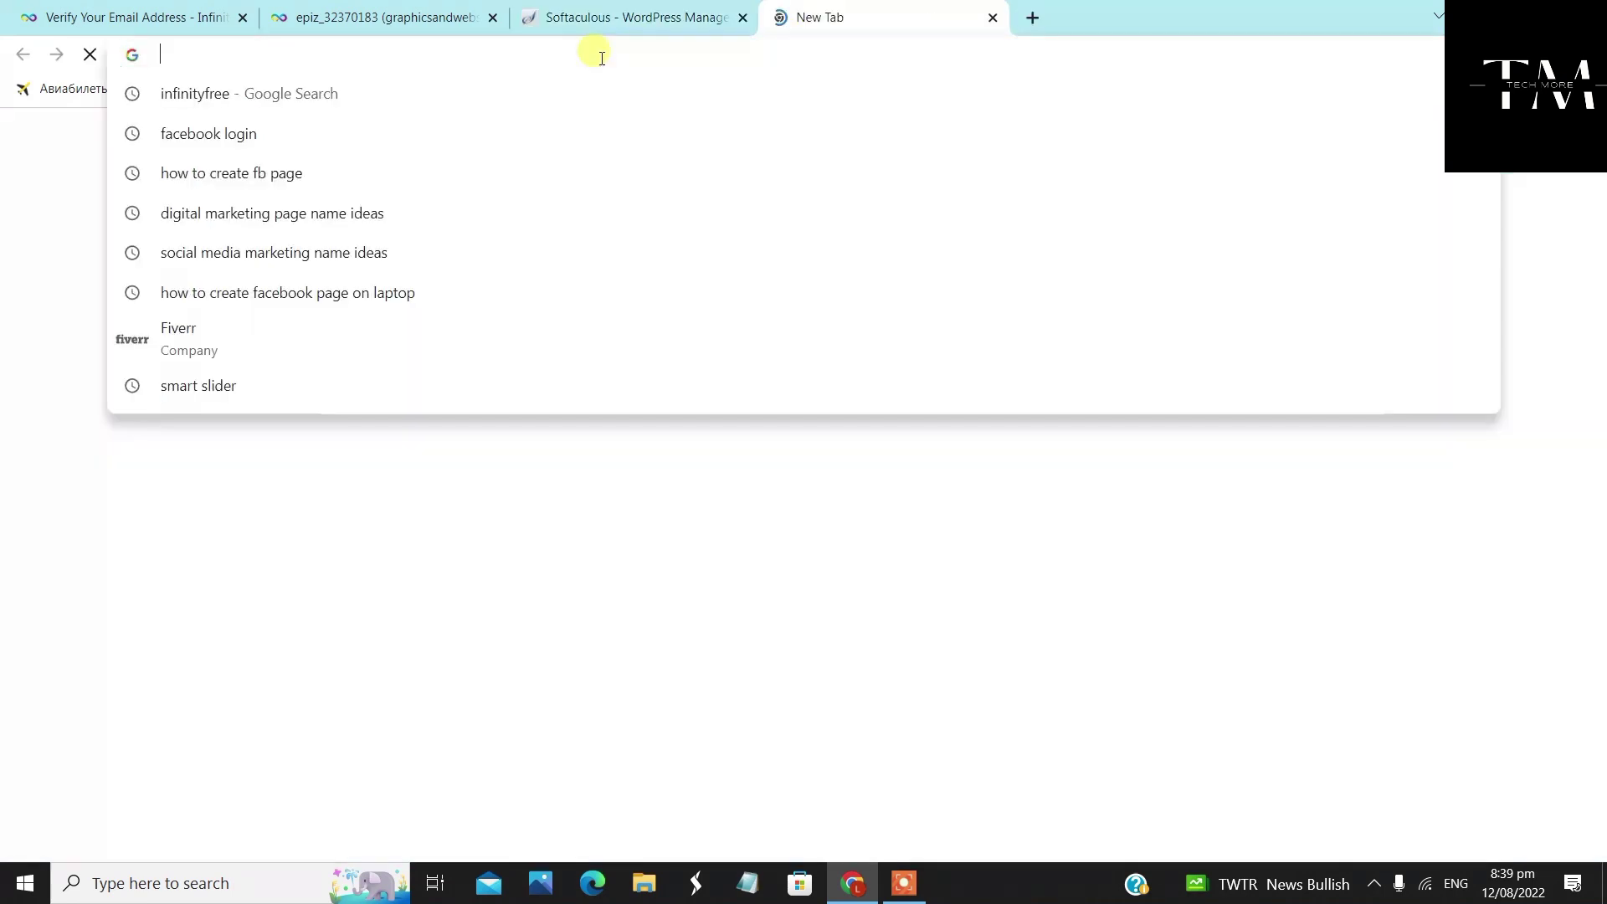
right_click(600, 57)
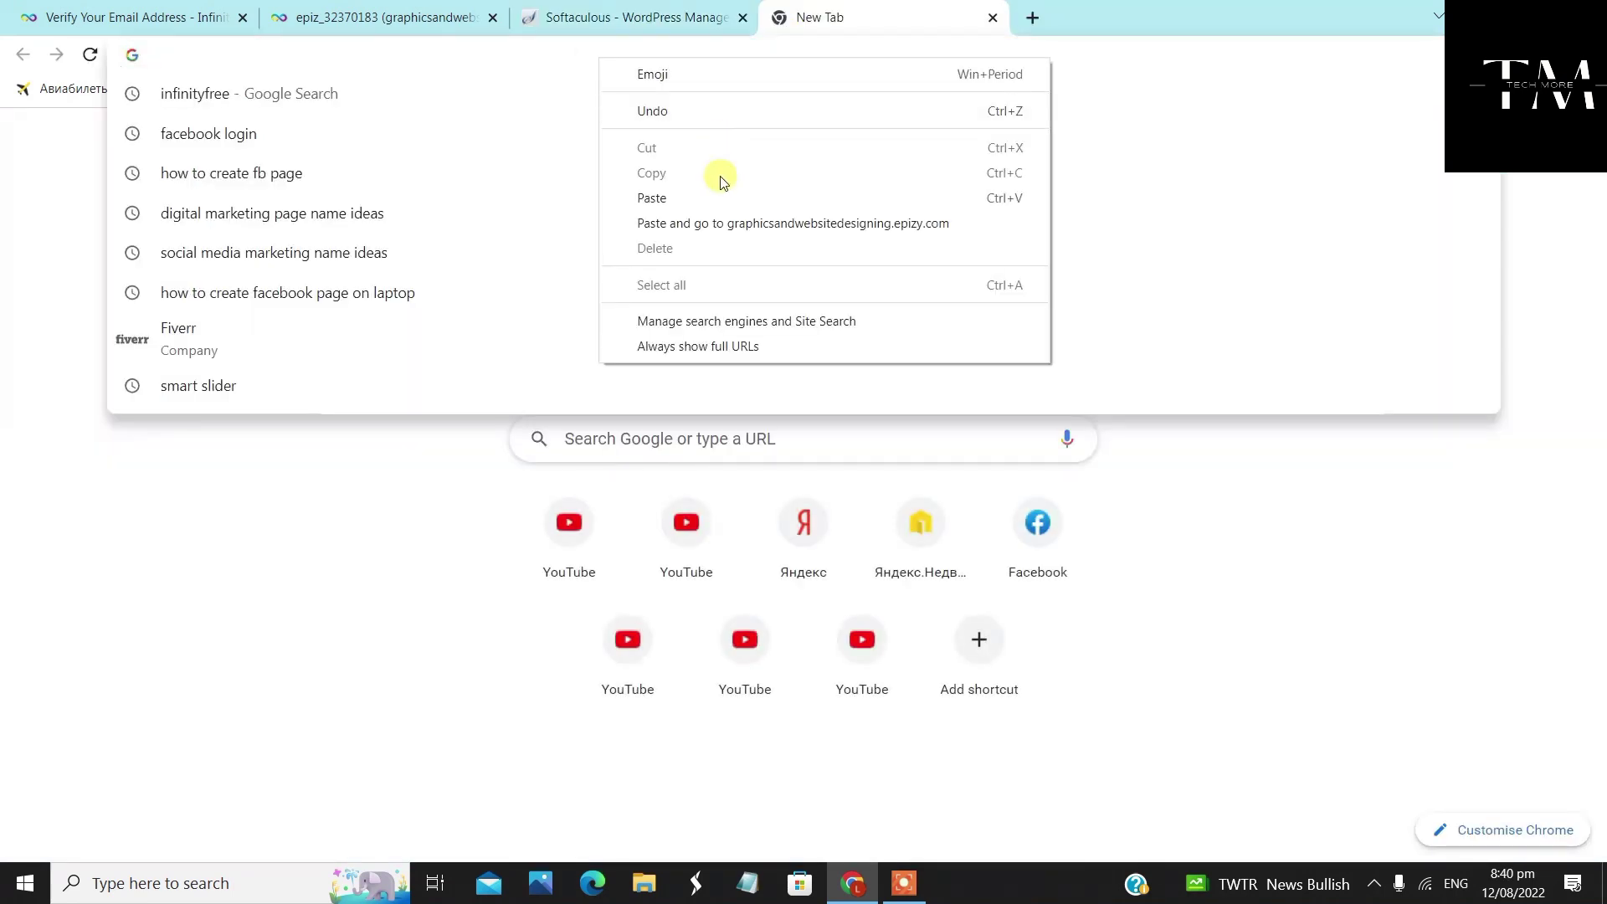
left_click(699, 197)
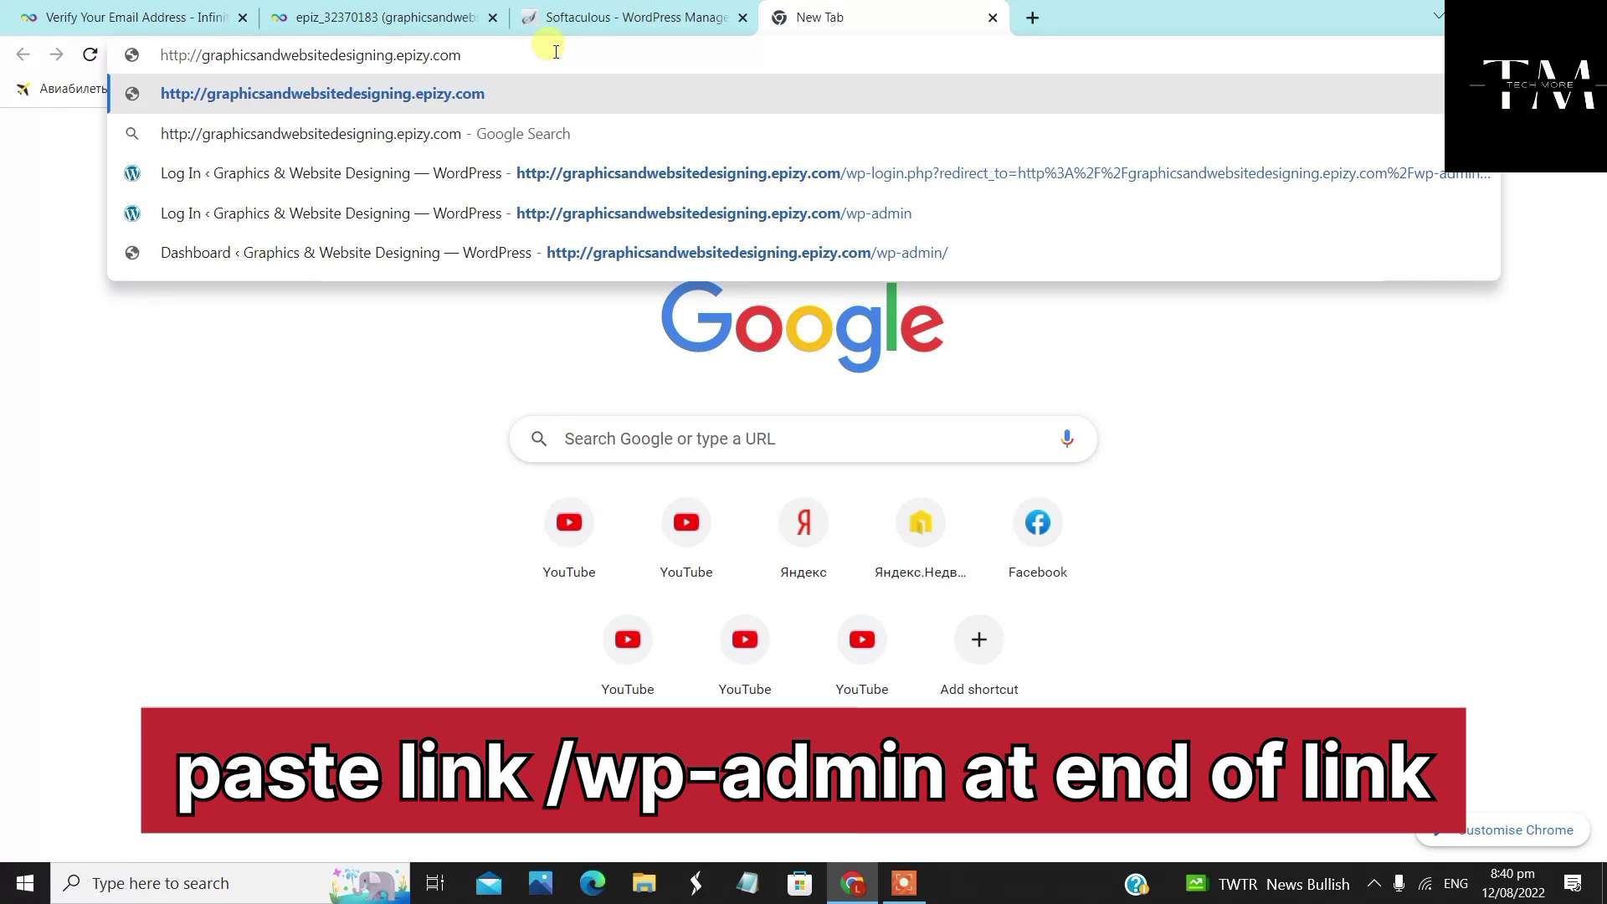
type("/w")
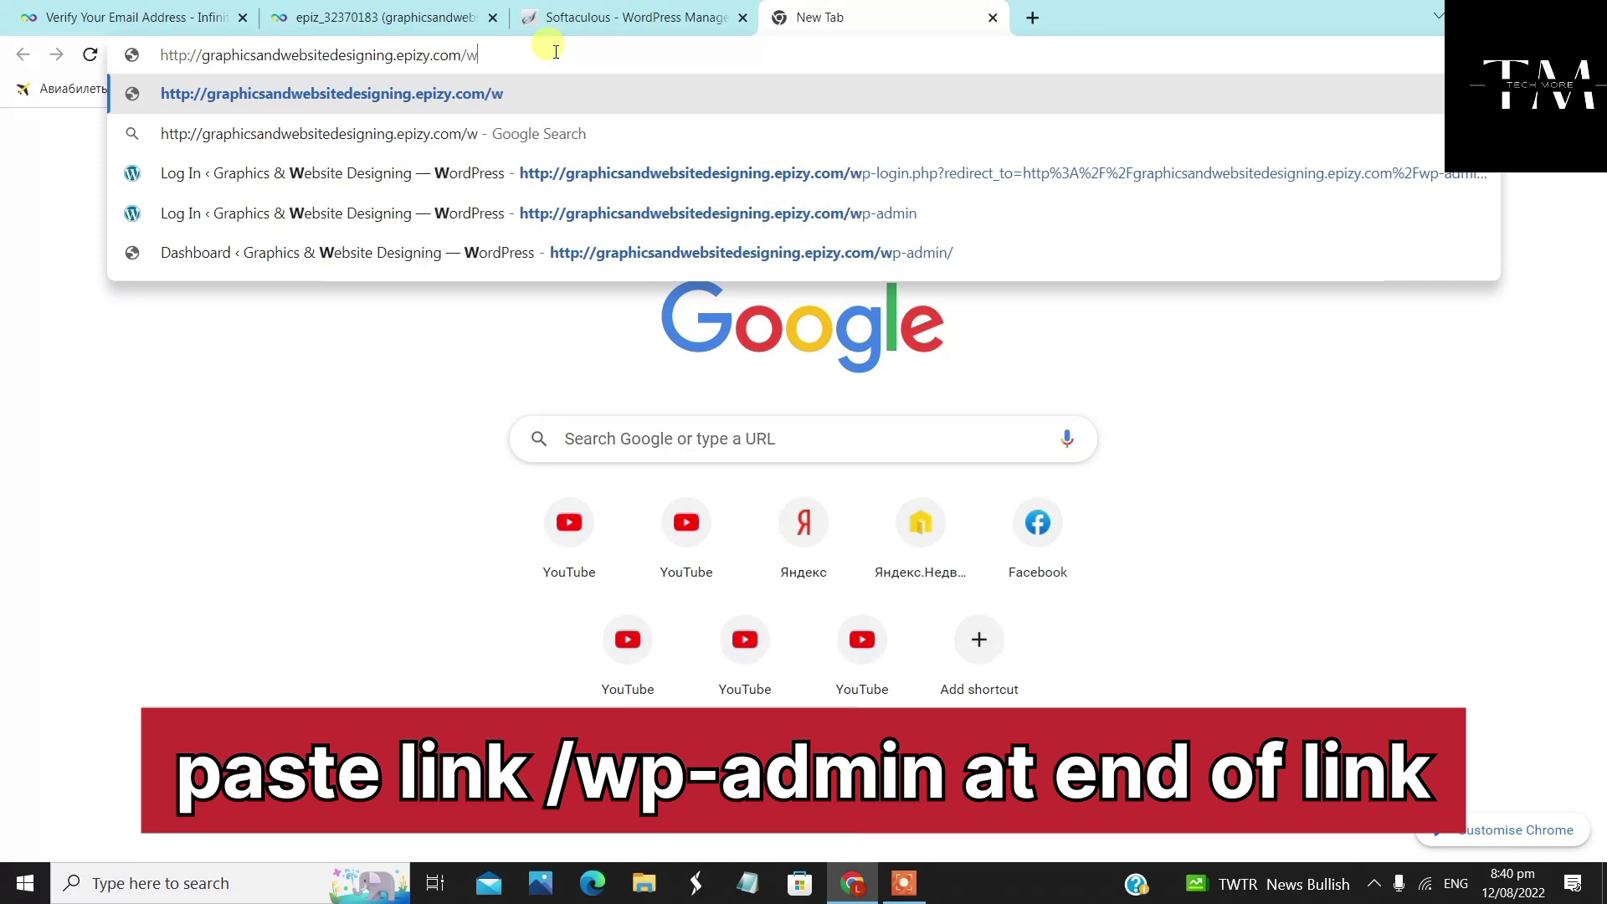
type("p-")
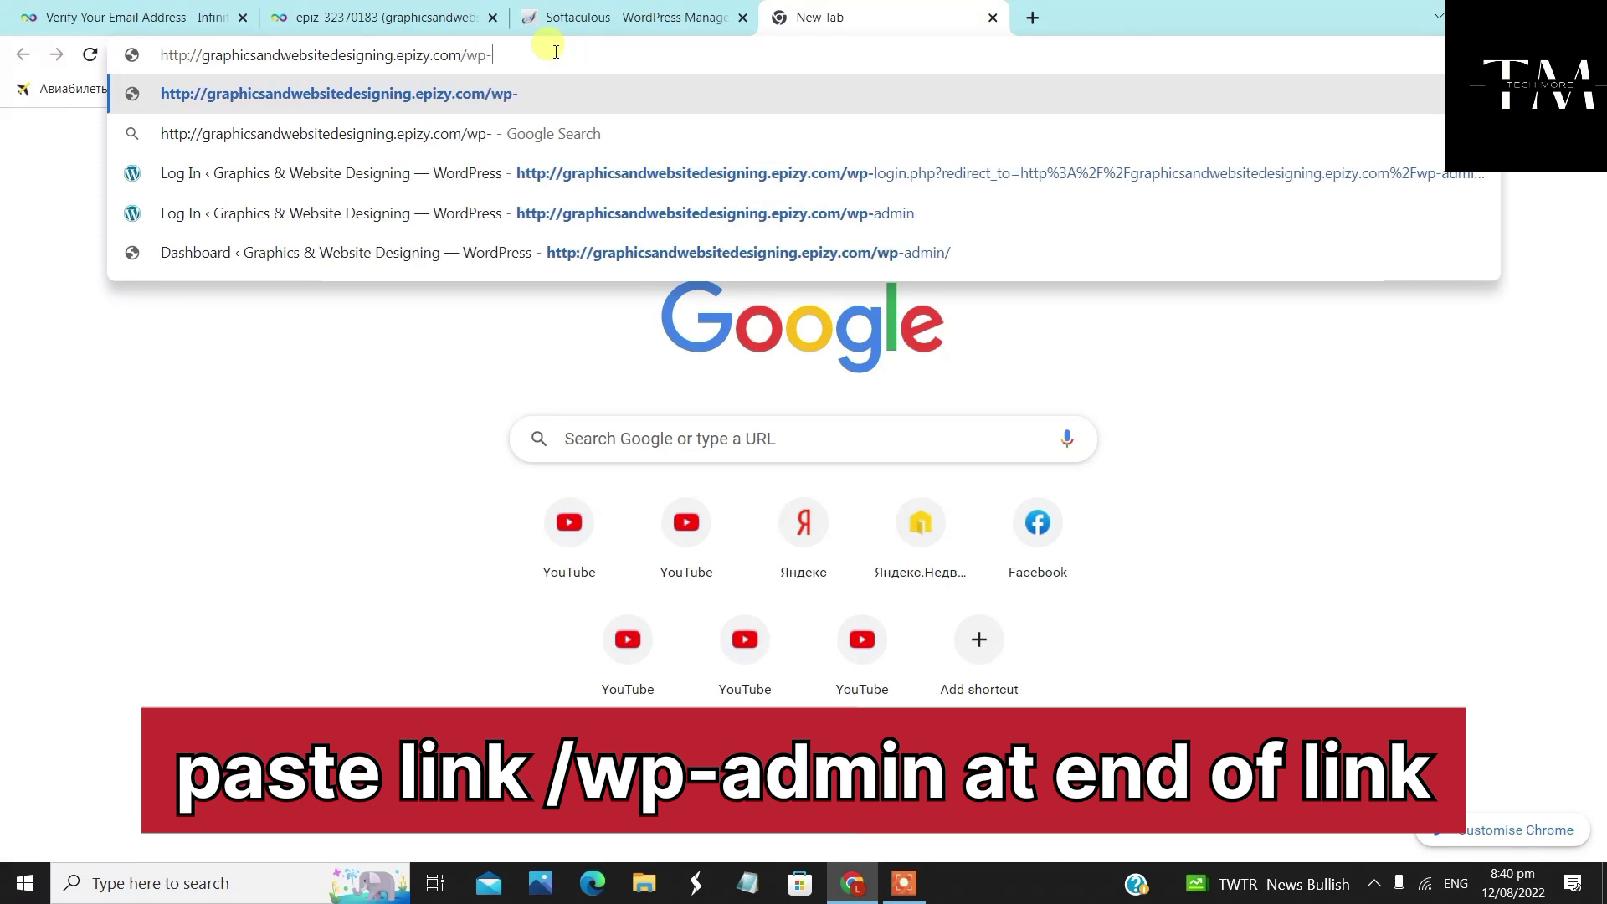
type("admin")
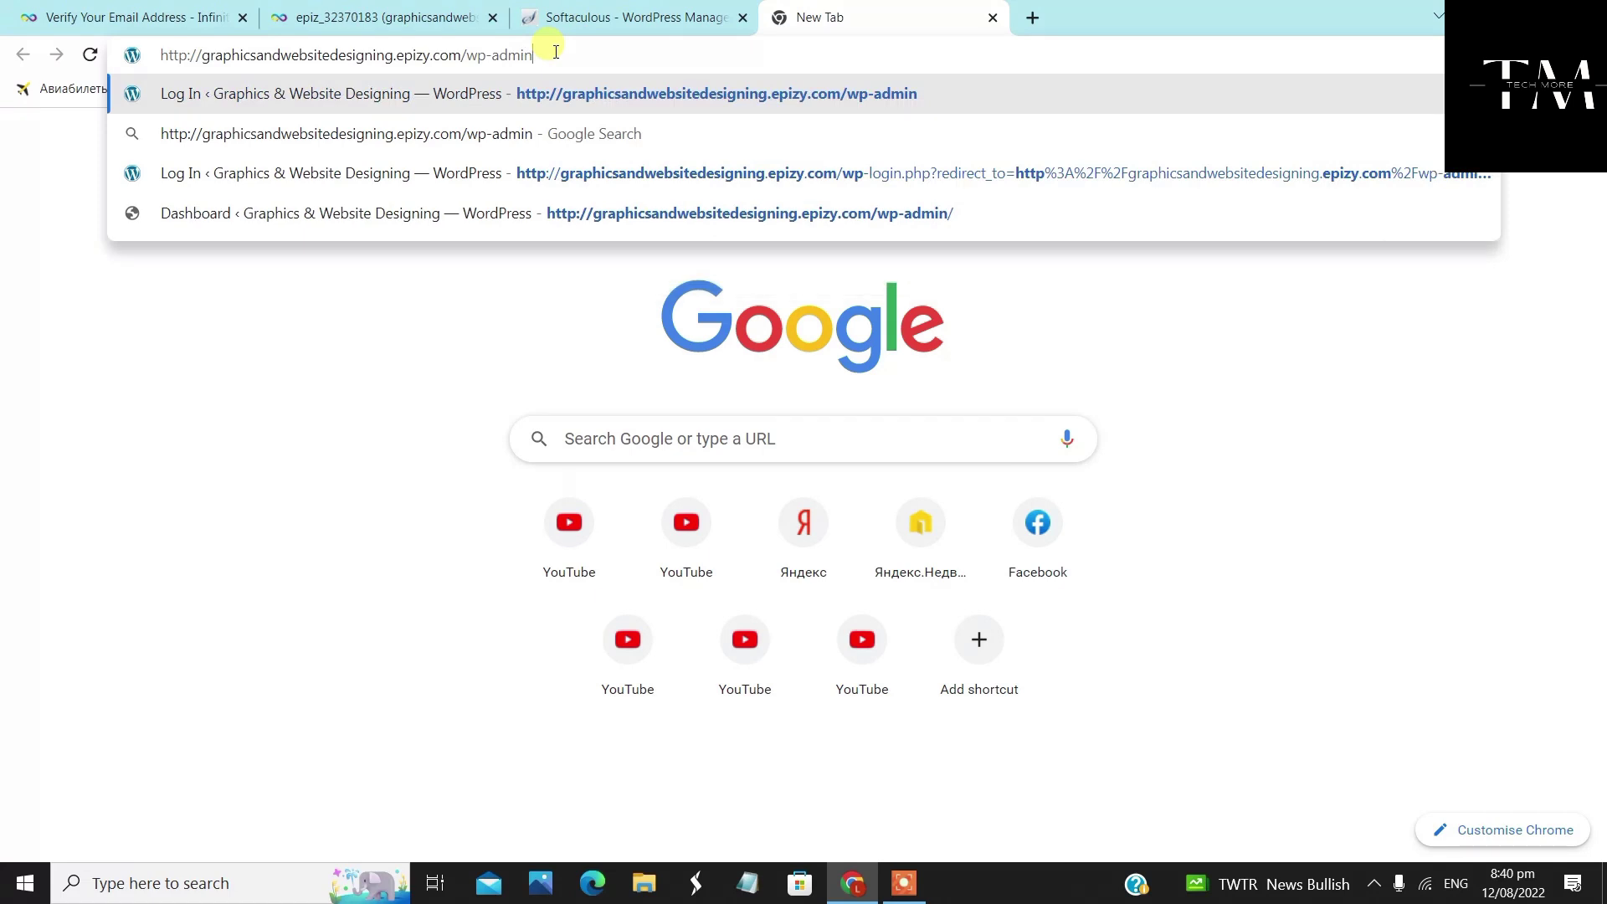
key("Return")
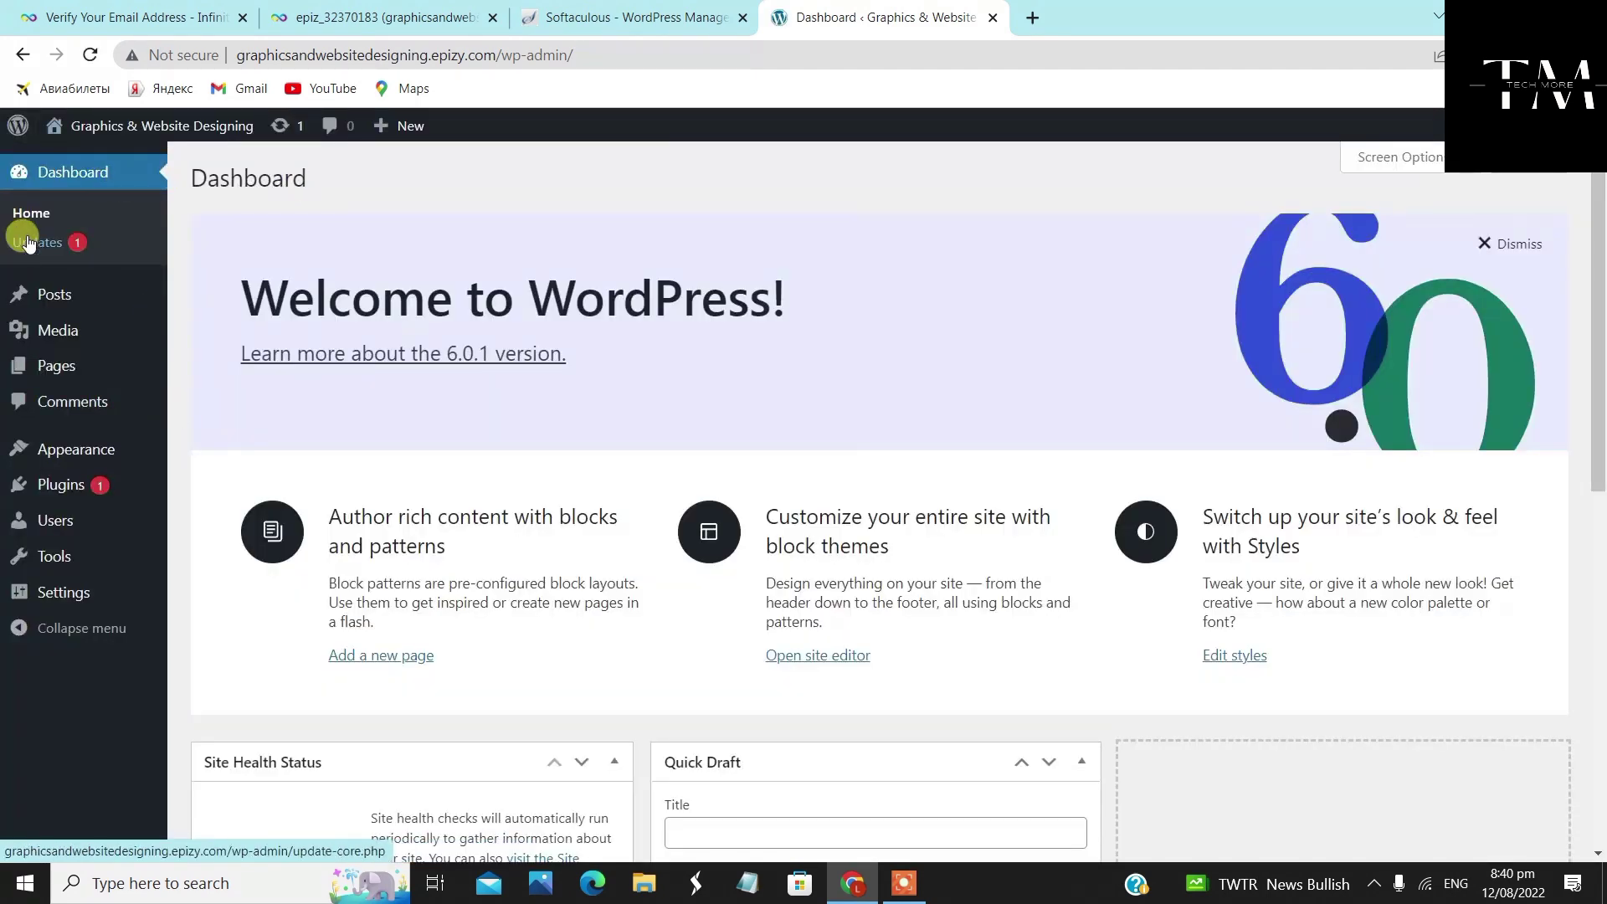
Open the public site graphicsandwebsitedesigning.epizy.com in a new tab from the admin bar's site name
mouse_move(176, 127)
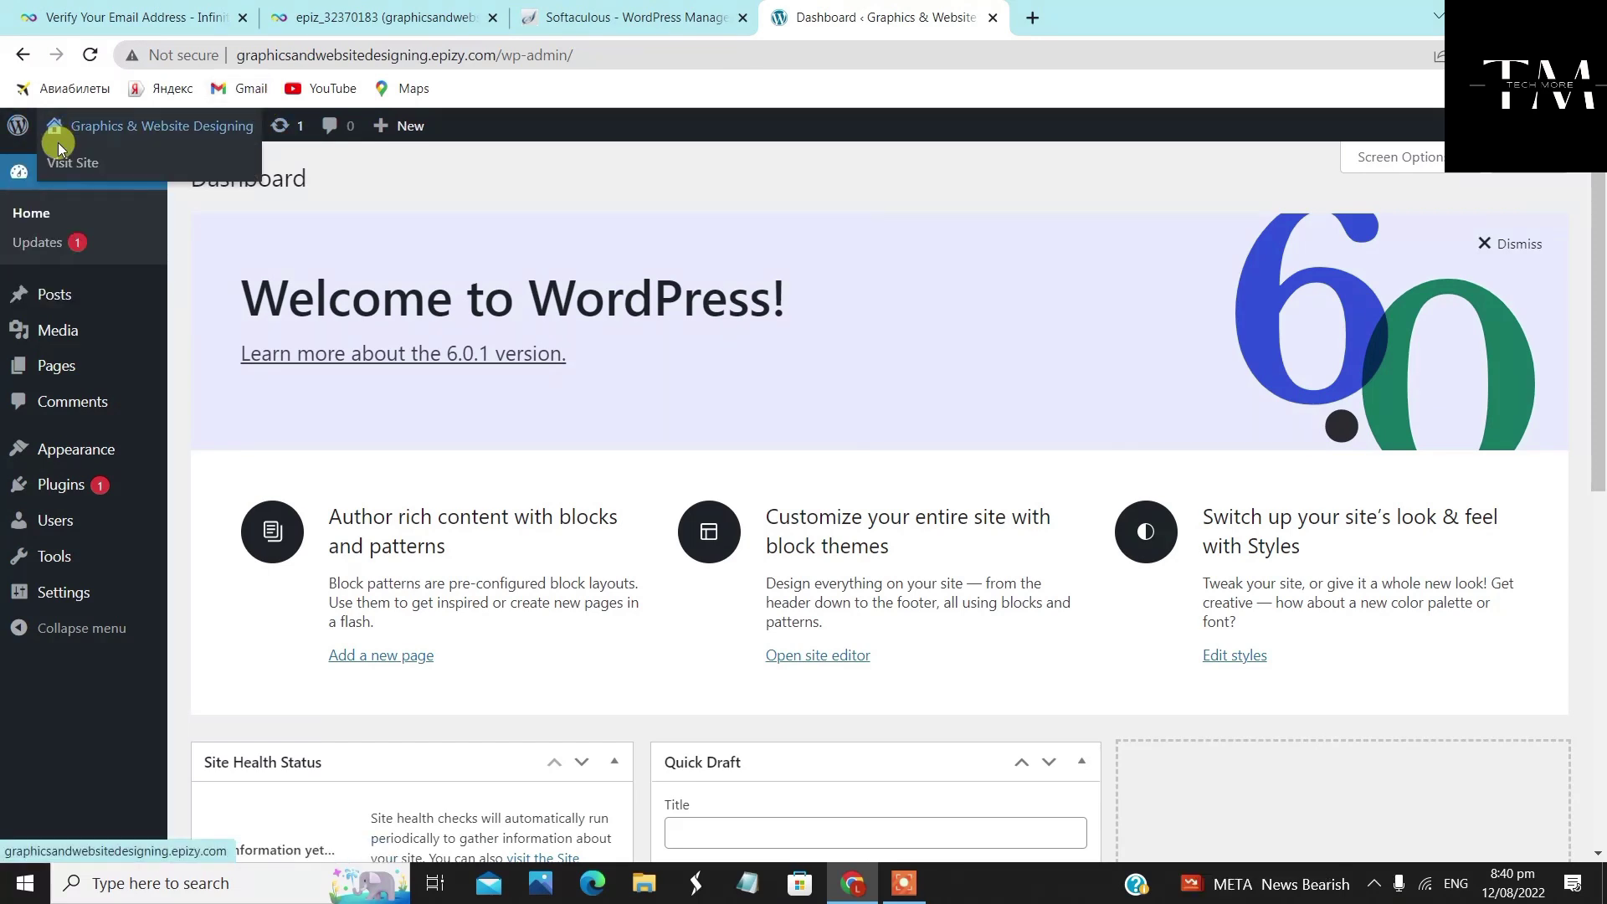
right_click(88, 134)
left_click(134, 141)
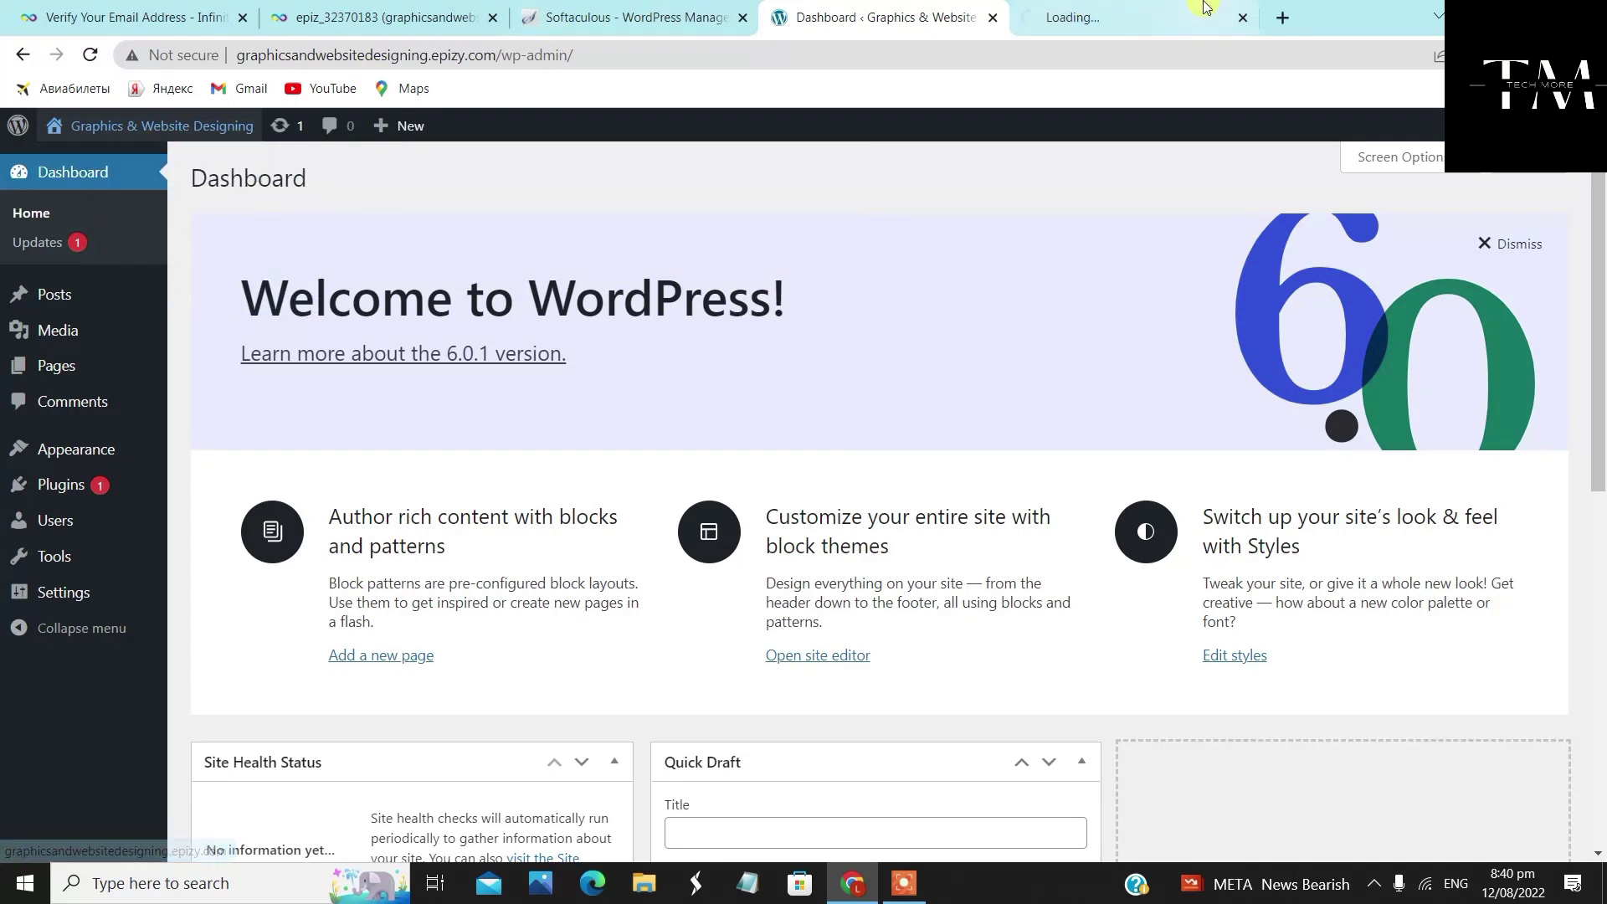
left_click(1126, 25)
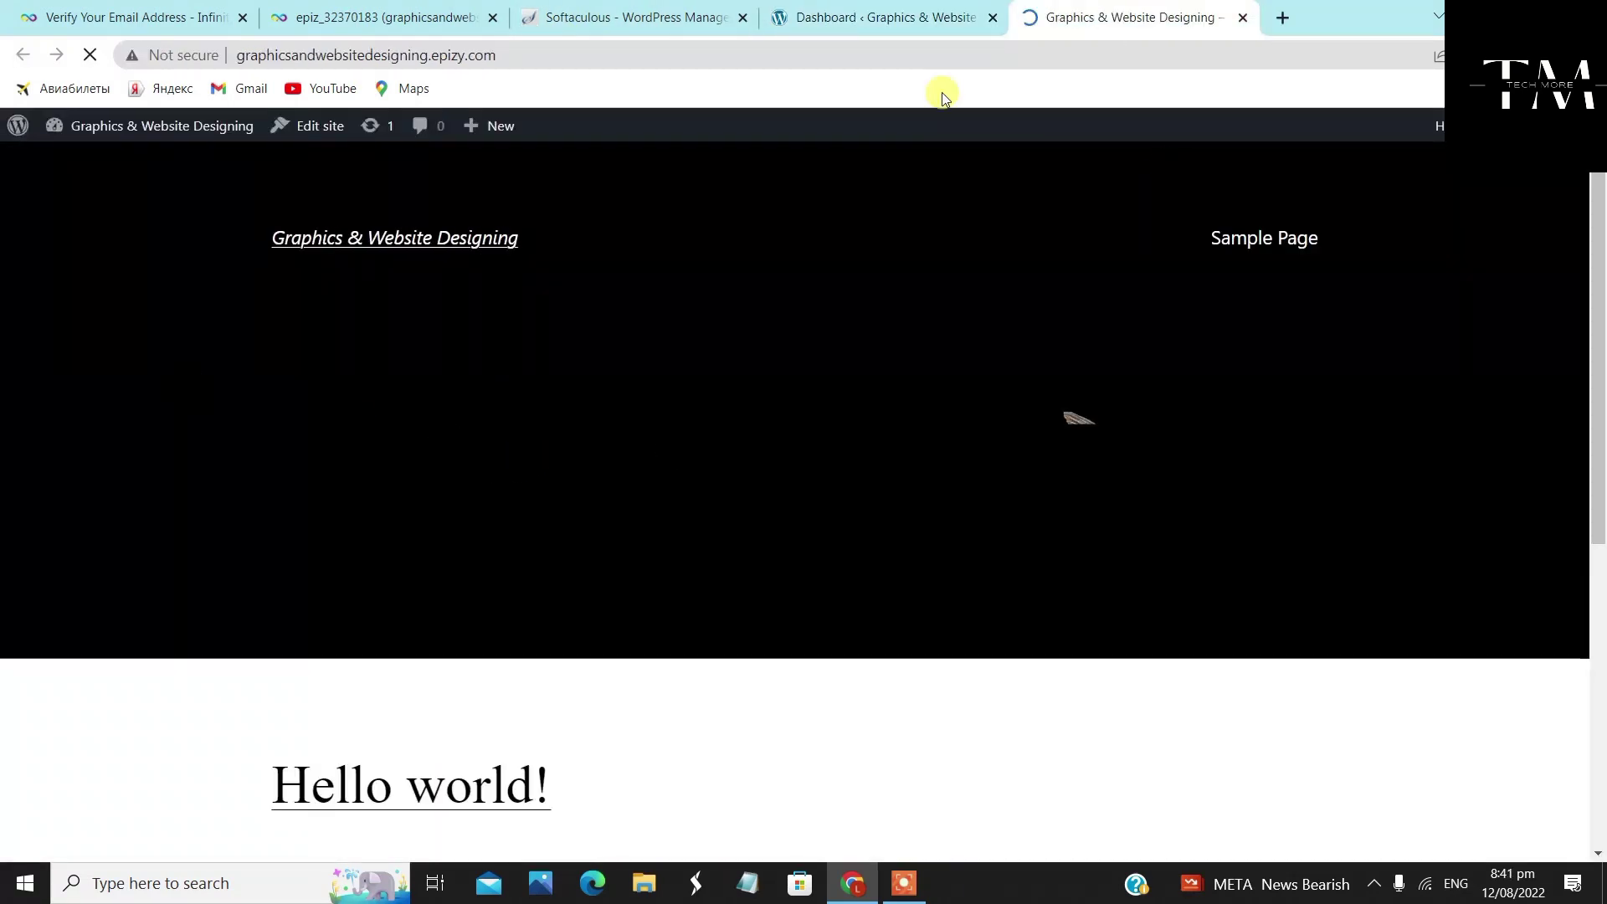
Scroll through the live site's front page to view the Hello world! post
scroll(933, 456, "down", 6)
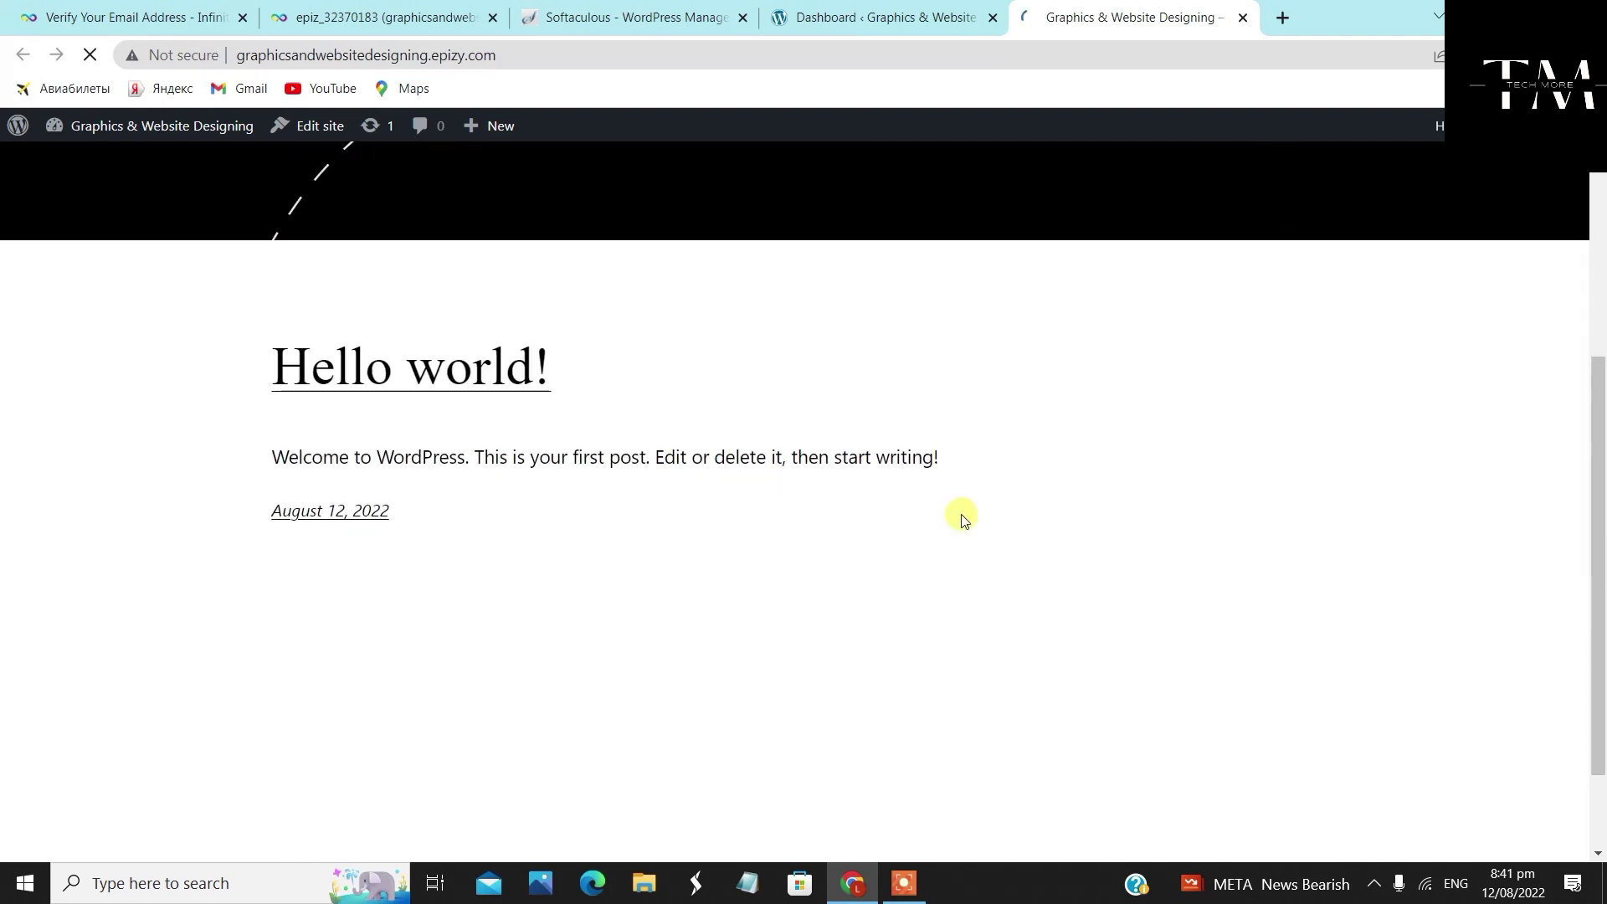
scroll(395, 615, "up", 6)
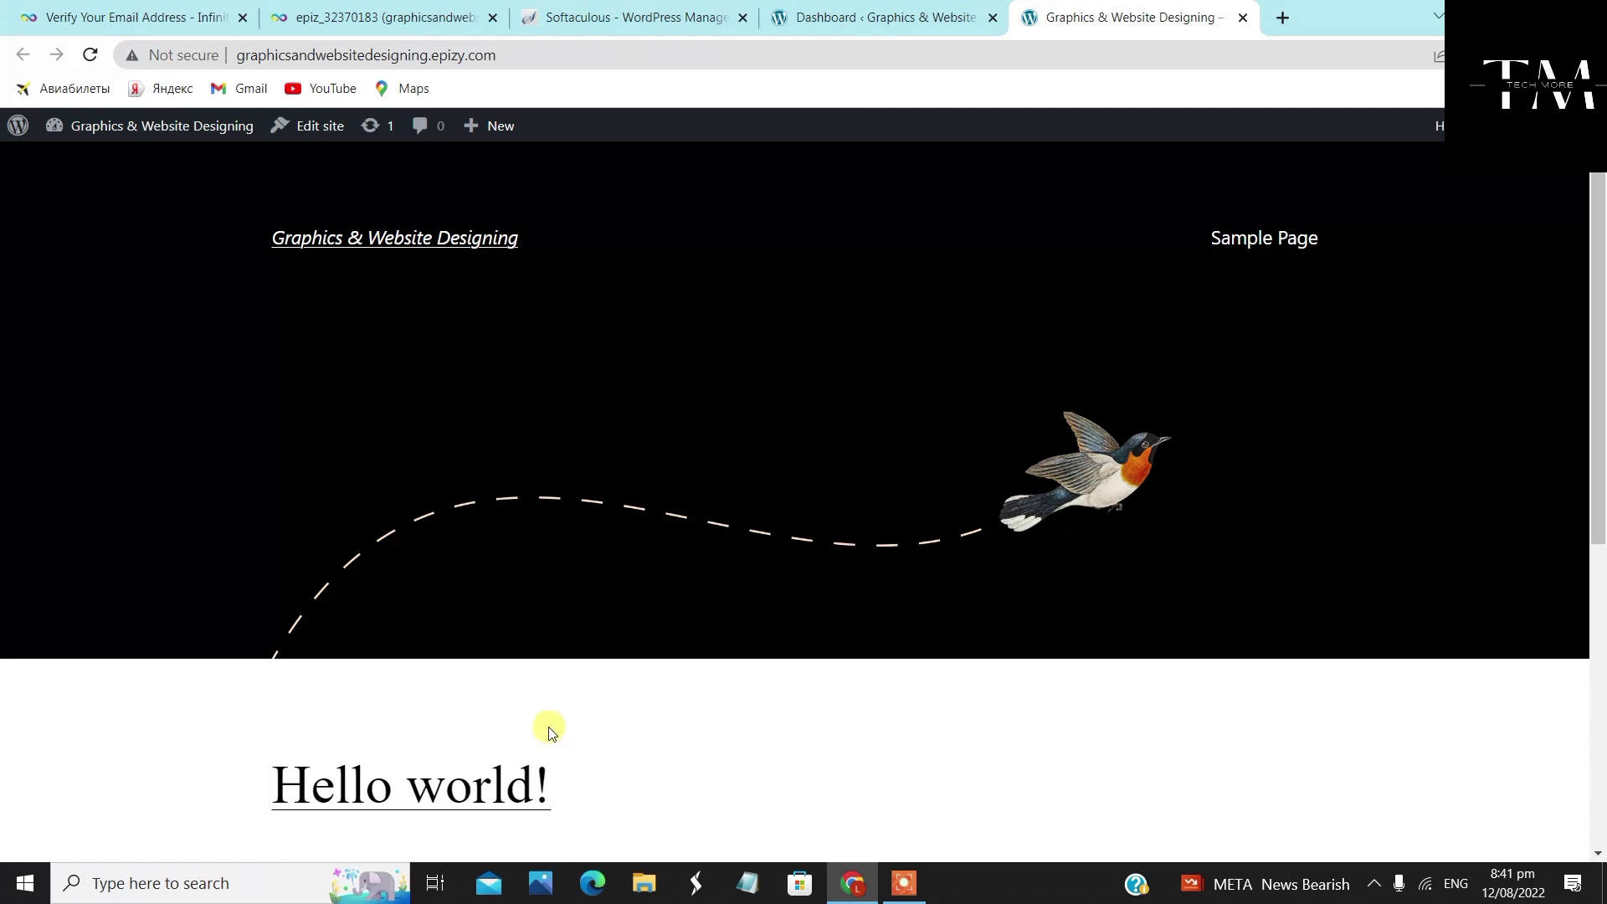
scroll(871, 635, "down", 4)
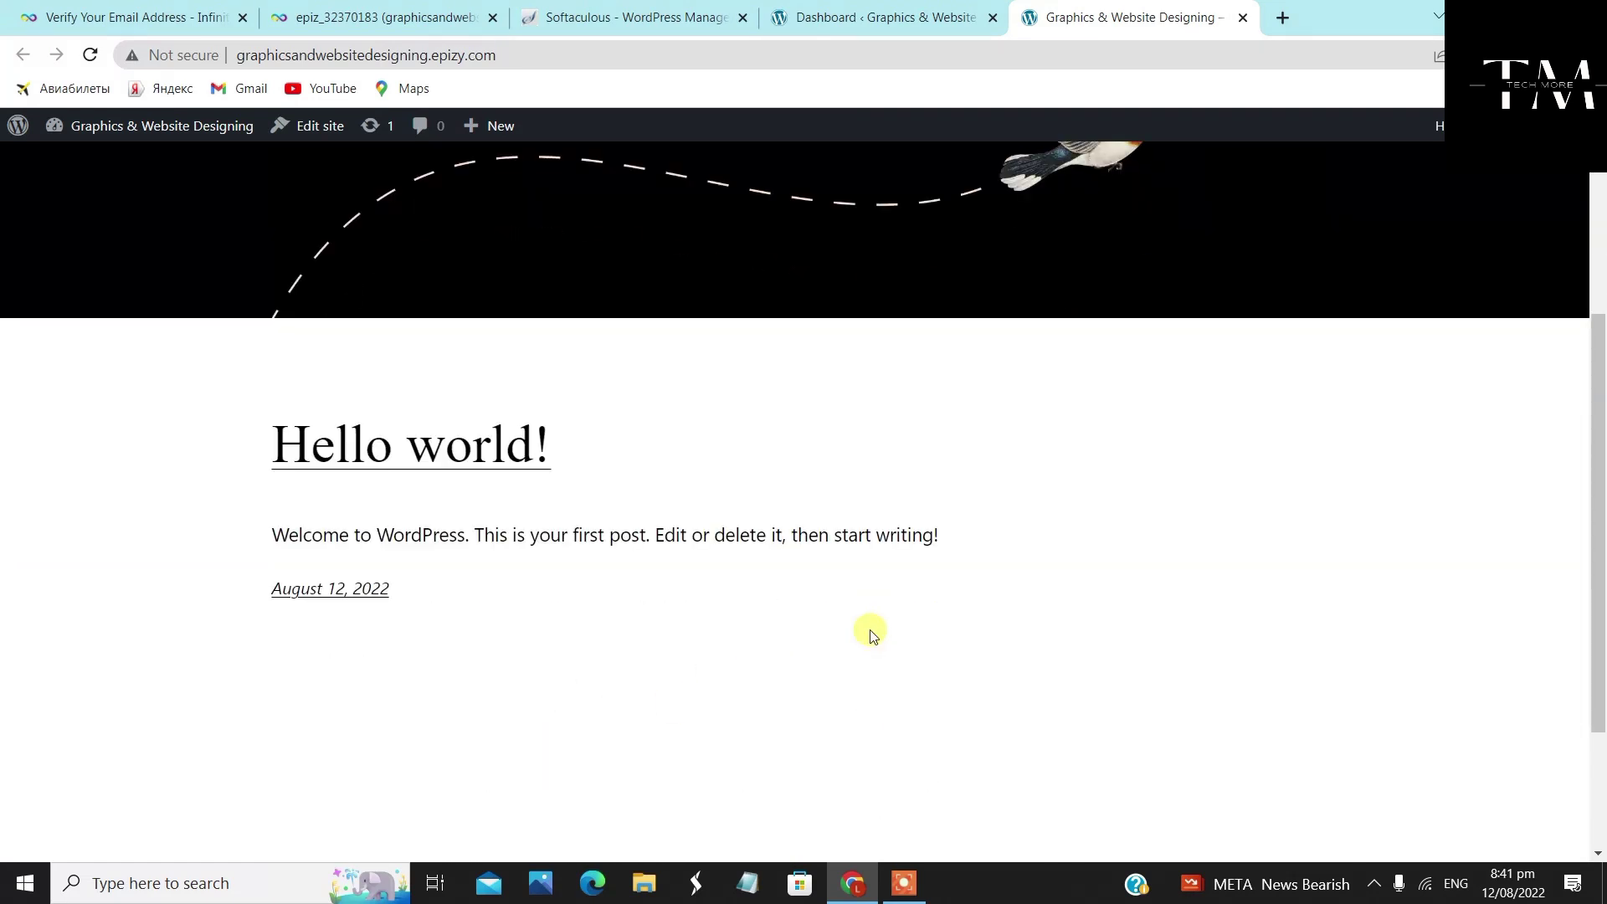
scroll(871, 634, "up", 3)
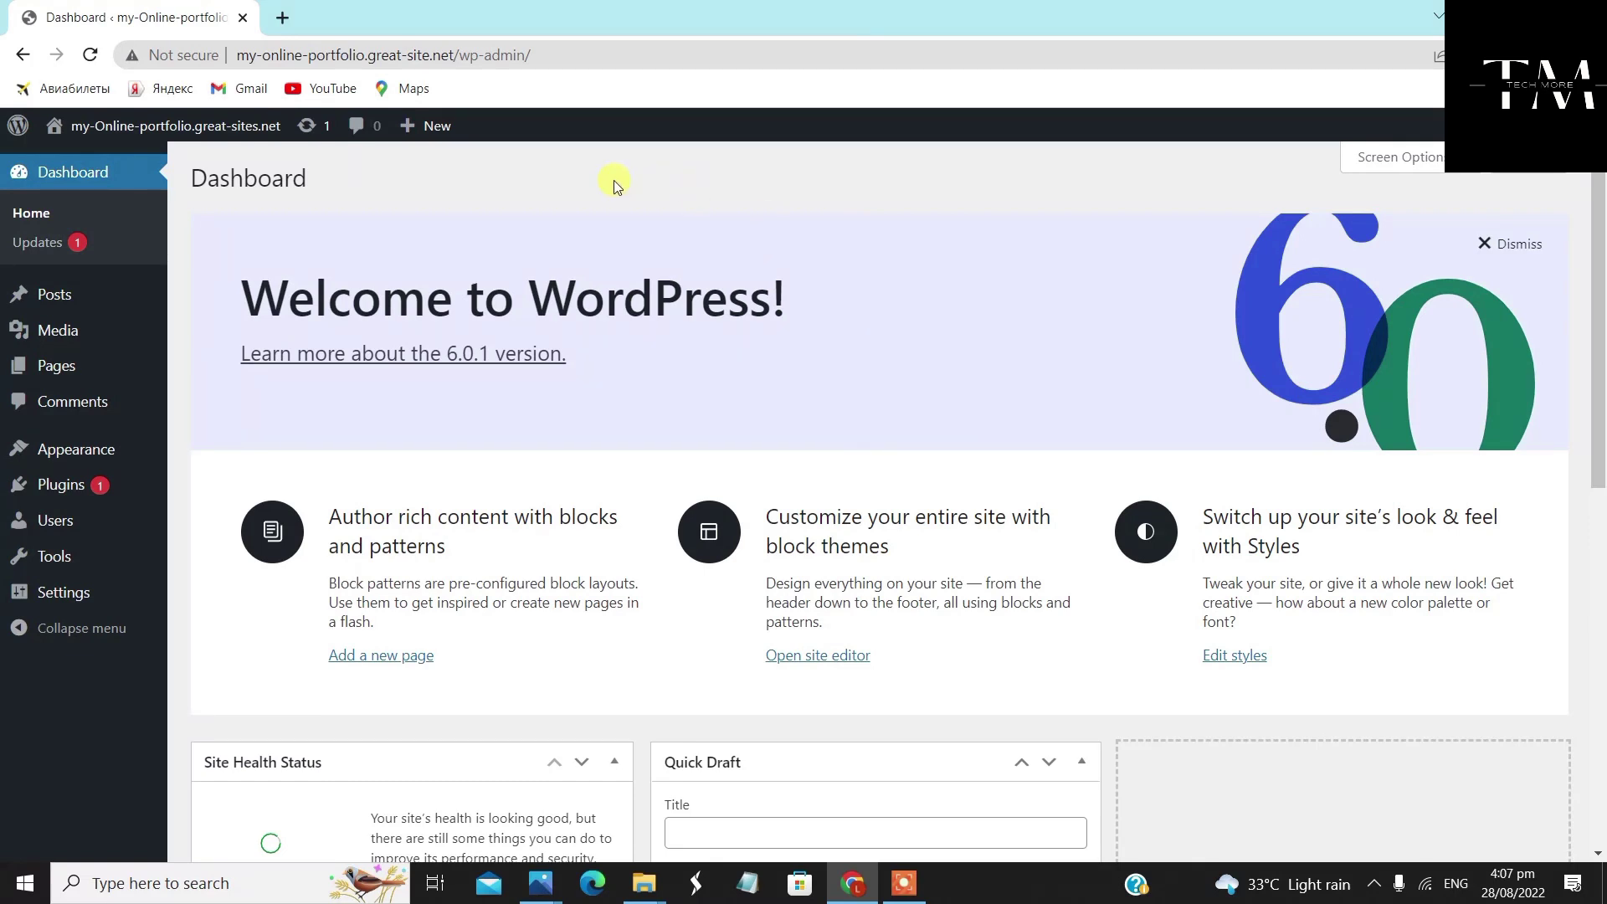
mouse_move(442, 126)
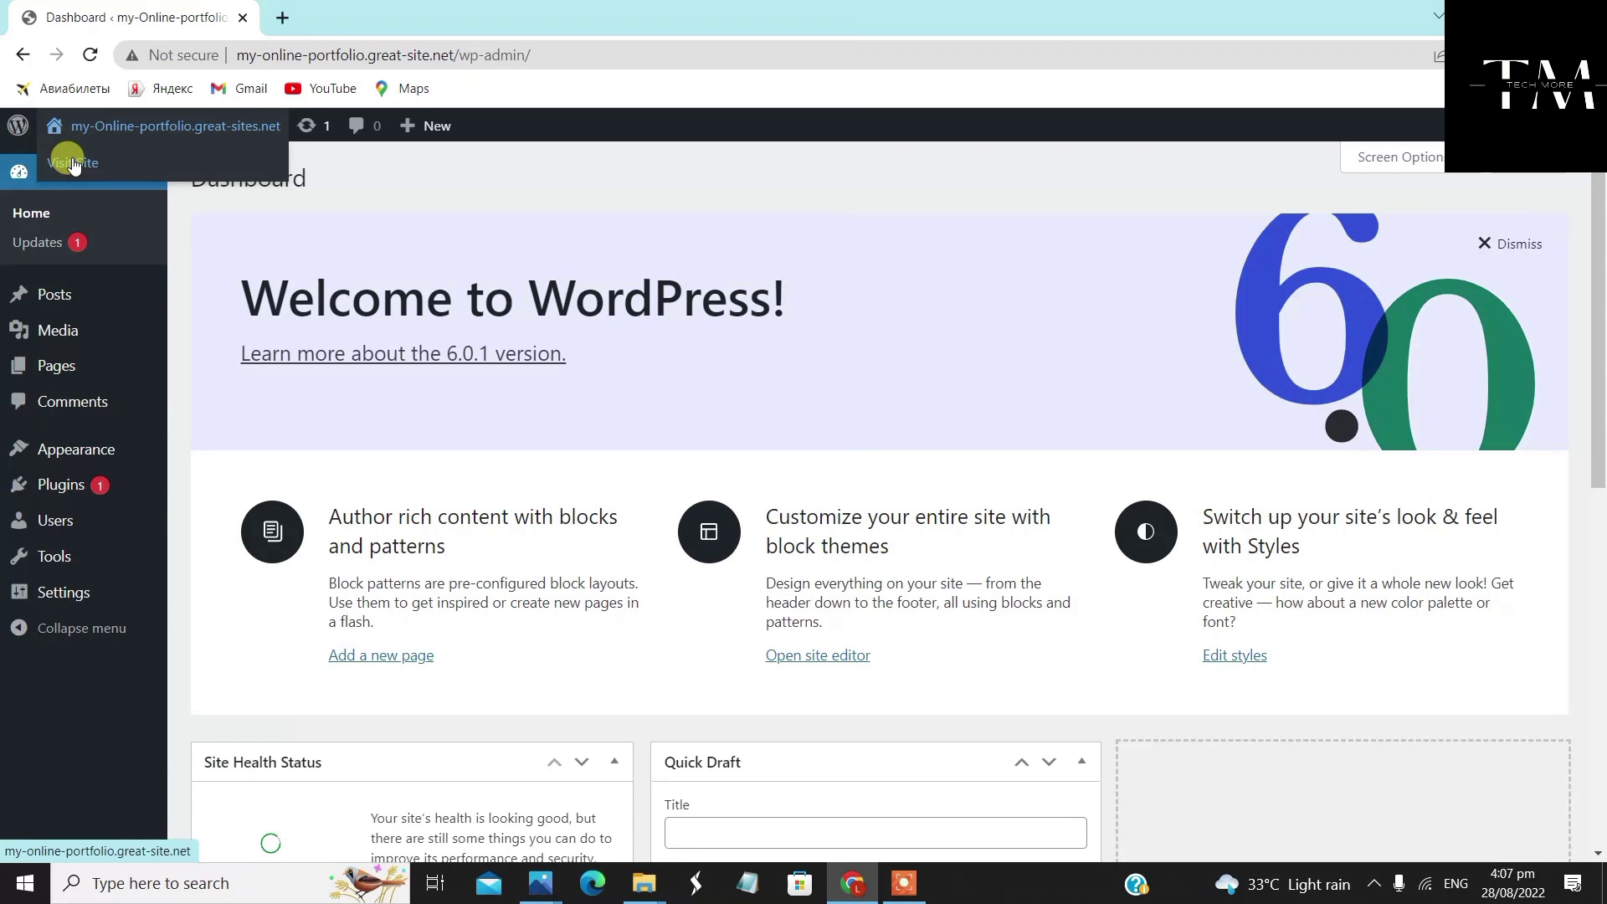
View the live portfolio site in a new tab via Visit Site, then return to the Dashboard
right_click(74, 164)
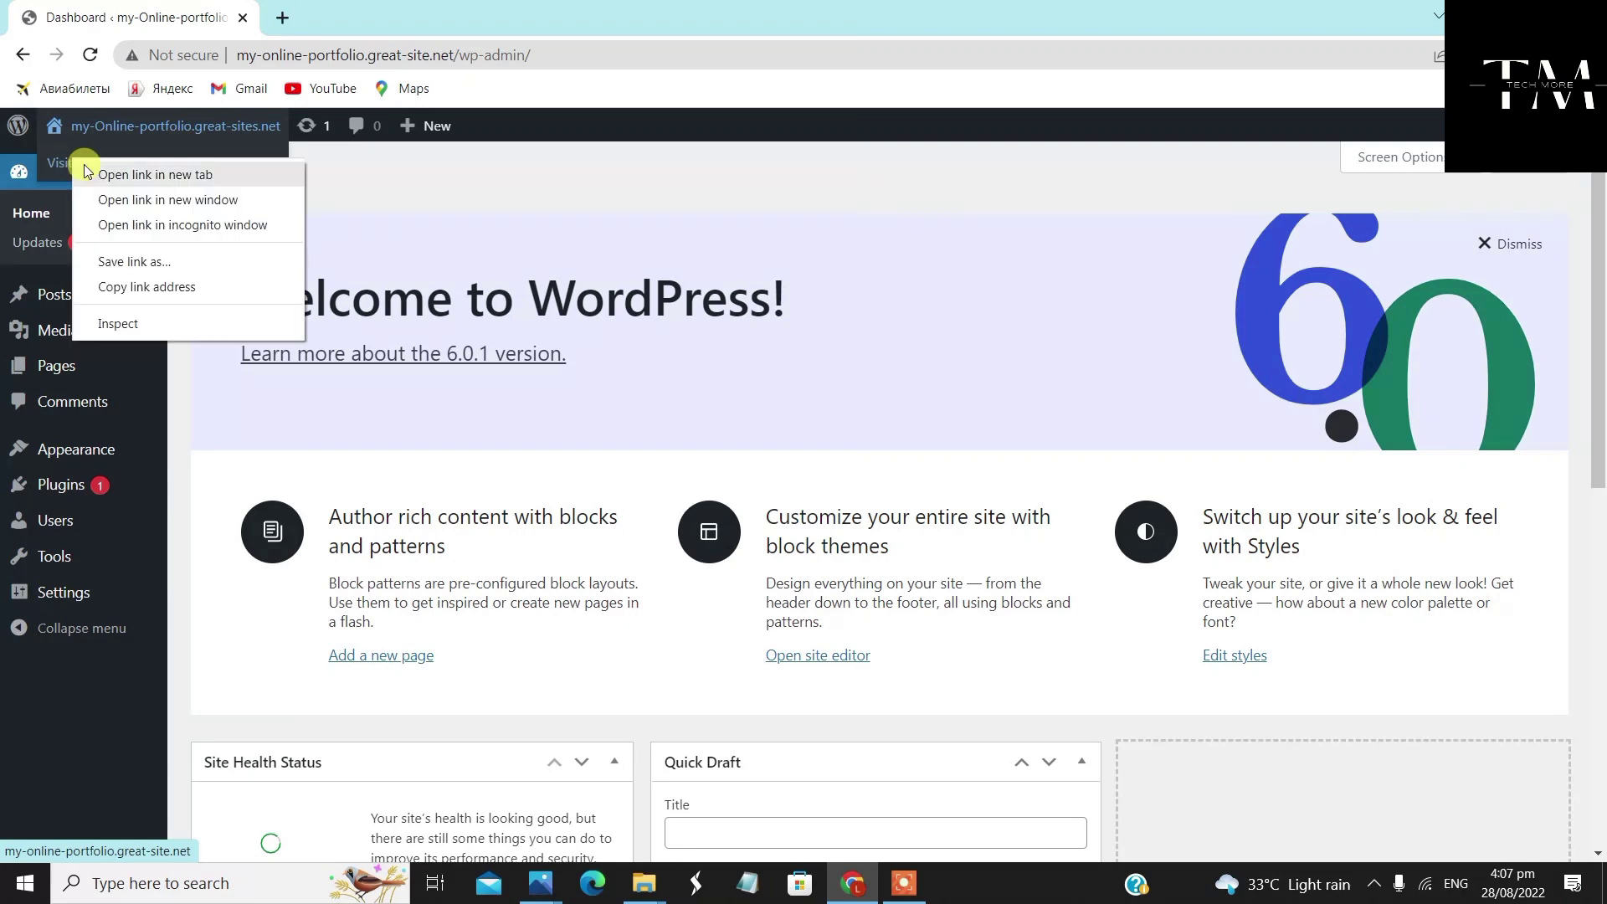
left_click(87, 164)
left_click(328, 14)
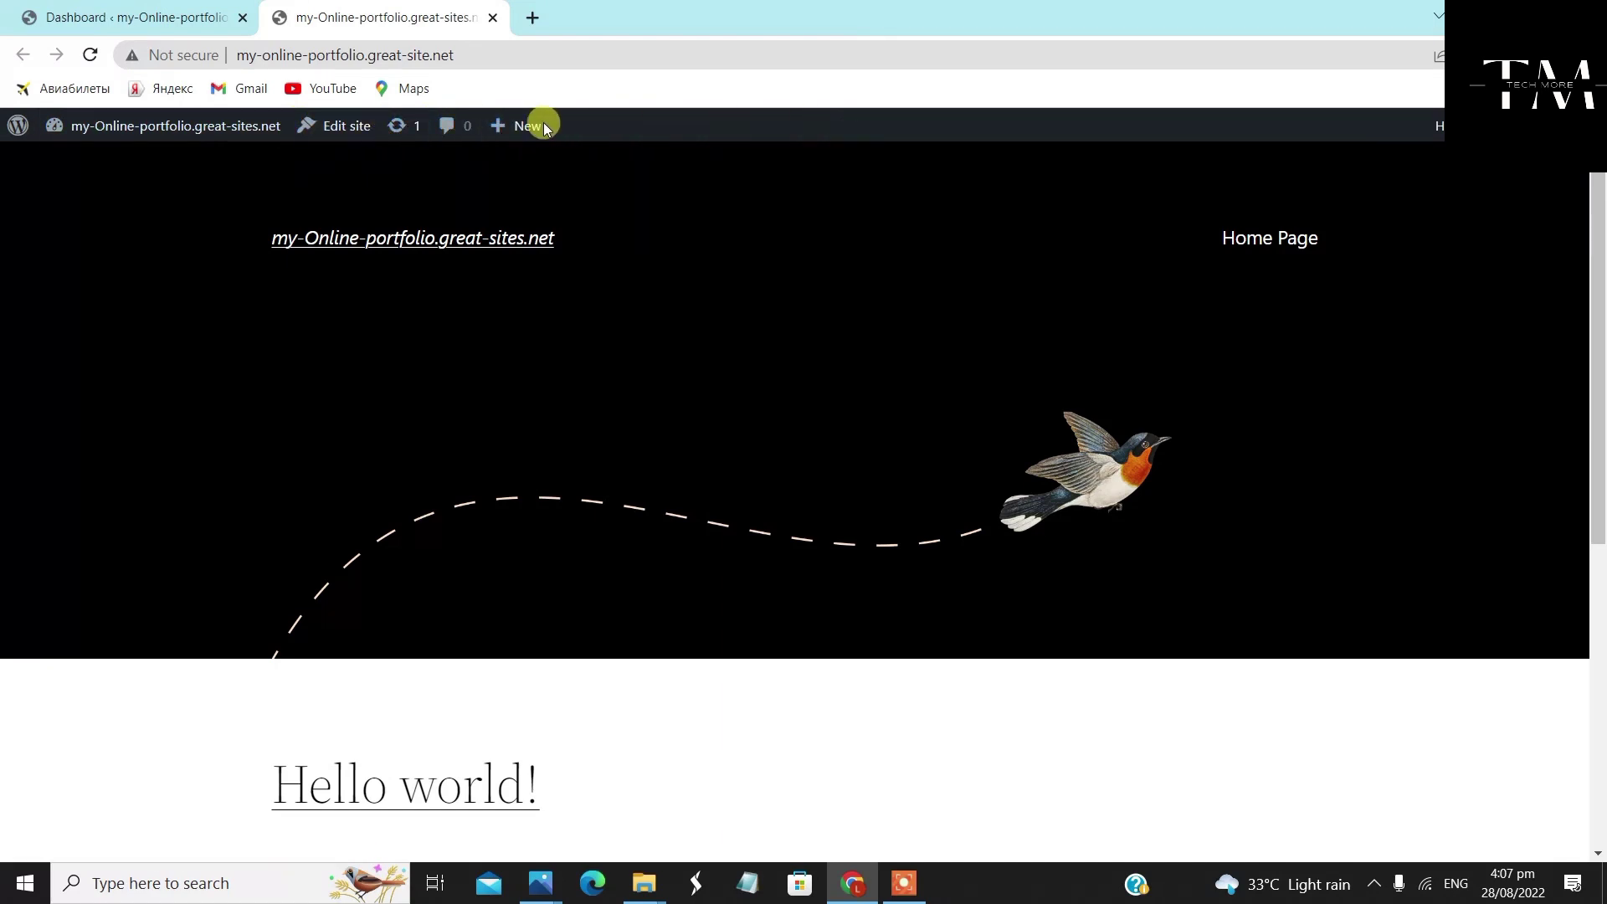
mouse_move(191, 129)
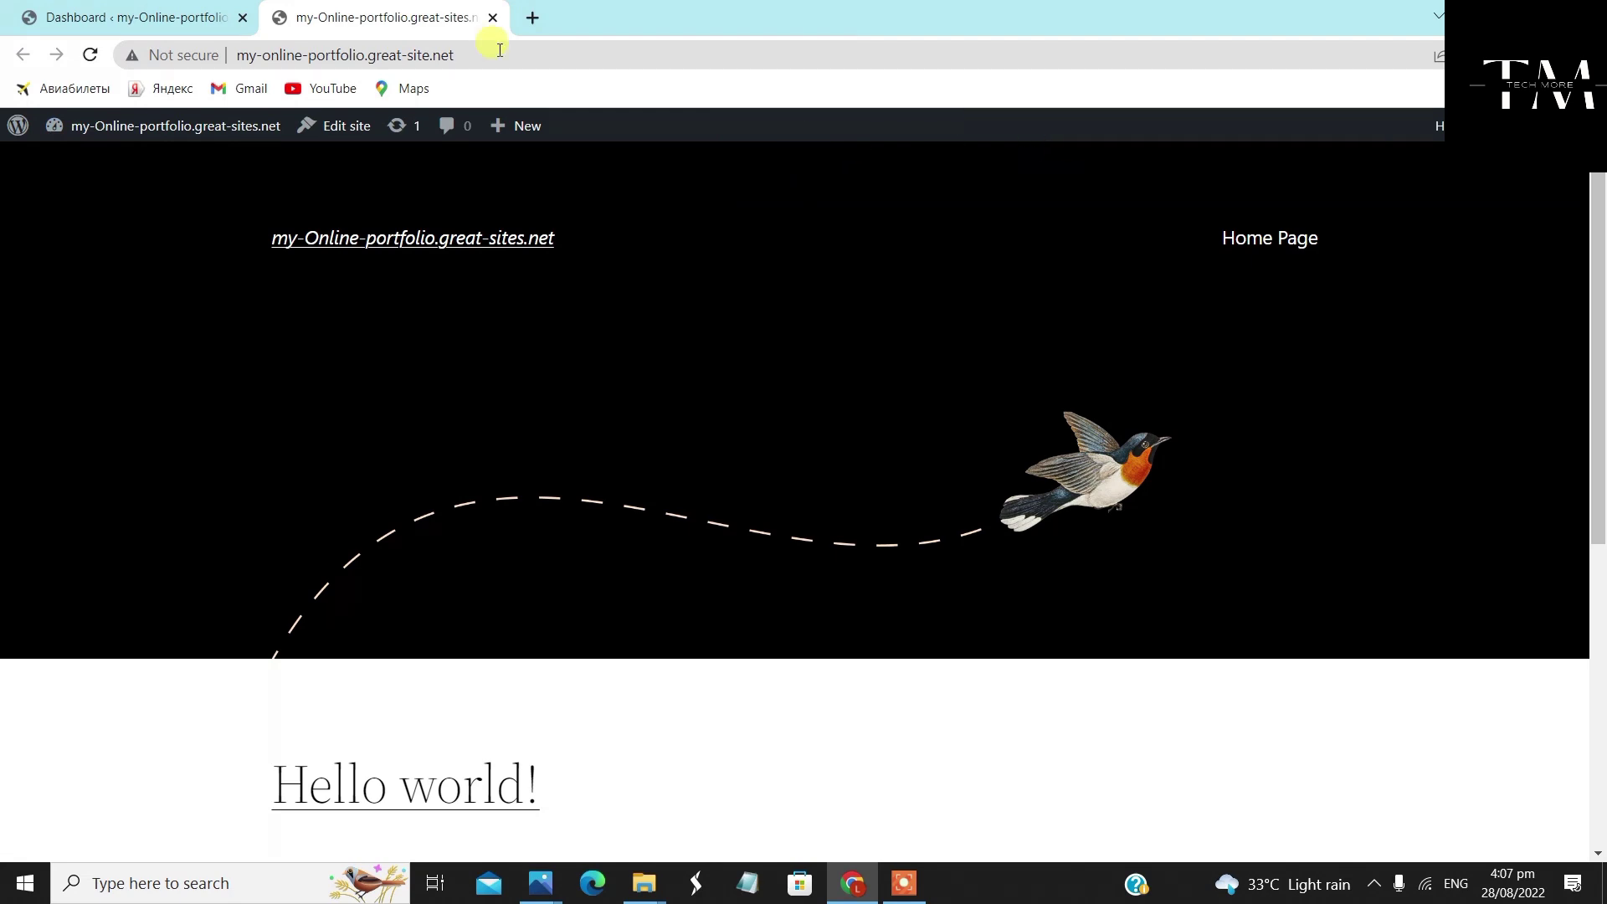
left_click(80, 18)
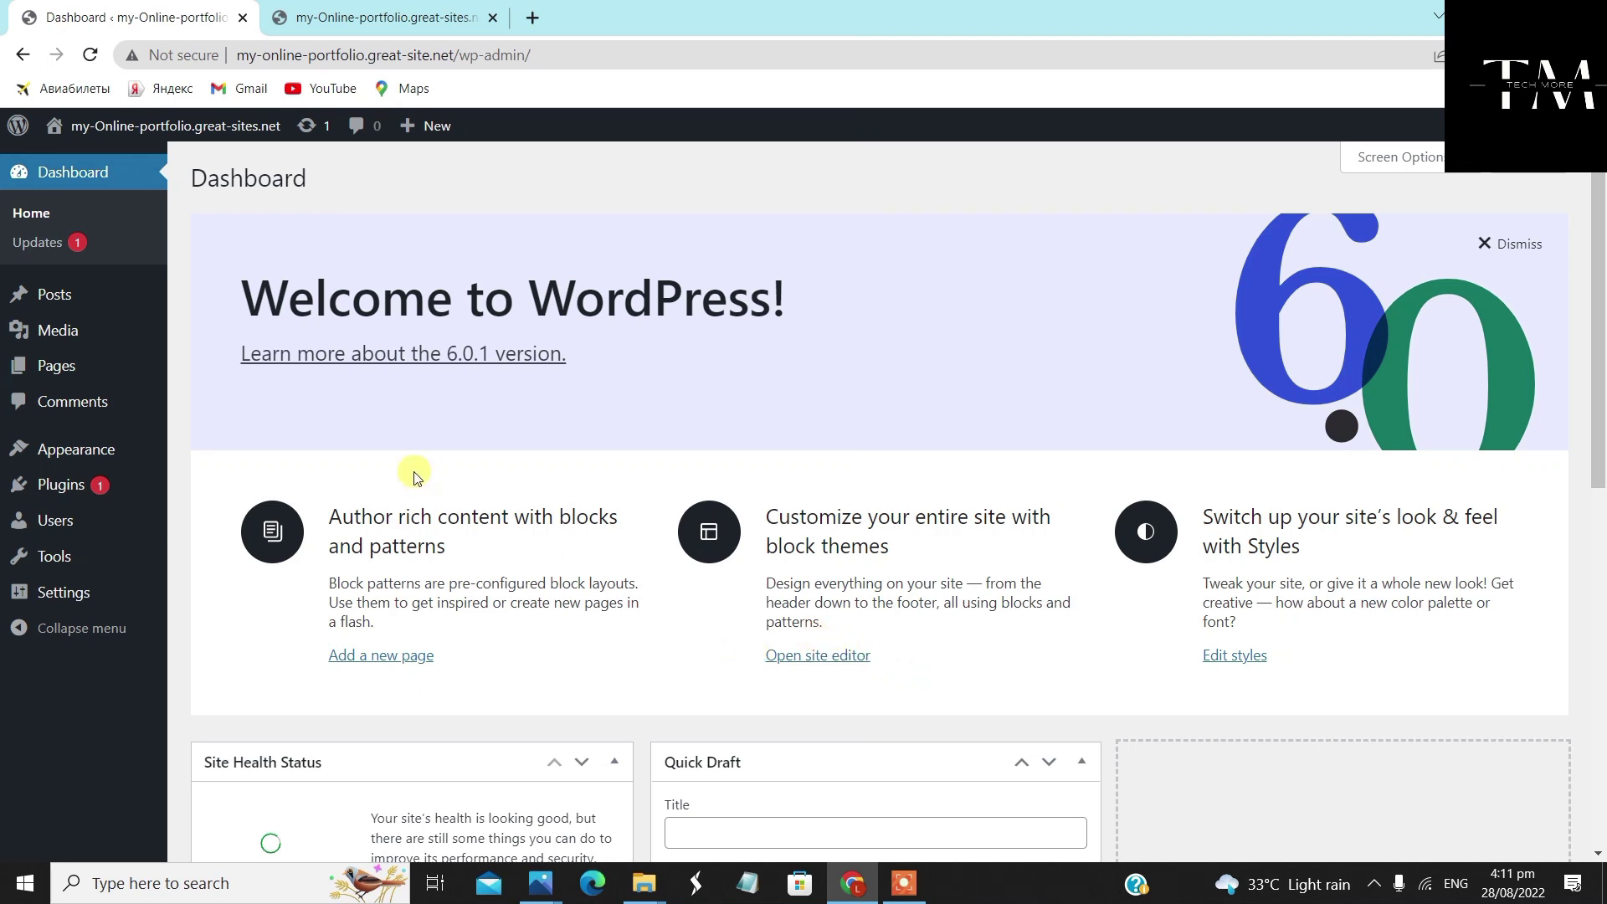
Go to Appearance > Themes and bring up the Add Themes page
mouse_move(29, 449)
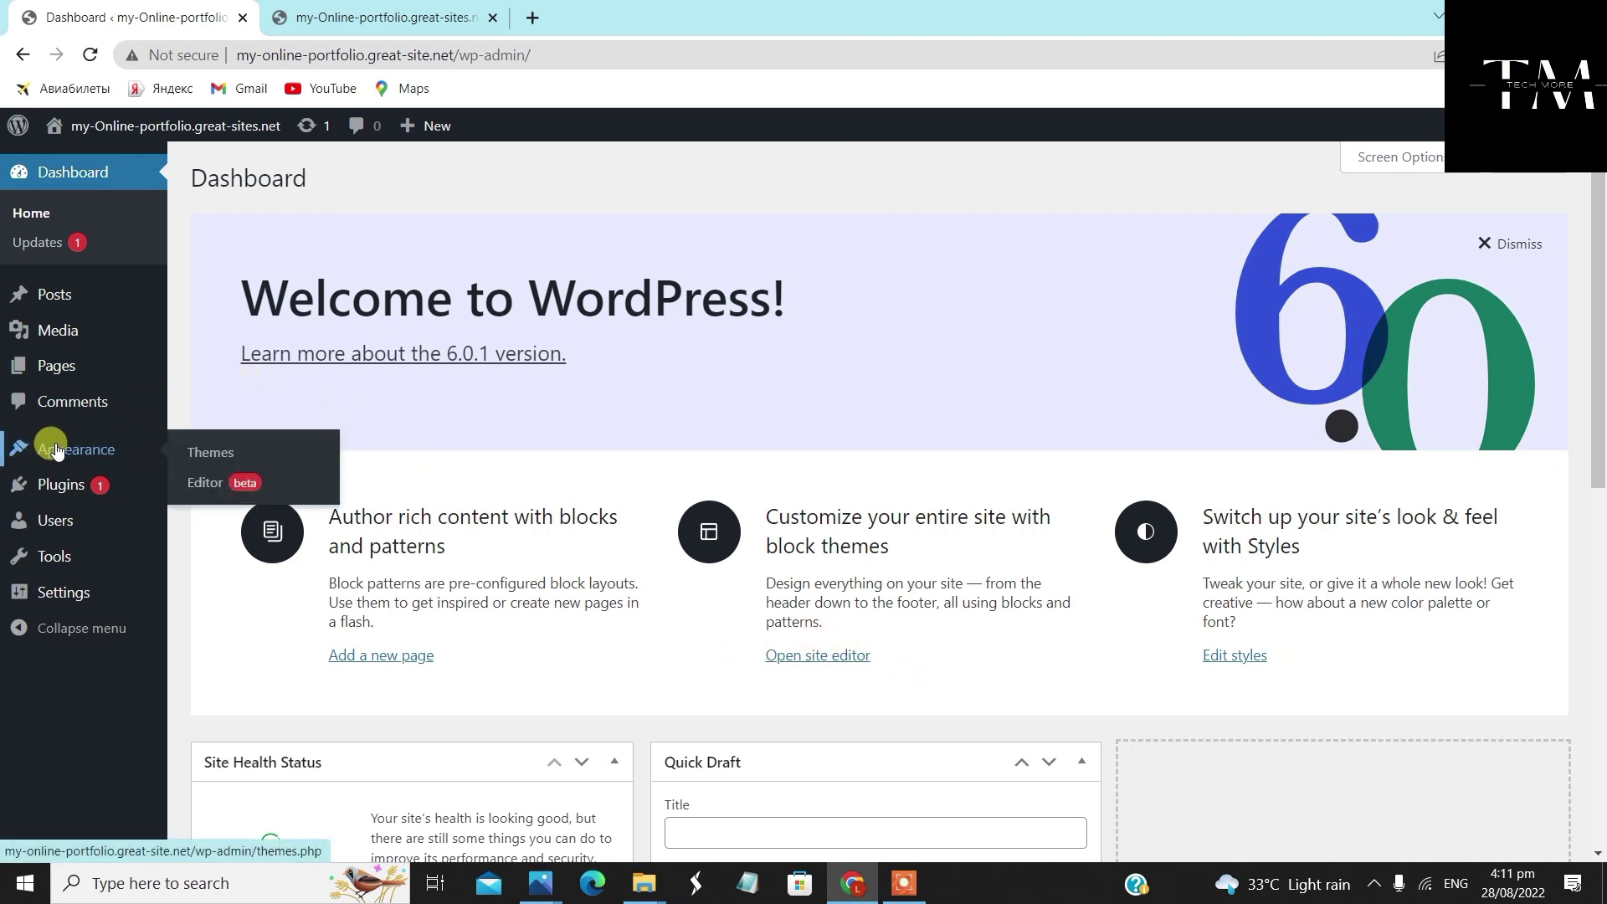
left_click(229, 457)
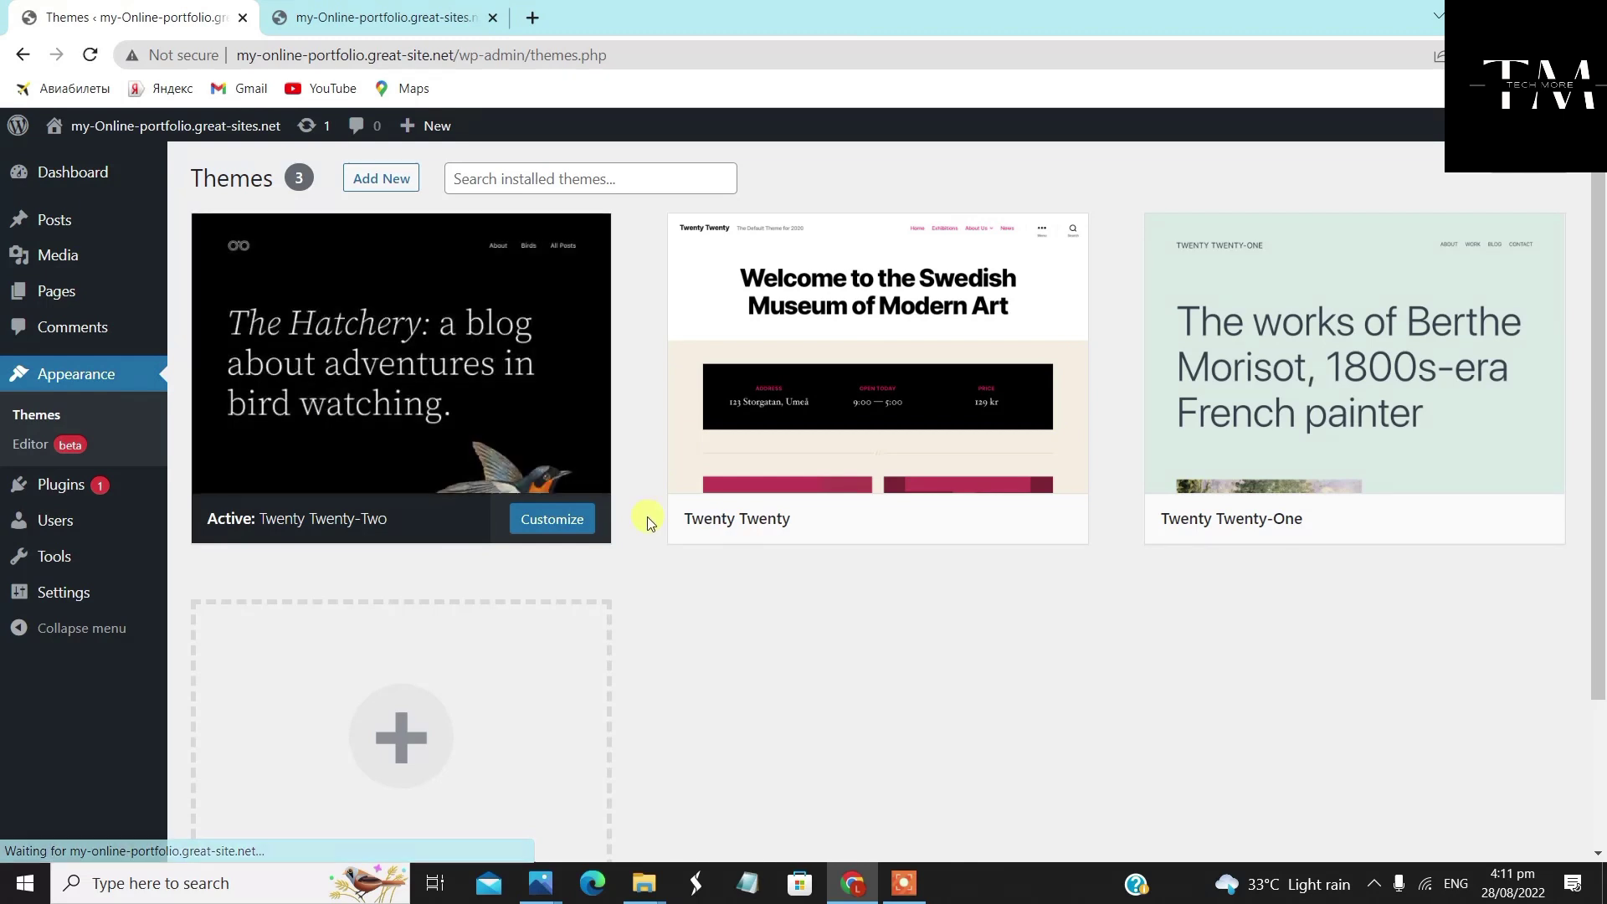
left_click(391, 186)
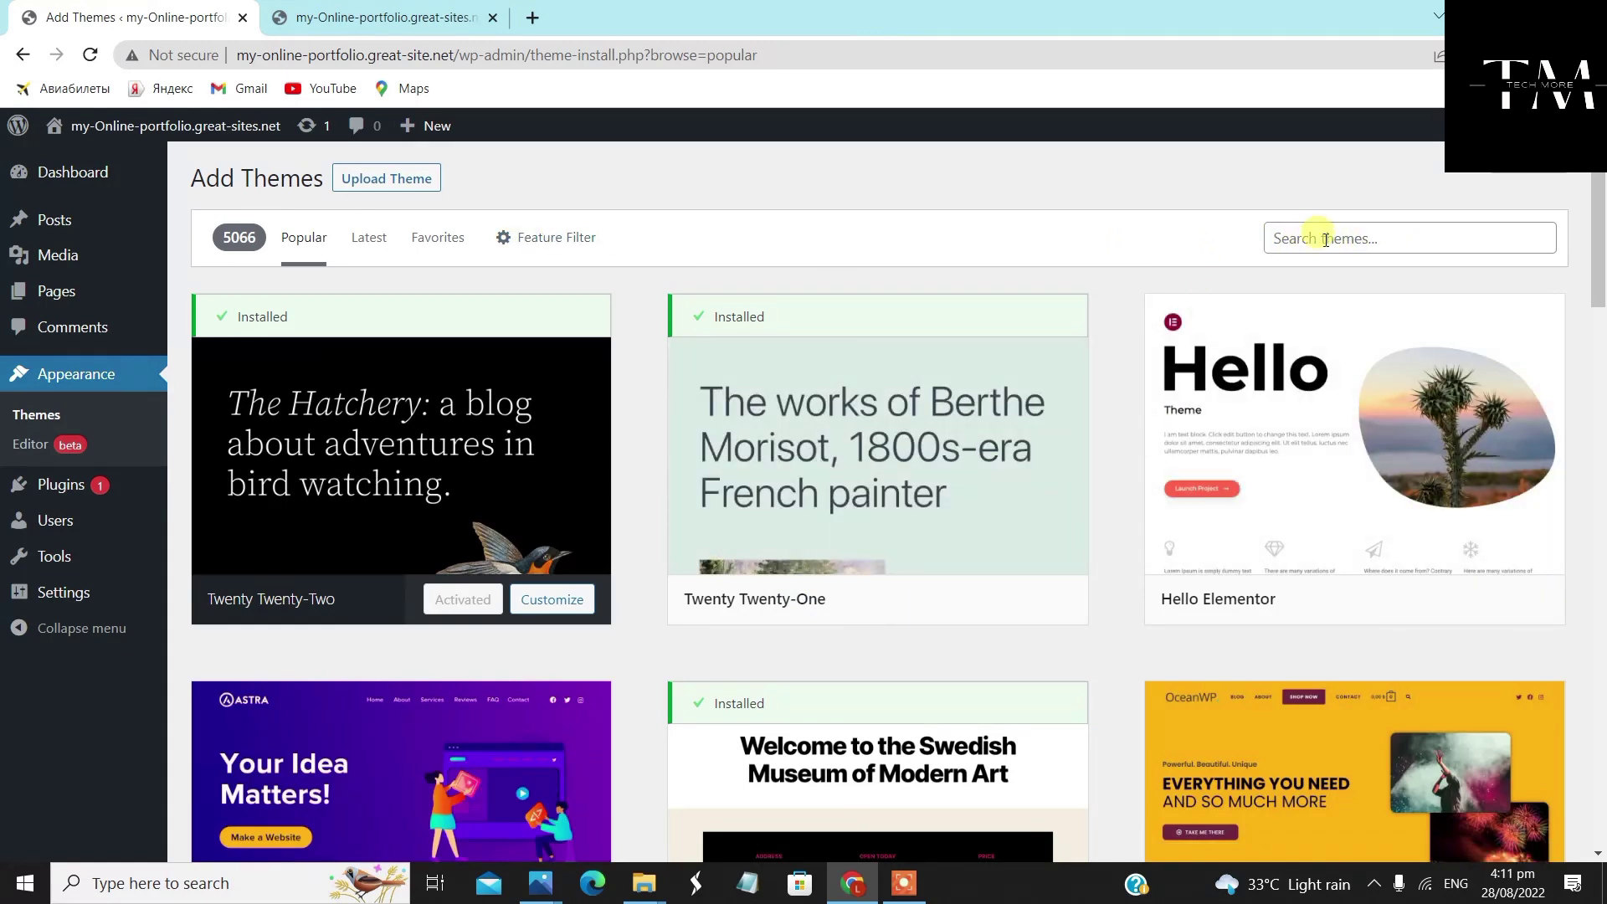
Find the Vantage theme among new themes, install it and activate it
left_click(1370, 240)
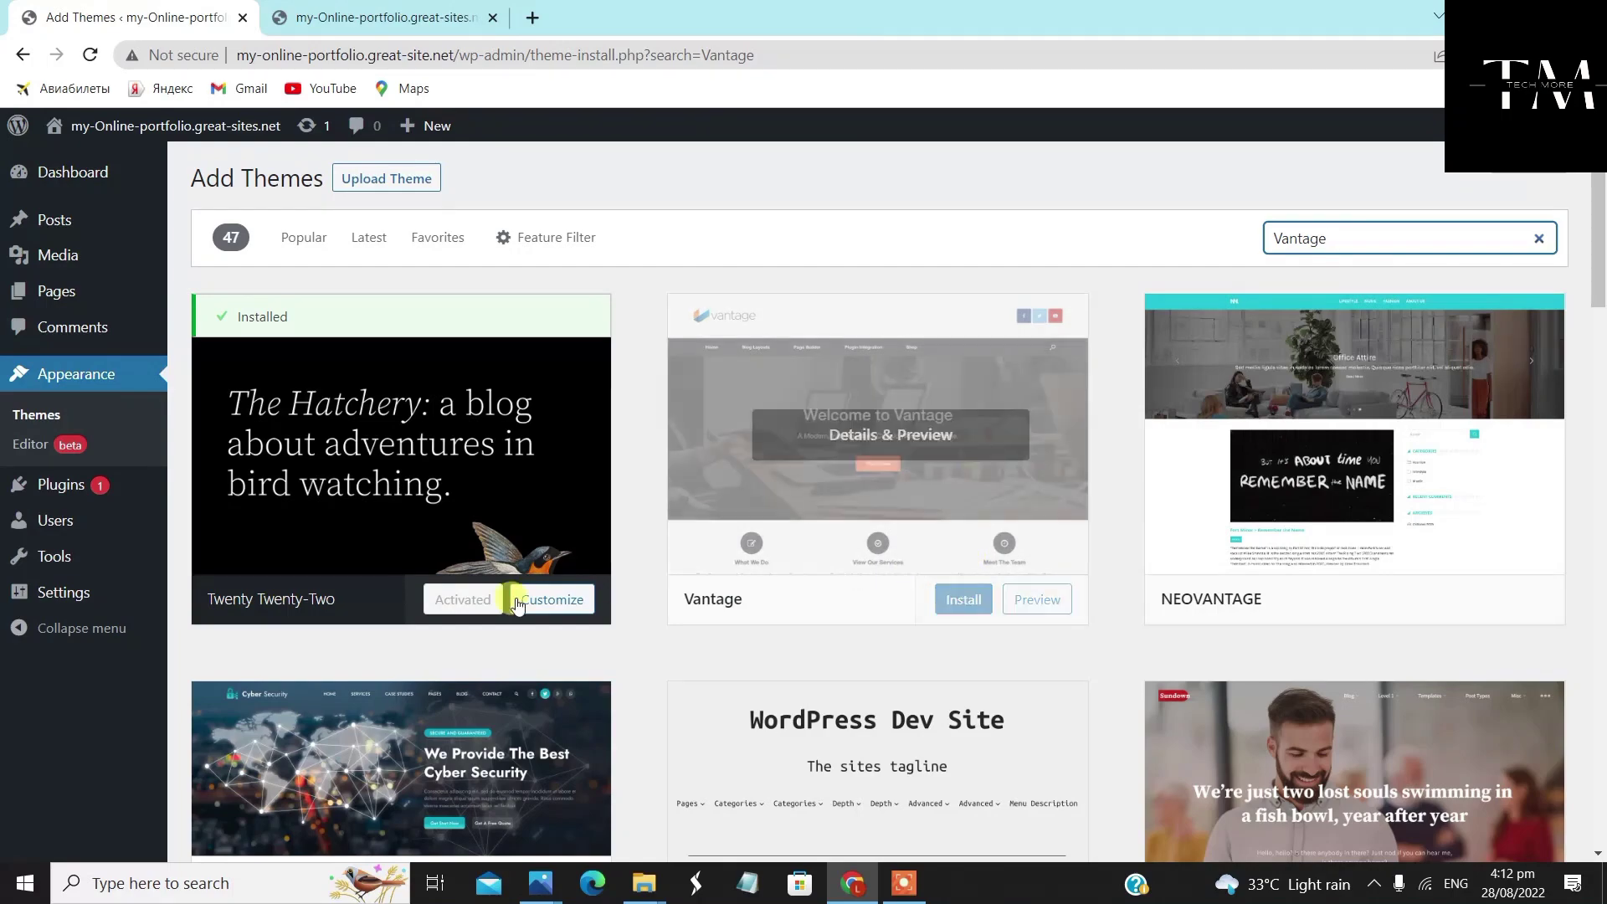
scroll(1574, 578, "down", 2)
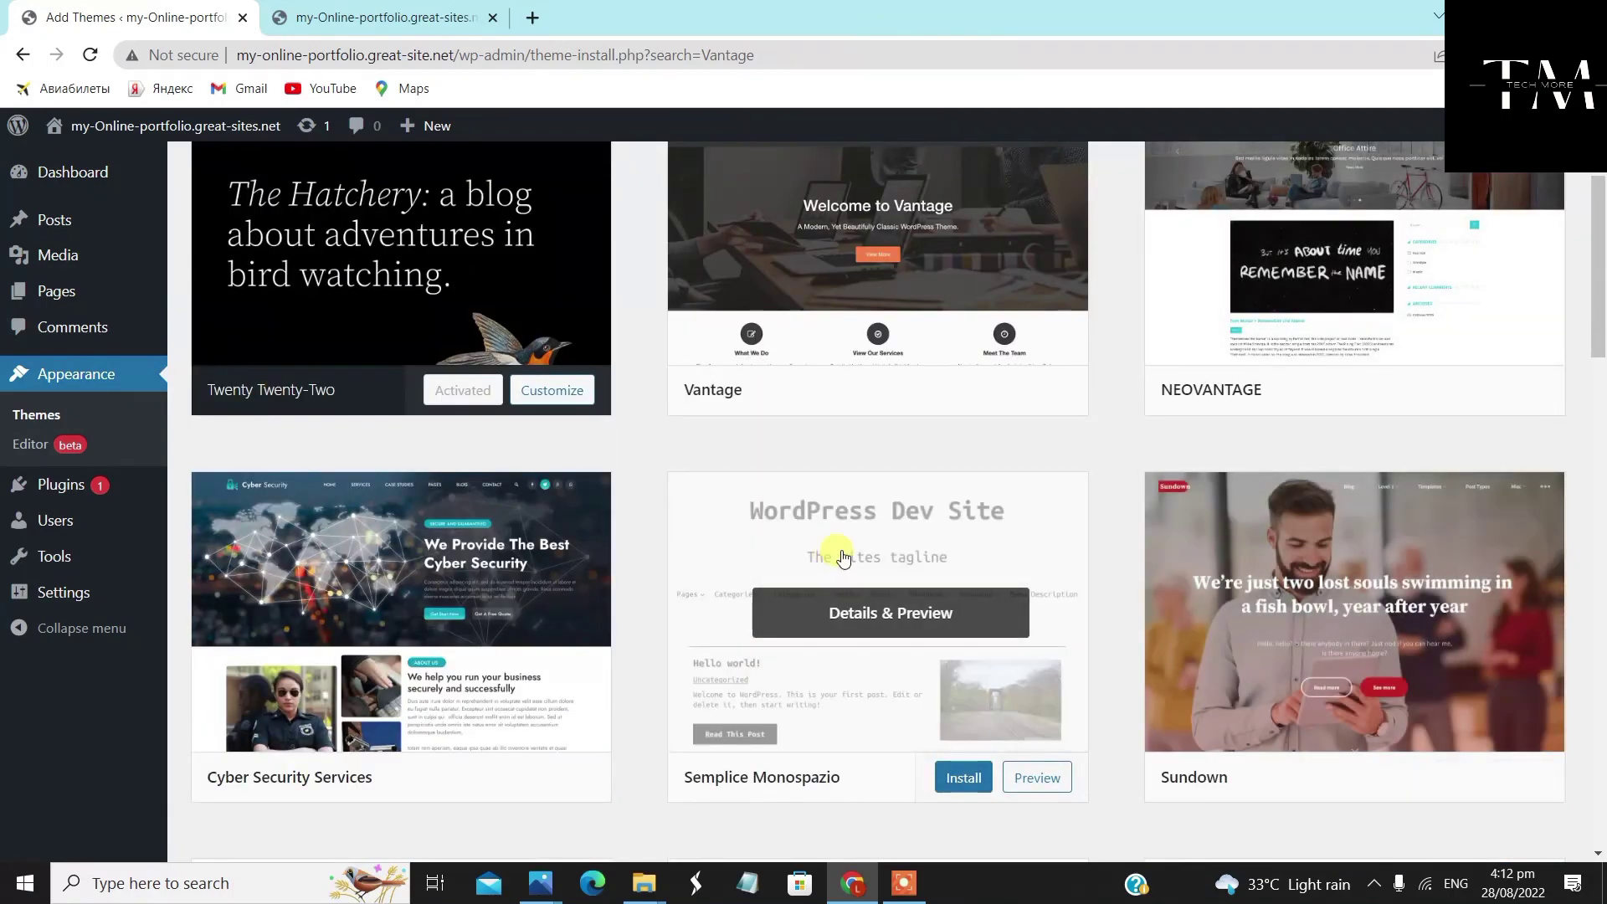
scroll(901, 618, "up", 2)
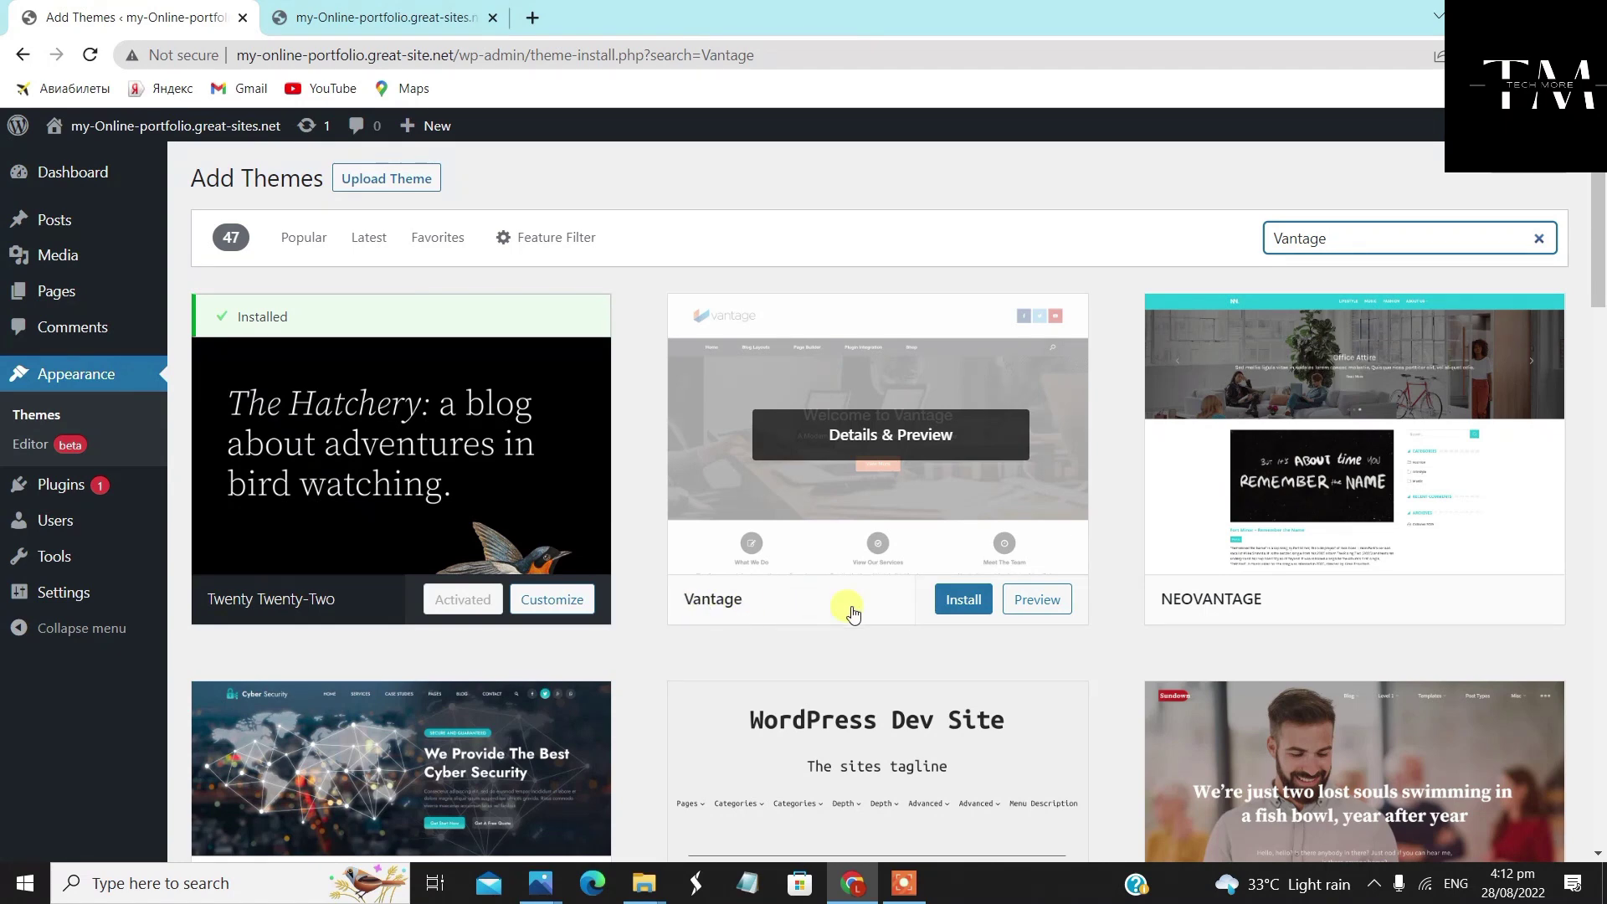
left_click(967, 602)
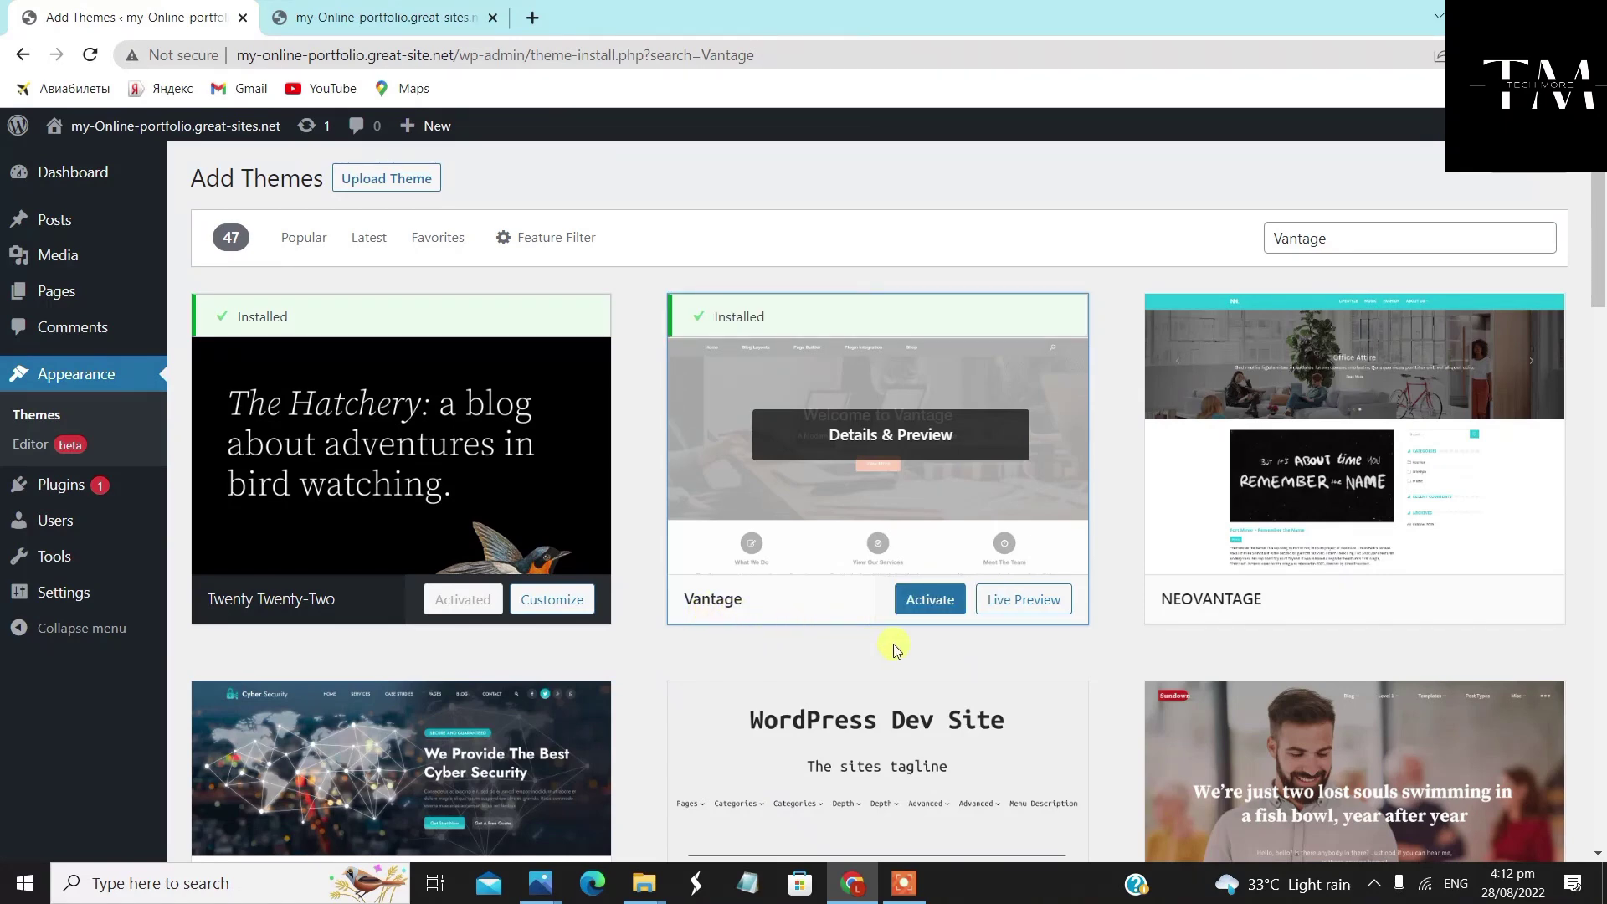
left_click(923, 601)
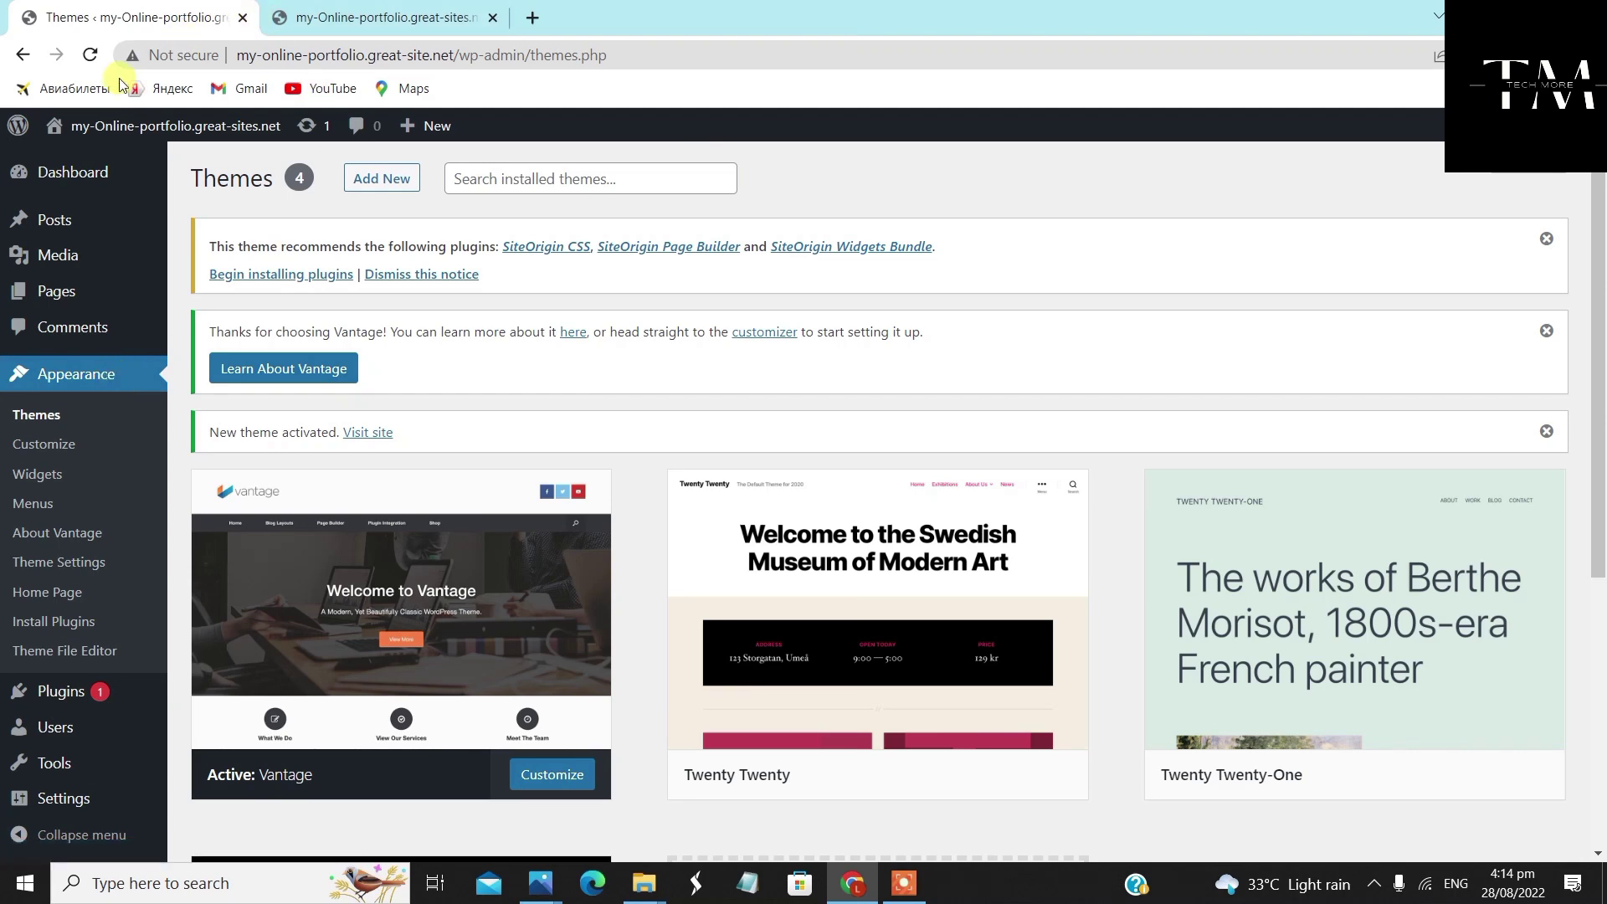
On the live-site tab, scroll through the Vantage demo slider and sections and back up
left_click(376, 15)
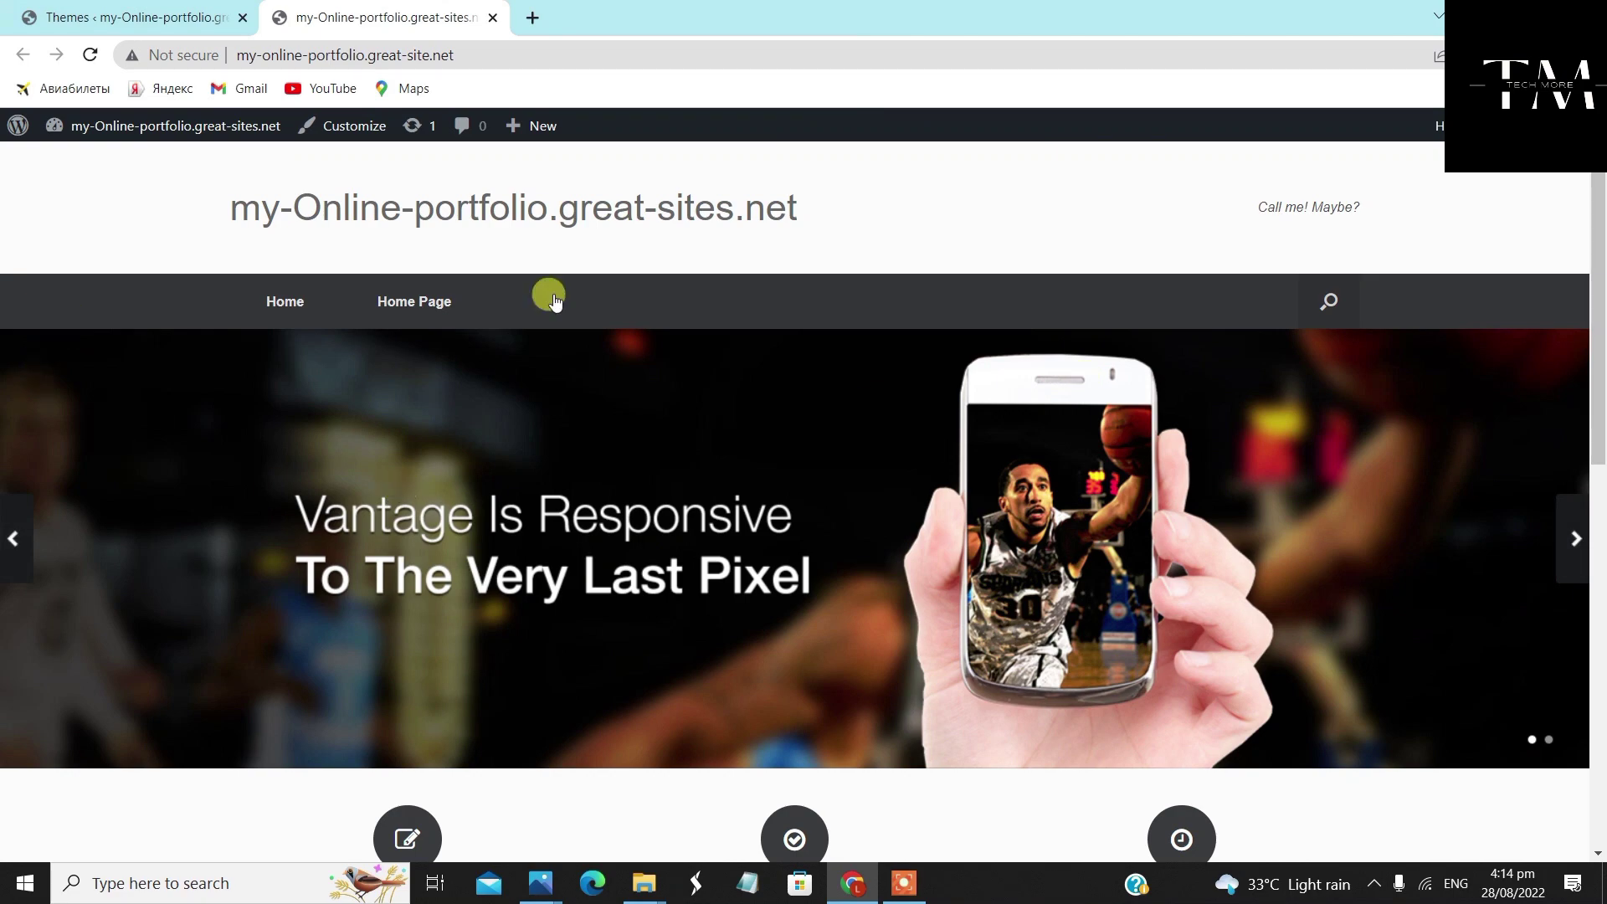
scroll(1192, 499, "down", 7)
scroll(1192, 500, "down", 2)
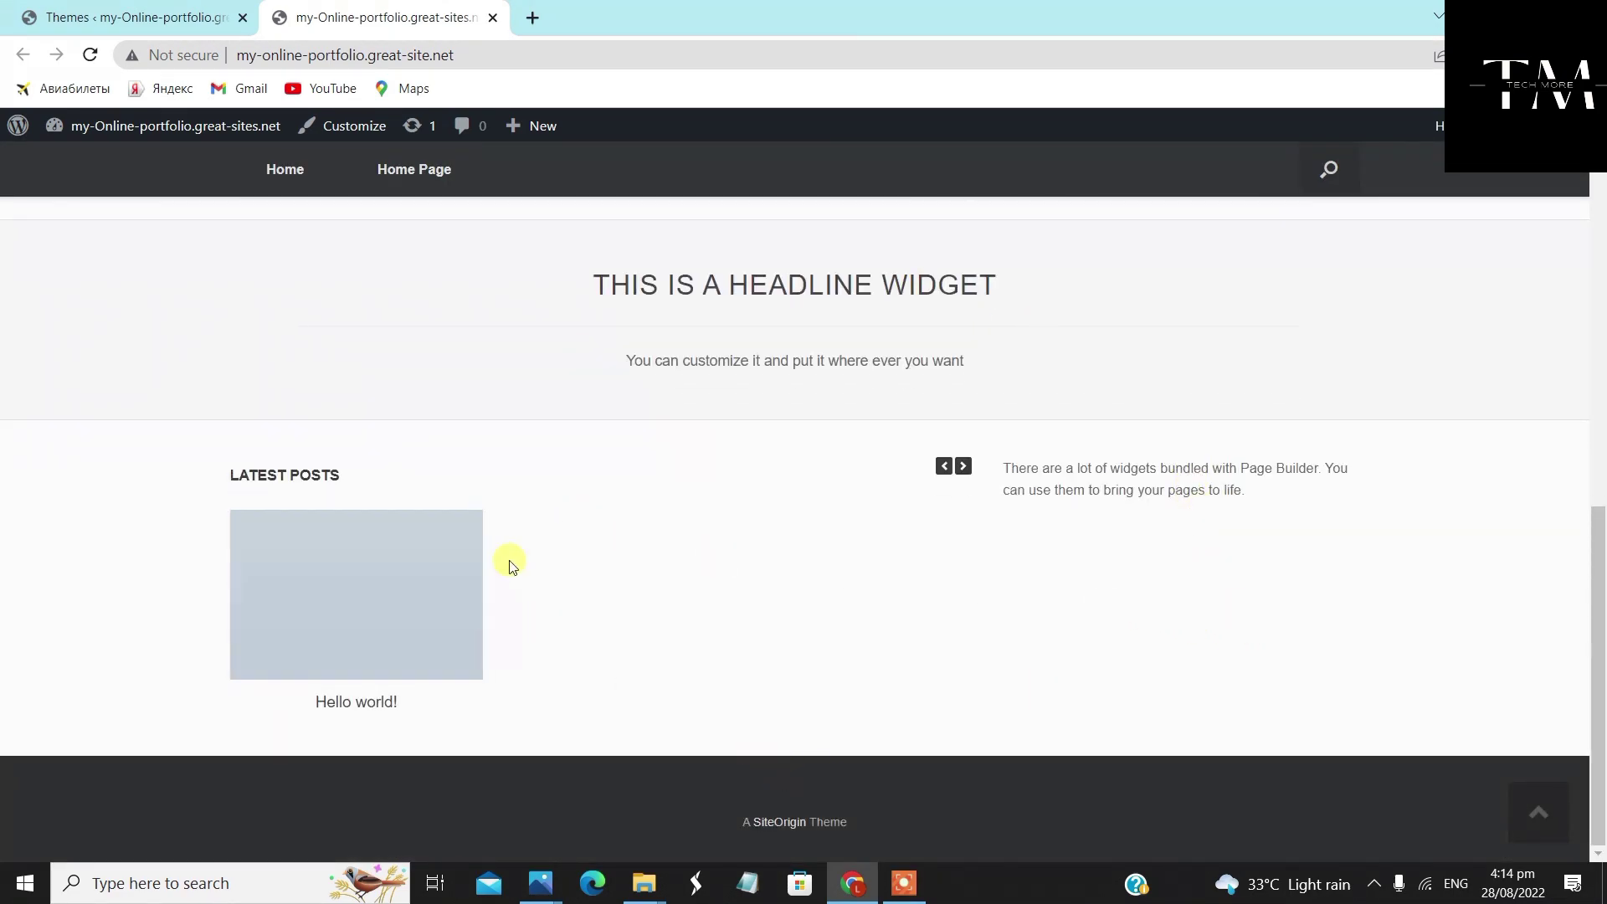
scroll(1133, 604, "up", 5)
scroll(1134, 604, "up", 4)
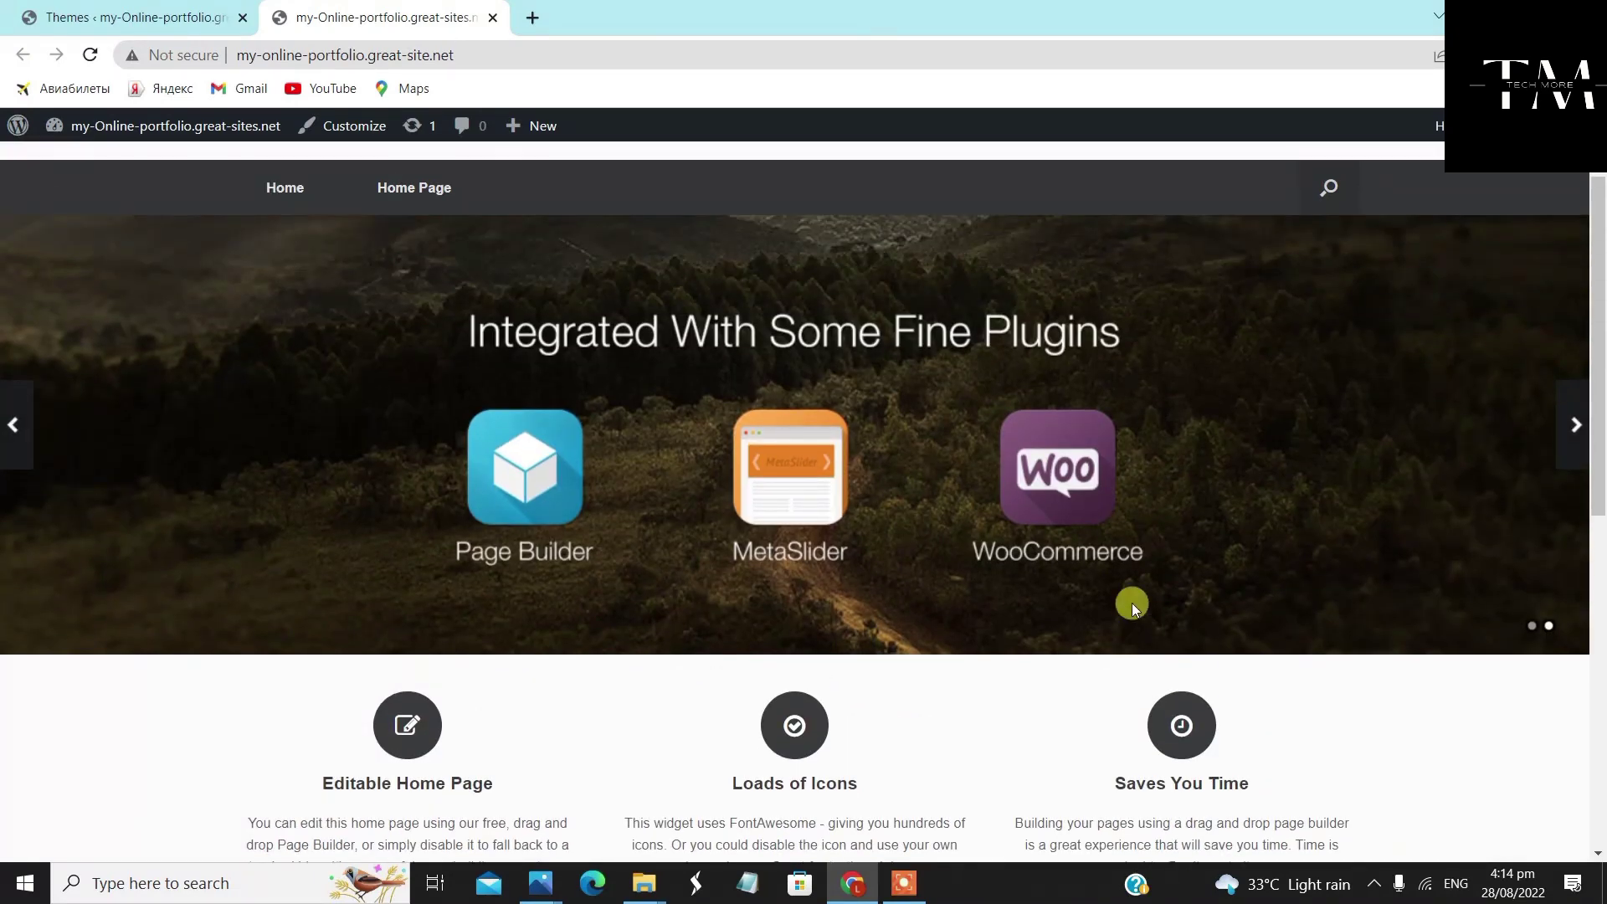
scroll(1133, 604, "up", 1)
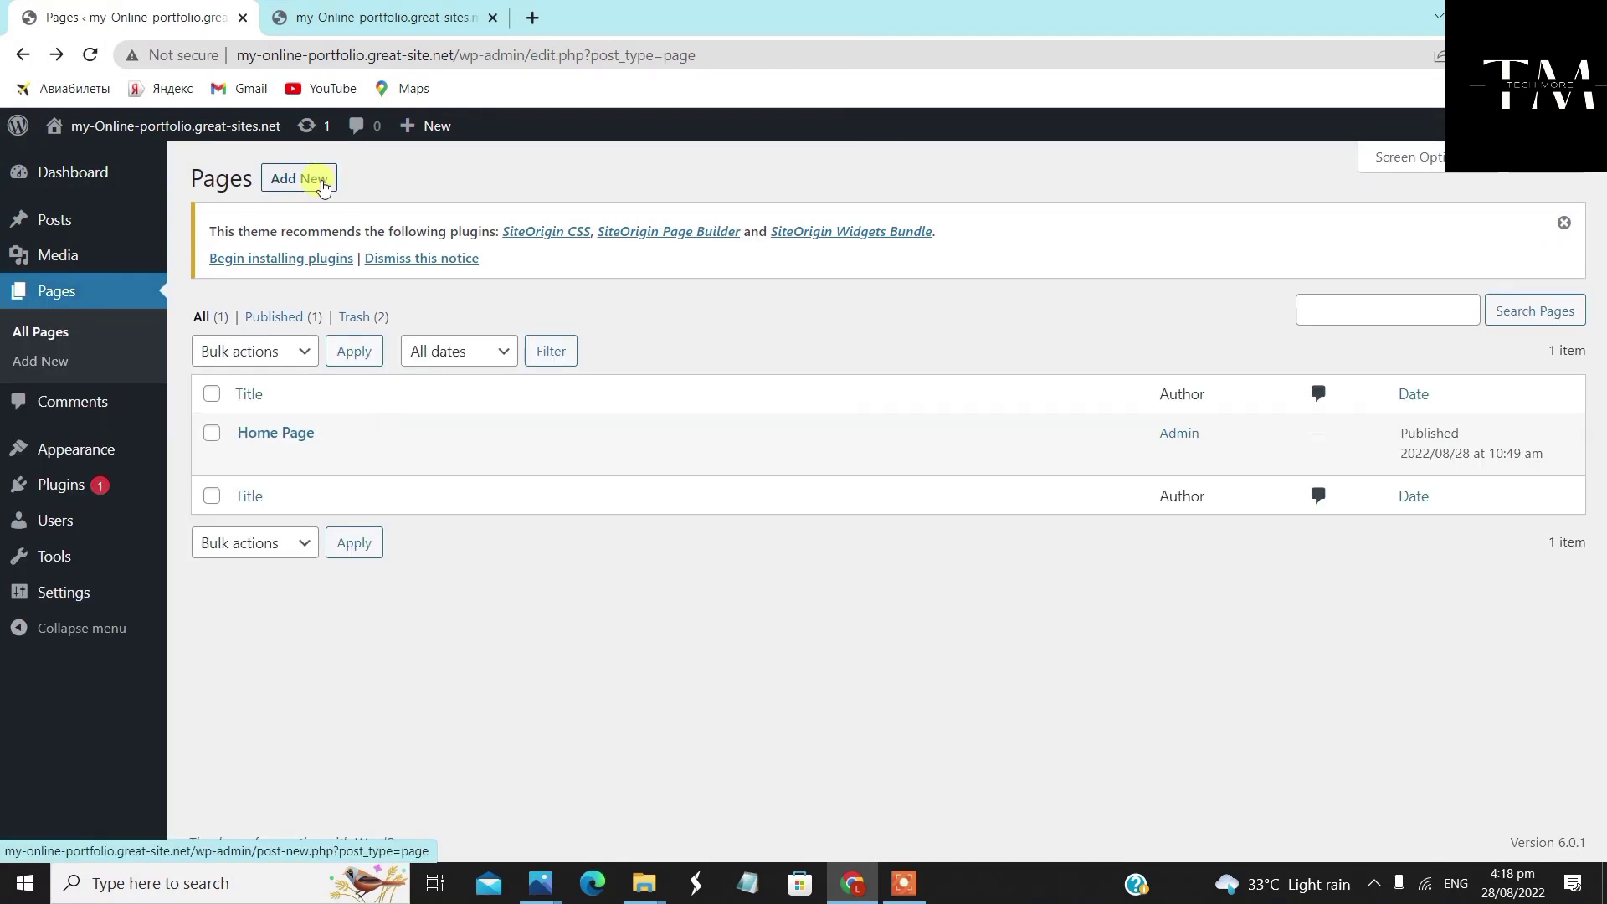
Start a new page titled 'About Me' using the Full Width Page, No Title template
left_click(324, 186)
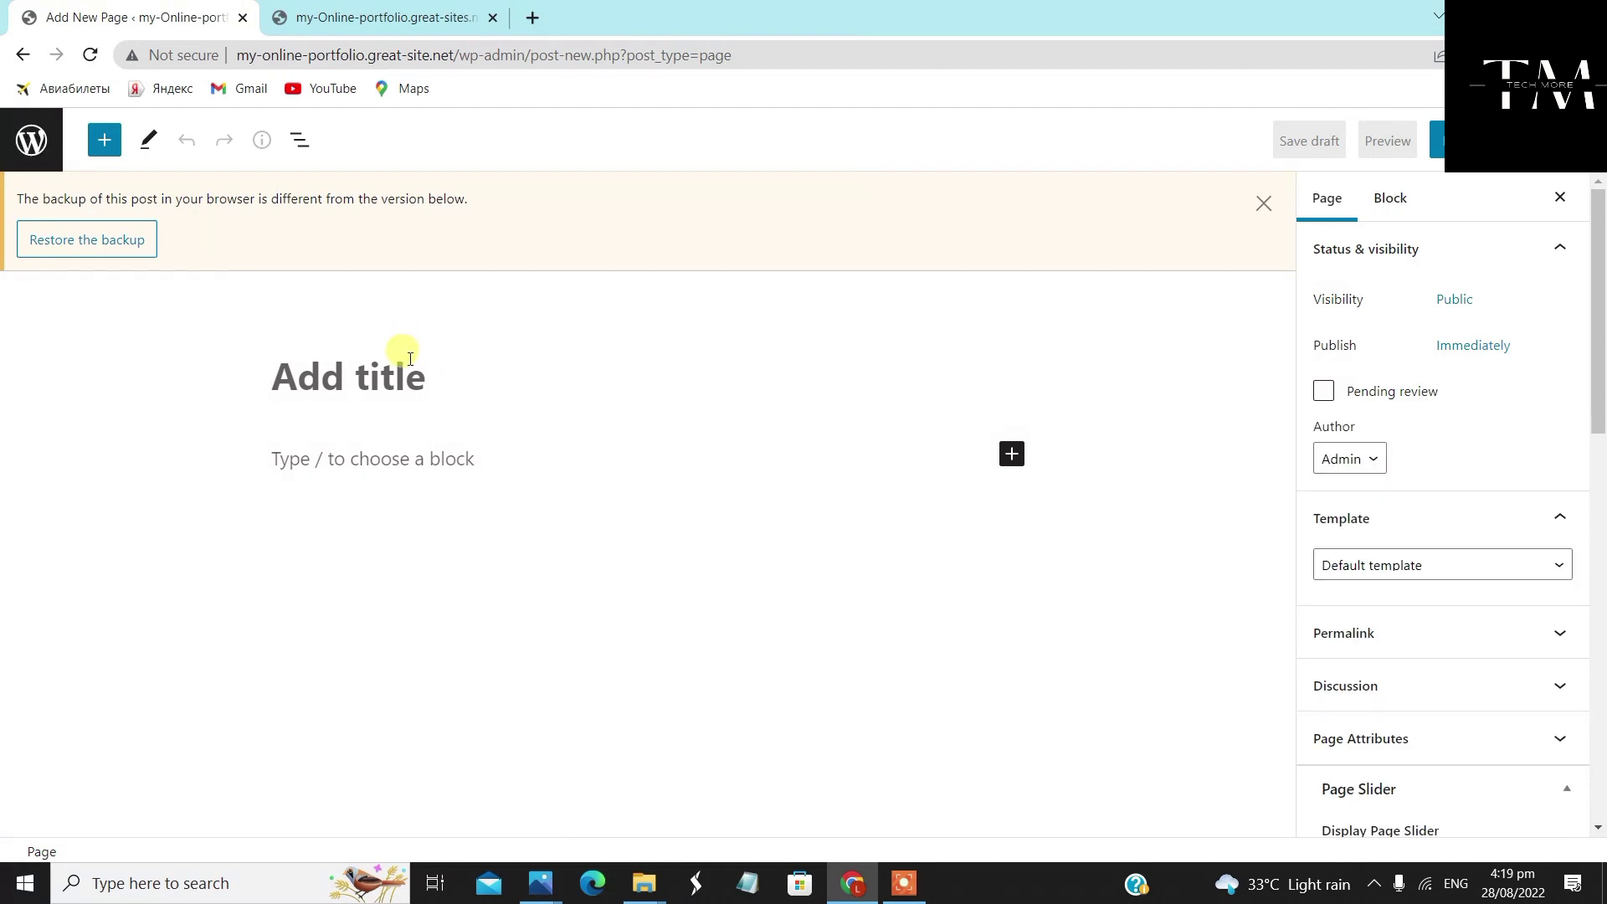
type("About Me")
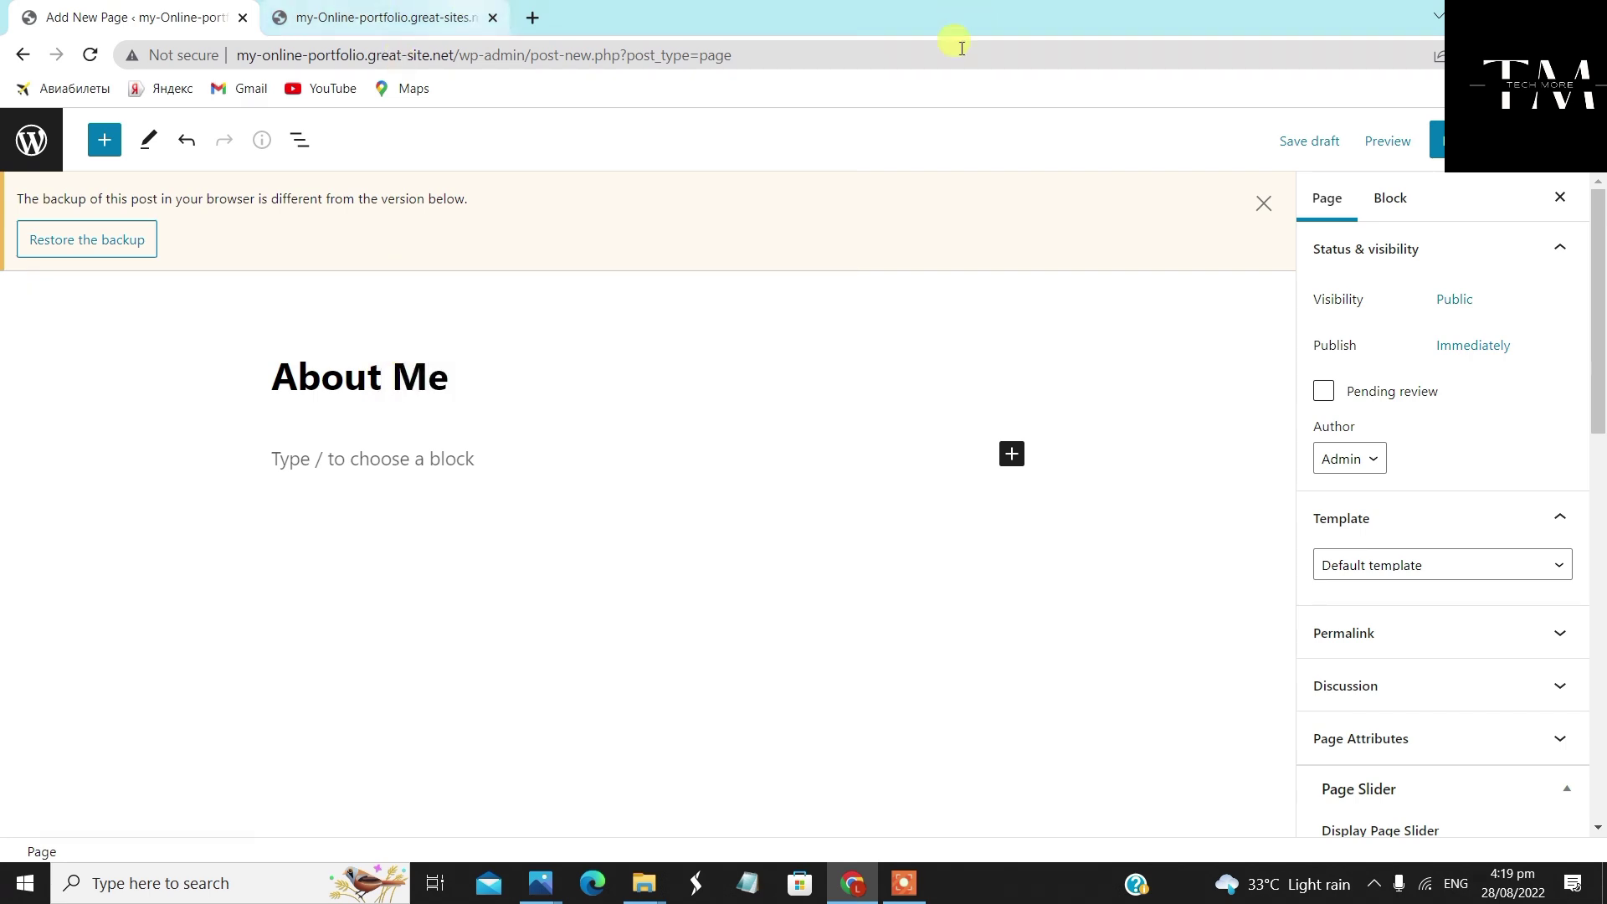
left_click(1506, 565)
left_click(1518, 510)
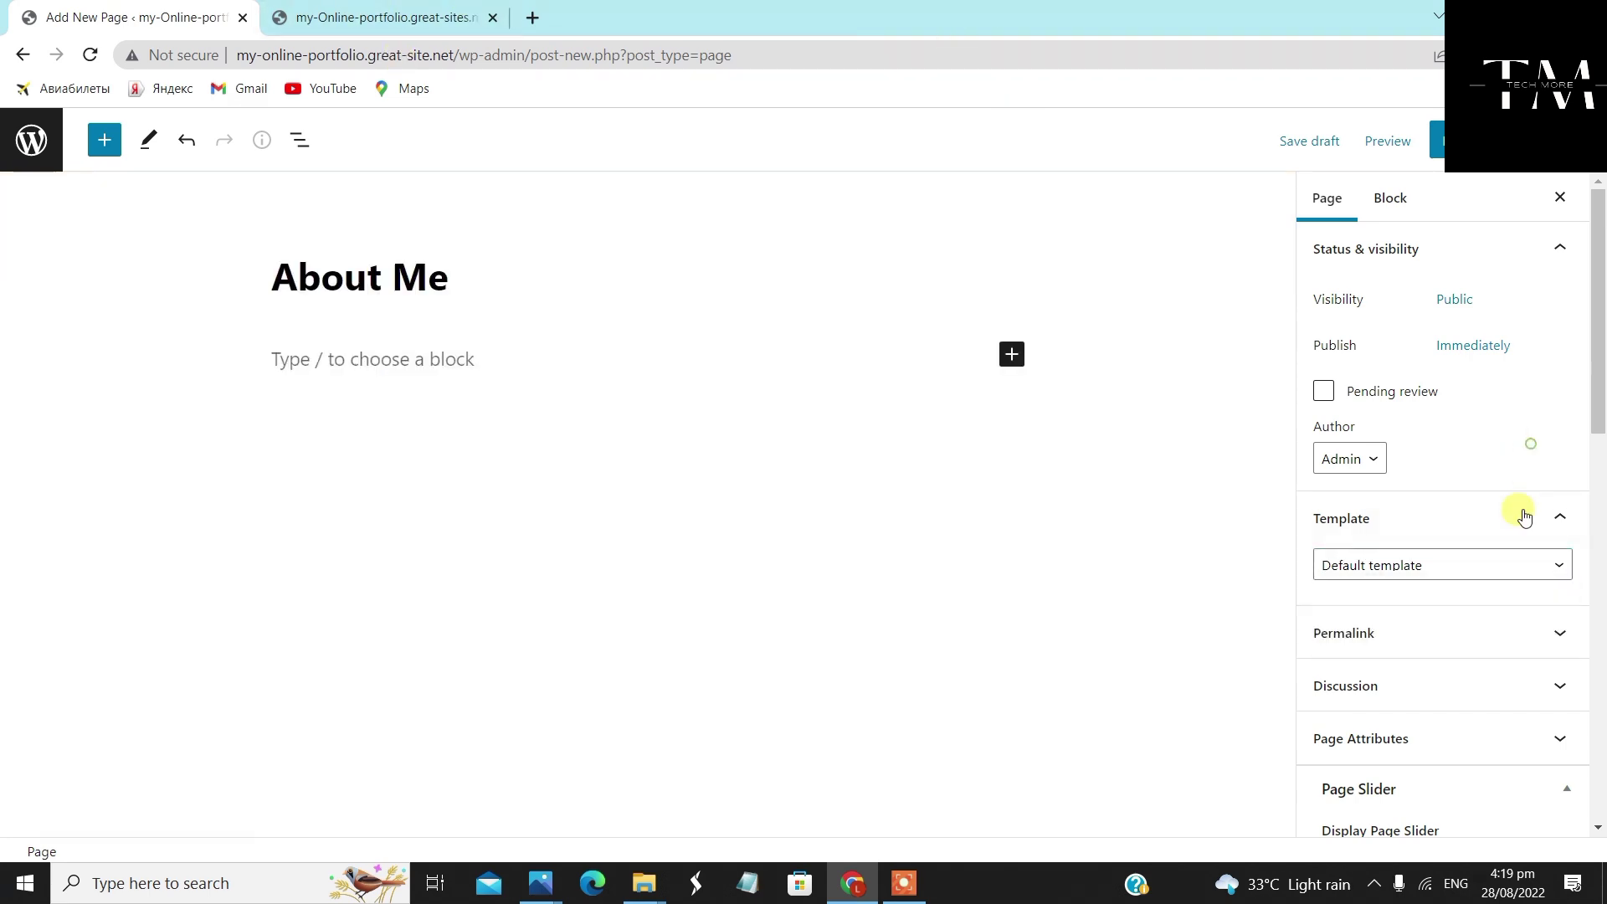
left_click(1504, 567)
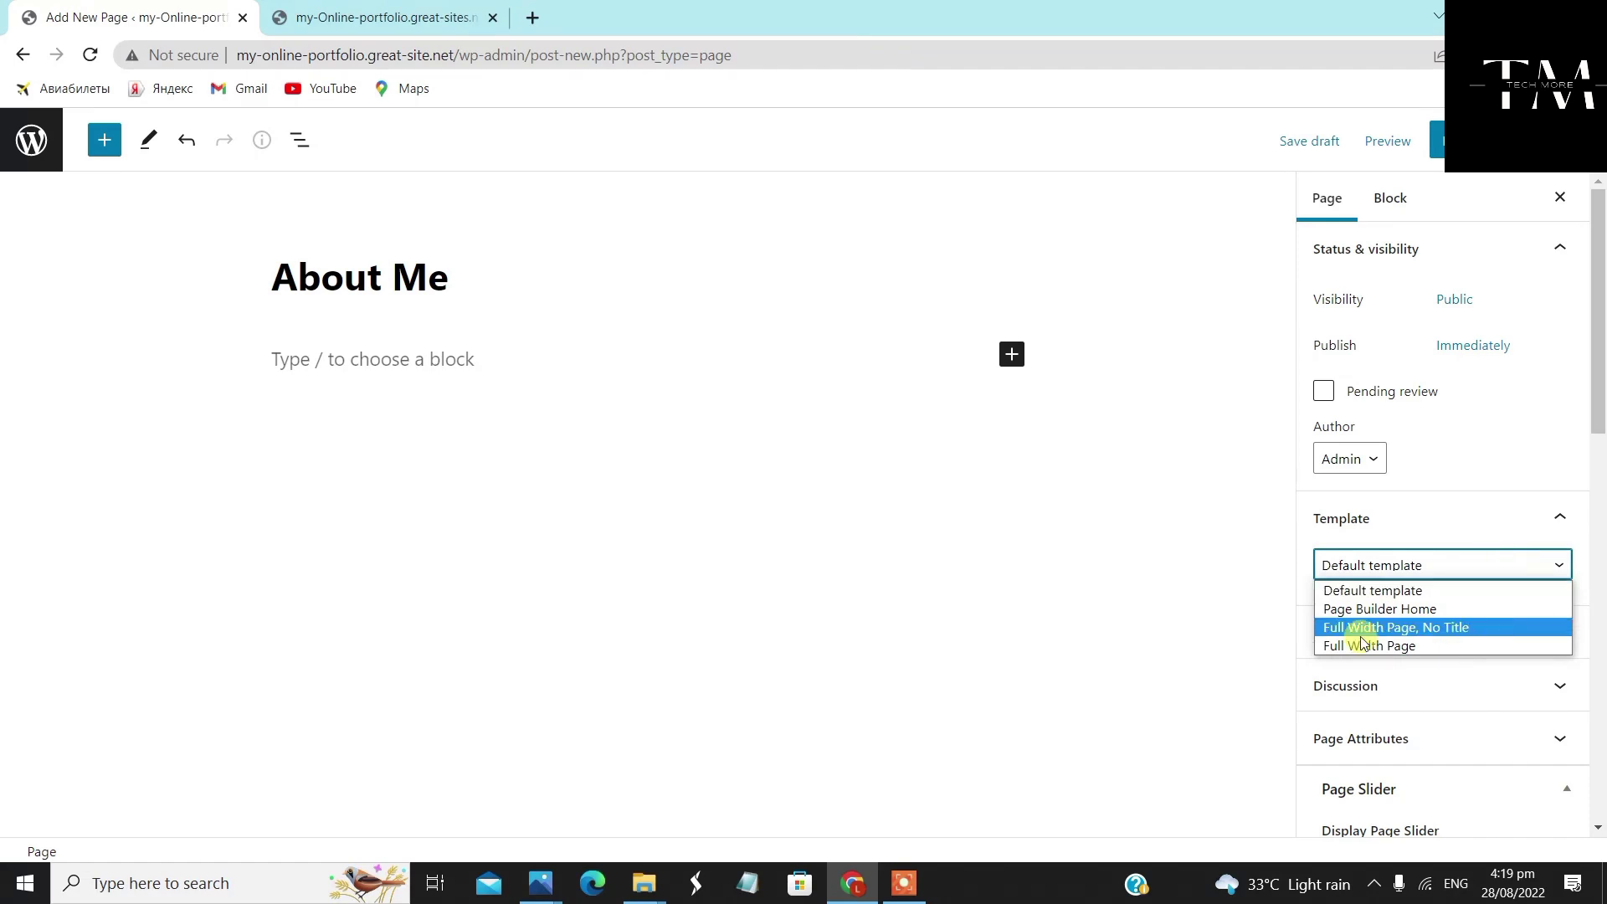
left_click(1488, 628)
Set the About Me page layout to Full Width, publish it, and view the live site
scroll(1457, 659, "down", 6)
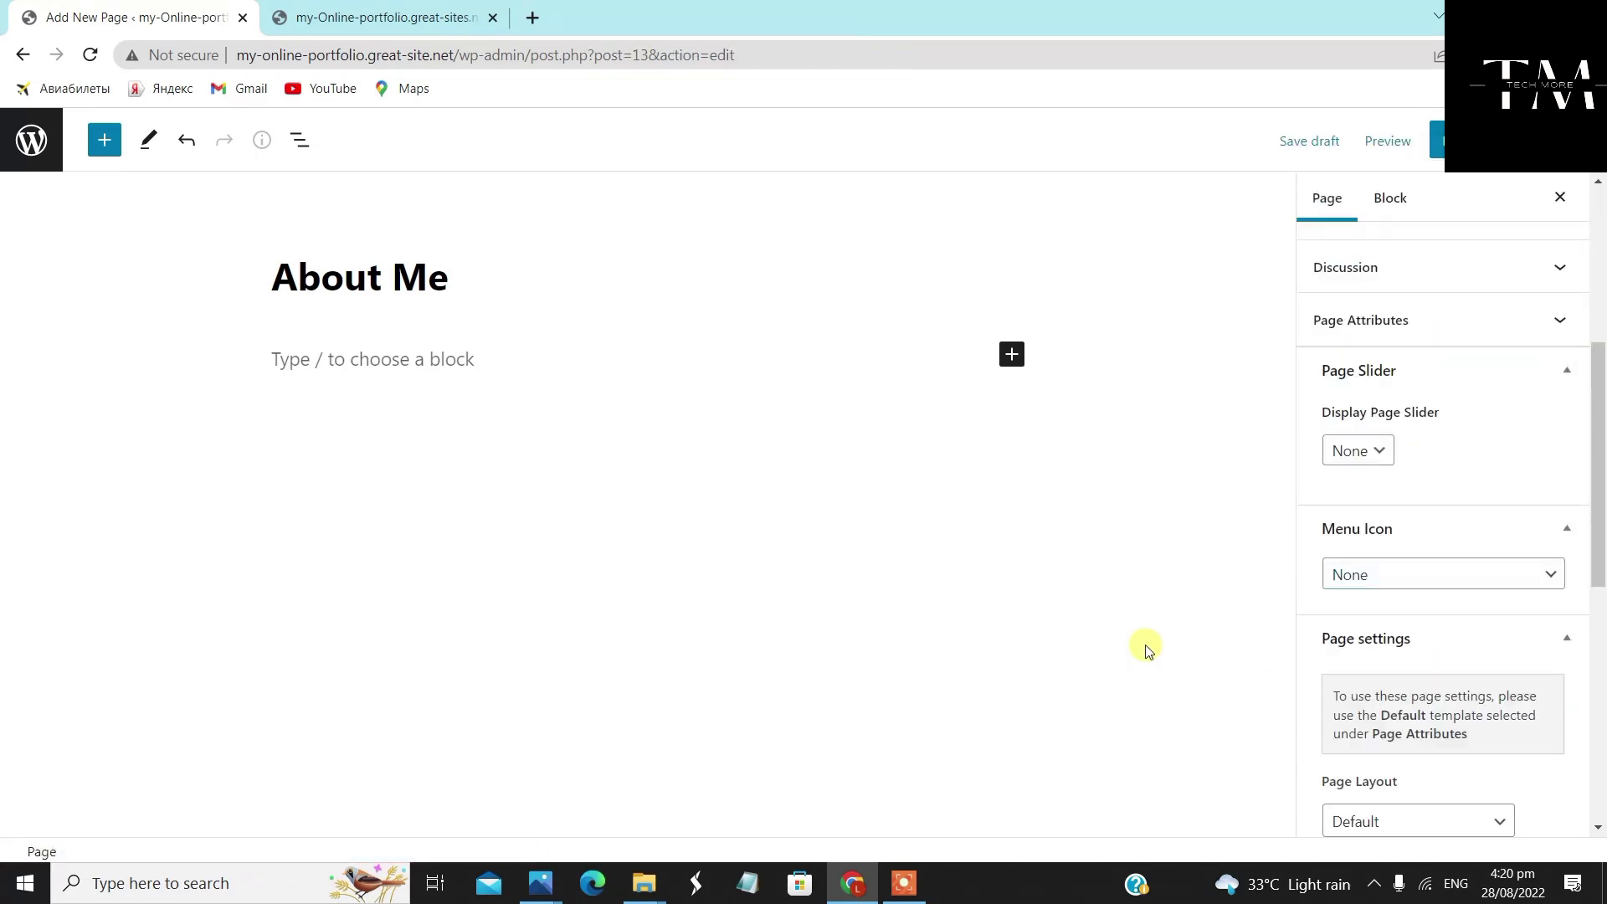
scroll(1377, 666, "down", 3)
scroll(1377, 665, "down", 2)
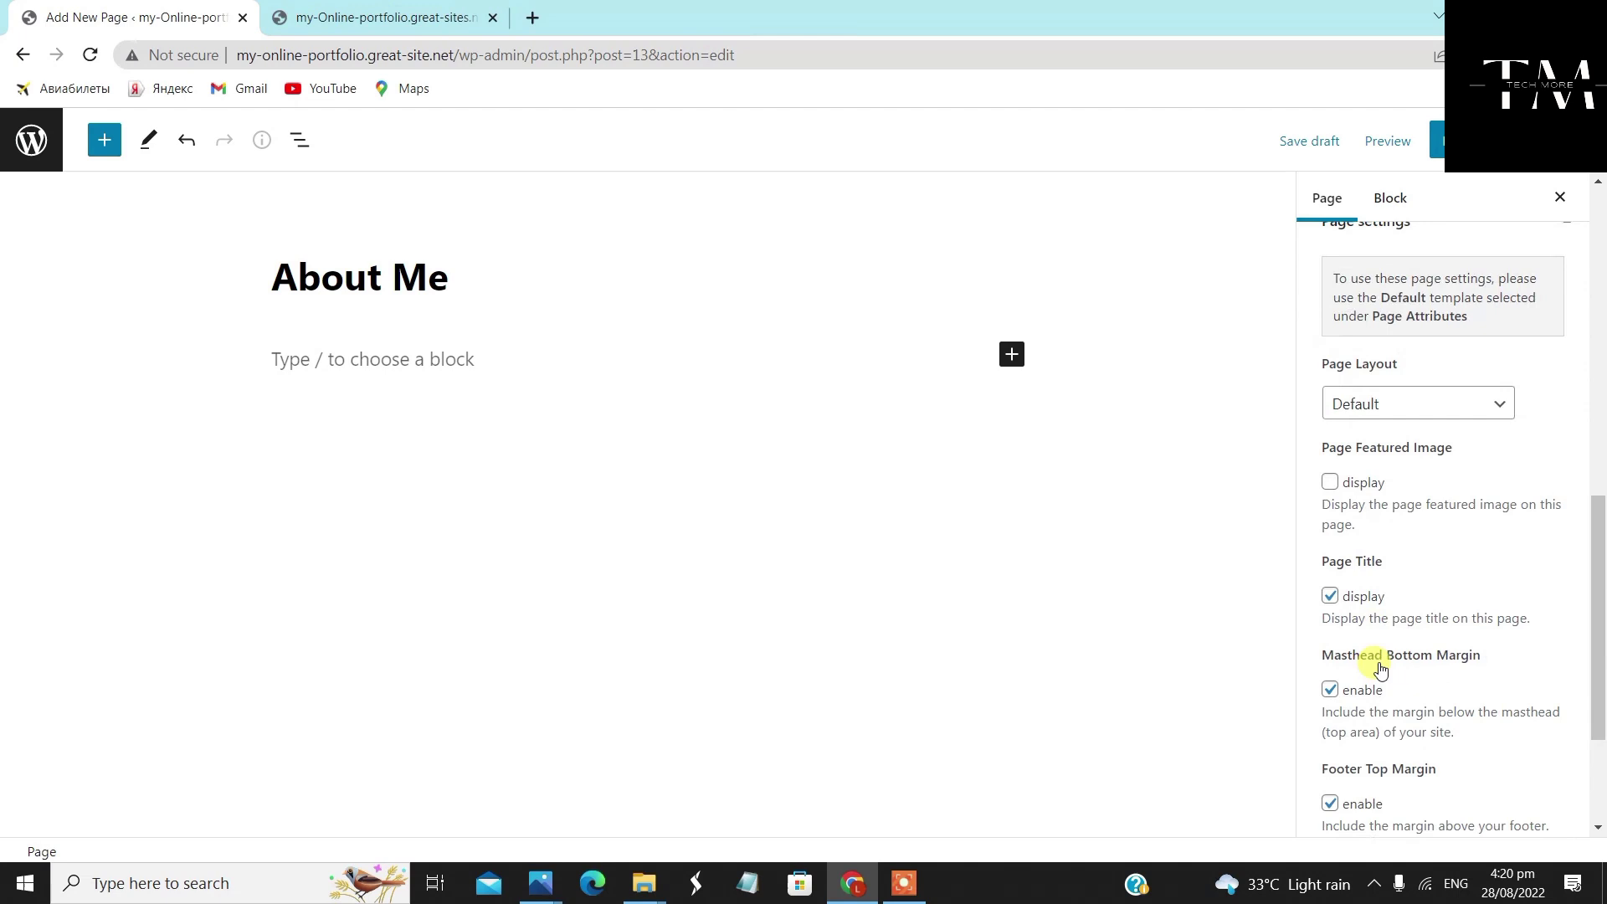
left_click(1426, 412)
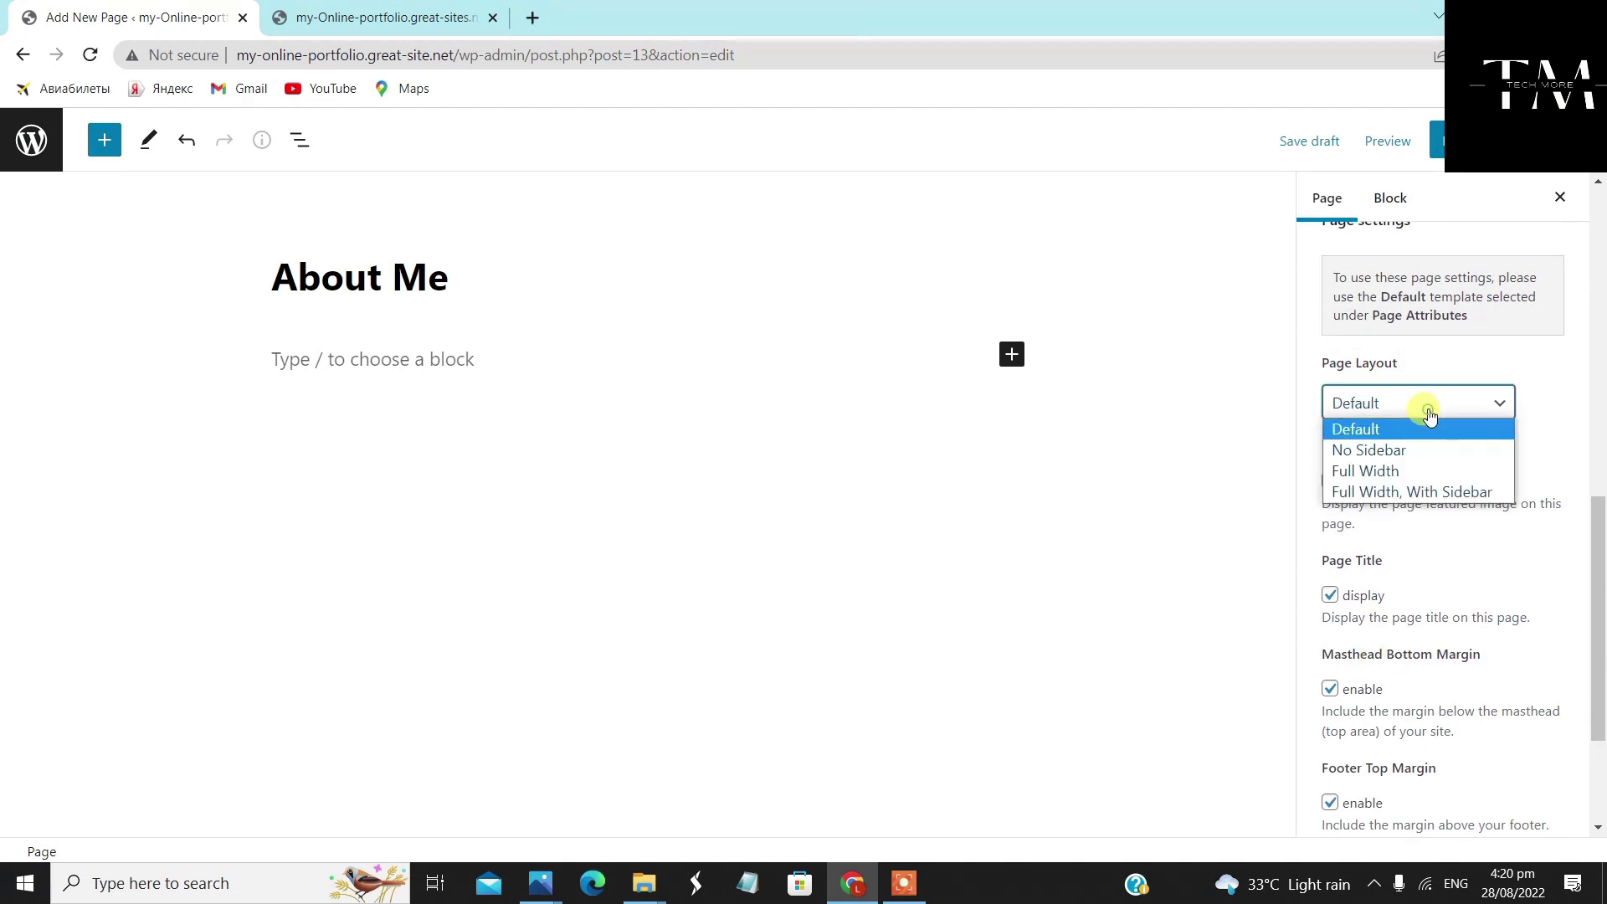
left_click(1429, 470)
scroll(1463, 566, "down", 1)
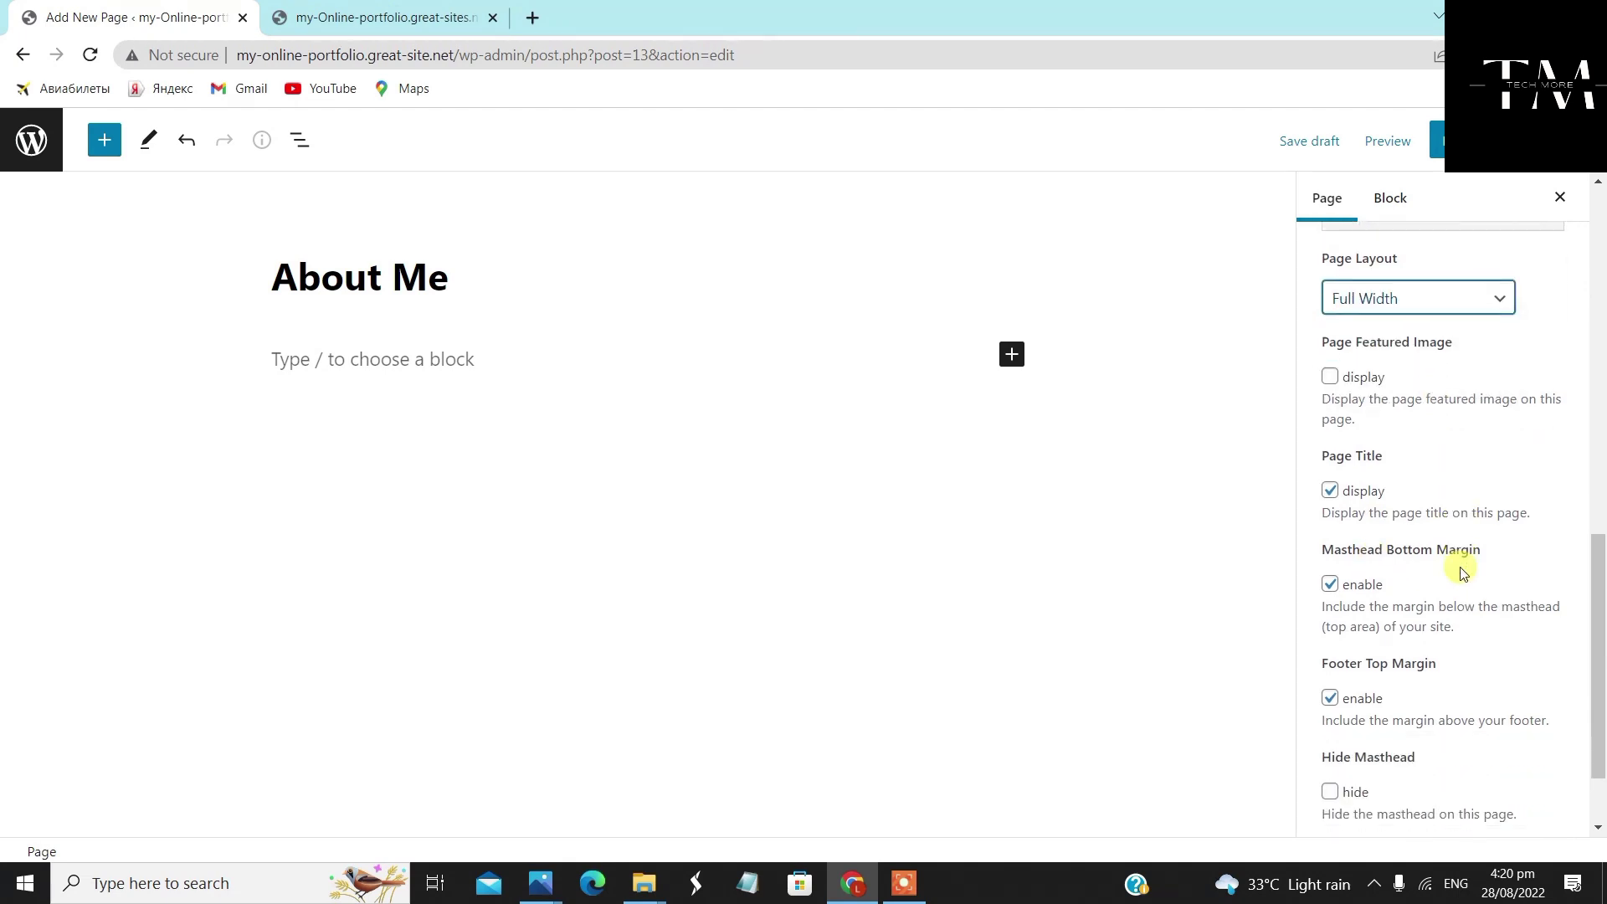
left_click(1436, 140)
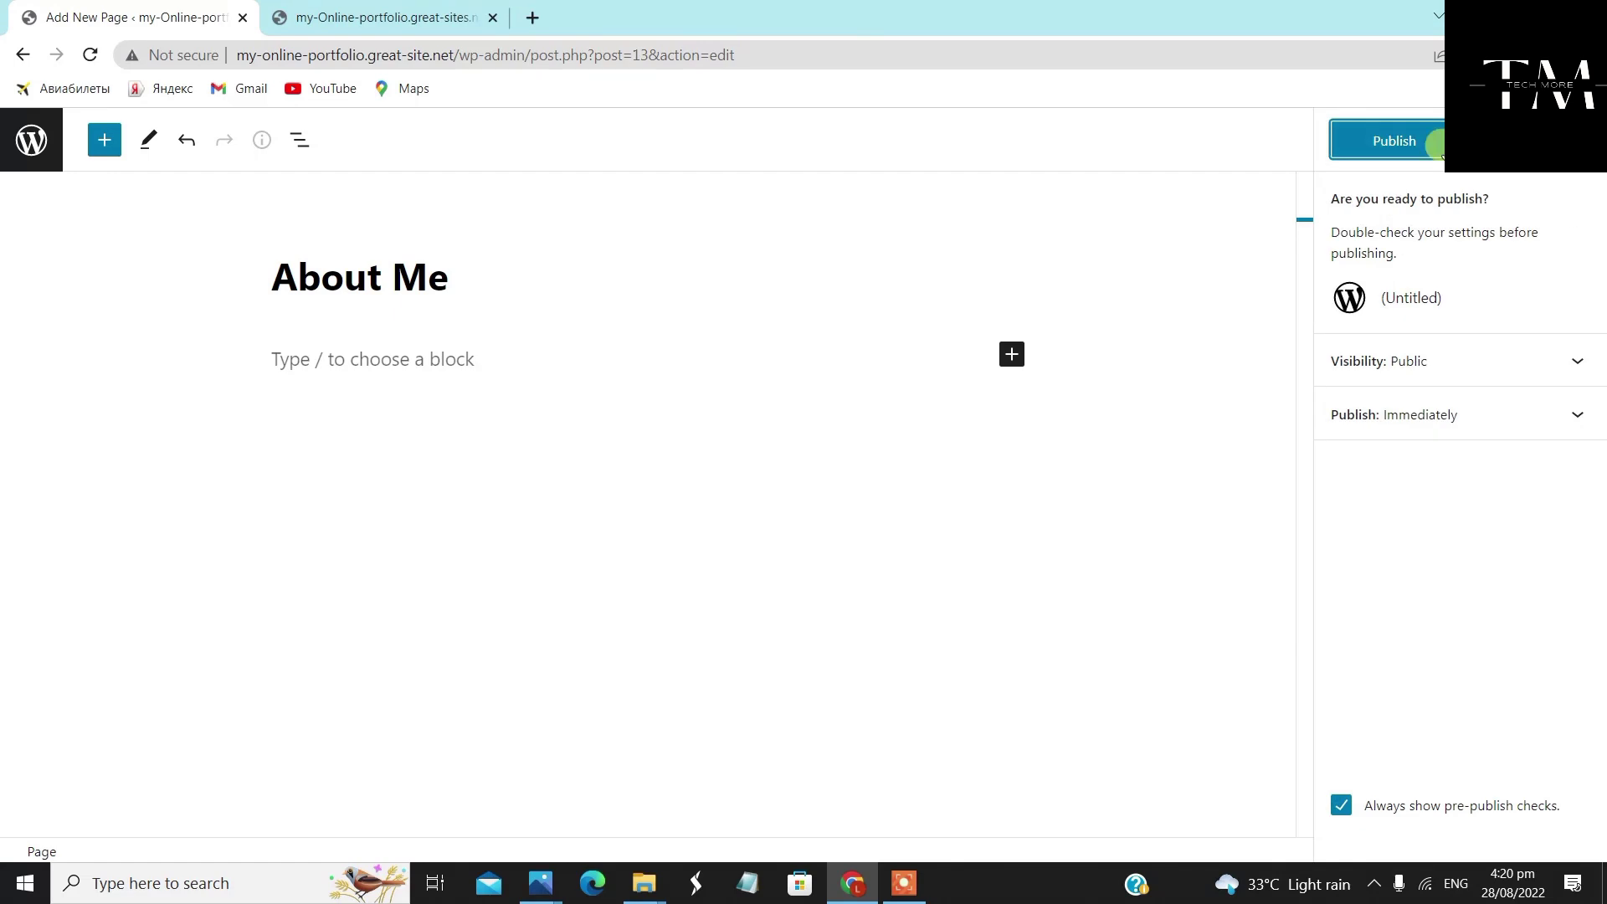
left_click(1414, 143)
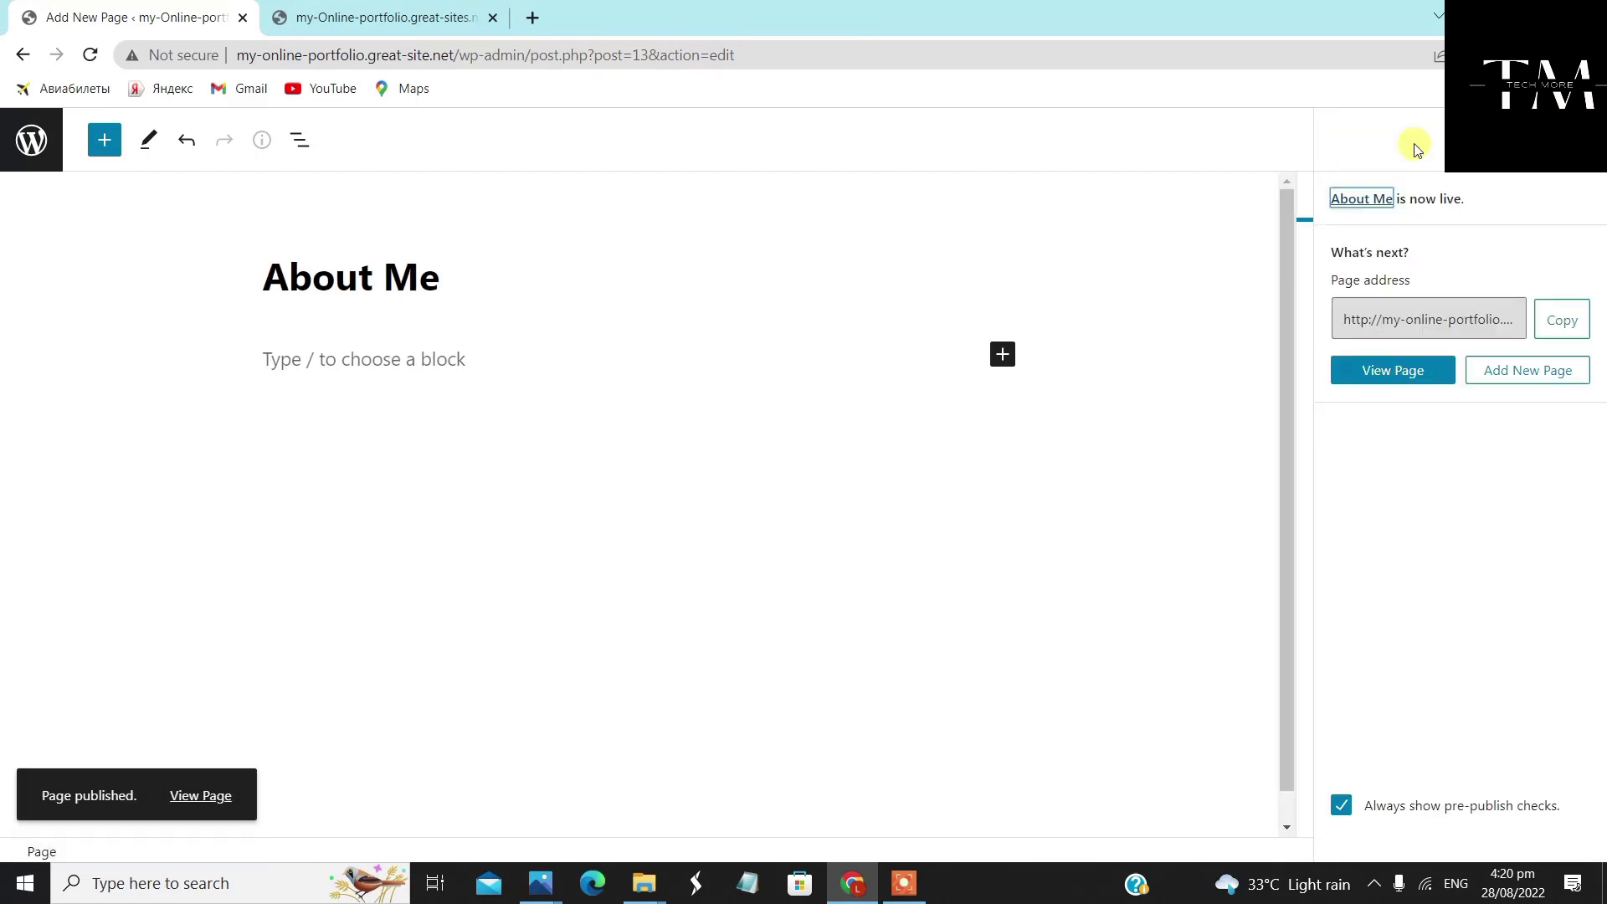
left_click(393, 18)
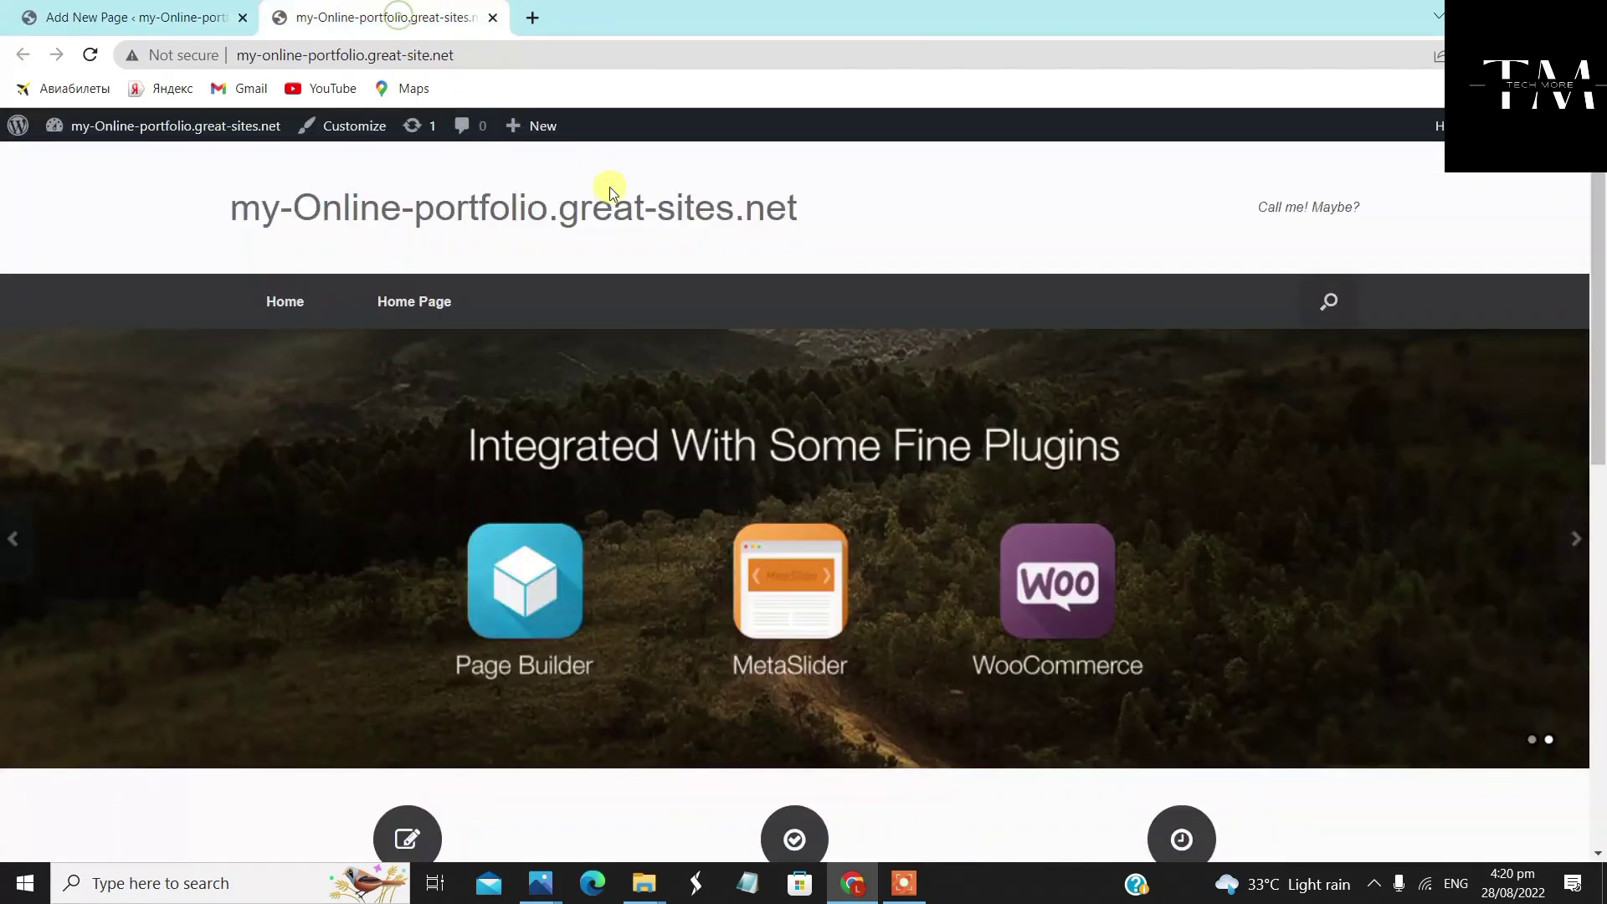
Reload the live site to see the About Me page, then go back to the Pages list
right_click(930, 242)
left_click(976, 310)
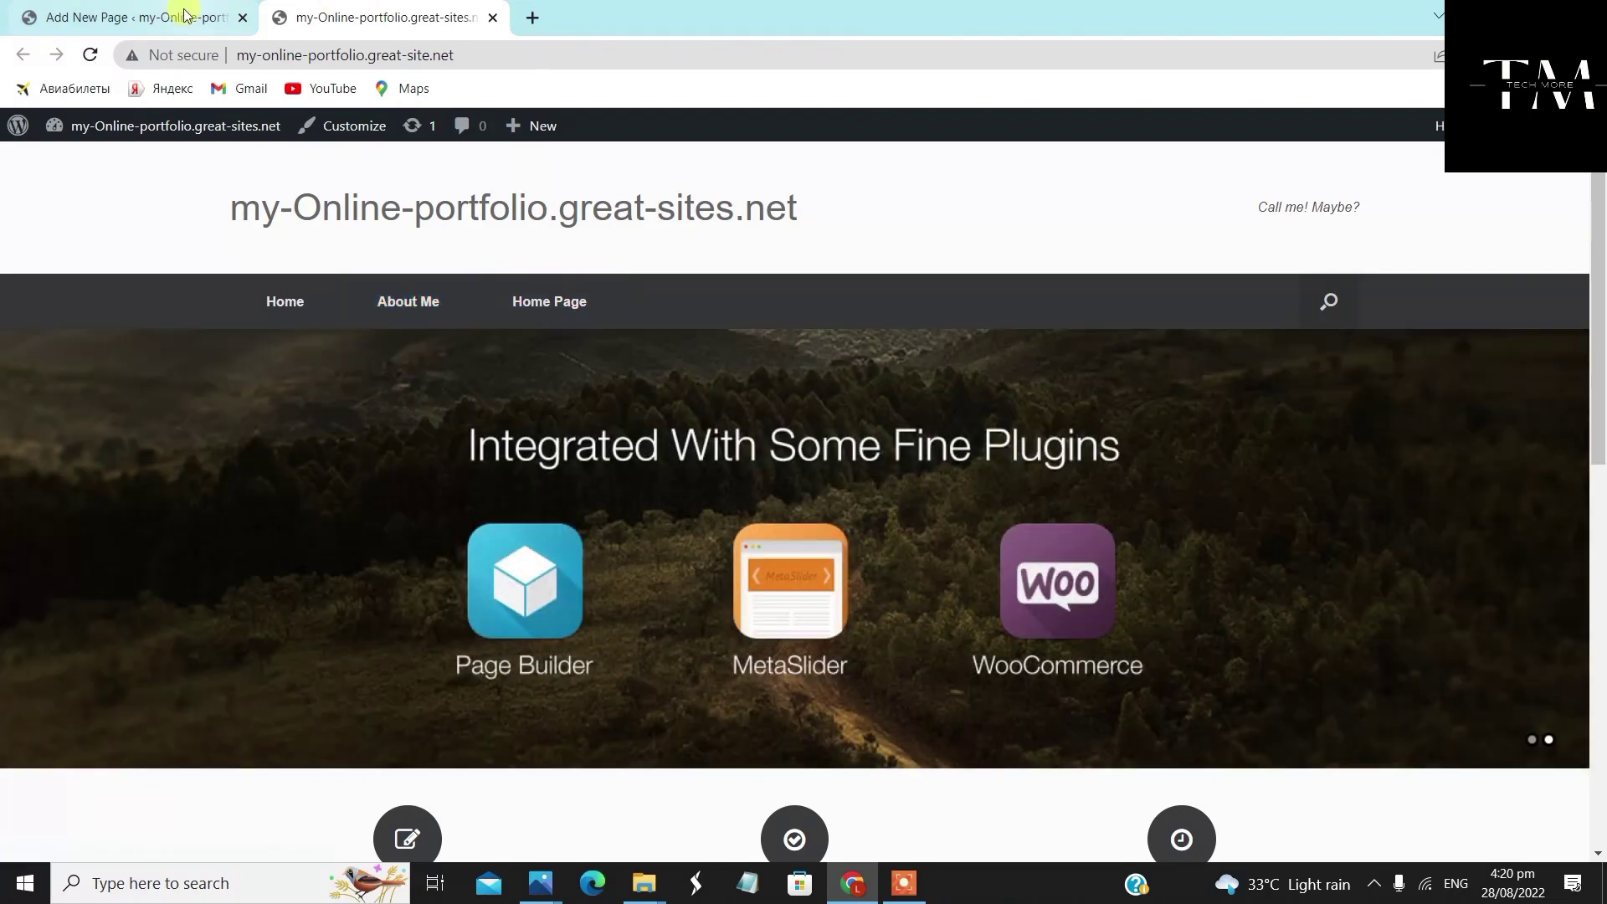
left_click(179, 17)
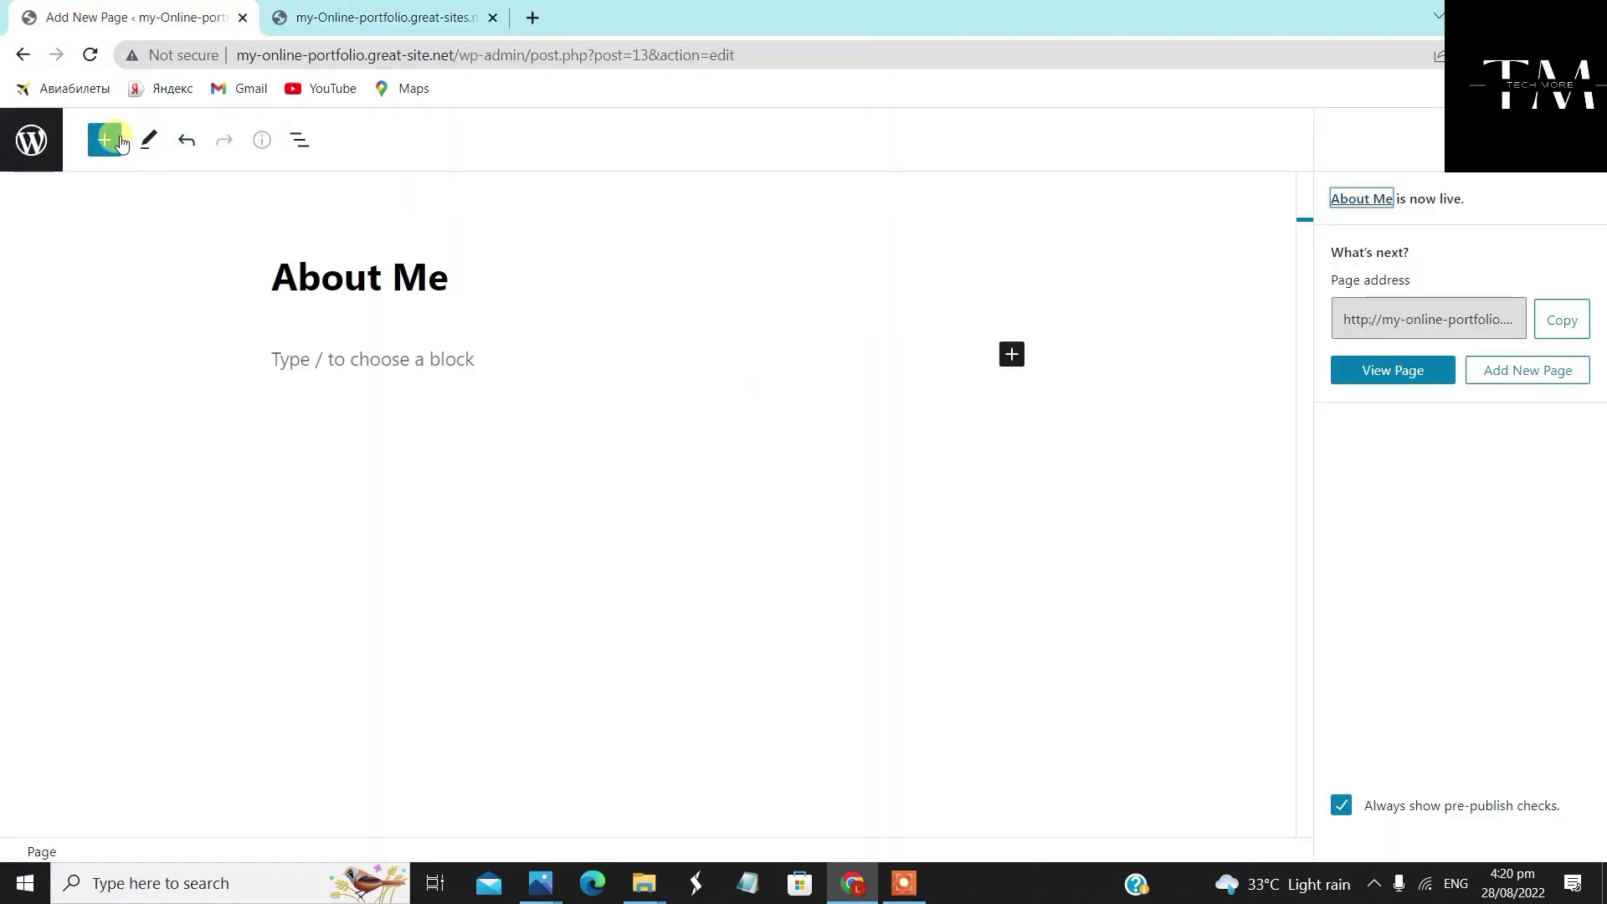
left_click(34, 141)
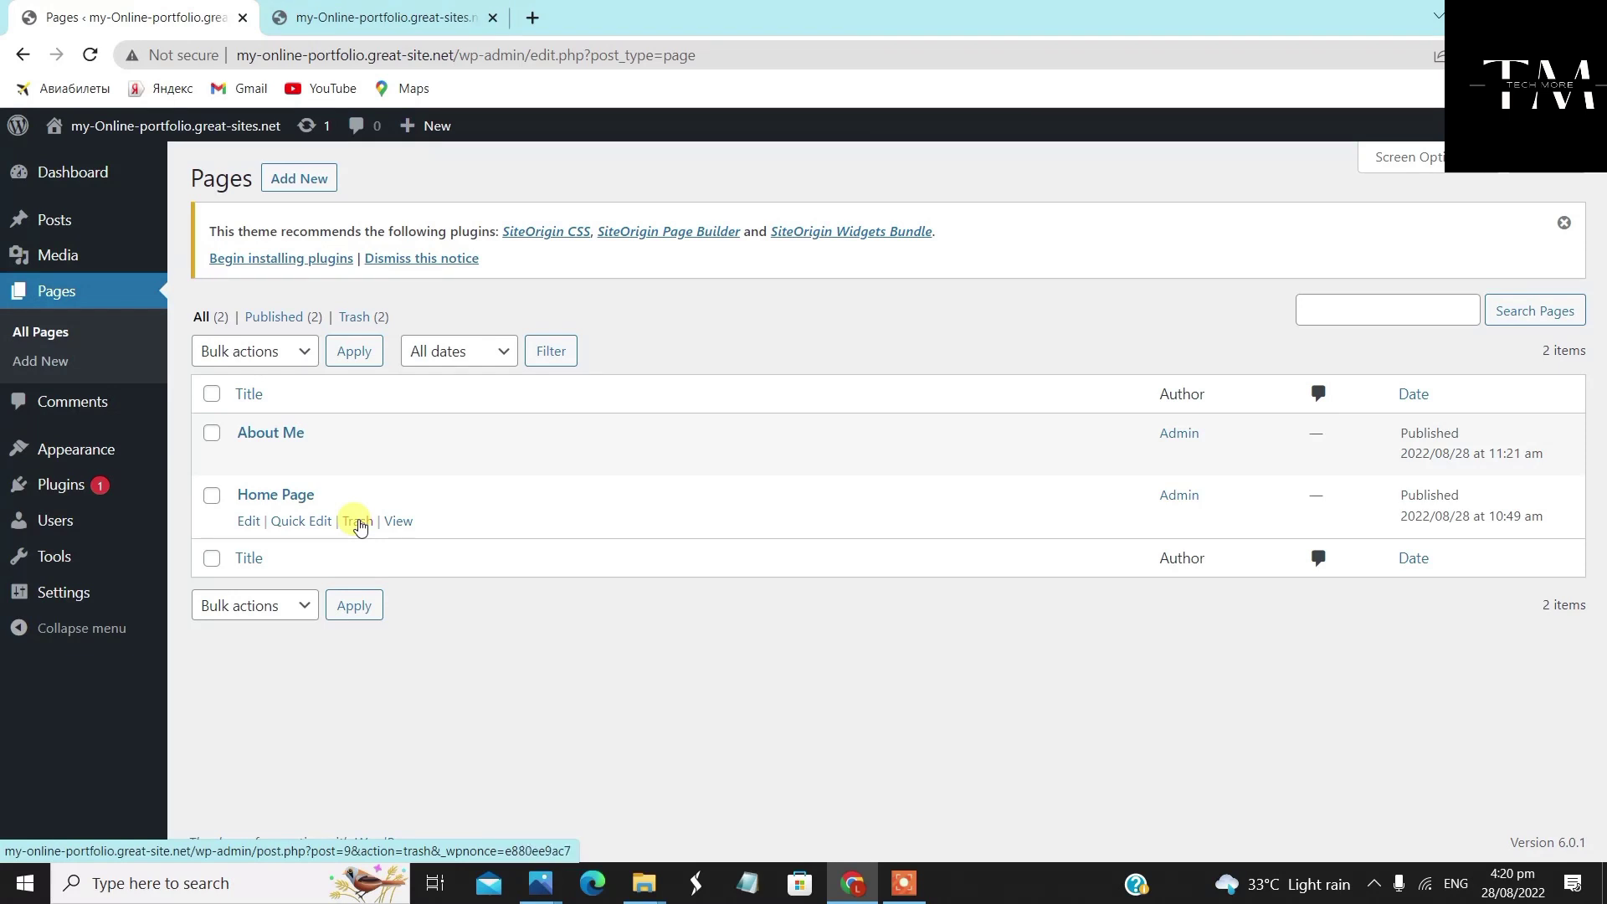
Trash the Home Page and reload the live site to check the menu
left_click(358, 521)
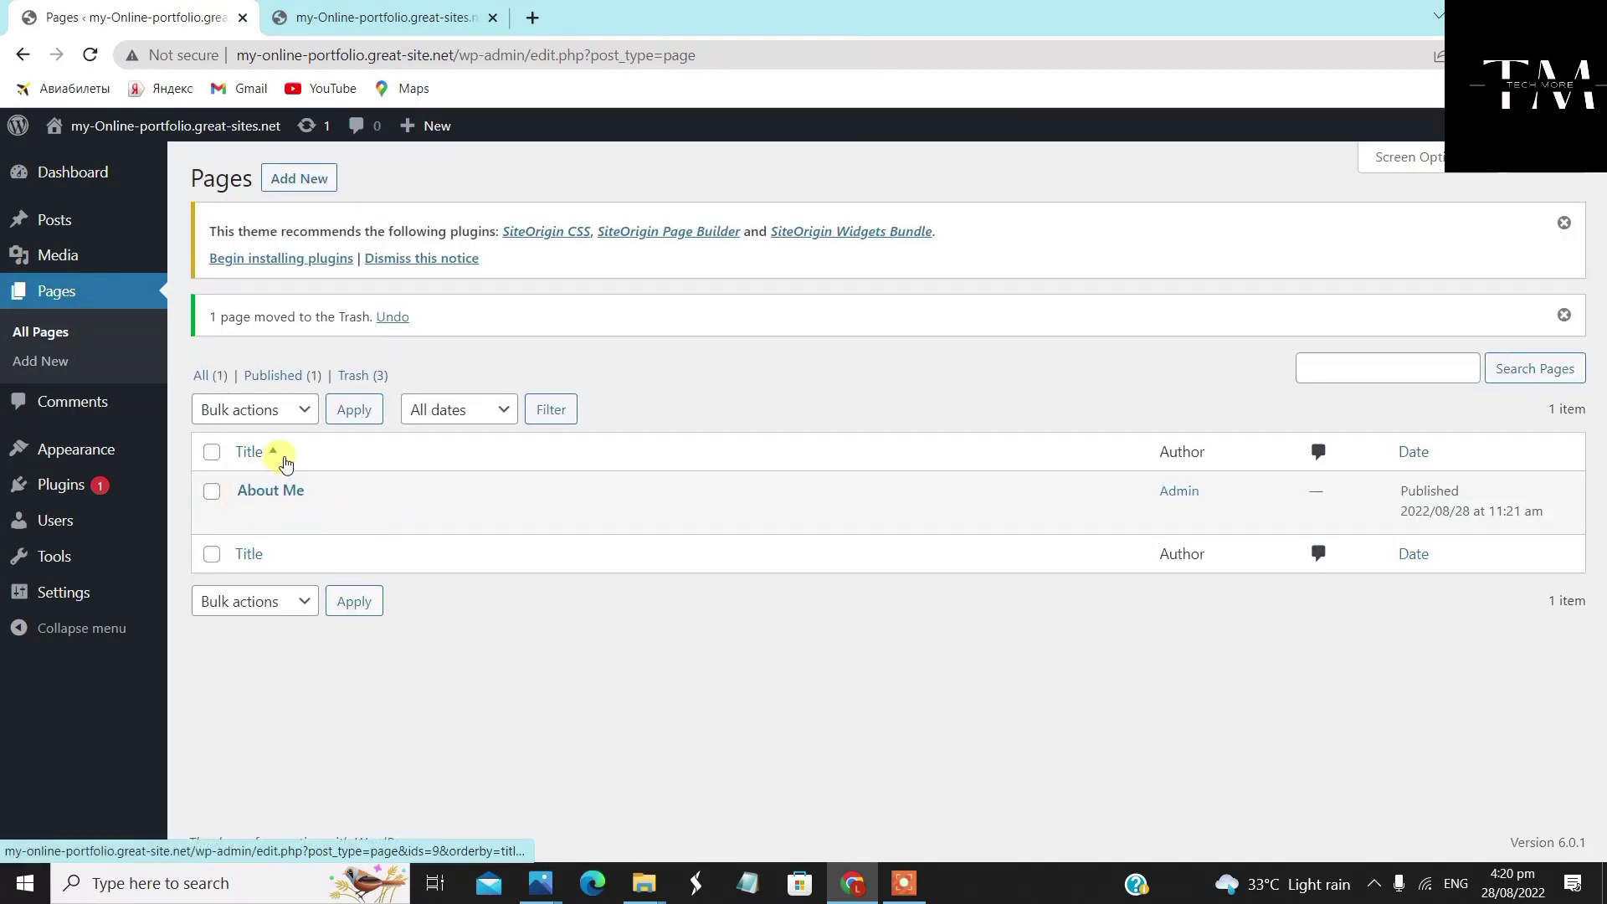
left_click(385, 17)
right_click(799, 214)
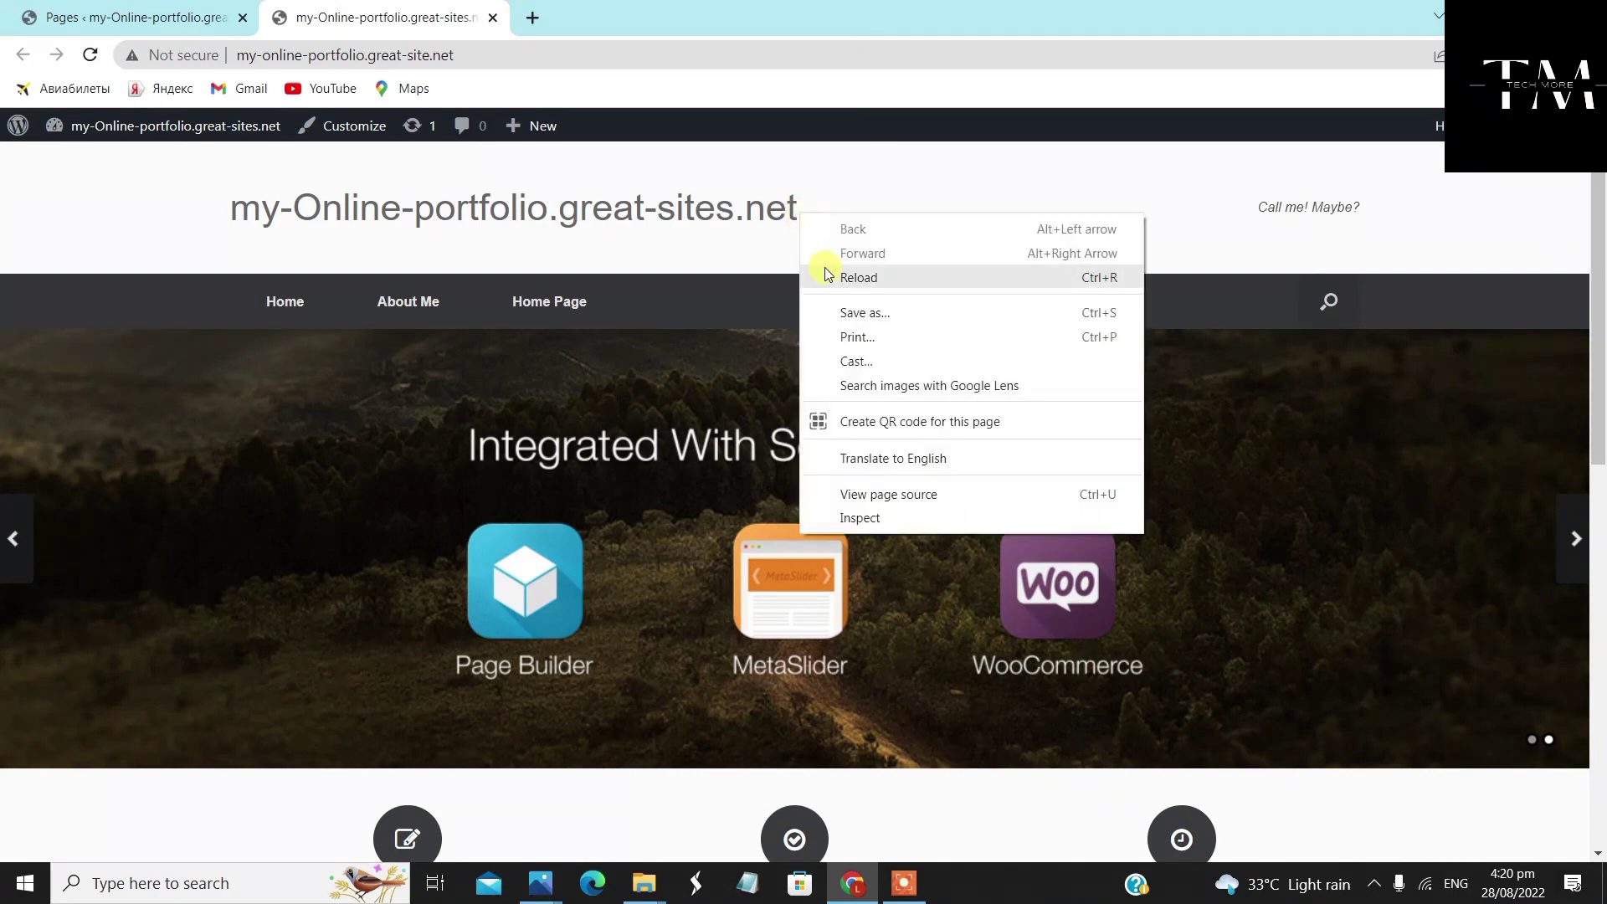
left_click(845, 277)
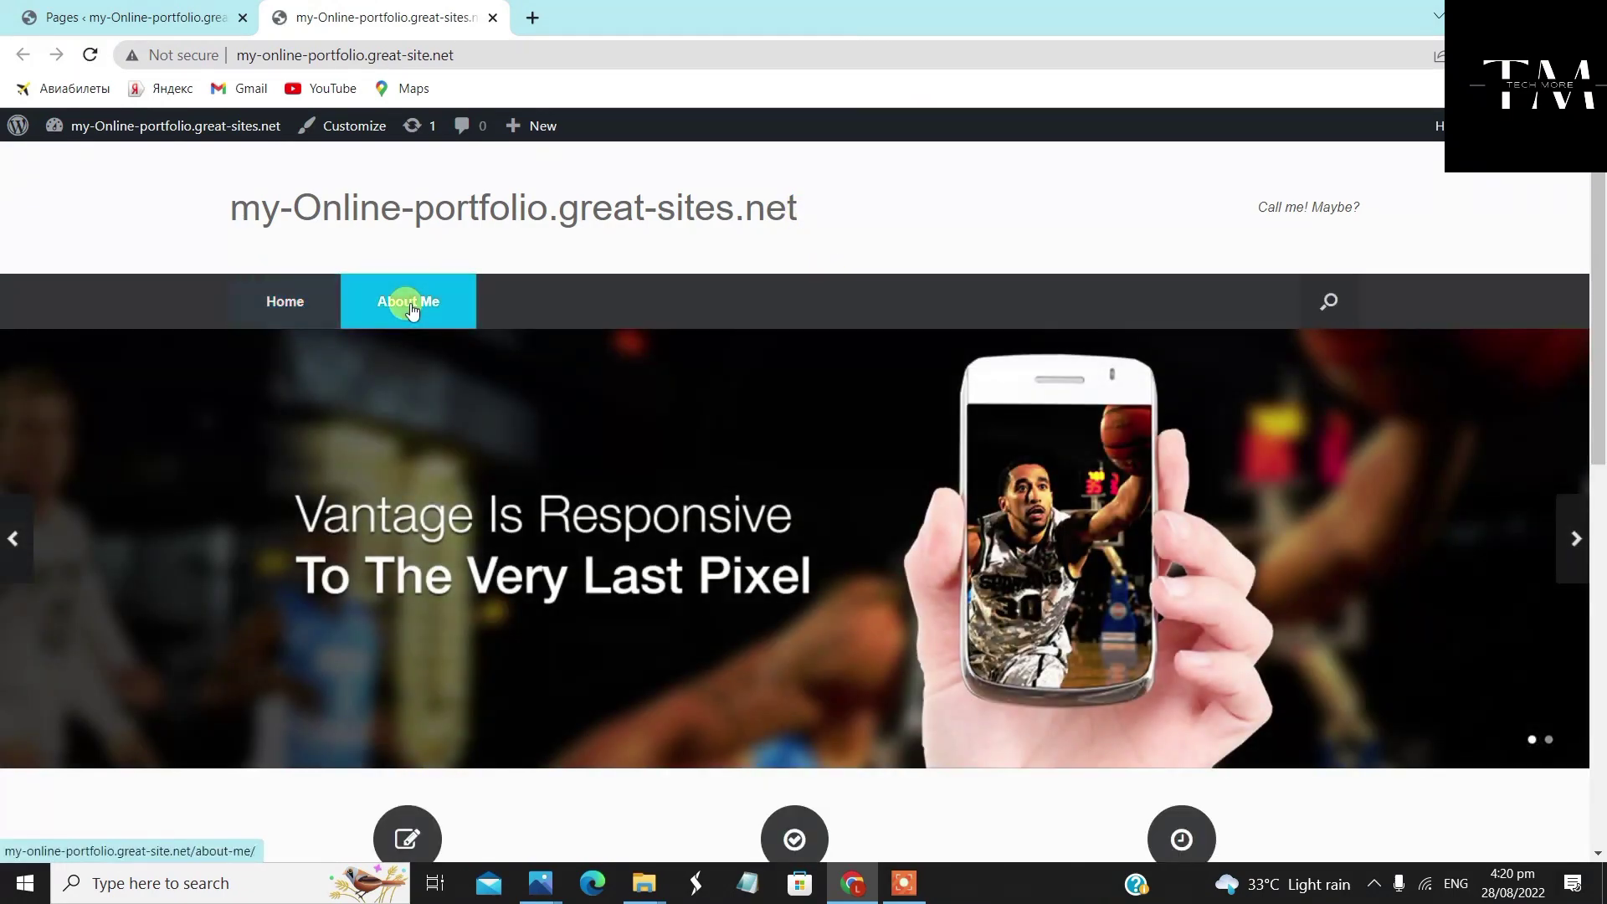
left_click(204, 17)
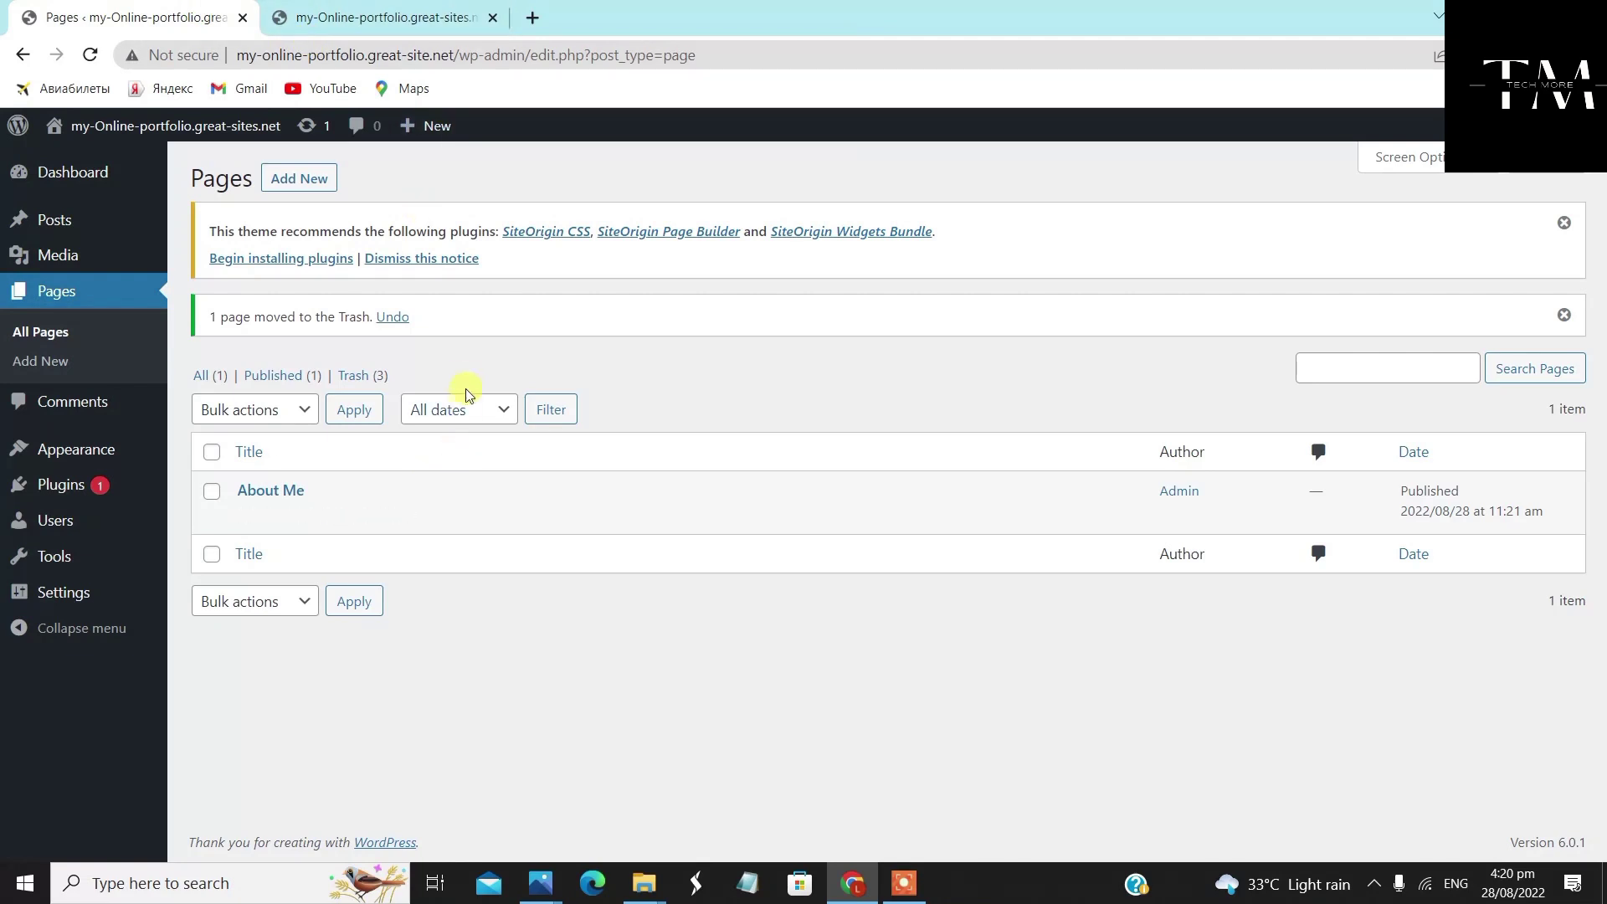
Create a 'Personal Information' page with the Full Width Page, No Title template and Full Width layout
left_click(305, 176)
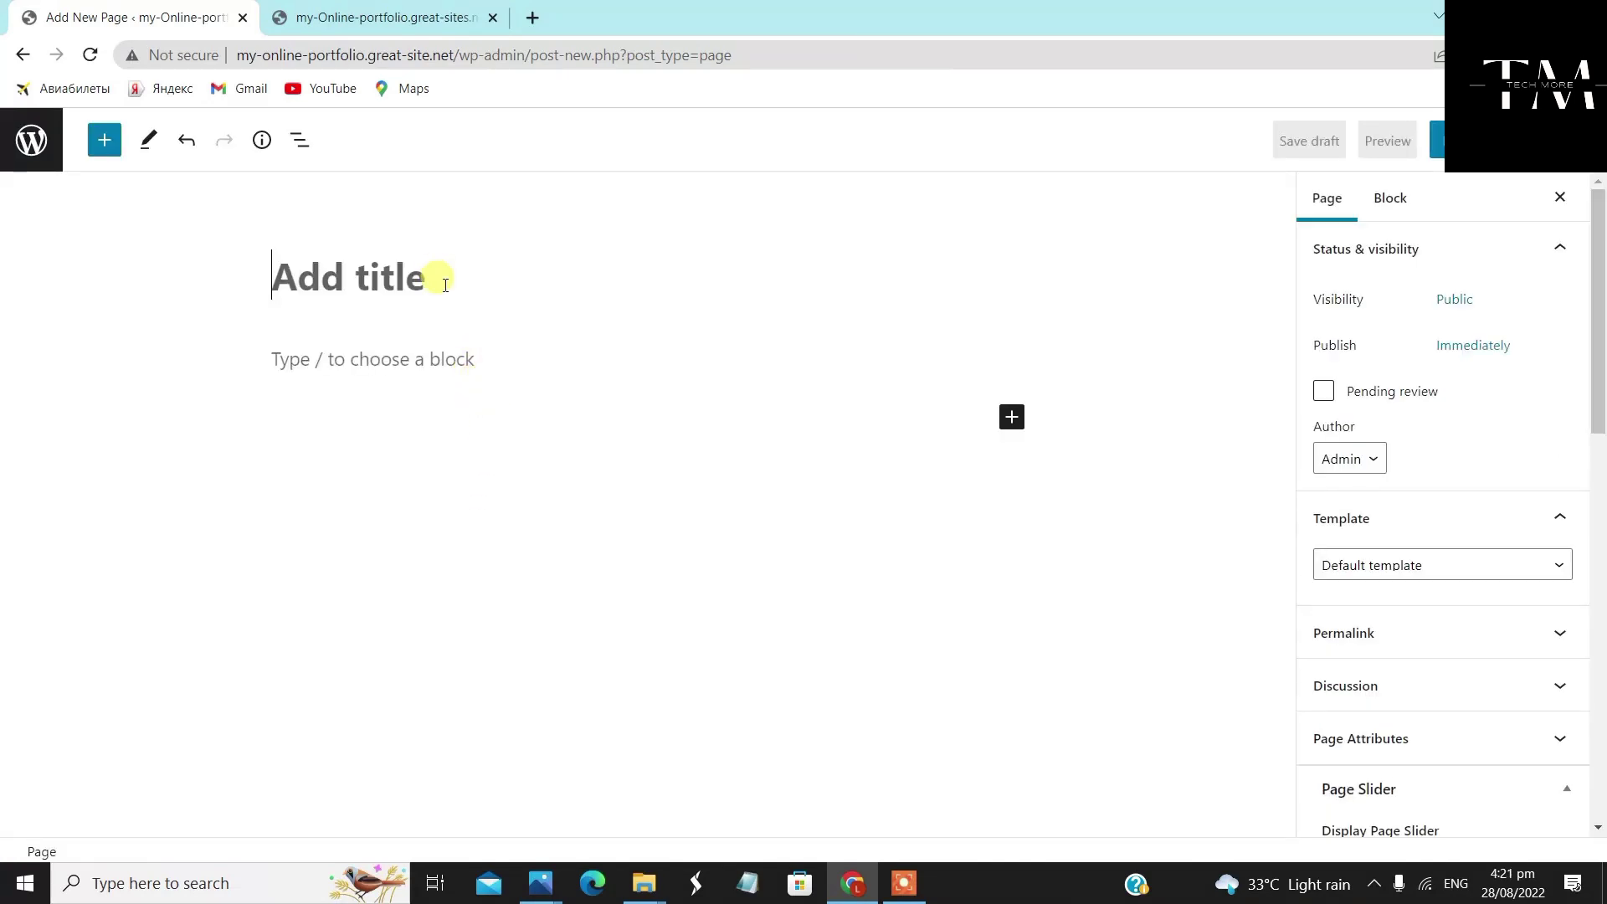
type("Personal Information")
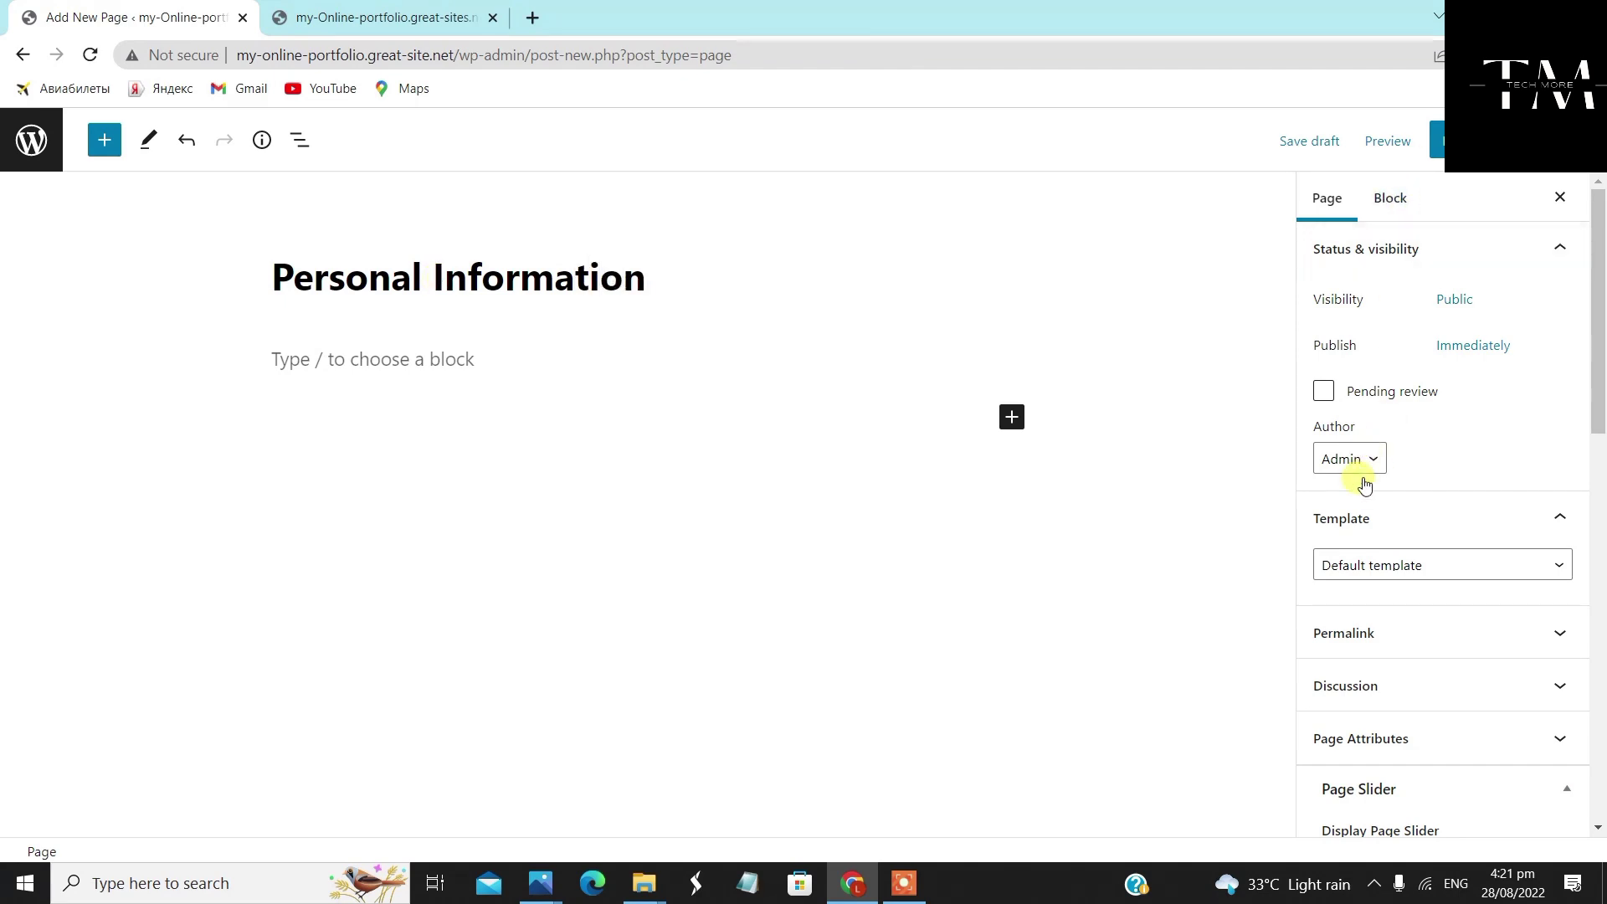
left_click(1430, 569)
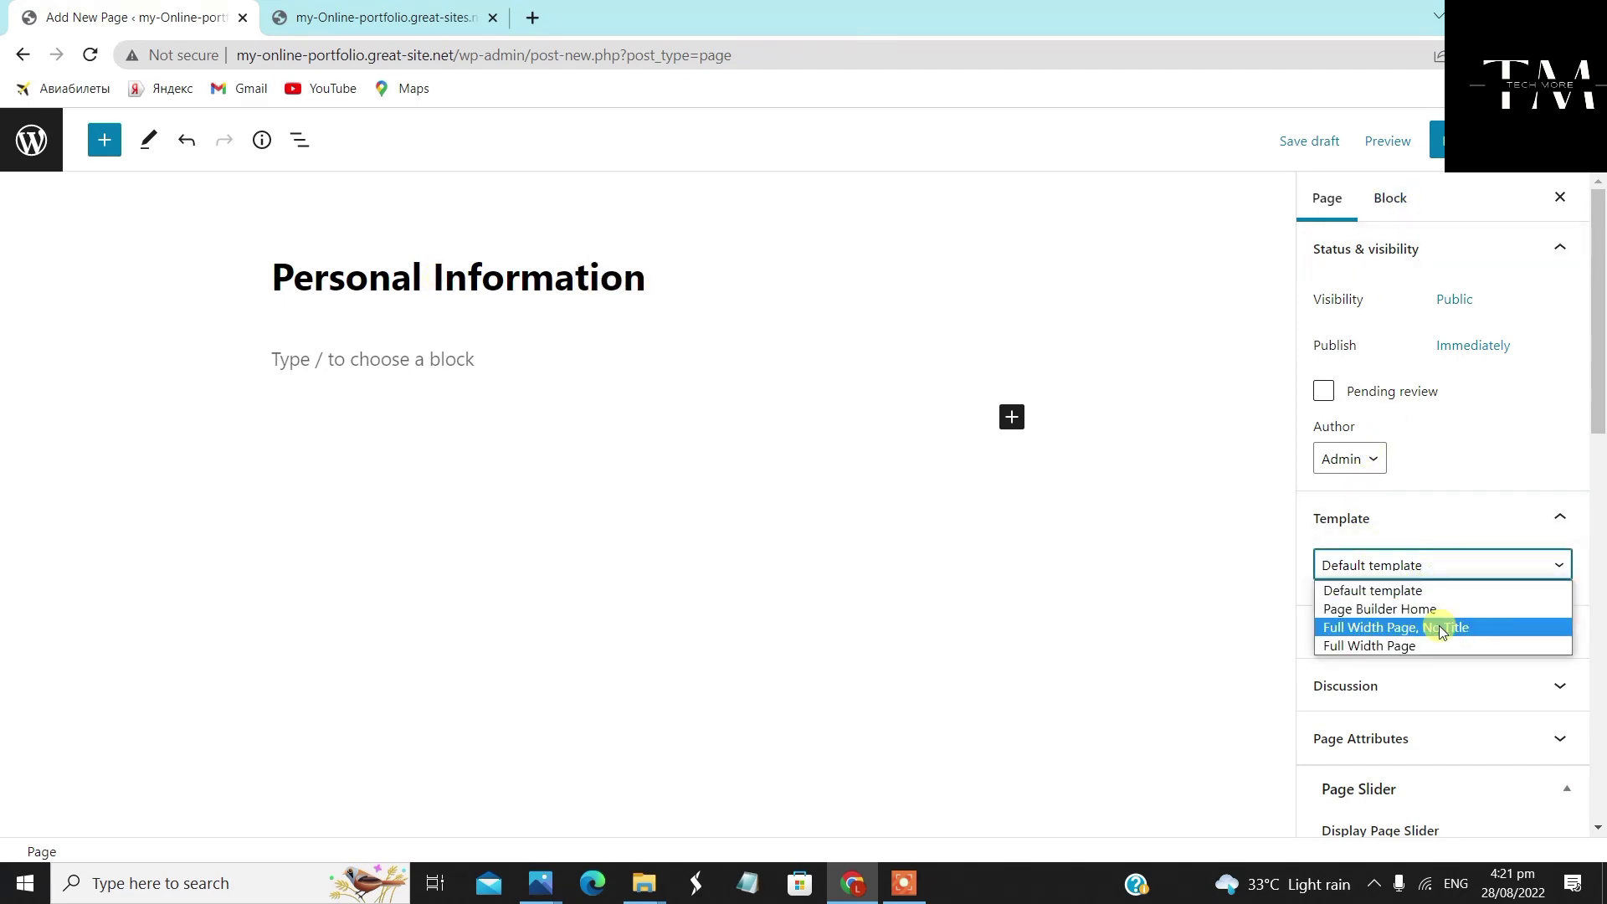
left_click(1440, 626)
scroll(1436, 619, "down", 4)
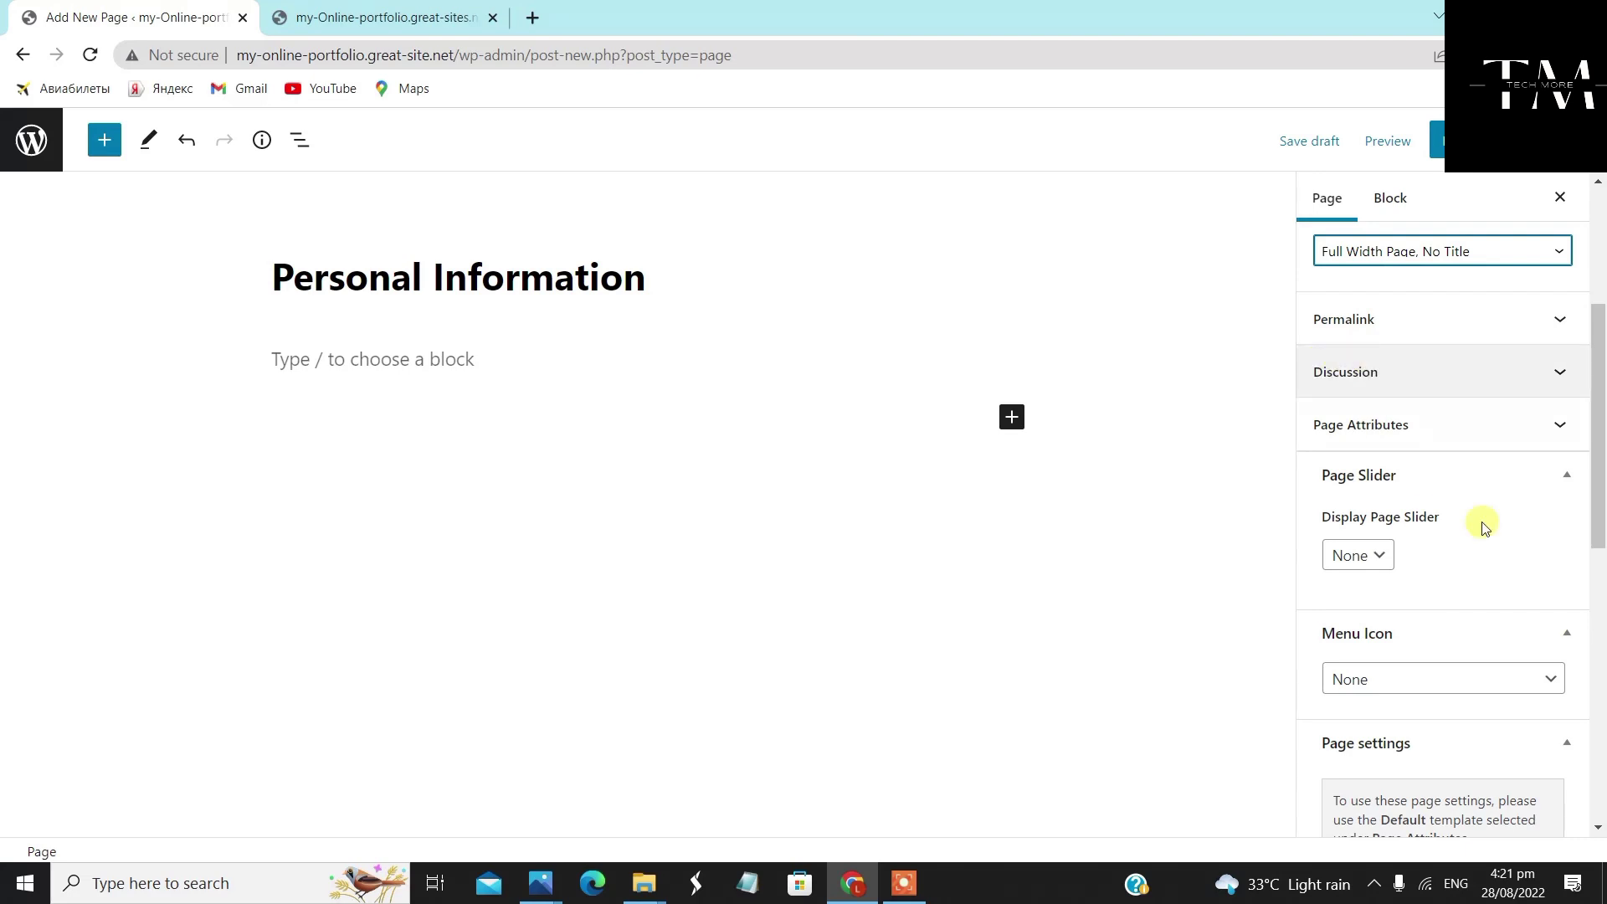
scroll(1478, 524, "down", 3)
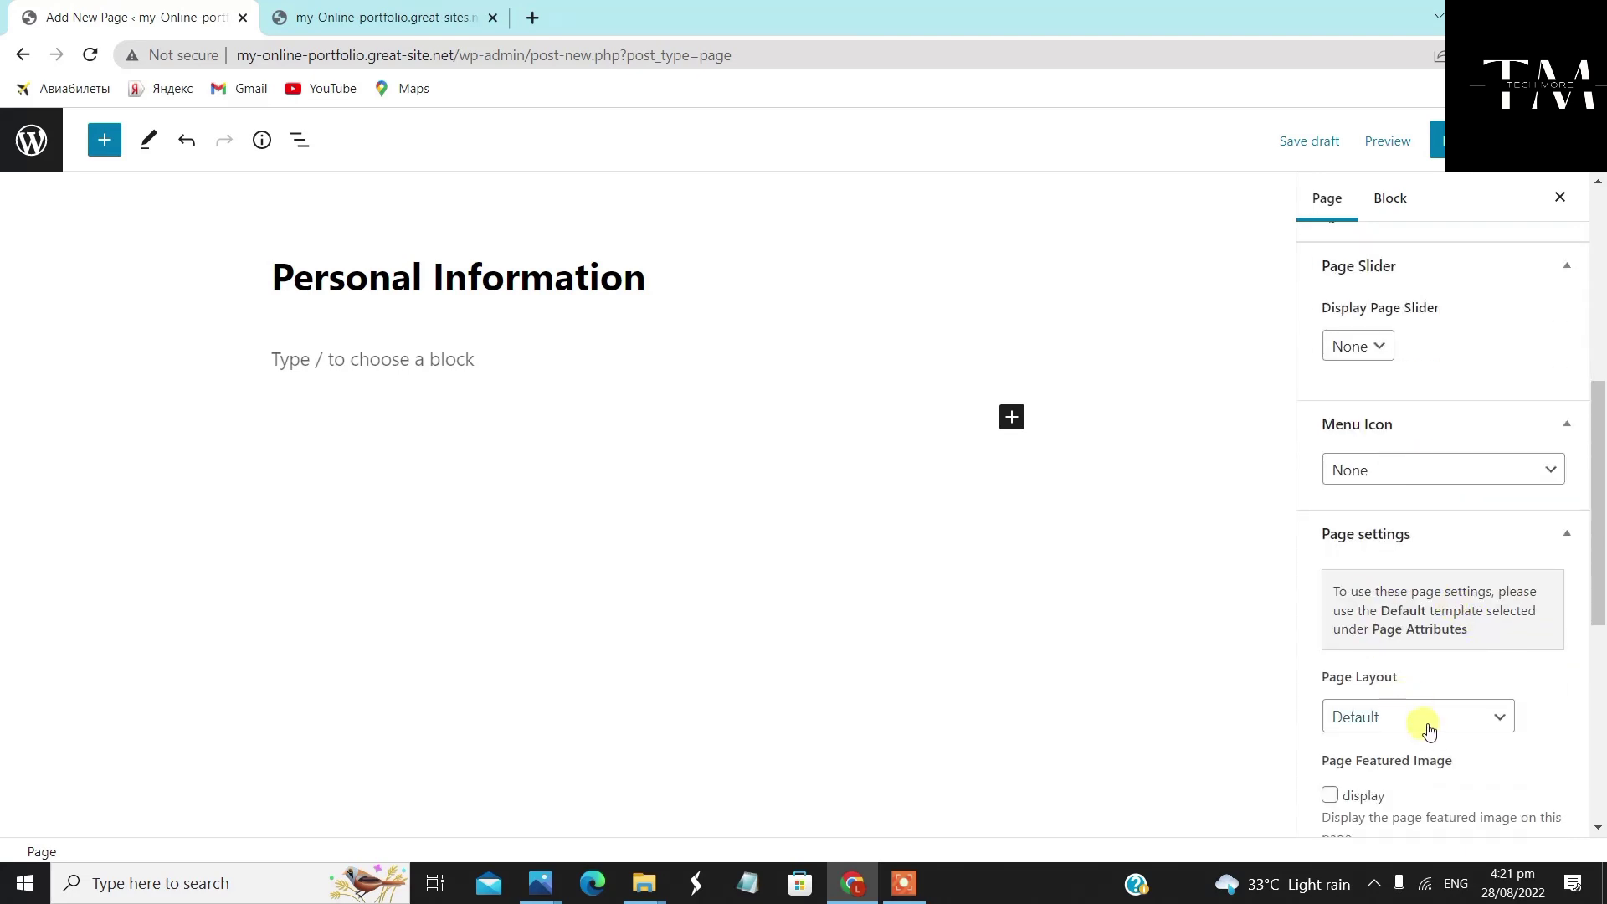
left_click(1427, 718)
left_click(1433, 785)
Display the featured image, publish Personal Information, and return to the Pages list
scroll(1431, 771, "down", 4)
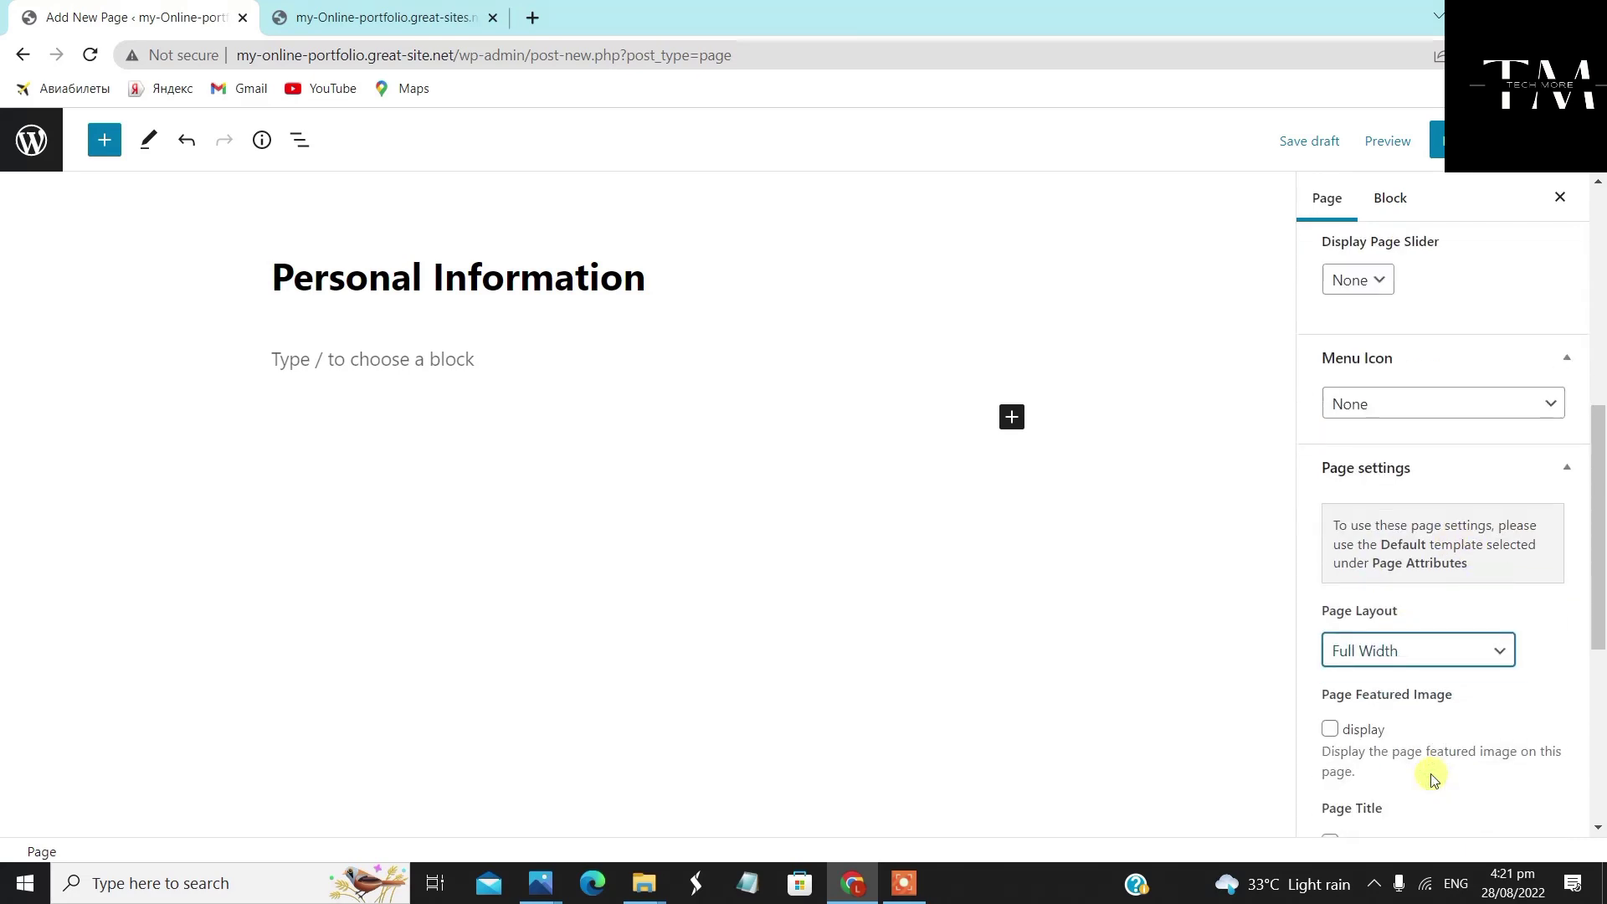
left_click(1336, 487)
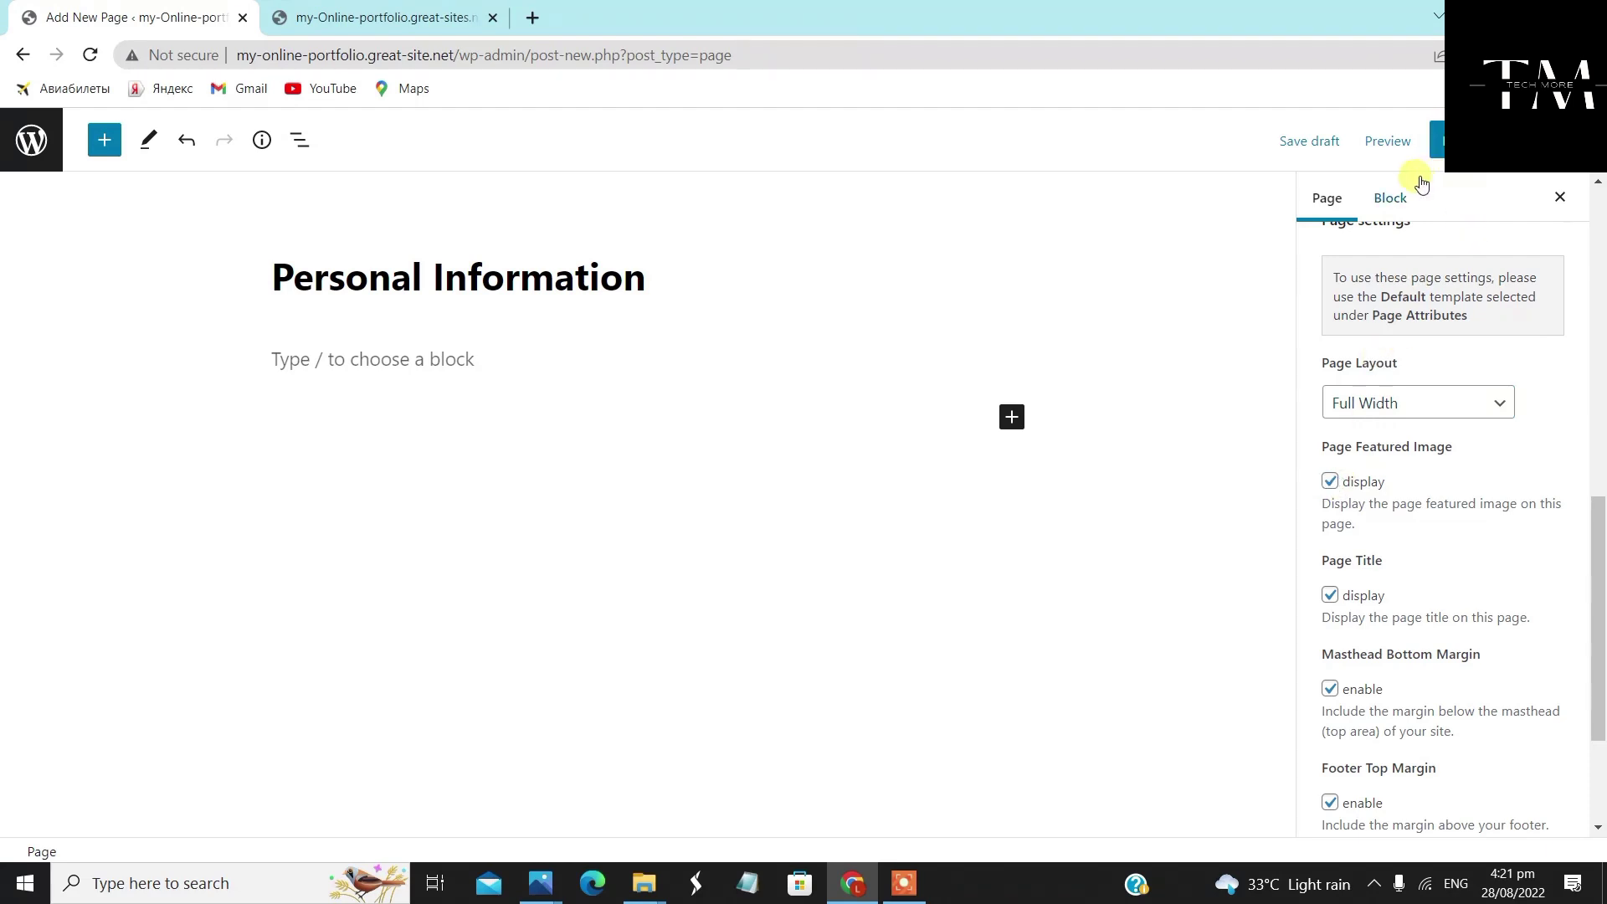
left_click(1437, 140)
left_click(1415, 143)
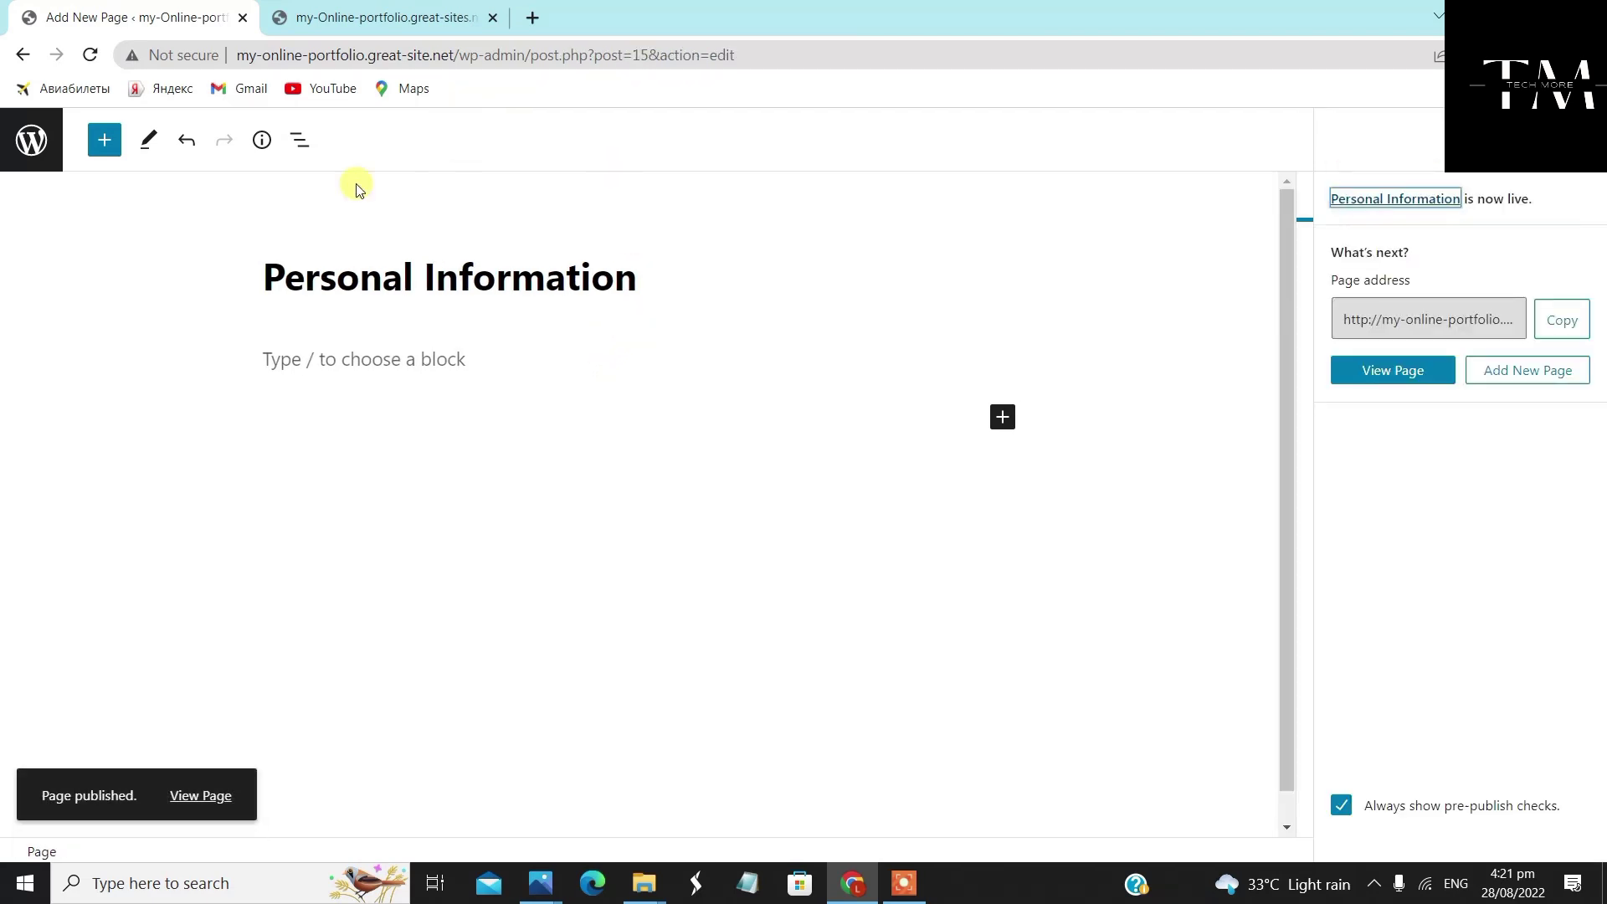
left_click(31, 140)
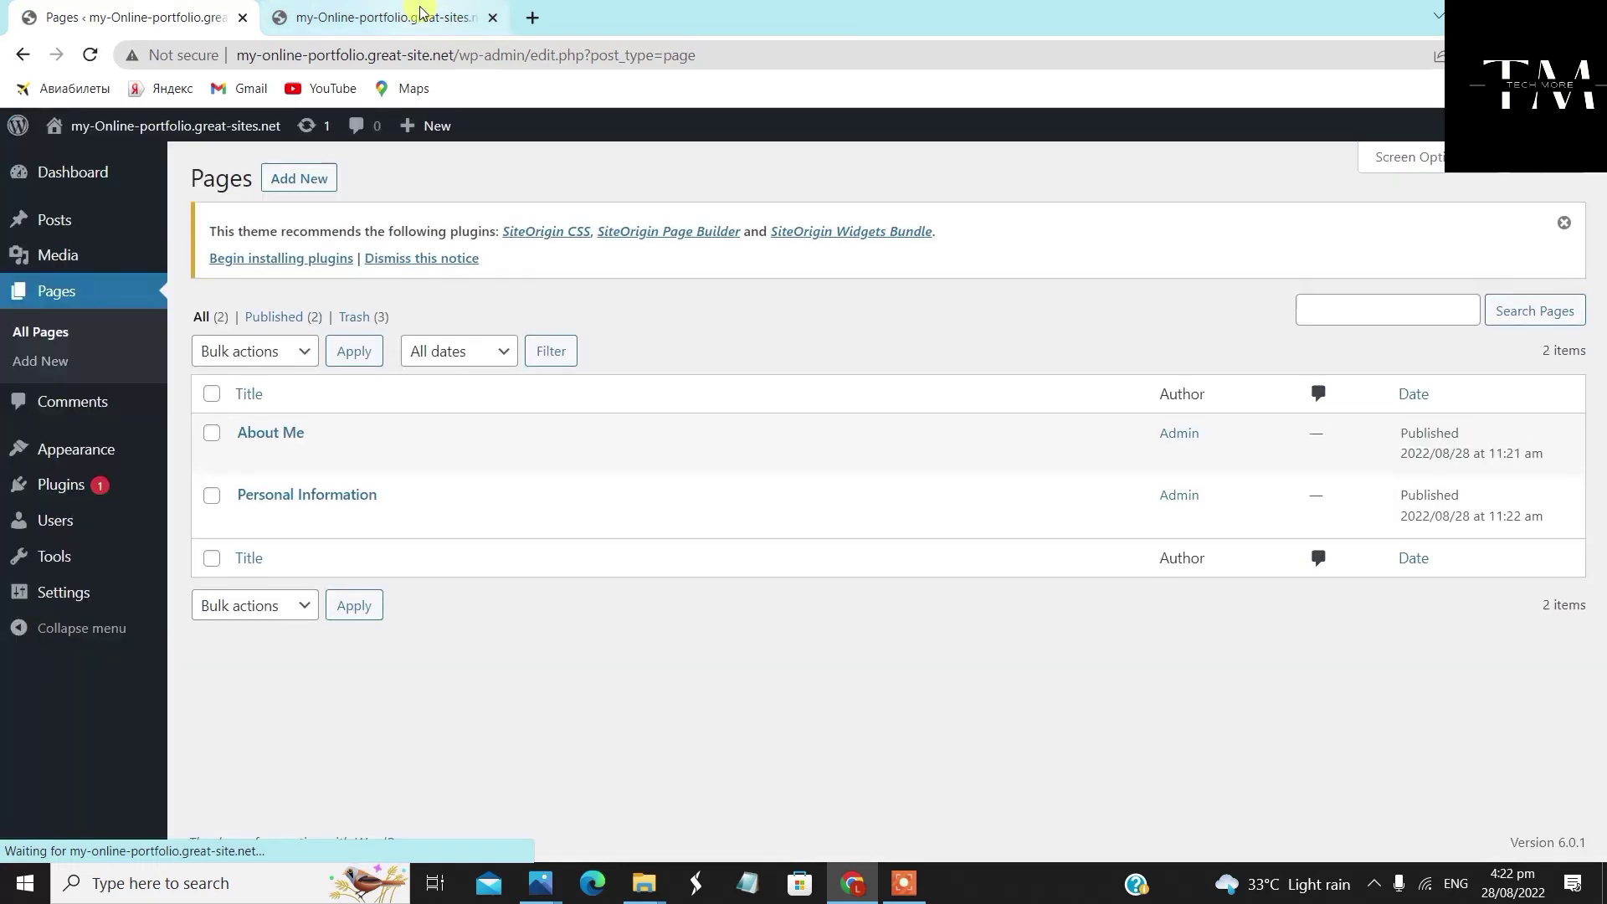
Reload the live site to confirm Personal Information appears in its menu
left_click(425, 16)
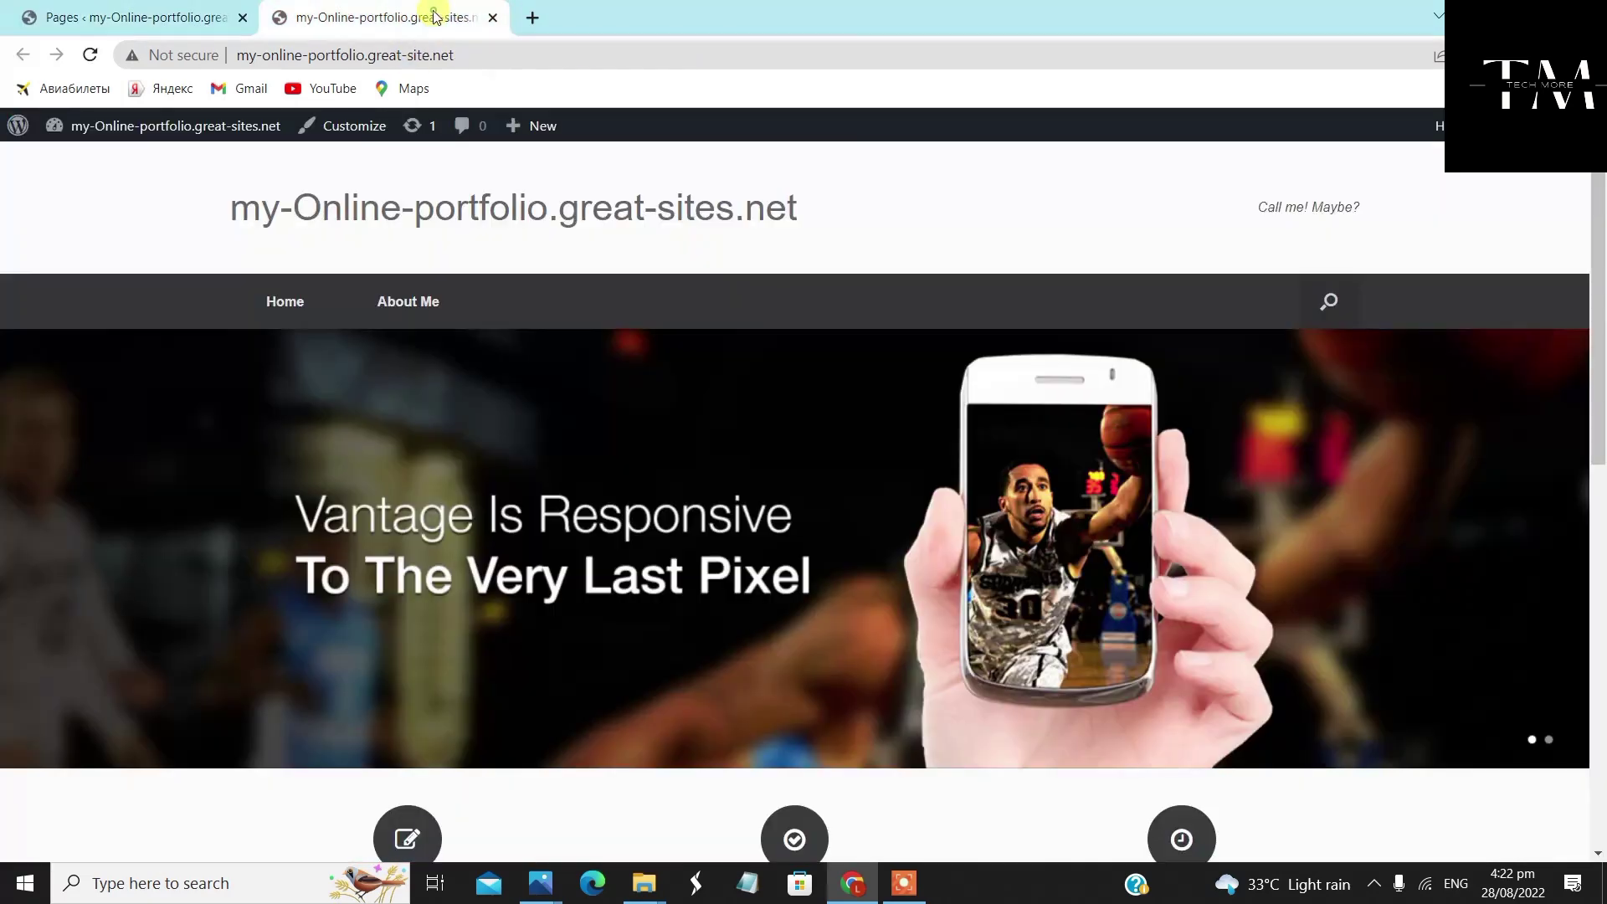
right_click(912, 208)
left_click(955, 263)
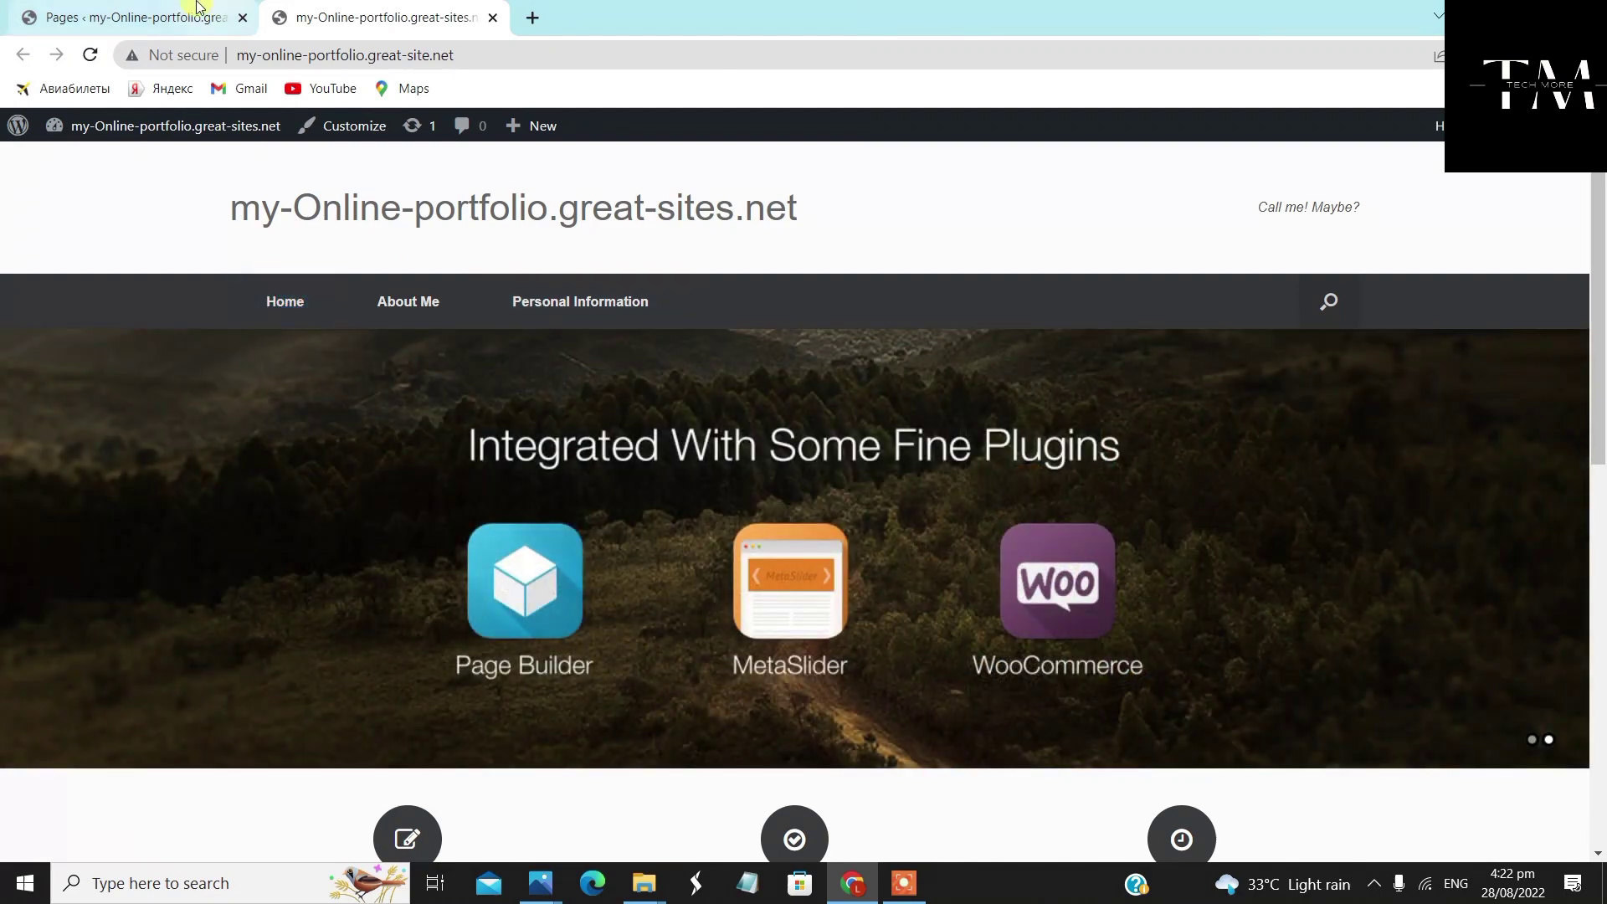
left_click(191, 15)
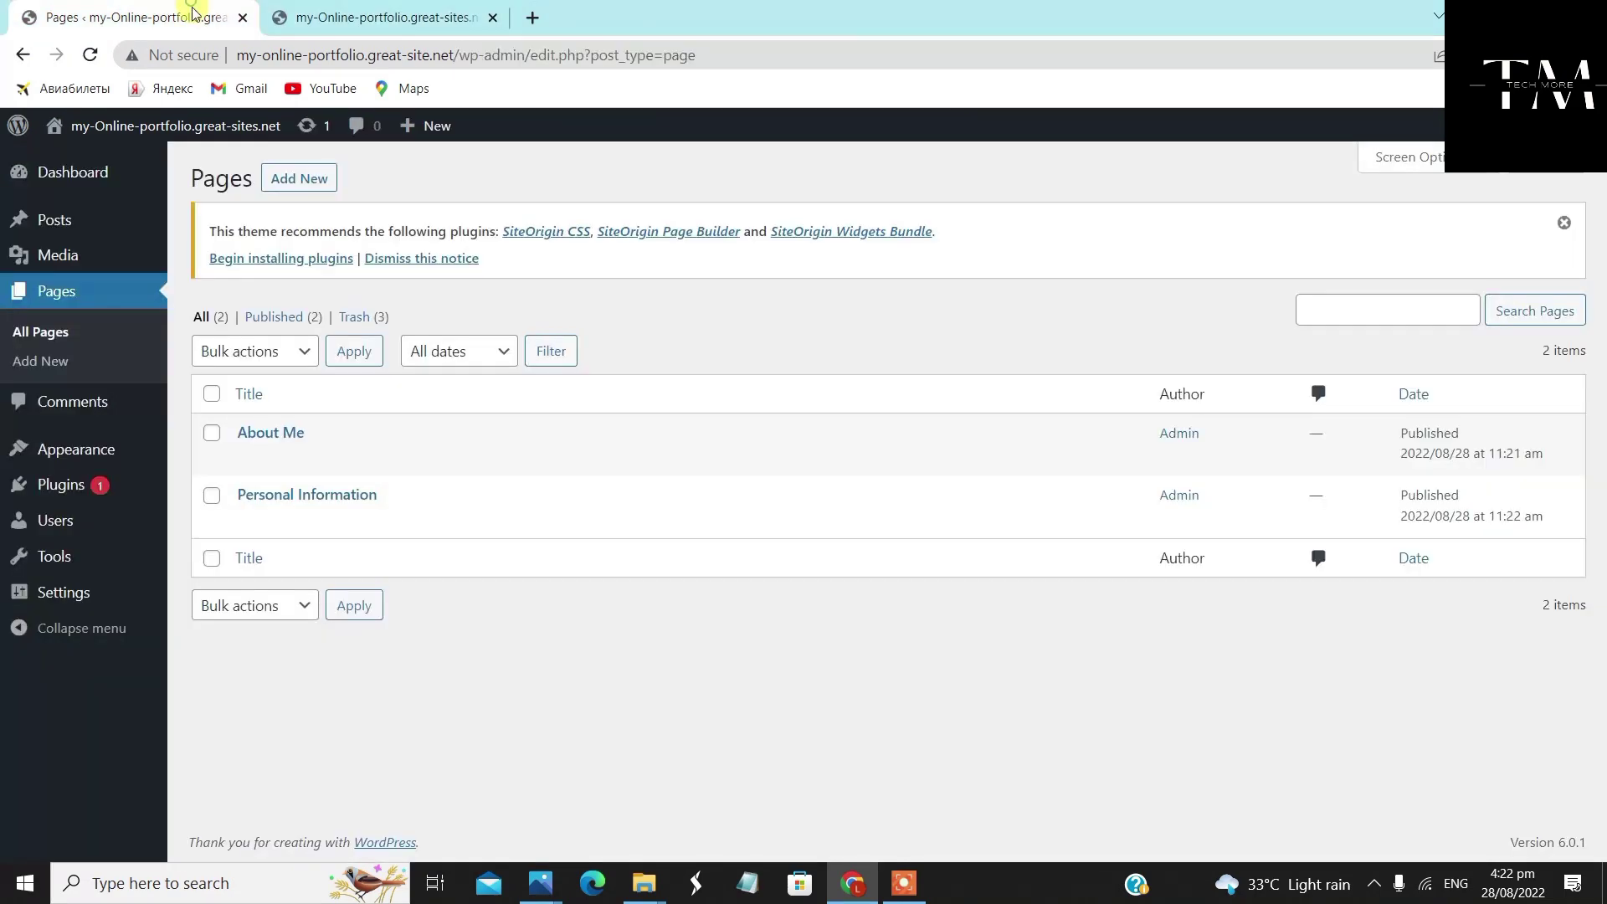
Start a new blank page, reload the site's front page, and return to the new page
left_click(318, 179)
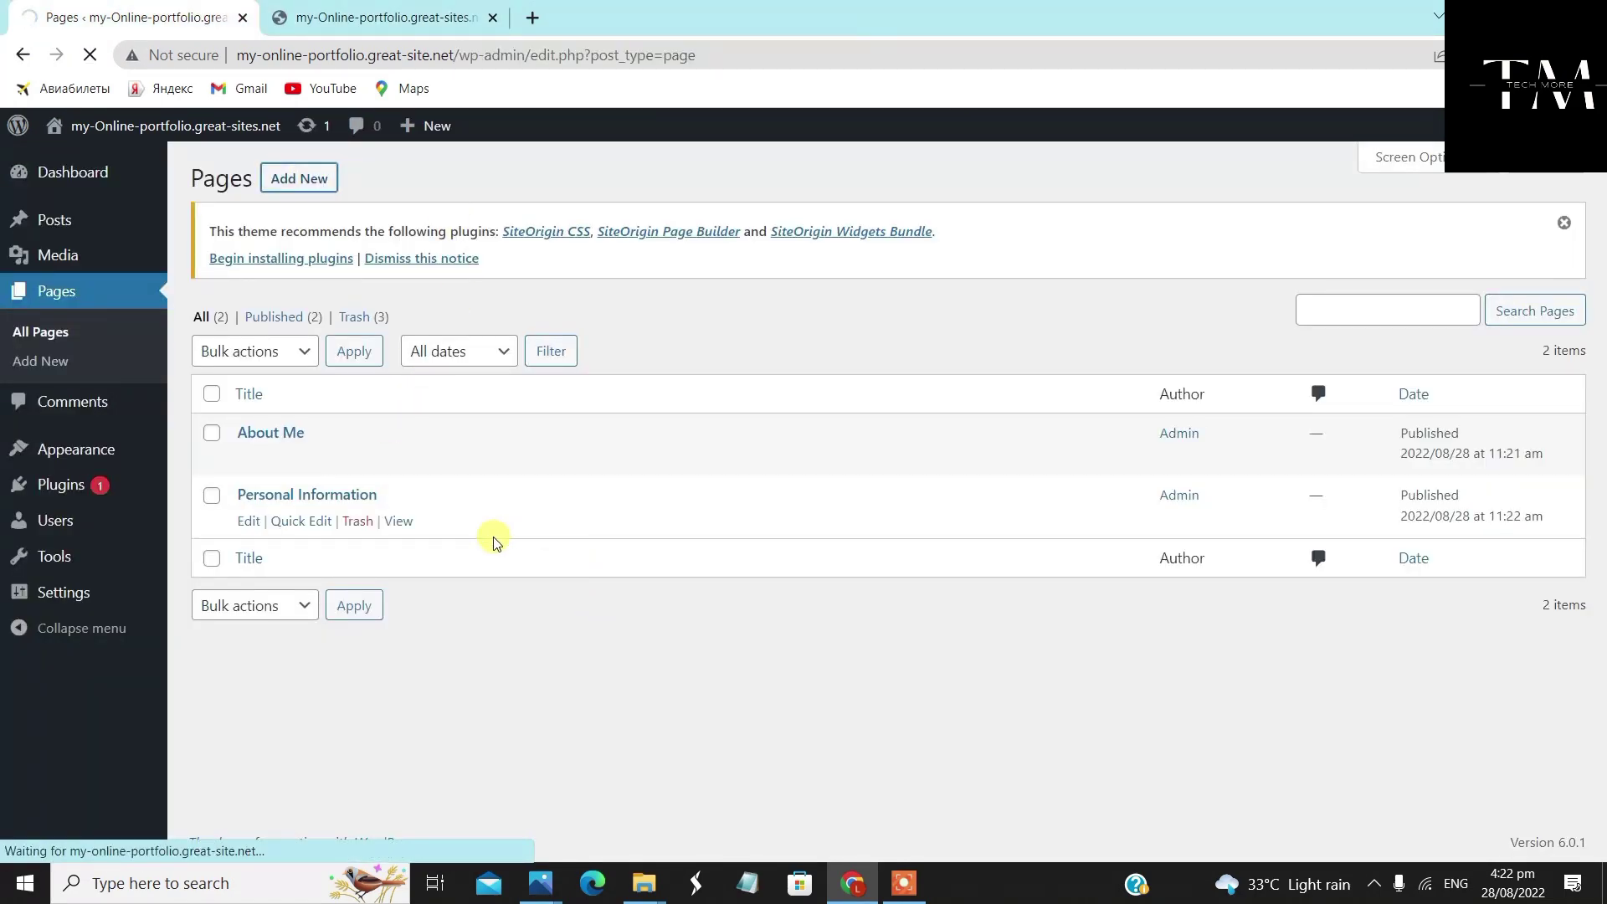
left_click(417, 15)
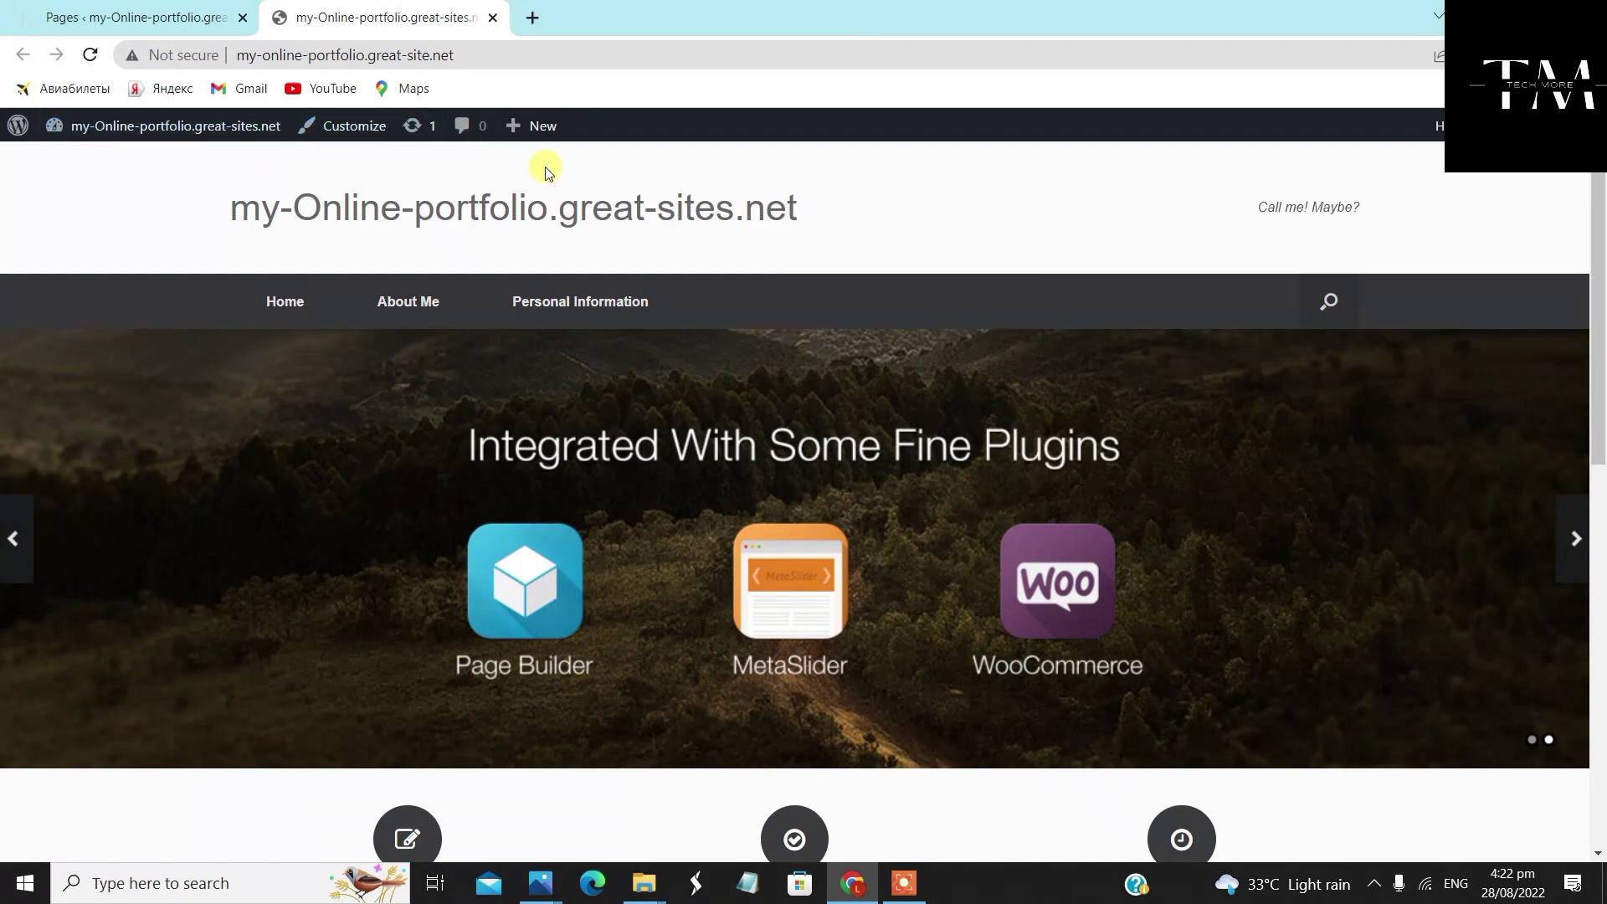
right_click(866, 198)
left_click(921, 261)
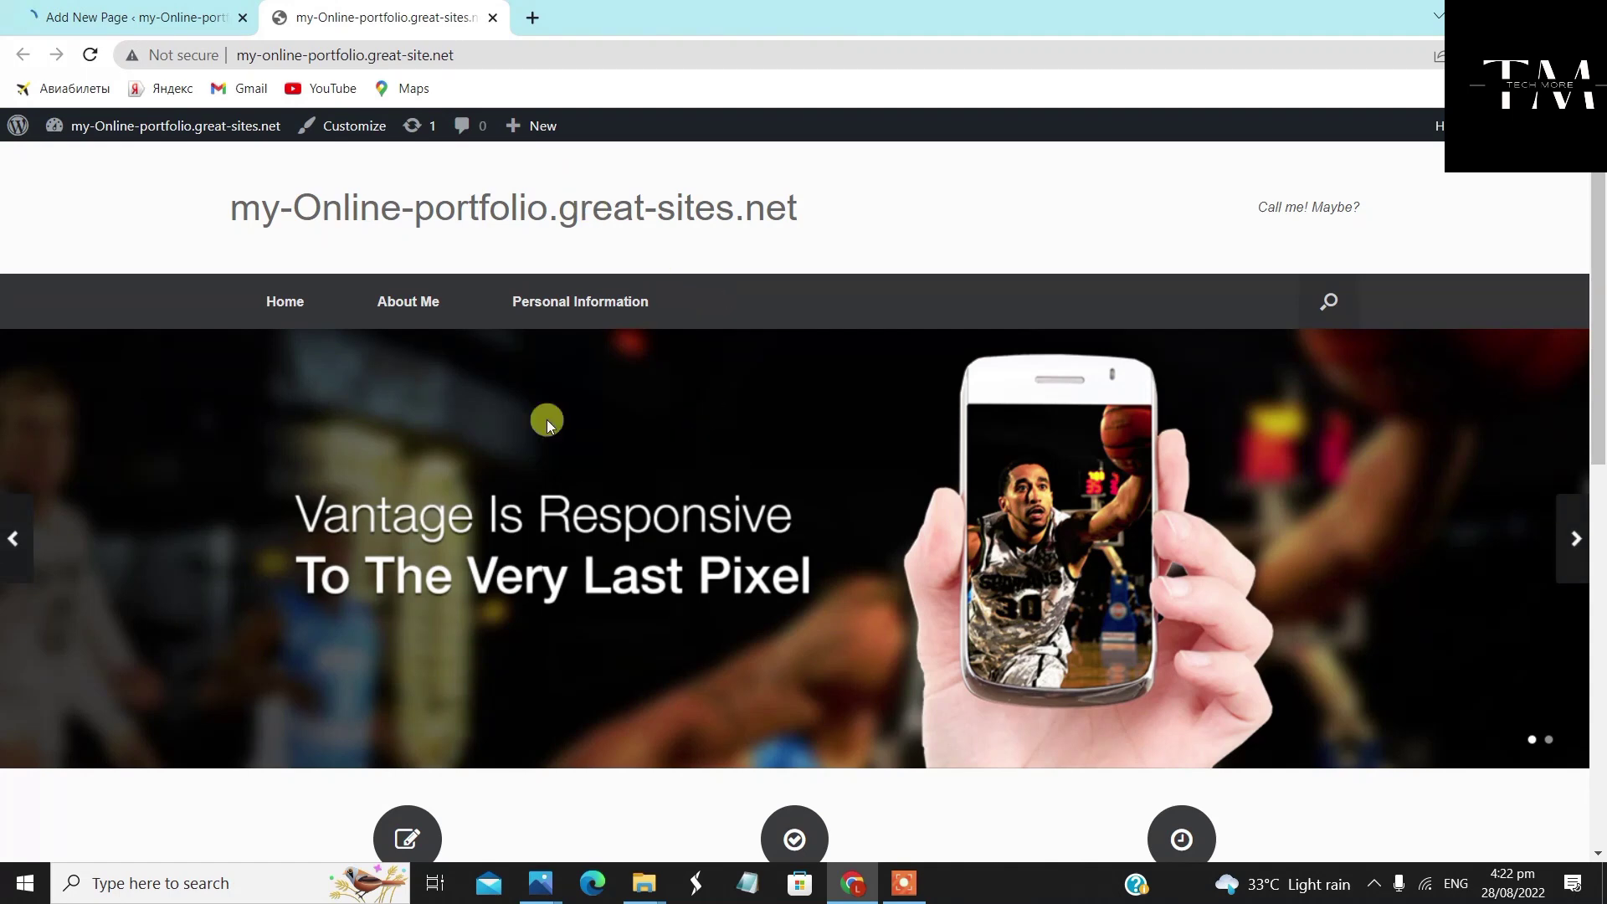
left_click(146, 19)
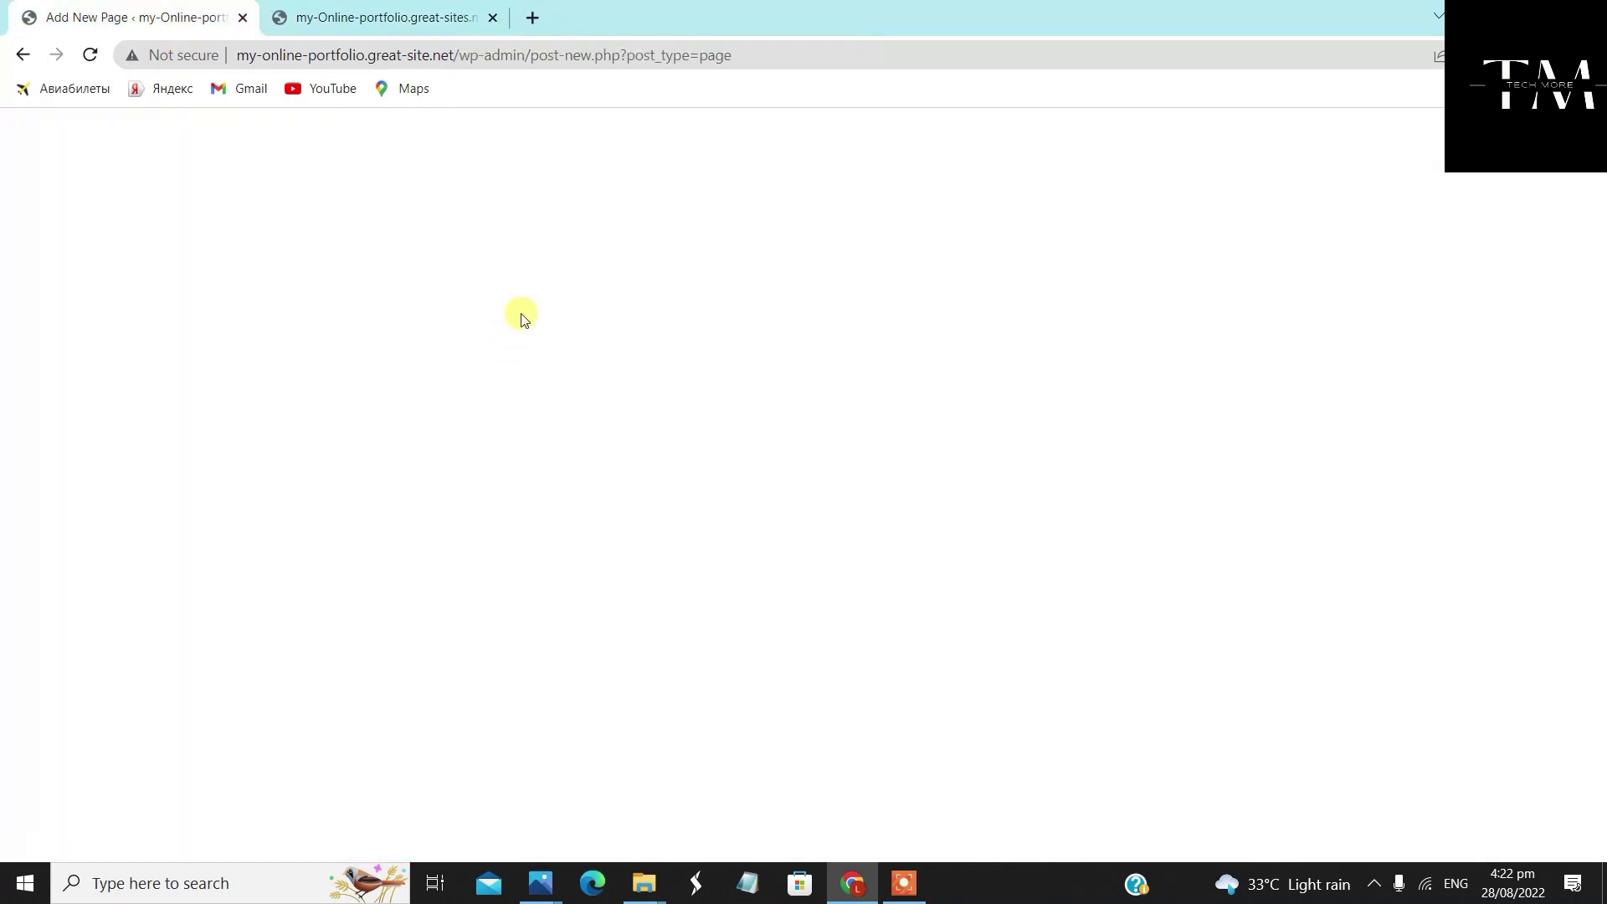
Title the page 'Objectives', apply the Full Width Page, No Title template, keeping menu icon None
left_click(373, 287)
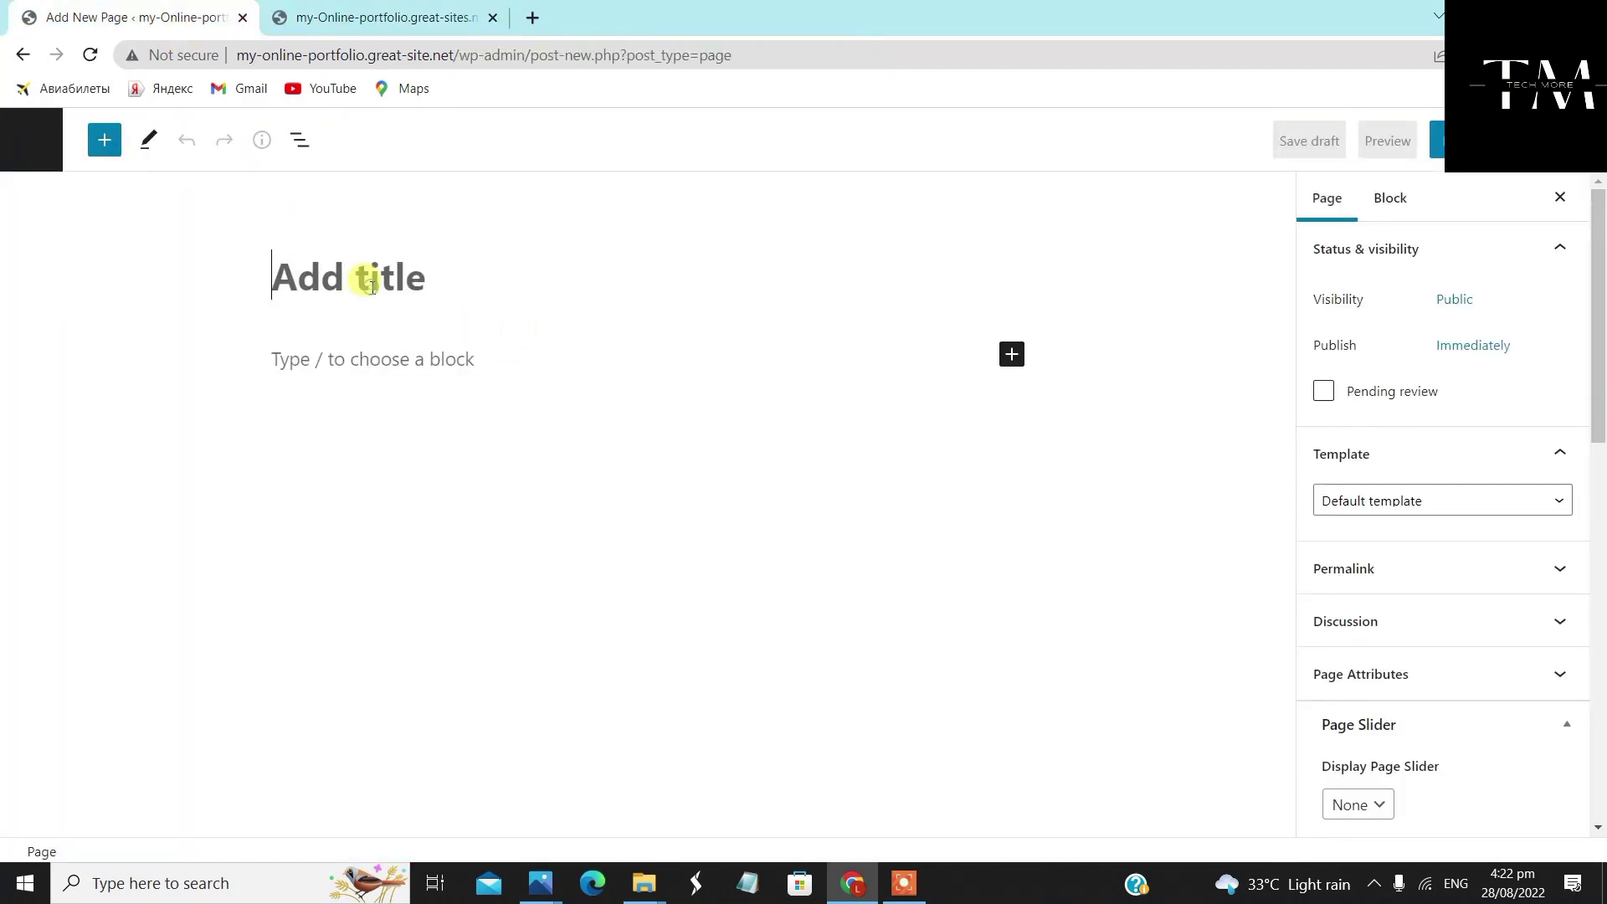
type("Objectives")
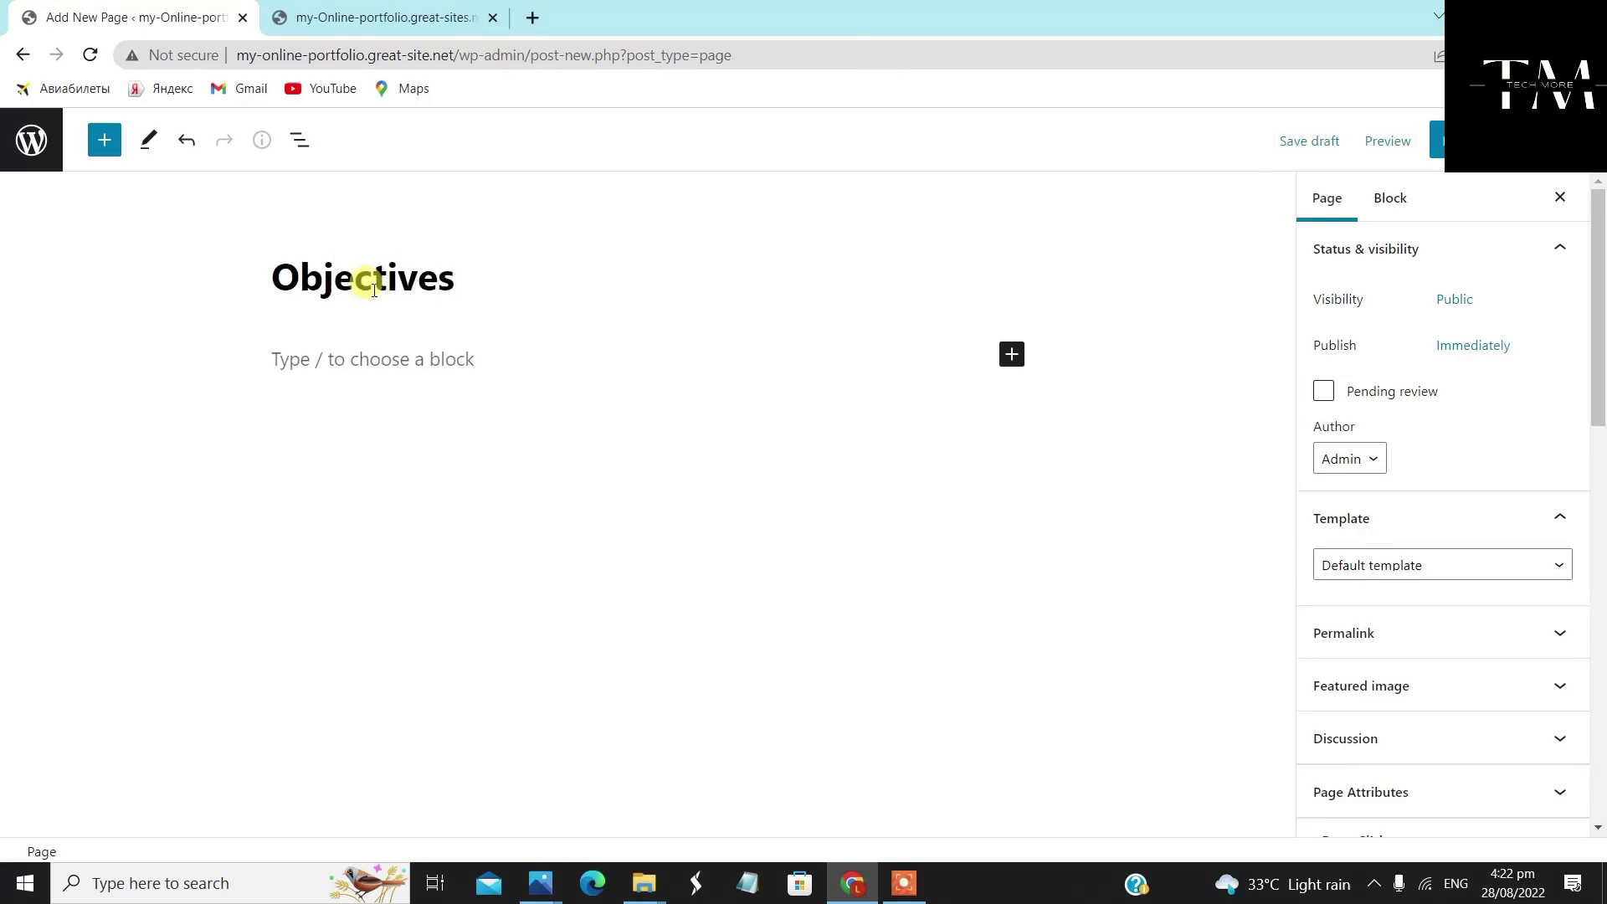
scroll(1431, 466, "down", 4)
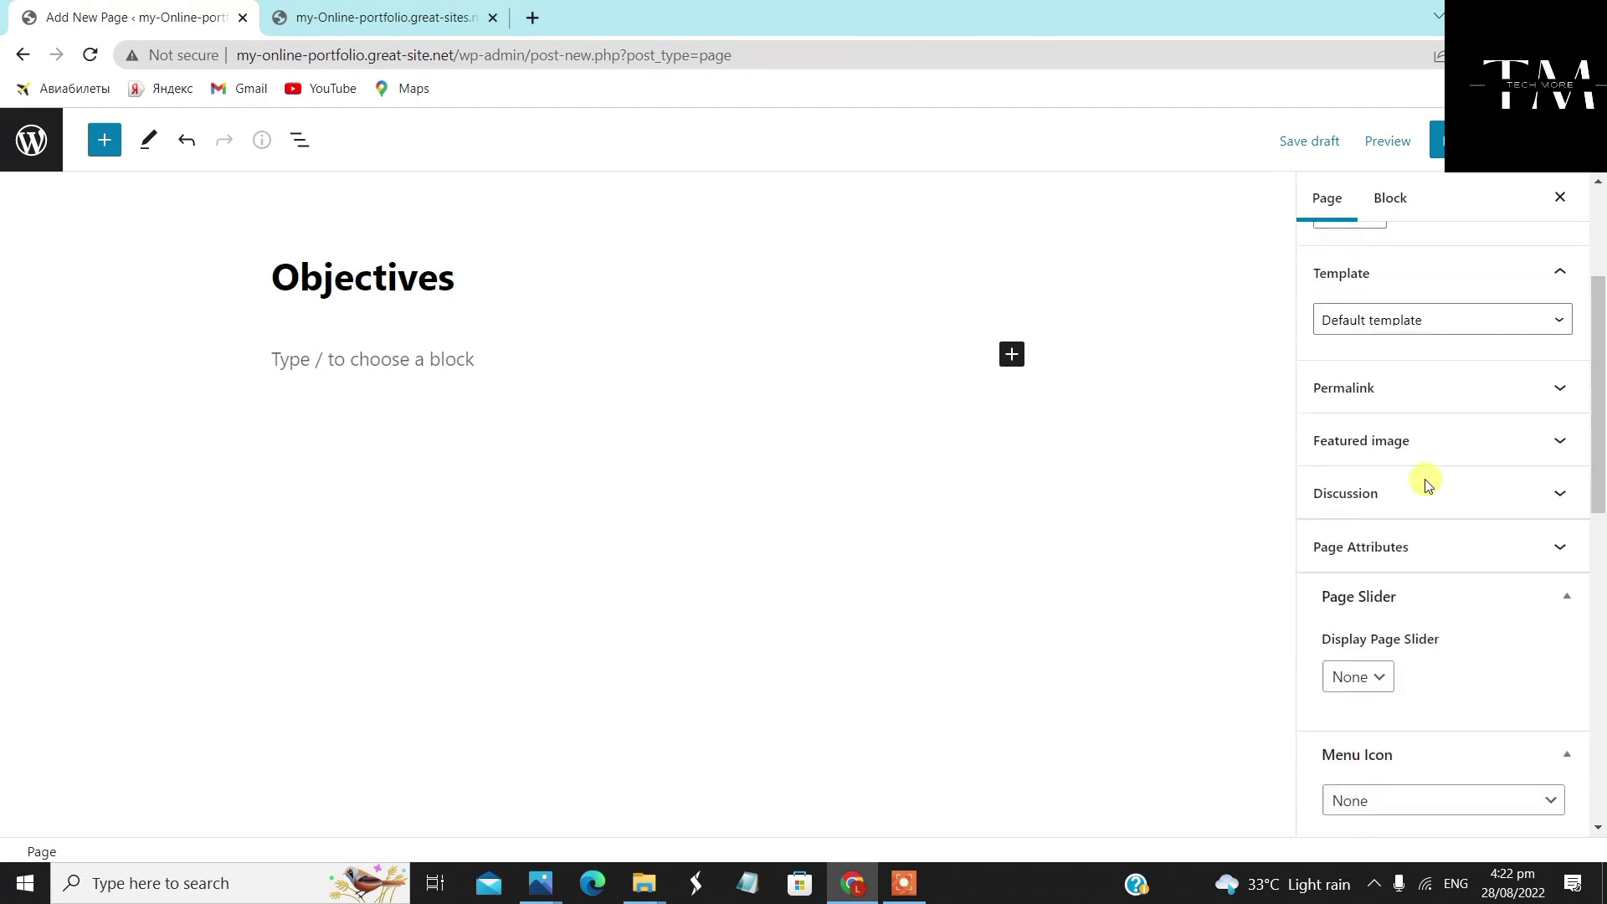
left_click(1434, 251)
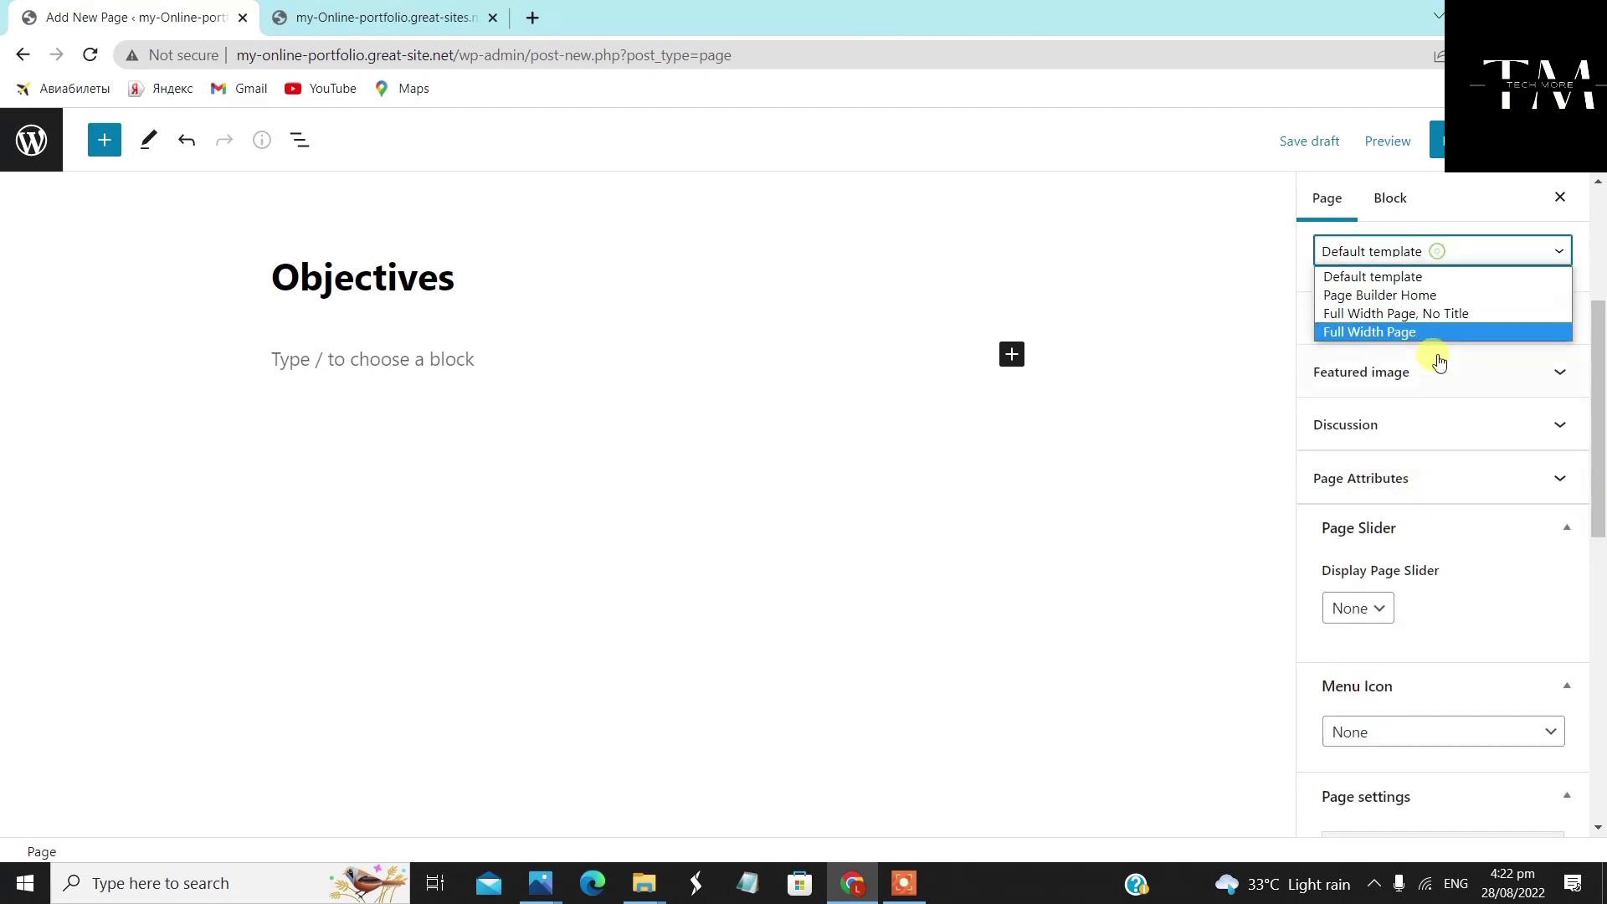
left_click(1381, 314)
scroll(1427, 531, "down", 3)
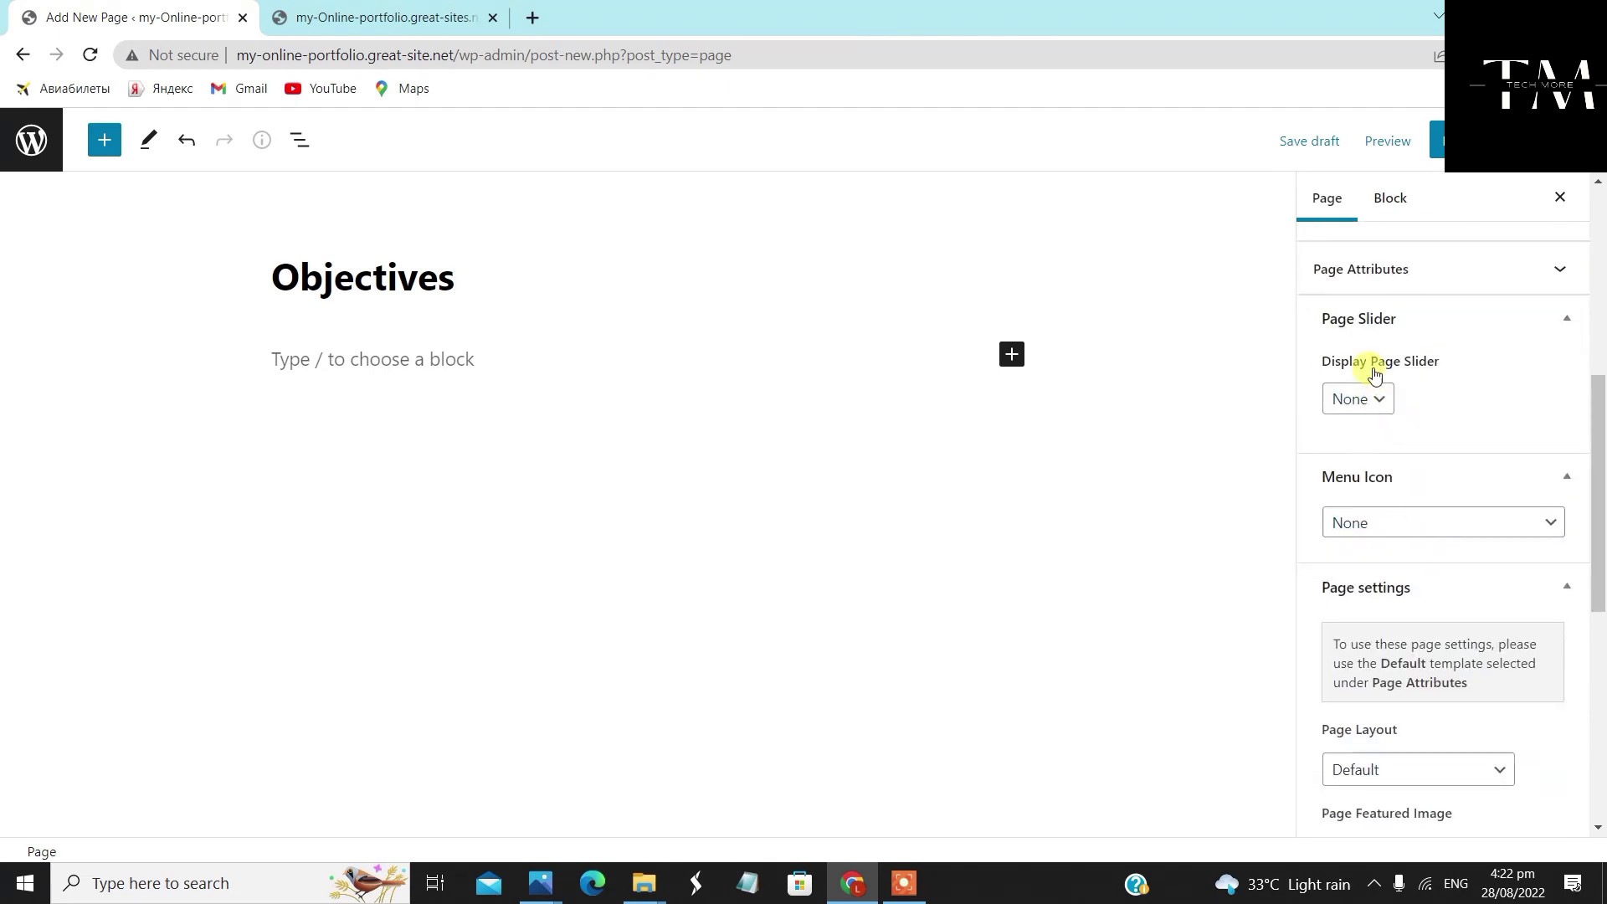
left_click(1423, 517)
left_click(1431, 534)
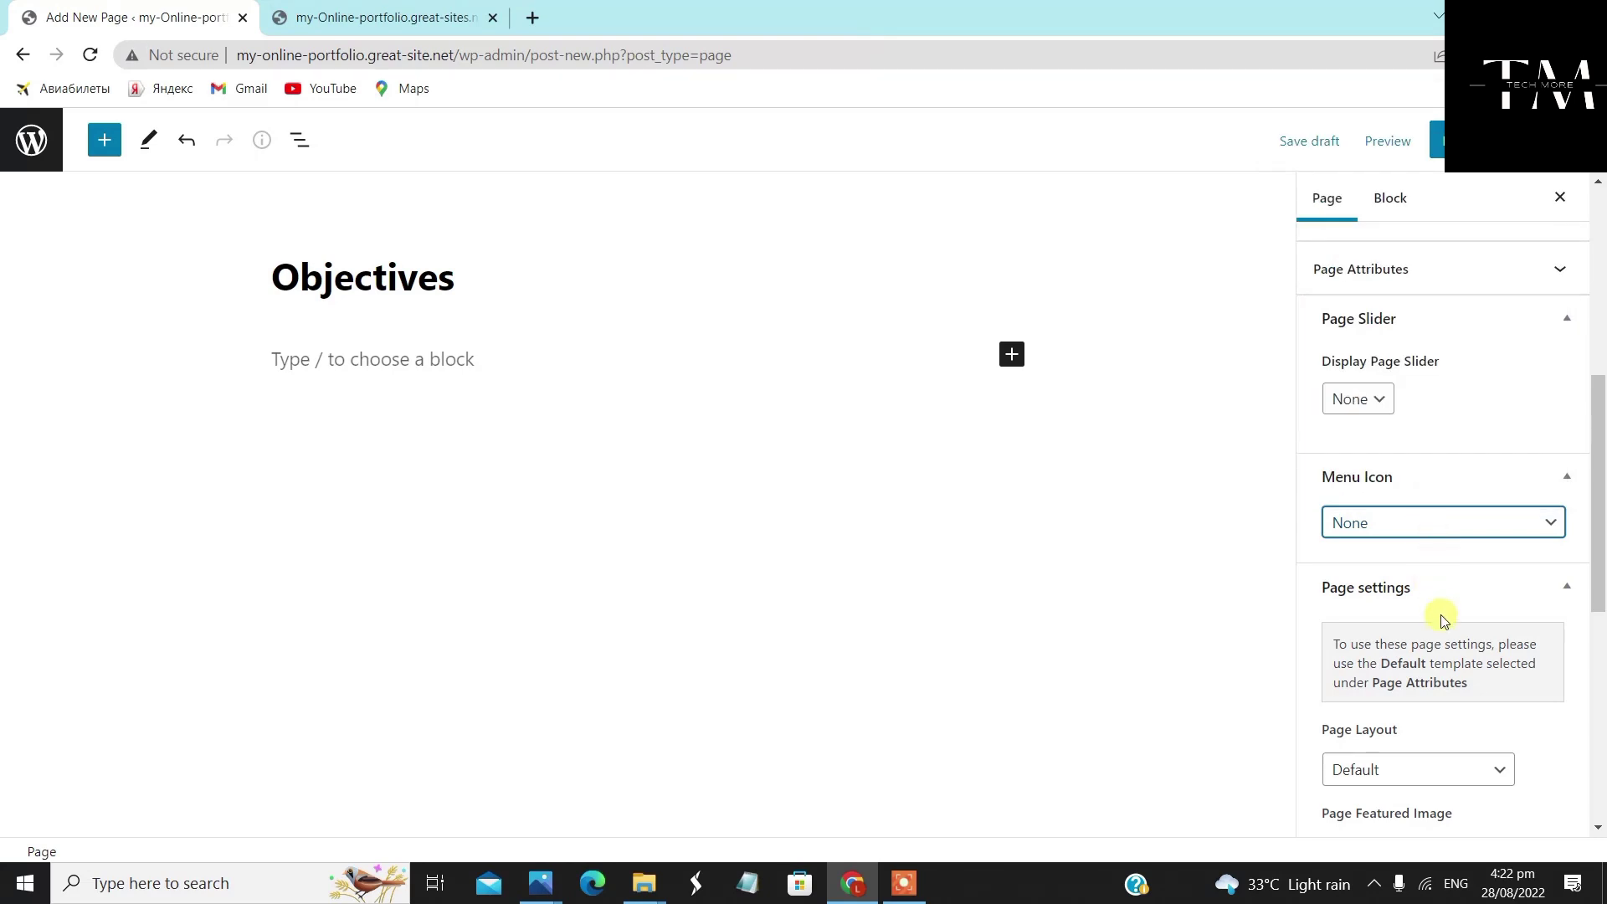
Set Full Width layout, display the featured image, publish Objectives, and return to Pages
scroll(1438, 613, "down", 3)
left_click(1429, 571)
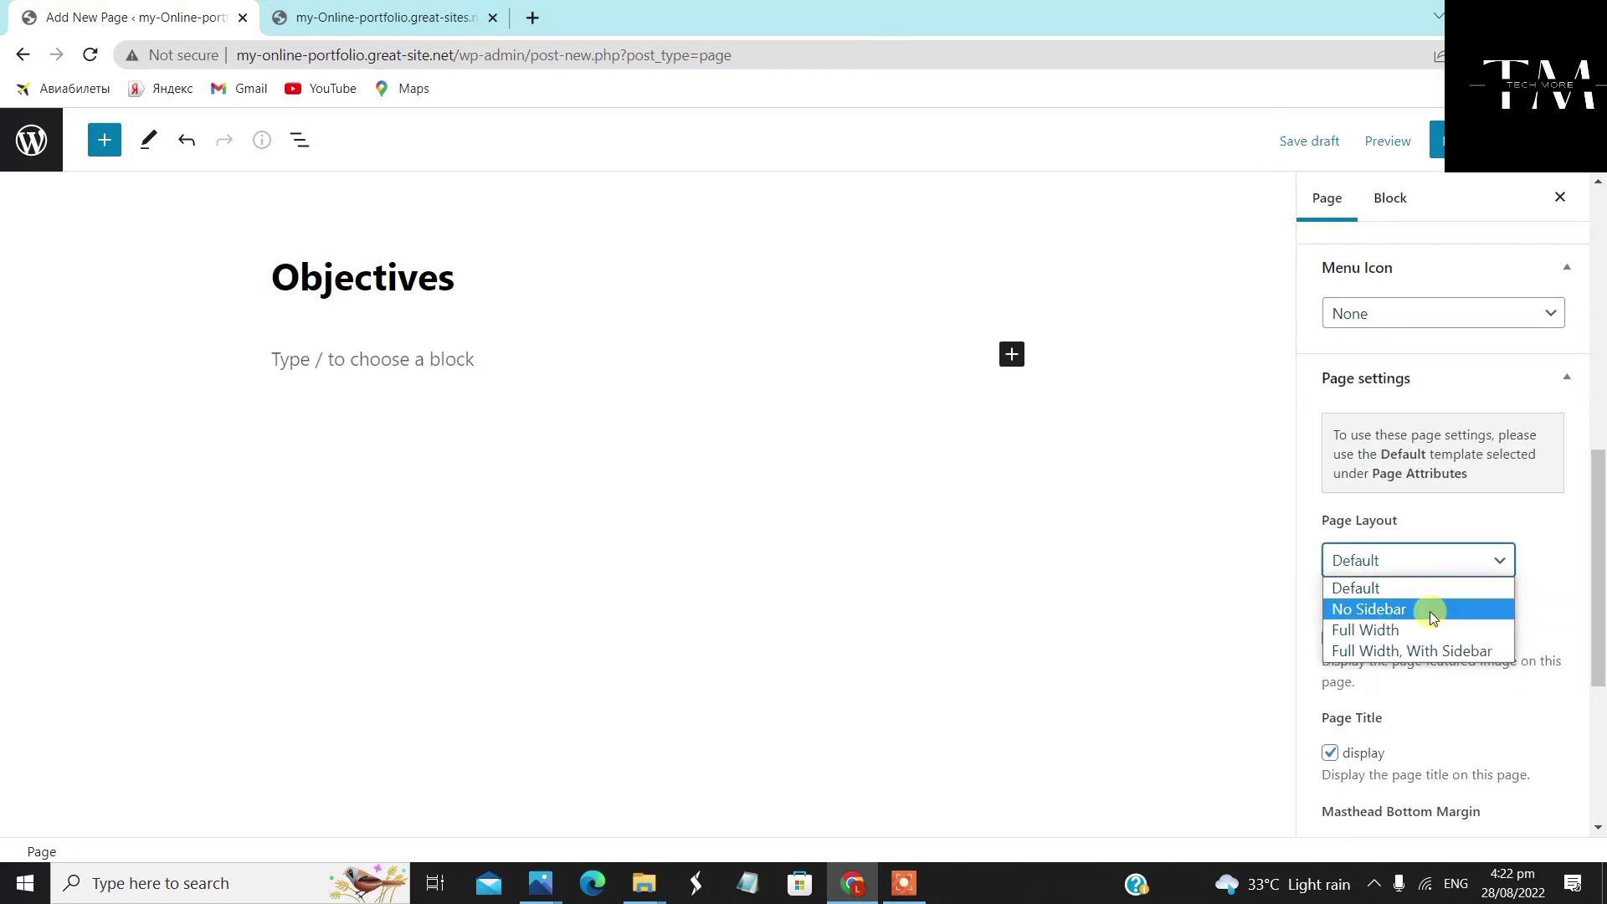
left_click(1431, 641)
scroll(1417, 661, "down", 1)
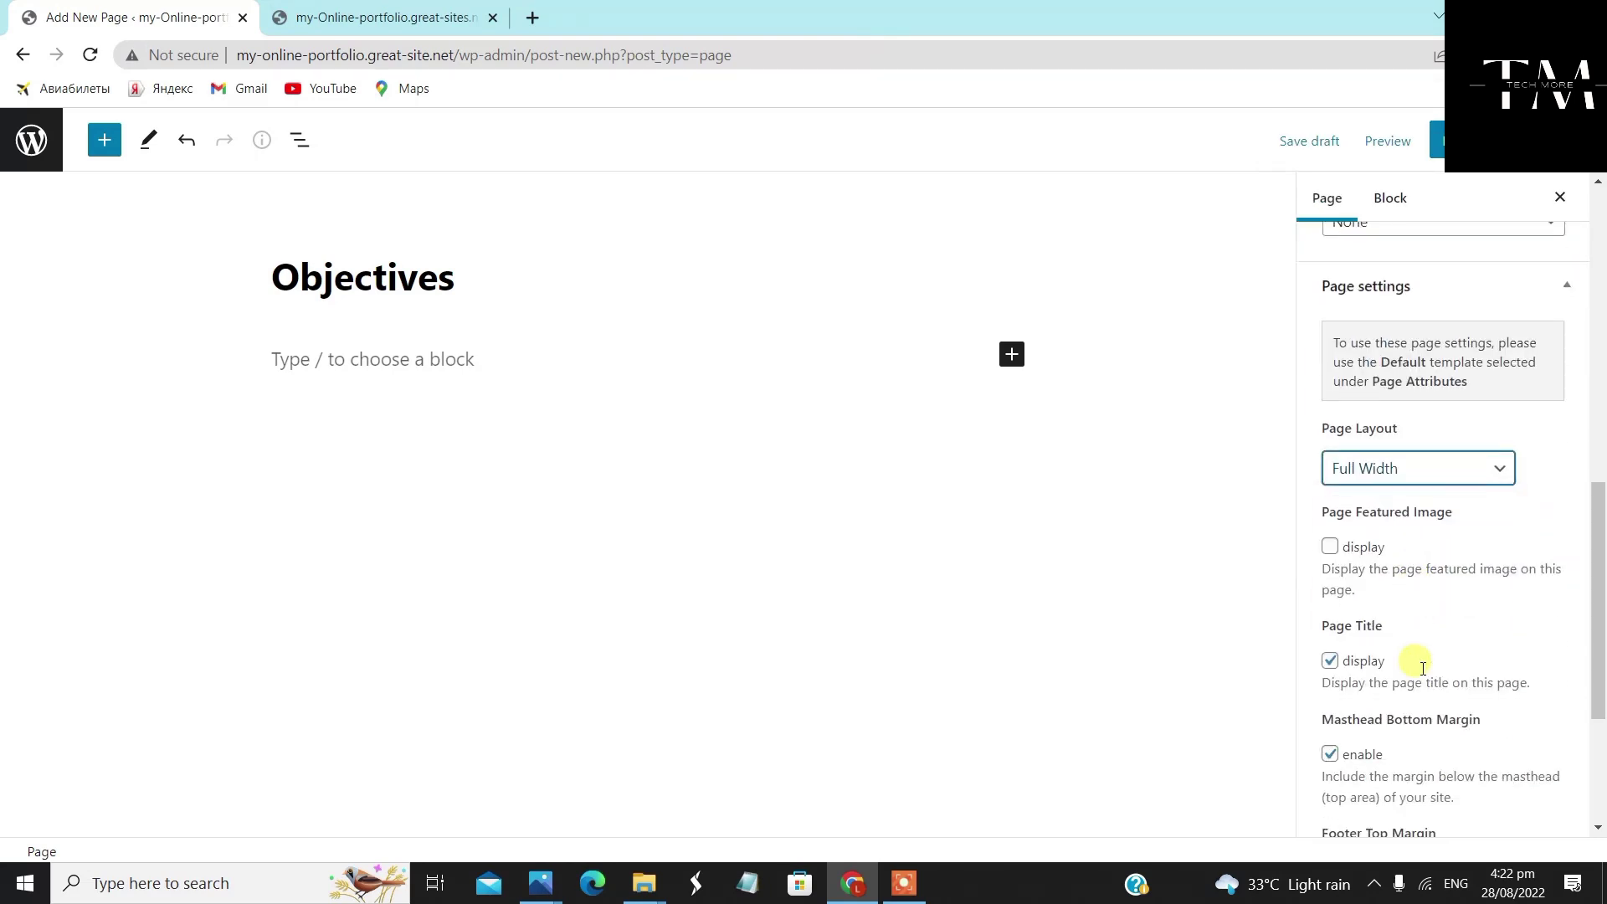
left_click(1330, 535)
left_click(1437, 142)
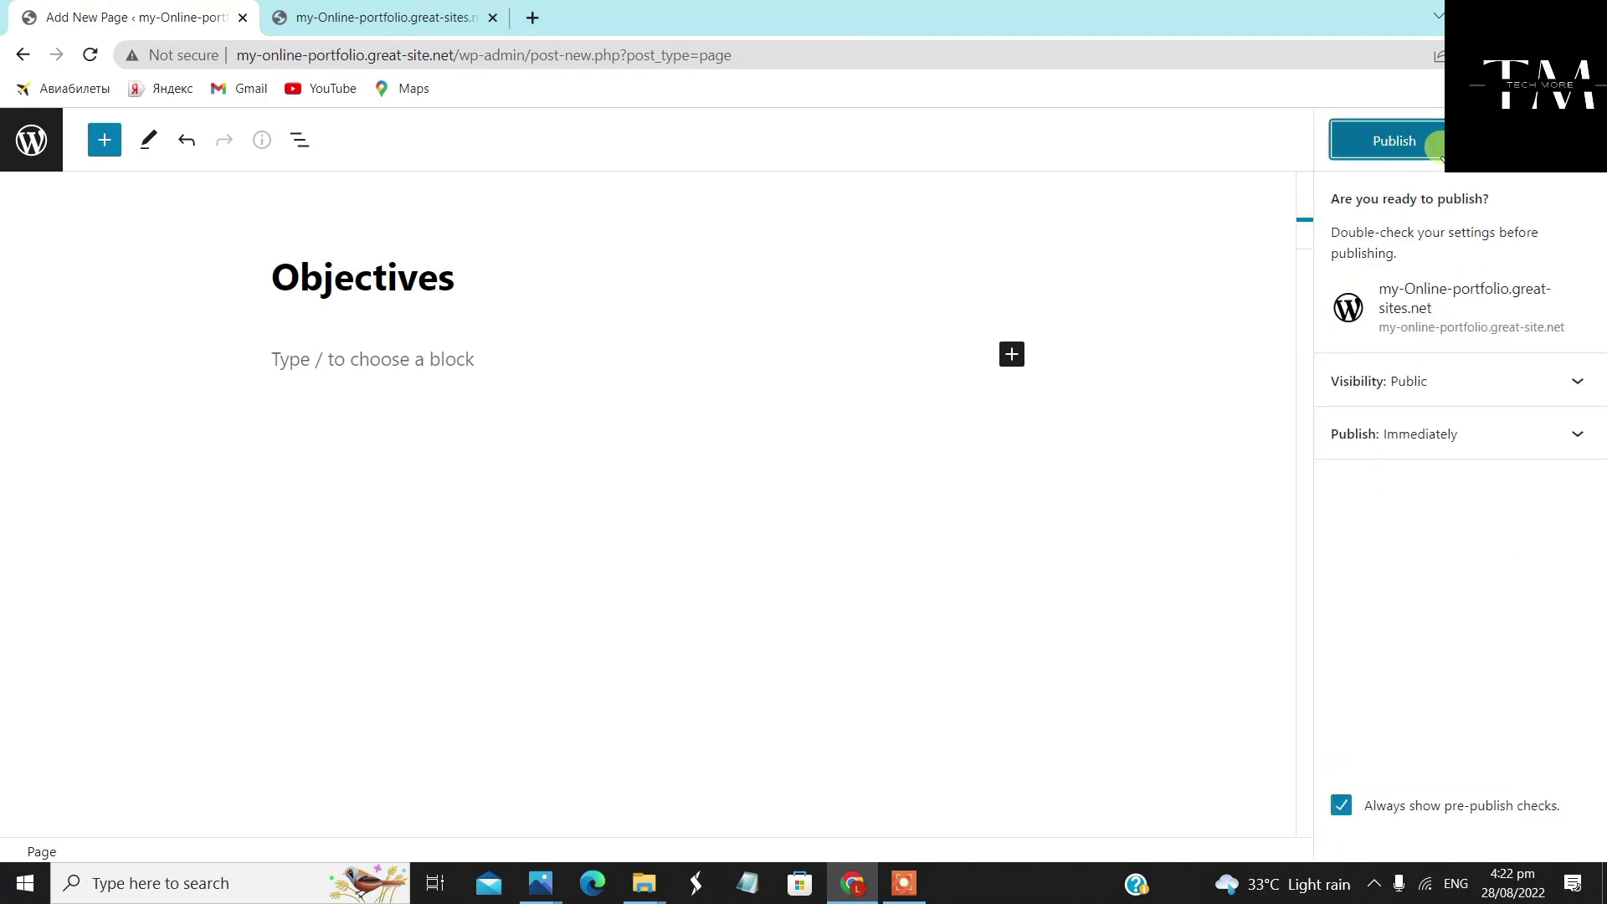
left_click(1381, 141)
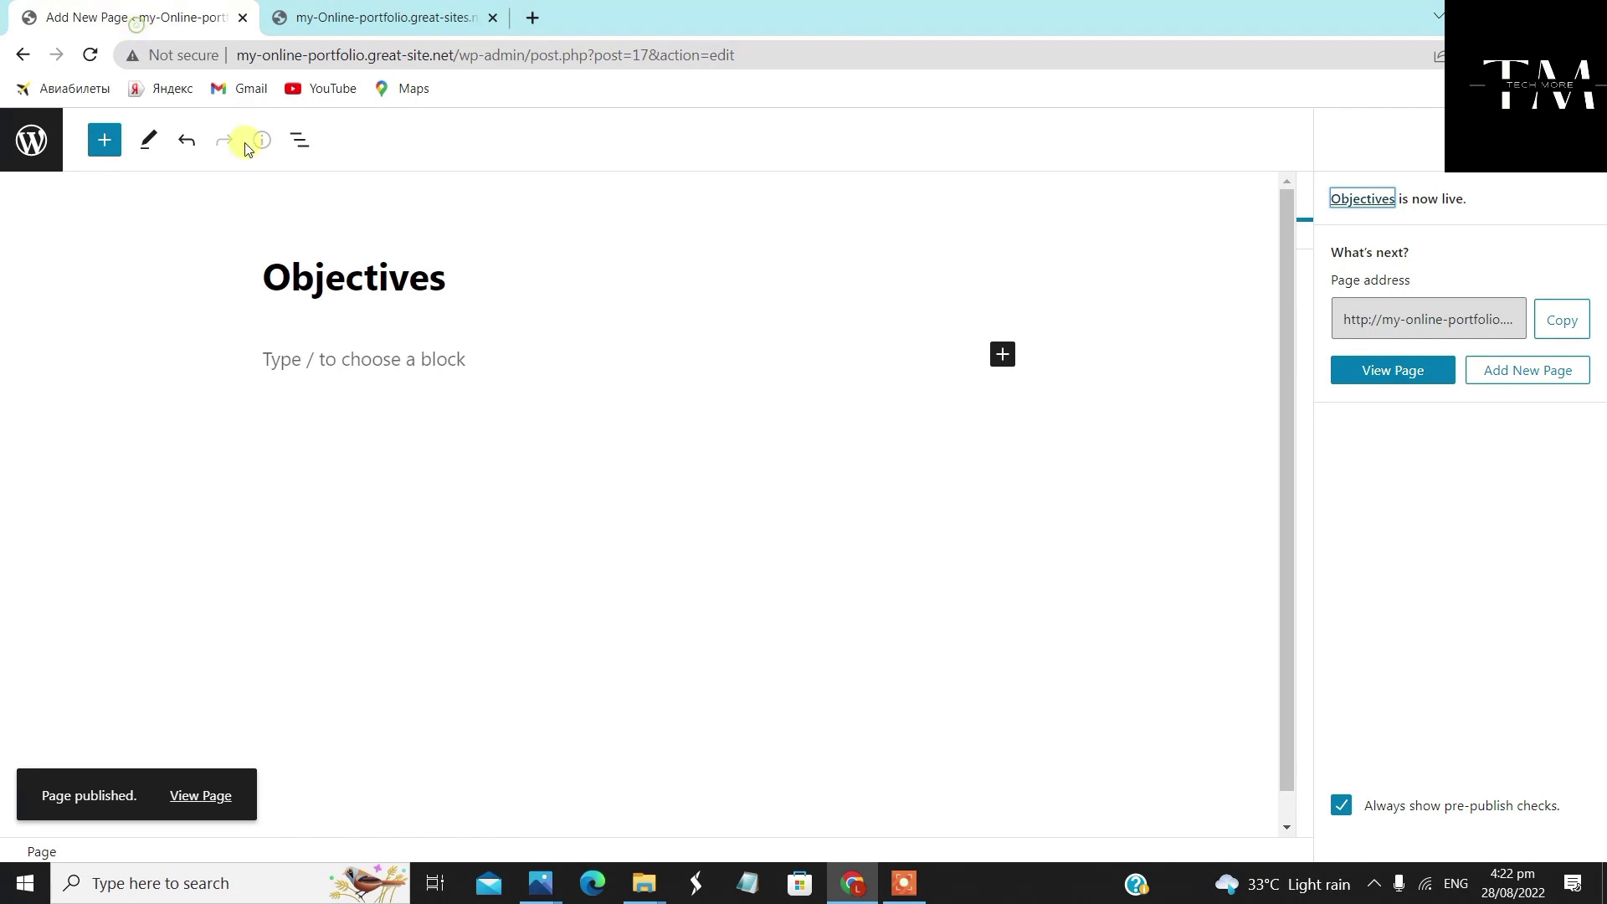
left_click(32, 140)
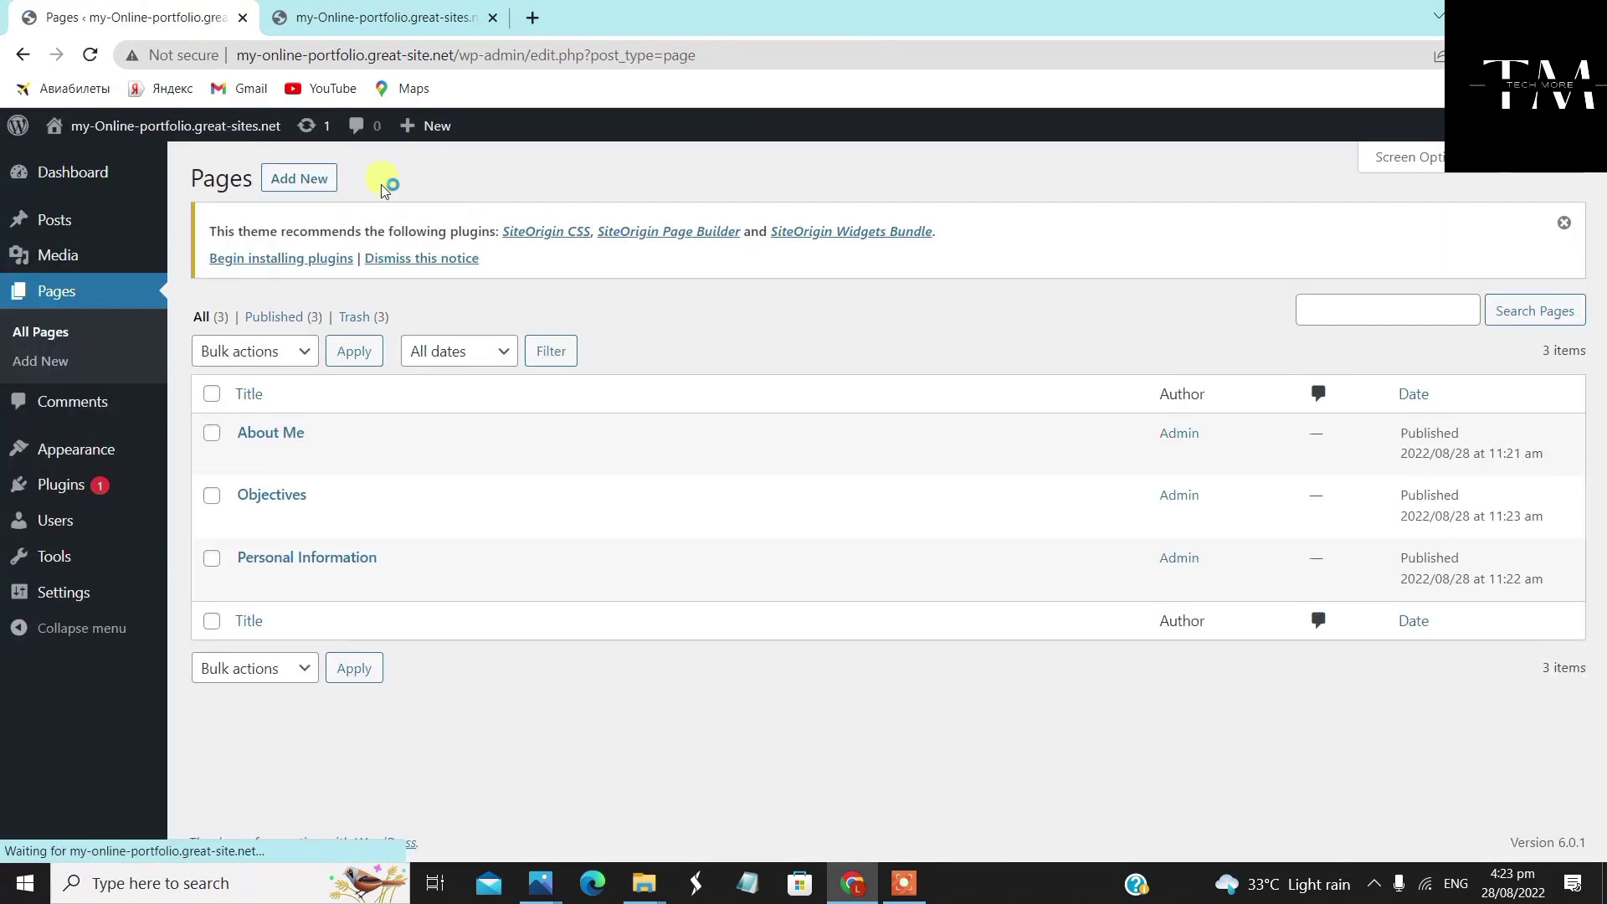
Create an 'Academic Education' page with the Full Width Page, No Title template and Full Width layout
left_click(299, 178)
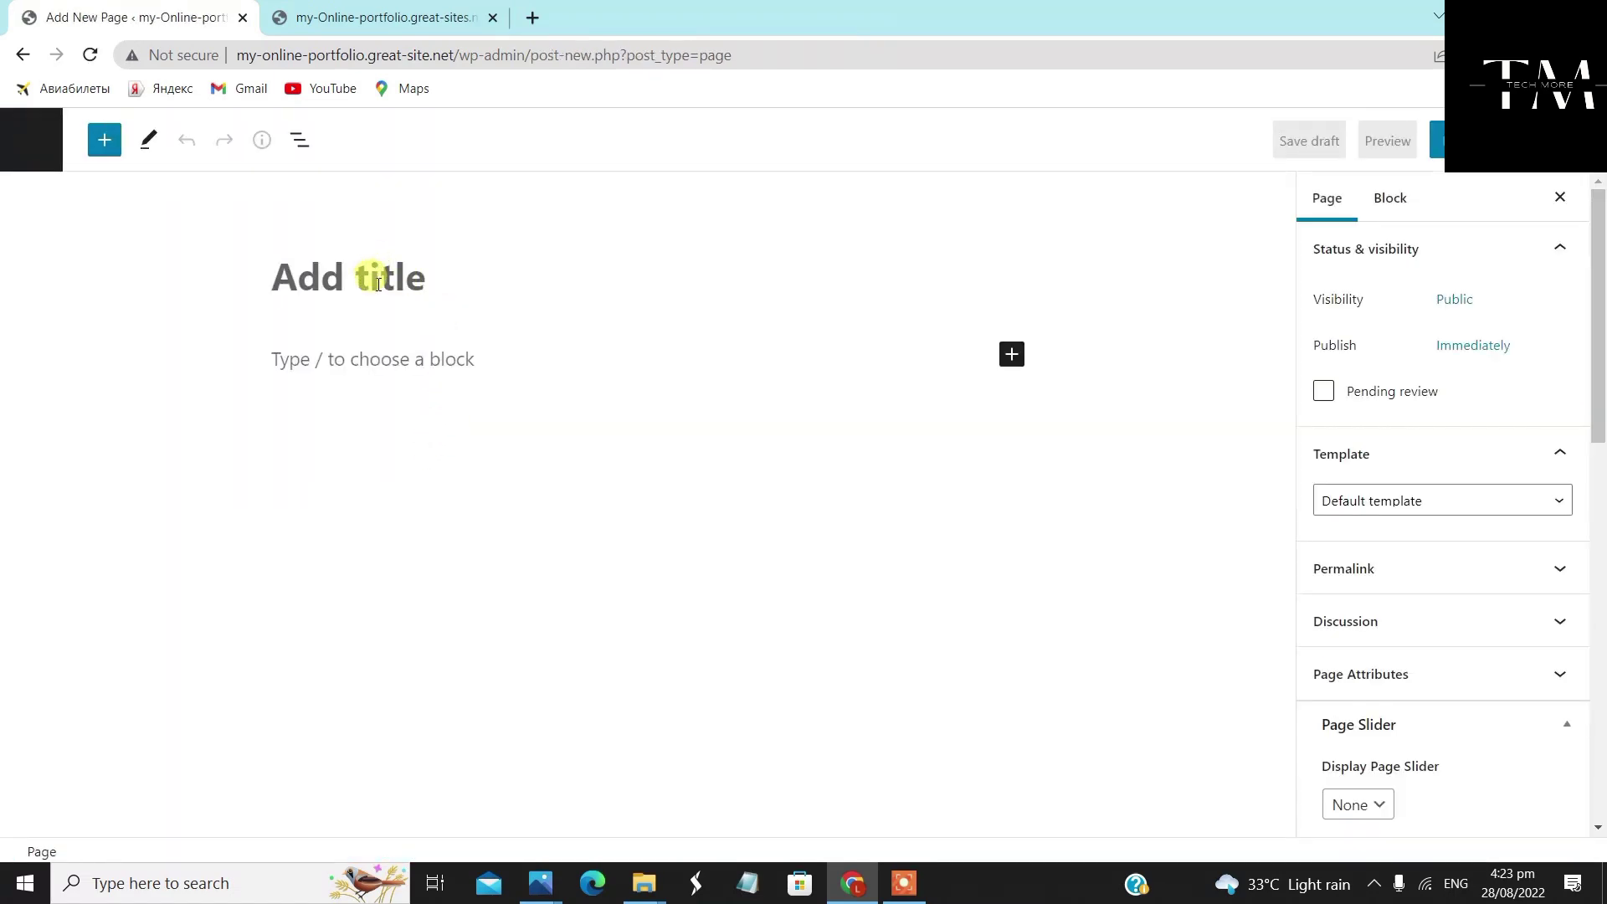
type("Acad")
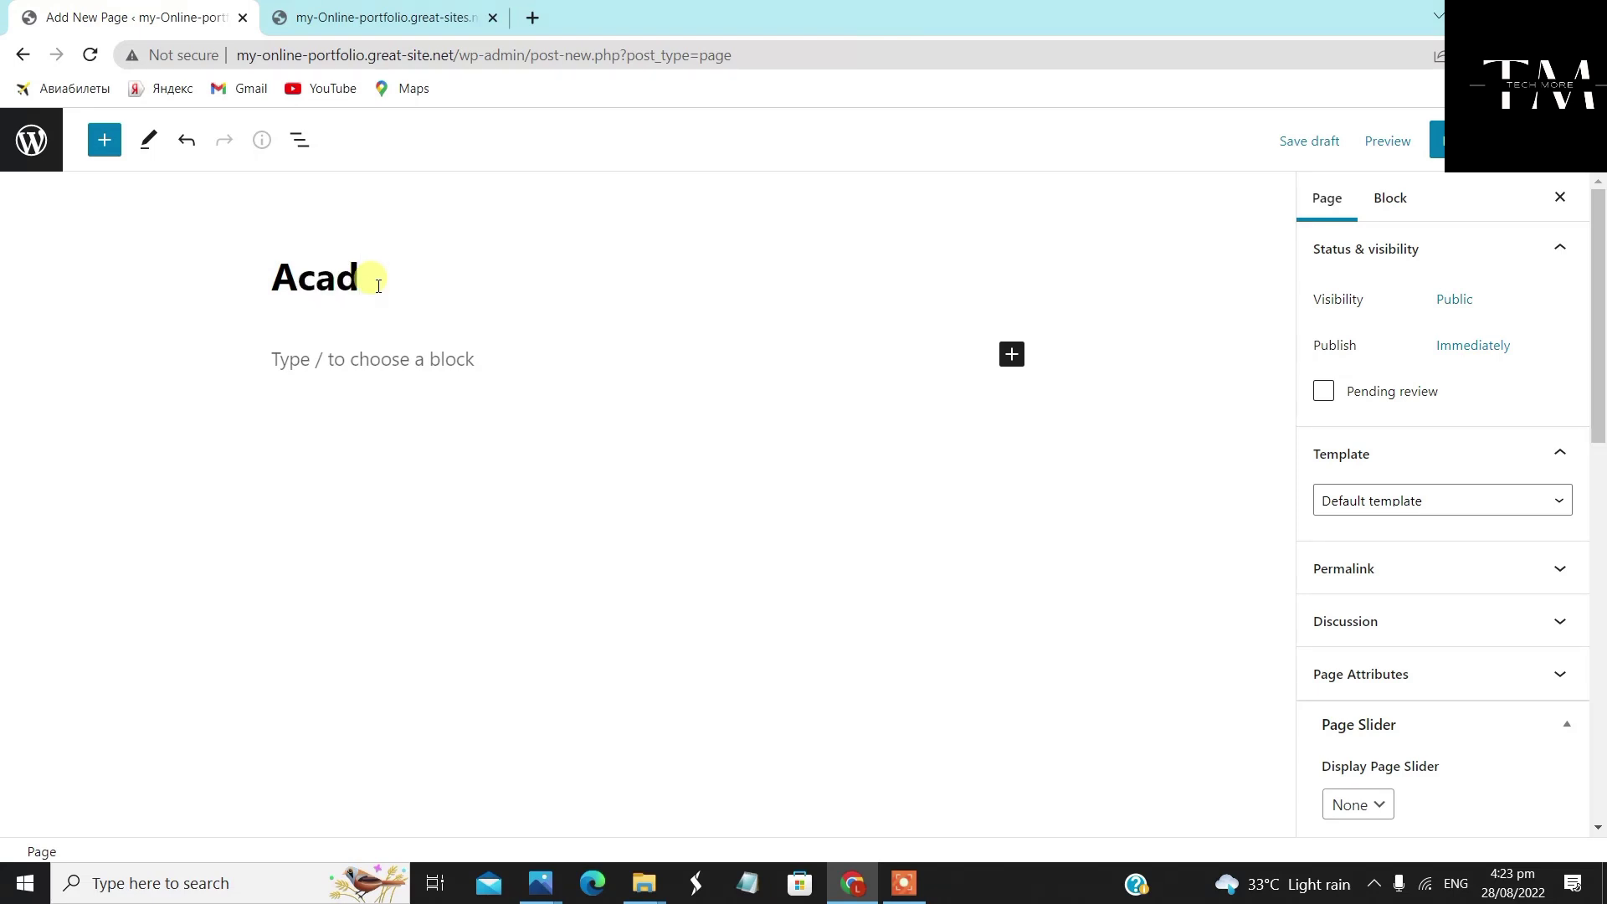
type("emic Education")
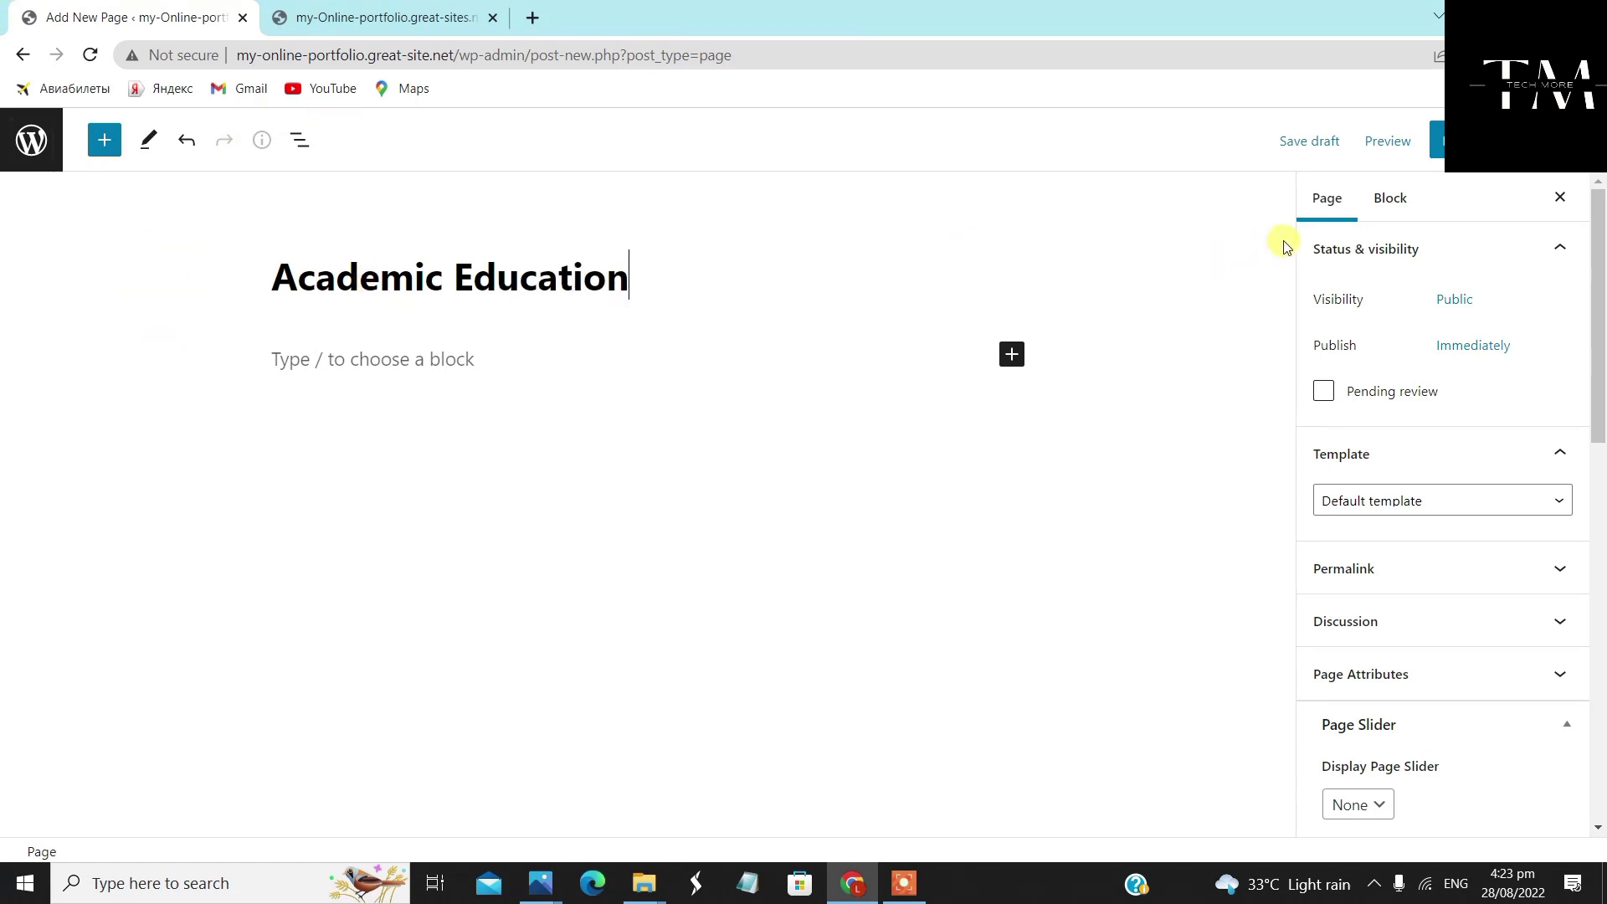
scroll(1439, 552, "down", 1)
left_click(1468, 400)
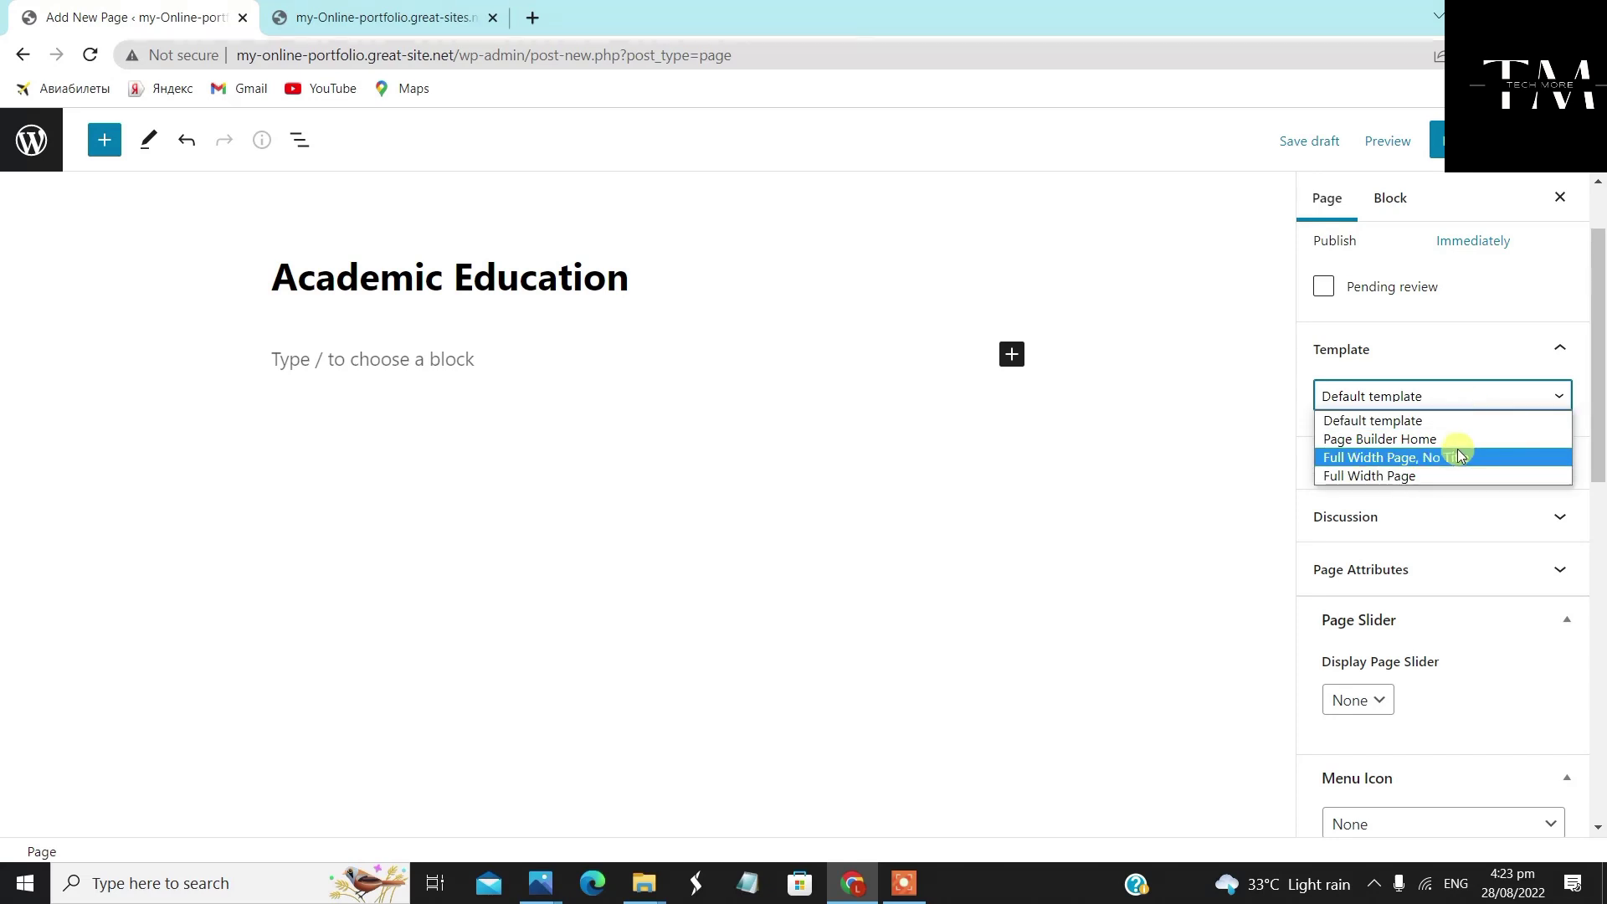
left_click(1457, 450)
scroll(1373, 711, "down", 5)
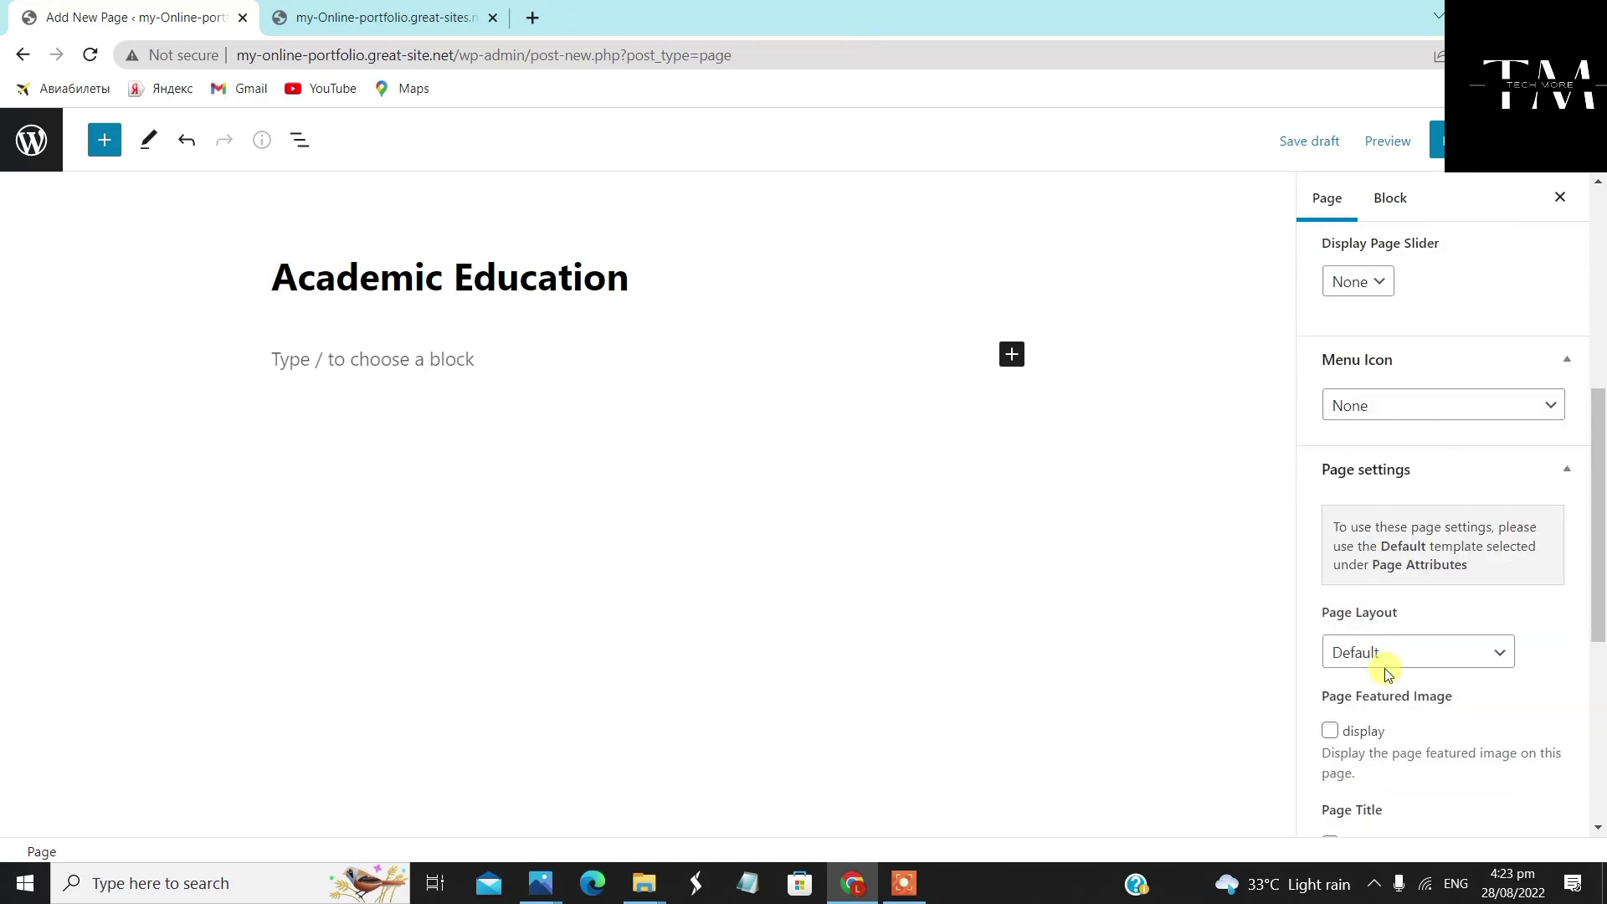
left_click(1402, 654)
left_click(1394, 720)
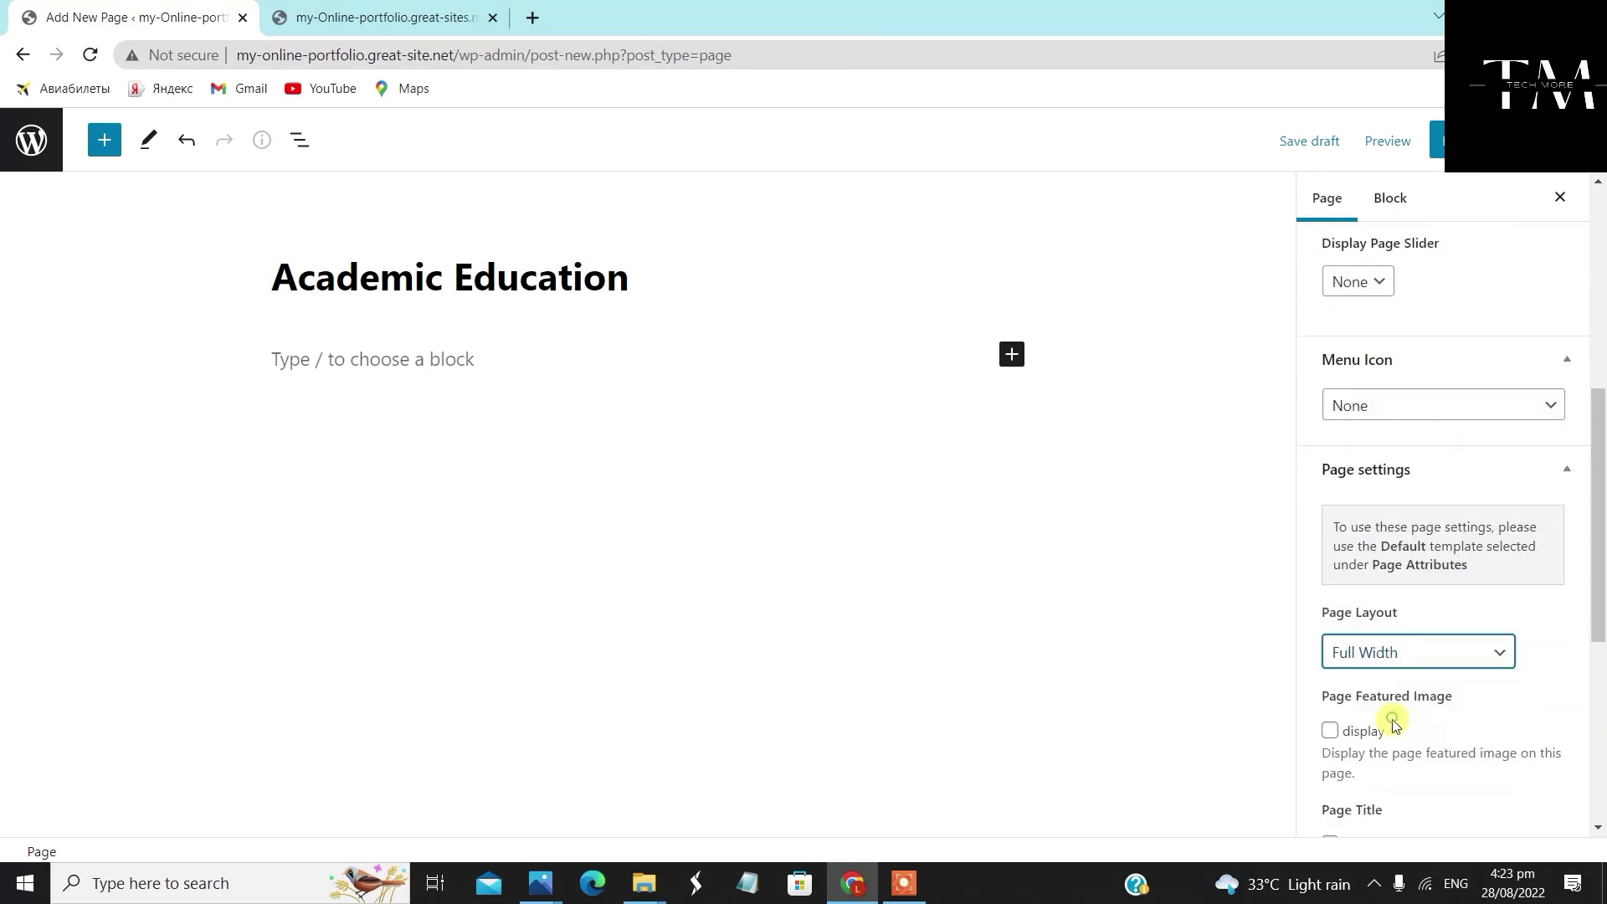
Display the featured image, publish Academic Education, and return to the Pages list
scroll(1393, 727, "down", 2)
left_click(1329, 521)
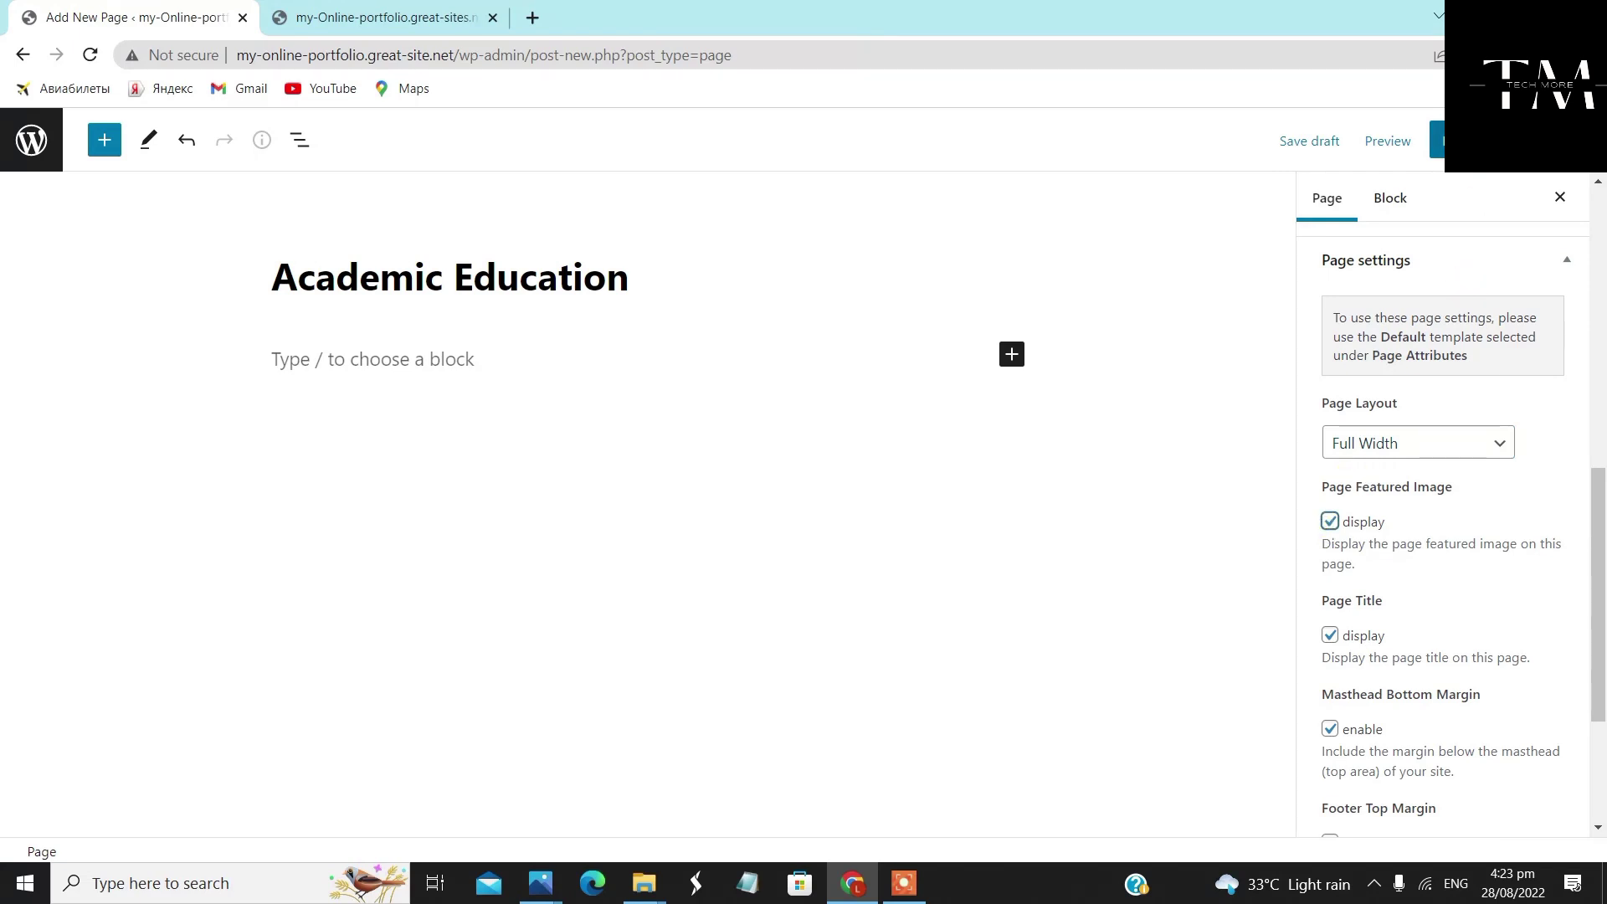
left_click(1456, 140)
left_click(1385, 141)
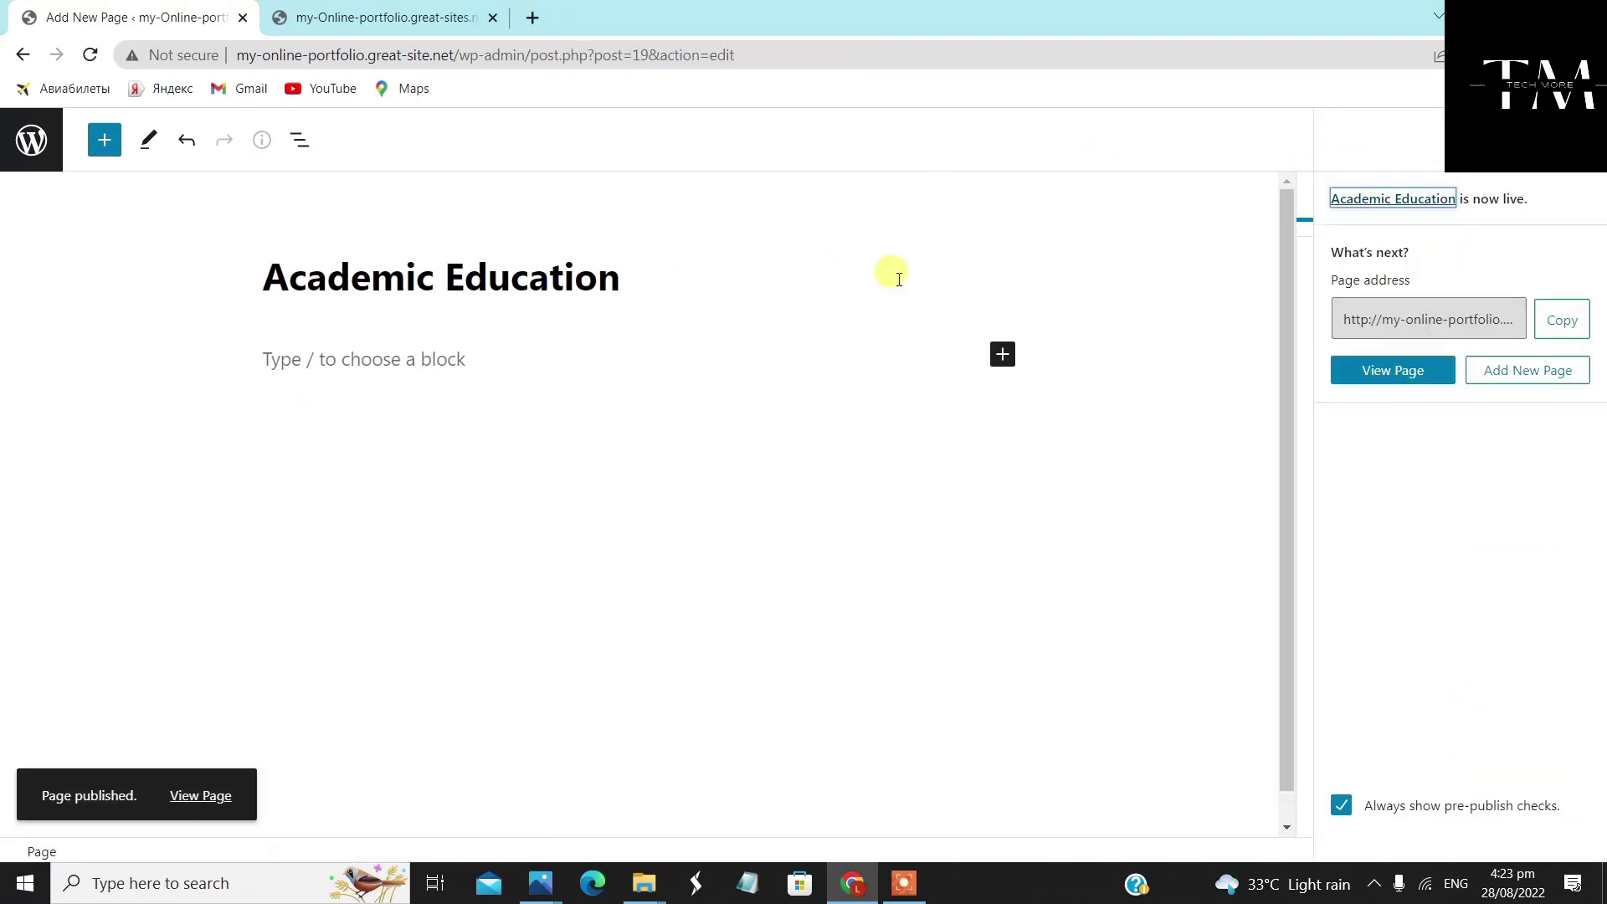
left_click(31, 139)
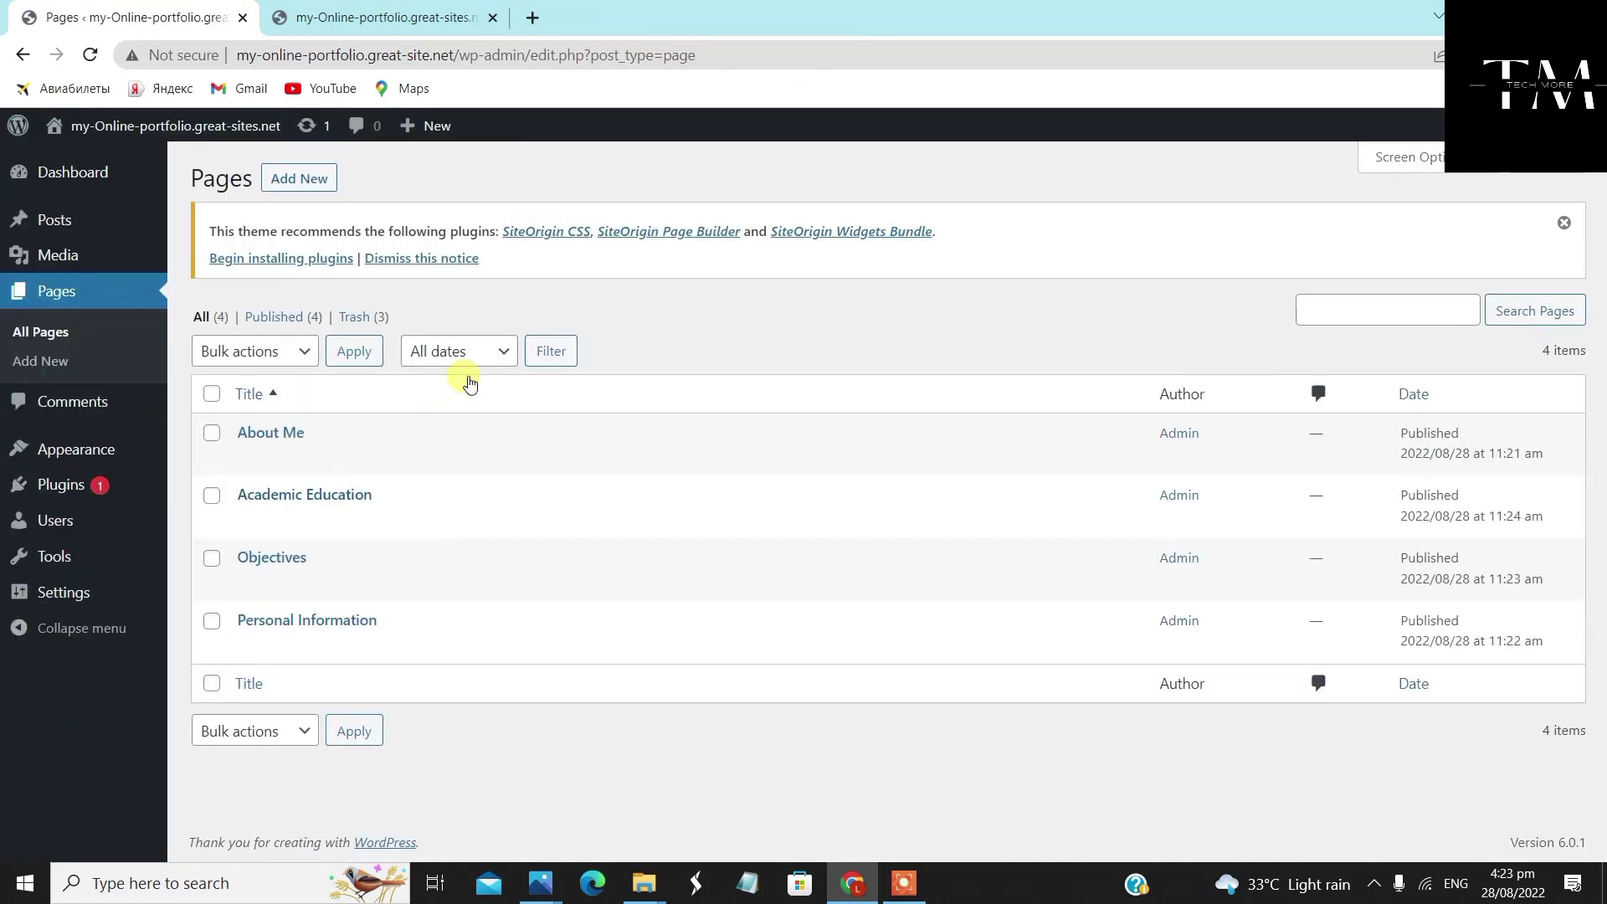
Create a 'Professional Qualifications & Strength' page with the Full Width Page, No Title template and Full Width layout
left_click(316, 183)
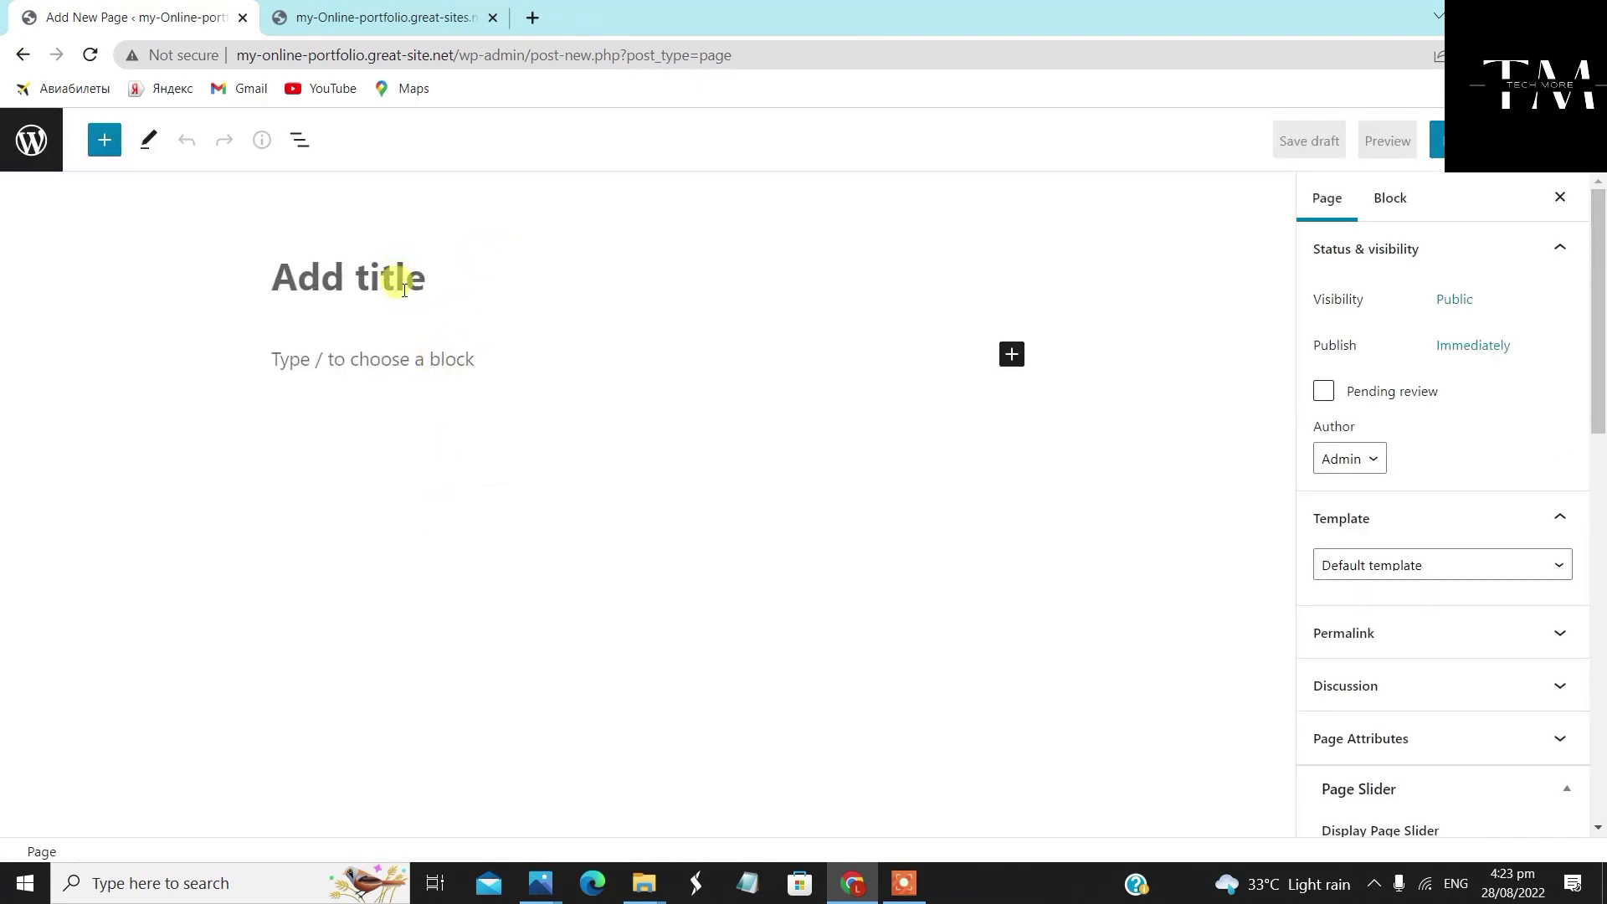
type("P")
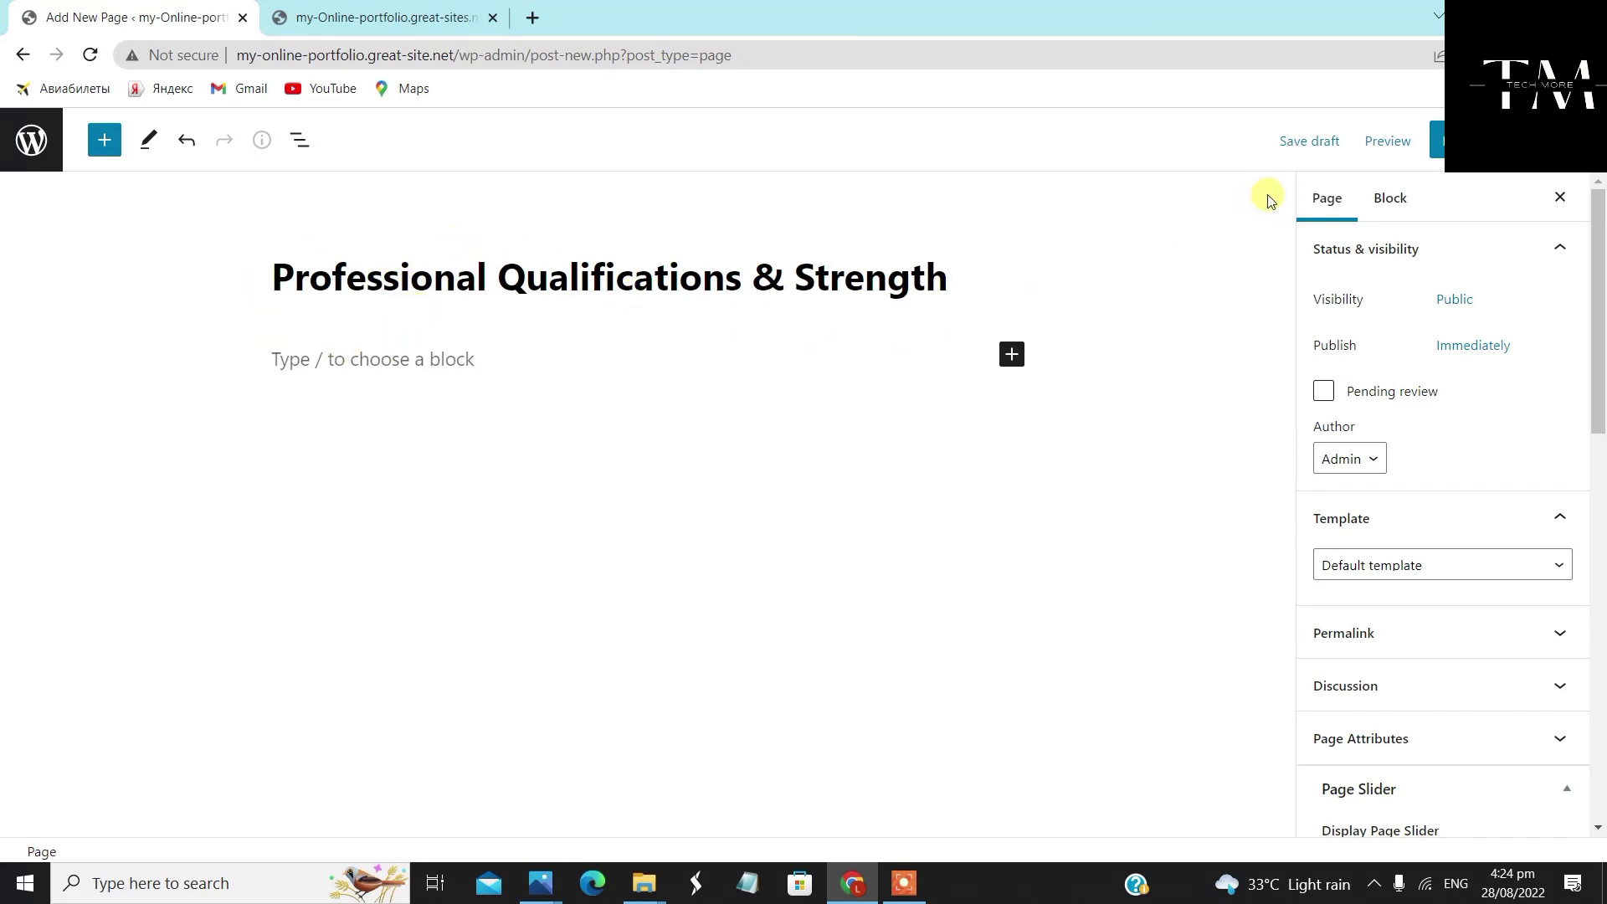
scroll(1370, 550, "down", 3)
left_click(1419, 356)
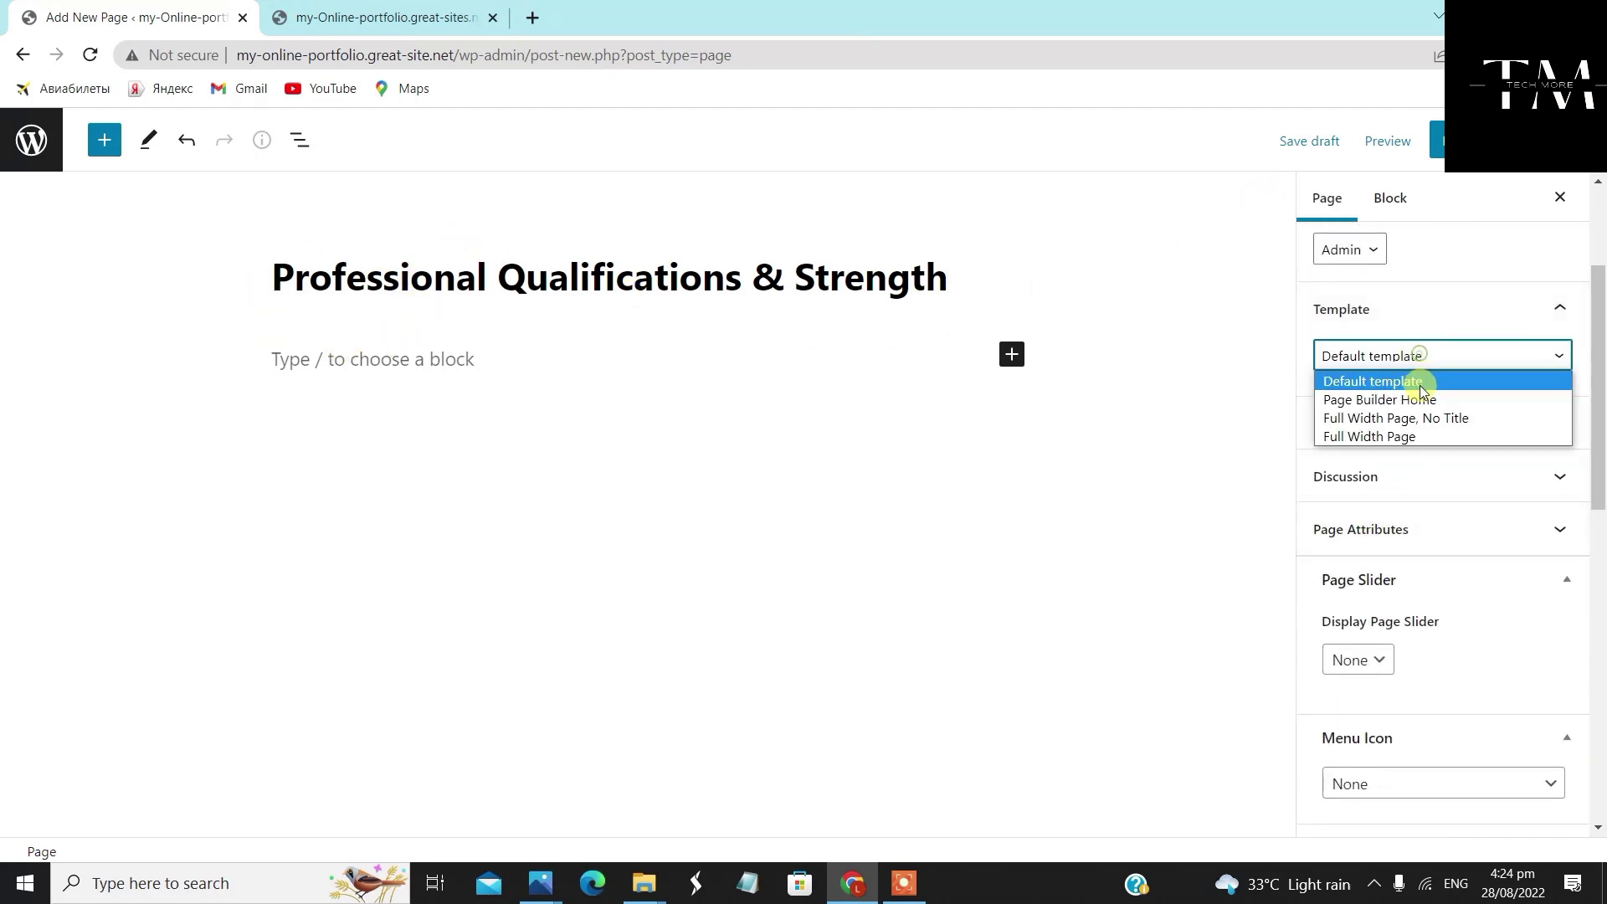
left_click(1422, 419)
scroll(1422, 506, "down", 5)
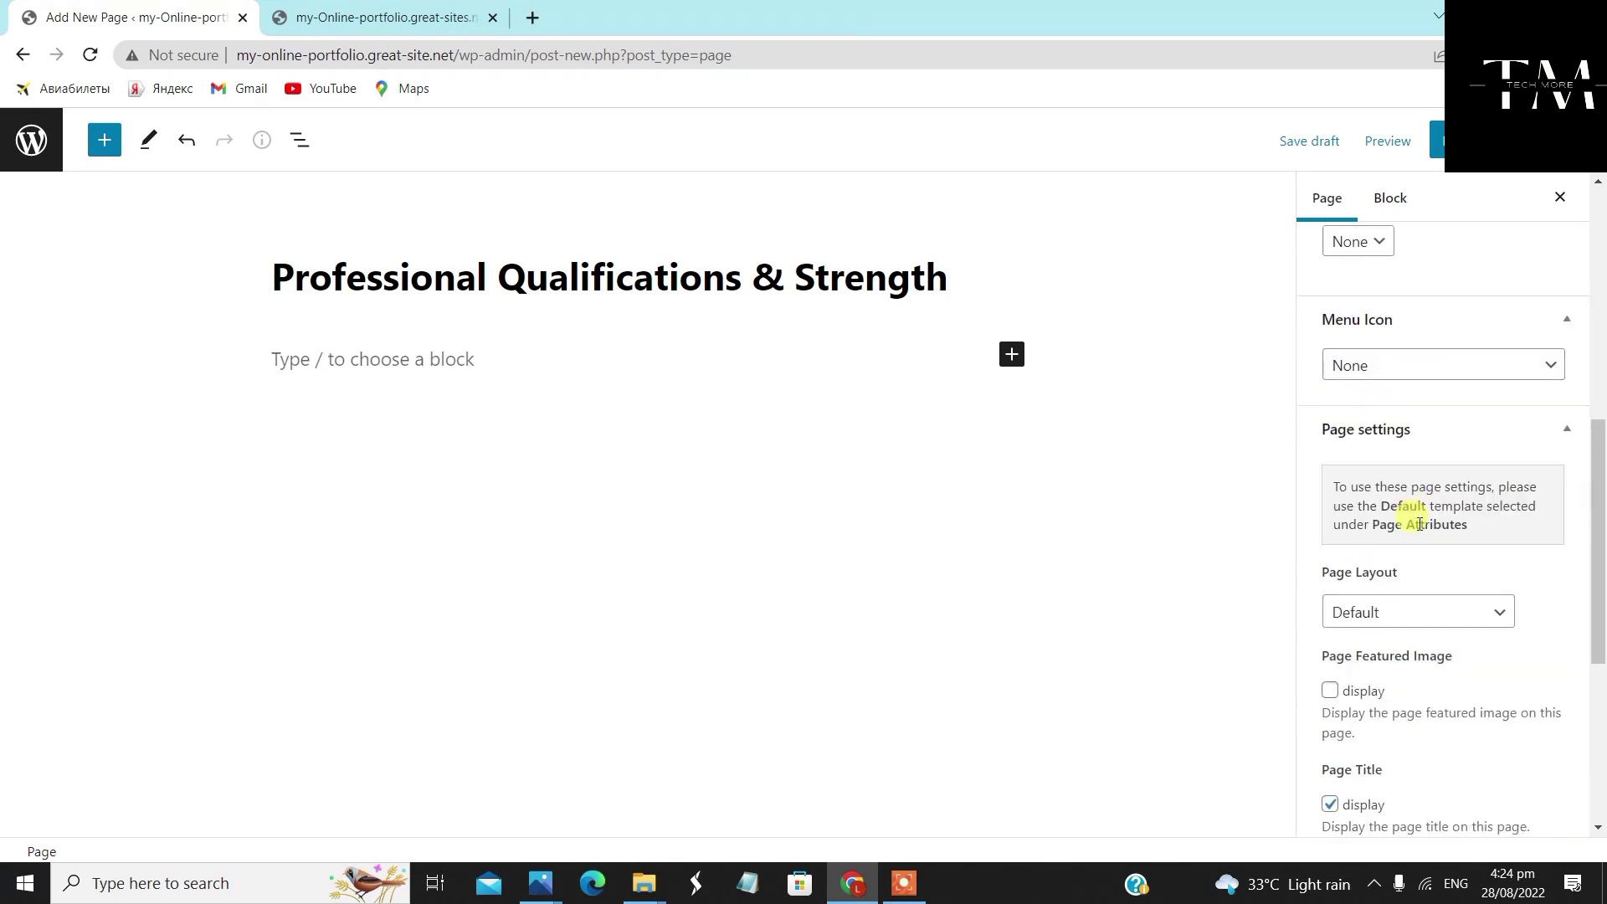
left_click(1421, 616)
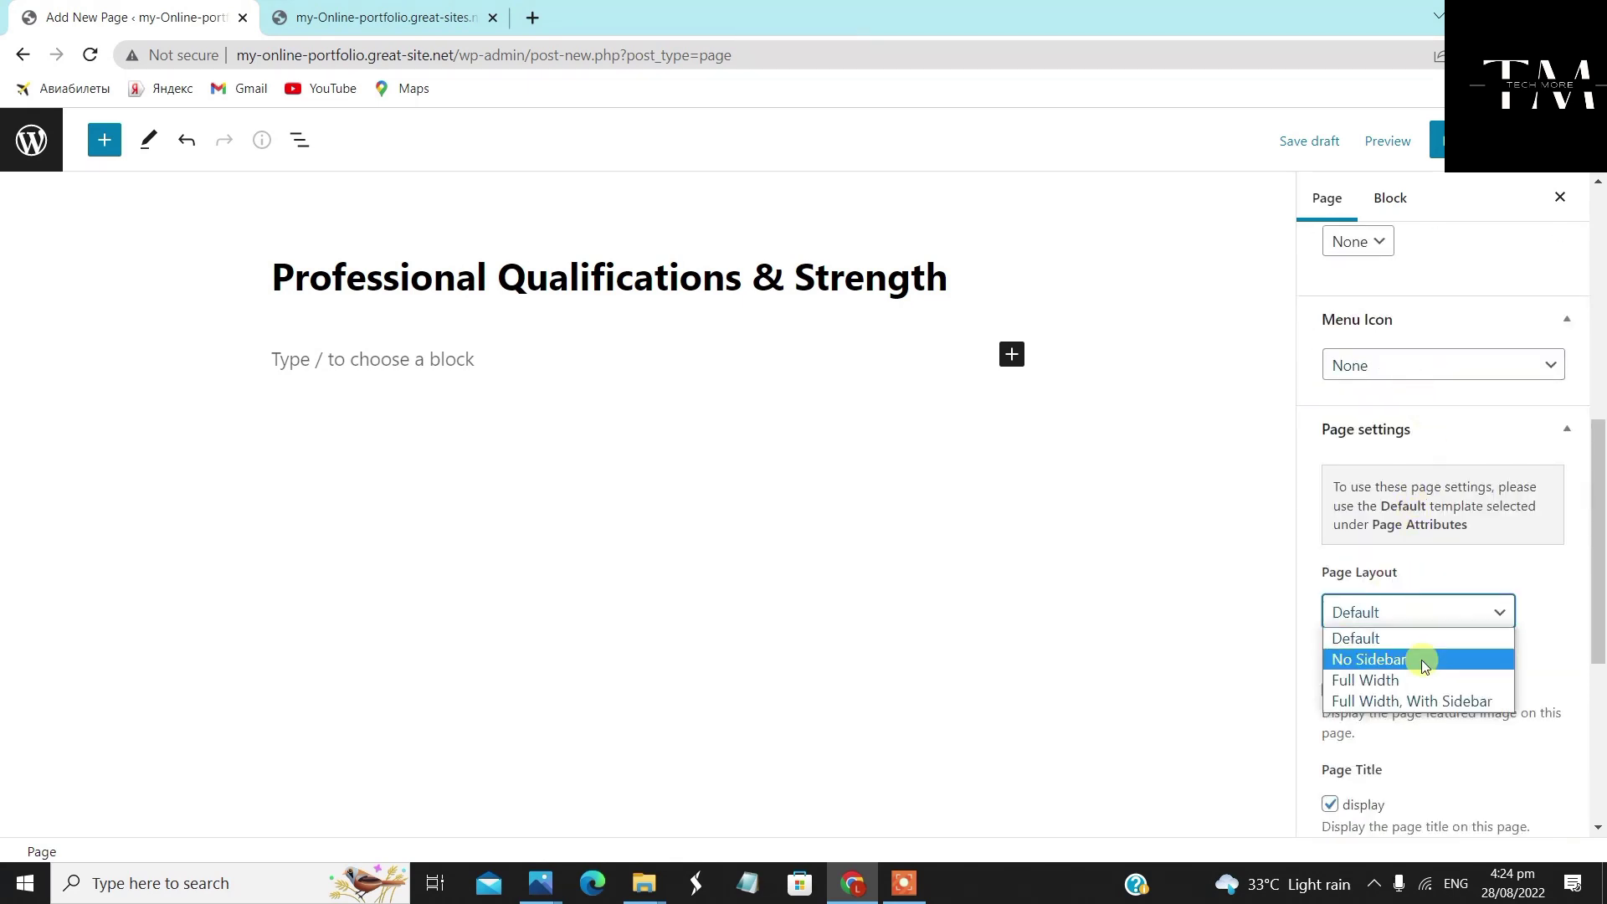
left_click(1426, 680)
Show the featured image, publish Professional Qualifications & Strength, and go back to Pages
left_click(1330, 691)
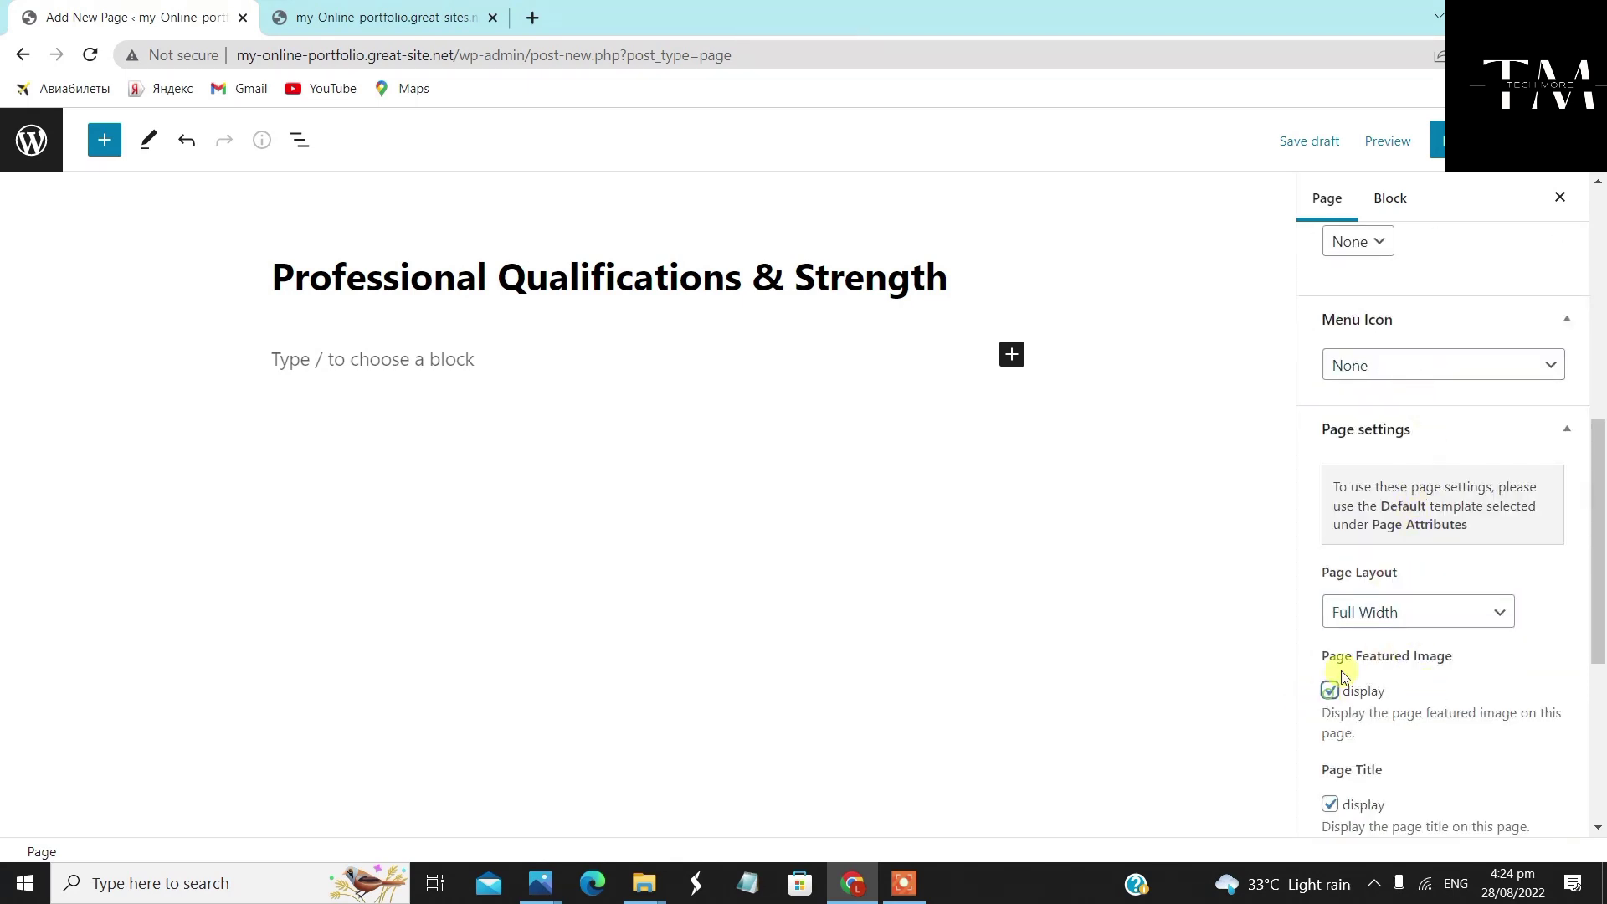
left_click(1436, 142)
left_click(1392, 139)
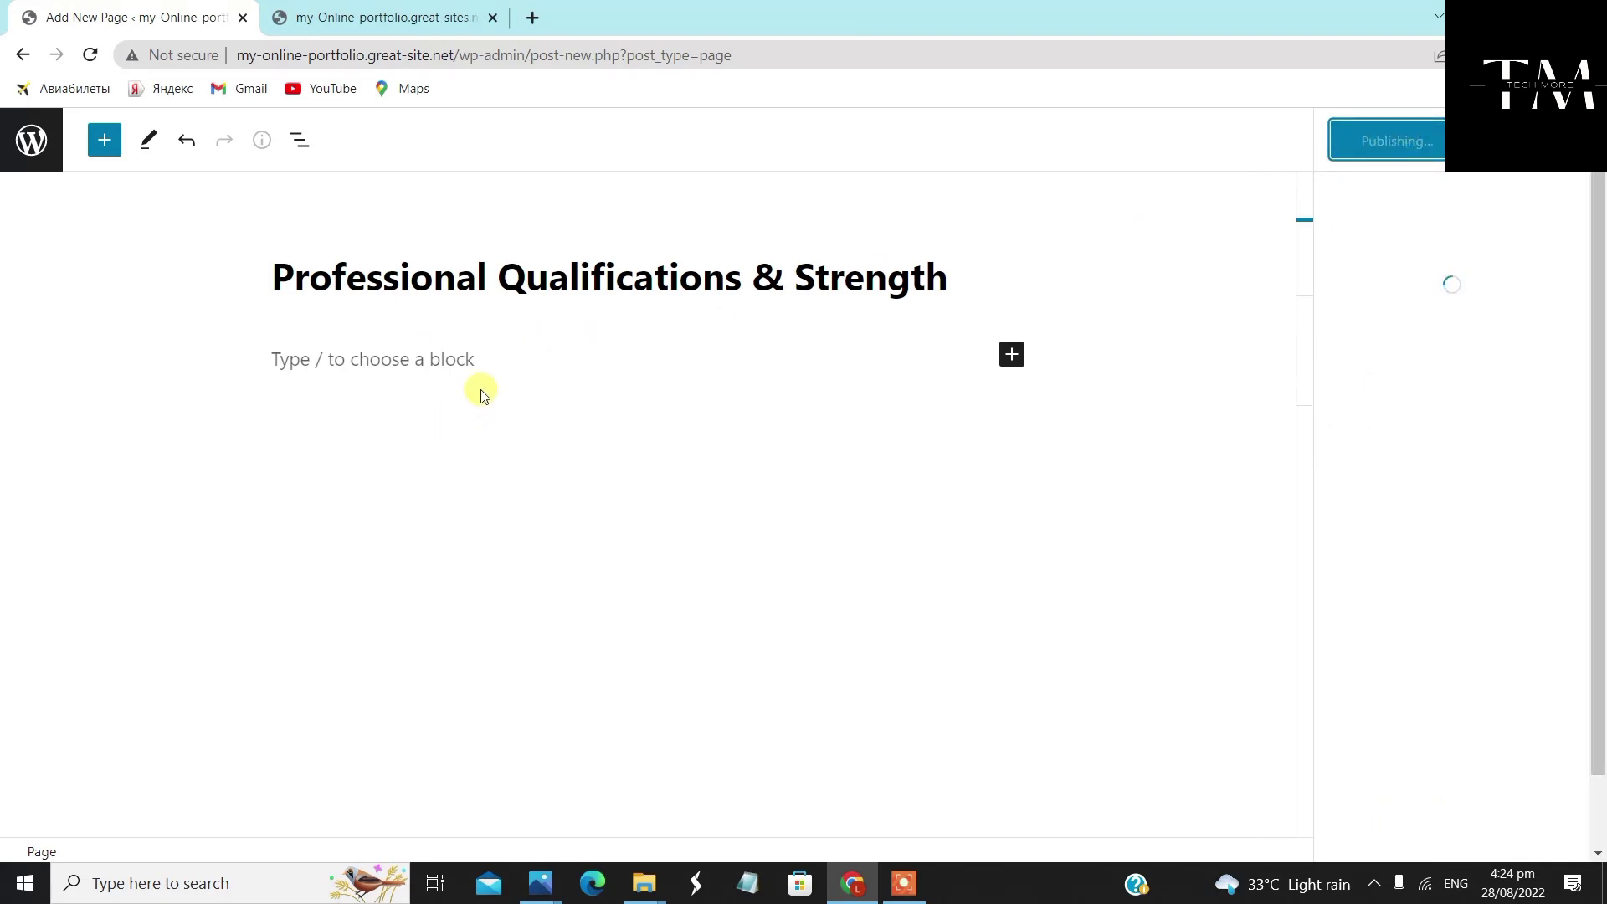
left_click(43, 146)
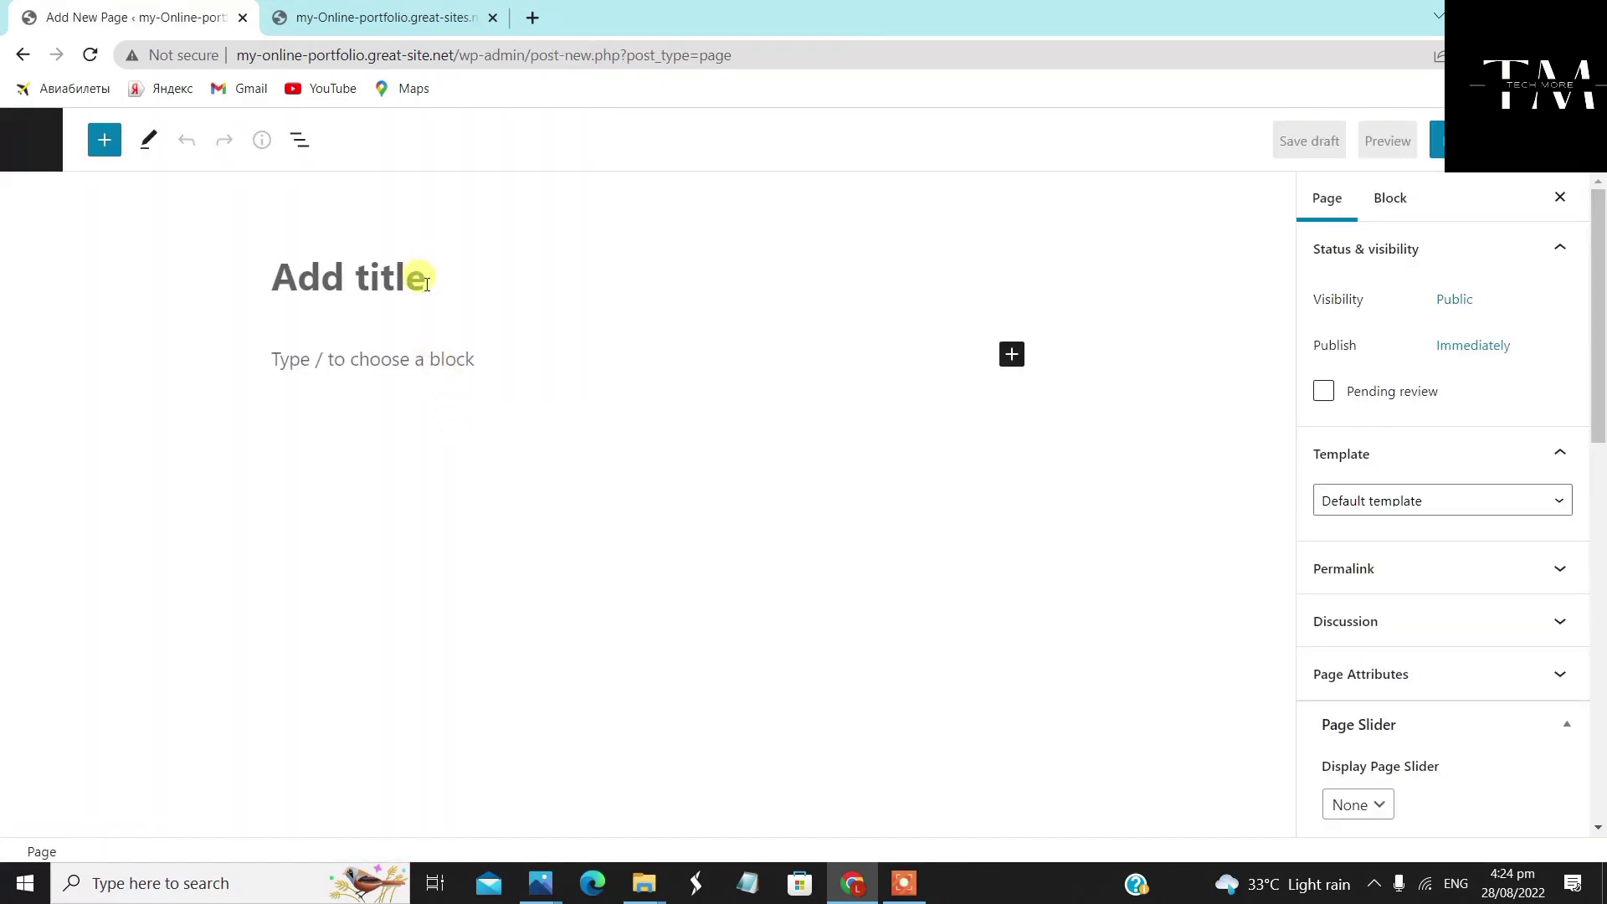
Title the page 'Areas Of Expertise' with the Full Width Page, No Title template and Full Width layout
type("Areas Of Expertise")
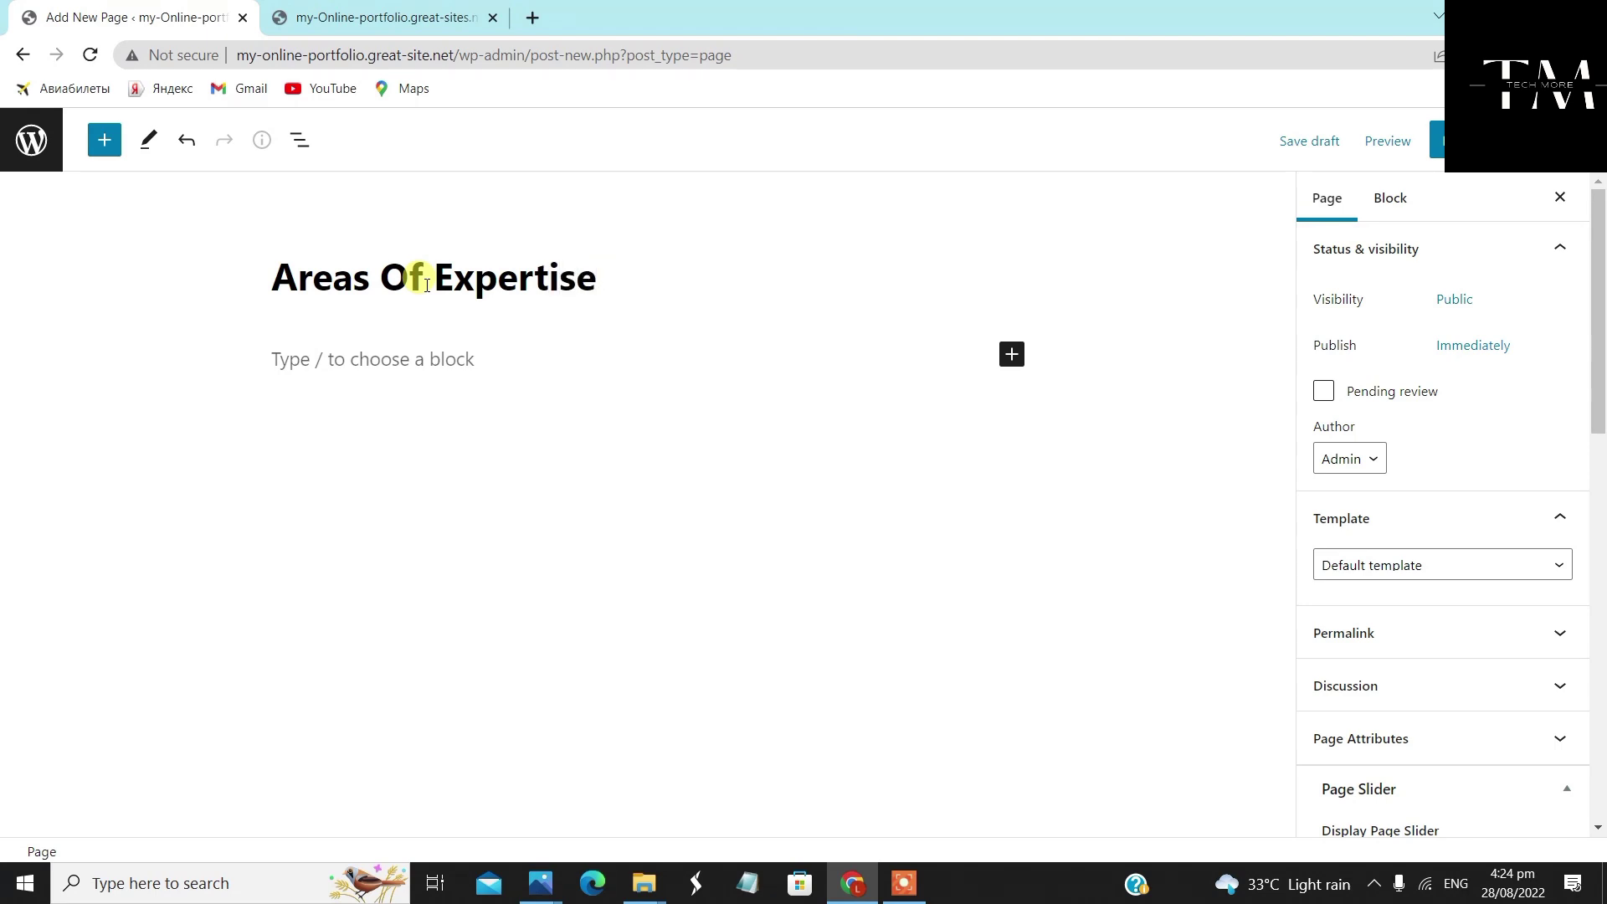
scroll(1449, 419, "down", 4)
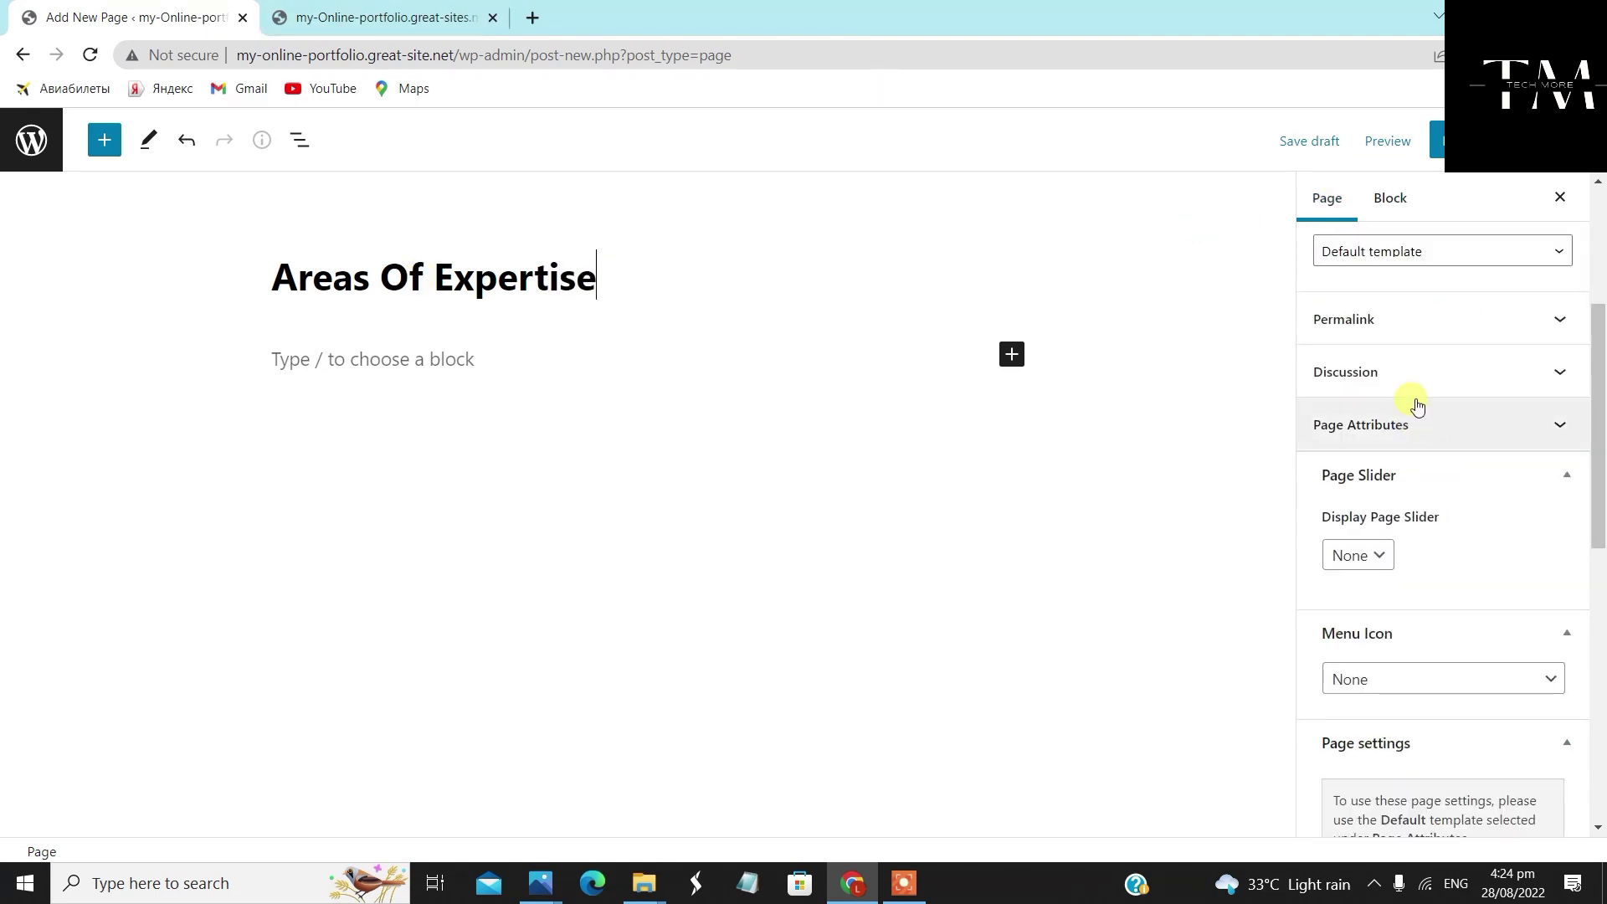
left_click(1458, 254)
left_click(1457, 313)
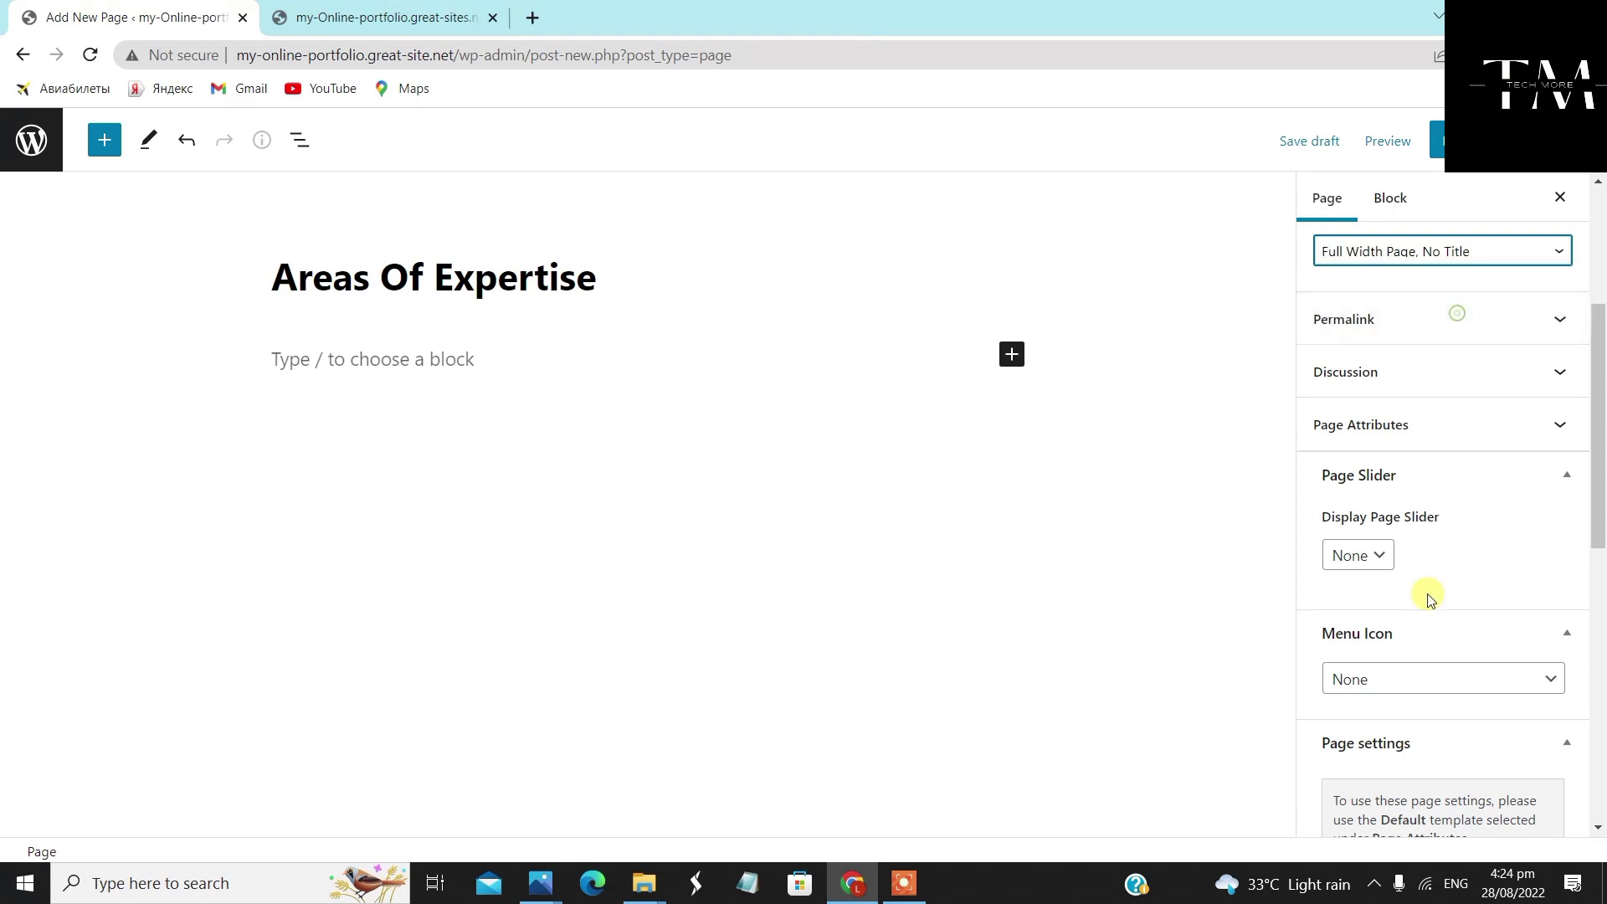
scroll(1430, 598, "down", 2)
scroll(1428, 570, "down", 2)
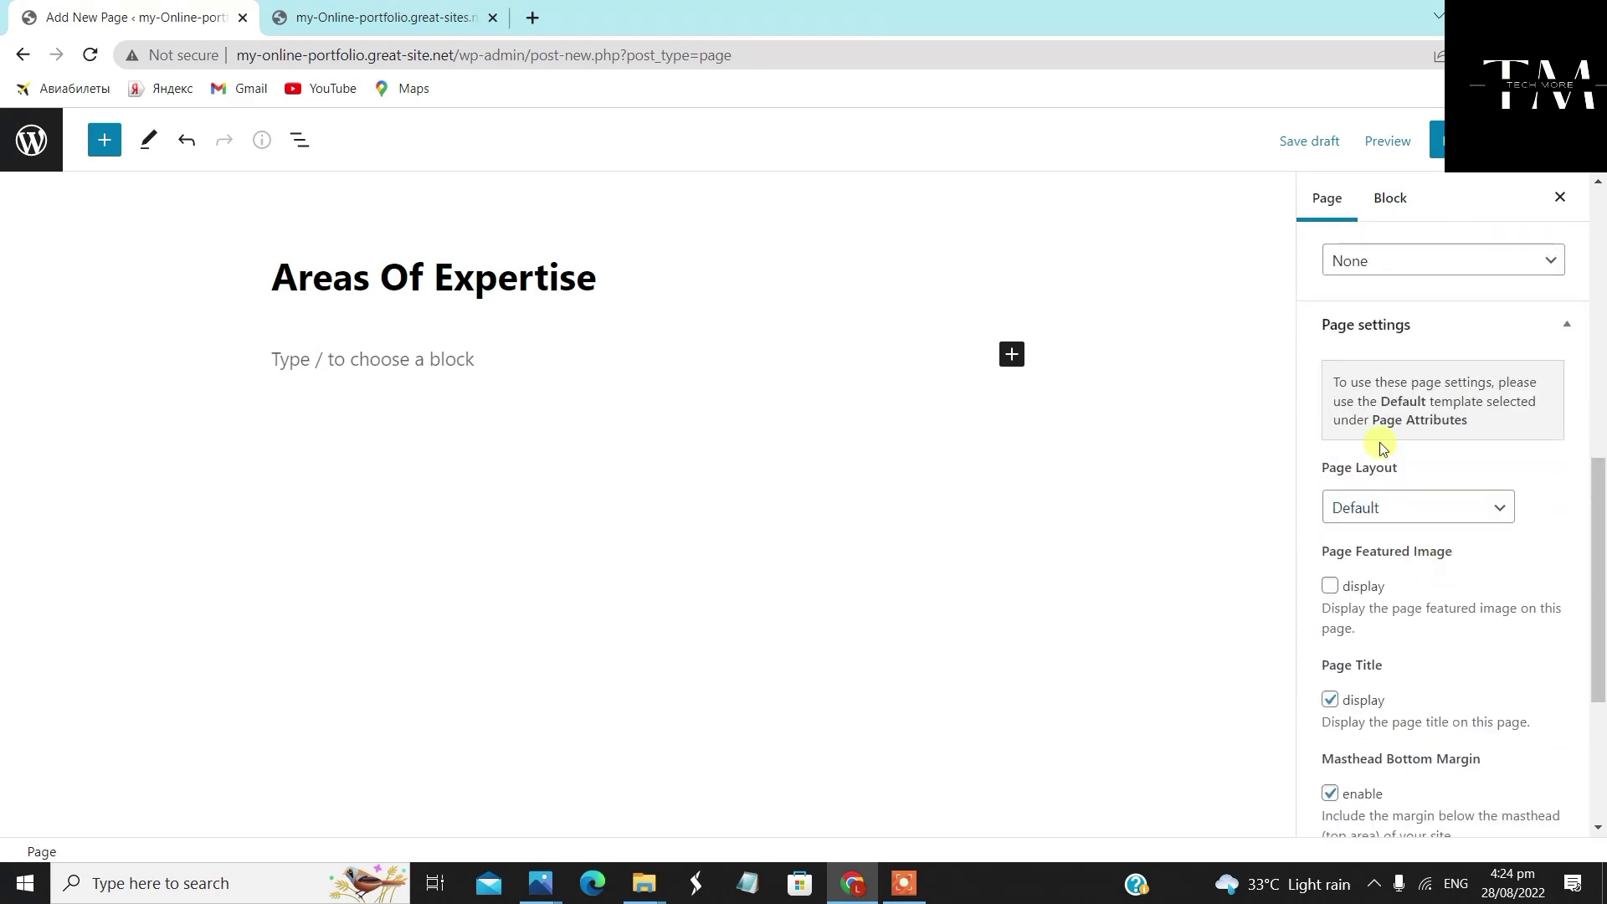
left_click(1382, 505)
left_click(1386, 574)
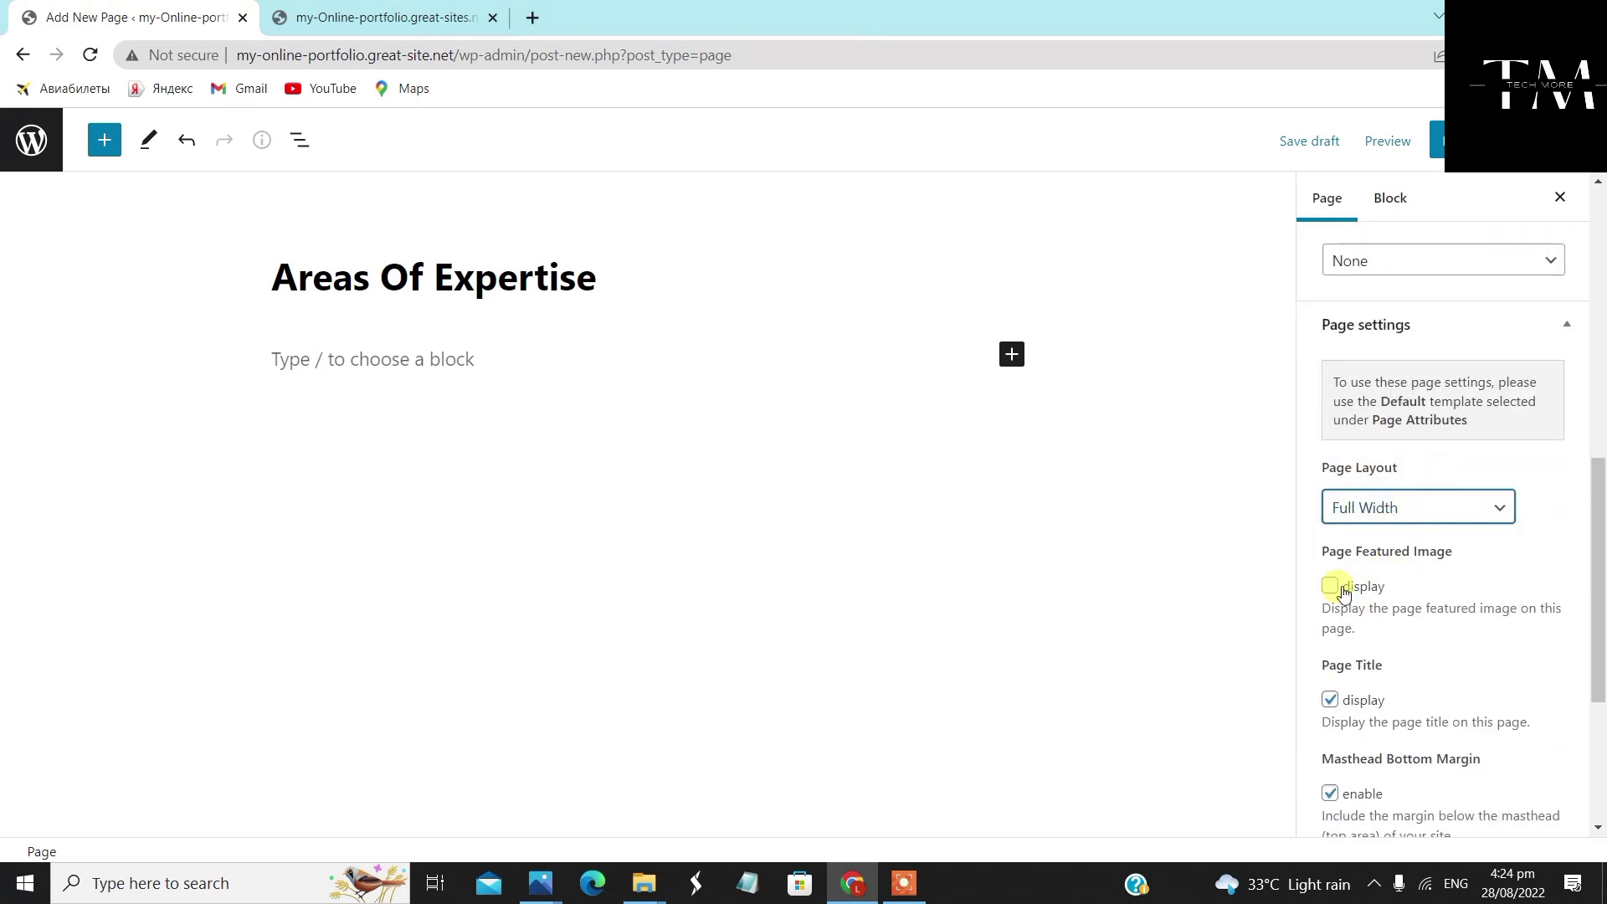
Display the featured image, publish Areas Of Expertise, and return to All Pages
left_click(1339, 590)
left_click(1440, 149)
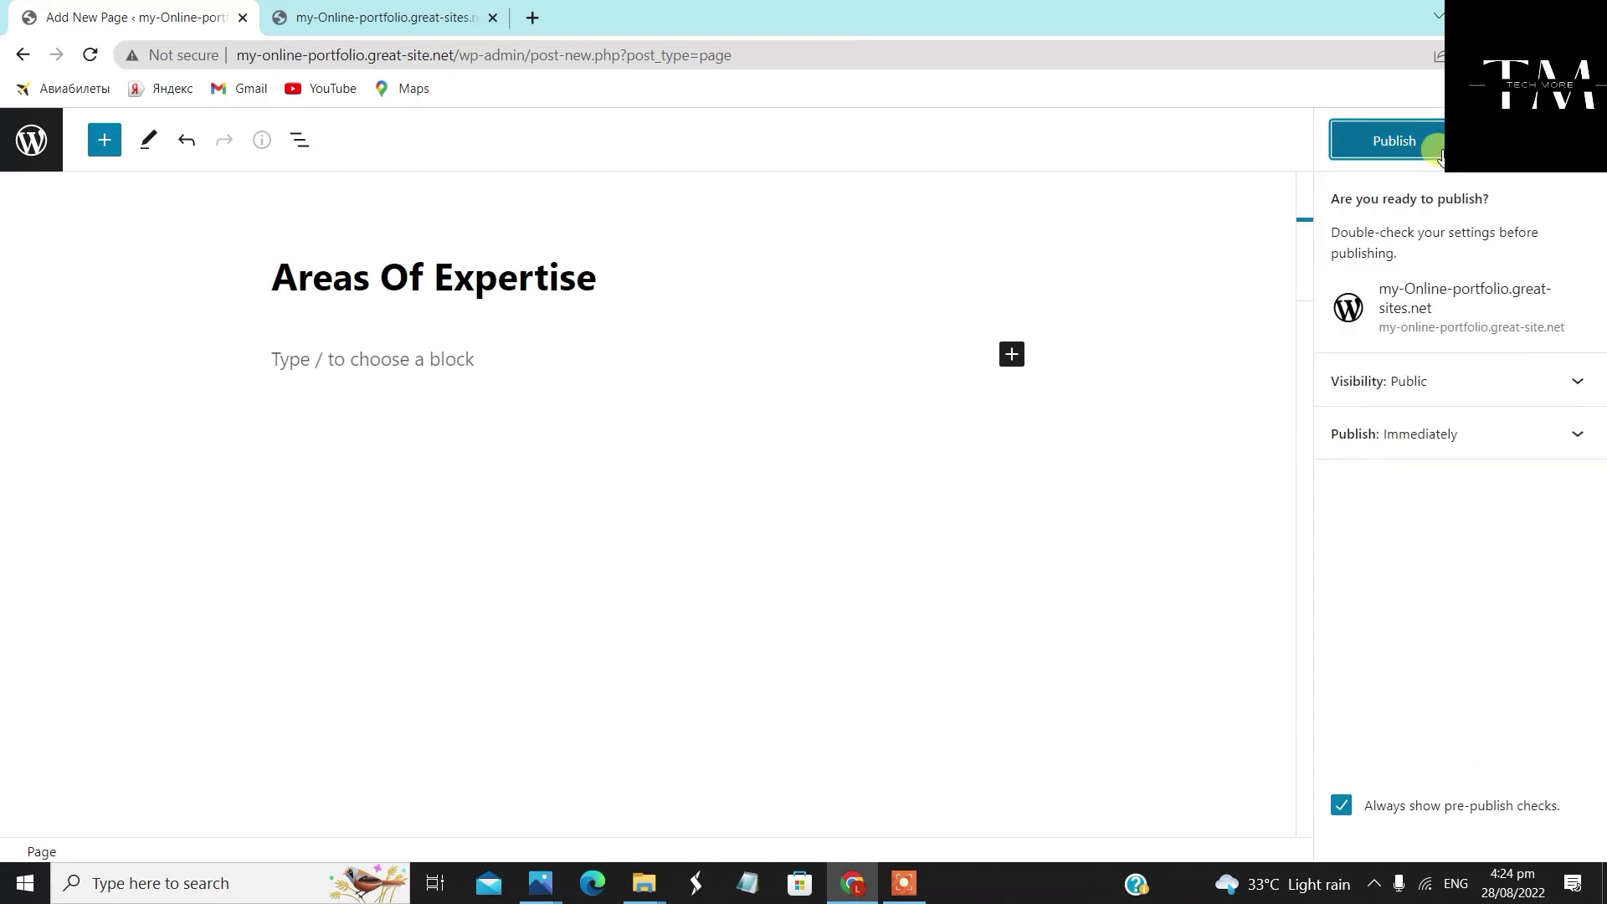
left_click(1415, 151)
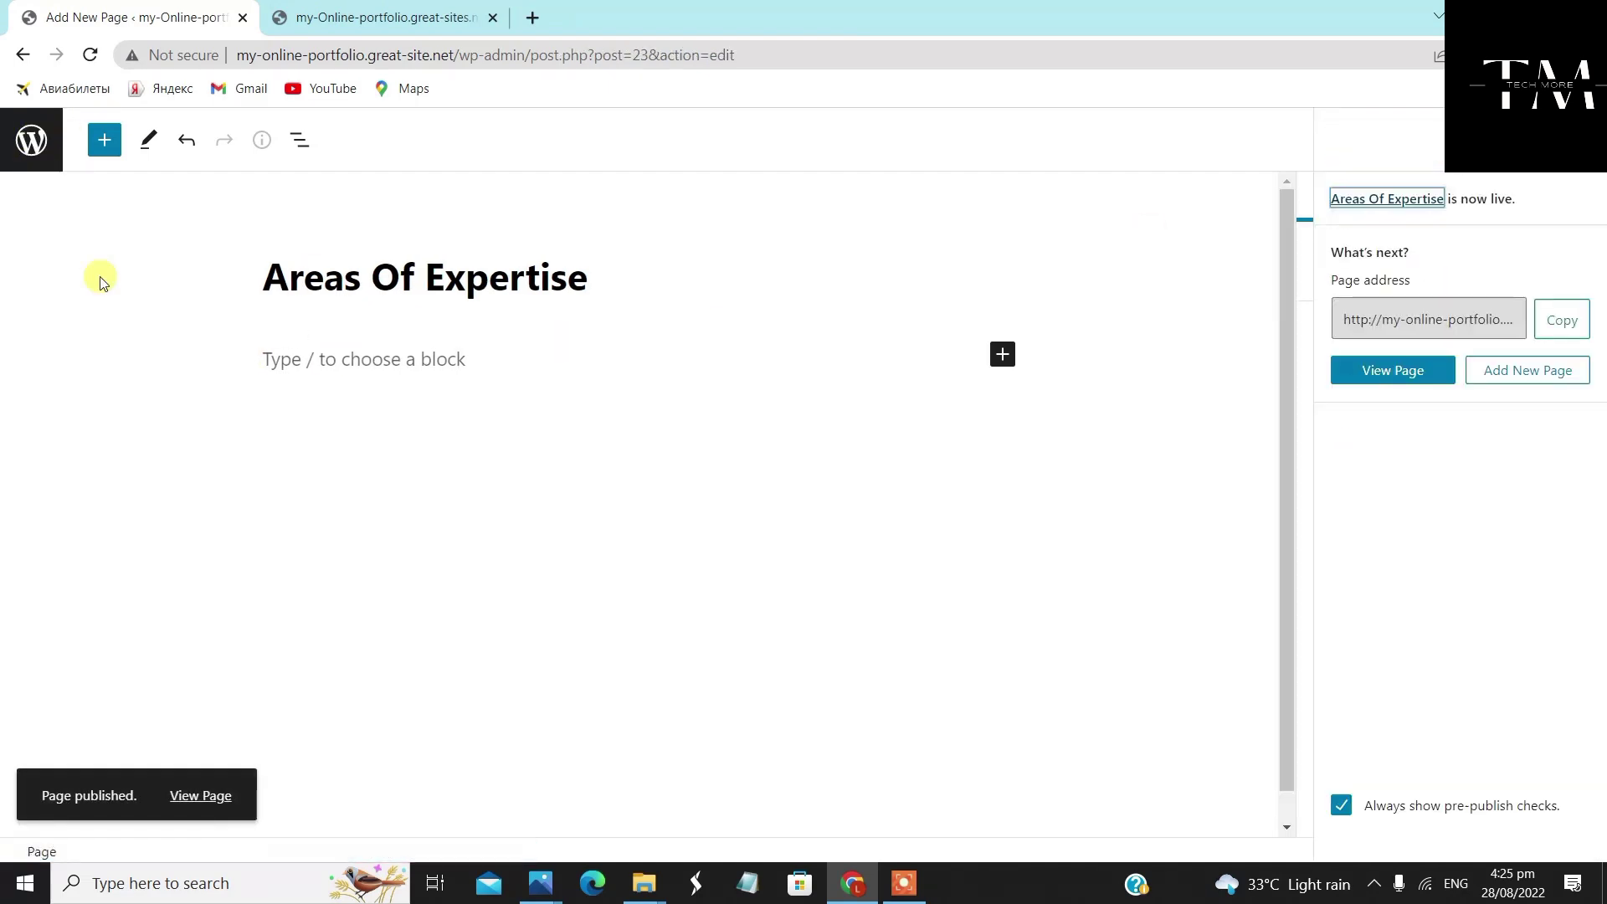
left_click(31, 139)
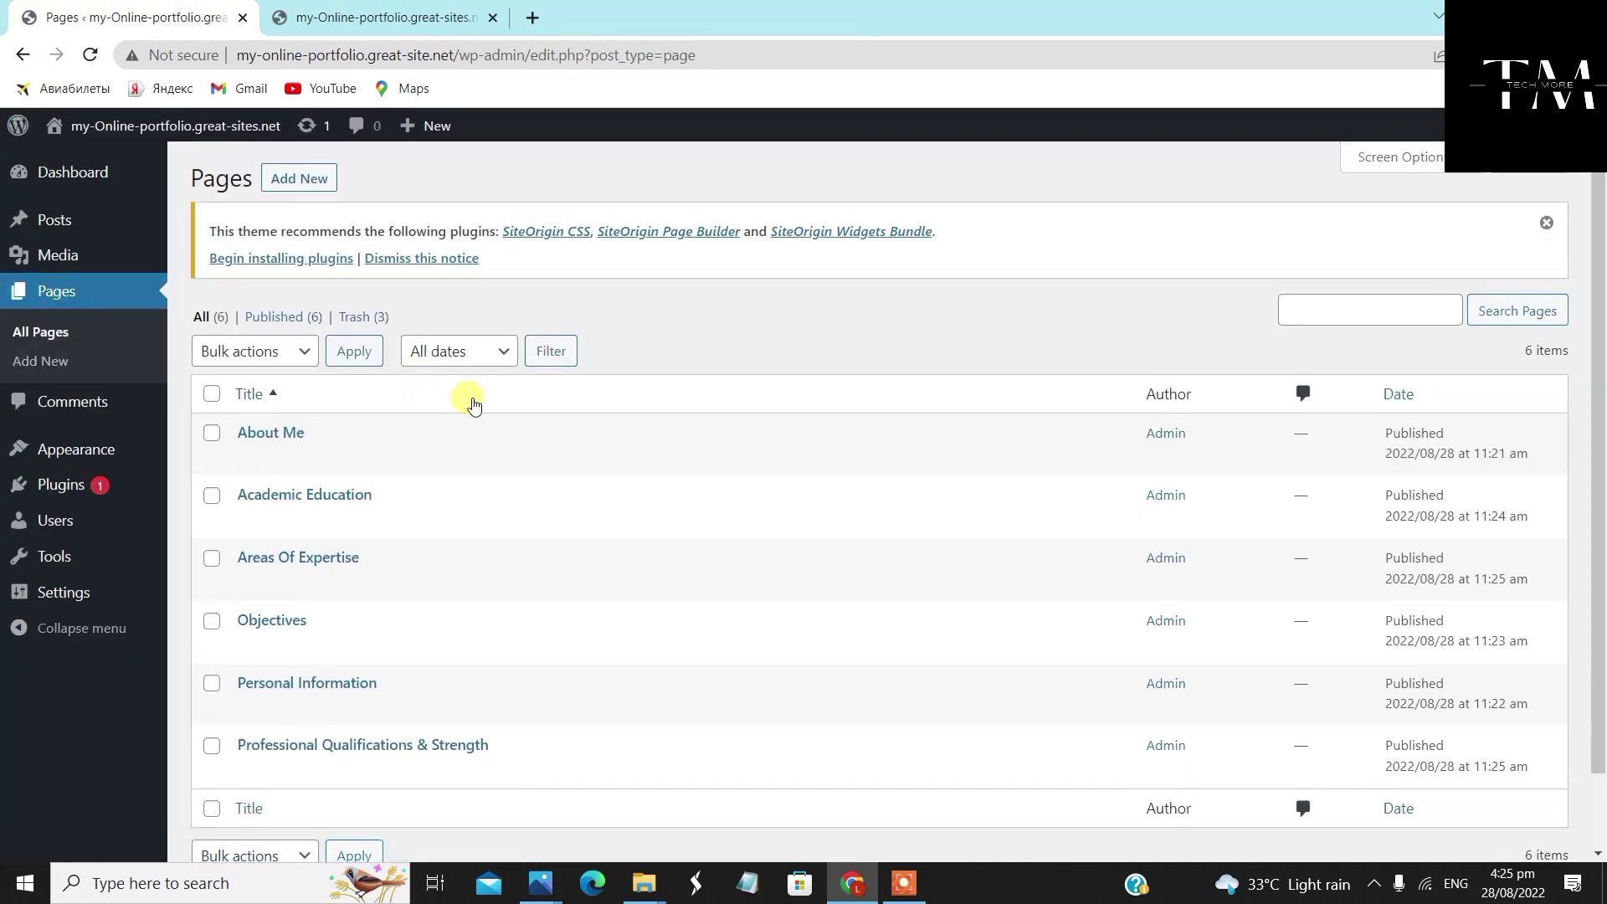
Create a new page titled 'Hobbies' using the 'Full Width Page, No Title' template
left_click(314, 176)
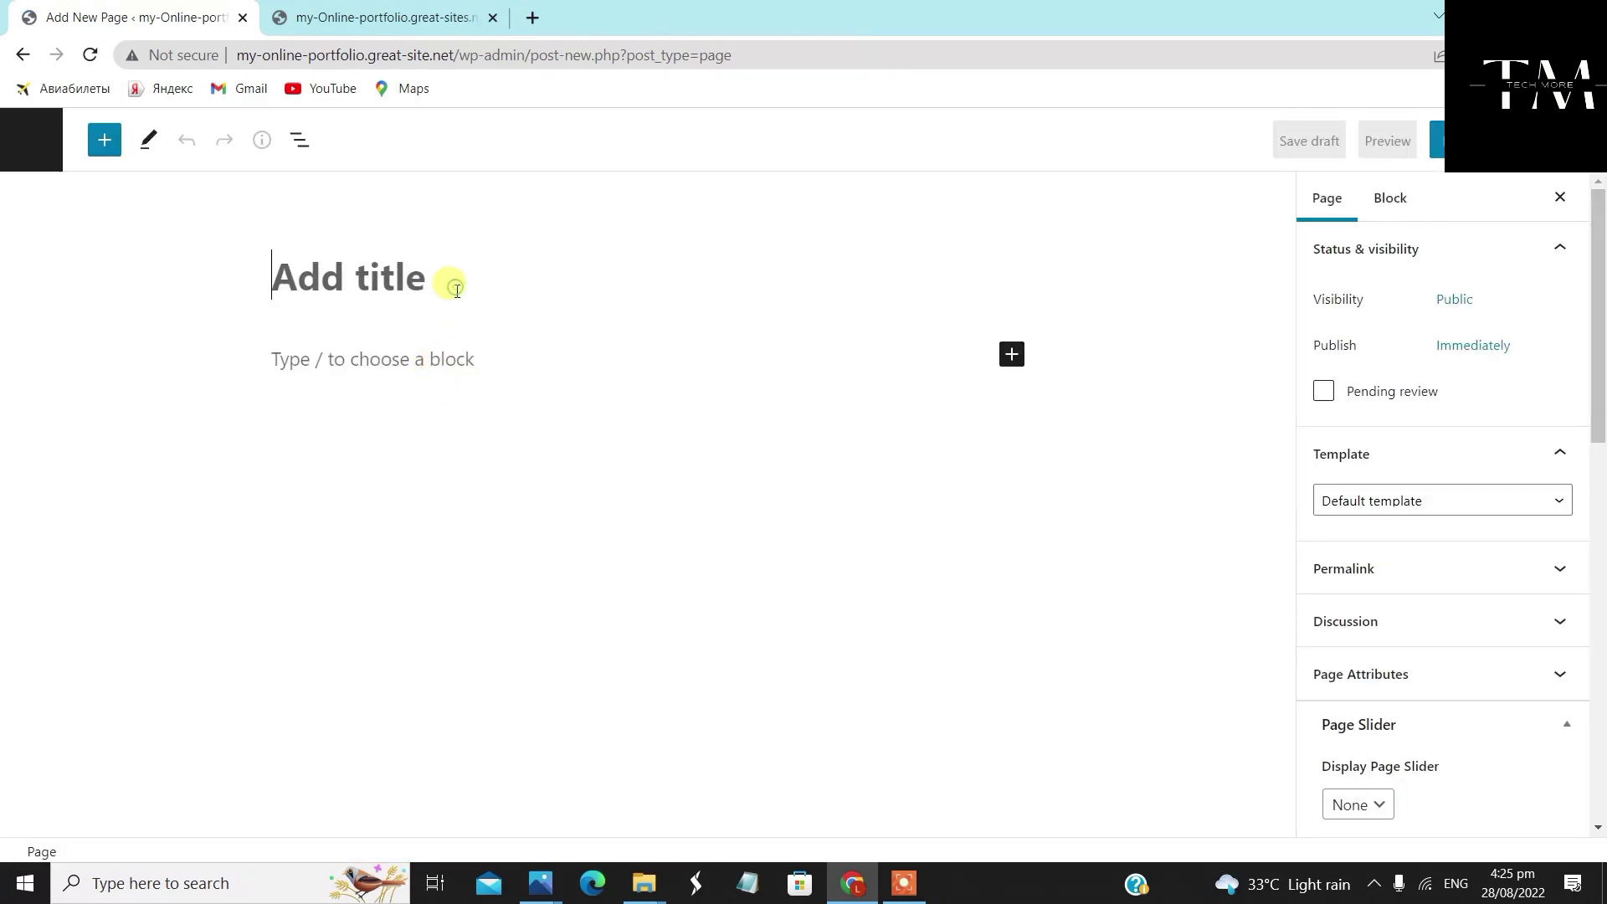
type("Hobbies")
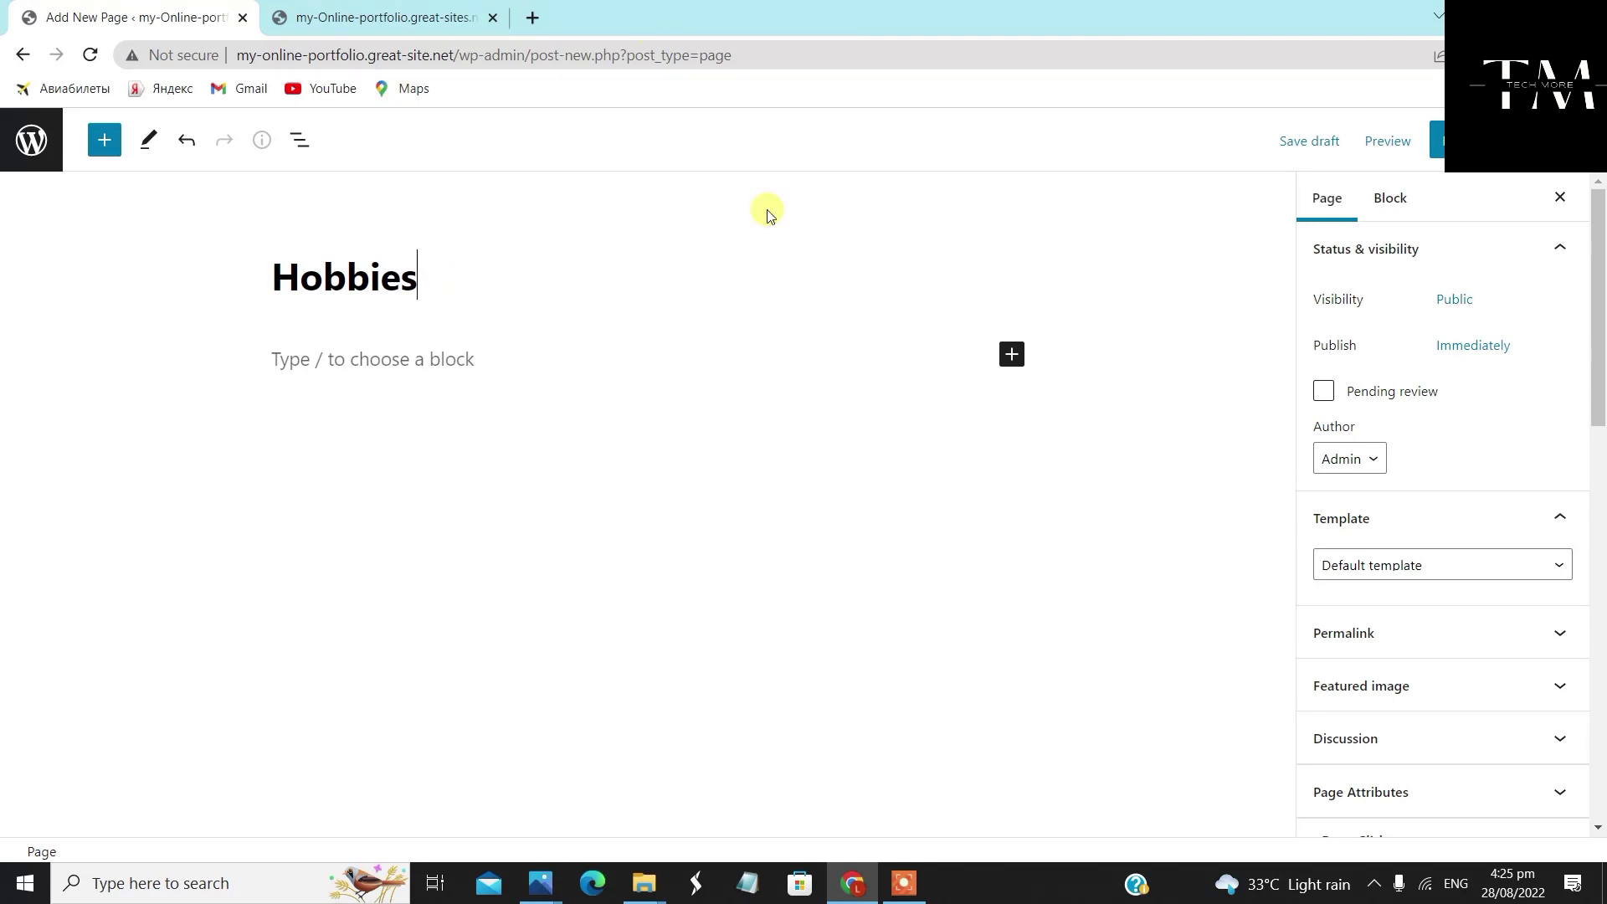
left_click(1504, 572)
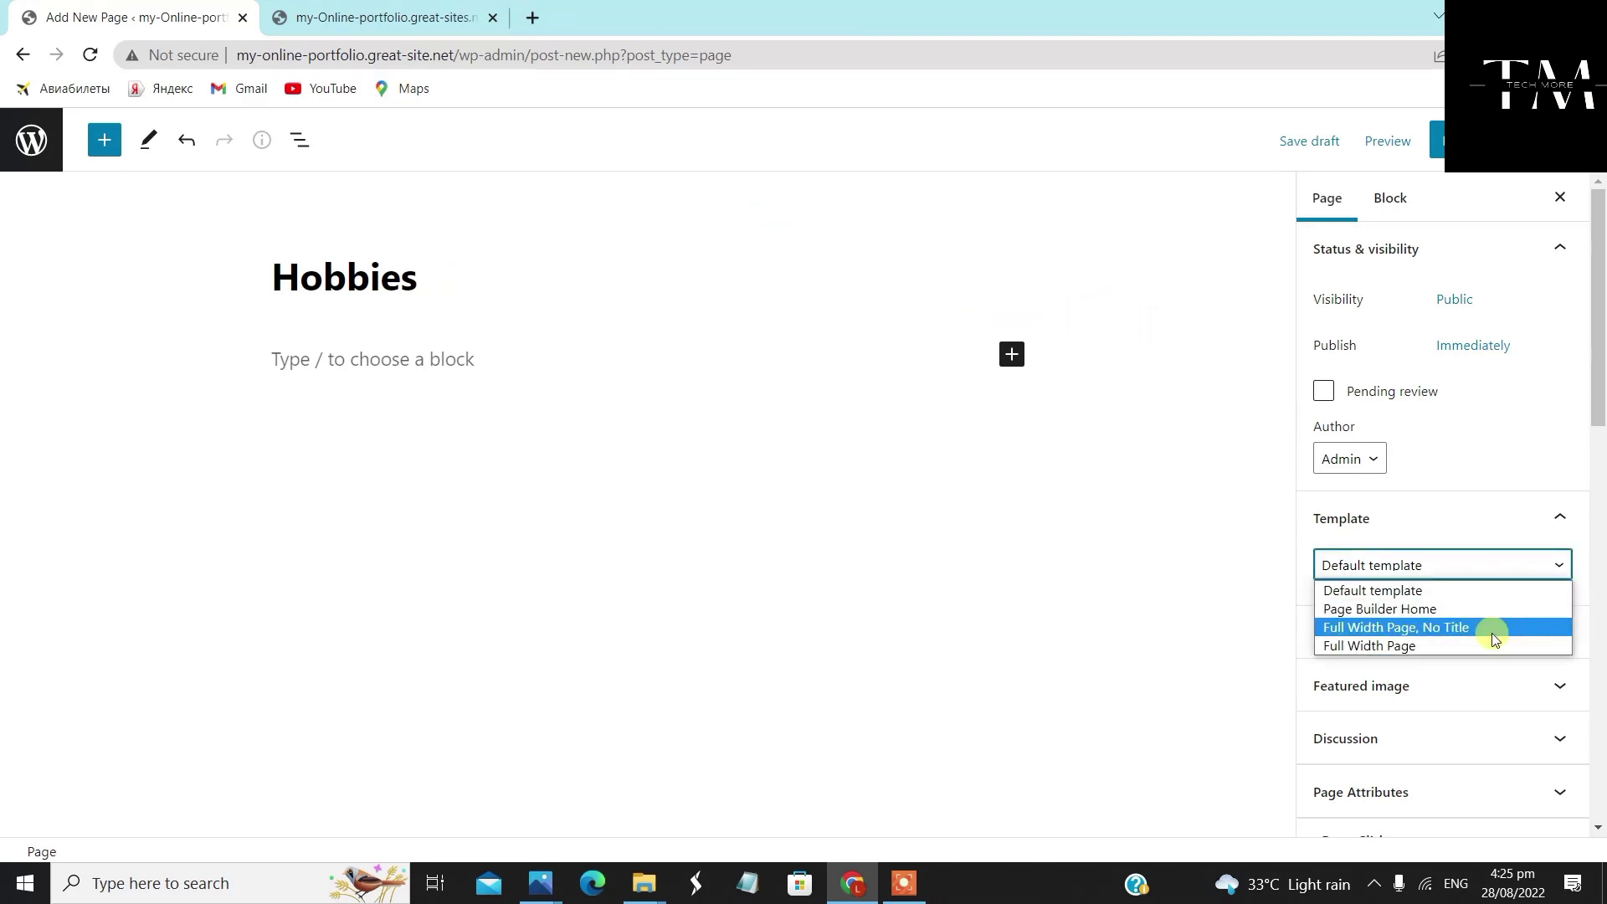
left_click(1494, 637)
scroll(1489, 638, "down", 7)
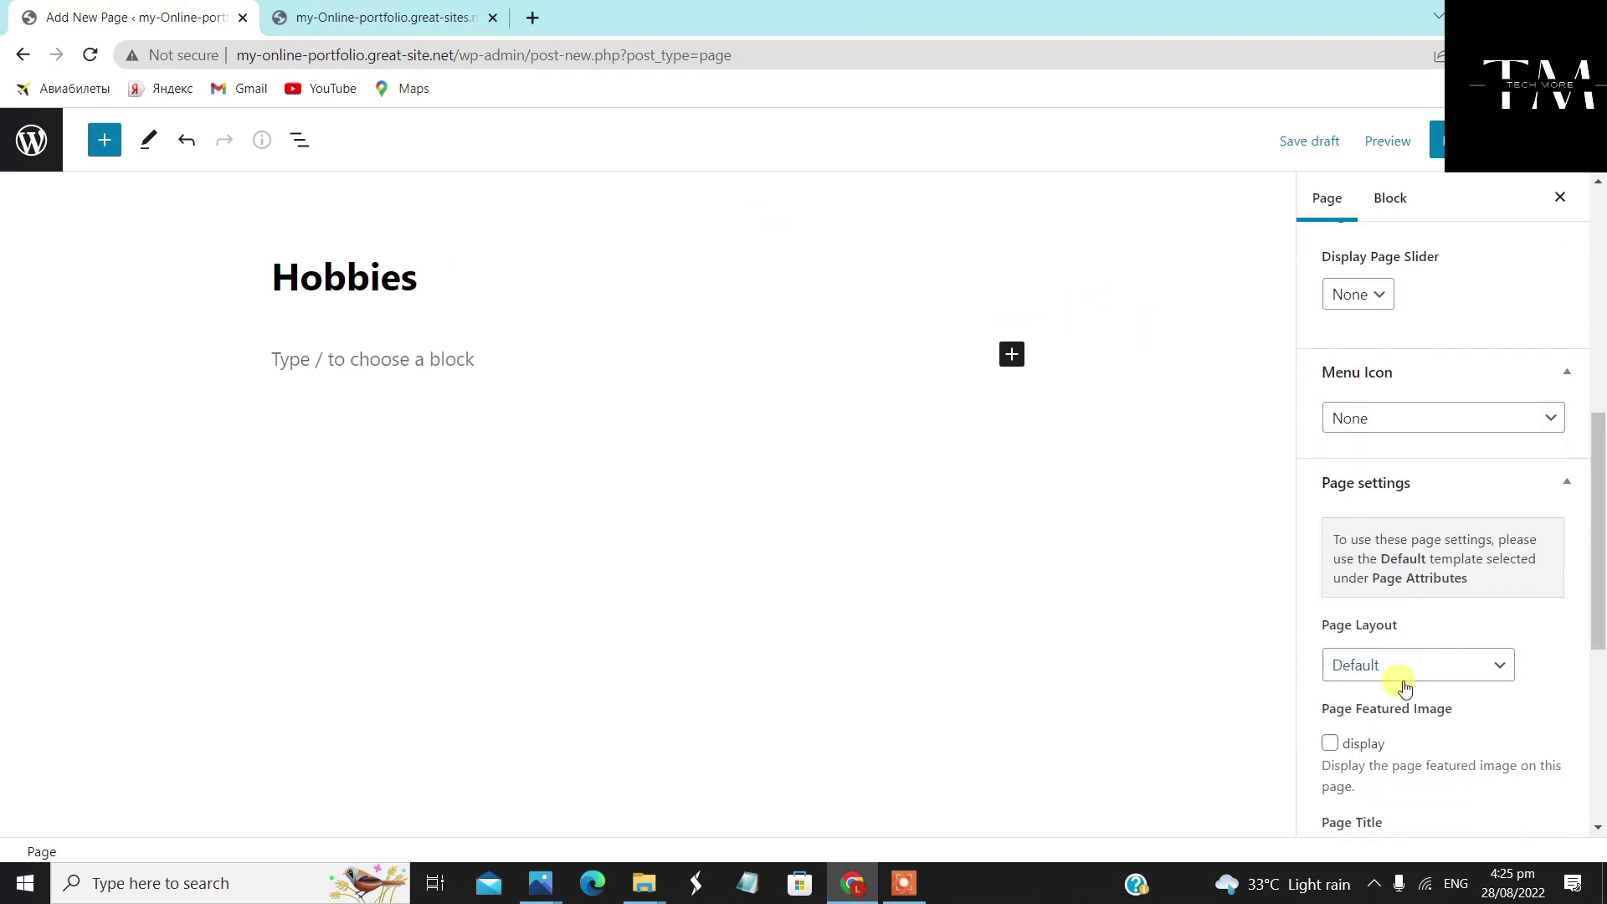
Set the Hobbies page layout to Full Width, show its featured image, and publish it
left_click(1423, 665)
left_click(1413, 731)
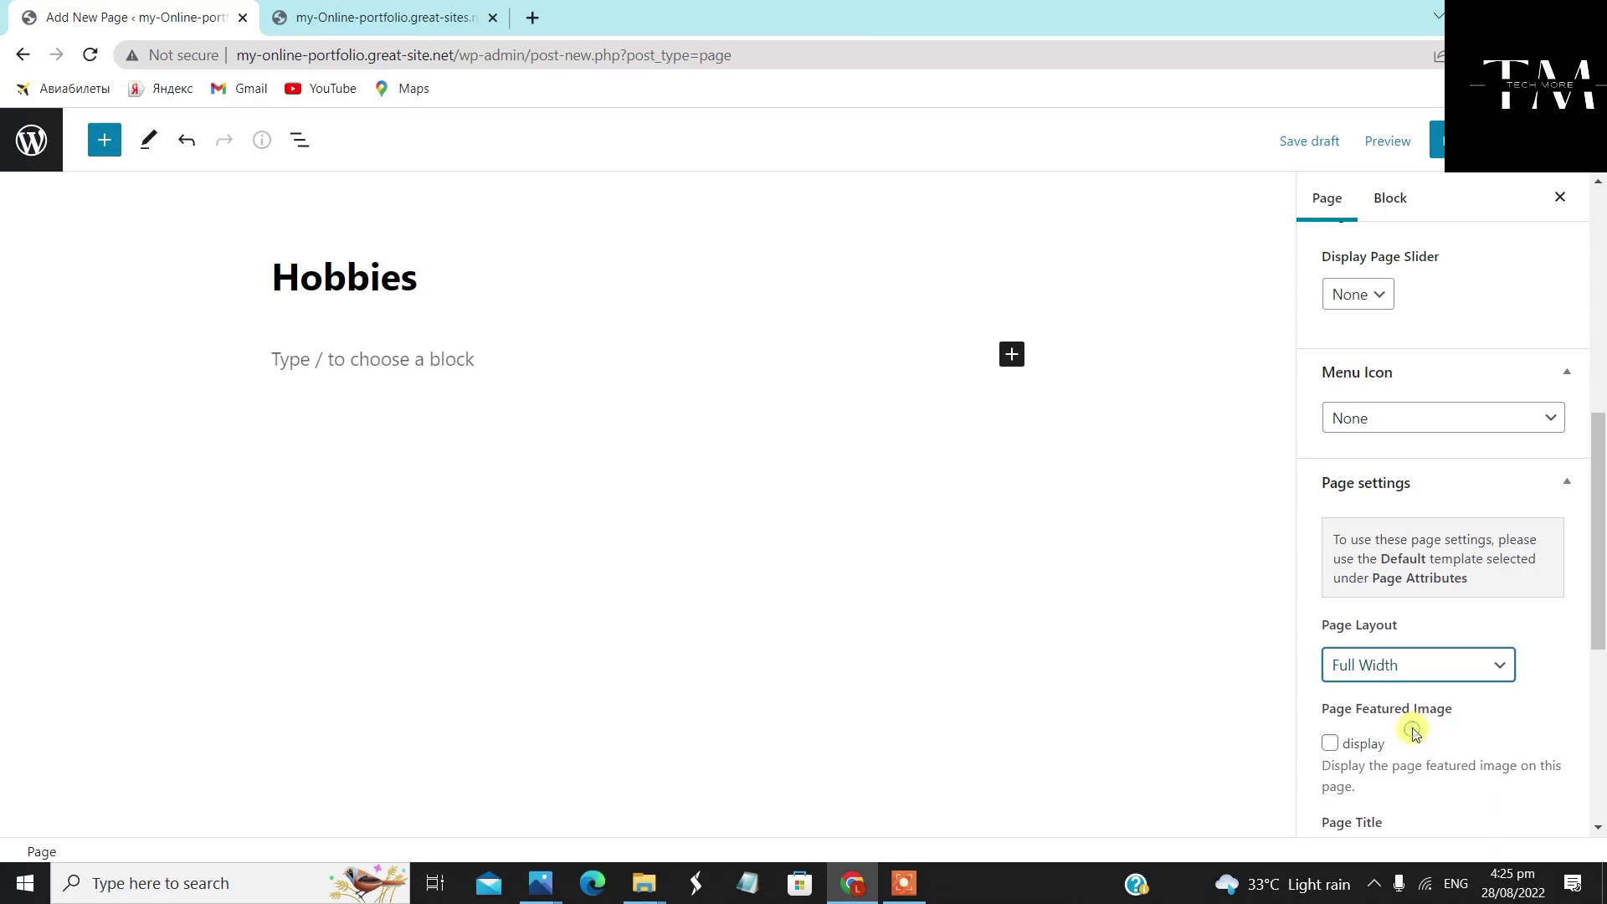
scroll(1325, 649, "down", 1)
left_click(1327, 641)
left_click(1436, 140)
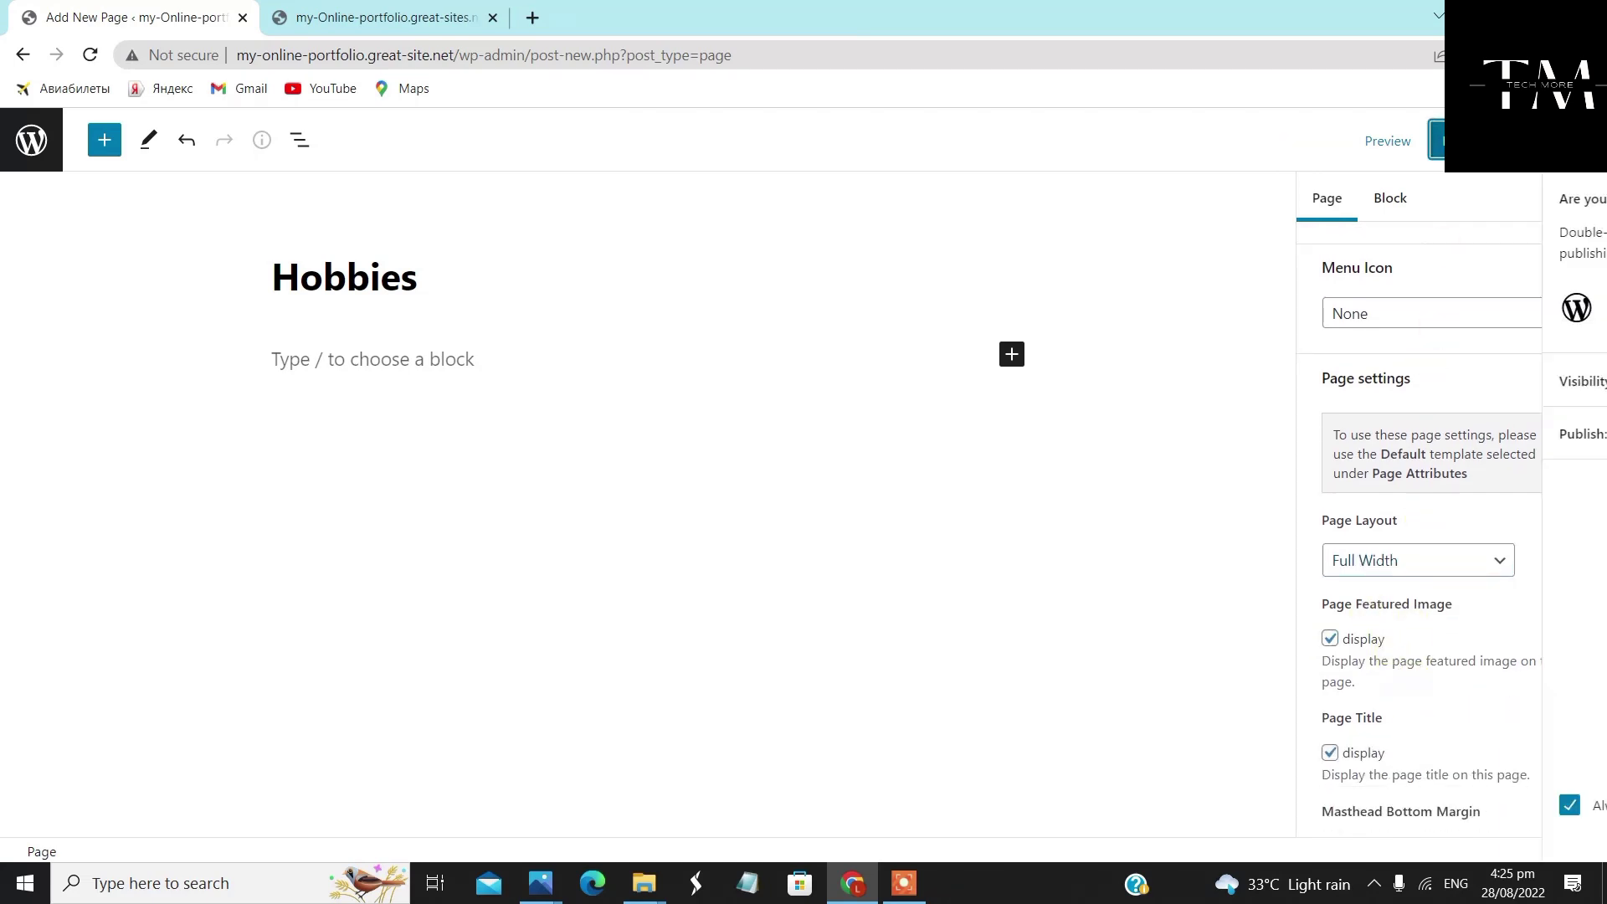
left_click(1390, 140)
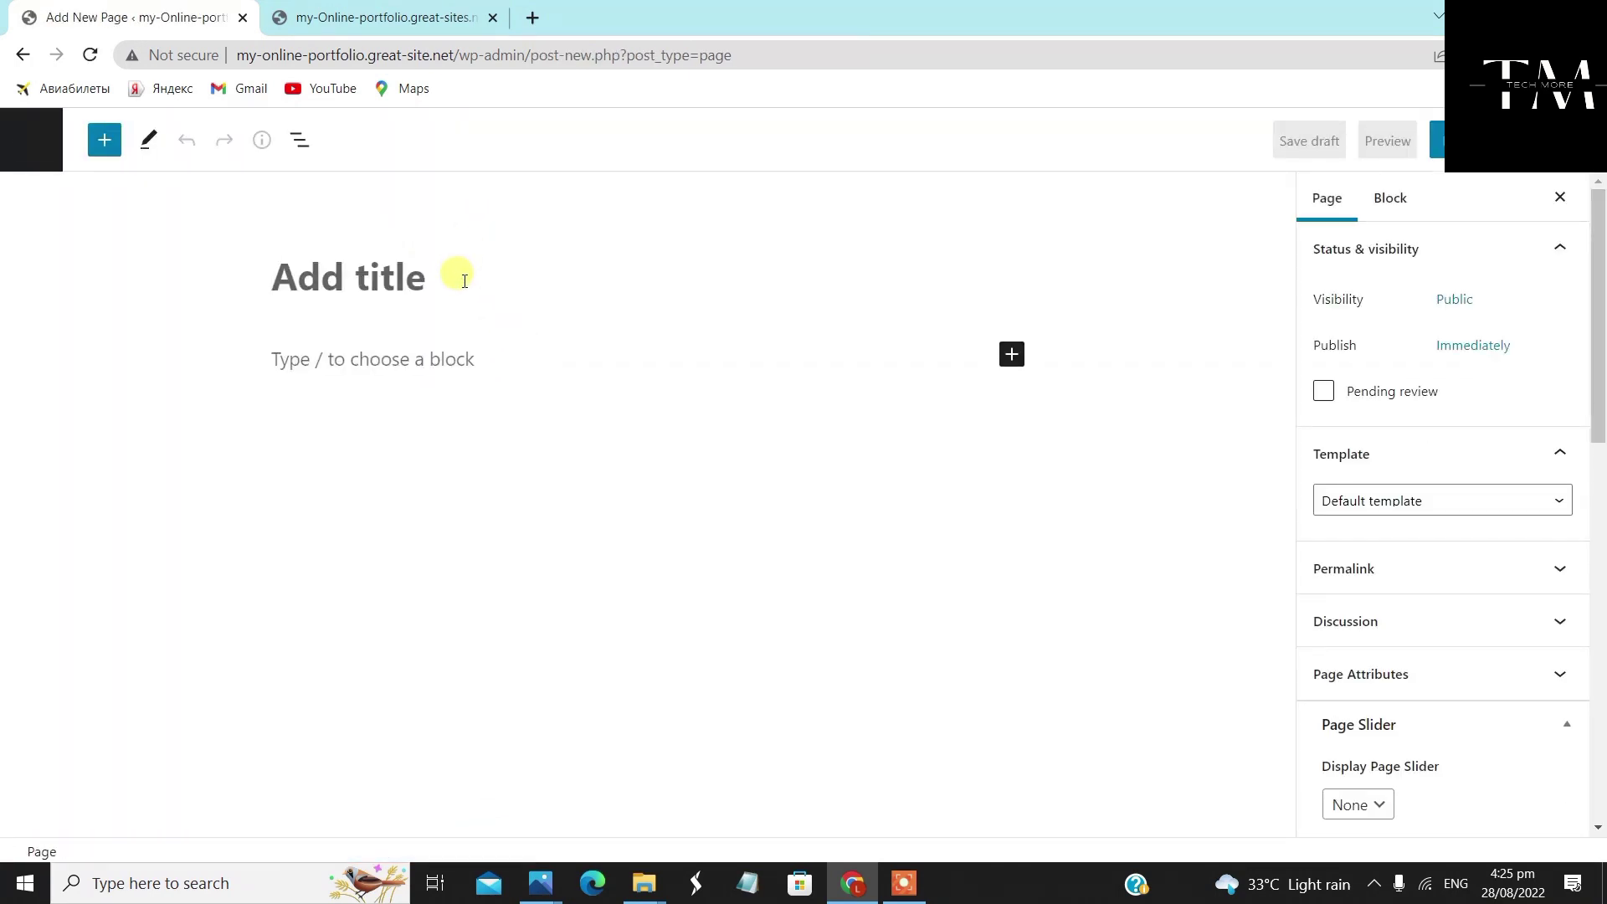
Title the new page 'My Resume' and apply the 'Full Width Page, No Title' template
type("My Resume")
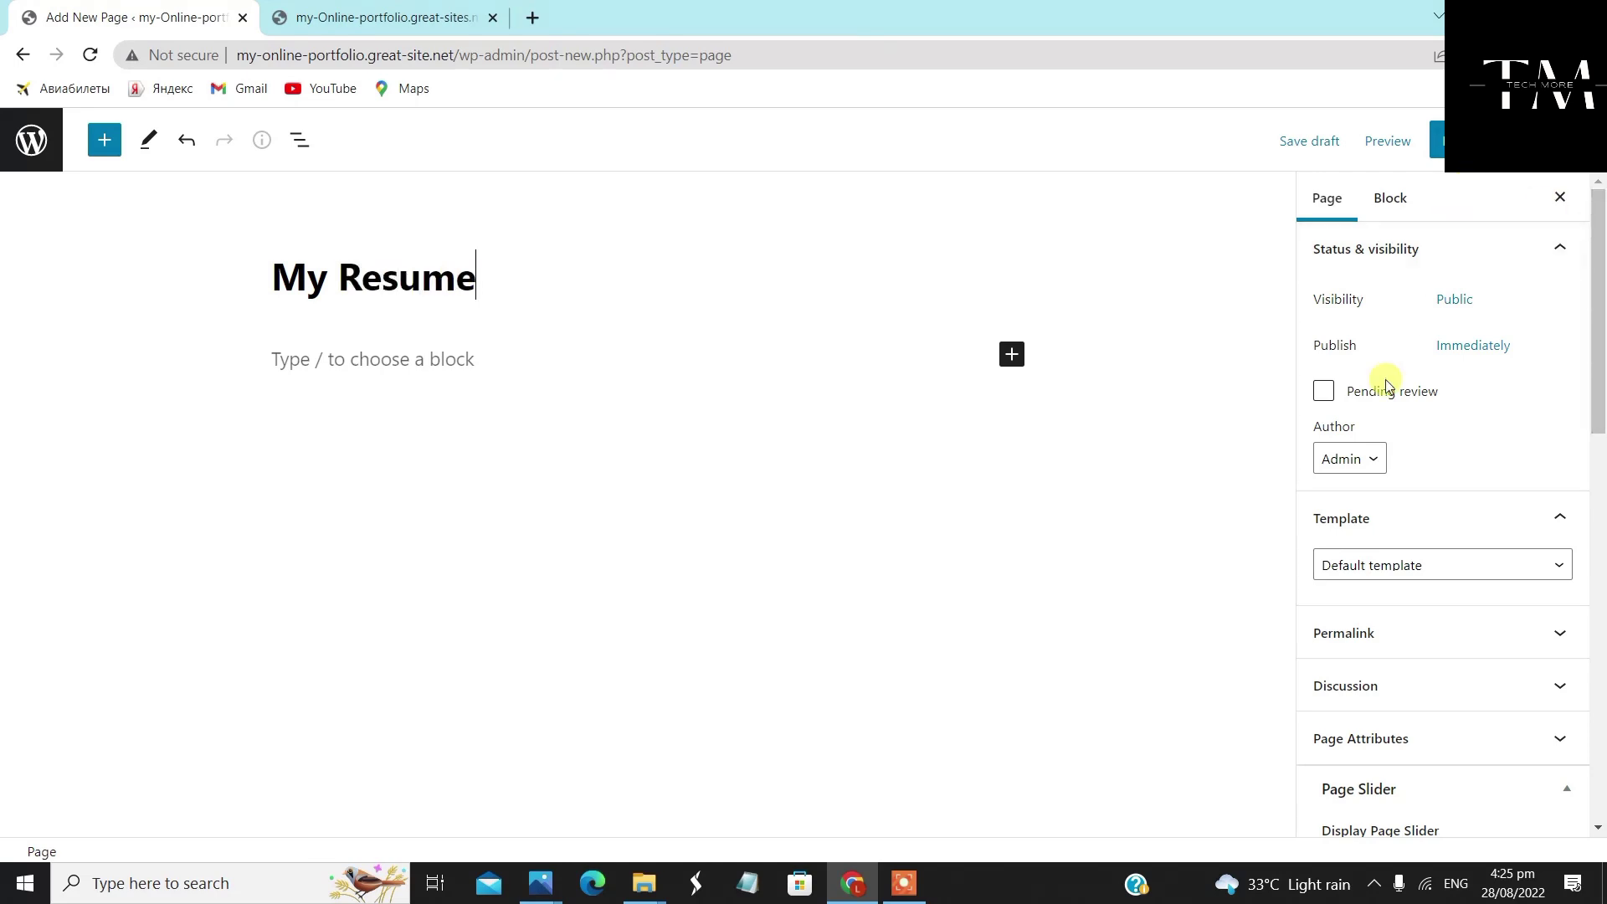
scroll(1356, 452, "down", 3)
left_click(1414, 356)
left_click(1423, 416)
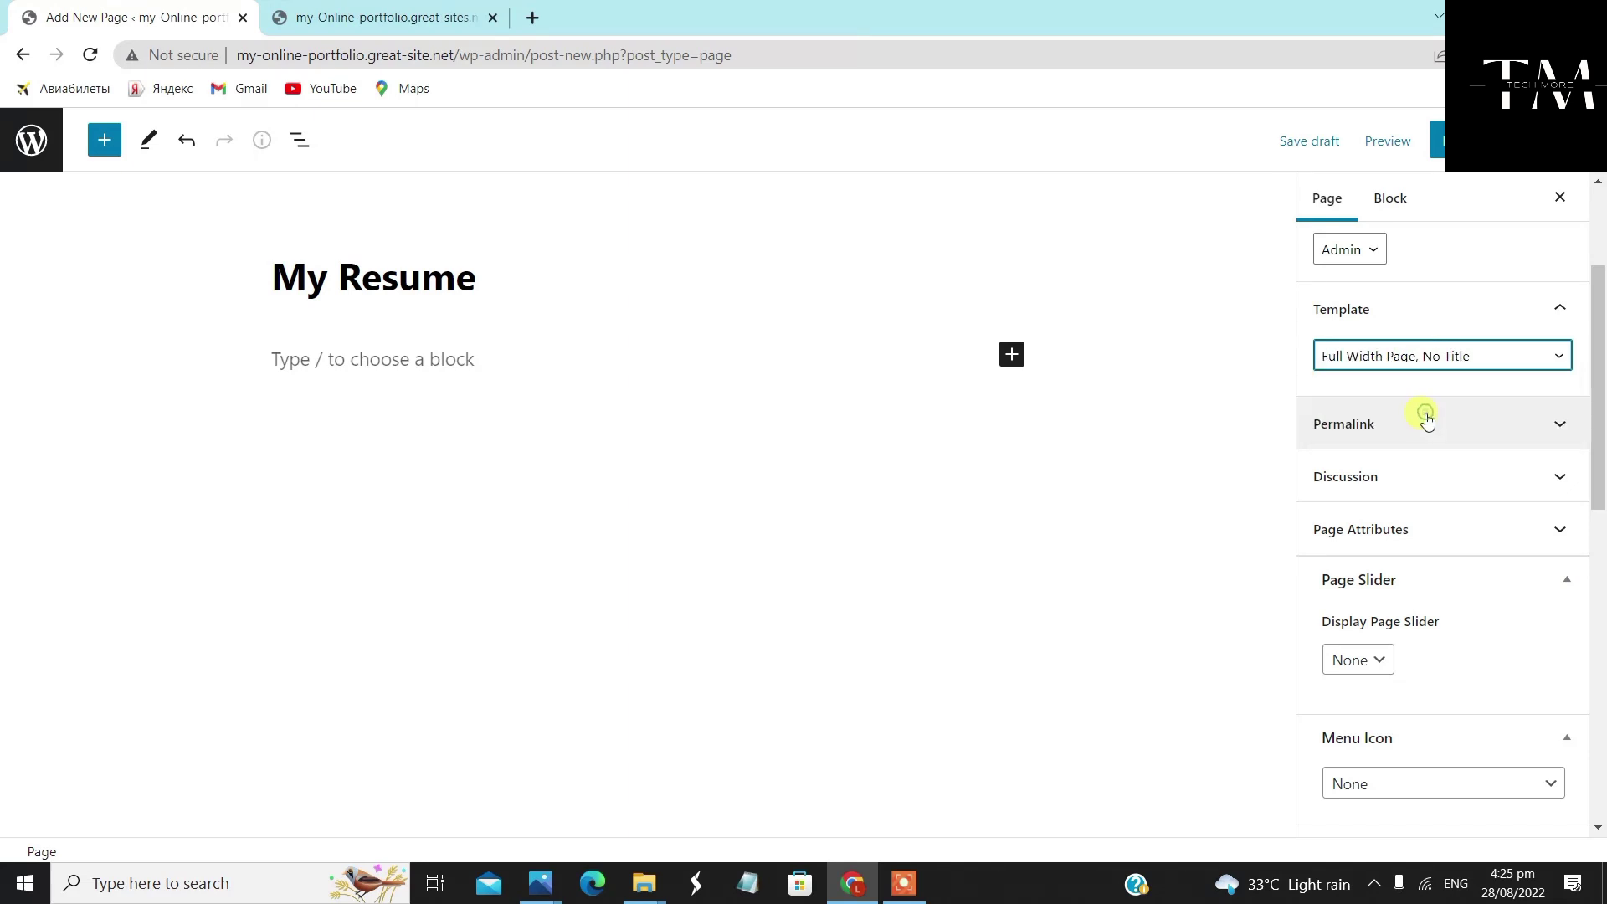
scroll(1461, 478, "down", 2)
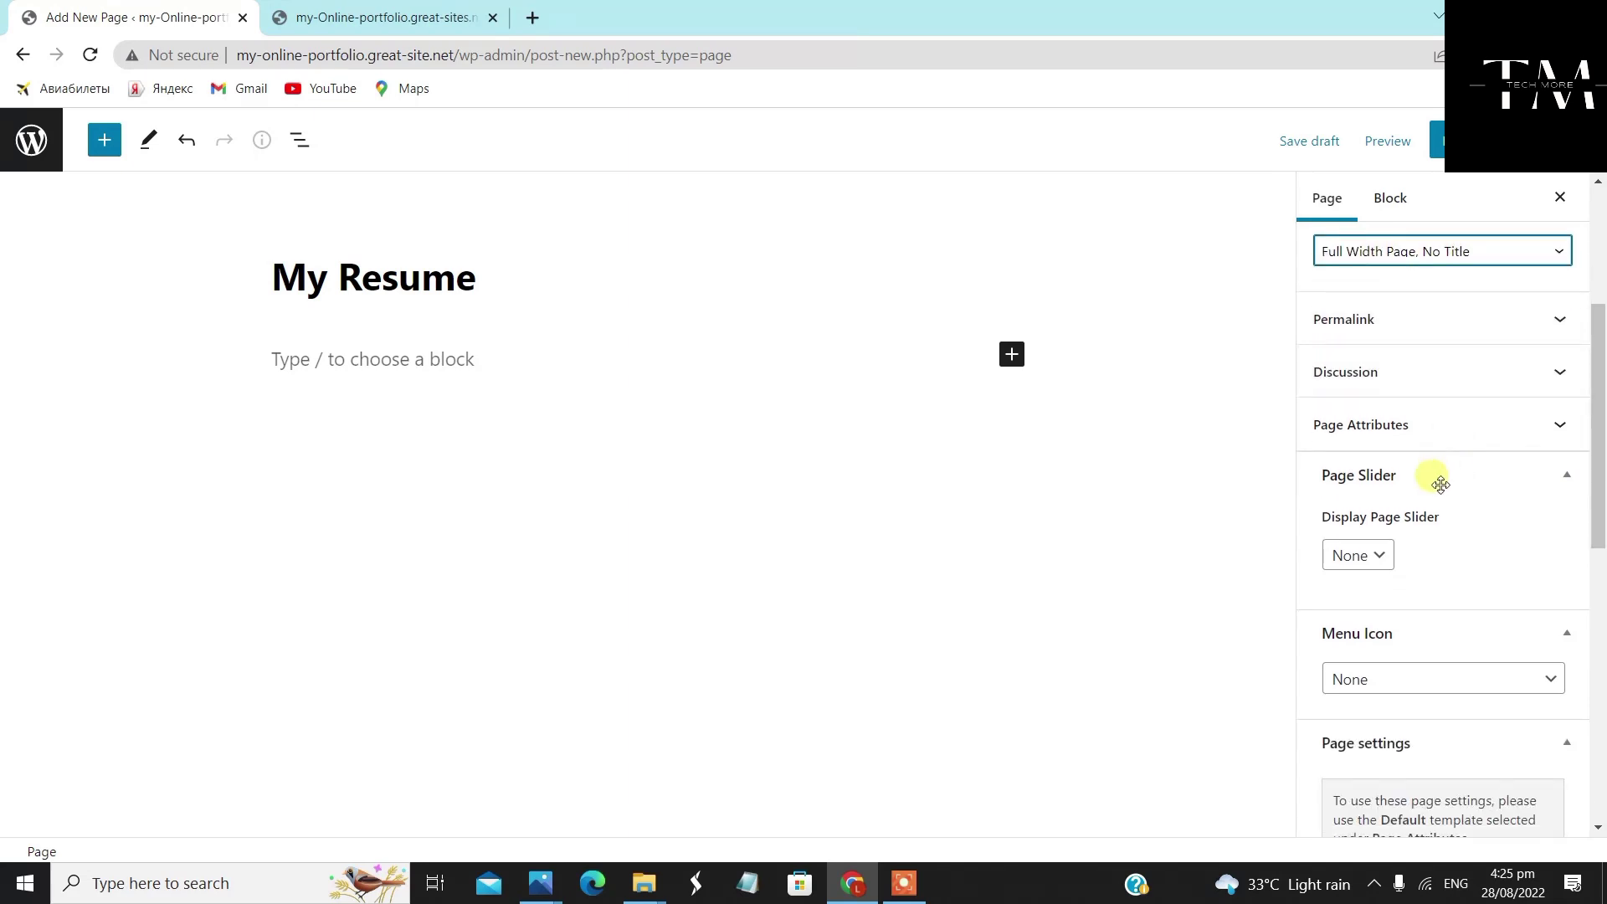
scroll(1440, 519, "down", 5)
Set the My Resume layout to Full Width, publish it, and view the live portfolio site
left_click(1451, 507)
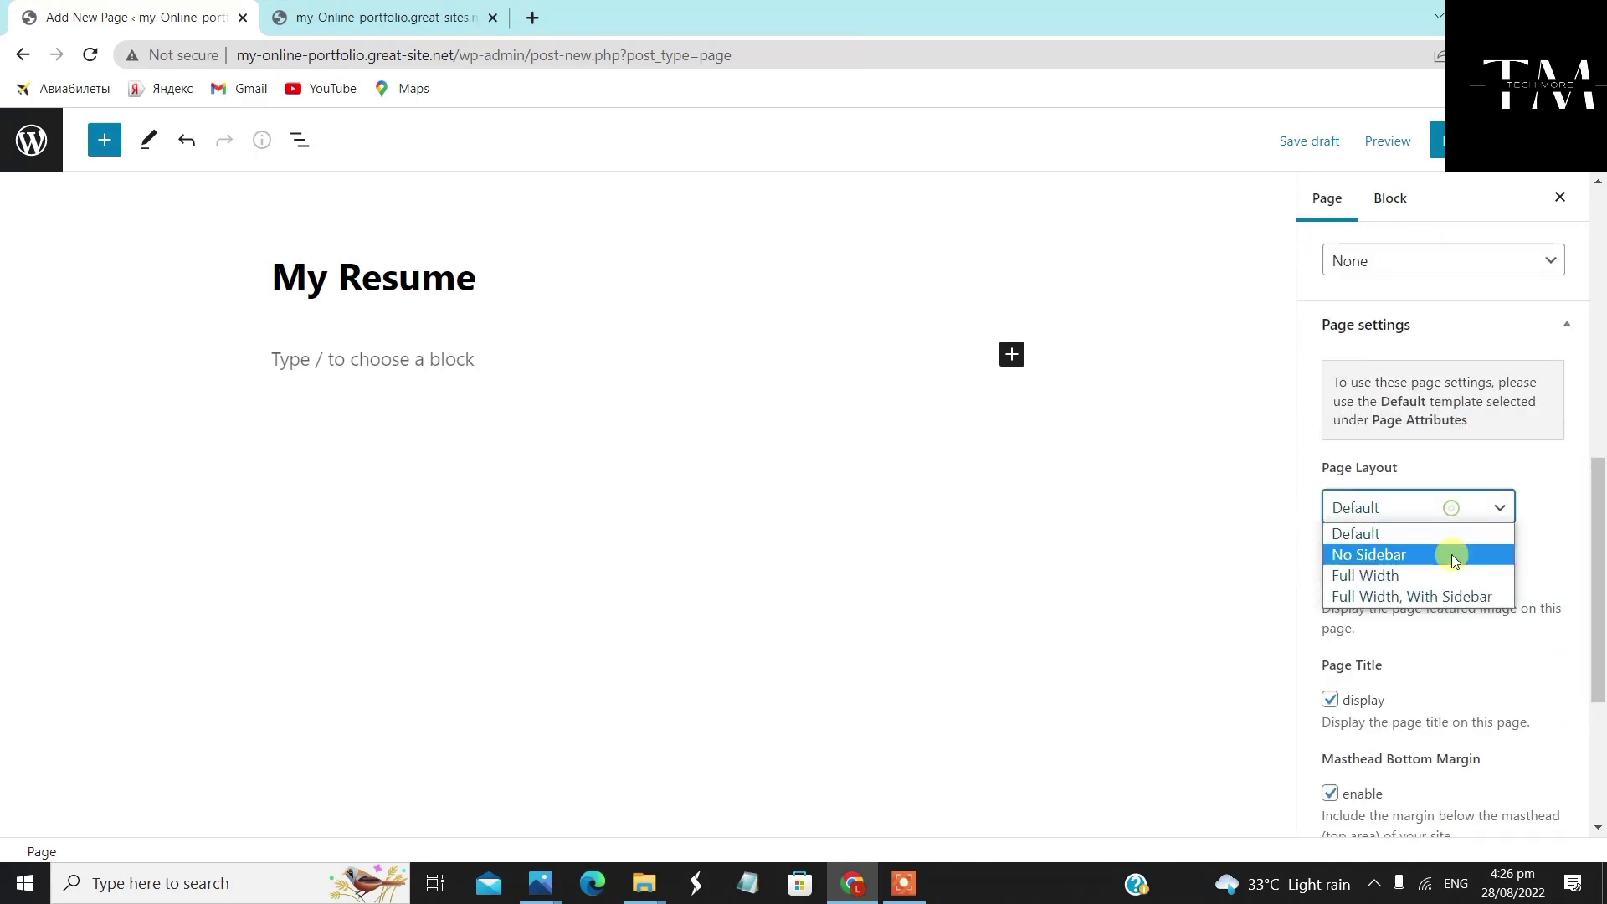
left_click(1453, 575)
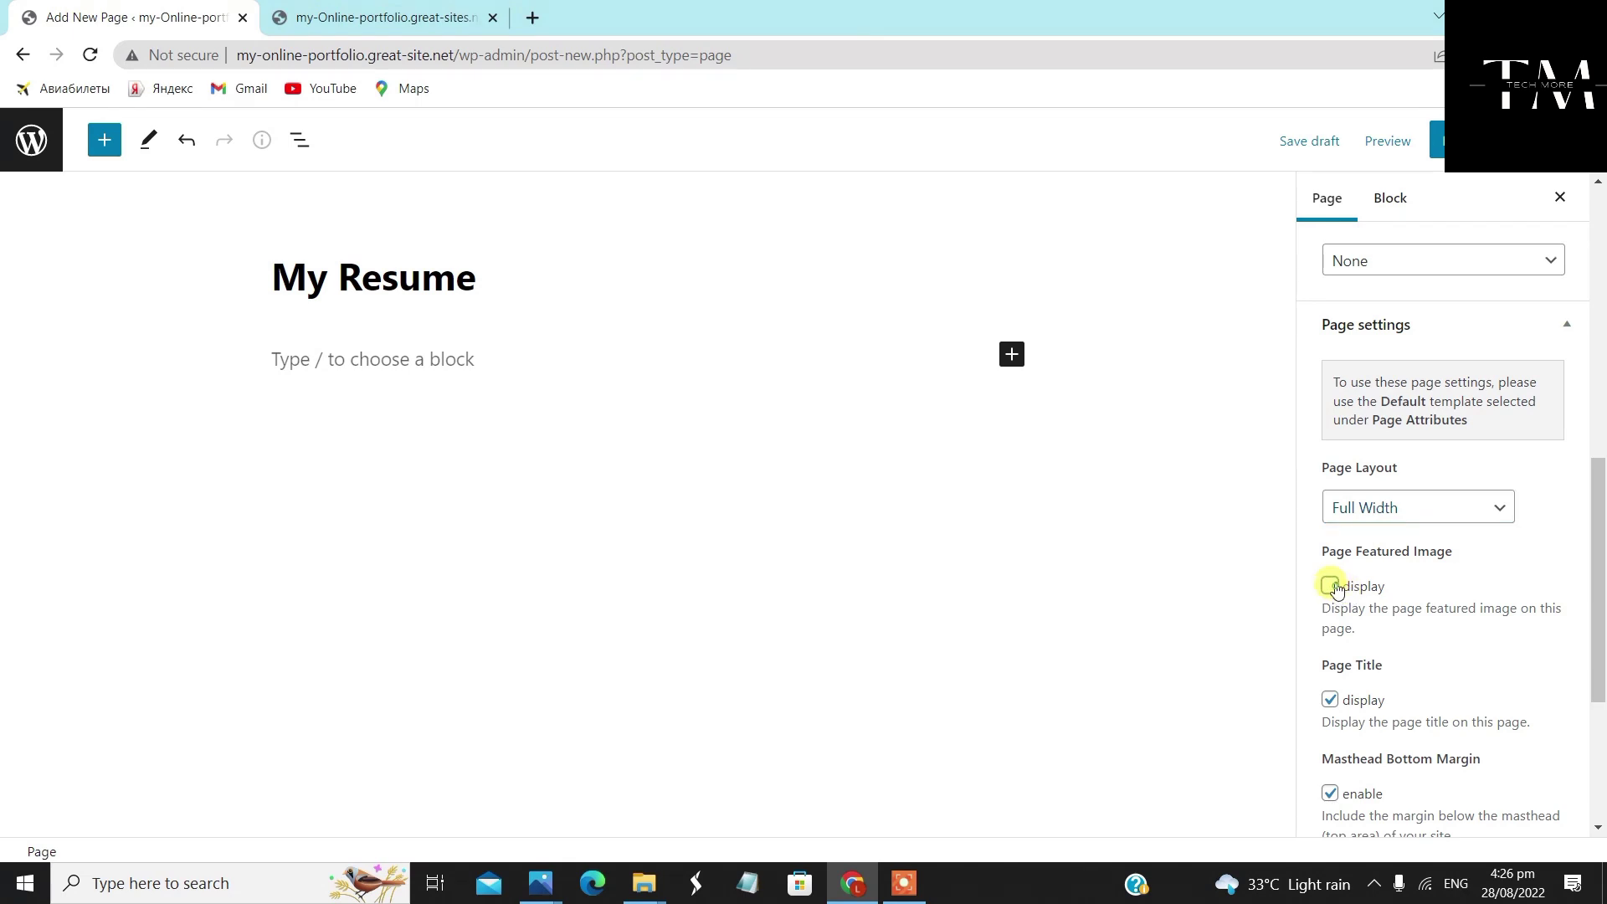
left_click(1424, 139)
left_click(1423, 138)
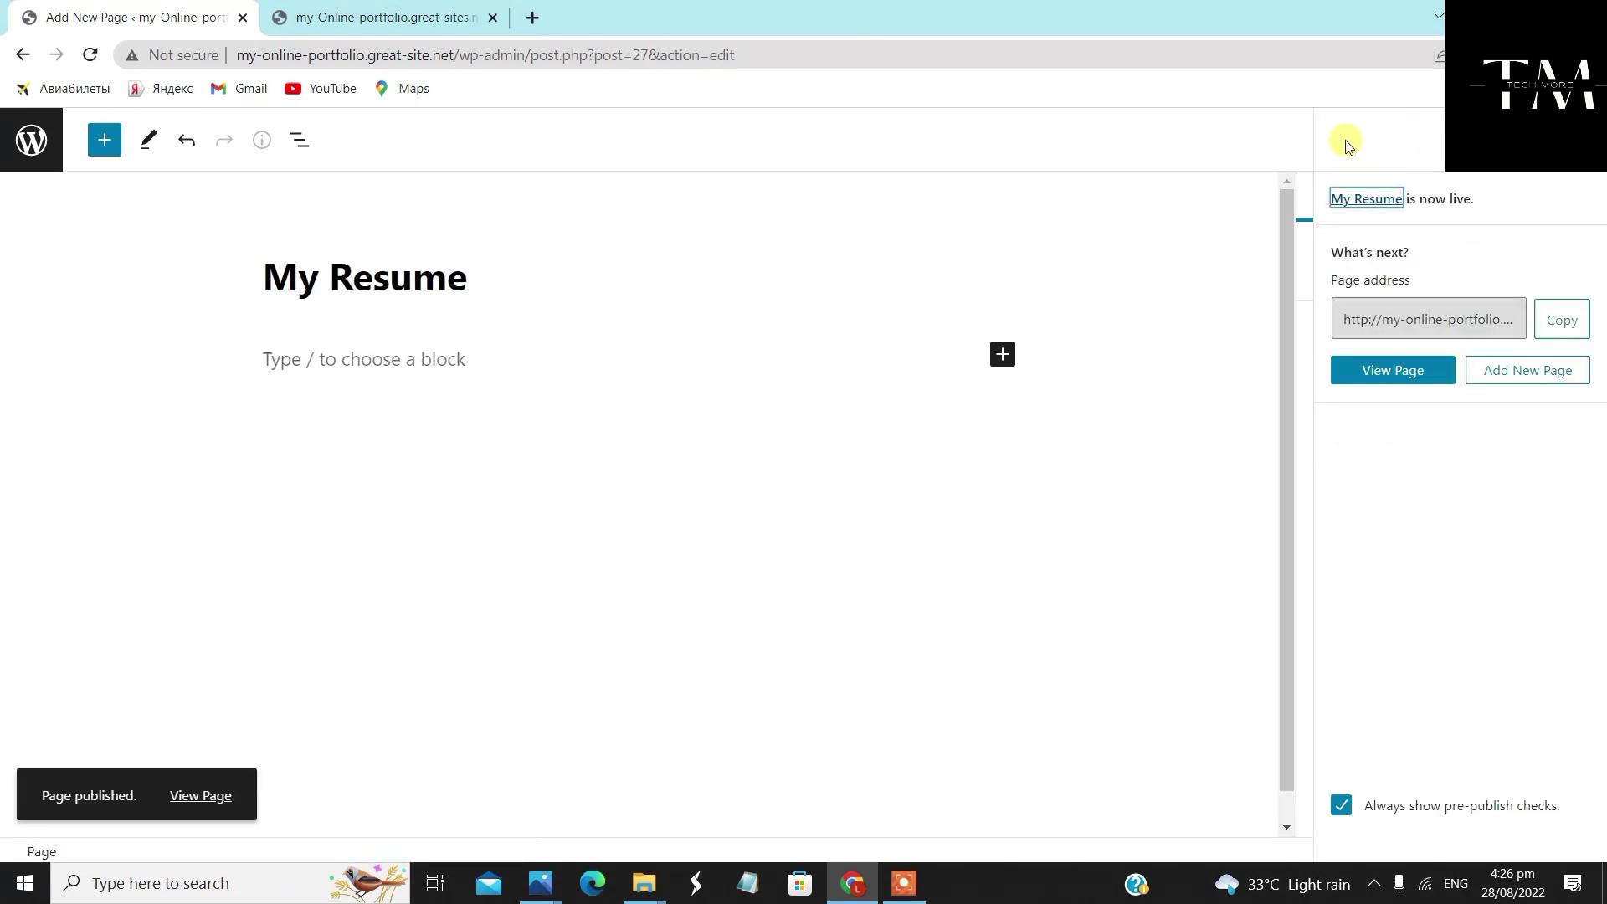
left_click(369, 15)
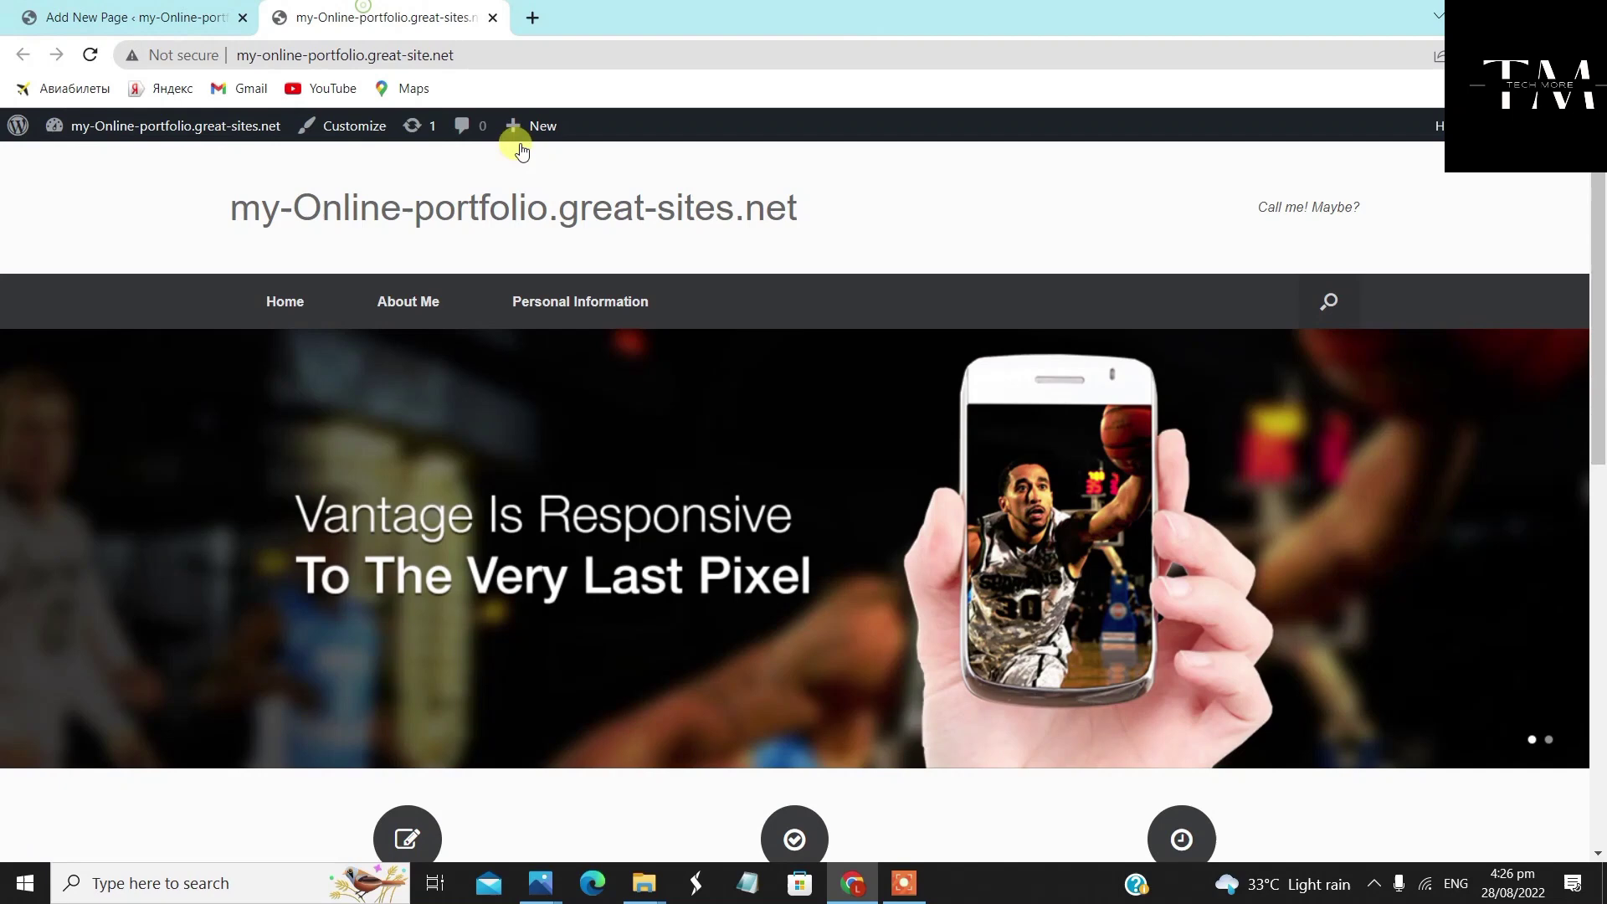
right_click(903, 190)
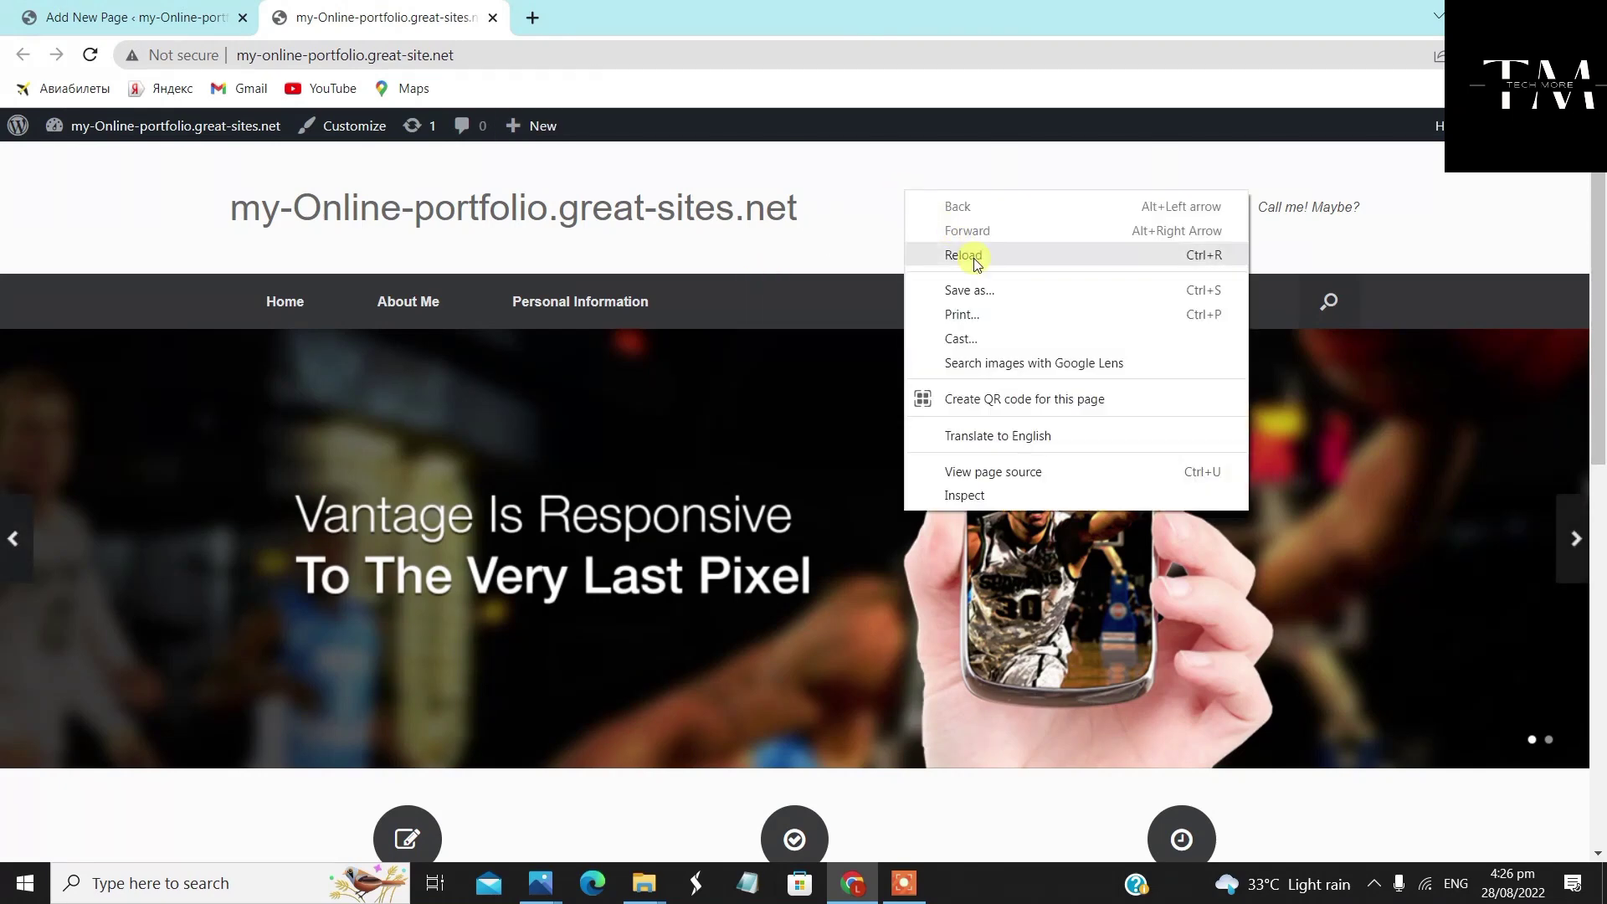
left_click(886, 179)
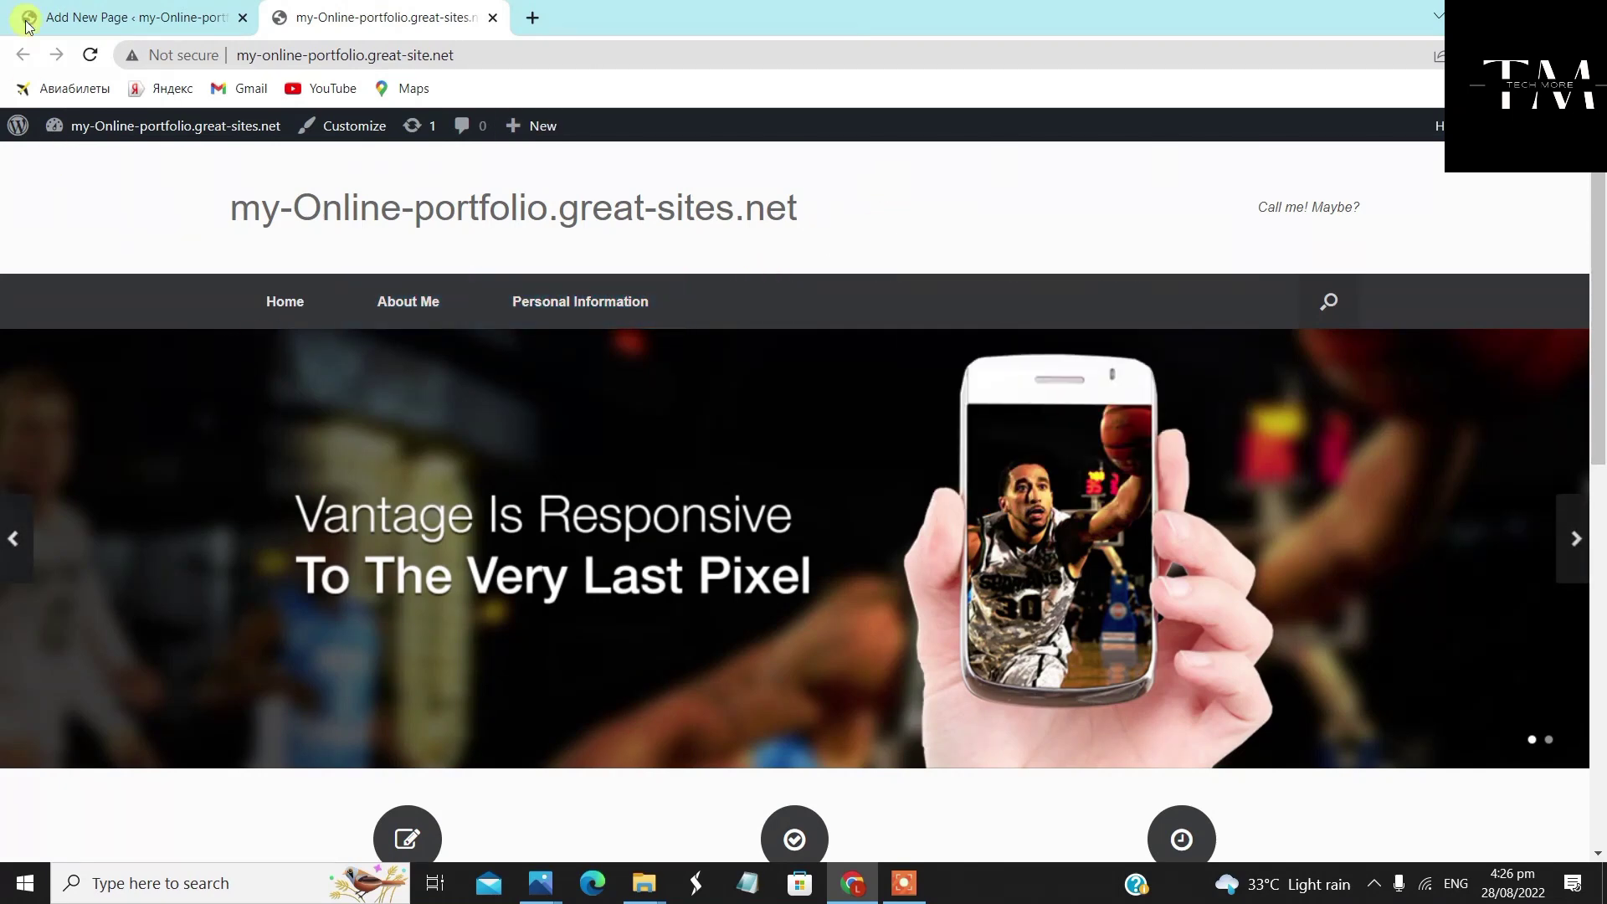
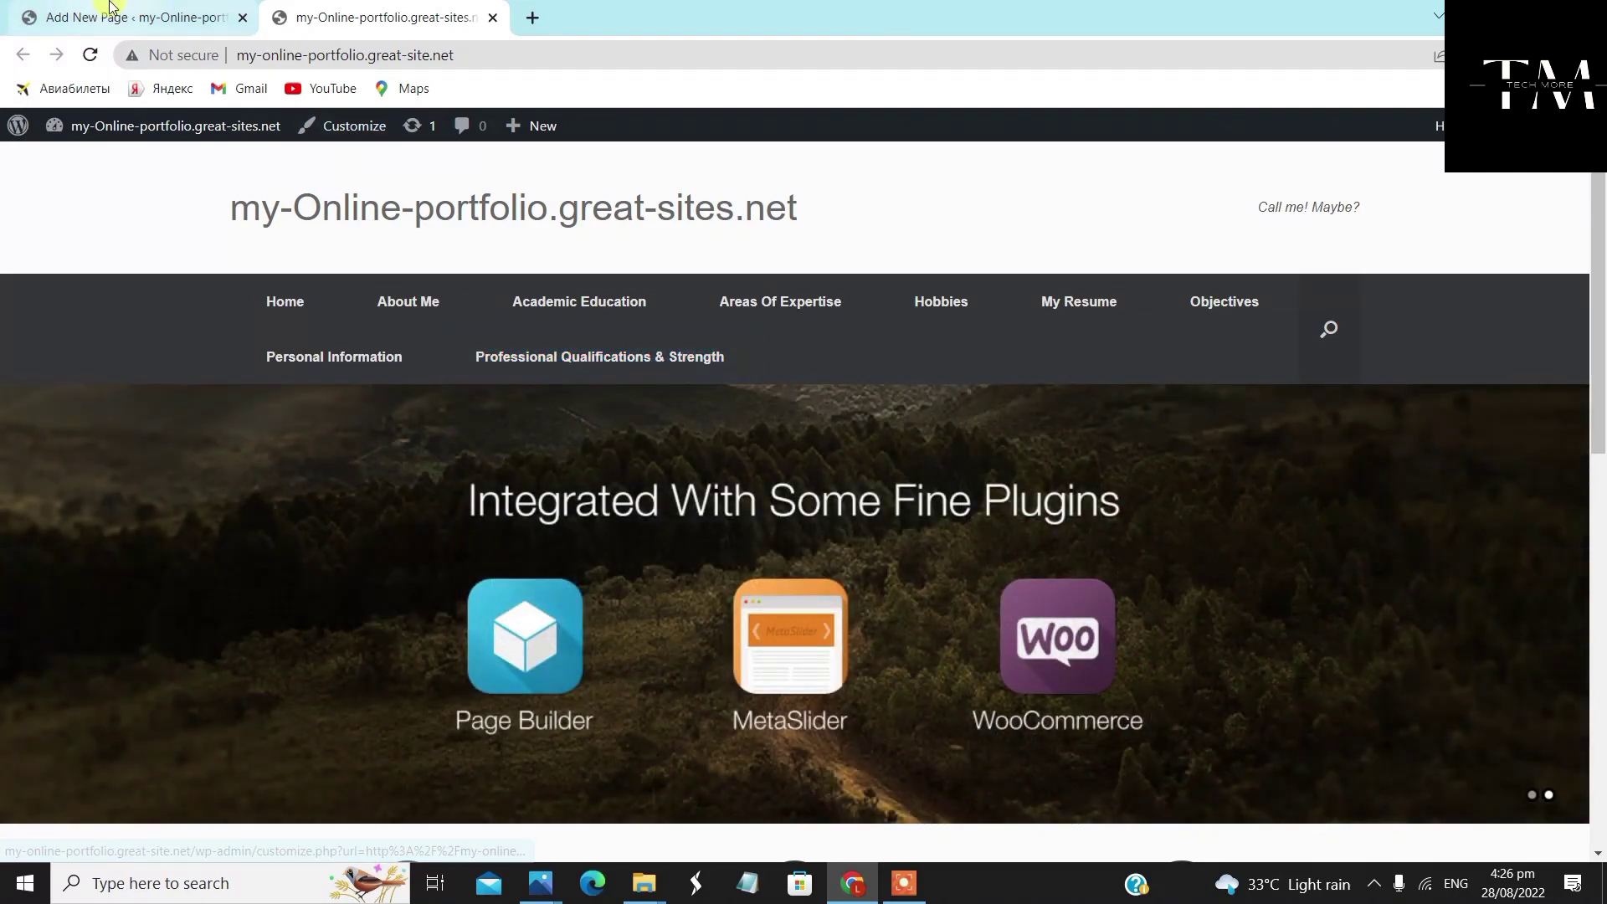
Return to the admin tab showing the list of eight published pages
left_click(110, 11)
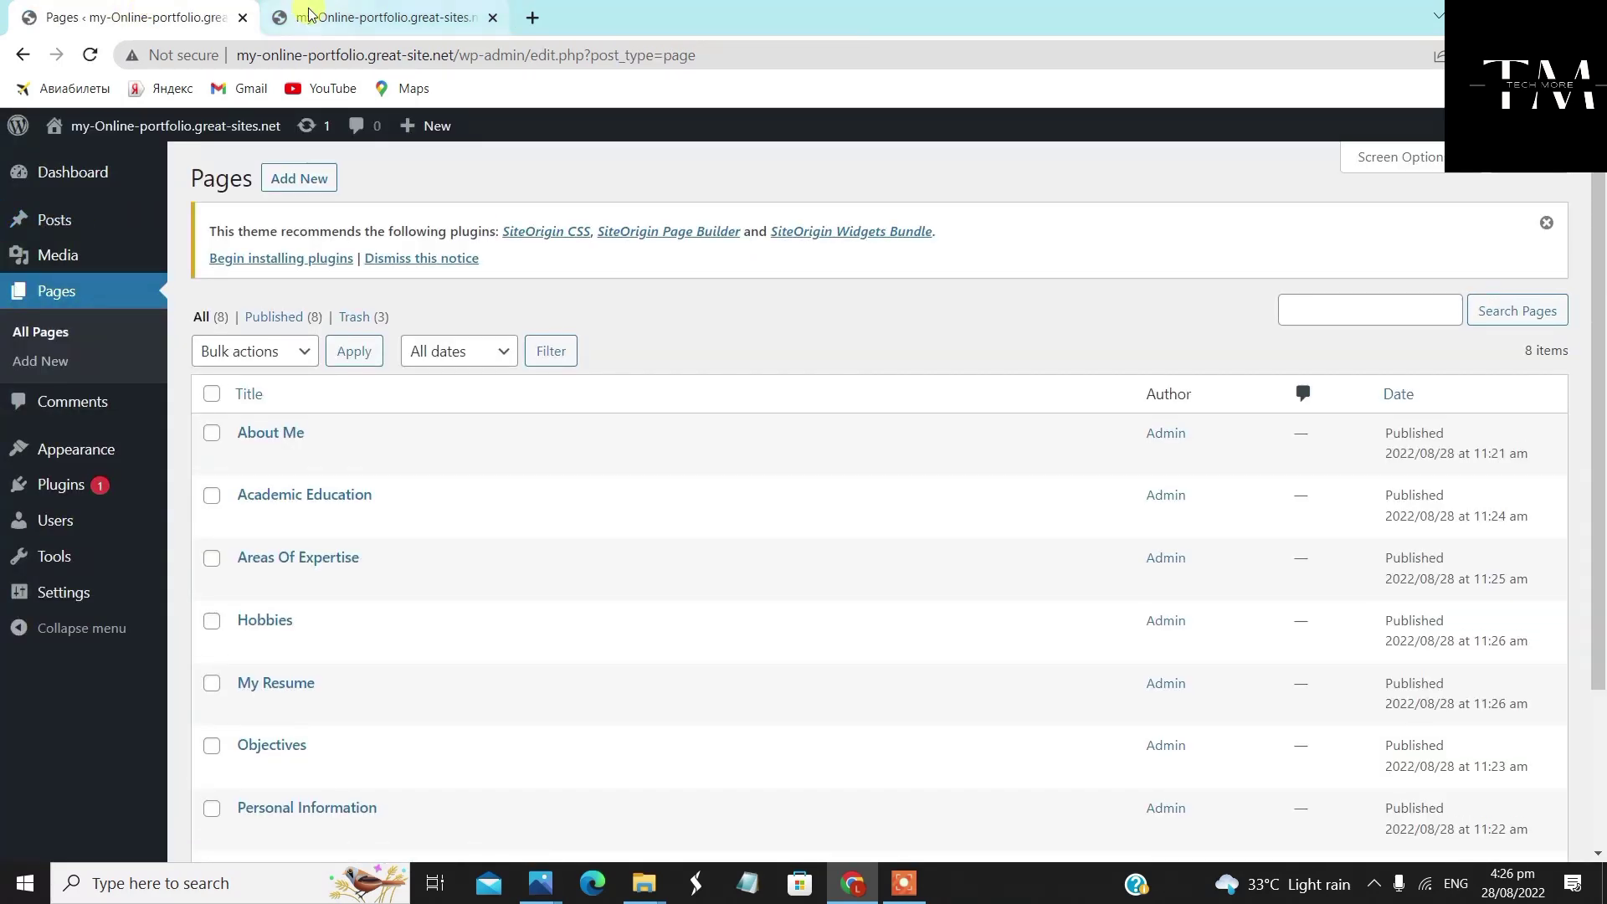
Start a new page titled 'Galleries' with the 'Full Width Page, No Title' template
left_click(283, 181)
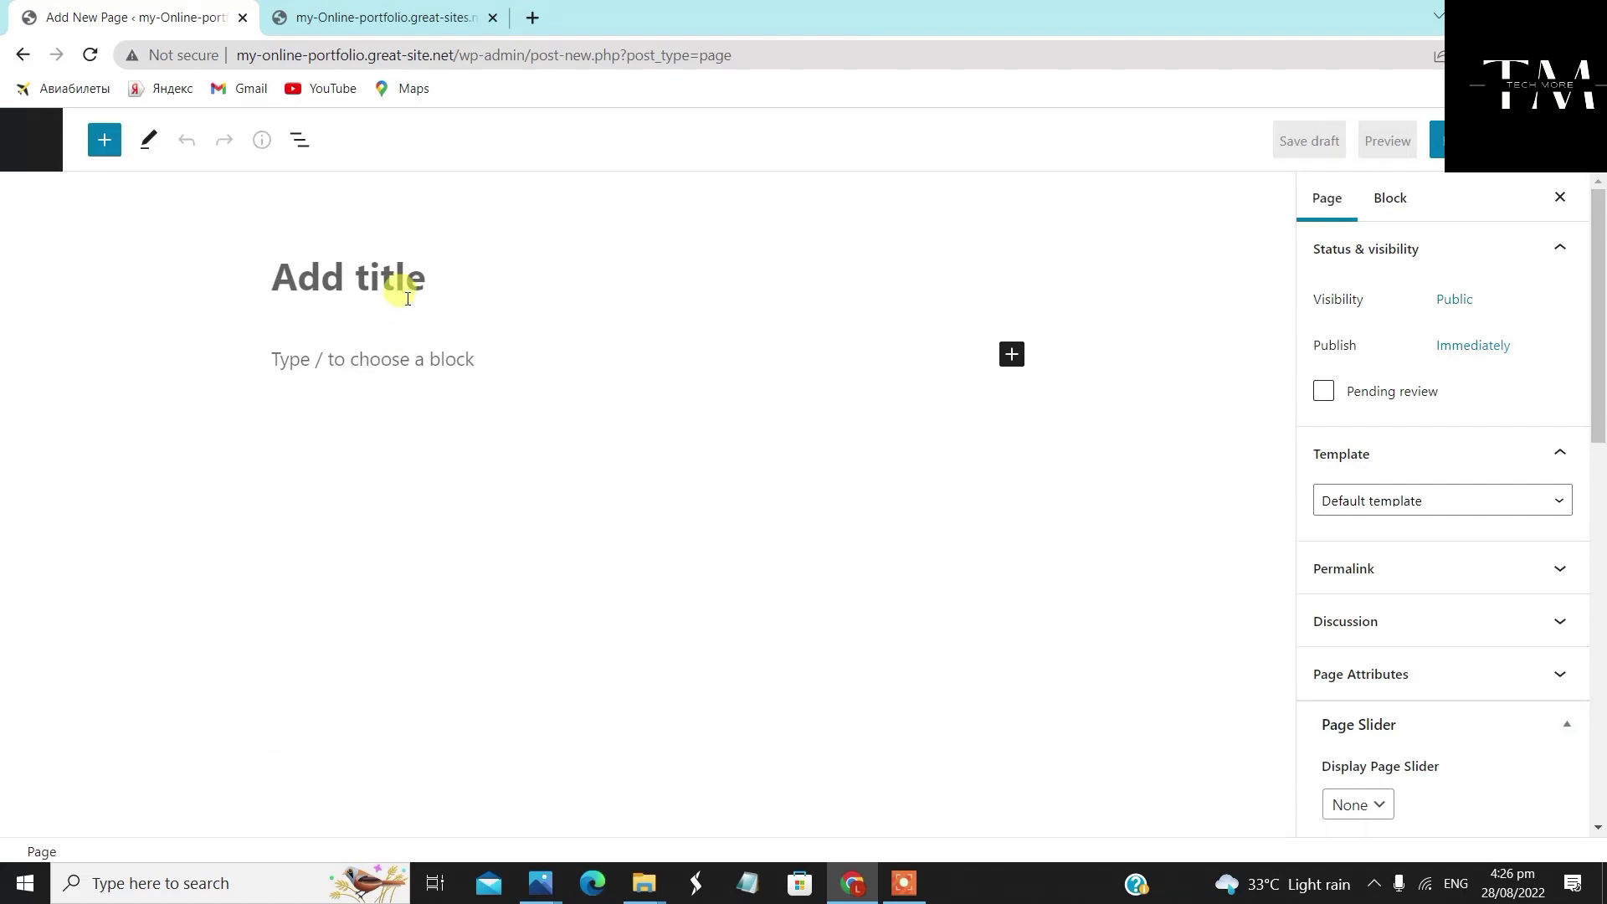
type("Galleries")
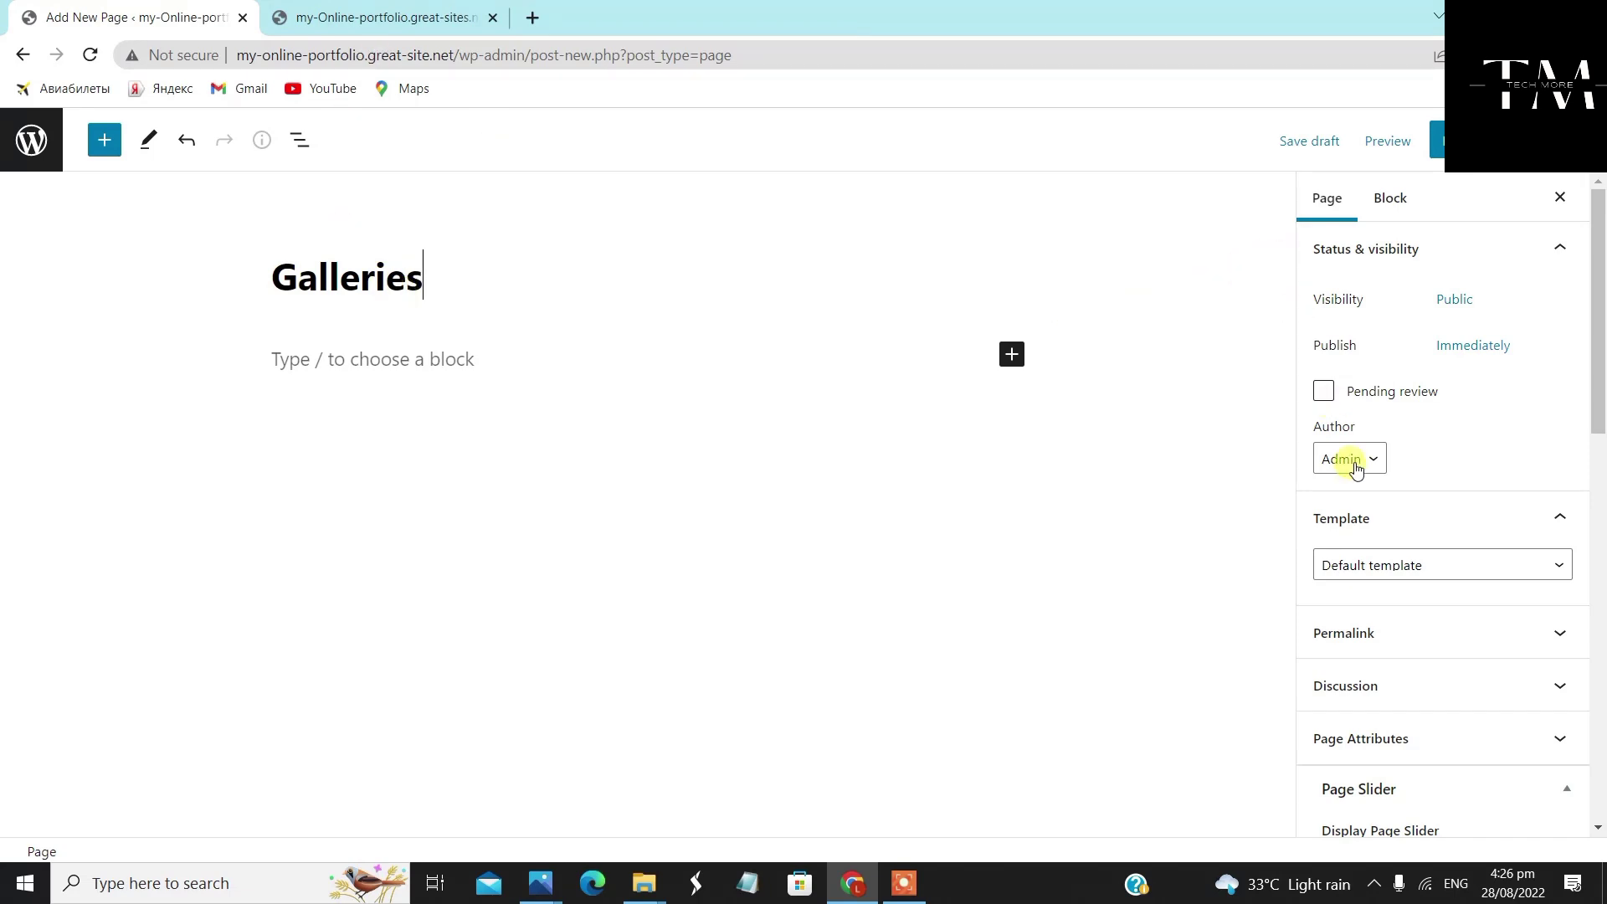
scroll(1353, 460, "down", 3)
left_click(1434, 357)
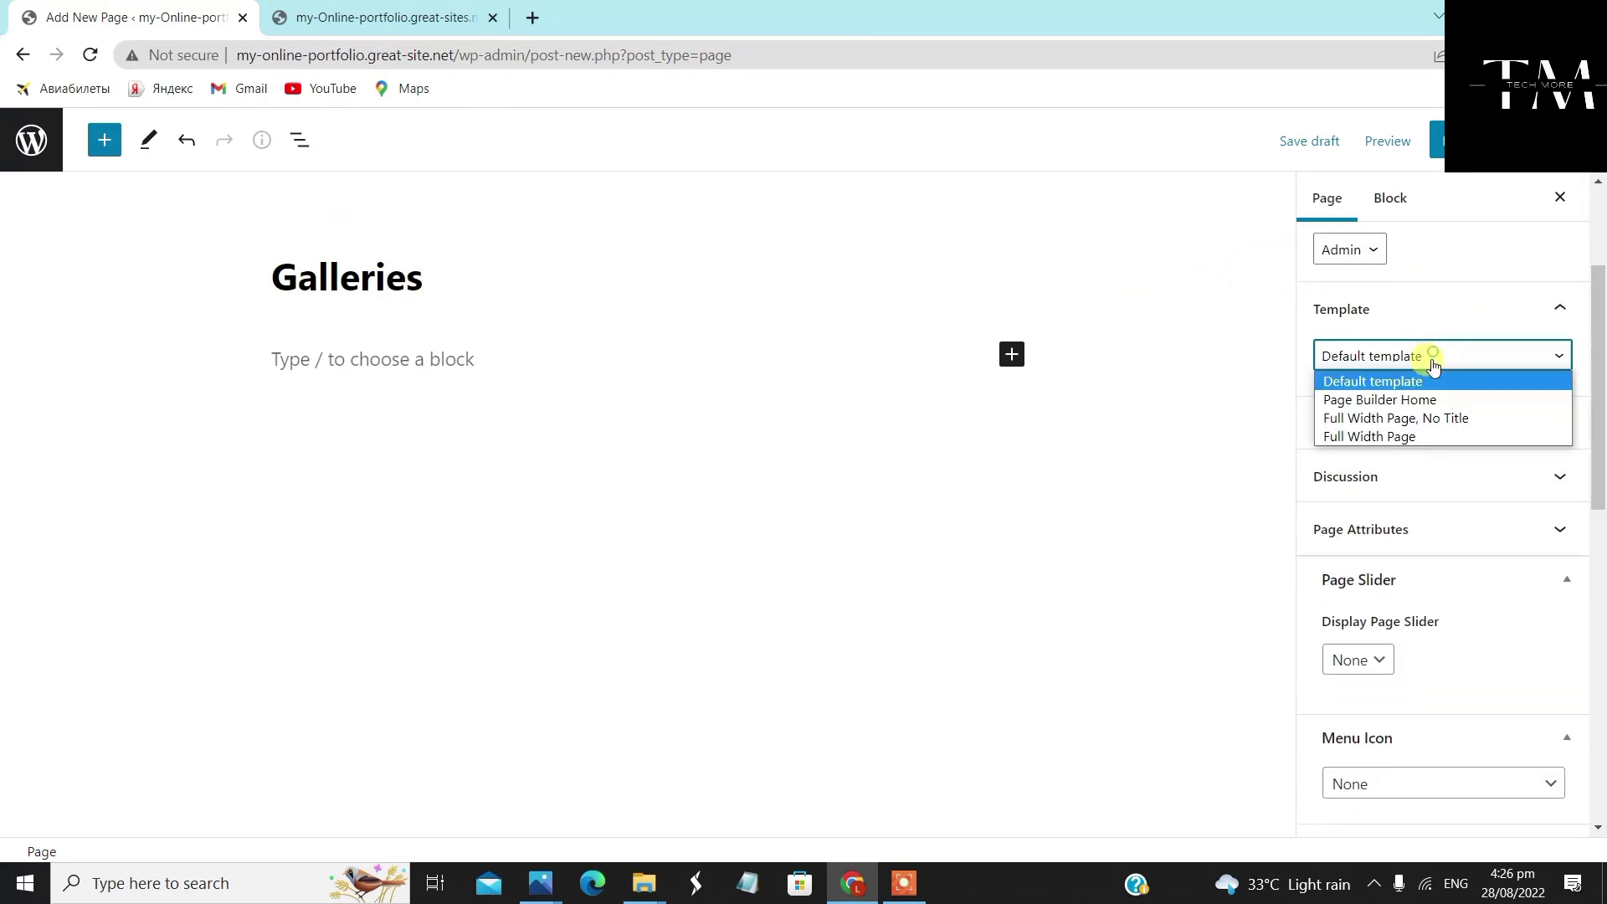
left_click(1418, 419)
Give Galleries a Full Width layout with its featured image shown, publish it, and return to Pages
scroll(1424, 522, "down", 4)
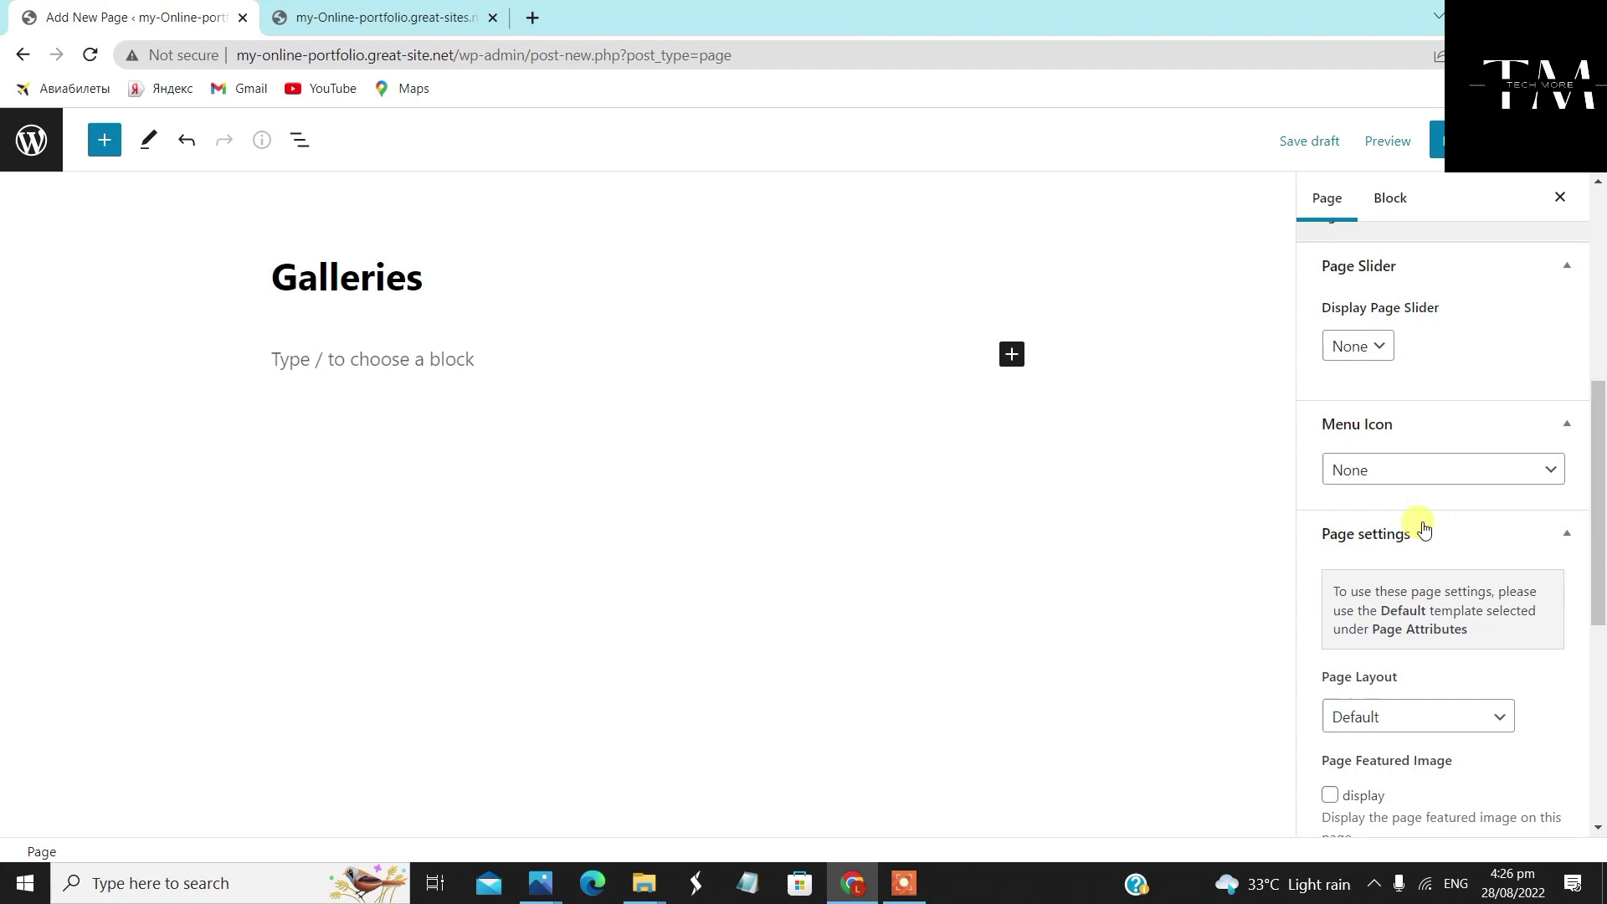
left_click(1436, 473)
left_click(1417, 713)
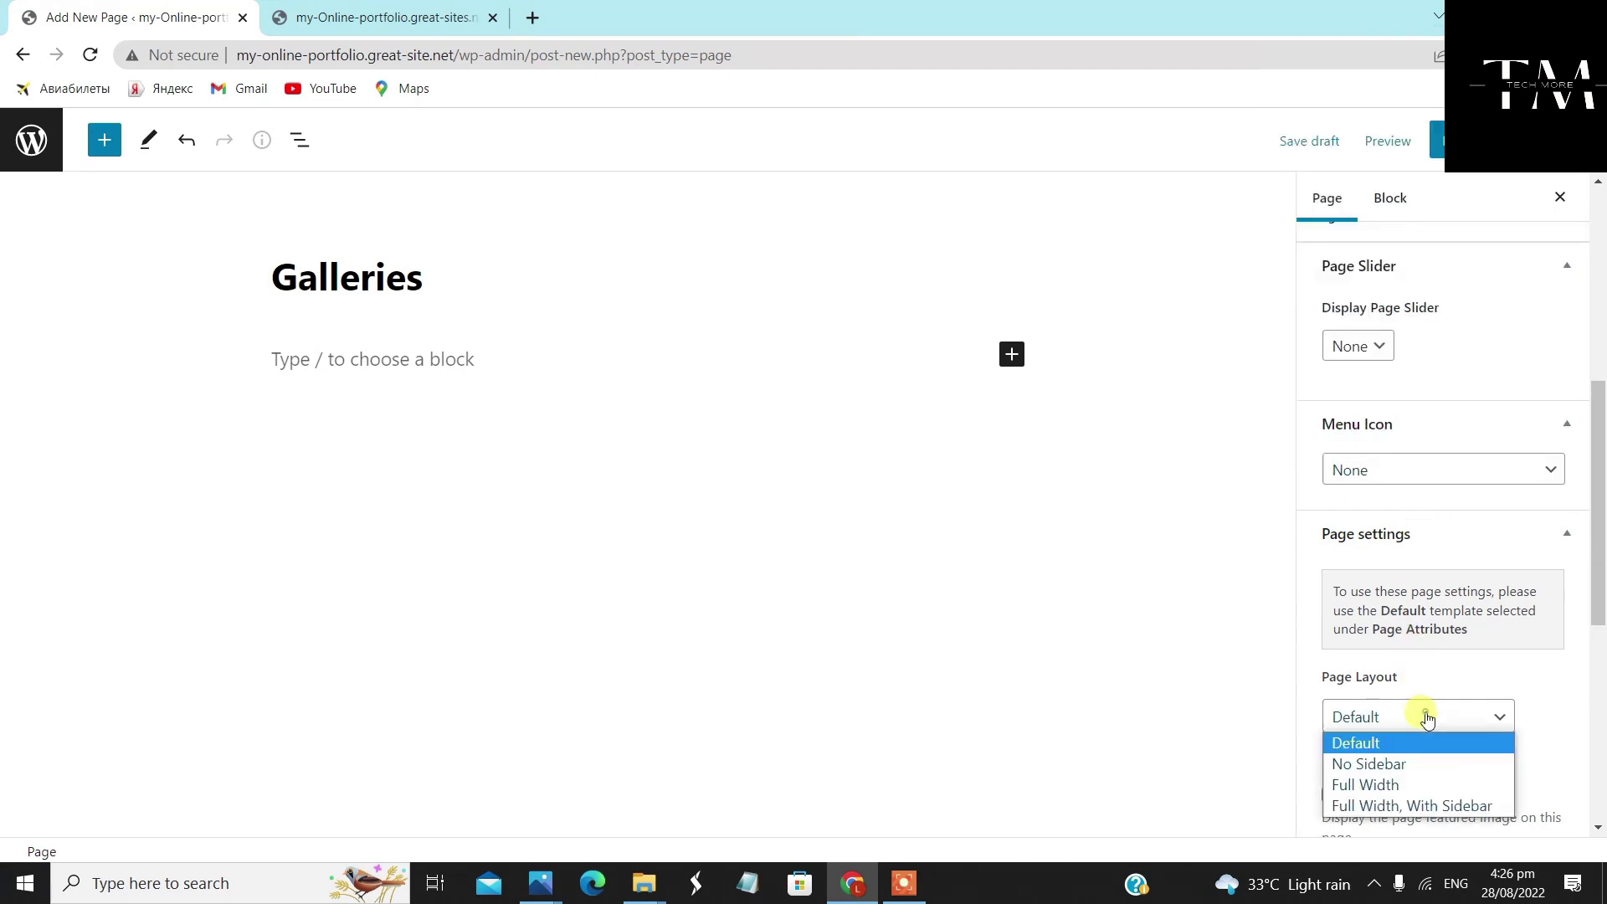
scroll(1417, 707, "down", 4)
left_click(1403, 405)
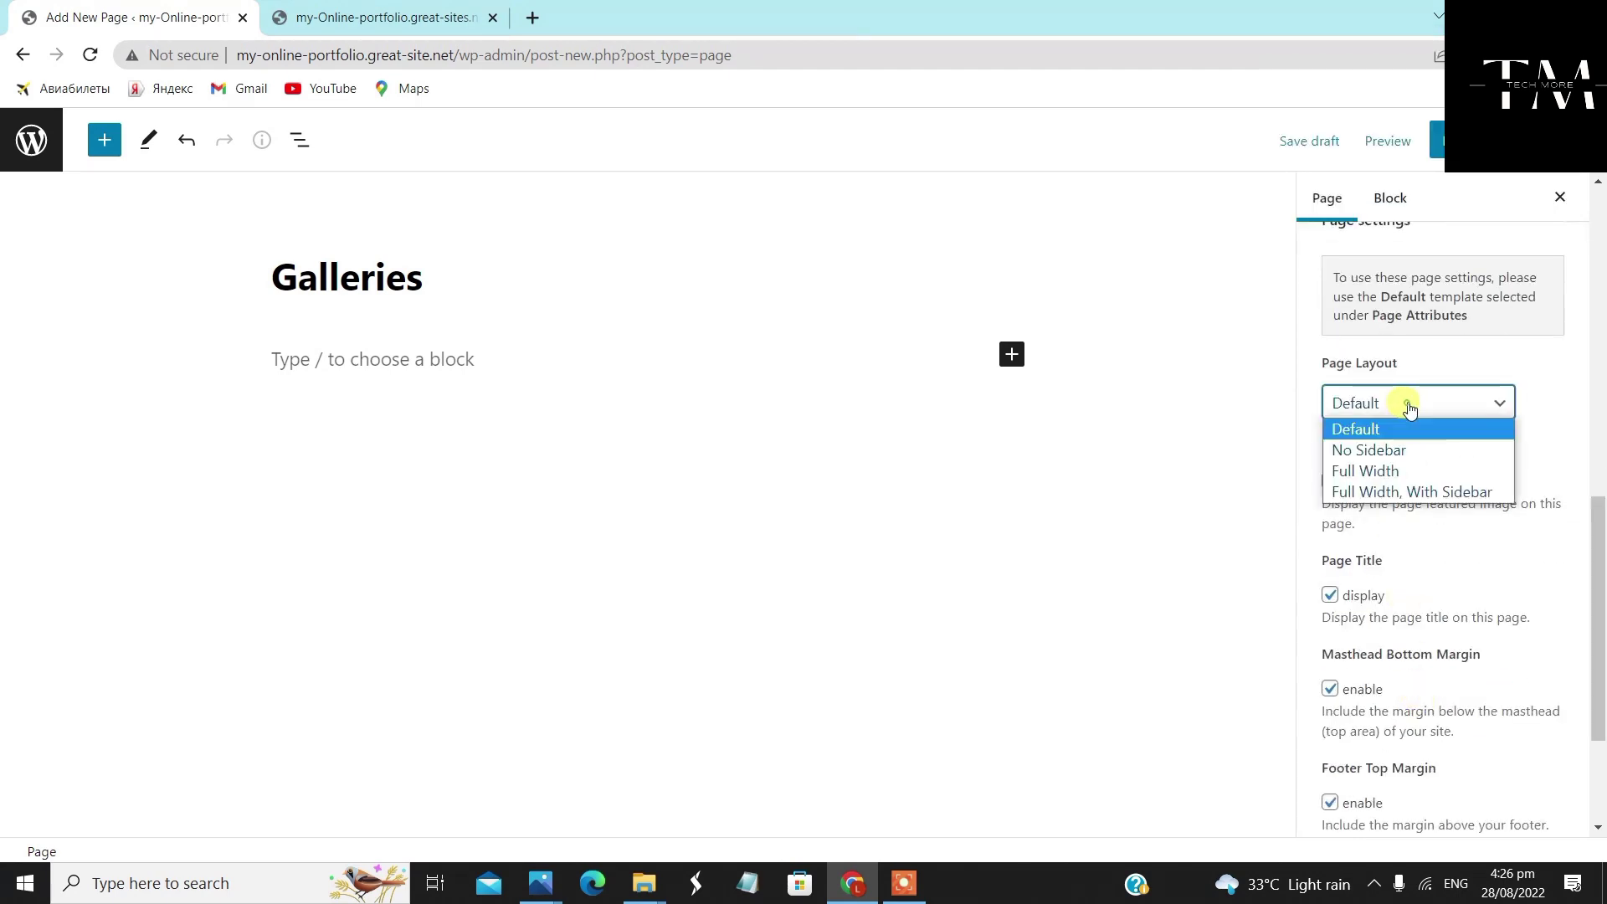
left_click(1393, 471)
scroll(1381, 561, "down", 1)
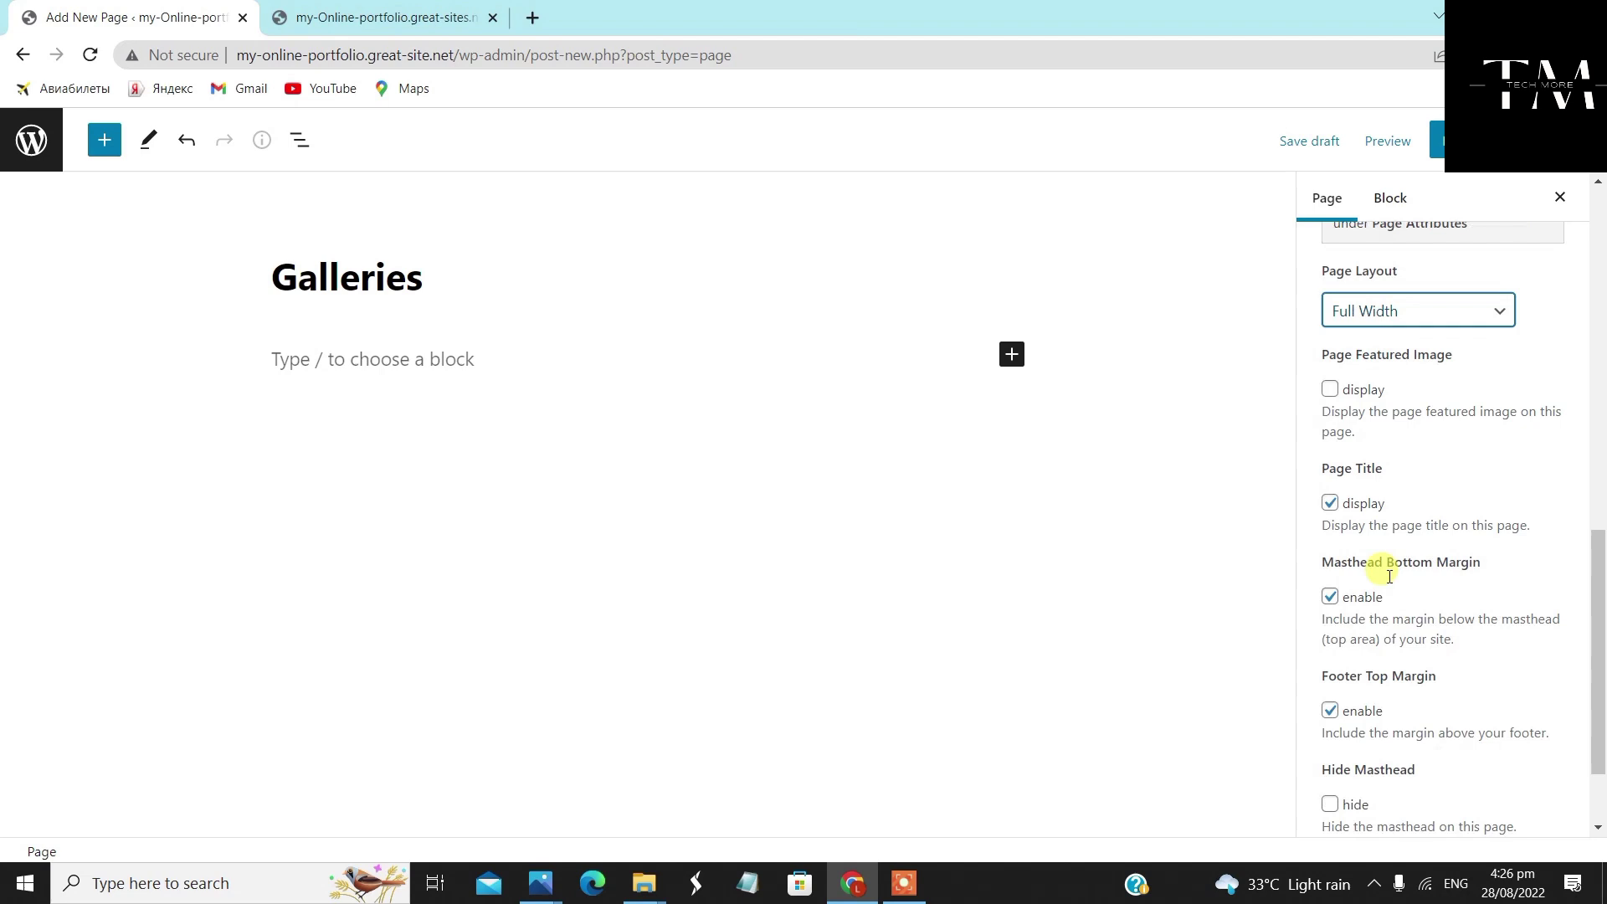
left_click(1330, 376)
left_click(1438, 140)
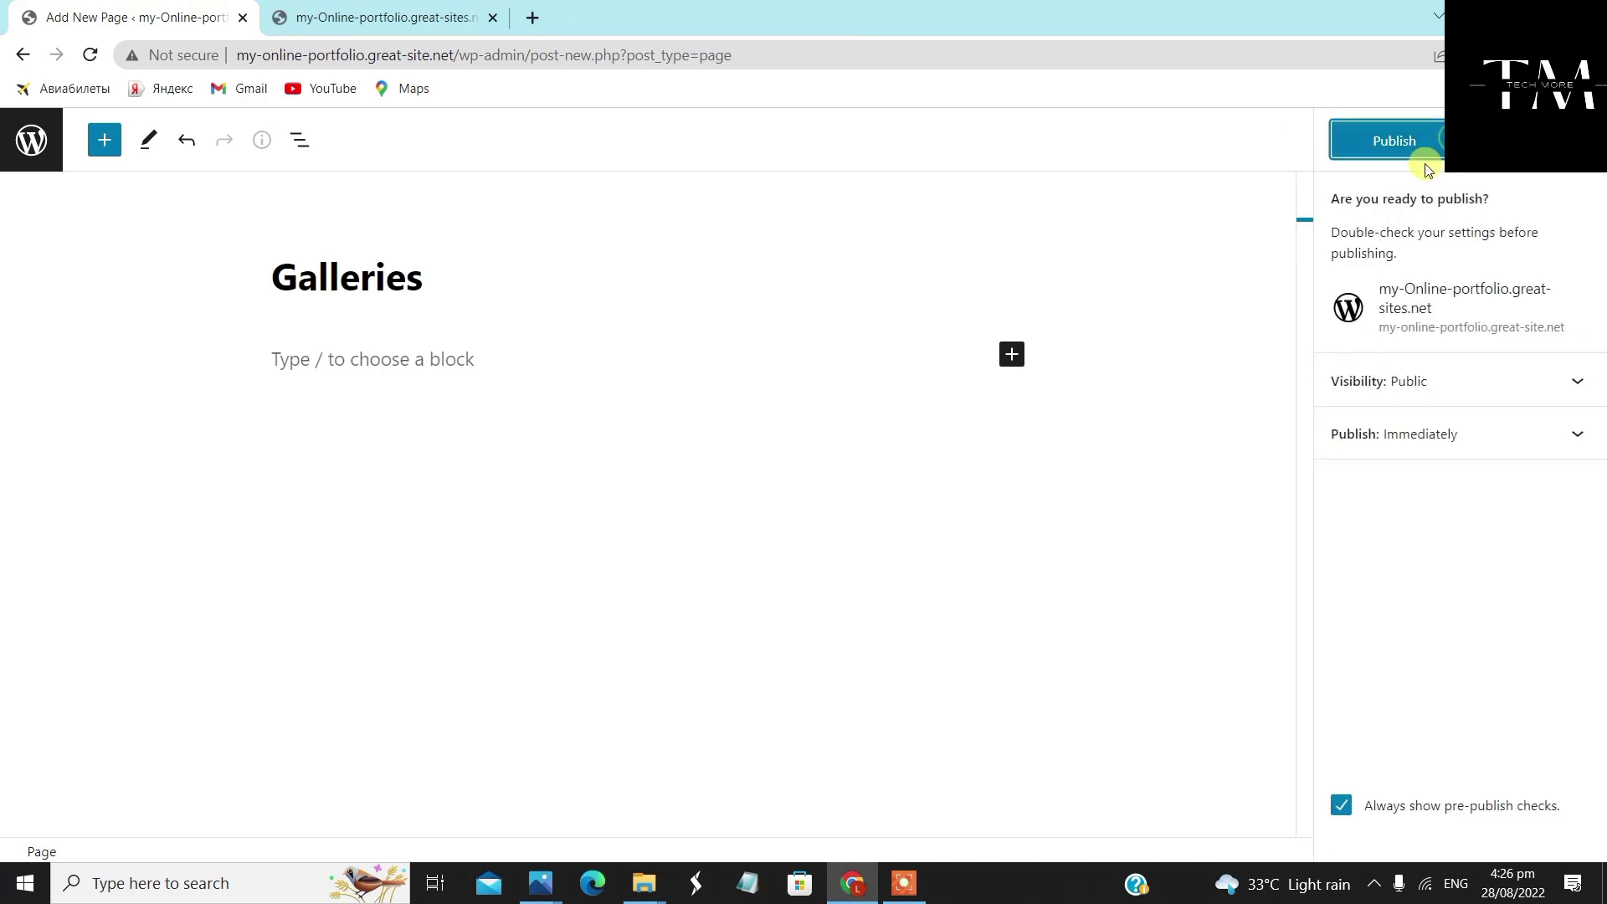
left_click(1426, 142)
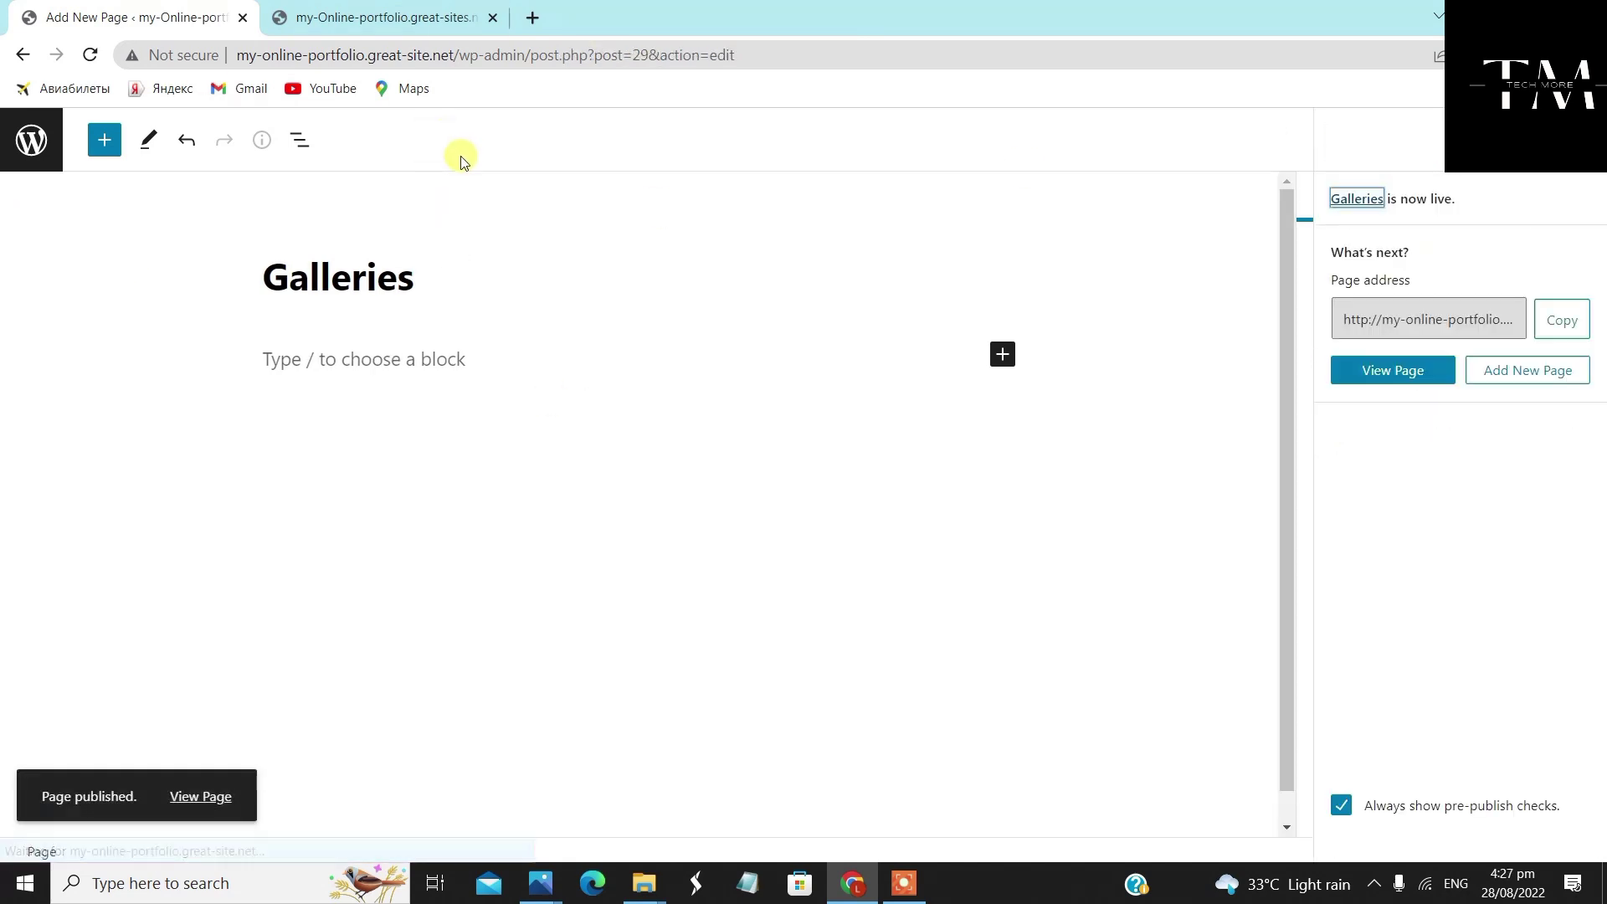
left_click(31, 140)
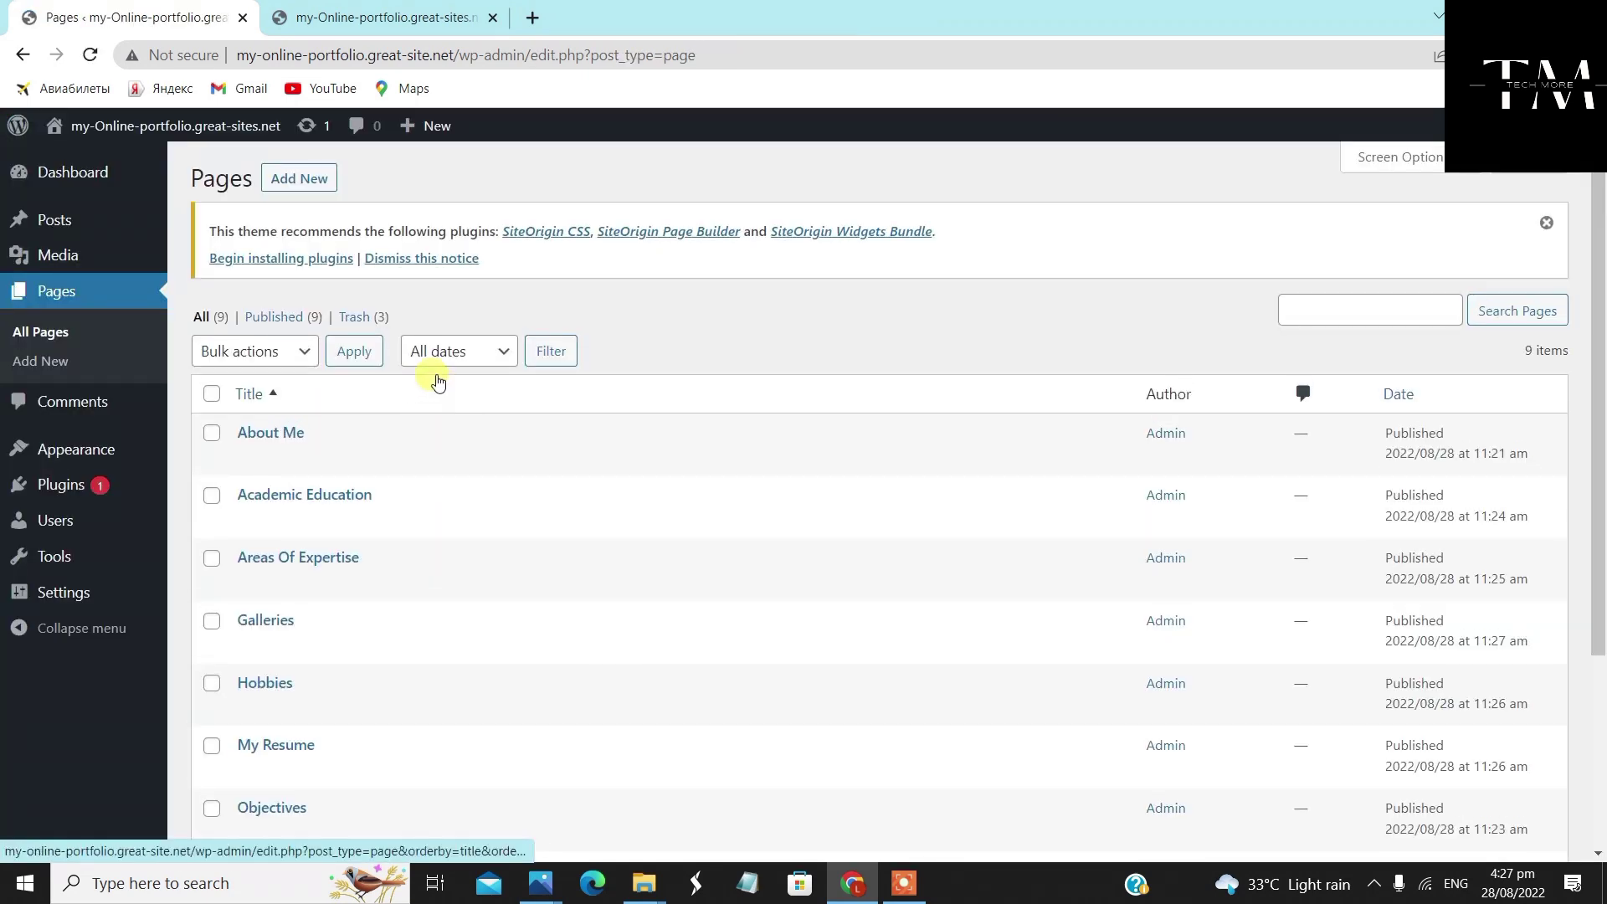
Create a page titled 'Video Gallery' using the 'Full Width Page, No Title' template
left_click(307, 180)
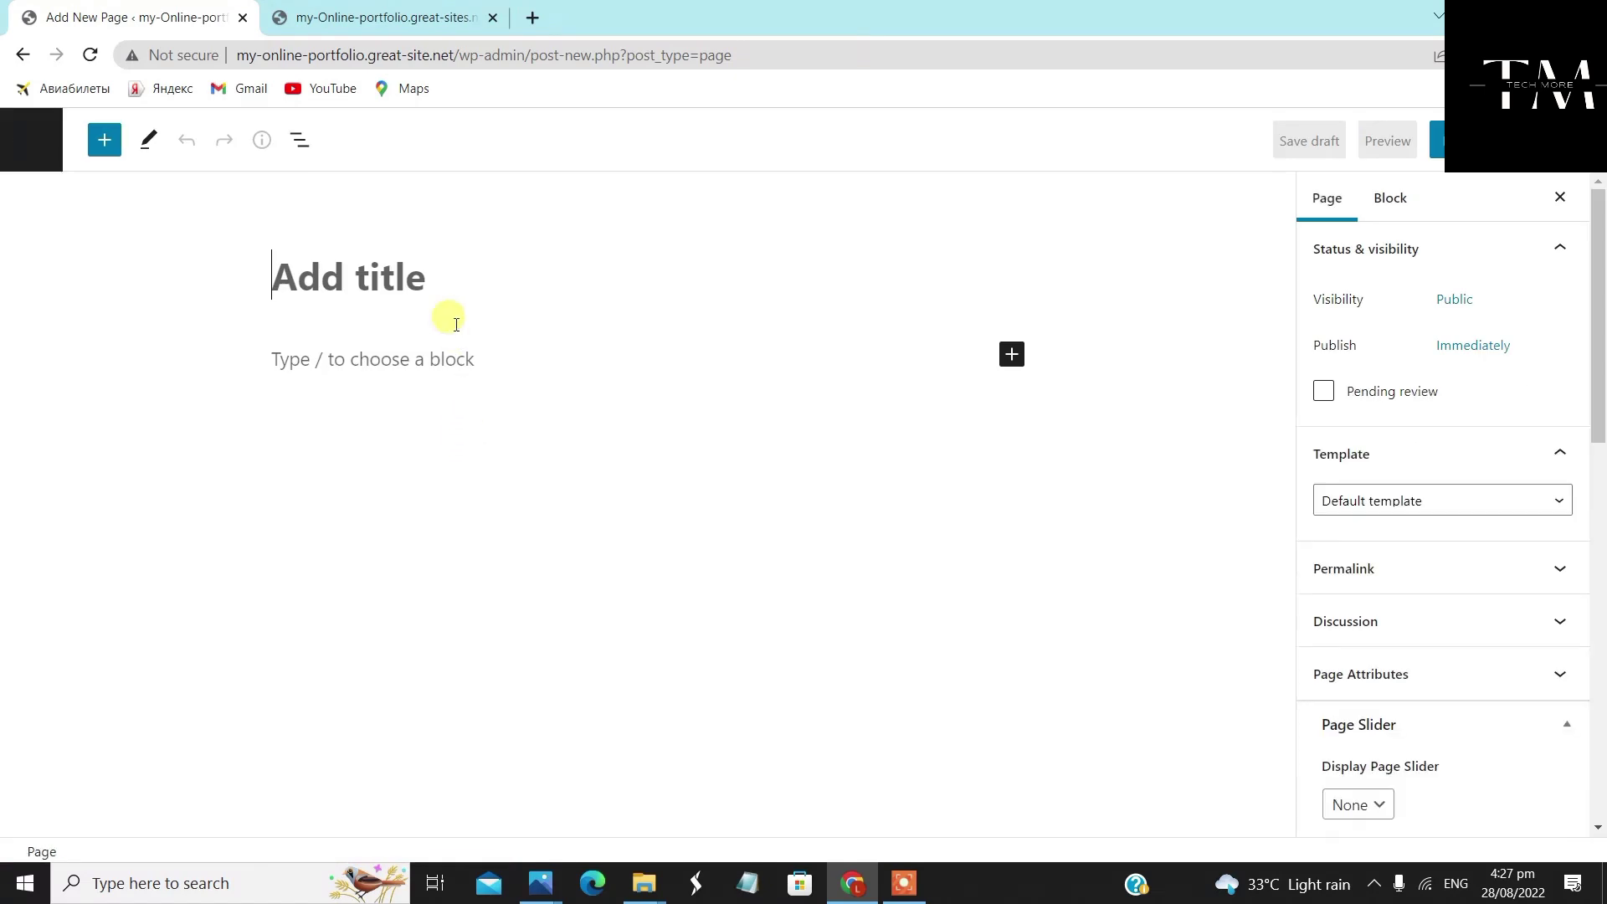
left_click(435, 280)
type("Video Gallery")
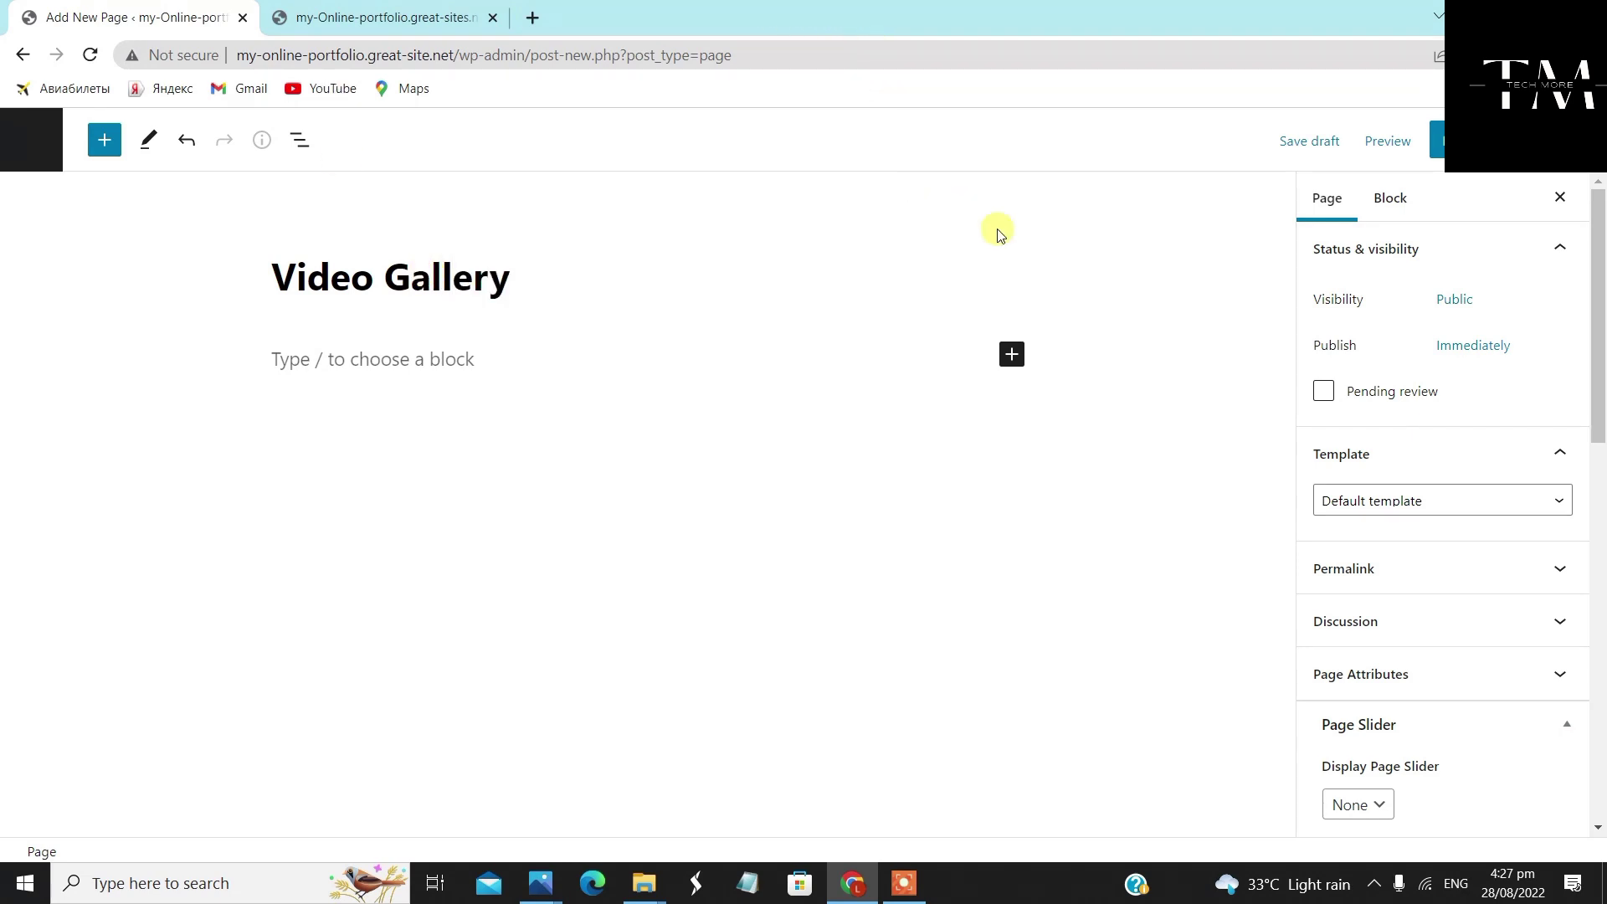
scroll(1317, 524, "down", 1)
left_click(1392, 390)
left_click(1431, 457)
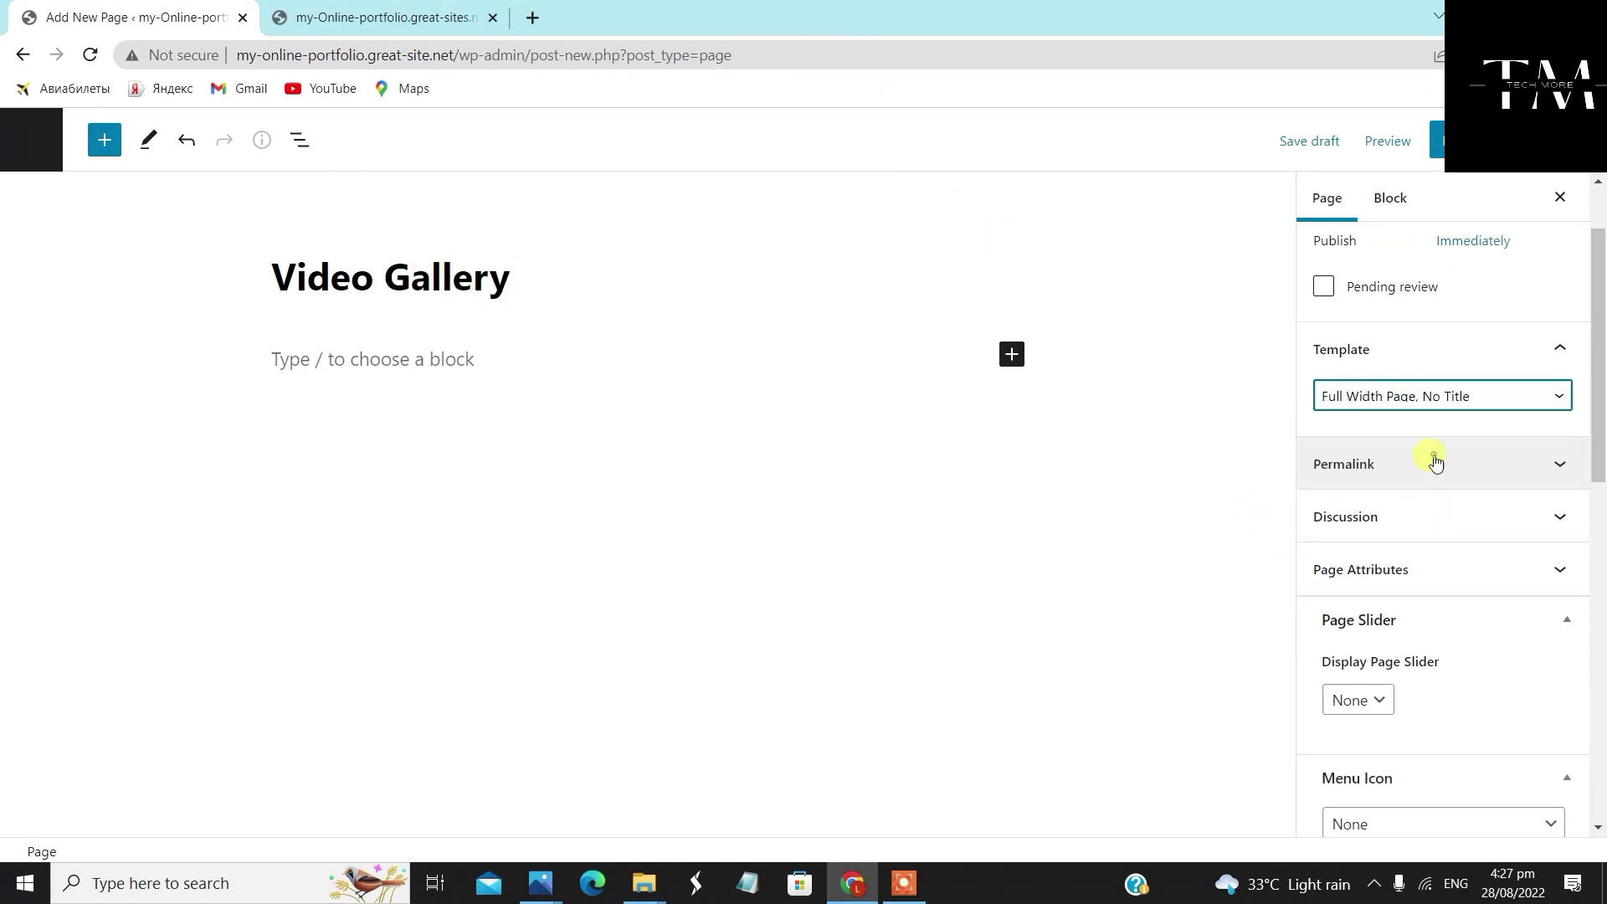
Give Video Gallery a Full Width layout with featured image shown, publish it, and begin another page
scroll(1431, 544, "down", 7)
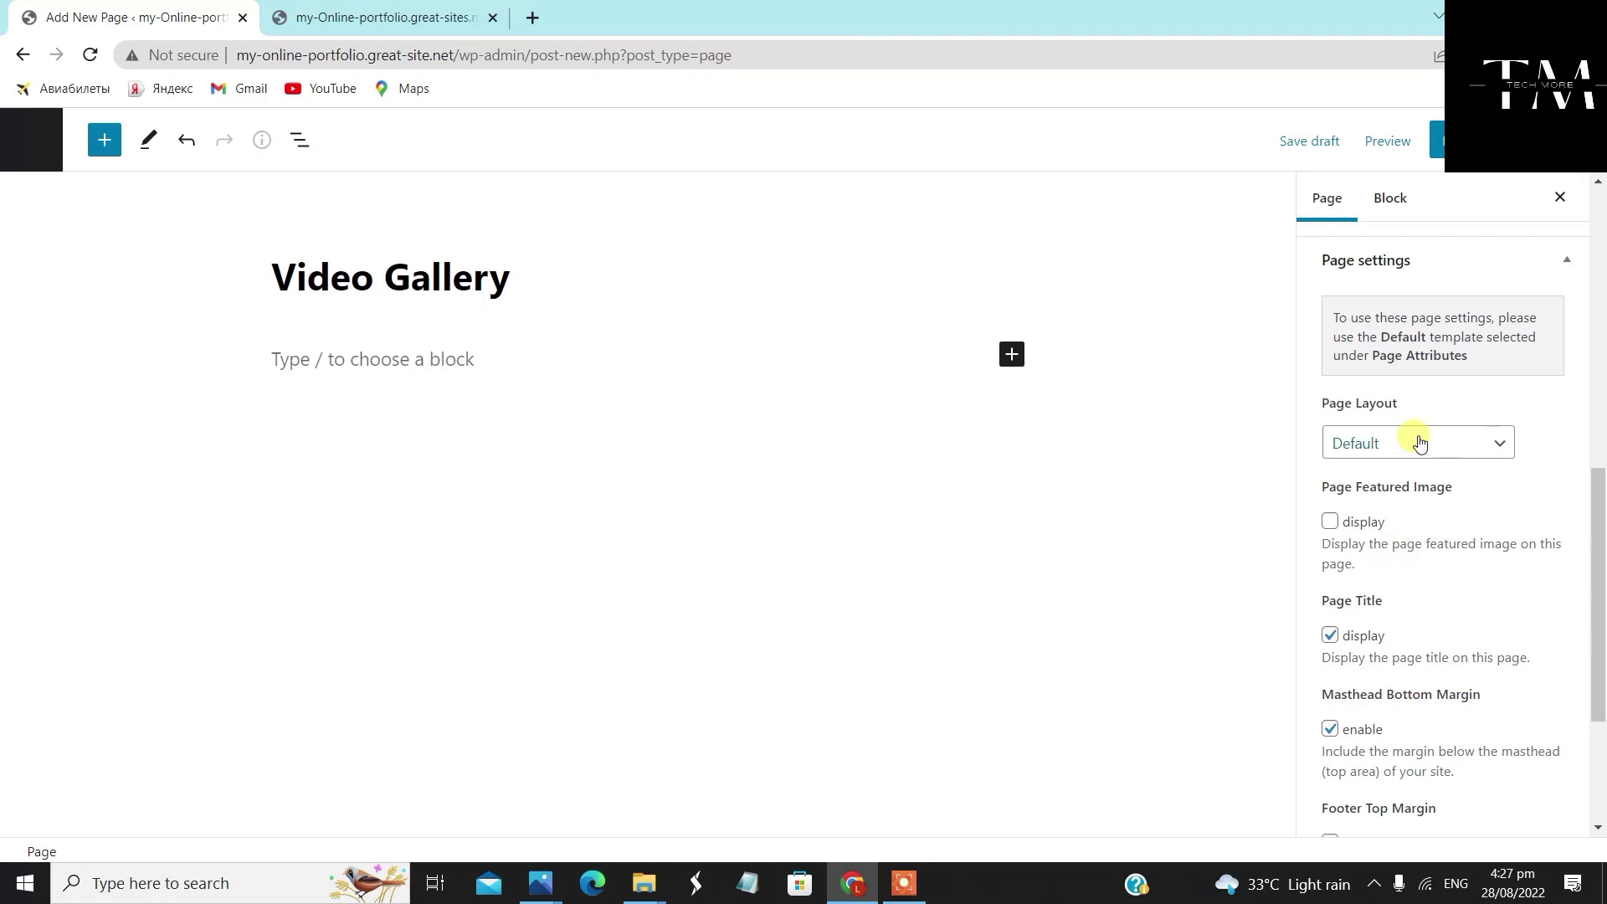
left_click(1420, 444)
left_click(1409, 507)
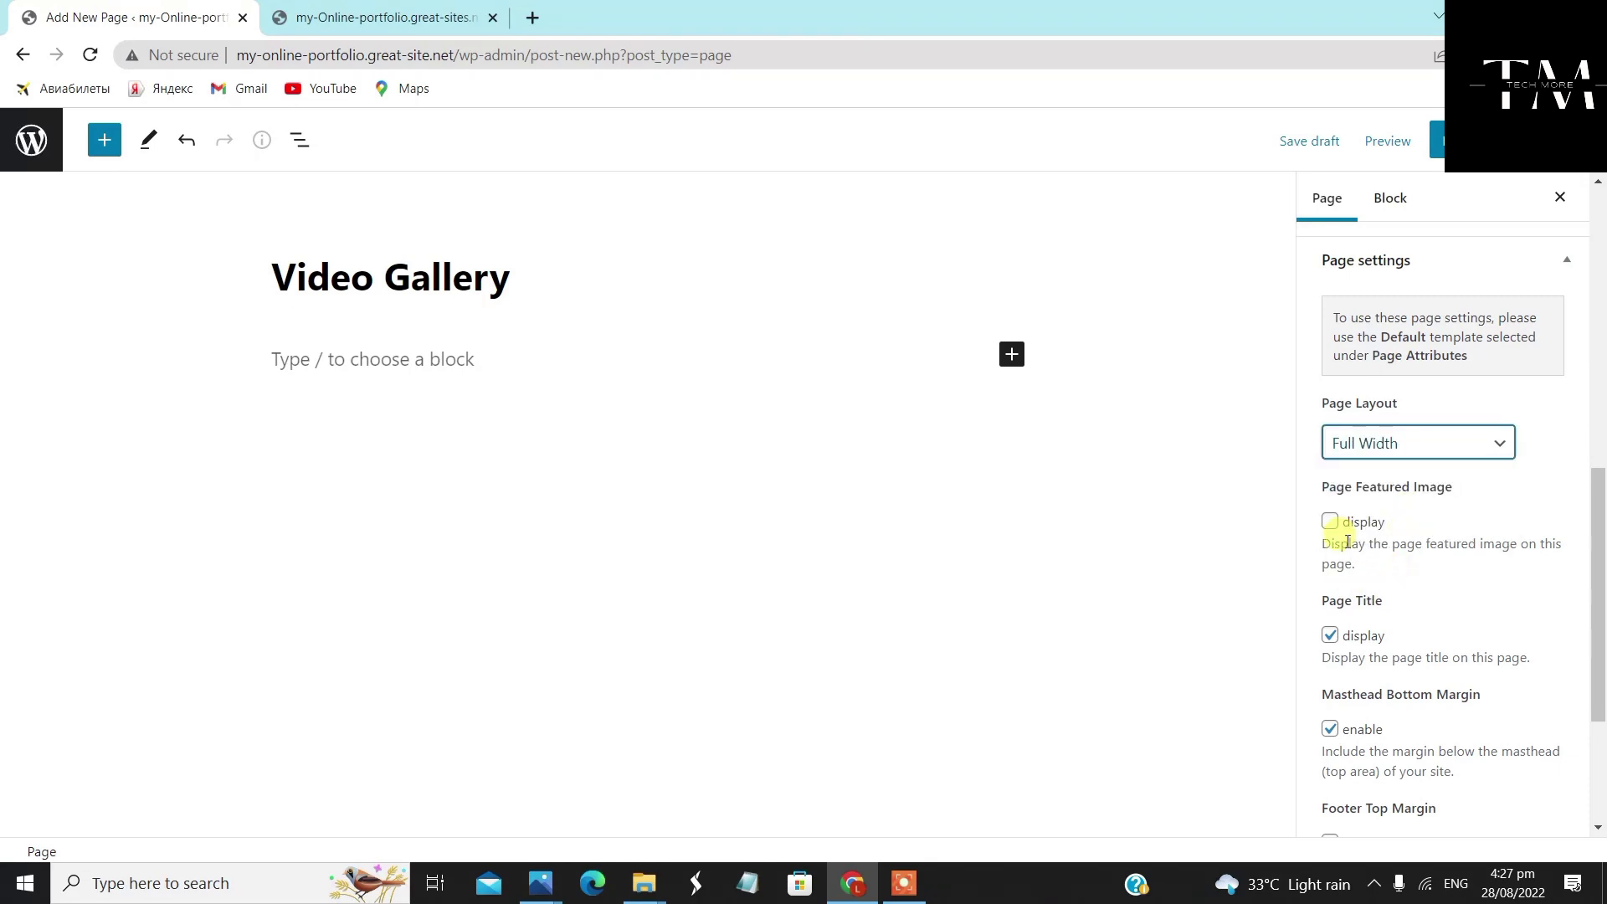
left_click(1330, 522)
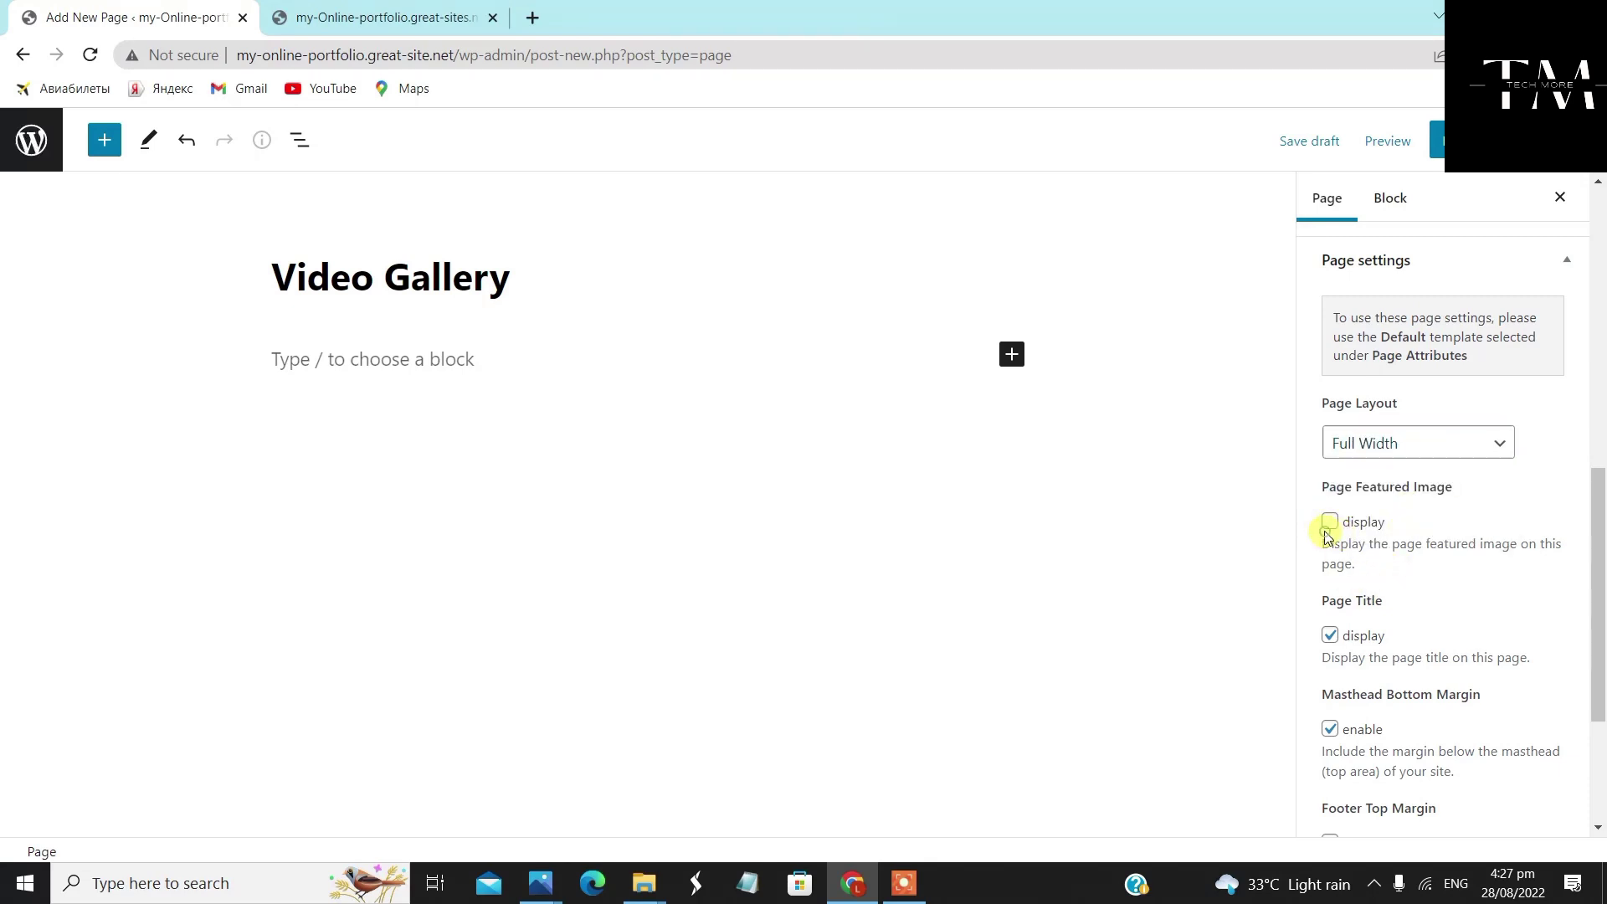
left_click(1428, 141)
left_click(1428, 142)
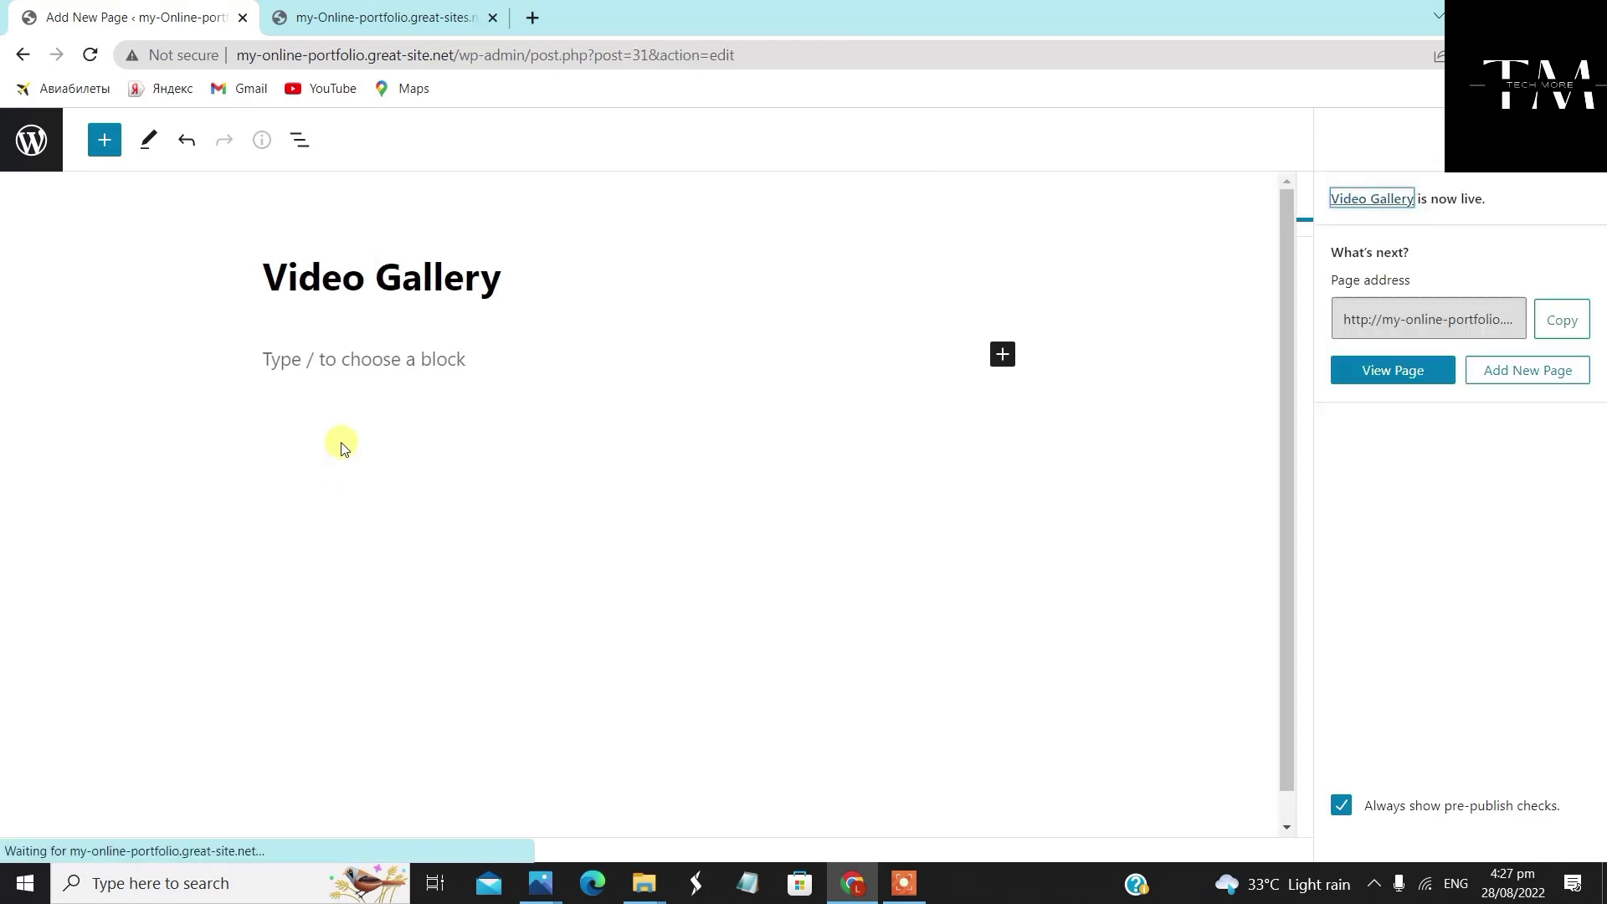
left_click(31, 134)
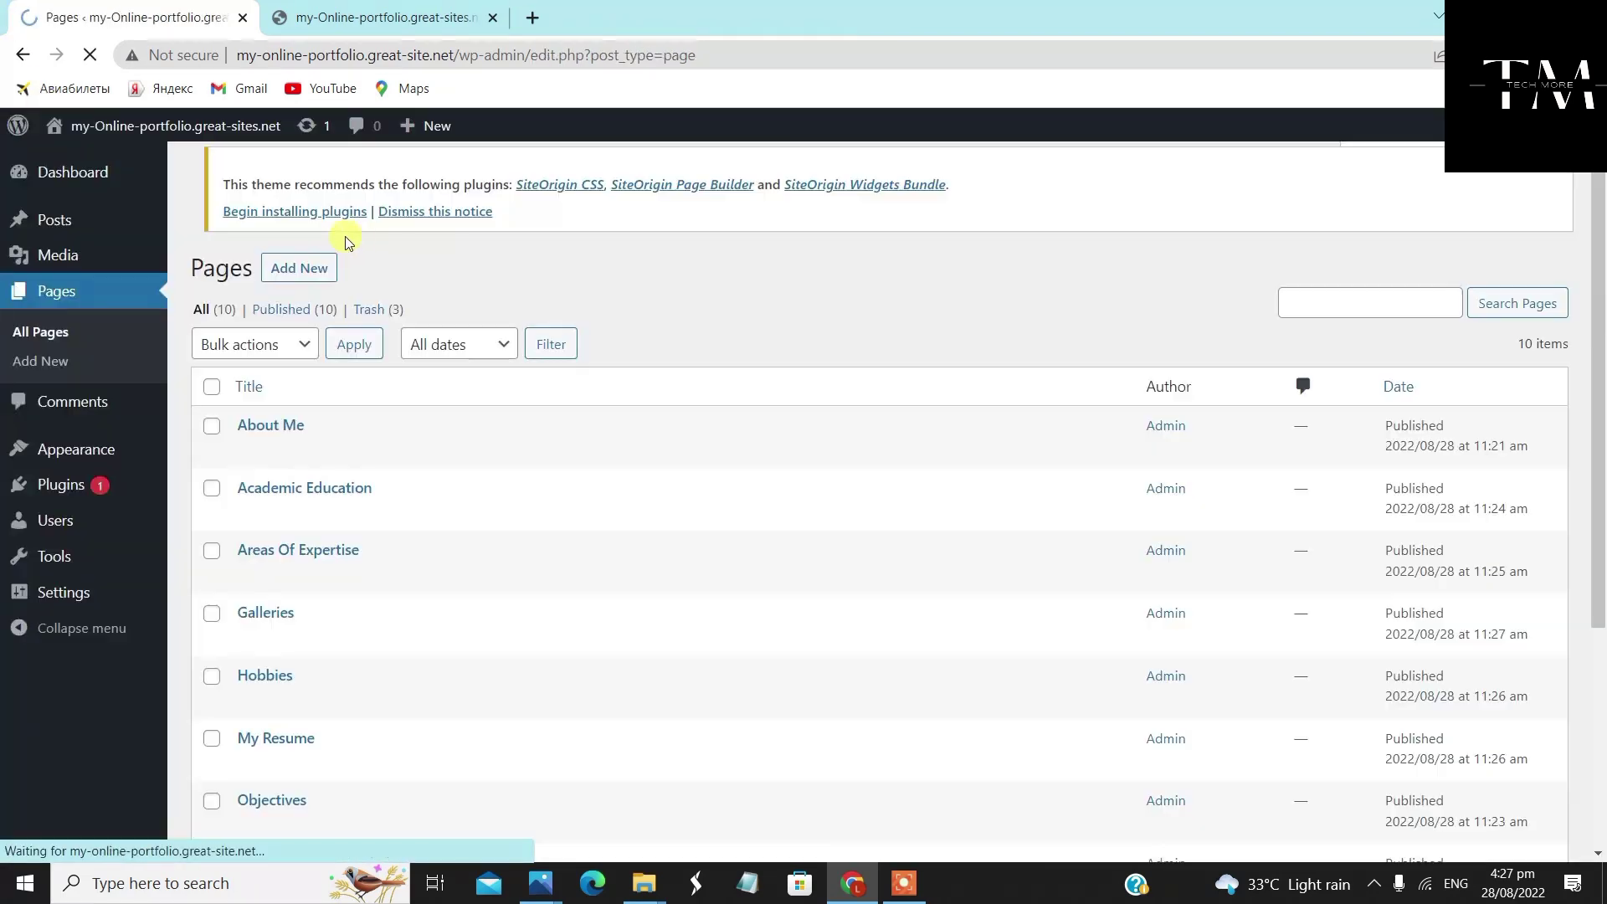
left_click(299, 180)
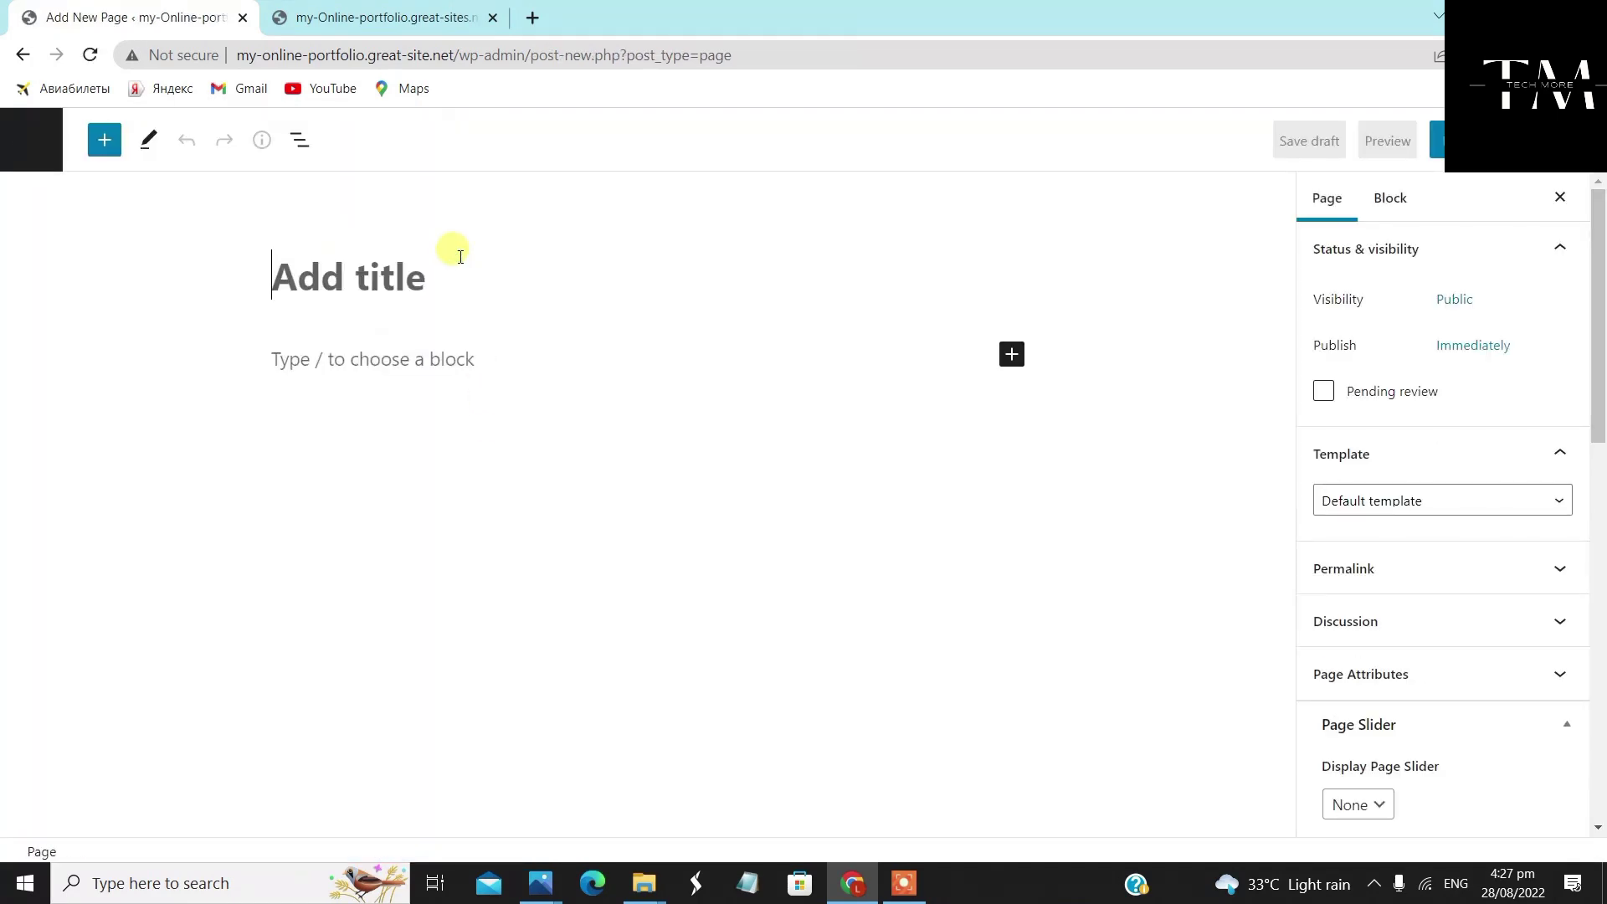
Title the new page 'Photo Gallery' and apply the 'Full Width Page, No Title' template
type("Photo Gallery")
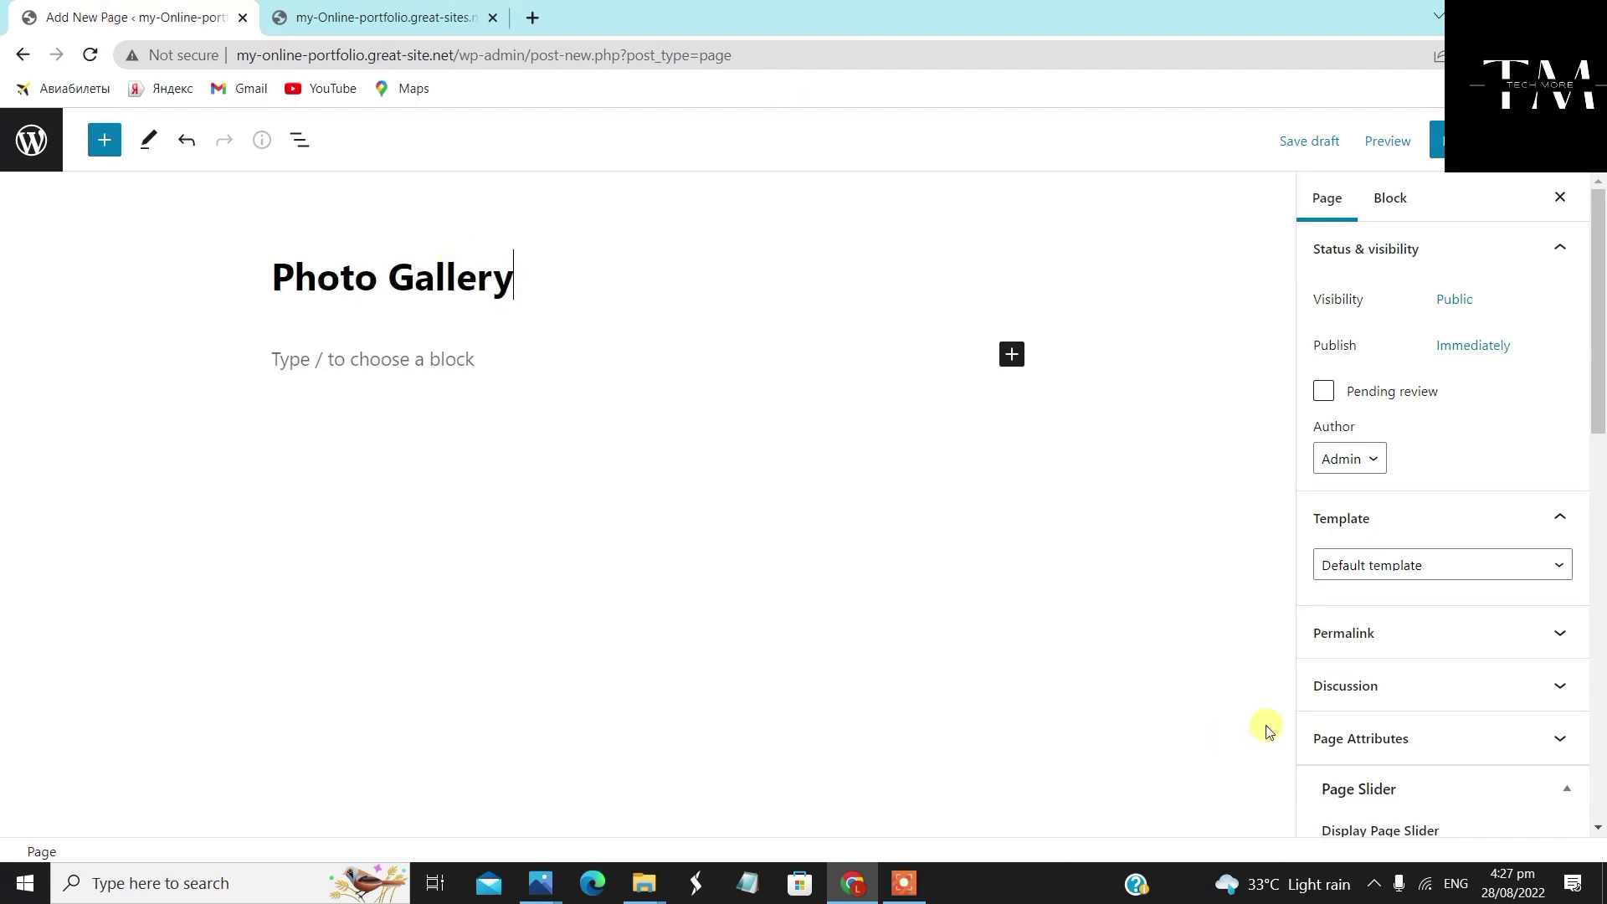
left_click(1382, 557)
left_click(1439, 628)
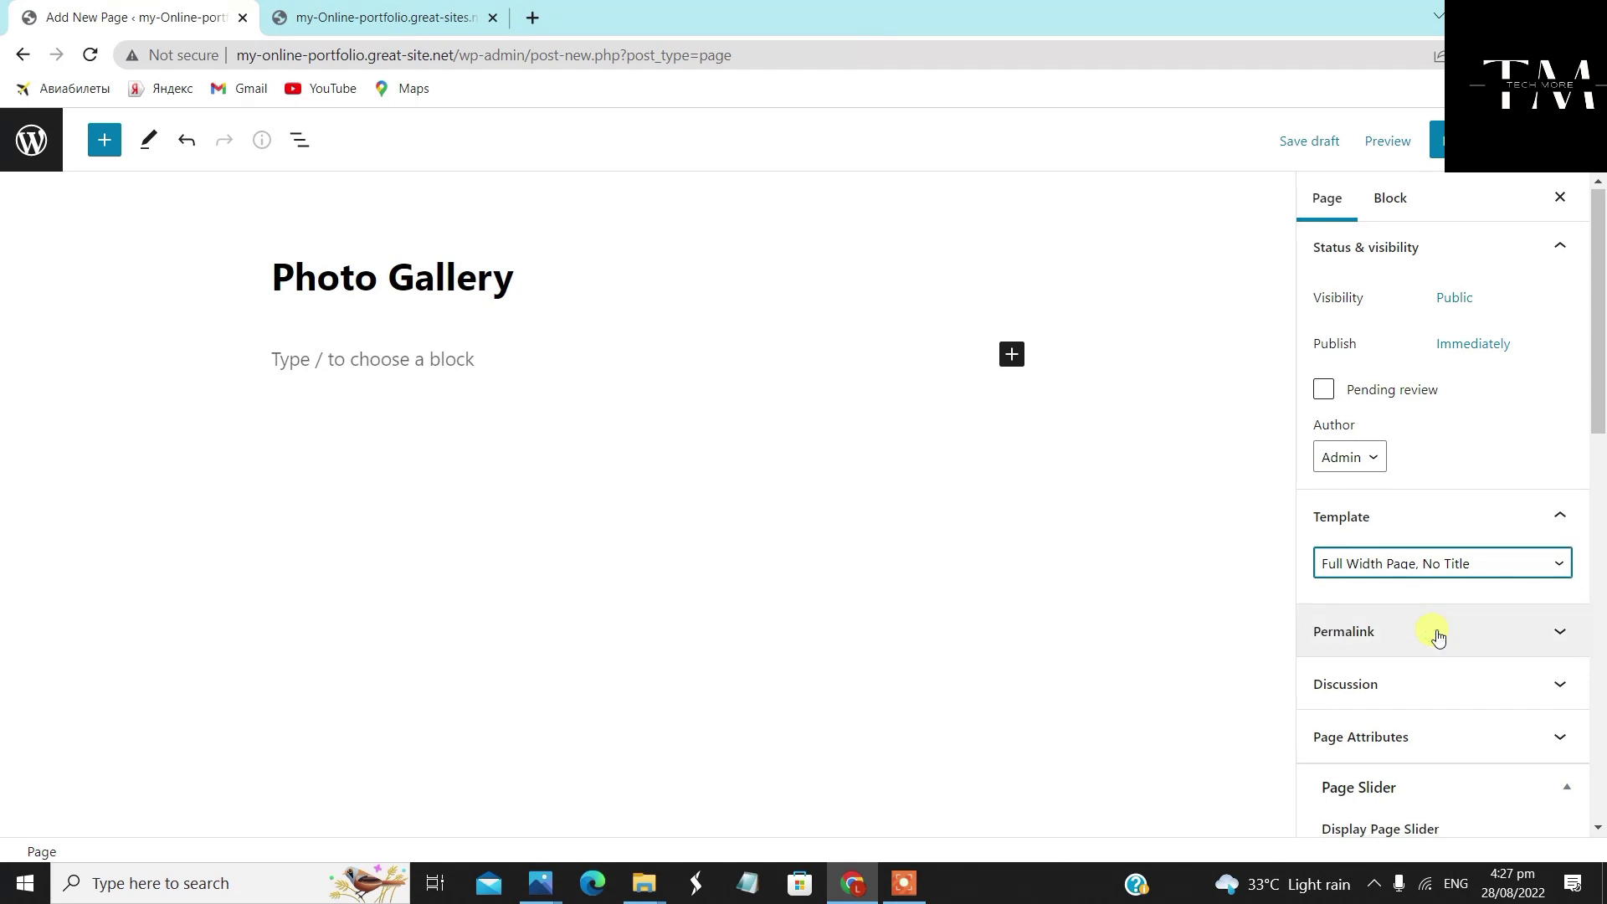
Set Photo Gallery to Full Width layout with featured image shown, publish it, and return to Pages
scroll(1436, 620, "down", 3)
scroll(1431, 555, "down", 3)
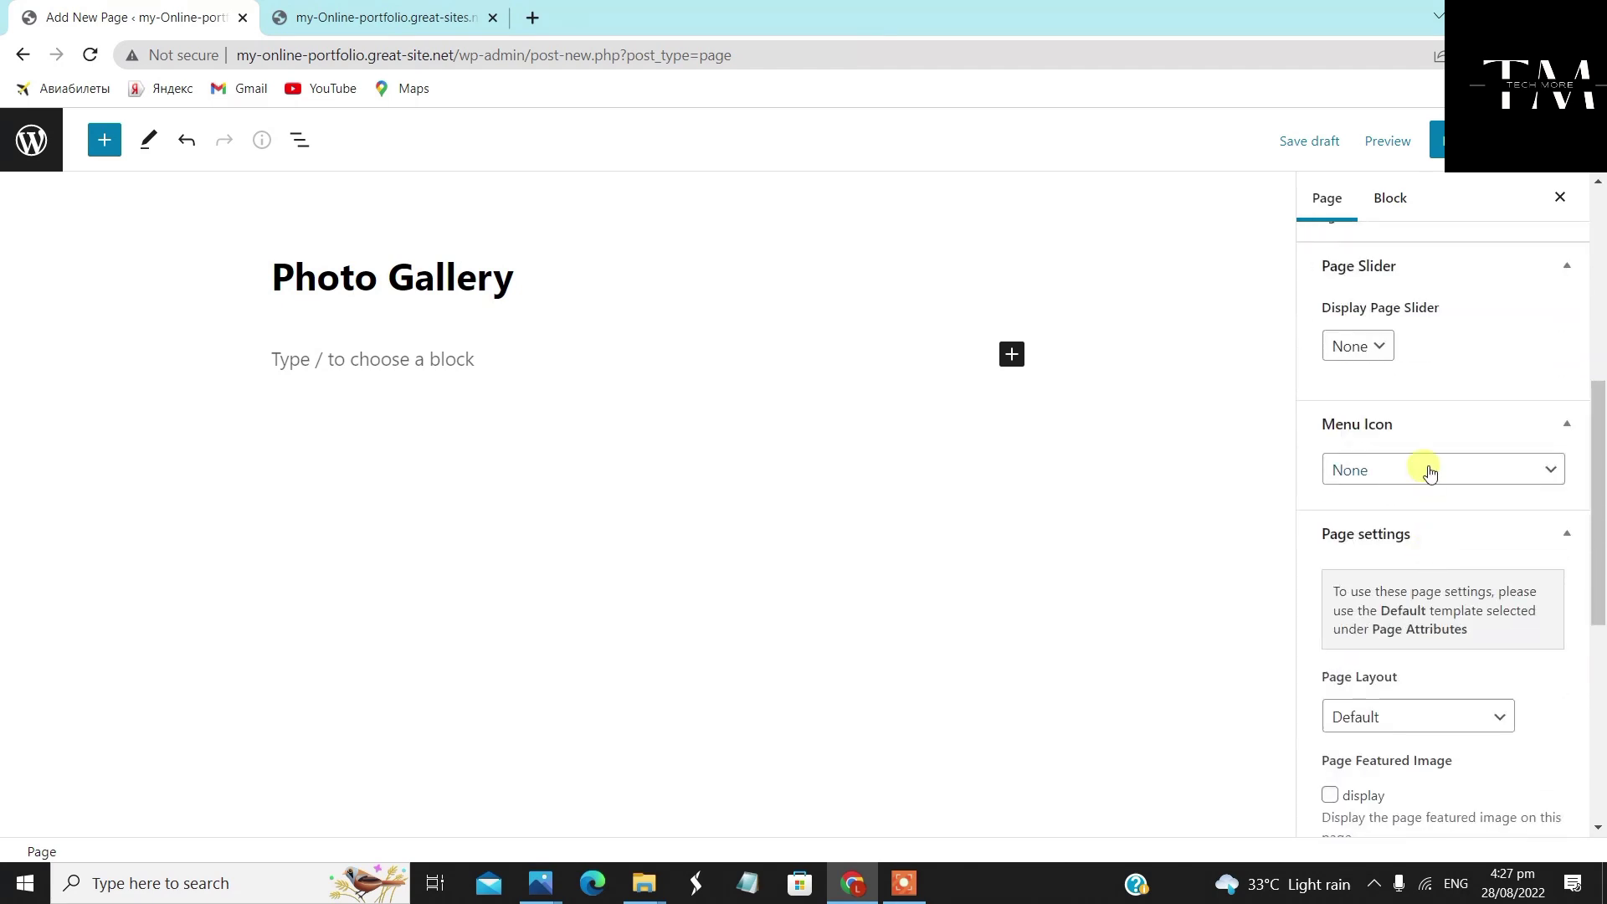
scroll(1406, 673, "down", 3)
left_click(1417, 507)
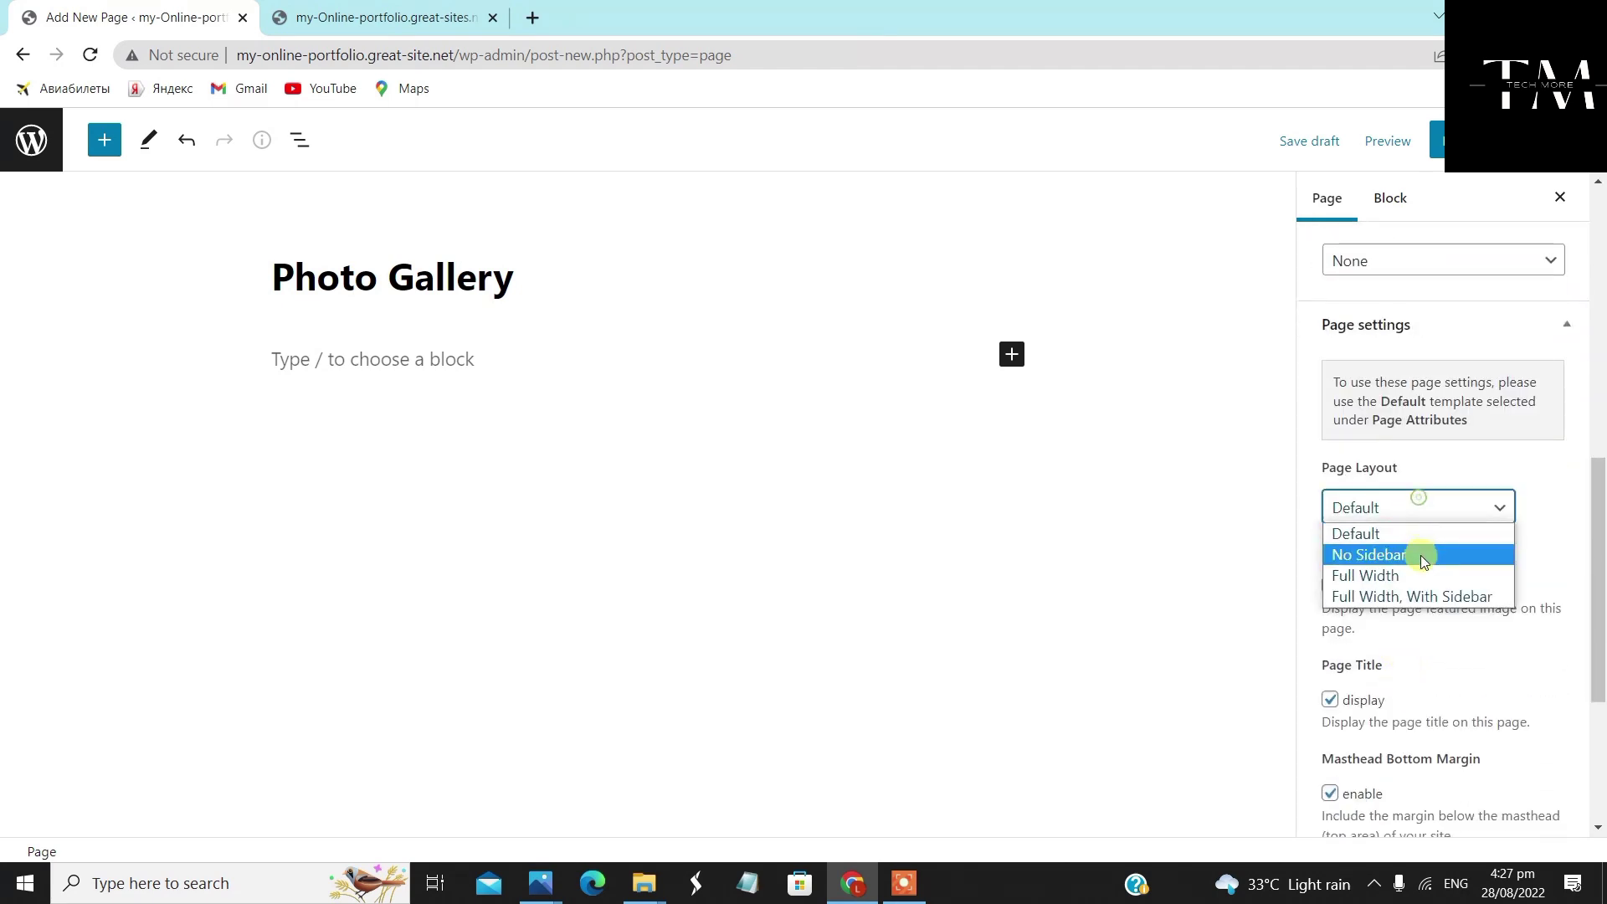
left_click(1416, 570)
left_click(1330, 586)
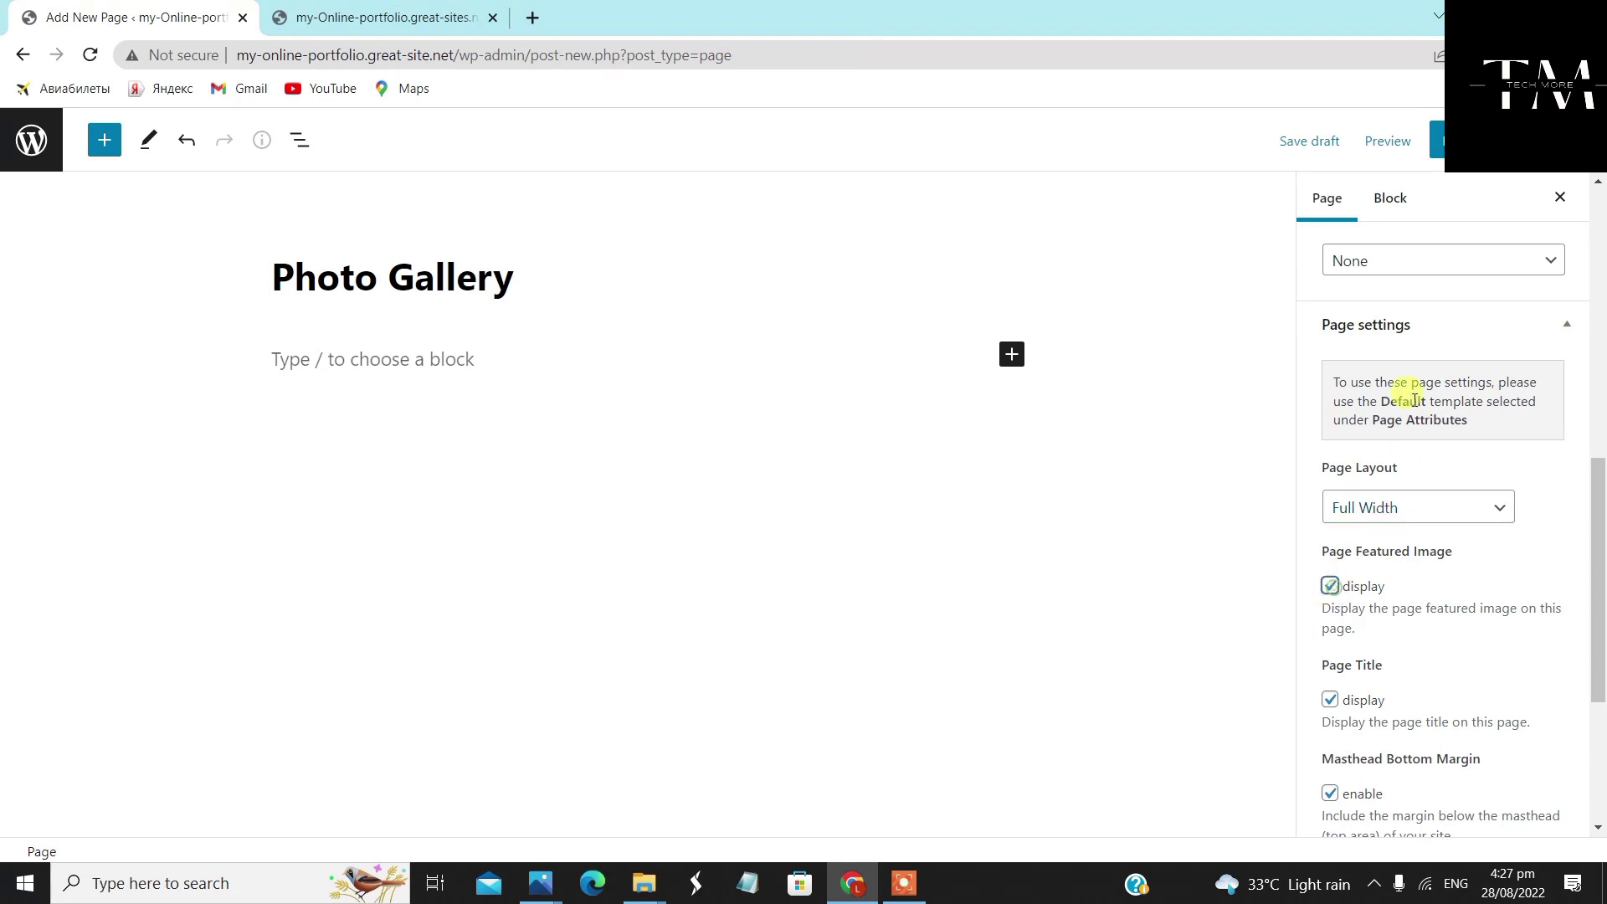
left_click(1436, 141)
left_click(1421, 142)
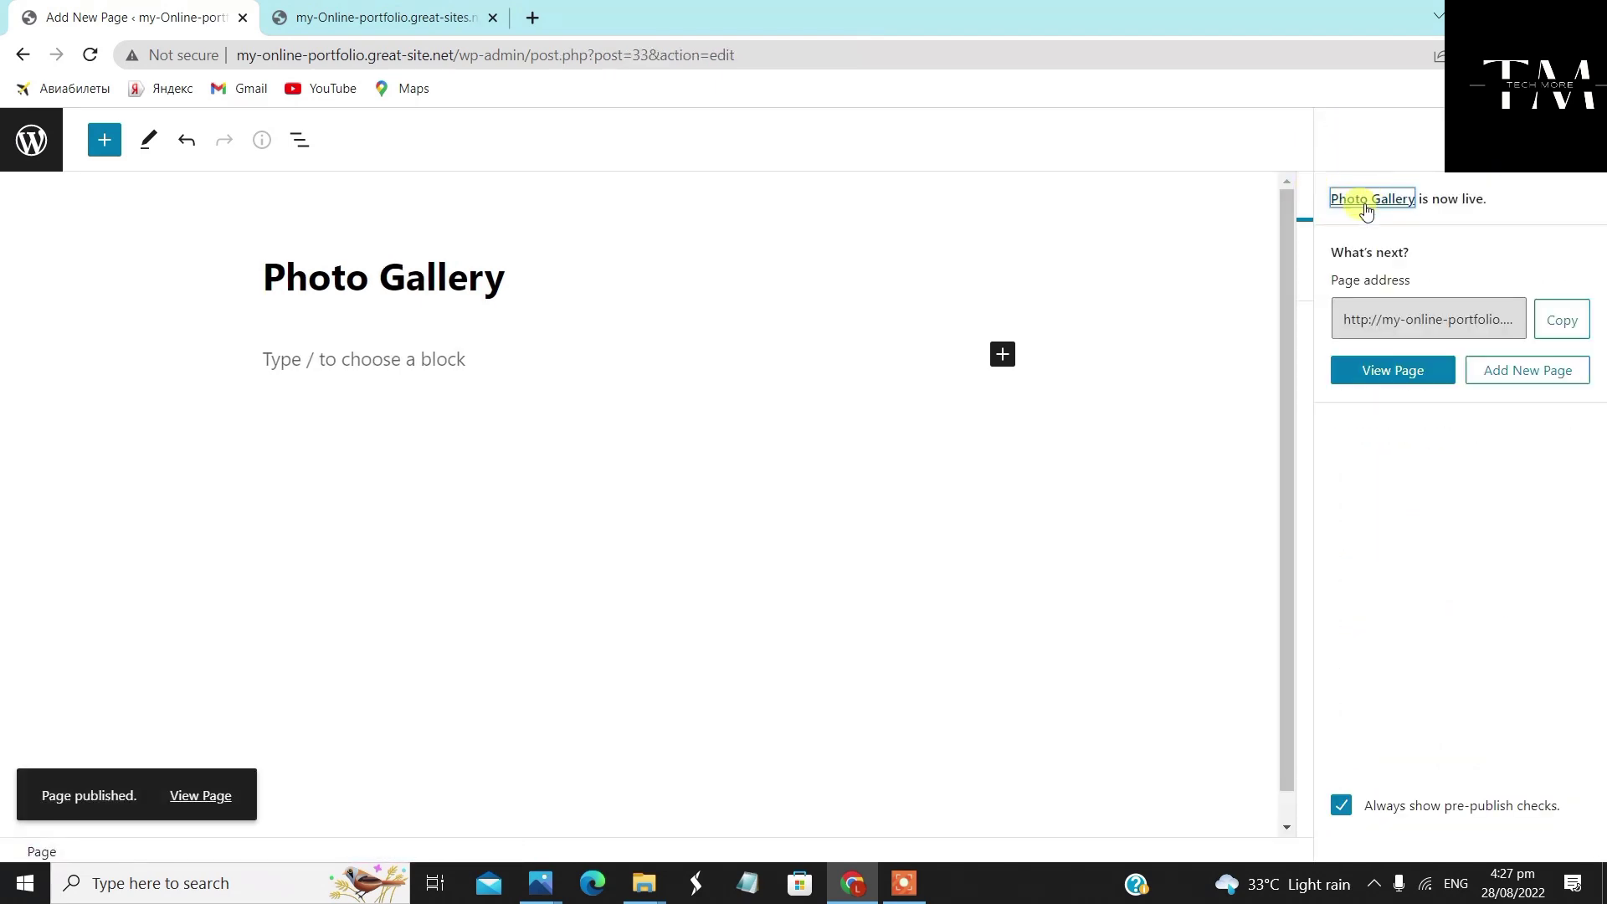
left_click(31, 140)
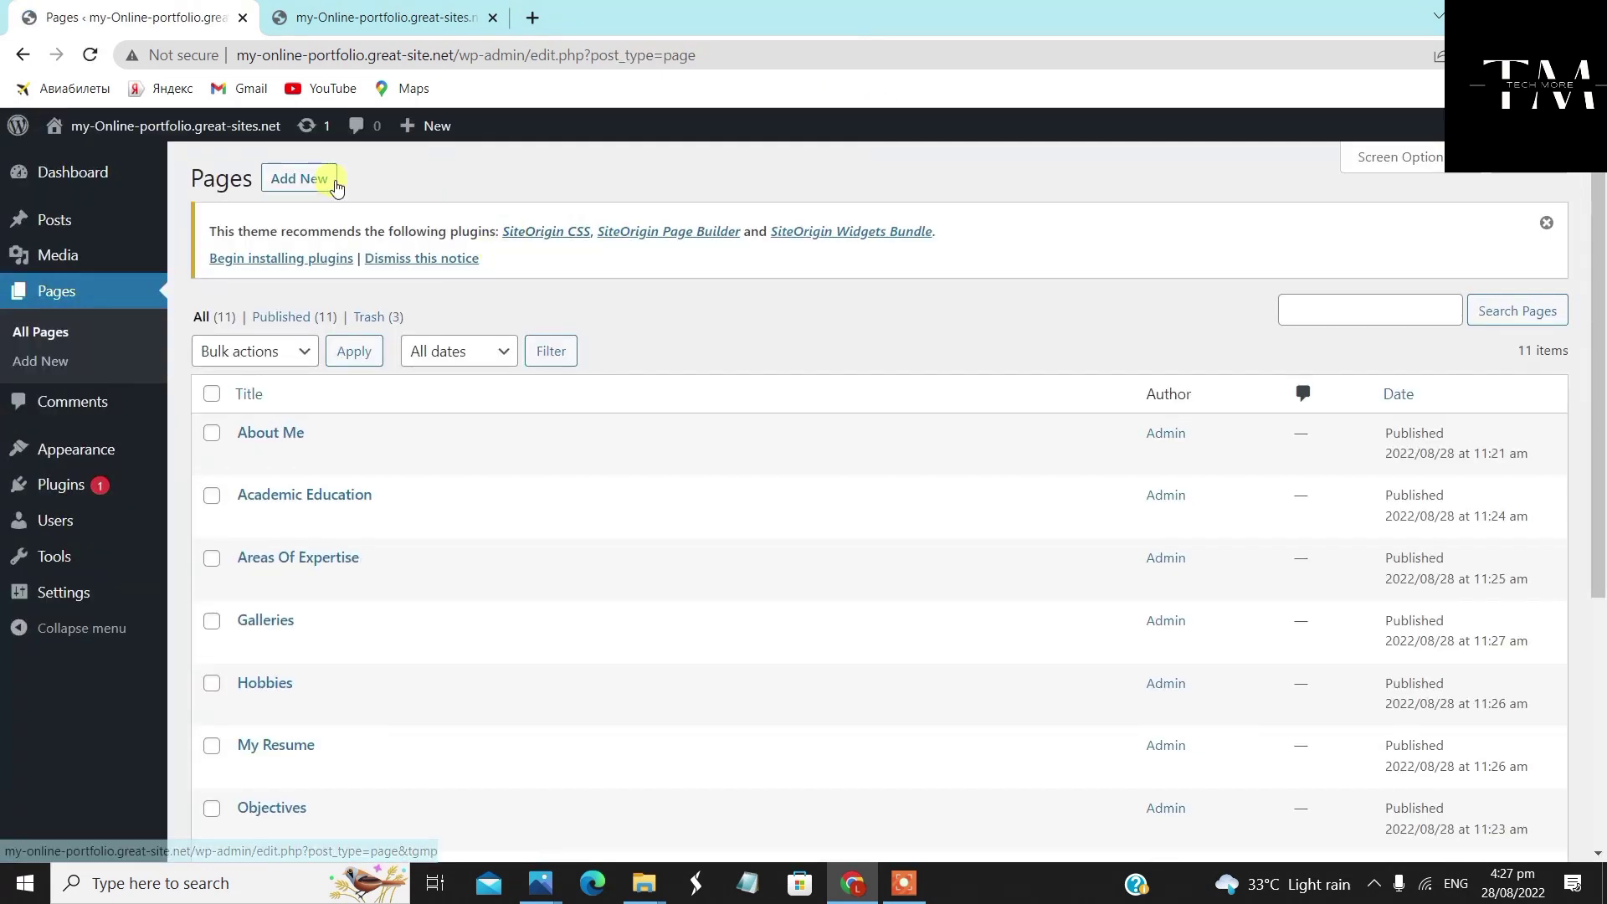
Start a new page titled 'Web Portfolio' with the 'Full Width Page, No Title' template
left_click(326, 181)
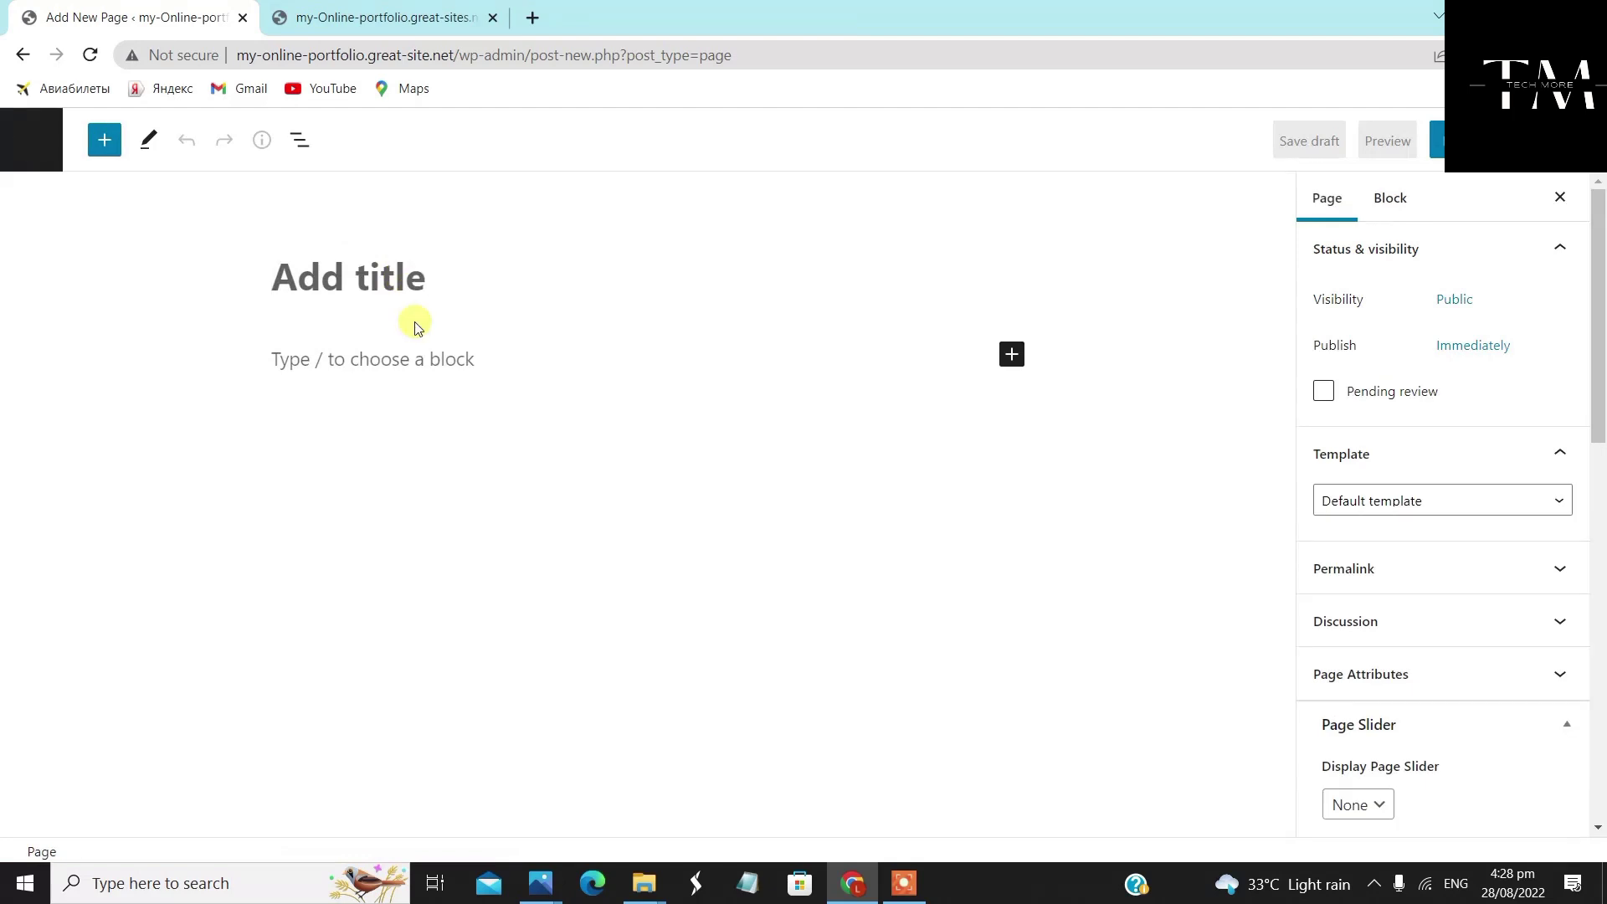
type("Web Portfolio")
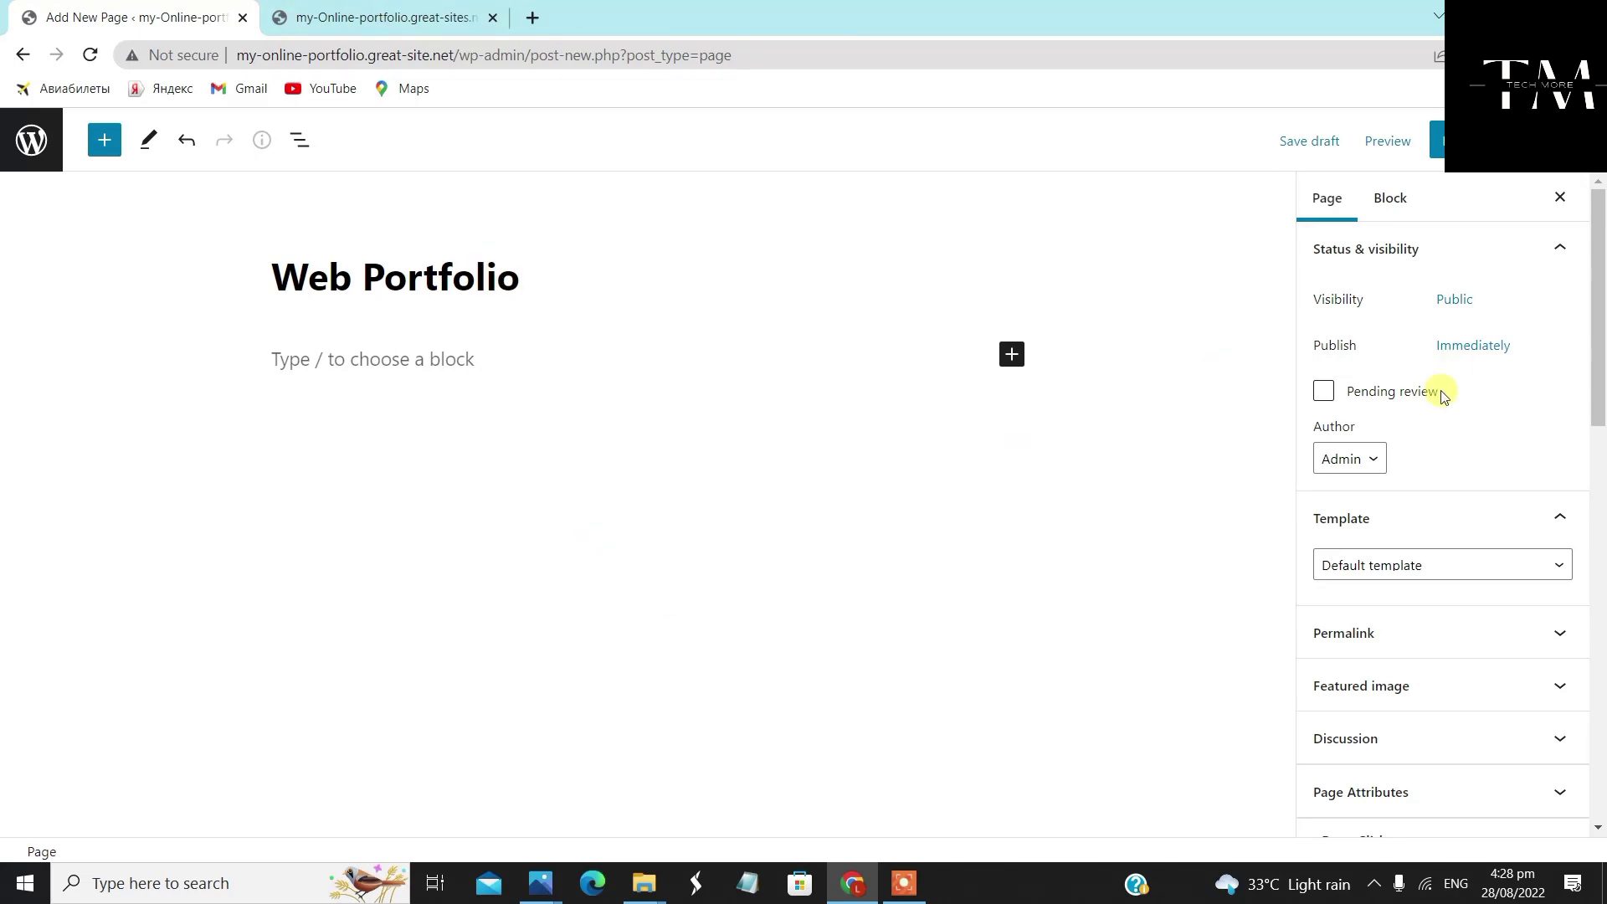
scroll(1367, 513, "down", 1)
left_click(1418, 462)
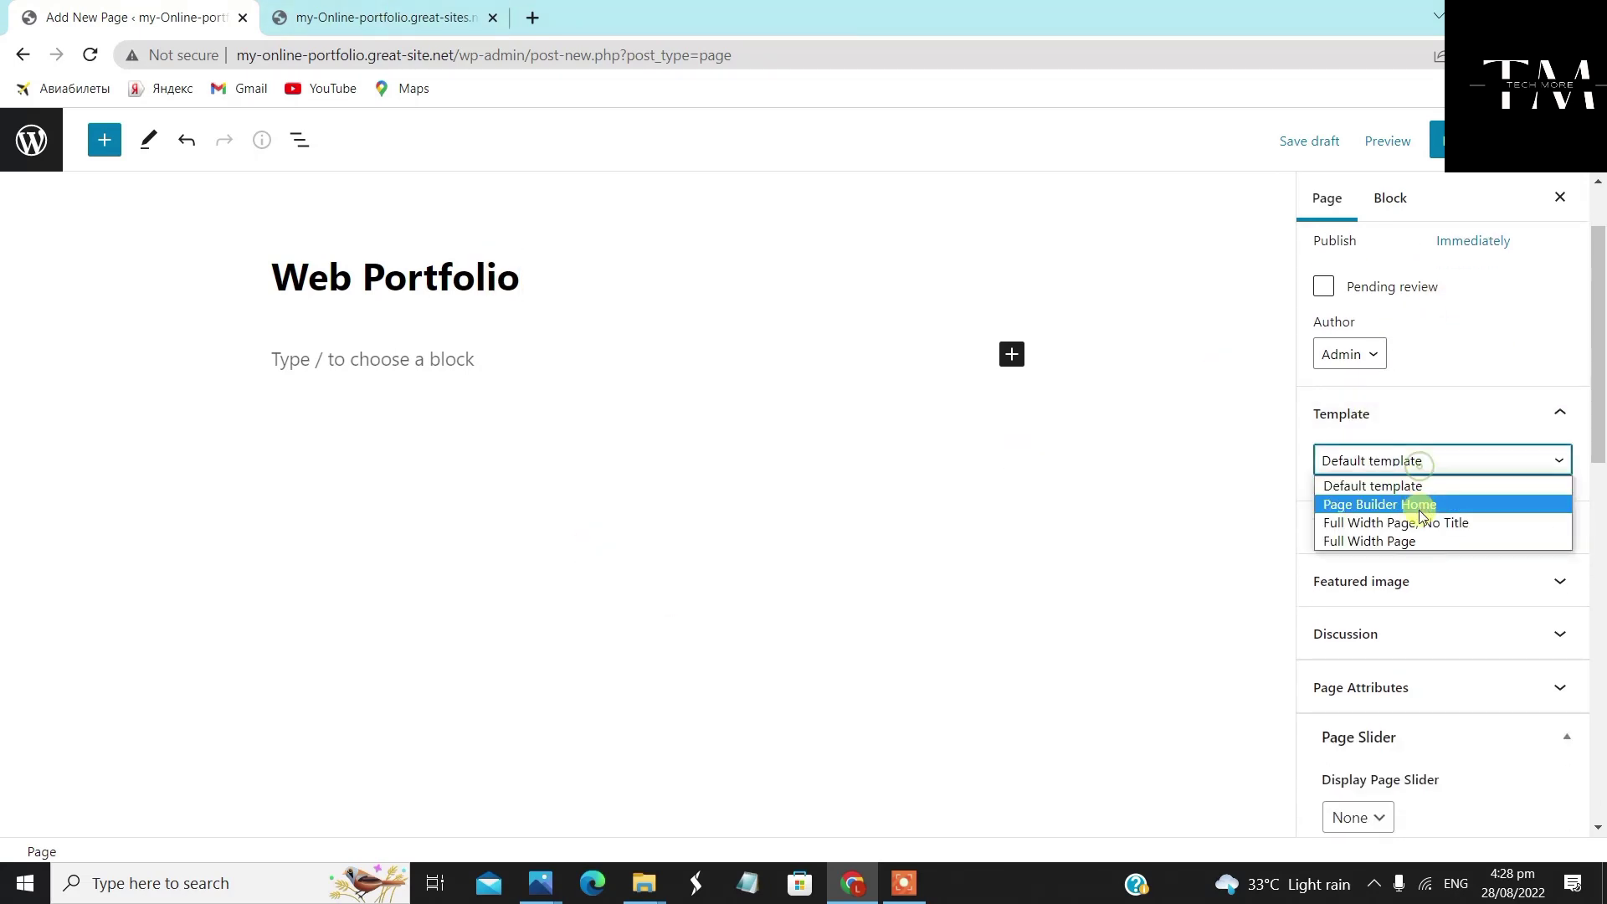
left_click(1423, 522)
Give Web Portfolio a Full Width layout with featured image shown, publish it, and return to Pages
scroll(1390, 645, "down", 3)
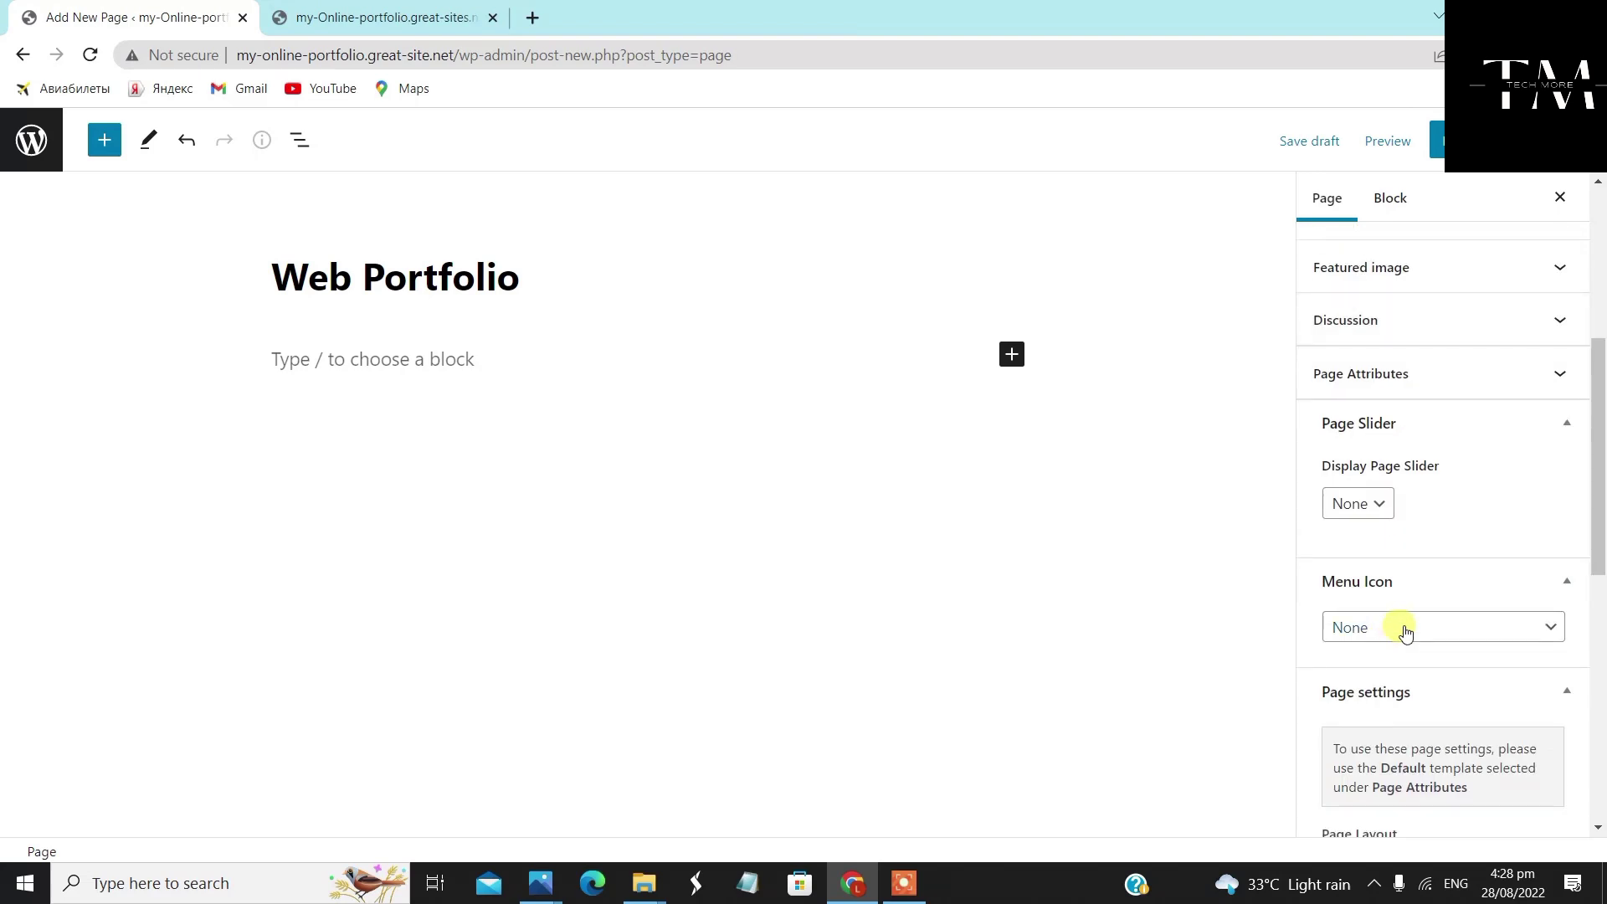
scroll(1413, 630, "down", 2)
left_click(1414, 664)
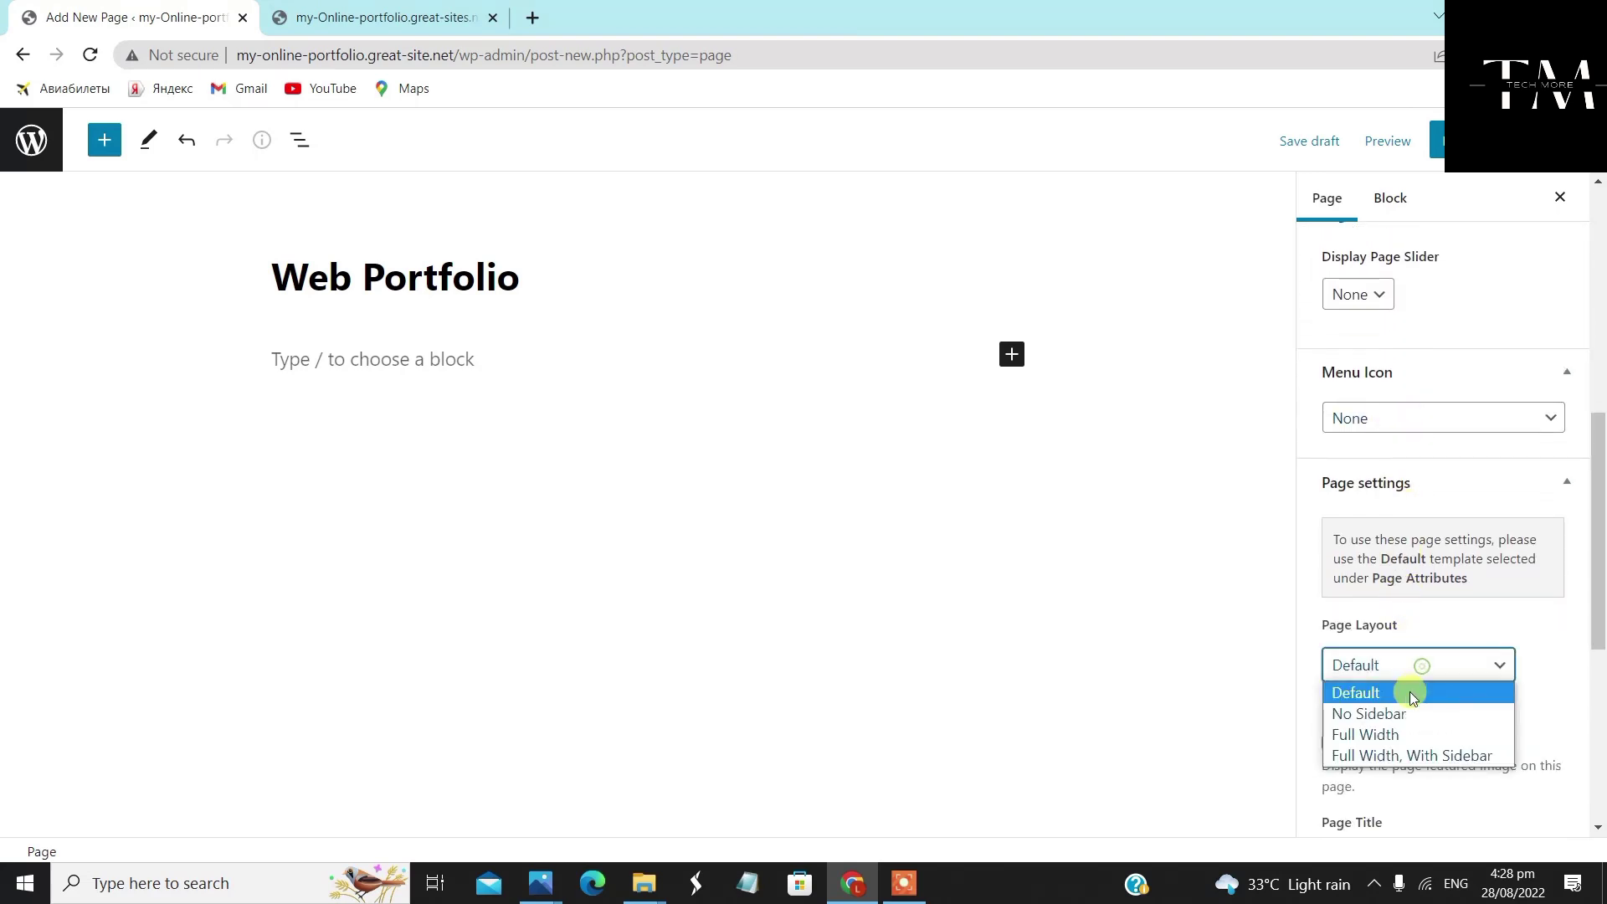
left_click(1413, 737)
scroll(1381, 796, "down", 1)
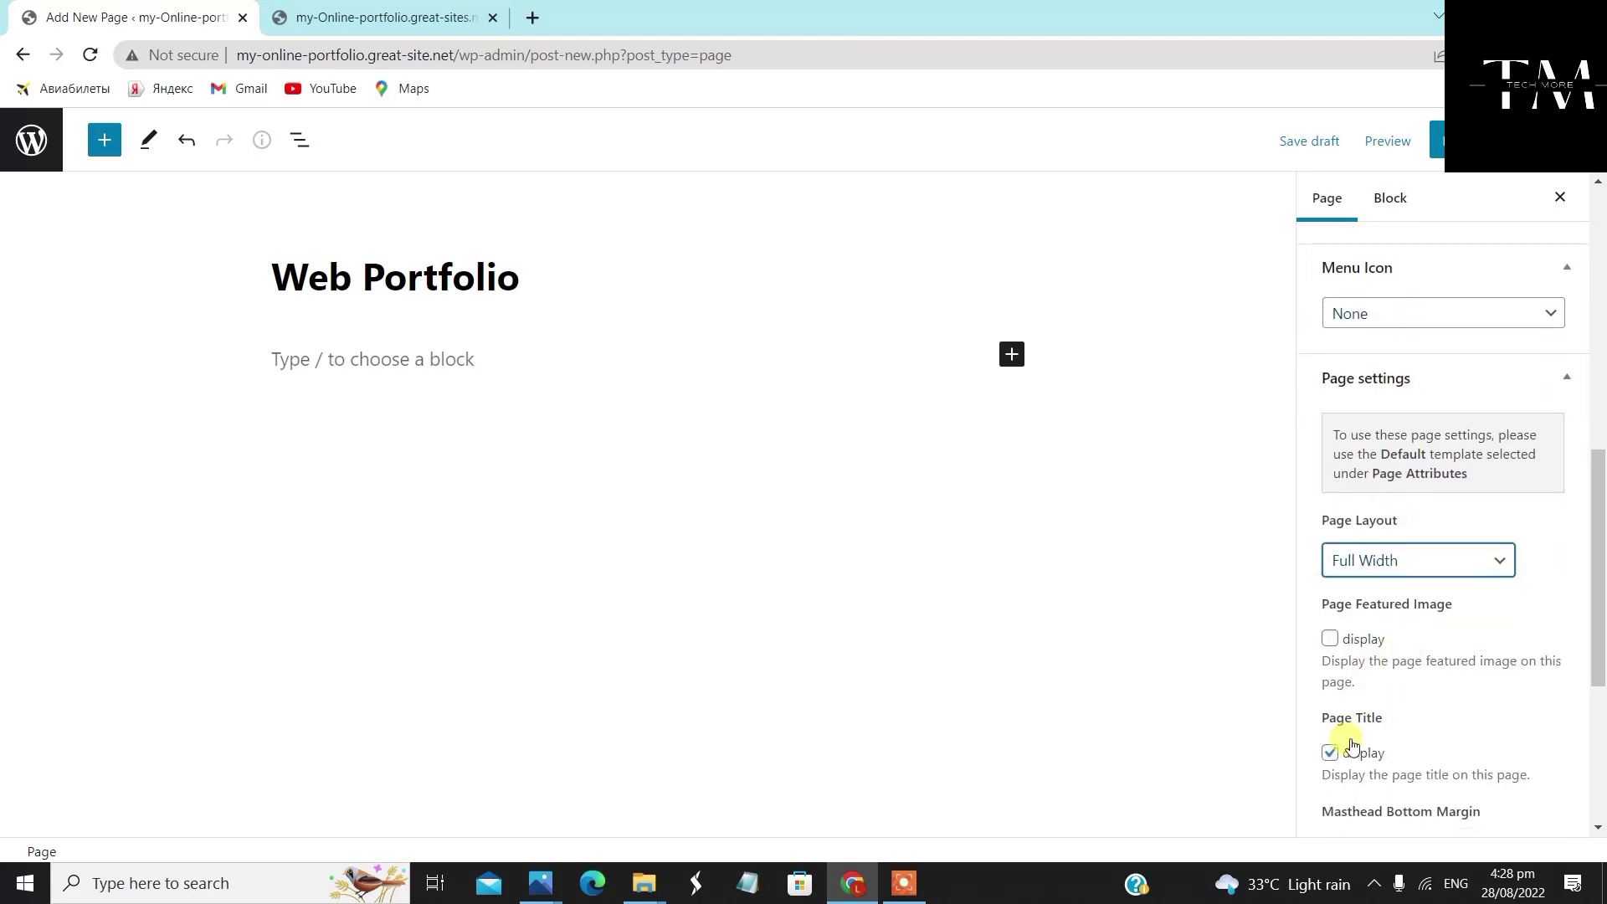
left_click(1330, 639)
left_click(1448, 140)
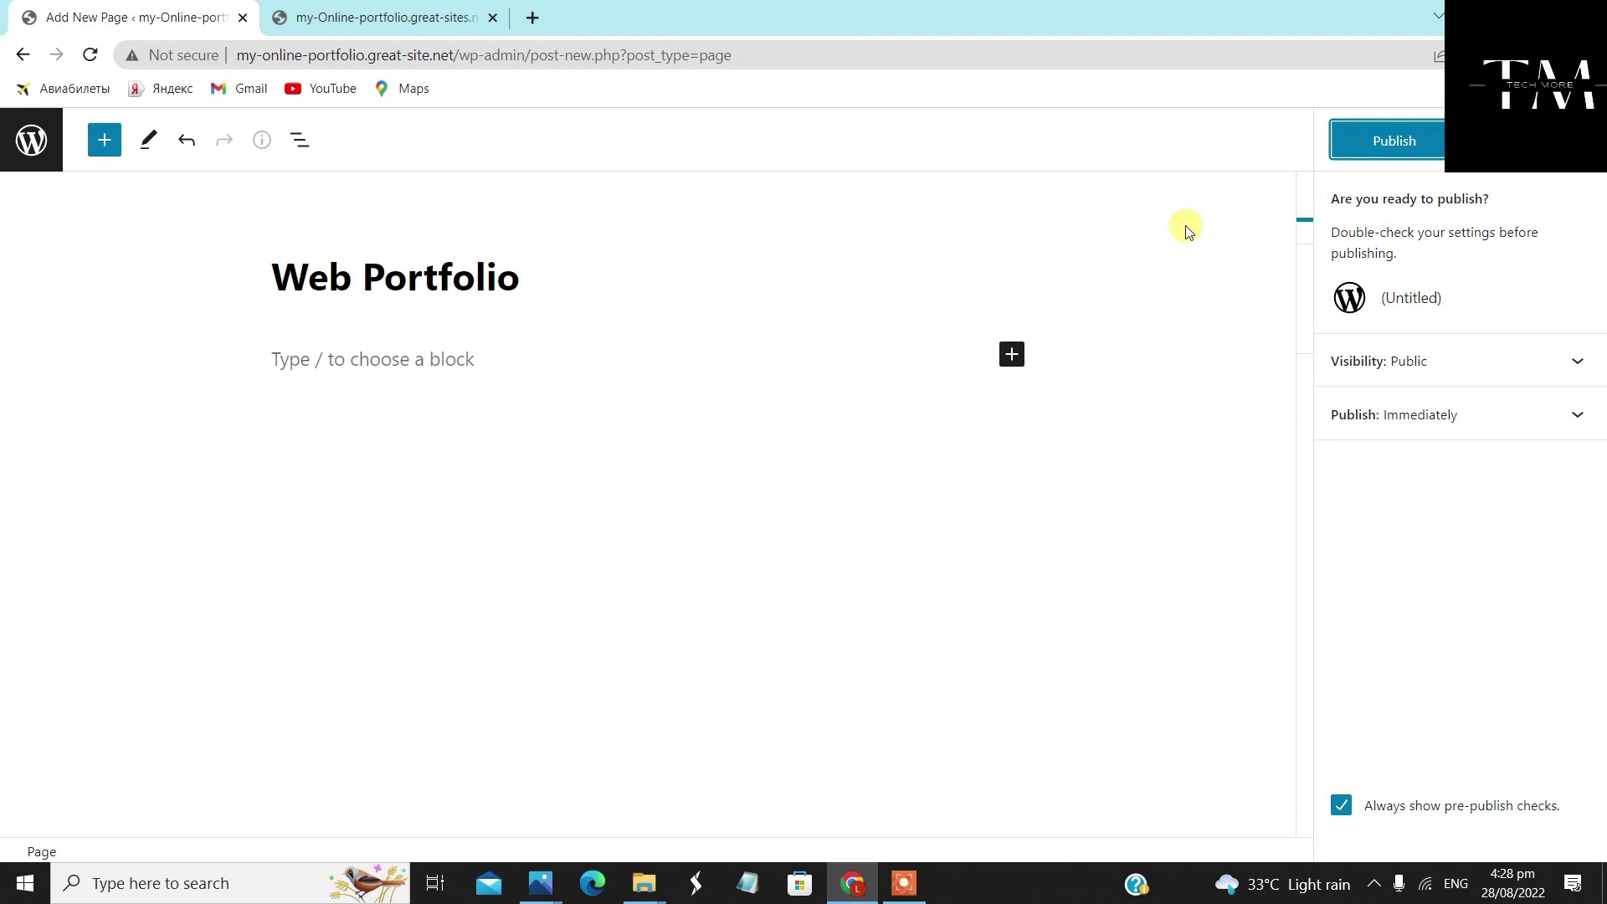
left_click(1360, 138)
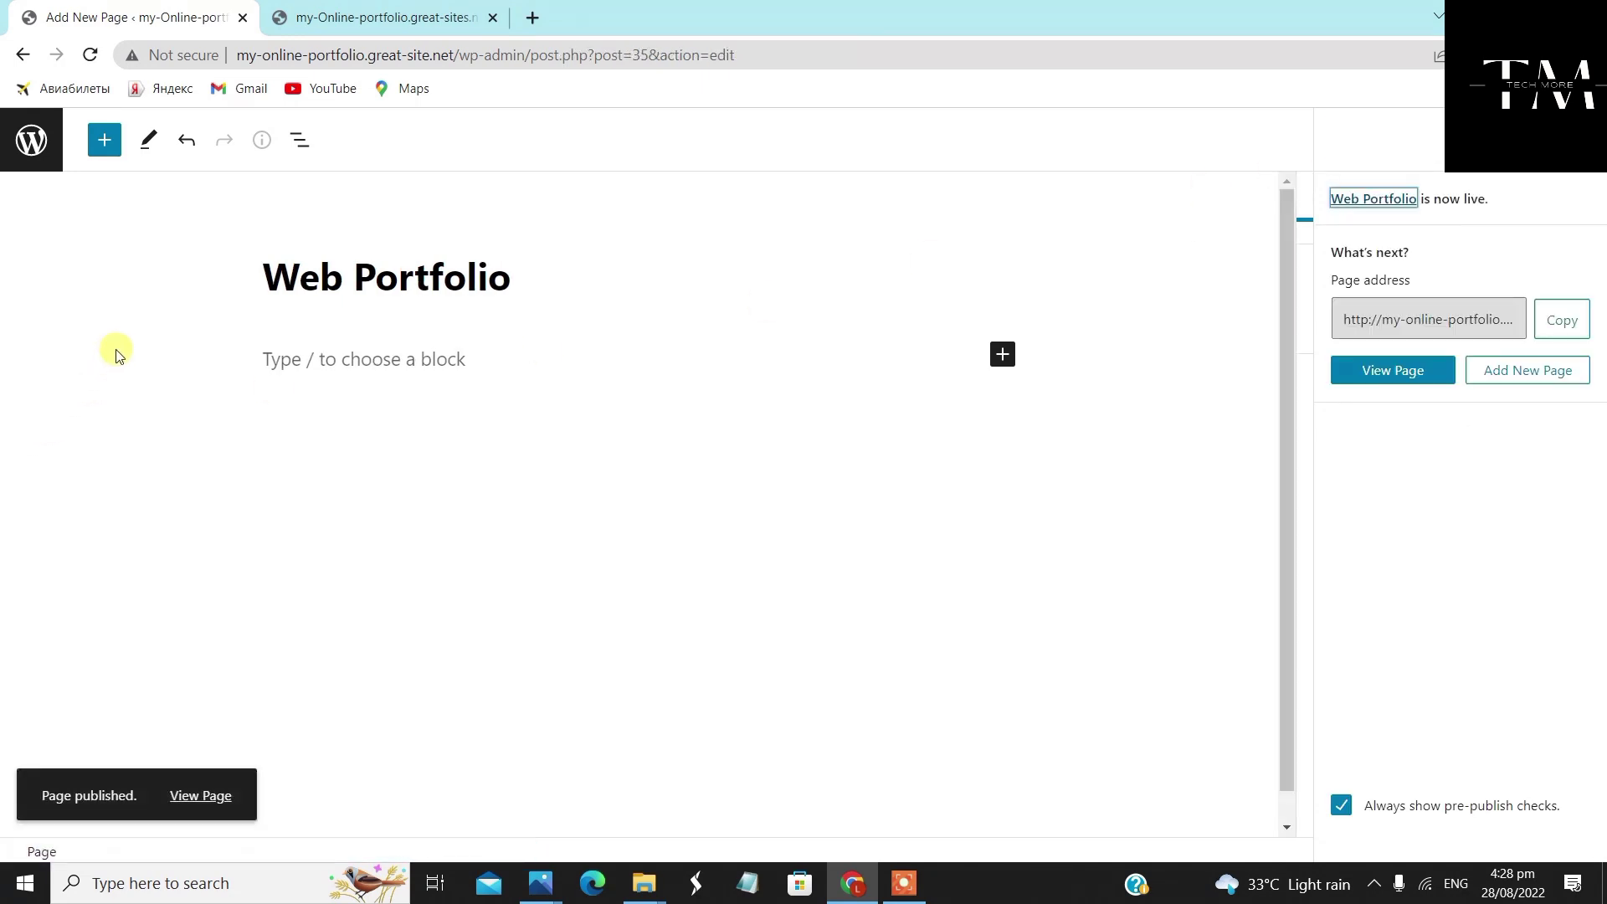
left_click(31, 139)
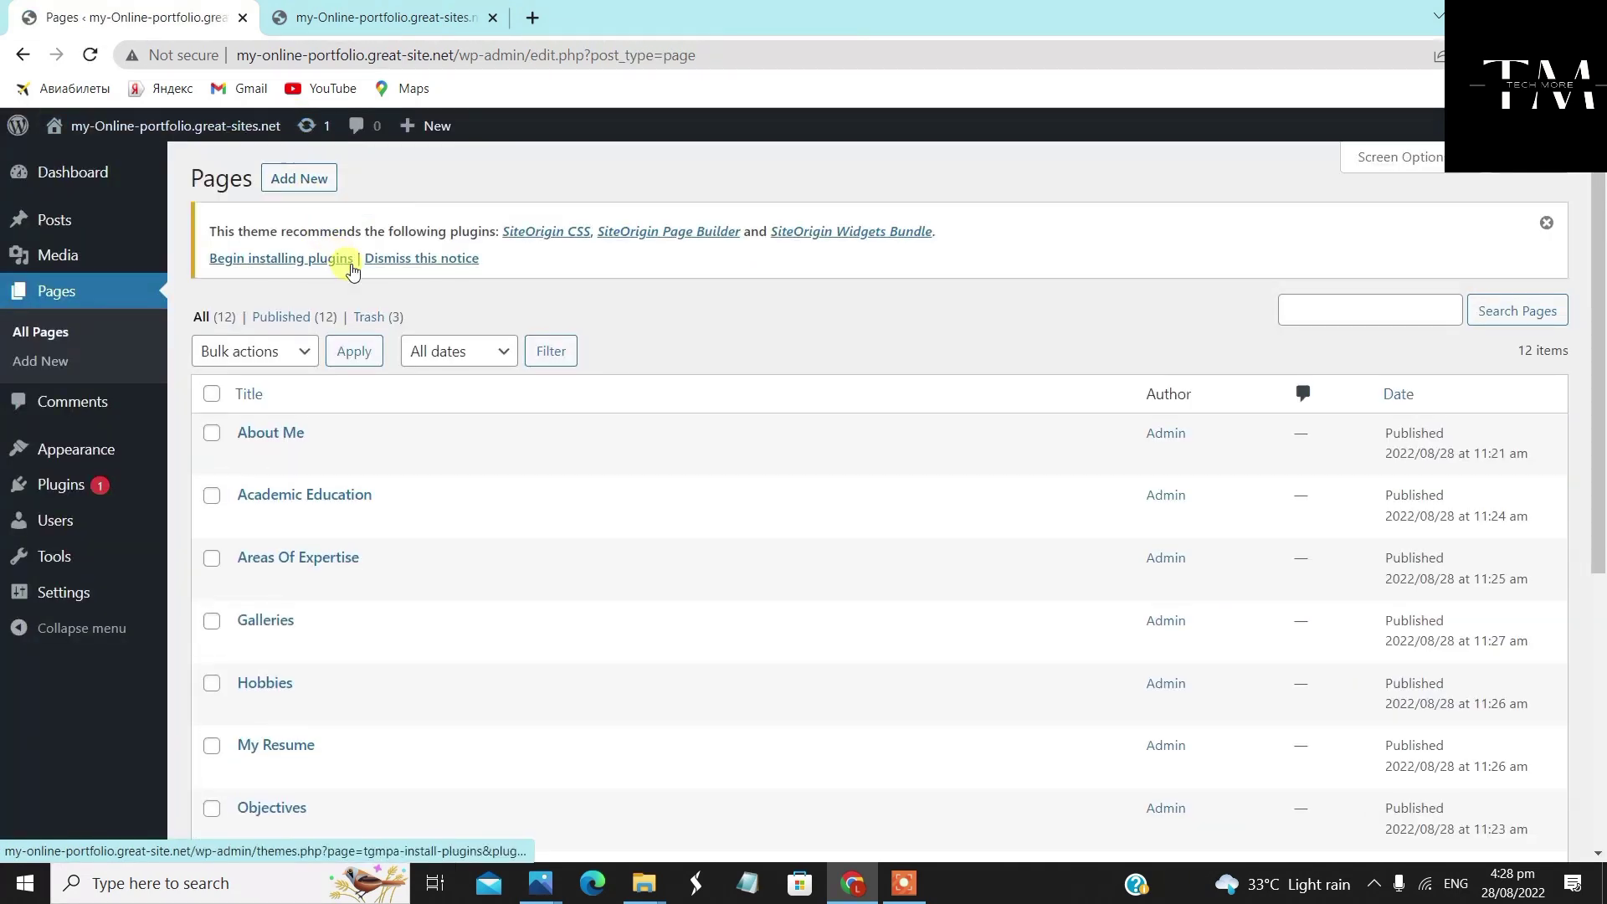
Start a new page titled 'Services' with the 'Full Width Page, No Title' template
left_click(325, 183)
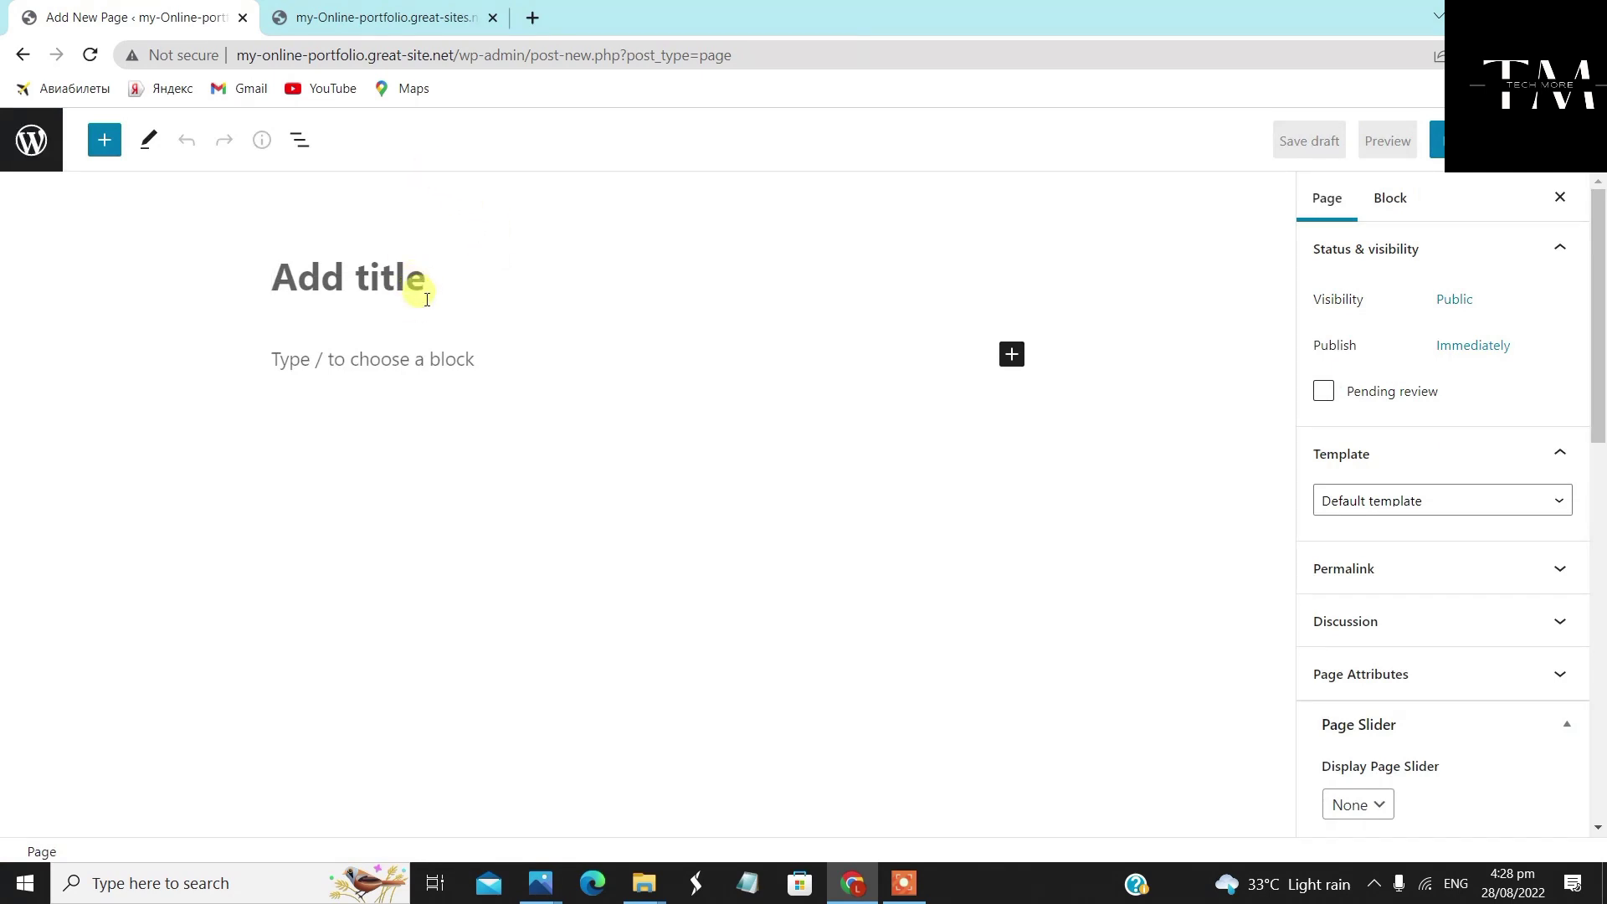
type("Services")
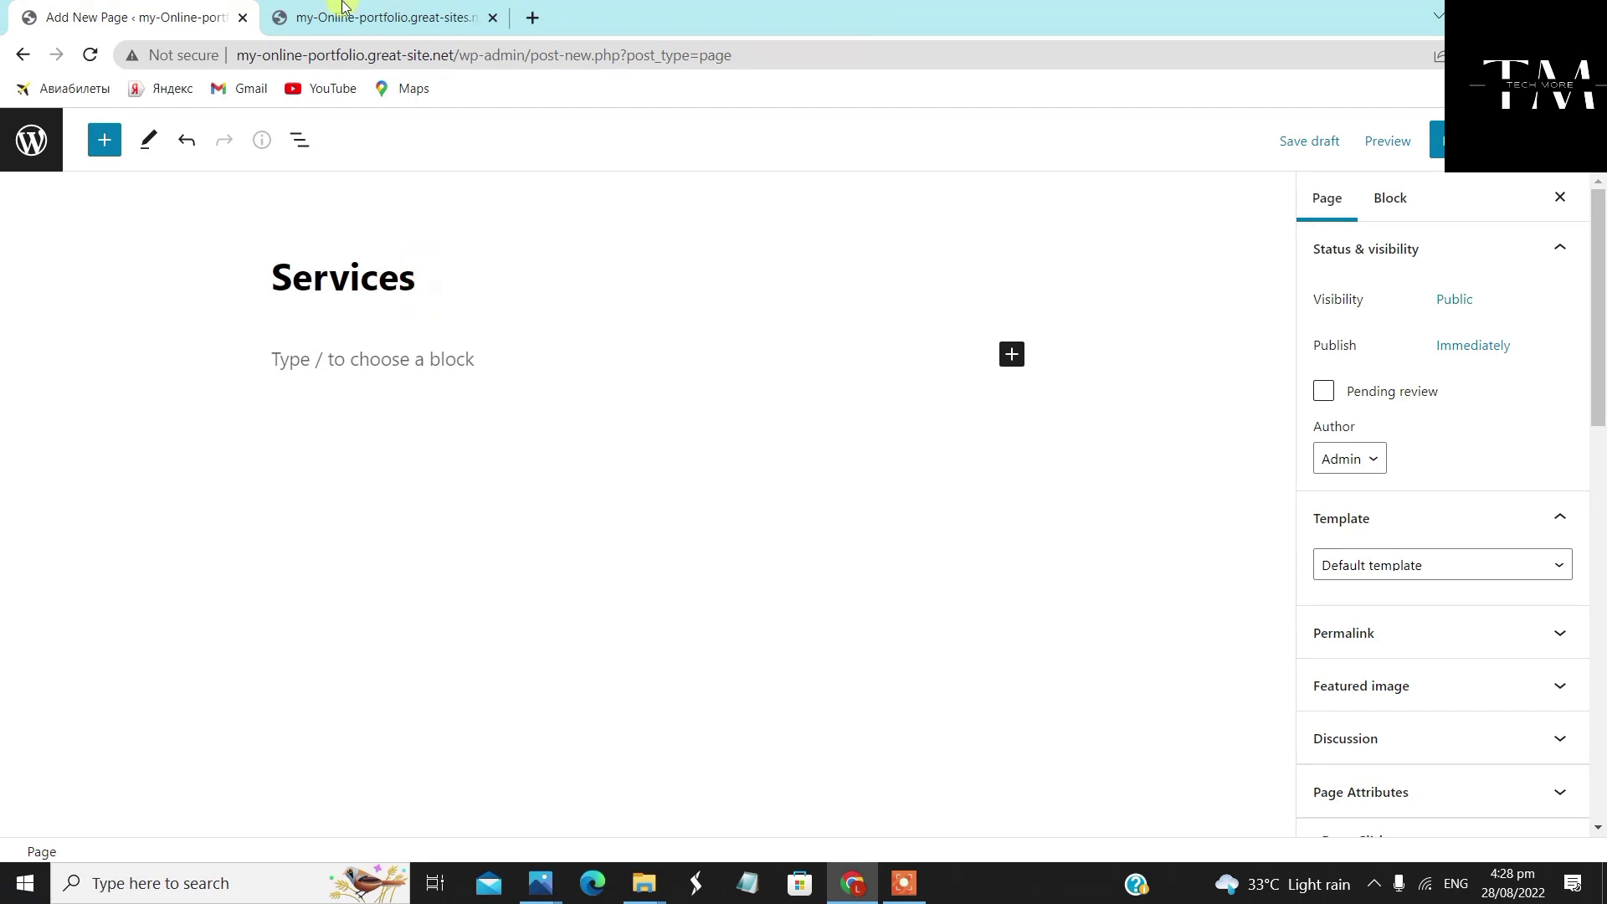
scroll(1378, 500, "down", 4)
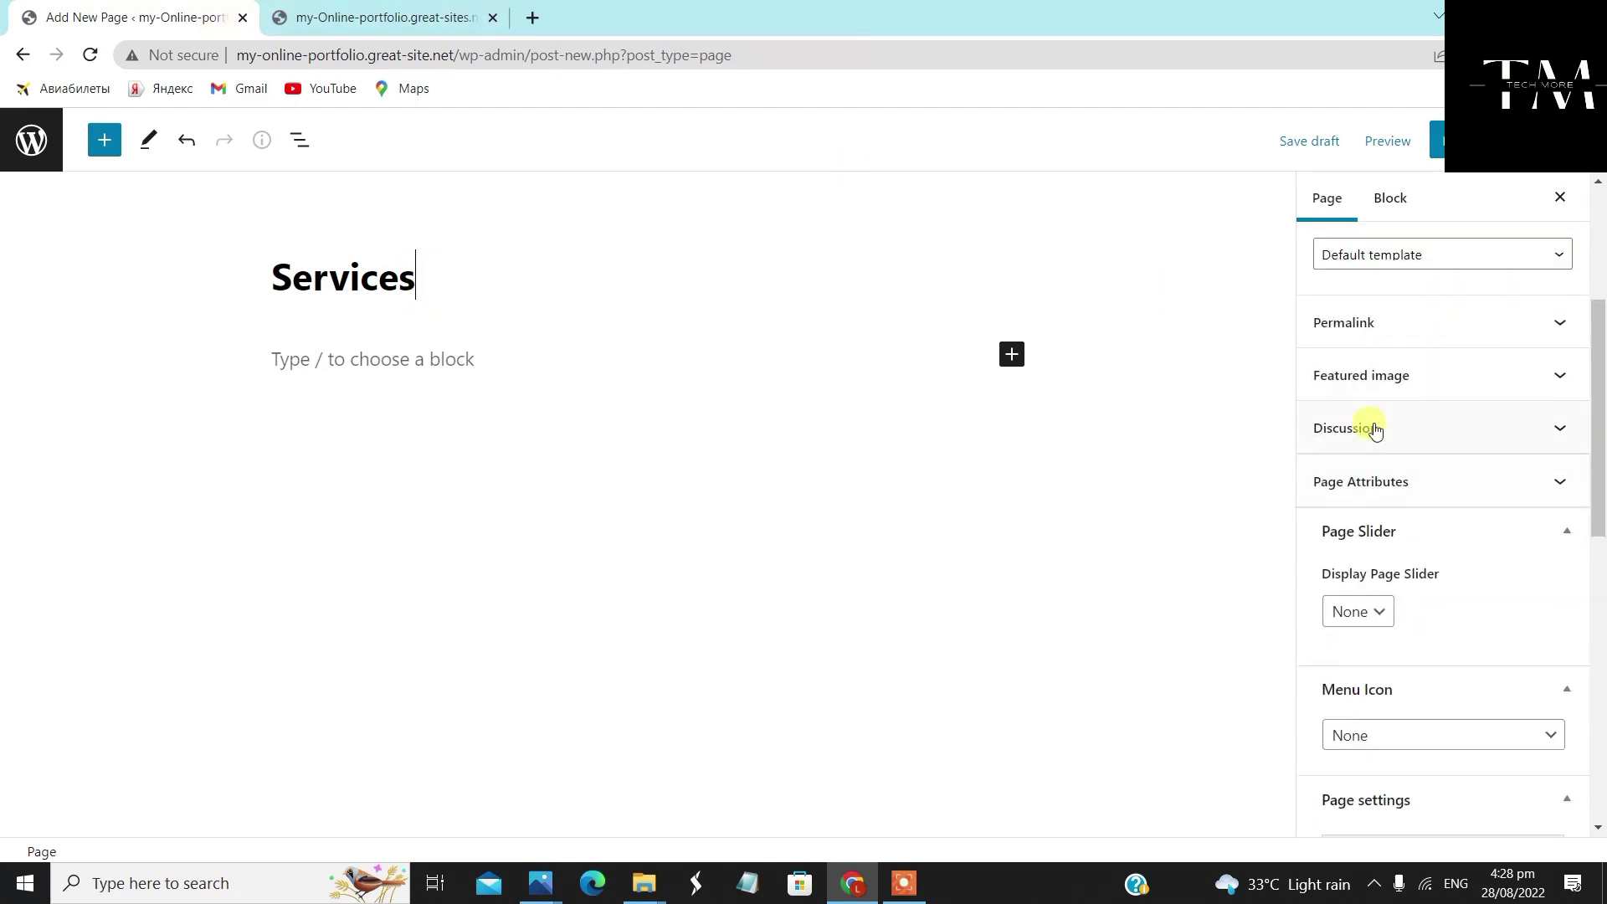
left_click(1399, 251)
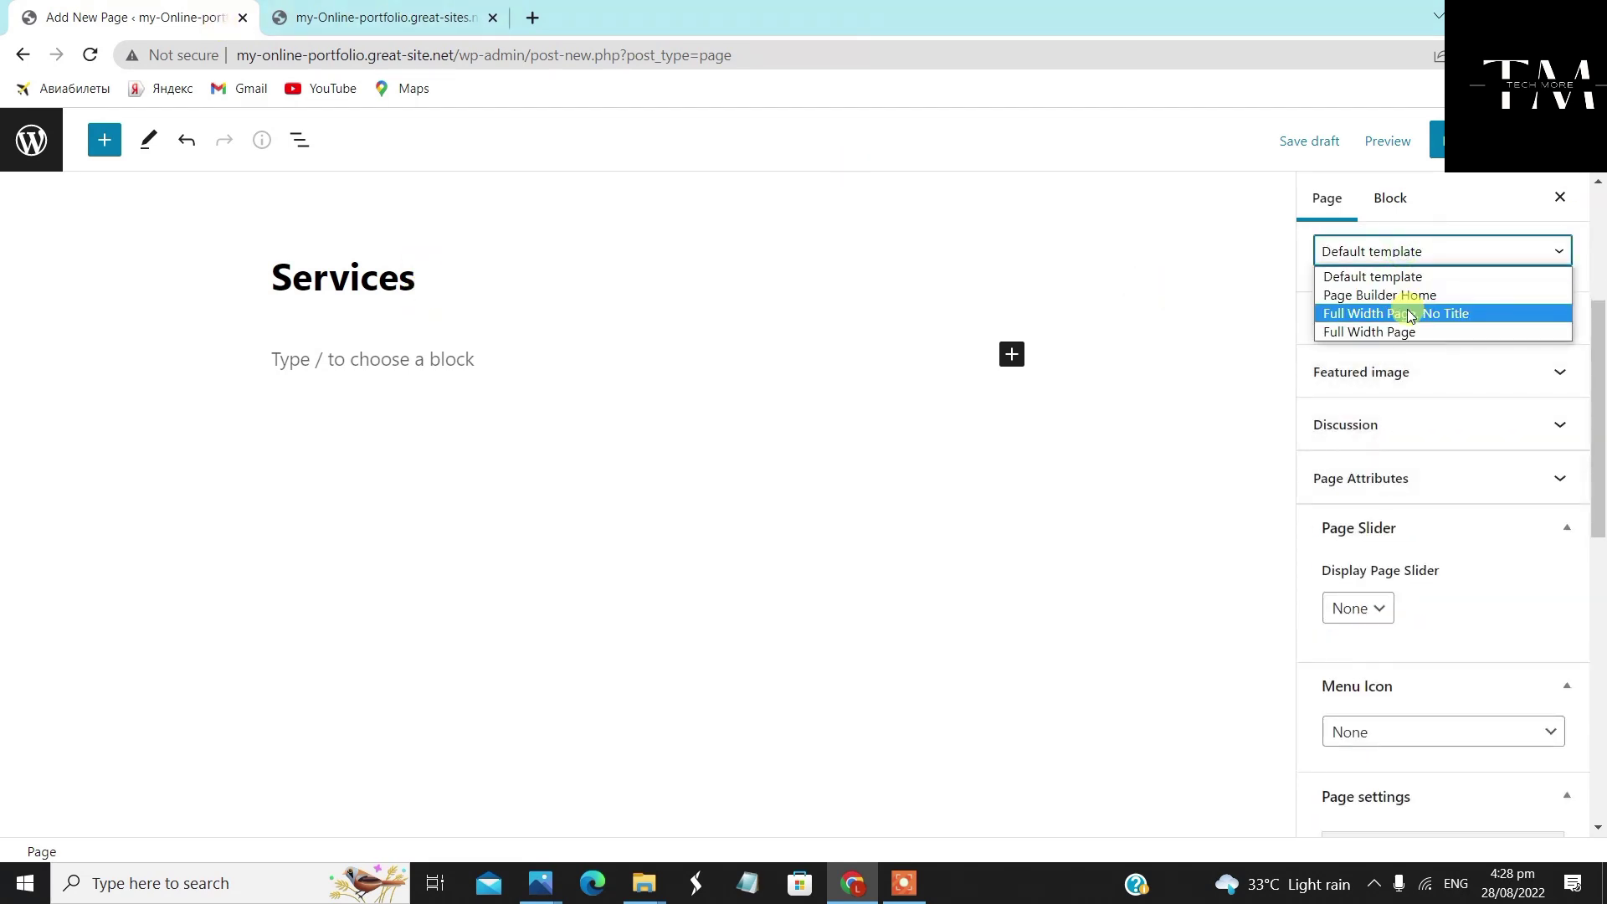
left_click(1411, 316)
Give Services a Full Width layout with featured image shown, publish it, and return to Pages
scroll(1398, 569, "down", 3)
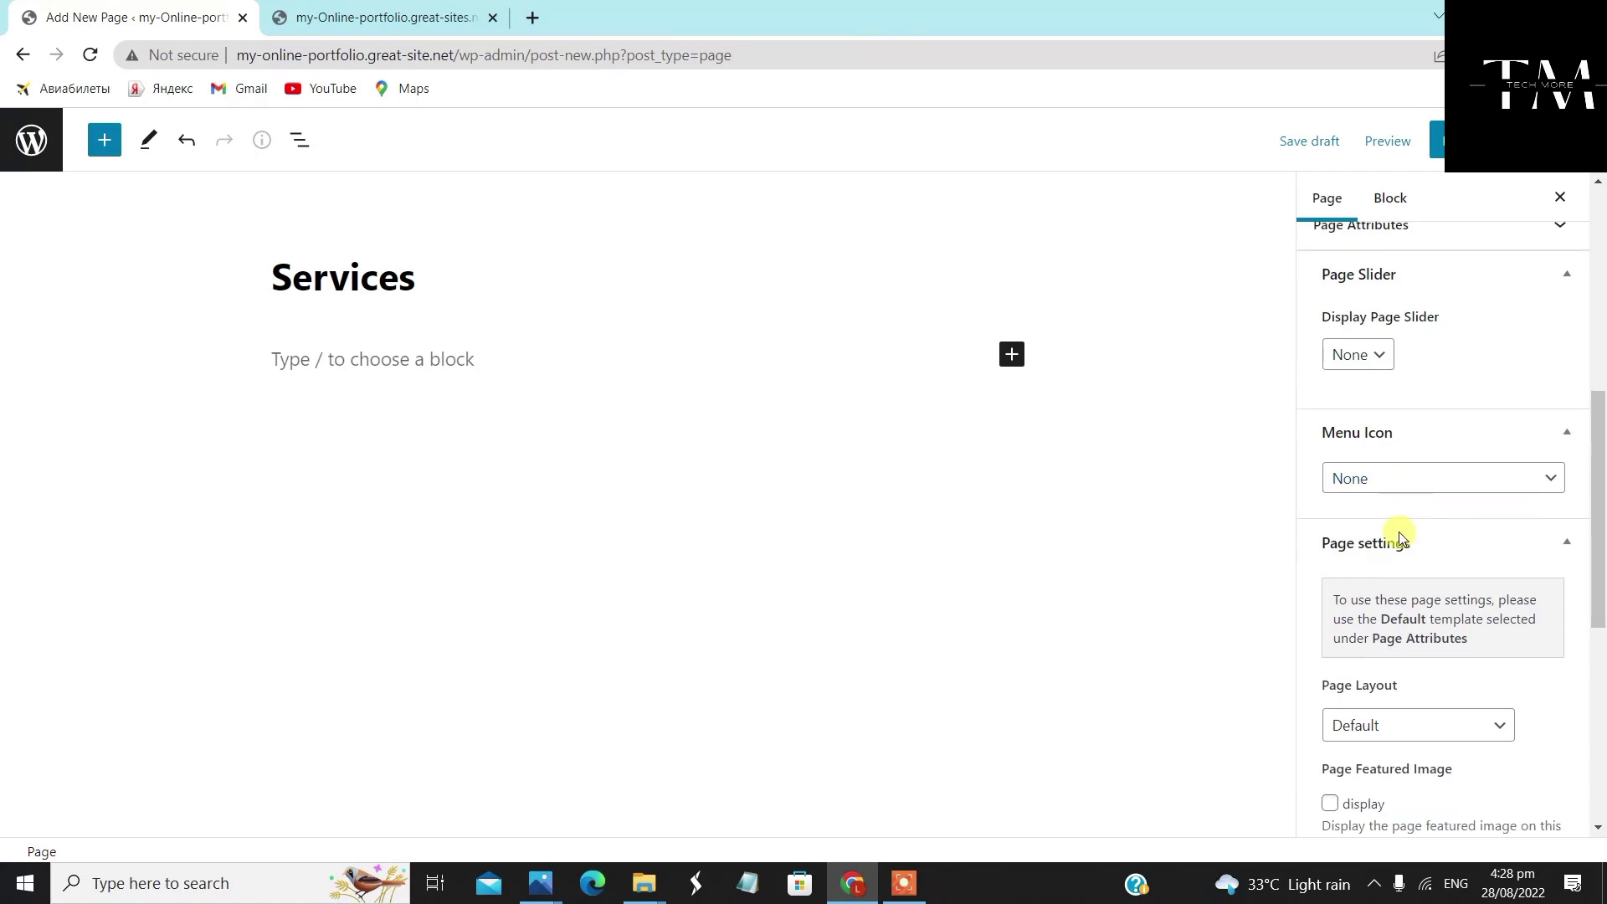
scroll(1399, 537, "down", 2)
left_click(1388, 563)
left_click(1402, 629)
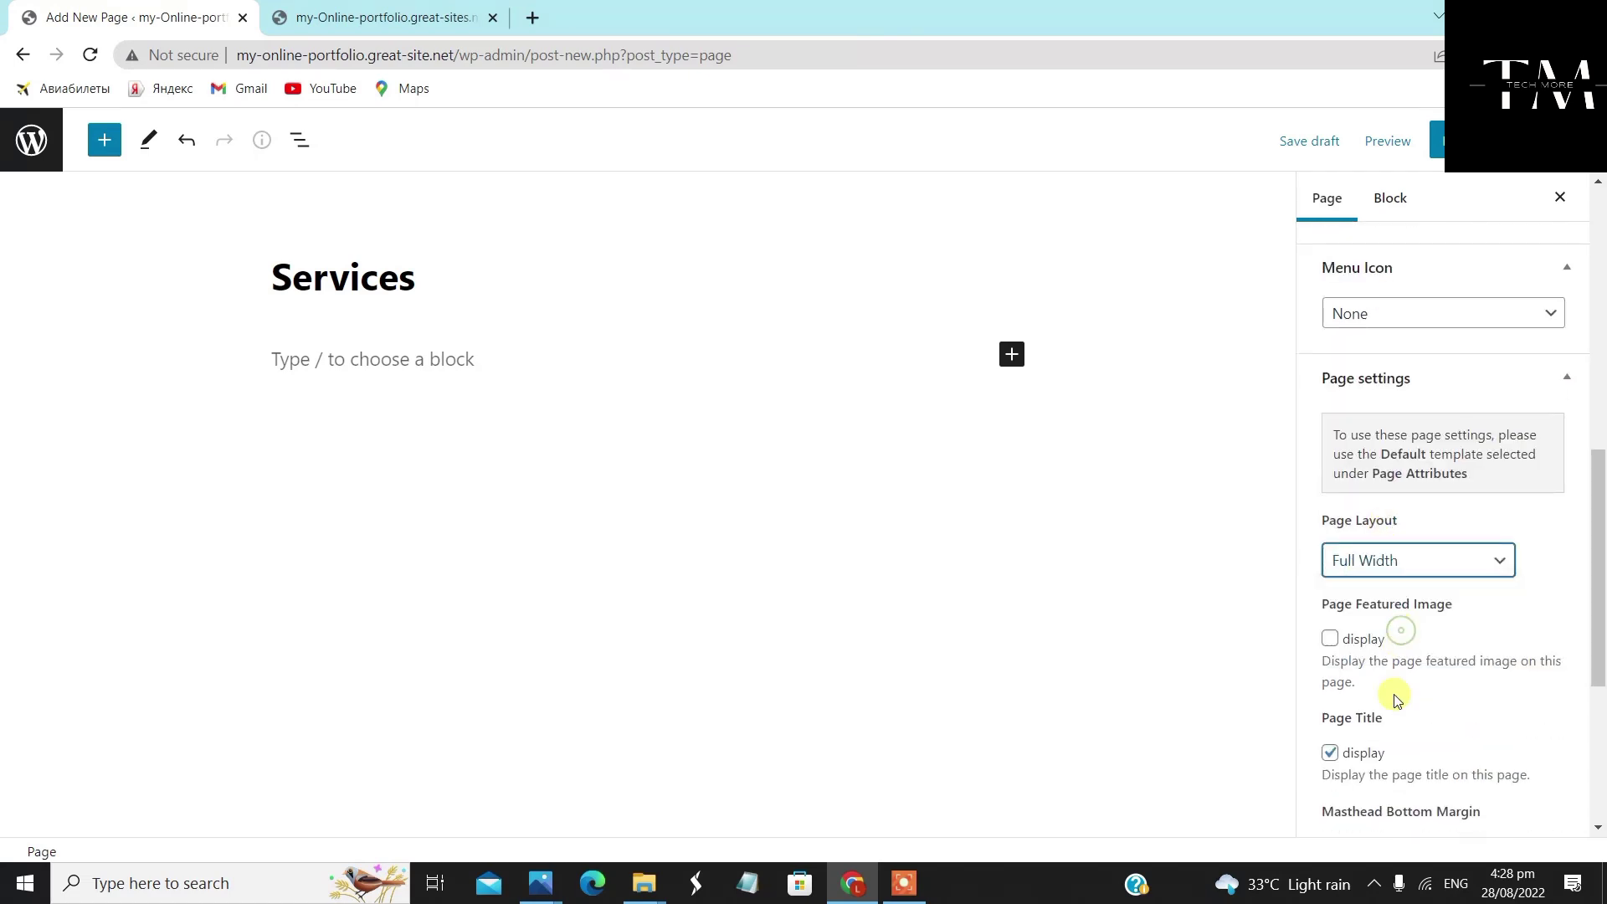
scroll(1372, 636, "down", 1)
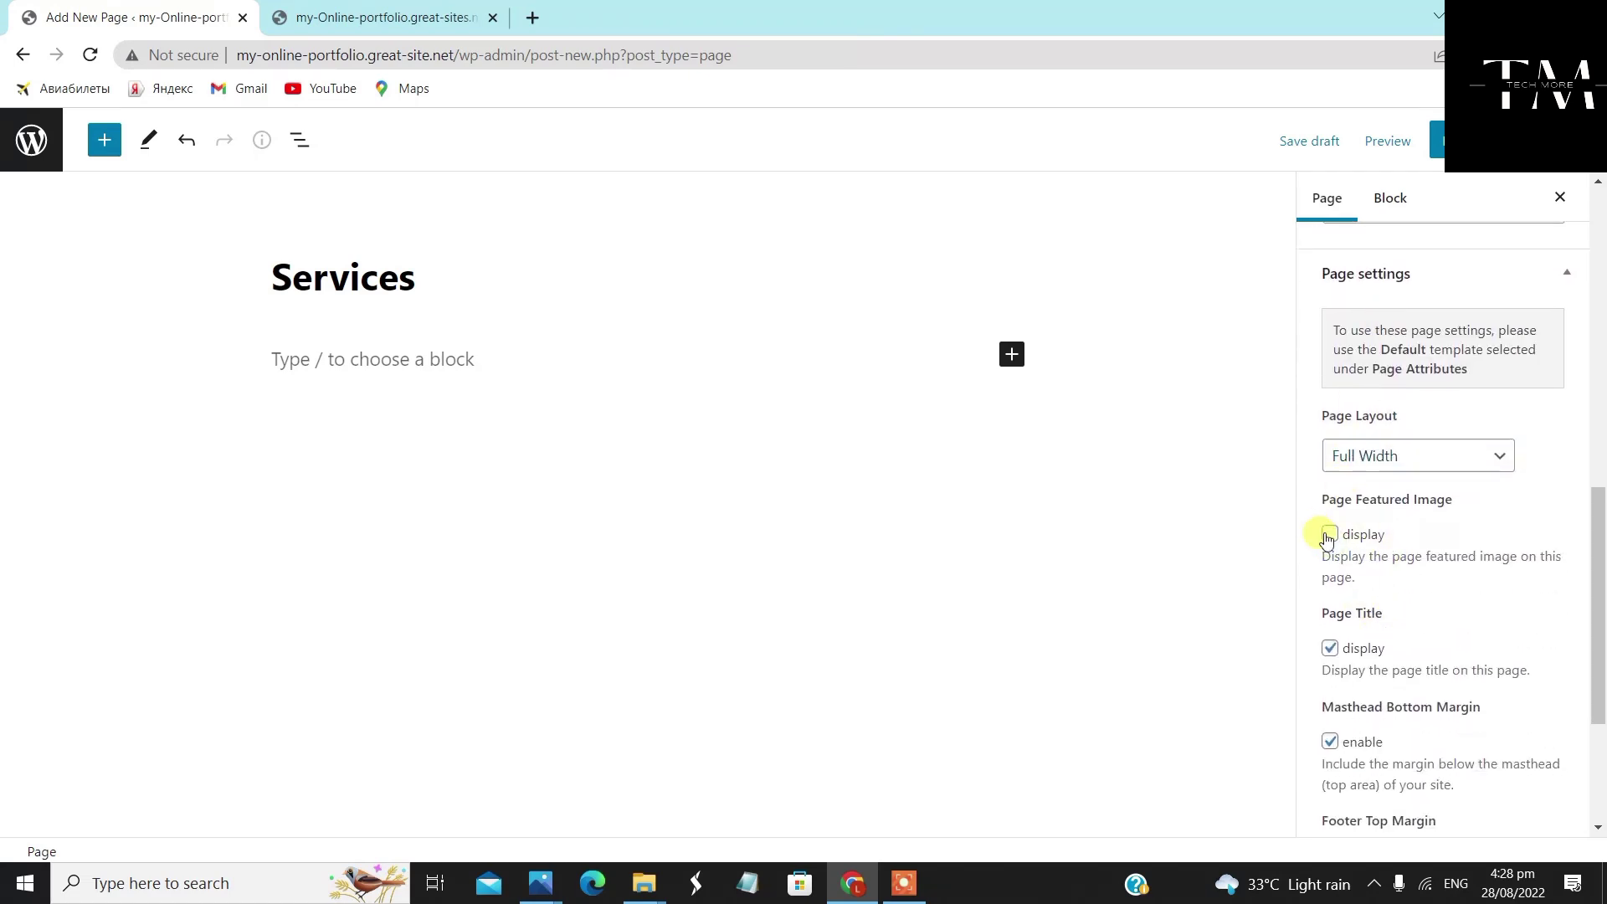
left_click(1328, 535)
left_click(1436, 141)
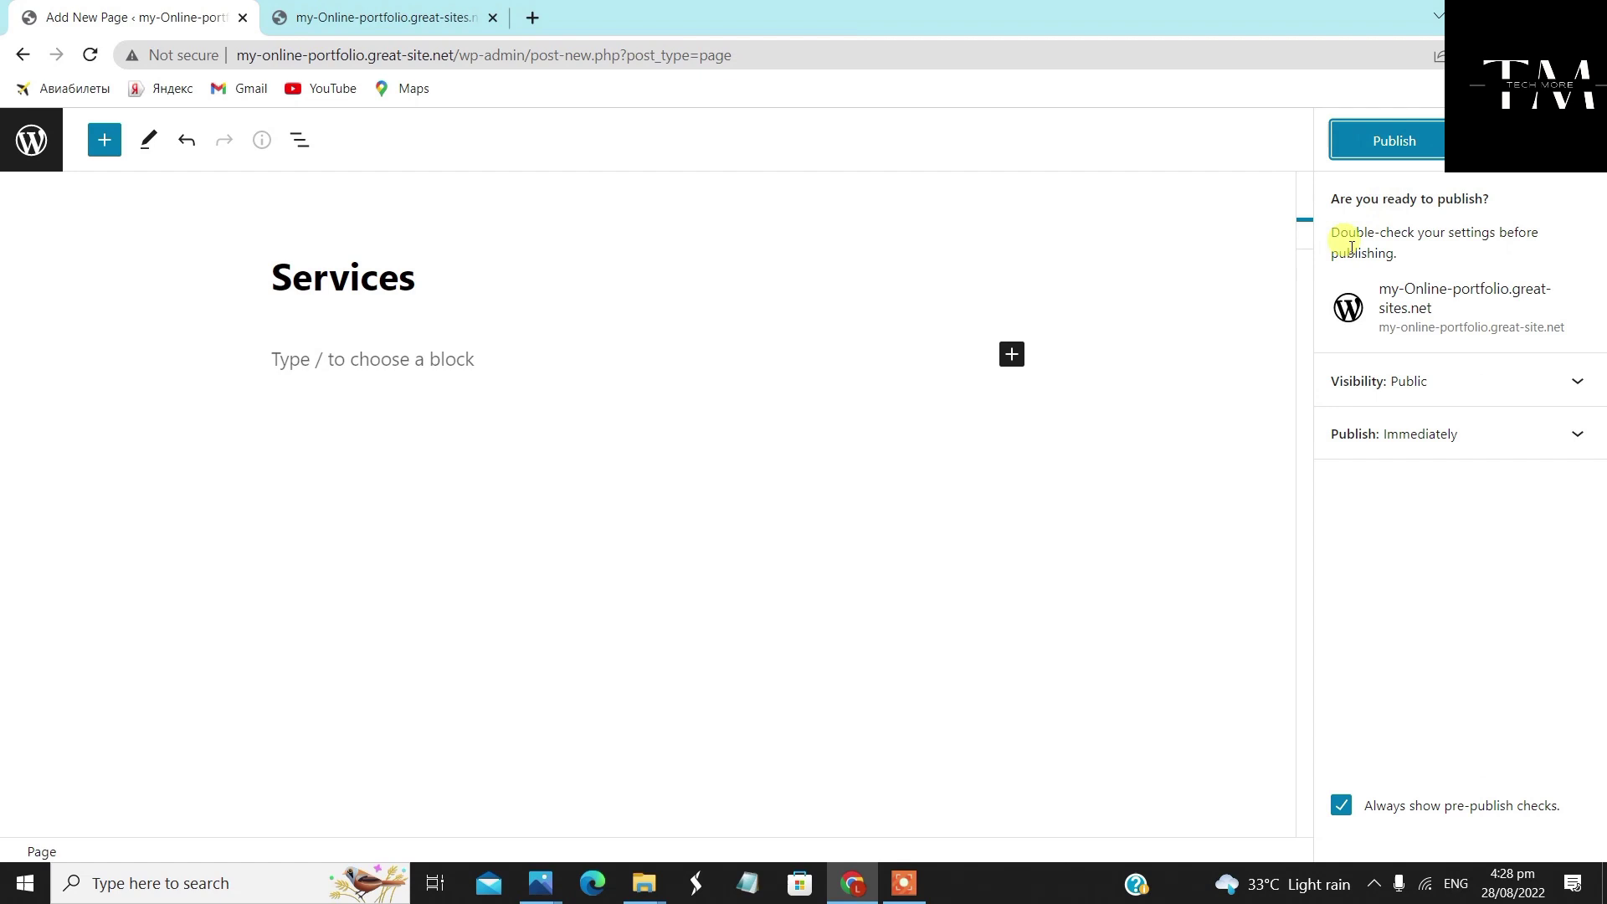
left_click(1420, 126)
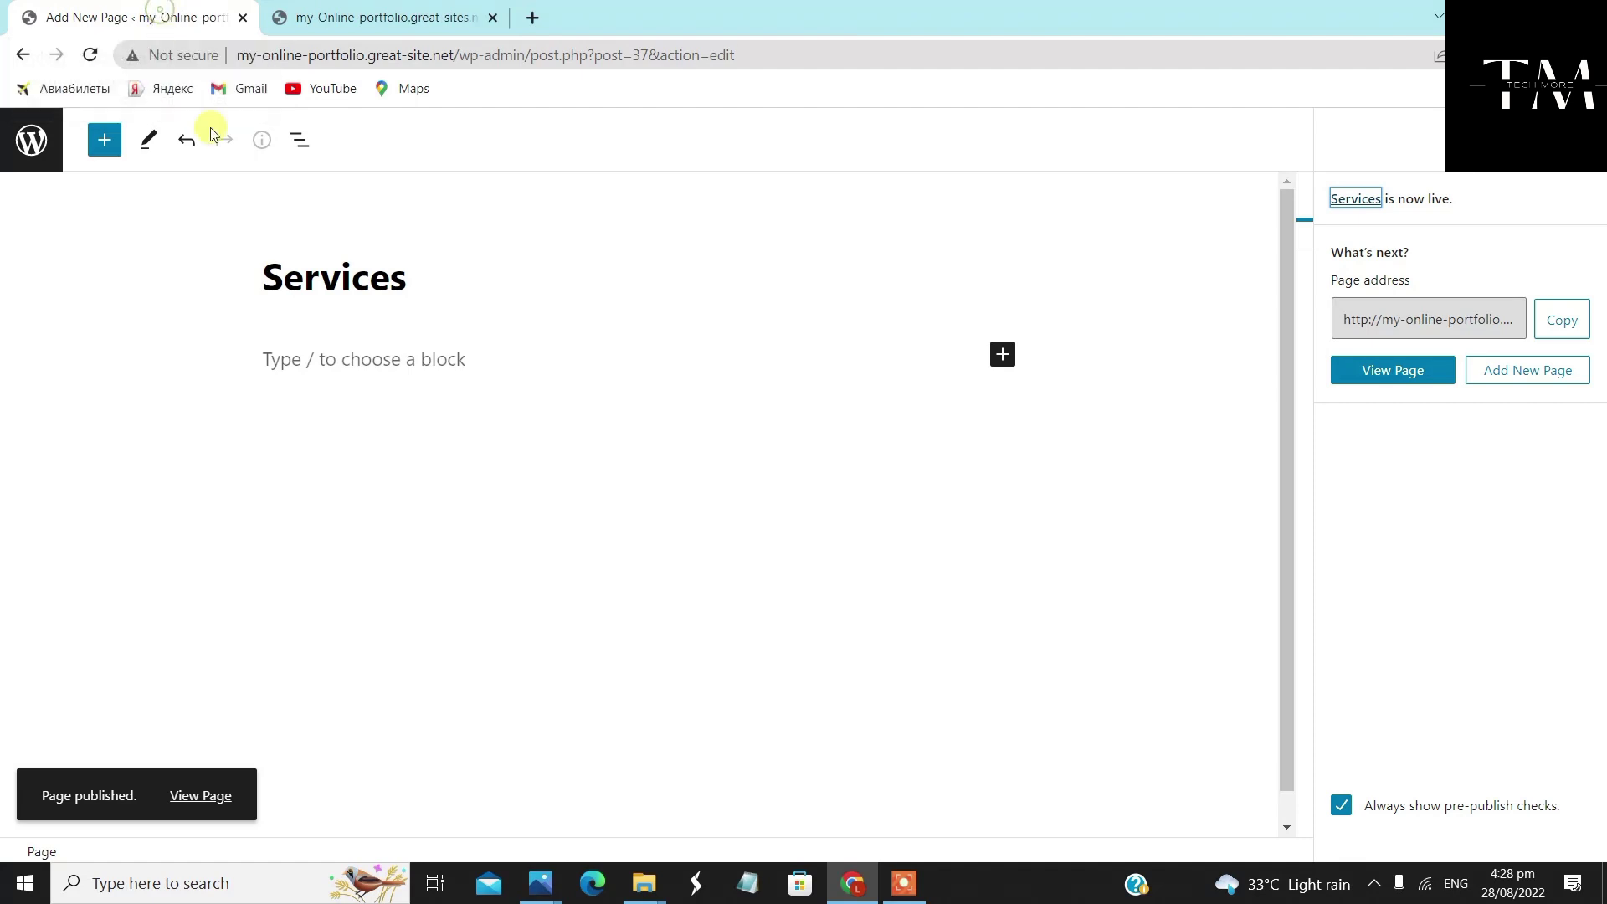
left_click(27, 139)
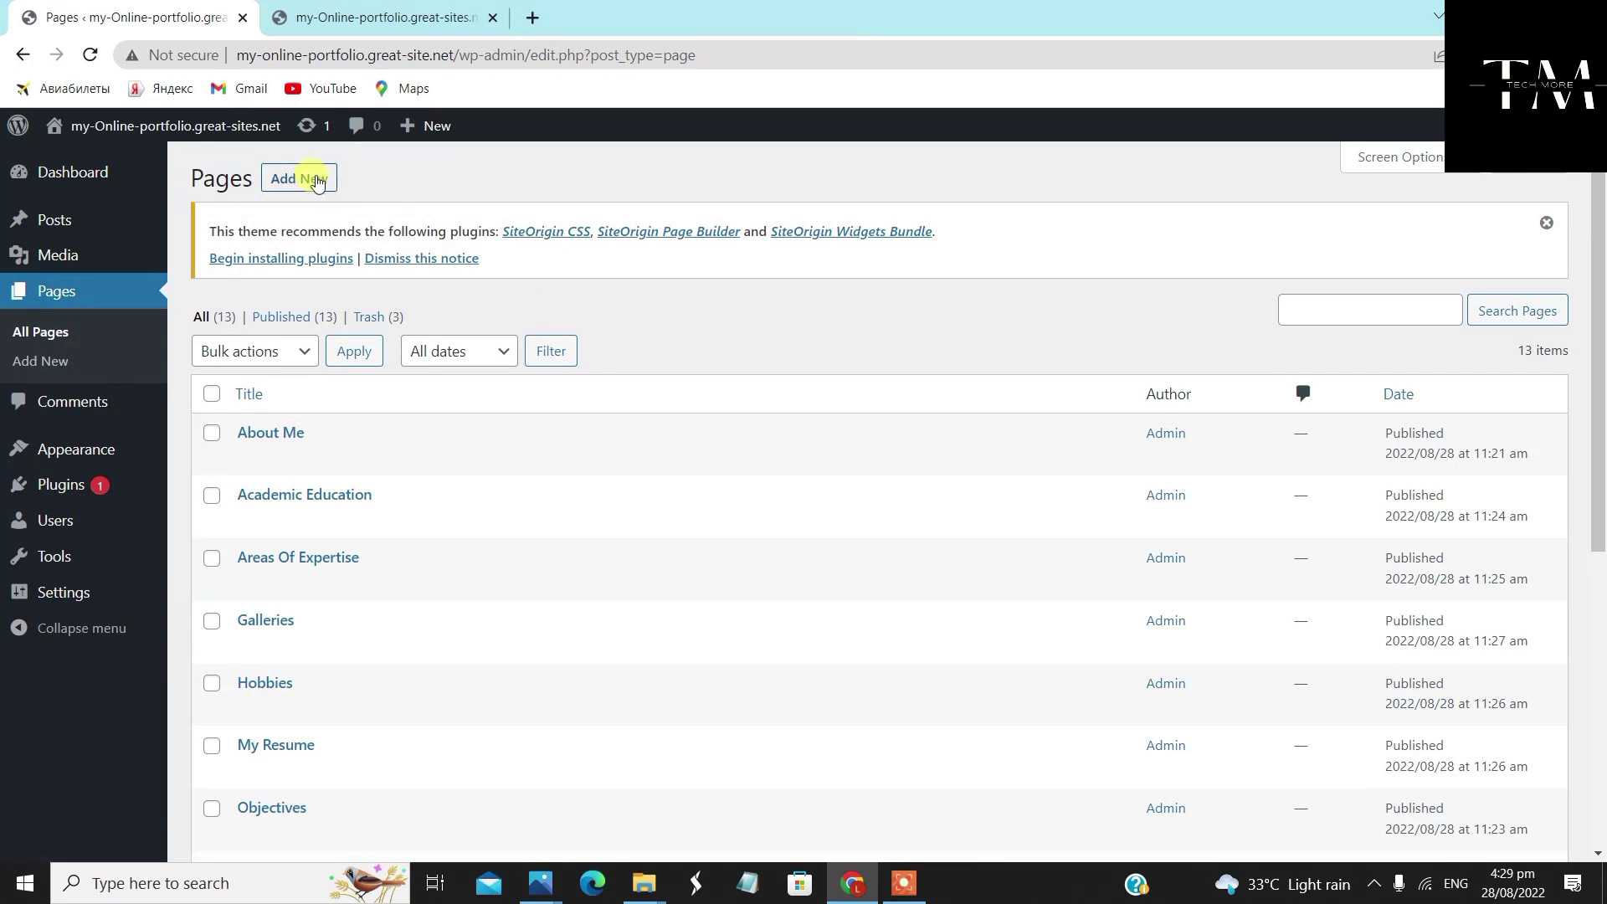
Start a new page titled 'Website Designing' with the 'Full Width Page, No Title' template
left_click(313, 176)
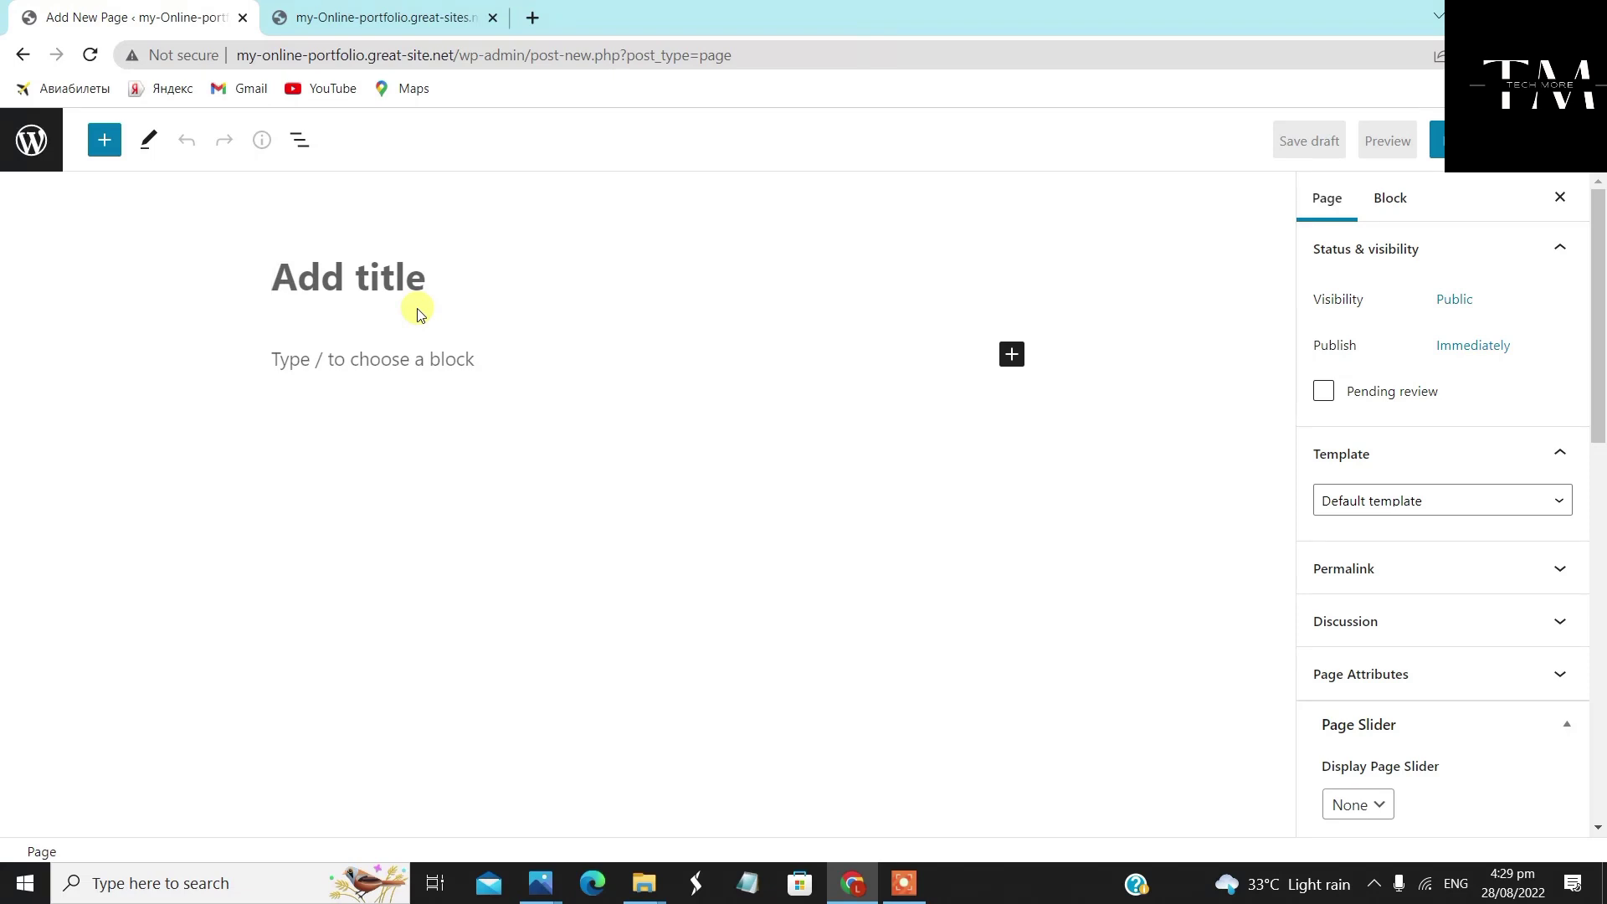
type("Website Des")
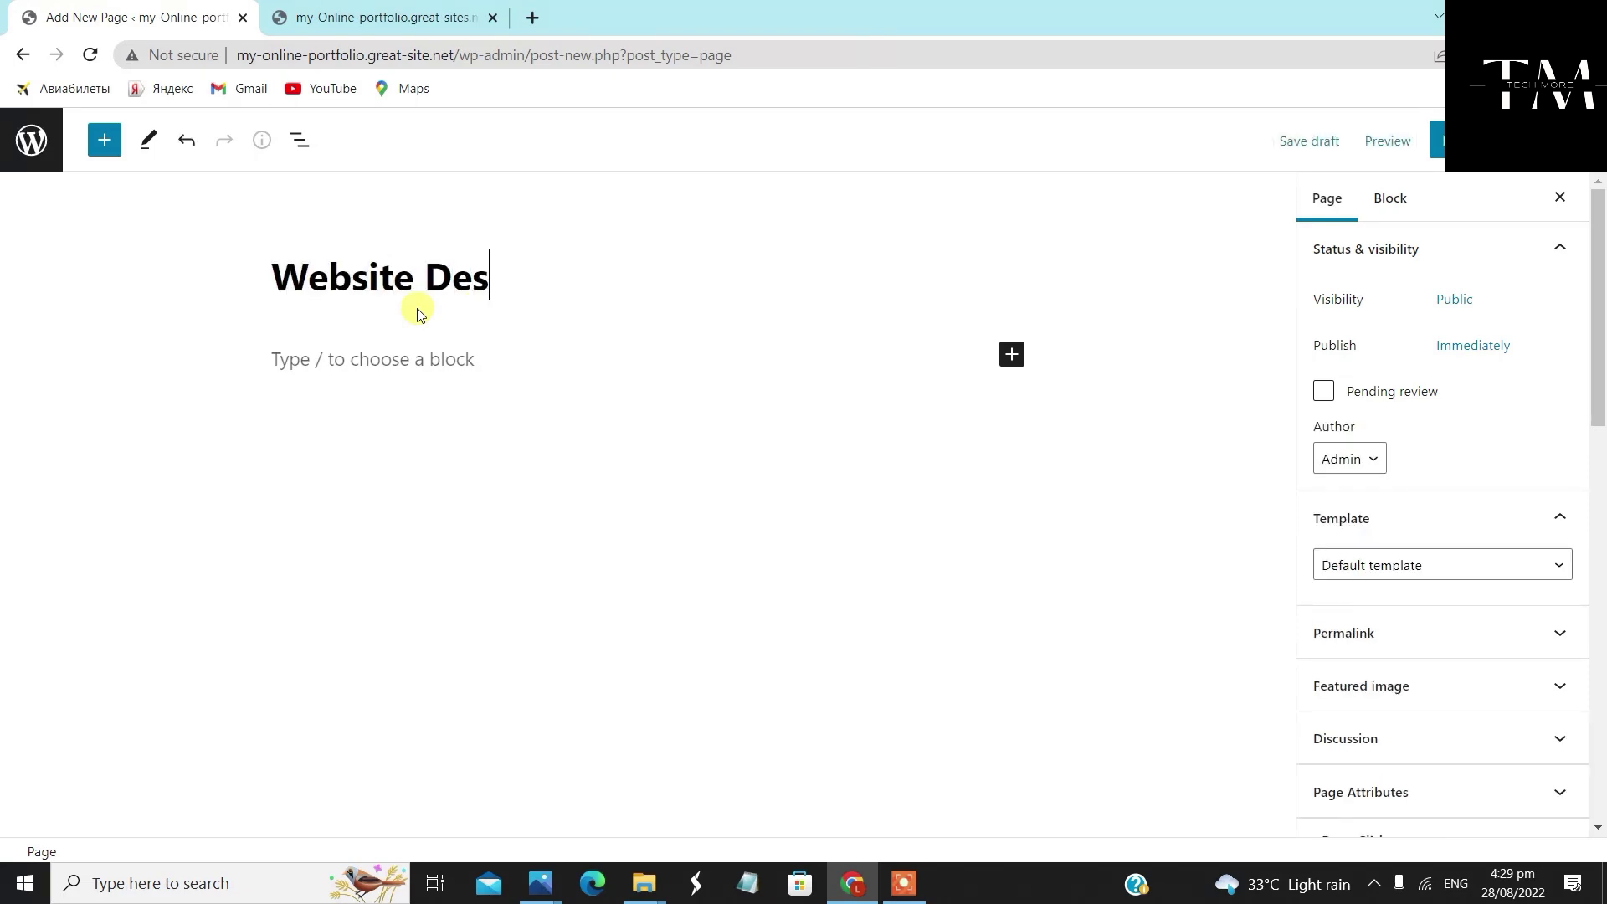
type("igning")
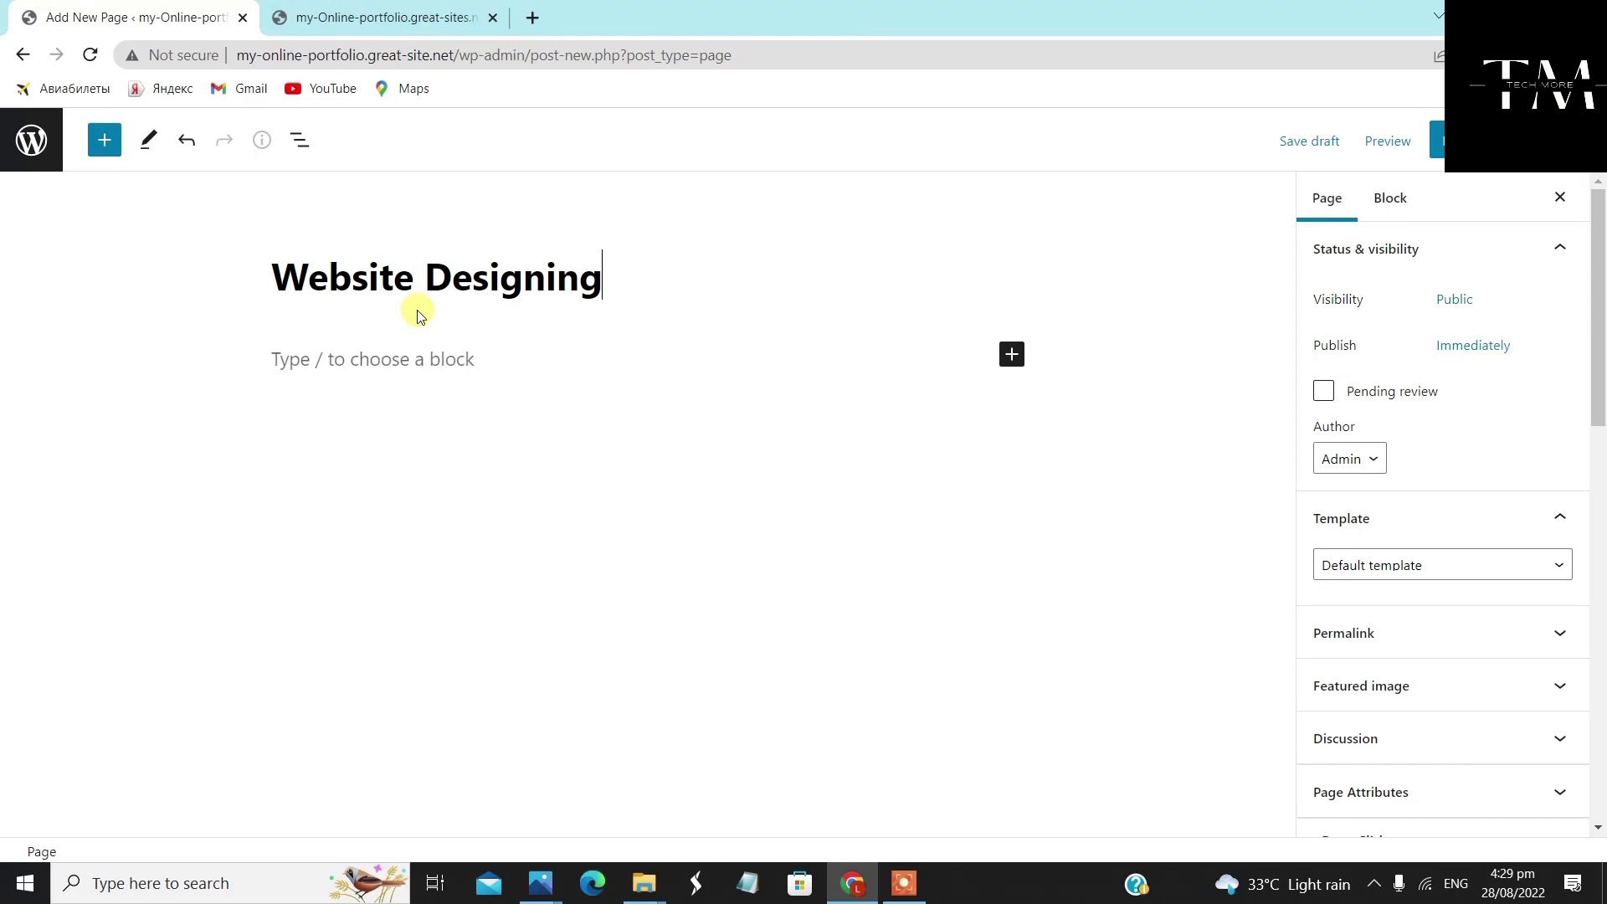
left_click(1396, 562)
left_click(1438, 621)
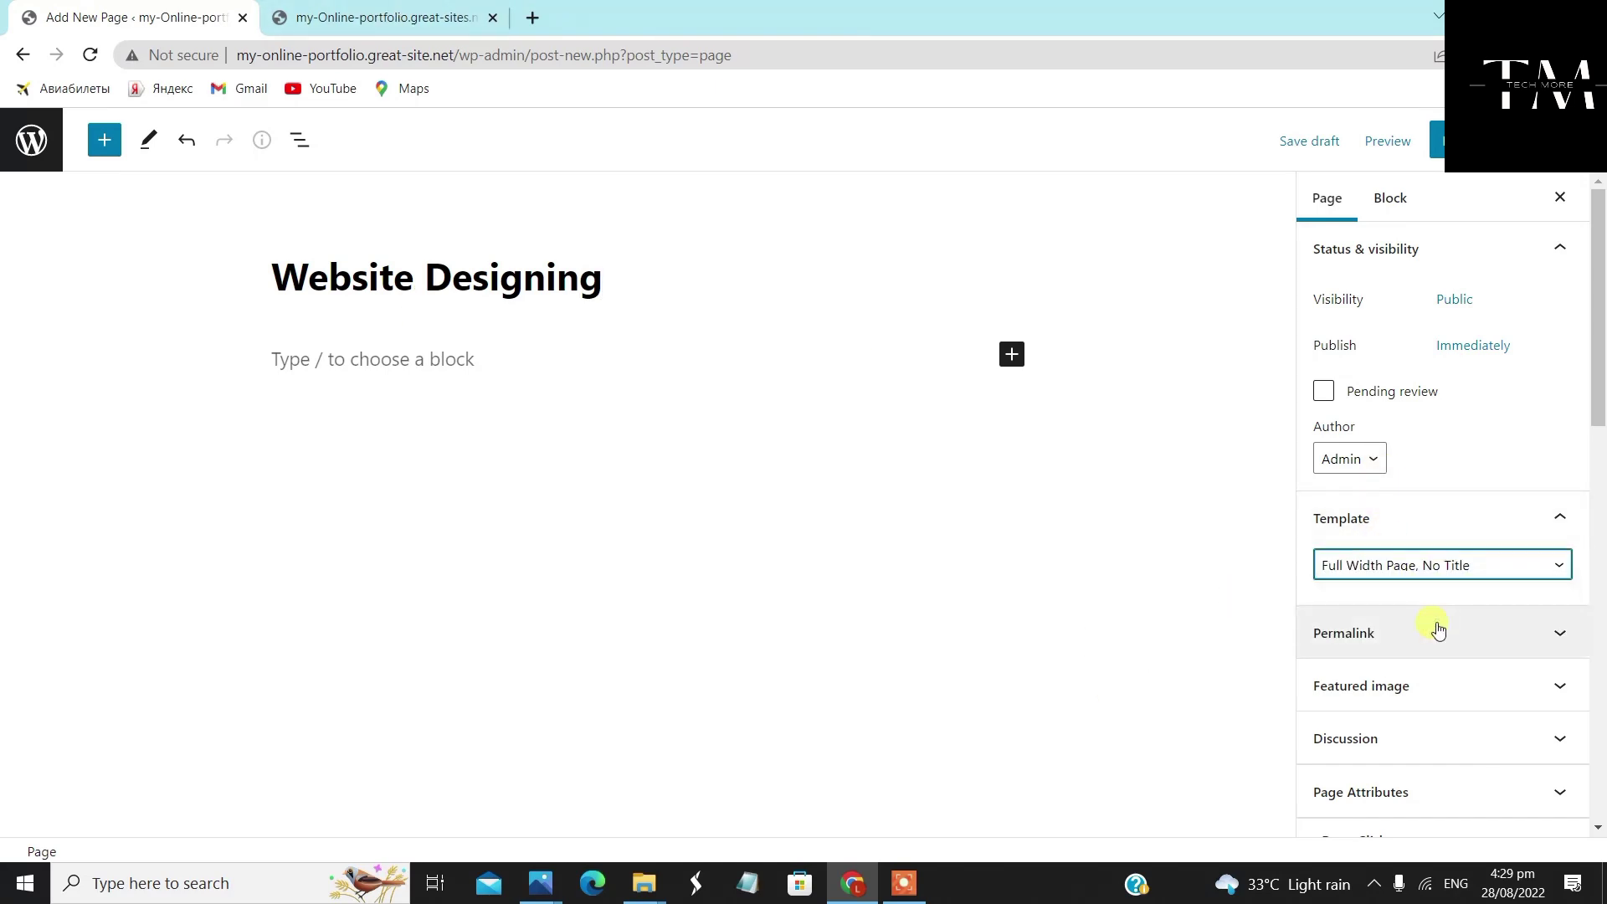
Give Website Designing a Full Width layout with featured image shown, publish it, and return to Pages
scroll(1438, 628, "down", 9)
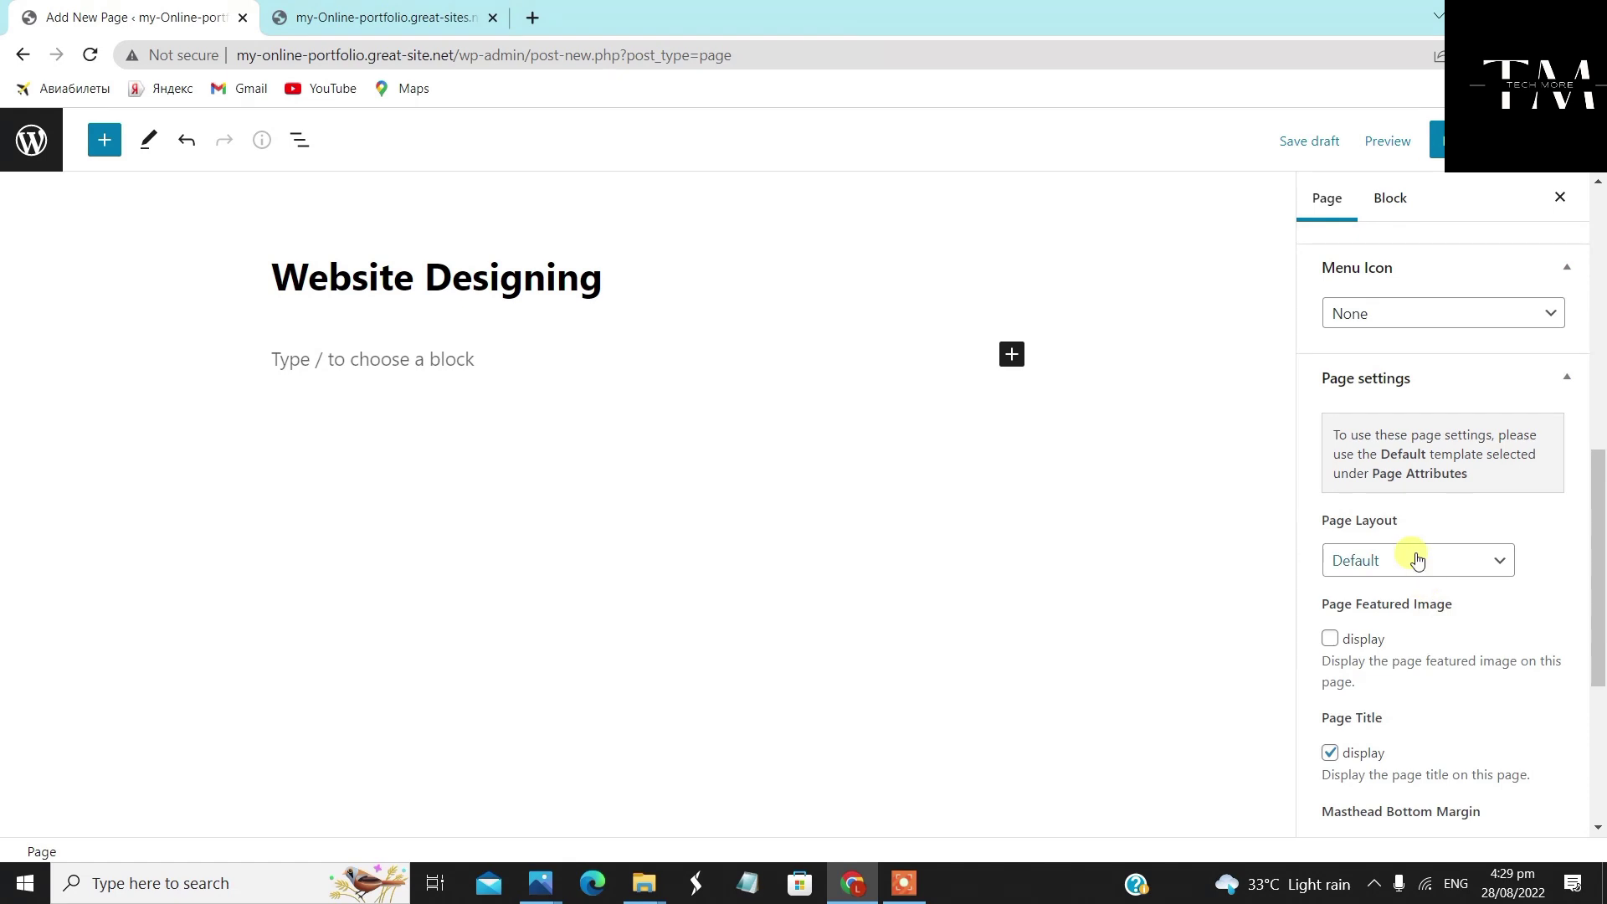
left_click(1416, 560)
left_click(1417, 628)
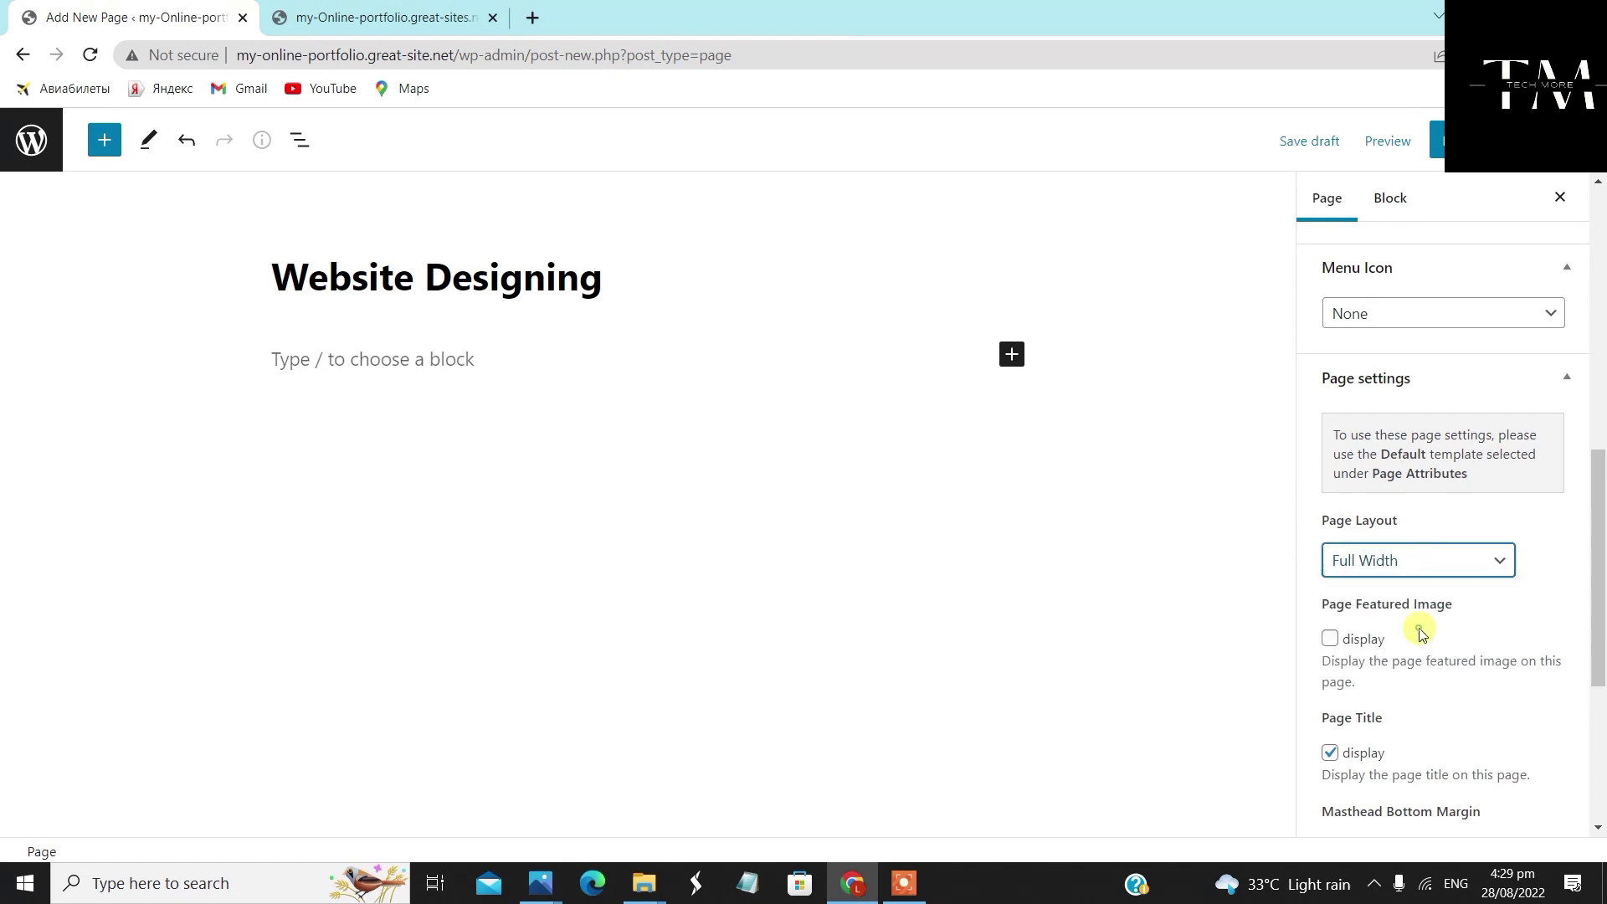
left_click(1331, 639)
left_click(1436, 140)
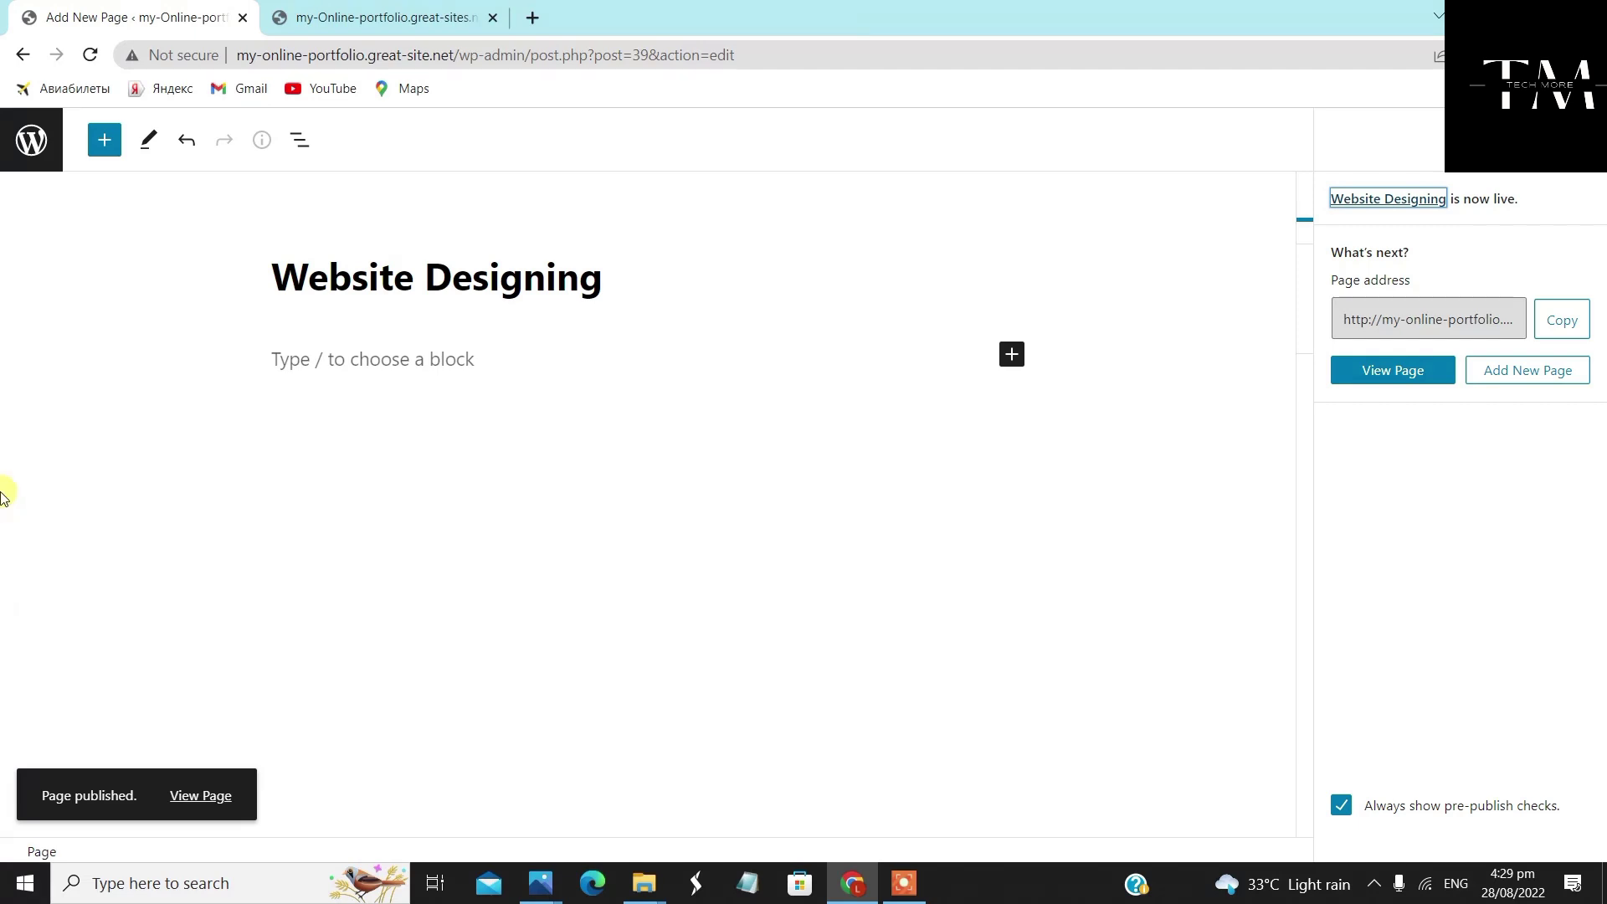
left_click(26, 144)
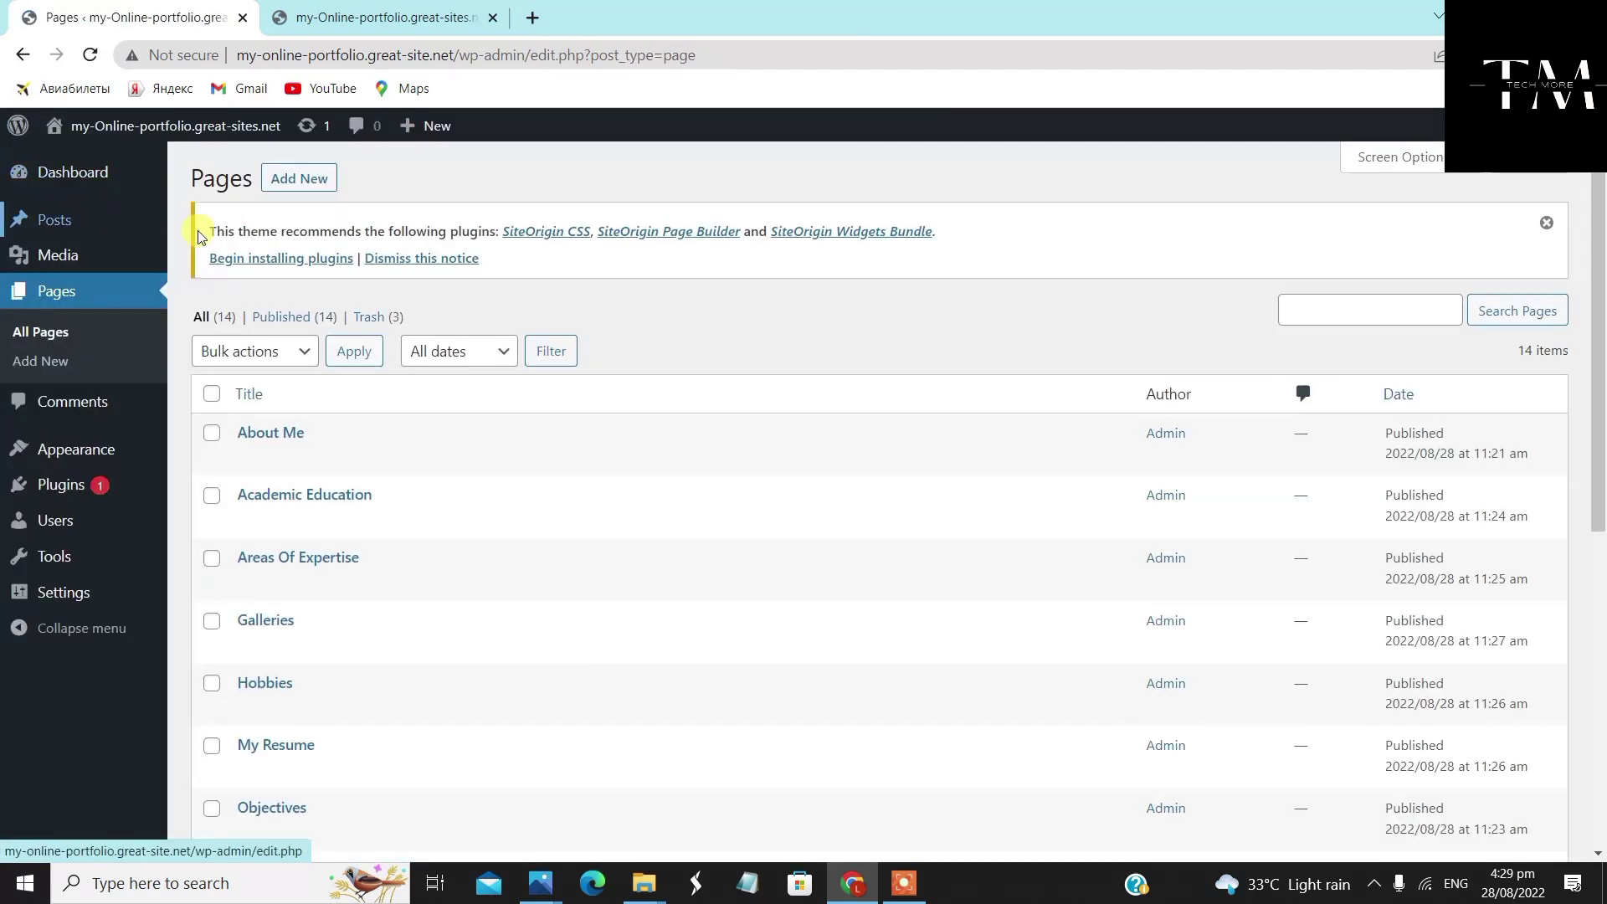
Start a new page titled 'Logo Designing' with the 'Full Width Page, No Title' template
left_click(282, 178)
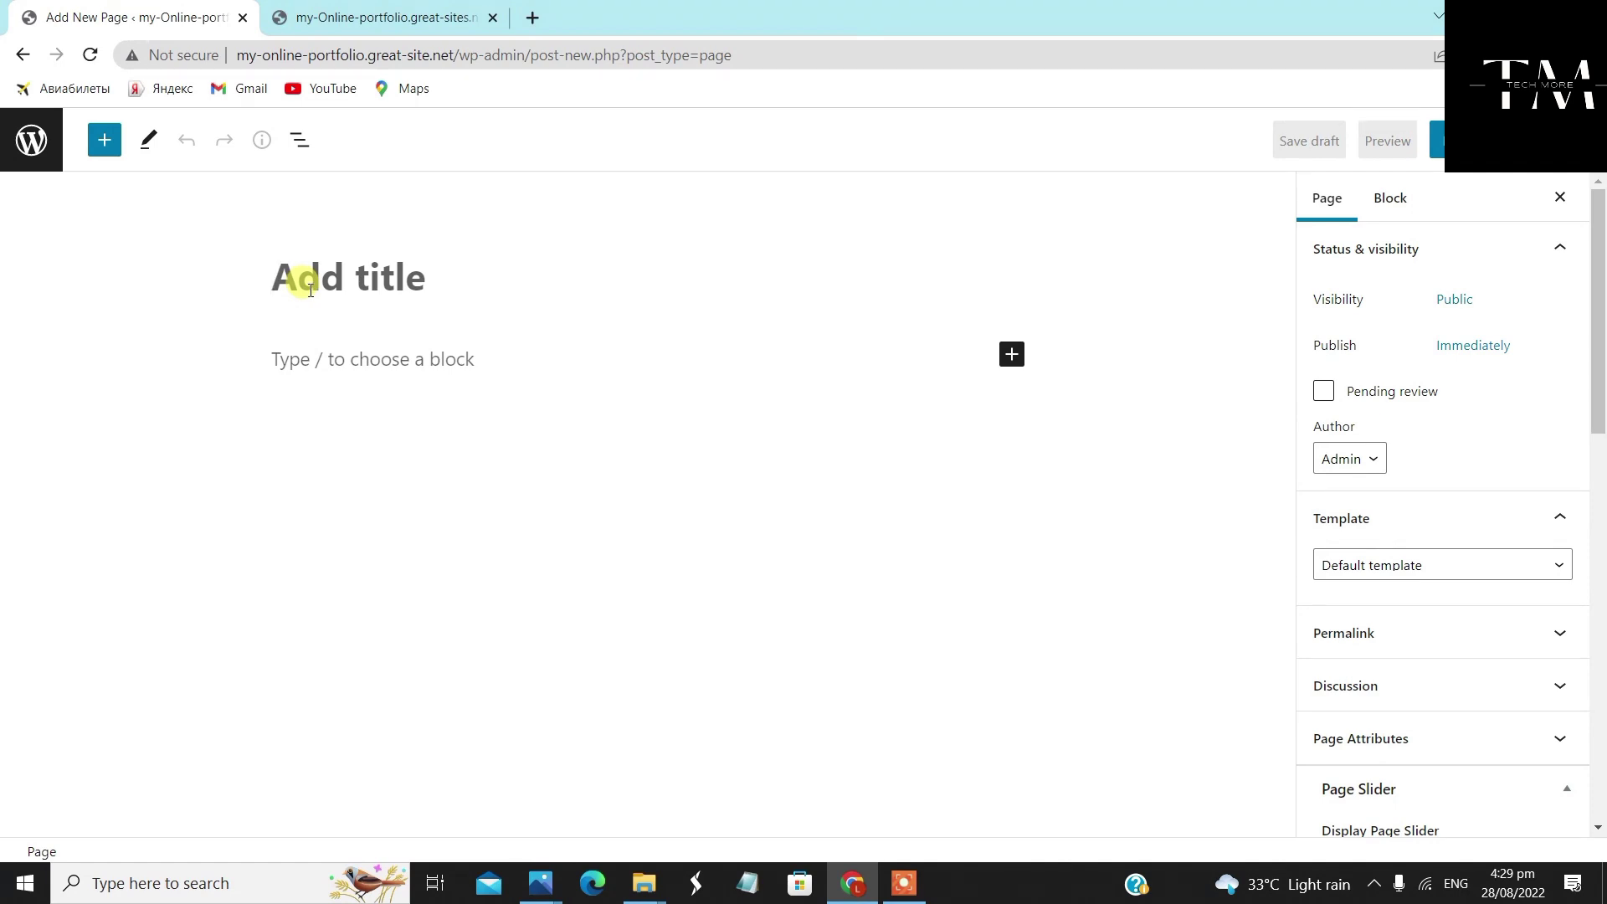
type("Log")
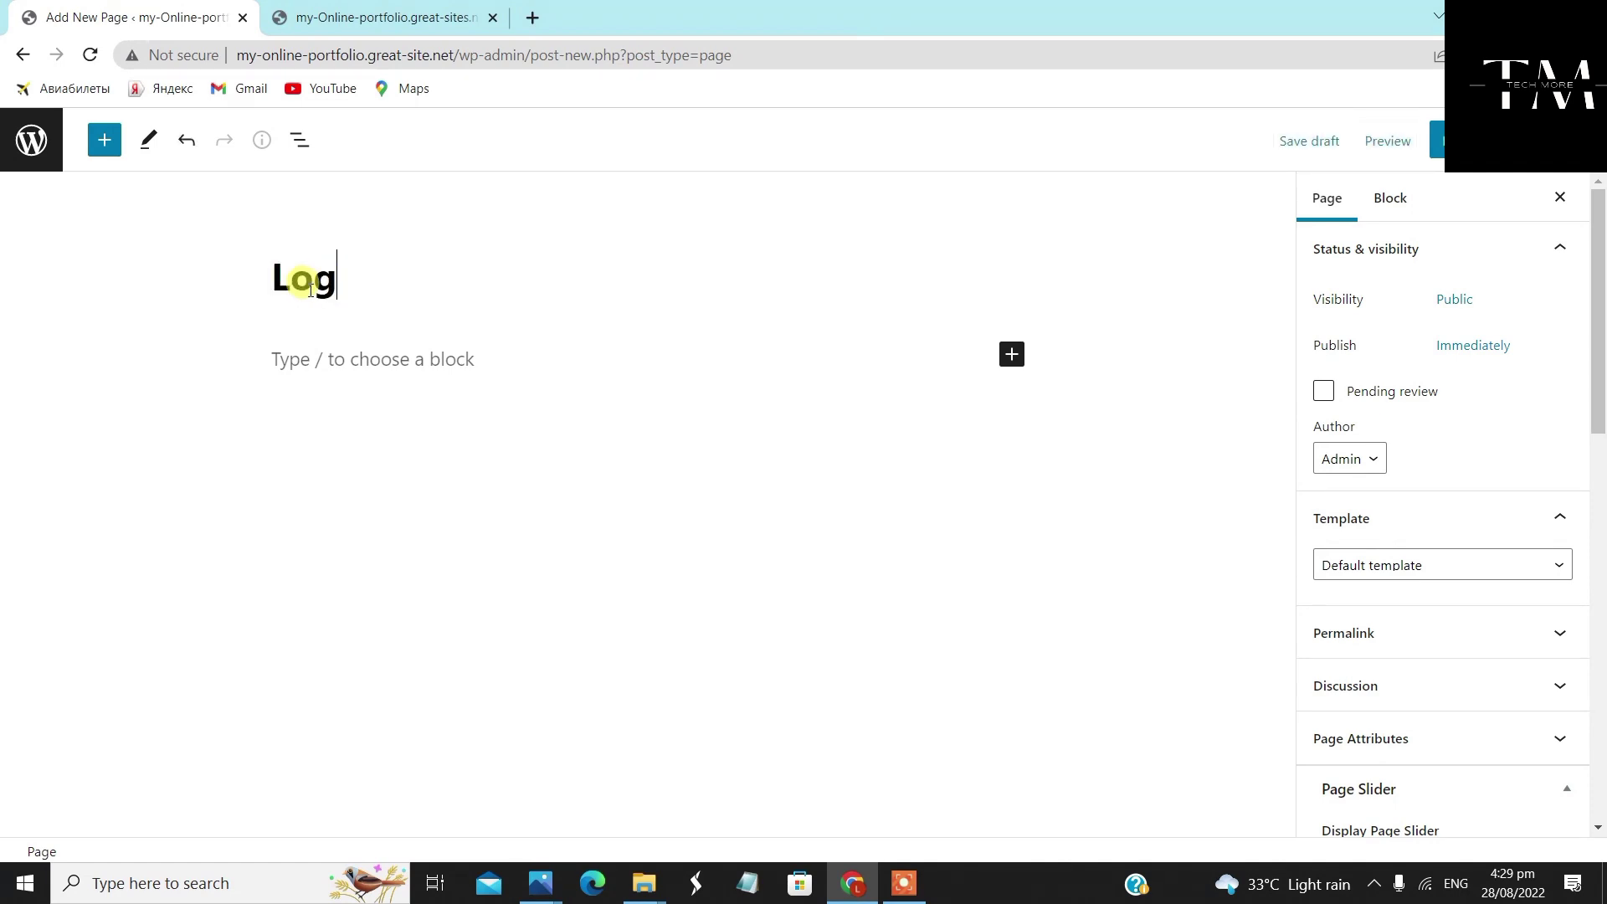
type("o Designing")
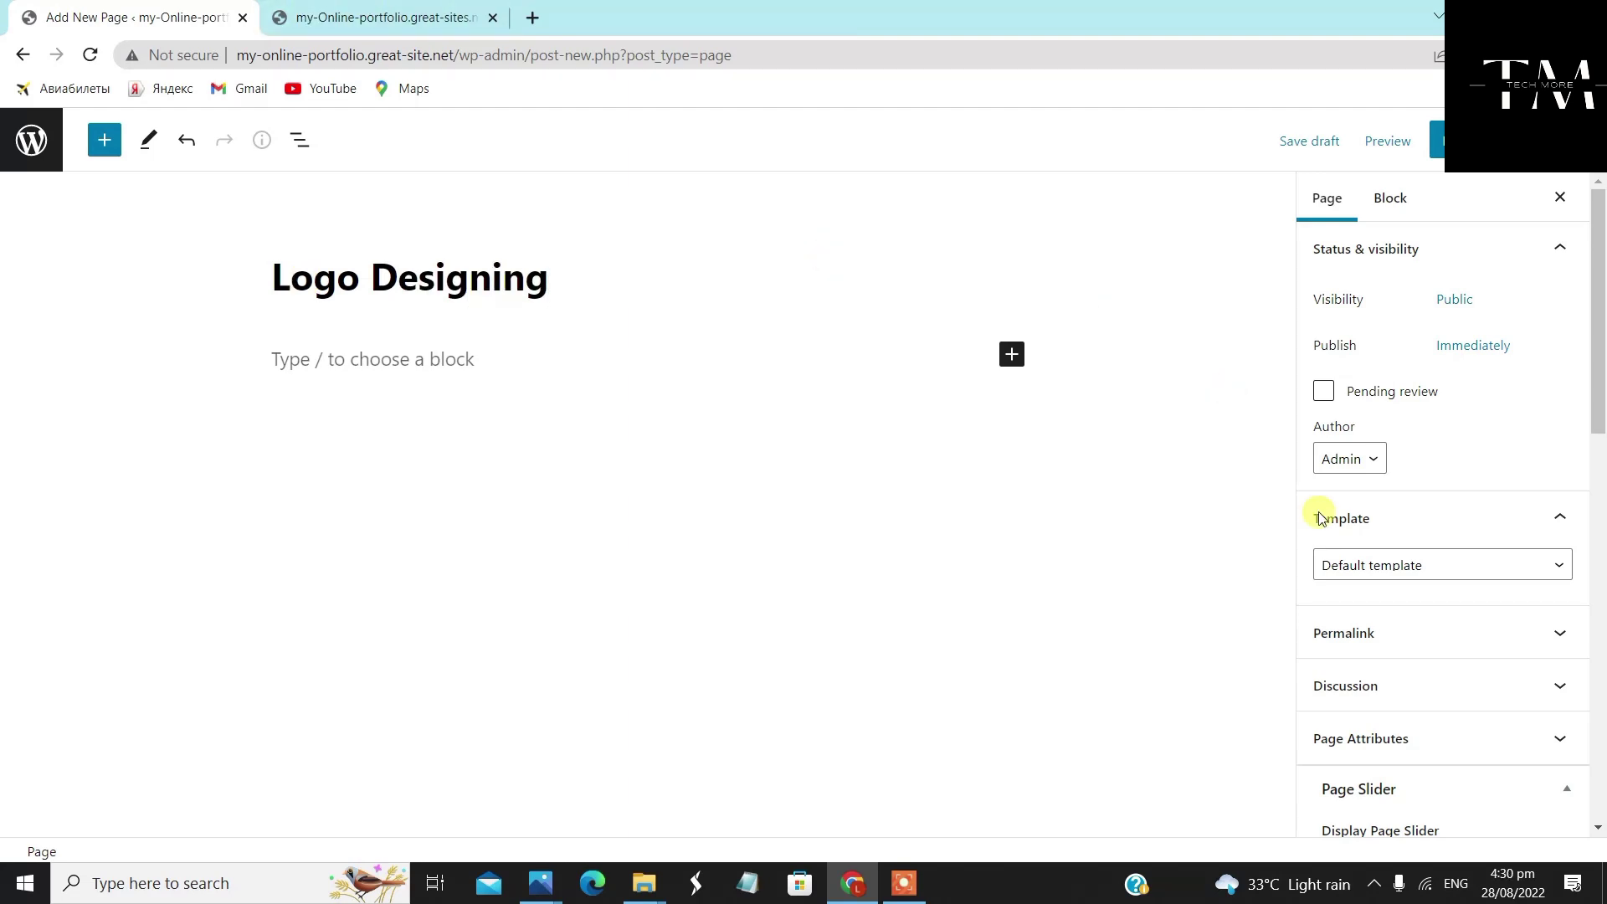
left_click(1377, 560)
left_click(1415, 627)
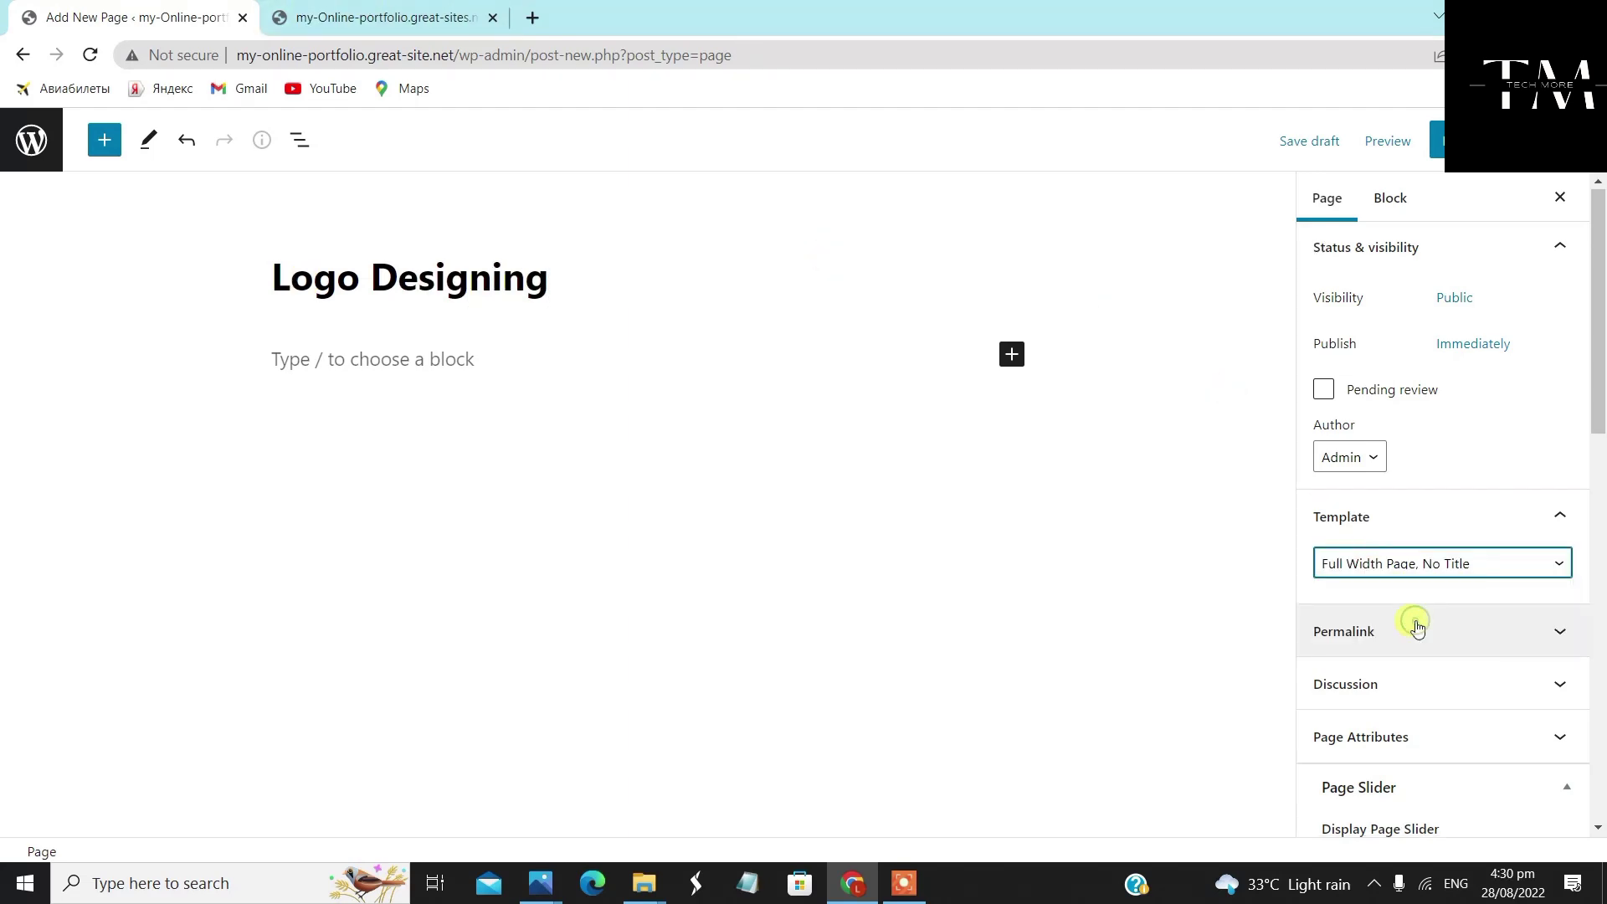
Give Logo Designing a Full Width layout with featured image shown, publish it, and return to Pages
scroll(1417, 624, "down", 4)
scroll(1443, 553, "down", 4)
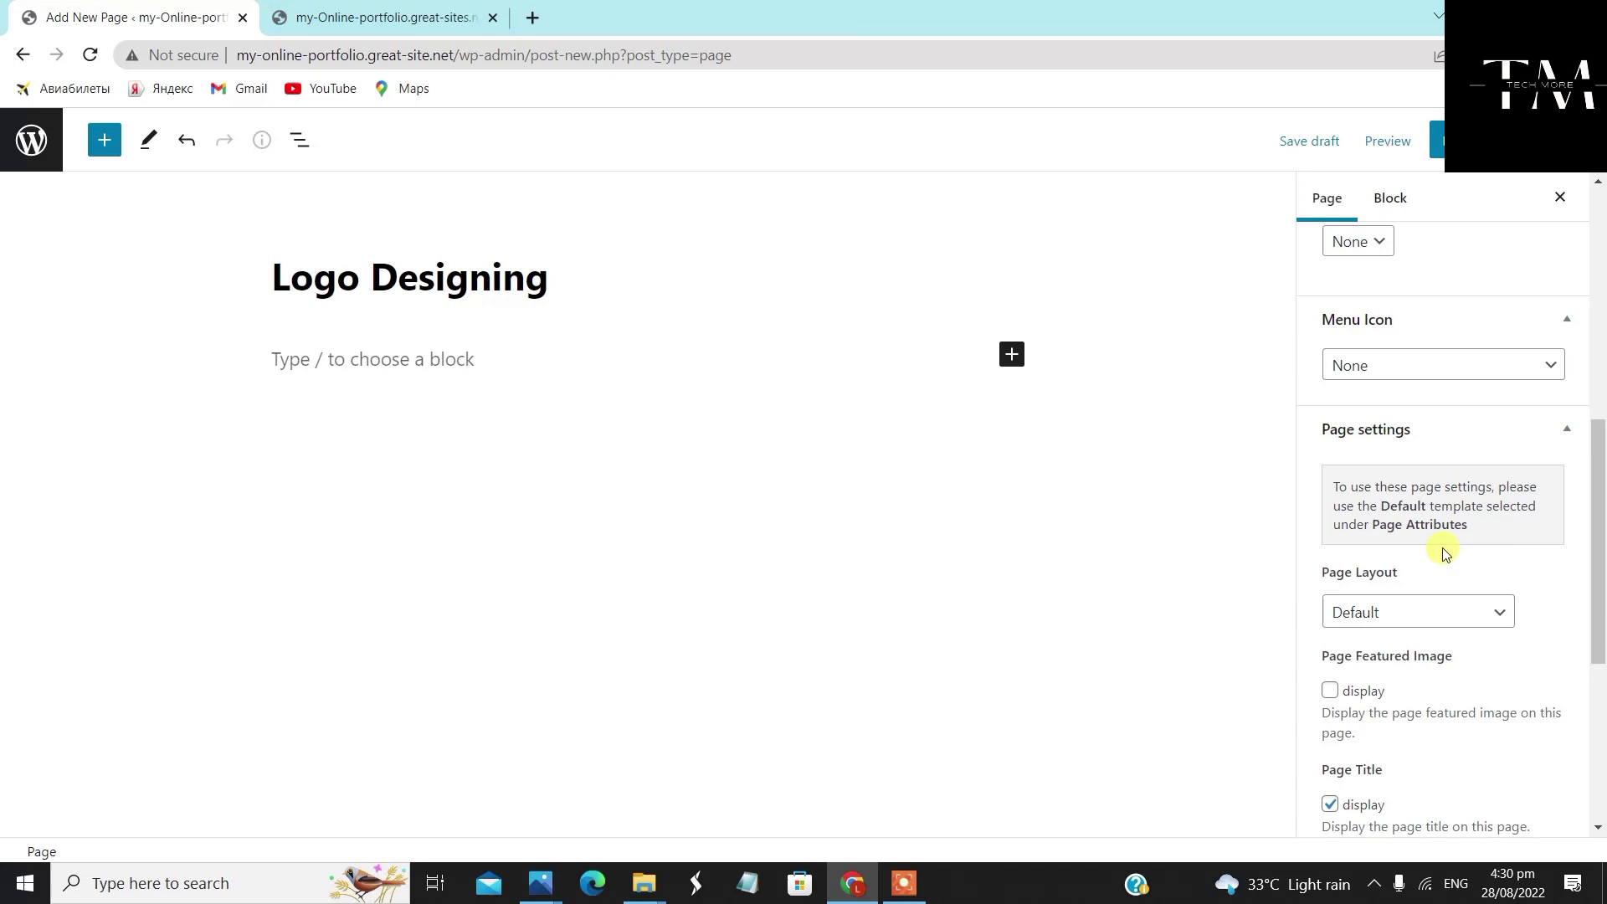
left_click(1434, 612)
left_click(1448, 682)
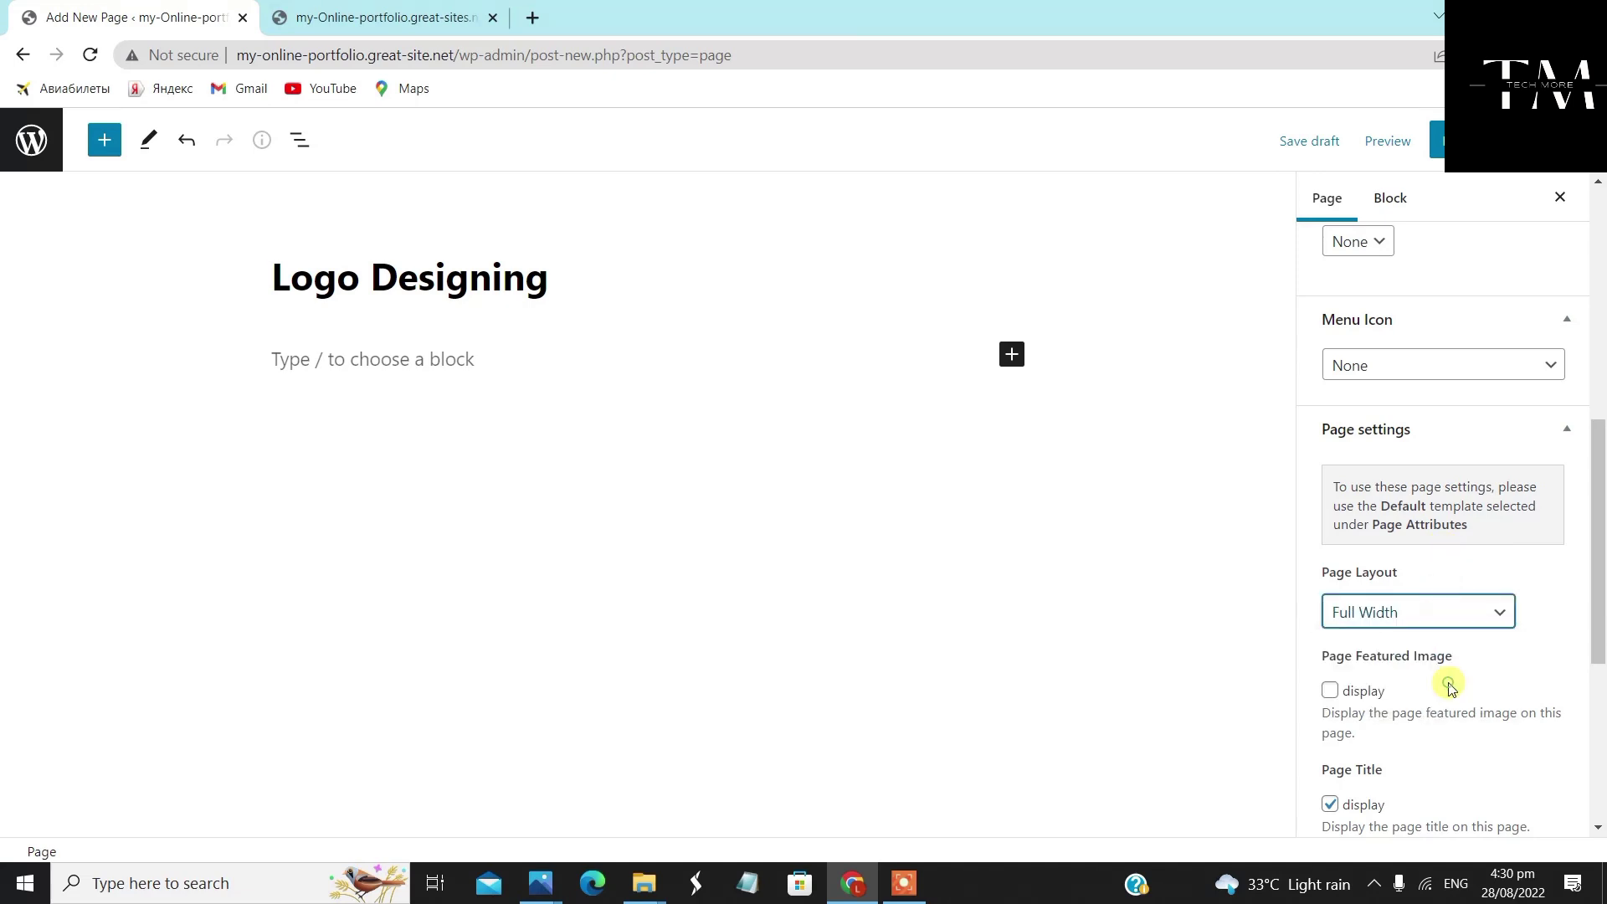
left_click(1329, 691)
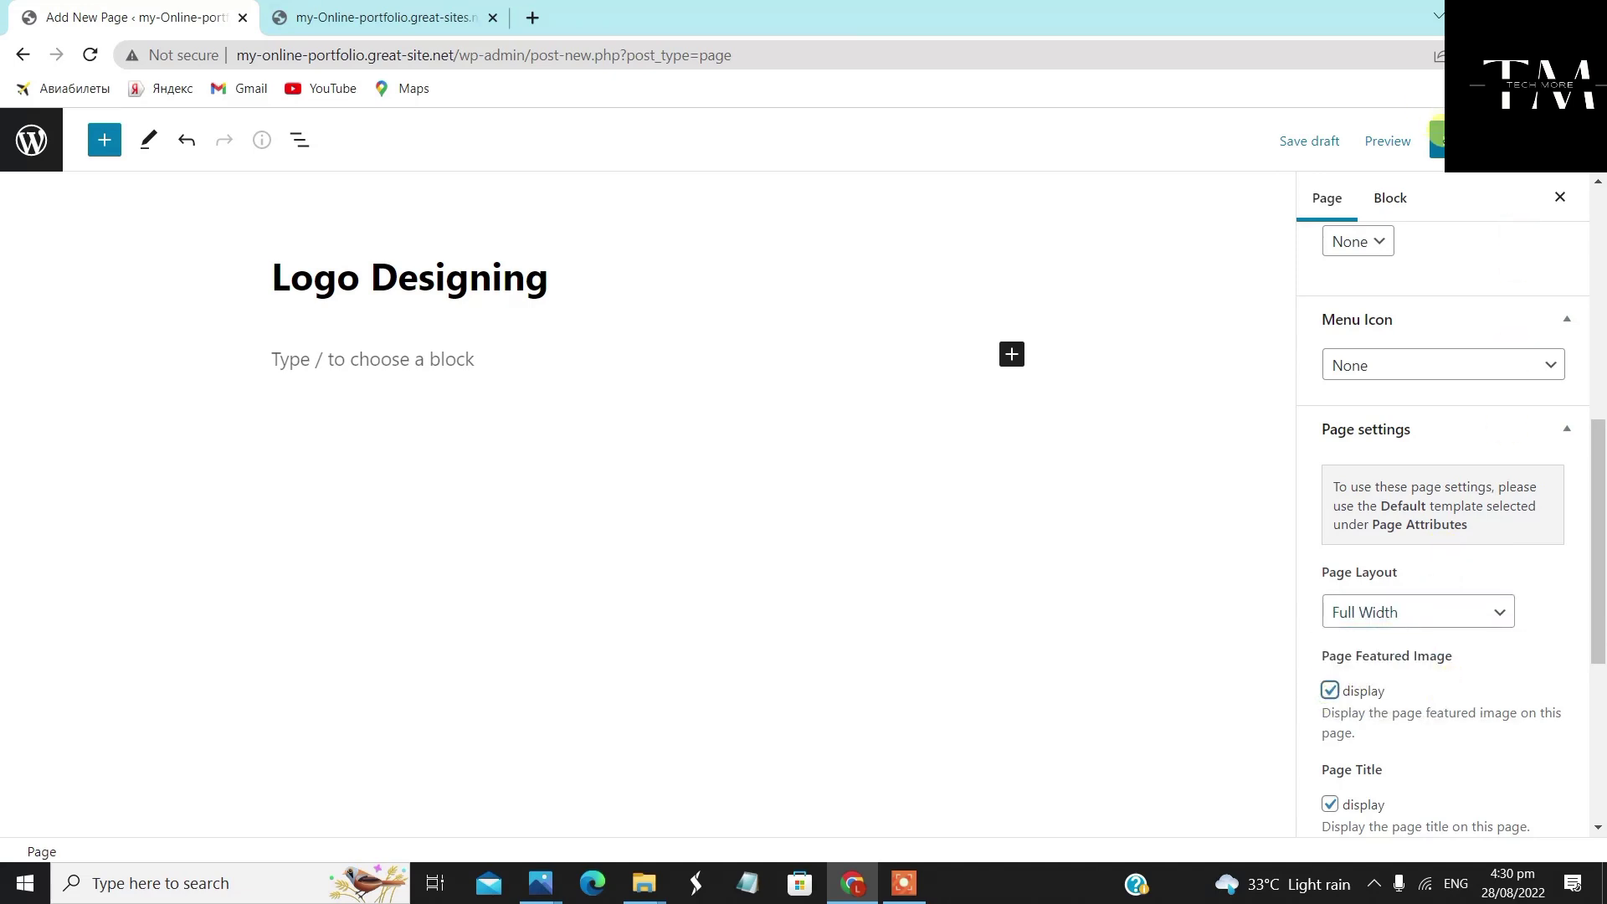
left_click(1433, 140)
left_click(1356, 143)
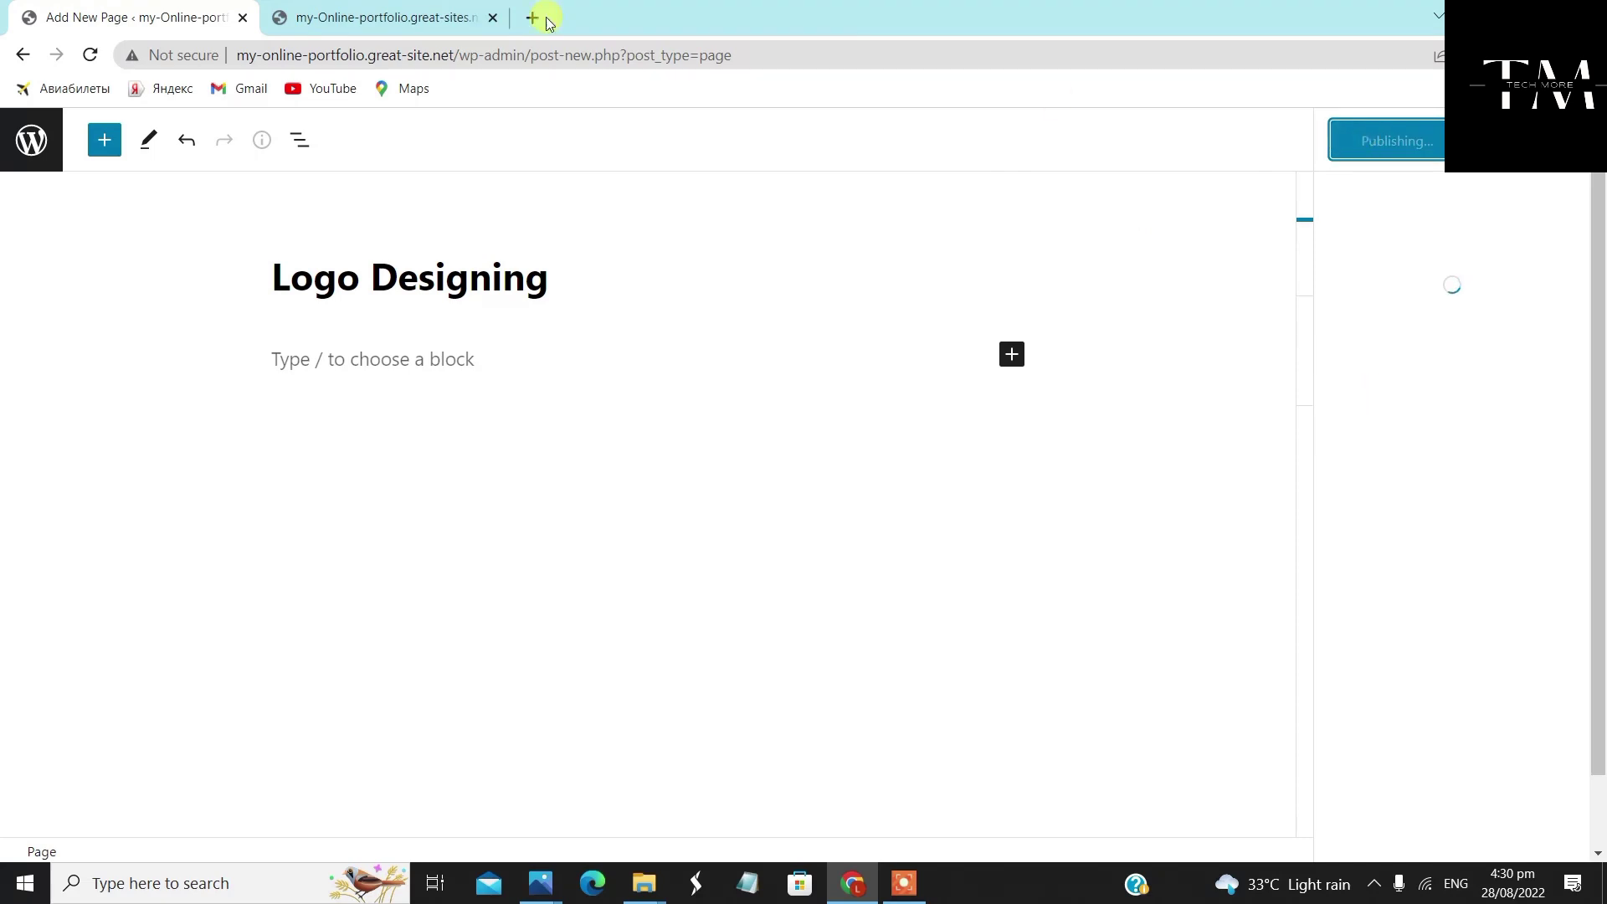
left_click(30, 121)
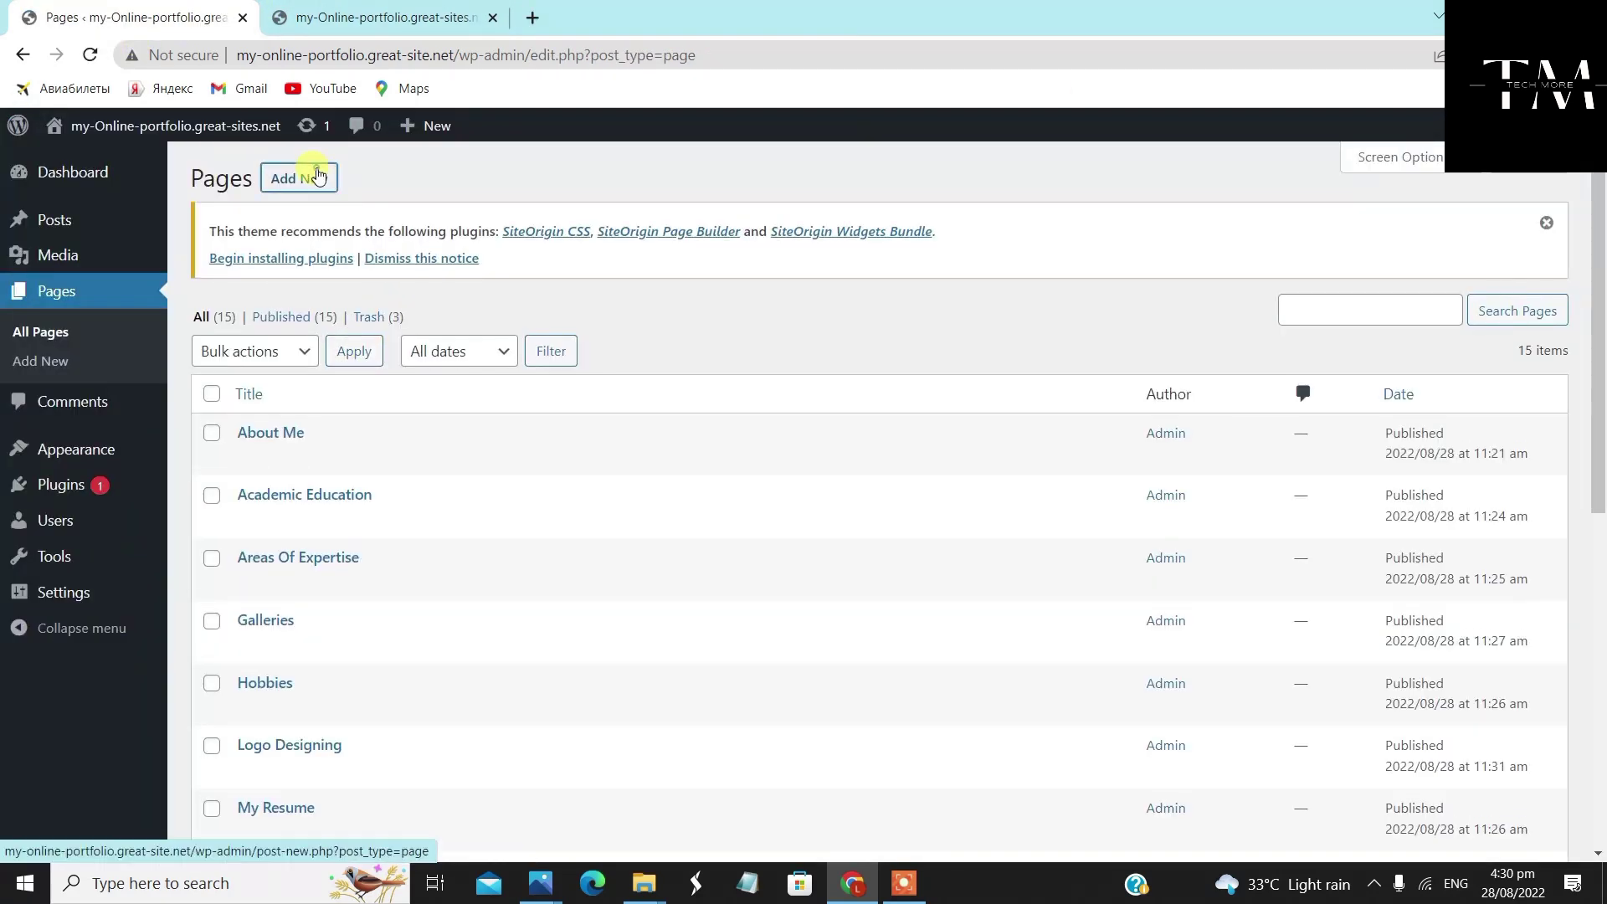
Start a new page titled 'T-Shirt Designing' with the 'Full Width Page, No Title' template
left_click(315, 174)
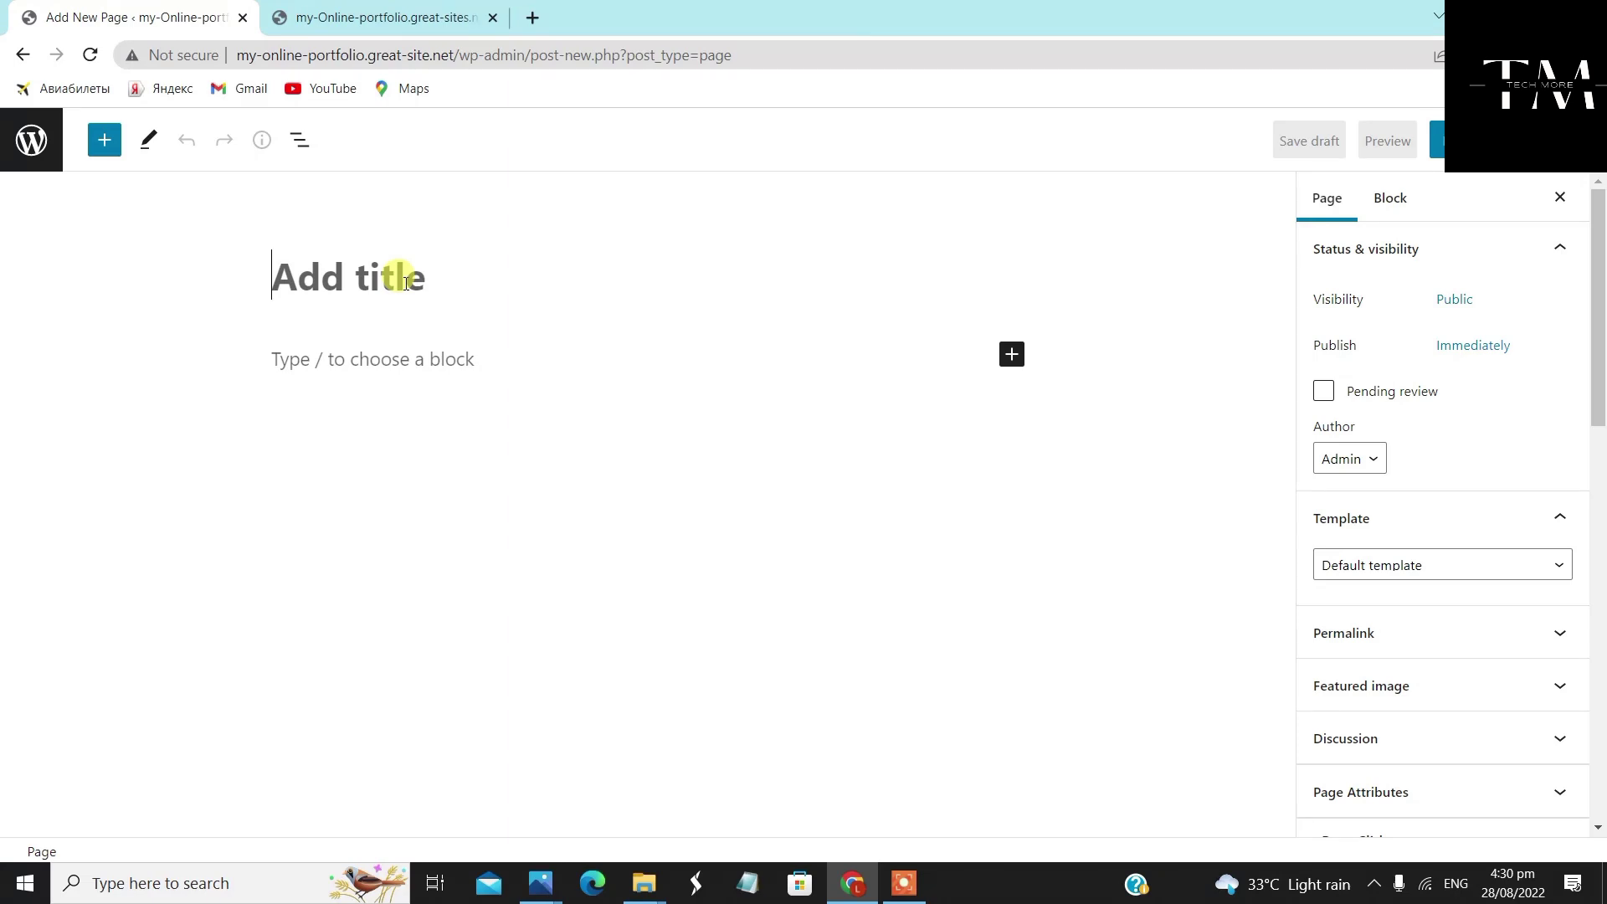
type("T-Shirt Designing")
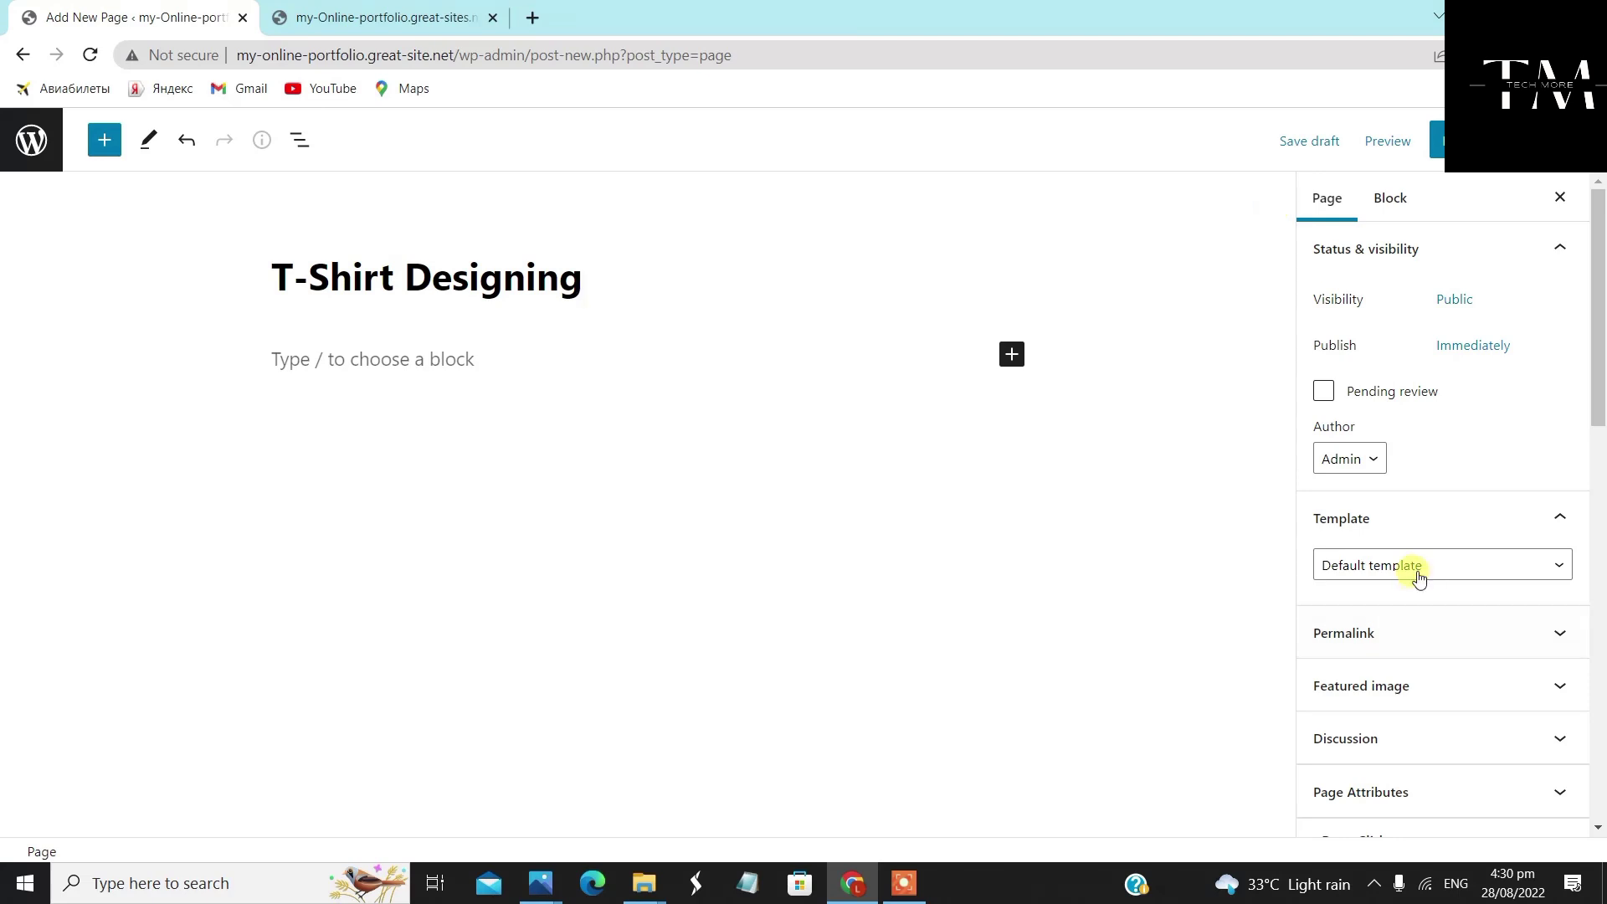
scroll(1423, 502, "down", 4)
left_click(1428, 251)
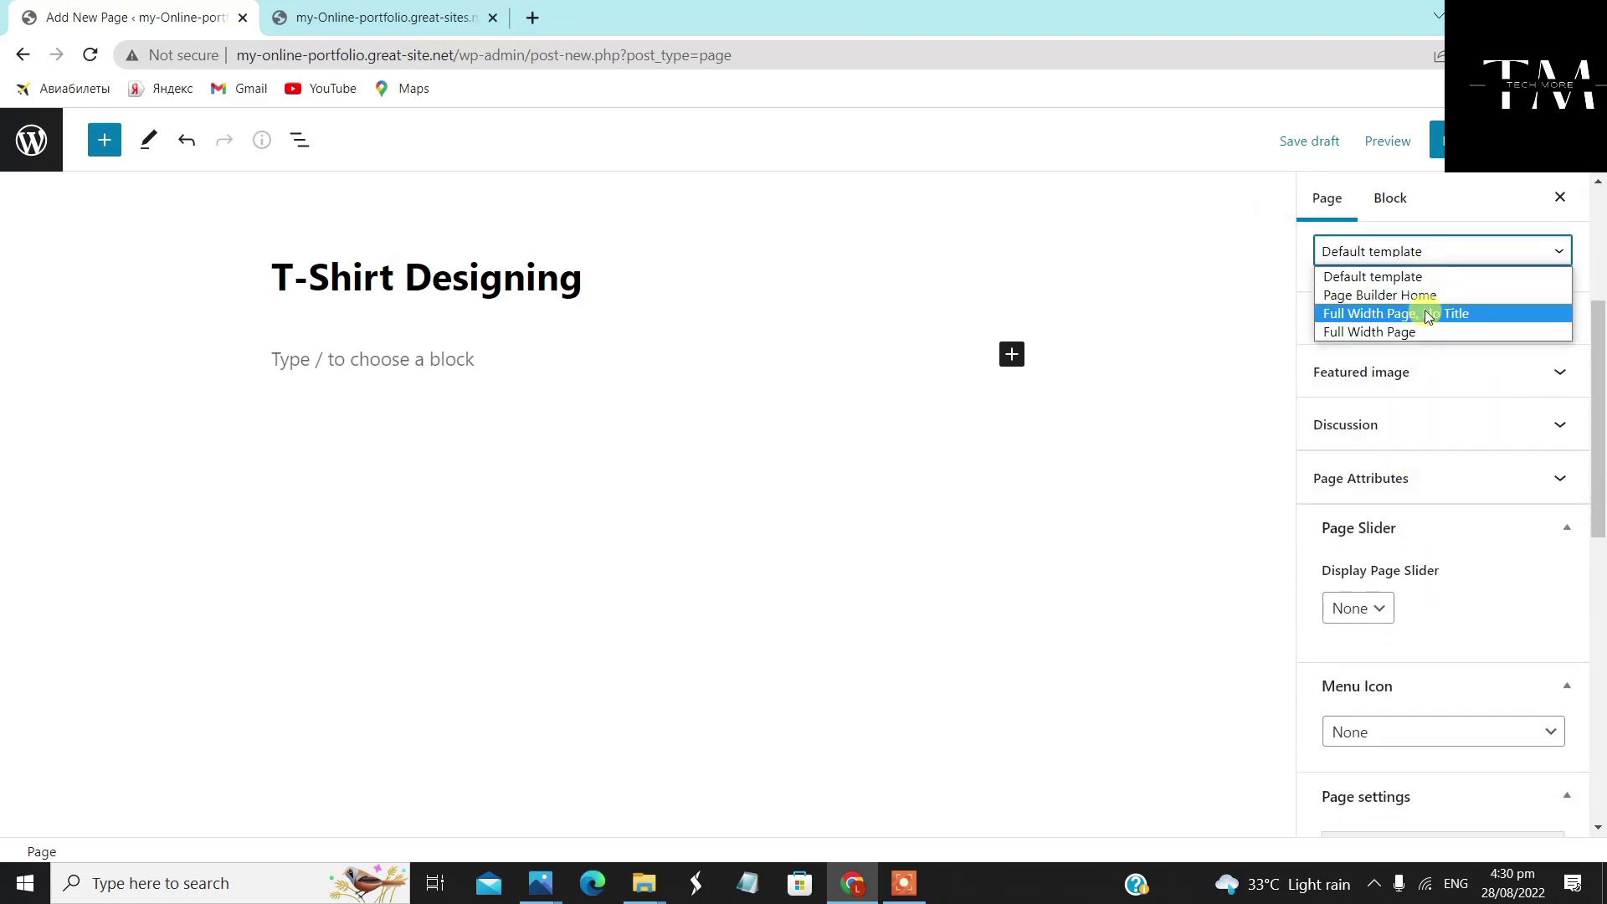
left_click(1424, 311)
Give T-Shirt Designing a Full Width layout with featured image shown, publish it, and return to Pages
scroll(1440, 586, "down", 3)
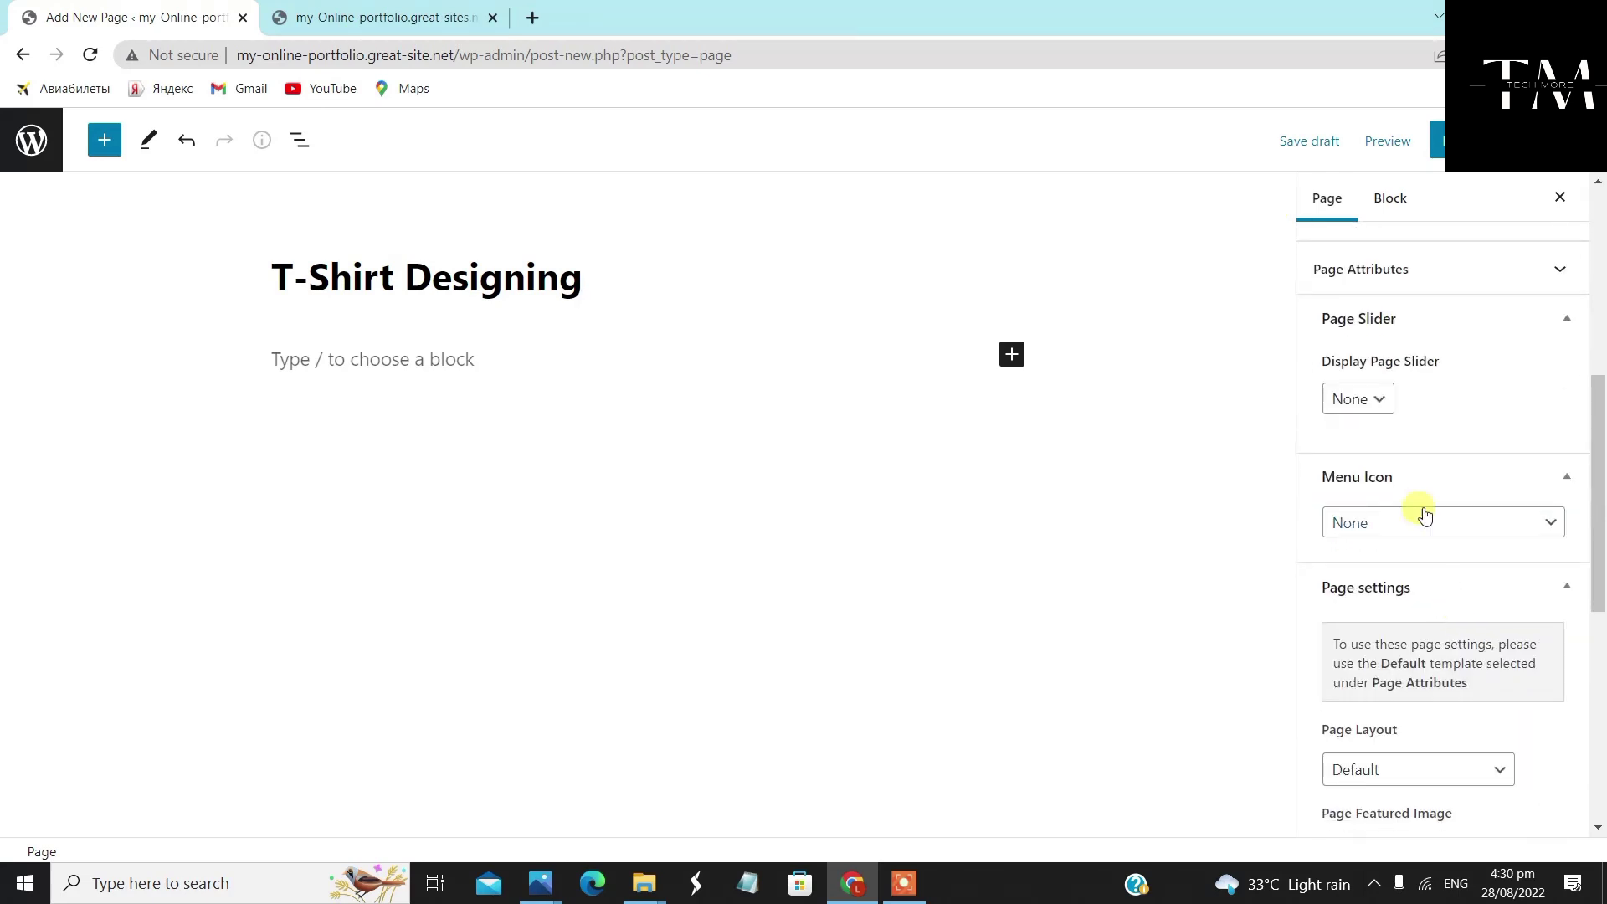
left_click(1423, 771)
left_click(1415, 716)
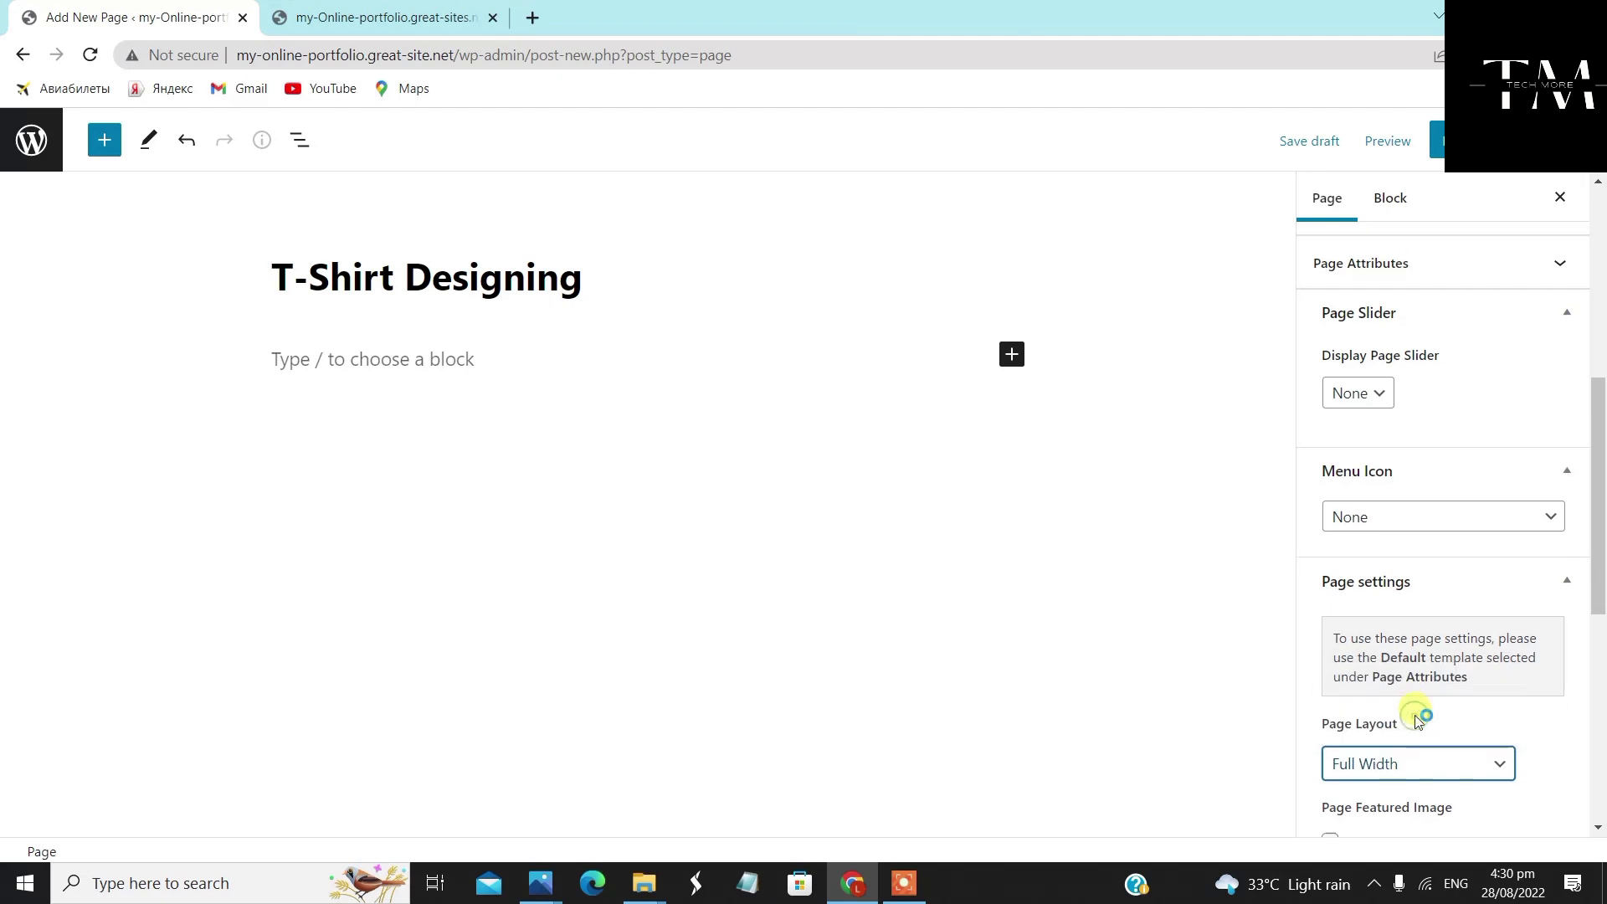
scroll(1417, 661, "down", 4)
left_click(1331, 534)
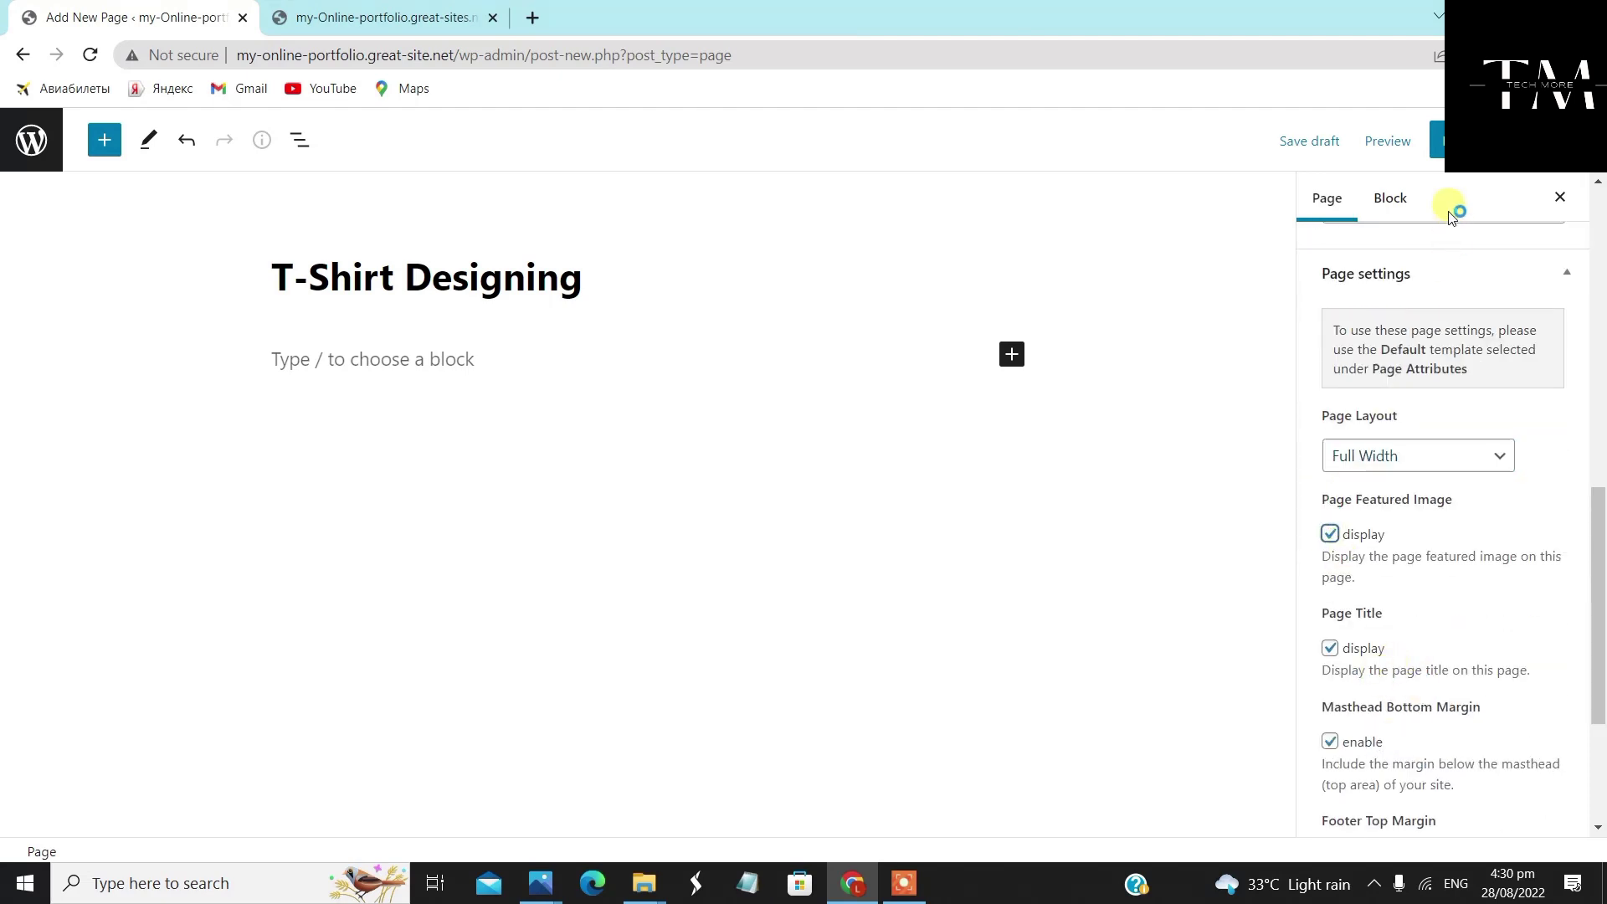
left_click(1436, 140)
left_click(1417, 146)
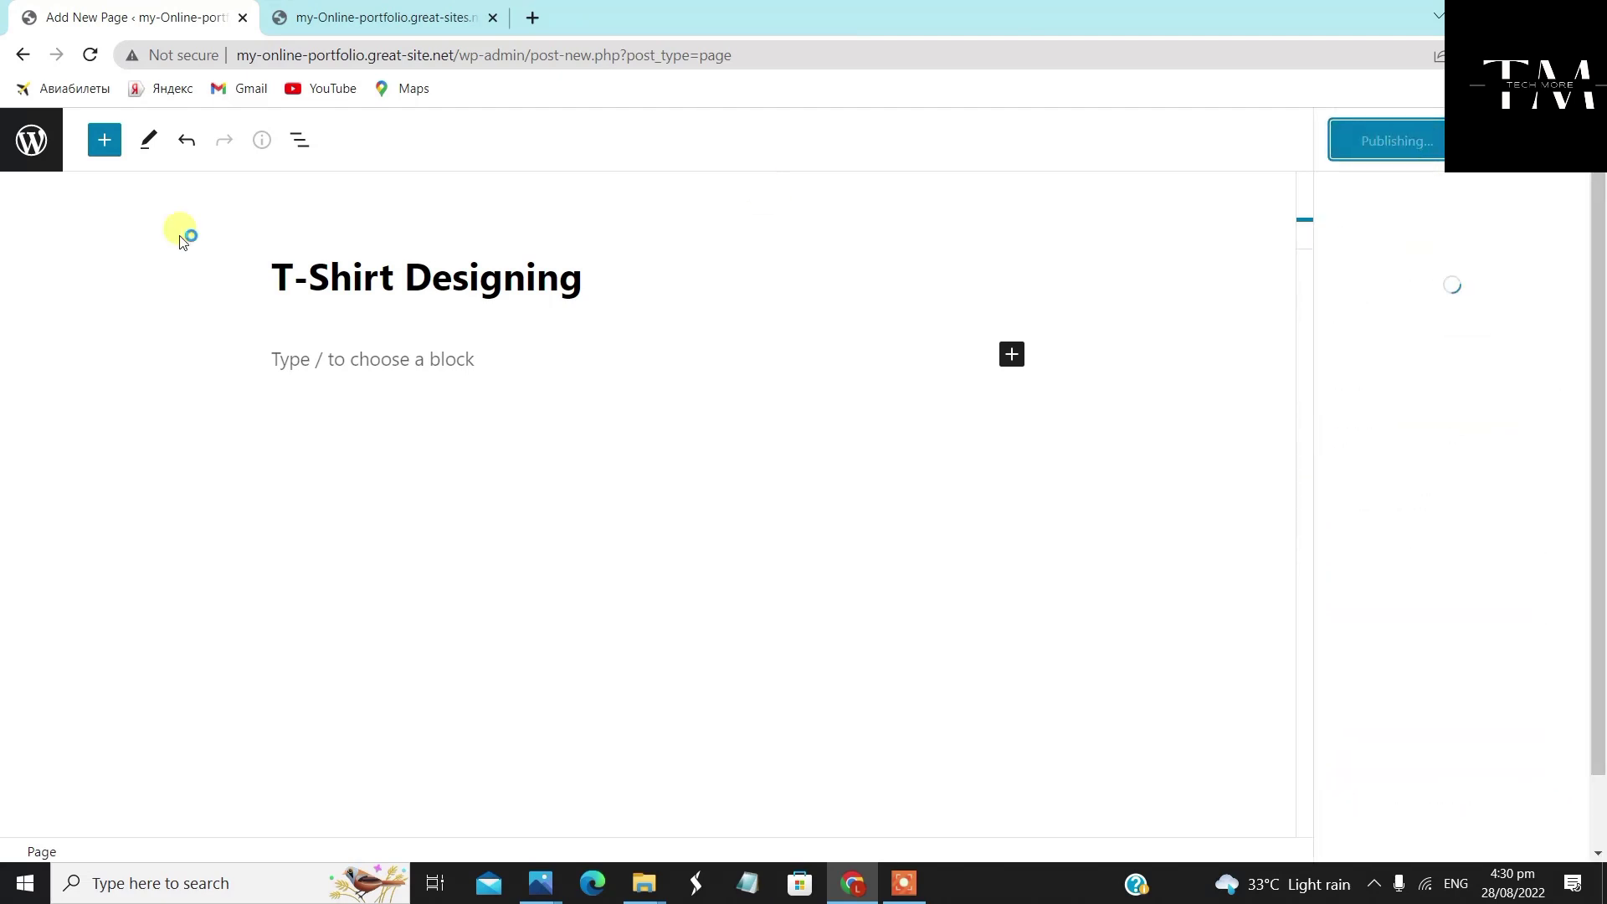
left_click(47, 141)
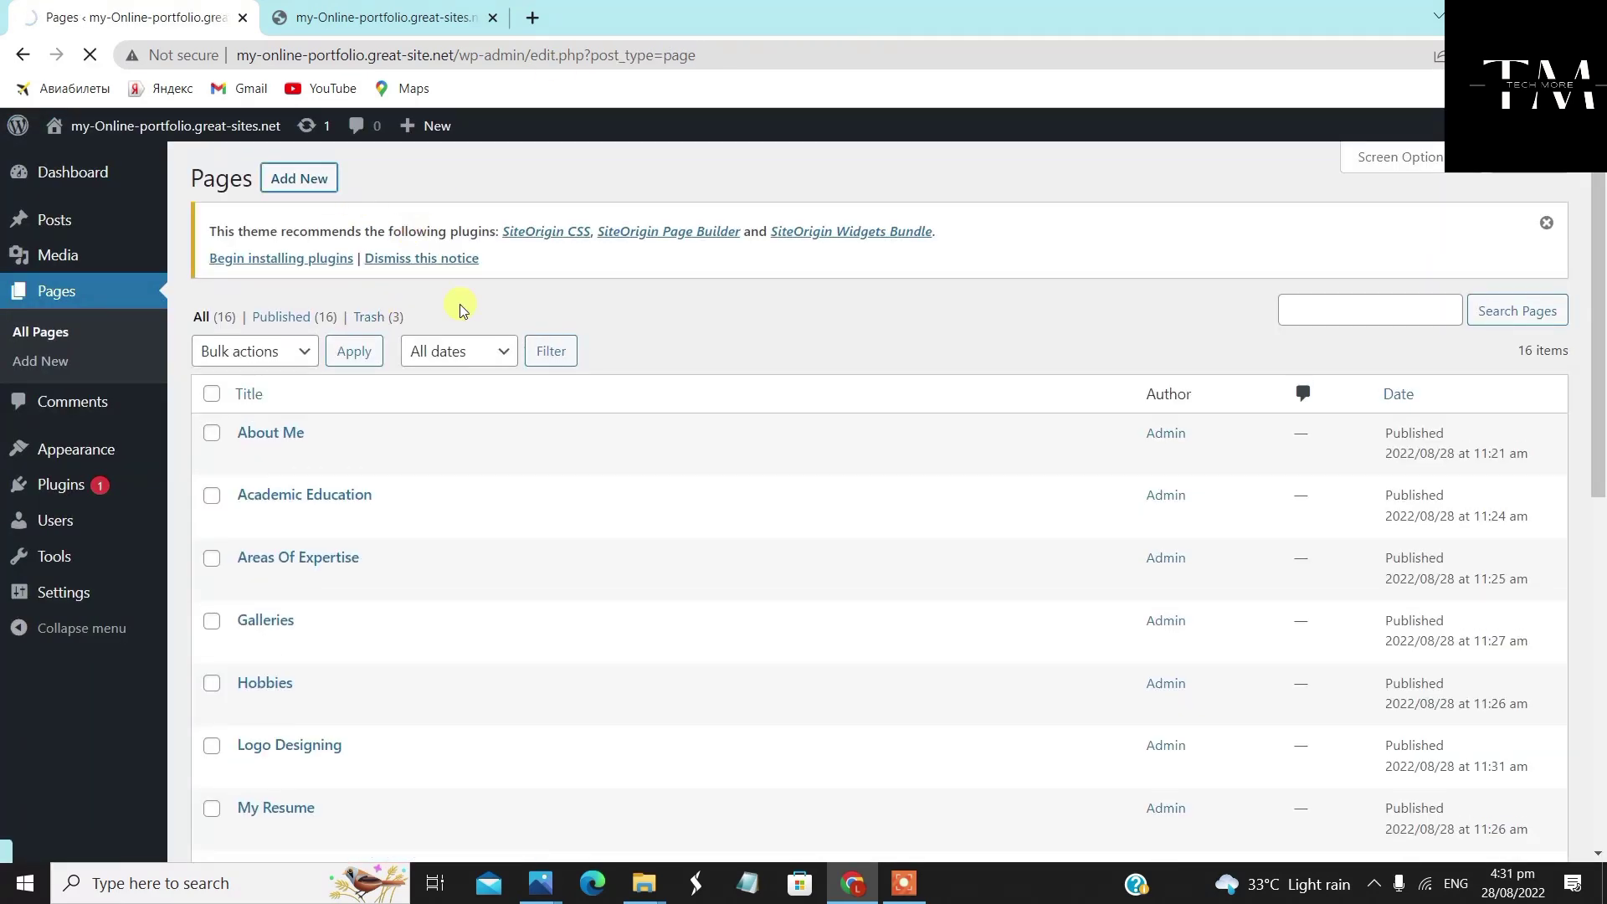
Start a new page titled 'Business Card Designing' with the 'Full Width Page, No Title' template
left_click(335, 188)
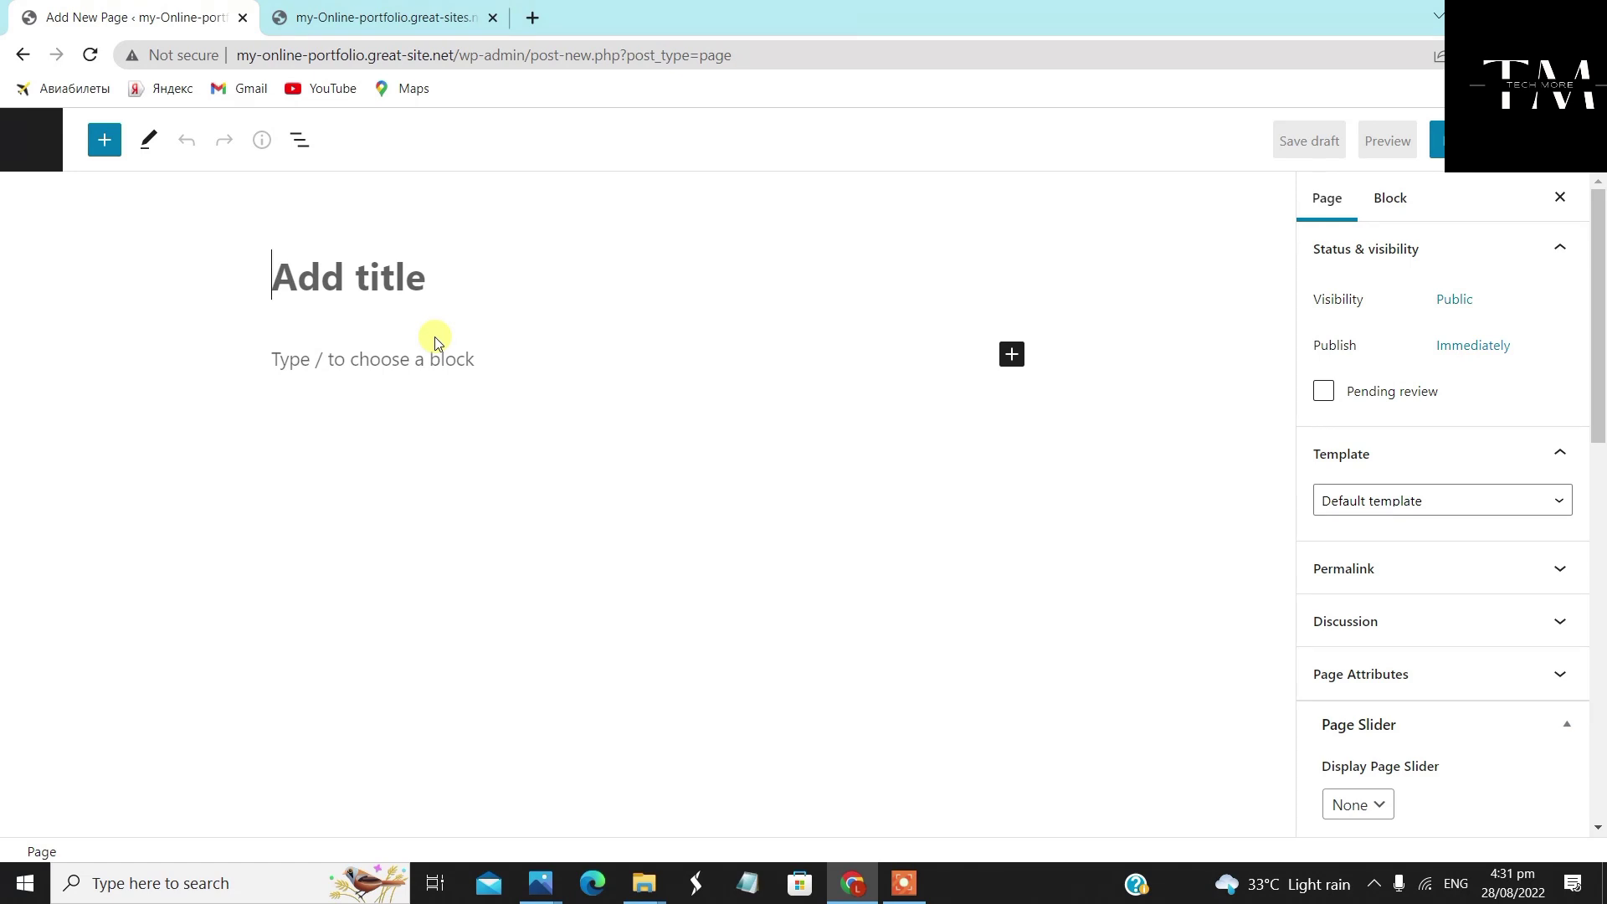
type("Bus")
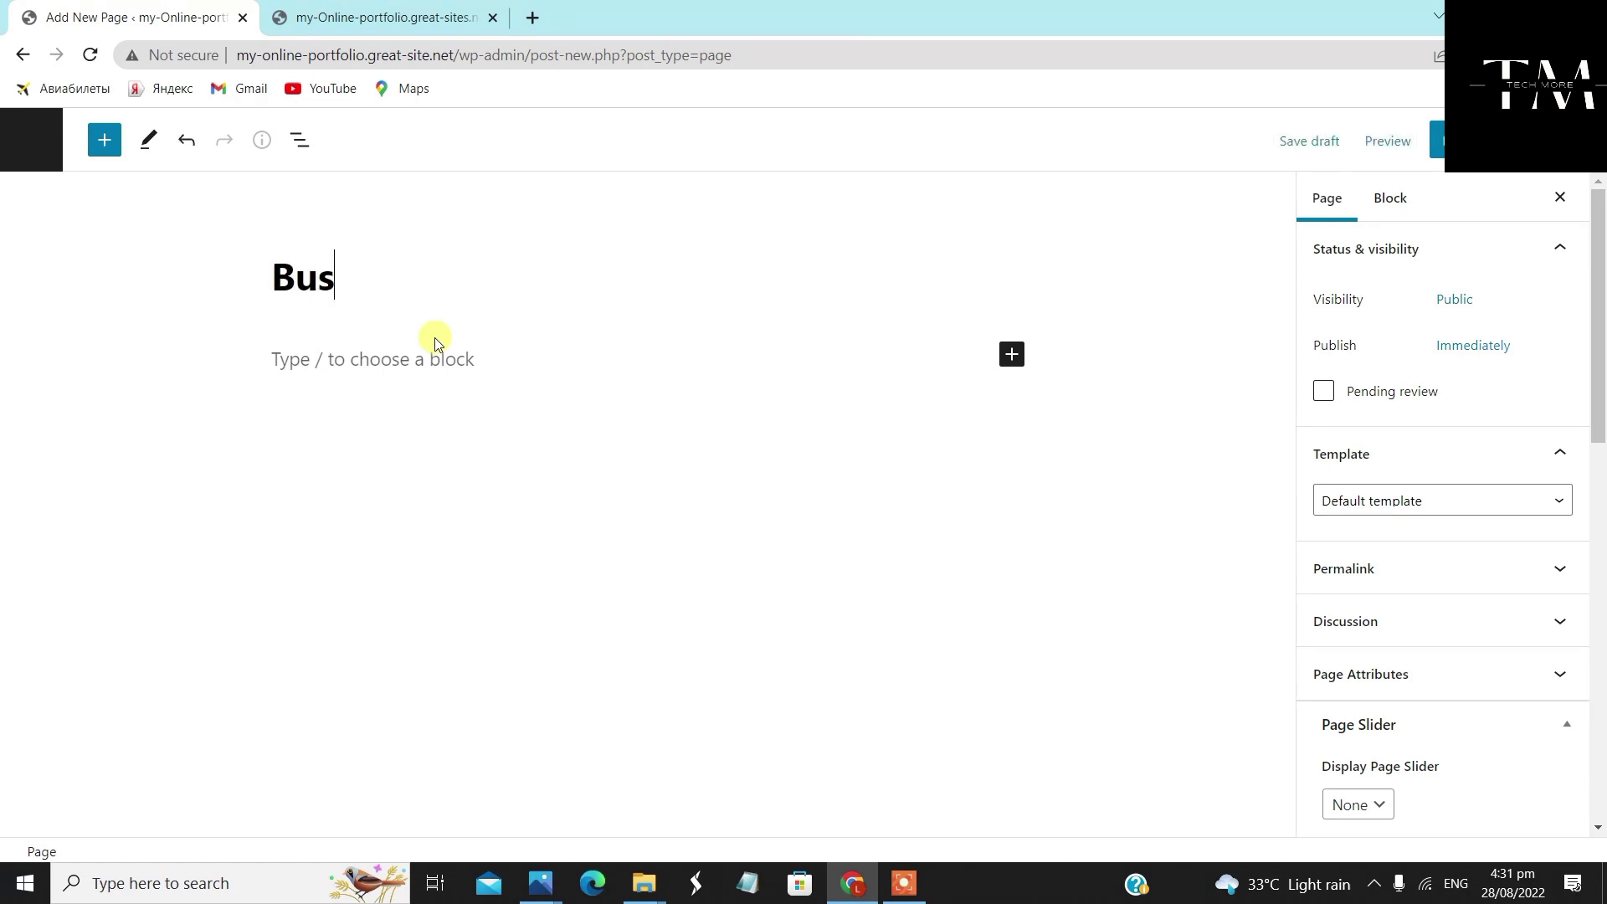
type("iness ")
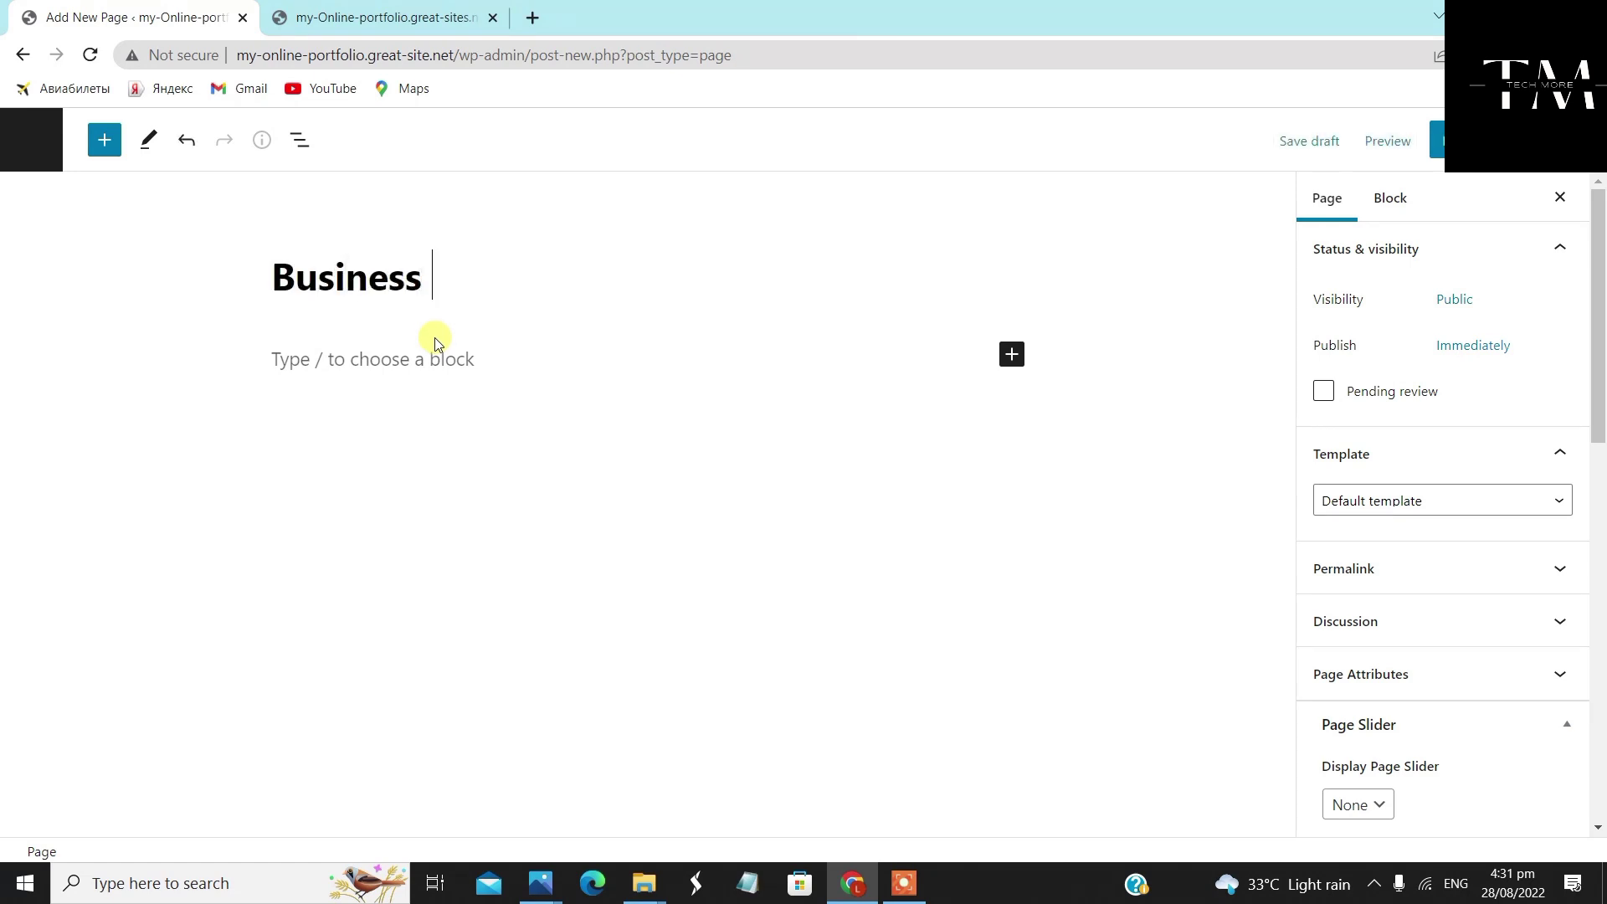
type("Card D")
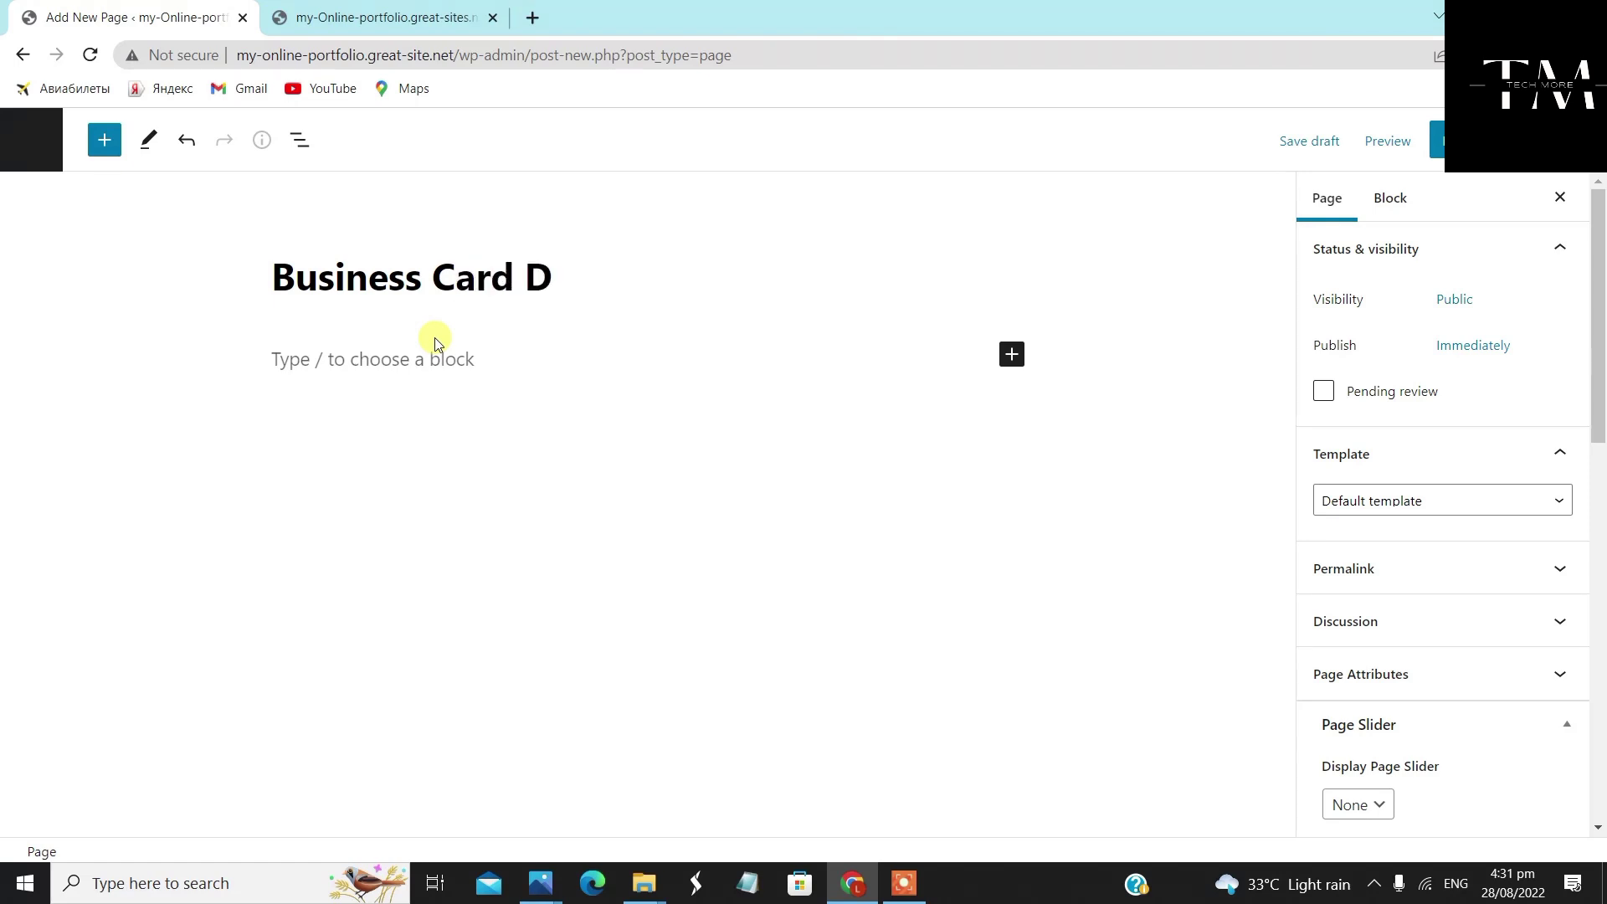
type("esigning")
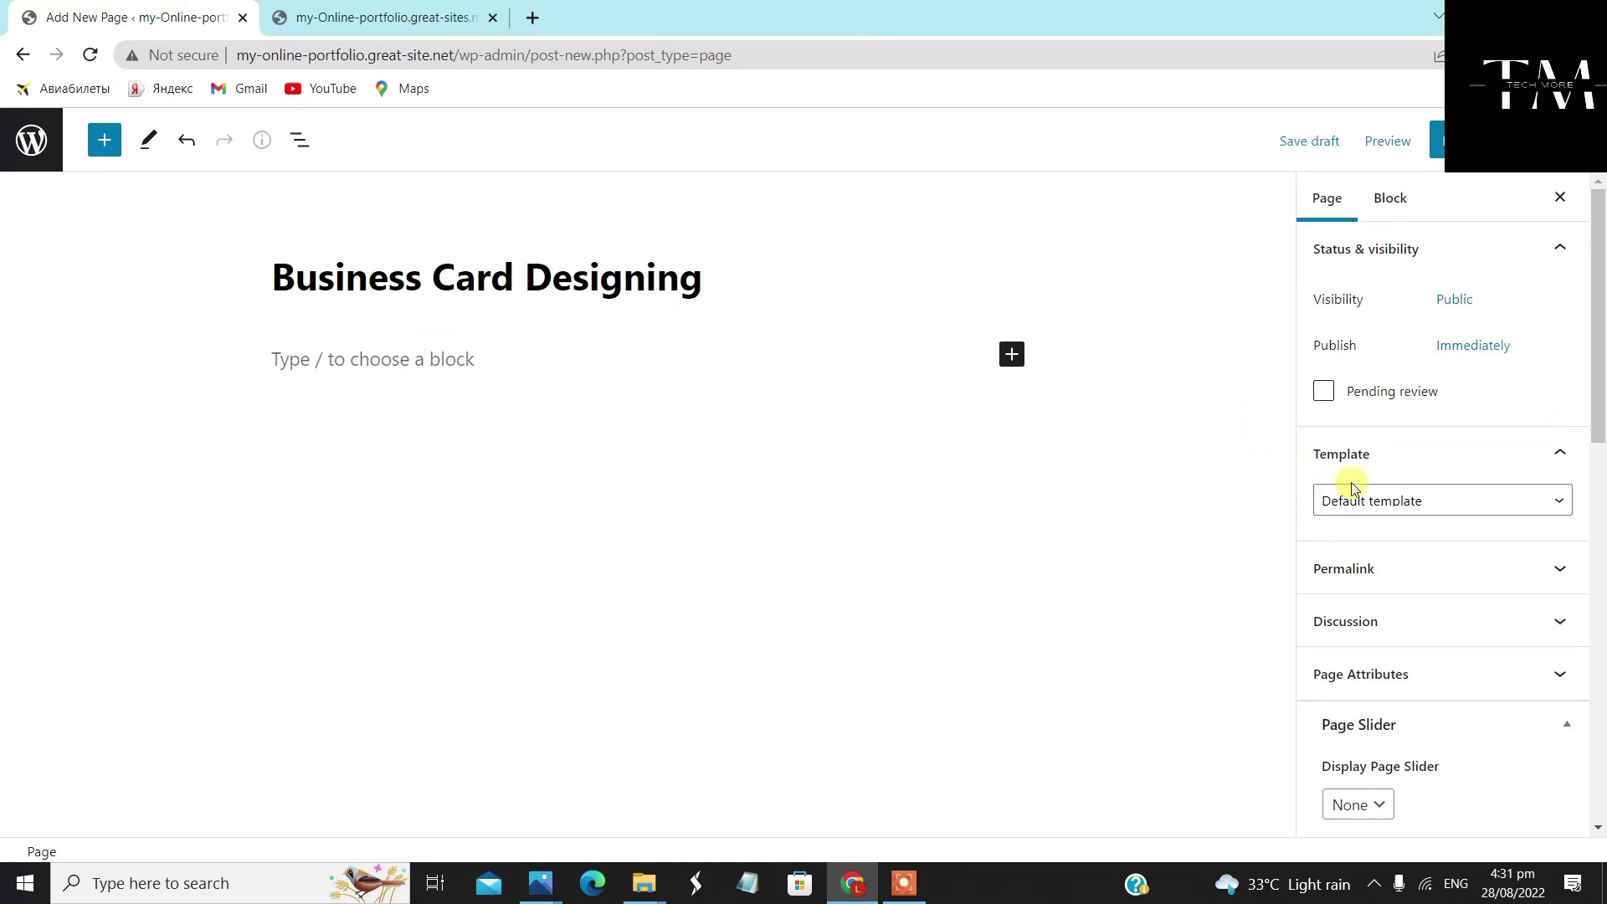
left_click(1475, 500)
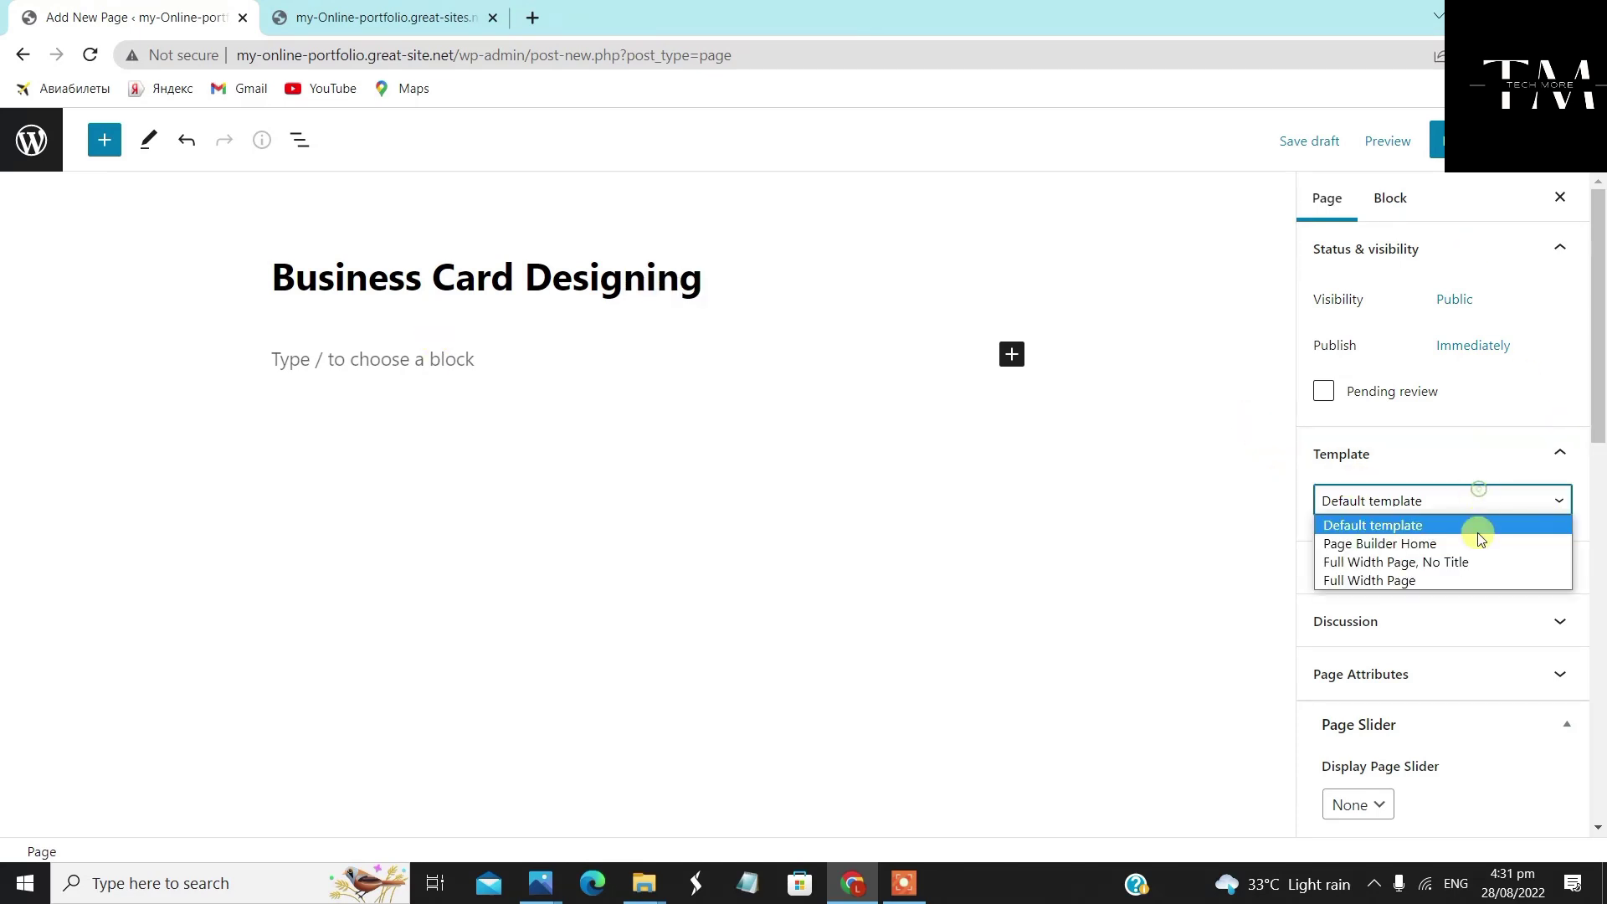
left_click(1434, 561)
Show the featured image, set Full Width layout, publish Business Card Designing, and return to Pages
scroll(1436, 561, "down", 10)
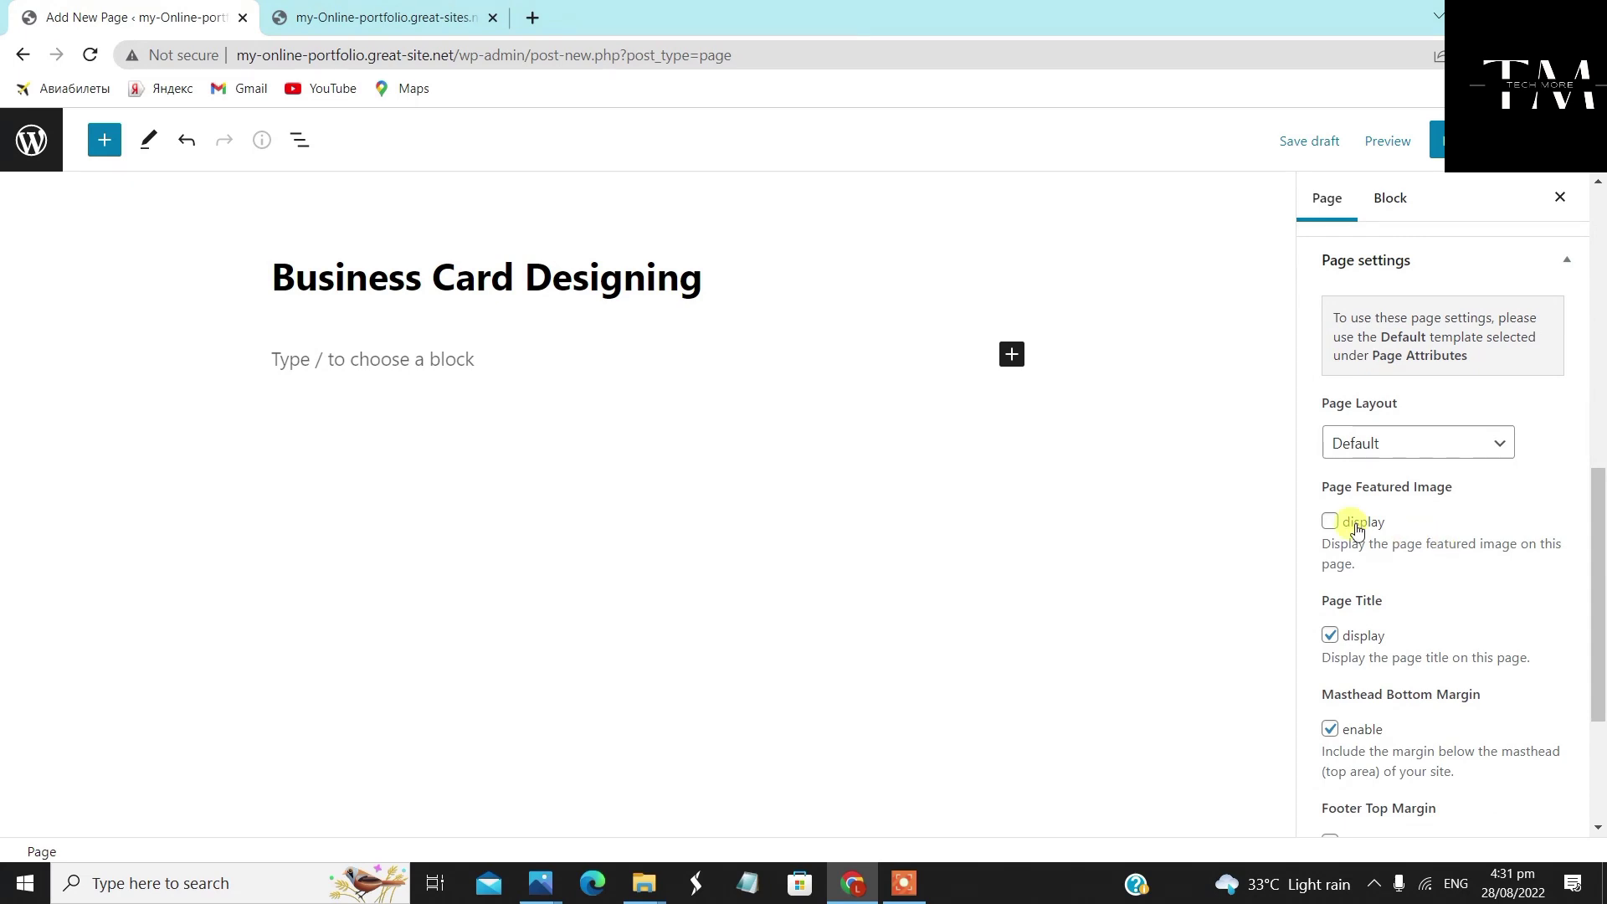
left_click(1331, 520)
scroll(1423, 323, "up", 4)
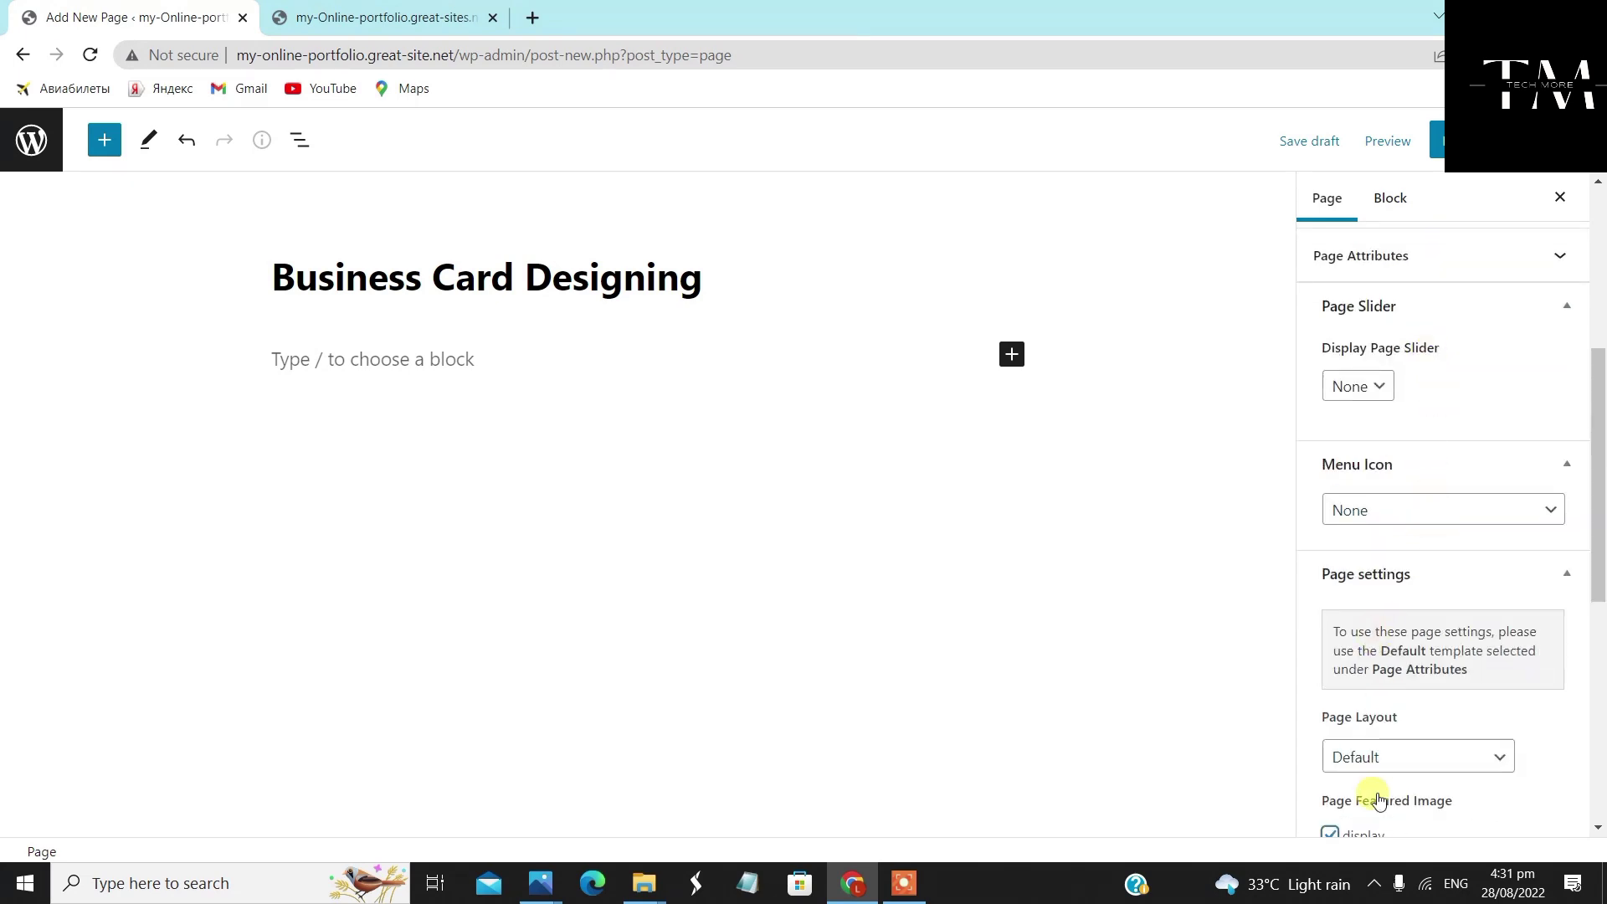
left_click(1420, 757)
left_click(1410, 824)
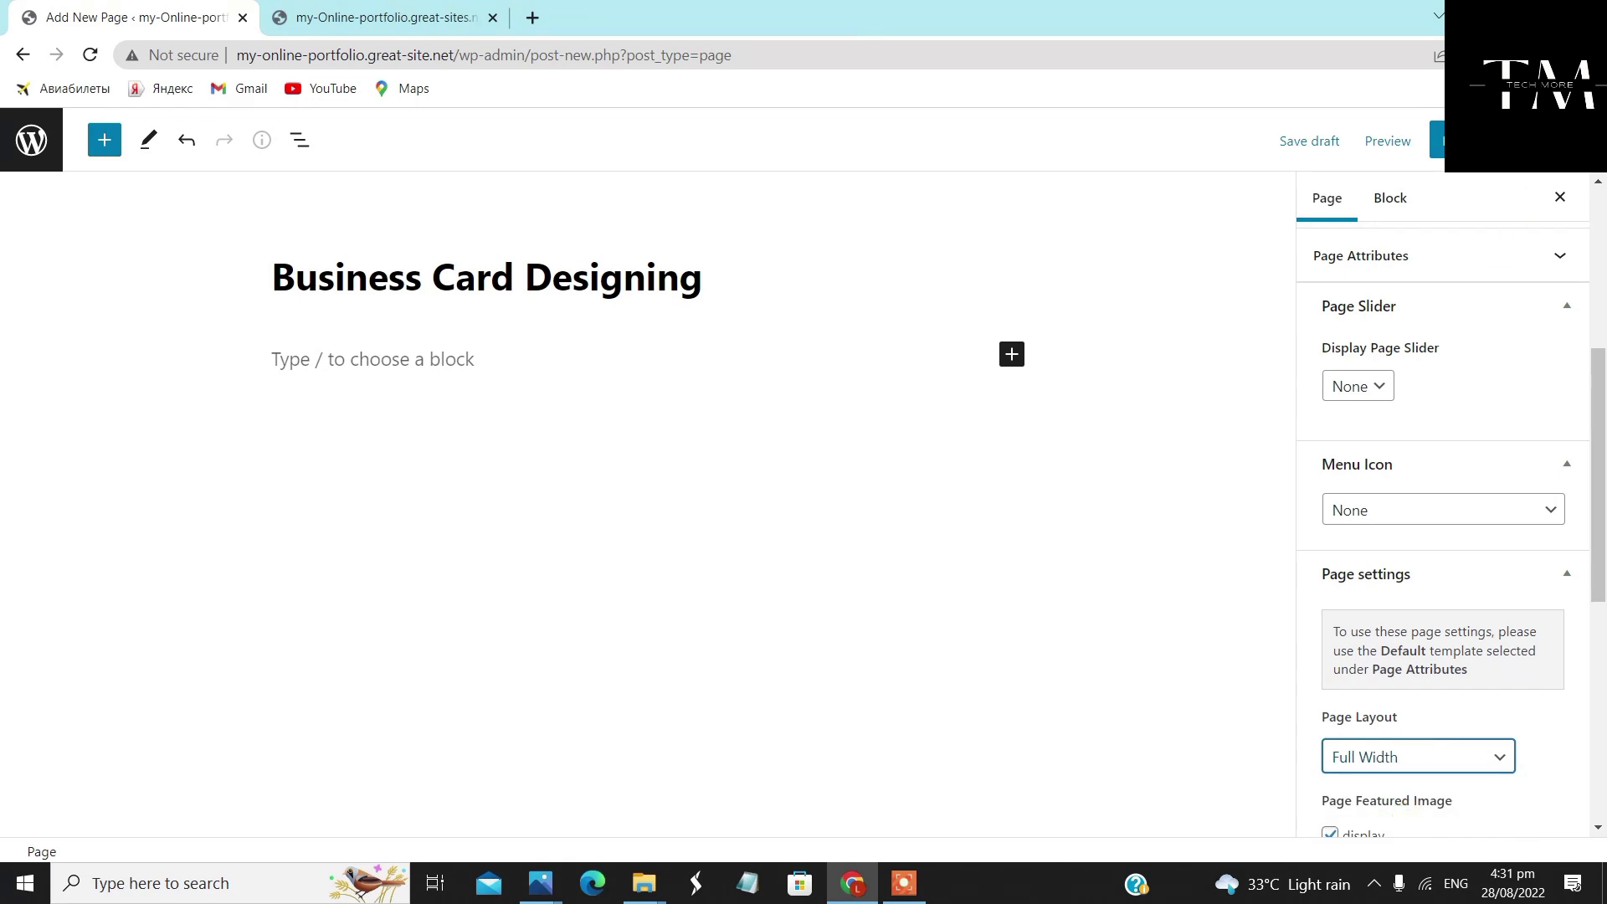
left_click(1437, 140)
left_click(1412, 139)
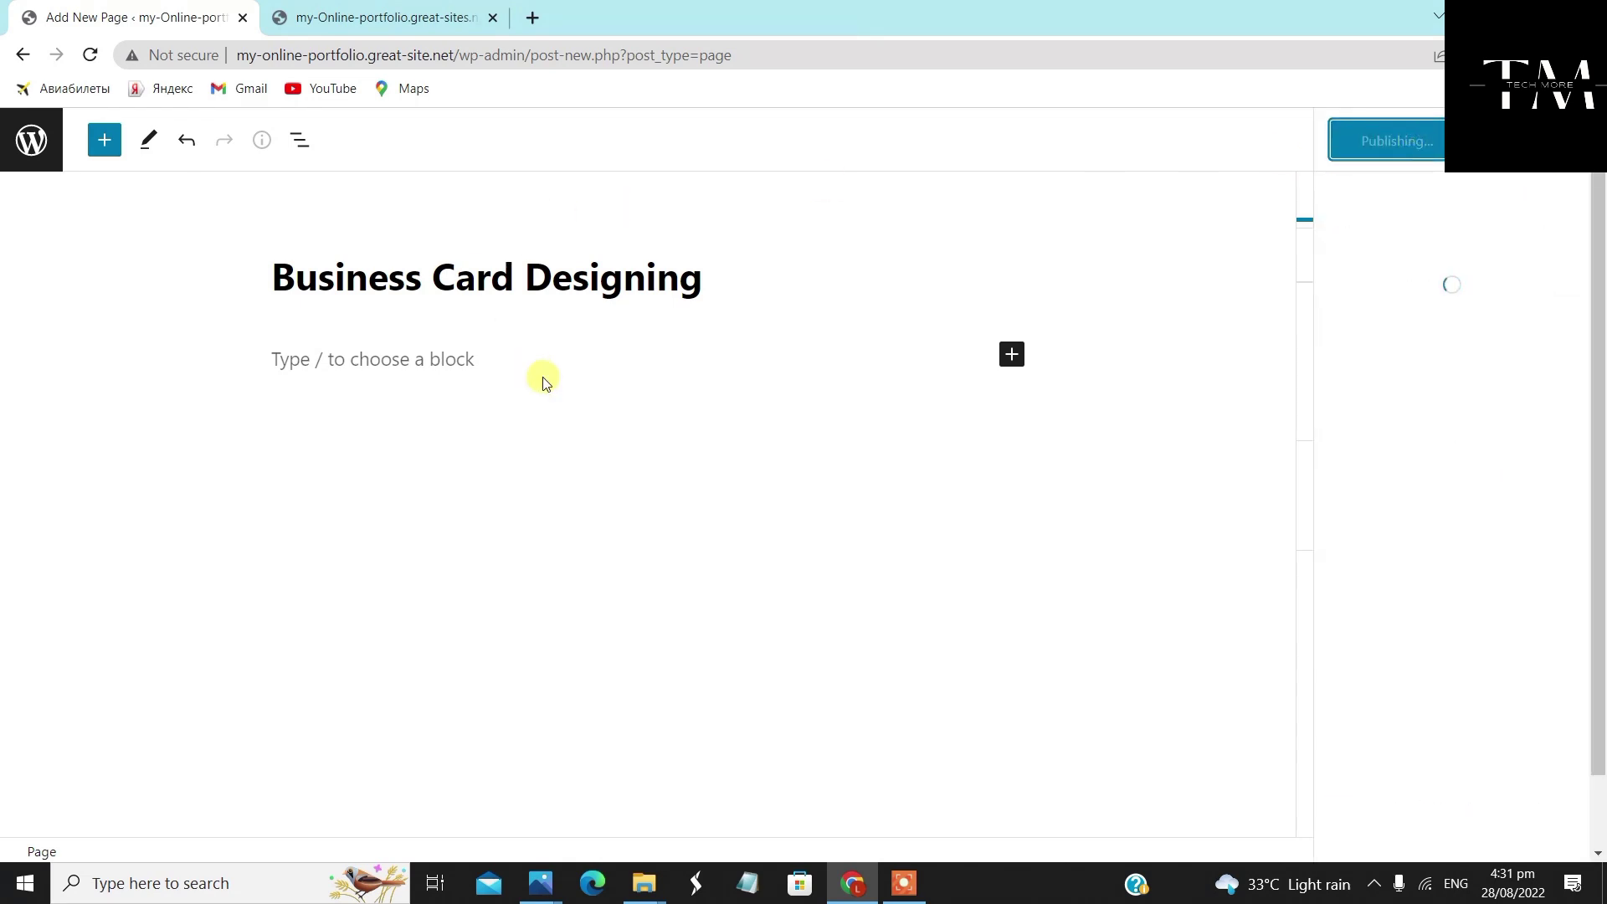
left_click(31, 135)
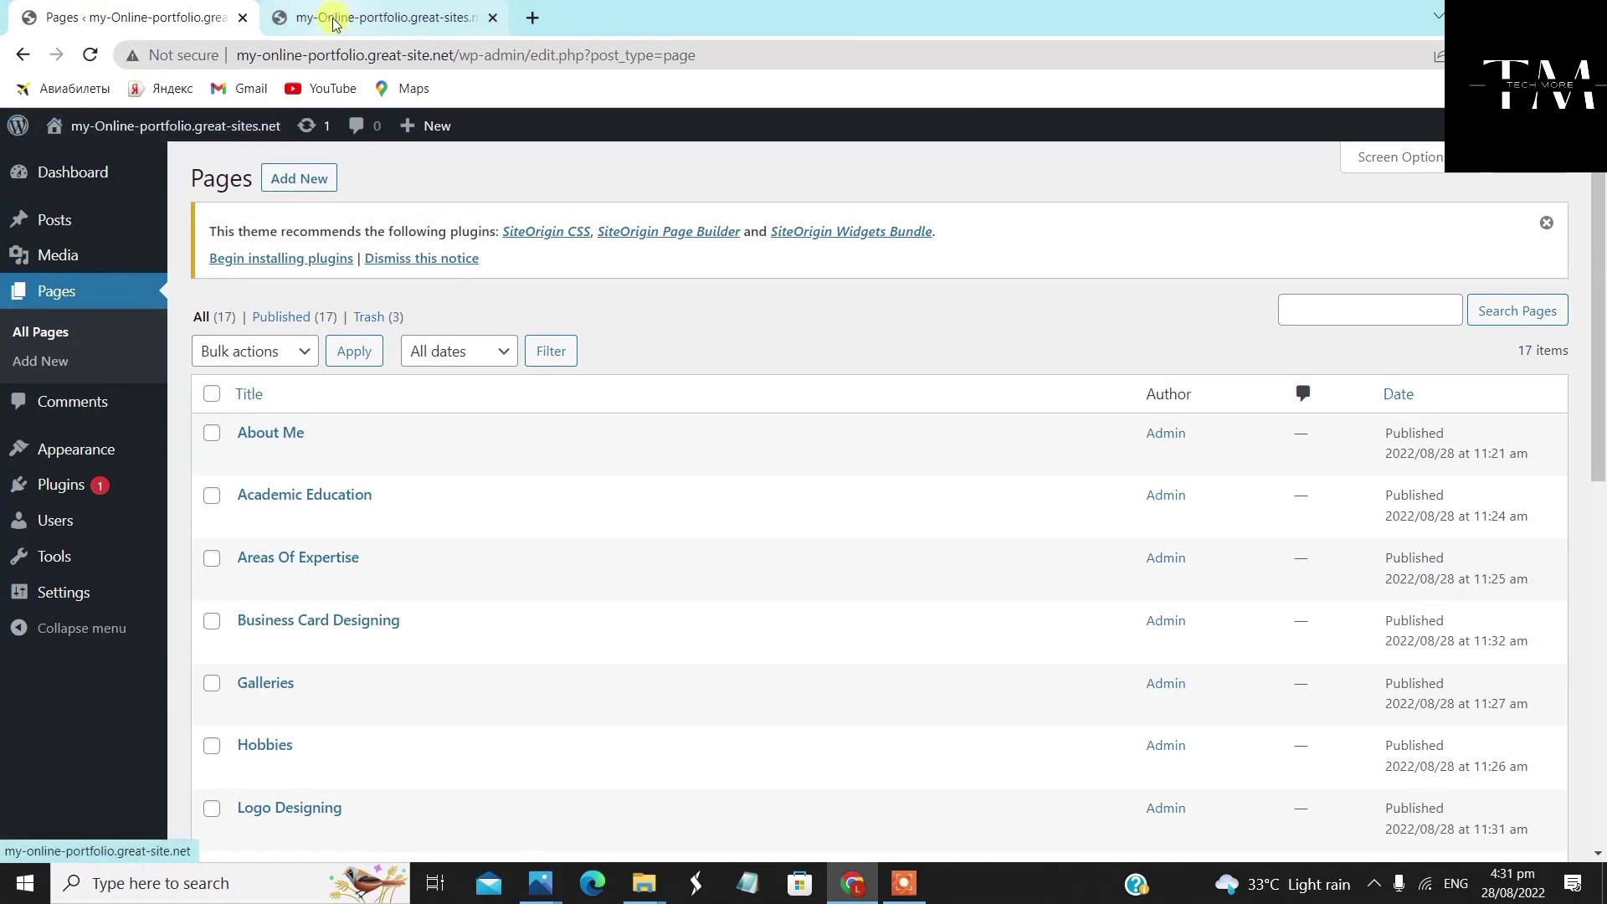
Start the Photo Editing page and apply the Full Width Page, No Title template
left_click(323, 183)
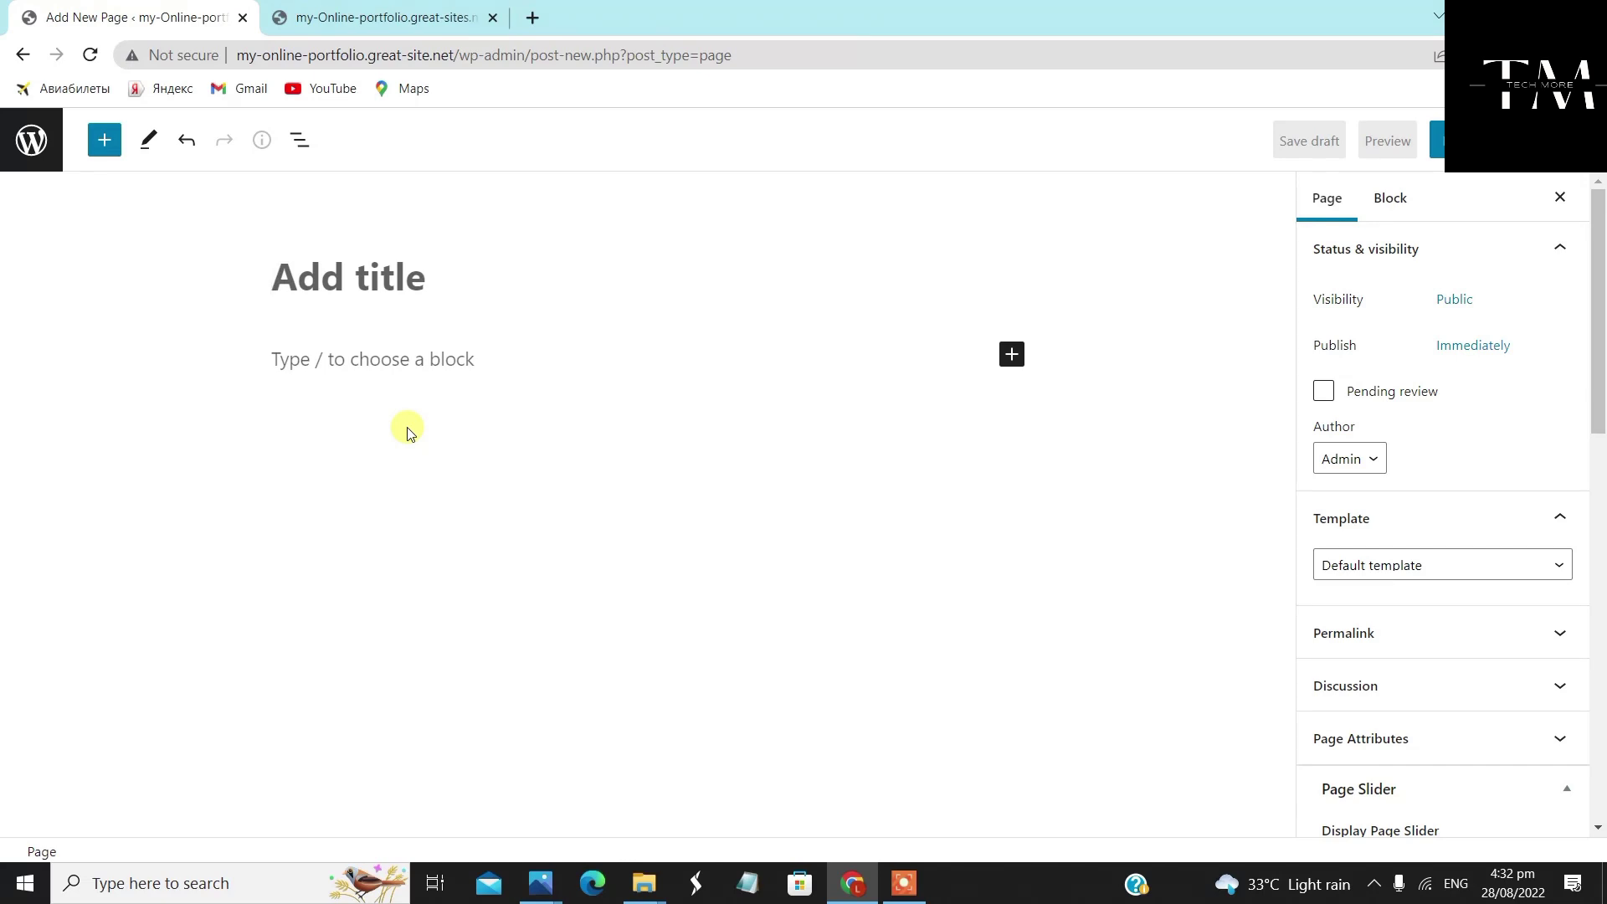
type("Photo Editing")
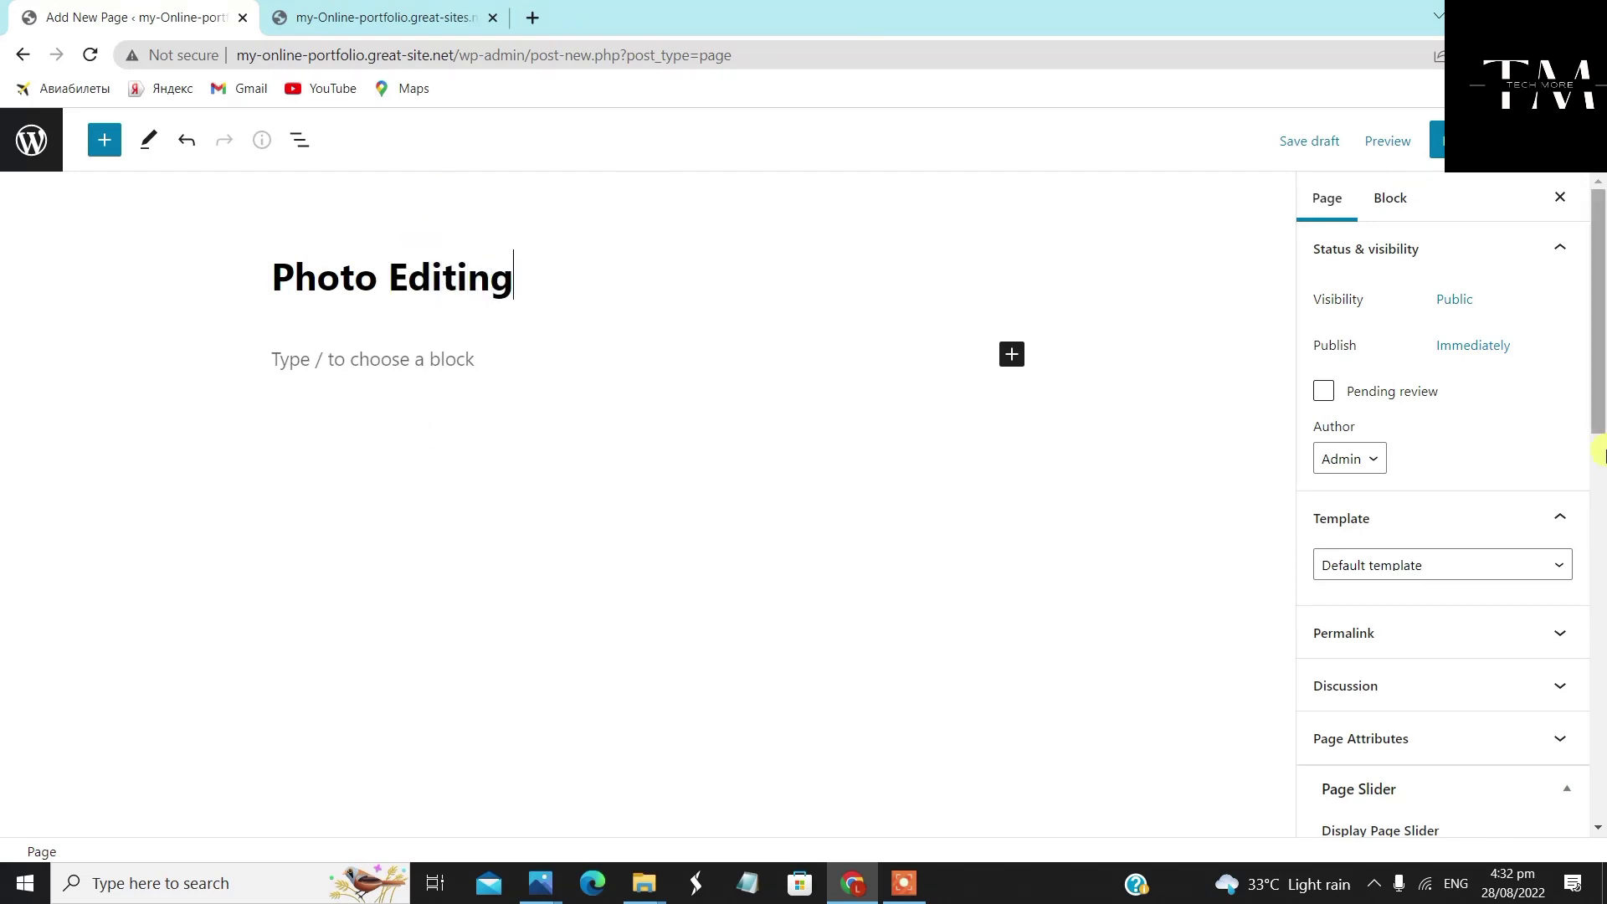
scroll(1423, 502, "down", 1)
left_click(1448, 479)
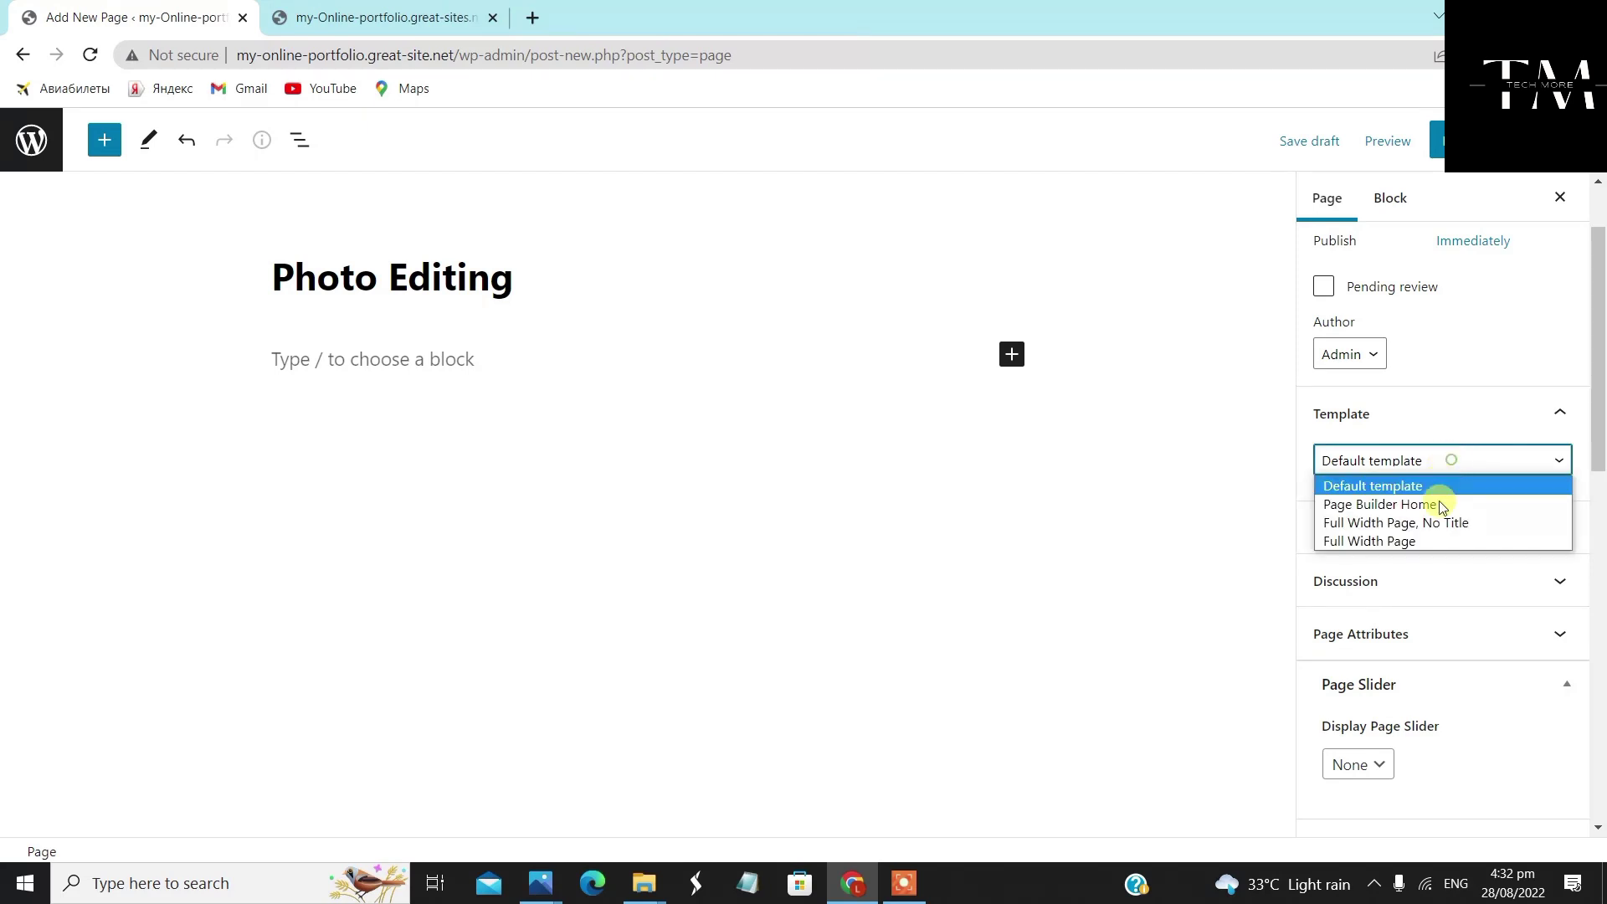
left_click(1423, 521)
Give Photo Editing Full Width layout with featured image shown, publish it, and start another page
scroll(1439, 560, "down", 5)
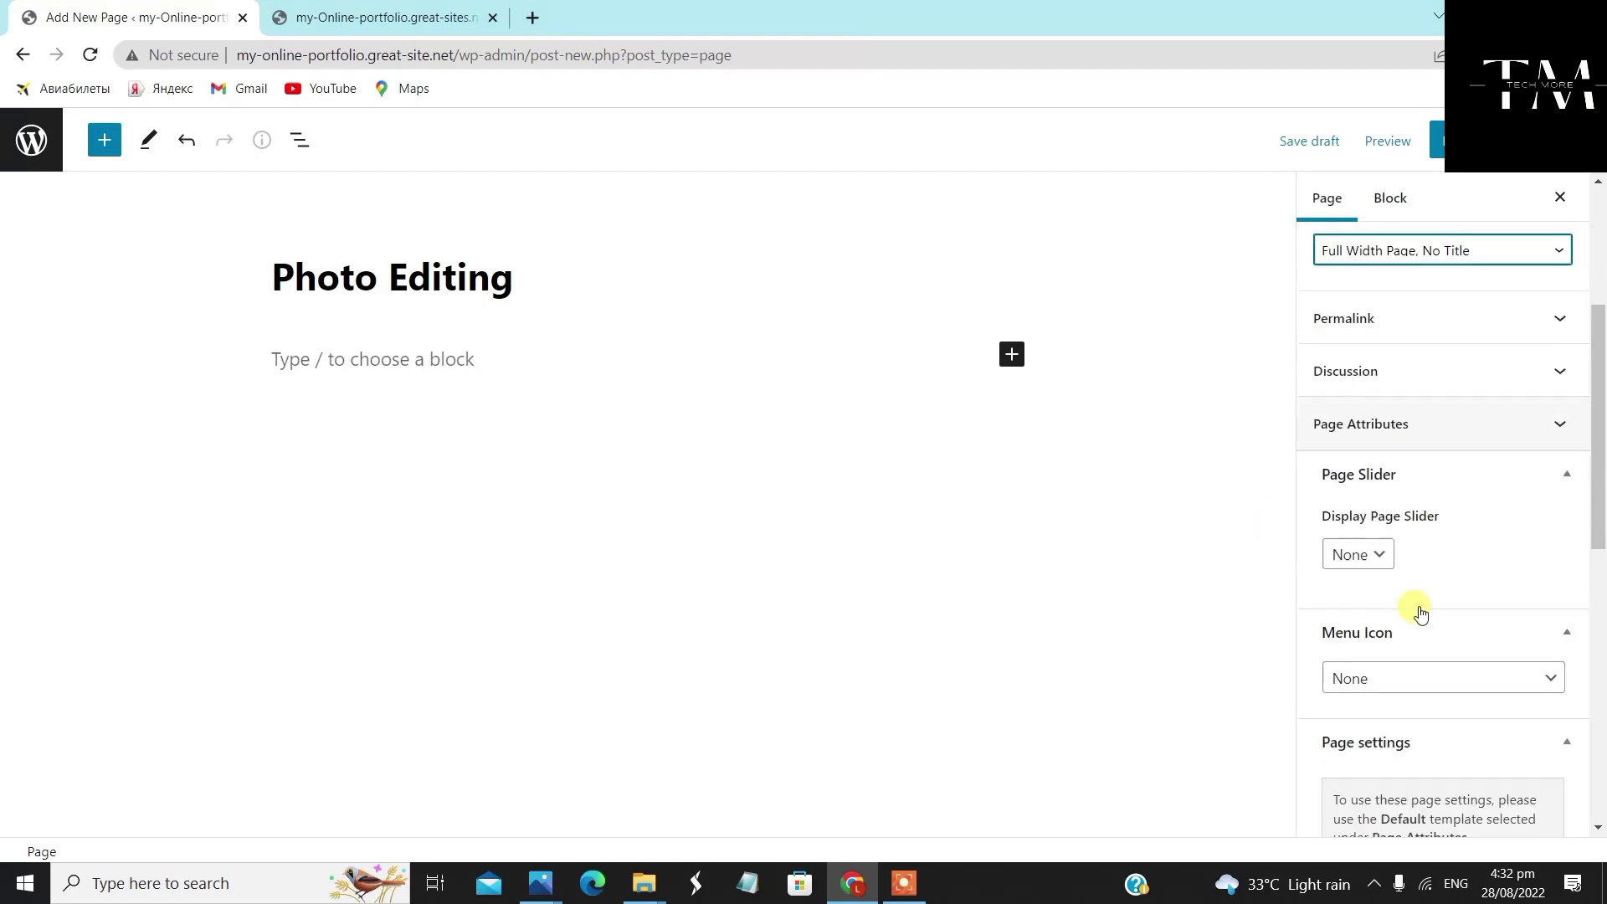
left_click(1398, 615)
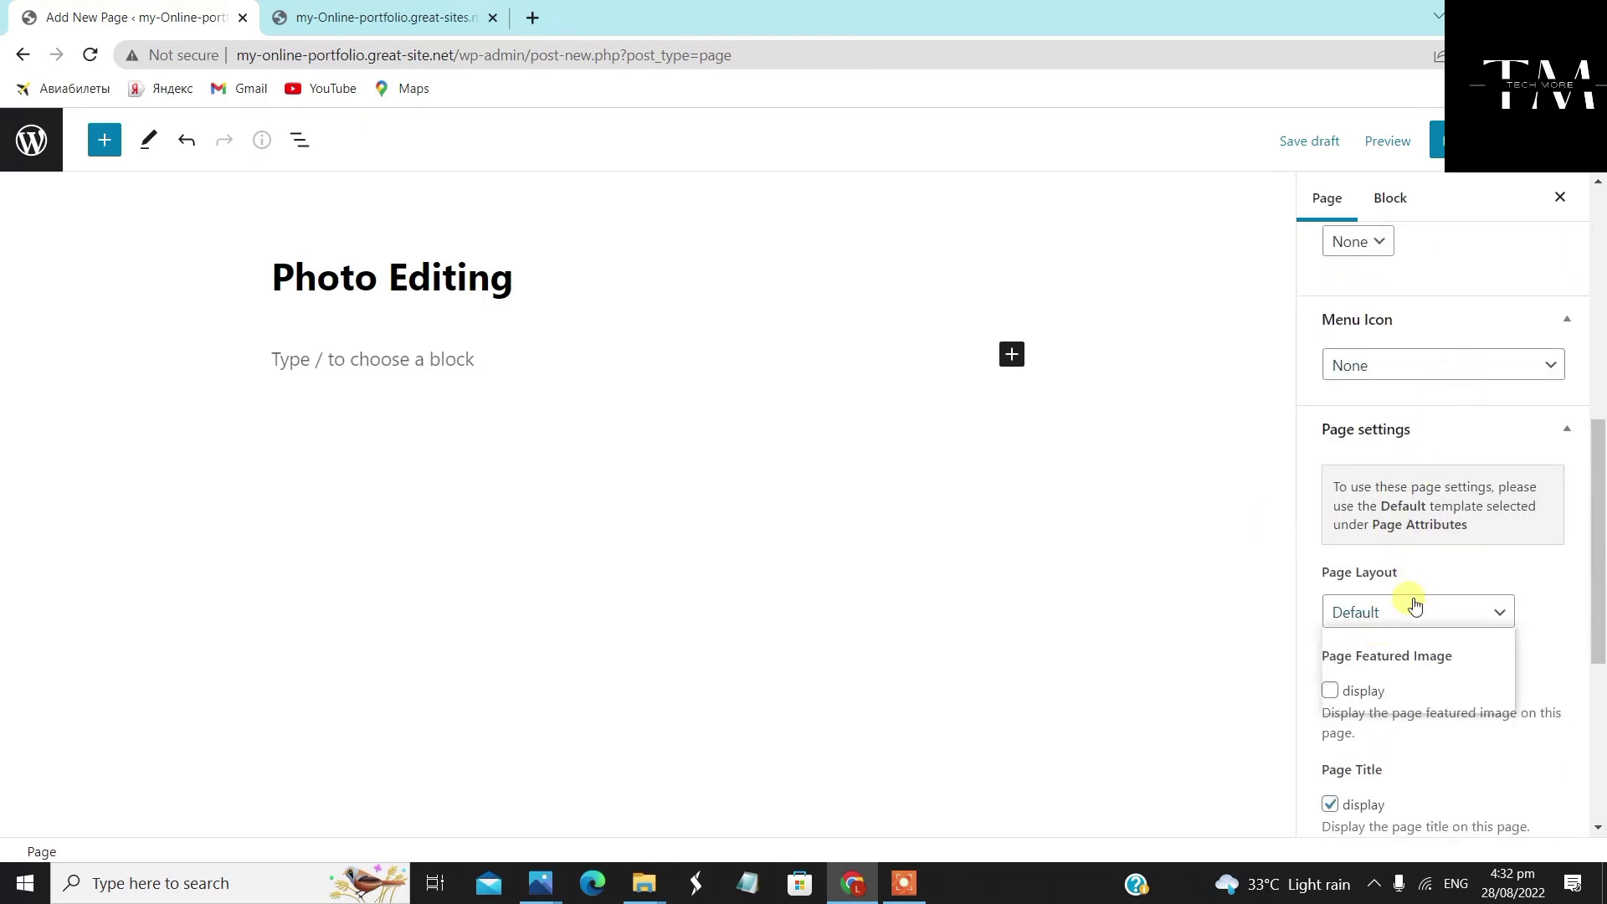
left_click(1415, 682)
left_click(1331, 692)
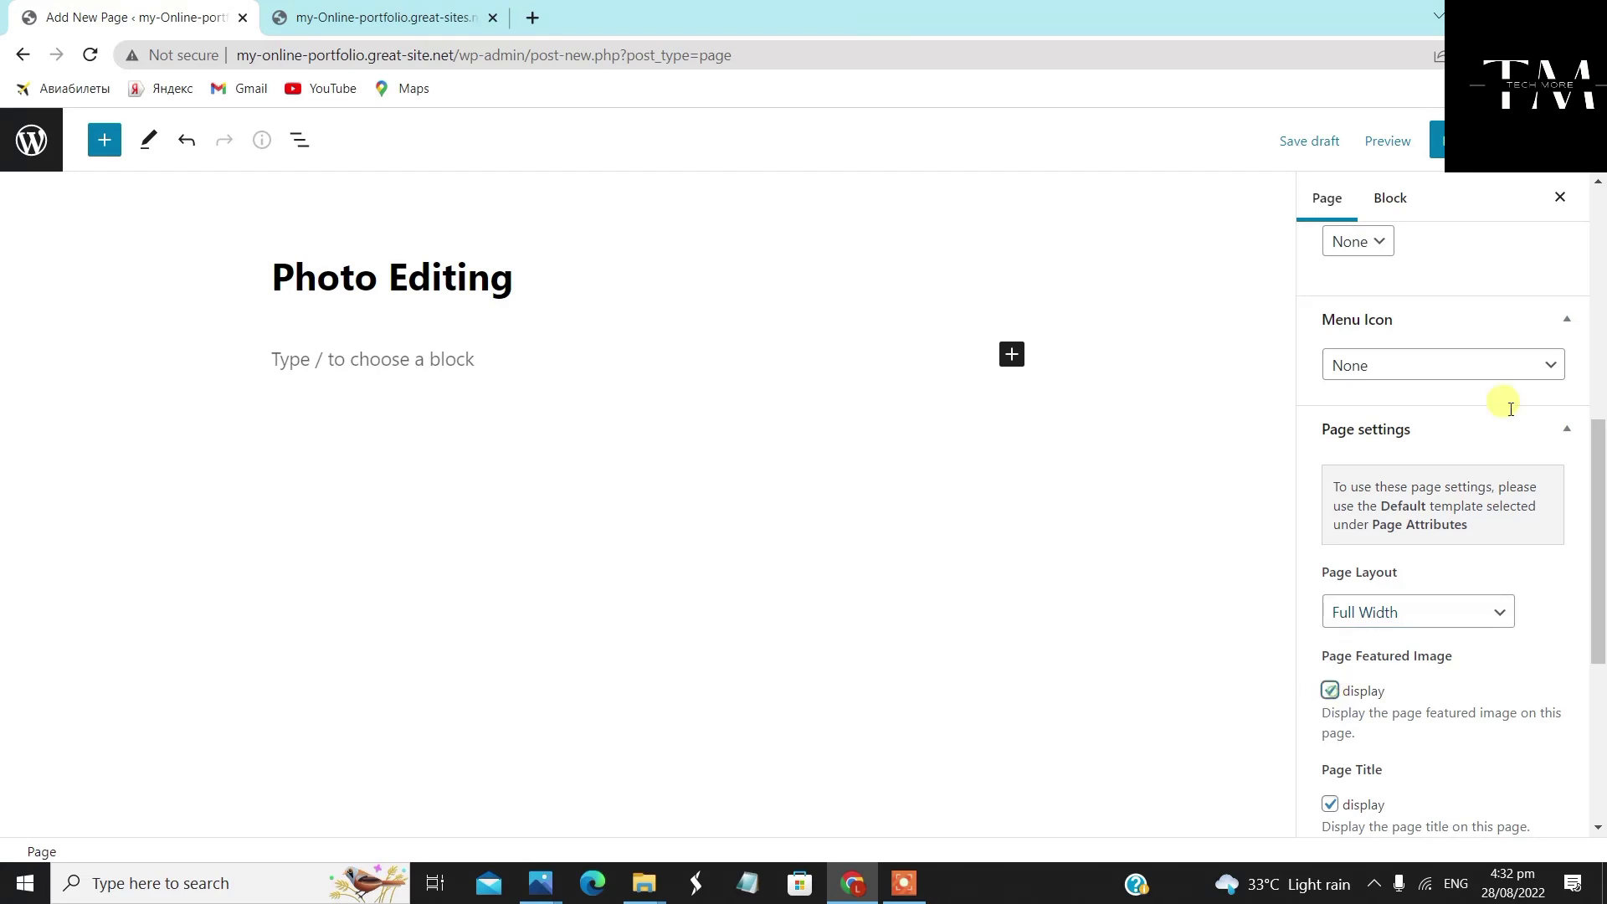
left_click(1438, 142)
left_click(1426, 140)
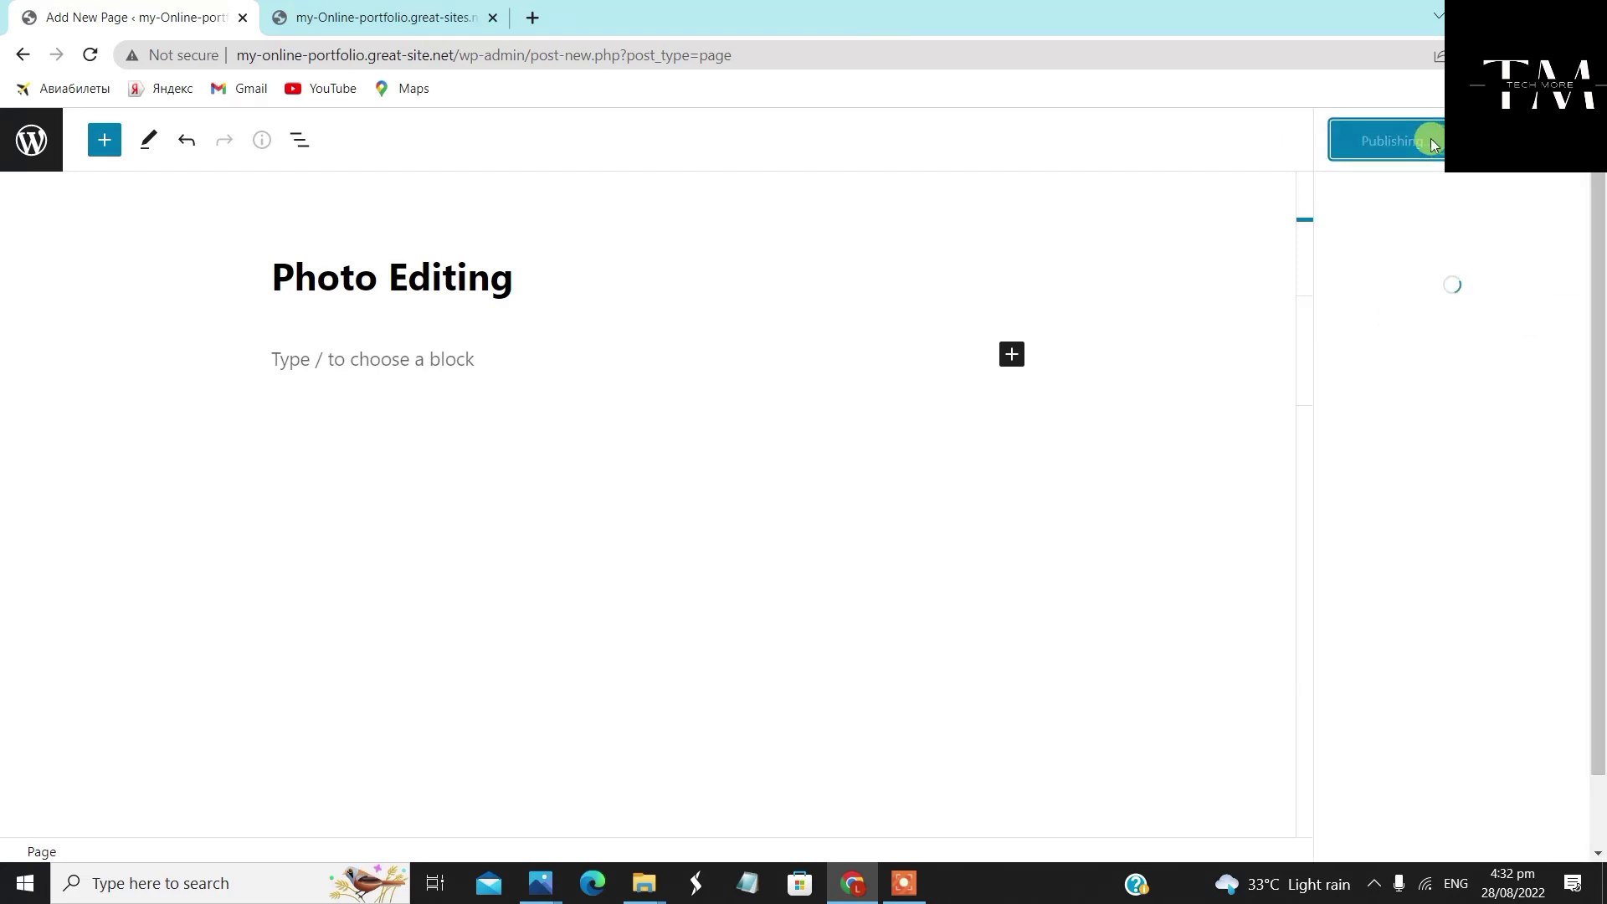
left_click(52, 140)
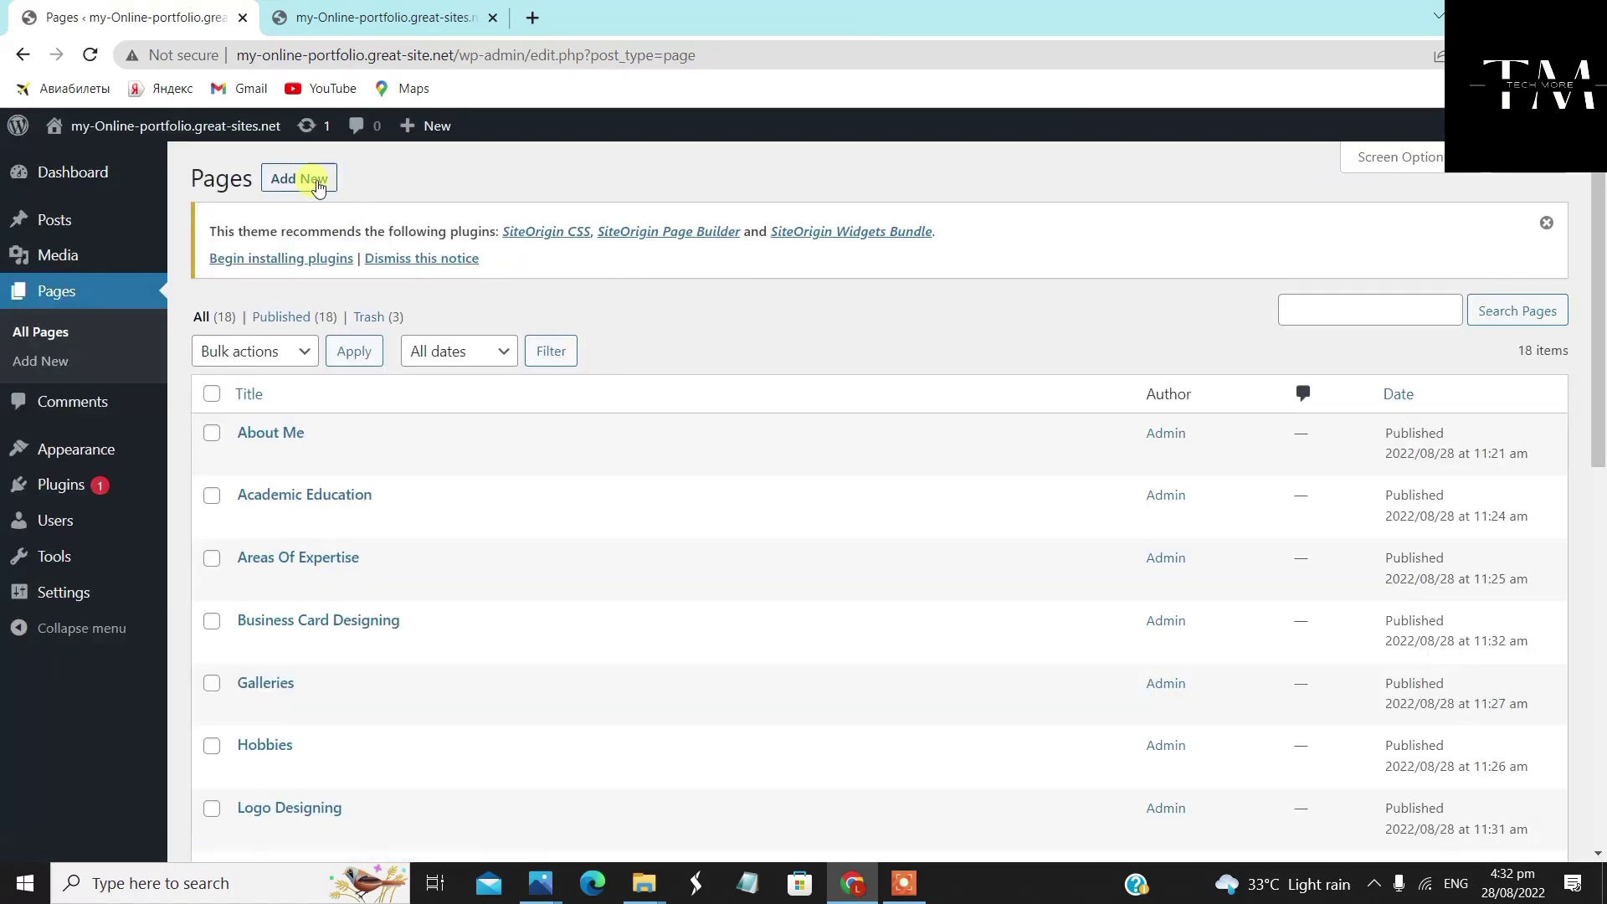
left_click(318, 186)
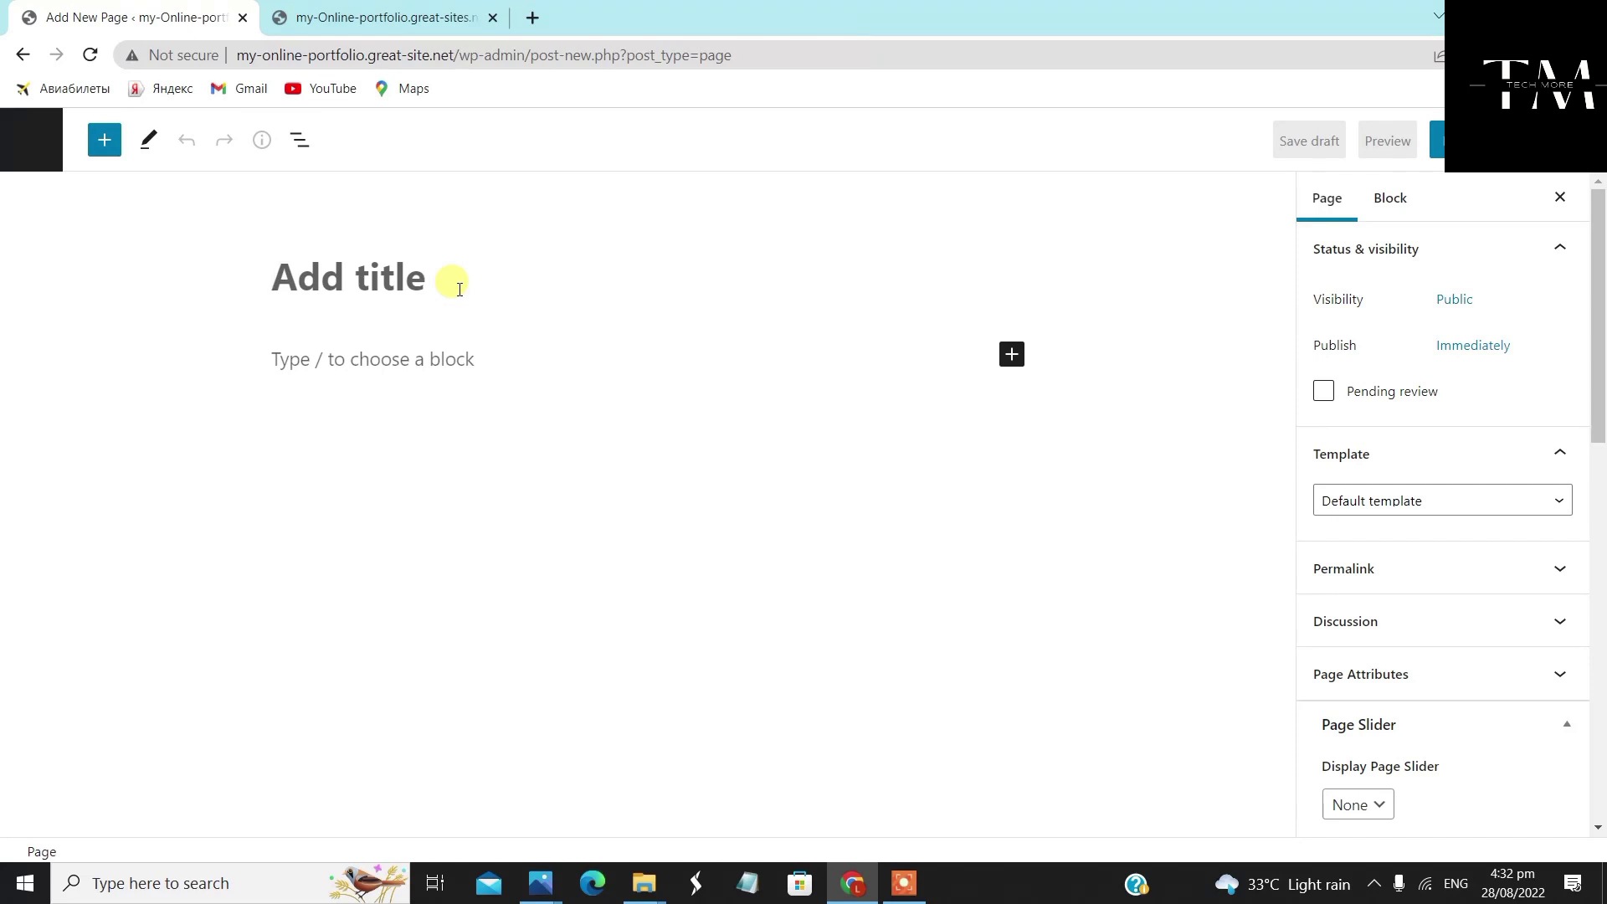
Title the page 'Video Editing', set Full Width layout with featured image display, publish, and return
type("Video E")
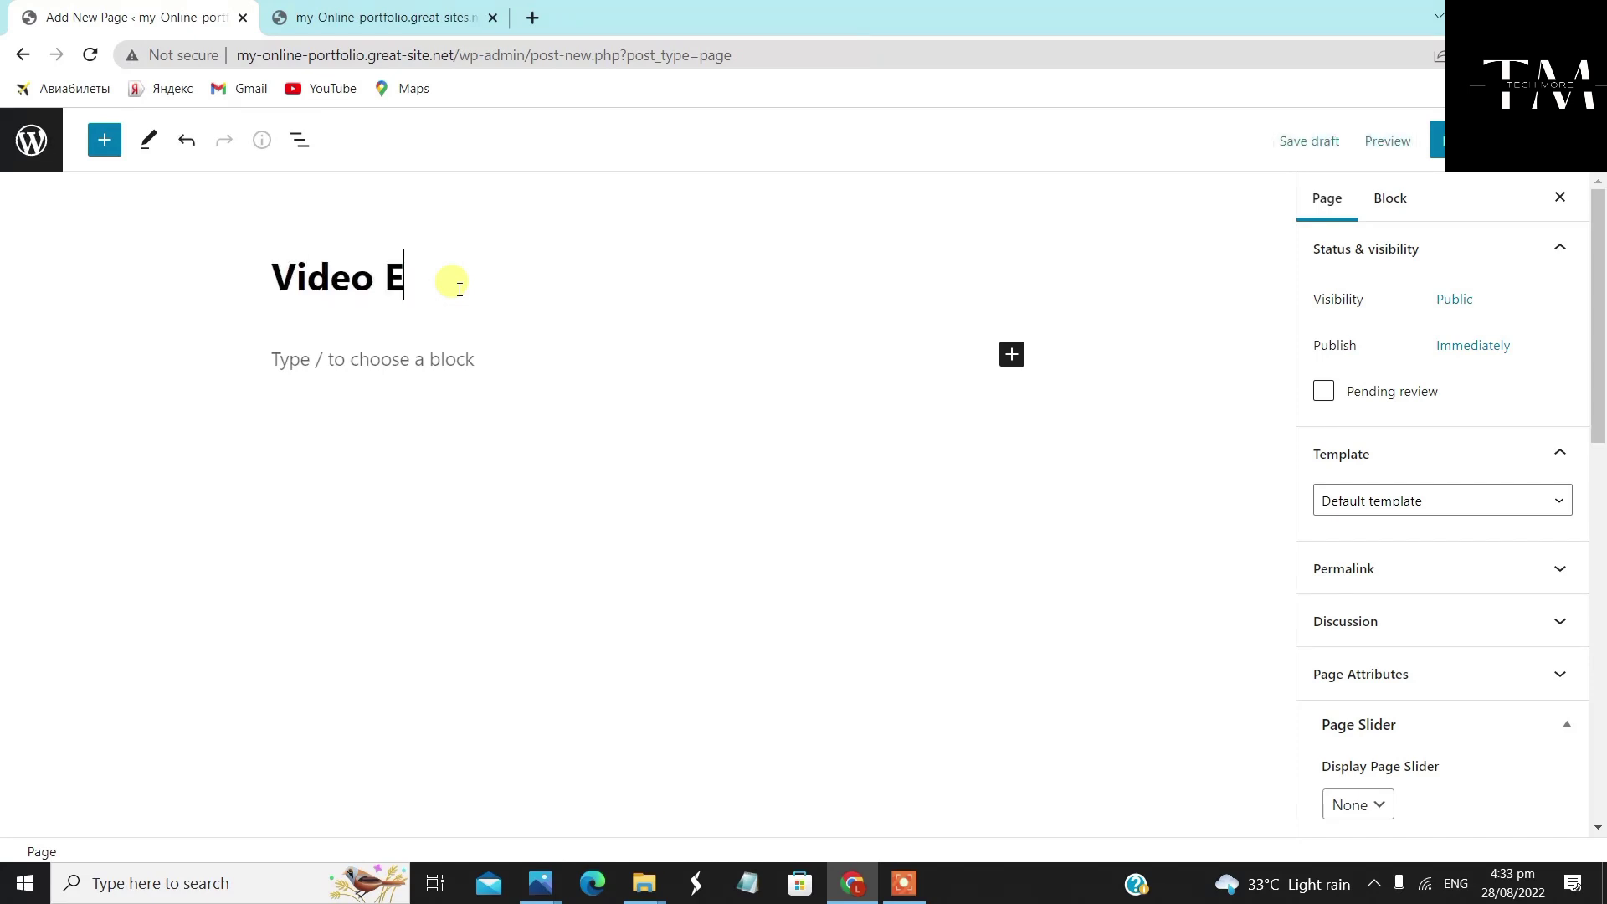
type("diting")
scroll(1435, 323, "down", 5)
scroll(1431, 452, "down", 4)
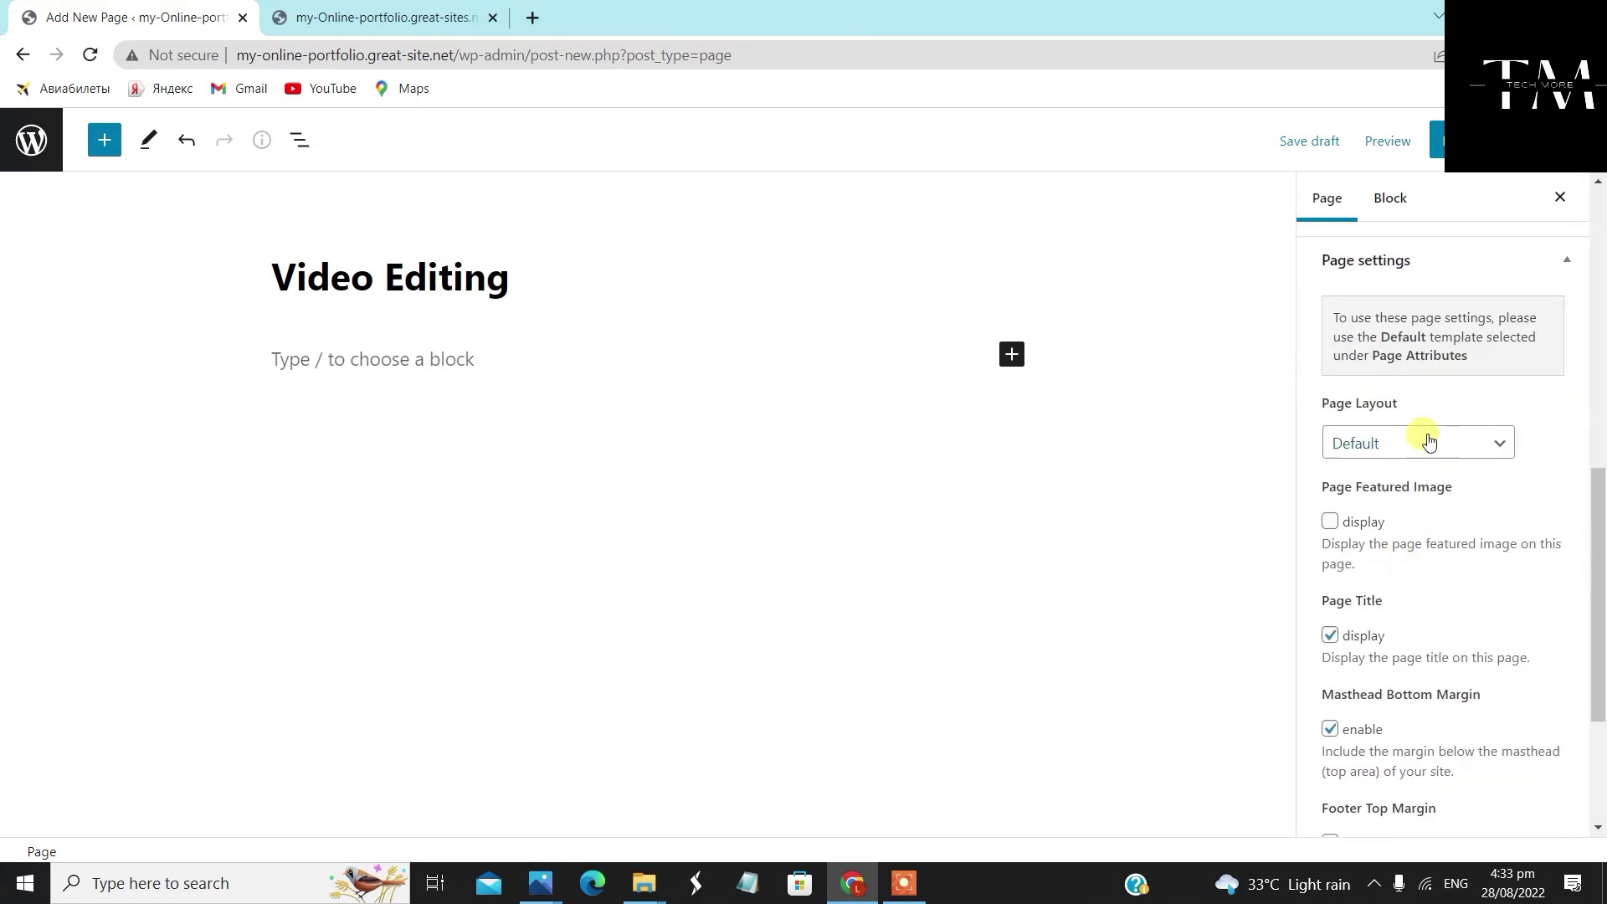
left_click(1428, 441)
left_click(1433, 507)
left_click(1330, 520)
left_click(1437, 140)
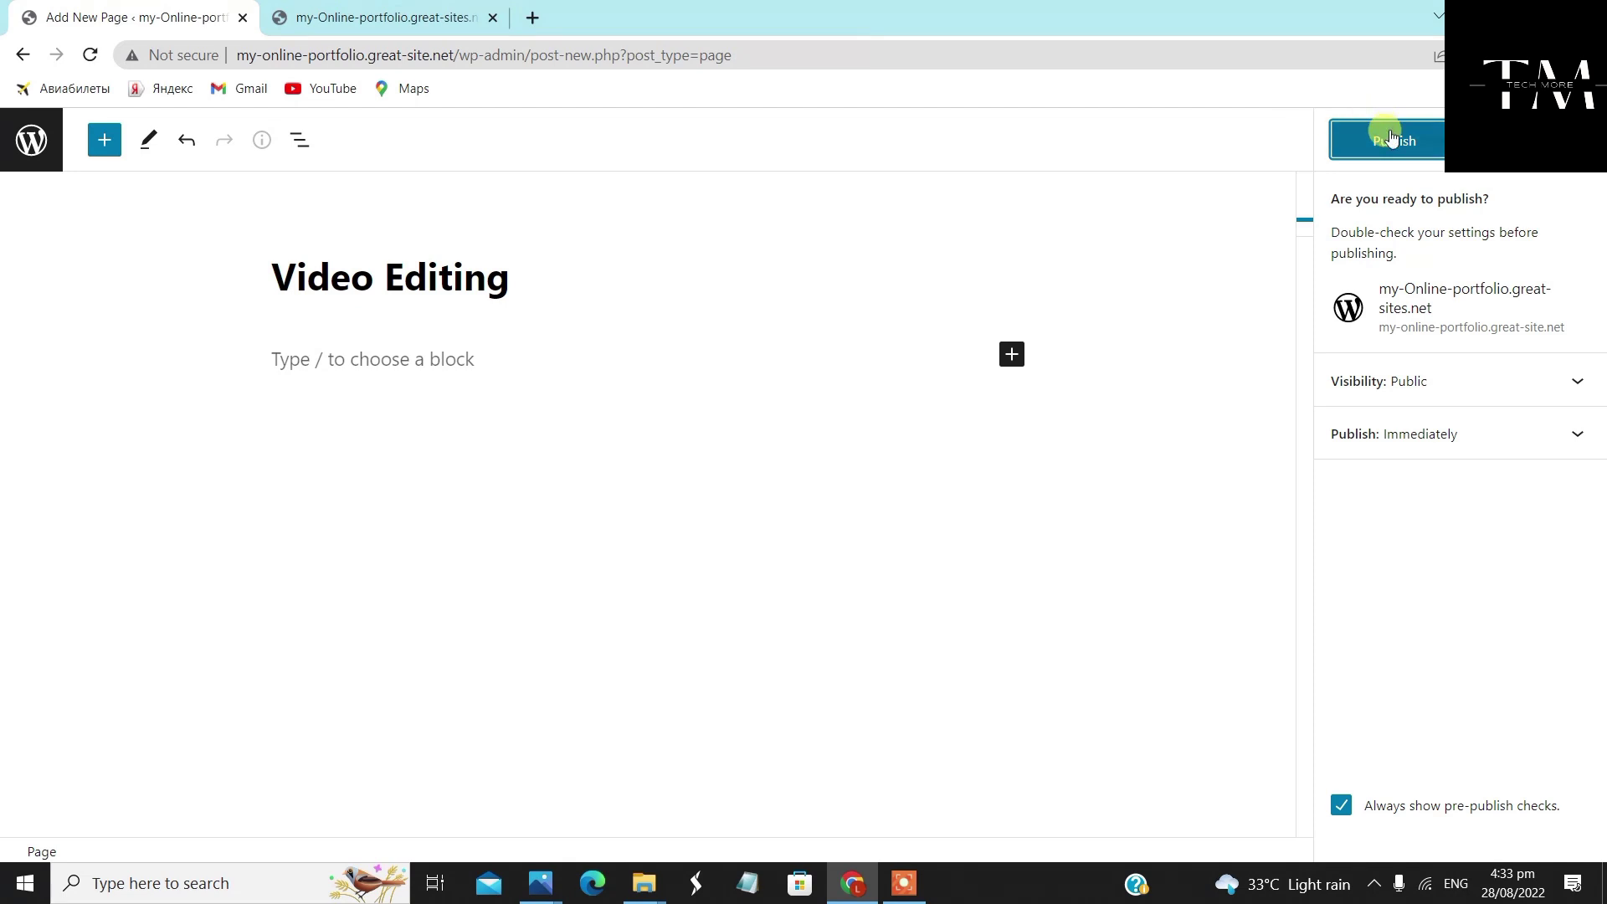
left_click(1391, 138)
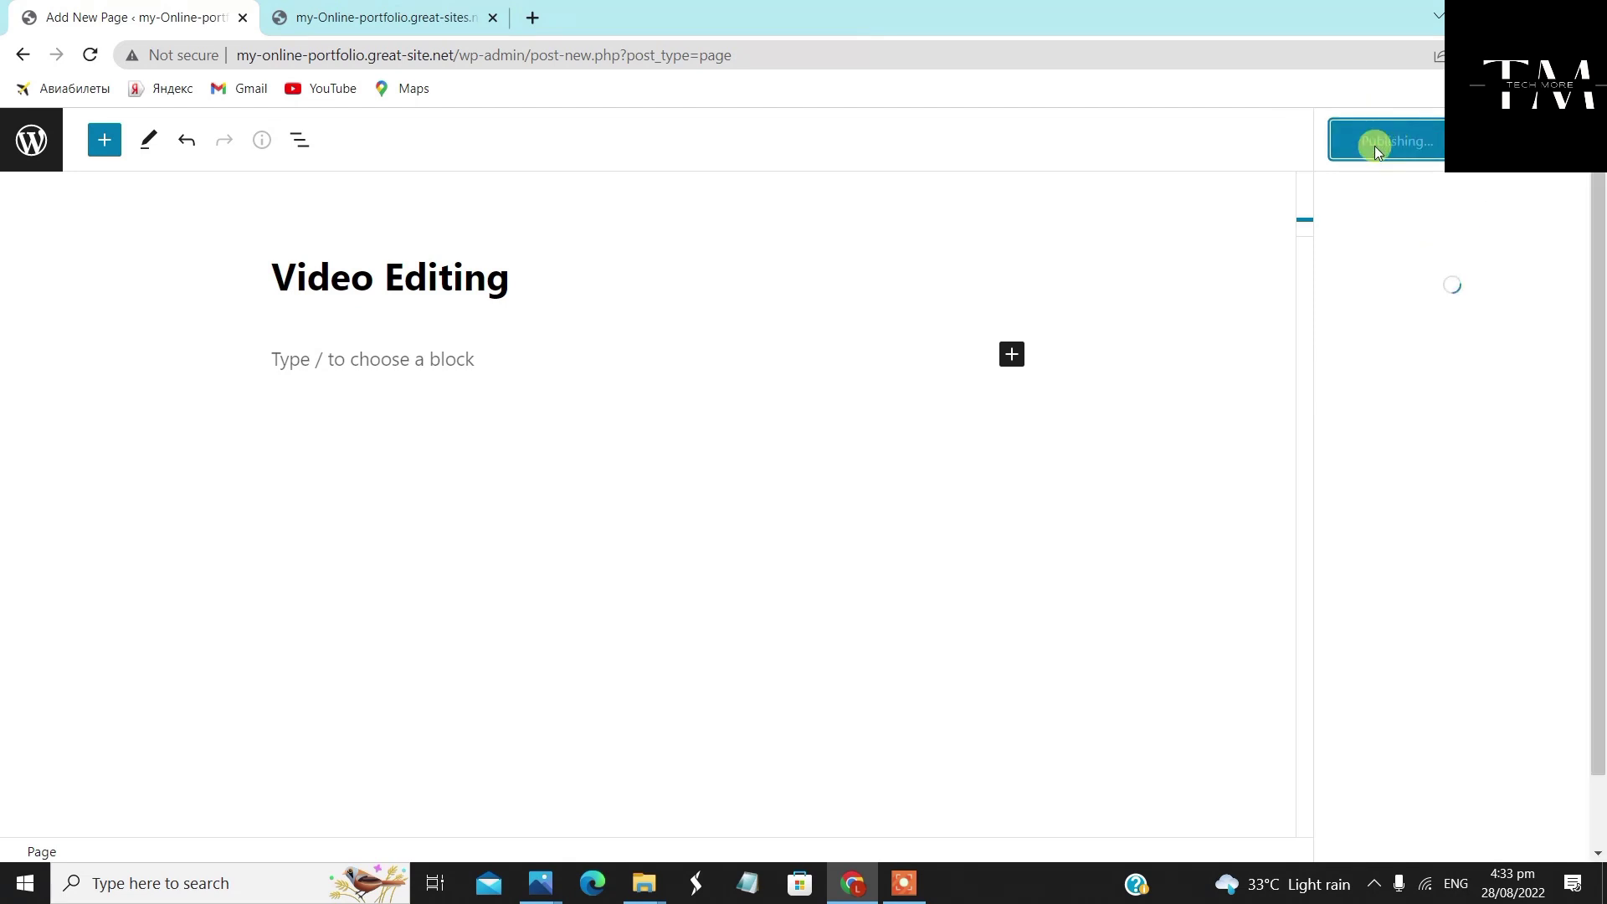
left_click(28, 55)
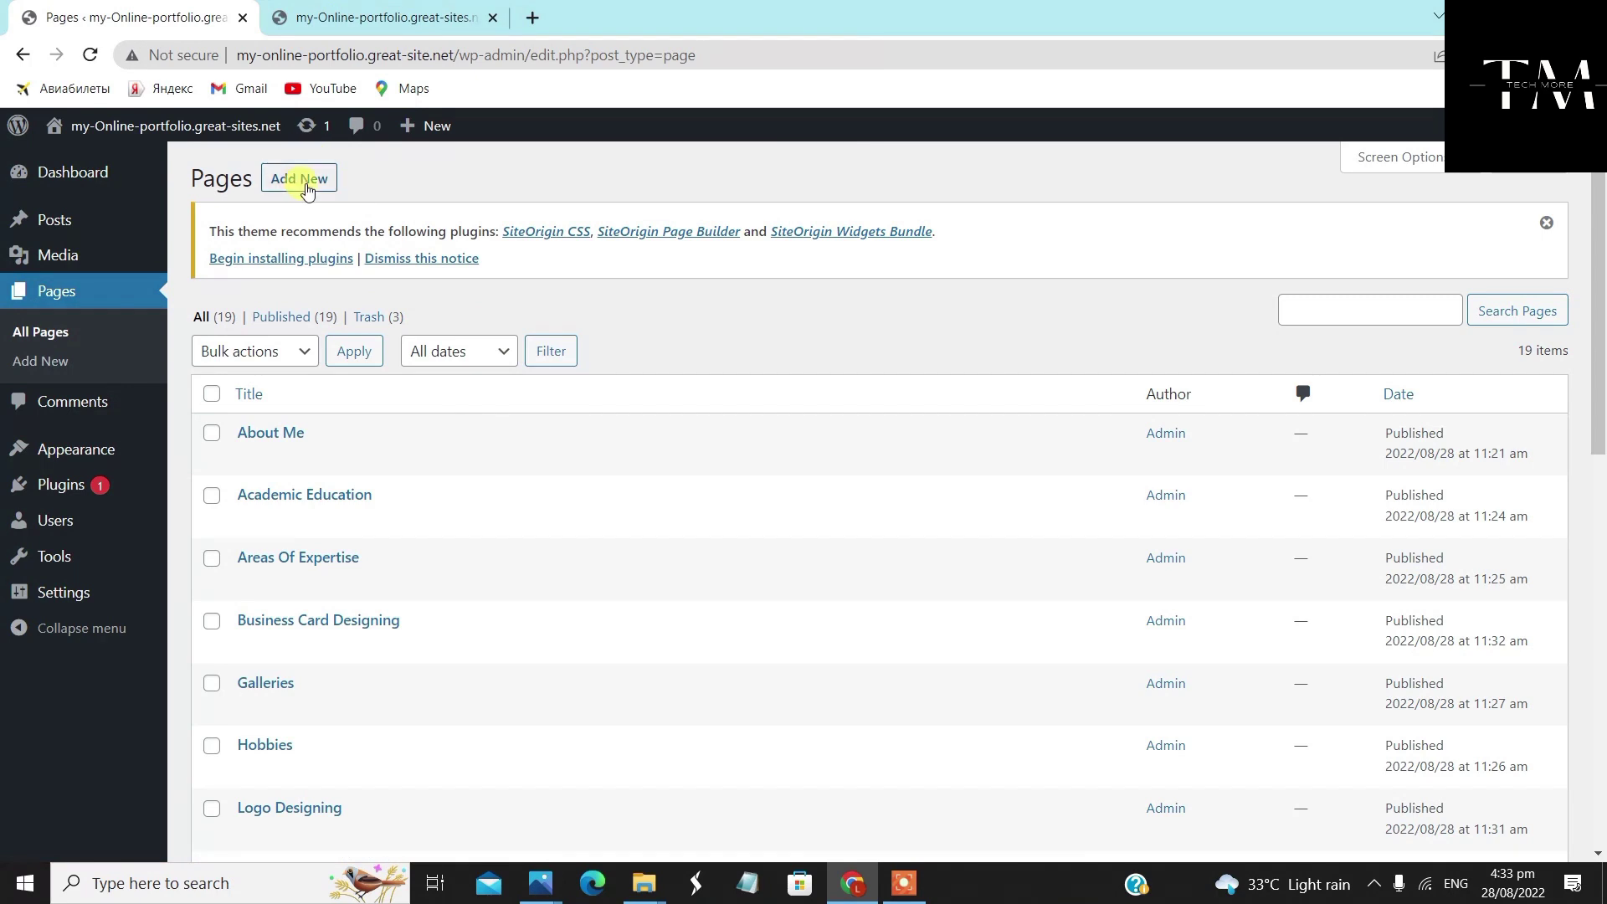
Start a new 'Contact Me' page using the Full Width Page, No Title template
left_click(306, 189)
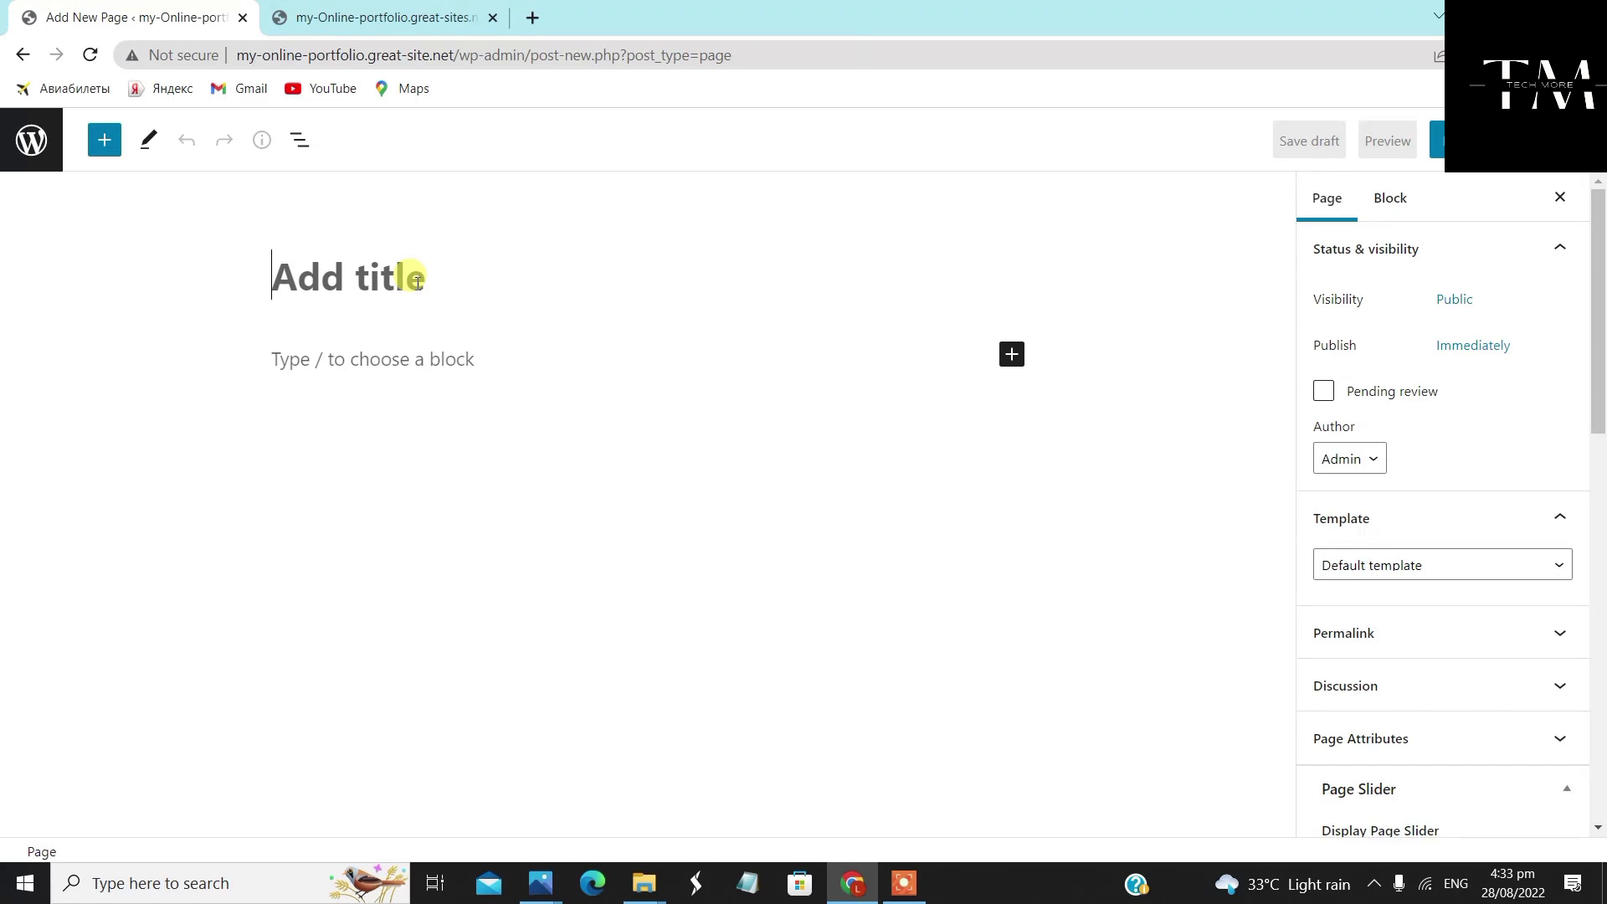
type("Contact Me")
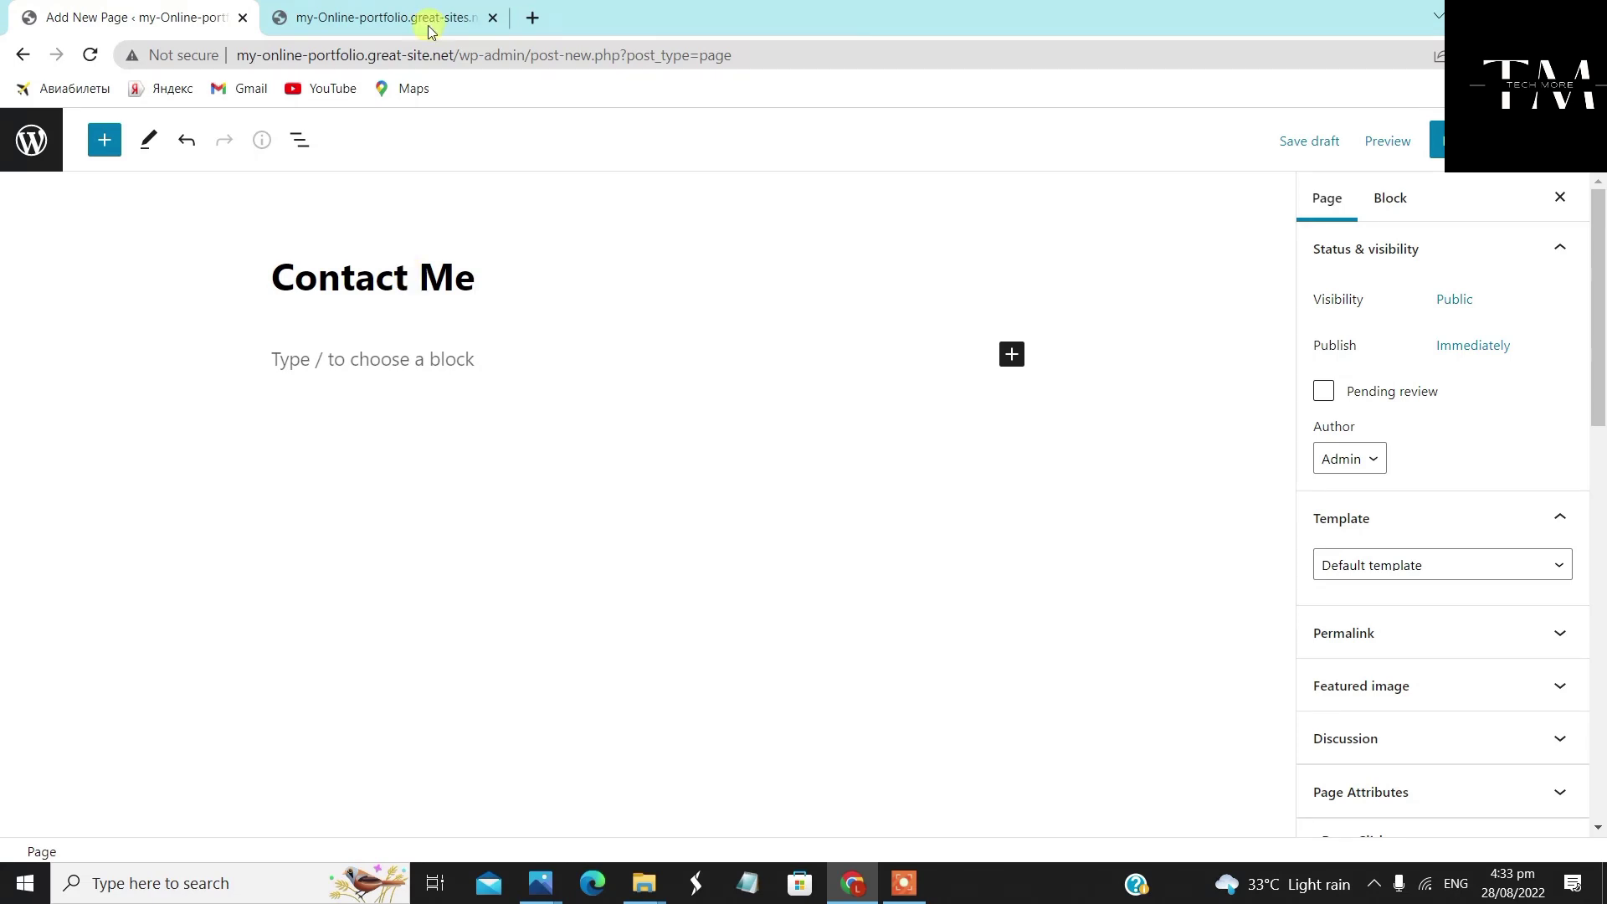
scroll(1388, 426, "down", 3)
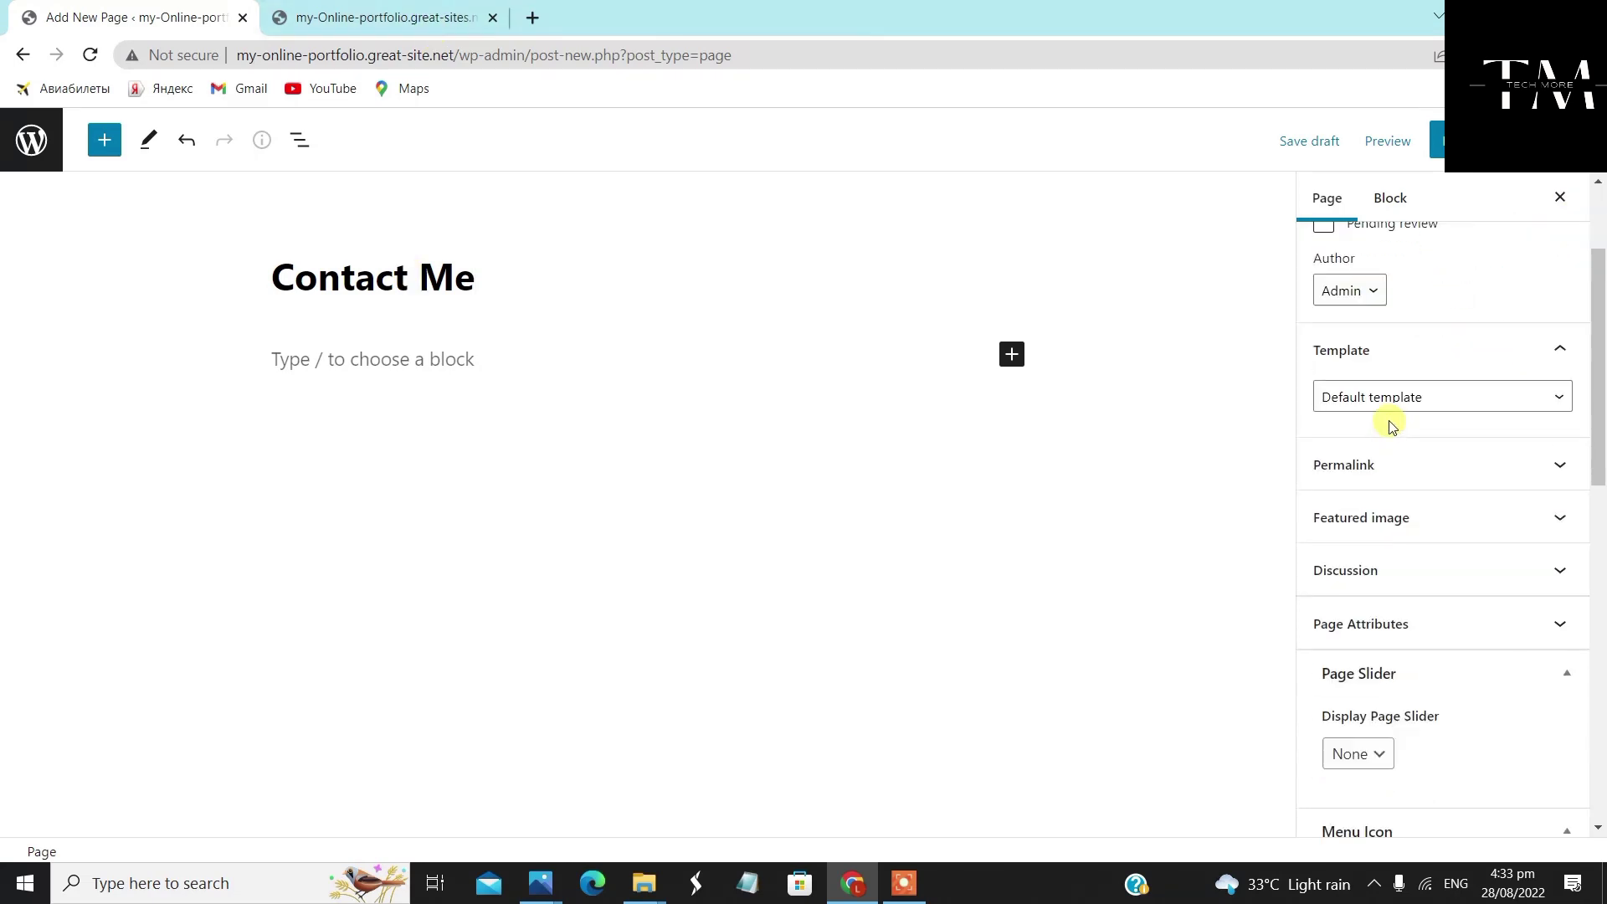
left_click(1453, 362)
left_click(1452, 423)
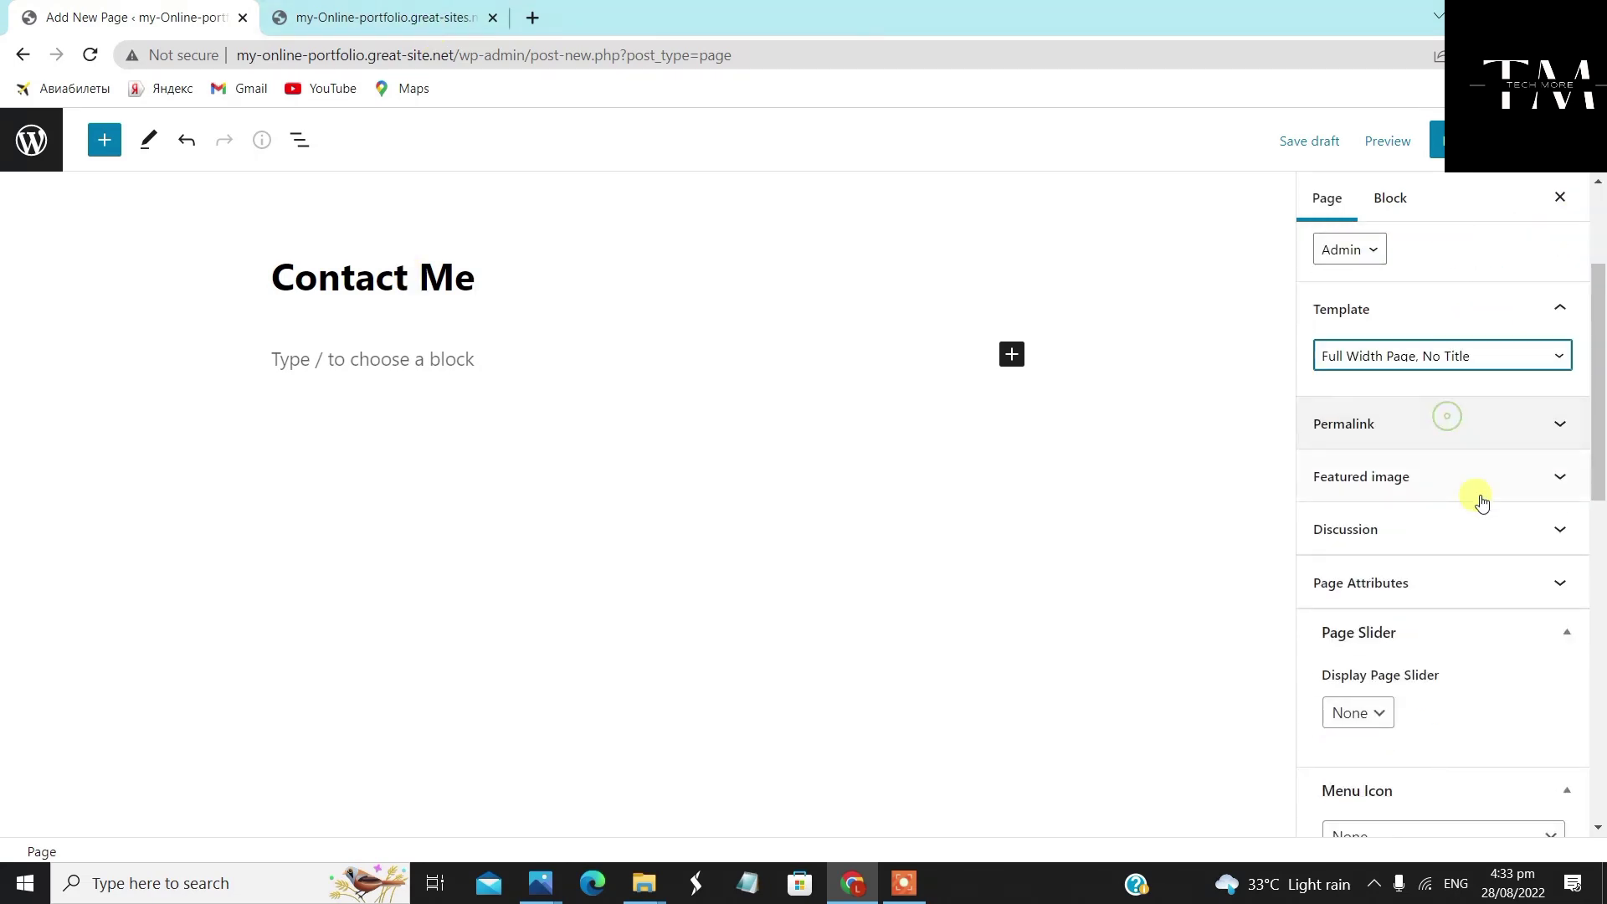
Give Contact Me Full Width layout and featured image display, publish it, and return to Pages
scroll(1453, 586, "down", 5)
scroll(1423, 586, "down", 1)
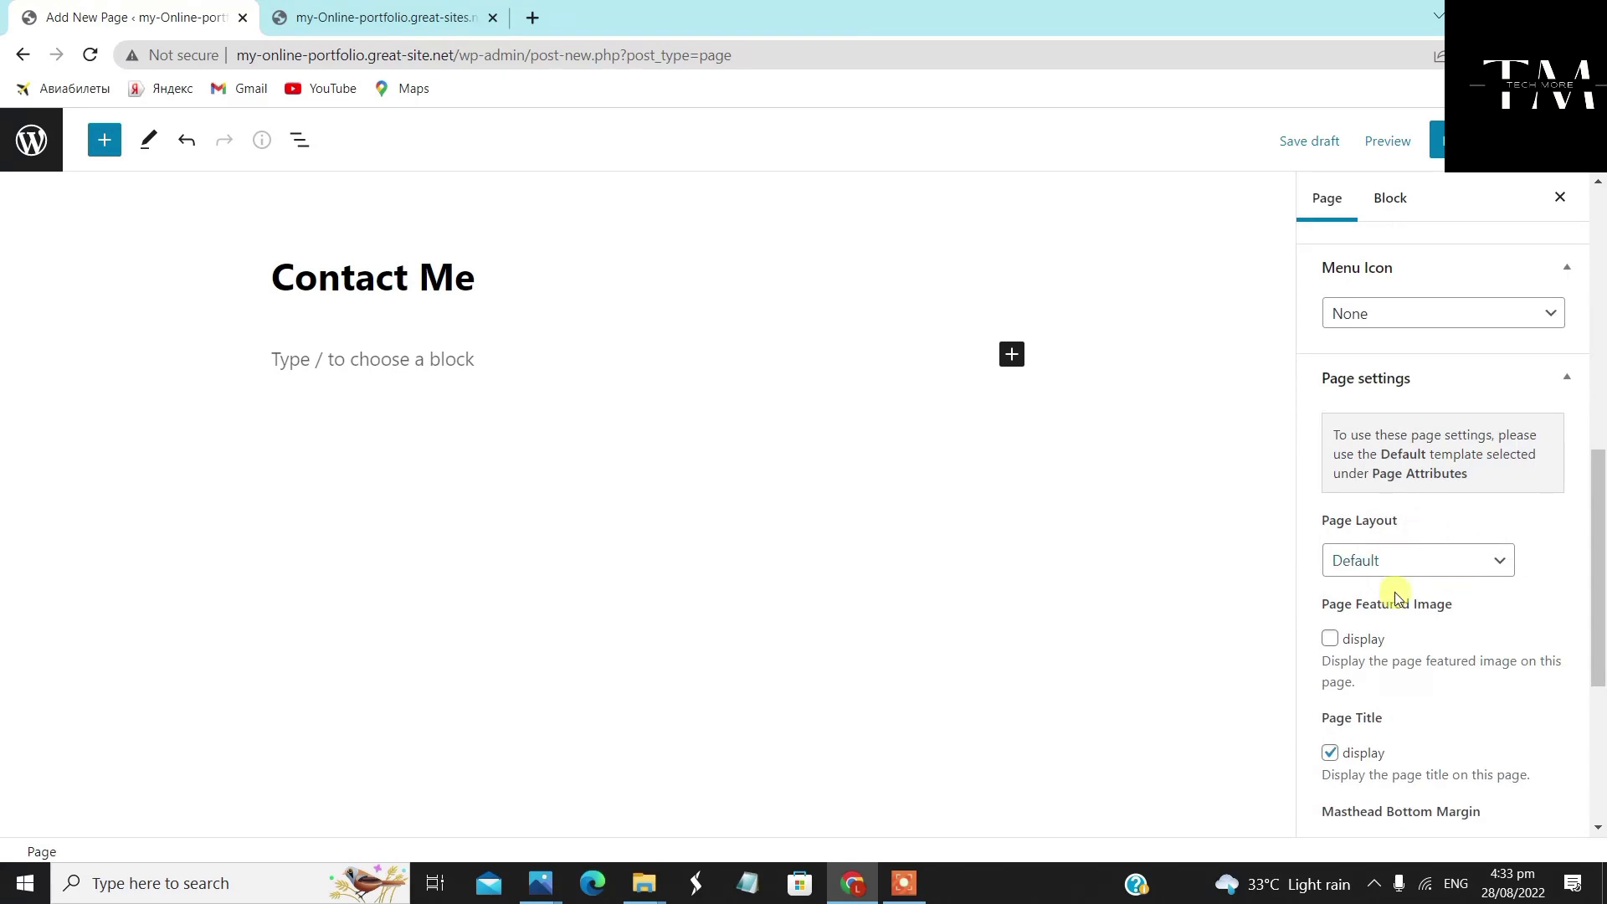
left_click(1439, 563)
left_click(1421, 628)
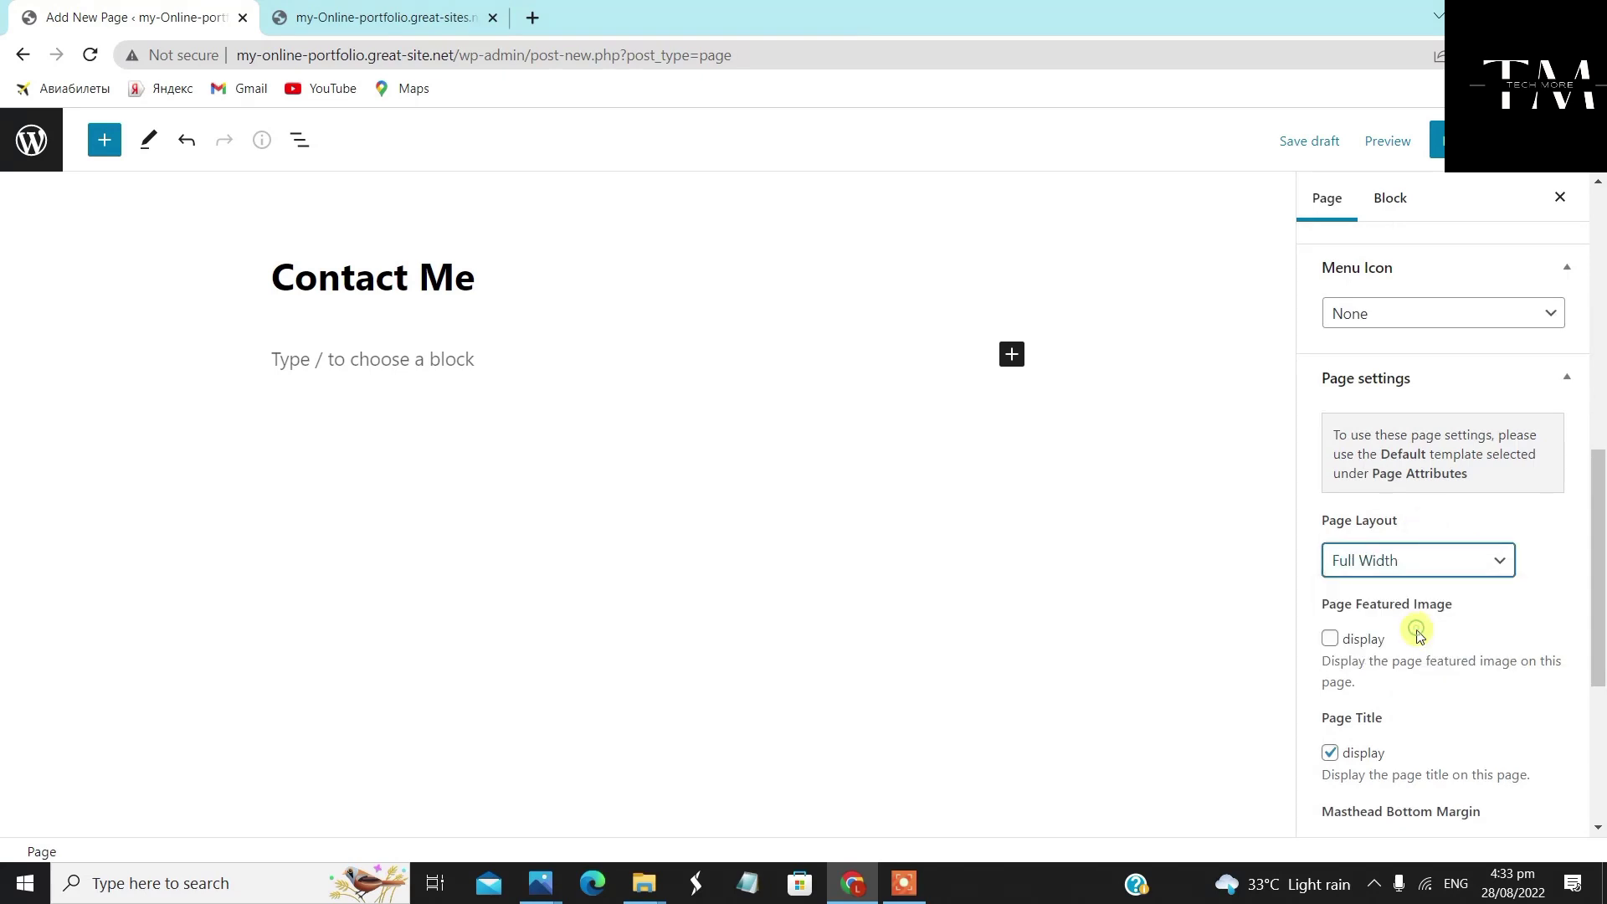
left_click(1330, 645)
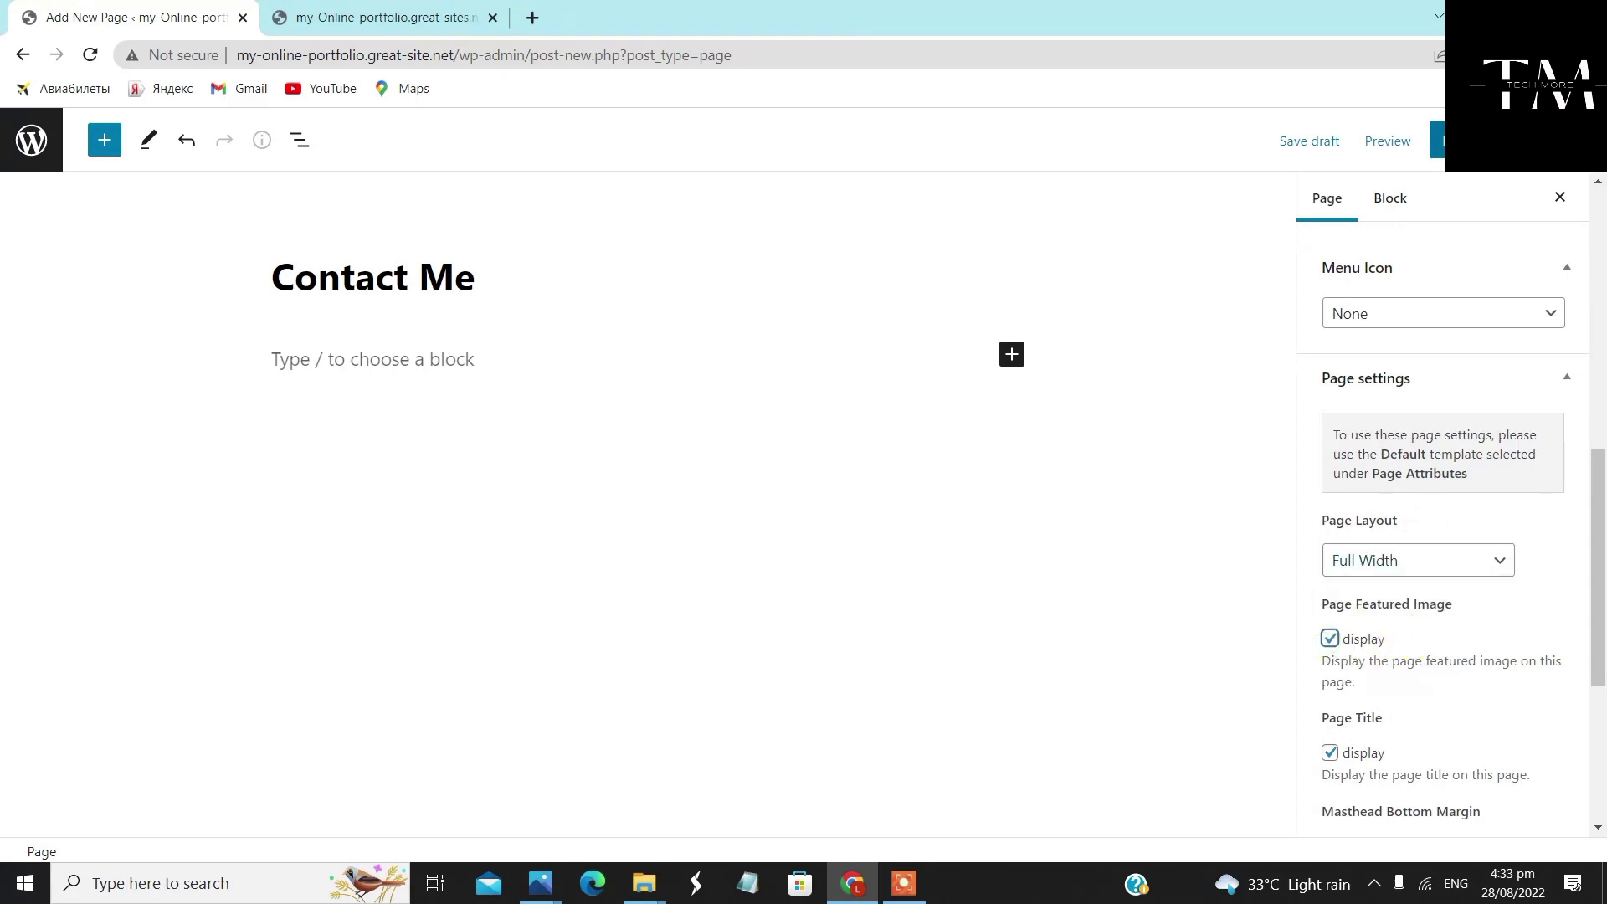
left_click(1436, 141)
left_click(1348, 147)
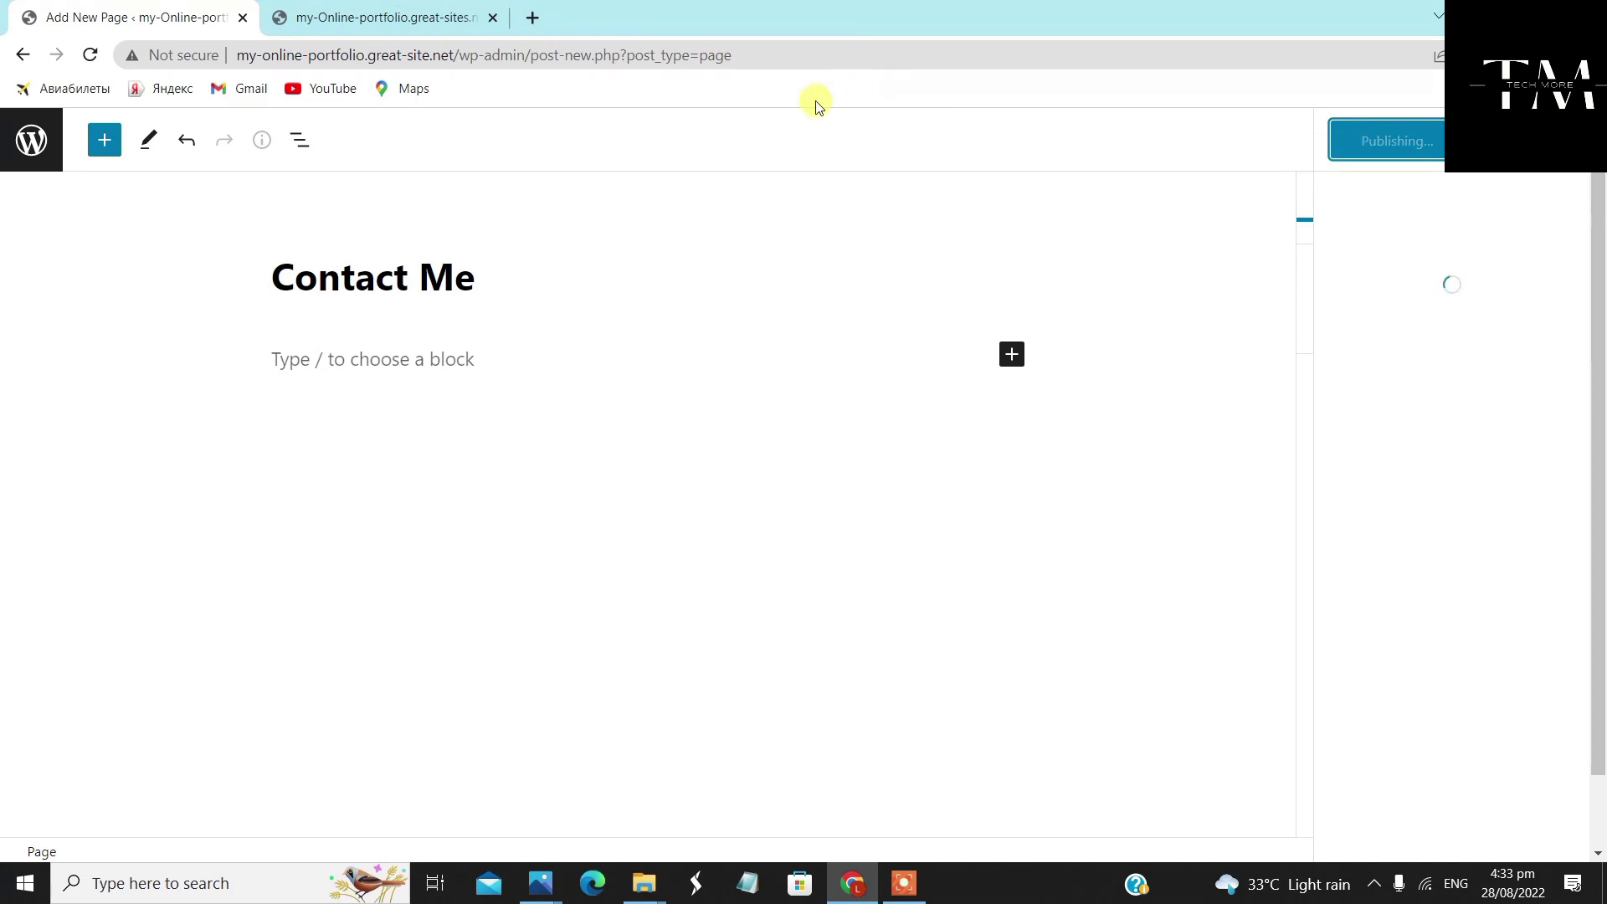
left_click(33, 140)
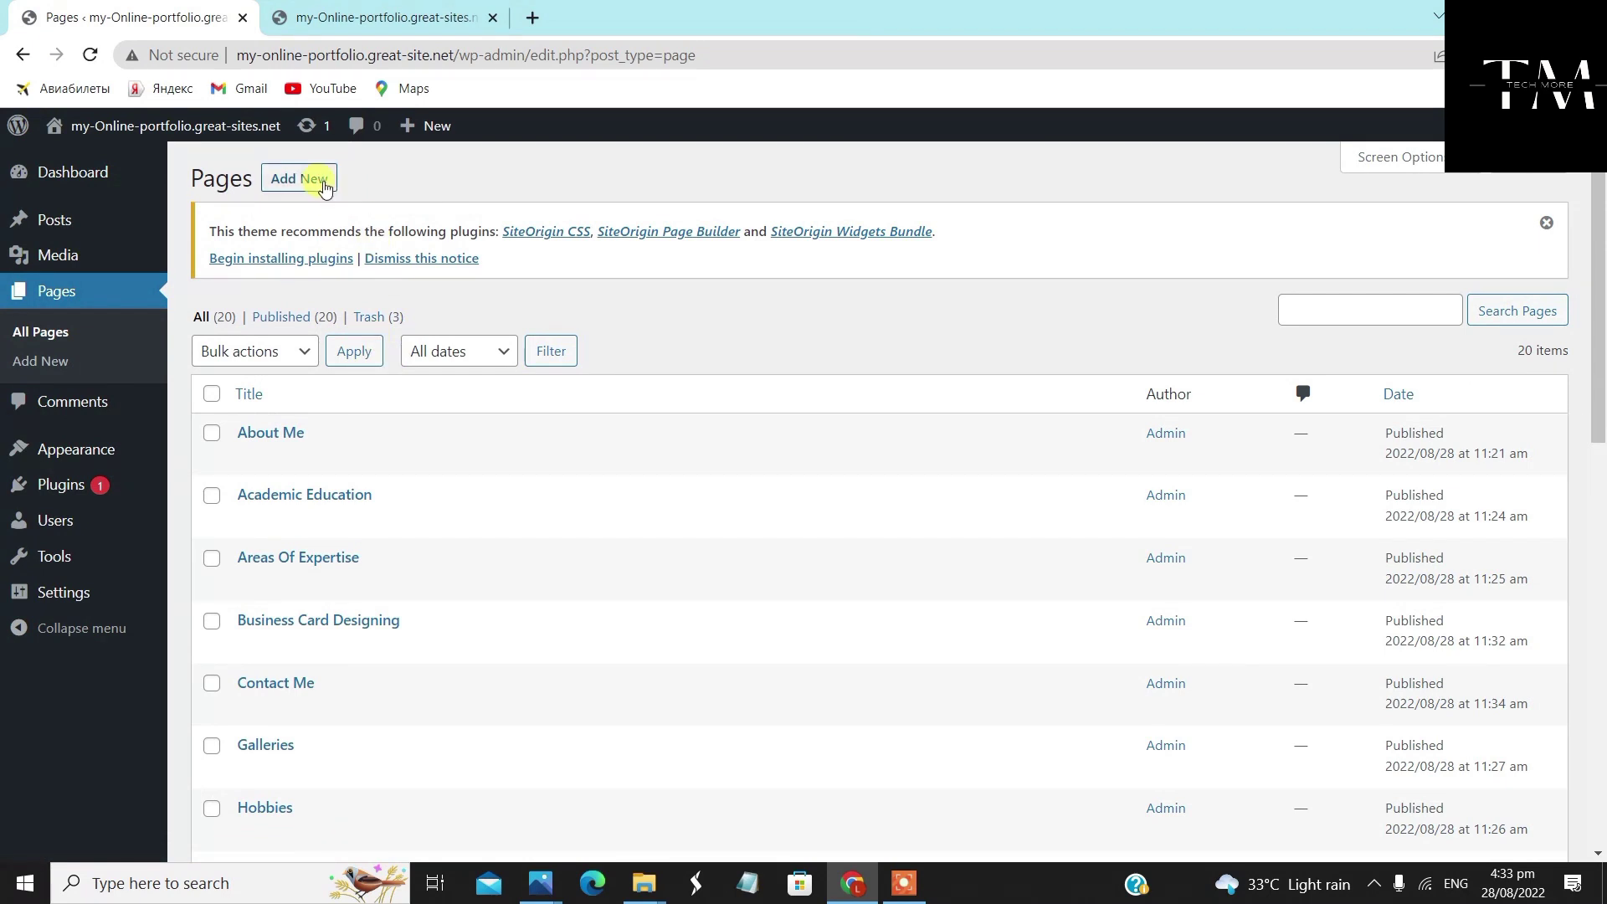
Start a new 'Feedback' page using the Full Width Page, No Title template
left_click(326, 186)
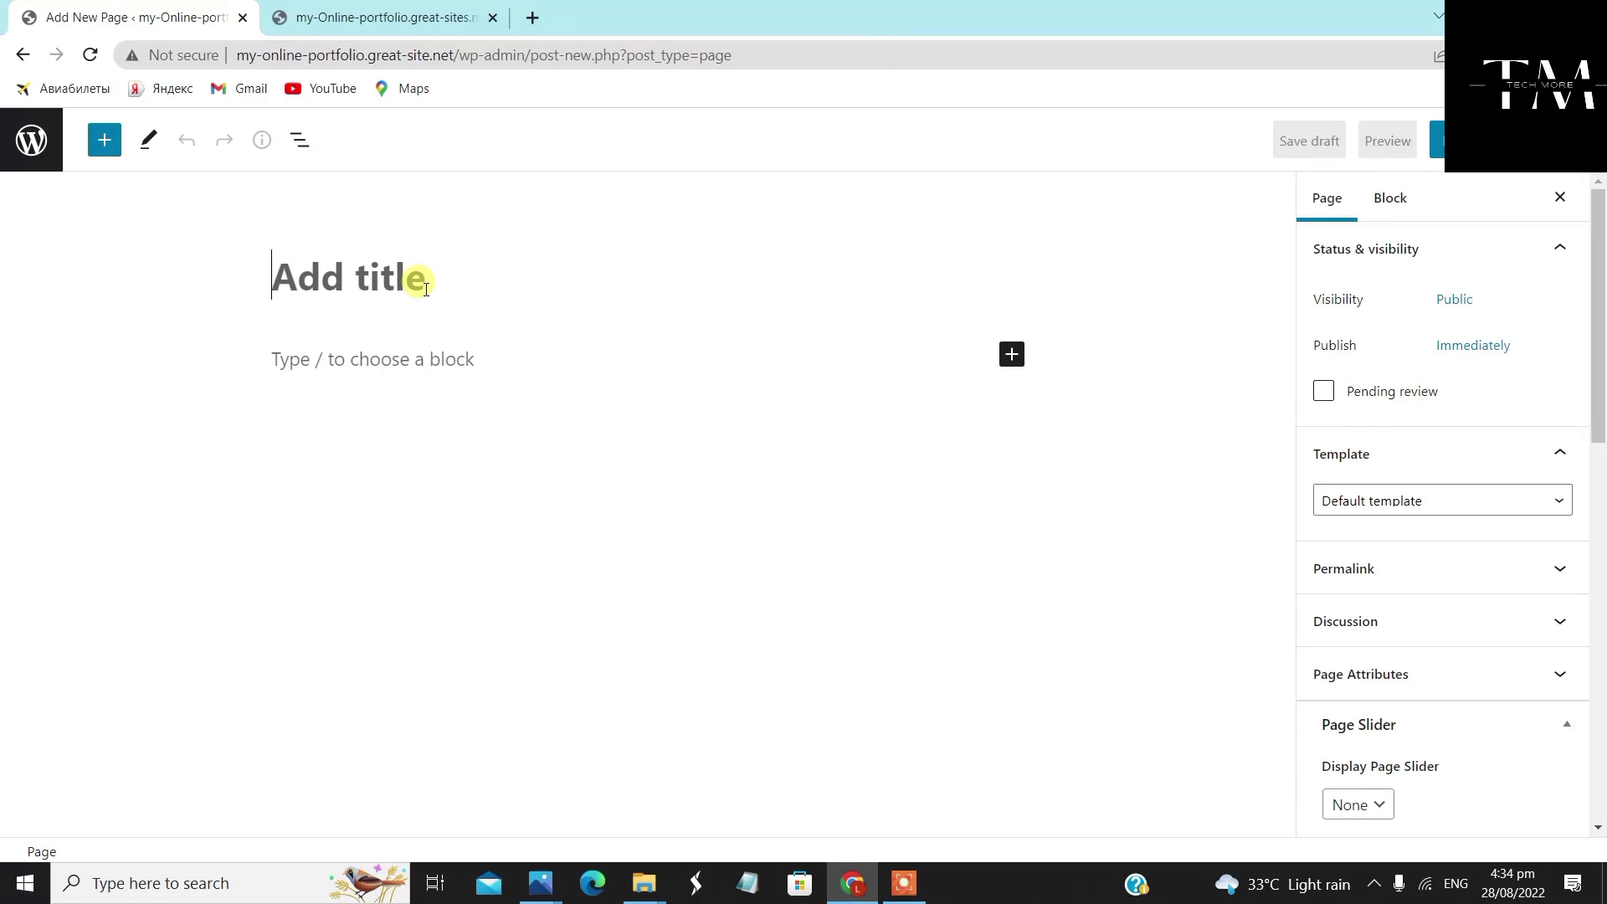
type("Feedback")
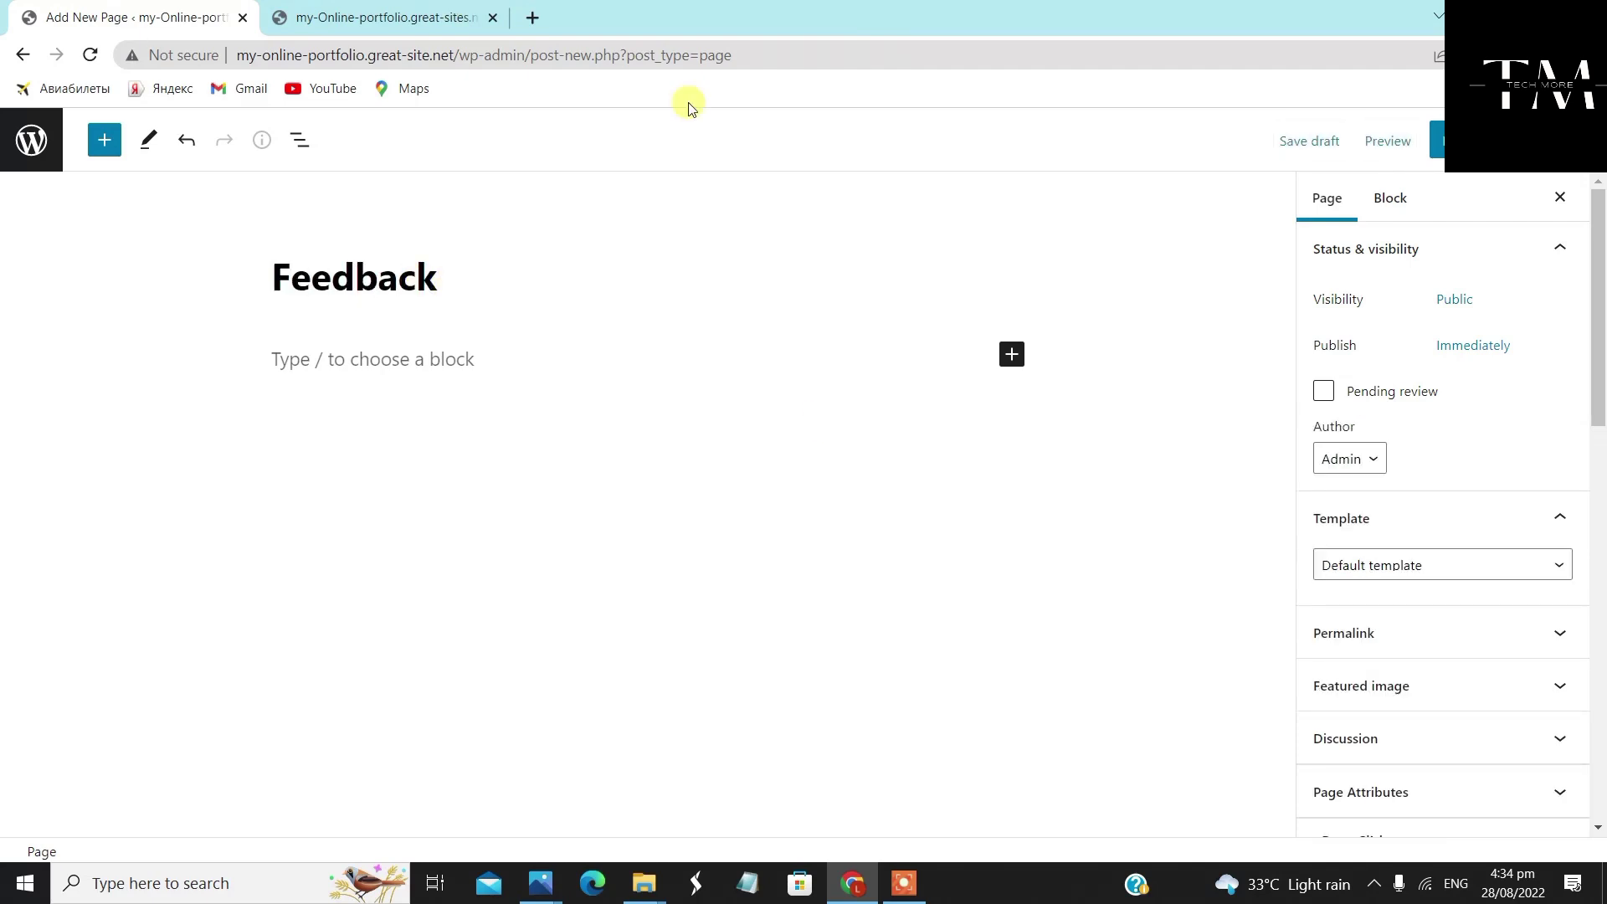
left_click(1433, 559)
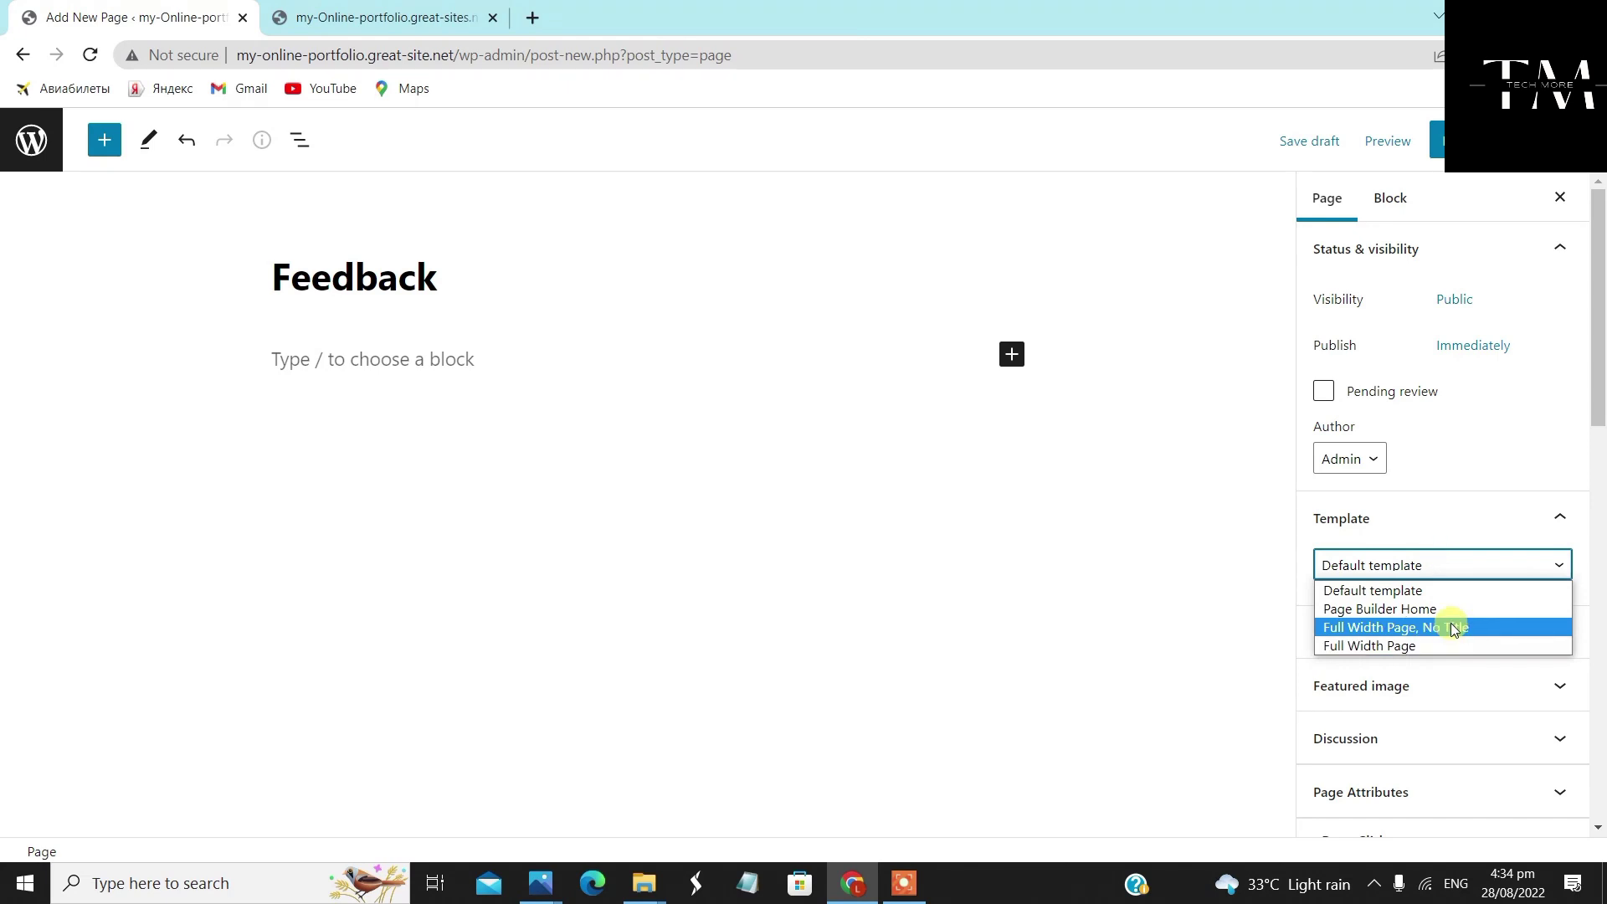
left_click(1450, 627)
Give Feedback Full Width layout and featured image display, publish it, and return to Pages
scroll(1436, 669, "down", 6)
scroll(1450, 649, "down", 3)
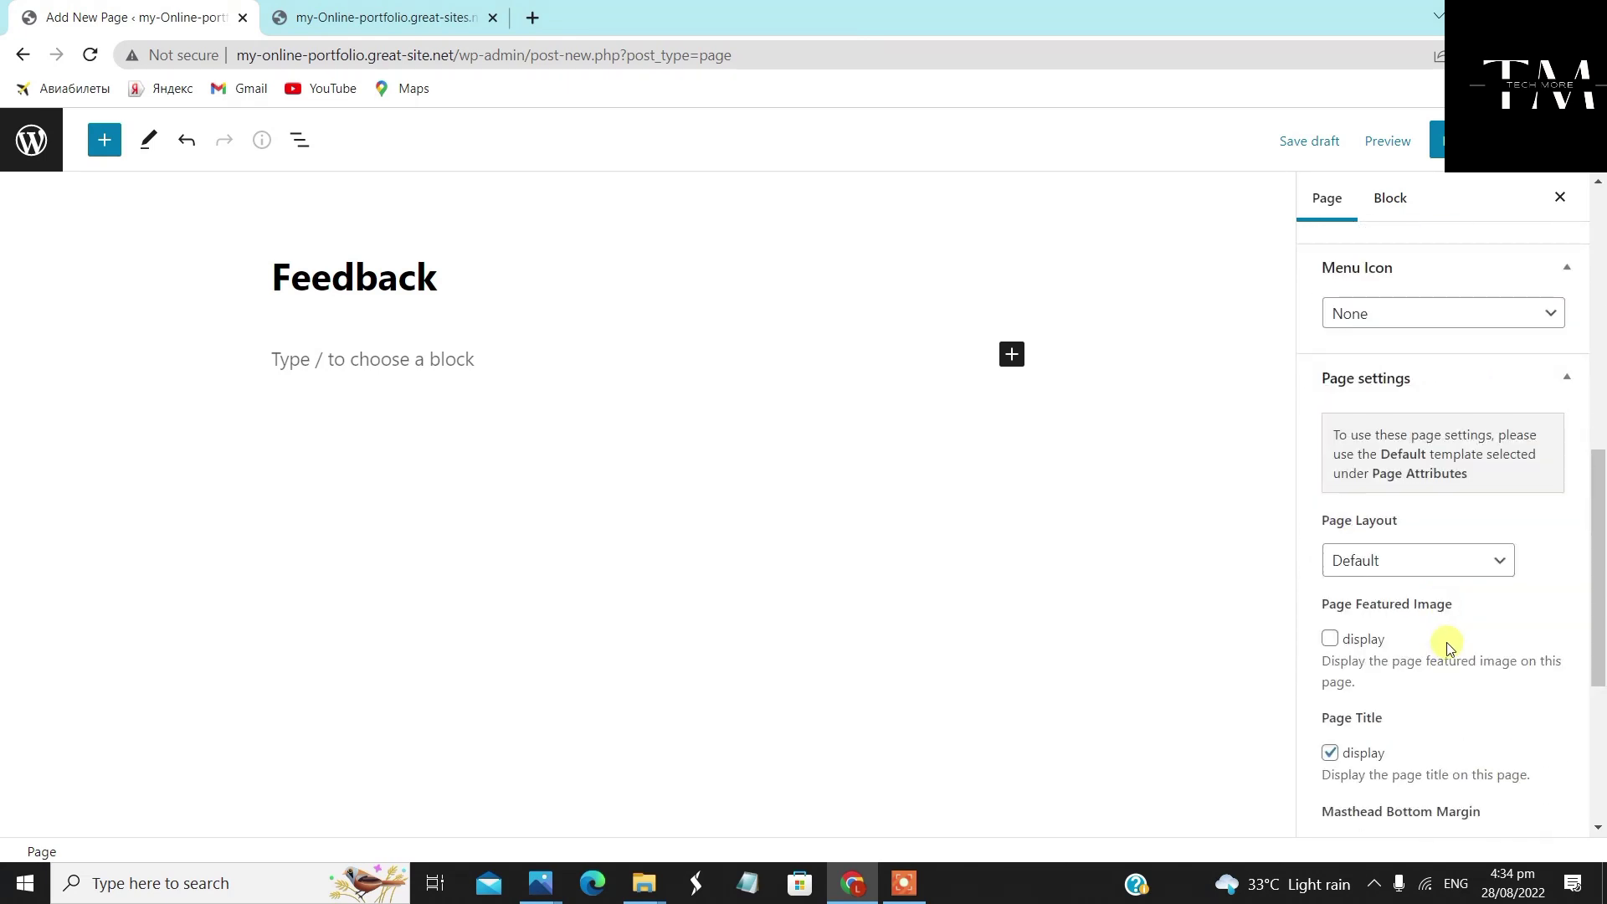
left_click(1460, 560)
left_click(1452, 630)
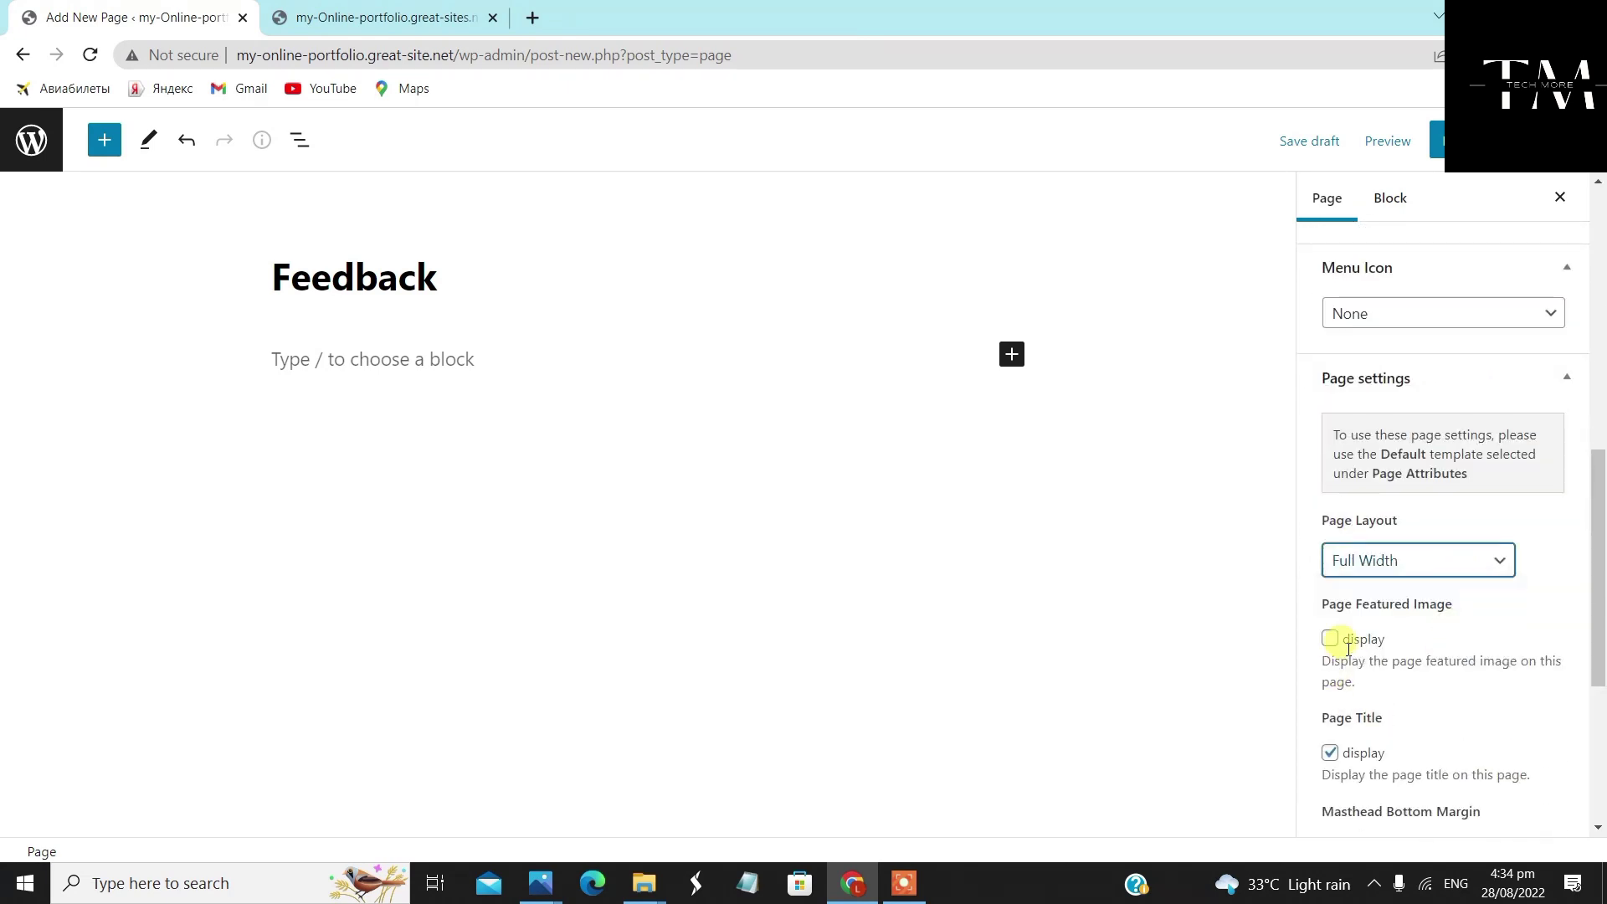
left_click(1330, 638)
left_click(1436, 140)
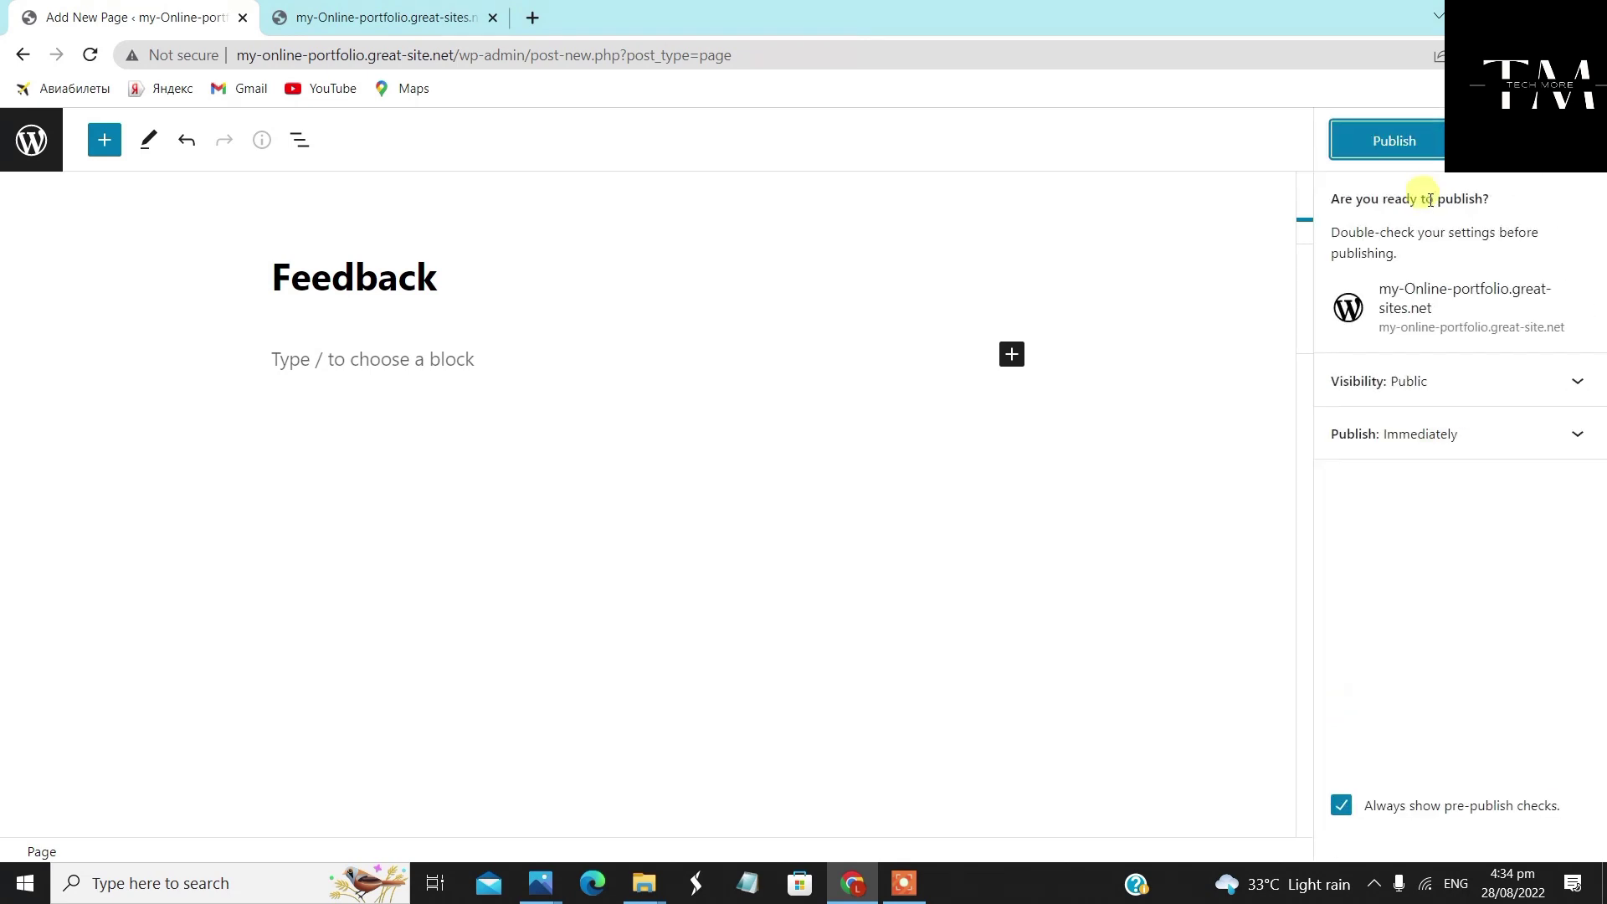
left_click(1383, 138)
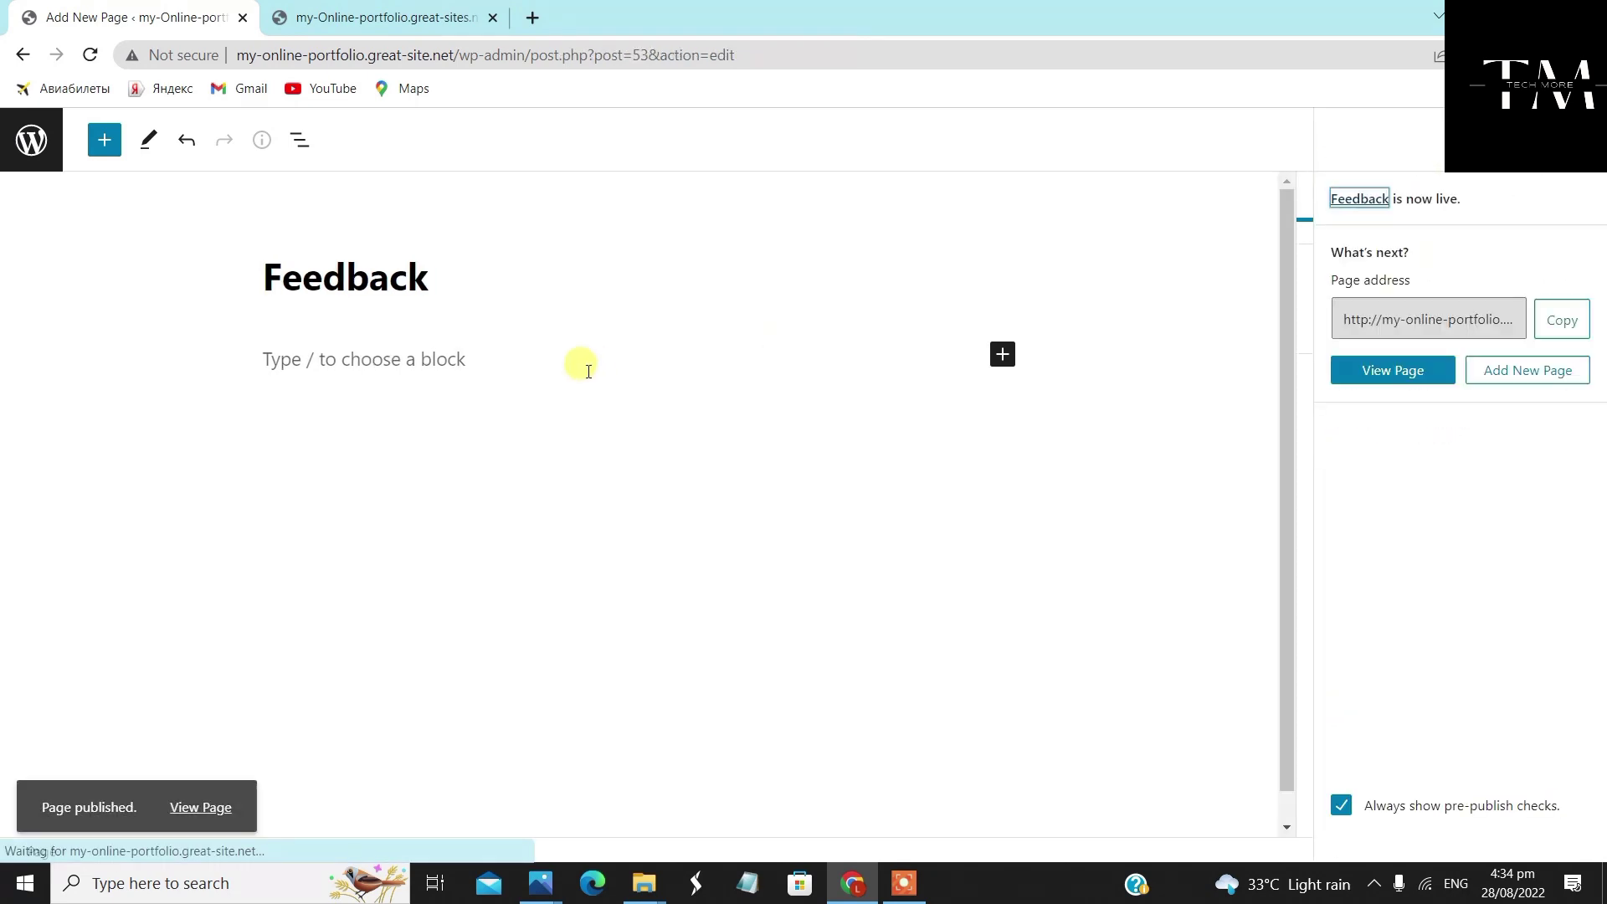
left_click(45, 144)
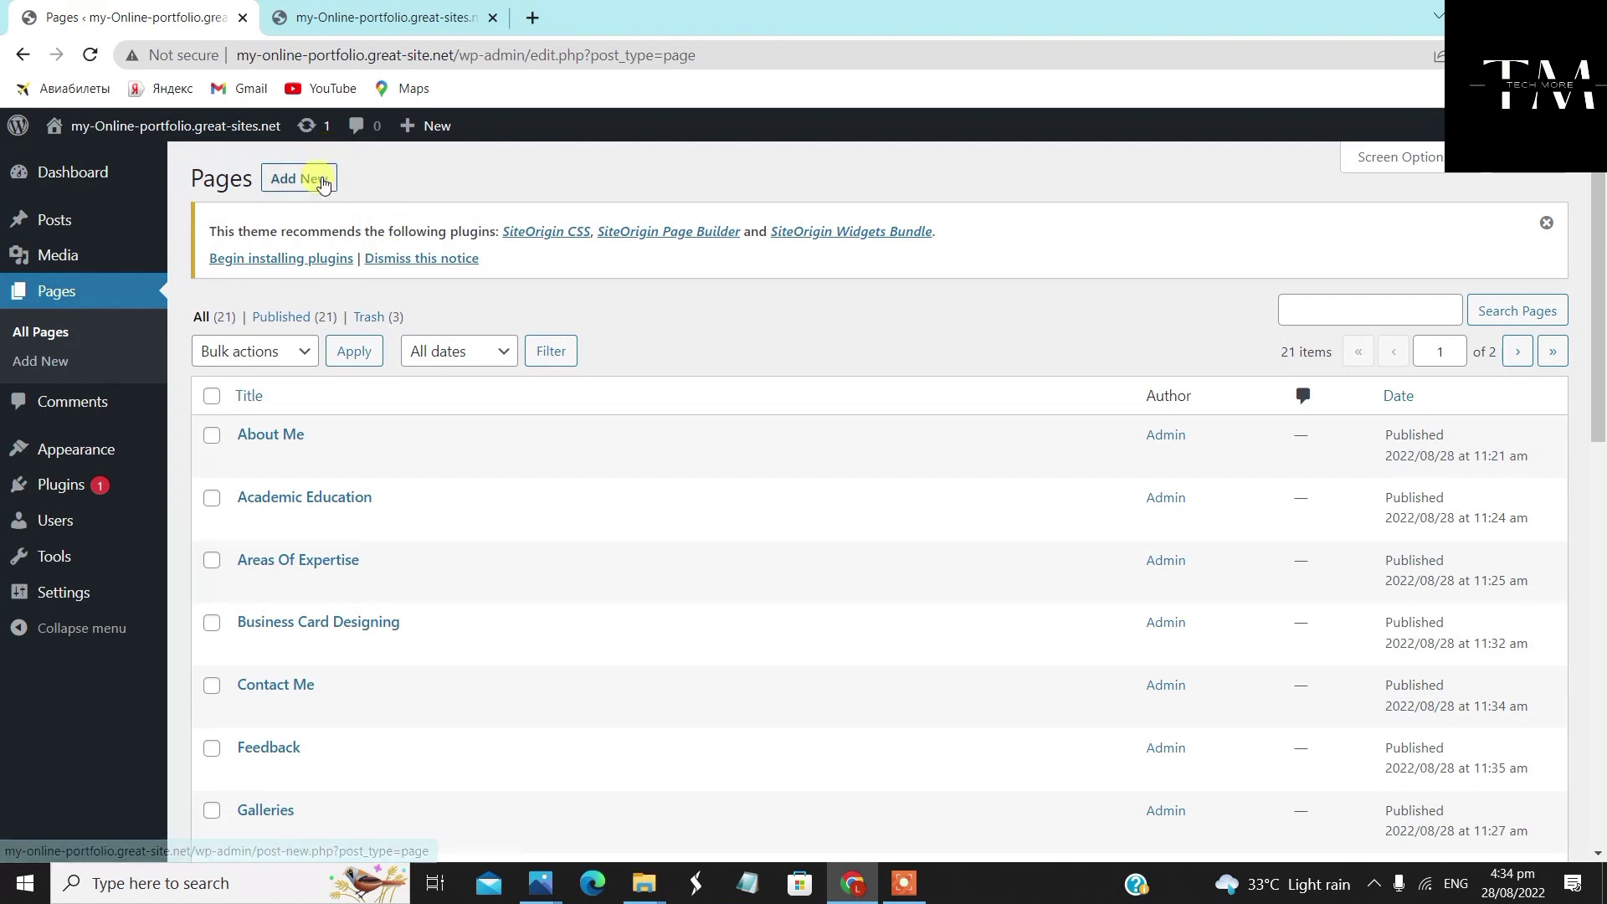
Start another 'Contact Me' page with the Full Width Page, No Title template
left_click(324, 181)
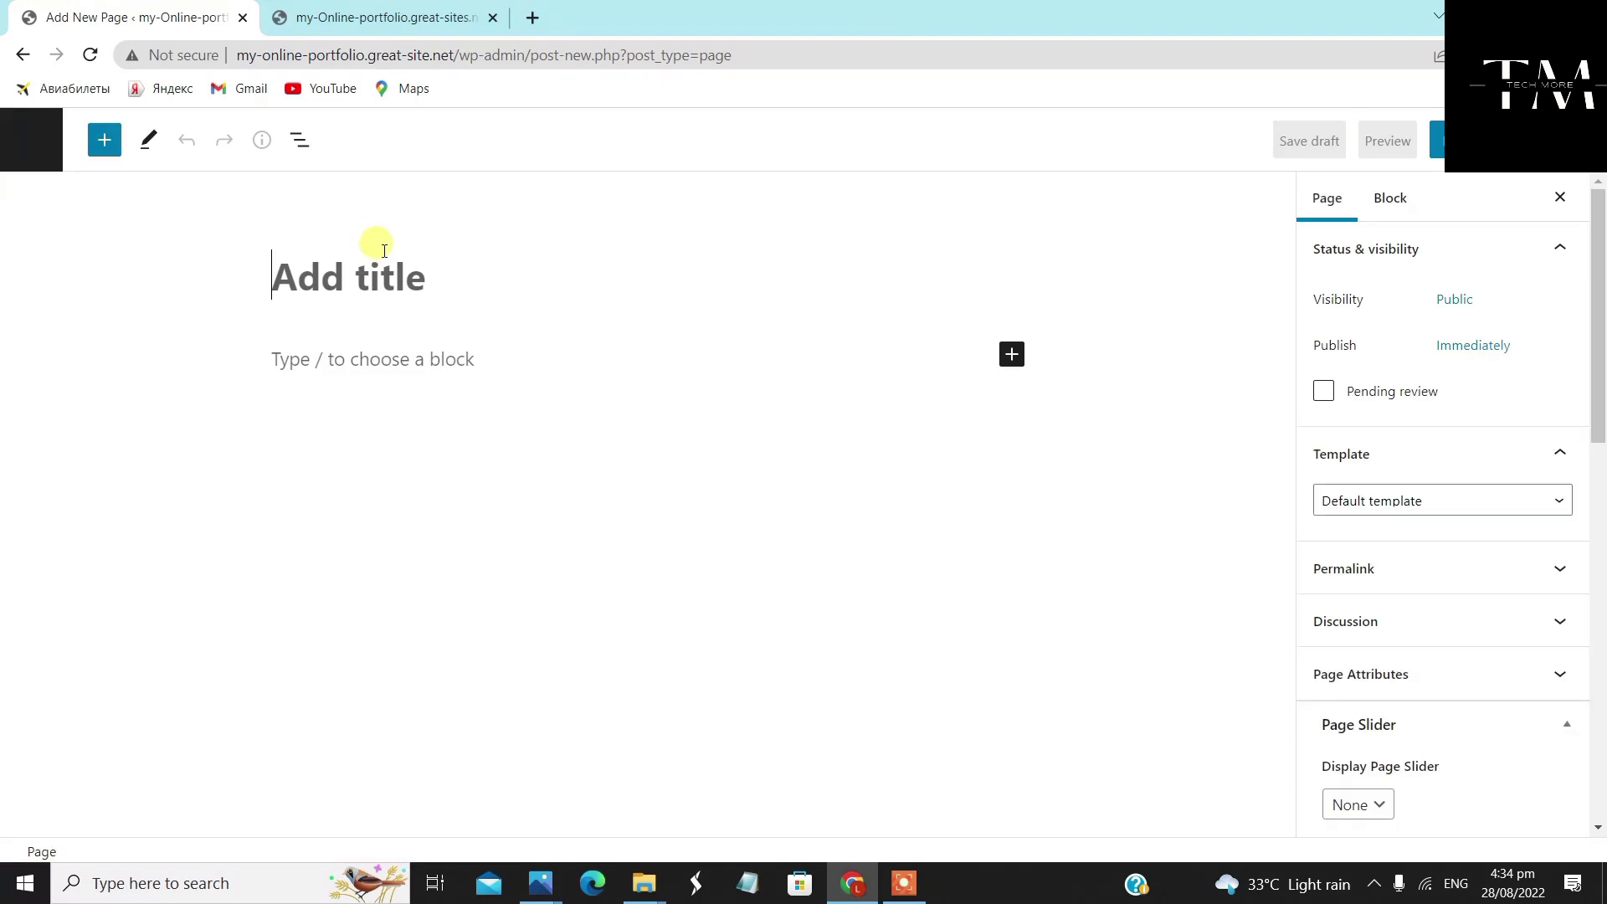
left_click(441, 292)
type("Contact Me")
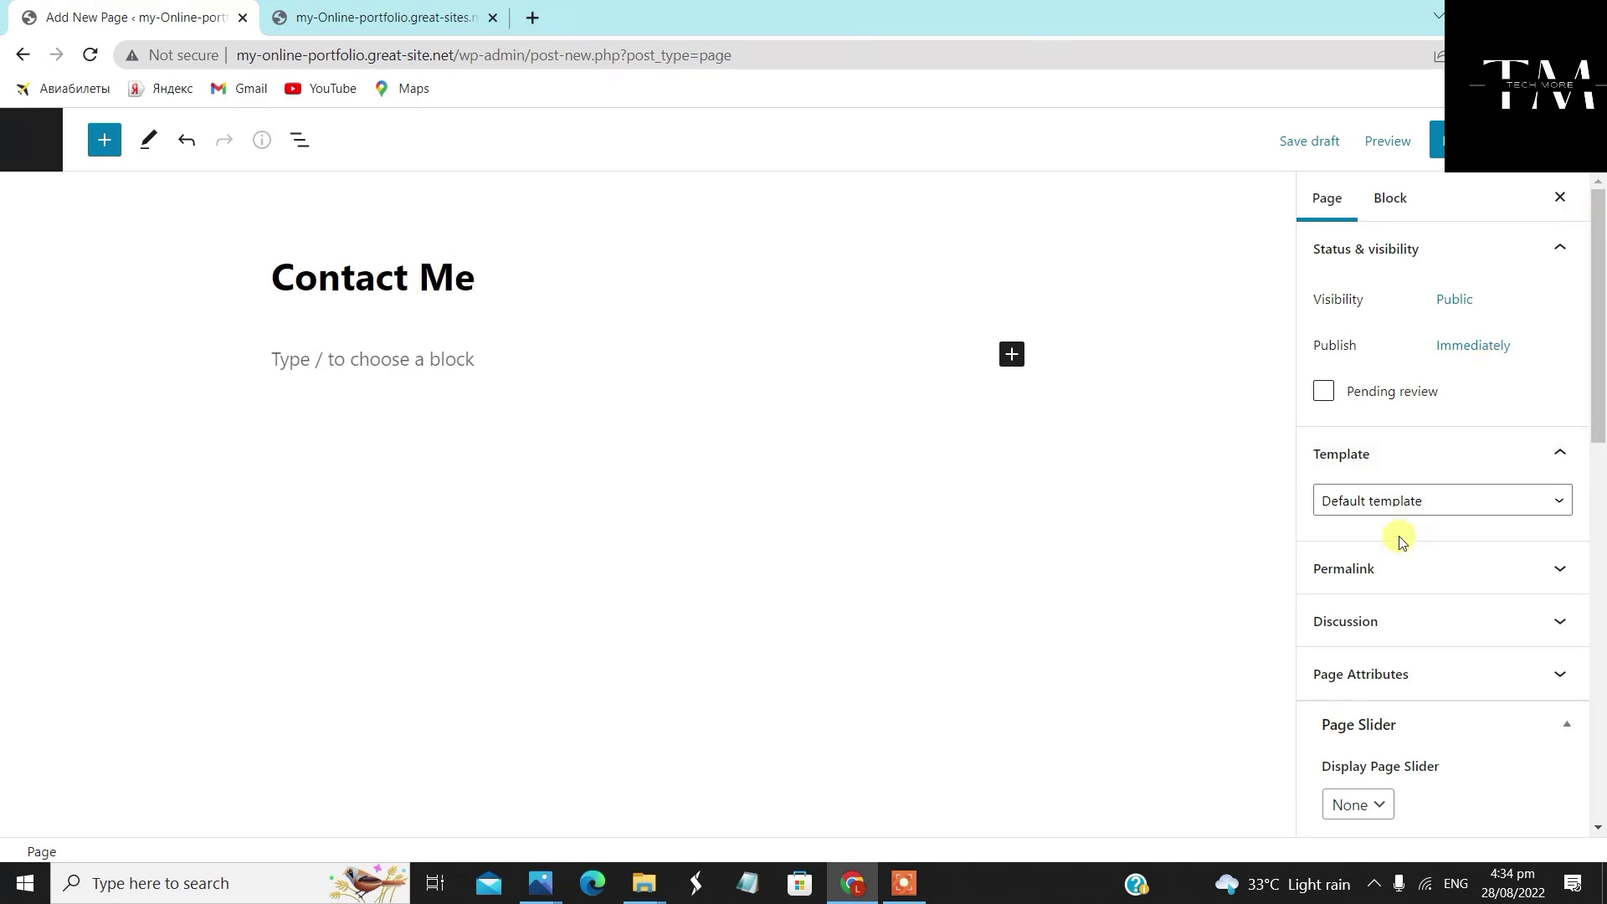
left_click(1430, 500)
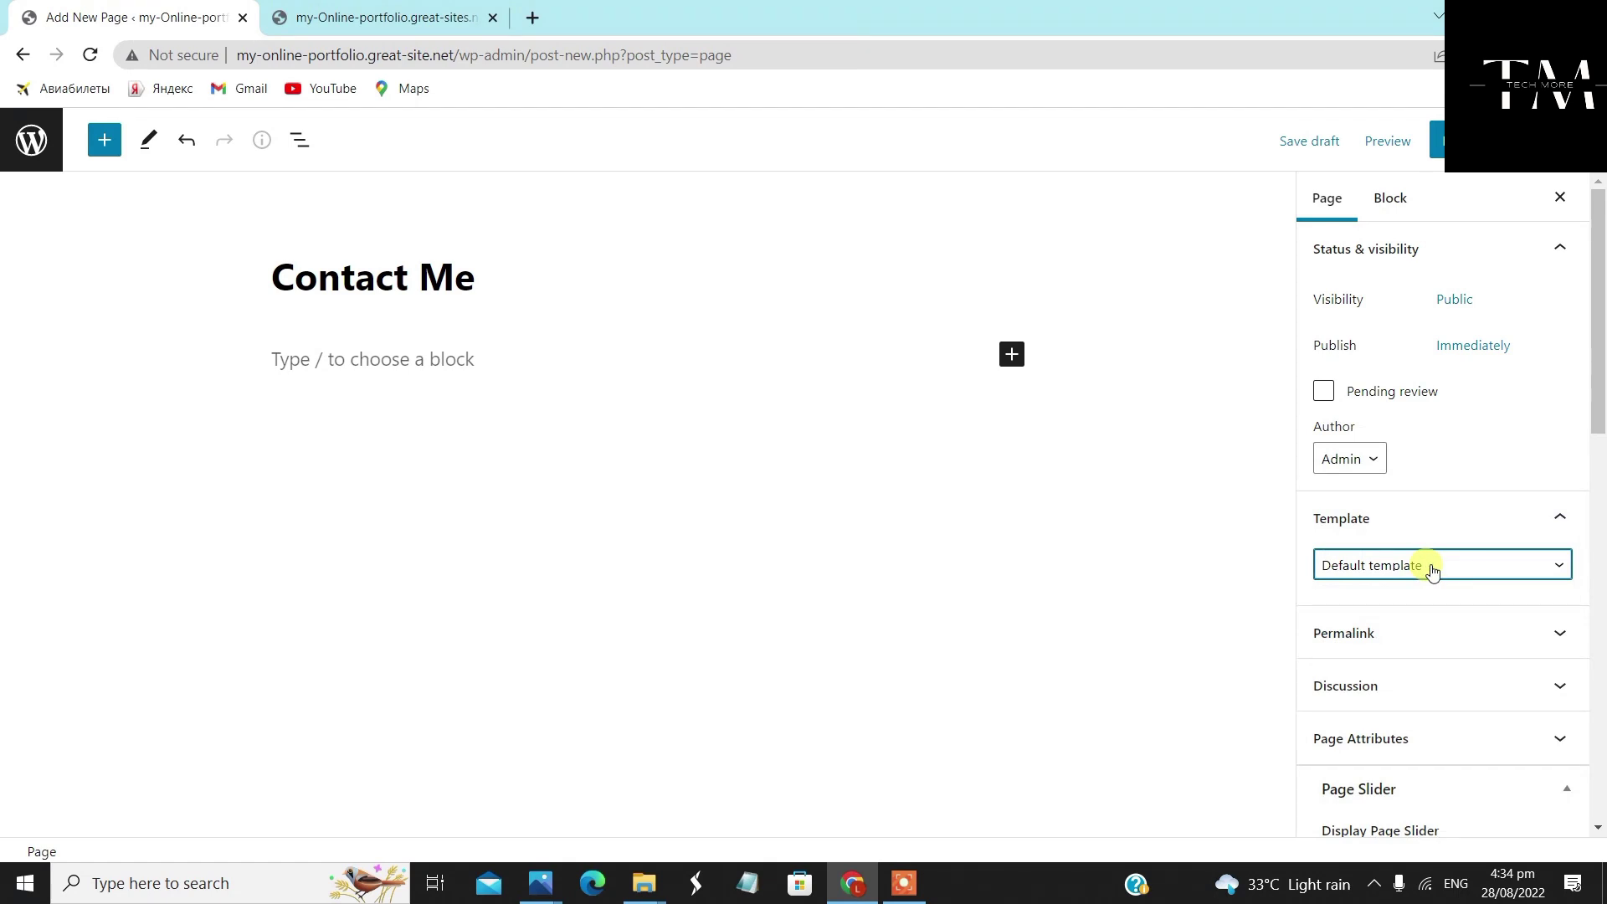
left_click(1432, 566)
left_click(1433, 626)
Set Full Width layout and featured image display, publish Contact Me, and return to Pages
scroll(1431, 586, "down", 4)
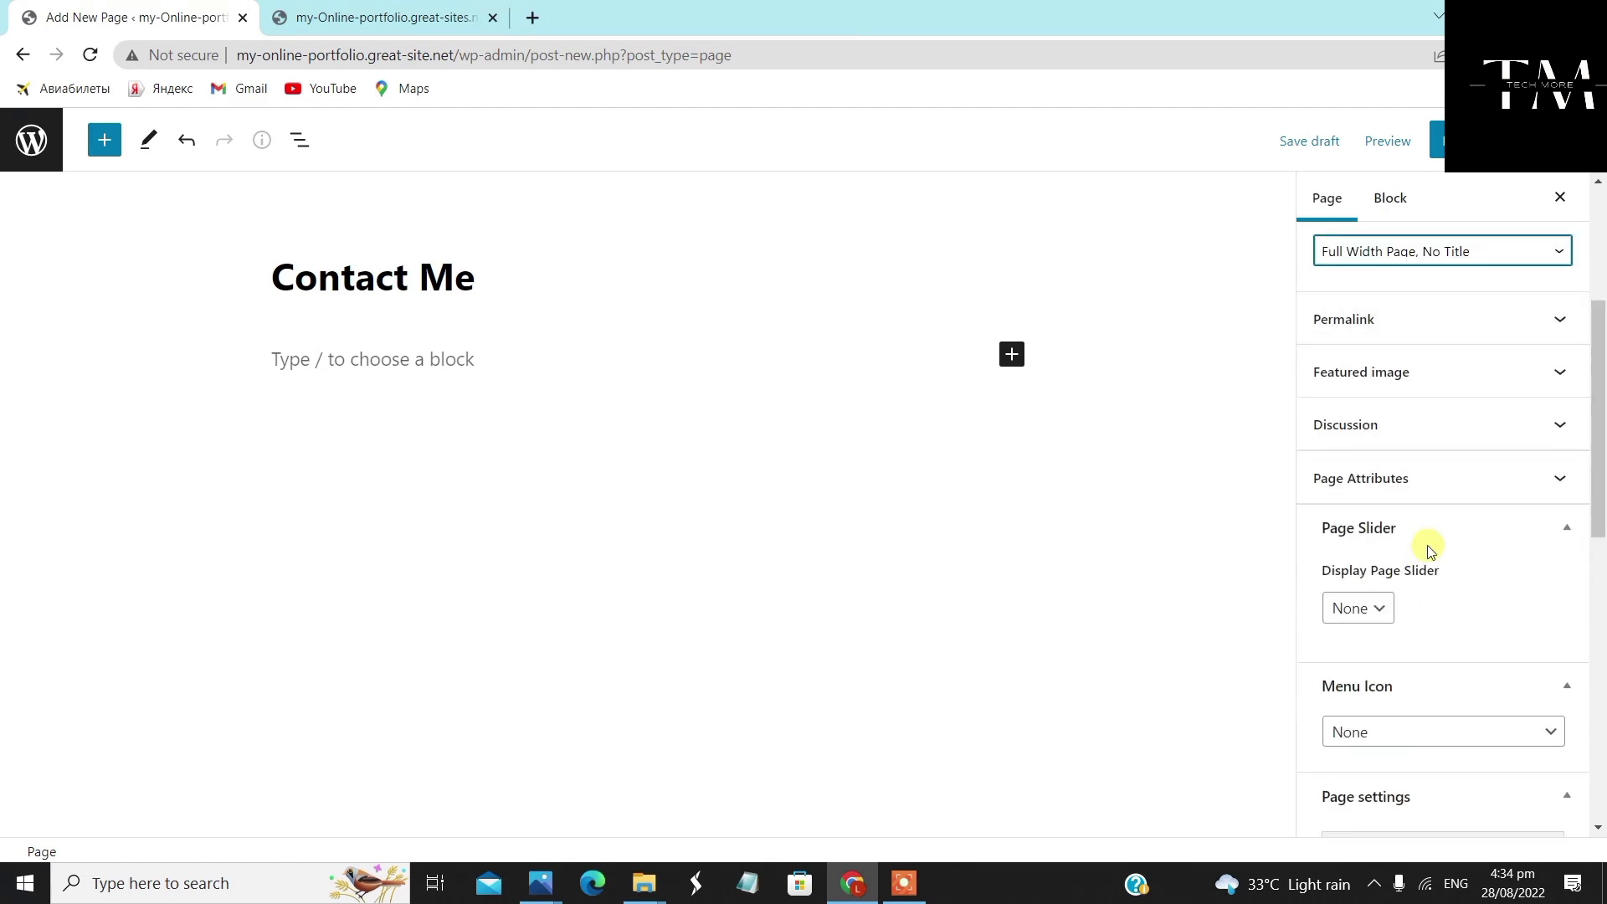
scroll(1414, 569, "down", 6)
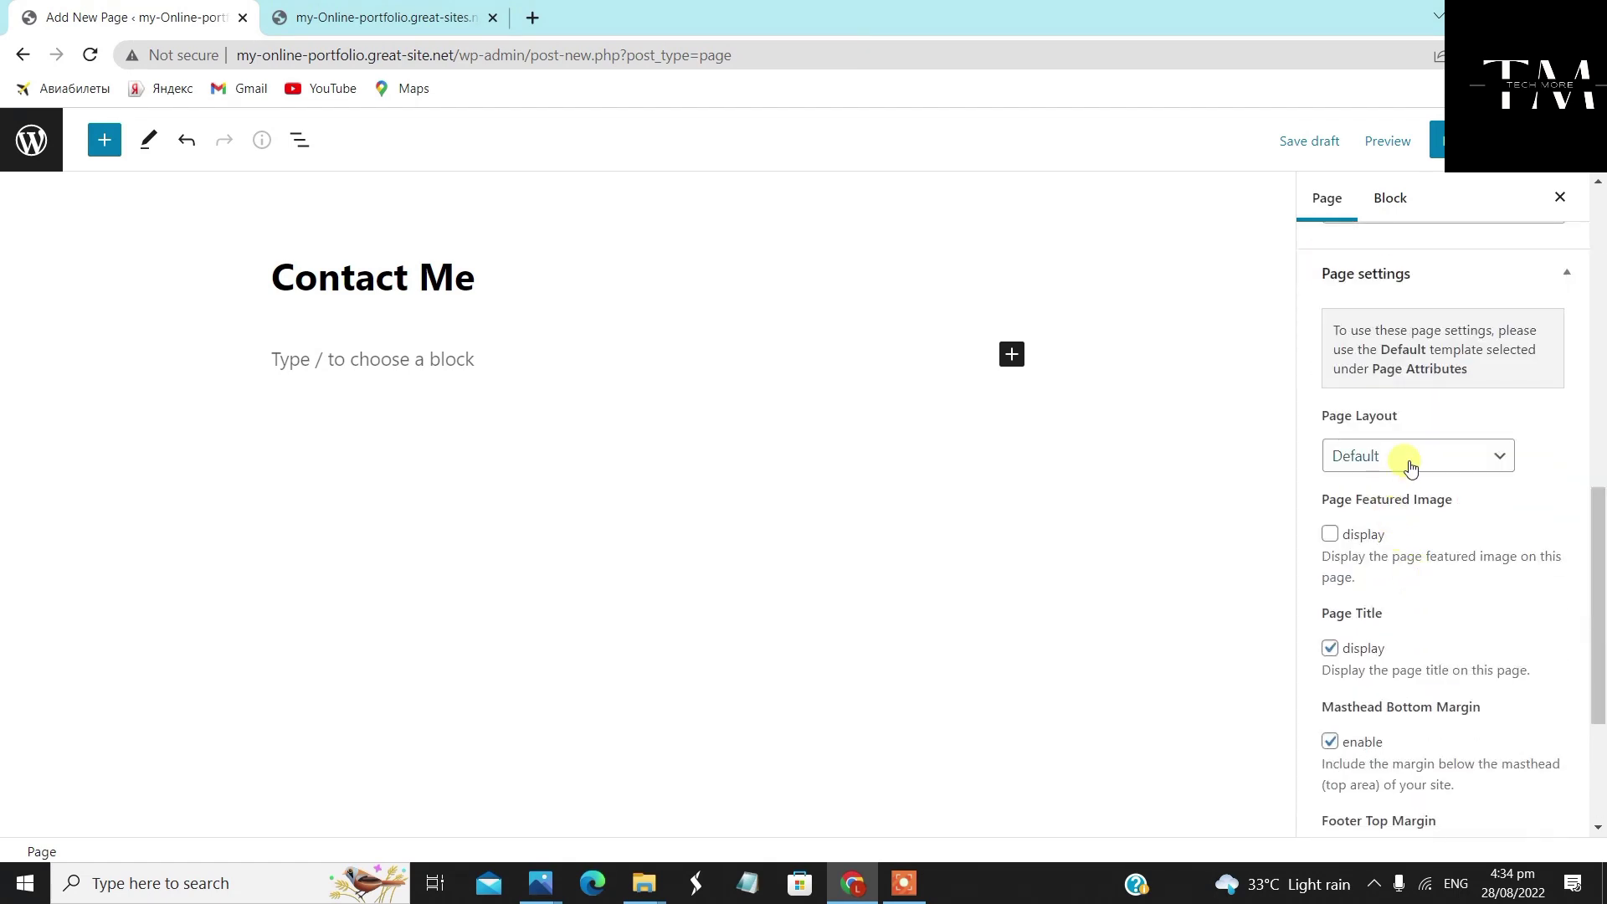
left_click(1412, 466)
left_click(1390, 524)
scroll(1393, 569, "down", 3)
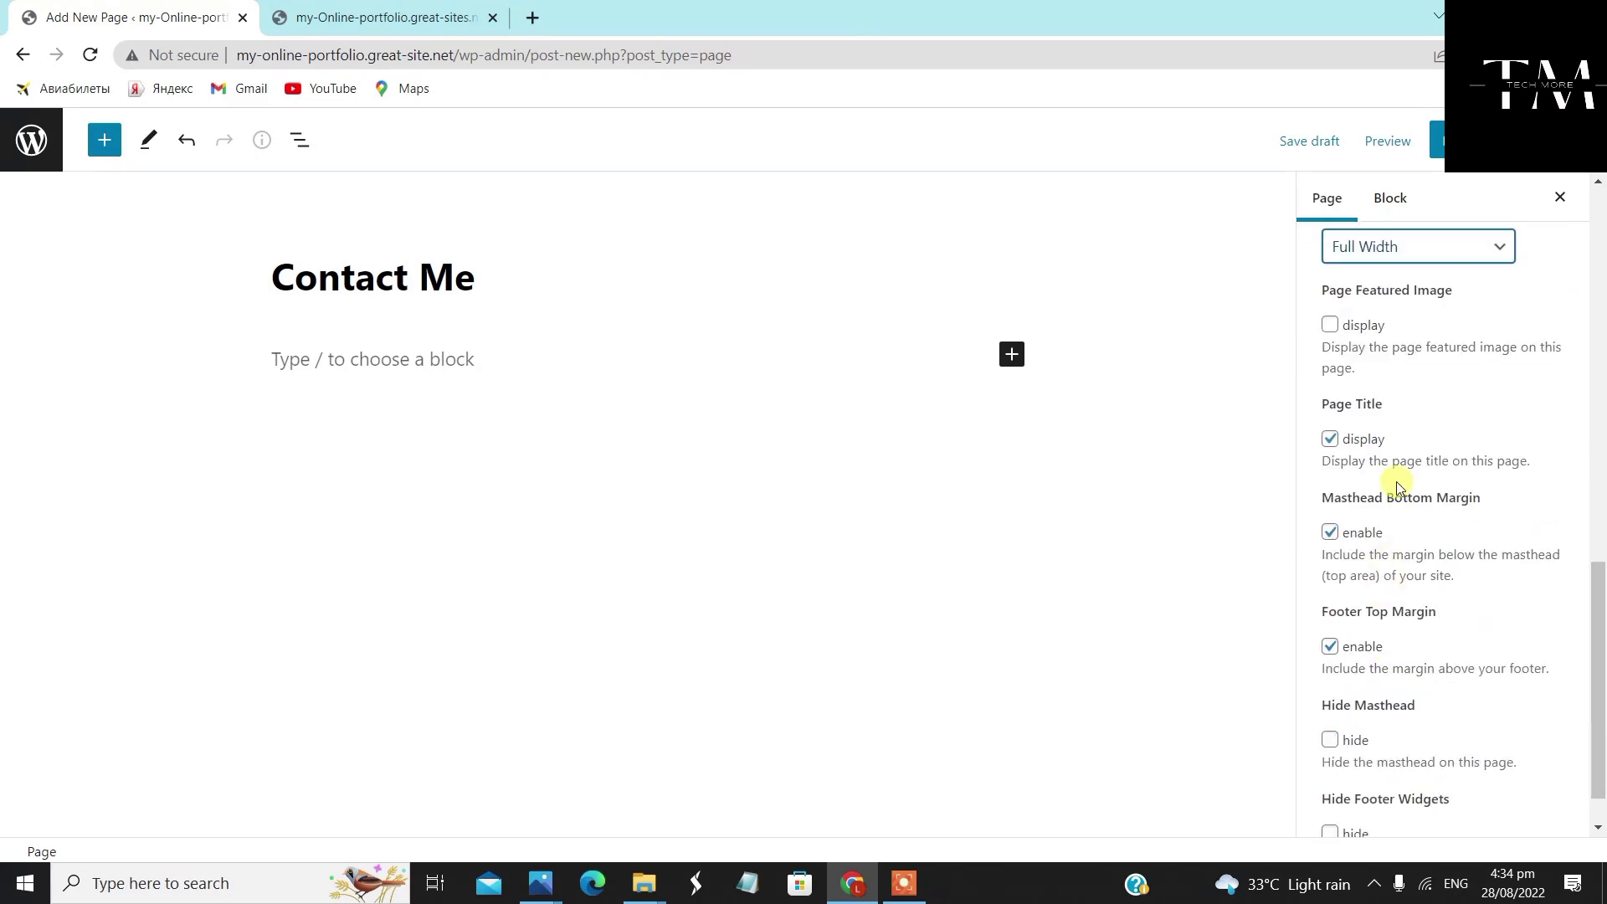
left_click(1333, 327)
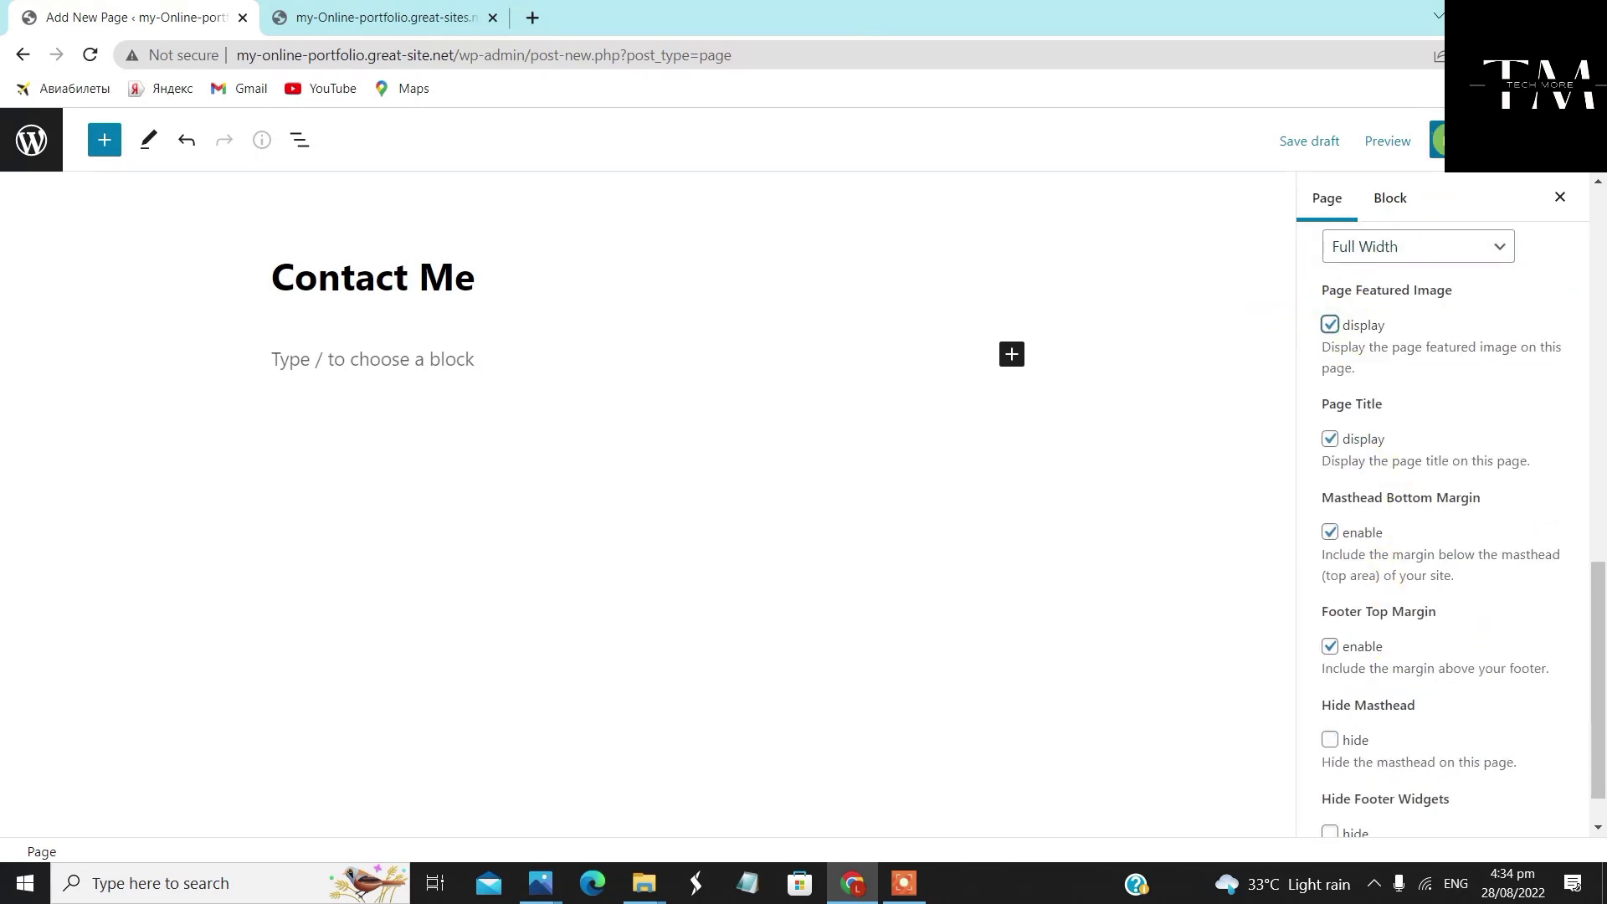
left_click(1423, 141)
left_click(1429, 132)
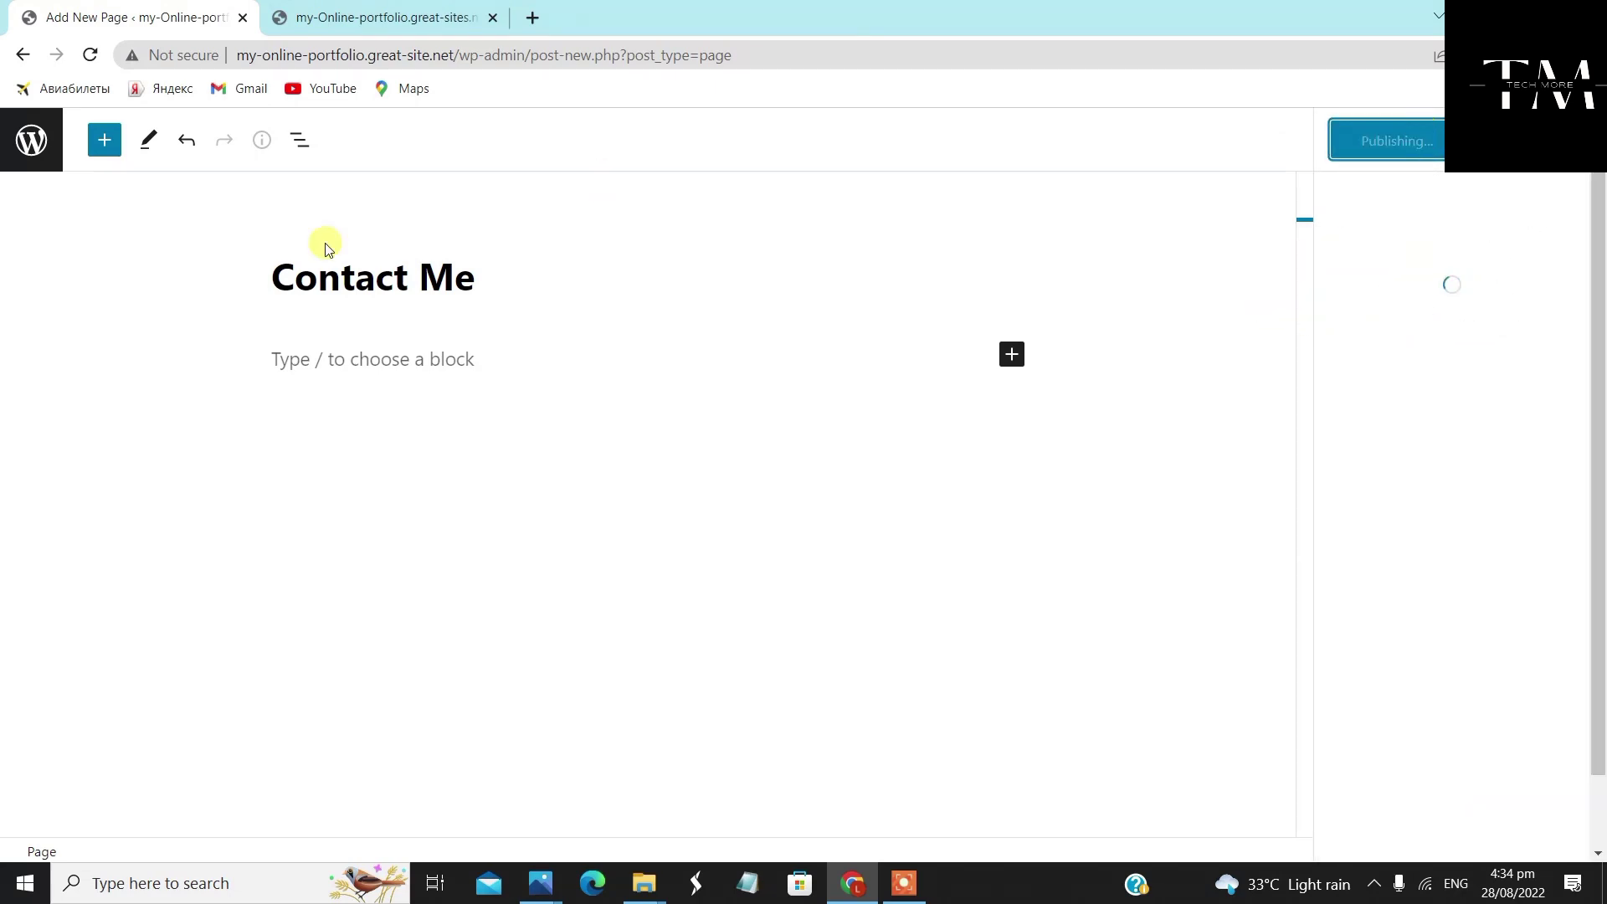
left_click(34, 144)
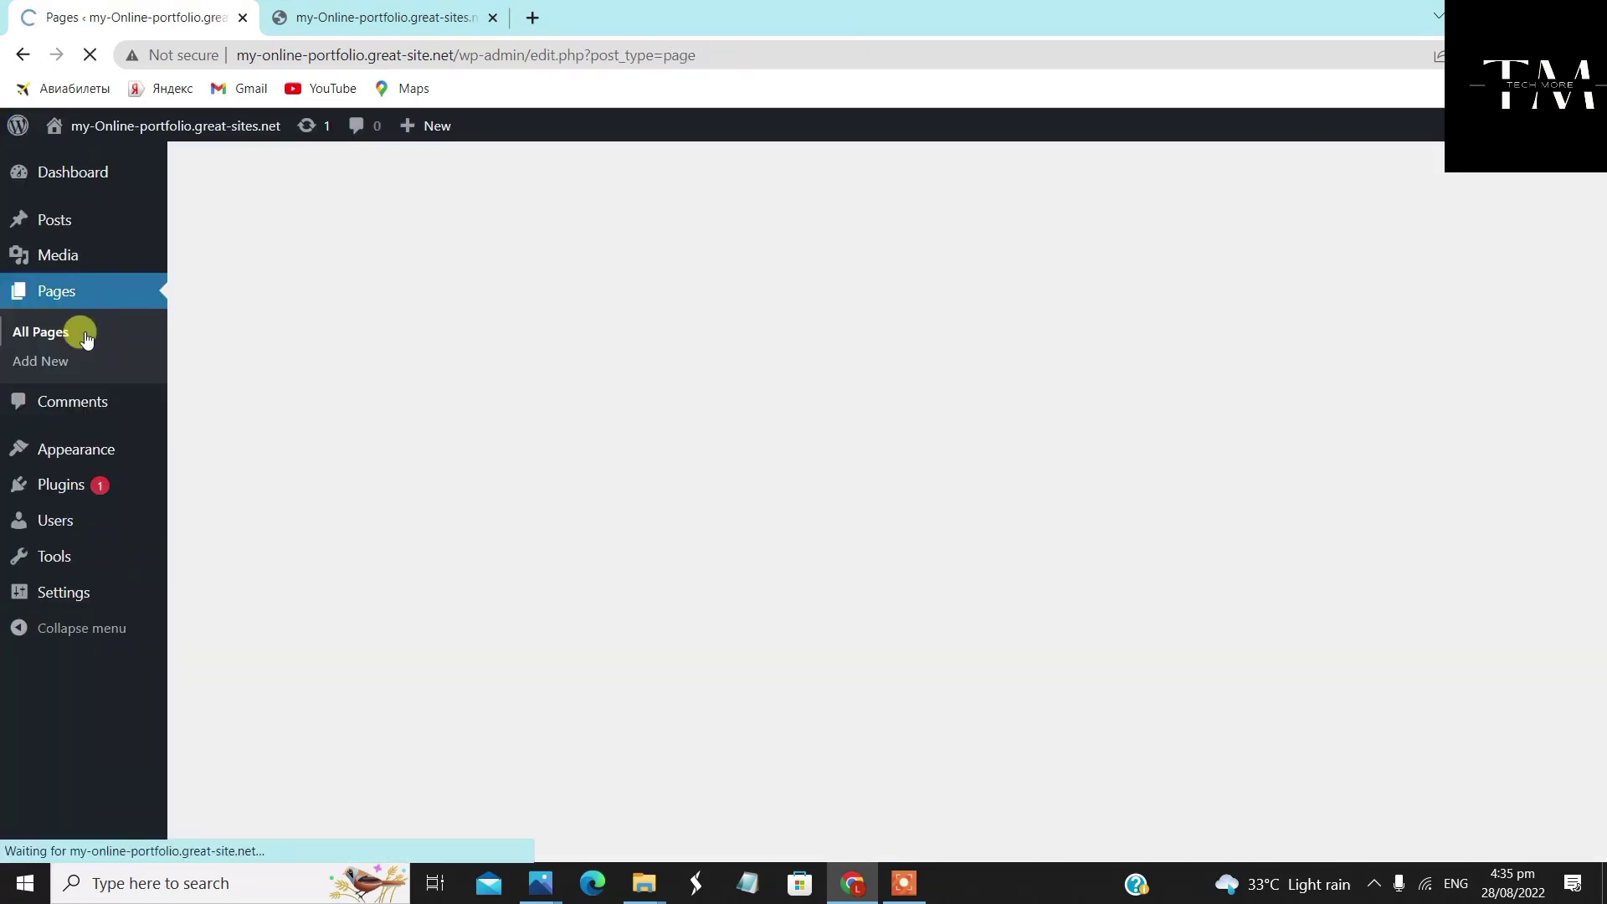
Start a new 'Site Map' page using the Full Width Page, No Title template
left_click(312, 181)
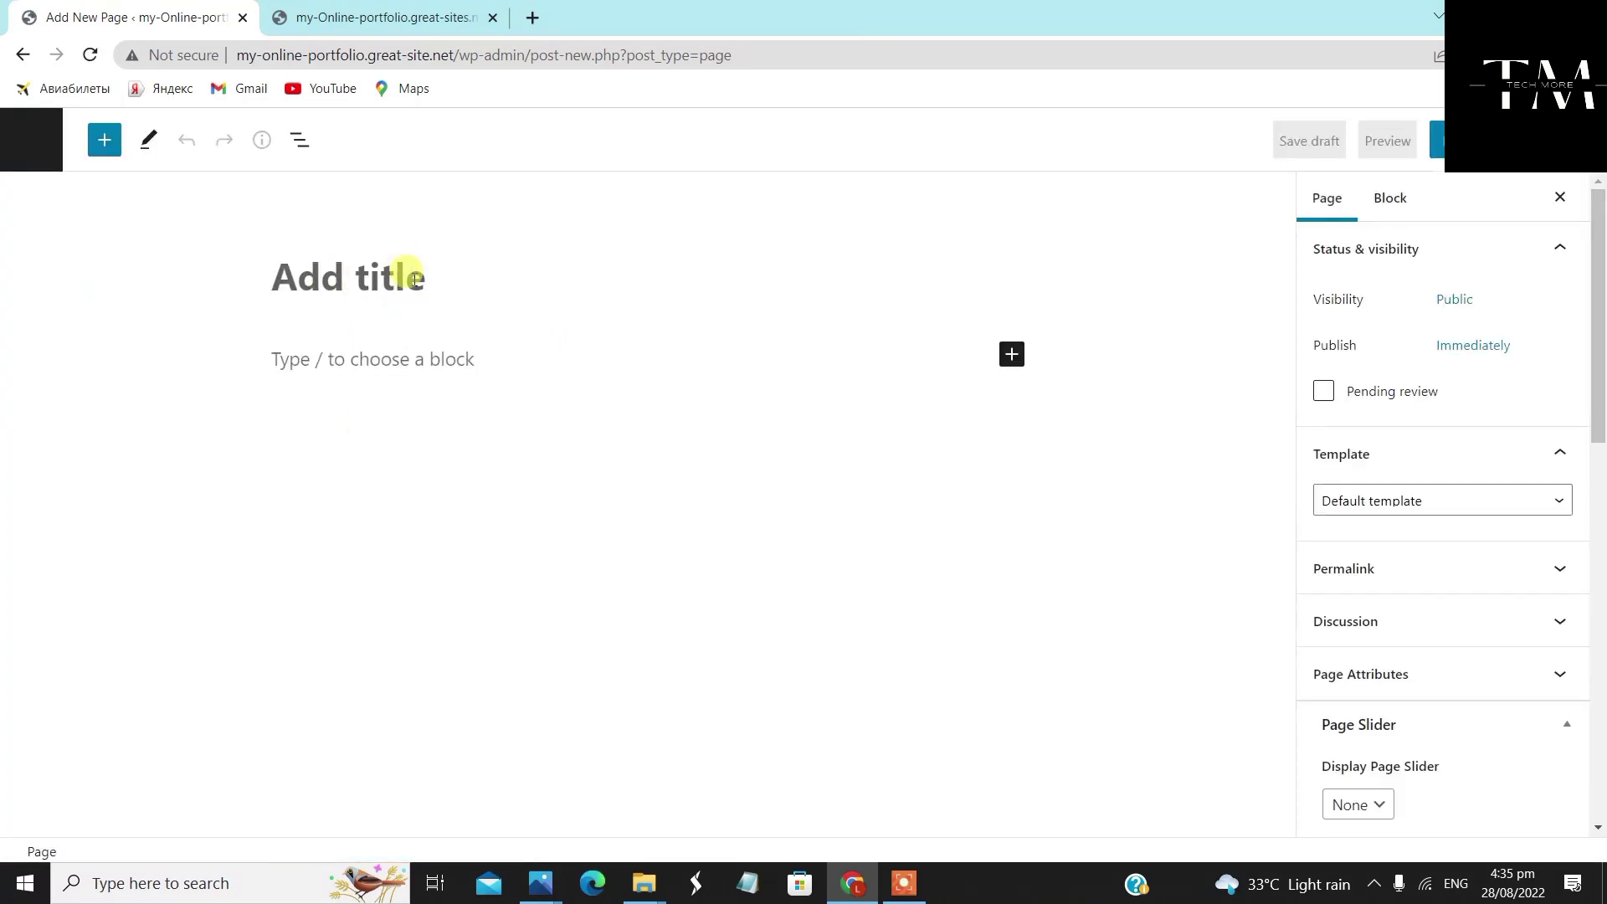
left_click(415, 281)
type("Site Map")
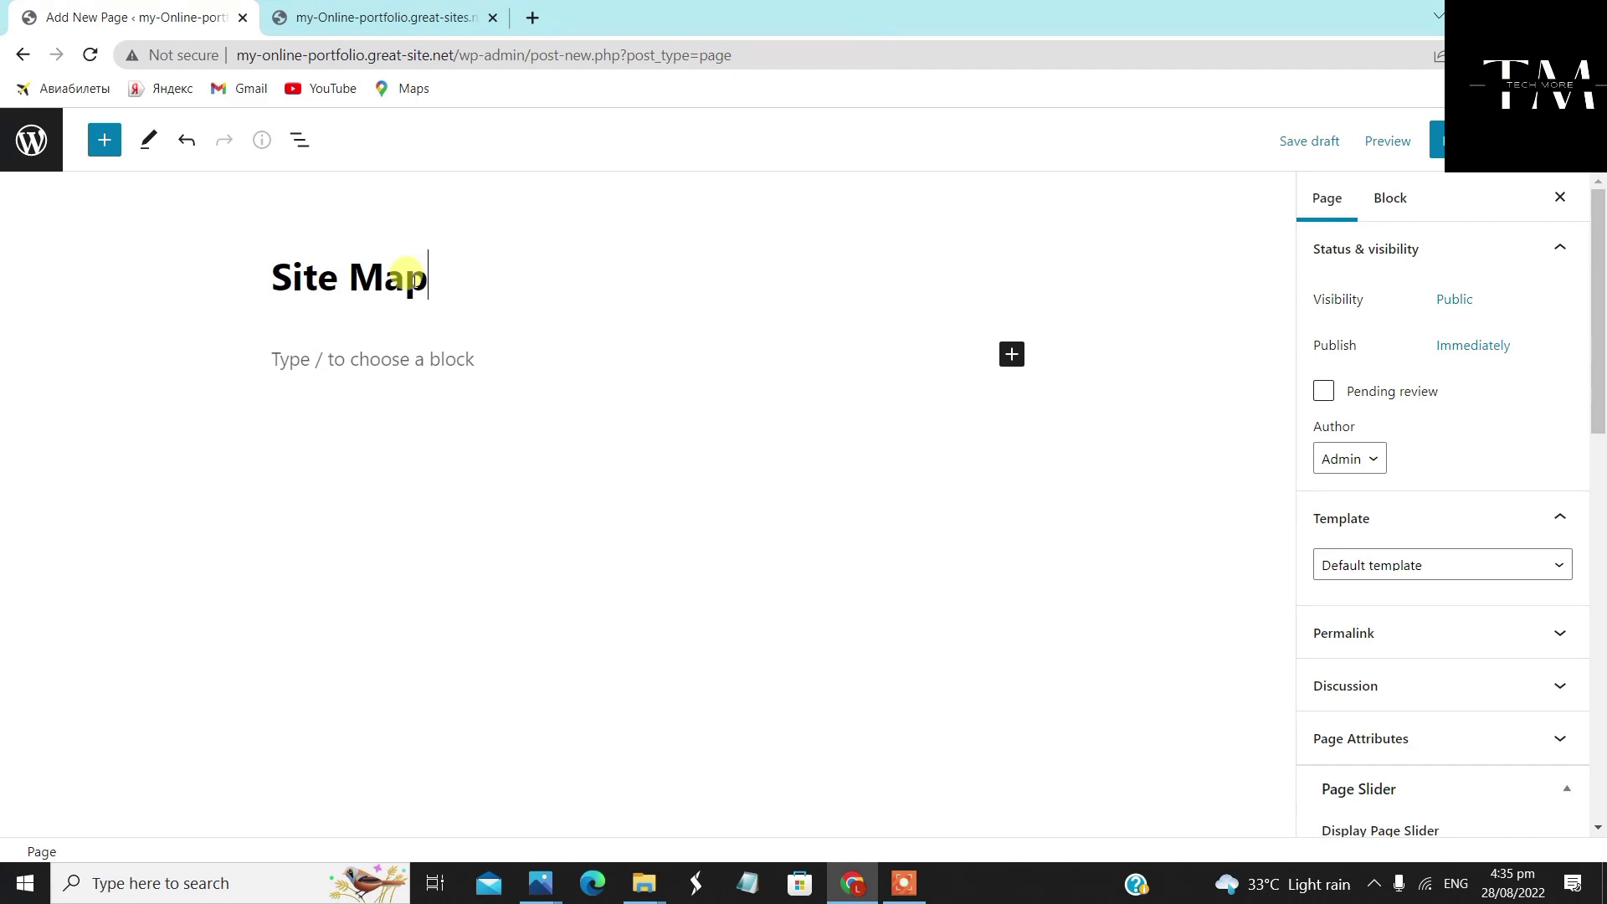
left_click(1405, 565)
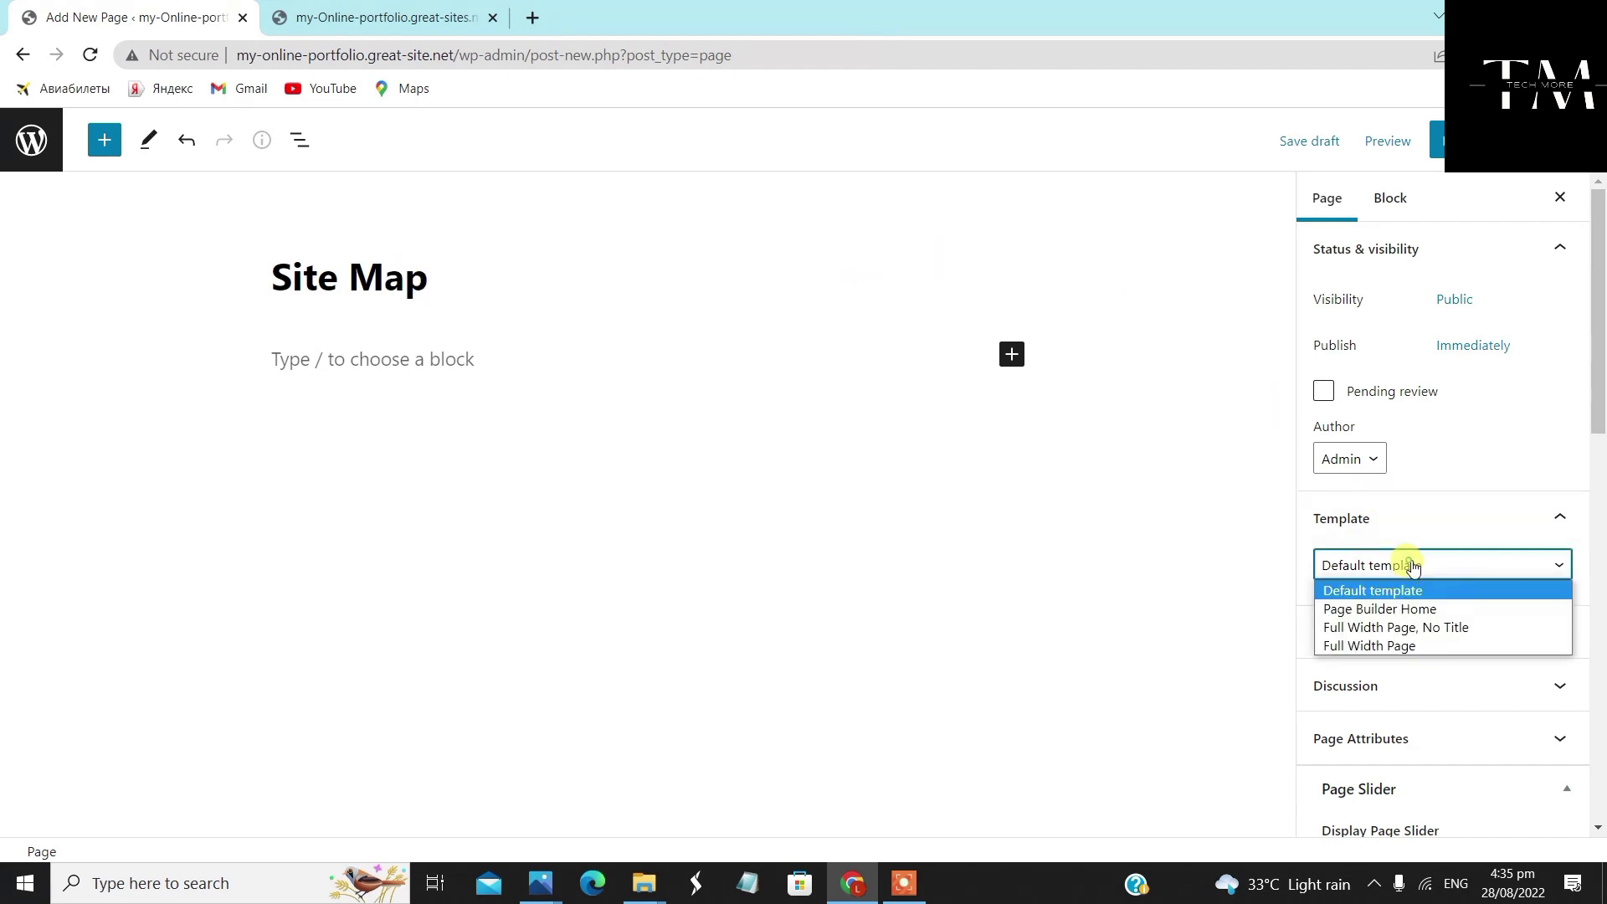
left_click(1421, 629)
Give Site Map Full Width layout and featured image display, publish it, and return to Pages
scroll(1420, 616, "down", 9)
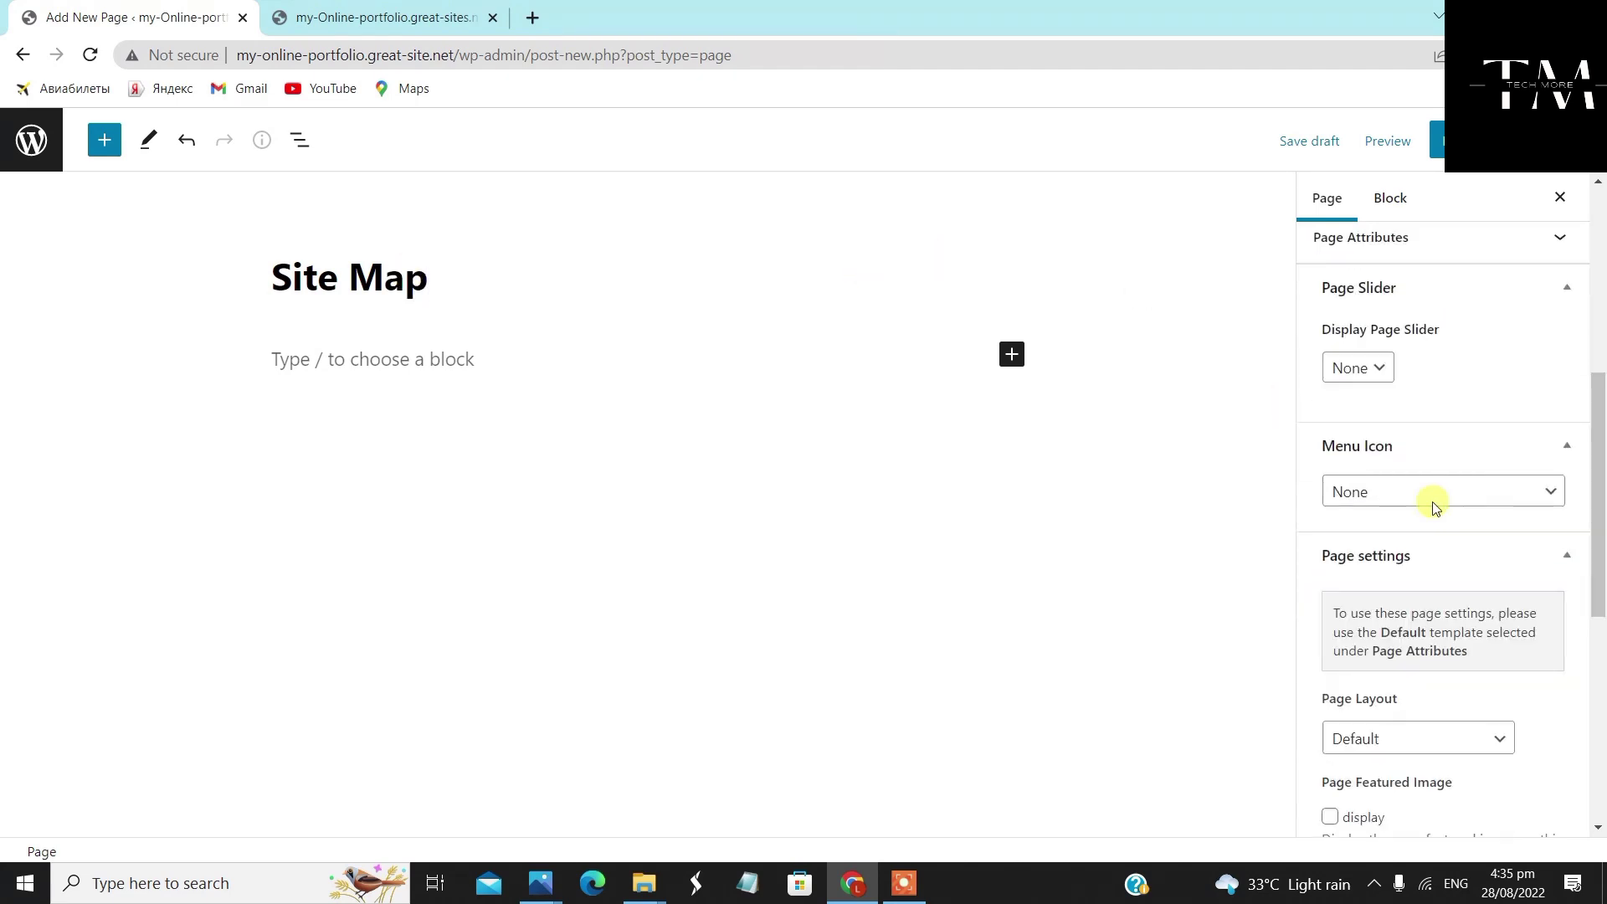
left_click(1415, 505)
left_click(1420, 568)
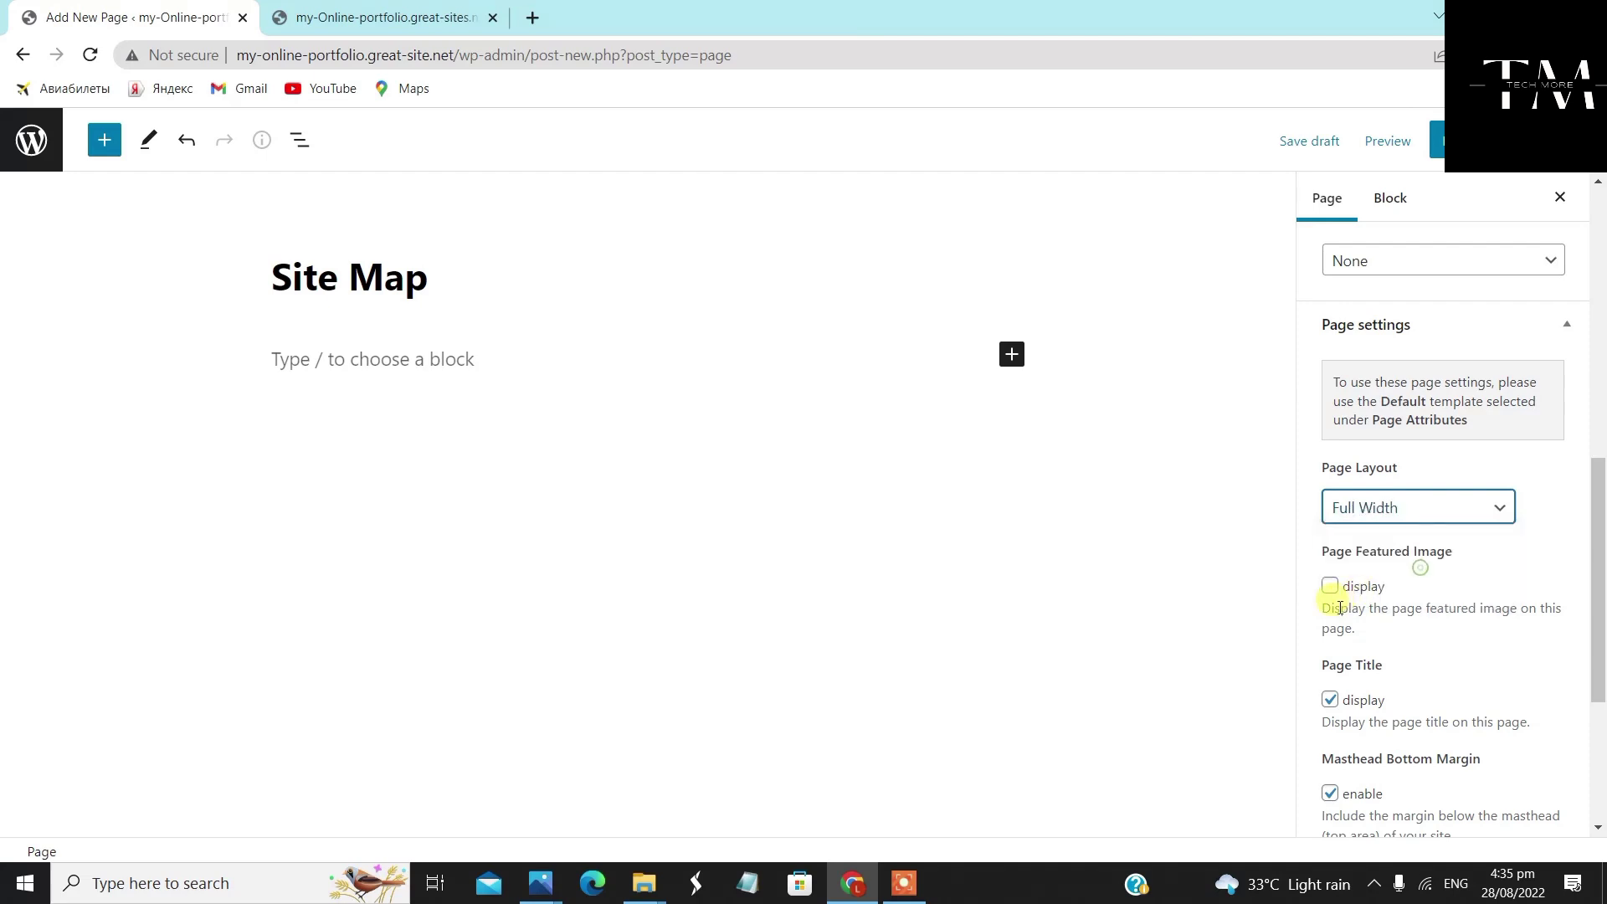
left_click(1330, 588)
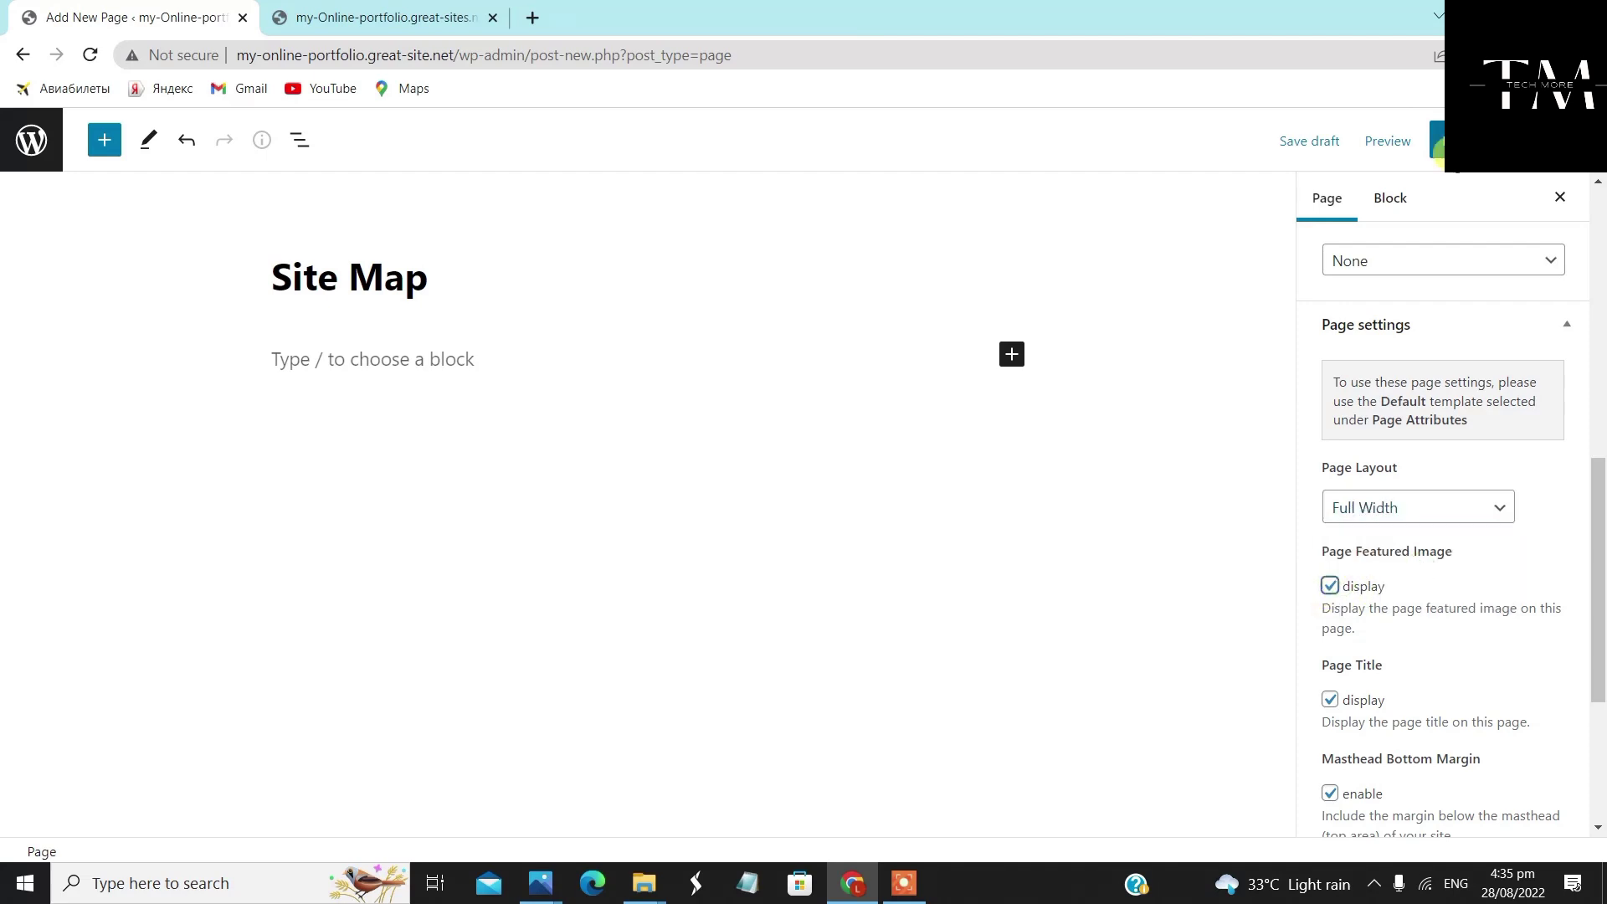
left_click(1431, 159)
left_click(1406, 143)
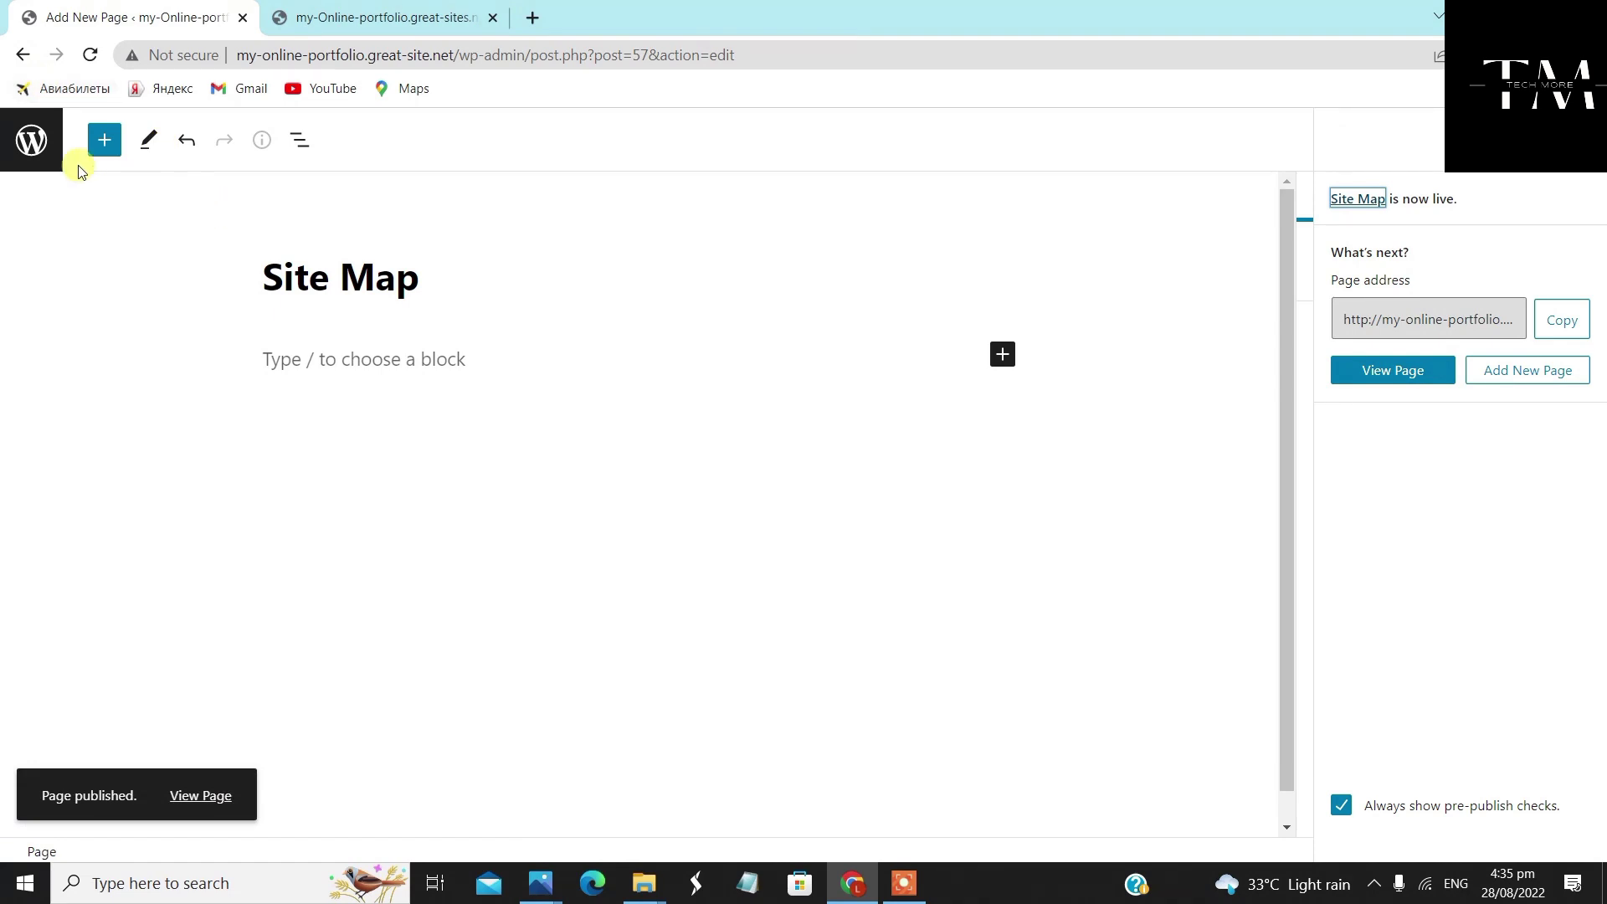
left_click(31, 139)
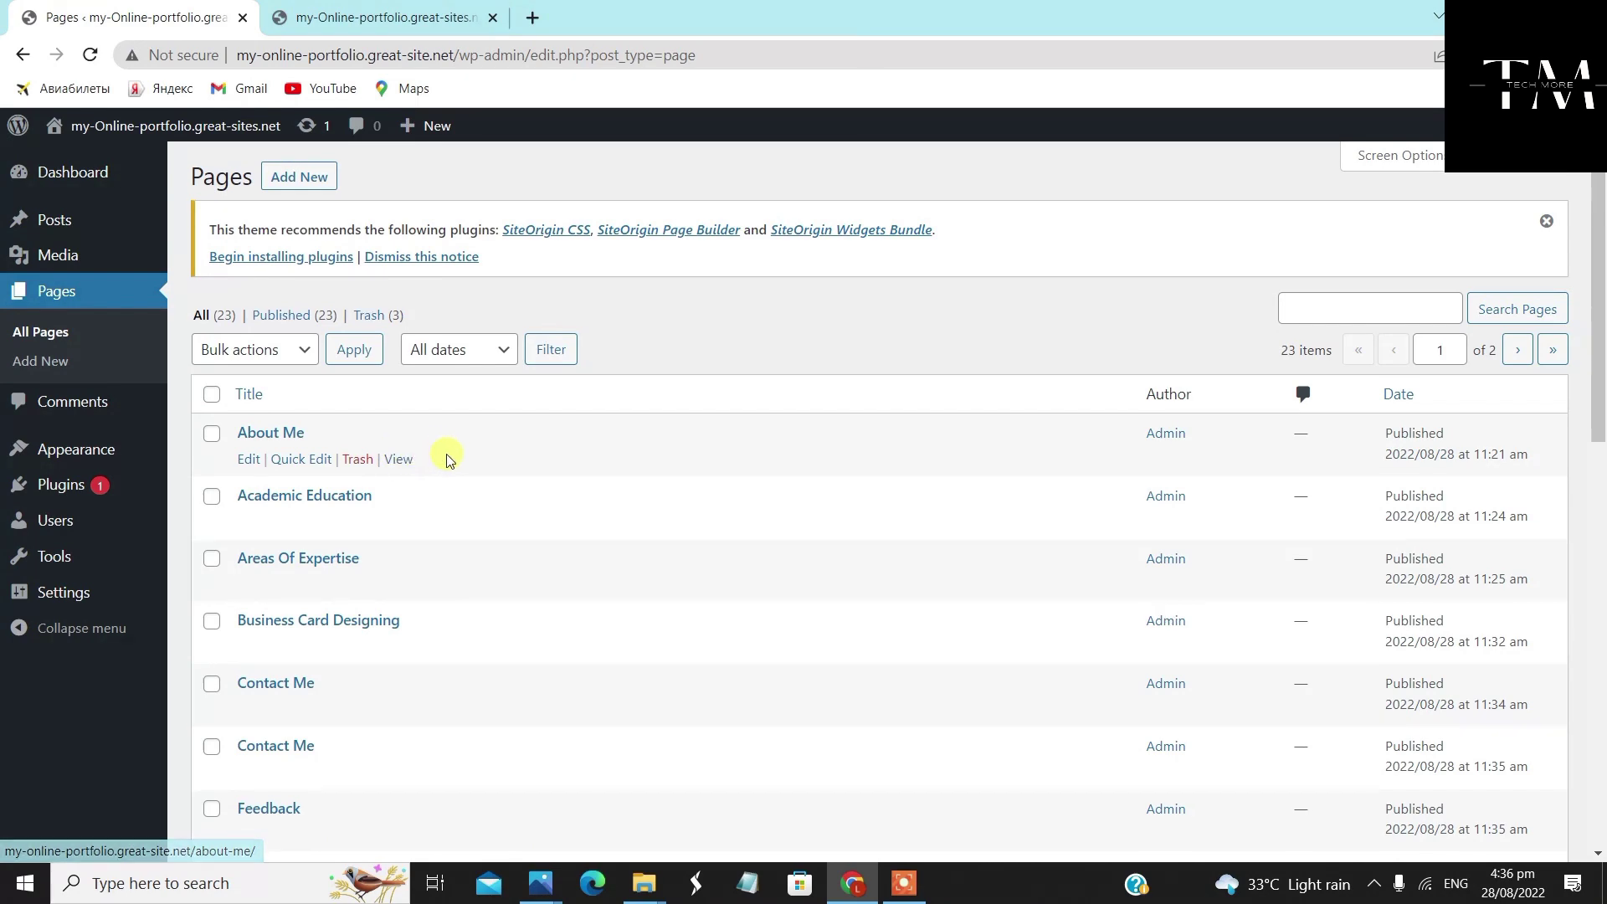
scroll(446, 457, "down", 3)
scroll(446, 457, "down", 6)
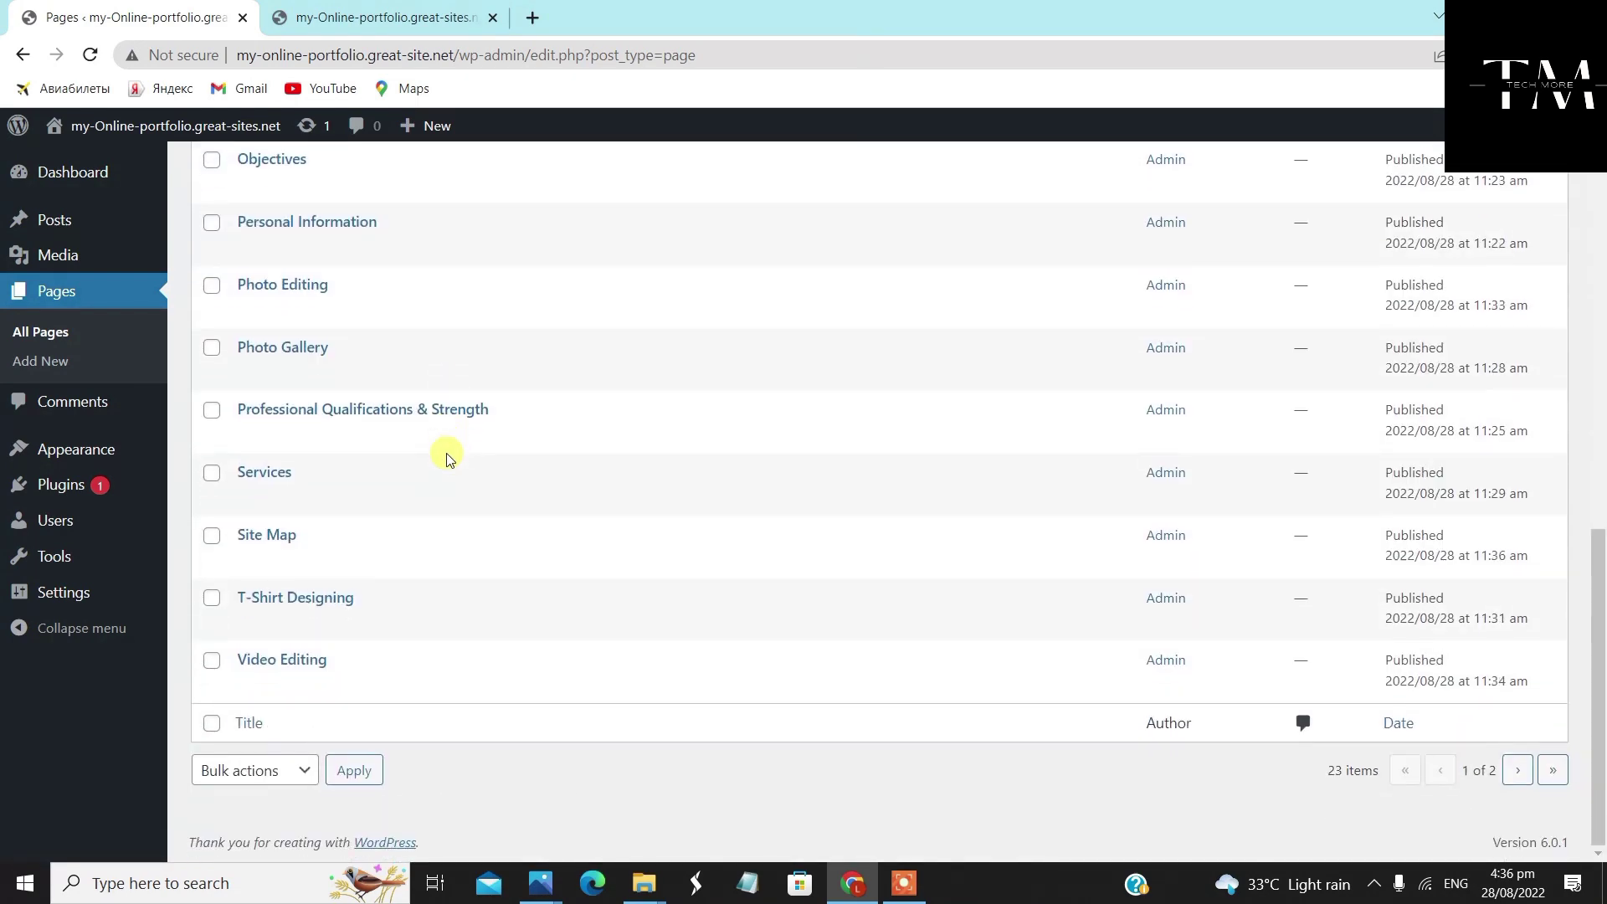
scroll(500, 599, "up", 9)
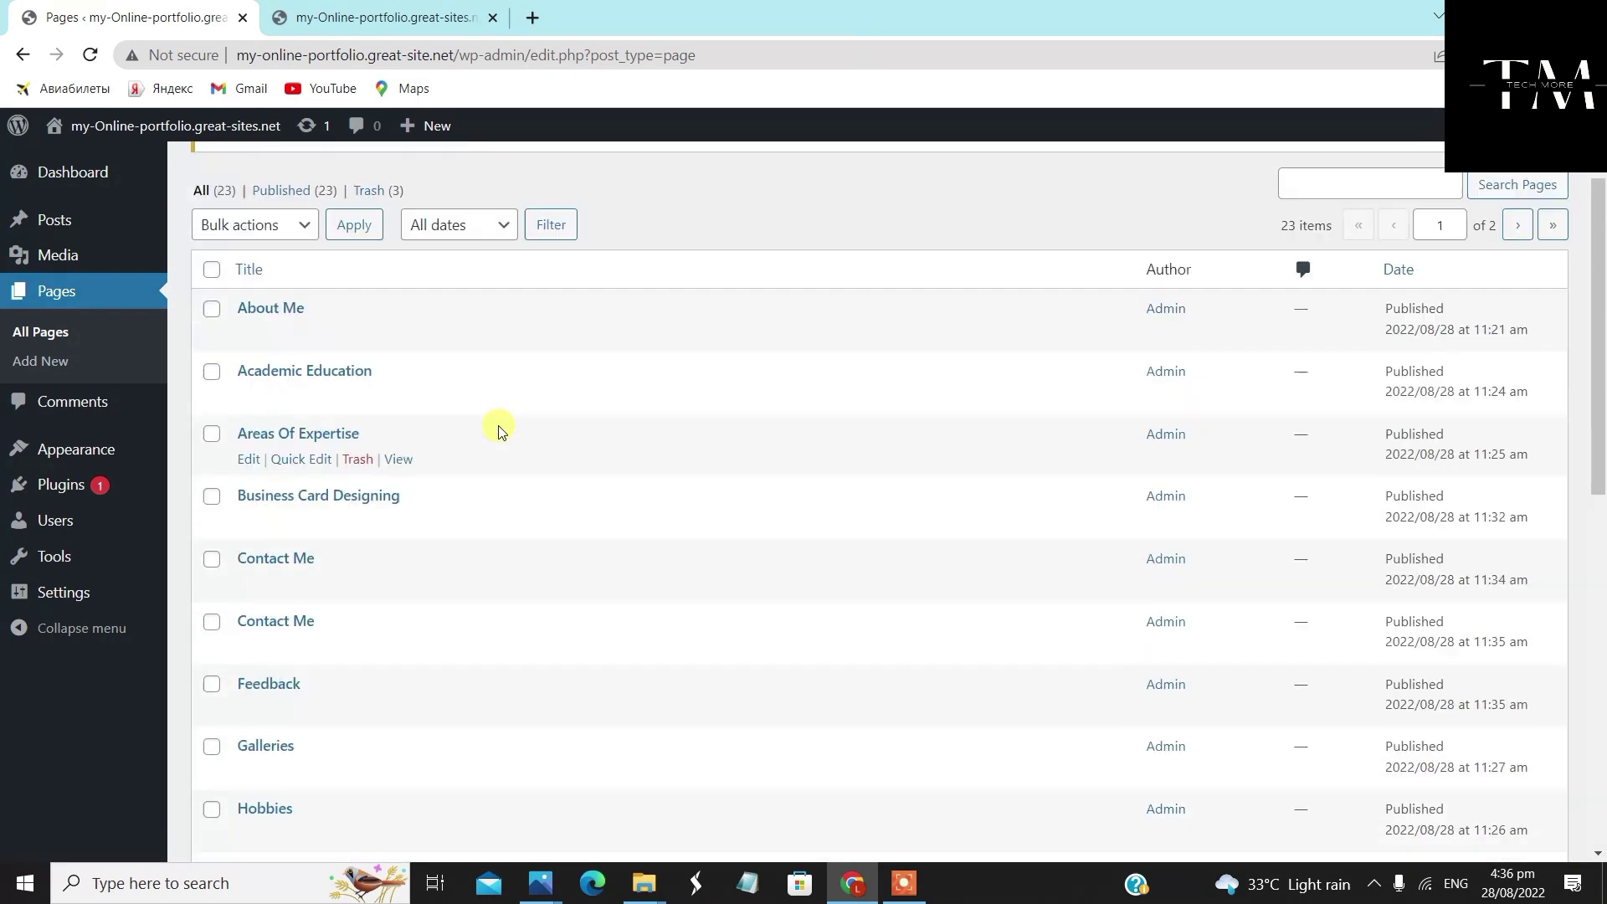
left_click(383, 16)
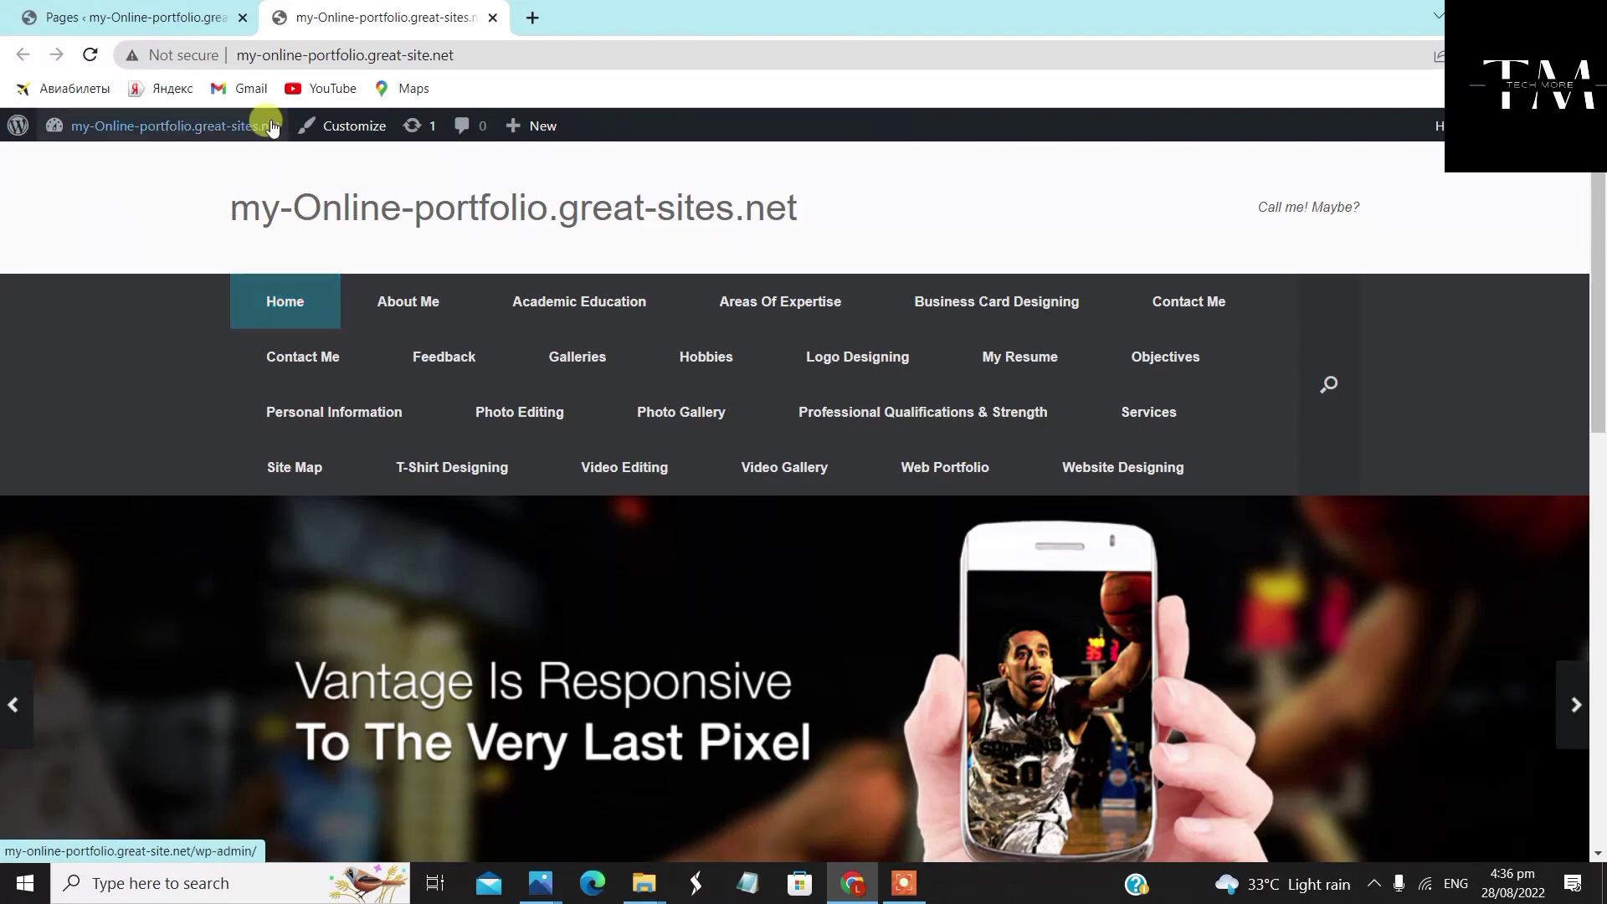
left_click(168, 17)
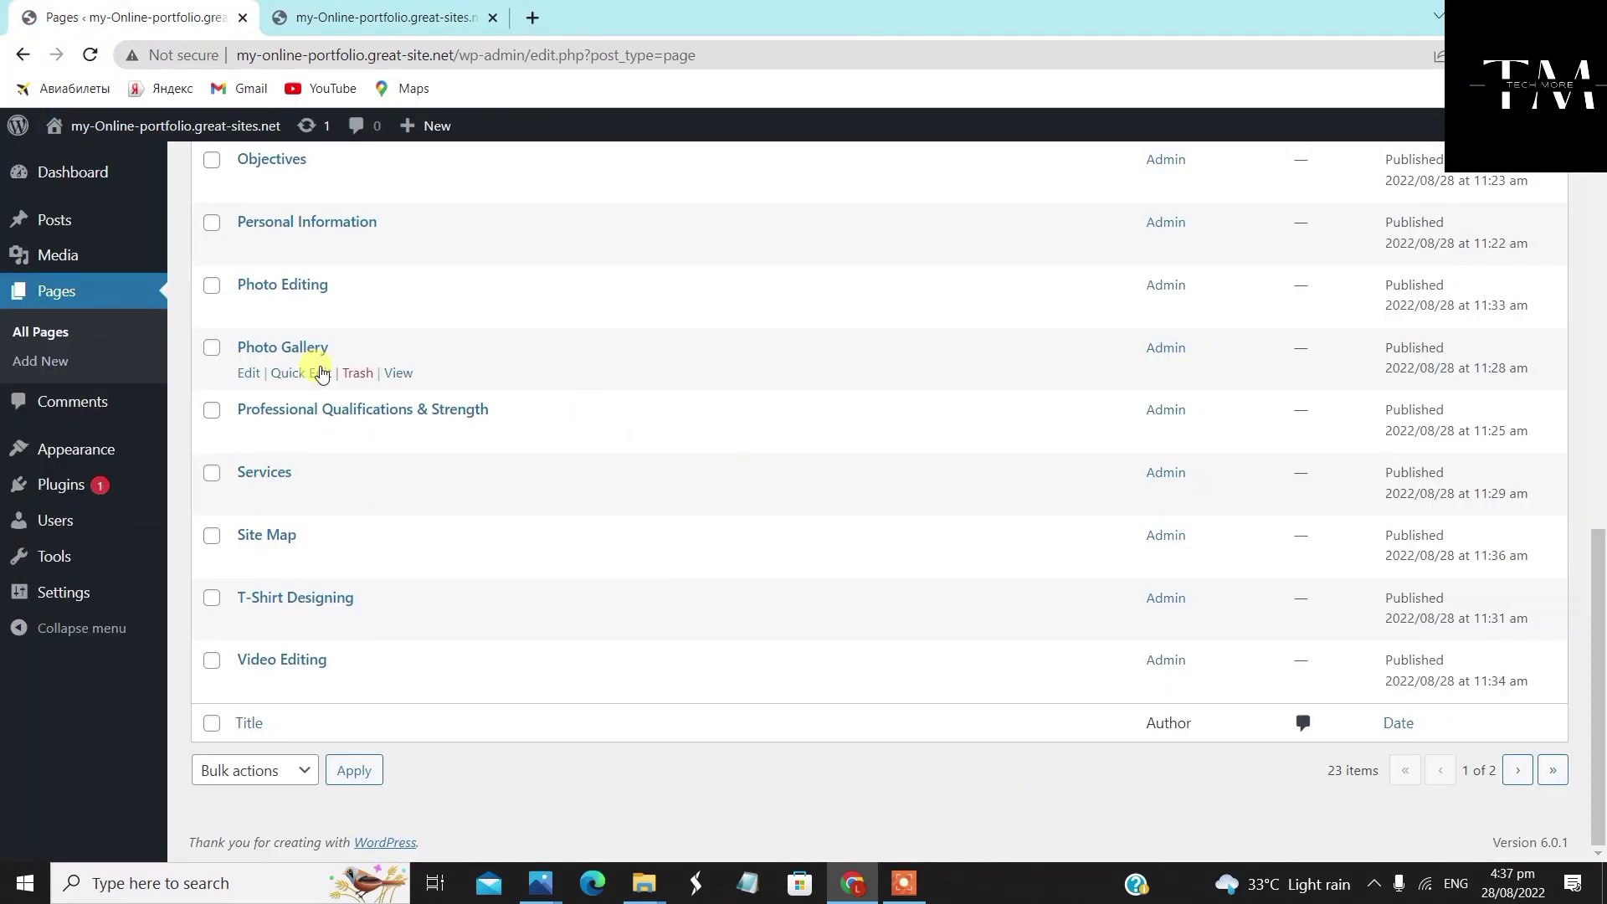
mouse_move(73, 455)
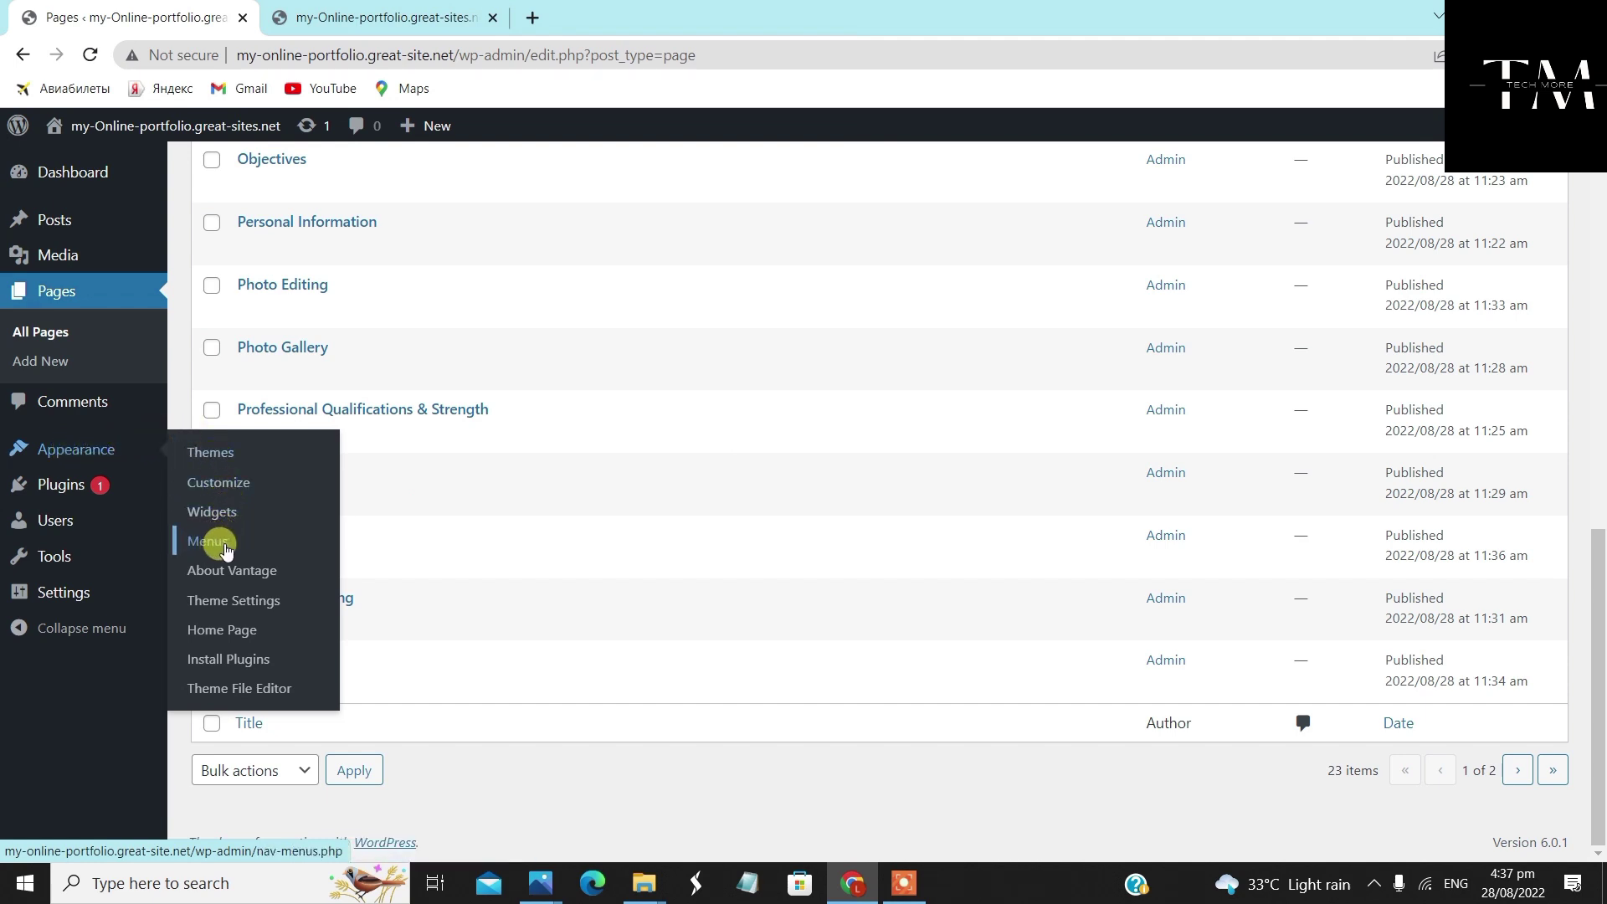
In the Menus editor, replace the default name 'Menu 1' with 'Home Menu' and create it
left_click(225, 546)
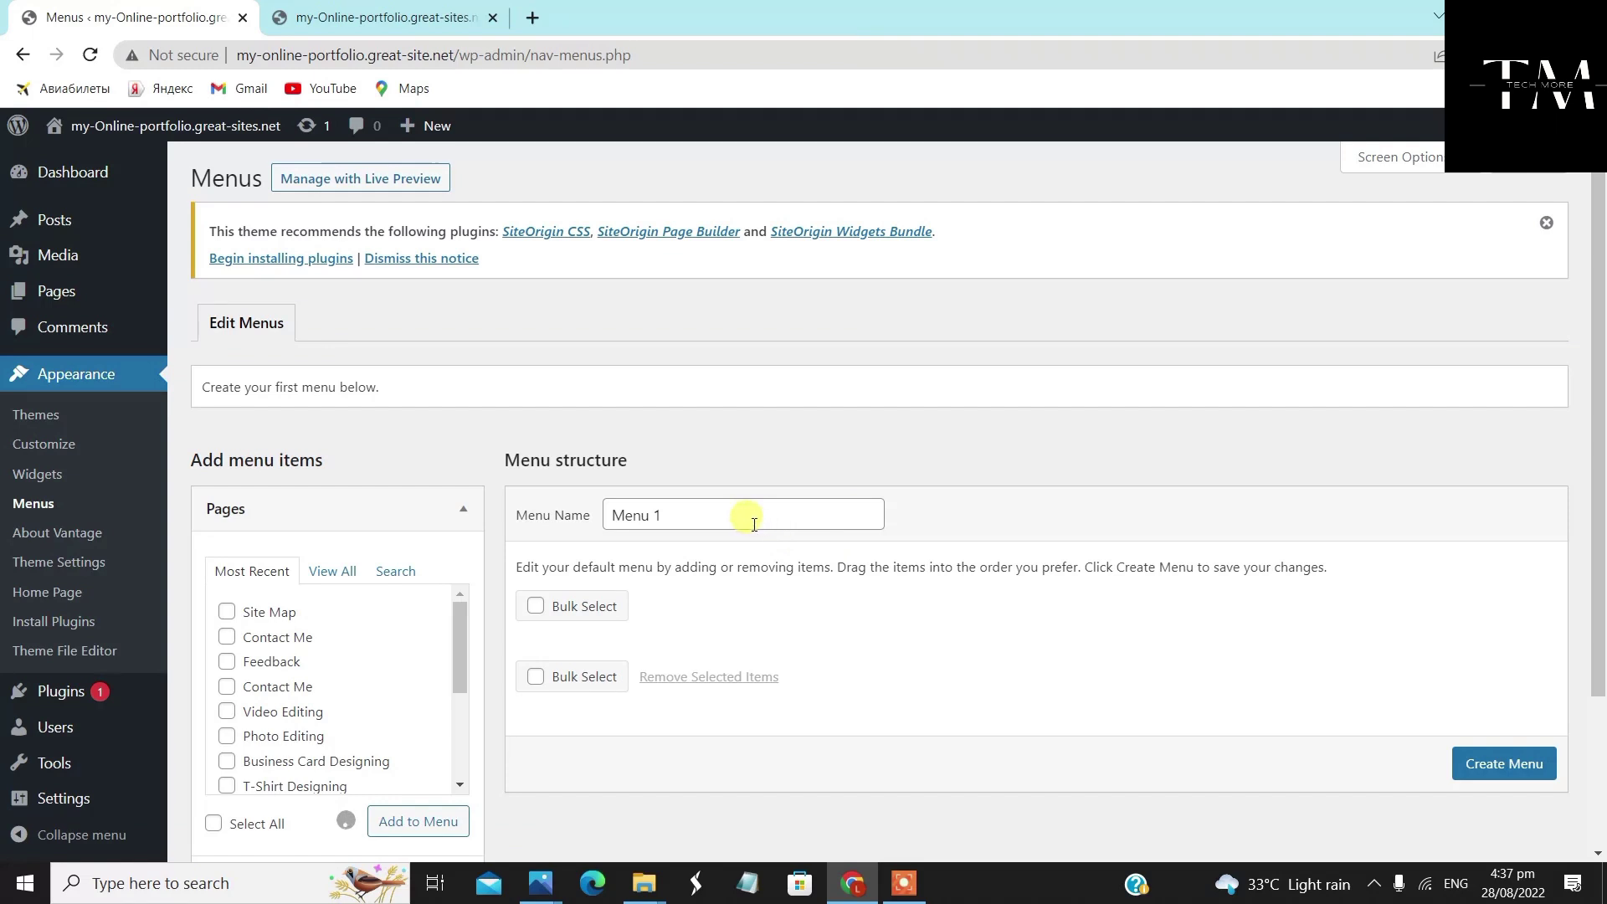
double_click(695, 515)
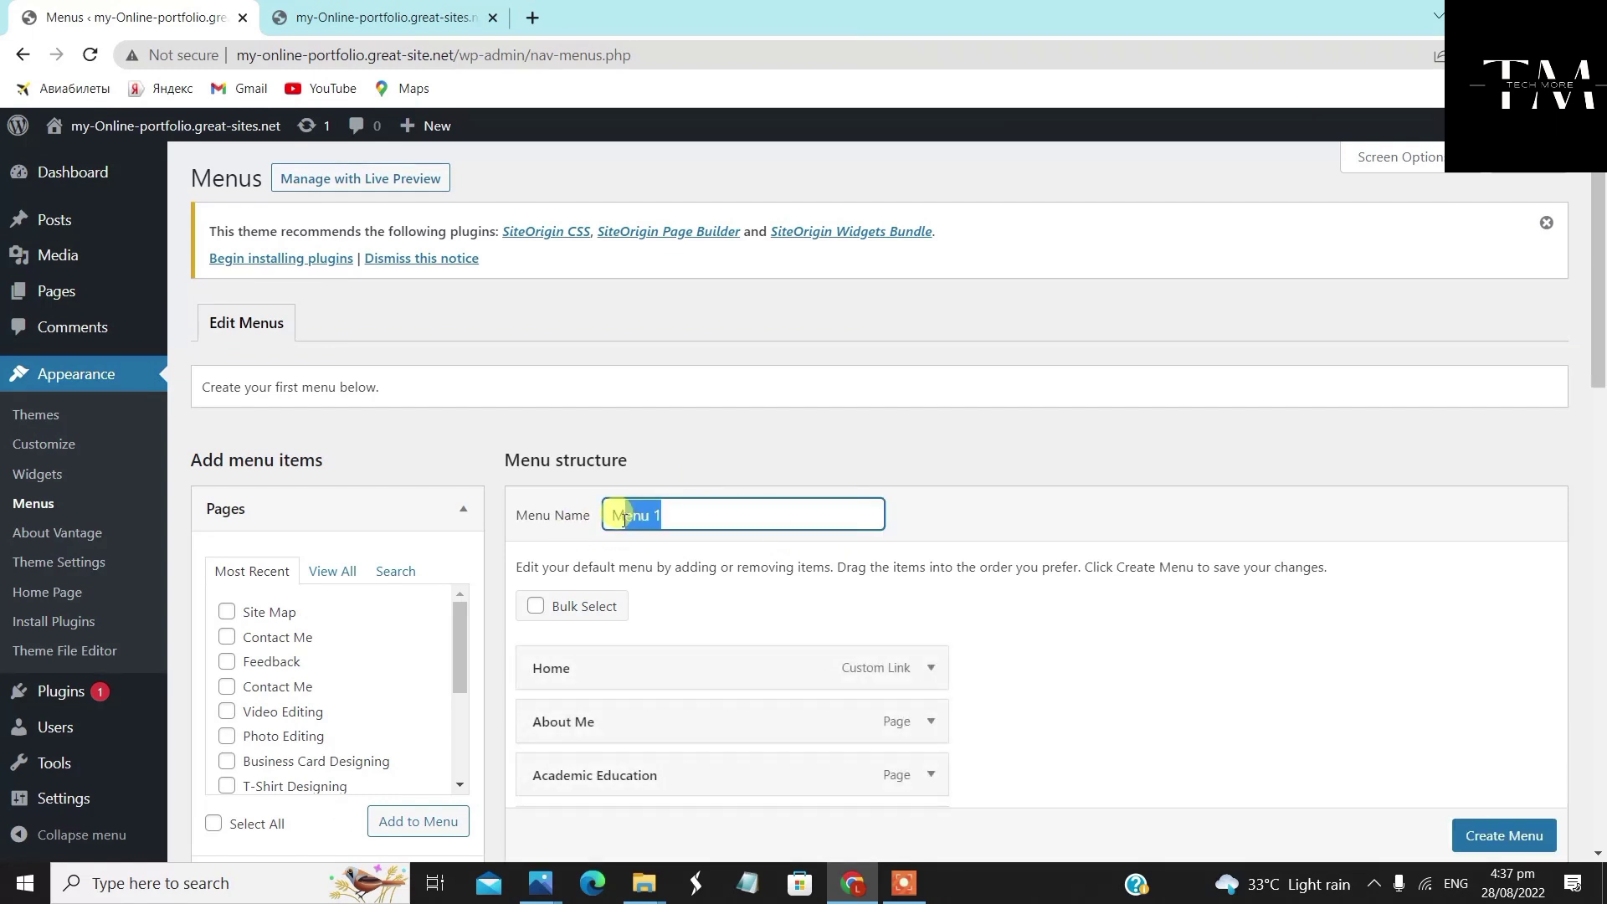
left_click(687, 514)
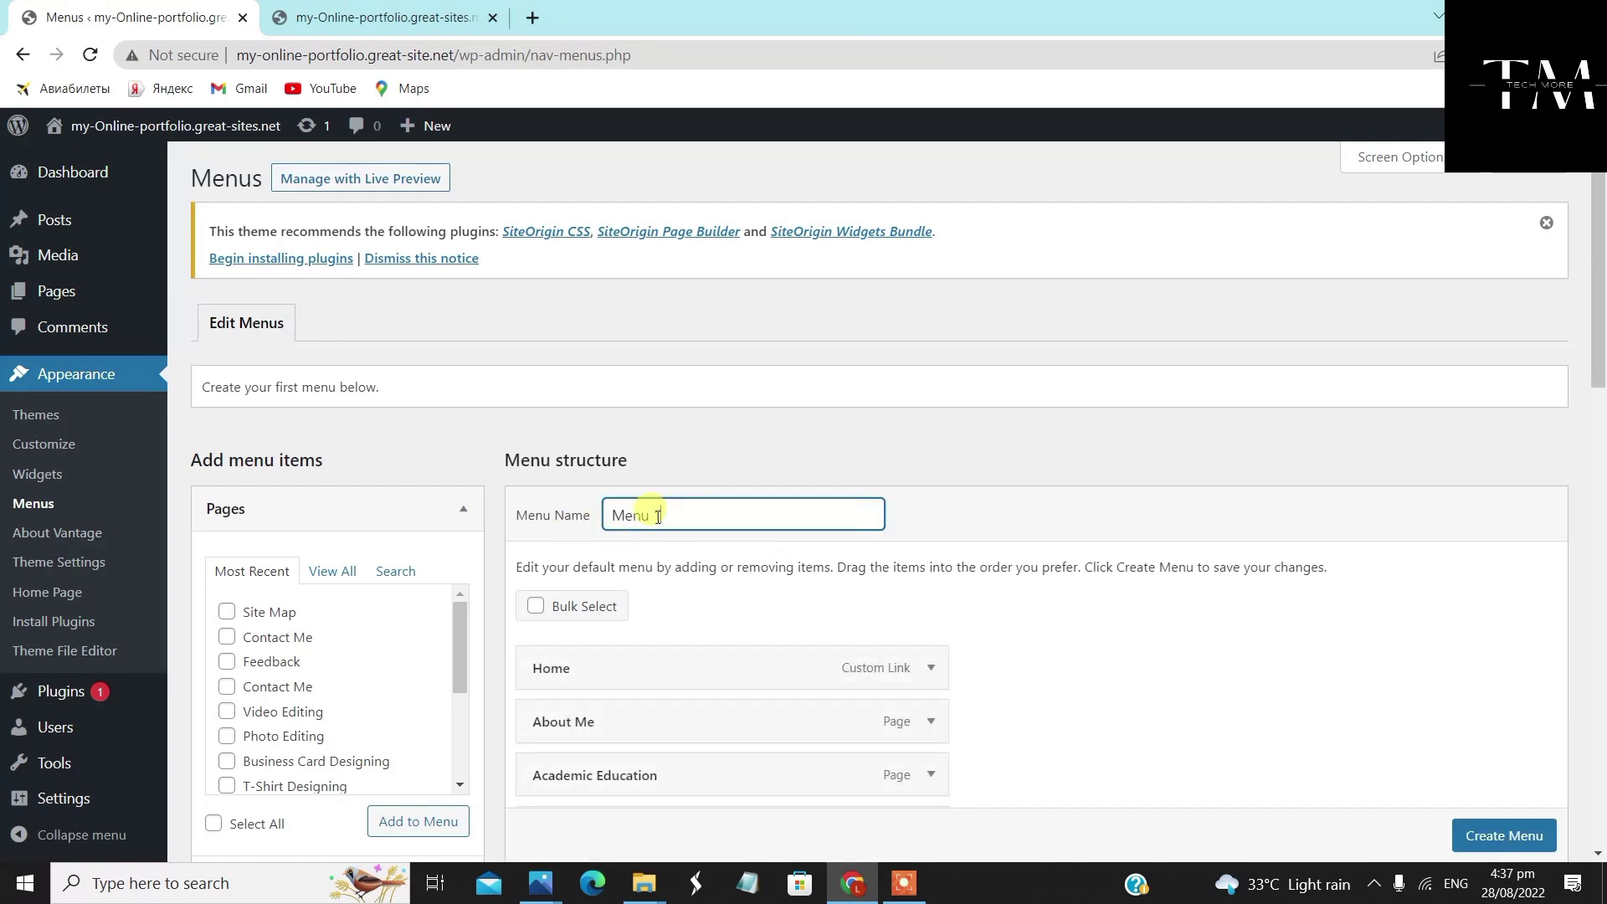
left_click_drag(661, 514, 611, 514)
key("BackSpace")
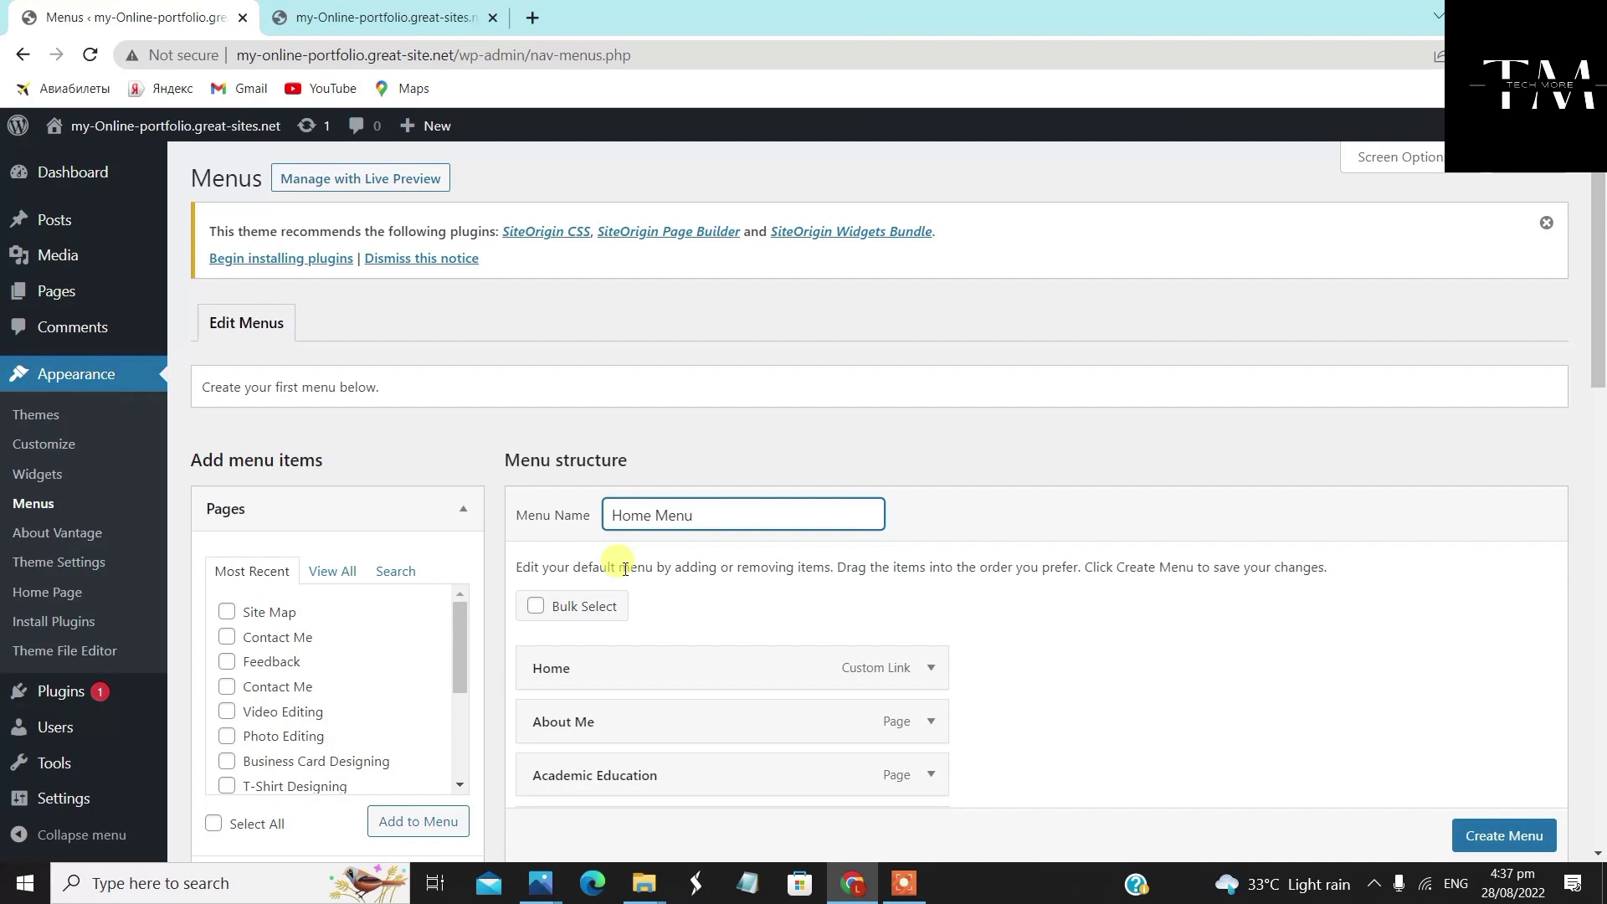
type("Home Menu")
key("Return")
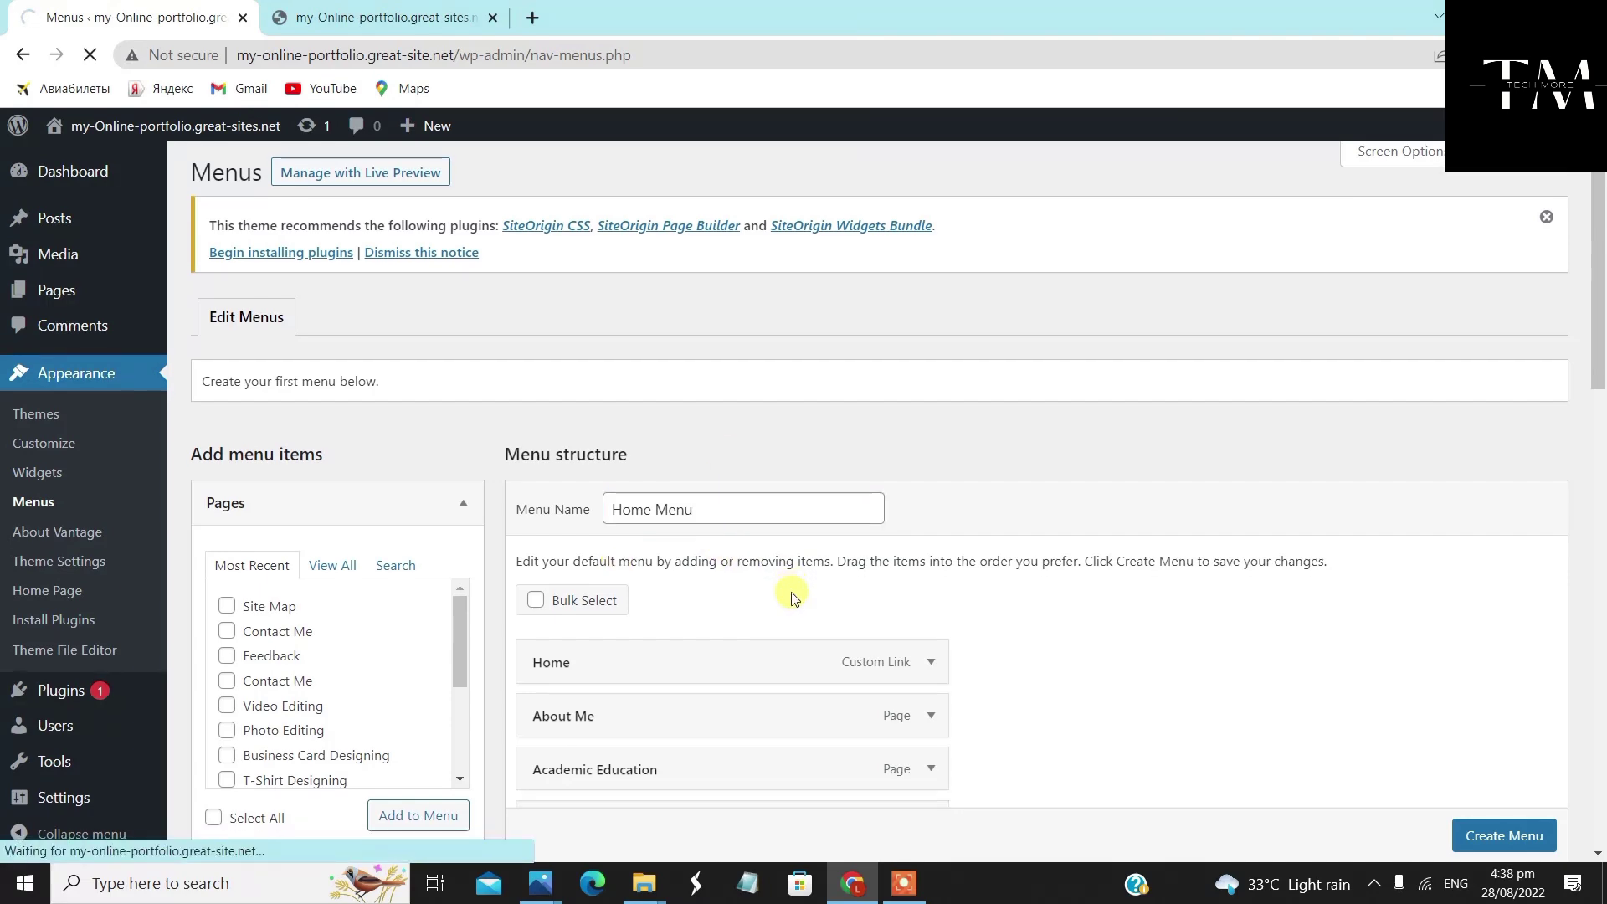
Drag Personal Information up and right beneath About Me so it becomes a sub item
scroll(979, 534, "down", 3)
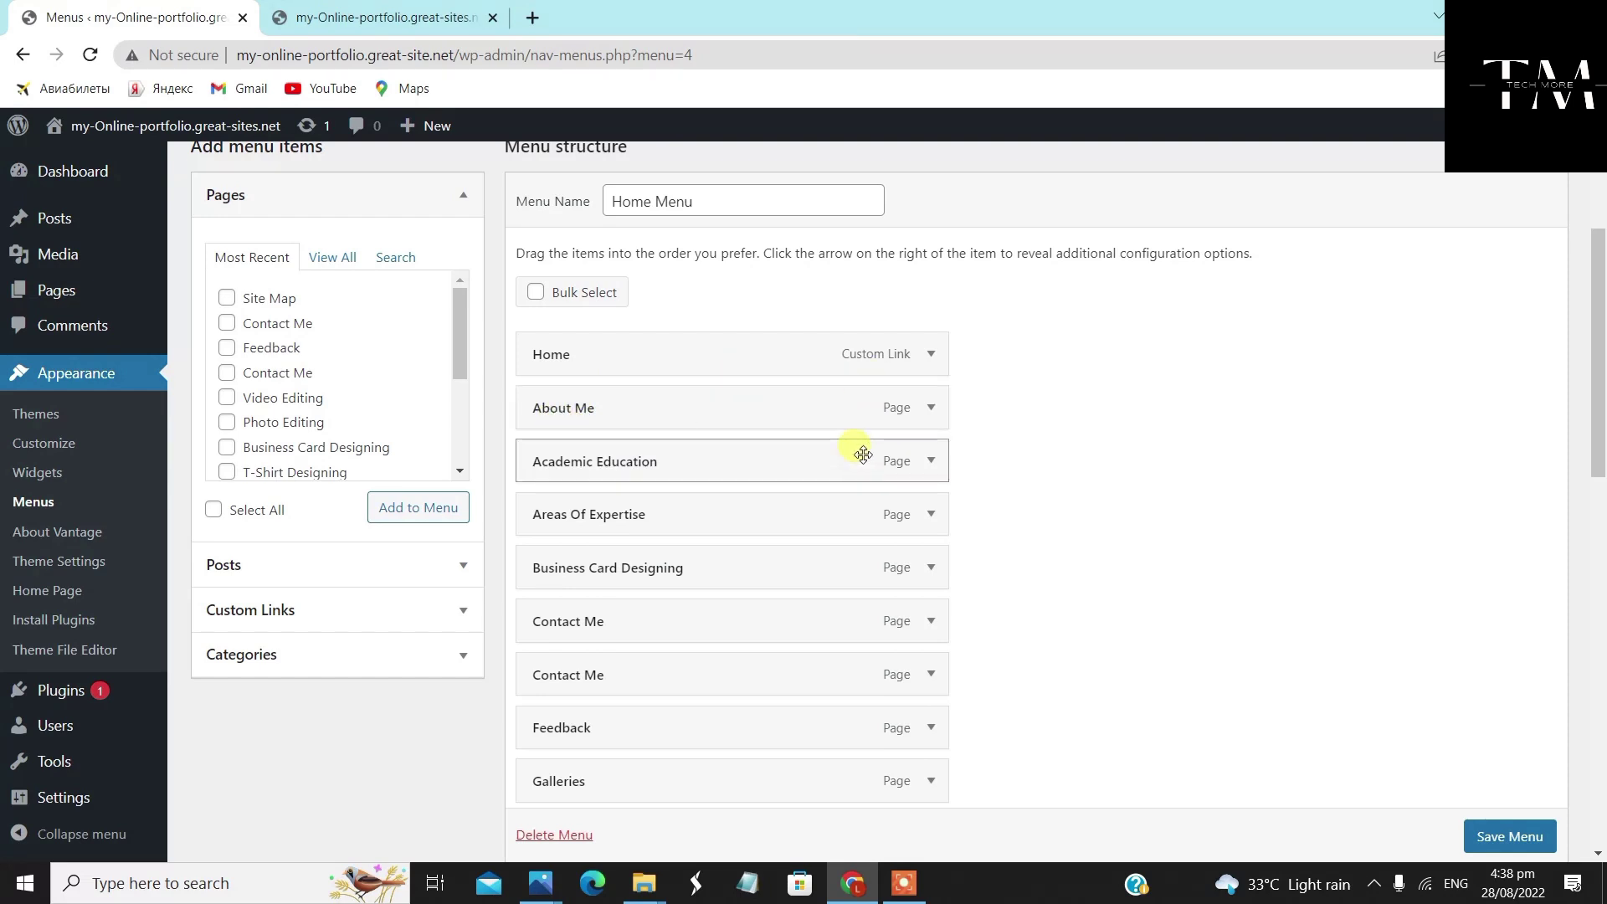
scroll(861, 448, "down", 5)
scroll(861, 445, "up", 5)
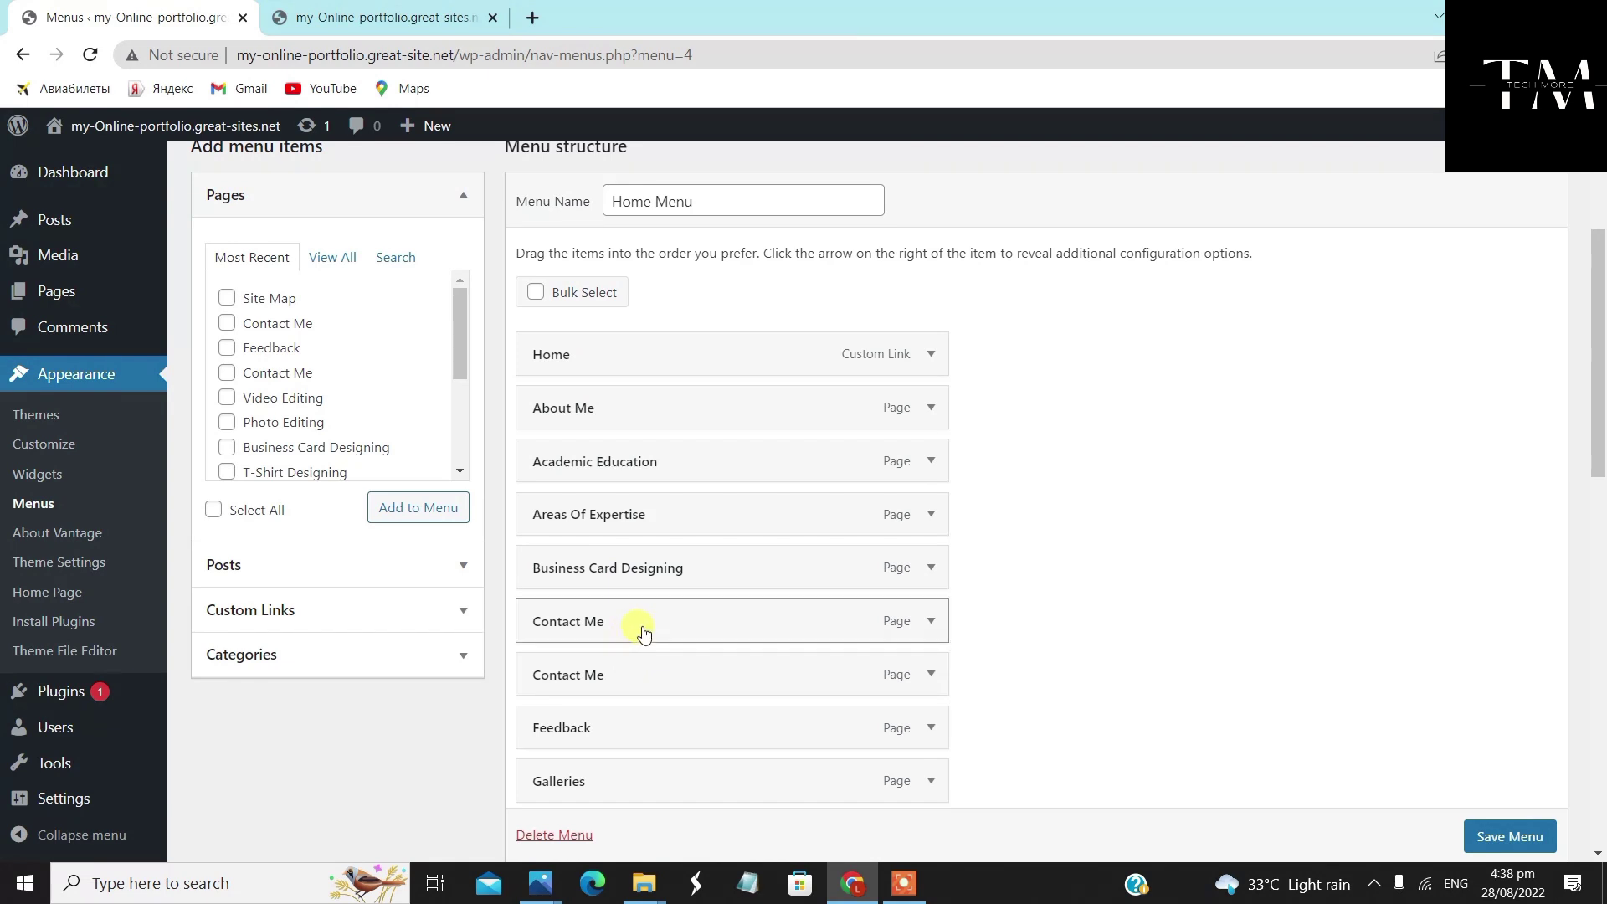
scroll(676, 629, "down", 6)
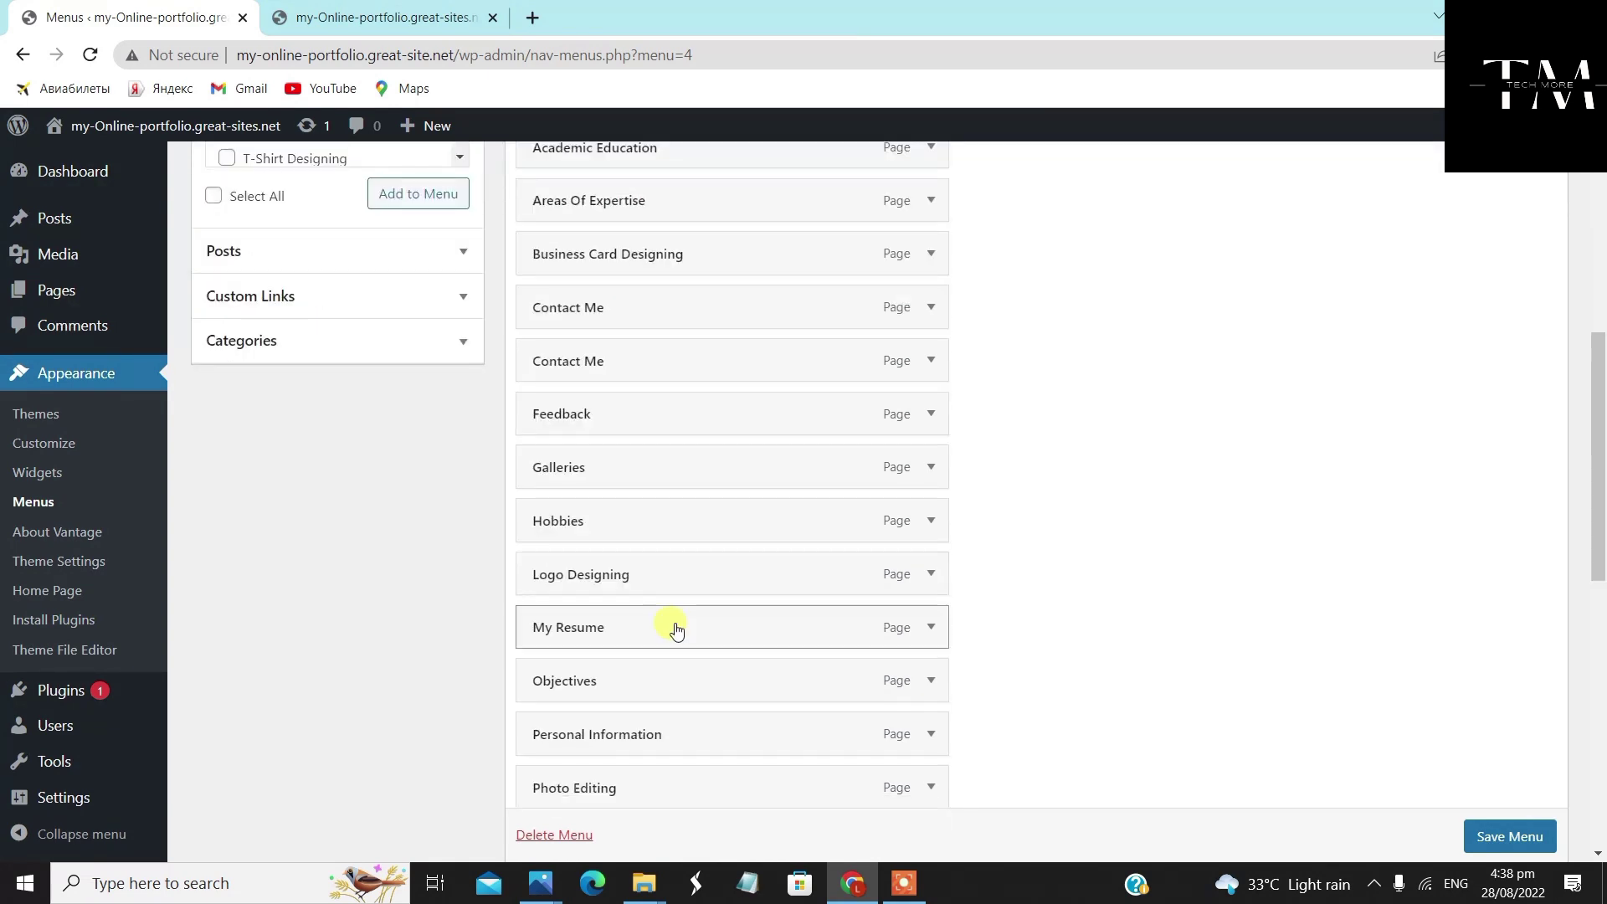
left_click_drag(682, 525, 721, 253)
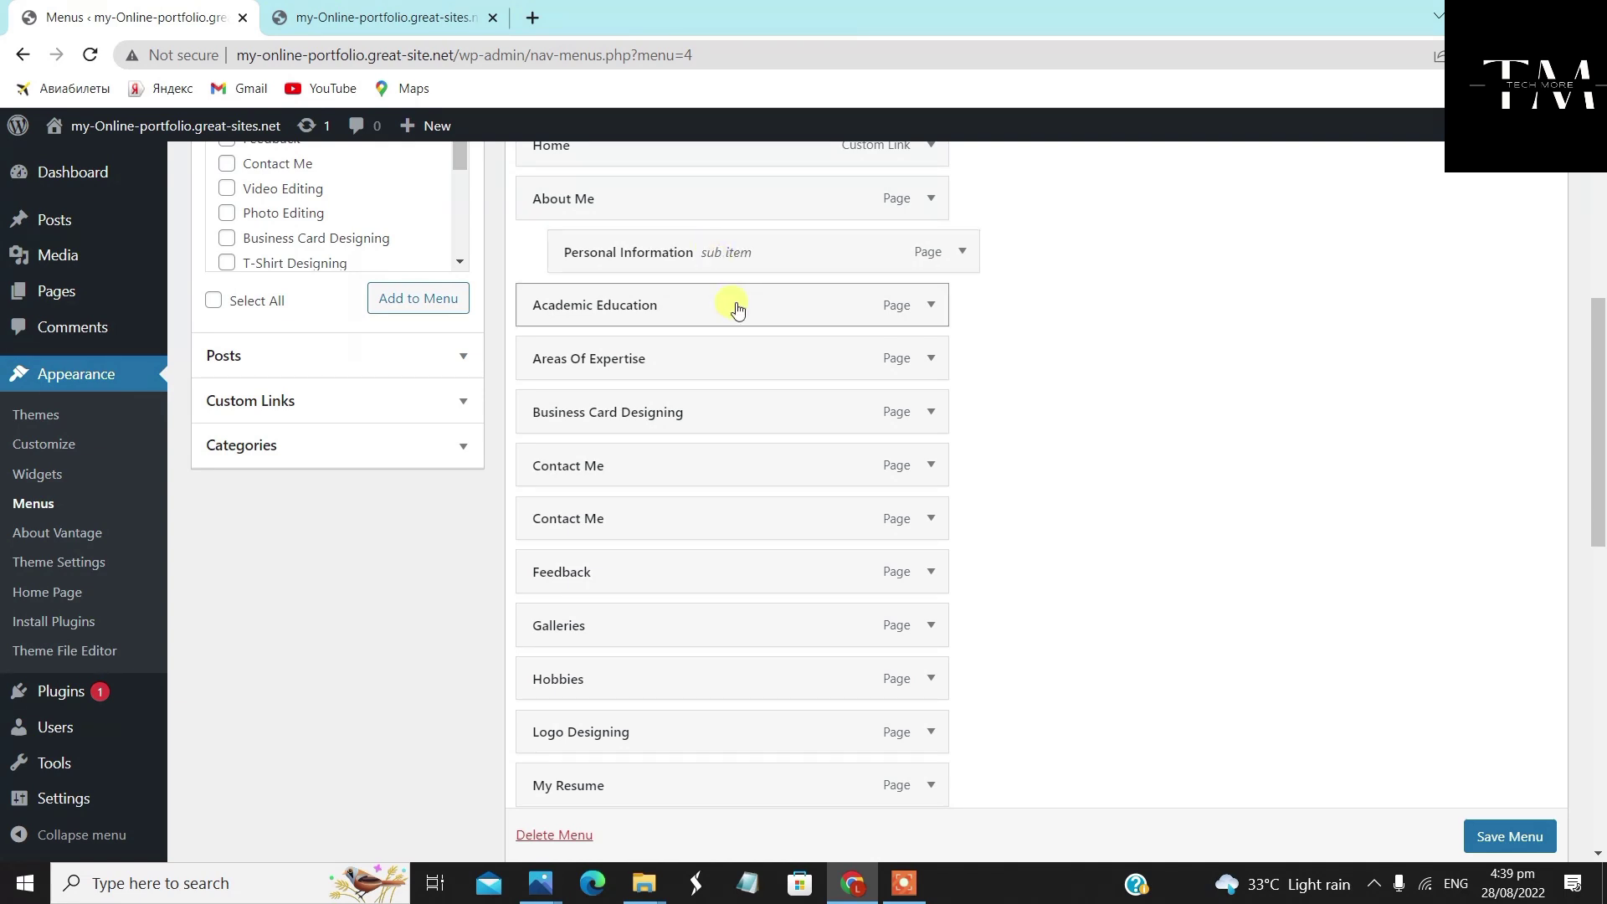
scroll(732, 309, "up", 1)
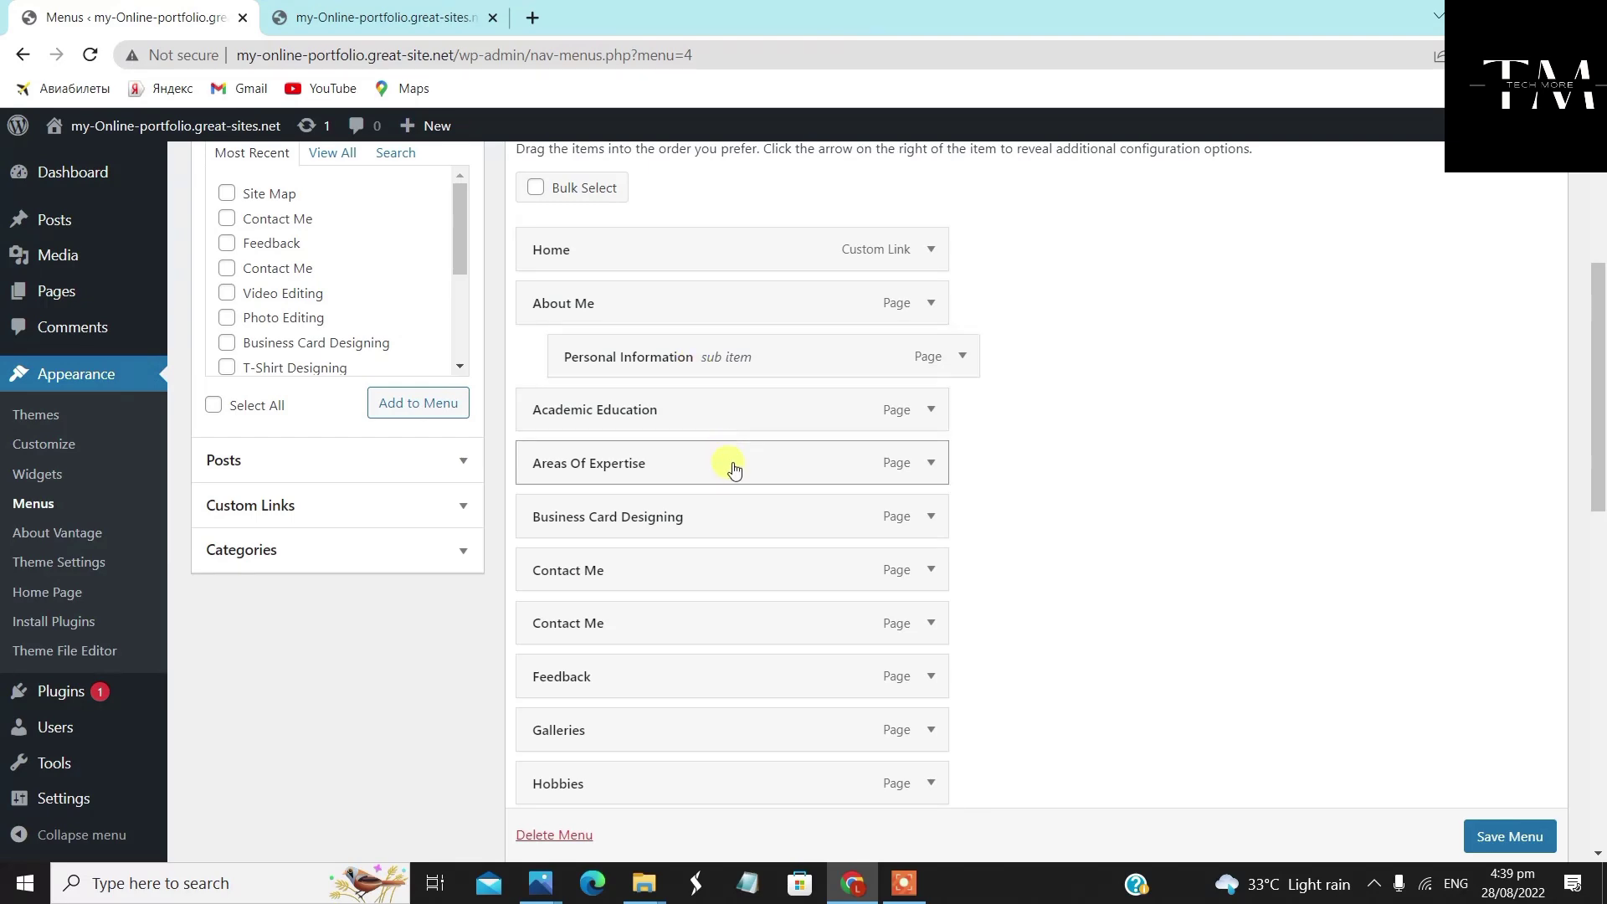
scroll(734, 680, "up", 2)
Nest Professional Qualifications & Strength and Academic Education under About Me as sub items
scroll(737, 685, "down", 5)
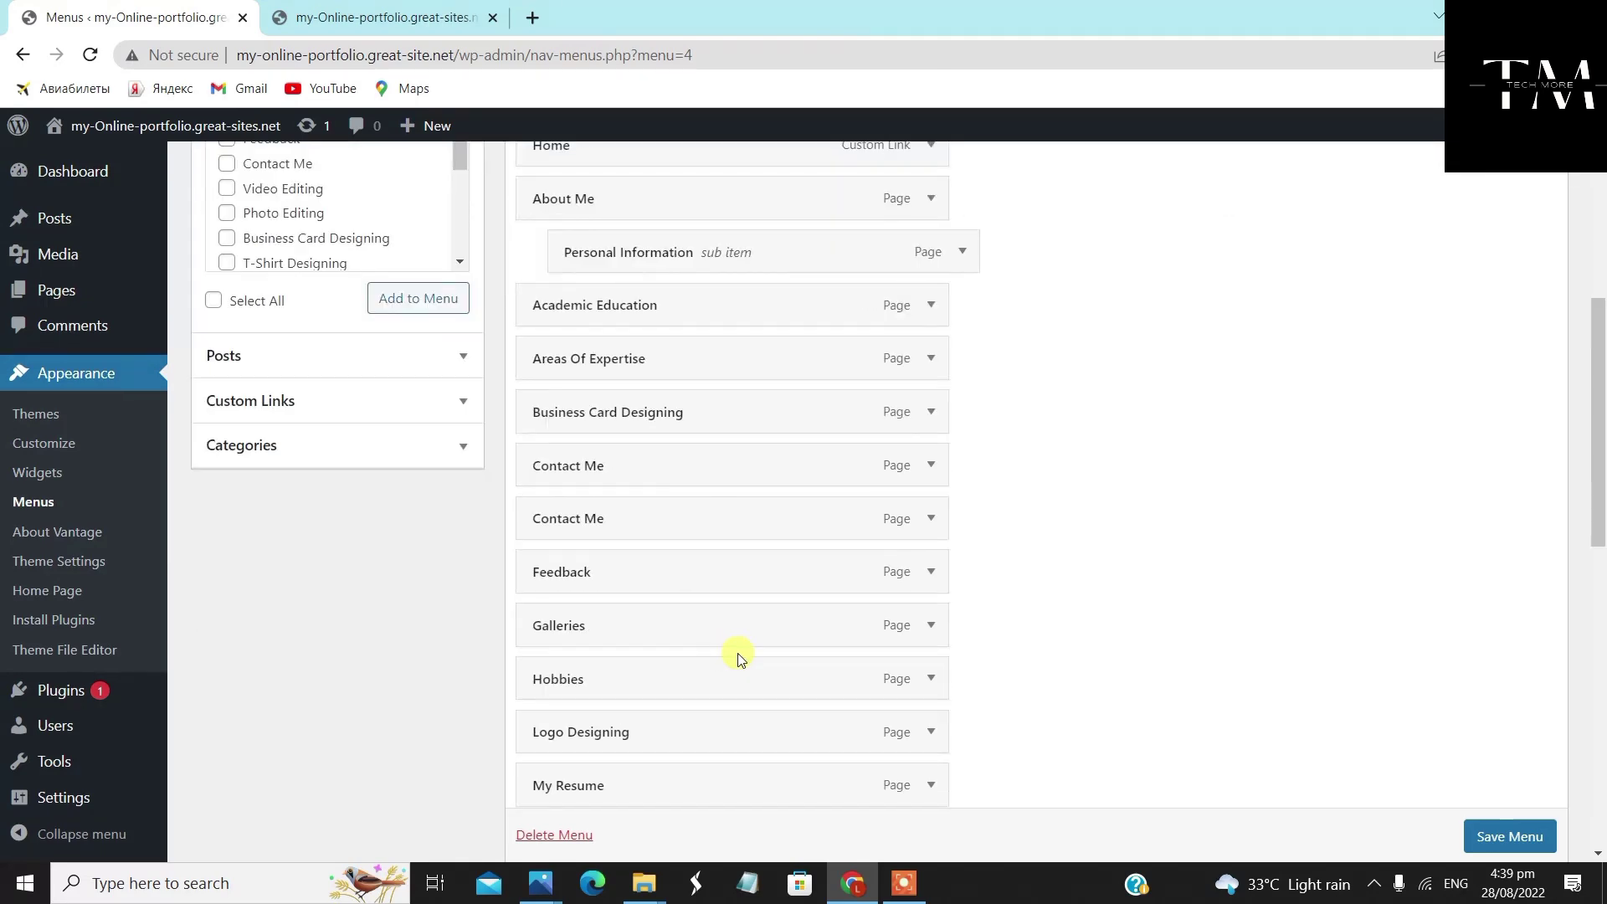
scroll(741, 624, "down", 2)
scroll(736, 586, "up", 3)
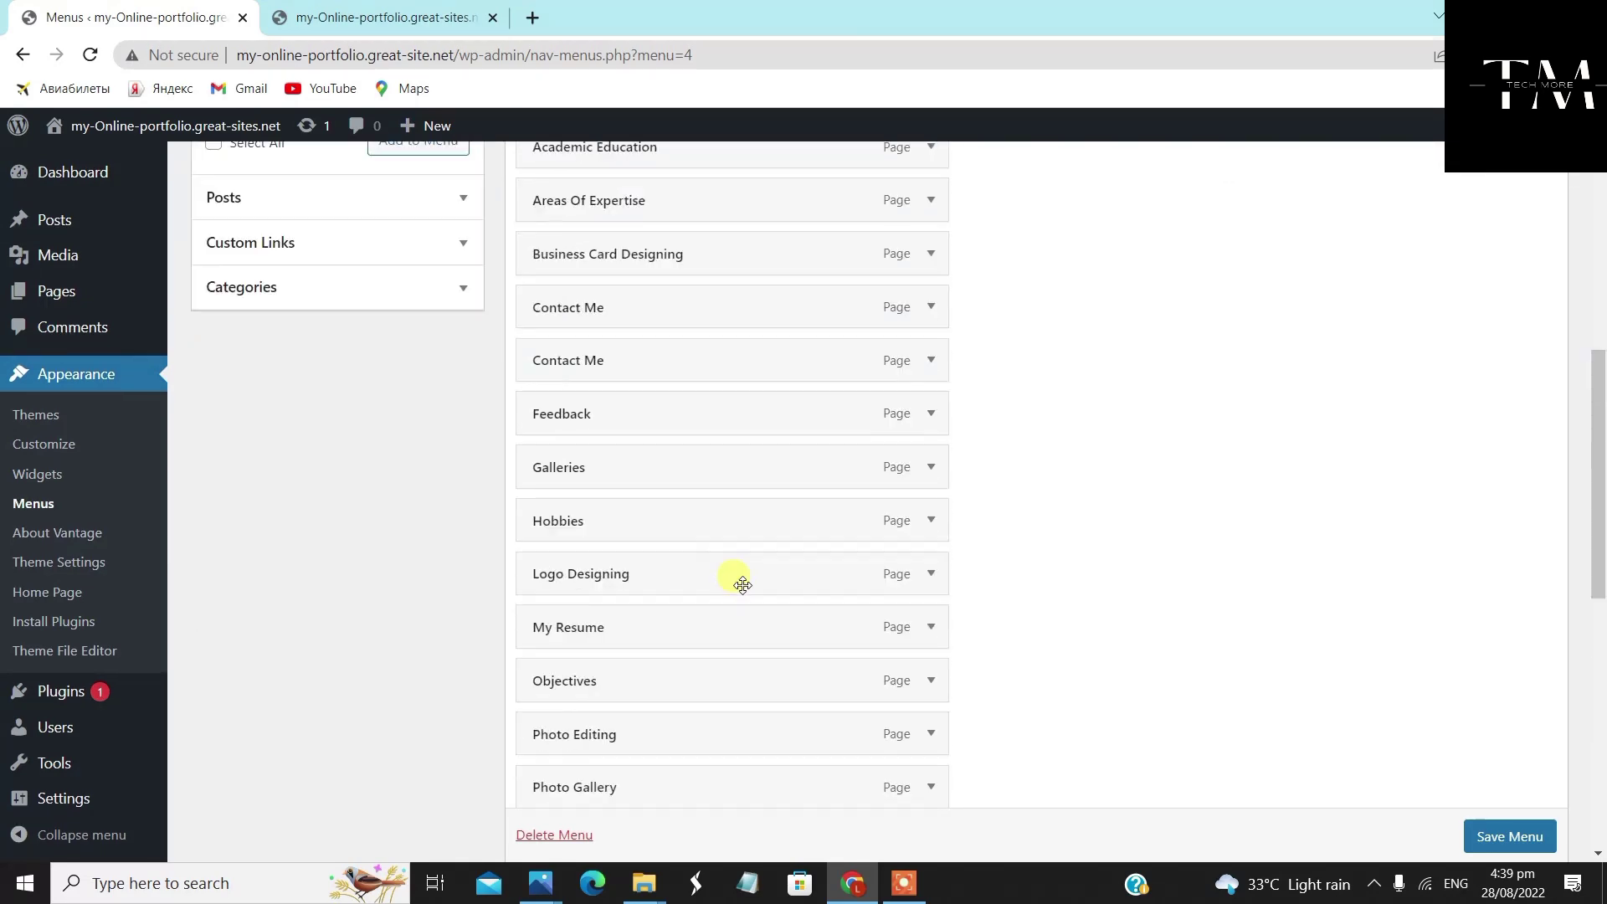
left_click_drag(695, 742, 730, 521)
scroll(695, 424, "up", 4)
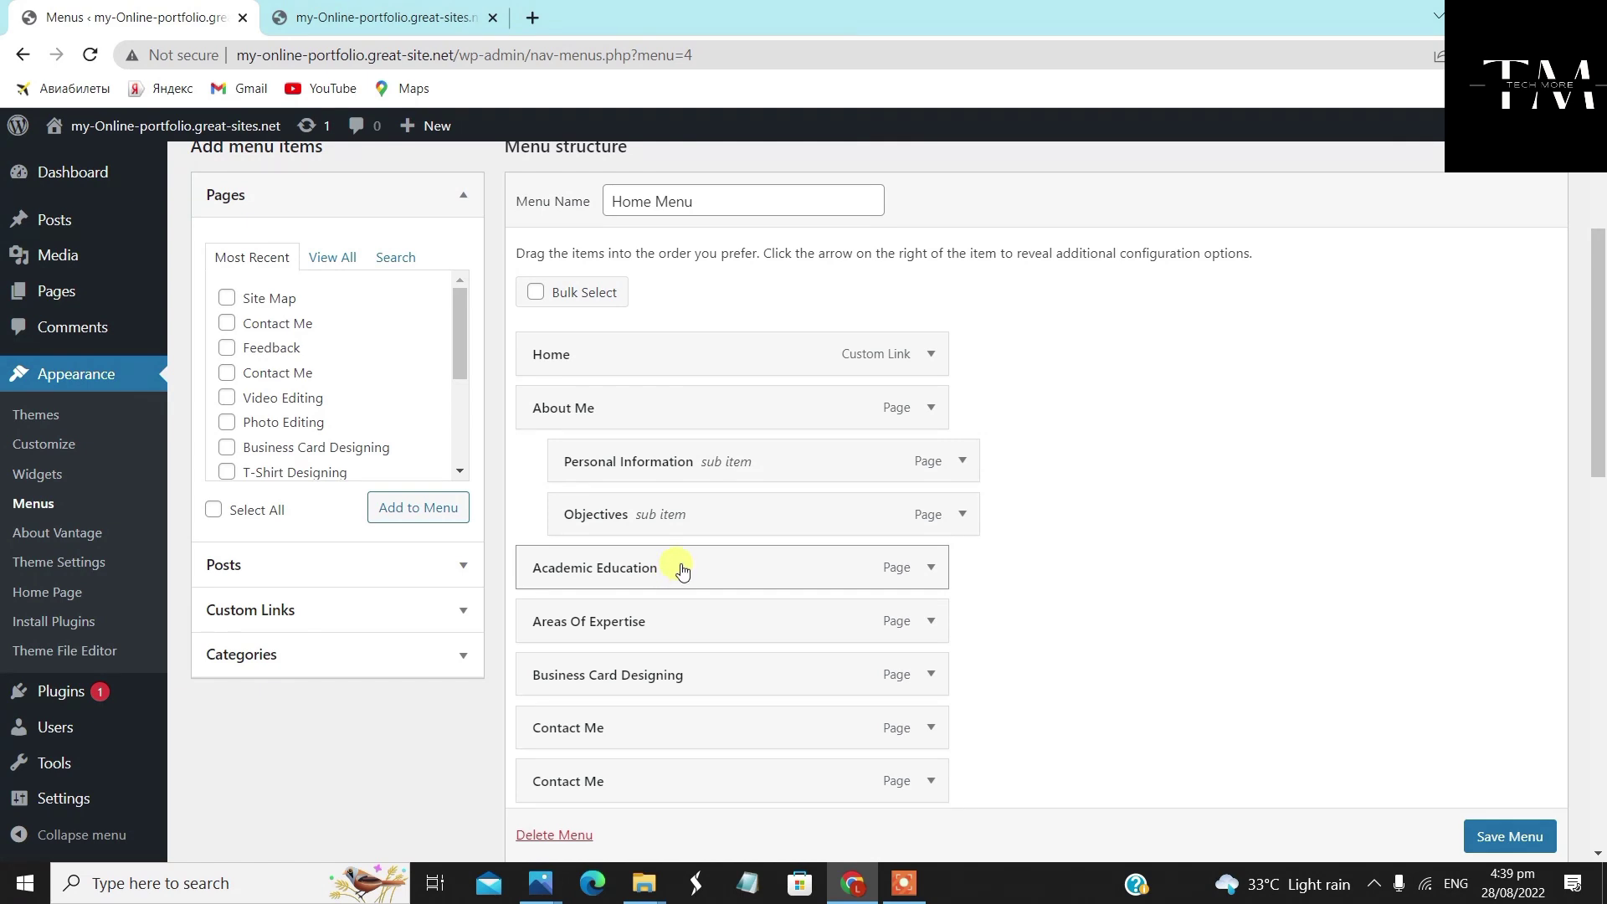
left_click_drag(711, 574, 743, 576)
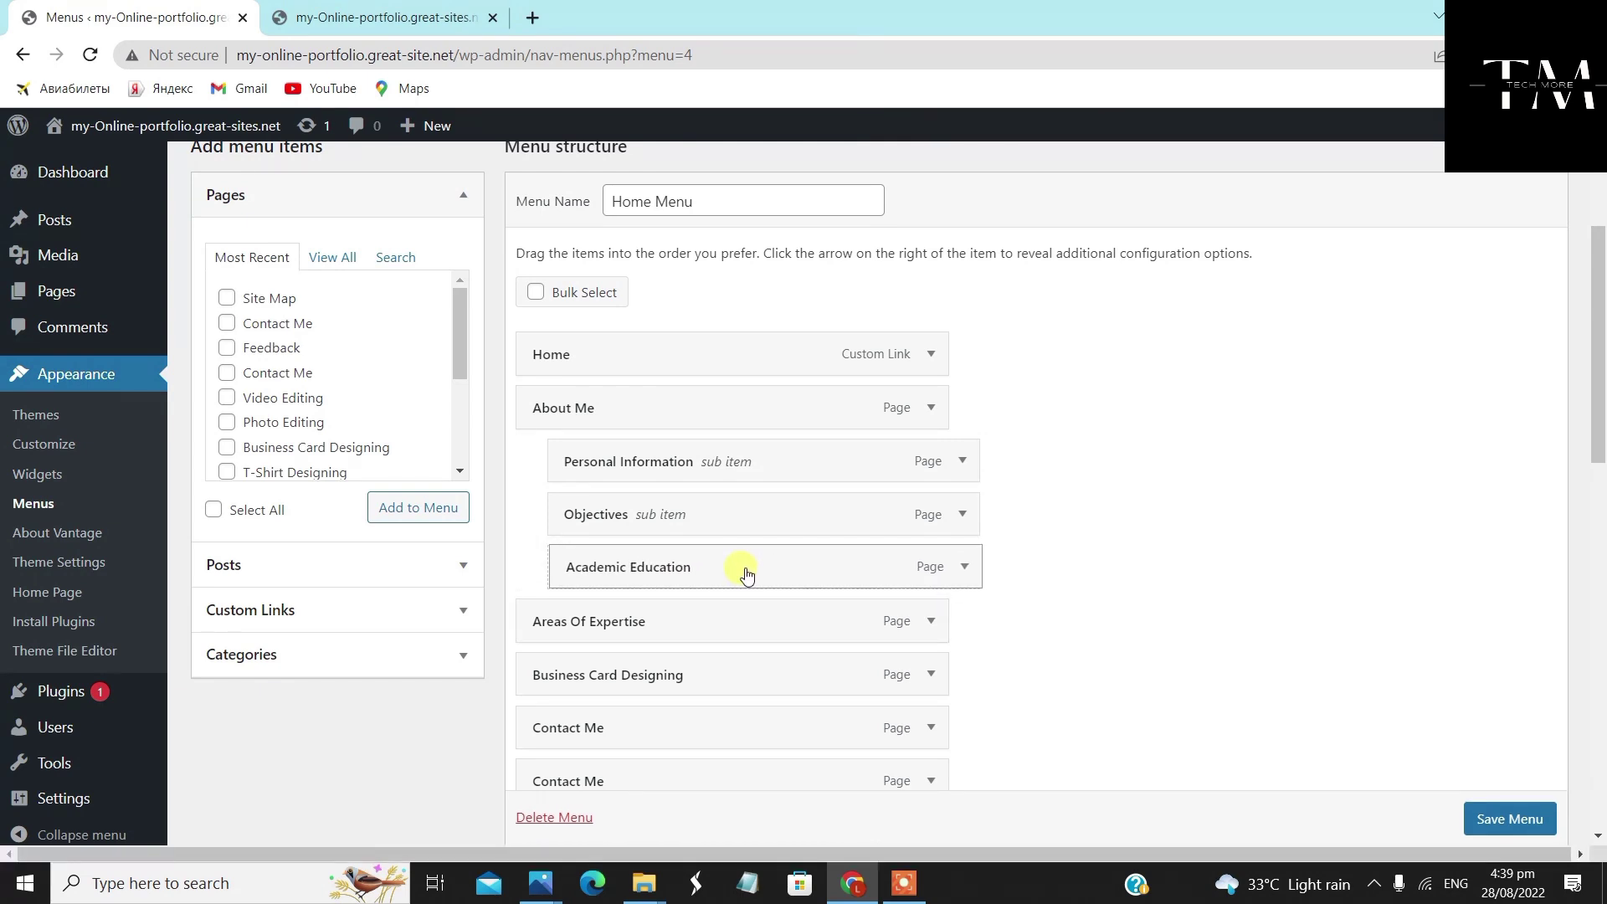
scroll(707, 682, "up", 1)
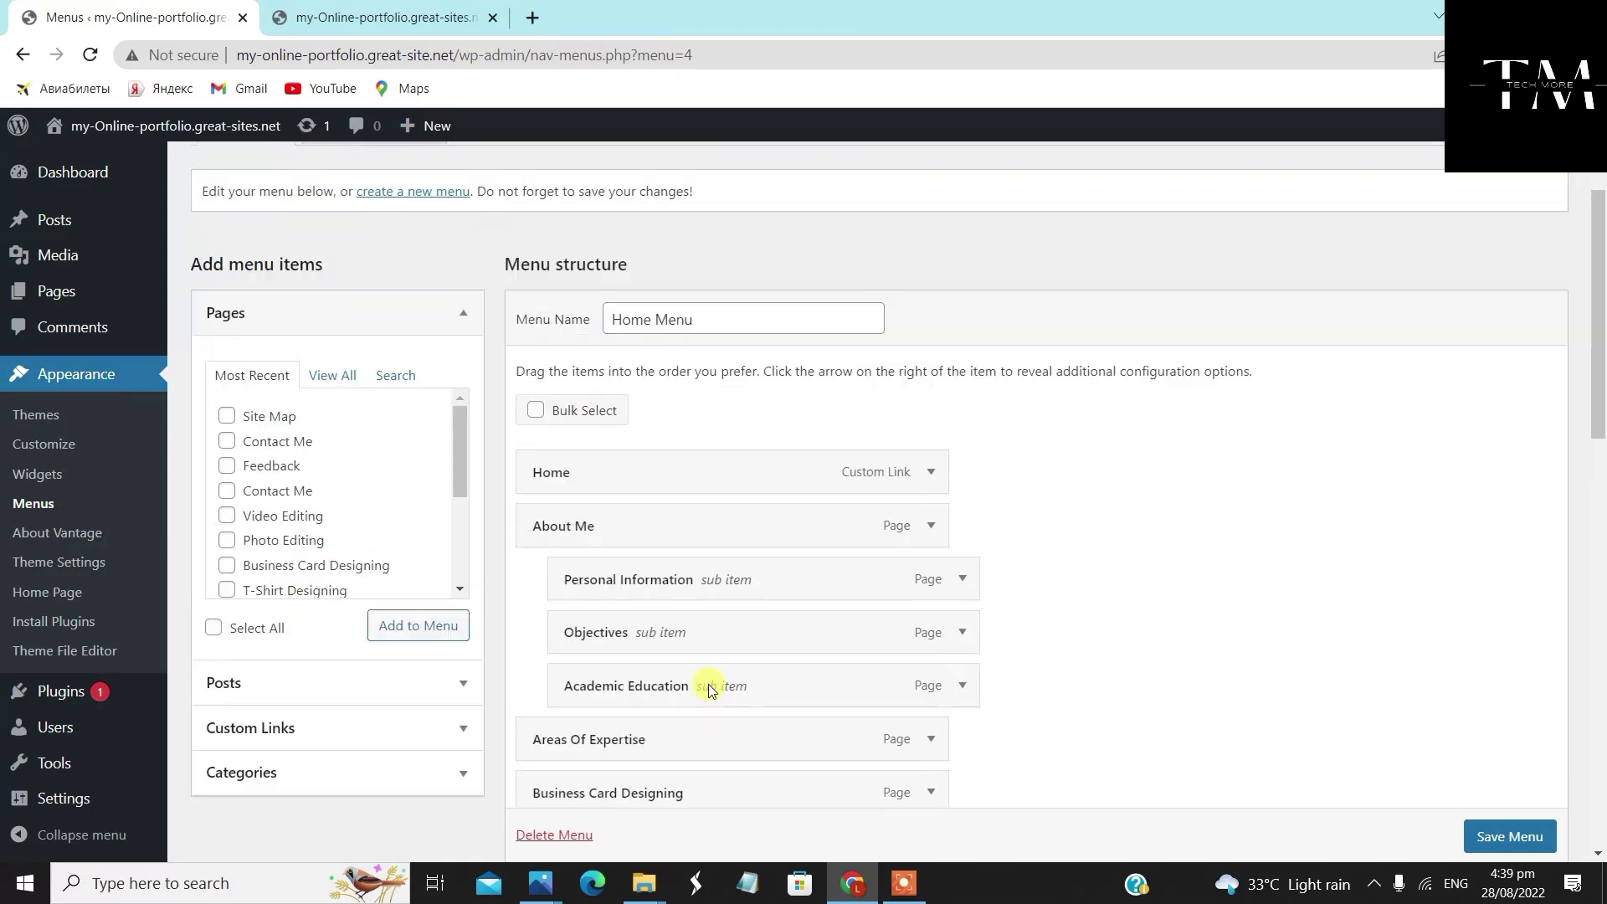
scroll(707, 682, "down", 5)
scroll(717, 694, "down", 2)
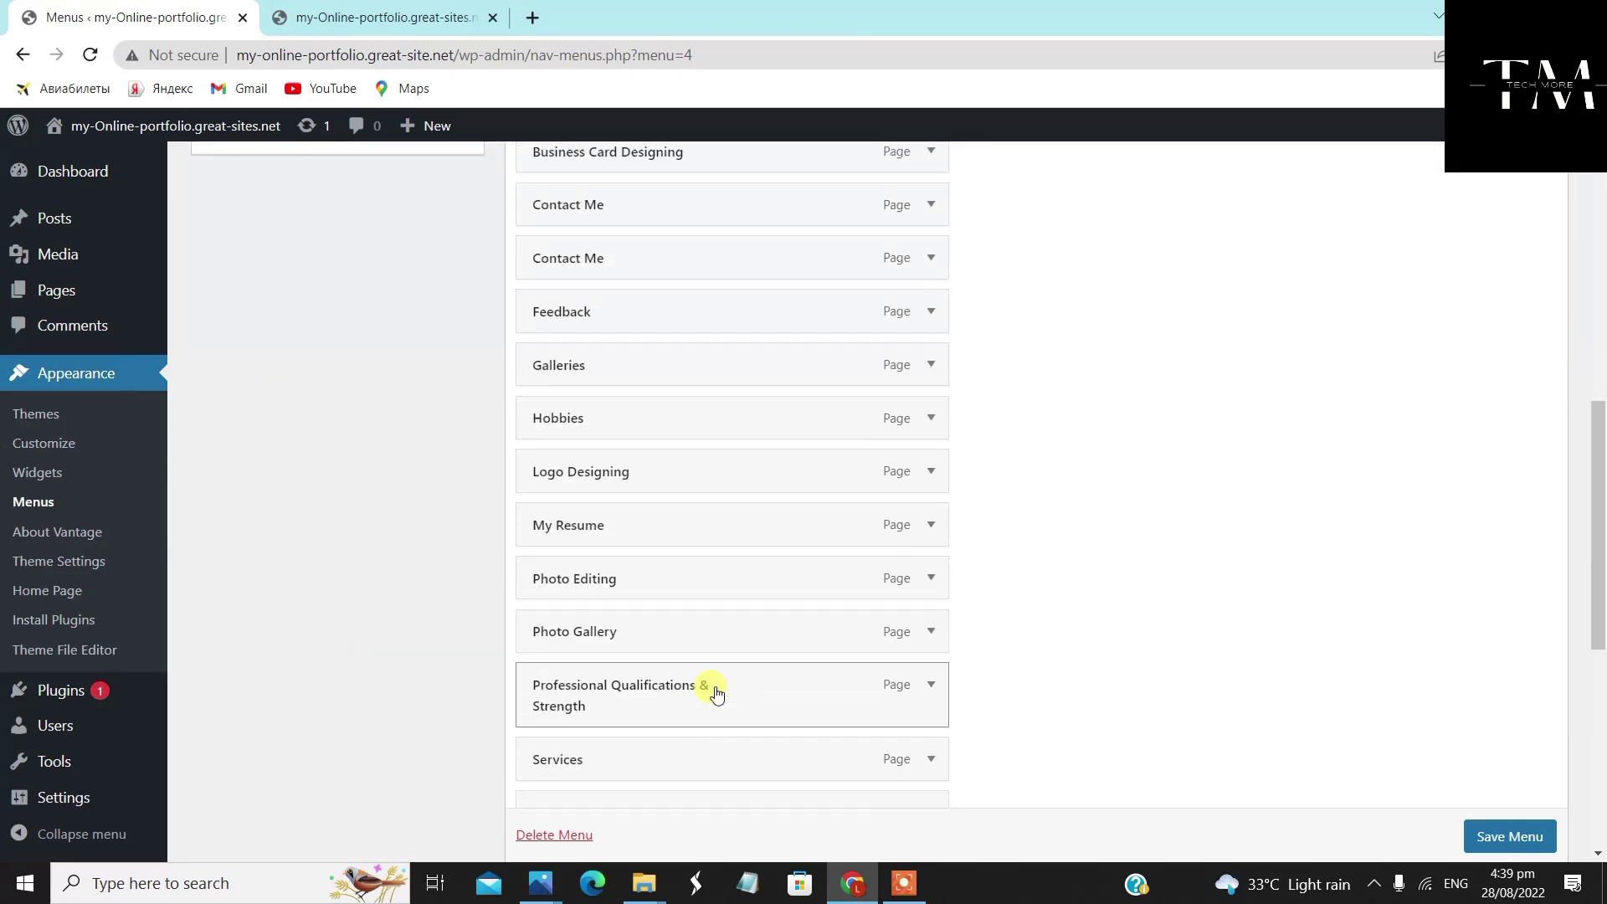
Drag Hobbies and Areas Of Expertise beneath About Me as sub items
left_click_drag(715, 688, 750, 314)
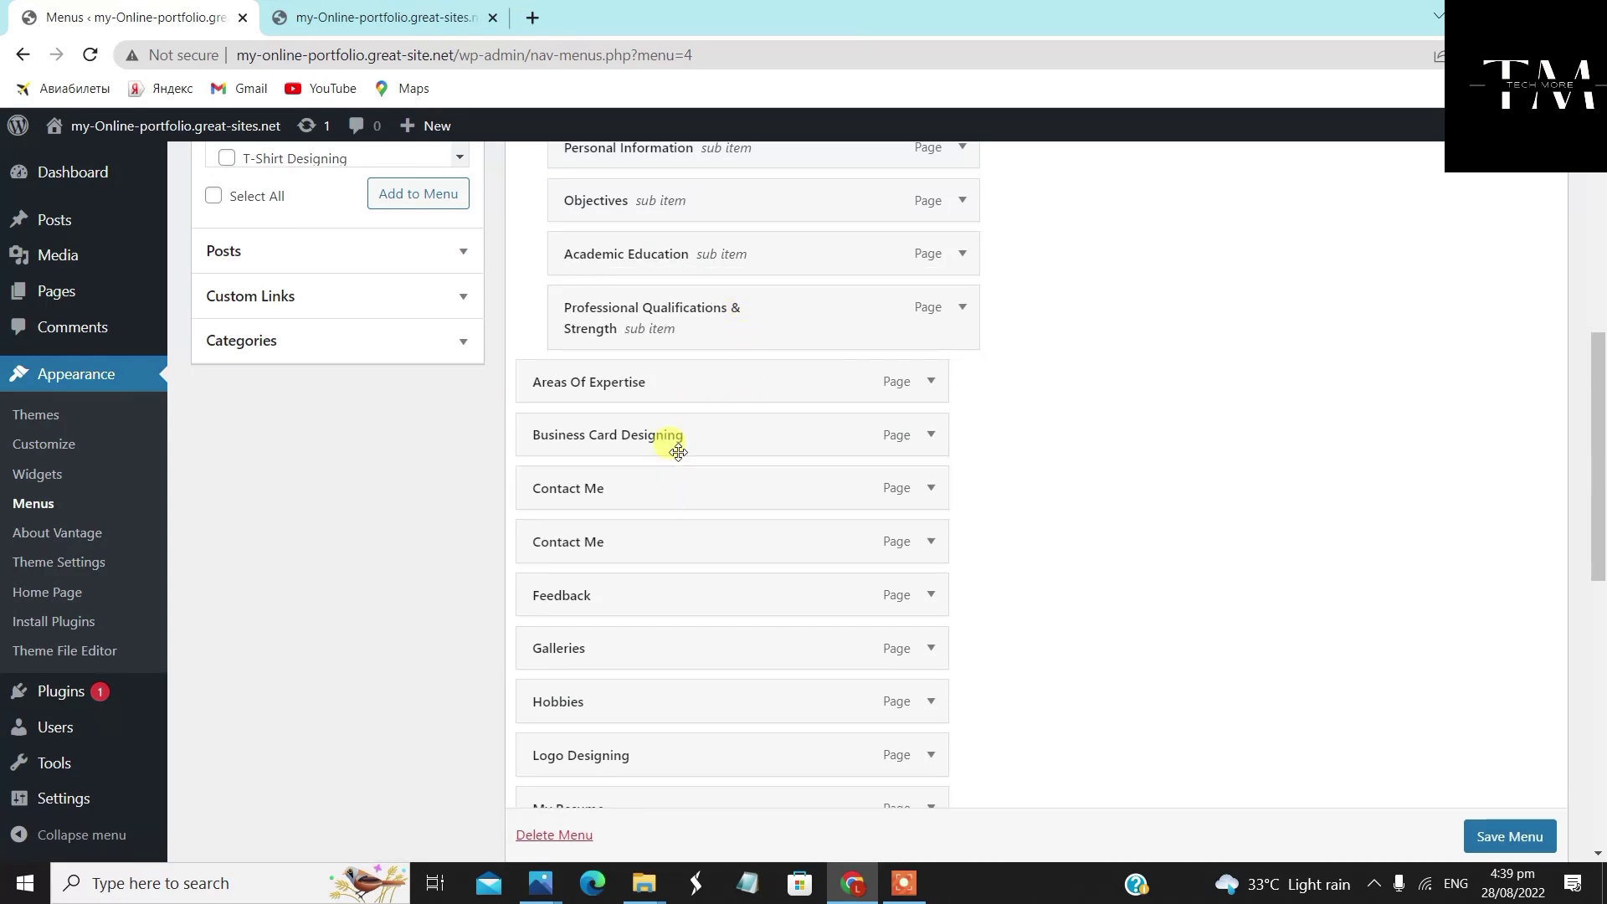
scroll(674, 452, "up", 1)
scroll(668, 692, "down", 2)
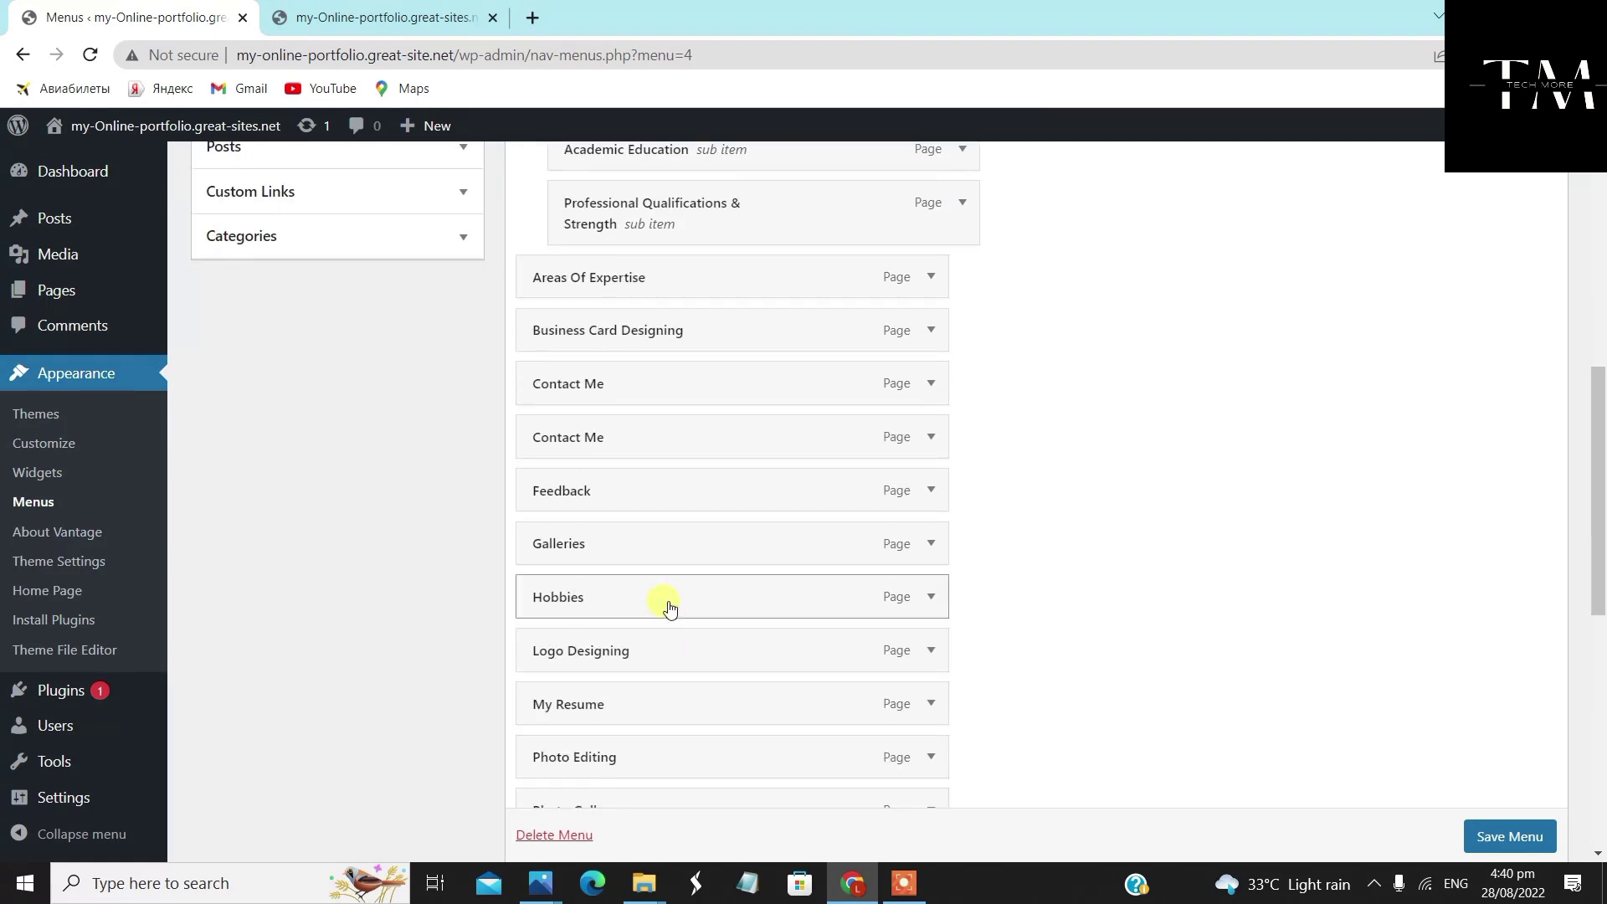
left_click_drag(667, 604, 698, 285)
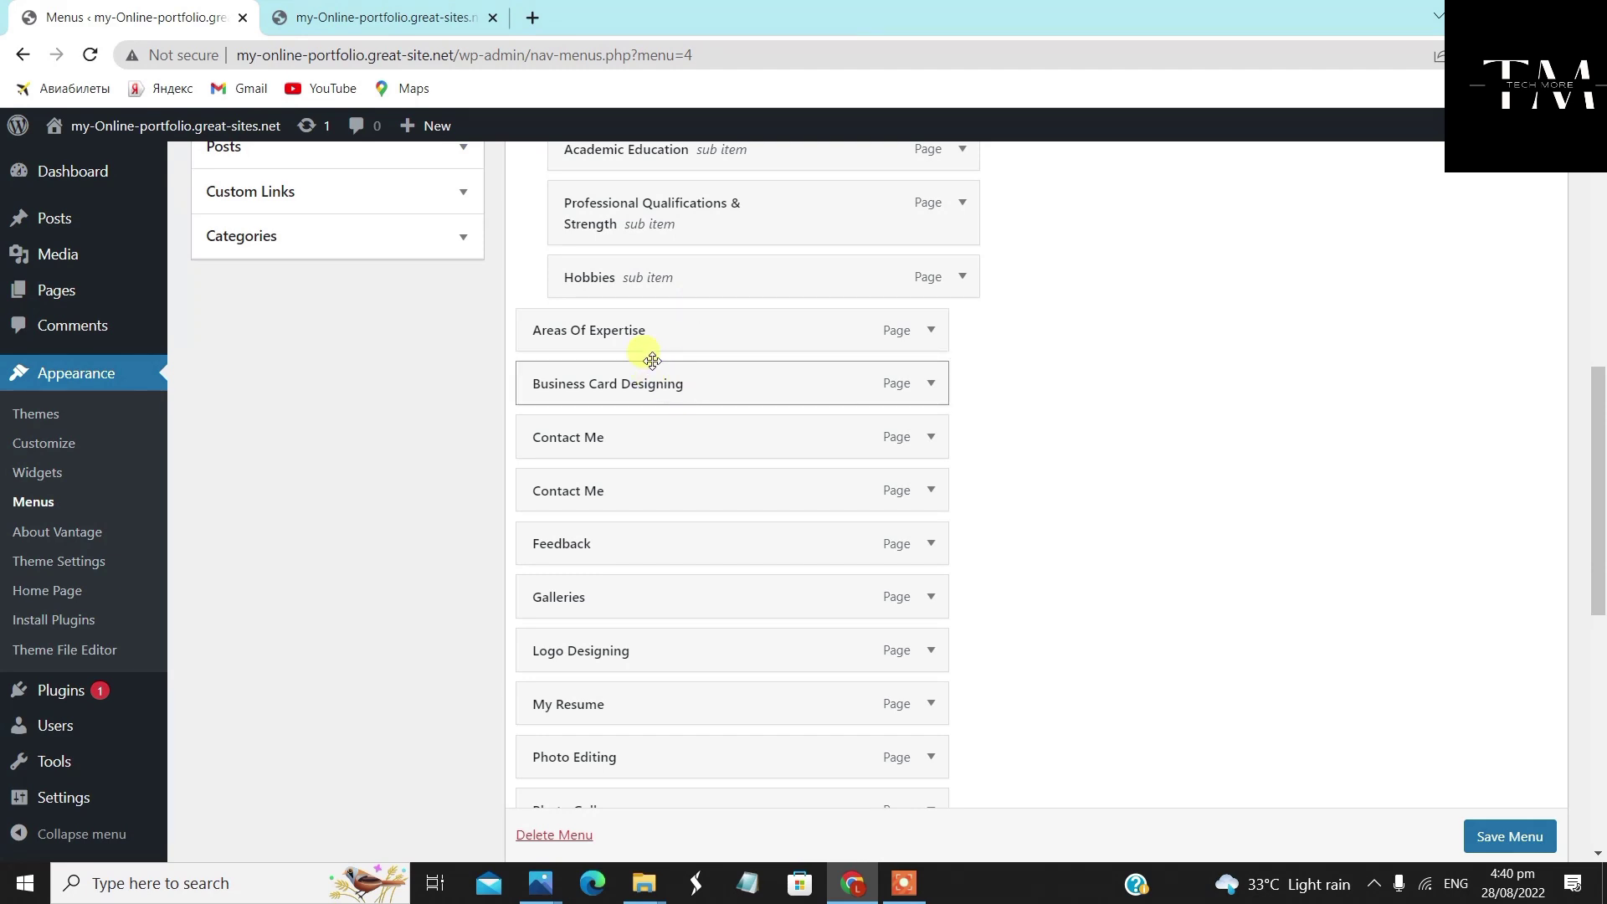
left_click_drag(641, 328, 681, 330)
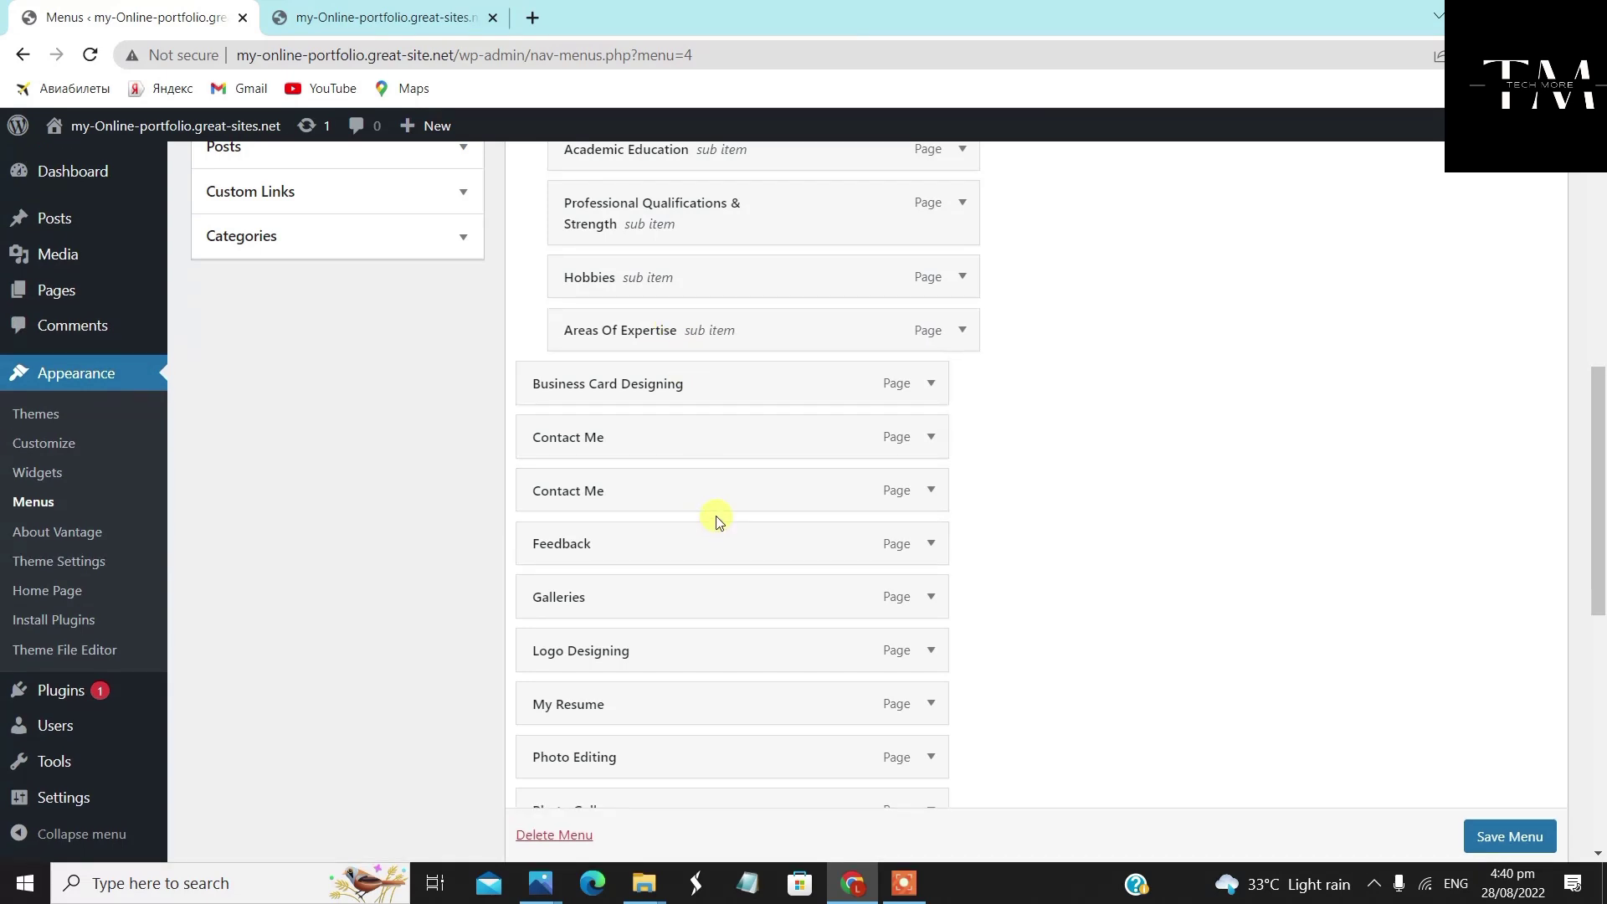
scroll(716, 519, "down", 4)
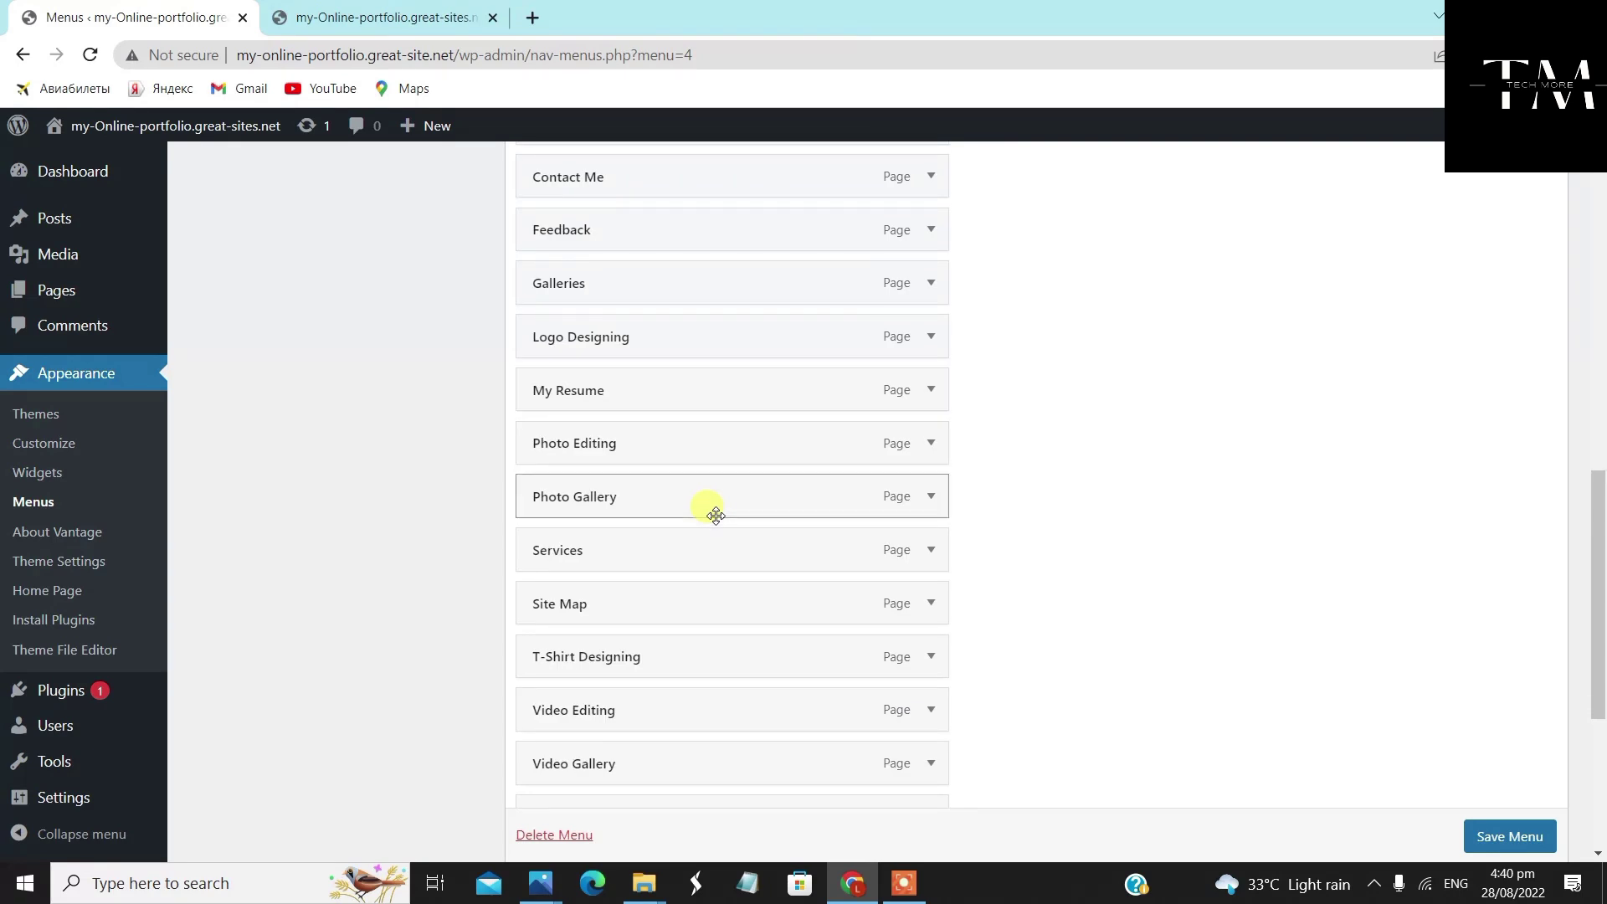
scroll(716, 514, "down", 4)
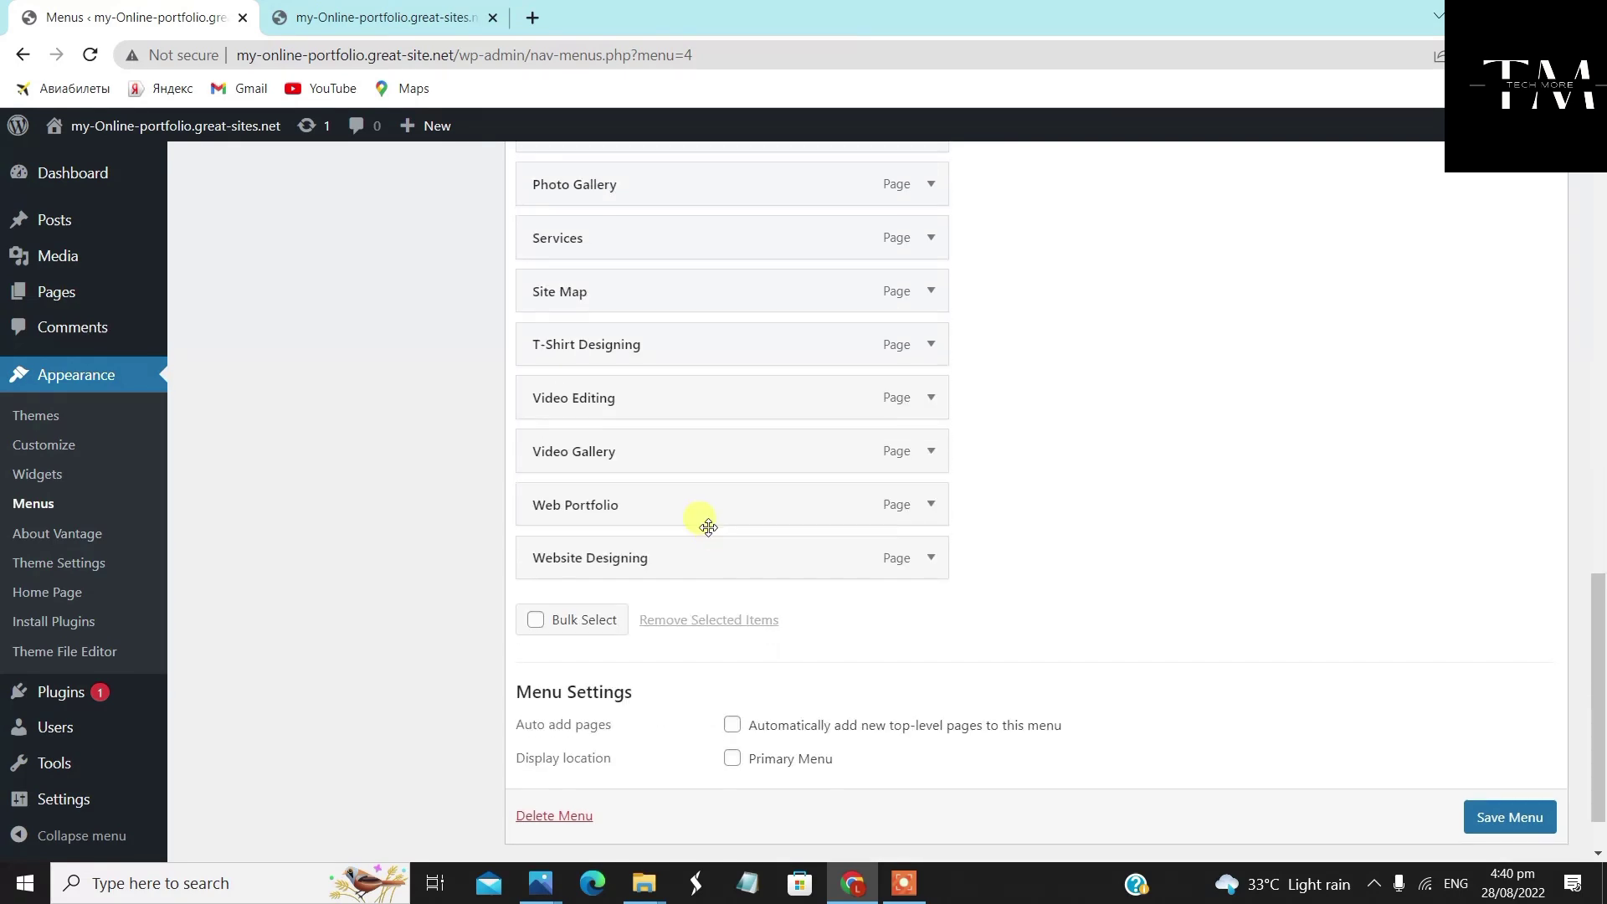
scroll(708, 528, "up", 4)
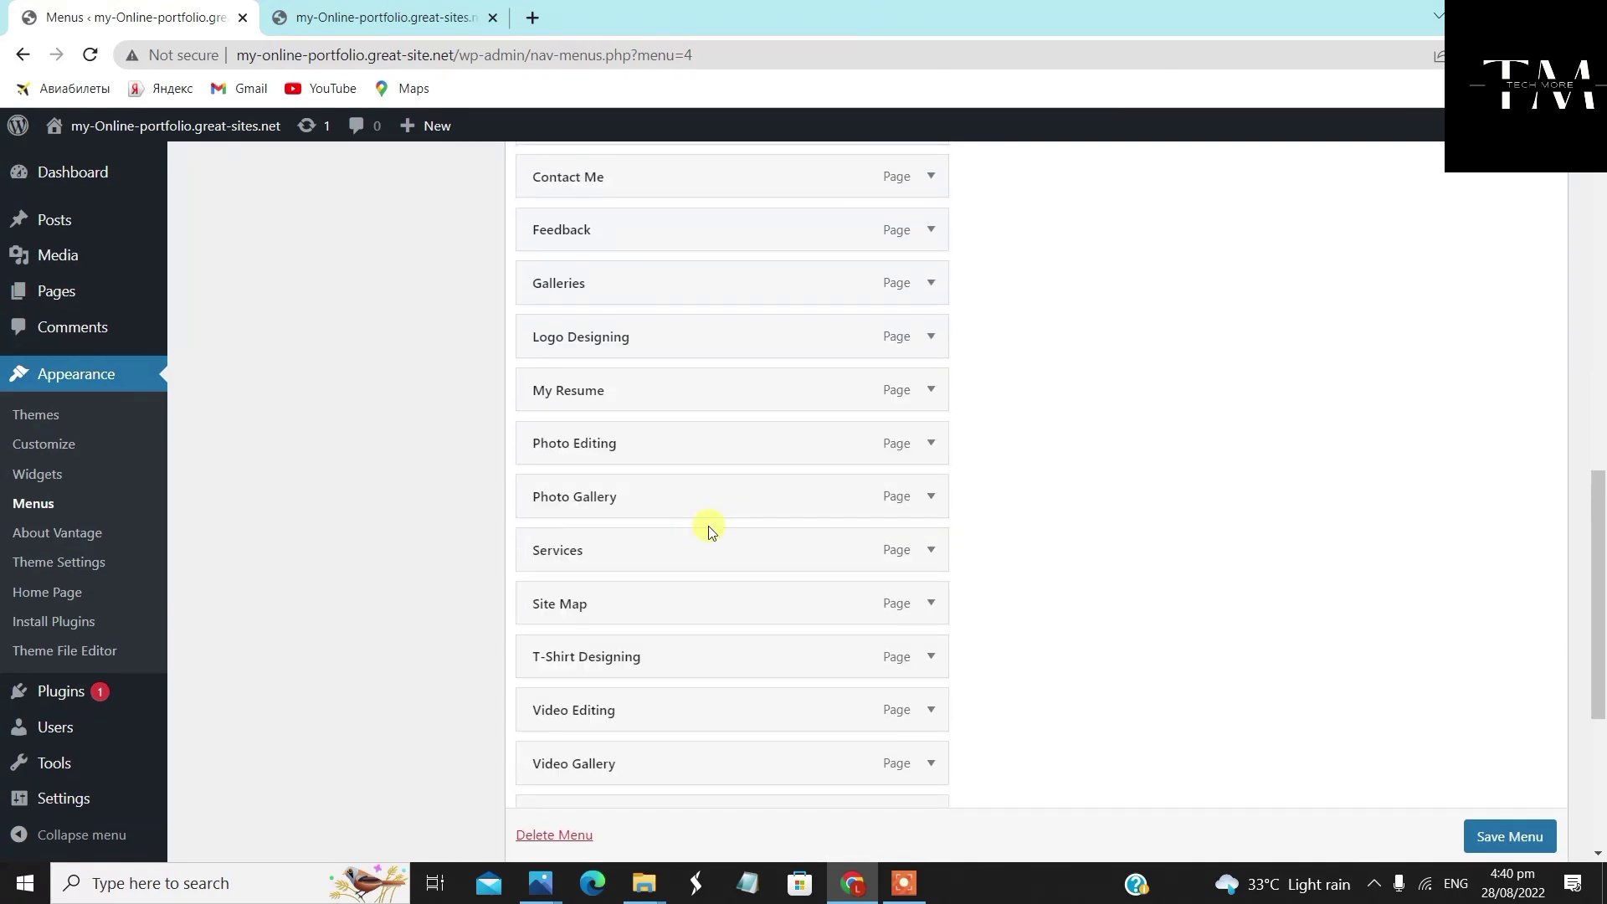
scroll(708, 529, "up", 3)
left_click_drag(686, 603, 724, 276)
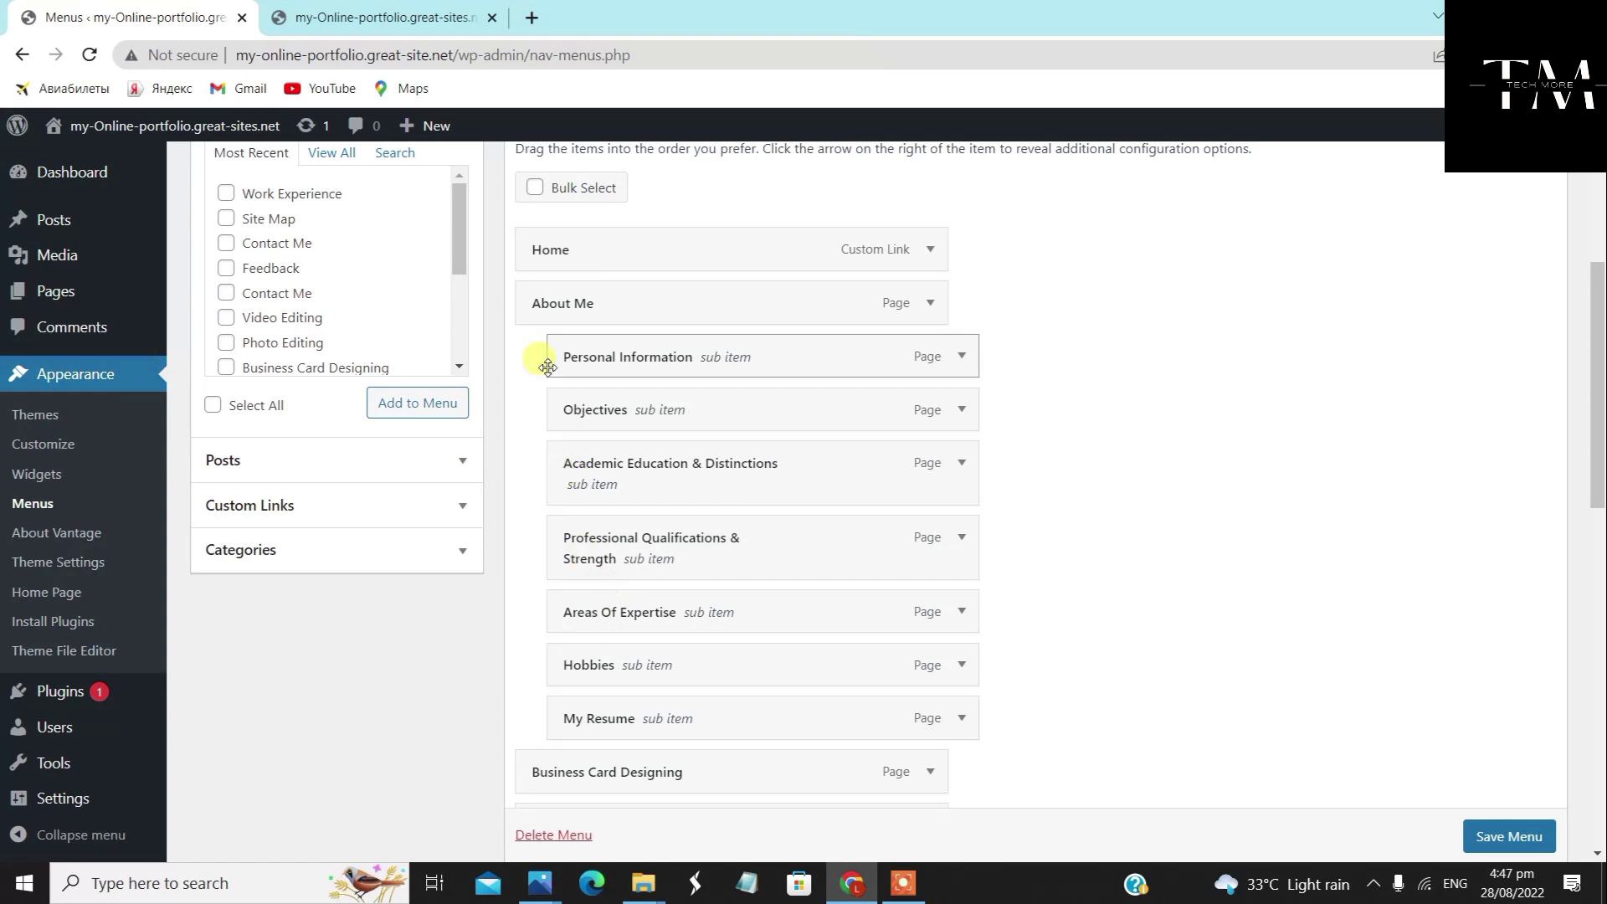
Move Galleries up to sit right after the About Me group, above Business Card Designing
scroll(891, 644, "up", 1)
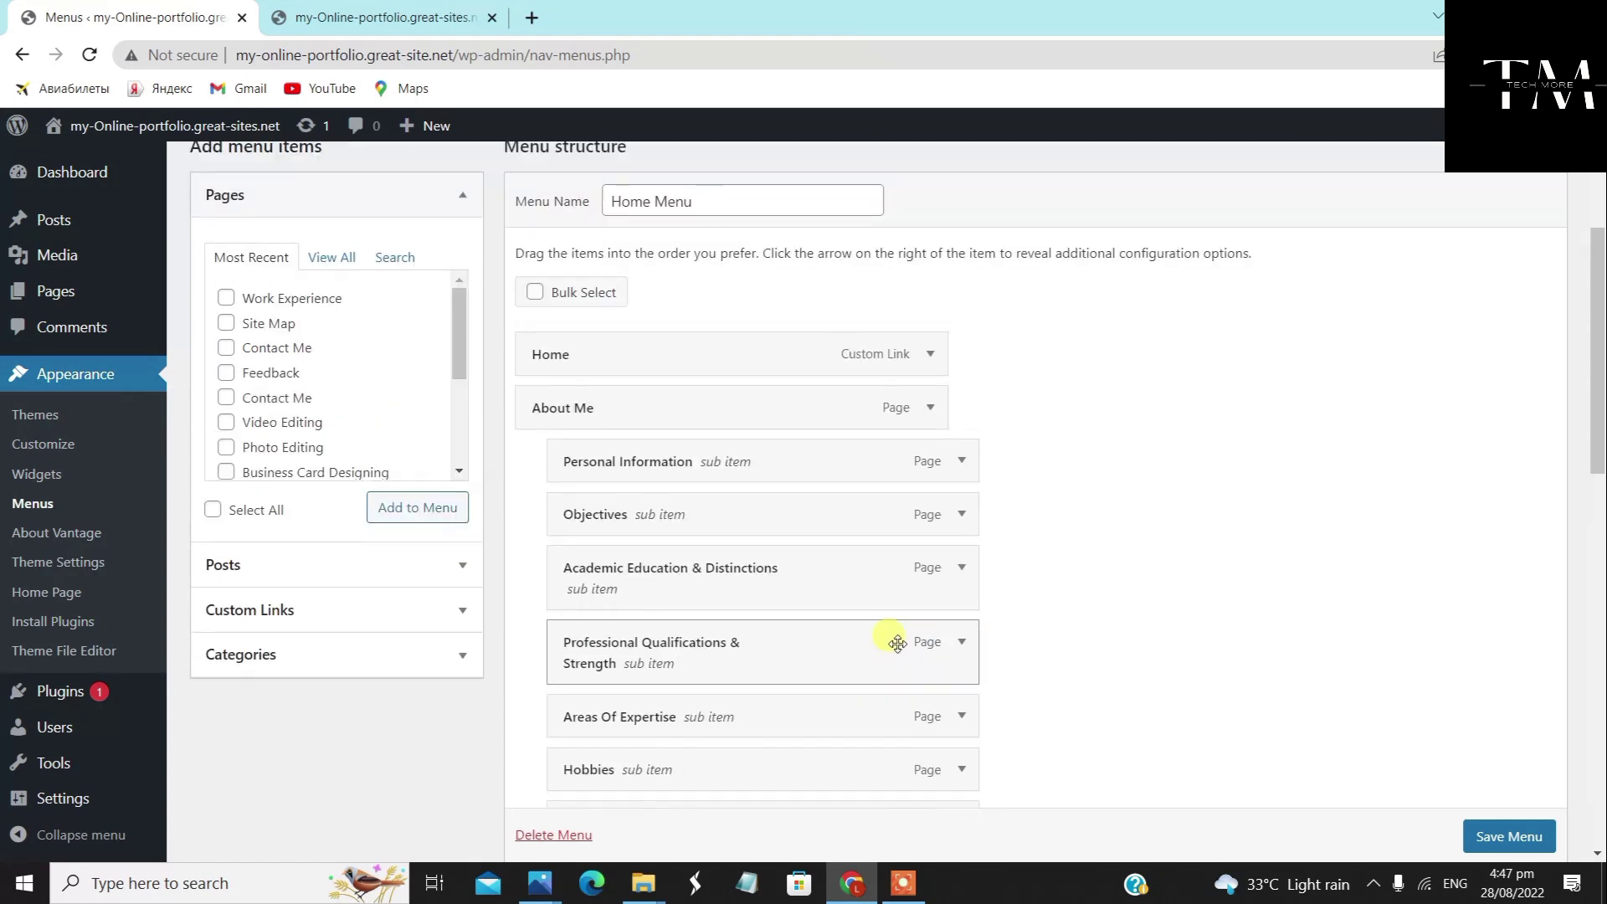
scroll(810, 504, "down", 1)
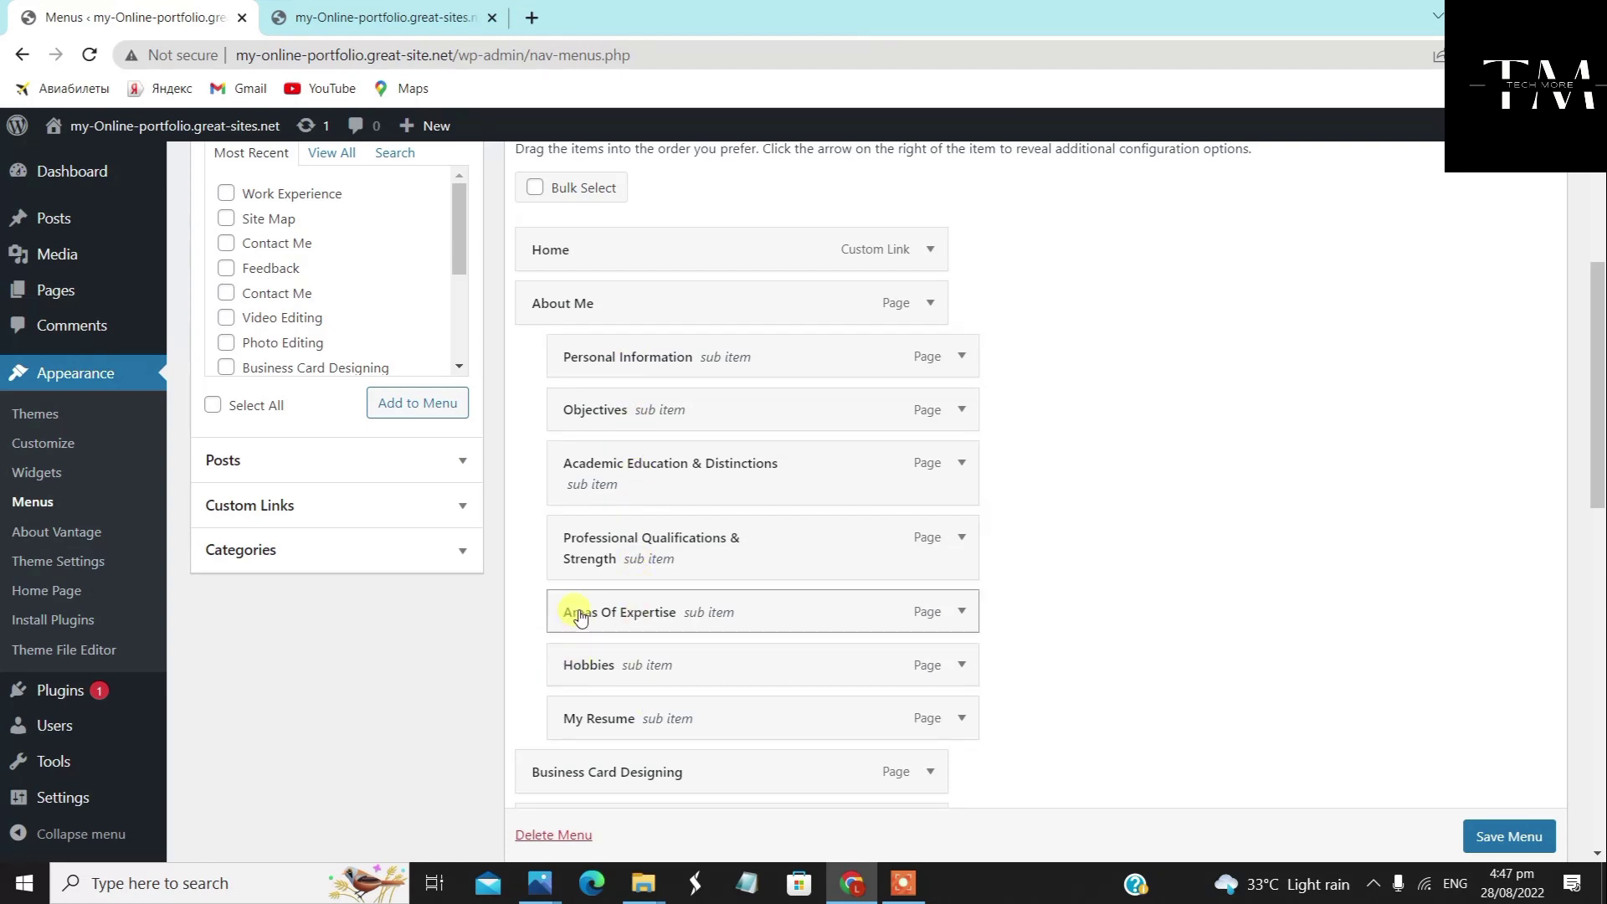
scroll(586, 615, "down", 5)
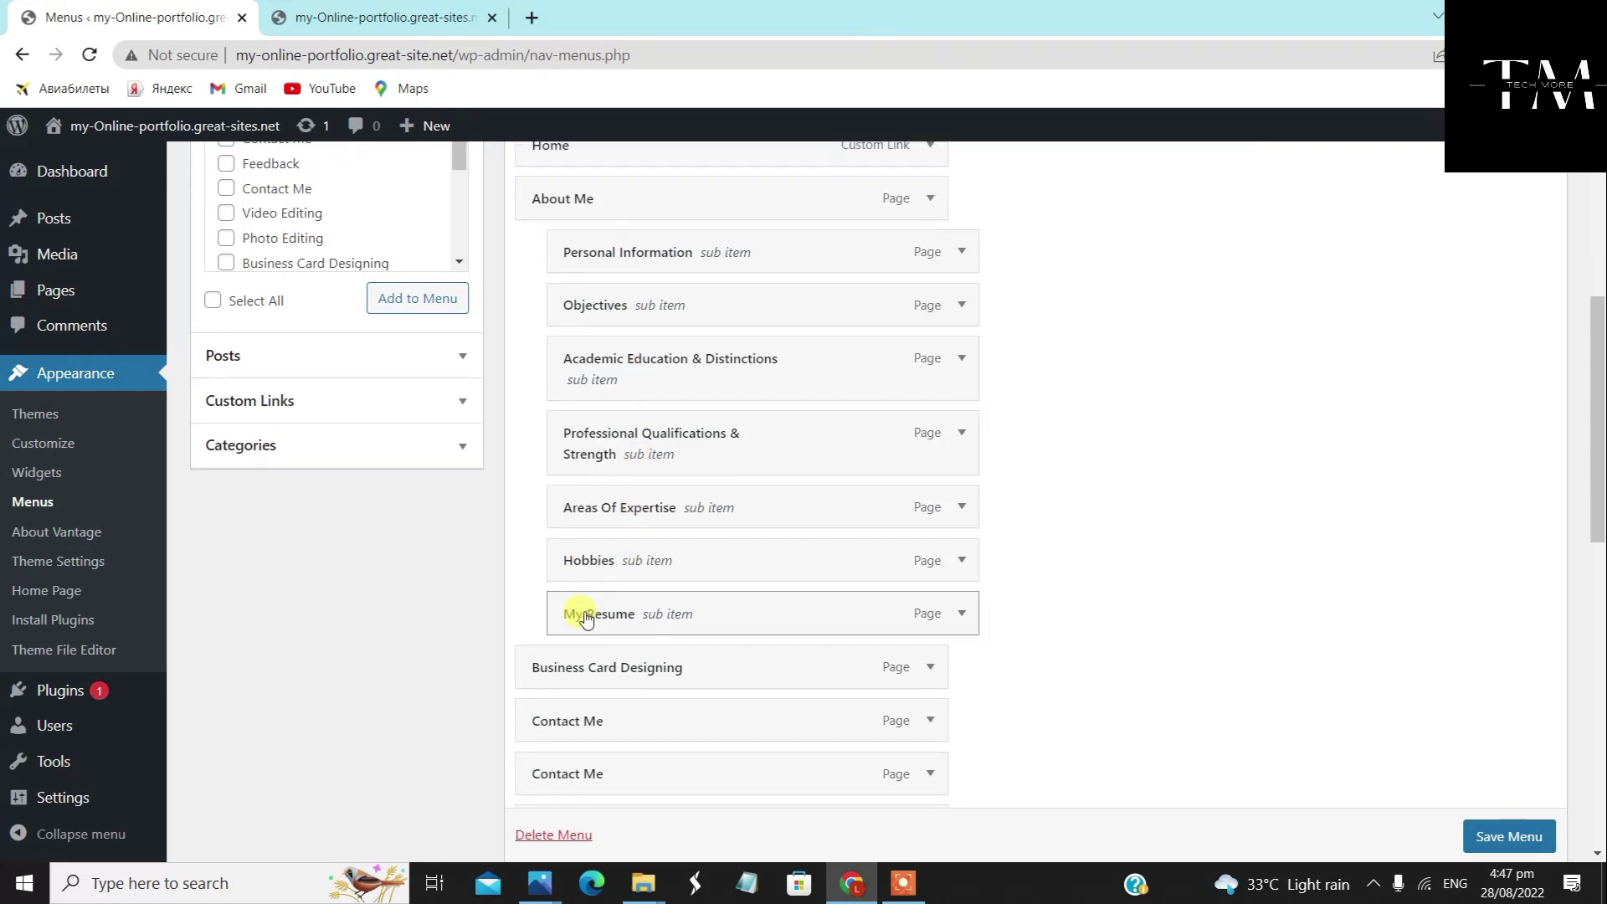
left_click_drag(700, 545, 701, 356)
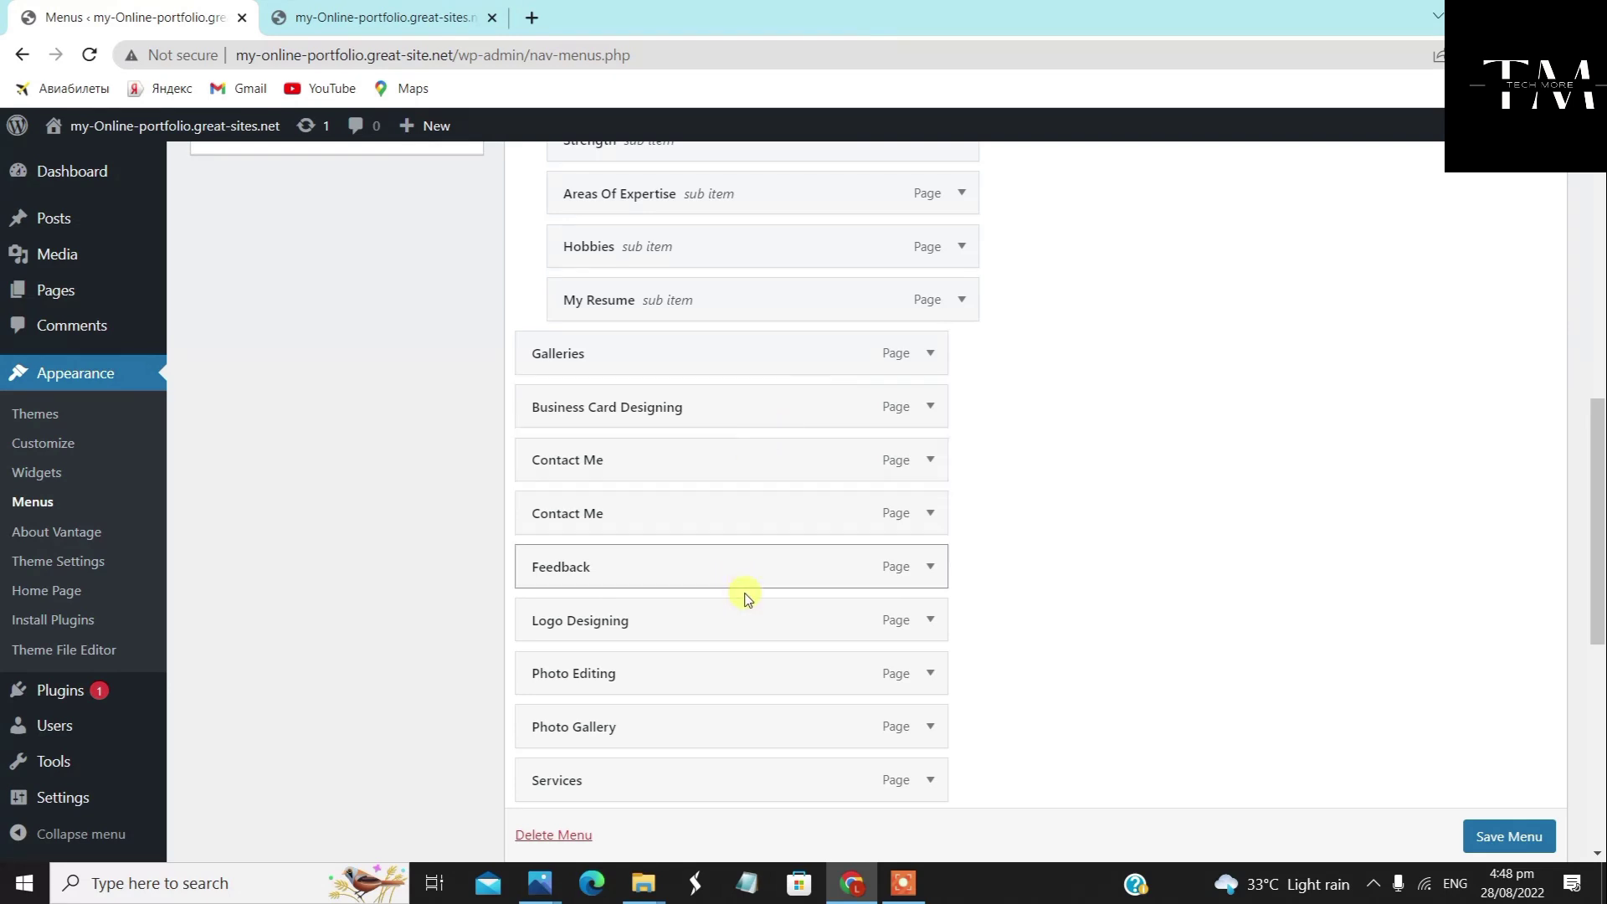
scroll(645, 766, "down", 1)
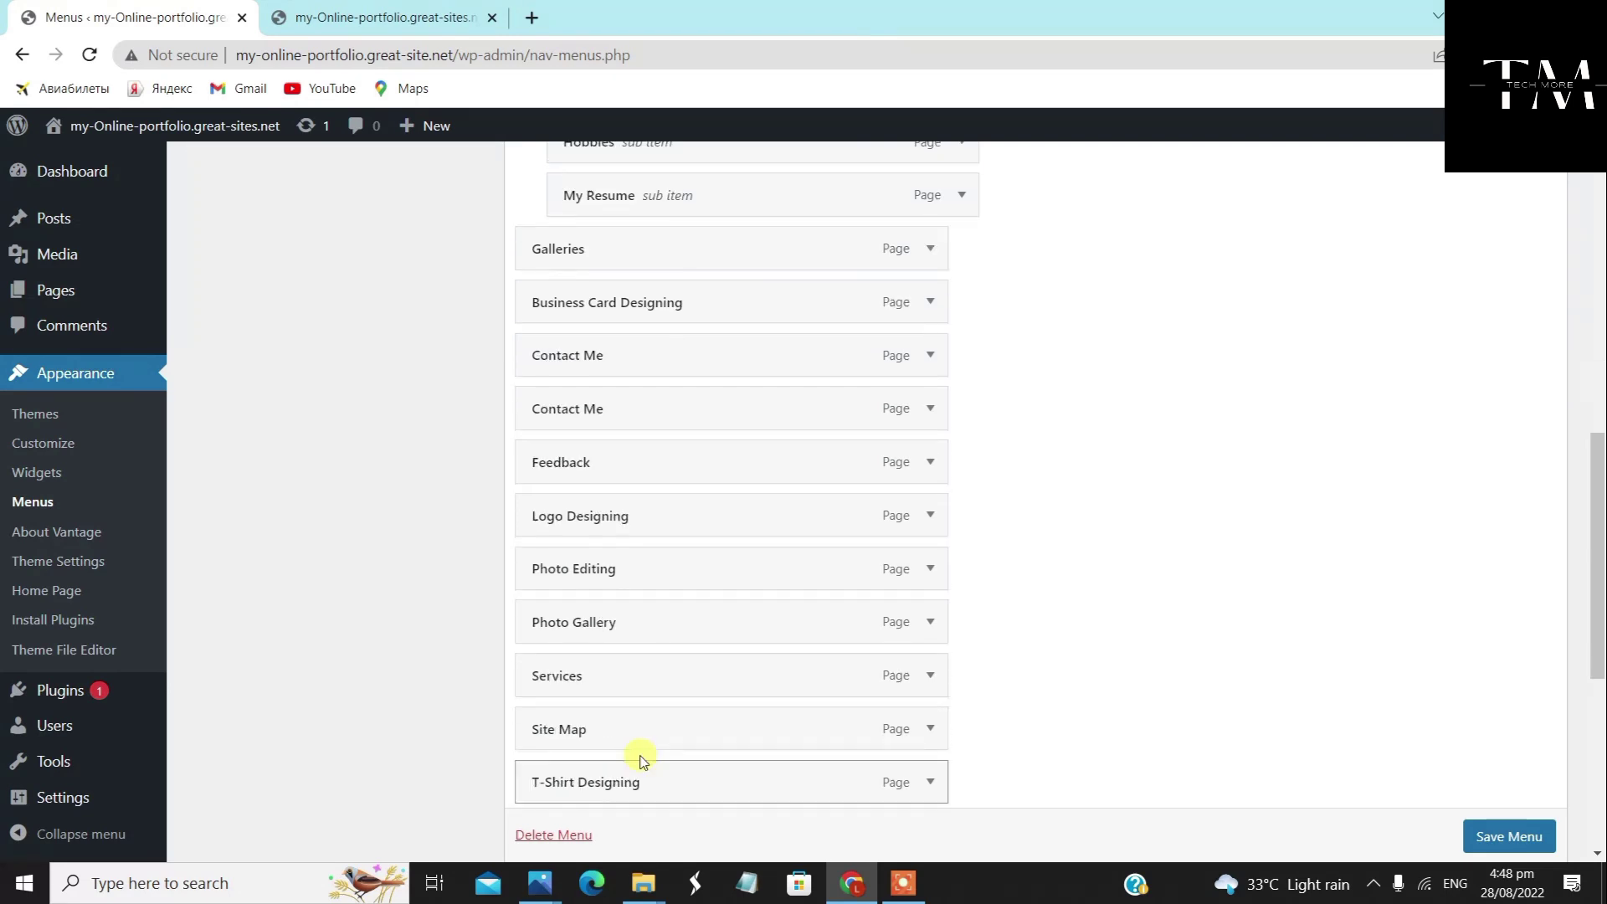
scroll(634, 758, "down", 2)
Nest Video Gallery, Photo Gallery and Web Portfolio under Galleries, with Services after them
left_click_drag(634, 710, 653, 337)
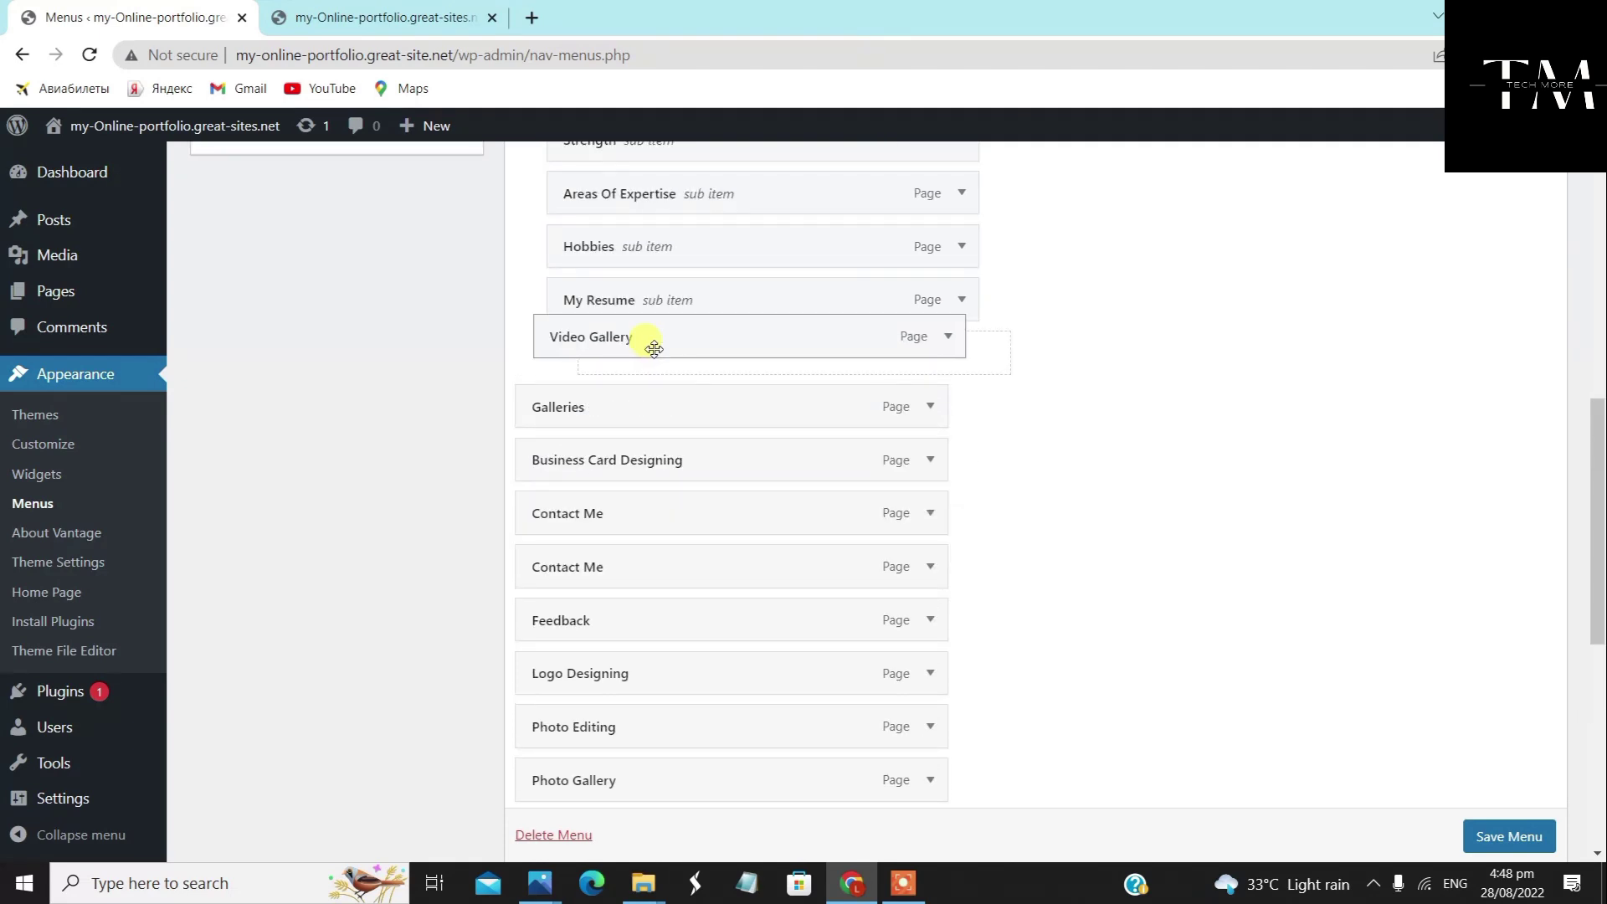
left_click_drag(653, 349, 666, 414)
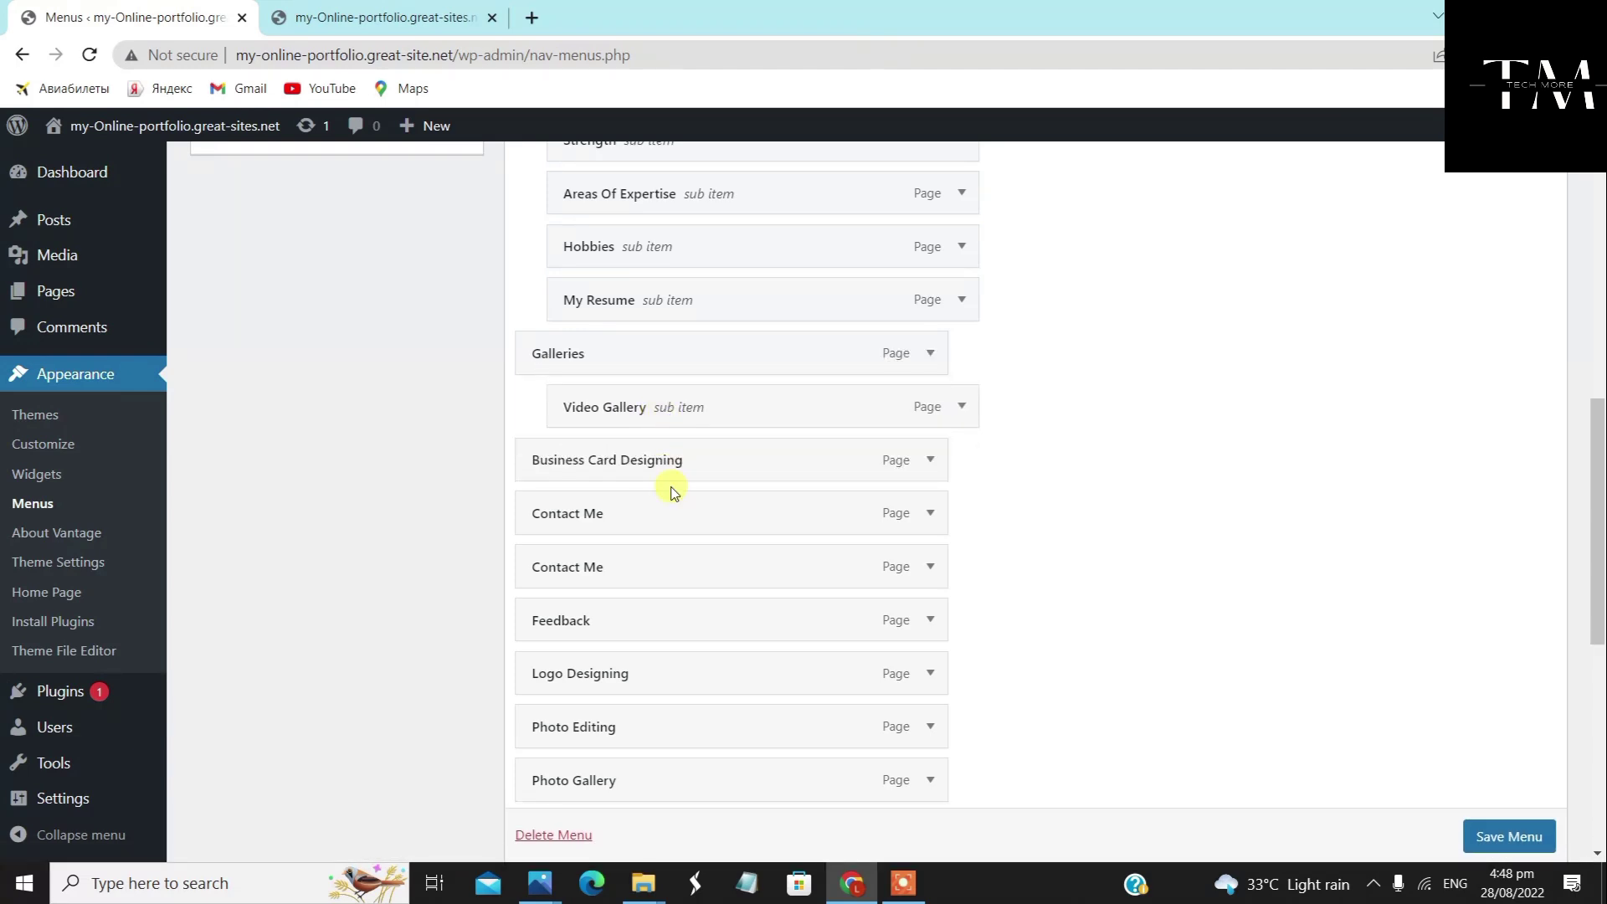
scroll(641, 695, "down", 2)
left_click_drag(636, 567, 663, 259)
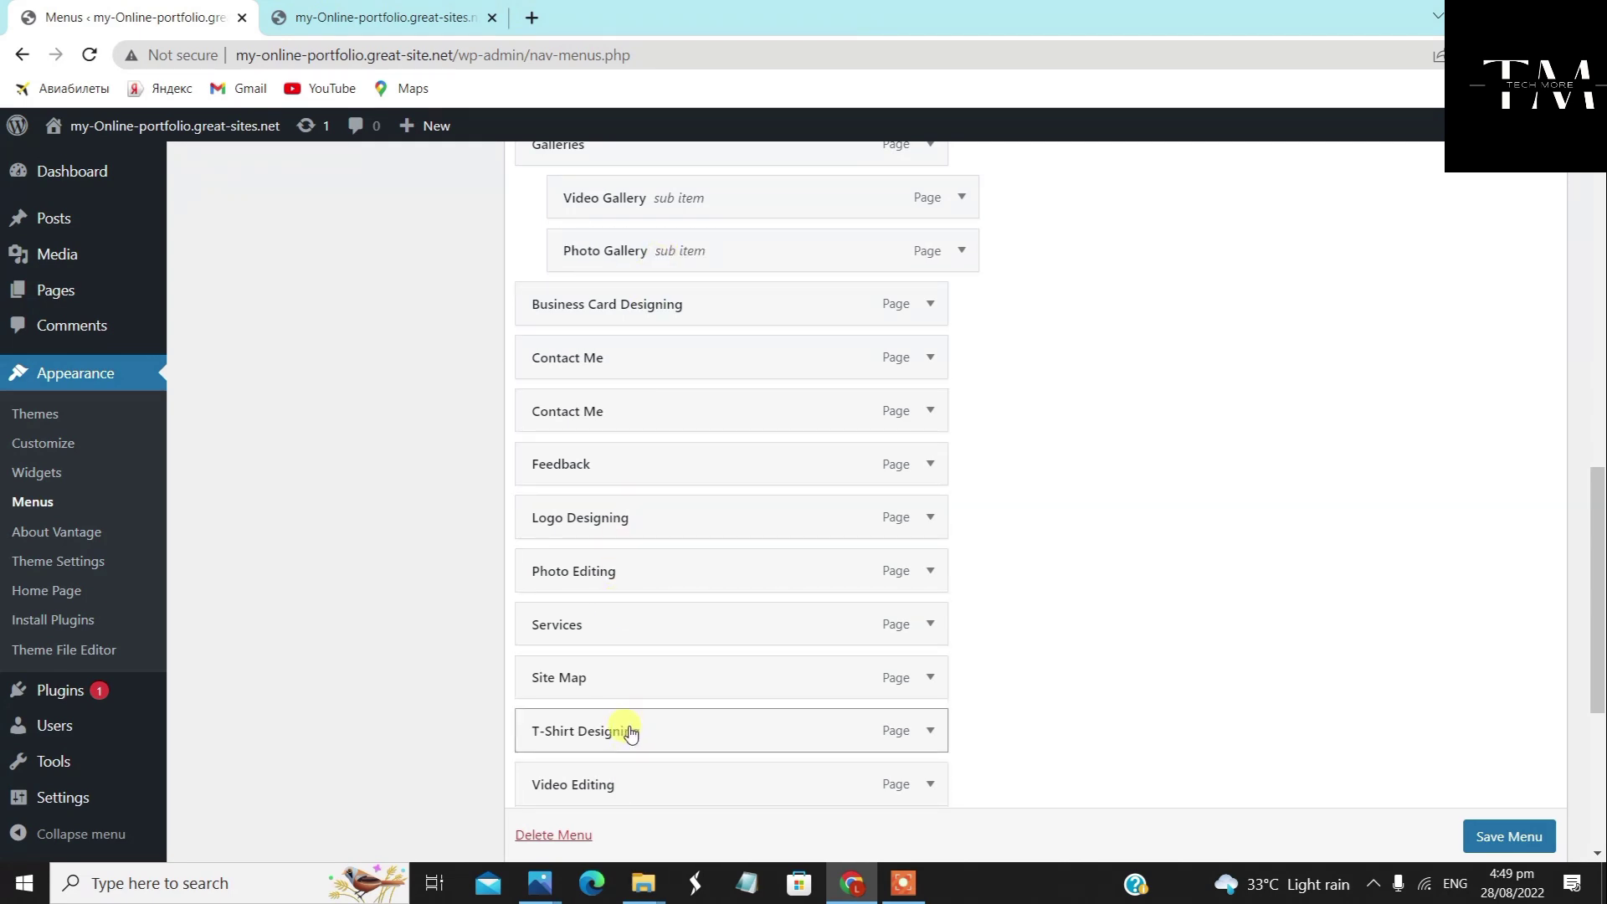
scroll(689, 757, "down", 1)
left_click_drag(685, 731, 717, 233)
scroll(721, 369, "up", 4)
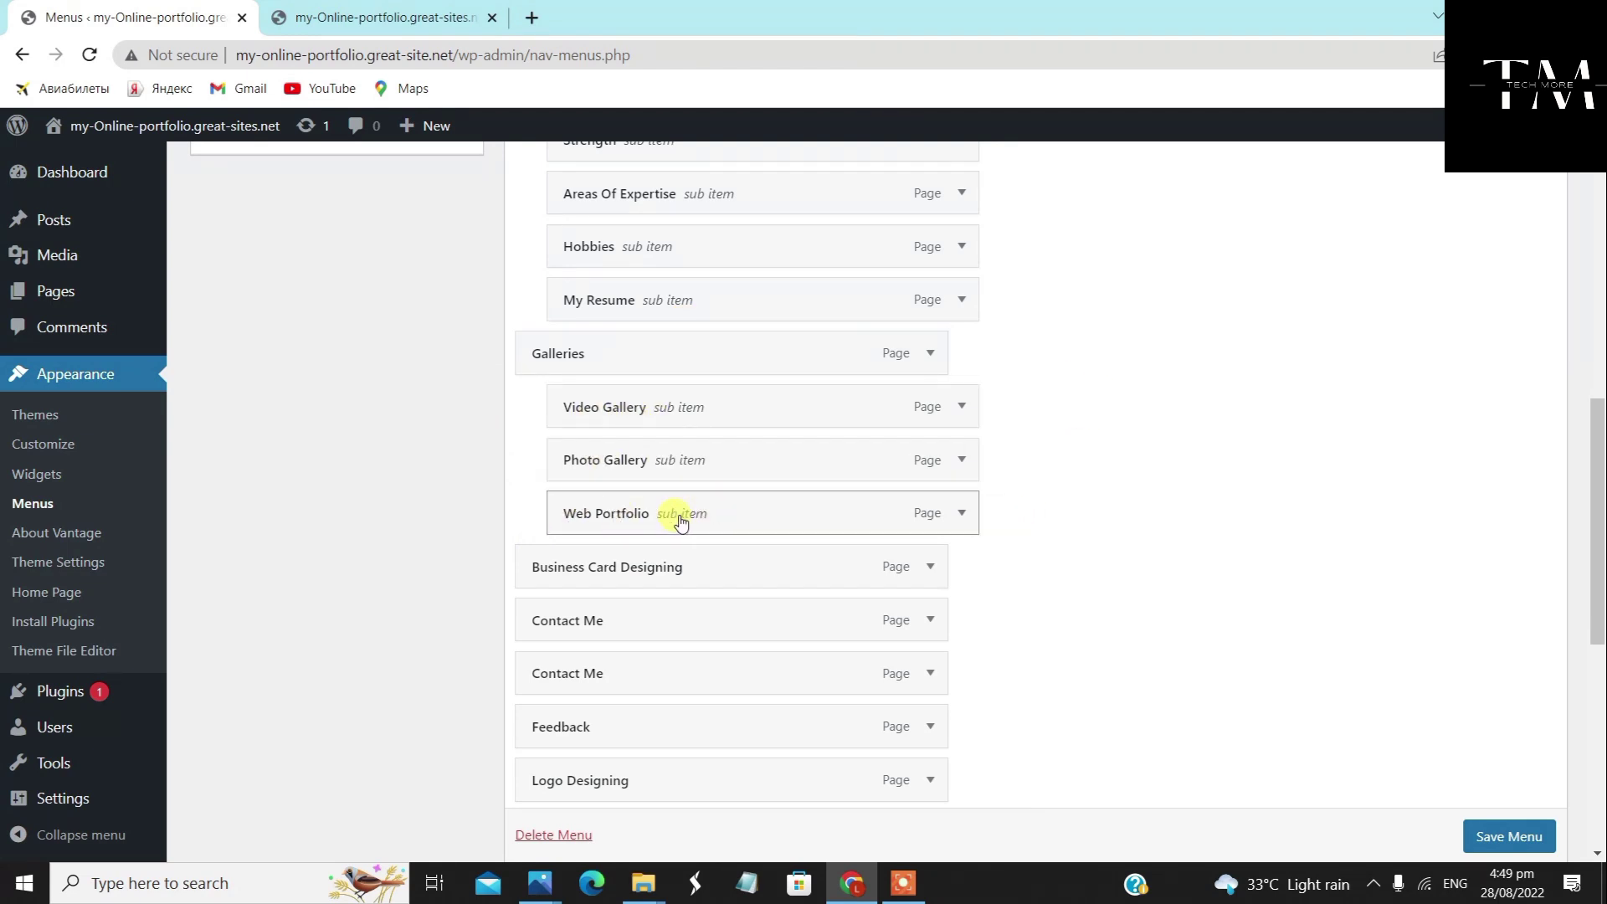
scroll(736, 627, "down", 2)
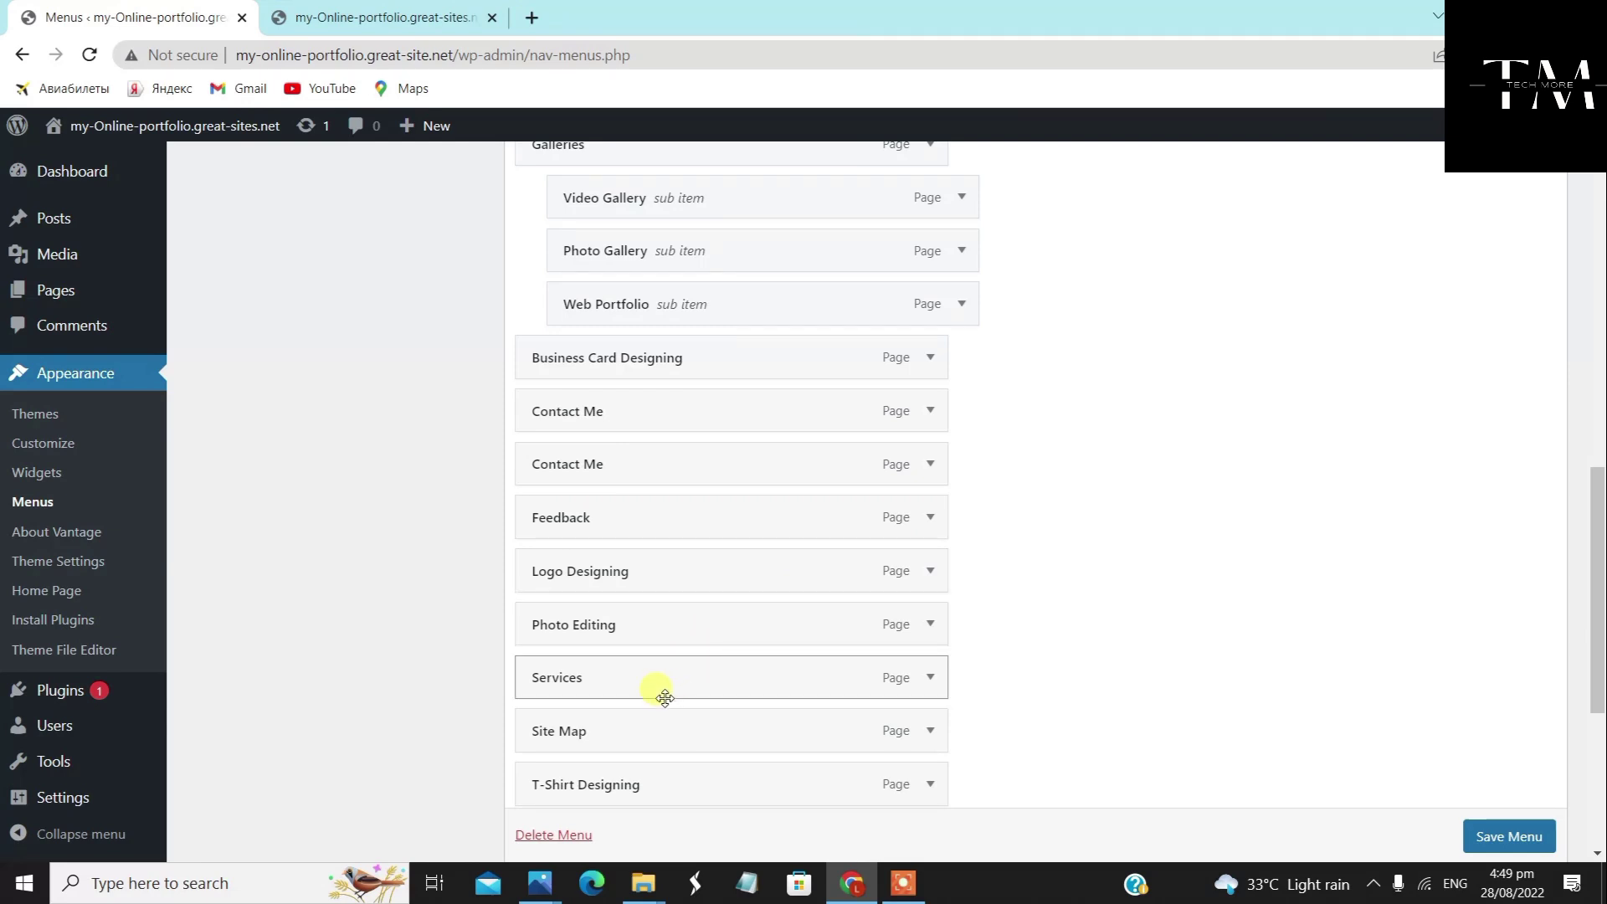
left_click_drag(656, 692, 664, 371)
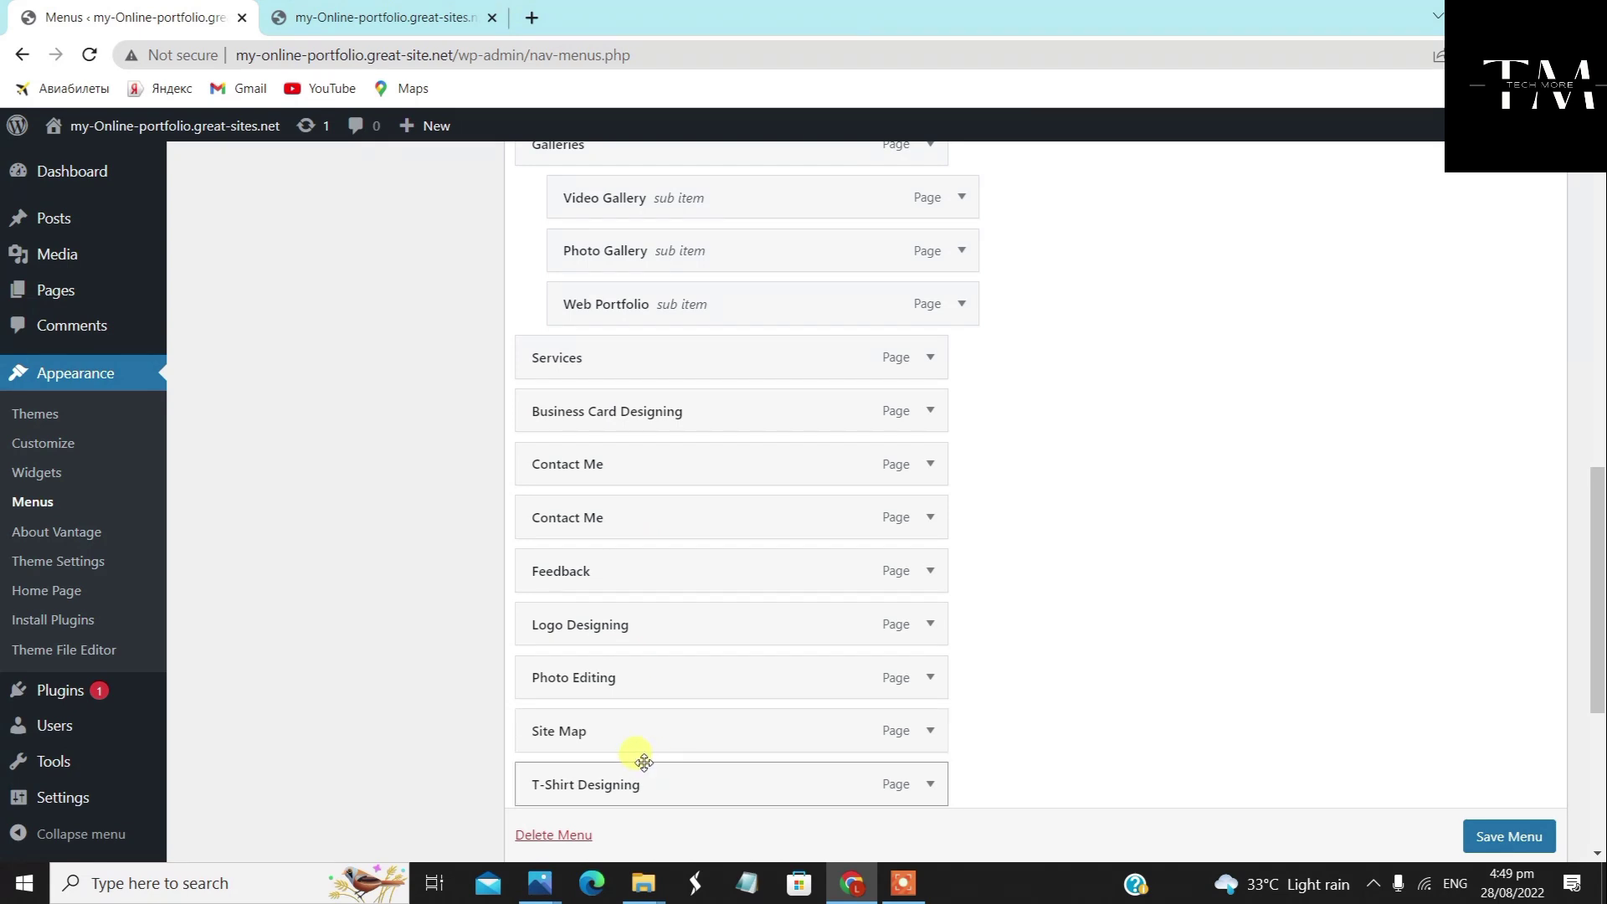
Nest Logo Designing, T-Shirt Designing, Website Designing, Photo Editing and Video Editing under Services
left_click_drag(628, 622, 477, 416)
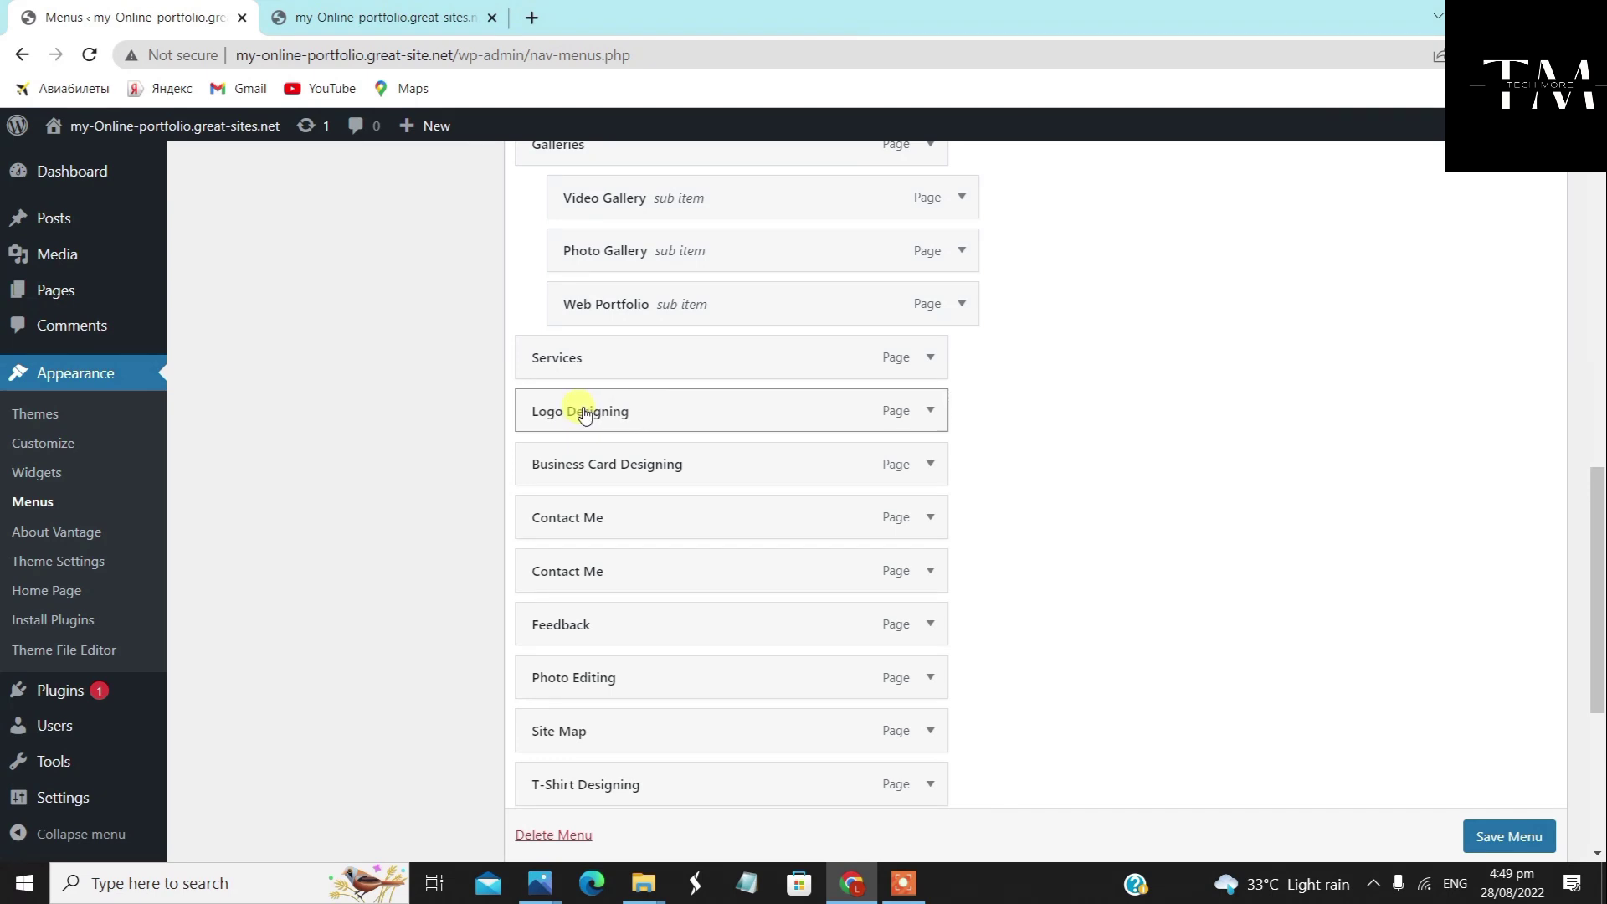
left_click_drag(584, 416, 626, 418)
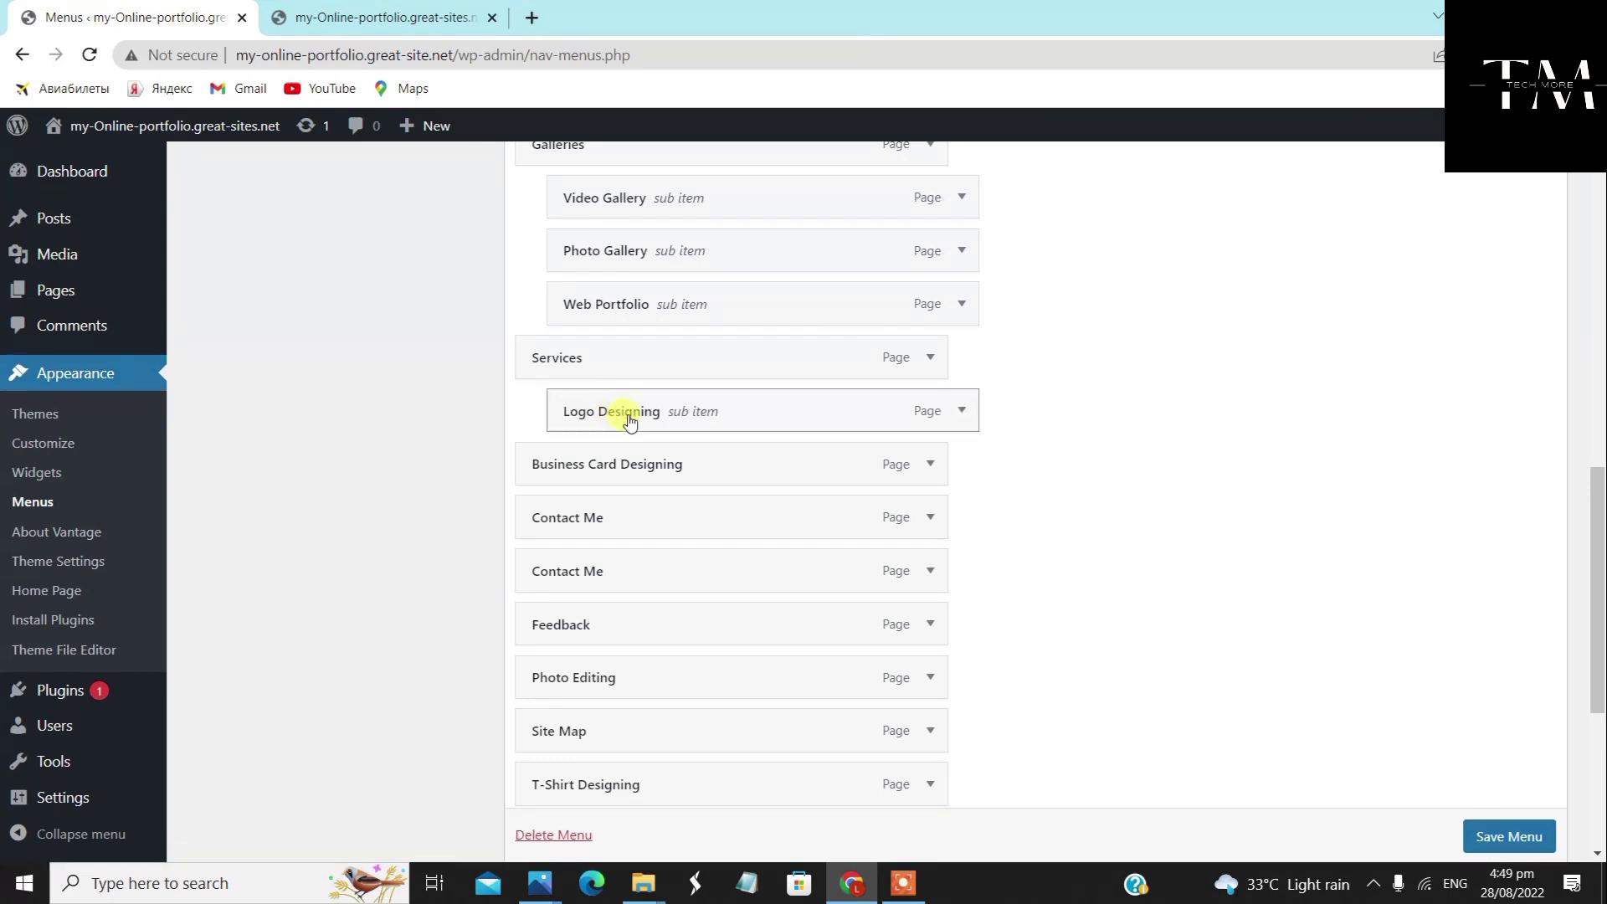
scroll(596, 441, "down", 3)
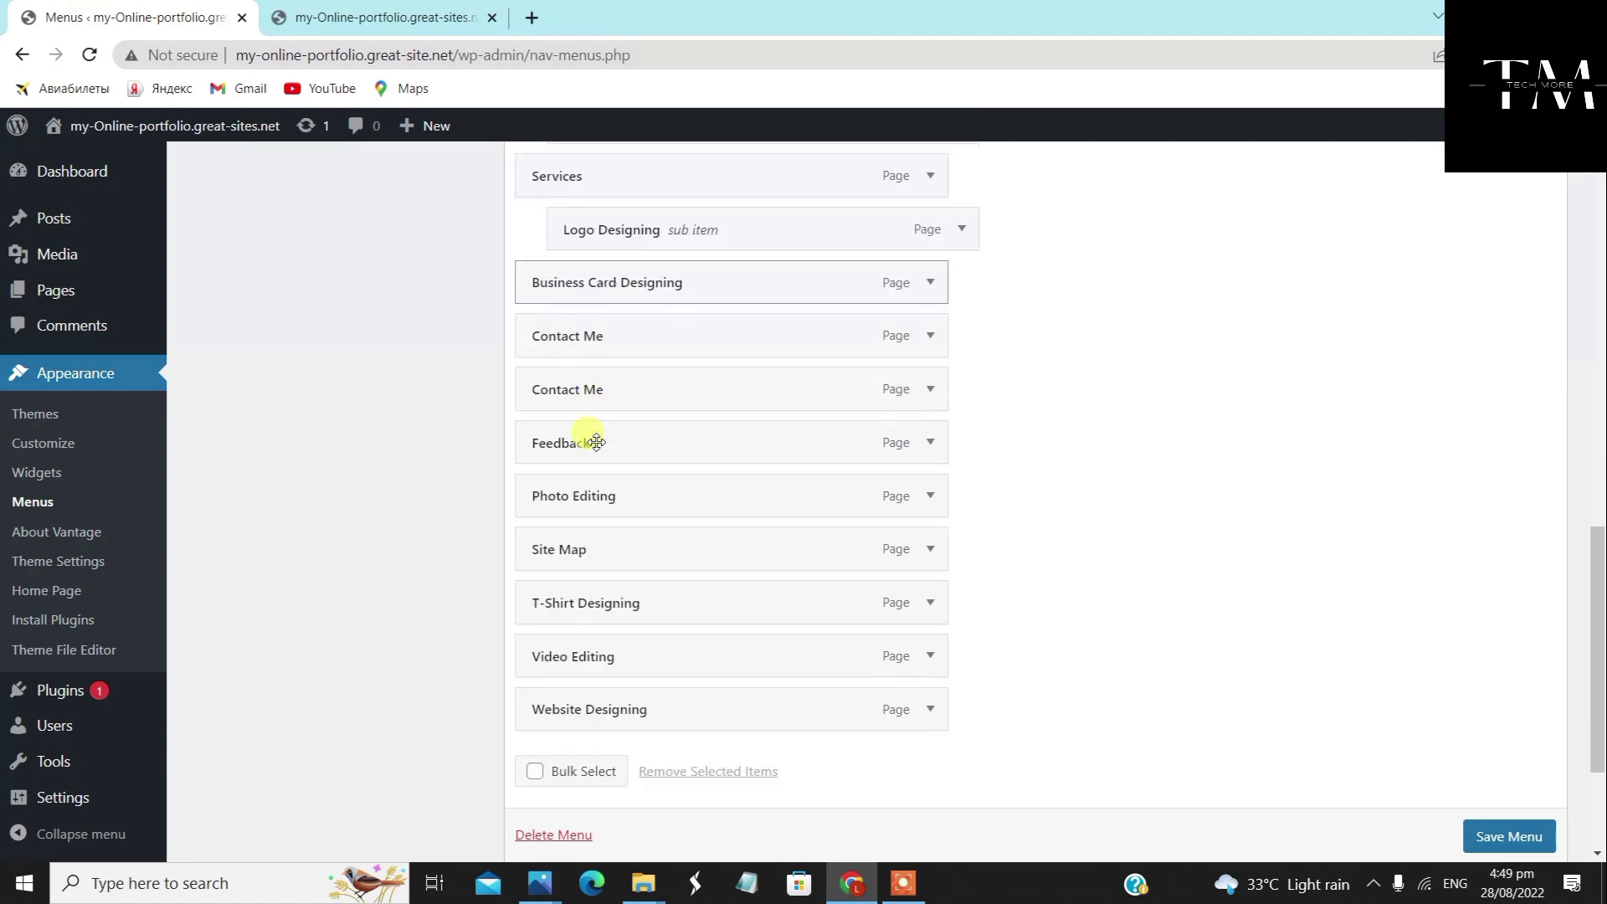
left_click_drag(628, 557, 649, 255)
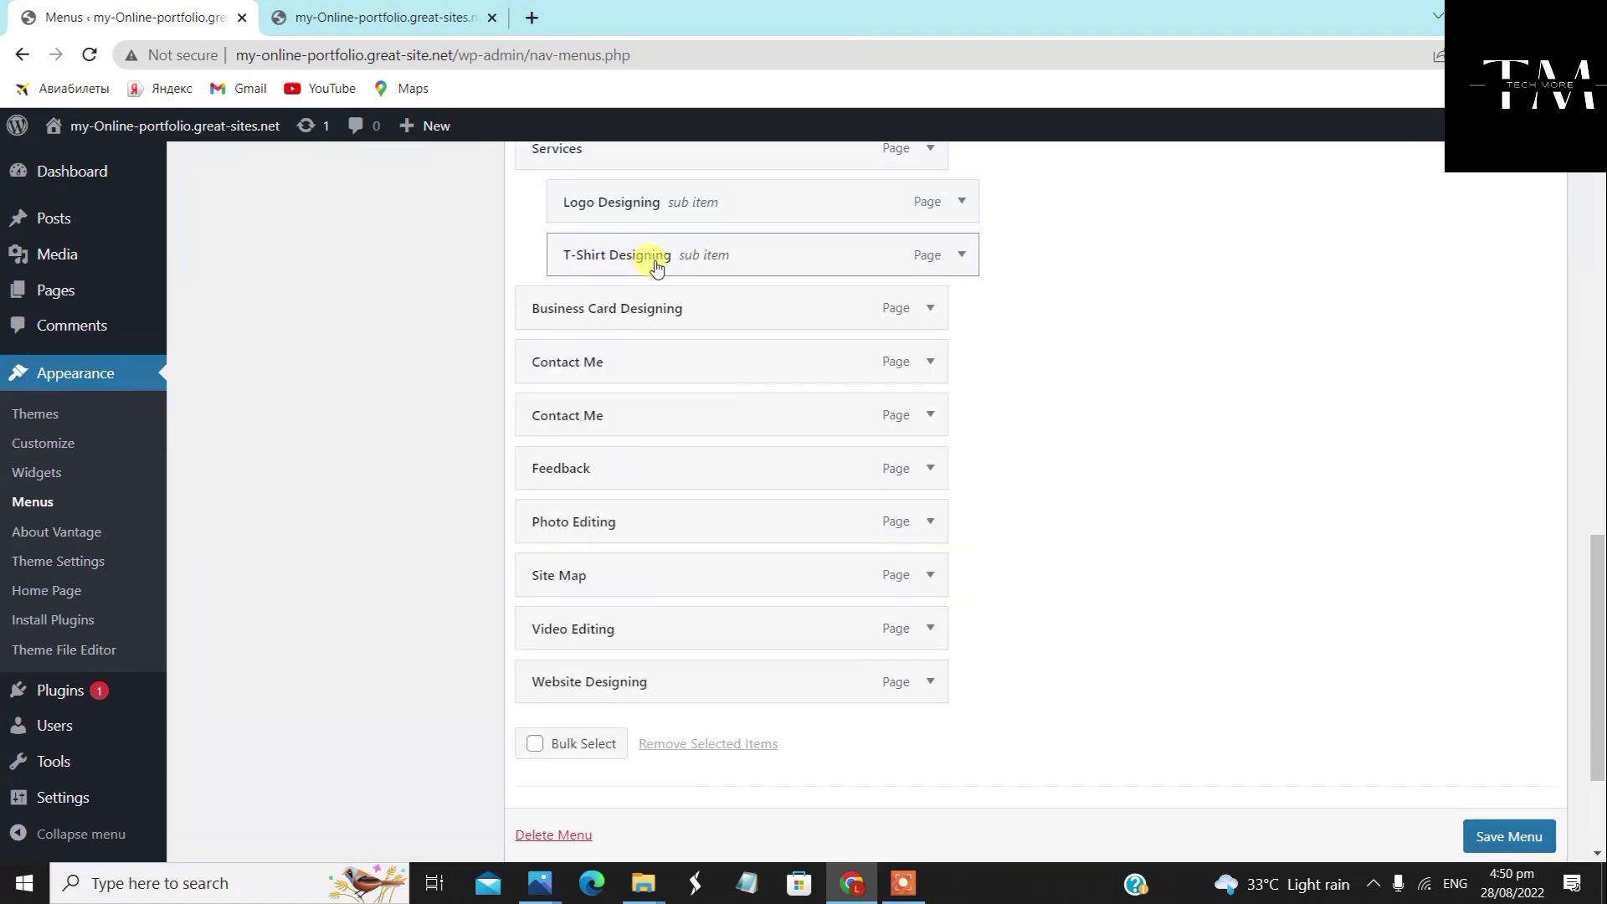
left_click_drag(632, 686, 717, 361)
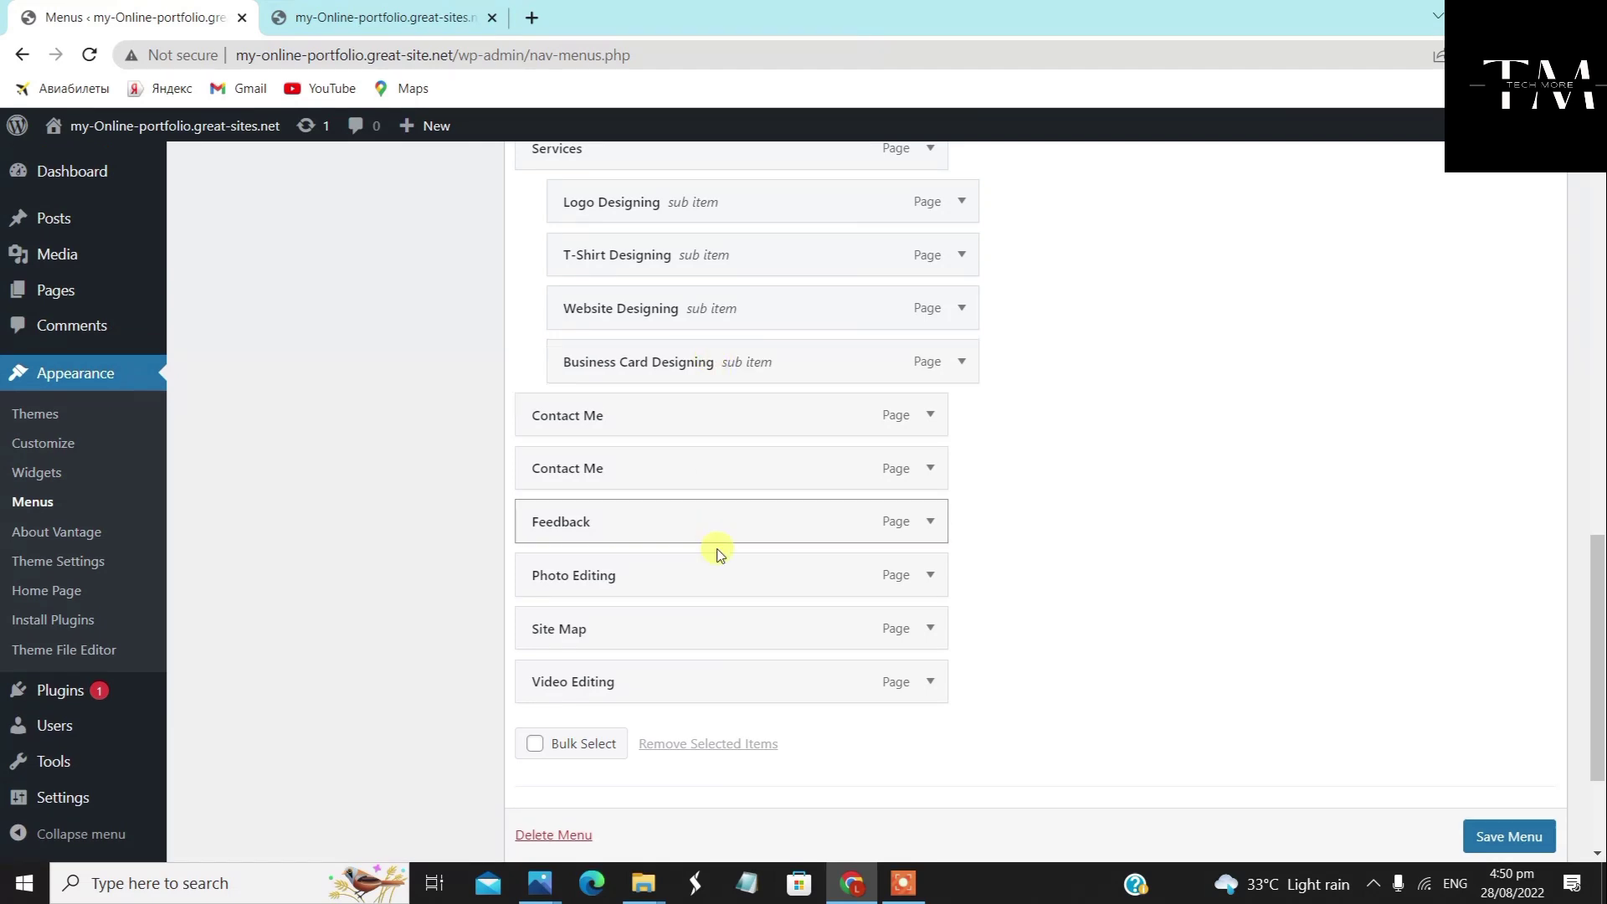
left_click_drag(717, 557, 751, 421)
left_click_drag(650, 674, 682, 463)
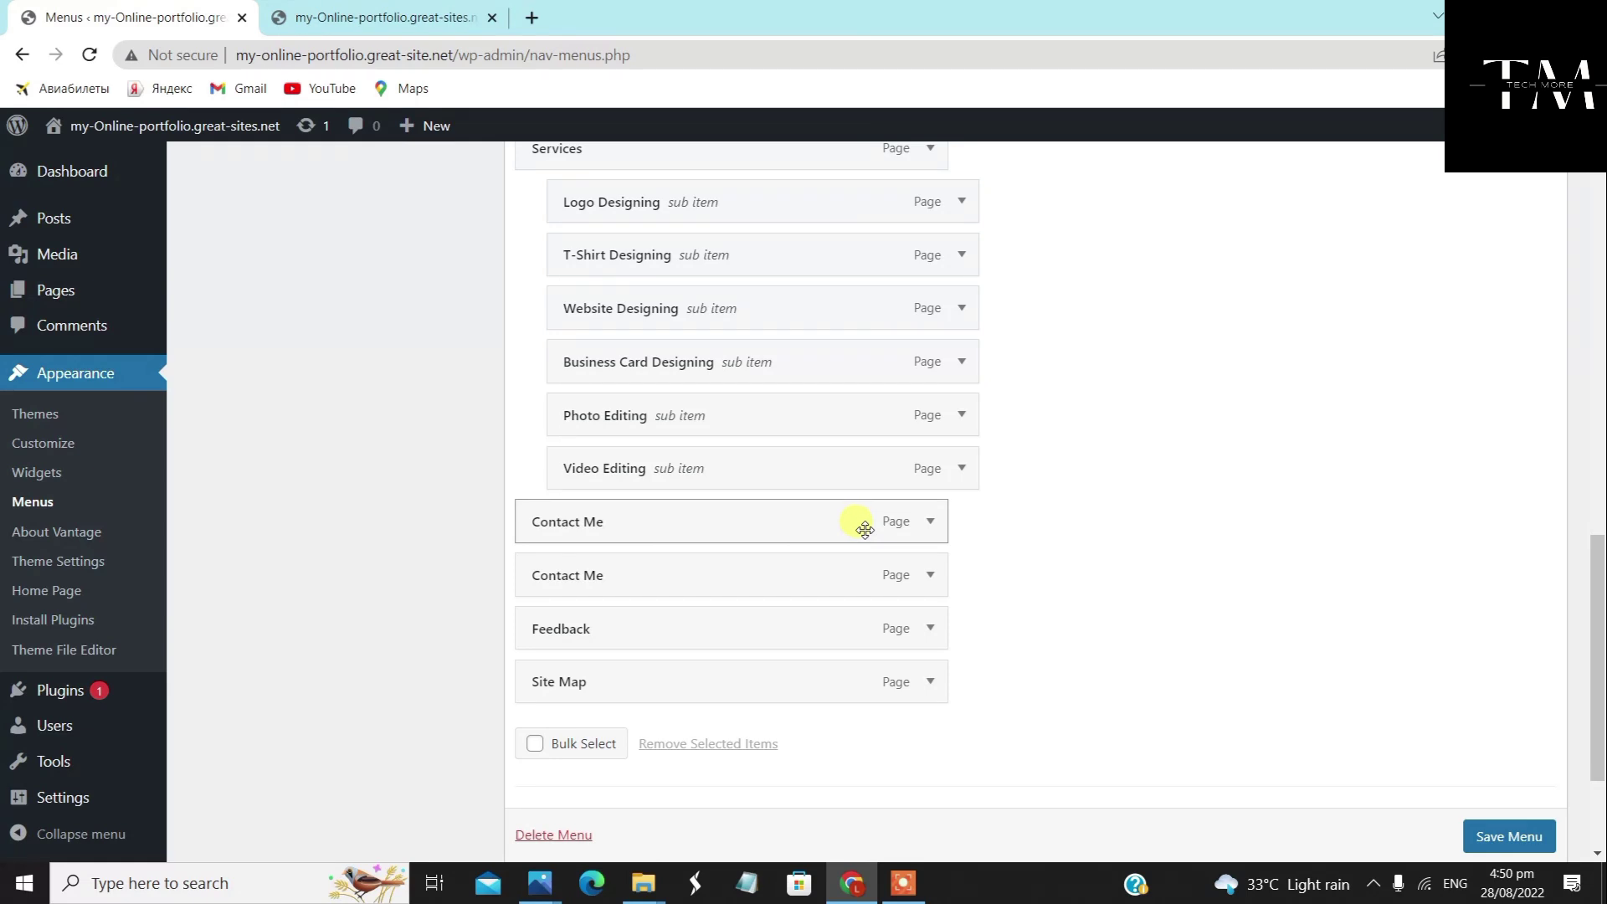
Nest Feedback, Site Map and the duplicate Contact Me under the first Contact Me
mouse_move(683, 630)
left_mouse_down()
mouse_move(745, 628)
mouse_move(708, 629)
left_mouse_up()
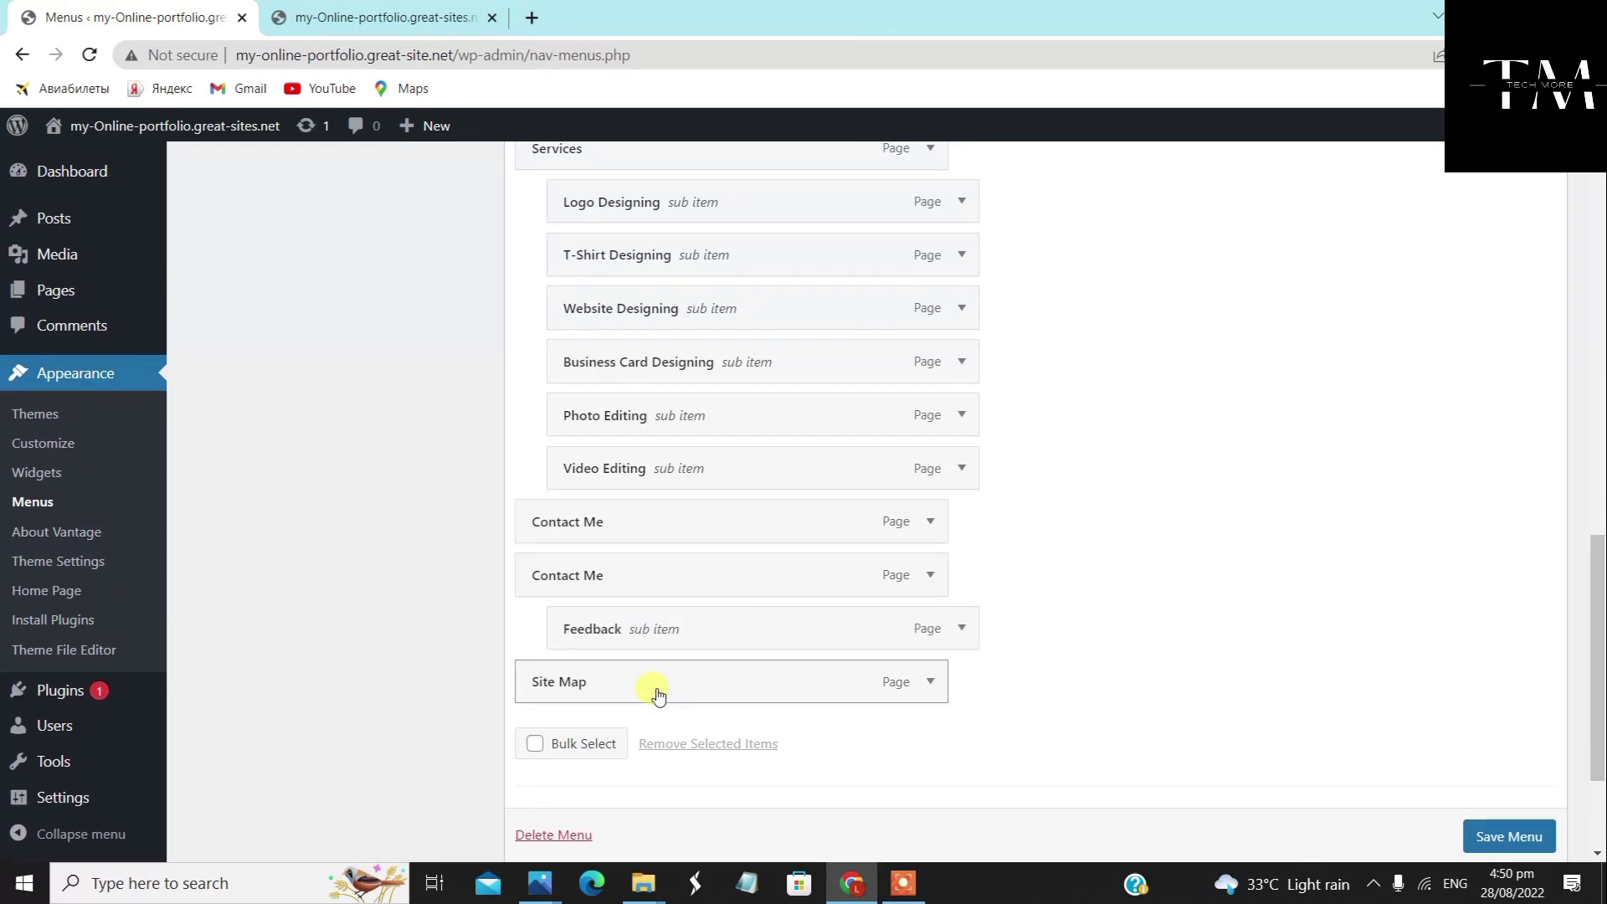
left_click_drag(653, 690, 704, 694)
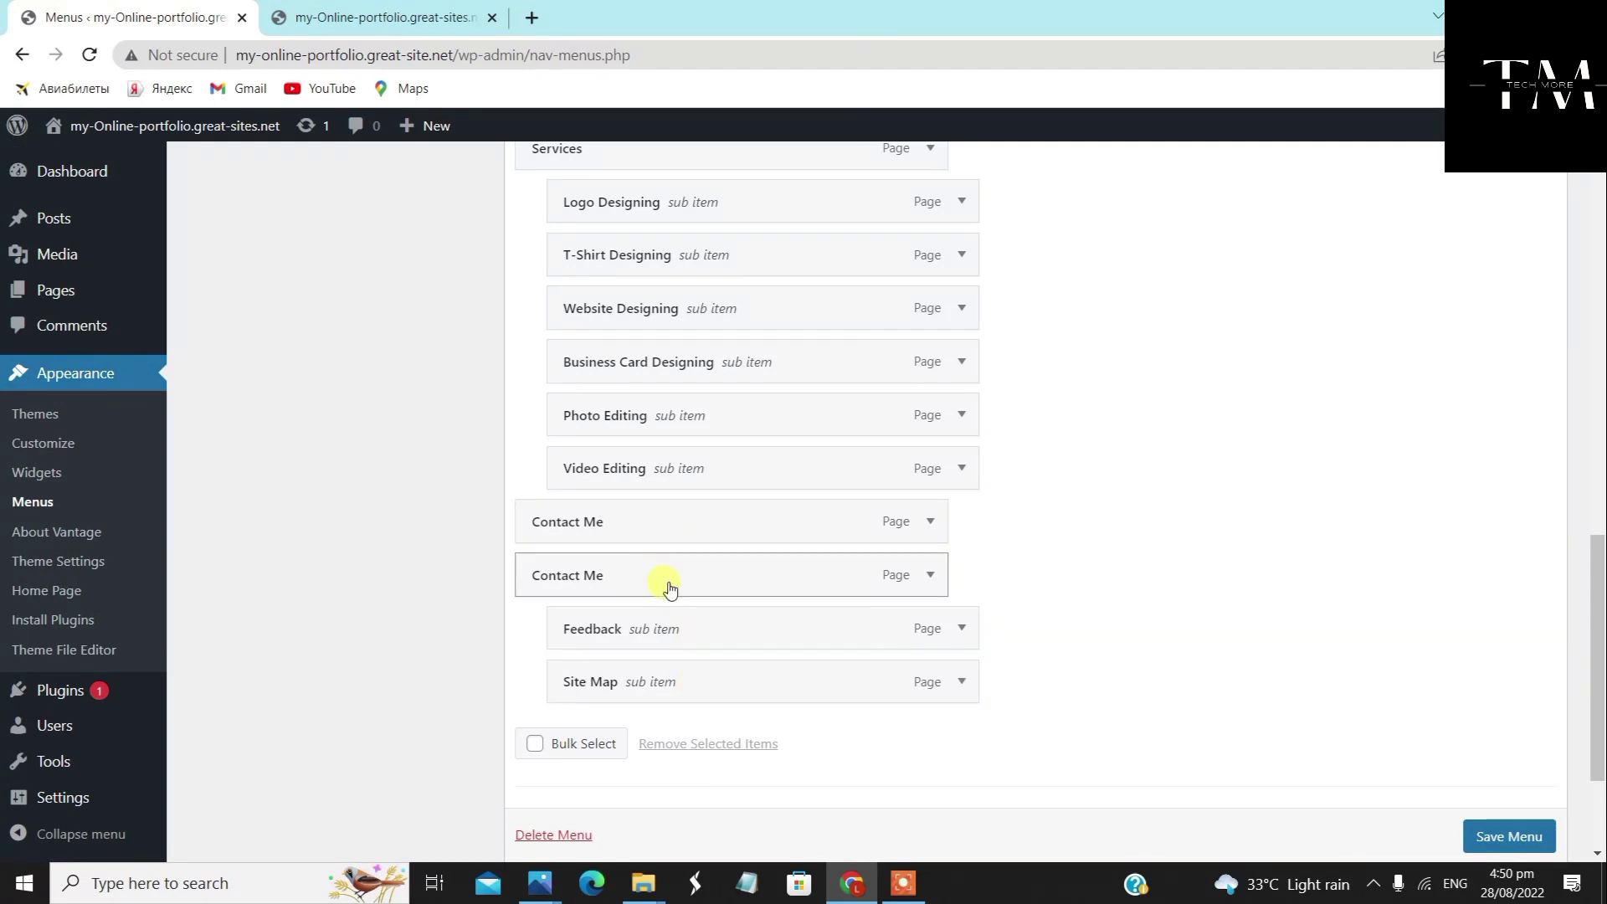
left_click_drag(670, 589, 706, 583)
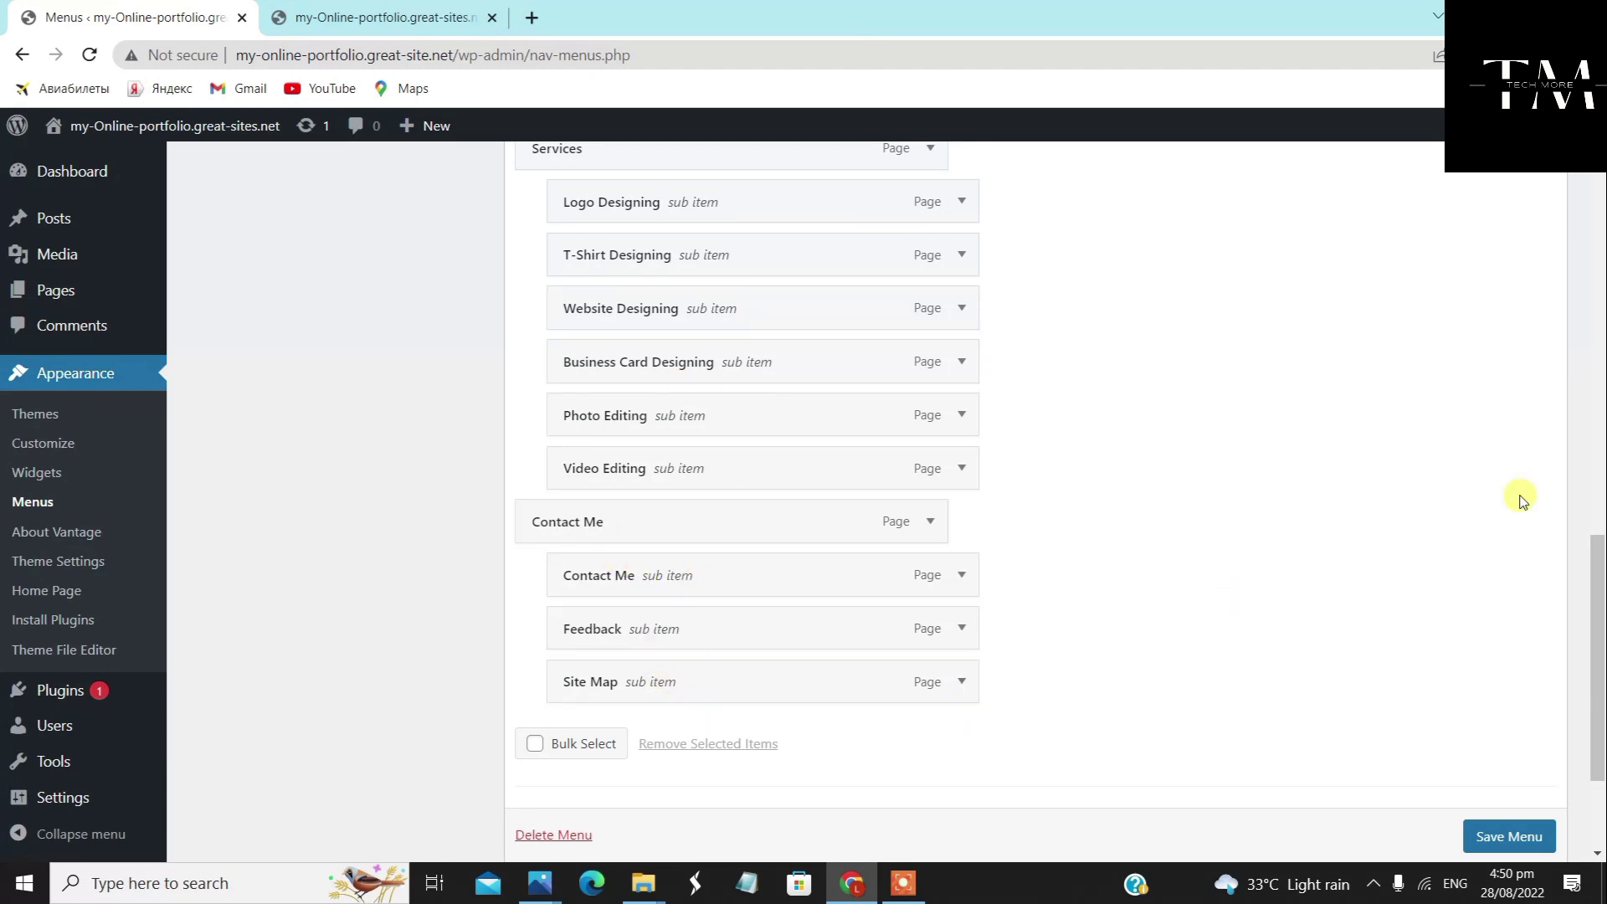
Save the Home Menu as Primary Menu, auto-adding new top-level pages
scroll(1168, 554, "down", 3)
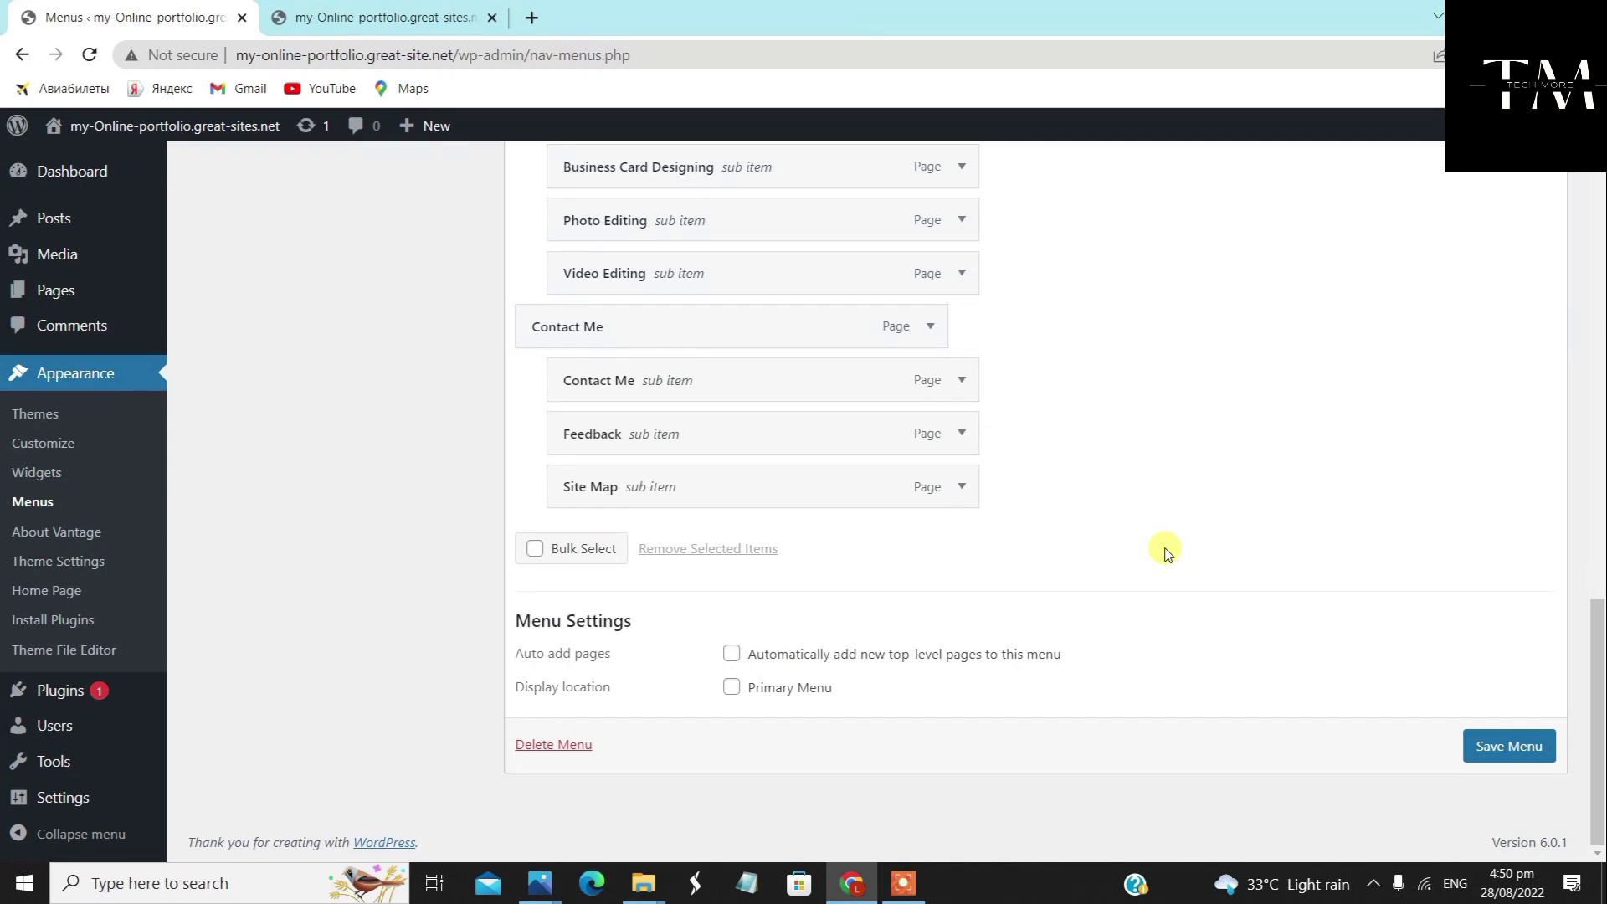
scroll(1167, 554, "up", 15)
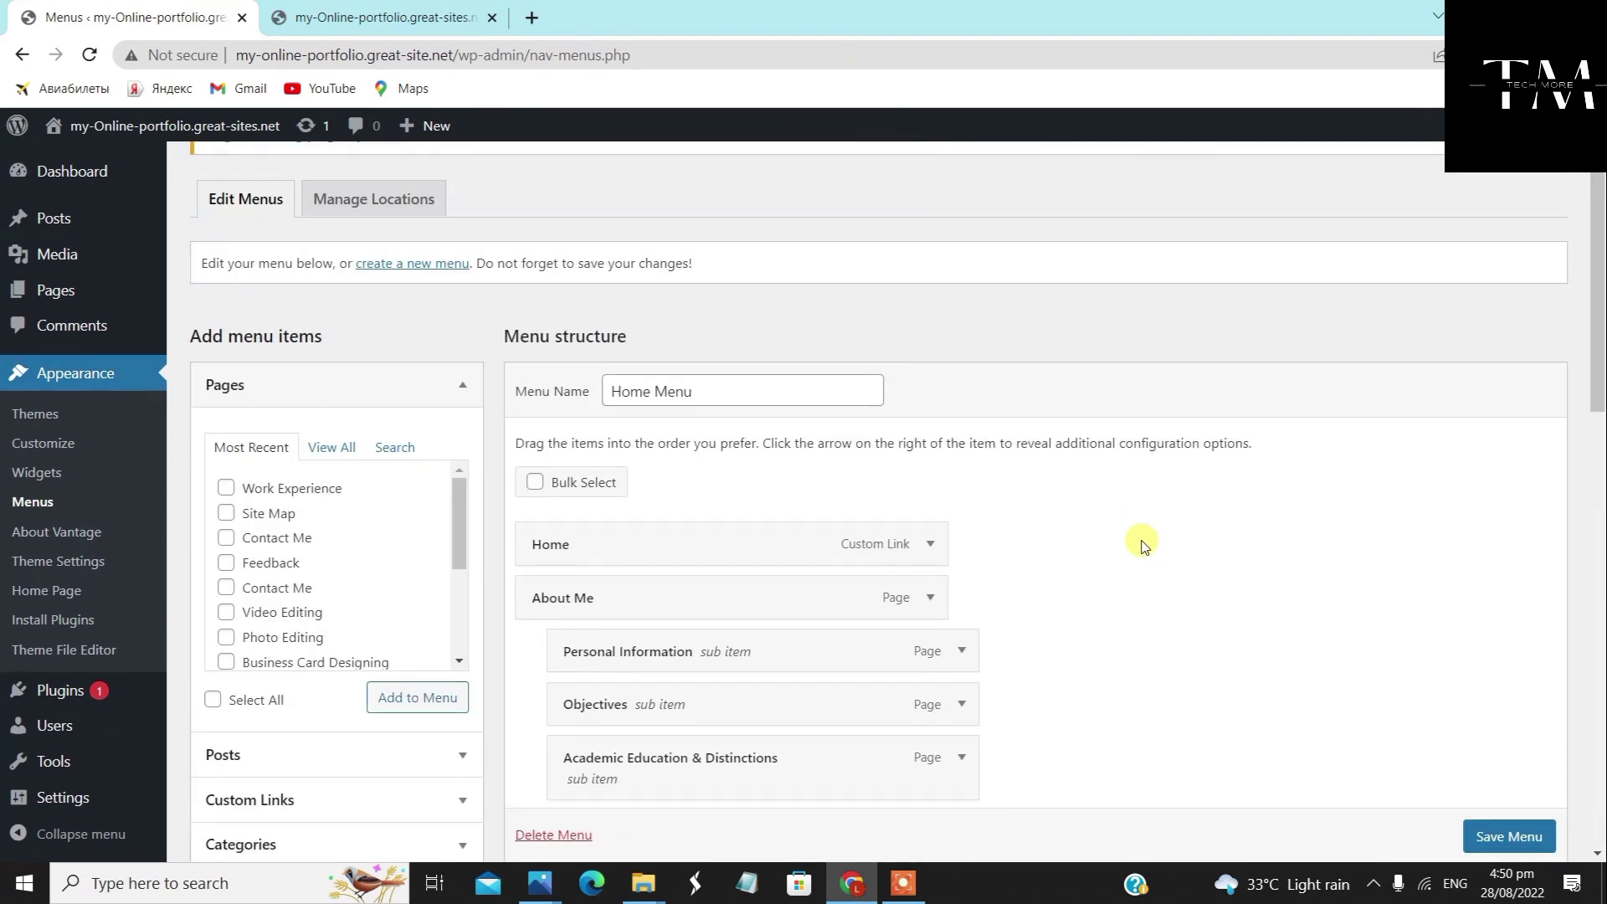
scroll(1144, 545, "down", 3)
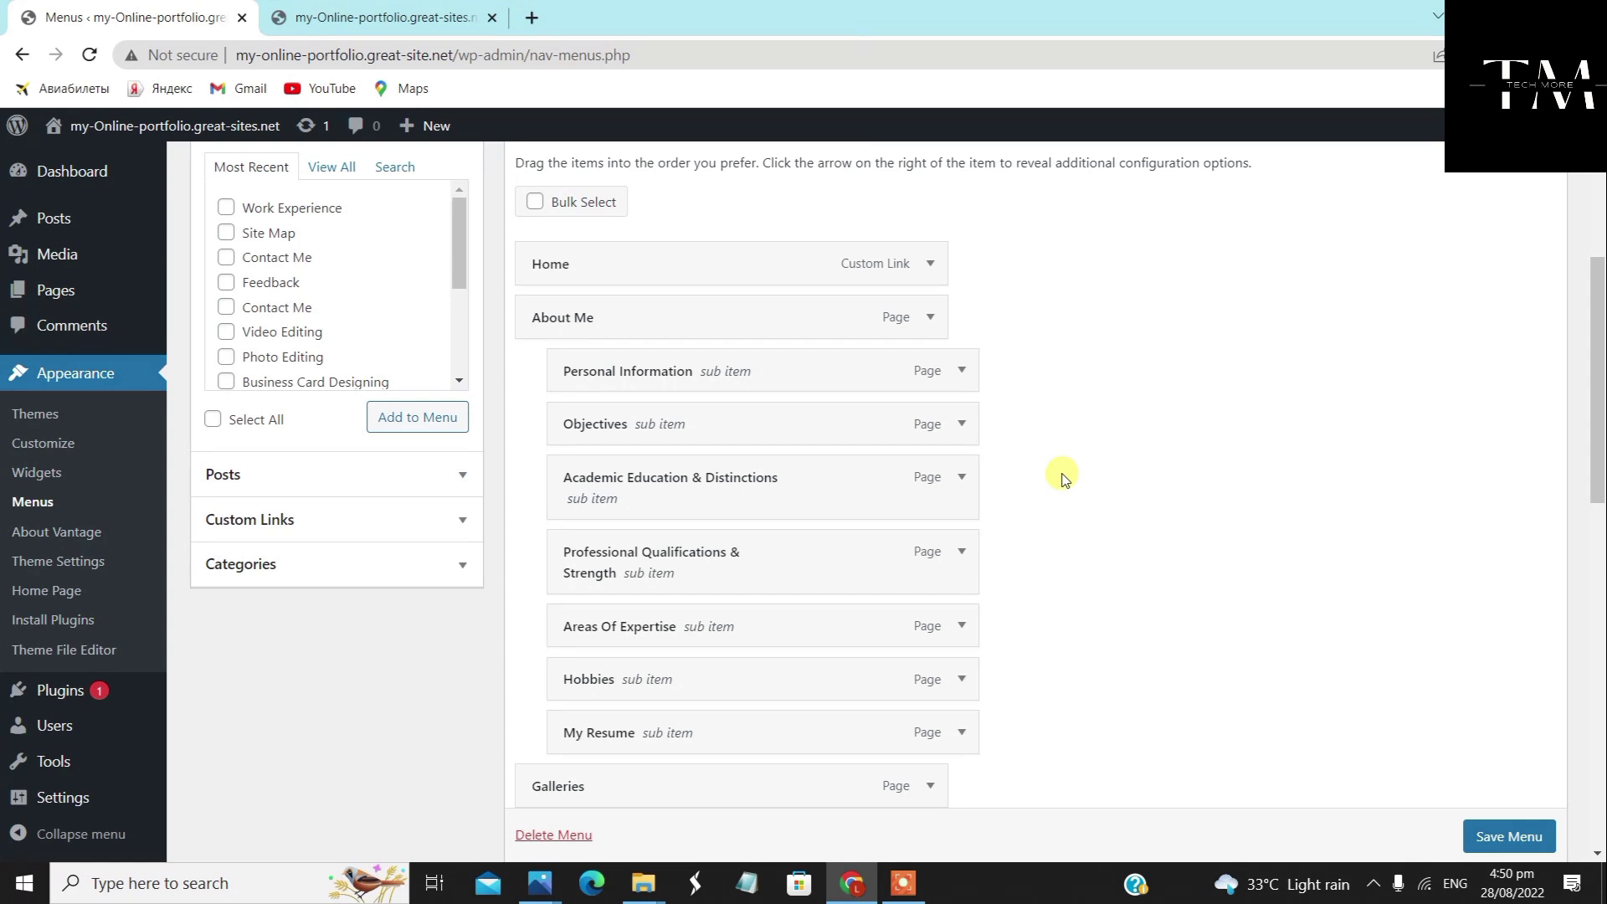
scroll(1060, 469, "down", 12)
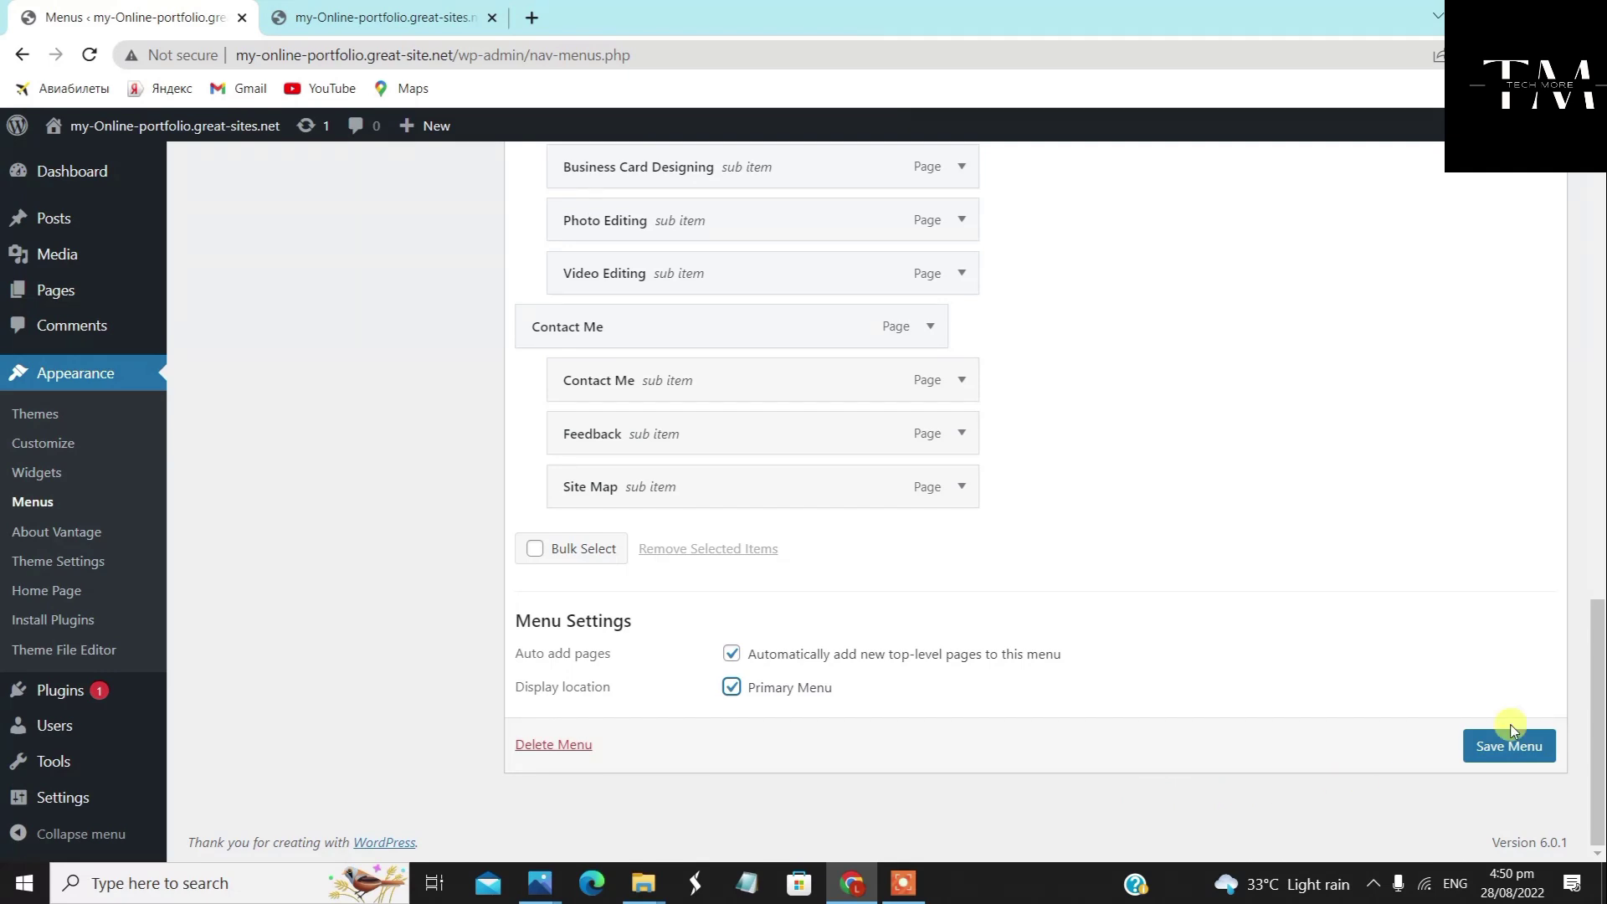
left_click(1510, 746)
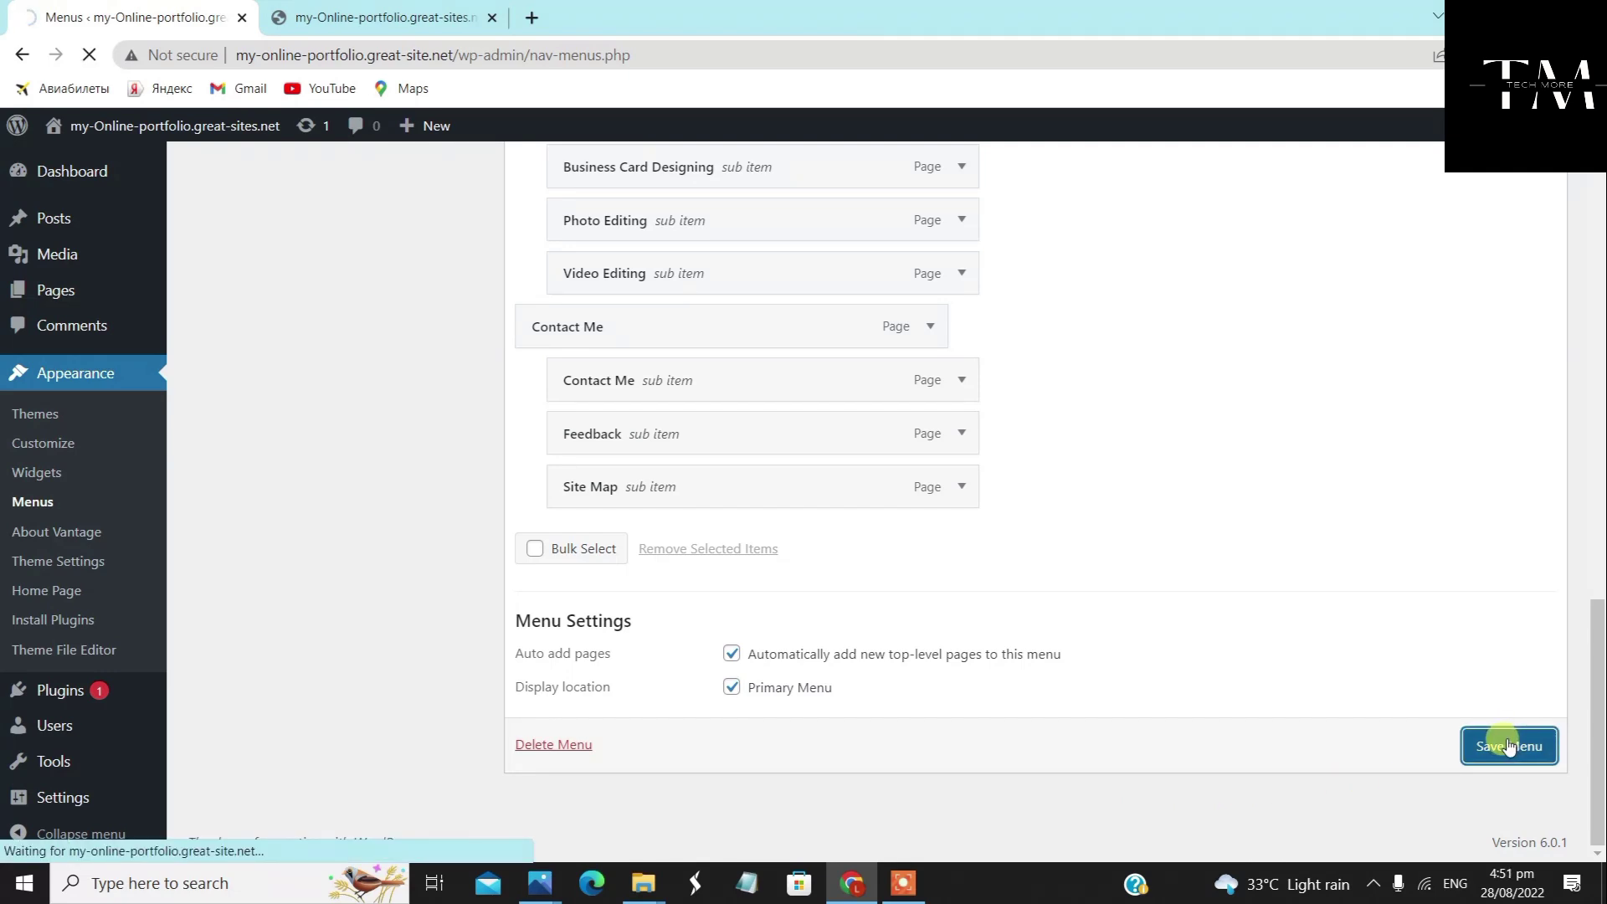
scroll(1454, 708, "up", 10)
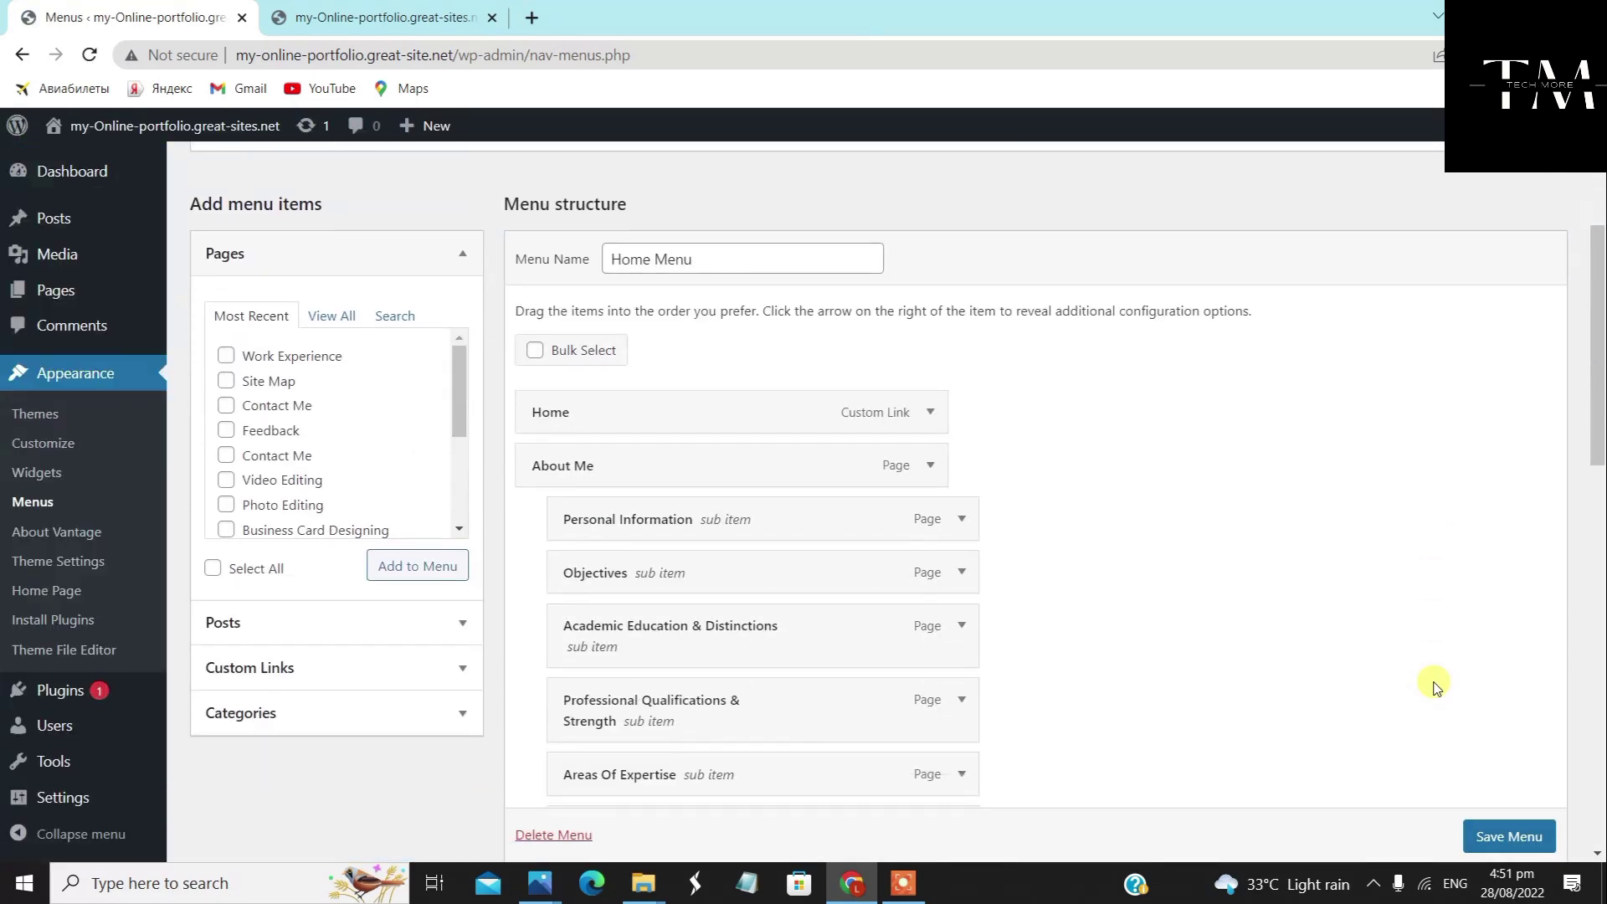
scroll(1435, 688, "down", 4)
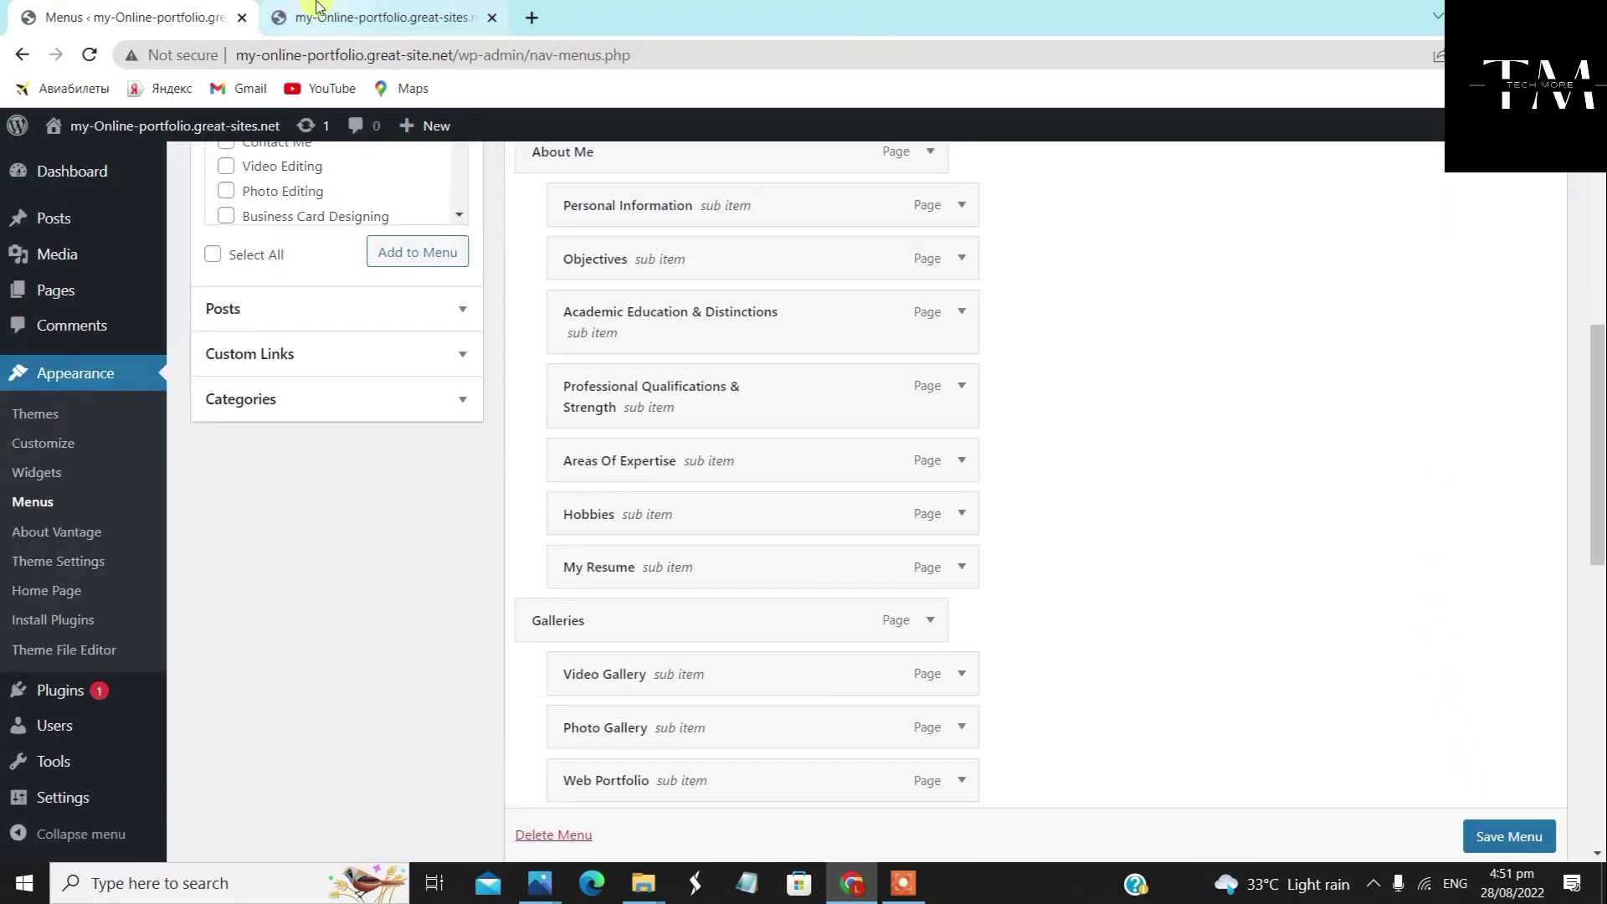
On the live front page, check the dropdown under each top navigation item
left_click(353, 16)
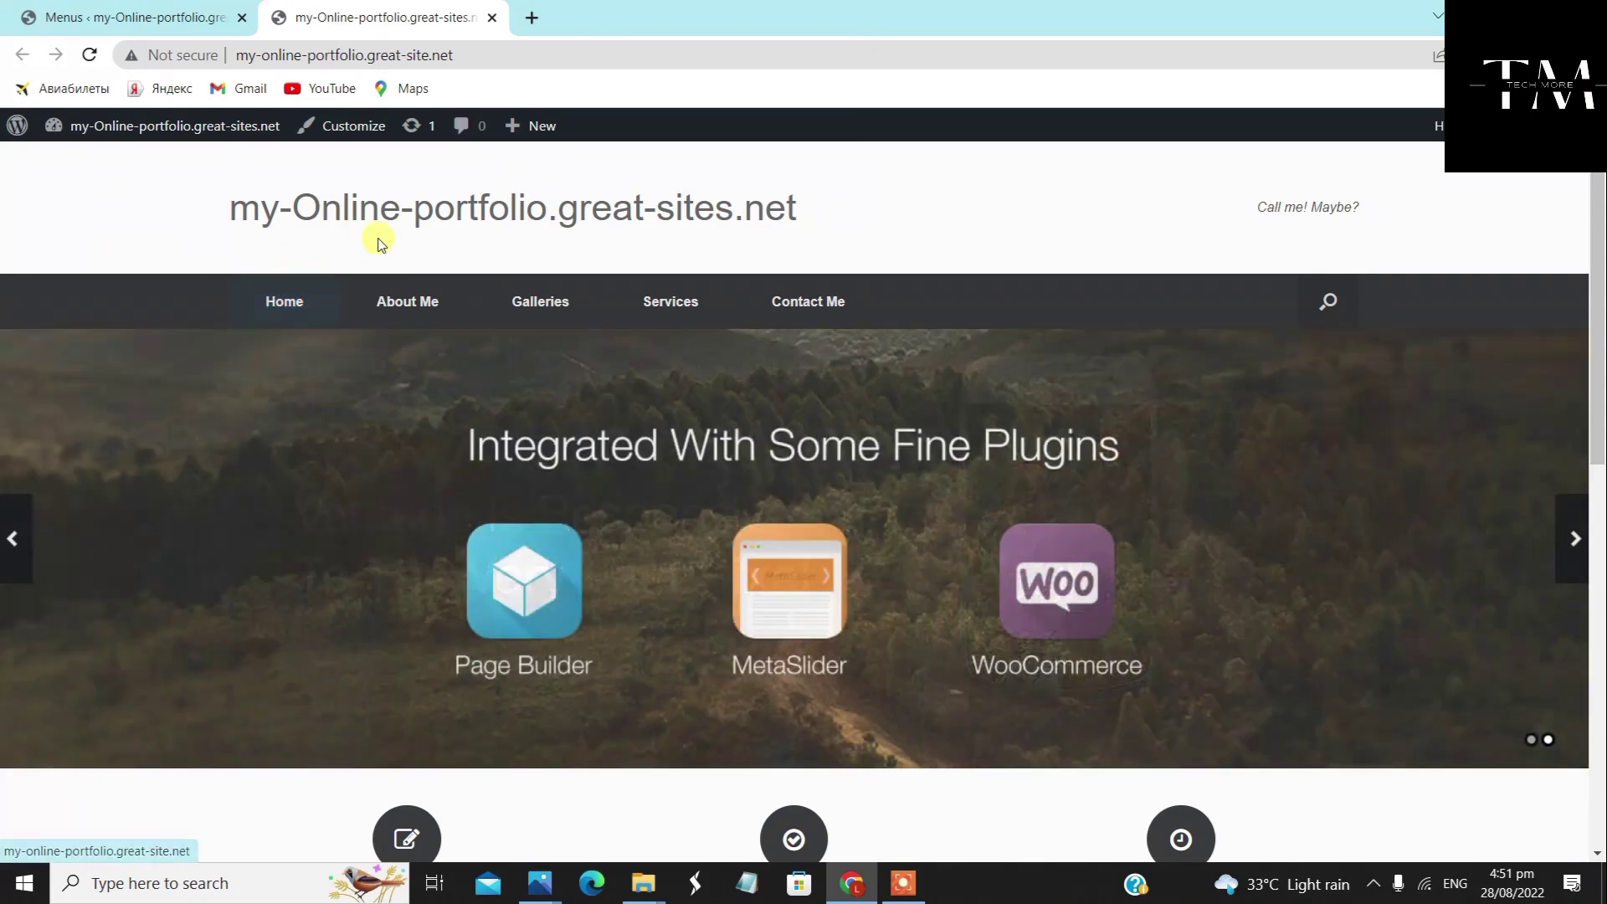
mouse_move(416, 310)
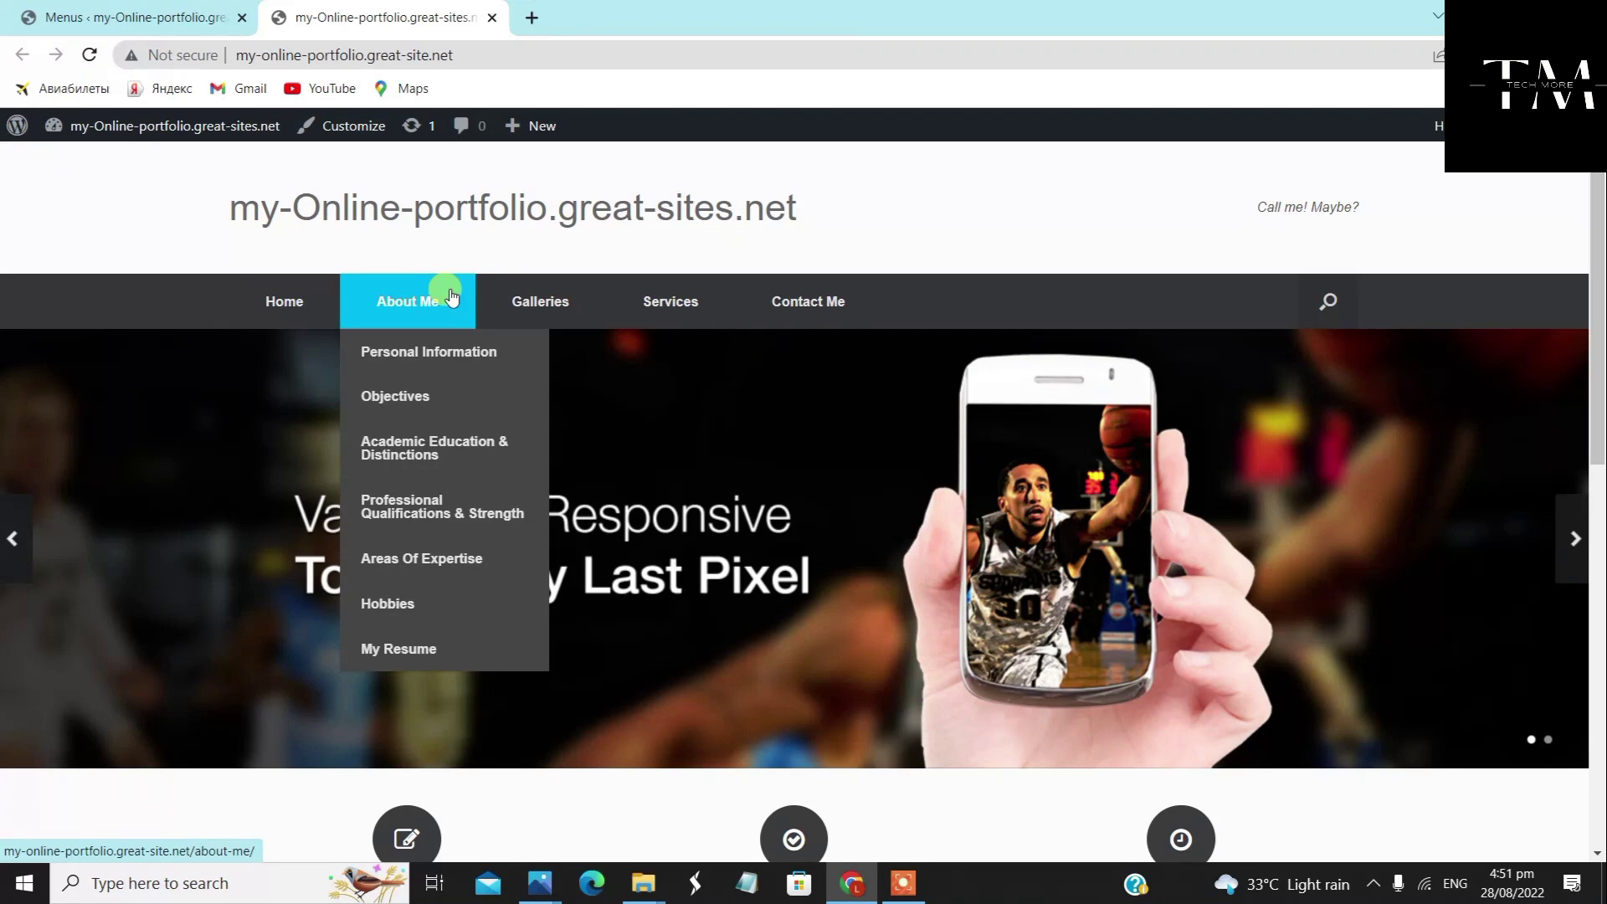
mouse_move(532, 289)
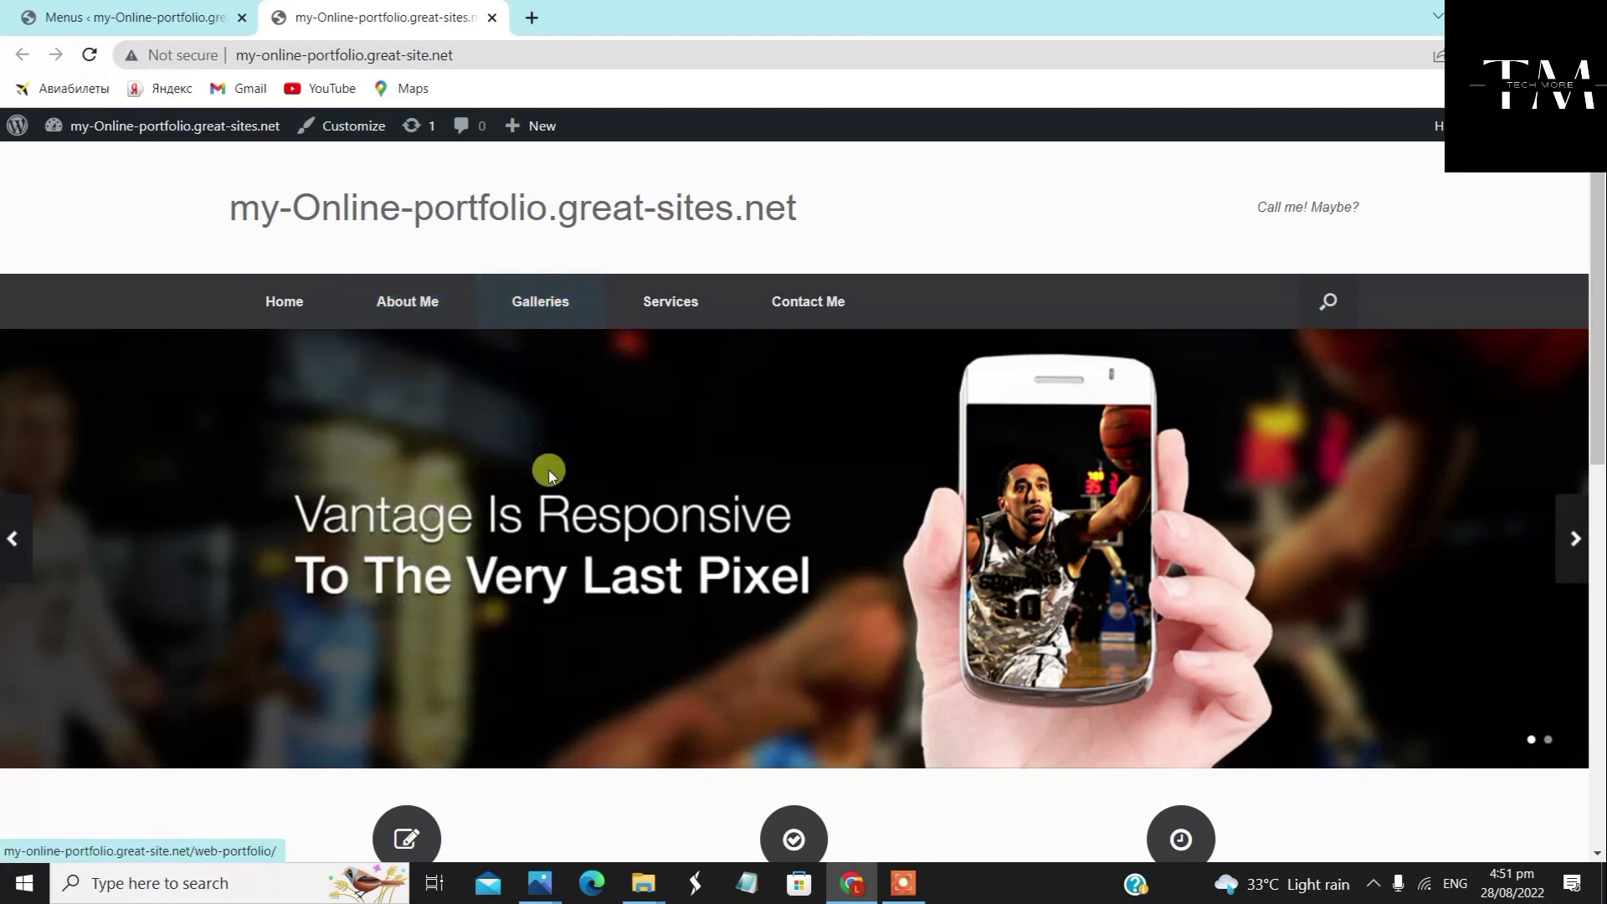
mouse_move(678, 302)
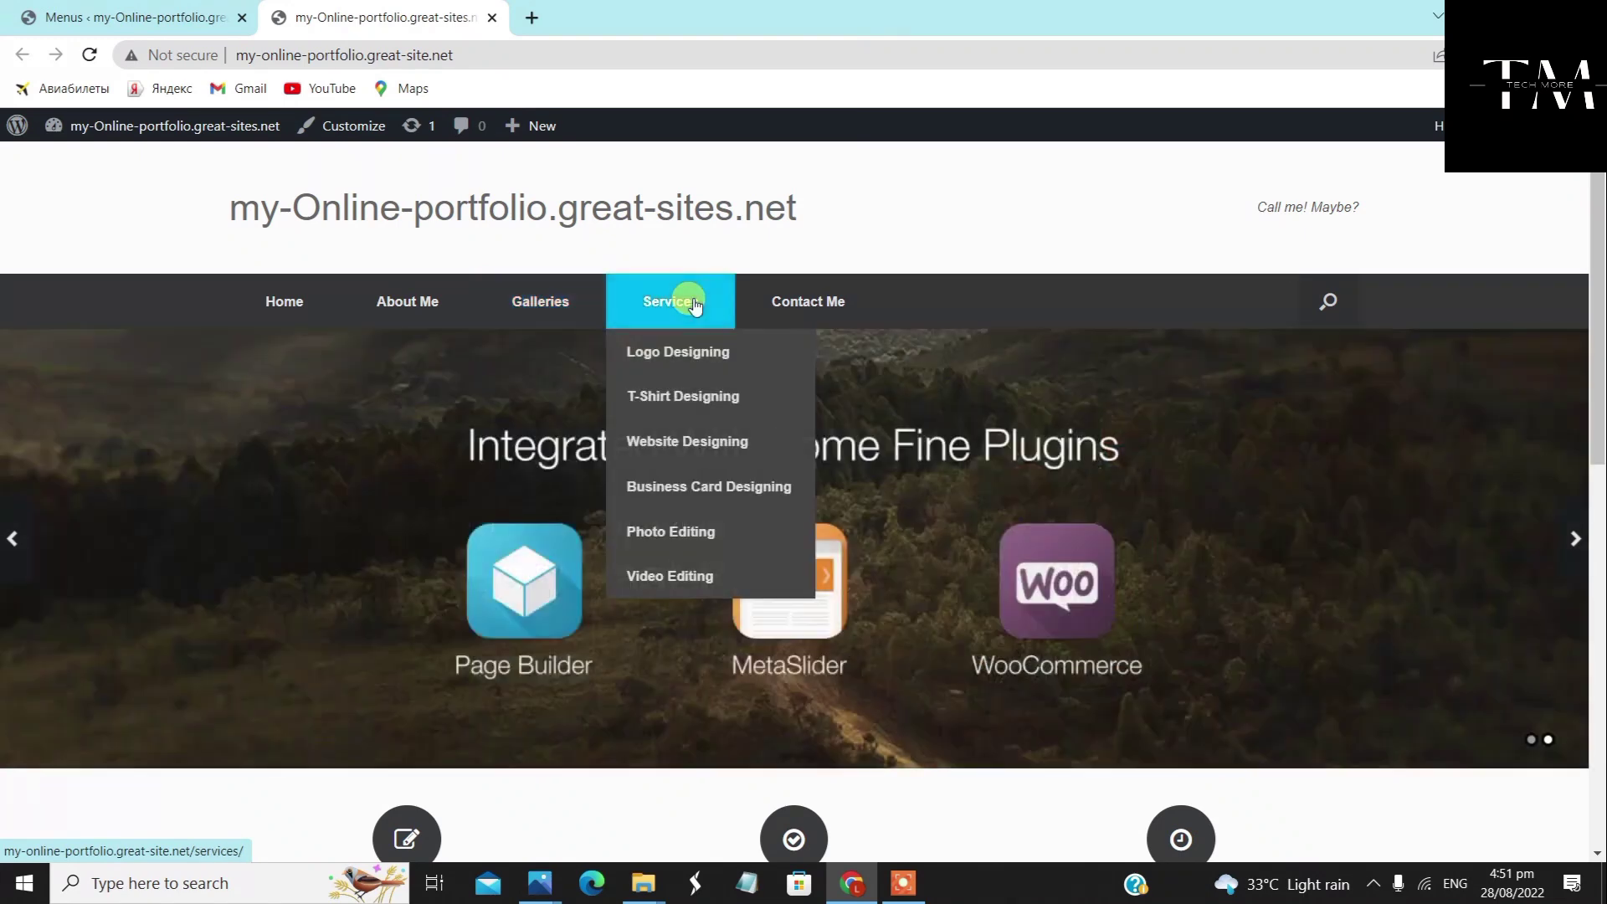
right_click(707, 526)
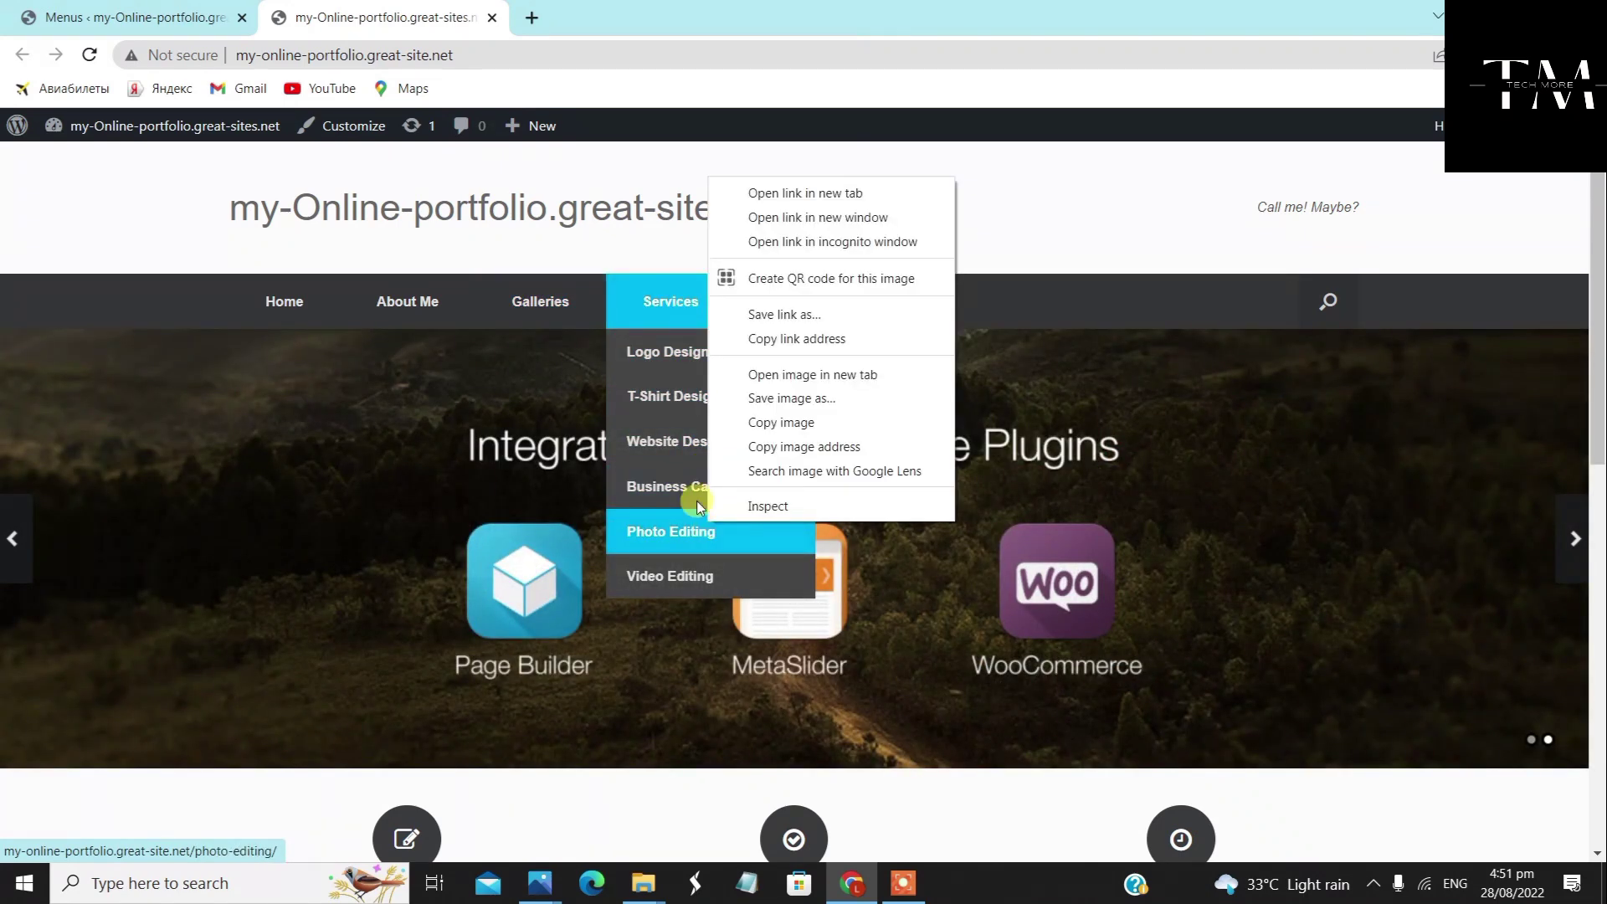
left_click(633, 243)
mouse_move(796, 301)
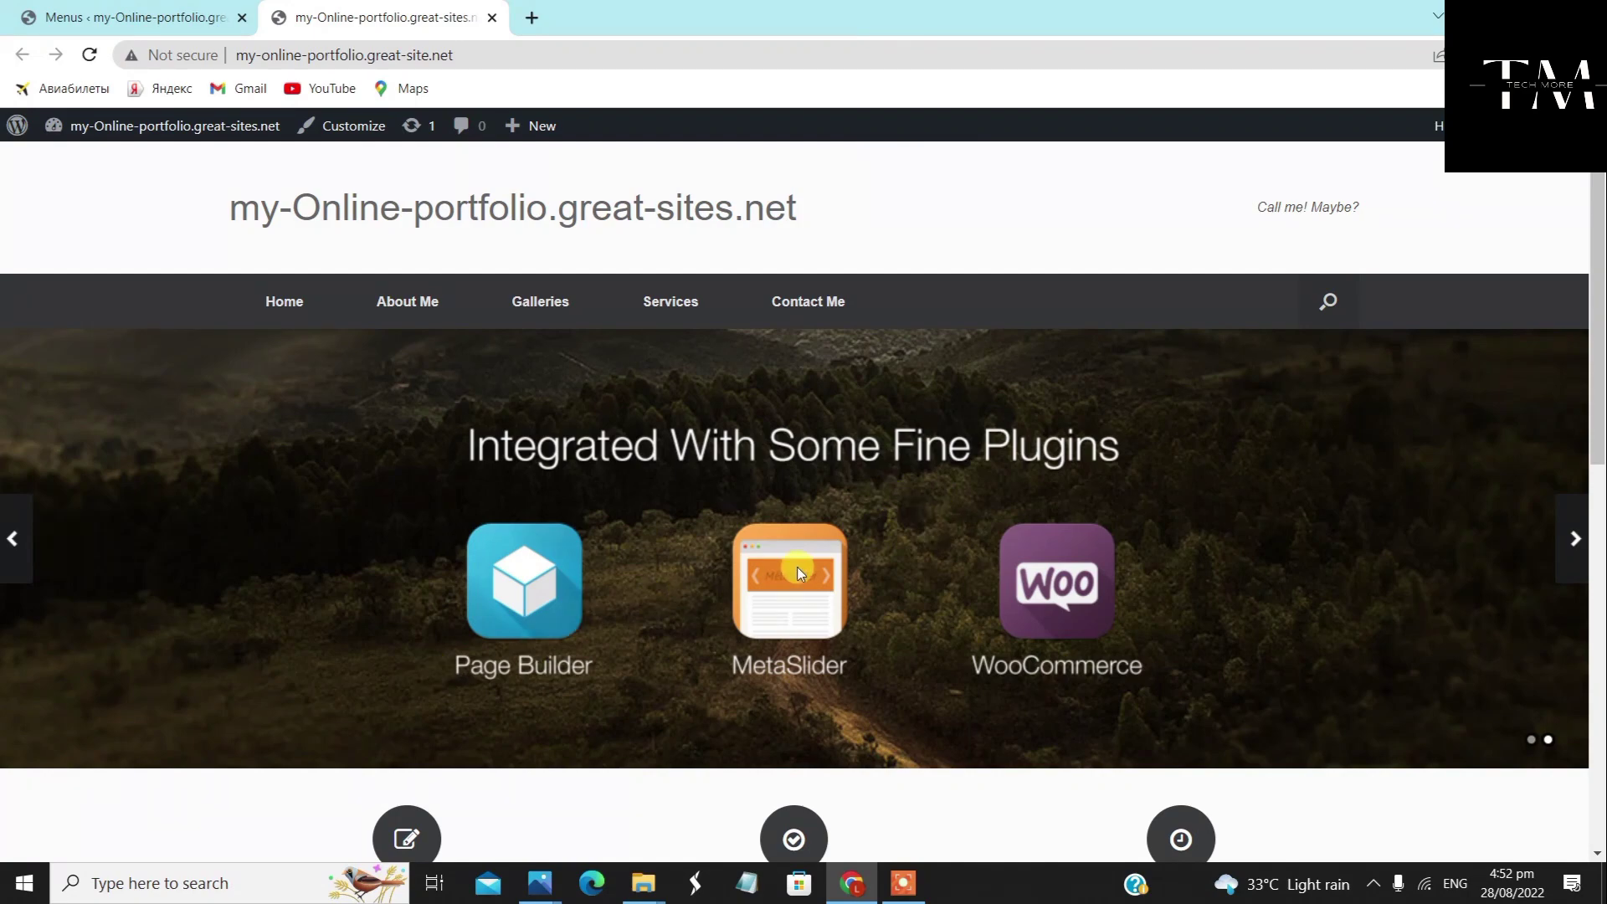
Scroll through the homepage content
scroll(797, 566, "down", 3)
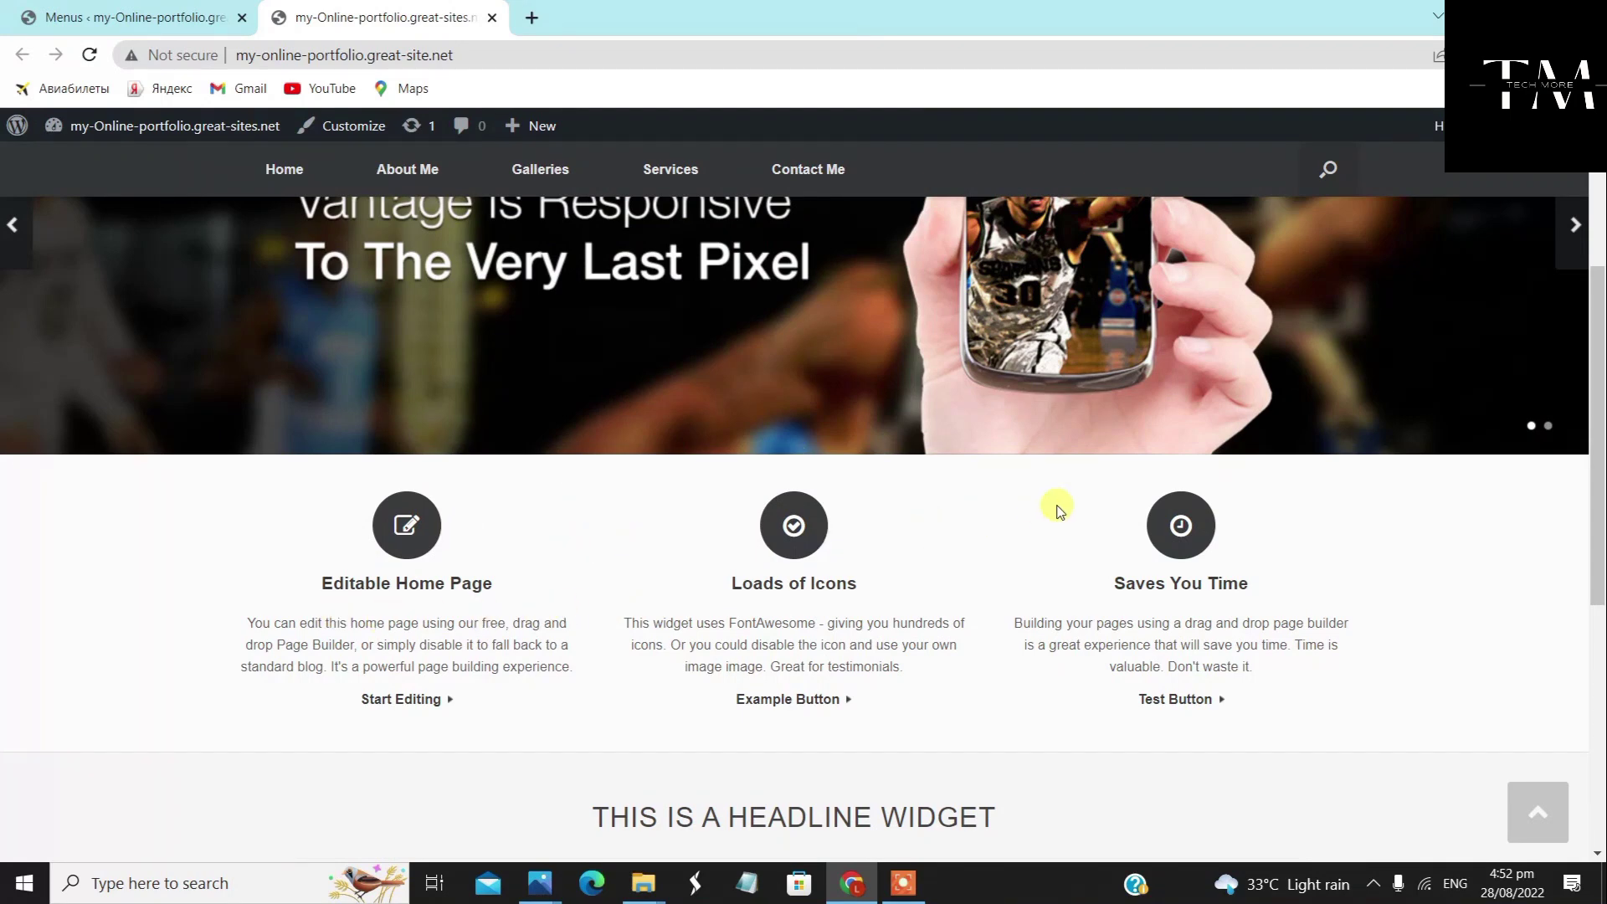
scroll(1055, 550, "down", 4)
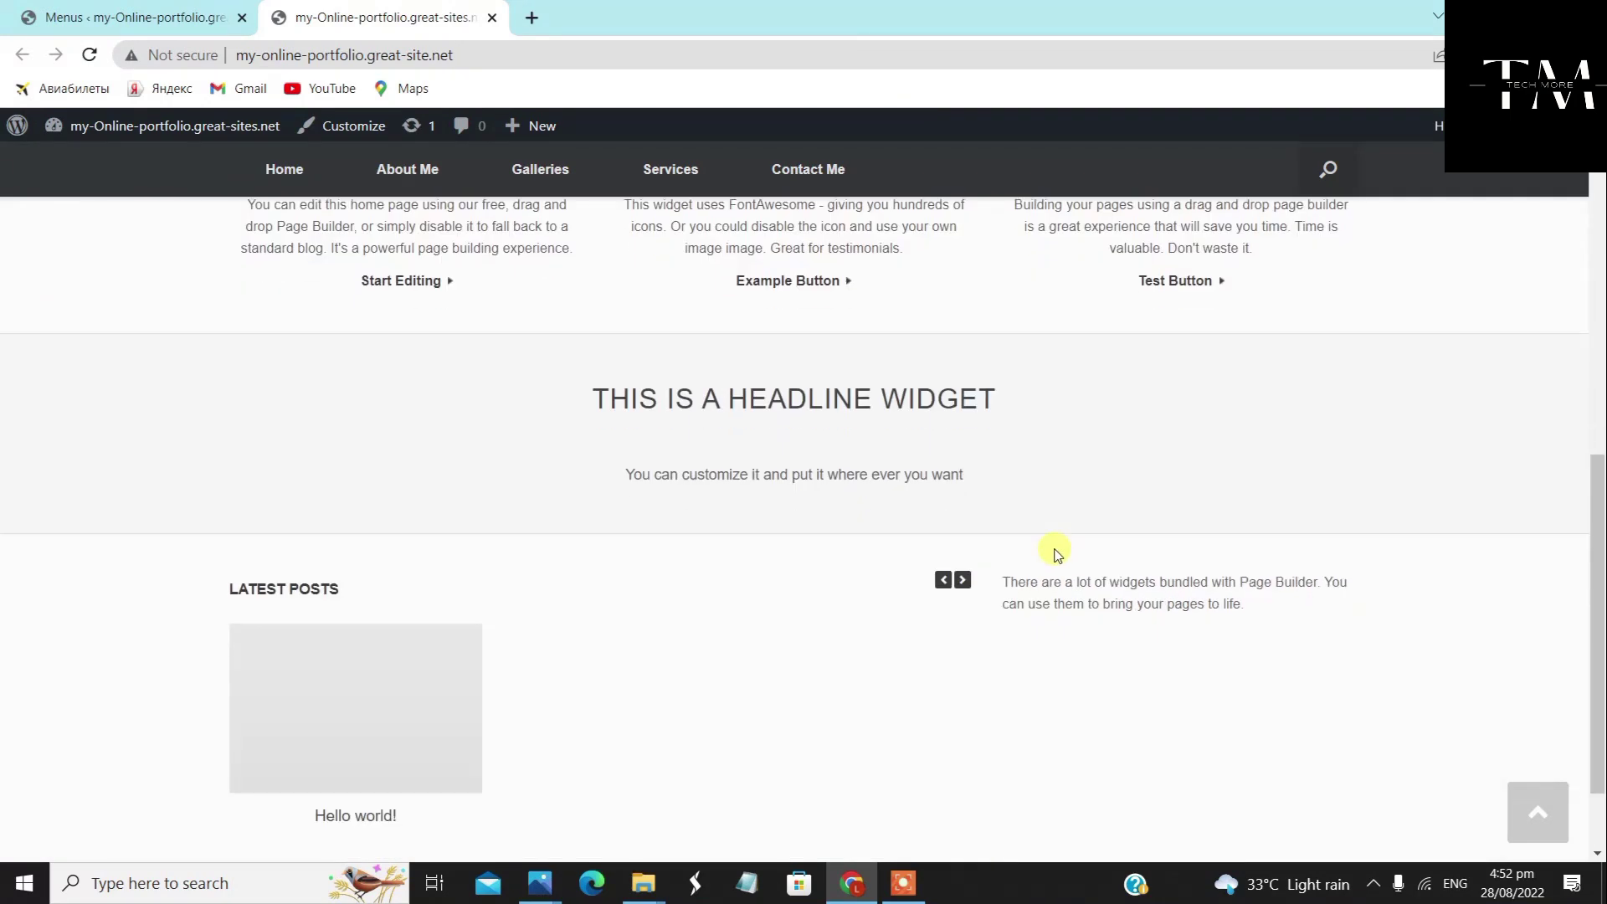
scroll(1207, 513, "down", 1)
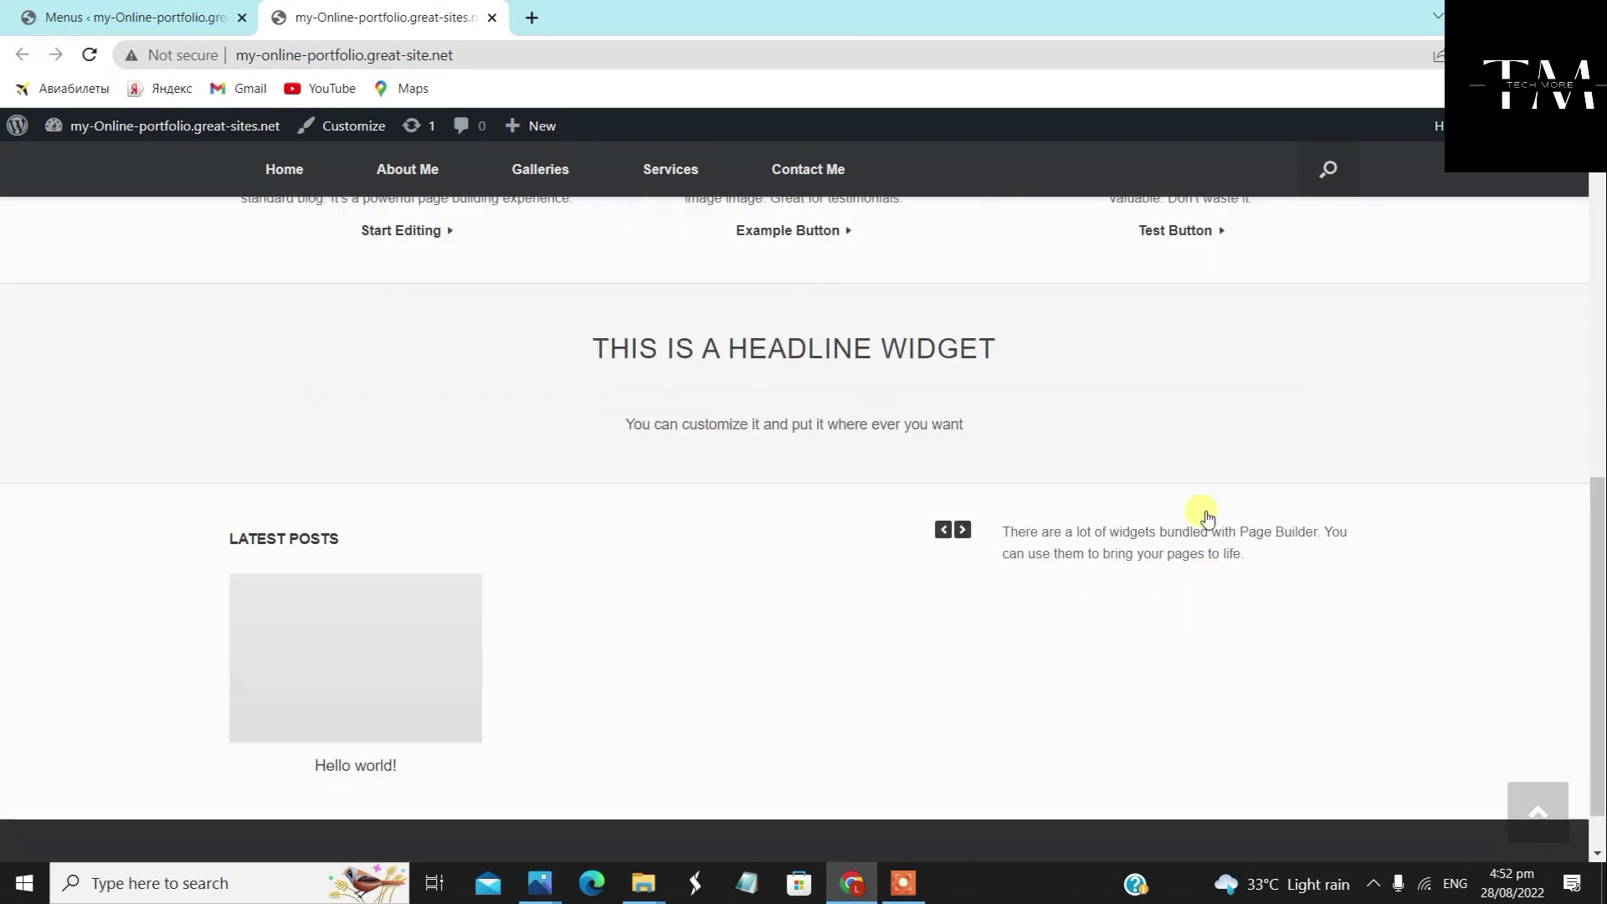
scroll(1203, 505, "up", 5)
scroll(1203, 506, "up", 2)
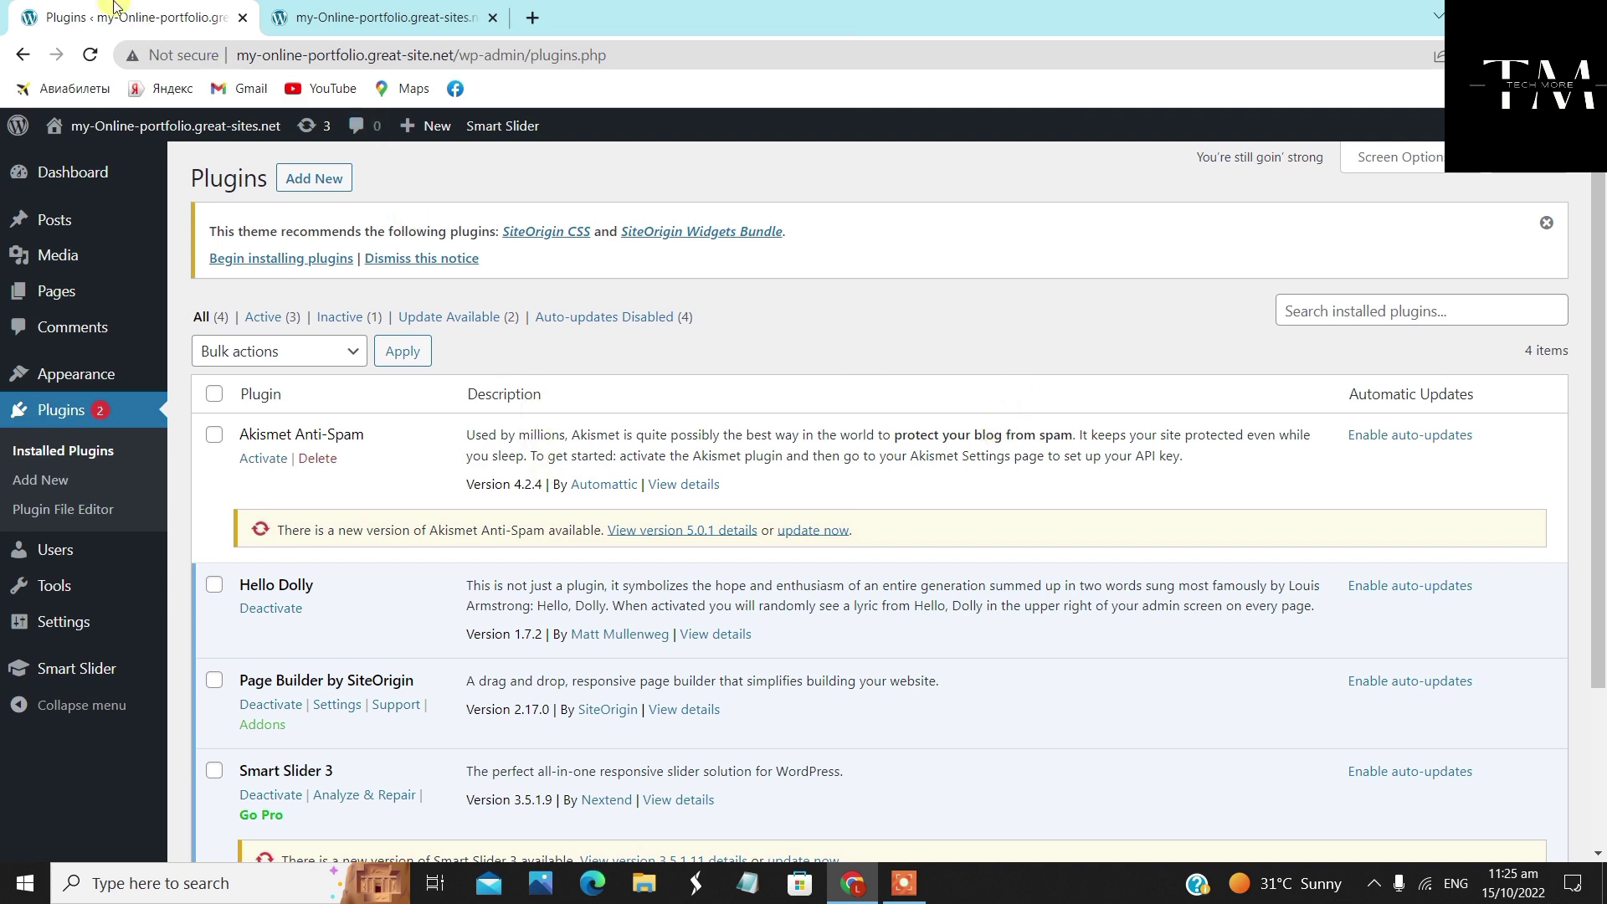
left_click(343, 28)
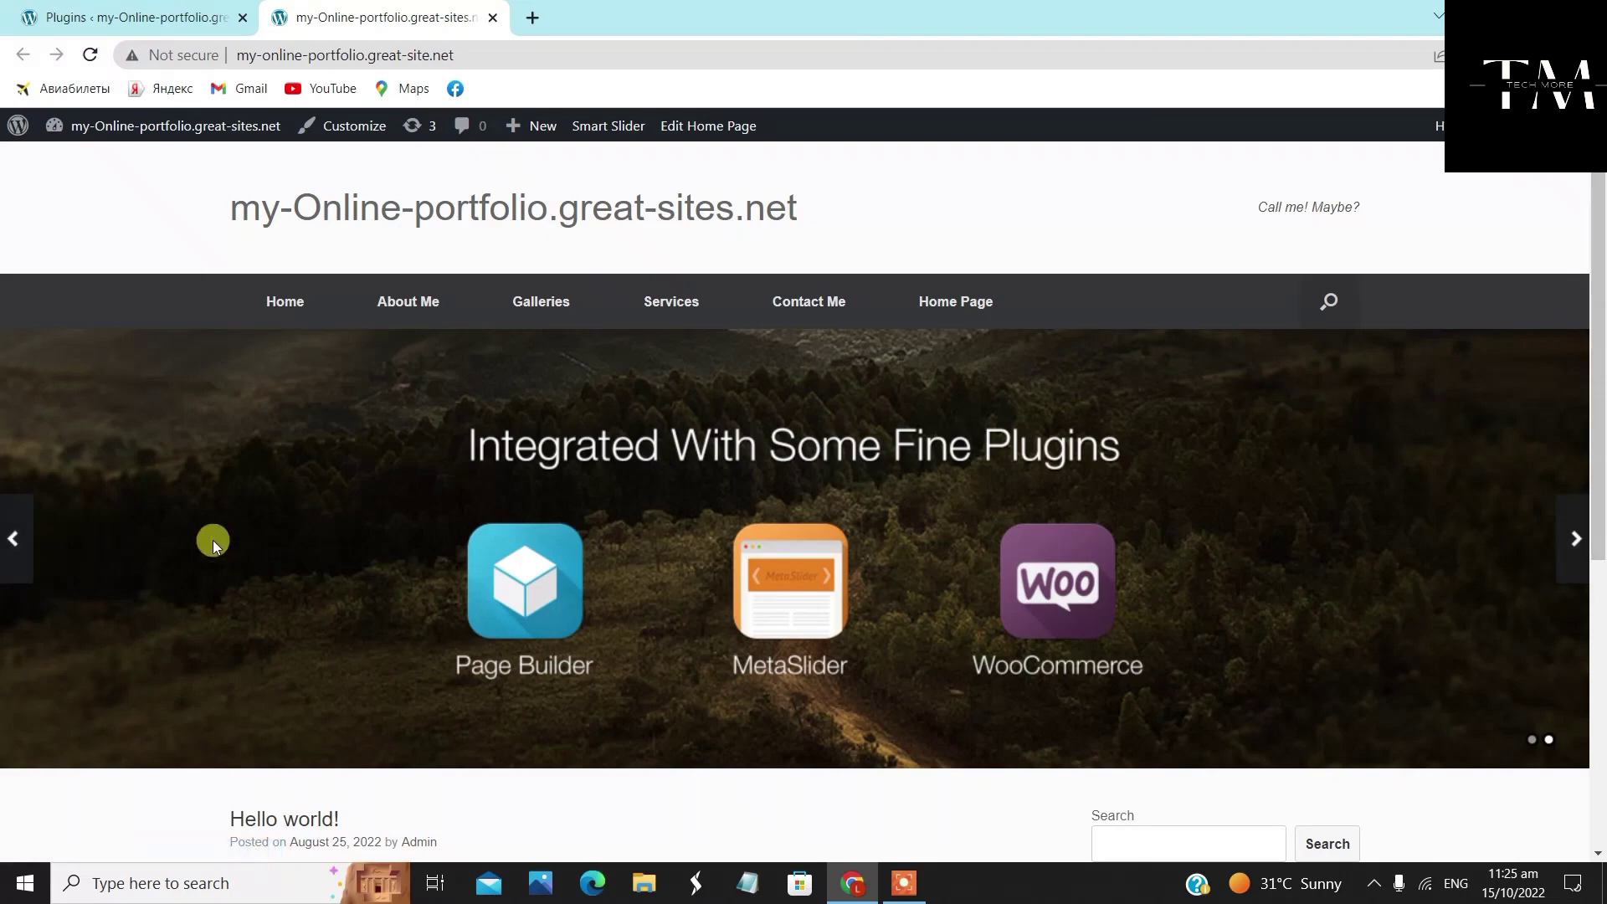
mouse_move(668, 298)
left_click(1573, 528)
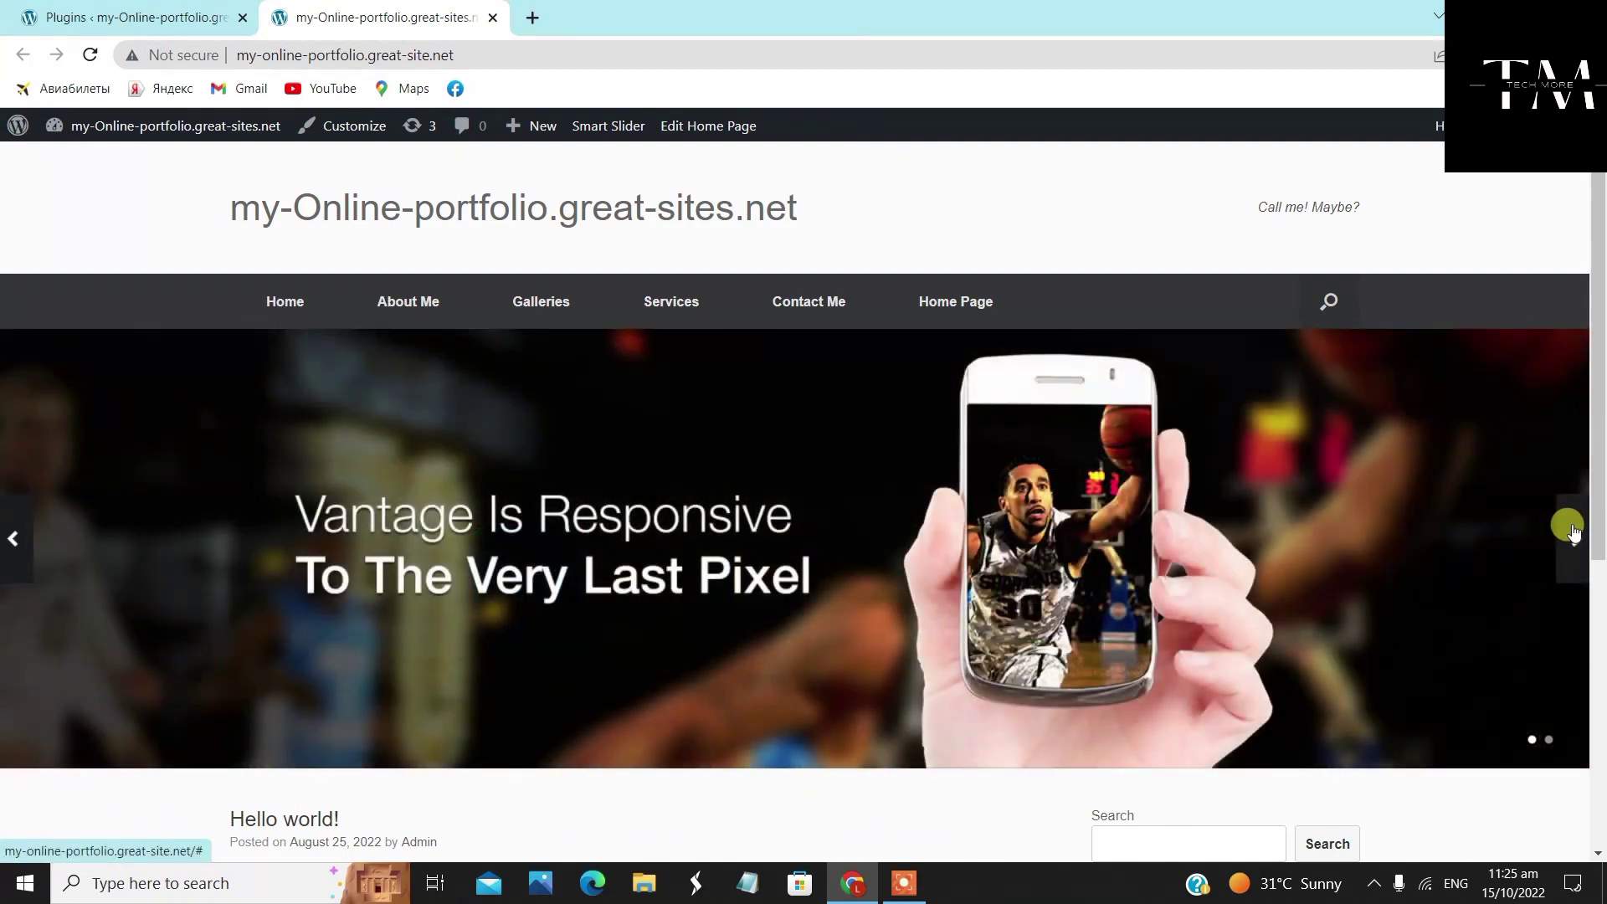
left_click(1572, 527)
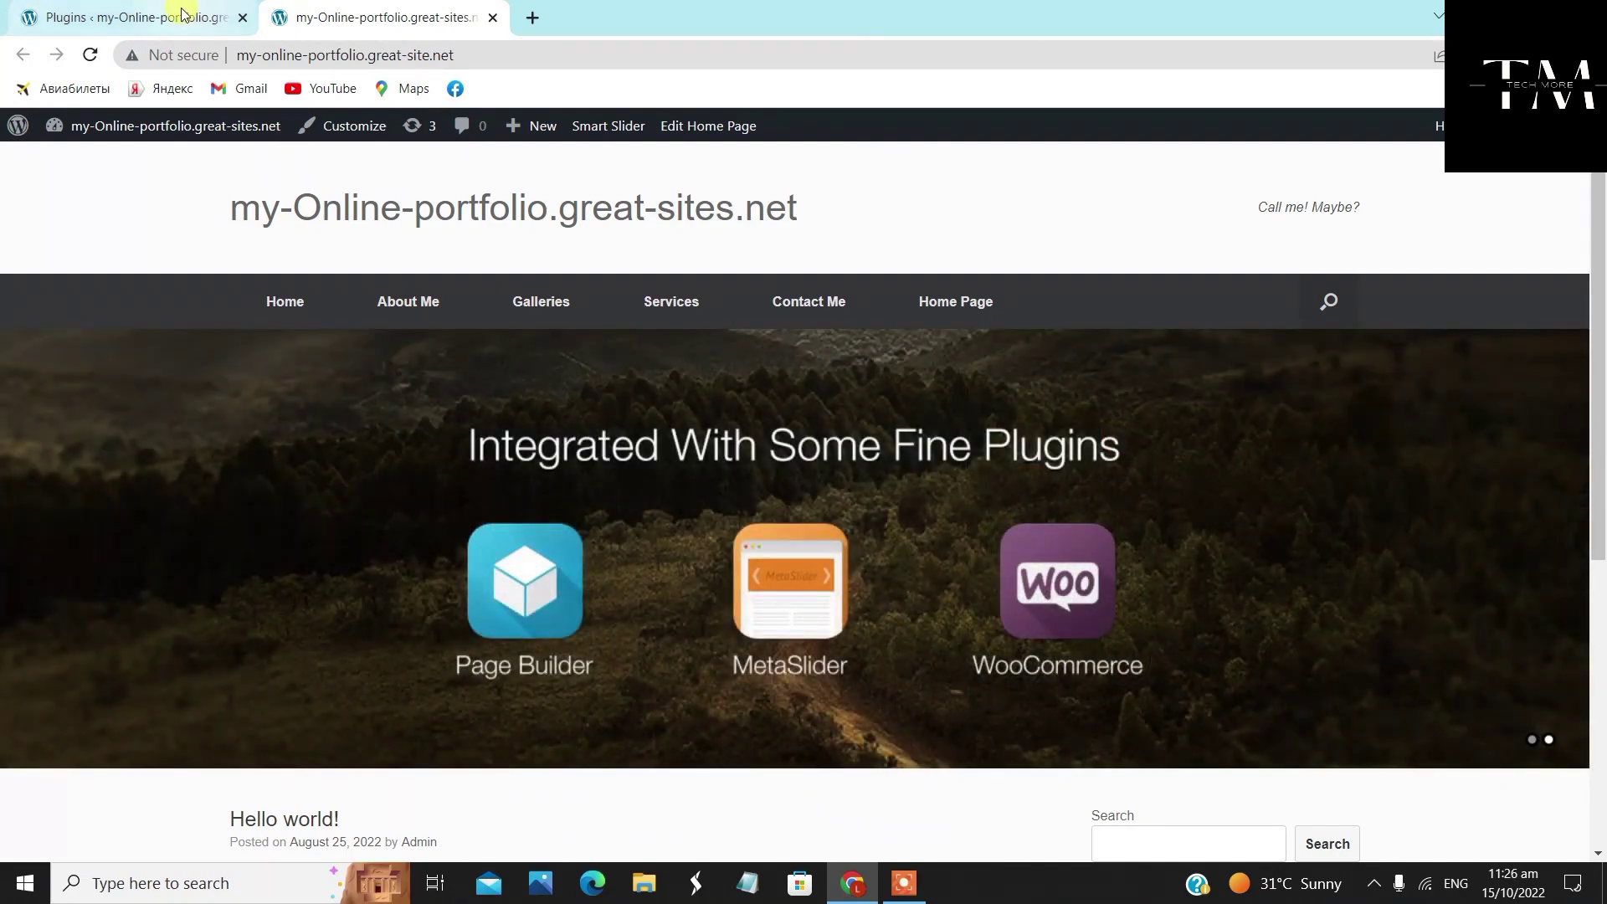
left_click(183, 14)
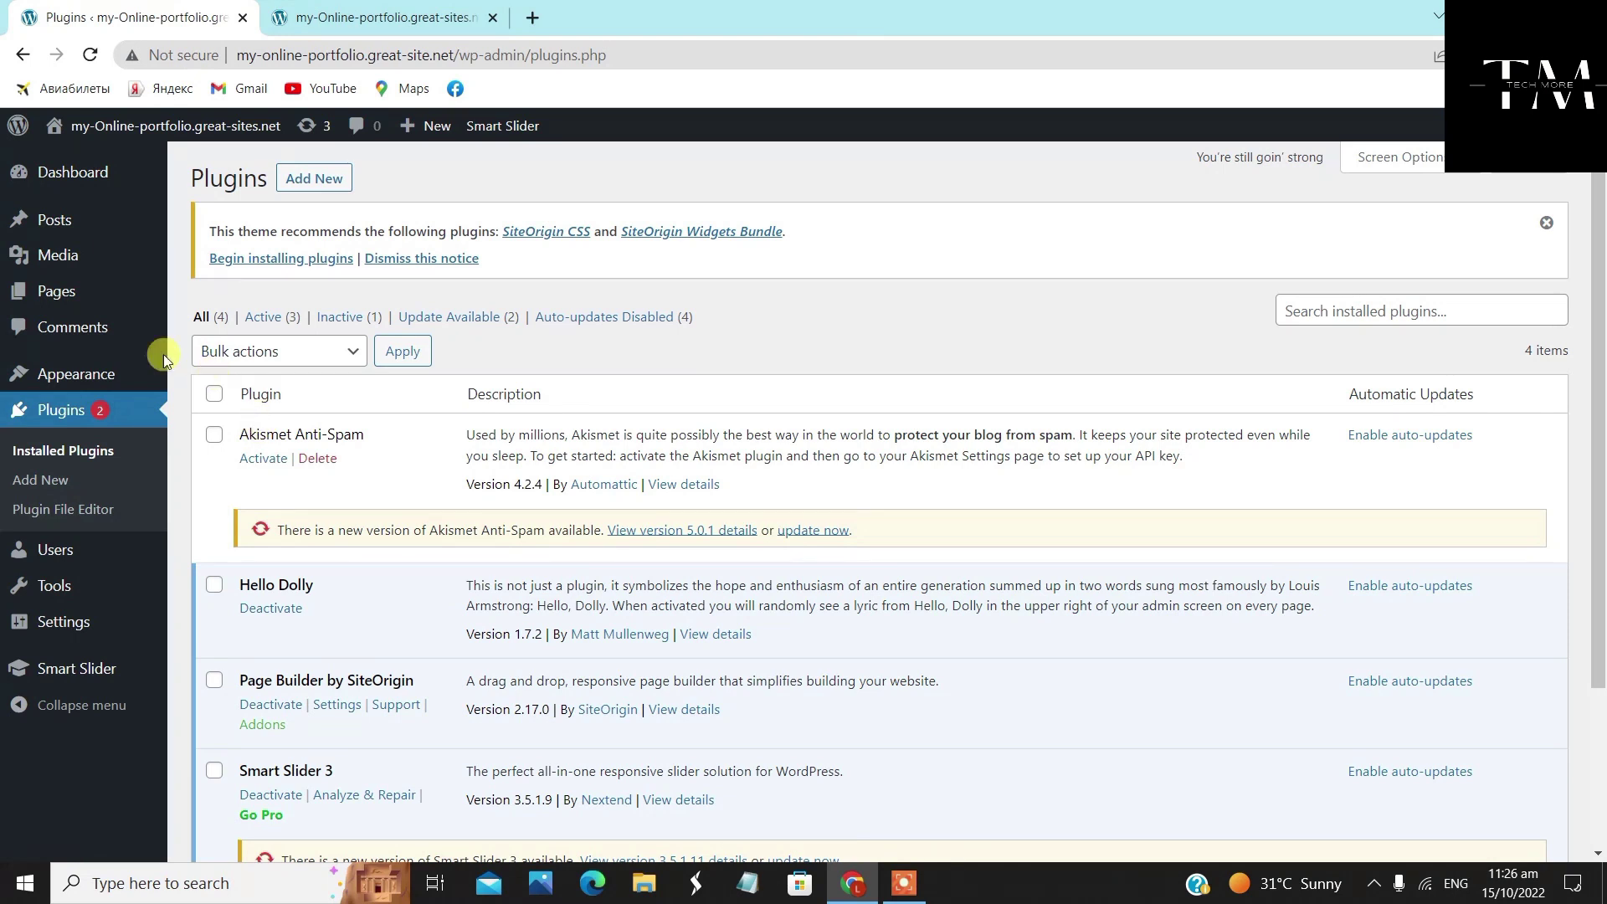
left_click(70, 410)
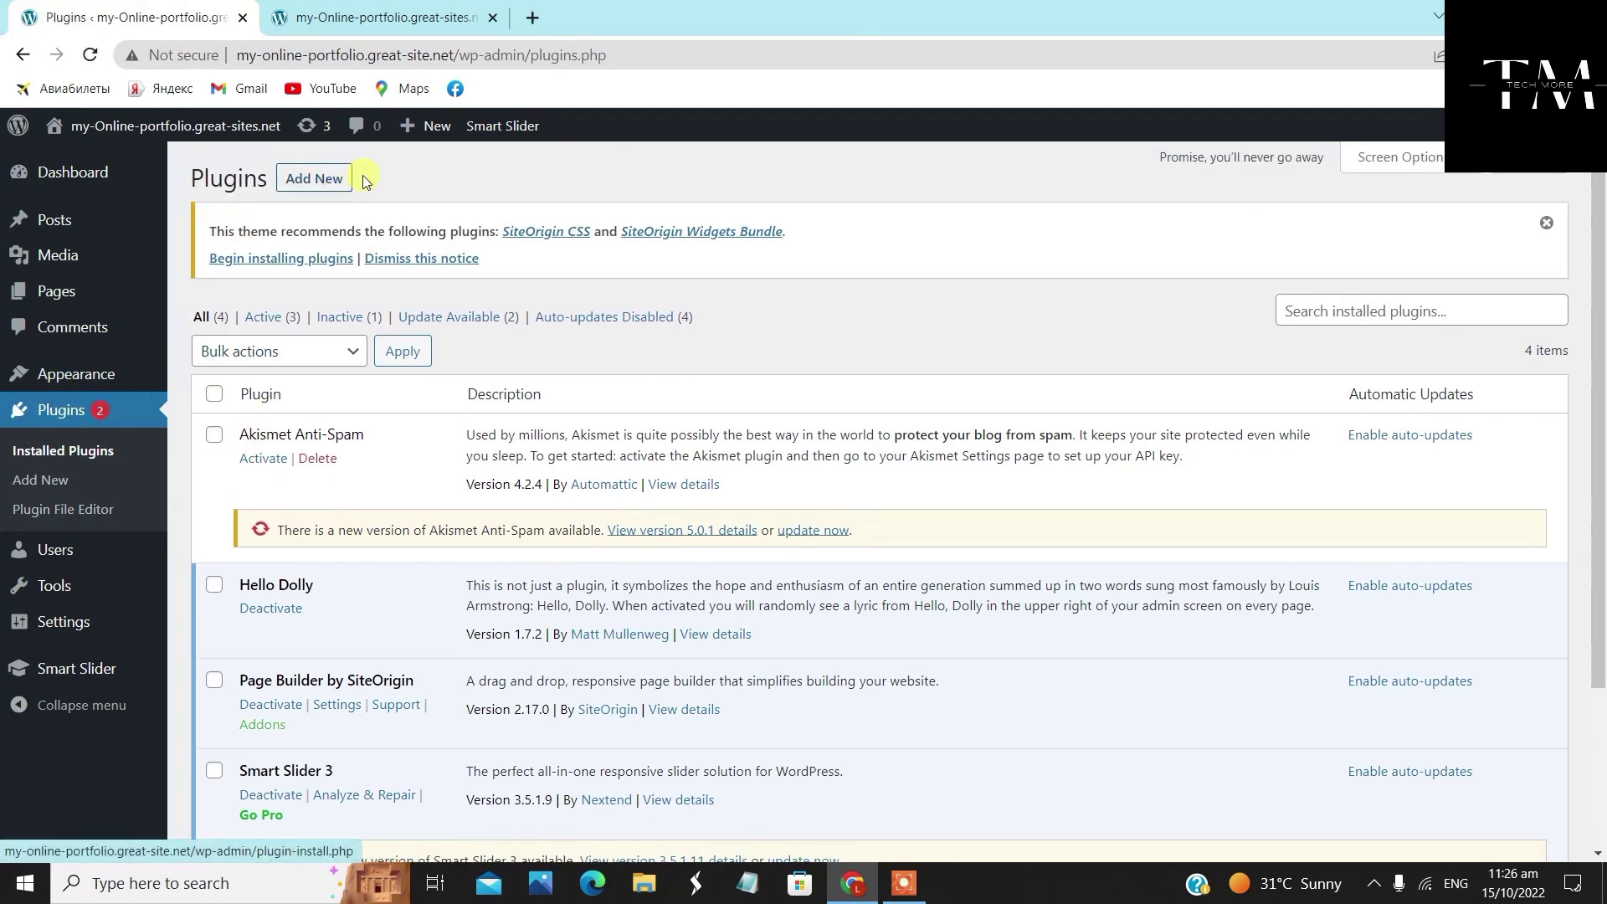
Search Add Plugins for 'Smart Slider 3' and update it to the latest version
left_click(325, 182)
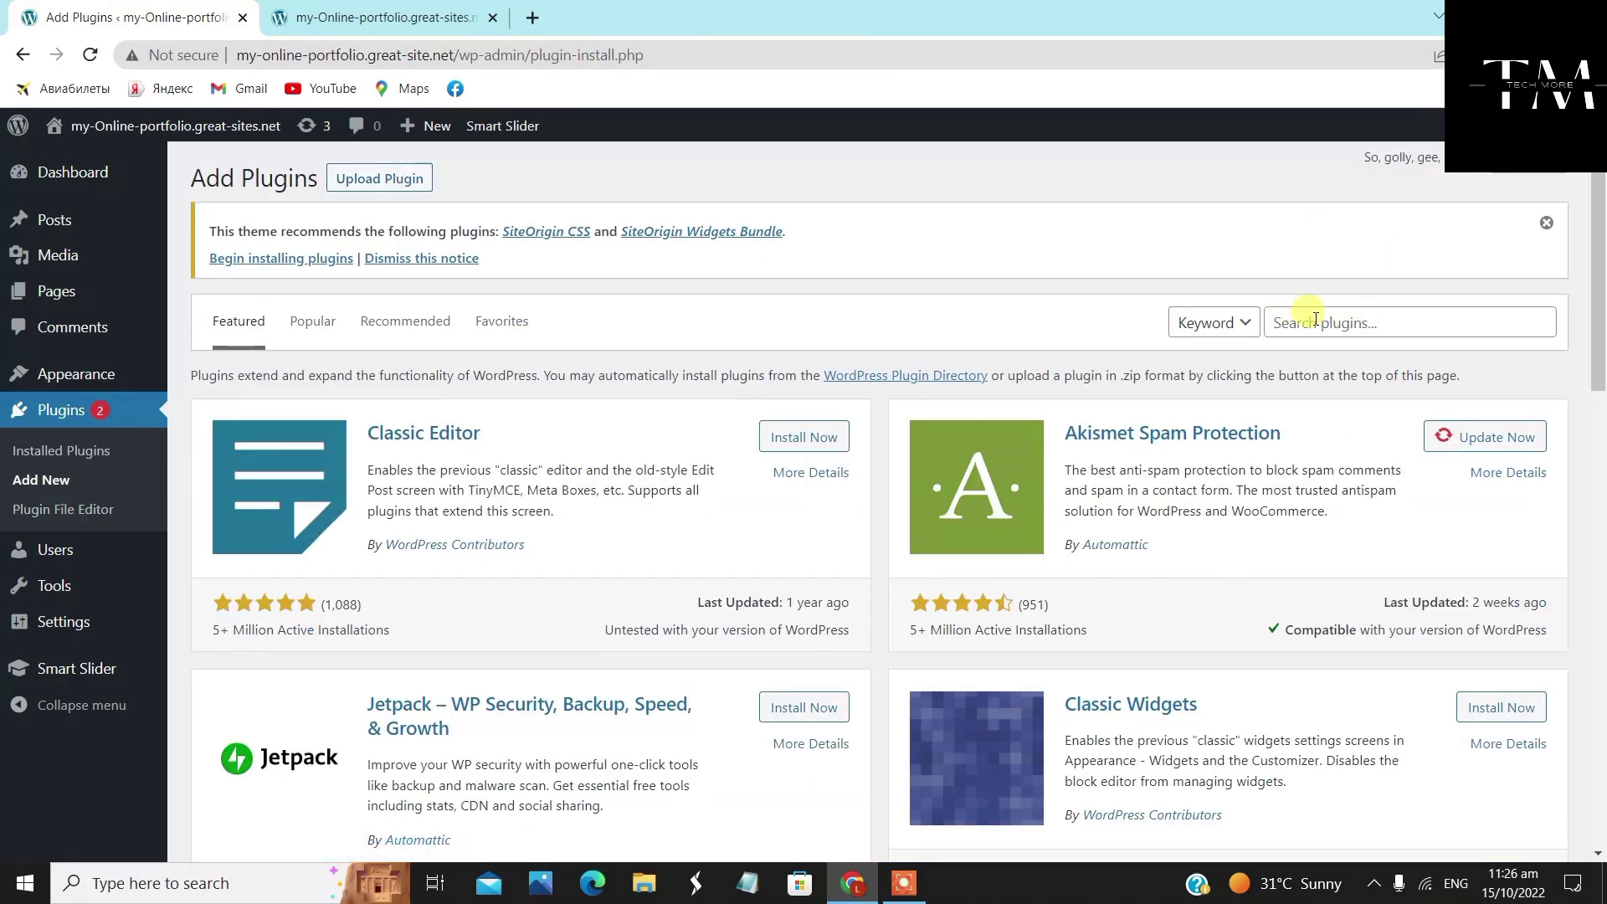
left_click(1389, 321)
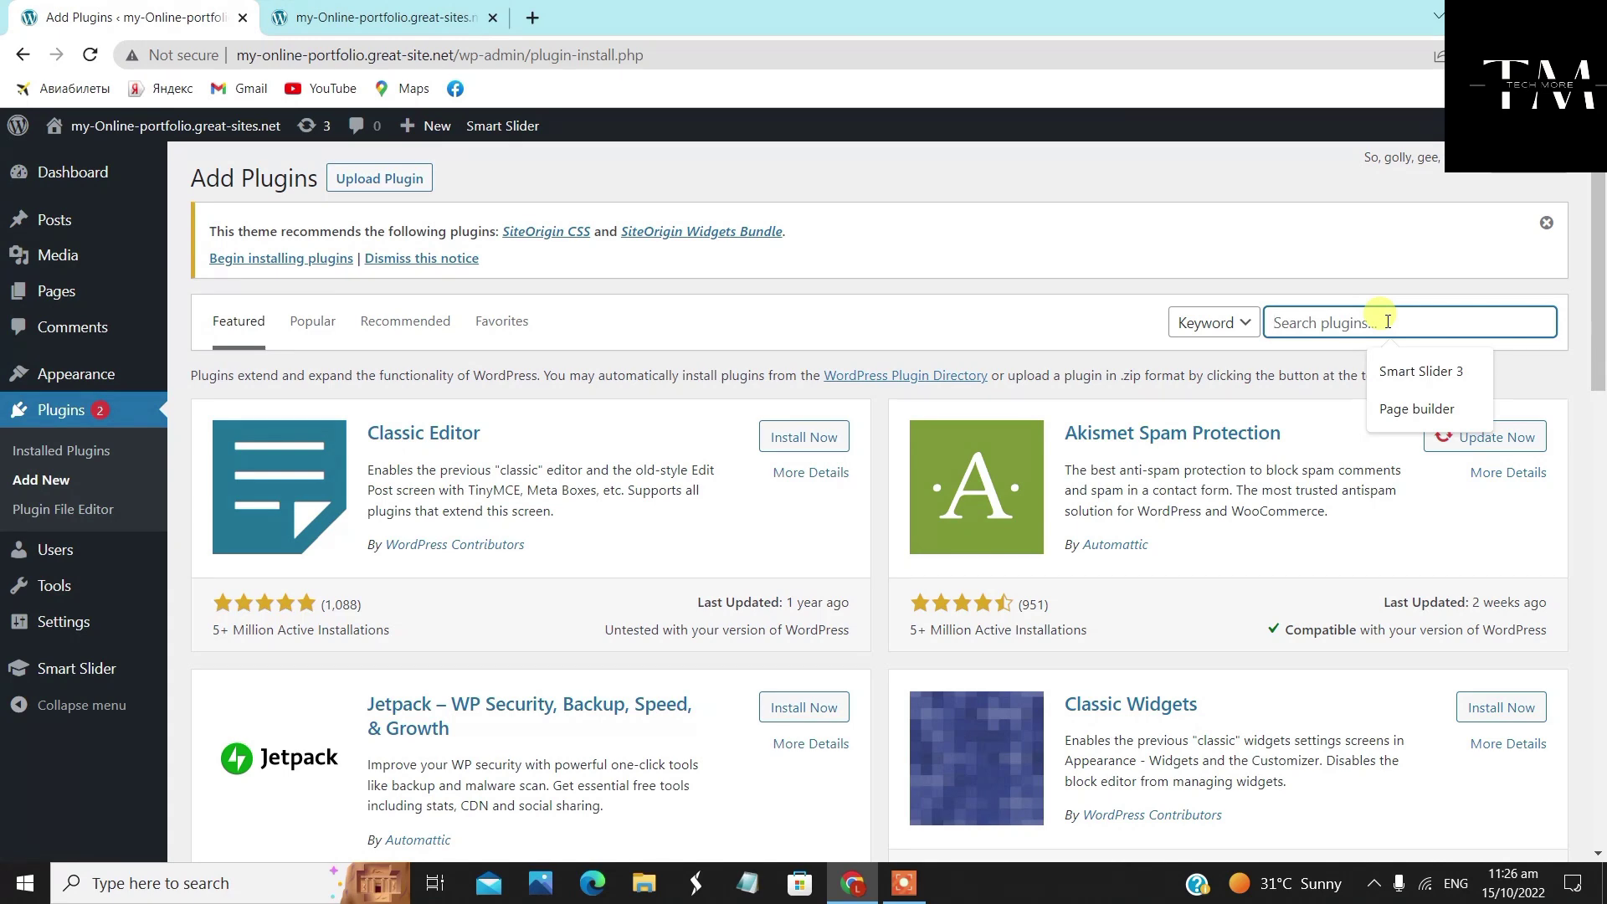
left_click(1431, 373)
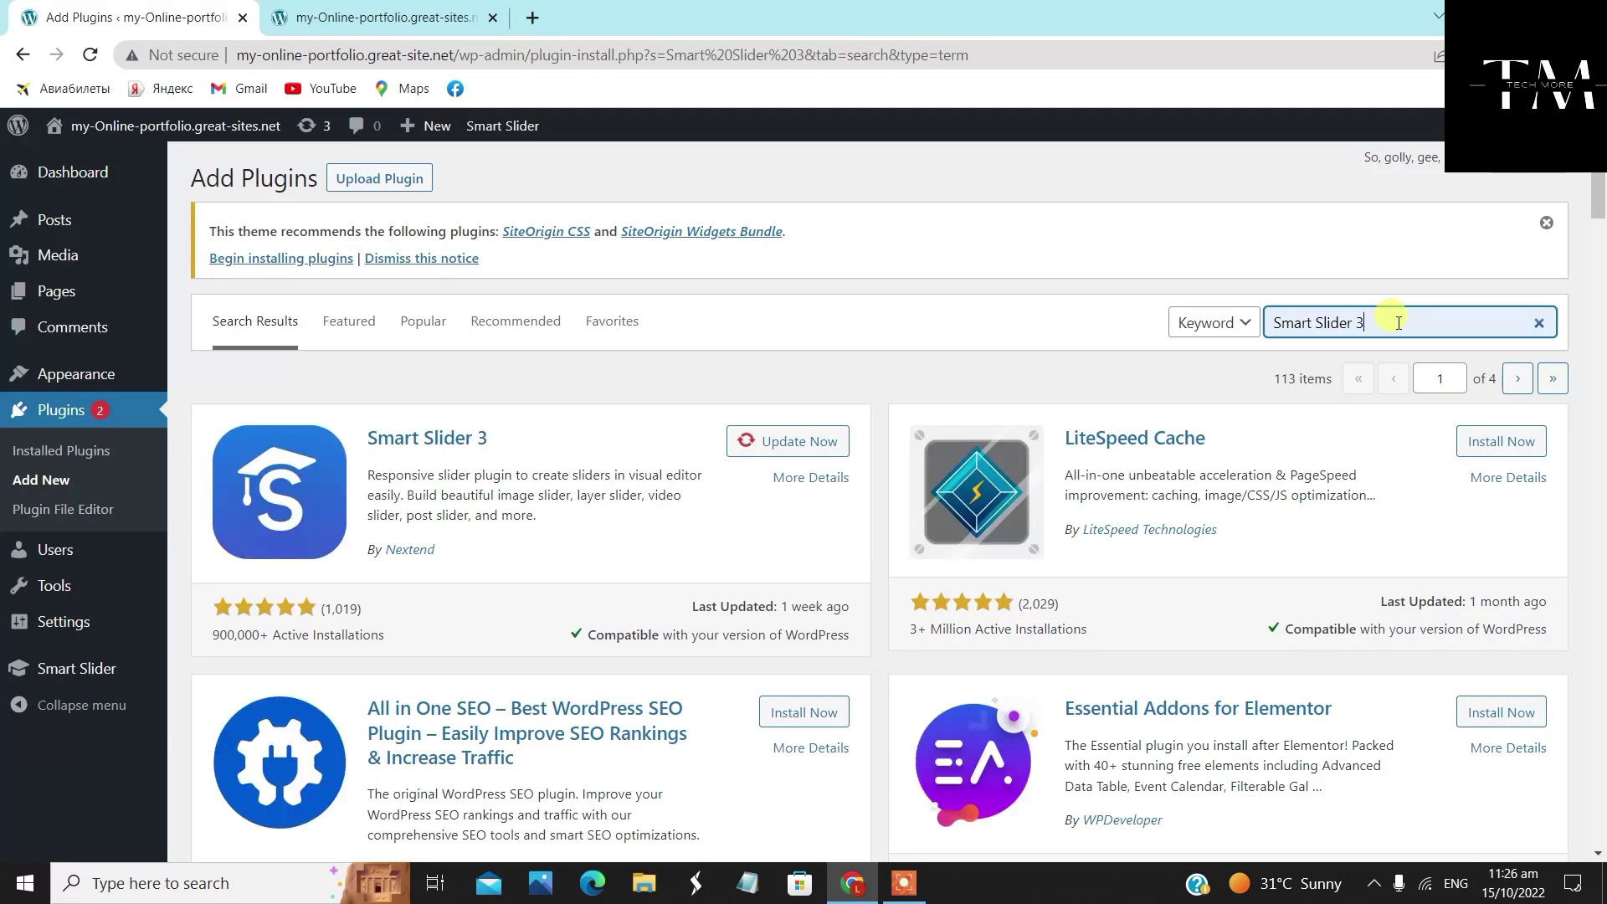
left_click_drag(1373, 325, 1276, 324)
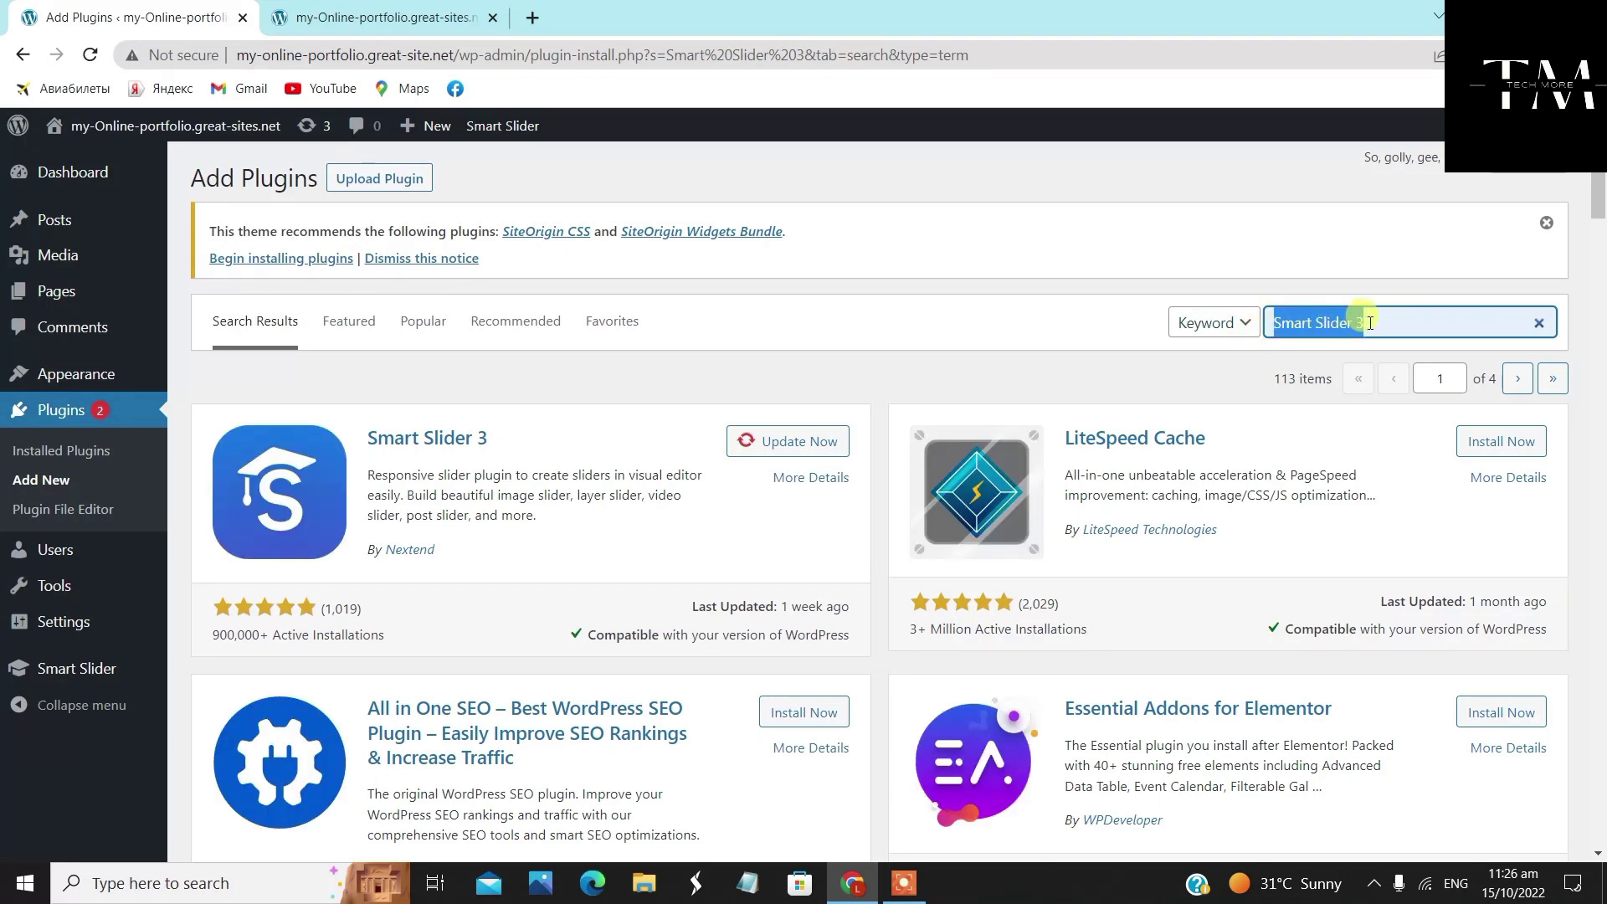
left_click(1394, 323)
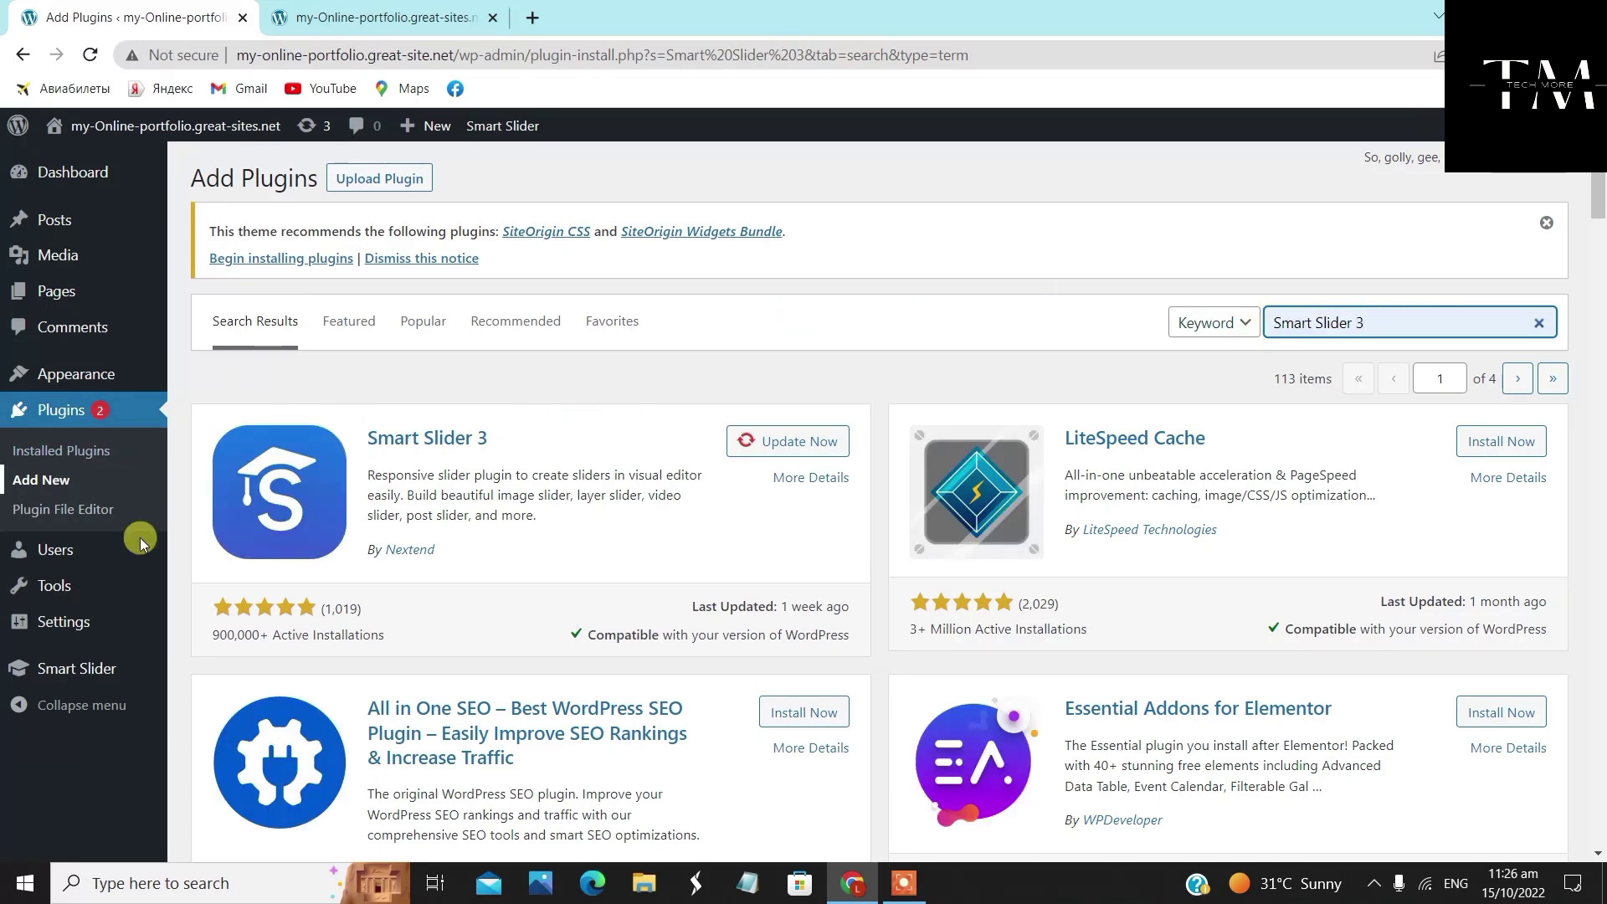
left_click(778, 446)
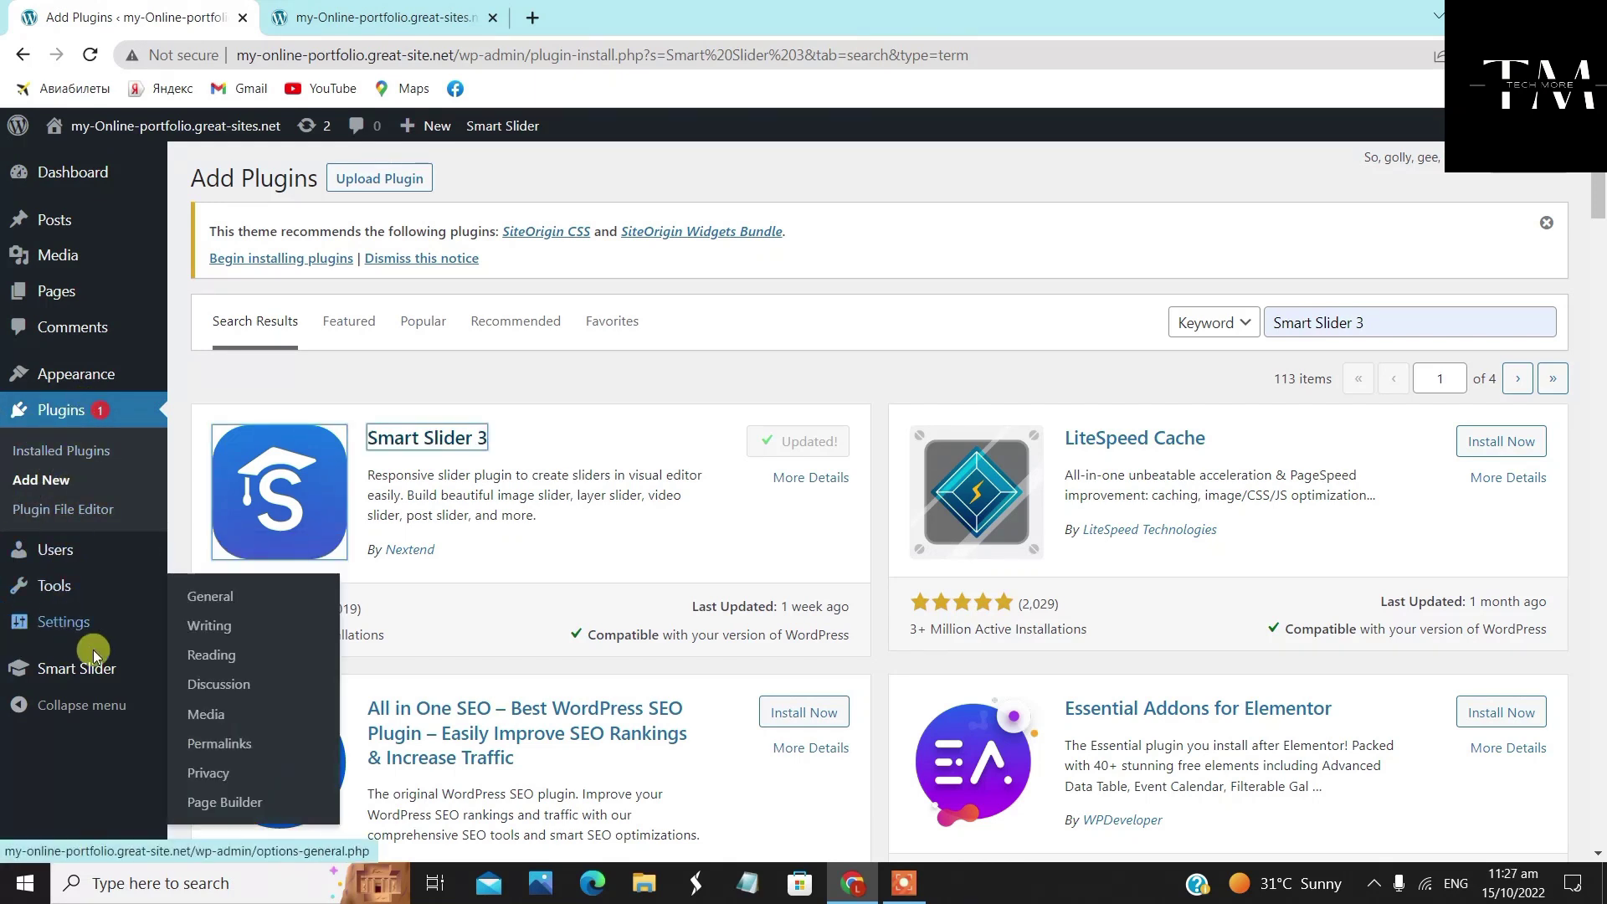
mouse_move(59, 676)
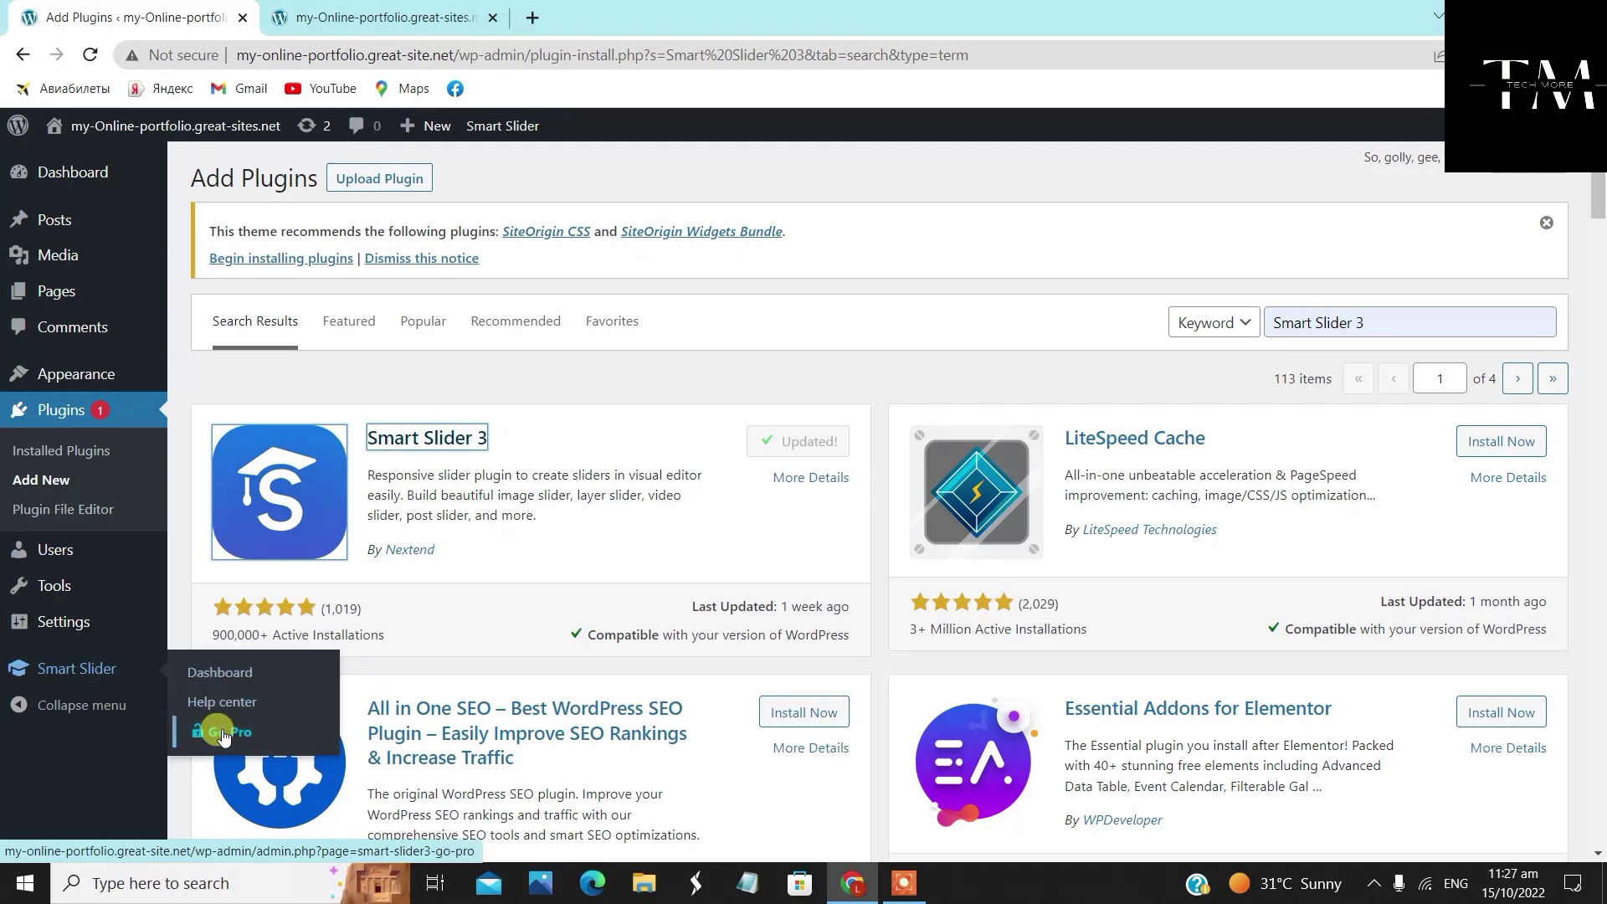
Go to the empty Smart Slider dashboard and start a new project
left_click(249, 676)
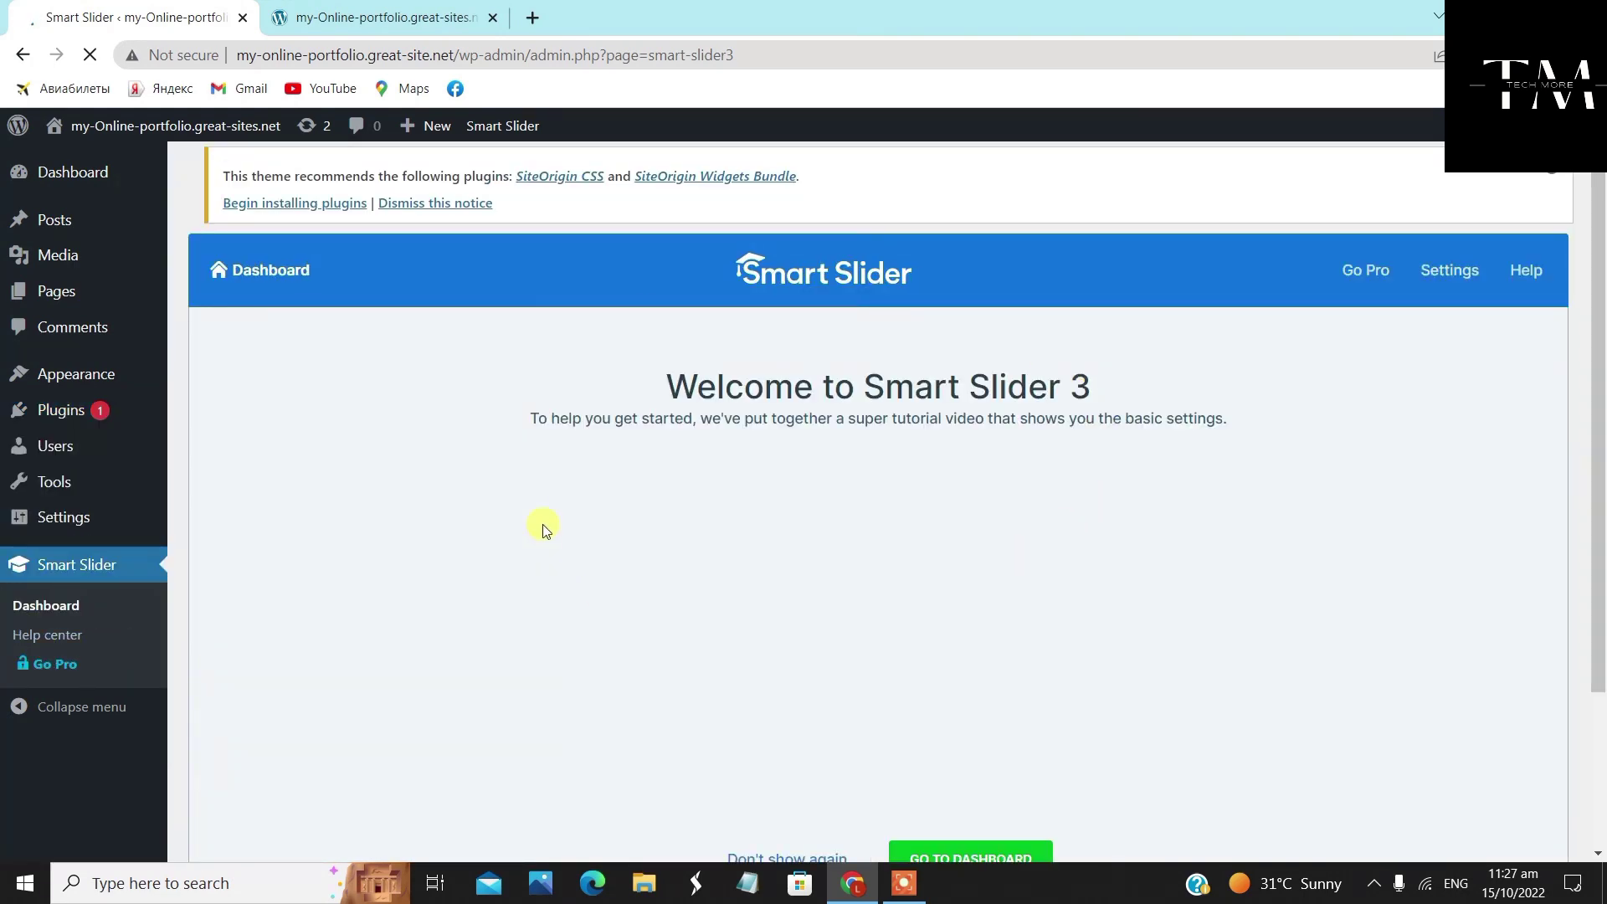
scroll(610, 463, "down", 3)
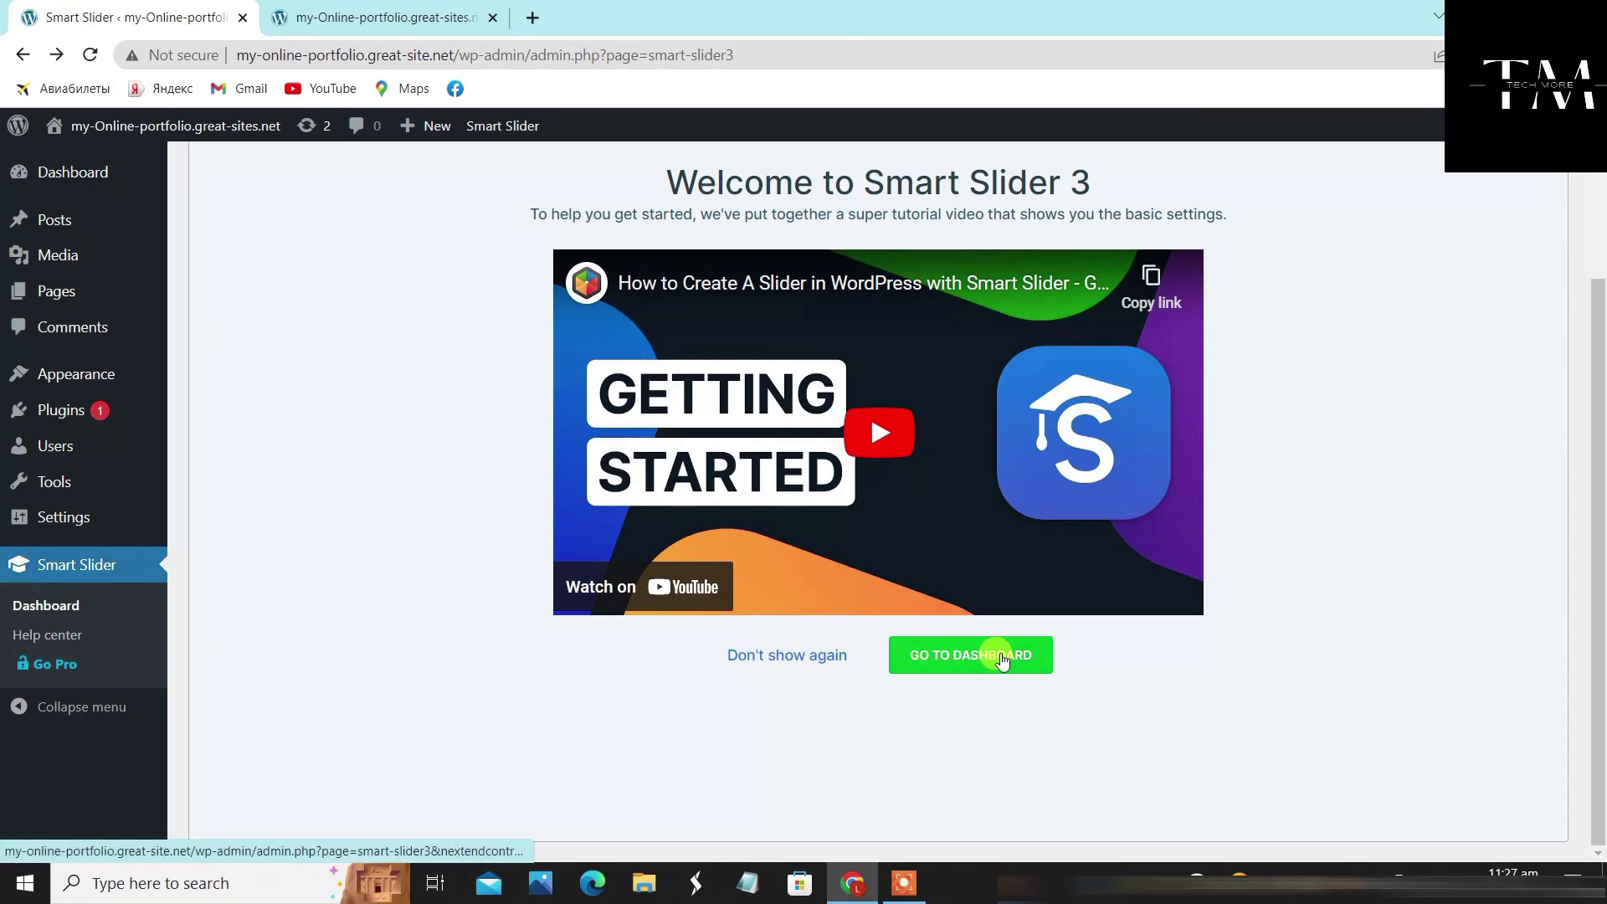
left_click(1002, 662)
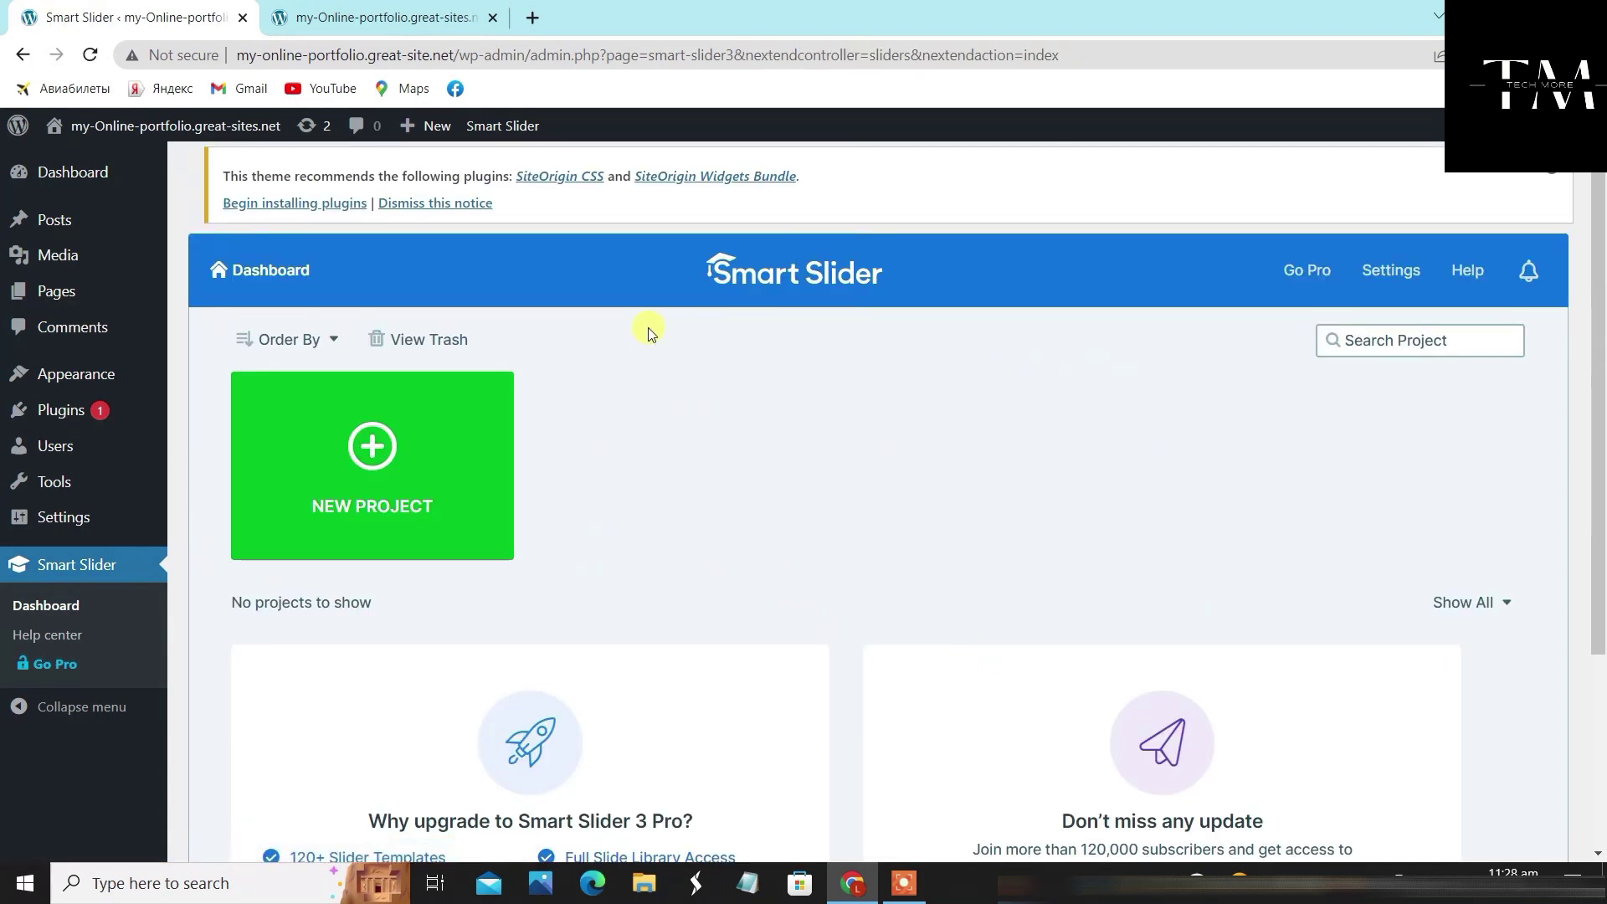
left_click(372, 449)
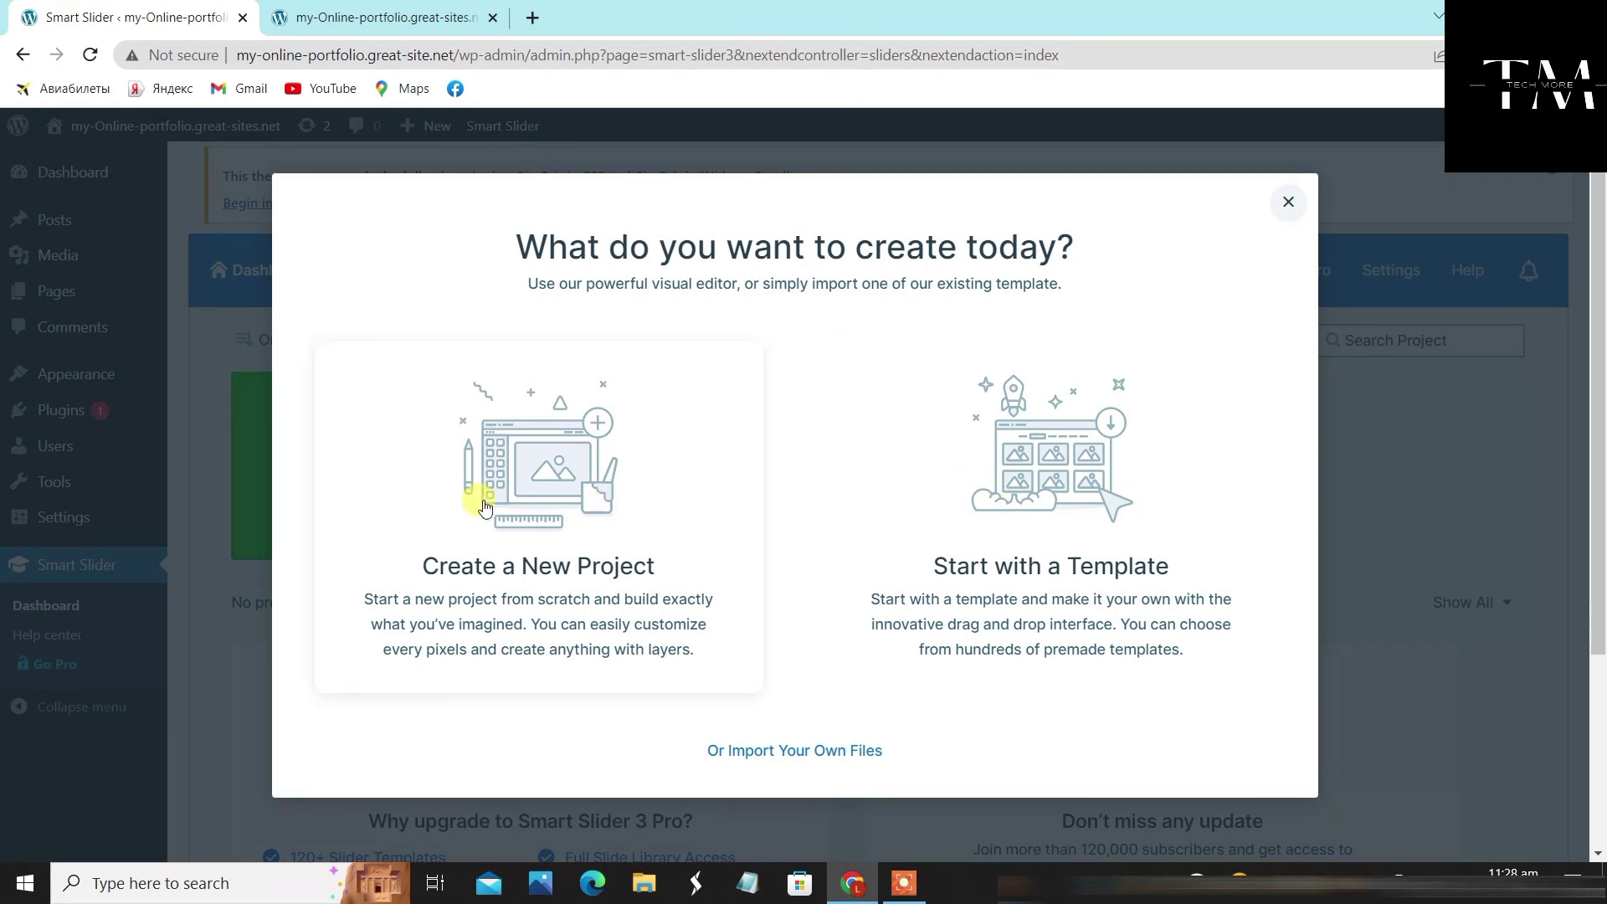
Set up a blank Simple slider named 'My project', 1200 × 600 px, Full width layout
left_click(502, 479)
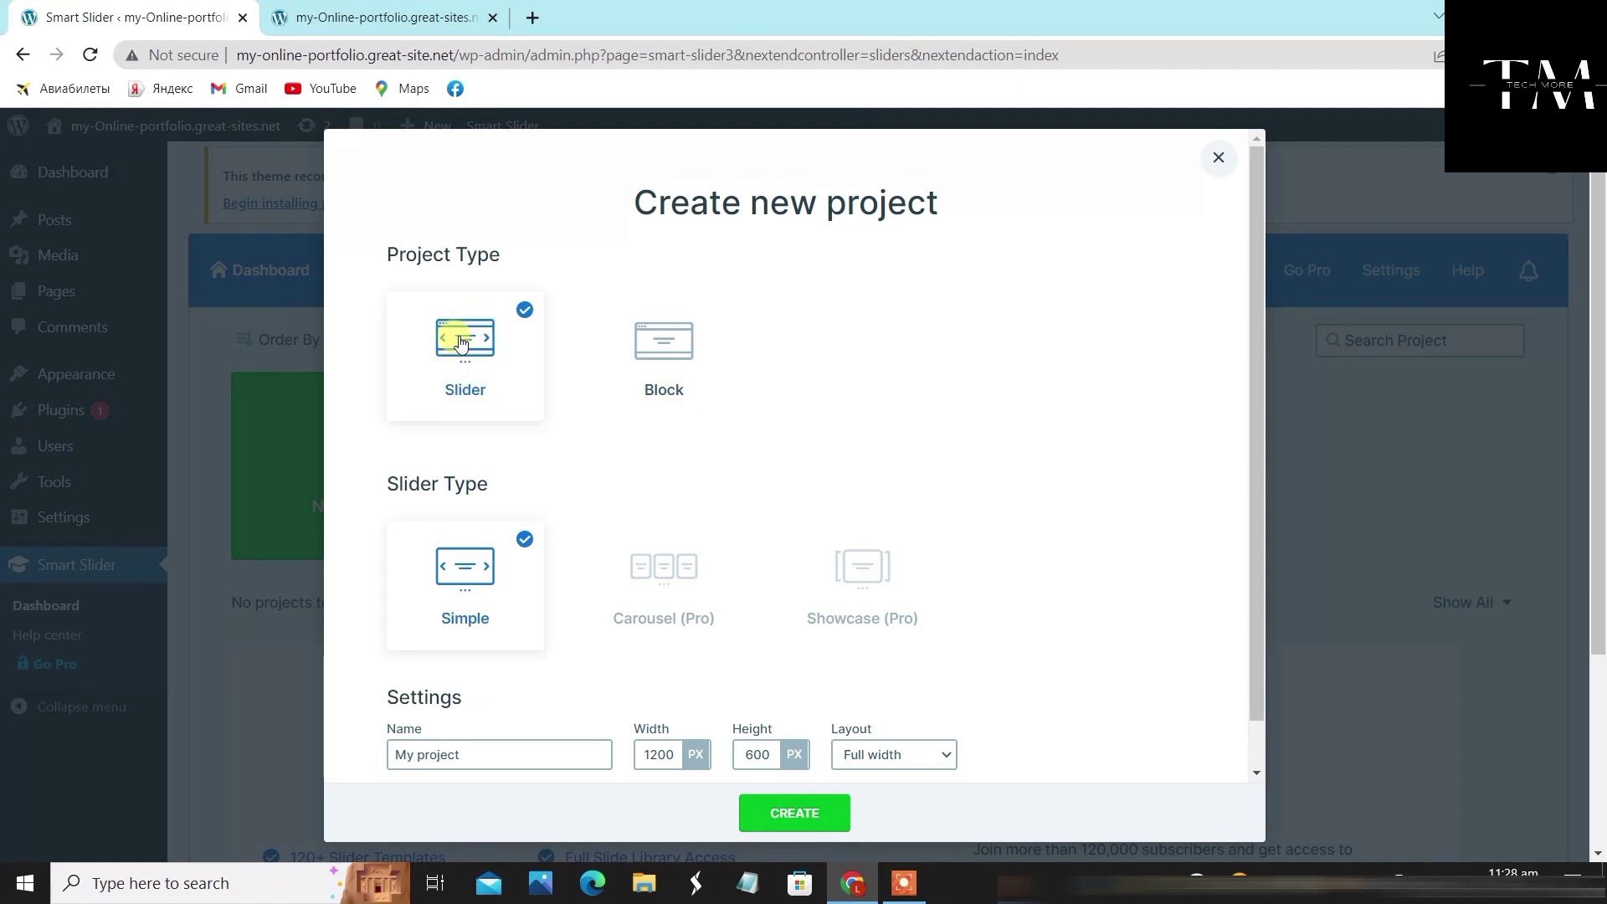
scroll(479, 402, "down", 1)
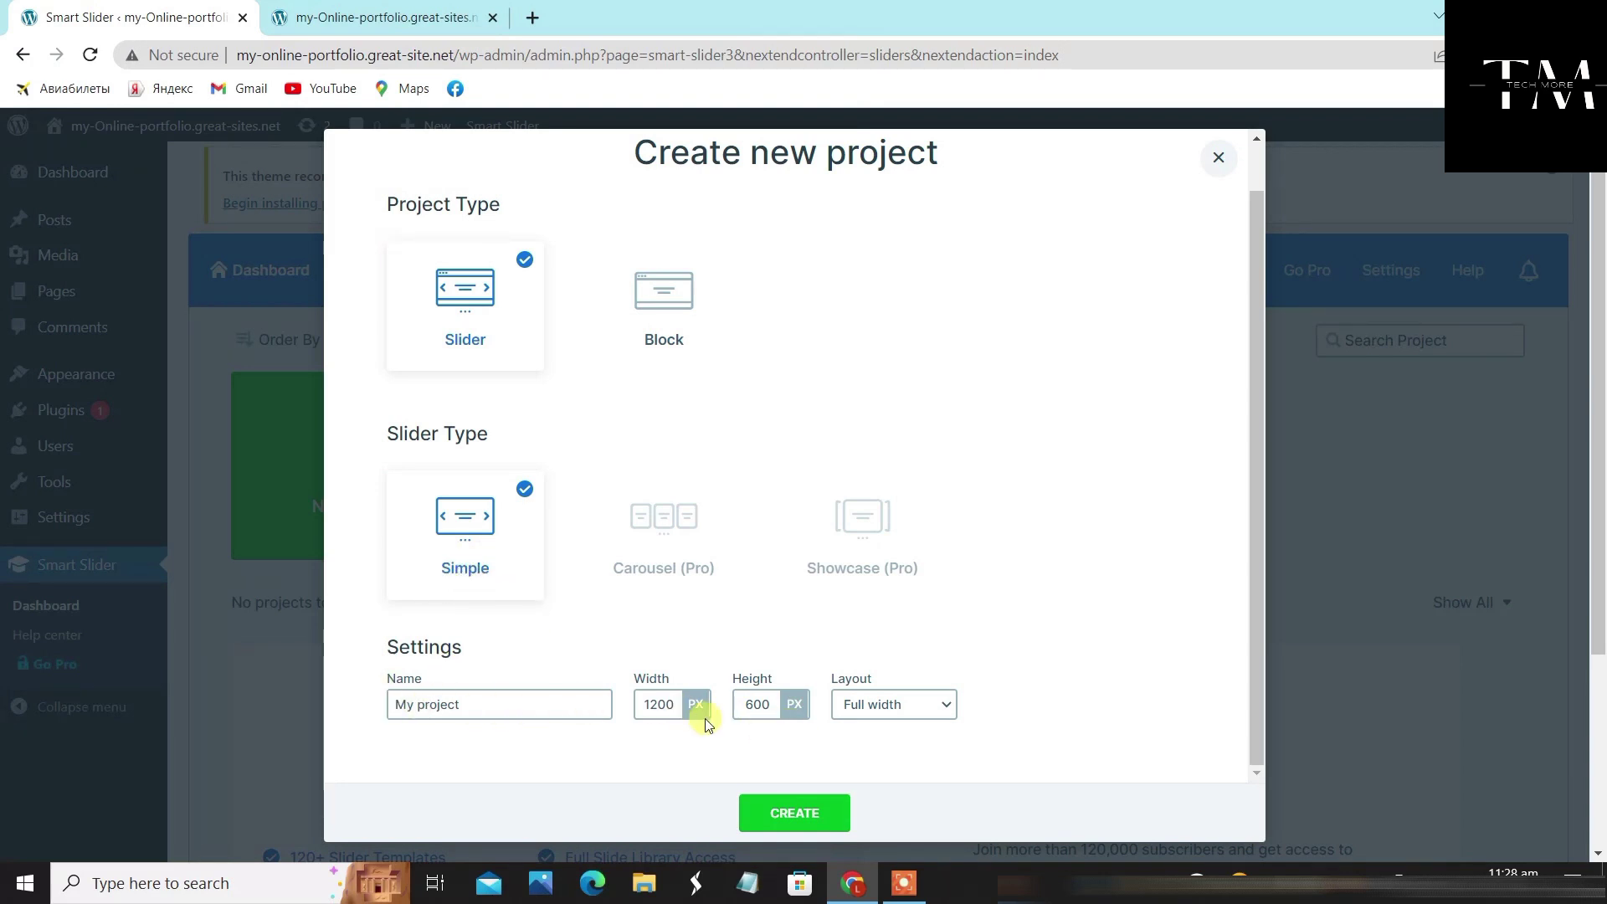
left_click(884, 707)
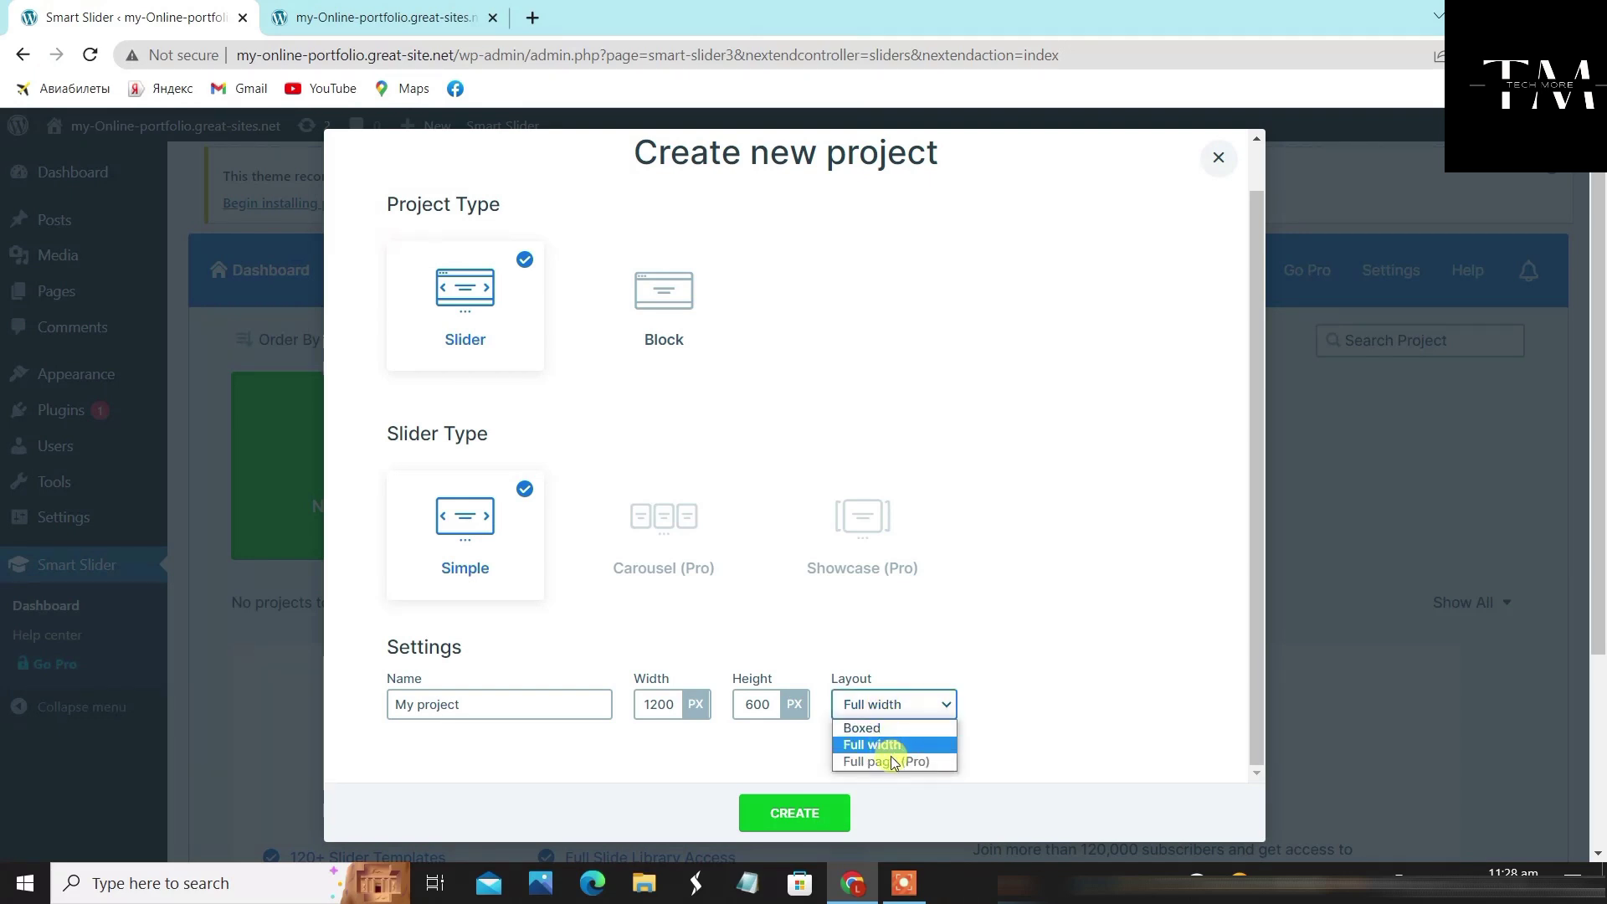
left_click(889, 744)
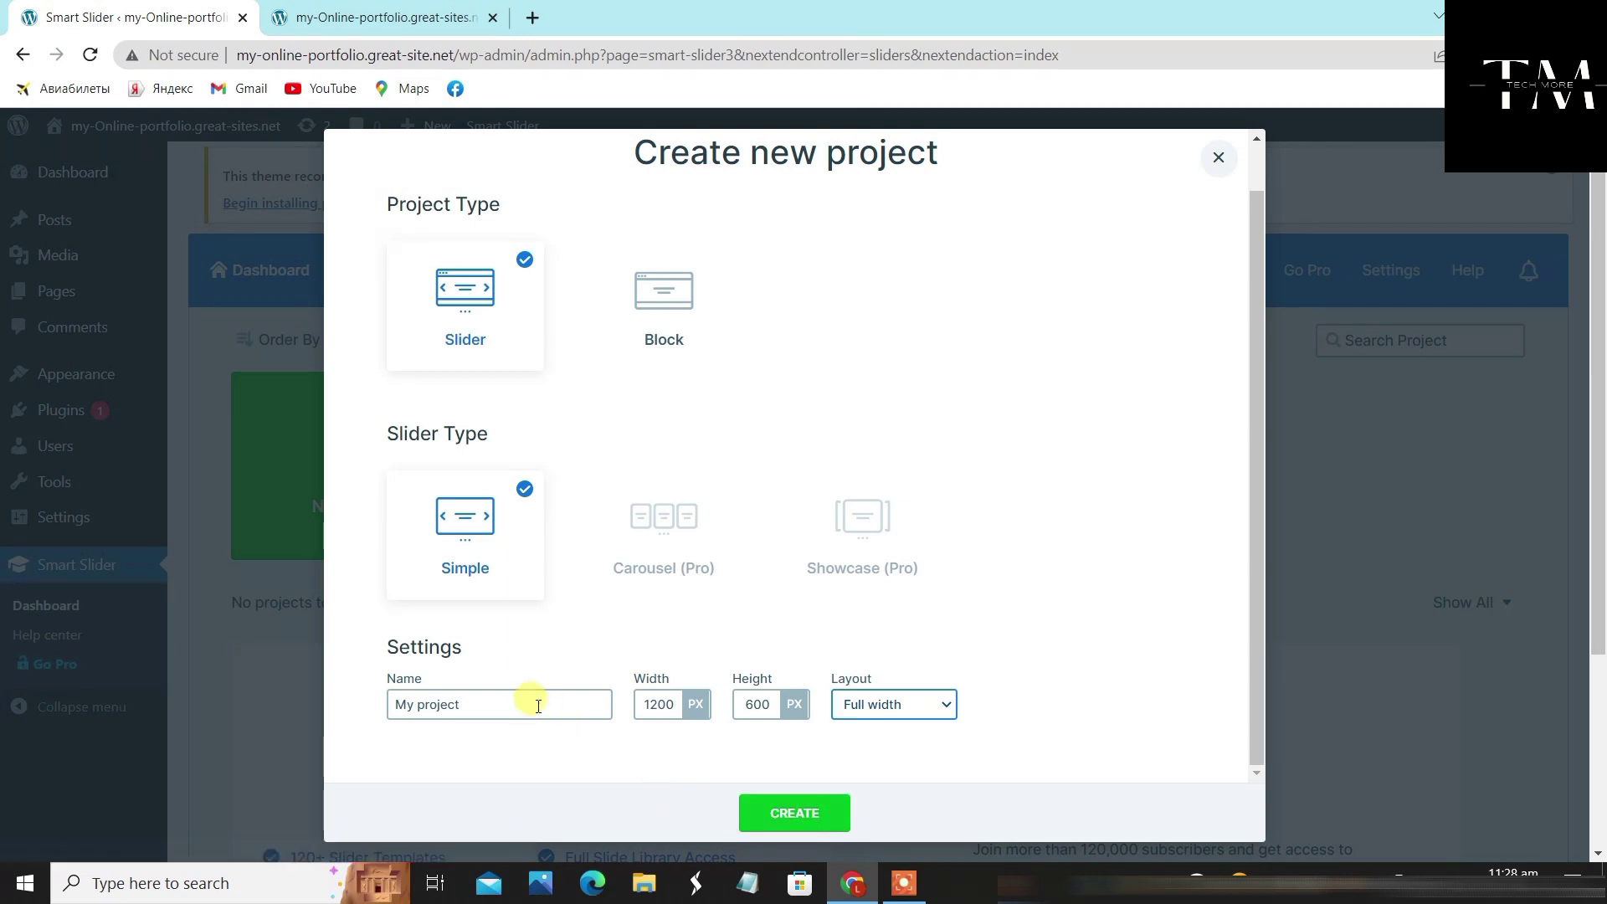
triple_click(483, 713)
left_click(497, 706)
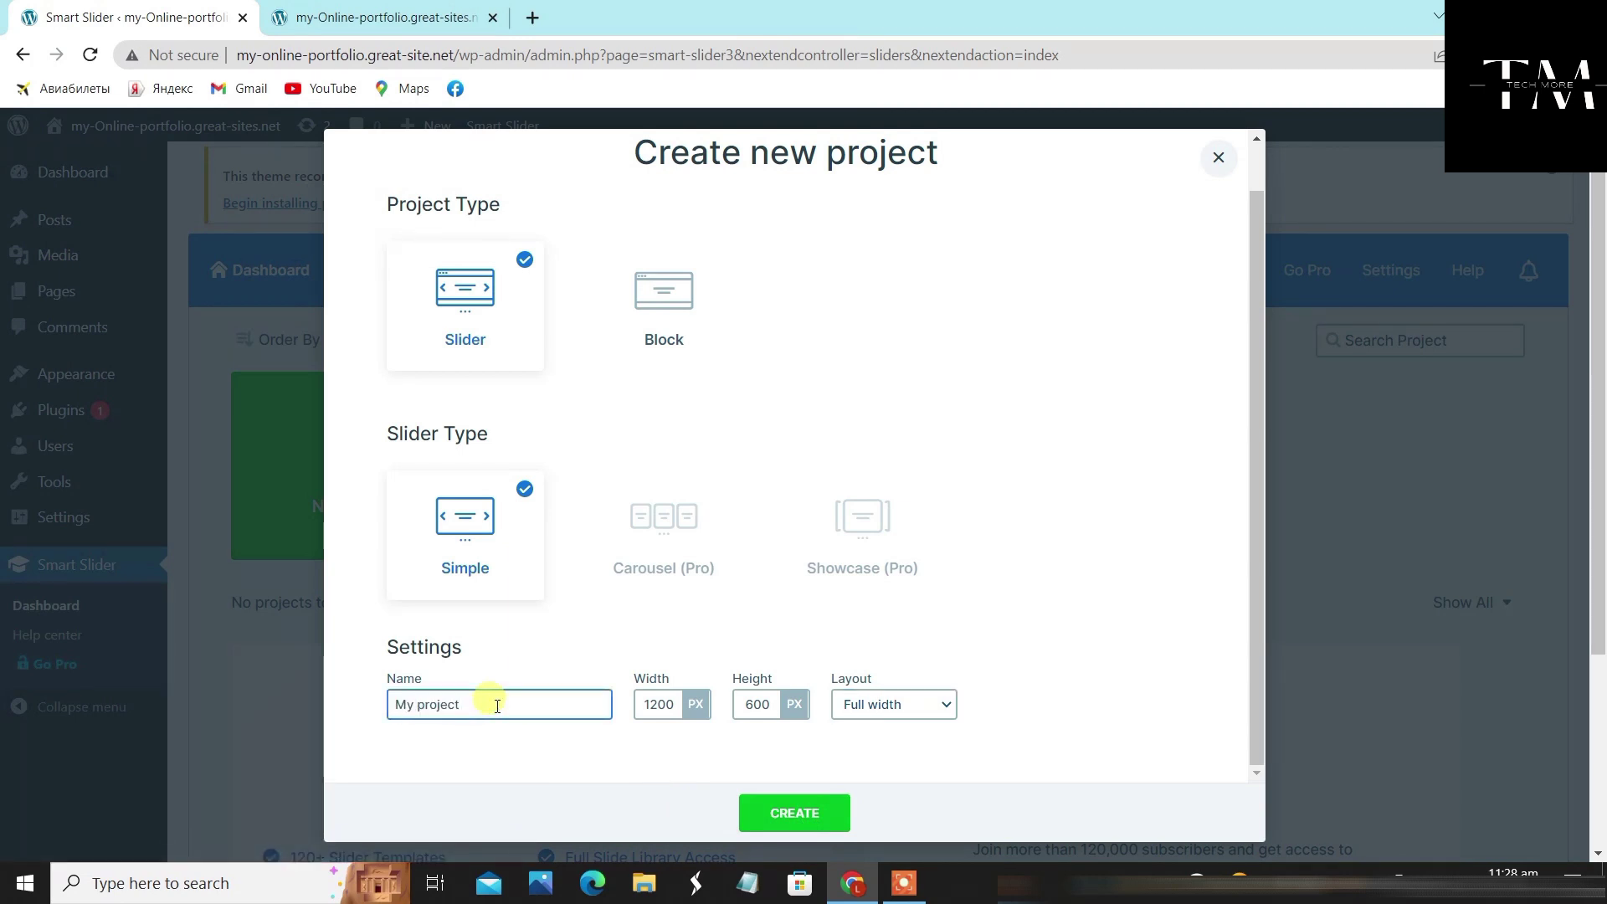
Create 'My project' (ID 3) and begin an image slide from the Media Library
left_click(826, 809)
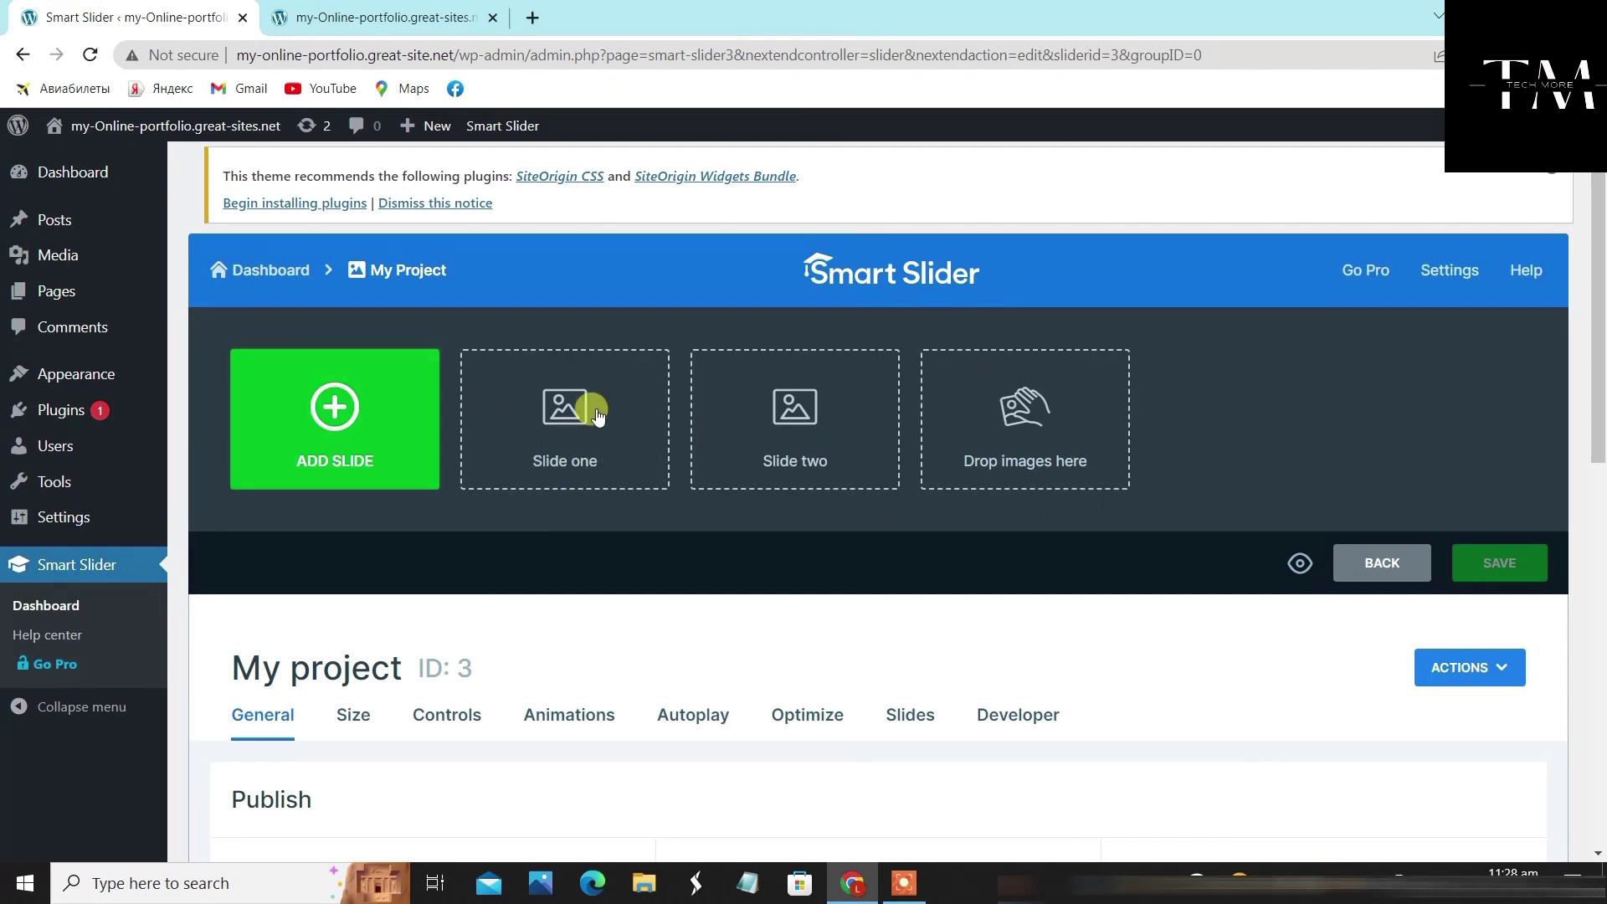
left_click(553, 412)
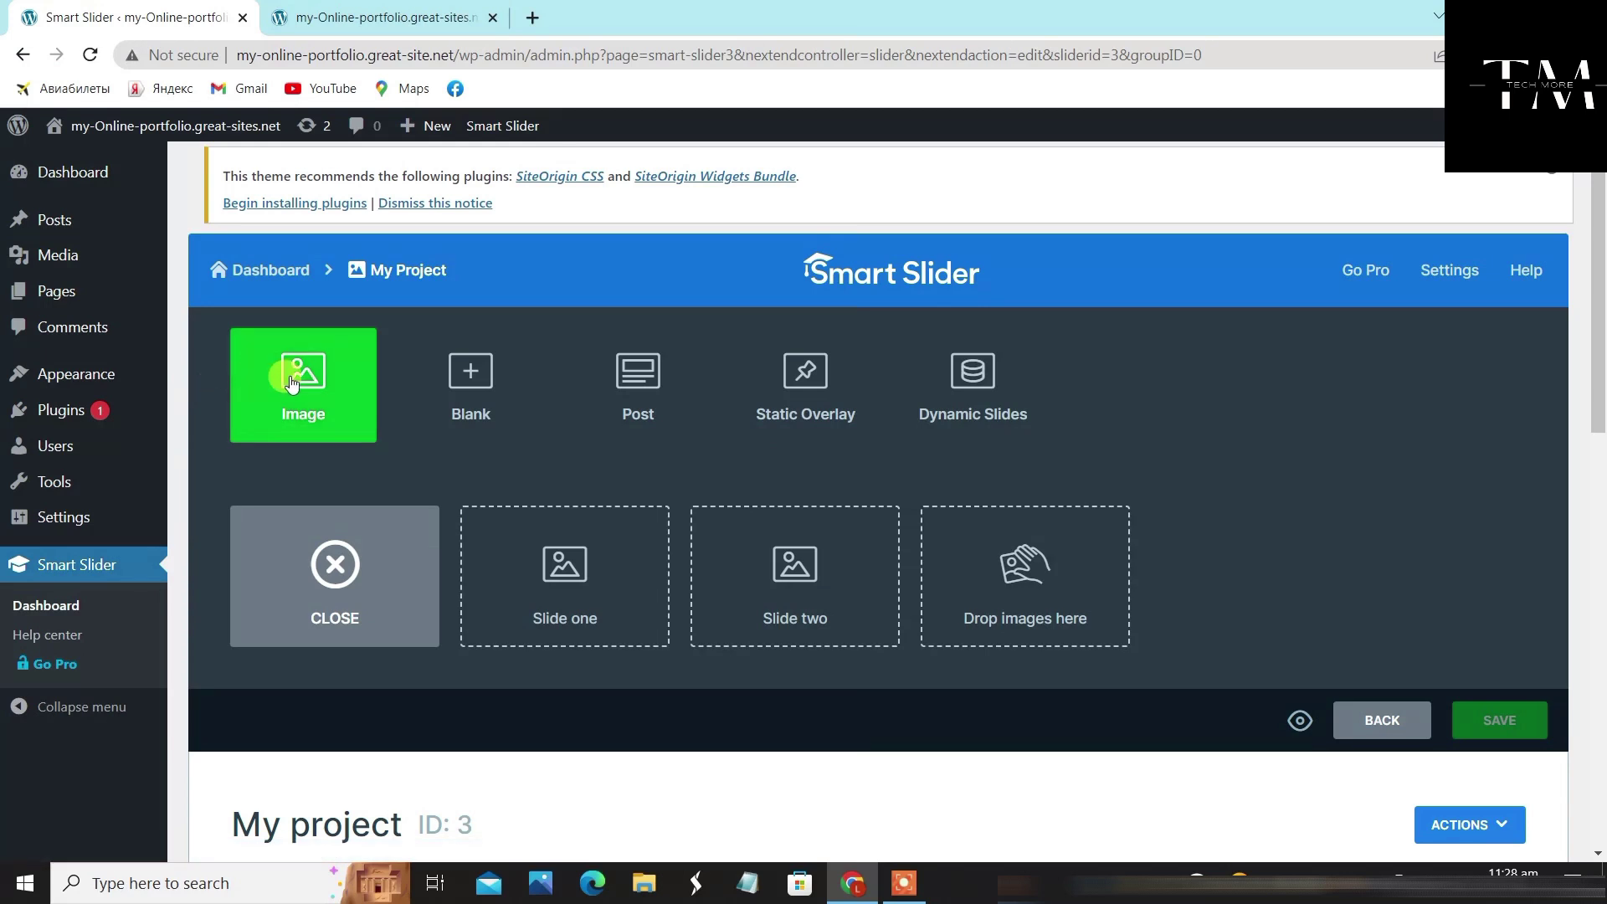
left_click(293, 378)
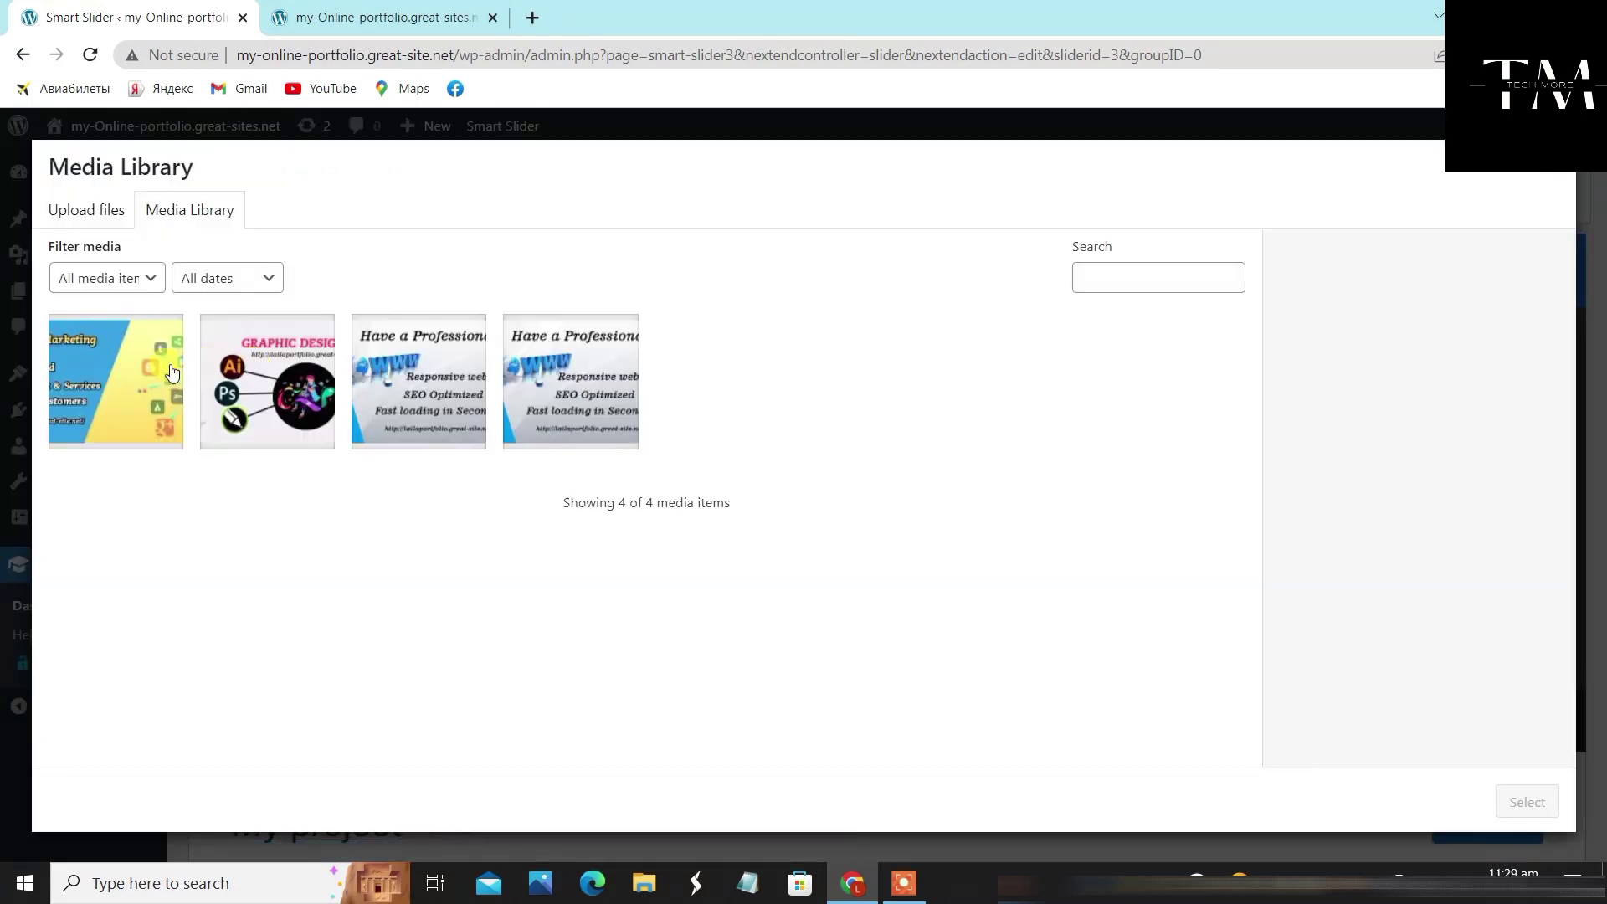
Add Website banner 1 from the Media Library as the first image slide
left_click(101, 214)
left_click(176, 209)
left_click(88, 211)
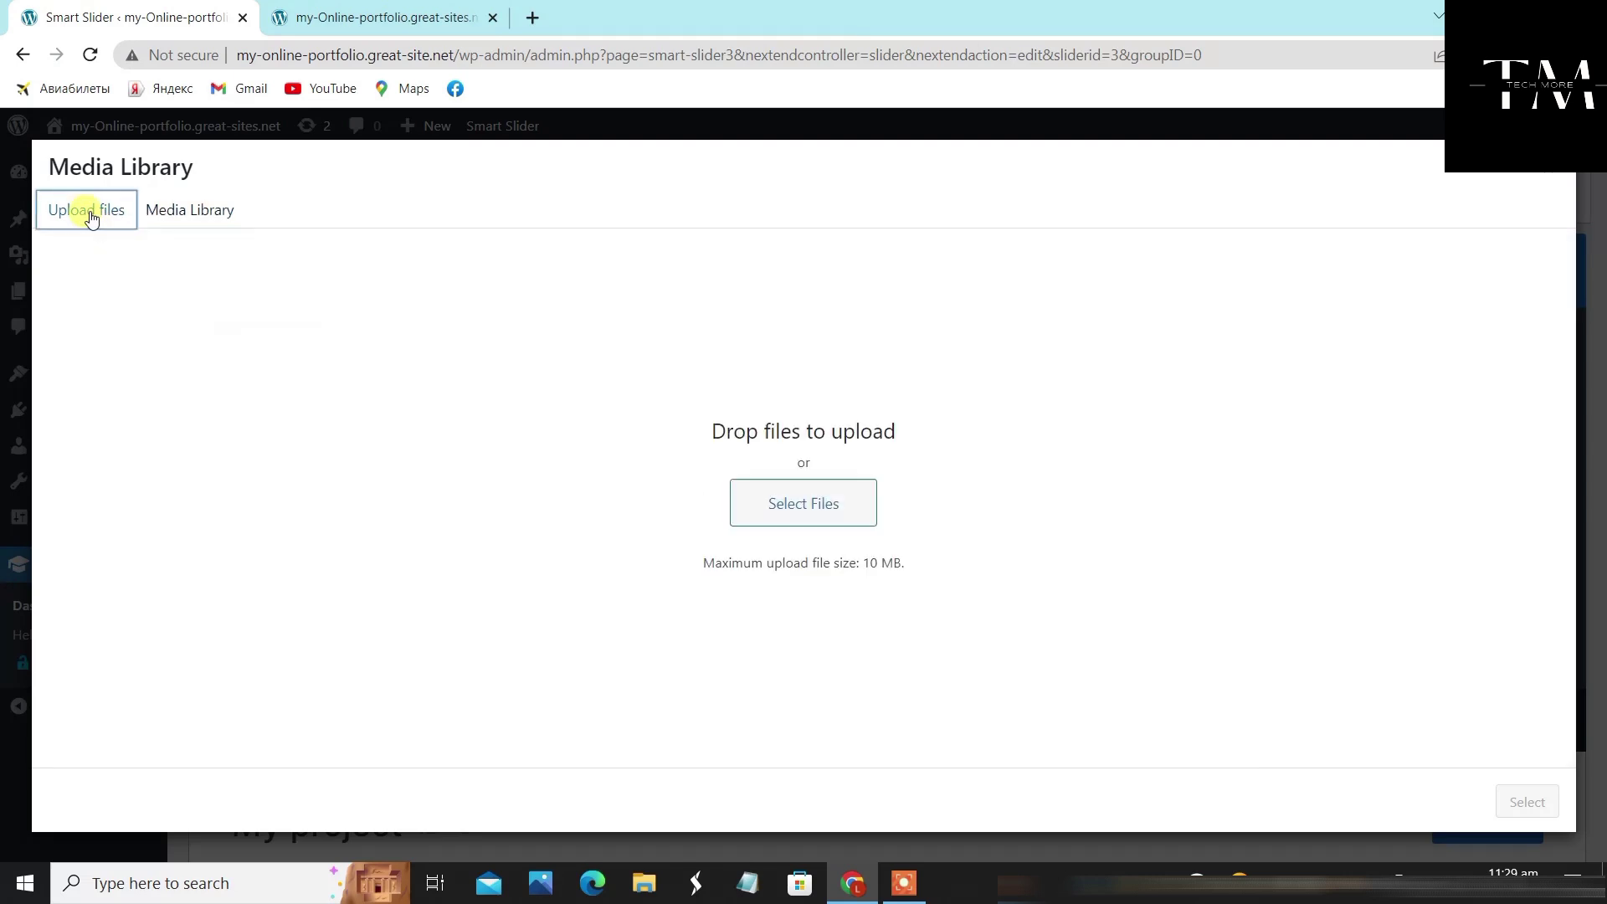
left_click(820, 508)
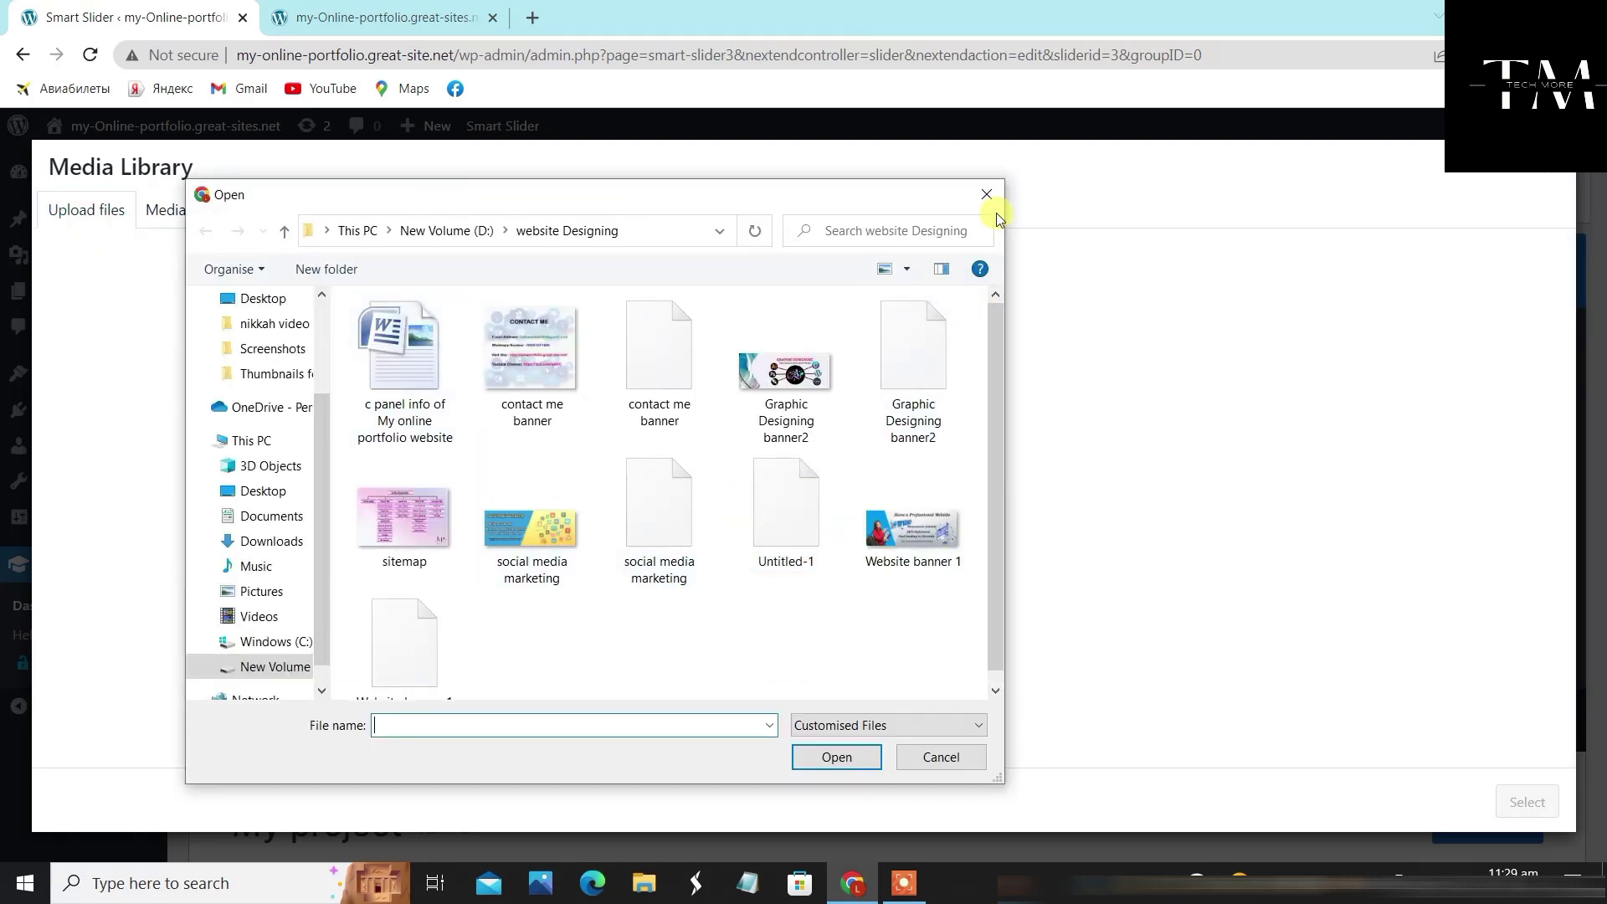
left_click(987, 195)
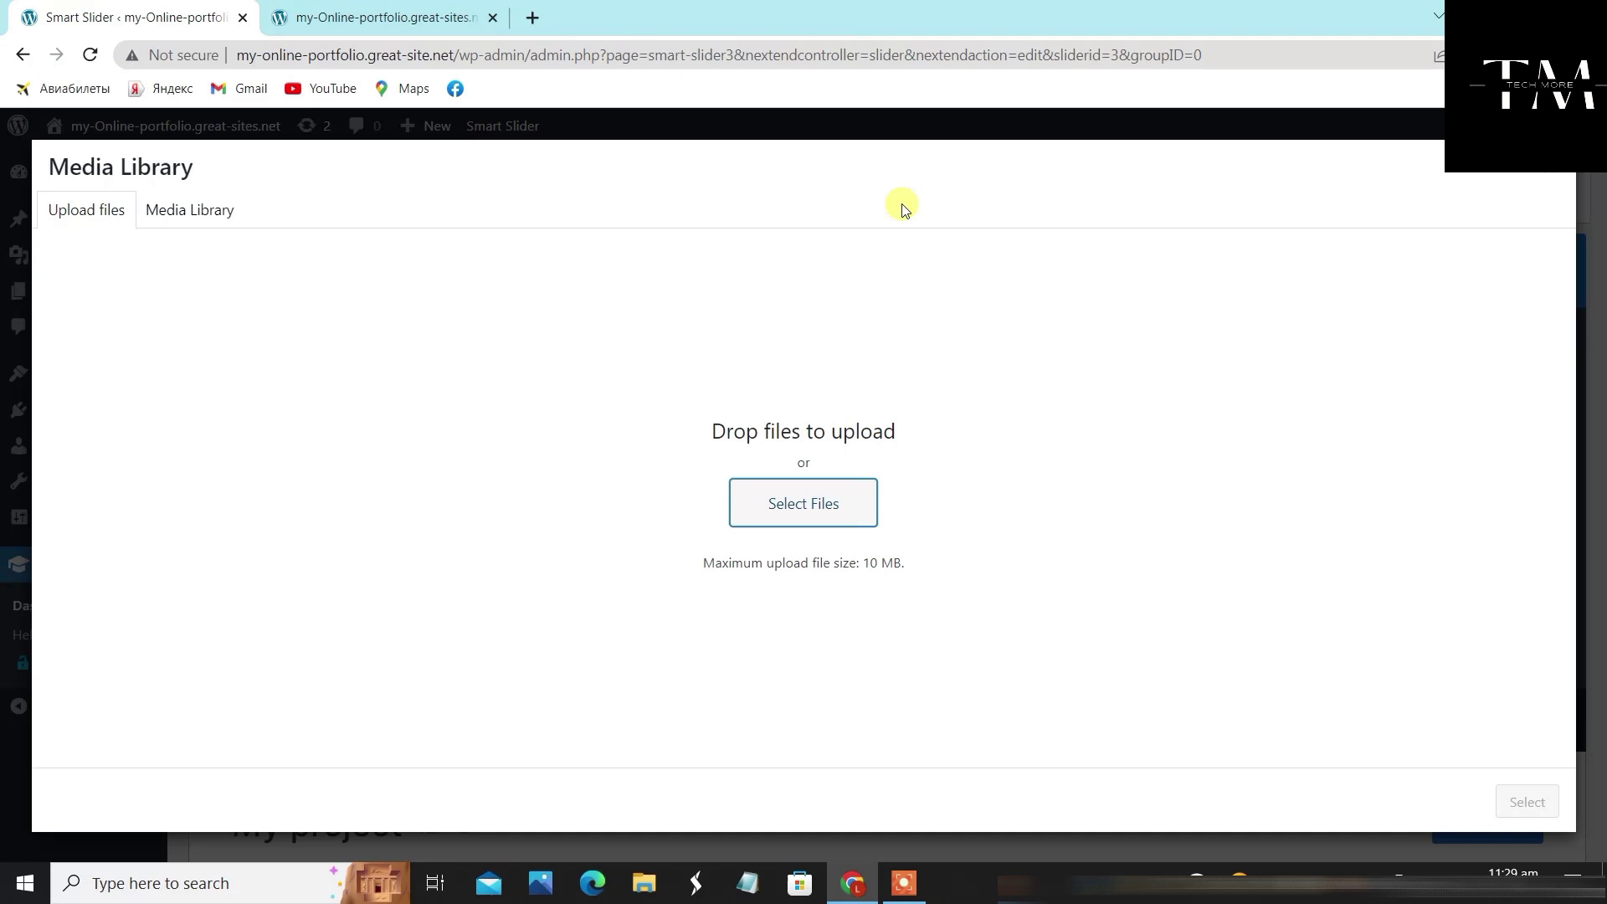
left_click(220, 215)
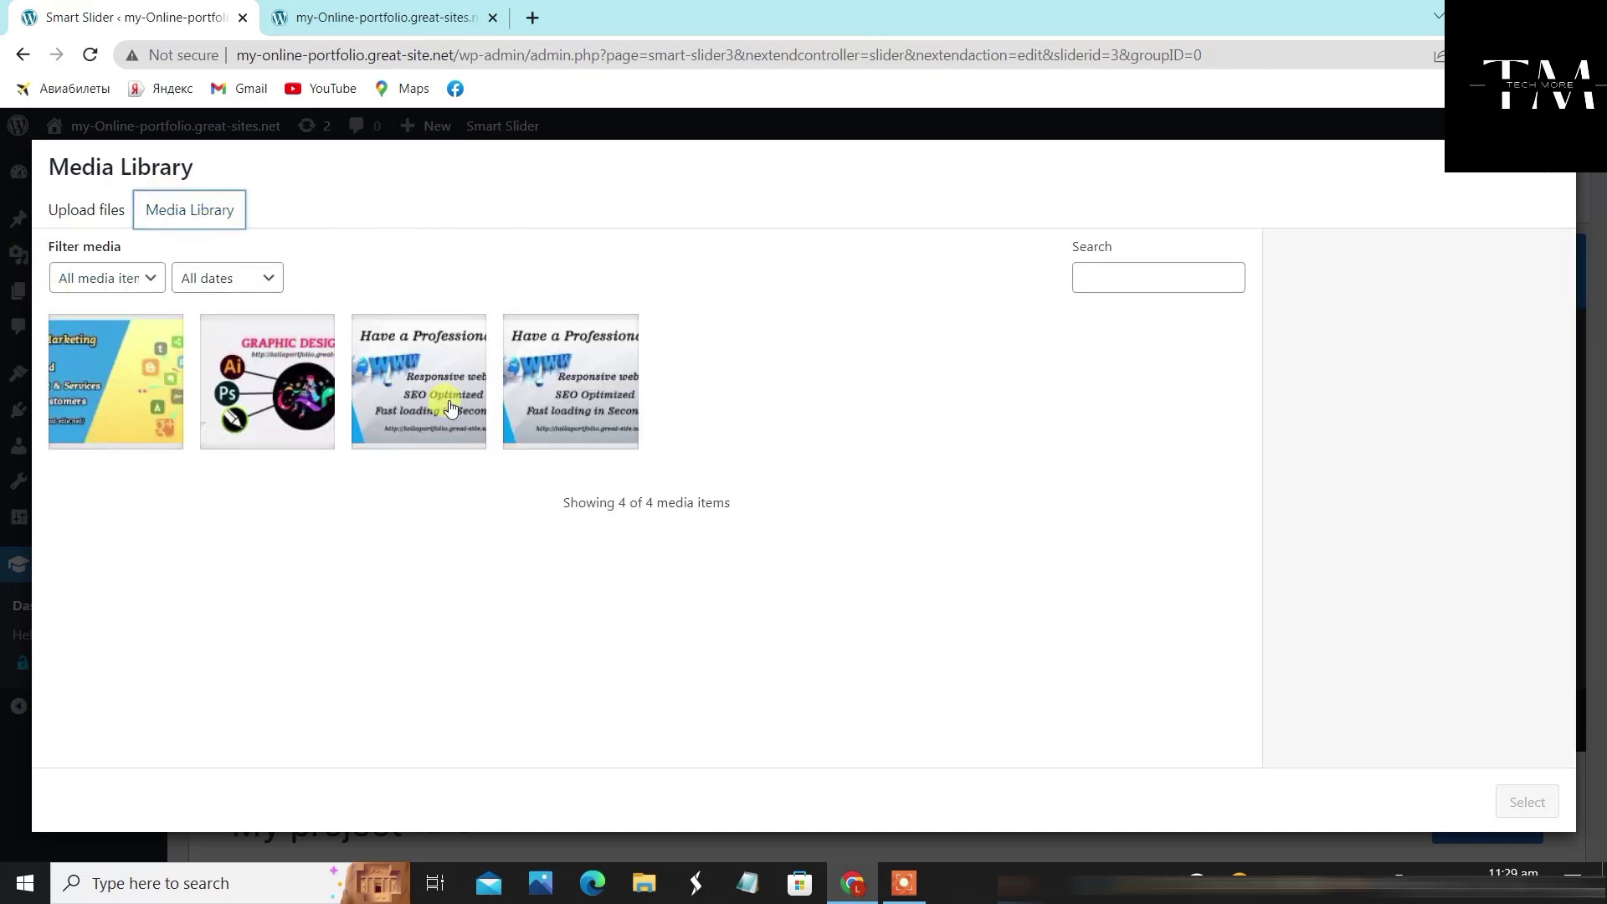
left_click(409, 406)
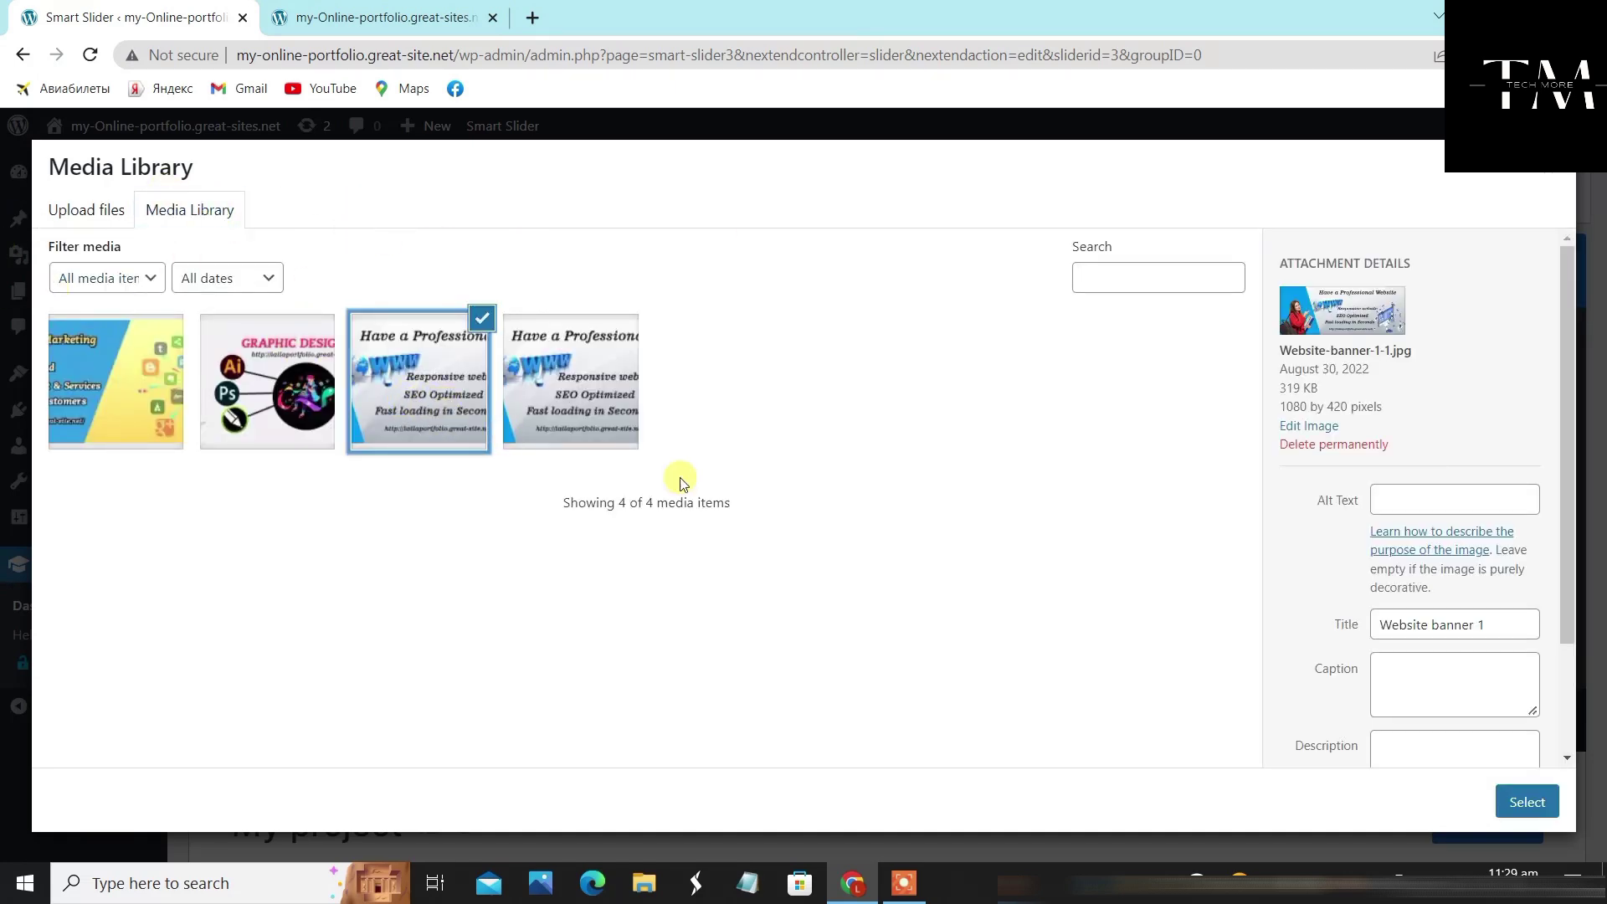
scroll(1511, 607, "down", 2)
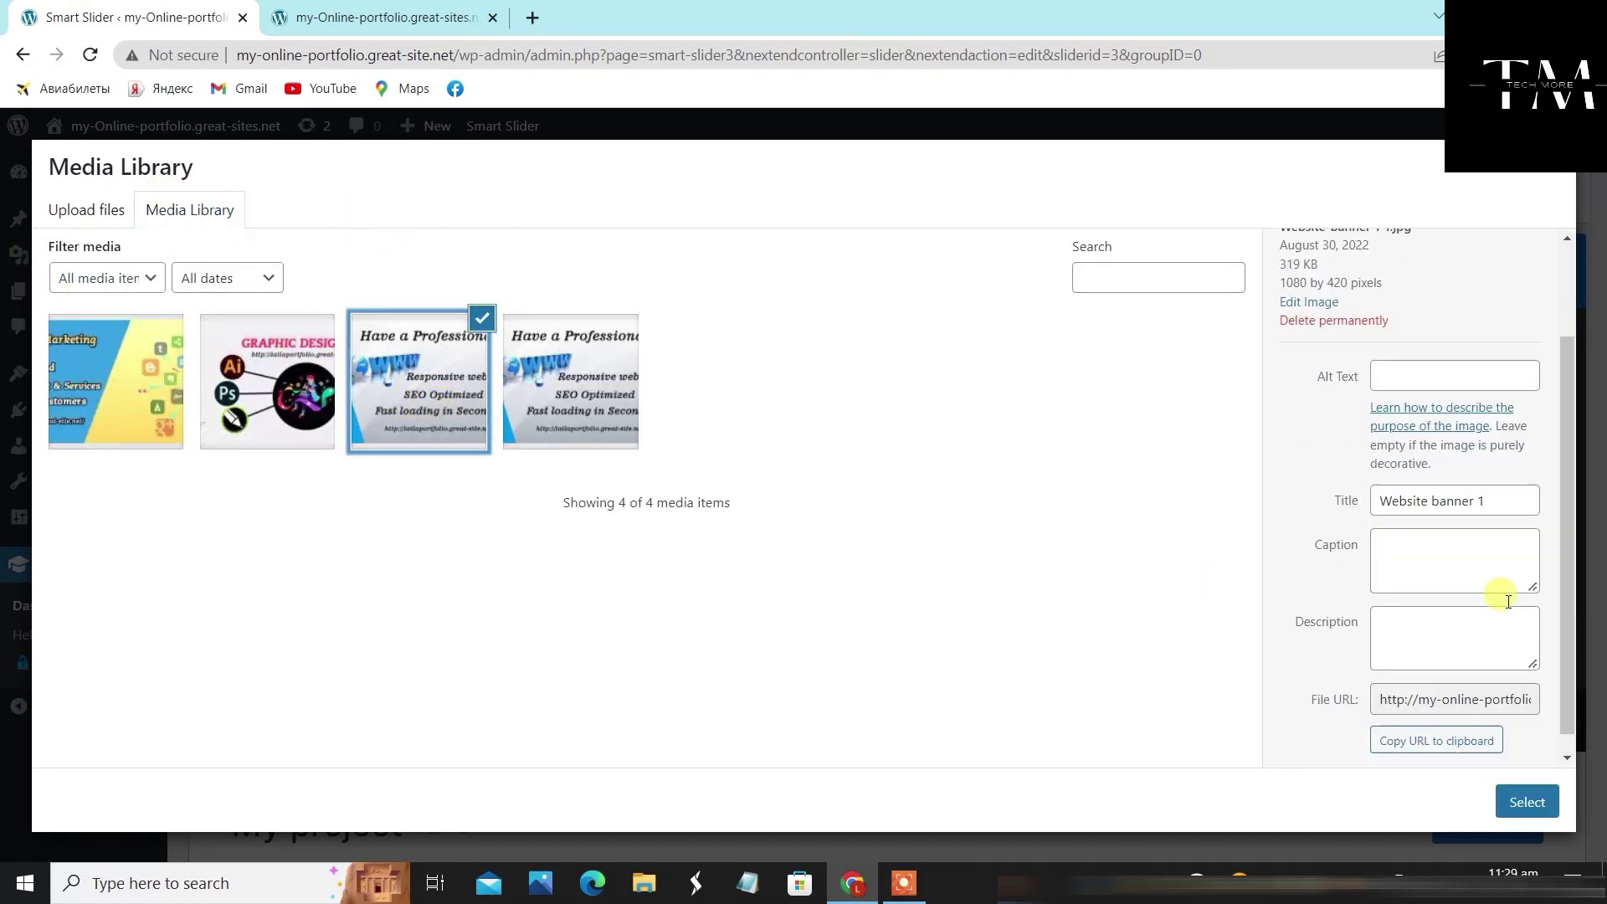
left_click(1525, 793)
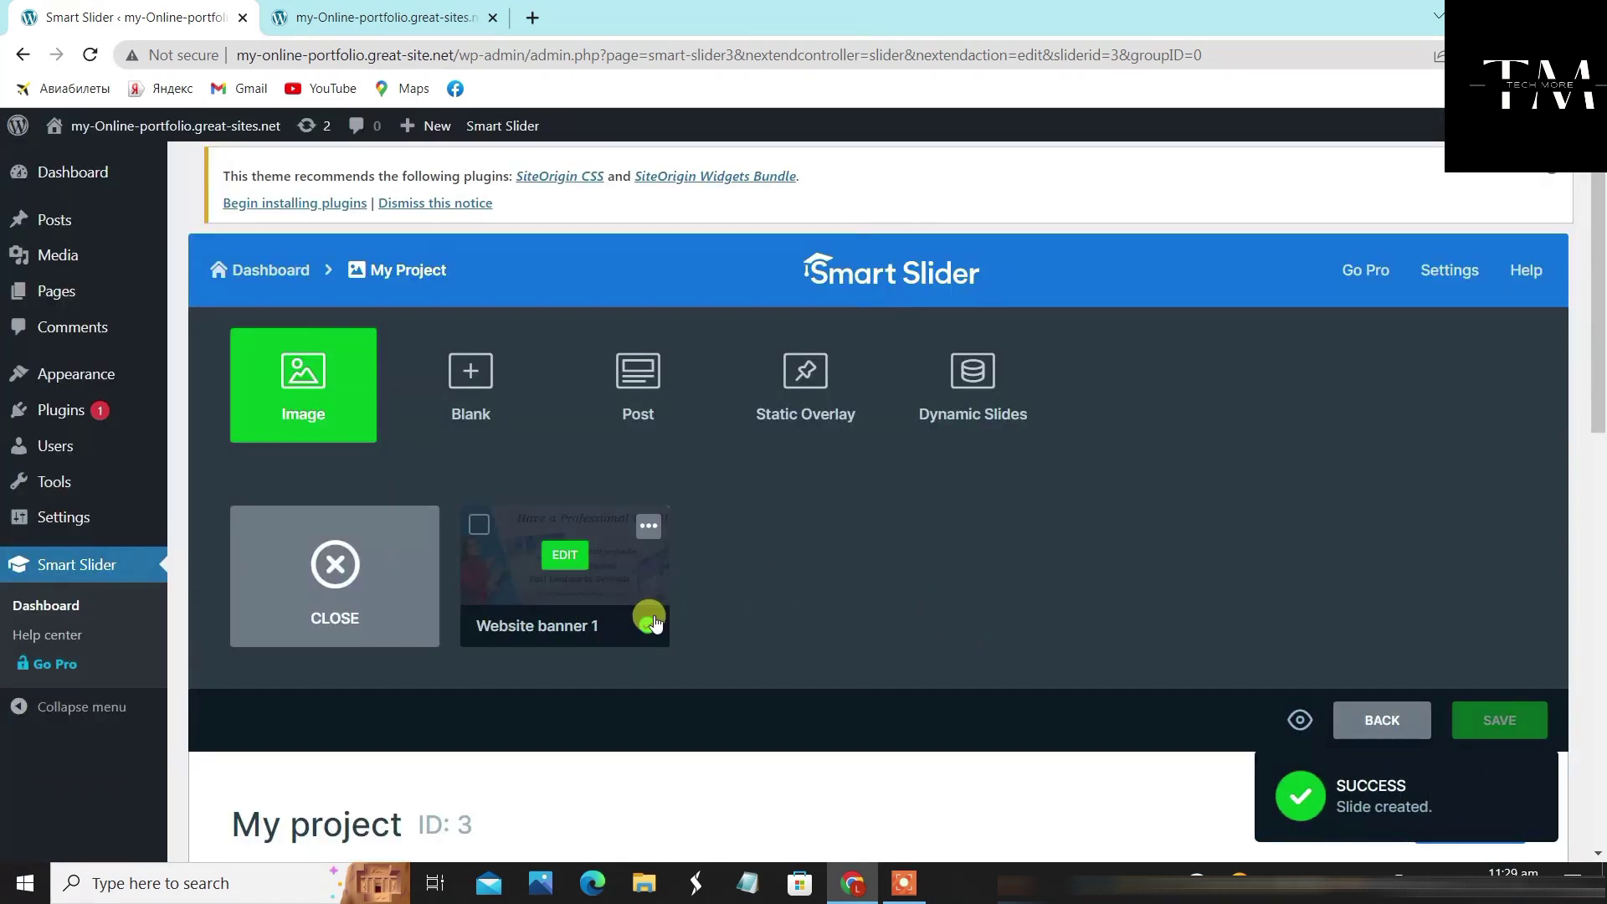
left_click(332, 563)
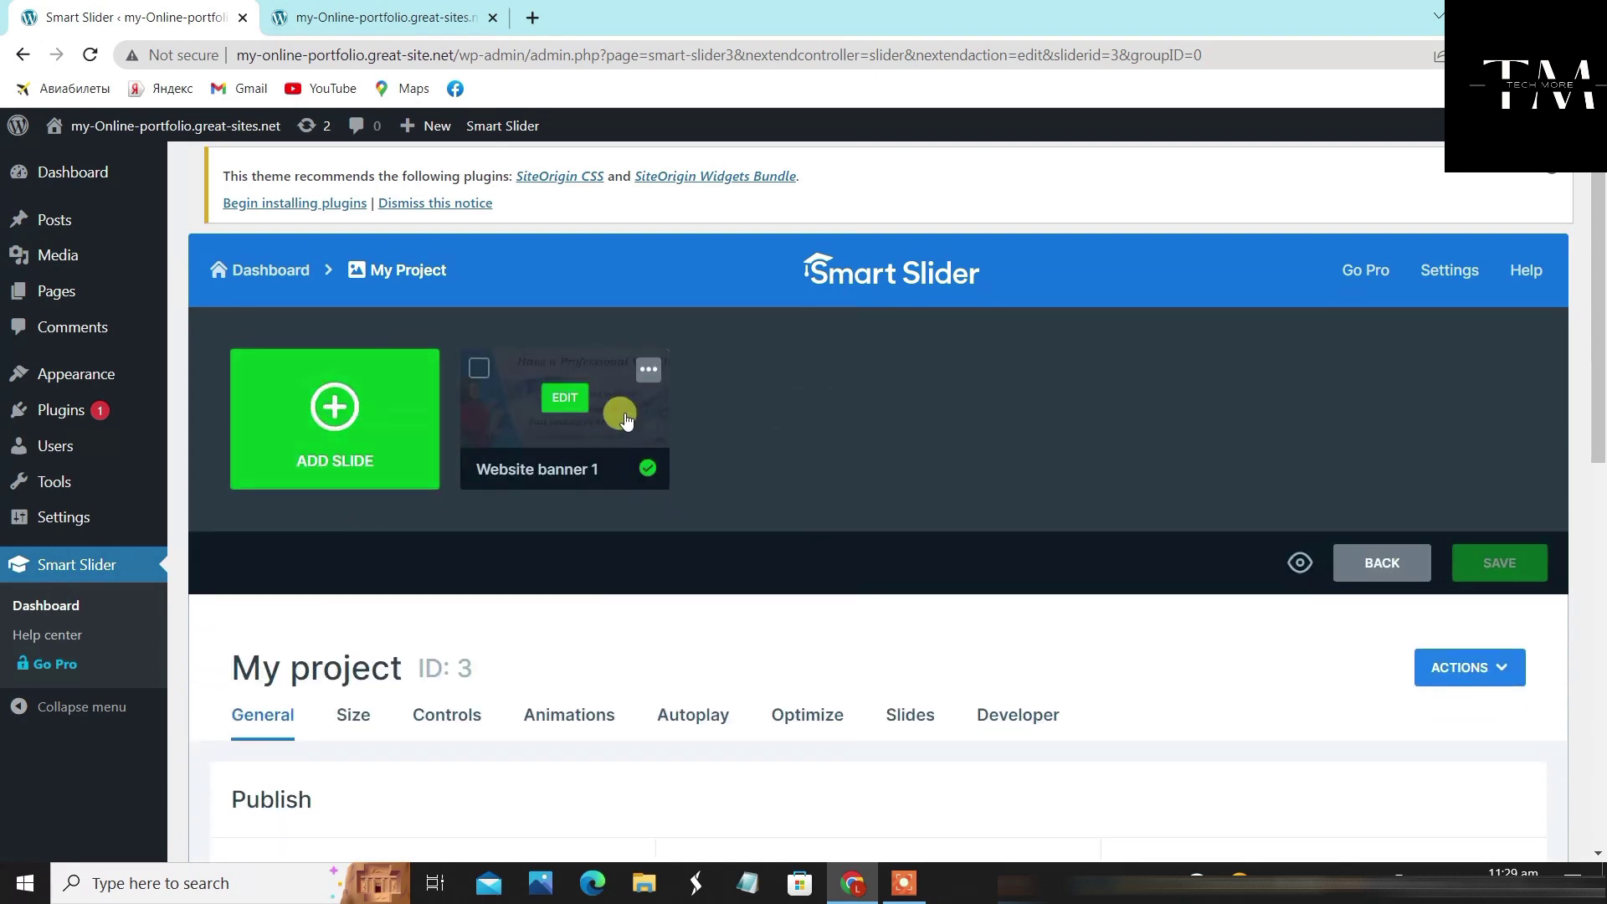
Add the Graphic Designing banner2 image as the second slide
left_click(334, 407)
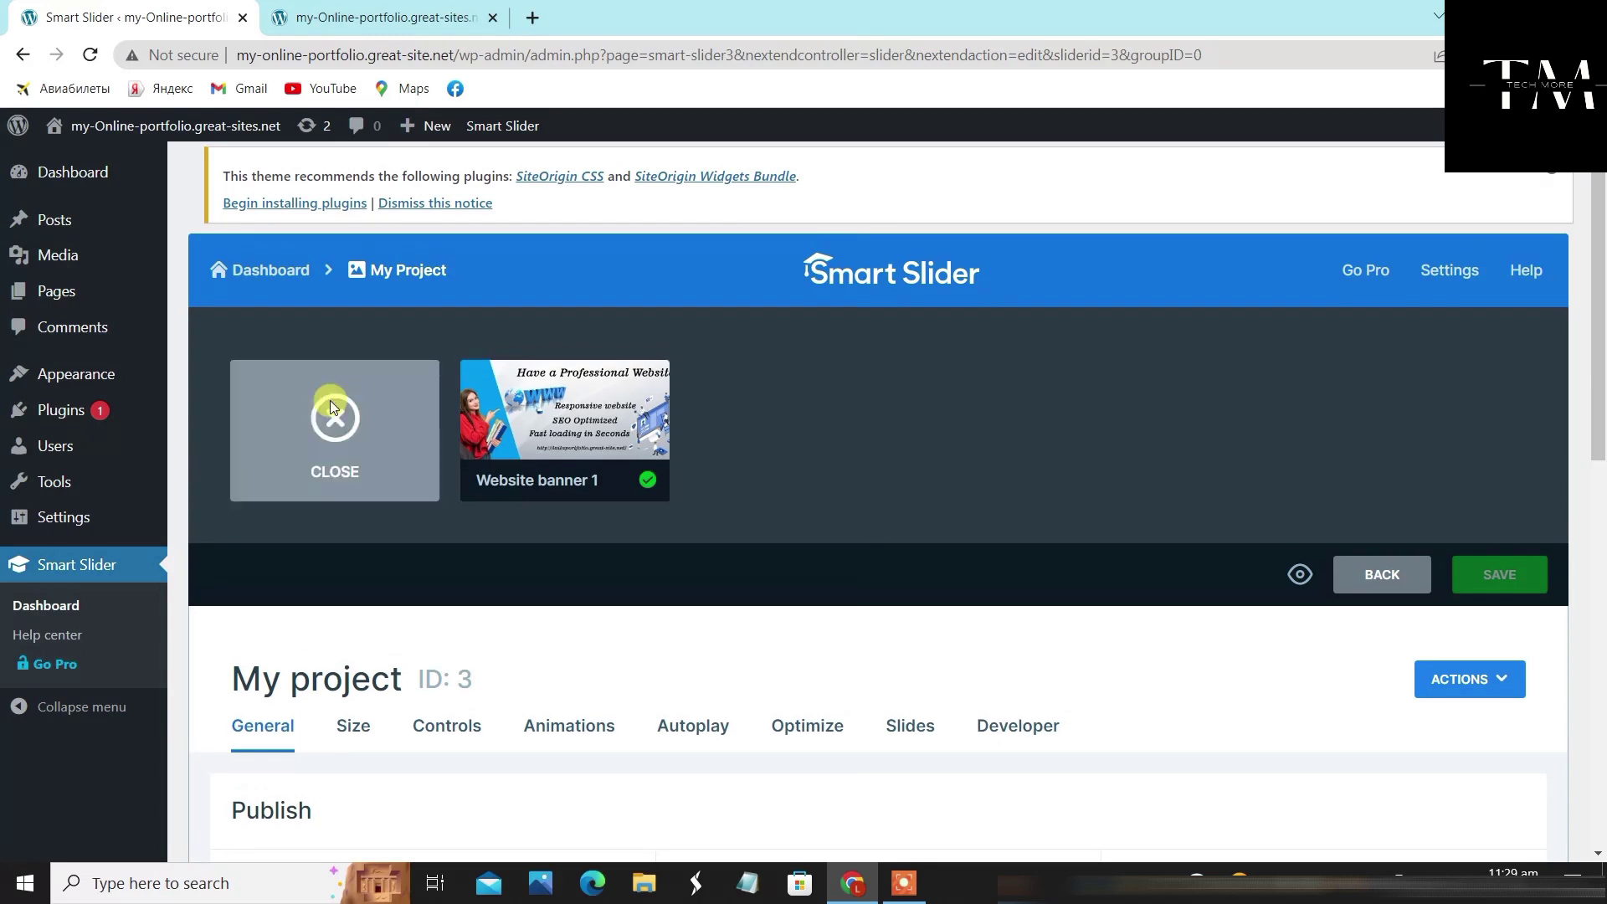
left_click(309, 404)
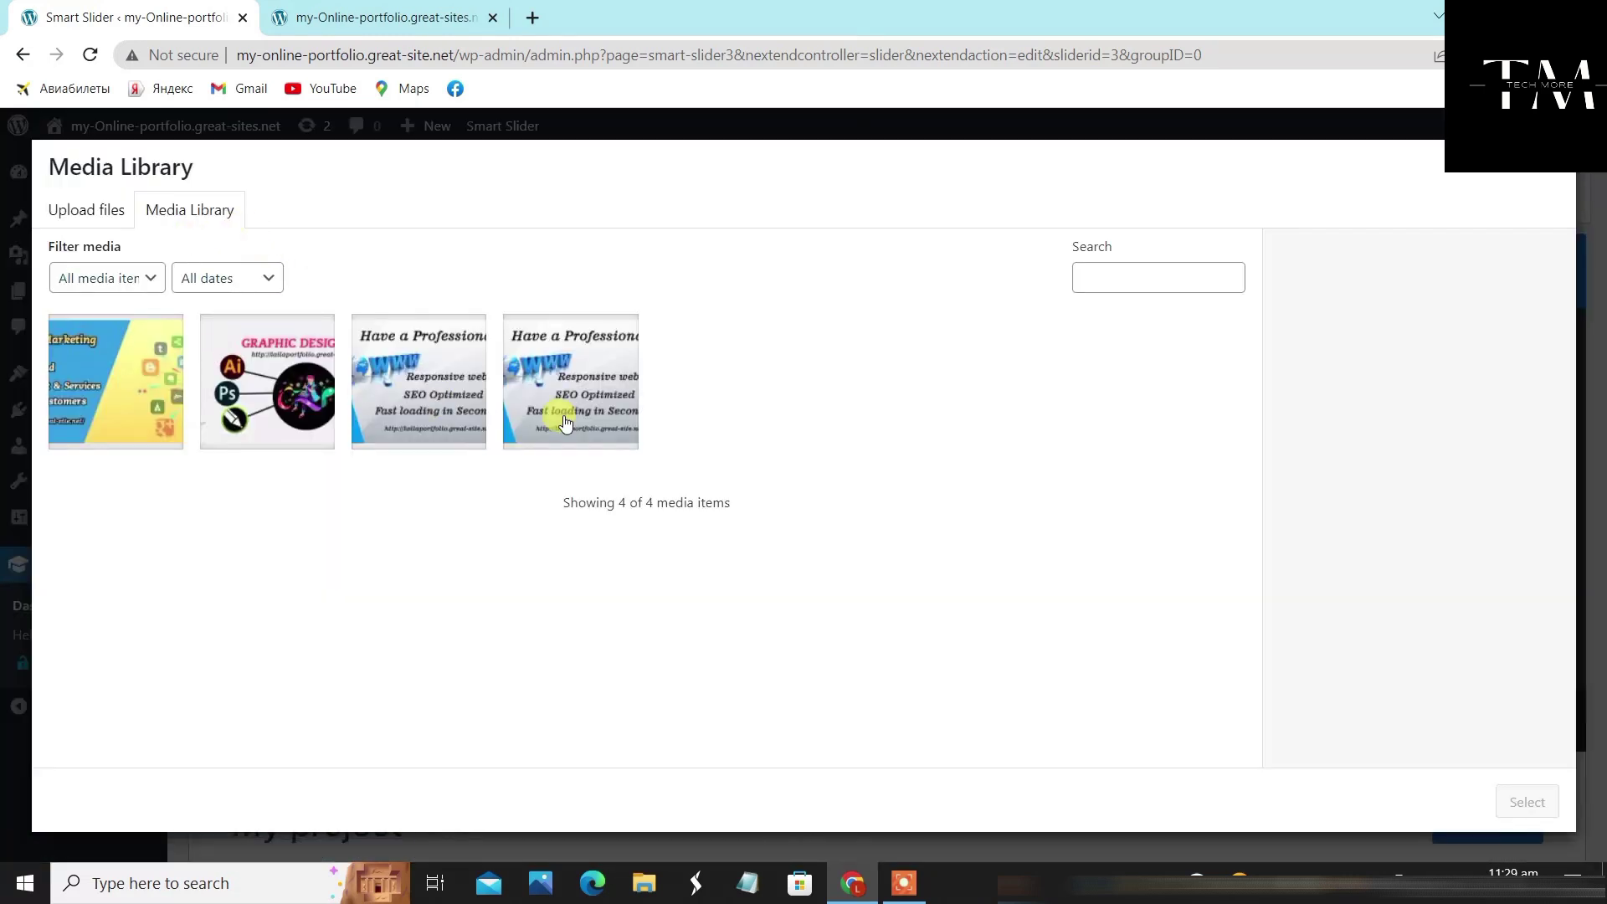
left_click(262, 378)
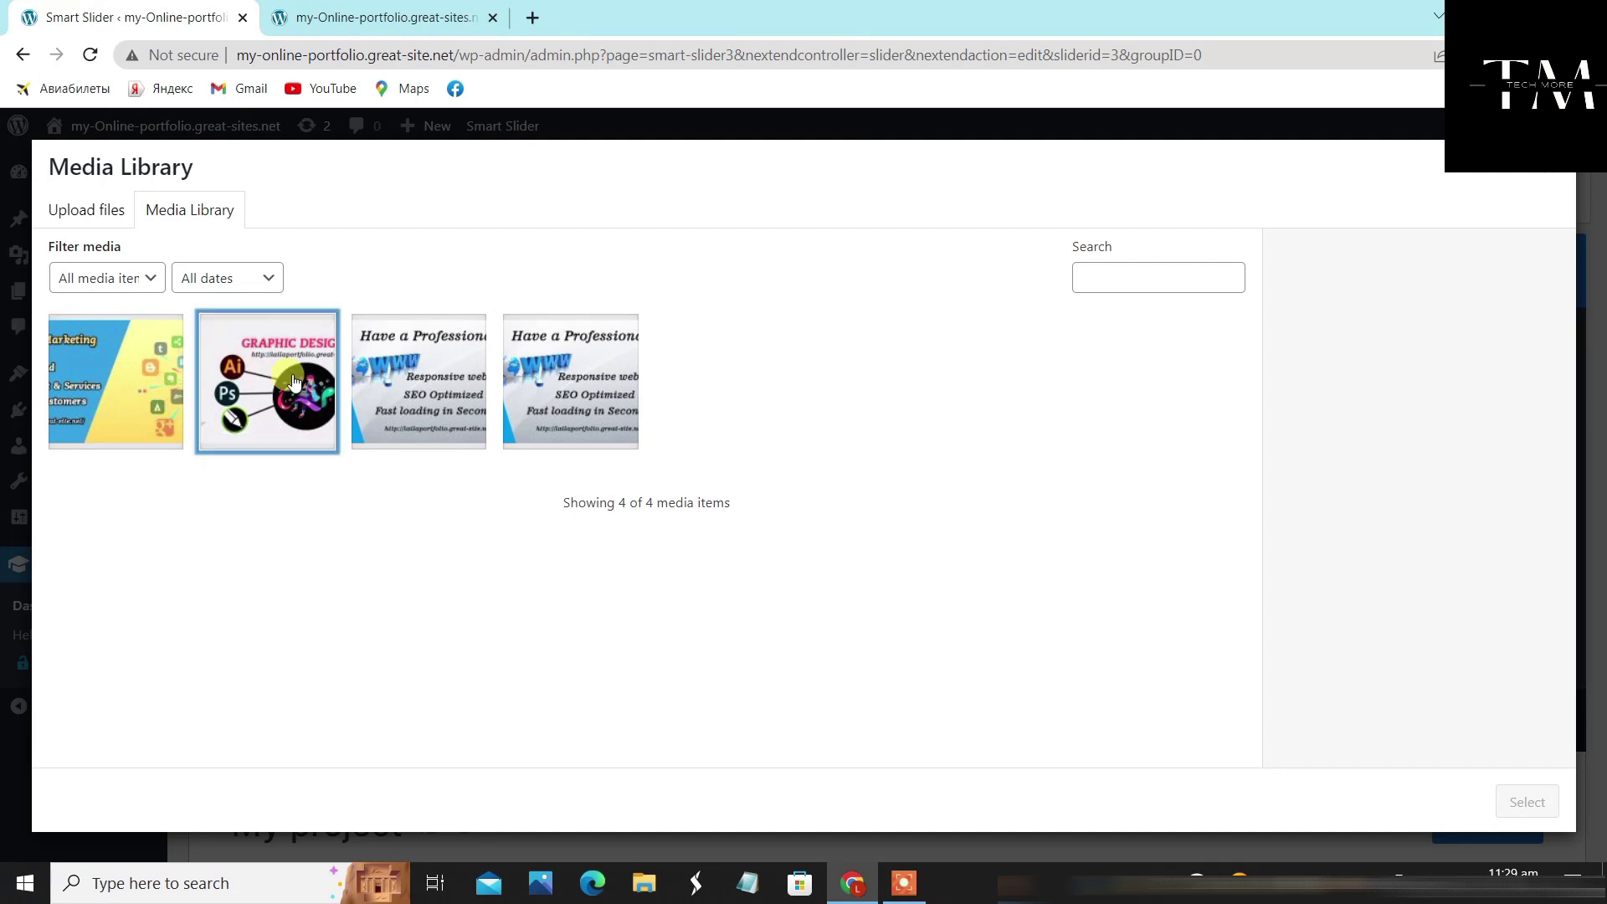
left_click(1528, 802)
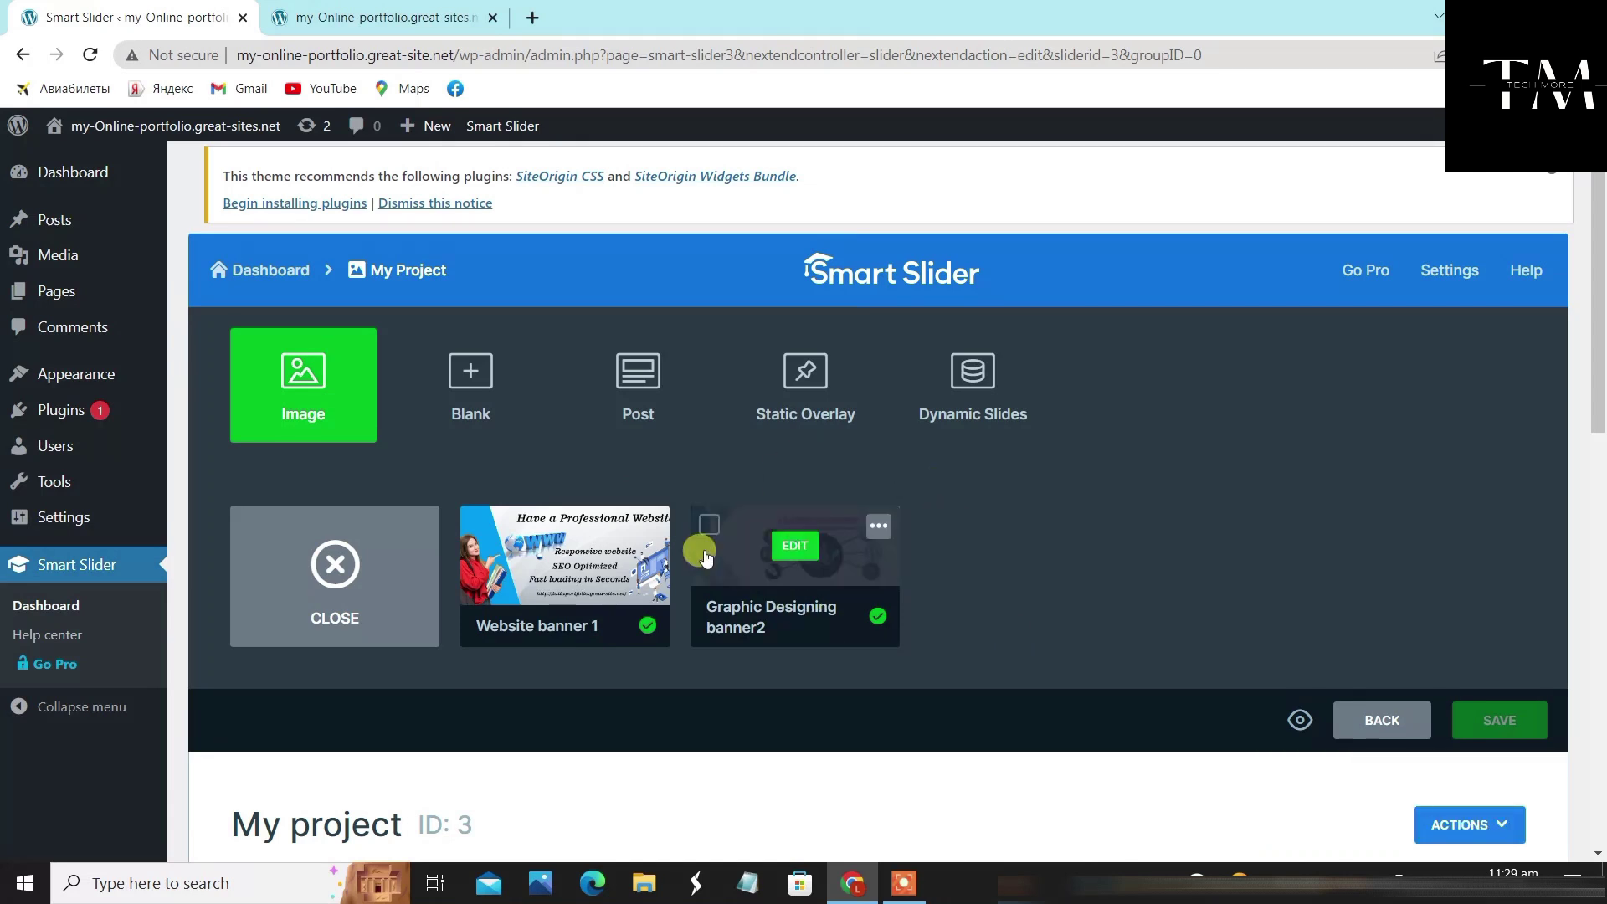
left_click(325, 565)
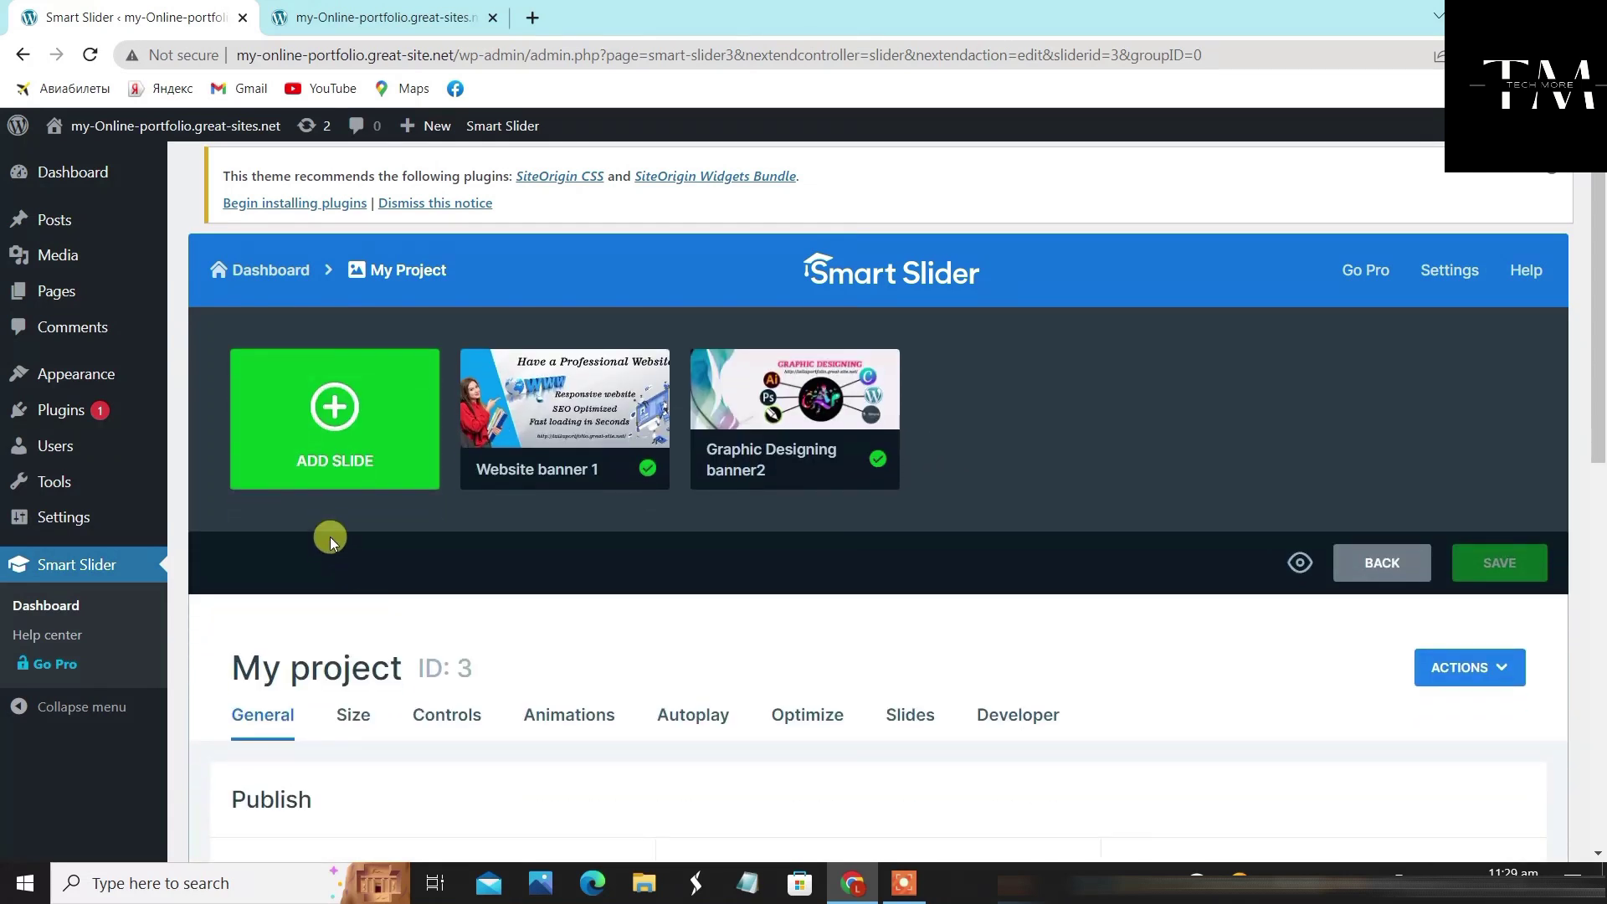
Add the social media marketing image as the third slide
left_click(326, 413)
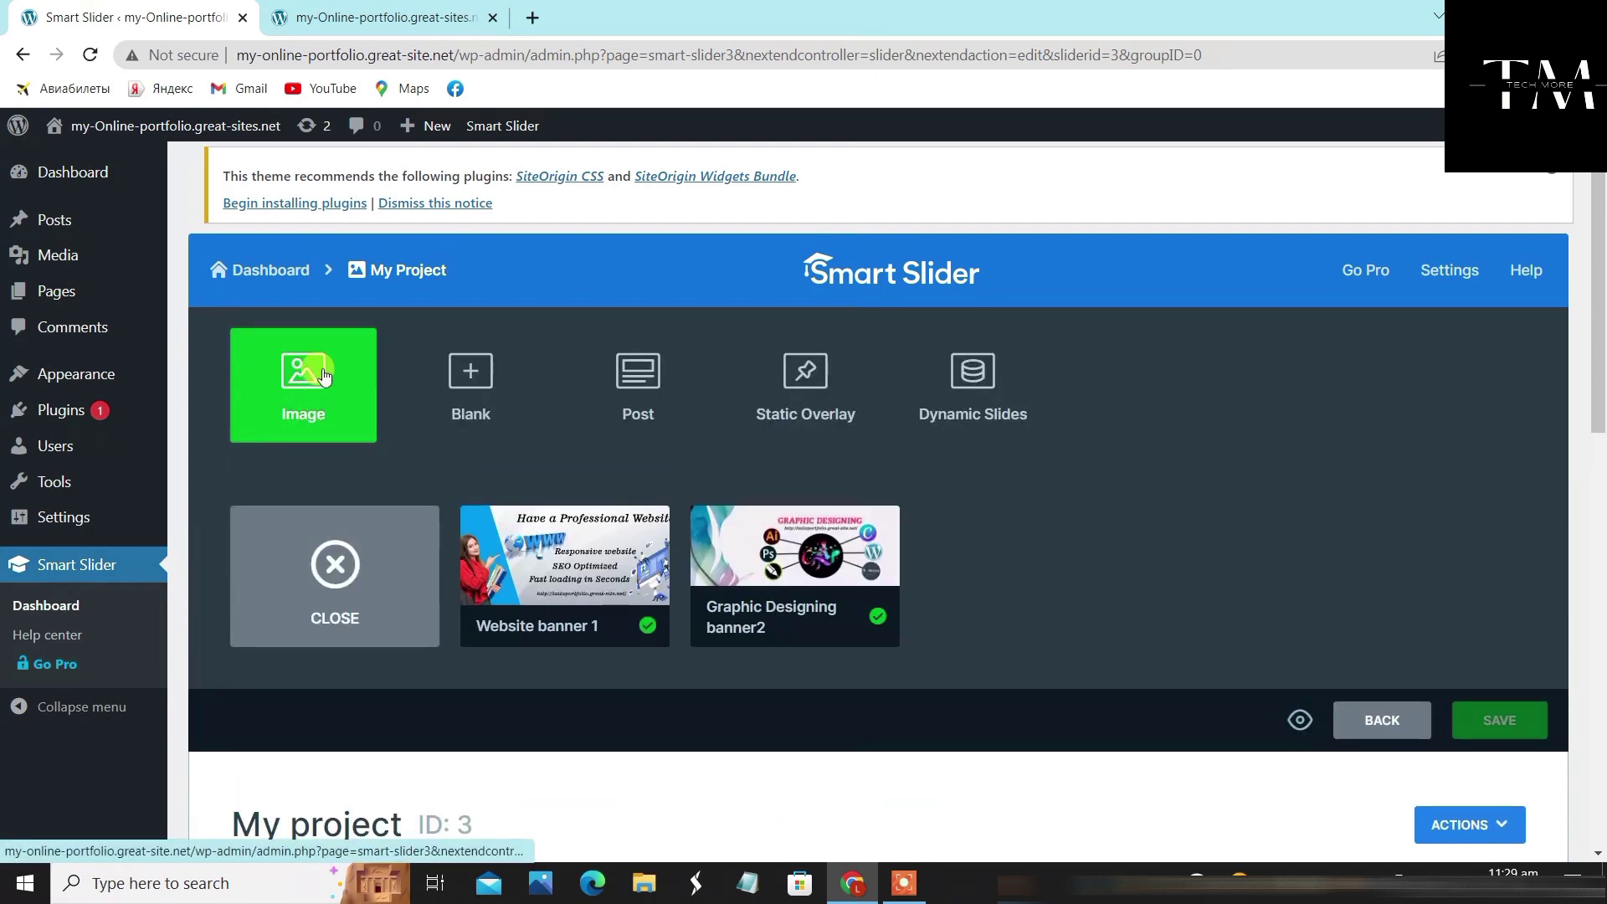
left_click(306, 378)
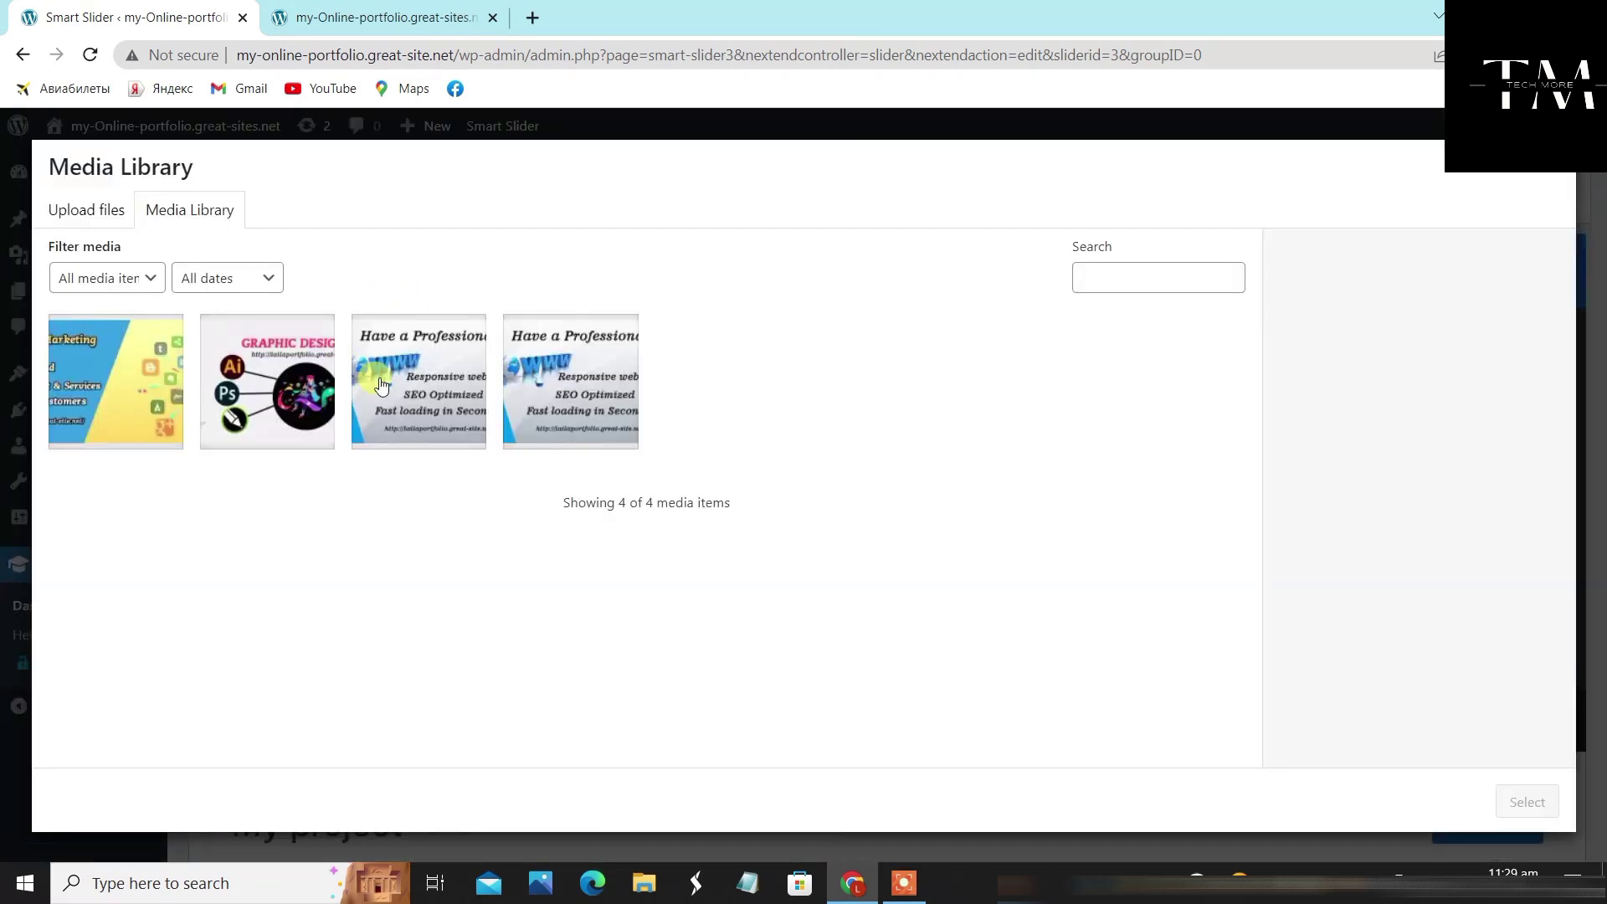
left_click(159, 387)
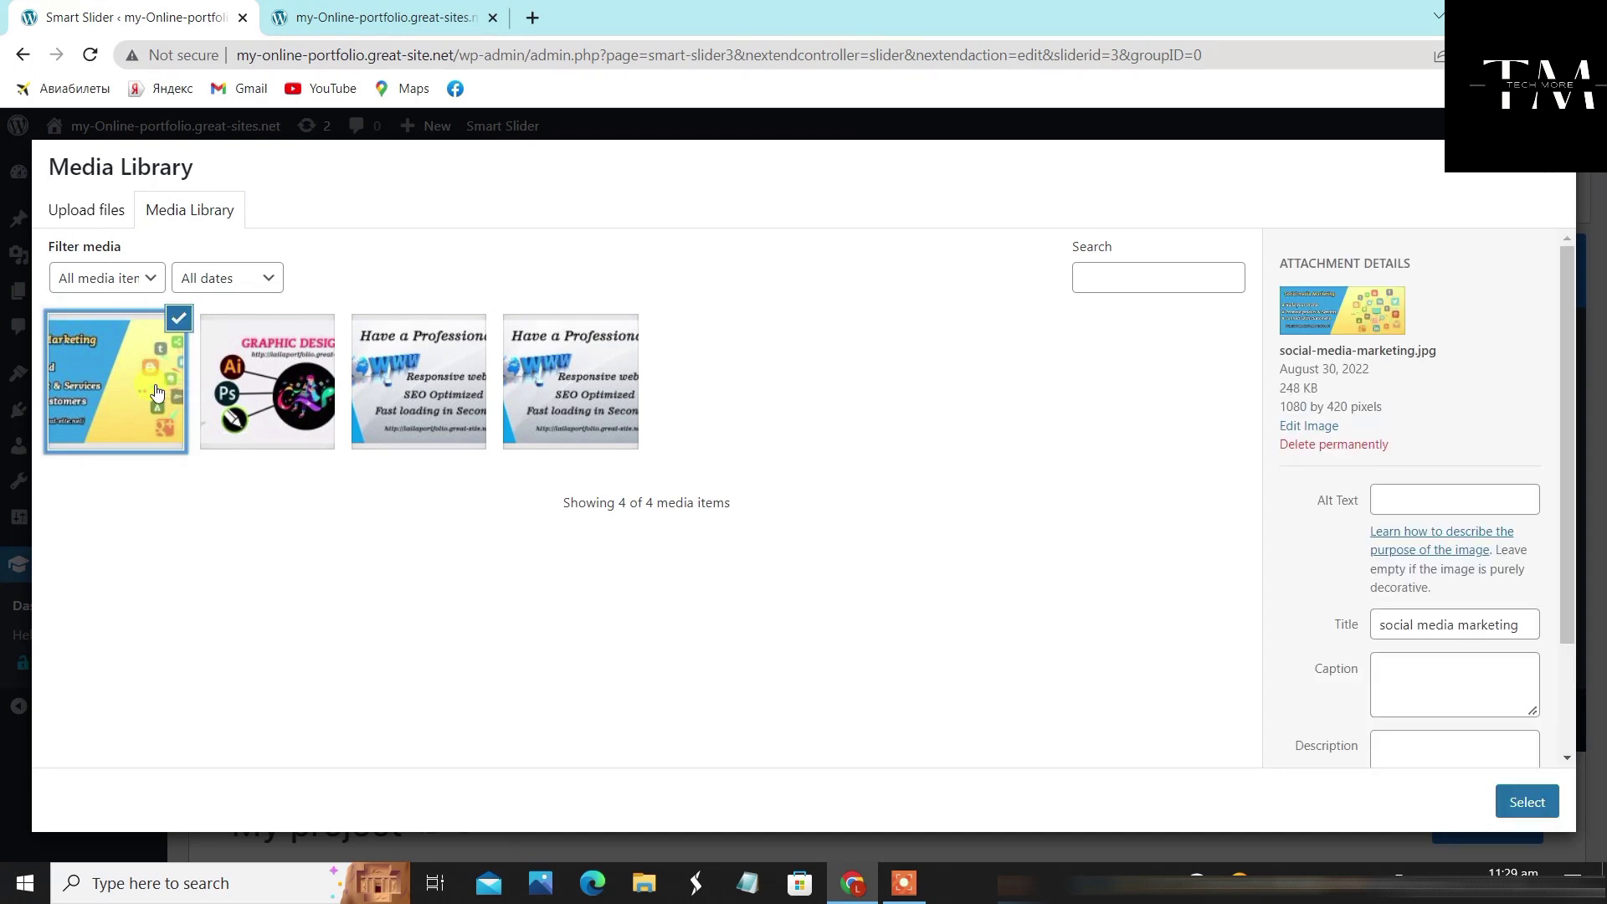
left_click(1541, 806)
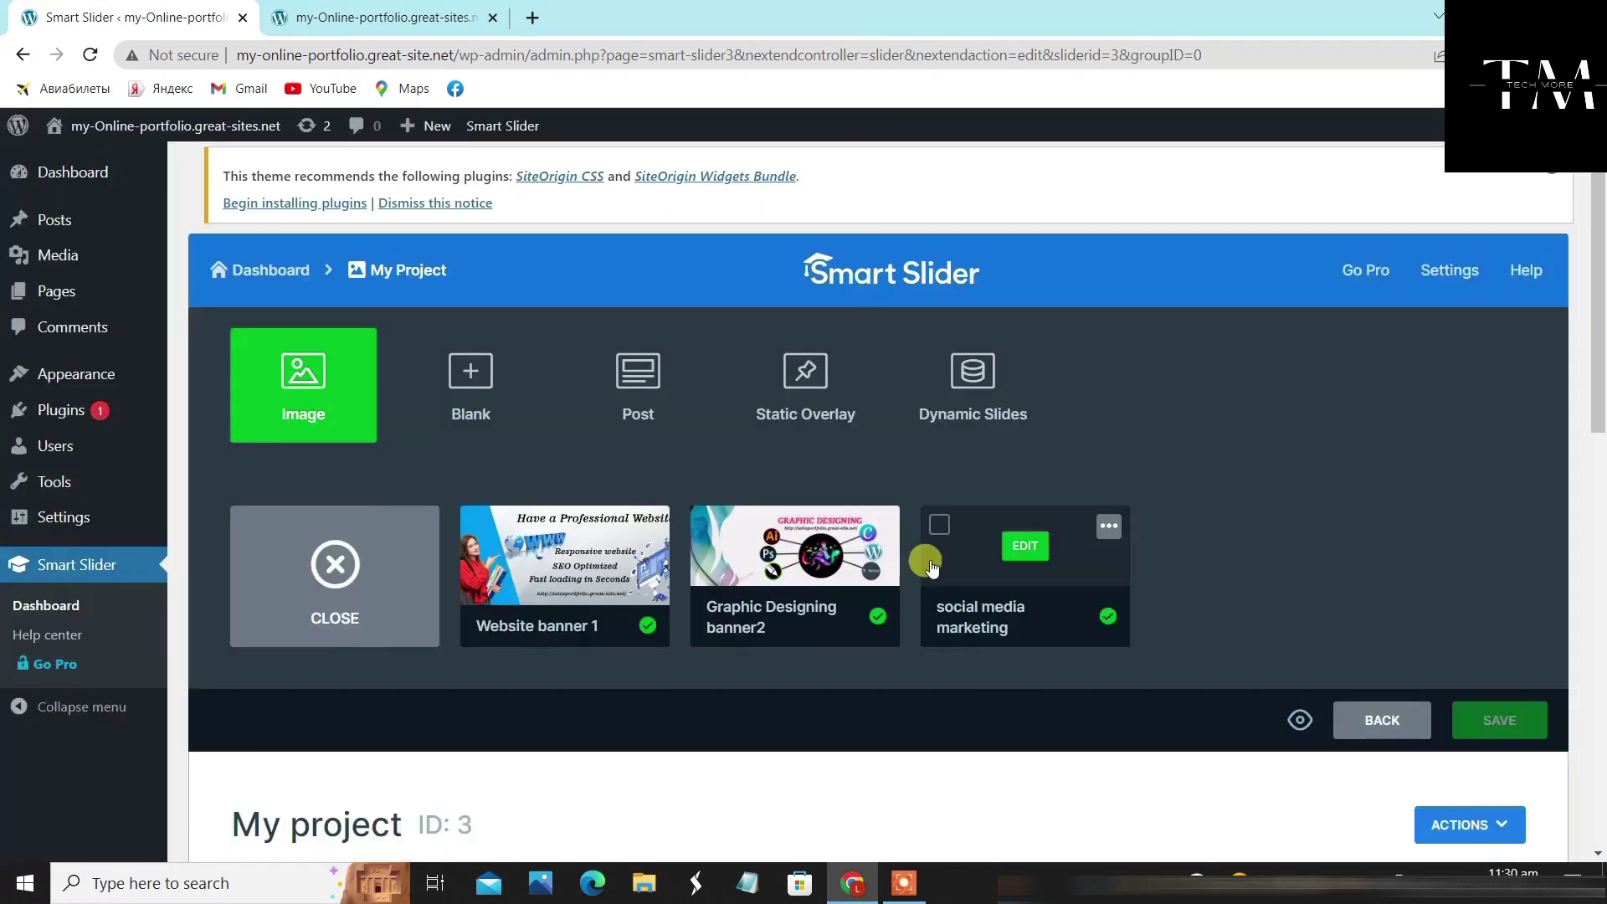
left_click(253, 593)
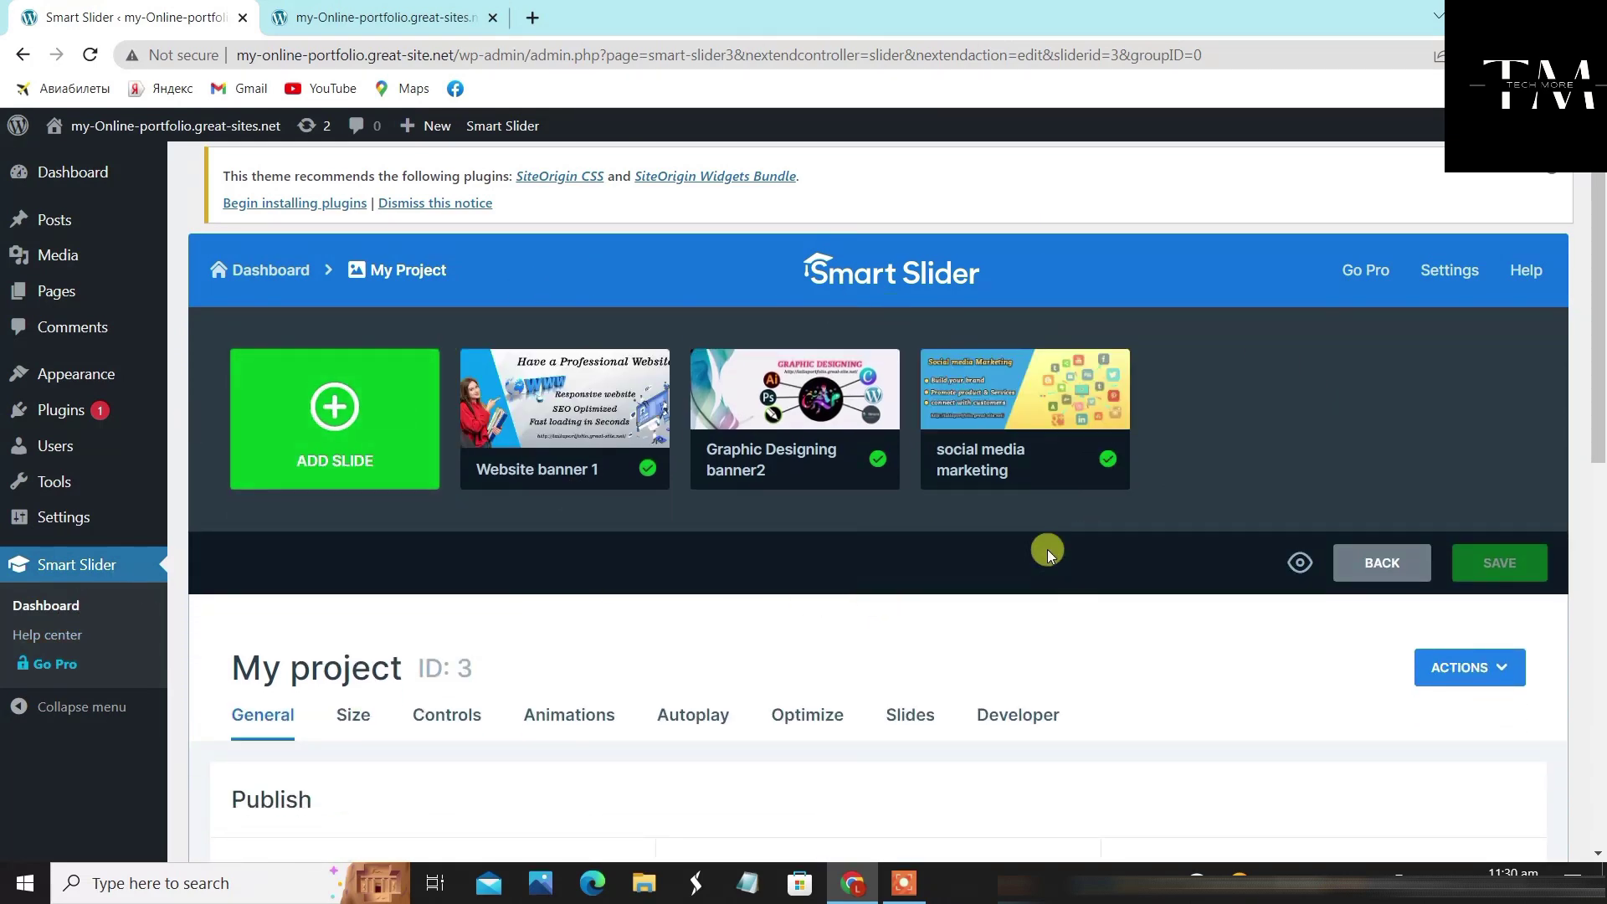
scroll(994, 573, "down", 5)
scroll(821, 527, "up", 4)
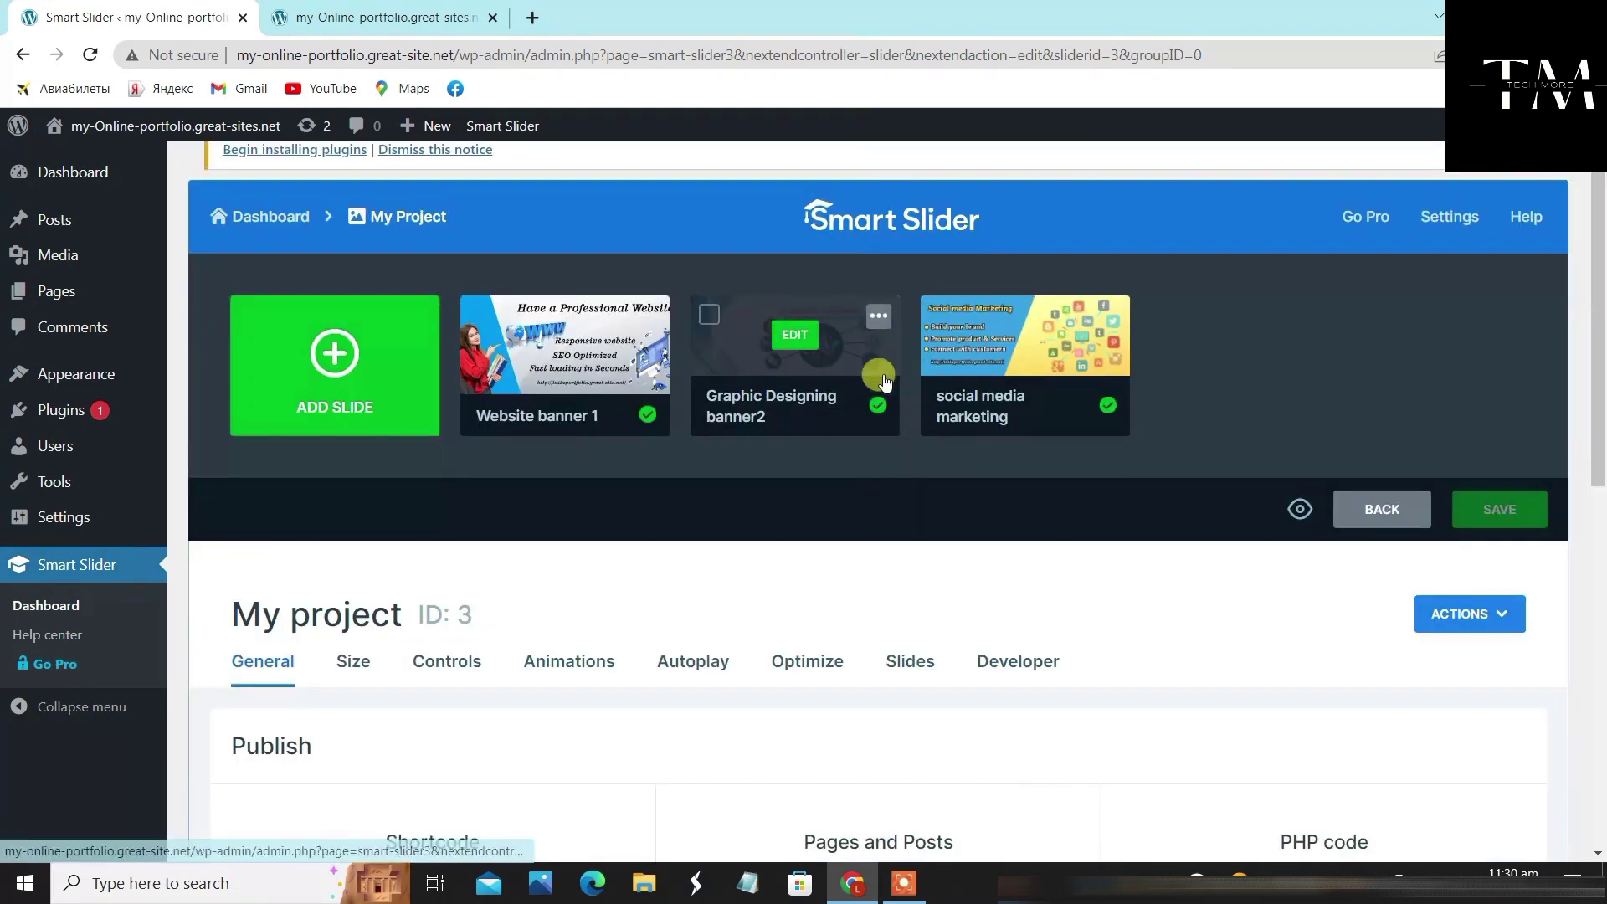
scroll(837, 419, "down", 3)
scroll(805, 371, "down", 1)
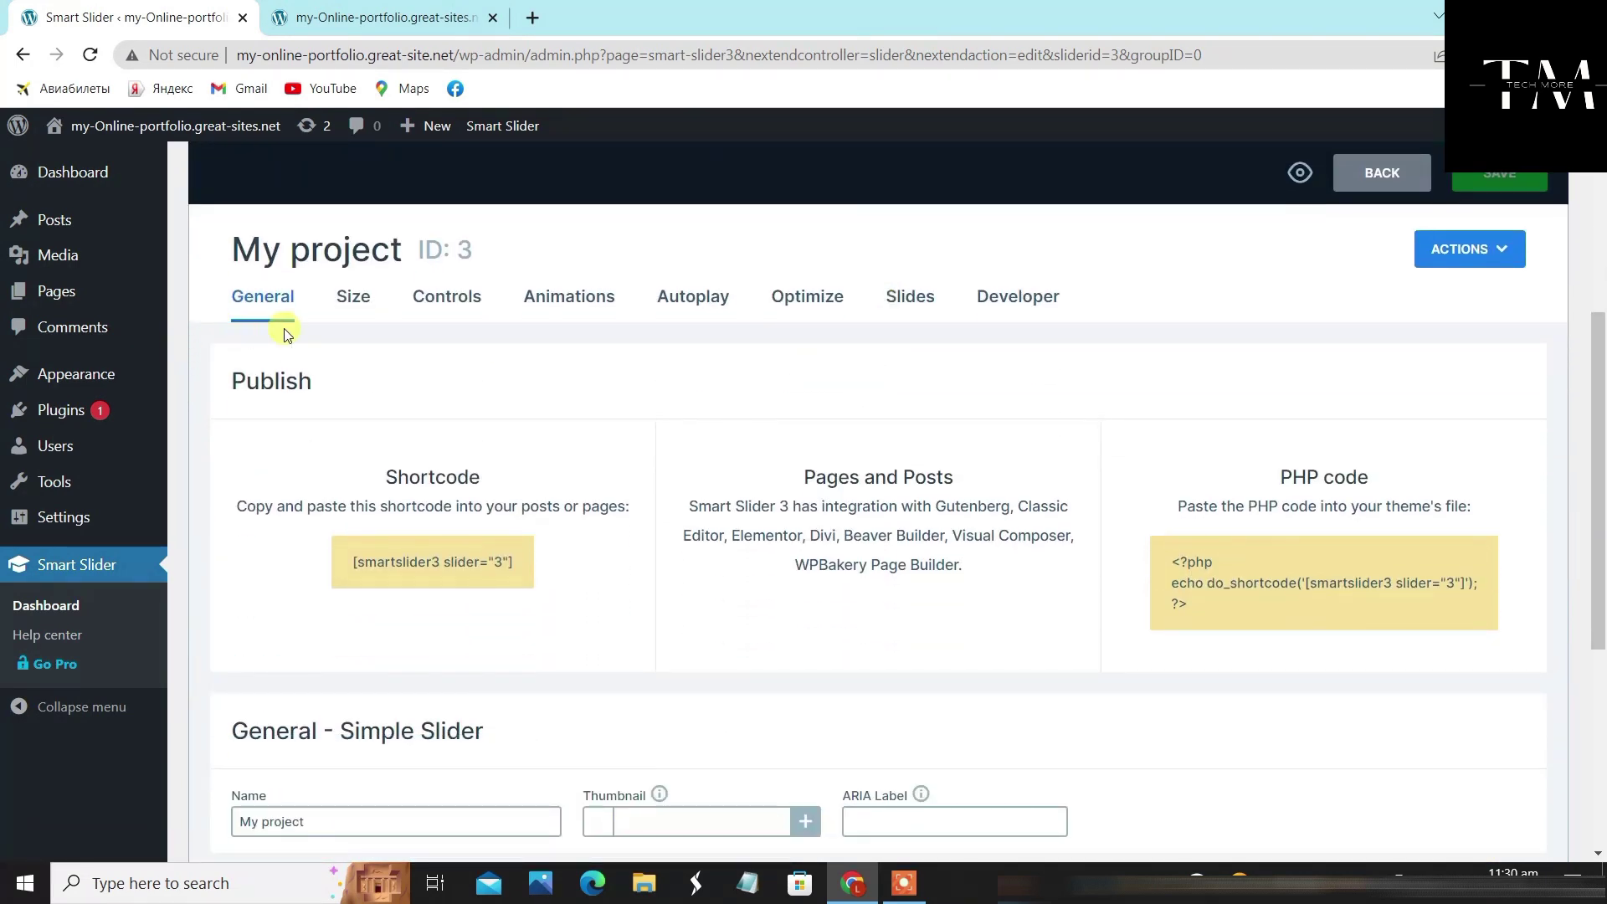
scroll(562, 452, "down", 1)
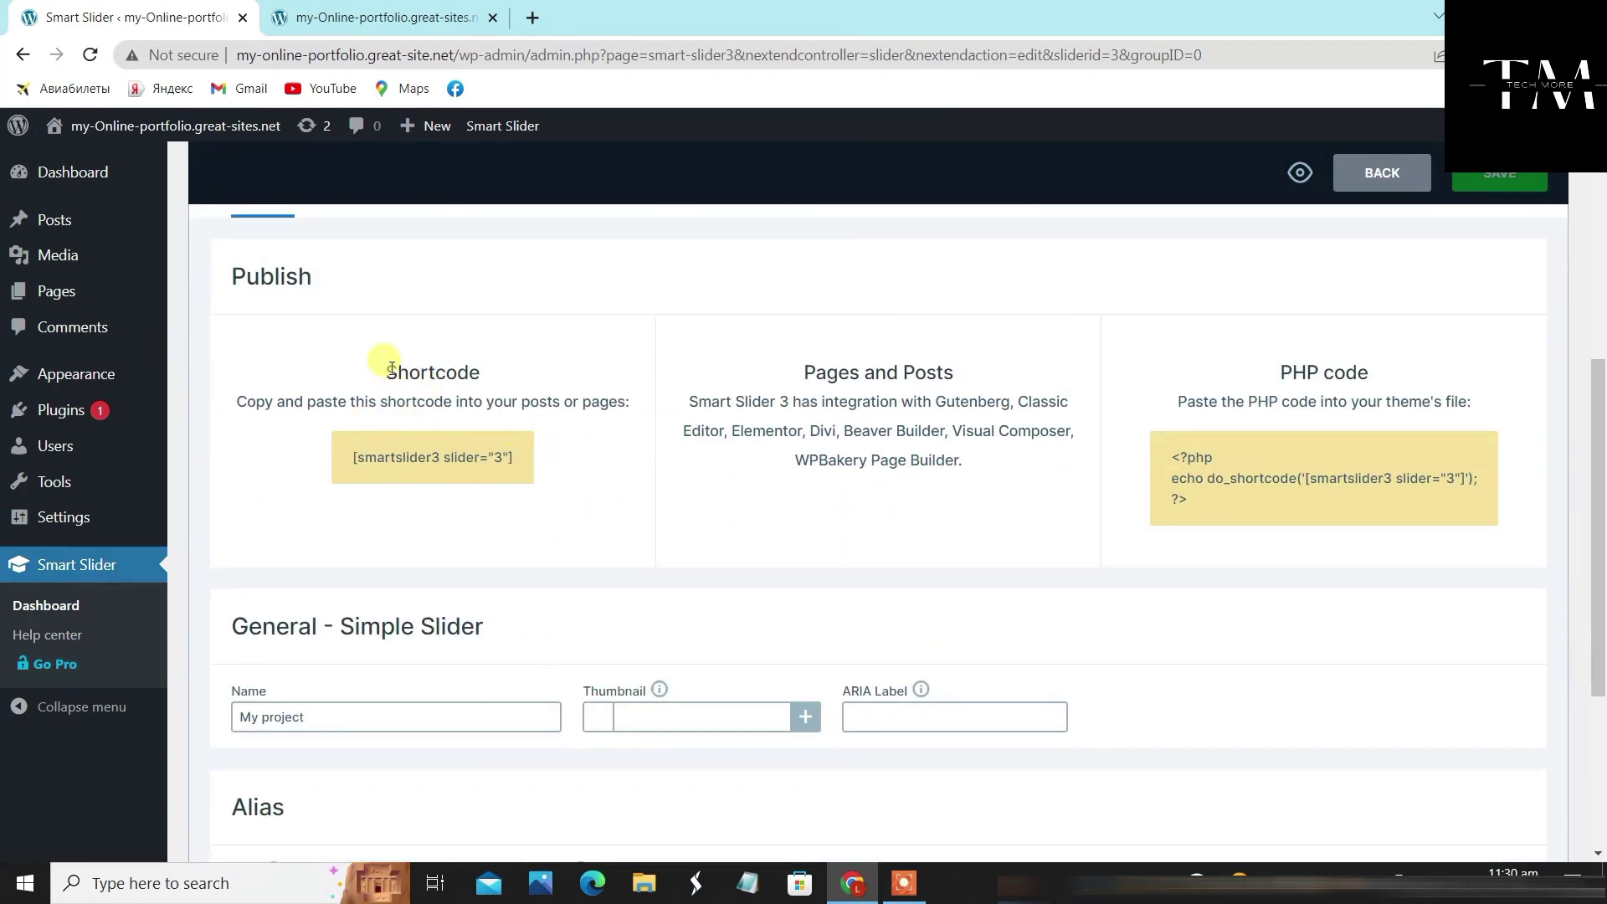
left_click_drag(538, 469, 379, 458)
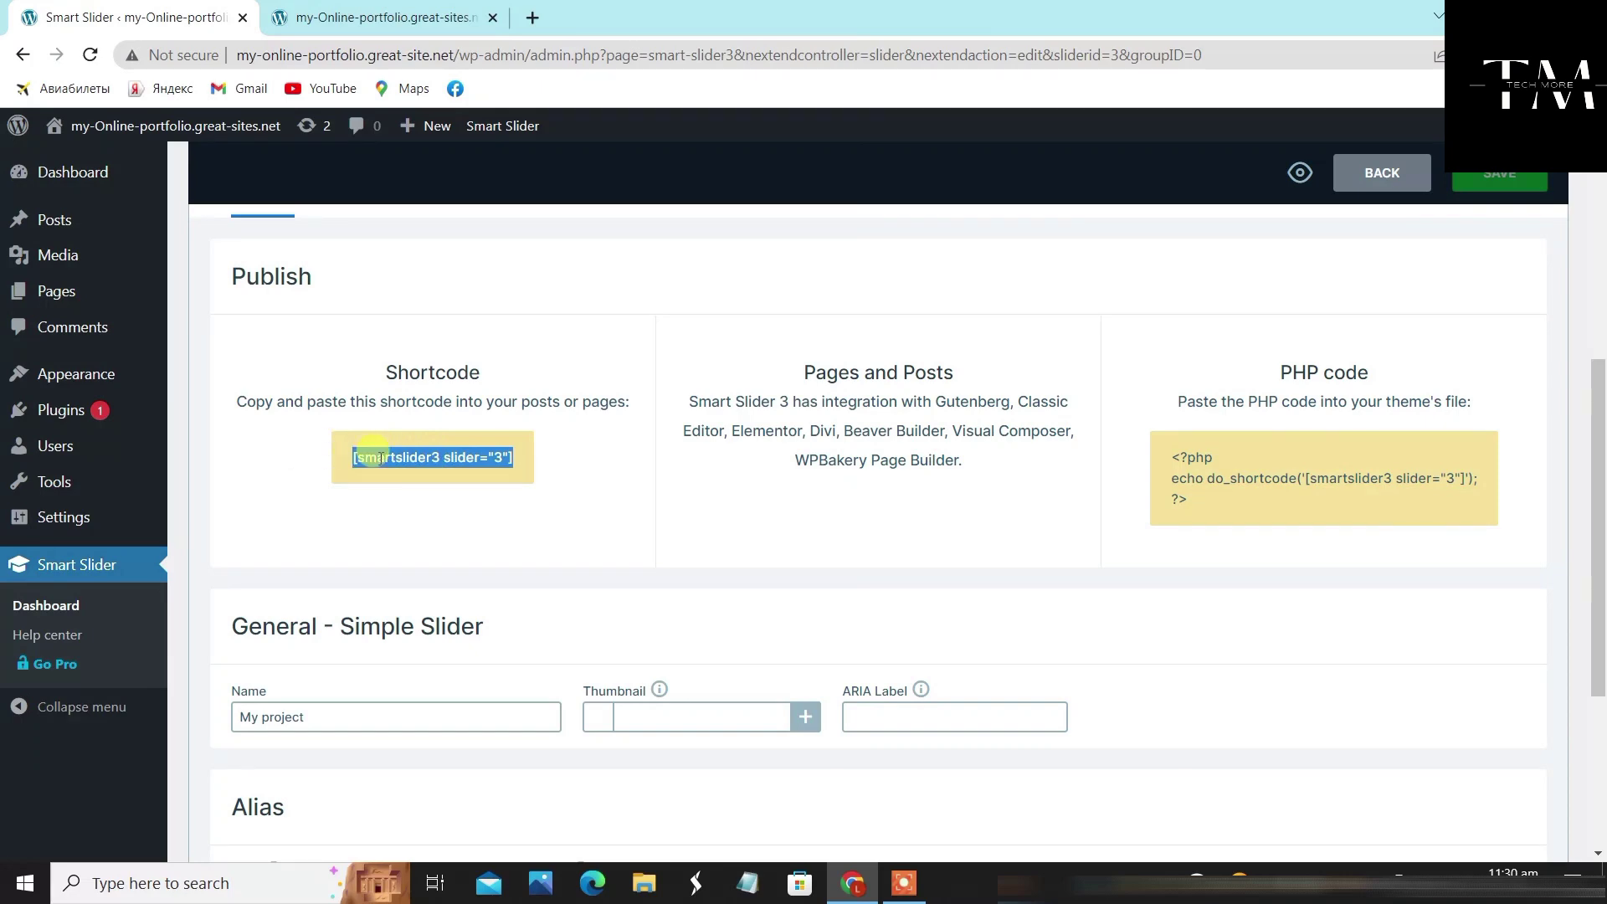
right_click(424, 457)
left_click(471, 478)
left_click(596, 492)
scroll(556, 482, "up", 4)
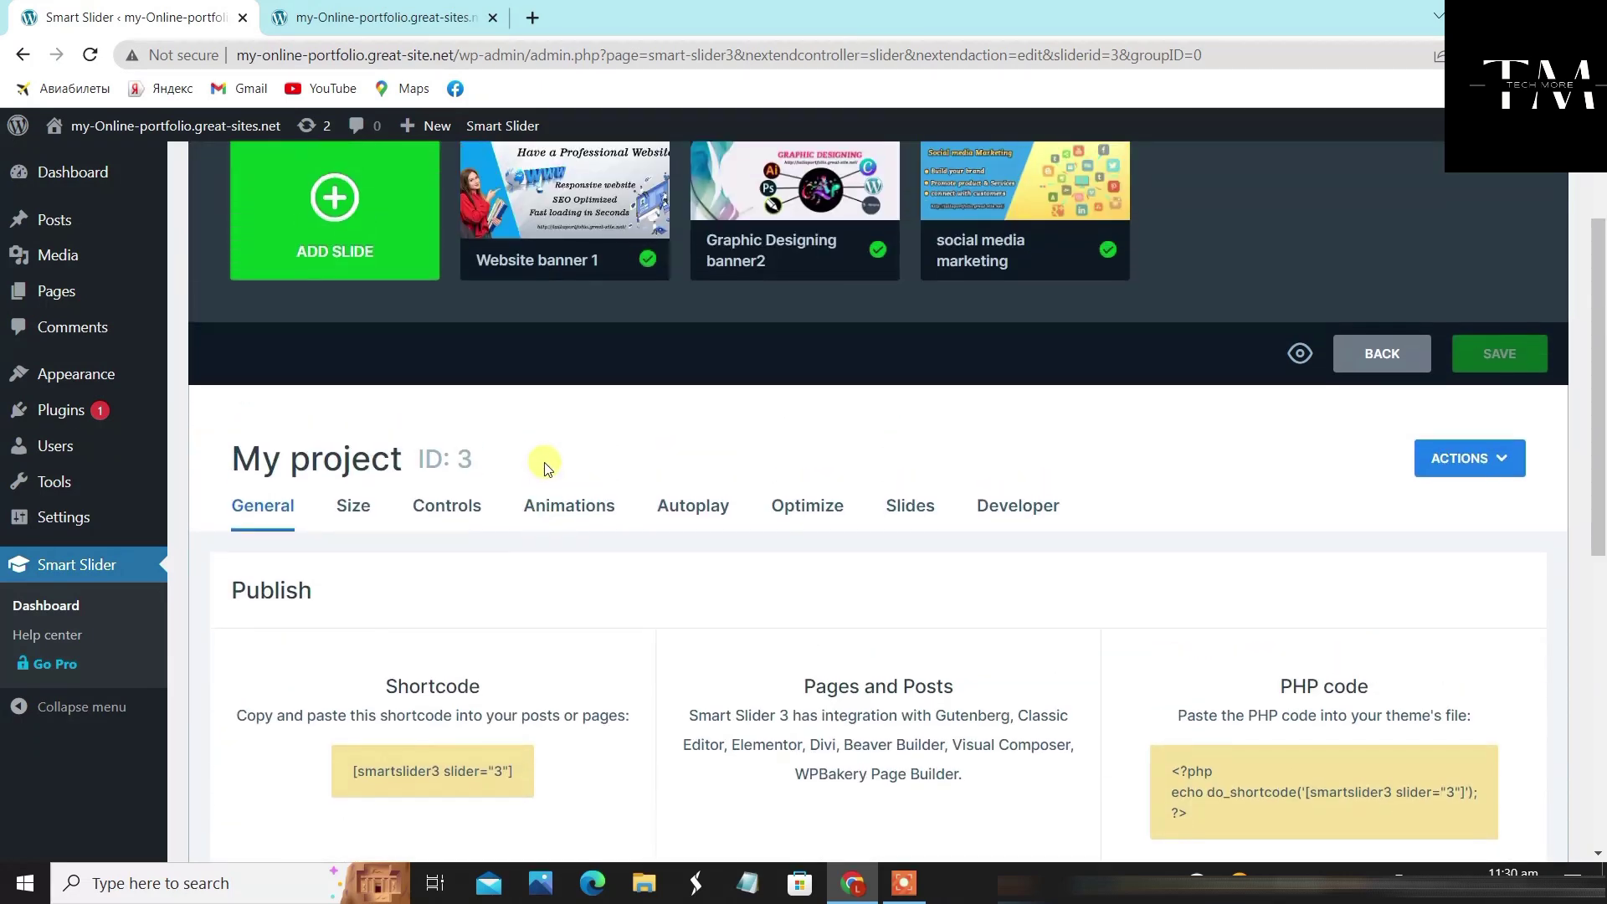
scroll(539, 463, "down", 5)
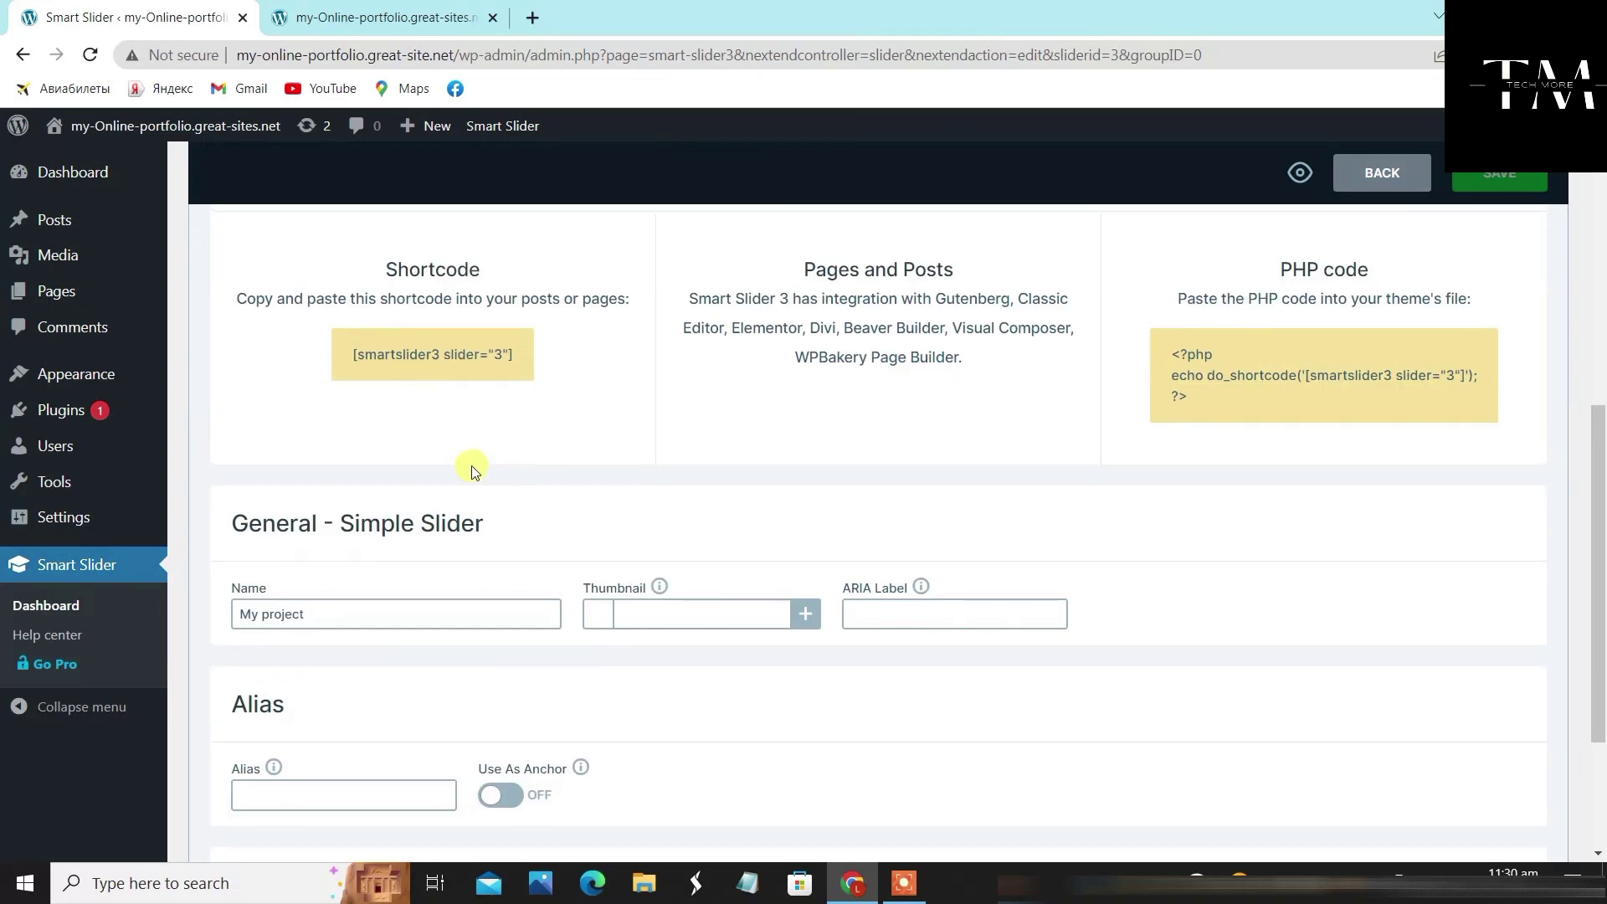
scroll(469, 466, "up", 4)
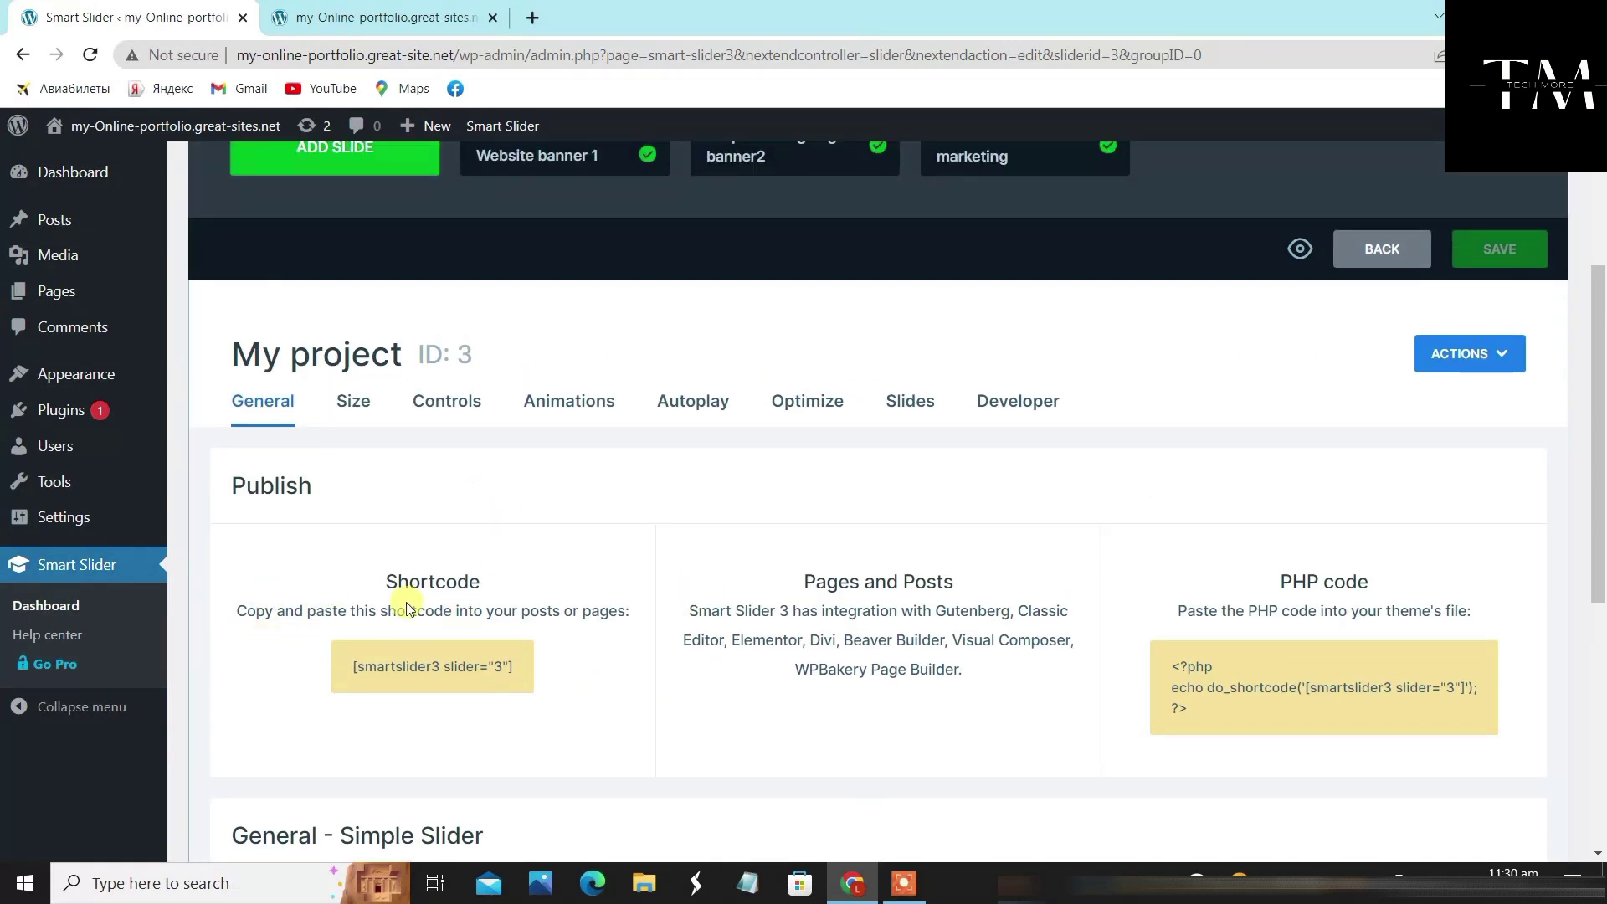
left_click_drag(522, 672, 305, 664)
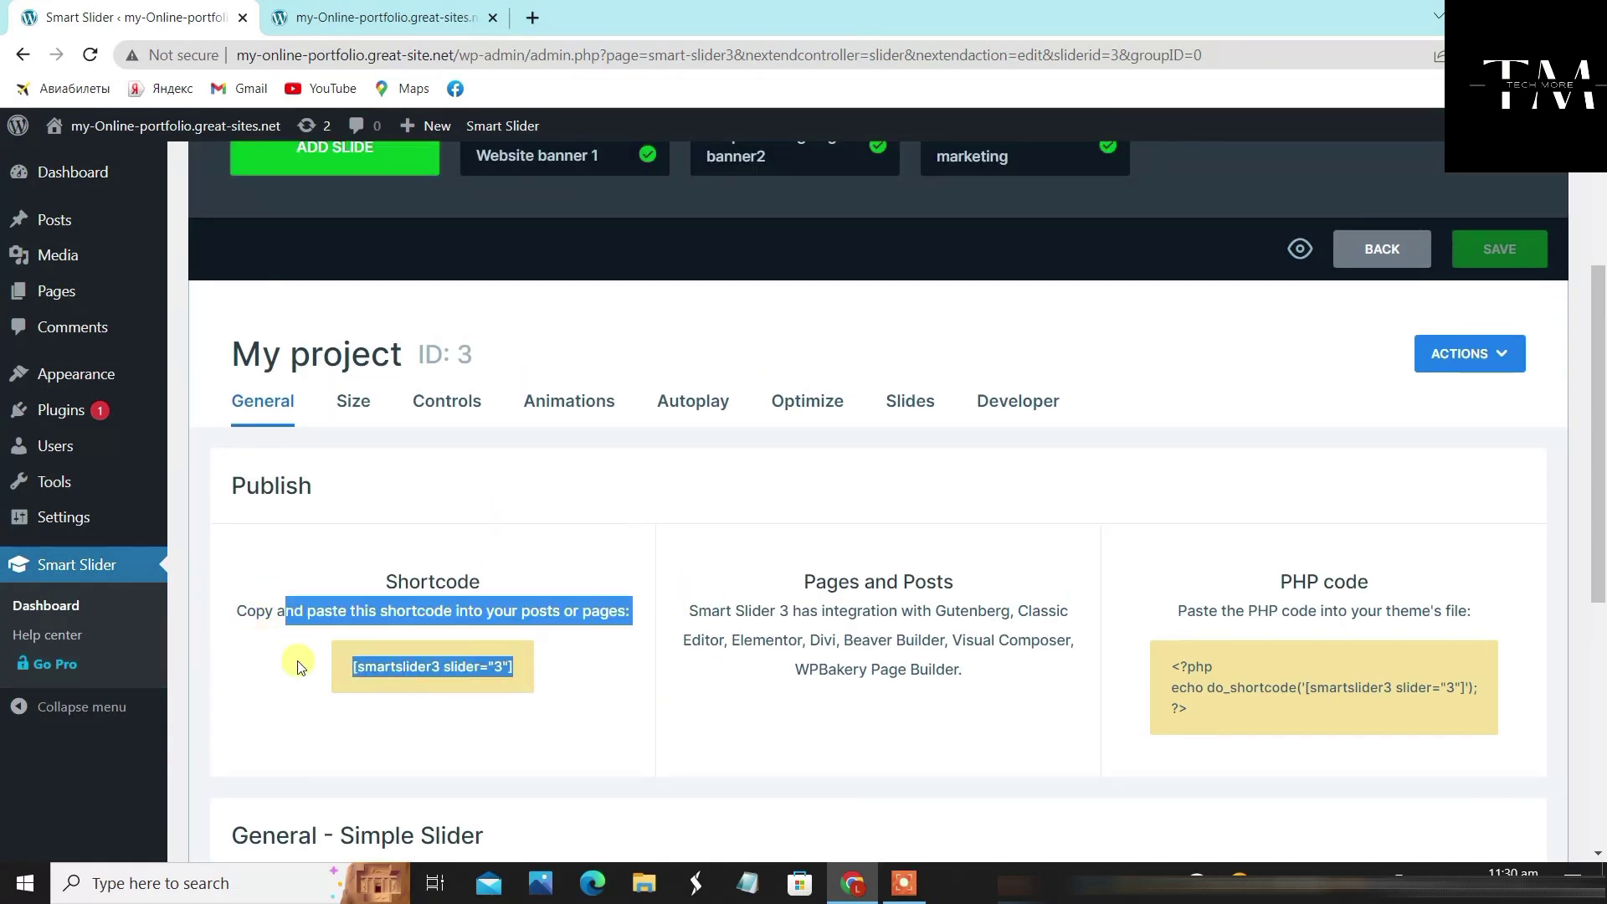
left_click(419, 666)
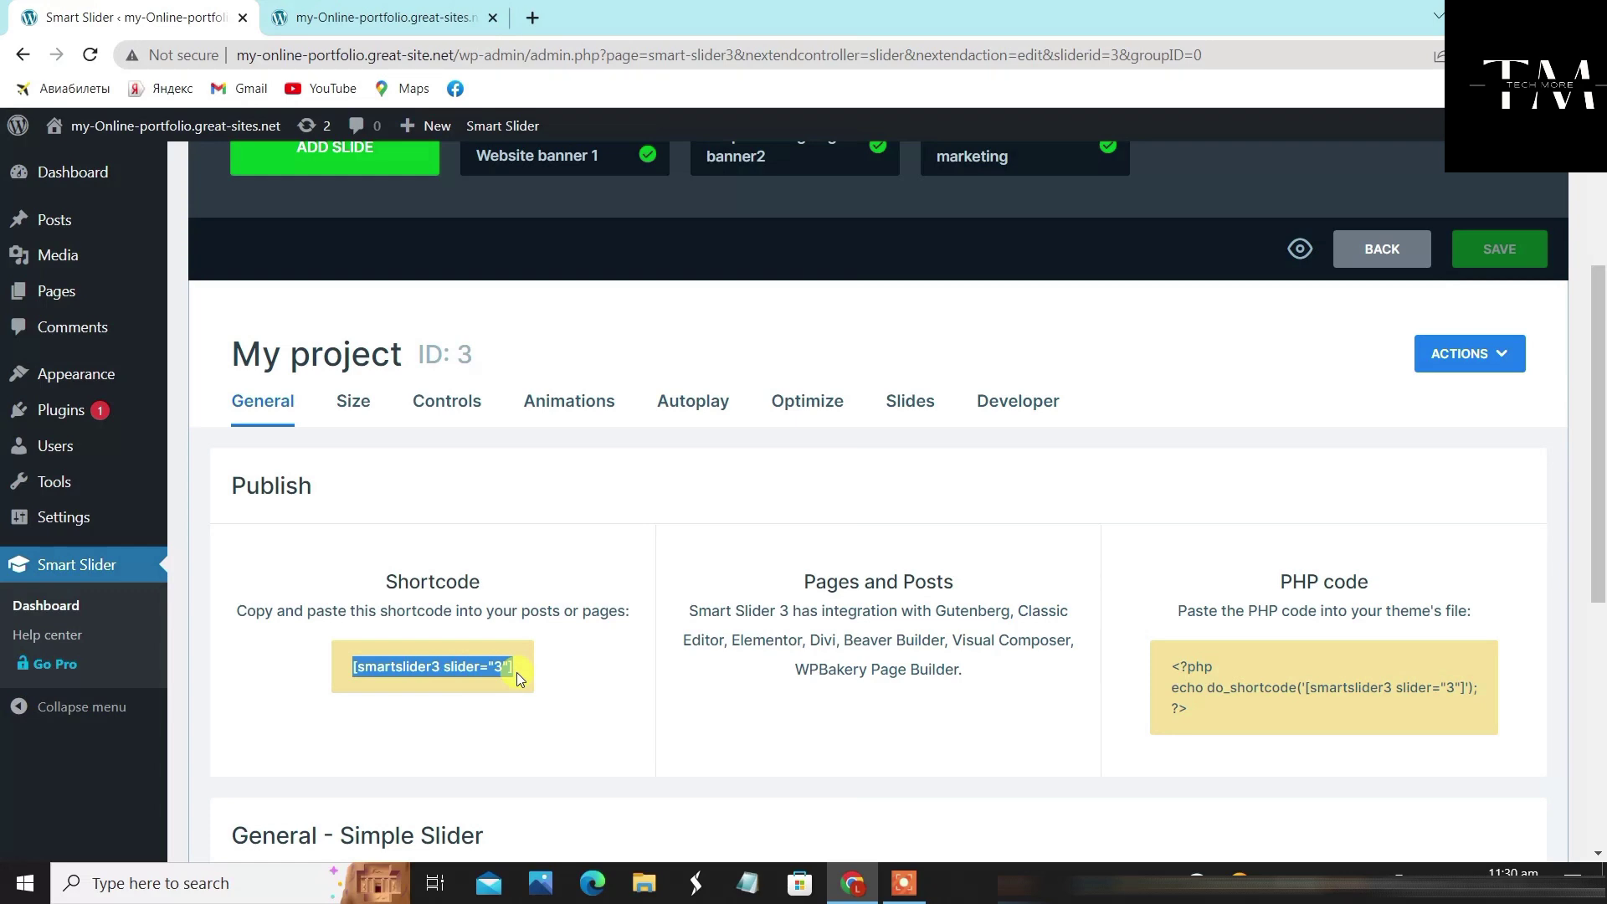
left_click(536, 488)
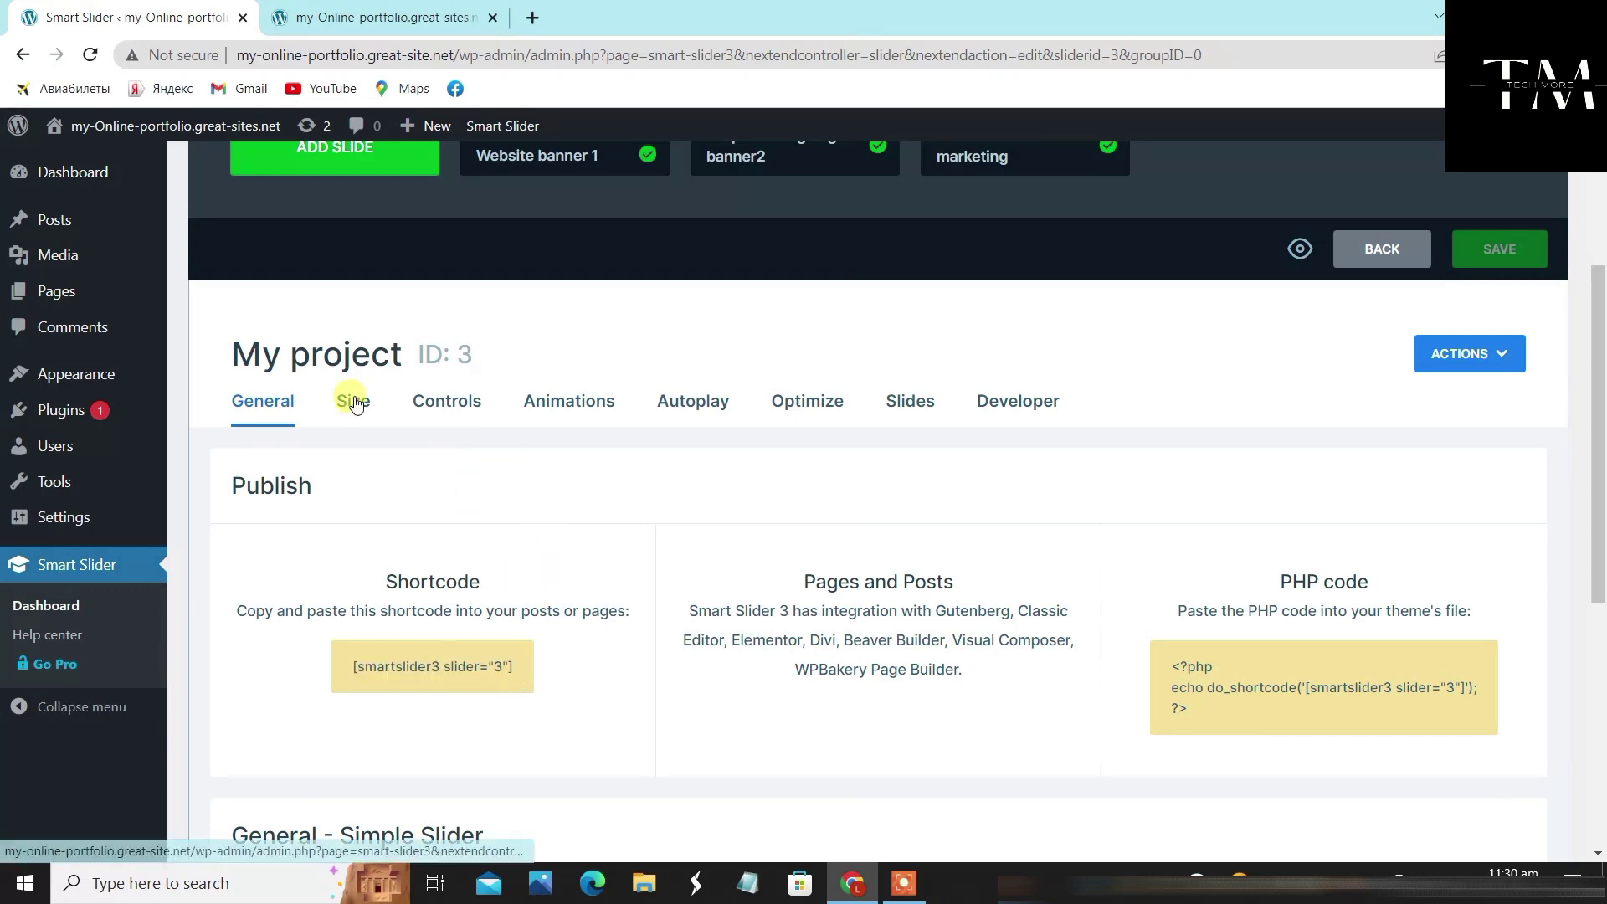
scroll(360, 398, "down", 4)
scroll(365, 400, "down", 3)
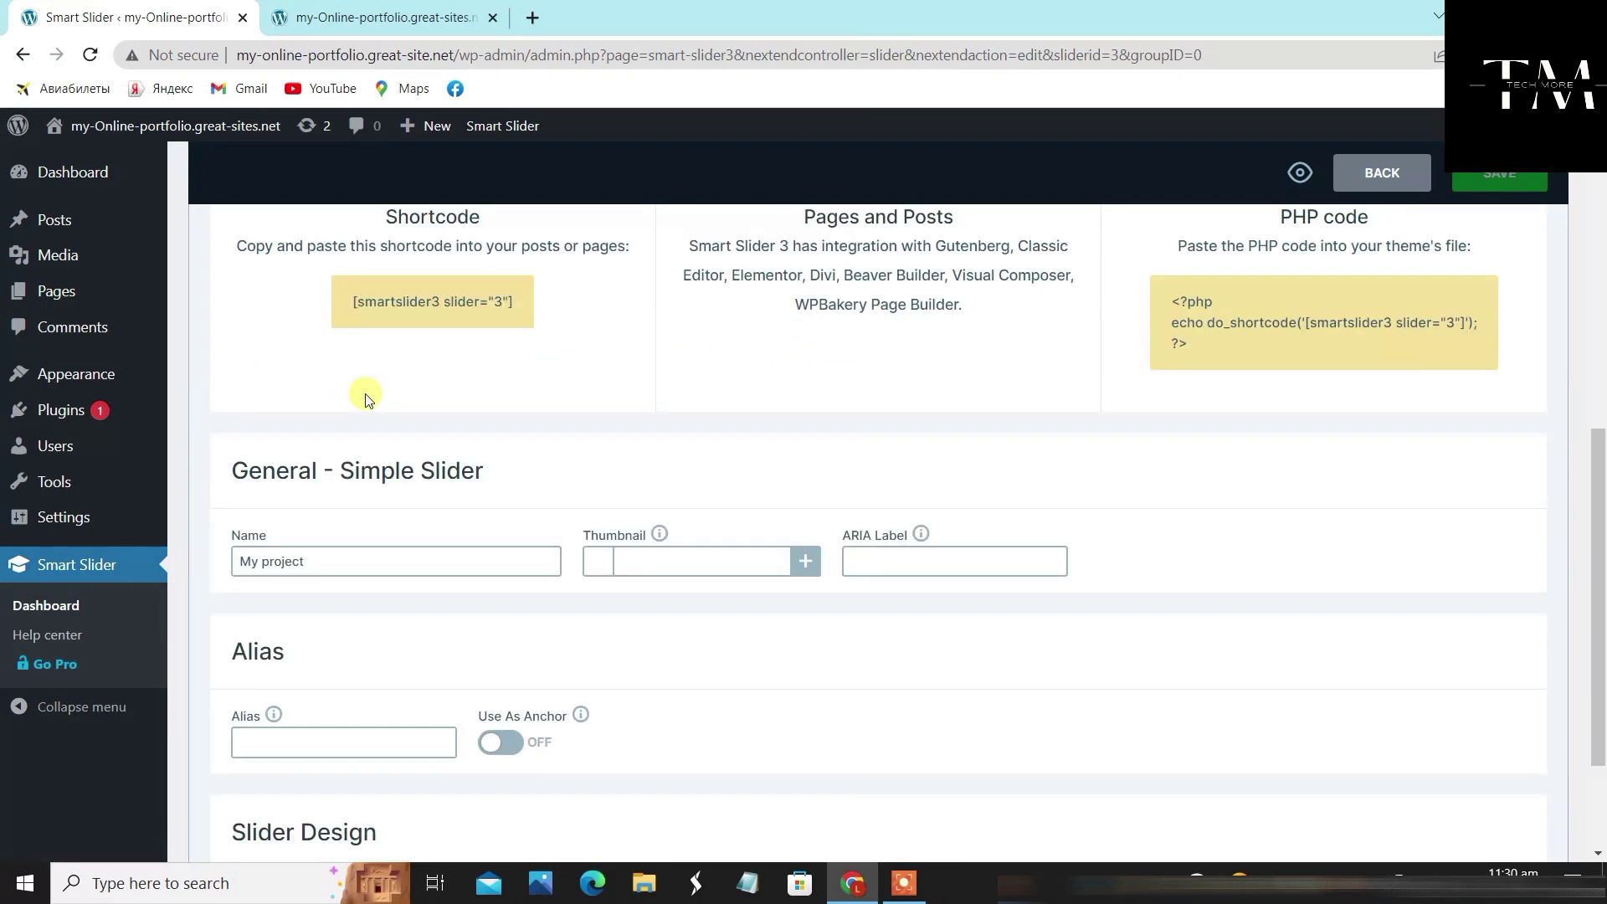
scroll(360, 381, "up", 12)
scroll(351, 515, "down", 4)
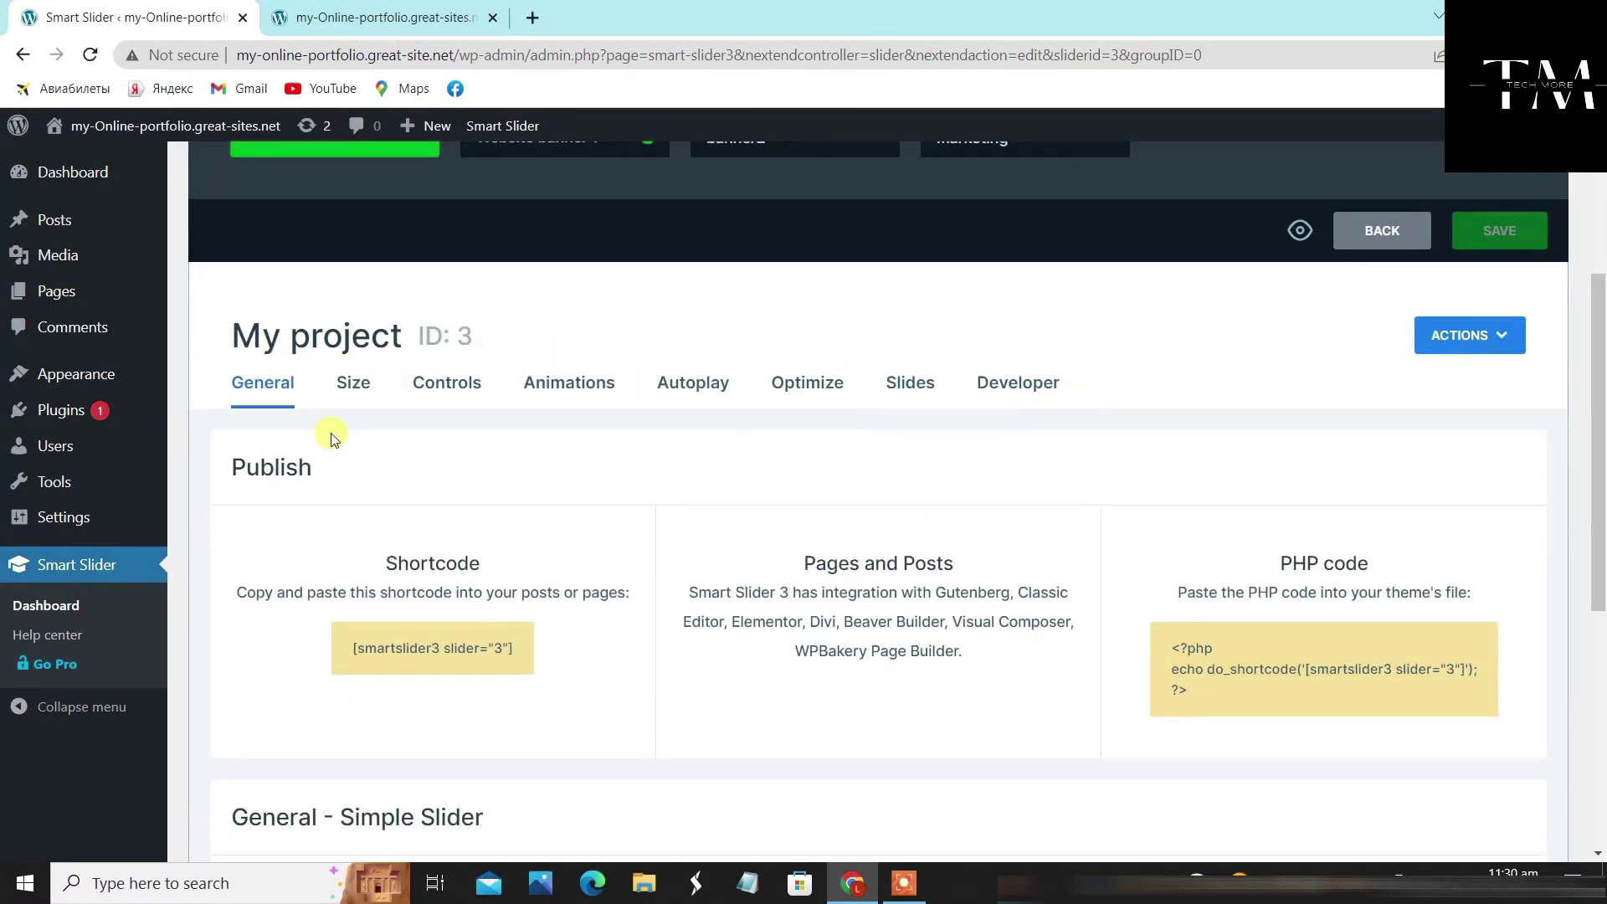
Review the slider's Size and Controls settings
left_click(360, 387)
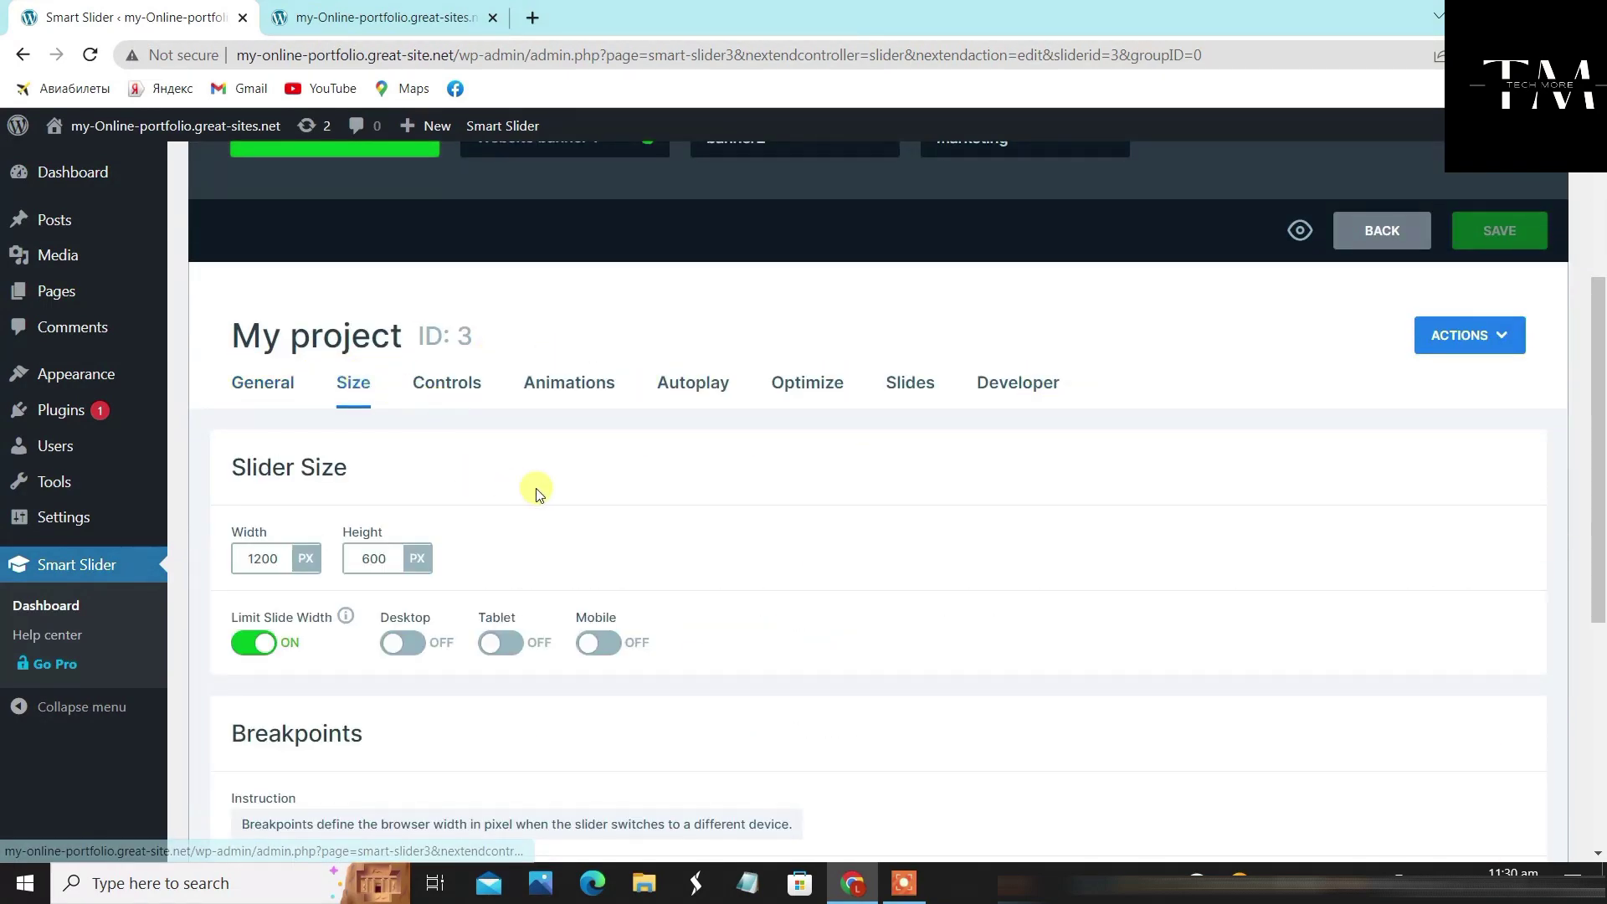
scroll(325, 454, "down", 2)
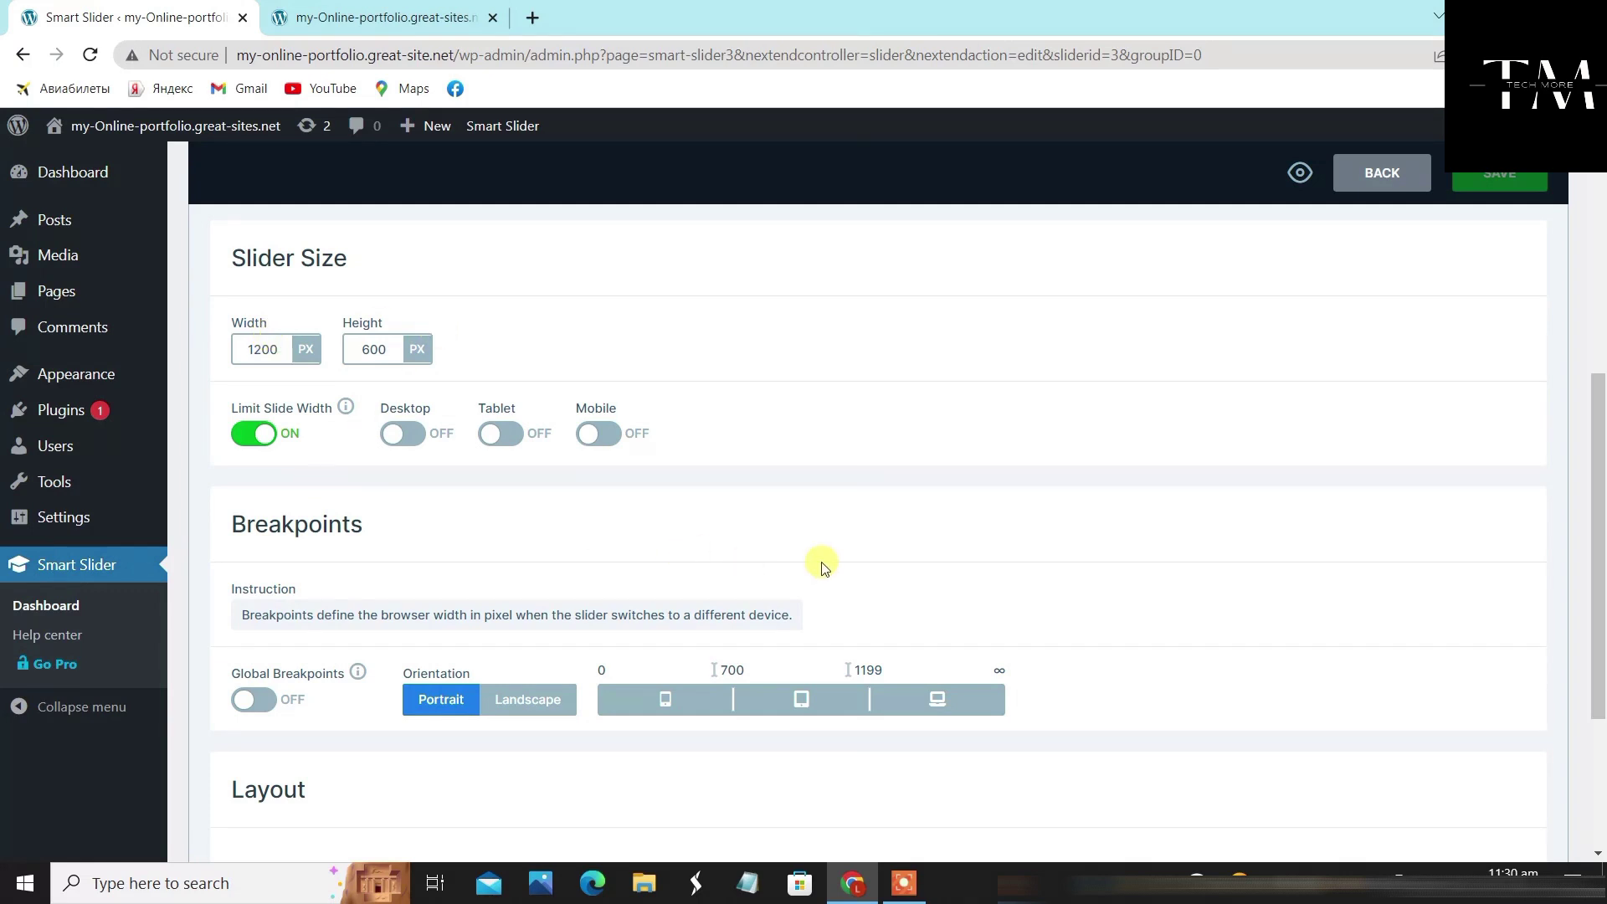
scroll(818, 564, "down", 1)
scroll(819, 546, "up", 4)
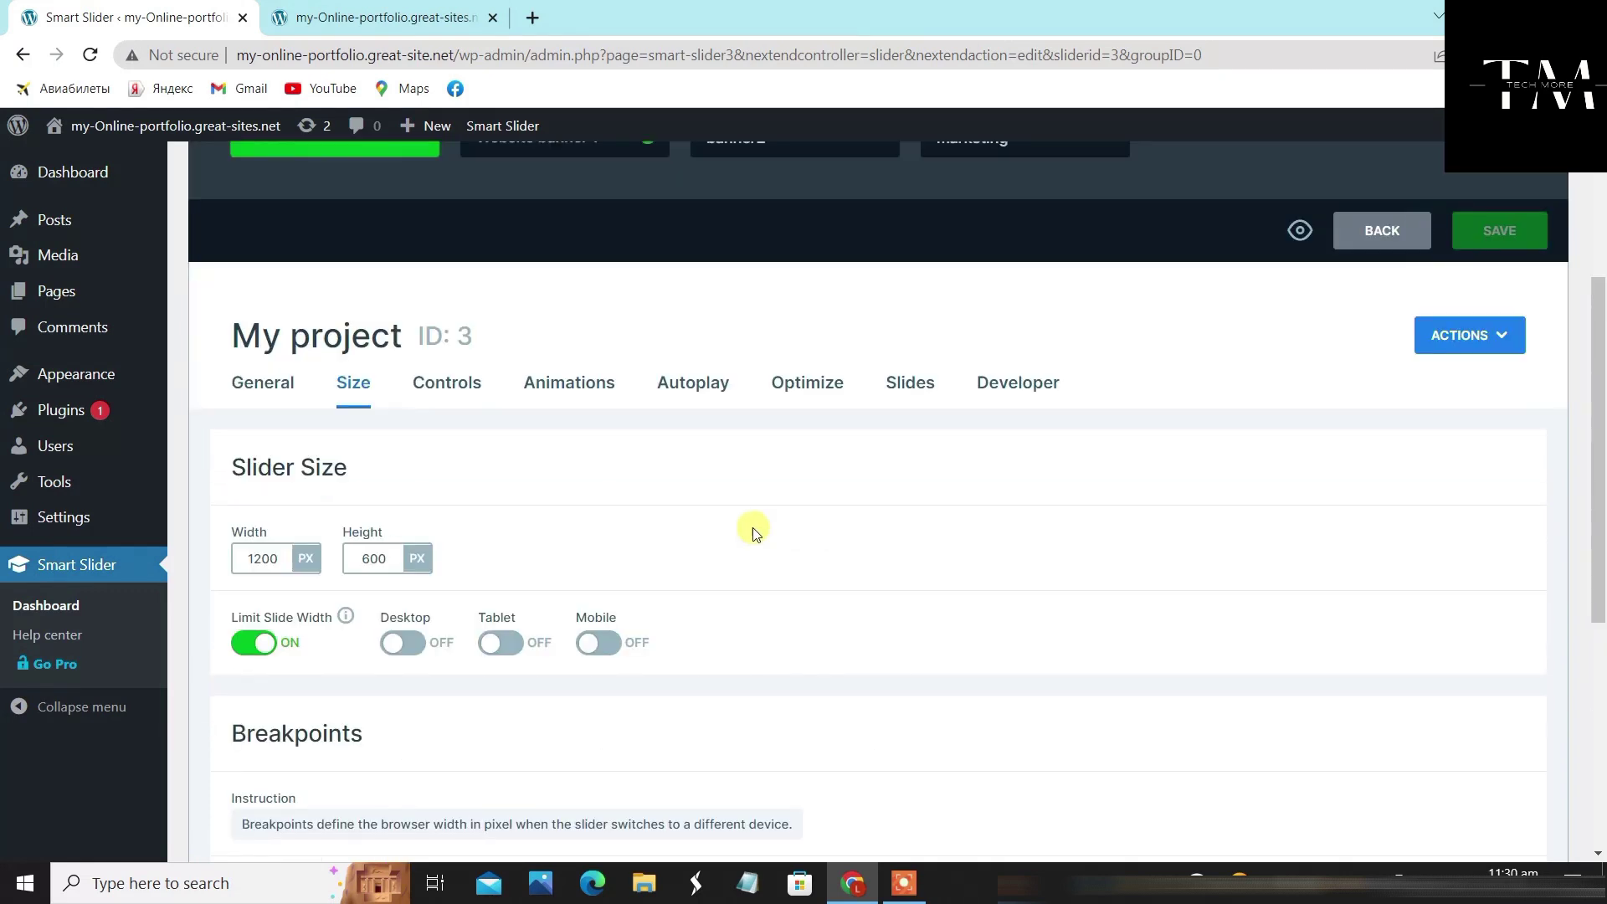
left_click(447, 383)
scroll(662, 479, "down", 1)
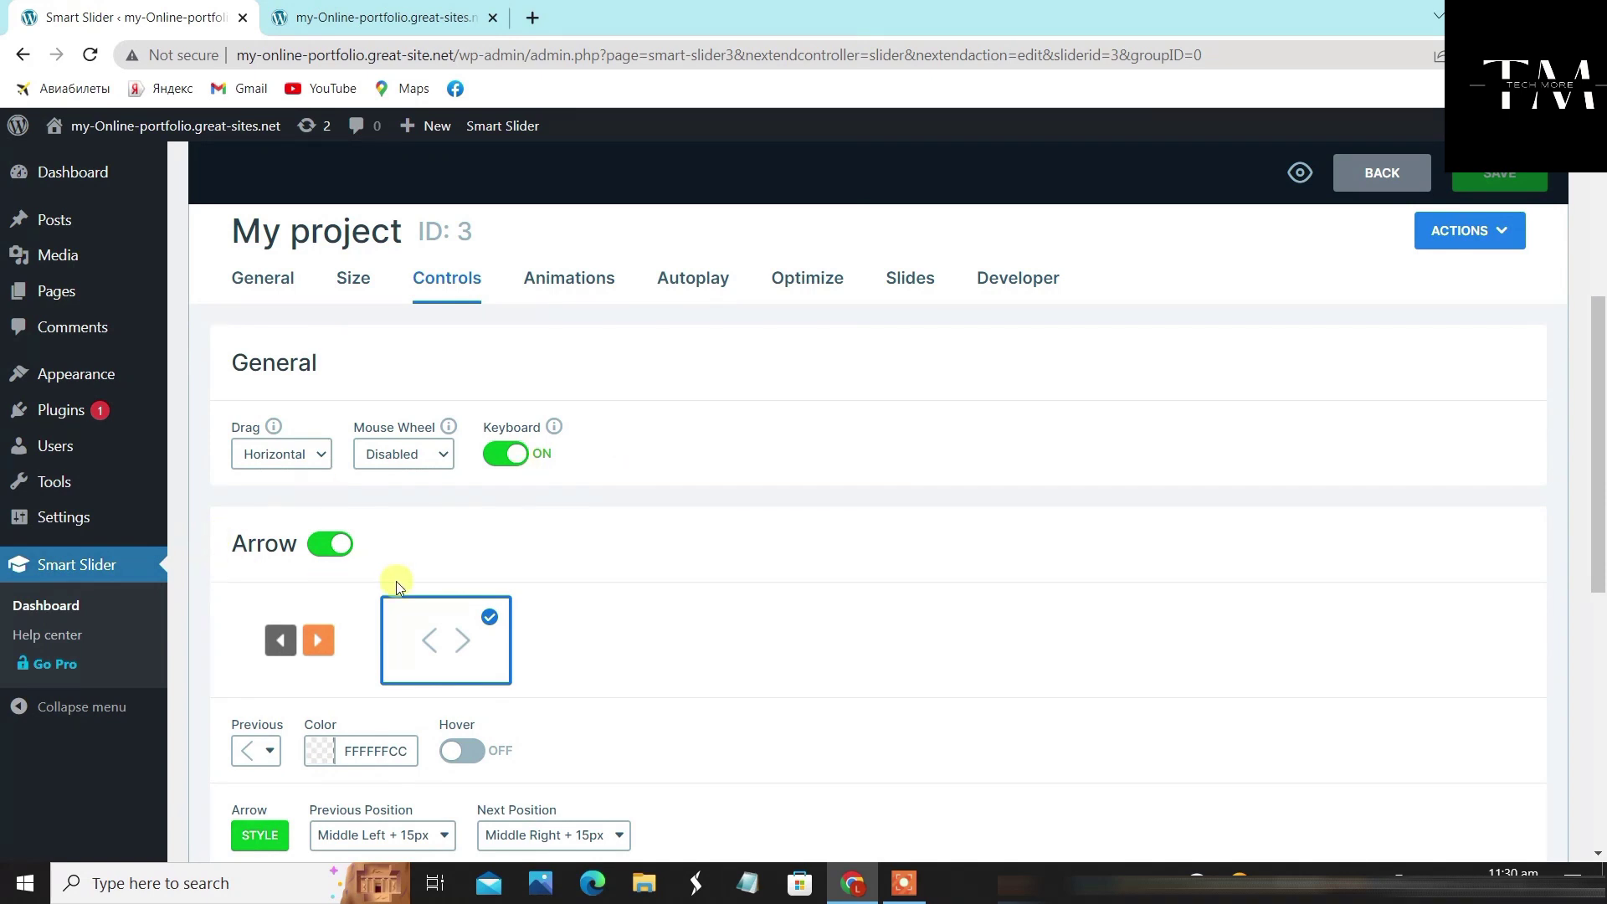
scroll(565, 599, "up", 1)
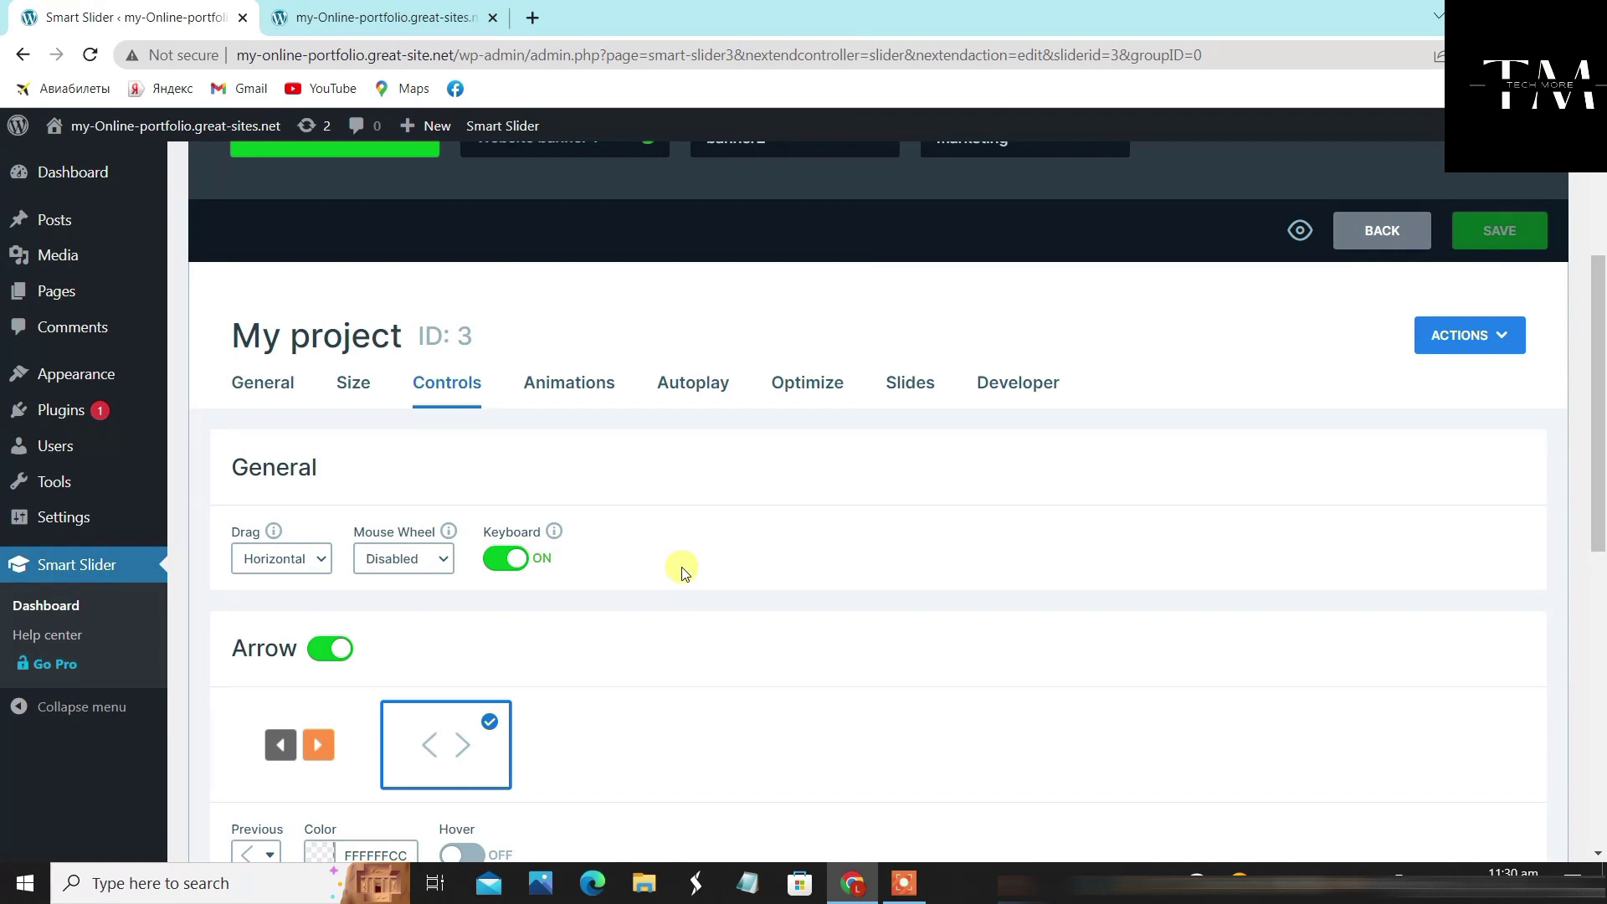
scroll(669, 570, "up", 2)
scroll(635, 574, "down", 3)
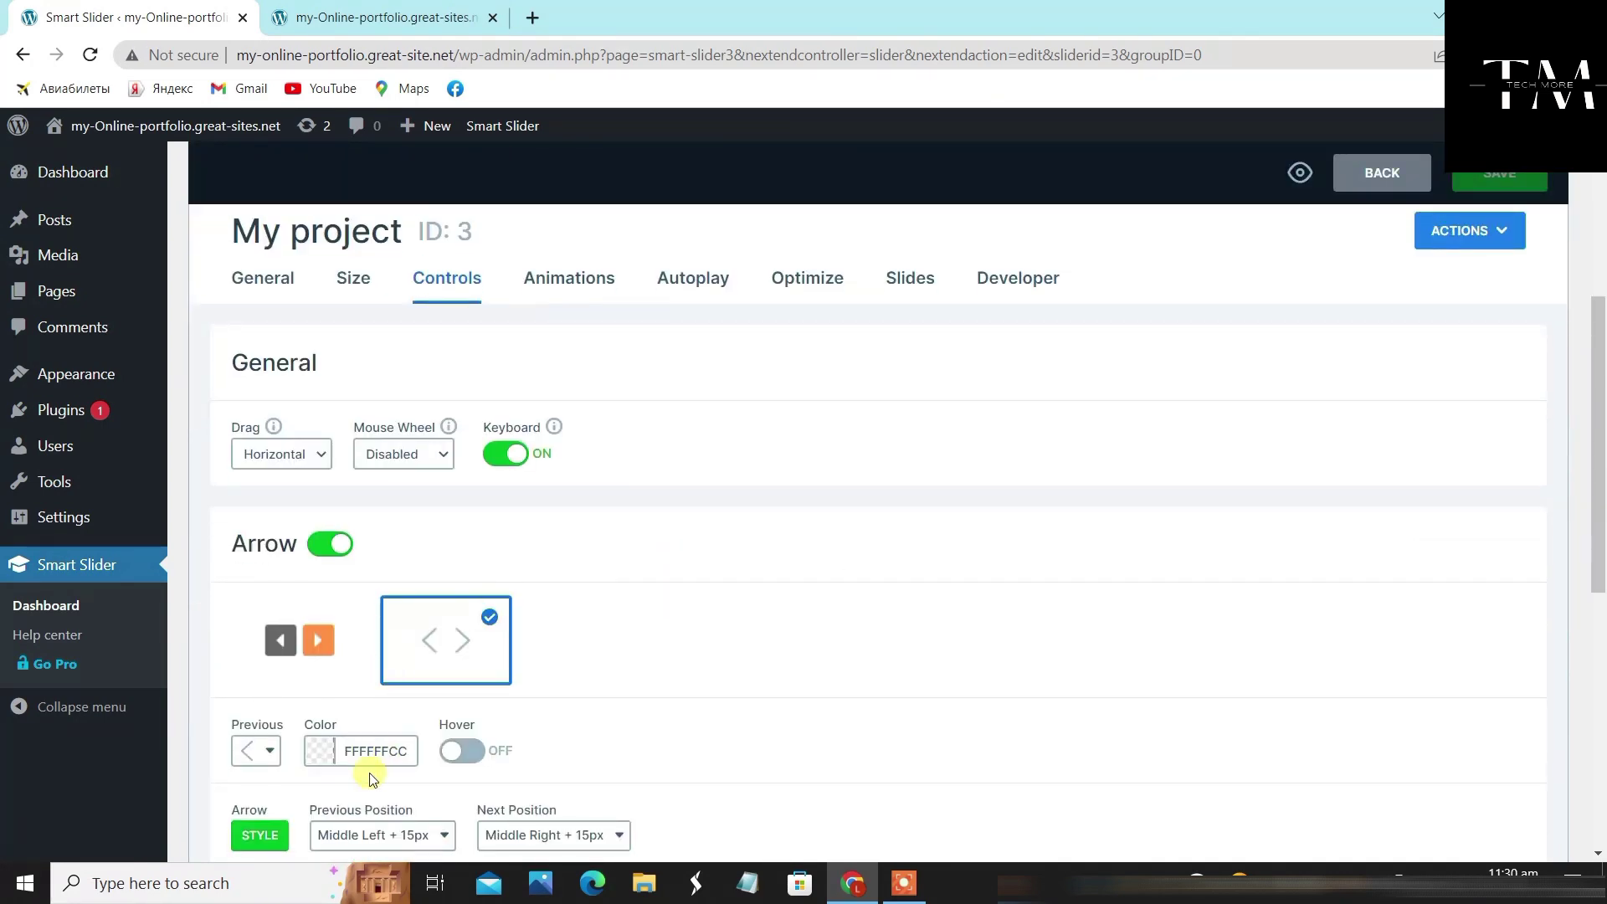
scroll(653, 657, "up", 2)
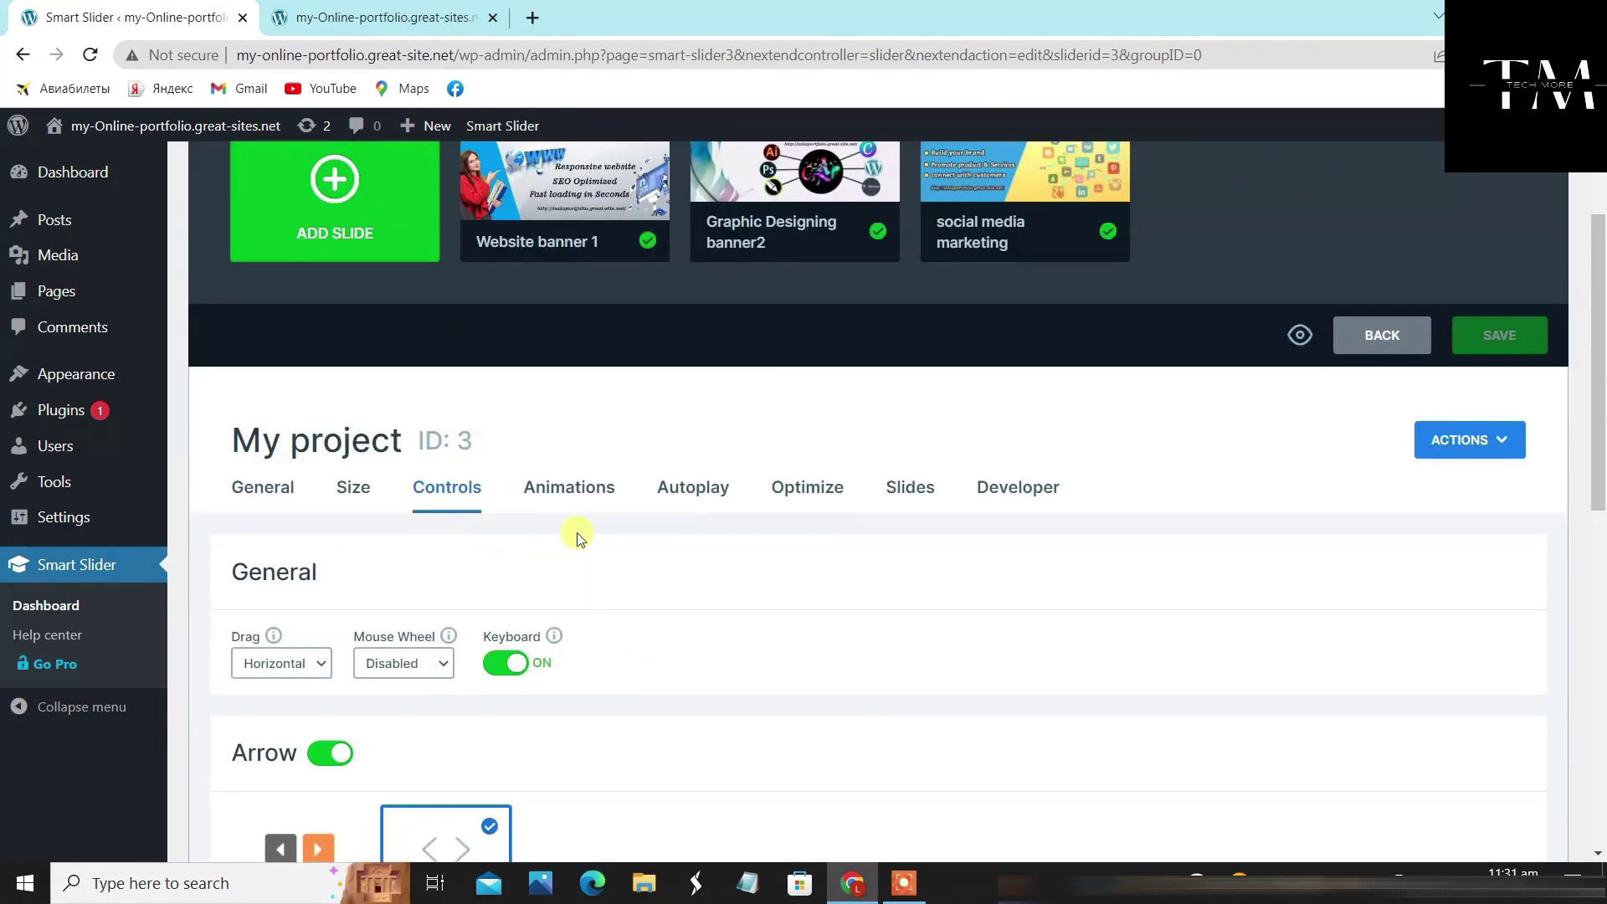
Check Animations (keeping Horizontal) and Autoplay, with a look at the front page
left_click(564, 488)
scroll(661, 510, "down", 1)
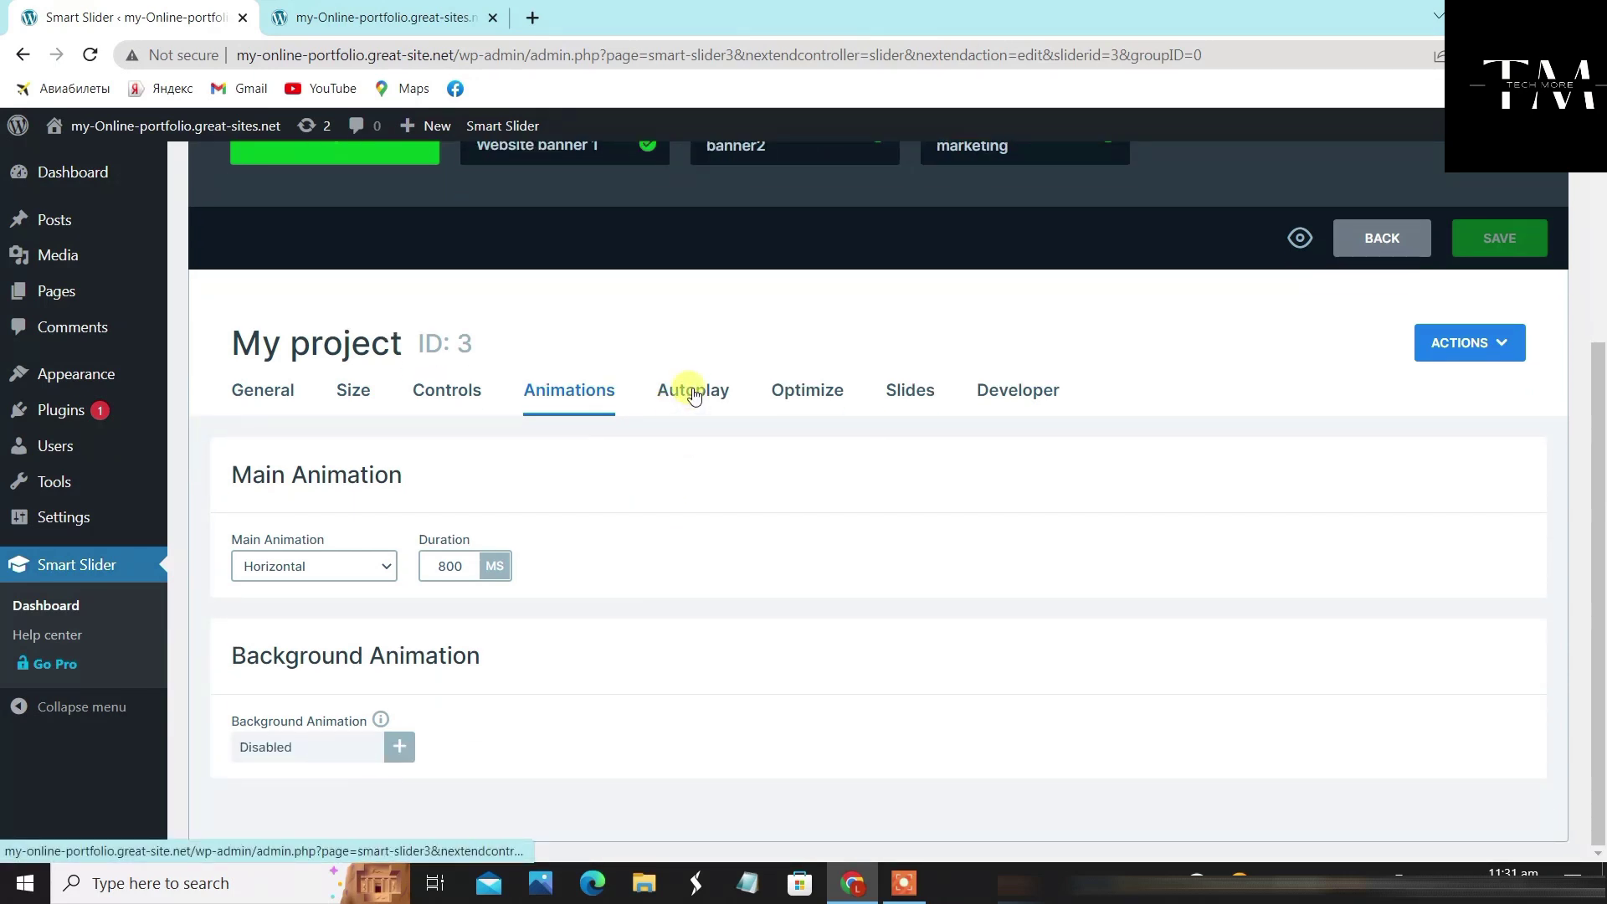
left_click(323, 569)
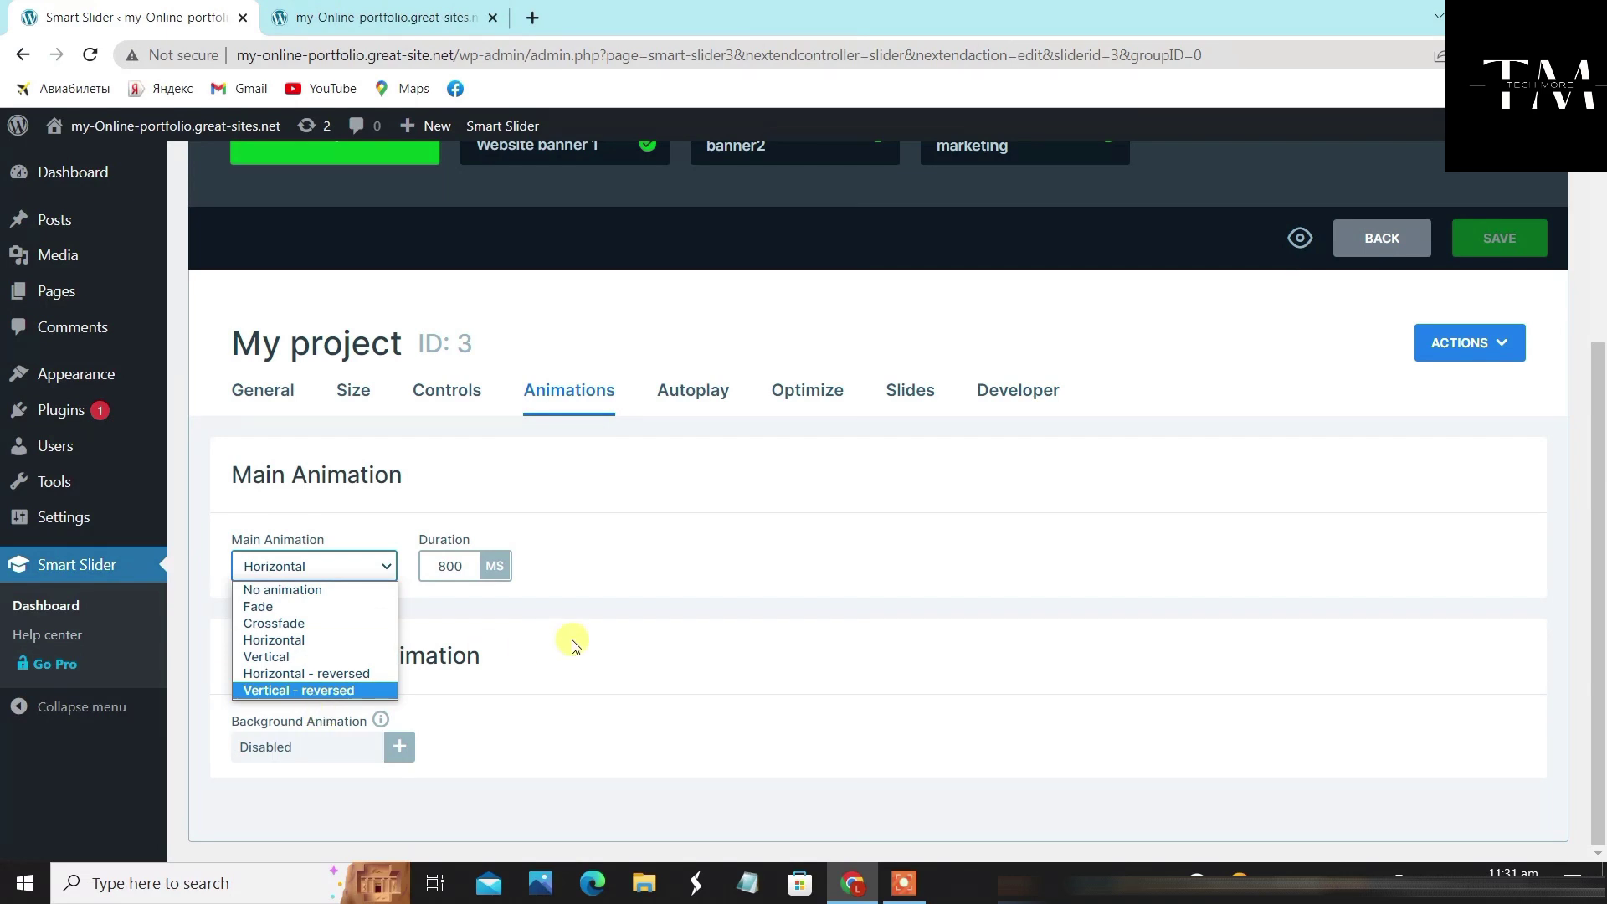
left_click(643, 644)
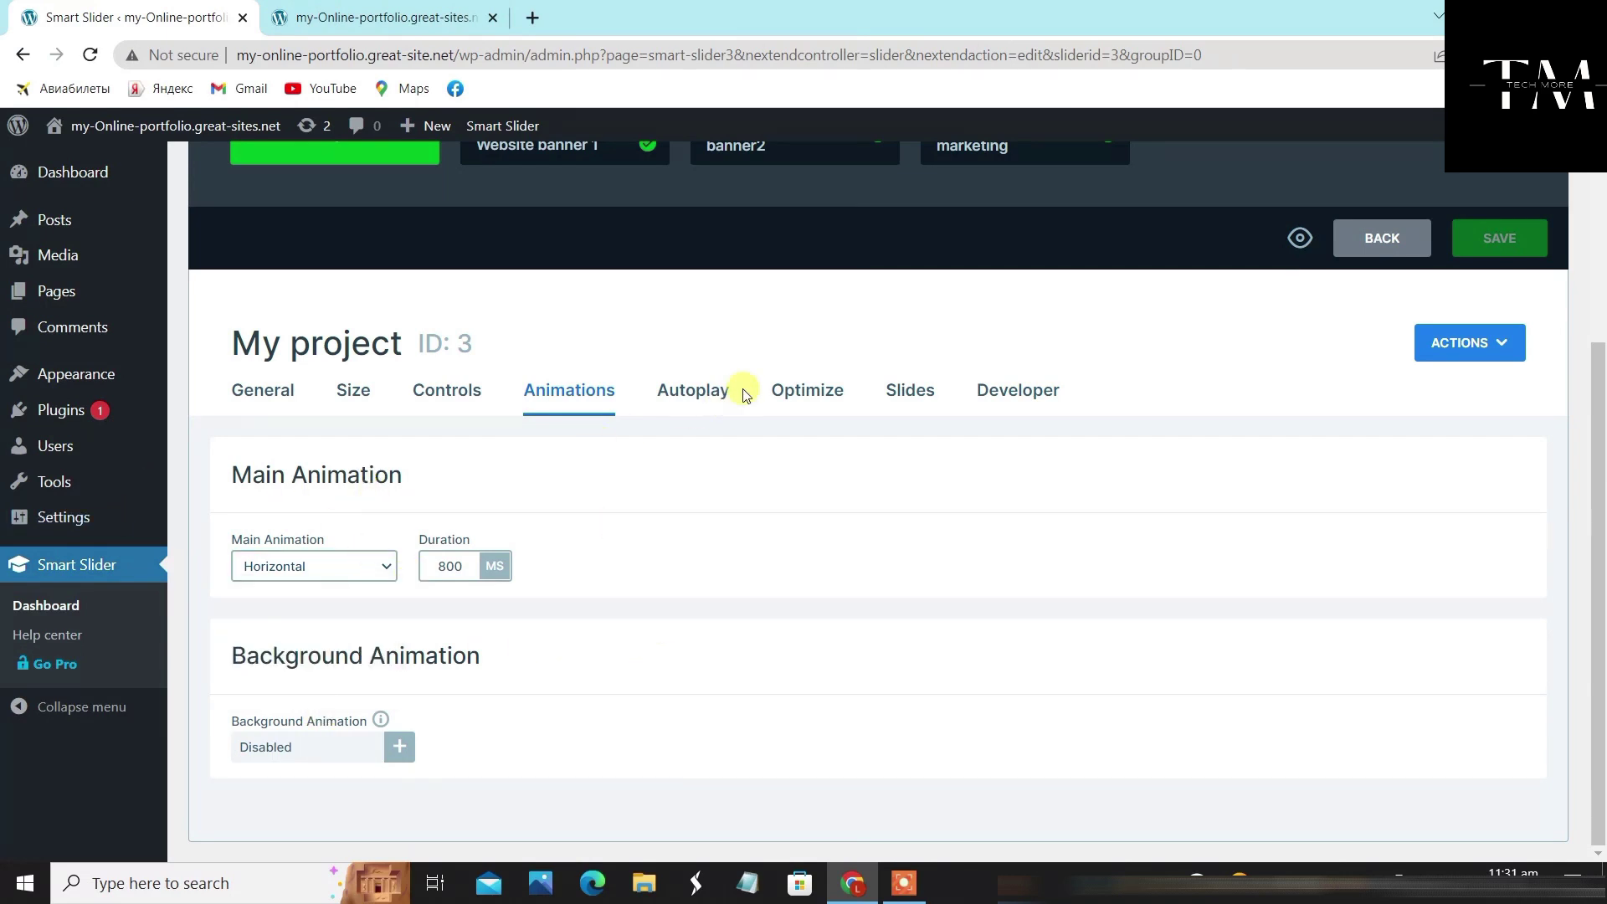
left_click(704, 388)
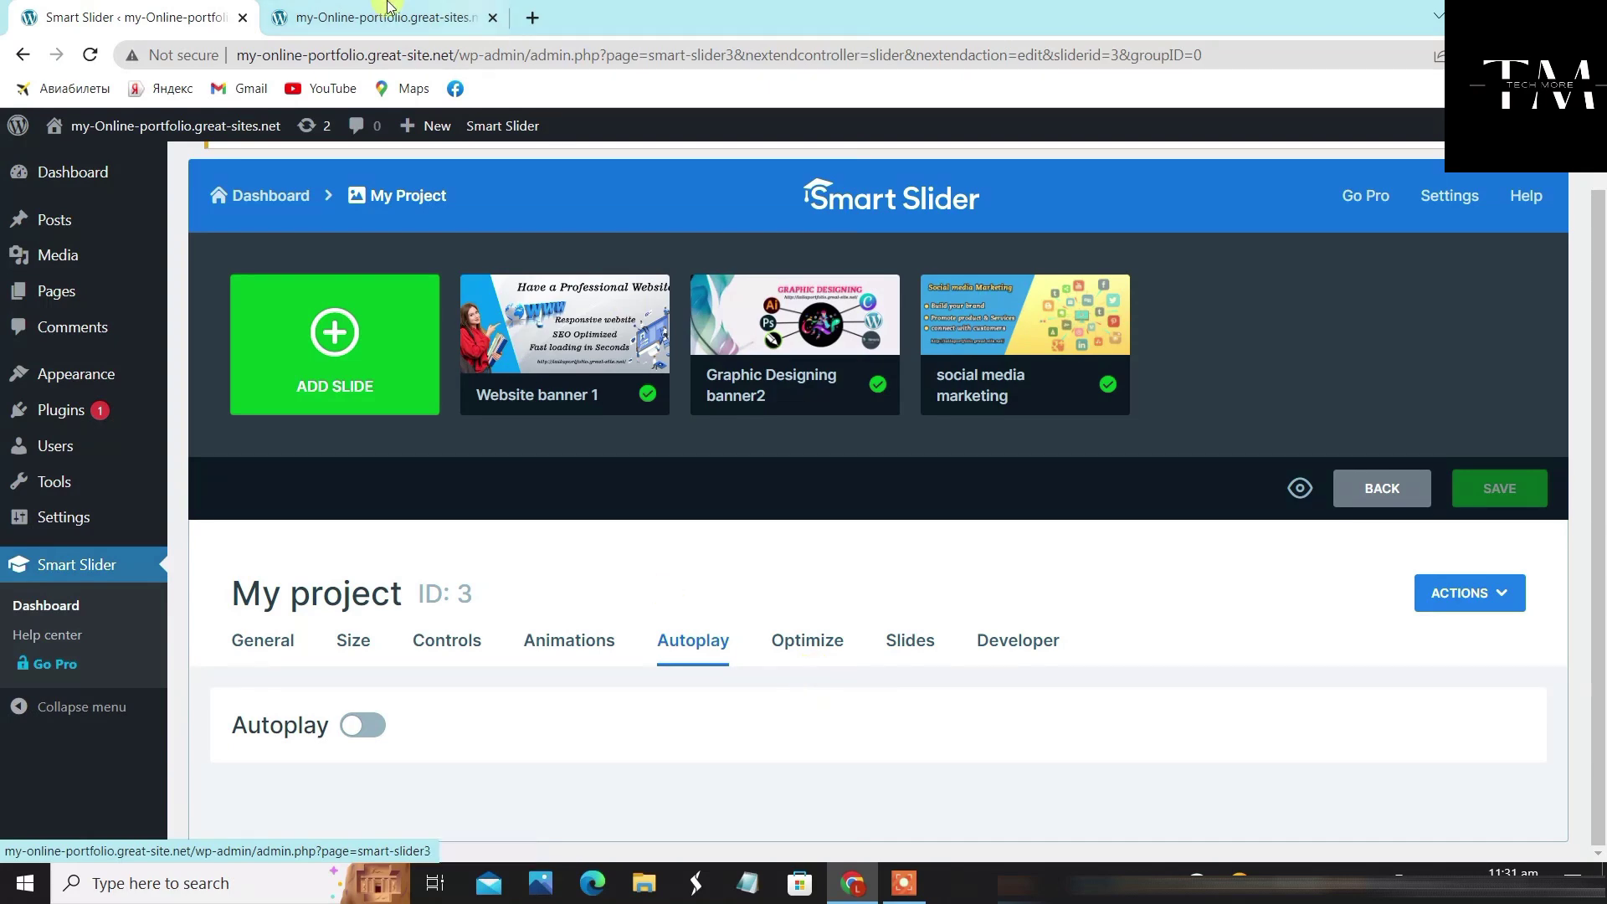
left_click(330, 12)
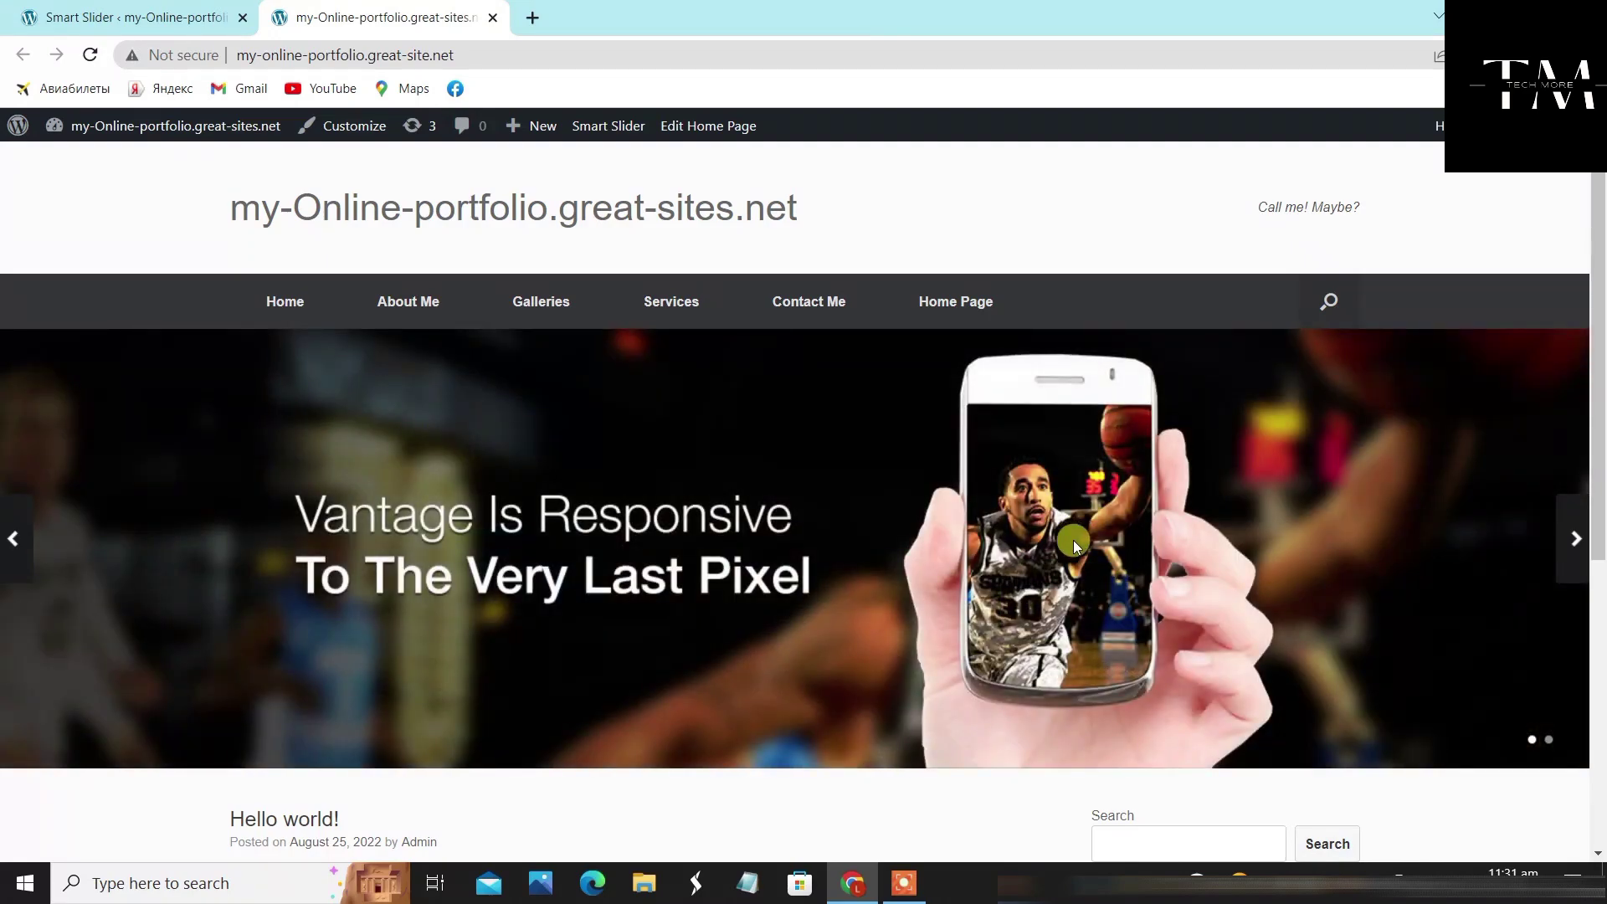
left_click(197, 18)
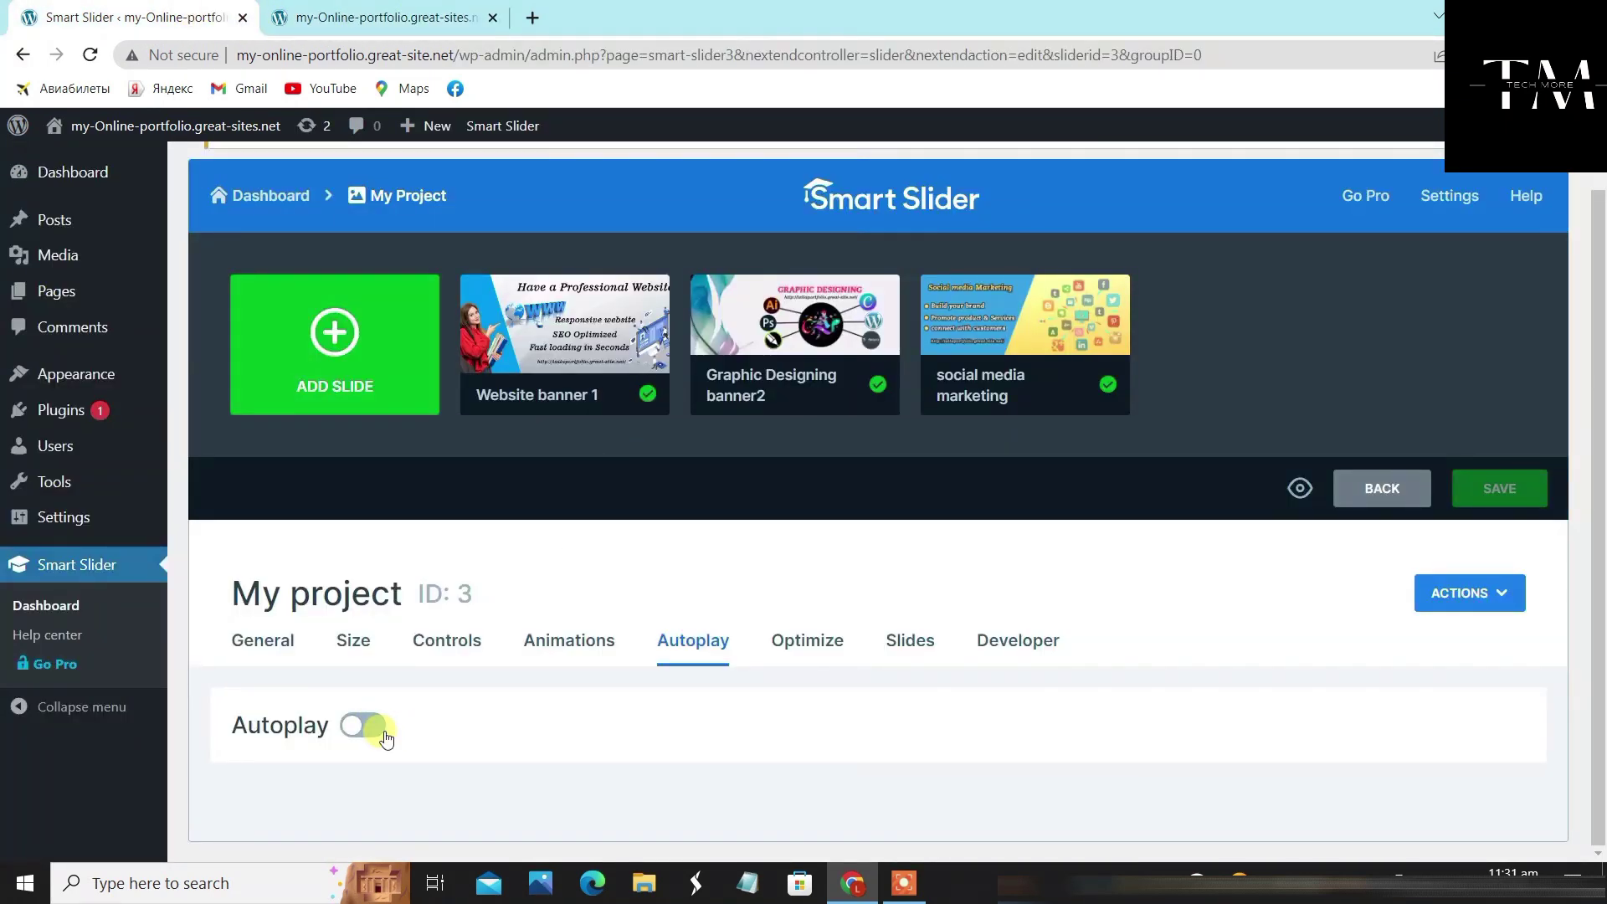
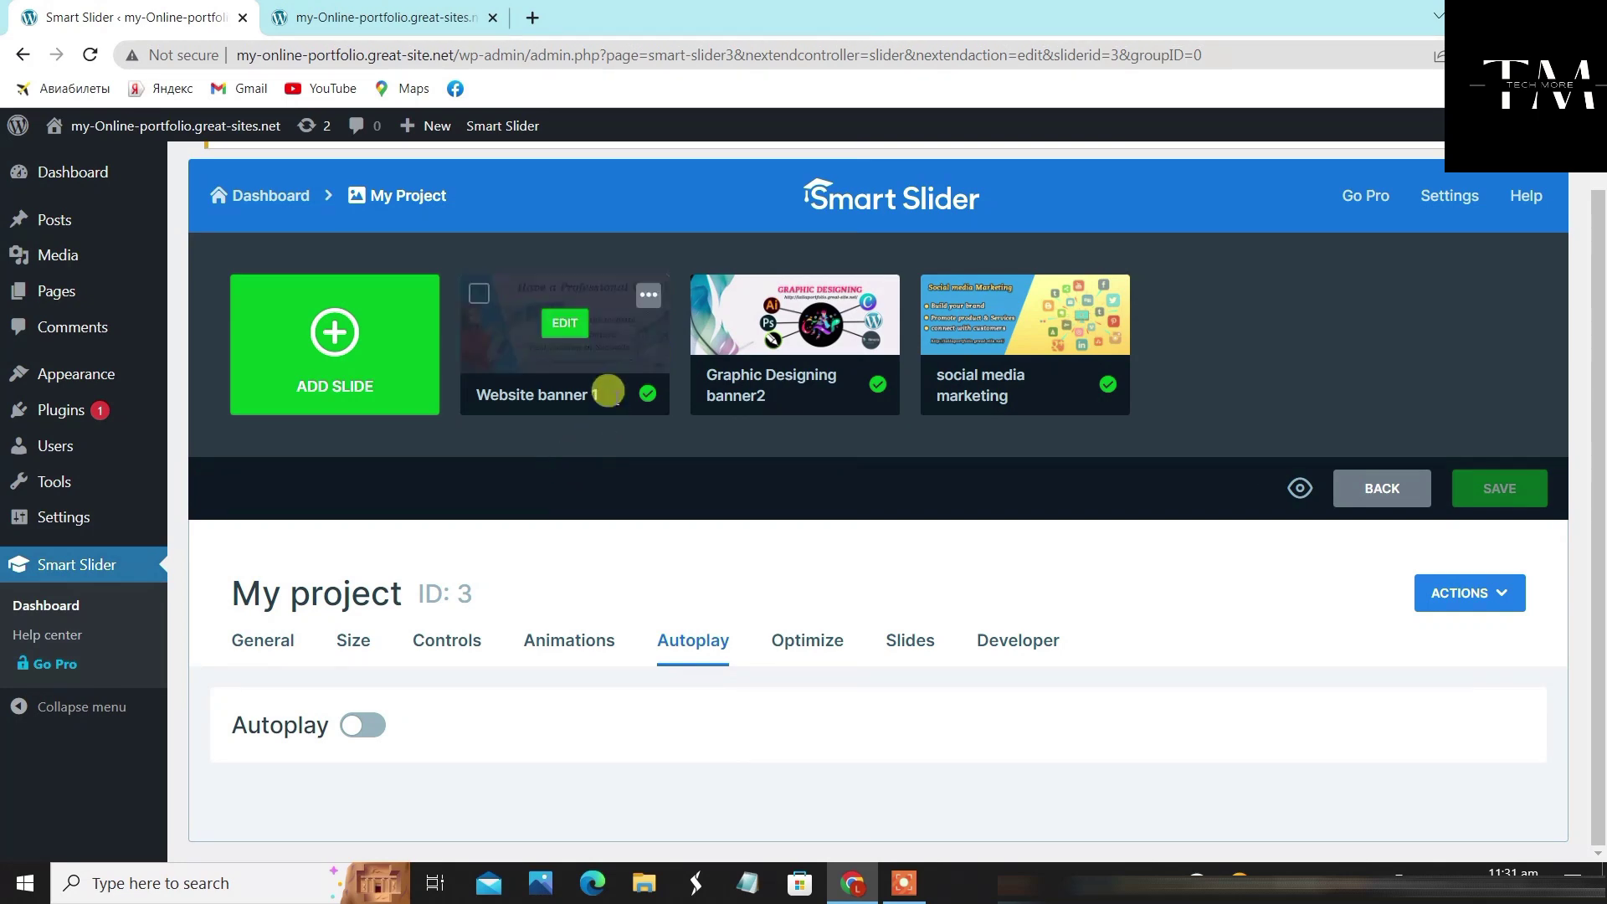
Turn on autoplay for the My project slider with its 8000 ms slide duration
left_click(339, 13)
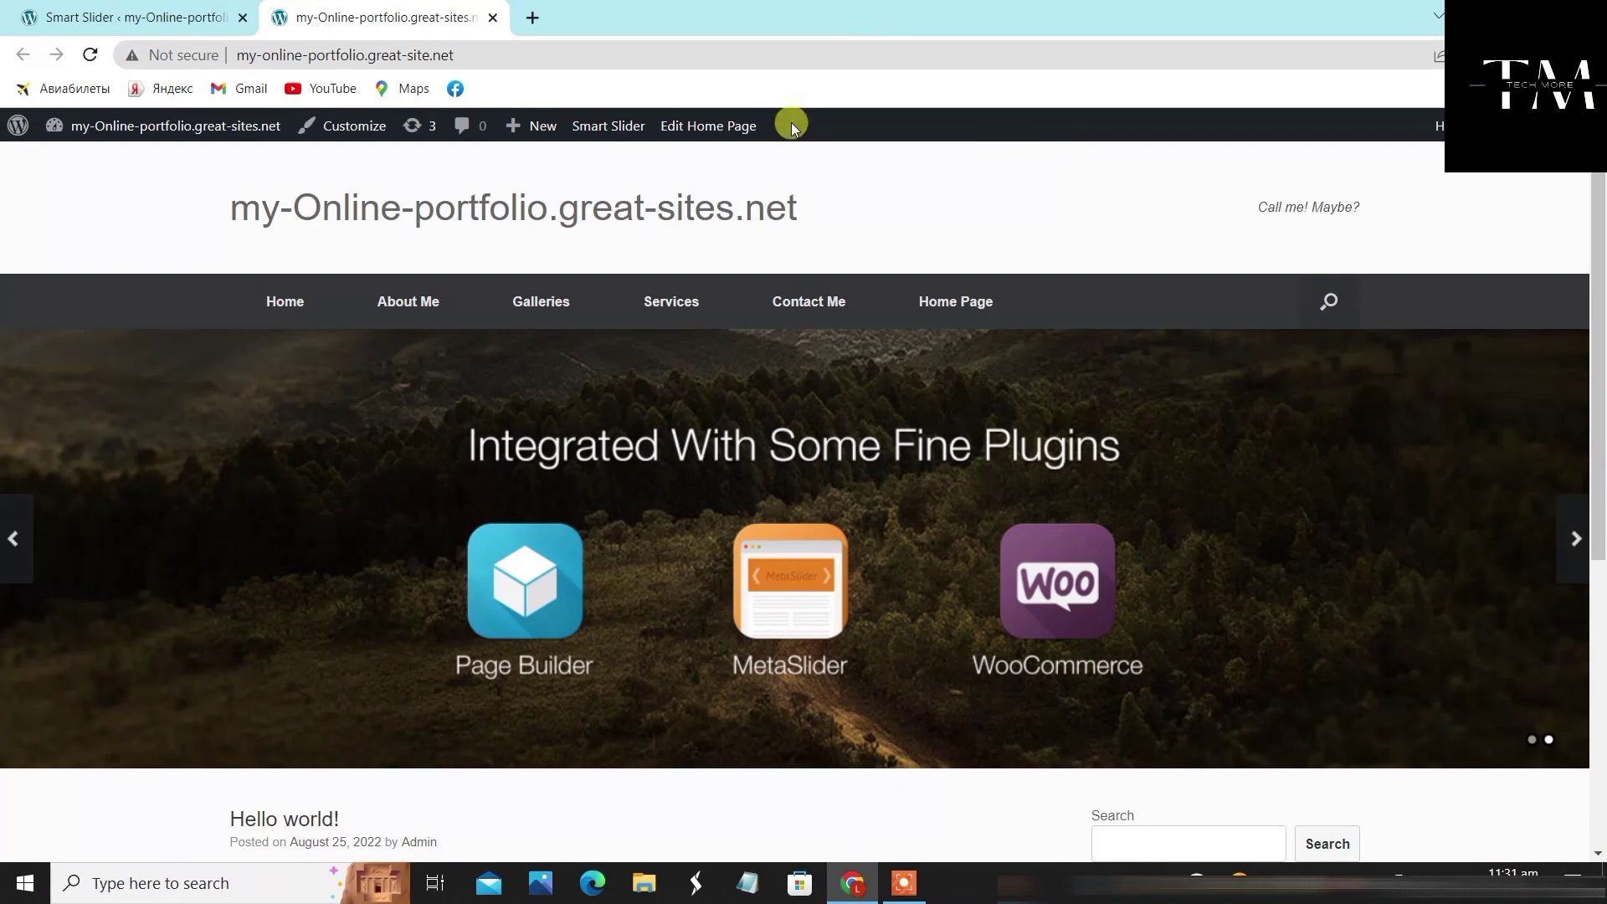
left_click(92, 14)
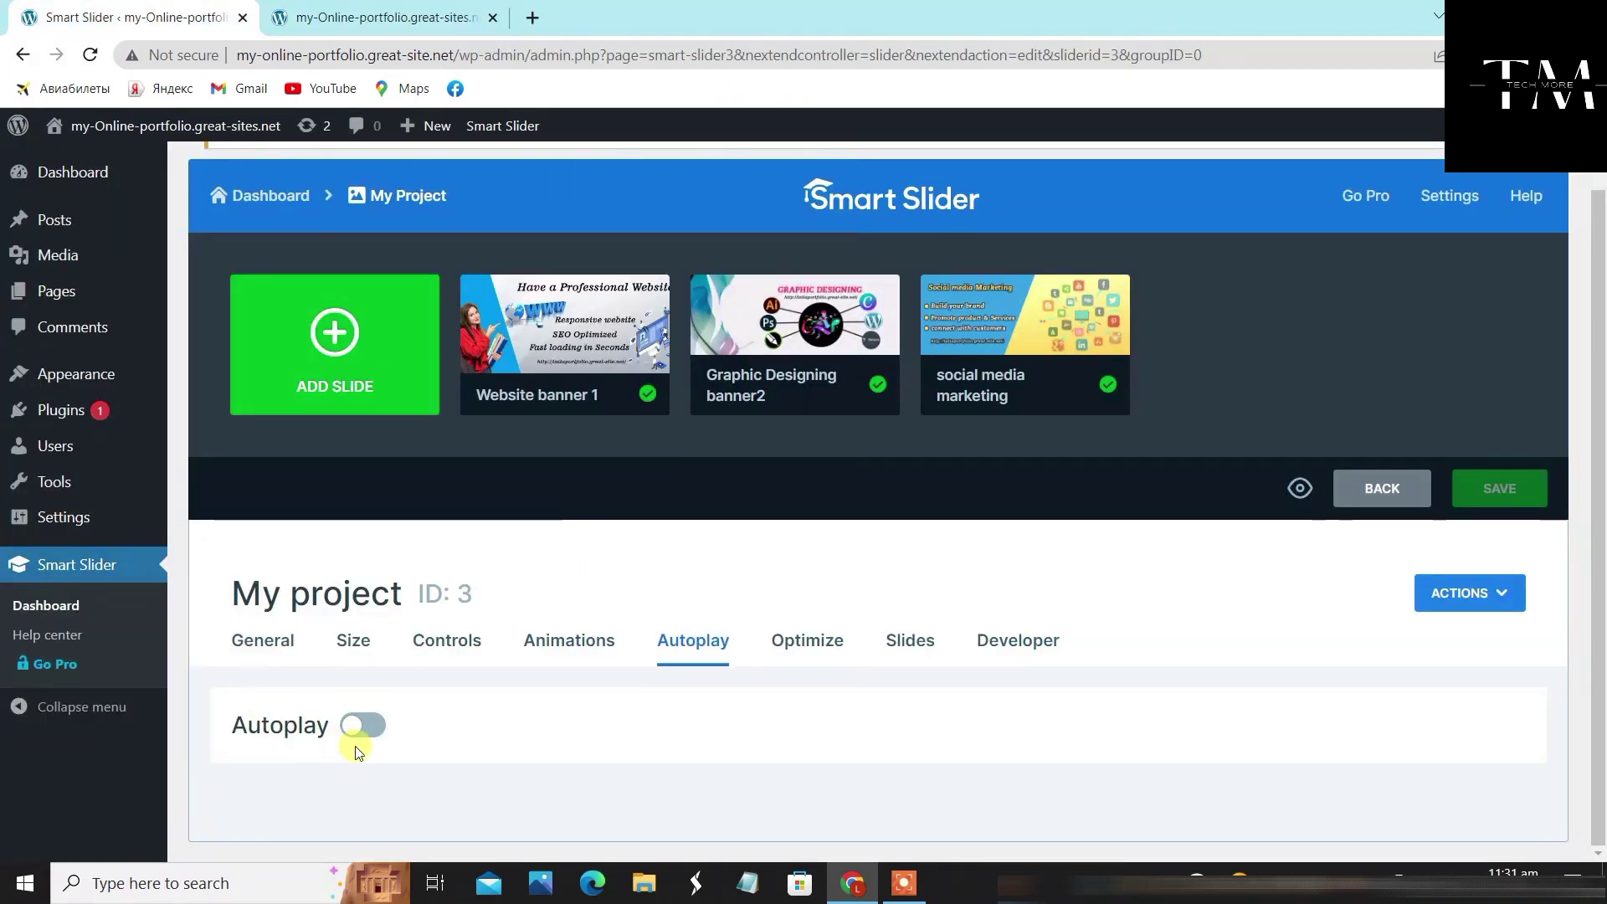
left_click(369, 725)
scroll(814, 706, "down", 4)
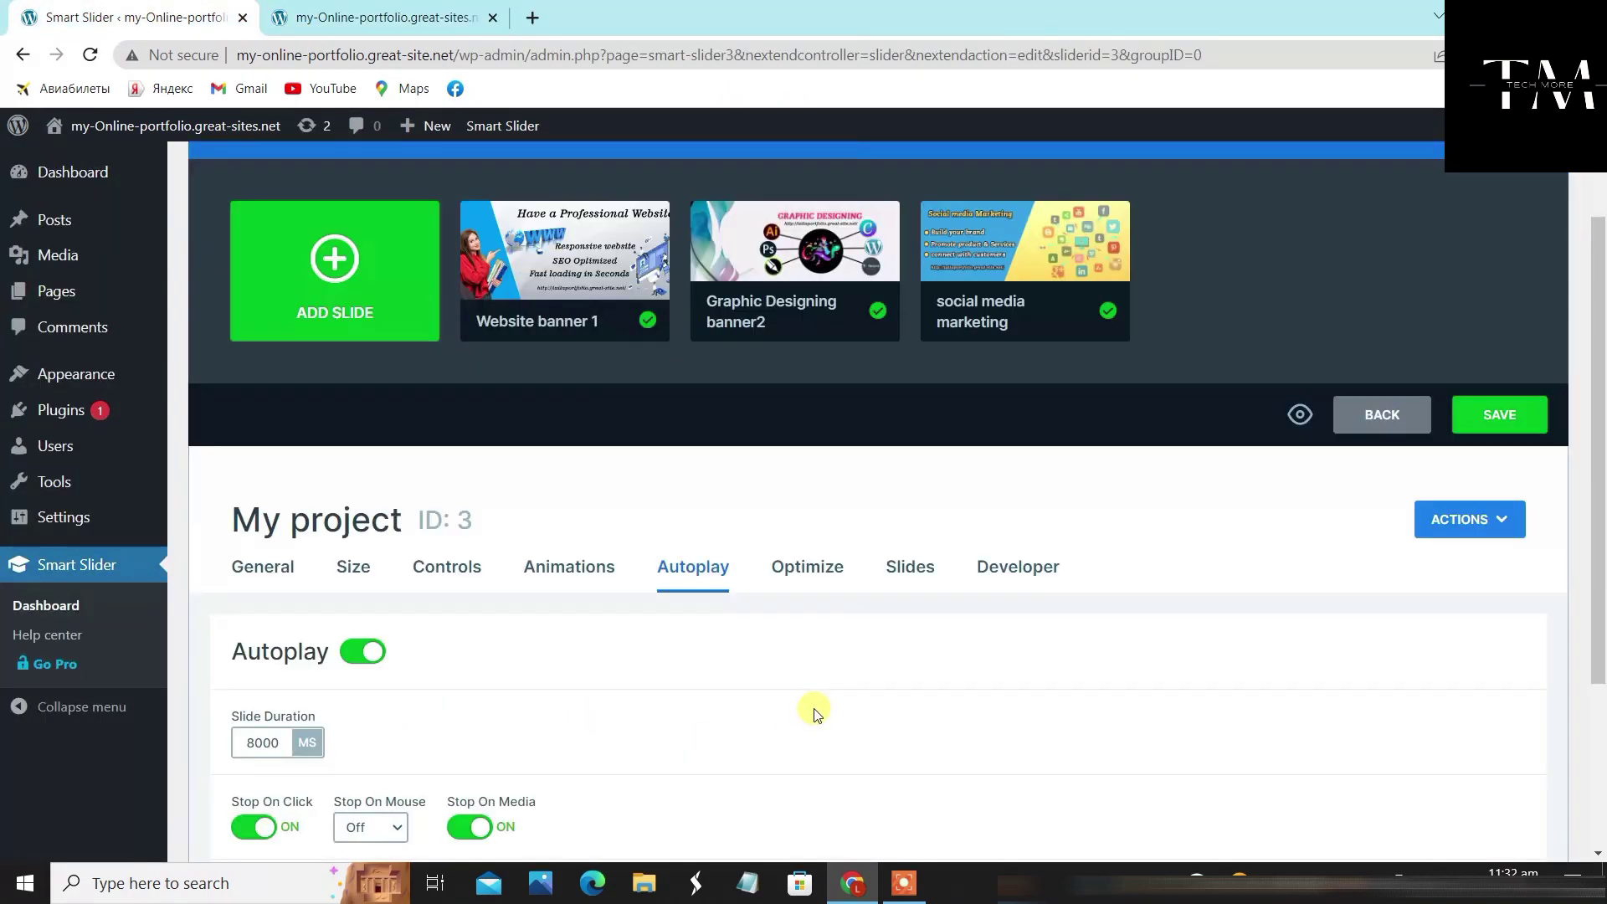
scroll(1102, 570, "up", 4)
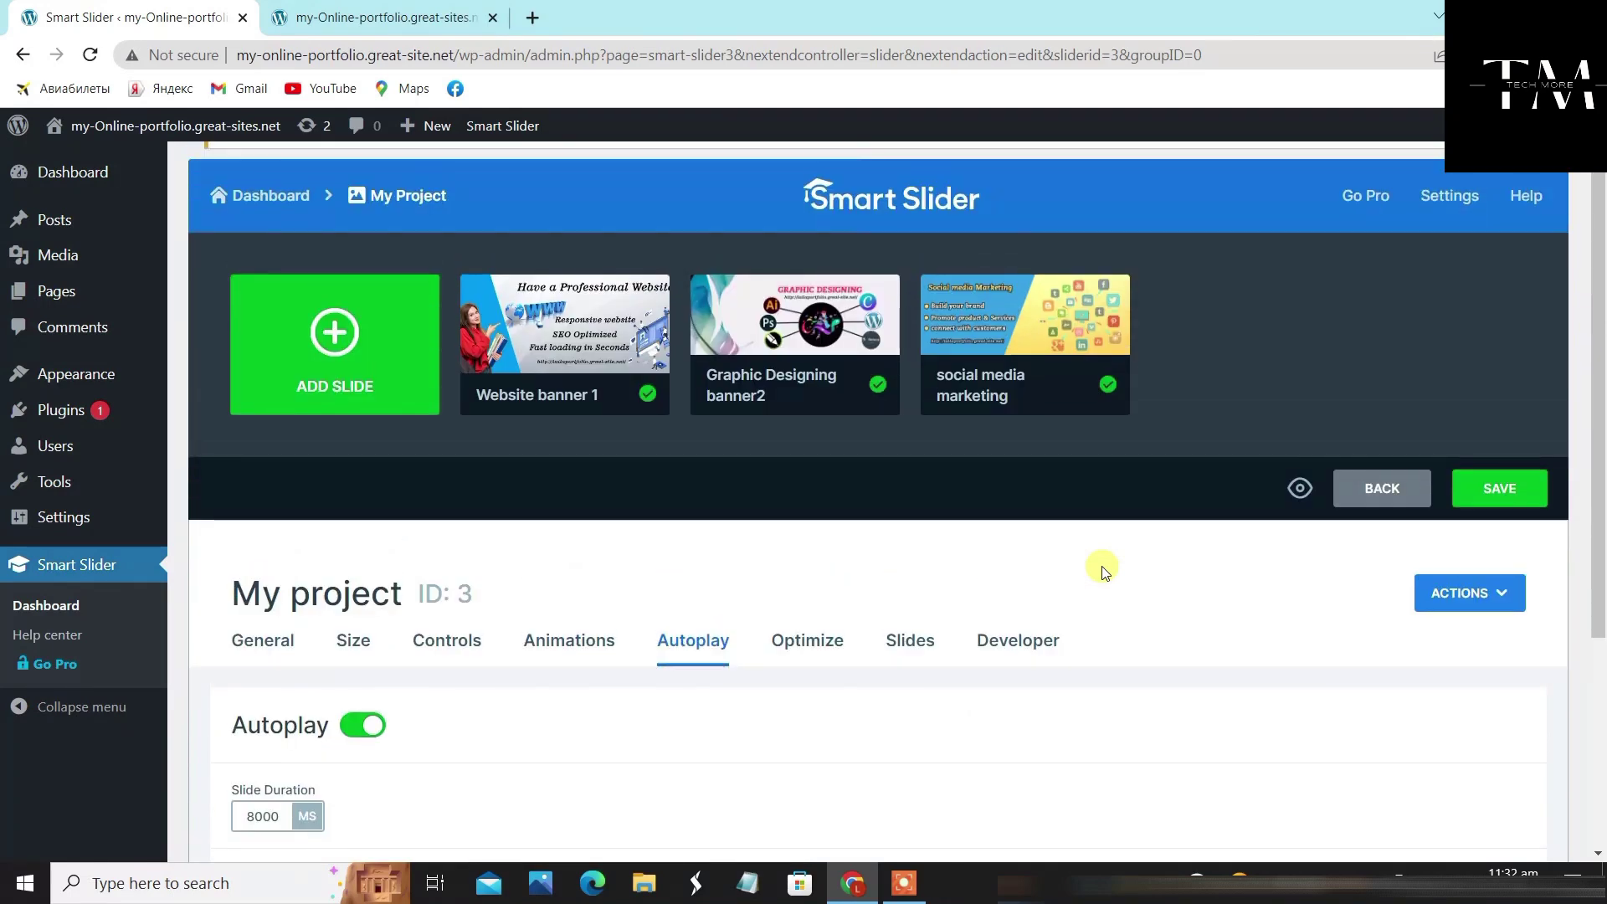
Look through the Optimize, Slides and Developer settings, then save the slider
left_click(796, 638)
scroll(832, 689, "down", 4)
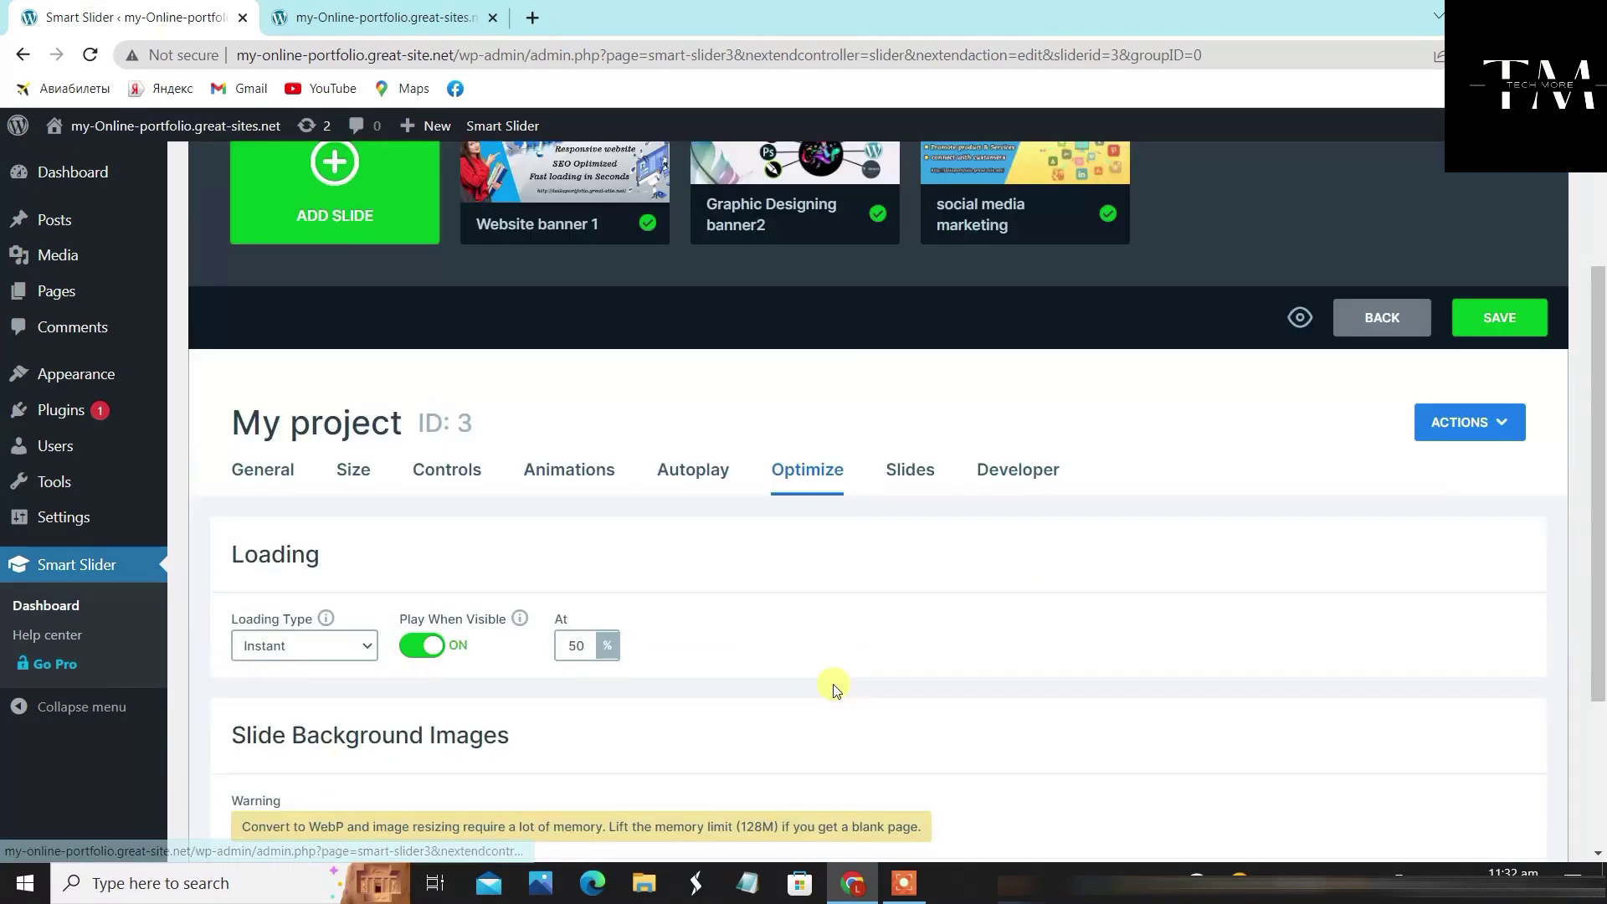
left_click(910, 326)
scroll(951, 315, "up", 3)
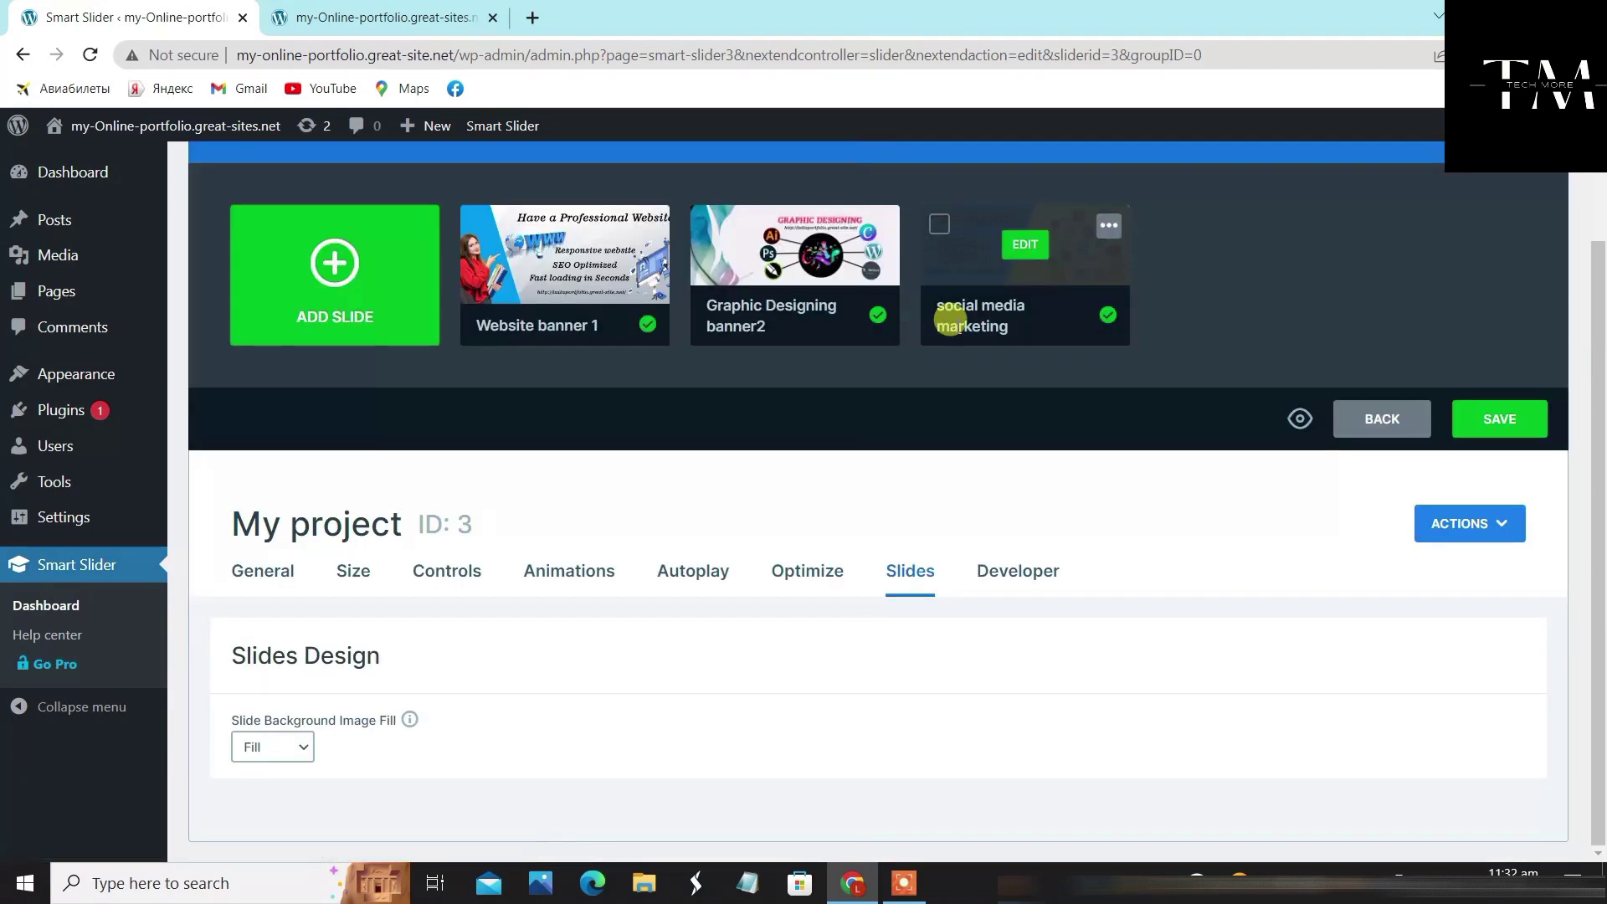
left_click(1040, 576)
scroll(819, 718, "down", 3)
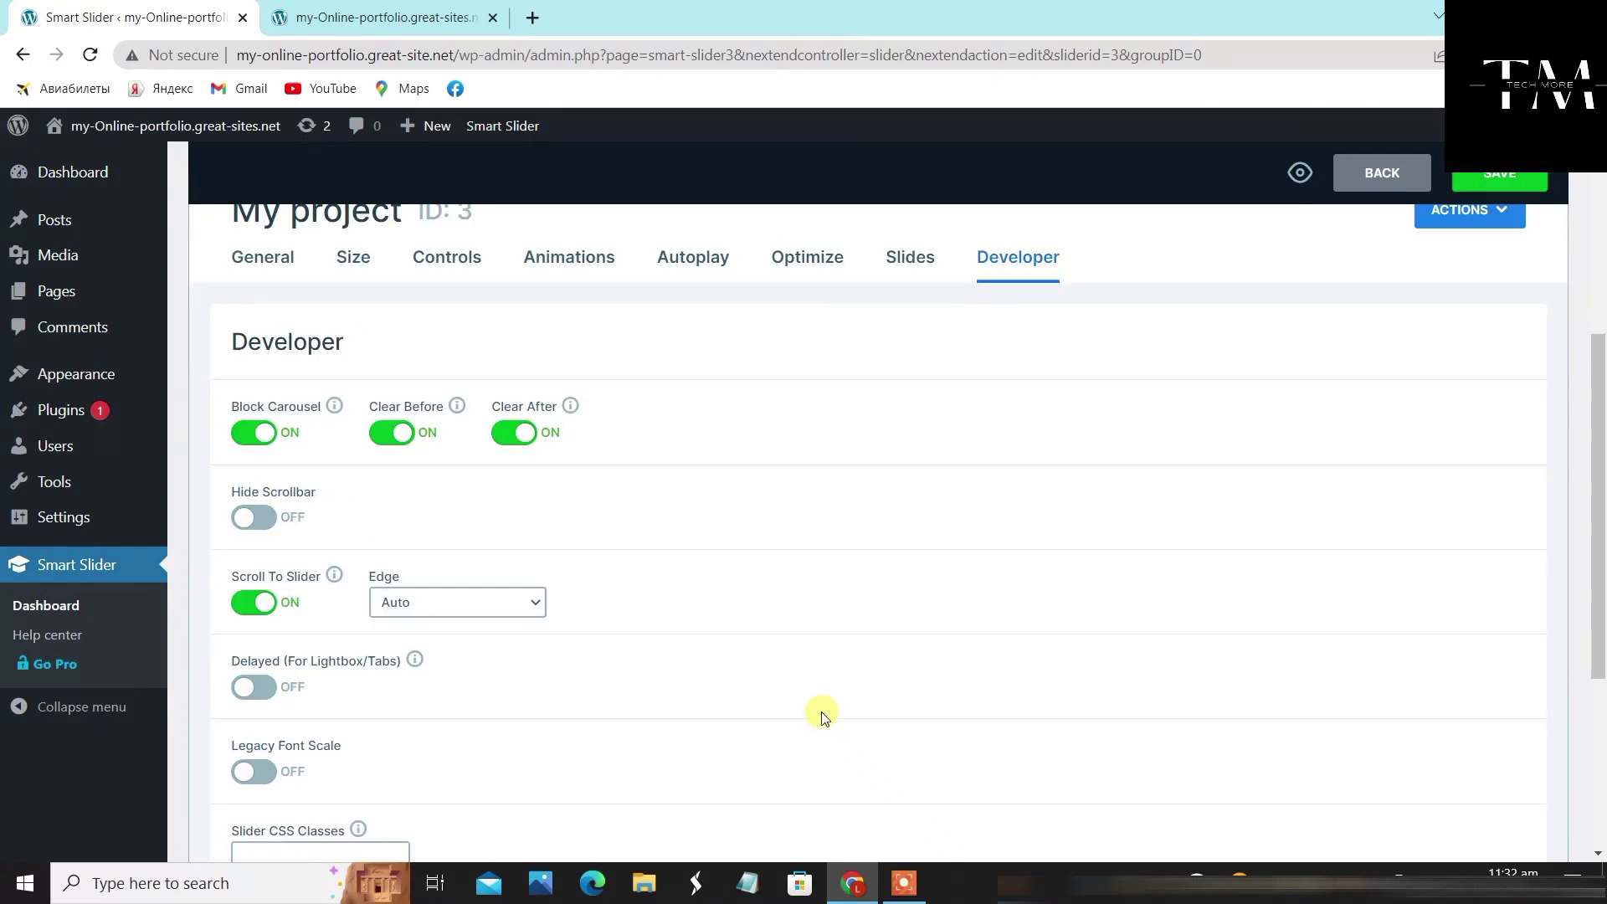
scroll(844, 609, "up", 3)
left_click(262, 571)
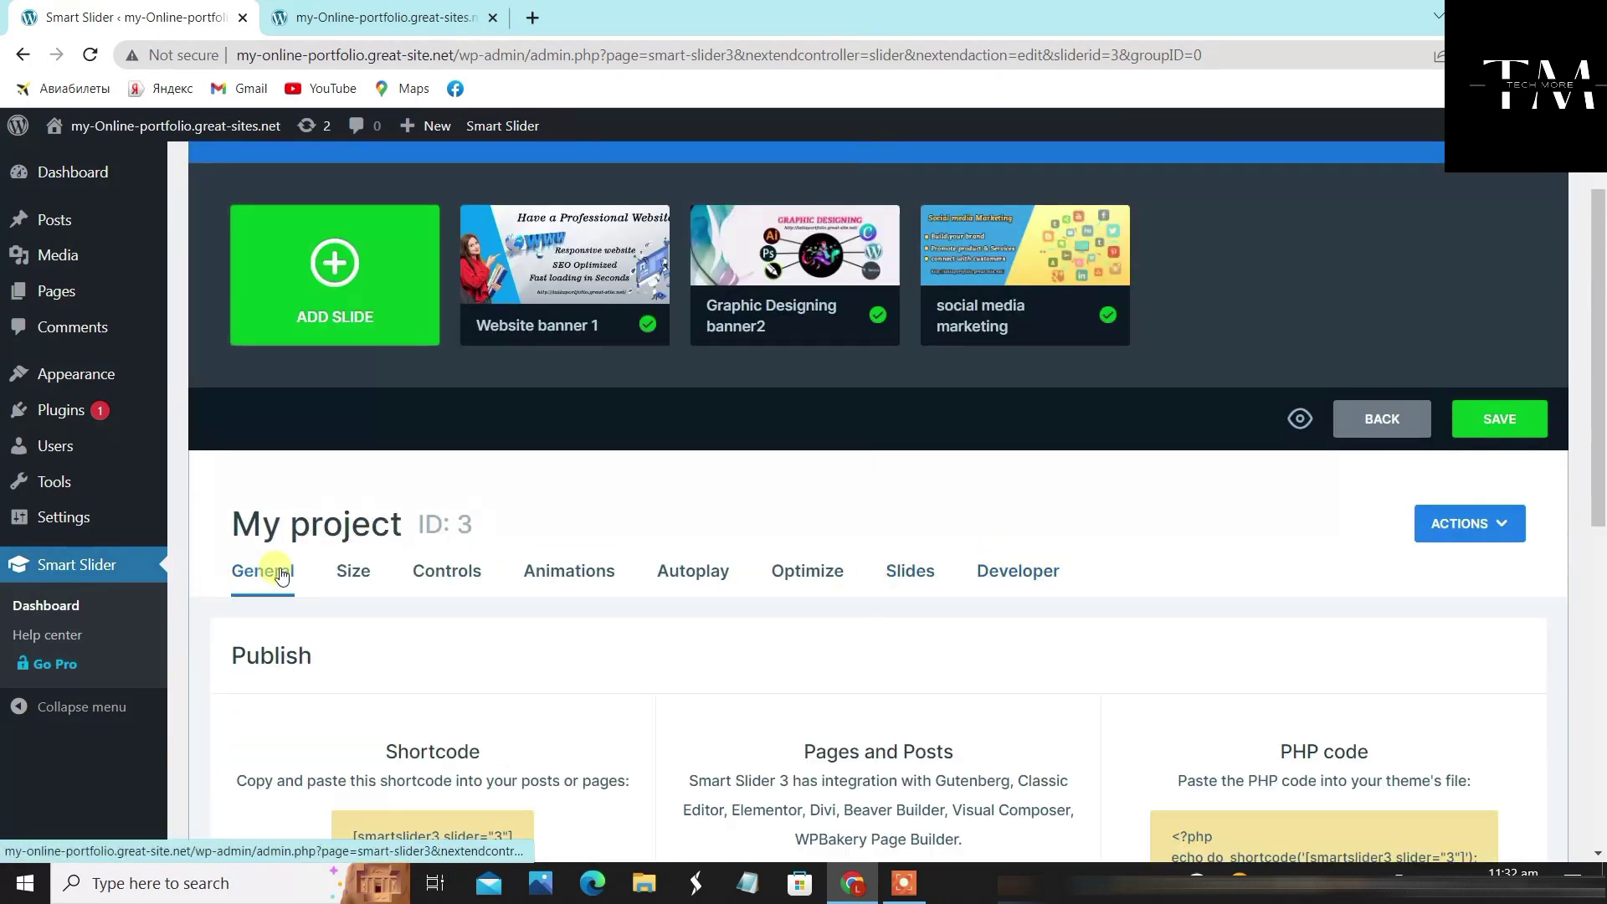
scroll(1033, 617, "up", 2)
left_click(1522, 554)
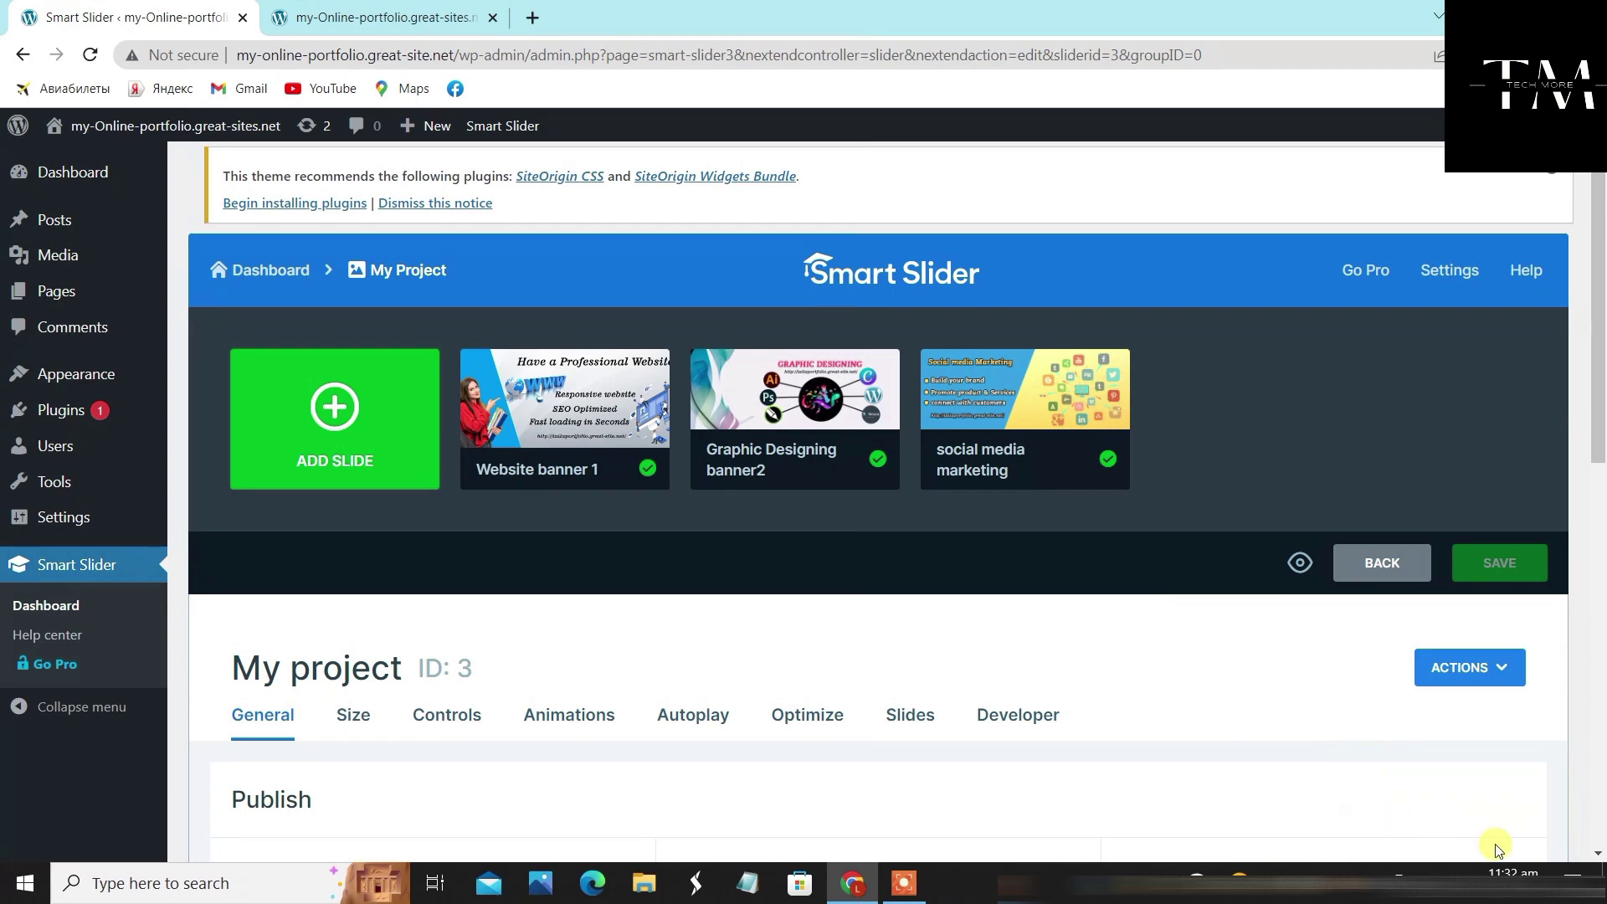
mouse_move(774, 461)
left_click(416, 15)
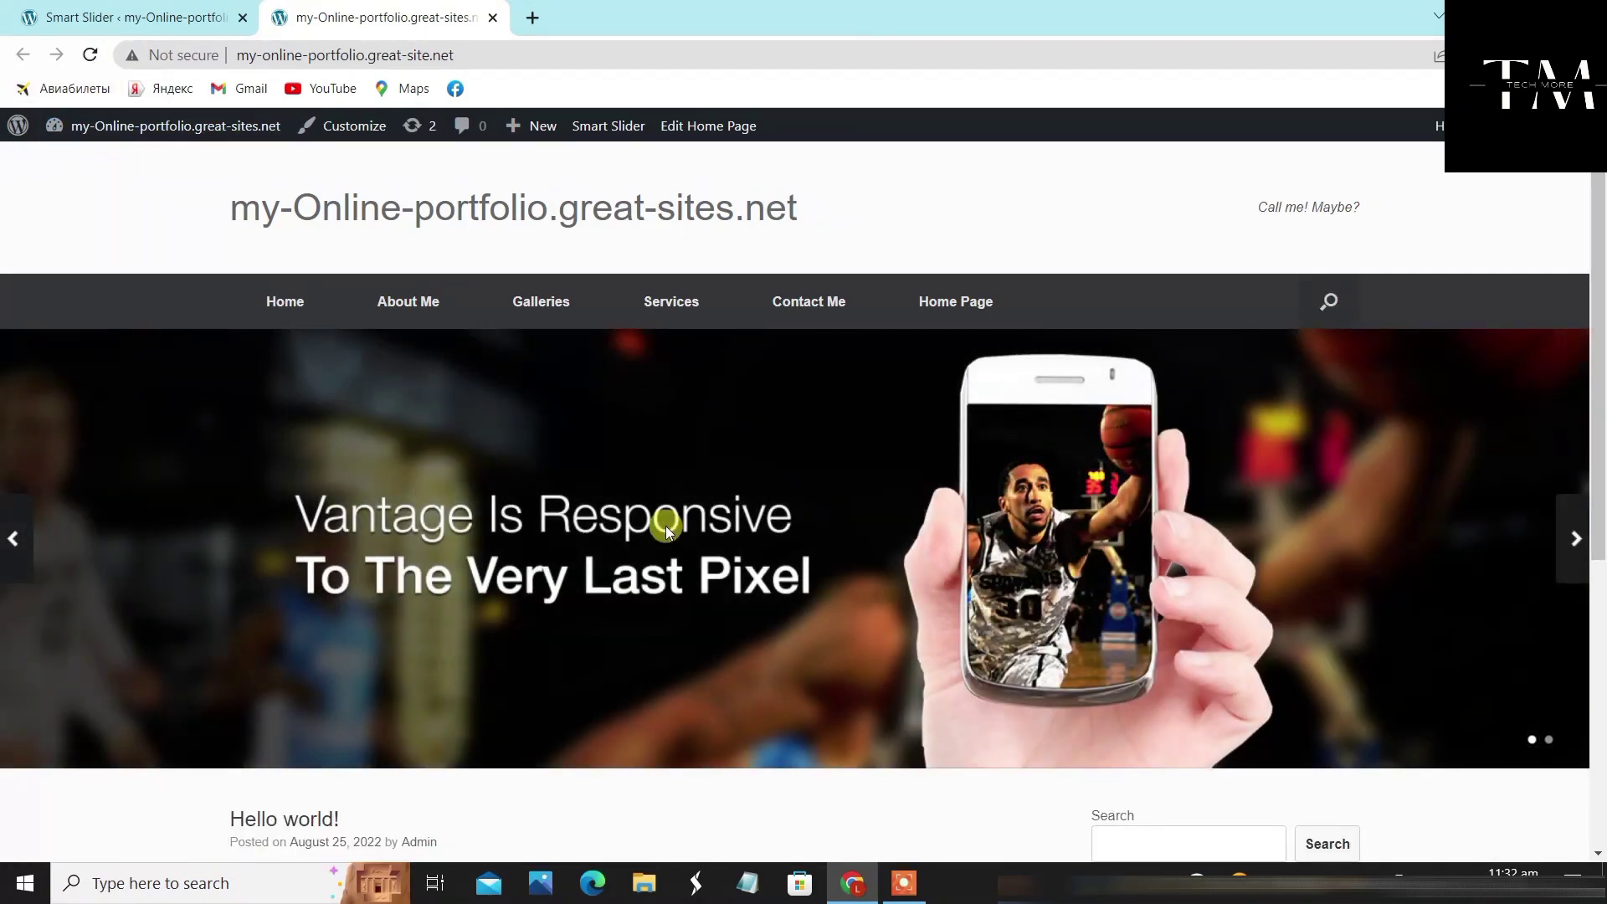
scroll(540, 496, "down", 5)
scroll(535, 489, "up", 5)
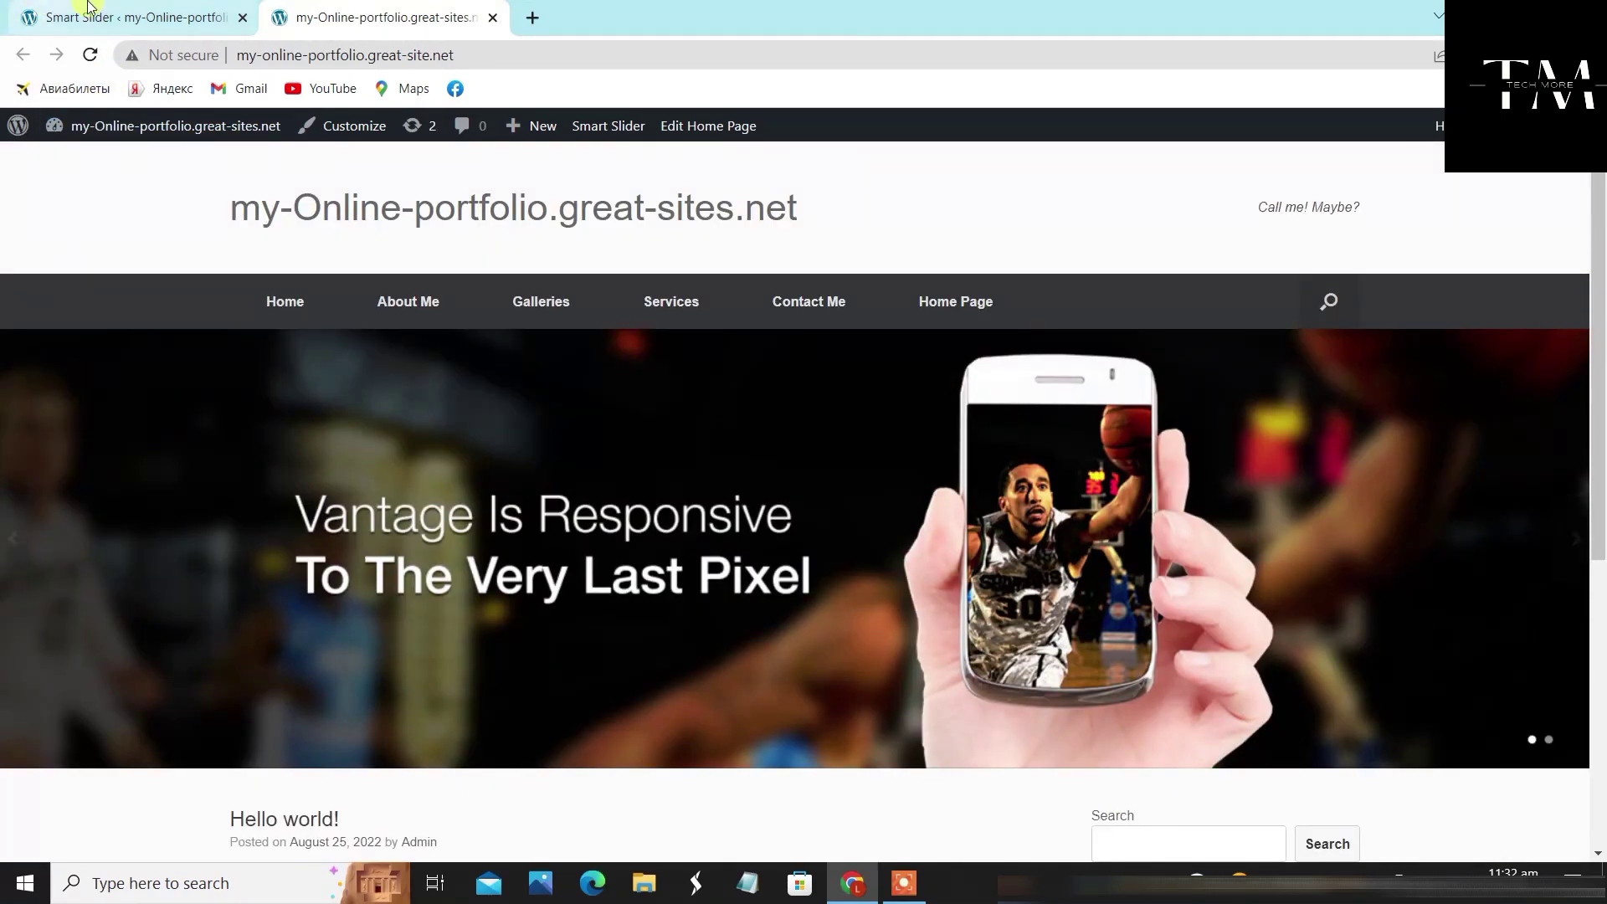
left_click(117, 10)
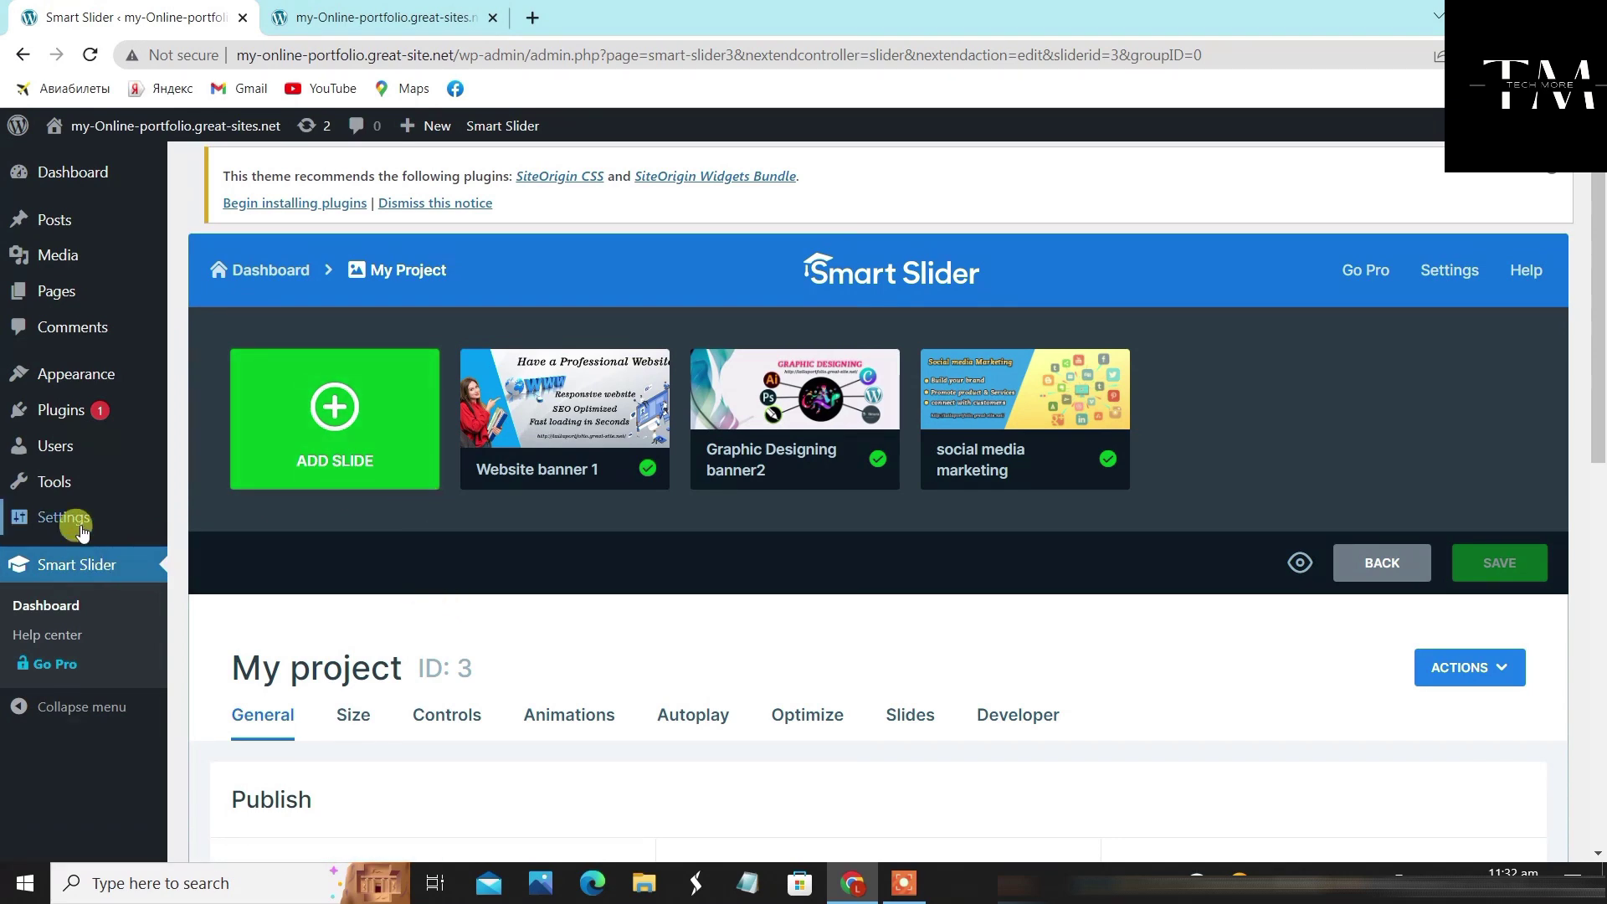
Search plugins for 'Page builder', then install and activate Page Builder by SiteOrigin
left_click(63, 410)
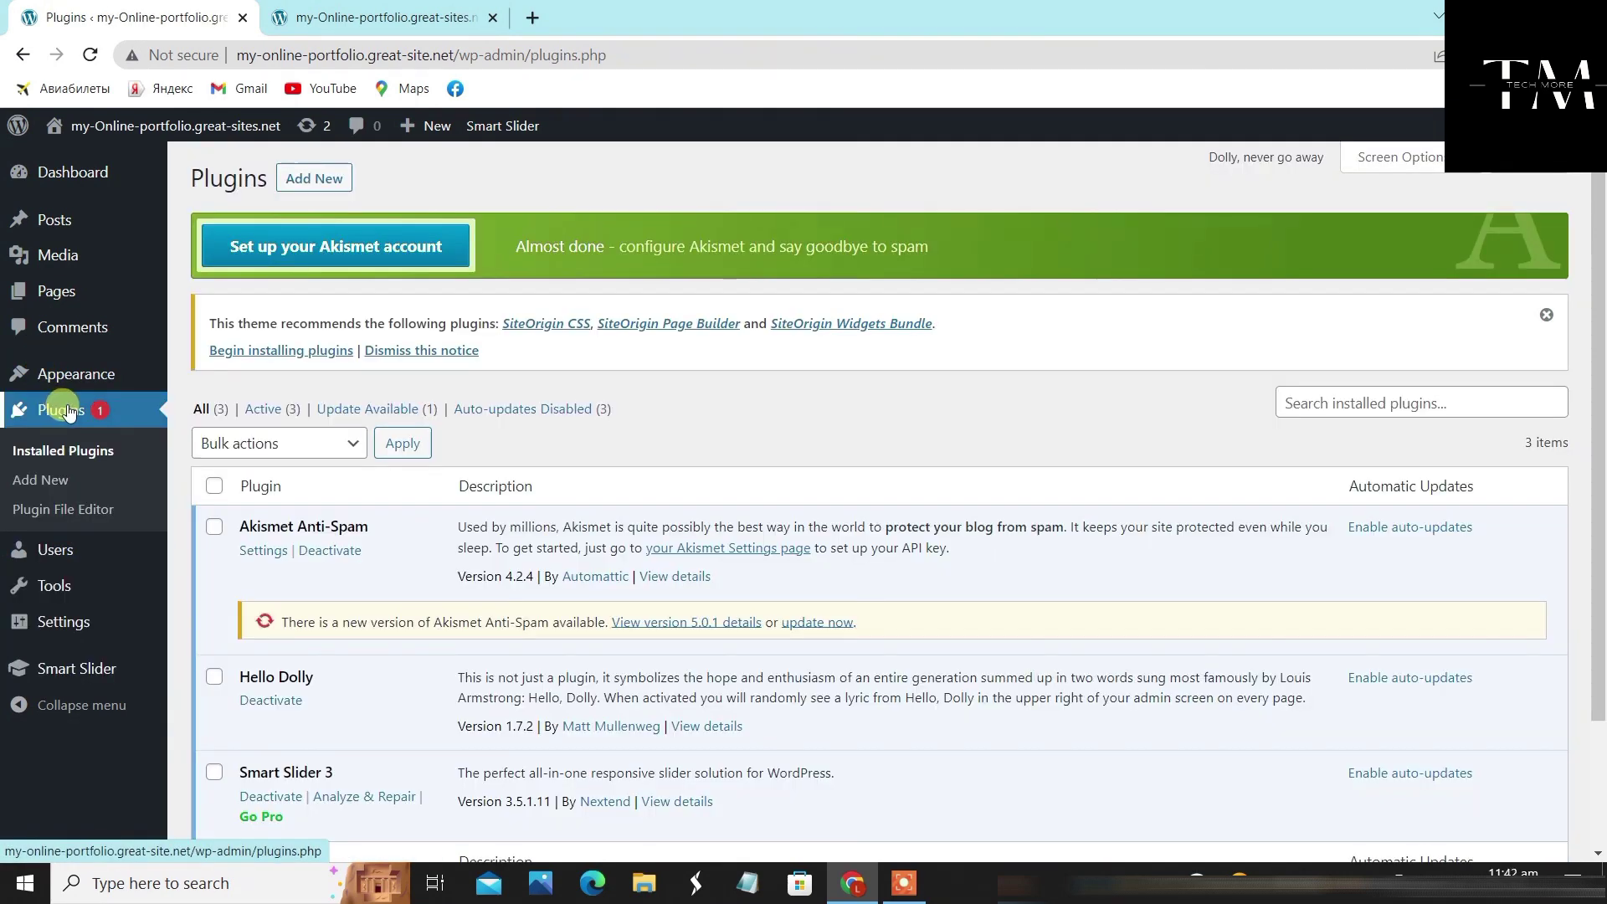
left_click(67, 412)
left_click(340, 180)
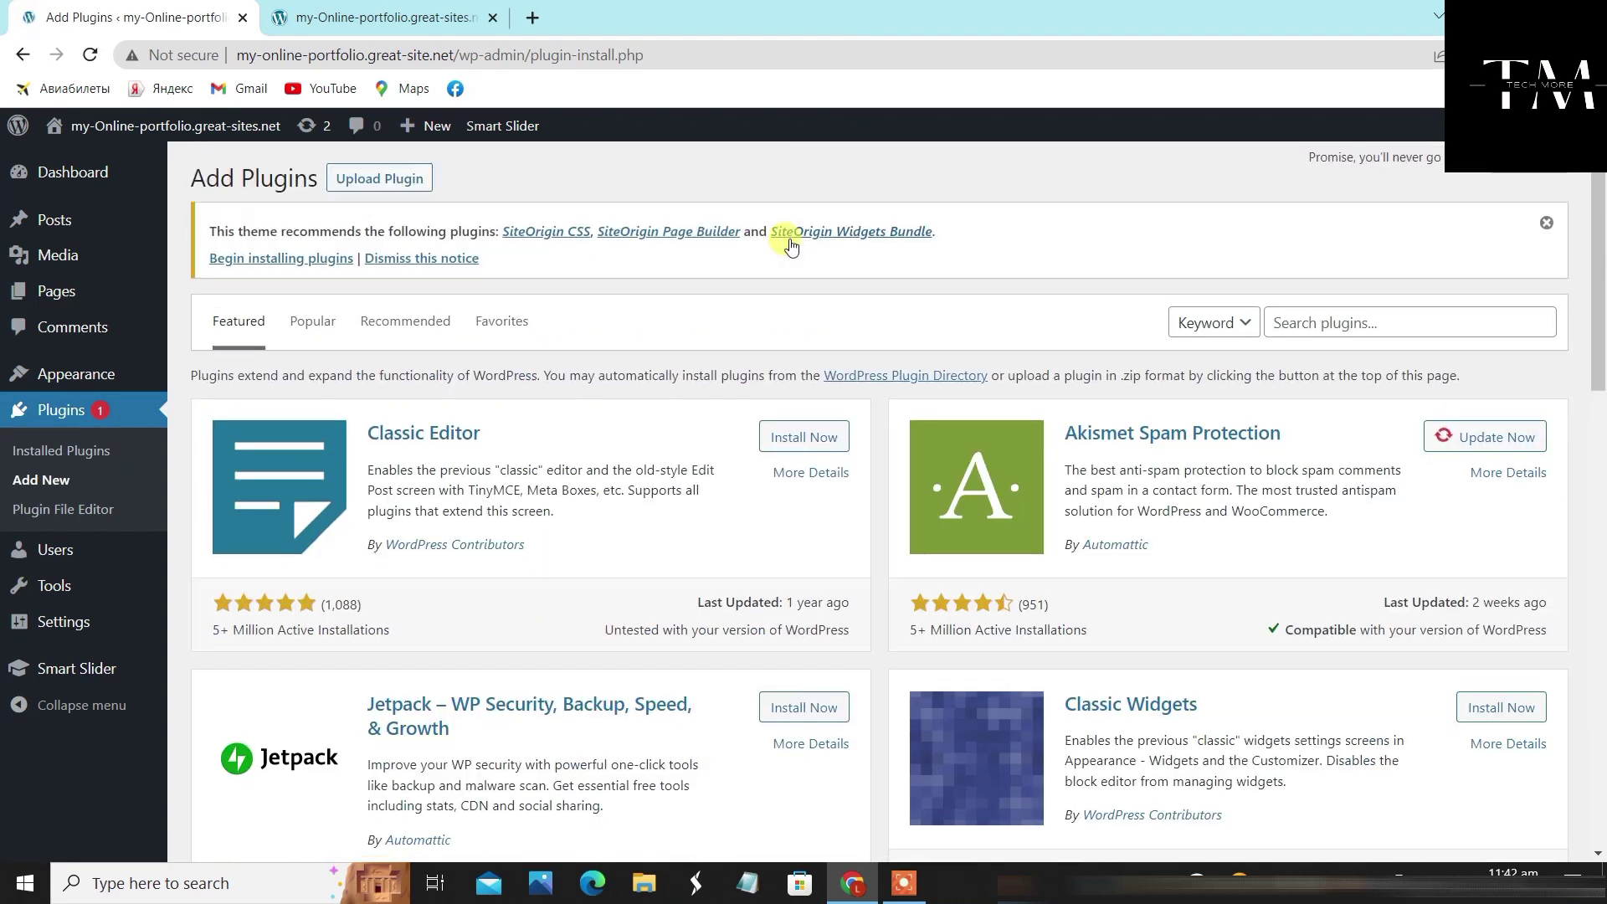
left_click(1352, 325)
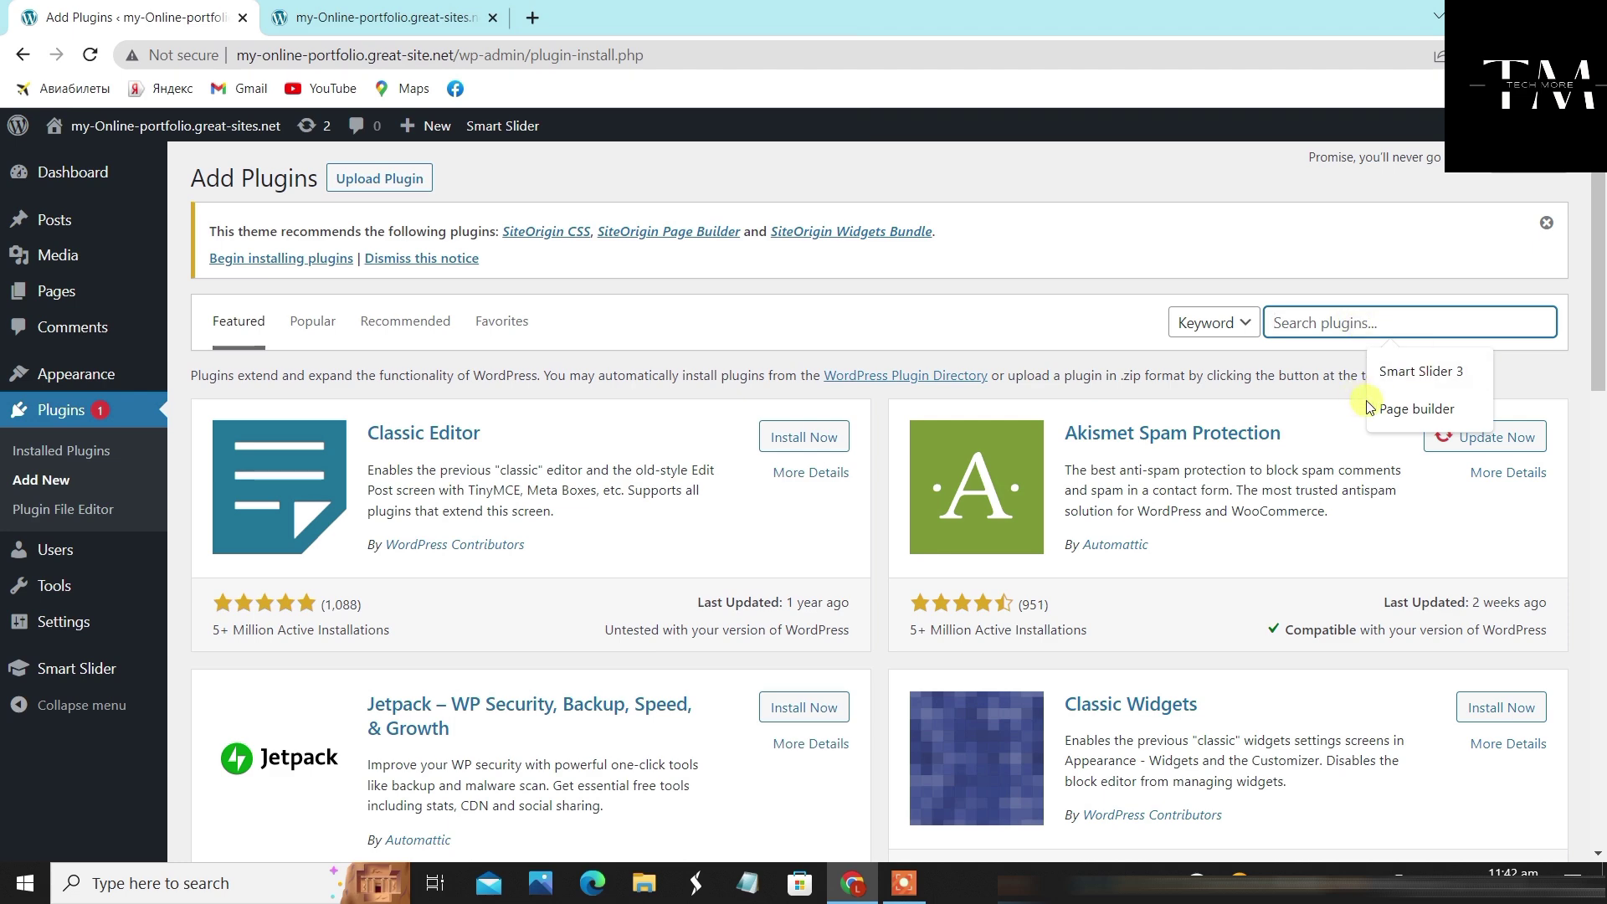
left_click(1417, 415)
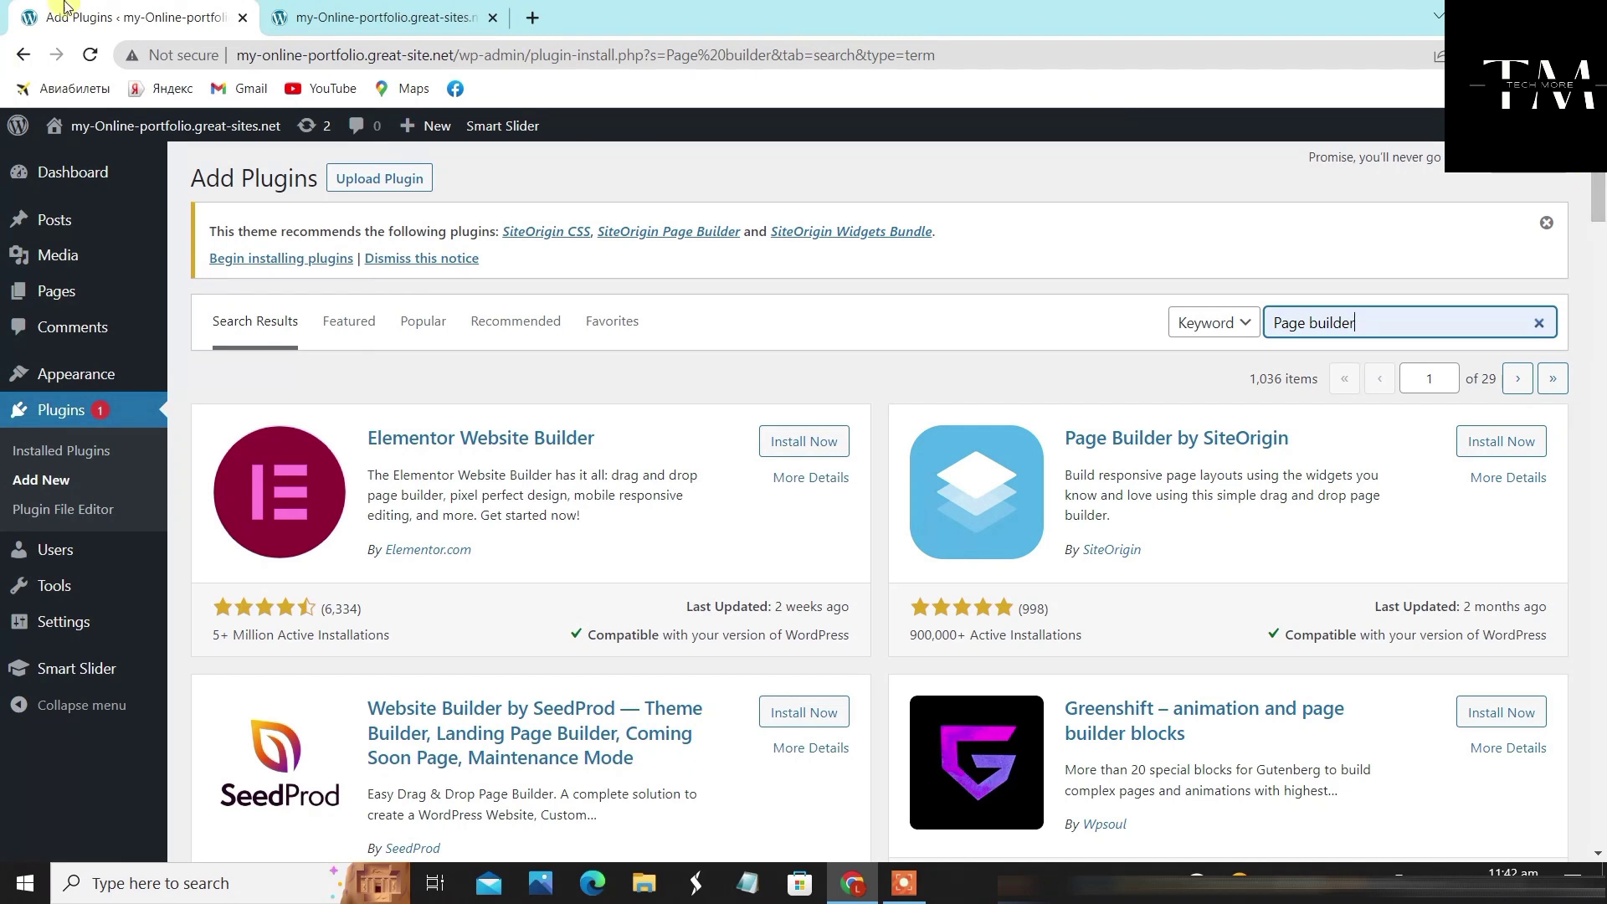
left_click(1494, 439)
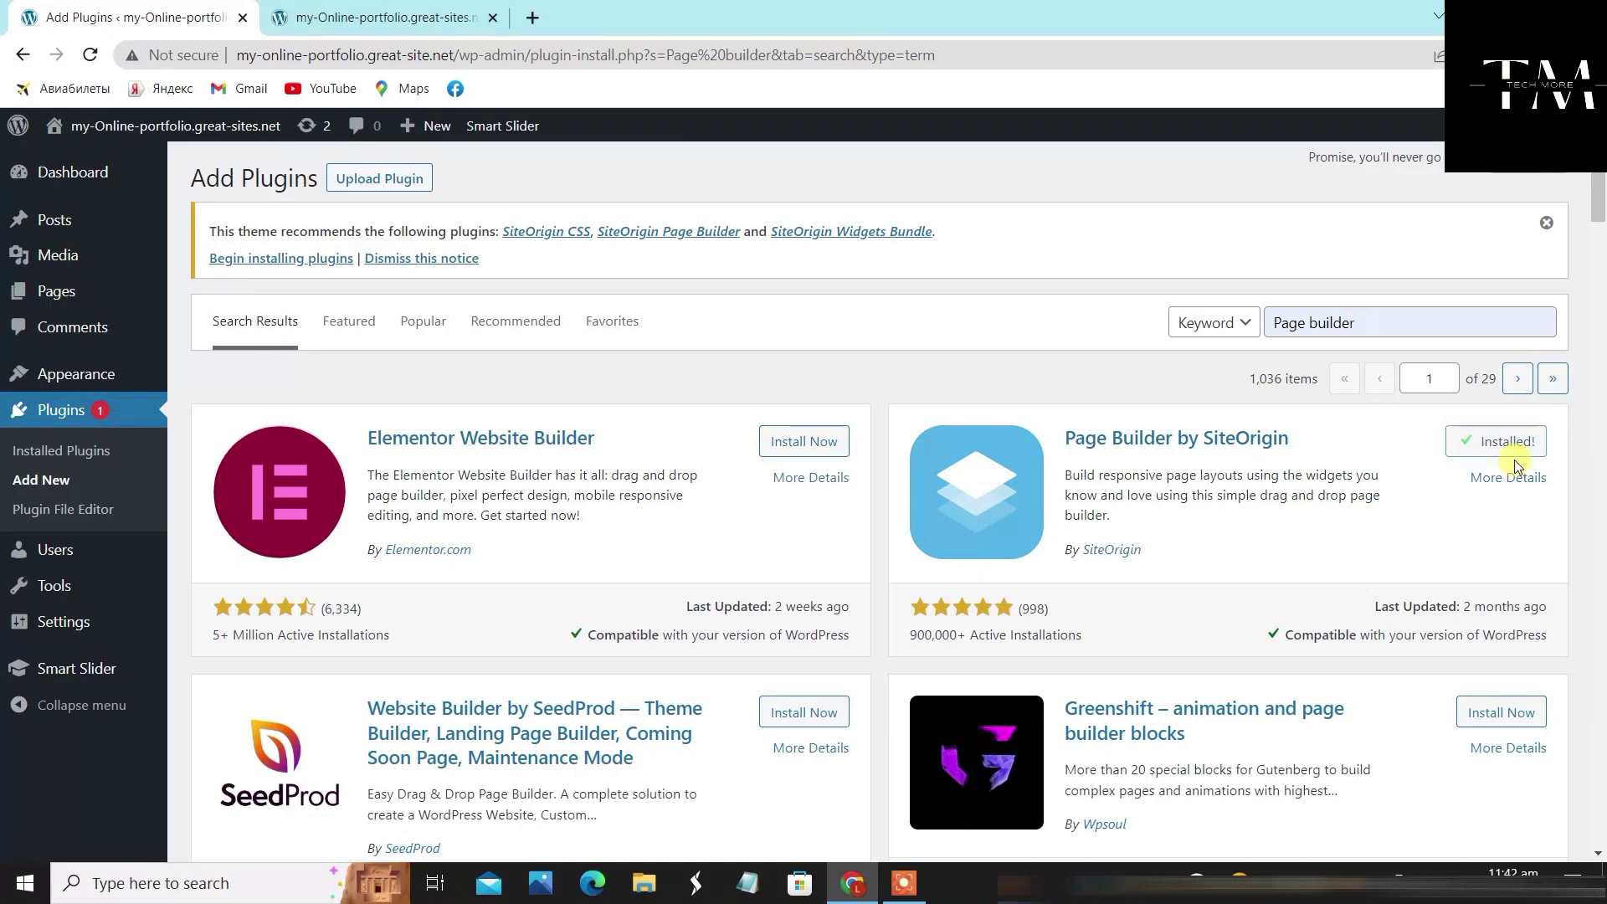
left_click(1513, 444)
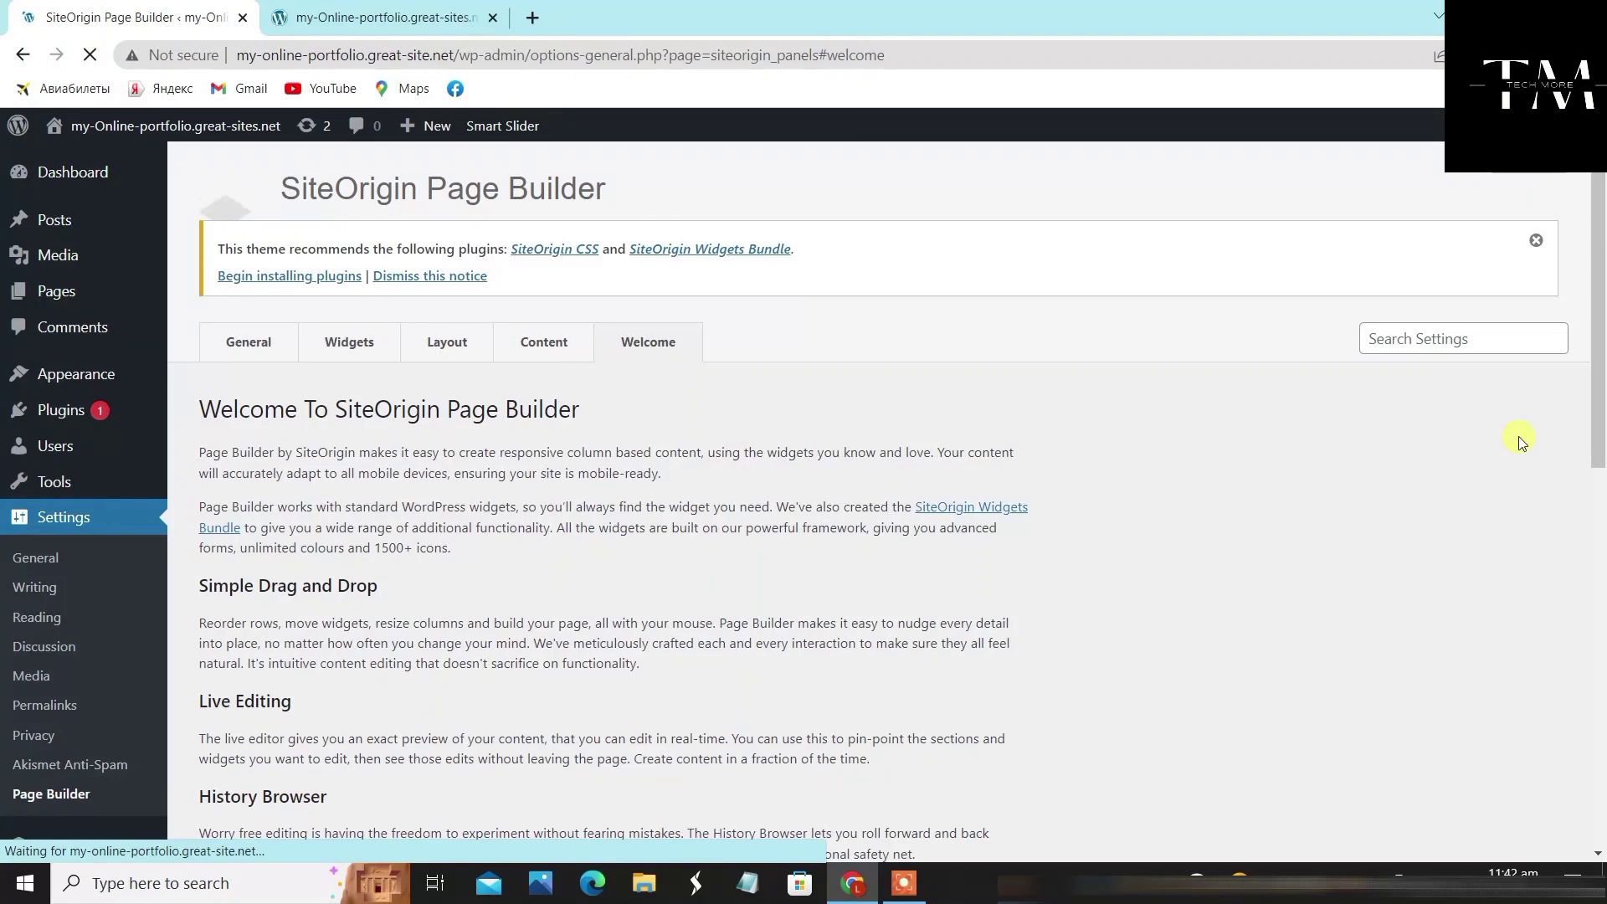
scroll(907, 492, "down", 8)
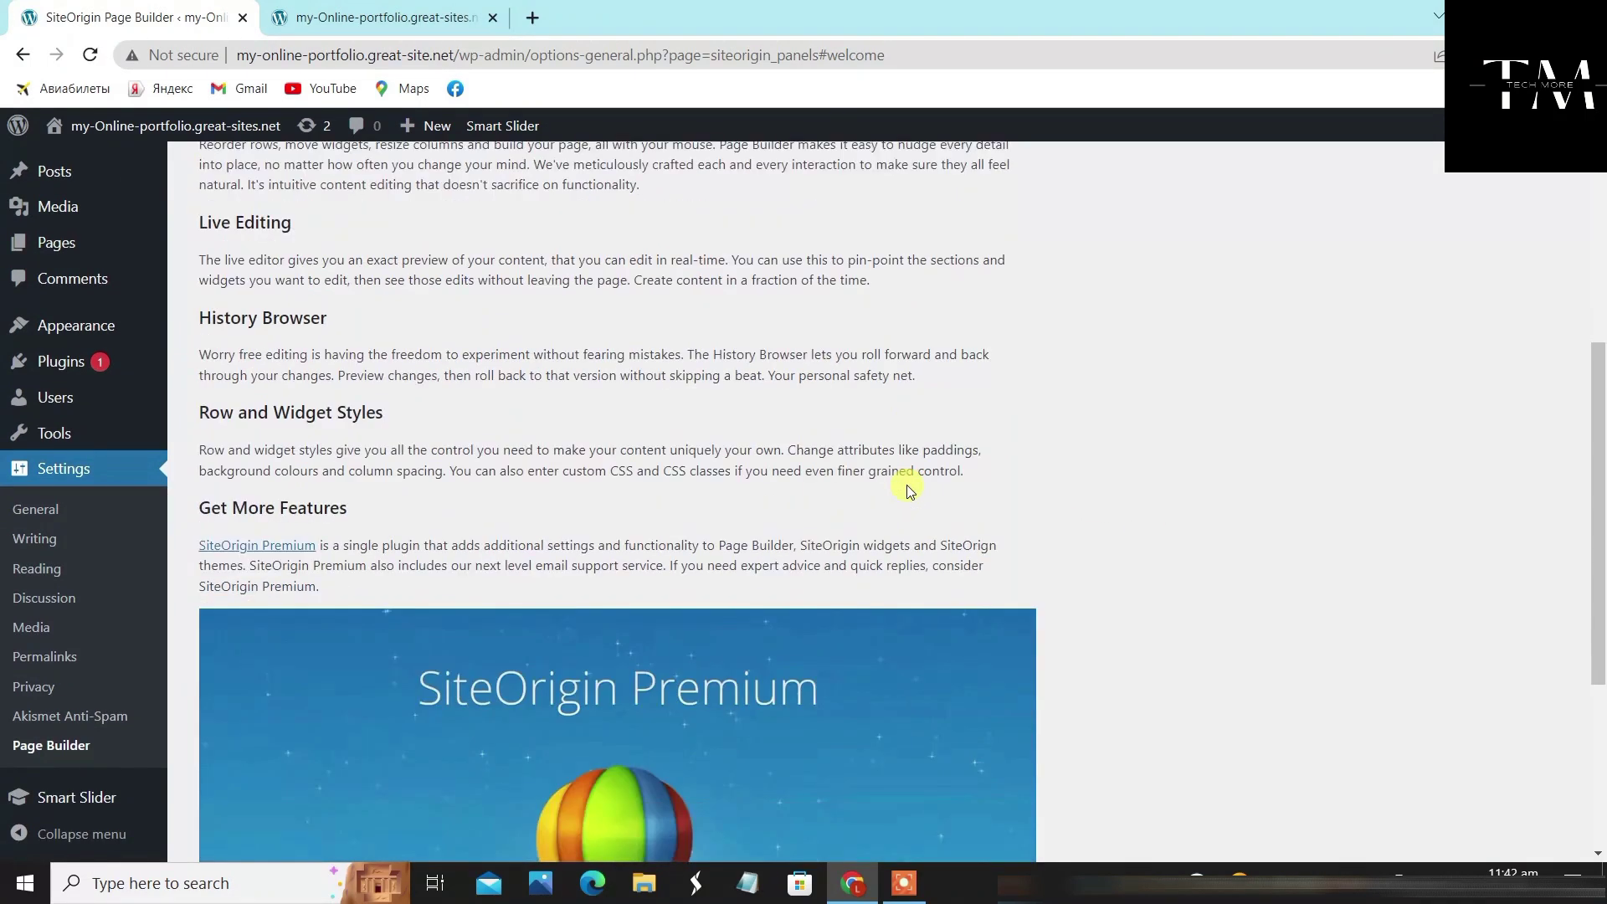
scroll(59, 327, "down", 3)
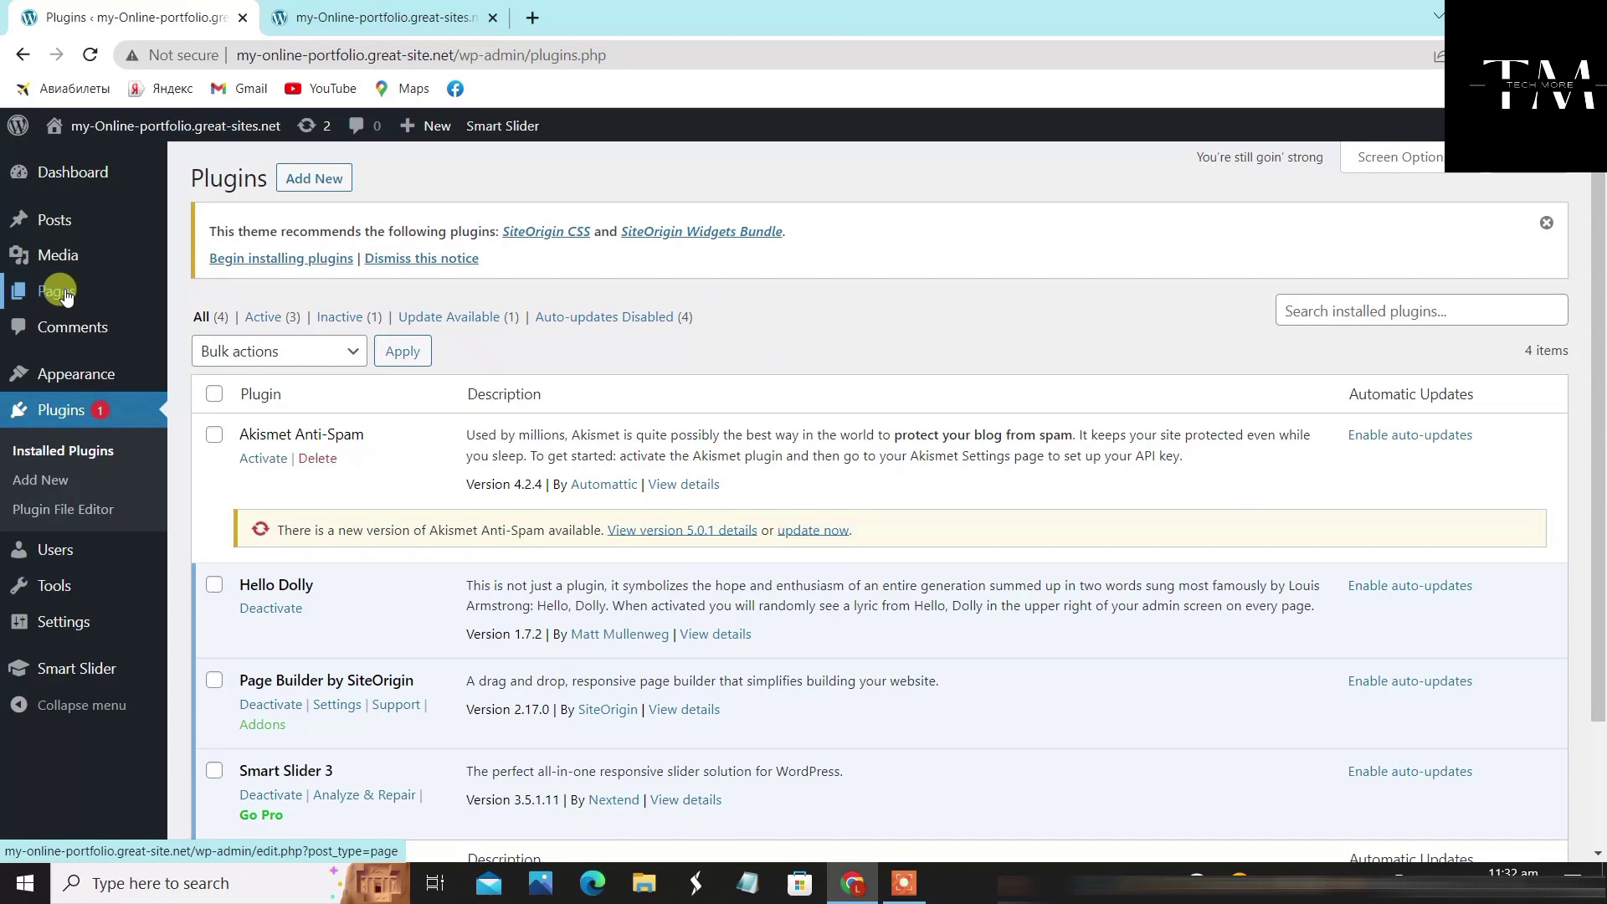
Open the Home Page from All Pages for editing
mouse_move(63, 290)
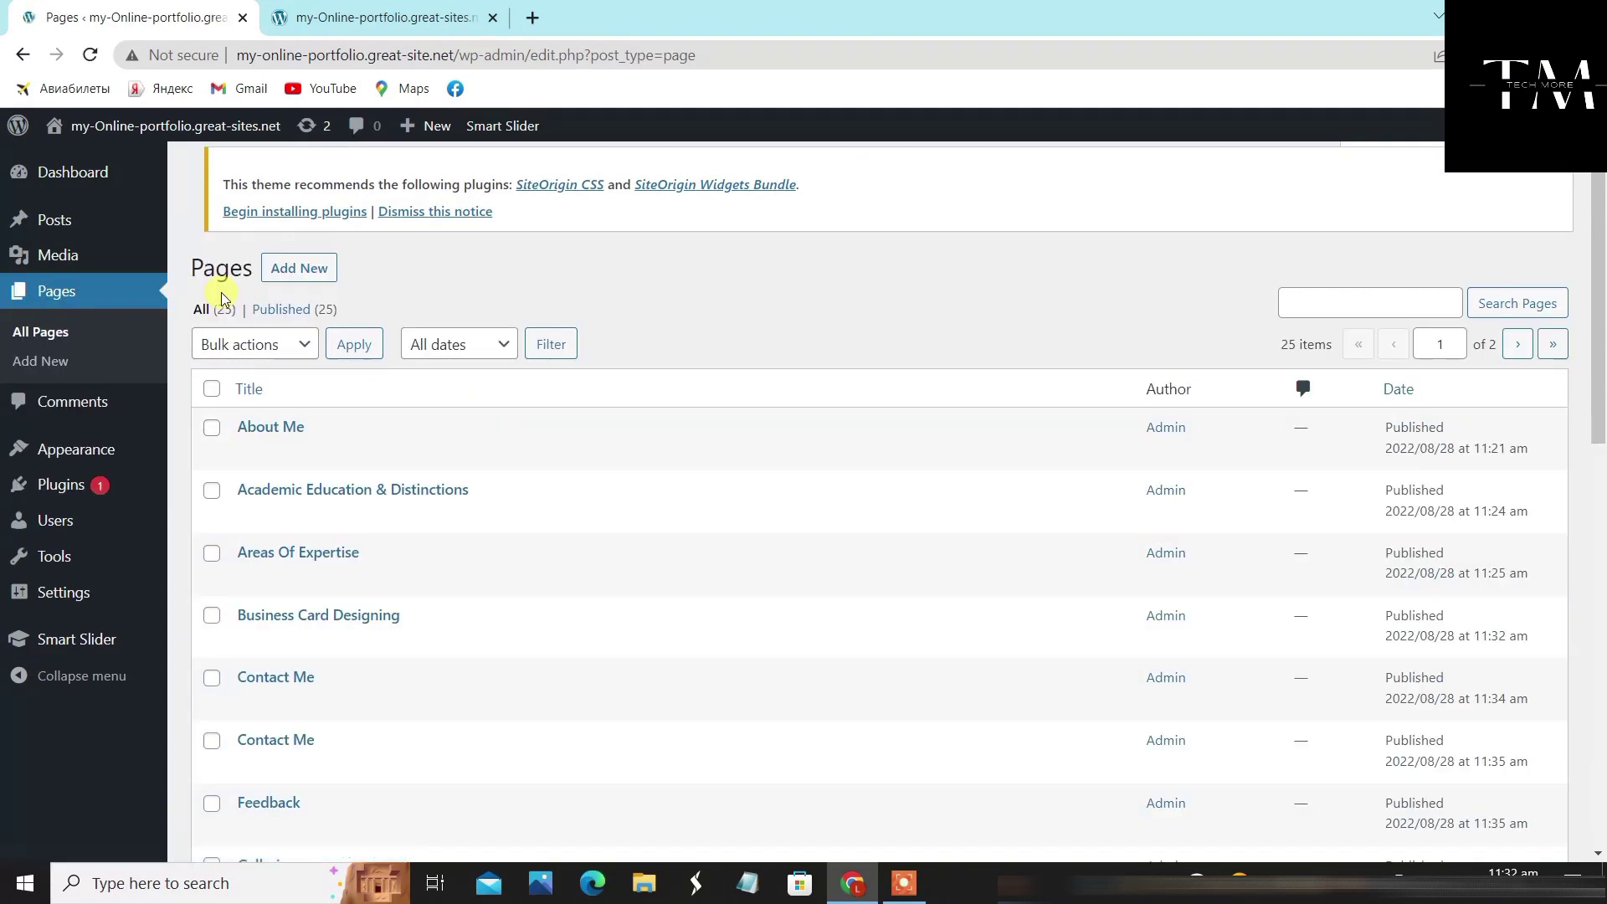
scroll(503, 662, "down", 6)
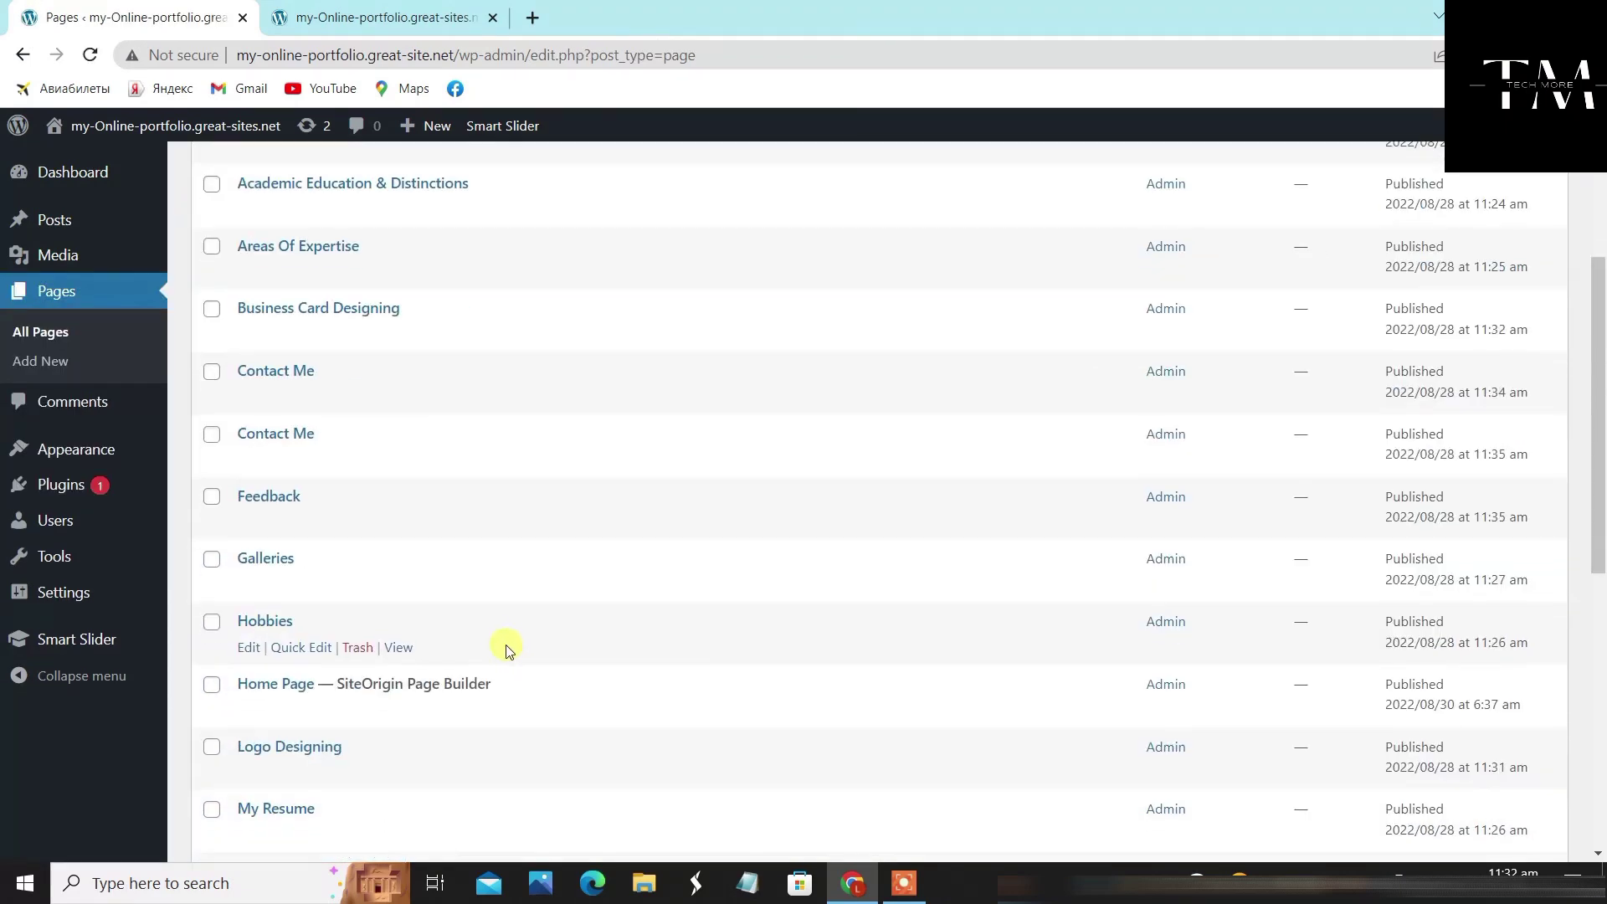
mouse_move(301, 470)
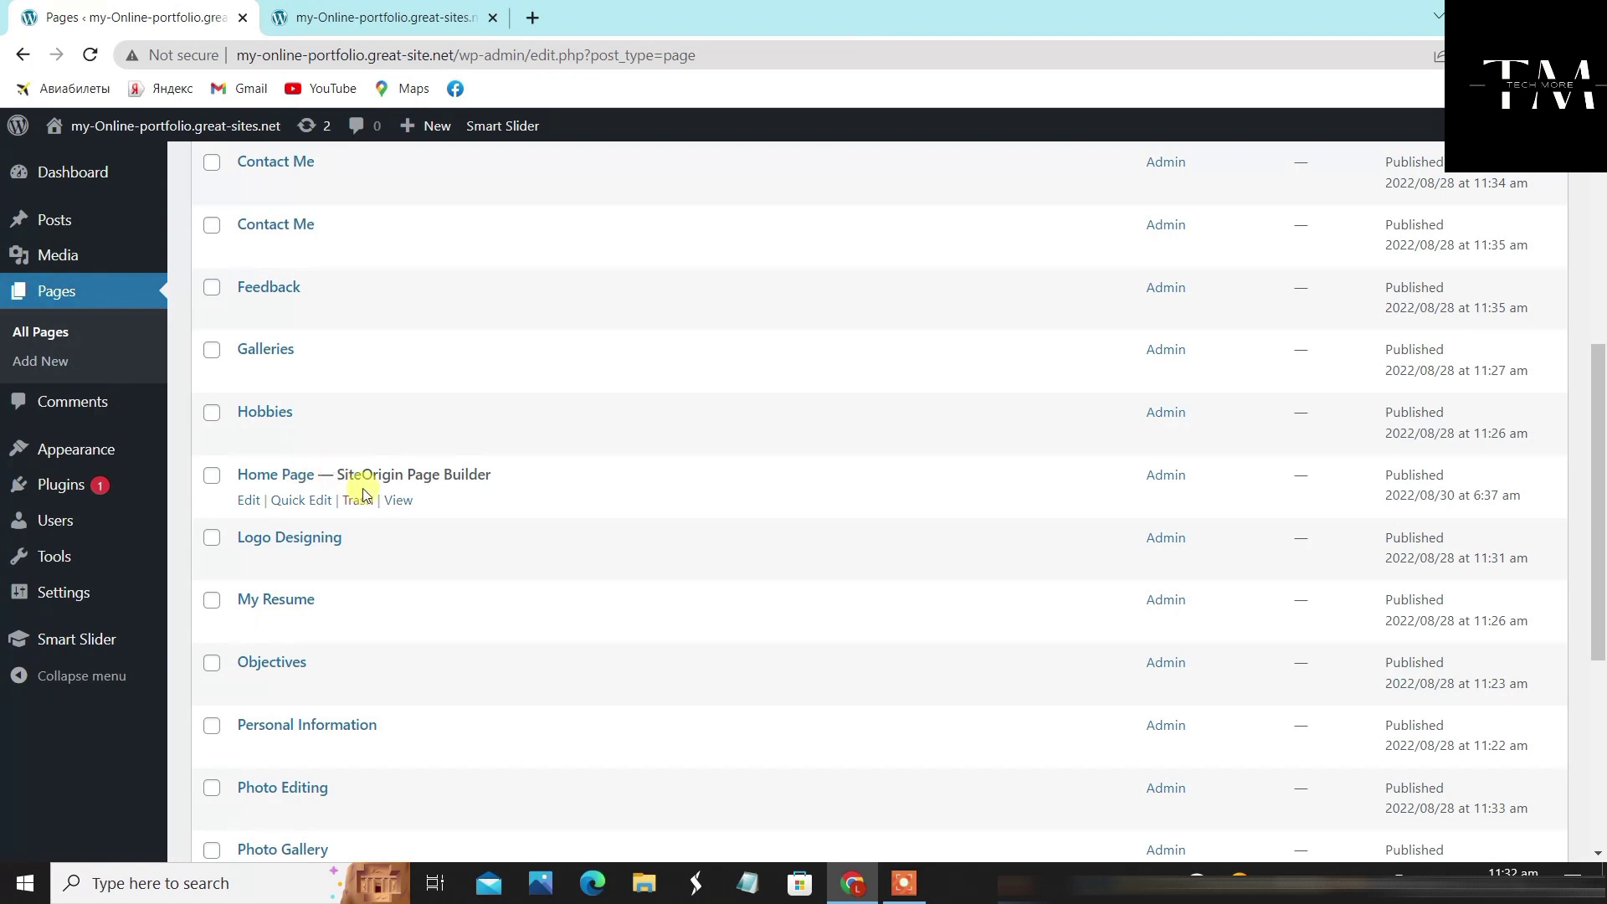
left_click(245, 502)
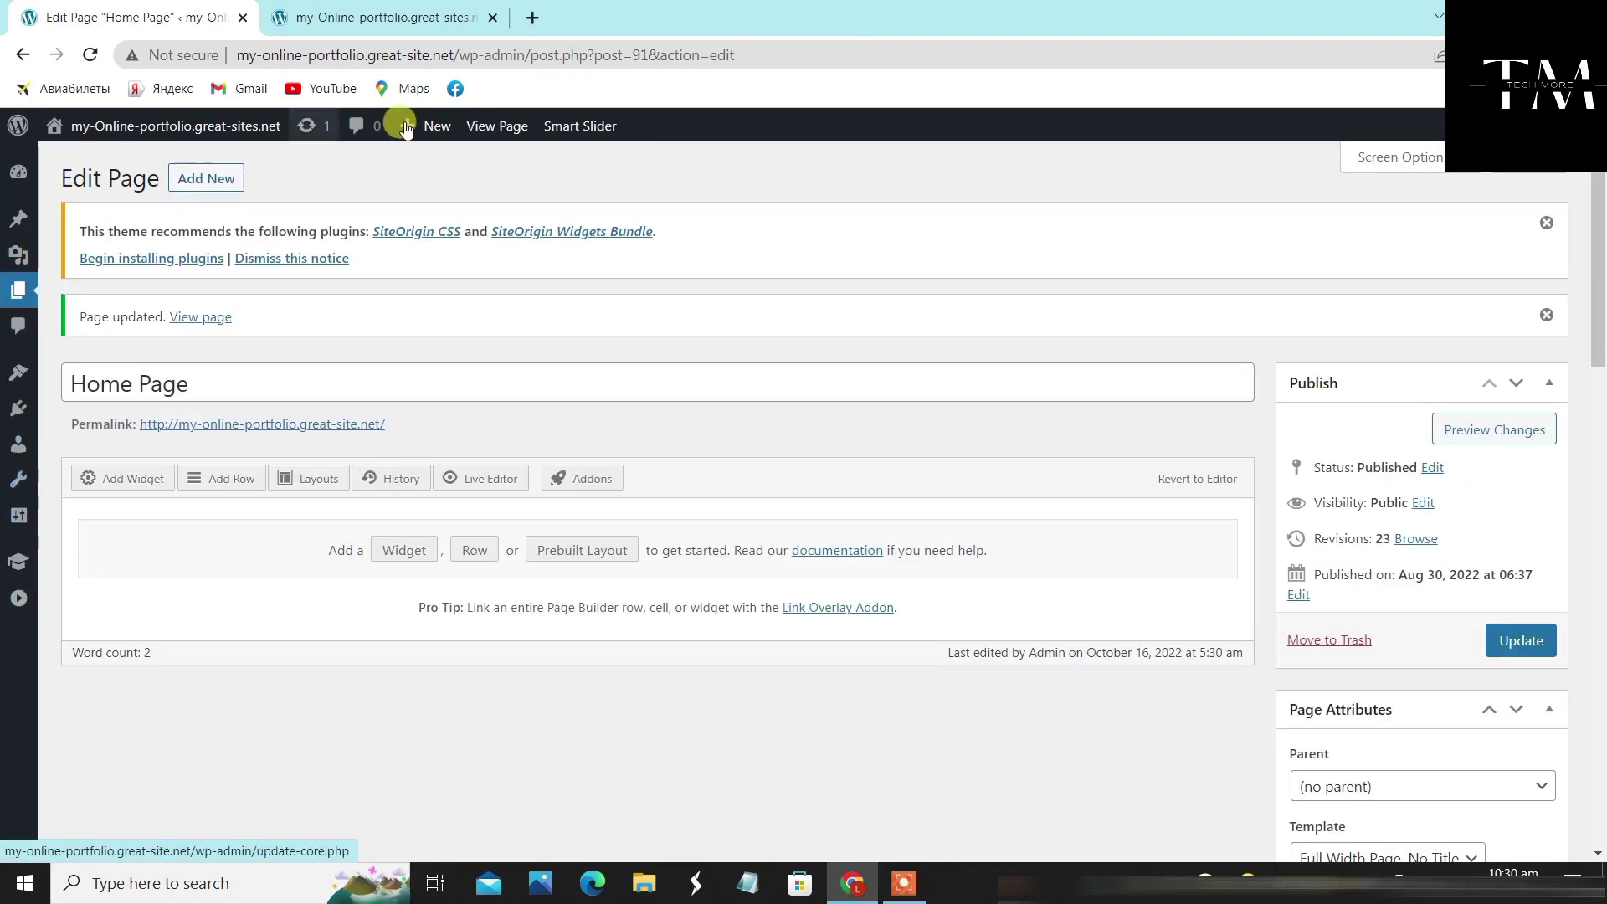
Insert a one-column row into the layout and bring up its widget chooser
left_click(194, 483)
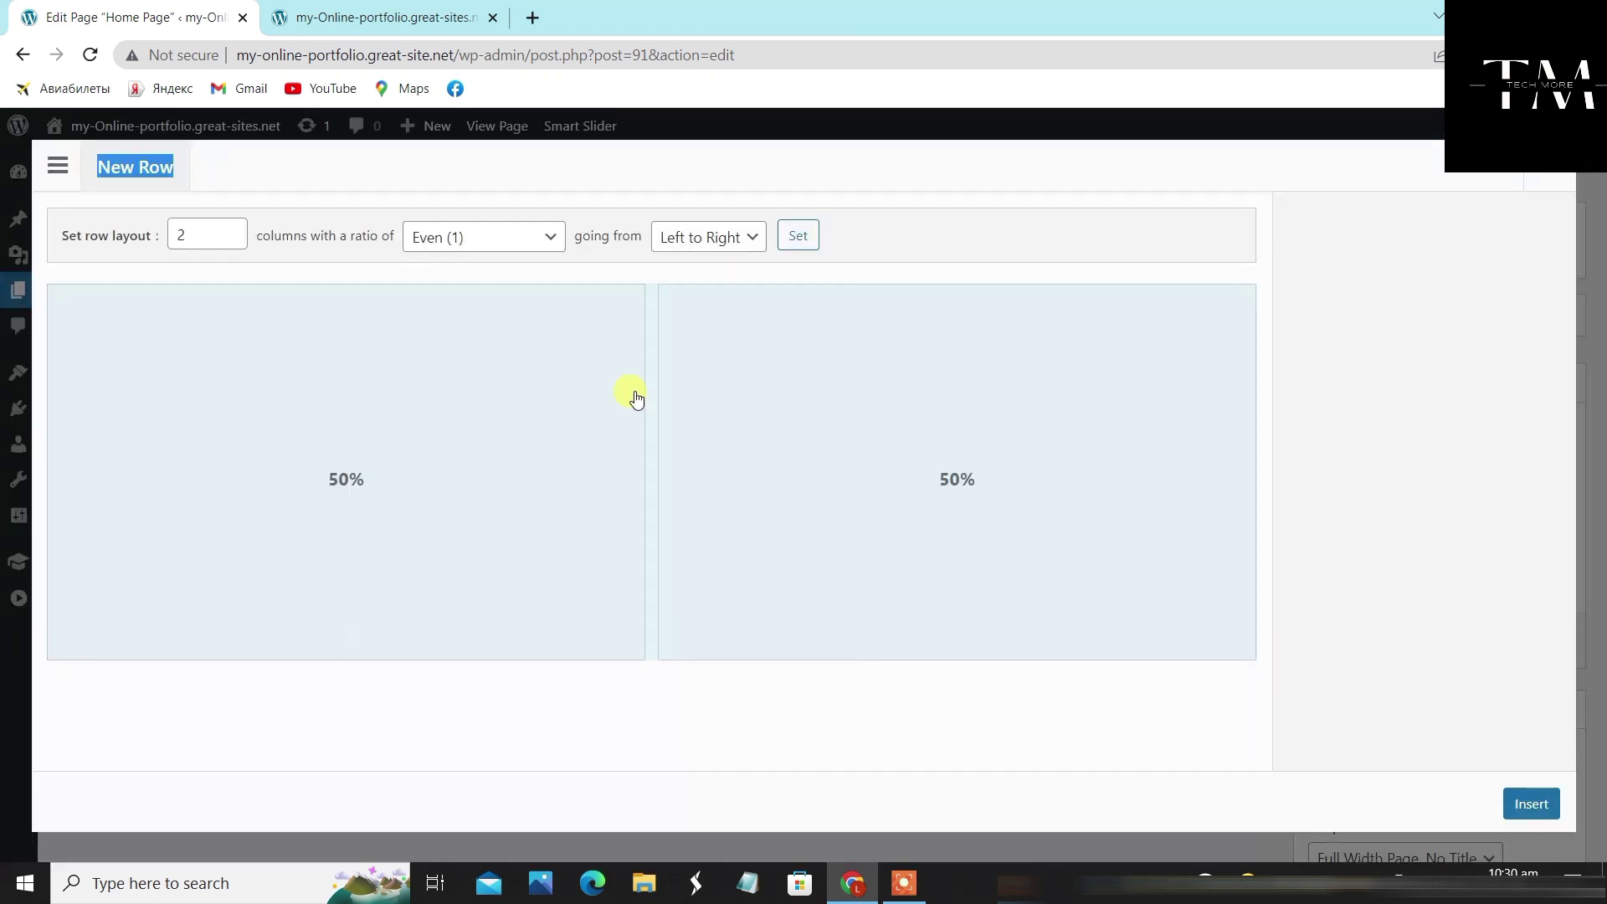
left_click(231, 241)
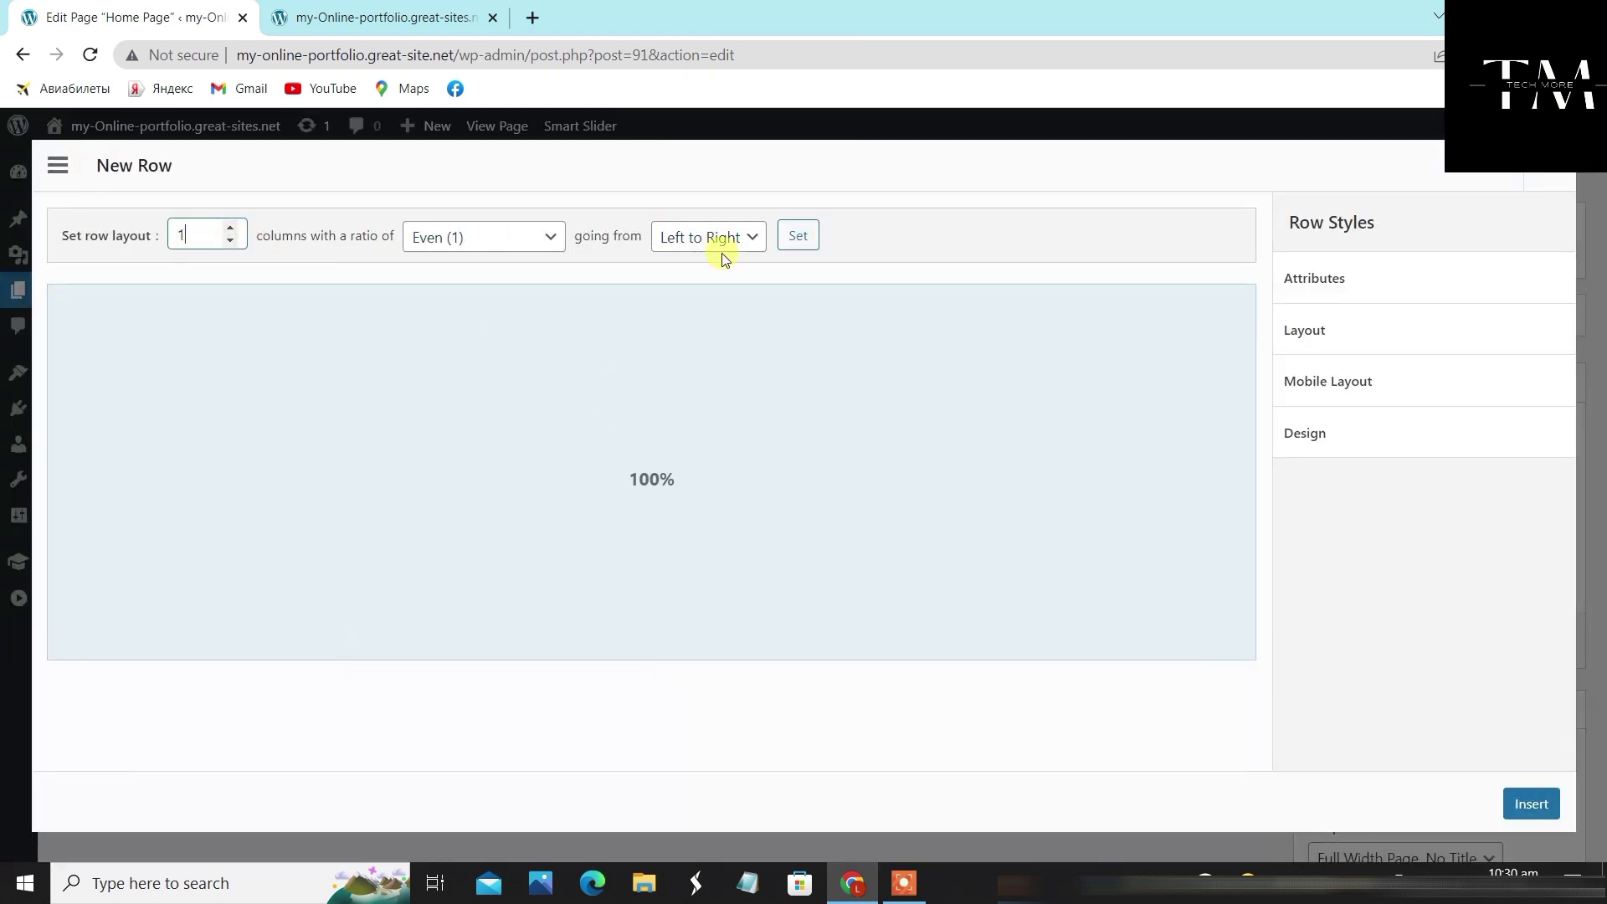
left_click(1533, 802)
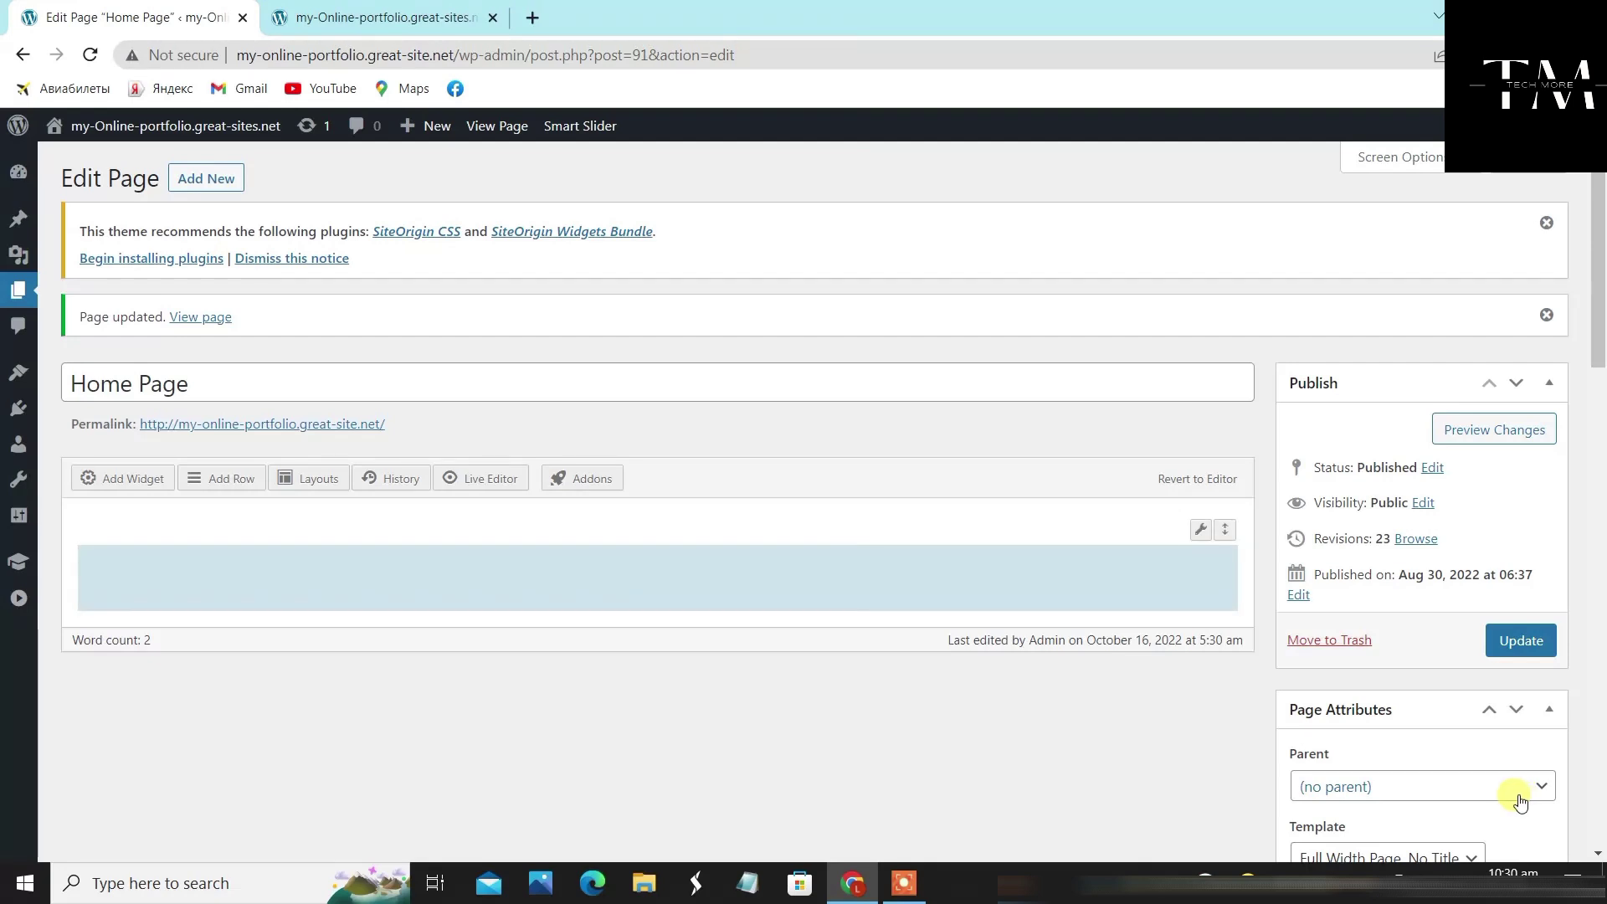
left_click(349, 571)
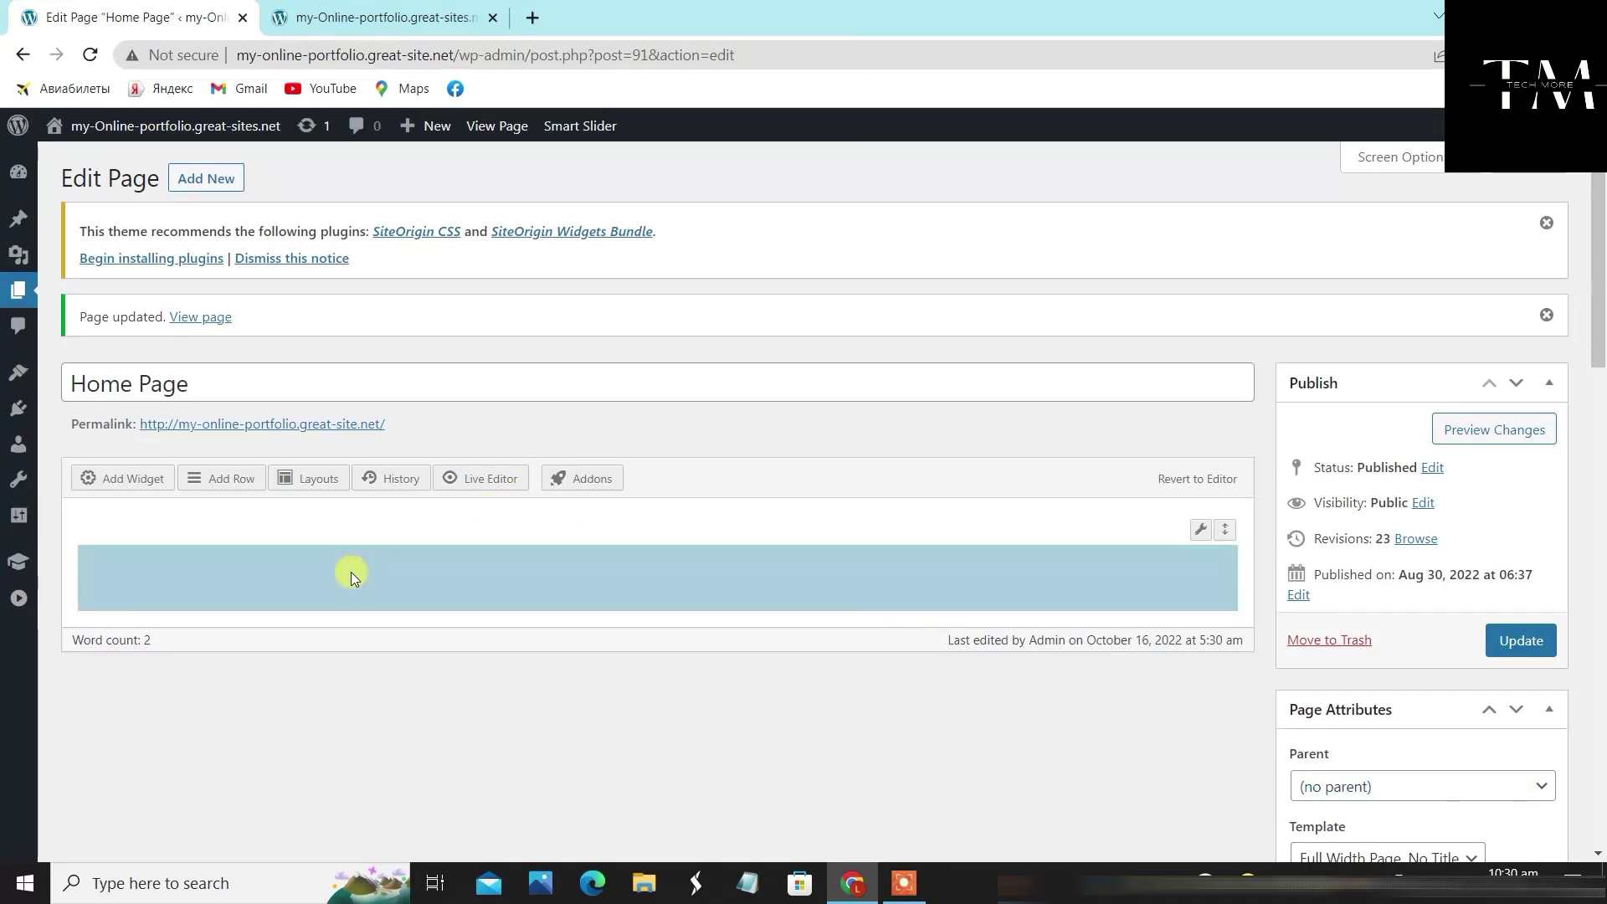
left_click(128, 489)
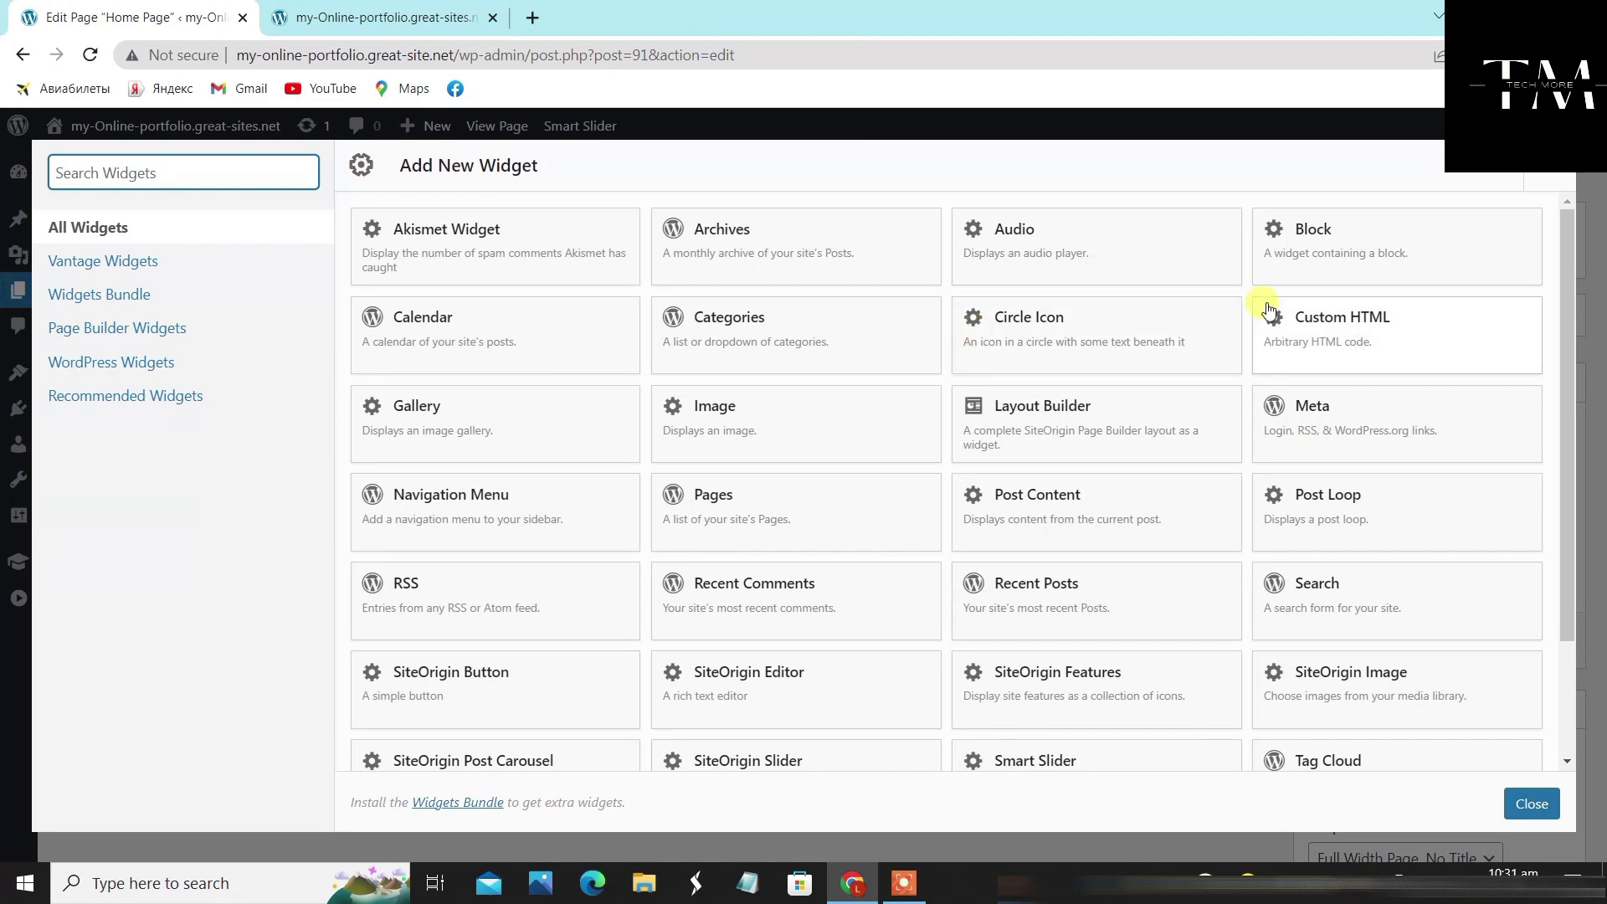
Add a Custom HTML widget holding the pasted [smartslider3 slider="3"] shortcode
left_click(1341, 324)
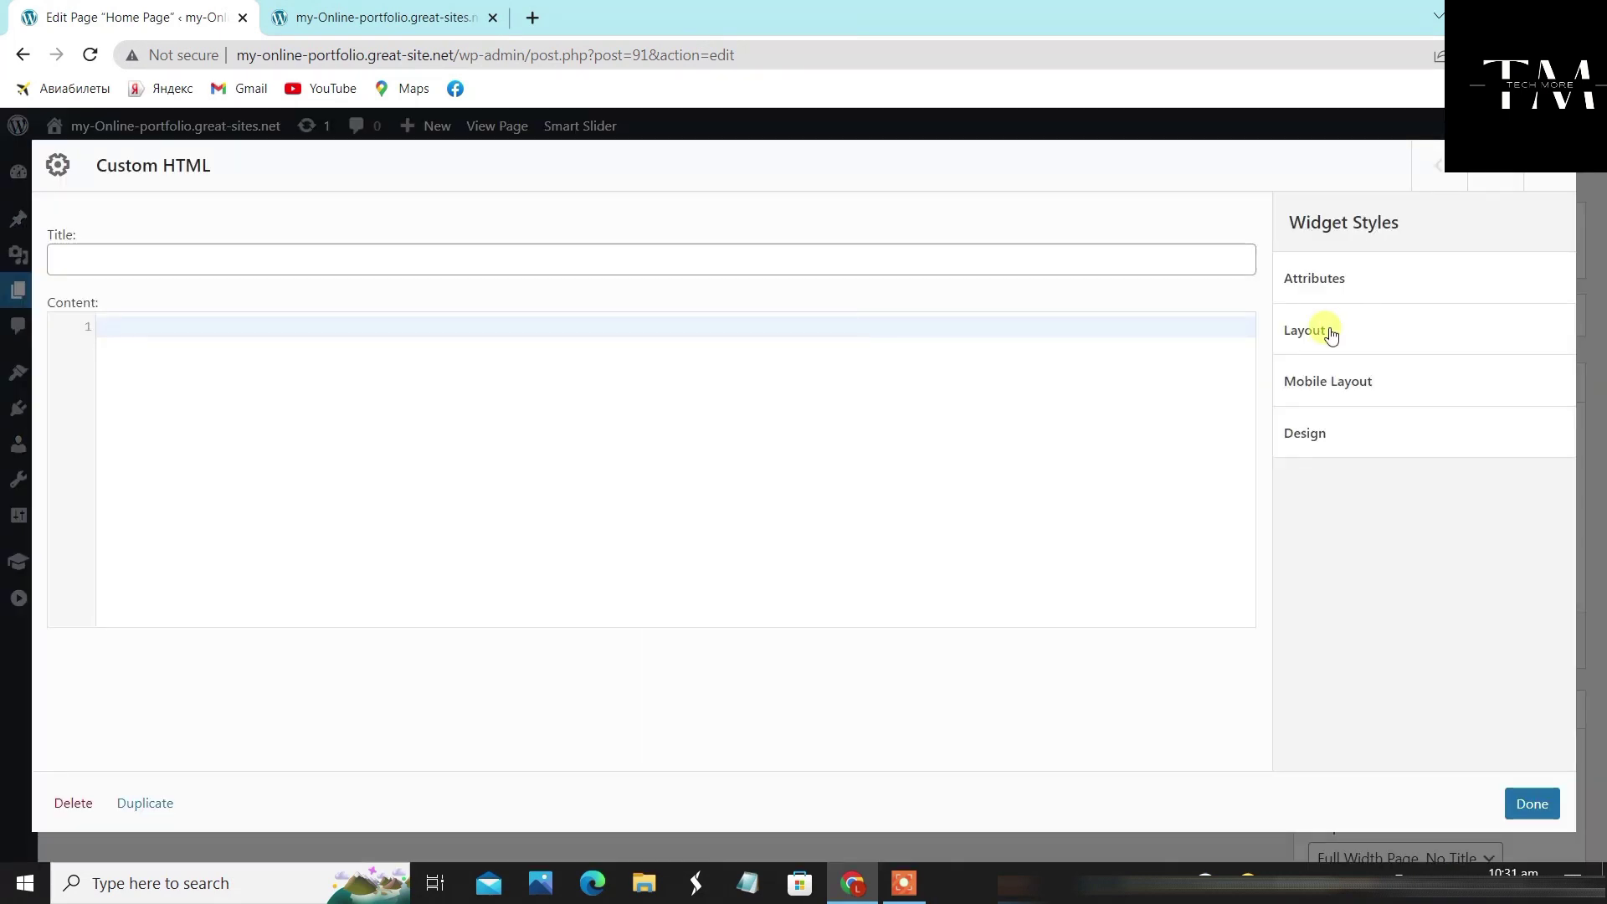
right_click(824, 332)
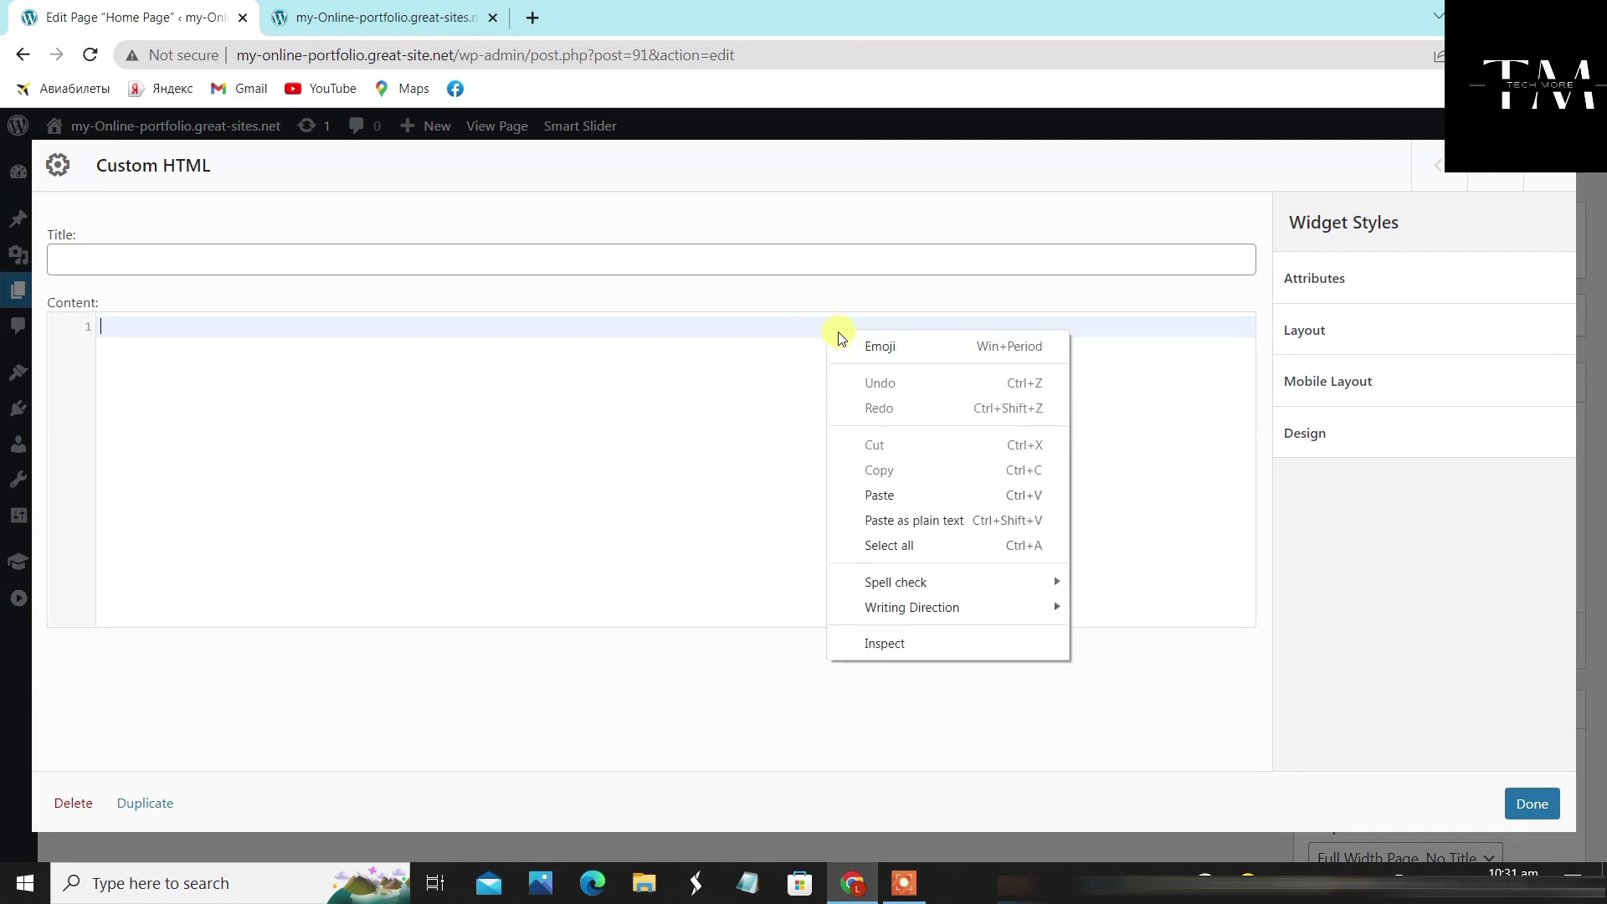
left_click(896, 496)
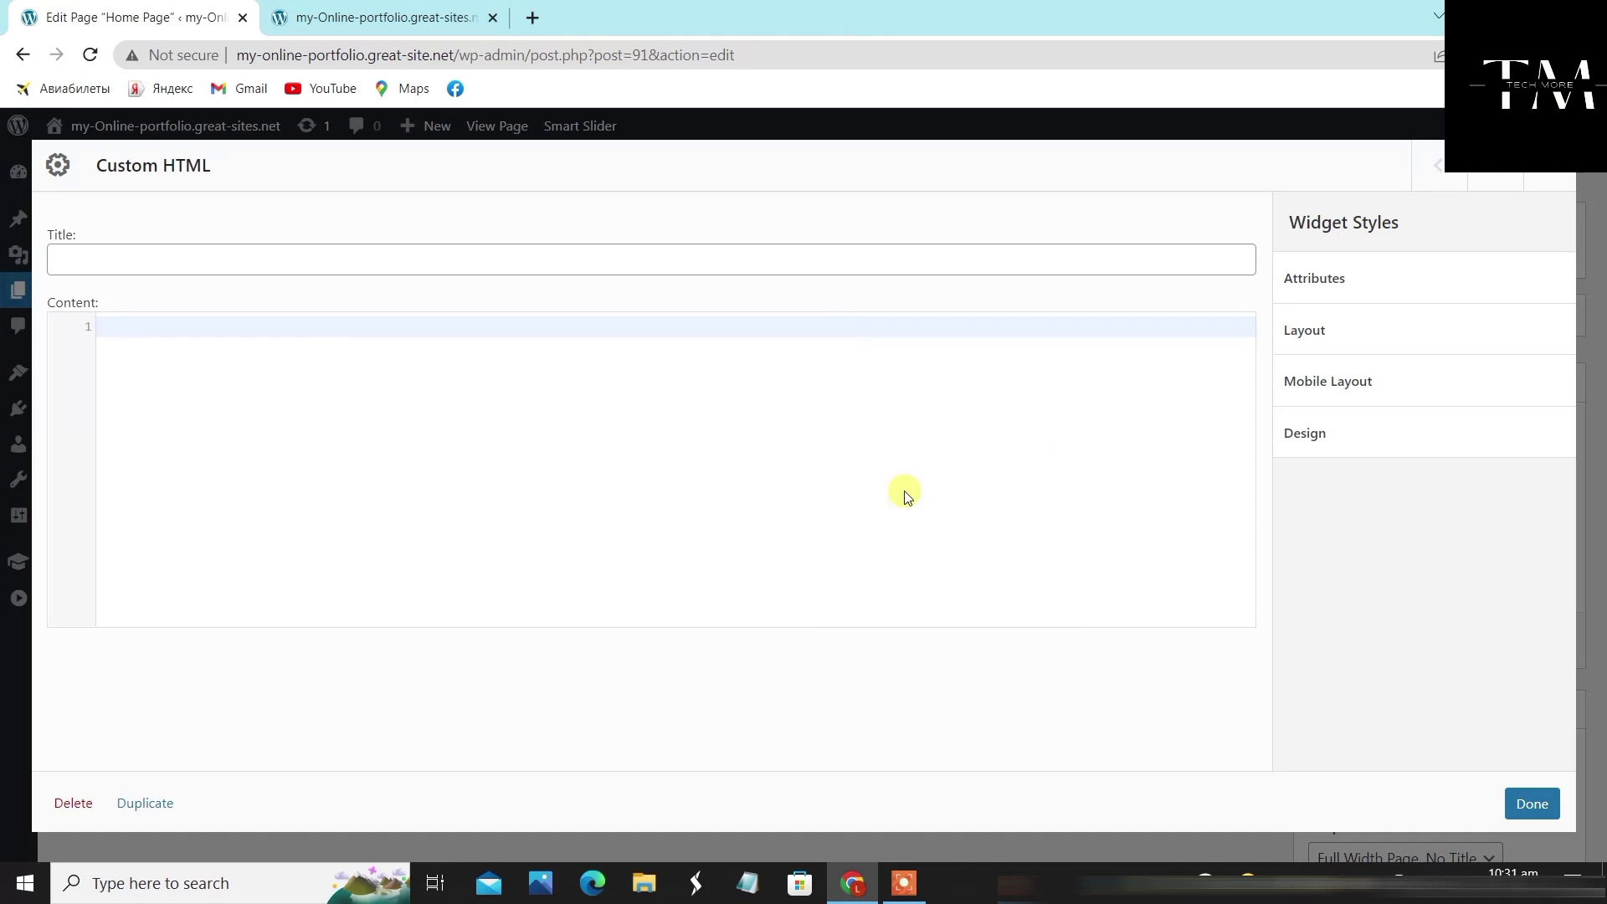
right_click(568, 331)
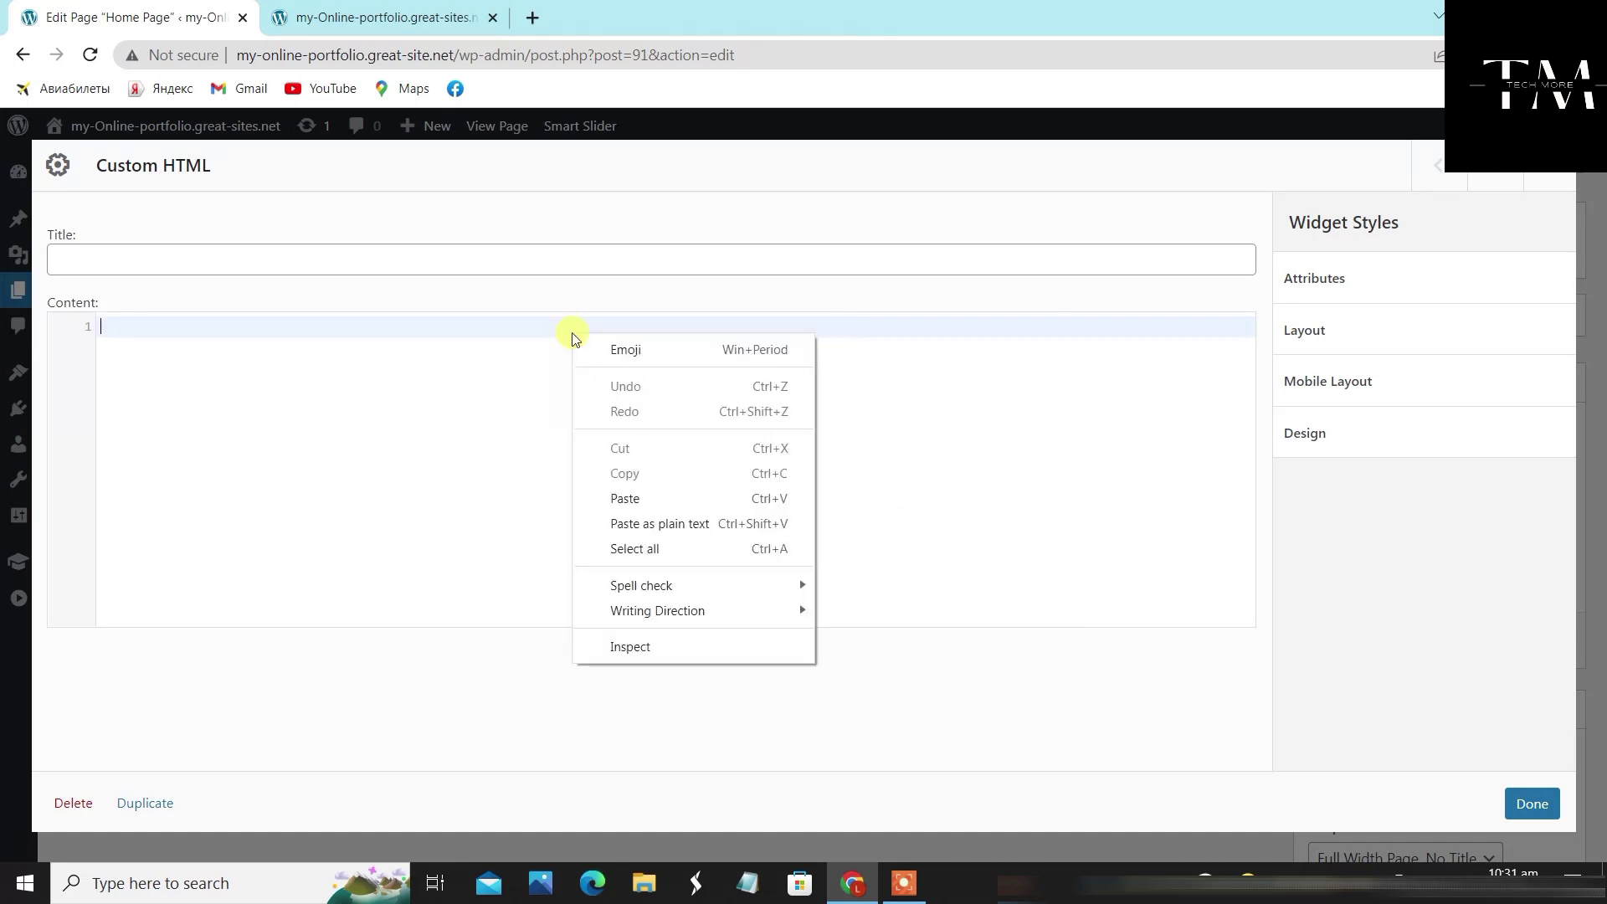
left_click(726, 498)
left_click_drag(306, 325, 128, 309)
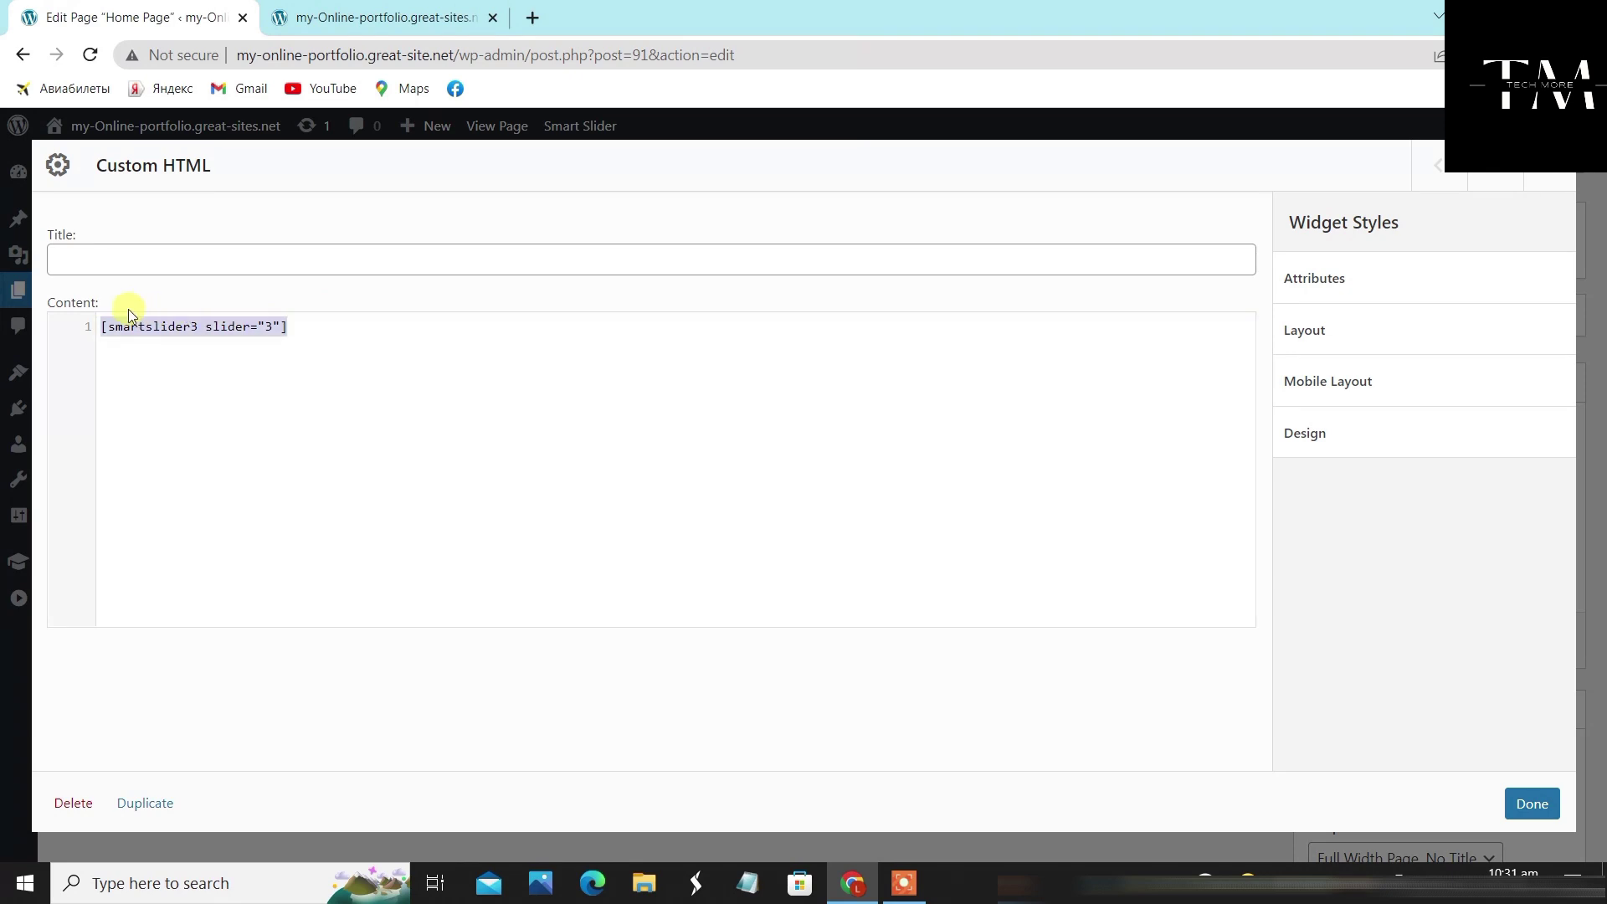
left_click(341, 330)
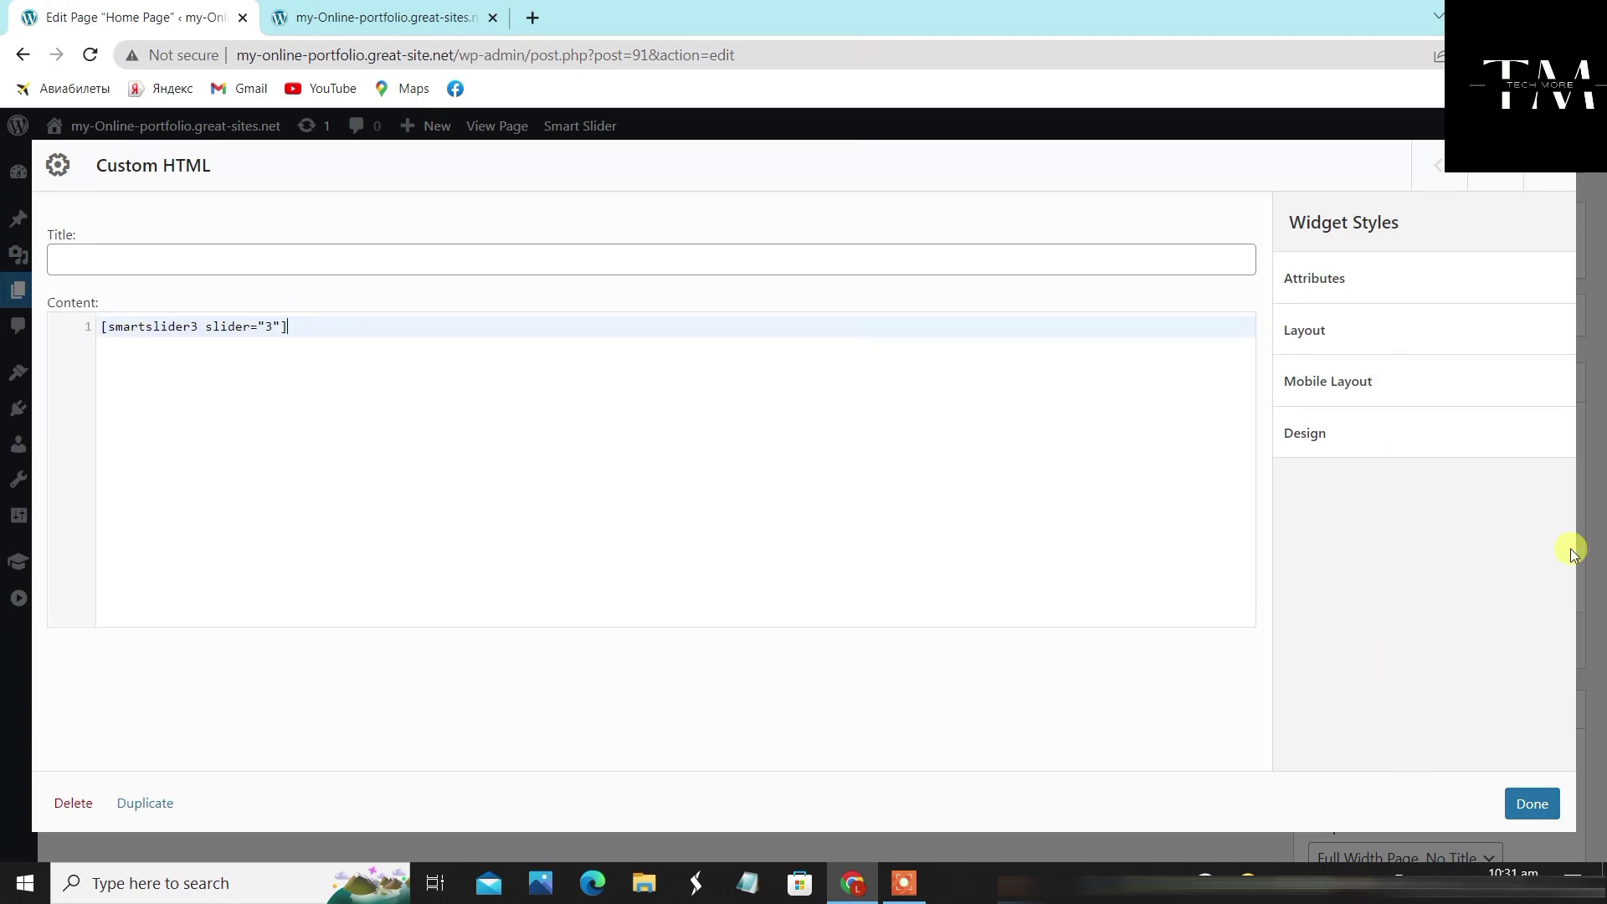
left_click(1528, 808)
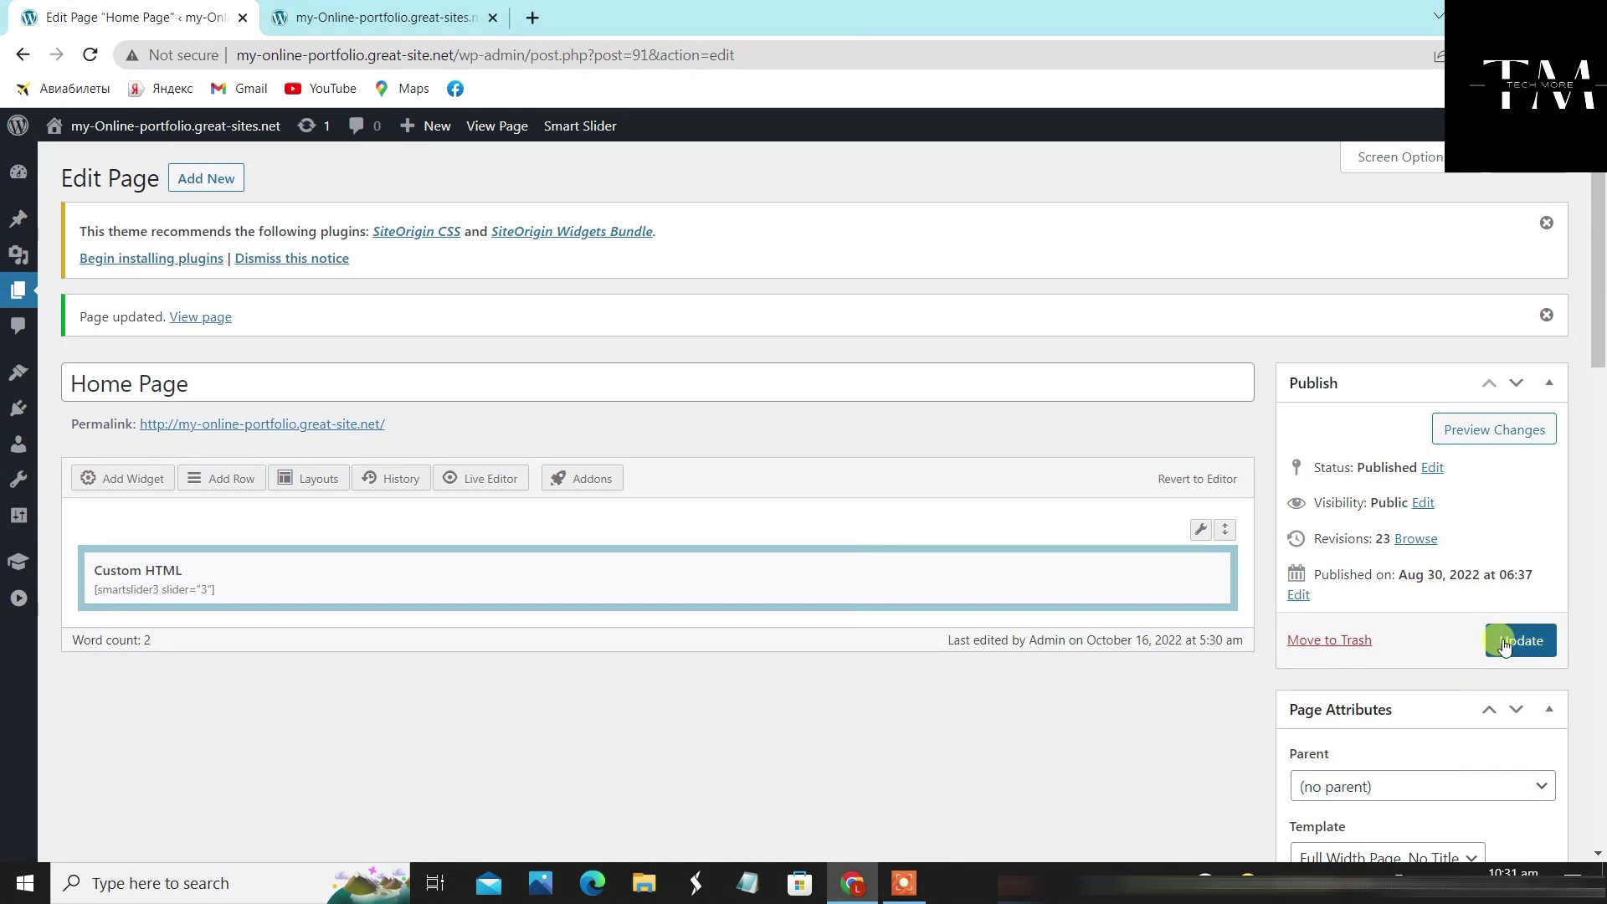
Keep the Full Width Page, No Title template and set Page Slider to Smart Slider: My project
scroll(1423, 603, "down", 6)
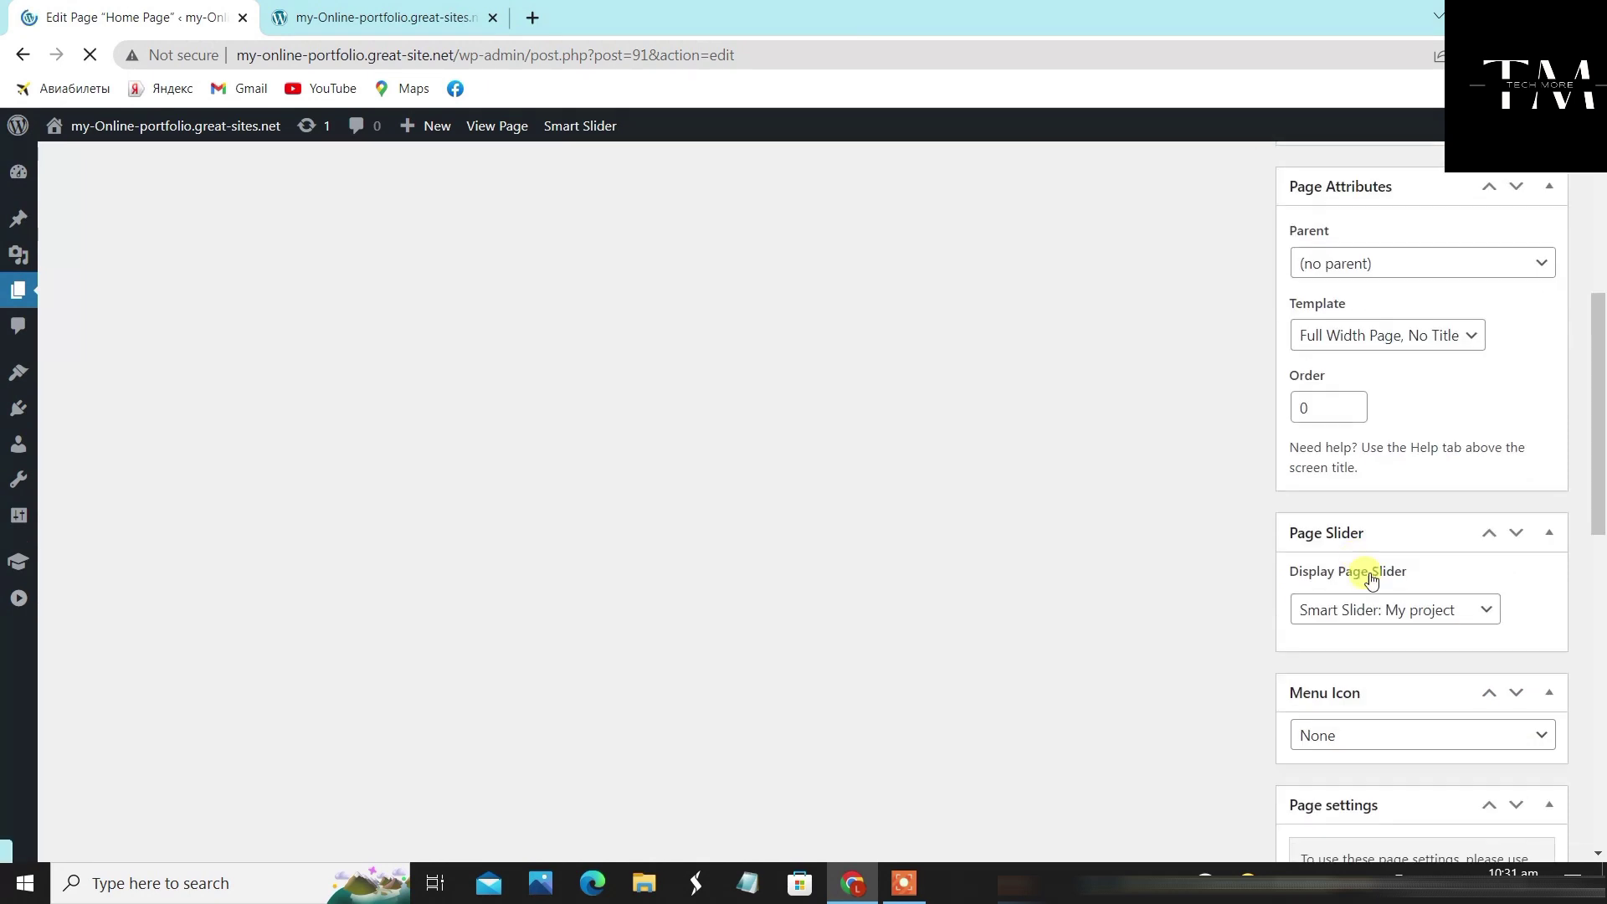
left_click(1446, 335)
left_click(1419, 405)
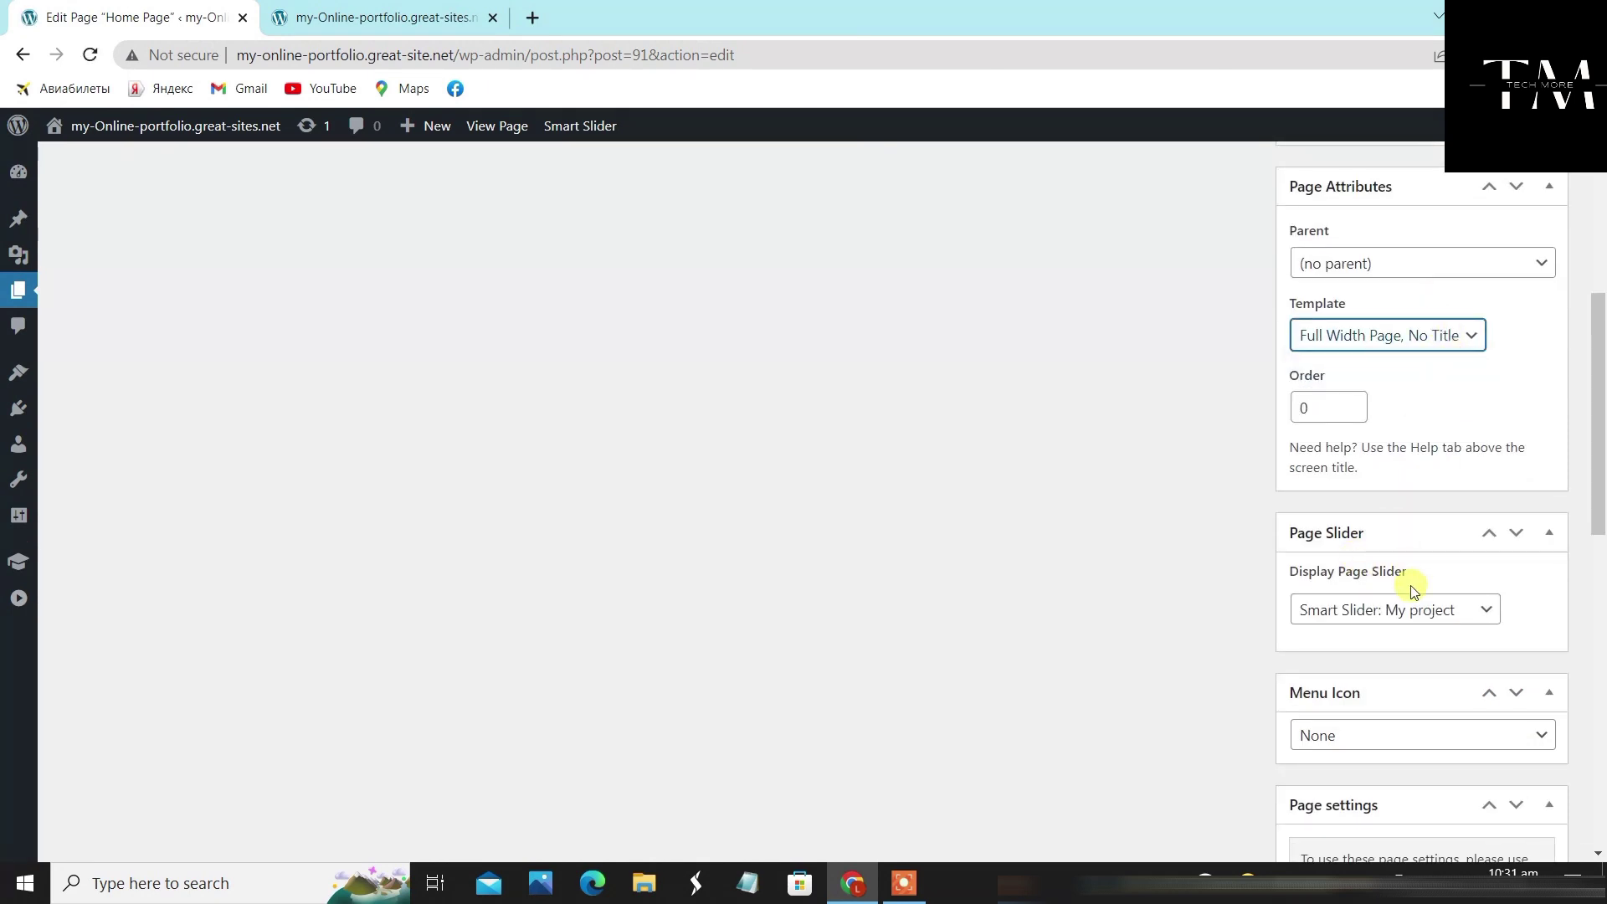
left_click(1450, 620)
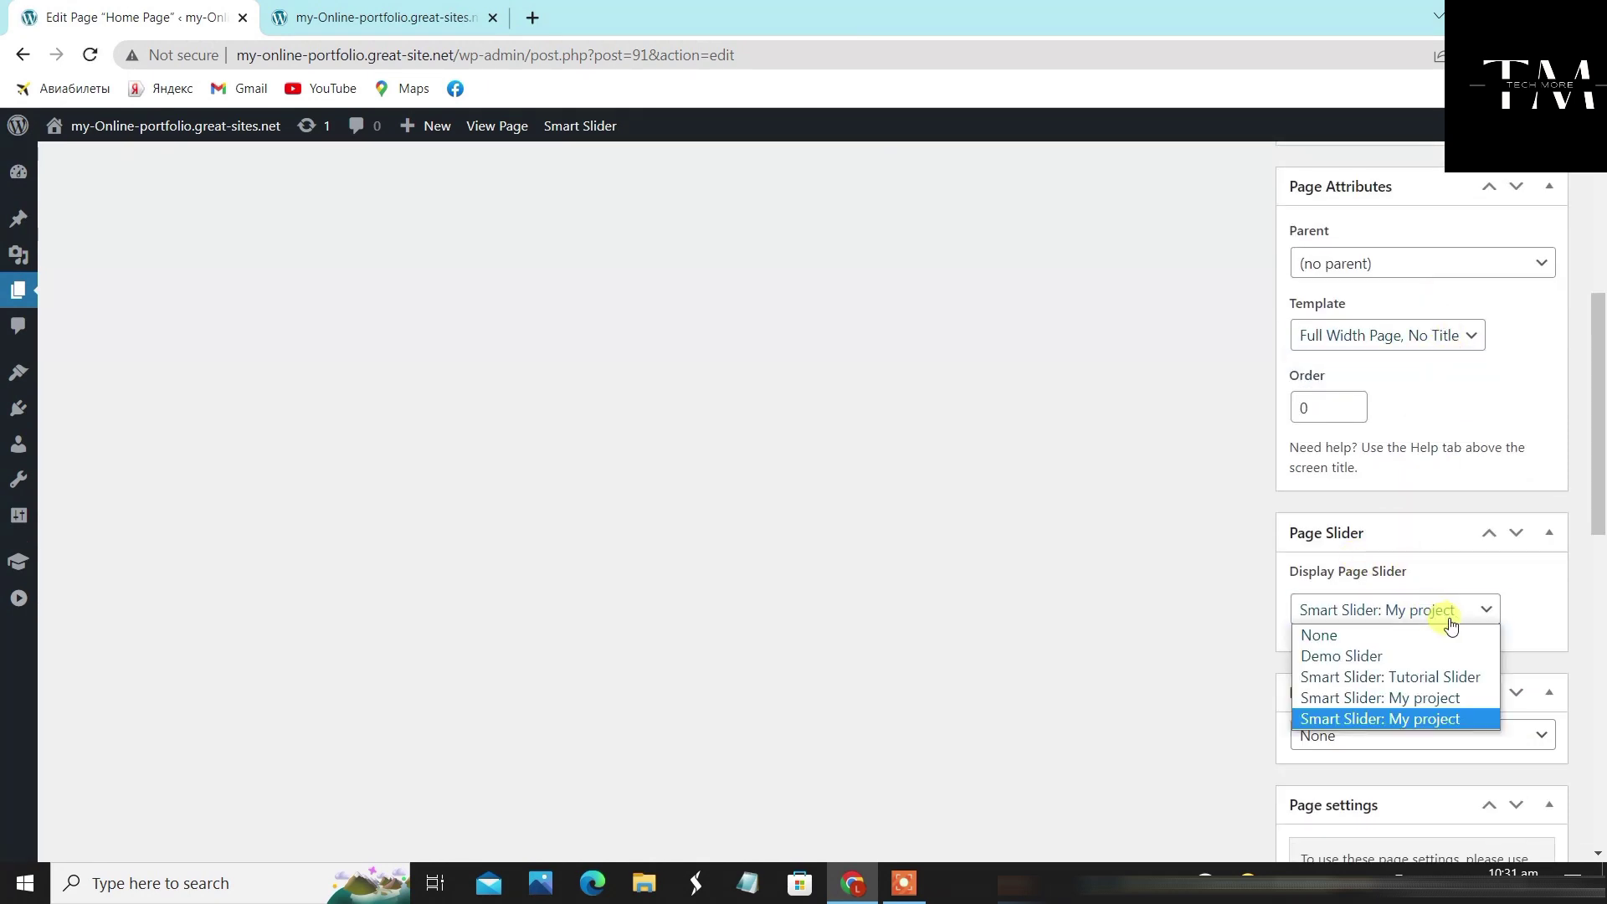
left_click(1421, 718)
Enable the page featured image display, update the Home Page, and close the second tab
scroll(1429, 677, "down", 6)
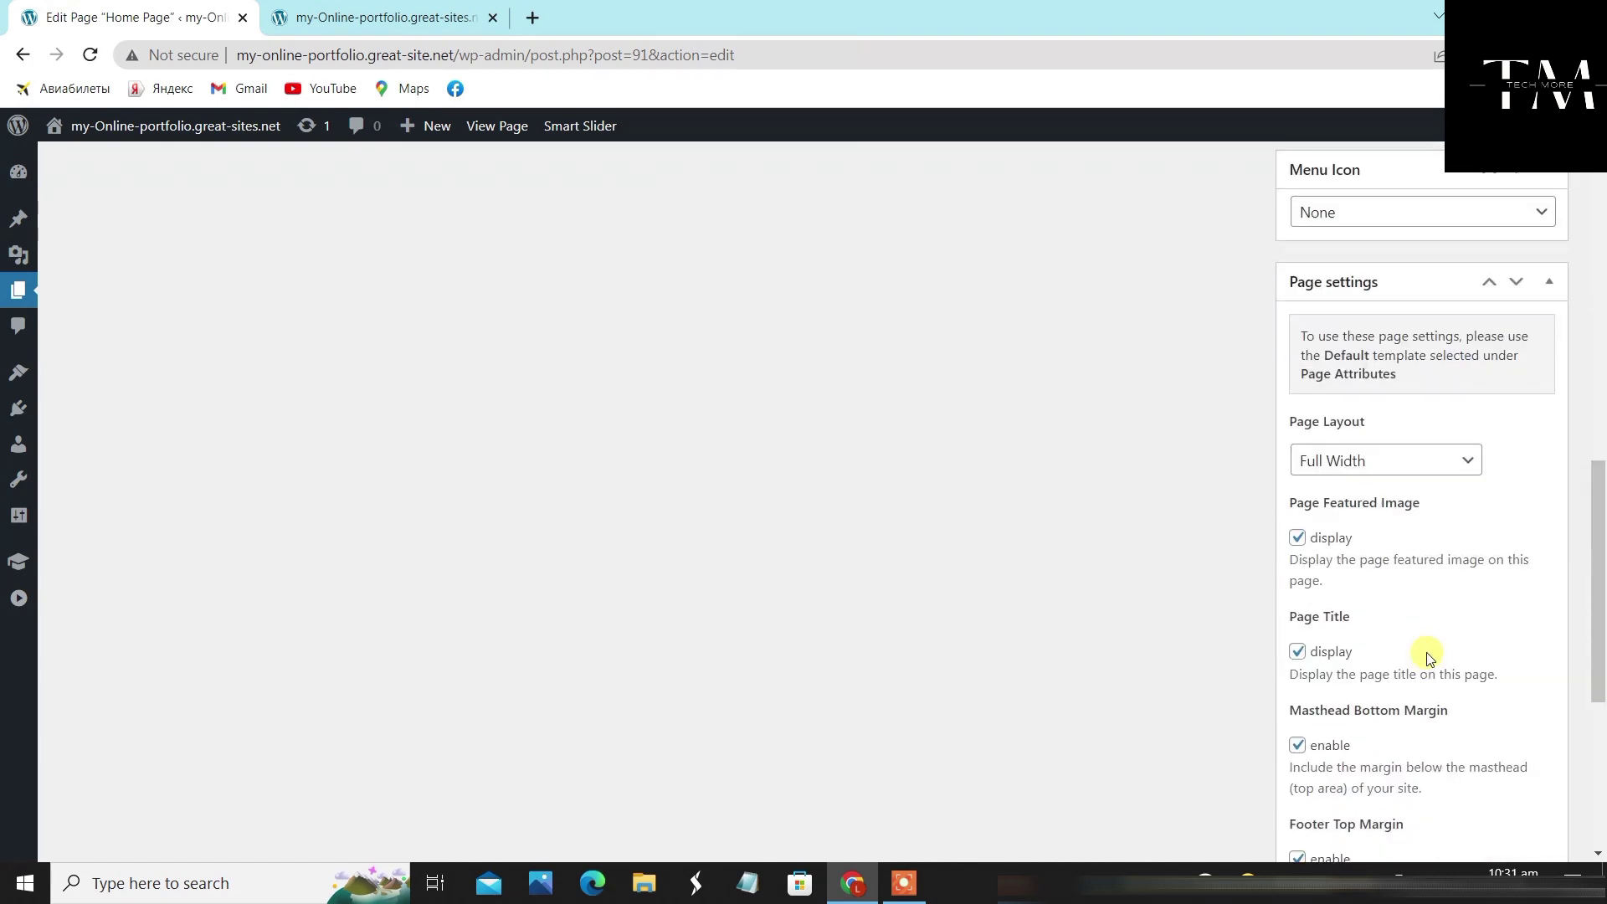
left_click(1297, 538)
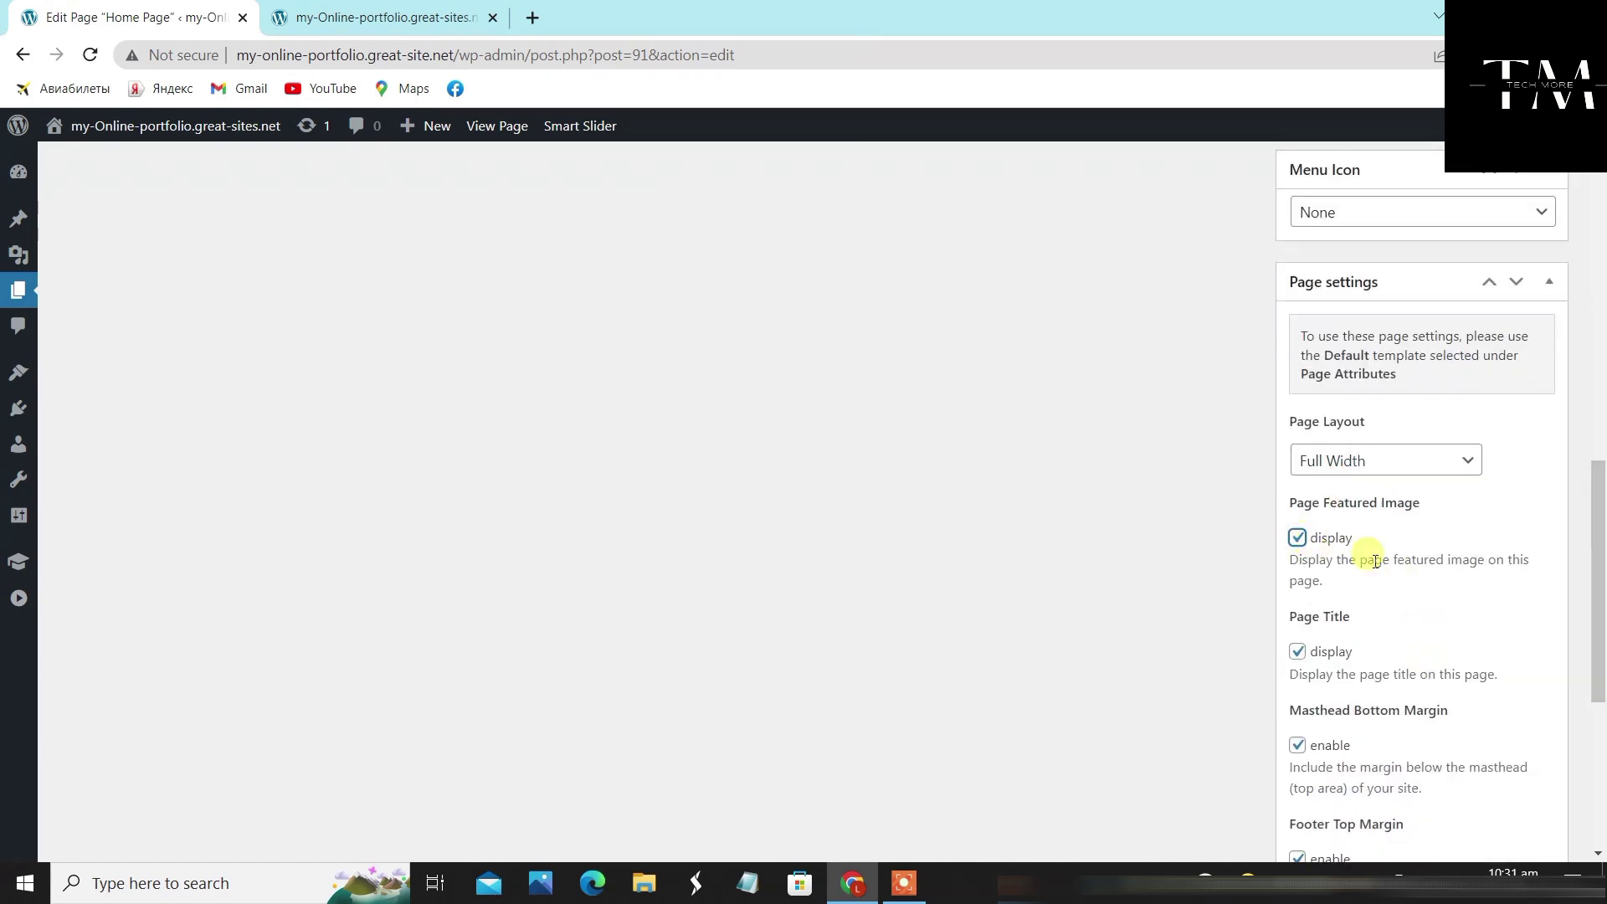
scroll(1479, 596, "down", 1)
scroll(1473, 602, "down", 2)
scroll(1470, 561, "up", 10)
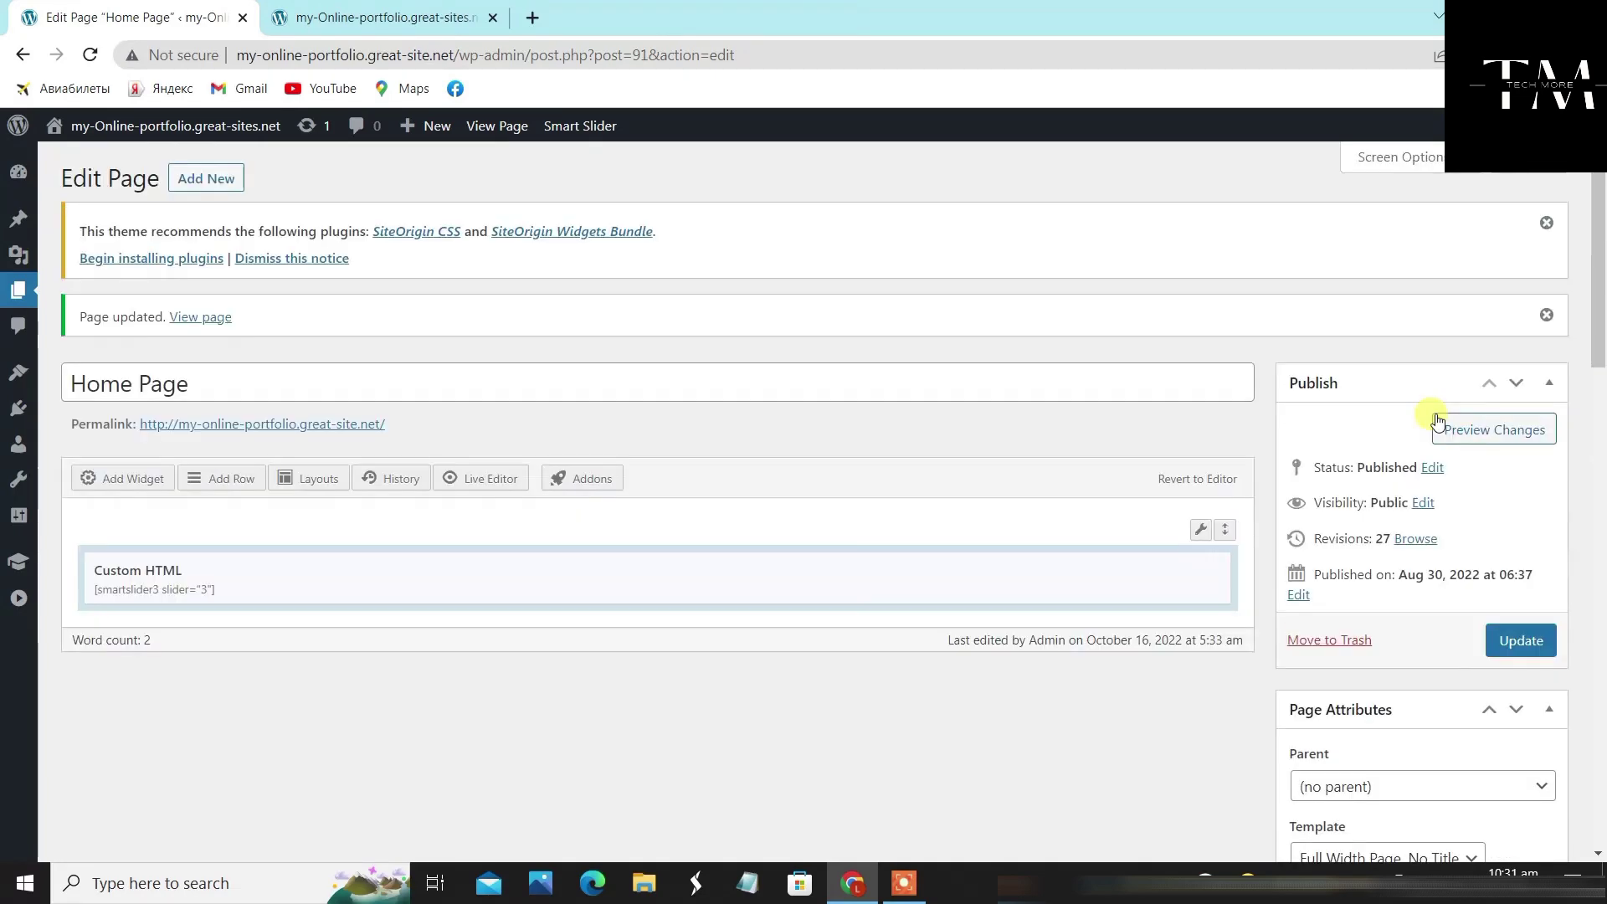
scroll(1448, 427, "down", 2)
left_click(1519, 432)
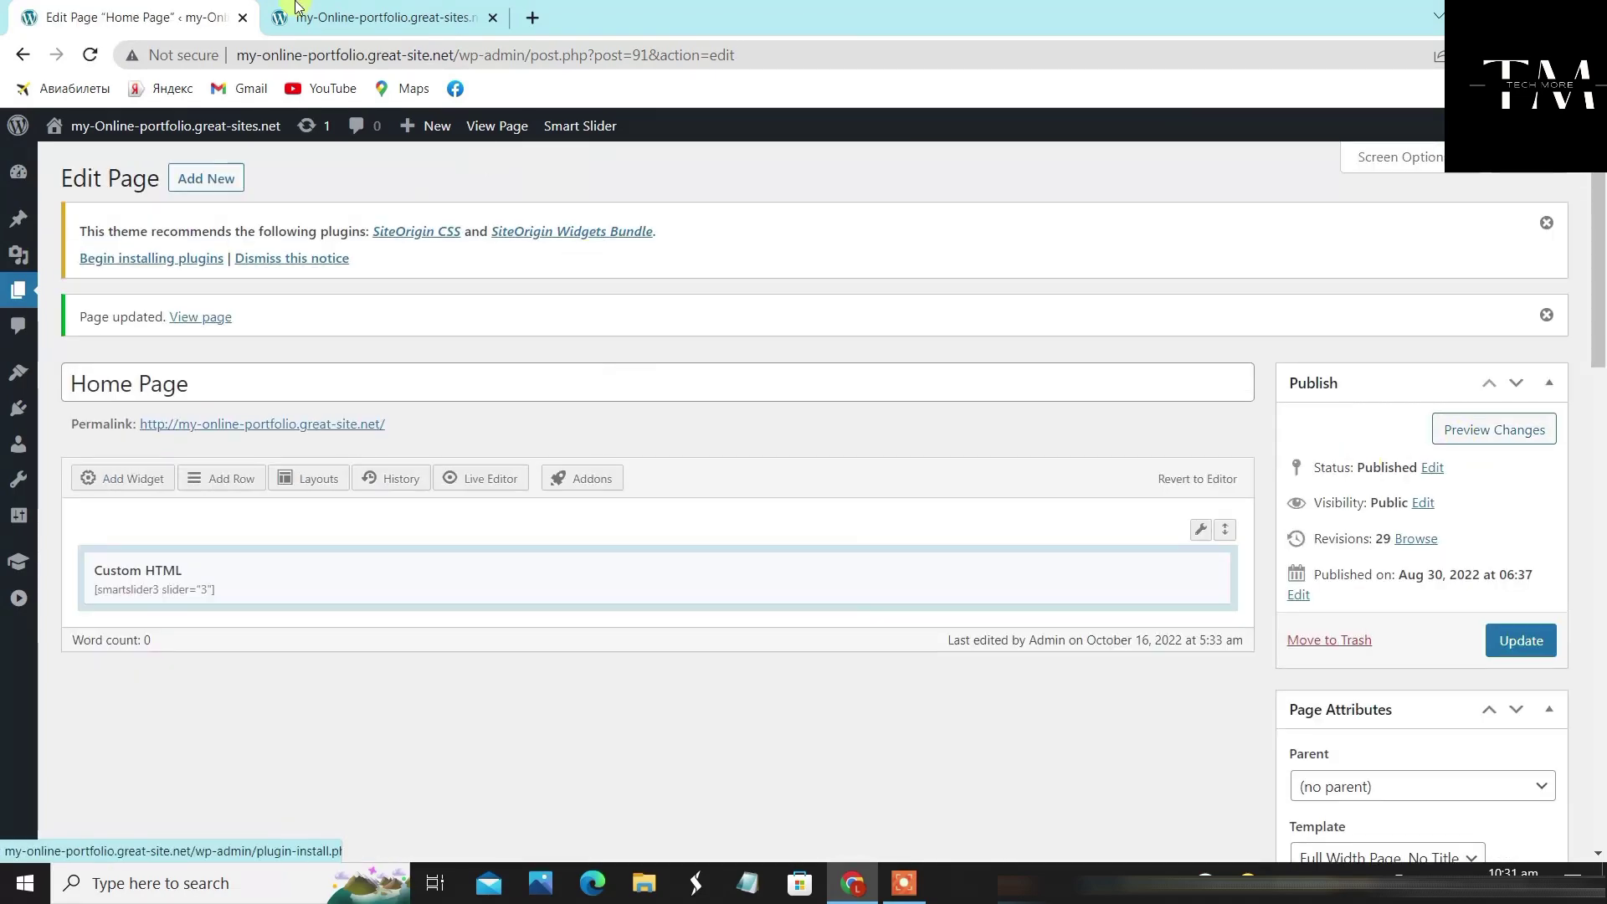
middle_click(335, 19)
right_click(67, 156)
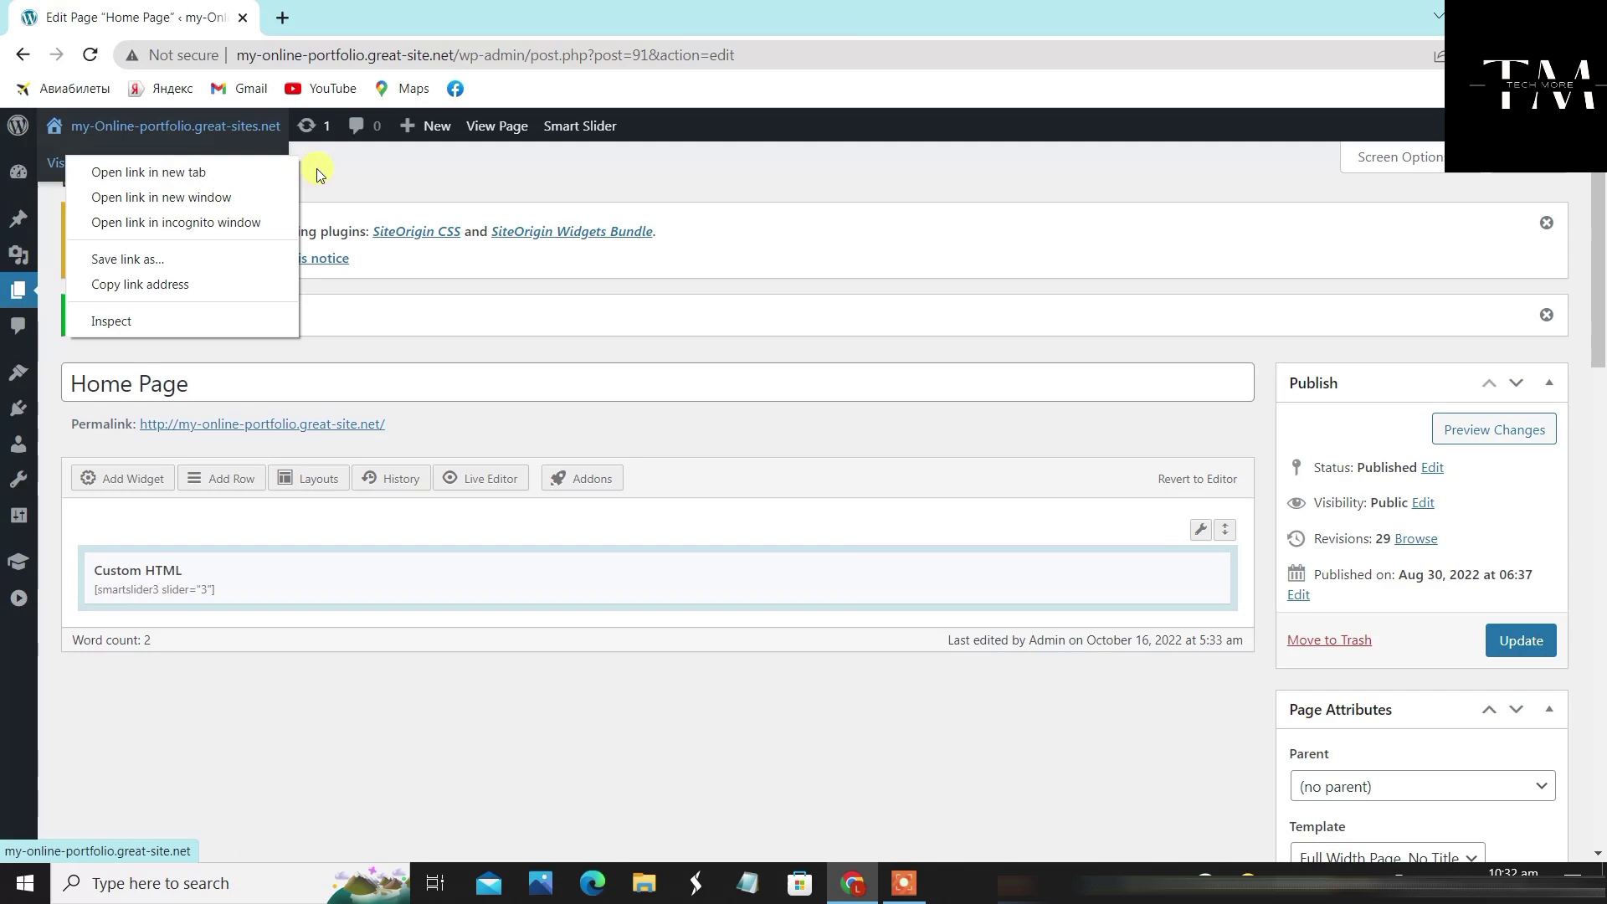
Open Visit Site in a new tab and scroll through the live home page slider
left_click(420, 167)
mouse_move(90, 134)
right_click(92, 162)
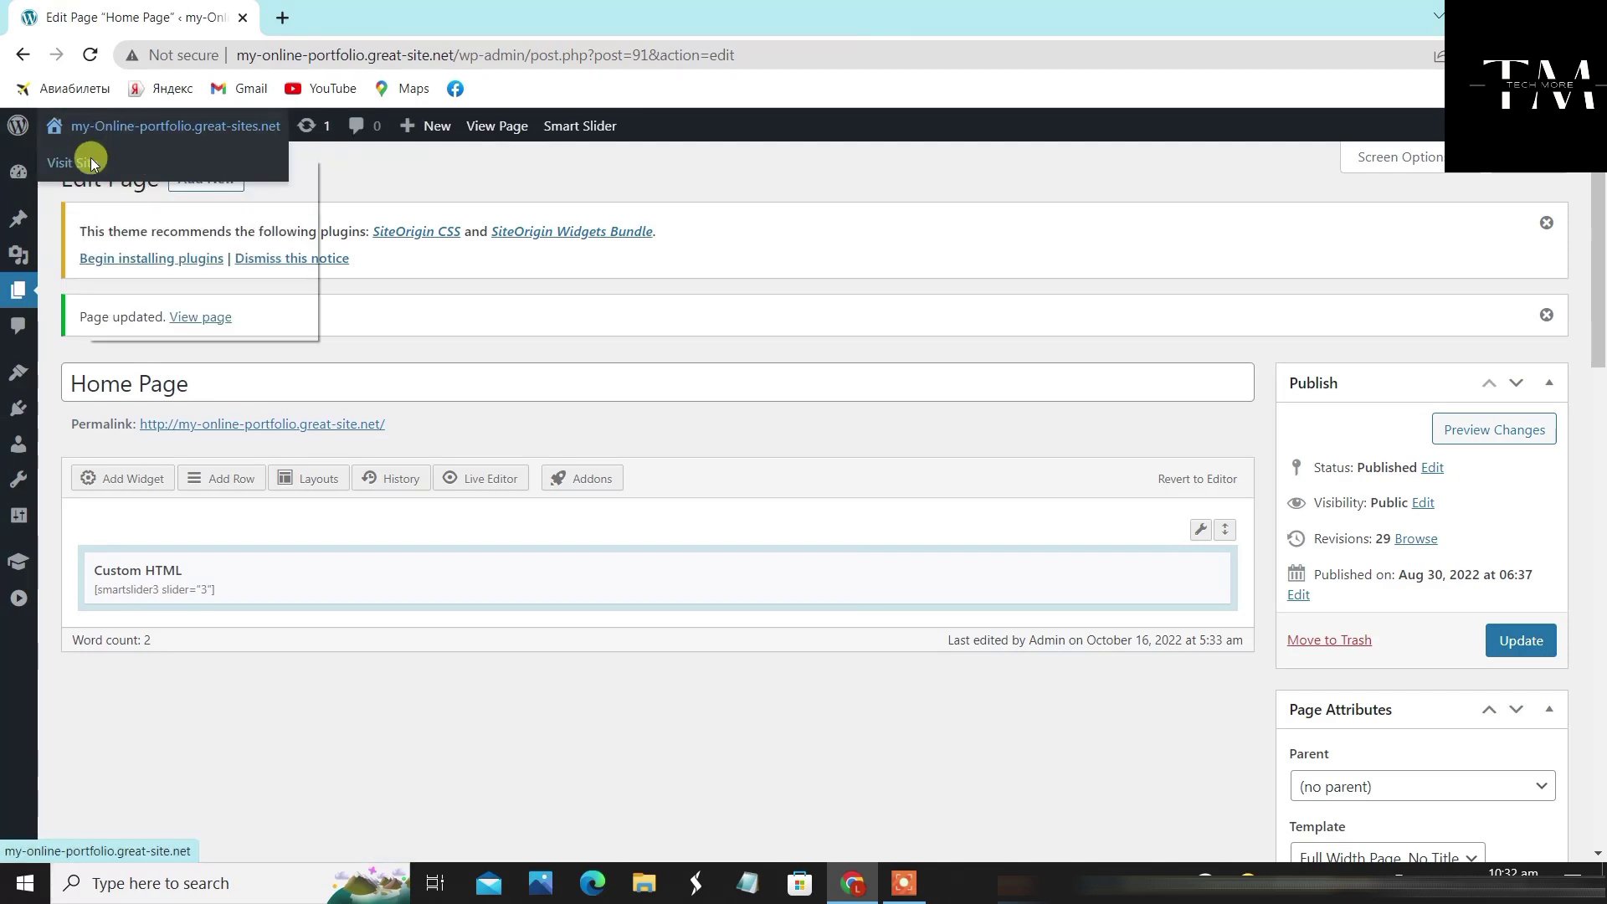
left_click(123, 174)
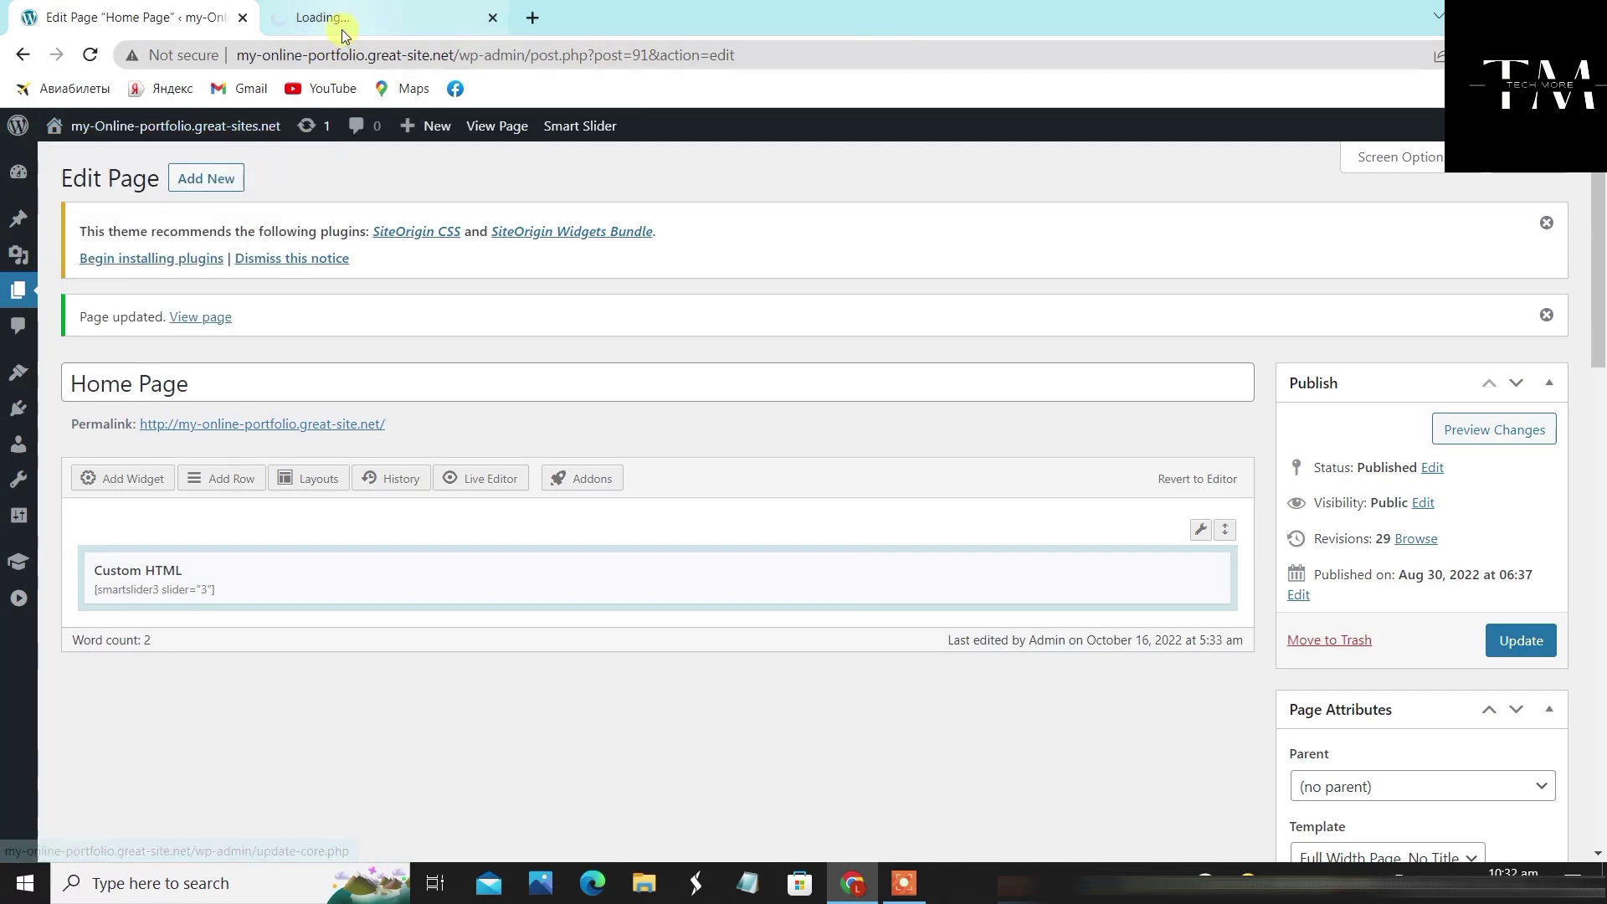
left_click(348, 19)
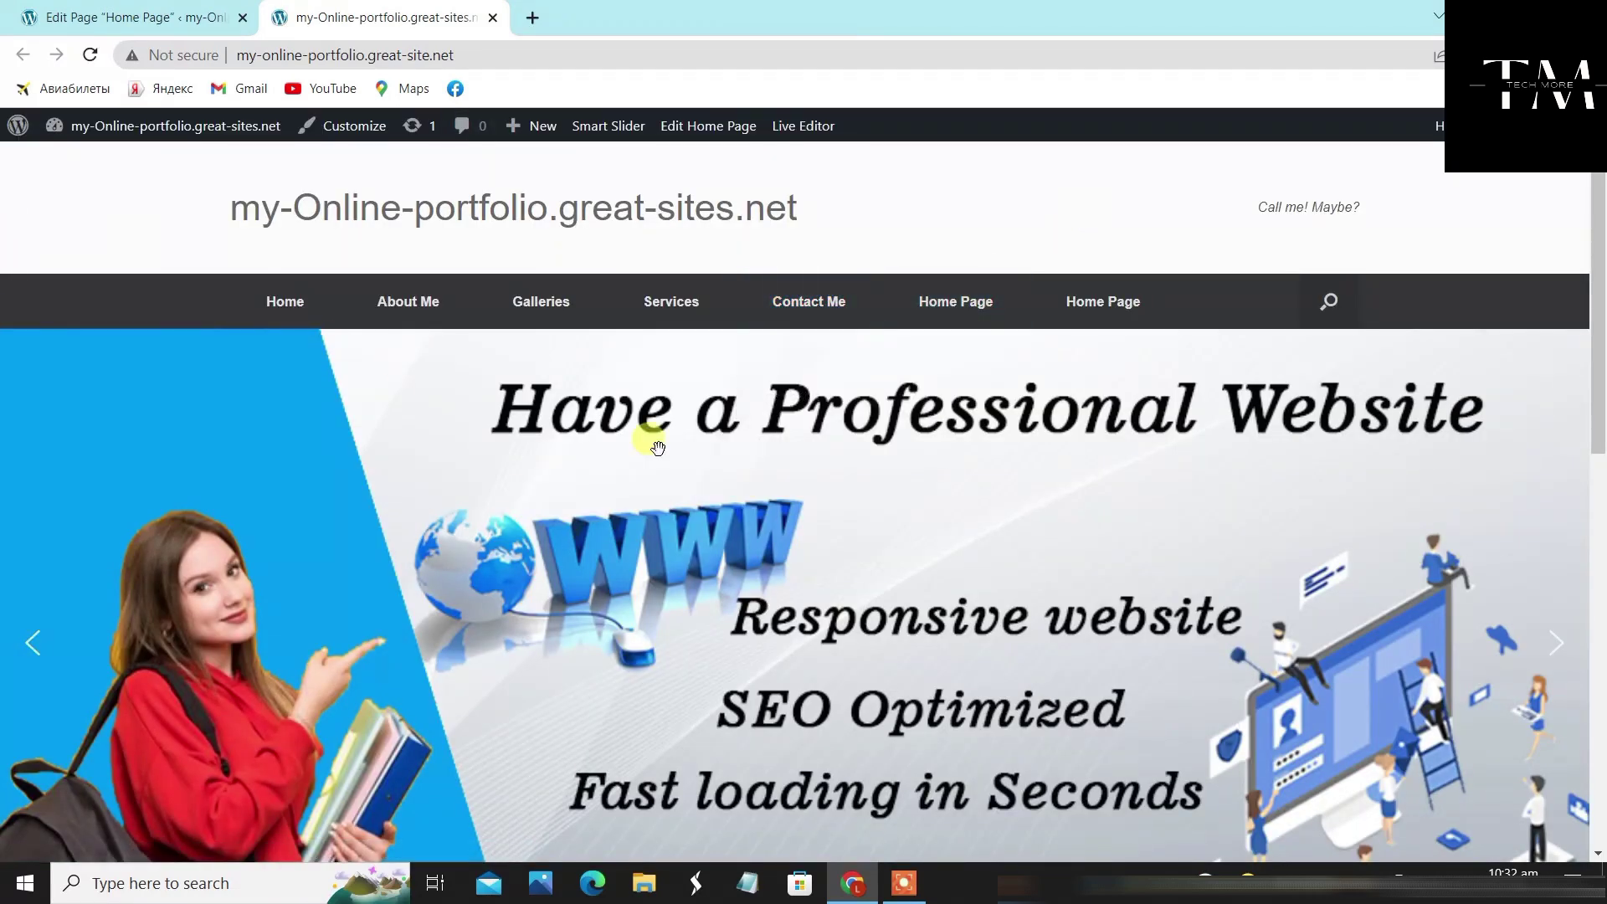
scroll(850, 535, "down", 1)
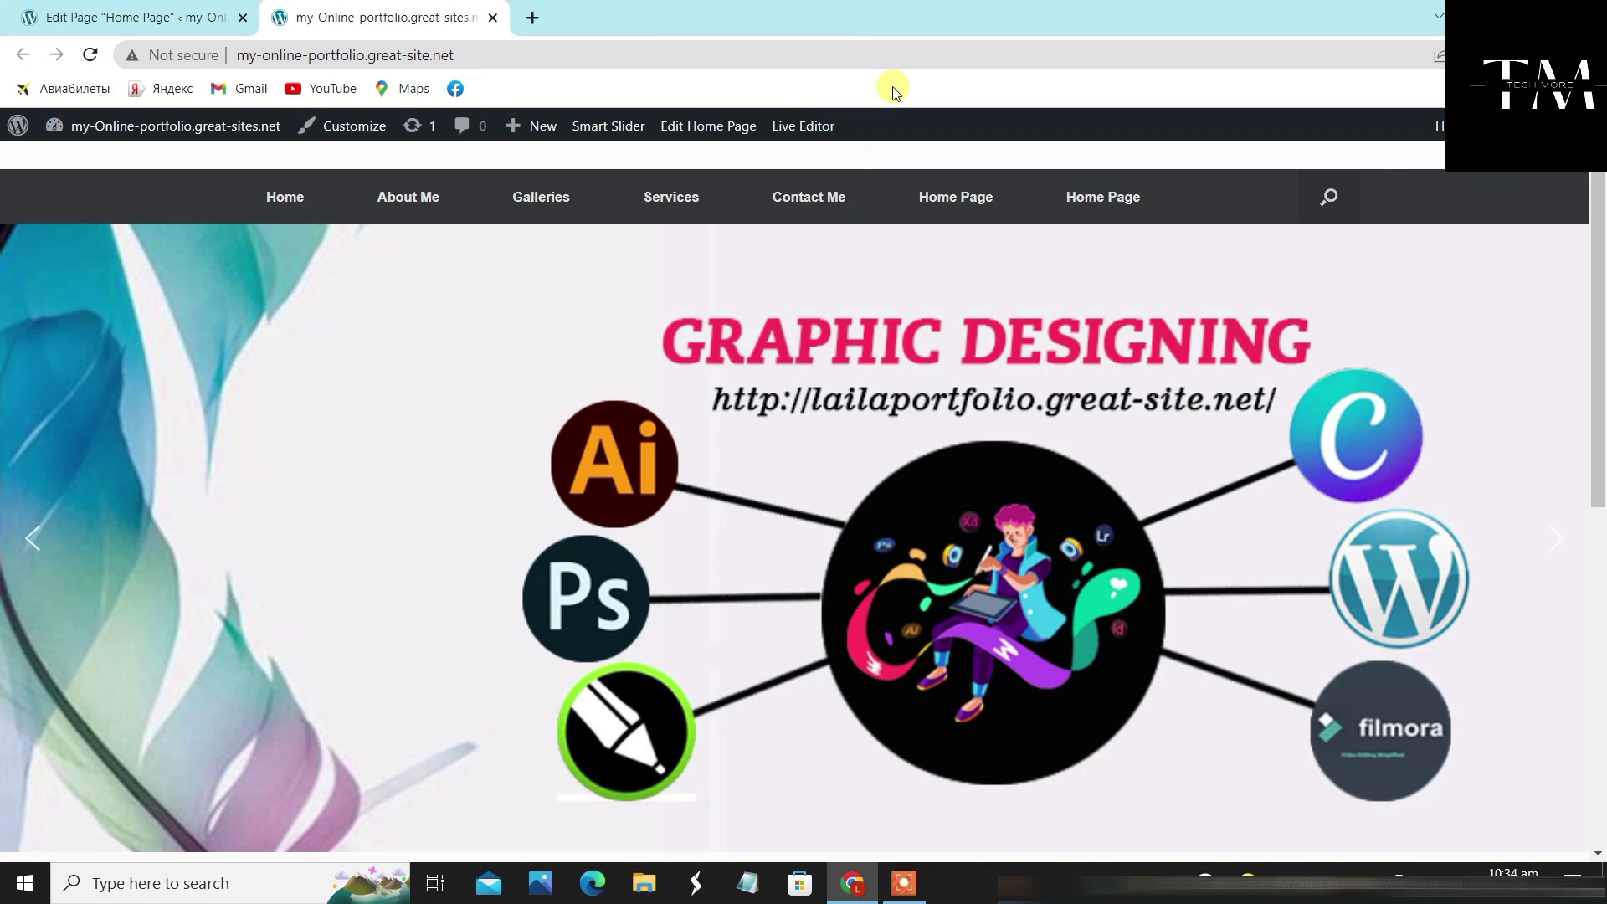
scroll(1041, 298, "up", 2)
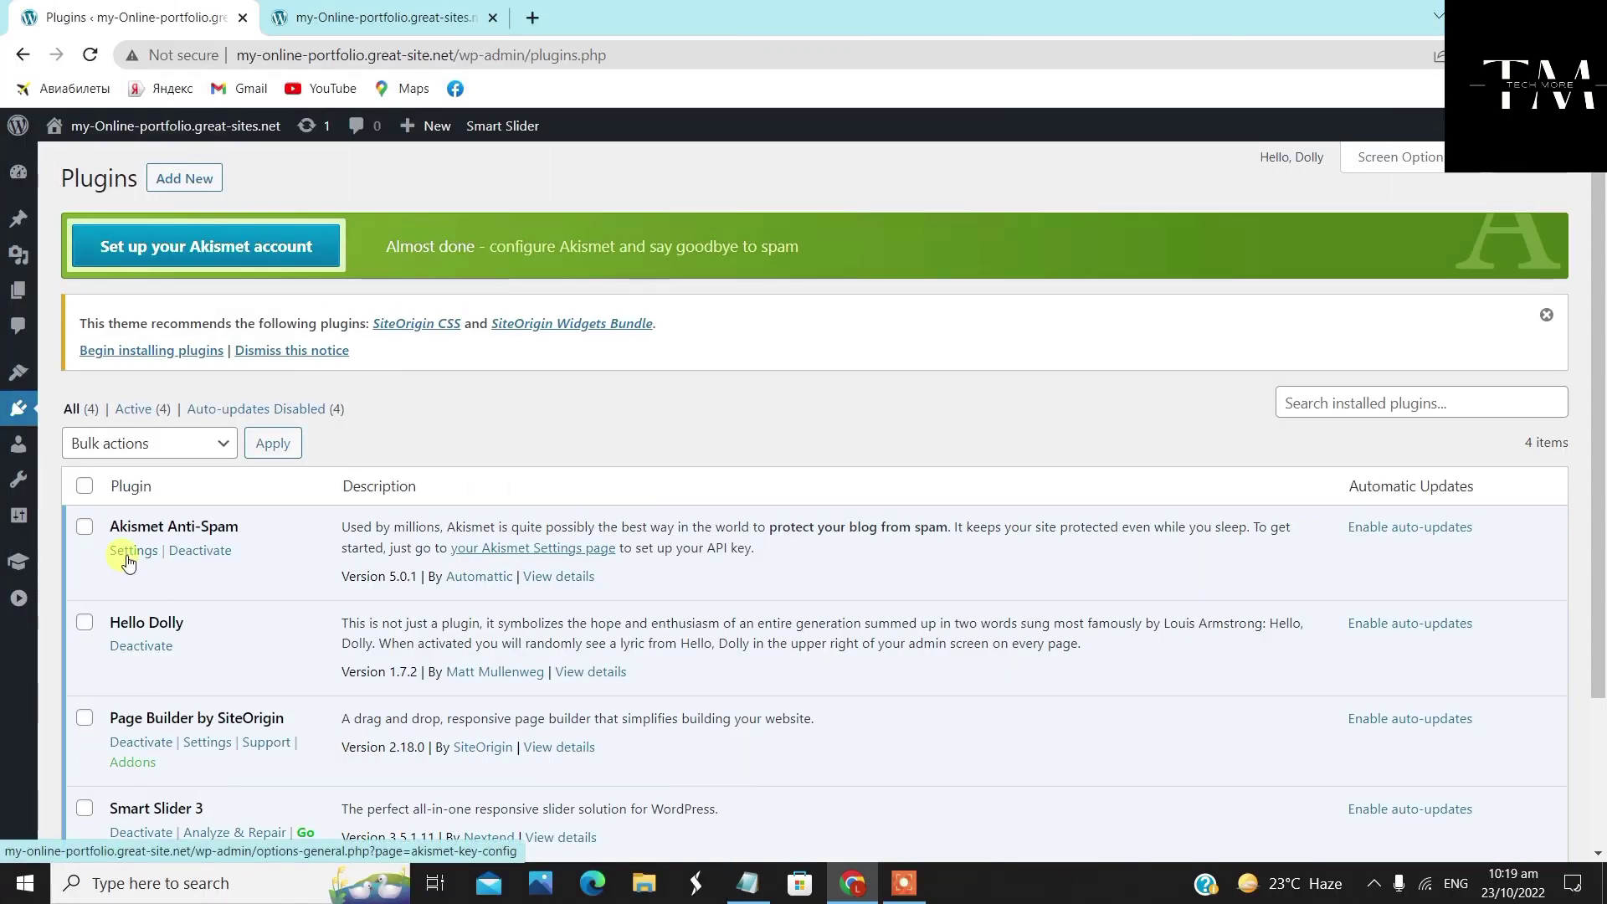
Open Home Page — Front Page from the All Pages list in the editor
mouse_move(17, 290)
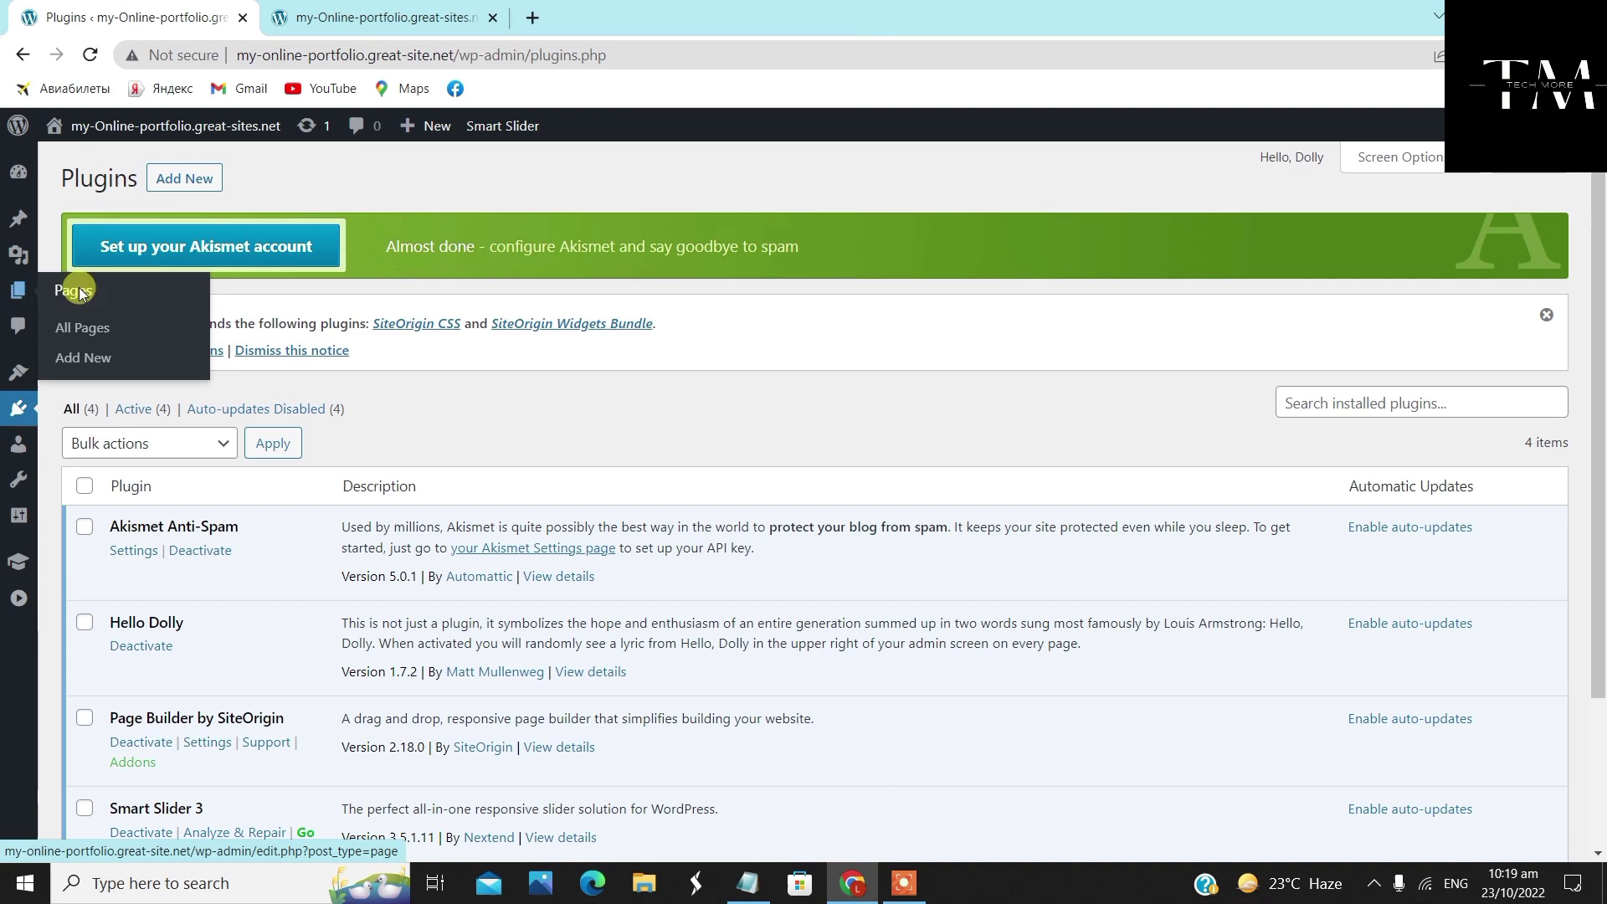
left_click(91, 329)
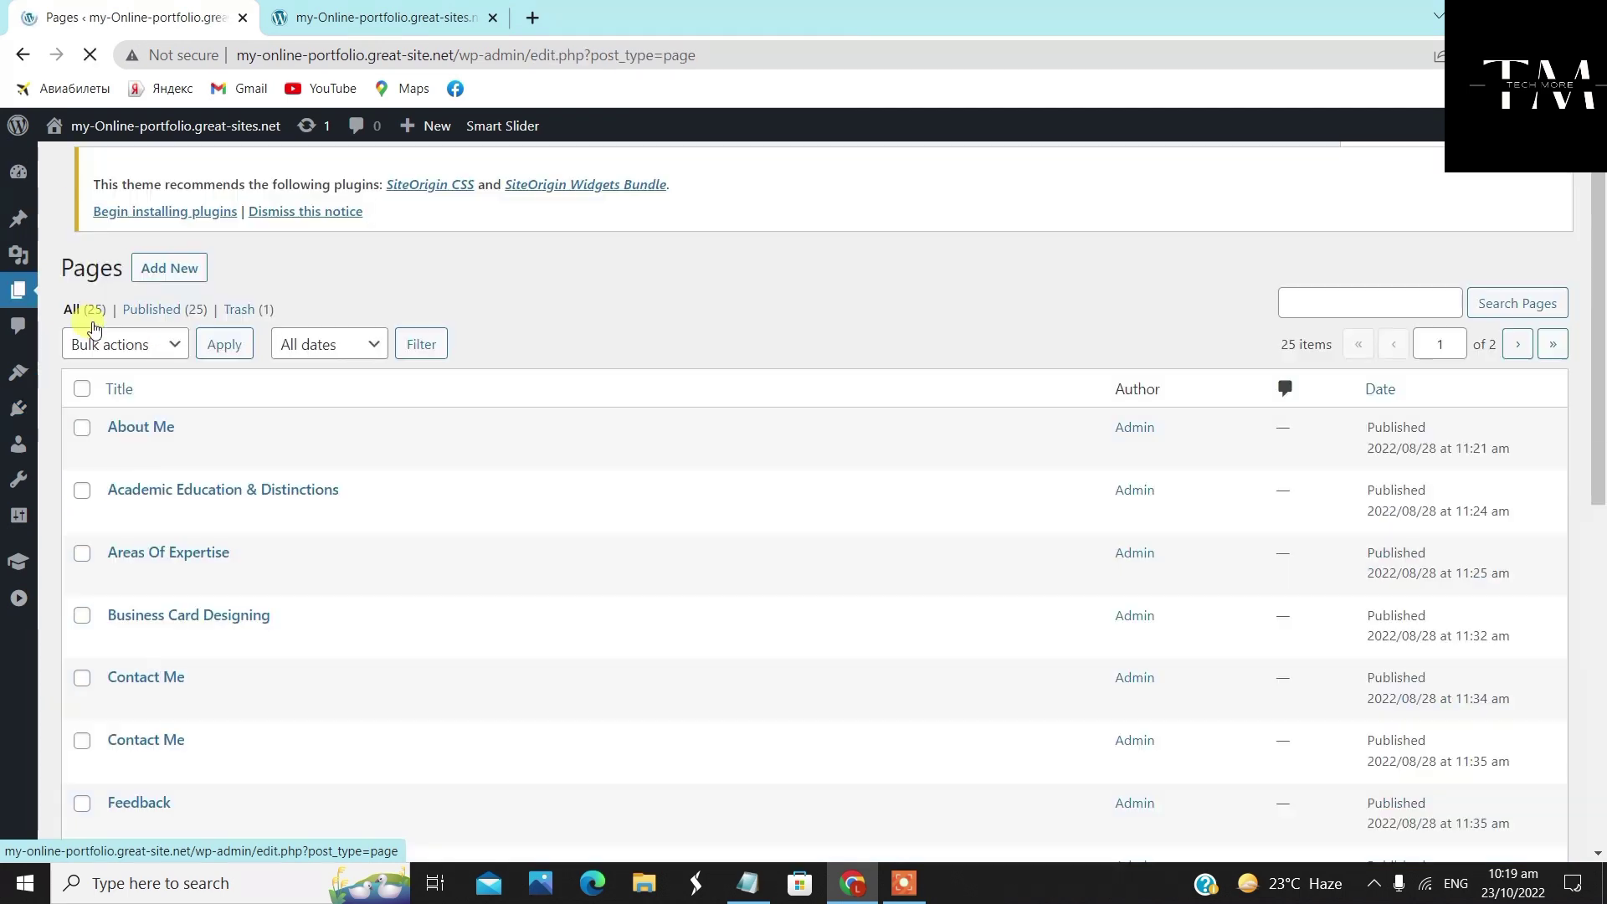
scroll(242, 686, "down", 3)
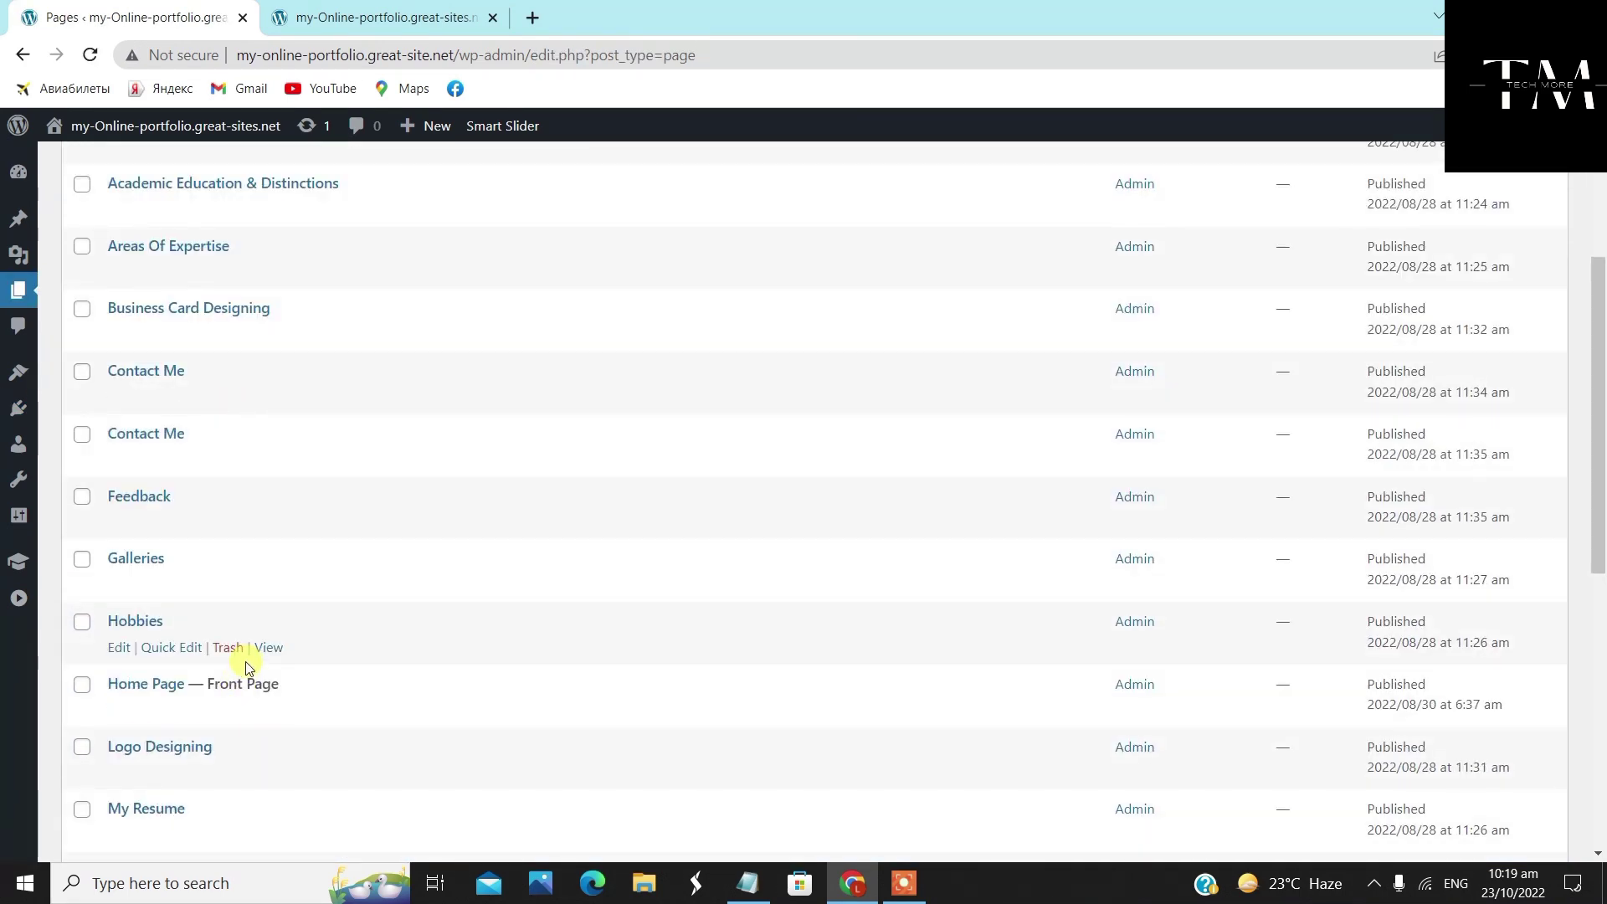
scroll(247, 641, "down", 1)
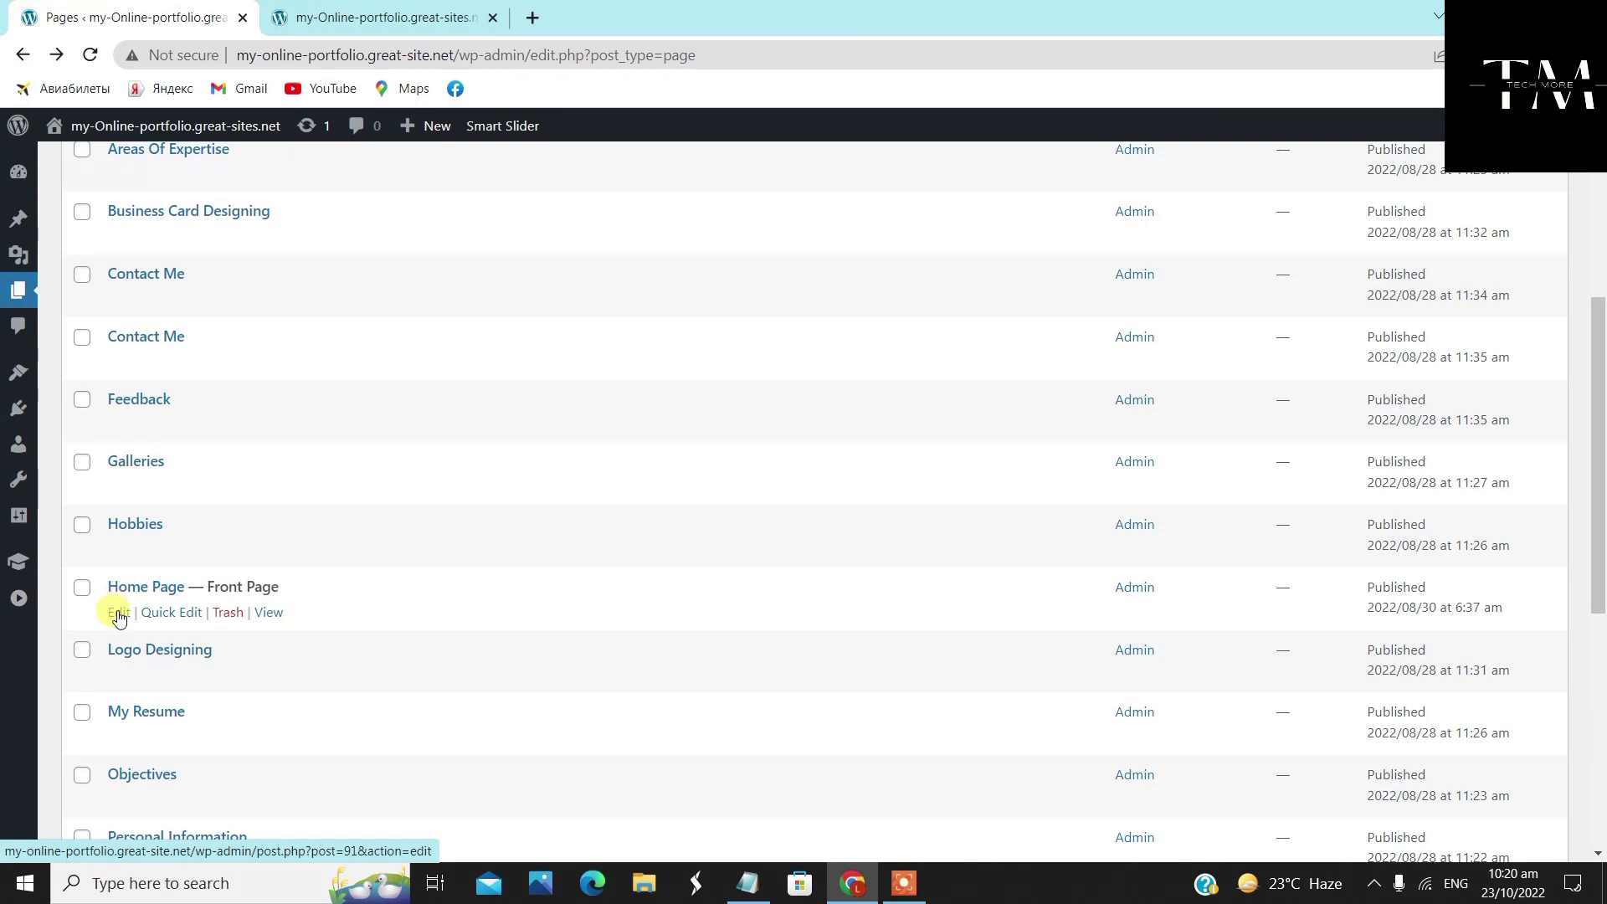
left_click(119, 615)
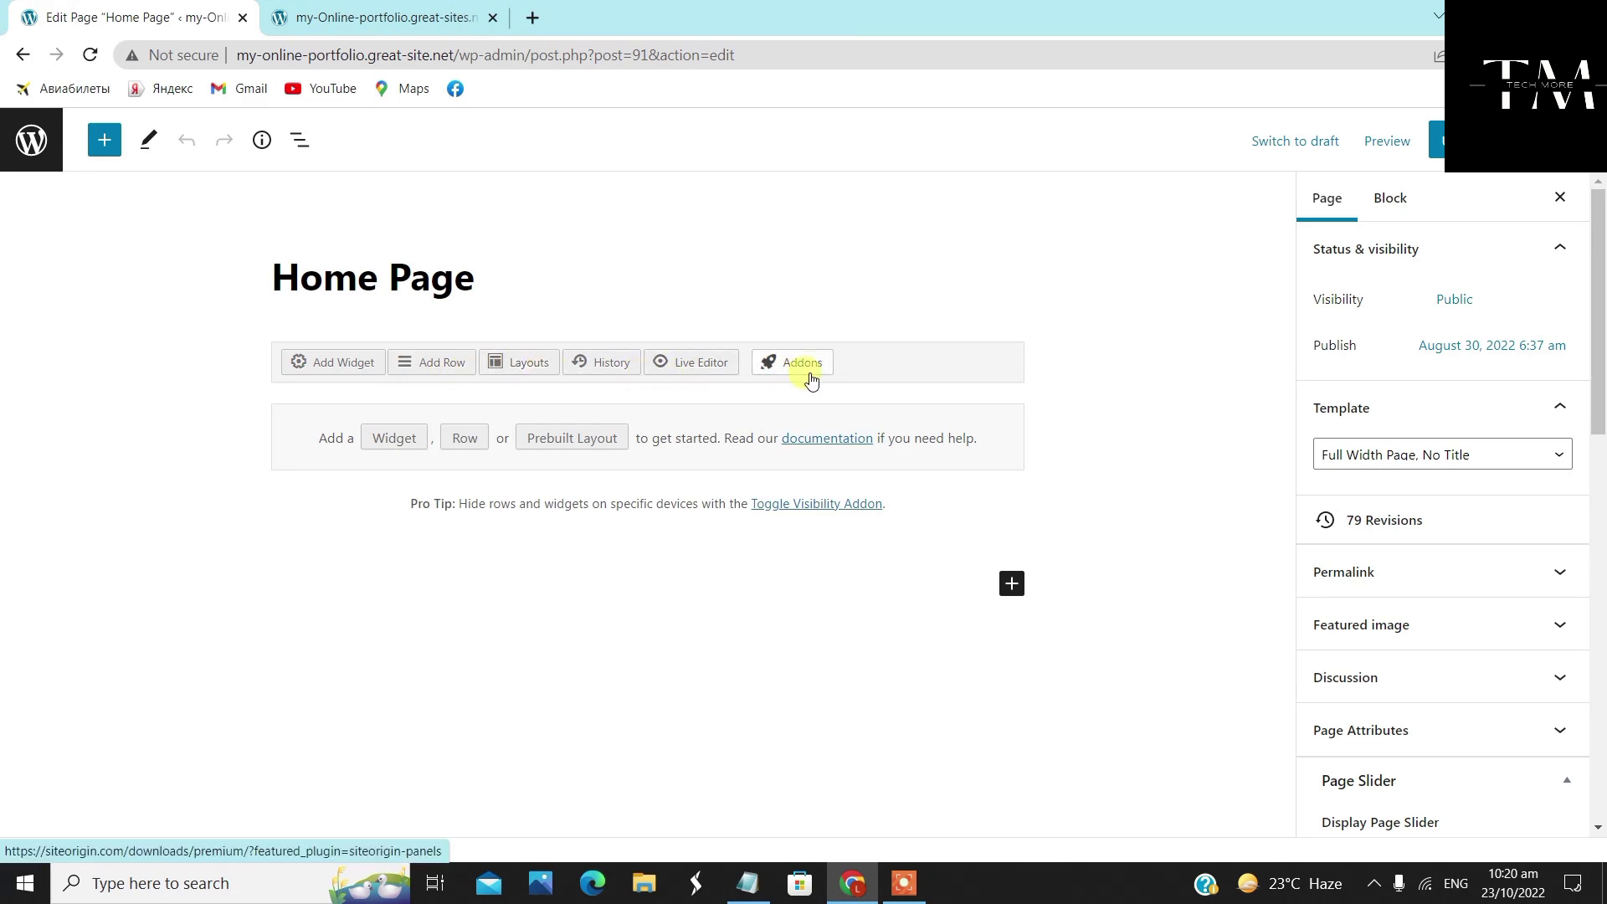
Insert a new row with its column divider dragged to a 40.9% / 59.1% split
left_click(442, 369)
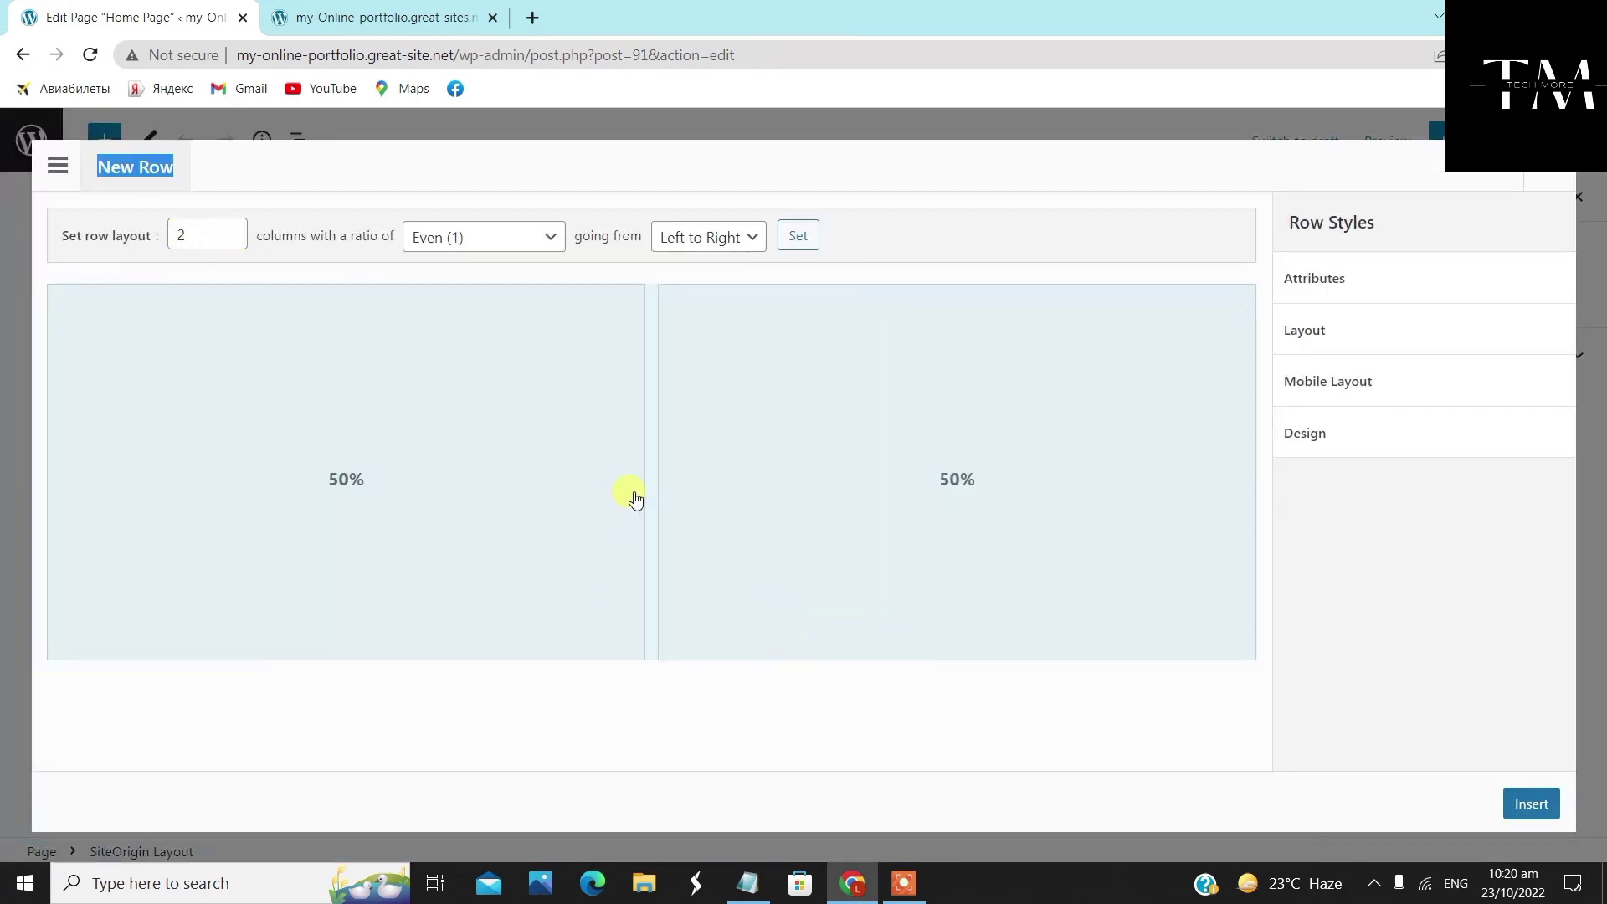
left_click_drag(646, 485, 538, 525)
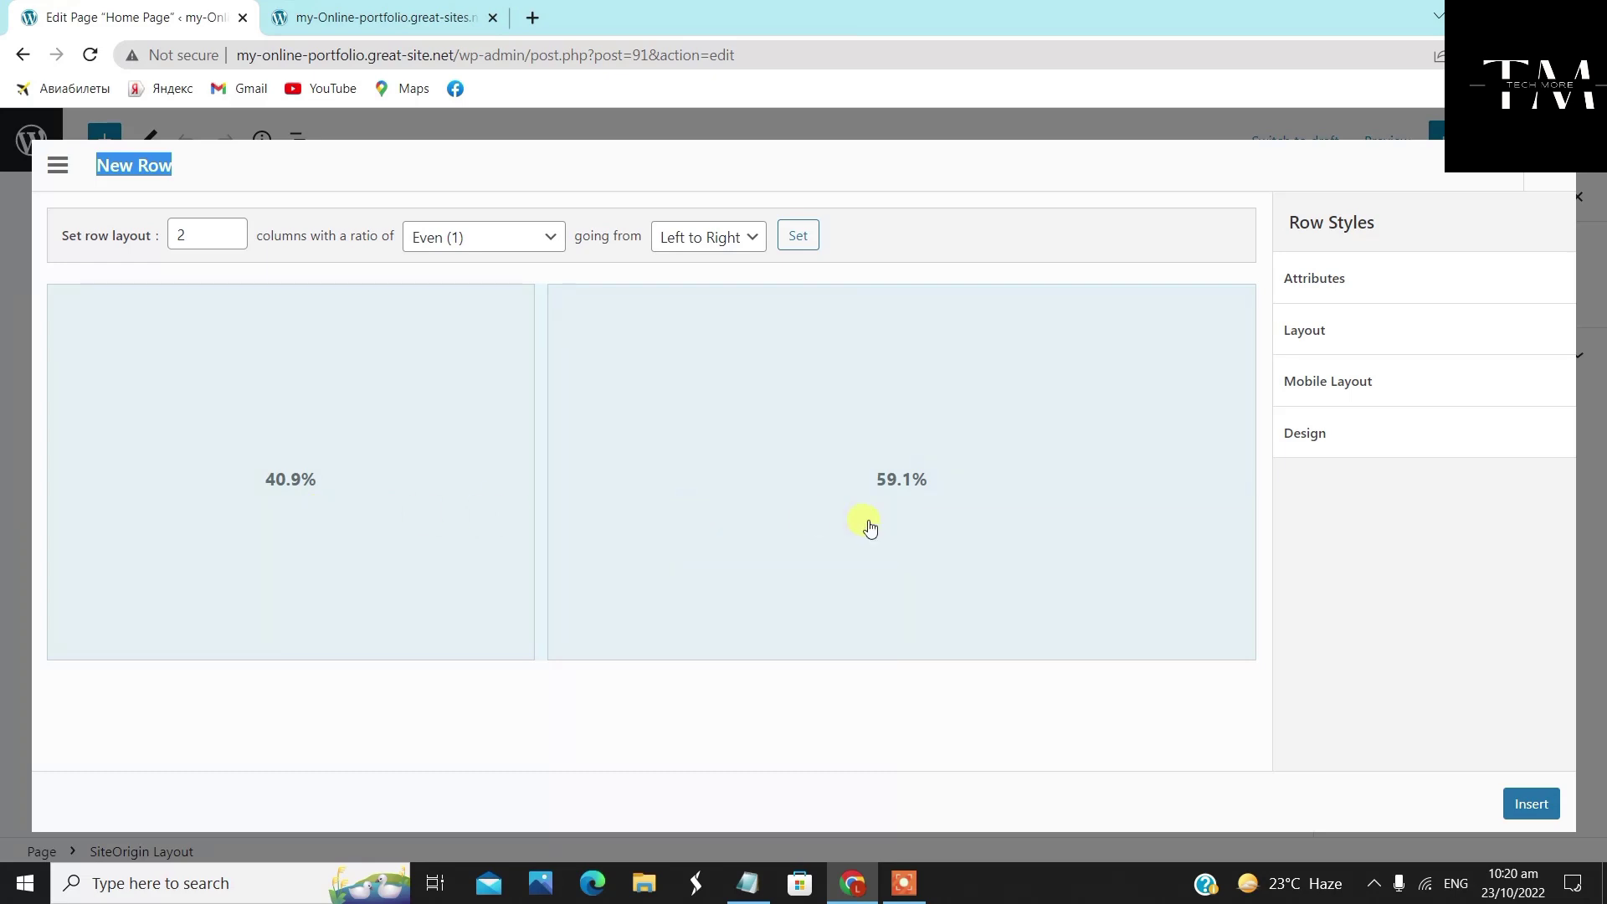
left_click(531, 481)
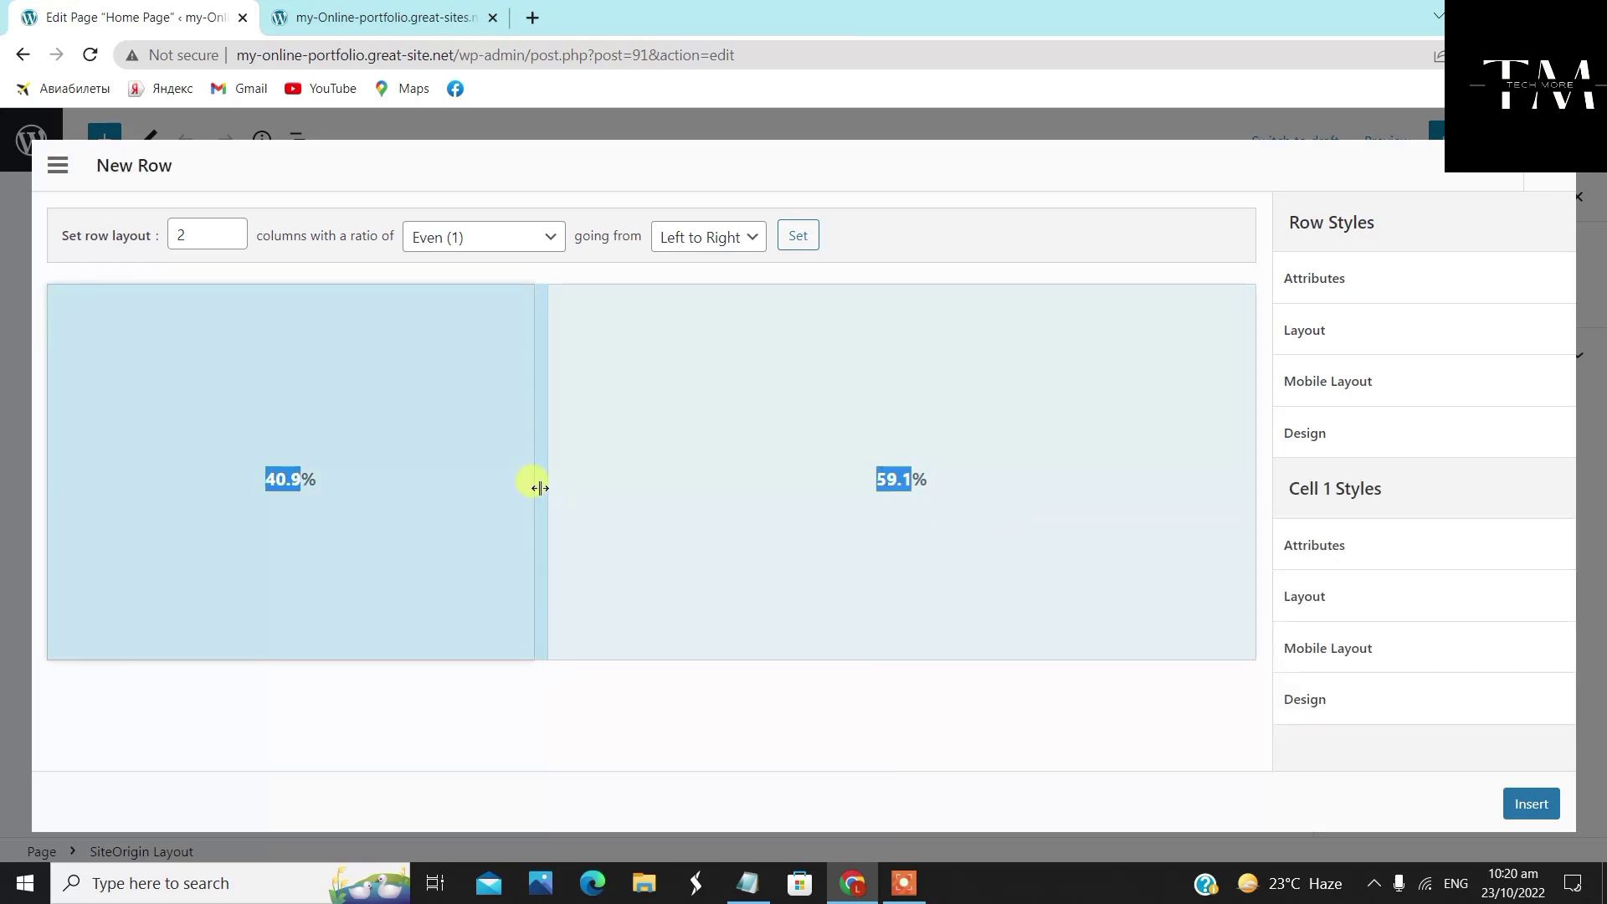
left_click(497, 511)
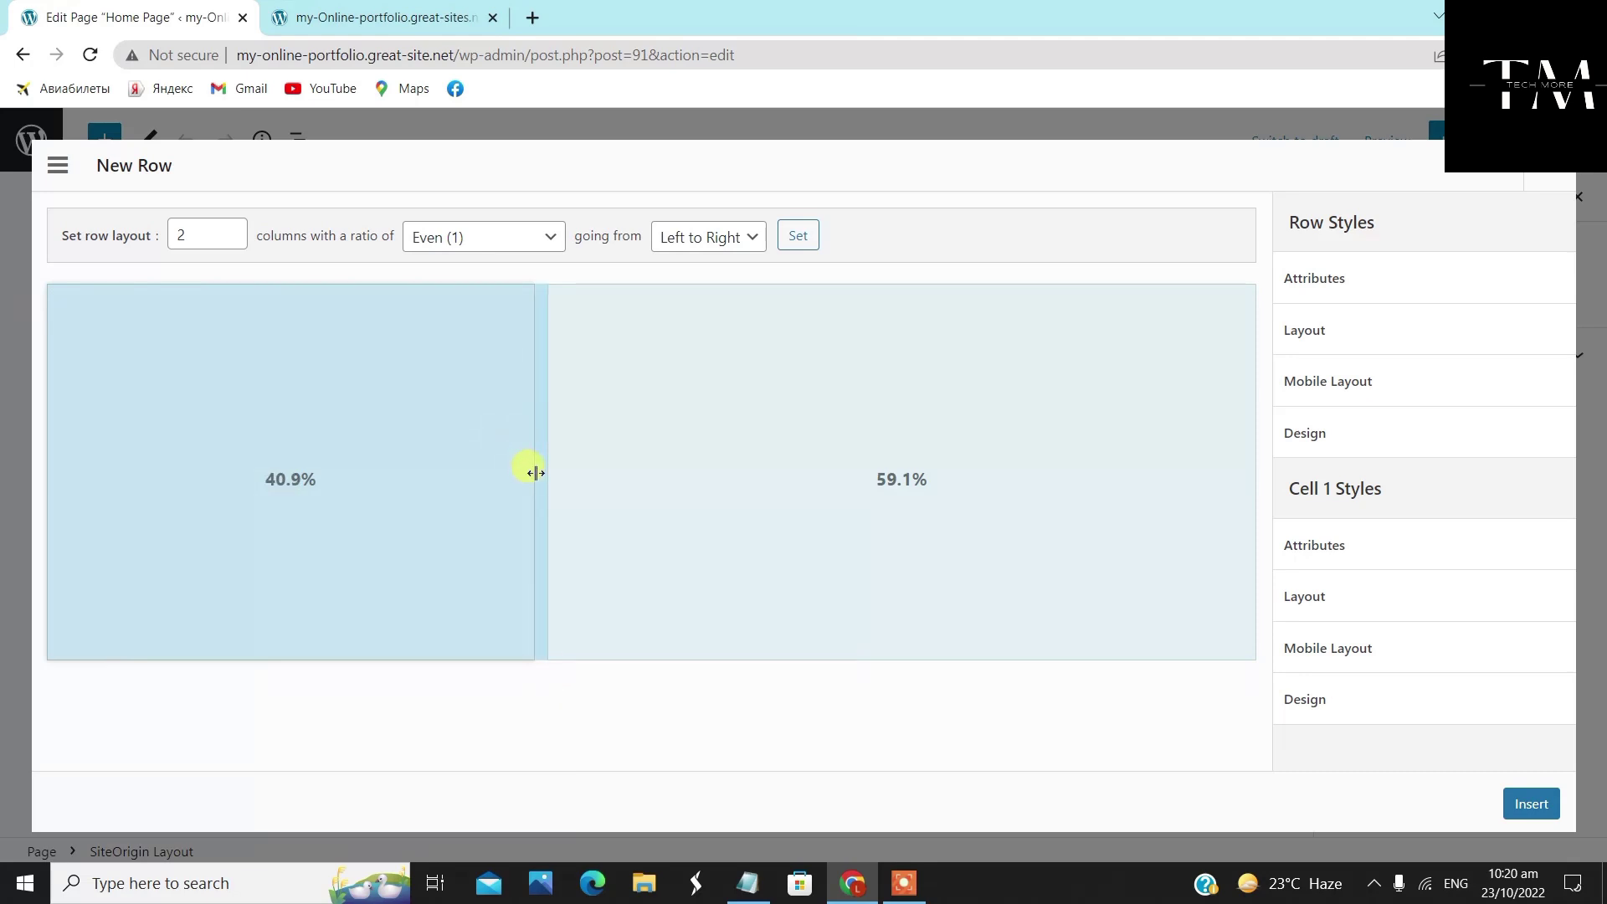
left_click_drag(536, 472, 544, 483)
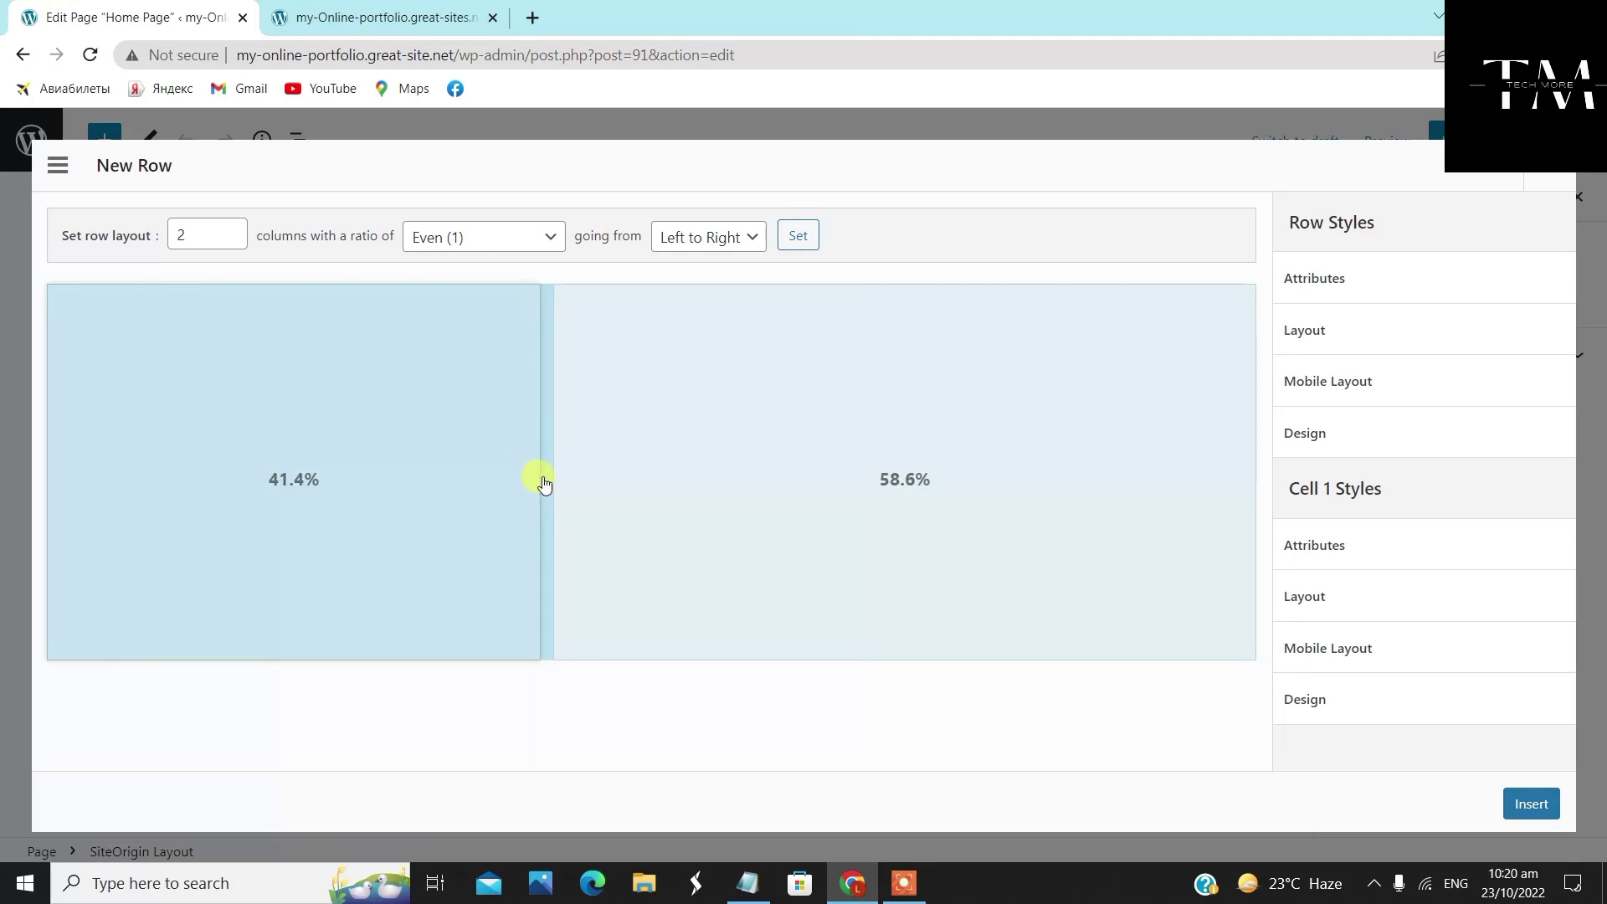
left_click_drag(544, 484, 533, 479)
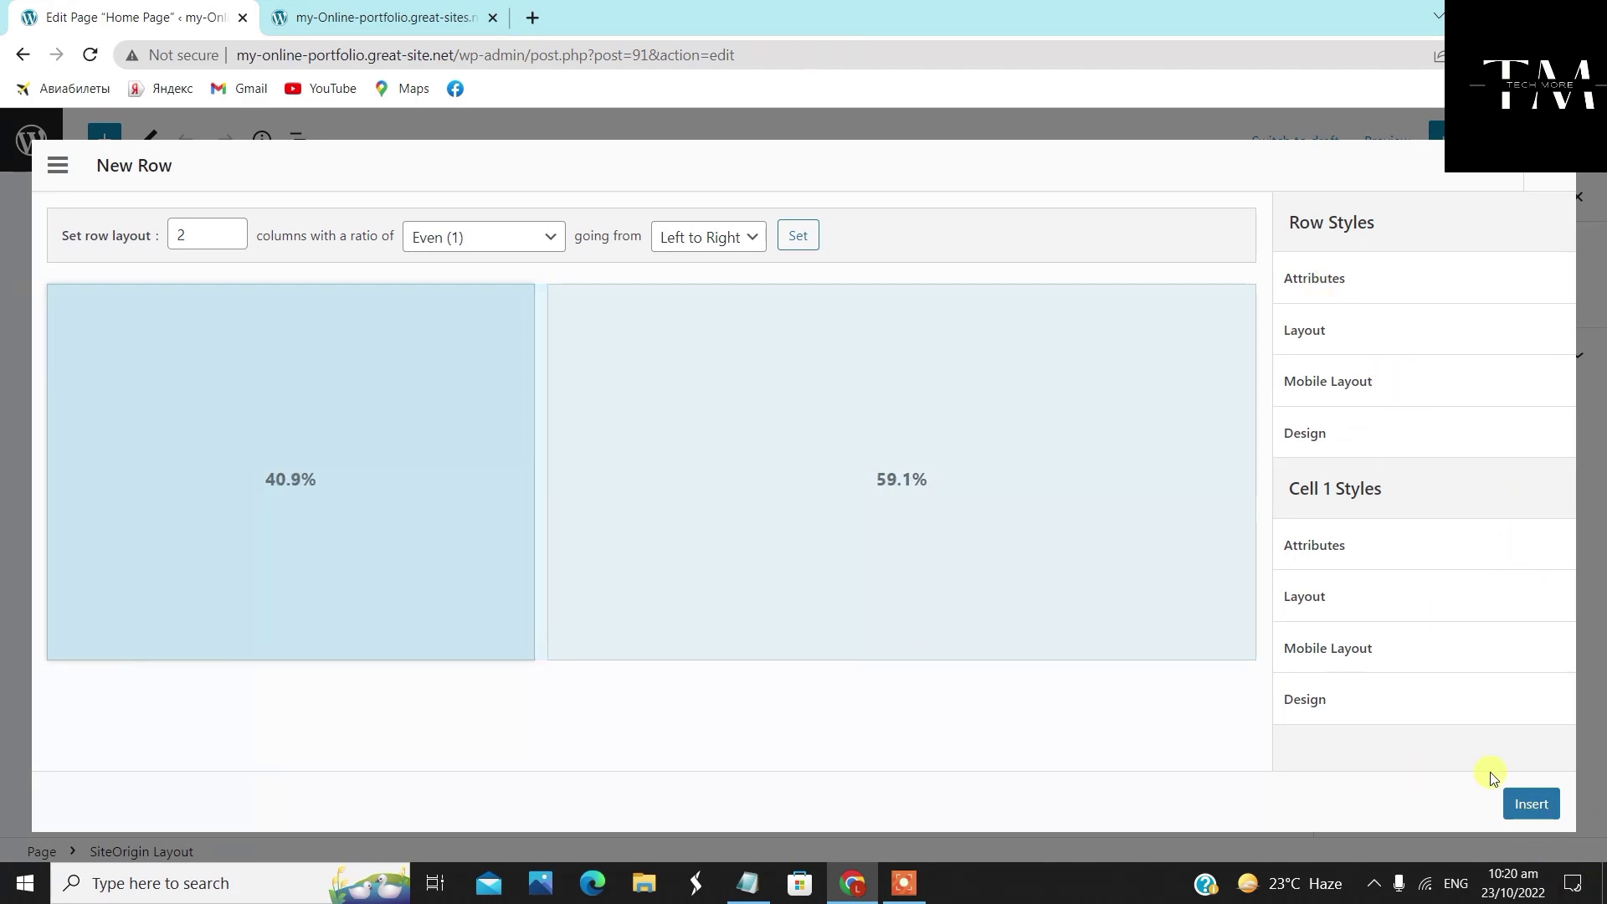
left_click(1513, 803)
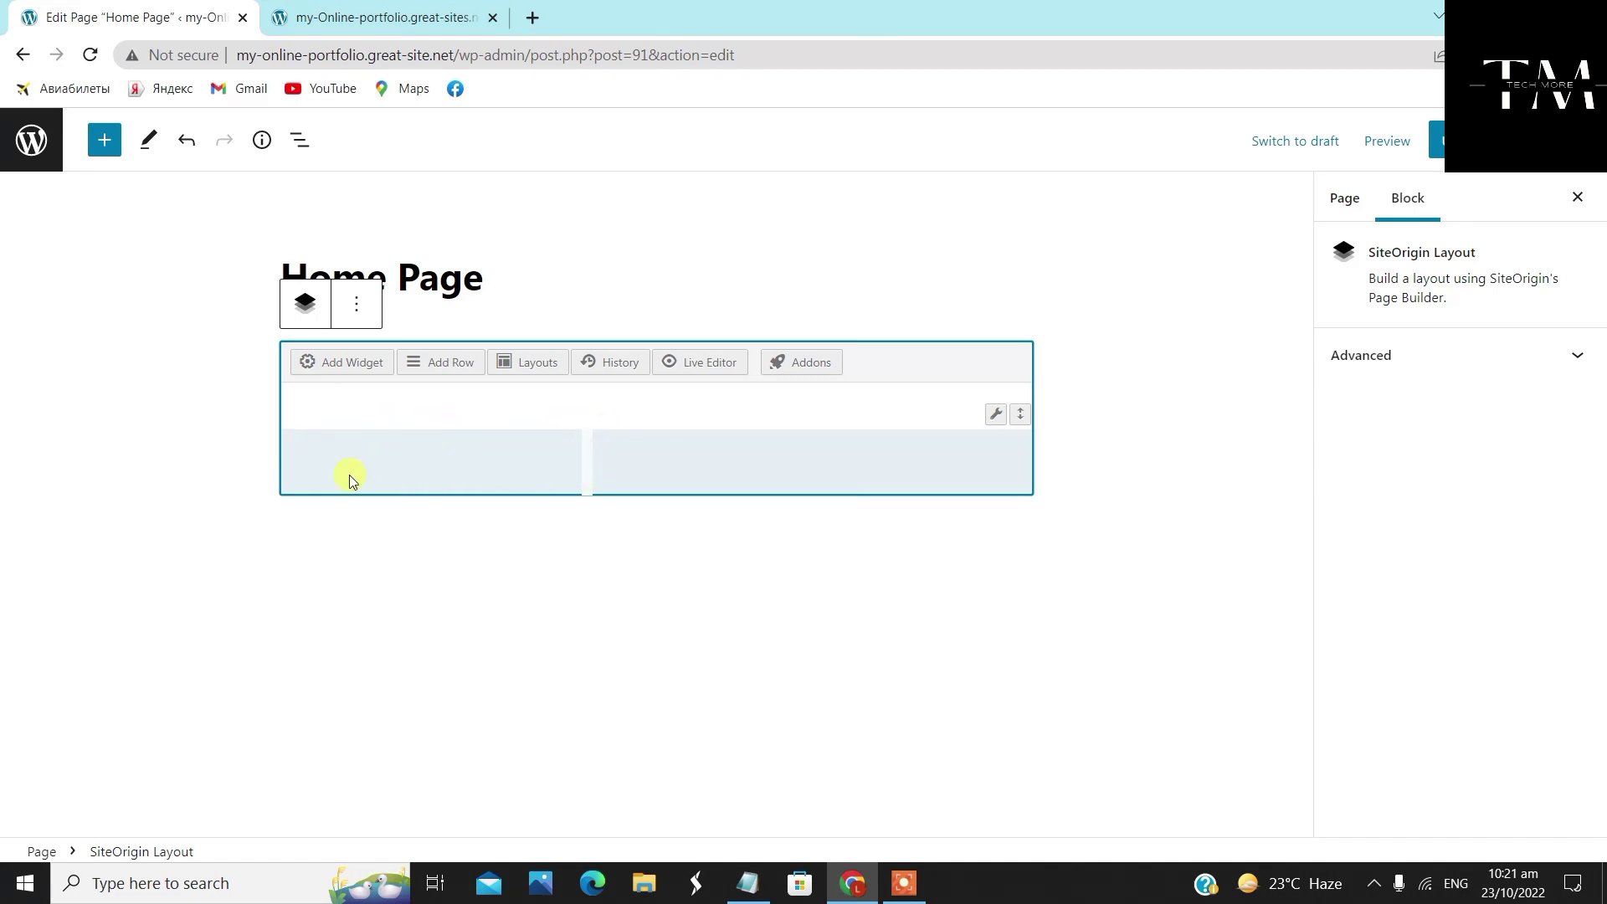
Add a Custom HTML widget to the new row from the widget list
left_click(355, 364)
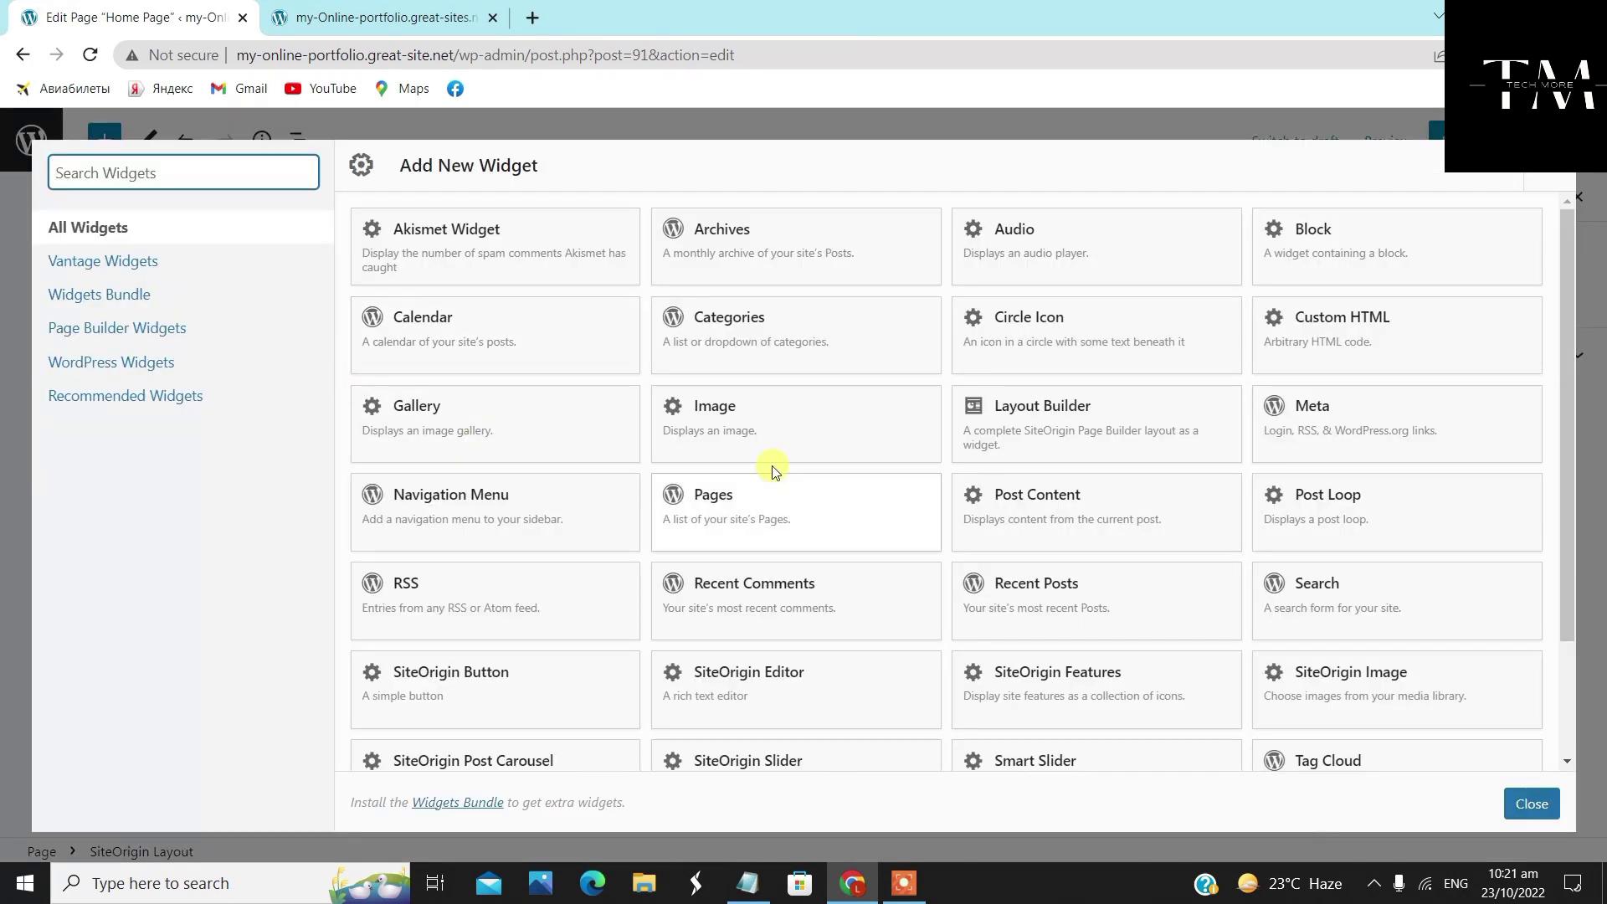
left_click(1378, 318)
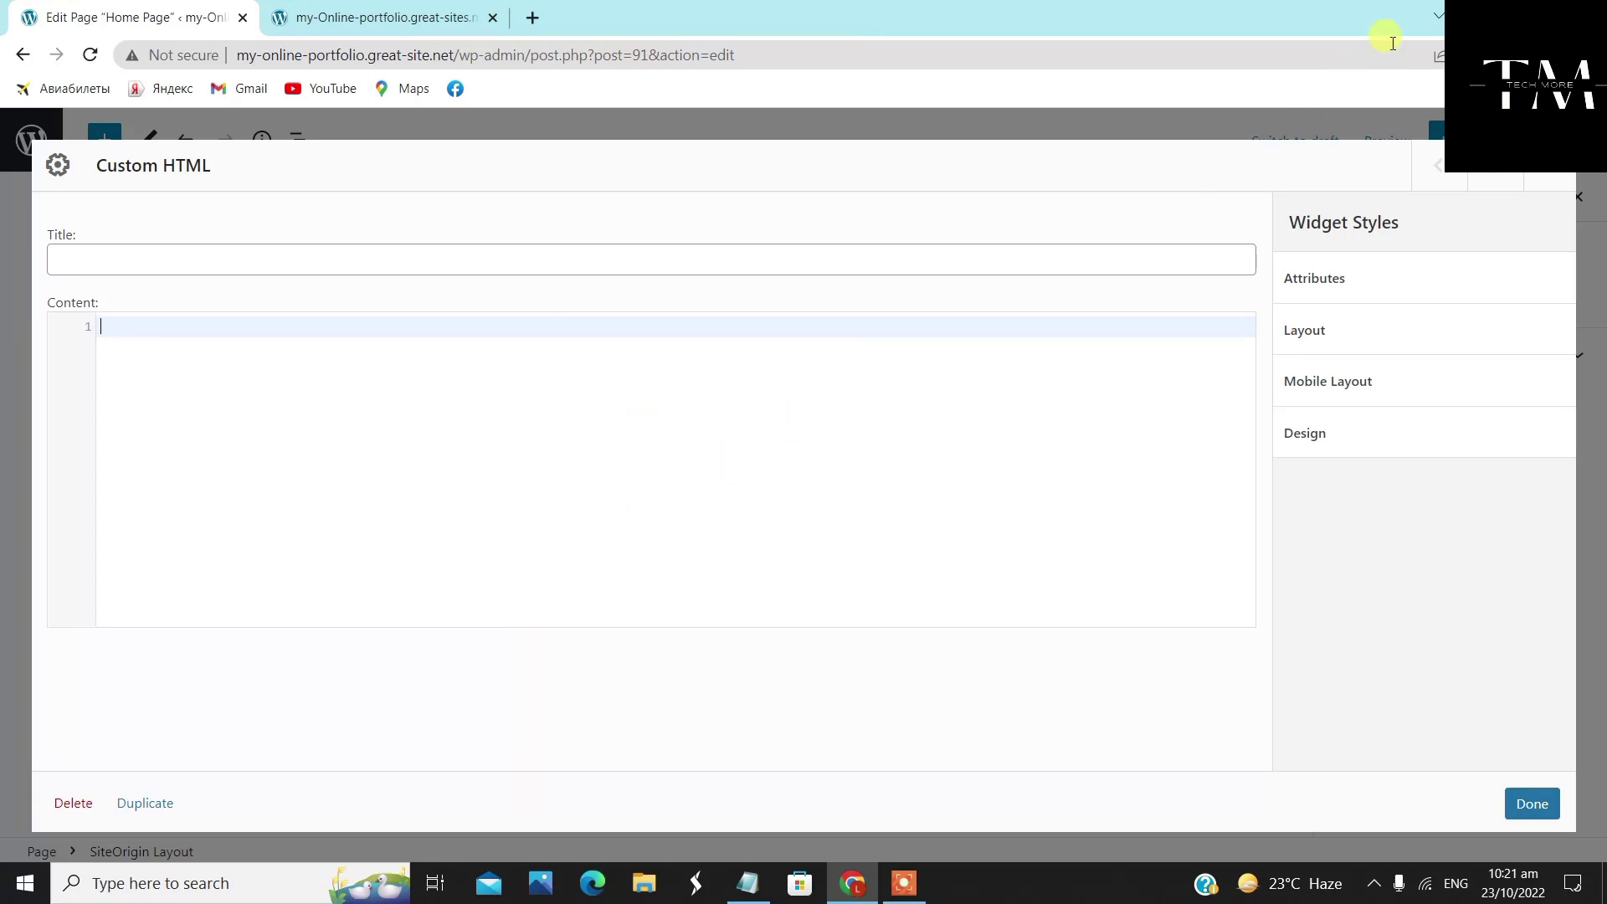
Copy the vertical marquee code from the Marquee Notepad file into the widget's Content box
key("super+d")
double_click(186, 44)
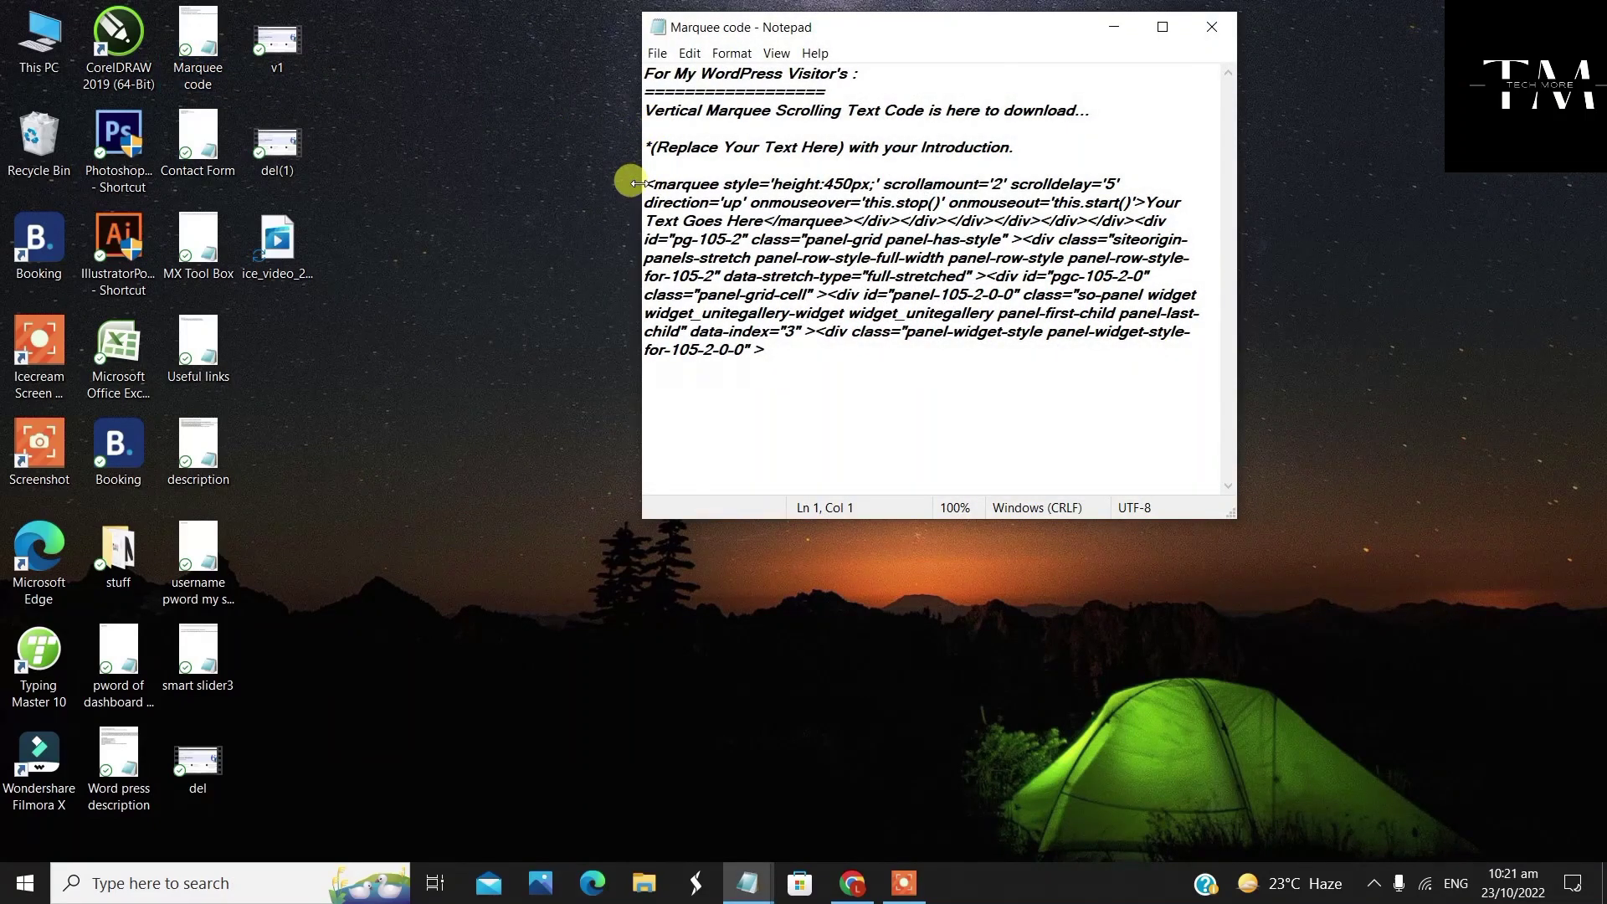
left_click_drag(646, 184, 962, 348)
right_click(937, 328)
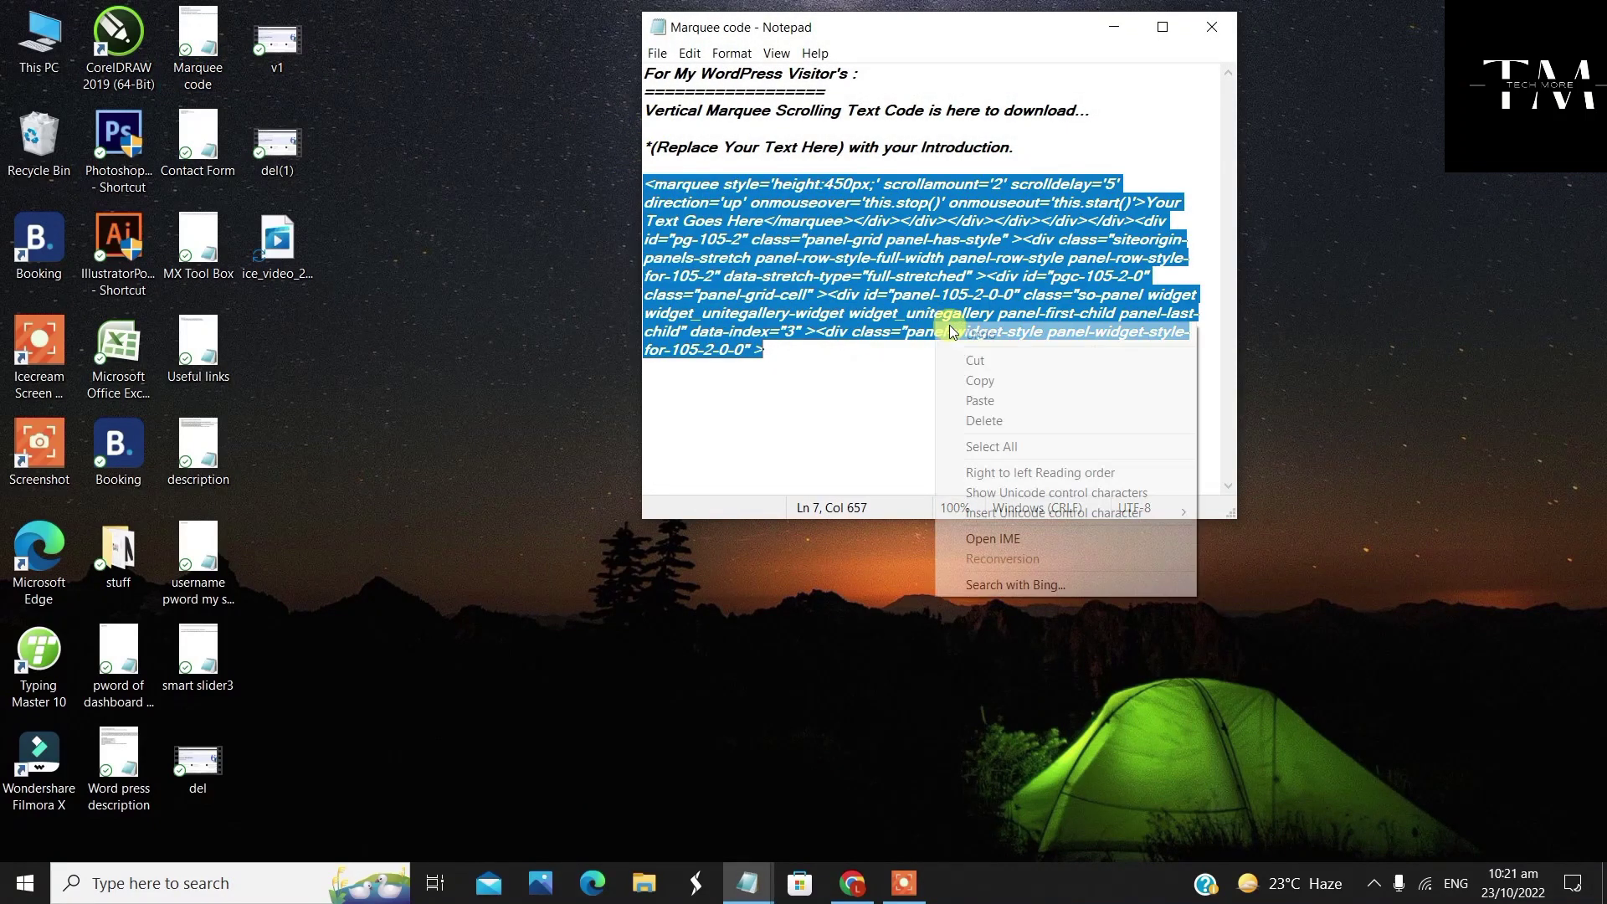
left_click(984, 381)
left_click(1114, 26)
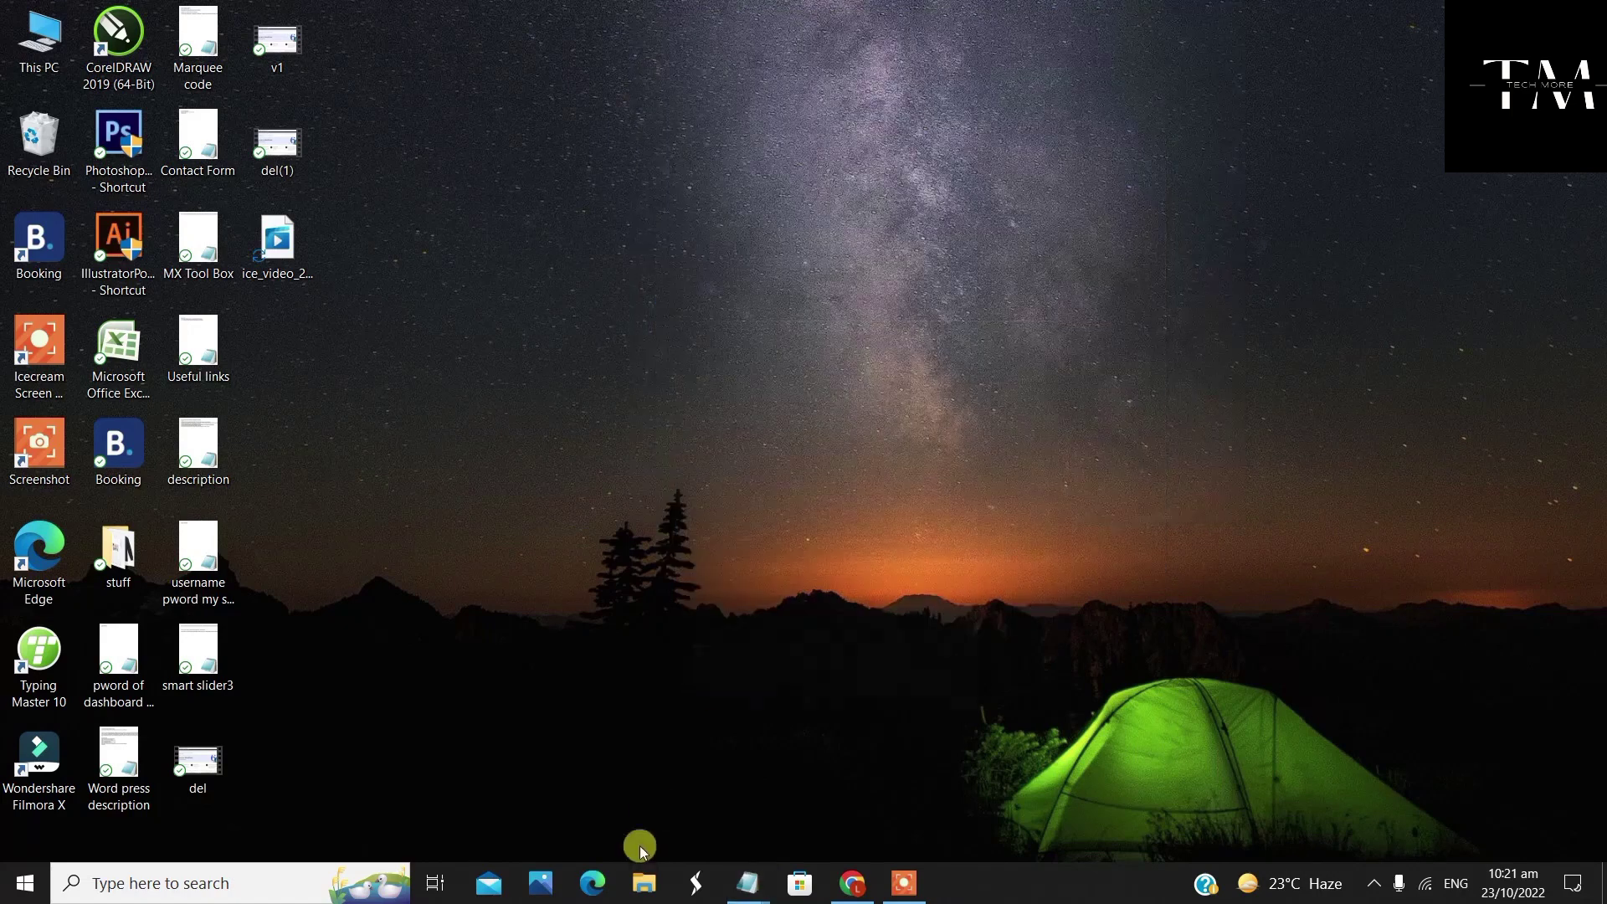
left_click(857, 900)
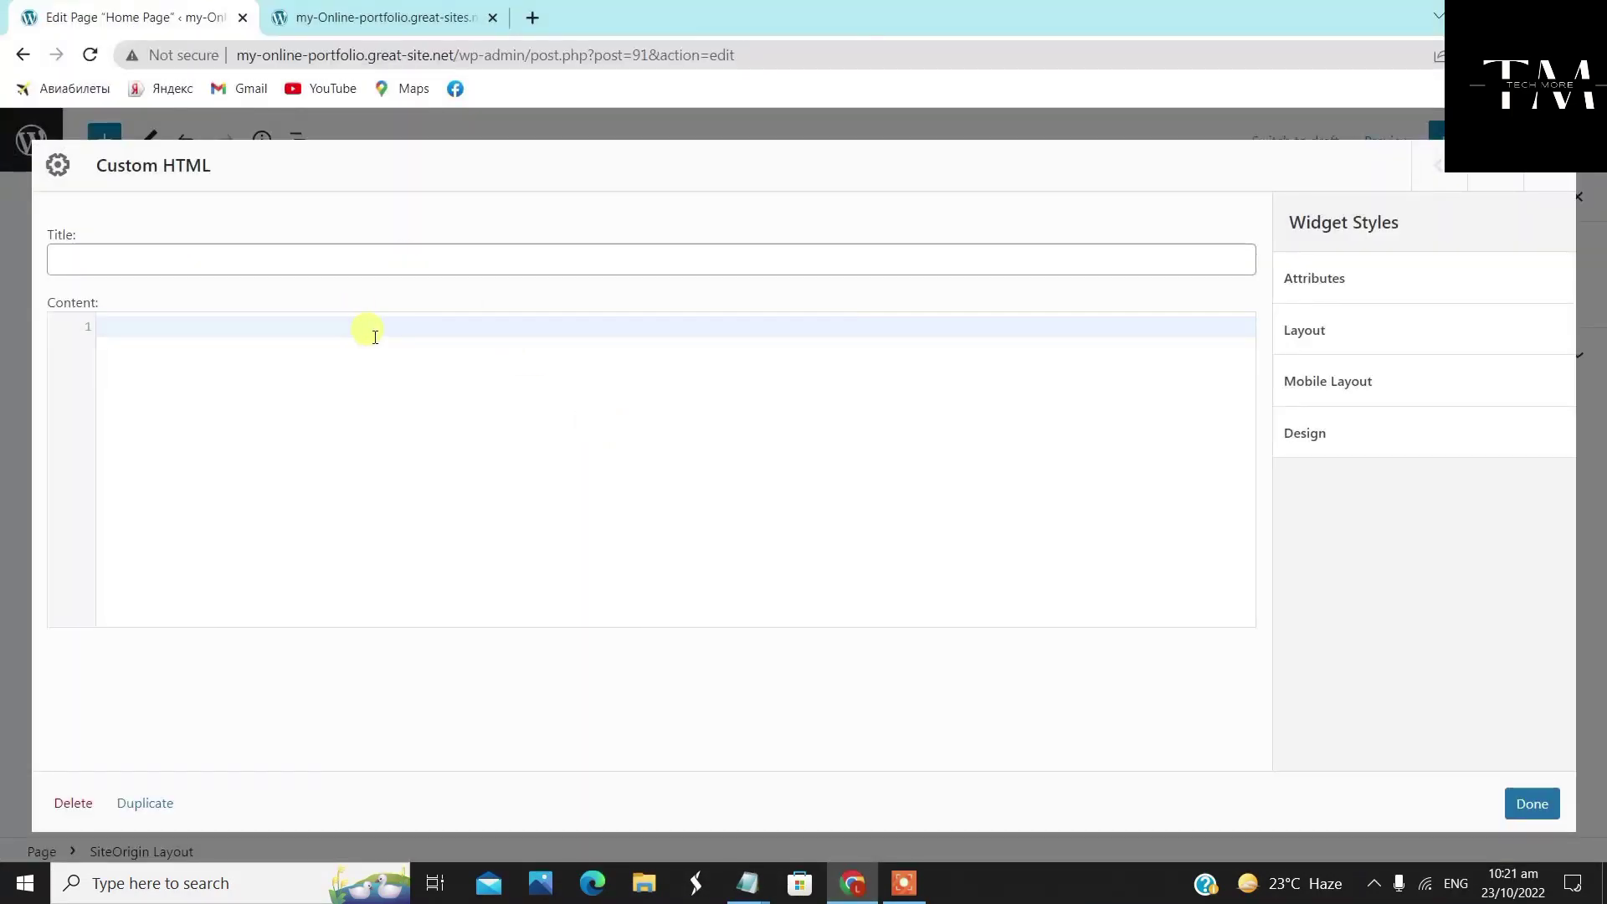
right_click(374, 337)
left_click(456, 503)
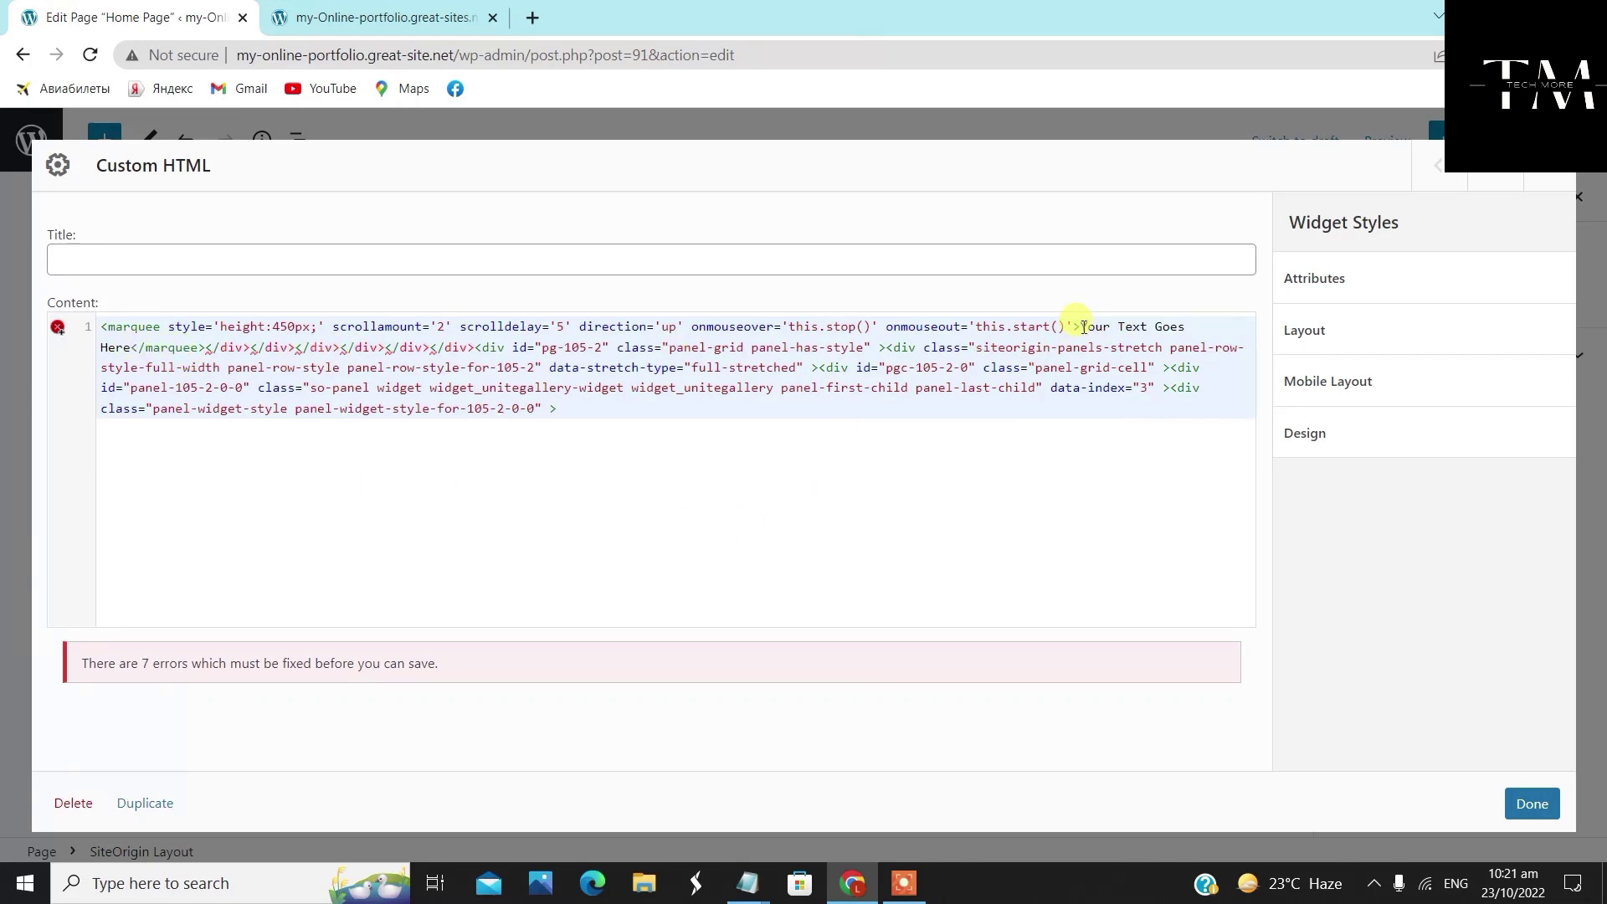
Select the 'Your Text Goes Here' placeholder inside the marquee tags
left_click_drag(1081, 326, 1190, 327)
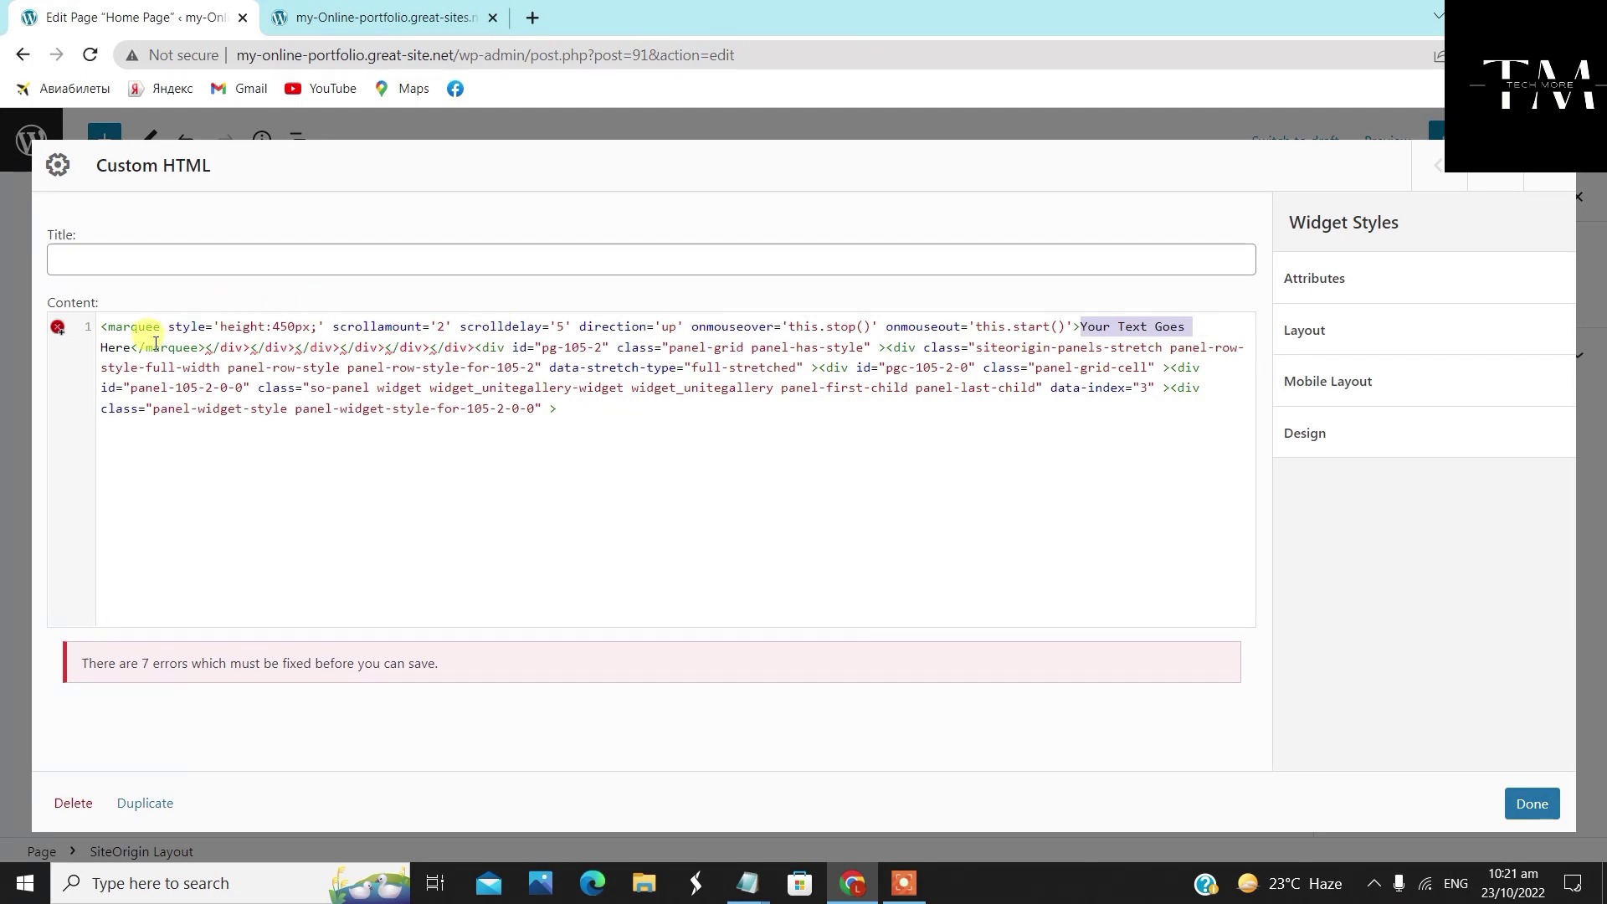
double_click(102, 348)
left_click(359, 545)
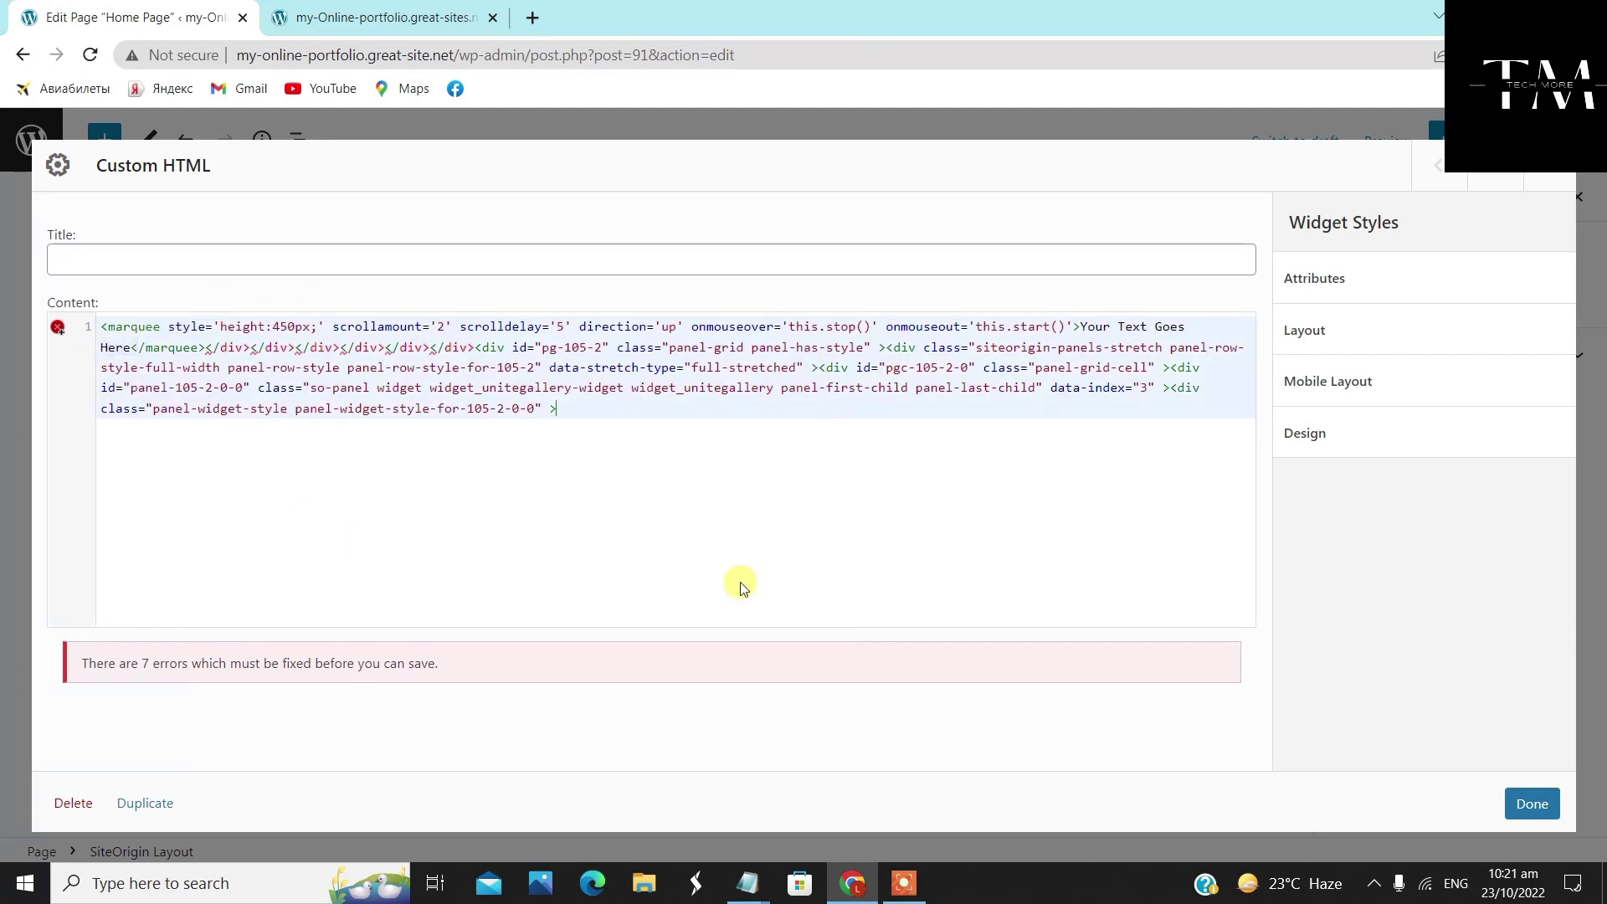
Copy the four-paragraph bio text from the Untitled Notepad window
left_click(747, 883)
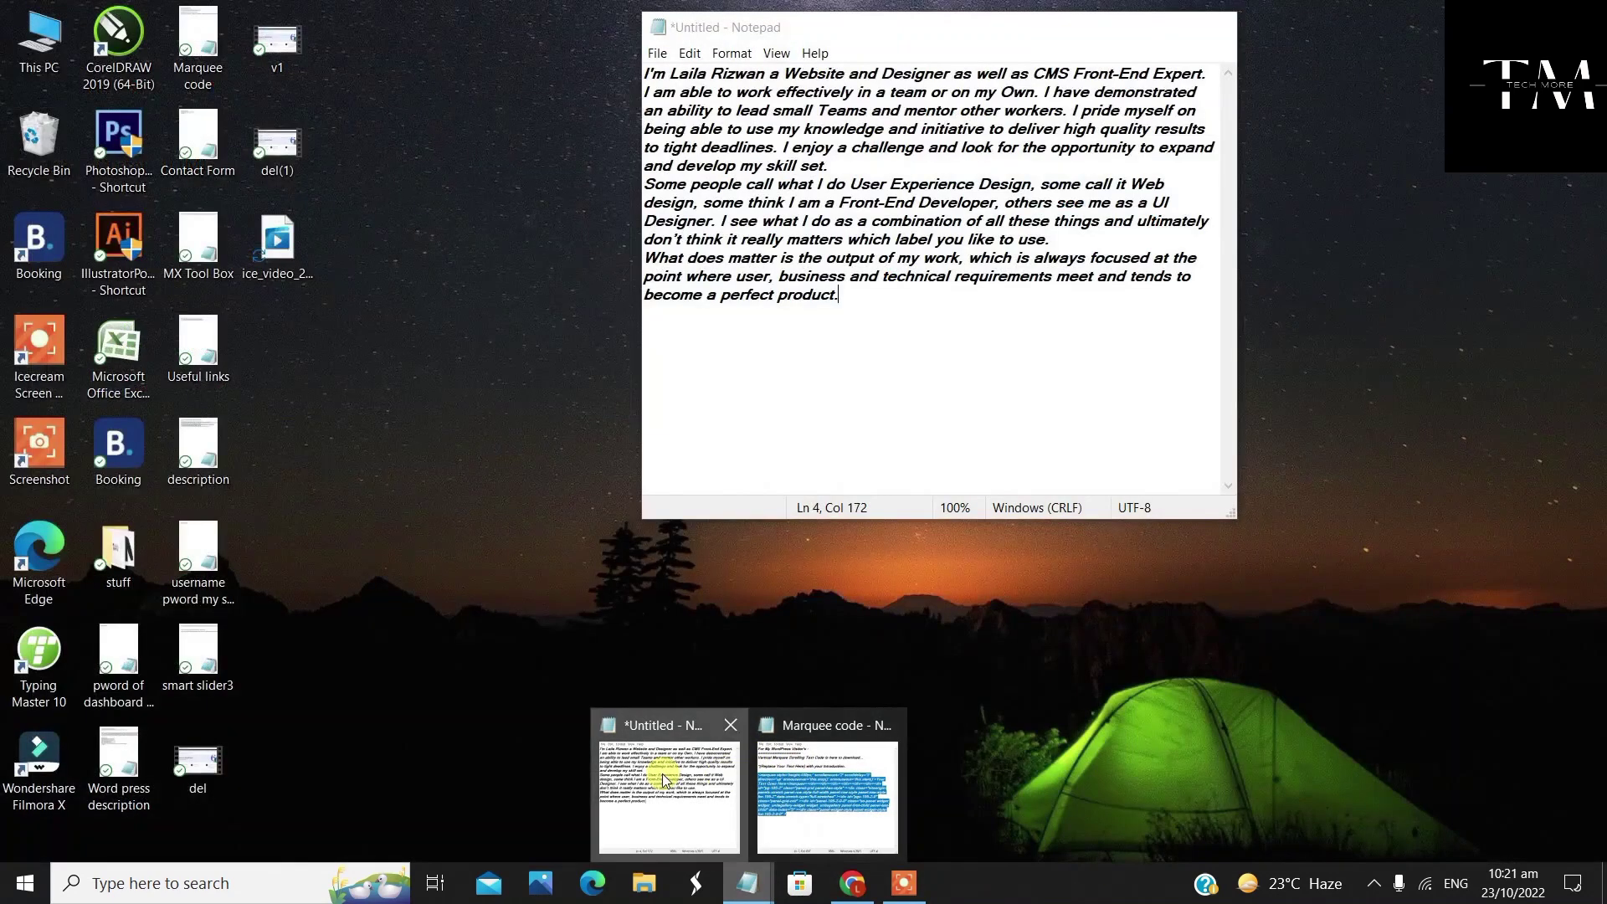
left_click(716, 774)
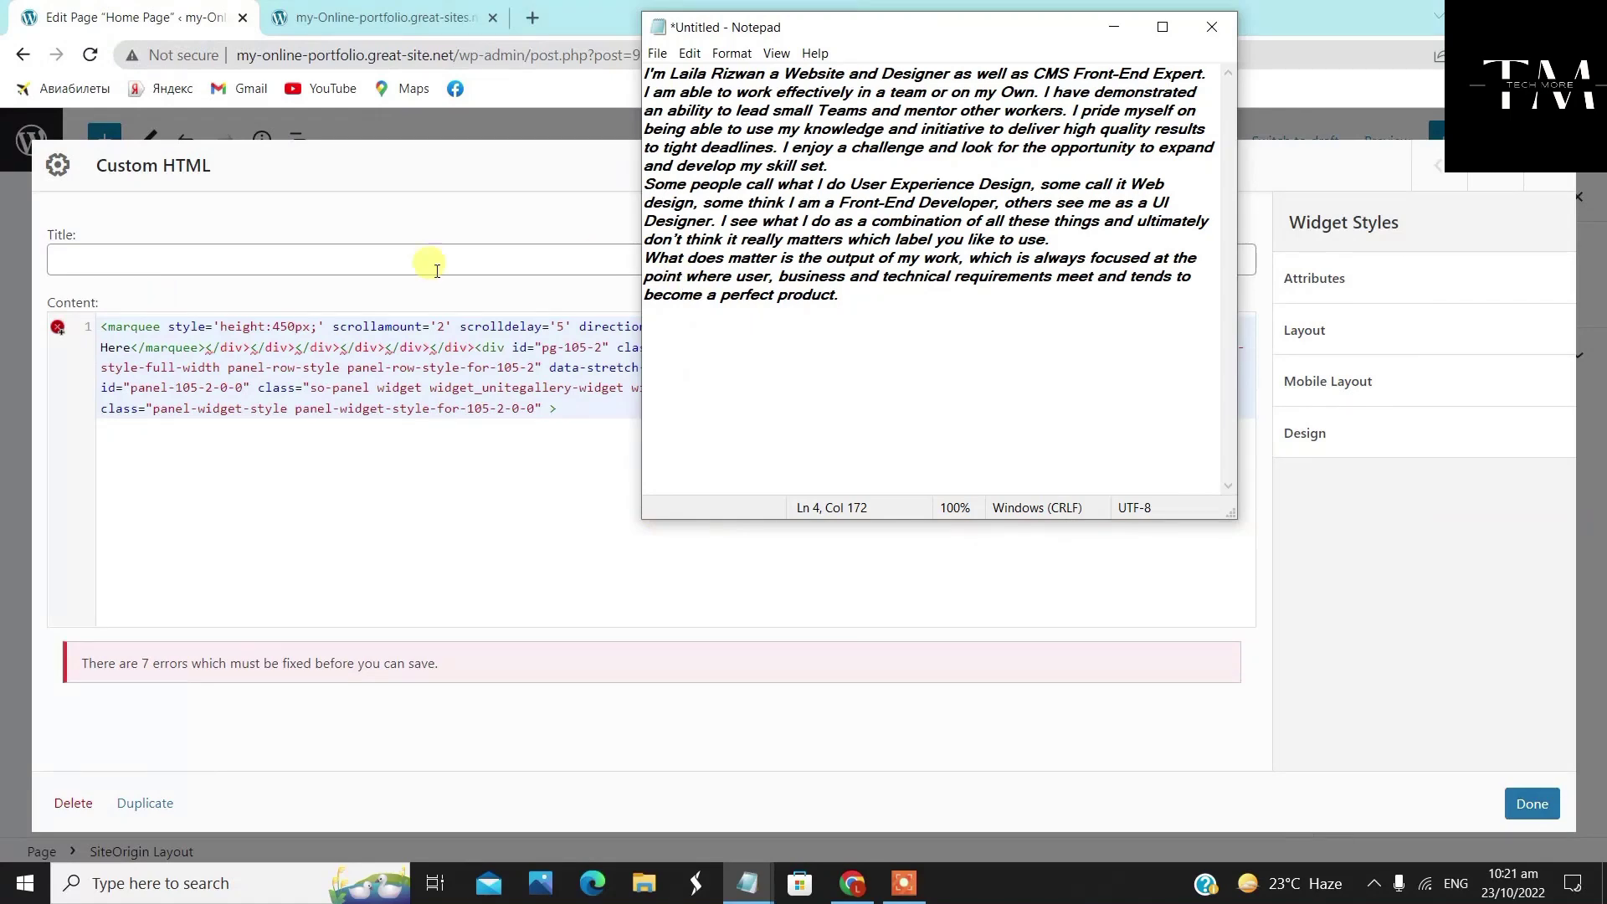
left_click_drag(644, 74, 887, 303)
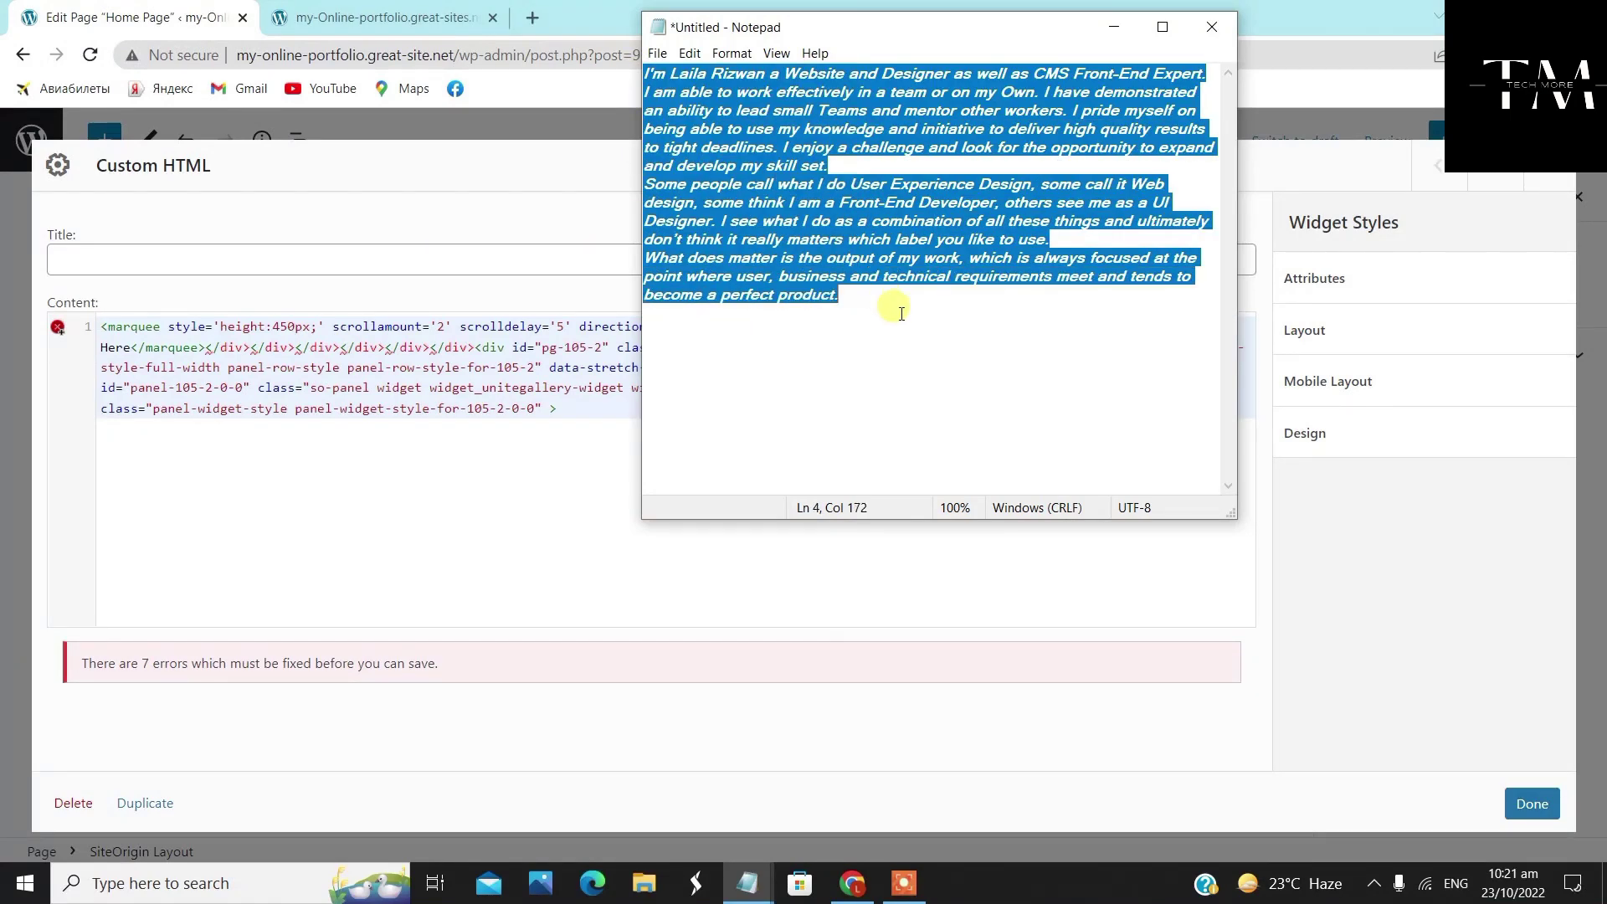
right_click(822, 270)
left_click(864, 325)
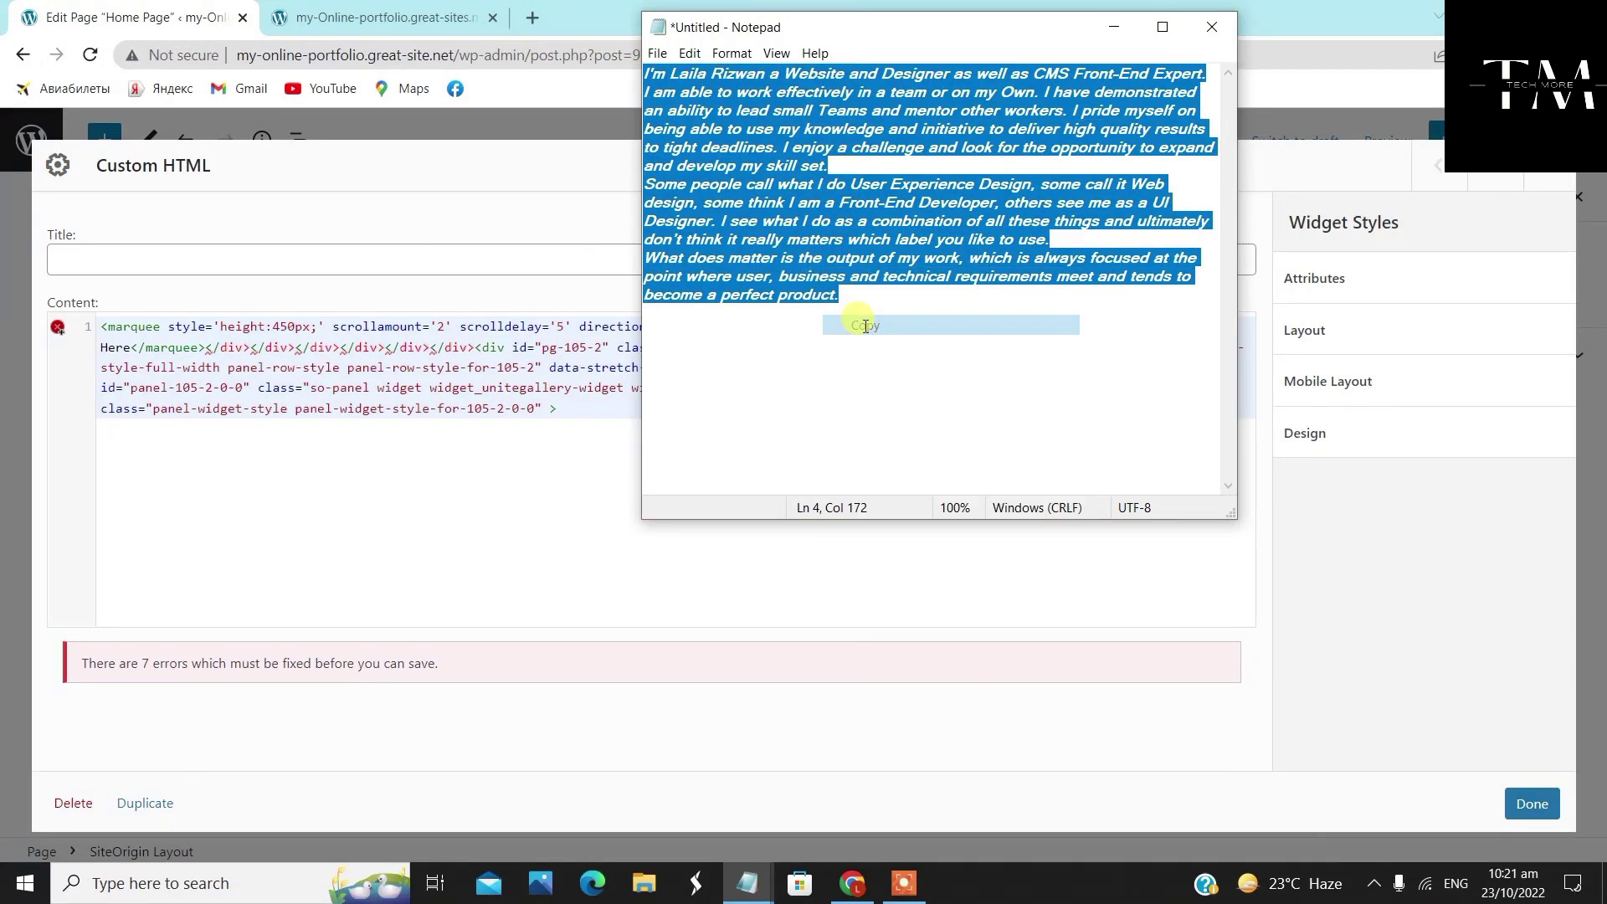
left_click(1113, 27)
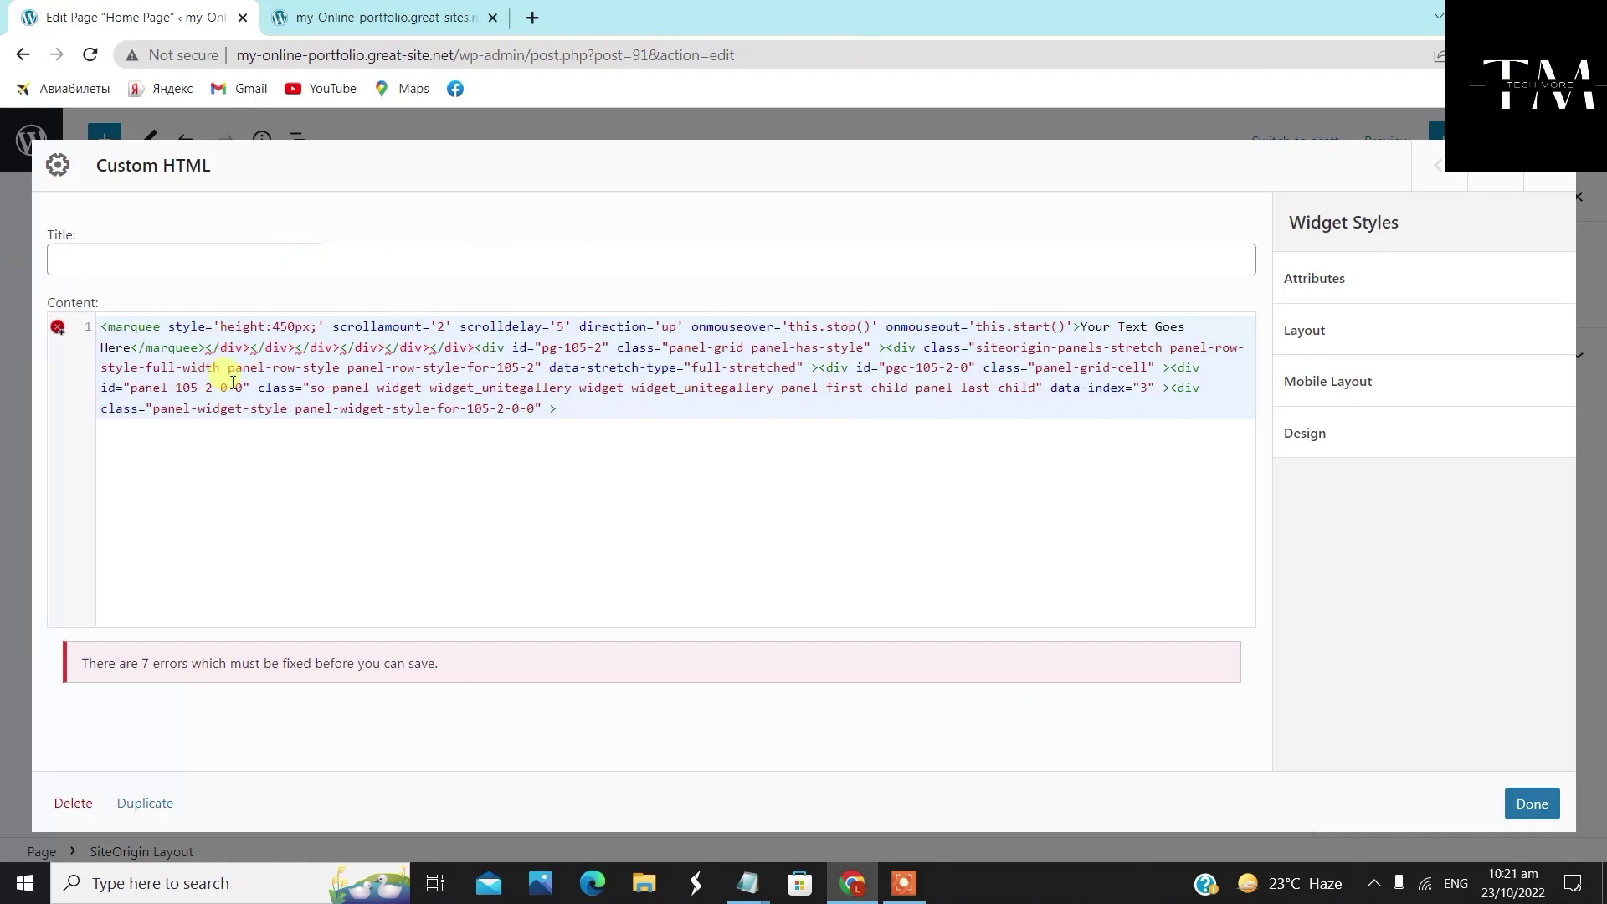
Delete the placeholder and paste the bio text between the marquee tags
left_click(133, 348)
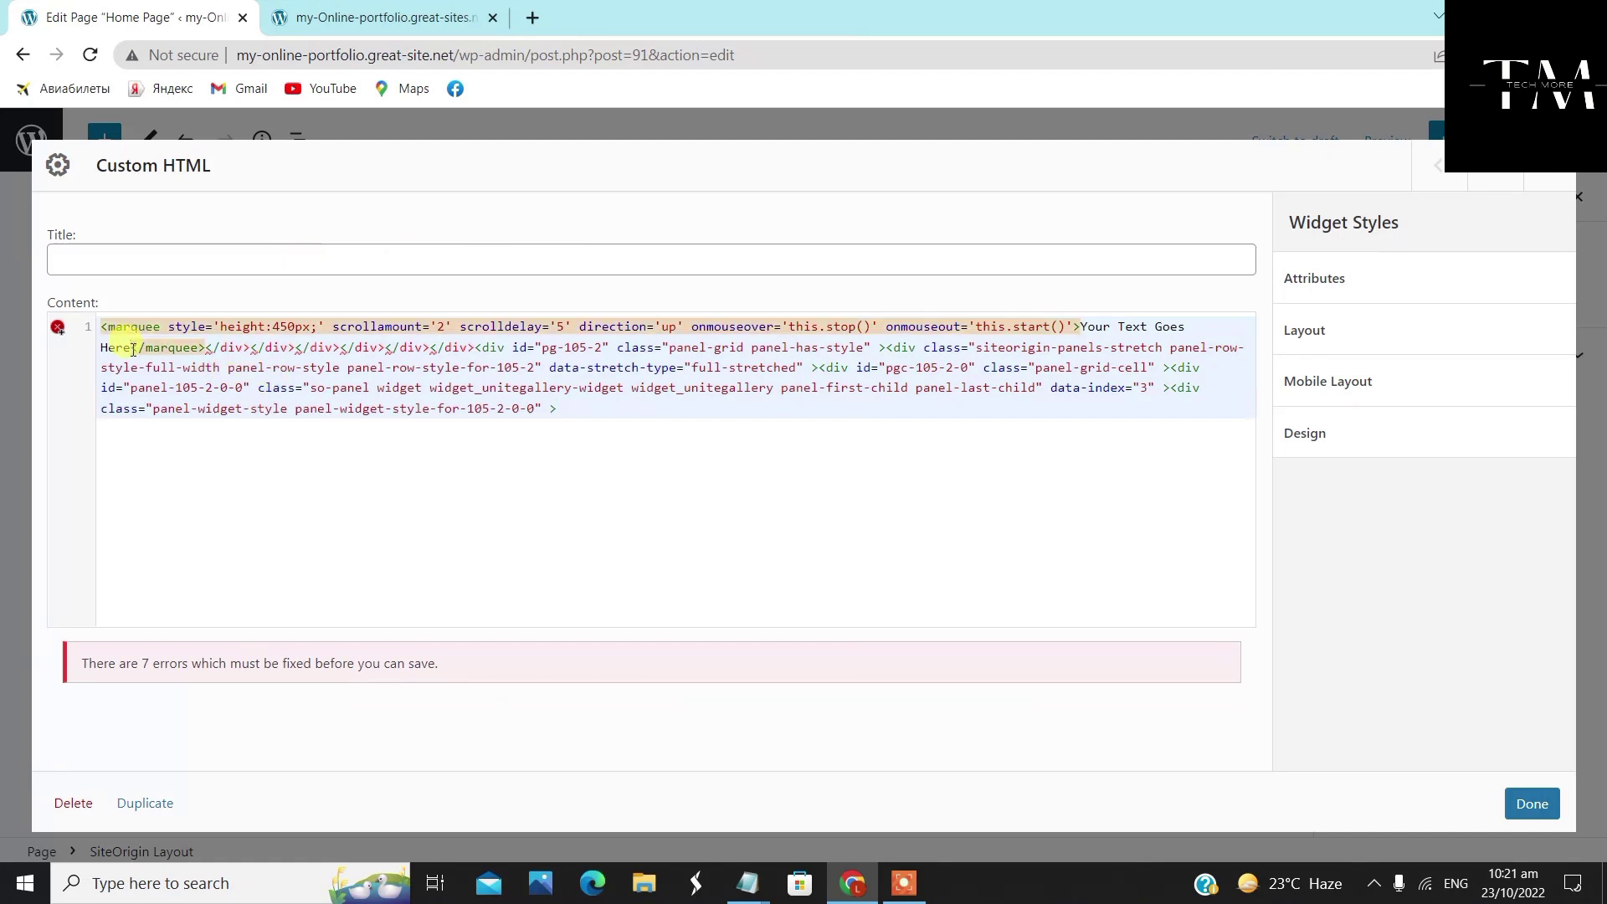
key("BackSpace")
key("BackSpace")
key("BackSpace")
key("BackSpace")
key("BackSpace")
key("BackSpace")
key("BackSpace")
key("BackSpace")
key("BackSpace")
key("BackSpace")
key("BackSpace")
key("BackSpace")
key("BackSpace")
key("BackSpace")
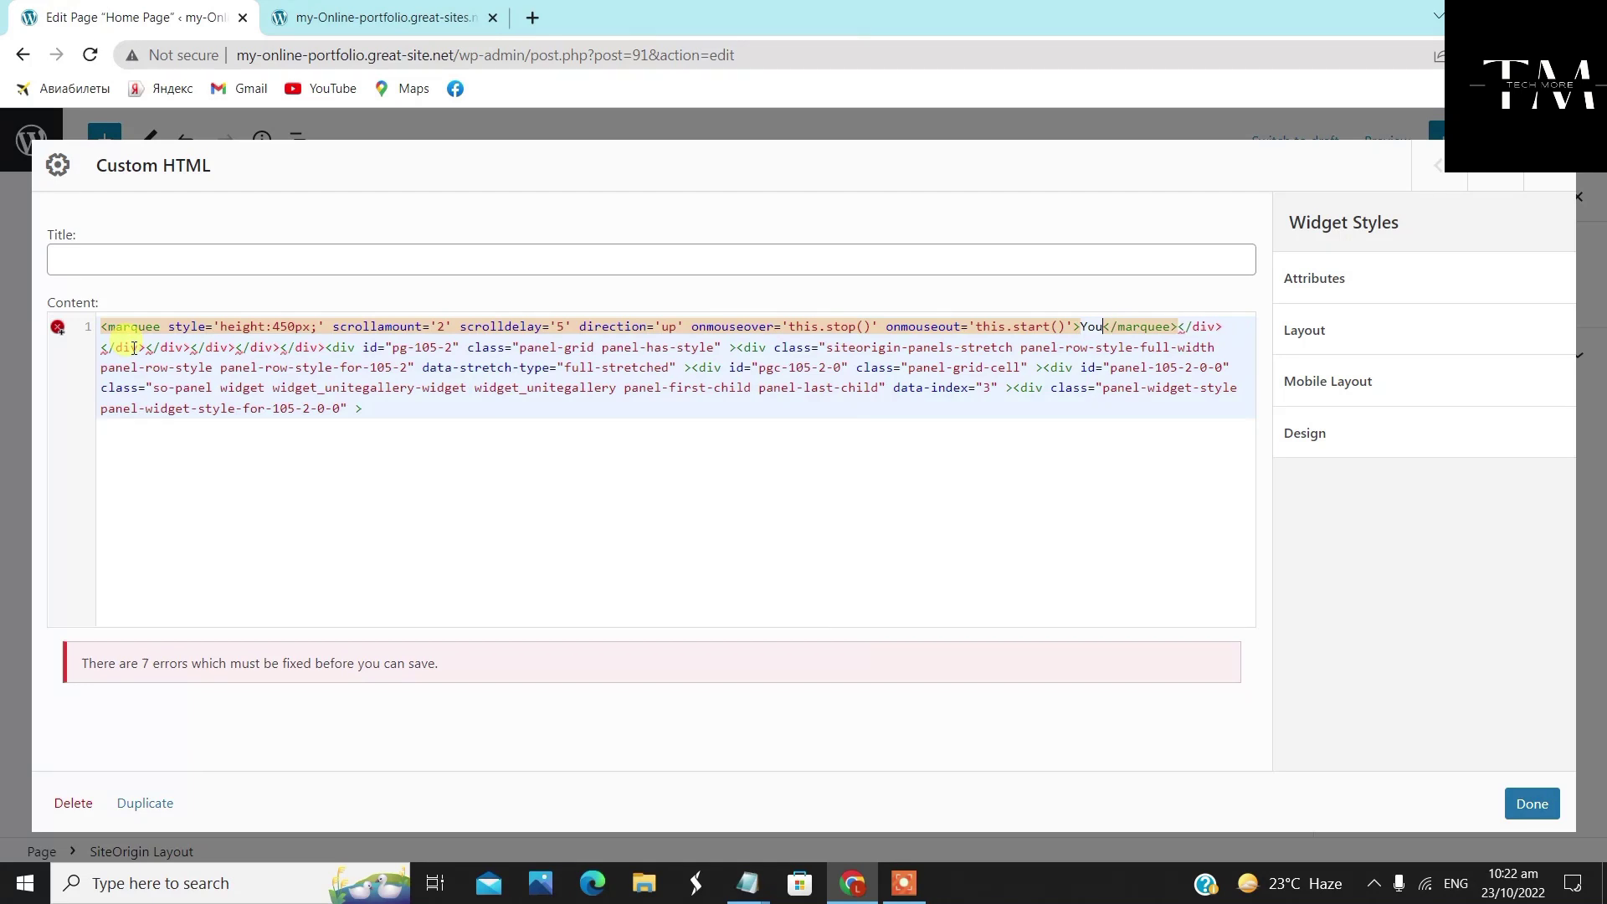
key("BackSpace")
key("BackSpace")
key("BackSpace")
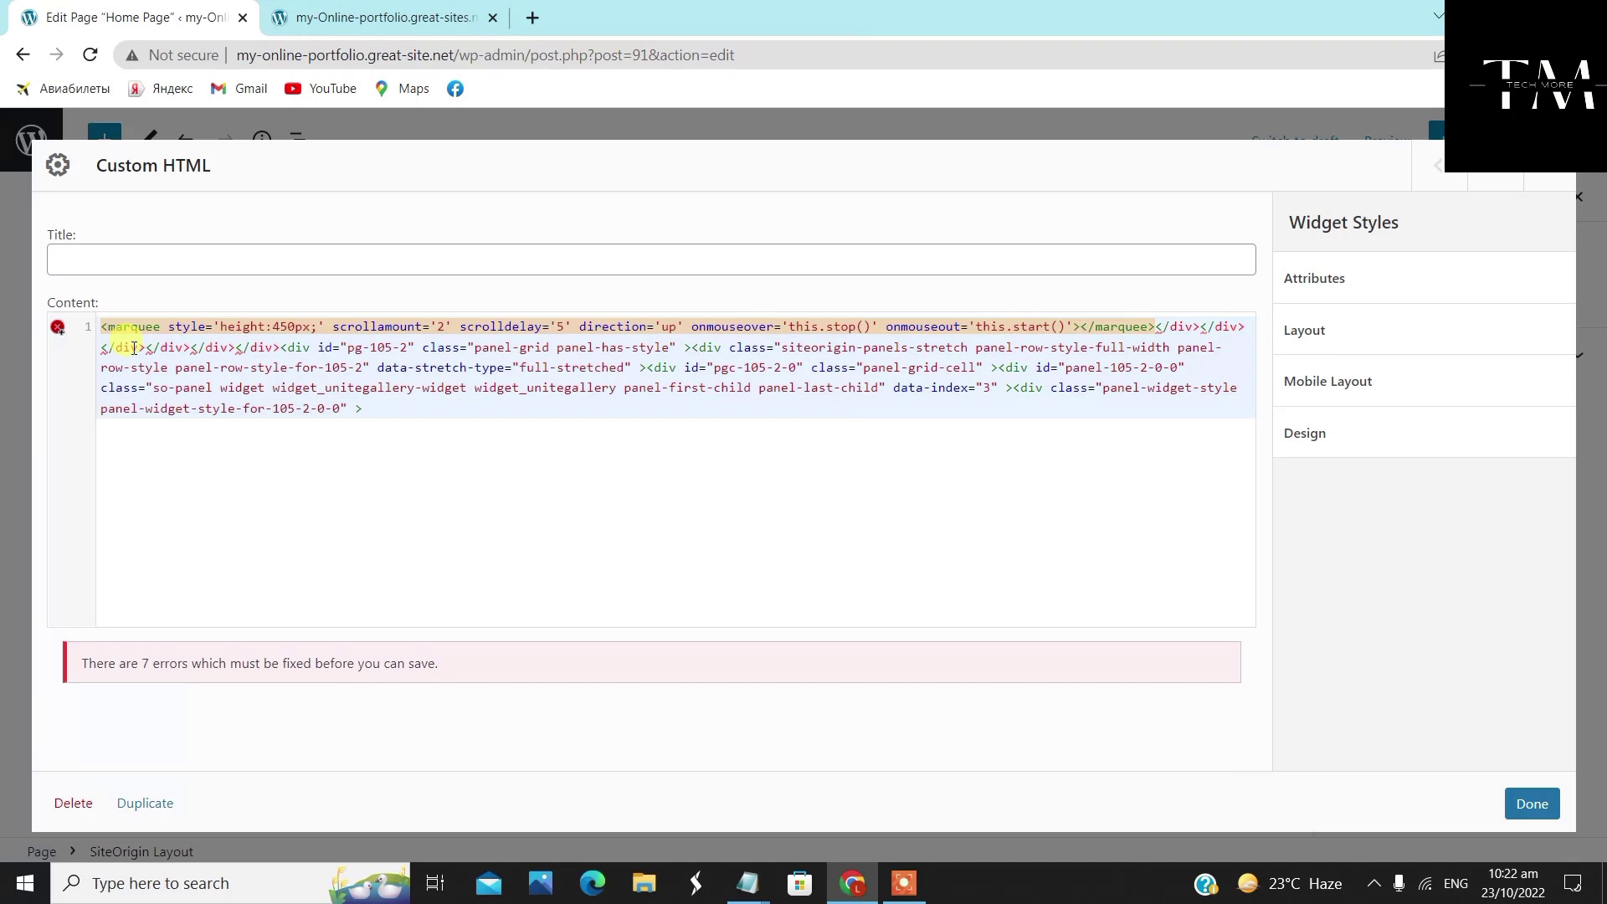
key("ctrl+v")
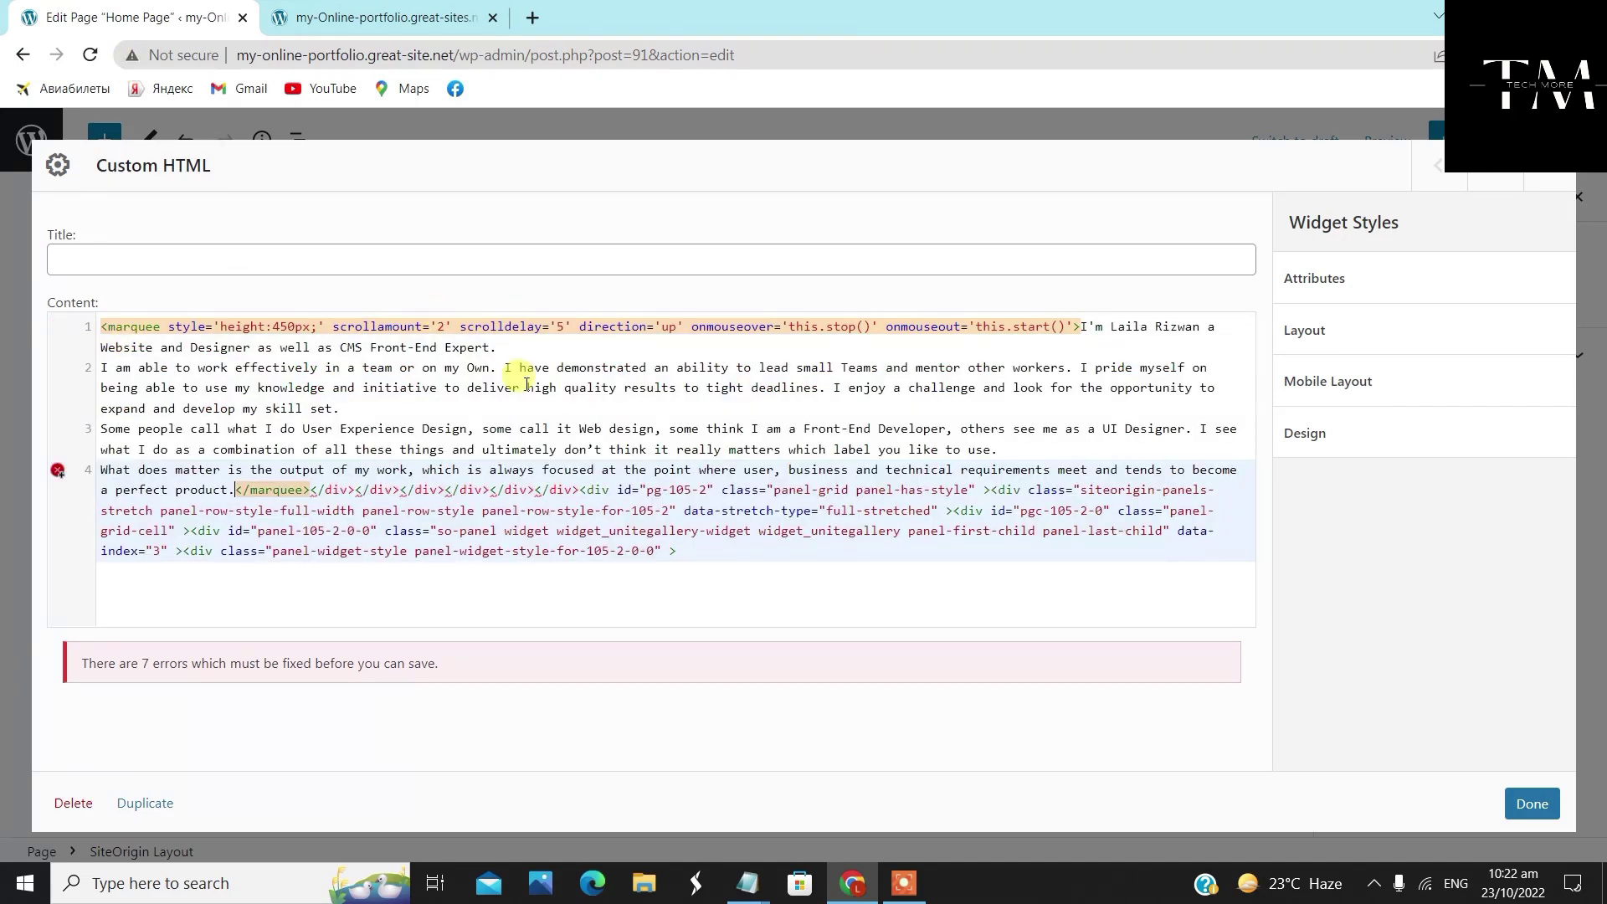
Give the Custom HTML widget 10 px margins and 15 px padding on all sides
left_click(1540, 808)
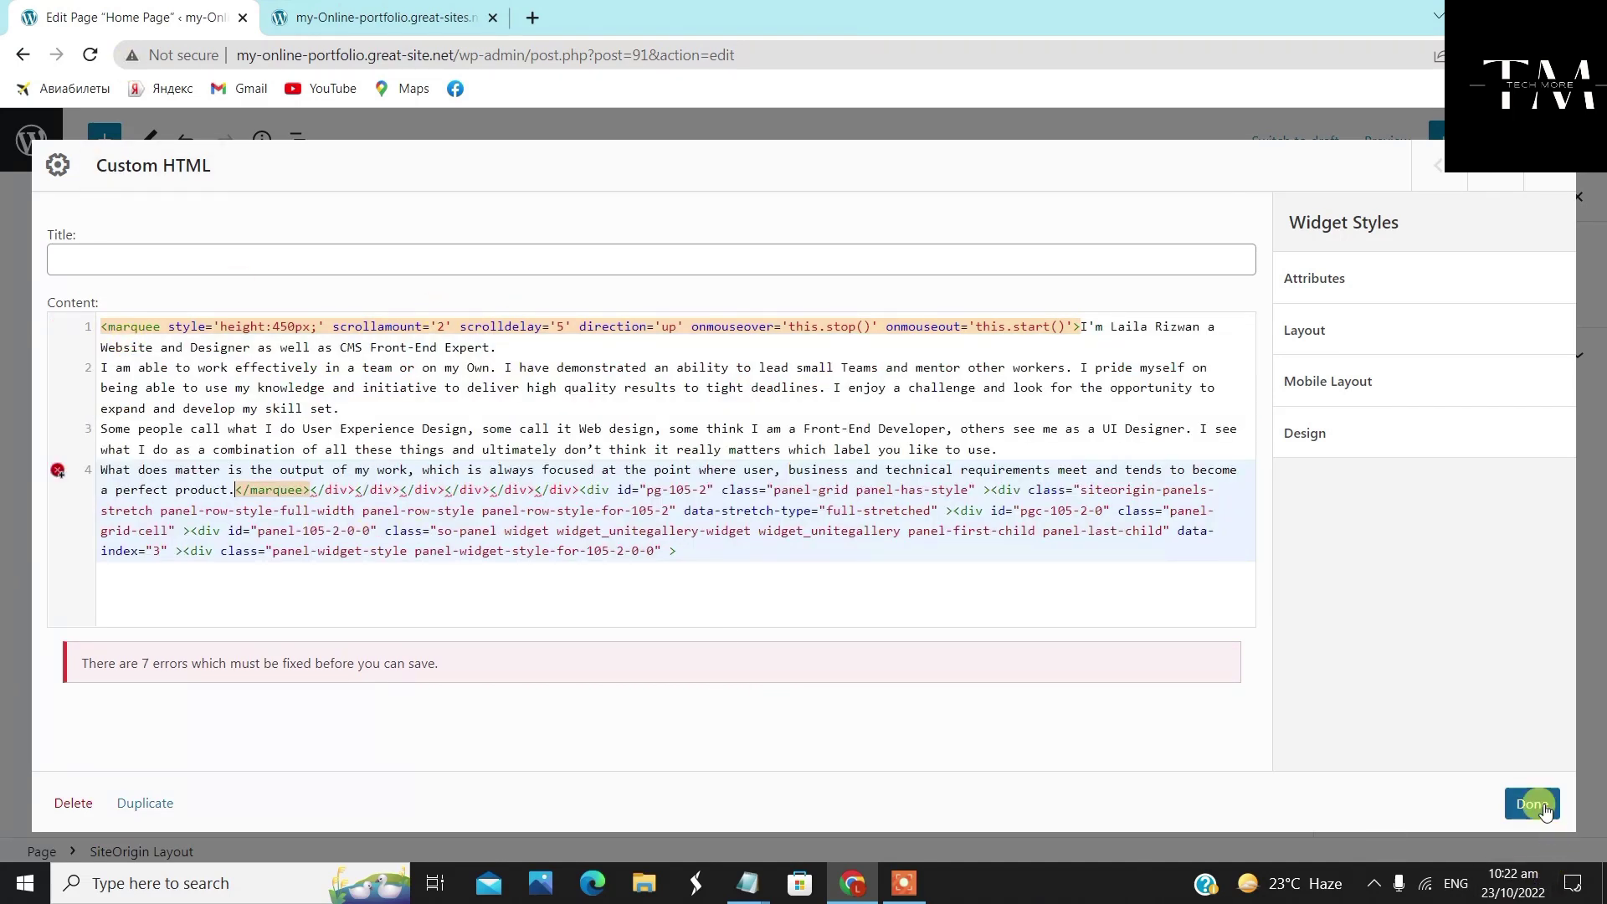
left_click(1303, 327)
left_click(1309, 409)
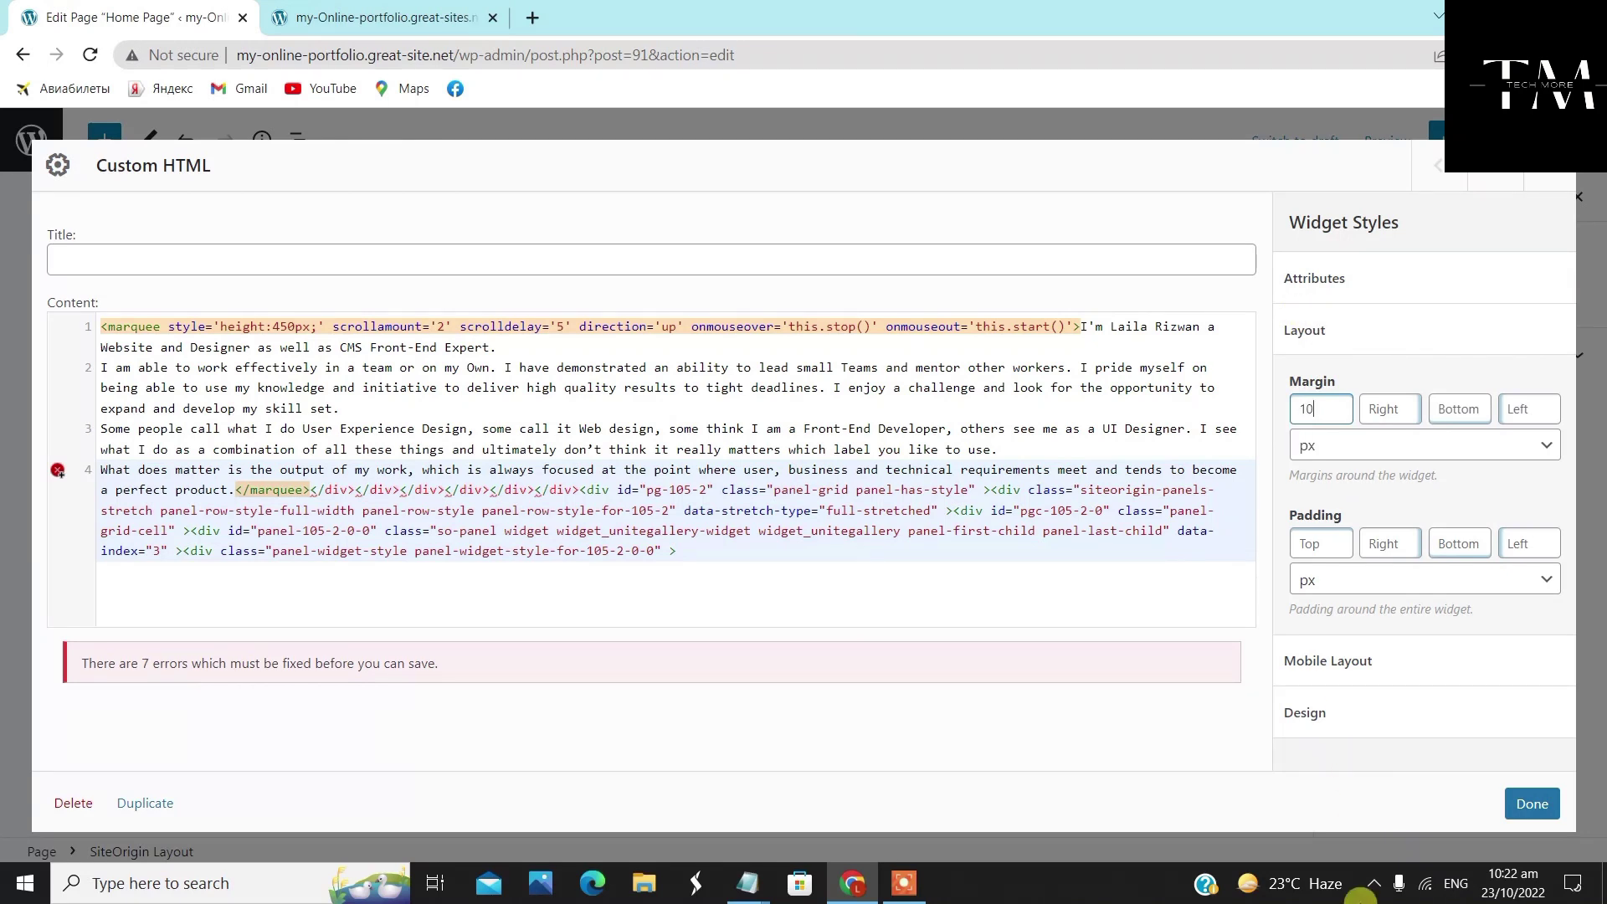
left_click(1382, 408)
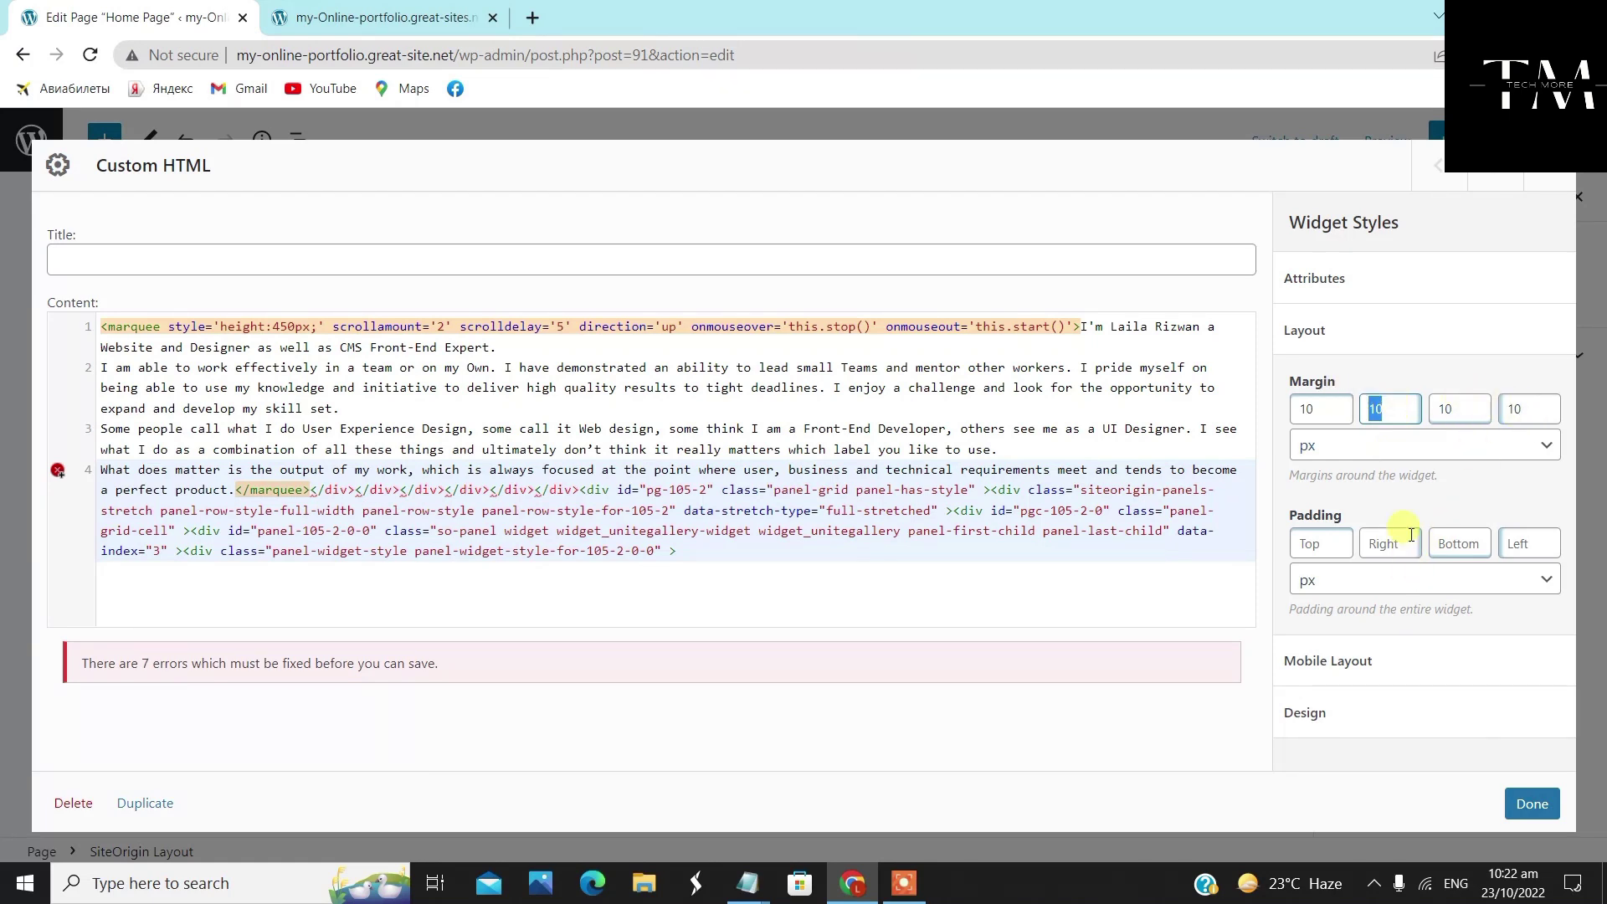
left_click(1315, 545)
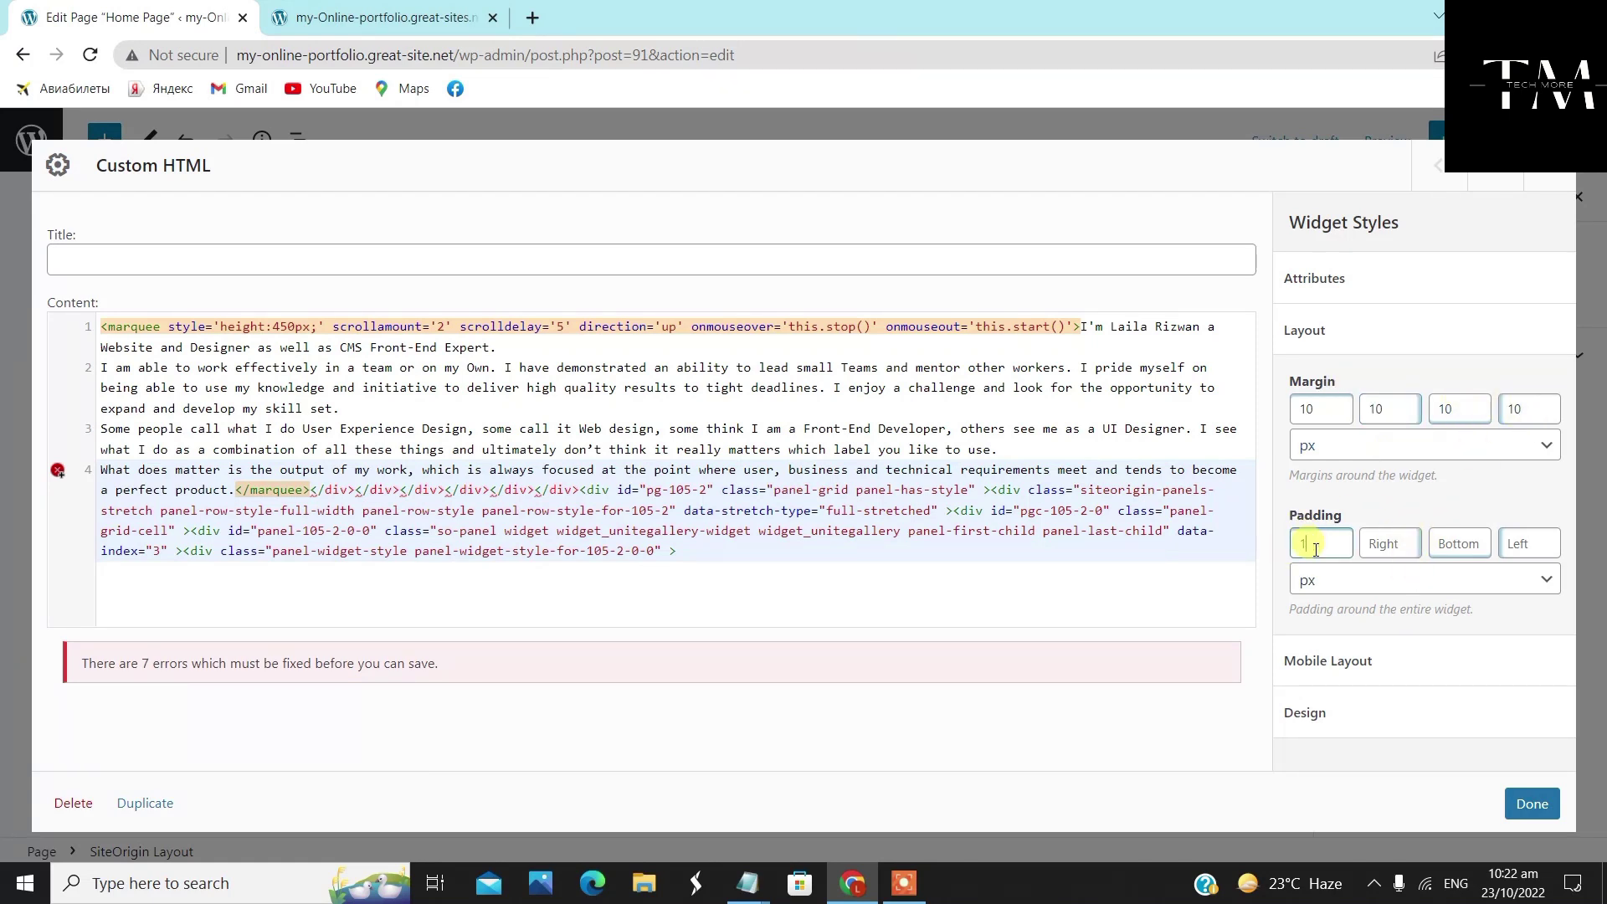
key("Tab")
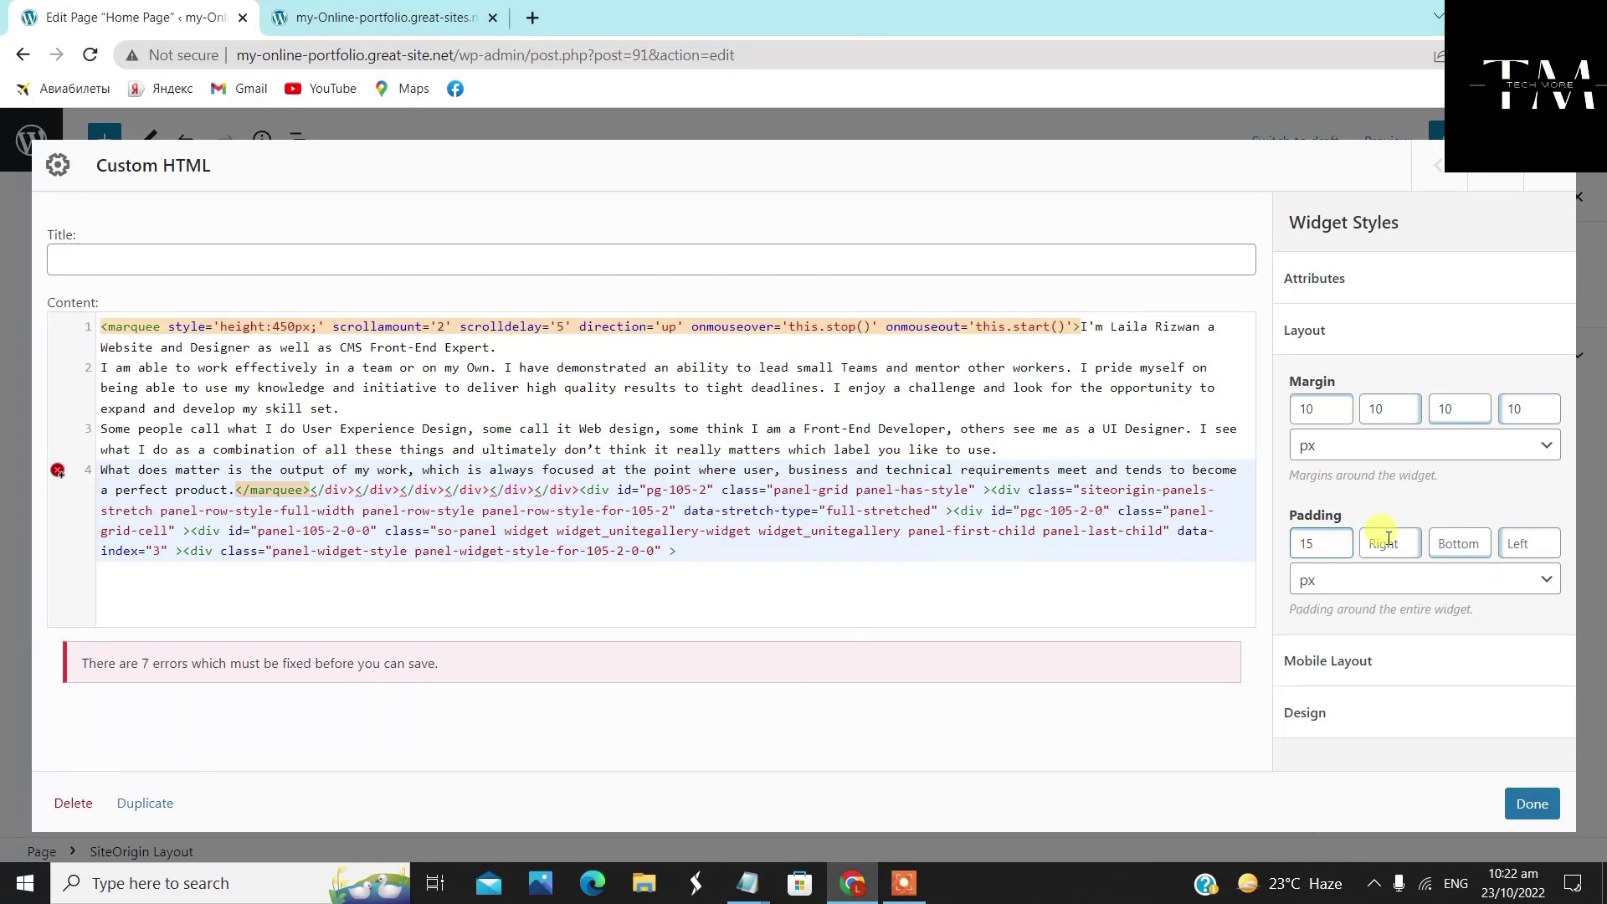
Set the widget background to a light green (#4bf4bc) and close its settings
left_click(1411, 711)
scroll(1389, 686, "down", 4)
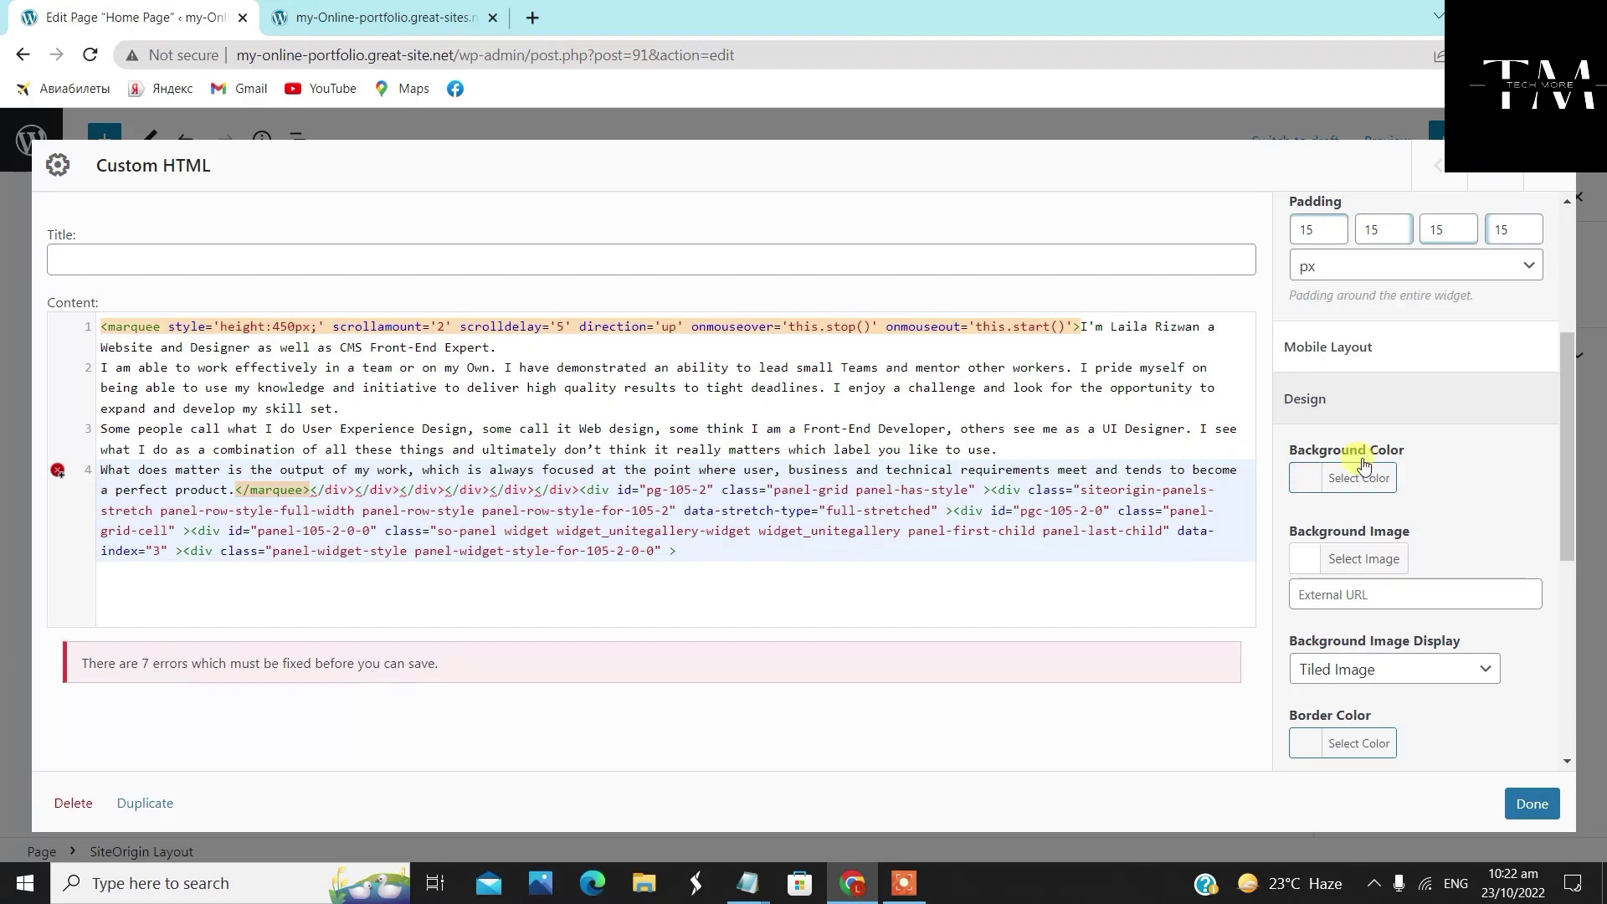
left_click(1348, 482)
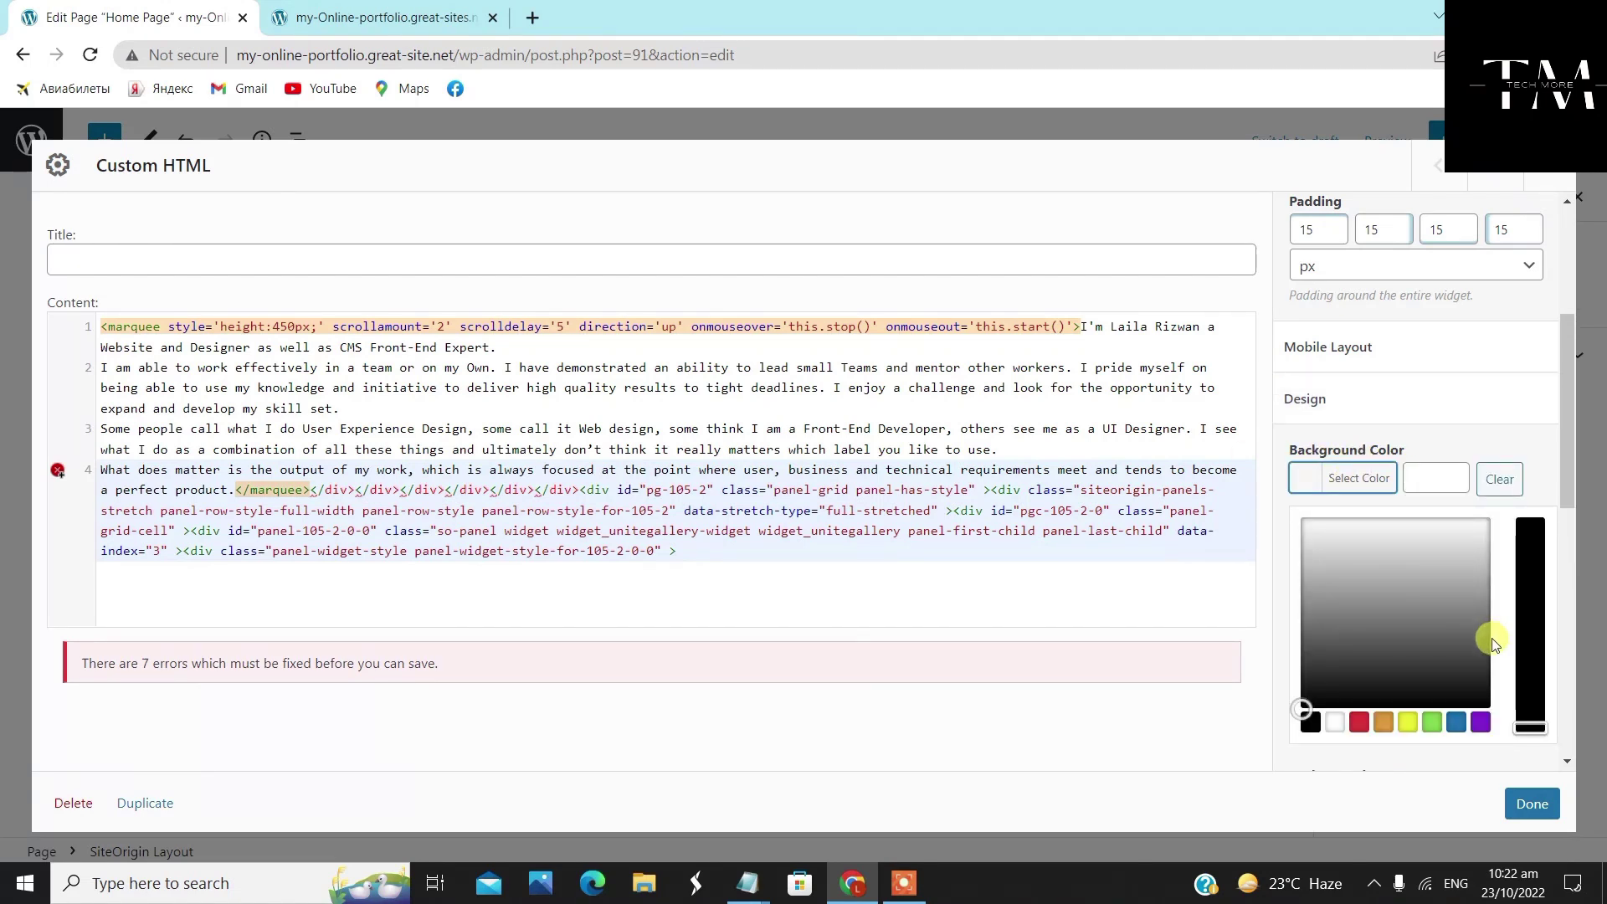
scroll(1391, 548, "down", 3)
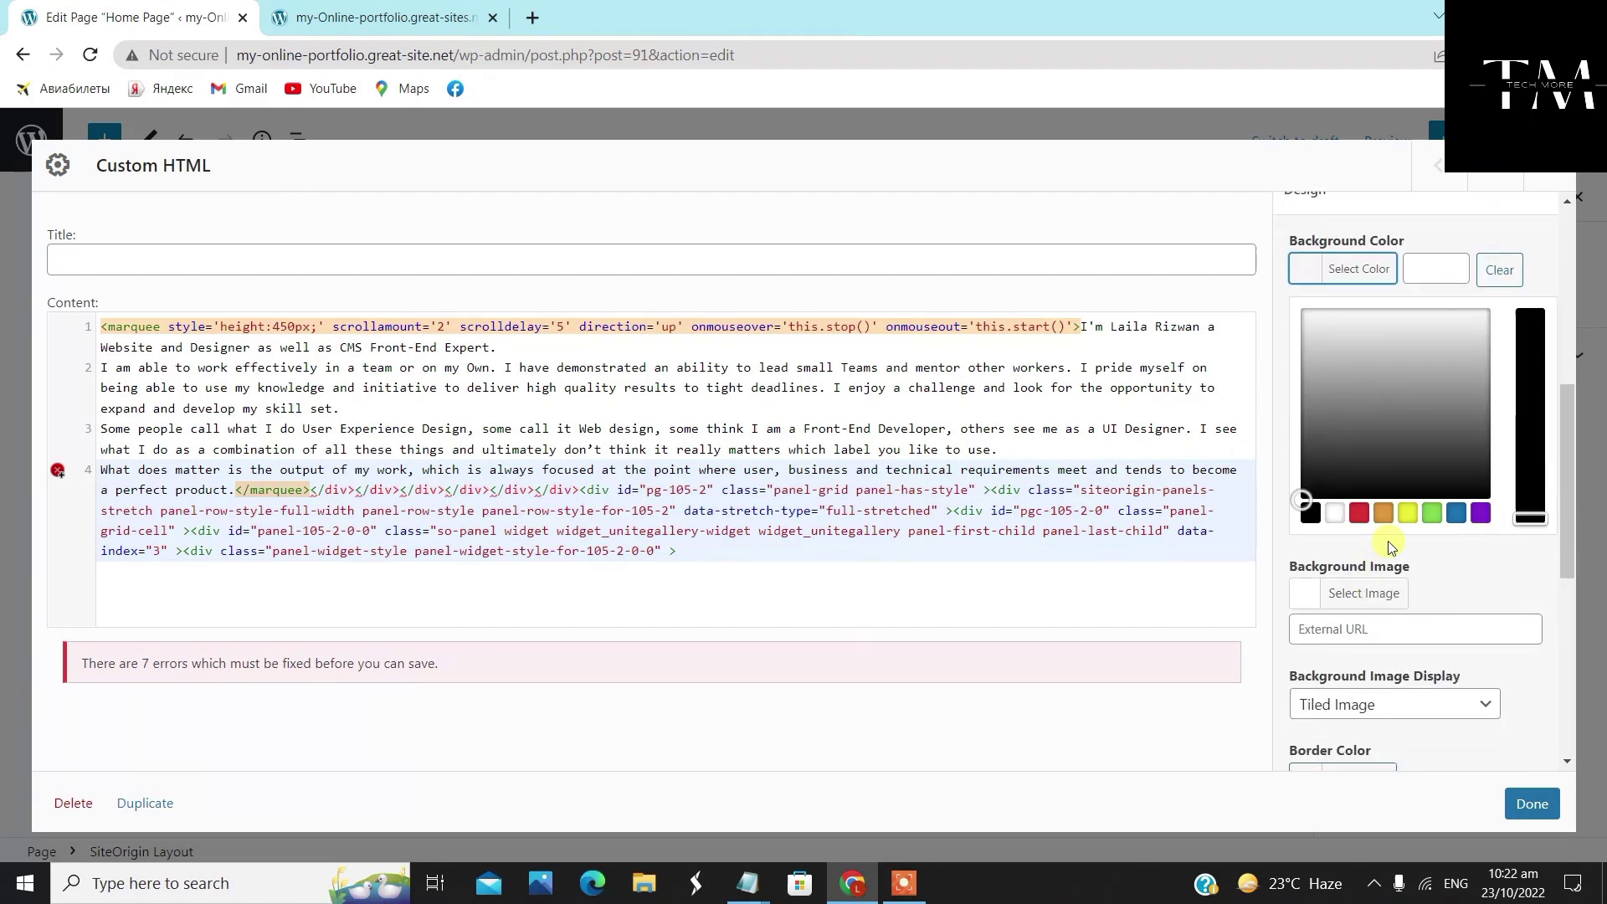
left_click(1432, 513)
left_click_drag(1356, 337, 1388, 334)
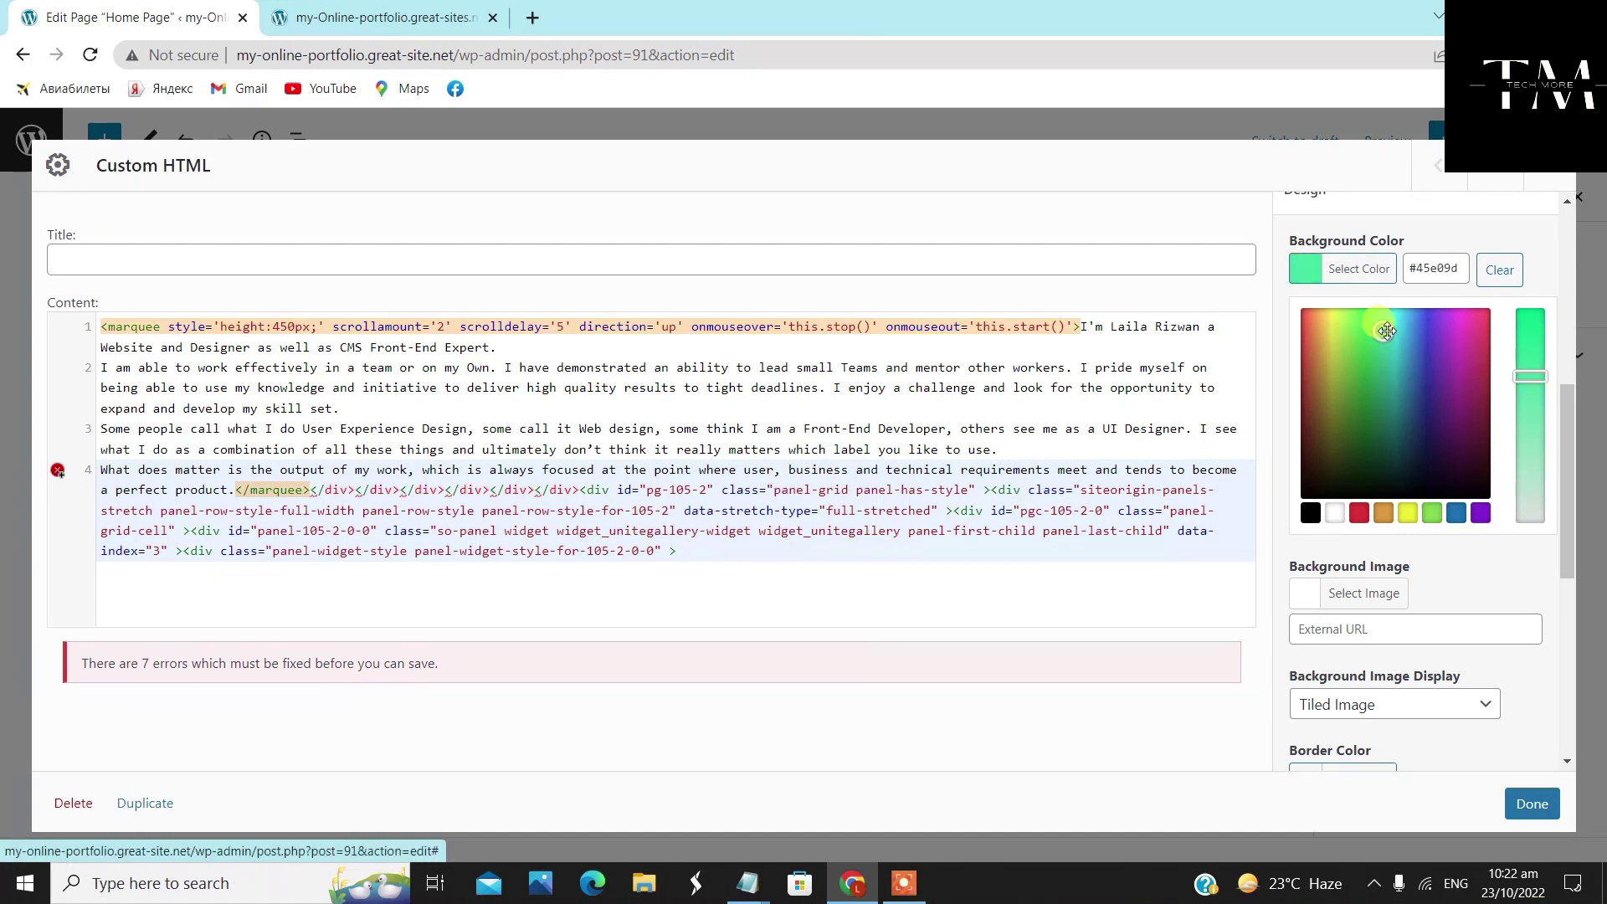
left_click_drag(1387, 337, 1391, 324)
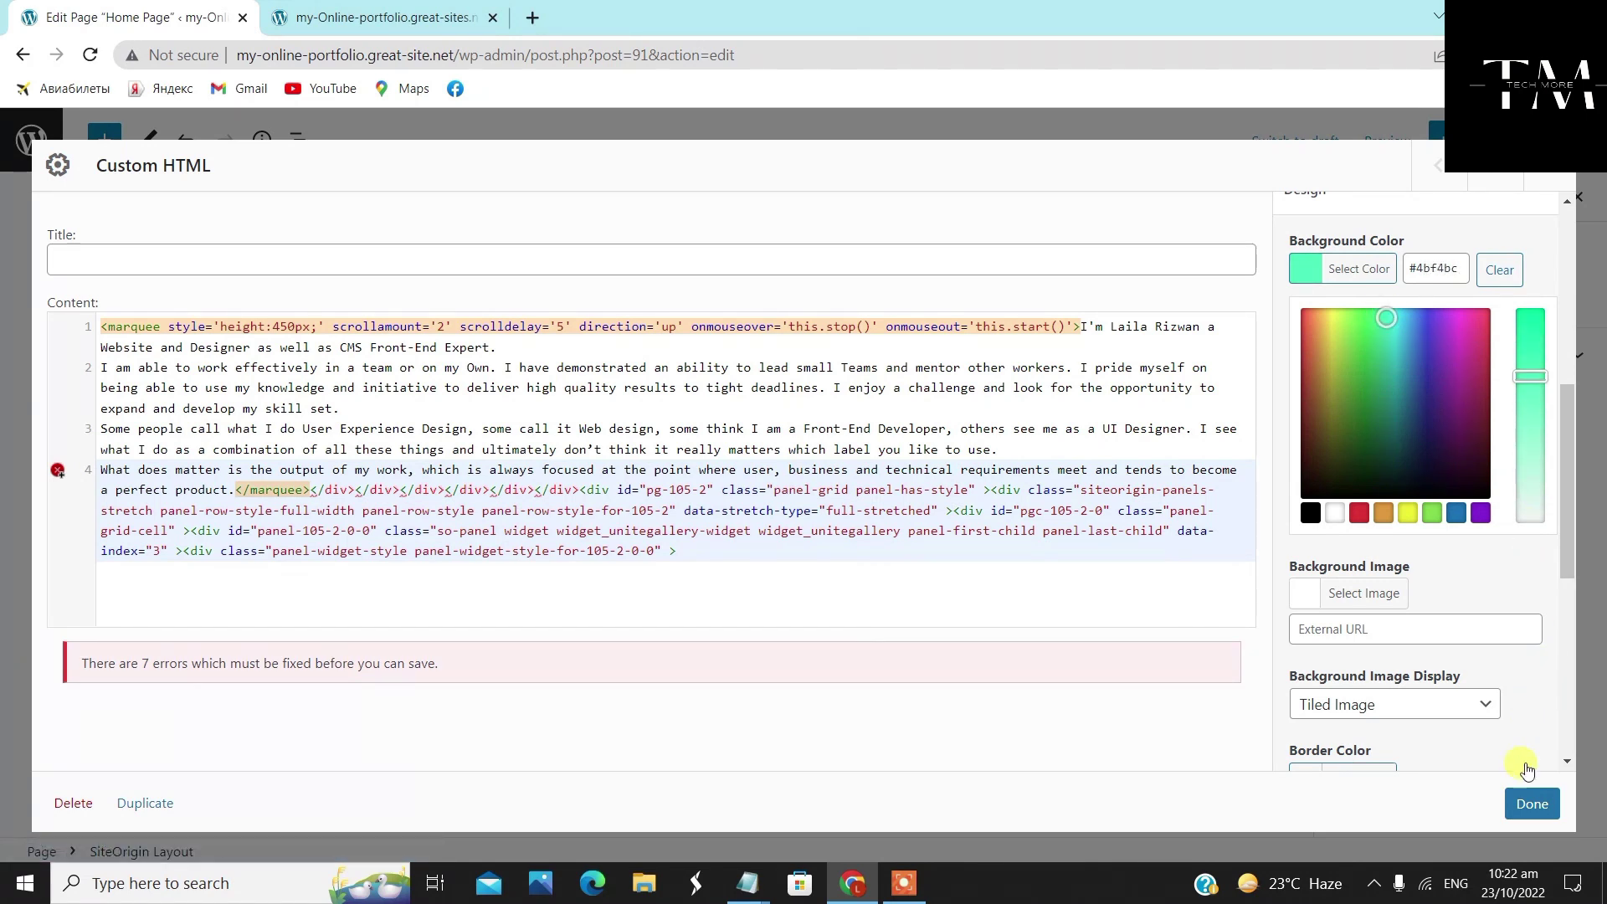
left_click(1531, 801)
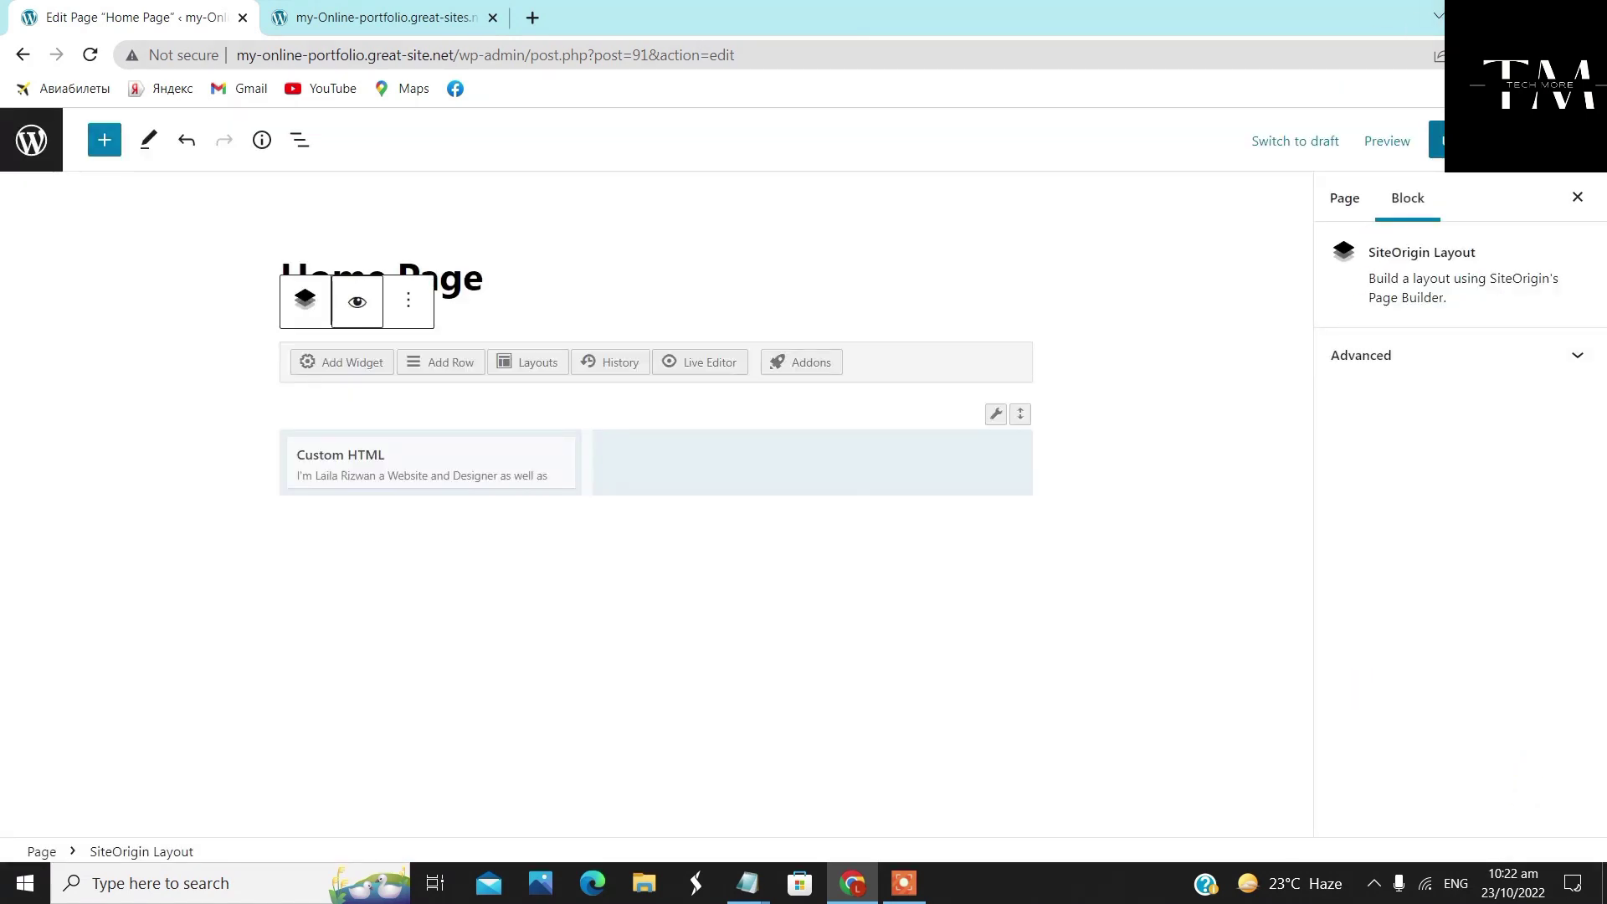
Save the home page and reload the live site to view the green bio box
left_click(1433, 141)
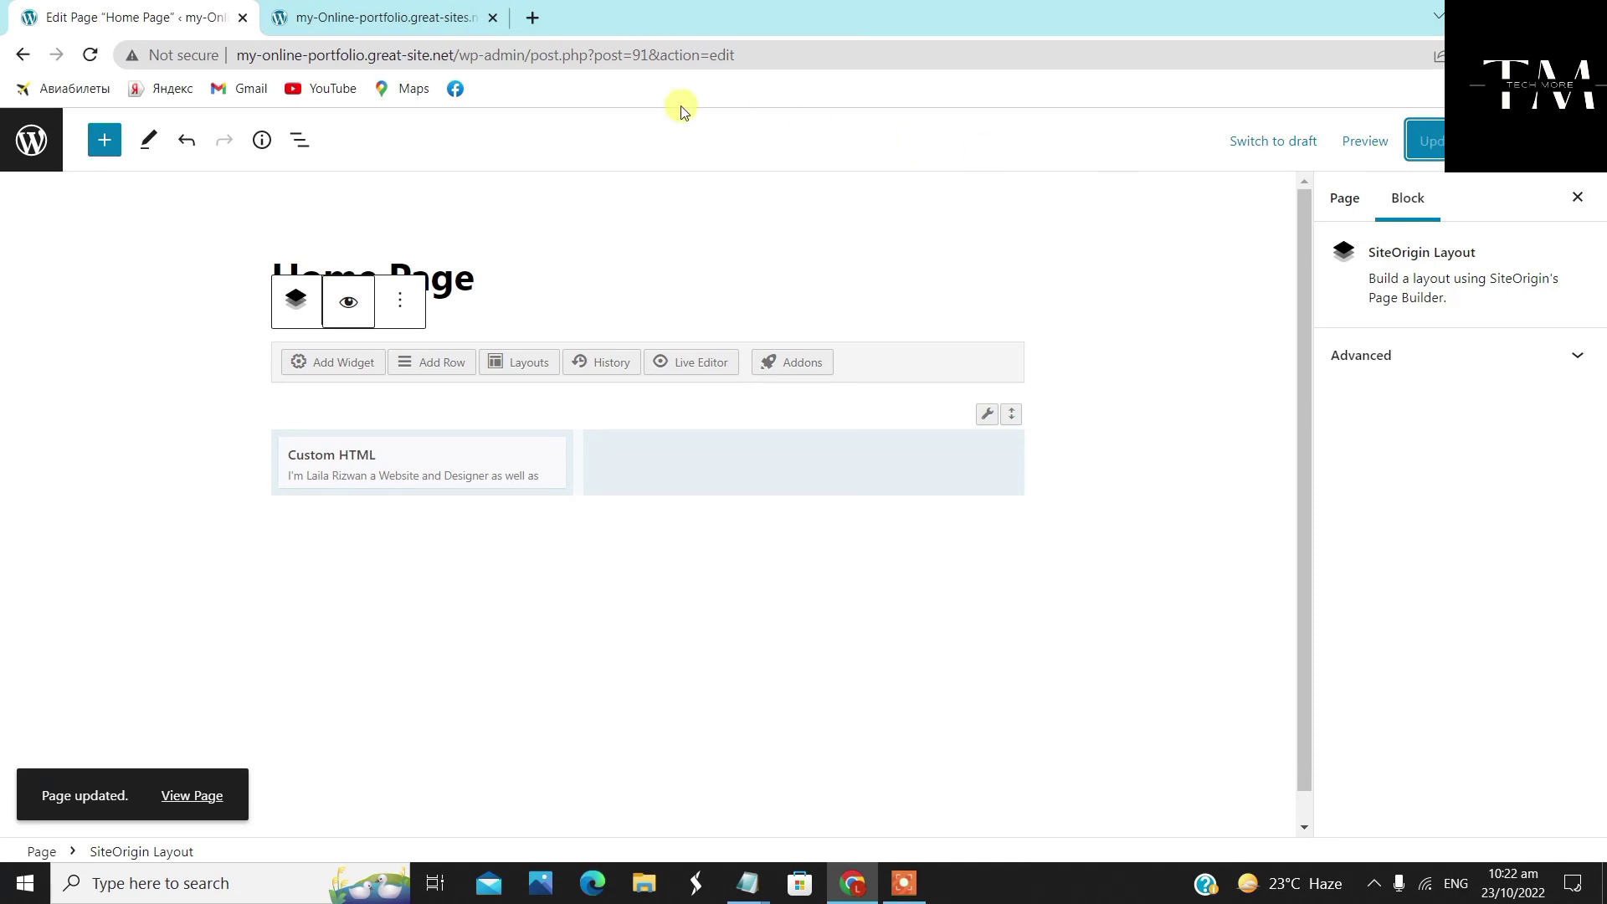
left_click(402, 13)
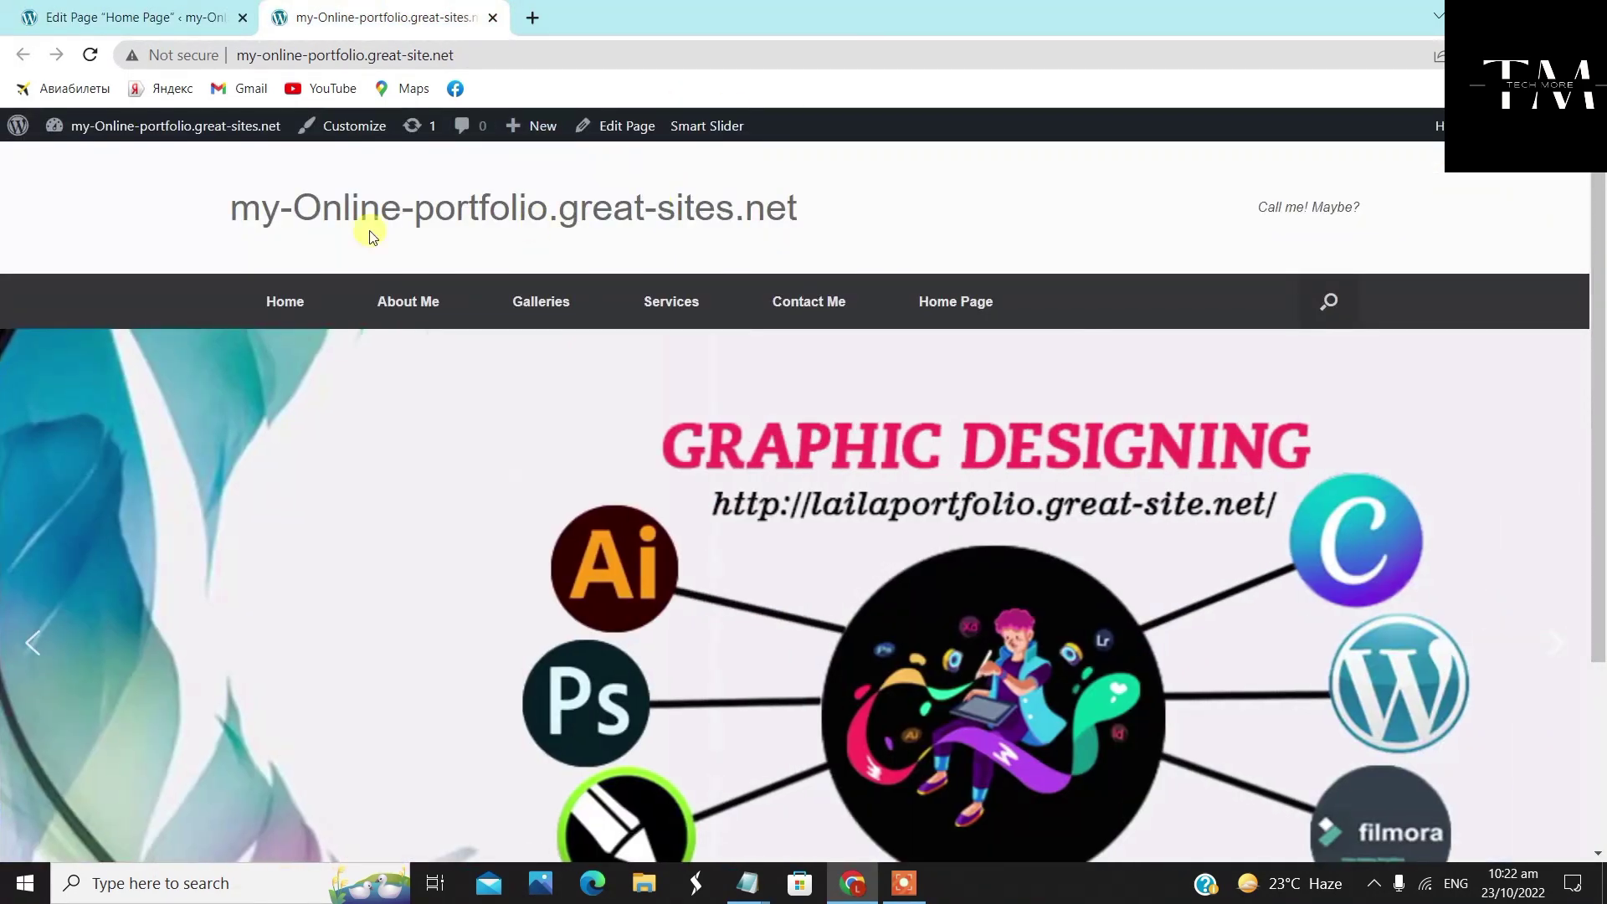
scroll(171, 372, "down", 3)
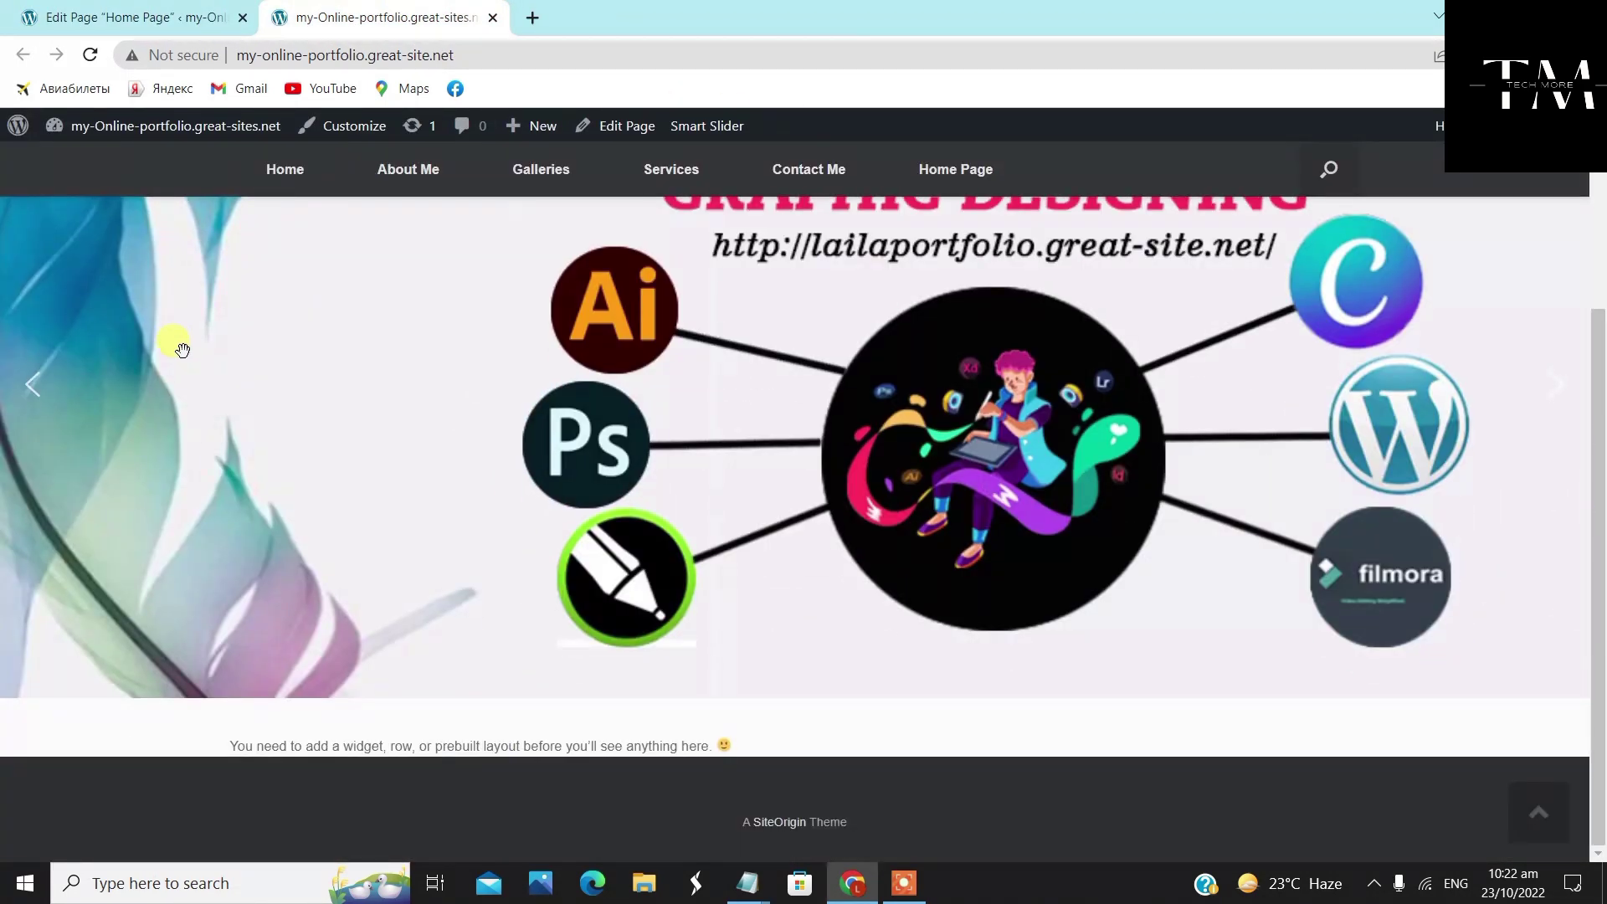
scroll(378, 604, "up", 3)
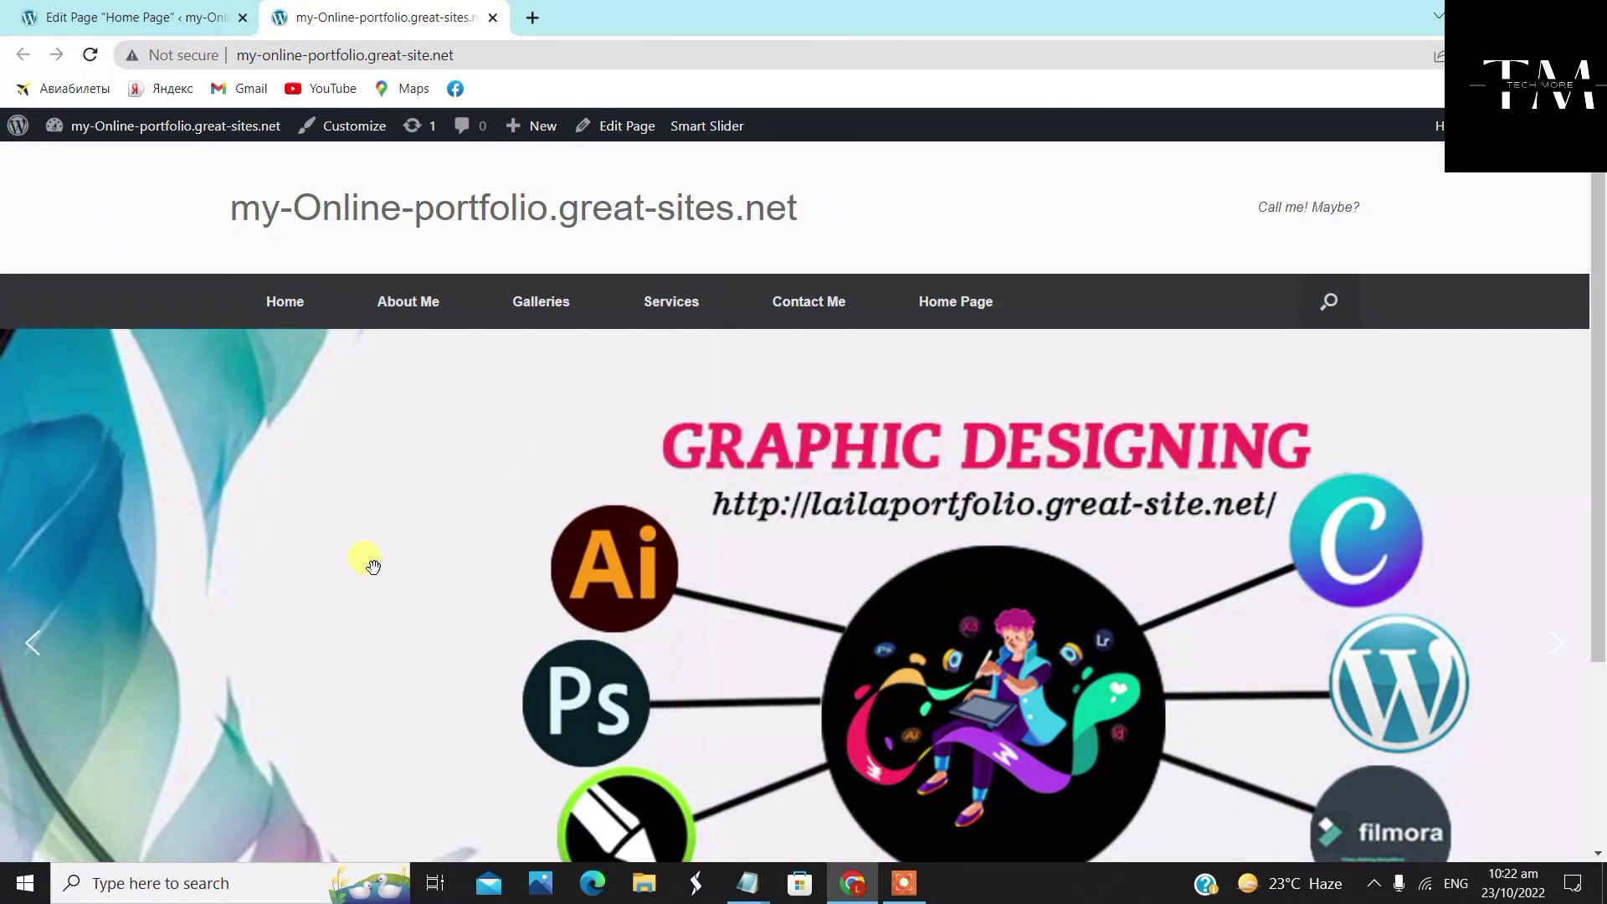
scroll(372, 563, "down", 3)
scroll(371, 562, "up", 3)
right_click(136, 194)
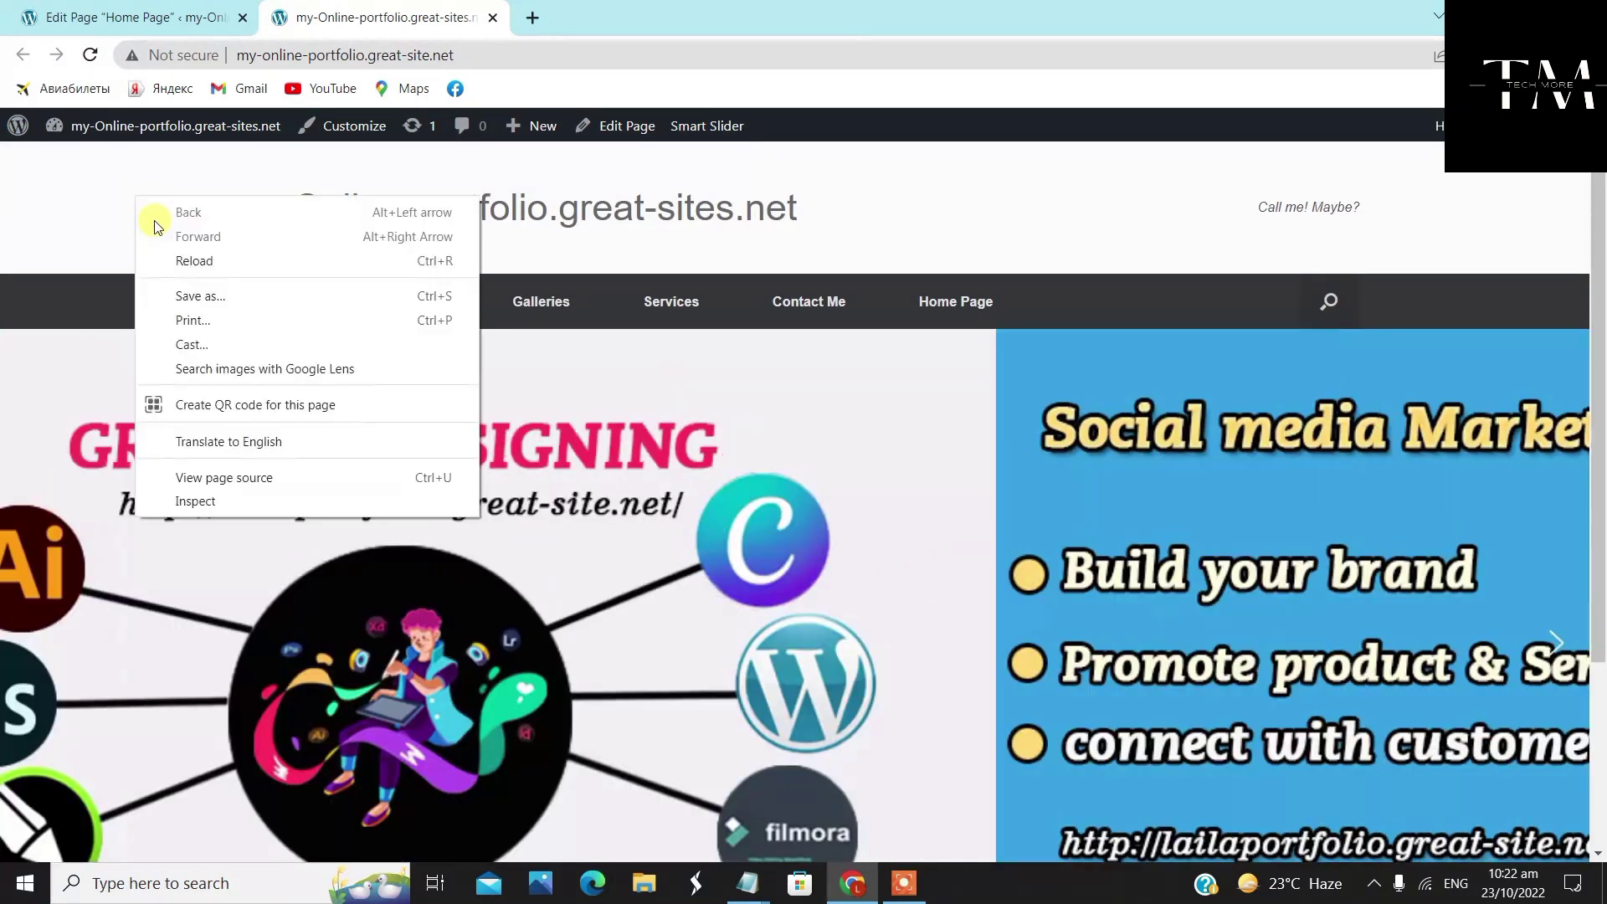
left_click(195, 261)
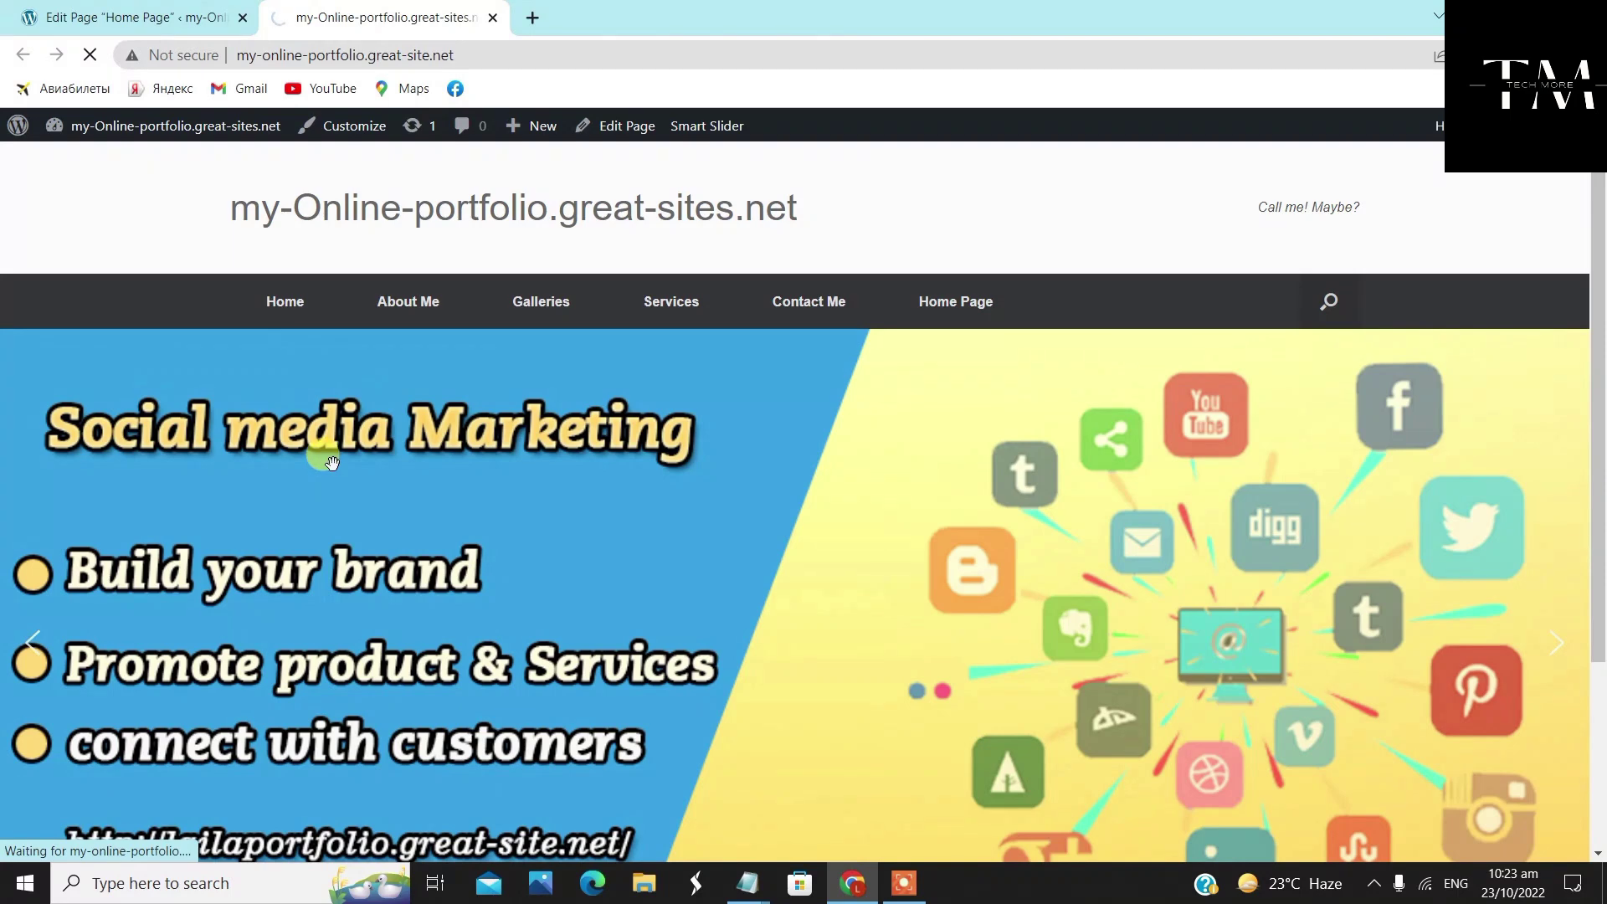
scroll(325, 441, "down", 5)
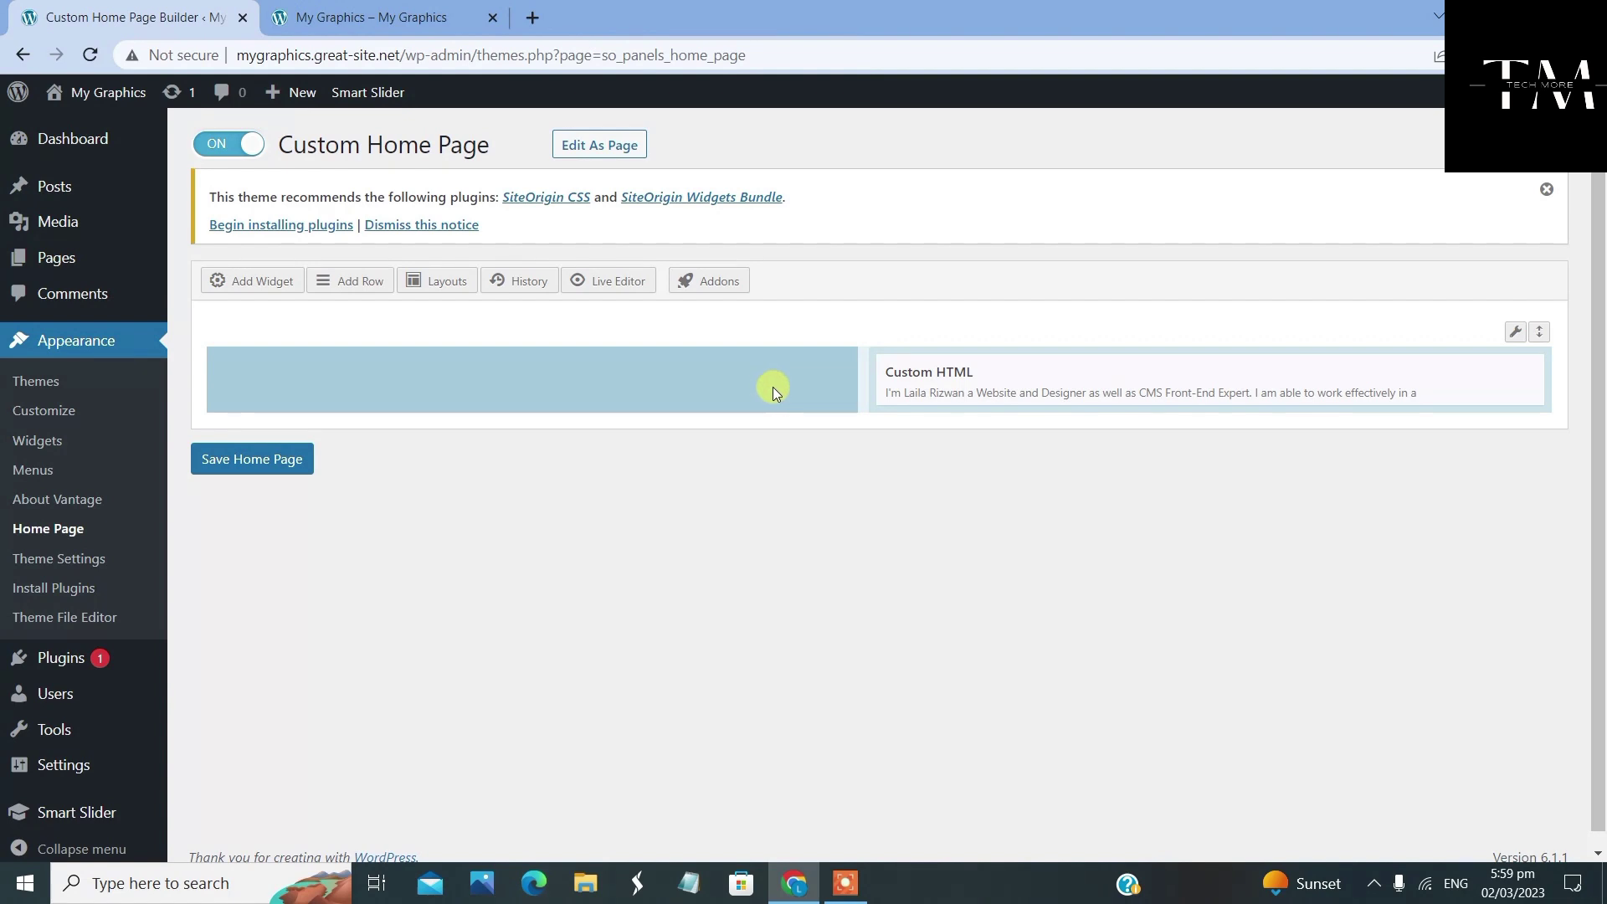
Add a Video widget to the empty left cell of the home page row
mouse_move(924, 378)
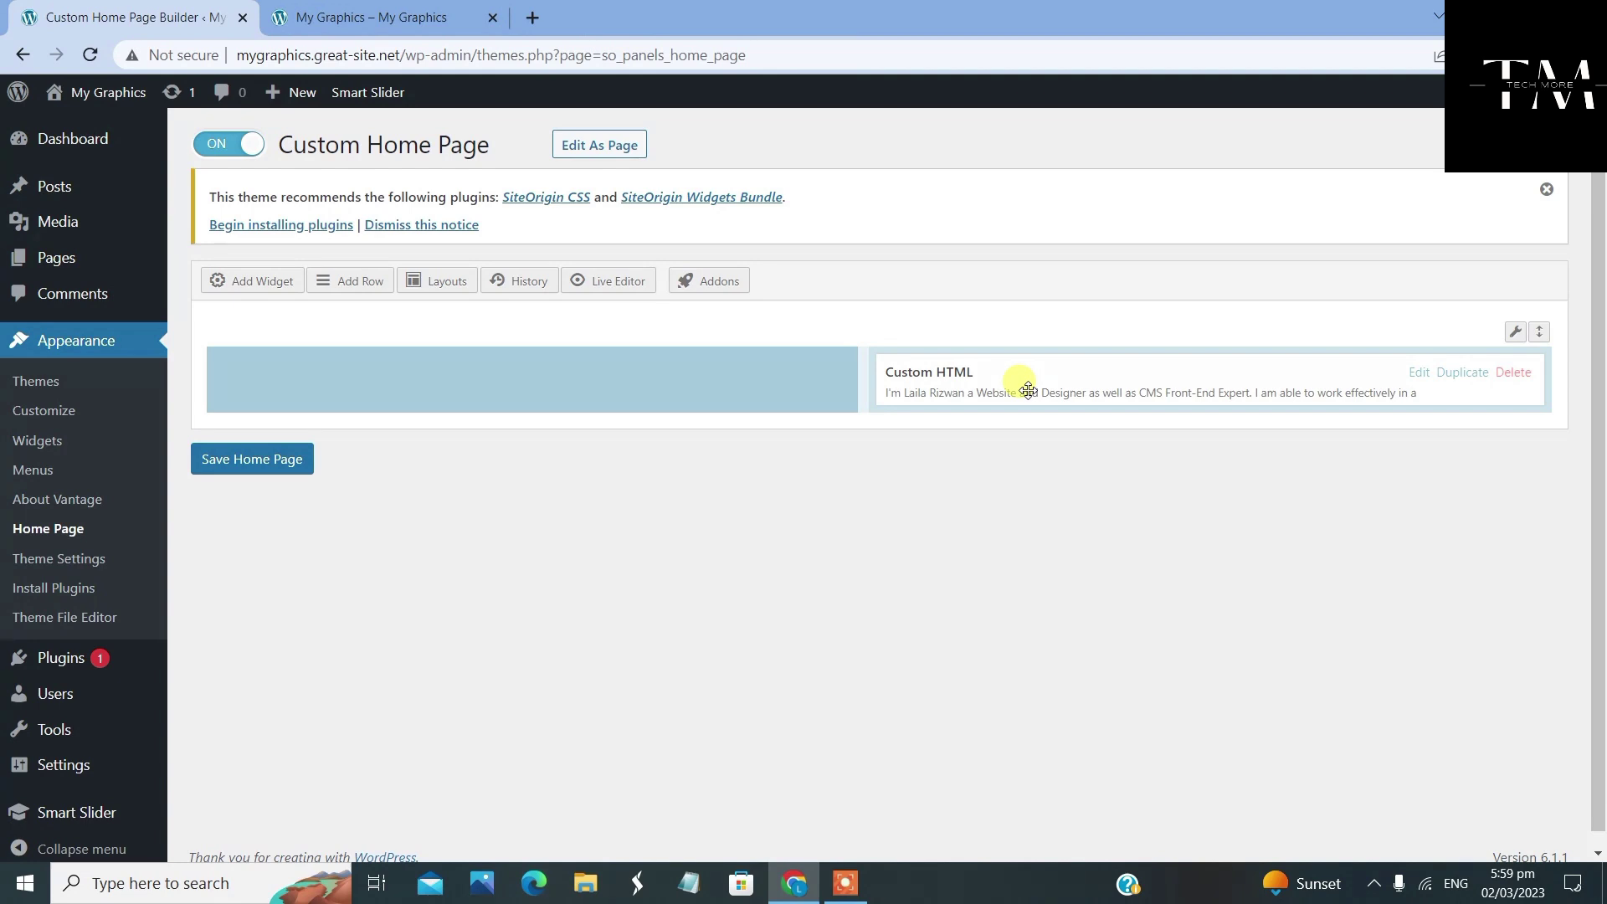
left_click(740, 390)
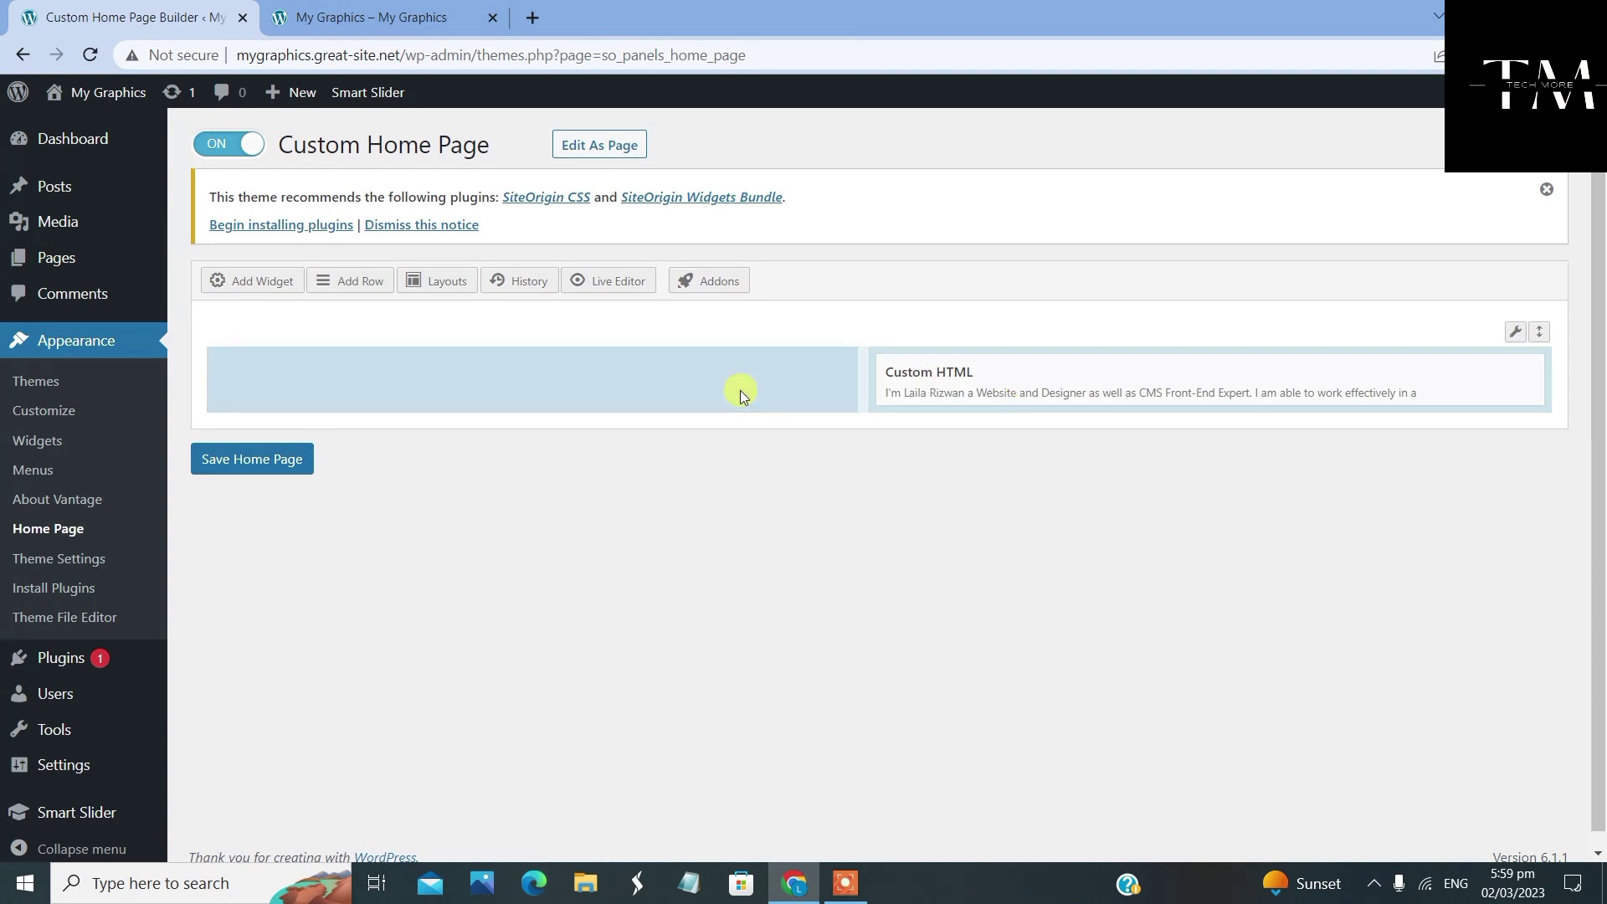
left_click(740, 391)
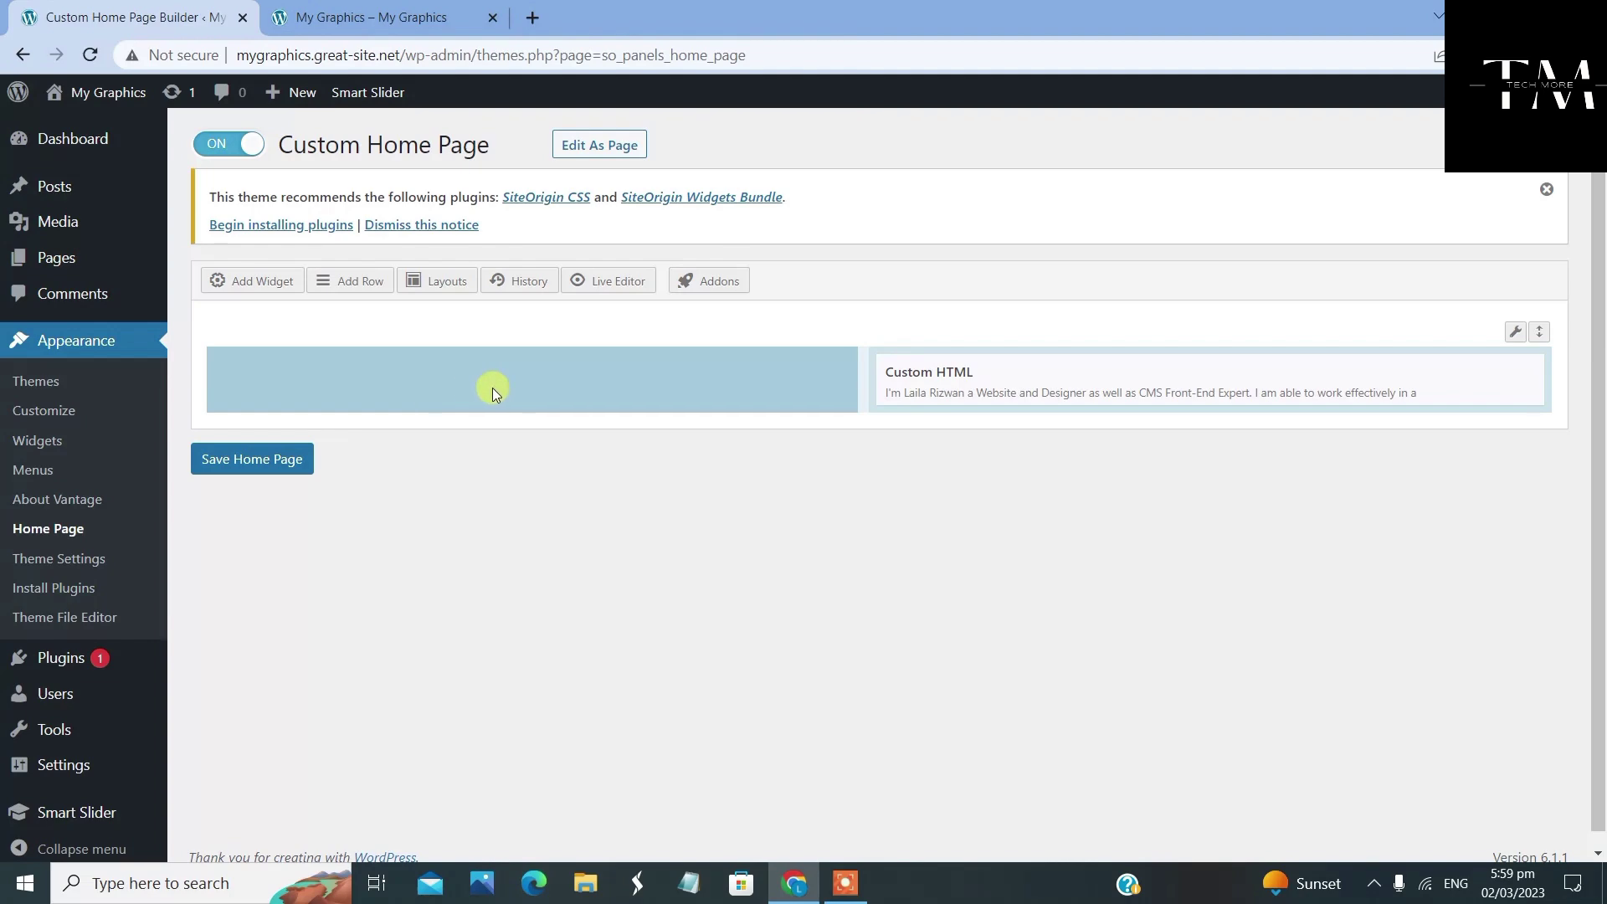
left_click(251, 280)
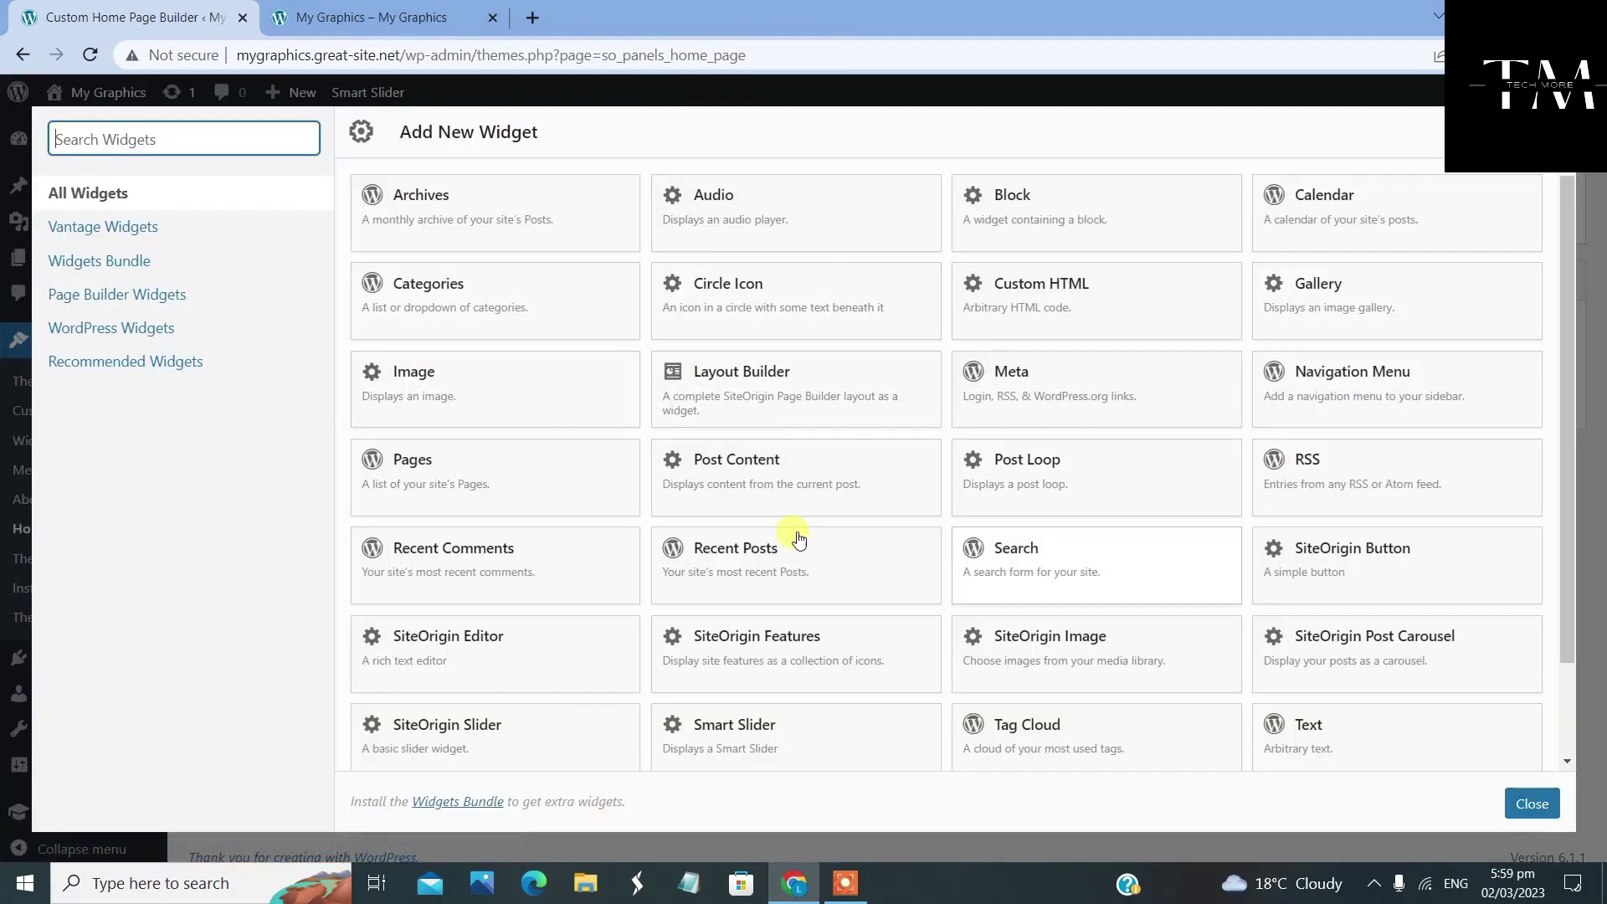
scroll(766, 473, "down", 2)
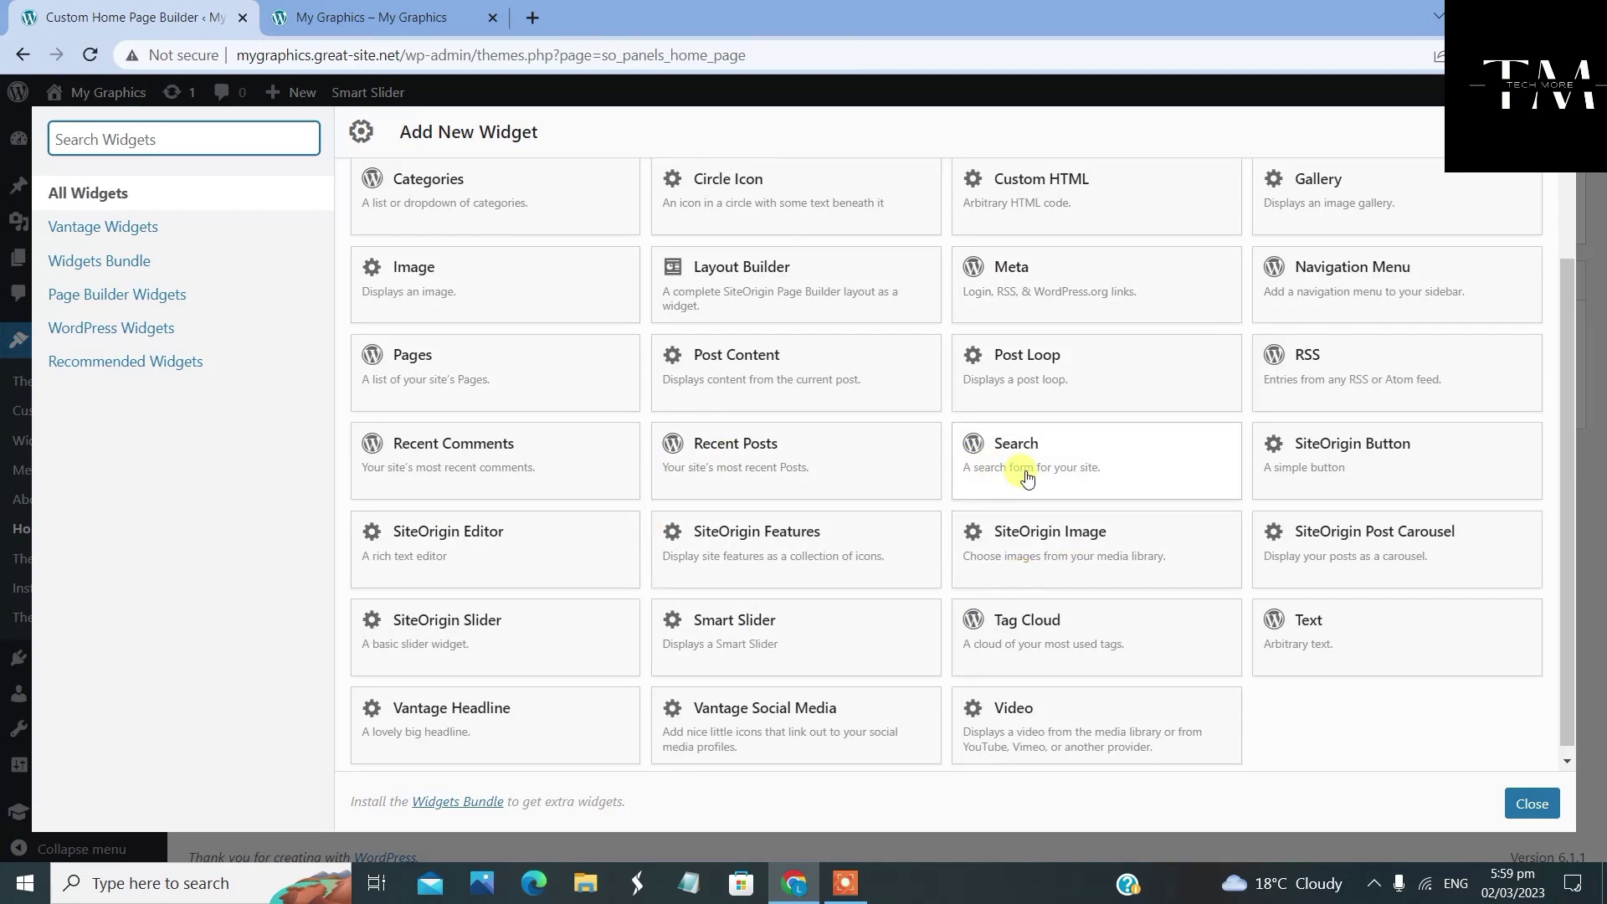
scroll(1028, 477, "down", 1)
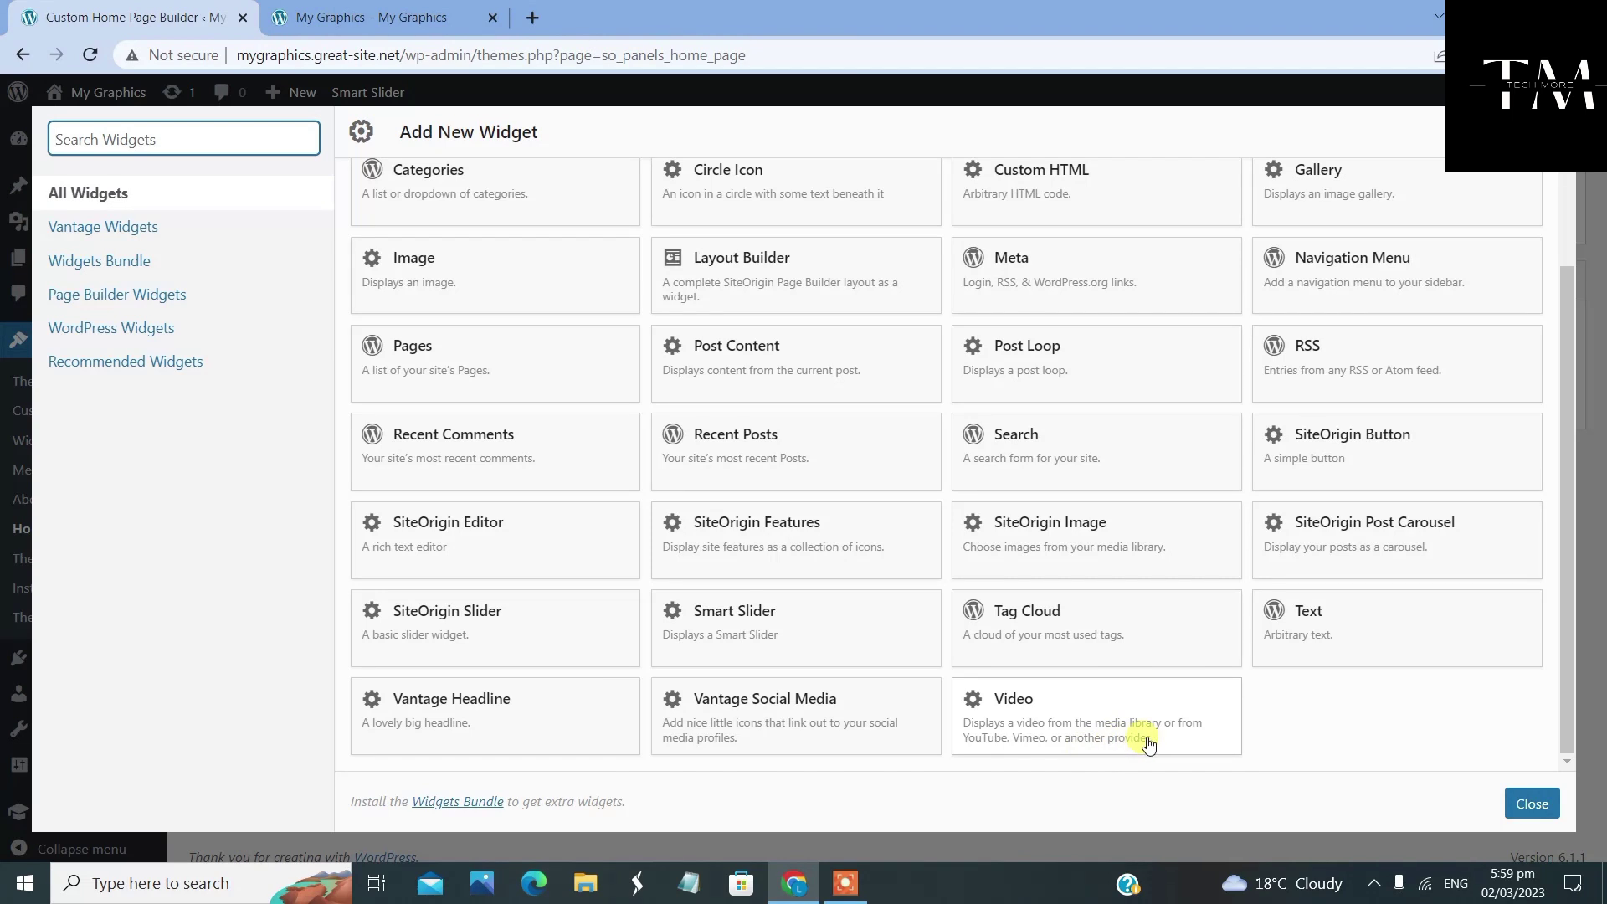
left_click(1045, 702)
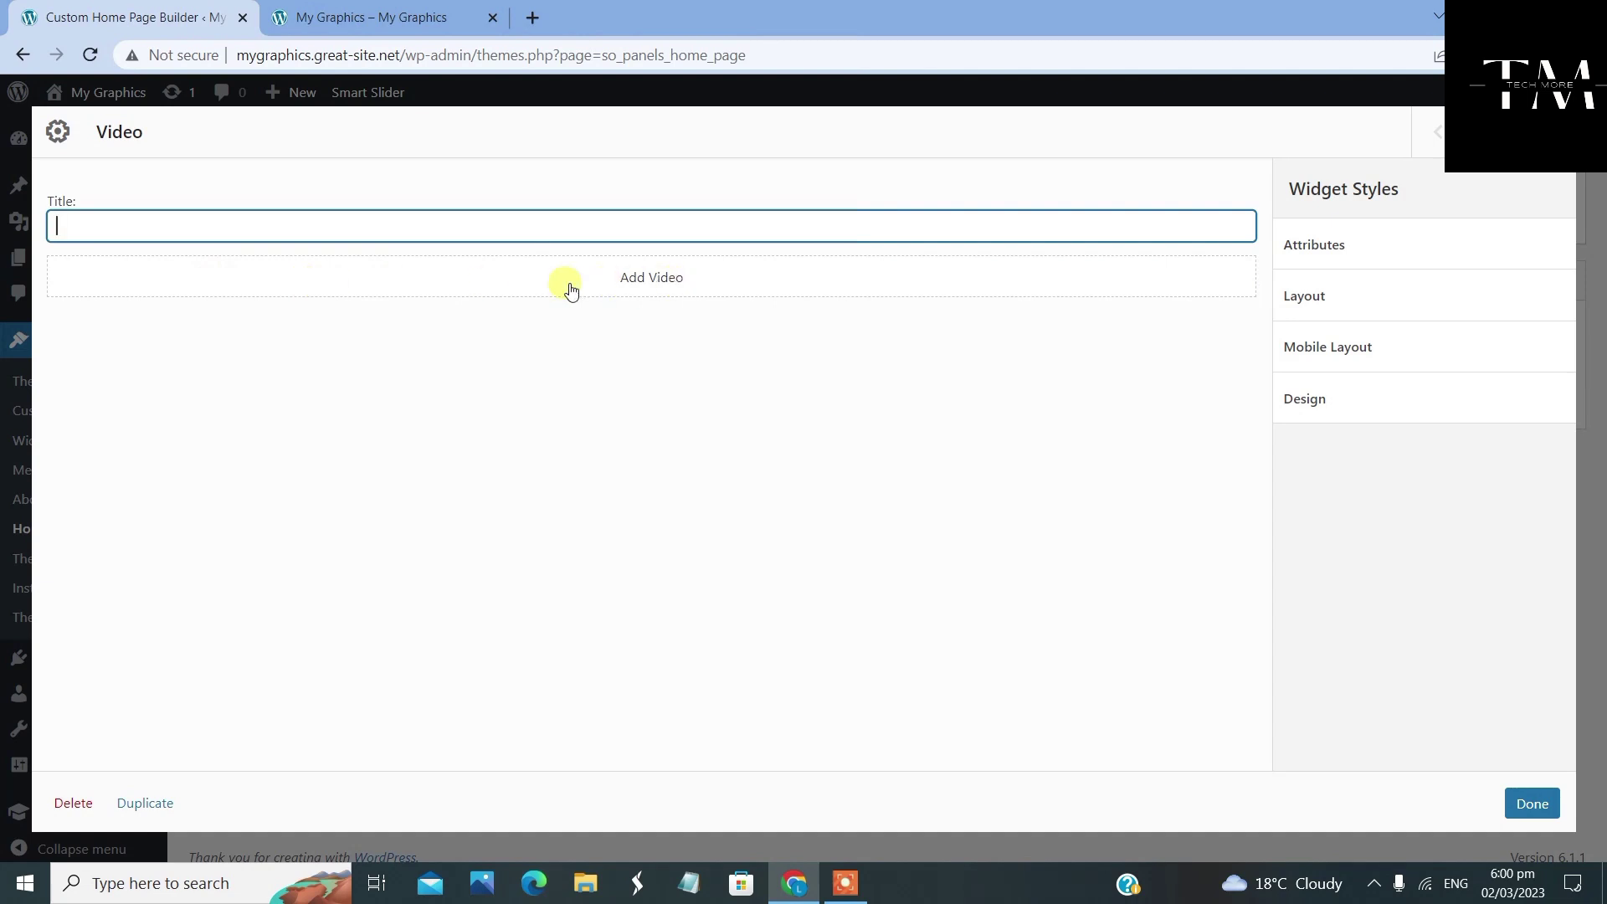
Choose Insert from URL for the widget's video and open a new browser tab
left_click(709, 277)
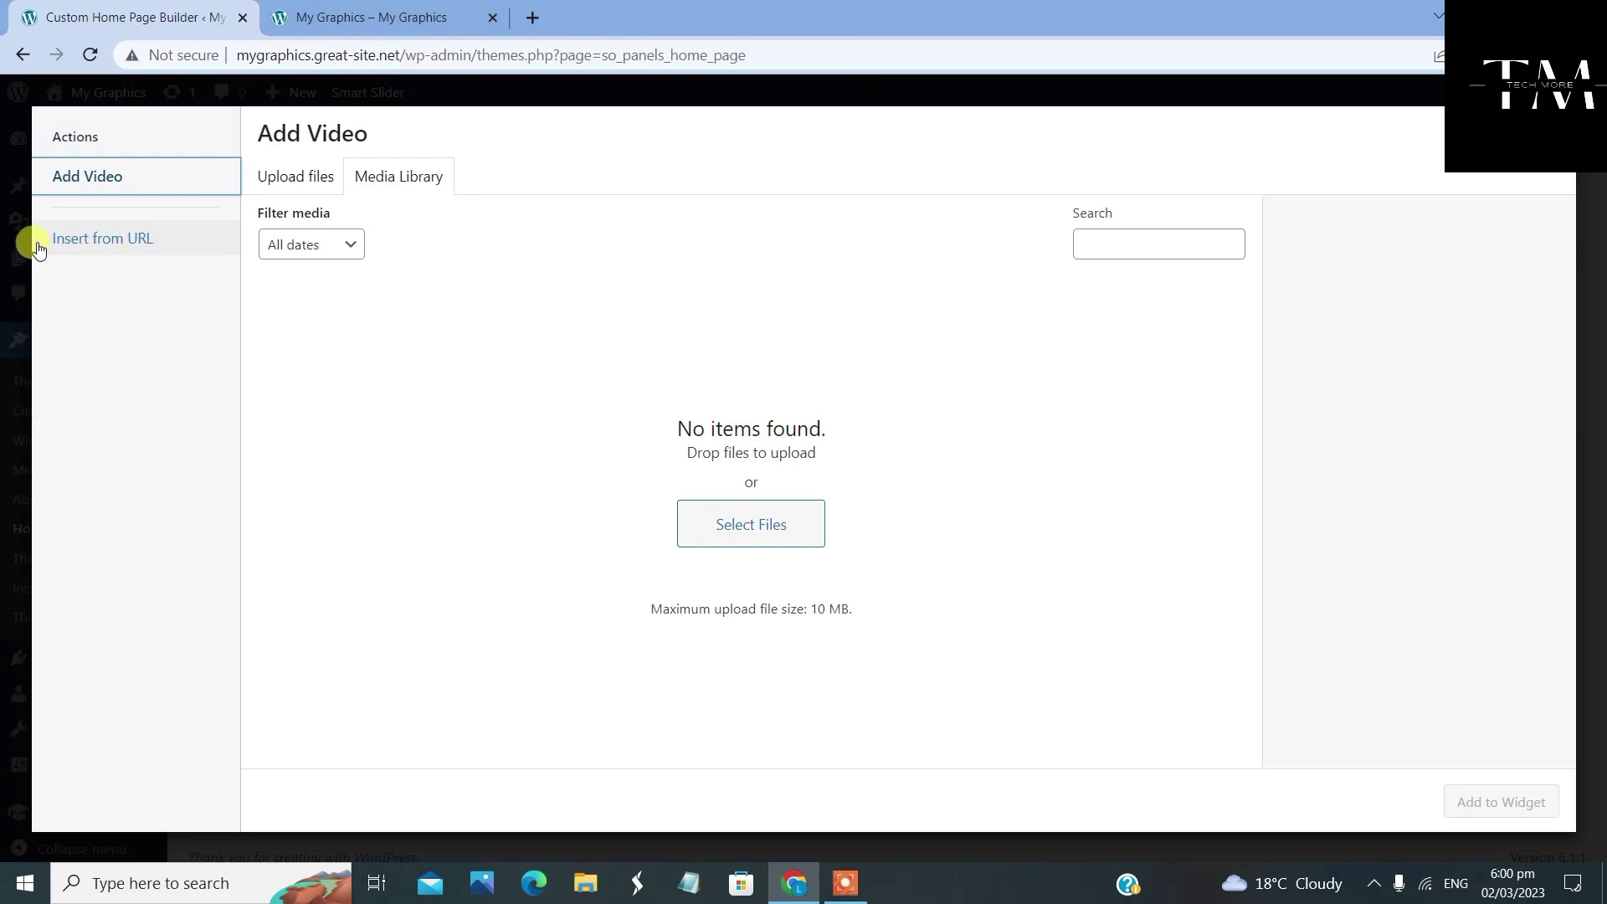
left_click(143, 238)
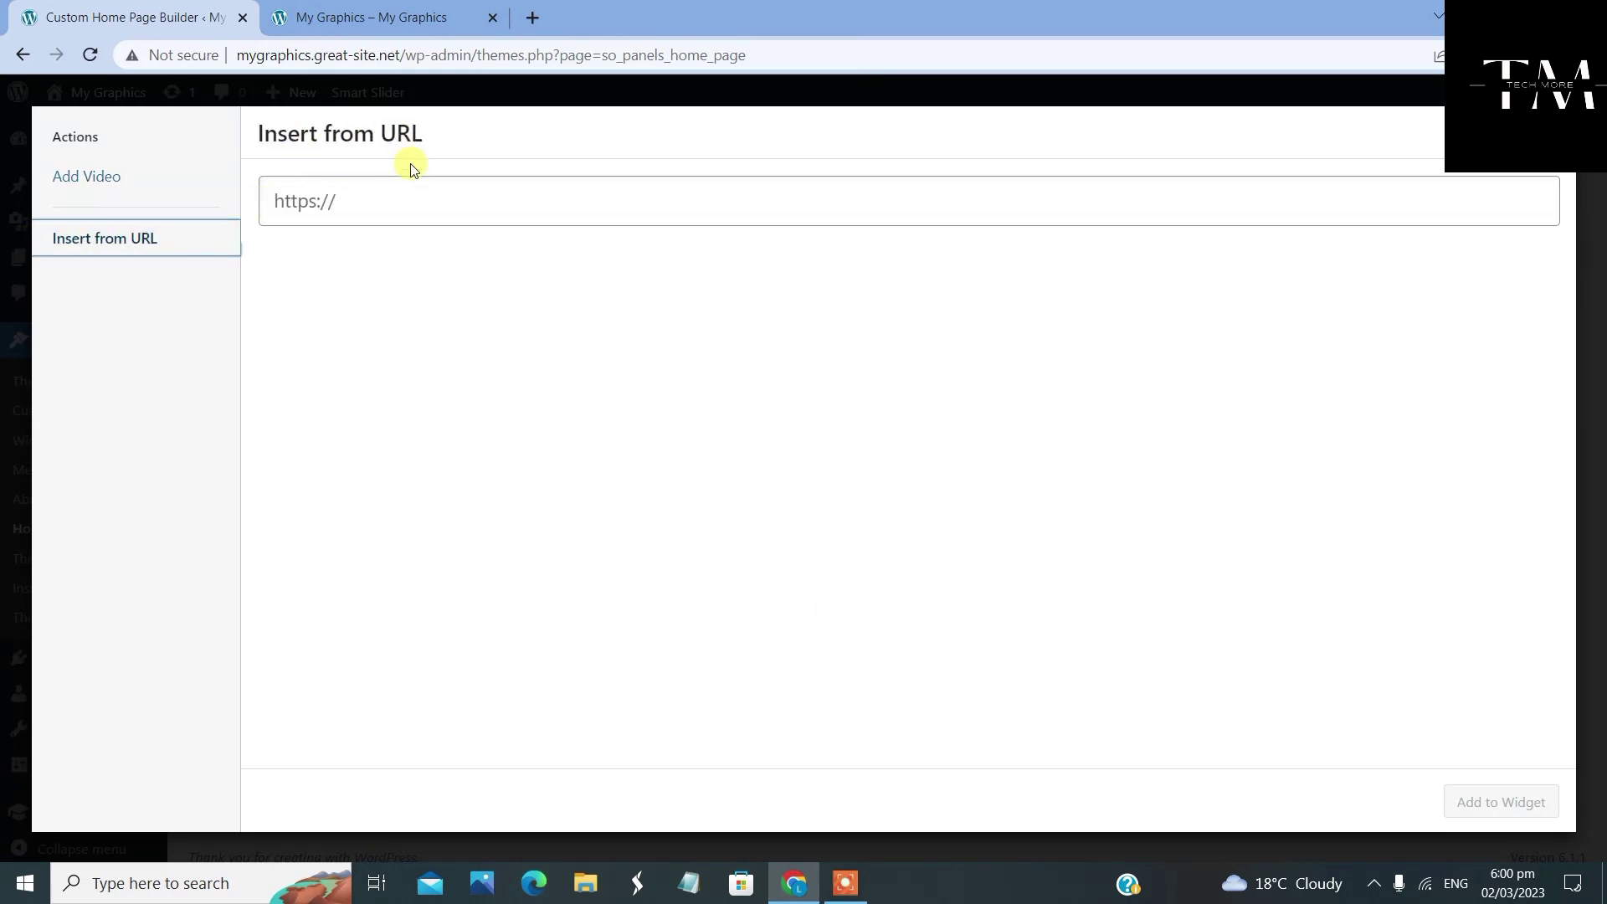
left_click(536, 17)
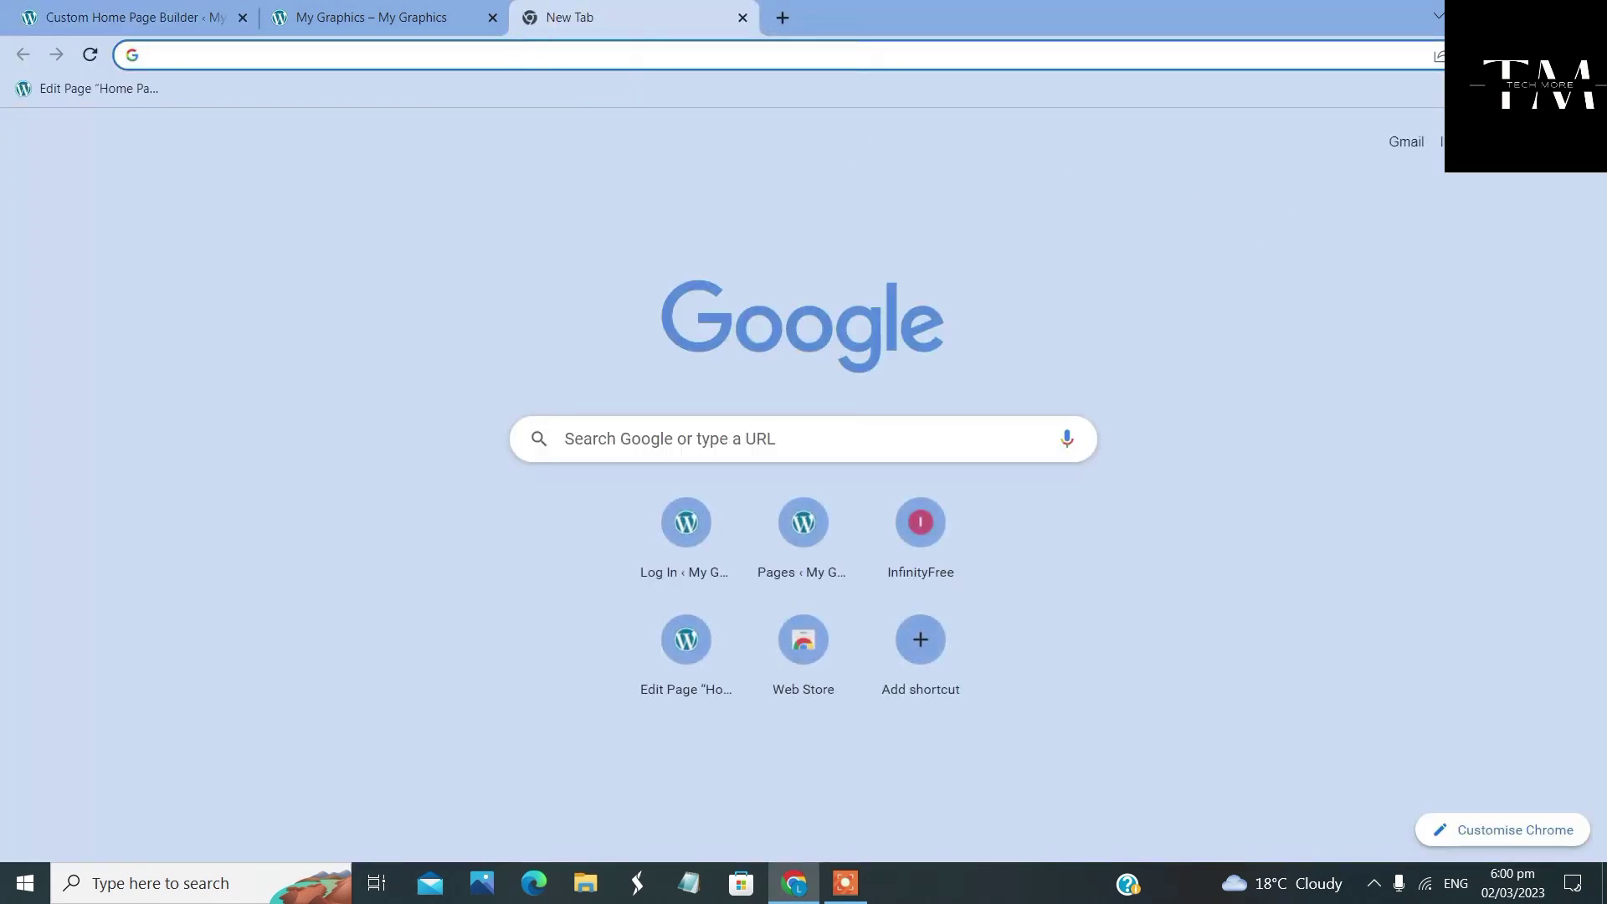
On YouTube, search 'tech more' and open the Tech More channel's Videos list
left_click(1523, 143)
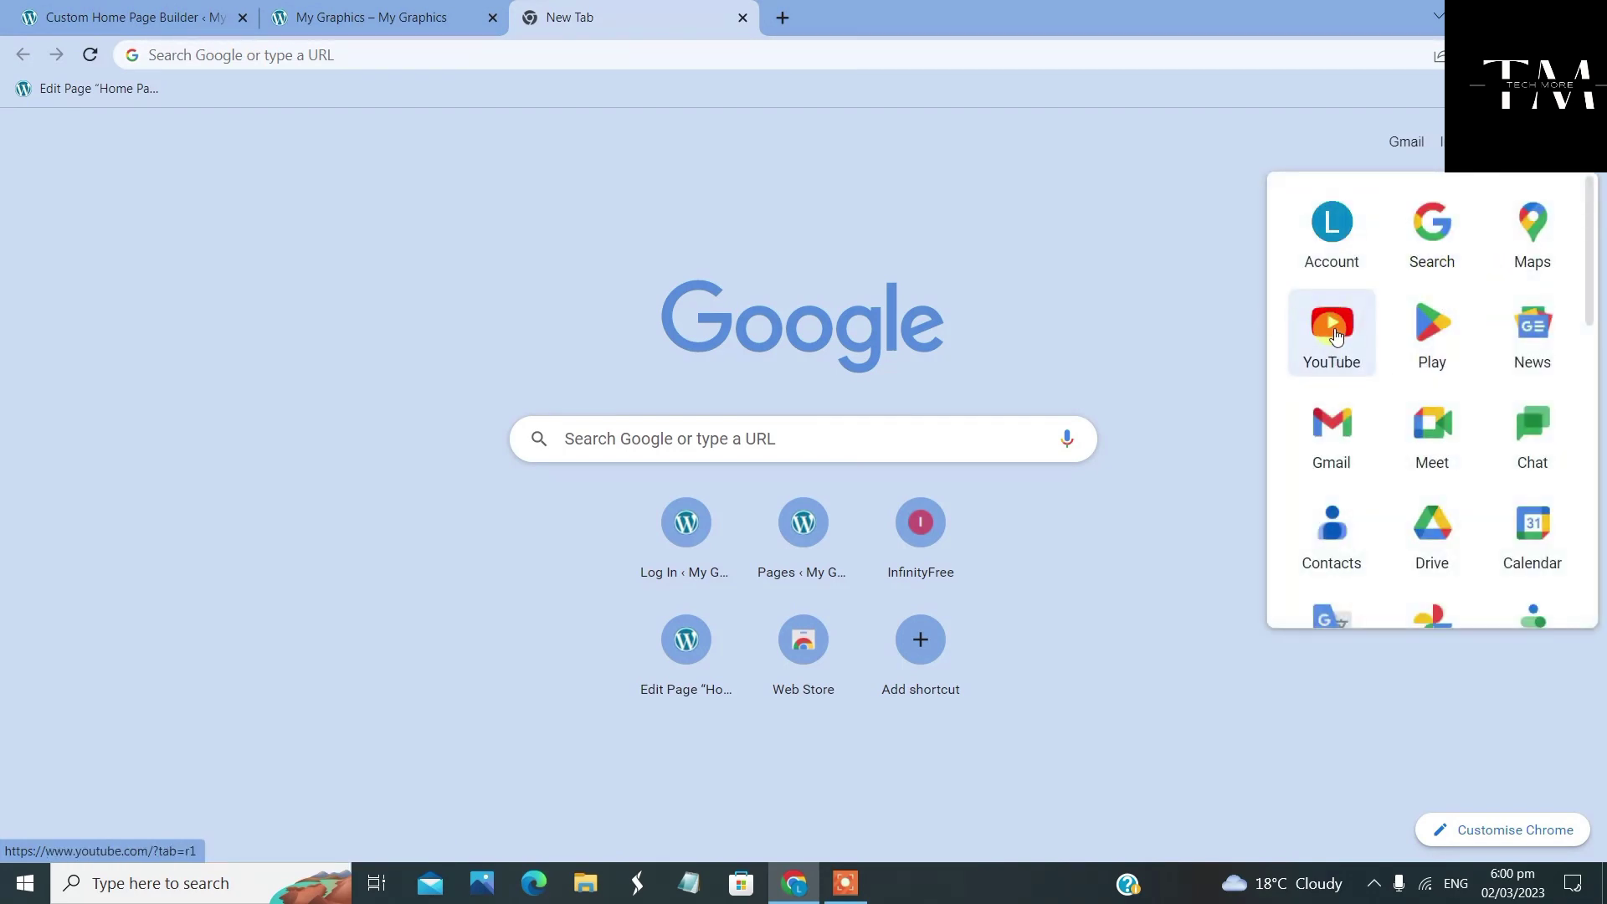
left_click(1320, 340)
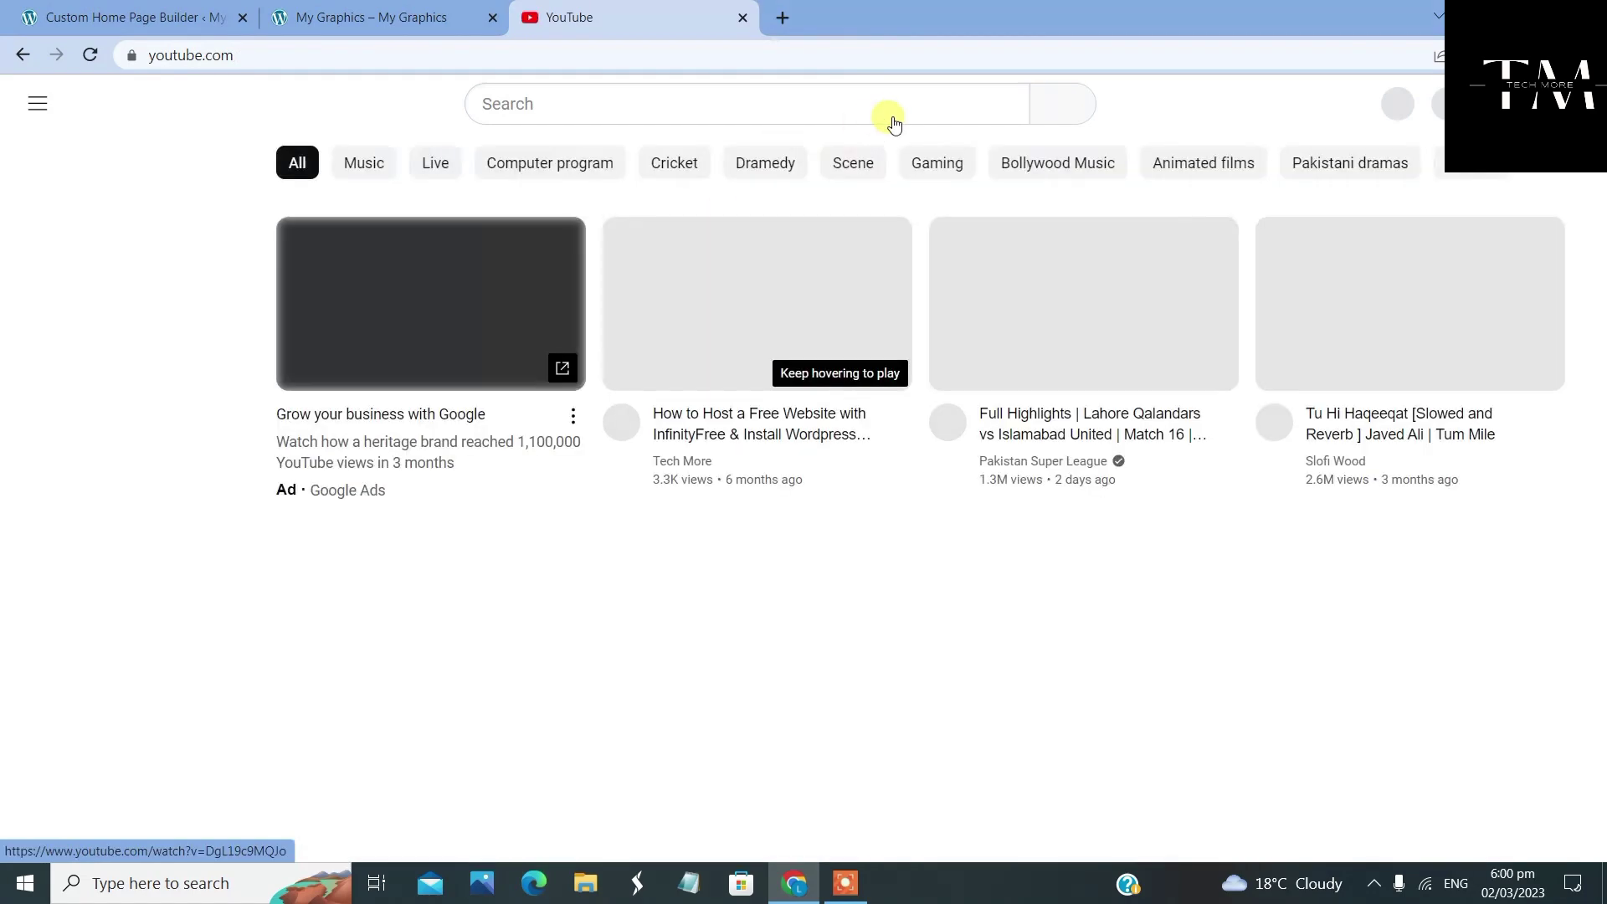
left_click(872, 111)
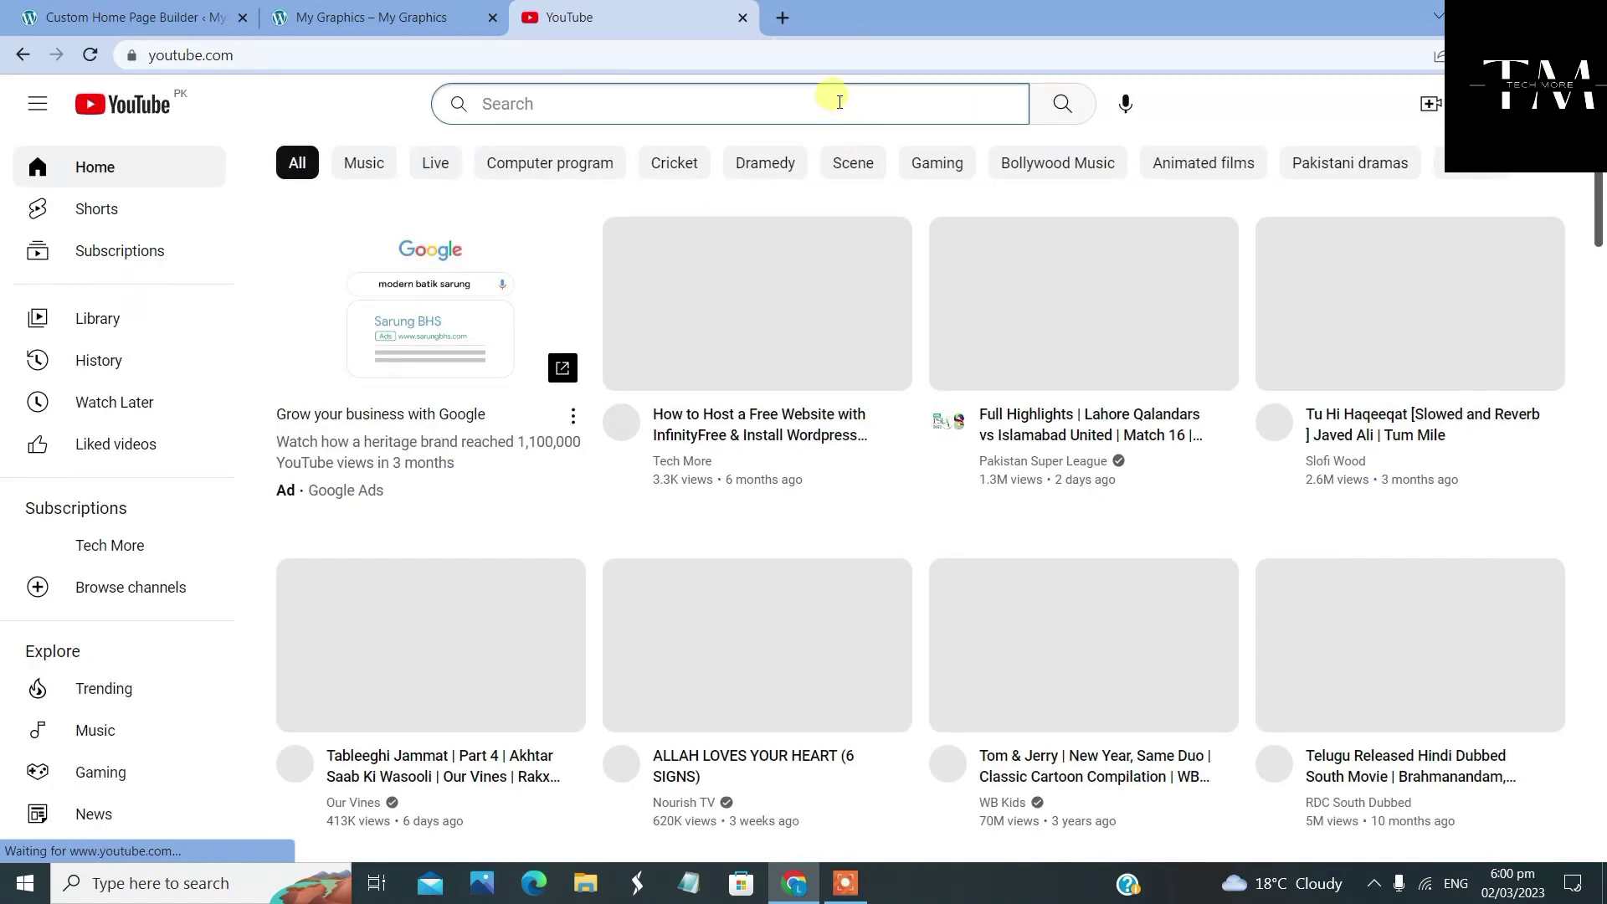
type("tech")
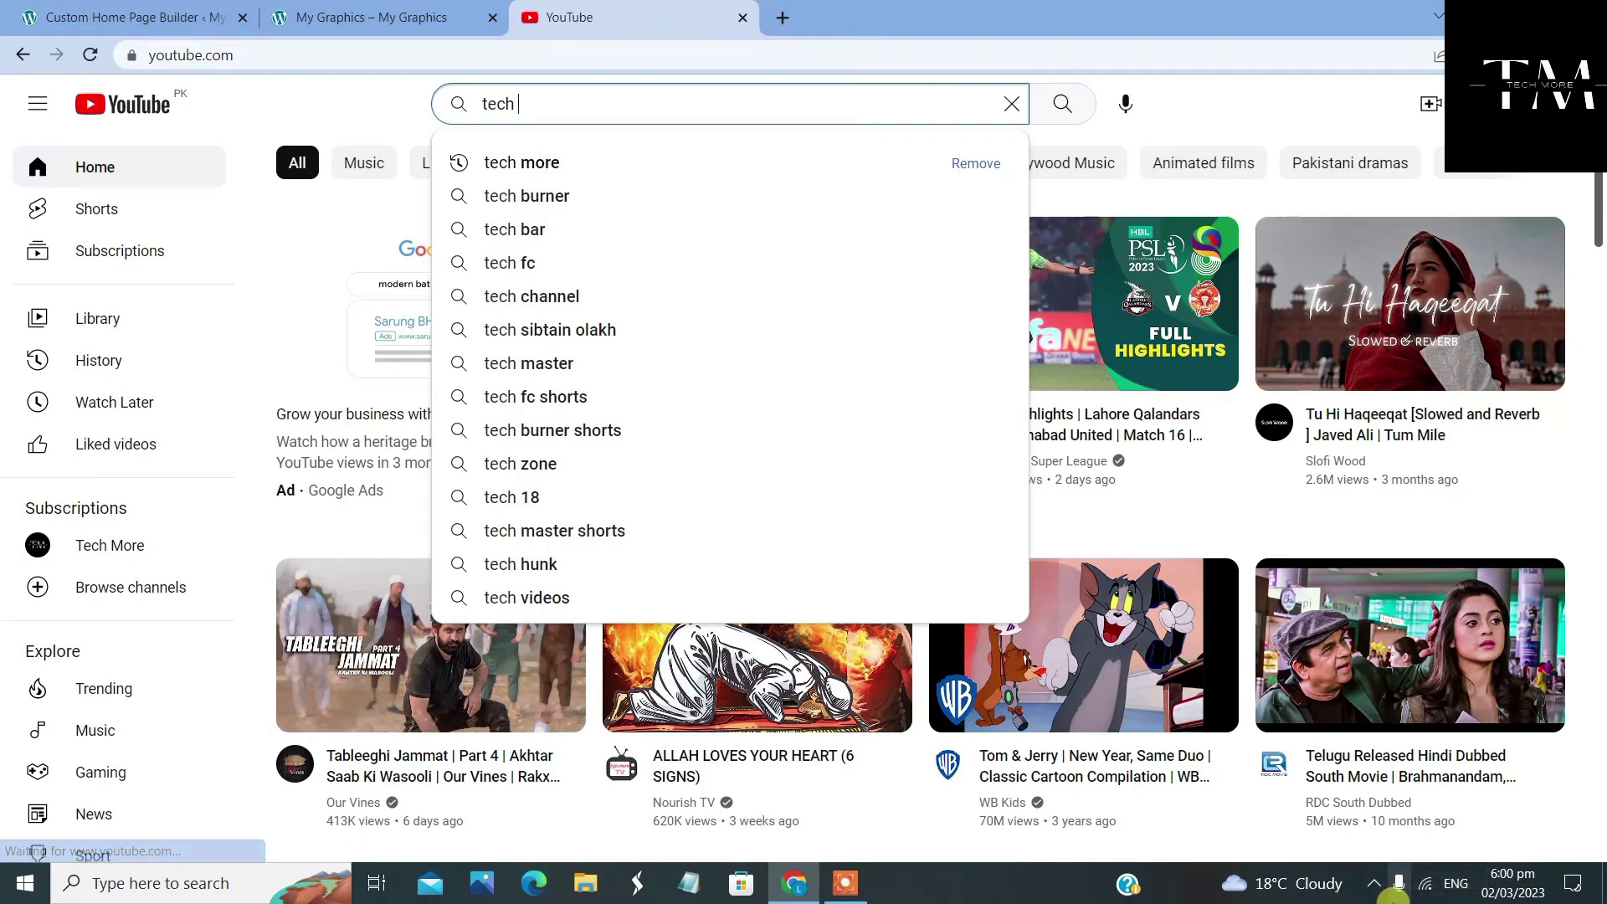
left_click(575, 161)
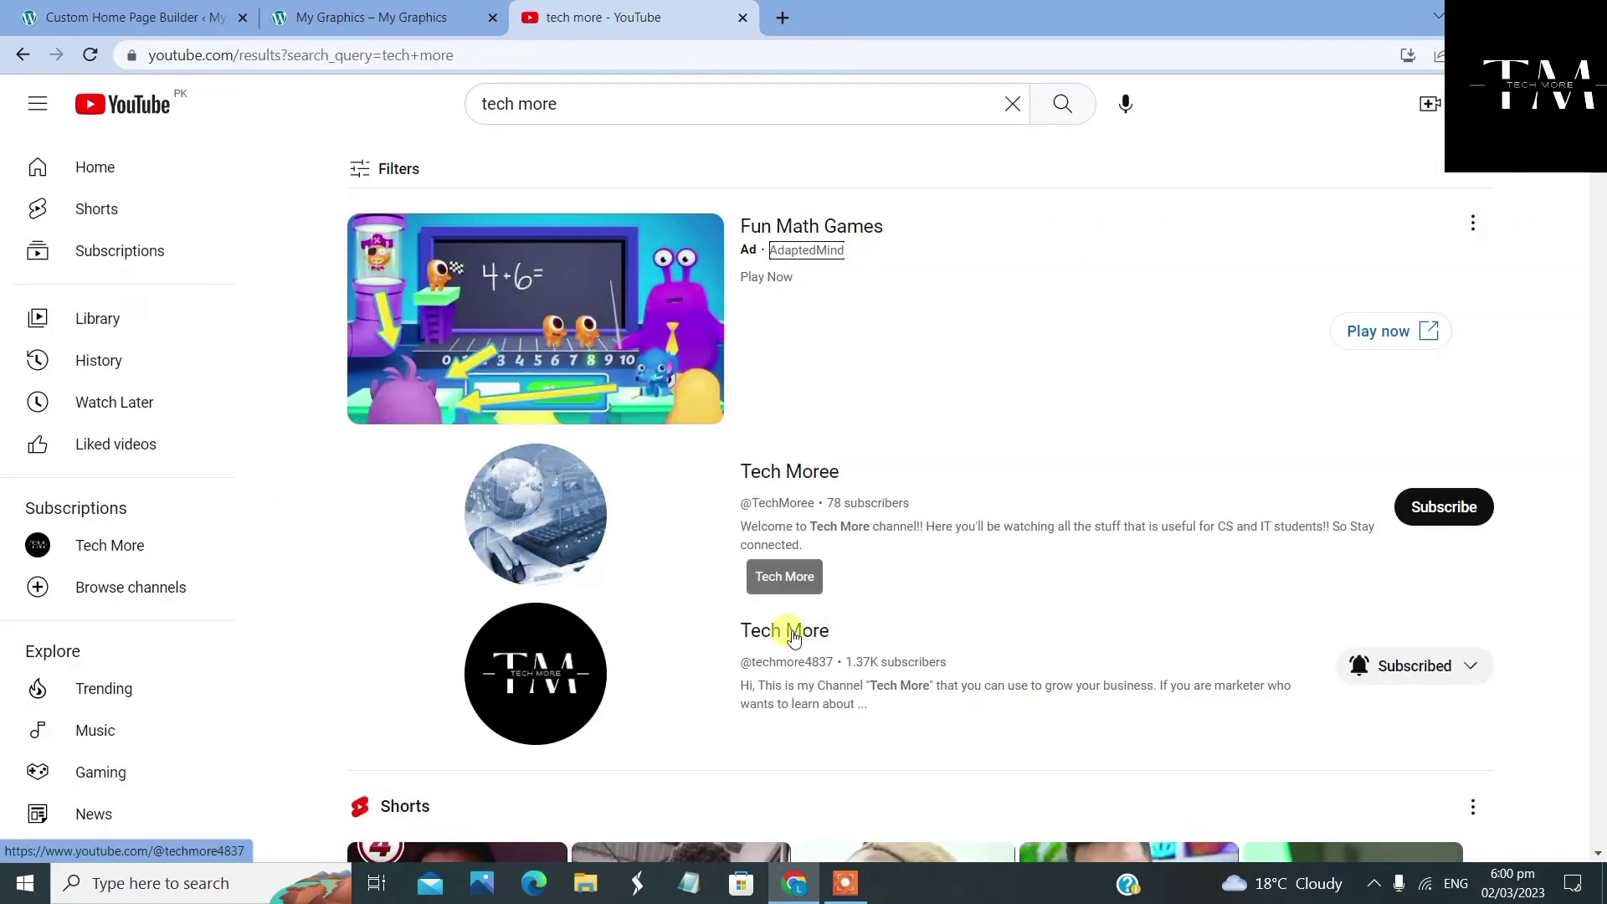
left_click(793, 636)
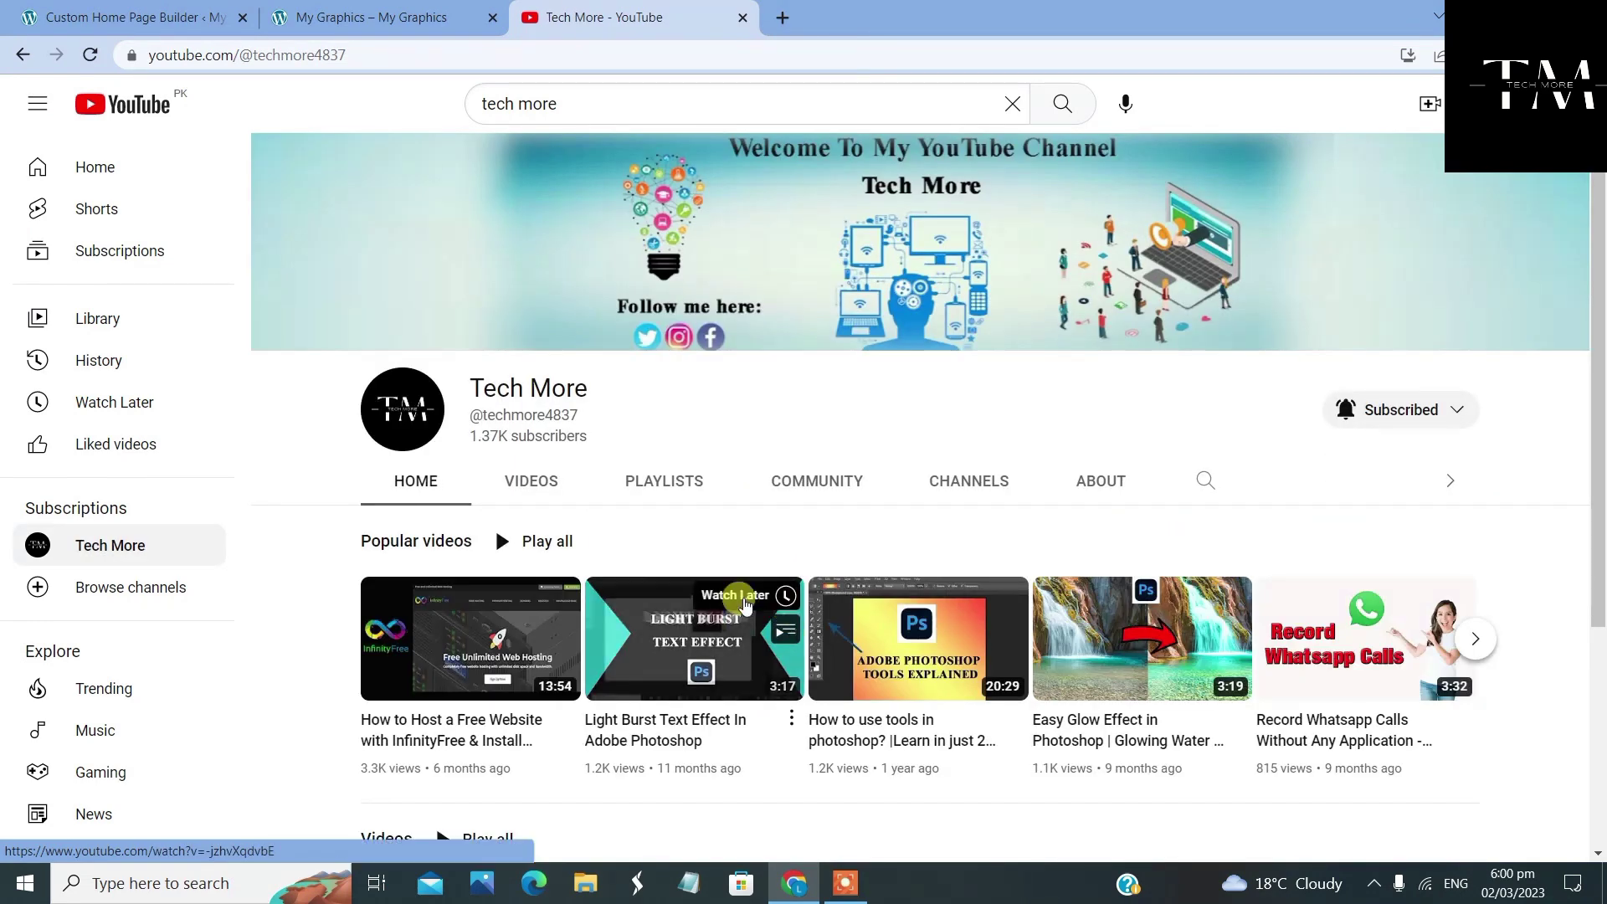
left_click(541, 494)
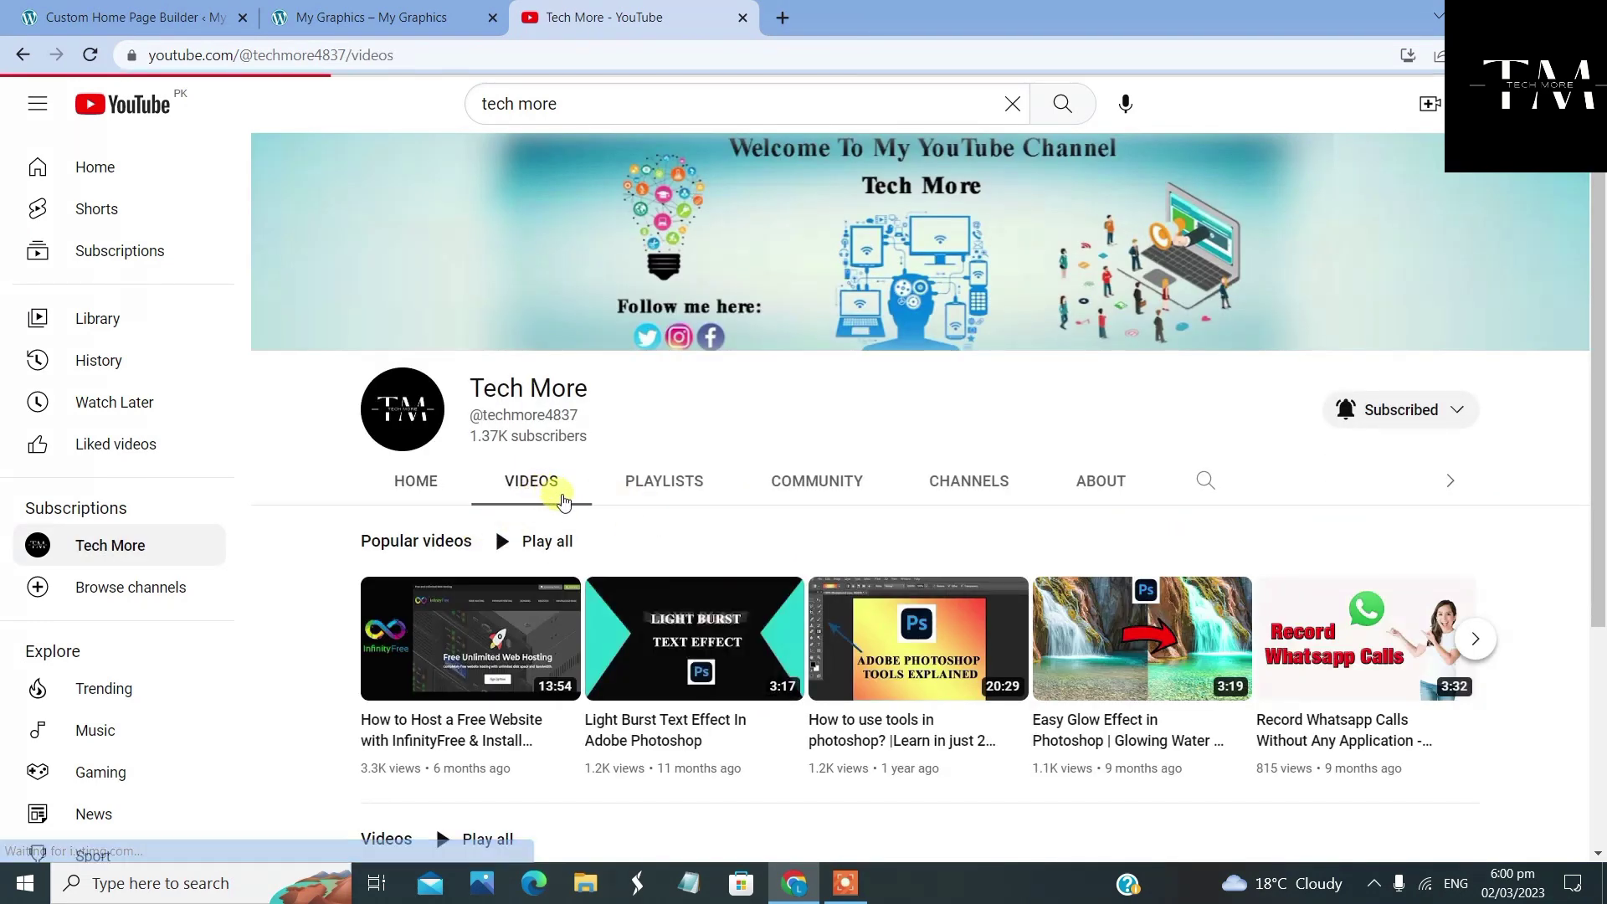
Copy the link address of the Easy Glow Effect in Photoshop video
scroll(706, 534, "down", 5)
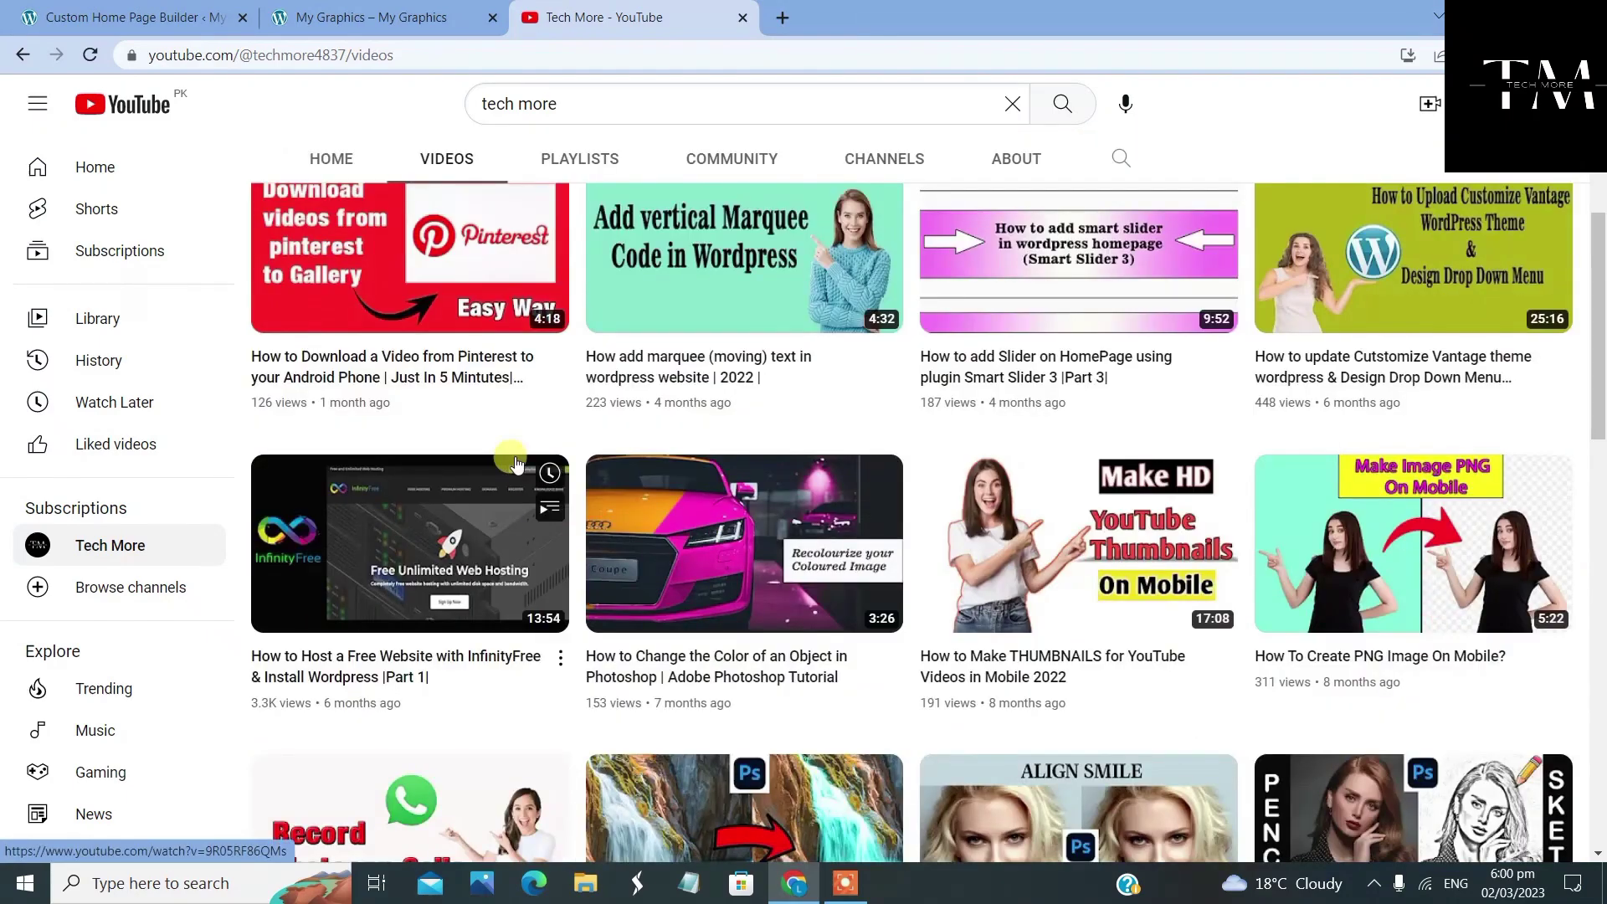
scroll(918, 599, "down", 5)
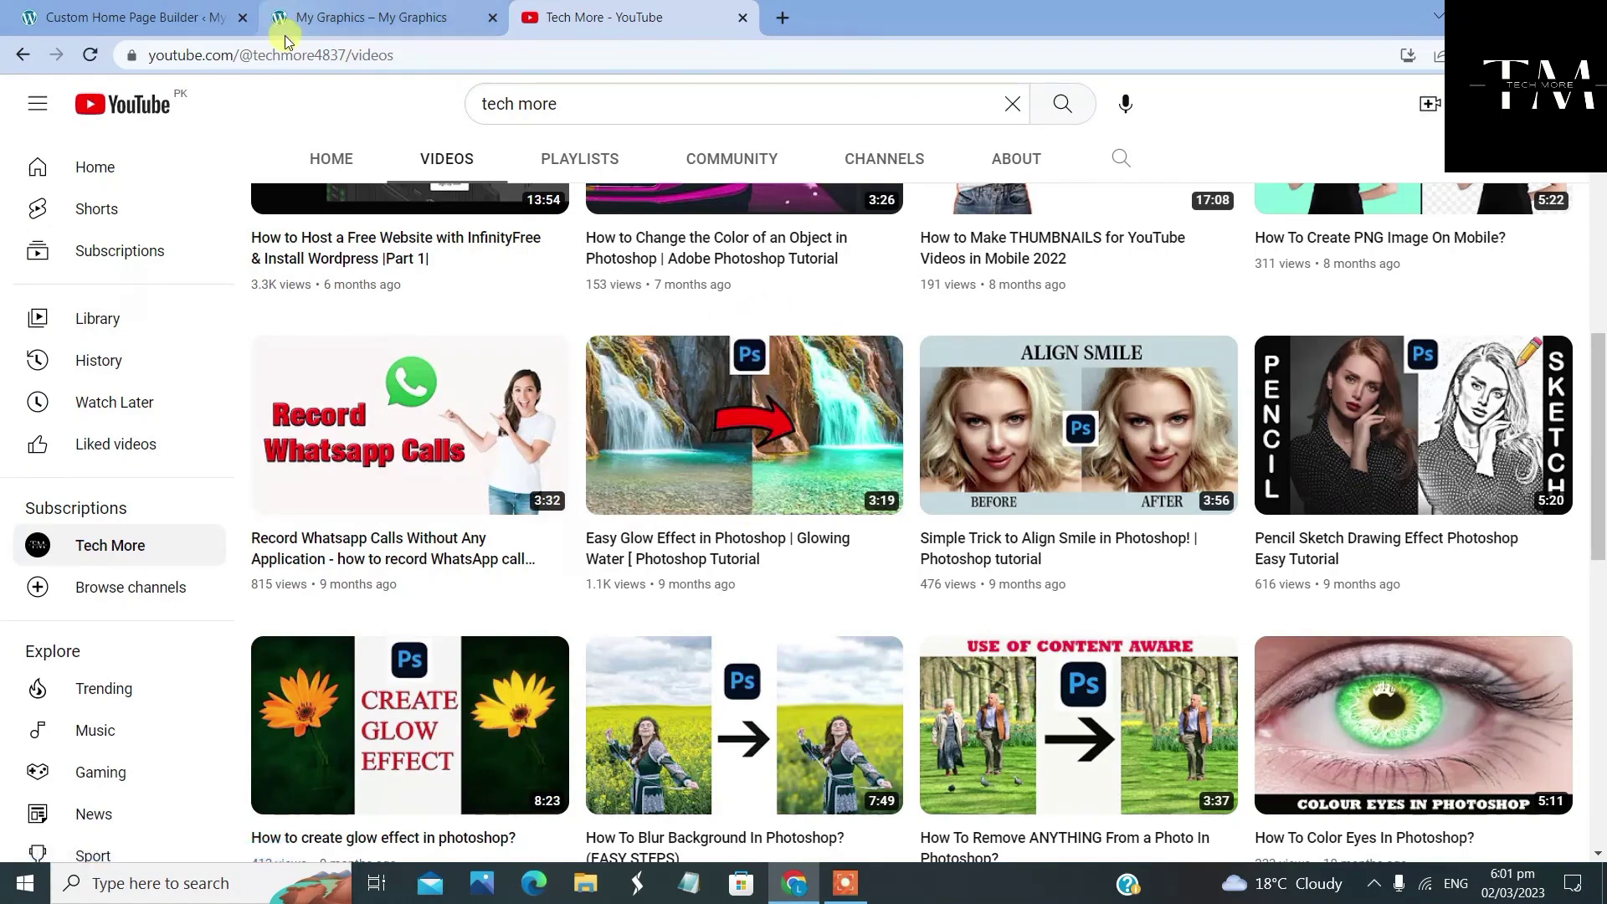
left_click(351, 14)
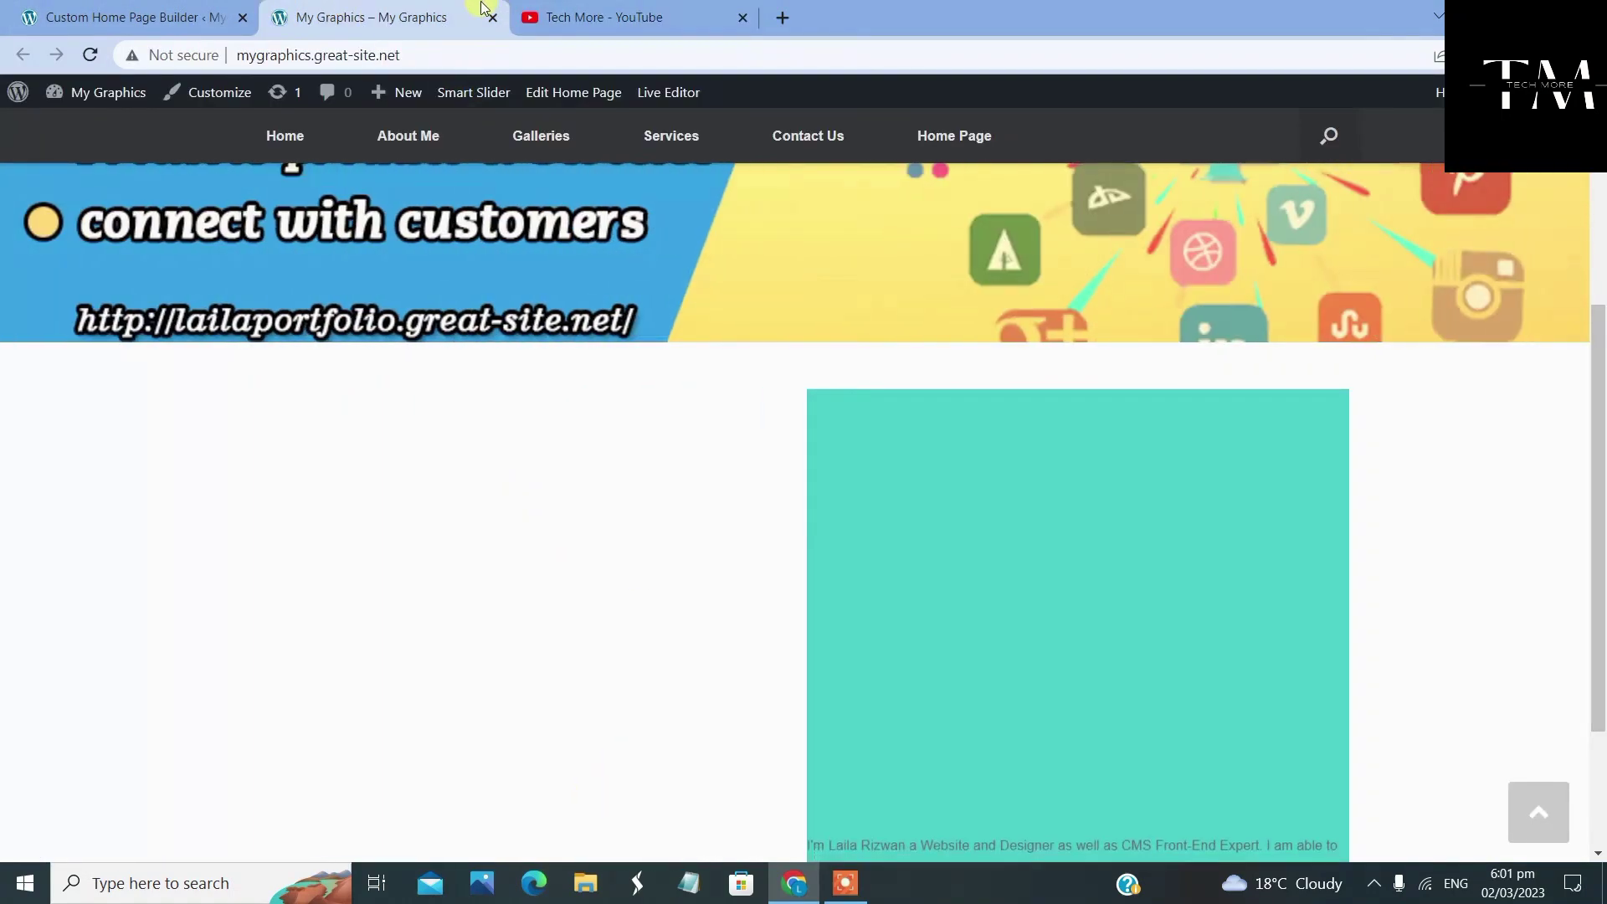
left_click(574, 15)
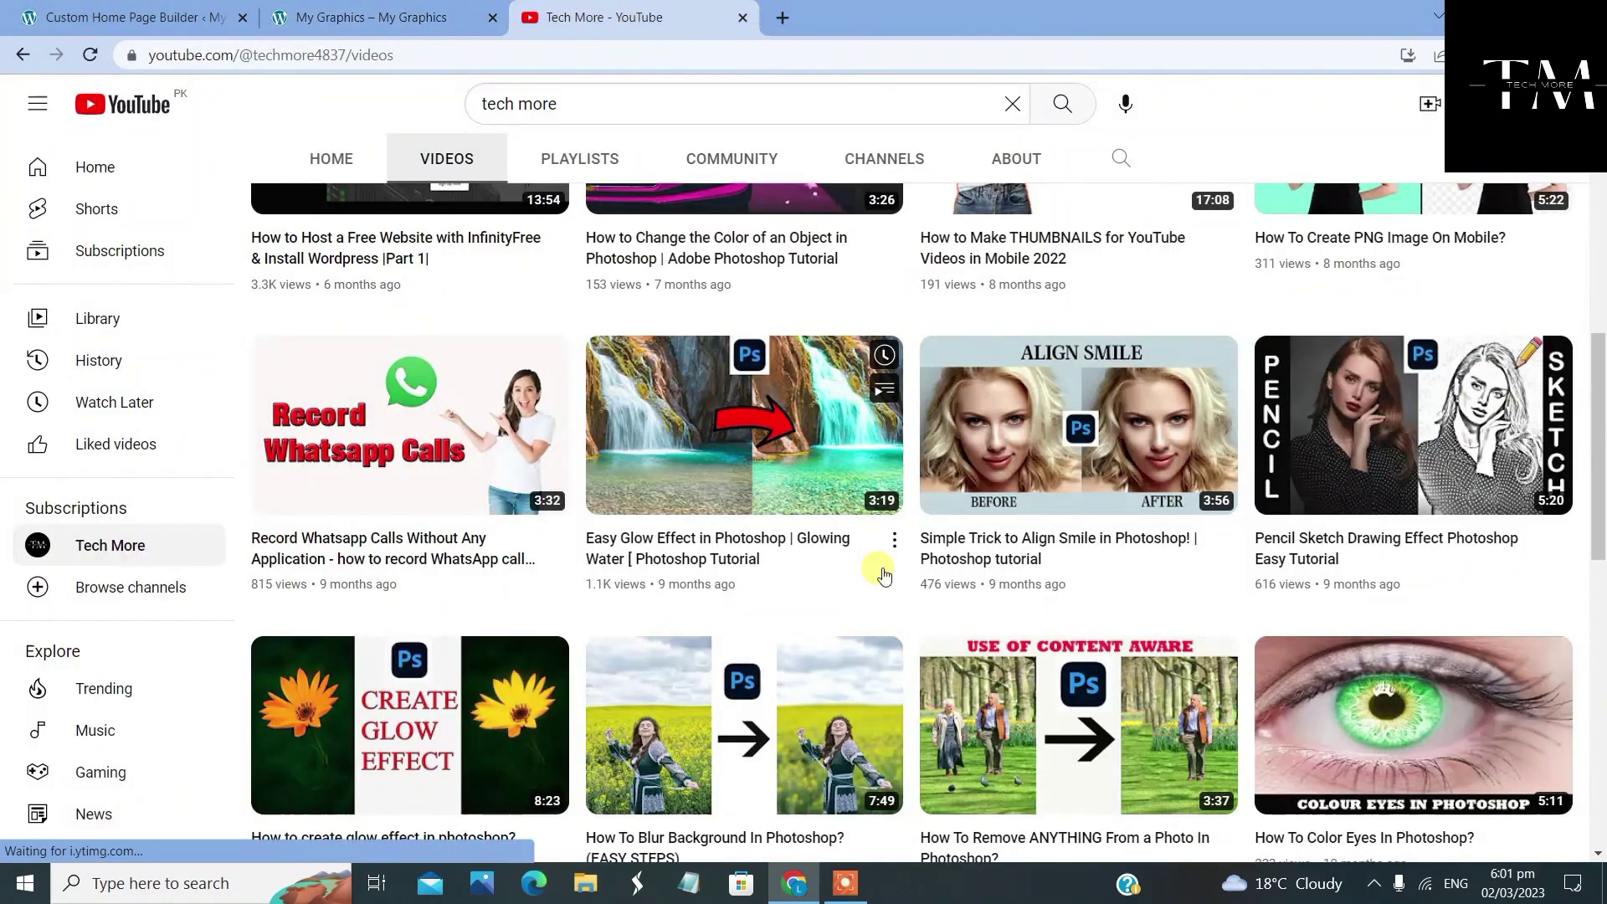
right_click(782, 467)
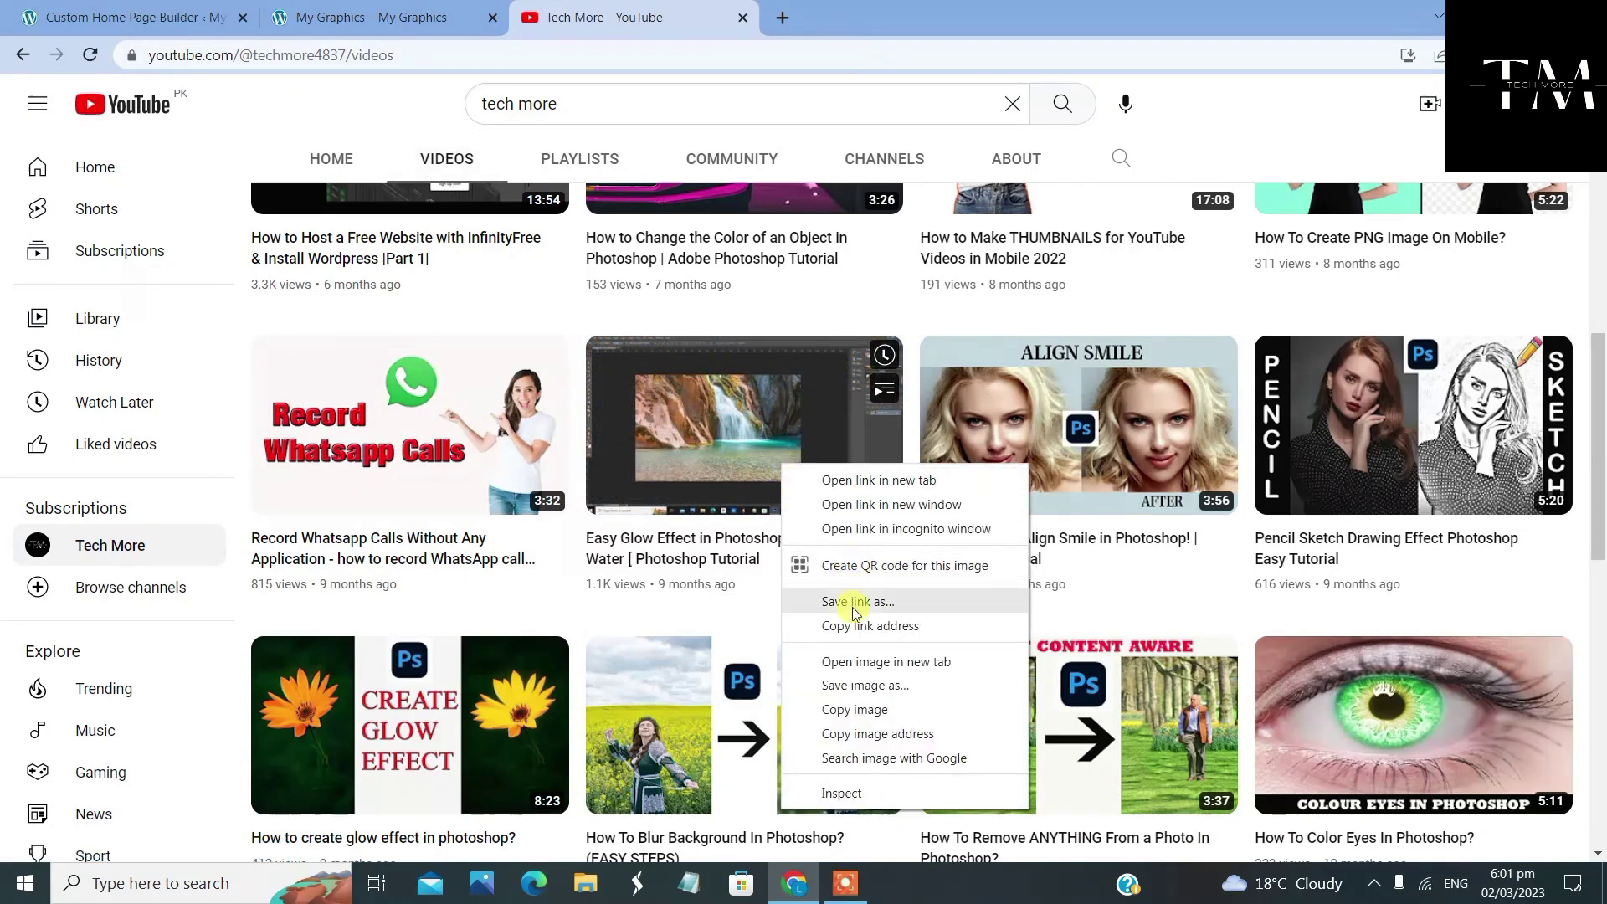
left_click(935, 630)
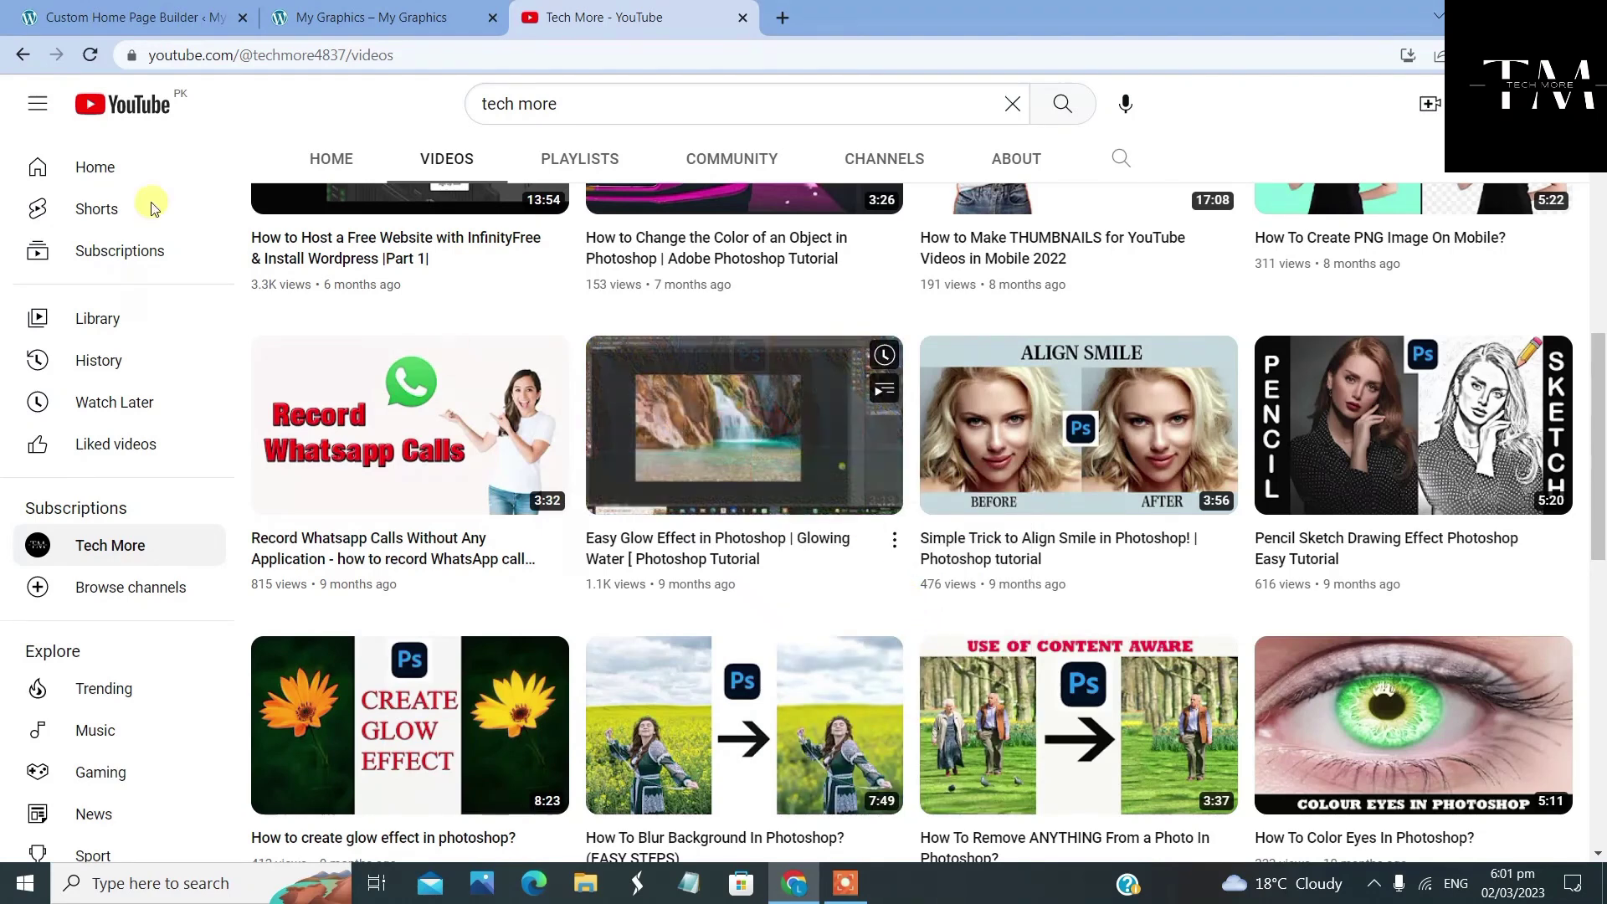
Paste the Glow Effect YouTube link into the URL field and add the video to the widget
left_click(159, 21)
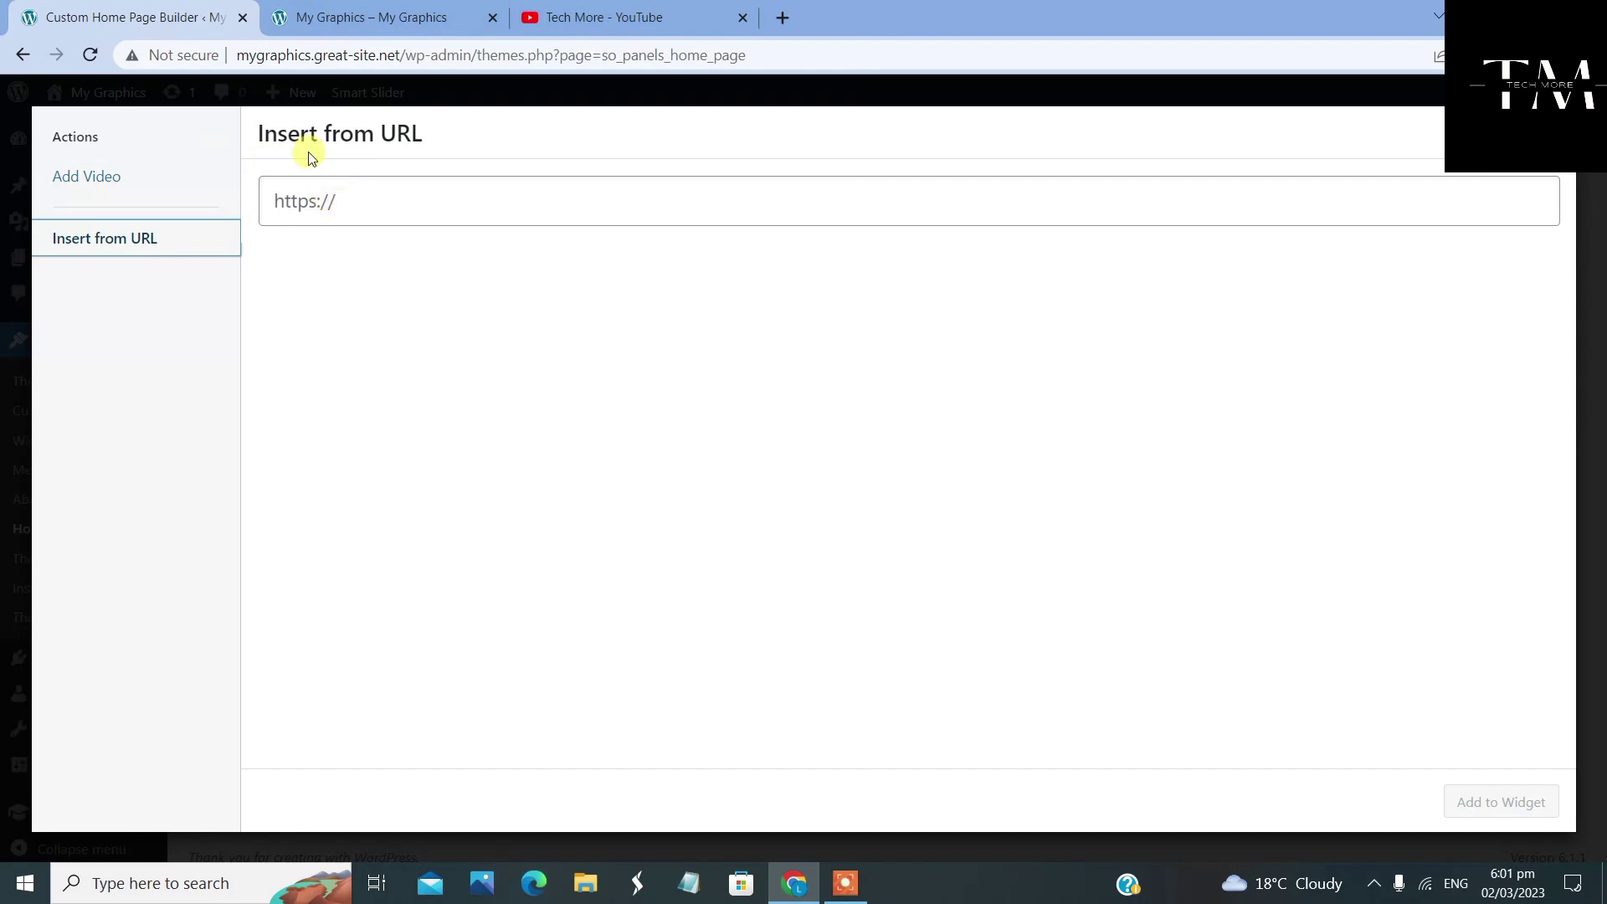
left_click(395, 206)
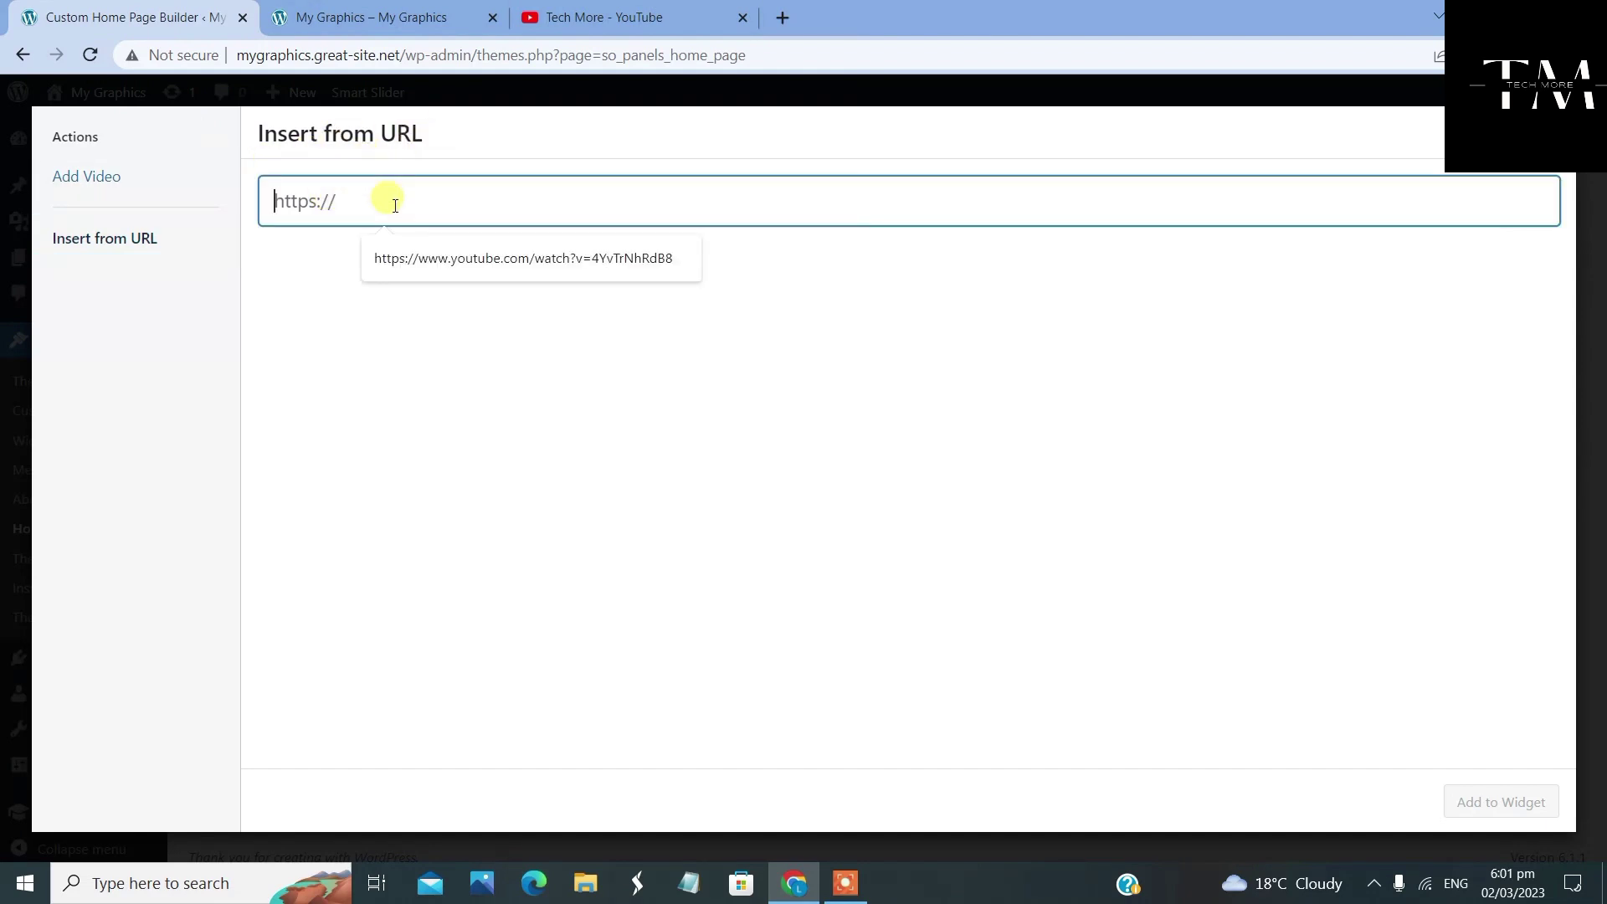
right_click(395, 206)
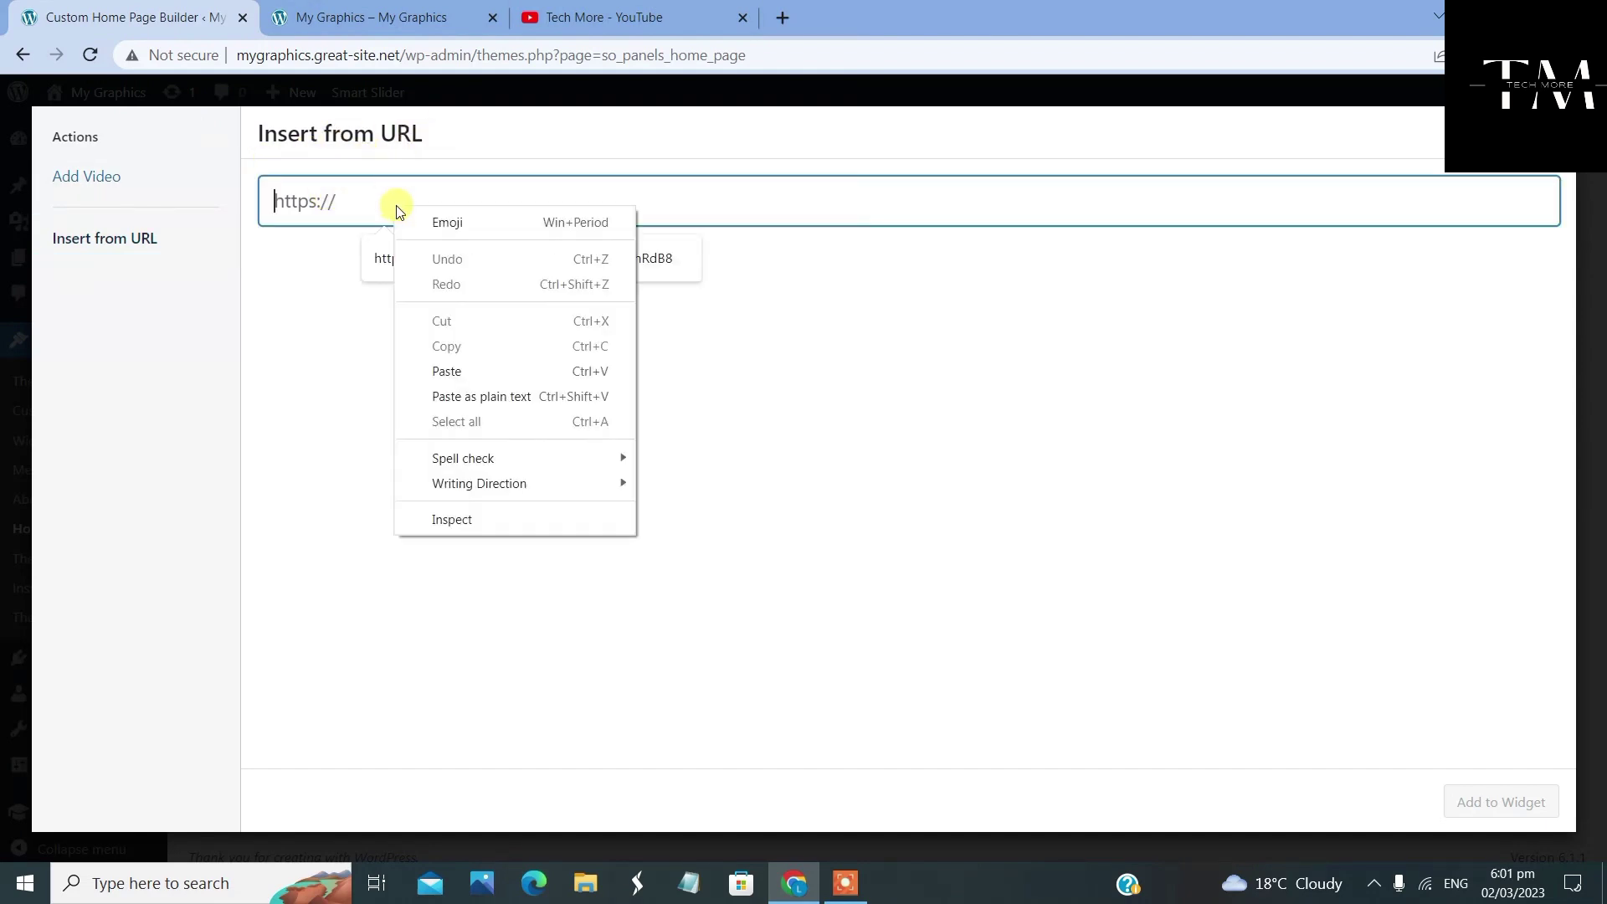
left_click(494, 377)
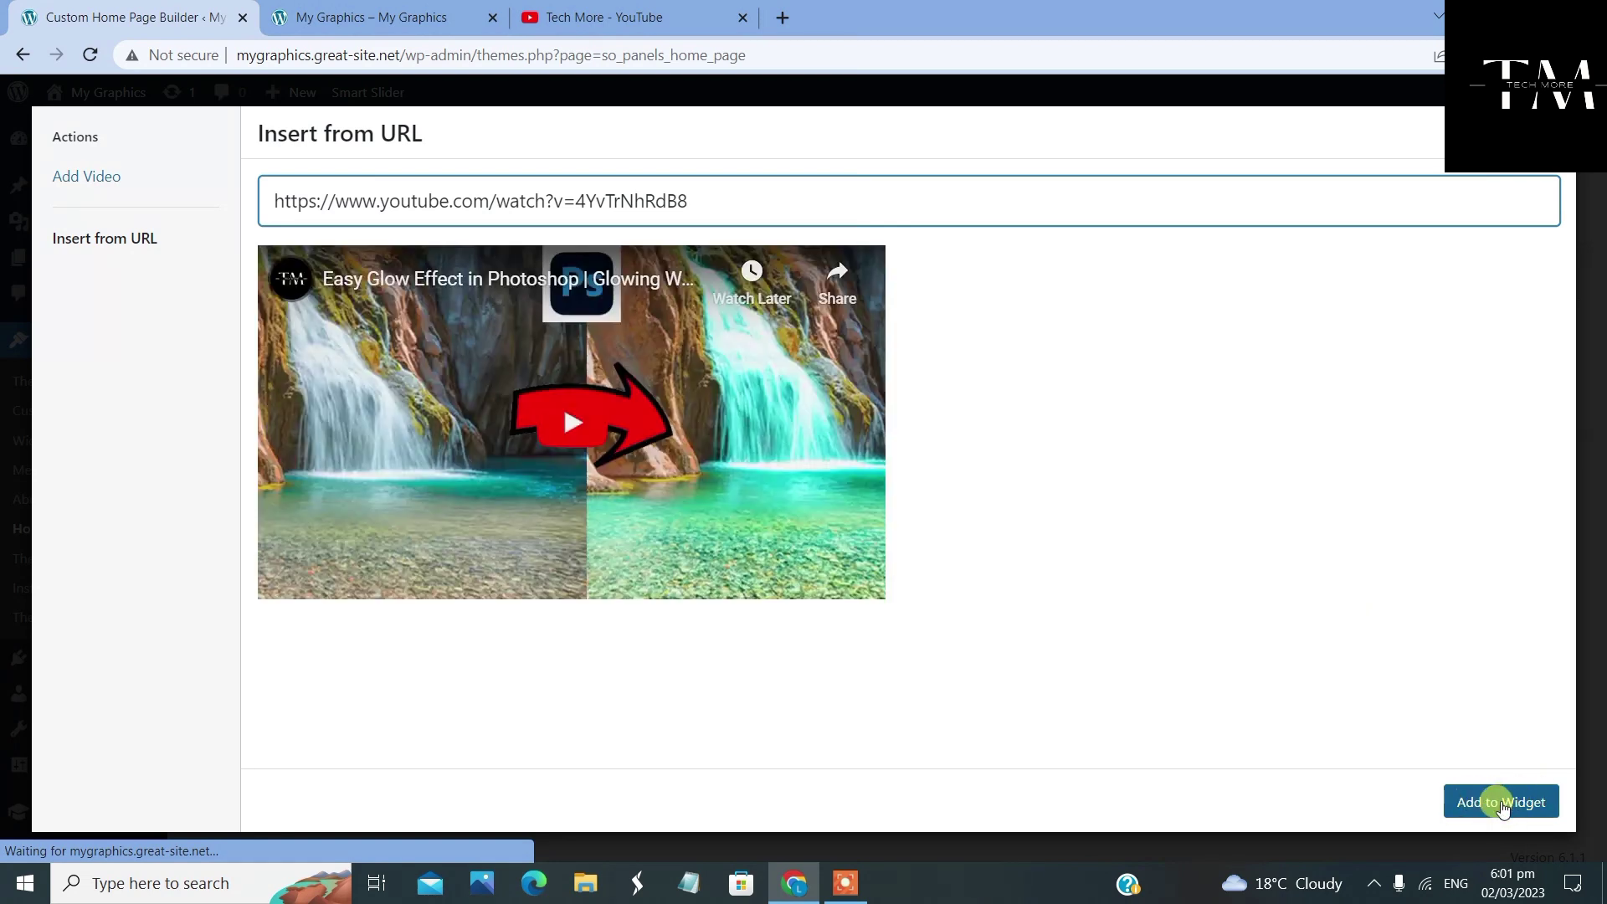
left_click(1522, 806)
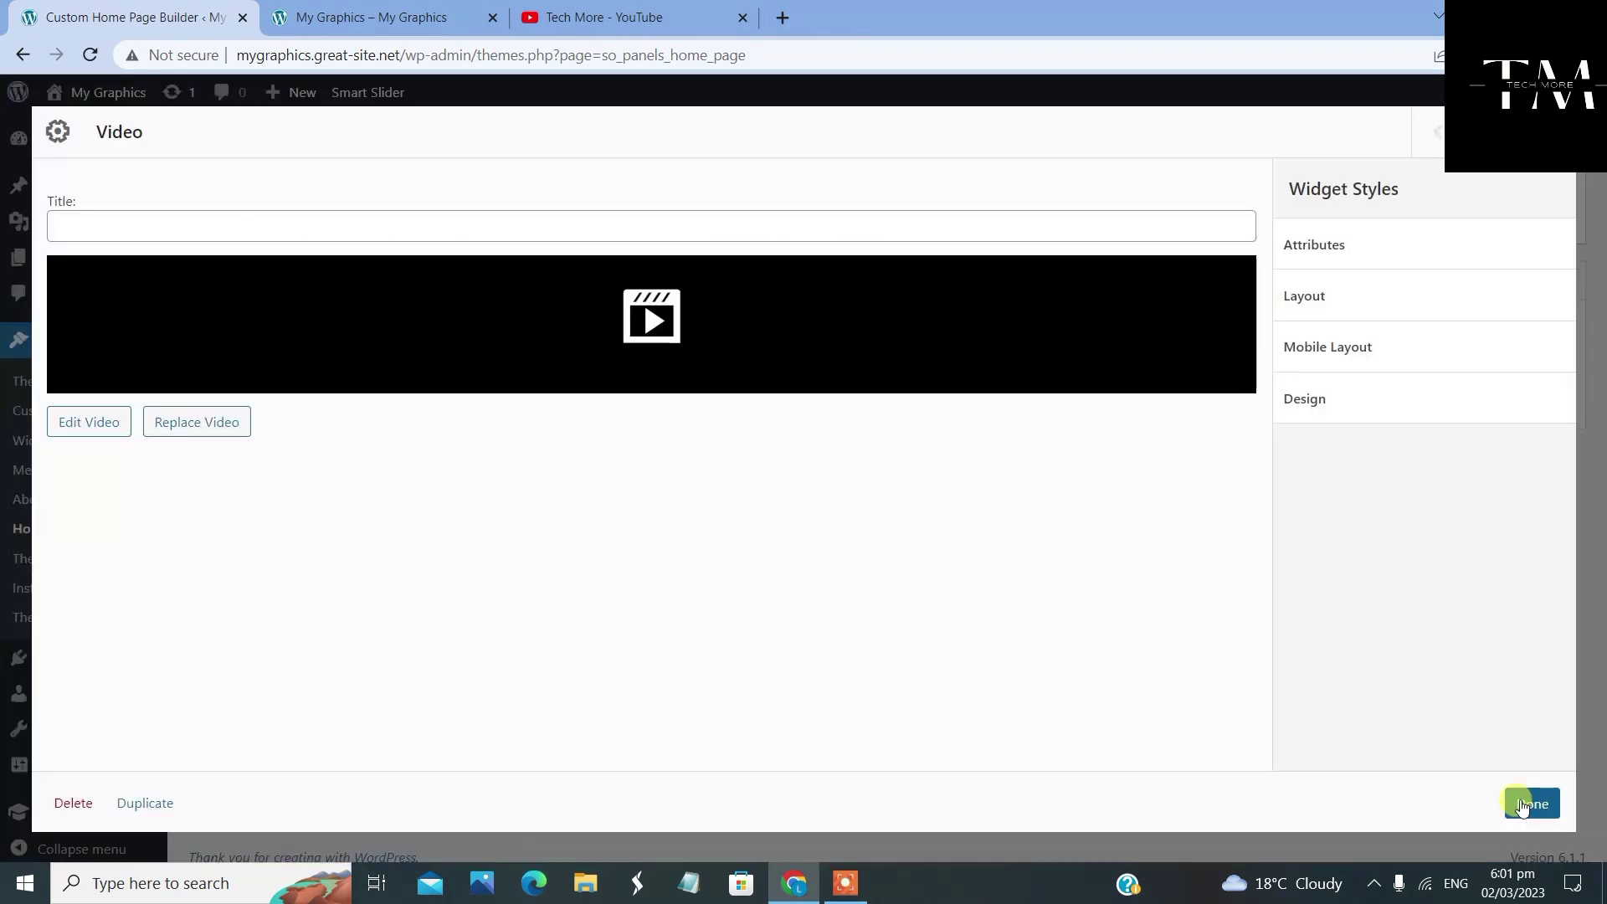
Set the Video widget's padding to 10 px on every side, leaving margins at 0
left_click(1324, 299)
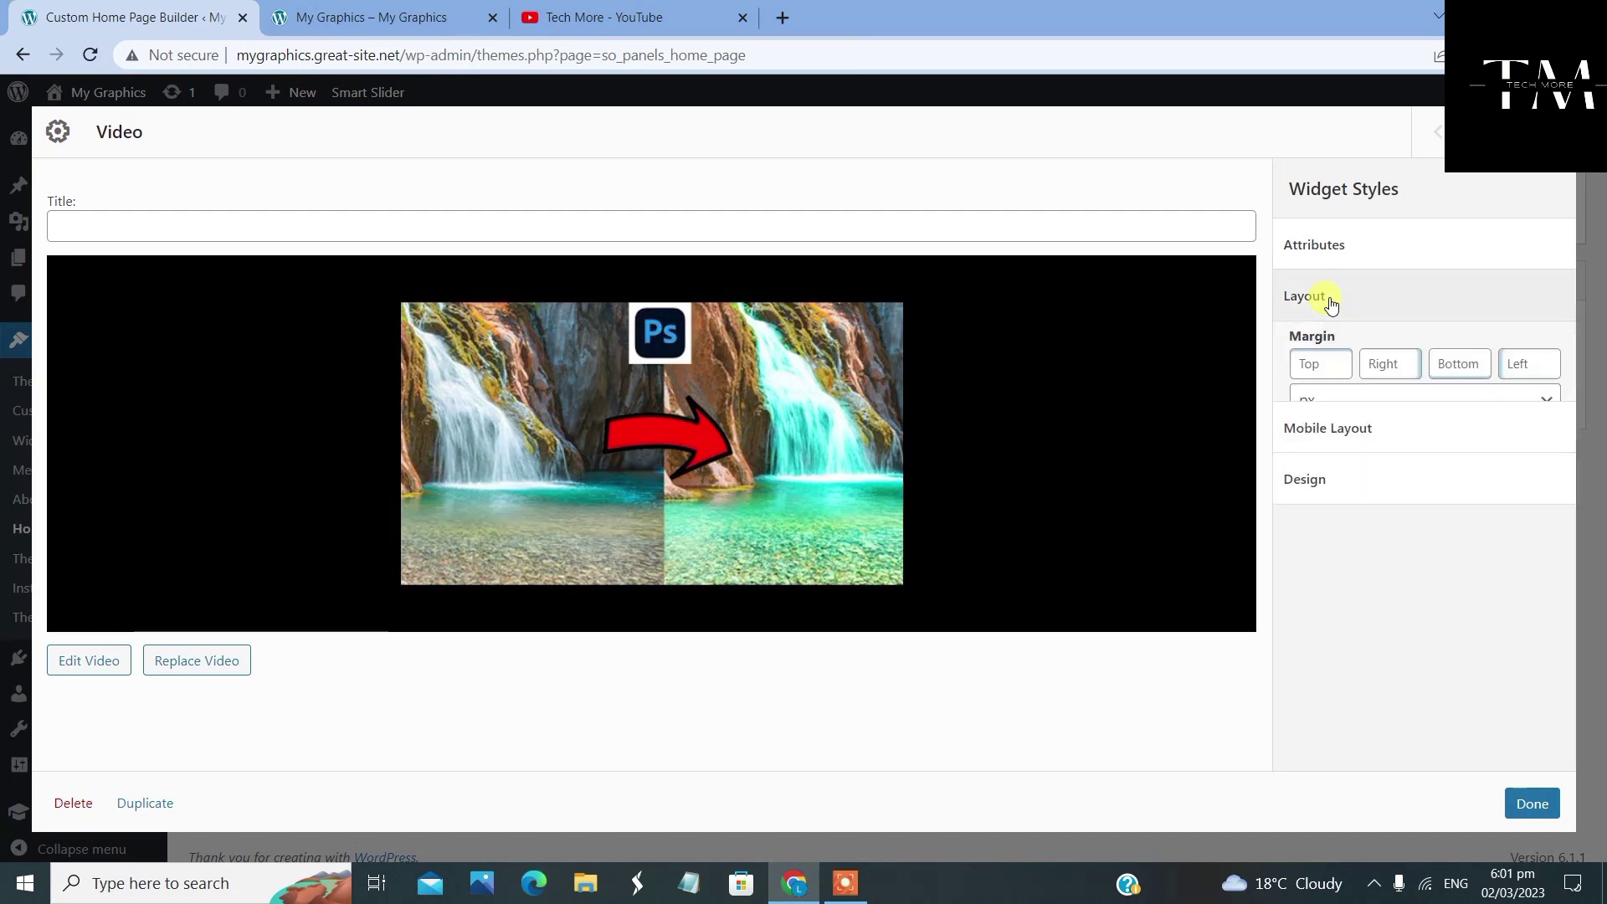
left_click(1320, 379)
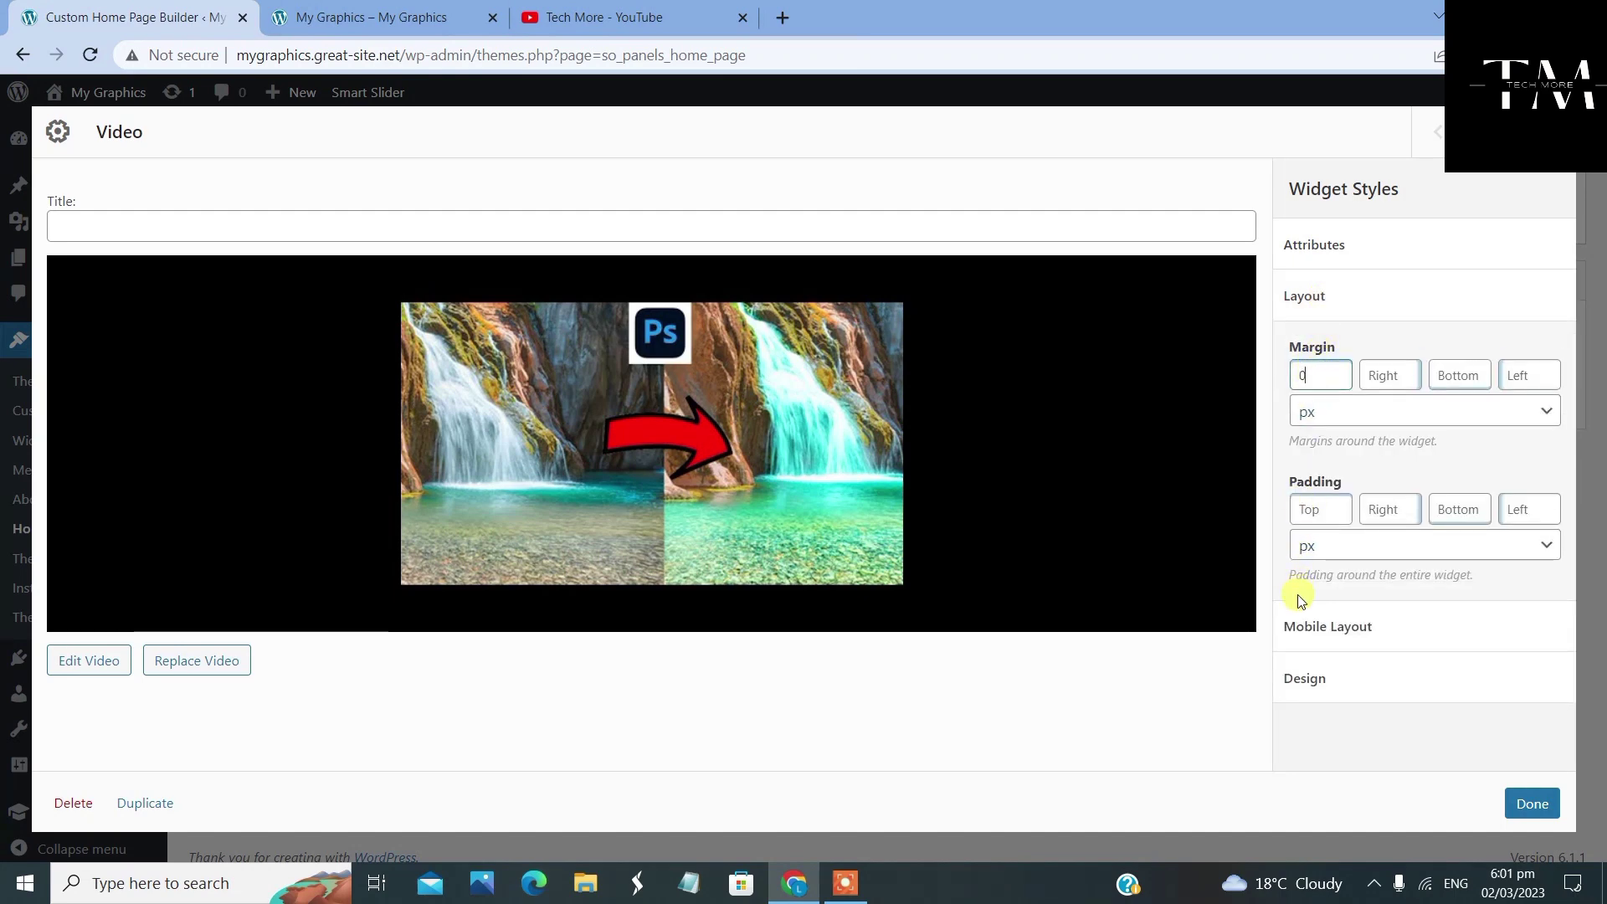
left_click(1382, 375)
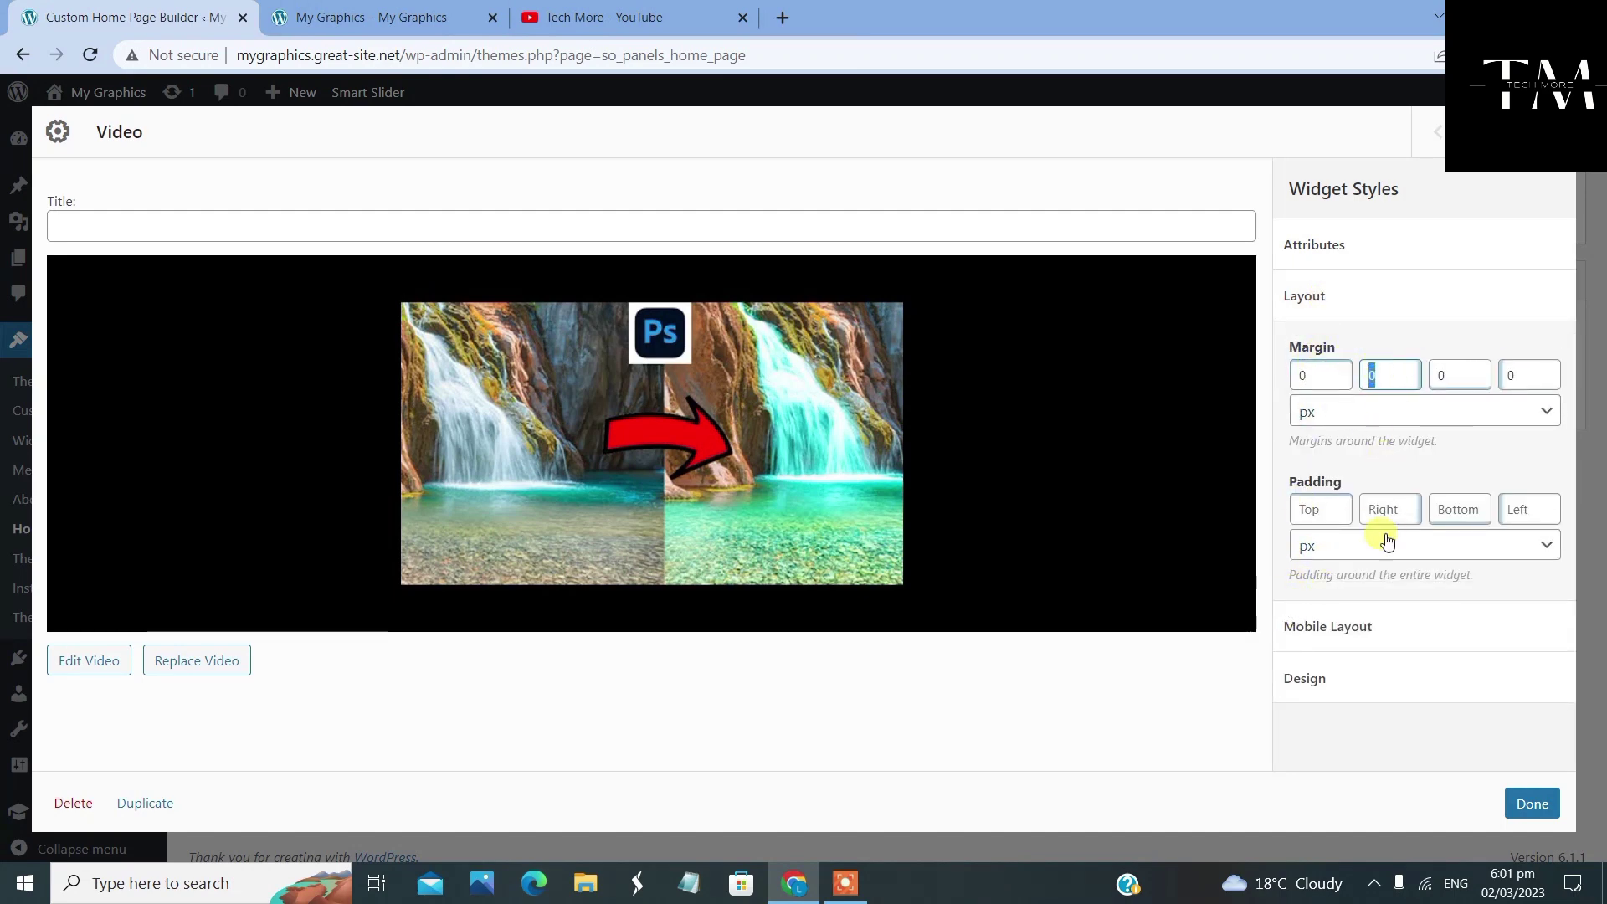
type("10")
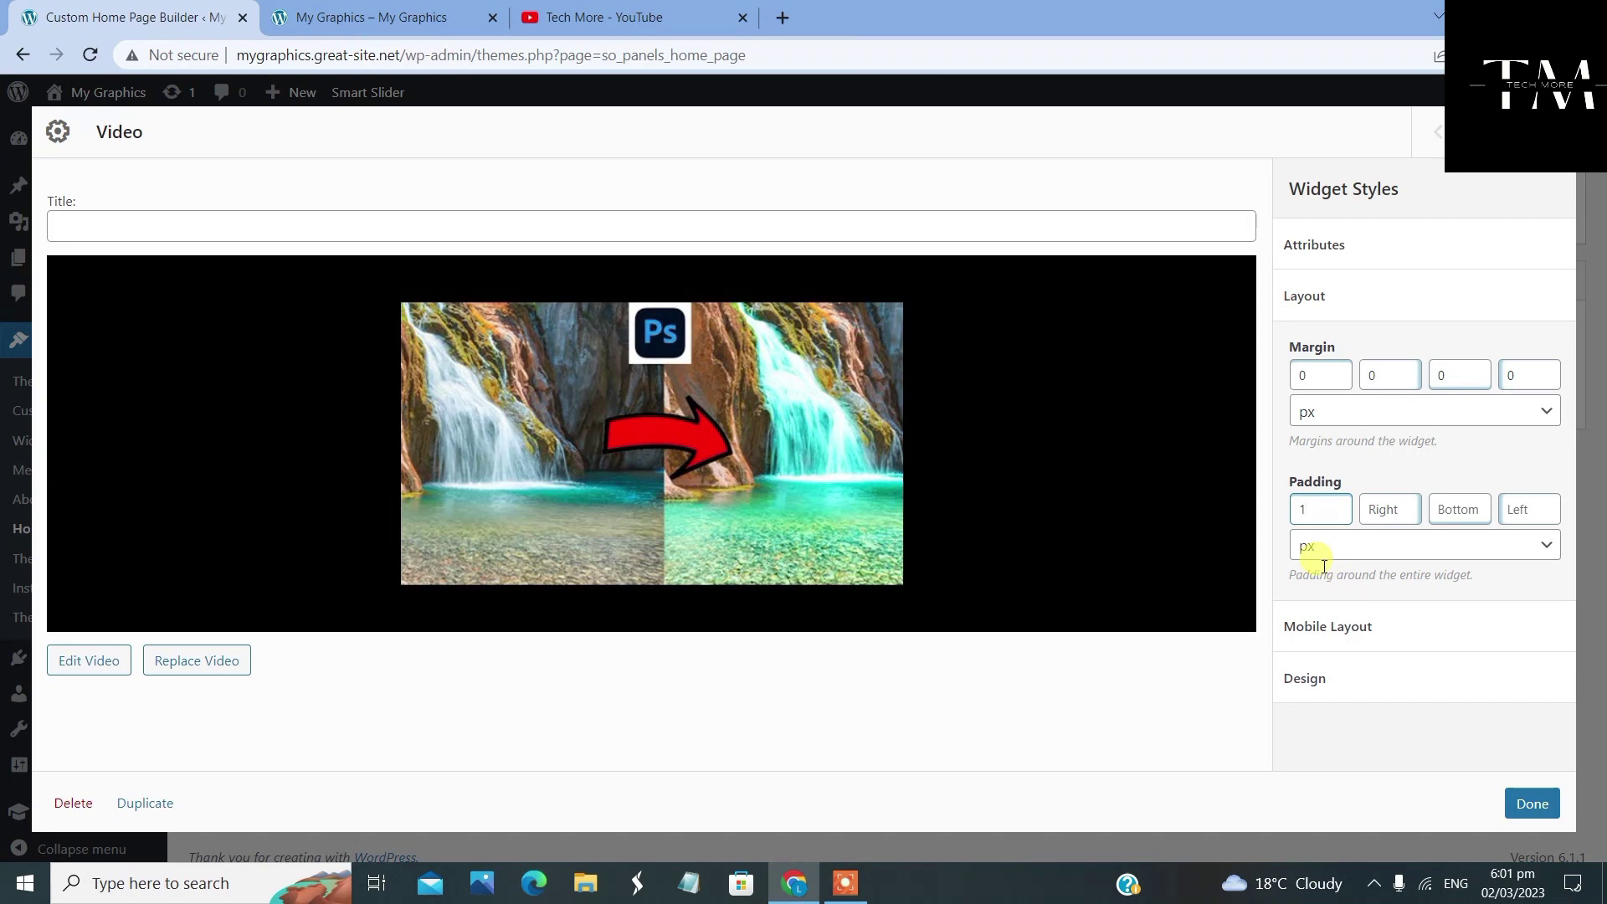
left_click(1404, 502)
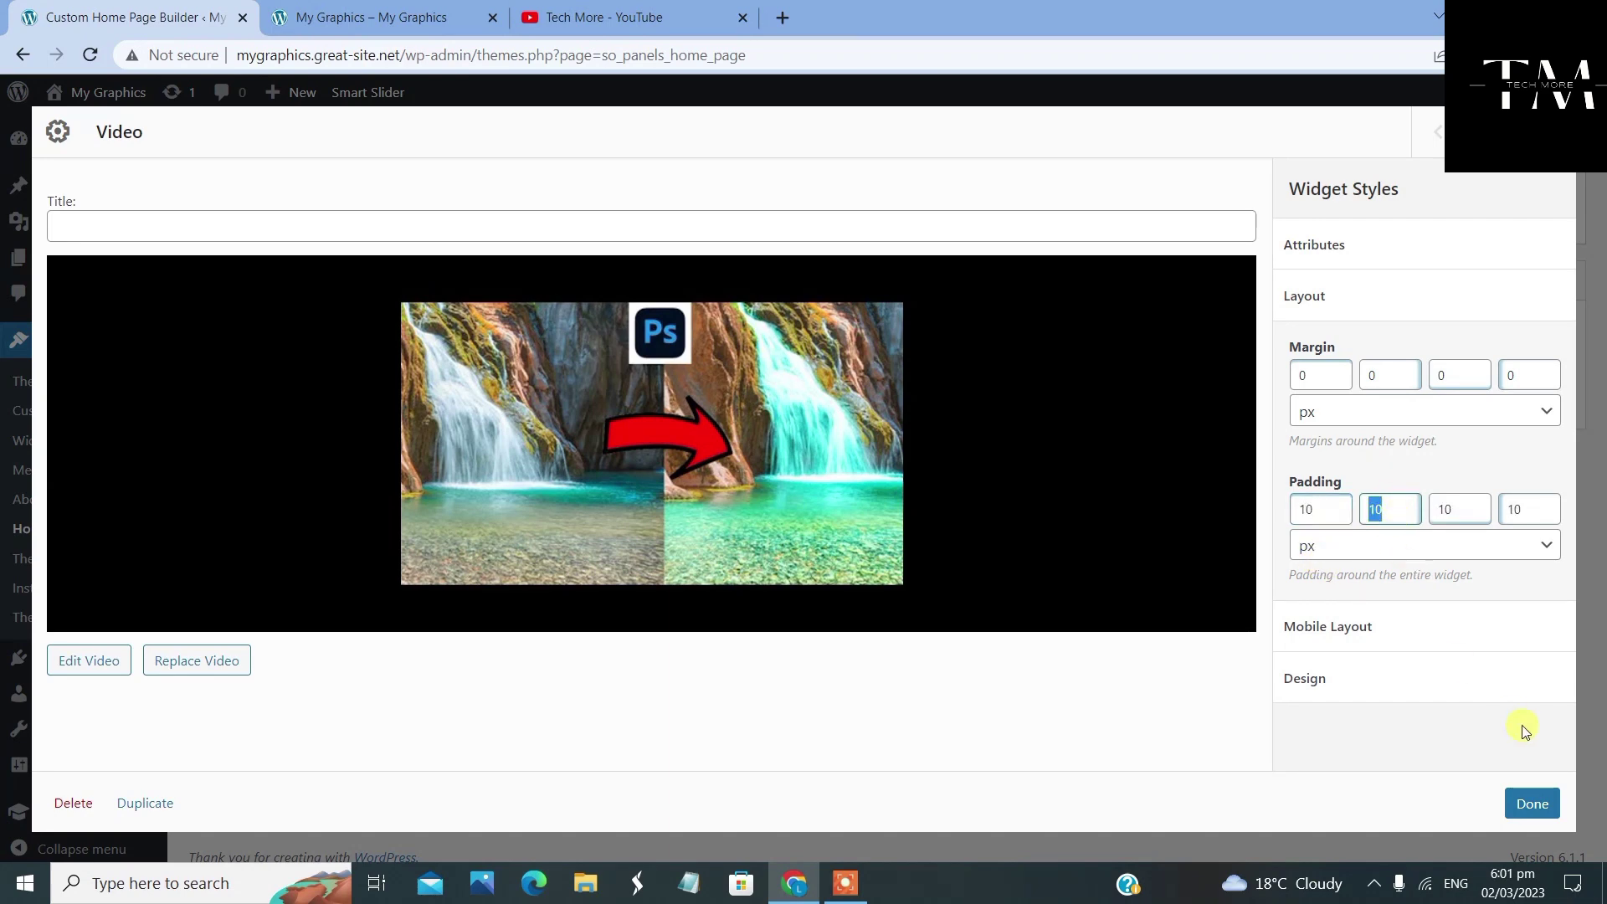
left_click(1354, 674)
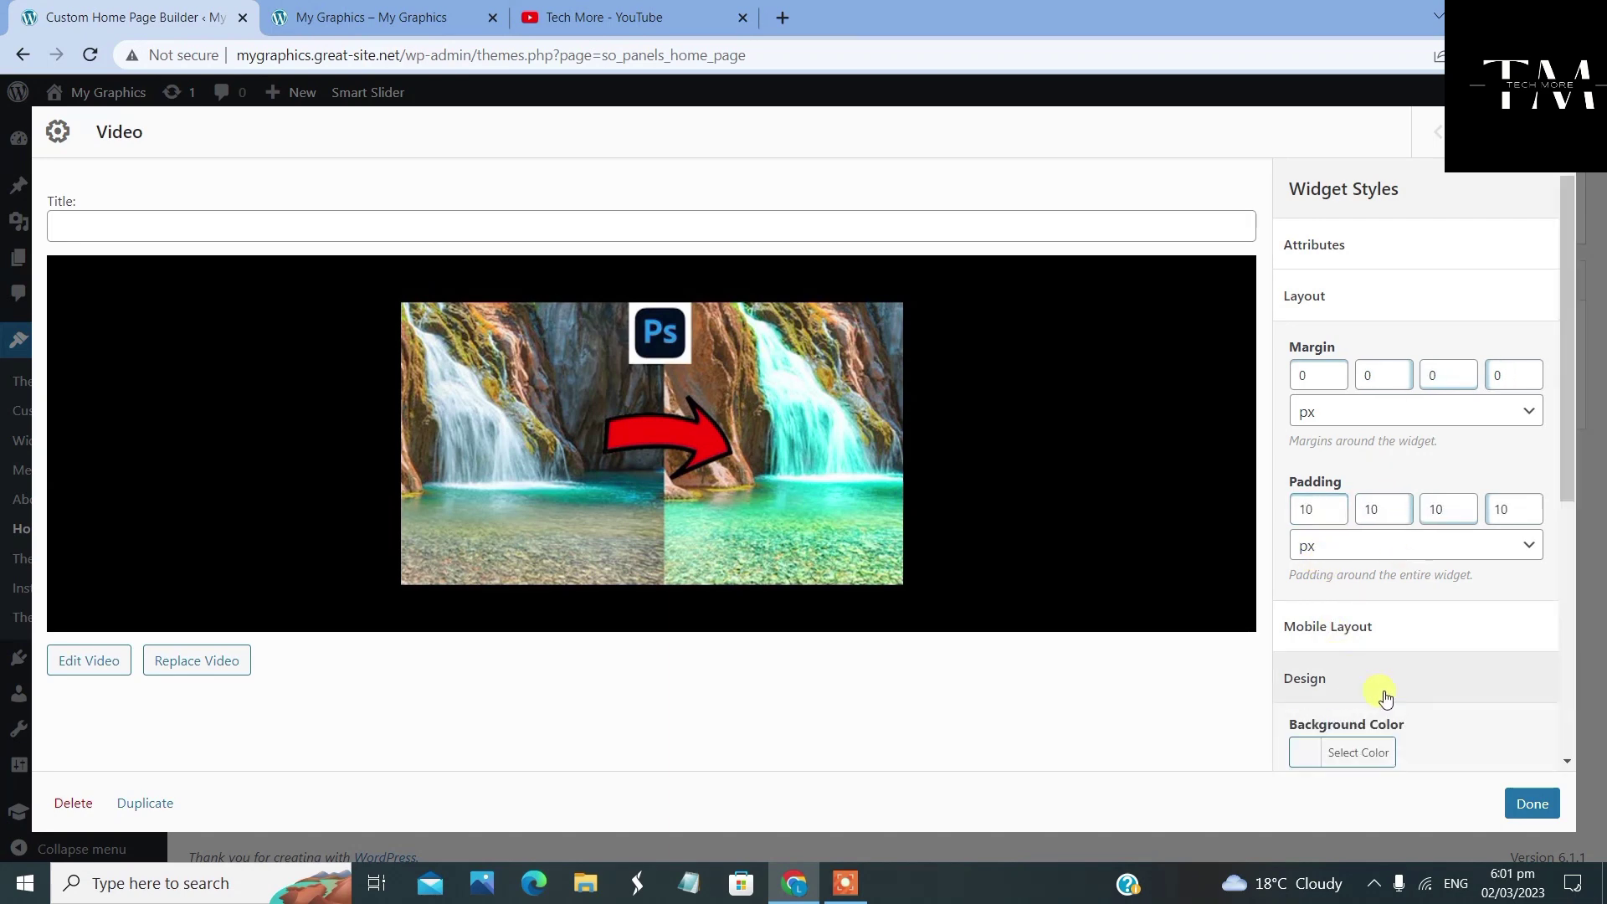
Give the Video widget a #64b9c4 teal background and save the home page
left_click(1375, 759)
scroll(1320, 671, "down", 5)
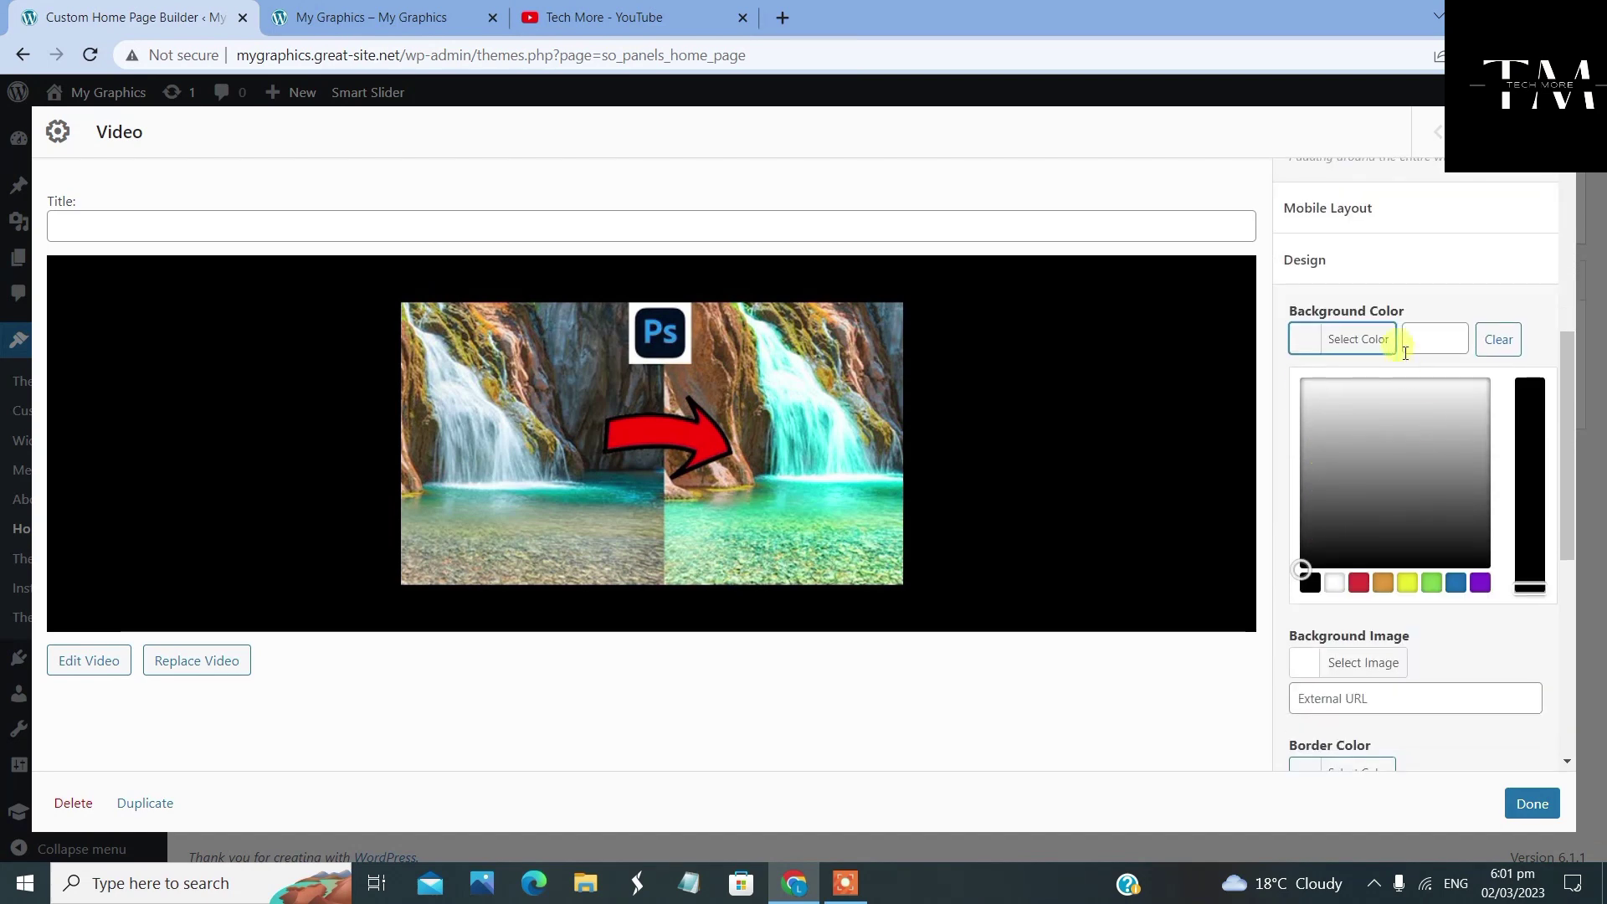
left_click(1454, 583)
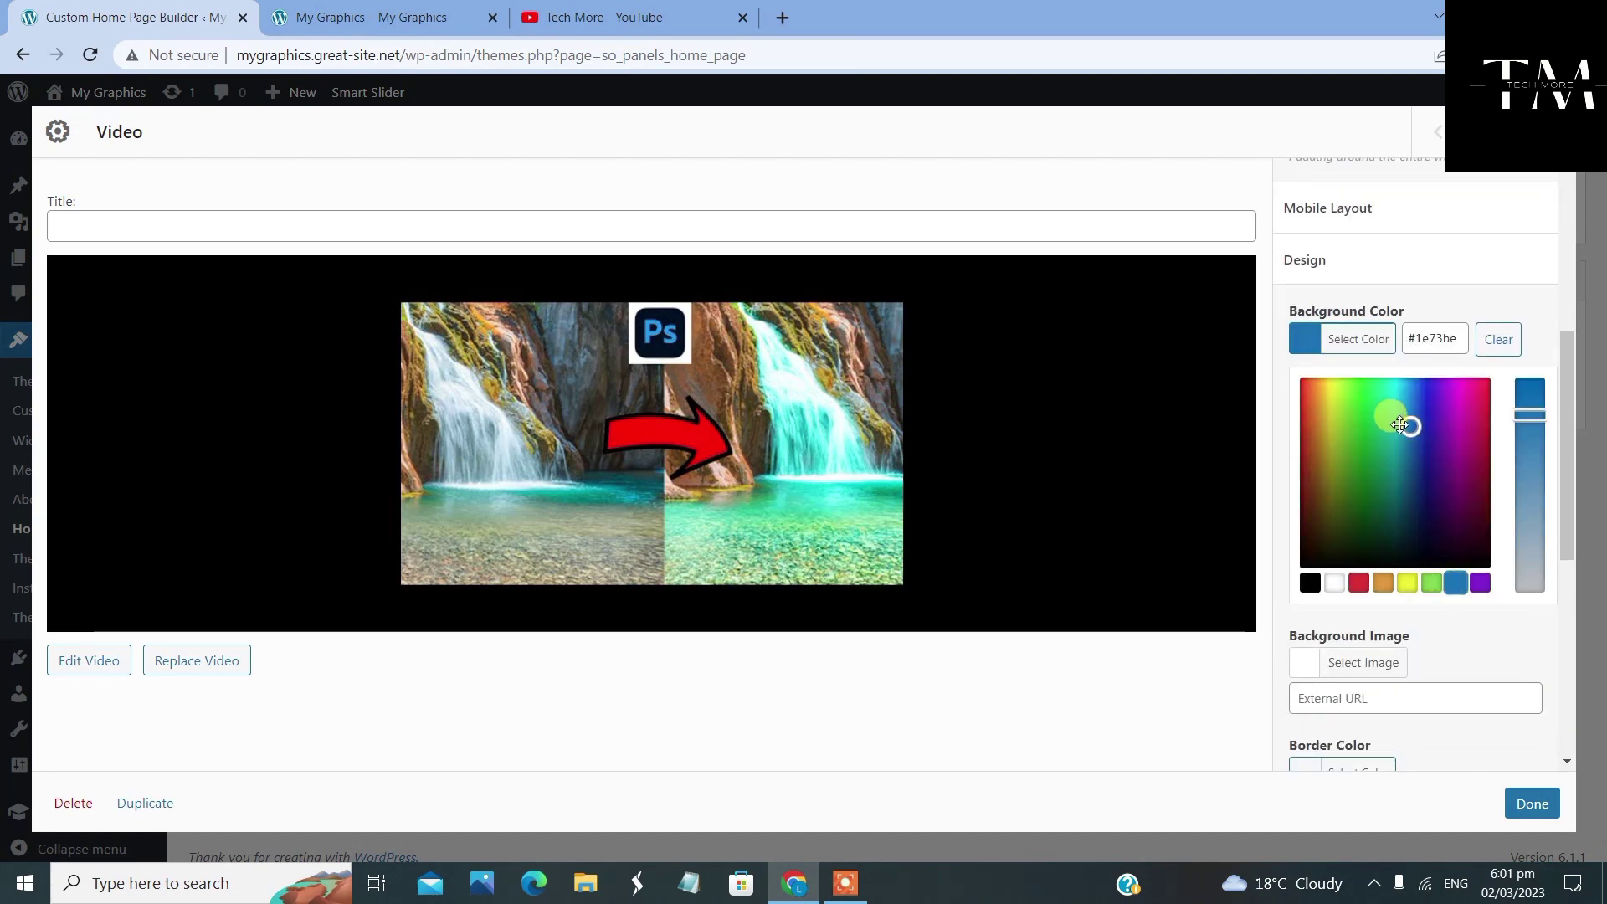
left_click(1523, 410)
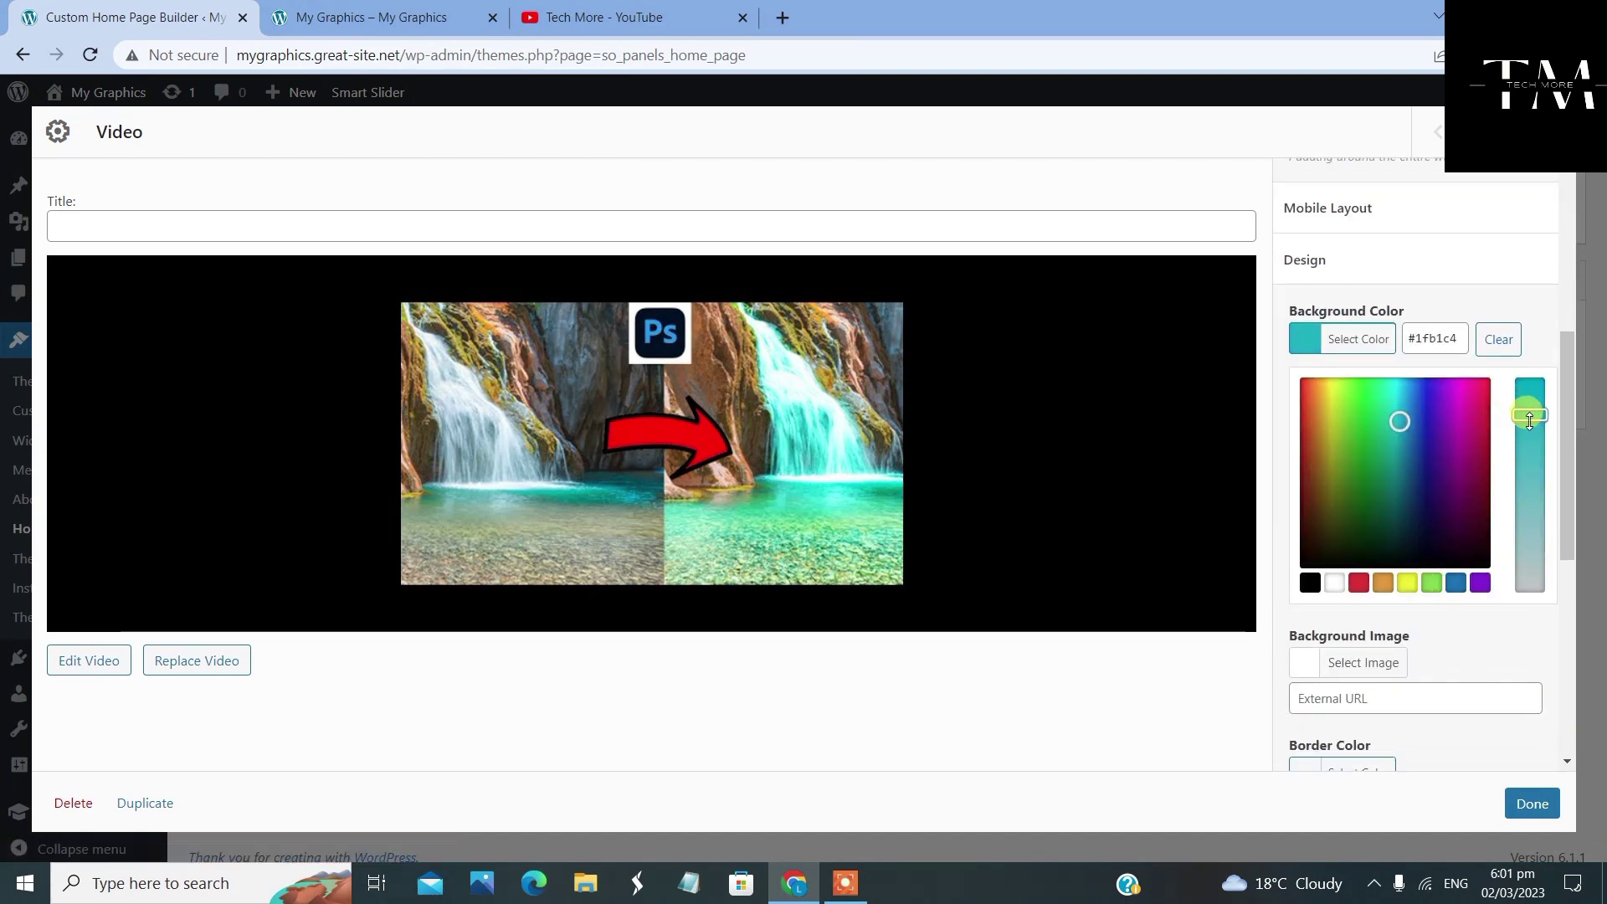
left_click_drag(1530, 419, 1535, 504)
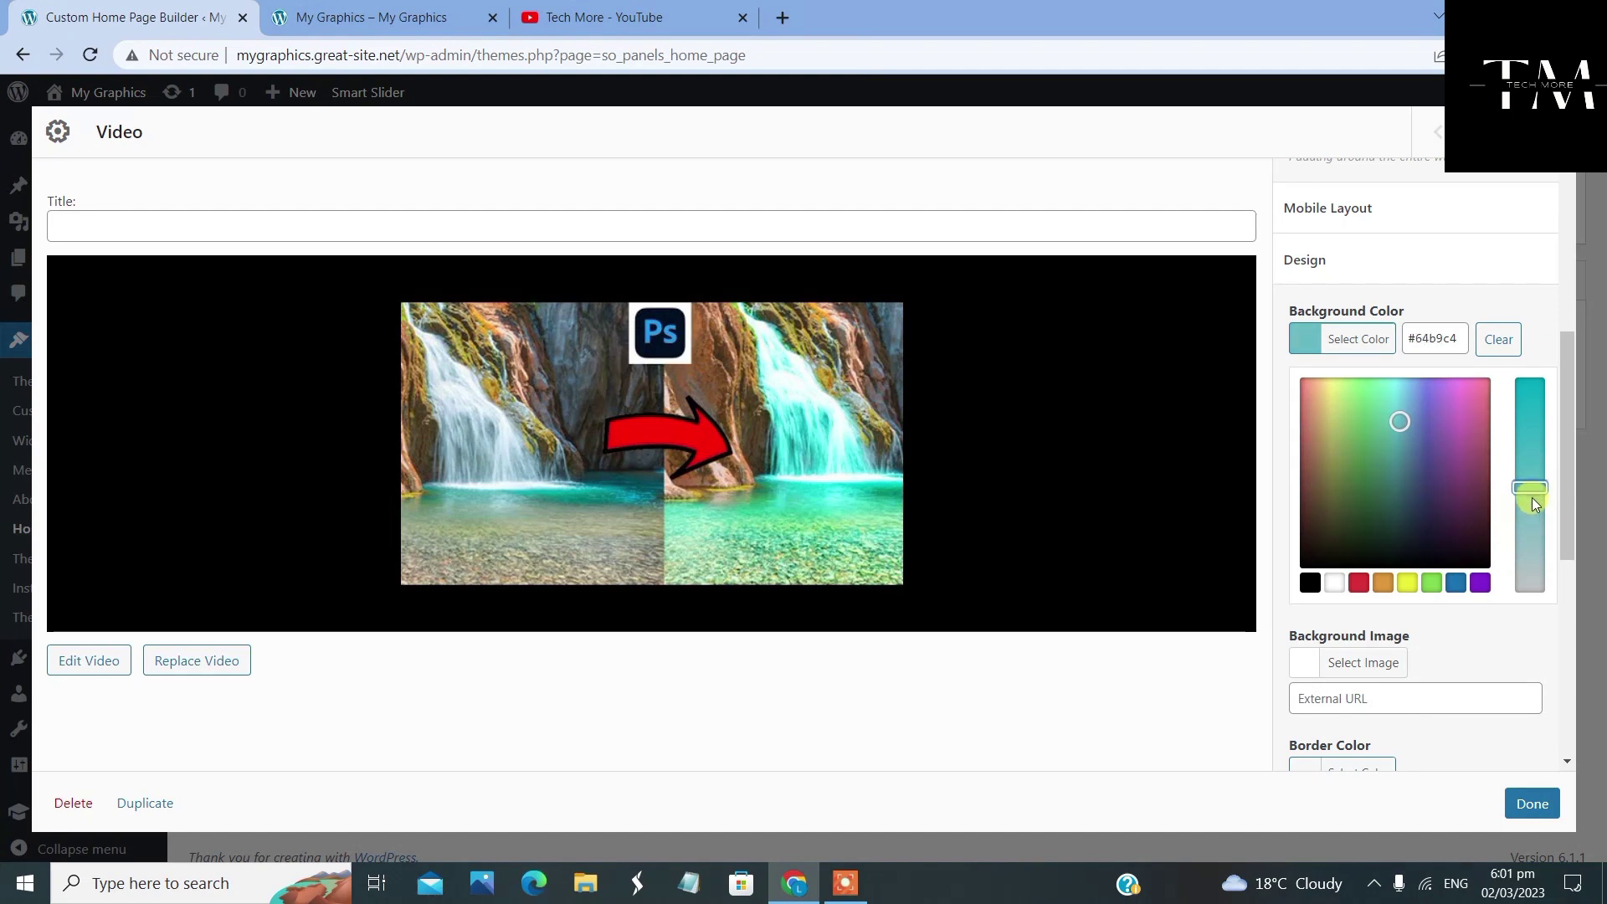
left_click(1395, 425)
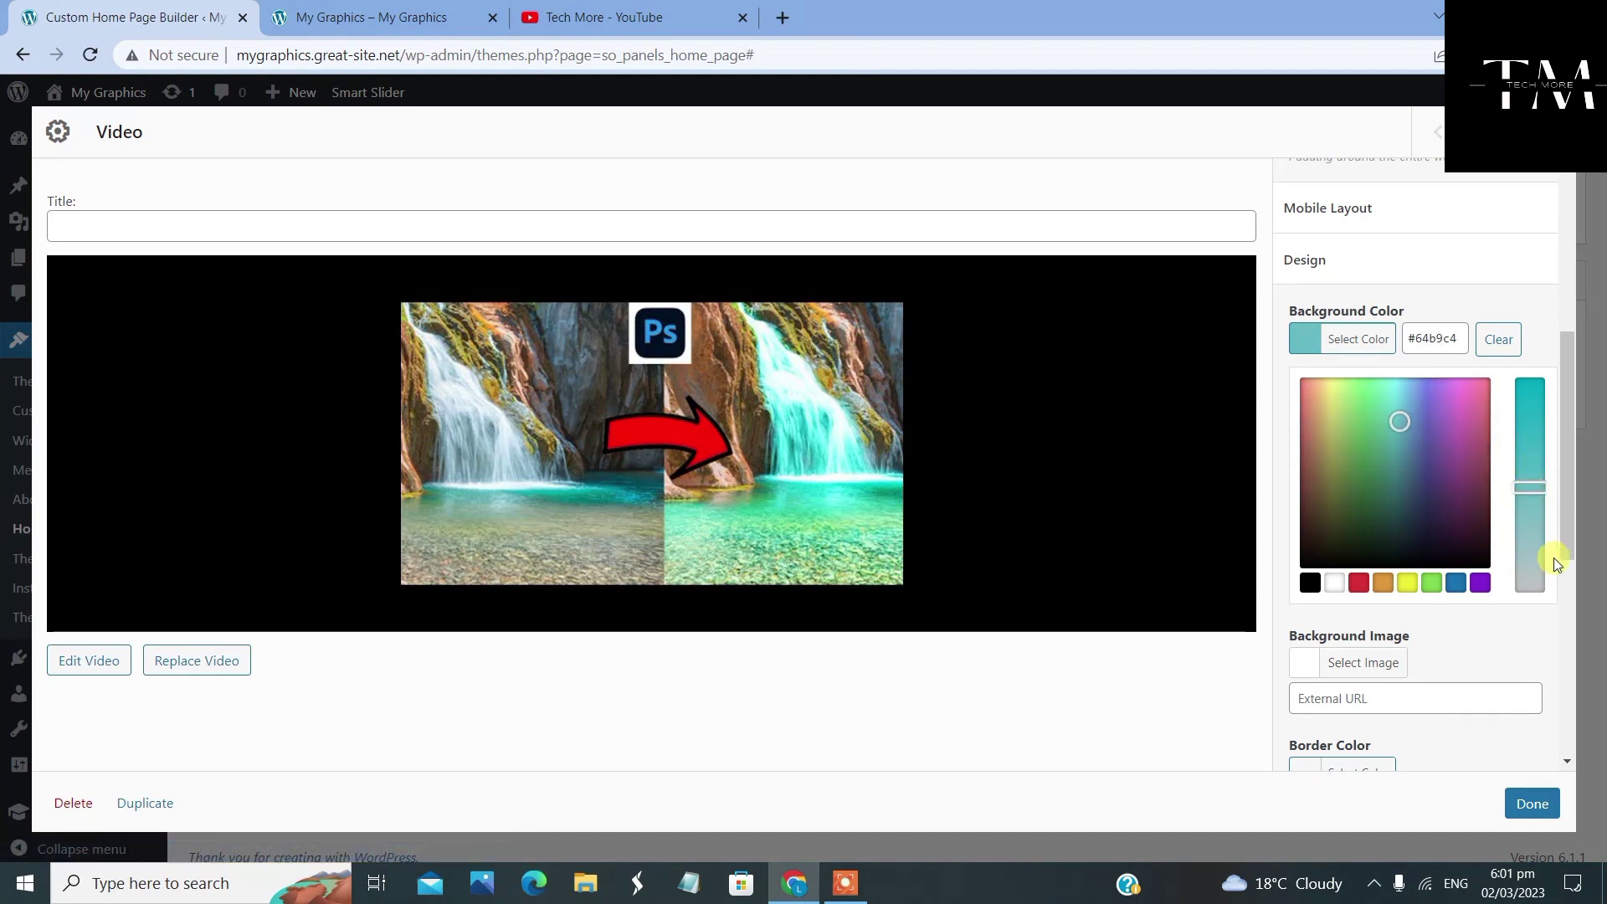
left_click(1530, 805)
left_click(244, 462)
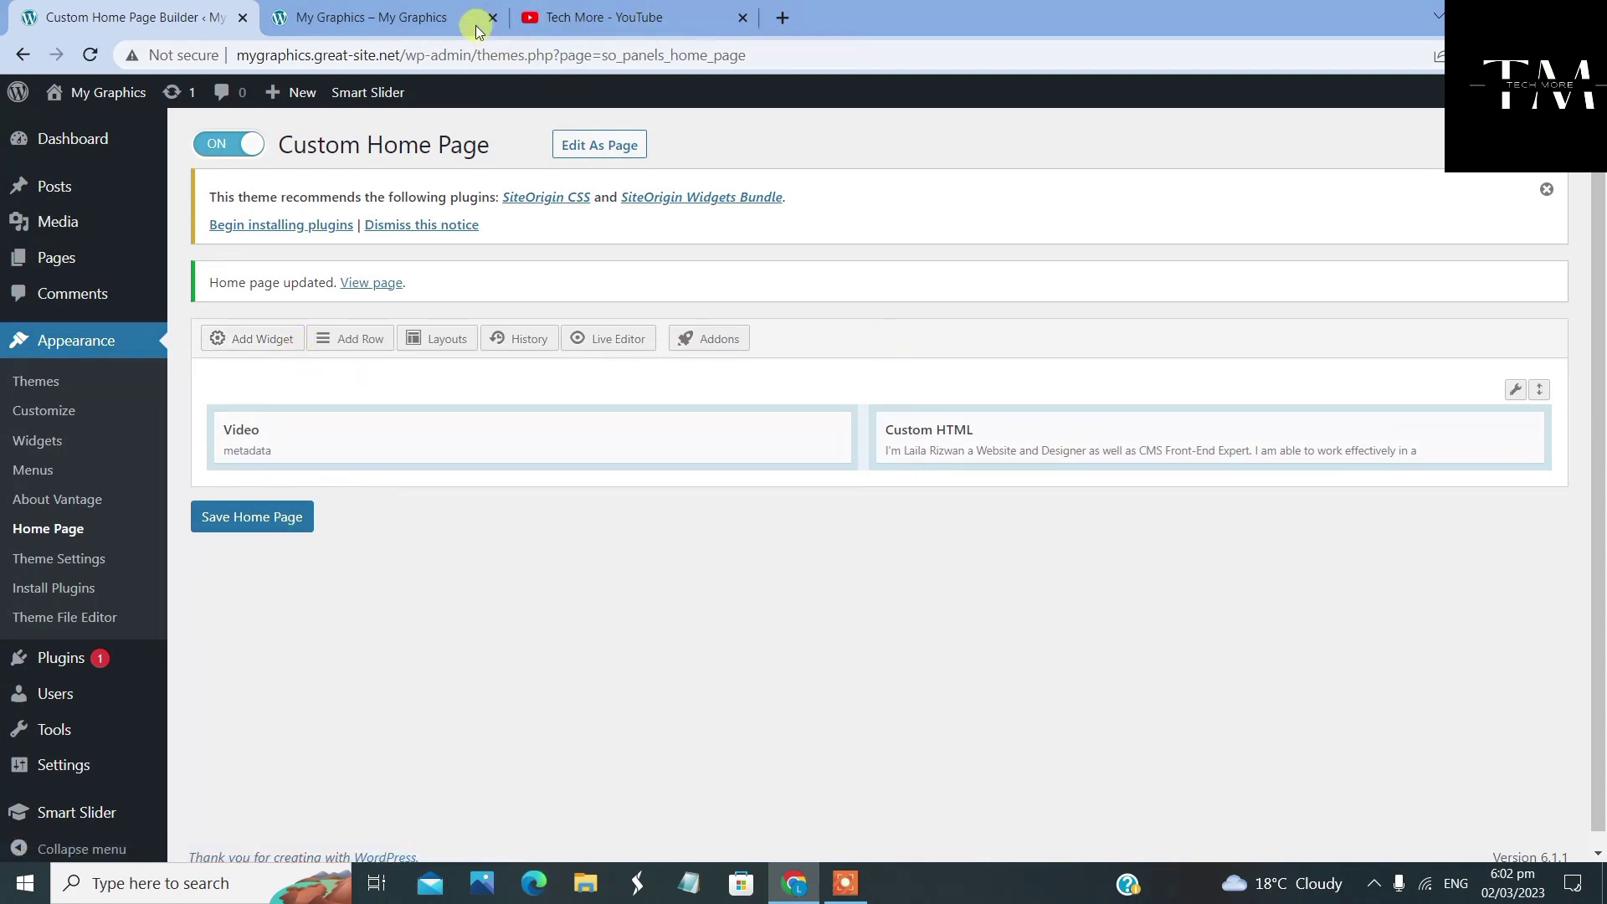
Reload the live site to check the teal-framed video, then return to the page builder
left_click(393, 18)
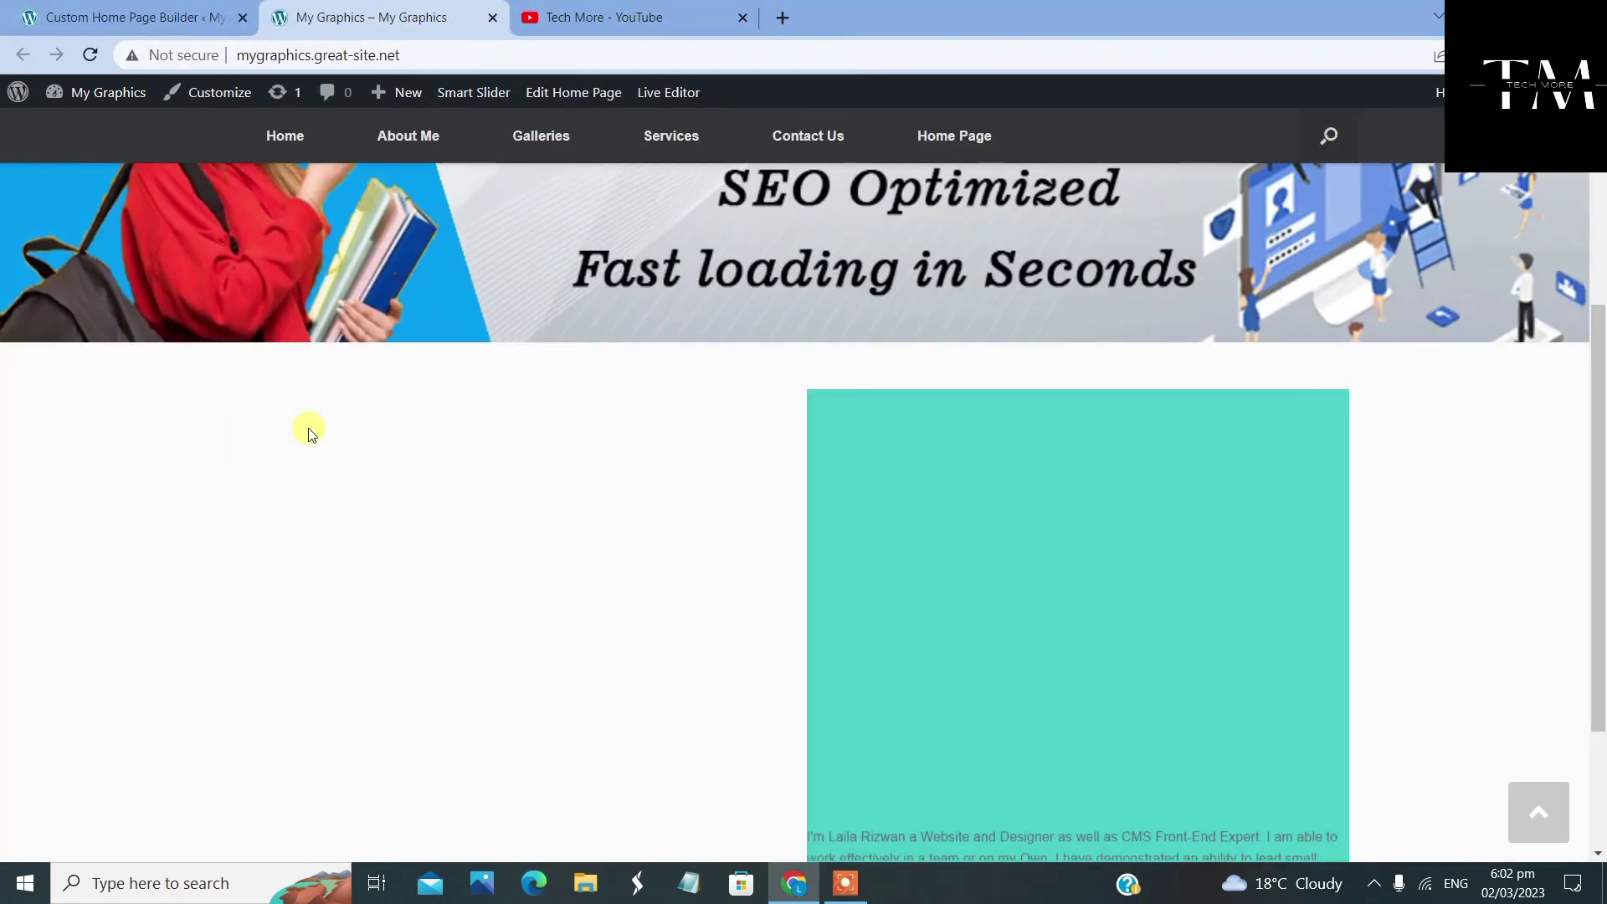
scroll(470, 422, "up", 1)
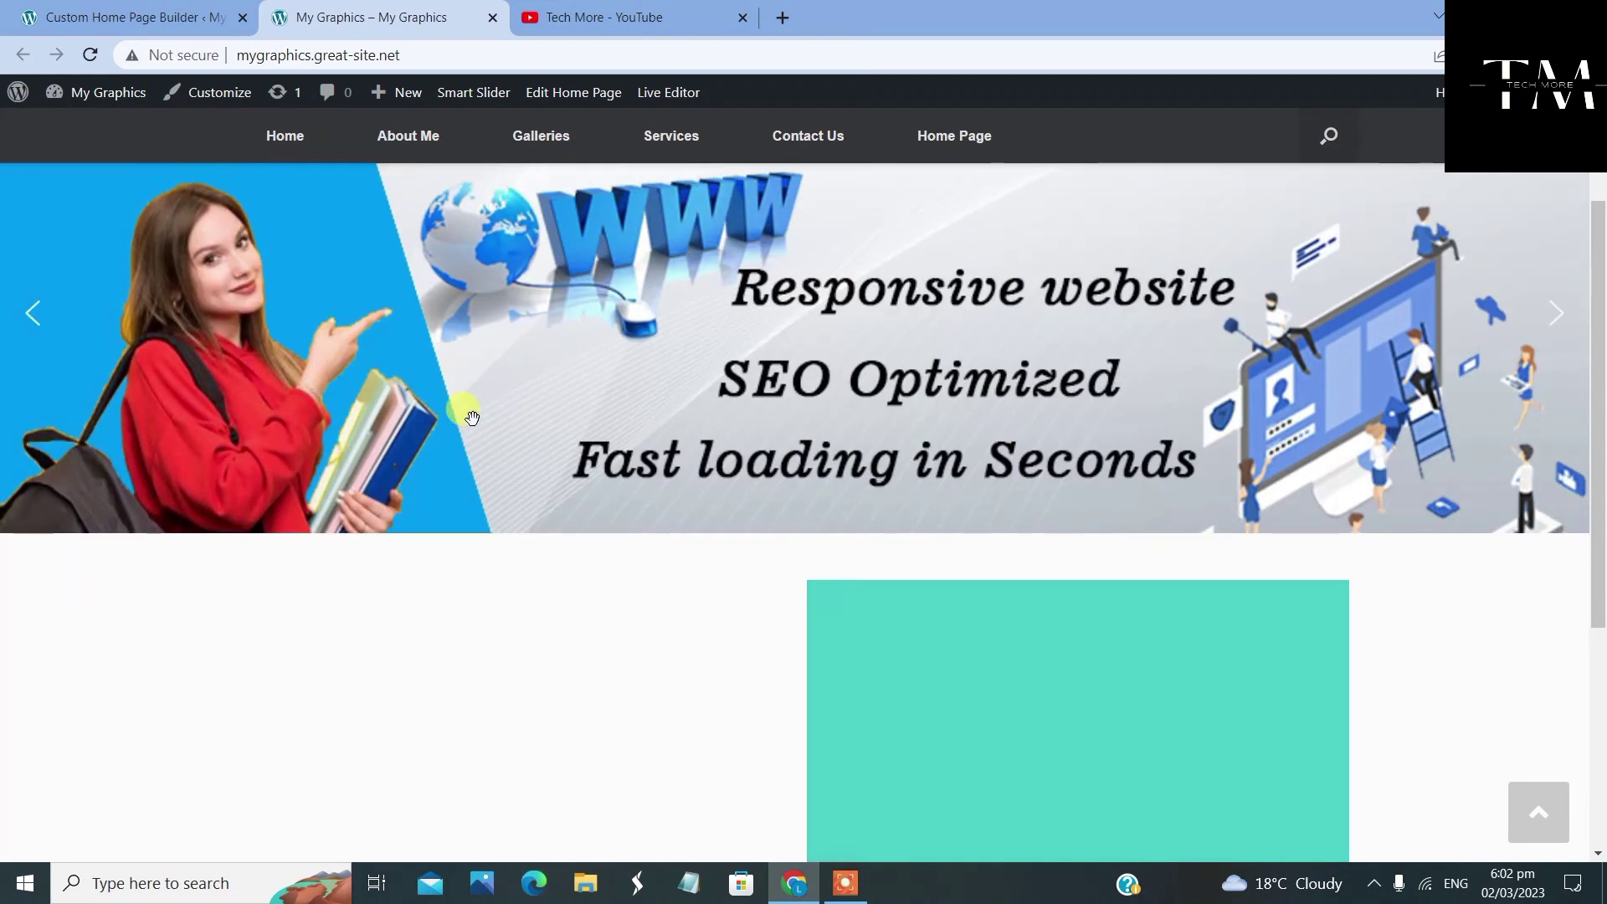
scroll(466, 418, "down", 1)
right_click(468, 421)
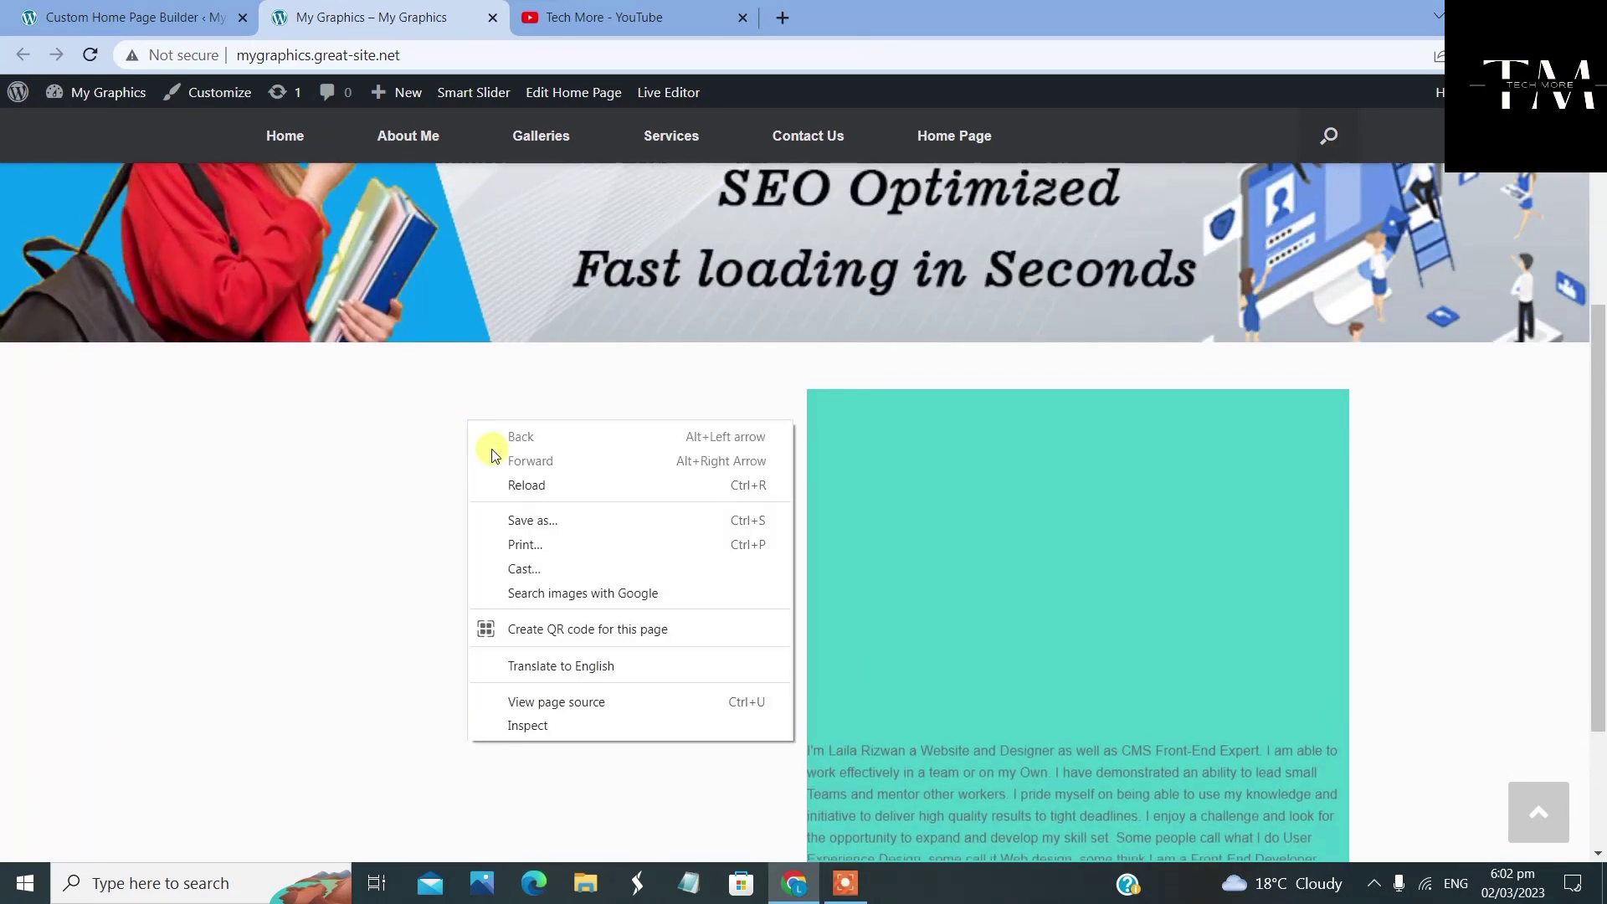
left_click(526, 485)
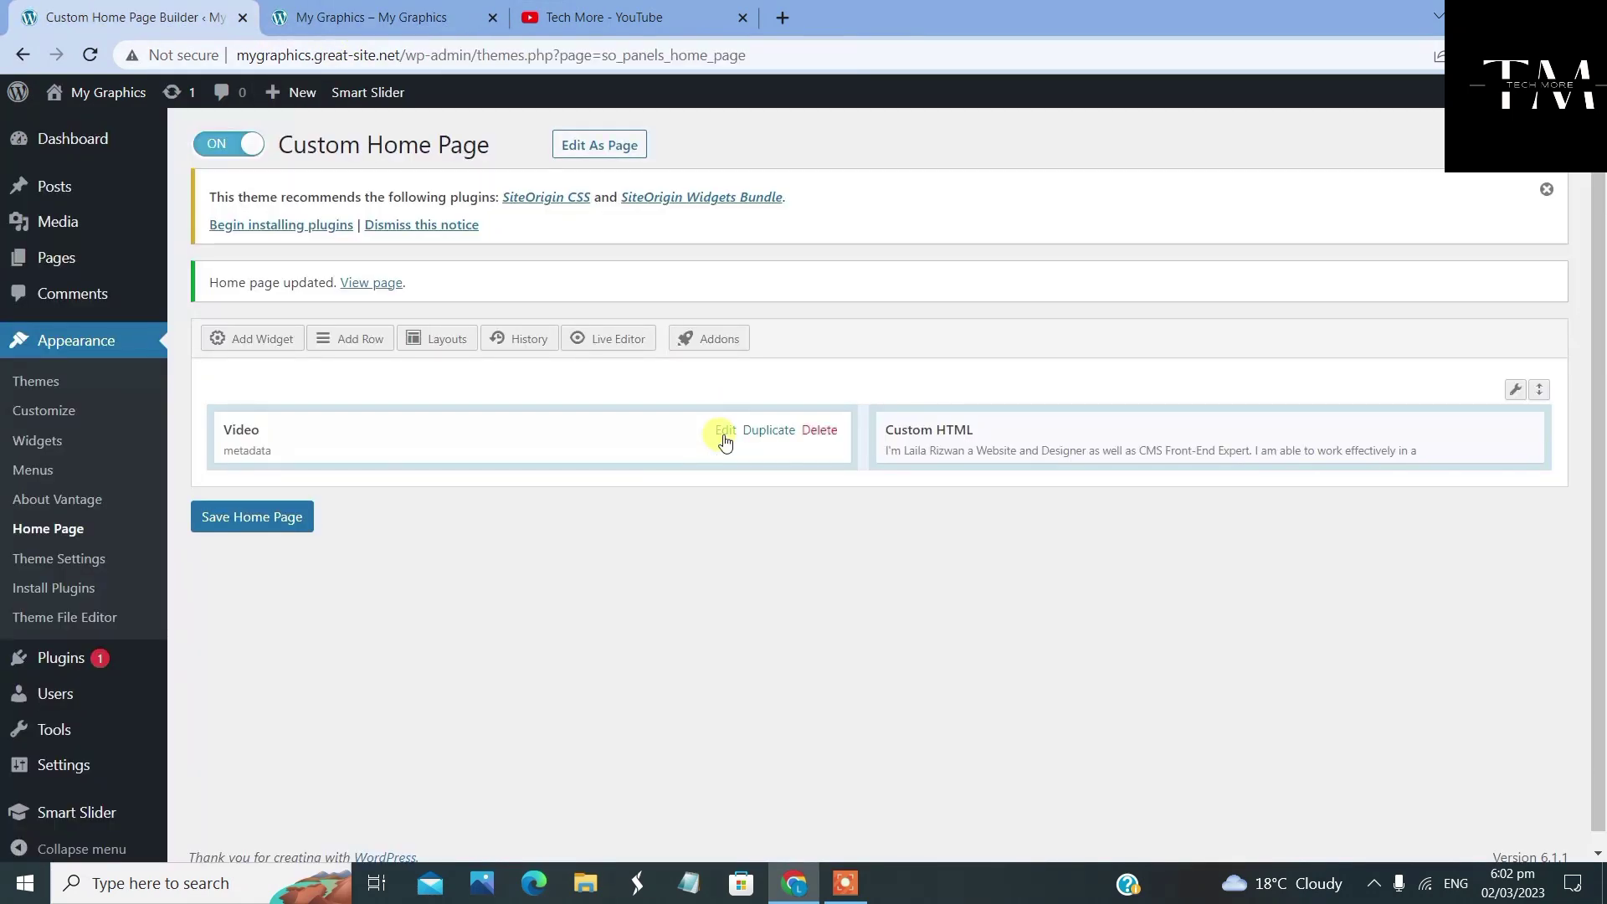
left_click(411, 19)
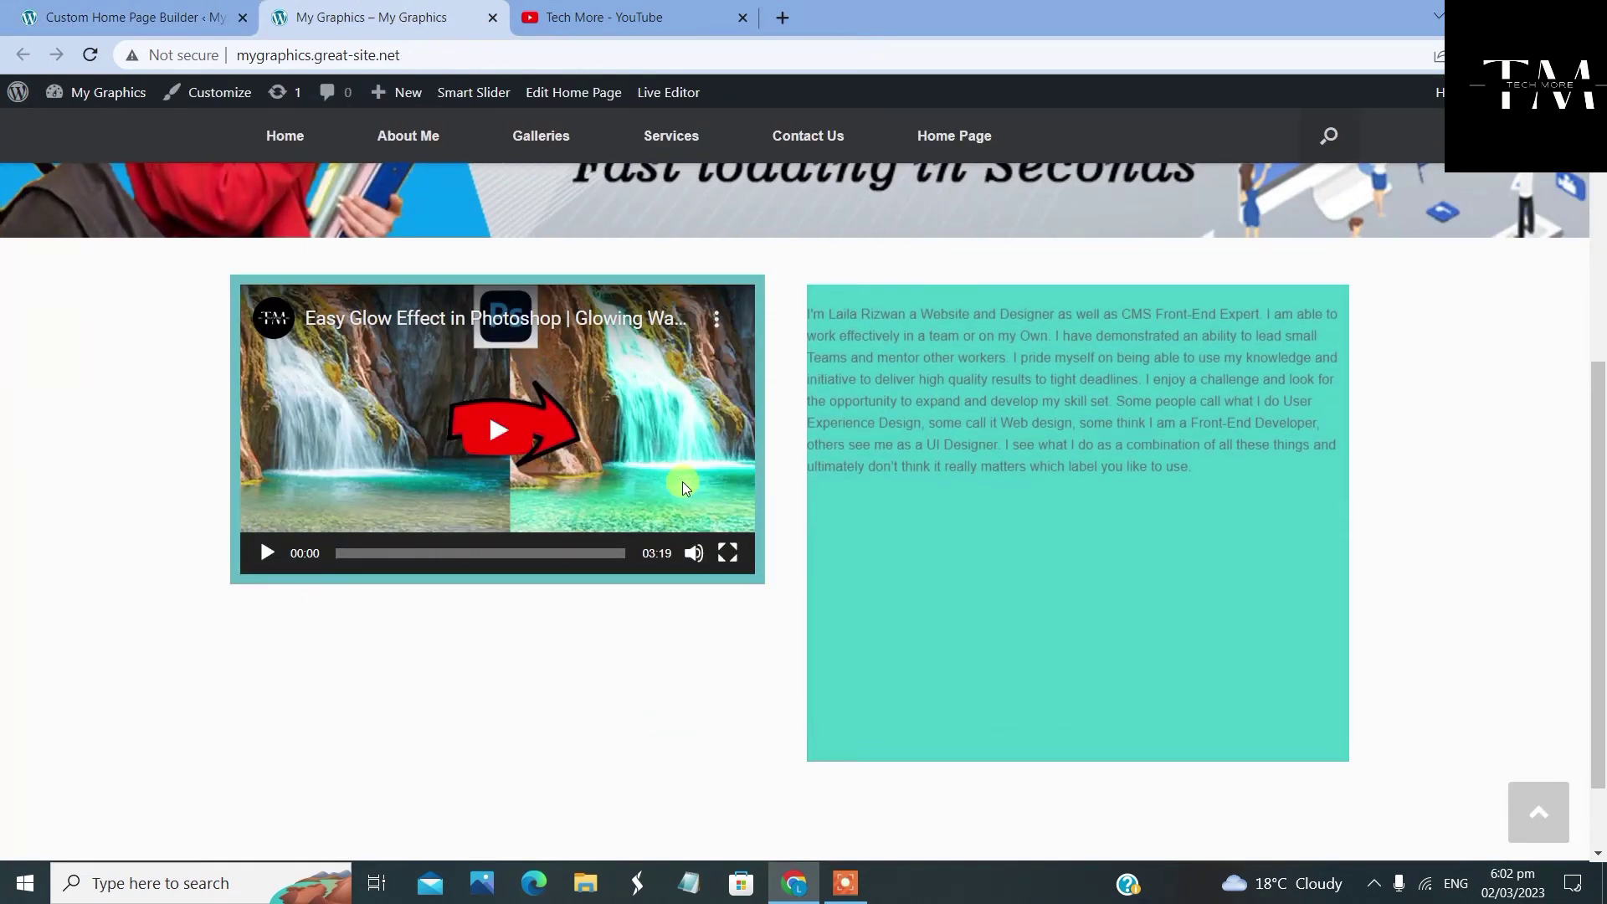
left_click(185, 19)
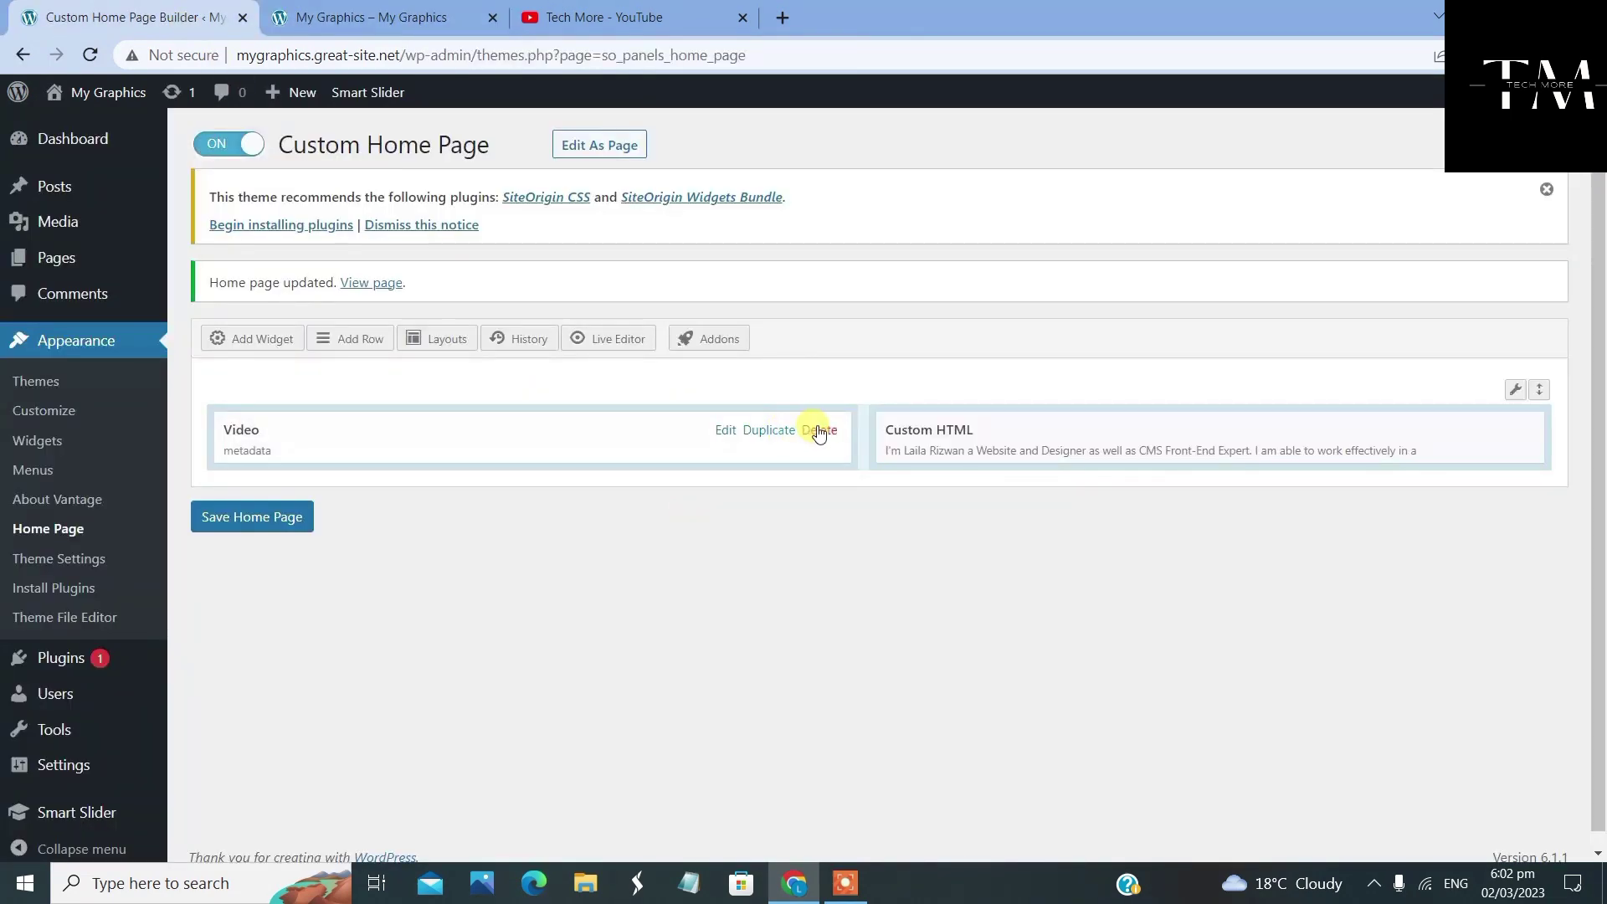
Set the Video widget's margins to 10 px and padding to 15 px, then save the home page
left_click(724, 432)
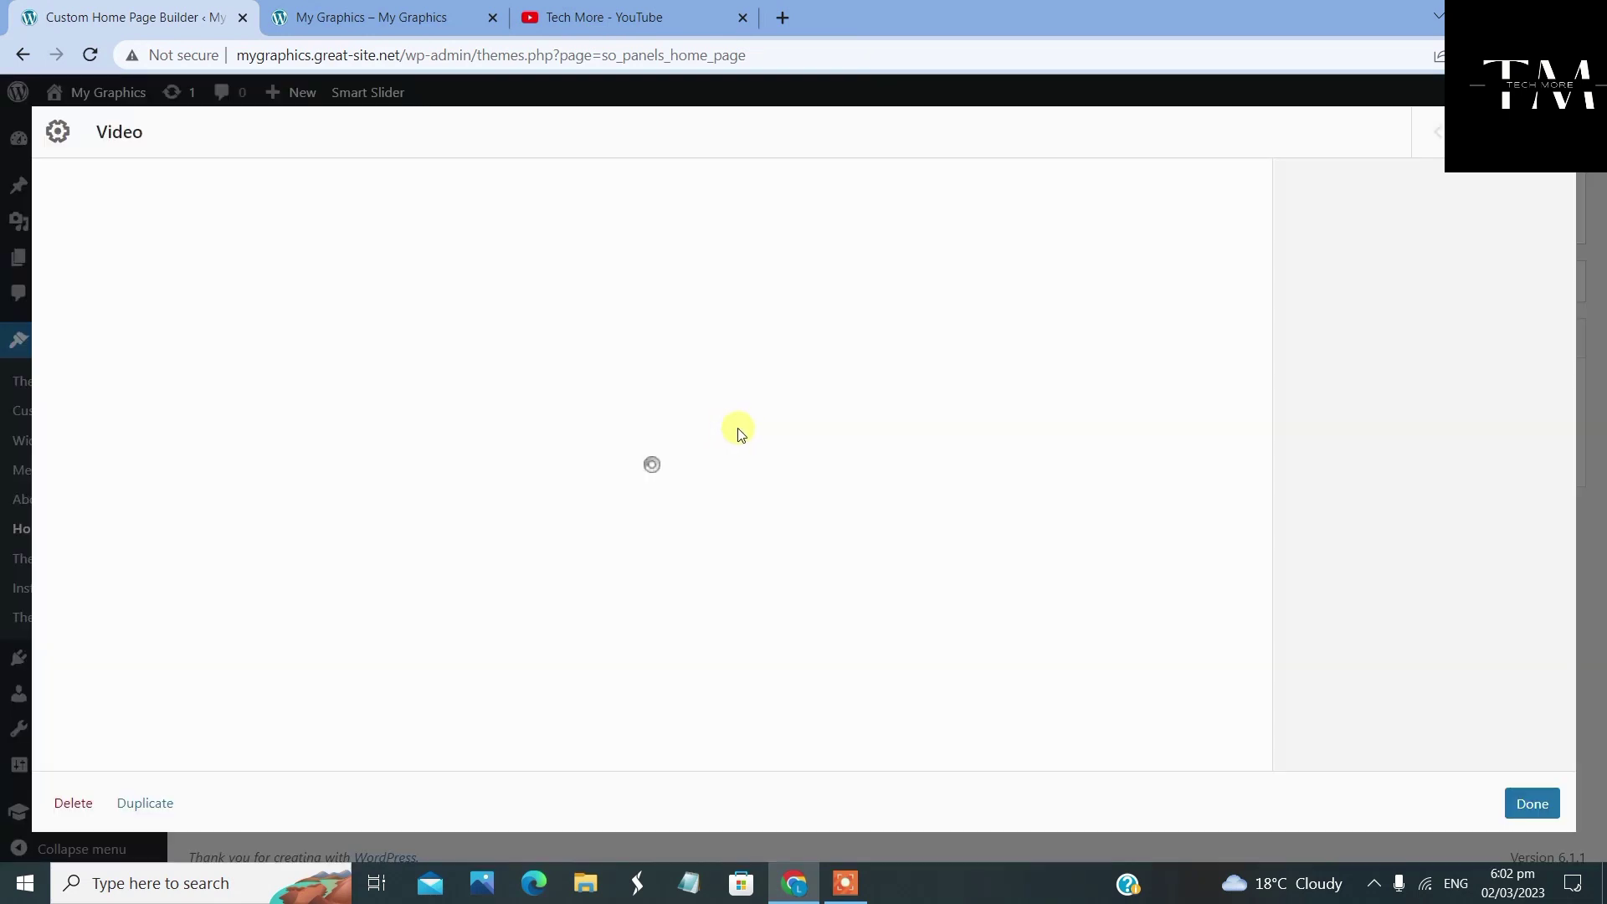
left_click(1366, 313)
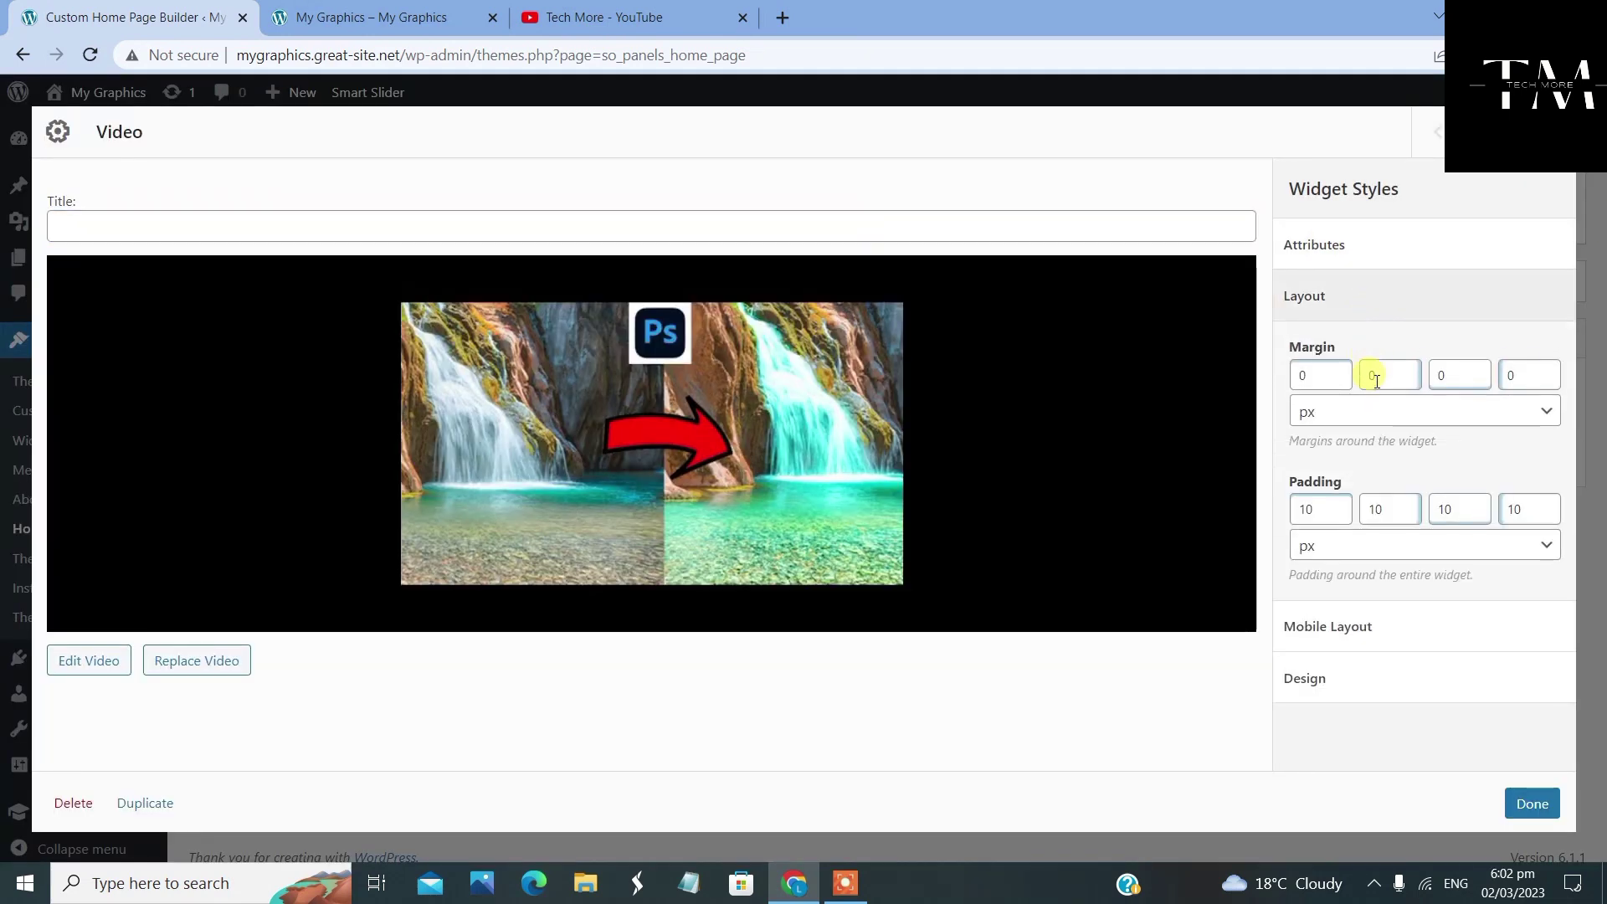
double_click(1333, 378)
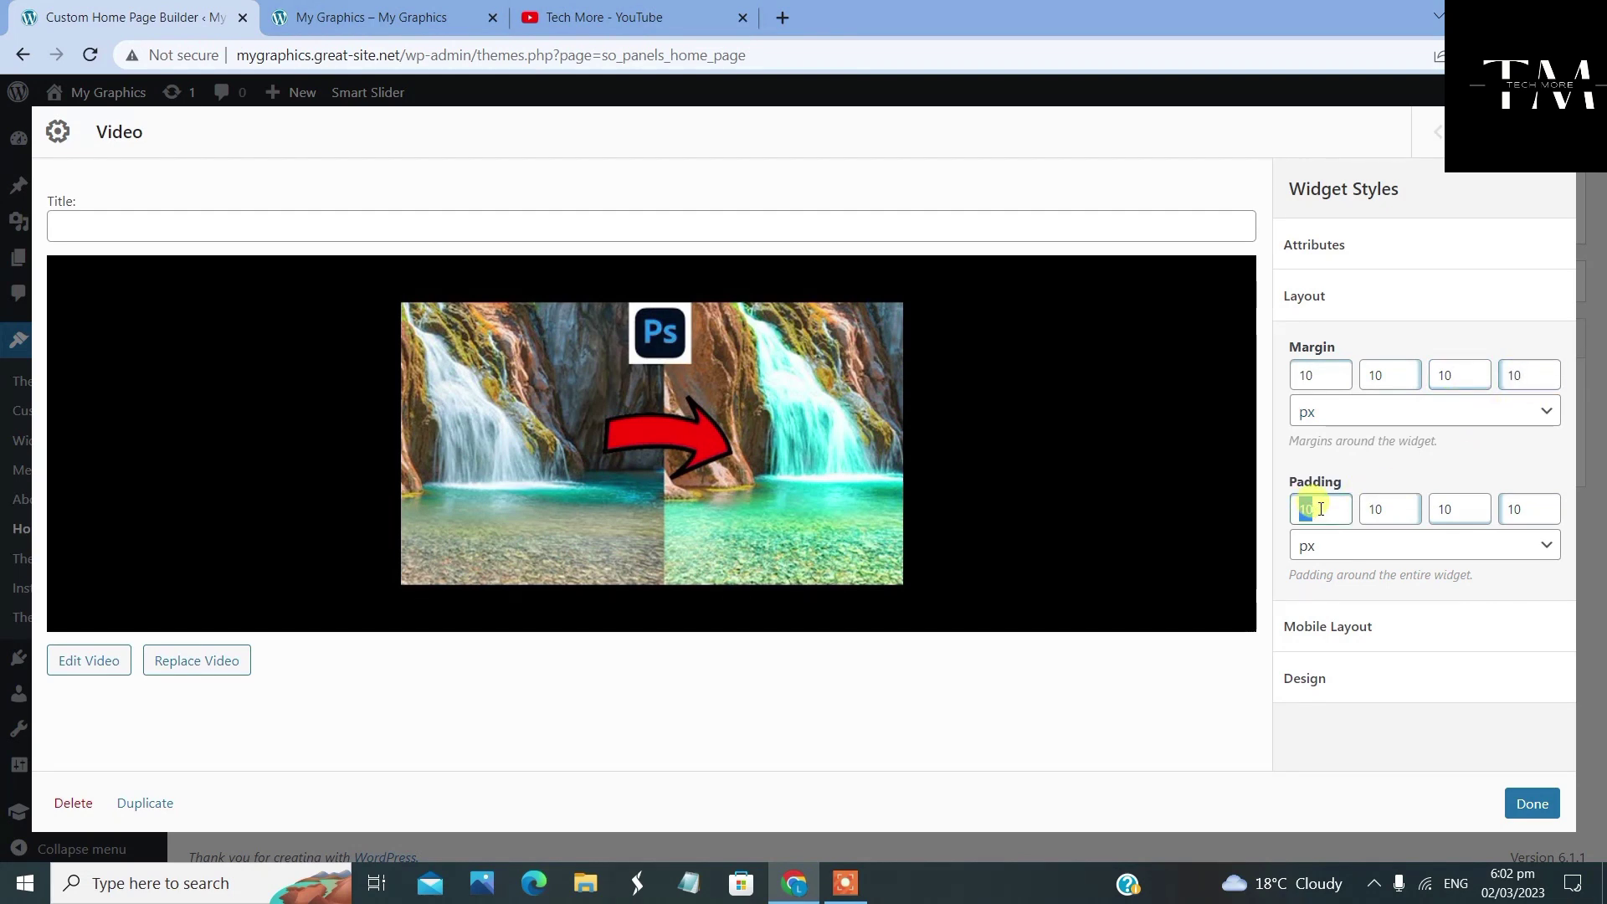
type("15")
double_click(1392, 508)
left_click(1532, 804)
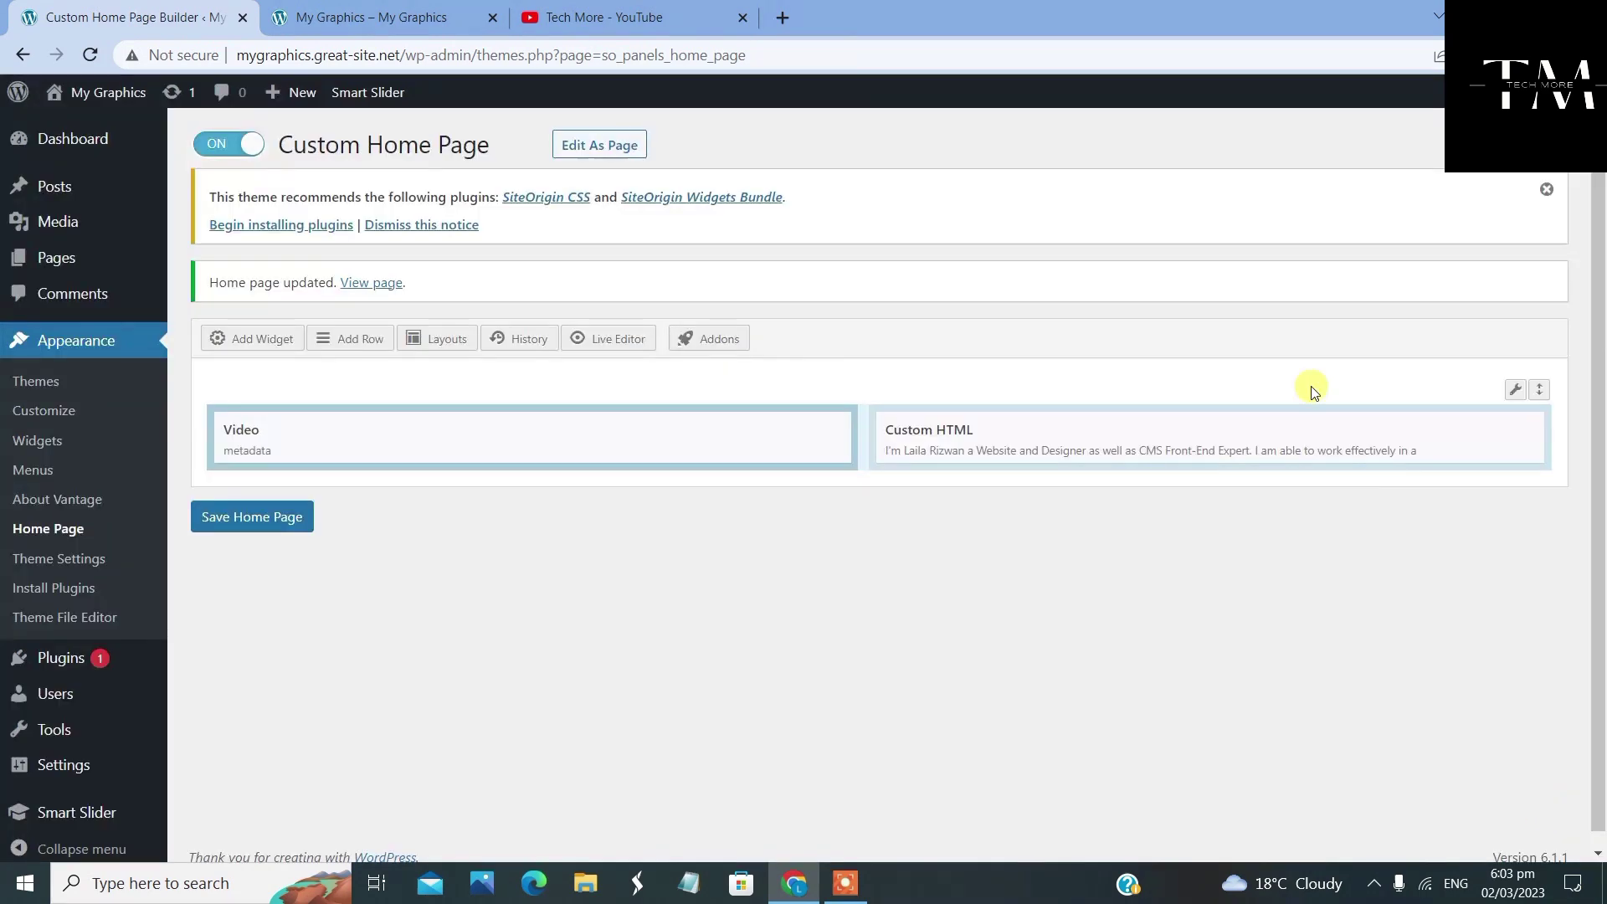
left_click(266, 523)
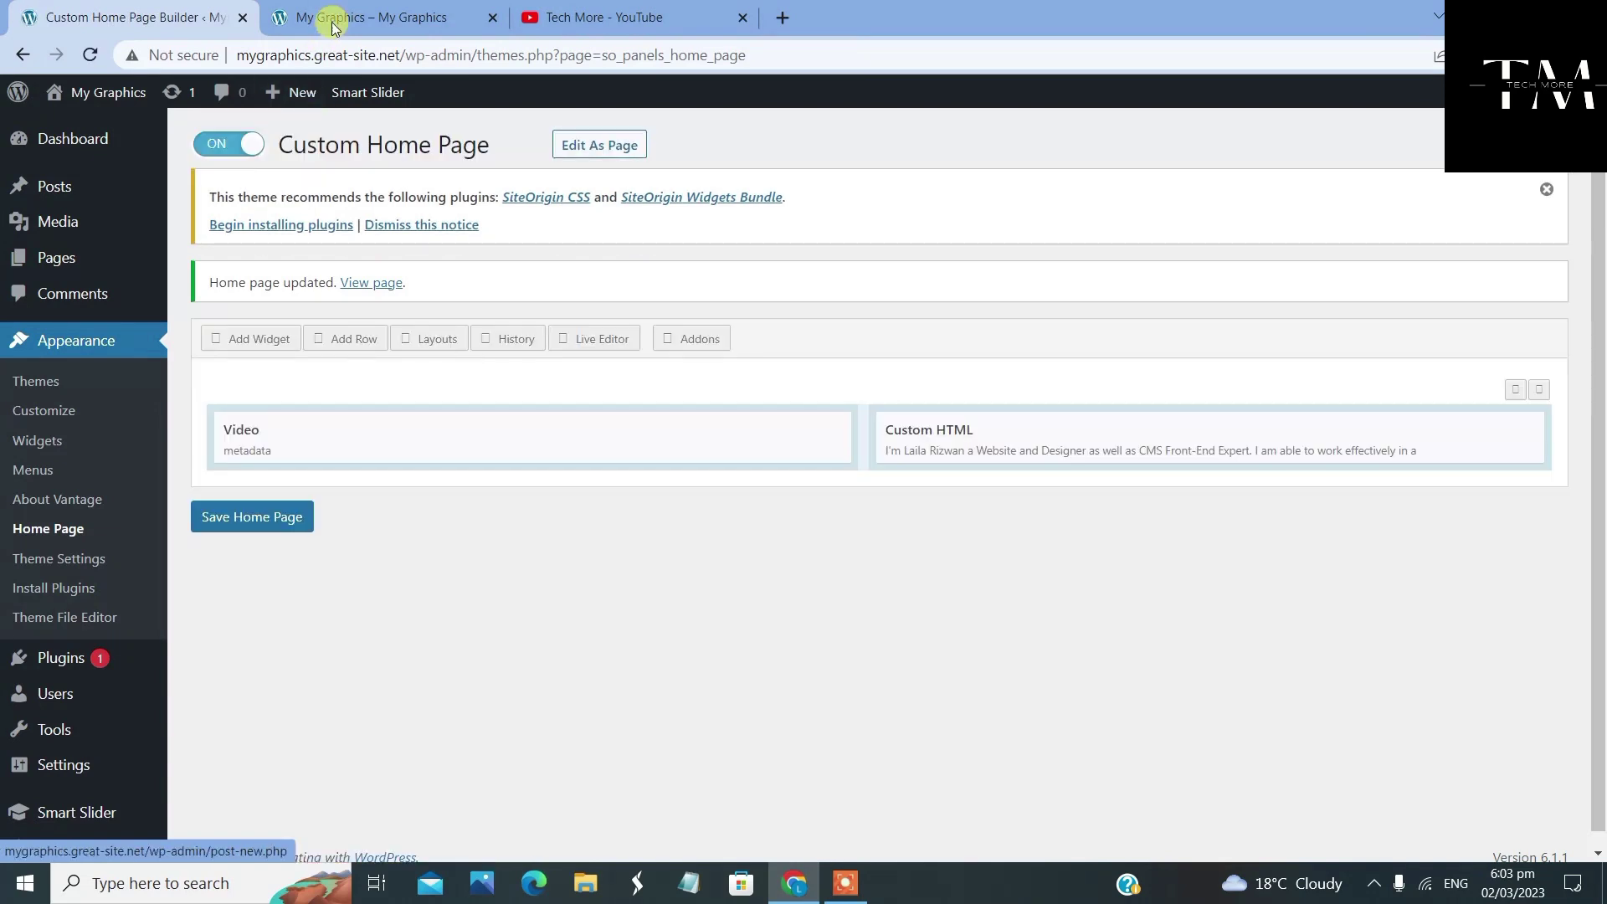
Reload the live My Graphics home page and check the re-spaced teal video frame
left_click(340, 19)
right_click(99, 361)
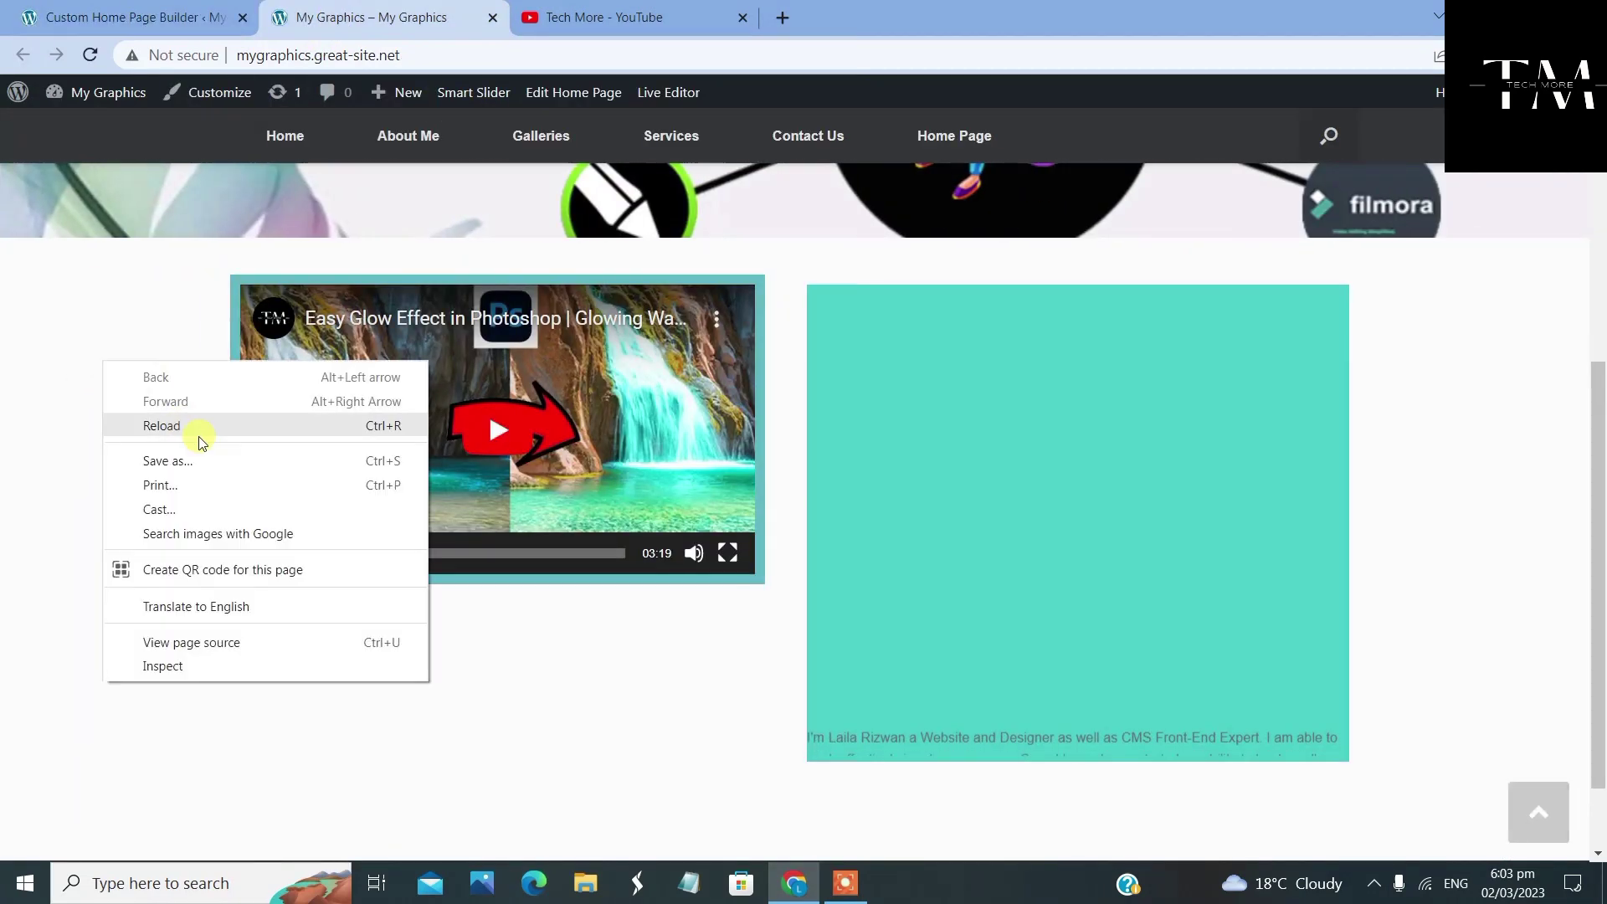
left_click(198, 427)
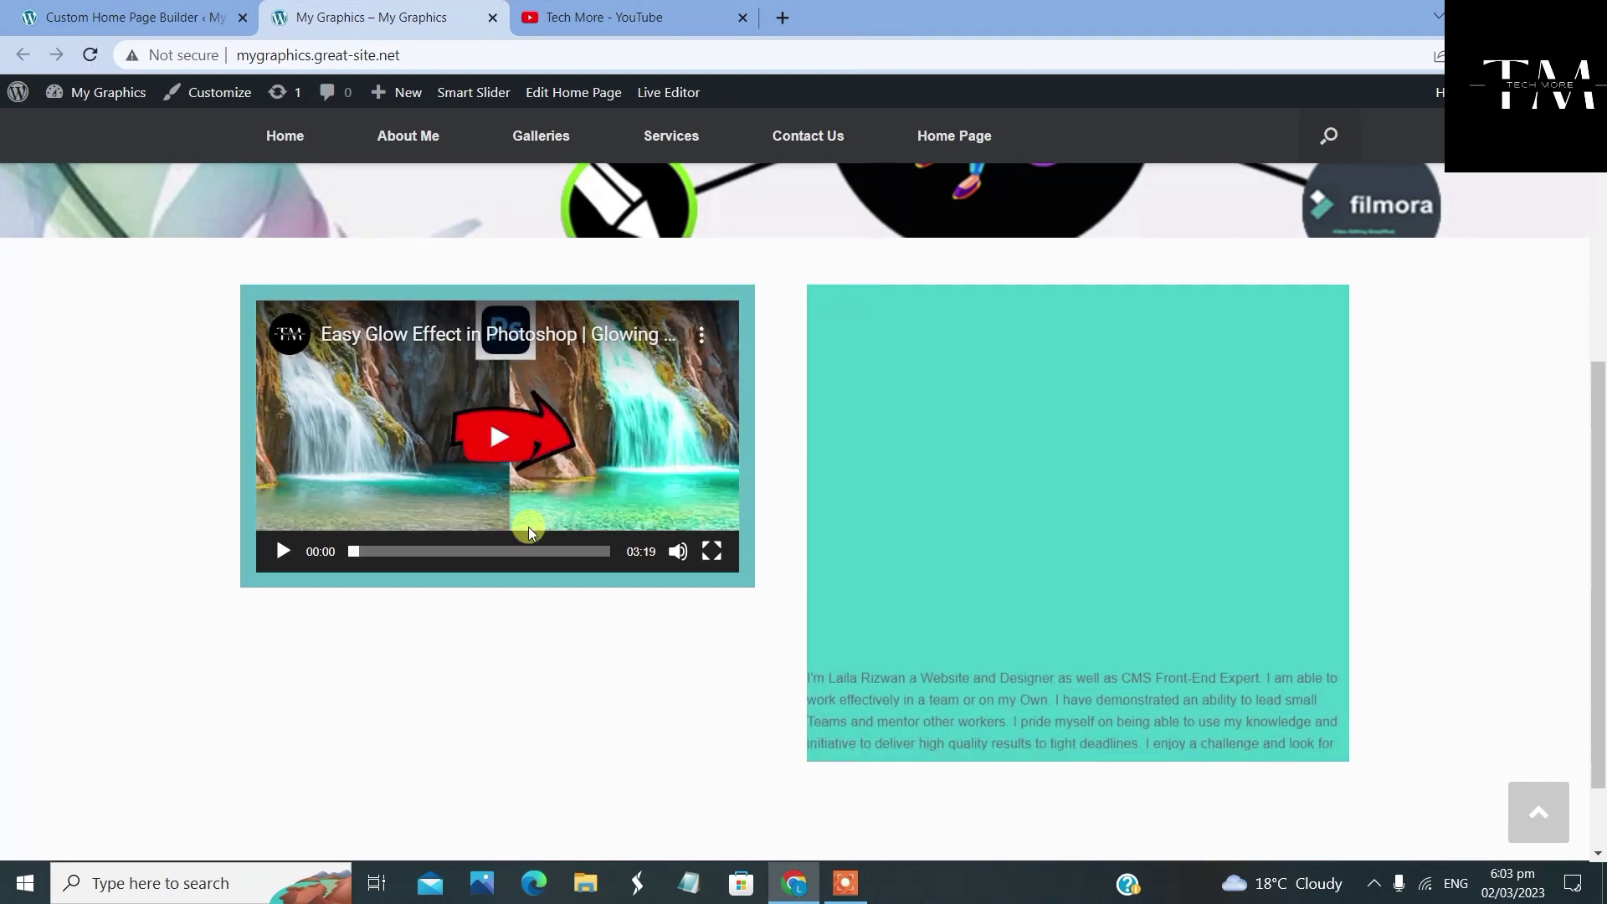
scroll(698, 490, "up", 3)
scroll(696, 485, "down", 4)
scroll(697, 485, "up", 6)
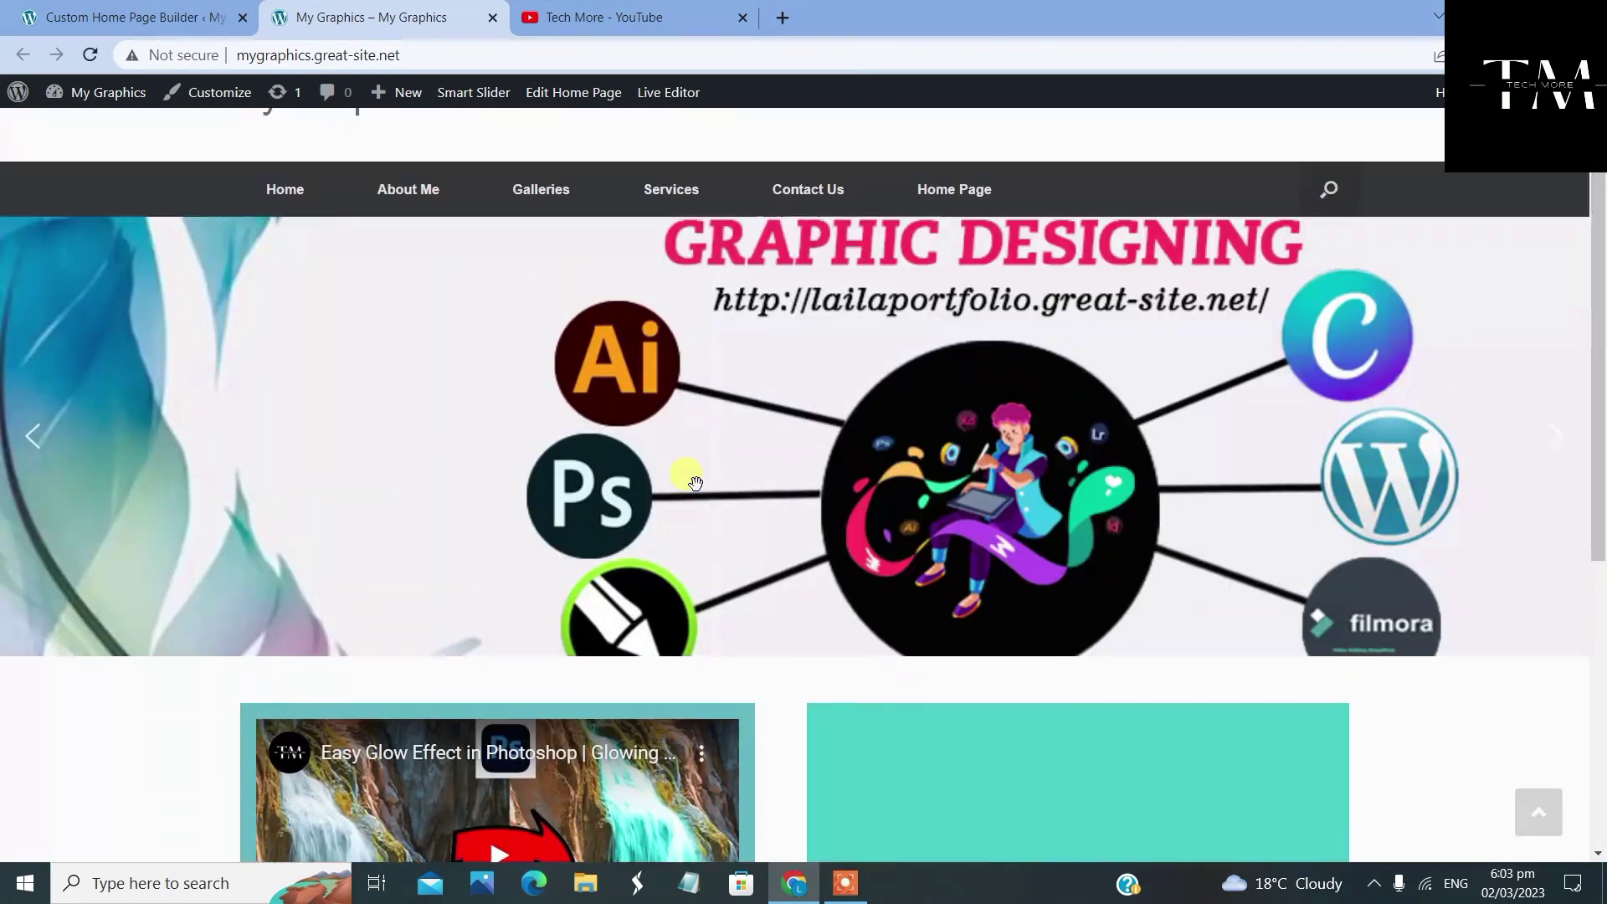
scroll(697, 485, "down", 2)
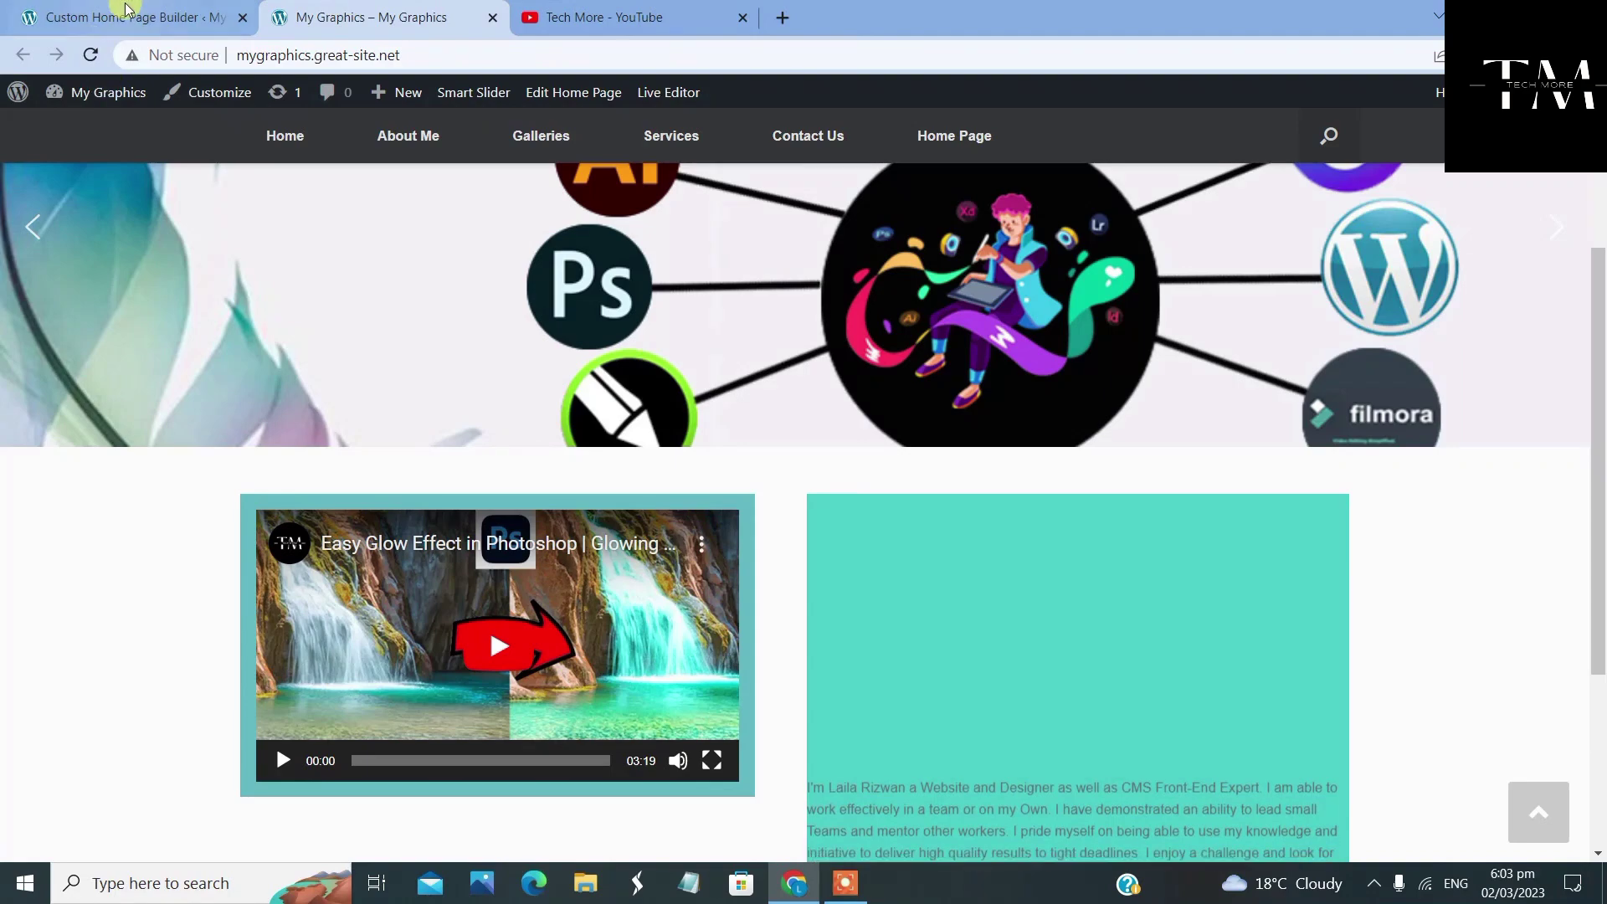
Return to the page builder, then bring up the Tech More YouTube channel's video list
left_click(149, 18)
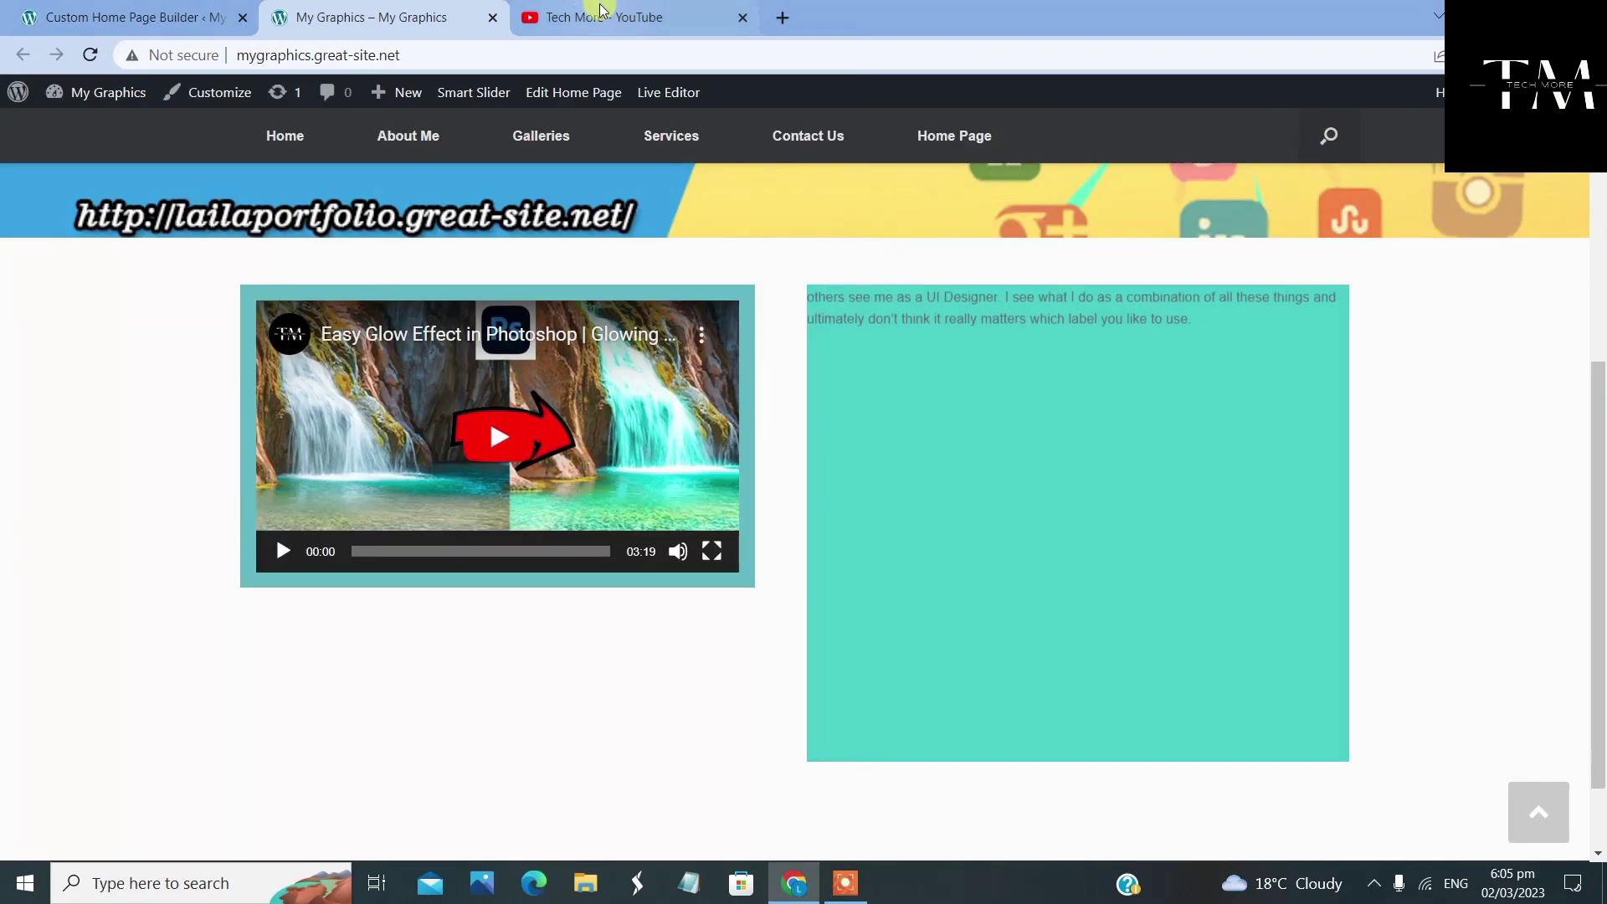
left_click(586, 17)
scroll(781, 272, "up", 3)
scroll(780, 269, "down", 7)
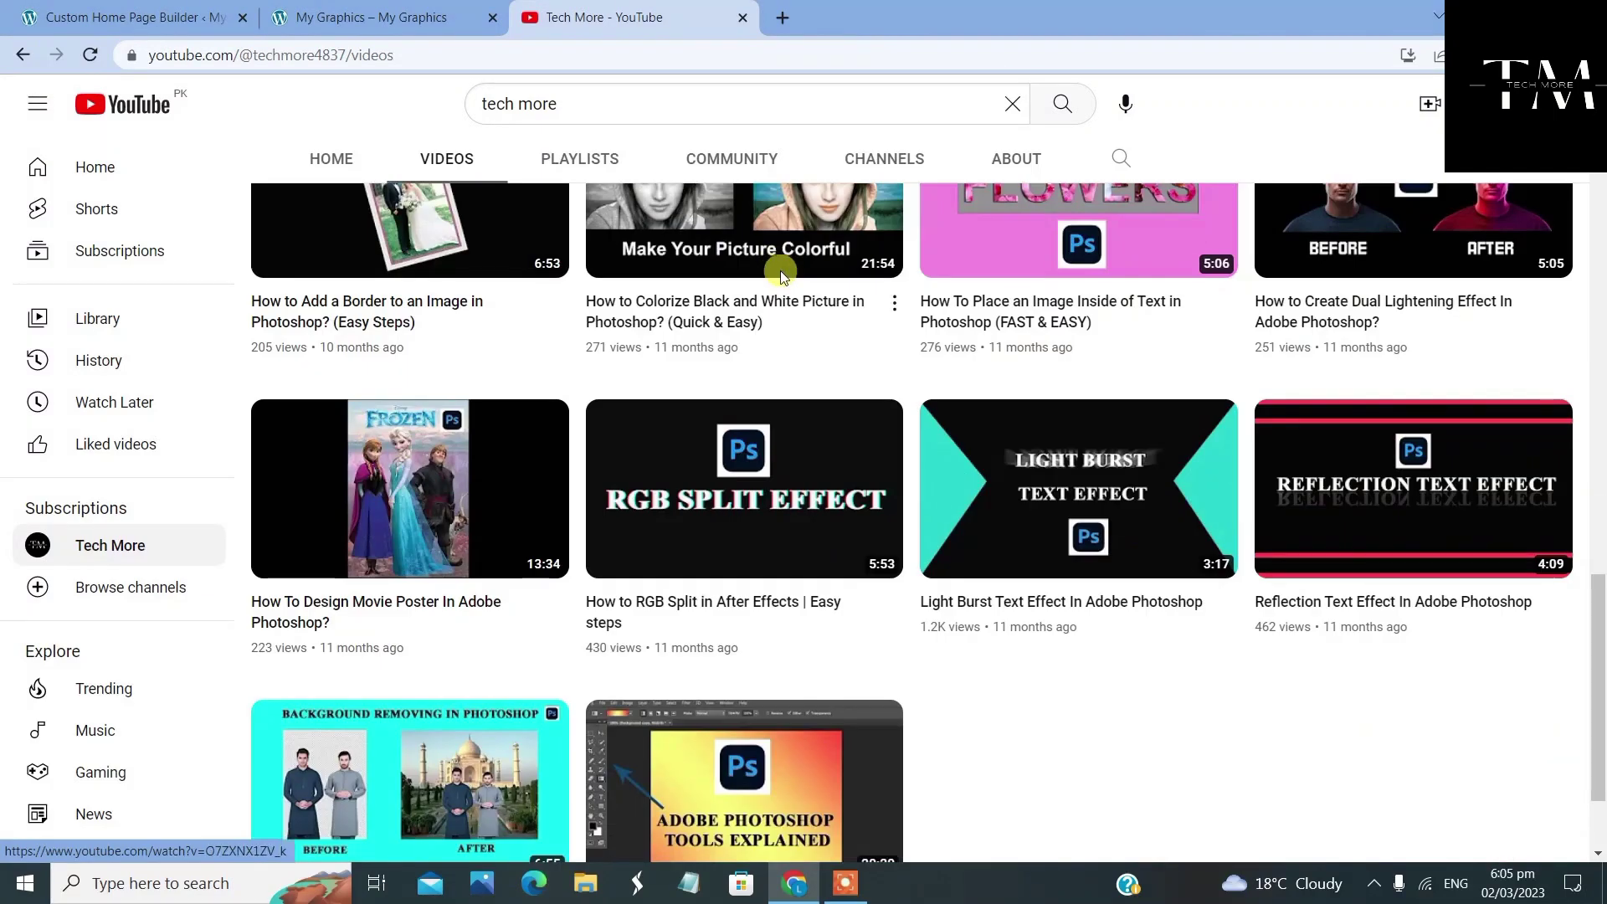
Copy the link to the Colorize black-and-white pictures video and close the YouTube tab
right_click(780, 270)
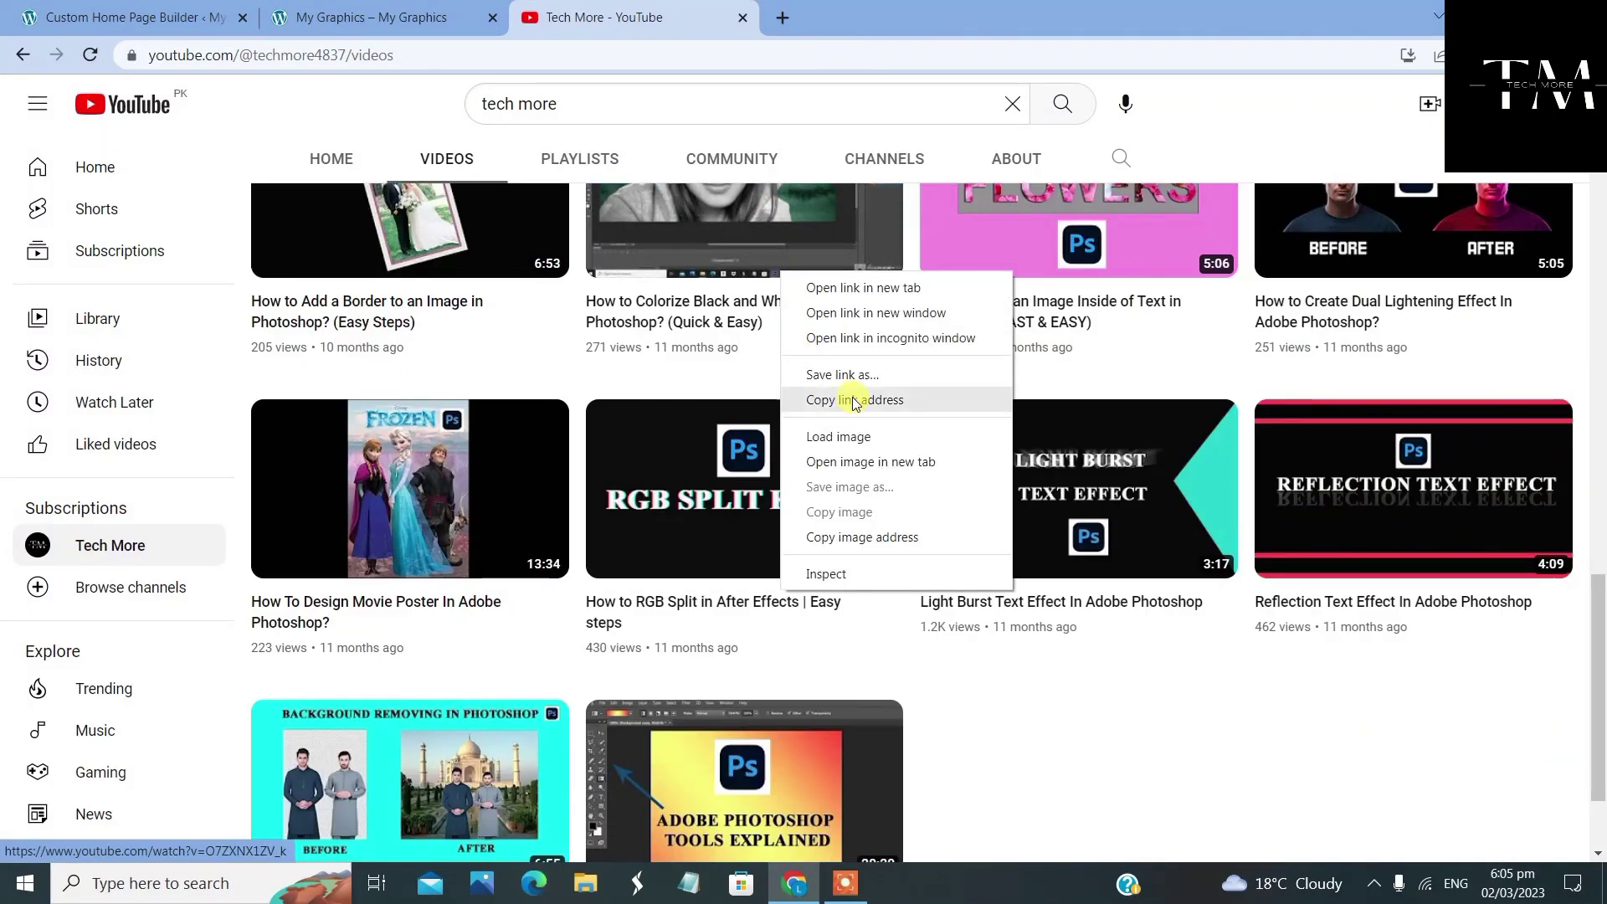
left_click(933, 398)
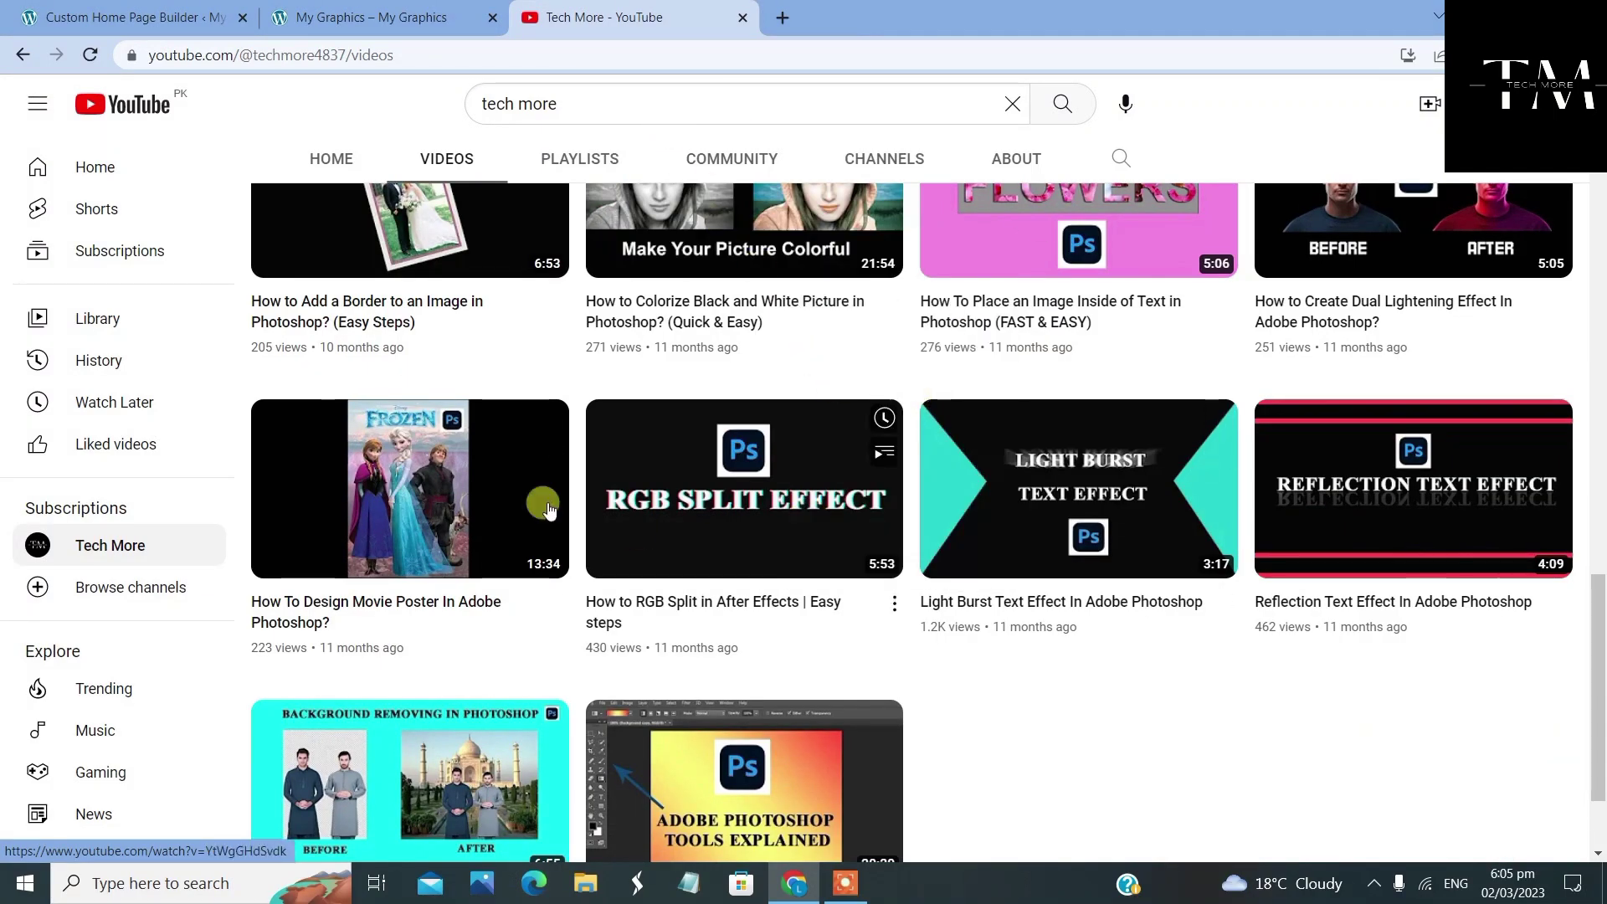
left_click(384, 21)
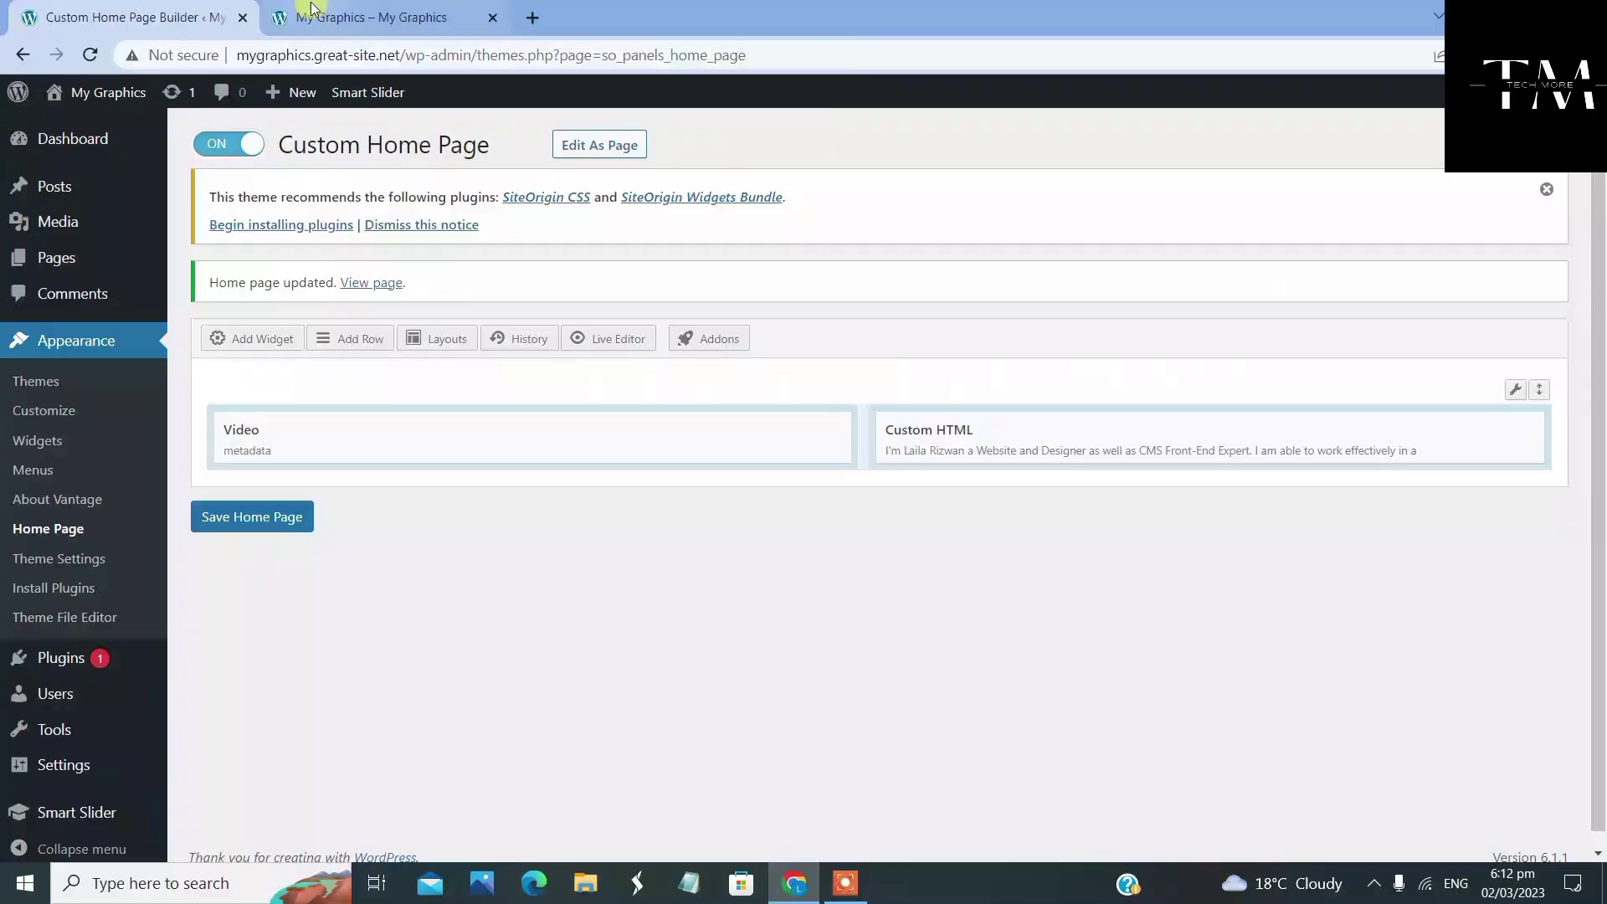
left_click(333, 23)
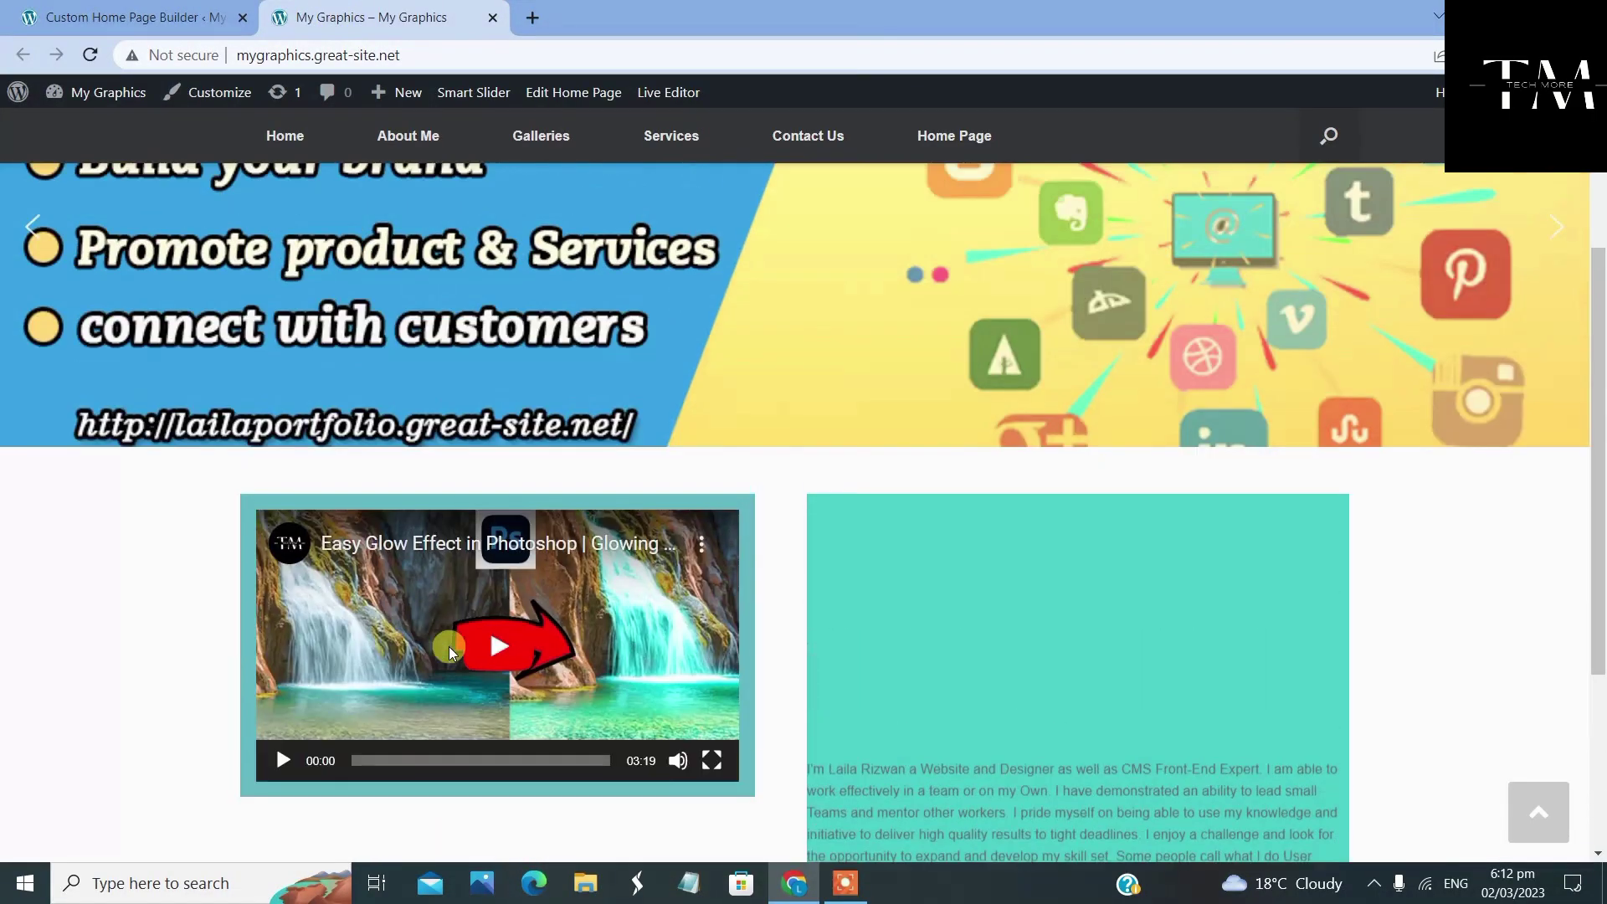
scroll(466, 617, "down", 3)
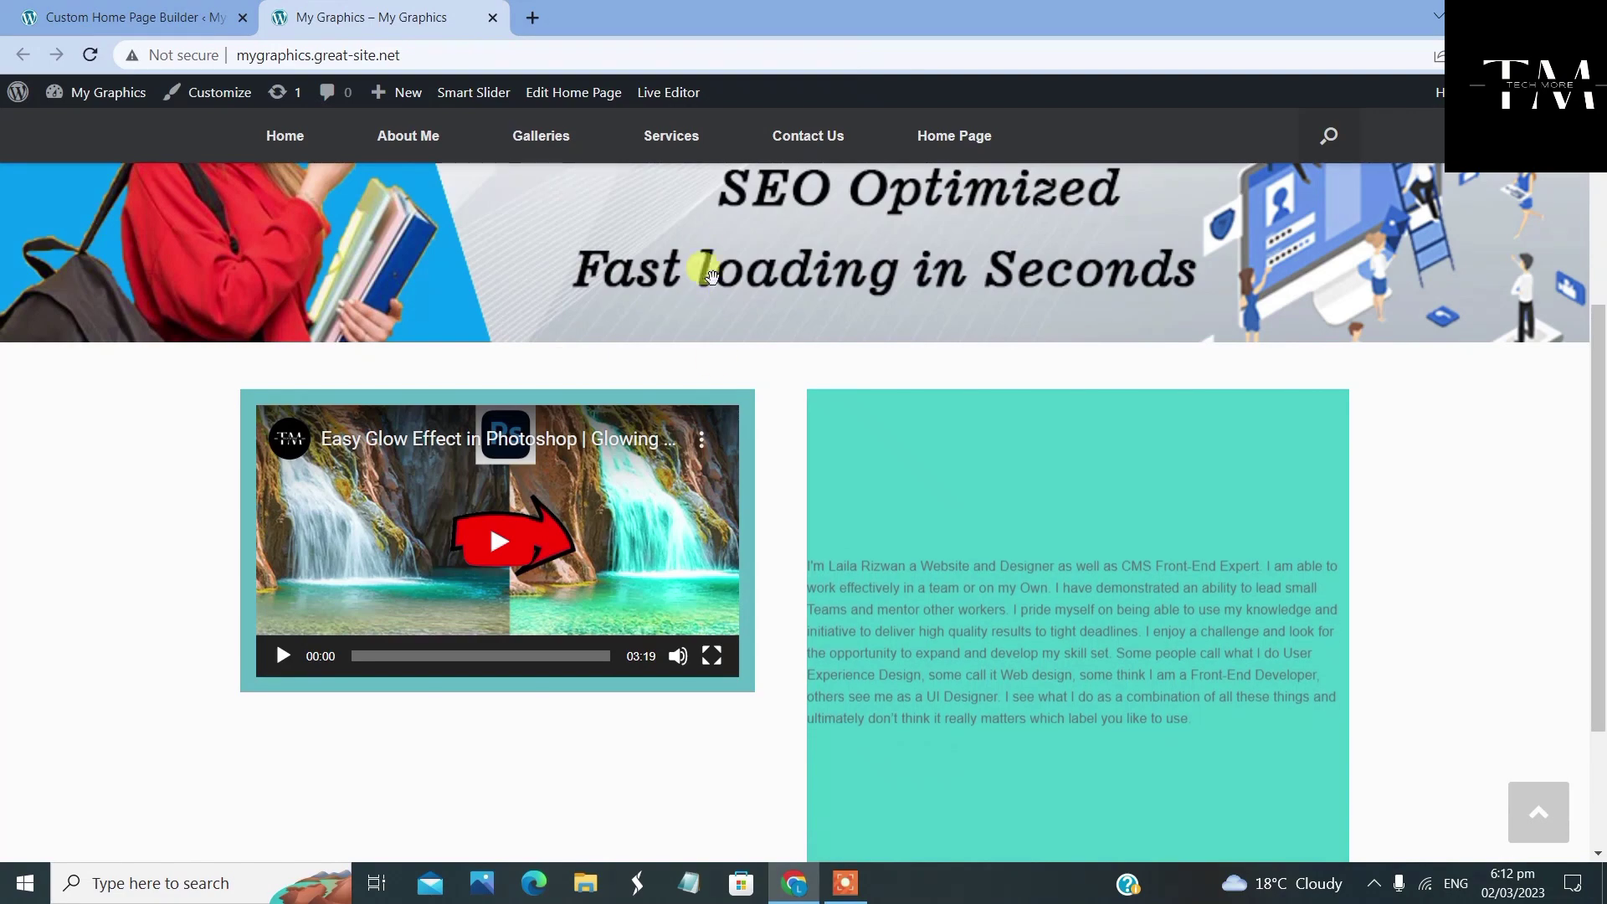
scroll(717, 388, "up", 3)
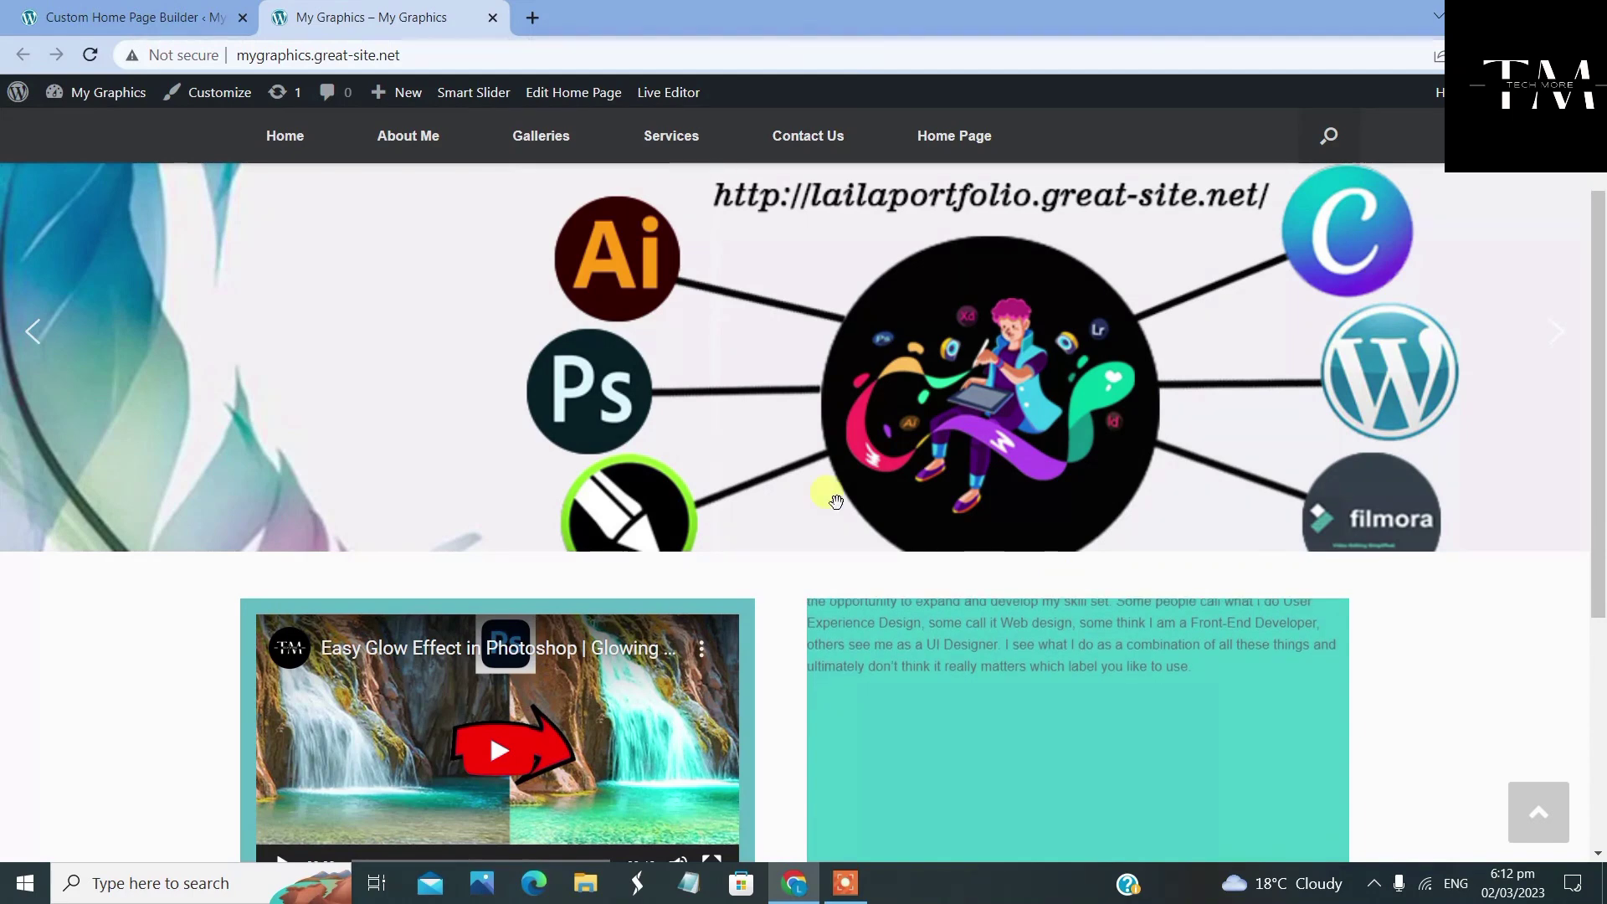
left_click(138, 27)
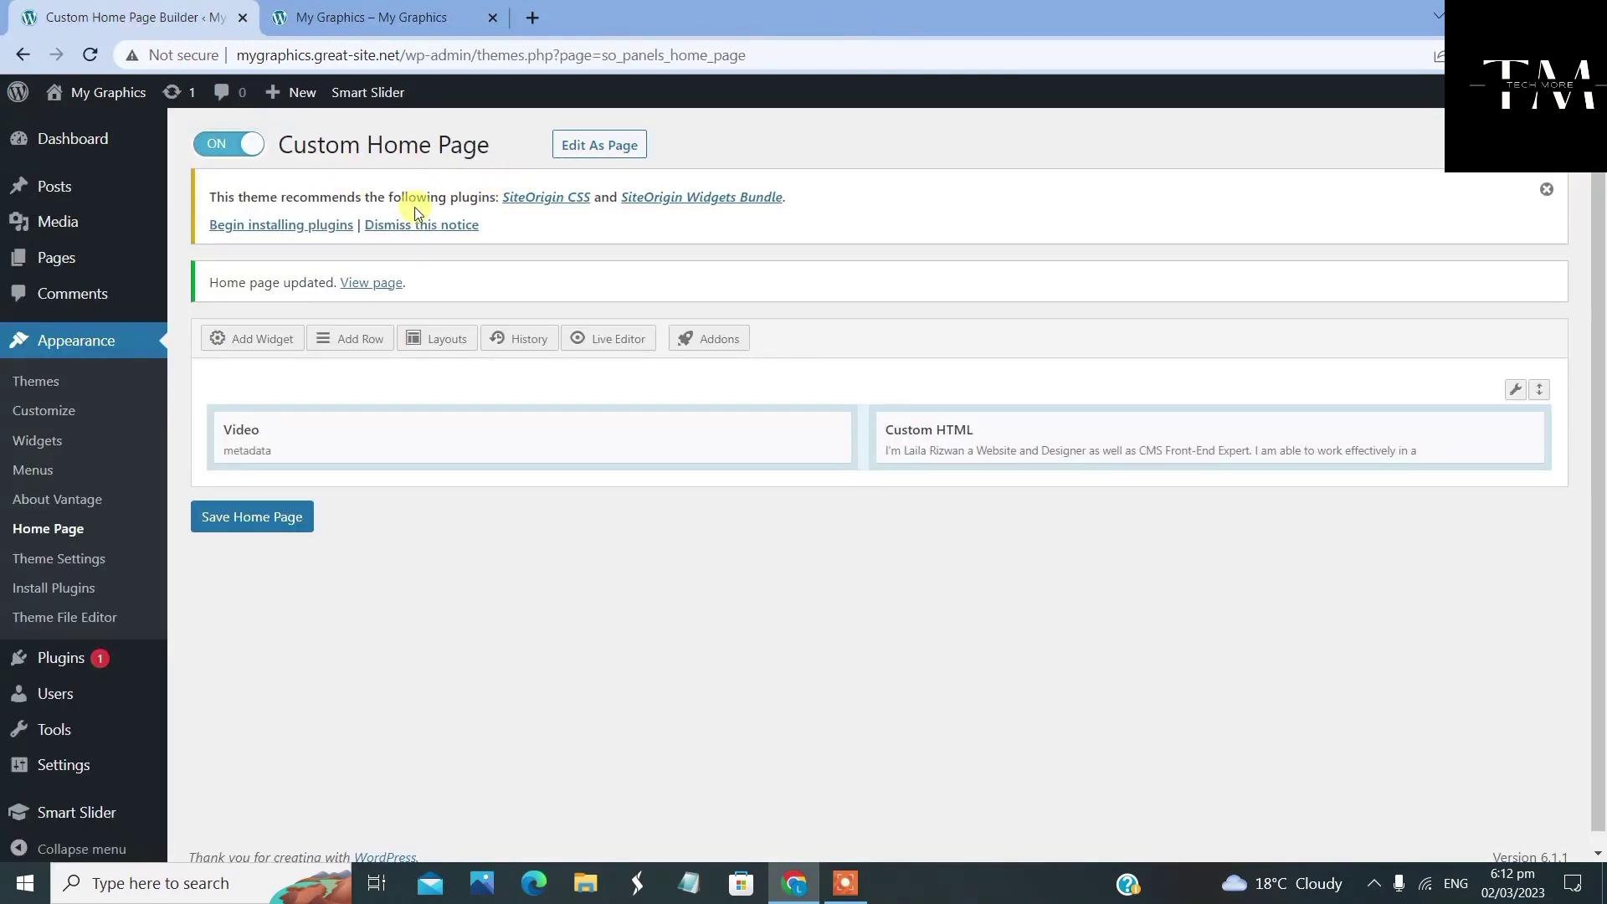
Insert a new one-column row below the video and bio row, ready for a widget
left_click(610, 149)
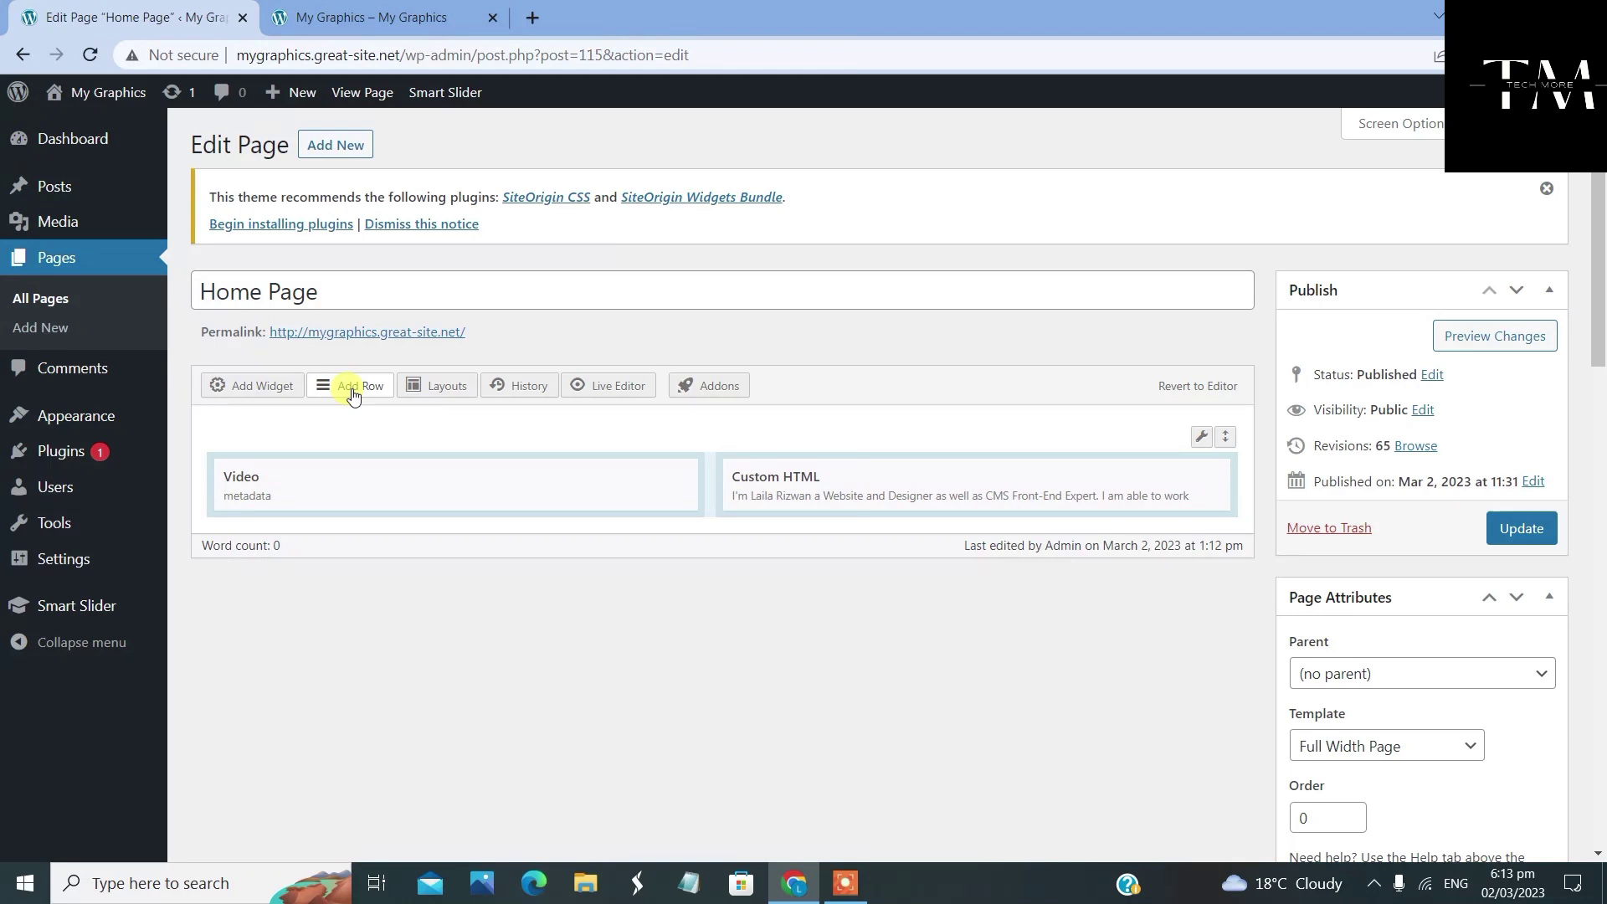
left_click(351, 386)
left_click(230, 205)
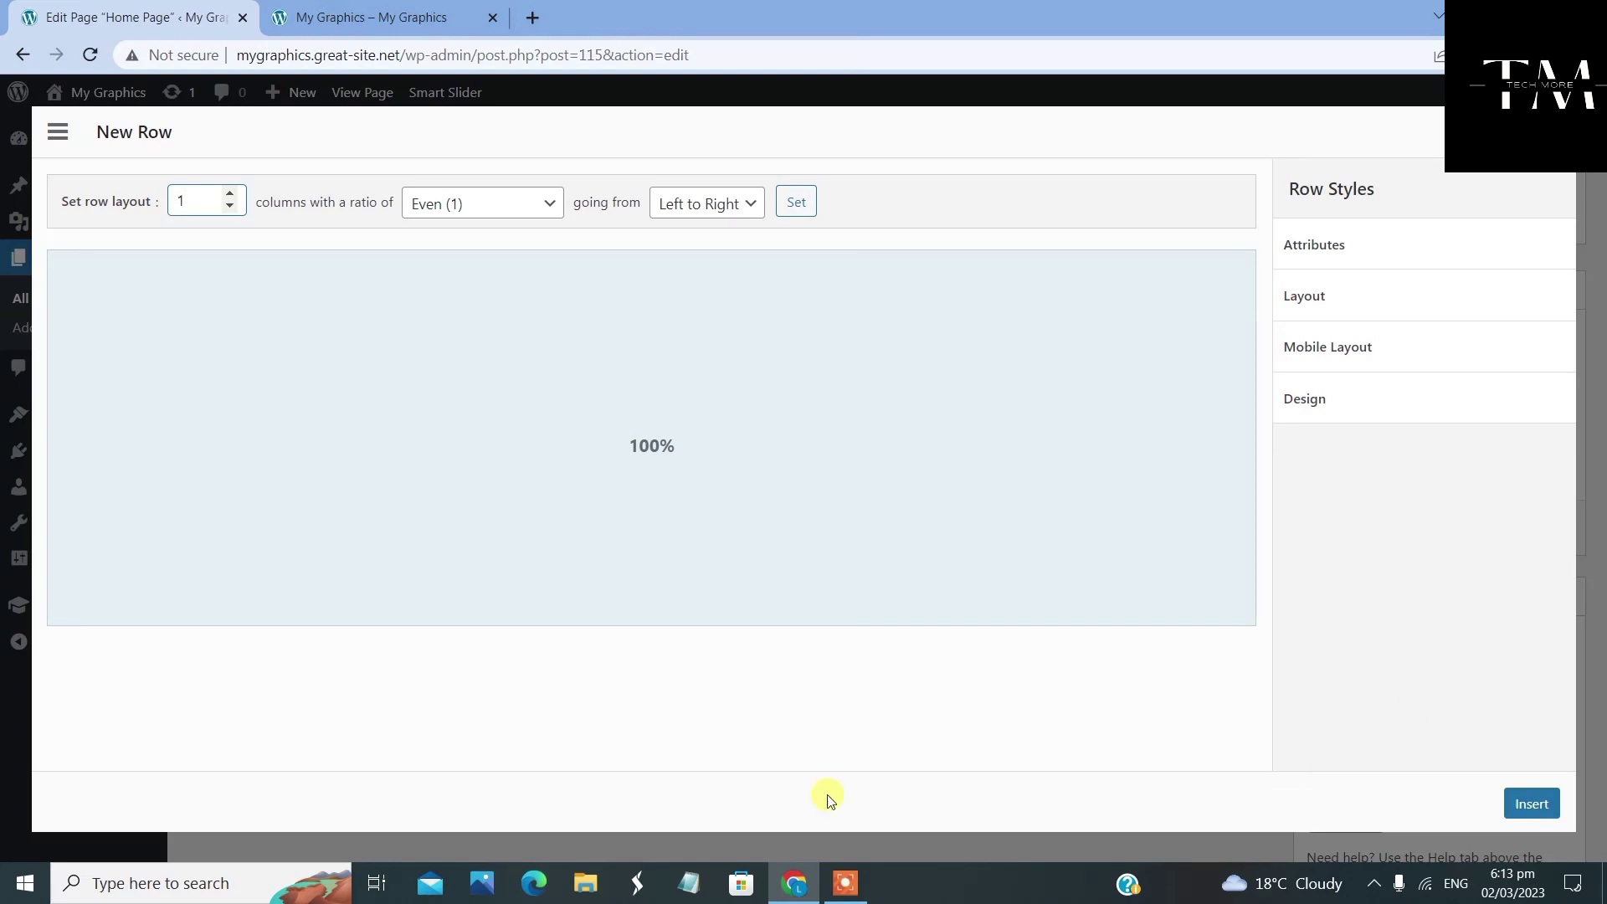
left_click(1533, 802)
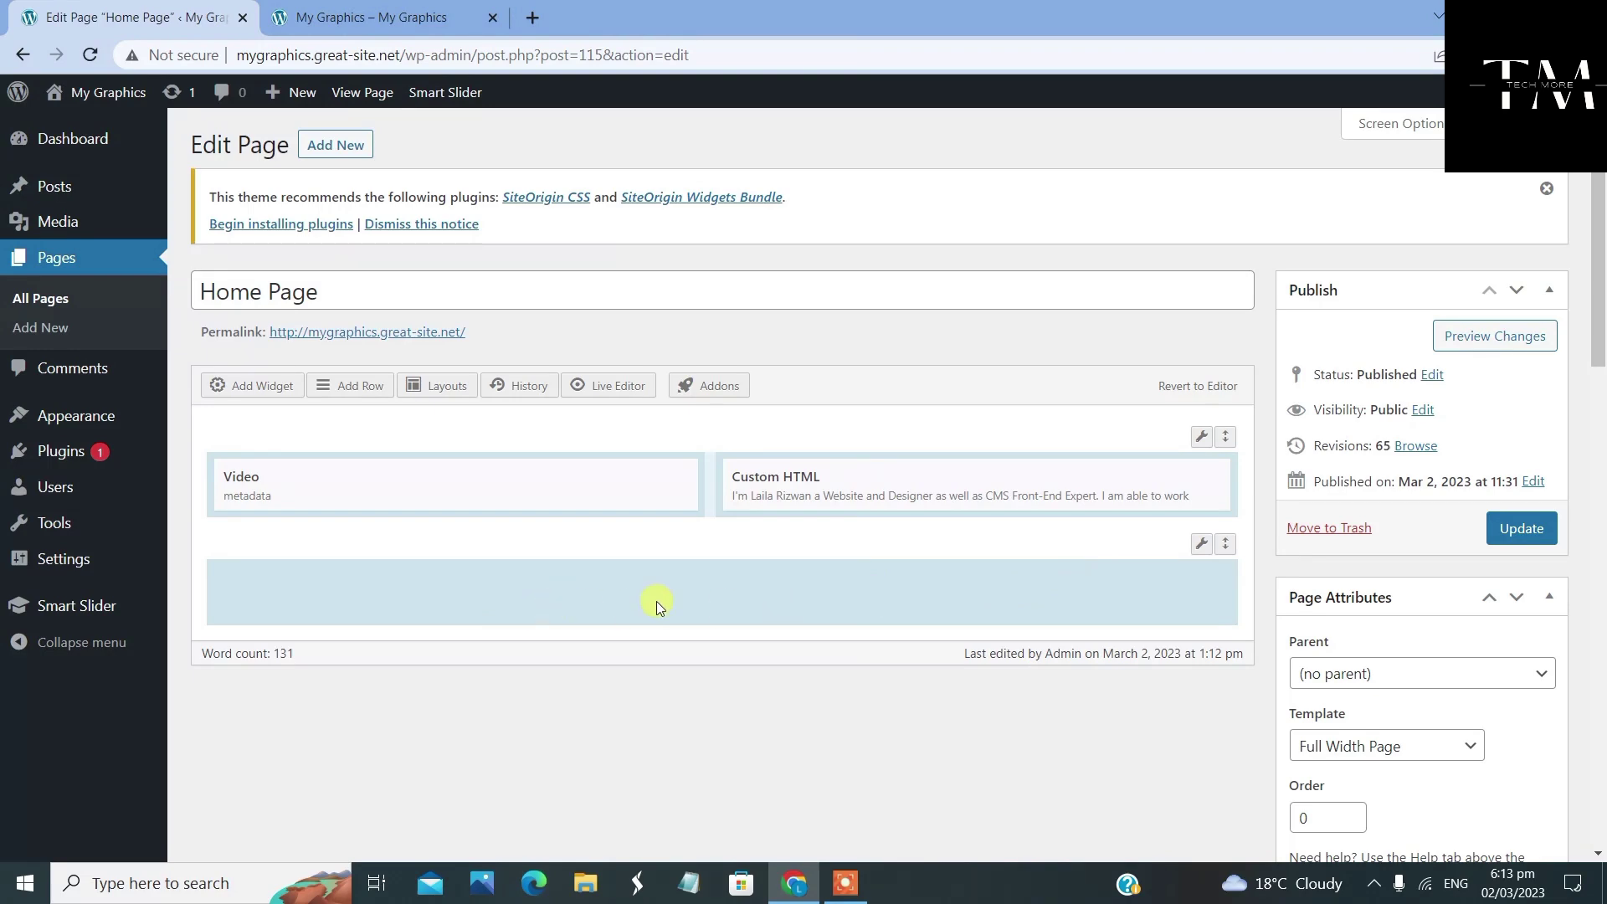
left_click(715, 598)
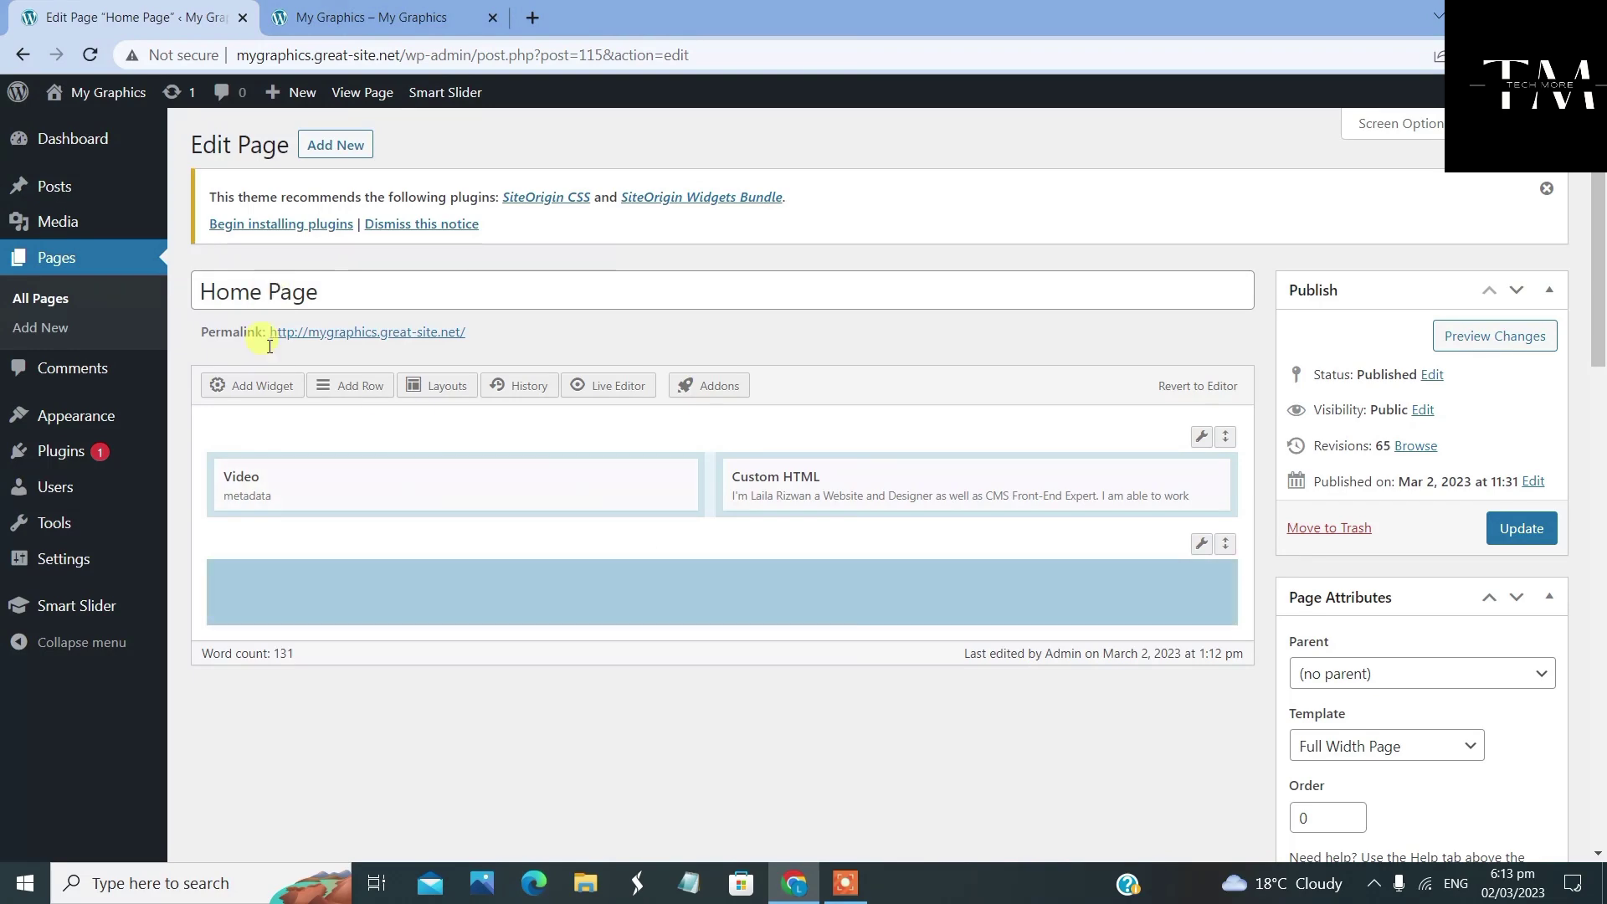
left_click(258, 389)
Add a Vantage Headline widget reading 'A ProFreelancer & YouTuber' with its sub headline tagline
scroll(590, 731, "down", 2)
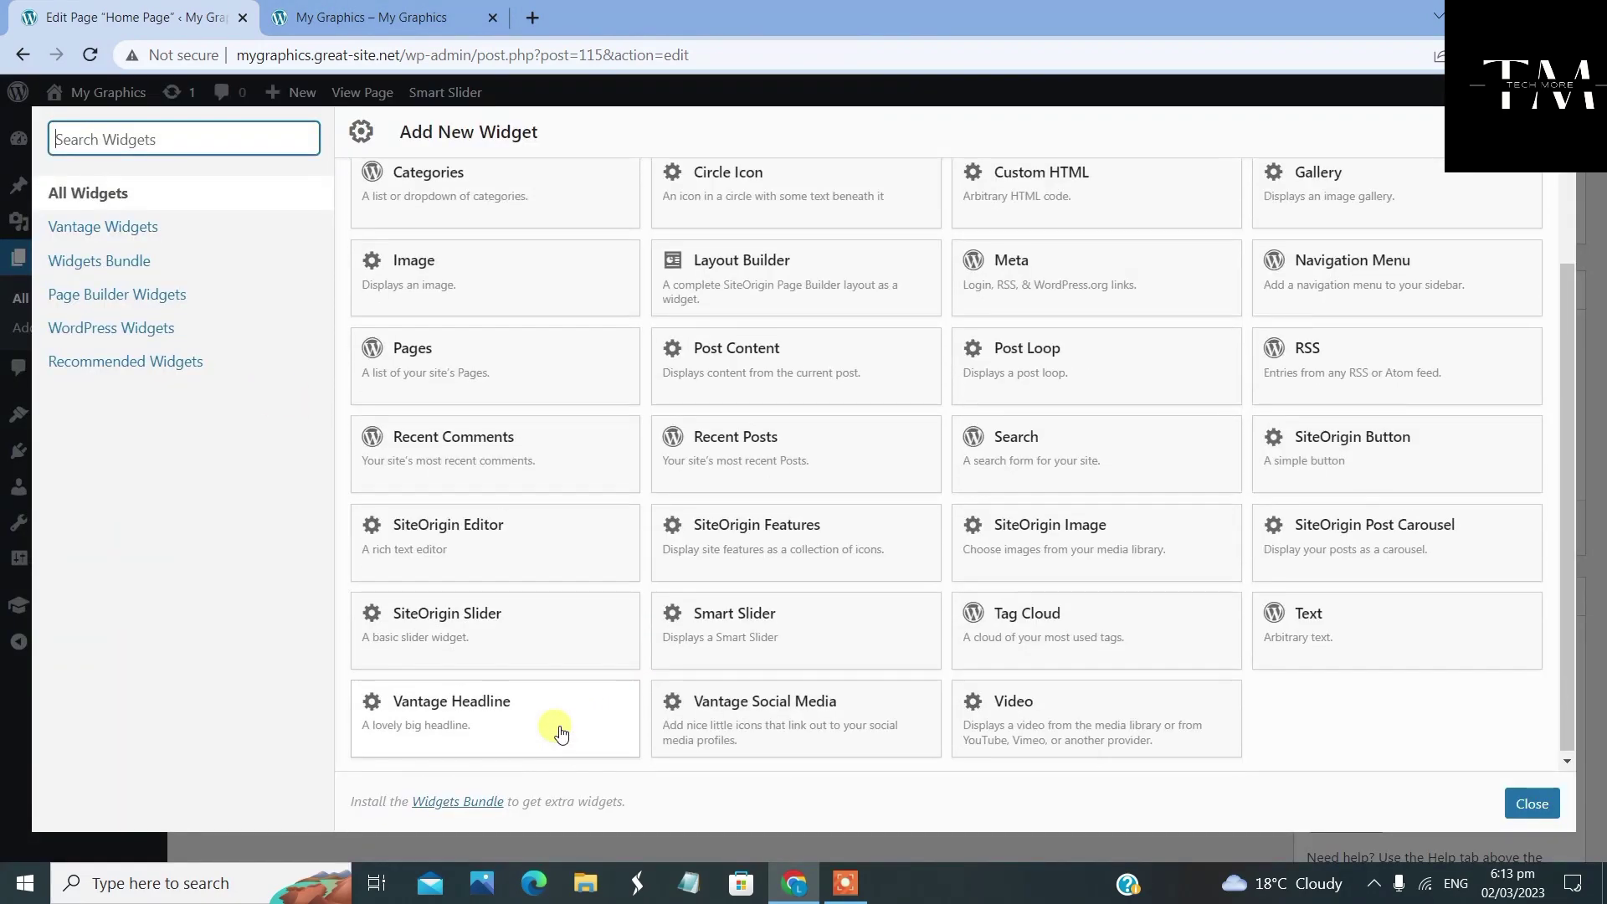
left_click(510, 711)
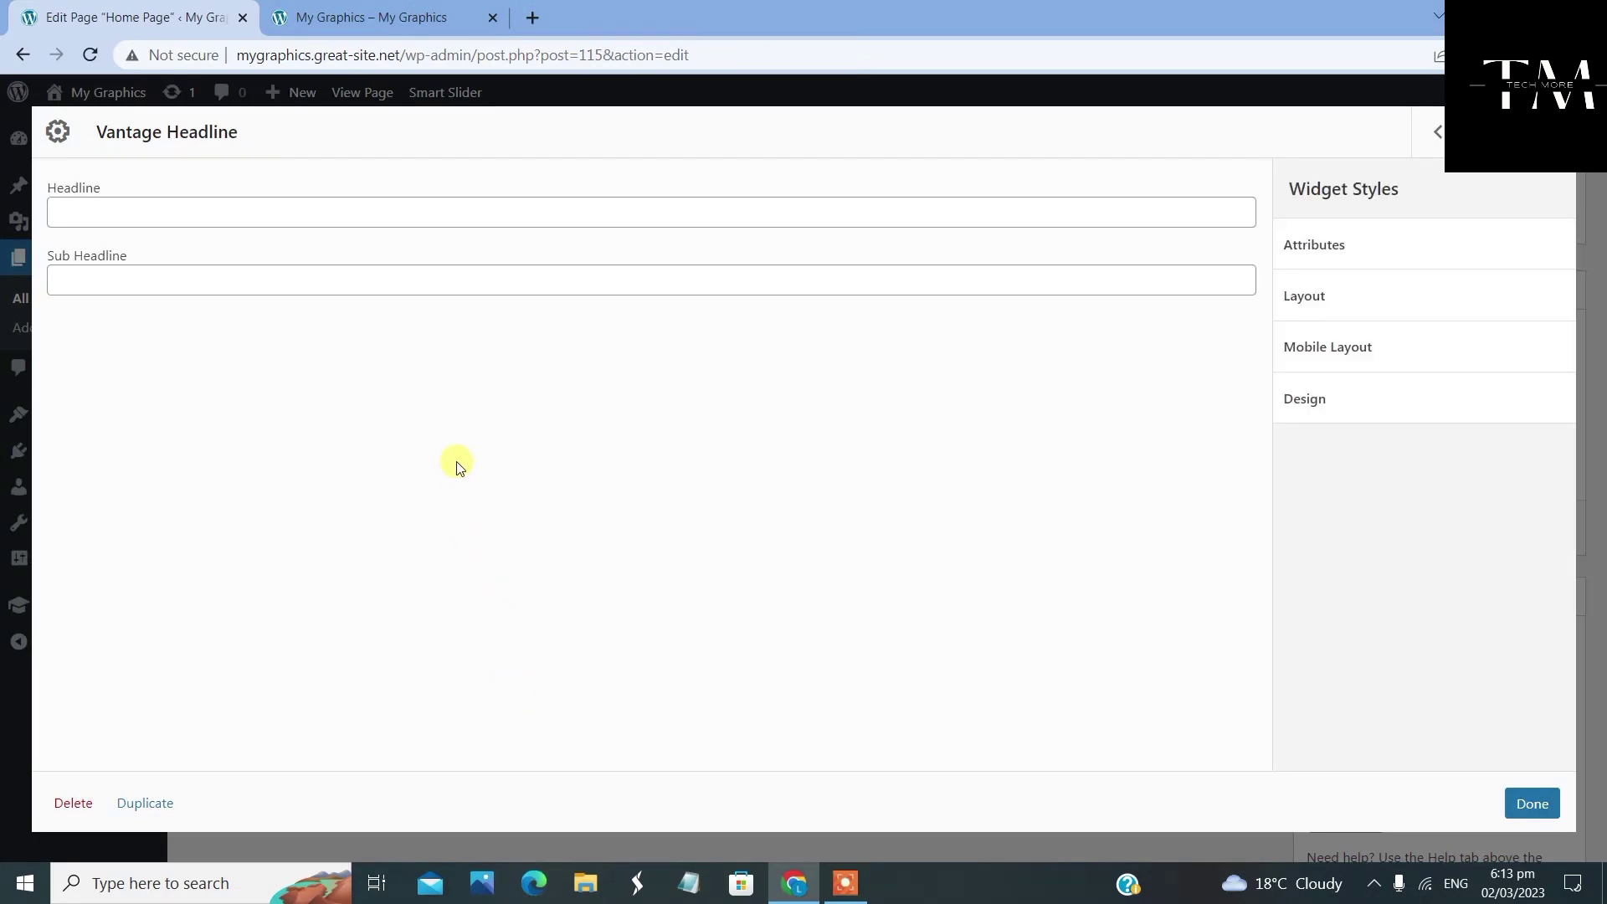
left_click(345, 208)
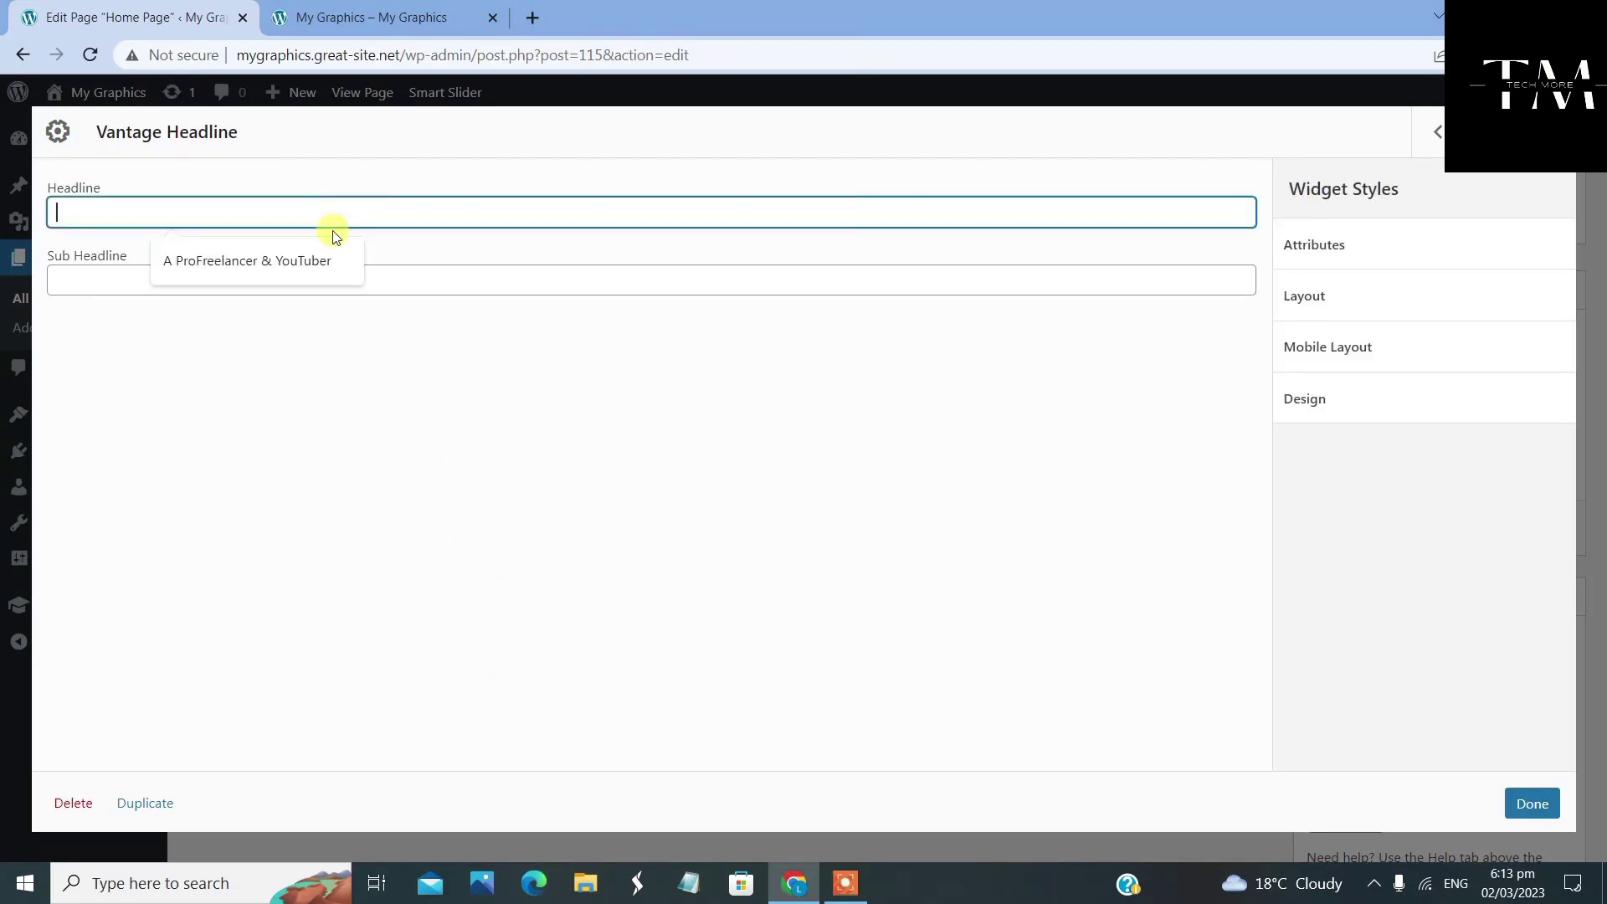
left_click(317, 270)
left_click(319, 268)
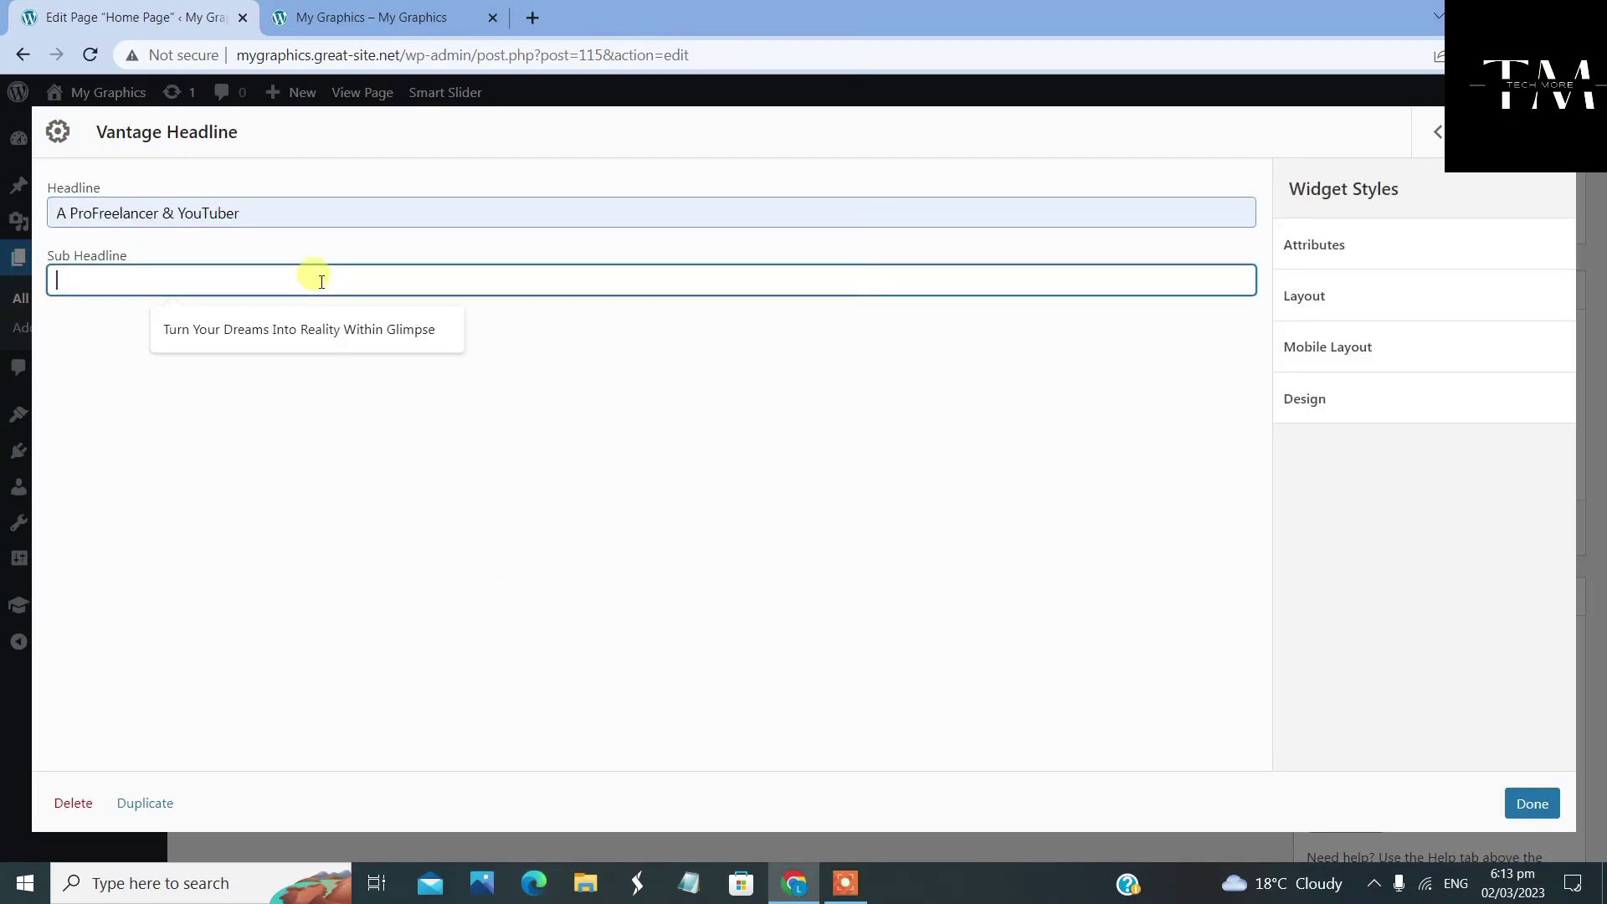
left_click(390, 332)
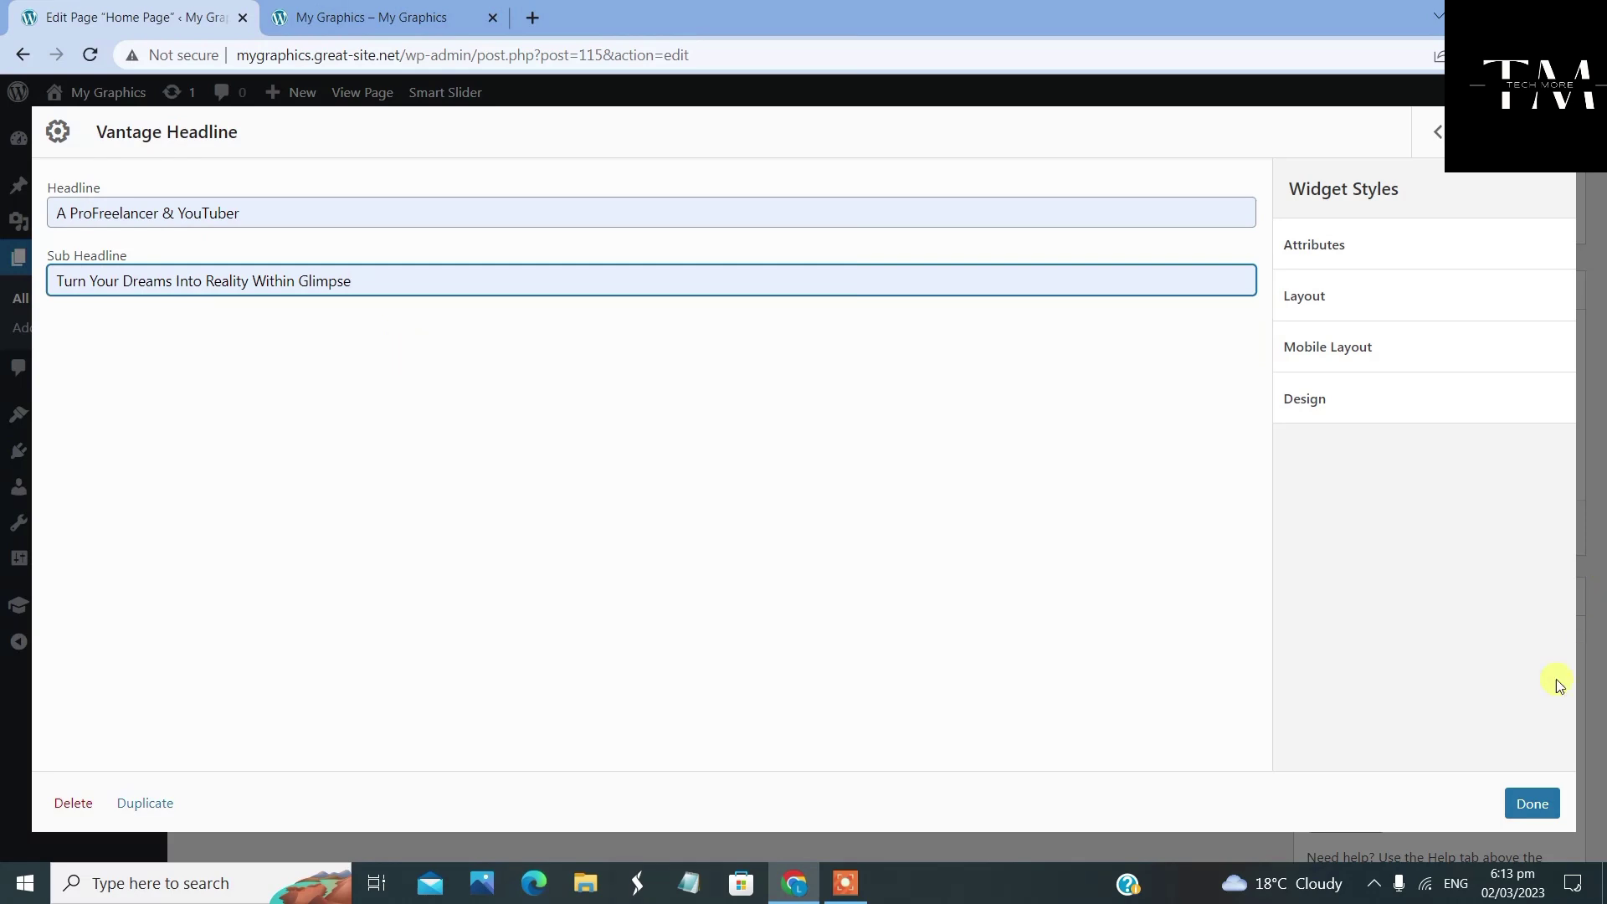
left_click(1551, 803)
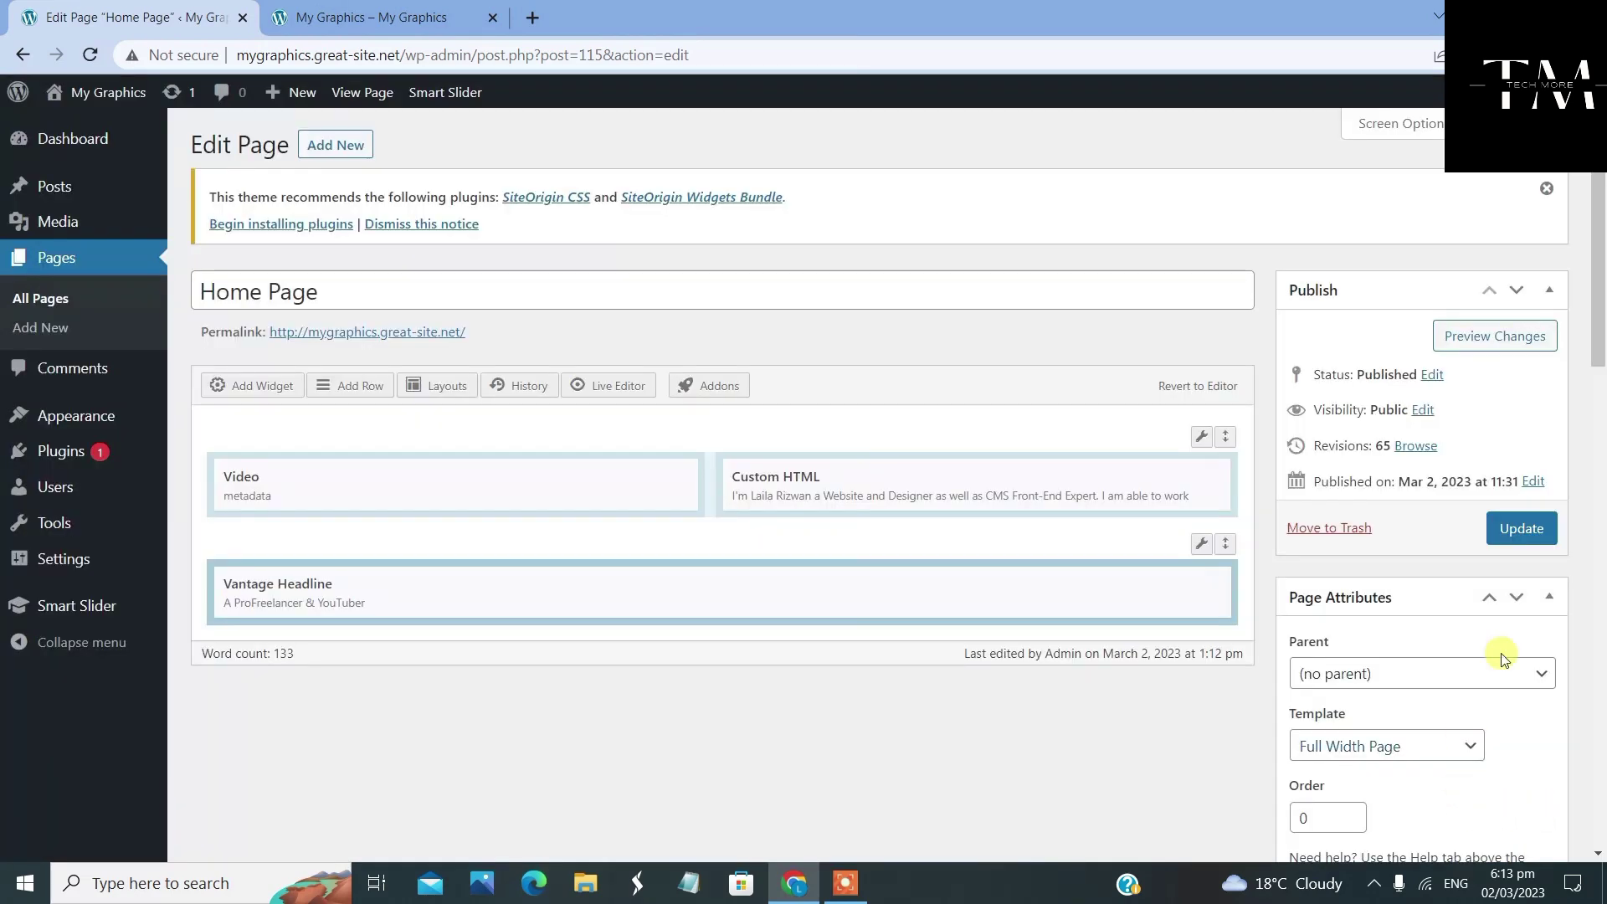
Move the headline into the first row above the video and update the Home Page
left_click(1523, 531)
left_click_drag(879, 591, 798, 427)
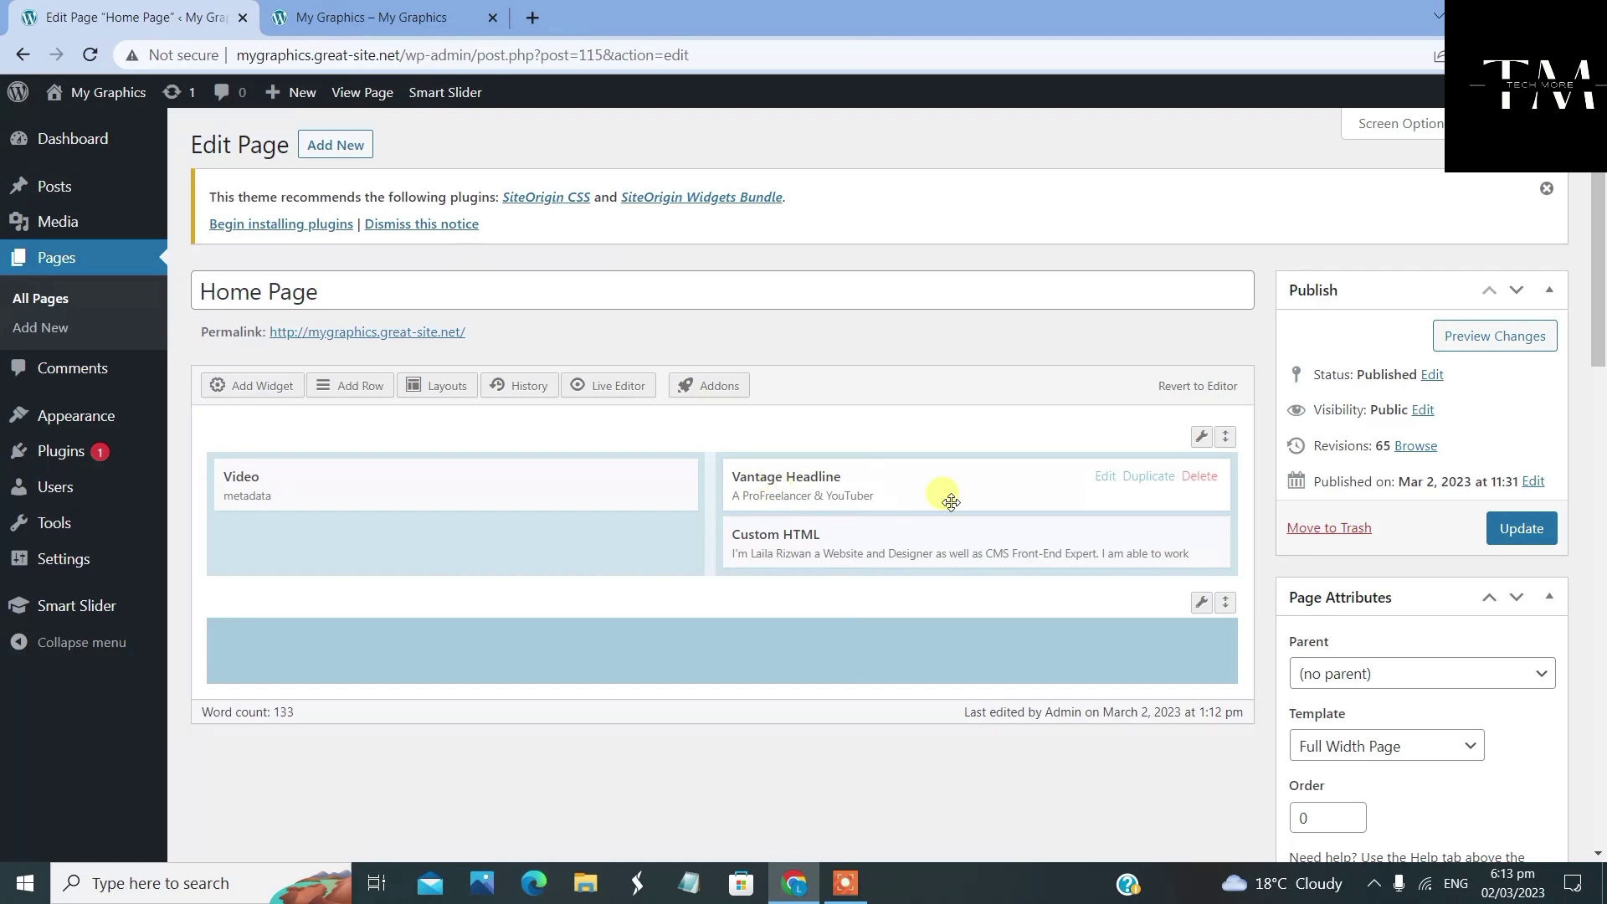
left_click_drag(908, 469, 359, 474)
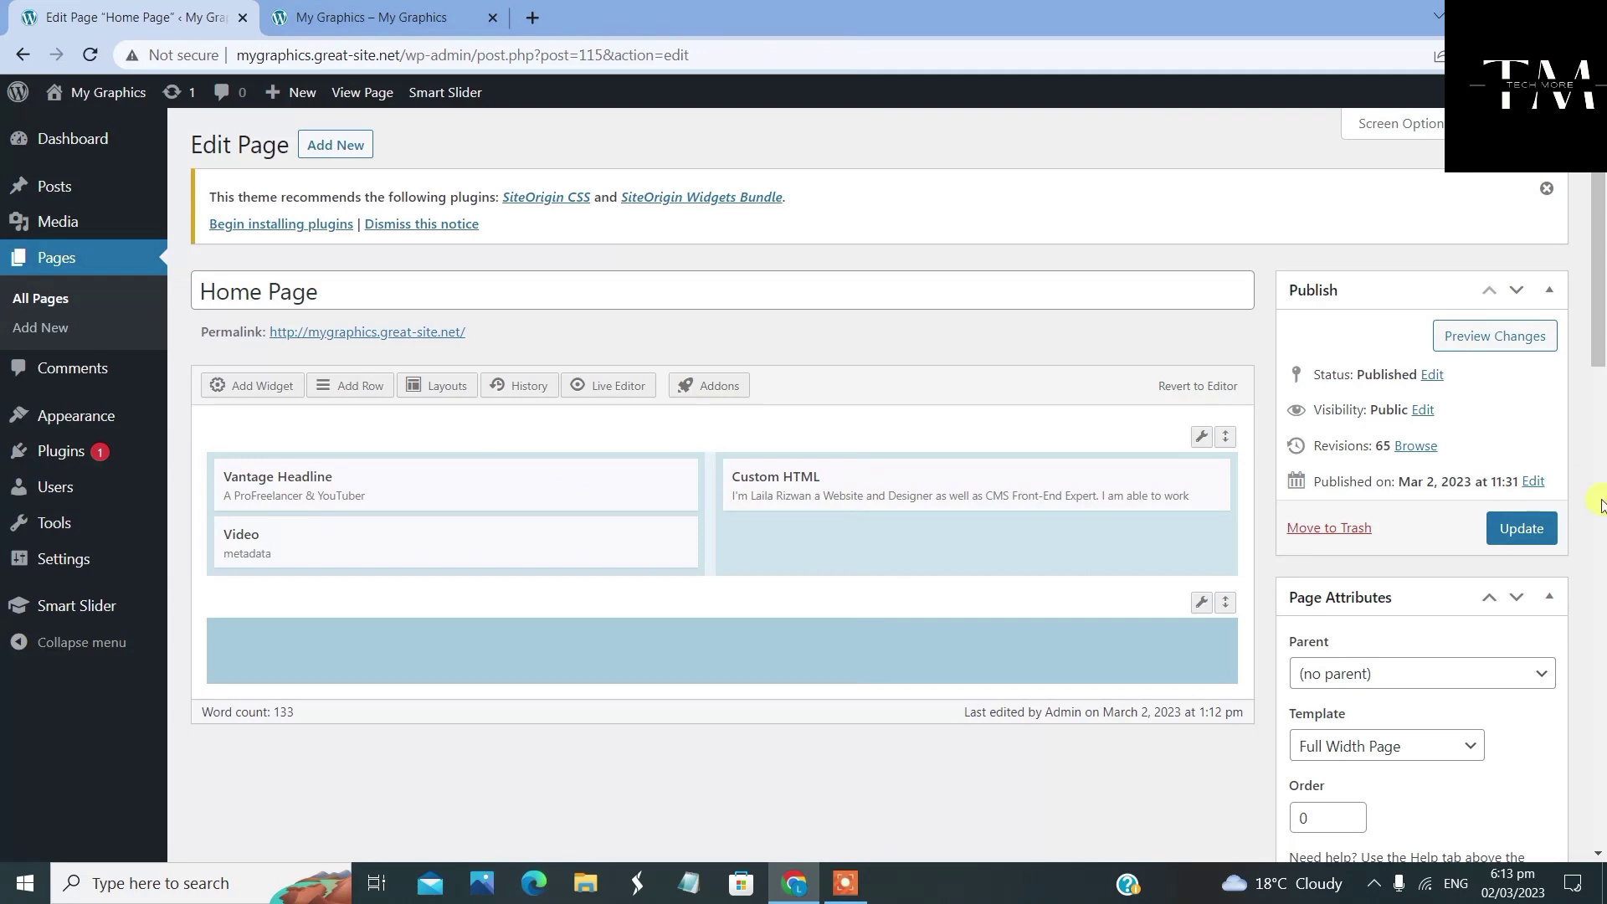
left_click(1504, 531)
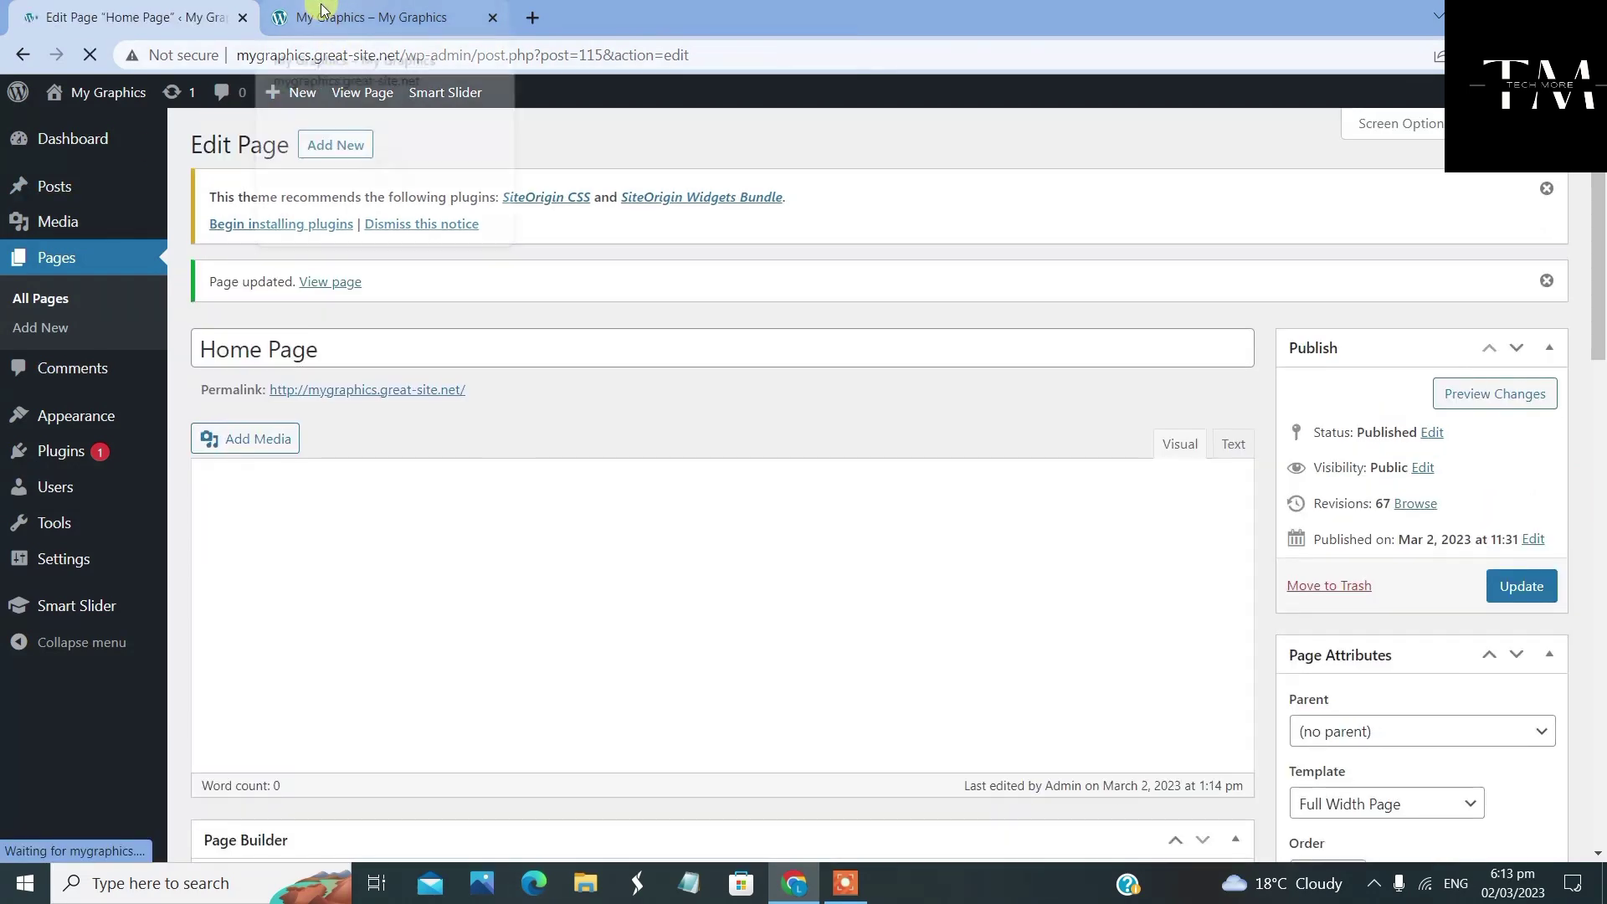
Reload the live site and inspect the A PROFREELANCER & YOUTUBER heading and subtitle above the video
left_click(337, 15)
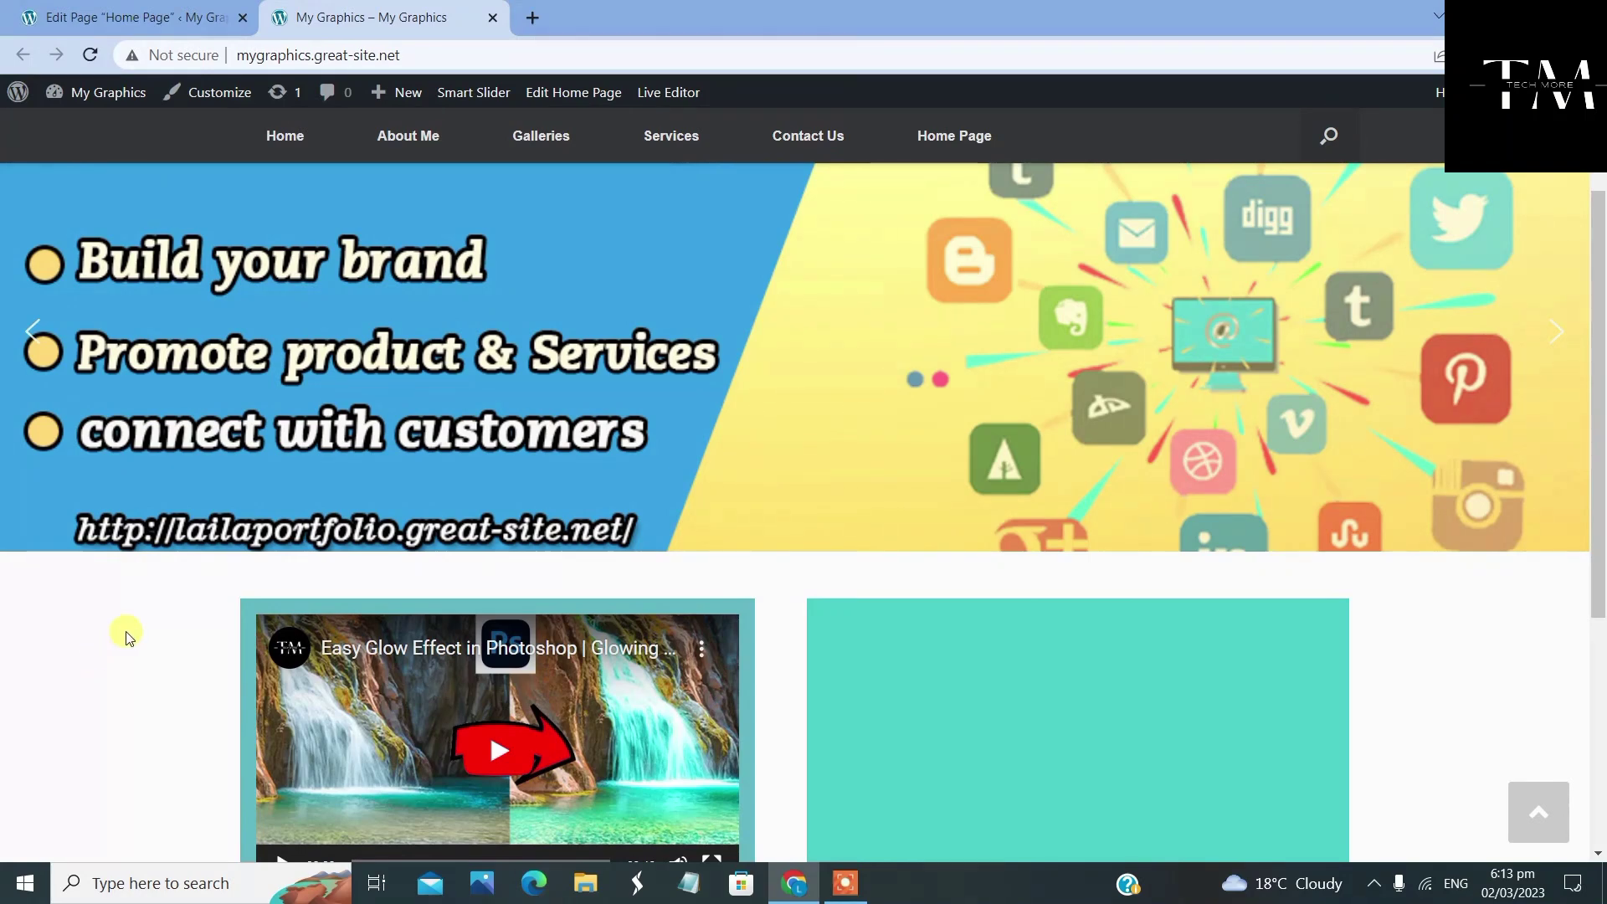
scroll(142, 617, "down", 4)
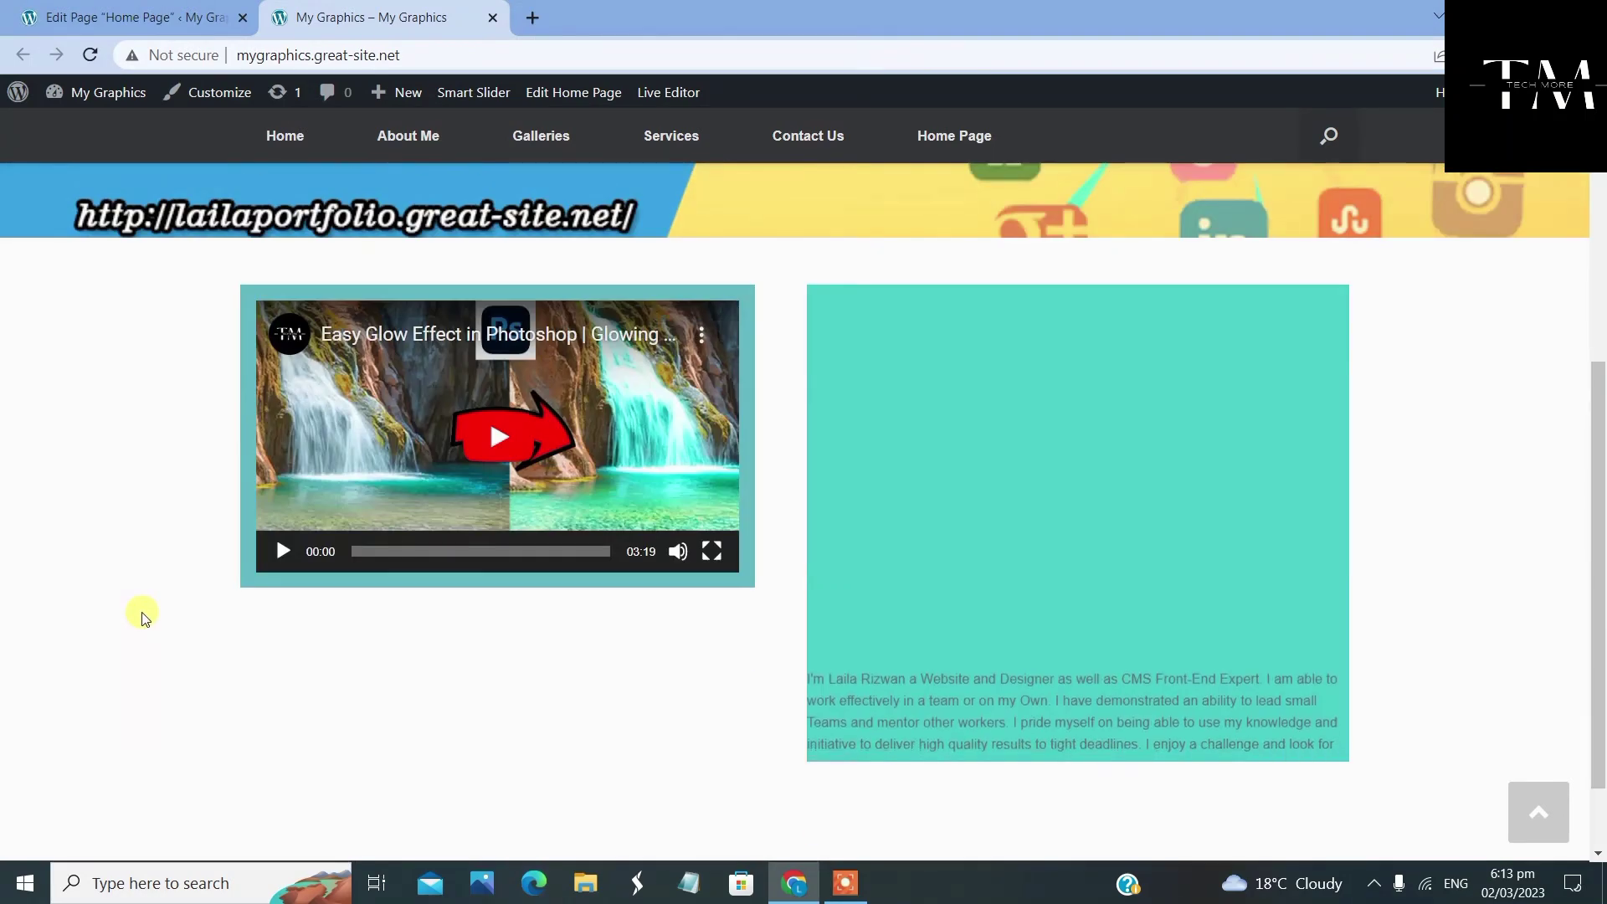
right_click(92, 510)
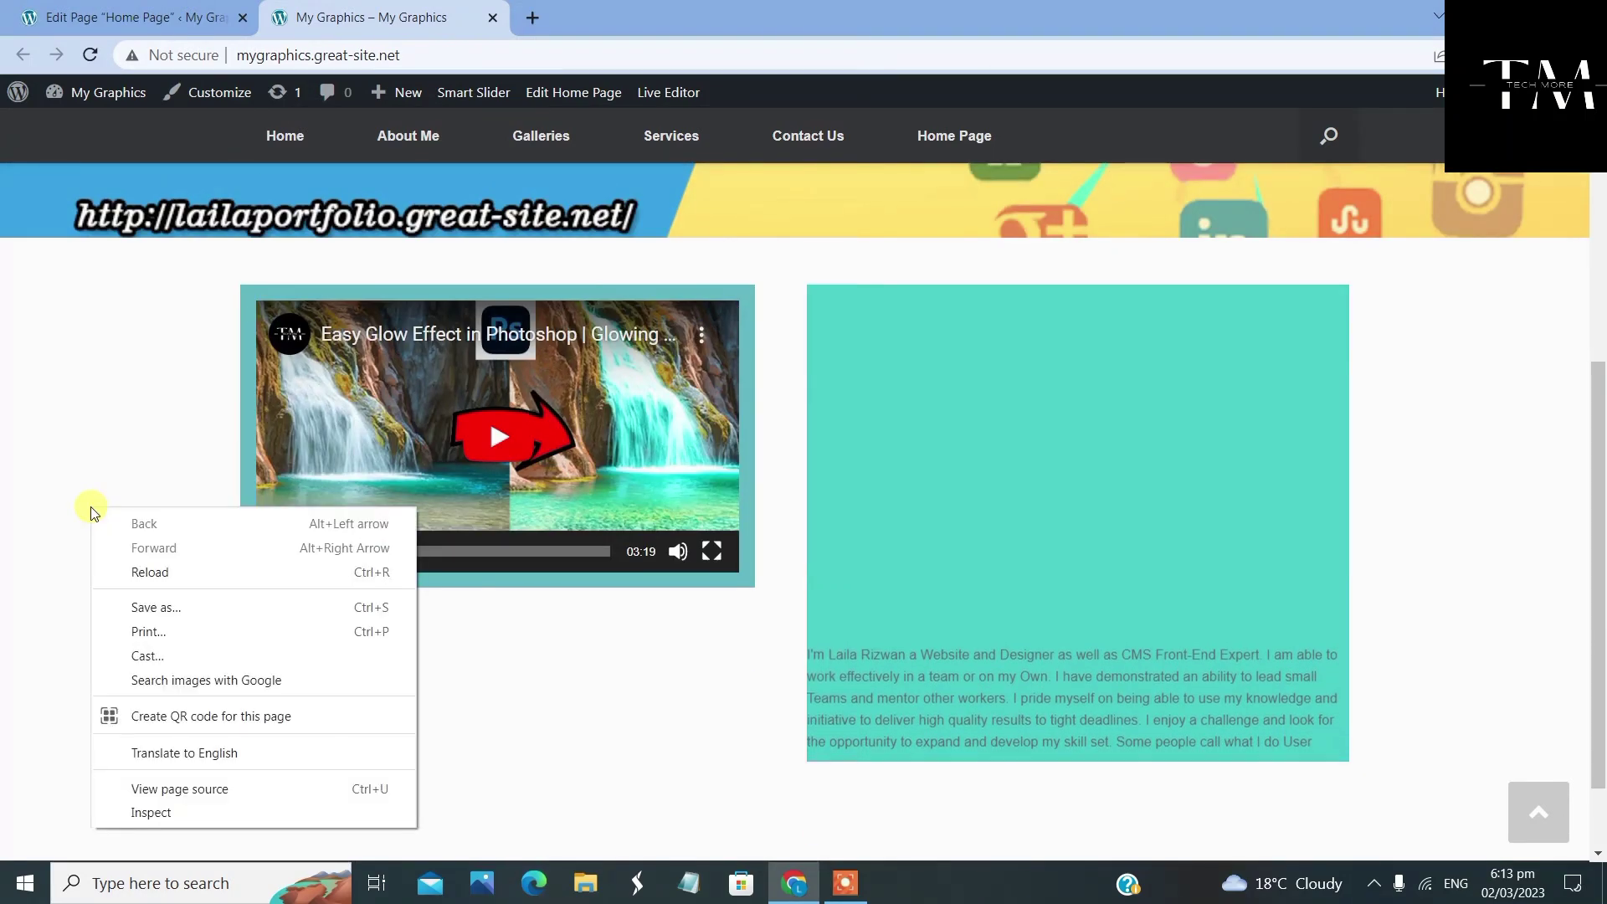
left_click(147, 572)
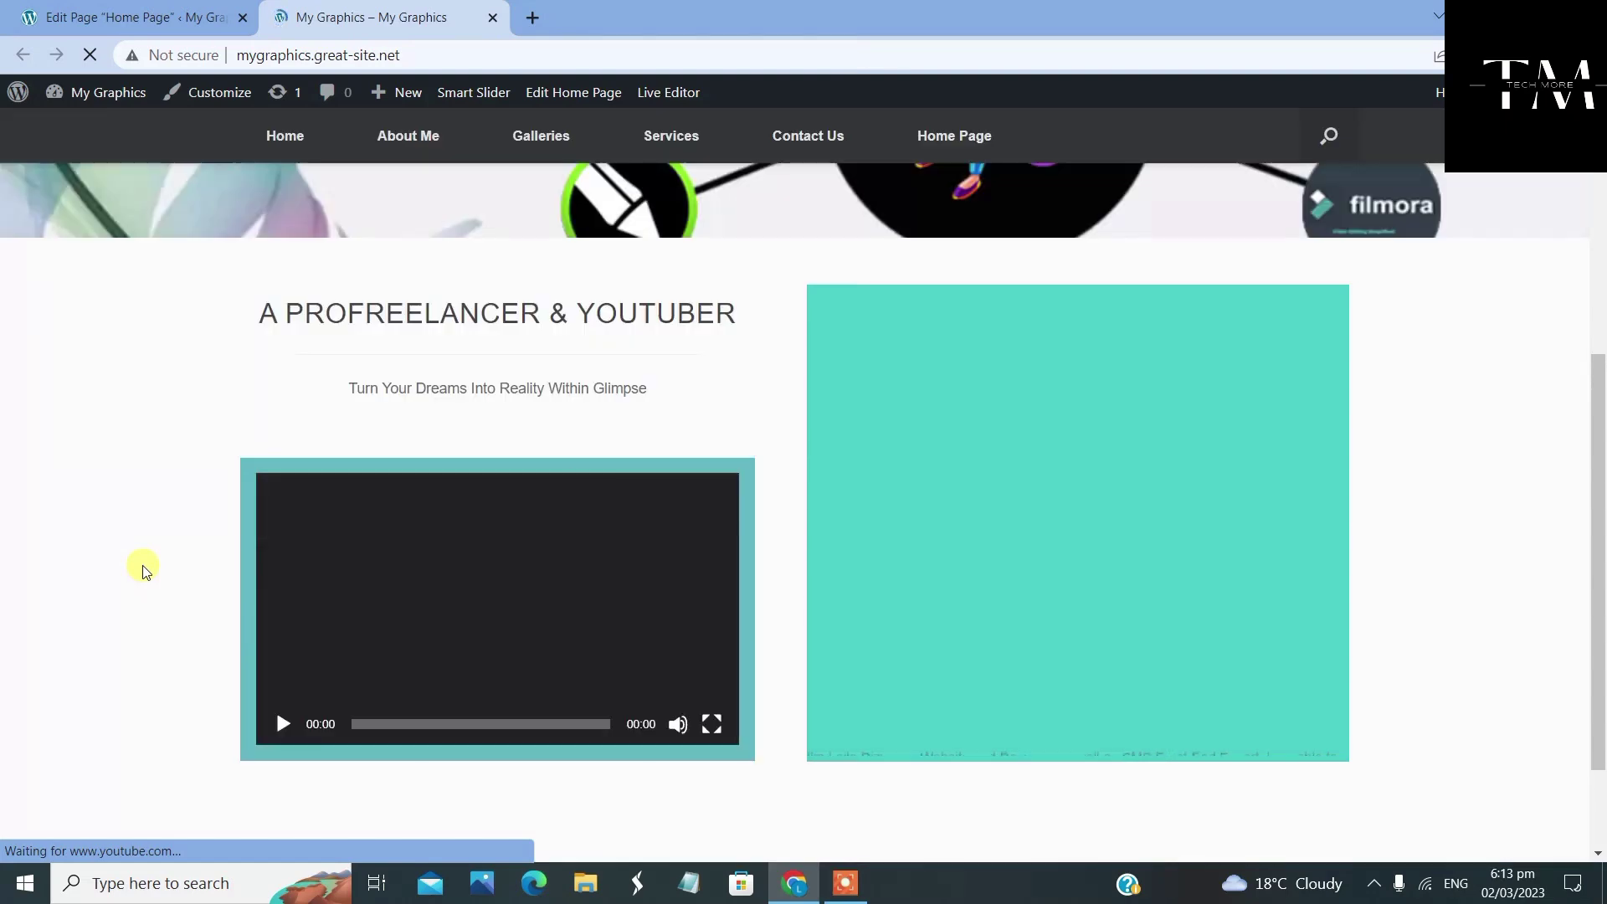
left_click_drag(245, 297, 751, 395)
left_click(752, 395)
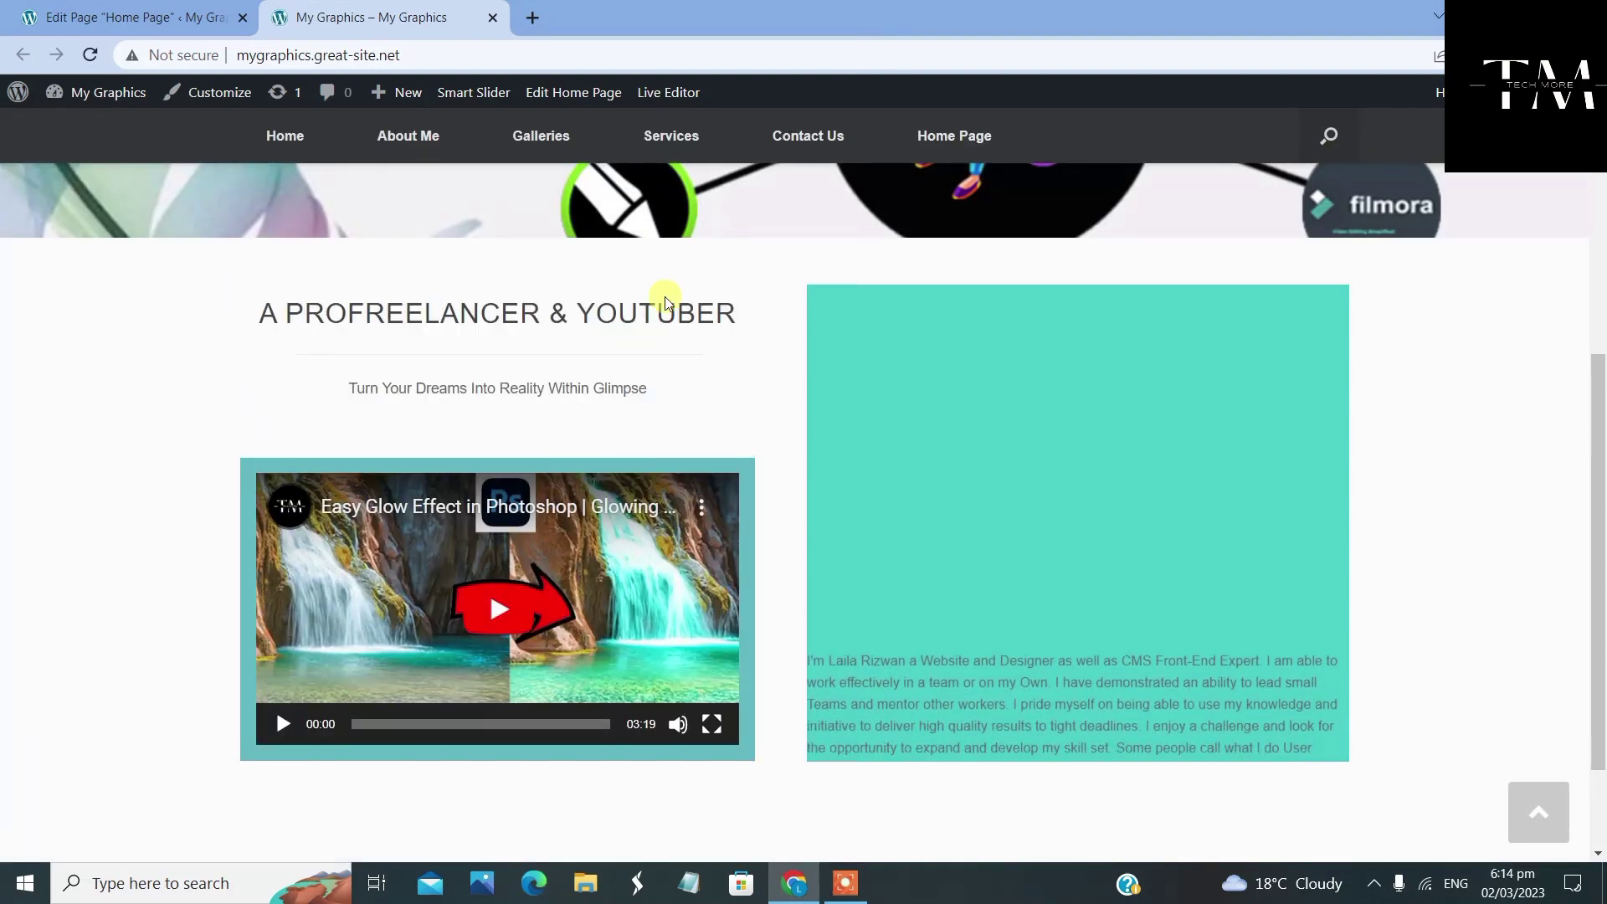
left_click_drag(240, 311, 844, 335)
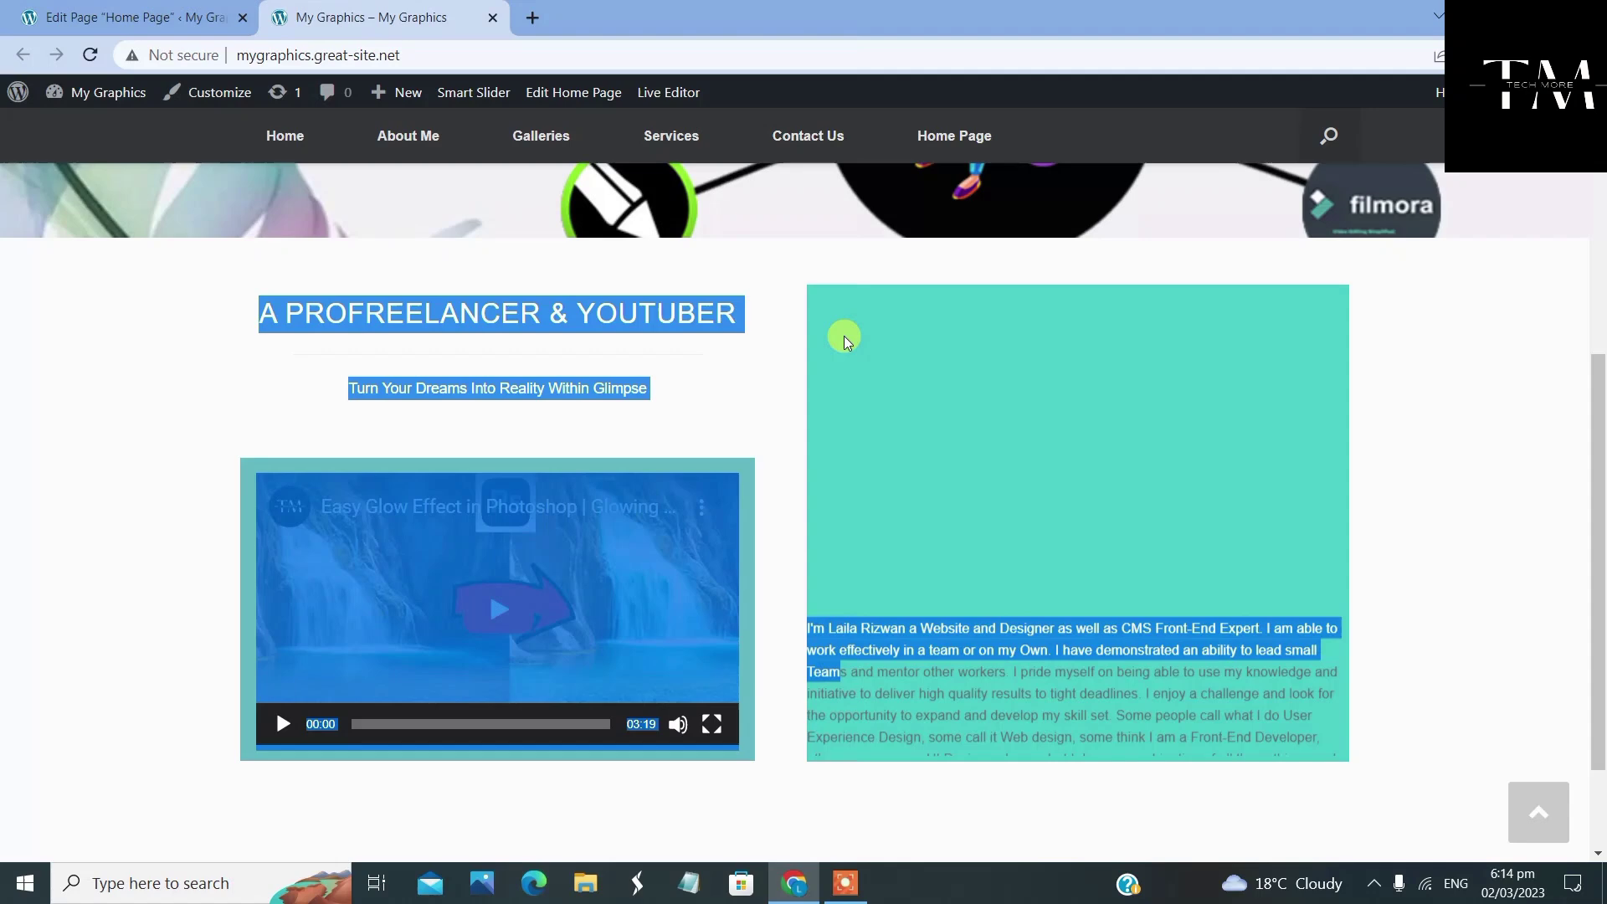
left_click(717, 348)
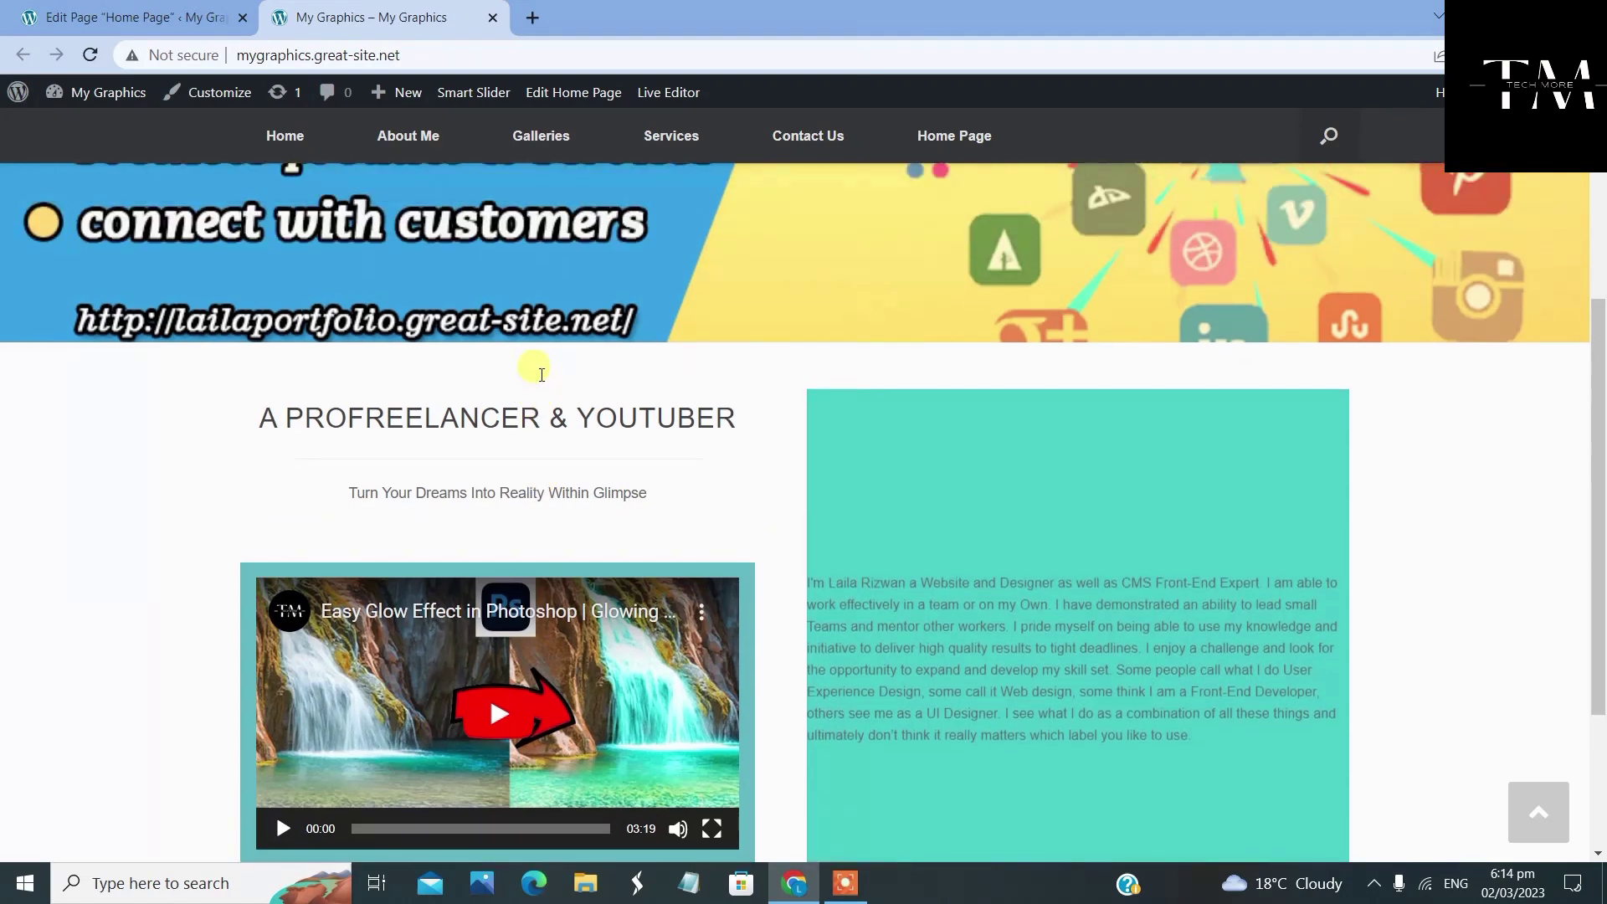
scroll(534, 385, "down", 3)
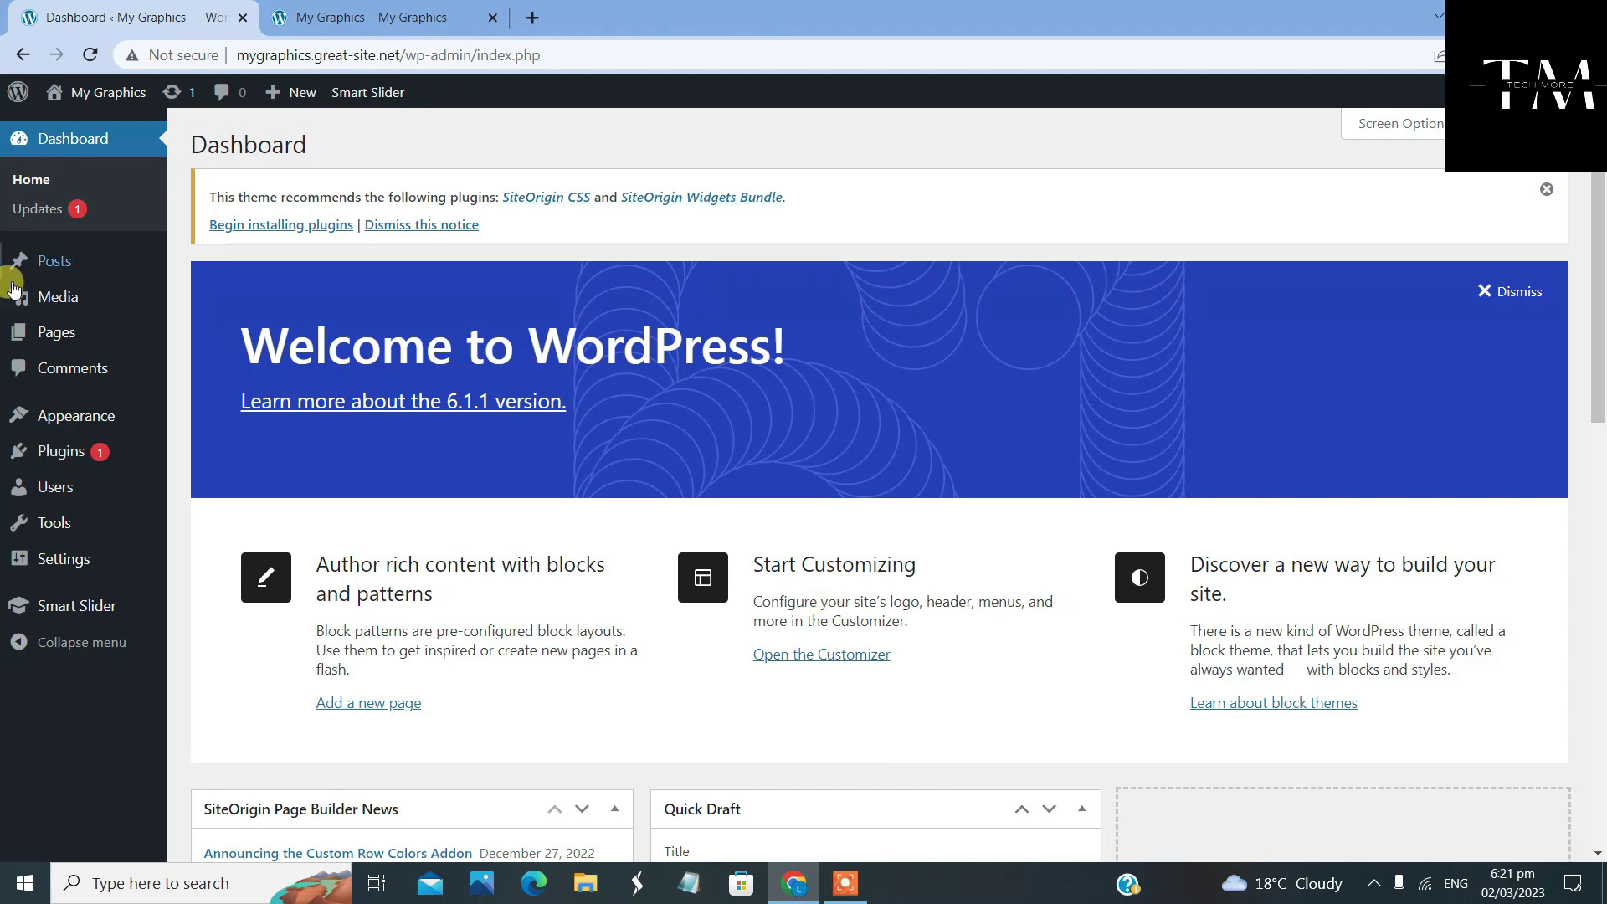
Go to the Plugins page from the dashboard sidebar
left_click(75, 452)
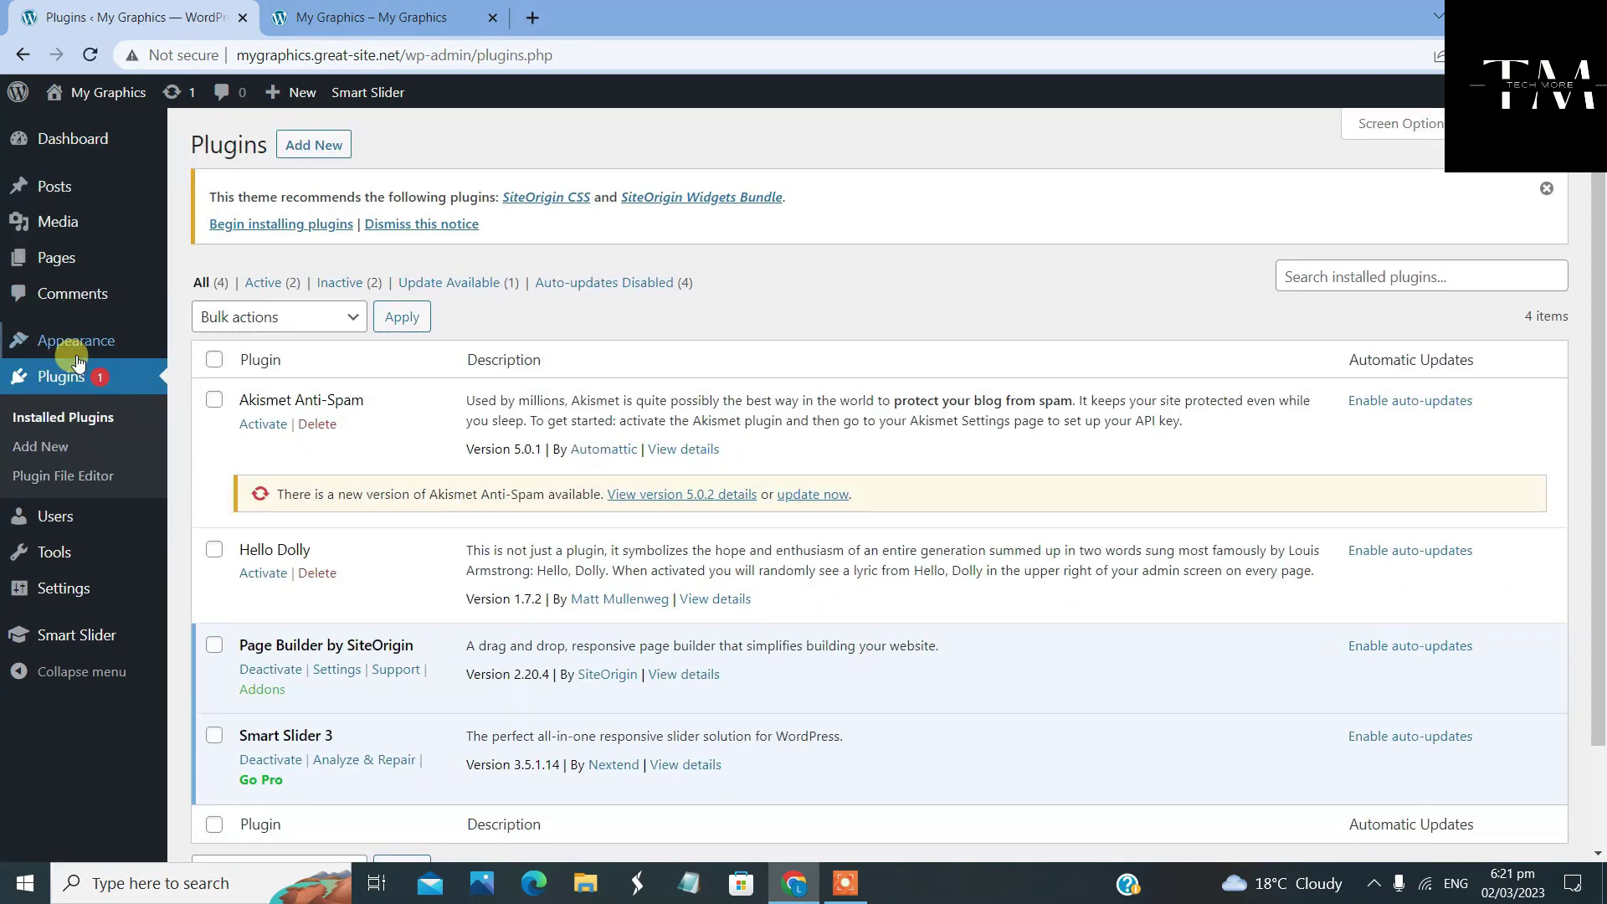
Search the plugin directory for 'unite', then install and activate Unite Gallery Lite
left_click(305, 145)
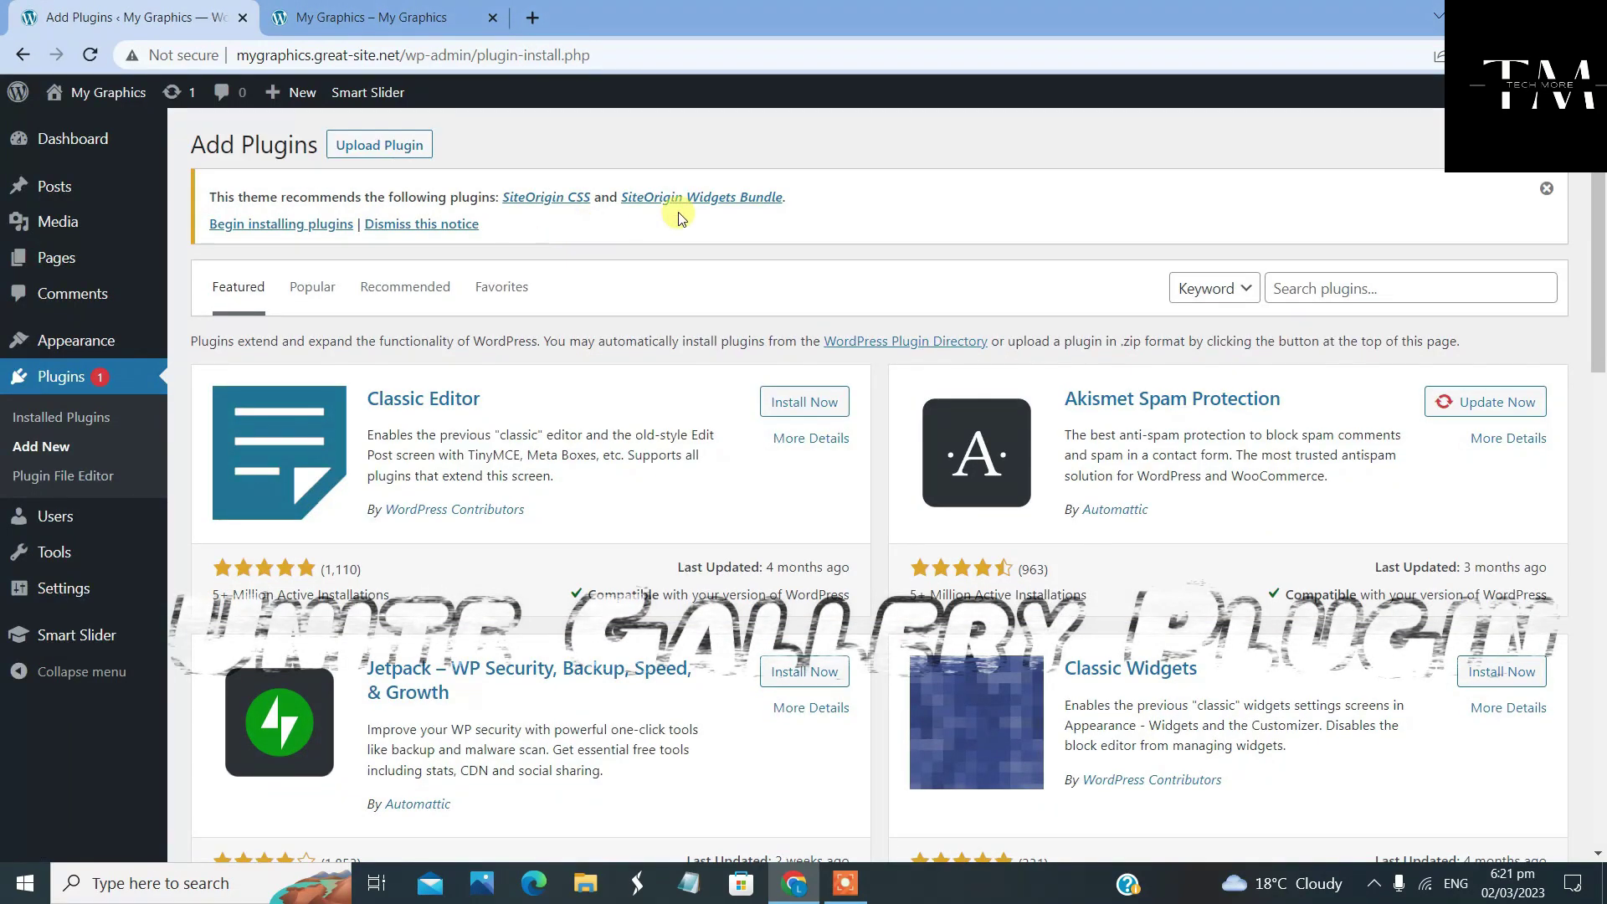
left_click(1297, 284)
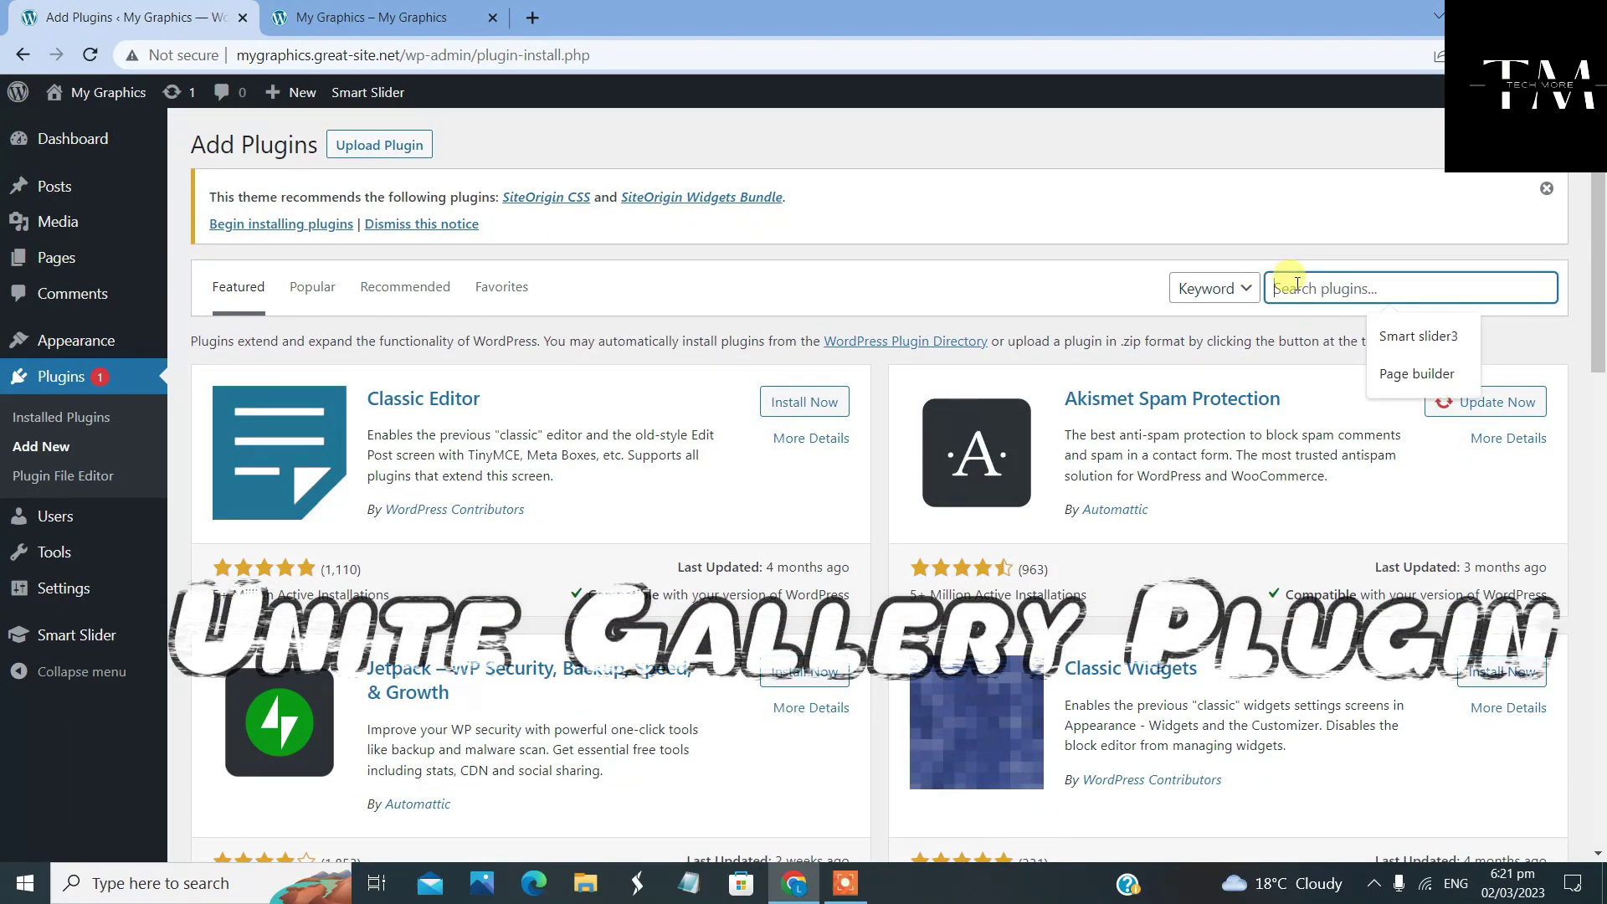
type("un")
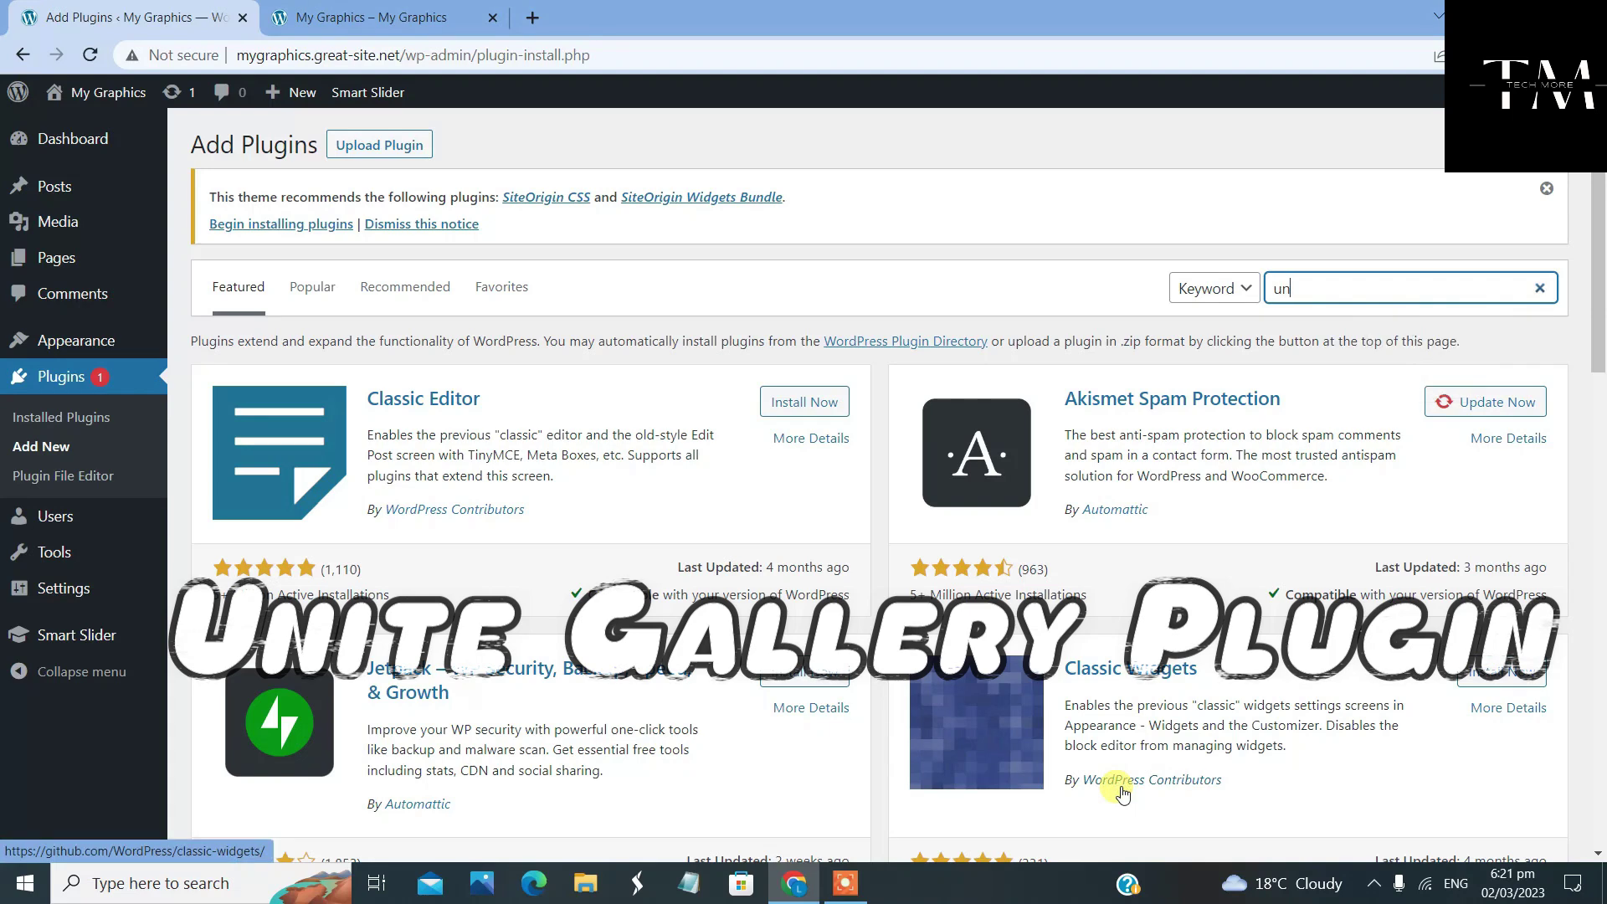
type("ite gallery")
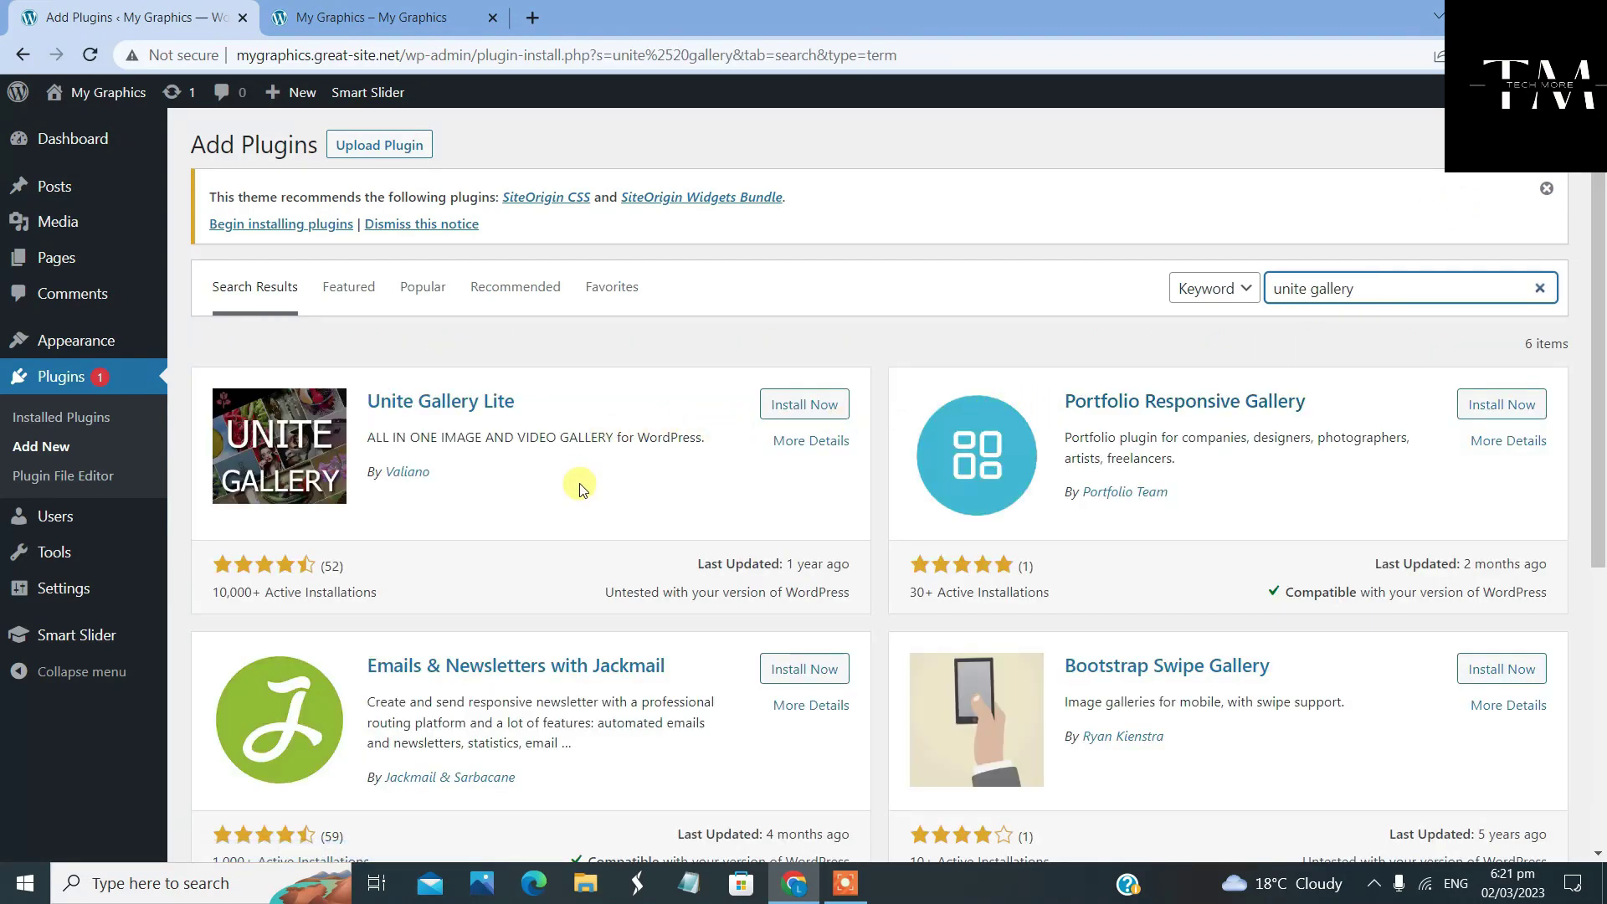
scroll(791, 506, "down", 5)
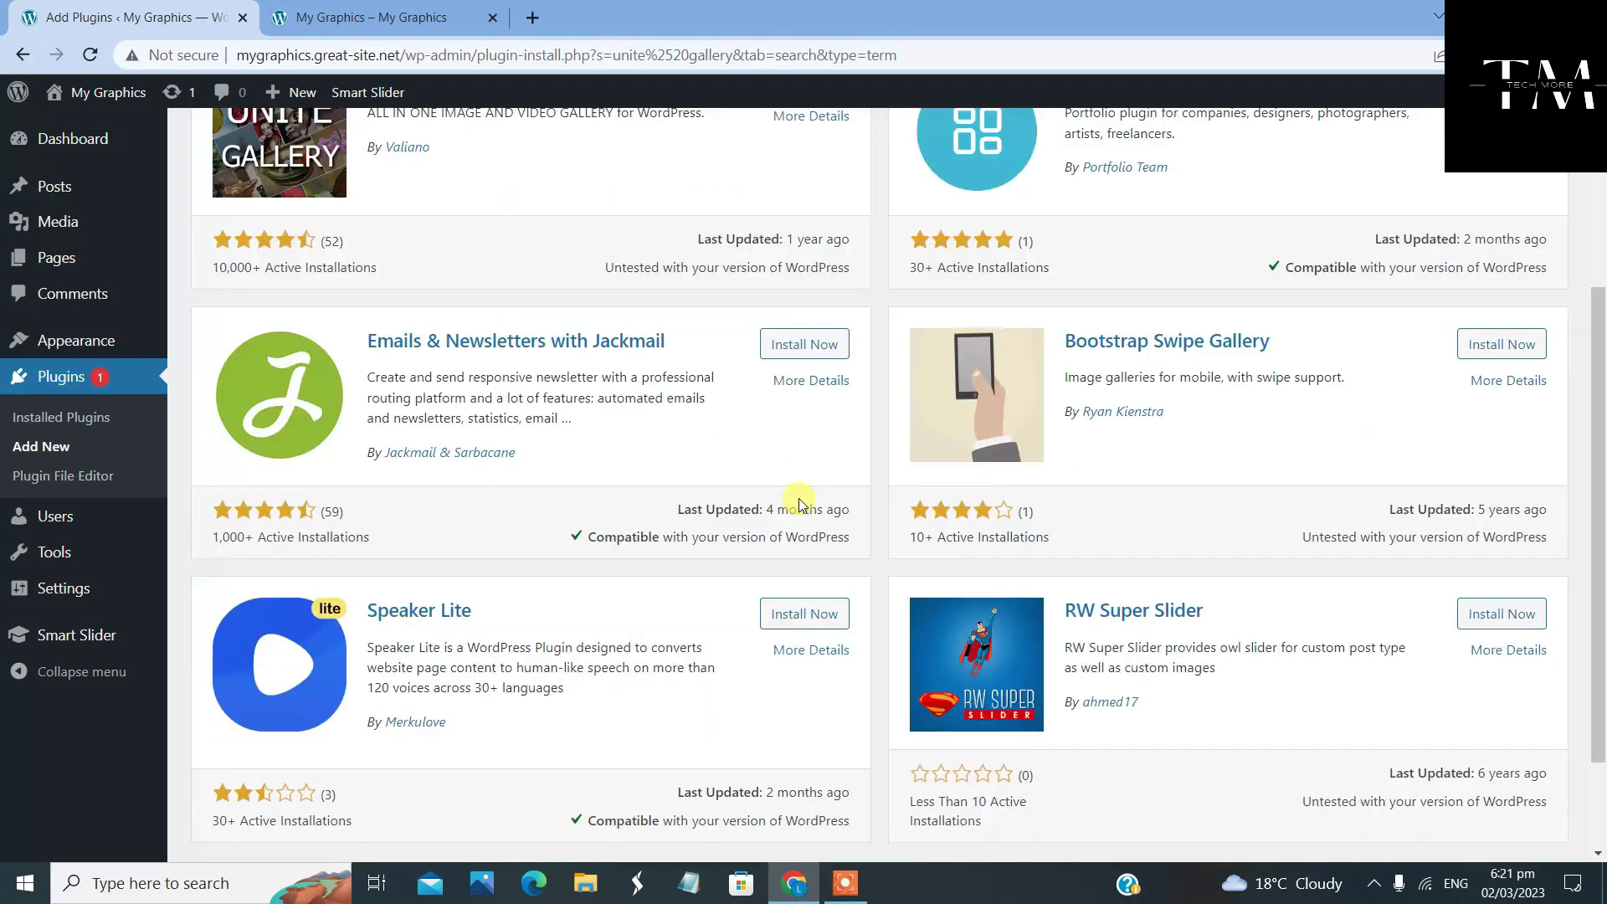
scroll(800, 504, "up", 5)
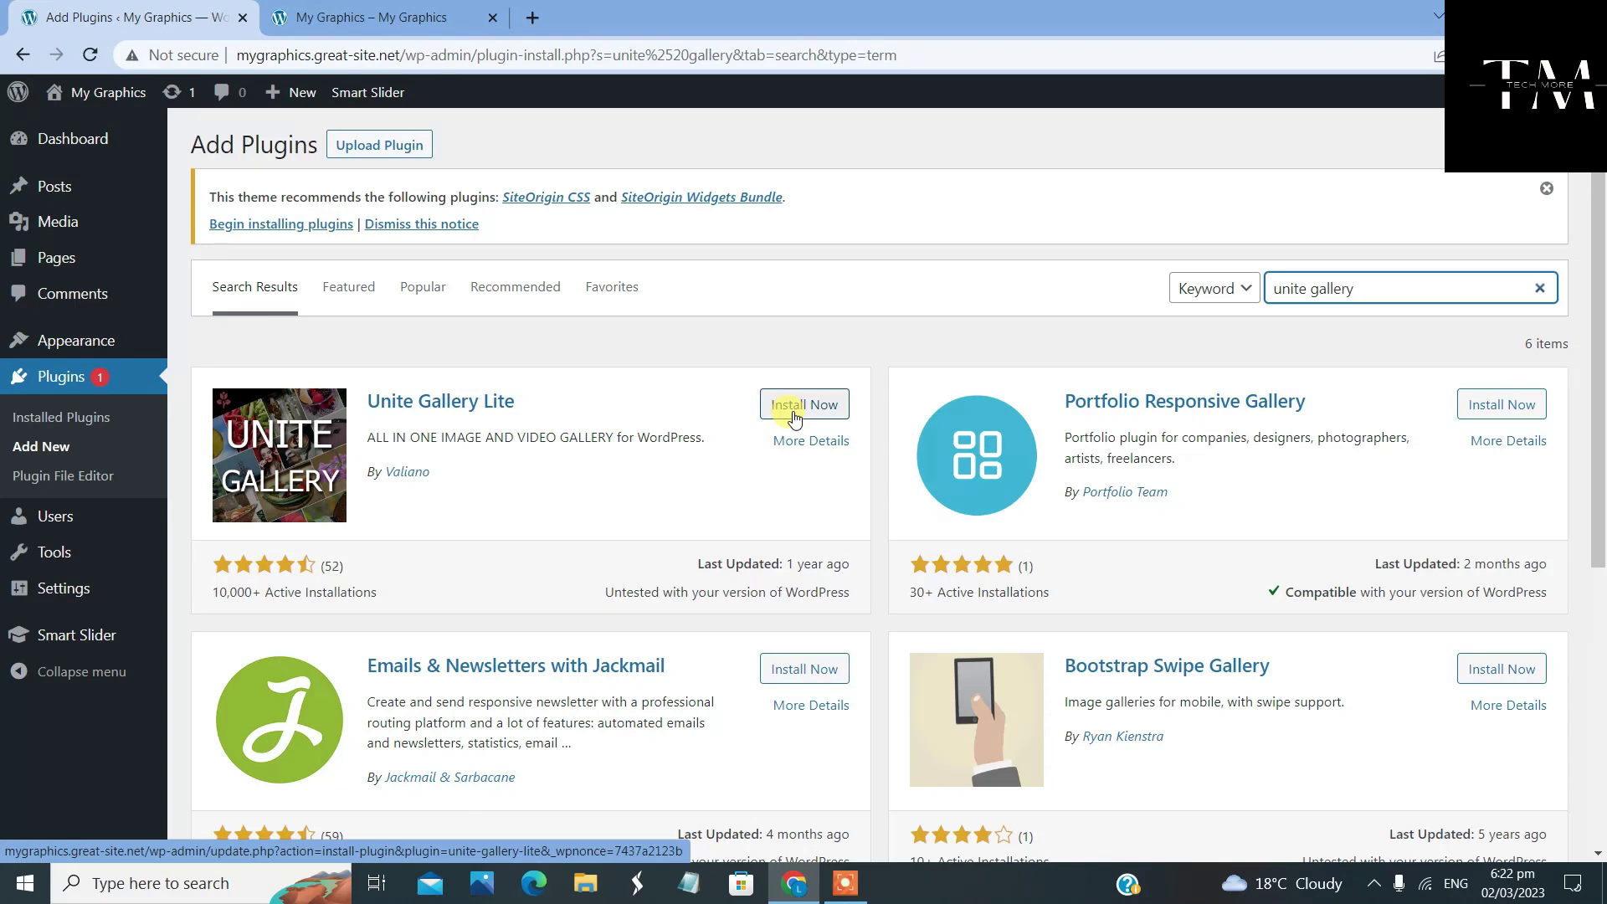
left_click(799, 416)
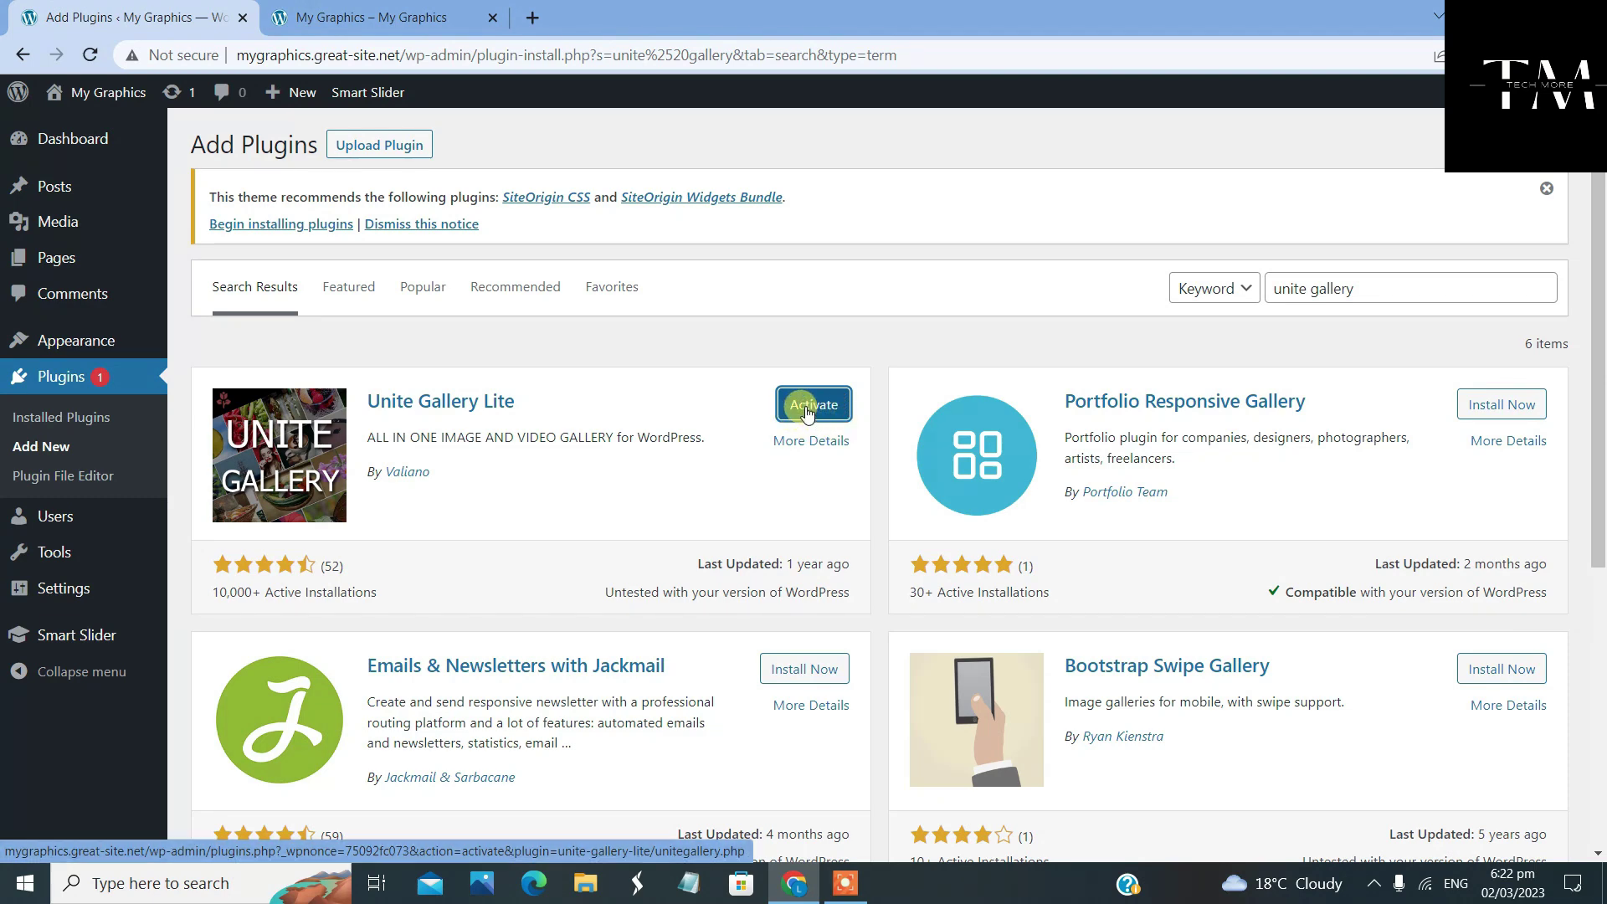
left_click(807, 413)
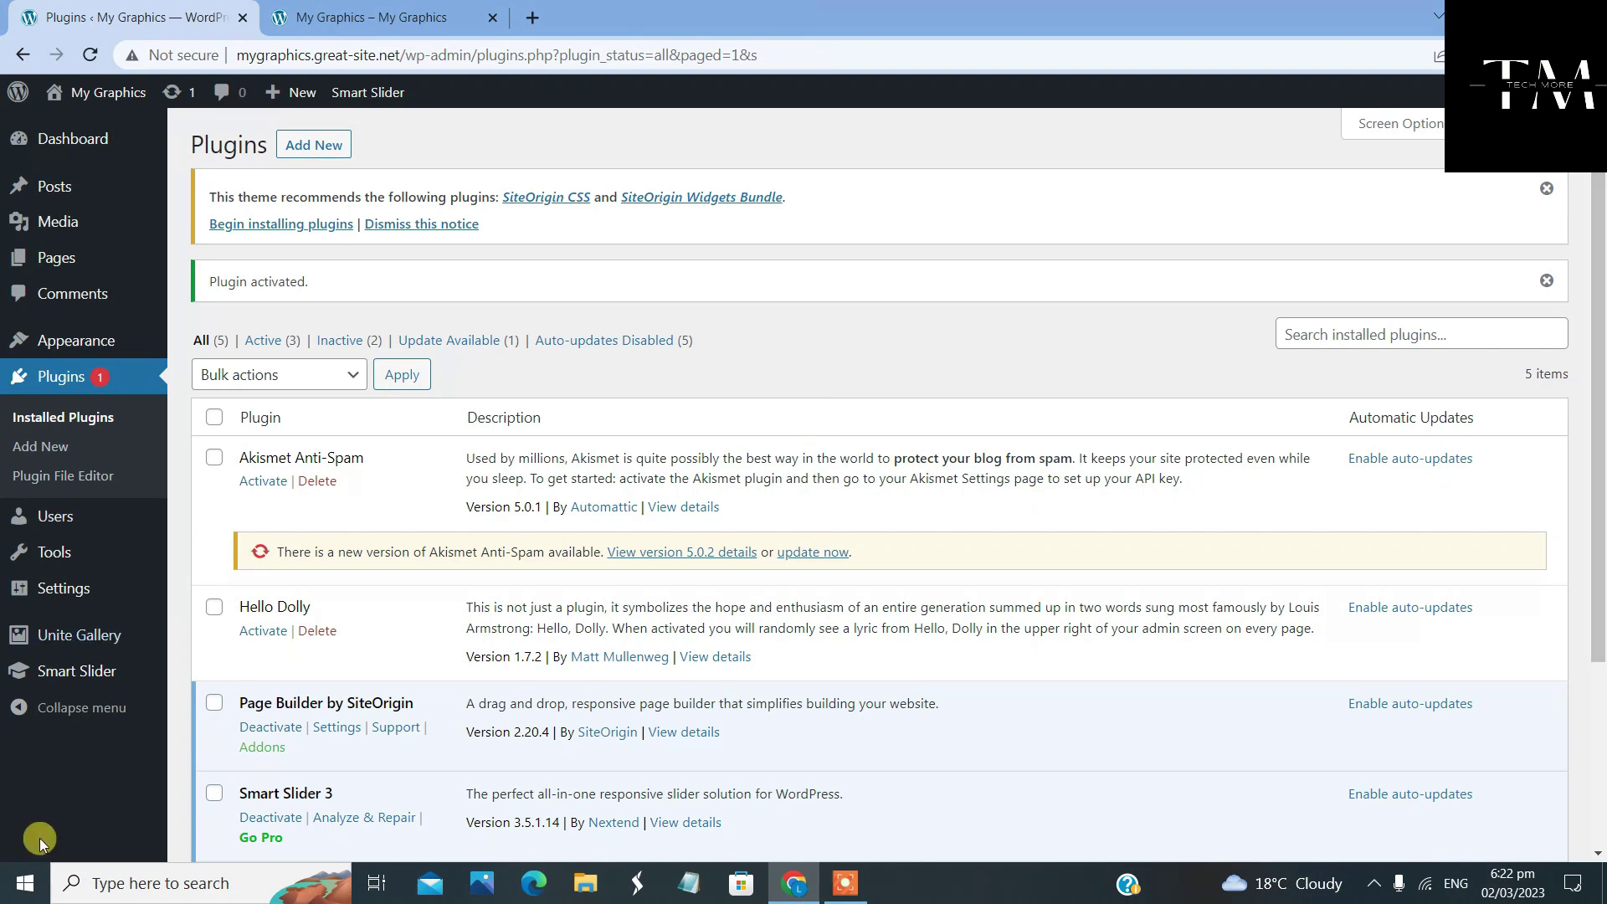
From the Unite Gallery menu's Galleries page, start creating a new gallery
scroll(367, 765, "down", 3)
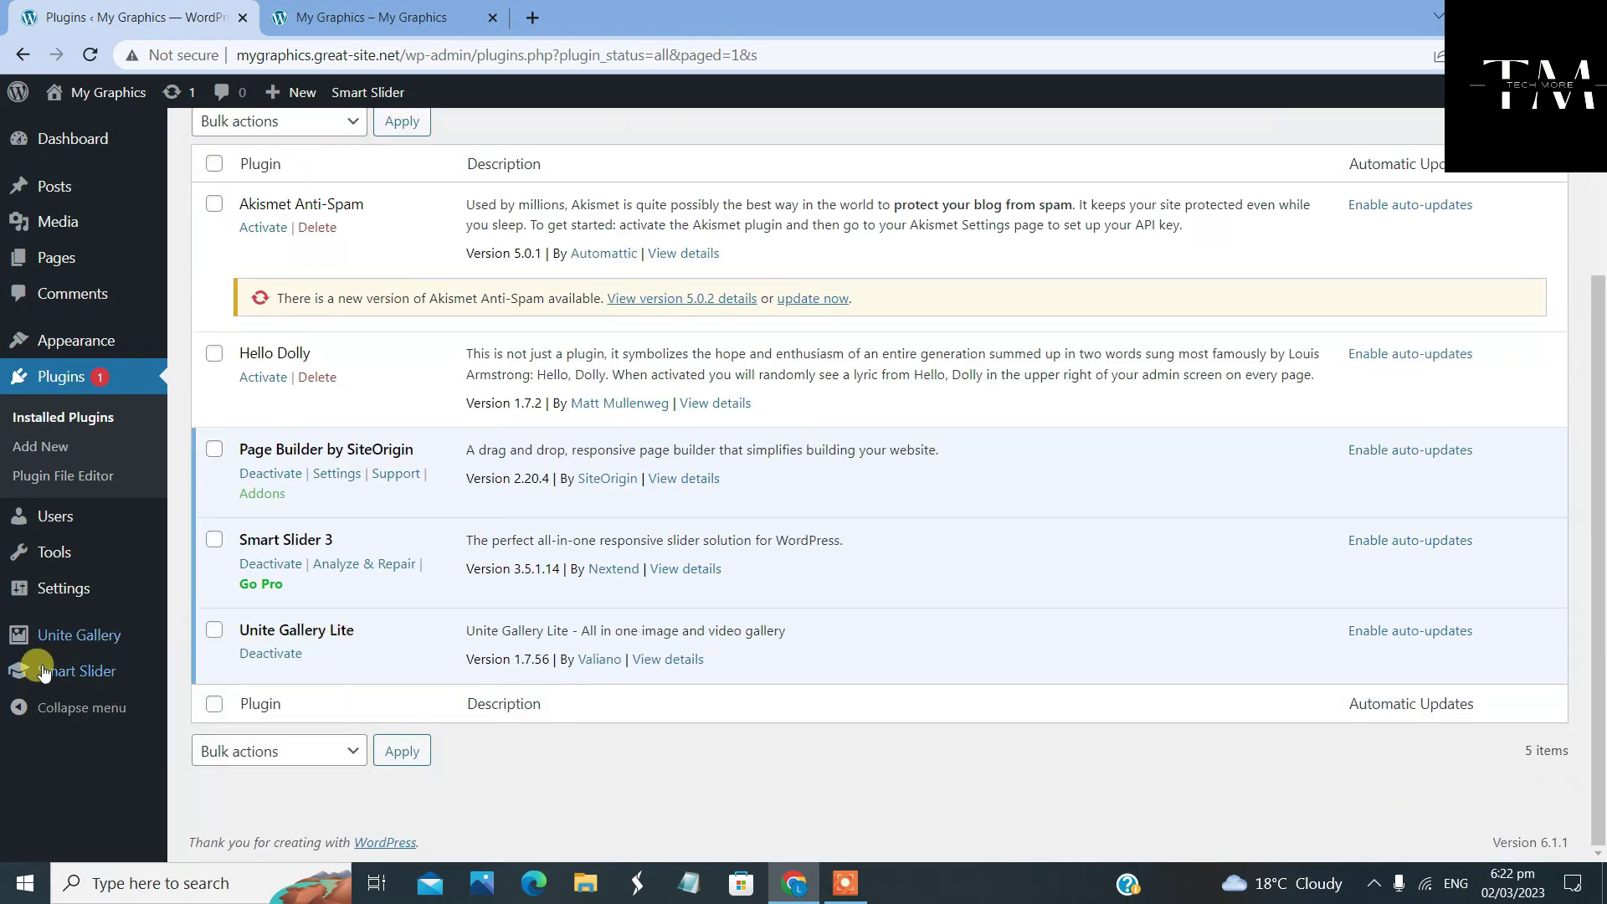
mouse_move(42, 672)
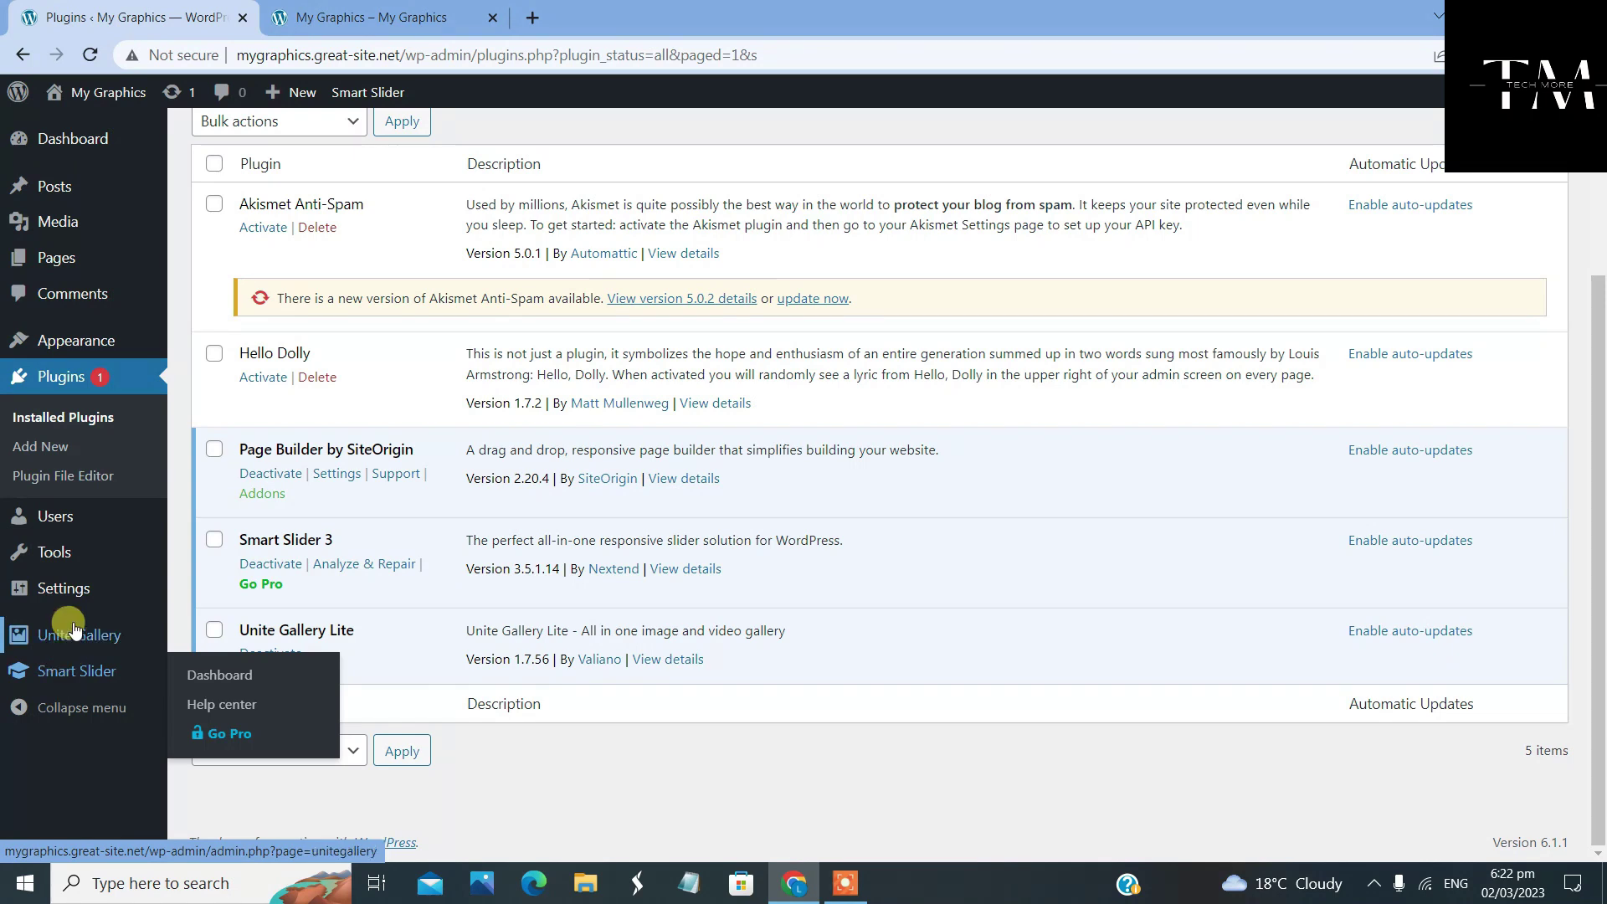
mouse_move(63, 645)
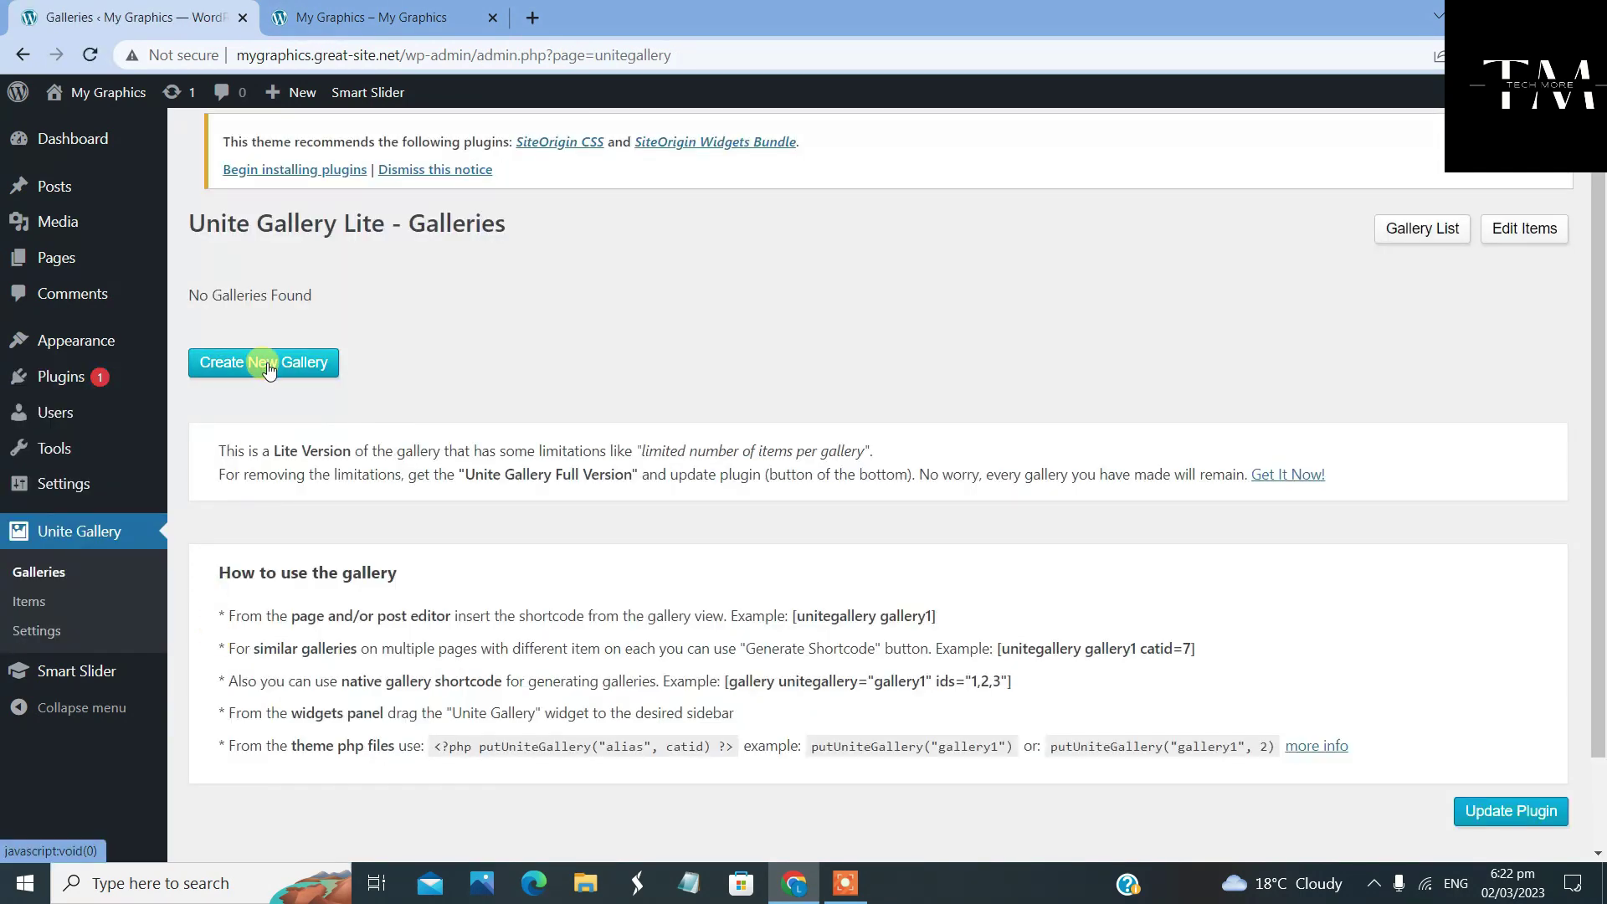
left_click(268, 367)
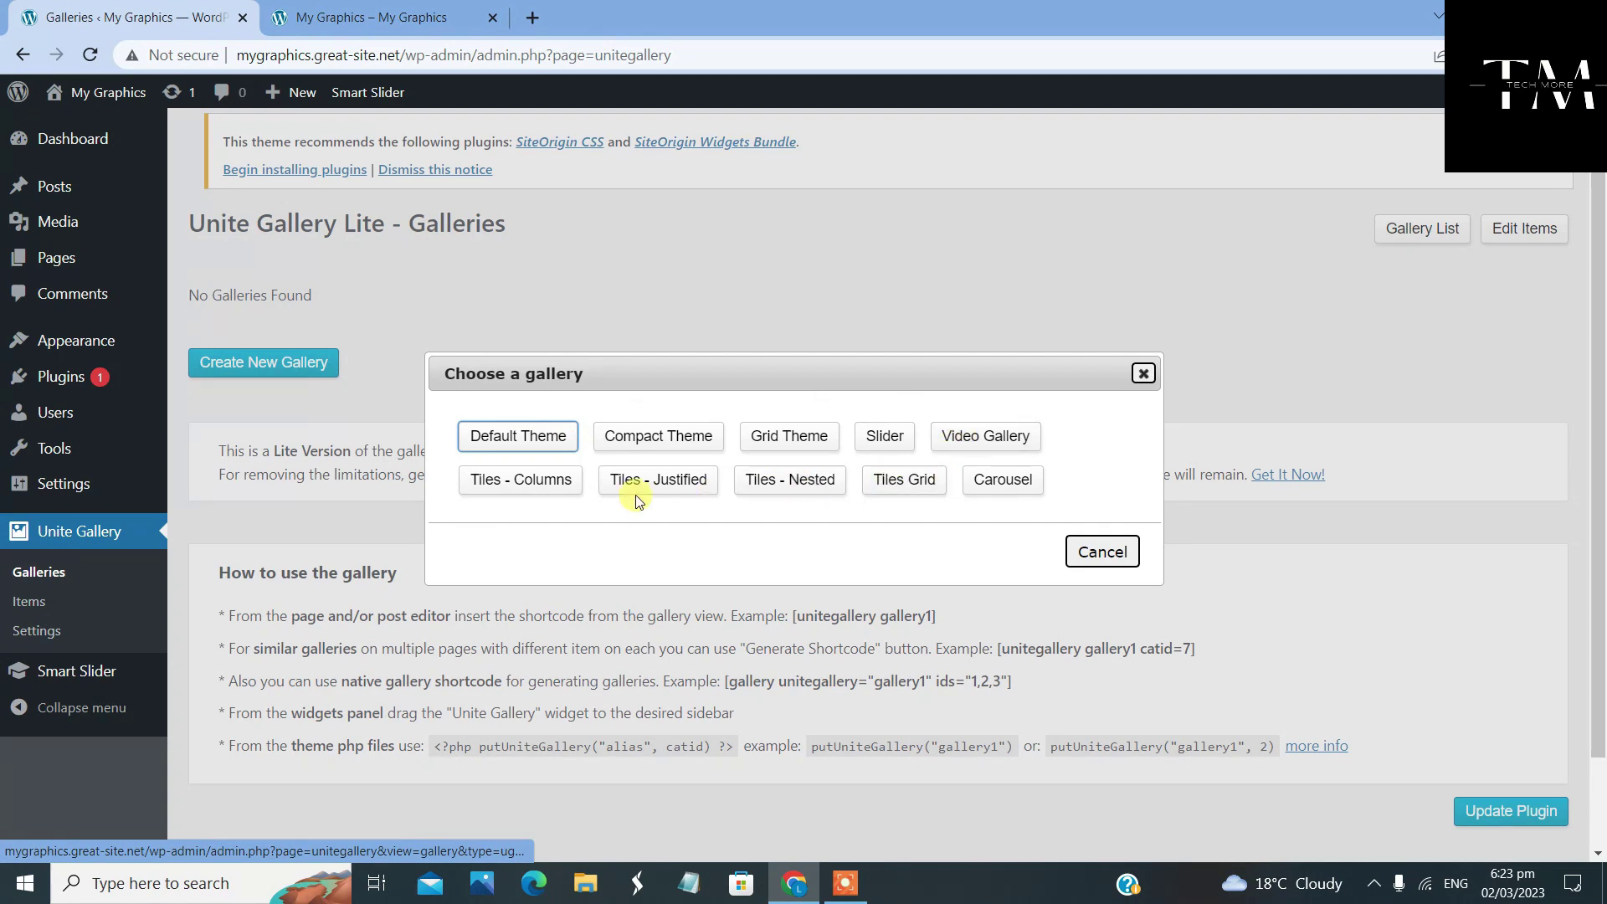
Create a Carousel gallery titled 'home gallery' using a new item category
left_click(989, 488)
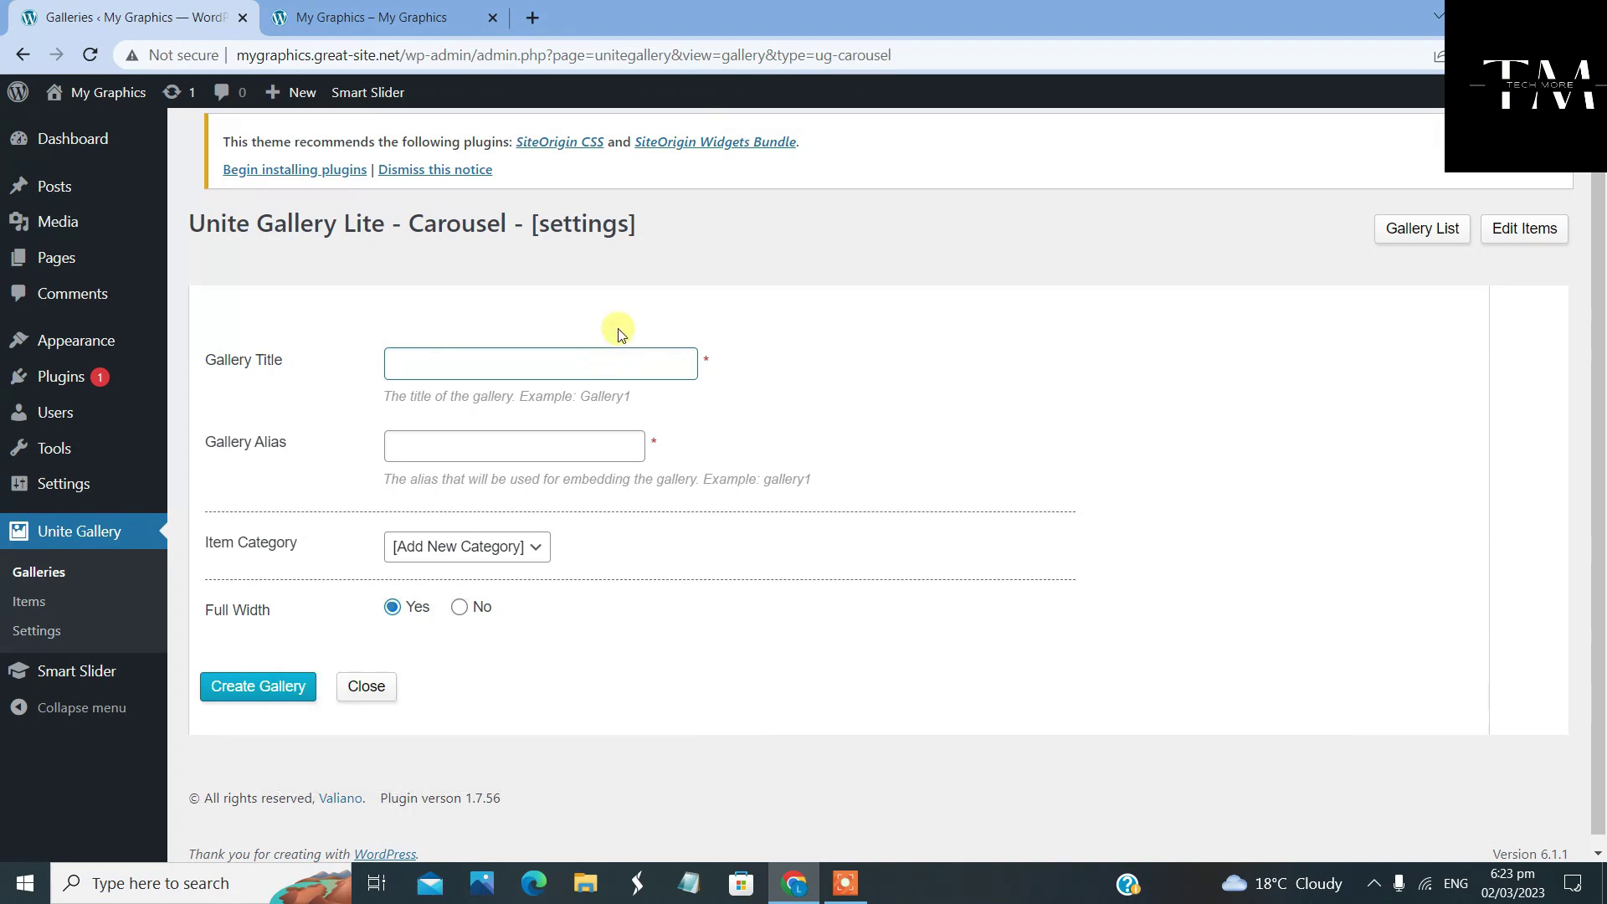
type("home gall")
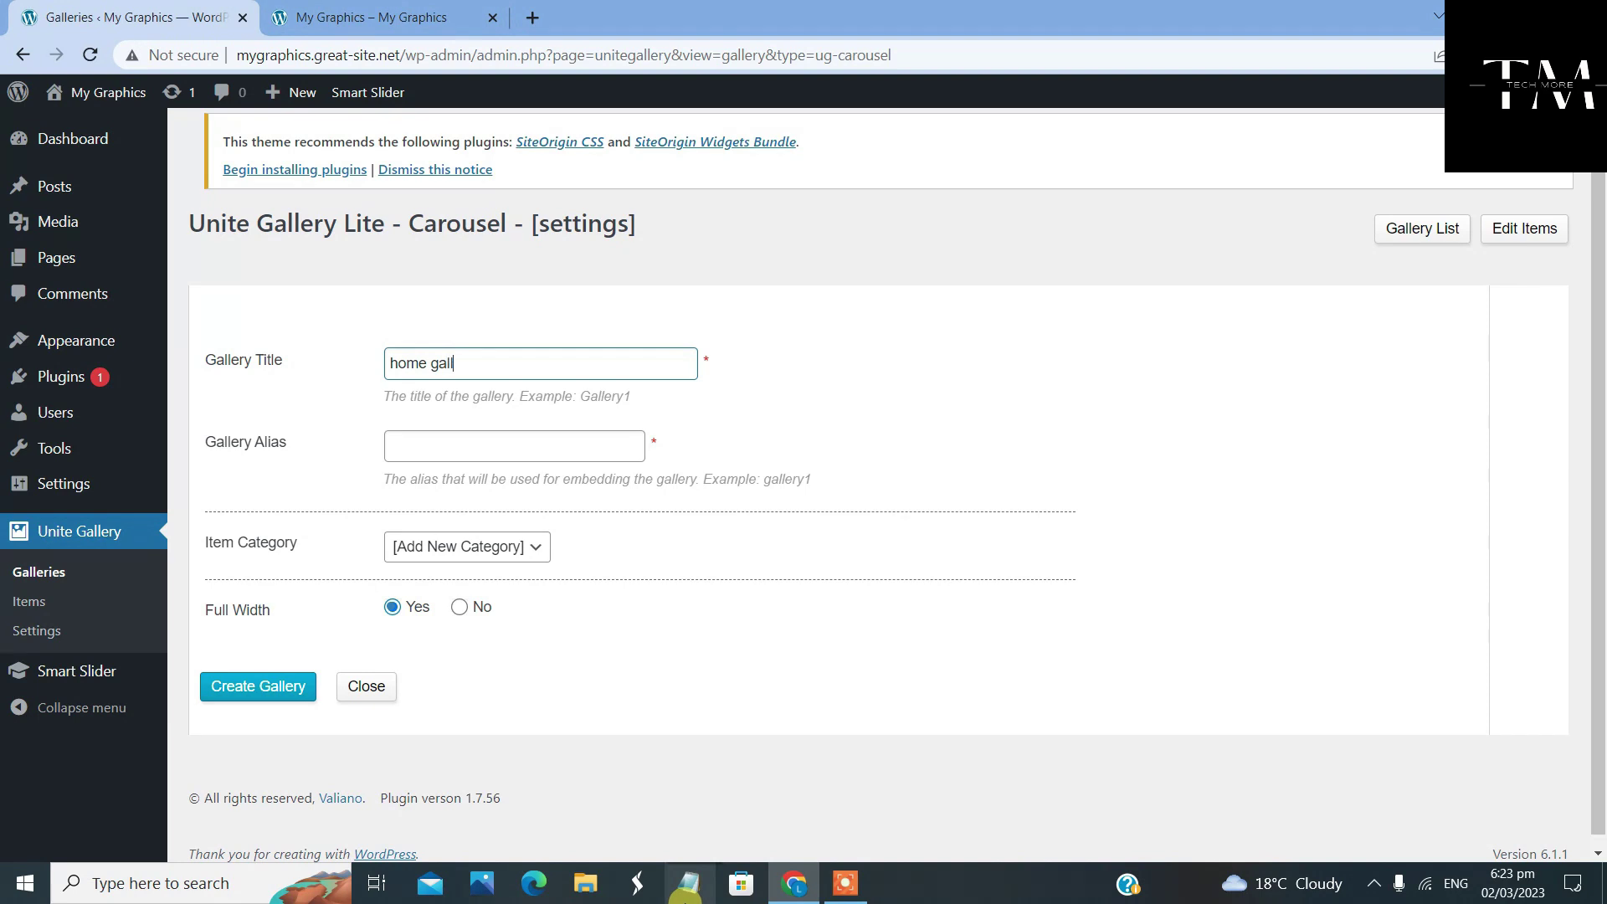
type("ery")
scroll(435, 541, "down", 1)
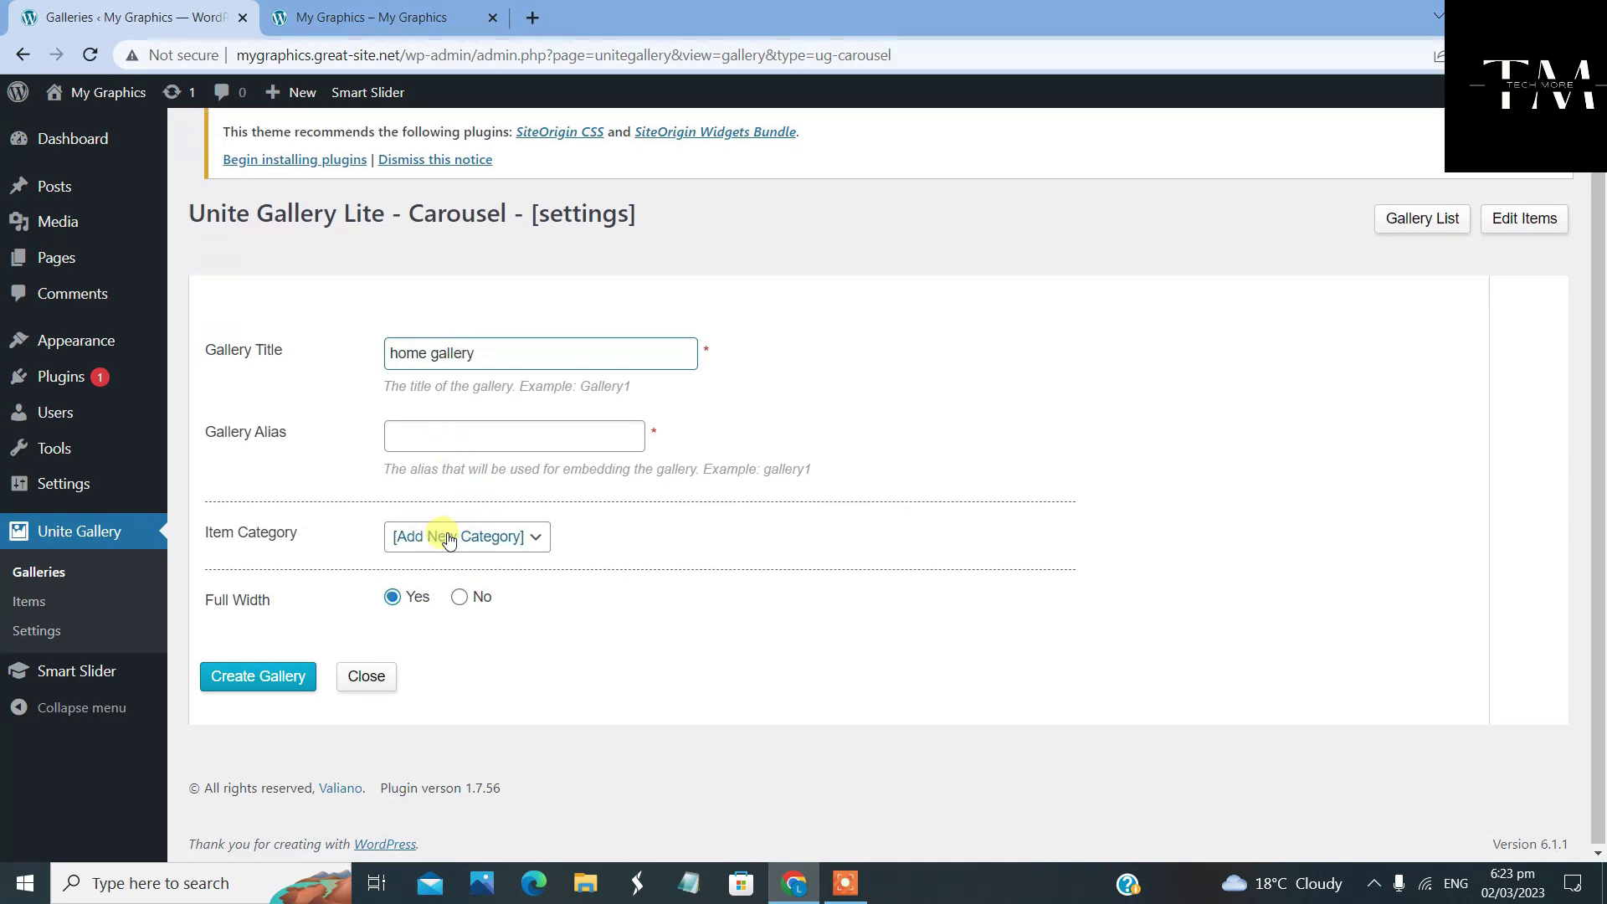
left_click(529, 537)
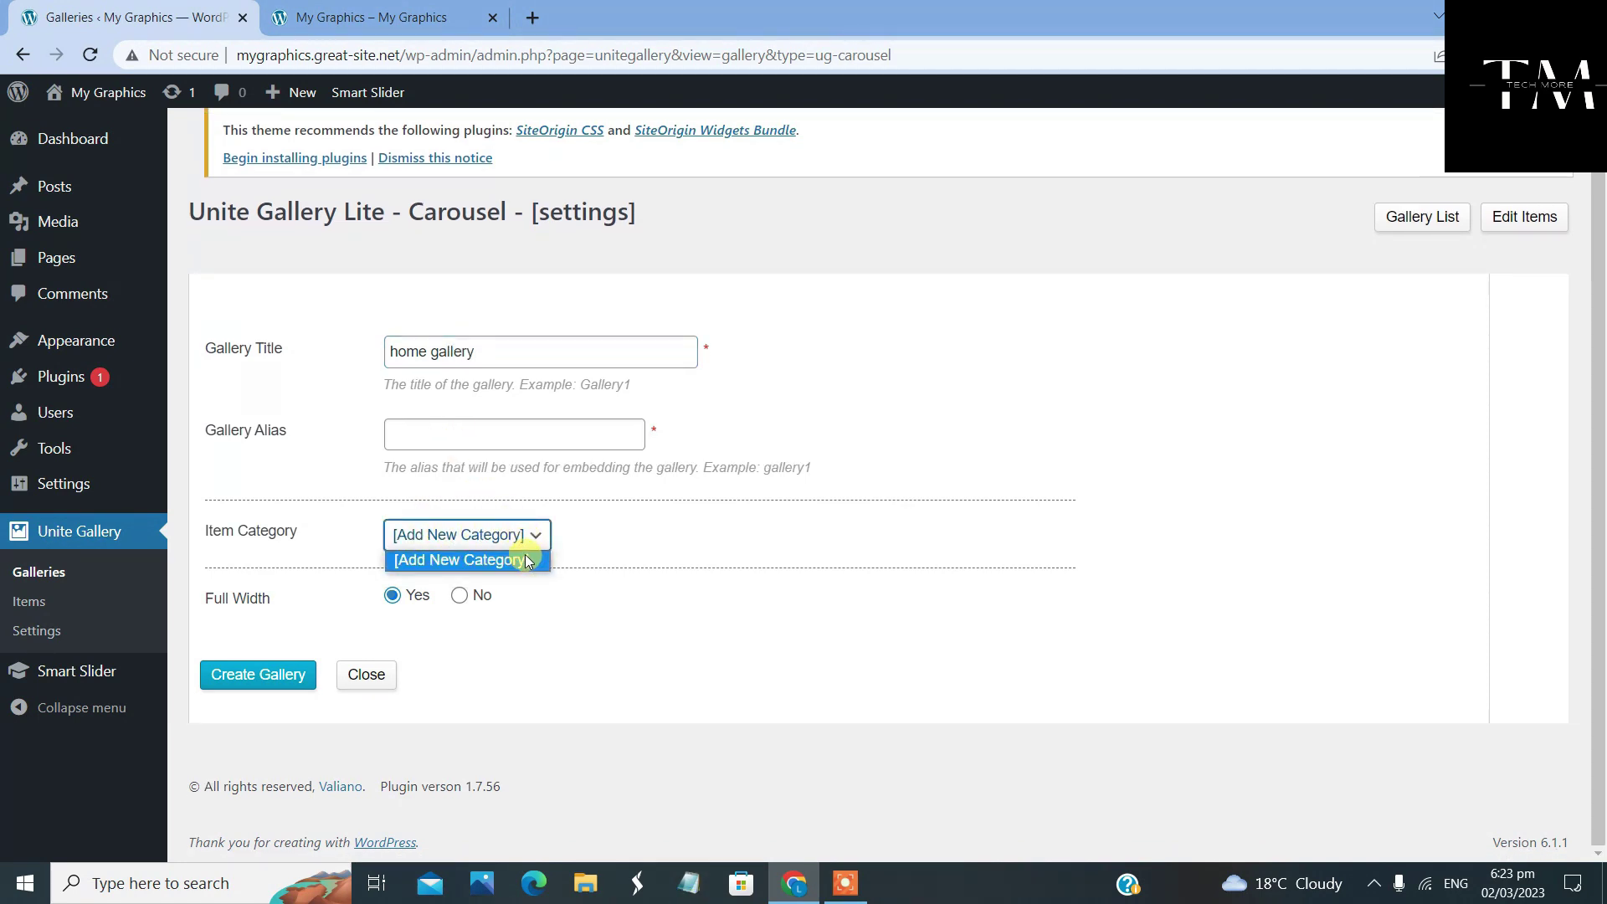
left_click(528, 561)
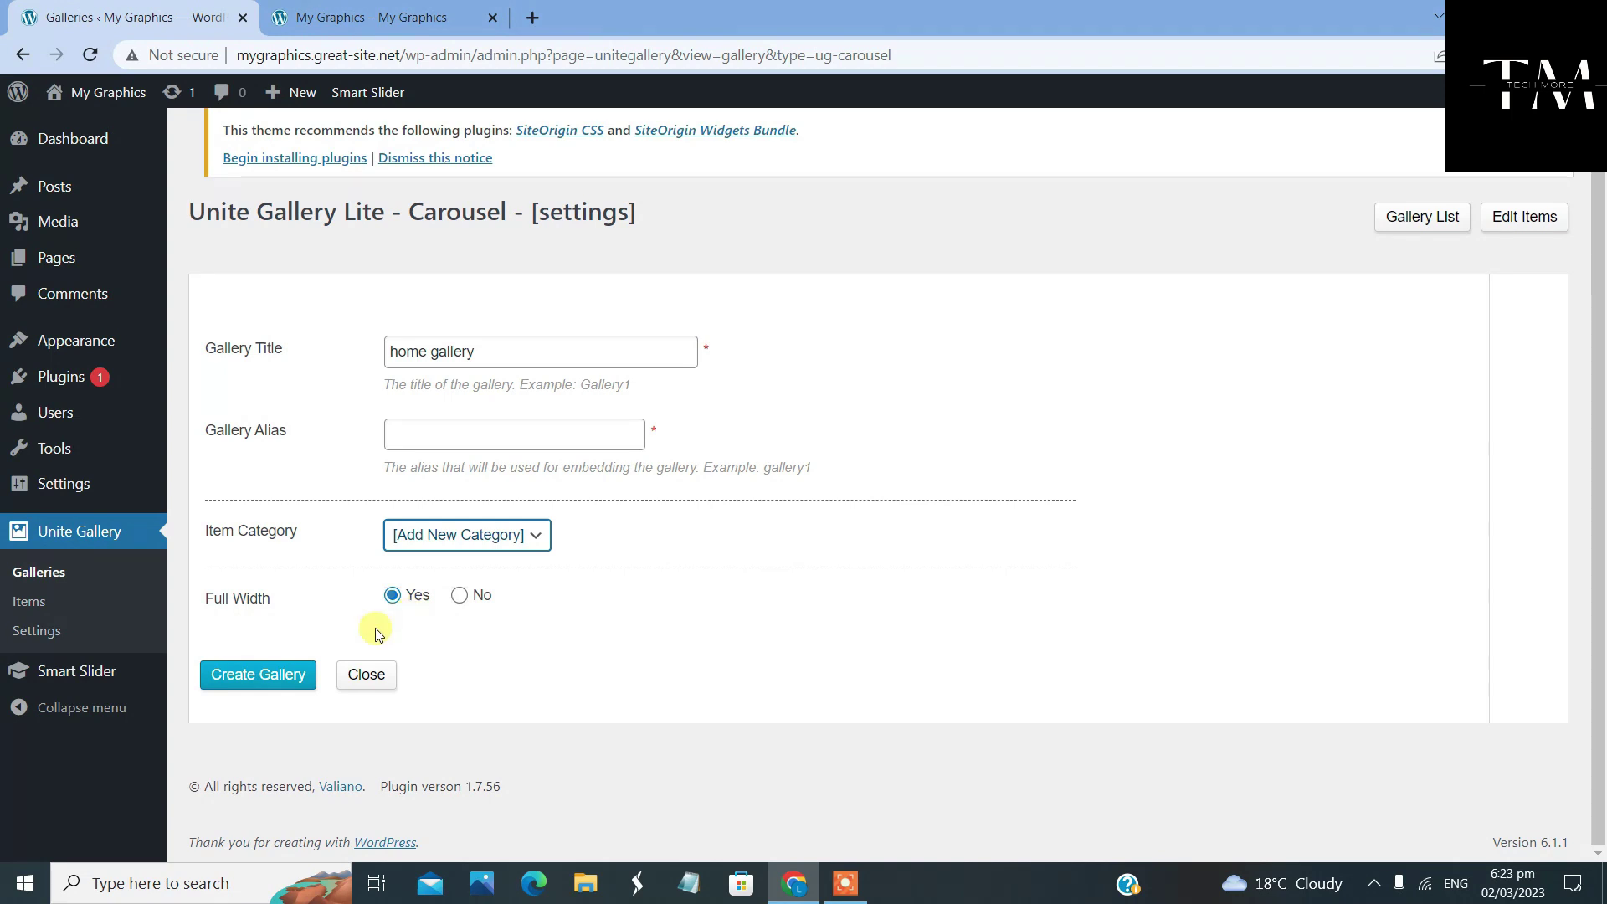
left_click(244, 670)
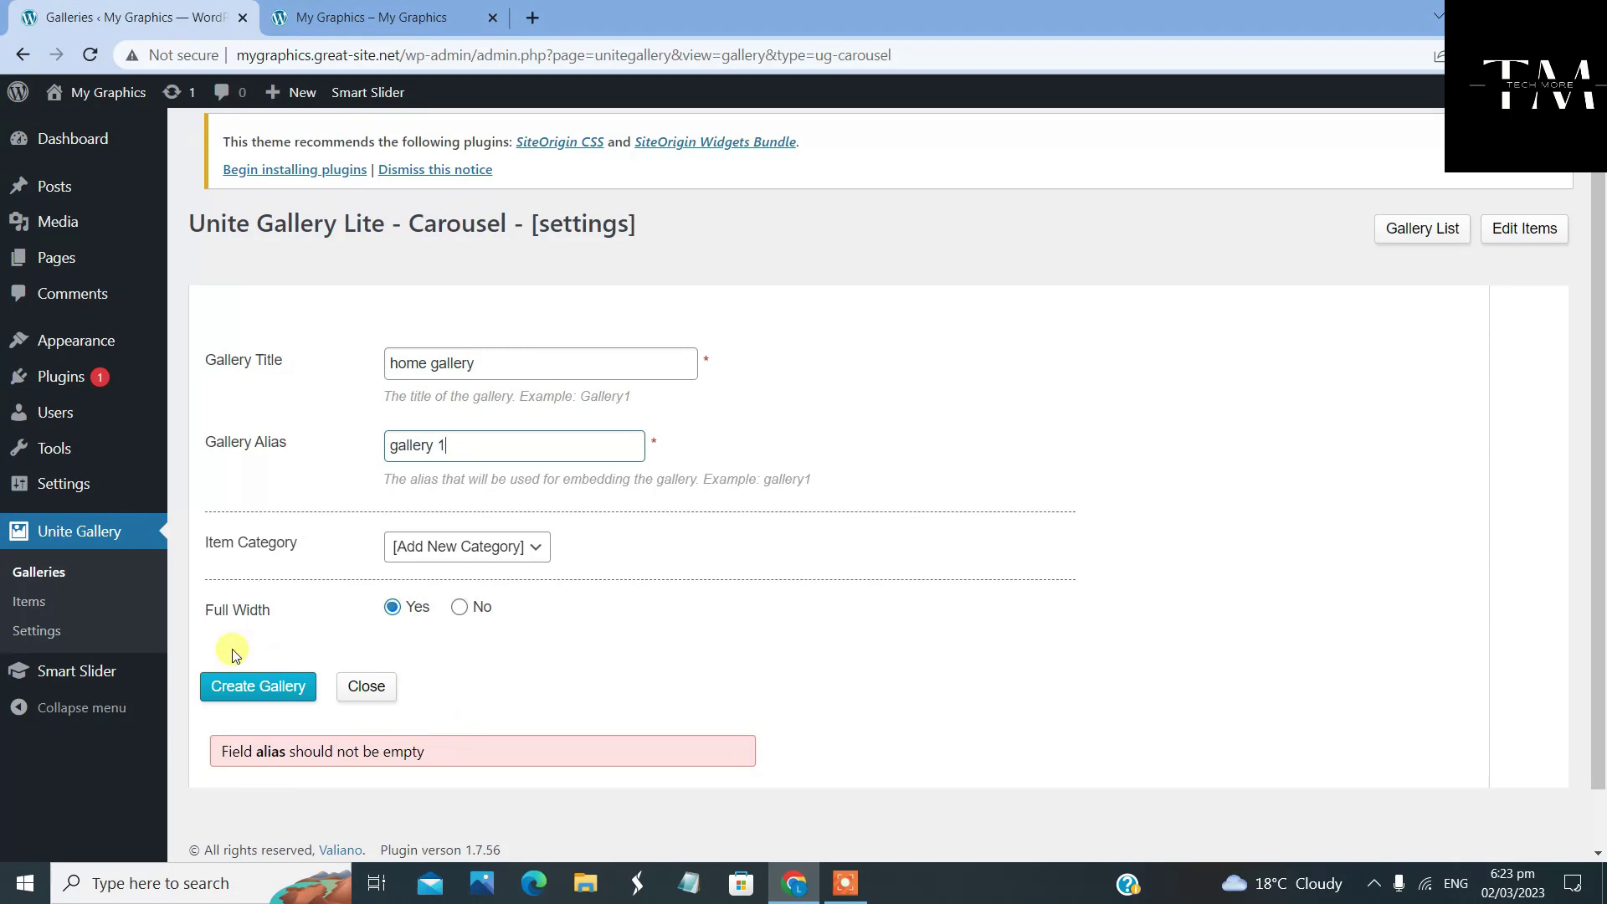
left_click(259, 686)
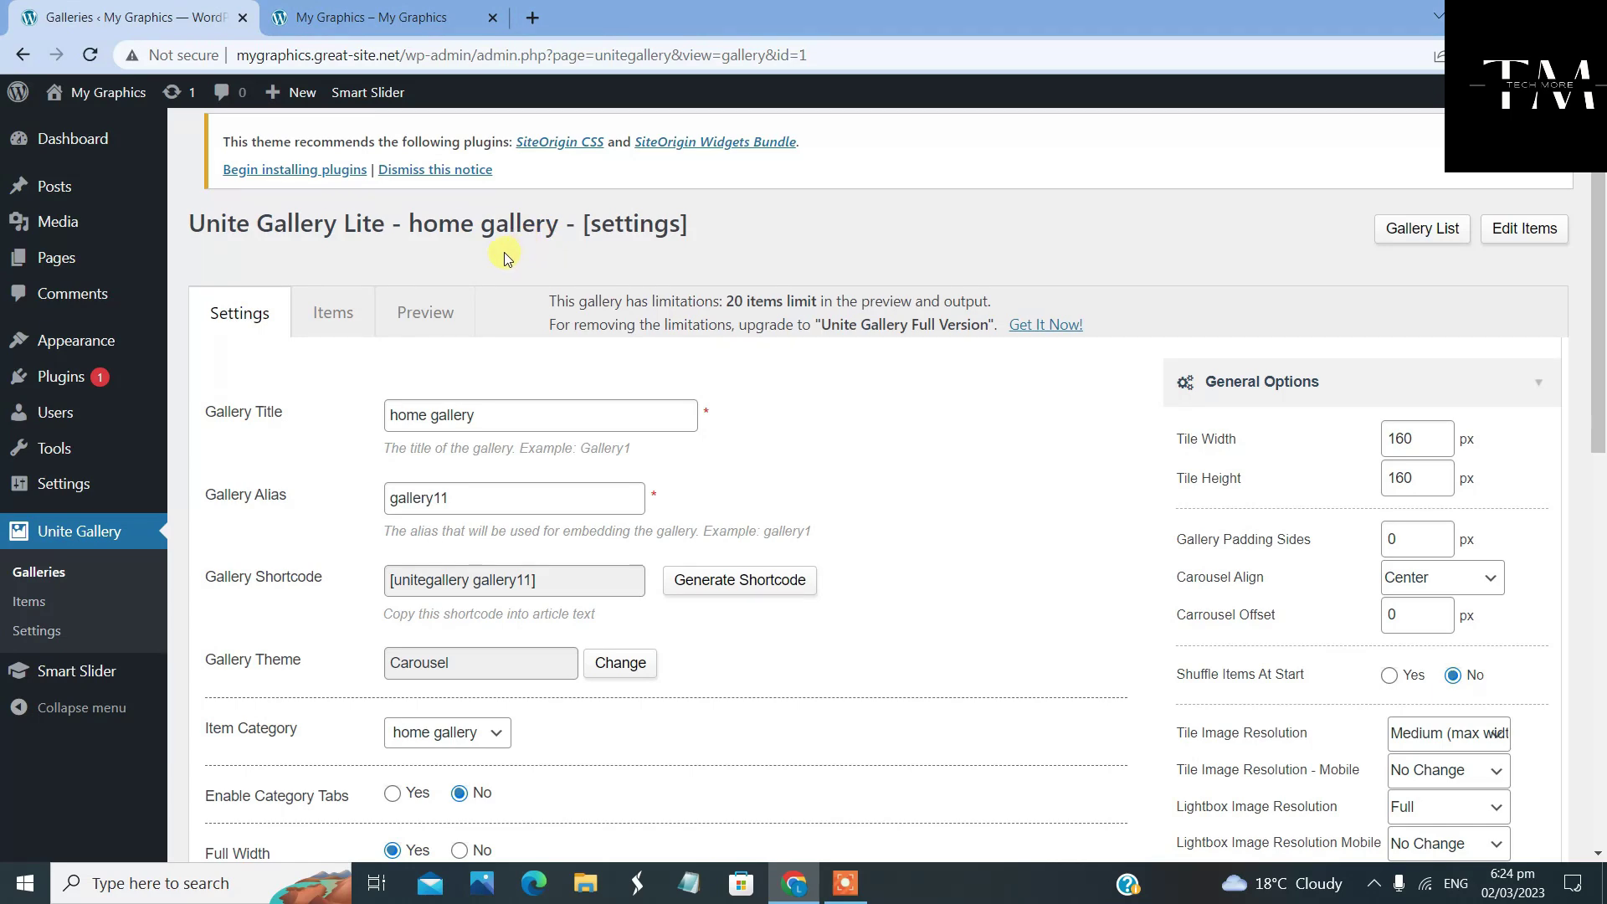
Copy the home gallery's shortcode [unitegallery gallery11]
scroll(381, 500, "down", 5)
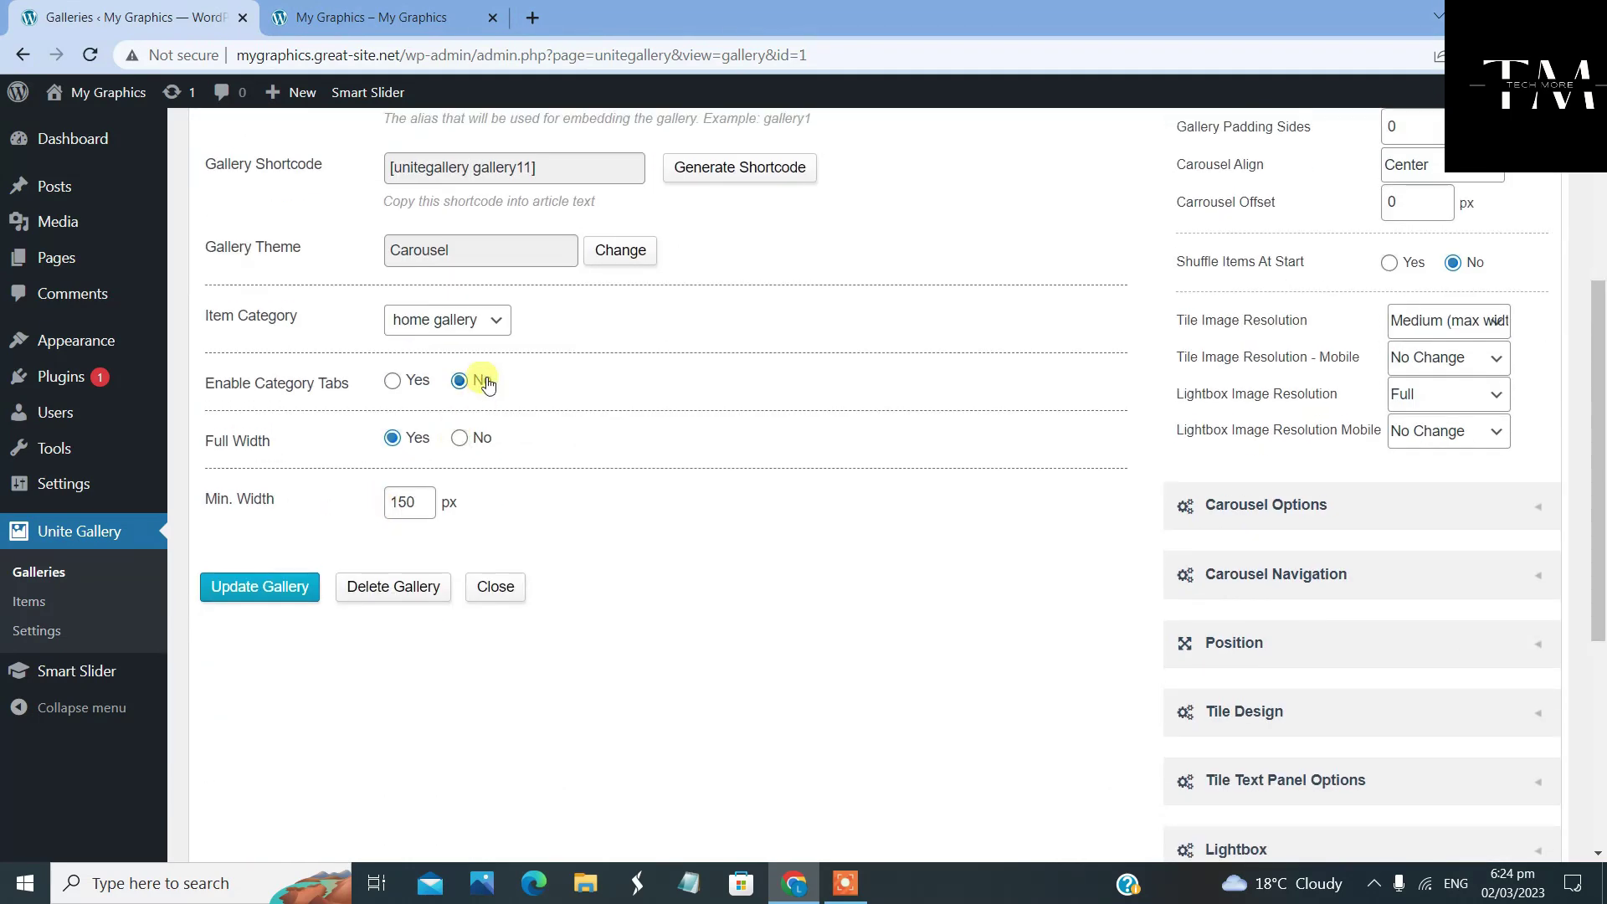
scroll(488, 384, "up", 1)
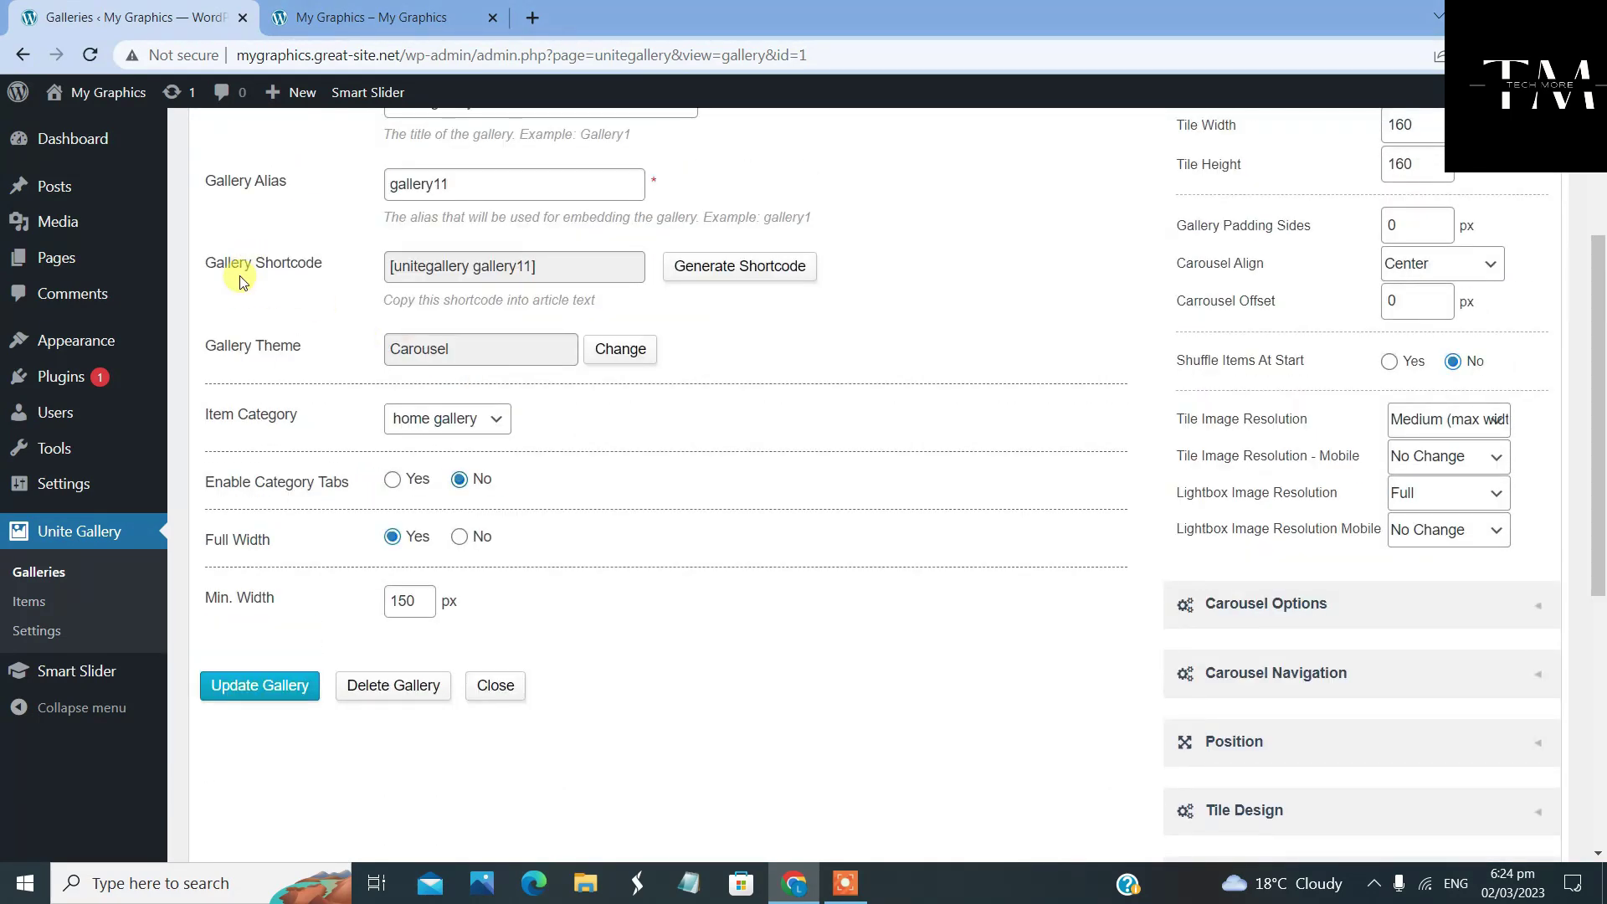
left_click(706, 272)
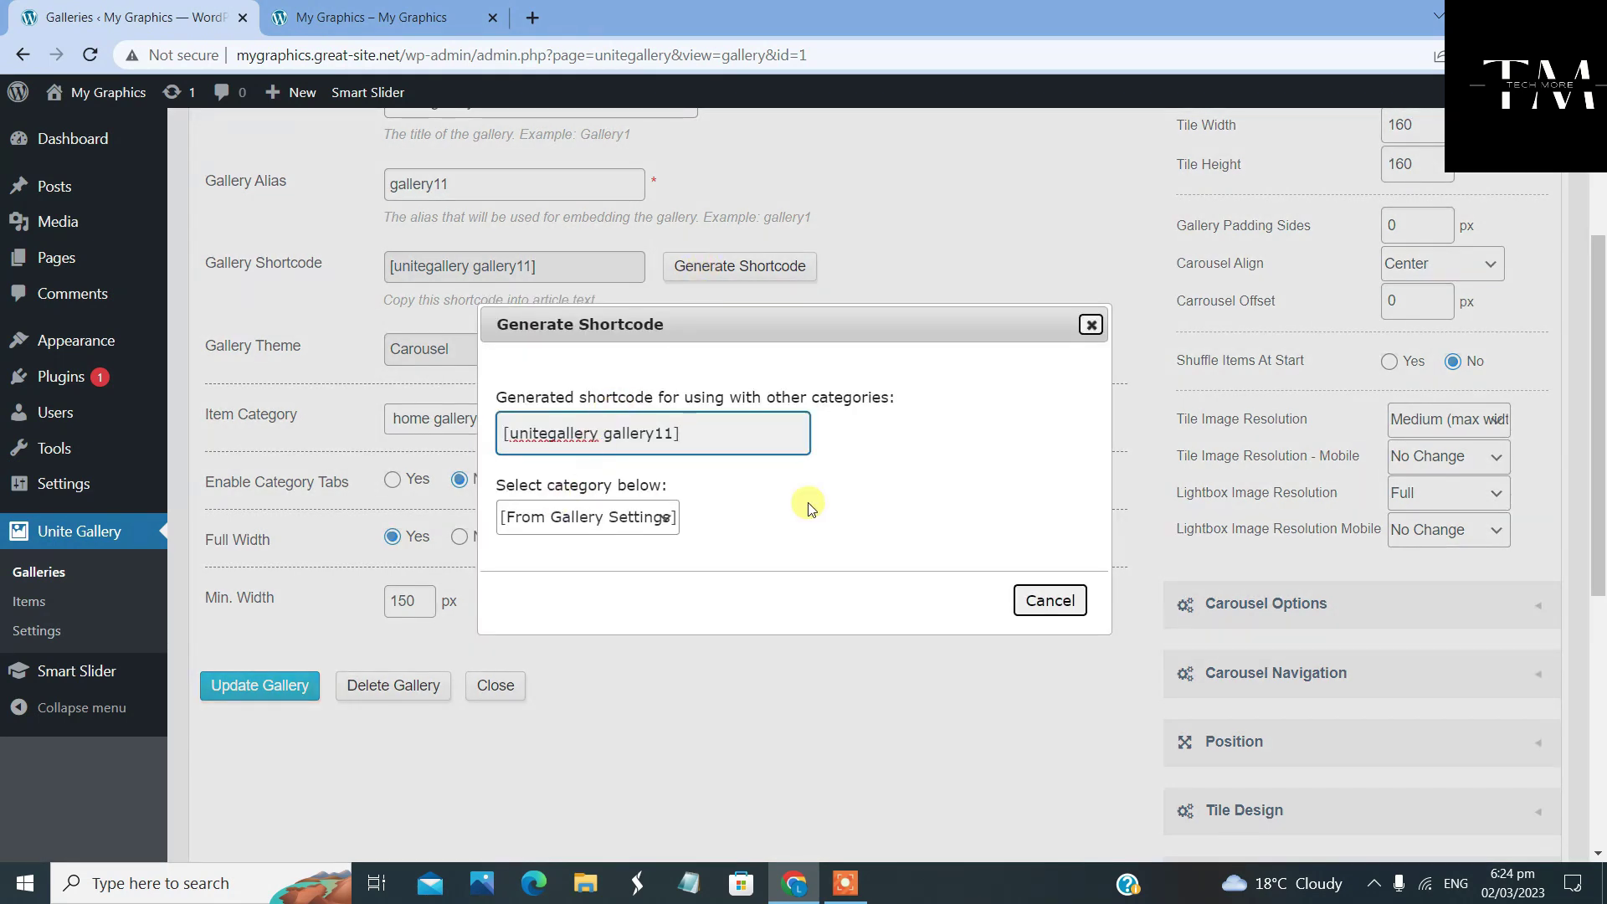
left_click(1091, 324)
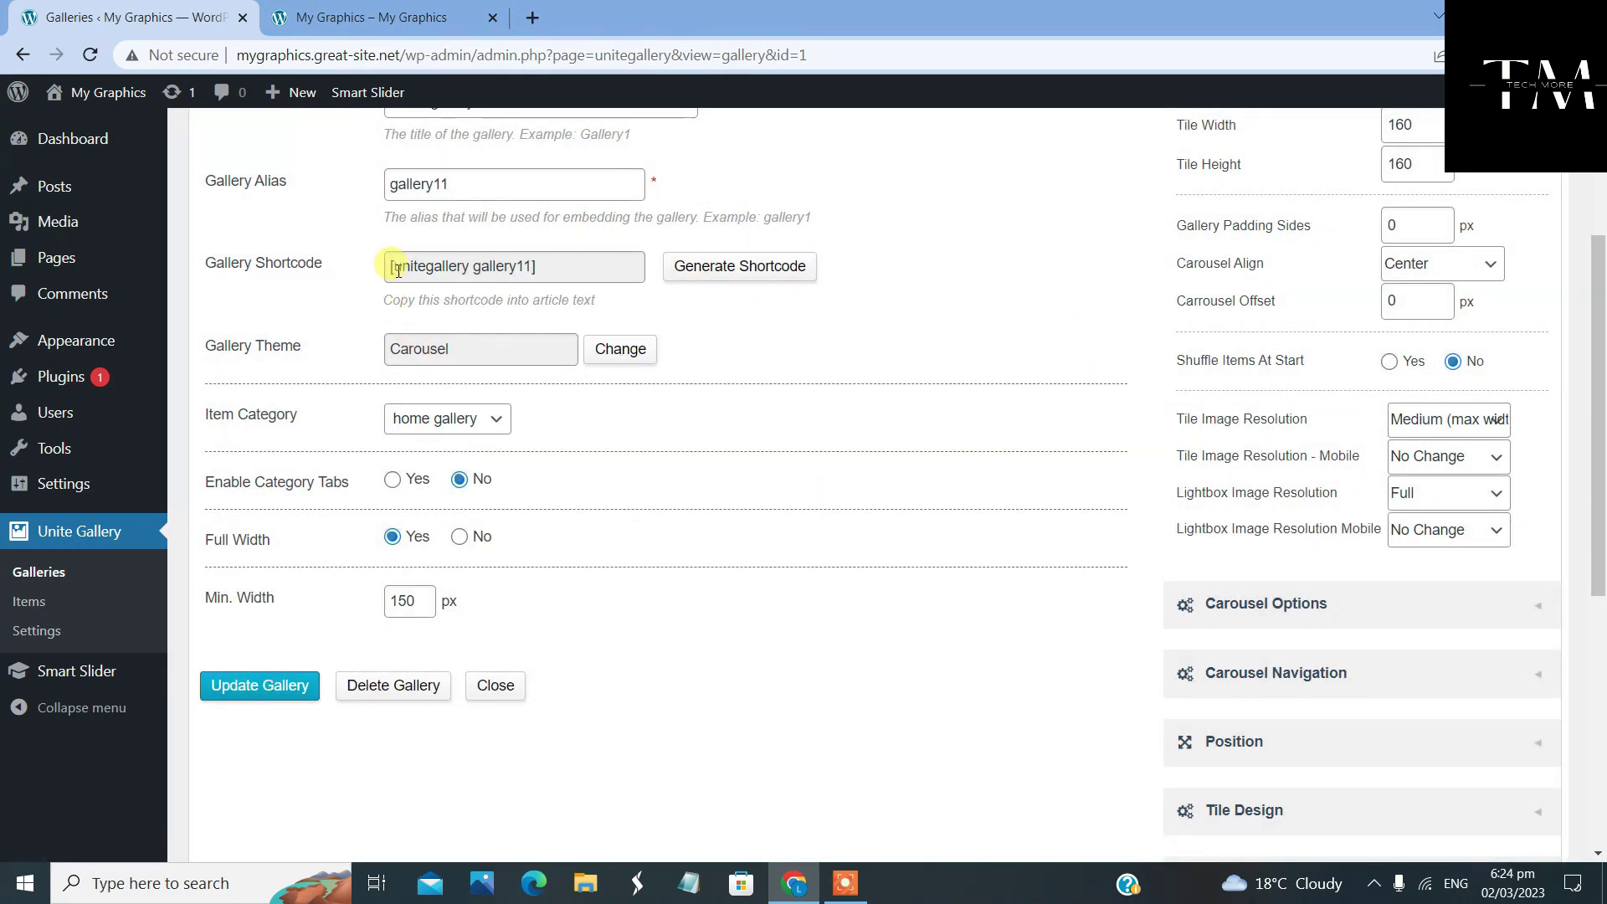
left_click_drag(391, 266, 540, 267)
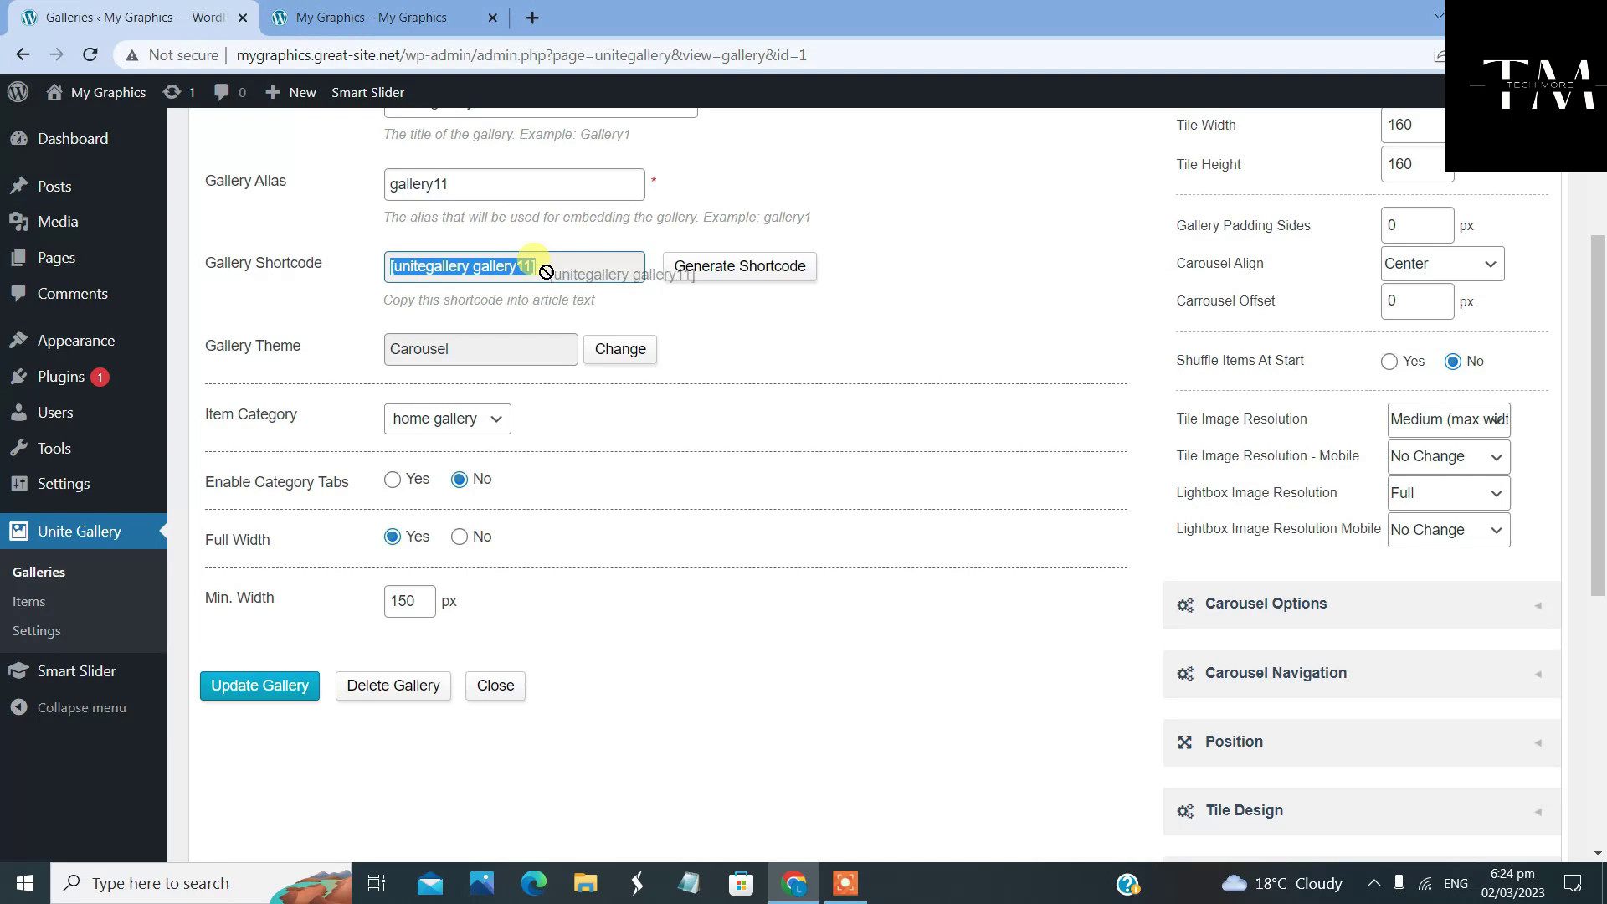
right_click(441, 276)
left_click(468, 289)
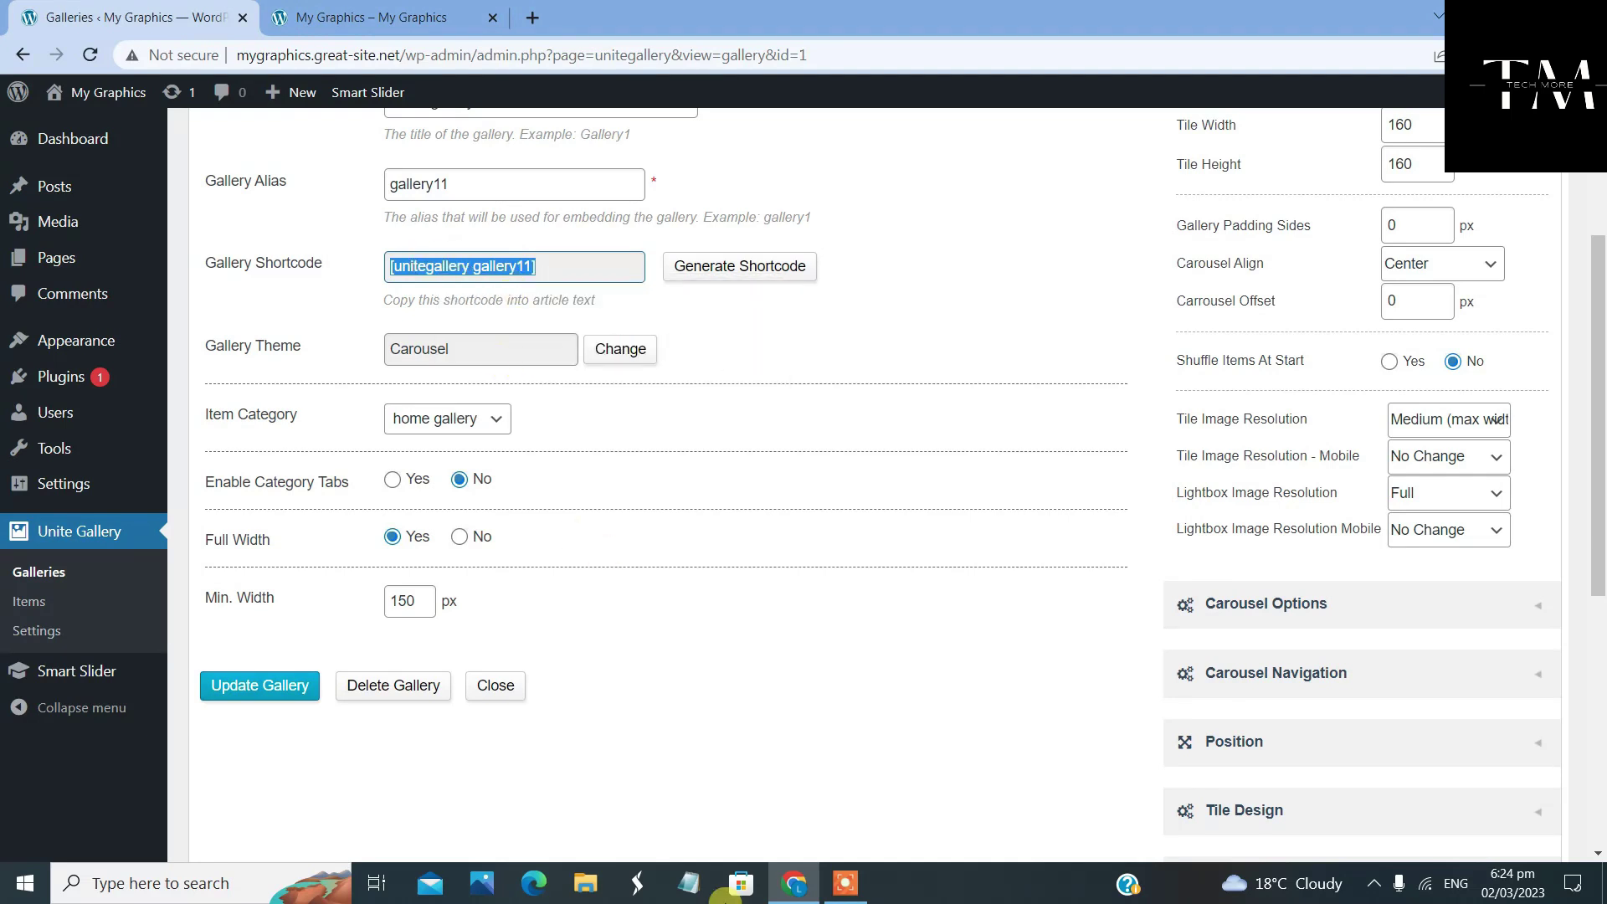
Paste the shortcode into a blank Notepad note and minimize Notepad
left_click(702, 889)
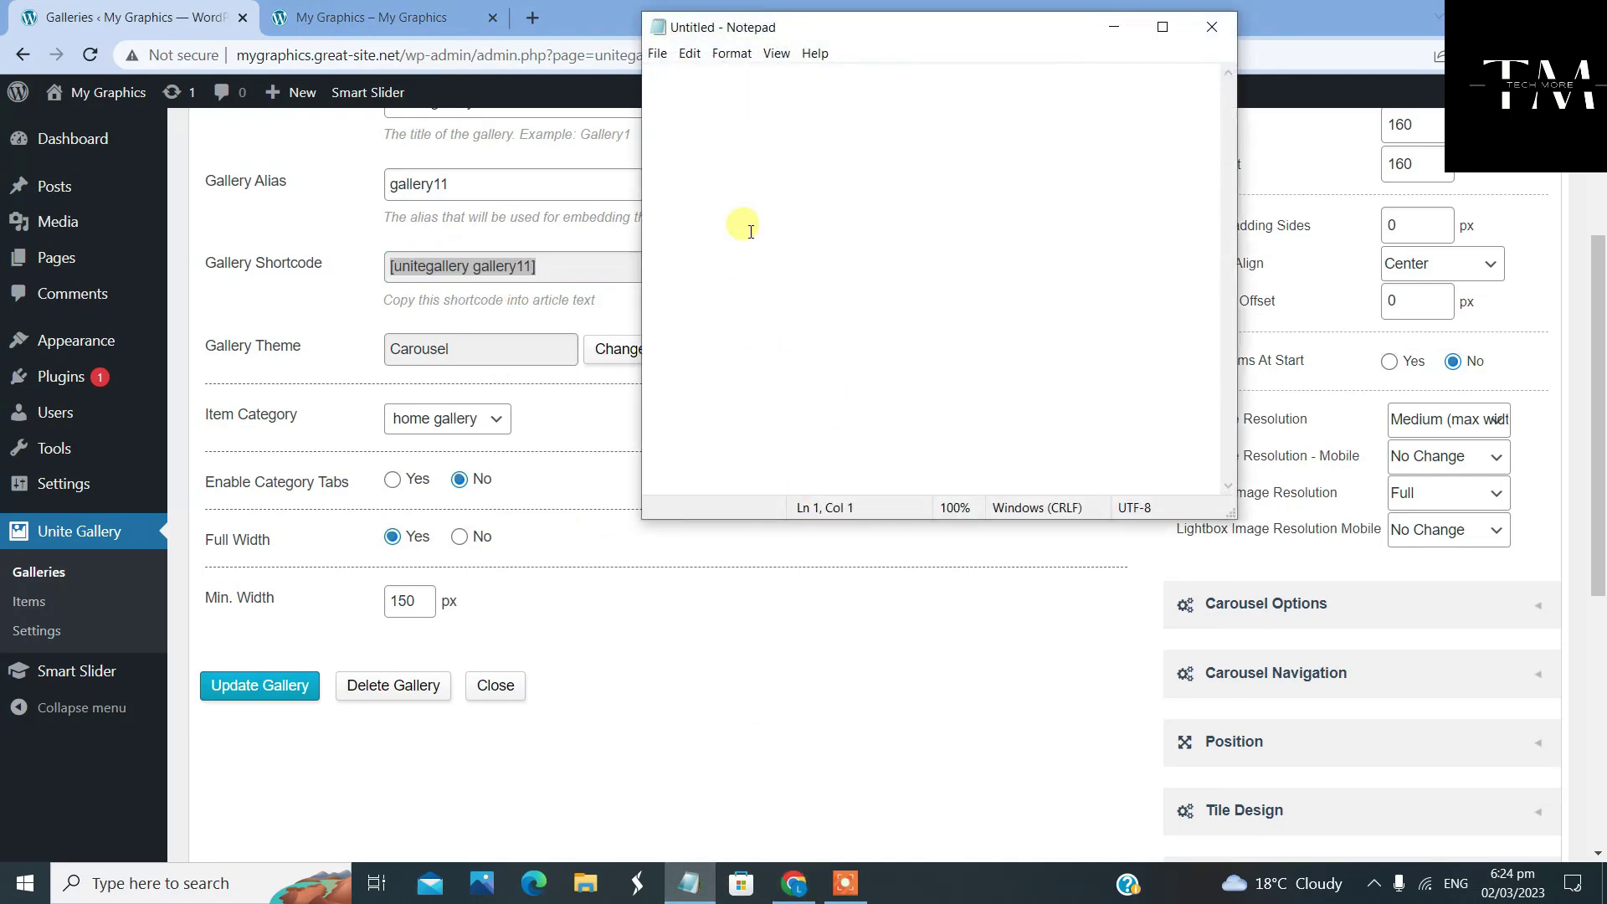
right_click(749, 230)
left_click(846, 309)
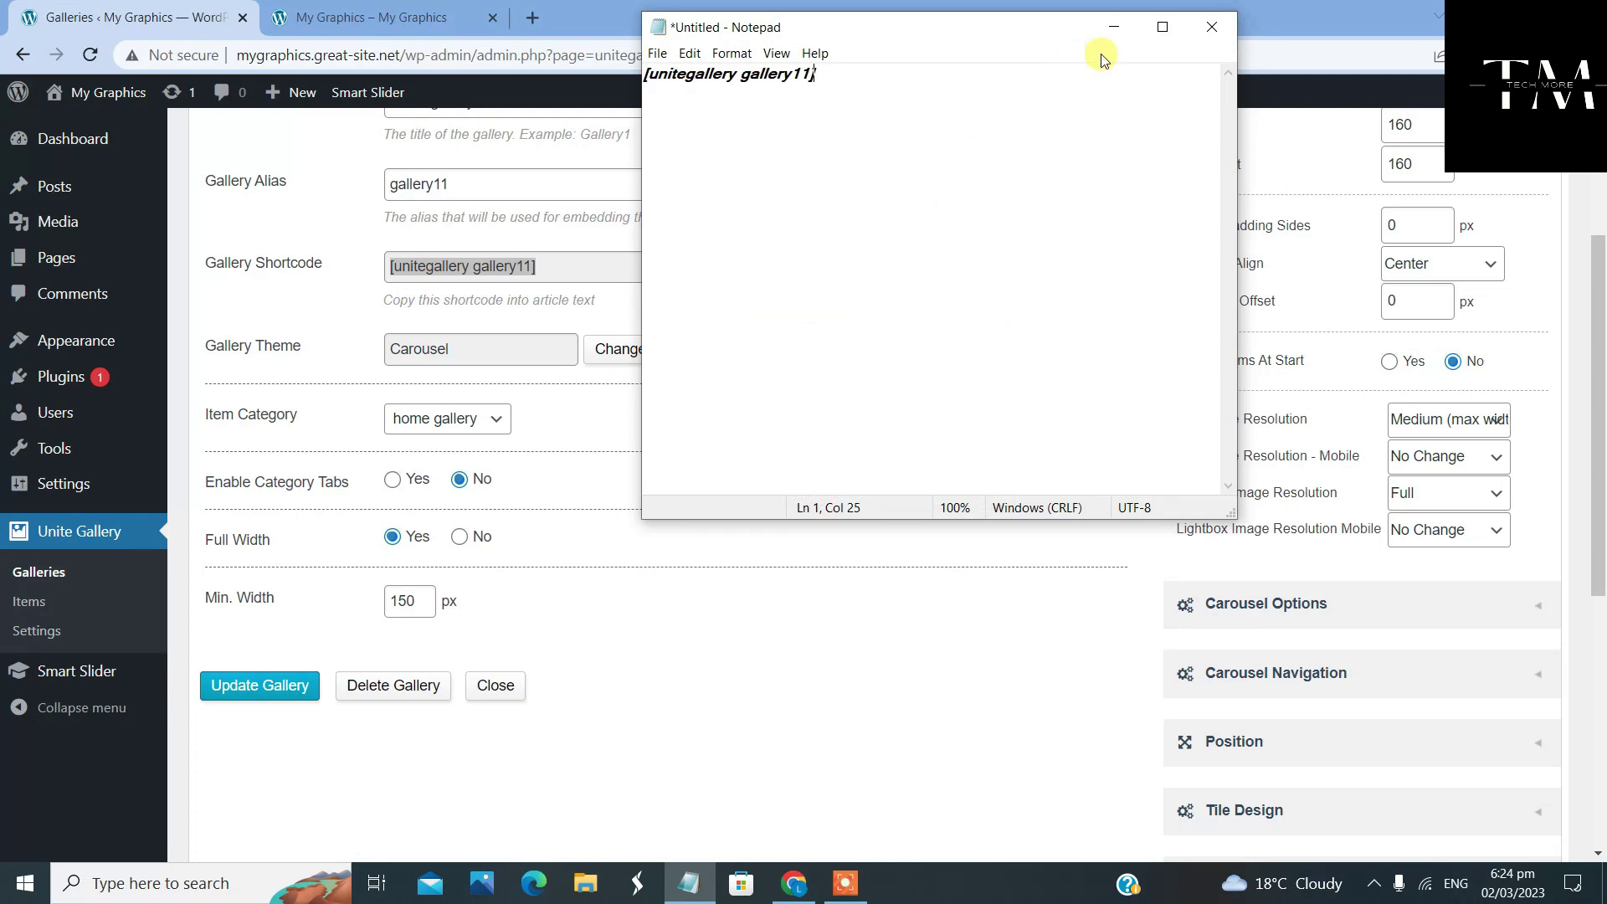
left_click(1114, 31)
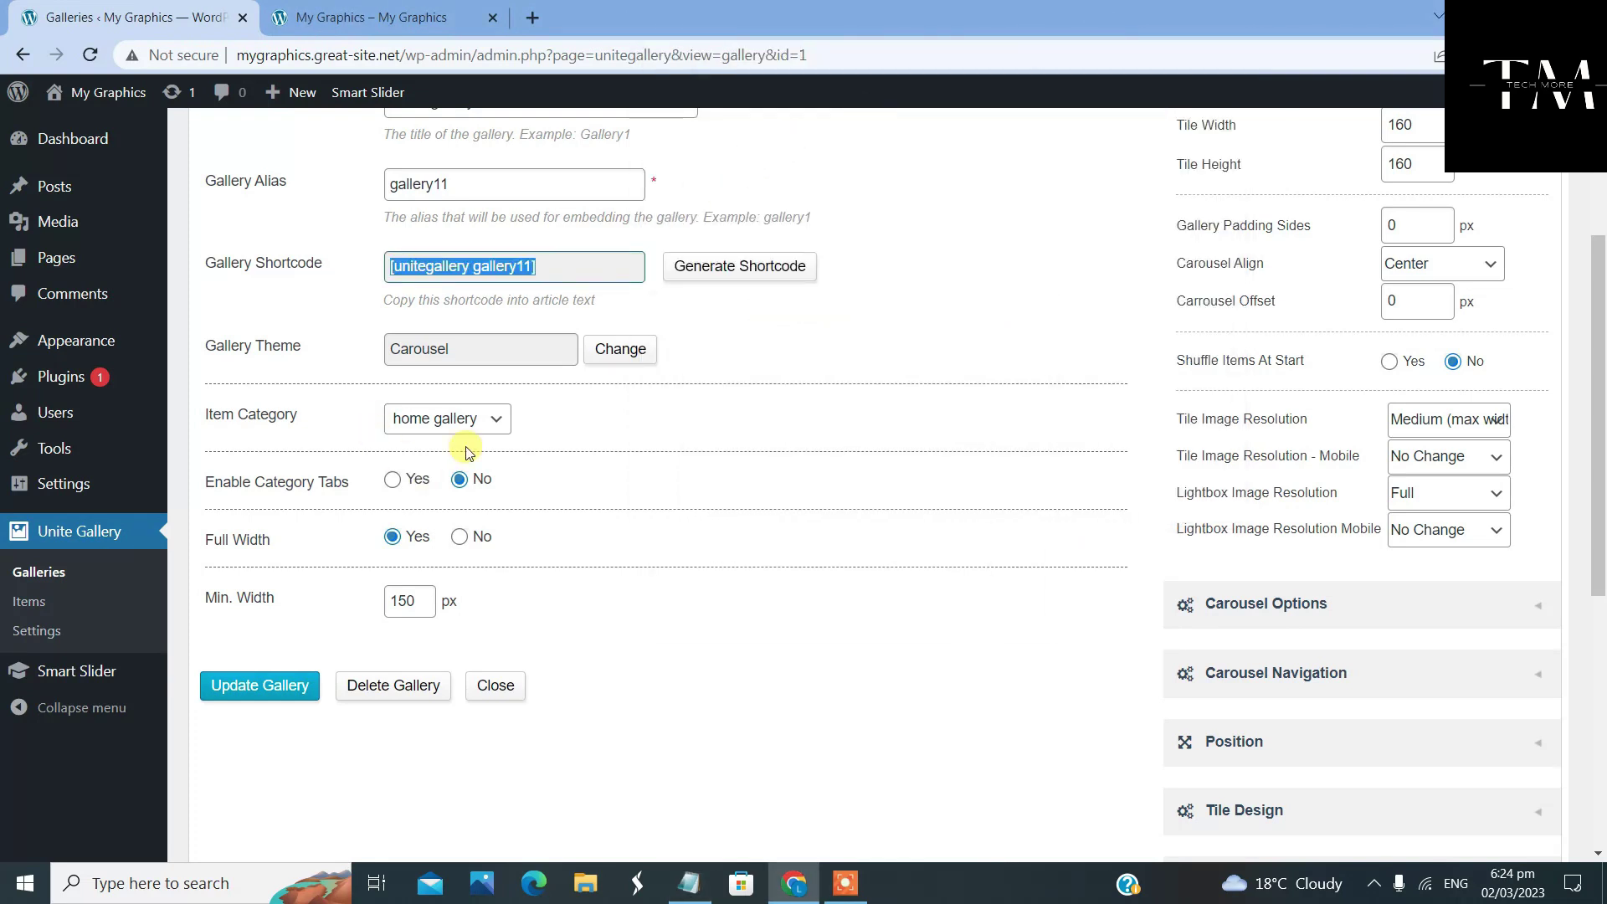
Confirm the gallery keeps home gallery as its item category and the Carousel theme
left_click(484, 421)
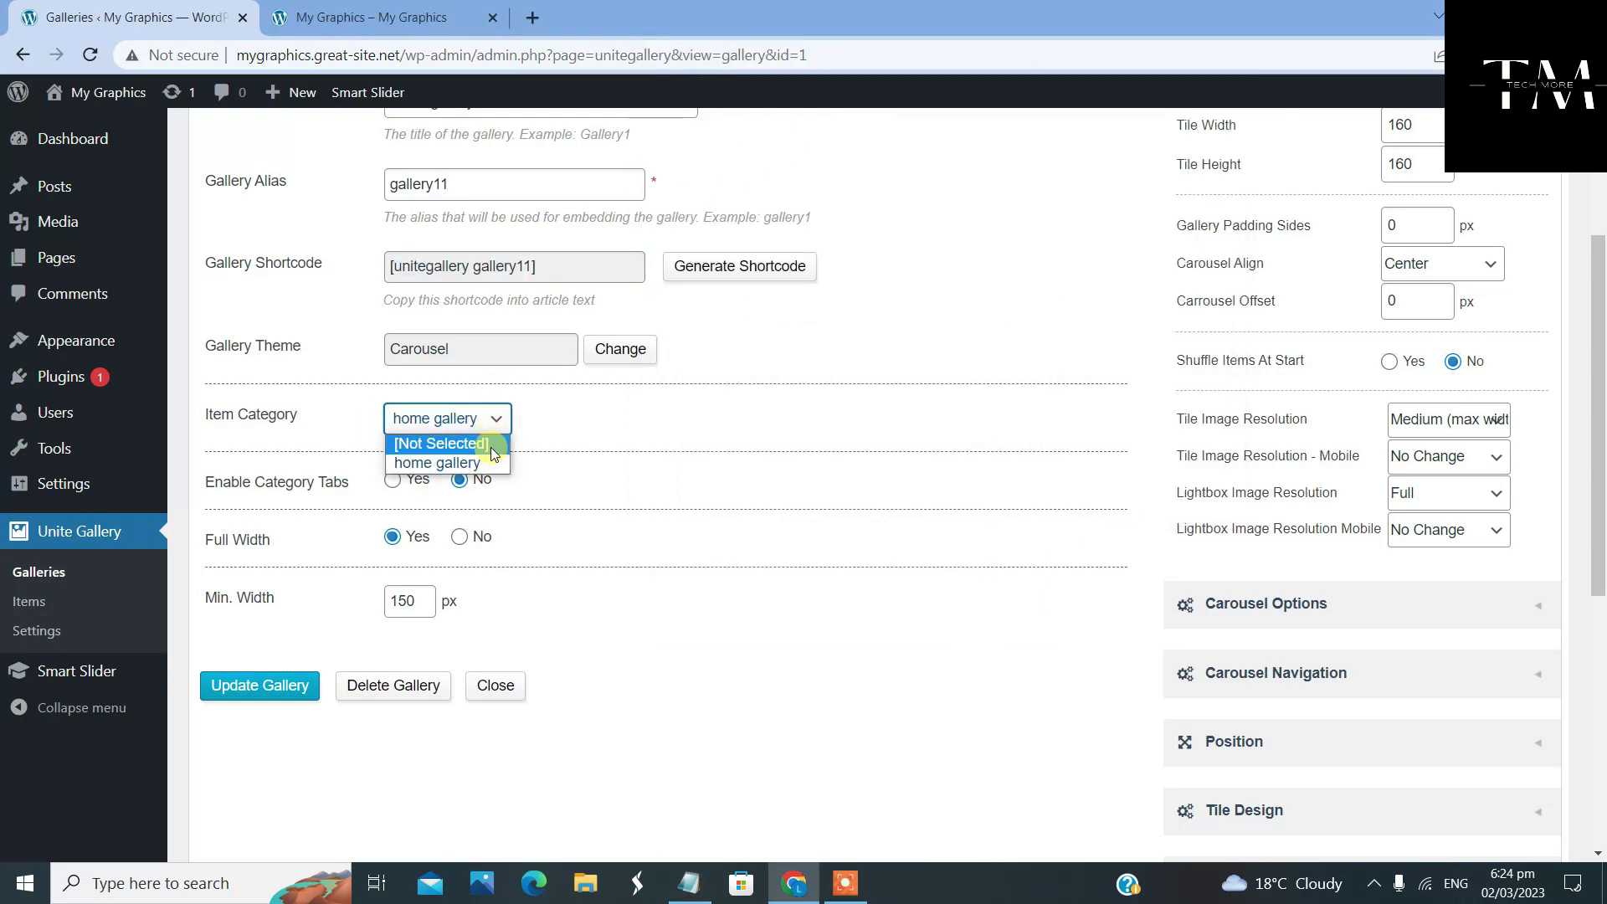
left_click(487, 465)
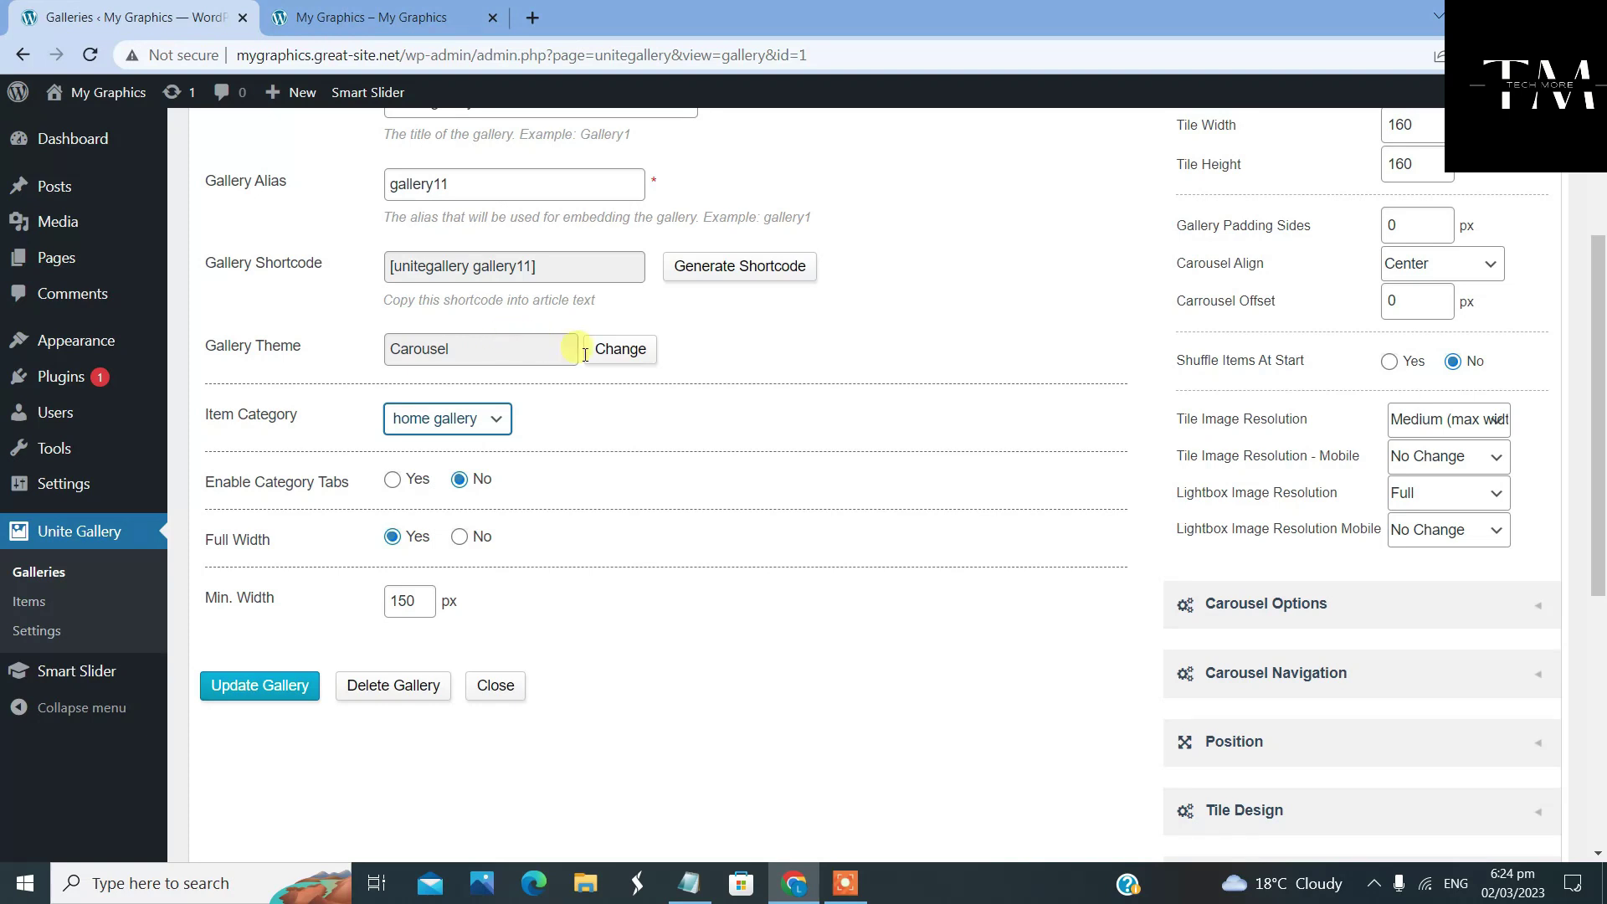
scroll(585, 520, "up", 1)
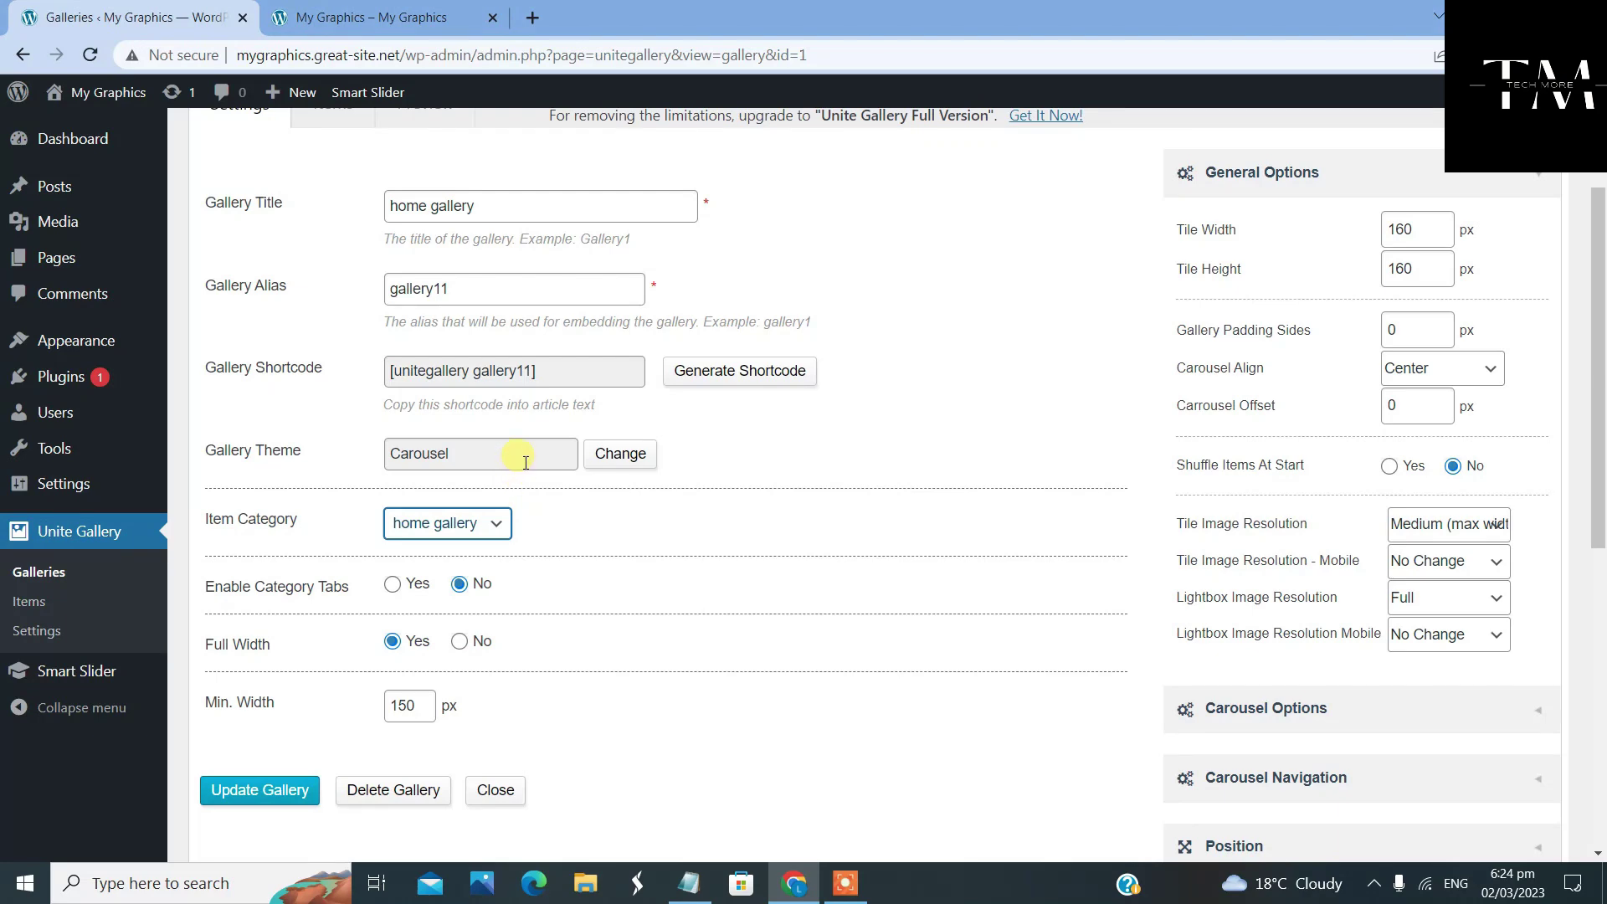
double_click(461, 457)
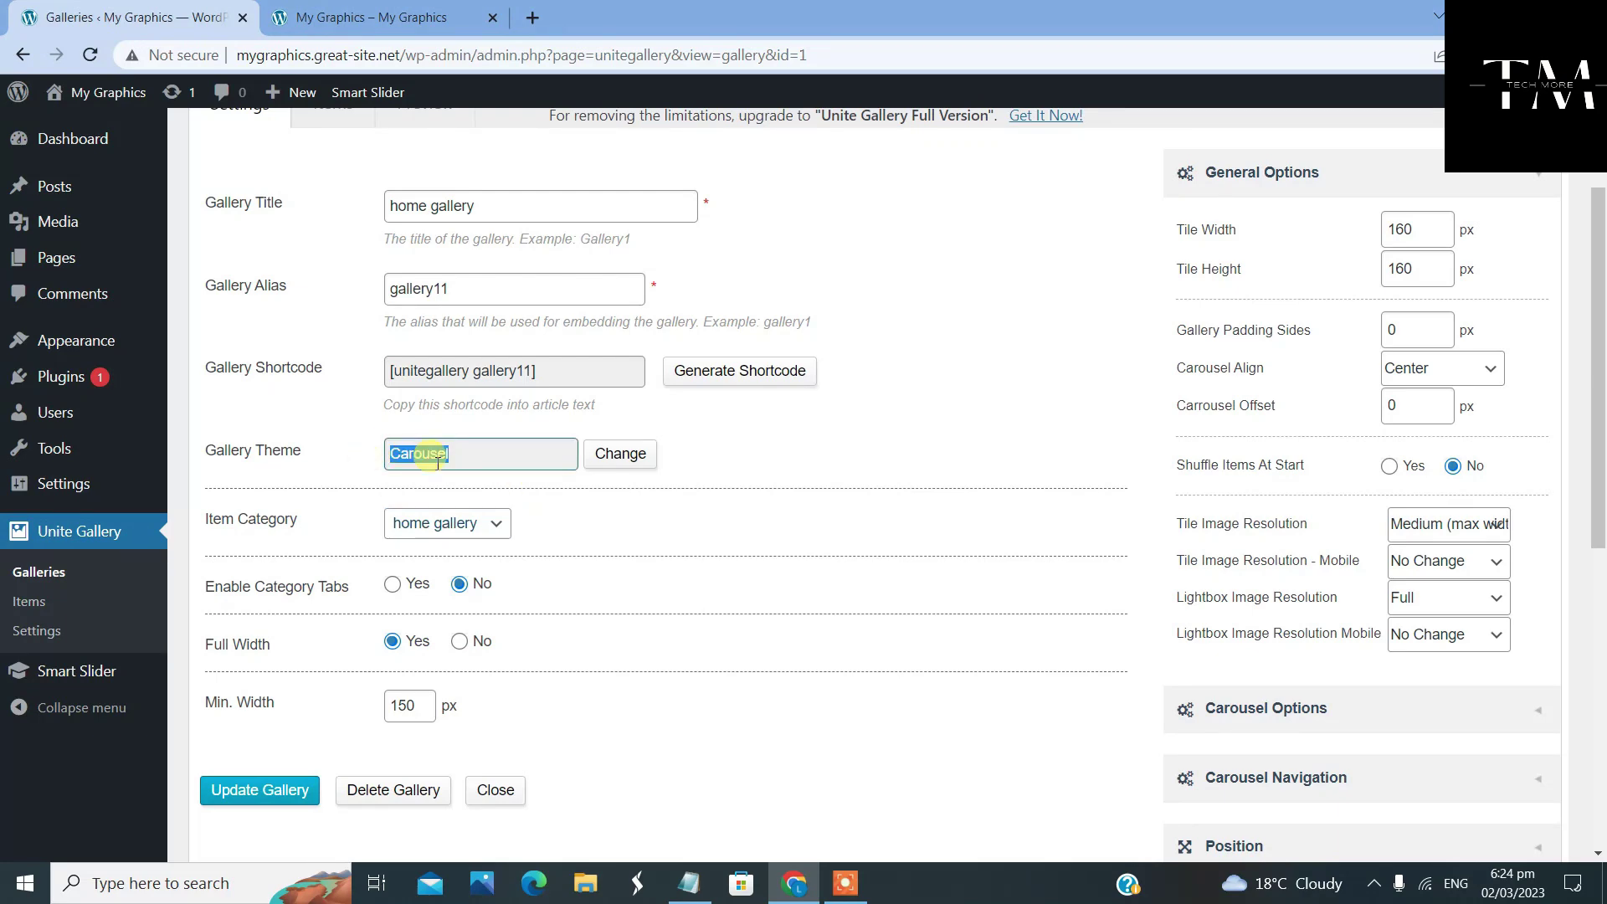
left_click(555, 495)
scroll(394, 491, "down", 2)
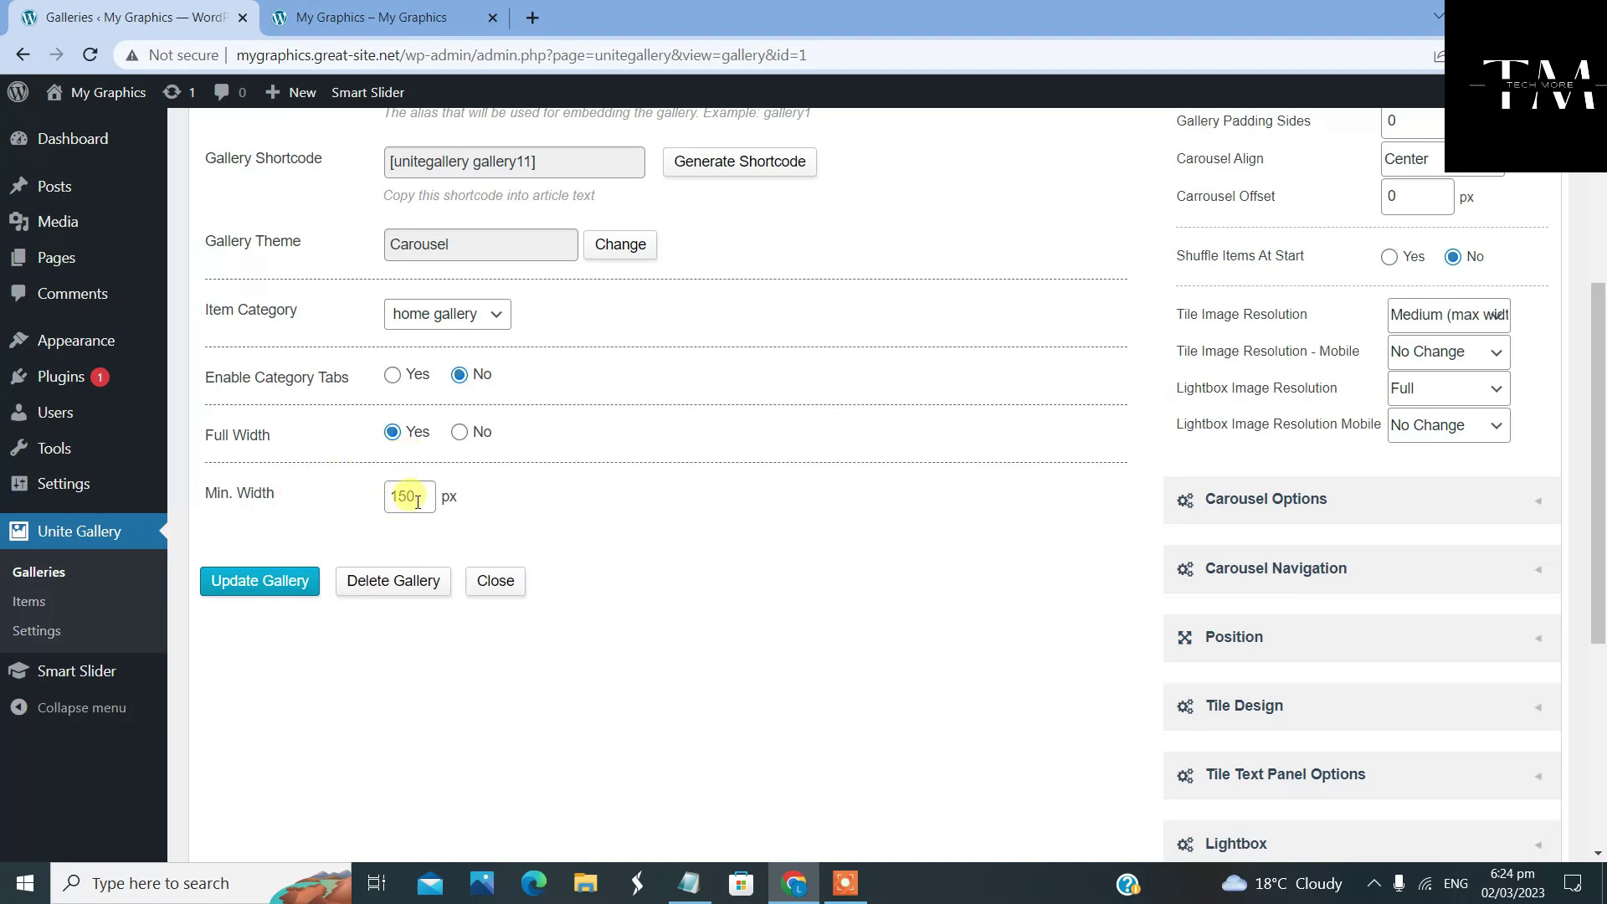
Change the gallery's Min. Width from 150 to 200 px and update the gallery
left_click_drag(422, 497, 384, 497)
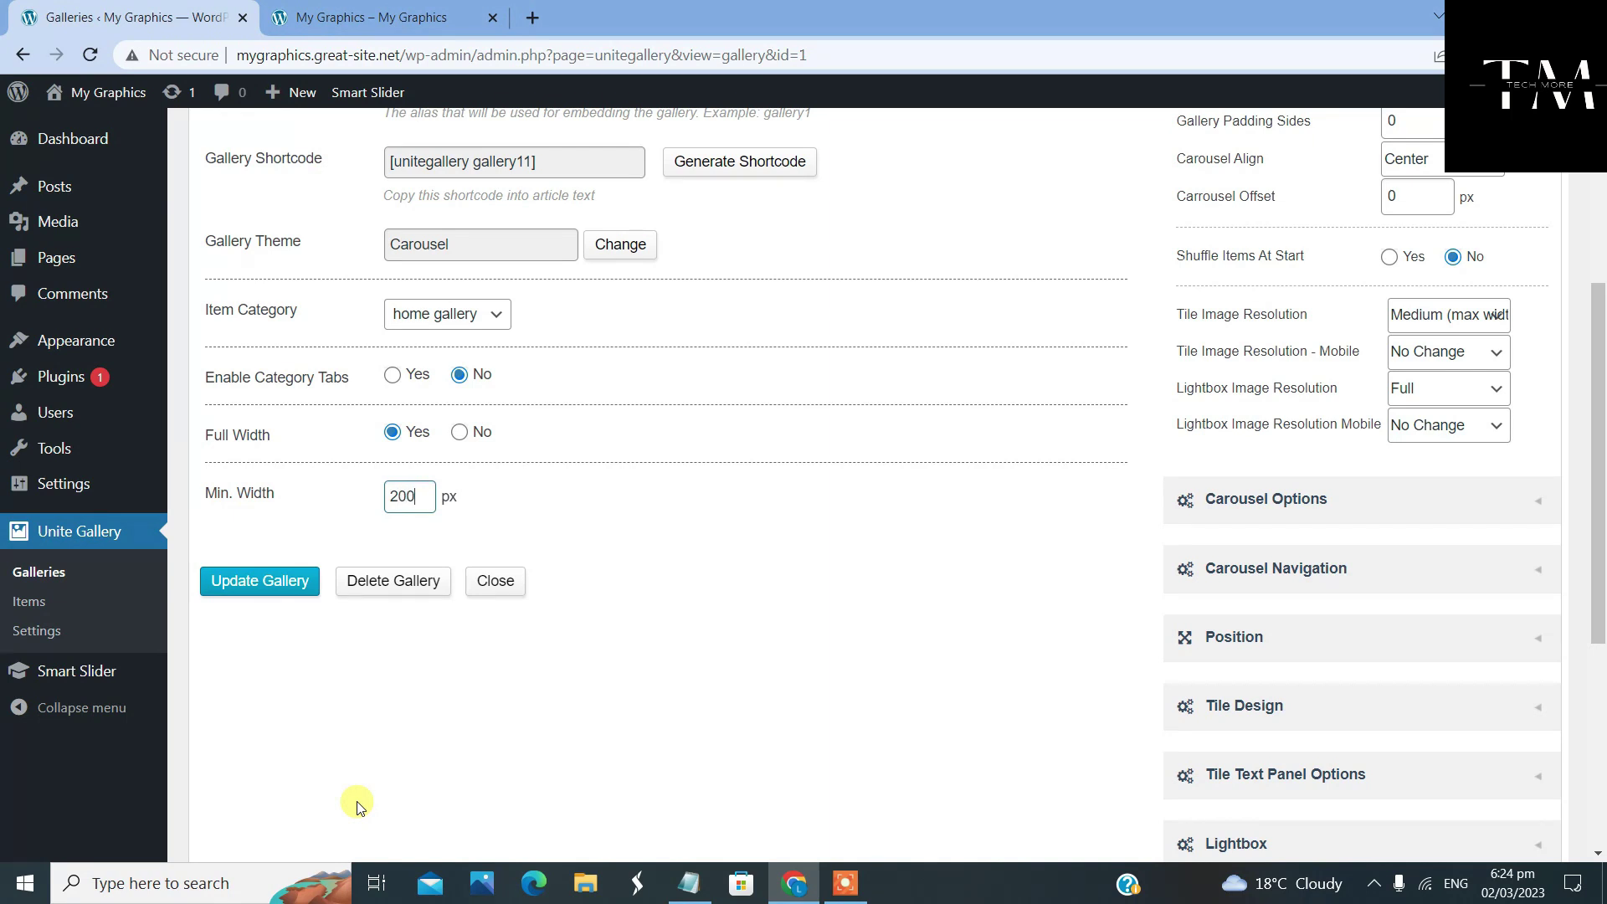
left_click(250, 586)
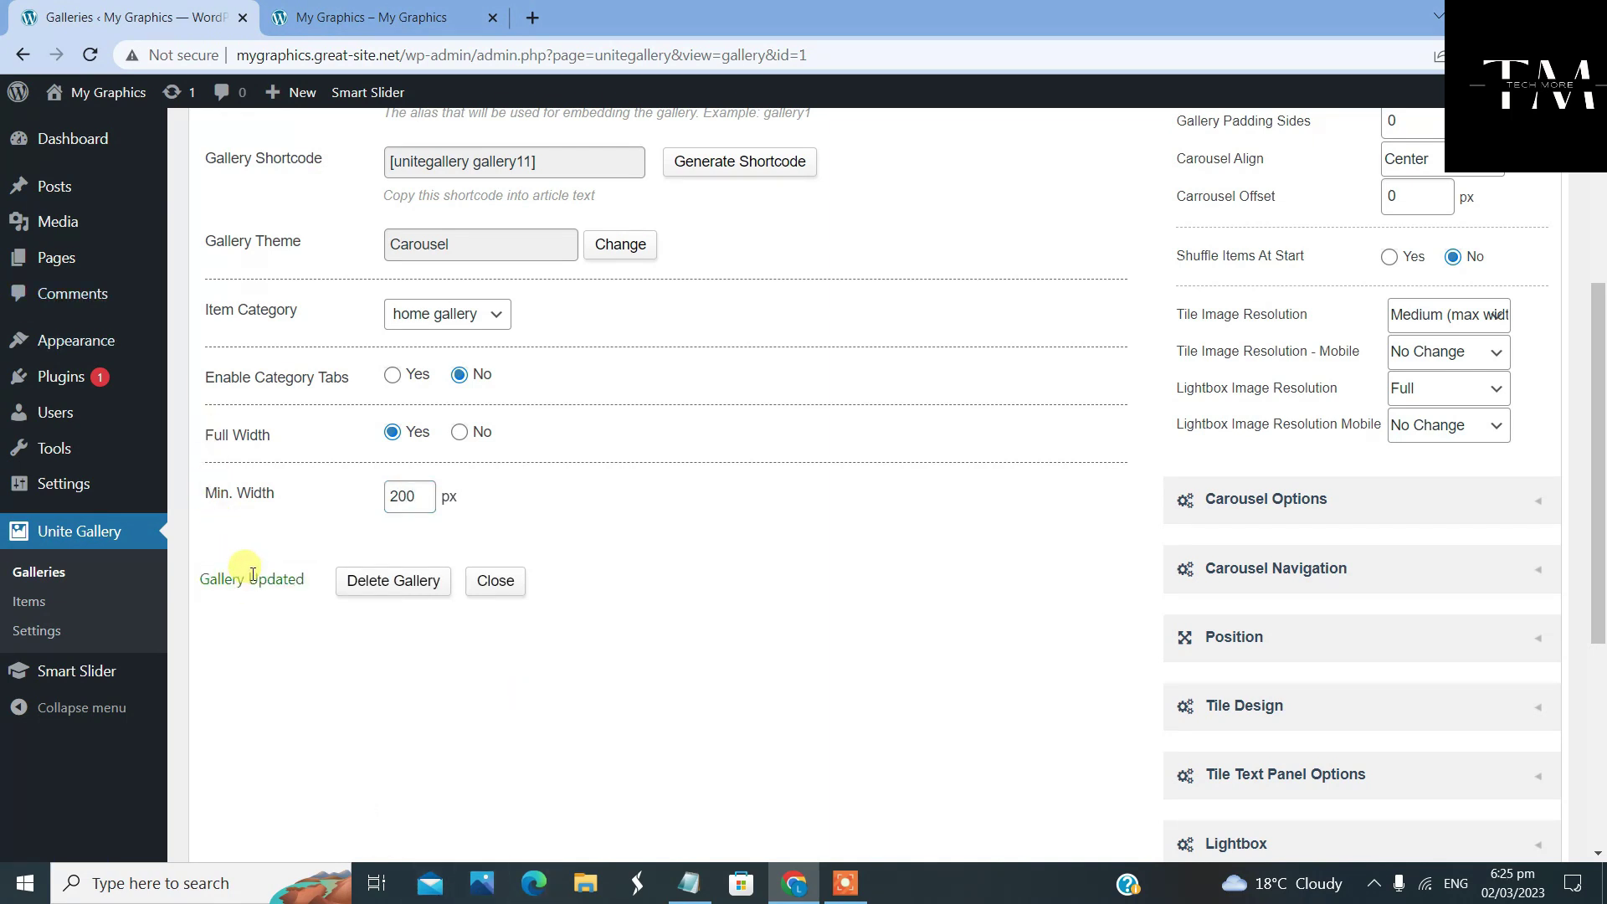
scroll(251, 402, "down", 2)
left_click(234, 375)
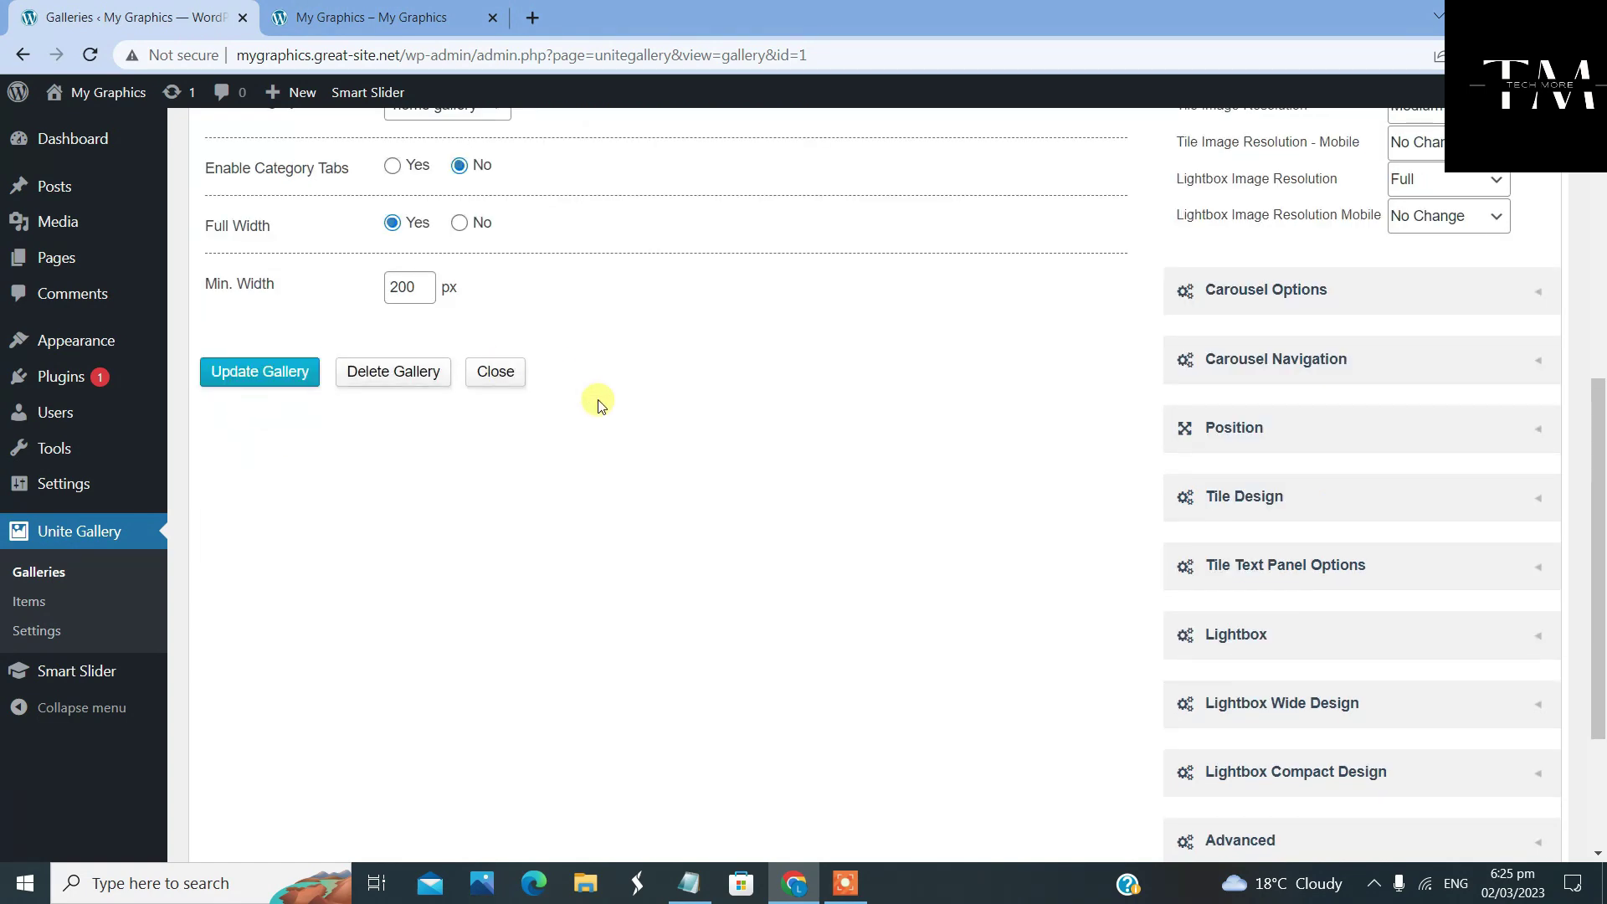
scroll(598, 406, "up", 5)
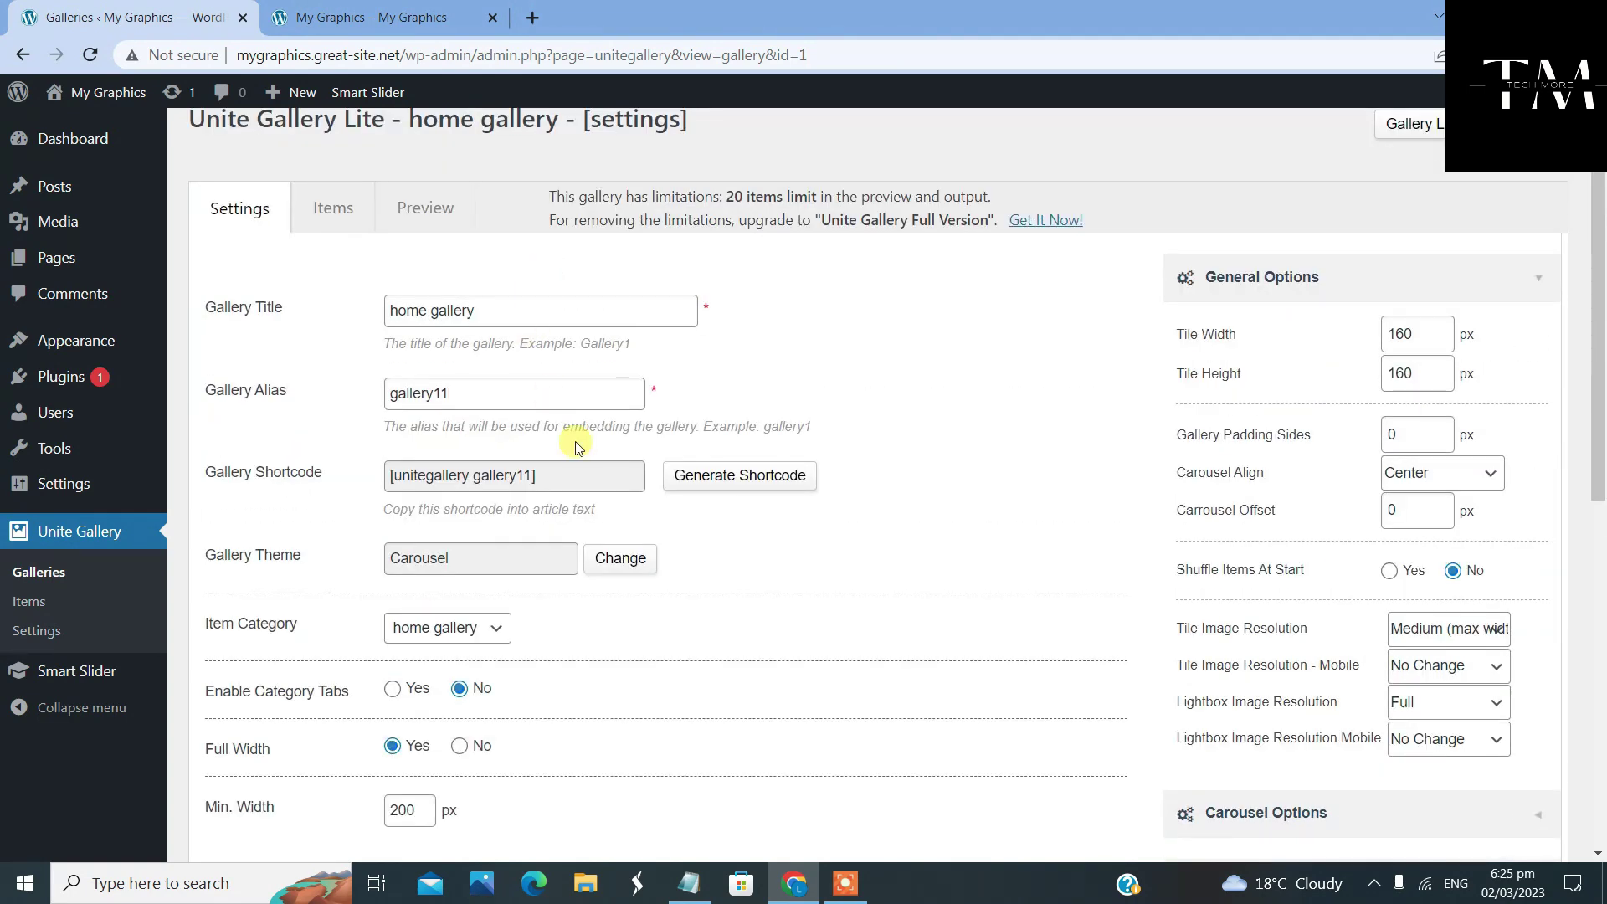
scroll(592, 301, "up", 2)
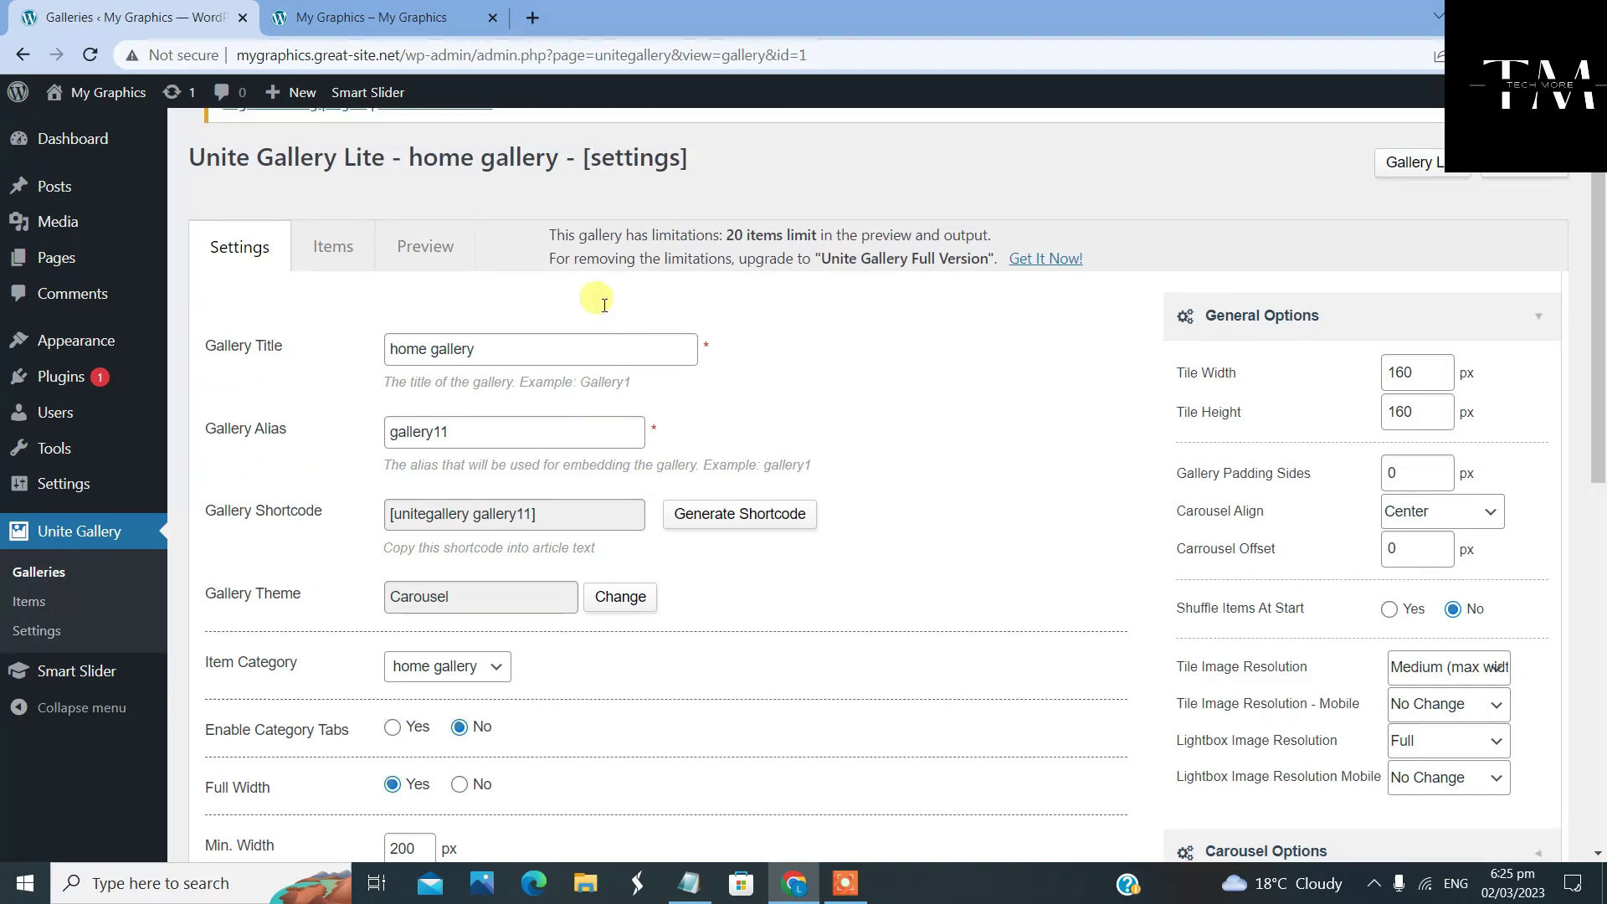
Start uploading new gallery images from the UniteGallery+Sites folder on New Volume (D:)
left_click(388, 317)
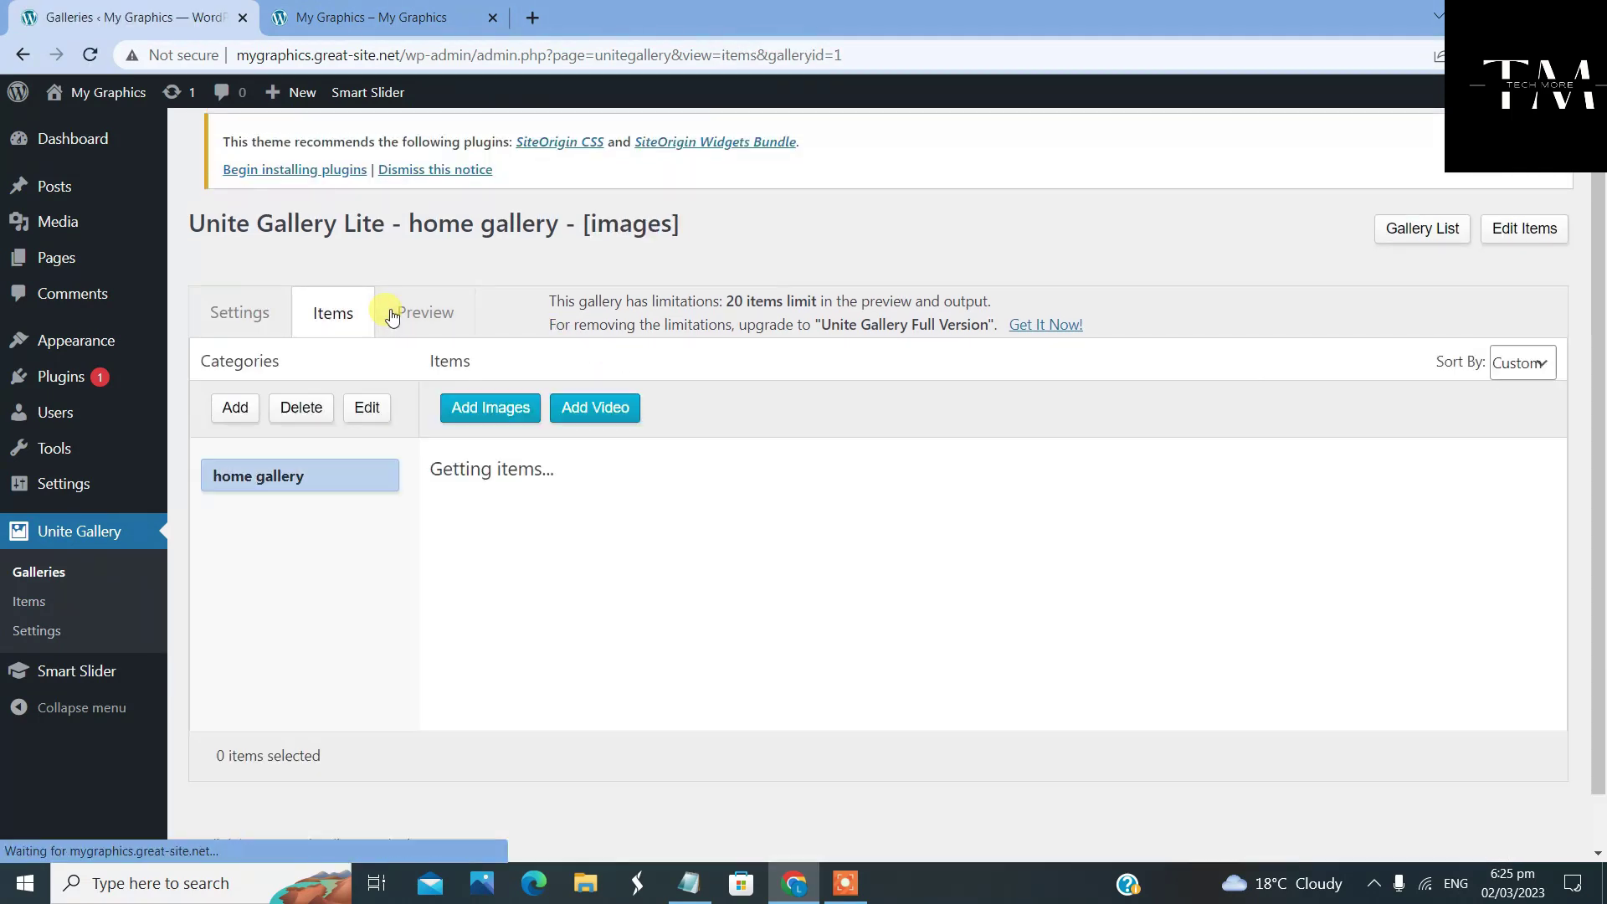
left_click(490, 414)
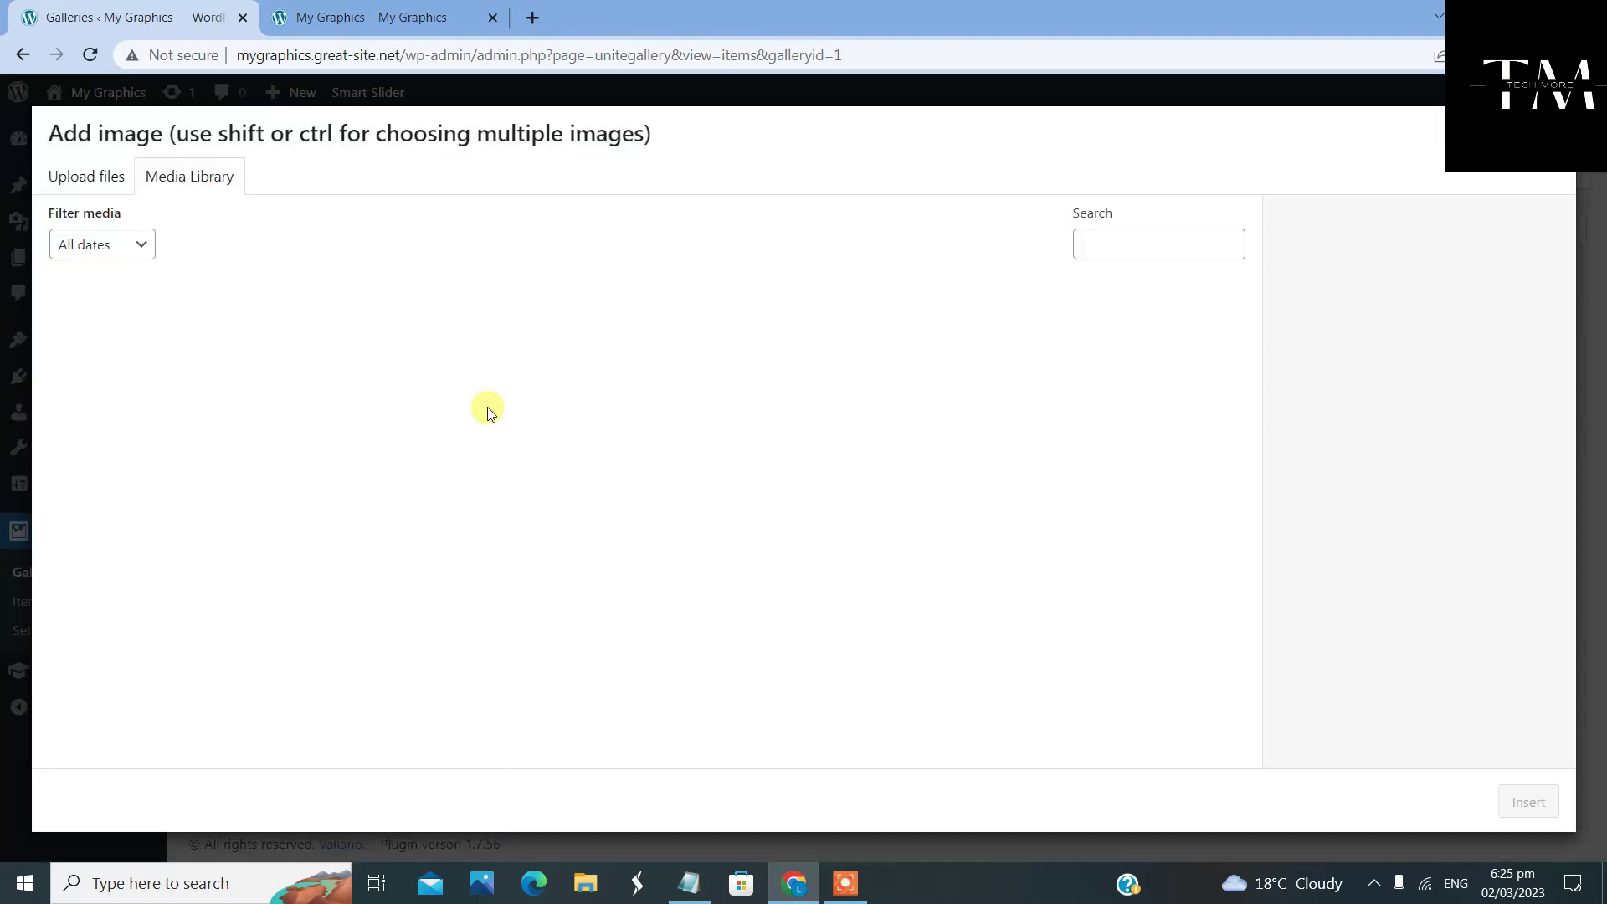
left_click(91, 186)
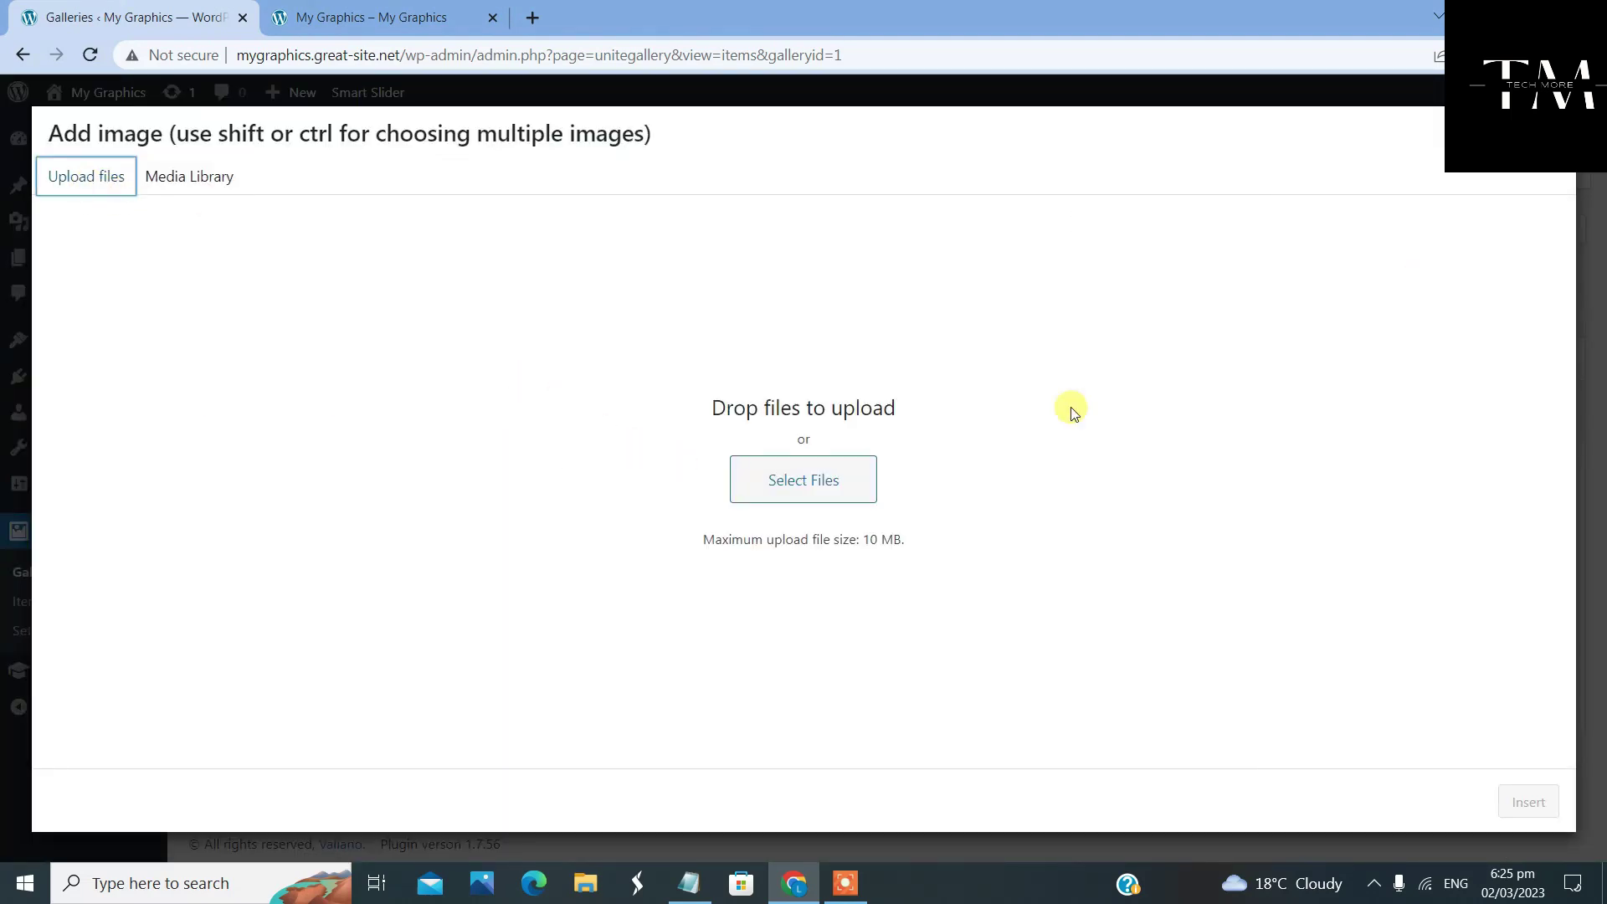
left_click(808, 469)
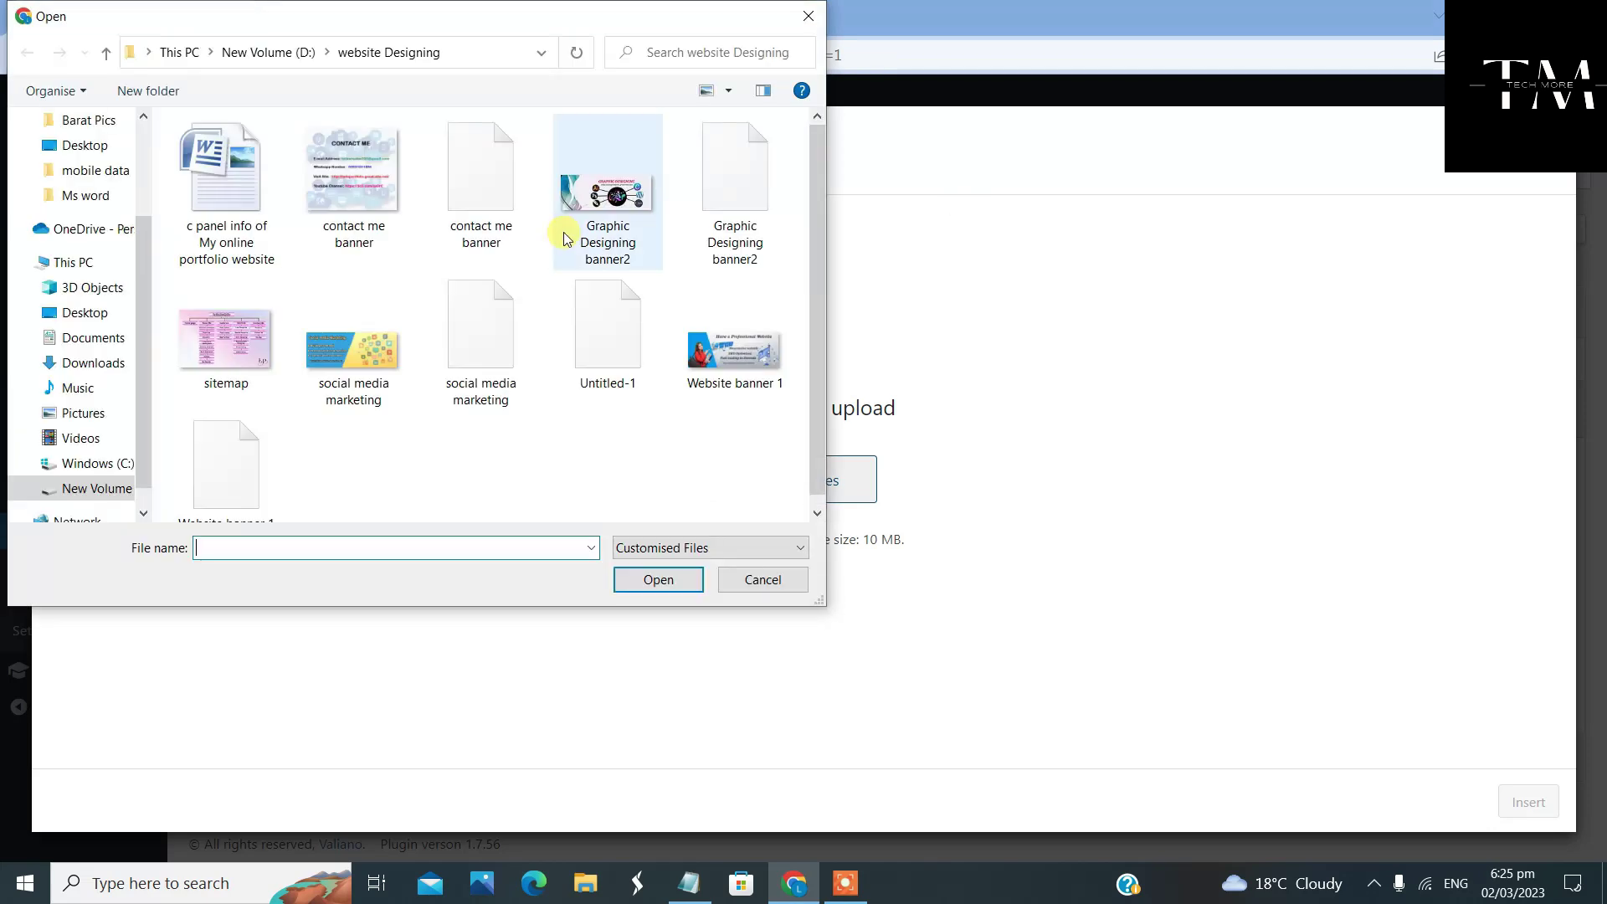
left_click(73, 490)
double_click(601, 333)
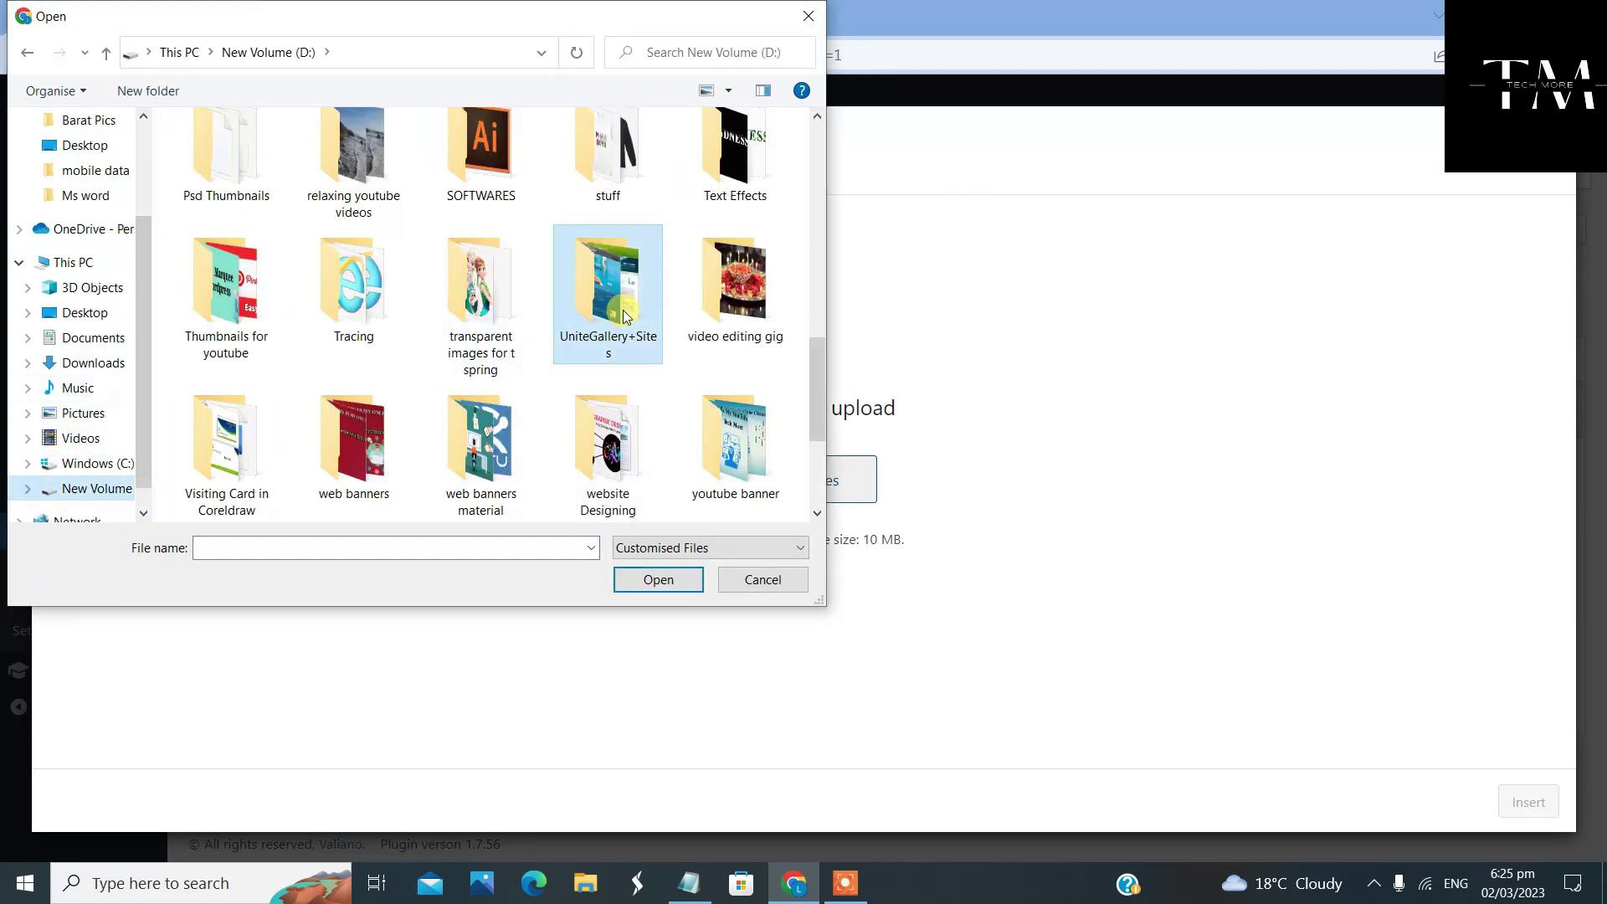
Select screenshots 1 (1) through 1 (10) and upload all ten
left_click(233, 168)
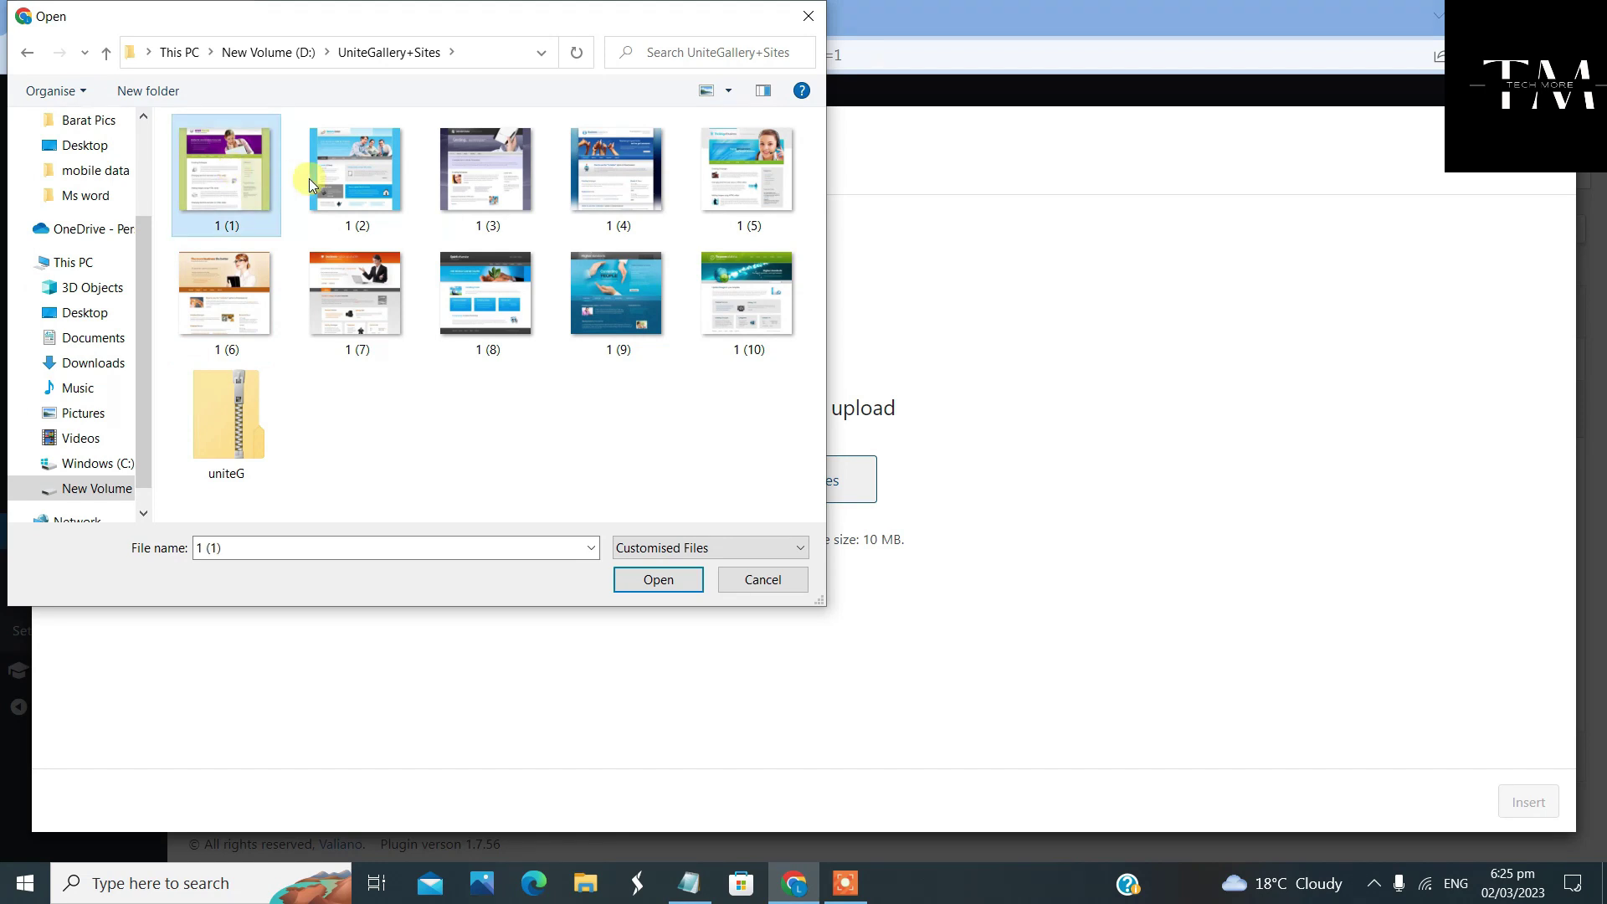
left_click(370, 203, "ctrl")
left_click(489, 188, "ctrl")
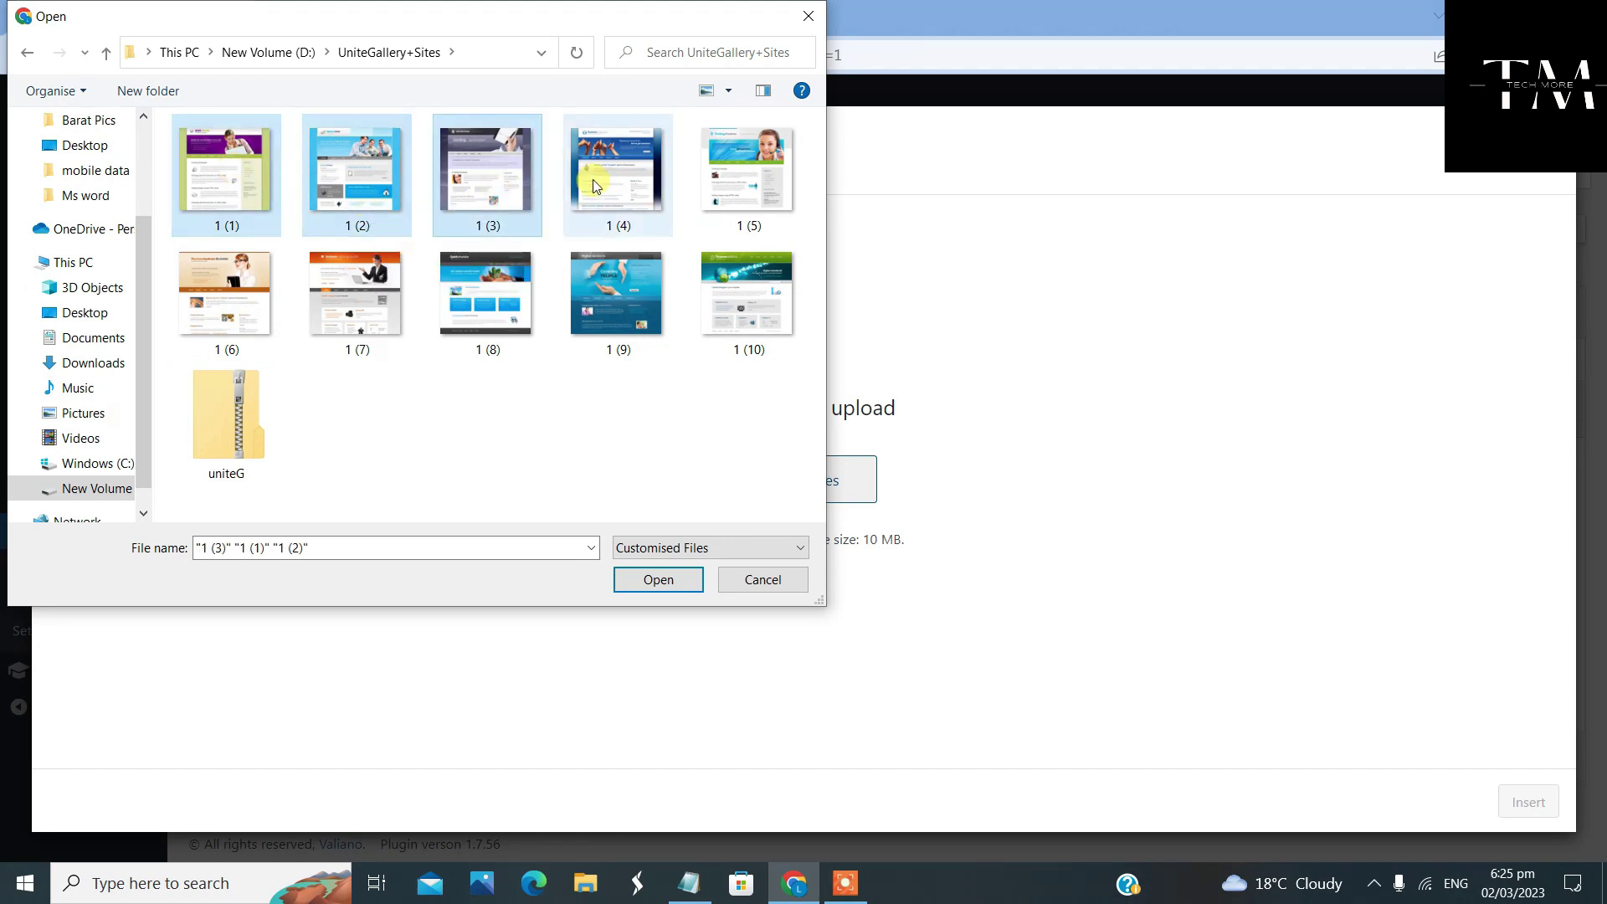
left_click(617, 180, "ctrl")
left_click(756, 308, "ctrl+shift")
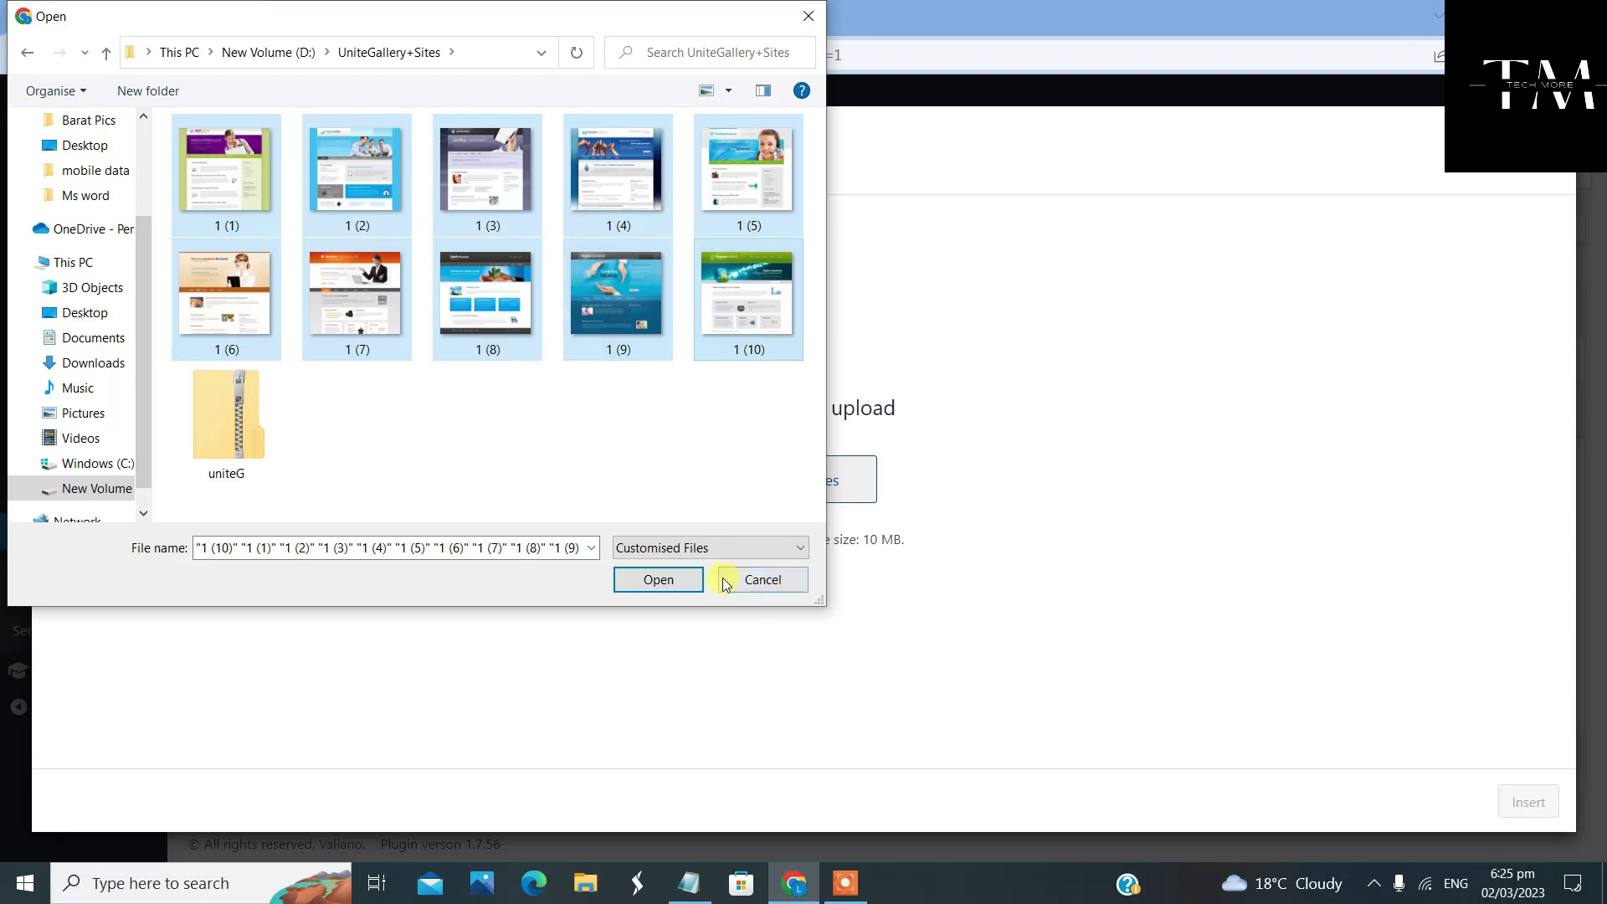
left_click(670, 579)
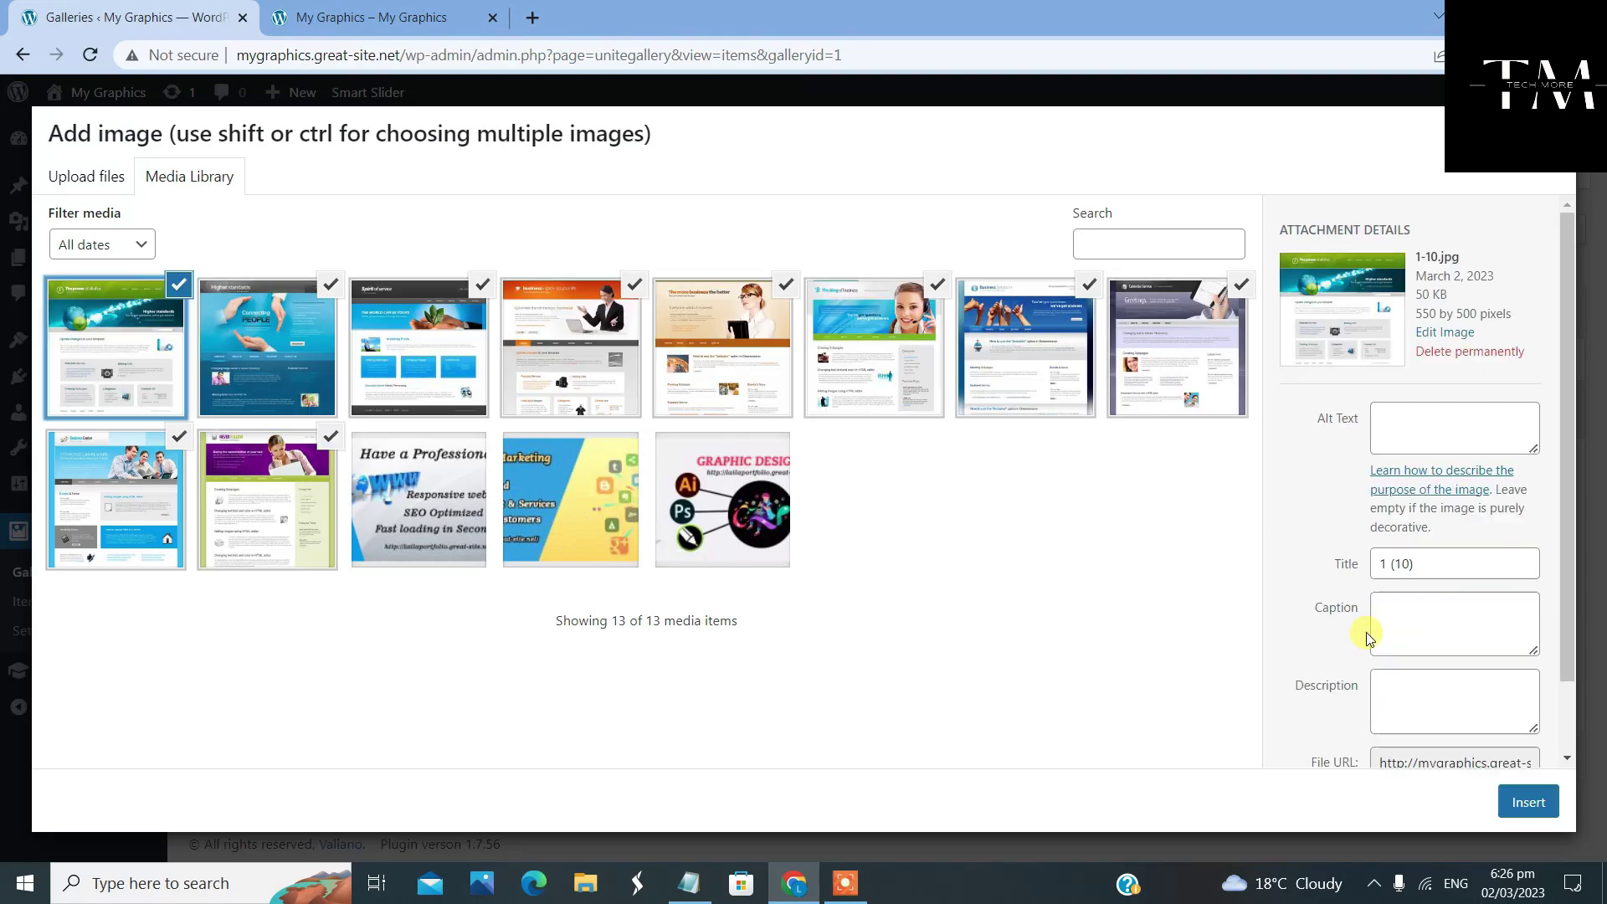
Insert the ten uploaded screenshots into the home gallery
left_click(1524, 797)
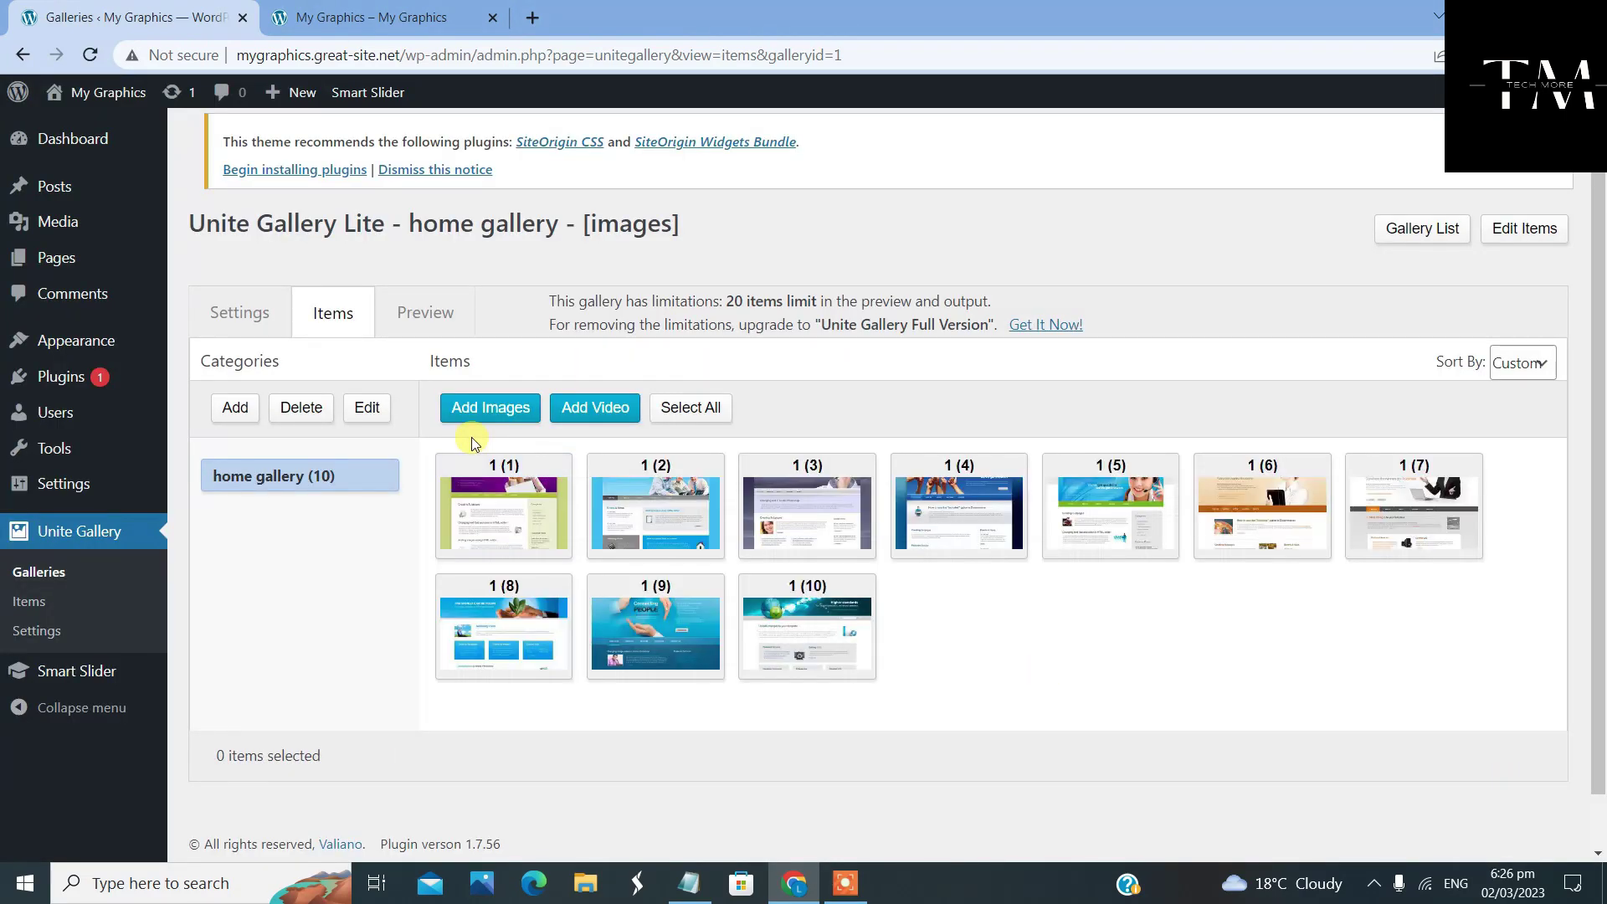
scroll(634, 624, "down", 1)
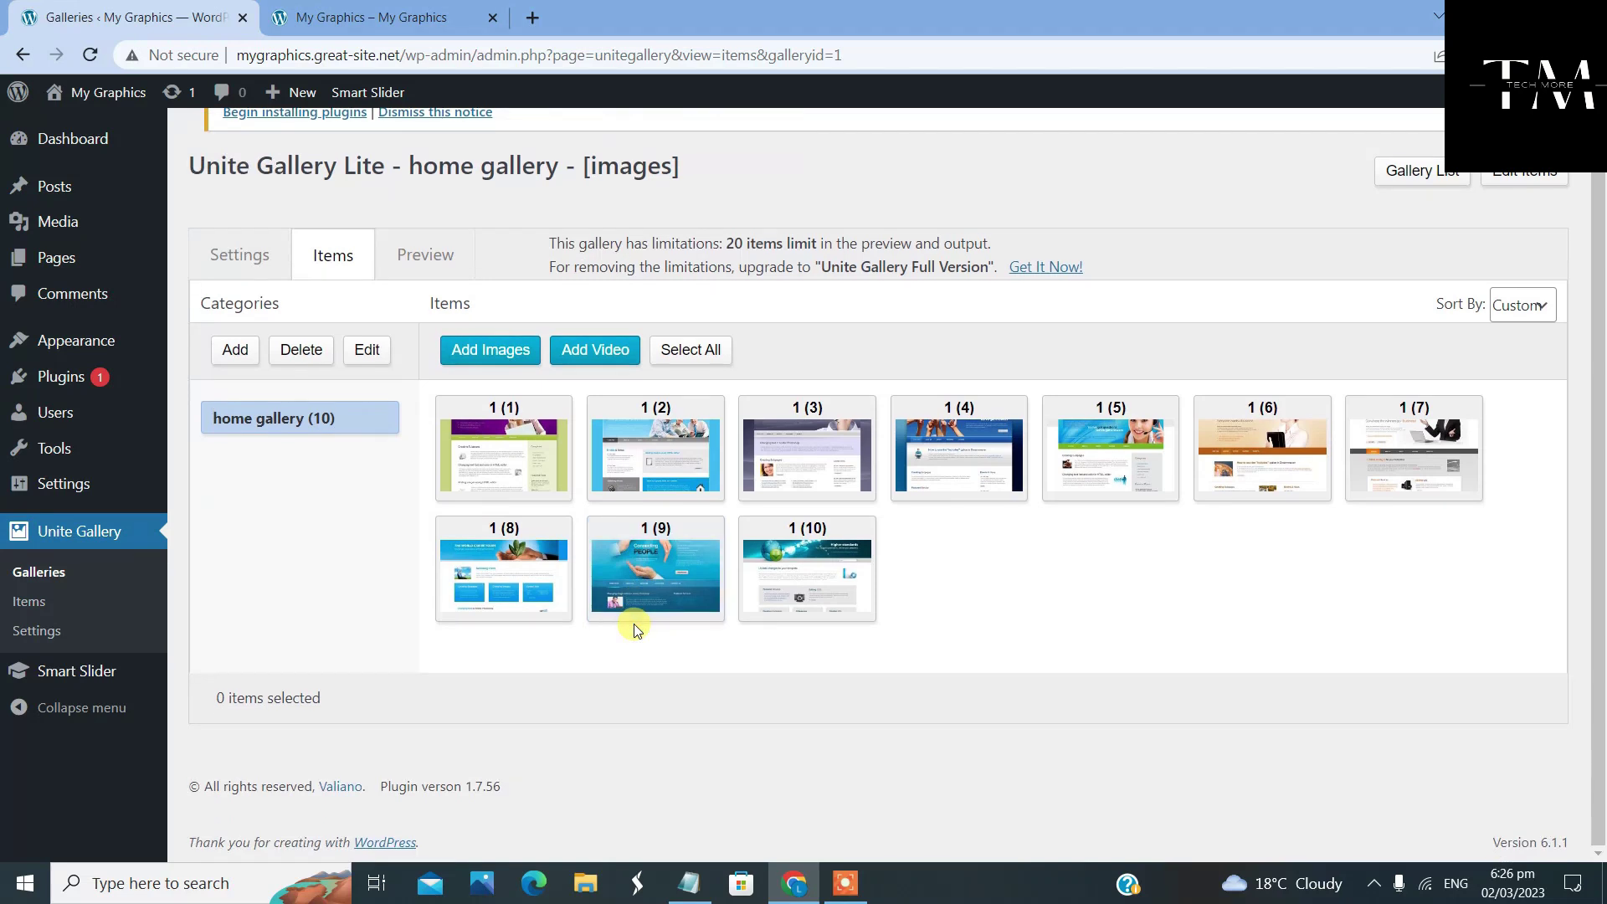
scroll(620, 598, "up", 1)
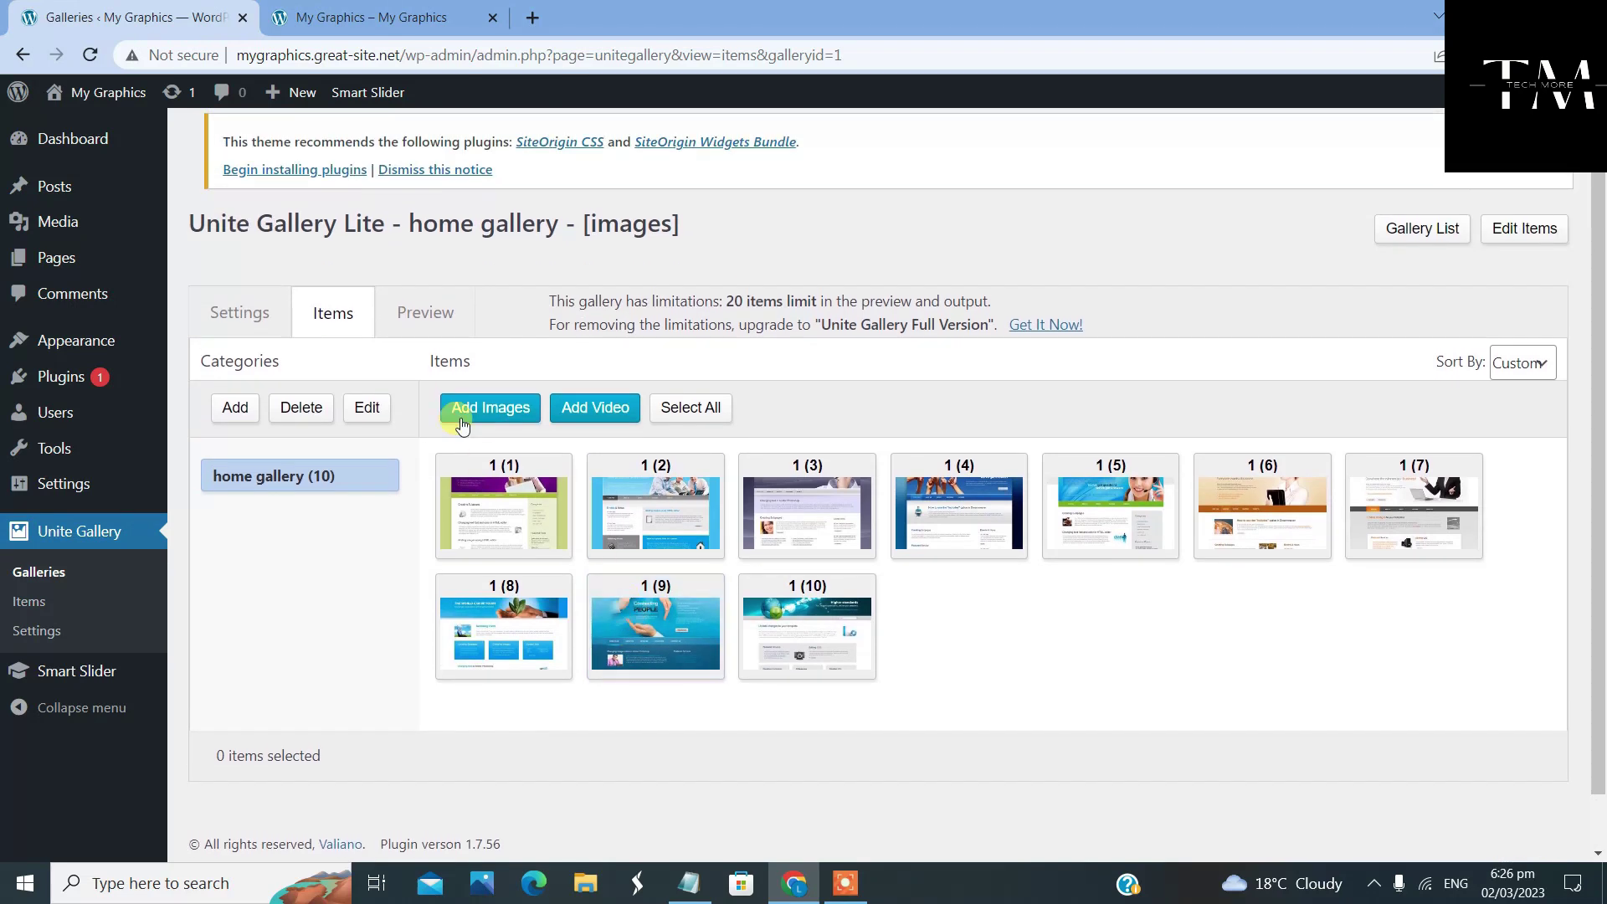
Preview the carousel, advancing three screenshots, then return to the gallery's item list
left_click(436, 315)
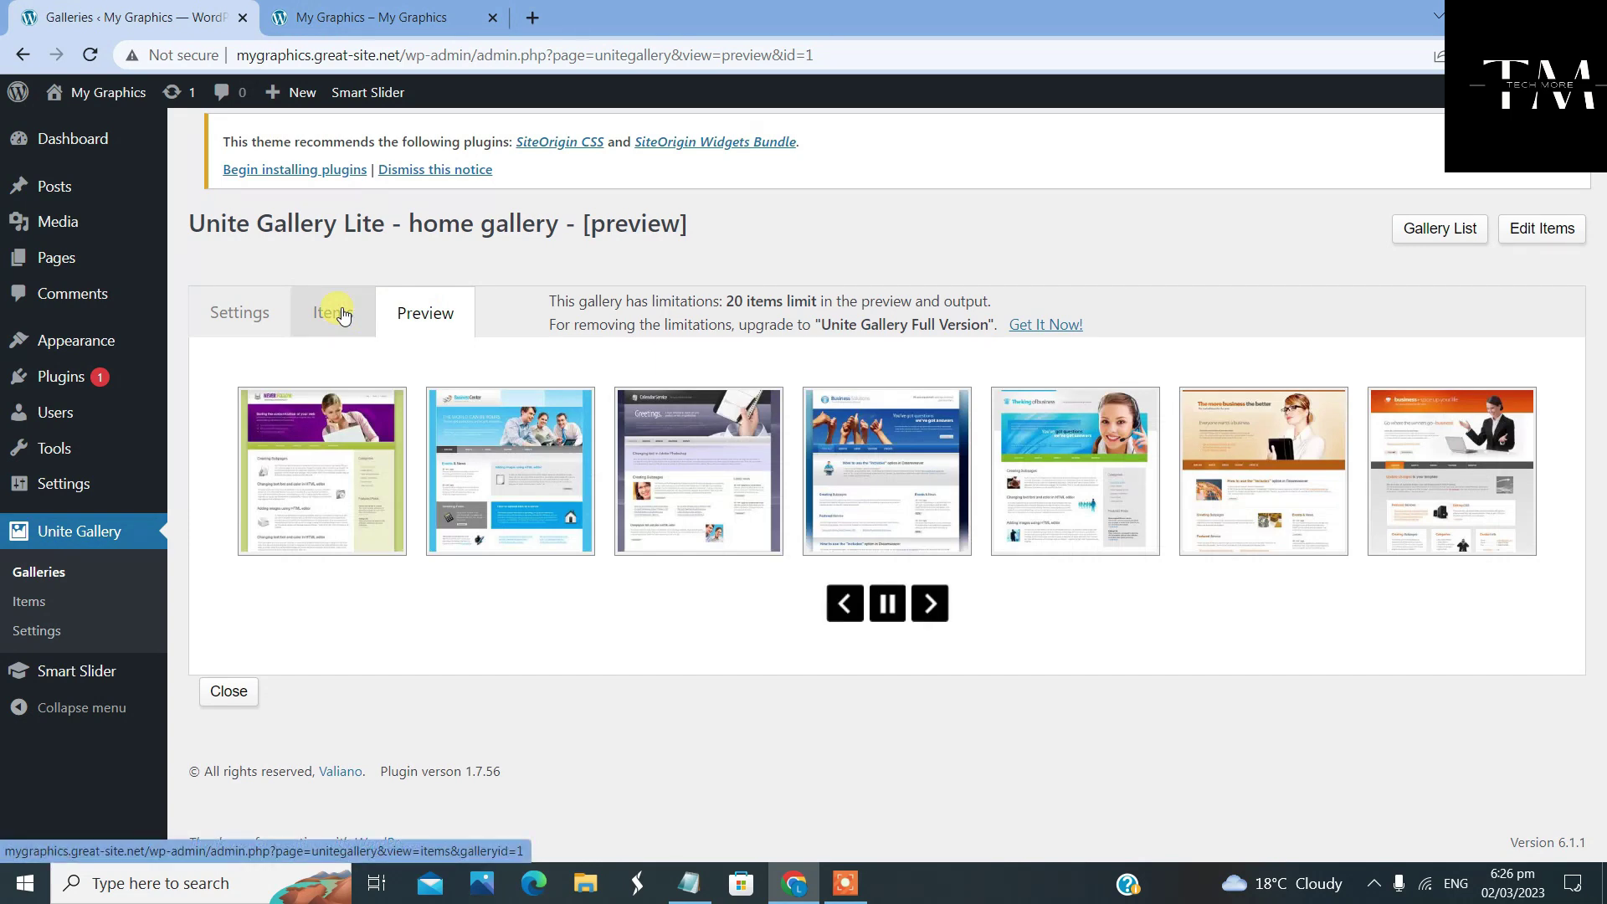
left_click(931, 605)
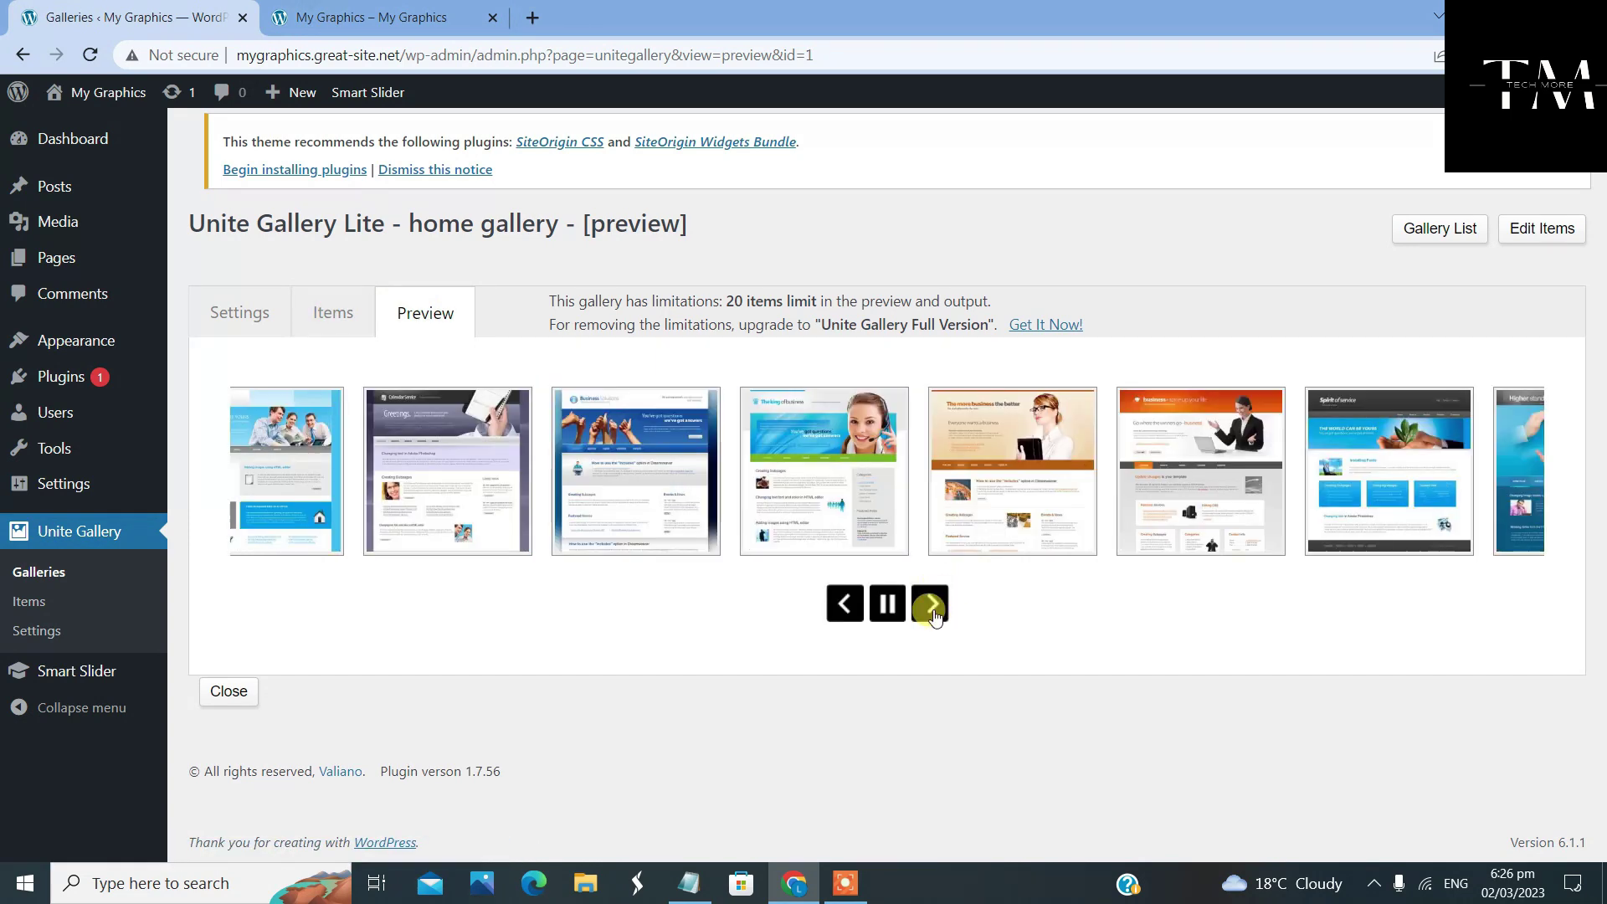
left_click(931, 605)
left_click(931, 604)
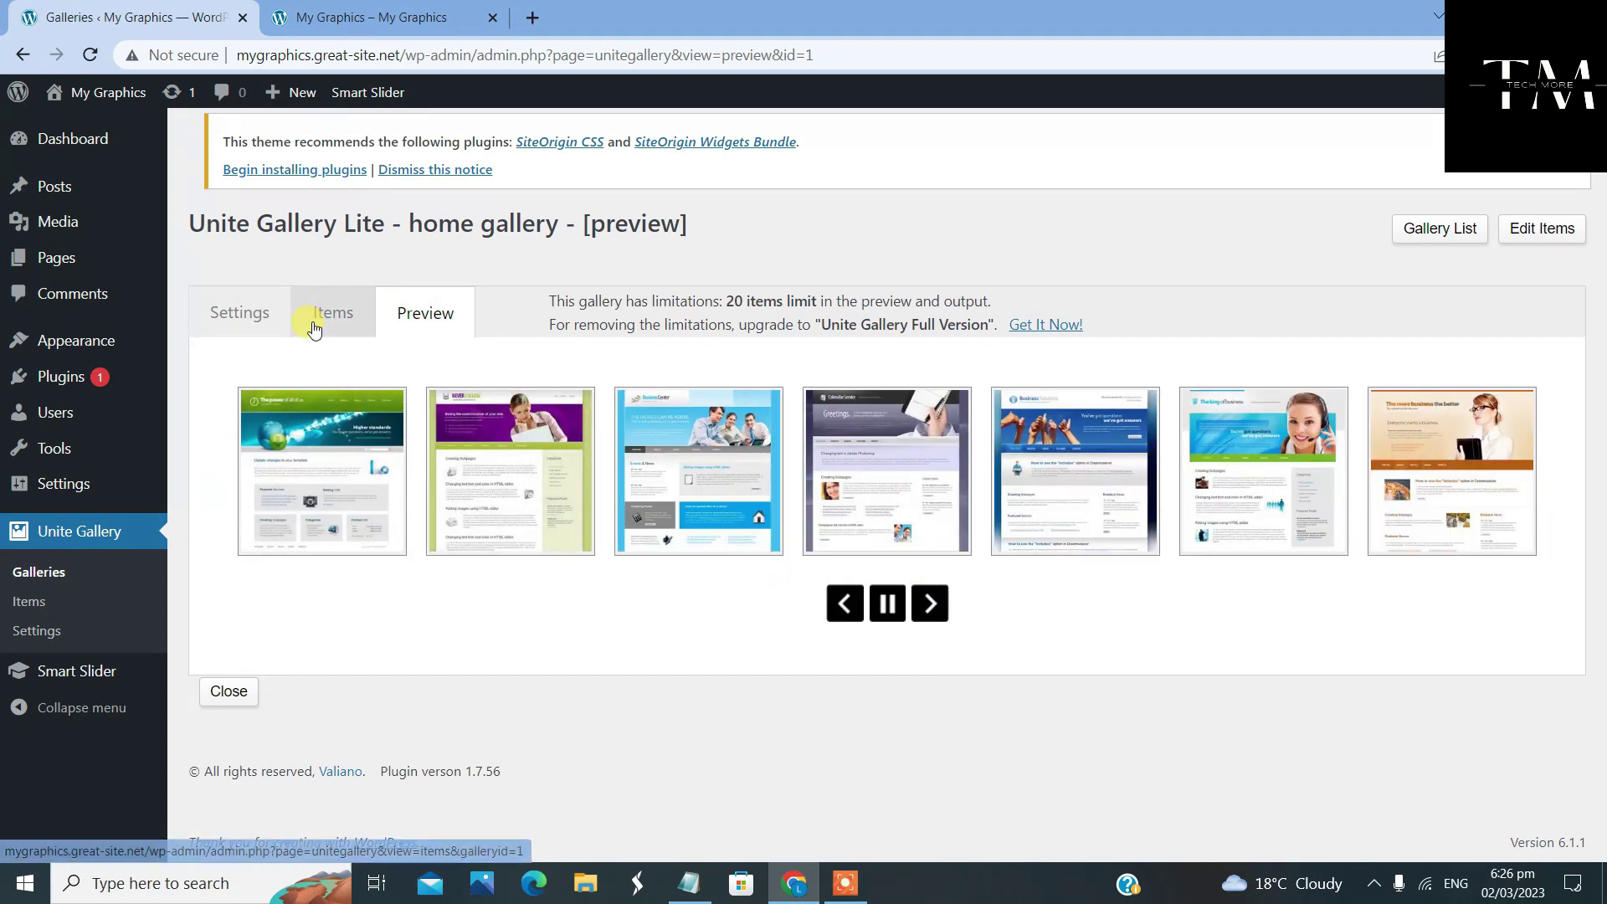
left_click(326, 315)
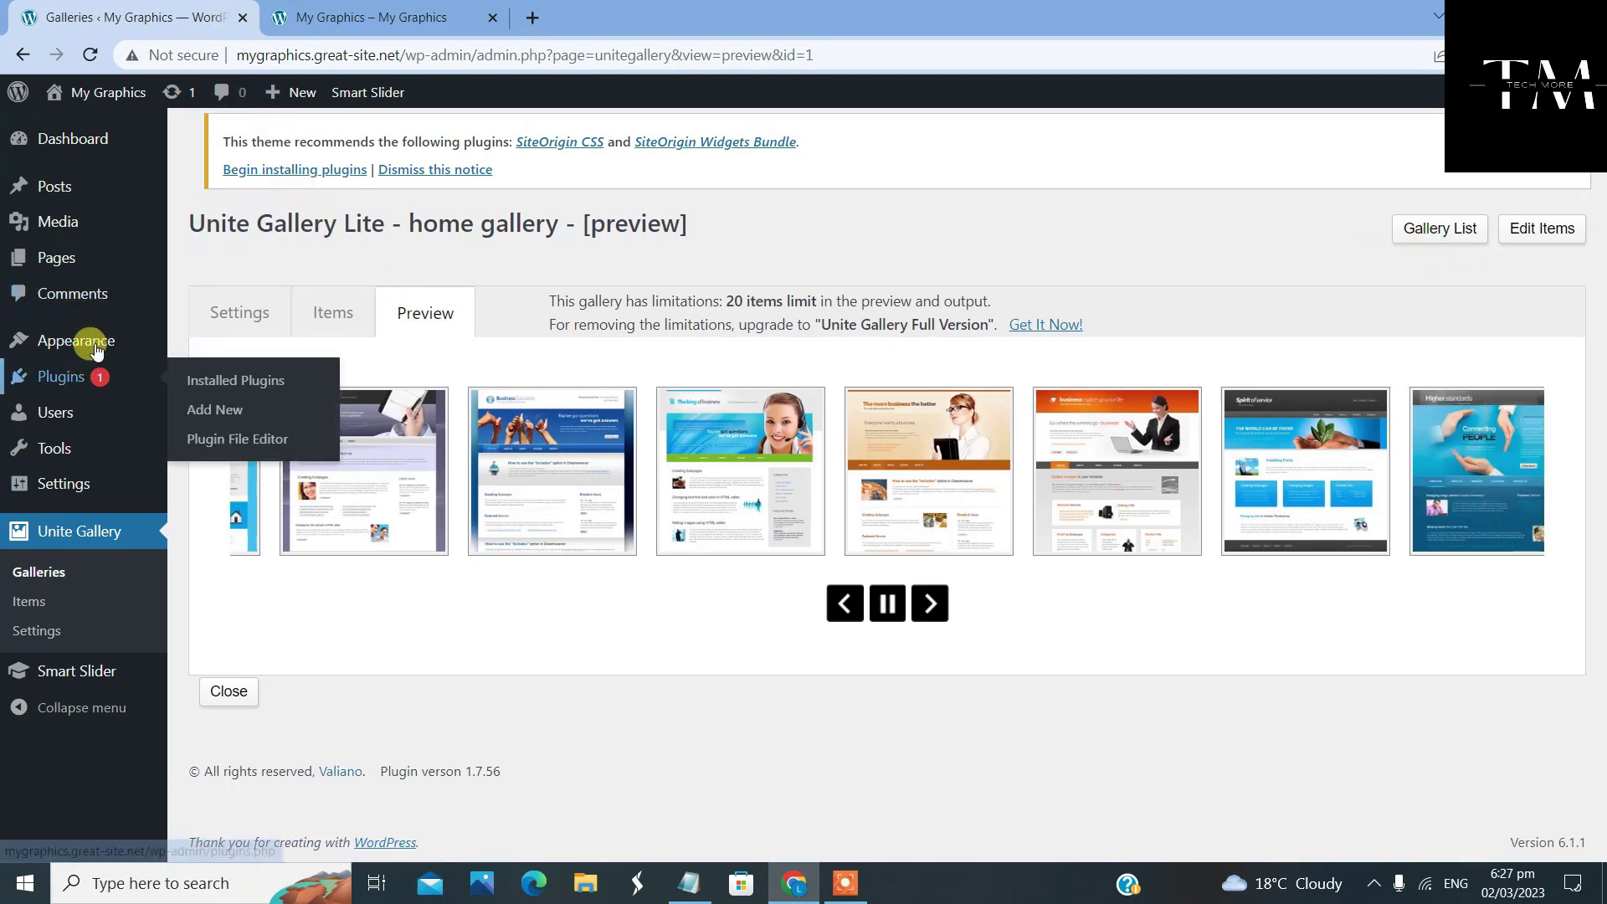
mouse_move(79, 339)
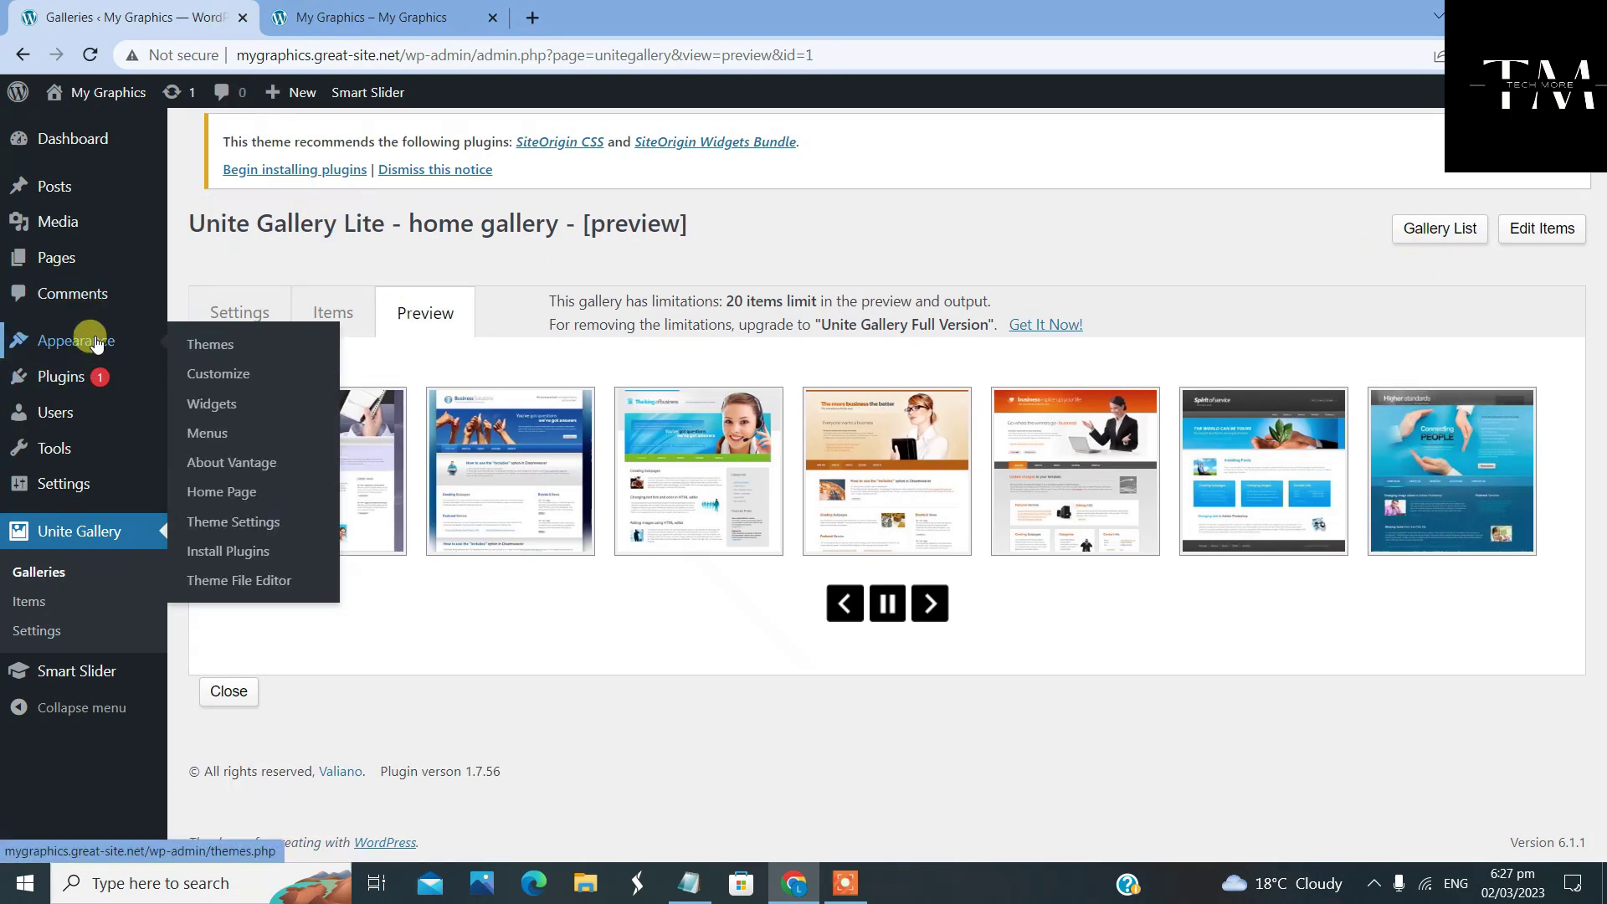
Edit the Home Page as a page and insert a new one-column, full-width row
left_click(232, 497)
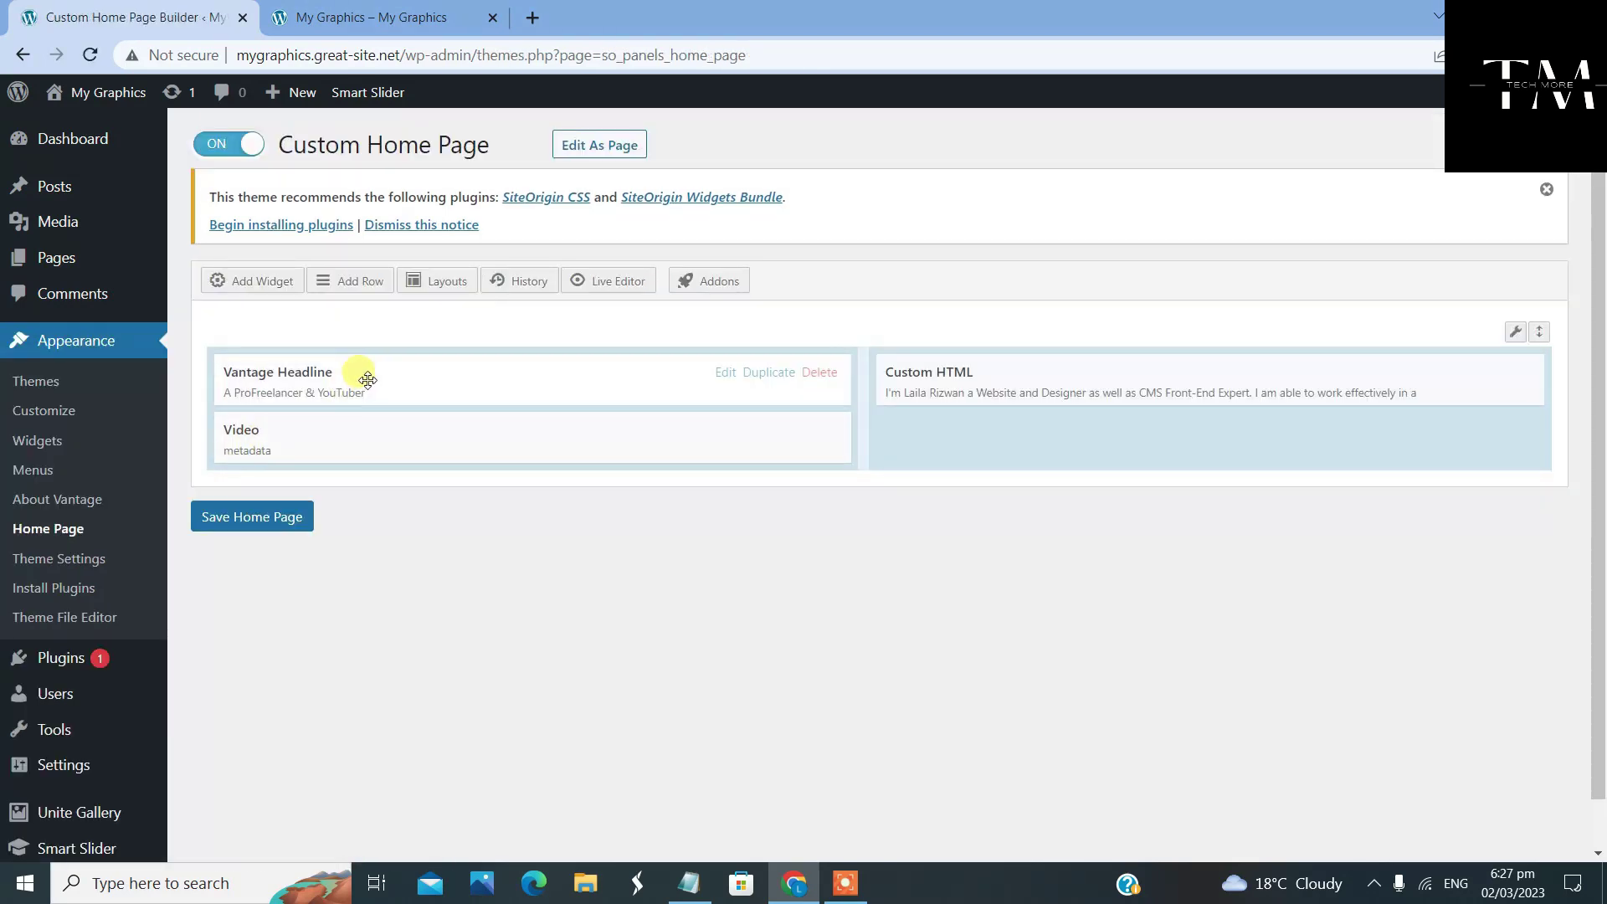
left_click(619, 155)
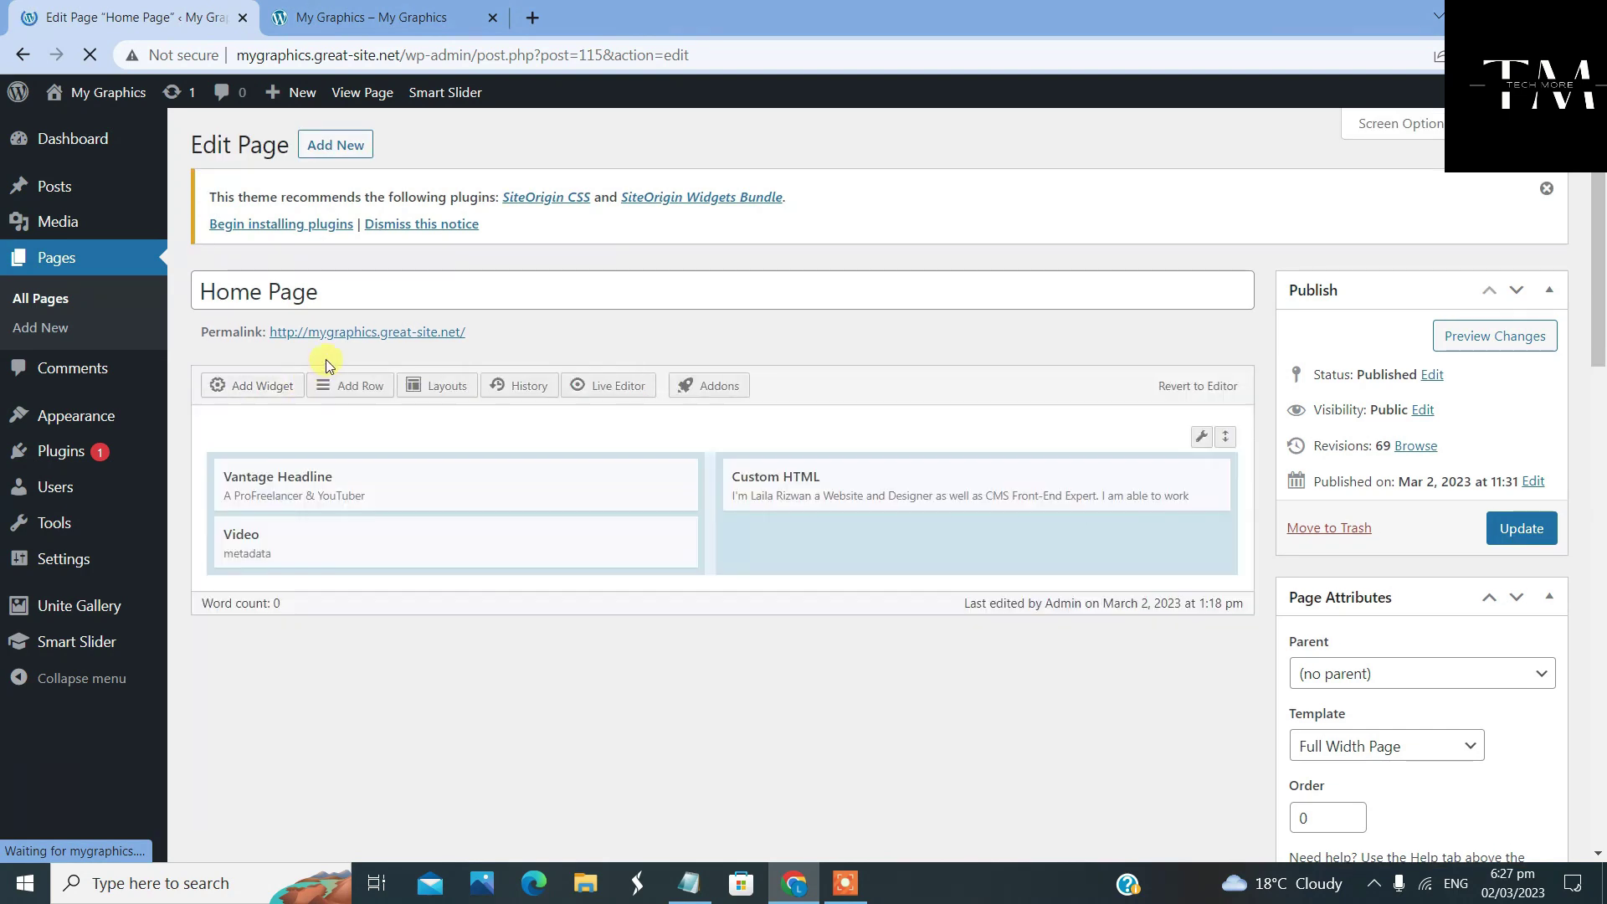
left_click(352, 387)
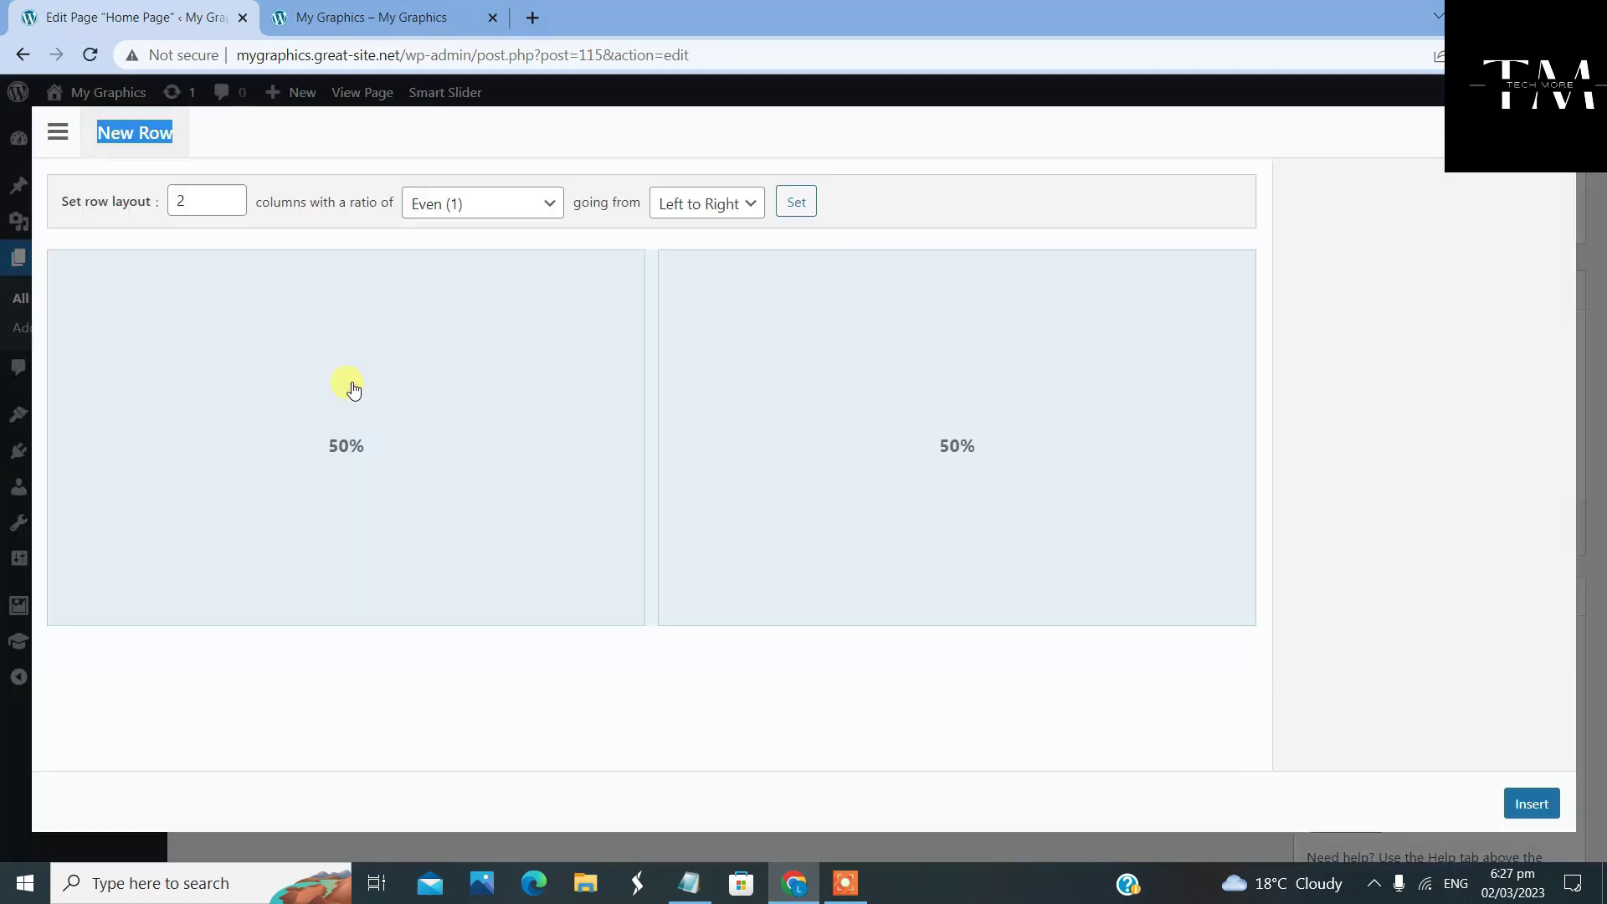
left_click(230, 209)
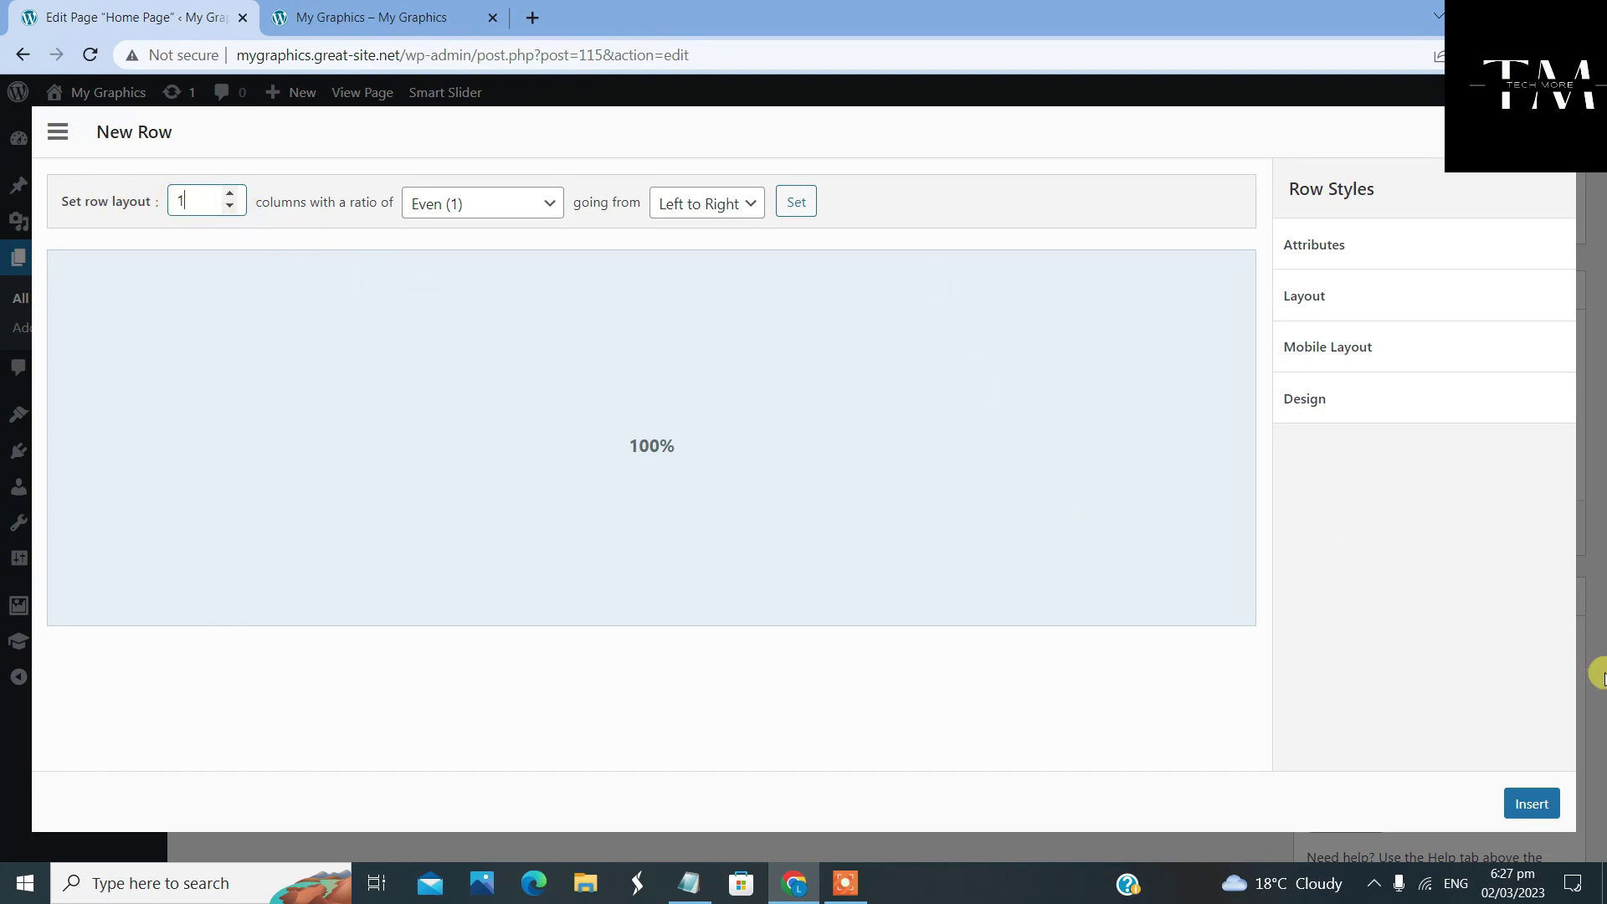
left_click(1532, 800)
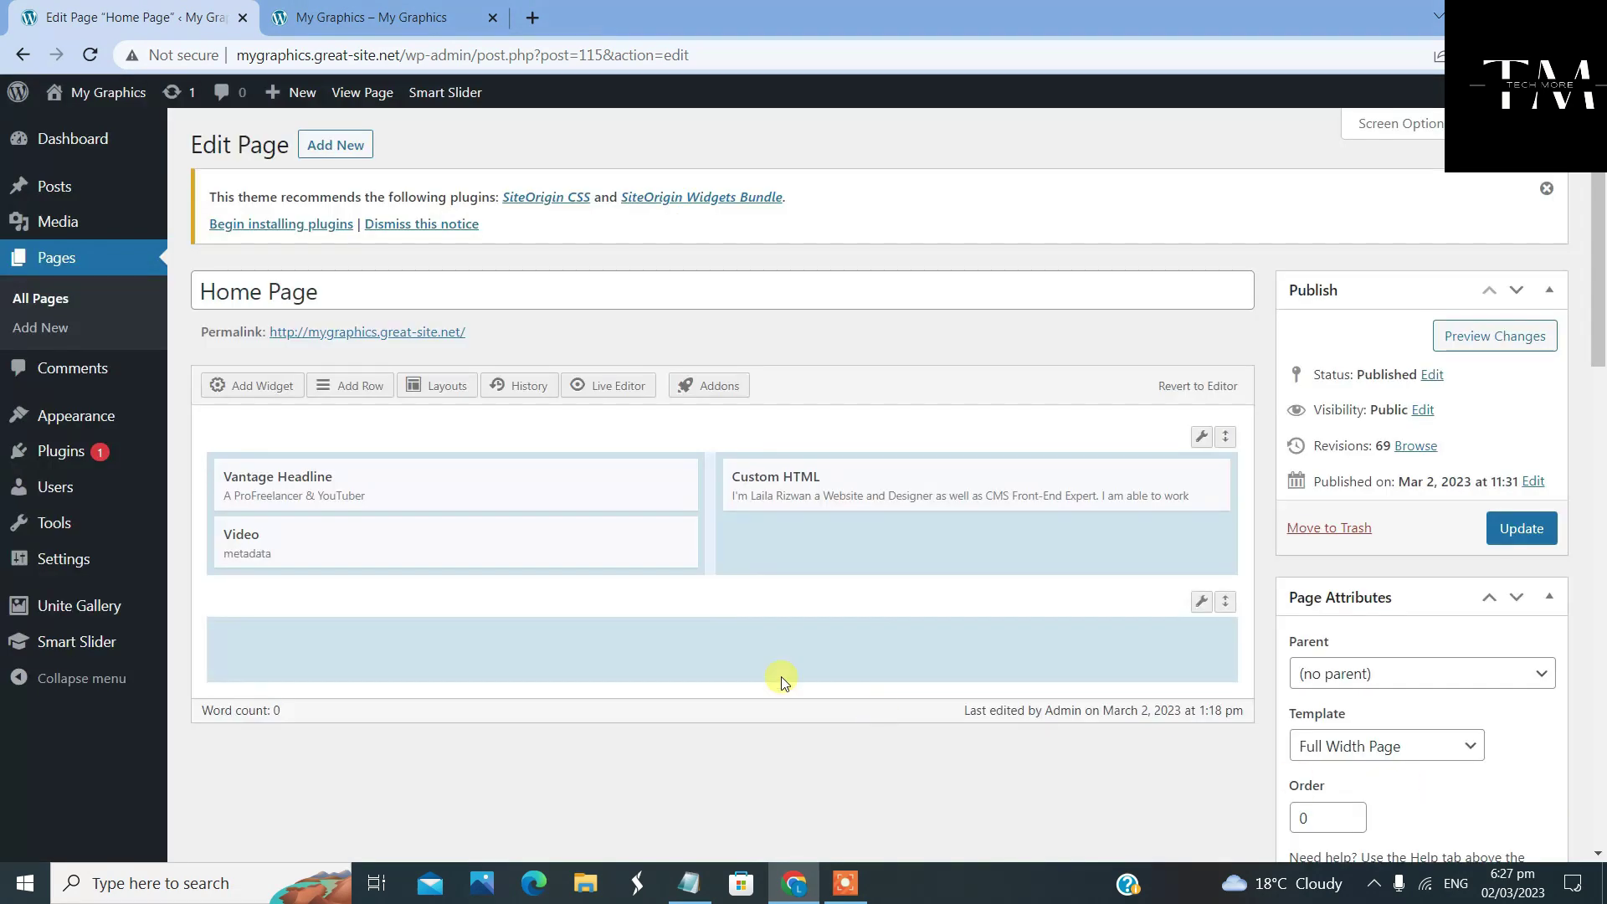
Put a Custom HTML widget with [unitegallery gallery11] in the new row and update the page
left_click(688, 641)
left_click(259, 387)
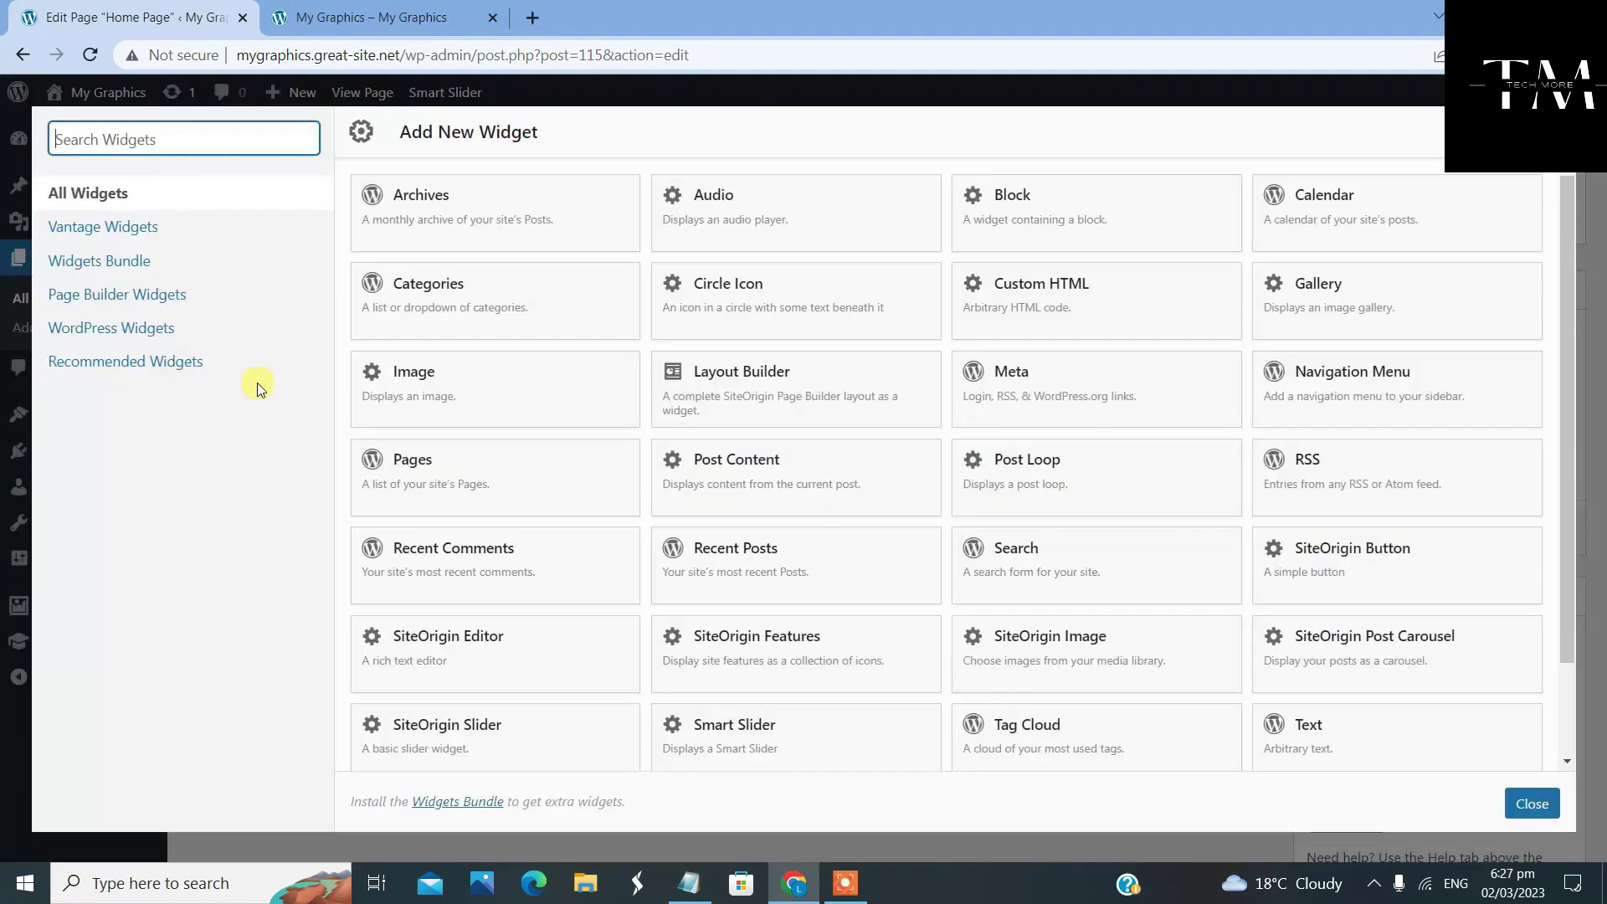
left_click(1112, 285)
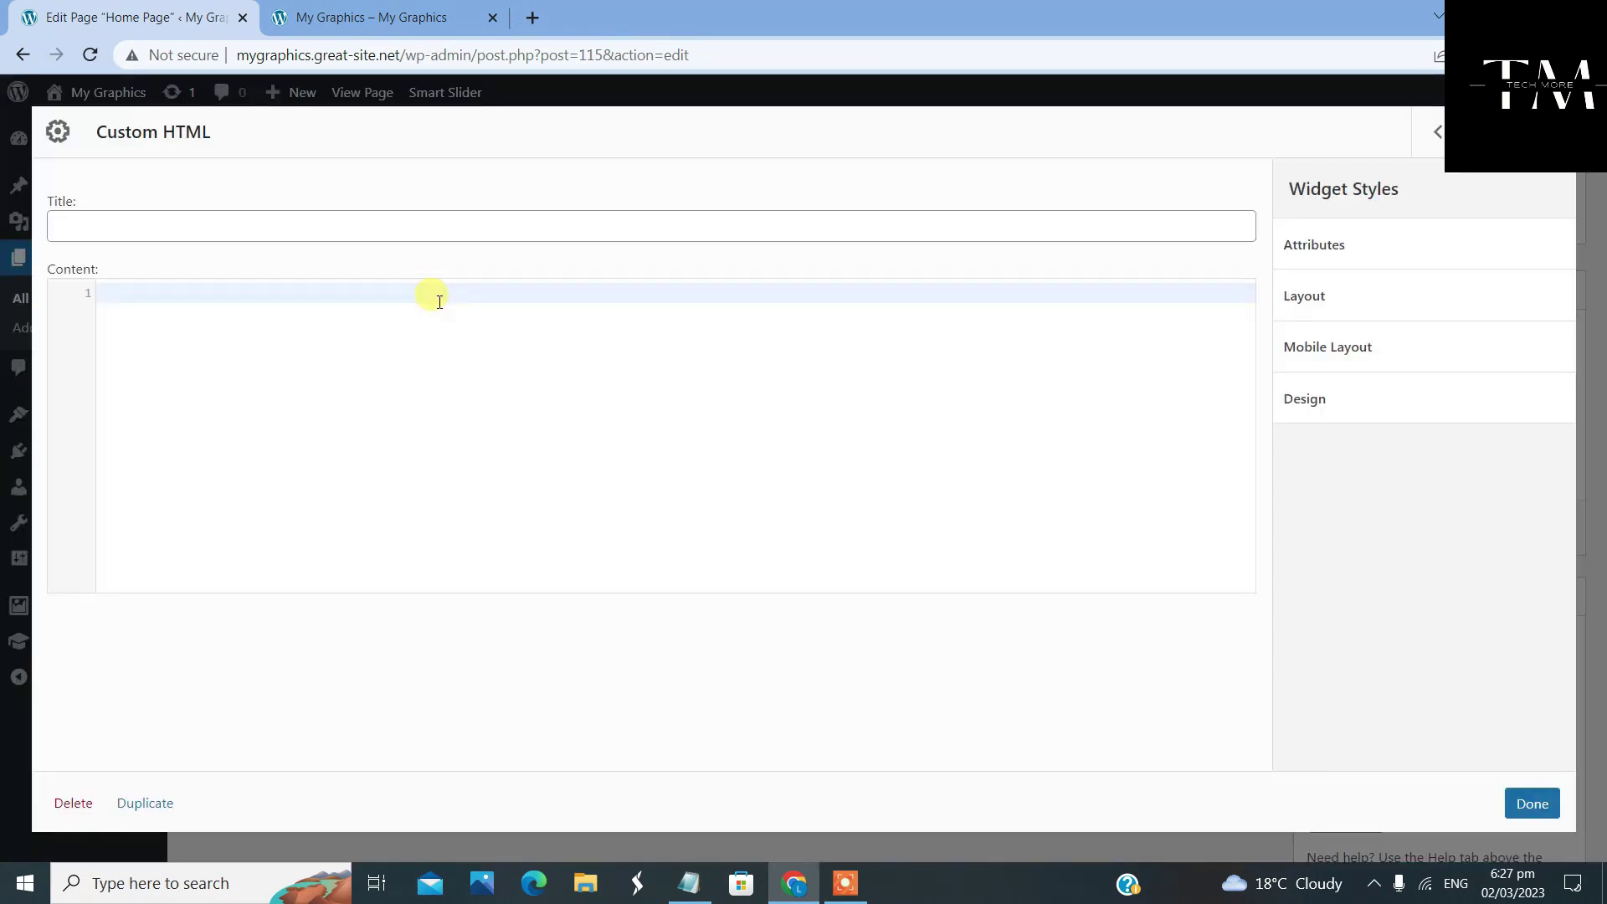
right_click(441, 301)
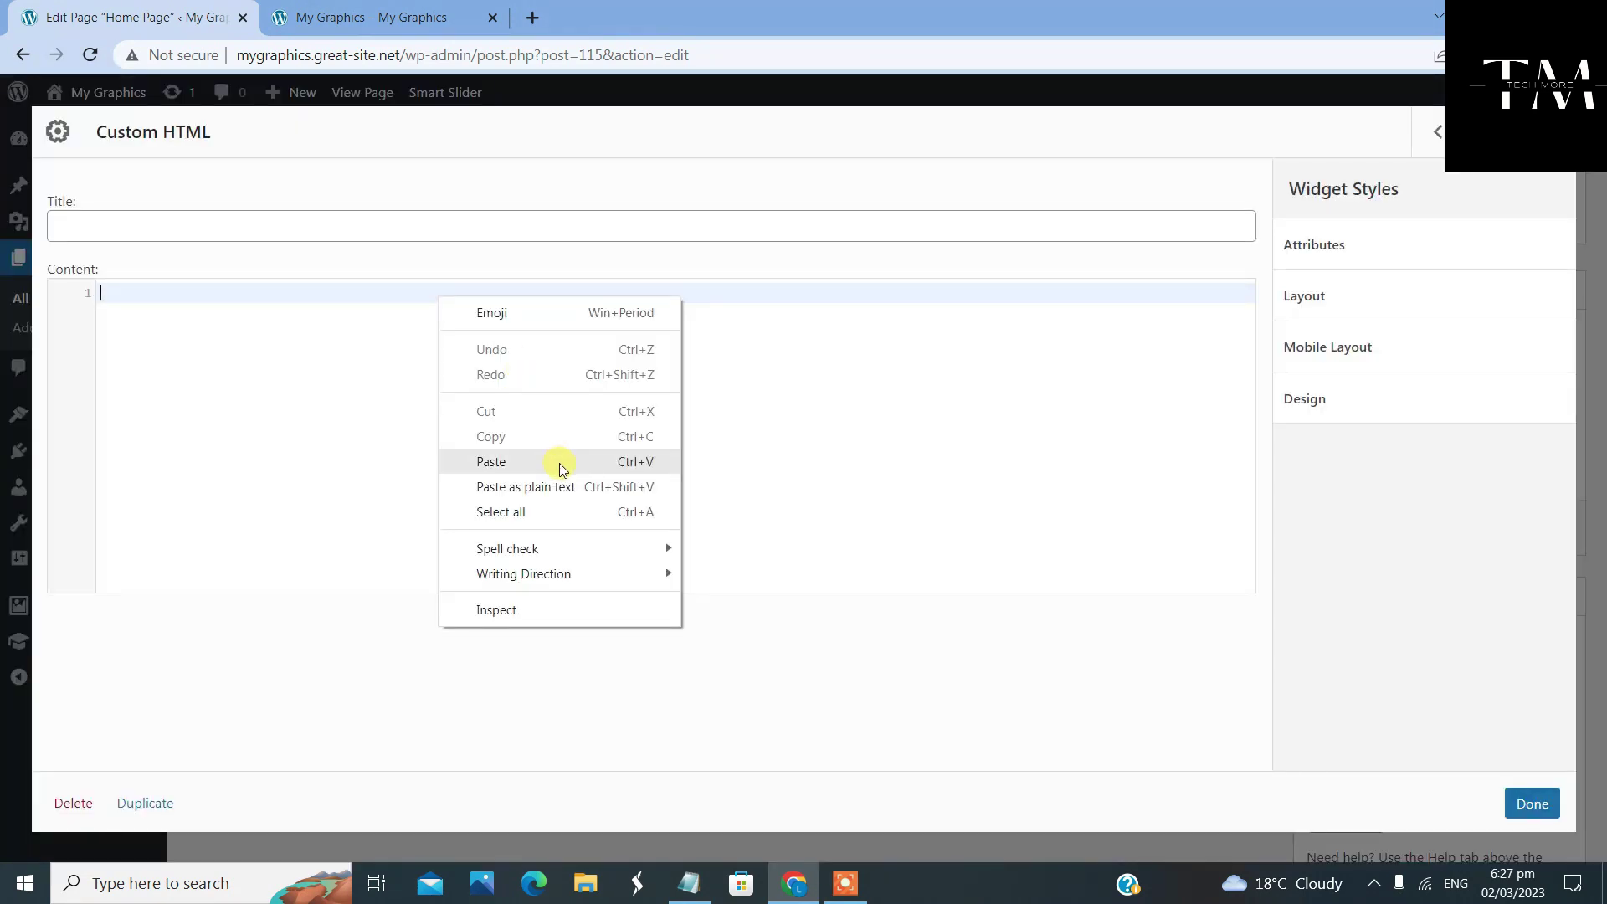
left_click(562, 465)
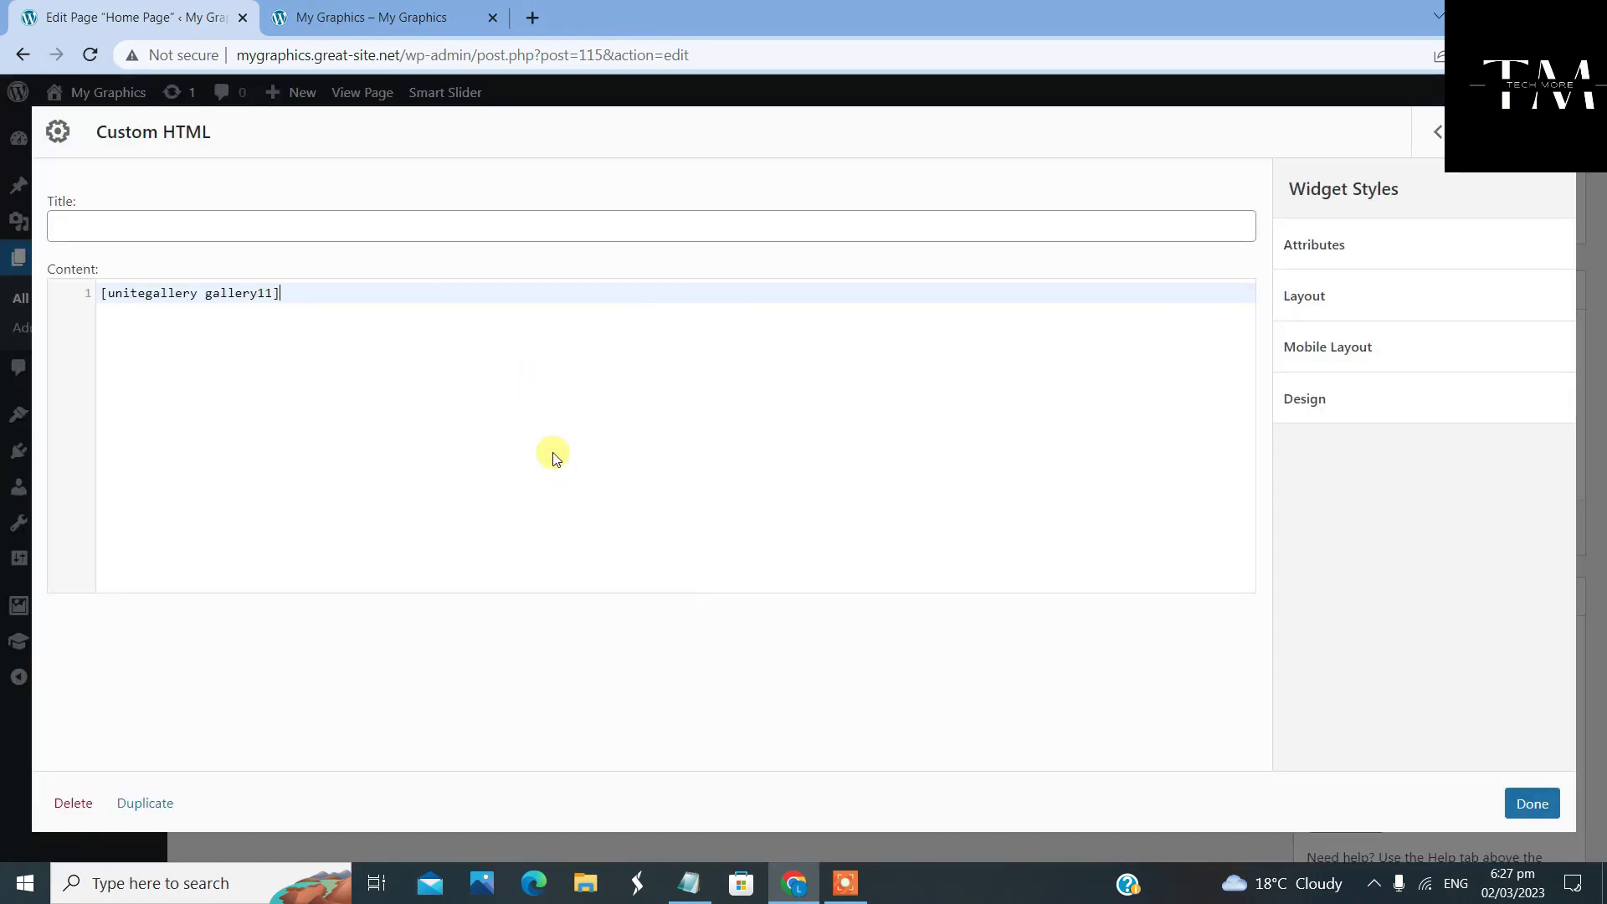
left_click(1528, 804)
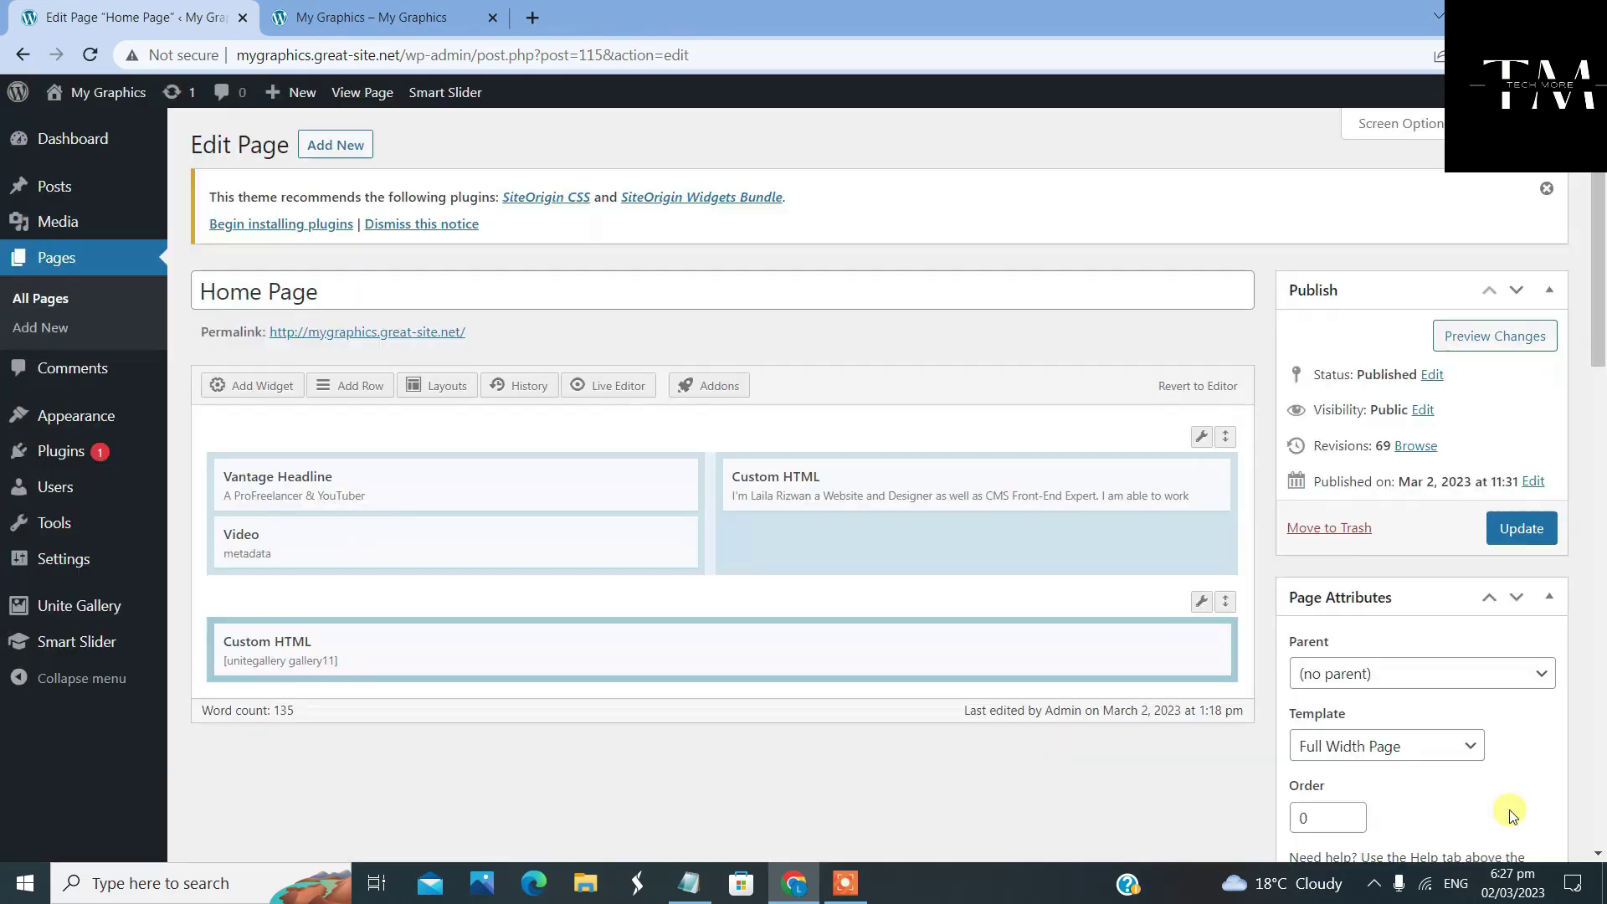
left_click(1520, 536)
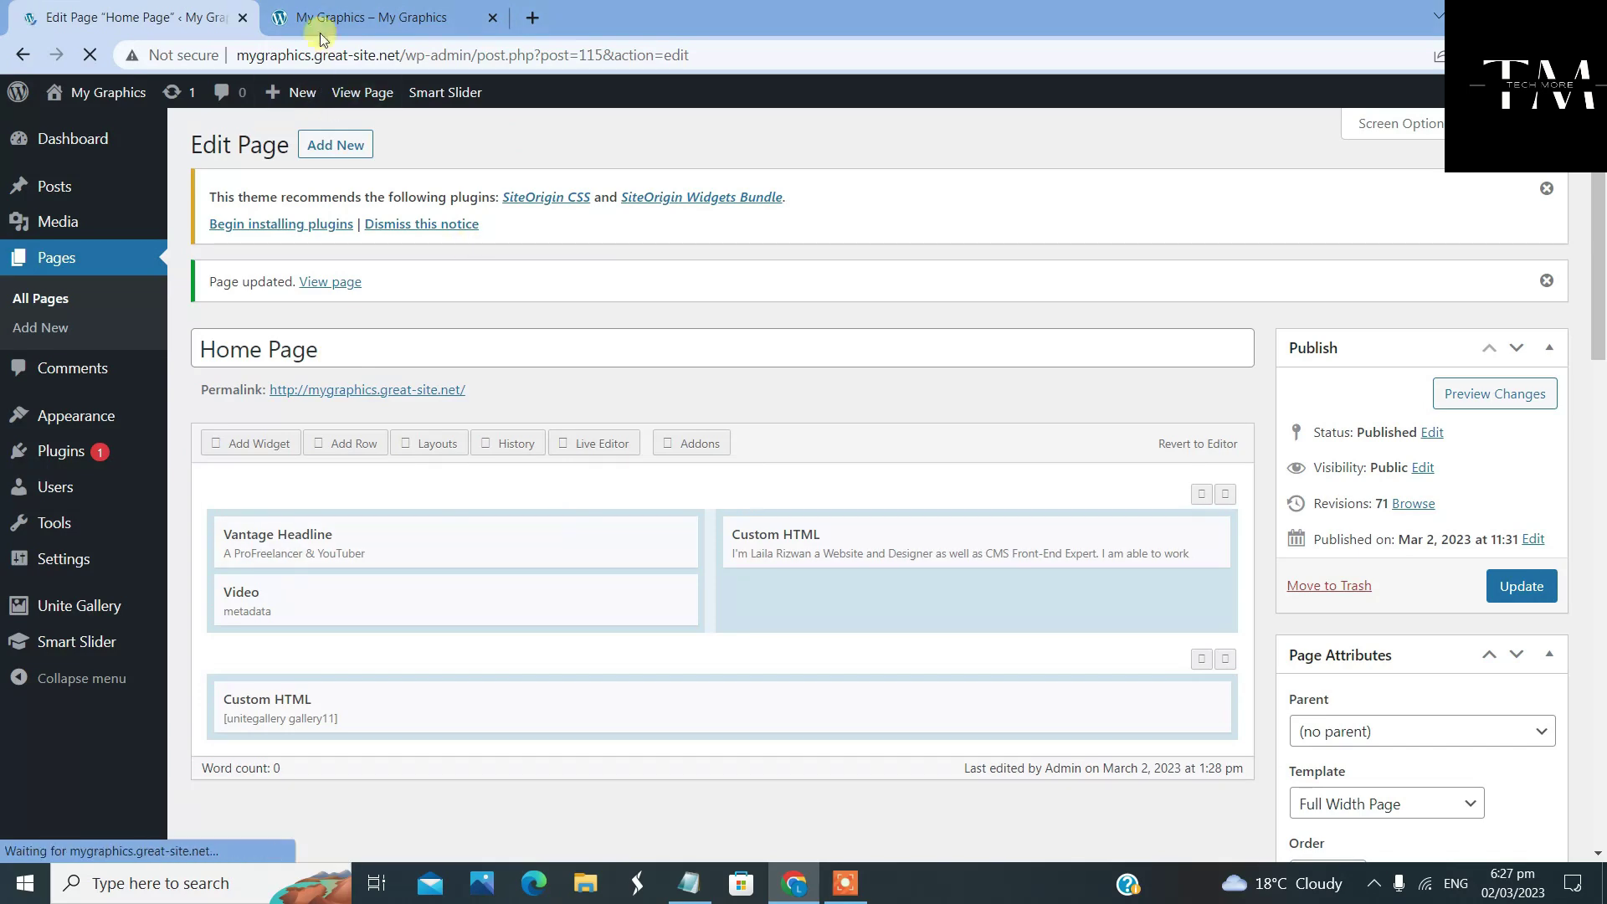
Reload the live site's home page and scroll down to the new screenshot carousel
left_click(316, 18)
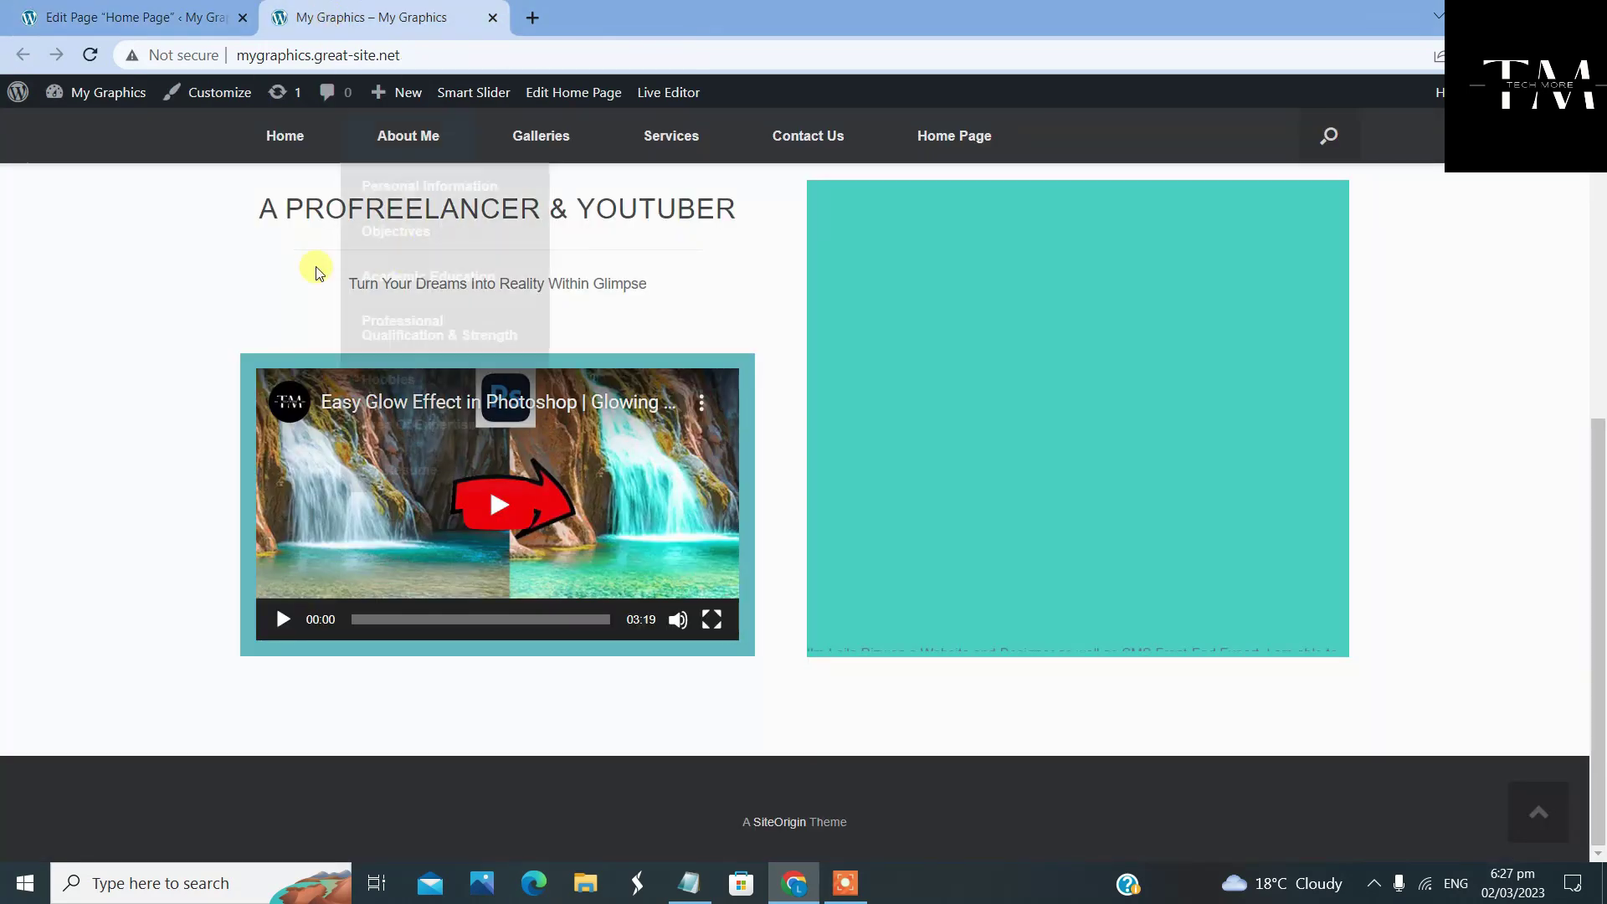
right_click(107, 258)
left_click(166, 322)
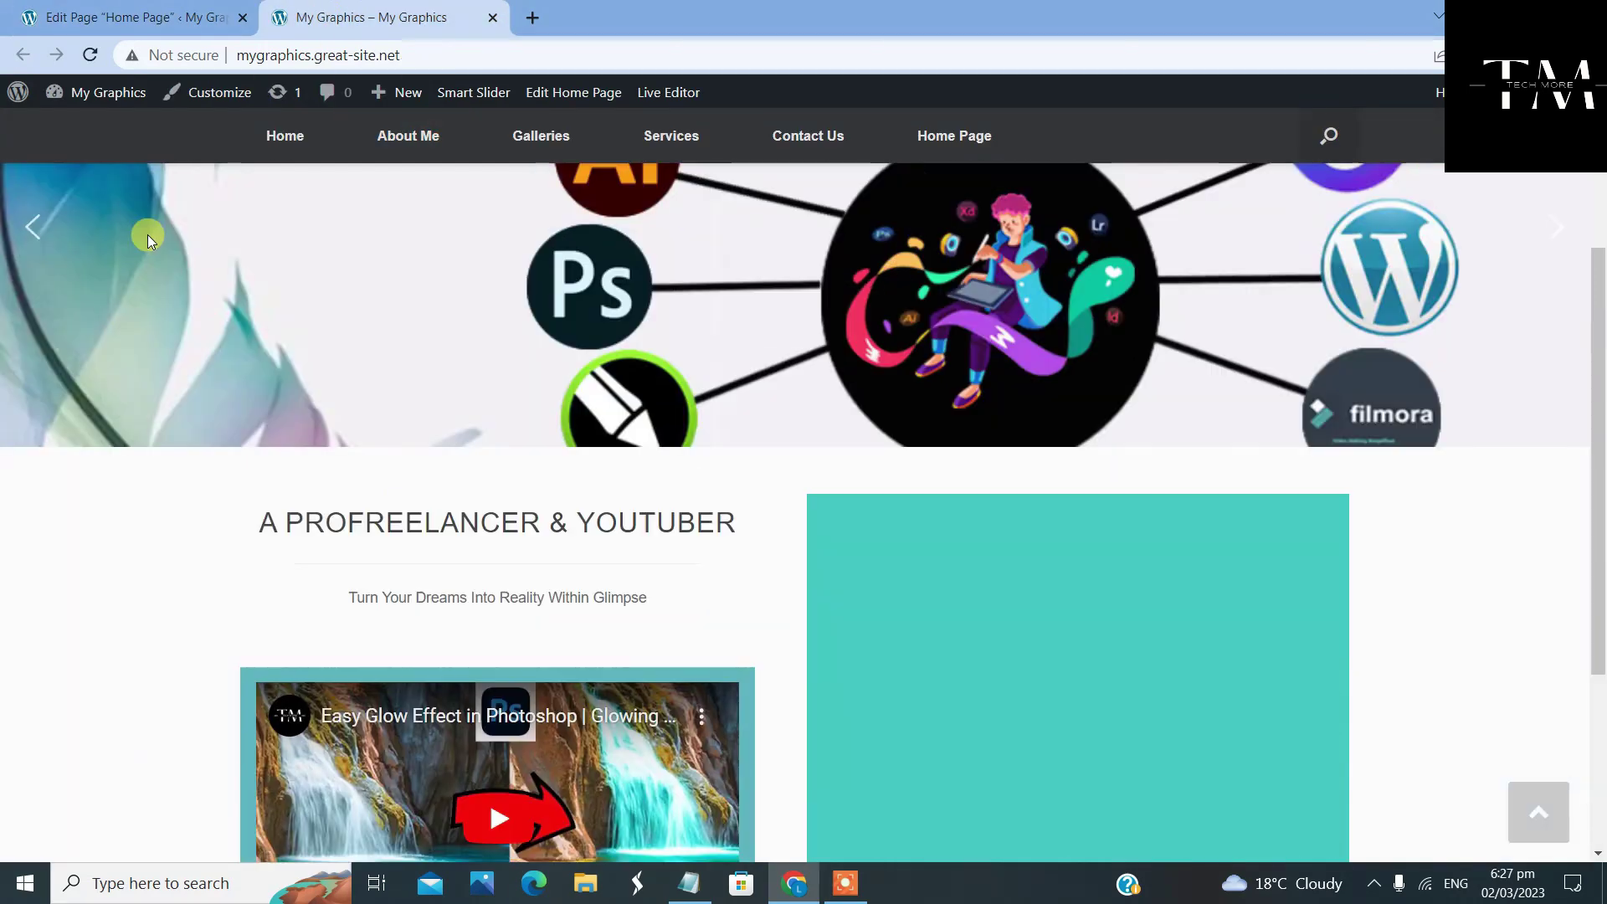
right_click(77, 246)
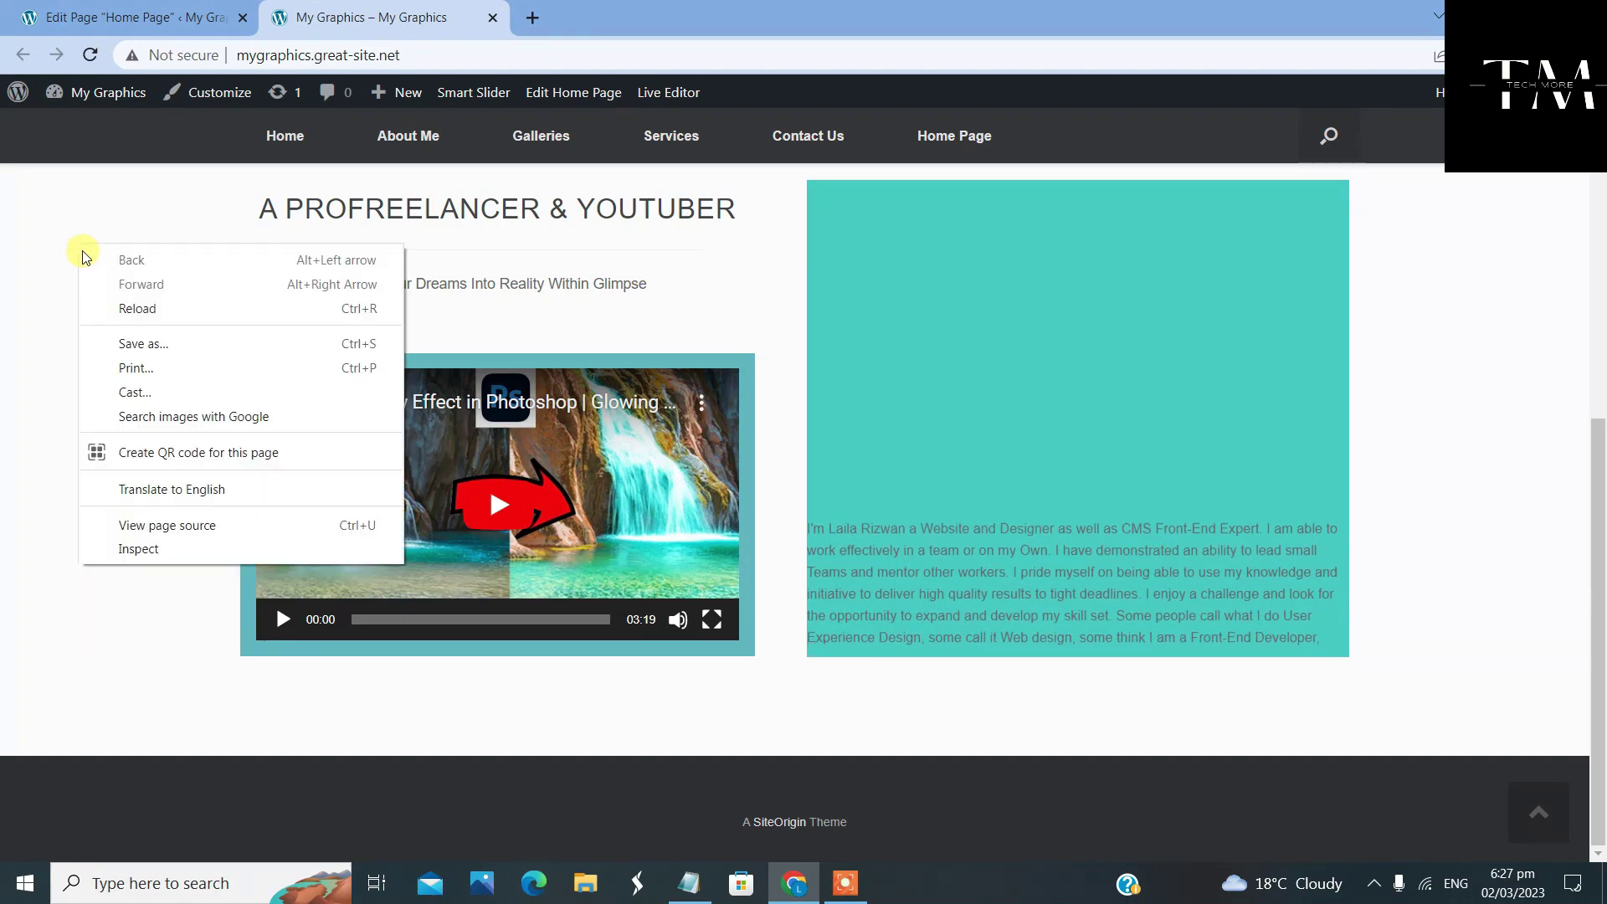
left_click(139, 309)
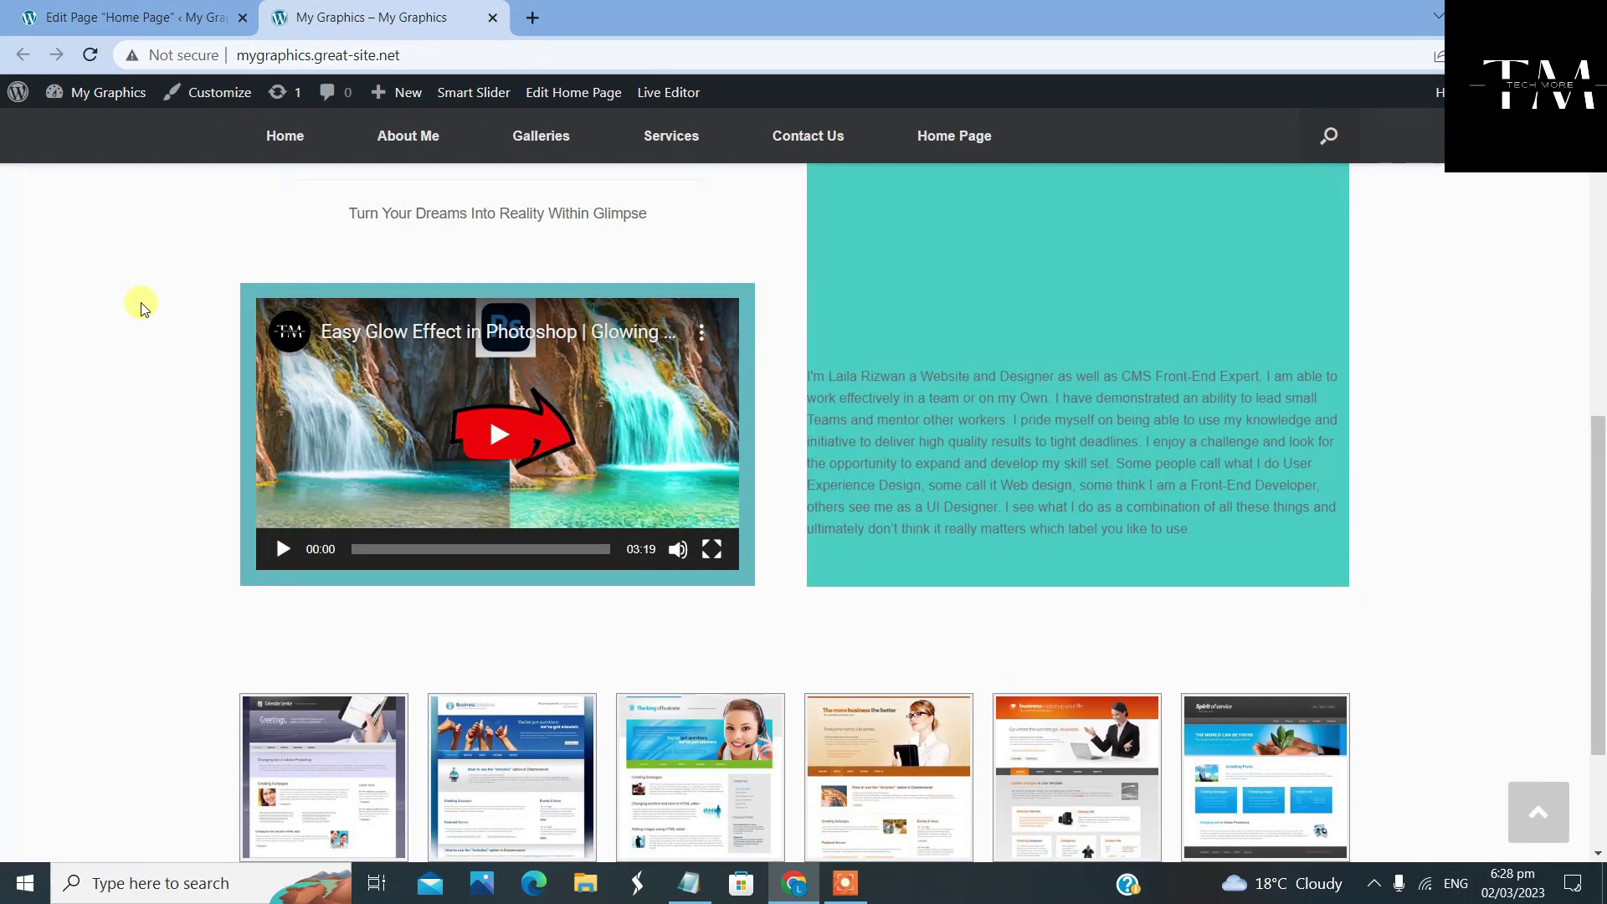
scroll(140, 312, "down", 3)
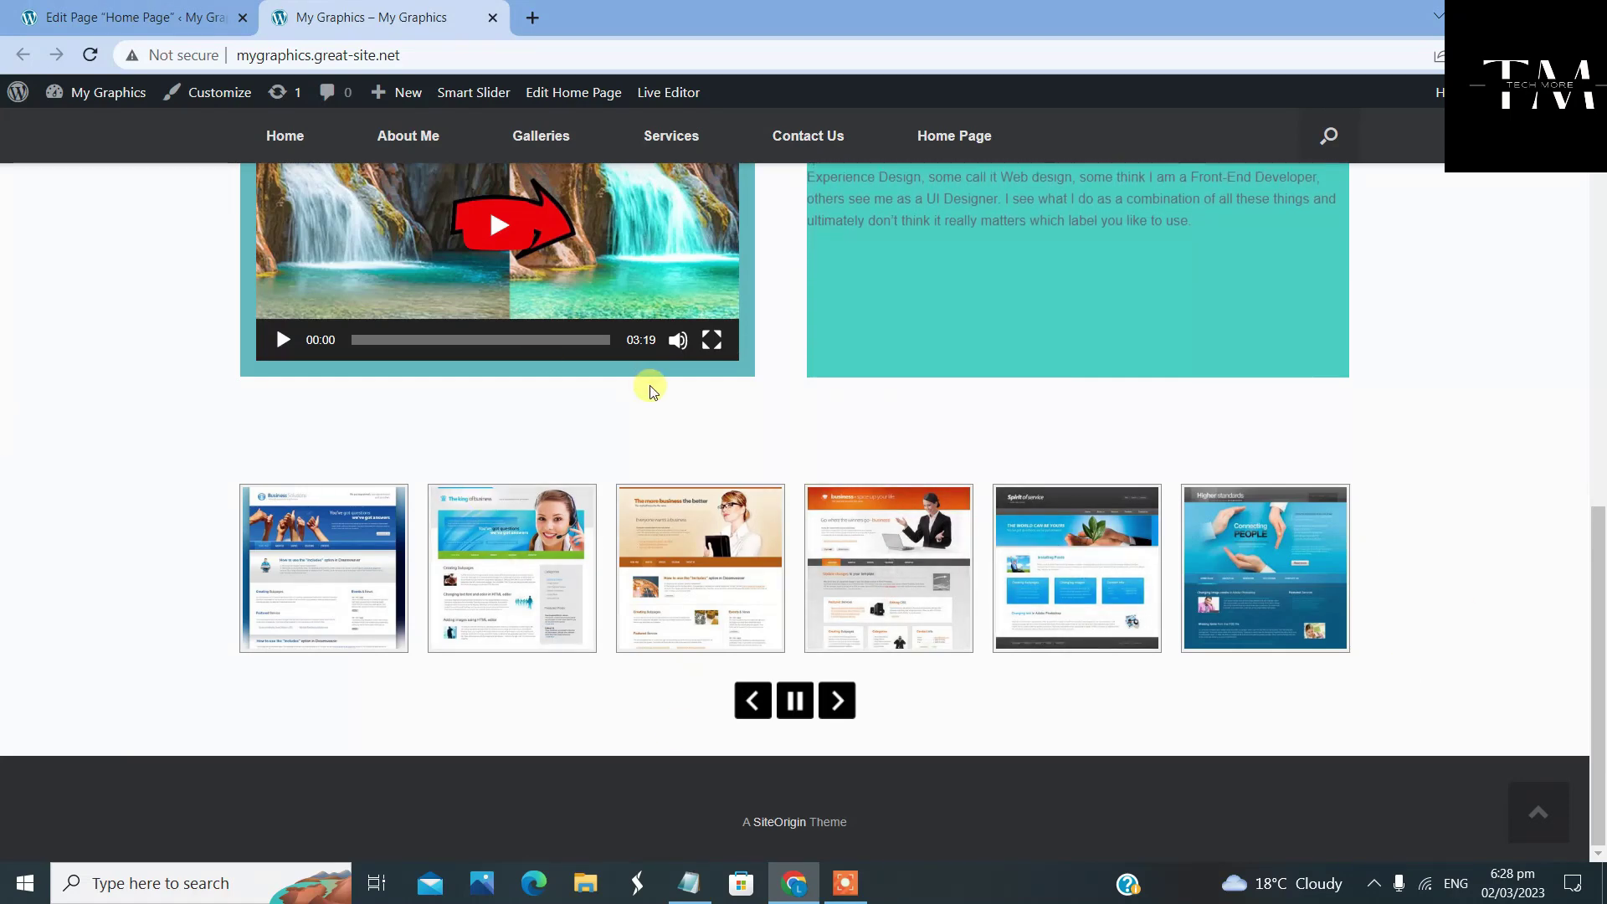
scroll(573, 441, "up", 1)
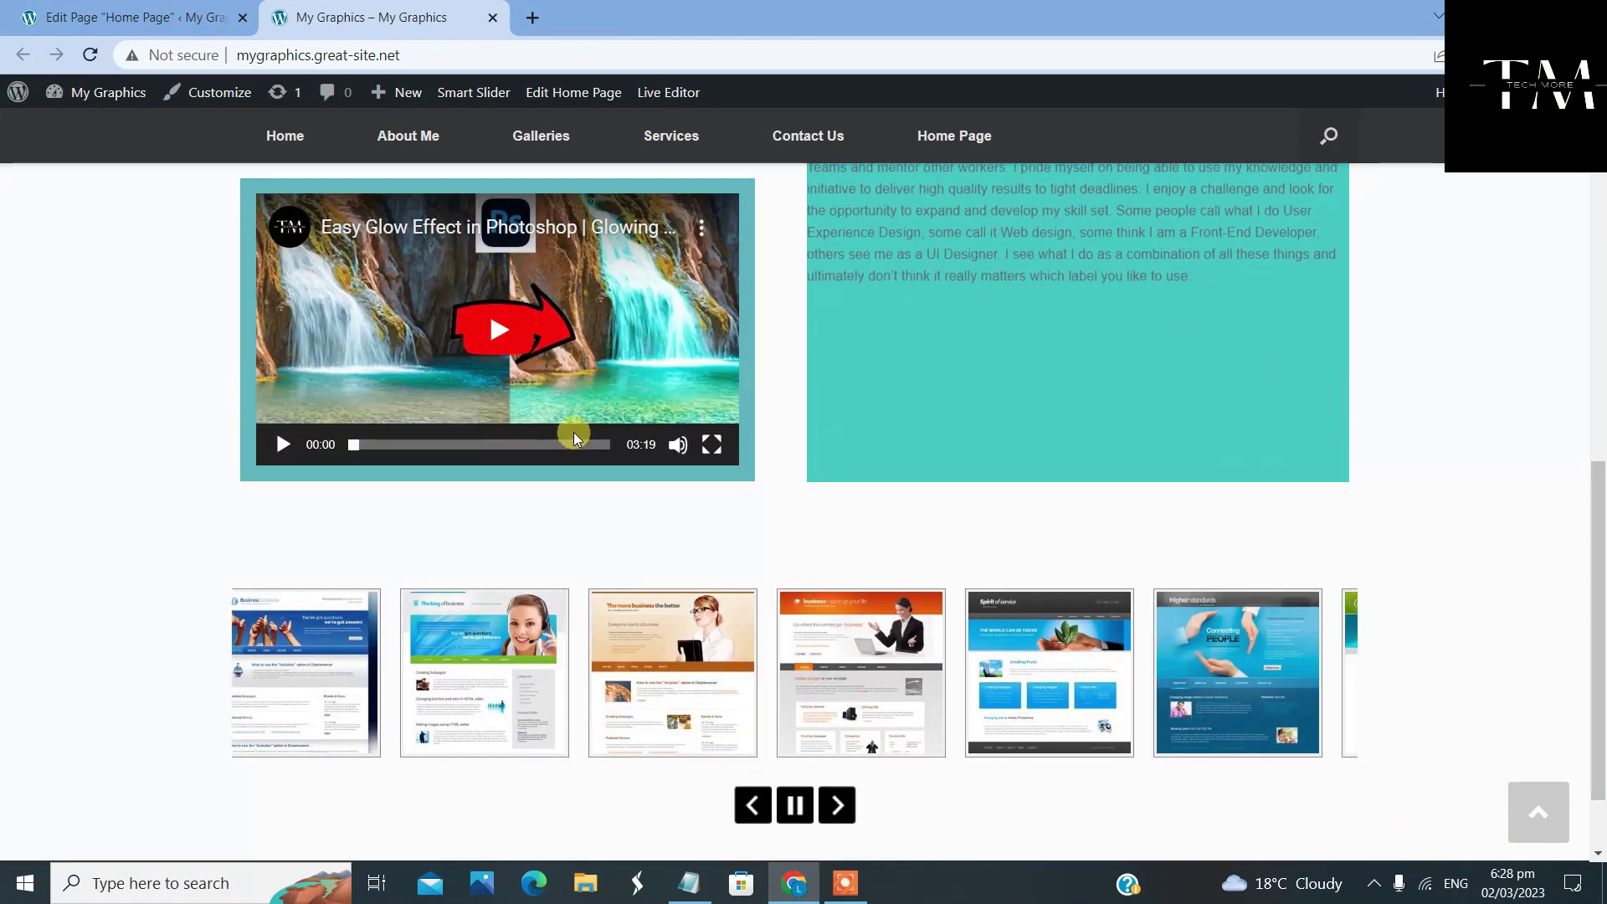
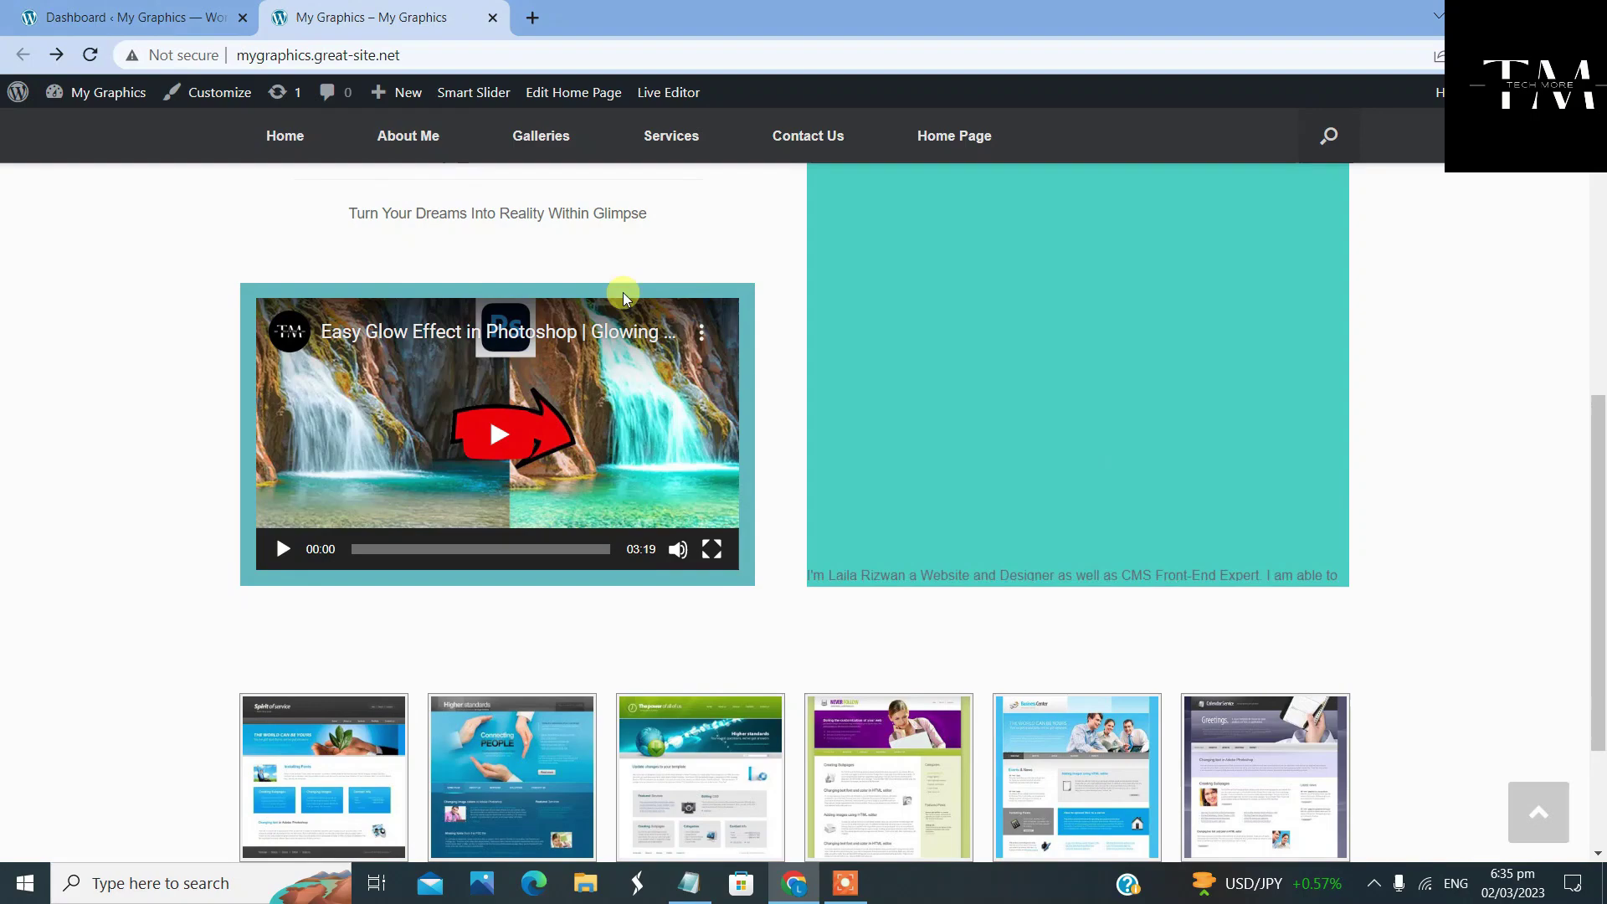
Check the live site's still-empty Photo Gallery page, then go back to the home page
scroll(623, 293, "up", 8)
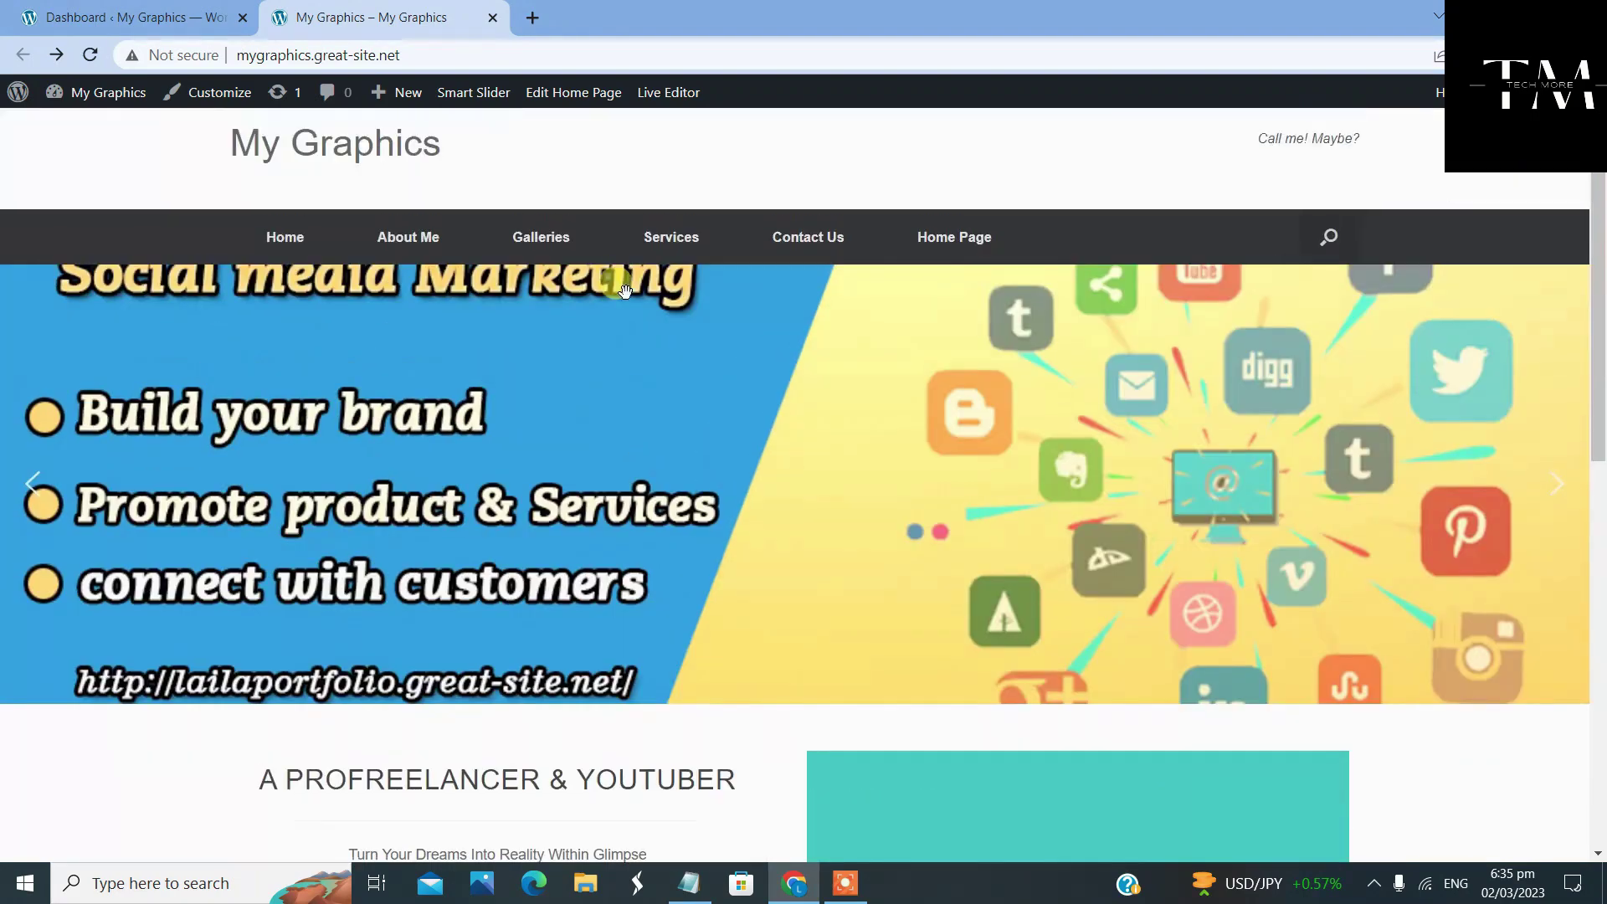
mouse_move(627, 301)
mouse_move(524, 262)
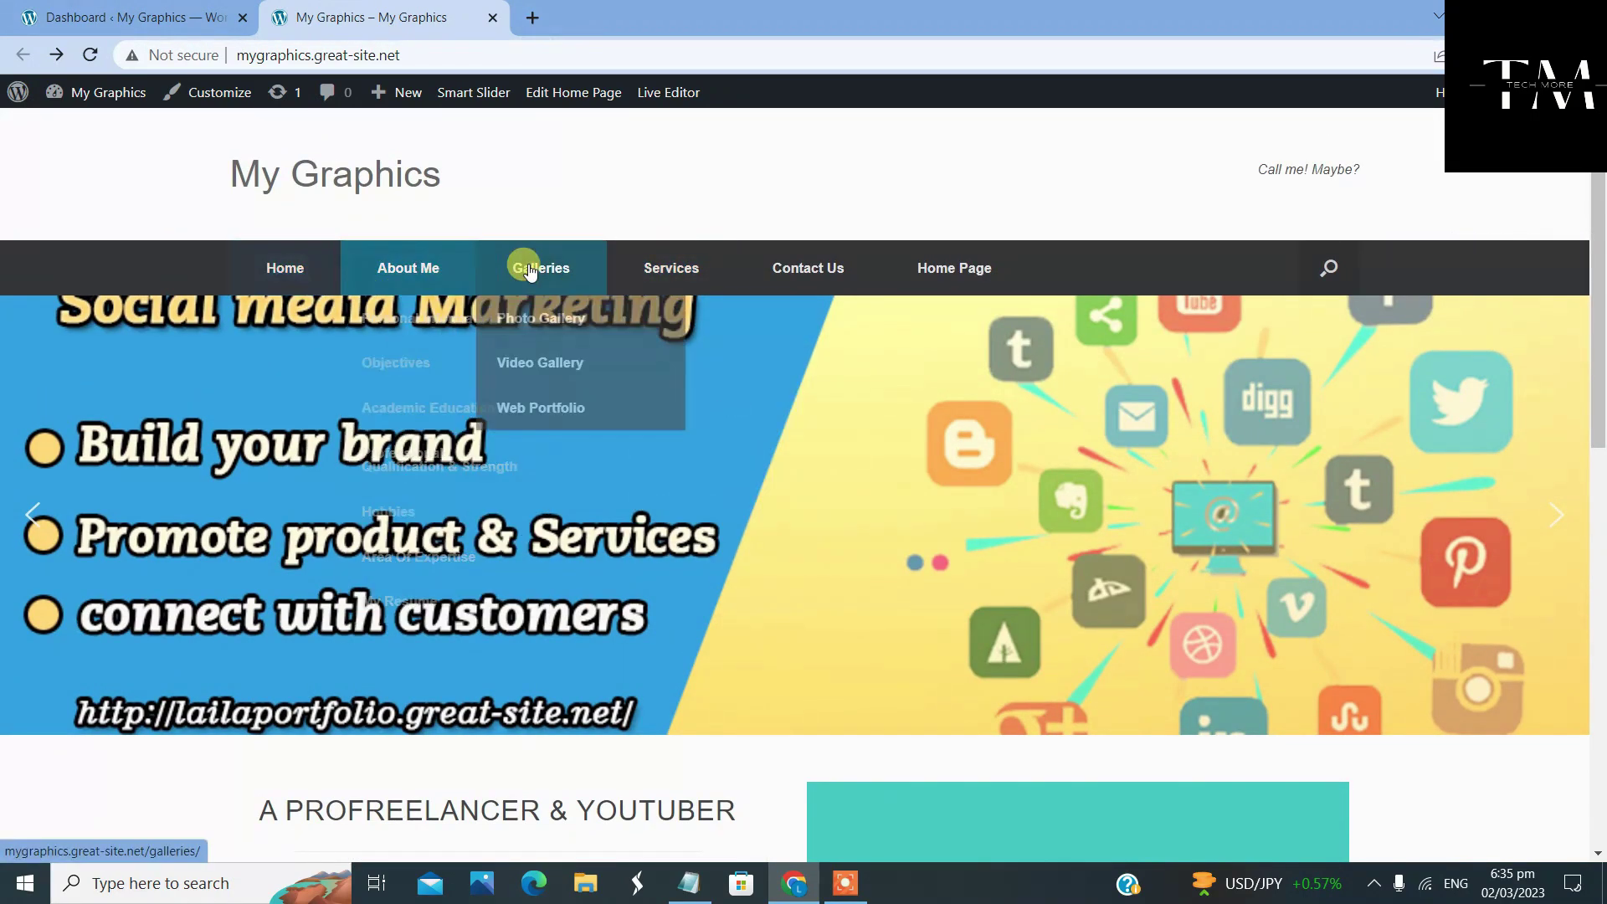
mouse_move(446, 260)
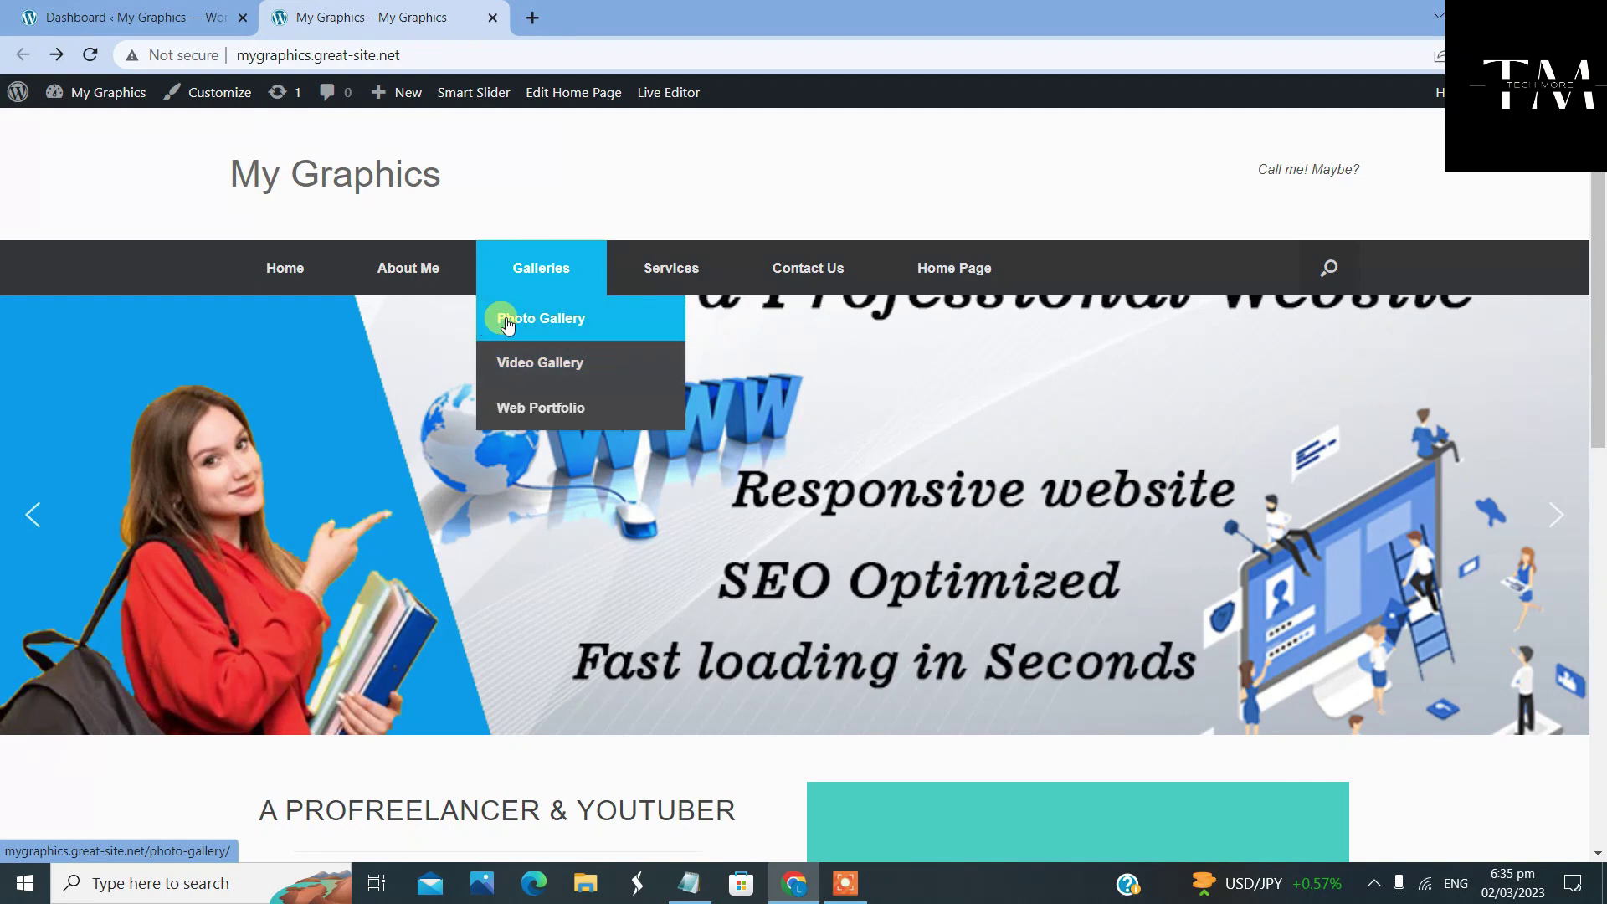
left_click(600, 327)
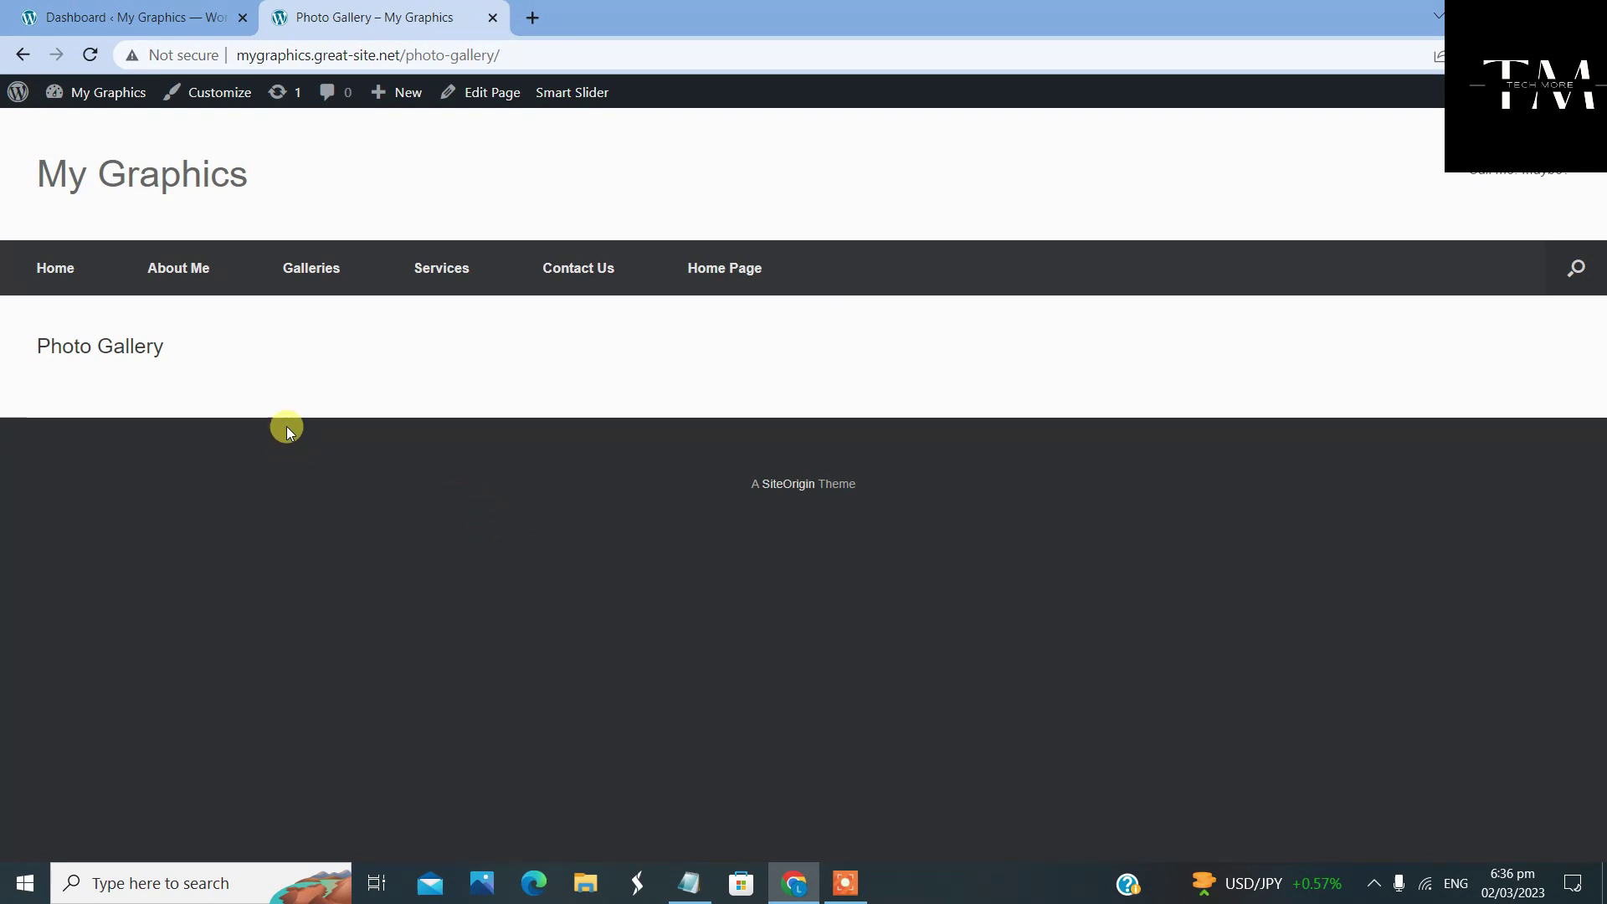
key("alt+Left")
Scroll the home page's template carousel, then return to the WordPress admin Dashboard
mouse_move(574, 315)
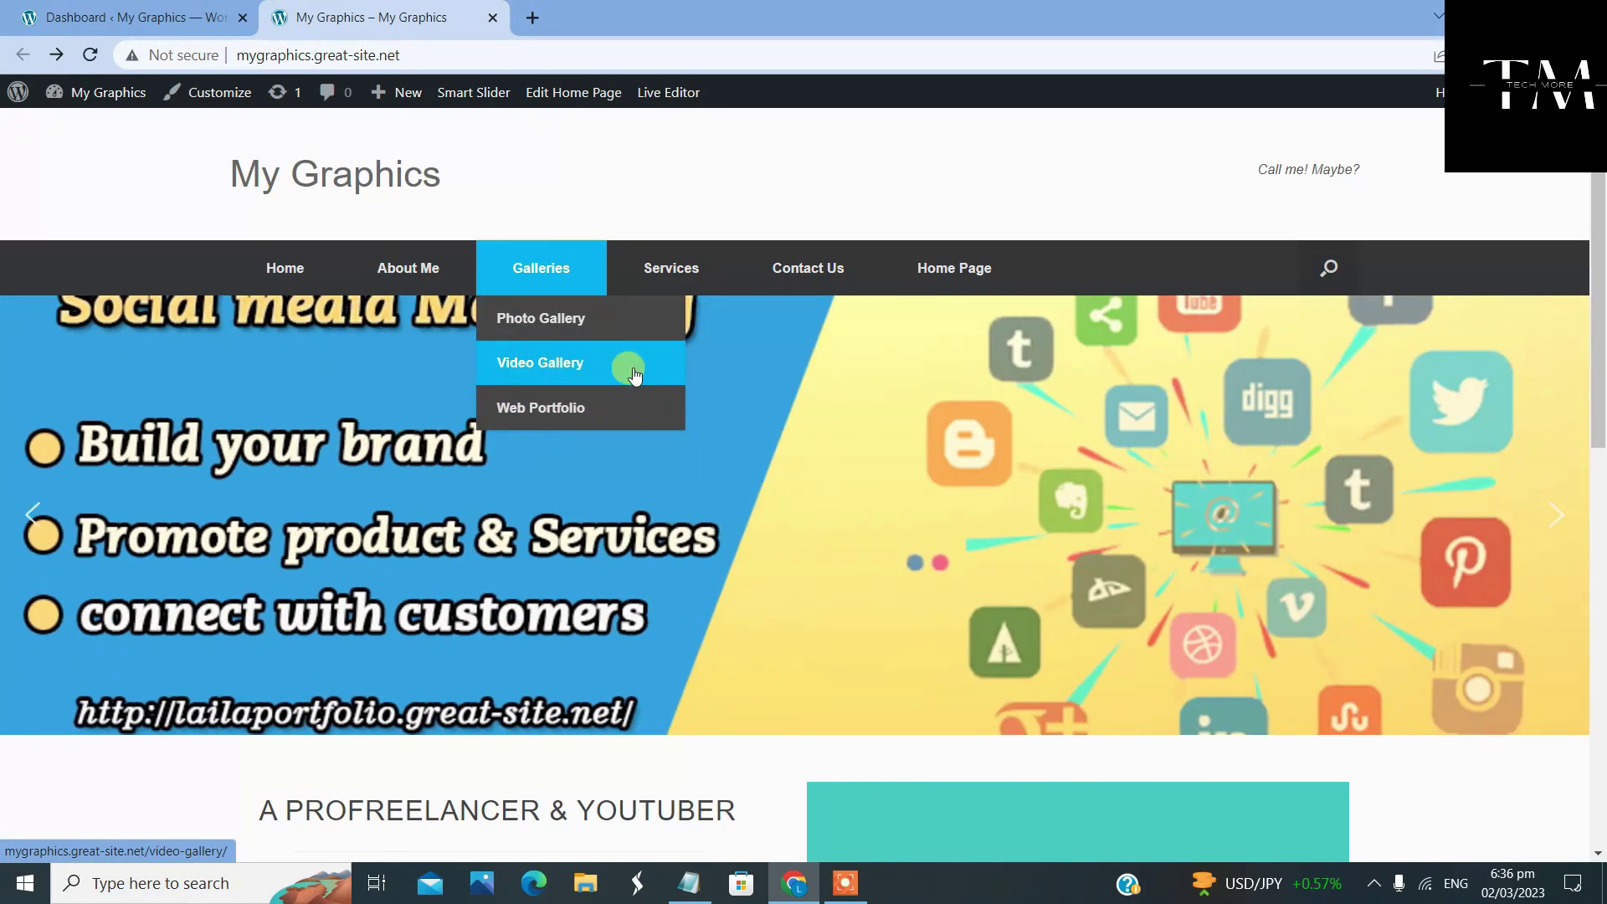
scroll(775, 195, "down", 5)
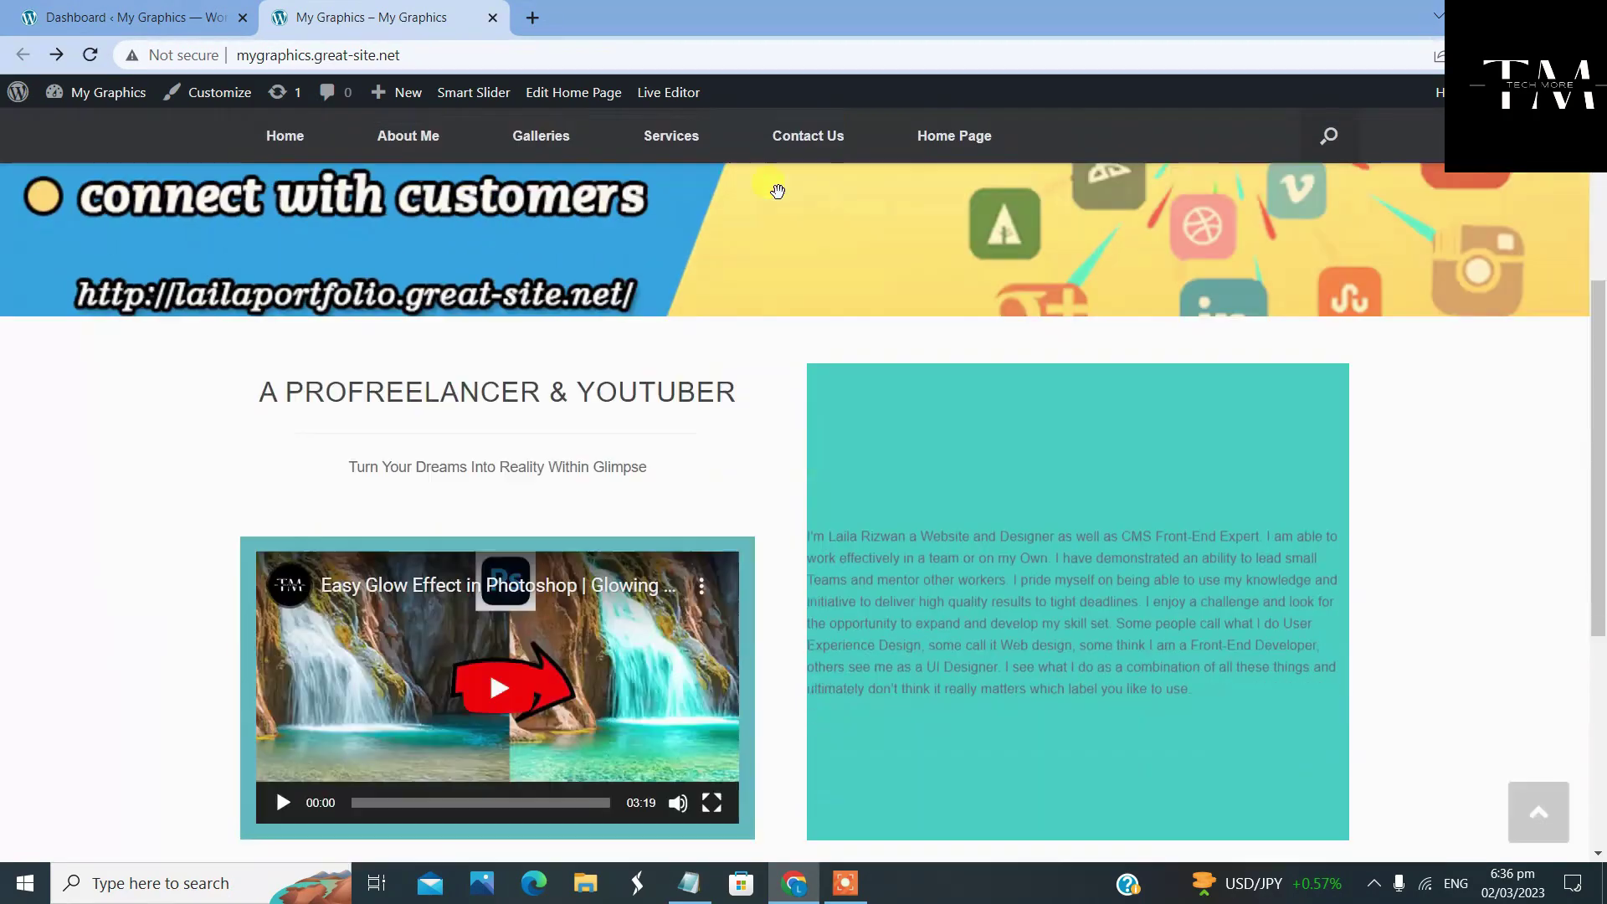
scroll(764, 198, "down", 2)
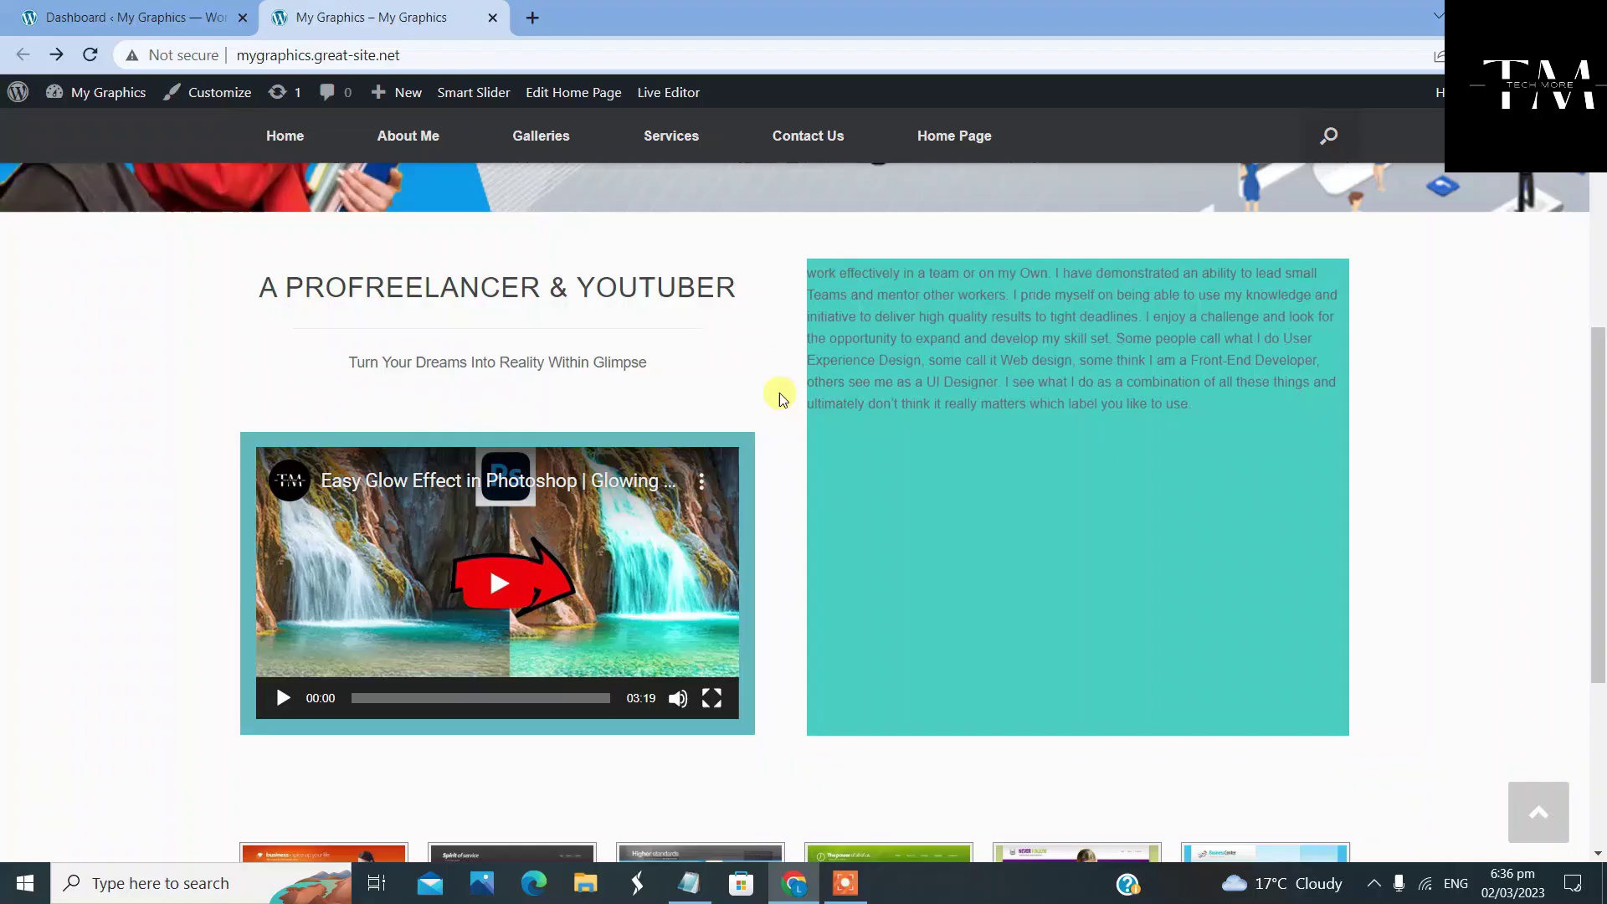
scroll(781, 394, "down", 4)
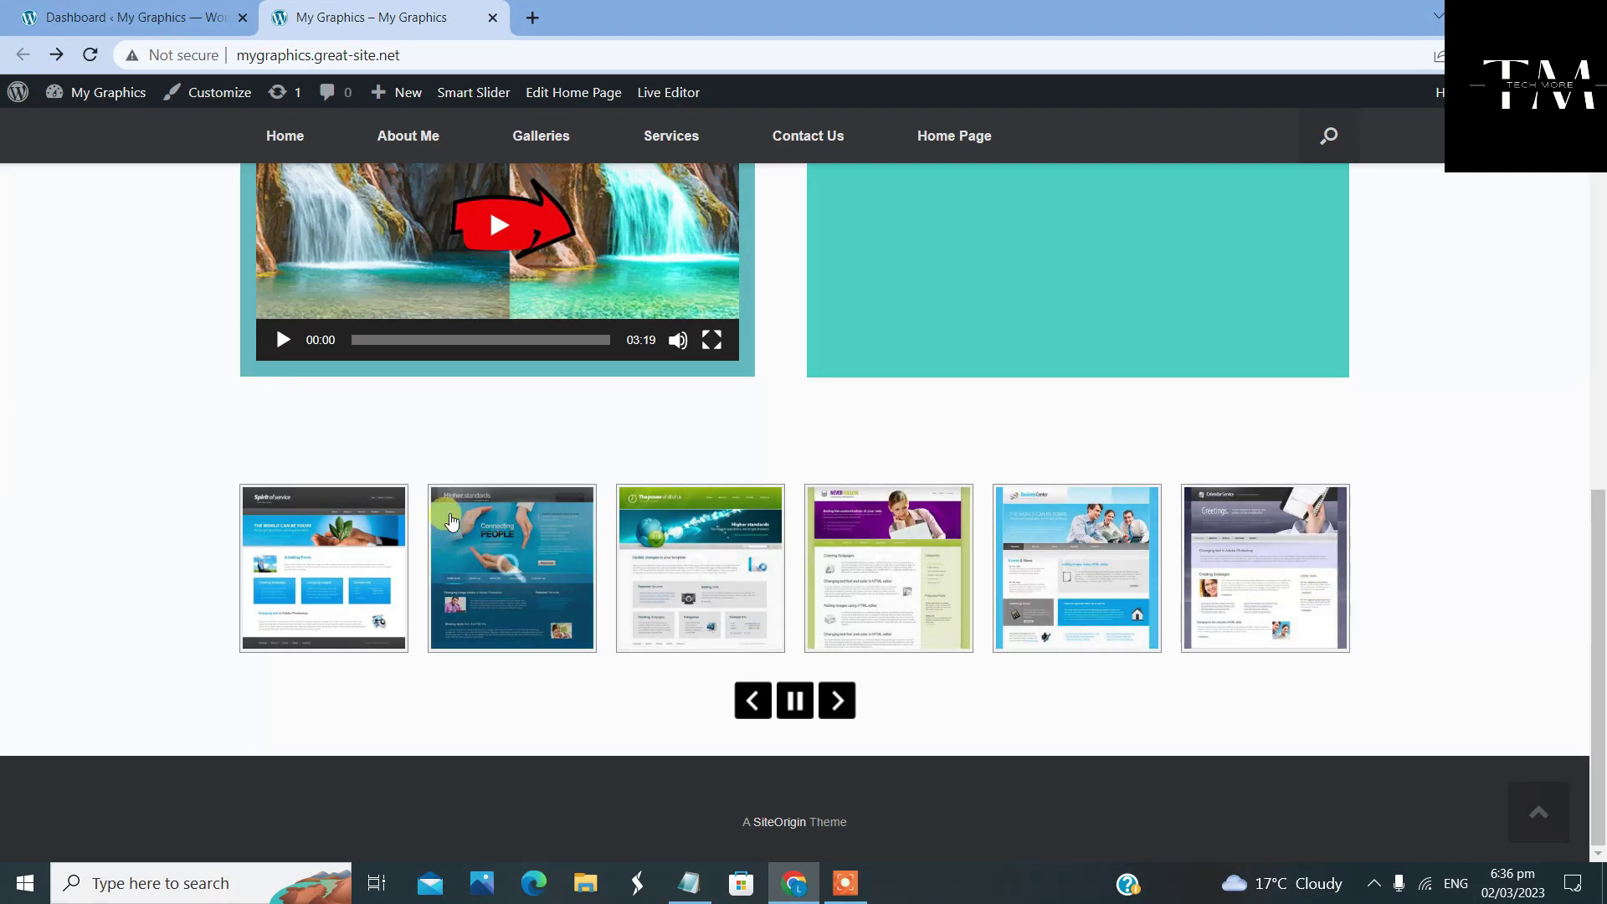
scroll(484, 452, "up", 2)
scroll(484, 452, "up", 8)
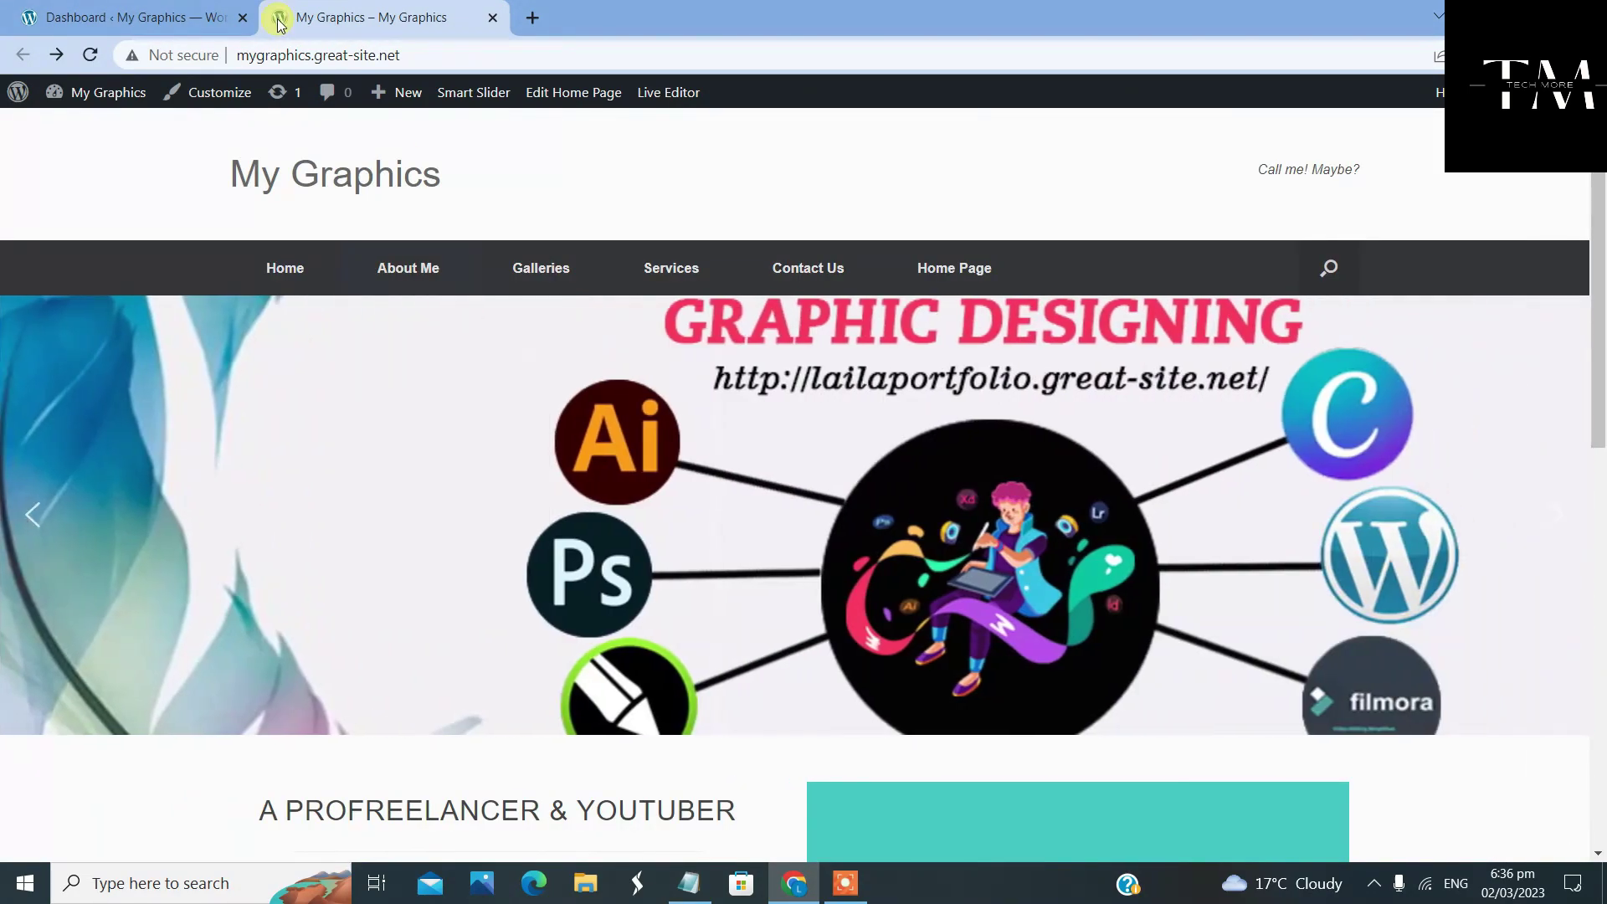
left_click(214, 18)
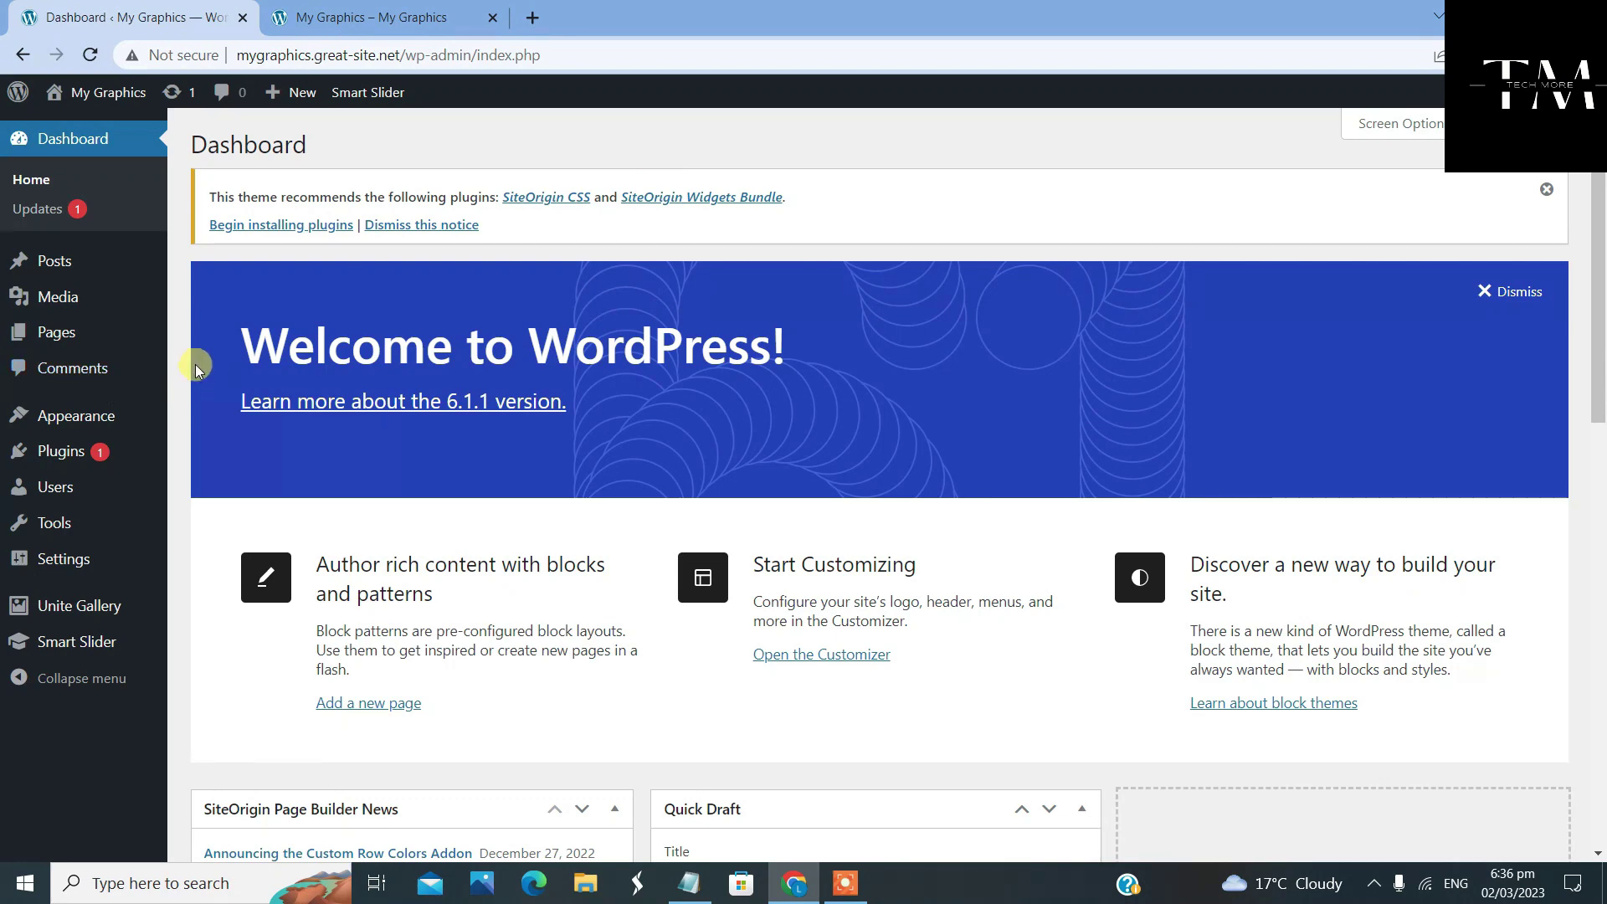
Start a new Tiles Grid gallery from Unite Gallery > Galleries
mouse_move(75, 607)
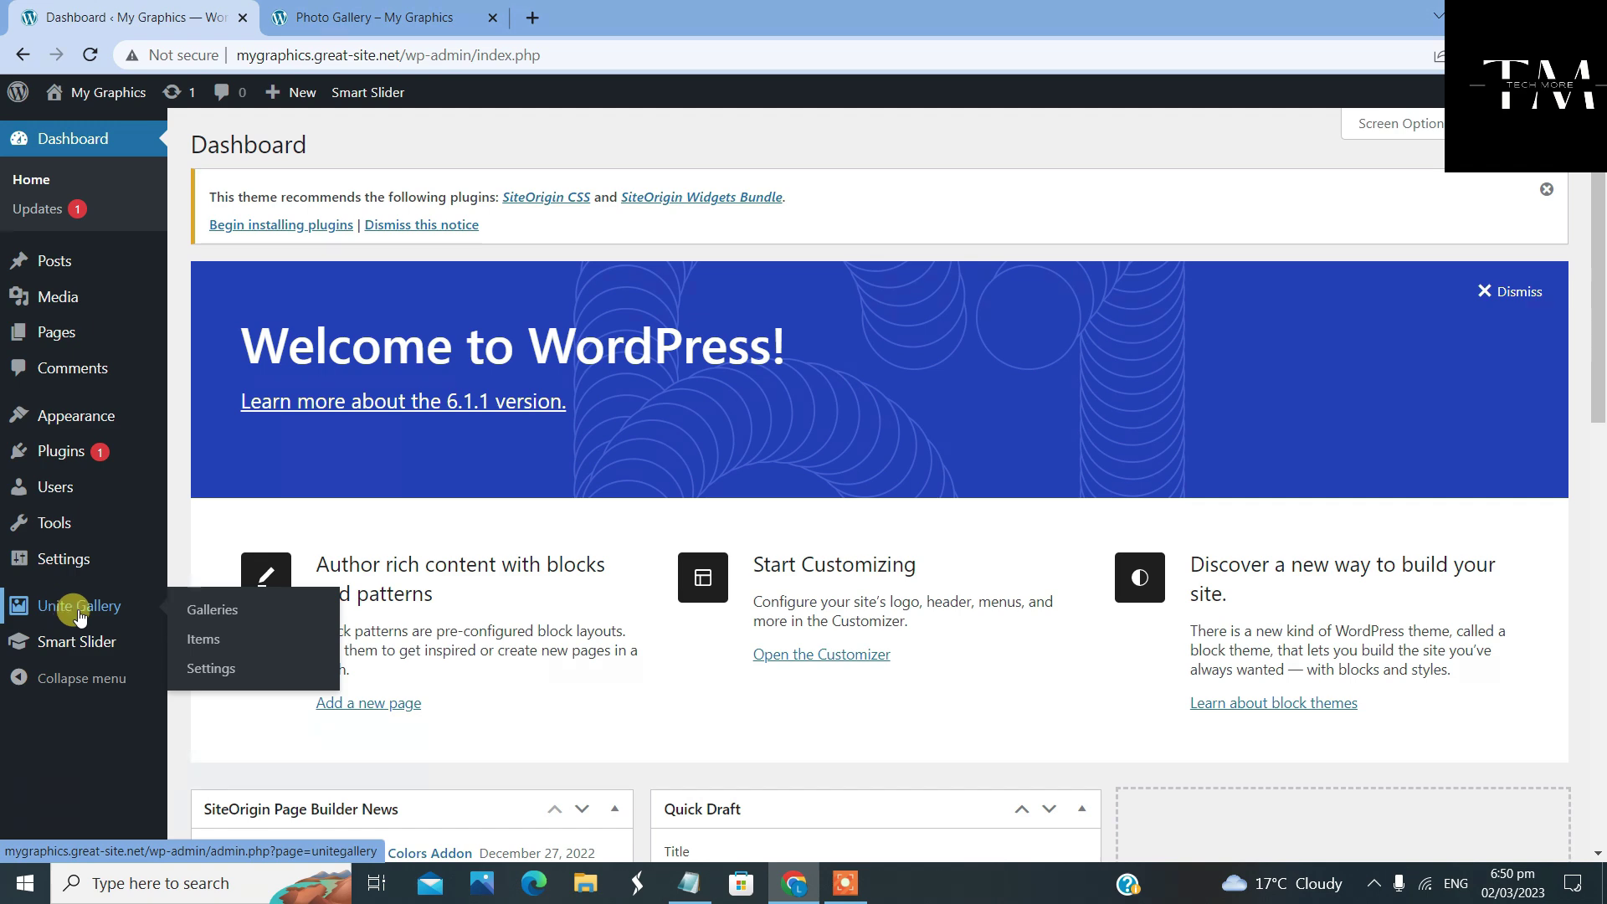
left_click(224, 617)
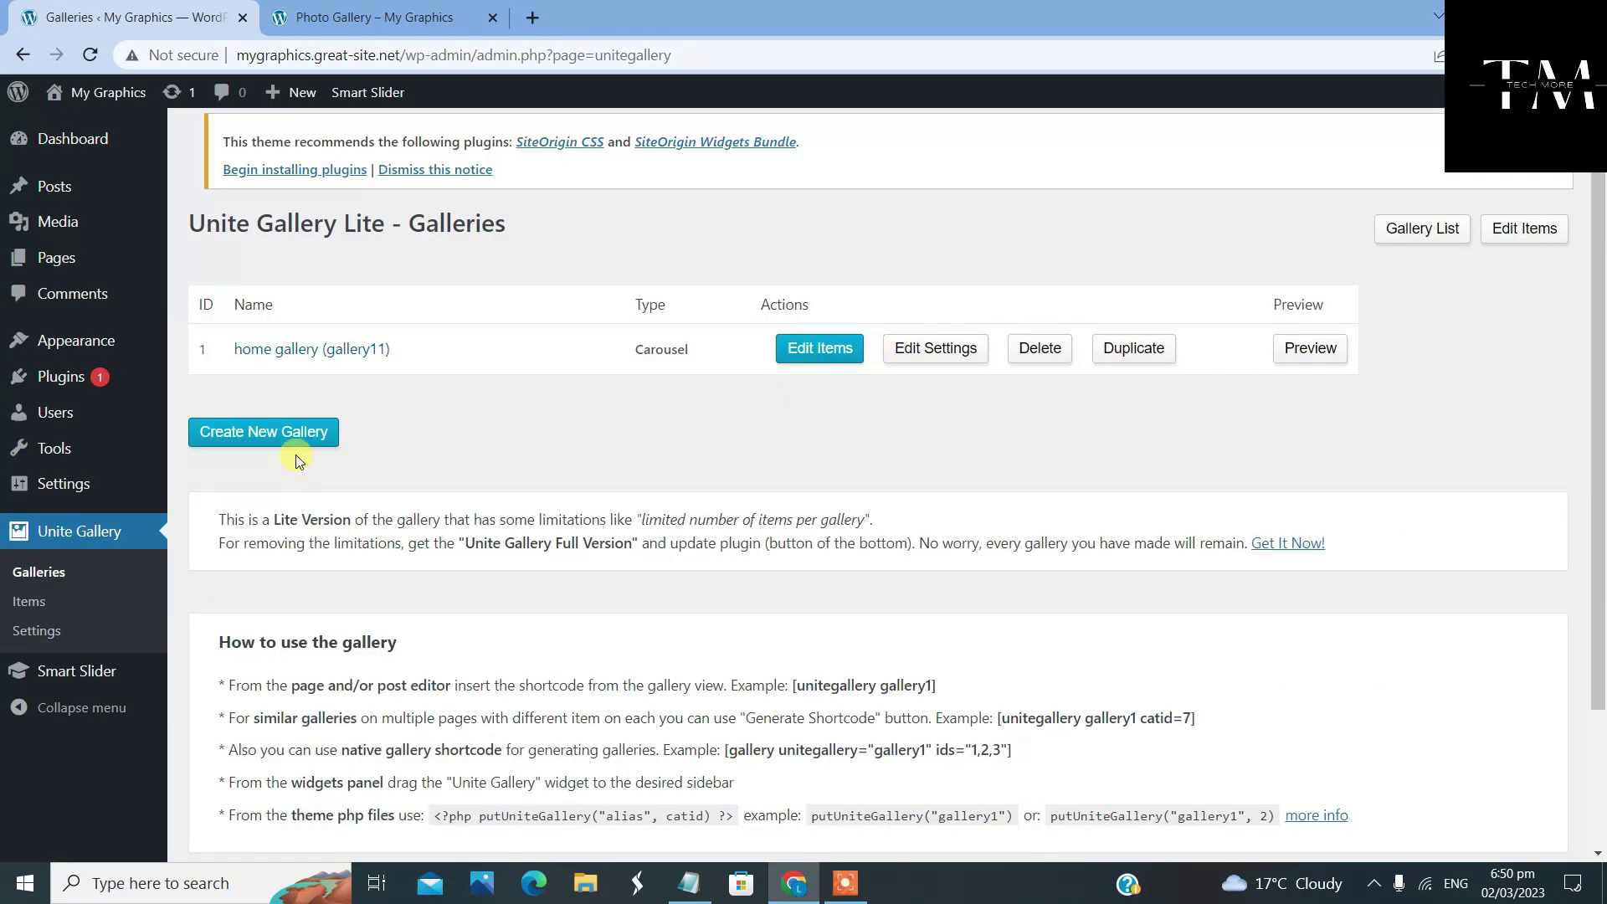
left_click(297, 435)
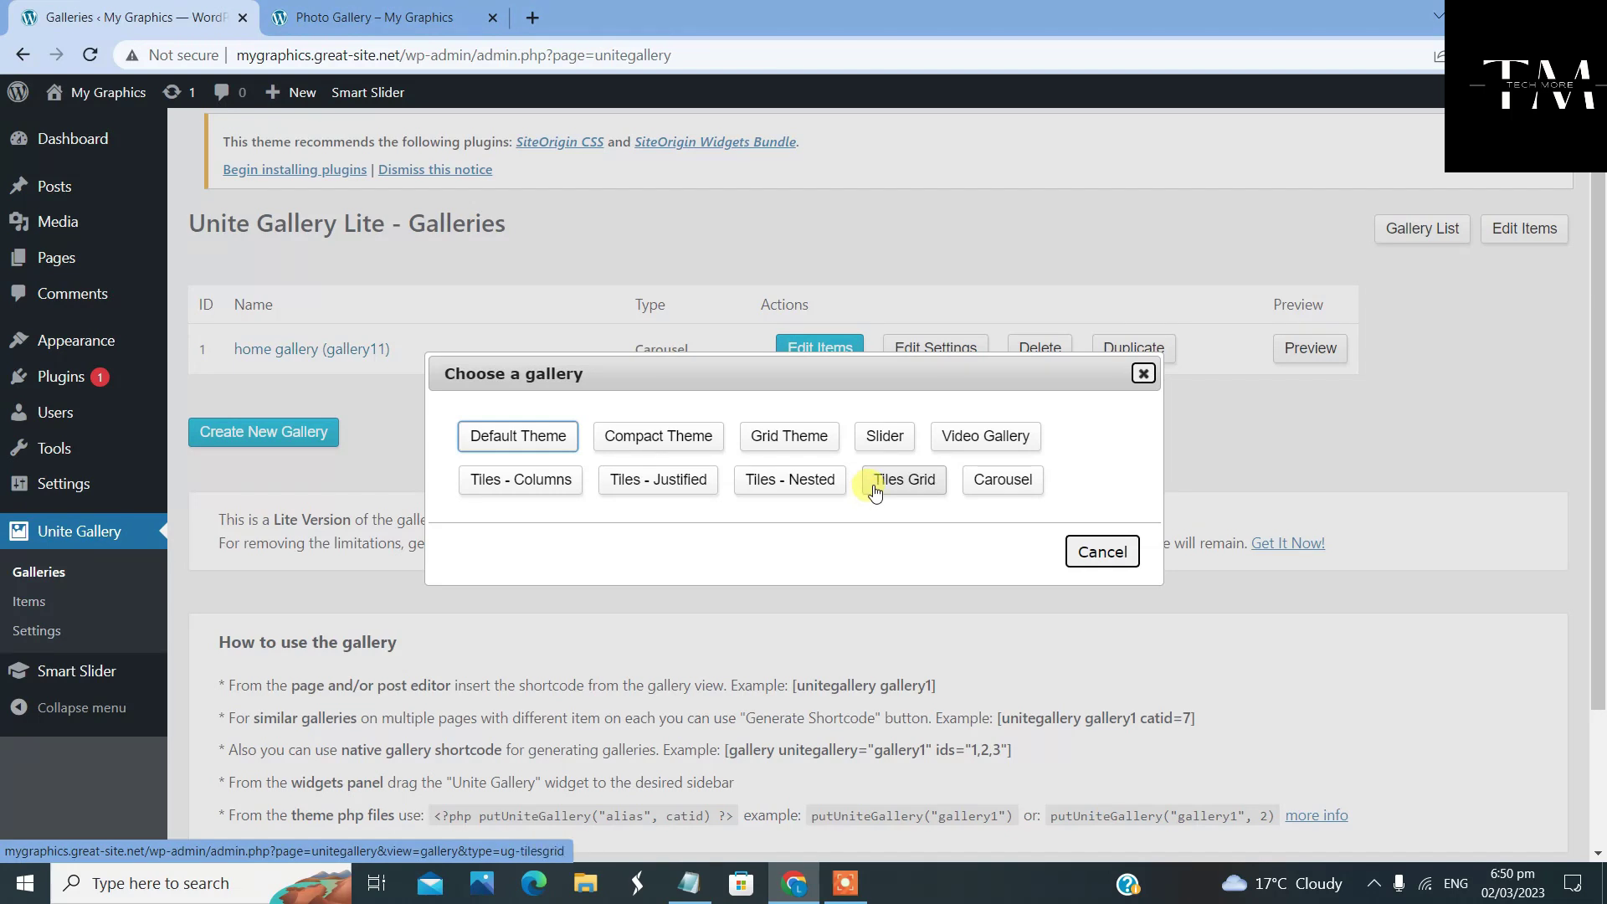
left_click(921, 485)
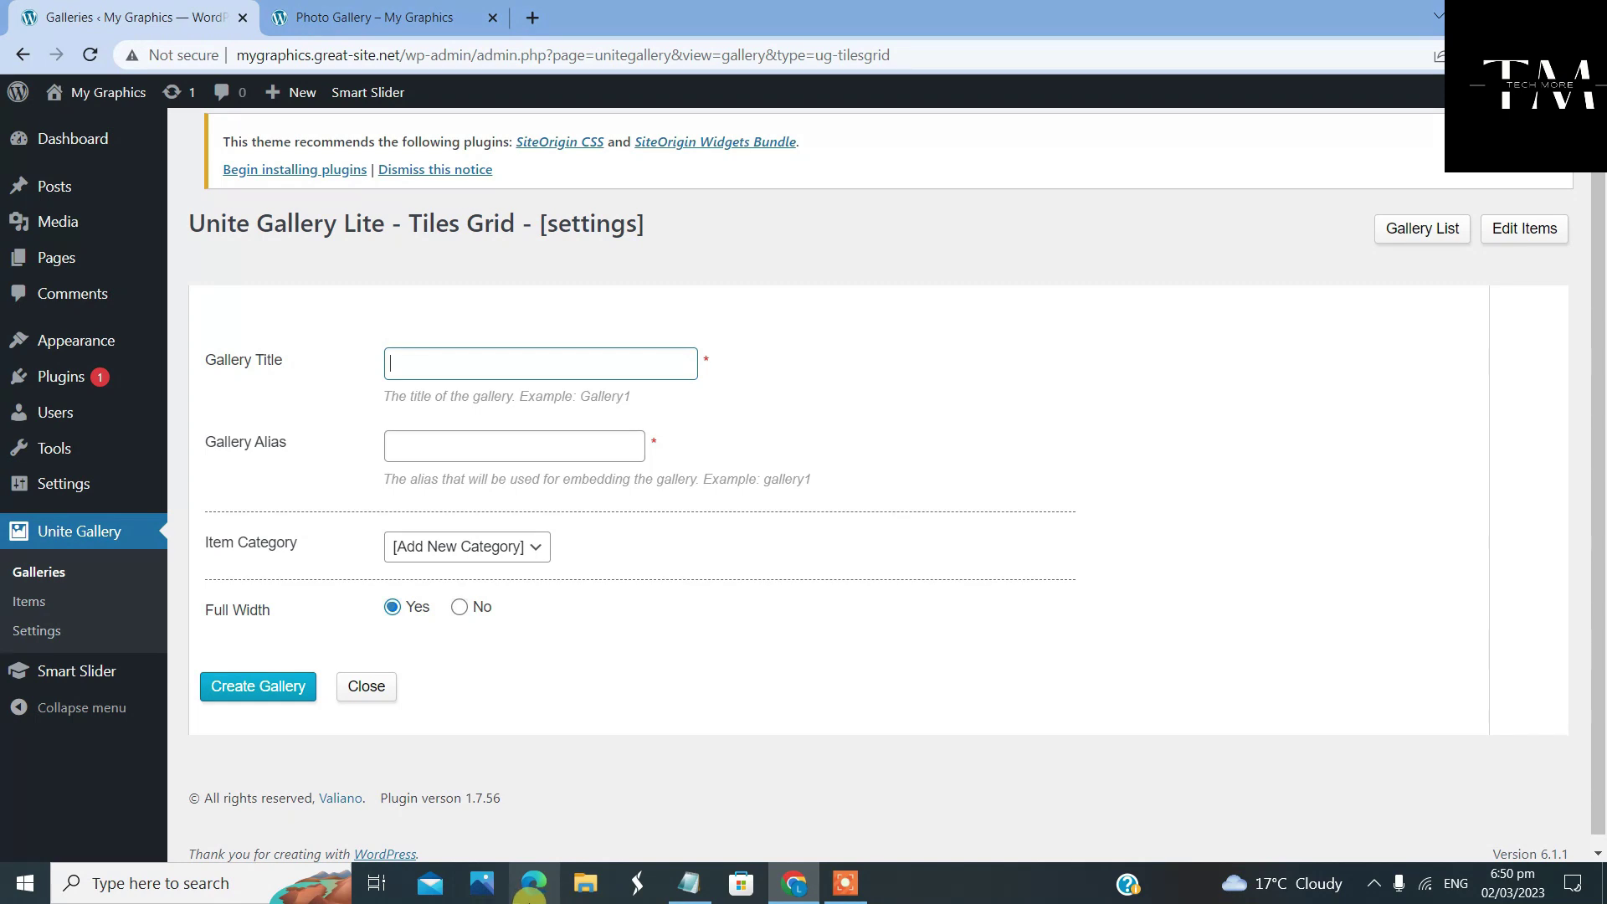
Create the gallery titled 'Photo Gallery' with the alias PhotoGallery11
type("Photo Gallery")
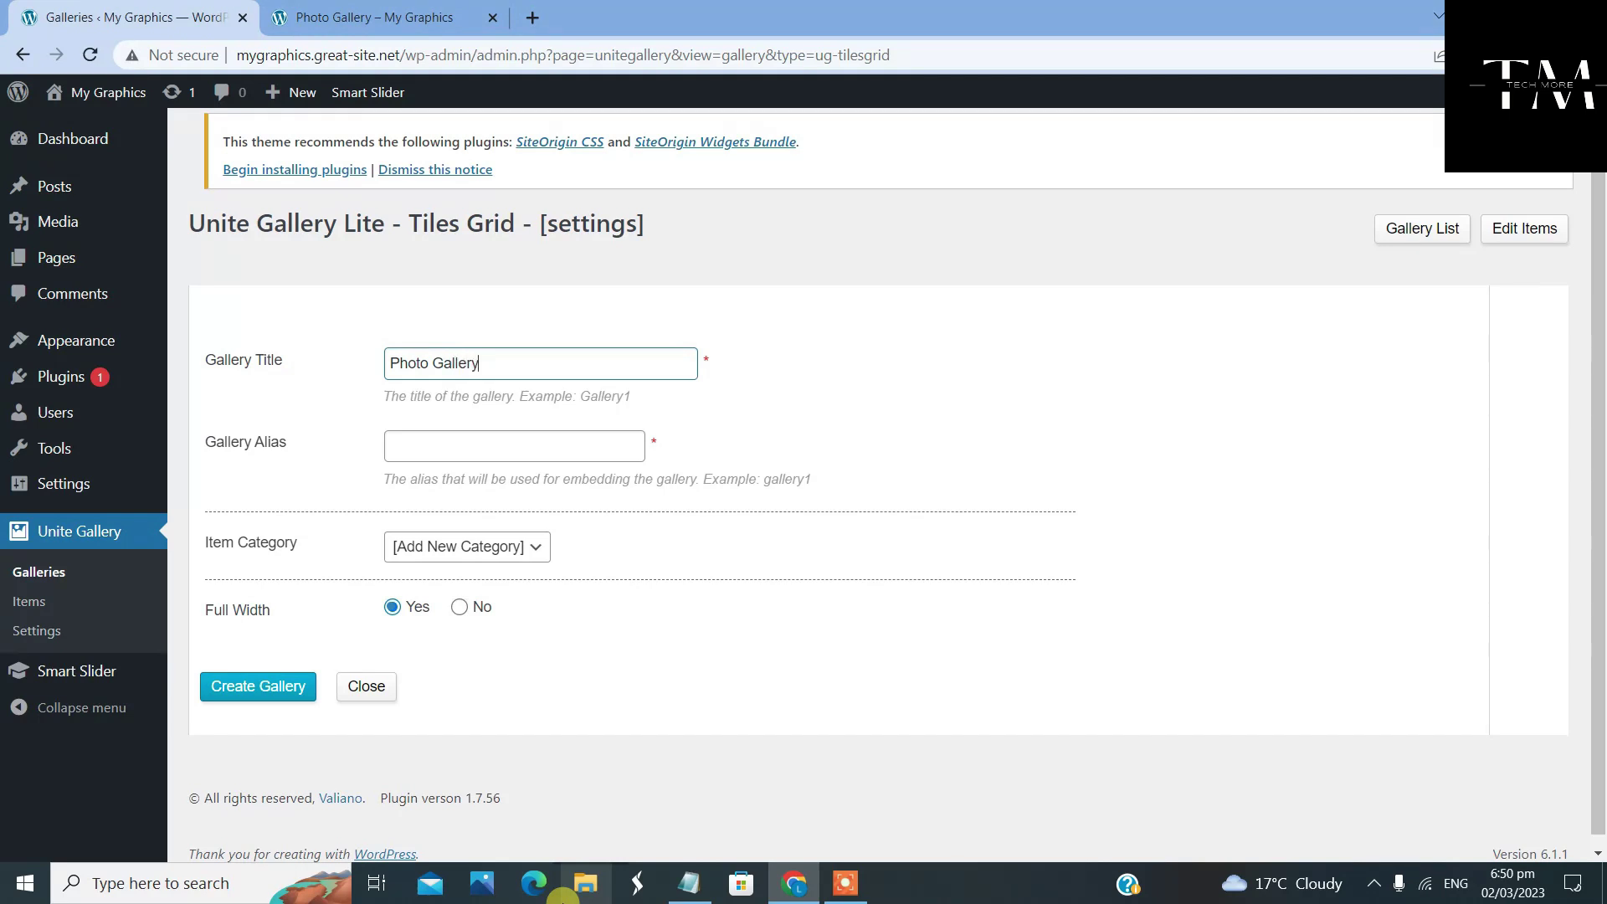
left_click(459, 440)
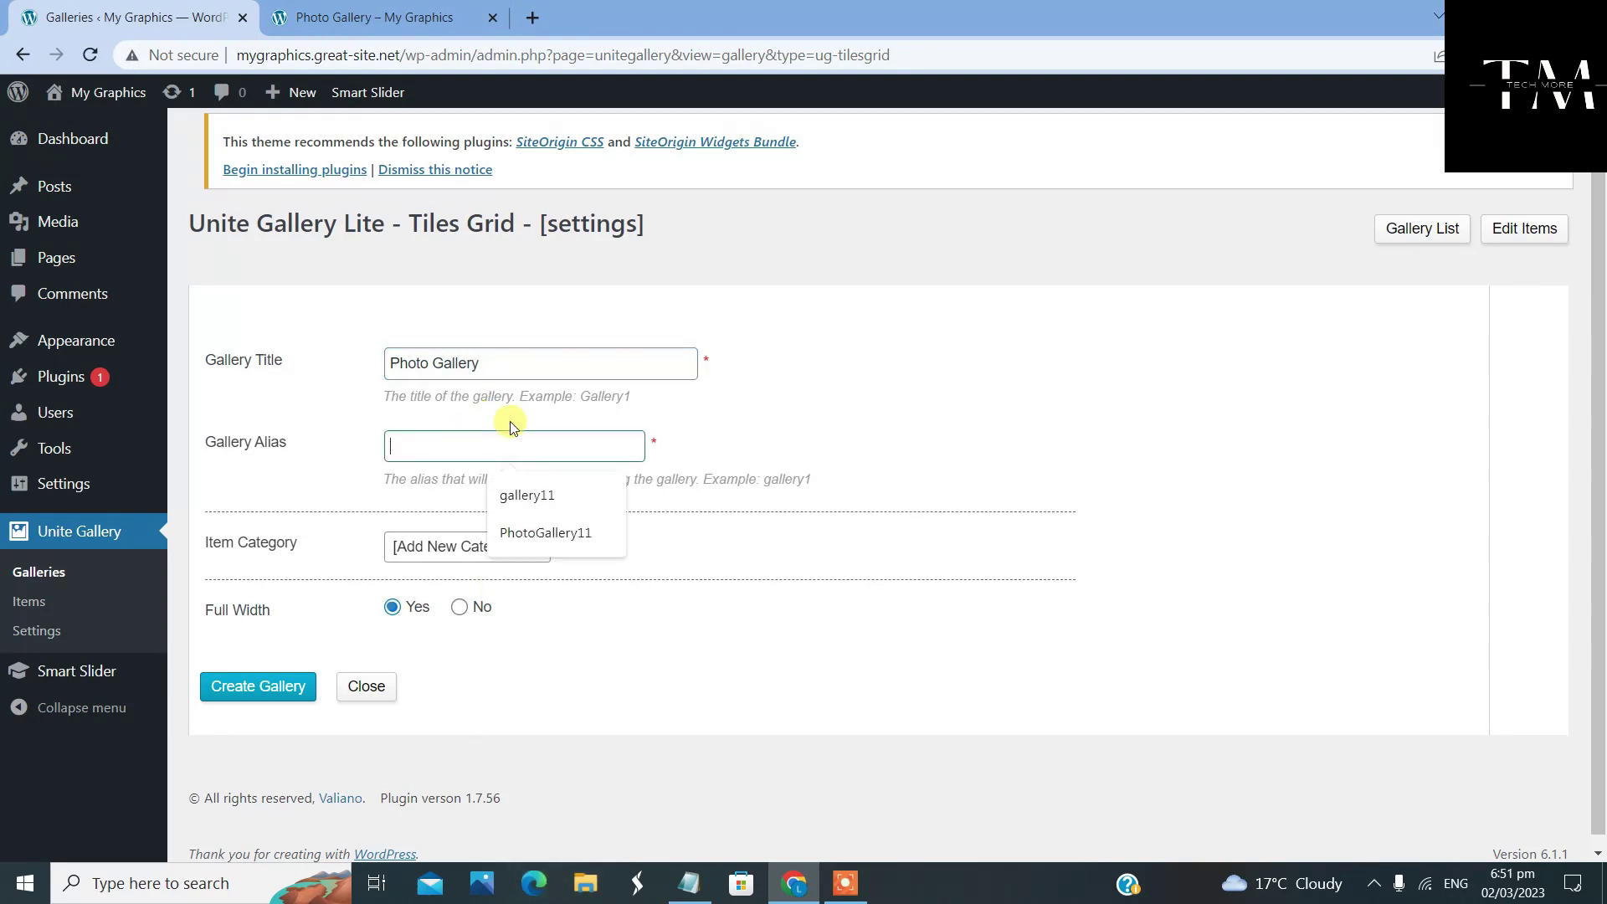
left_click(583, 533)
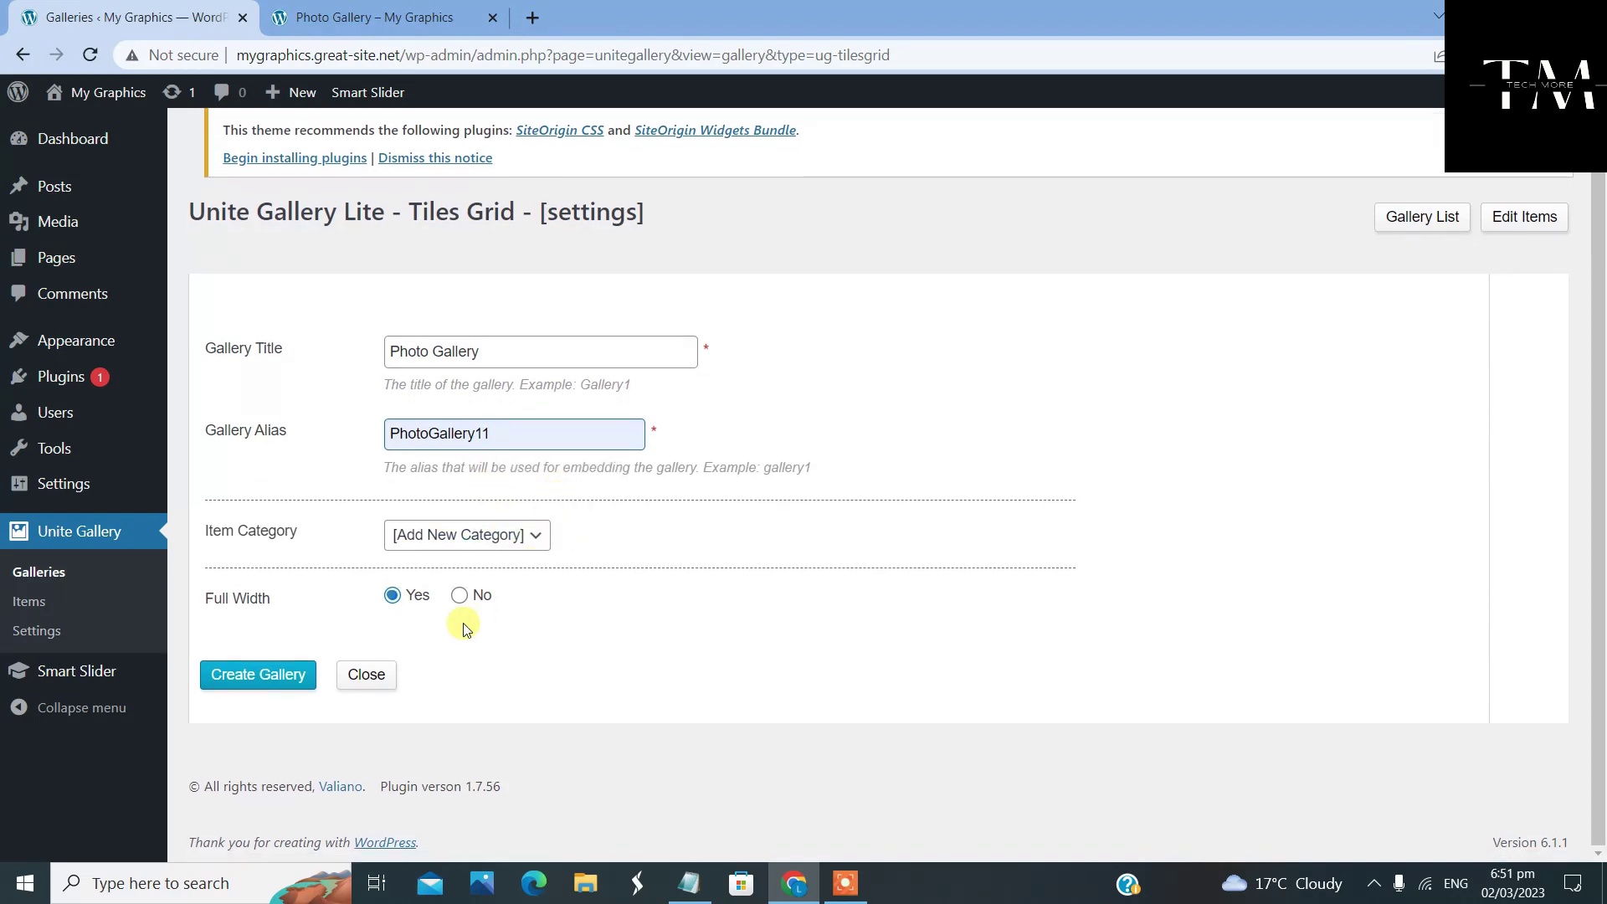
left_click(295, 683)
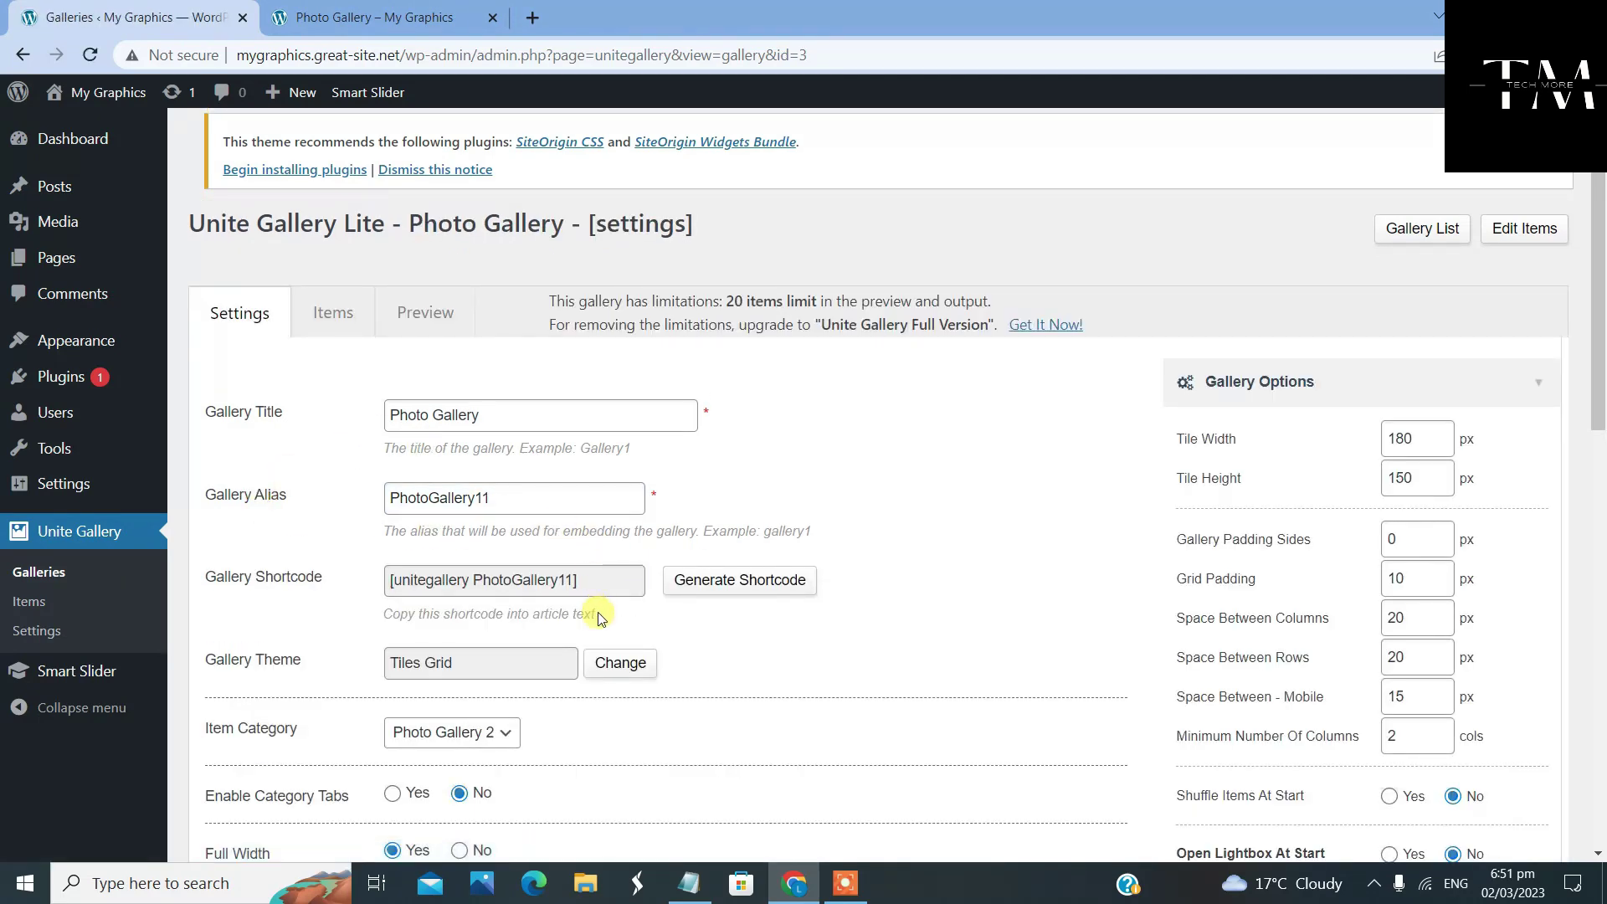
Copy the new gallery's shortcode
scroll(569, 577, "down", 1)
triple_click(588, 477)
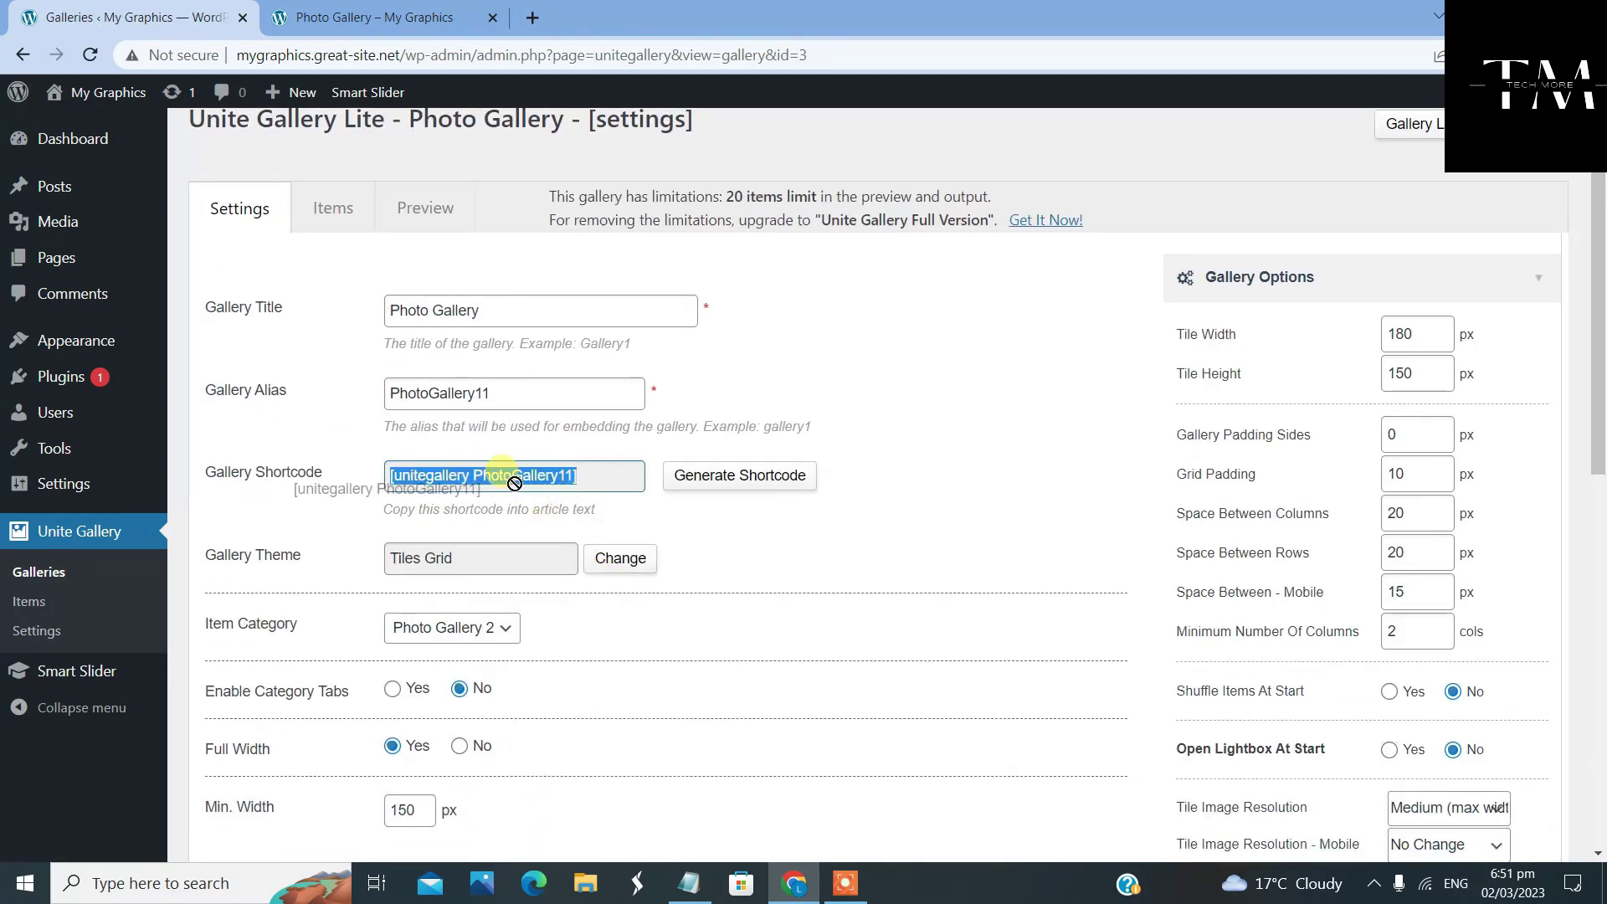
right_click(517, 483)
left_click(575, 504)
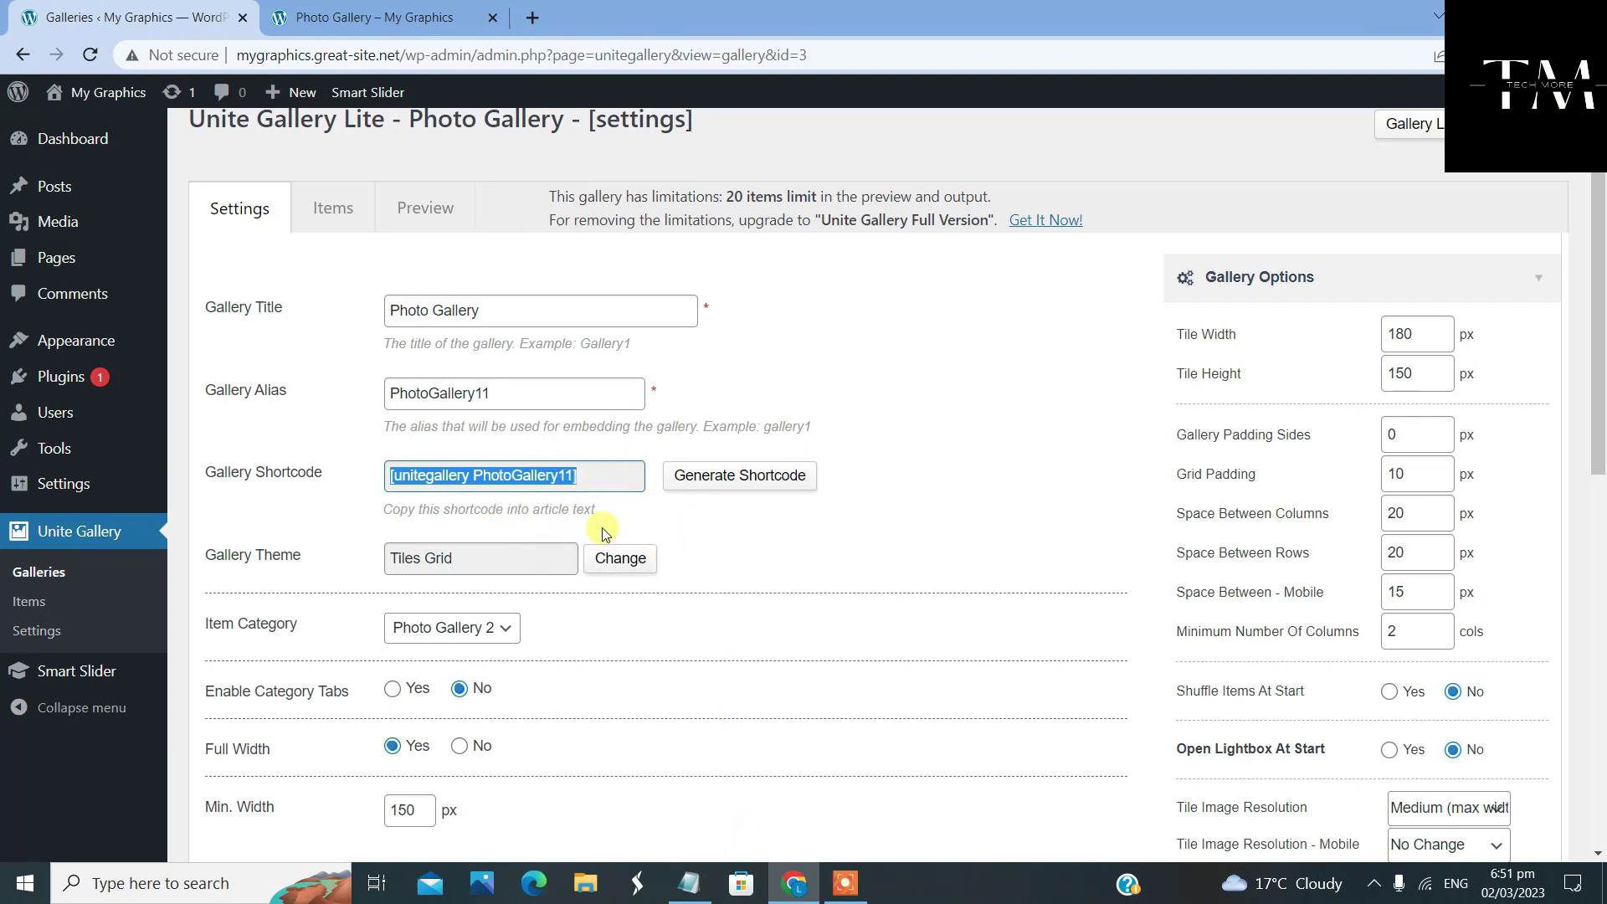
right_click(580, 475)
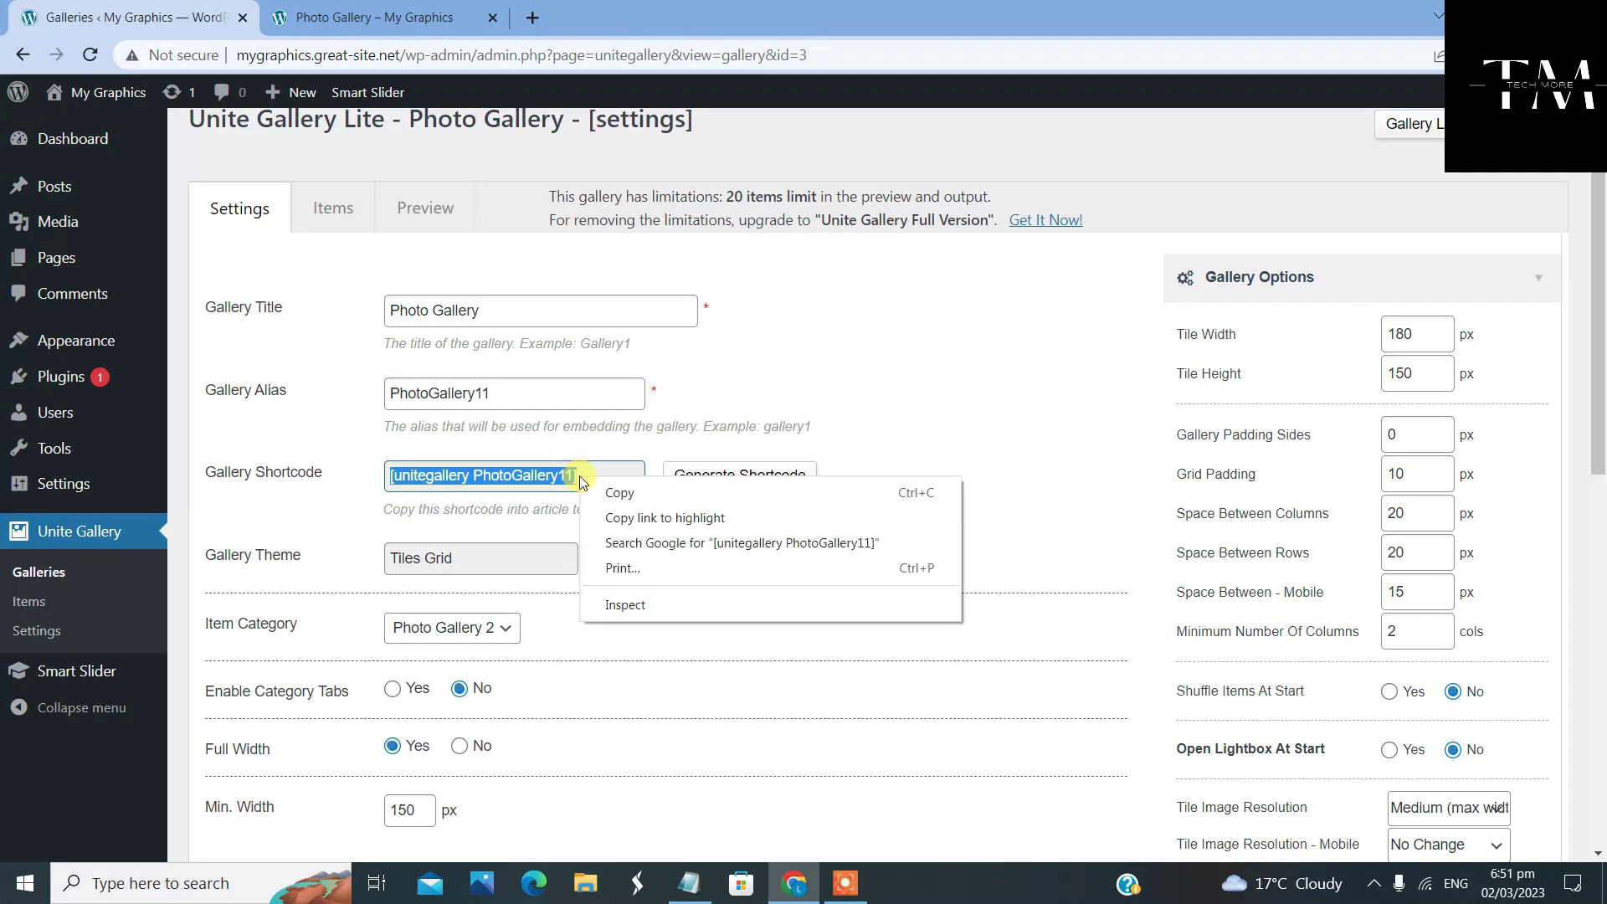
left_click(604, 491)
Keep Photo Gallery 2 as the item category, update the gallery, and go to its items
scroll(661, 603, "down", 2)
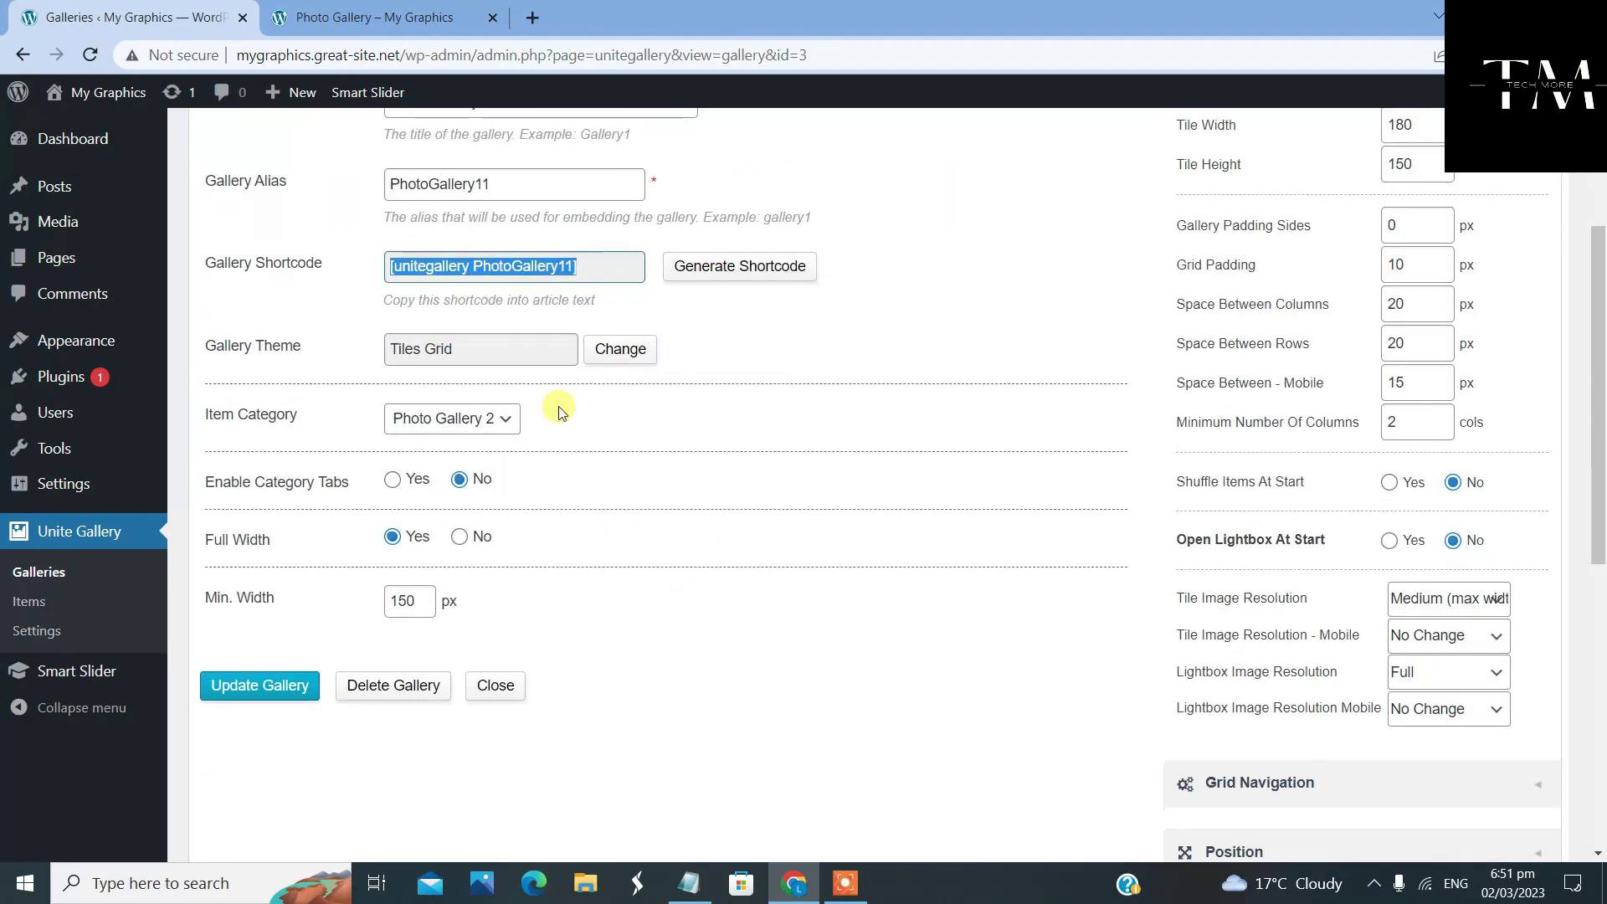
left_click(513, 428)
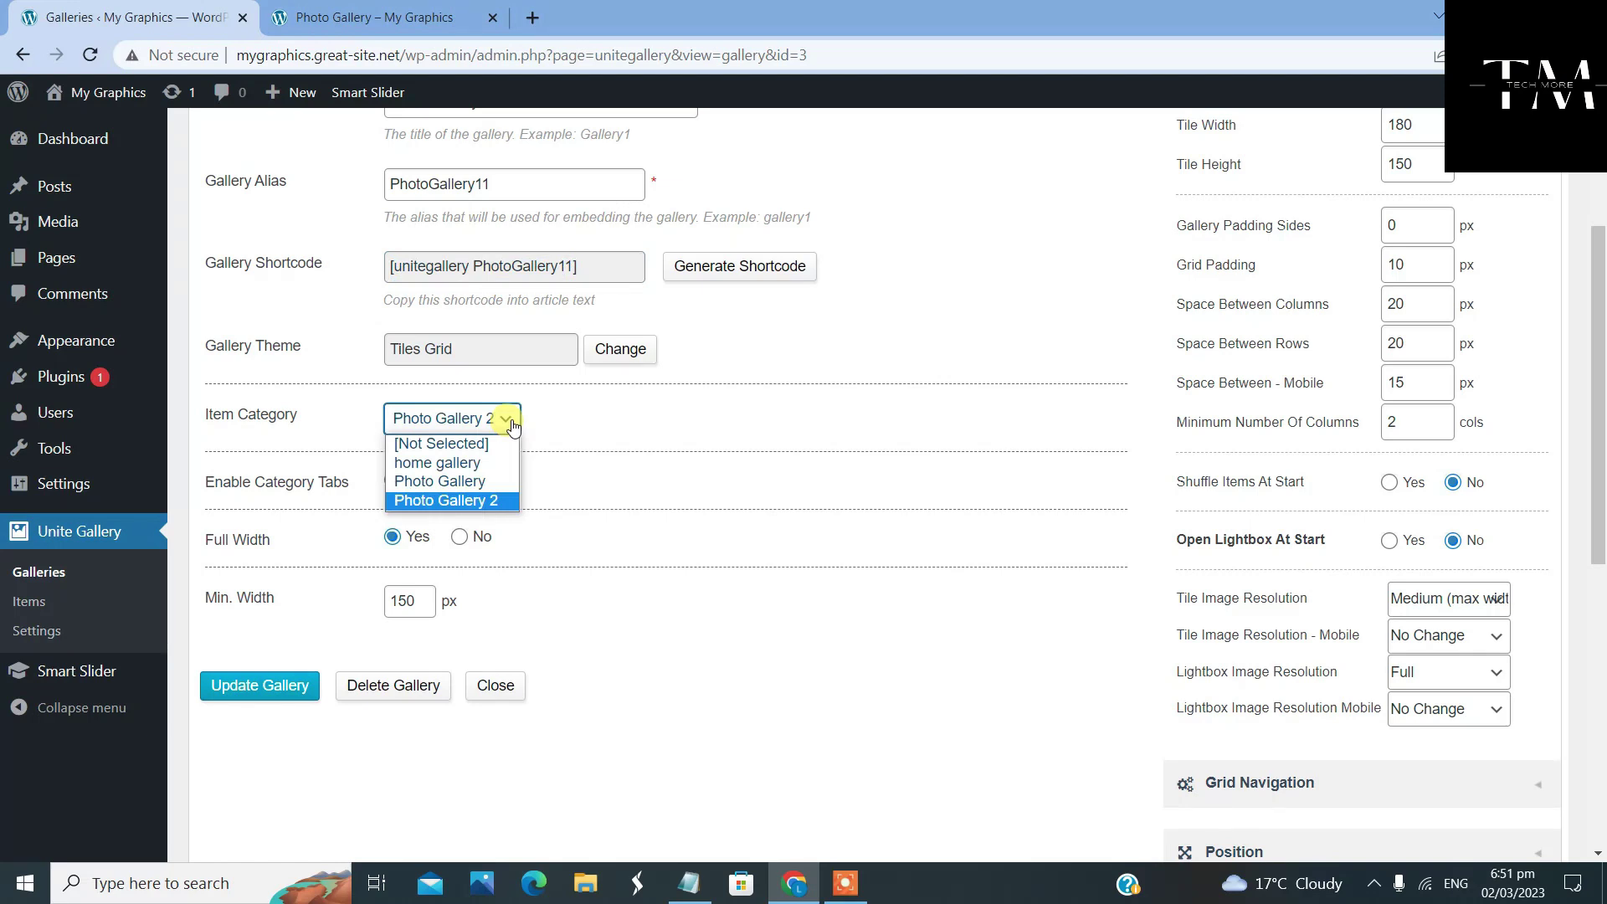
left_click(678, 411)
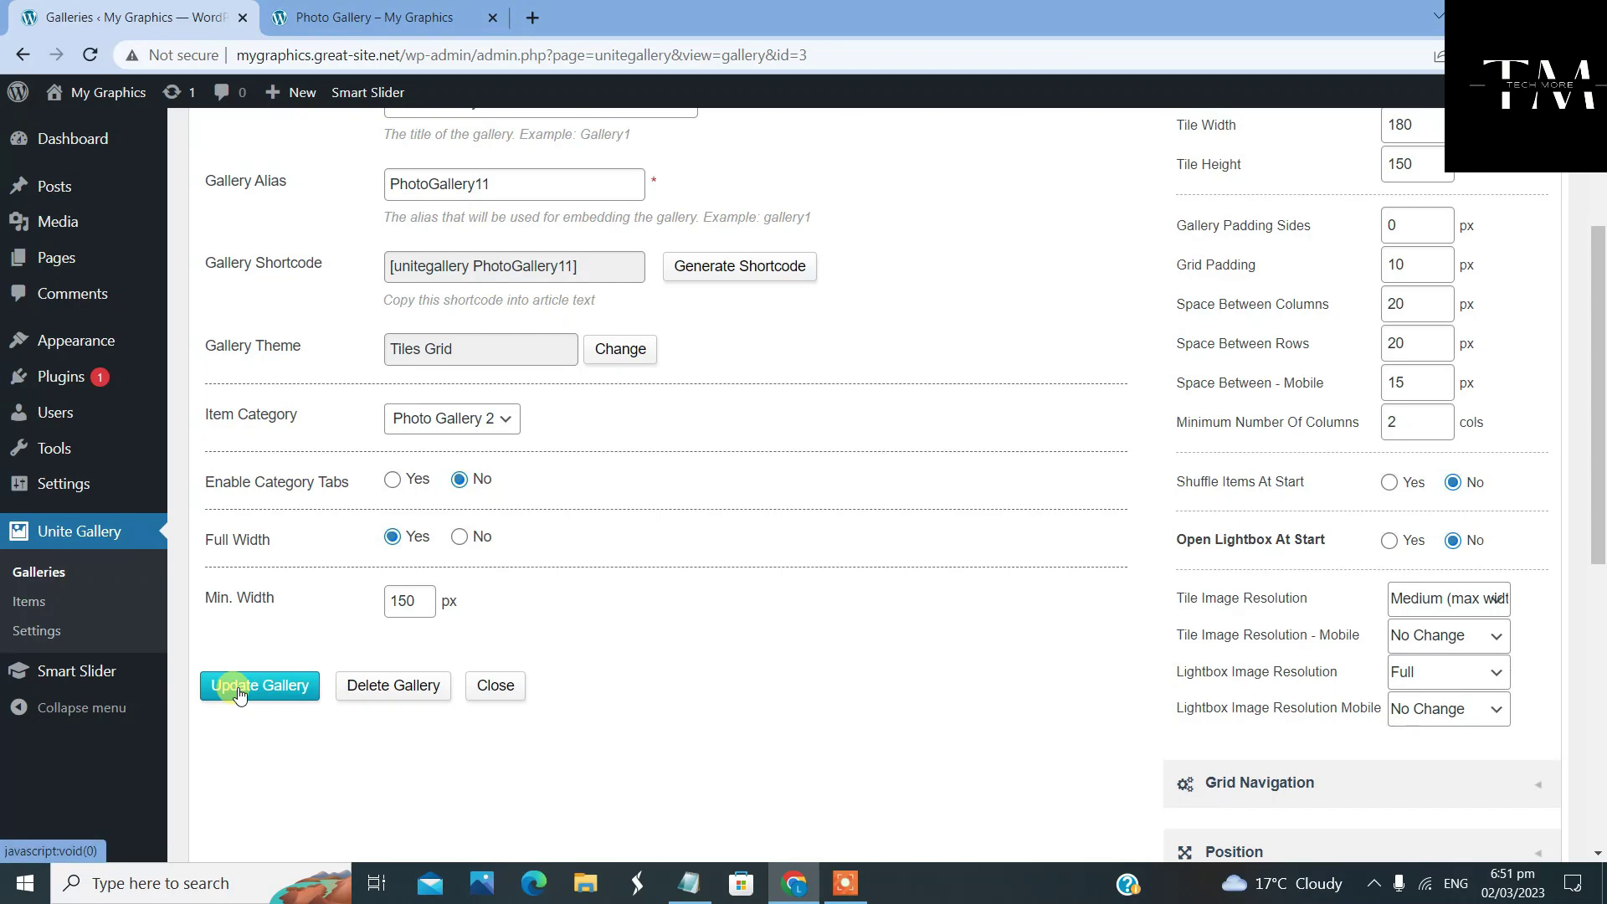
left_click(240, 692)
scroll(609, 586, "up", 5)
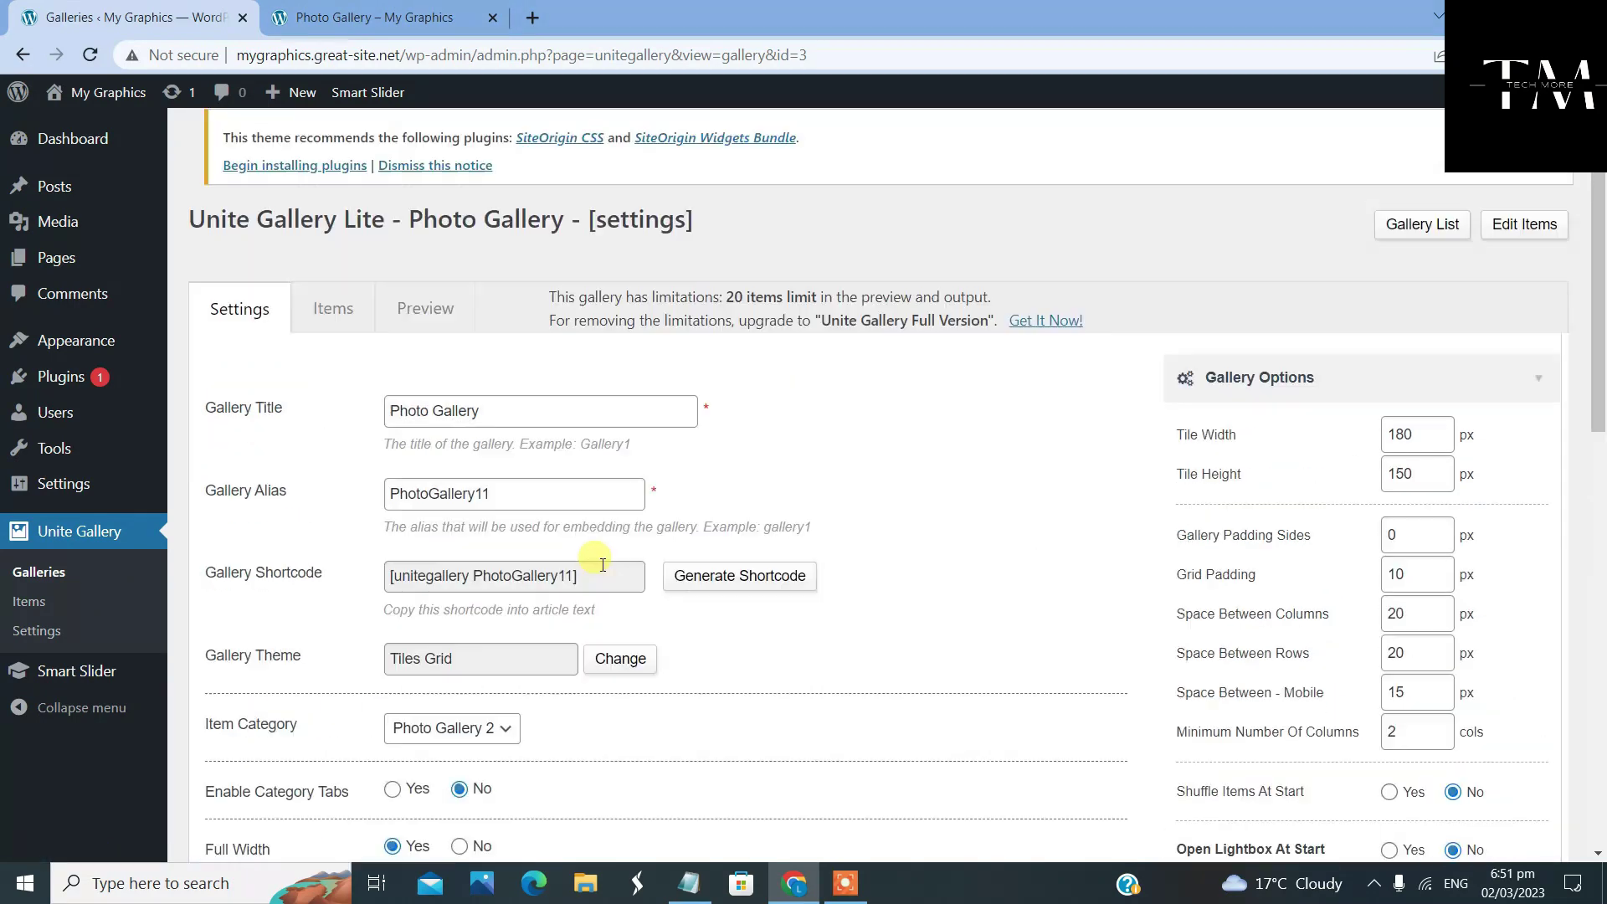
left_click(350, 327)
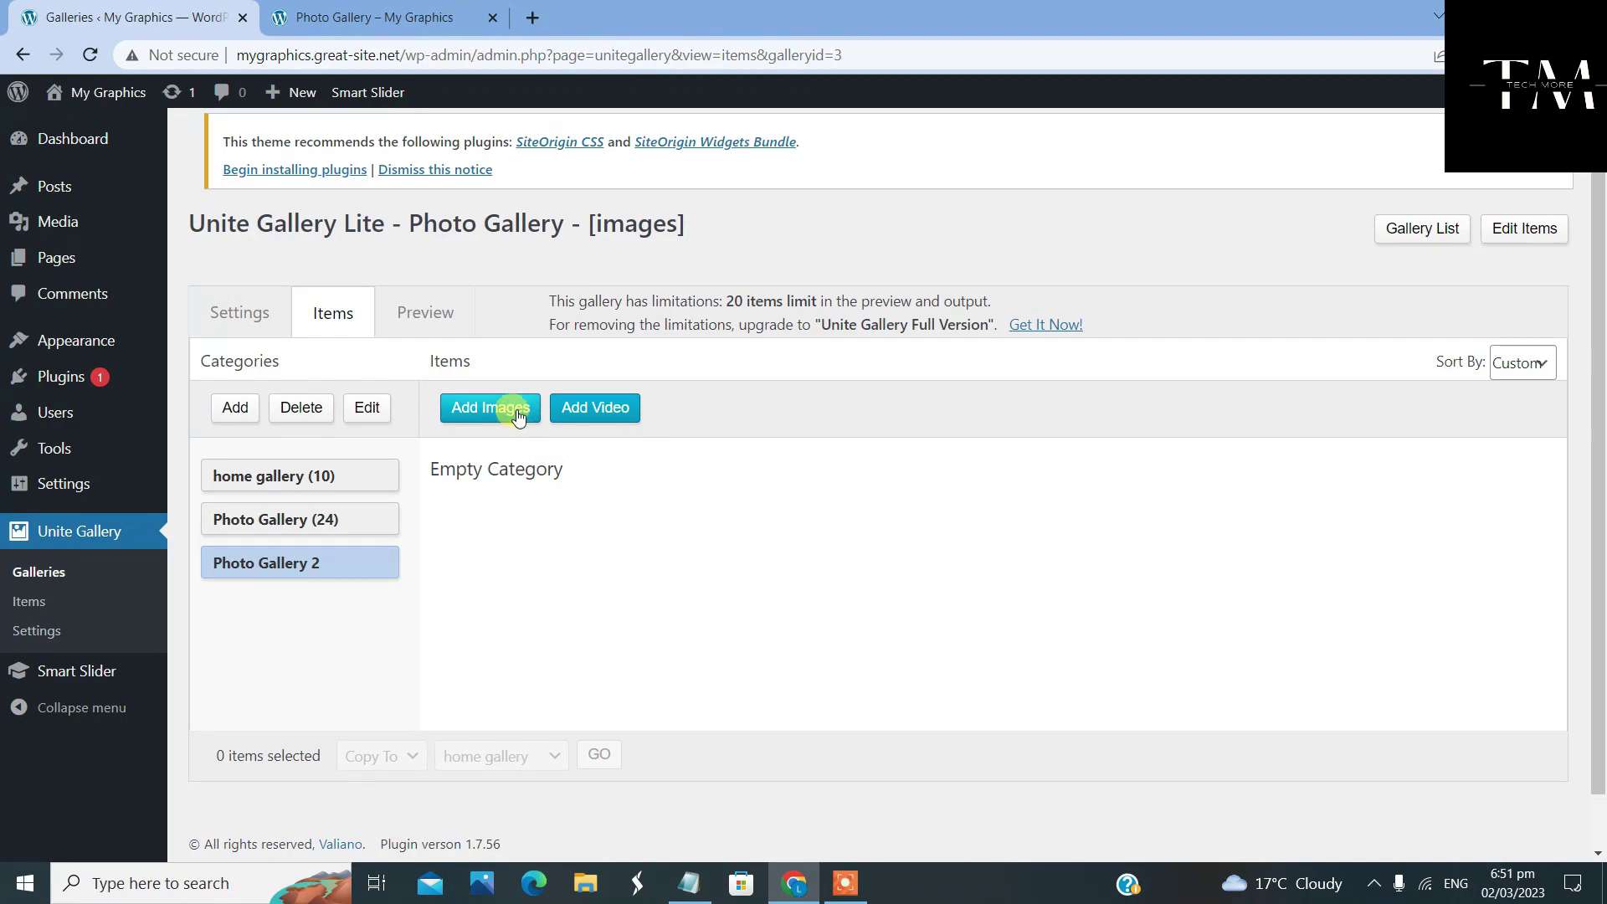
Add media library images, from the first through the Add border image, to Photo Gallery
left_click(518, 416)
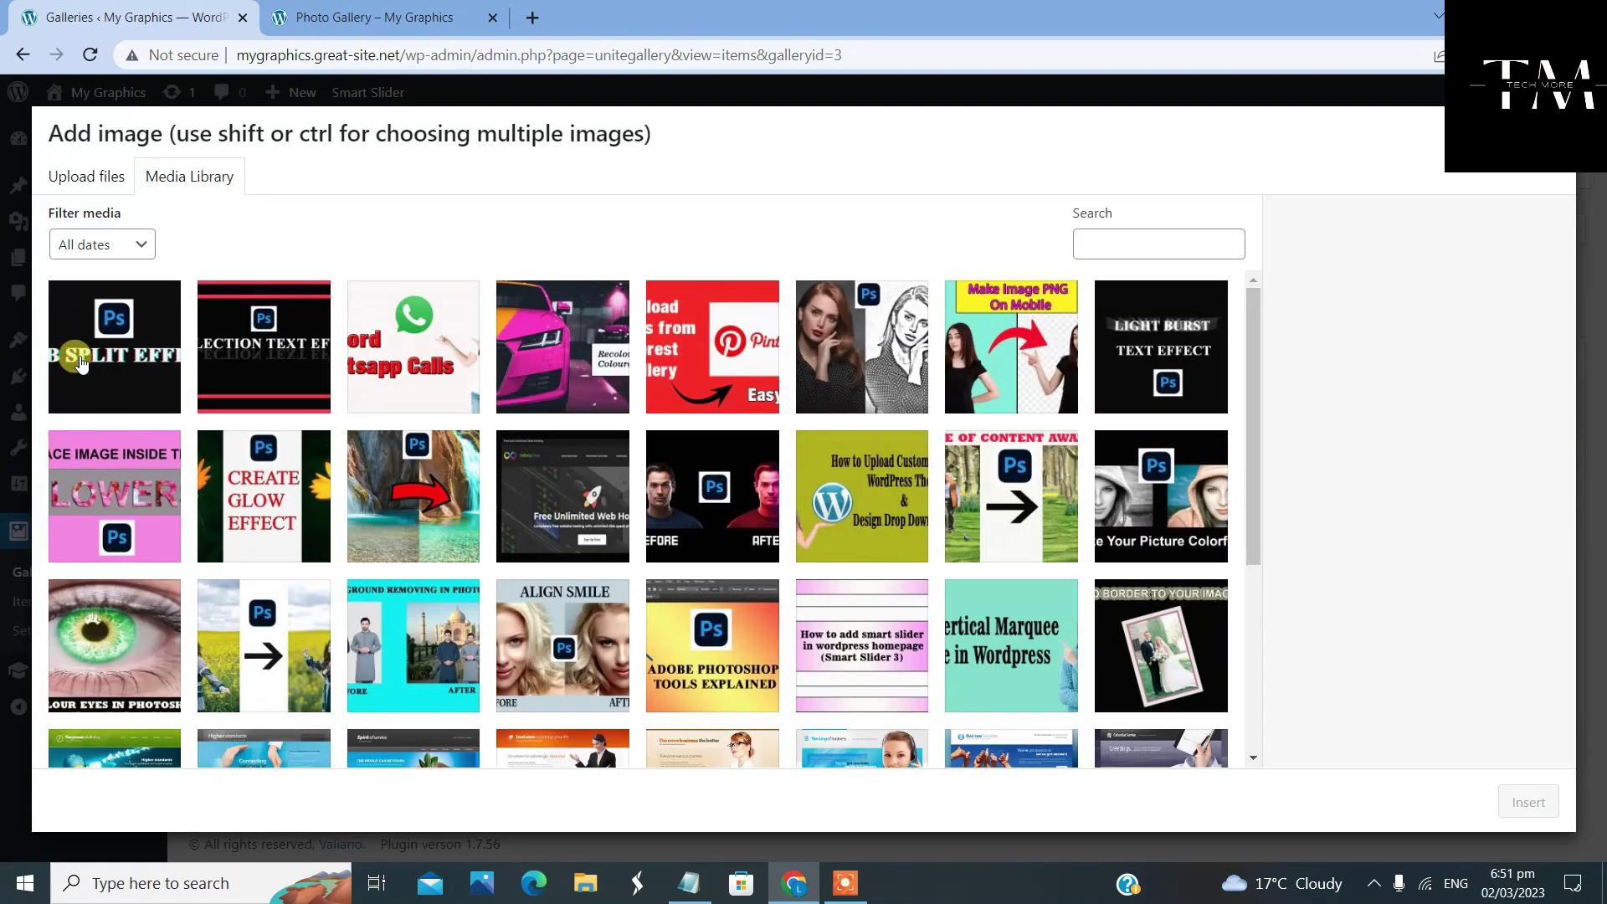
left_click(82, 361)
scroll(1088, 360, "down", 5)
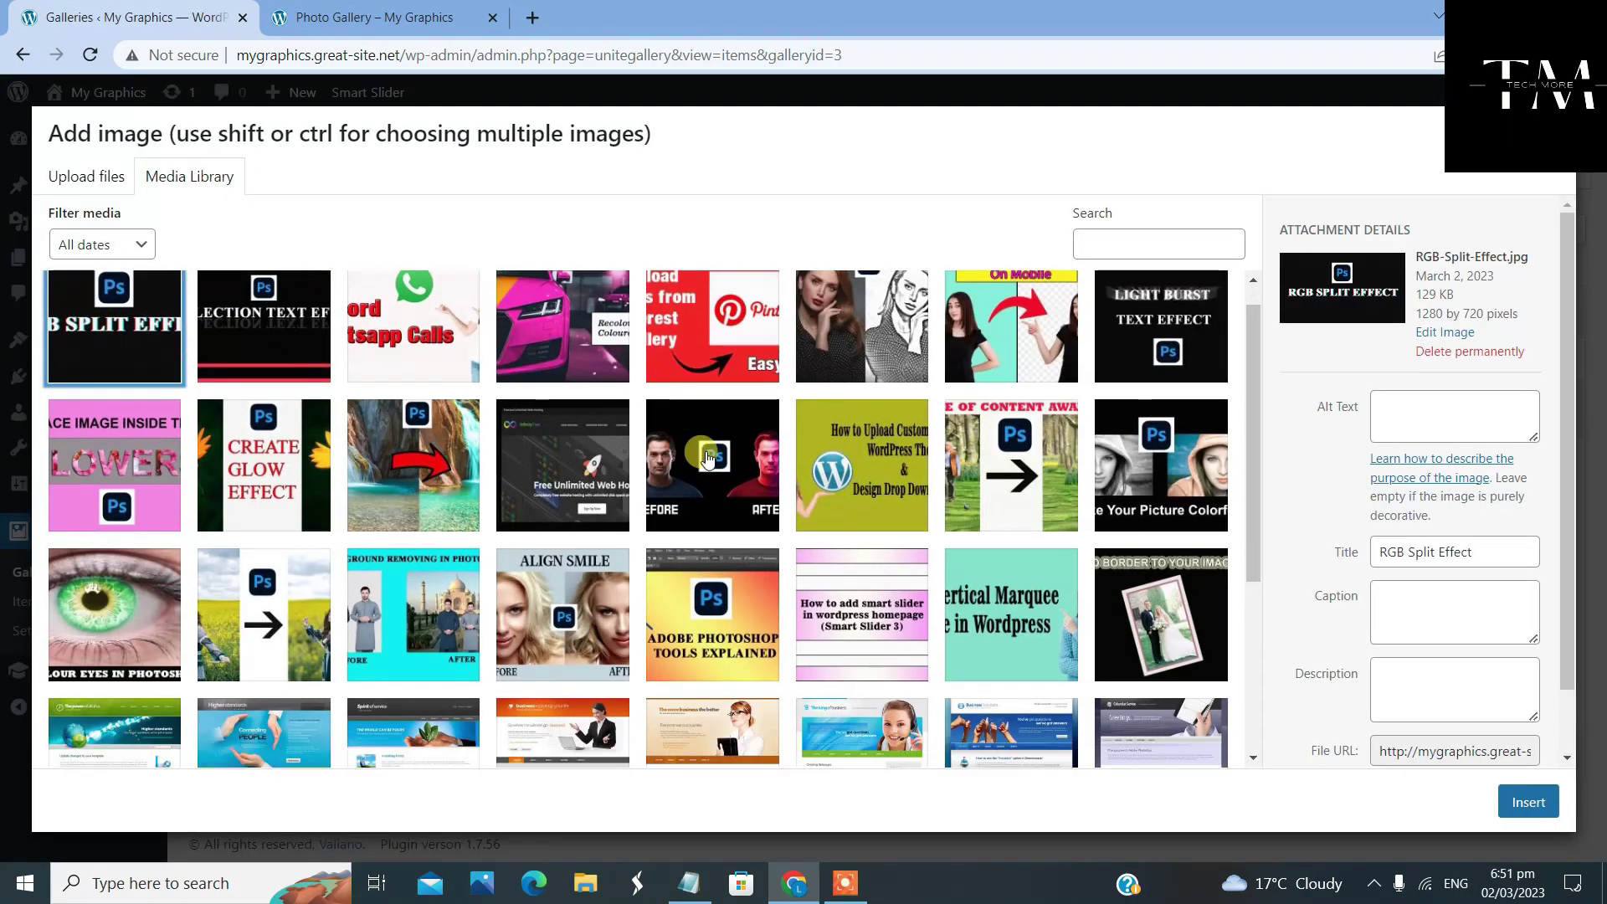
left_click(1138, 352, "shift")
scroll(1080, 356, "up", 2)
scroll(1080, 356, "up", 2)
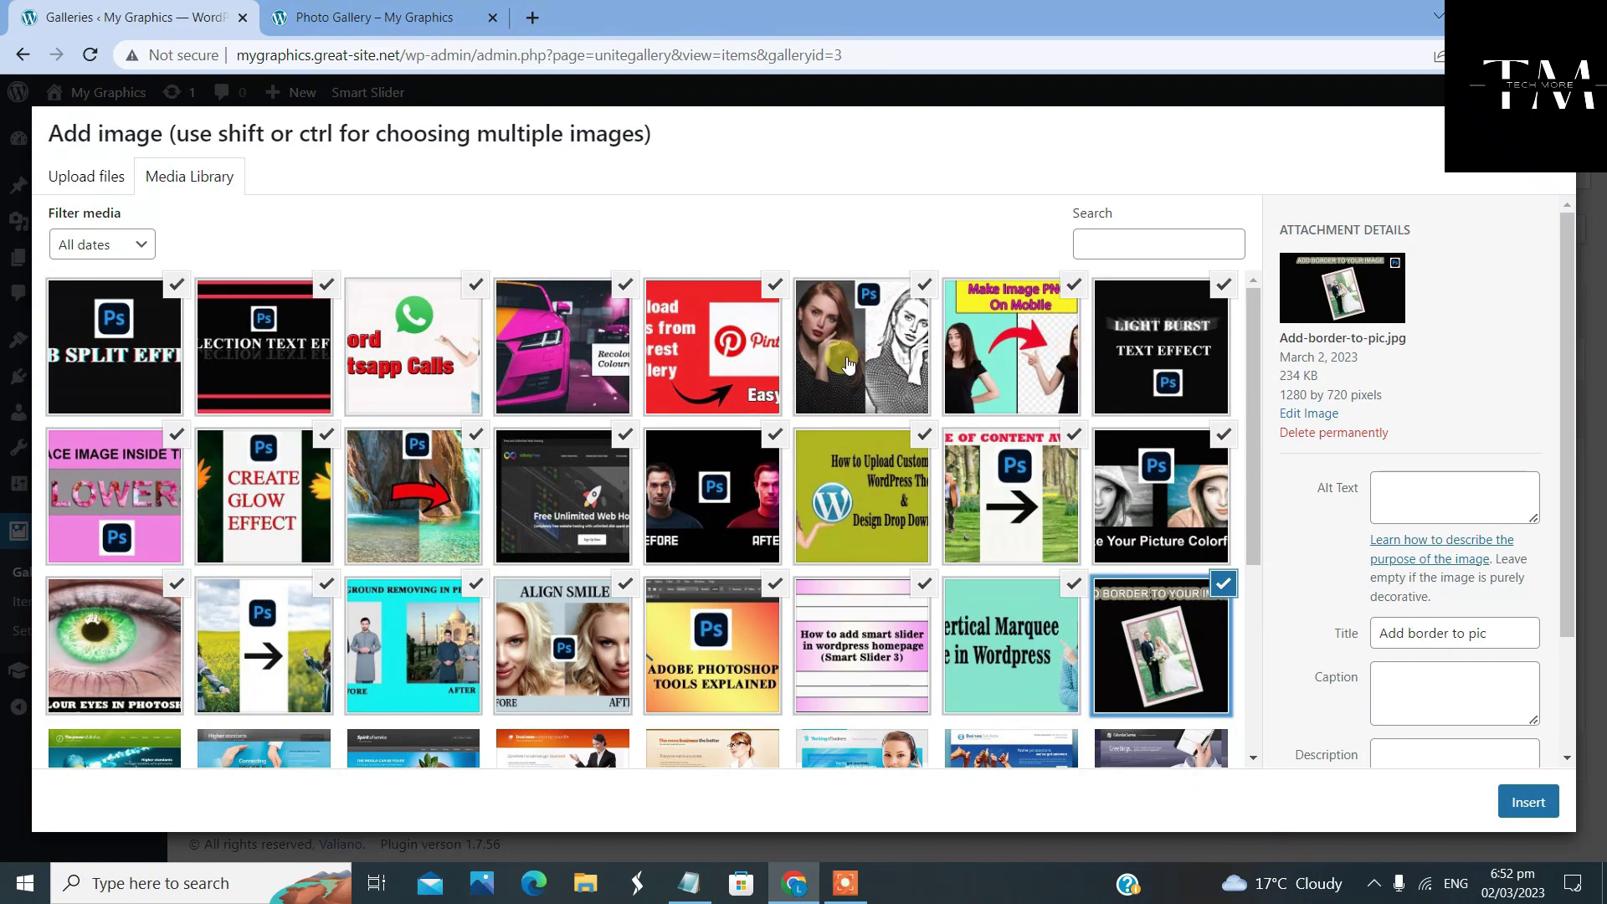
scroll(847, 364, "down", 4)
left_click(1550, 805)
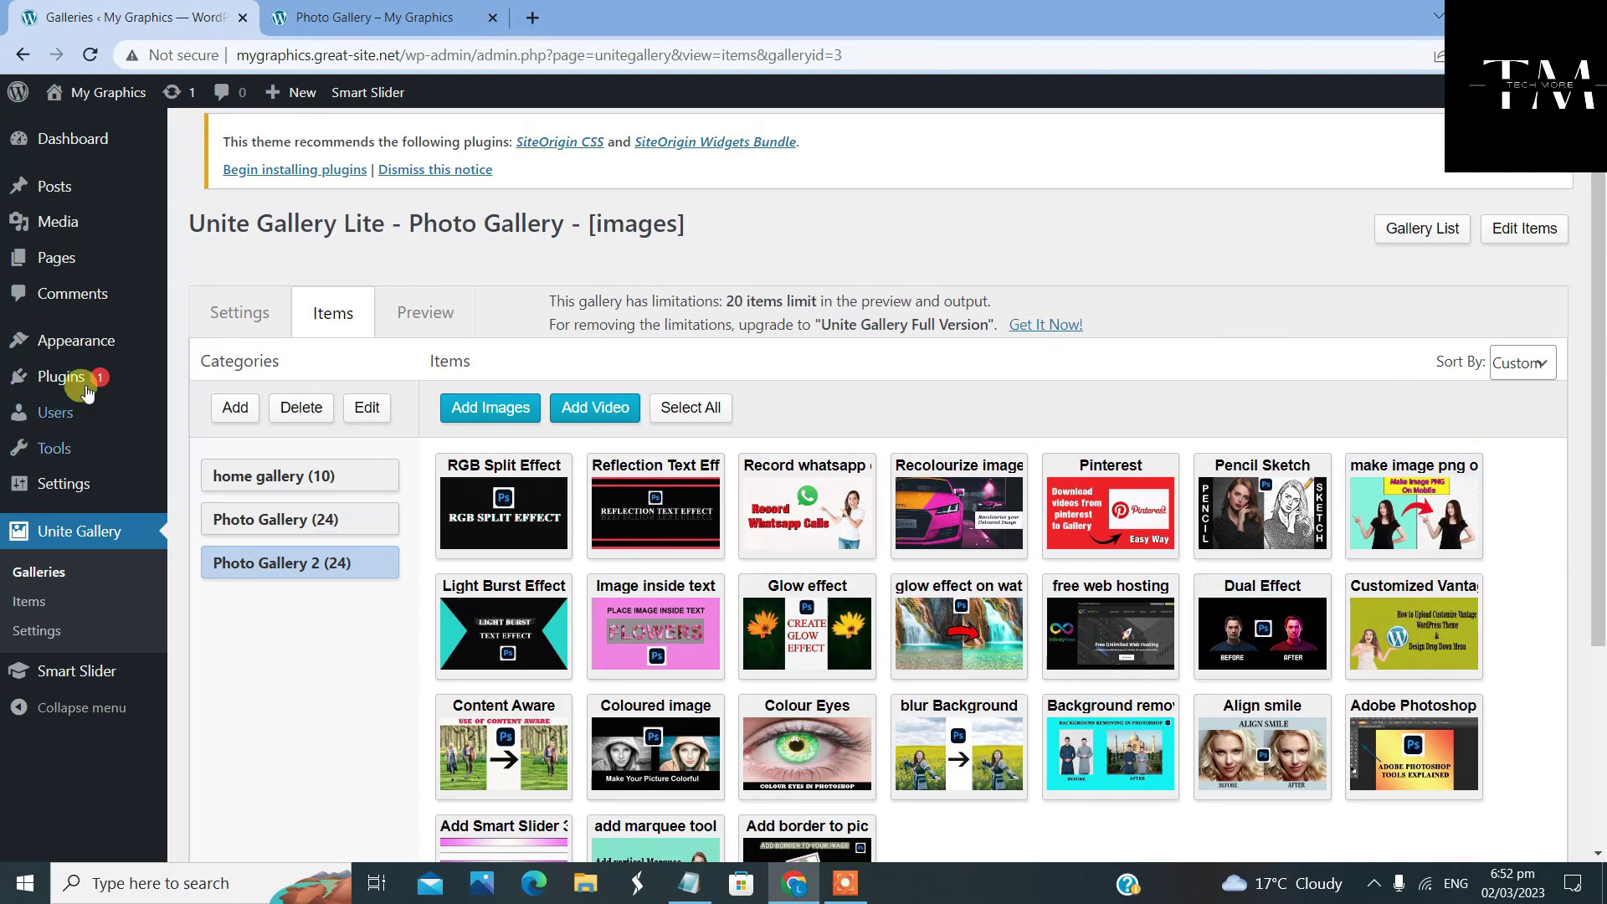
scroll(826, 510, "down", 3)
scroll(826, 510, "up", 3)
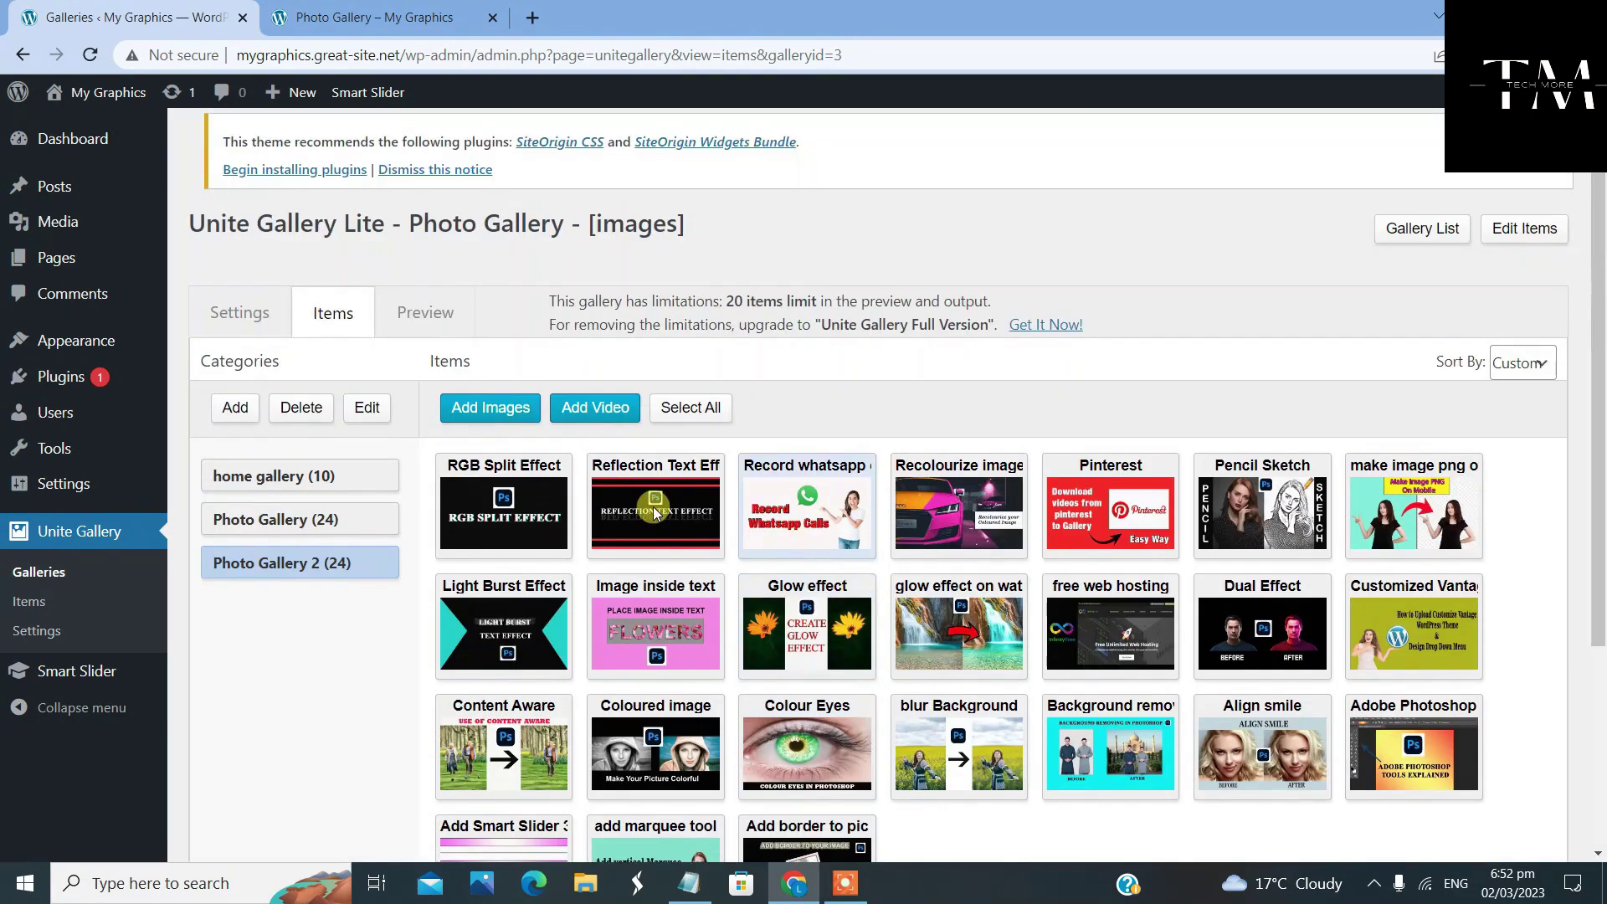
Preview Photo Gallery from the gallery list to see its thumbnail grid
left_click(1463, 240)
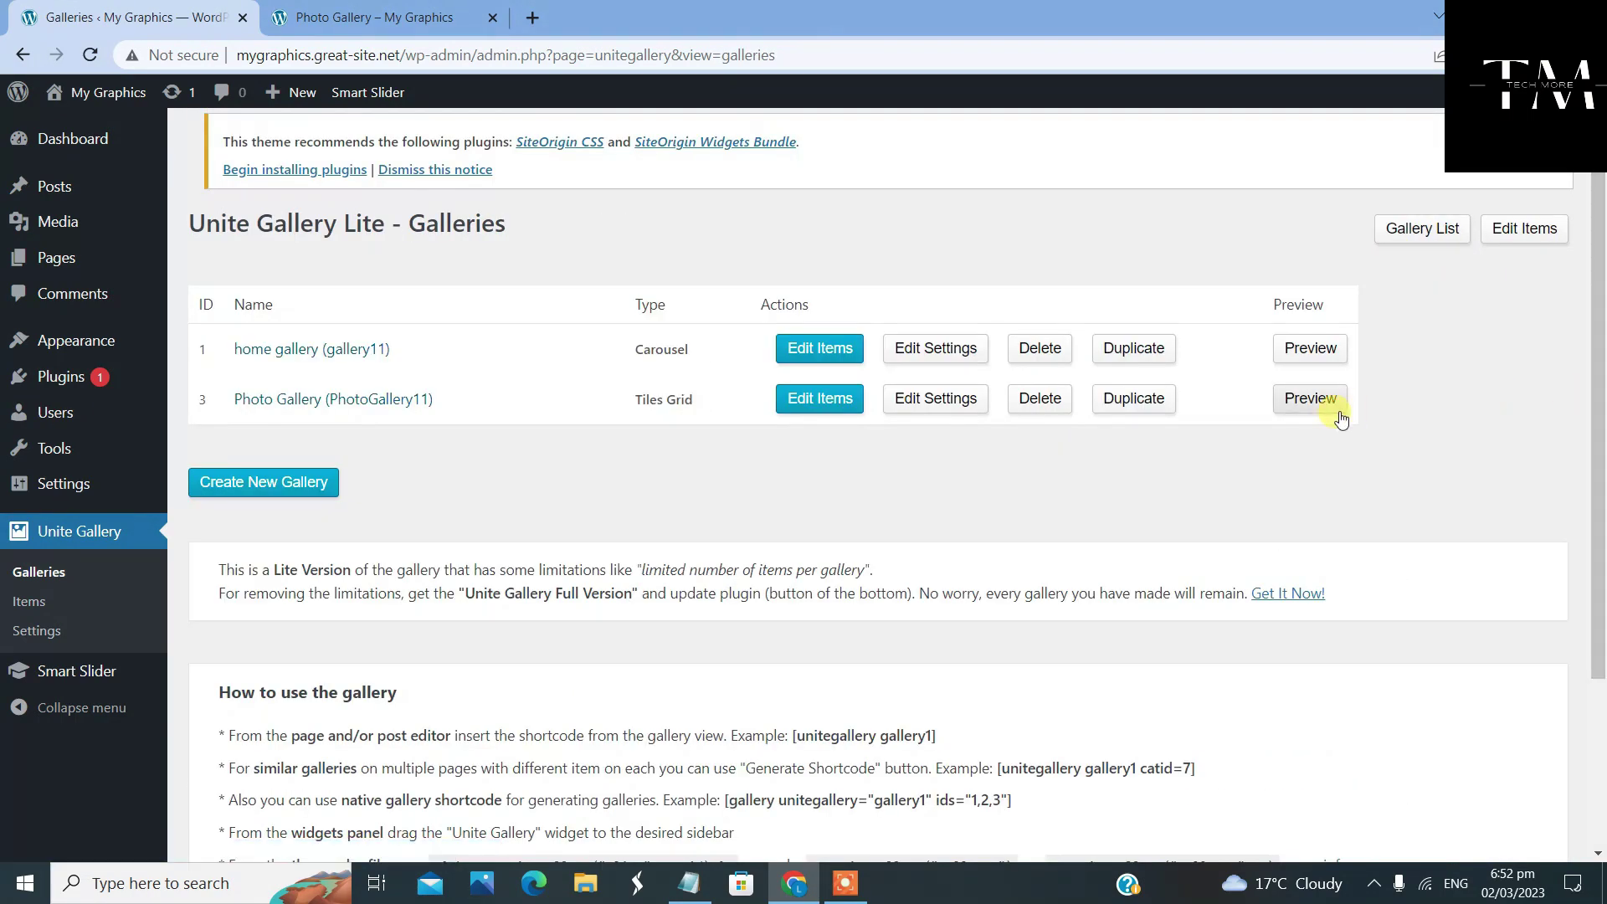
left_click(1310, 398)
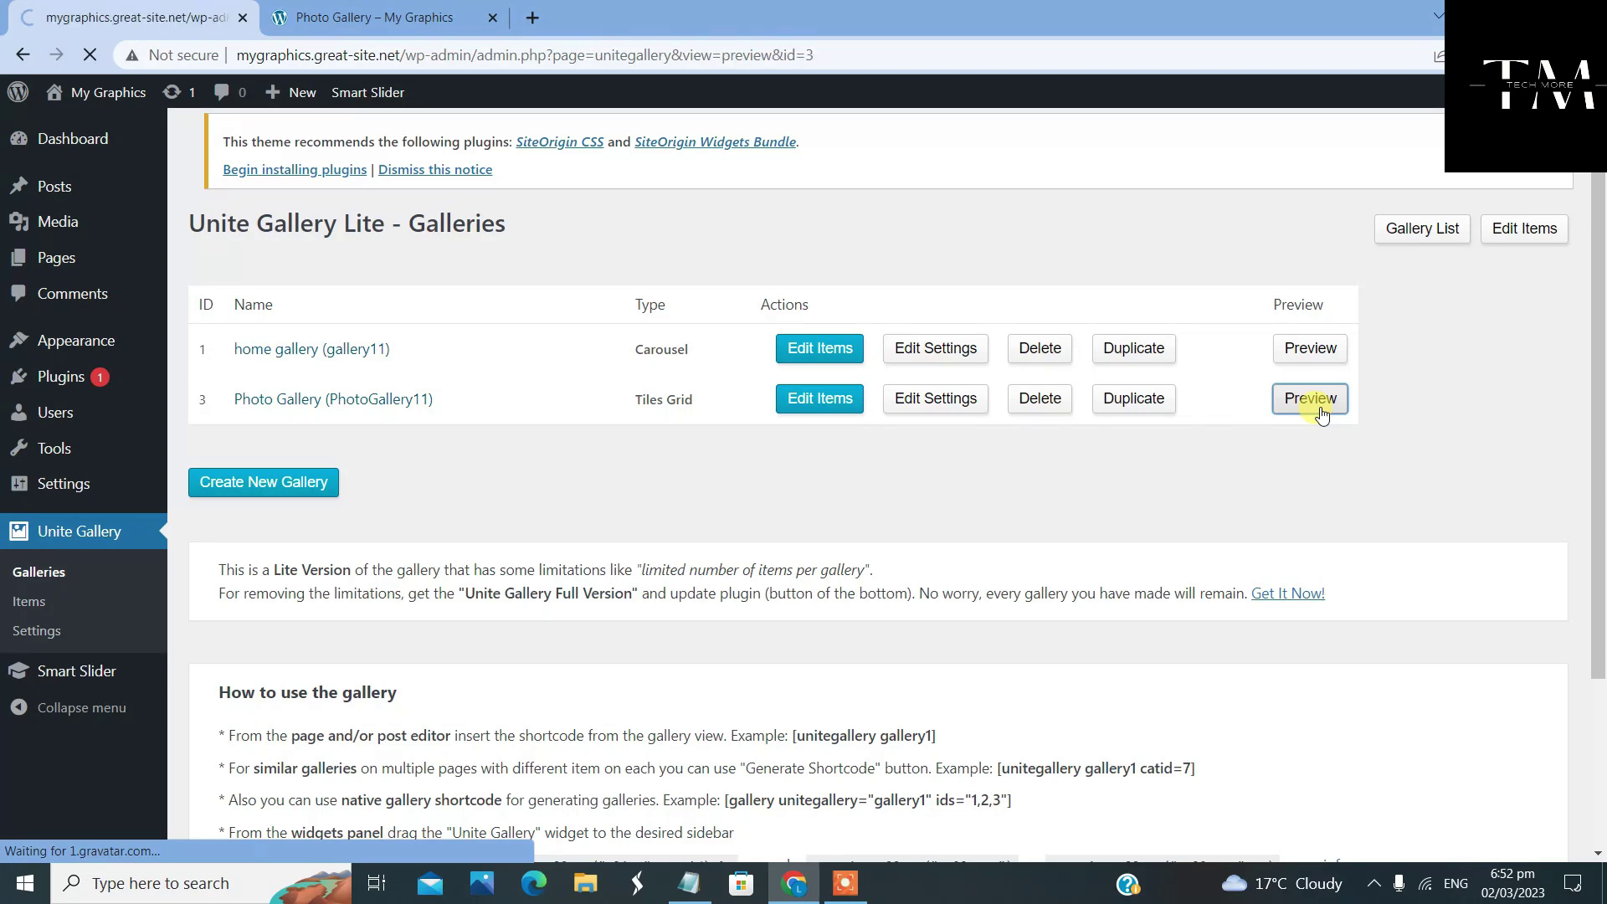
scroll(1197, 431, "down", 4)
scroll(1195, 431, "up", 5)
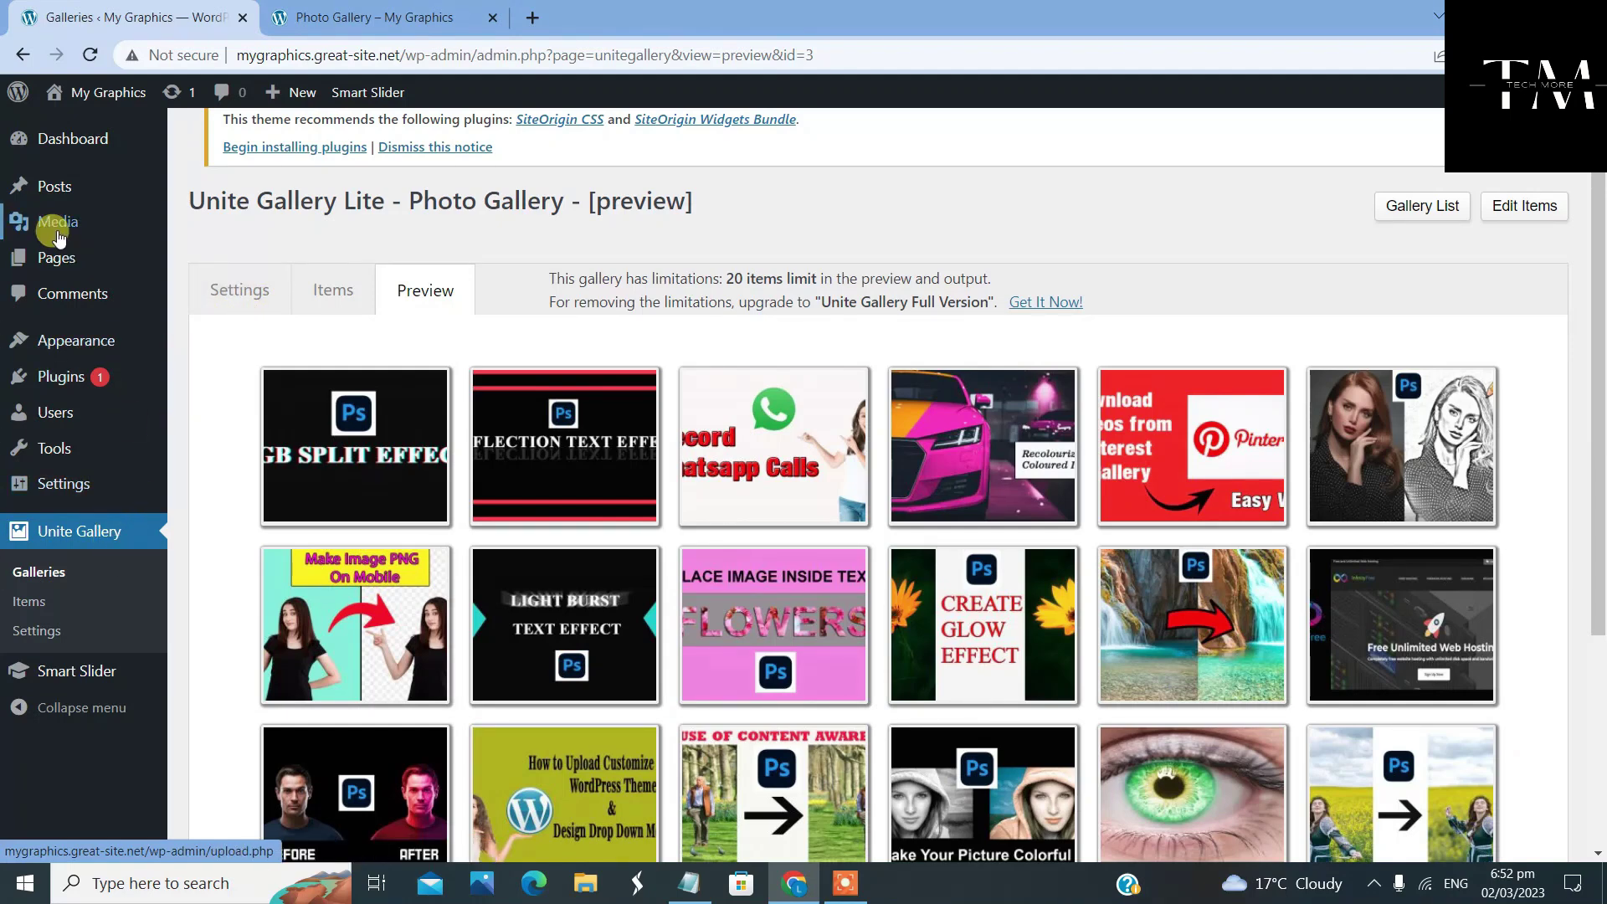
mouse_move(57, 257)
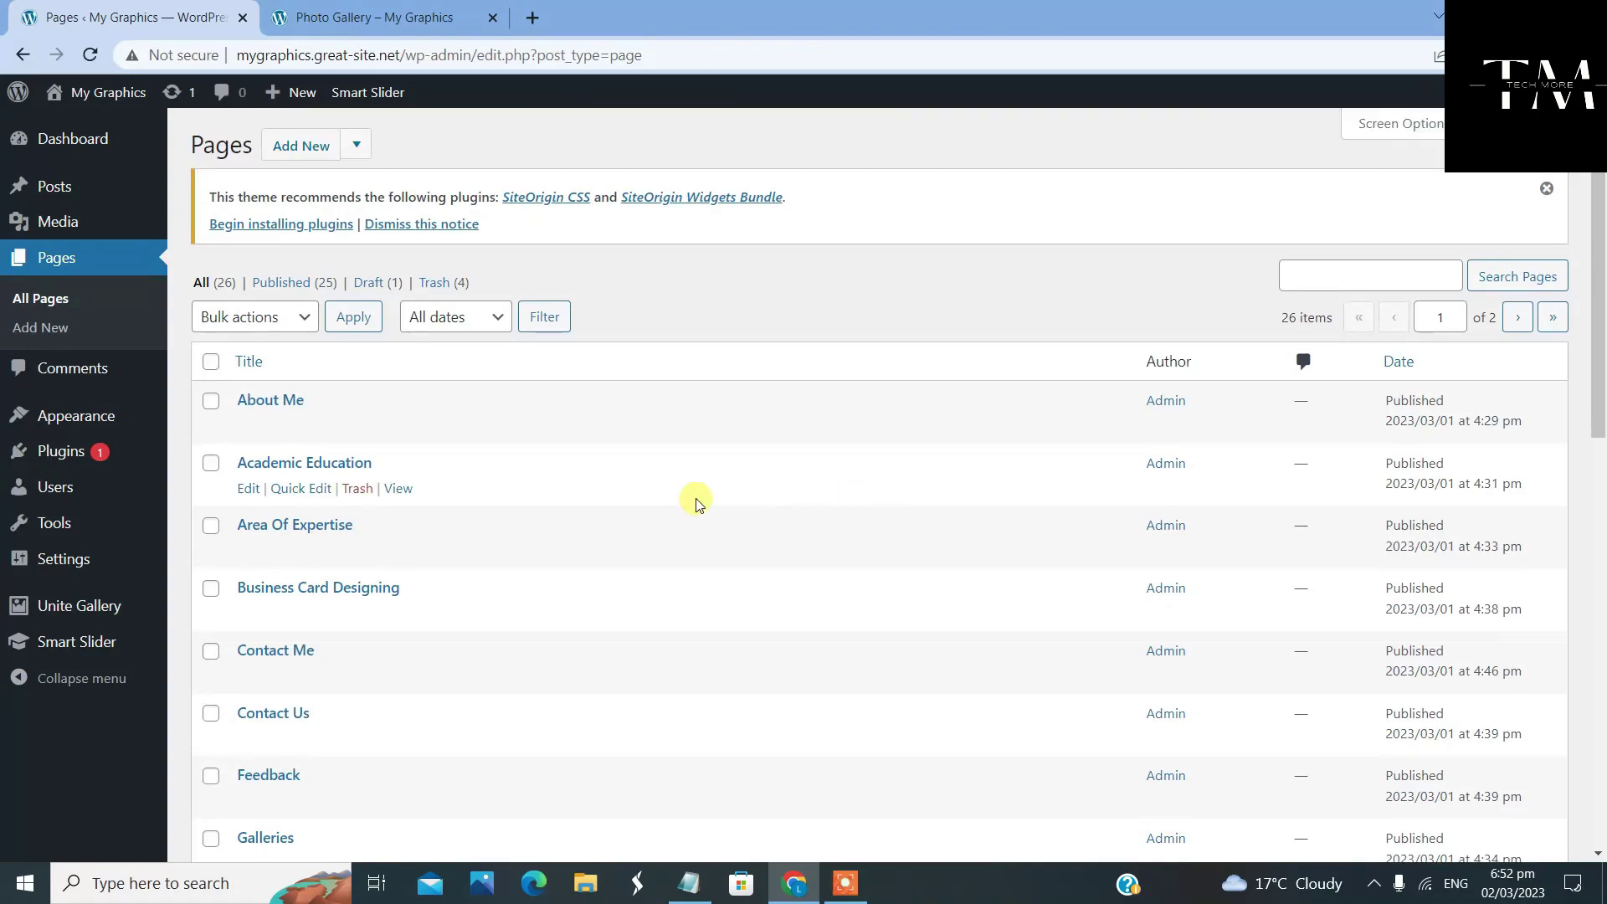
Edit the Photo Gallery page and put its SiteOrigin Layout block into editing mode
scroll(662, 502, "down", 5)
scroll(633, 508, "down", 5)
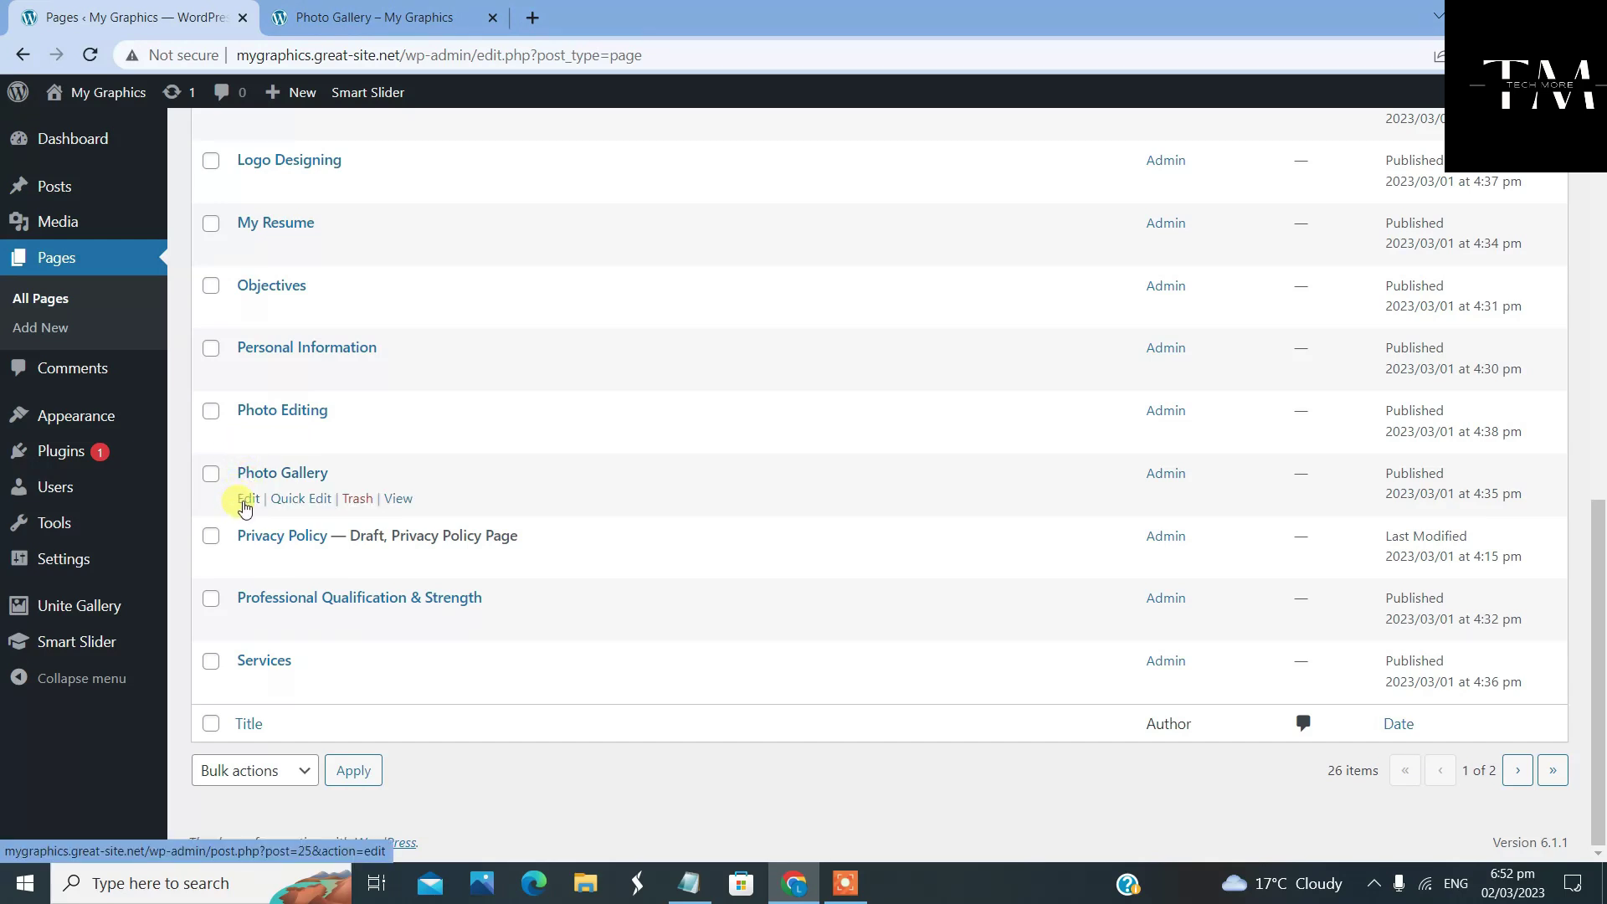
left_click(249, 500)
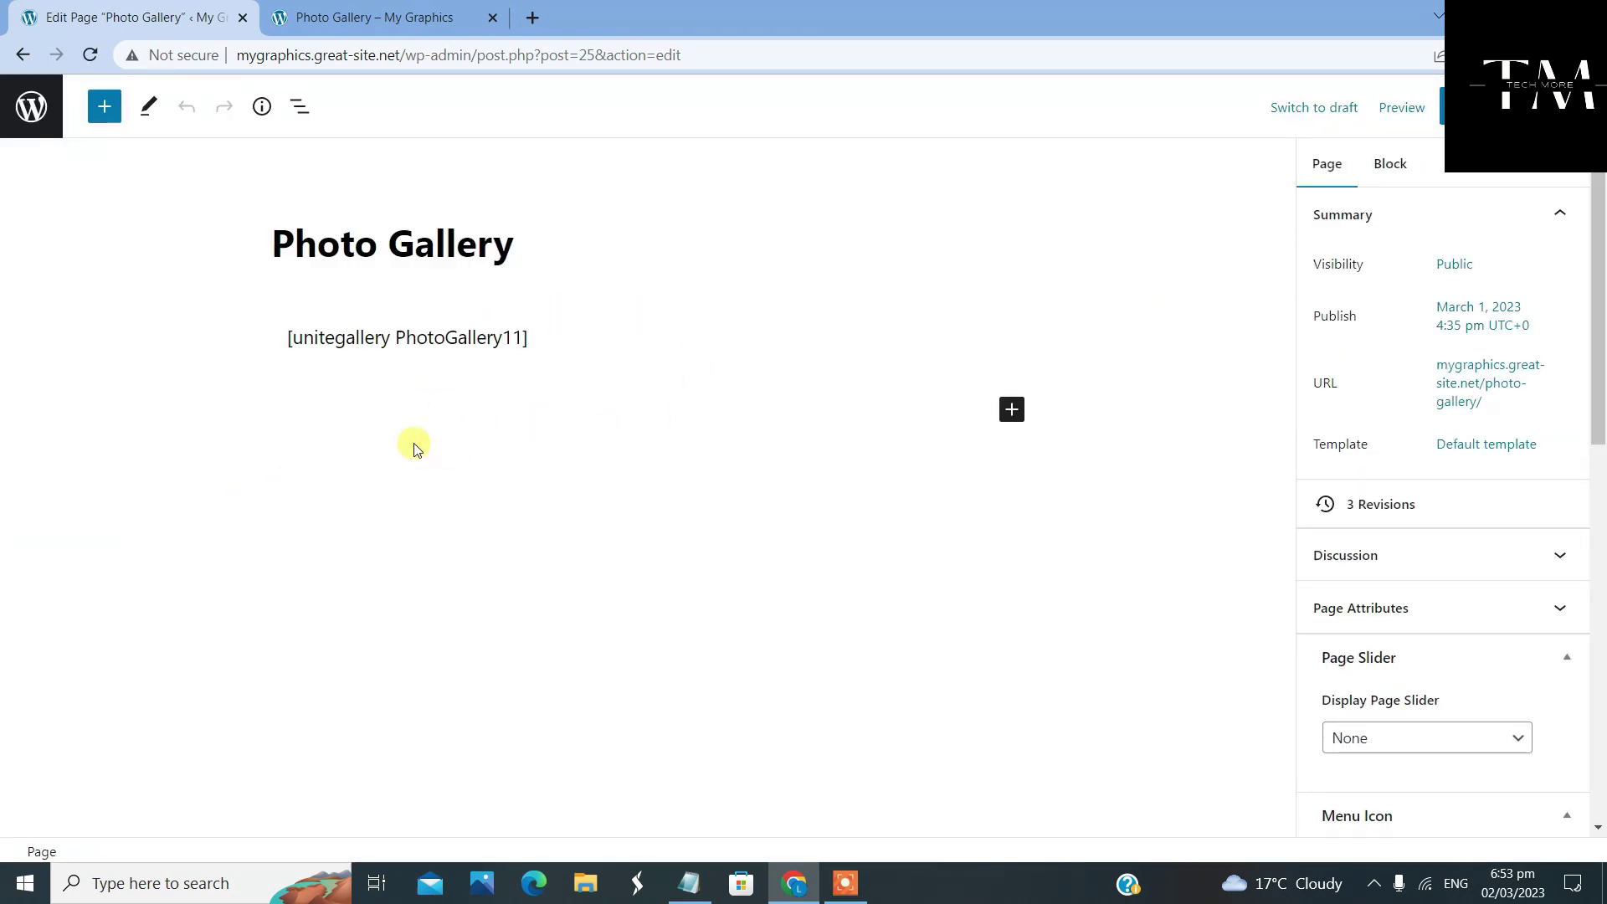
left_click(300, 106)
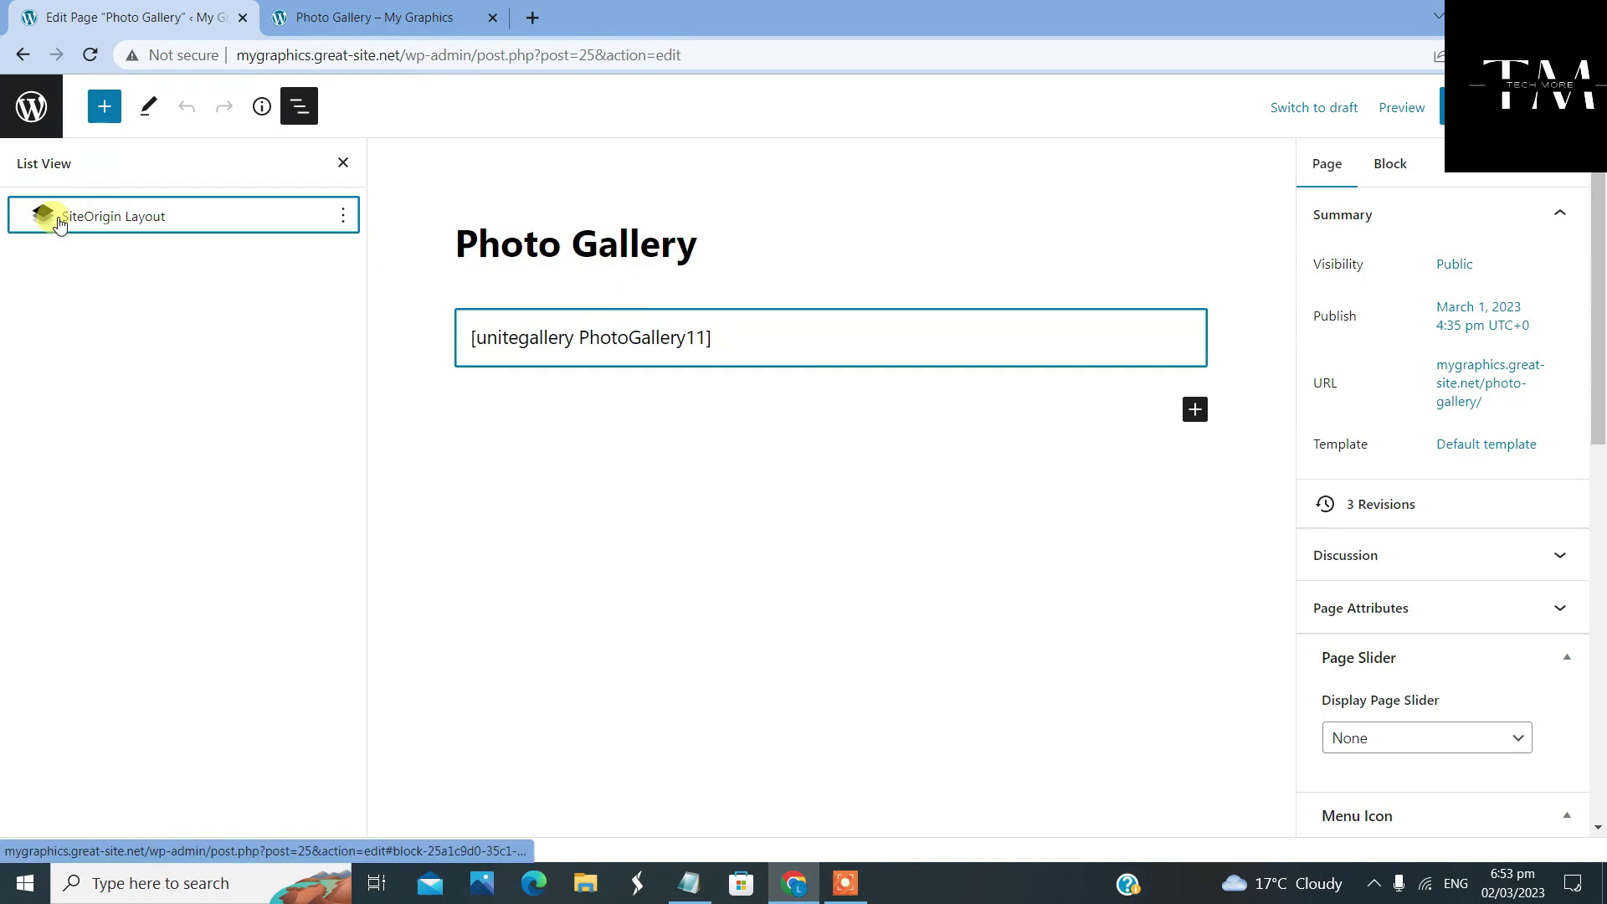
left_click(124, 218)
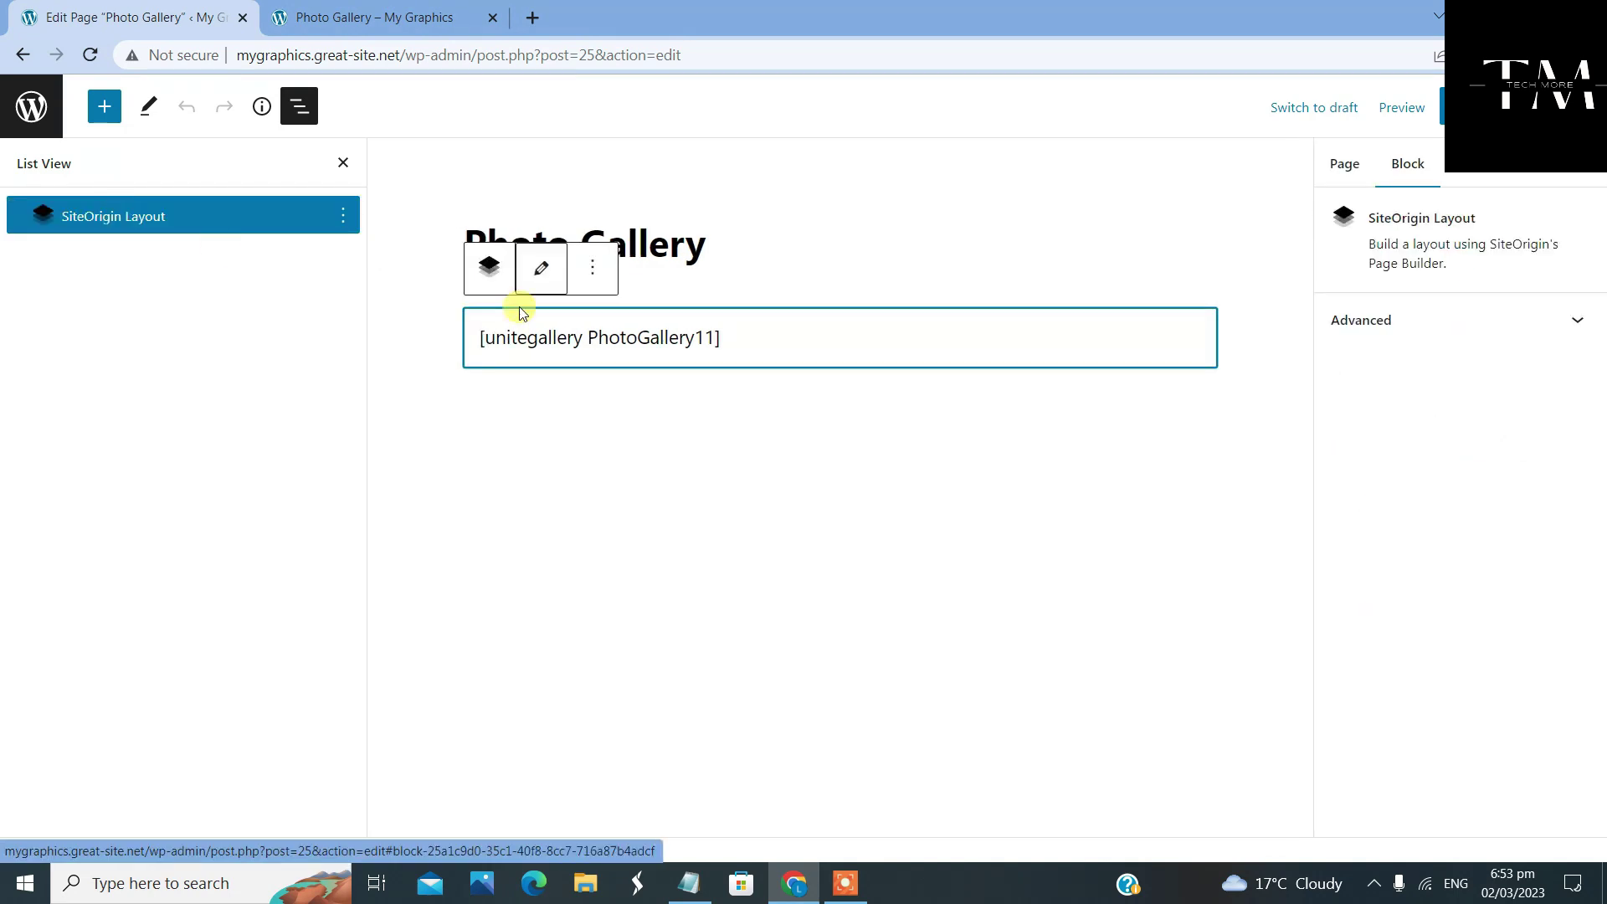
left_click(541, 283)
left_click(228, 220)
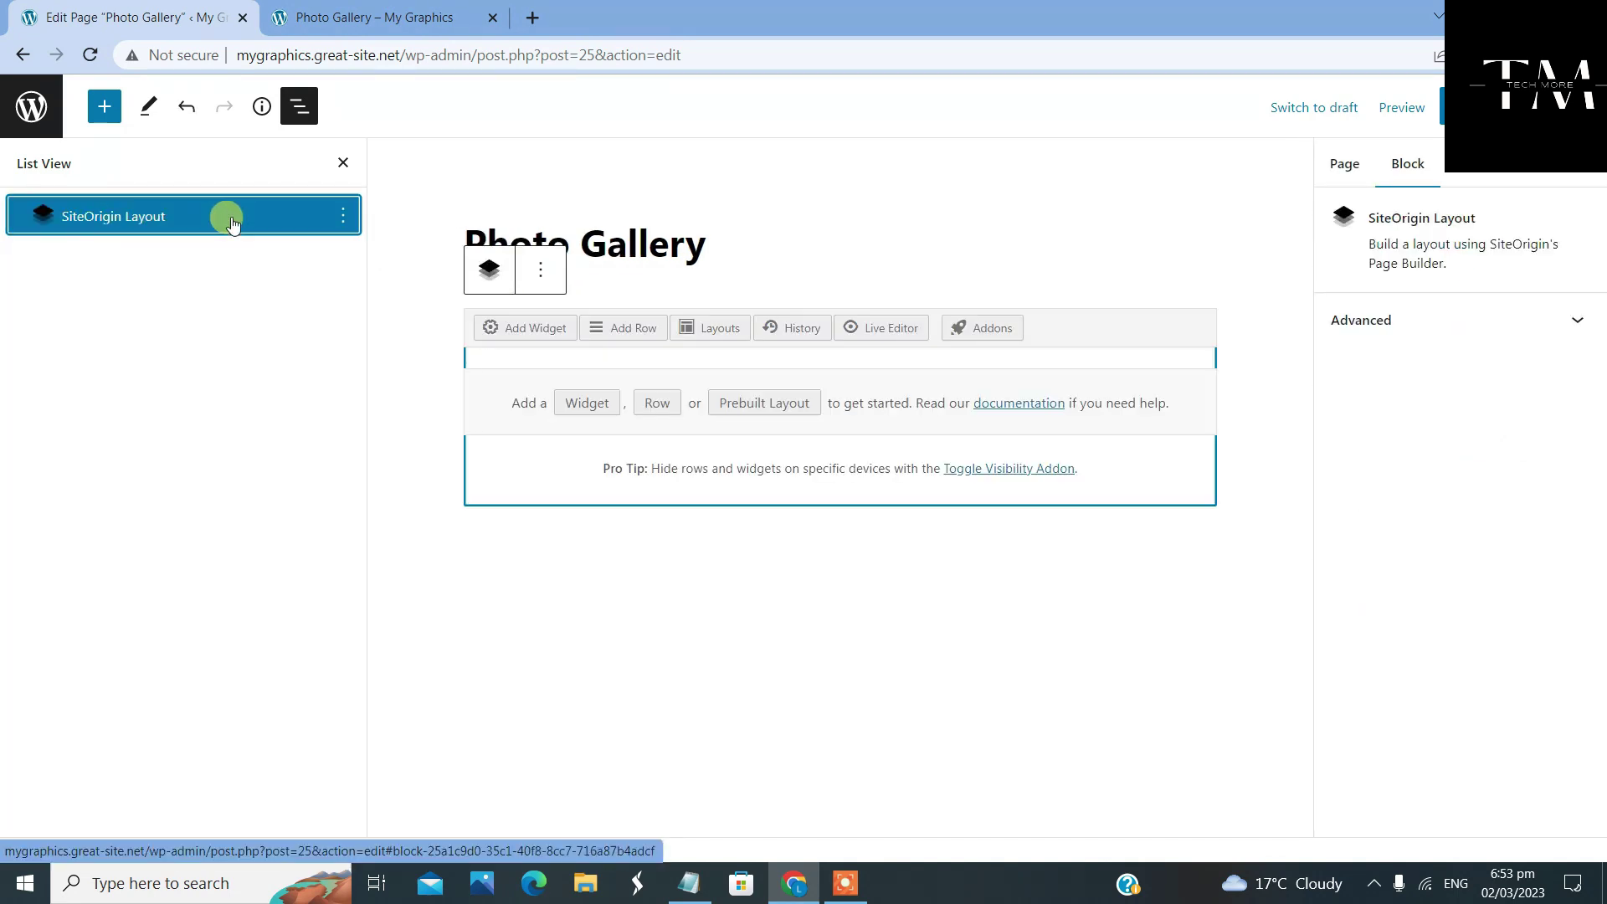
left_click(727, 632)
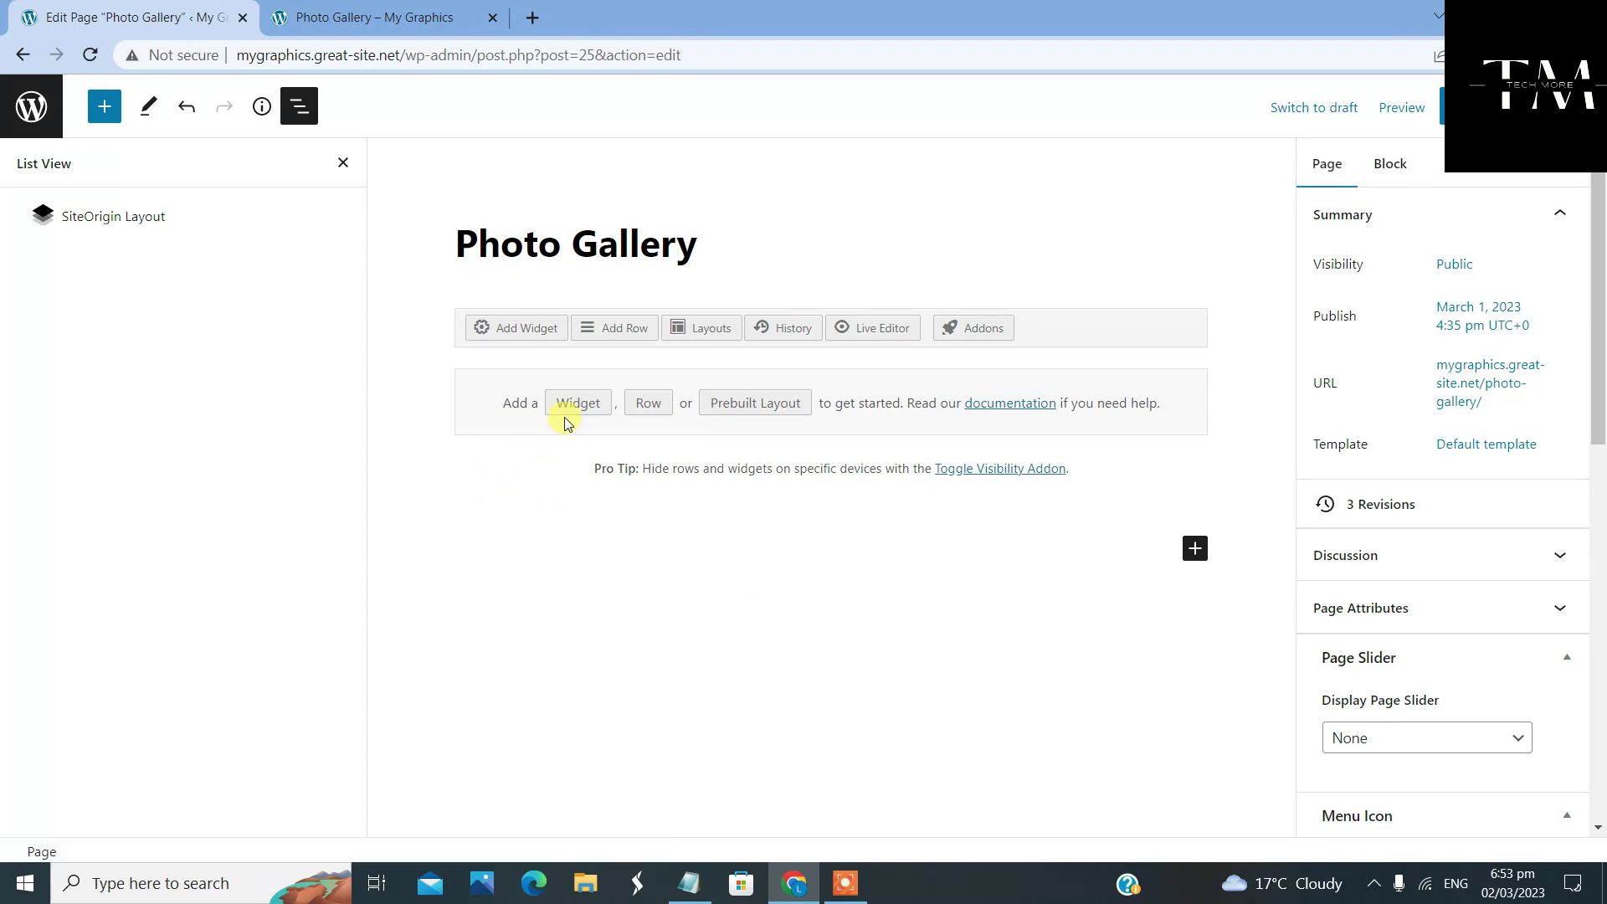
Add a one-column row with a Custom HTML widget containing [unitegallery PhotoGallery11], then update the page
left_click(645, 331)
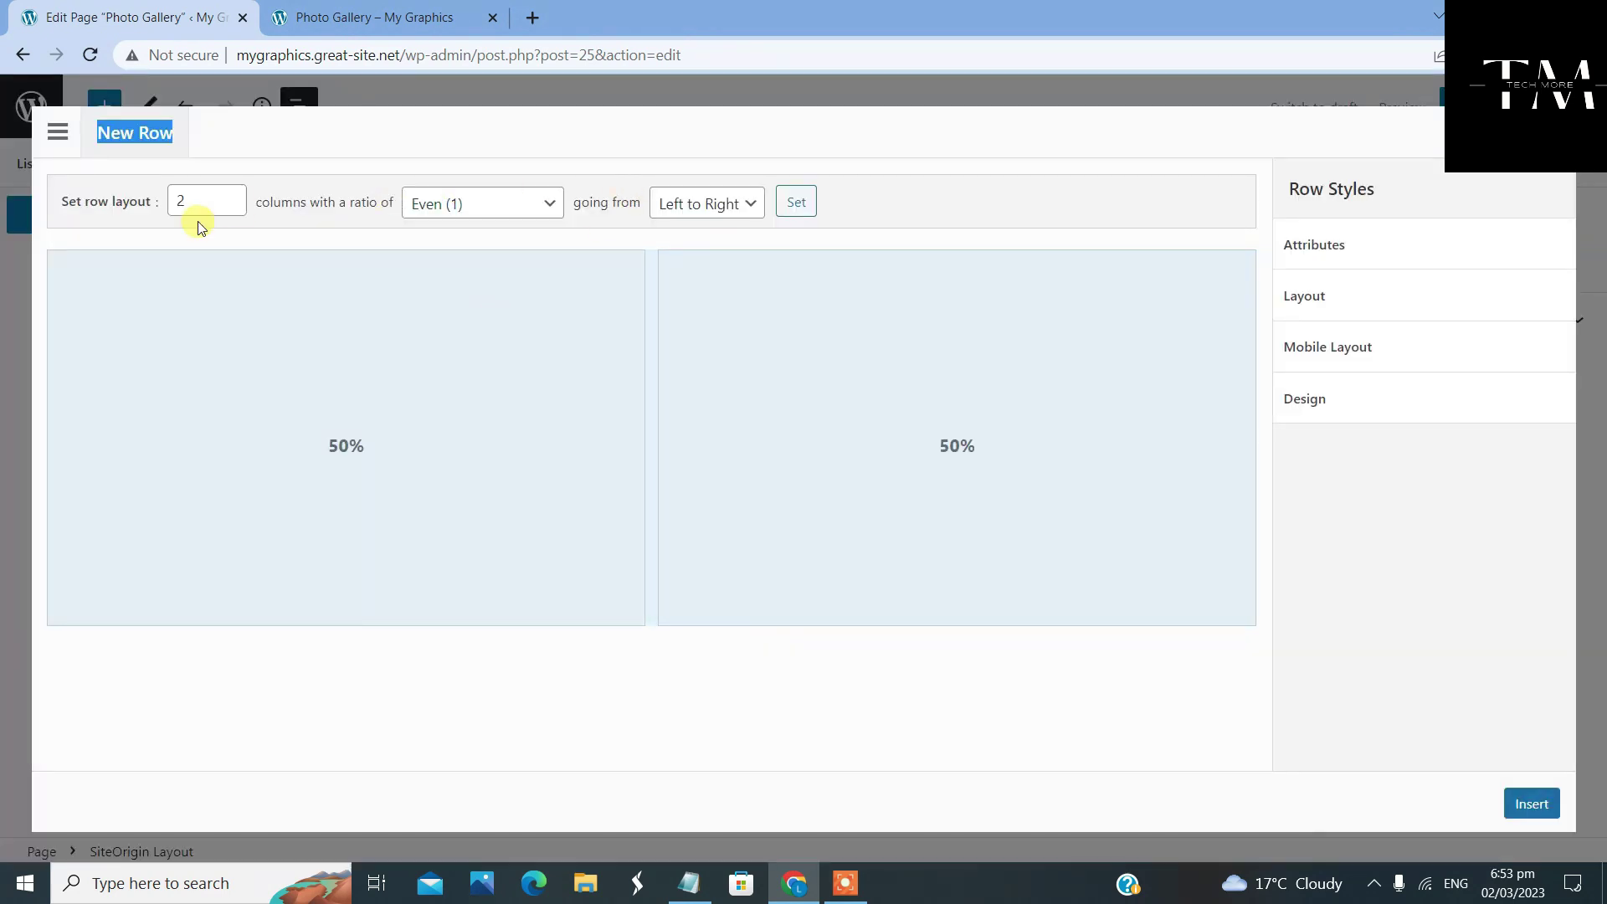
left_click(229, 205)
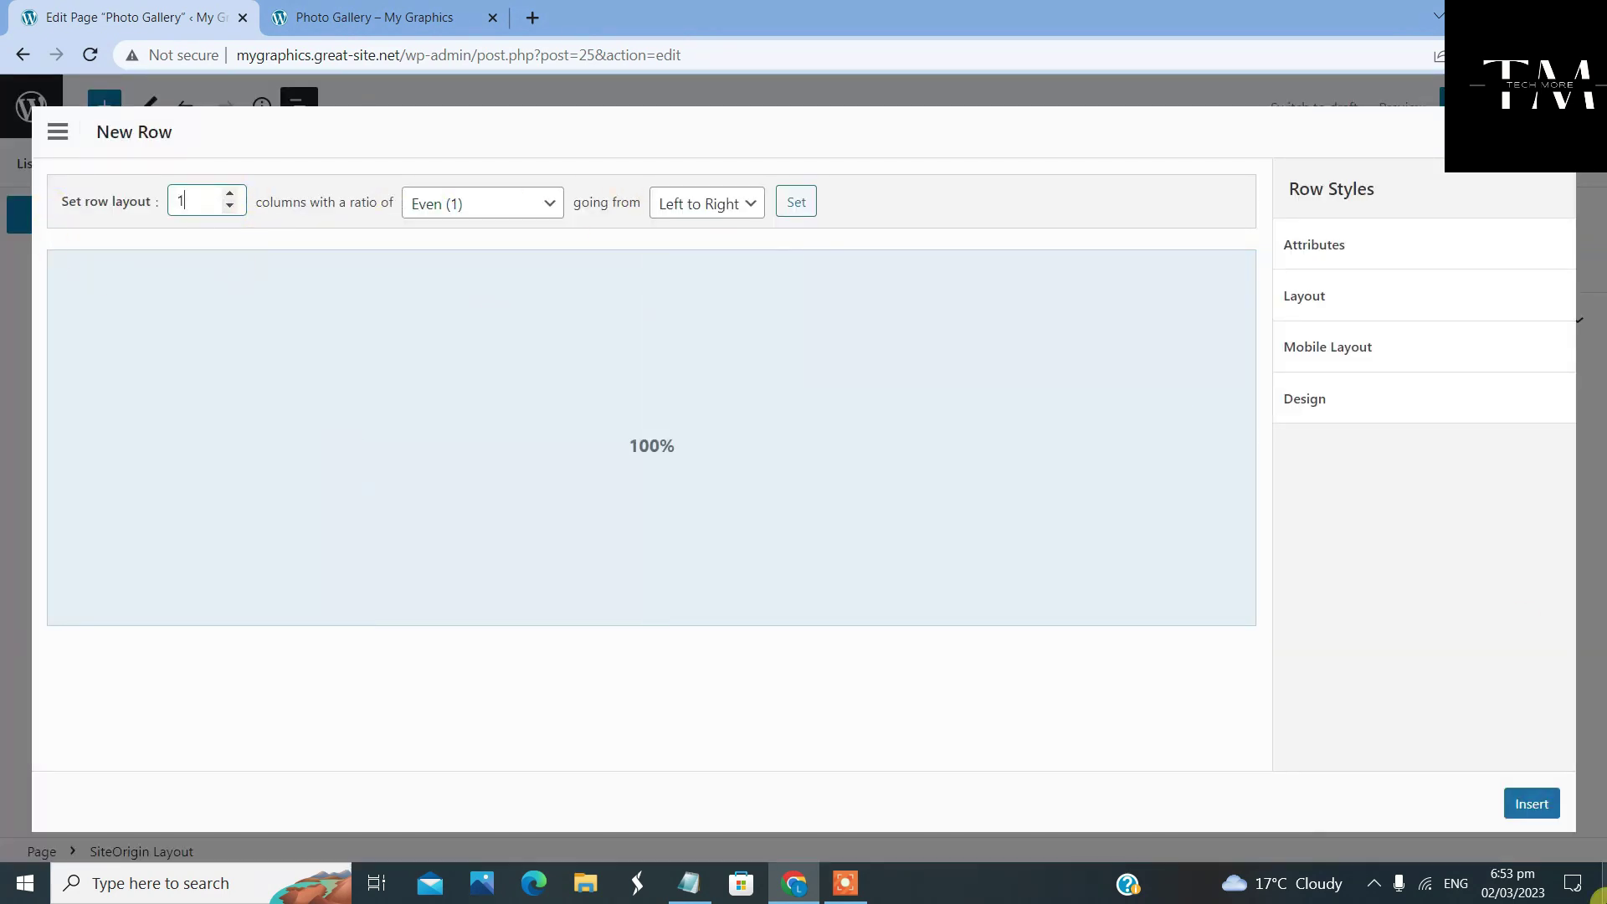
left_click(1528, 801)
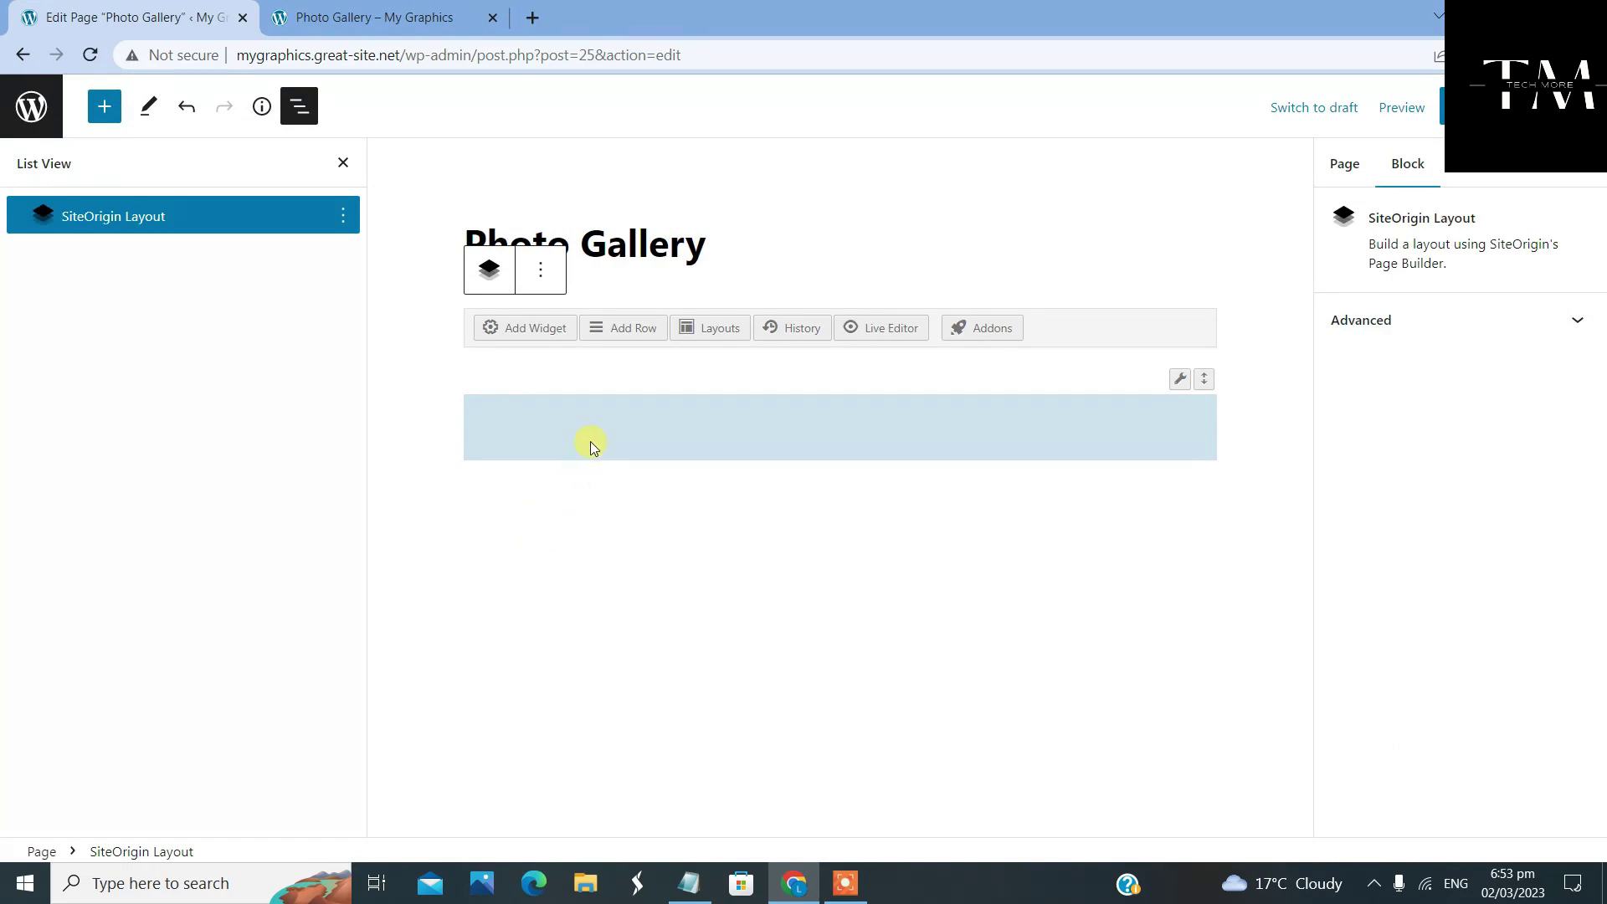
left_click(525, 327)
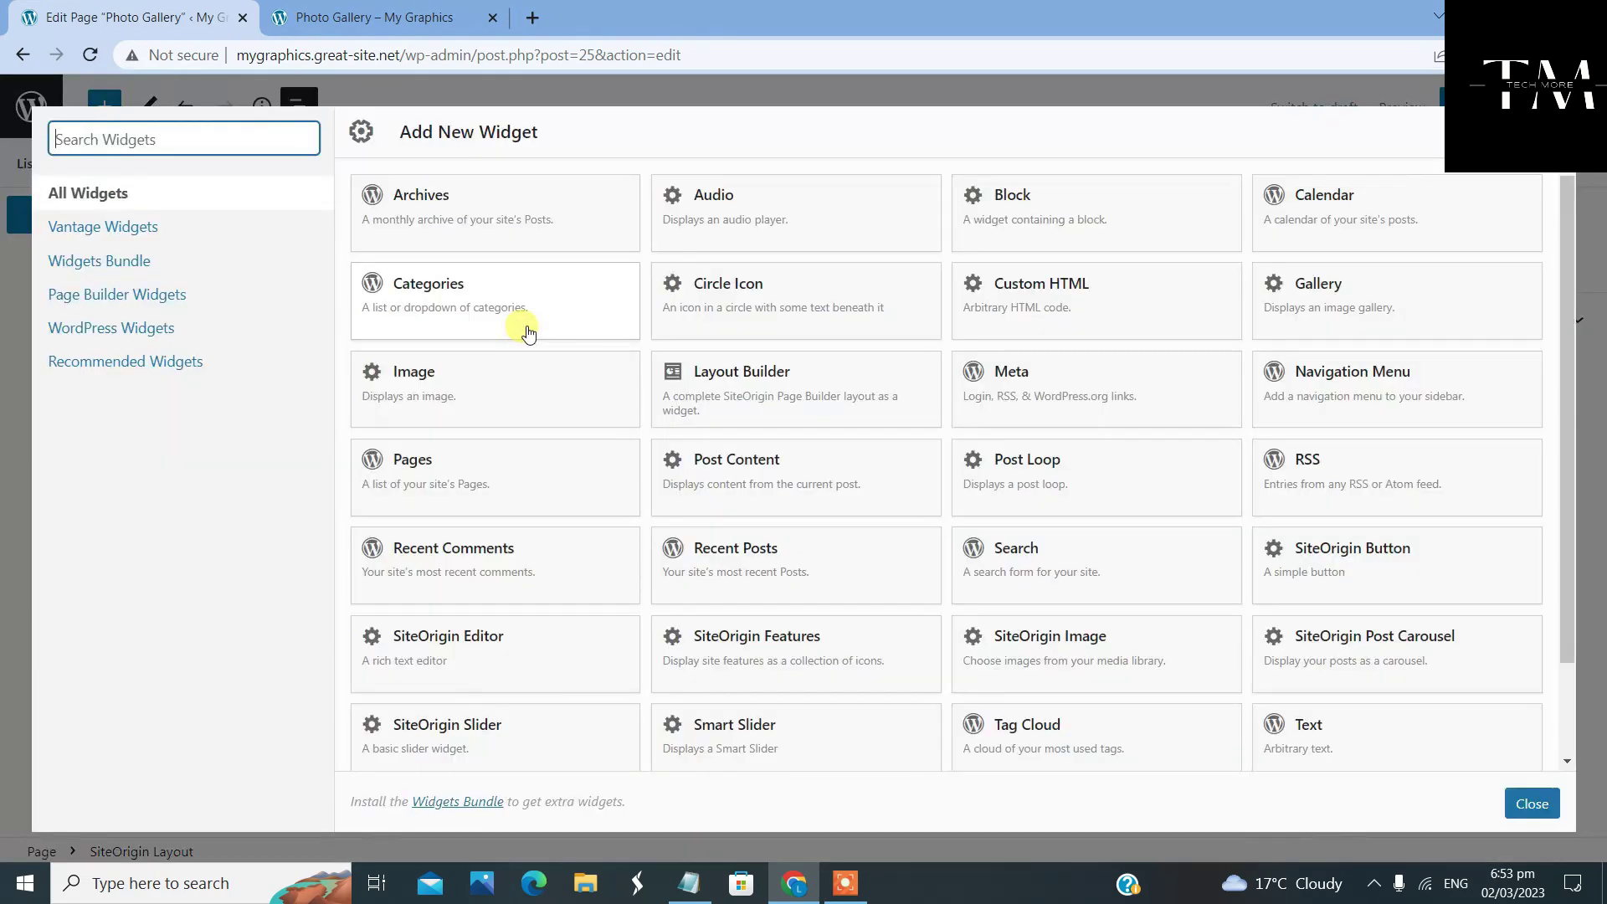
left_click(1160, 307)
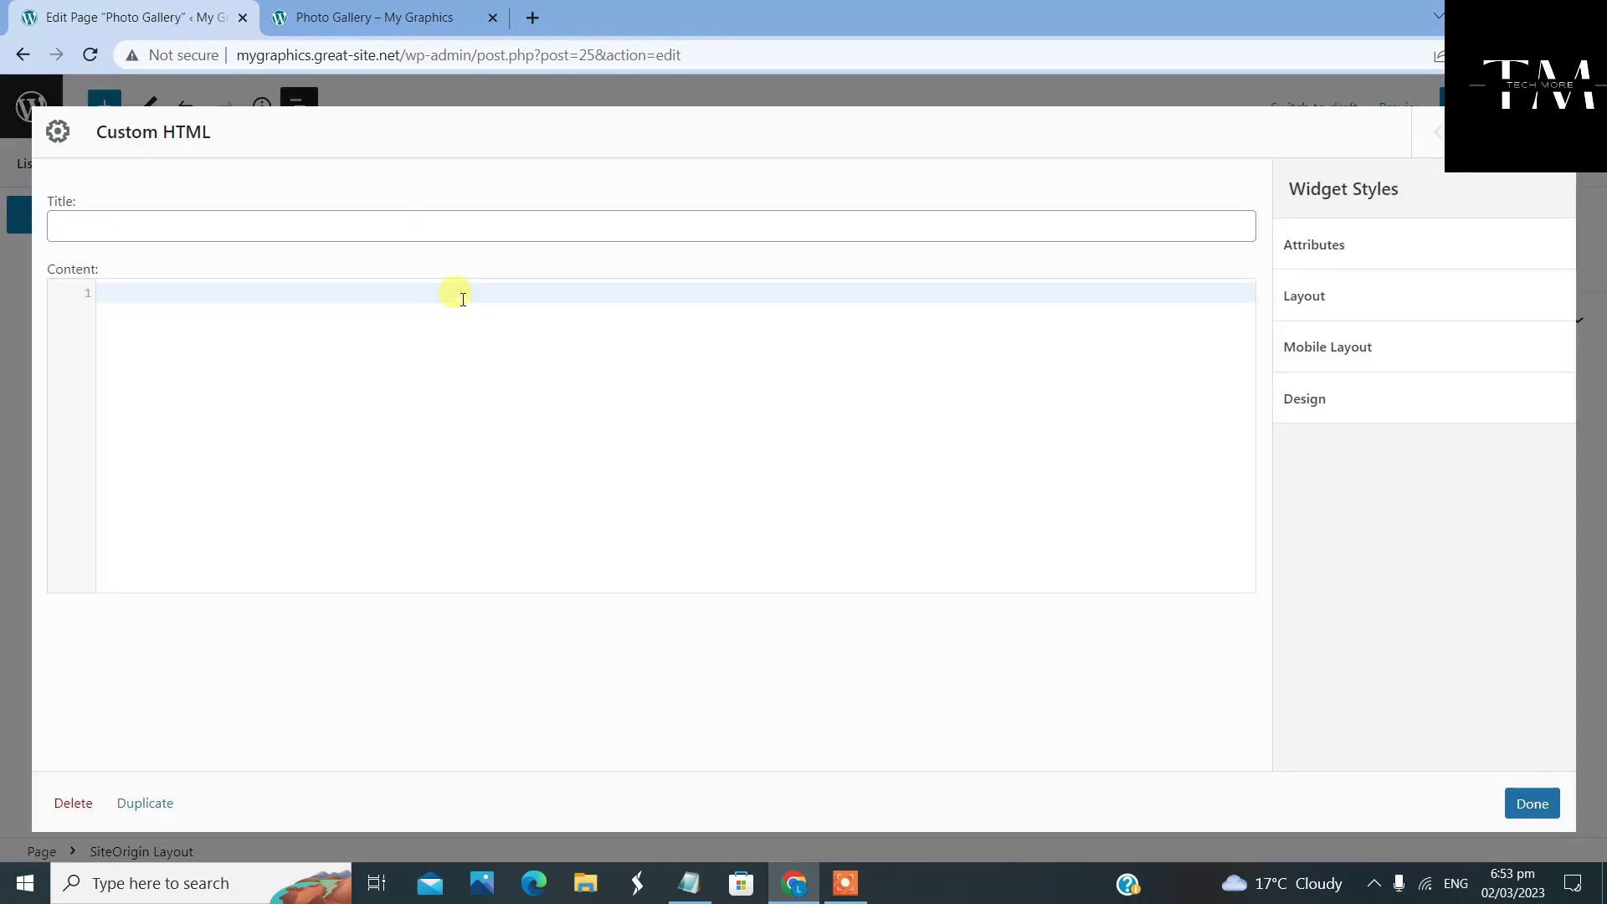
right_click(463, 300)
left_click(575, 462)
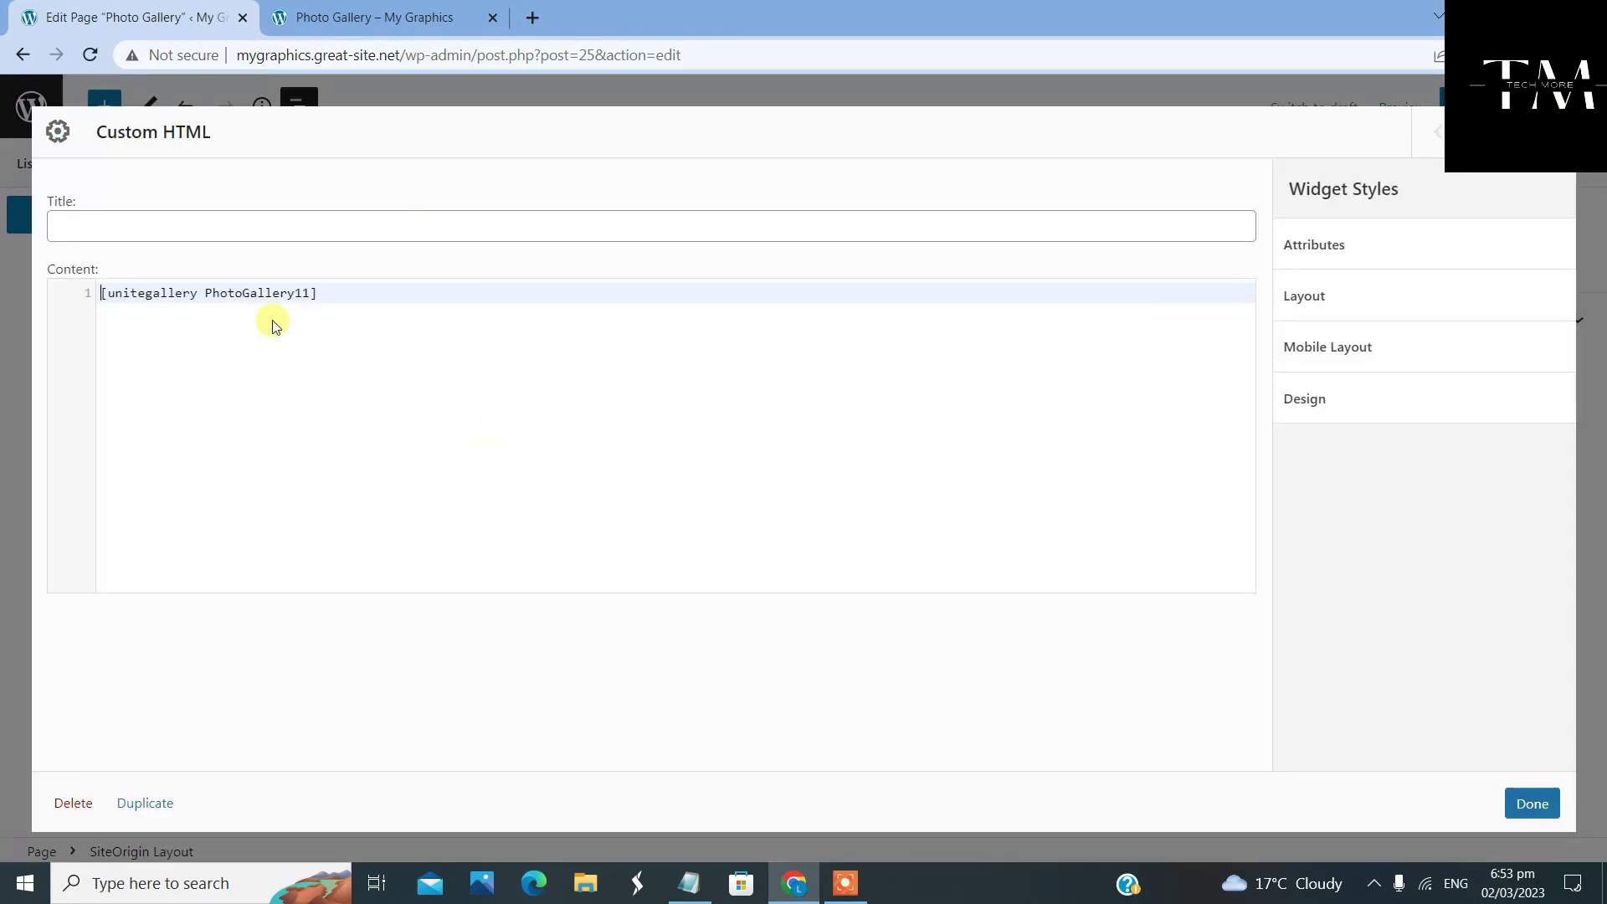
left_click(1532, 803)
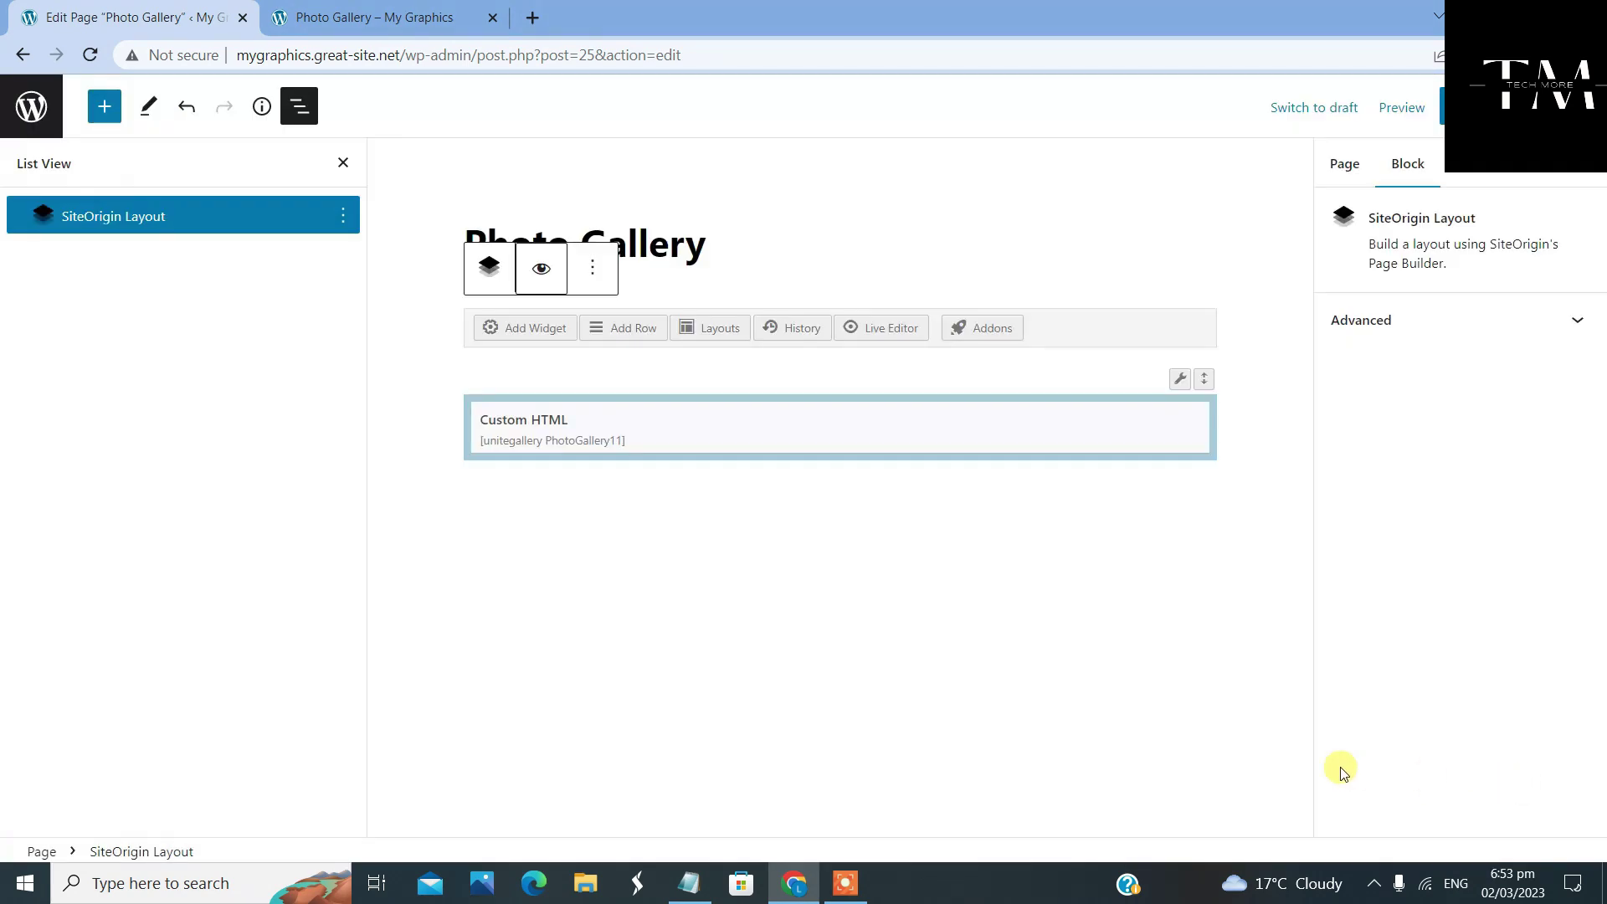
left_click(1460, 108)
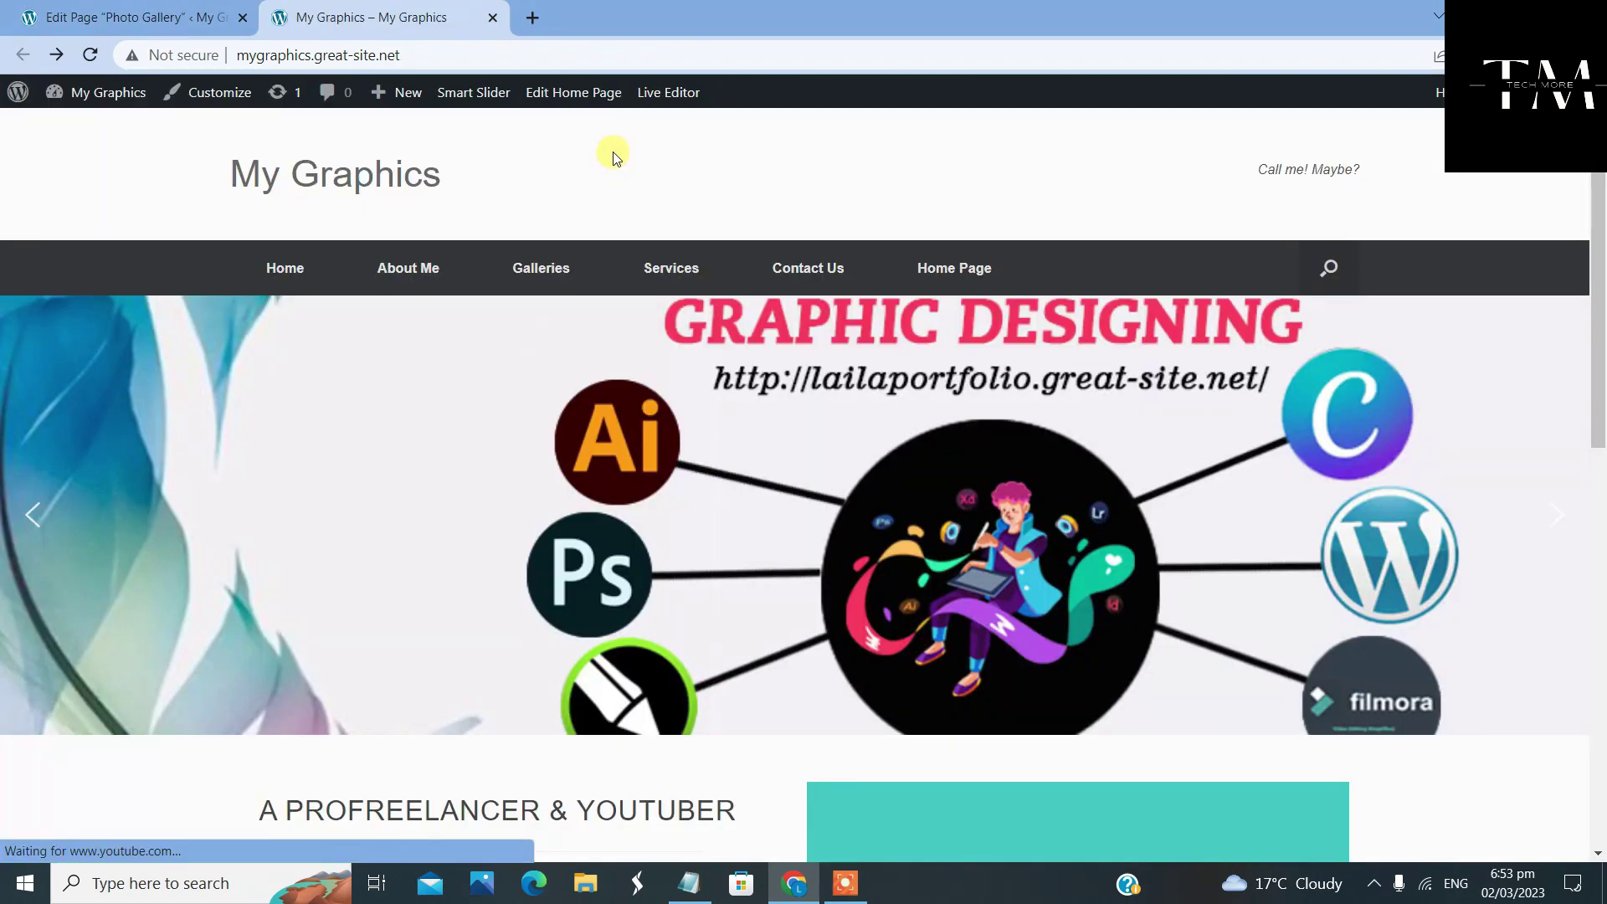
Open the live Photo Gallery page from the Galleries menu and scroll its thumbnail grid
scroll(598, 147, "down", 2)
mouse_move(595, 143)
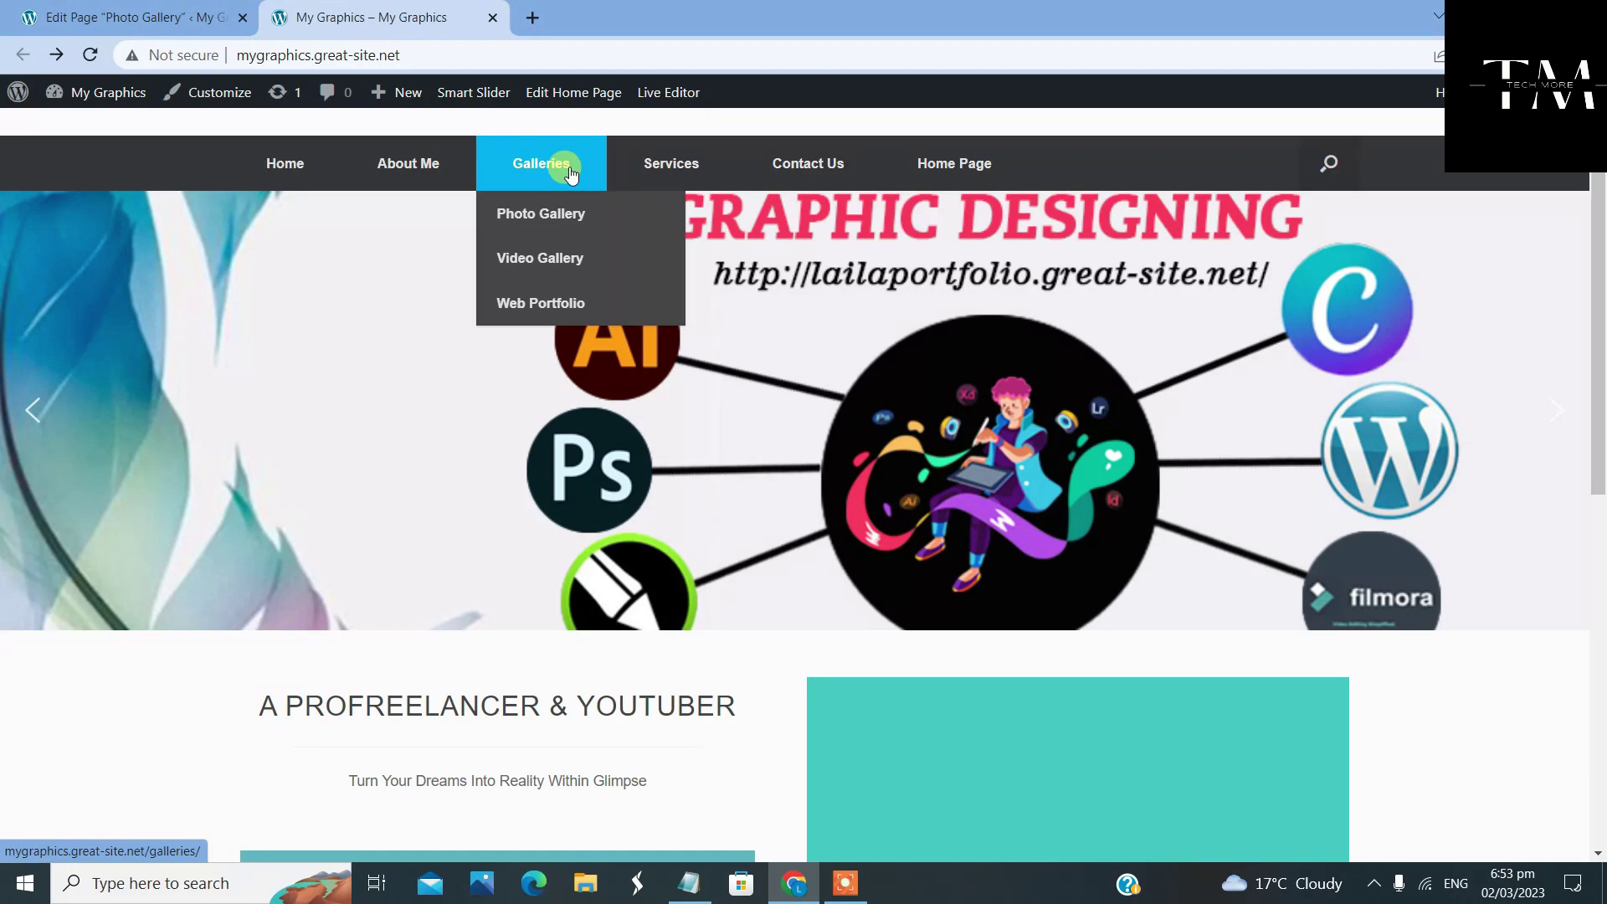
left_click(594, 220)
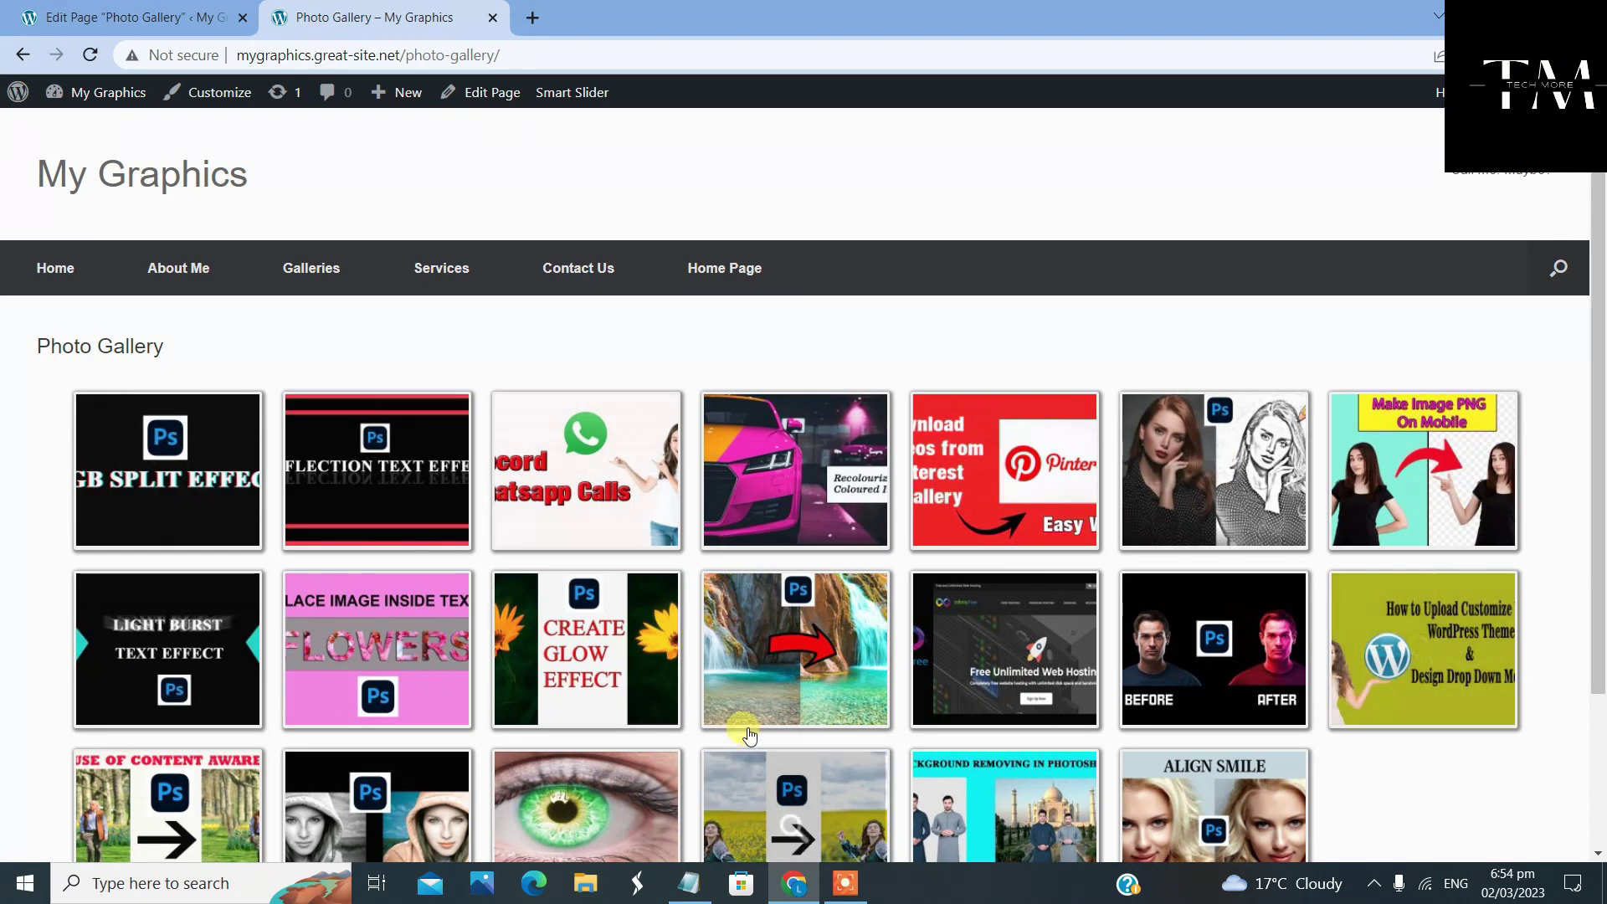
scroll(741, 721, "down", 2)
scroll(745, 725, "up", 2)
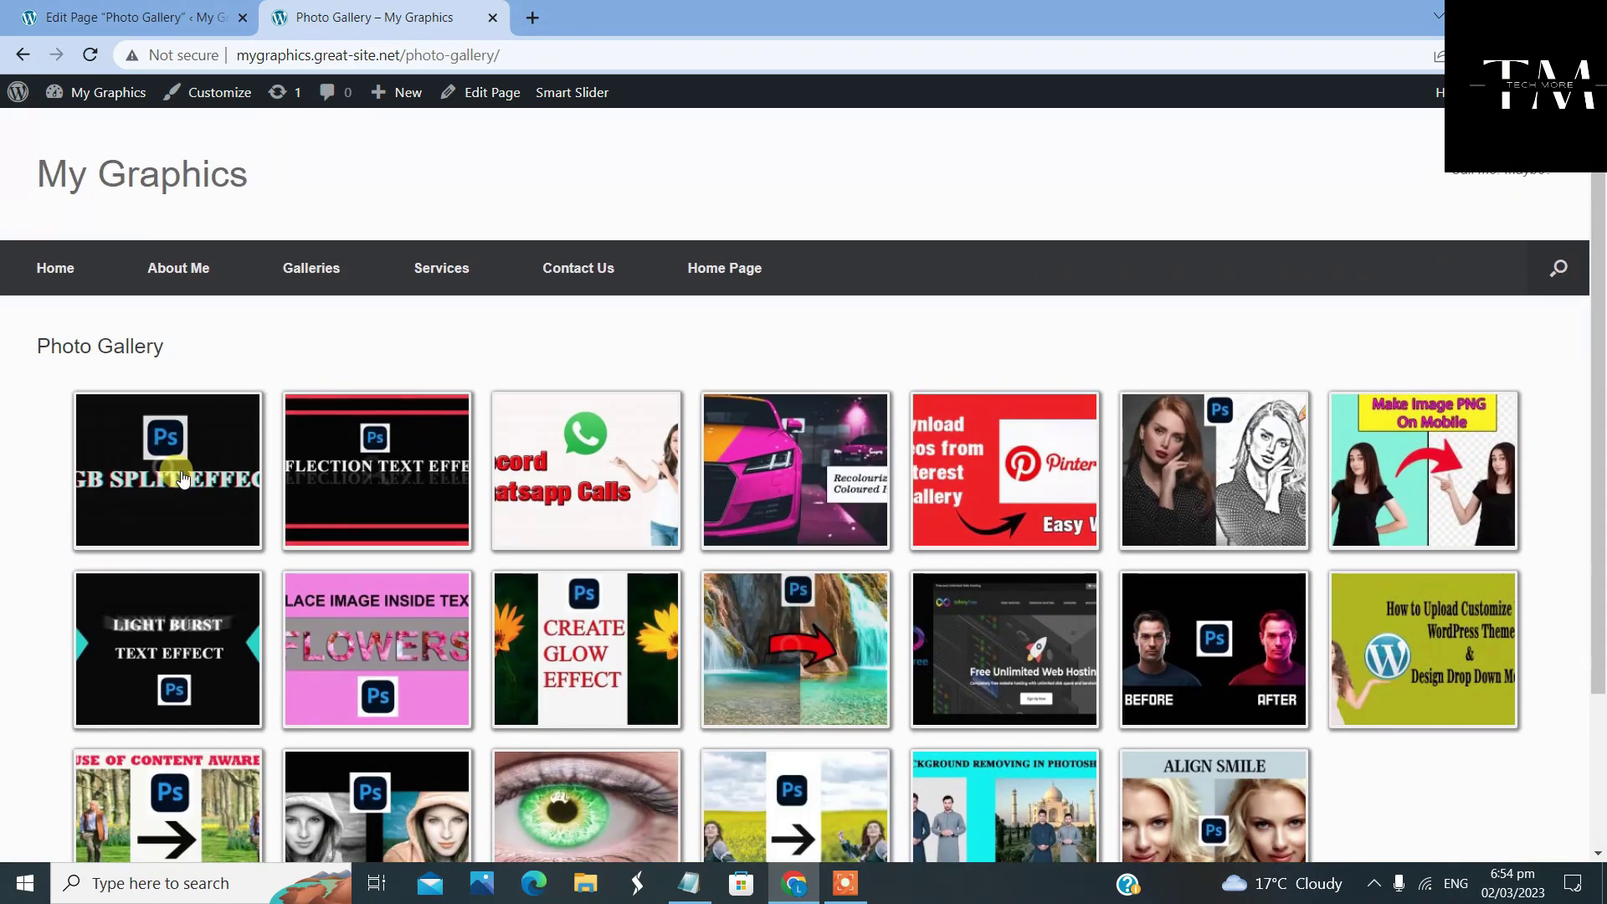
scroll(1004, 578, "down", 2)
scroll(1037, 578, "up", 2)
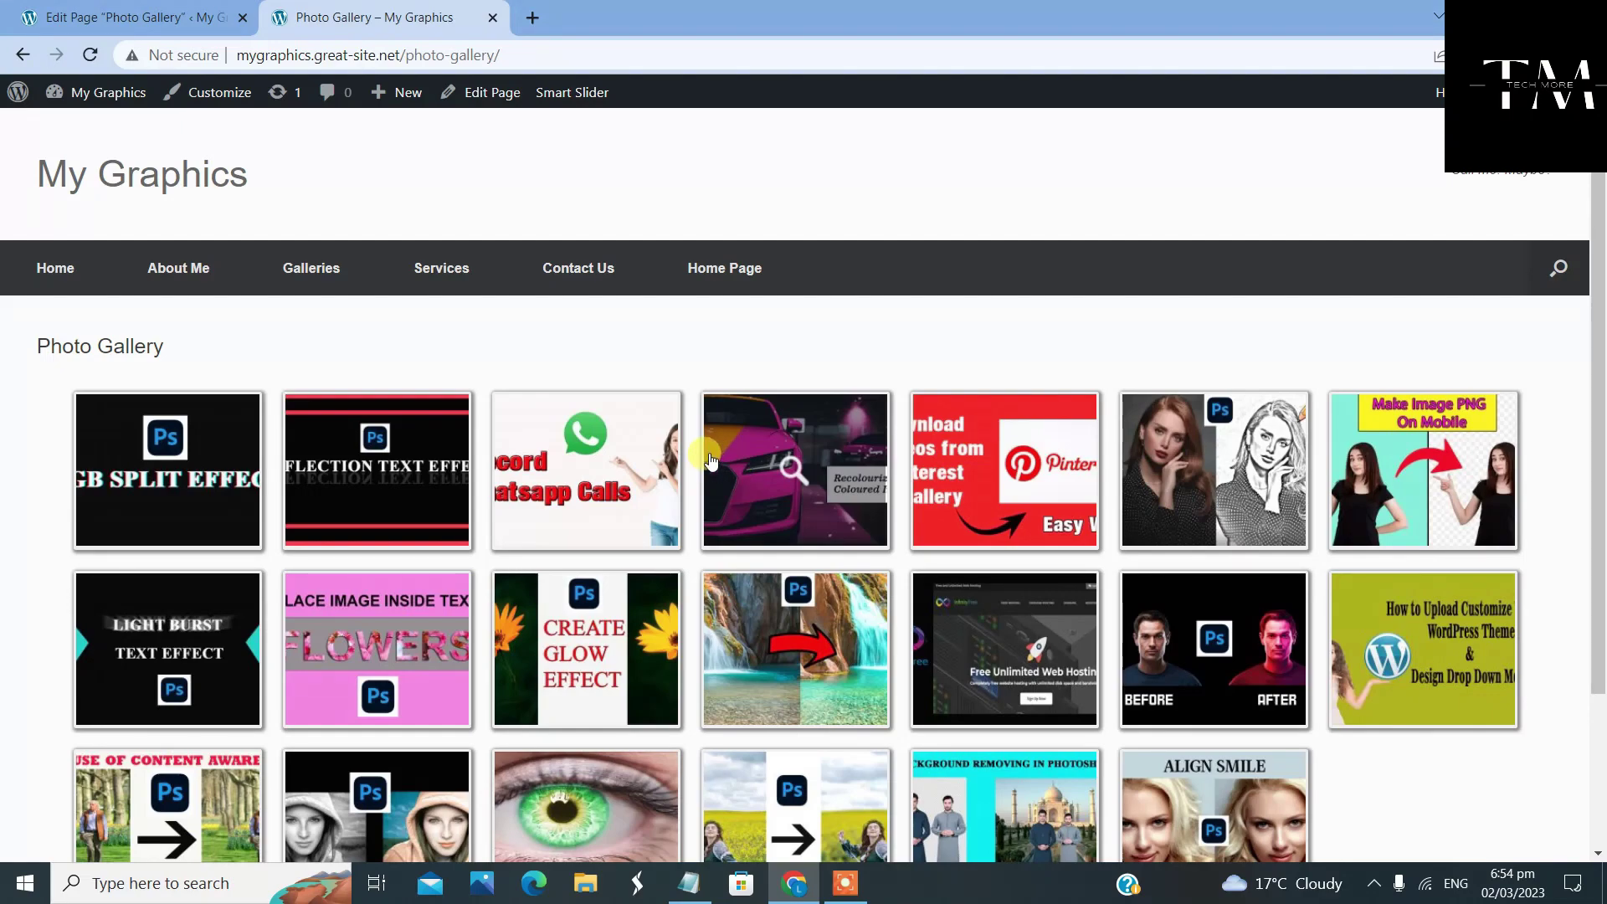
scroll(710, 461, "down", 2)
scroll(710, 461, "up", 2)
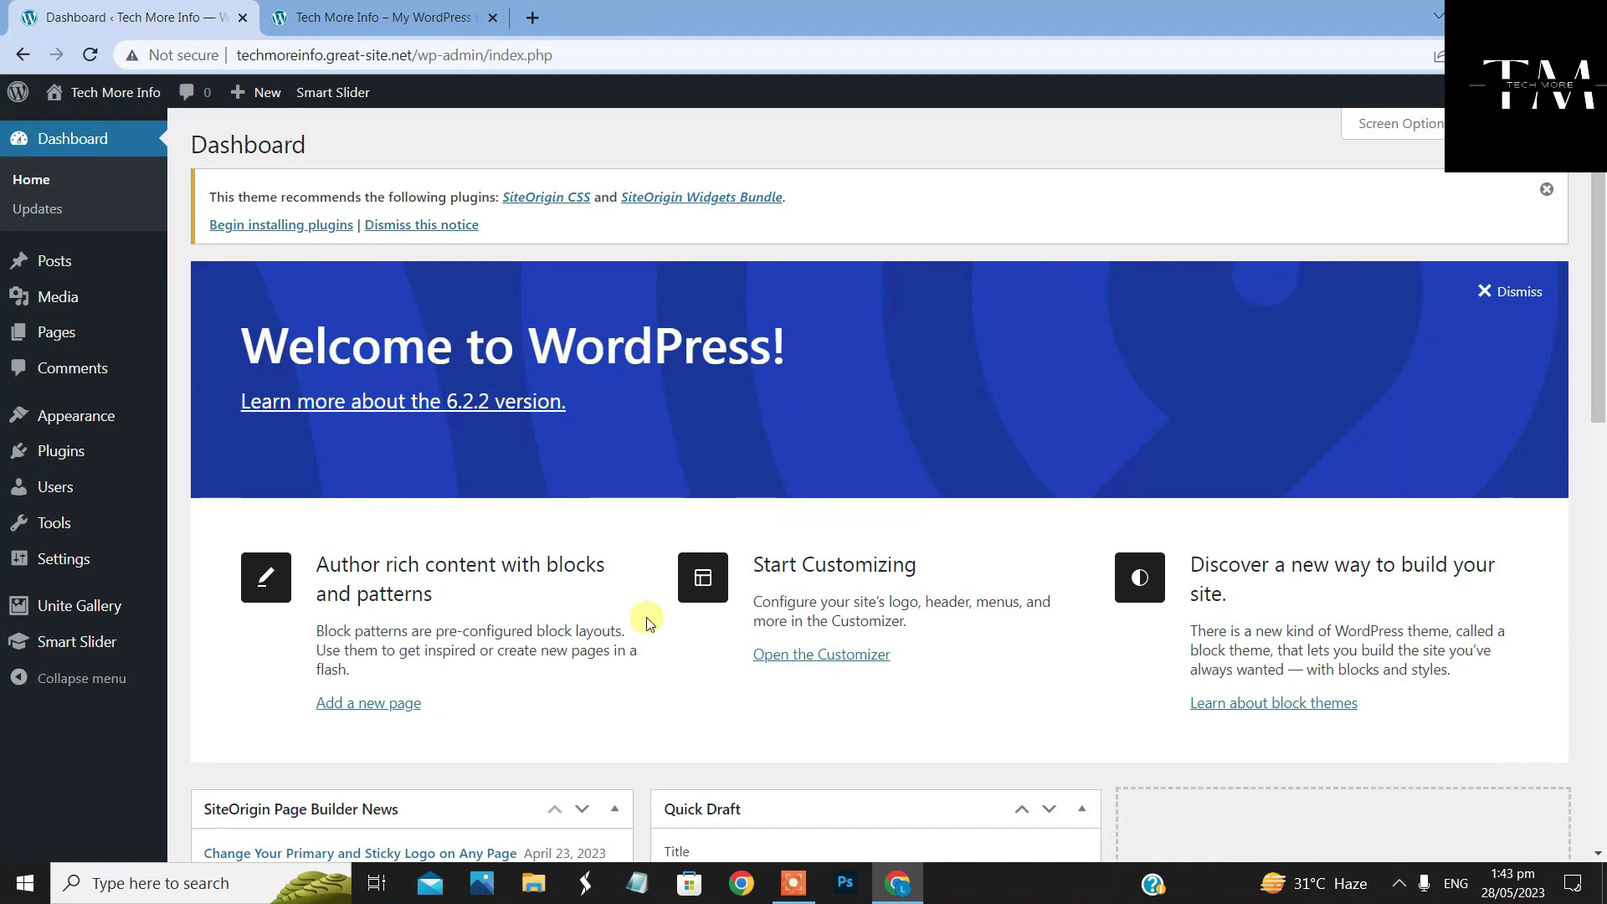
From the Dashboard, go to Unite Gallery > Galleries and begin a new gallery
mouse_move(109, 608)
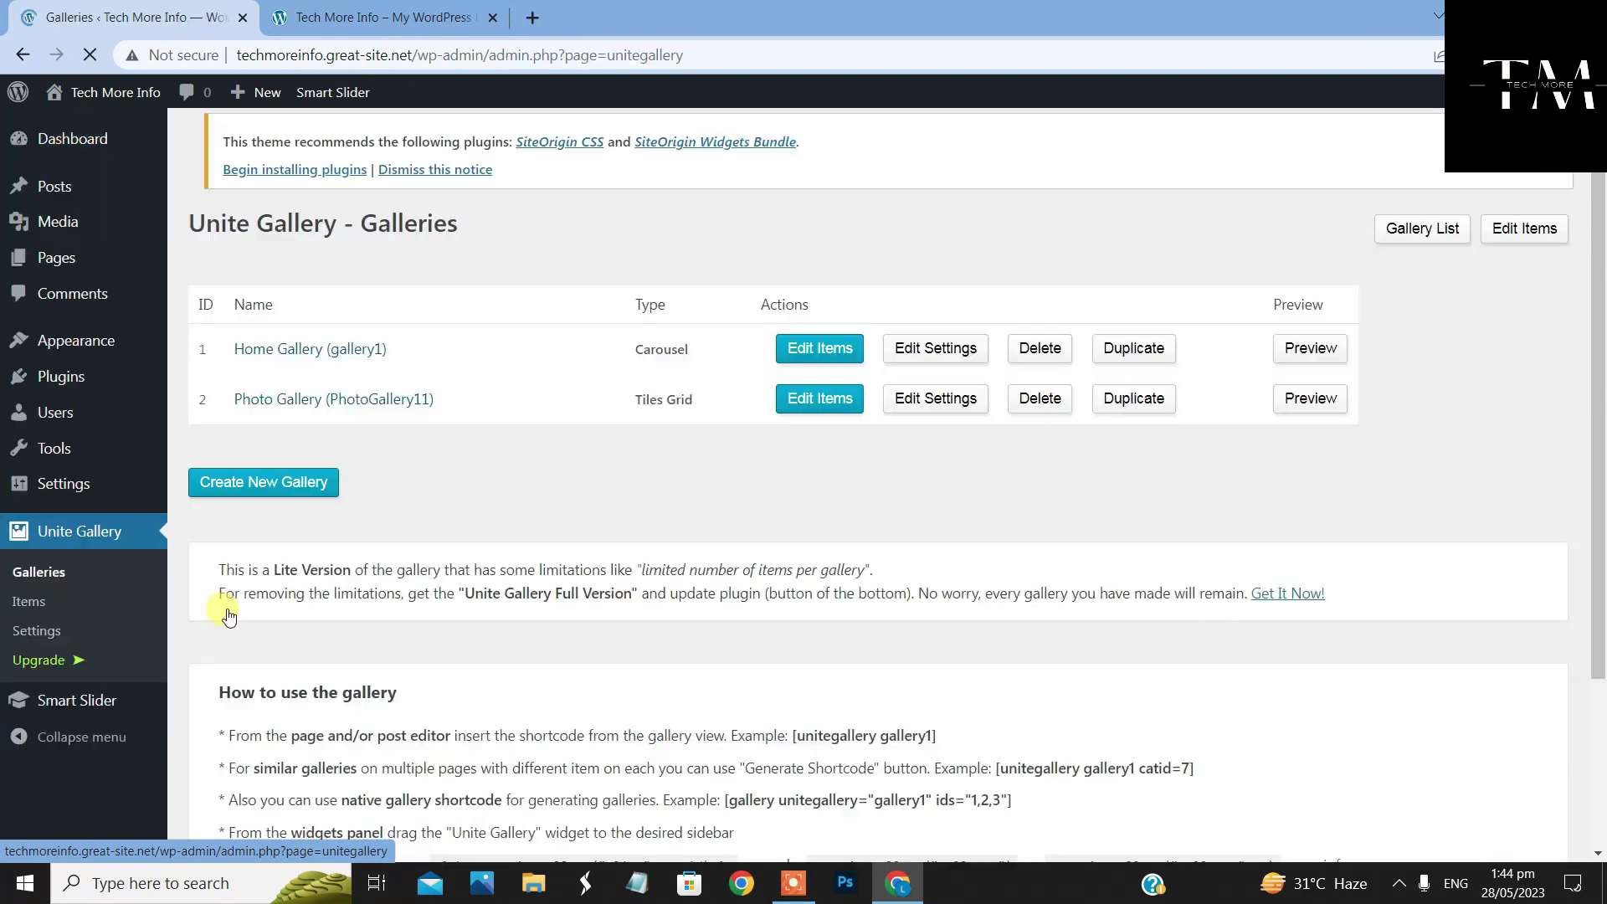
left_click(283, 484)
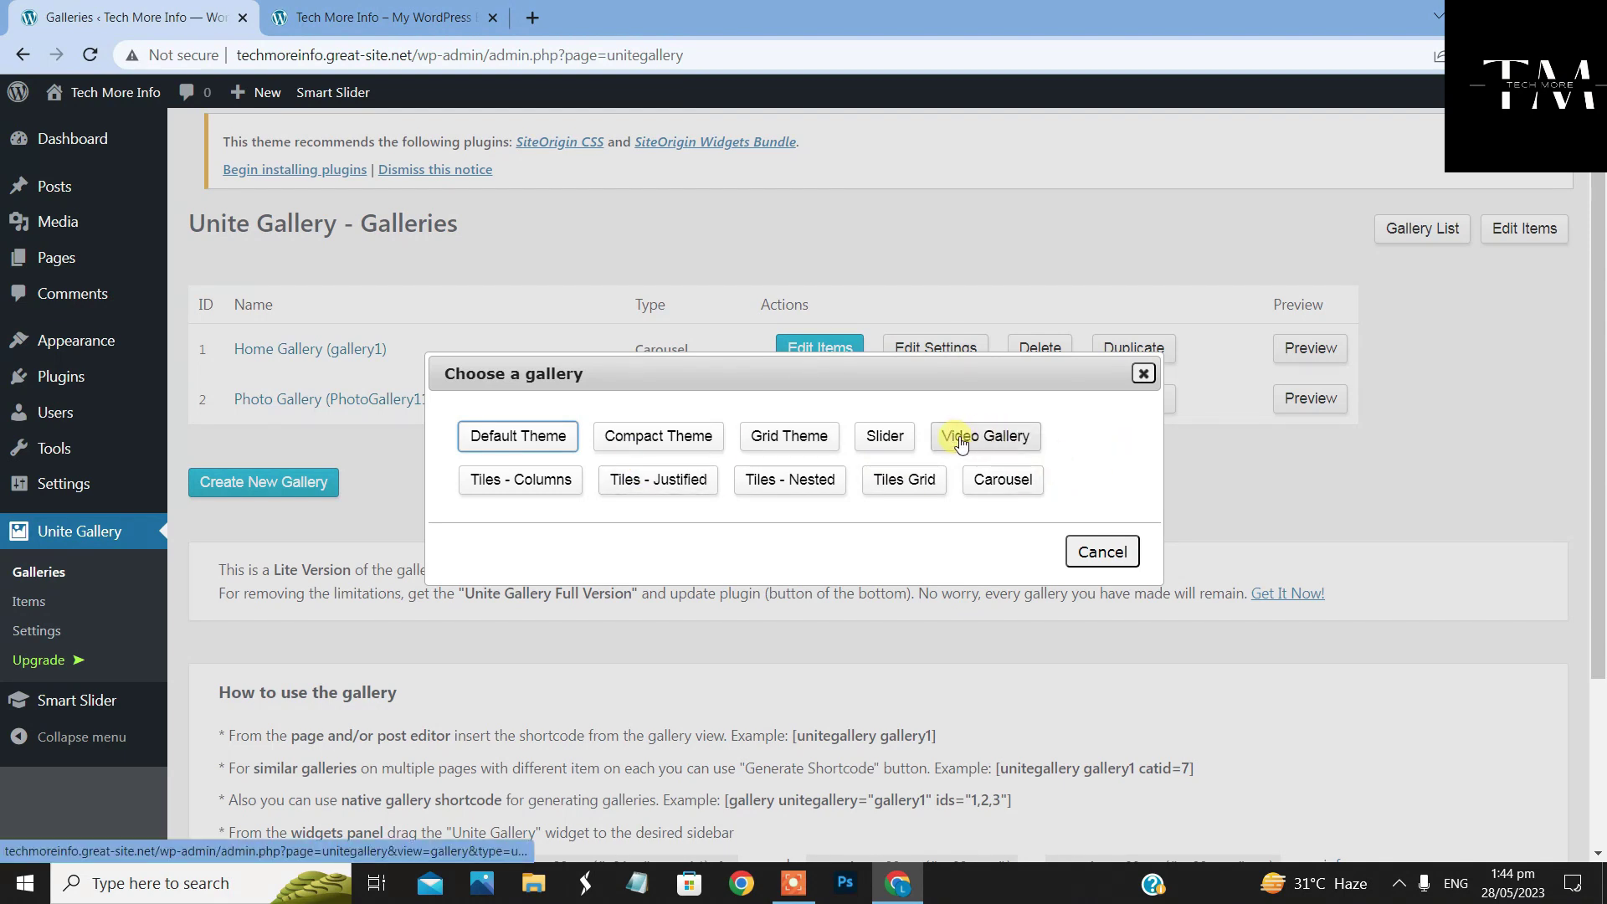
Create a full-width Video Gallery named 'Video Gallery 2' with alias videogallery2
left_click(990, 443)
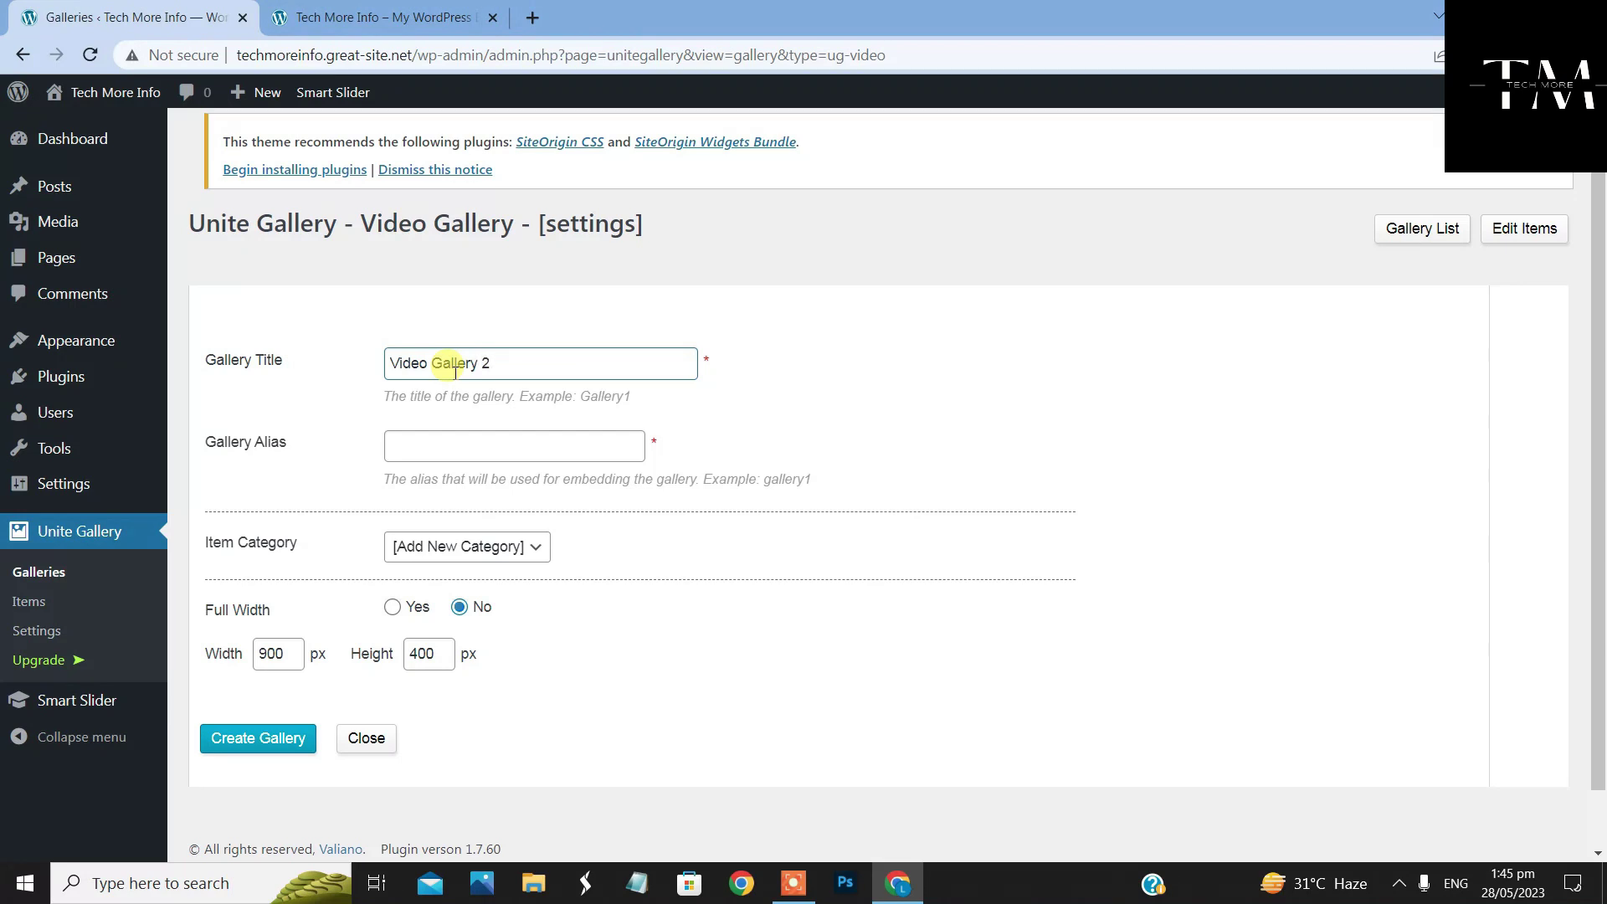
left_click(495, 445)
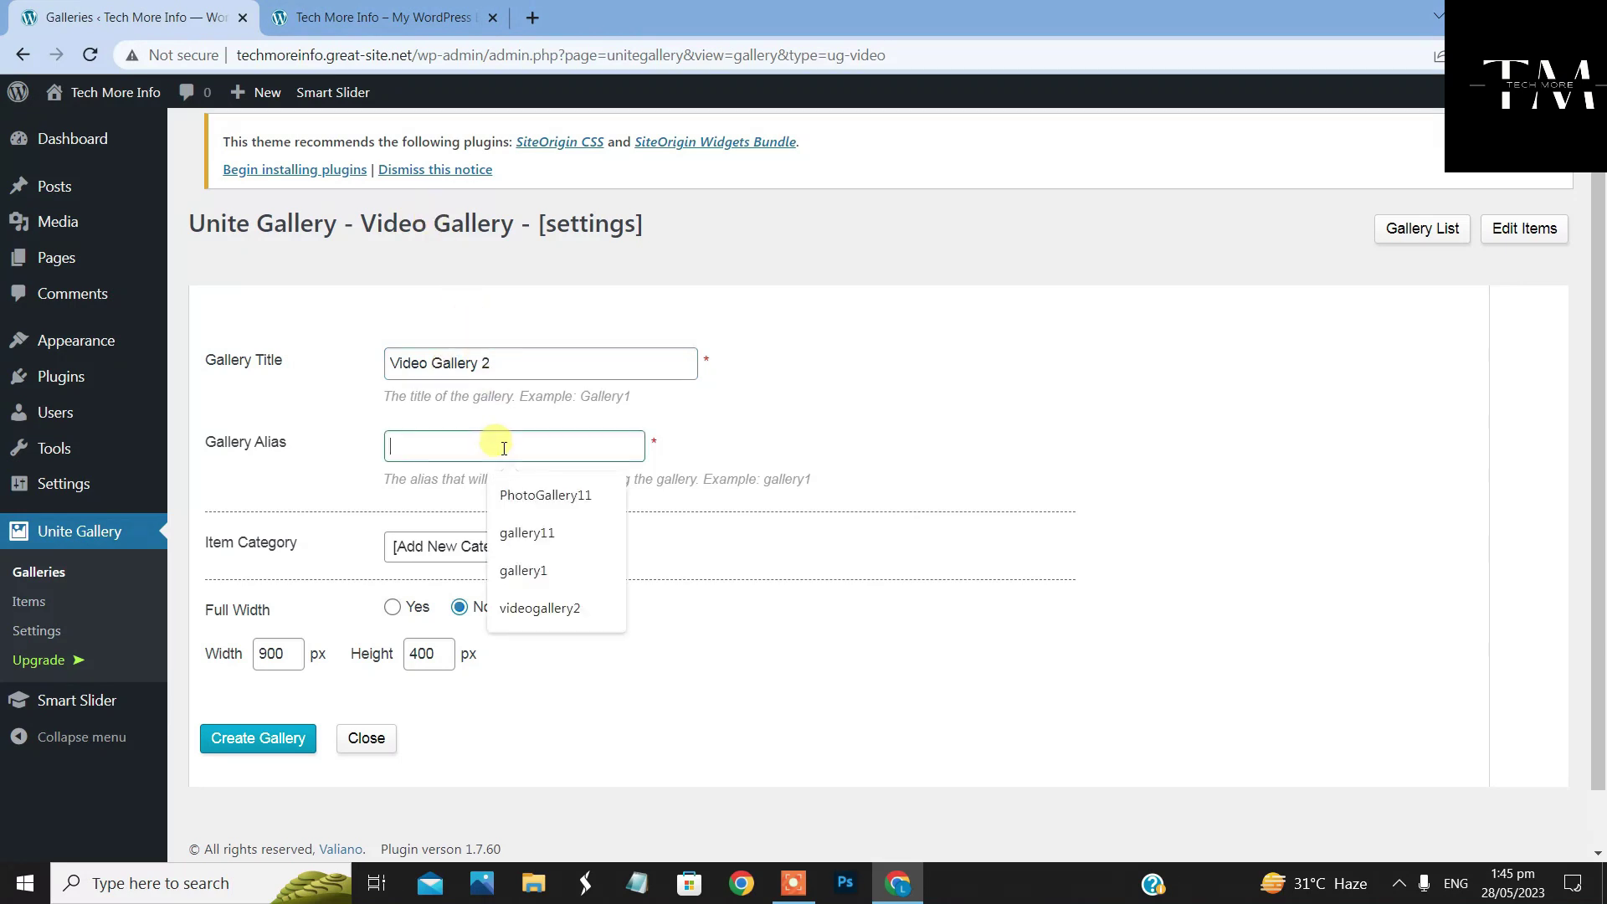
left_click(574, 607)
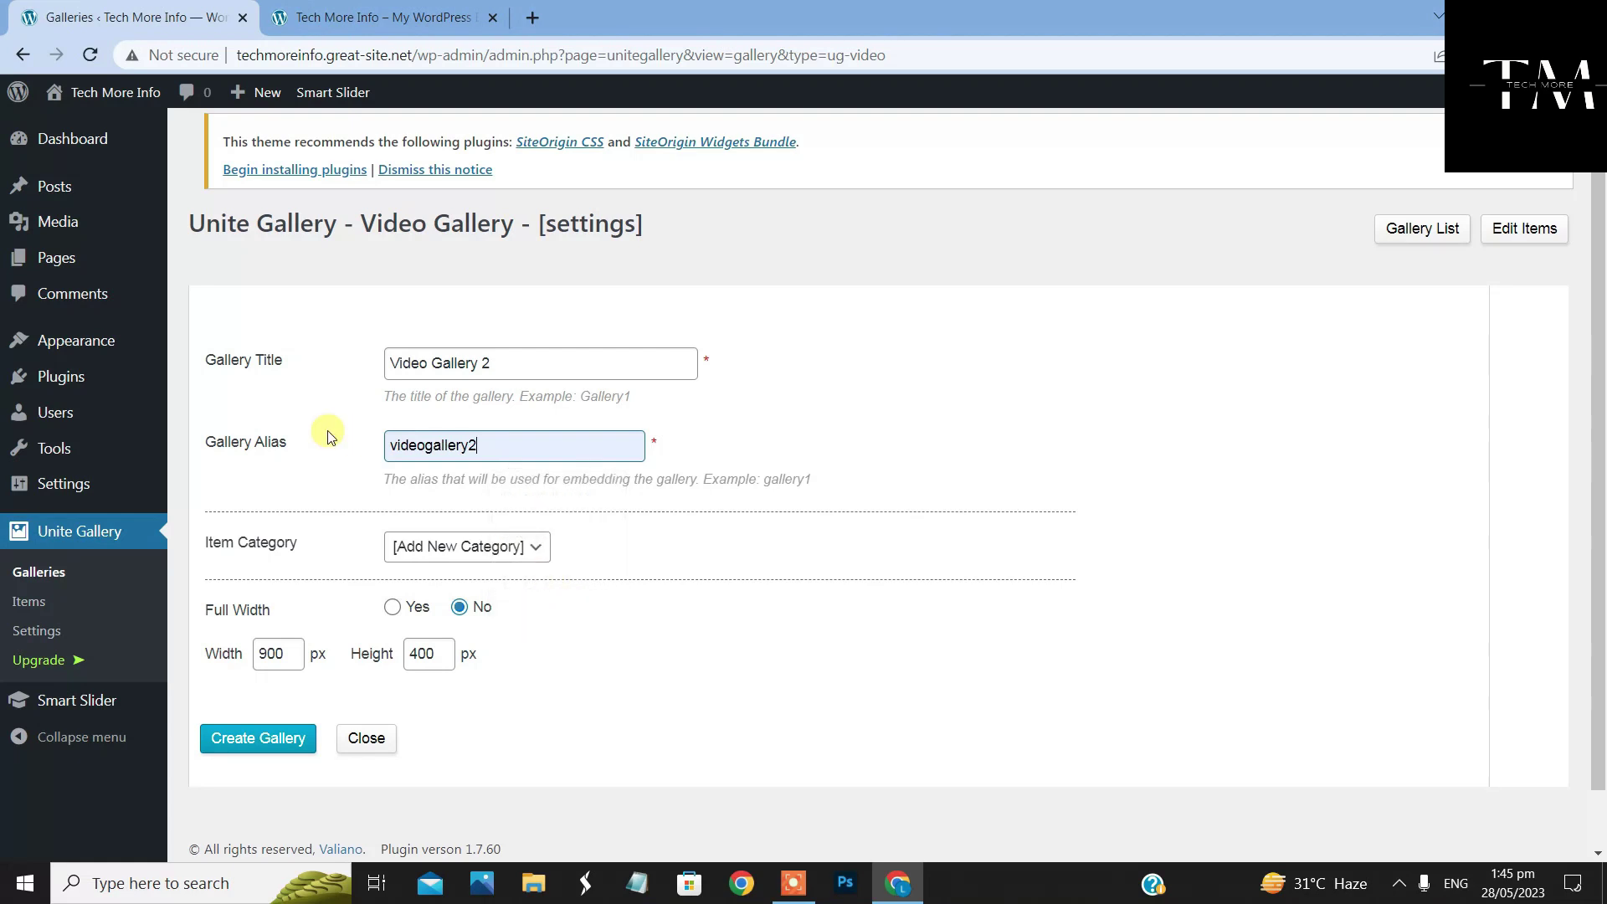
scroll(502, 544, "down", 1)
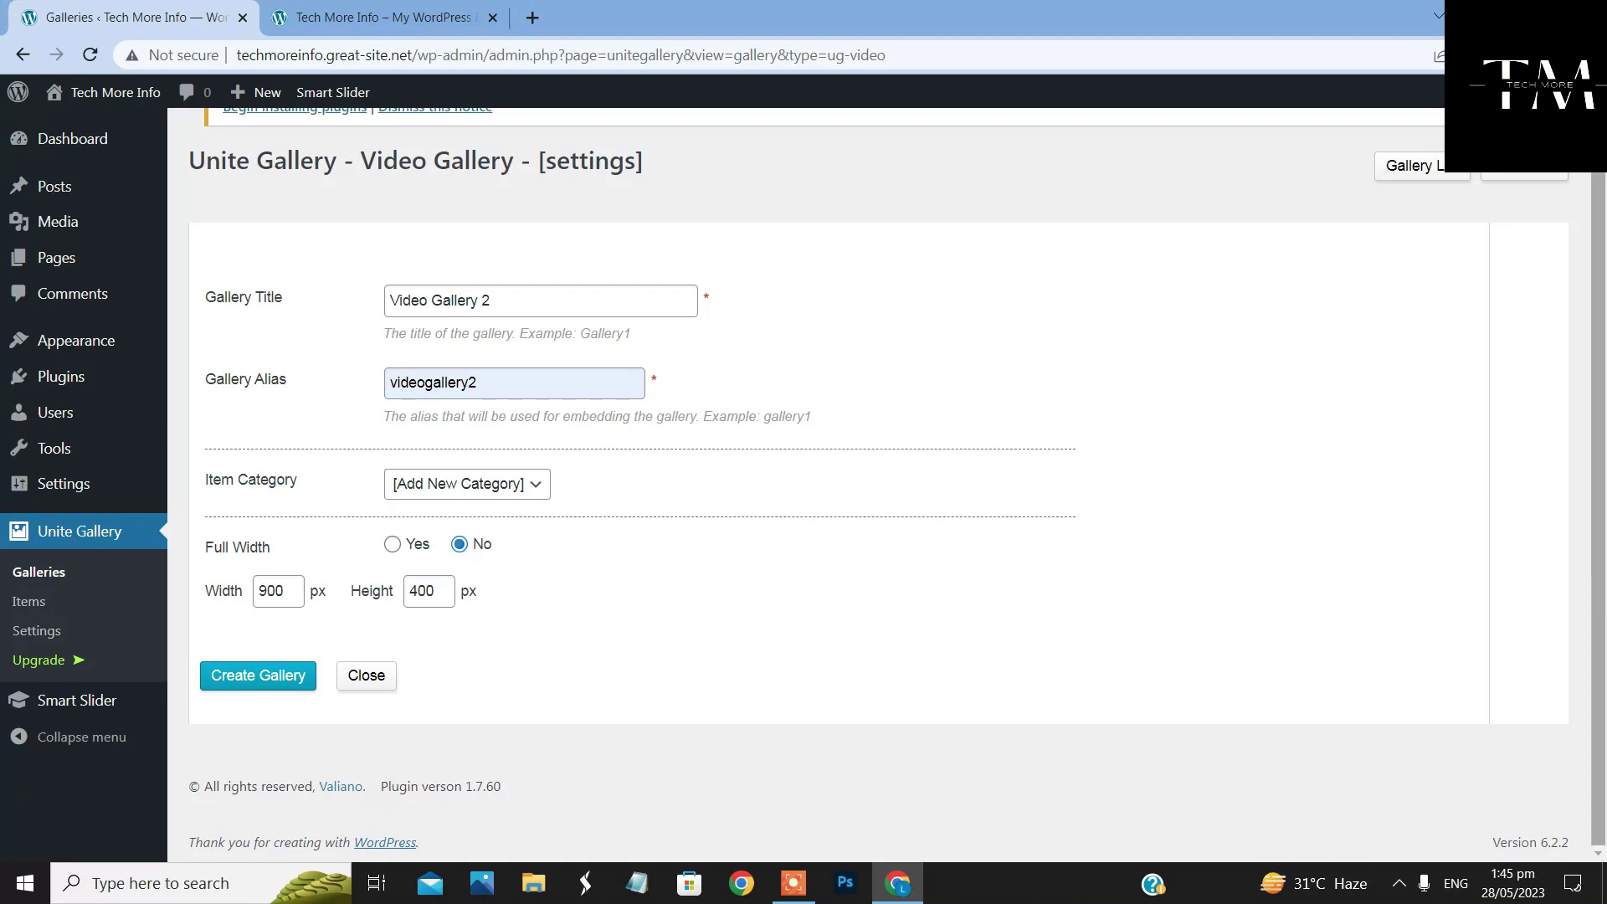
left_click(394, 545)
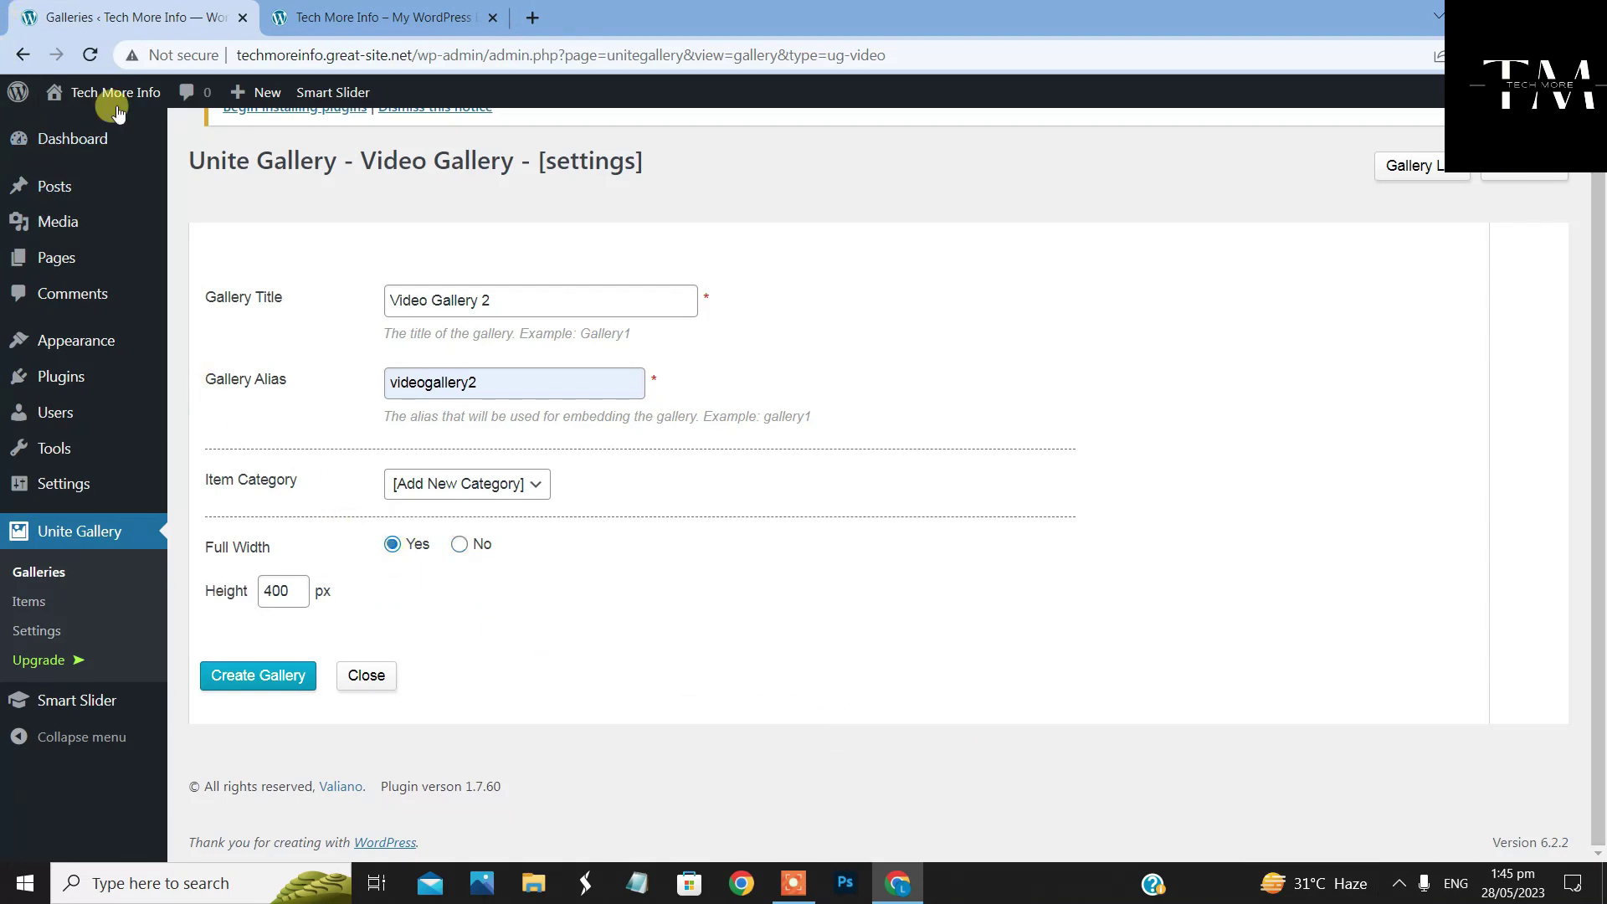
left_click(299, 685)
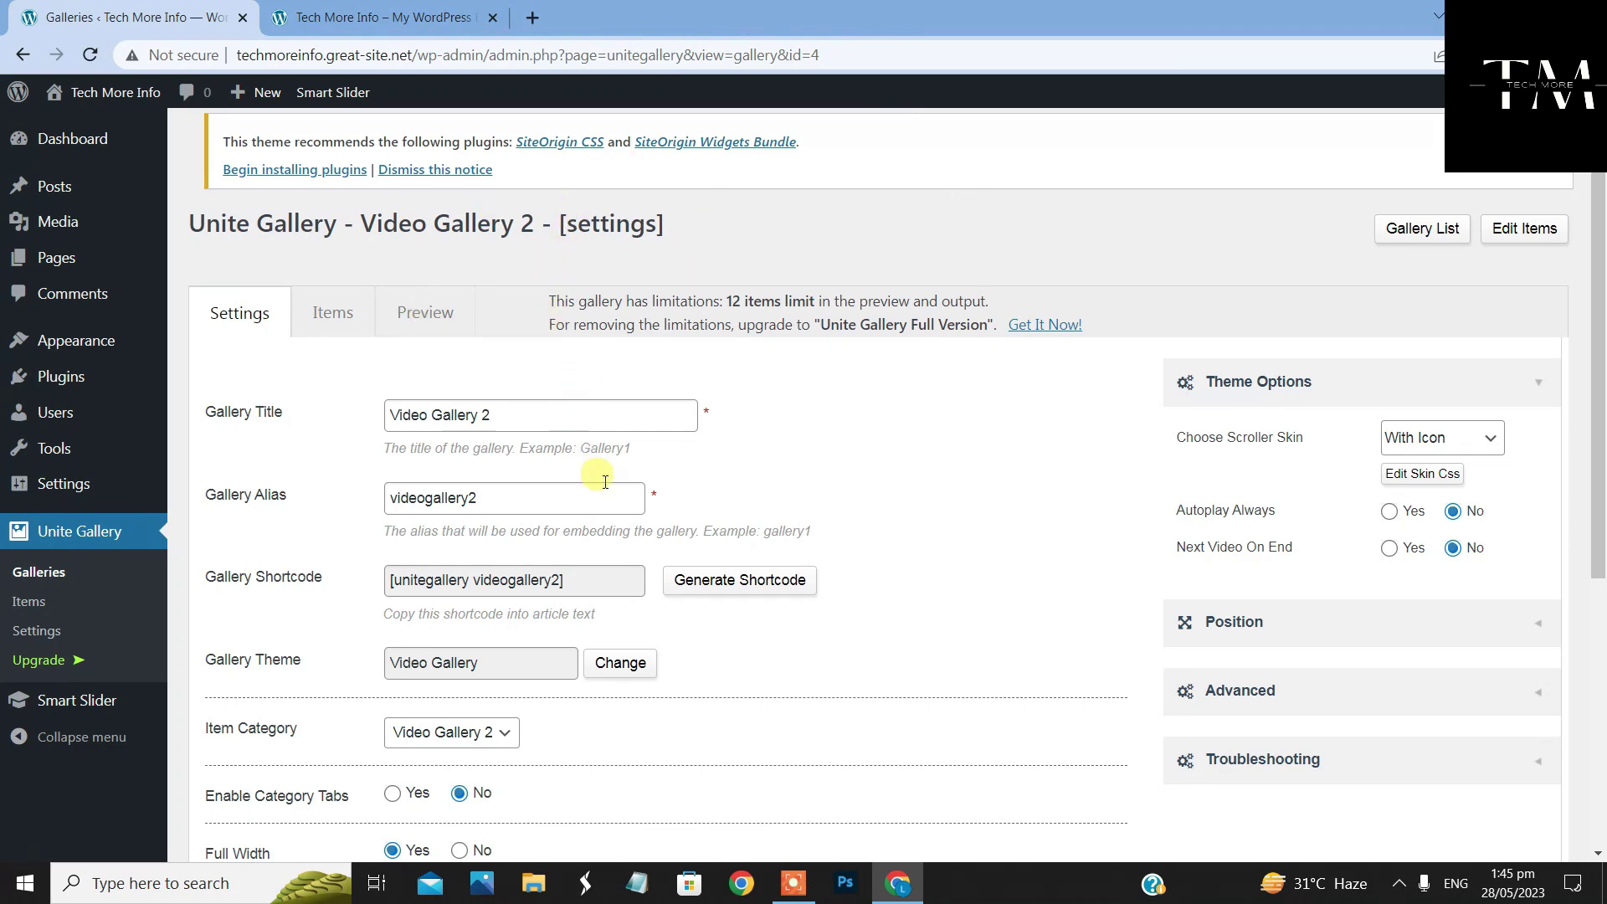
Copy the [unitegallery videogallery2] shortcode into a Notepad note, then minimize Notepad
scroll(931, 574, "down", 4)
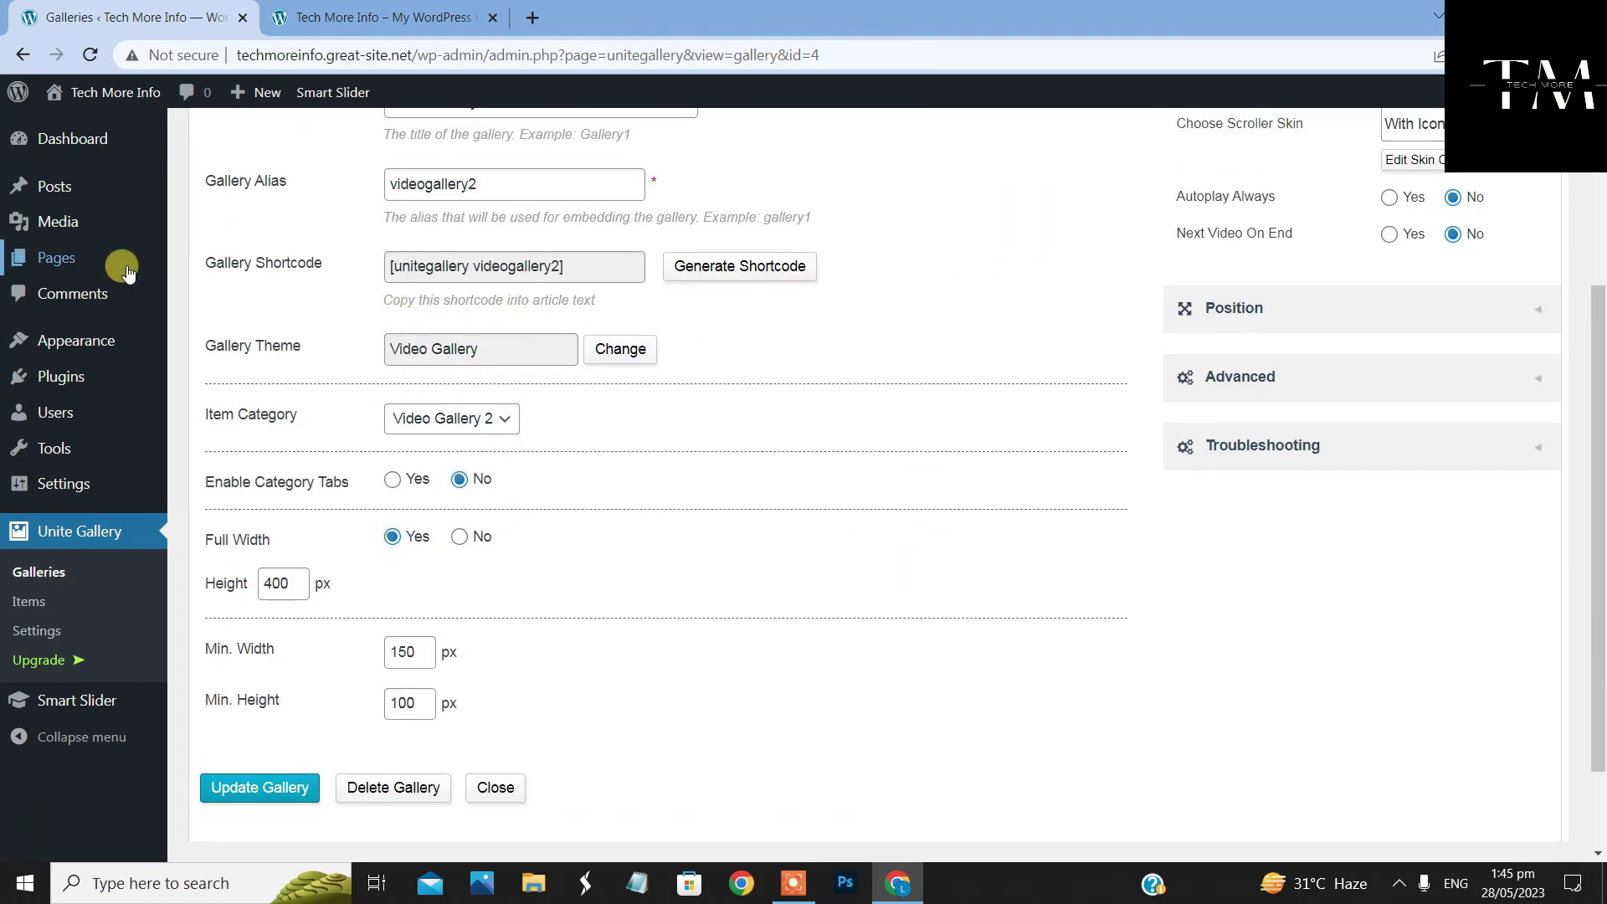
scroll(795, 360, "up", 4)
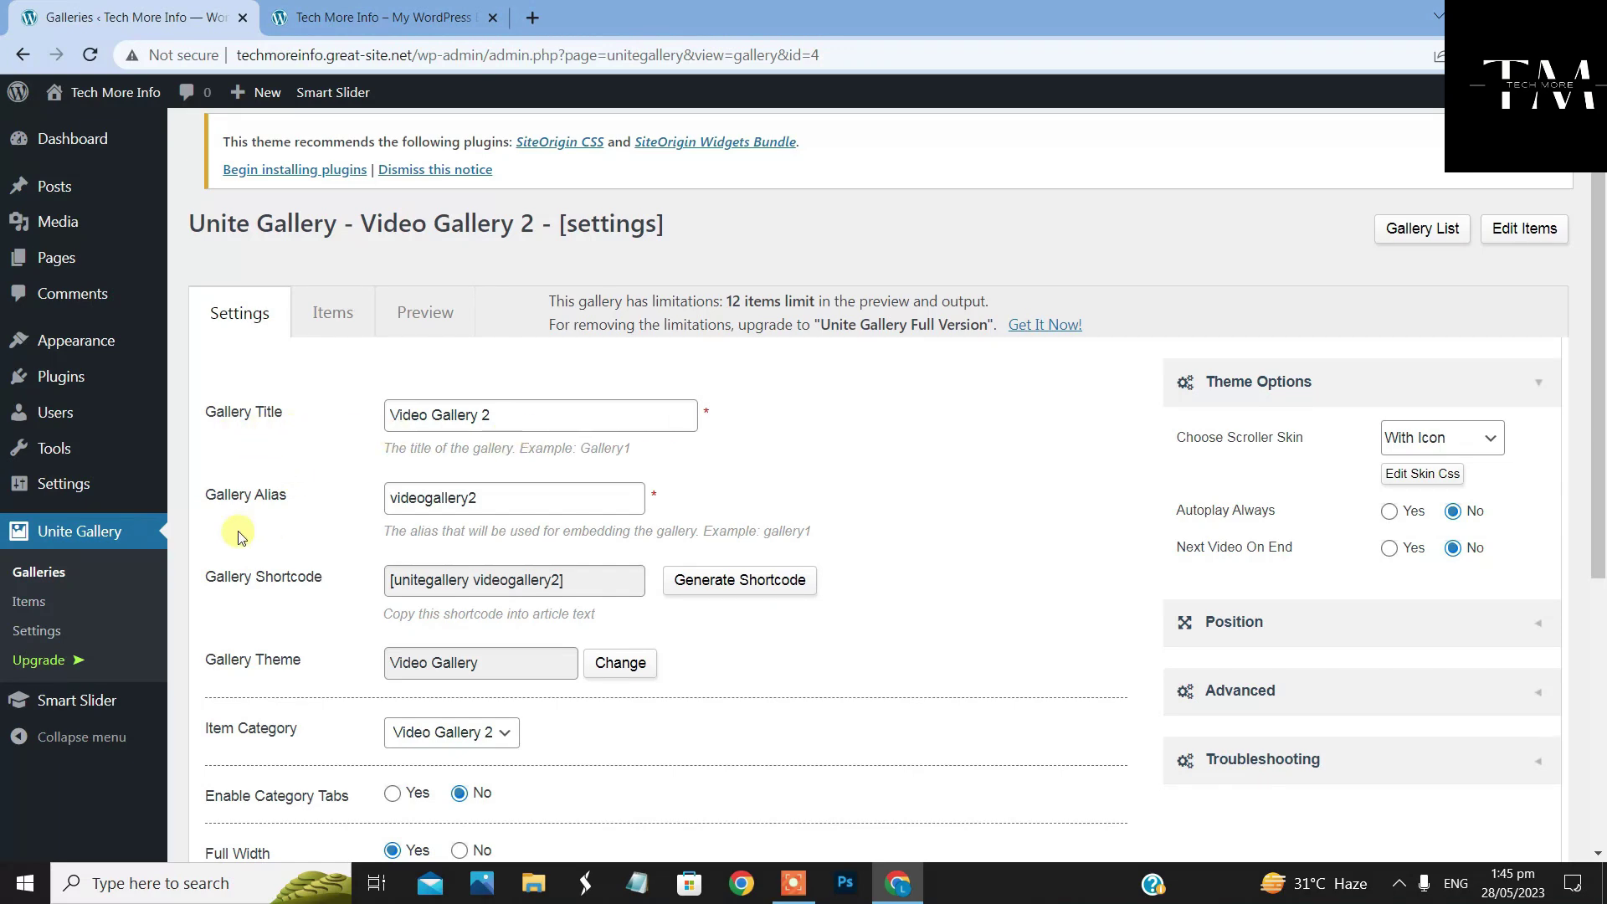
scroll(431, 581, "down", 1)
scroll(431, 580, "down", 3)
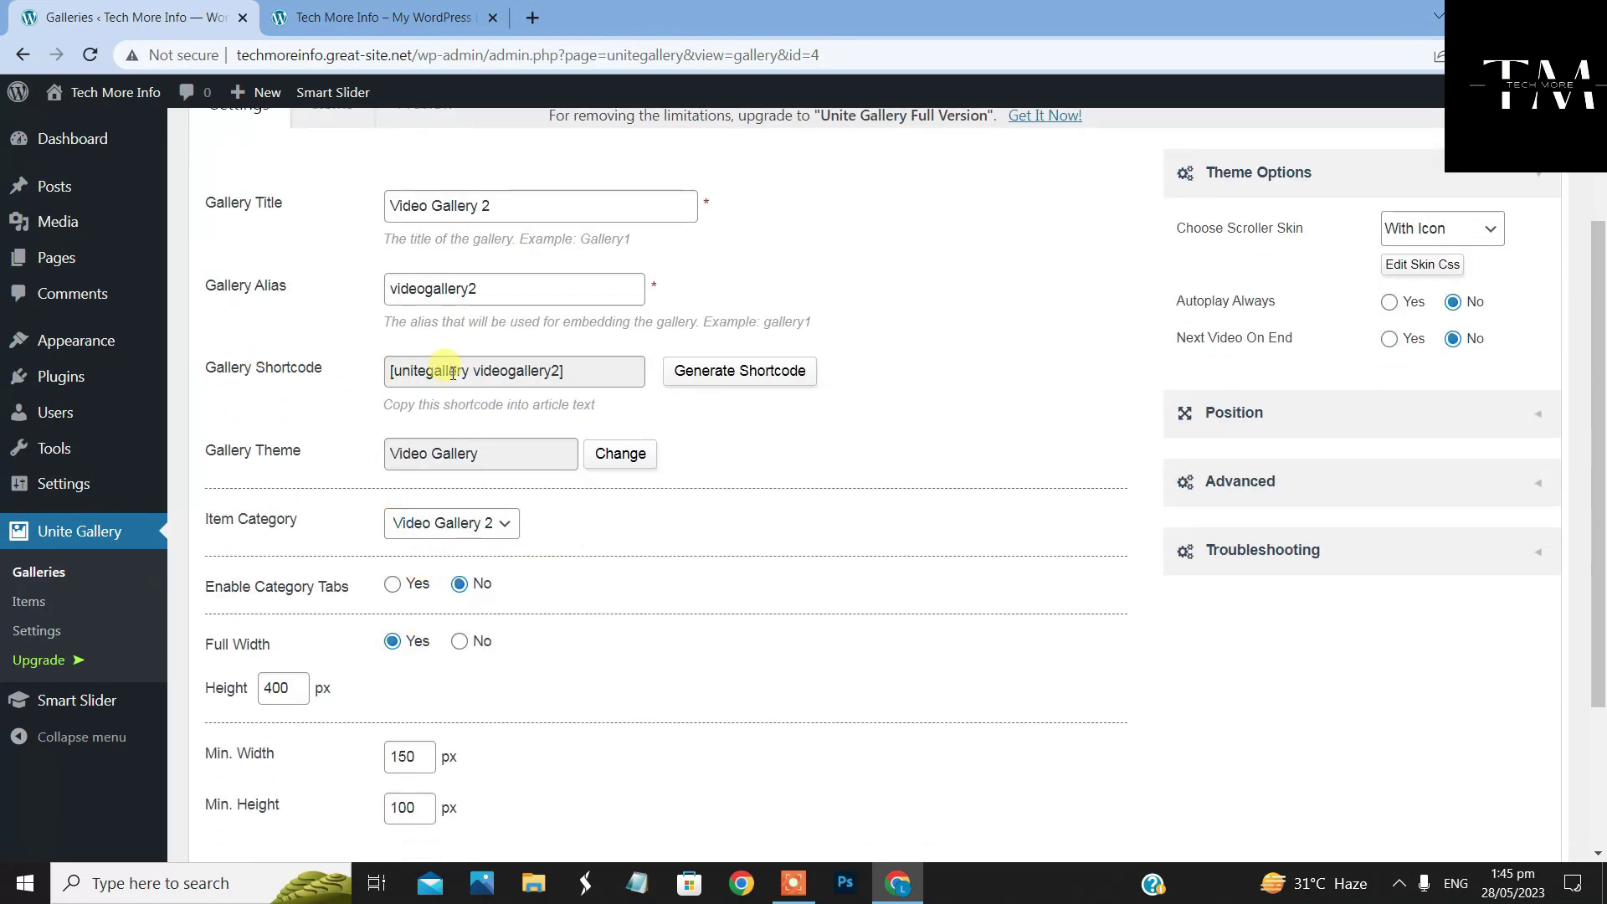
left_click(575, 374)
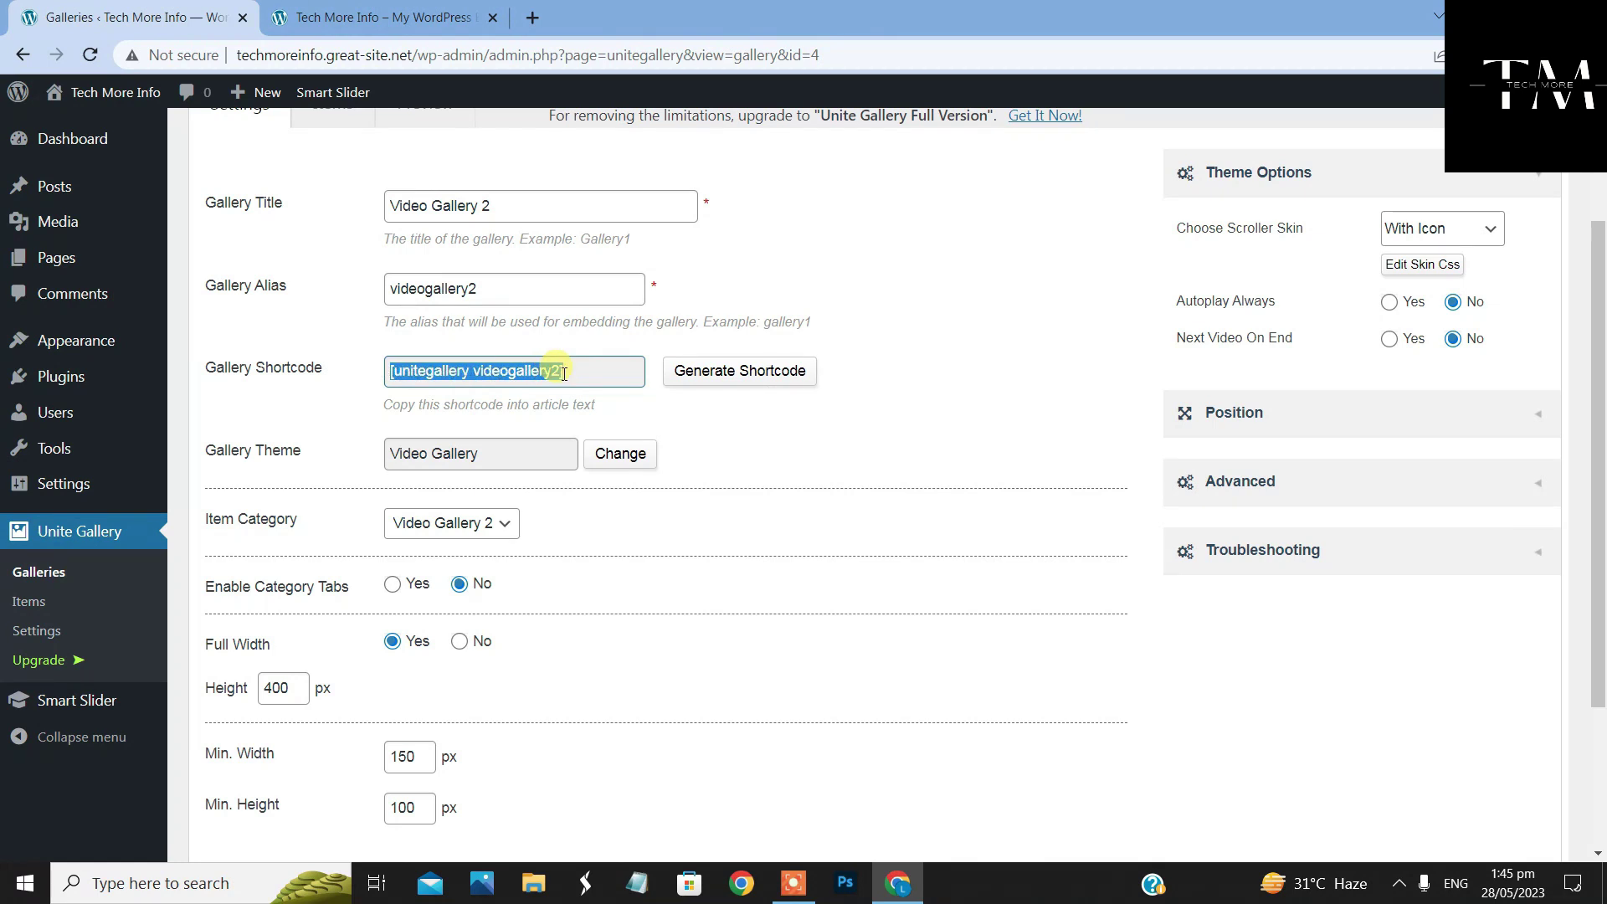
right_click(532, 379)
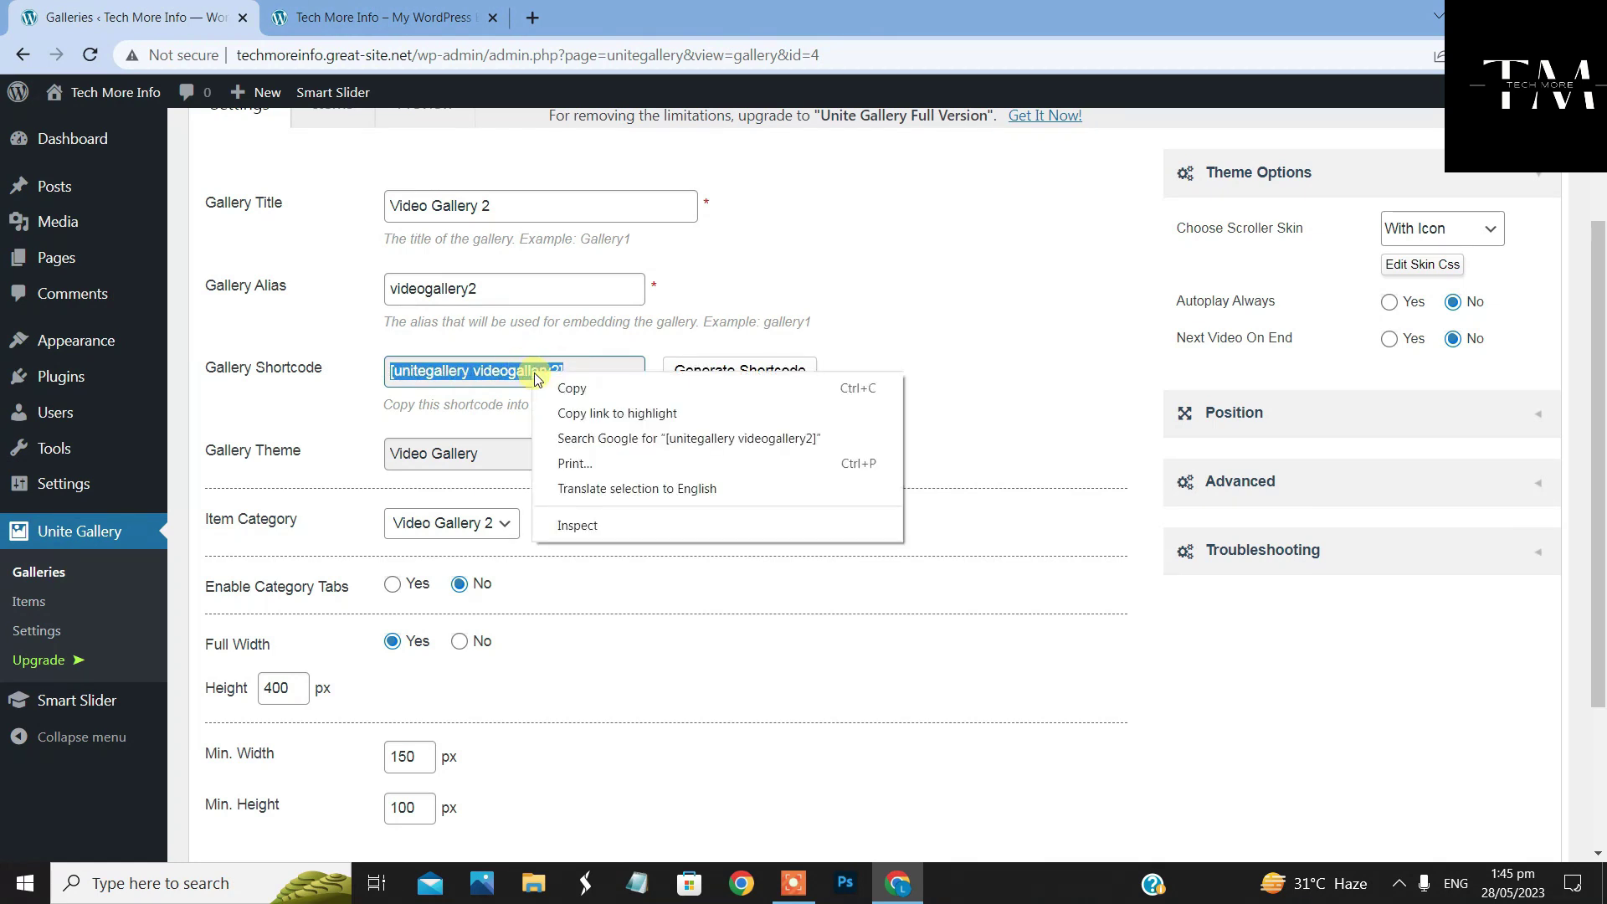
left_click(569, 390)
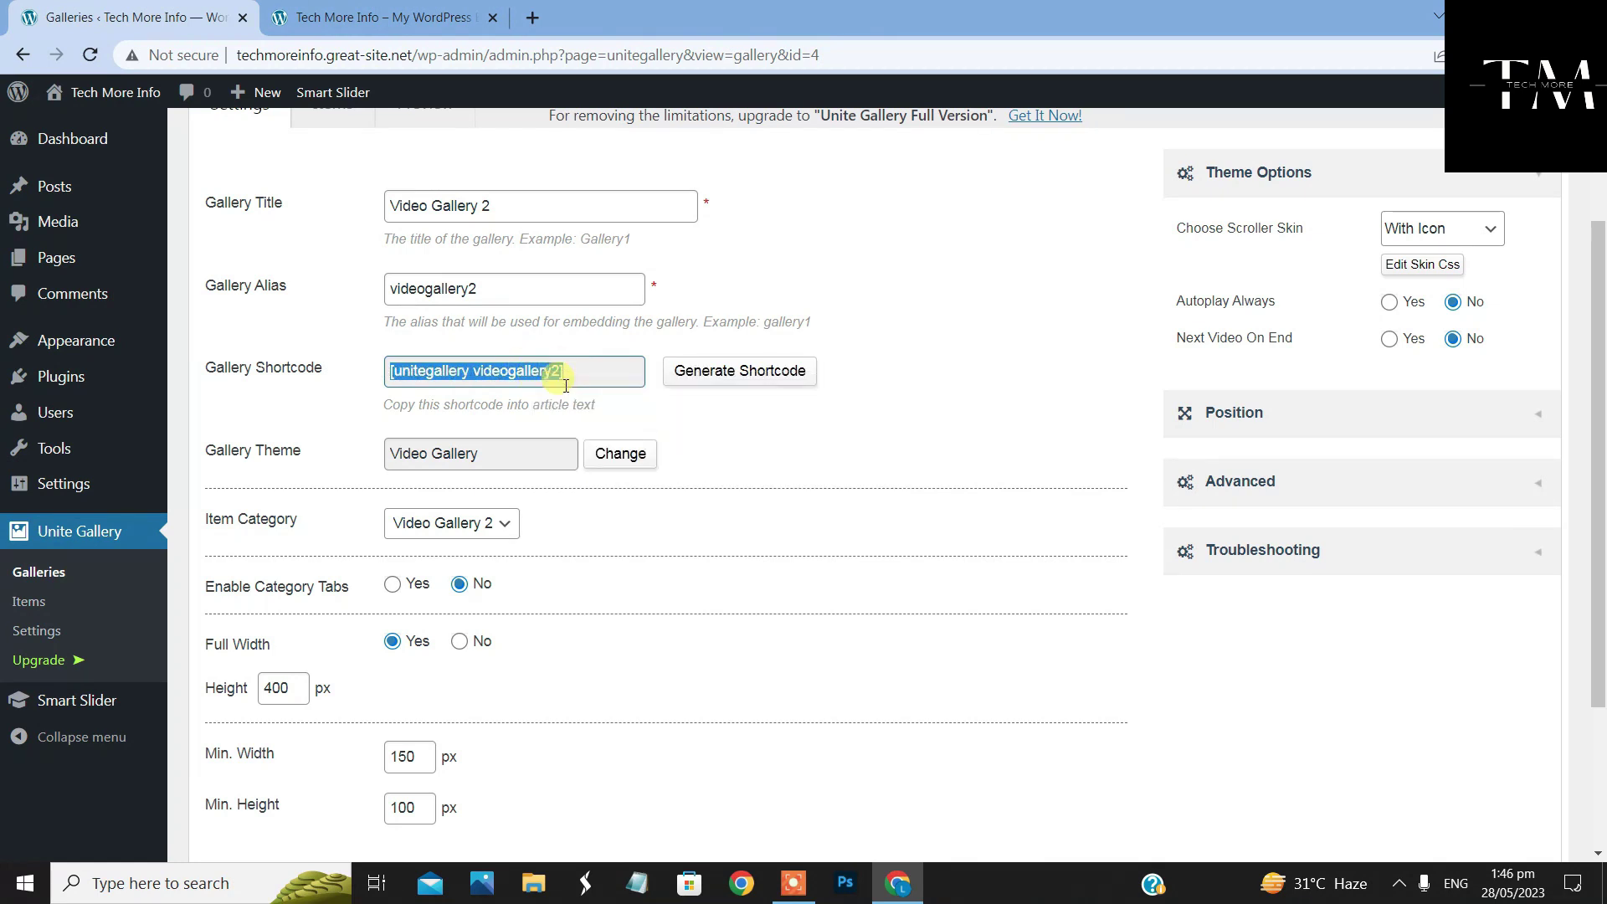
left_click(574, 382)
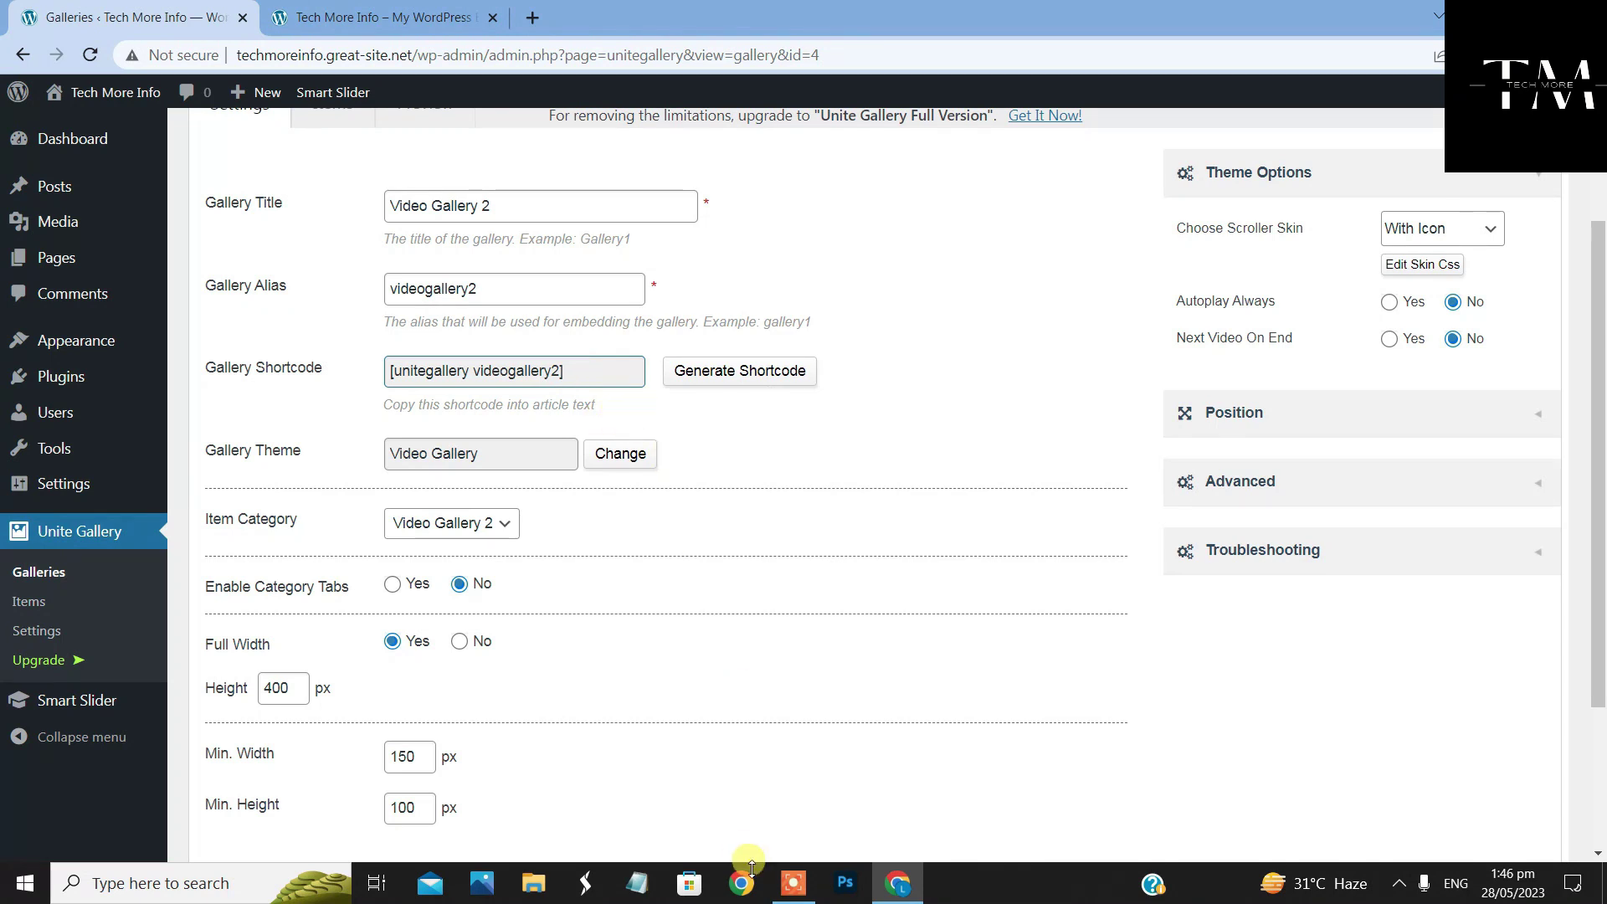
left_click(652, 889)
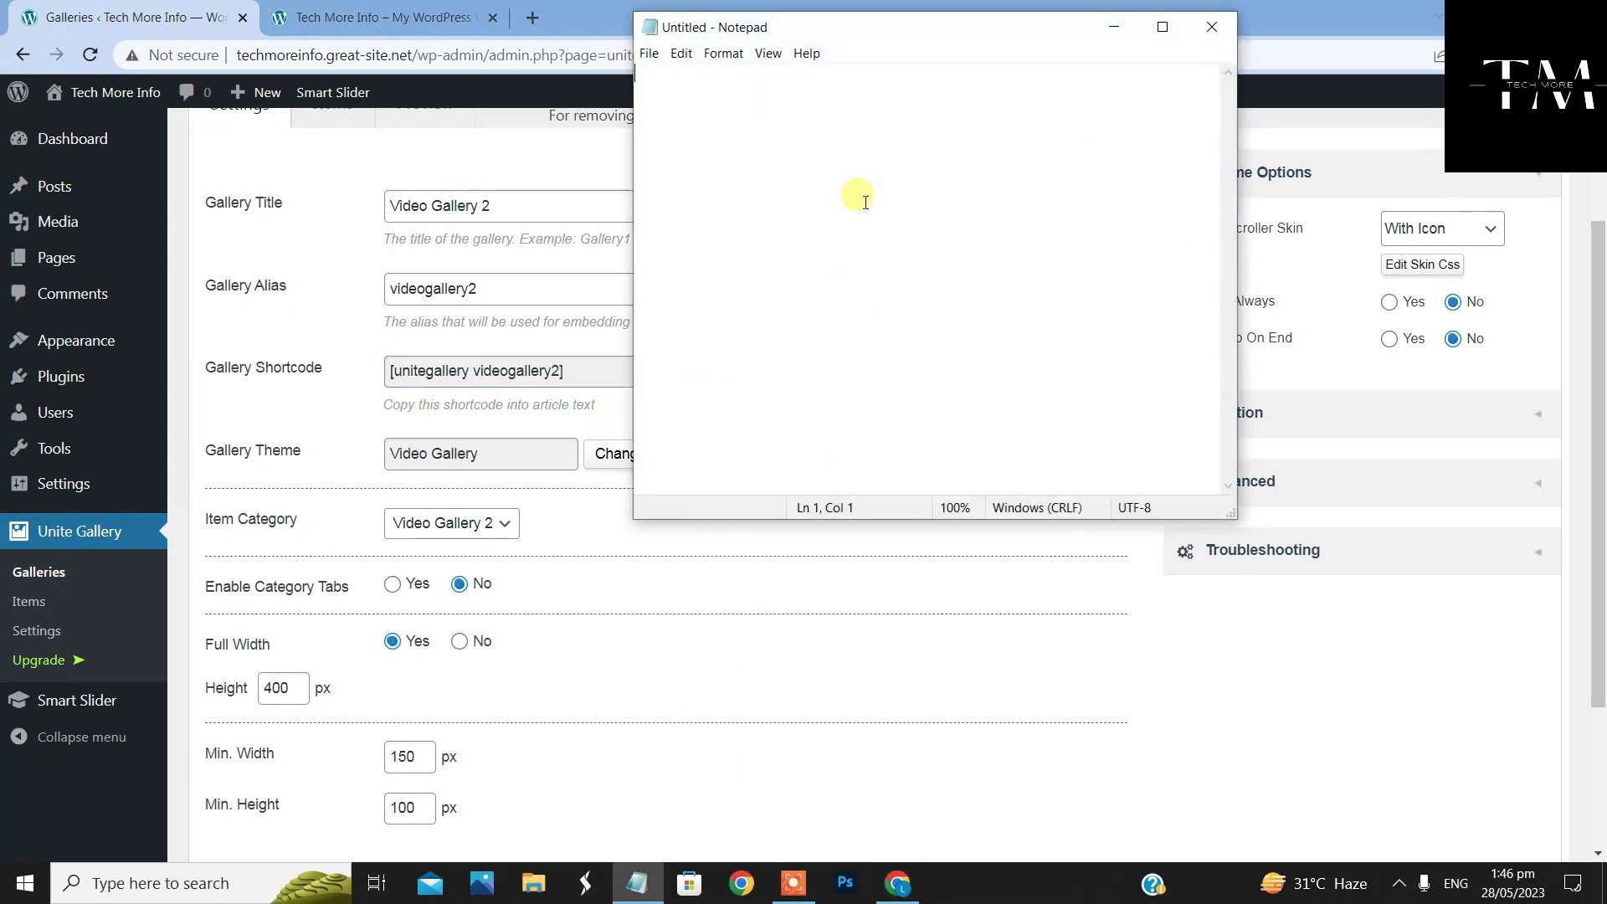
right_click(836, 107)
left_click(918, 179)
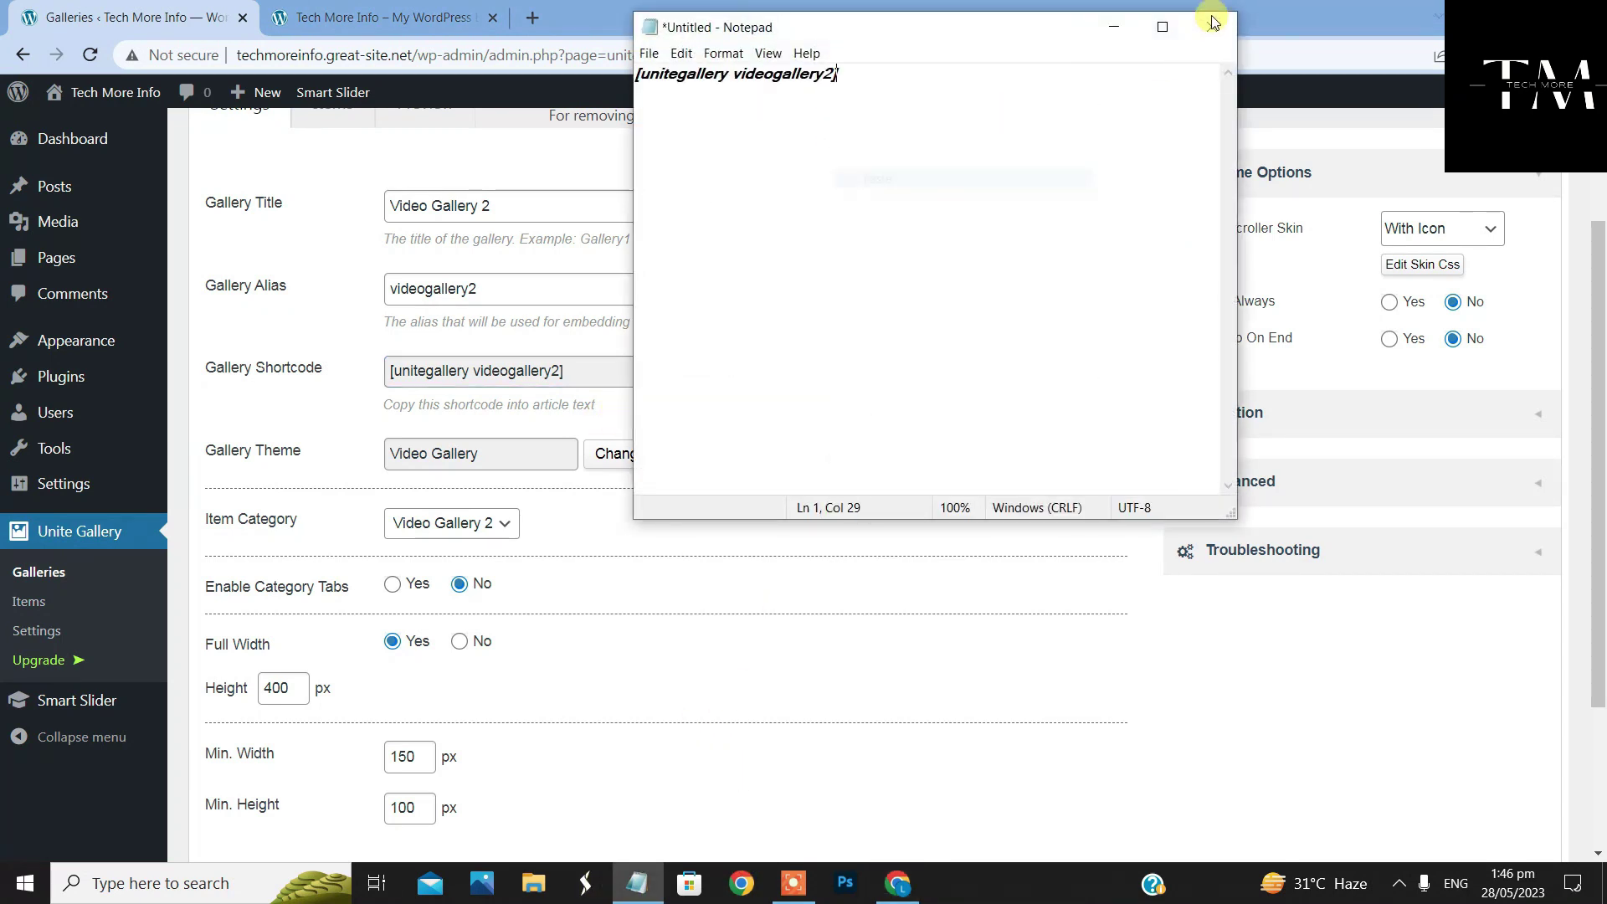
left_click(1113, 27)
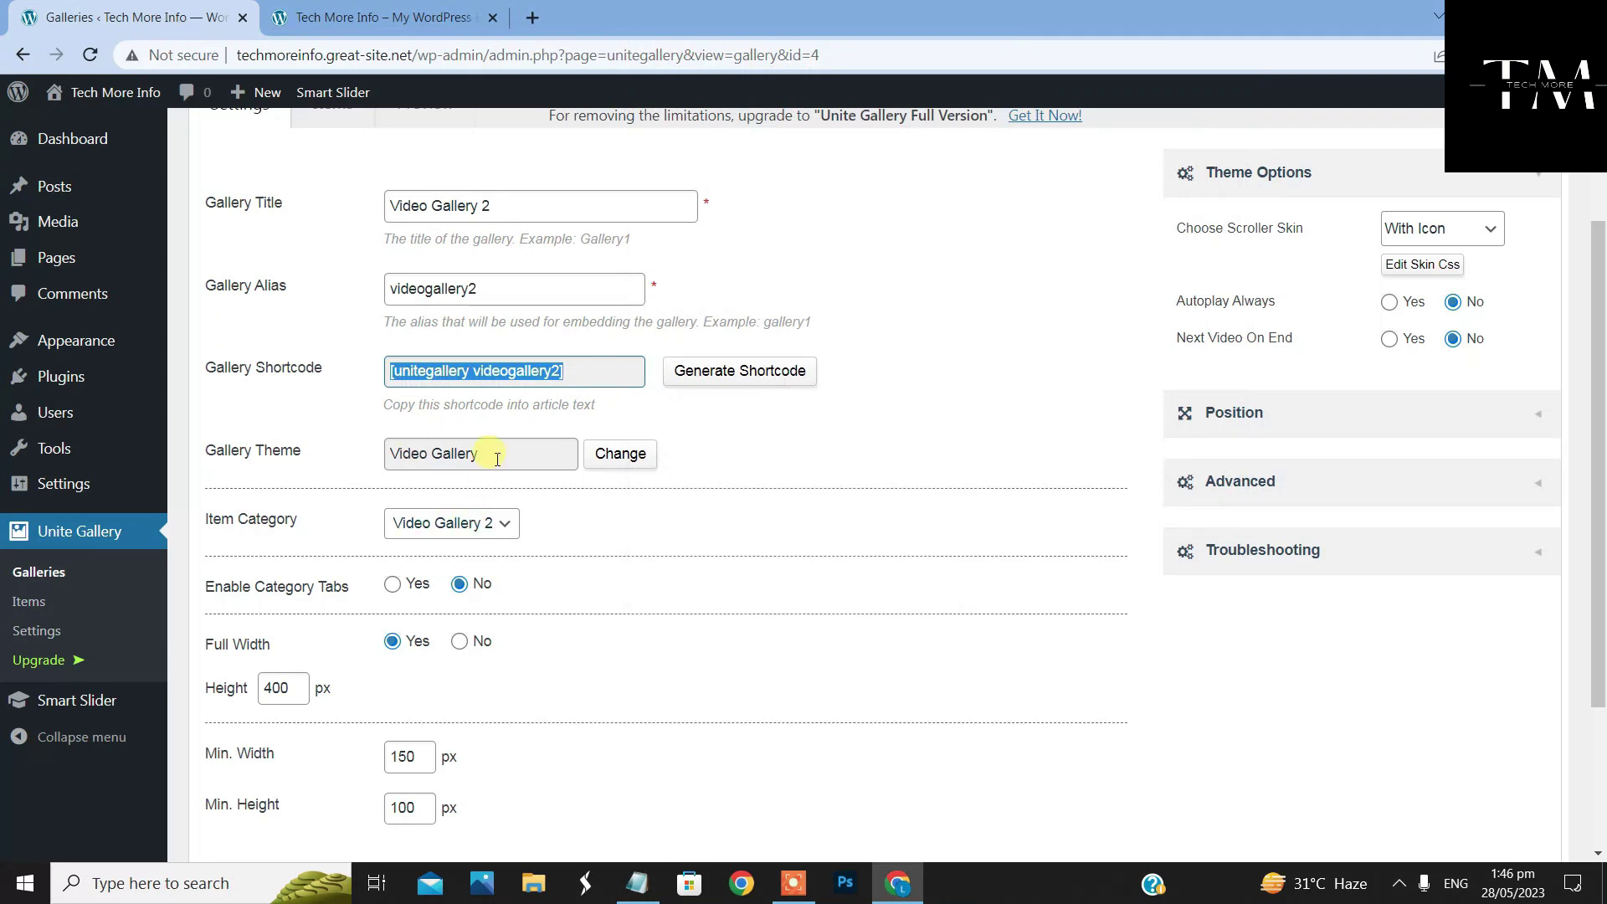
left_click(759, 418)
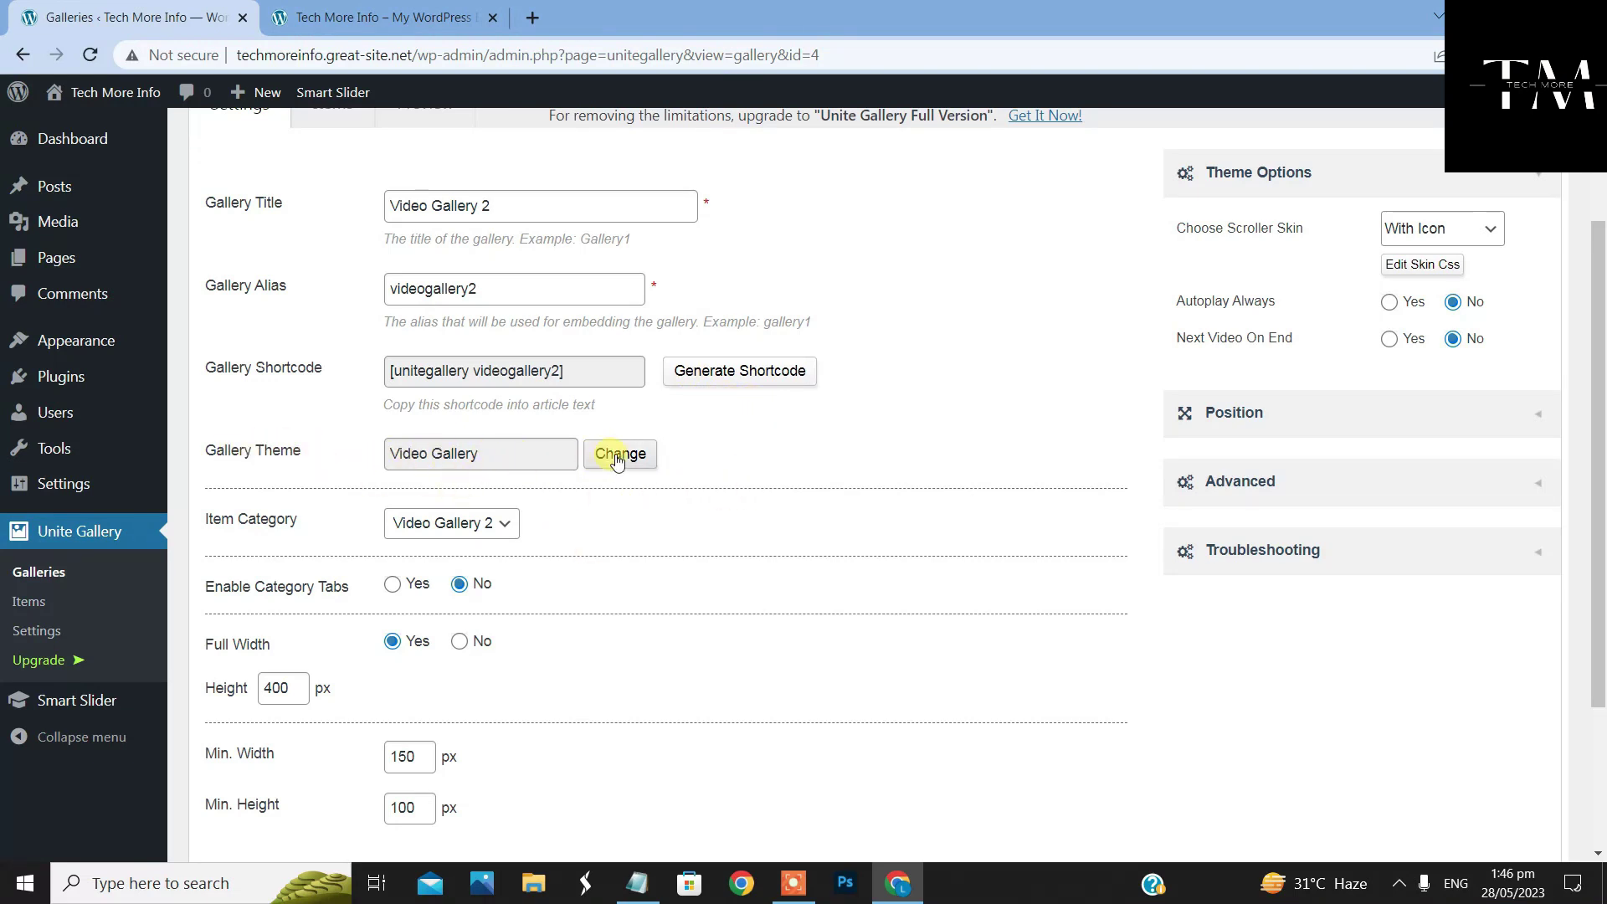
Save Video Gallery 2's settings with item category Video Gallery 2
left_click_drag(479, 462, 387, 453)
left_click(528, 453)
scroll(513, 584, "down", 3)
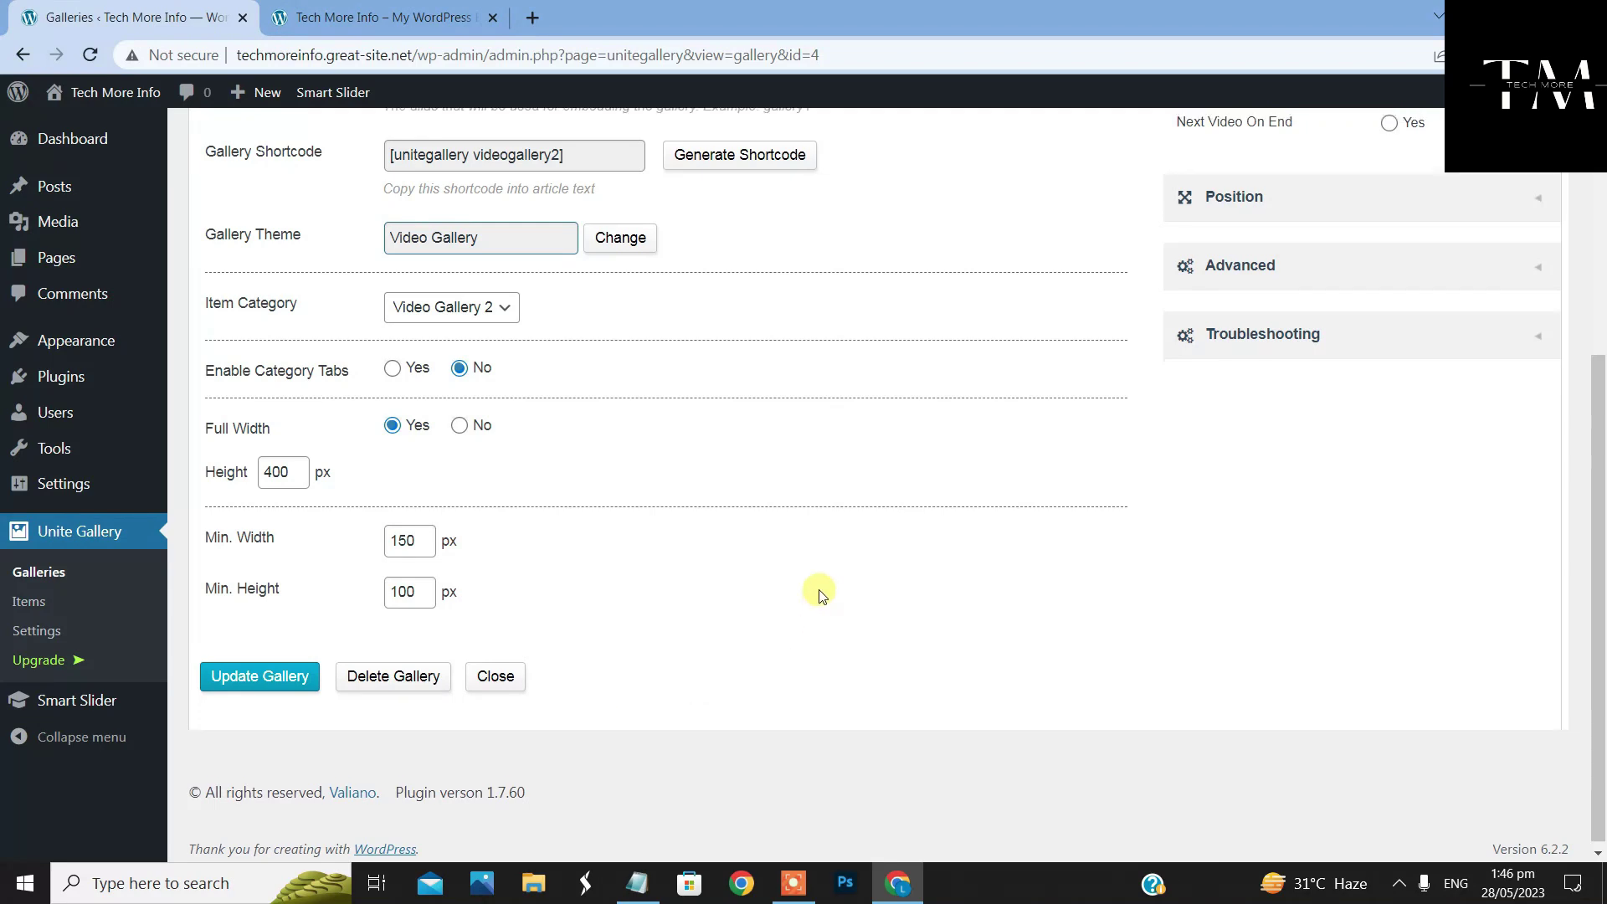
scroll(818, 591, "up", 6)
scroll(649, 599, "down", 5)
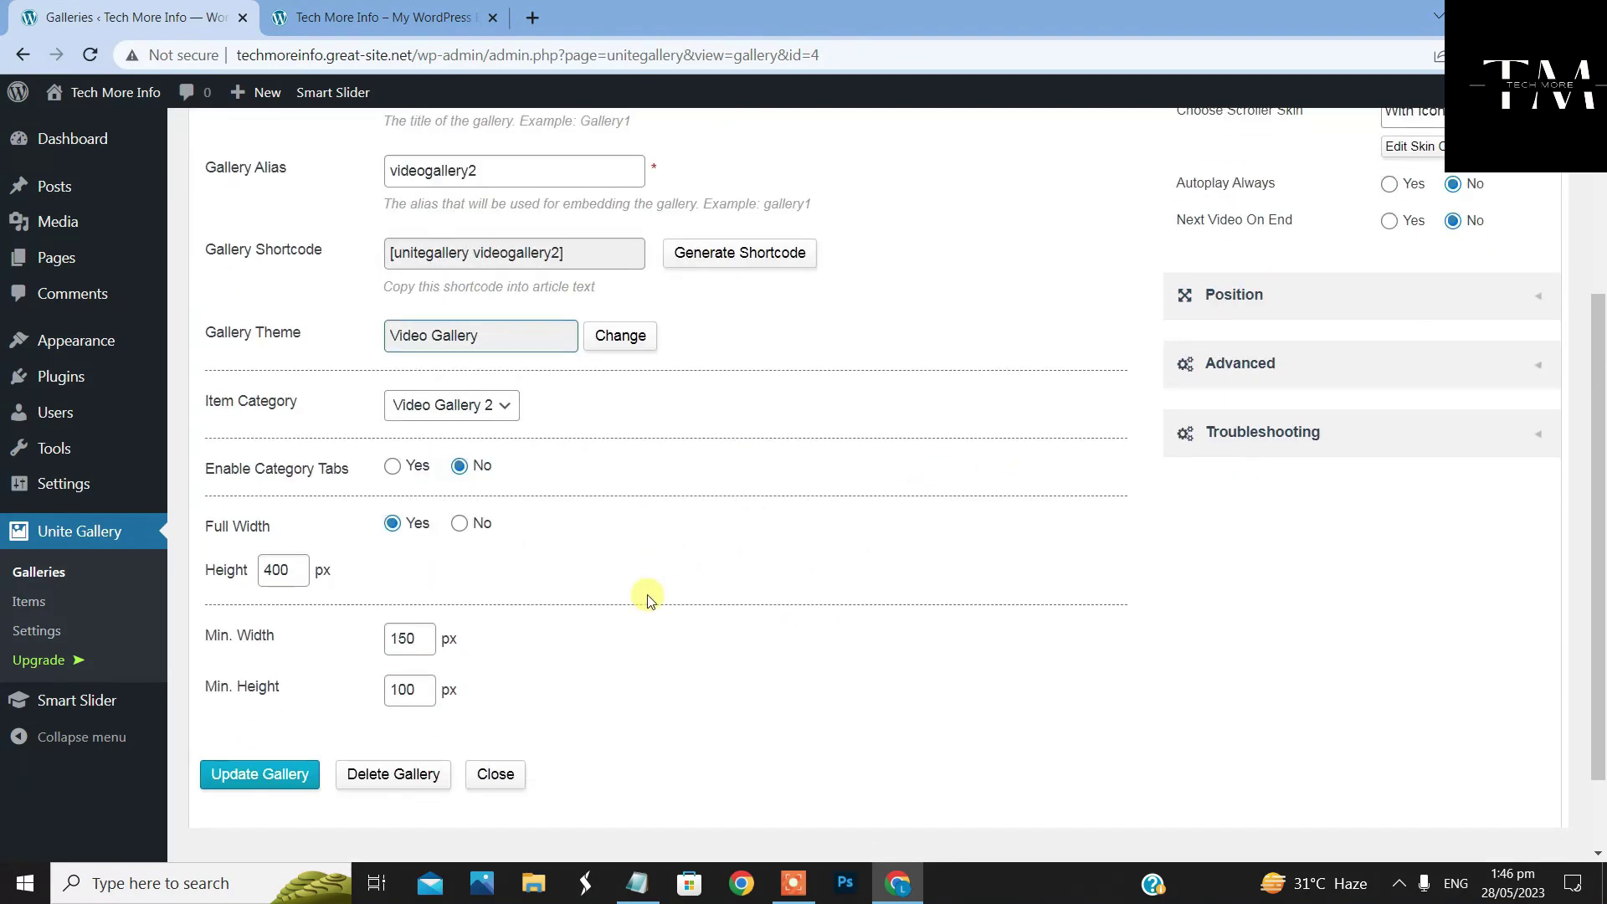
left_click(242, 674)
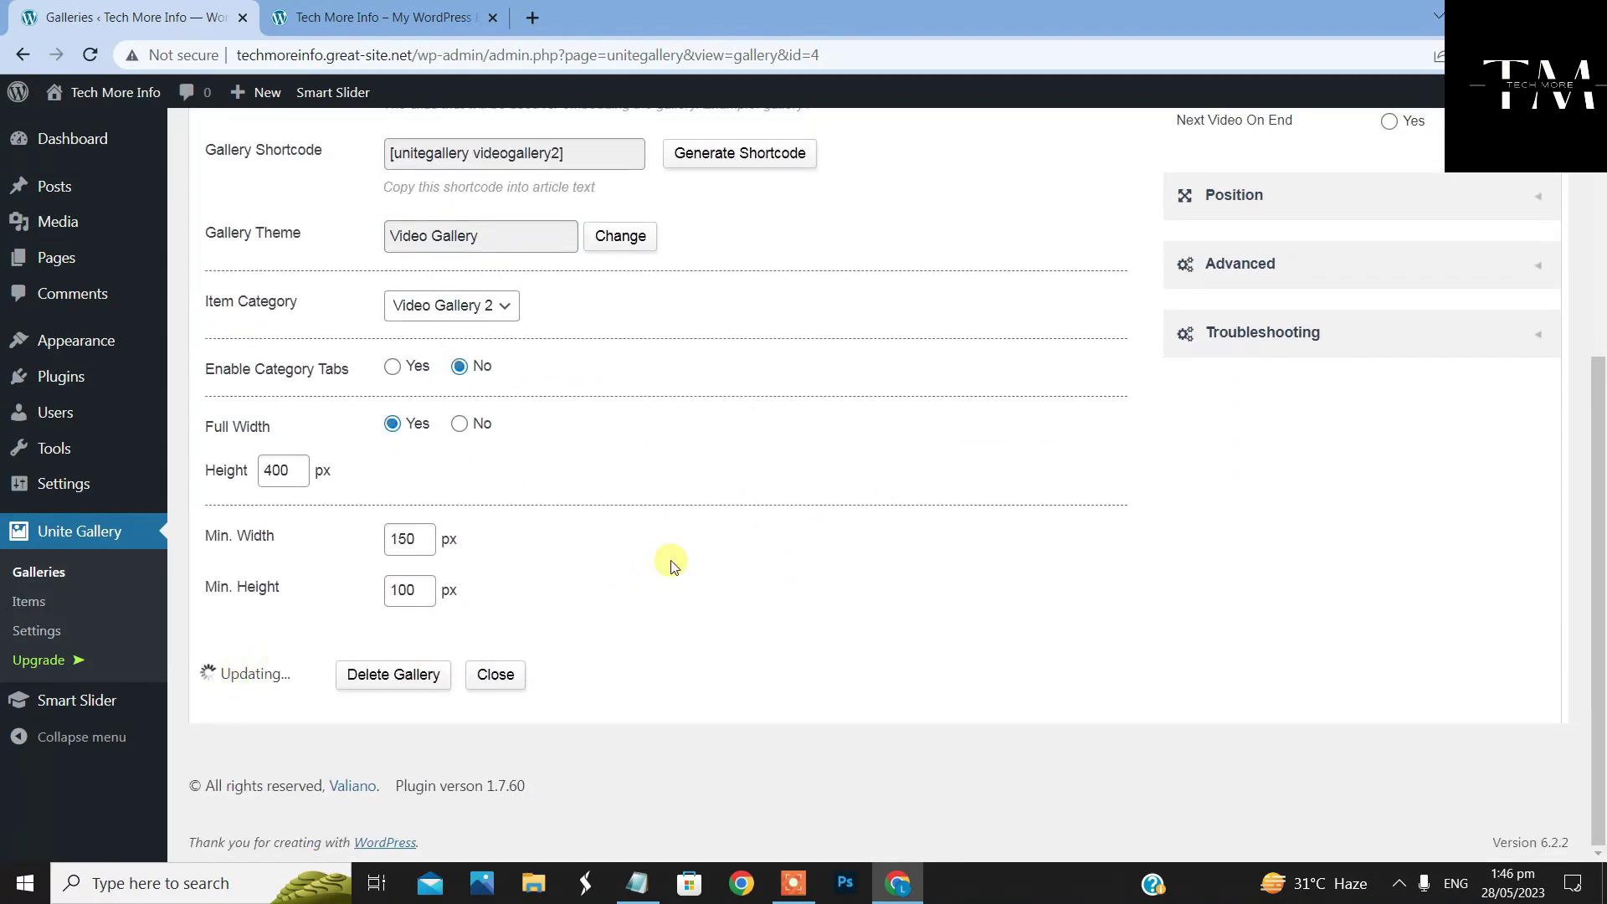
scroll(866, 467, "up", 4)
scroll(867, 467, "up", 1)
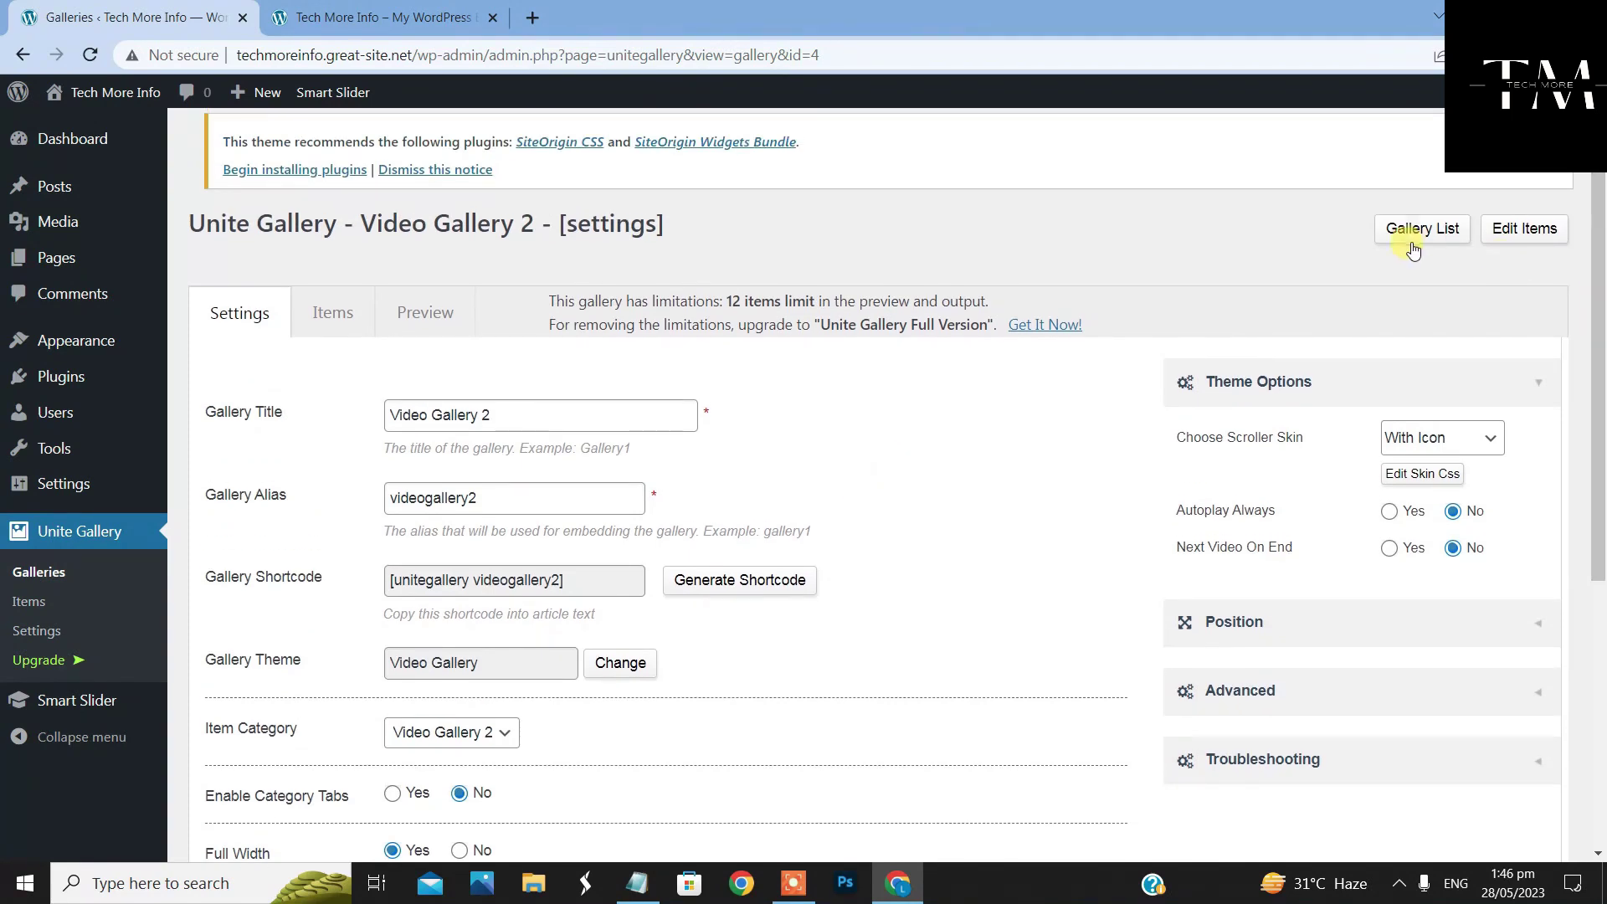
Open Video Gallery 2's items, choose the Video Gallery 2 category, and add a YouTube video
left_click(1530, 230)
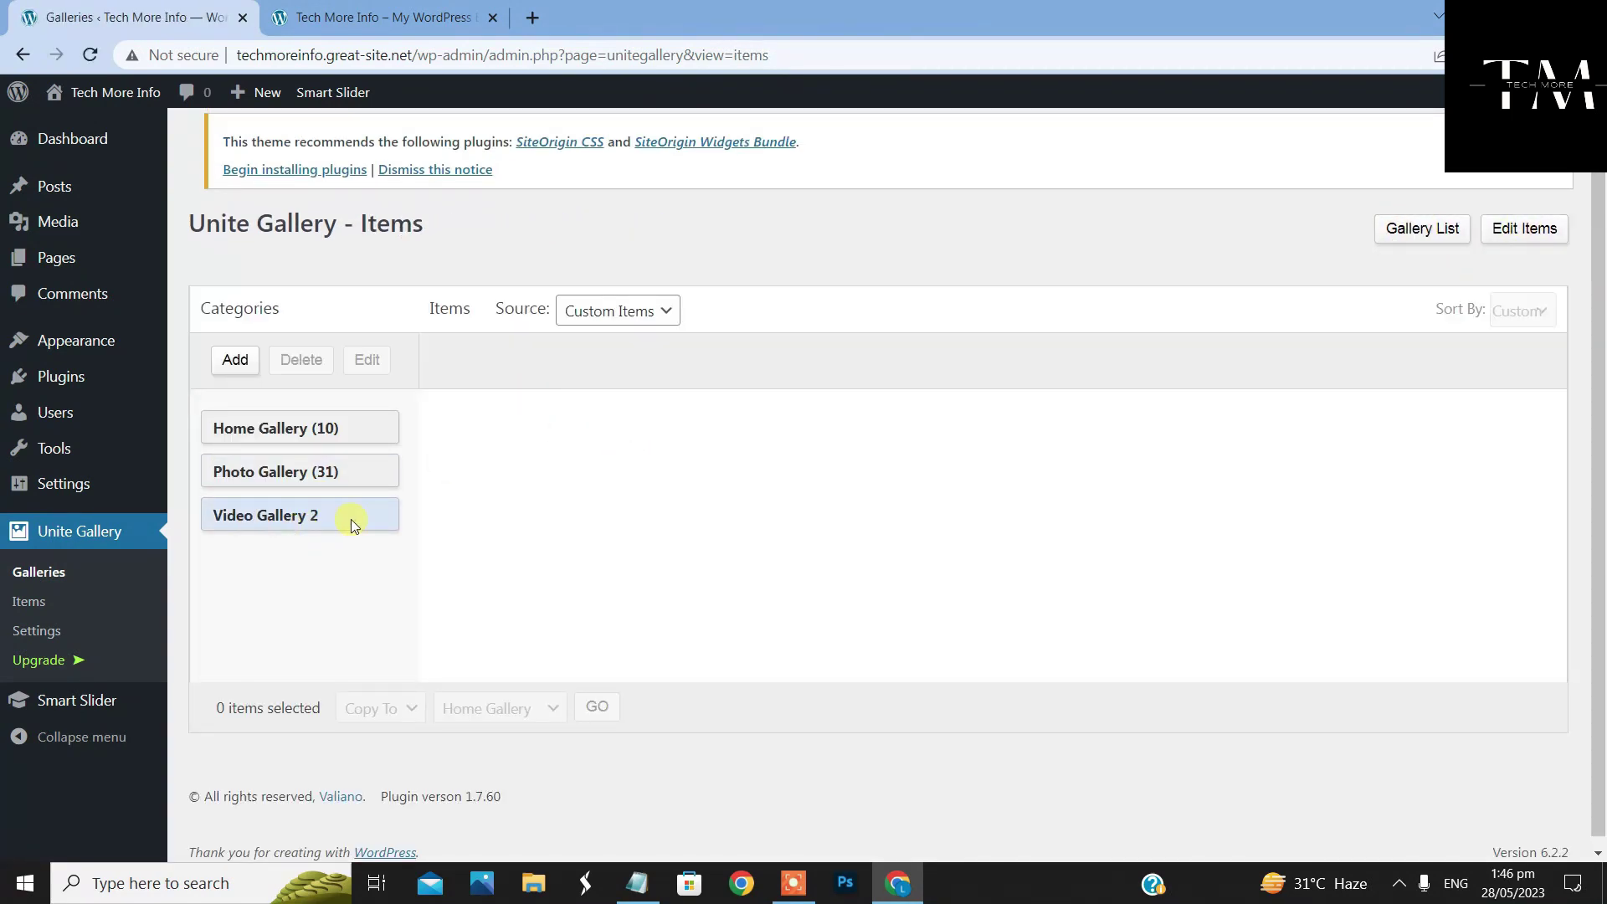
left_click(254, 517)
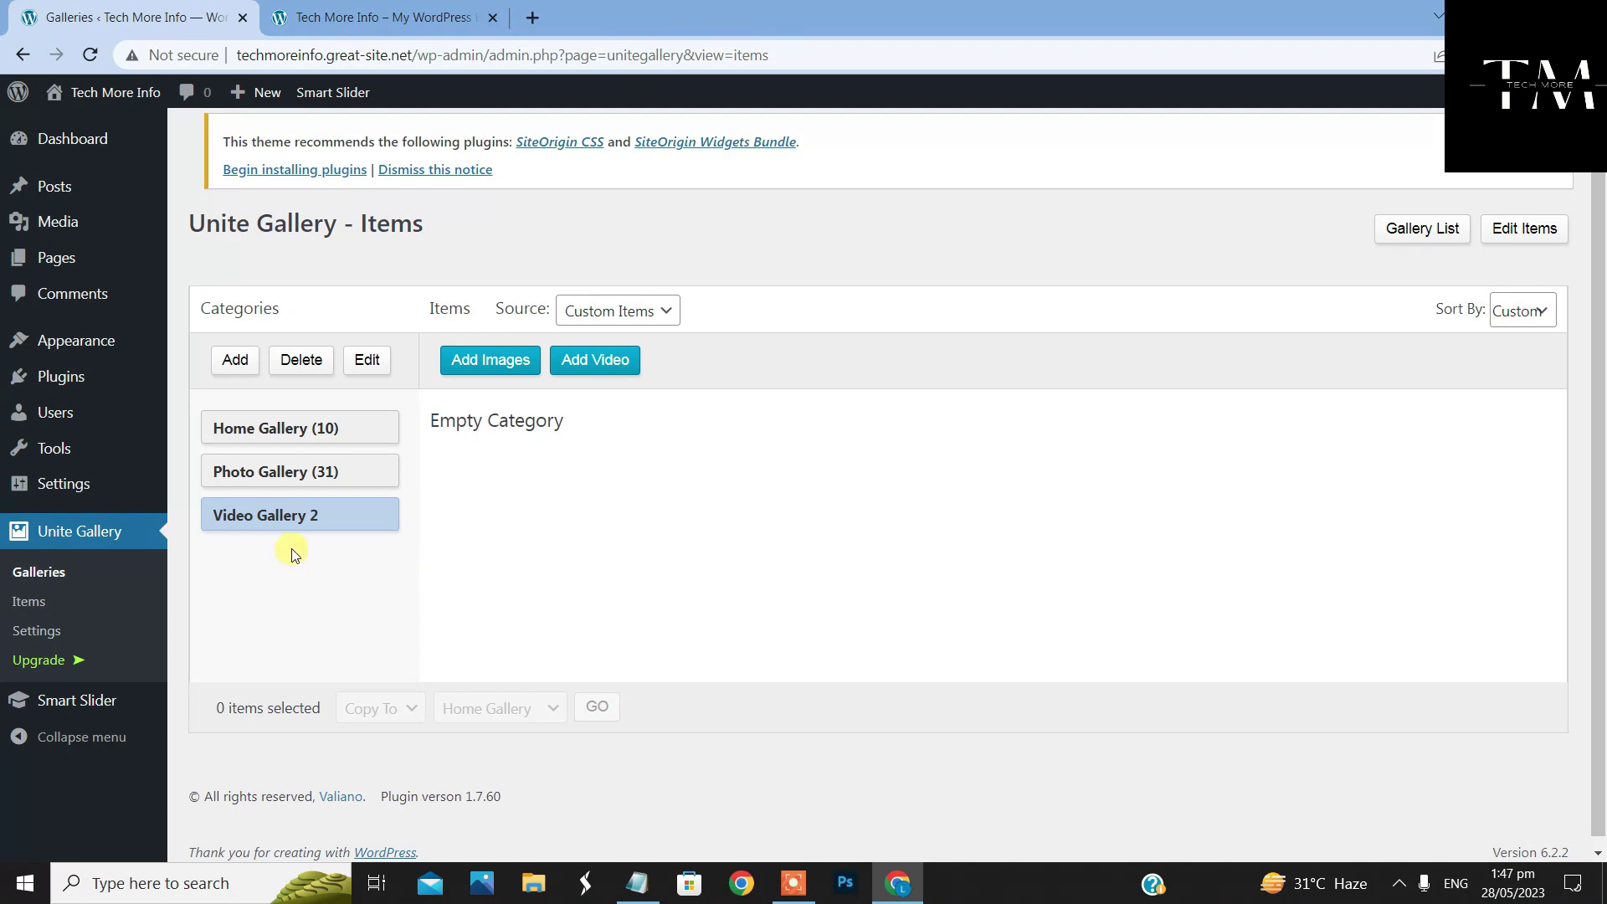
left_click(619, 362)
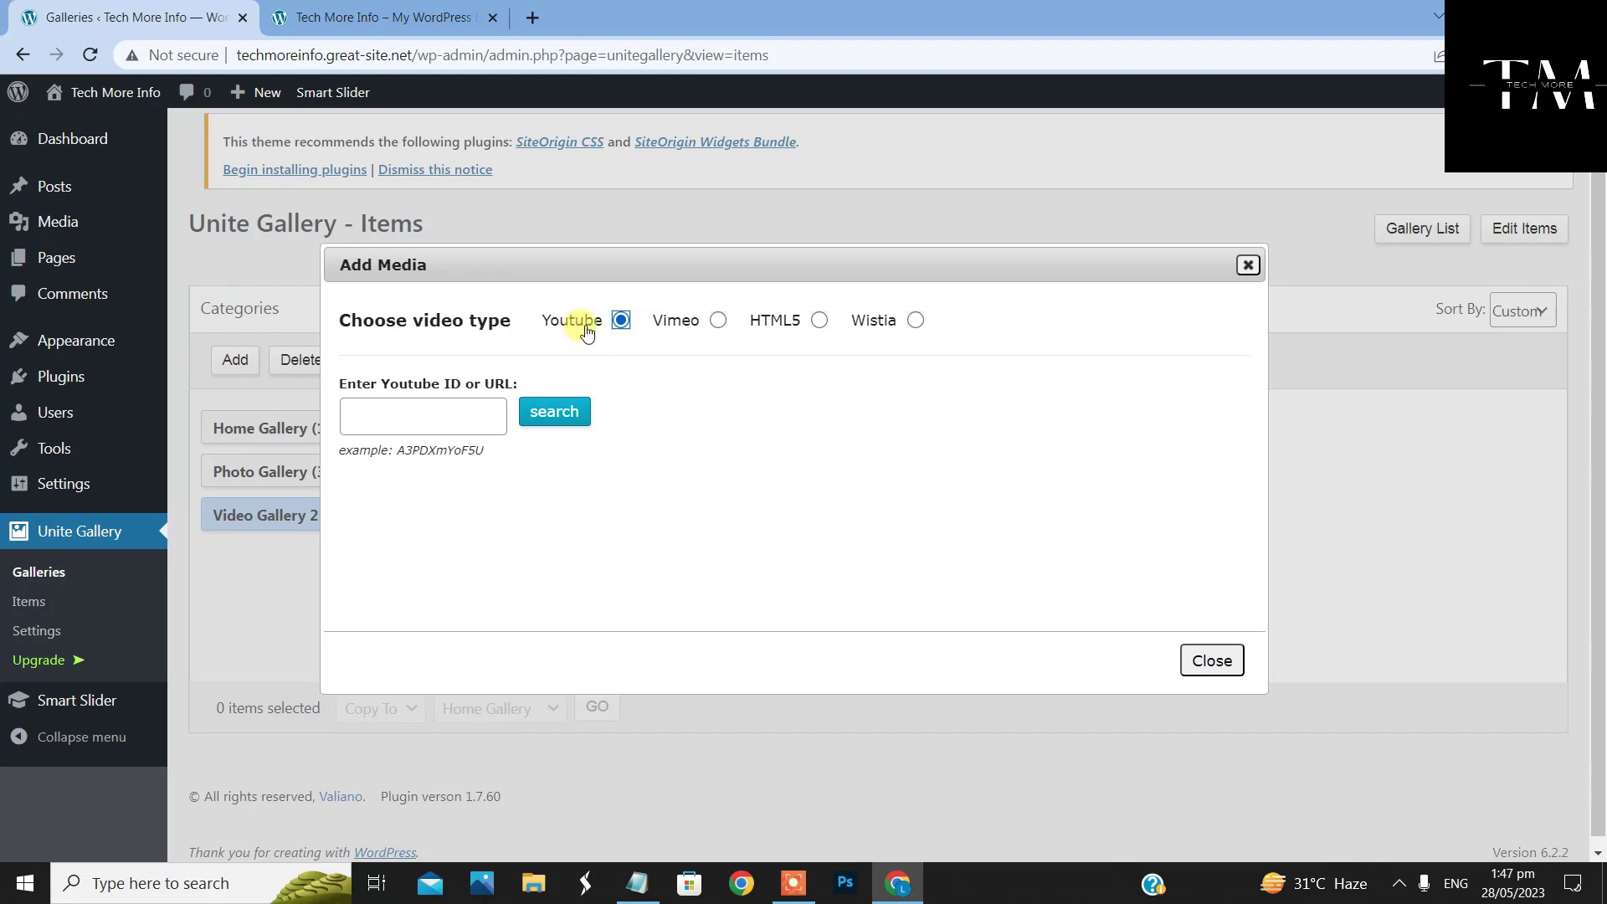
Try the Vimeo and HTML5 video source options, then set the source back to YouTube
left_click(718, 319)
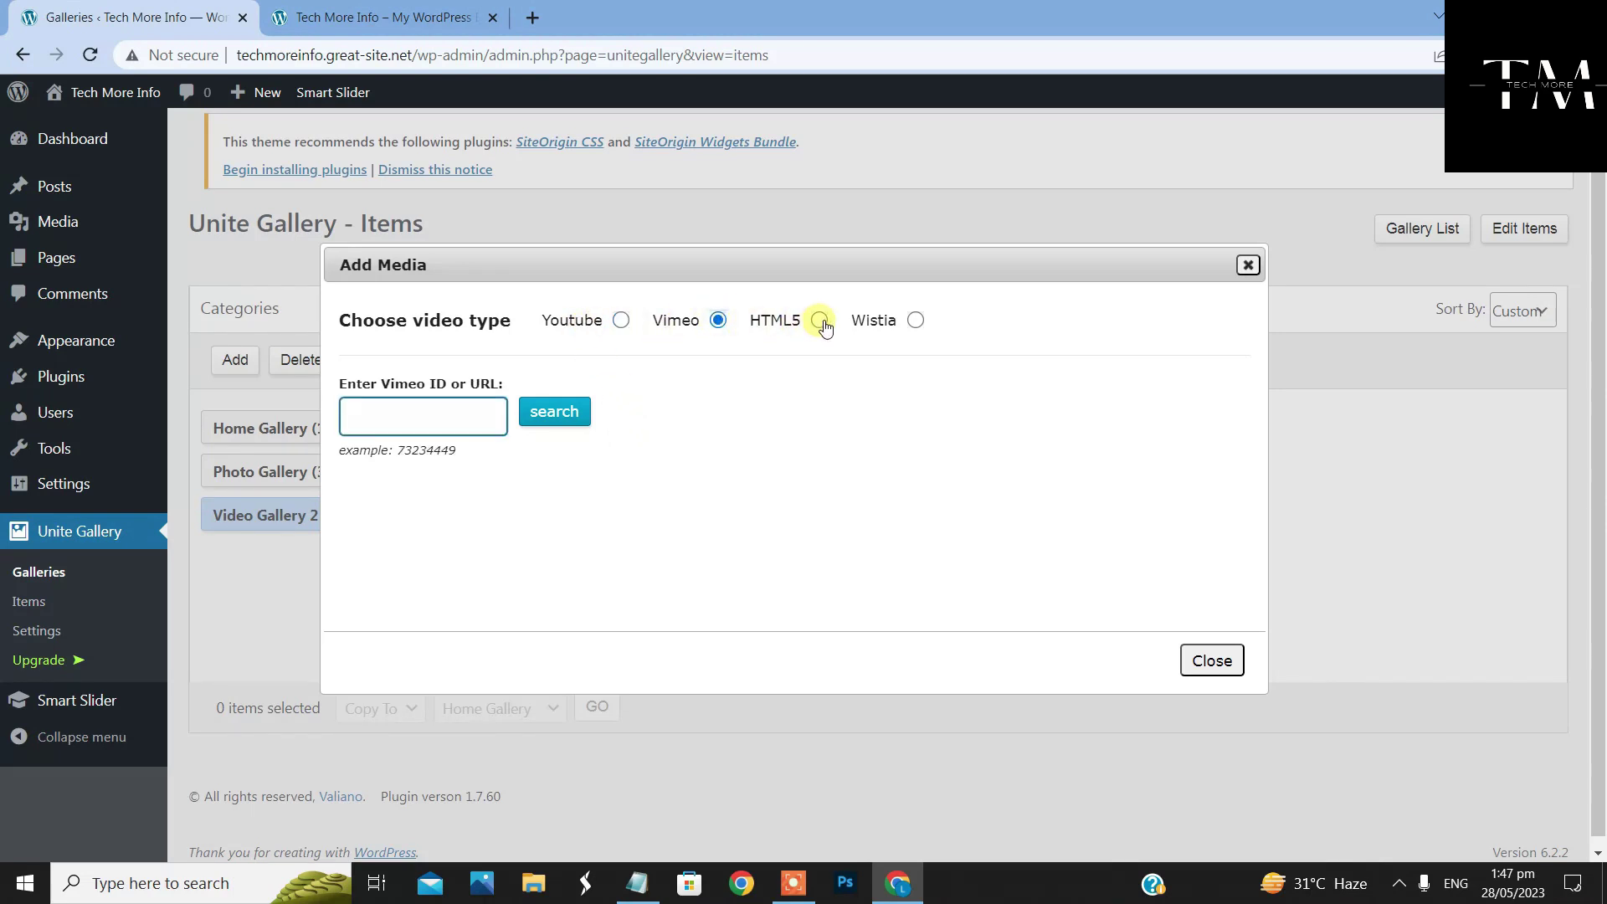
left_click(820, 320)
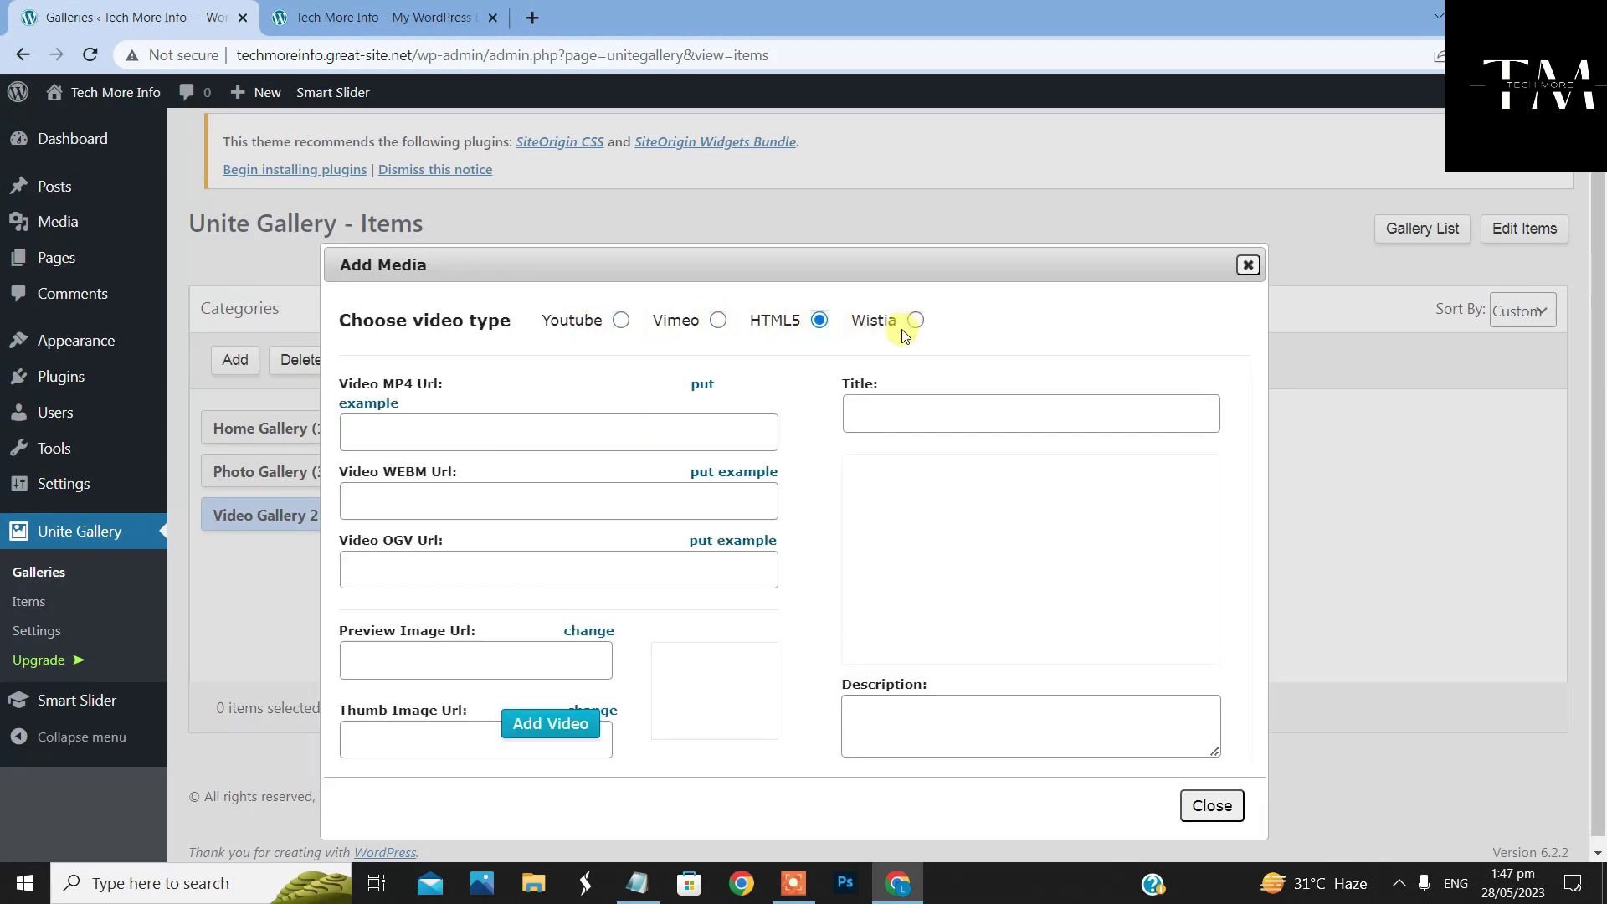
left_click(623, 322)
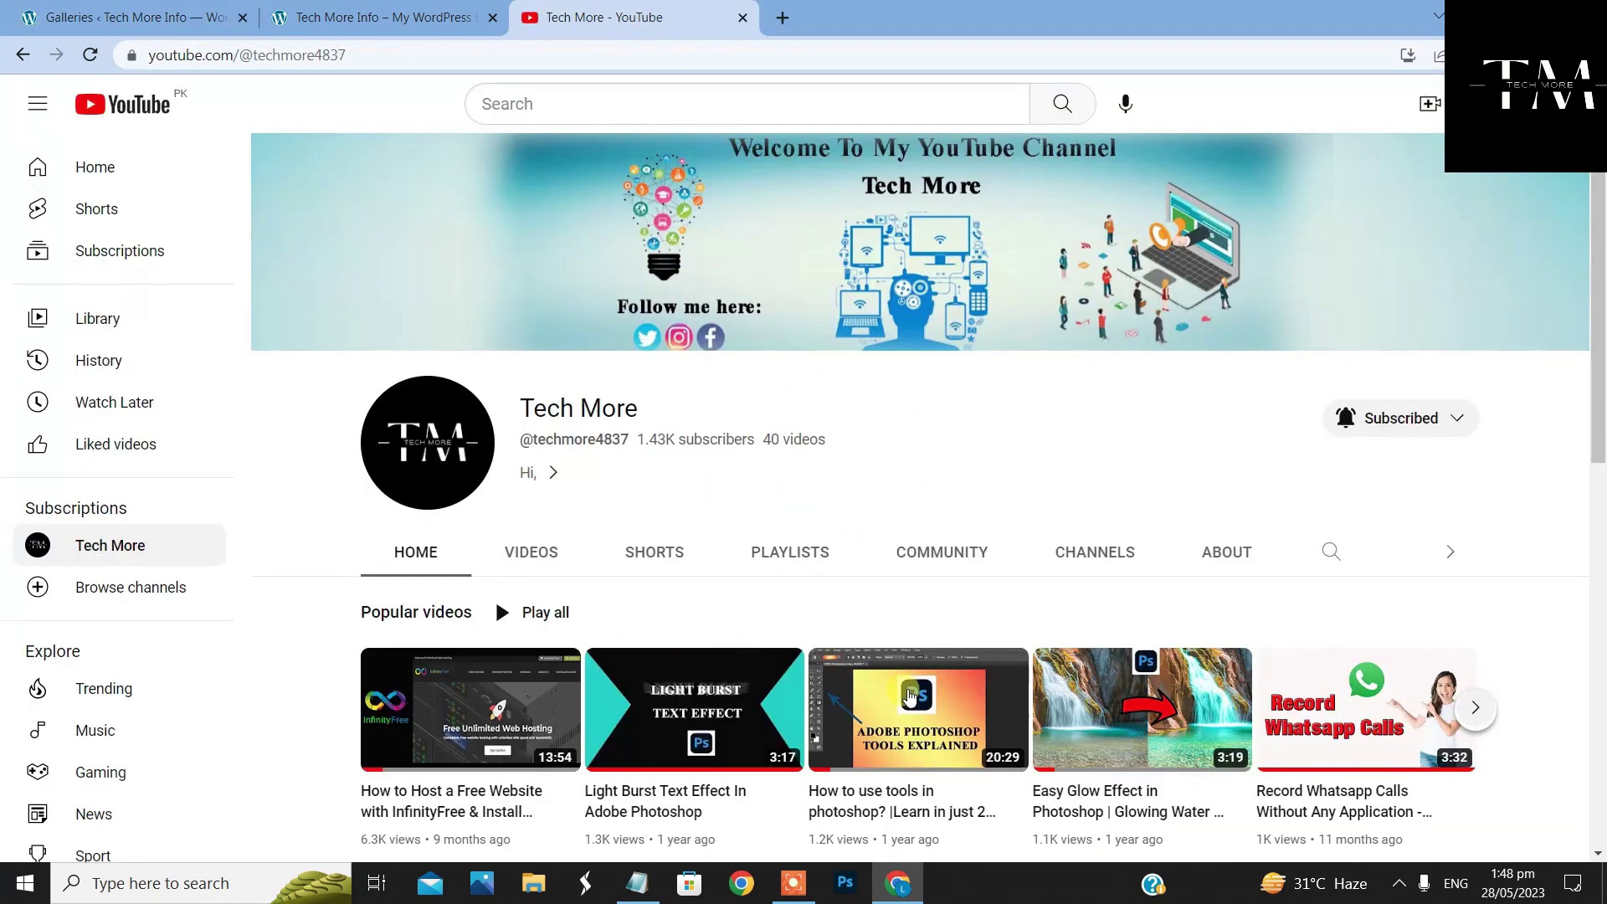
Copy the 'How To Download Photoshop For FREE' video link from the channel's Videos tab
scroll(911, 694, "down", 2)
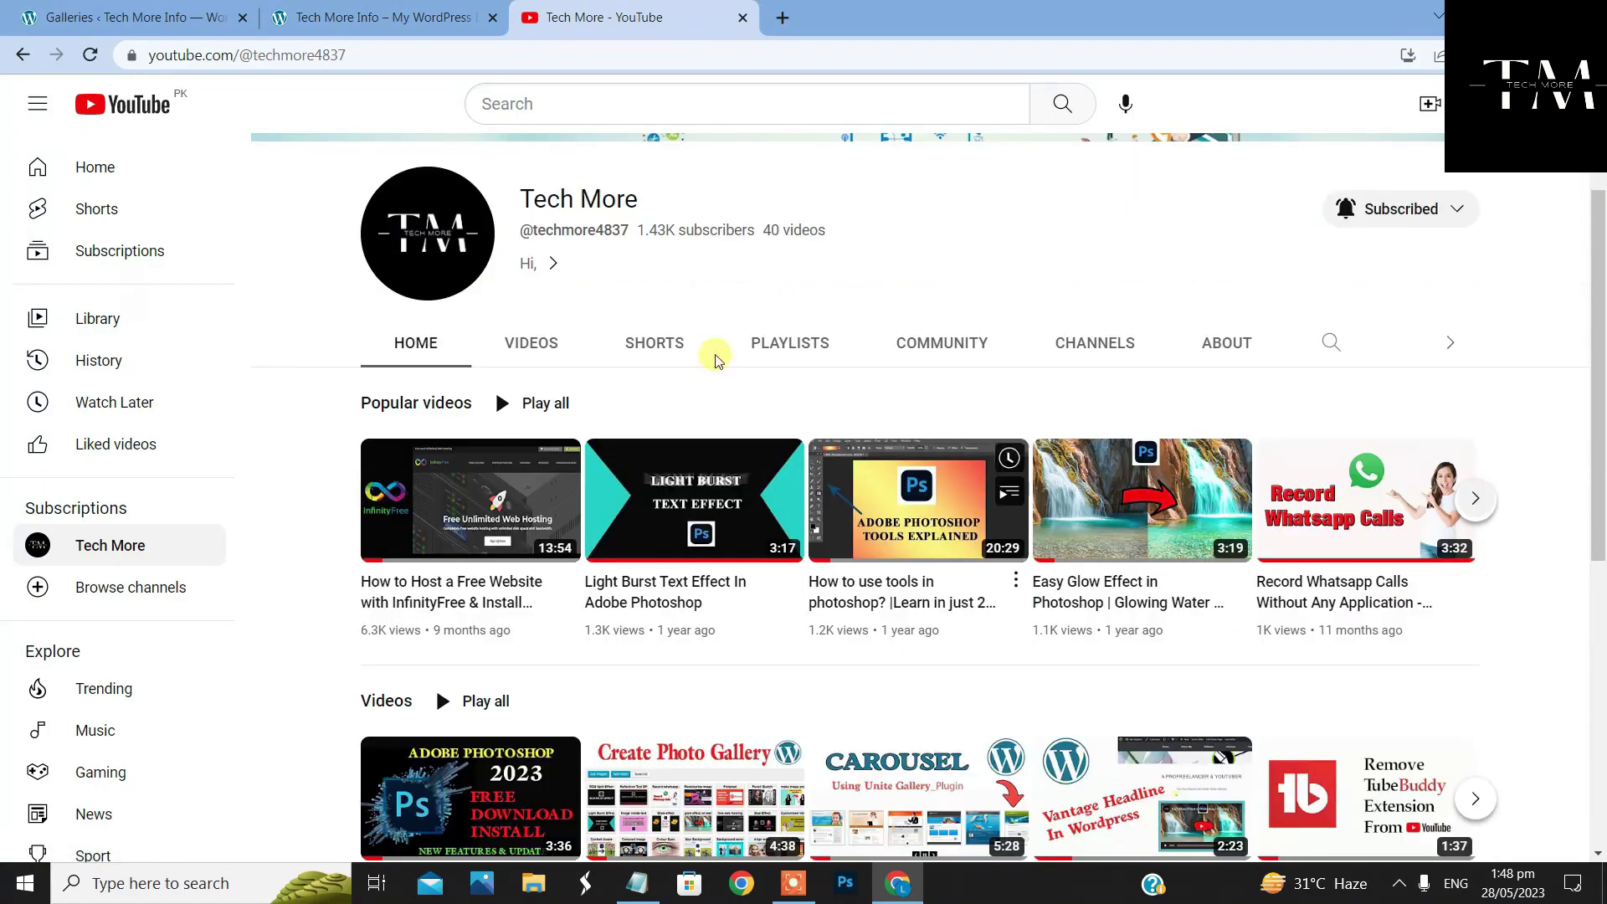
left_click(537, 341)
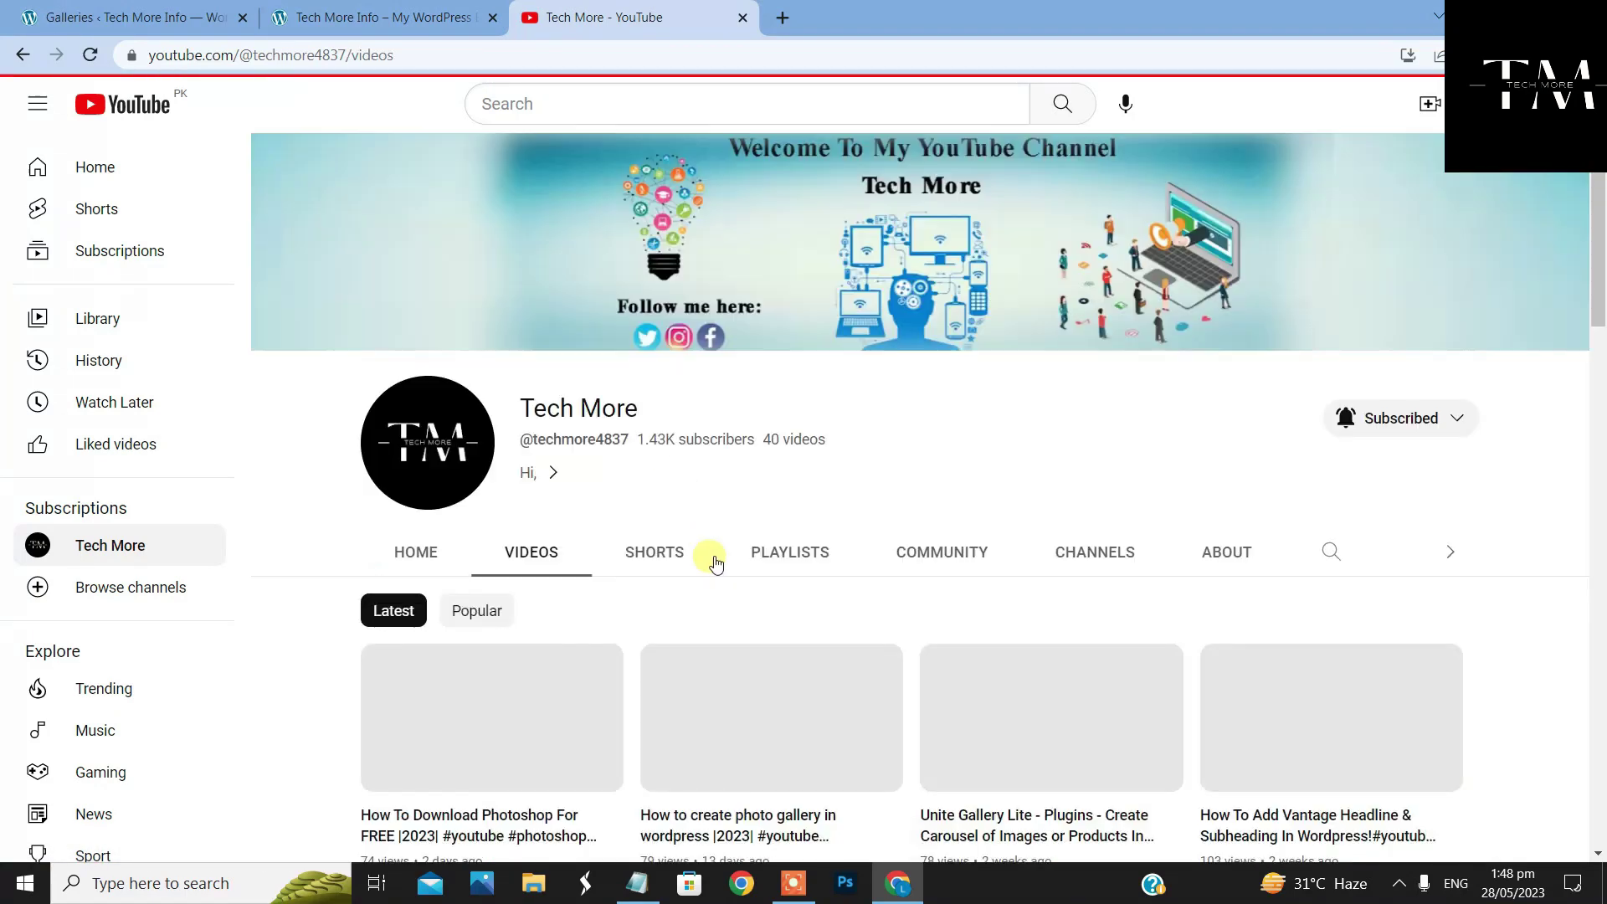
scroll(544, 314, "down", 4)
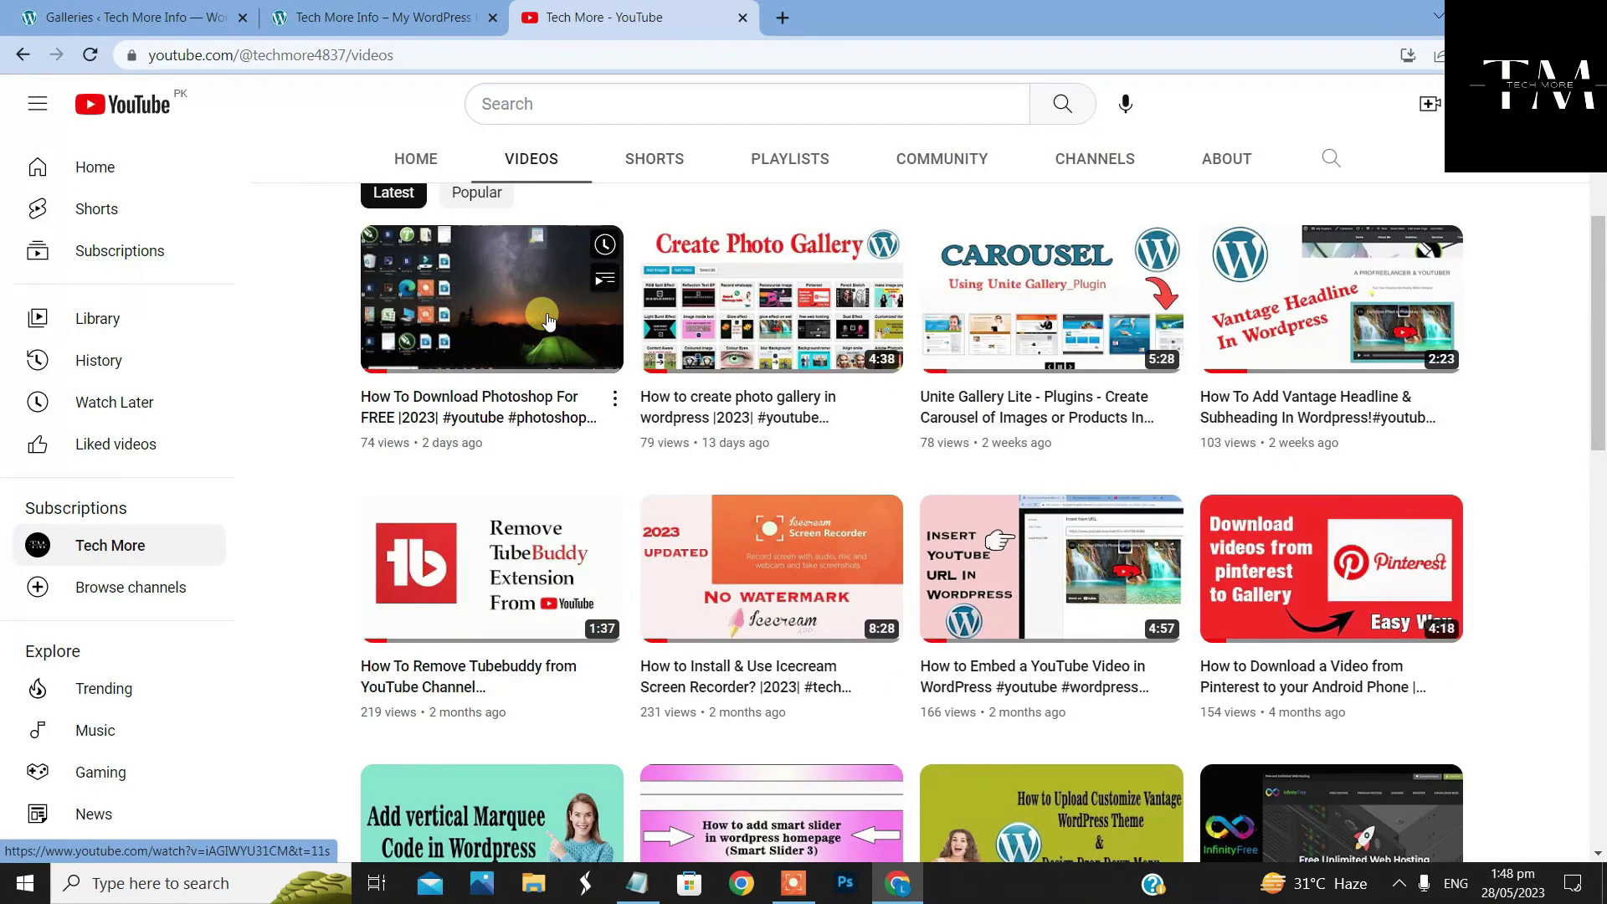
right_click(482, 323)
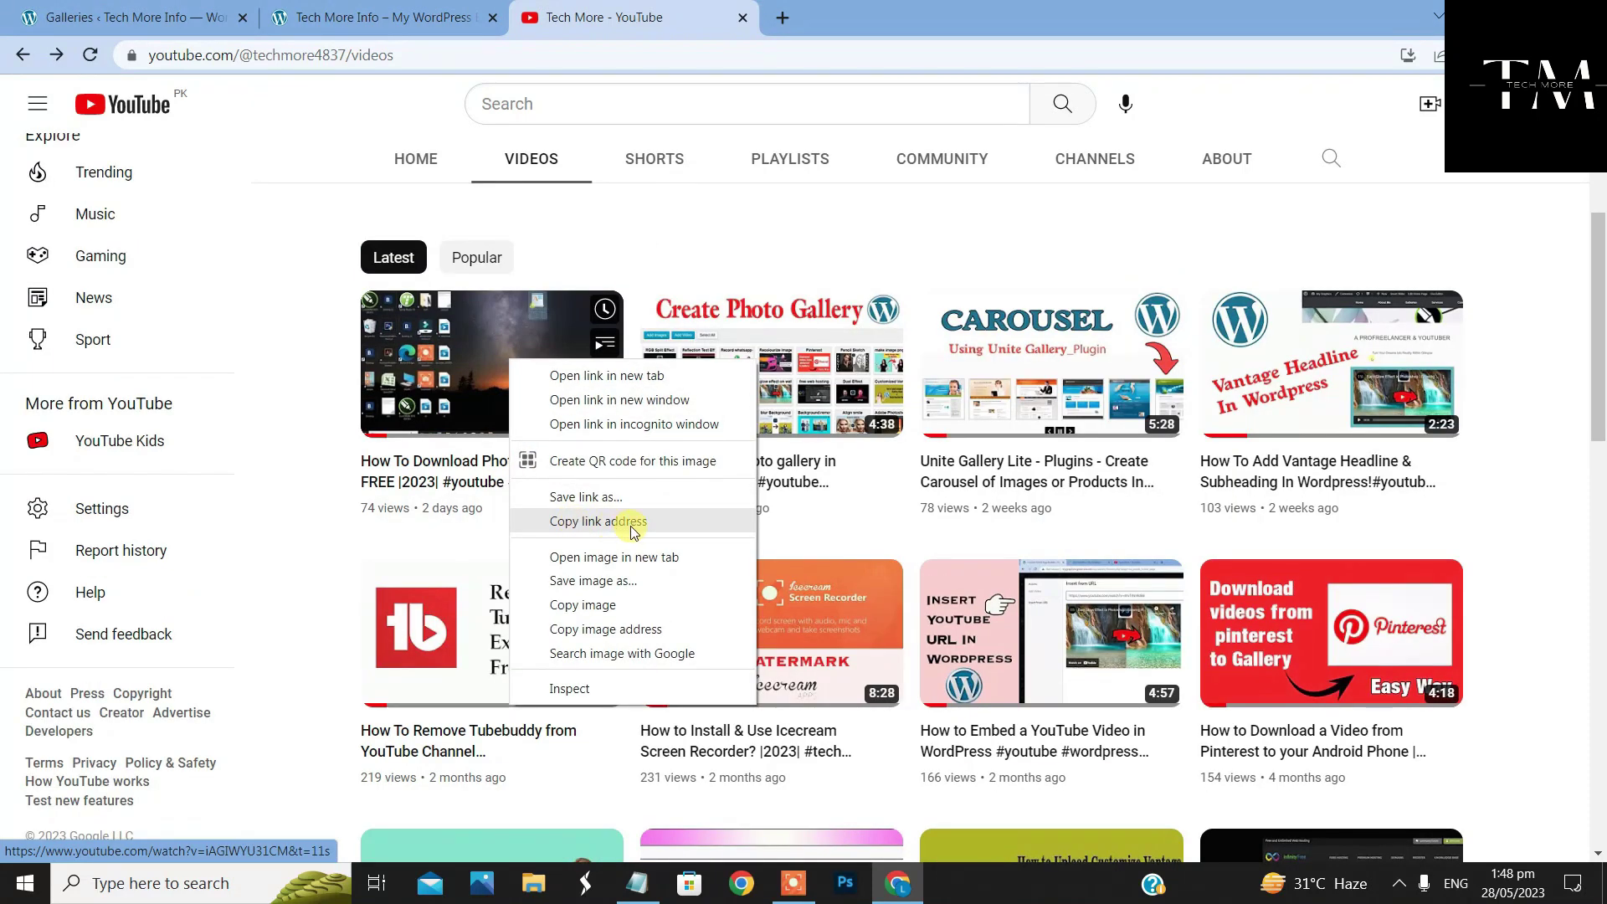
left_click(700, 521)
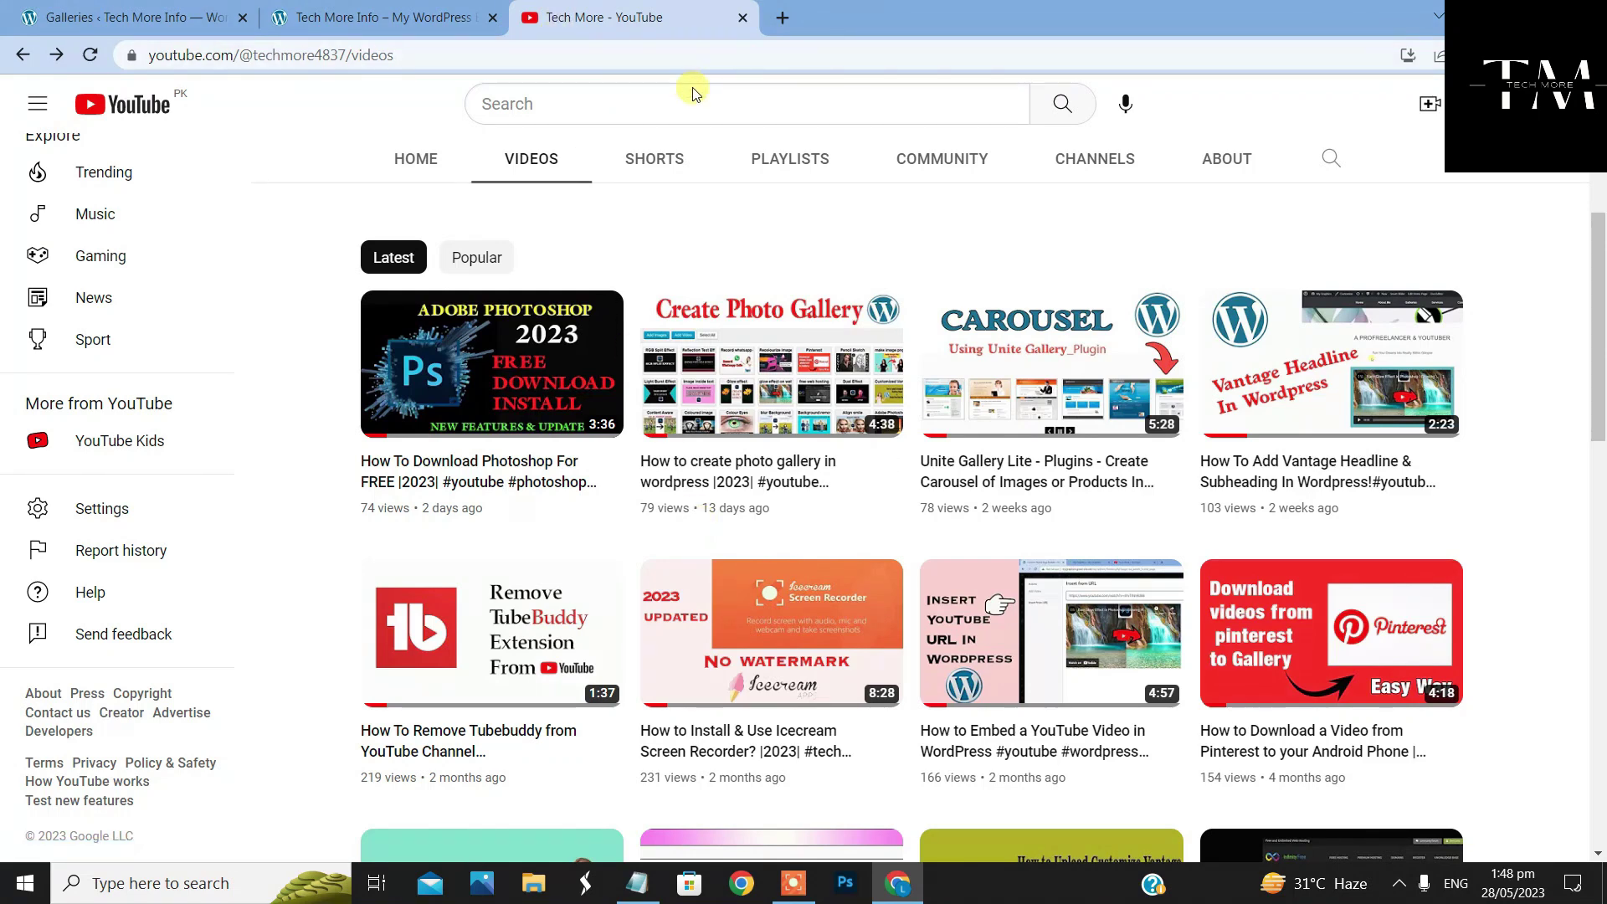
Paste the Photoshop video link into the YouTube ID field, load its preview, and clear the 'Youtube Video' title
left_click(104, 14)
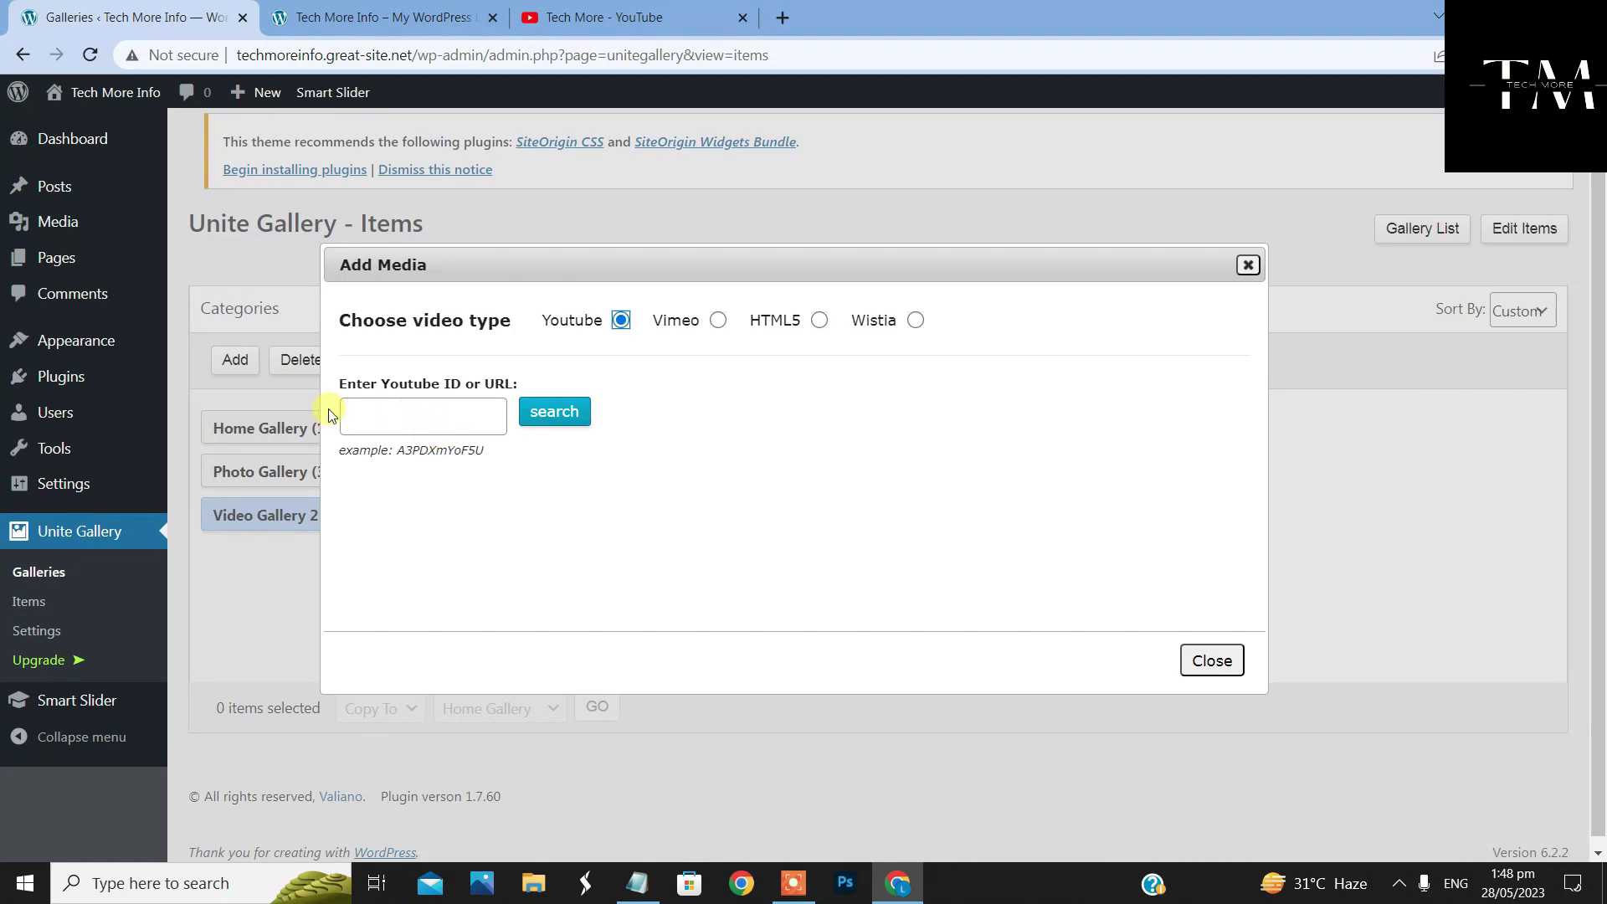
left_click(459, 413)
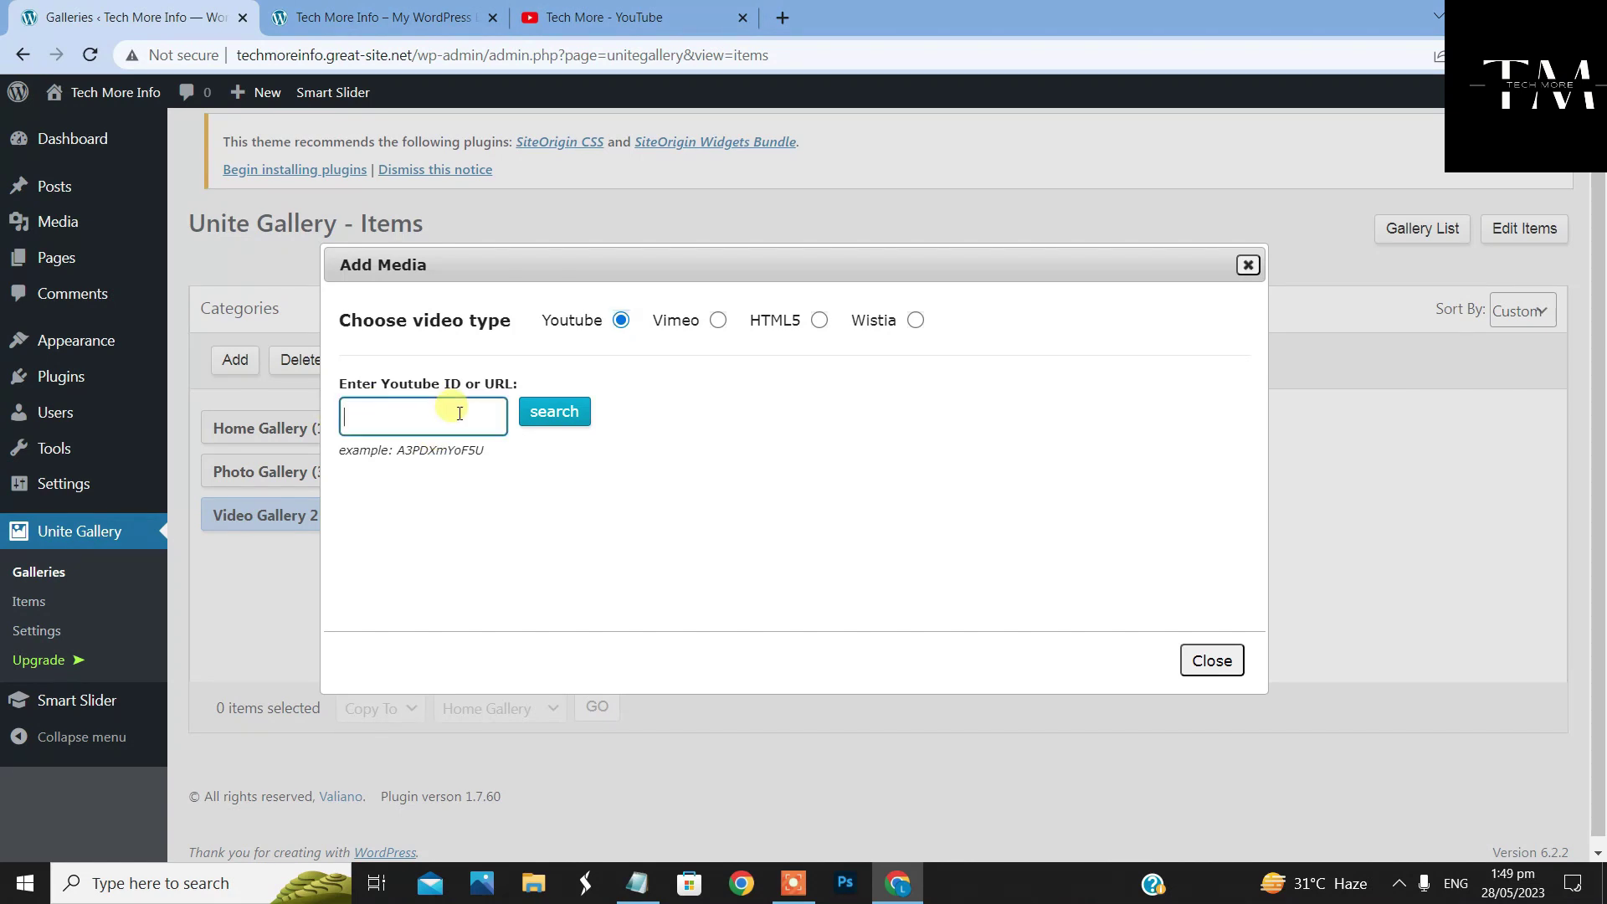
right_click(460, 413)
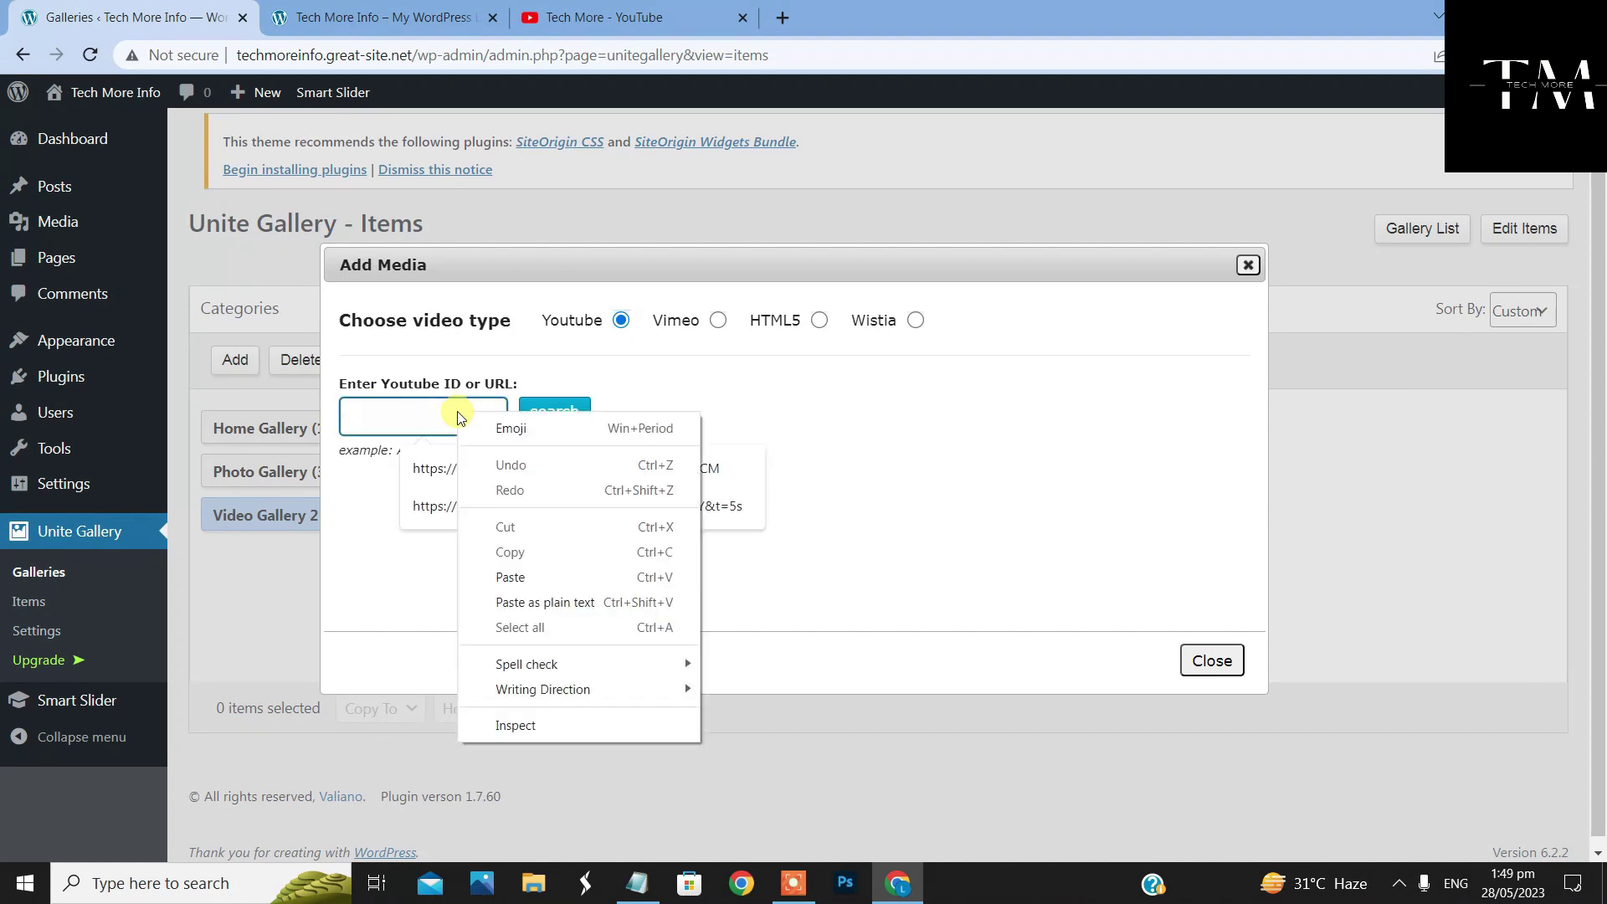
left_click(514, 577)
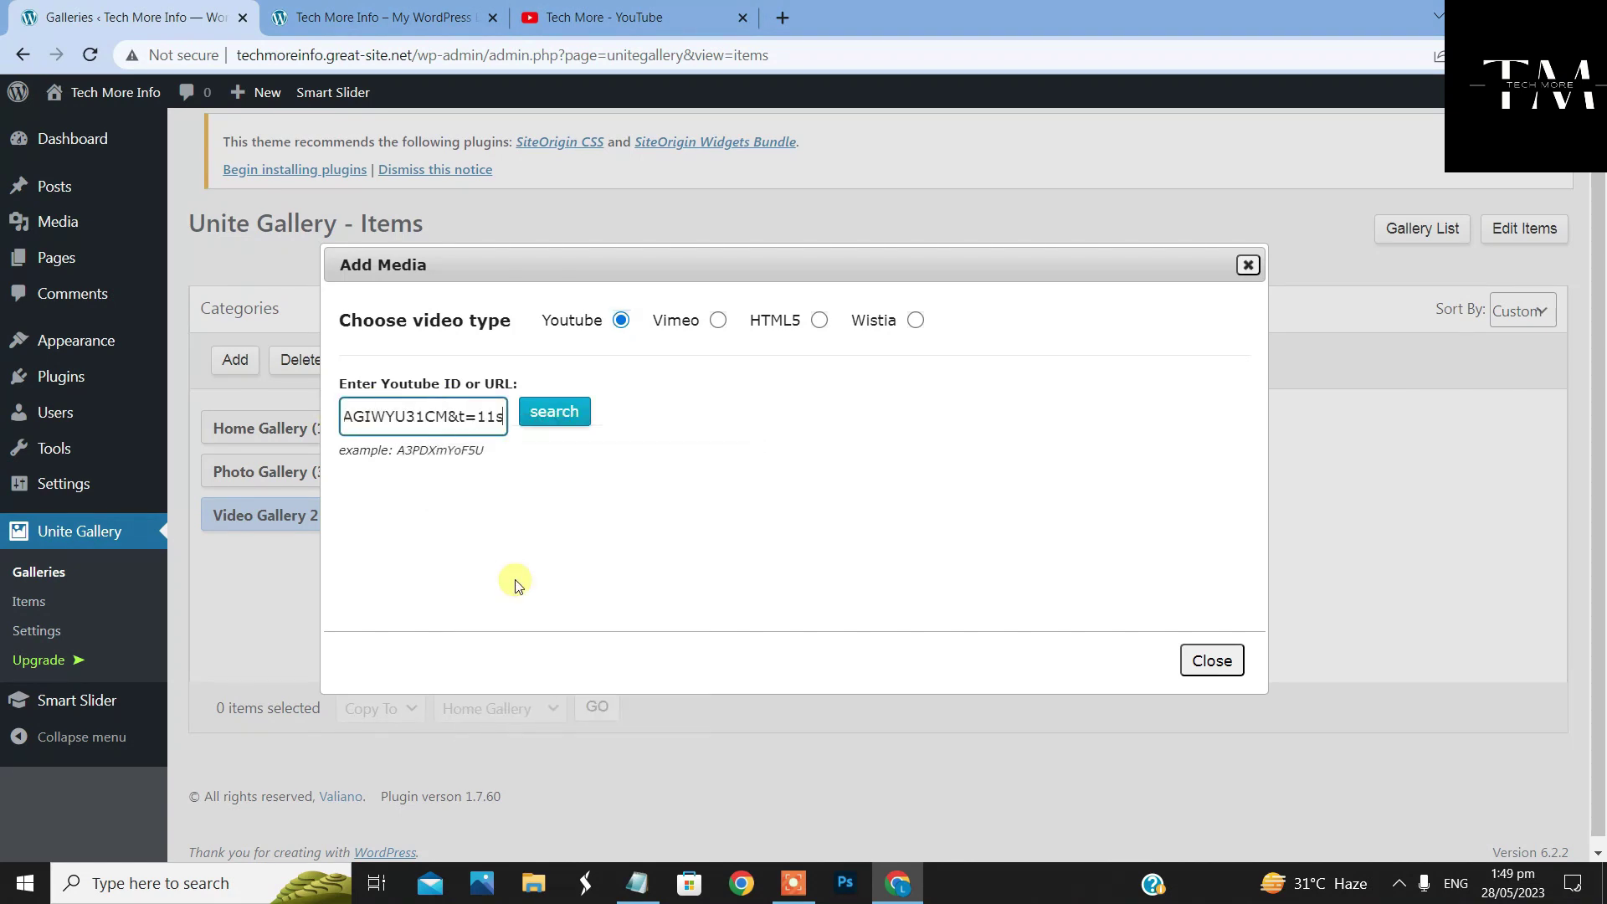
left_click(555, 411)
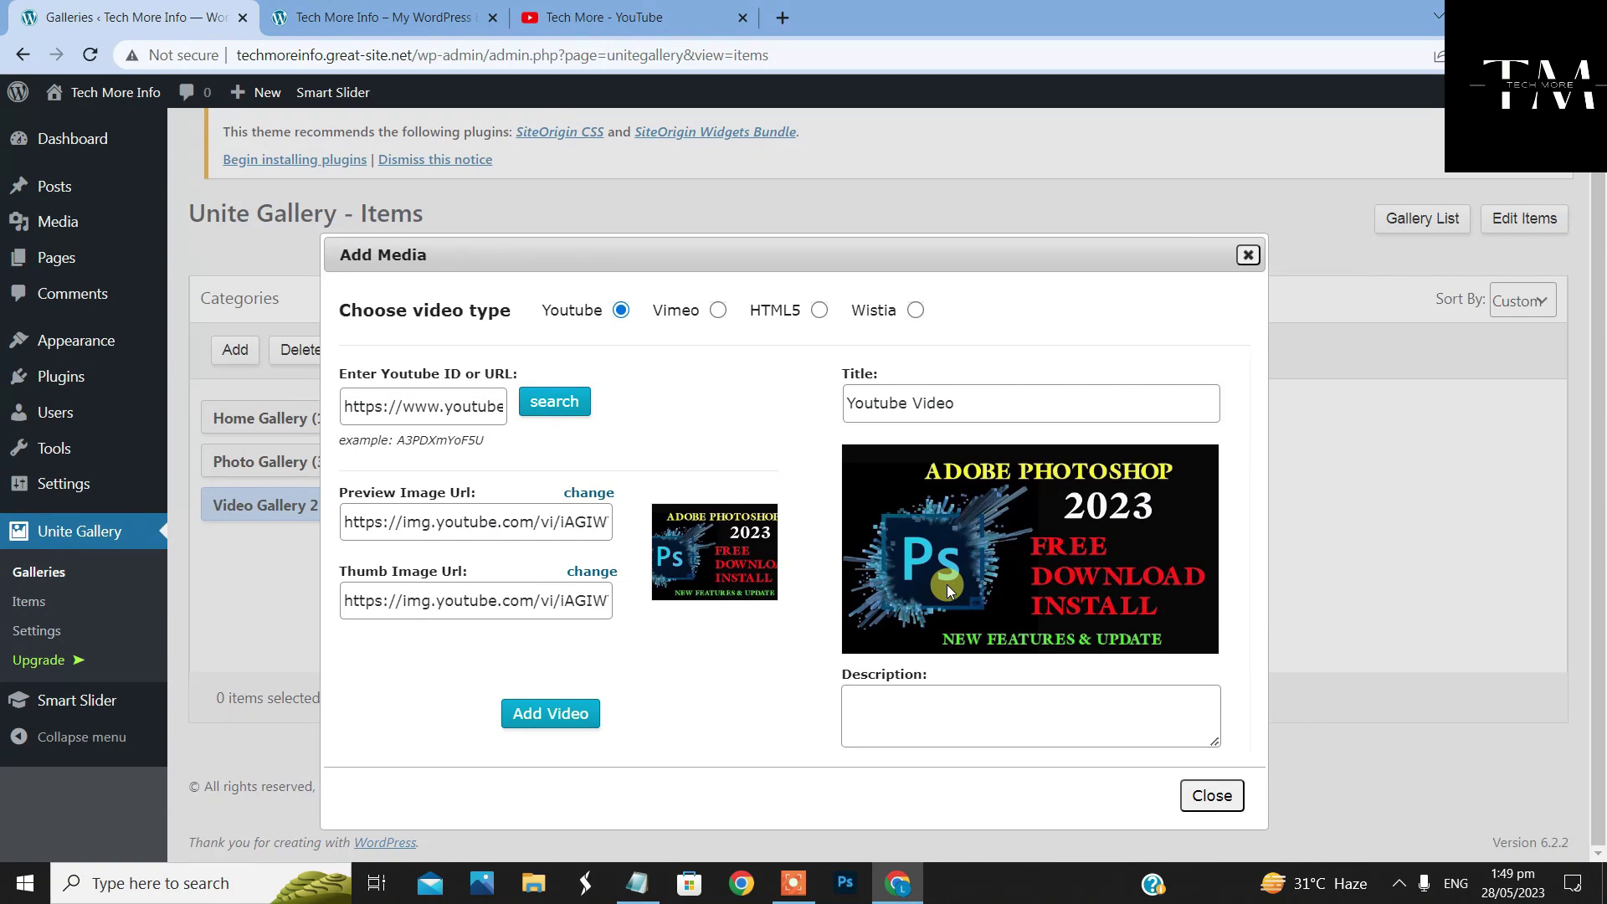
triple_click(887, 403)
key("BackSpace")
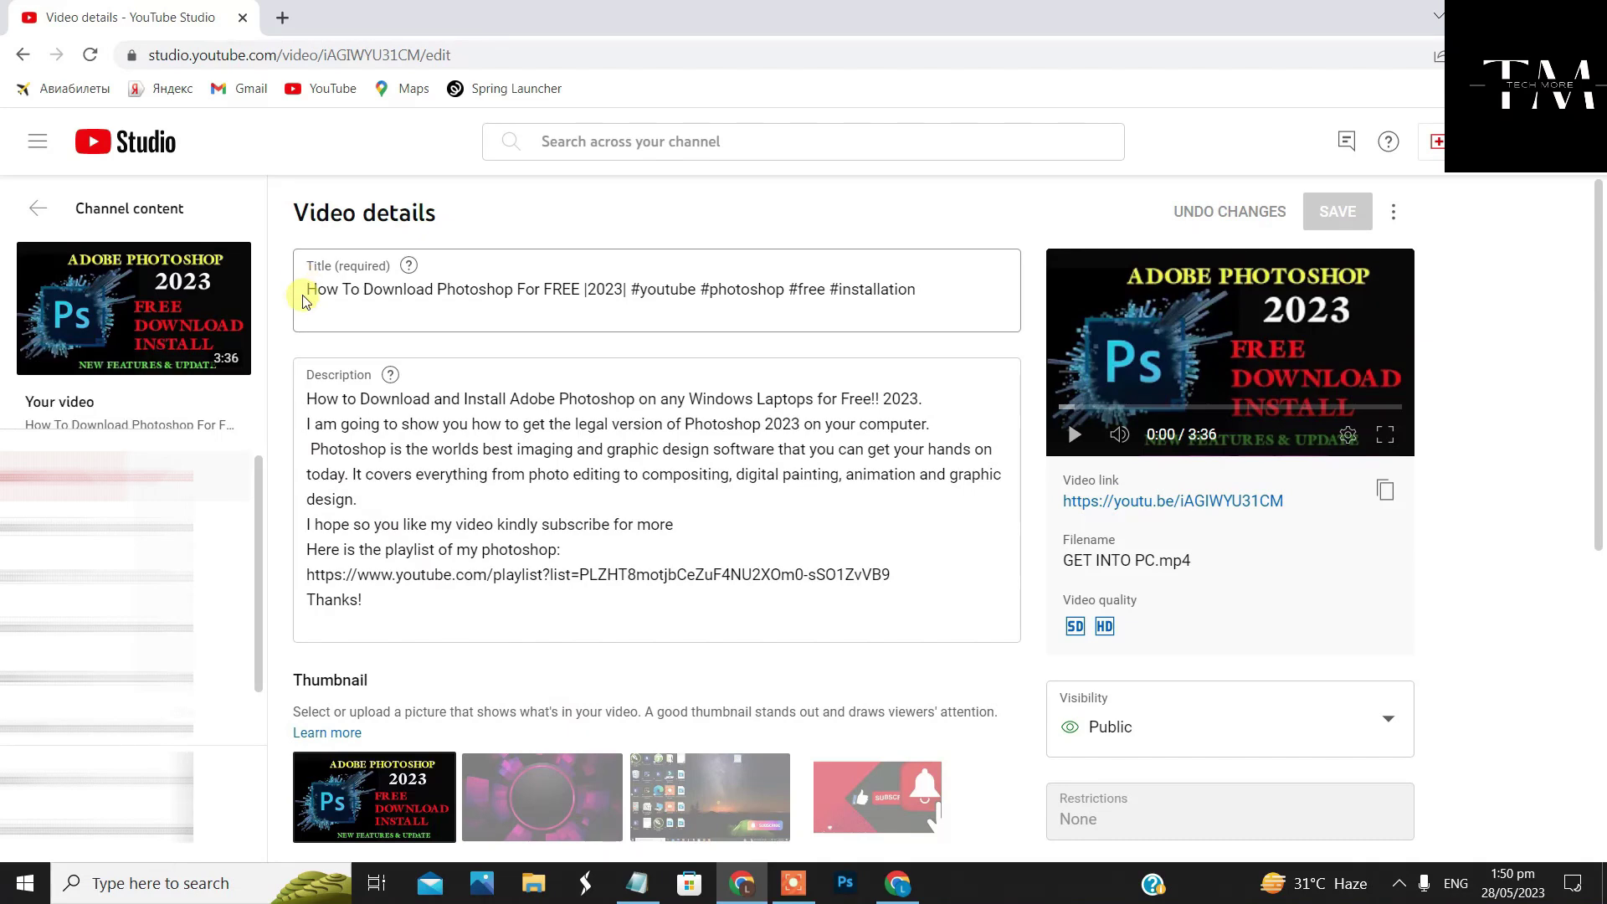
Copy the Photoshop video's title from YouTube Studio into the gallery item's Title field
left_click_drag(303, 301, 438, 287)
left_click(854, 261)
triple_click(954, 276)
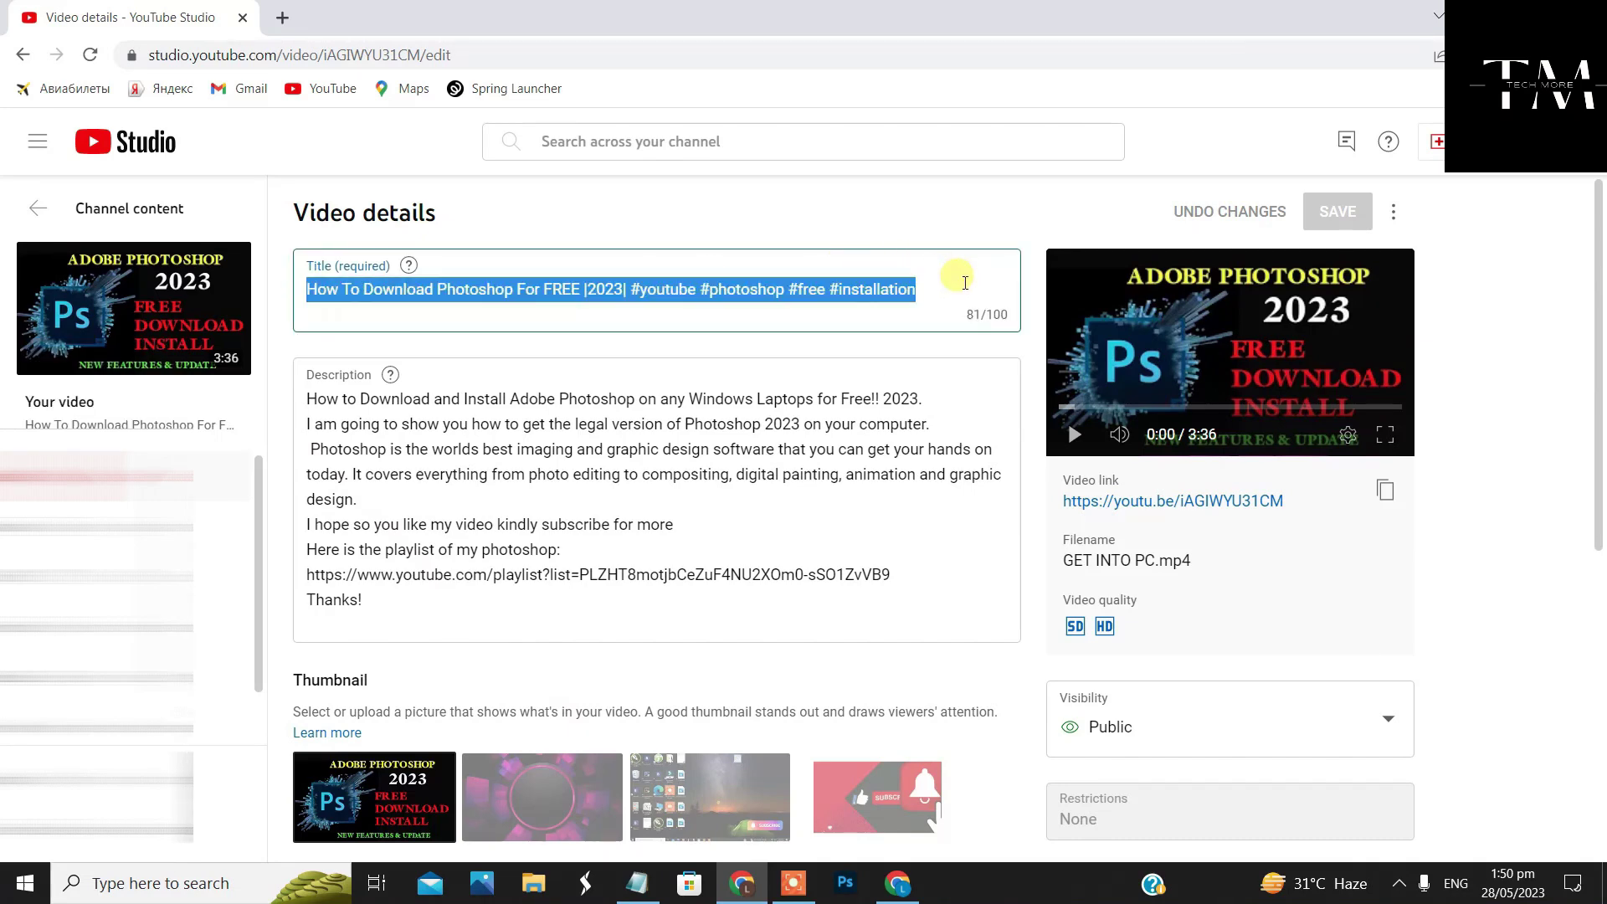
right_click(711, 280)
left_click(810, 368)
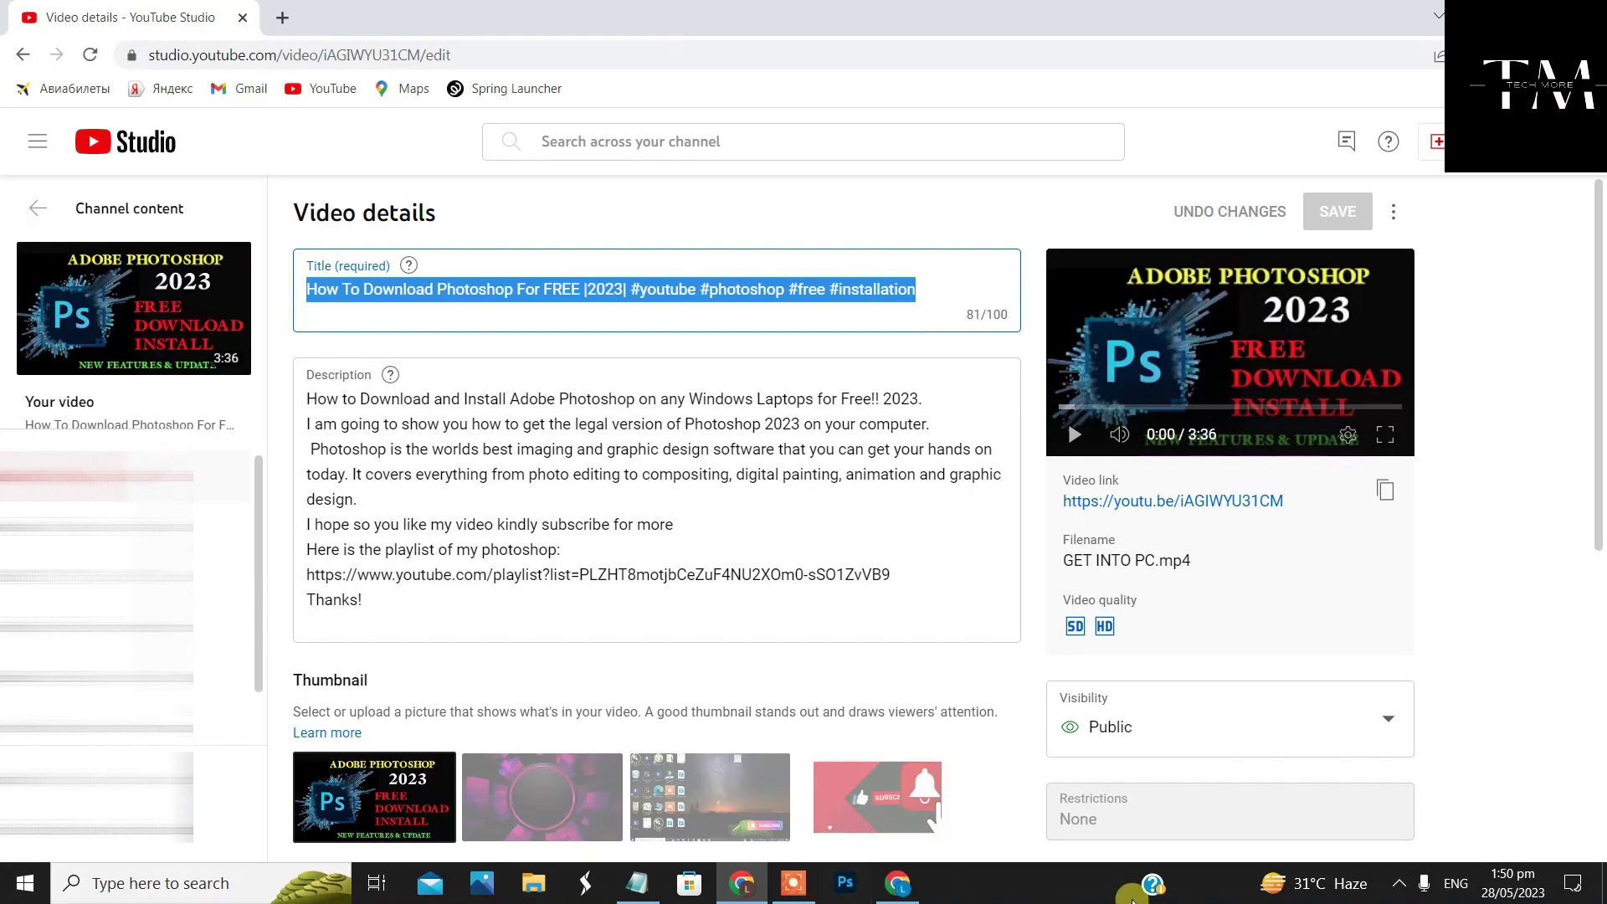
left_click(898, 883)
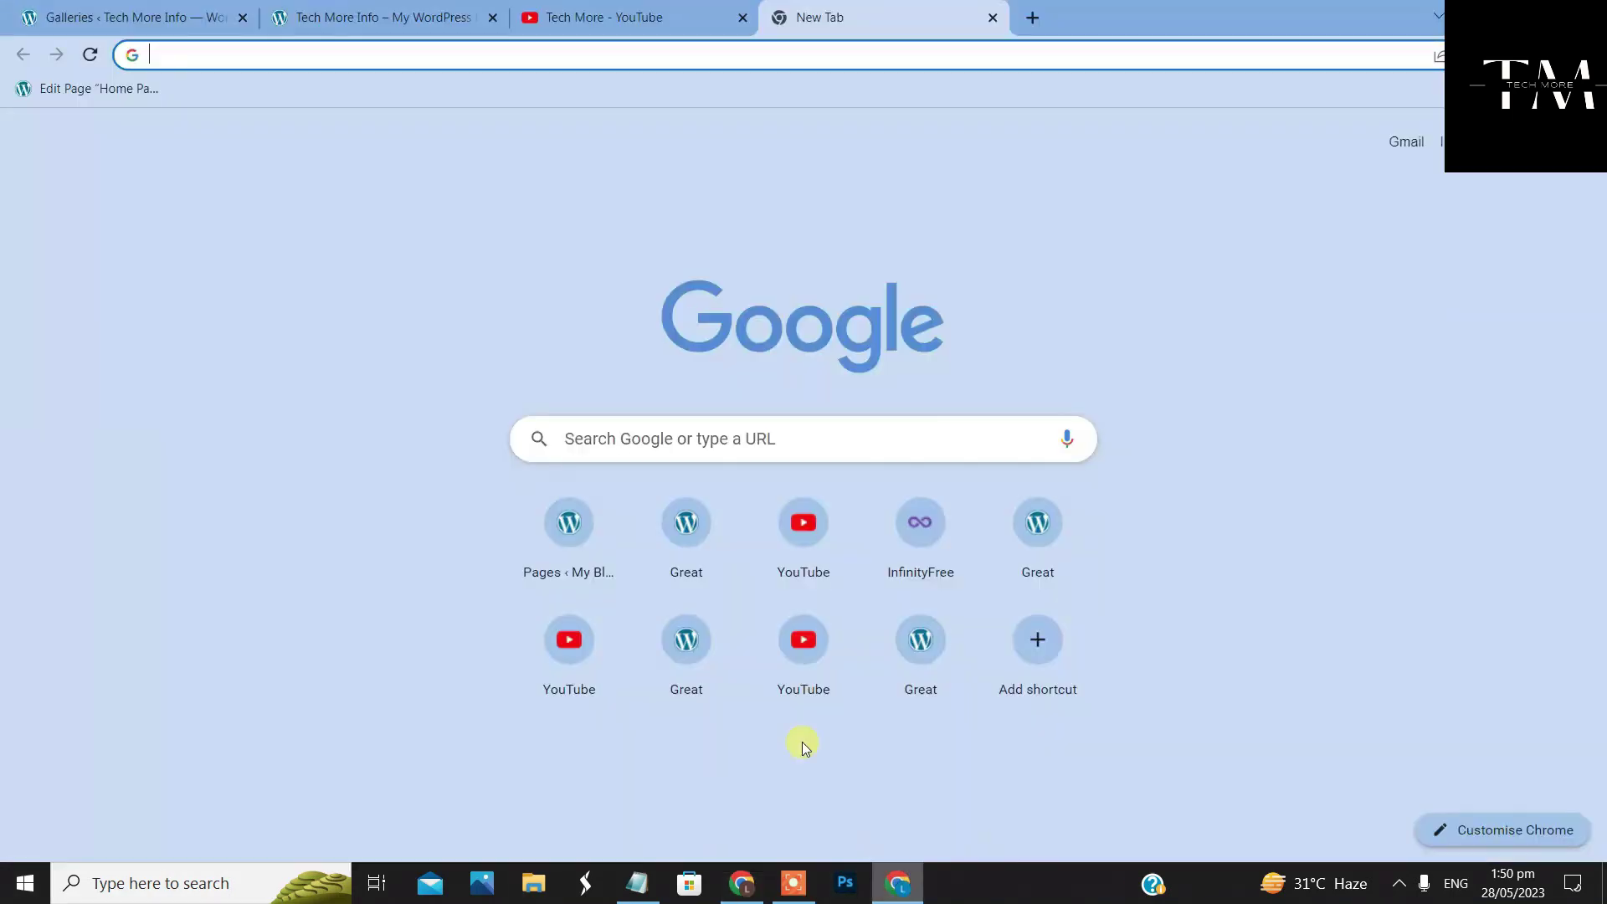
left_click(130, 17)
left_click(918, 402)
right_click(919, 403)
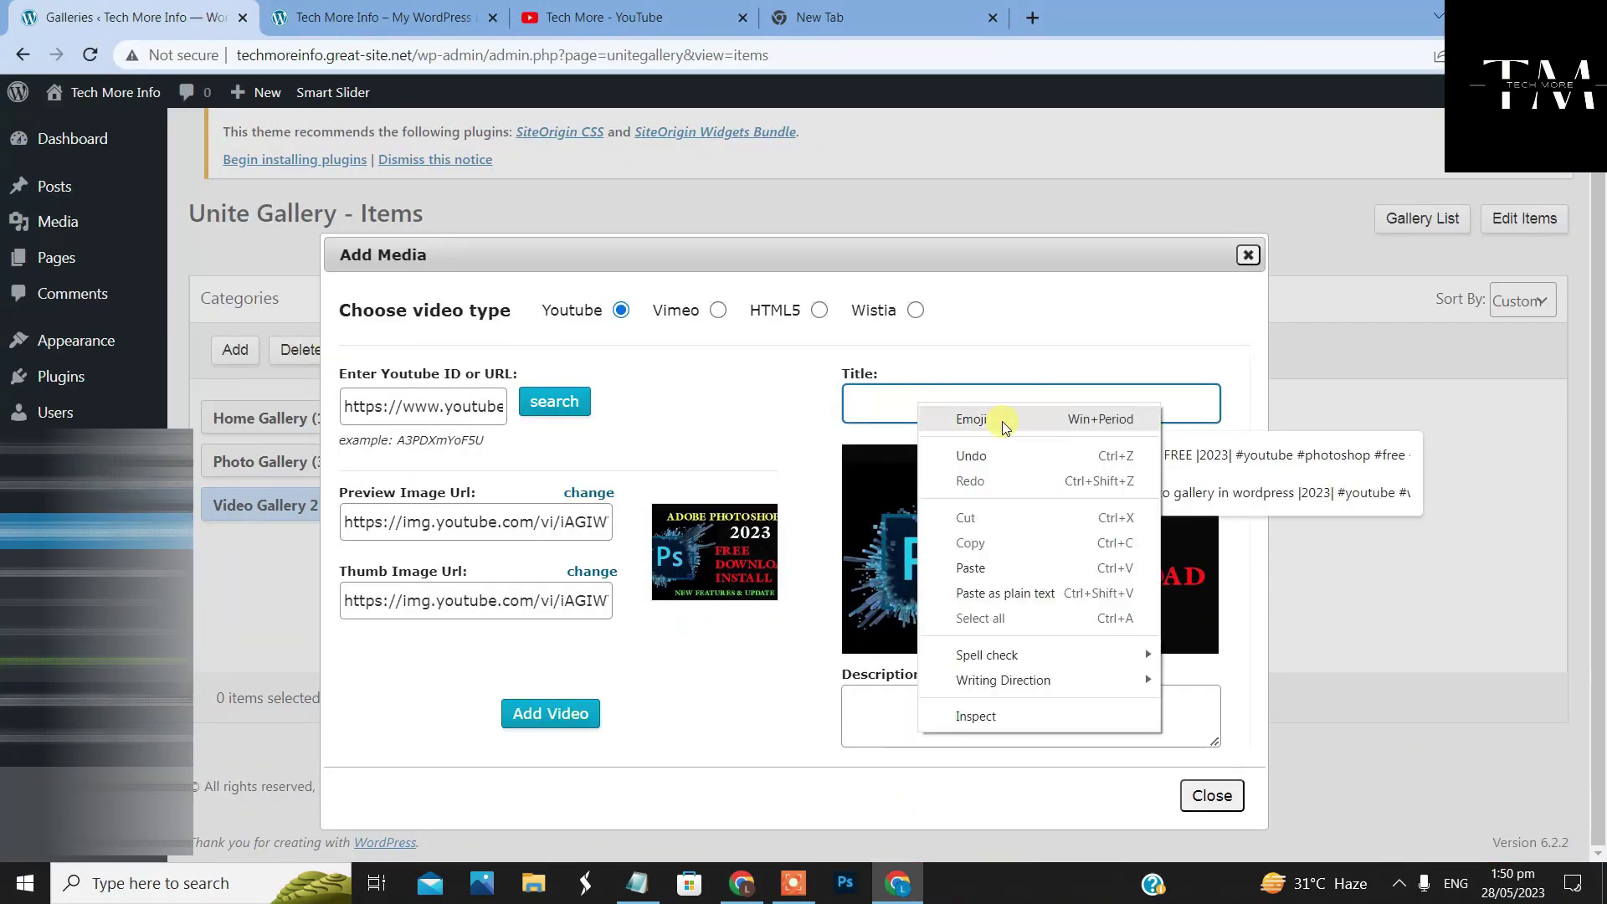
left_click(1015, 562)
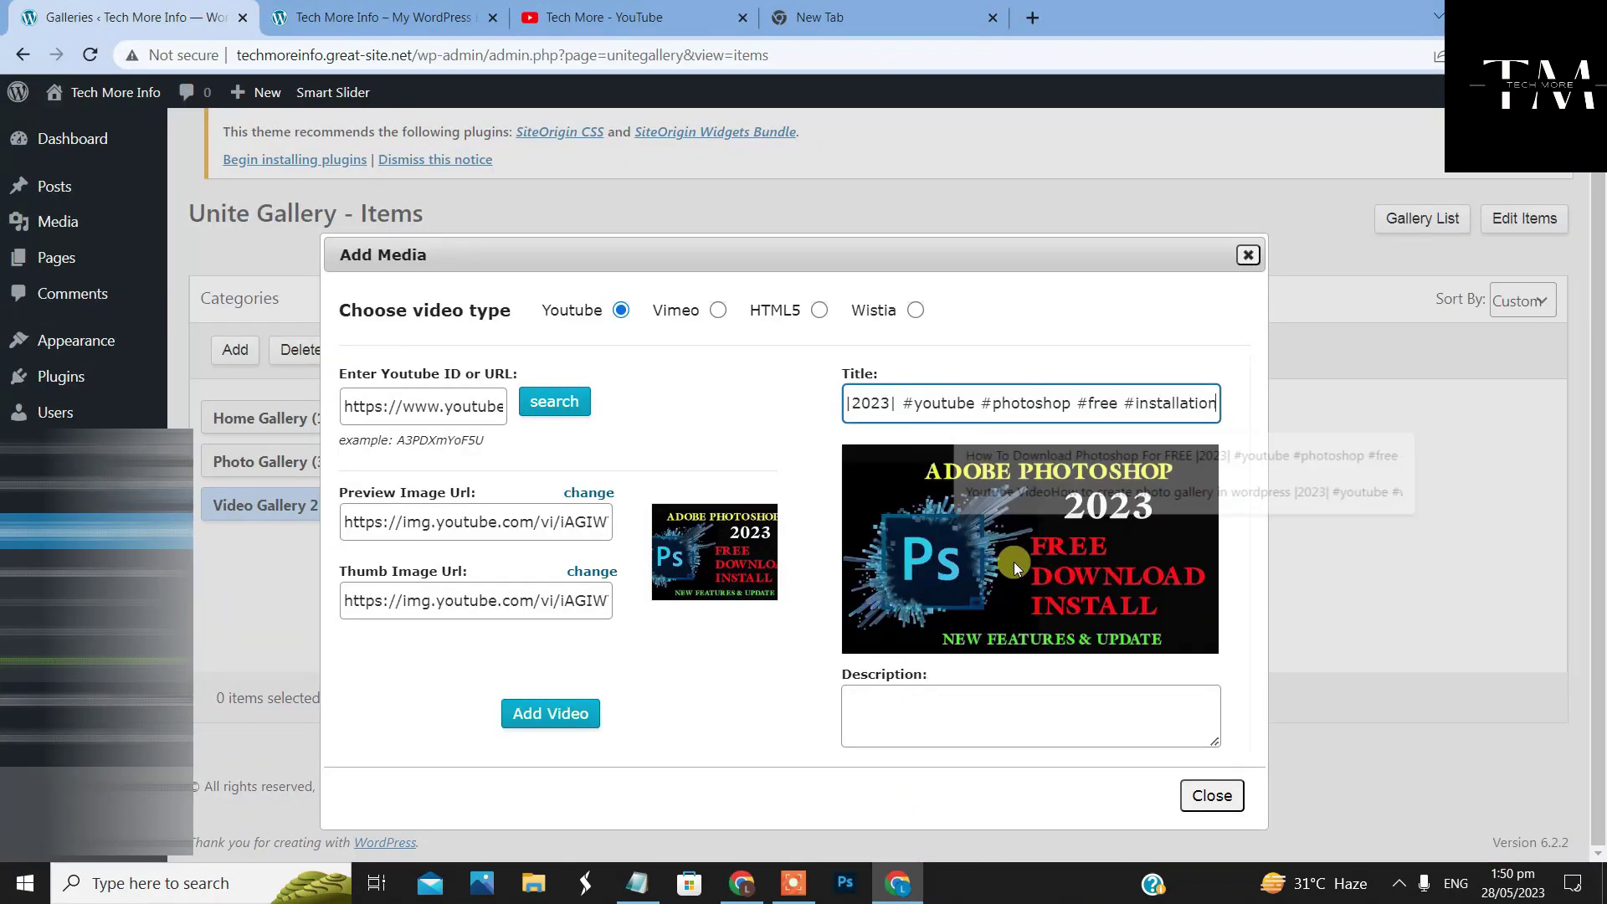
Paste the video's opening description paragraphs into Description and add the video to Video Gallery 2
left_click(1003, 720)
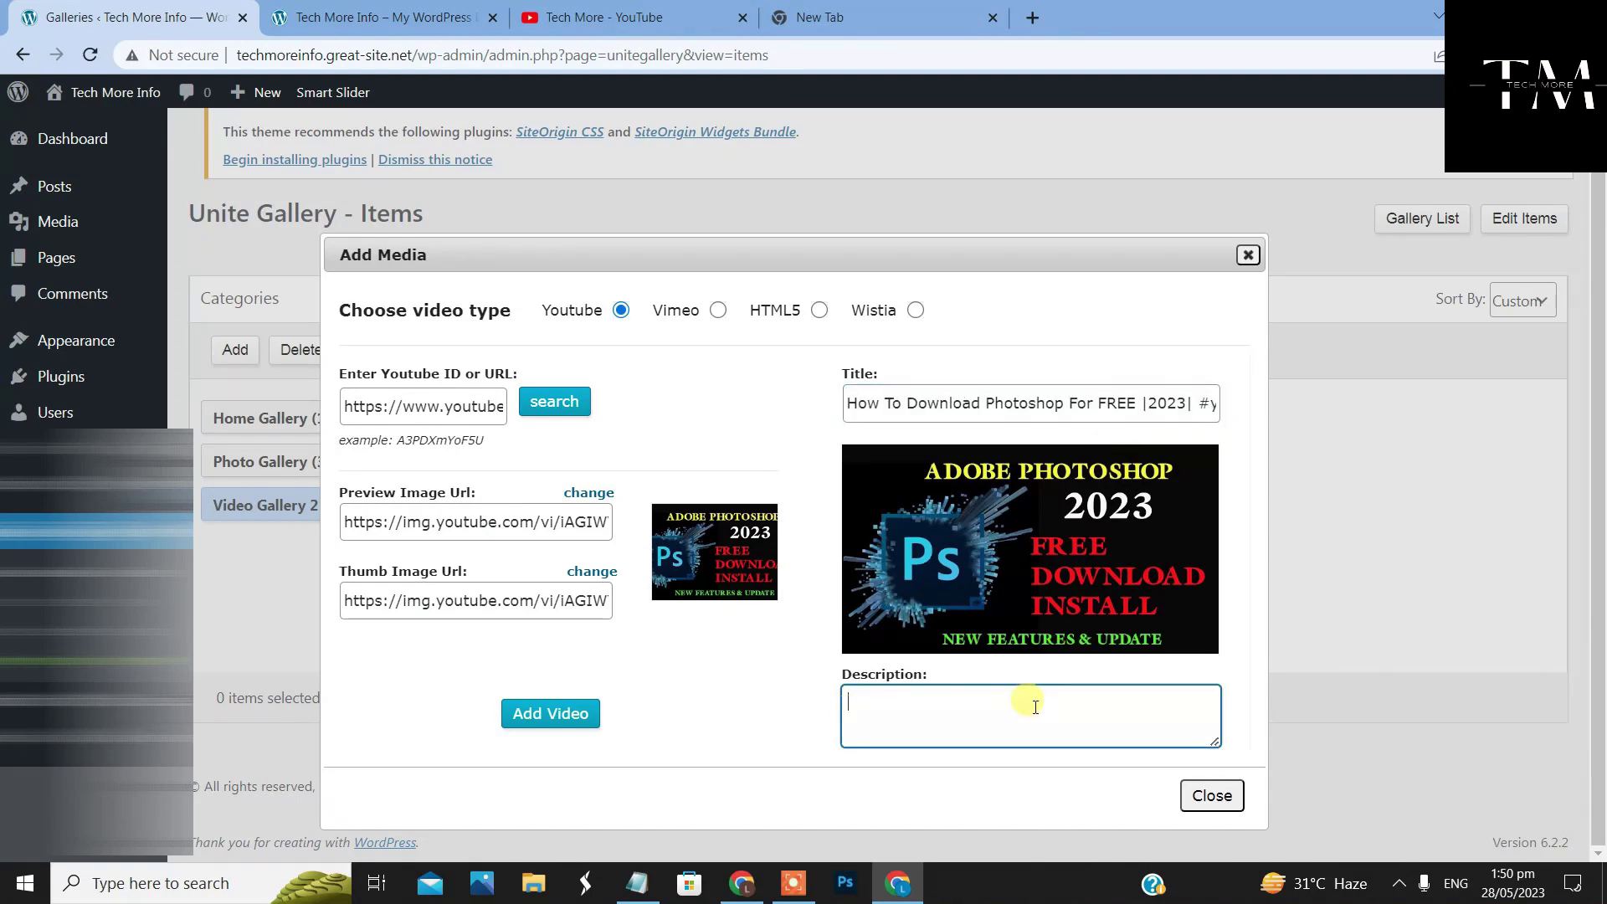
left_click(742, 883)
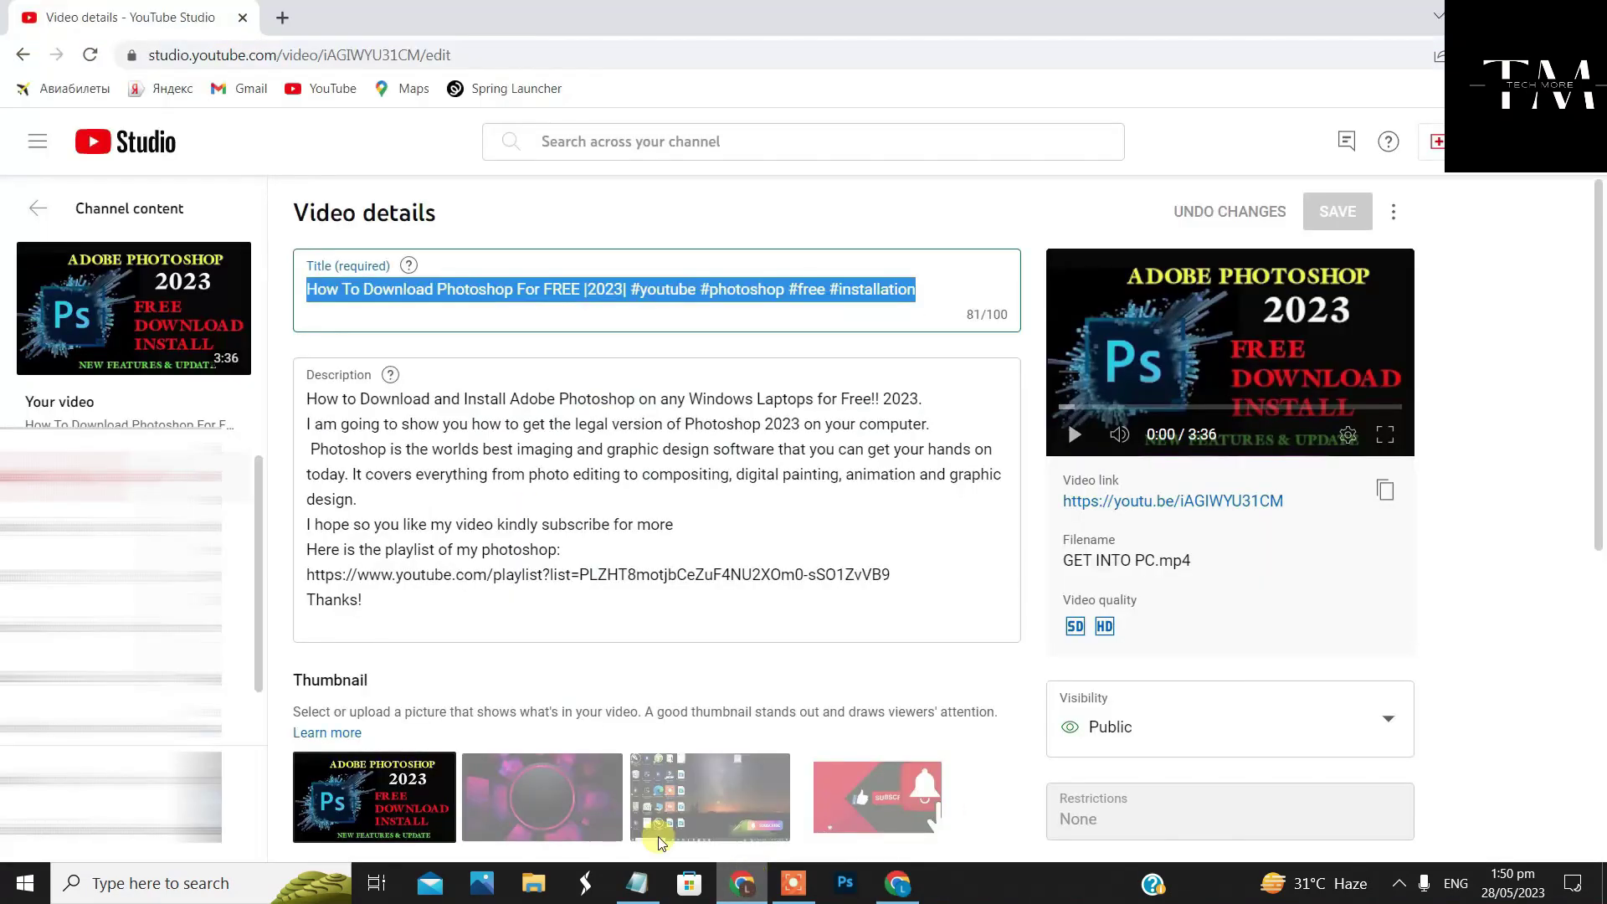
left_click_drag(304, 399, 641, 531)
right_click(641, 536)
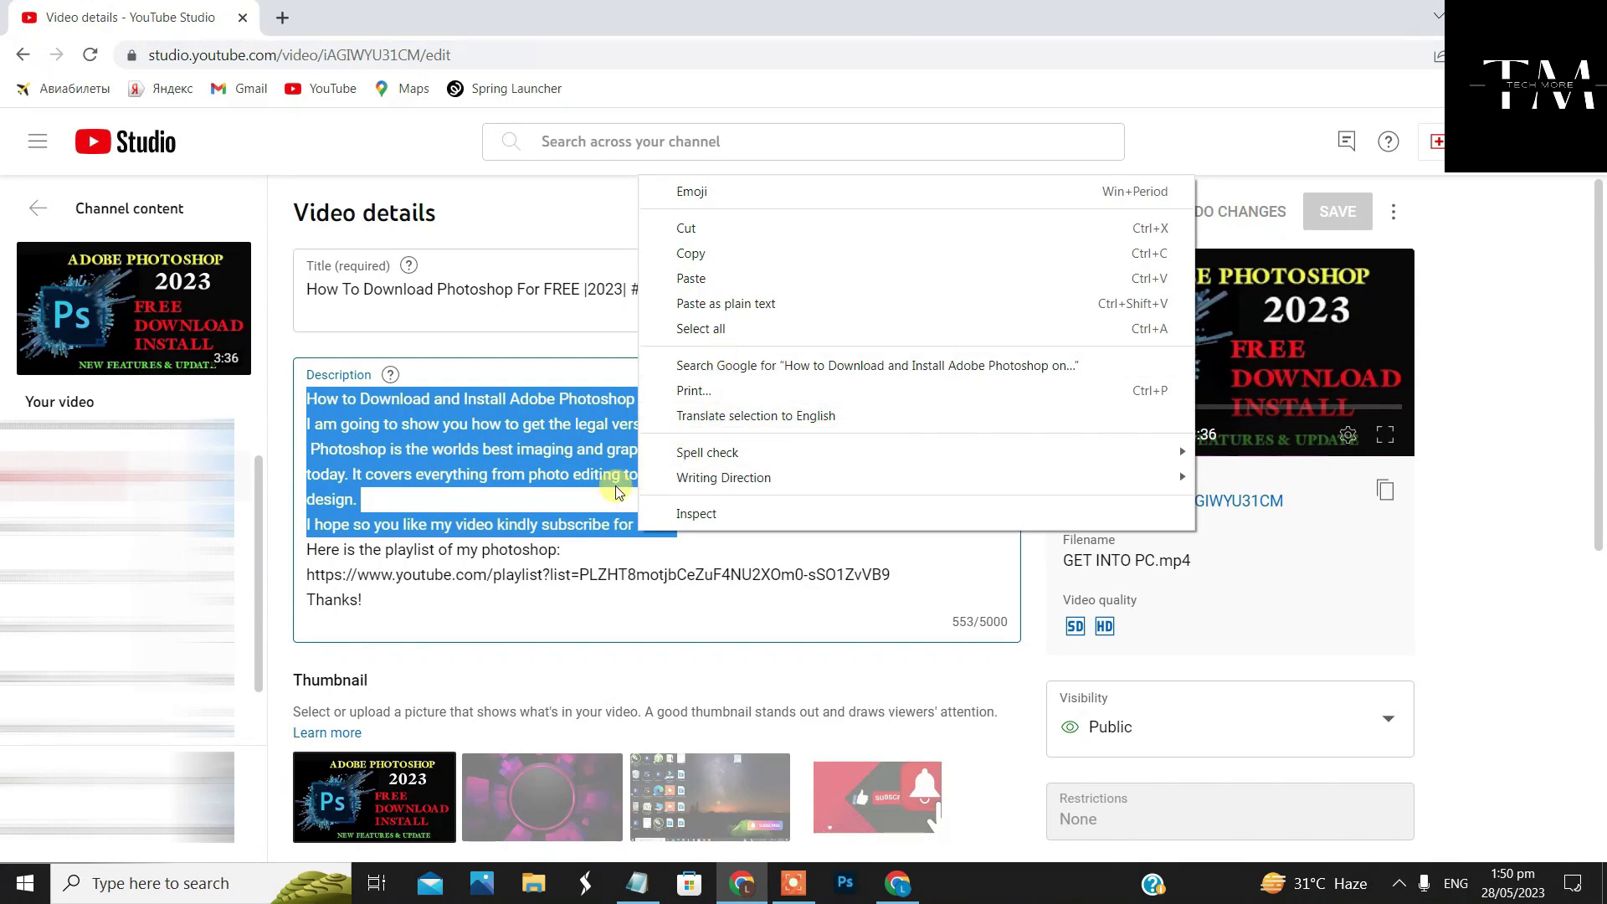
left_click(578, 494)
left_click(321, 420)
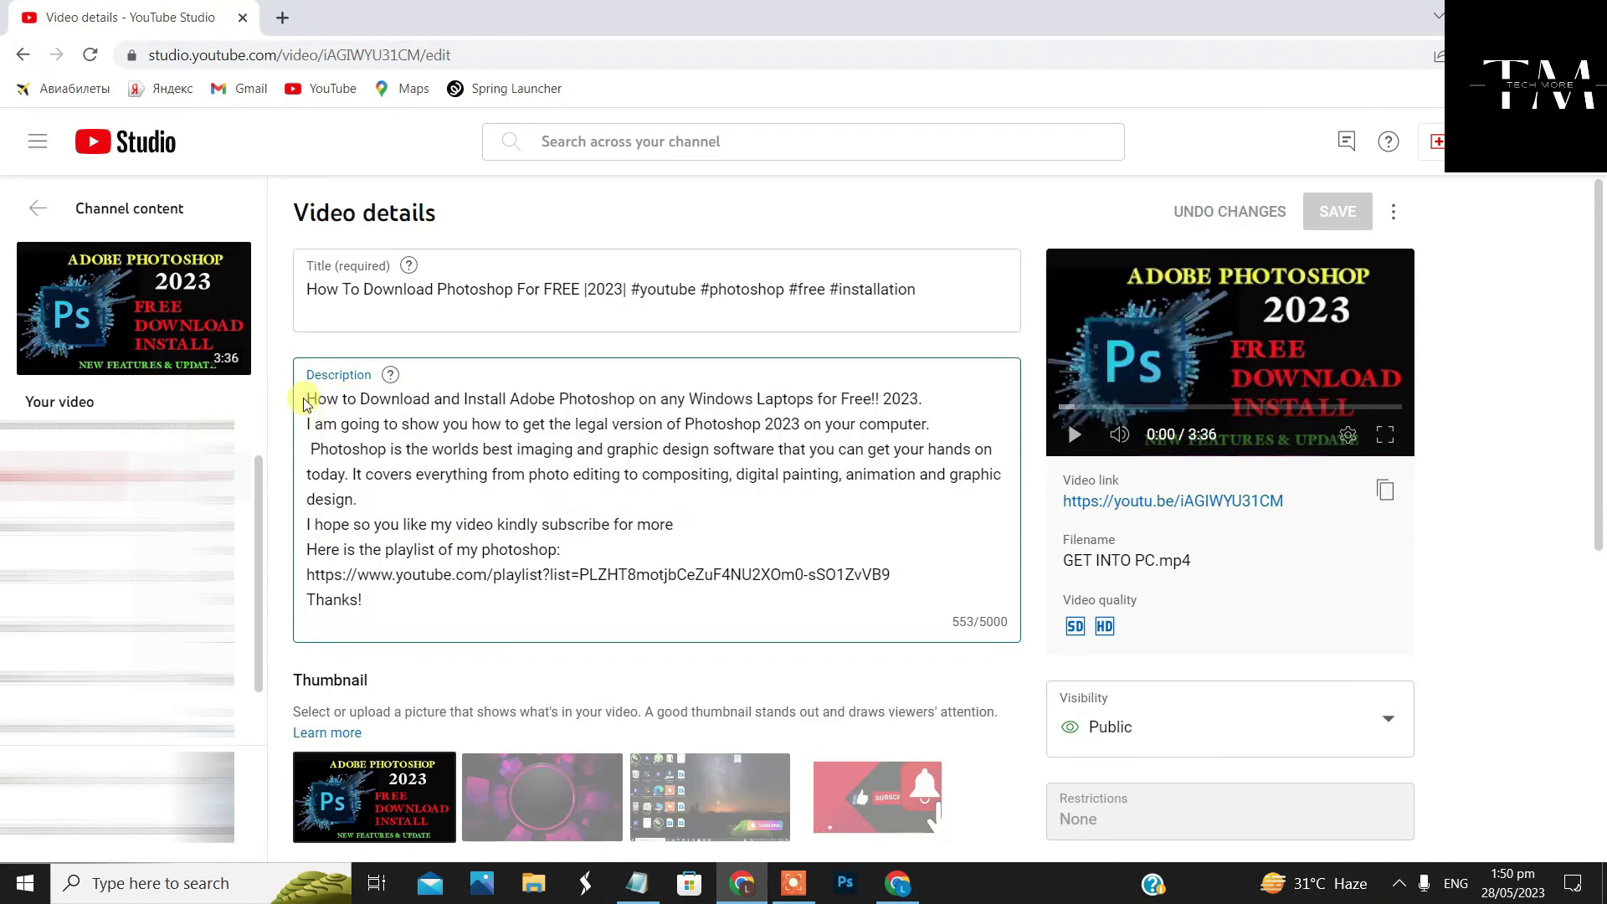
left_click_drag(306, 402, 435, 477)
right_click(466, 462)
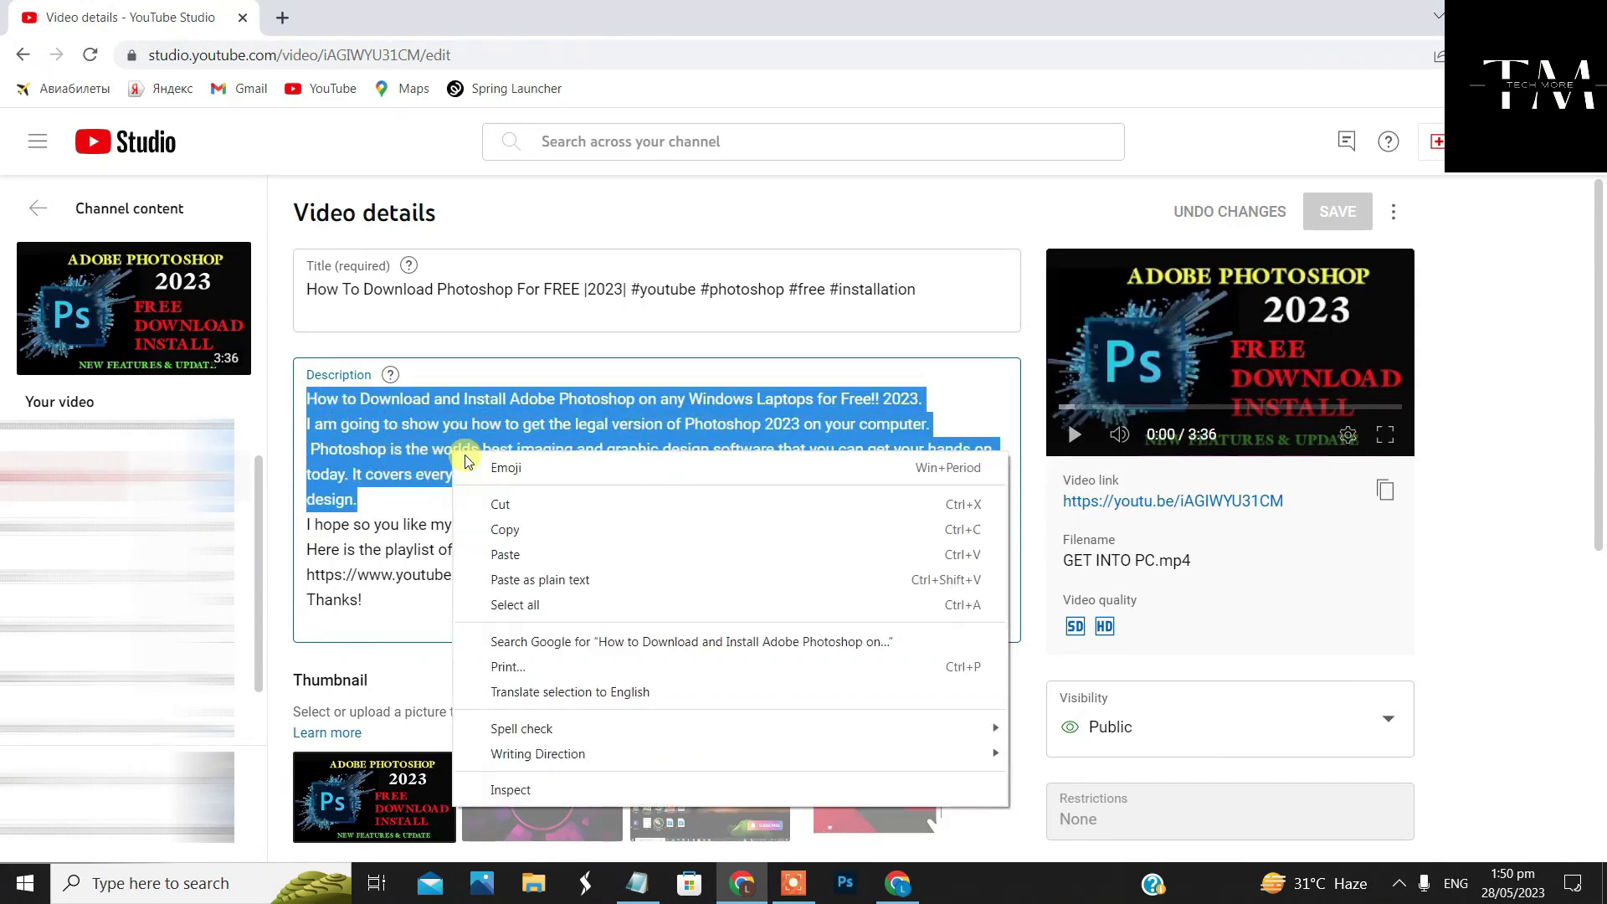
left_click(533, 531)
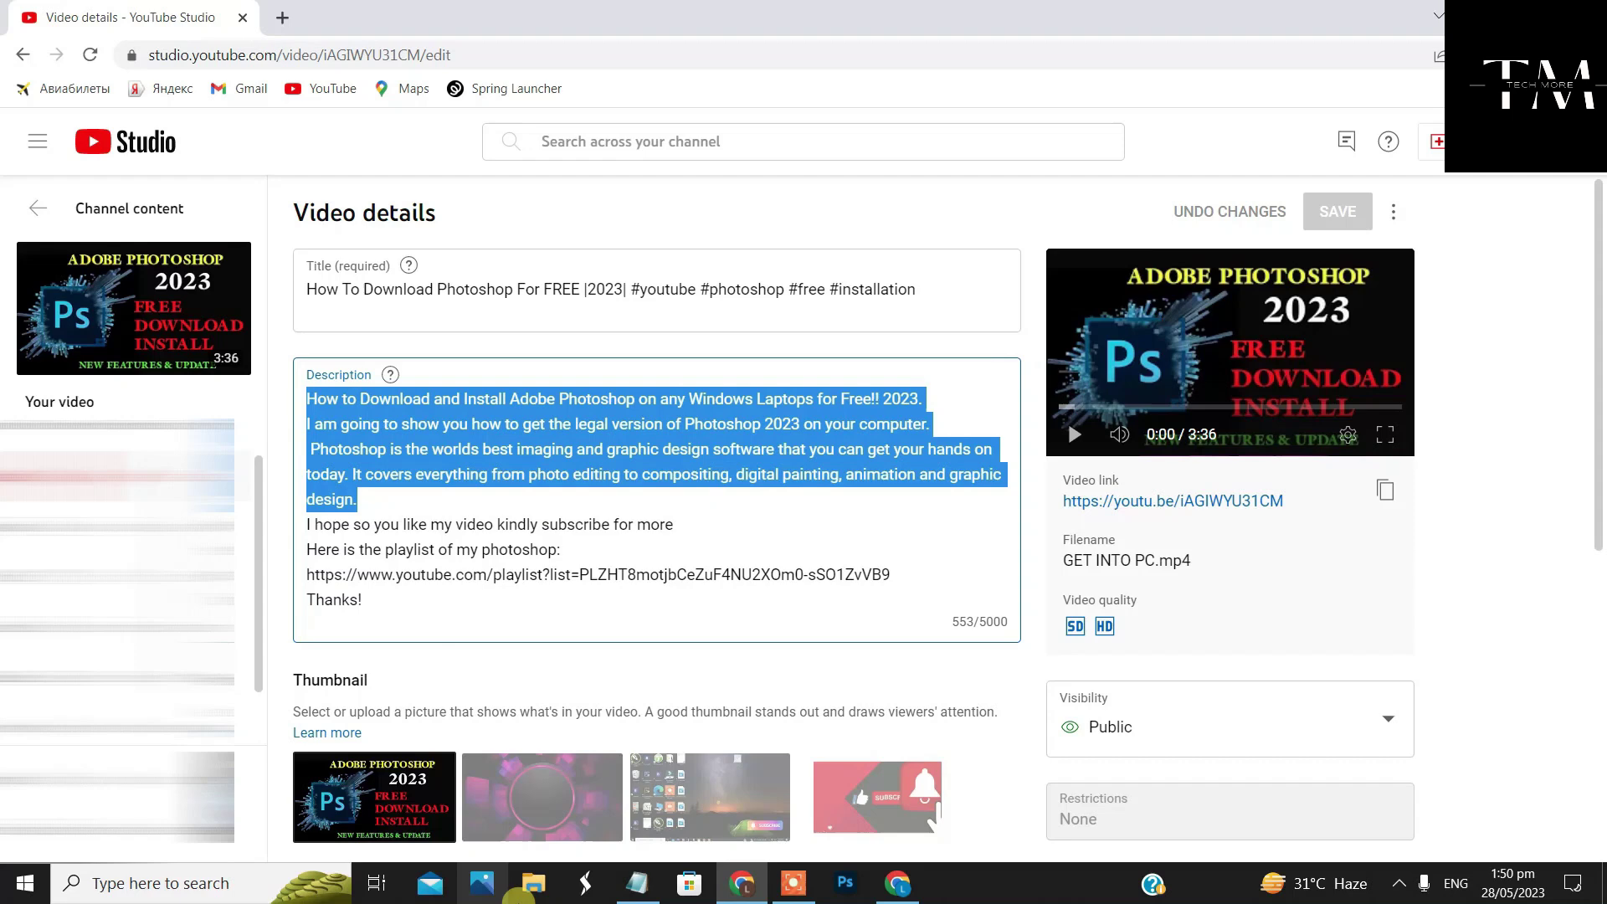
left_click(880, 899)
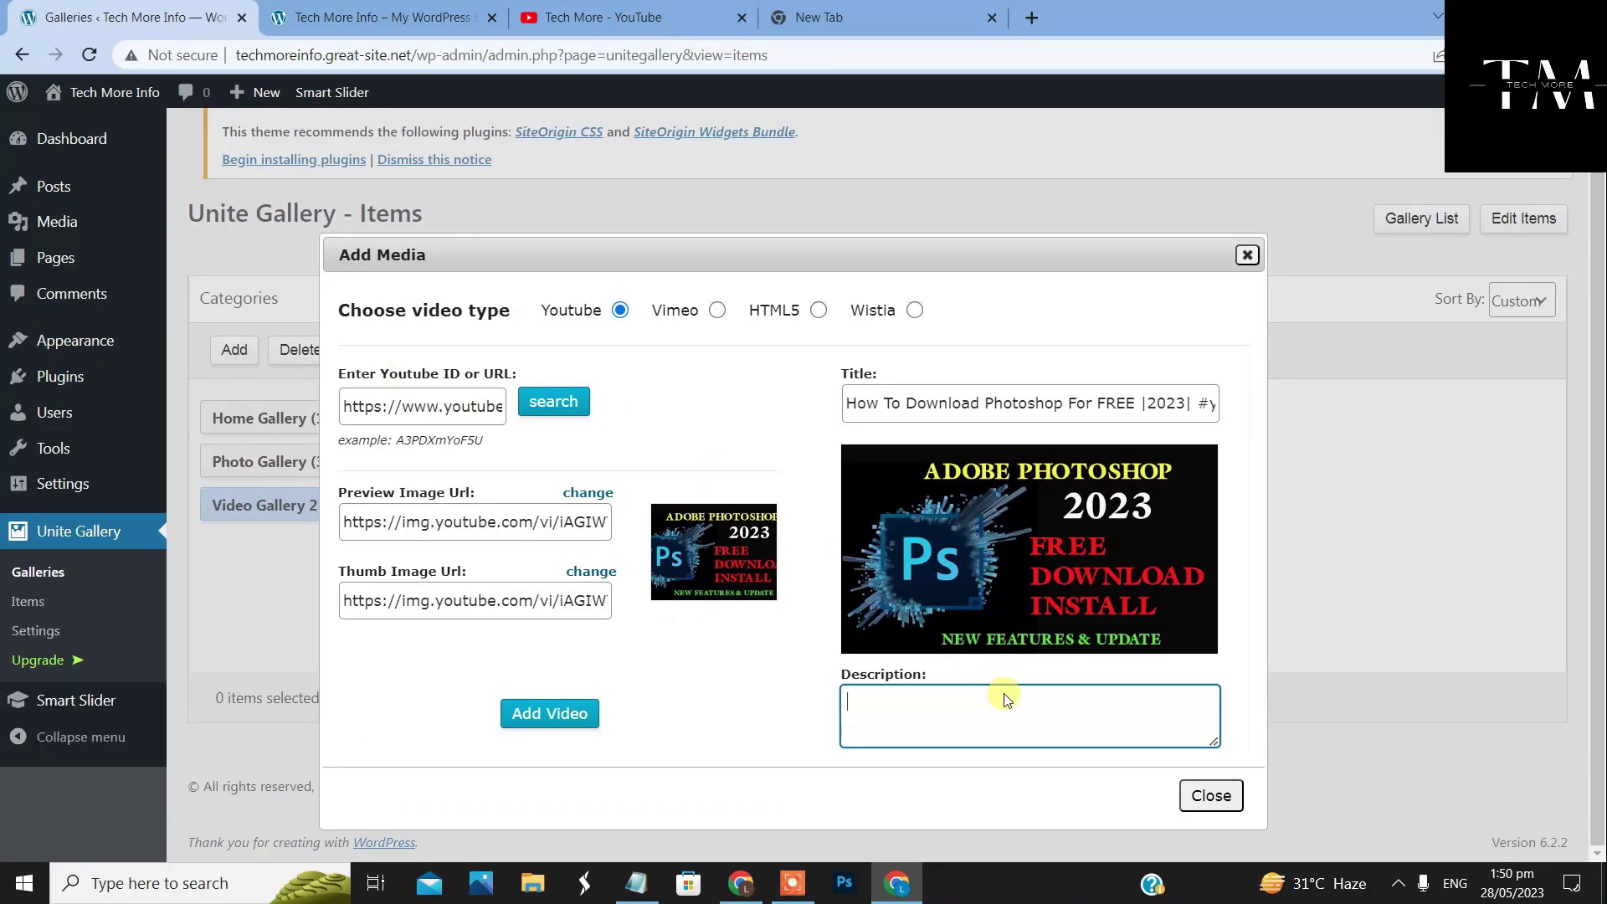
right_click(1005, 700)
left_click(1078, 527)
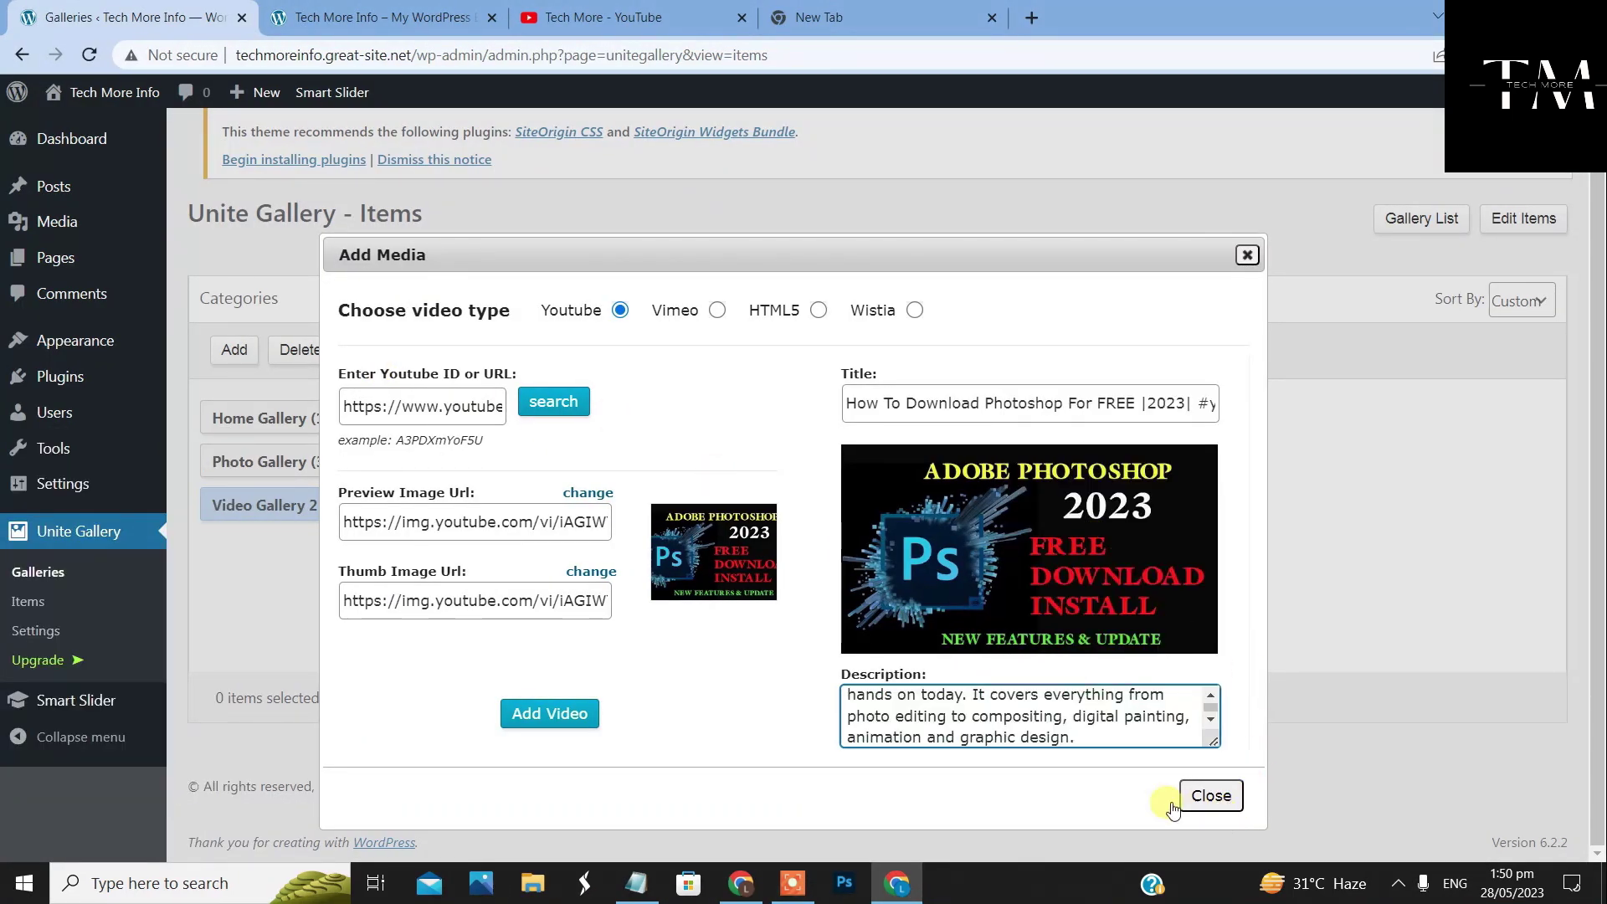
left_click(556, 712)
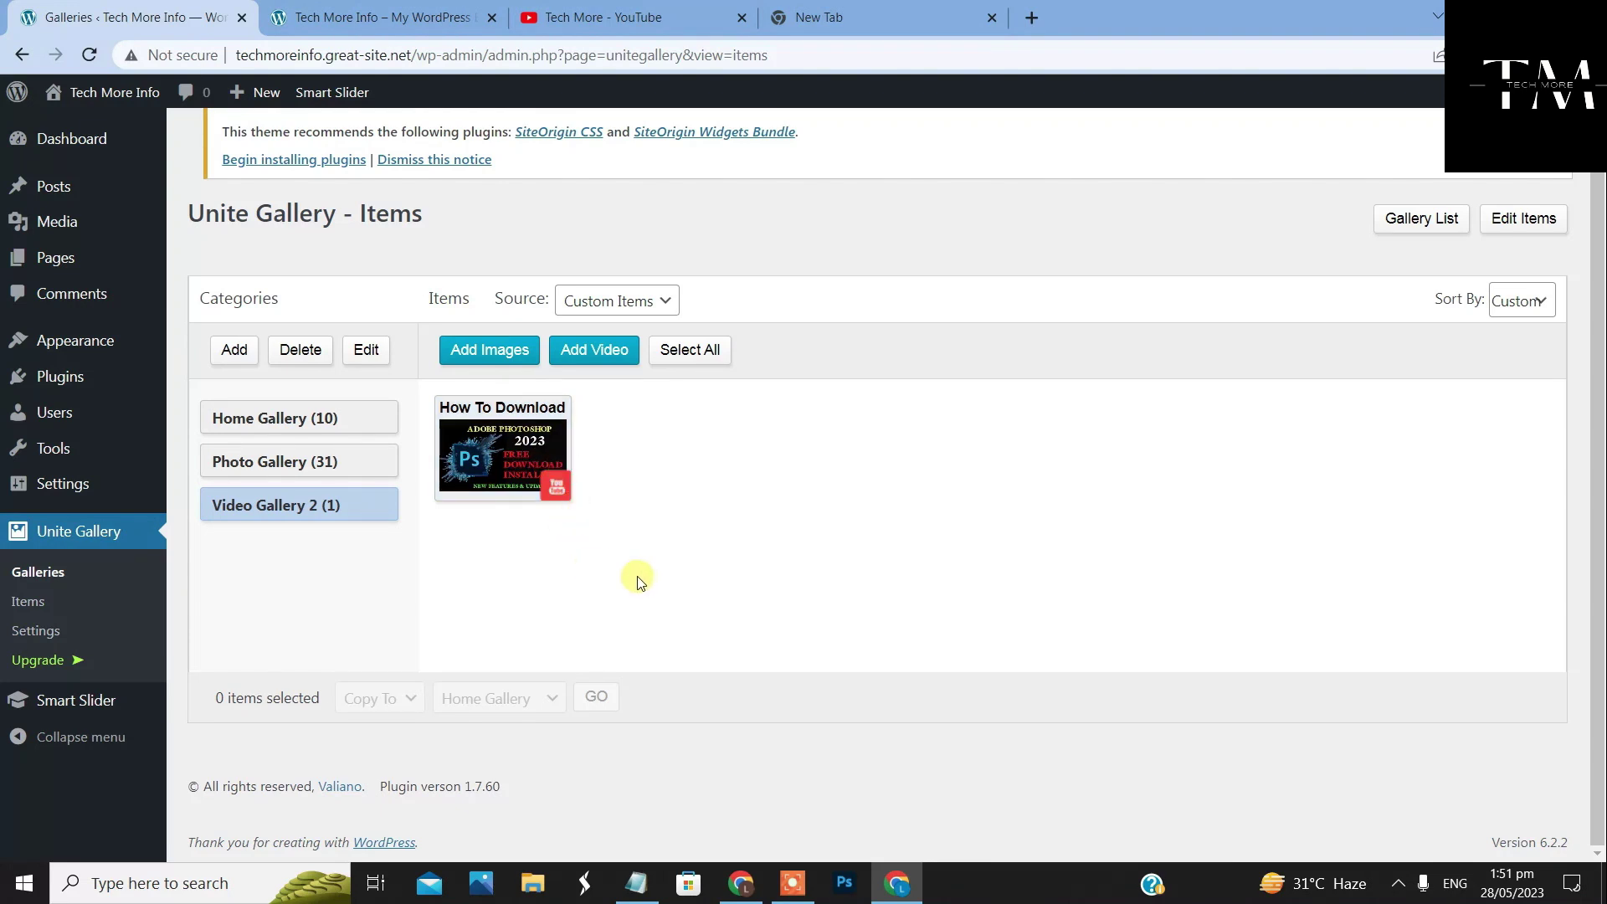
Start a new video item in Video Gallery 2 and bring up the Carousel video's details in YouTube Studio
left_click(604, 353)
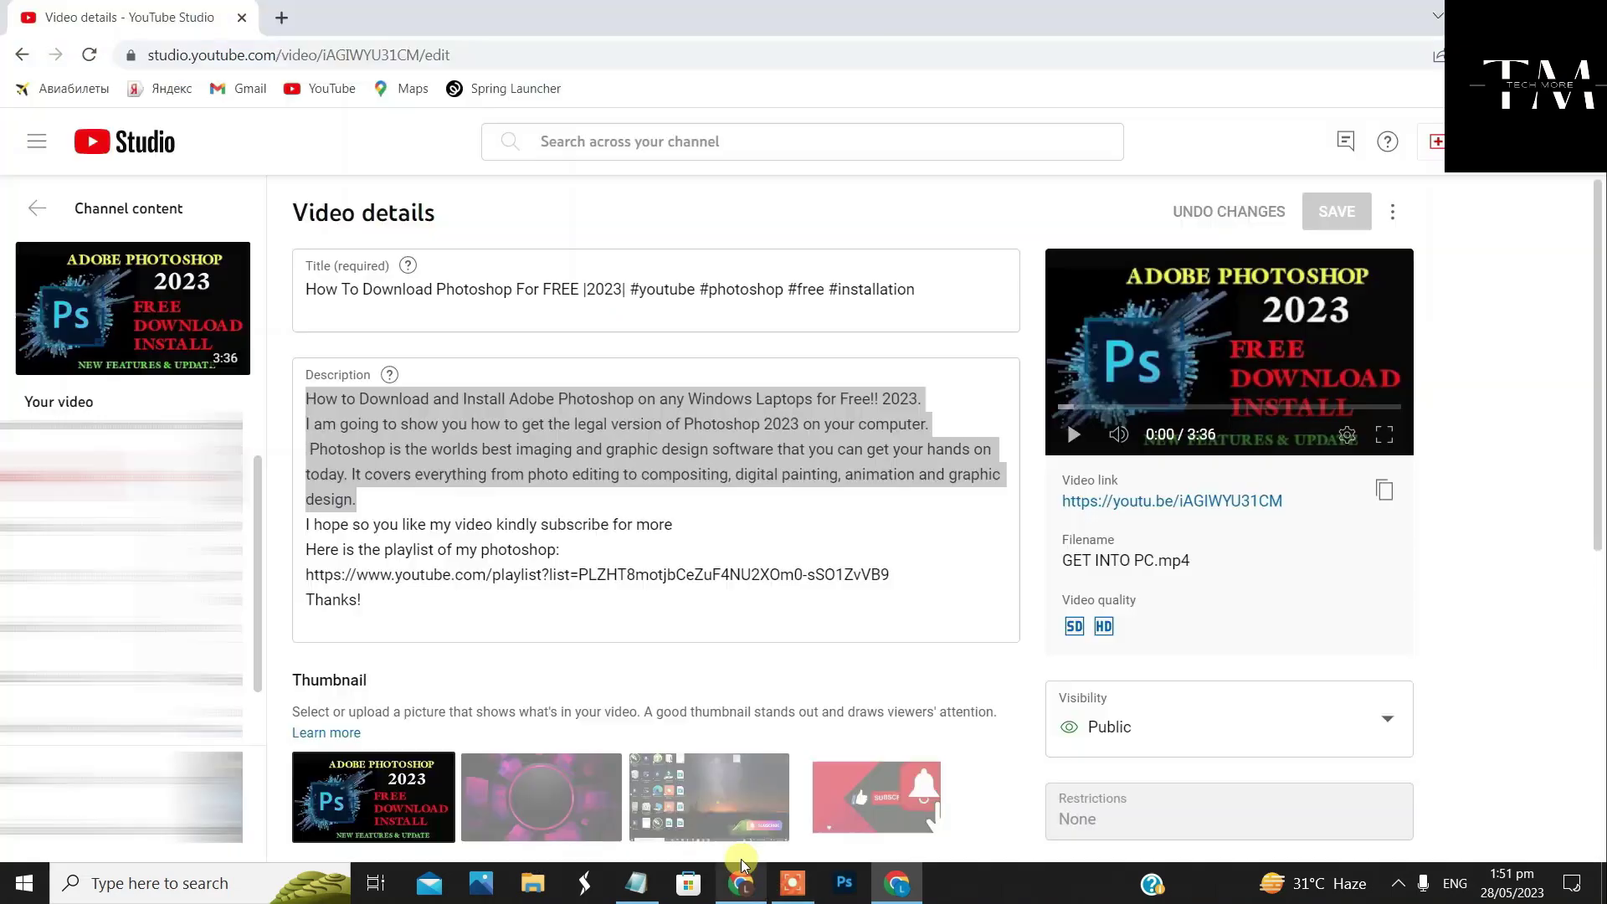
left_click(741, 883)
left_click(25, 52)
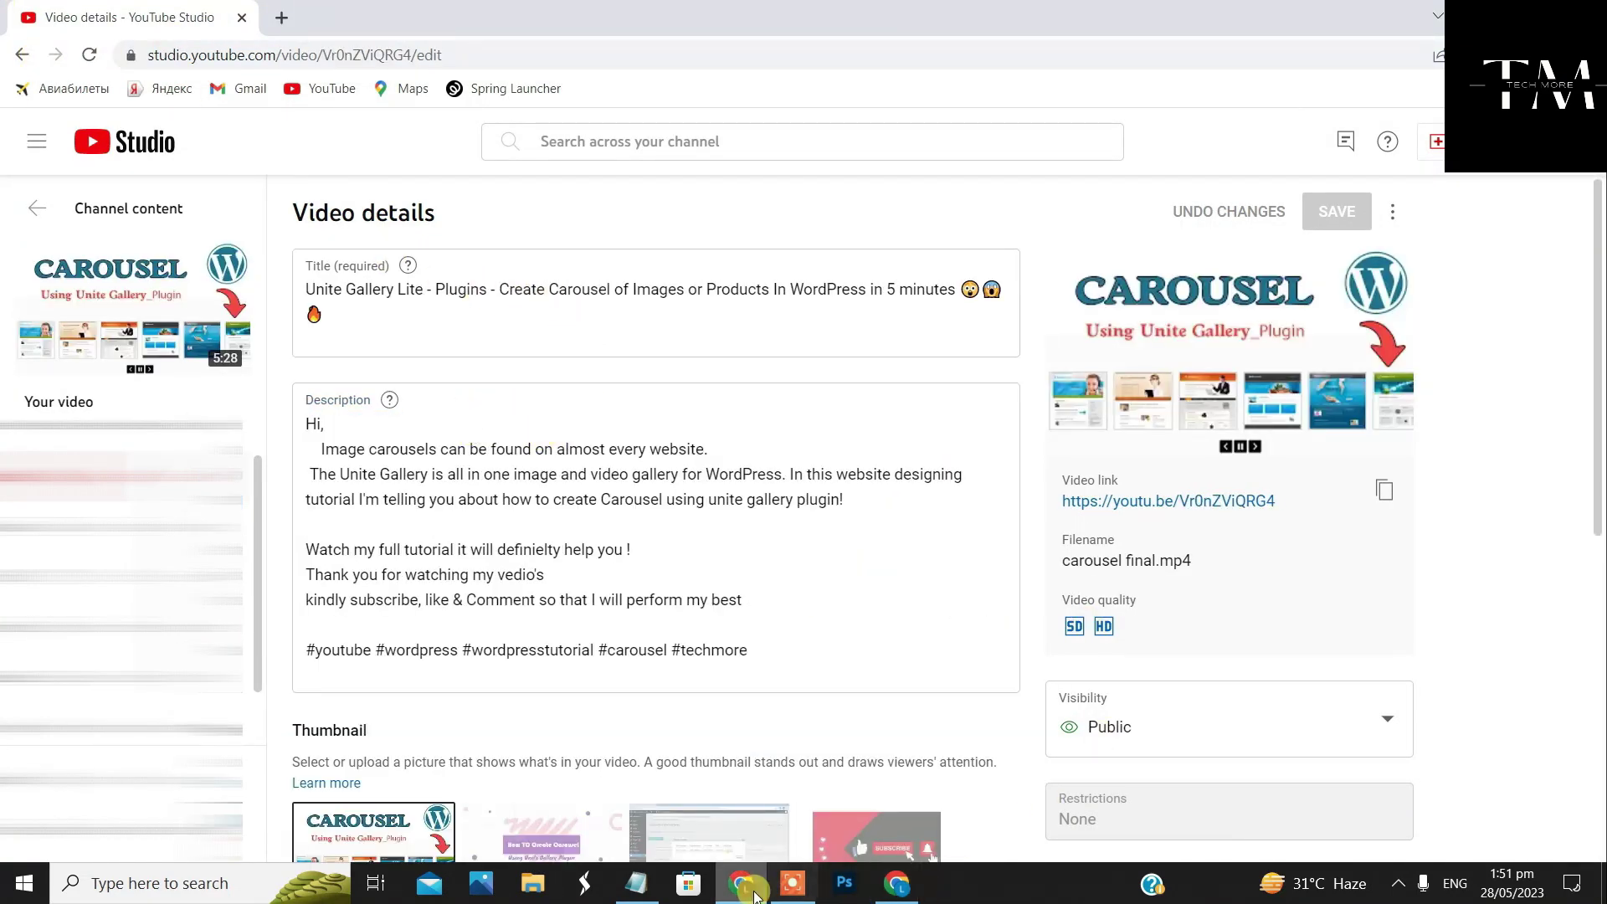
Copy the Carousel video's link from its YouTube Studio thumbnail and return to the WordPress dialog
mouse_move(739, 887)
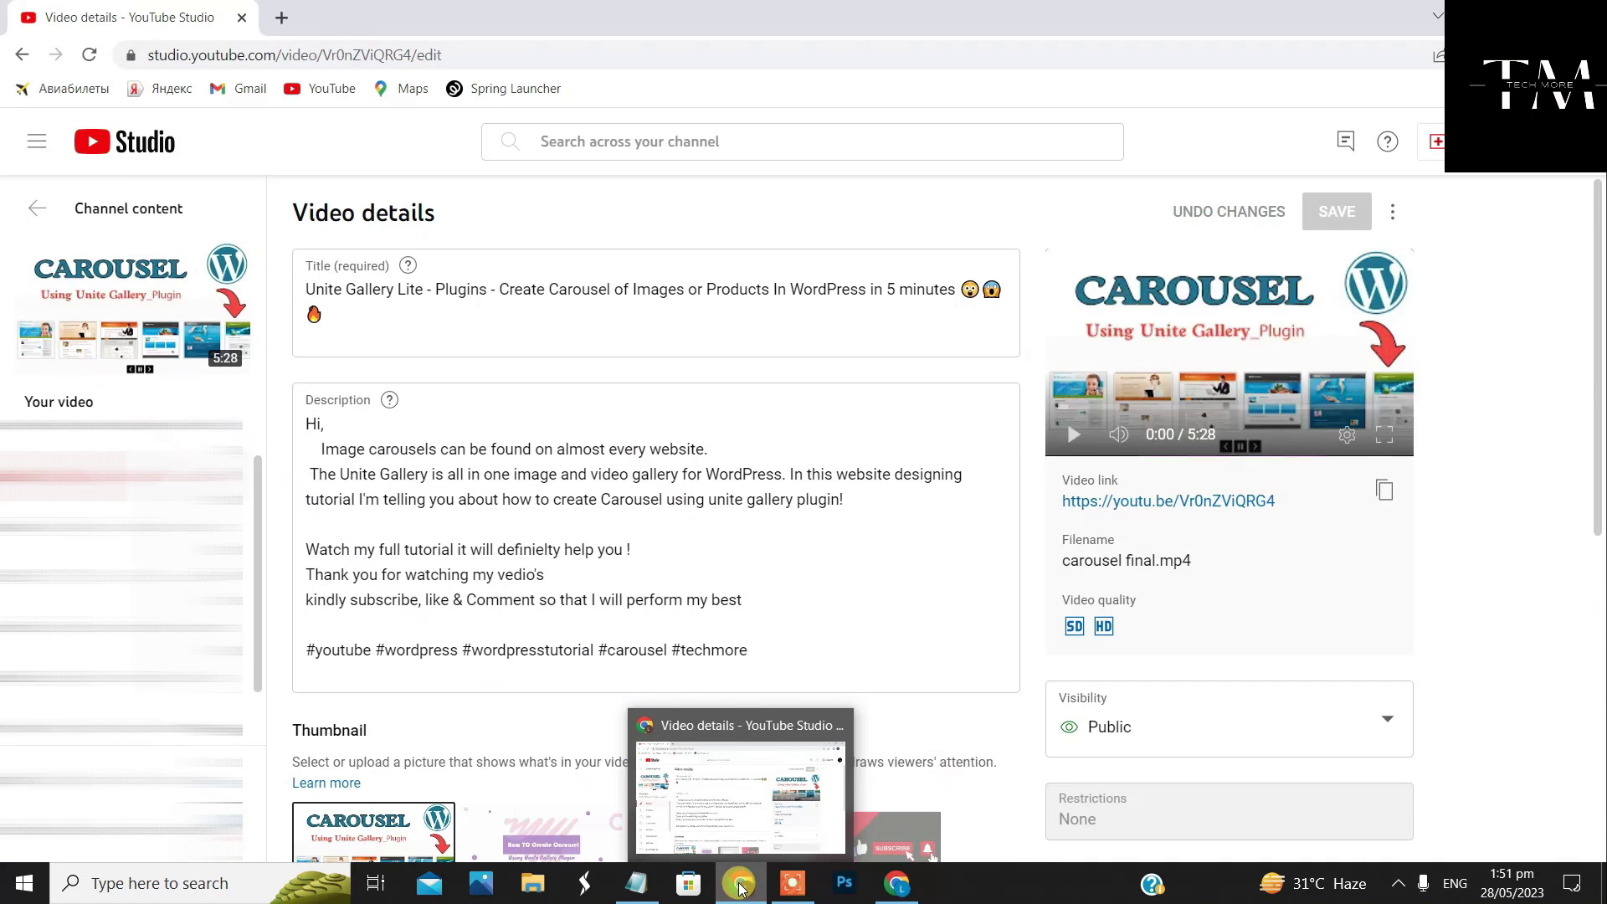
right_click(205, 299)
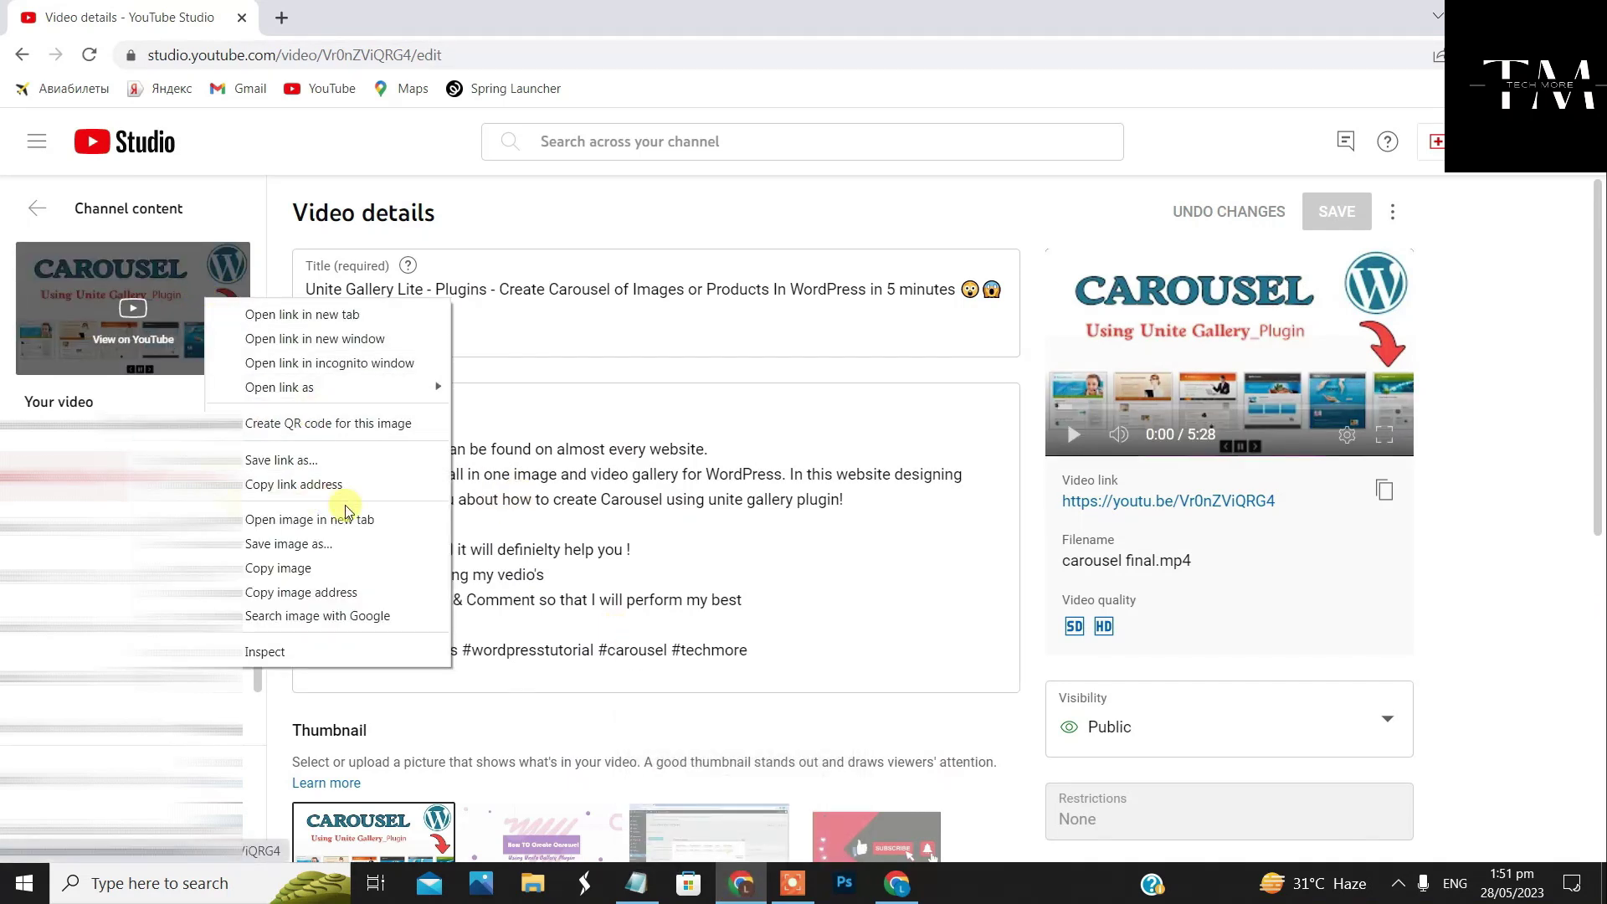
left_click(313, 485)
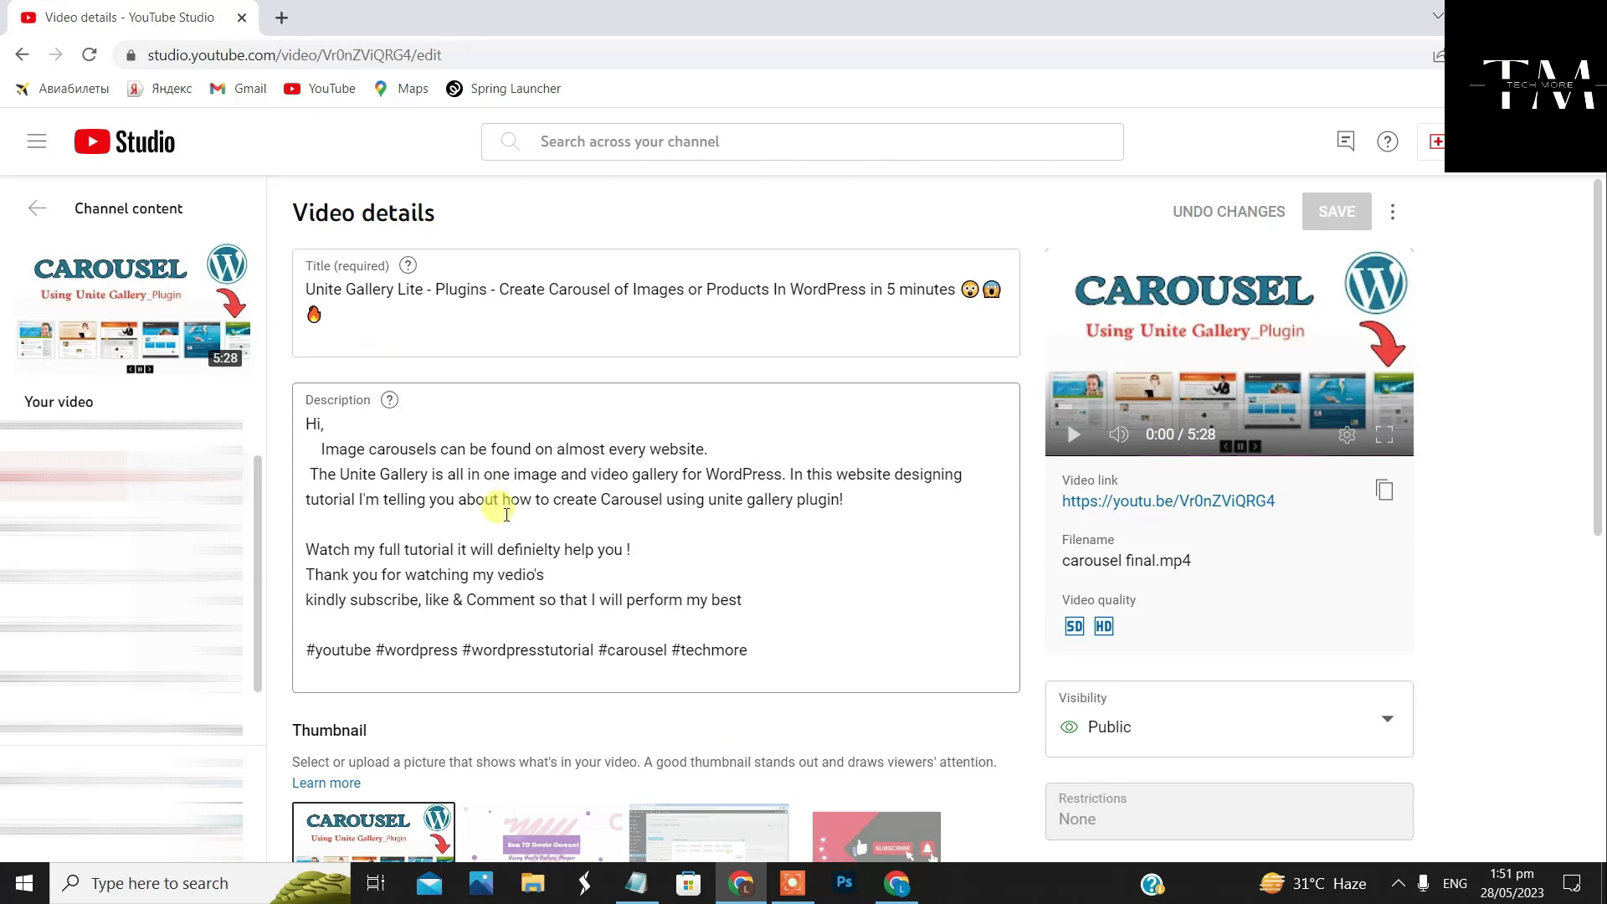
left_click(897, 883)
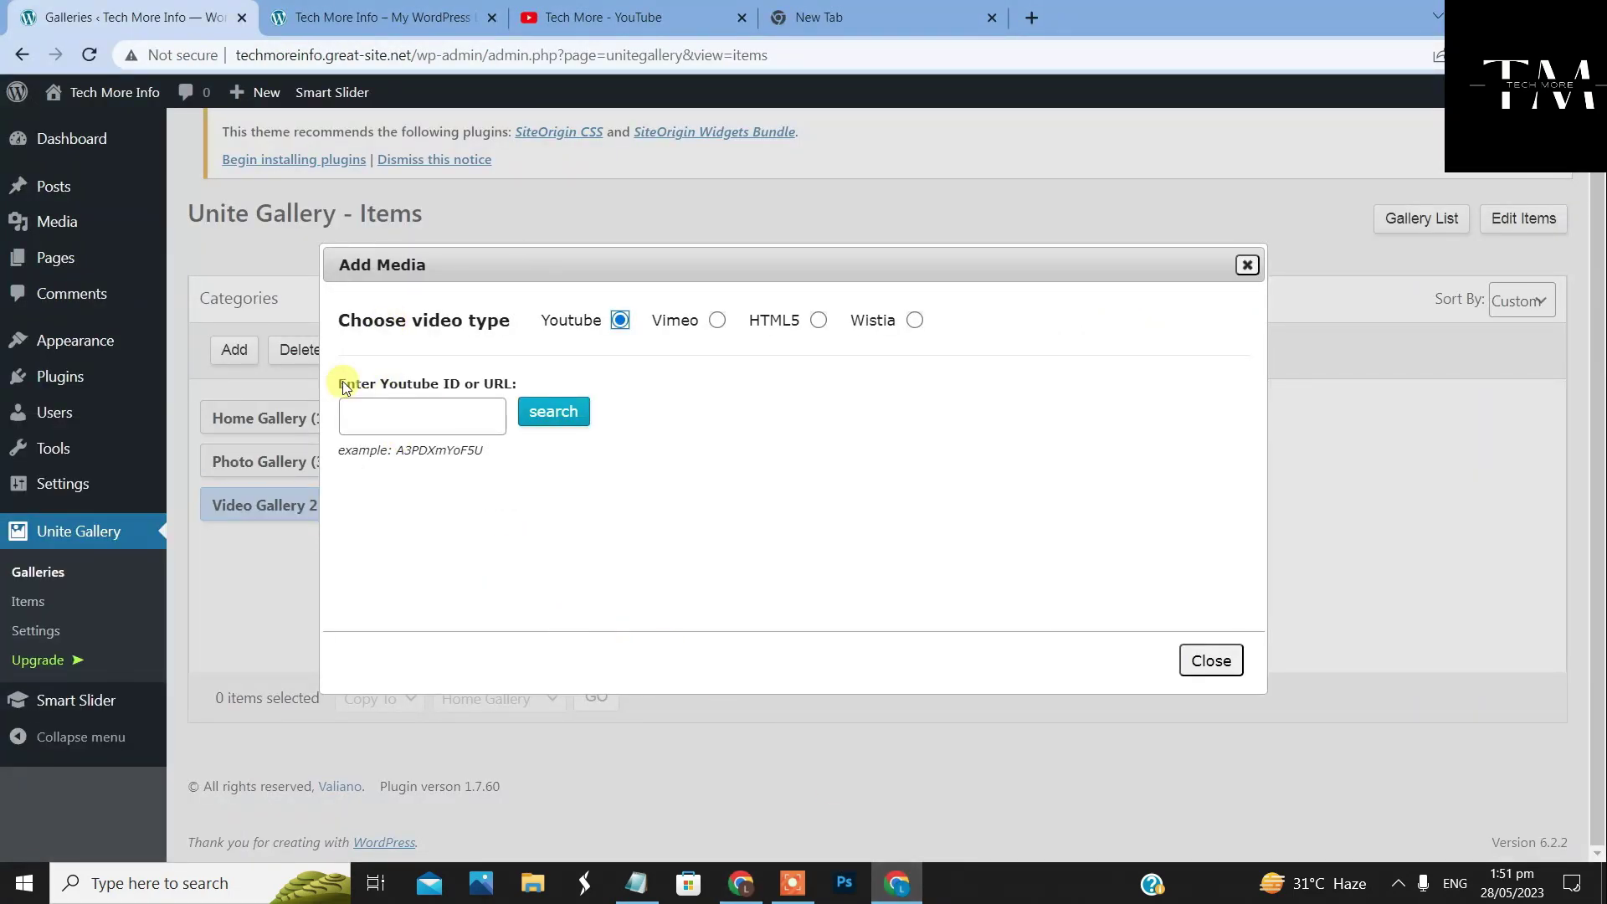
Paste the Carousel video link into the YouTube ID field to load its preview, then return to YouTube Studio
right_click(381, 417)
left_click(480, 595)
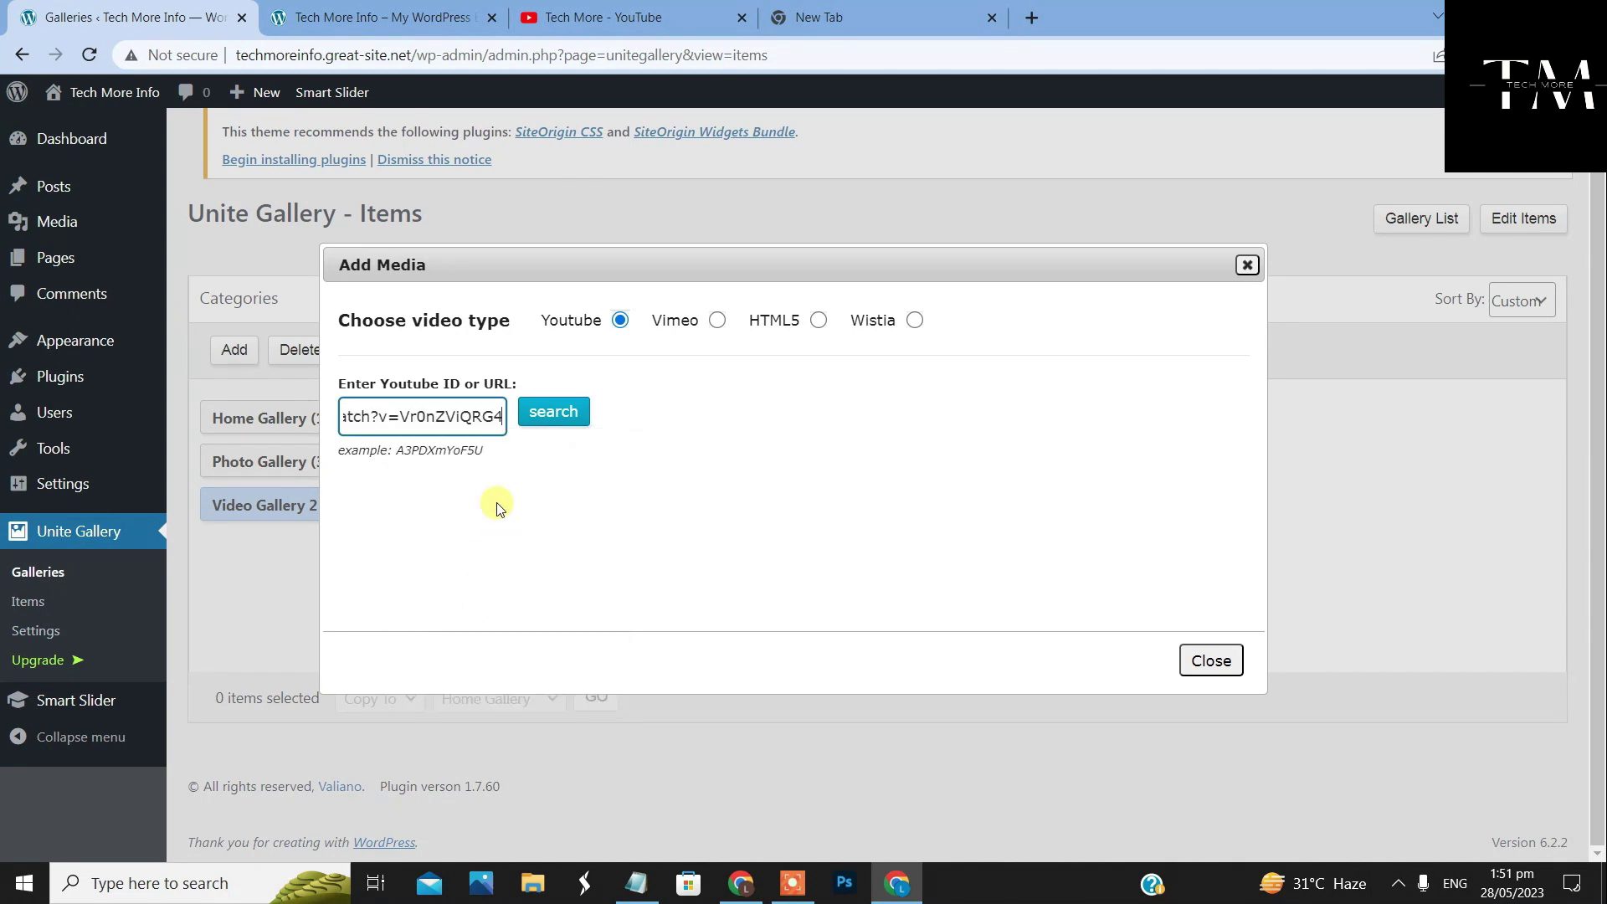
left_click(588, 409)
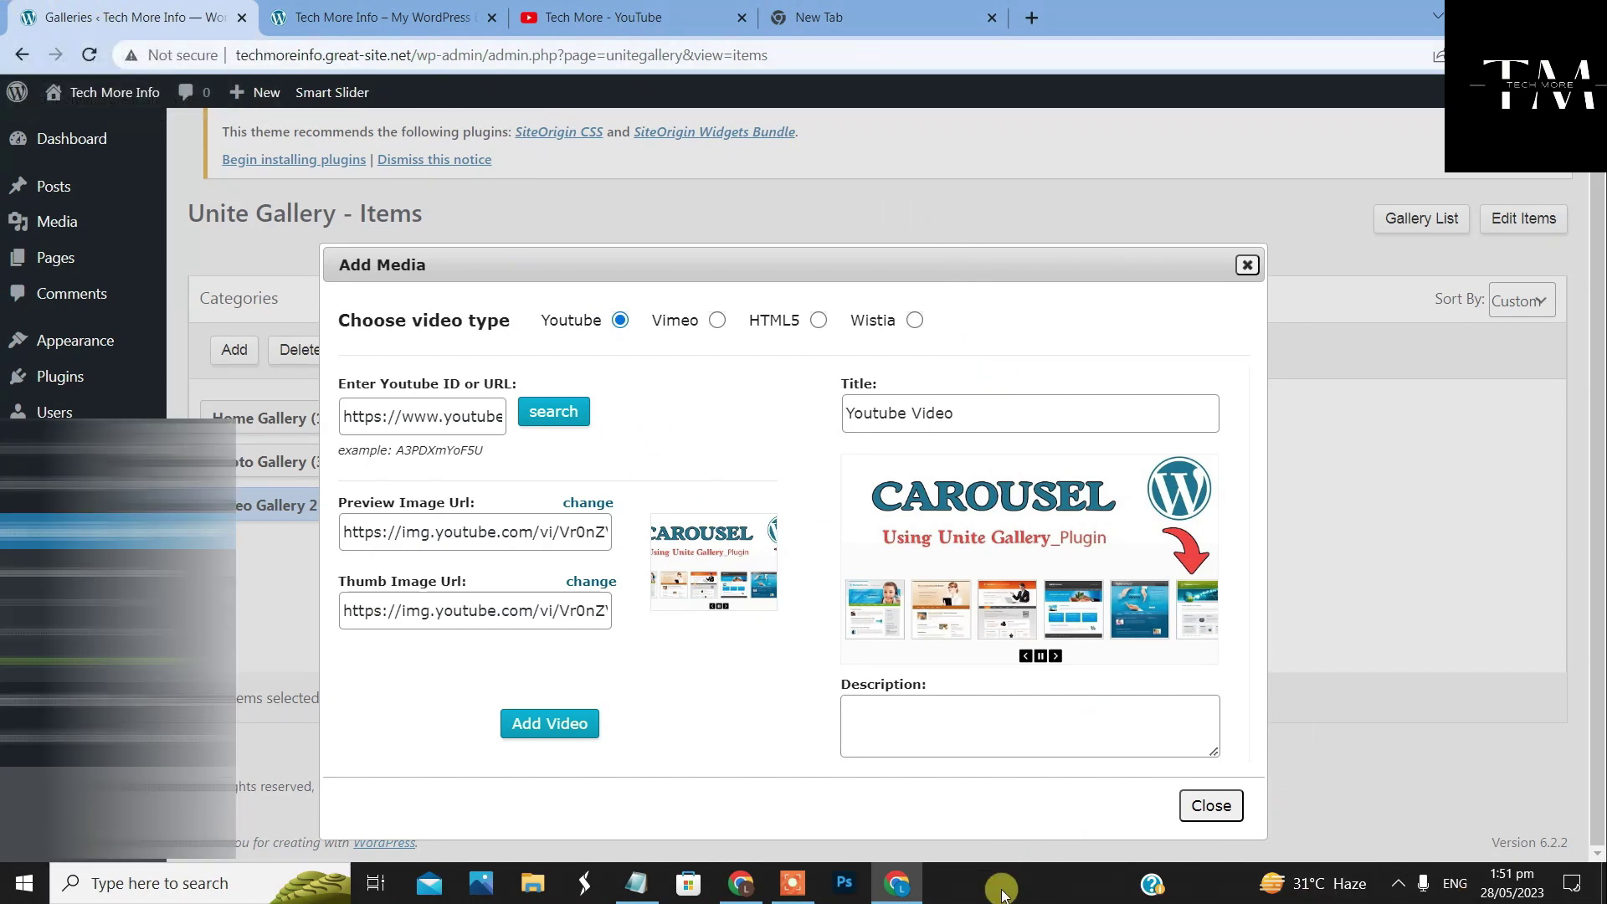
left_click(743, 870)
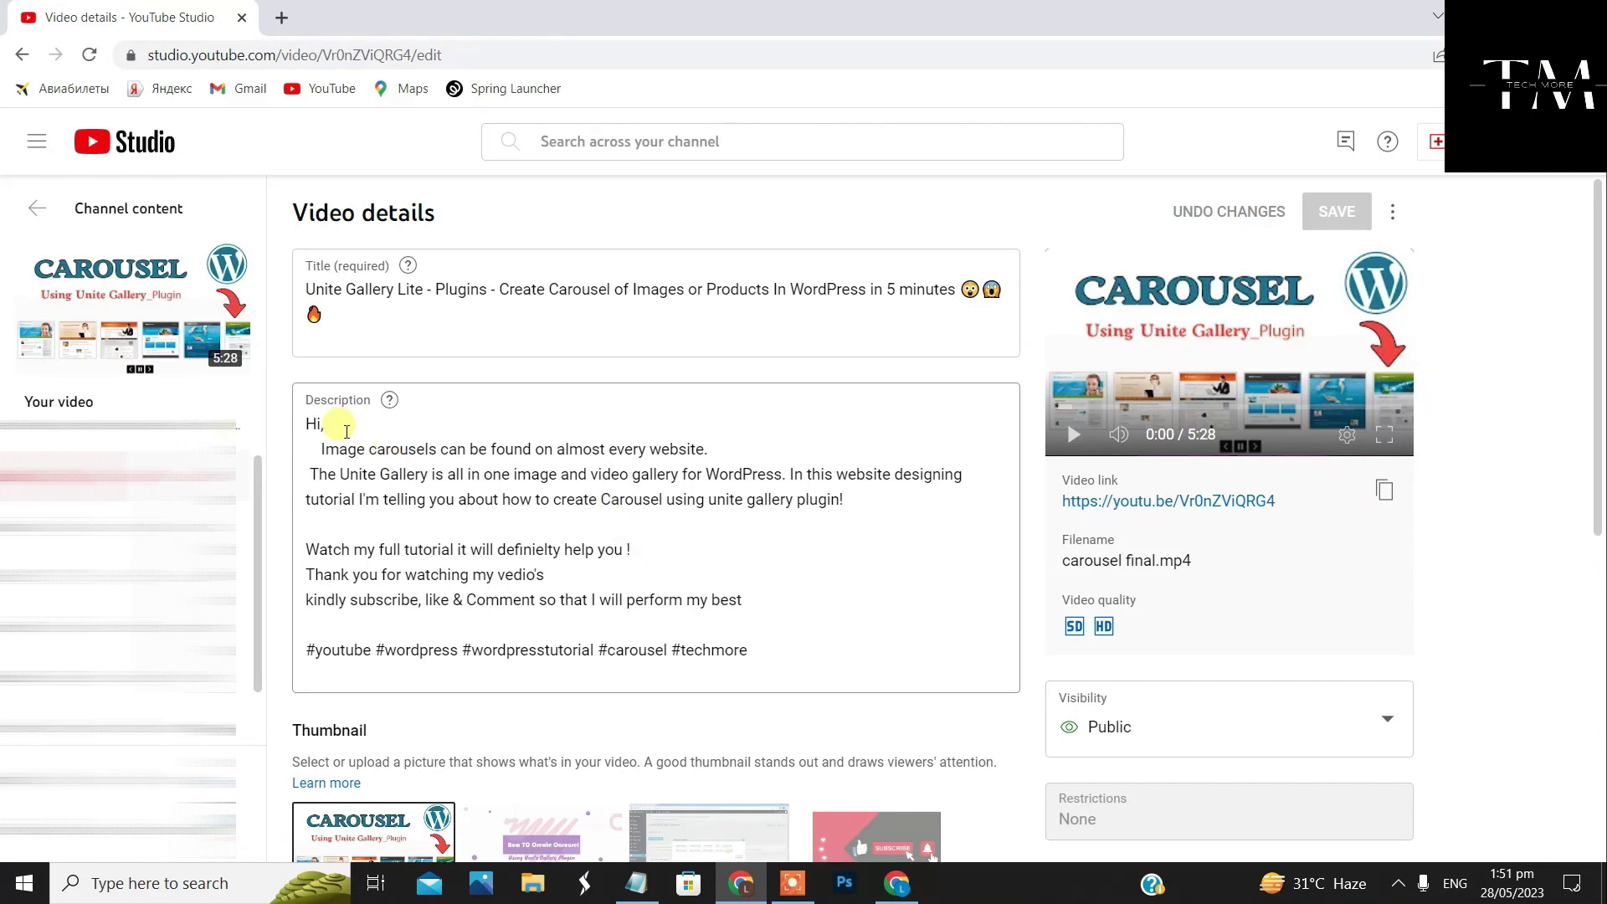
Copy the Carousel video's full title in YouTube Studio and return to the WordPress Add Media dialog
left_click_drag(305, 288, 865, 348)
right_click(875, 304)
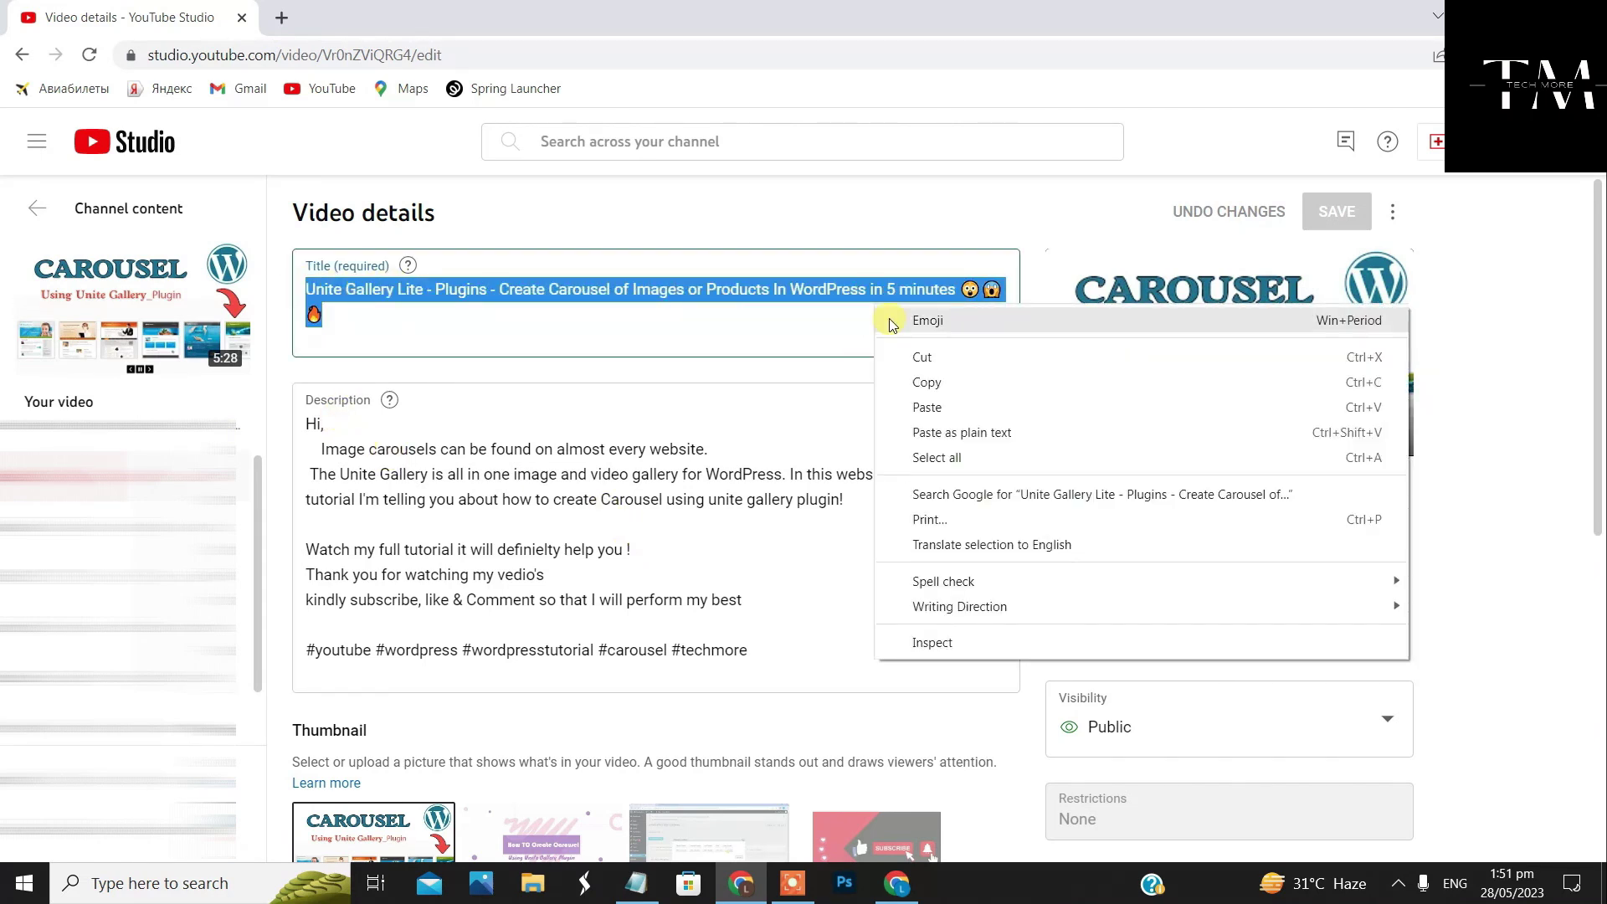
left_click(921, 382)
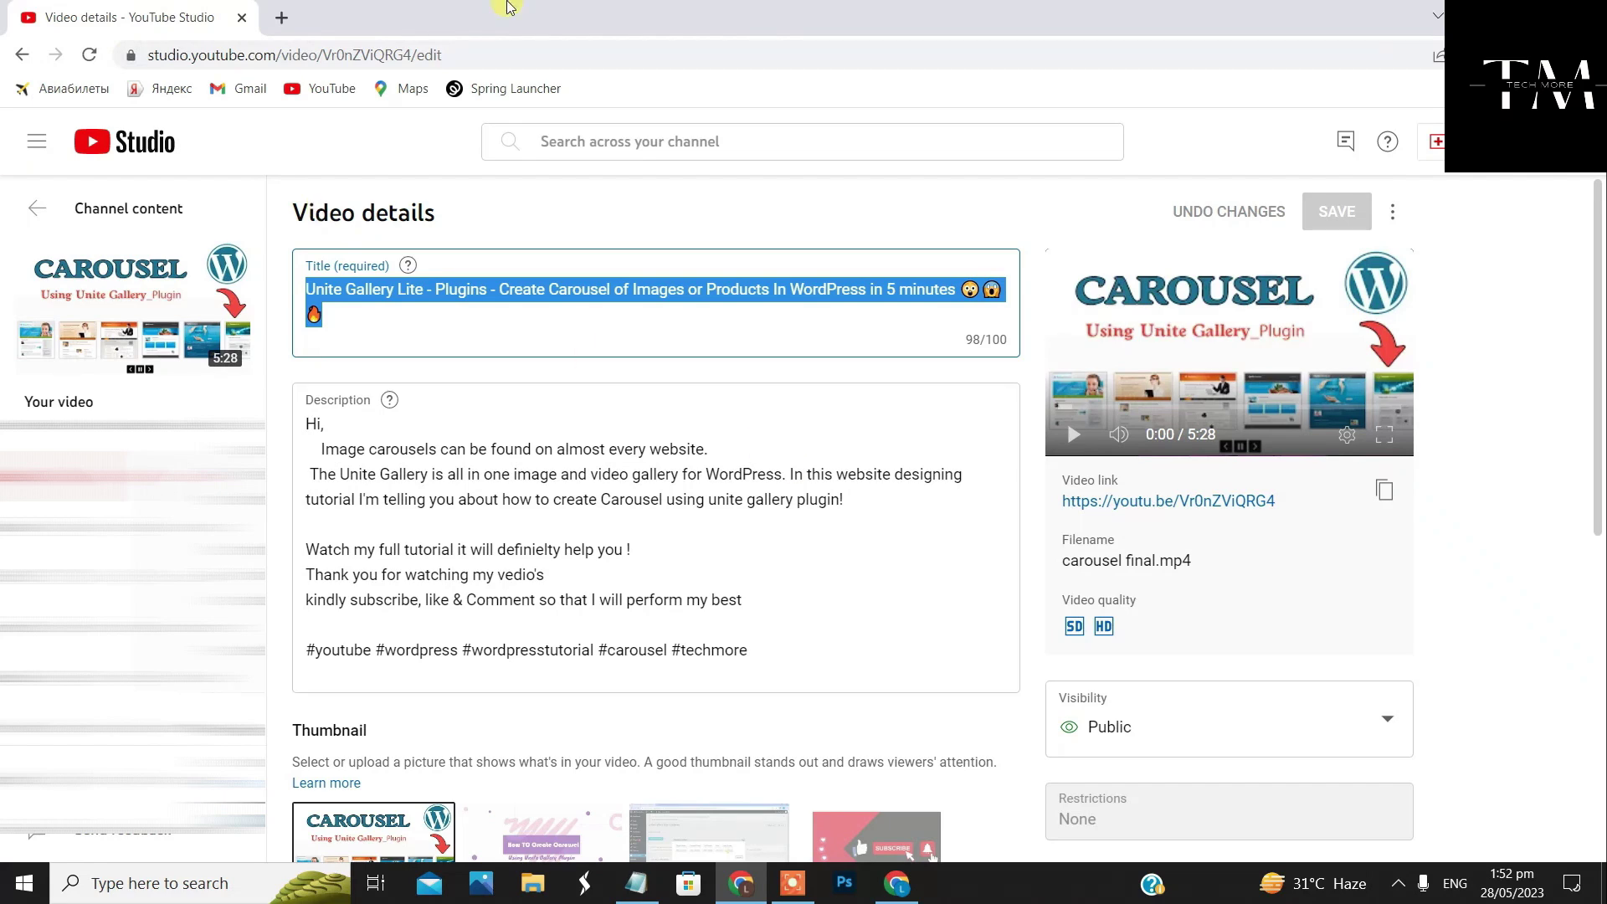
left_click(887, 875)
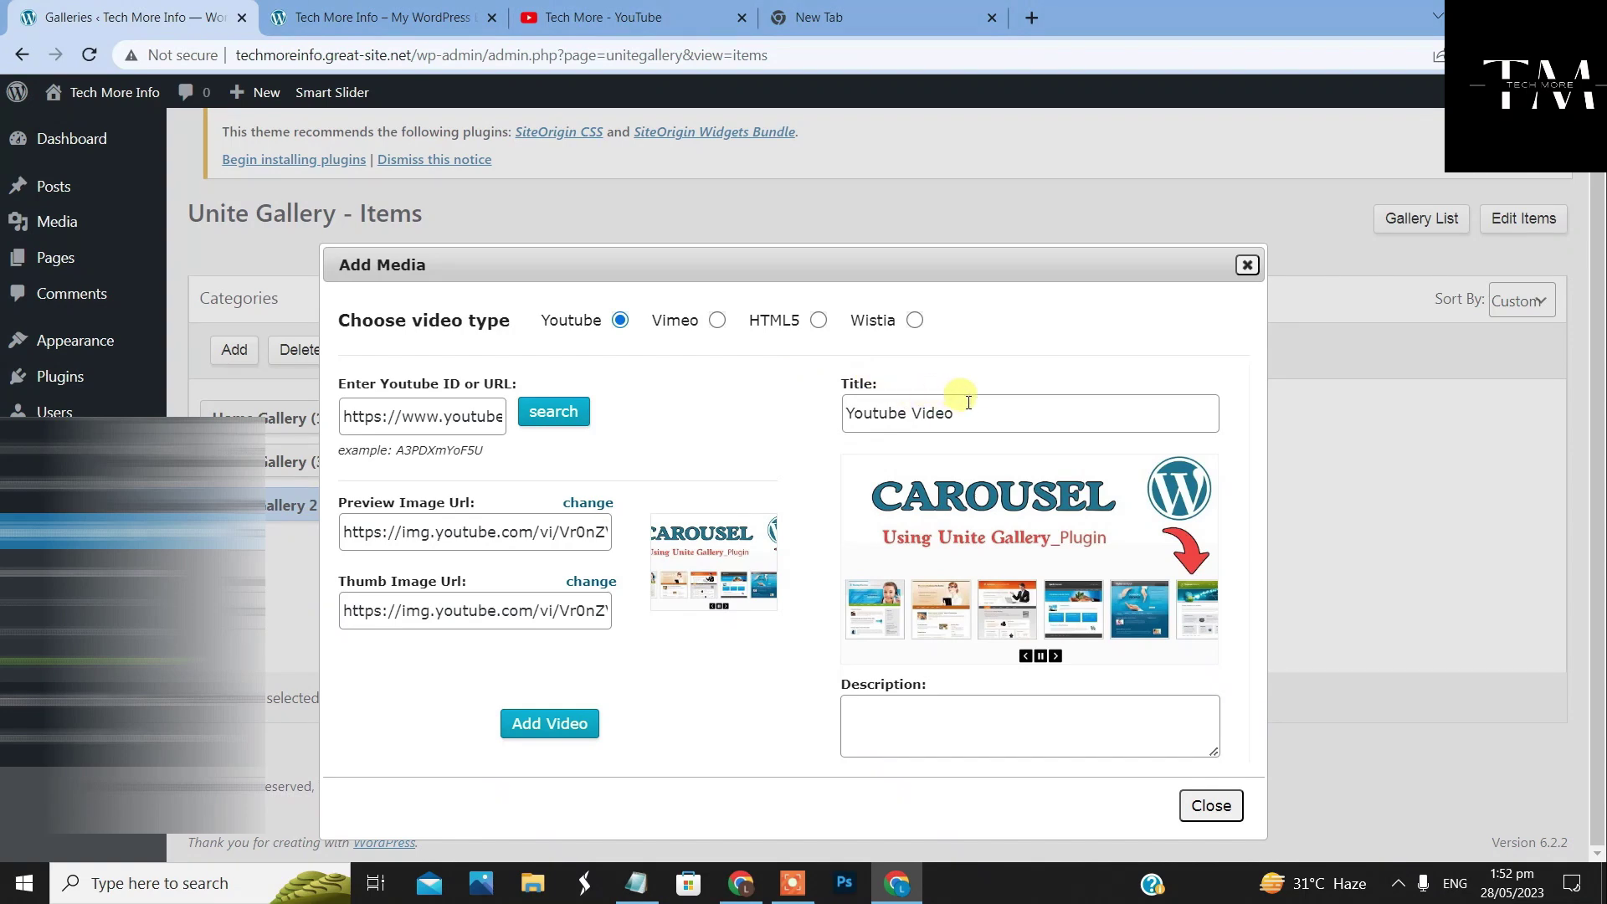
Replace the default 'Youtube Video' title with the copied Carousel video title
left_click_drag(968, 402, 837, 410)
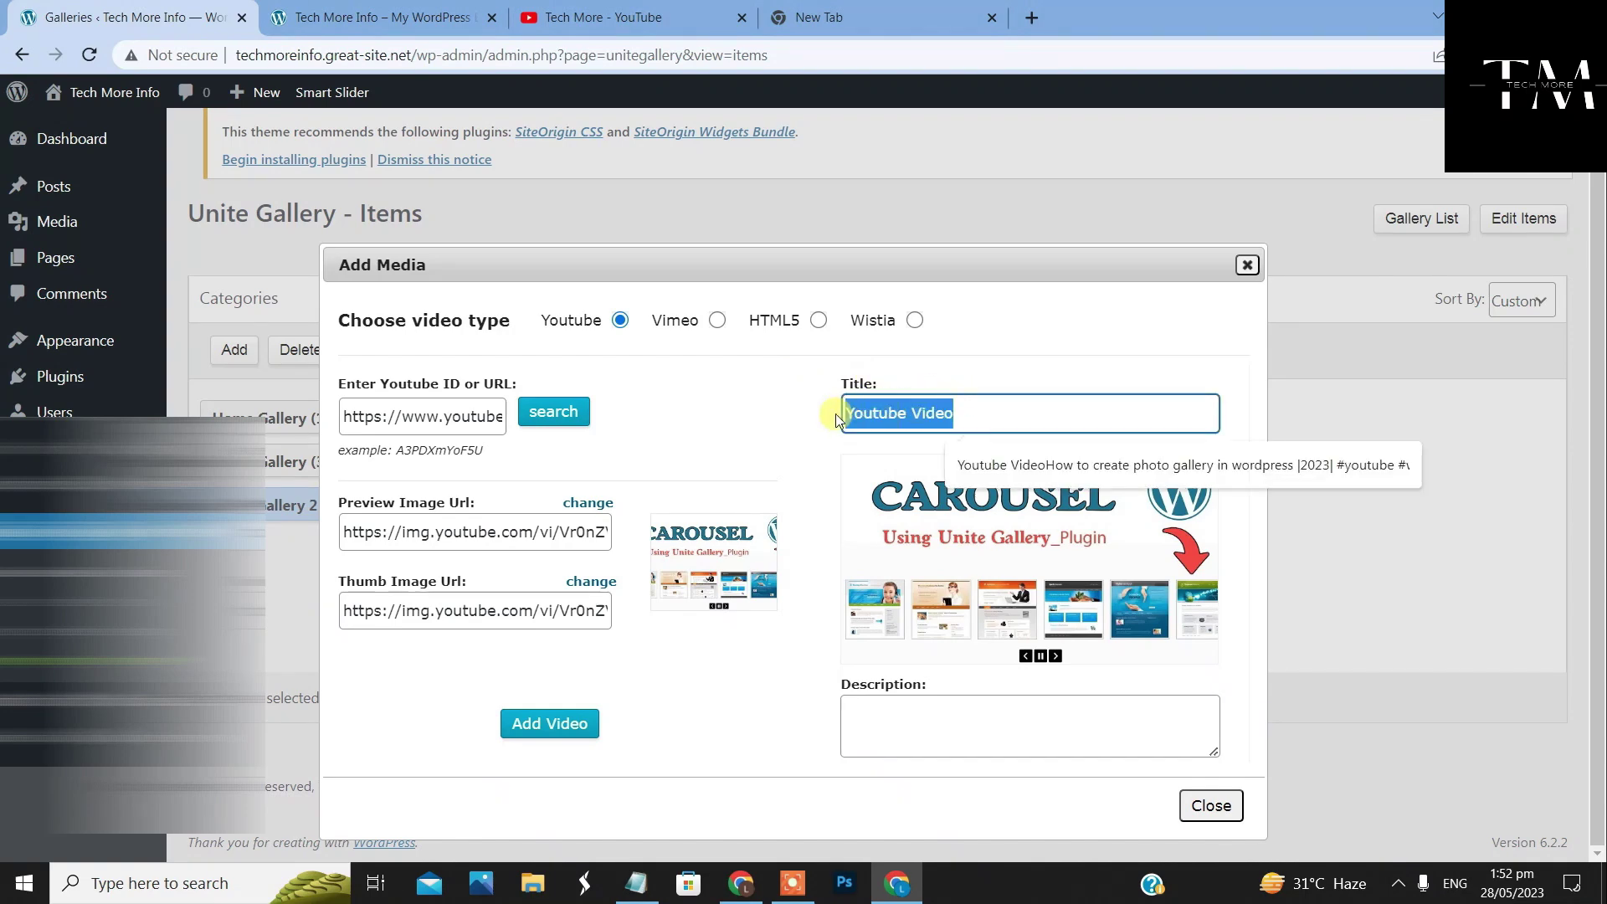
key("BackSpace")
right_click(1002, 408)
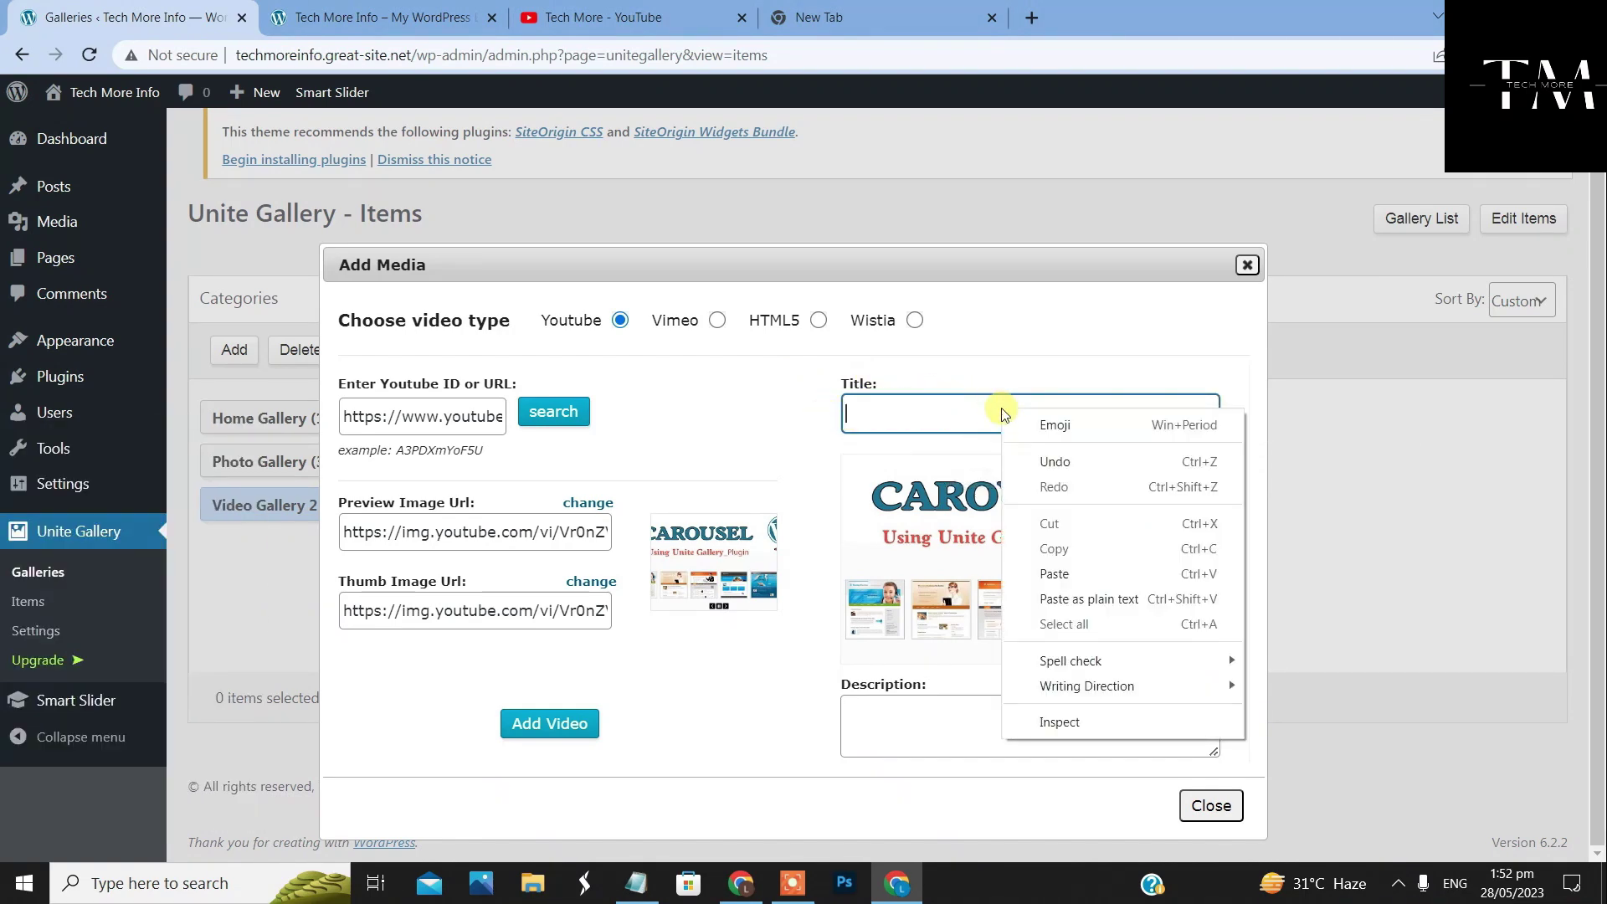
left_click(1054, 573)
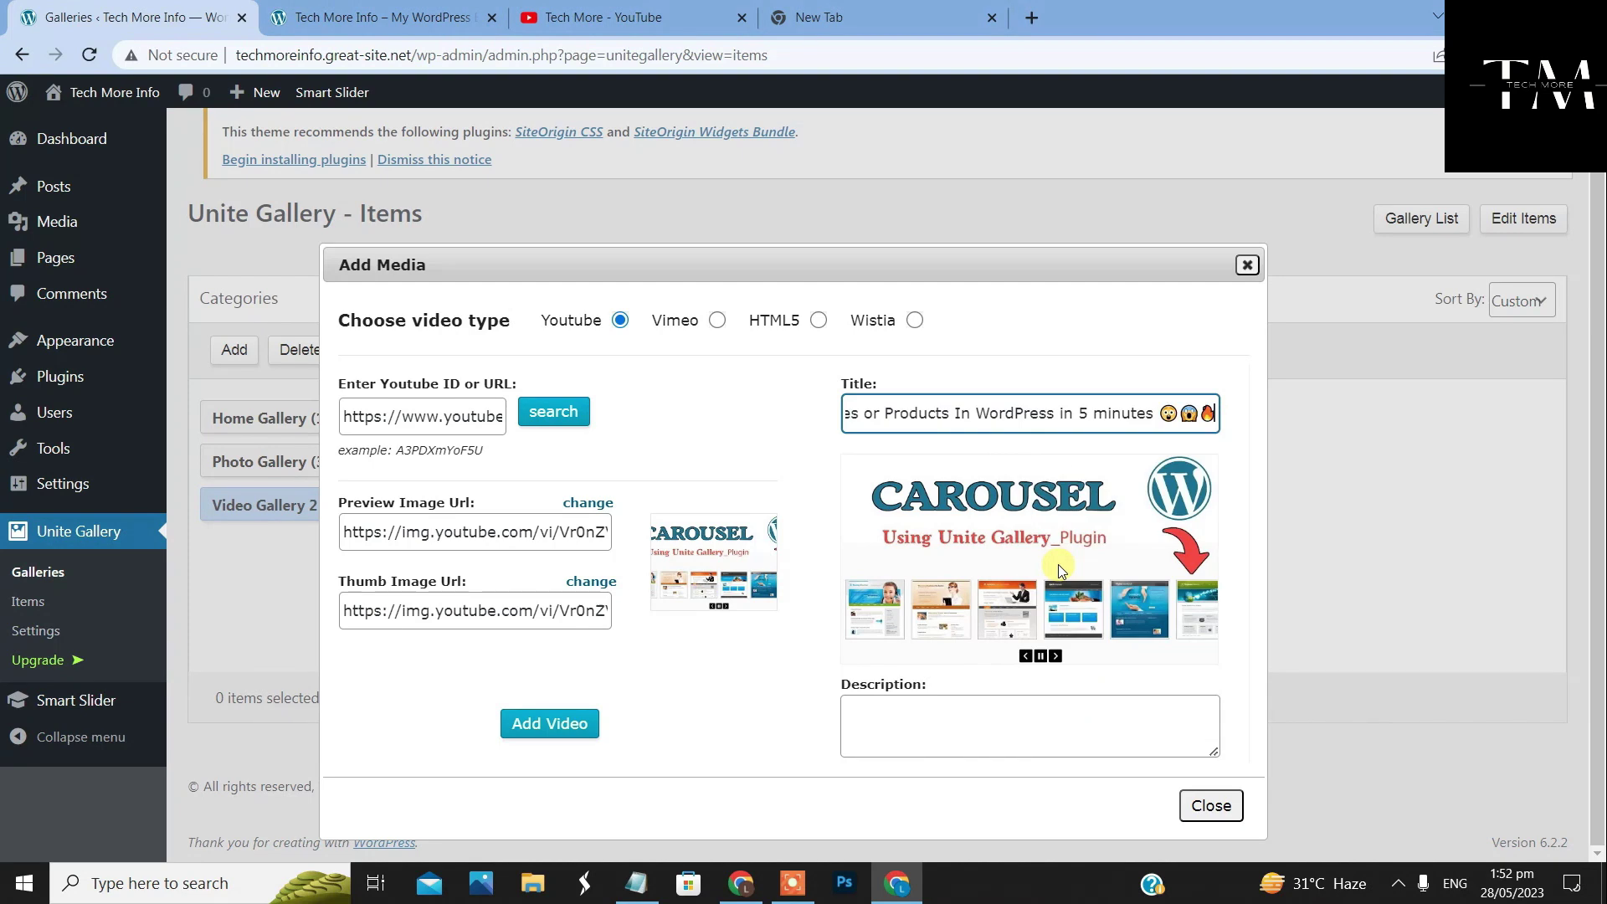
left_click(915, 723)
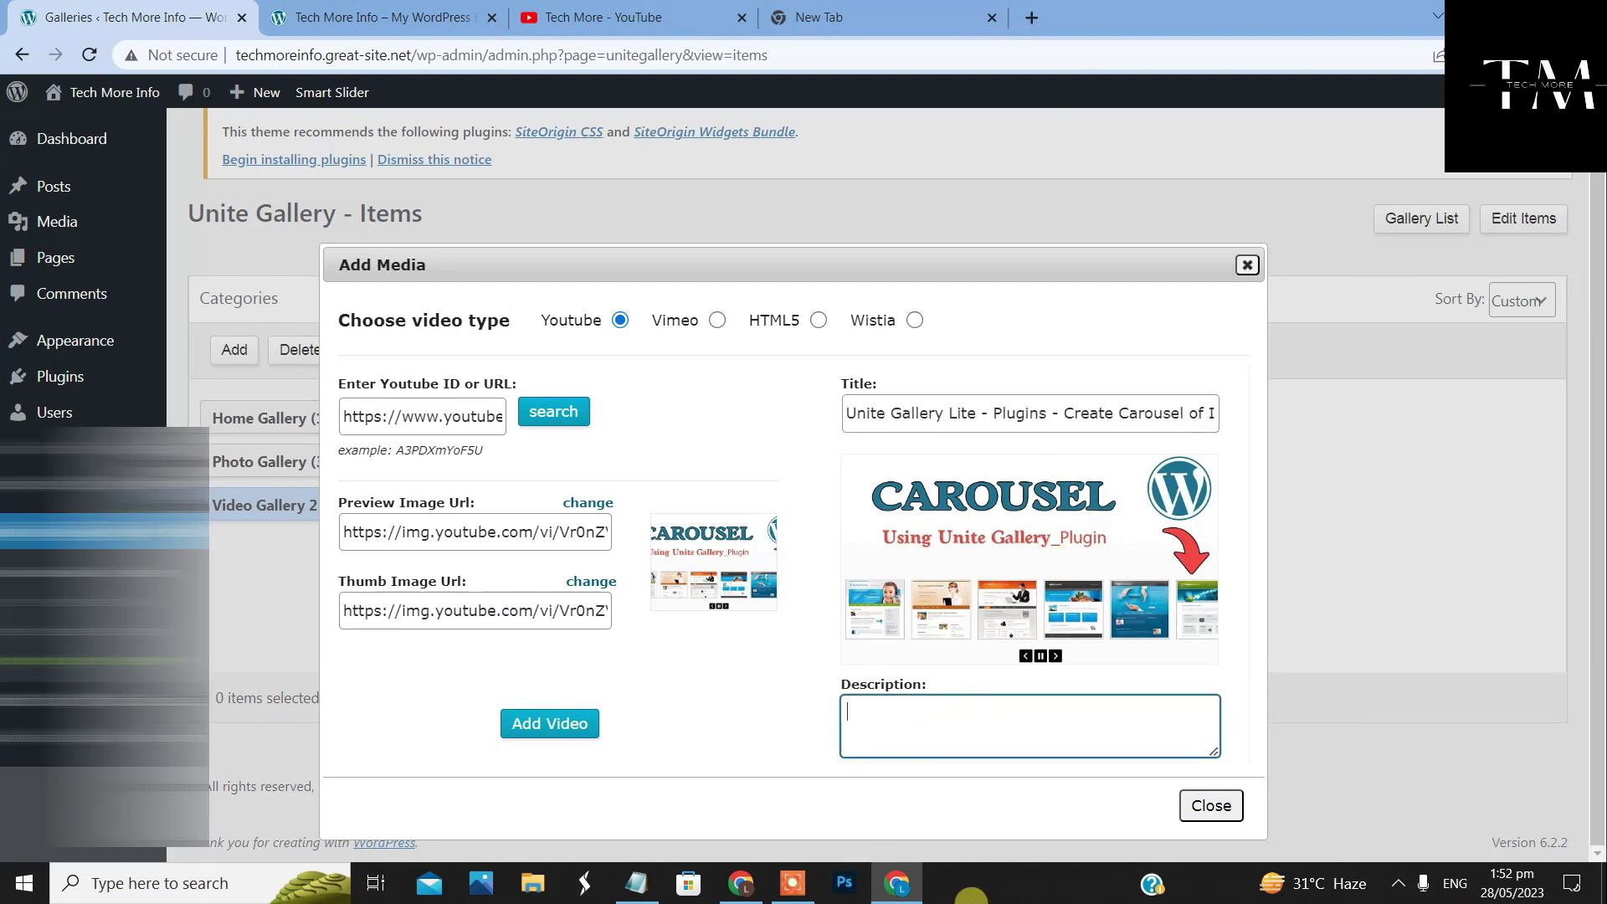
Paste the Carousel video's YouTube Studio description into Description and add the video to the gallery
left_click(742, 871)
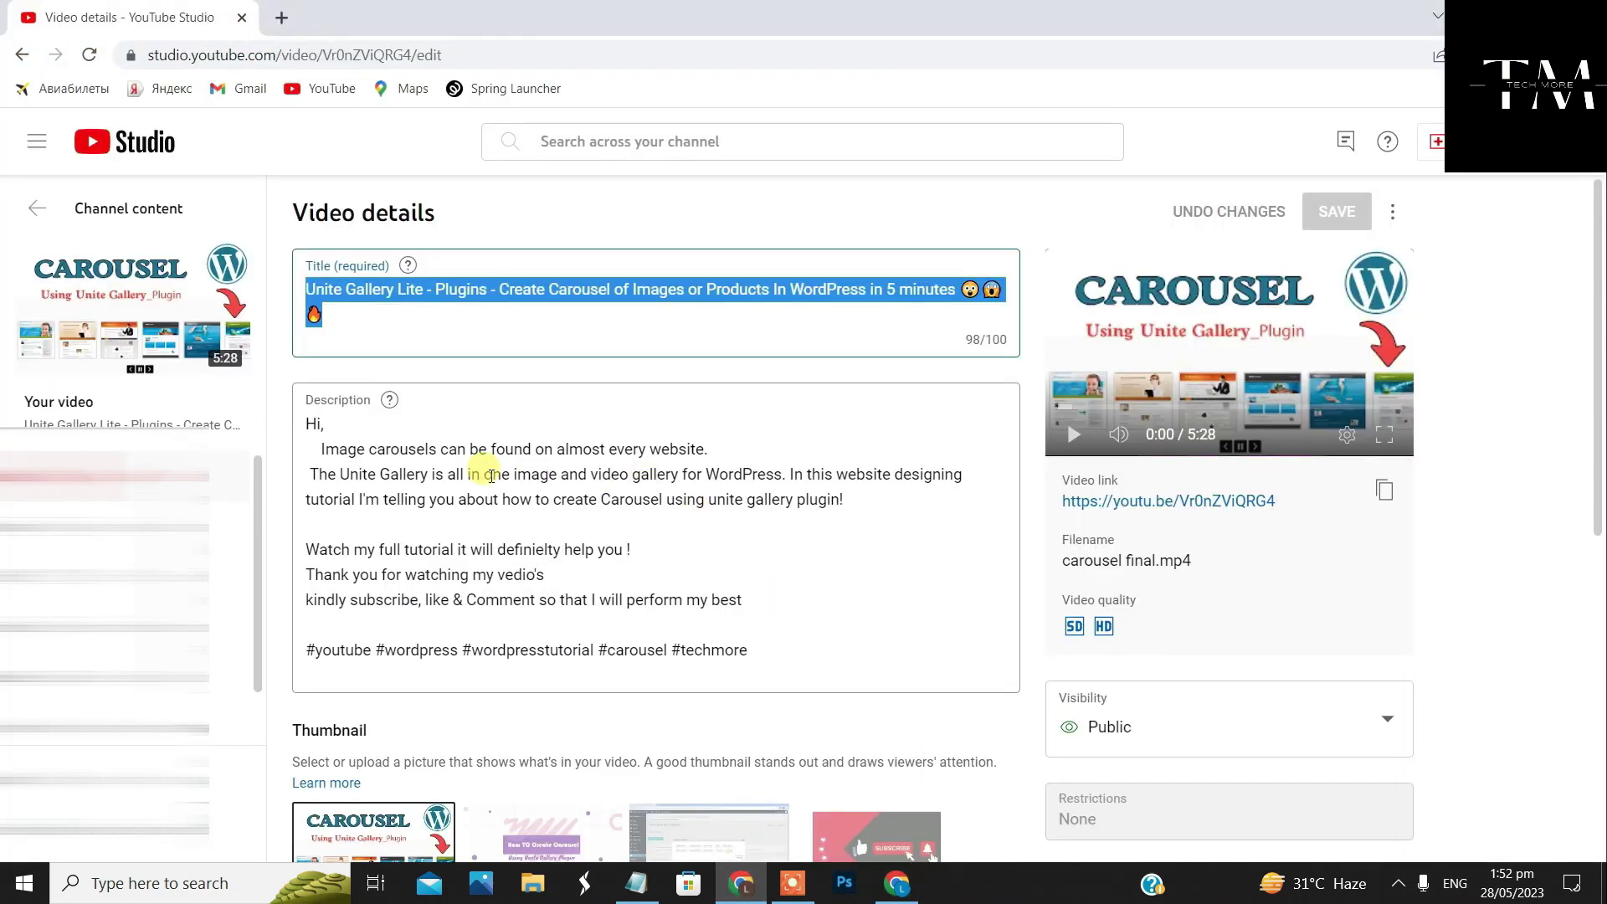
left_click_drag(305, 423, 639, 571)
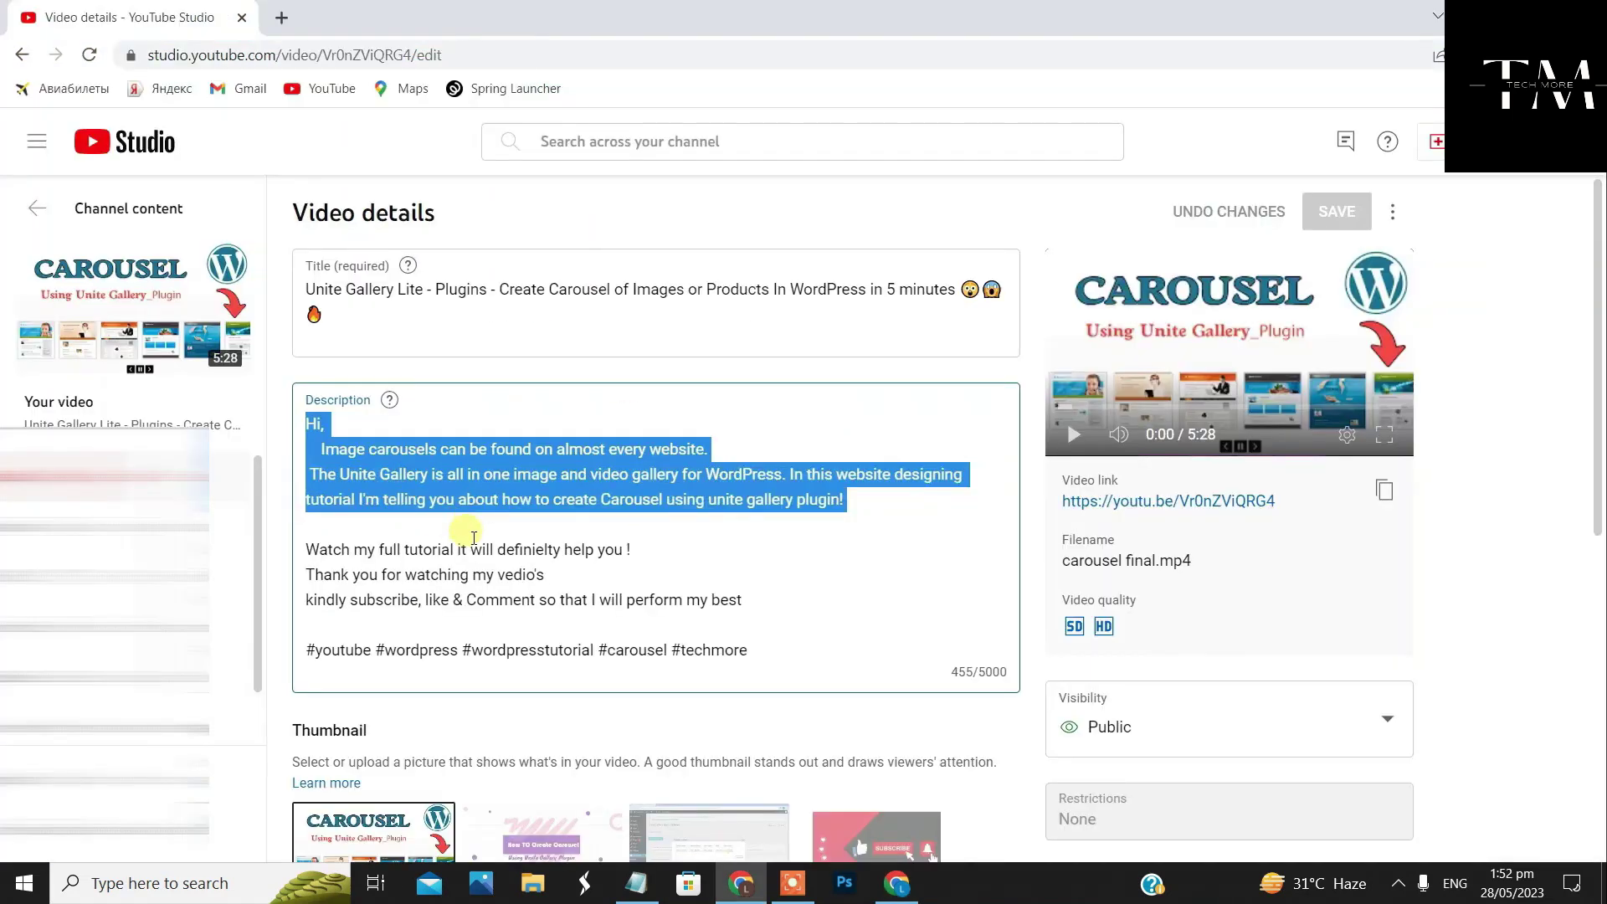
right_click(536, 502)
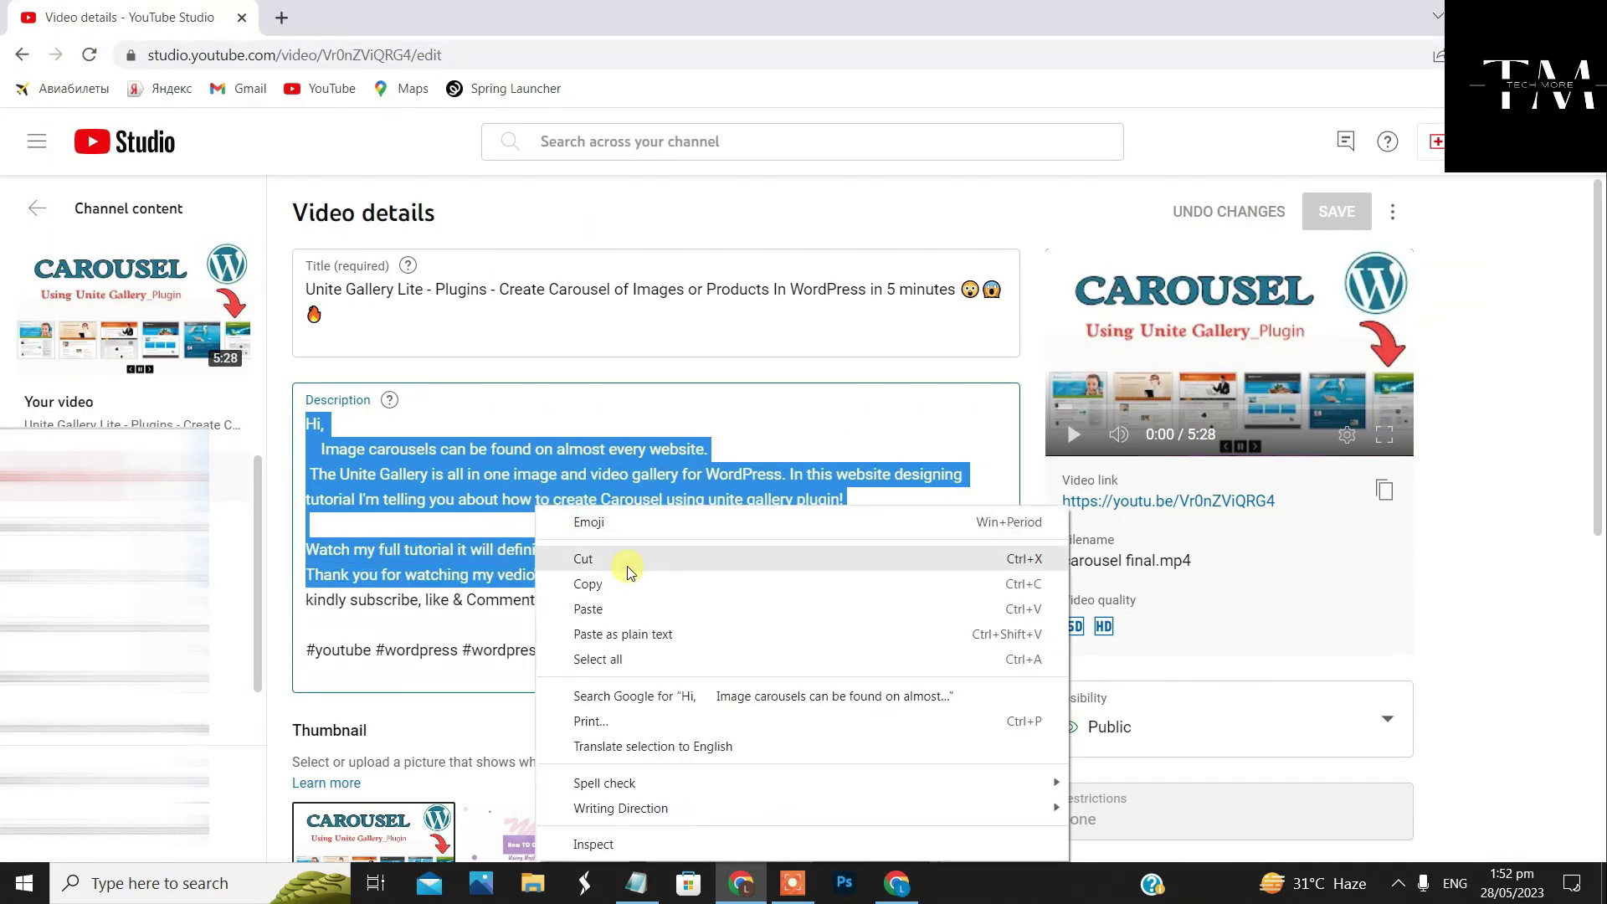
left_click(632, 583)
left_click(721, 865)
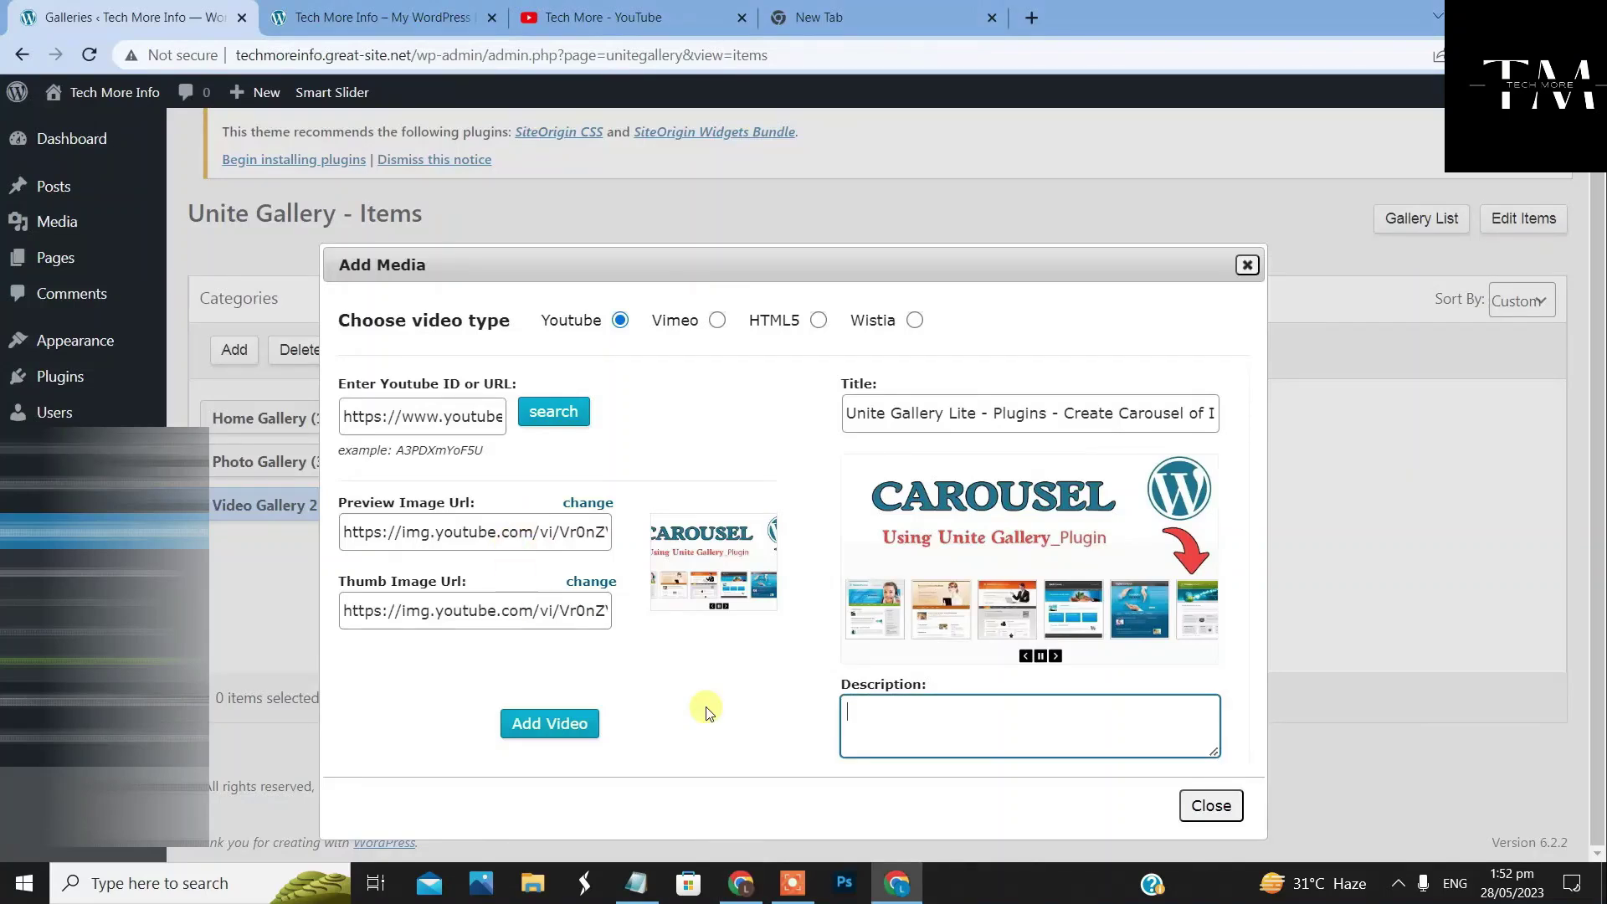
right_click(1010, 722)
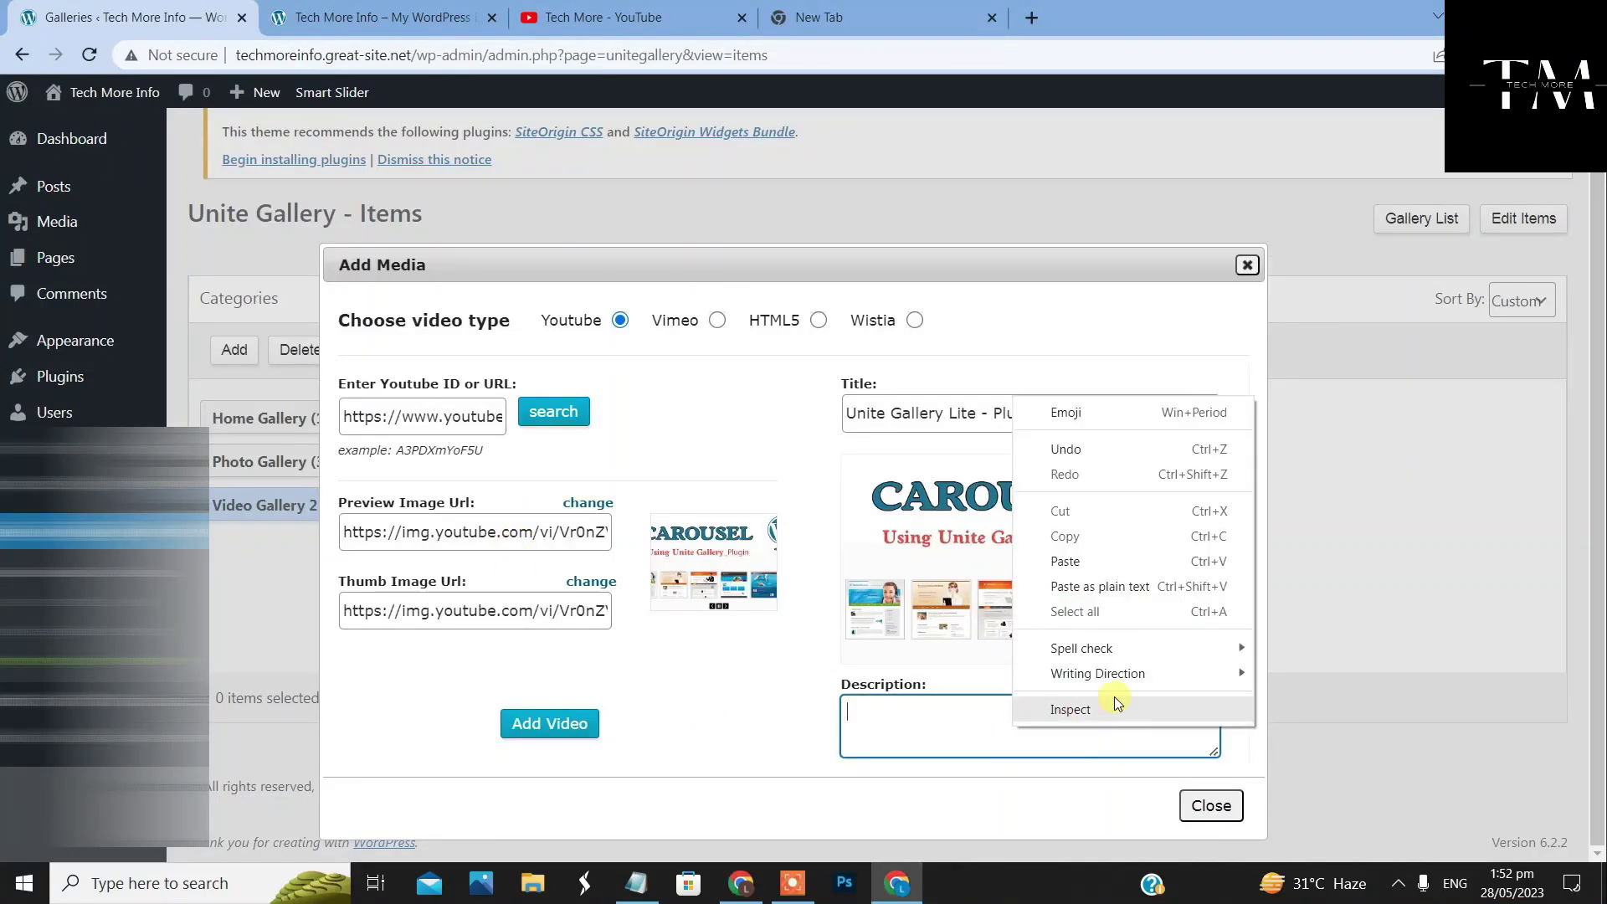
left_click(1080, 561)
left_click(549, 723)
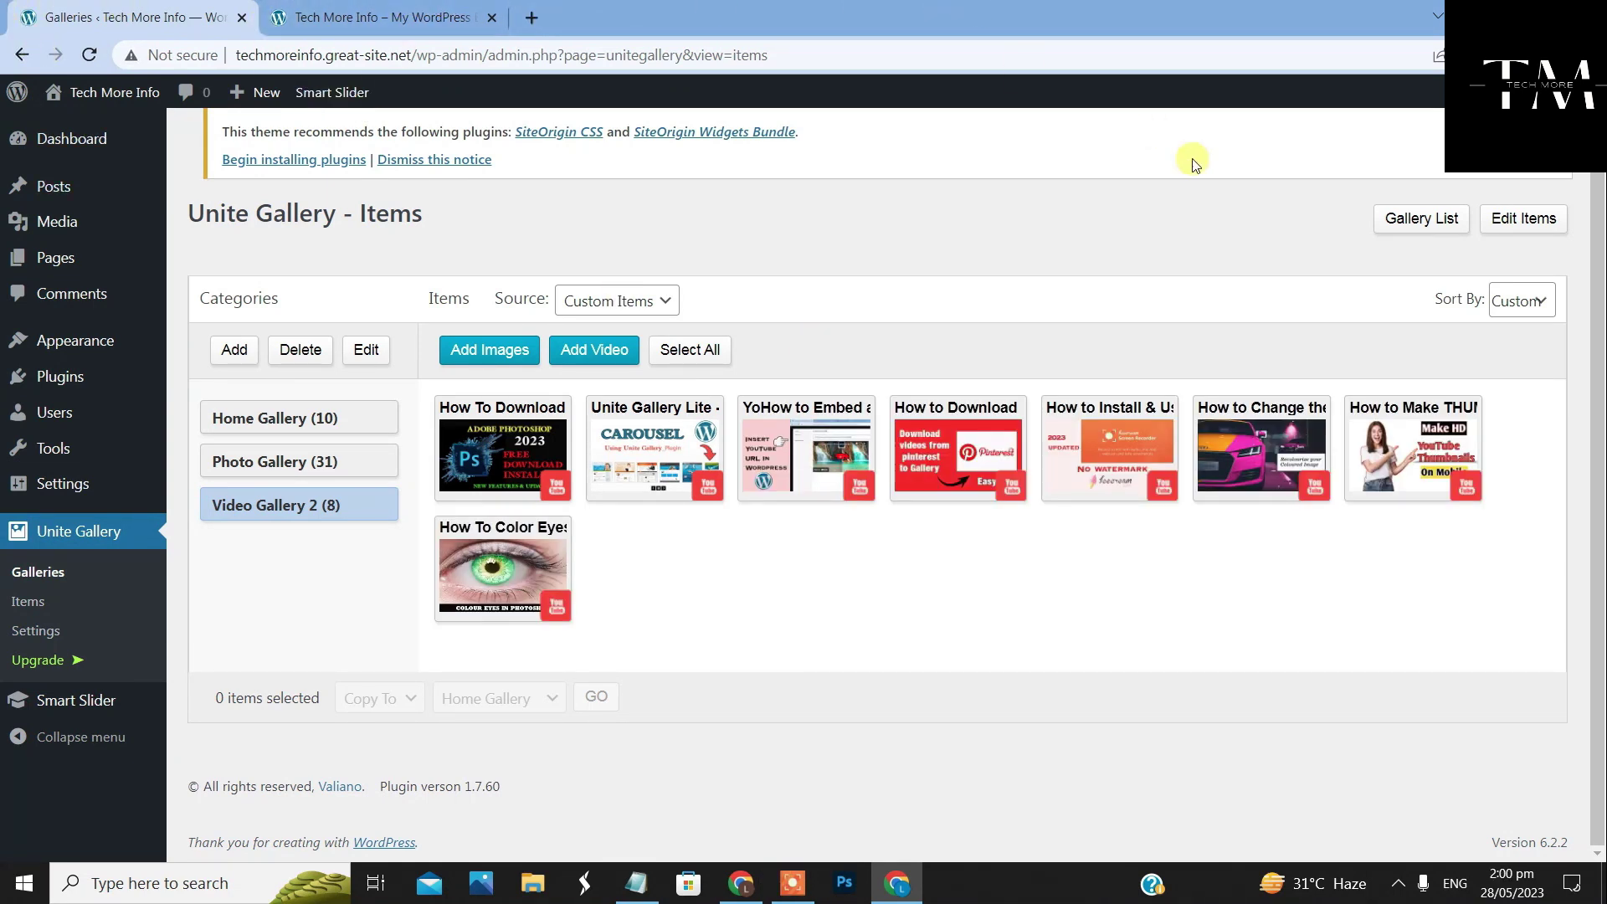
From the gallery list, go to page 2 of All Pages and open Video Gallery for editing
left_click(1426, 234)
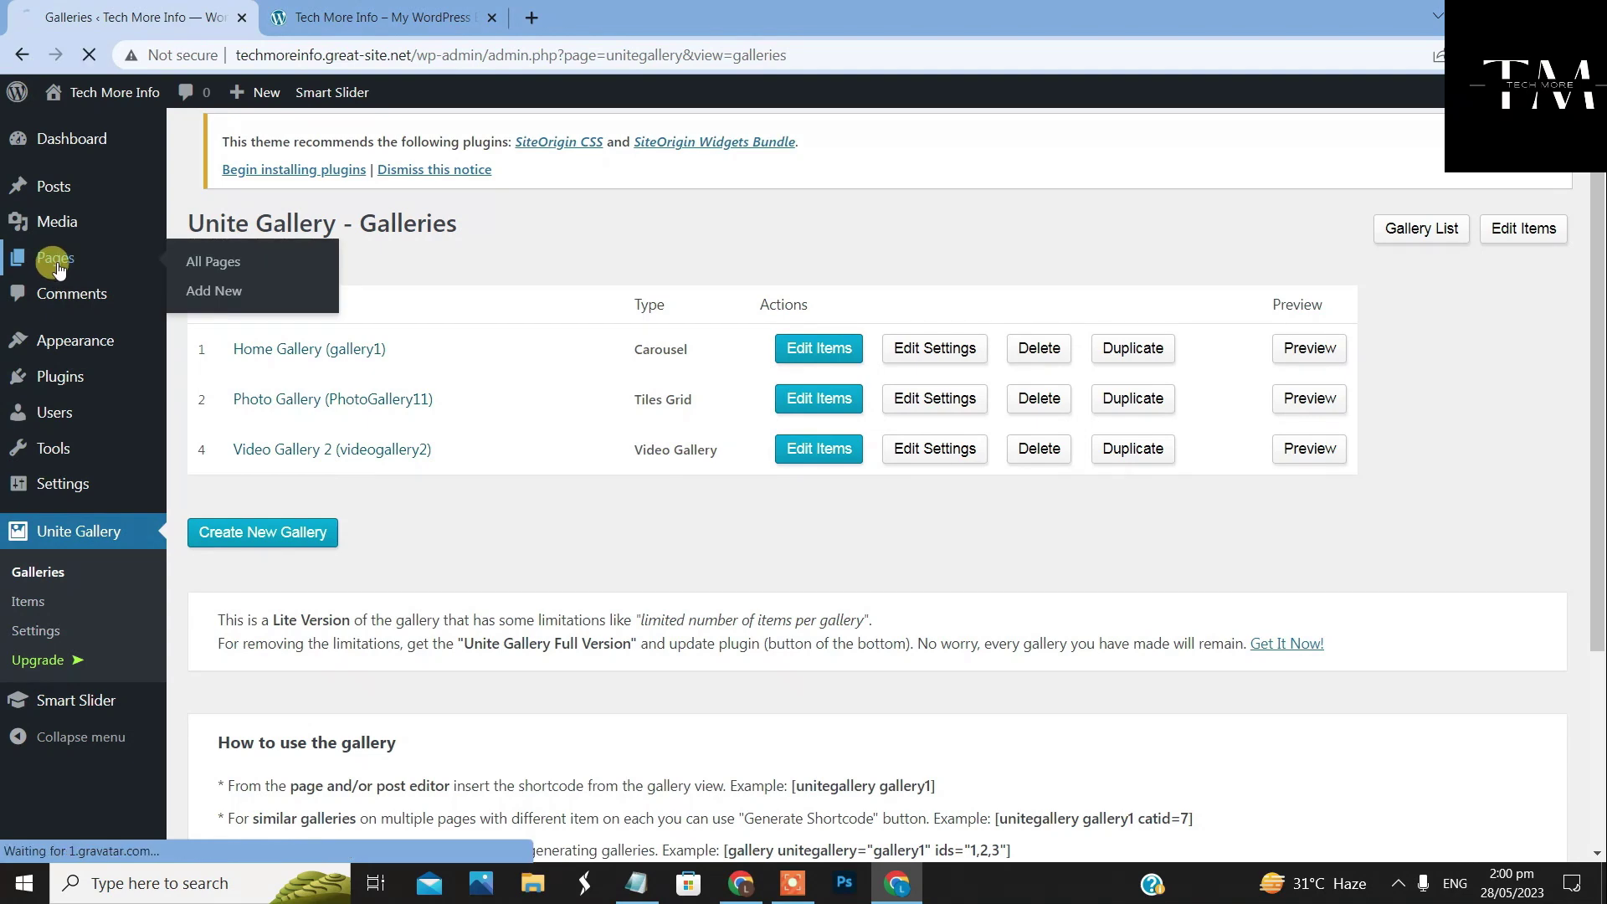
left_click(200, 276)
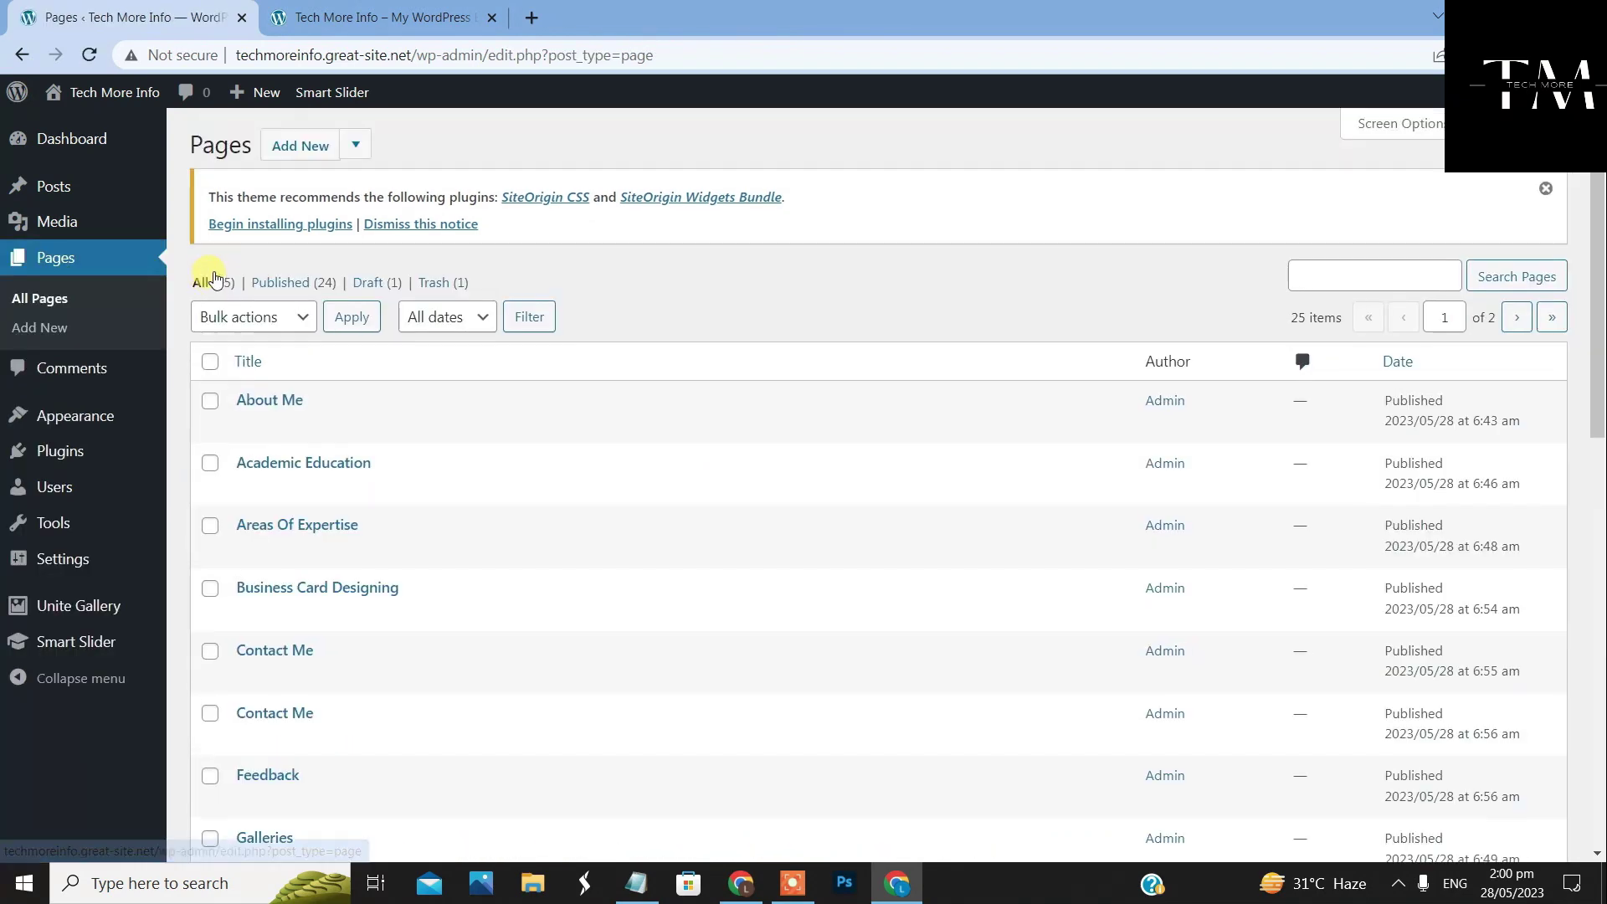
scroll(538, 520, "down", 10)
scroll(695, 575, "down", 3)
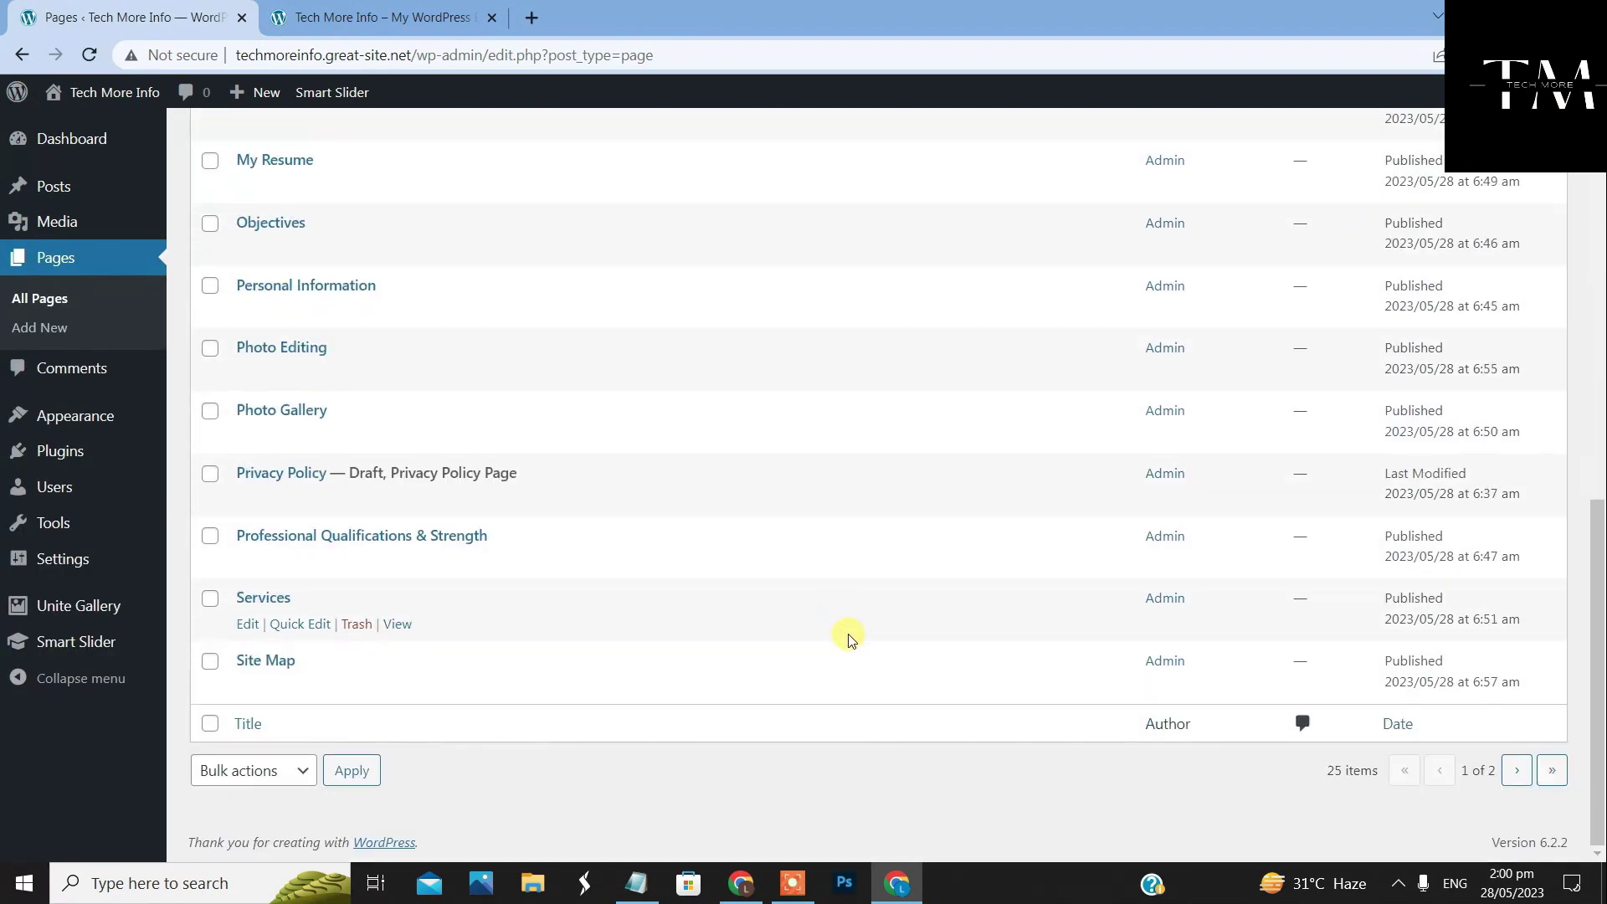
left_click(1548, 777)
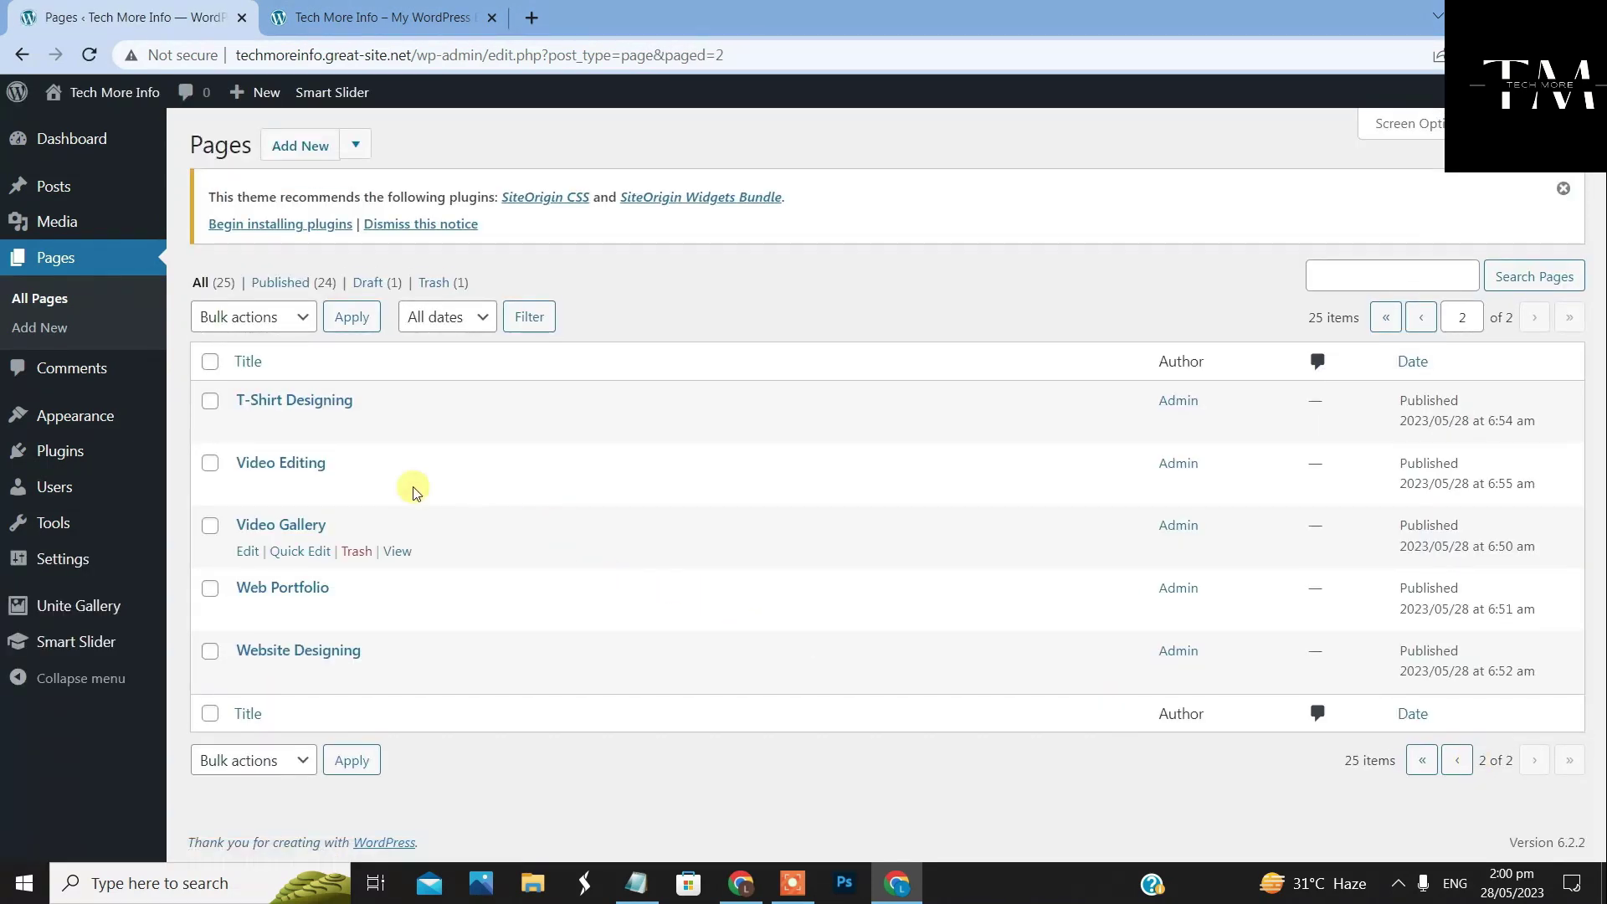
left_click(245, 555)
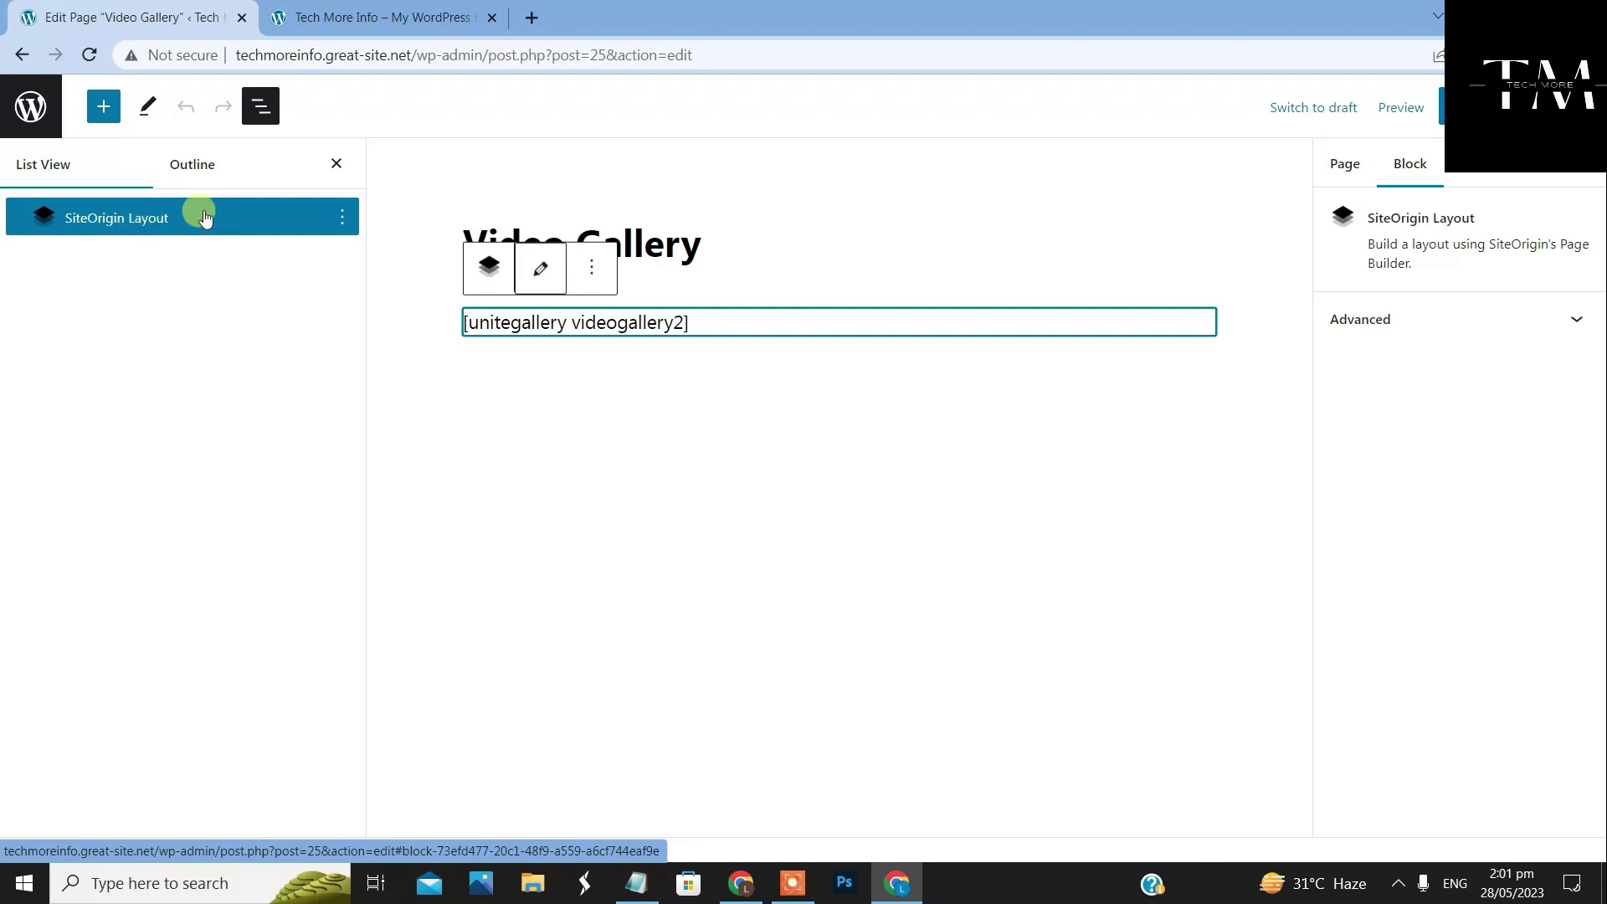
Convert the block to a layout with a single-column row holding a Custom HTML widget
left_click(535, 273)
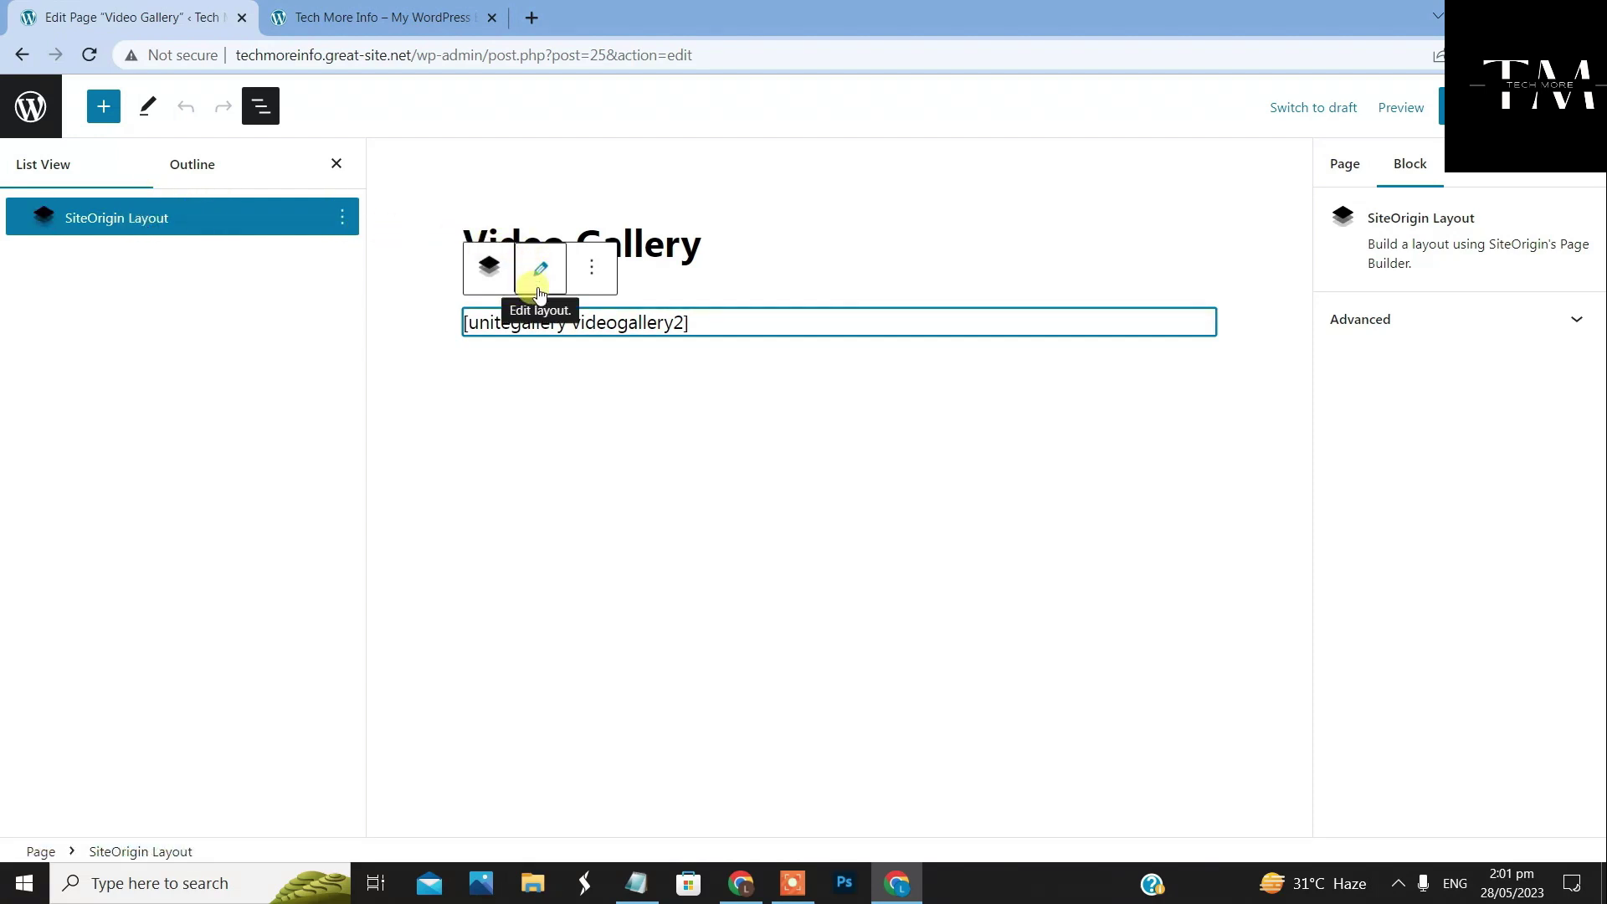
left_click(539, 266)
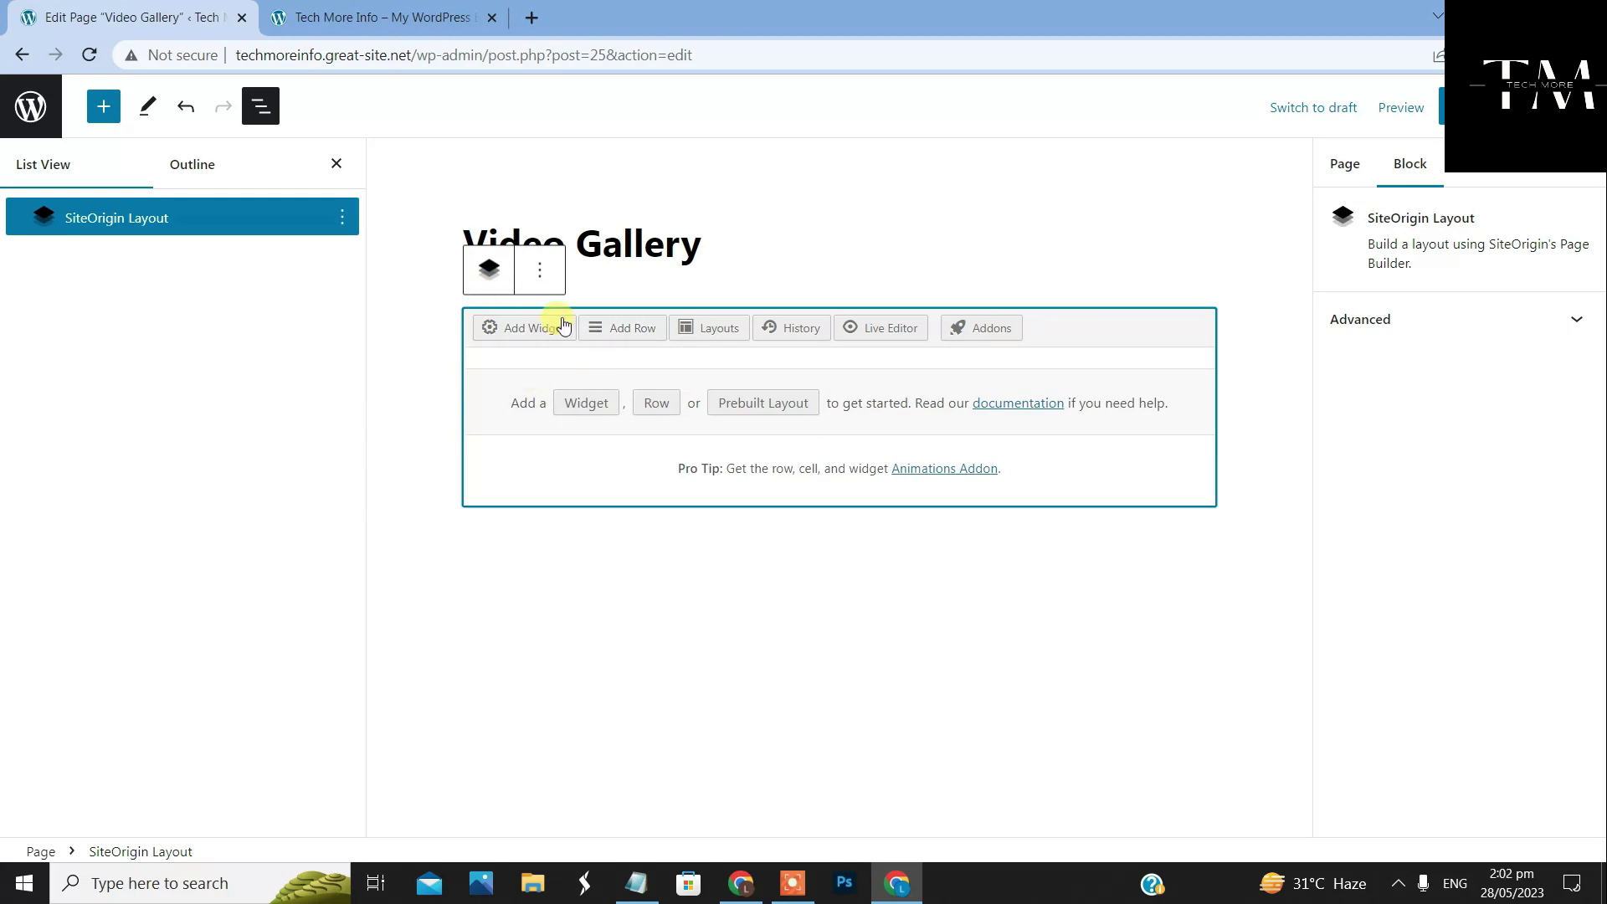
left_click(623, 335)
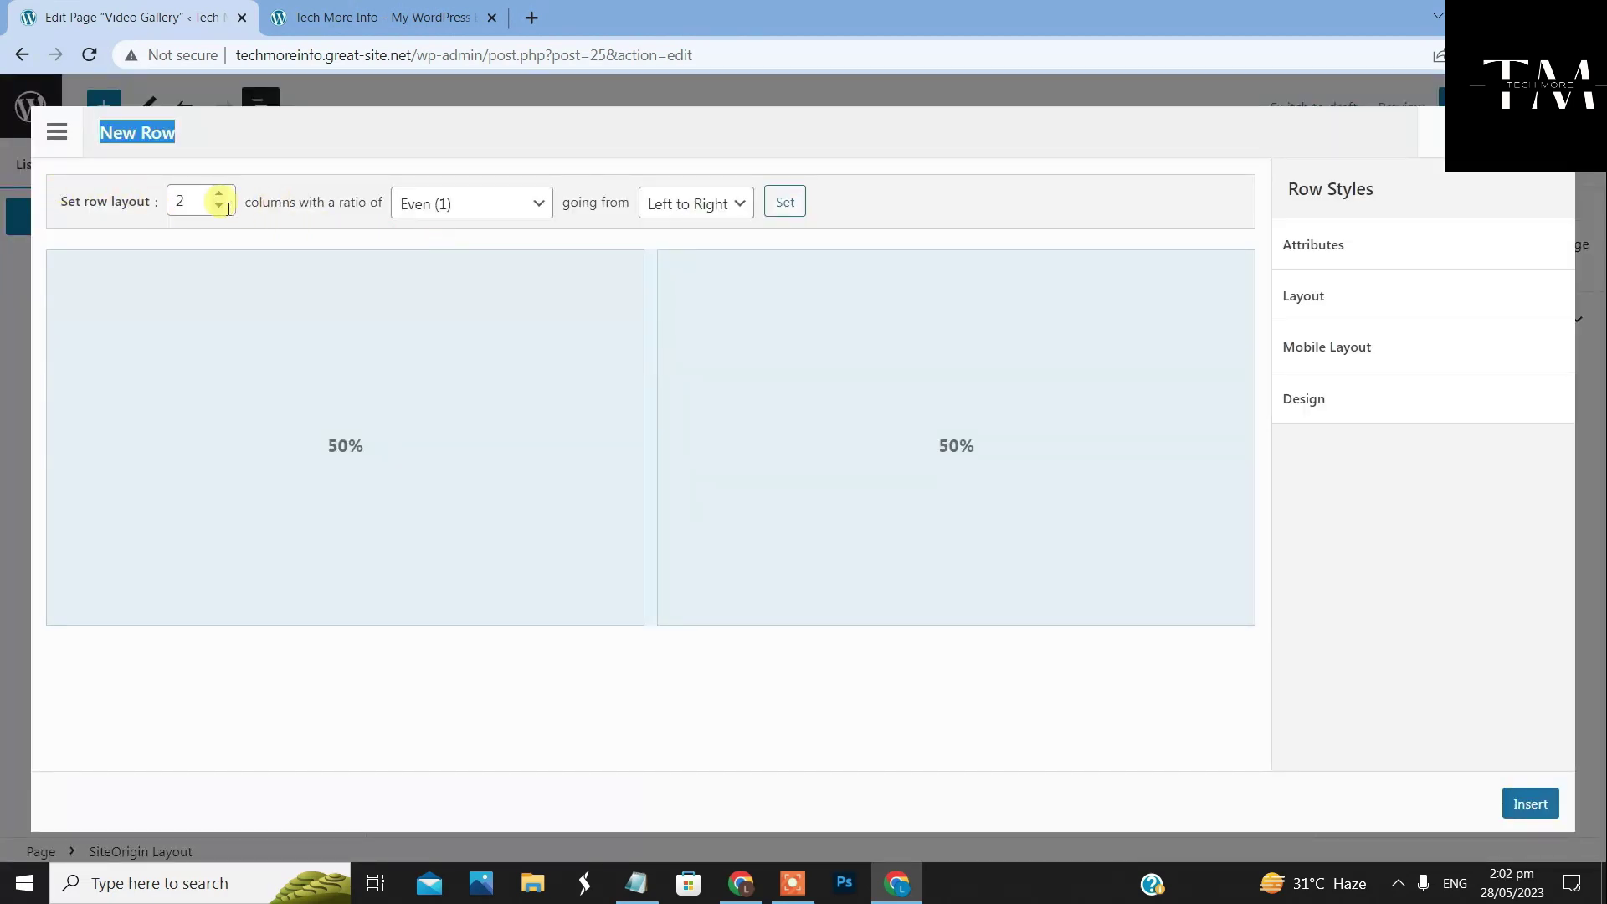
left_click(218, 205)
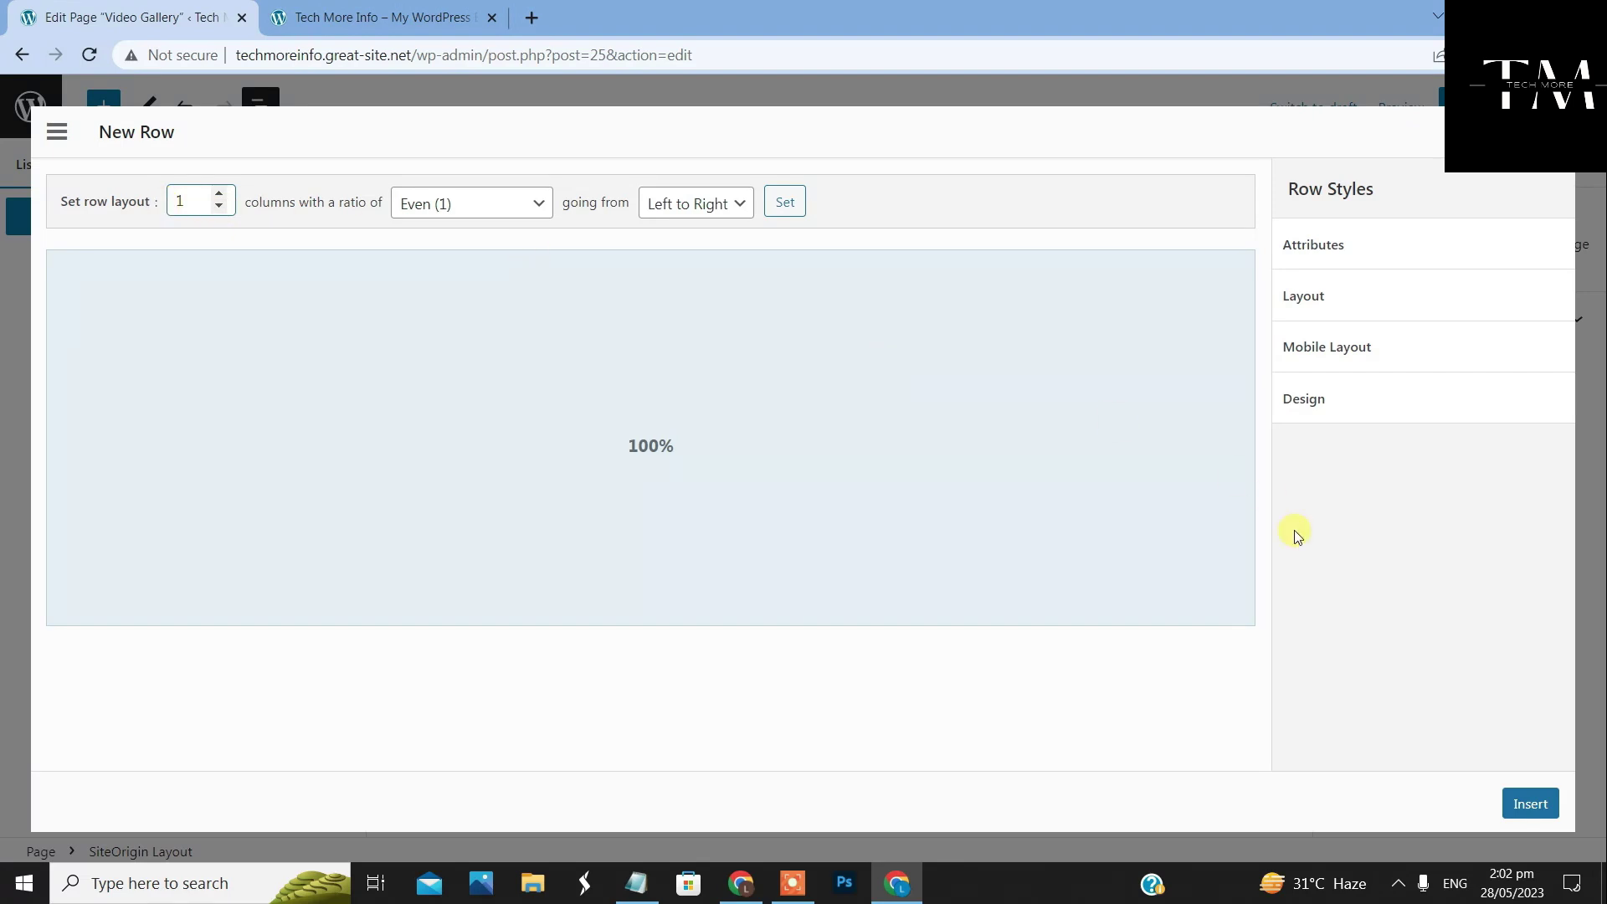
left_click(1530, 803)
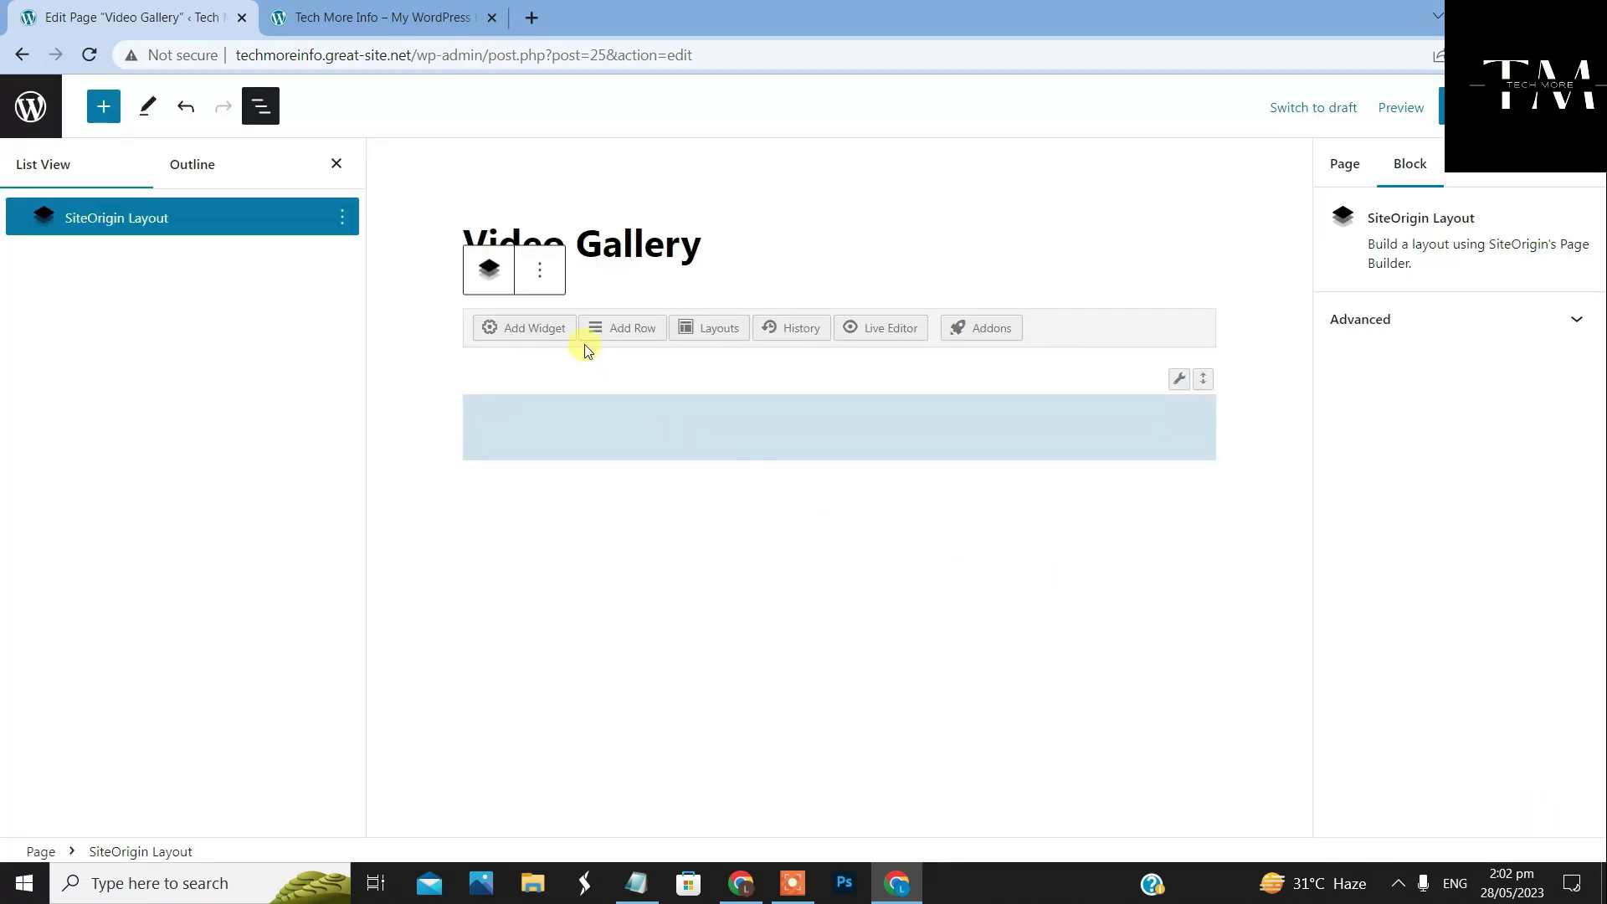
left_click(856, 419)
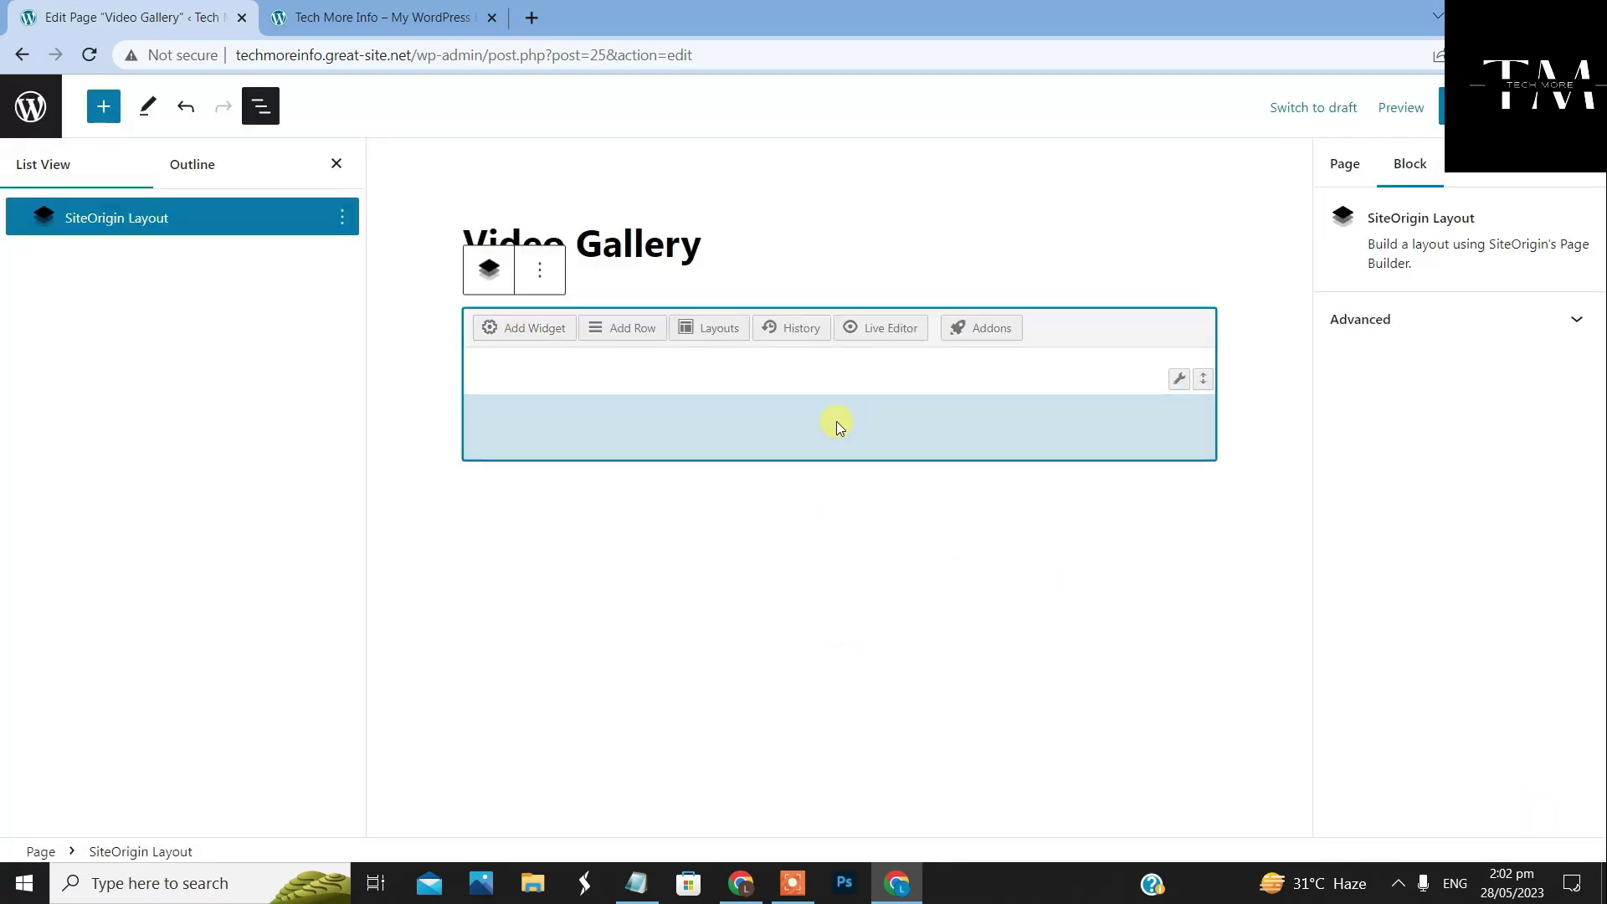
left_click(544, 332)
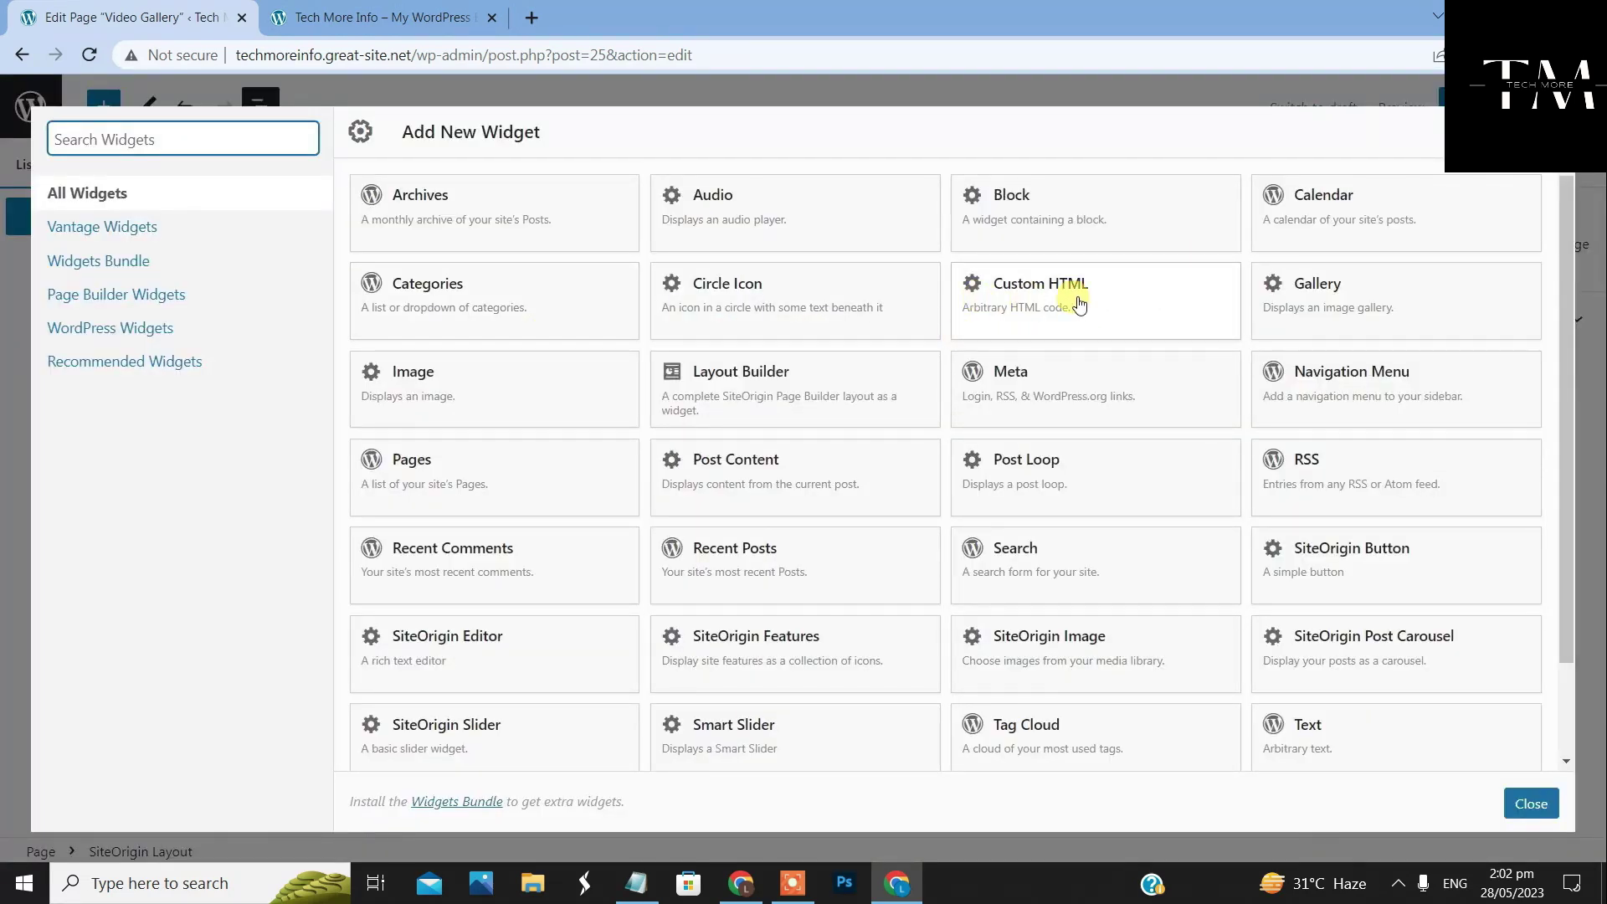
left_click(1085, 295)
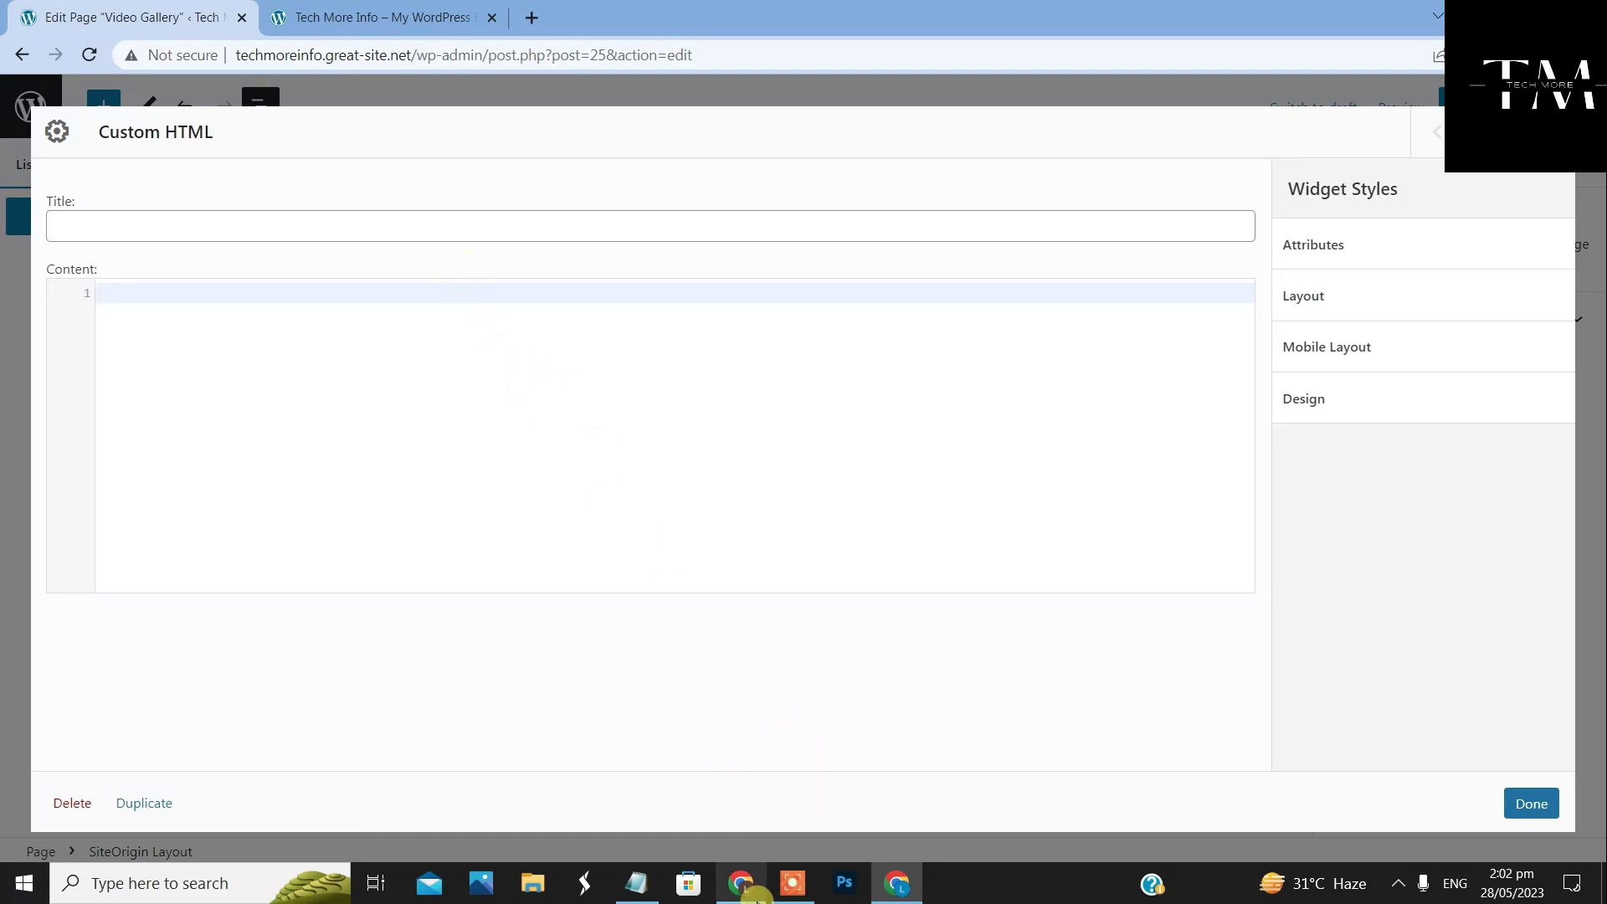
Paste the [unitegallery videogallery2] shortcode from Notepad into the Custom HTML widget and finish
left_click(636, 881)
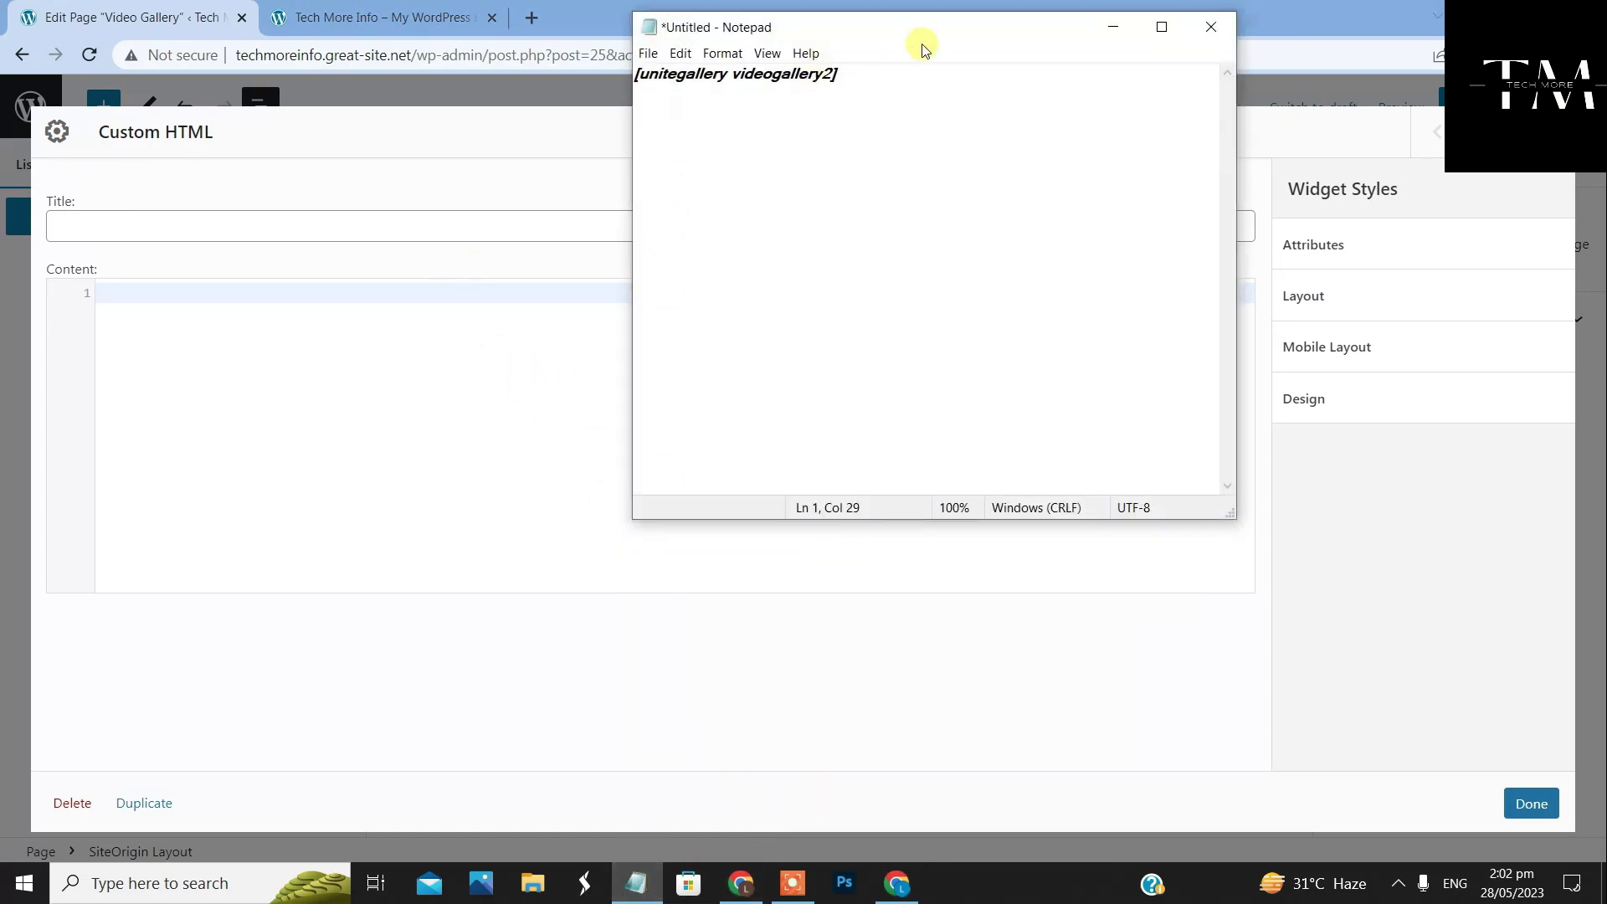
left_click_drag(837, 74, 633, 70)
right_click(683, 74)
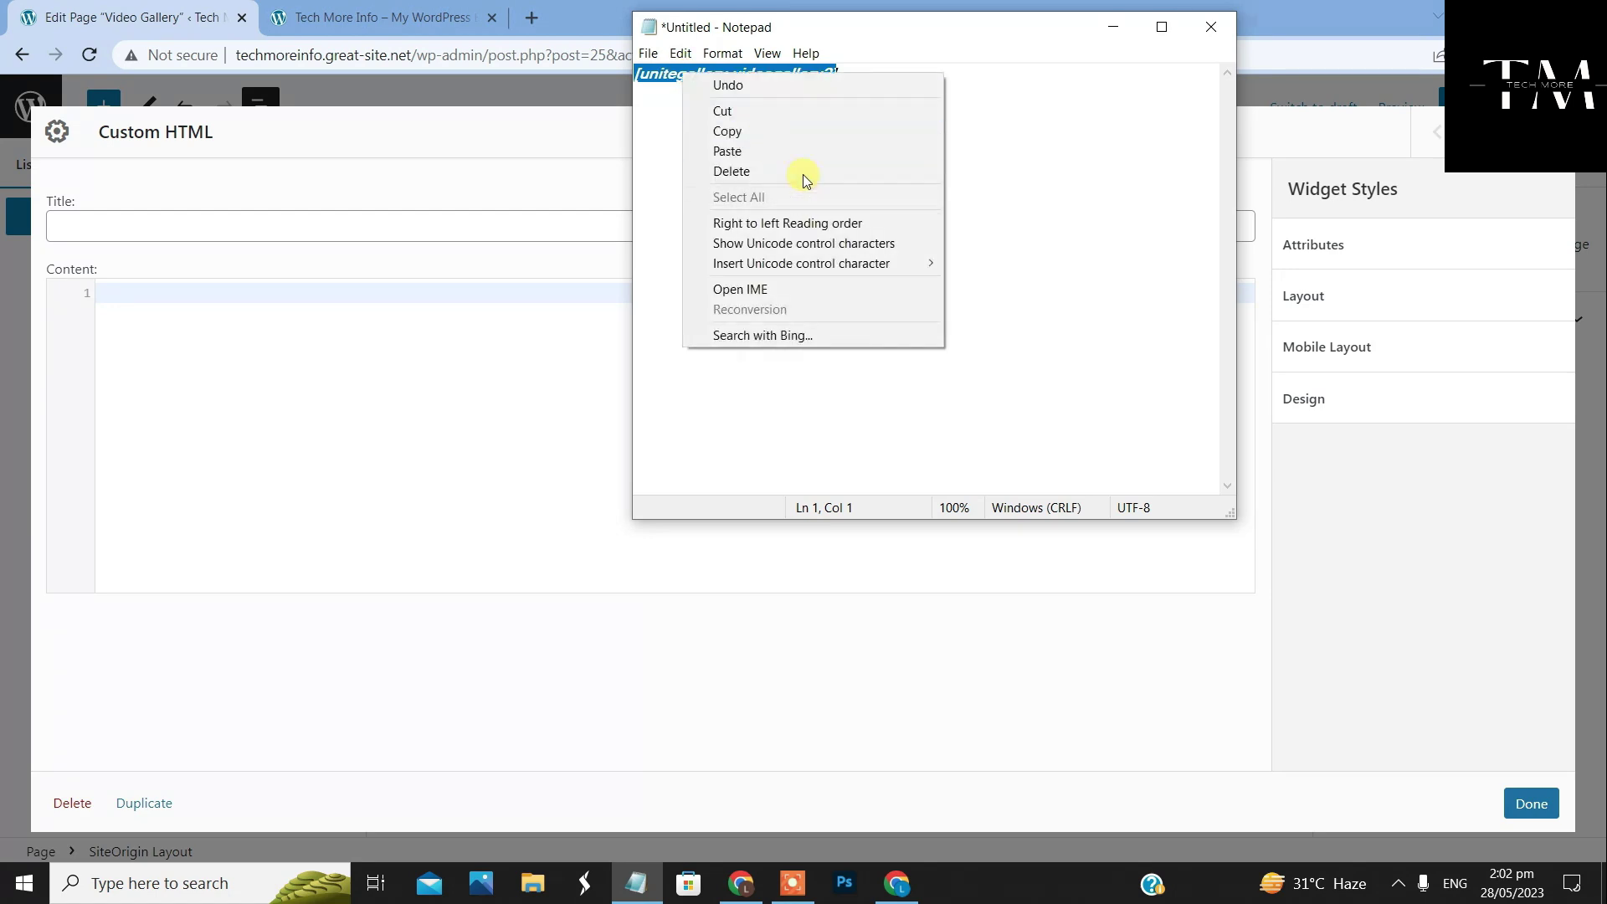
left_click(791, 131)
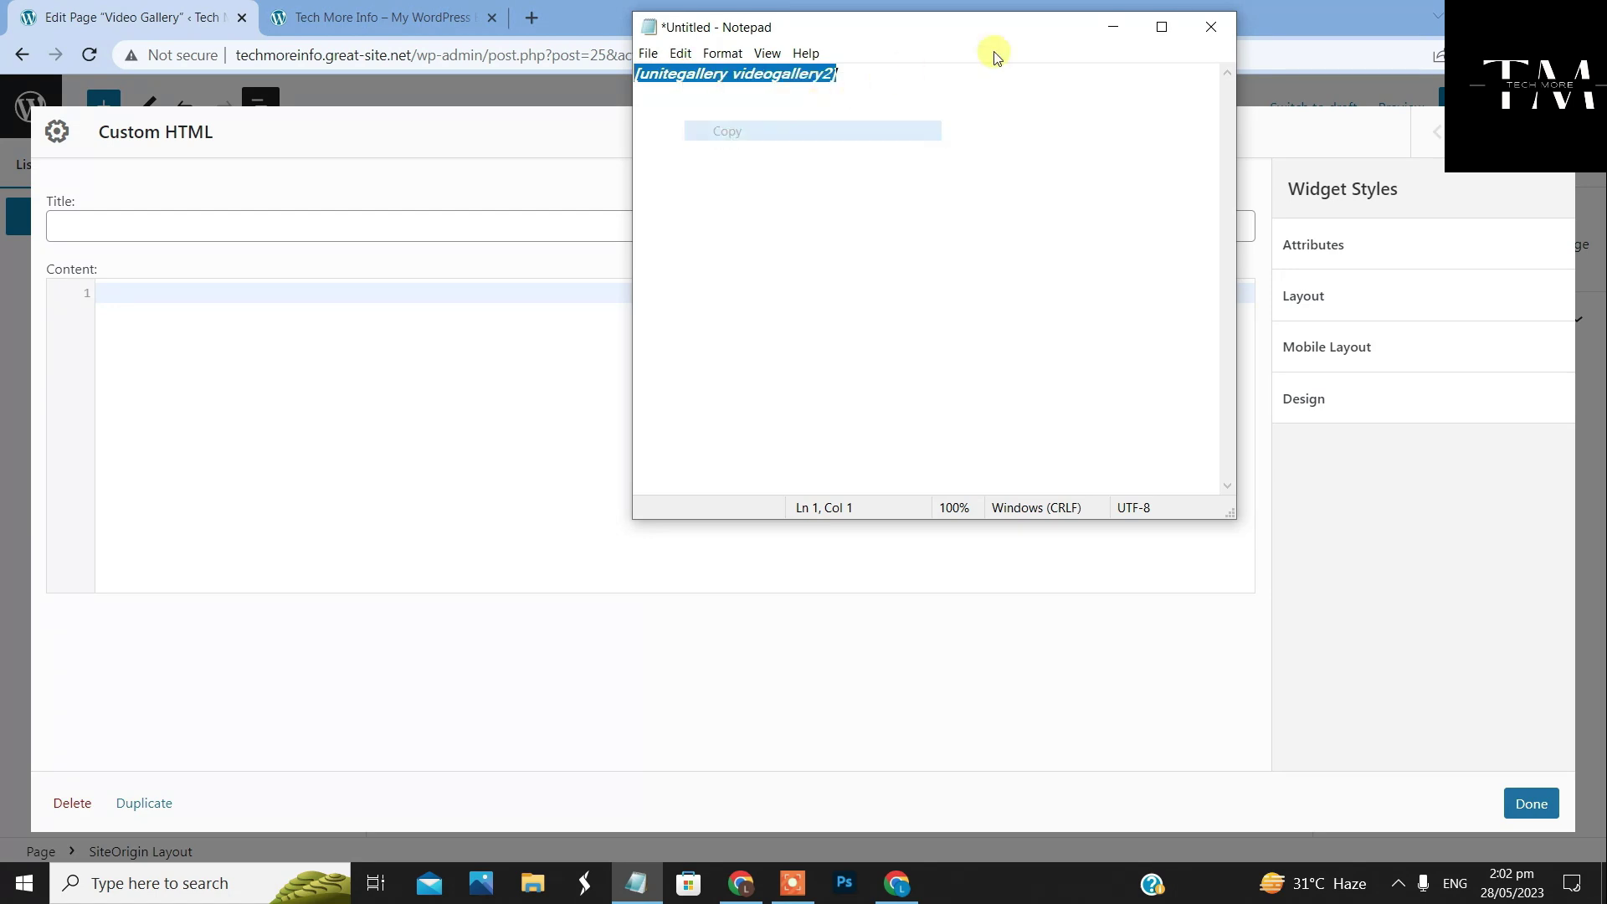
left_click(1111, 27)
right_click(502, 284)
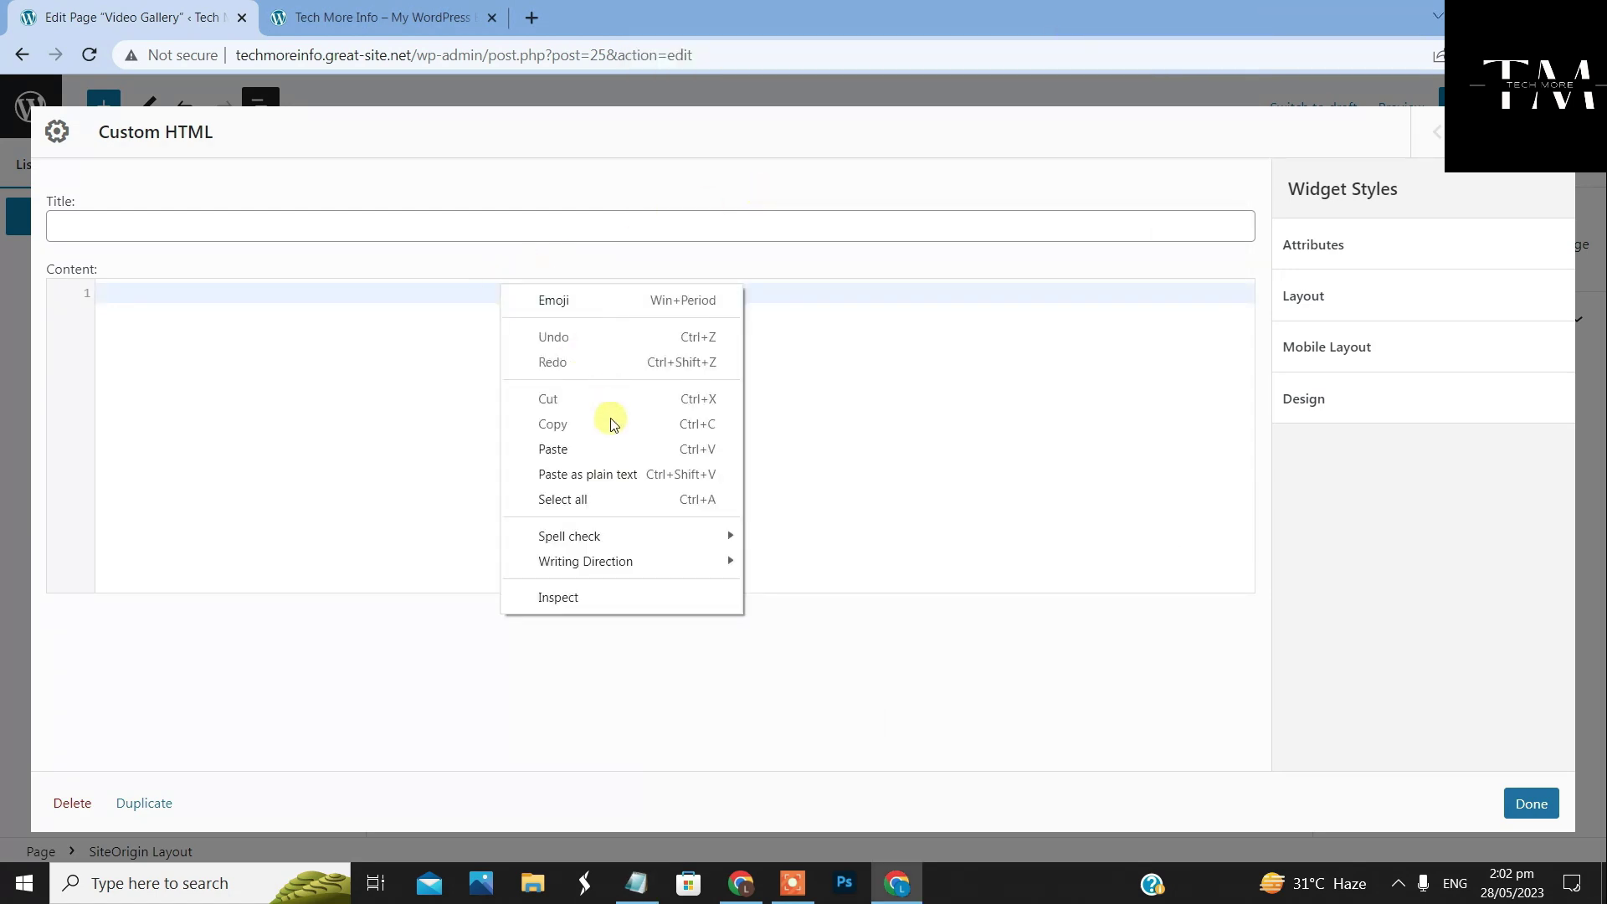
left_click(611, 448)
left_click(1532, 805)
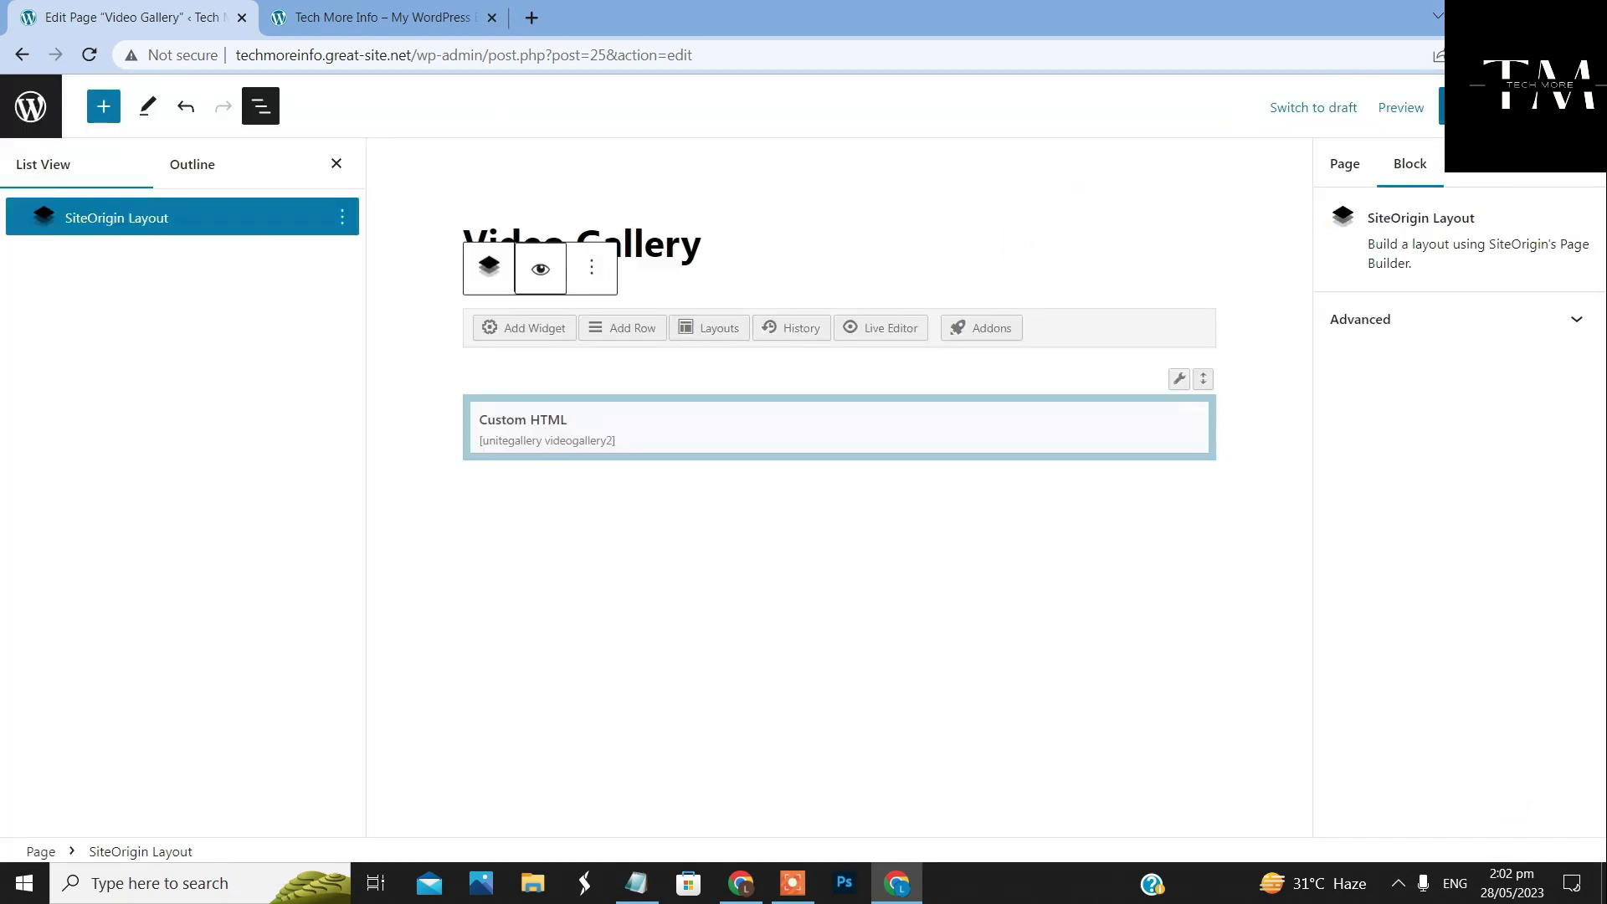
Save the Video Gallery page and view the live site's front page
left_click(1461, 107)
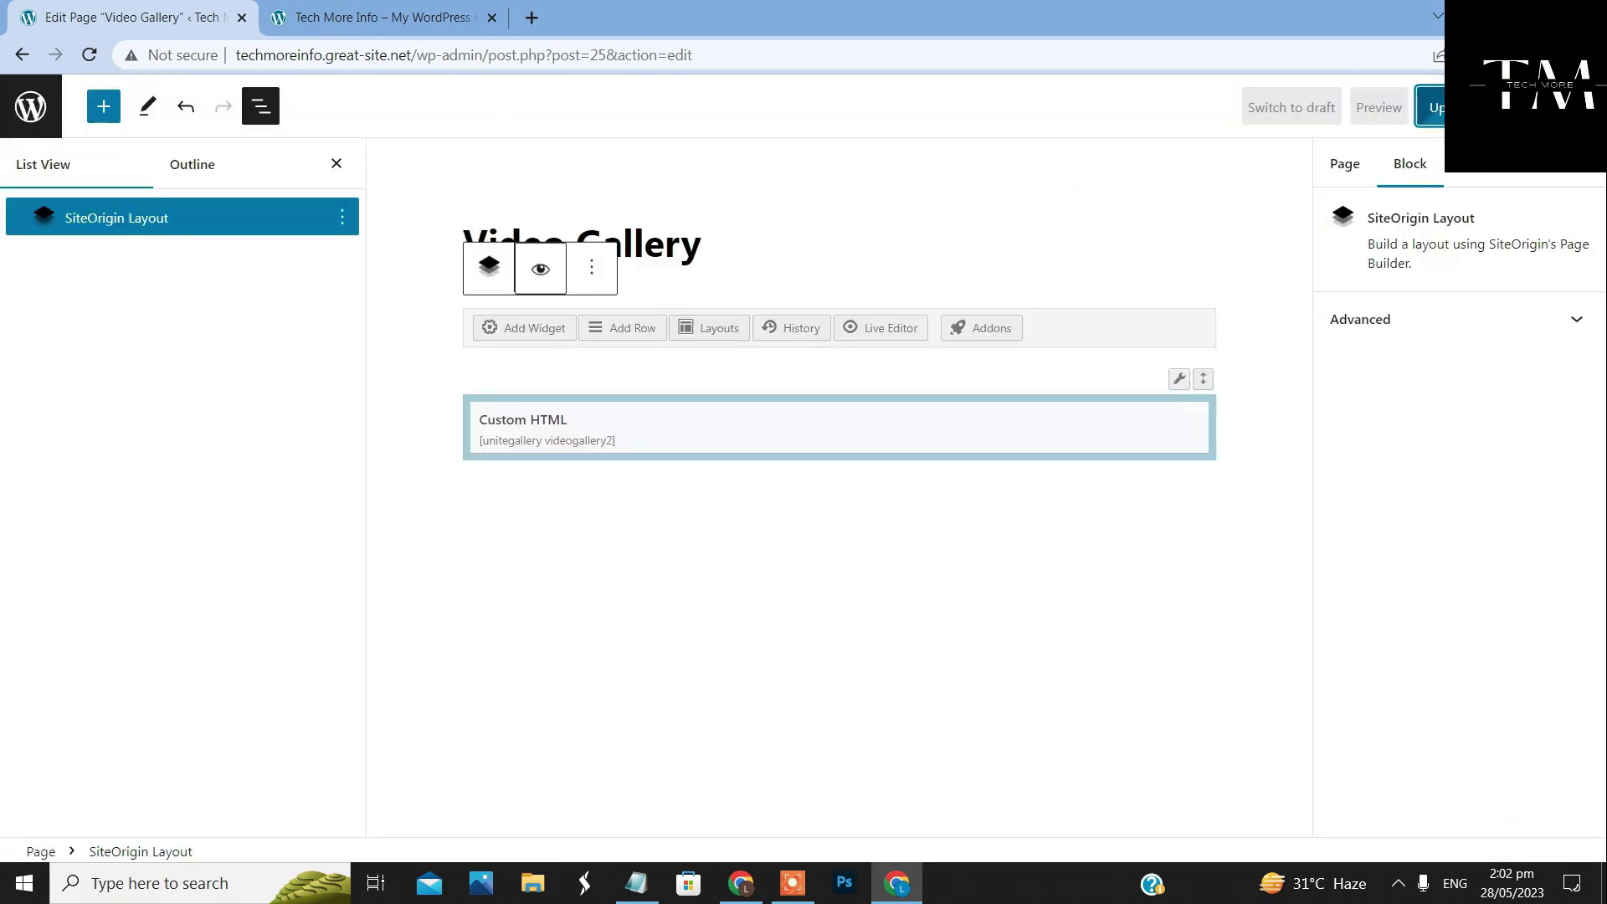
left_click(418, 19)
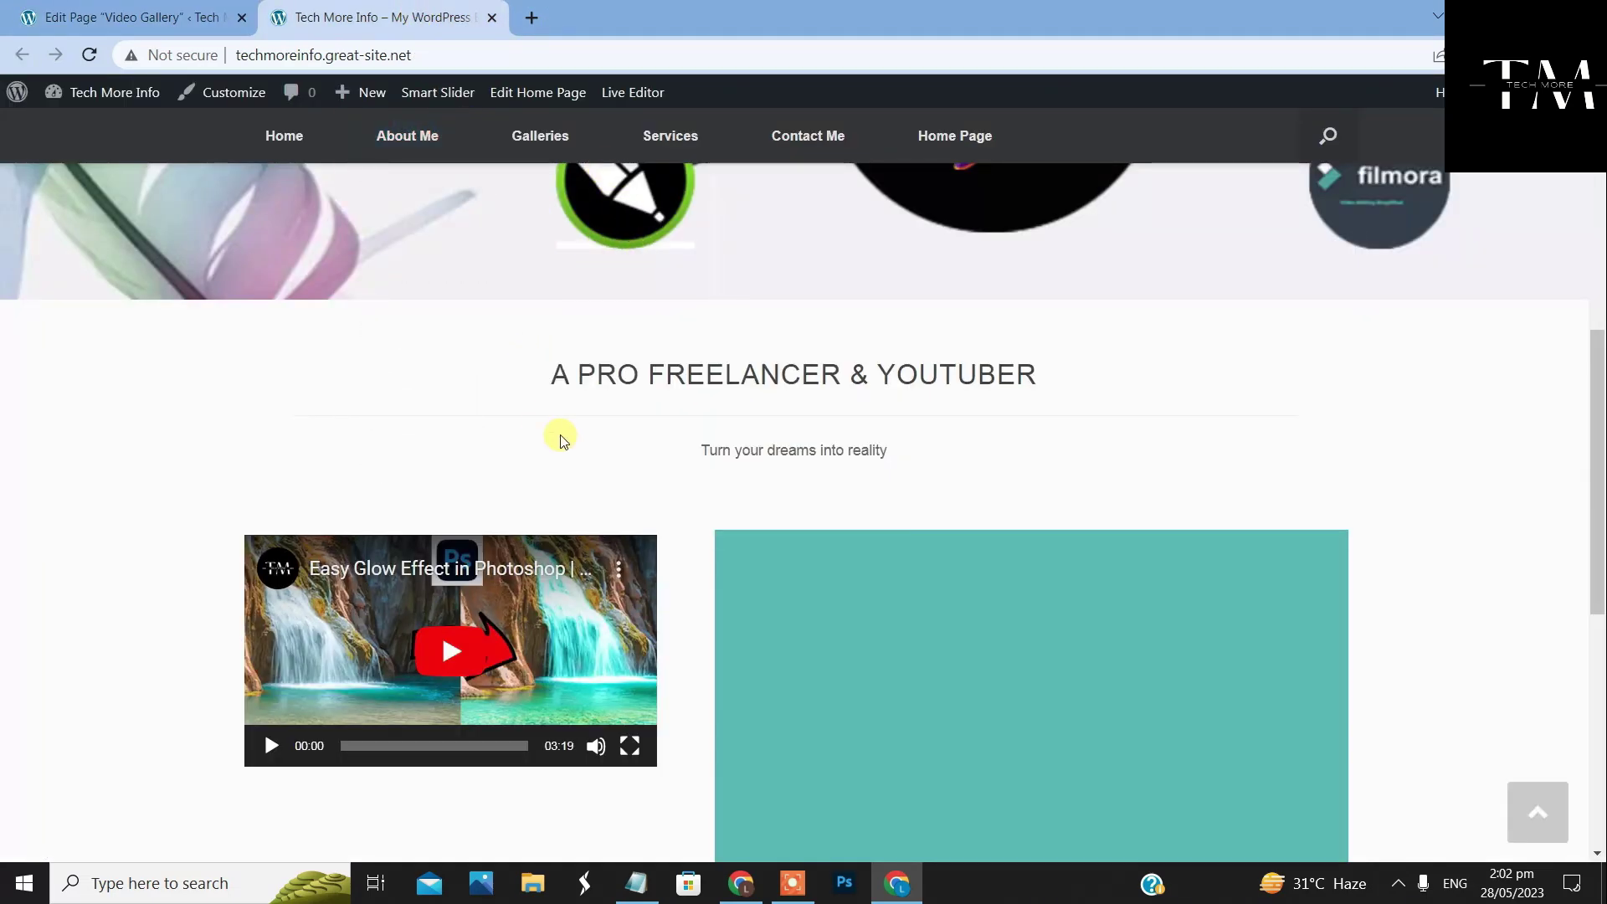
scroll(553, 431, "down", 3)
scroll(549, 418, "up", 7)
Open the live Video Gallery page and scroll through its video playlist
mouse_move(538, 134)
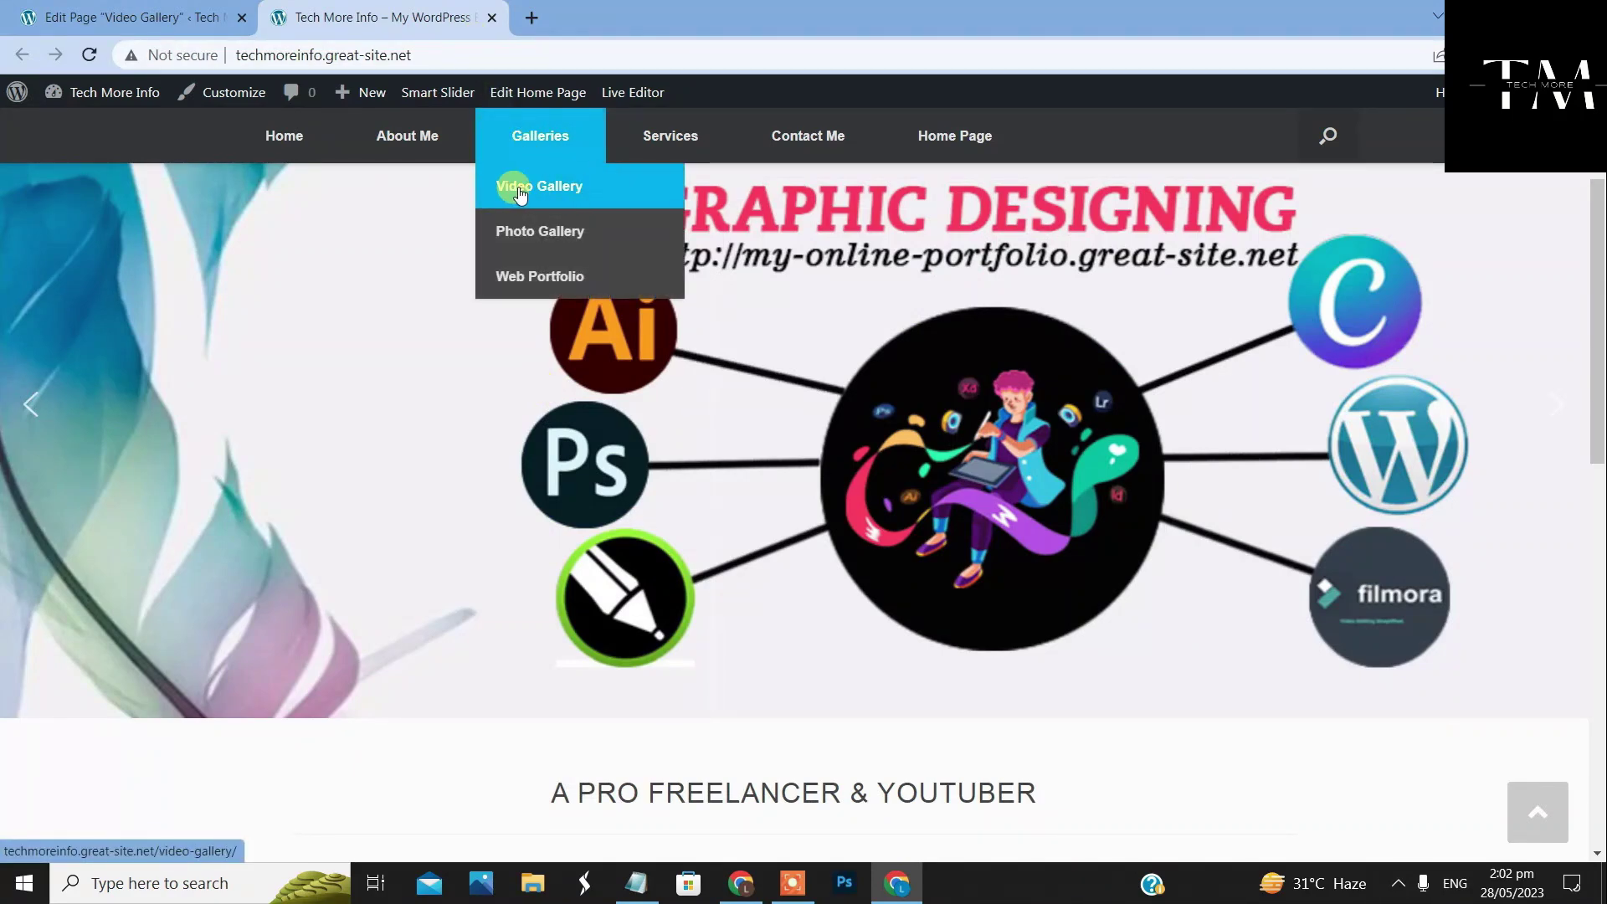
left_click(614, 200)
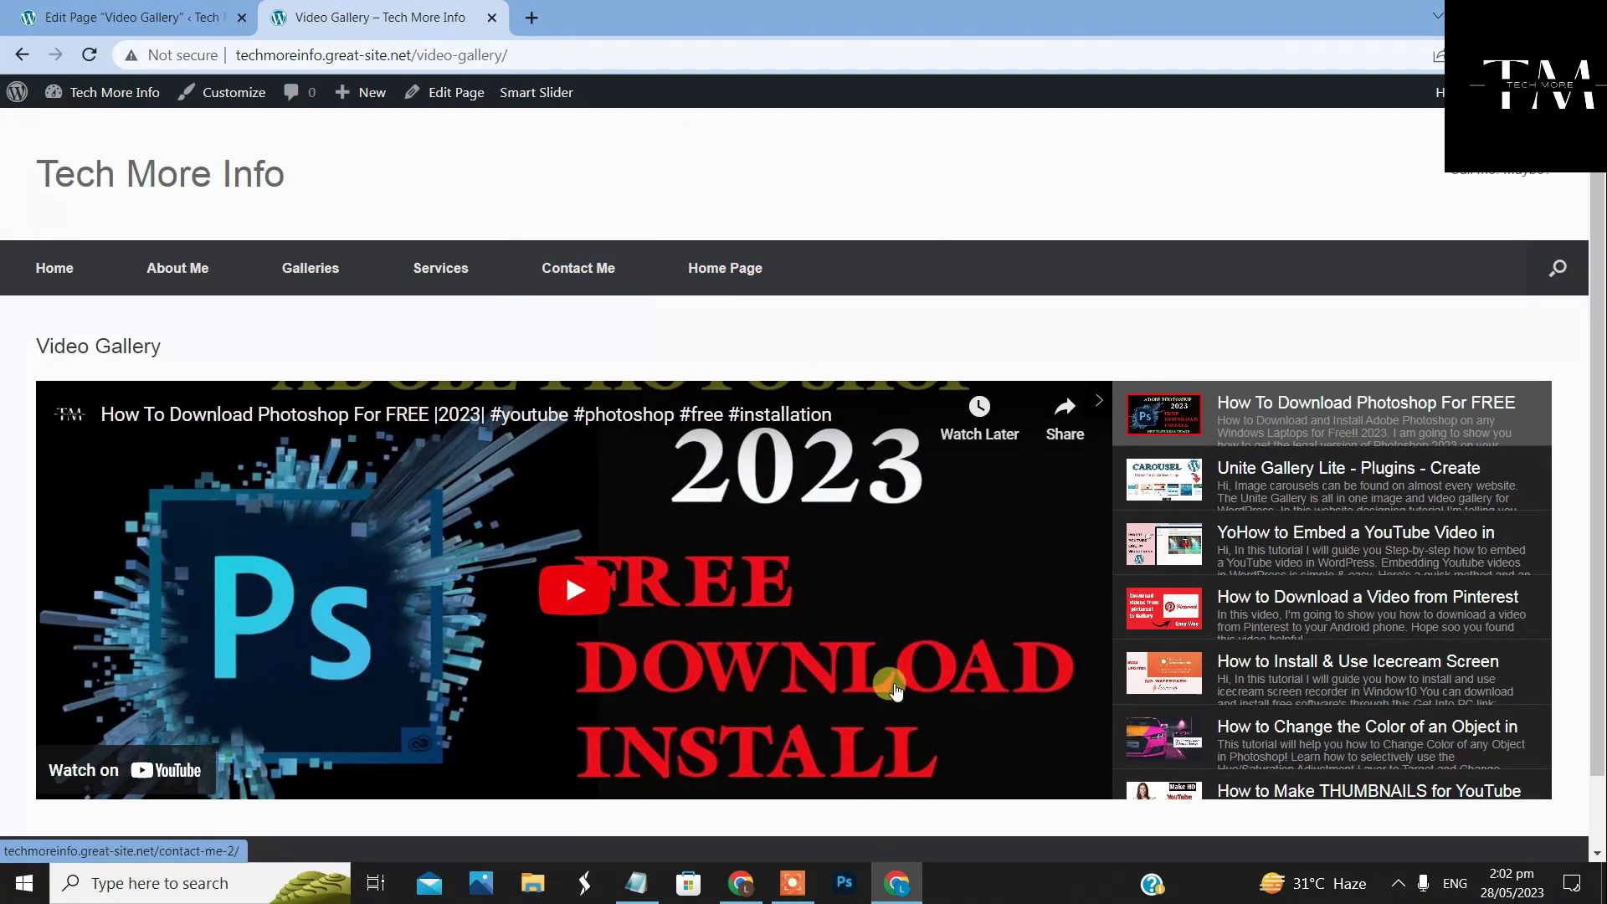
scroll(1109, 661, "down", 3)
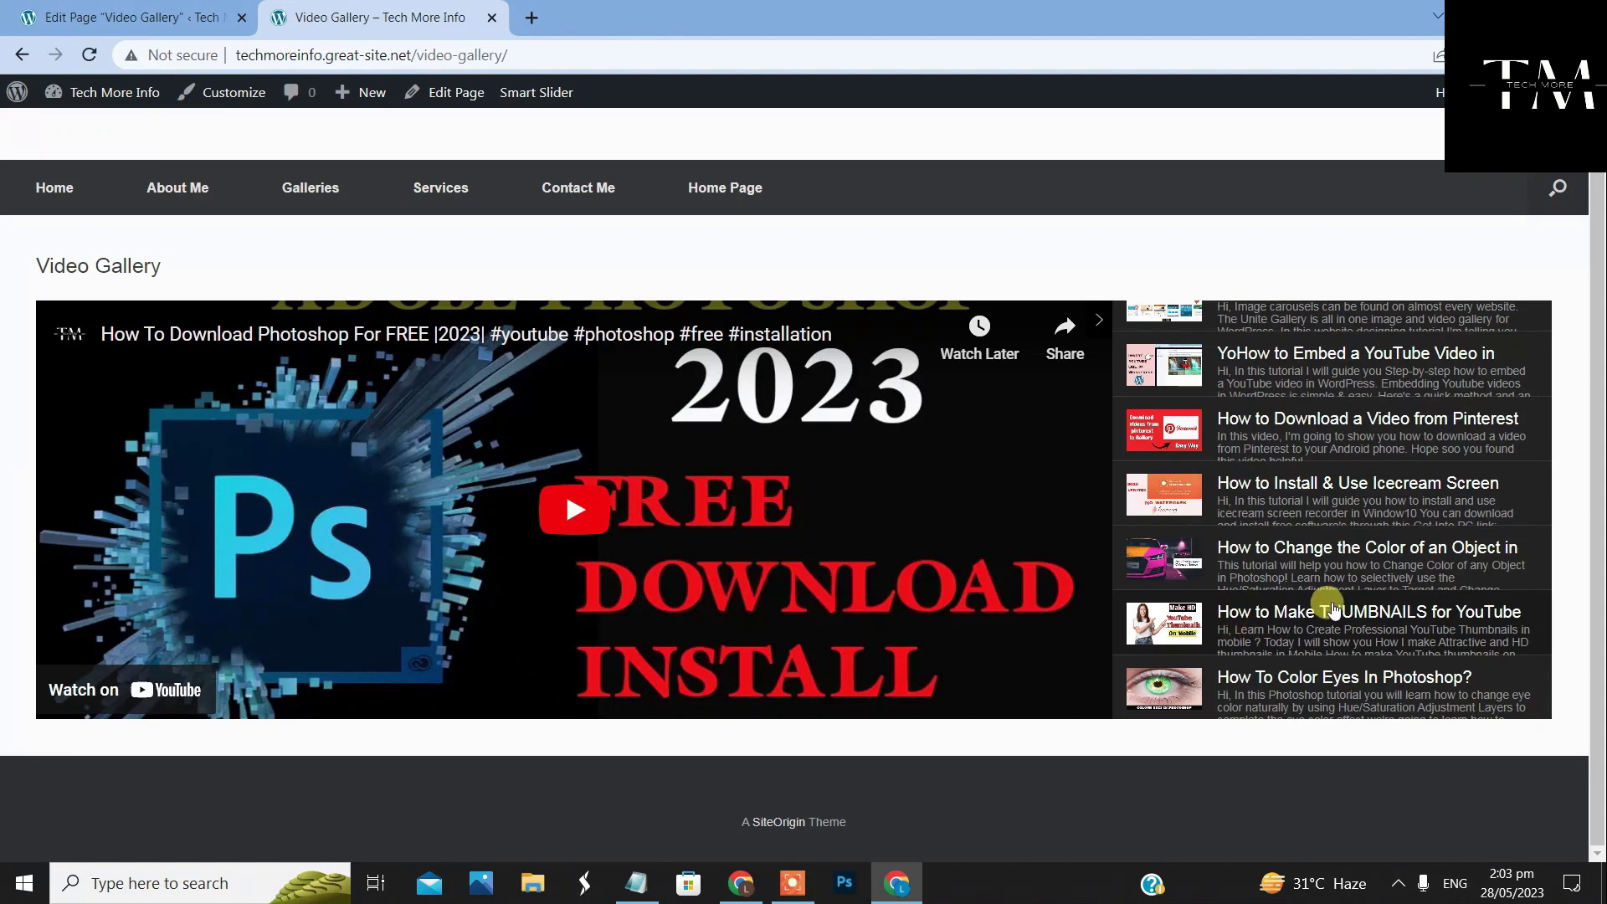
scroll(1333, 608, "up", 1)
scroll(1339, 611, "up", 1)
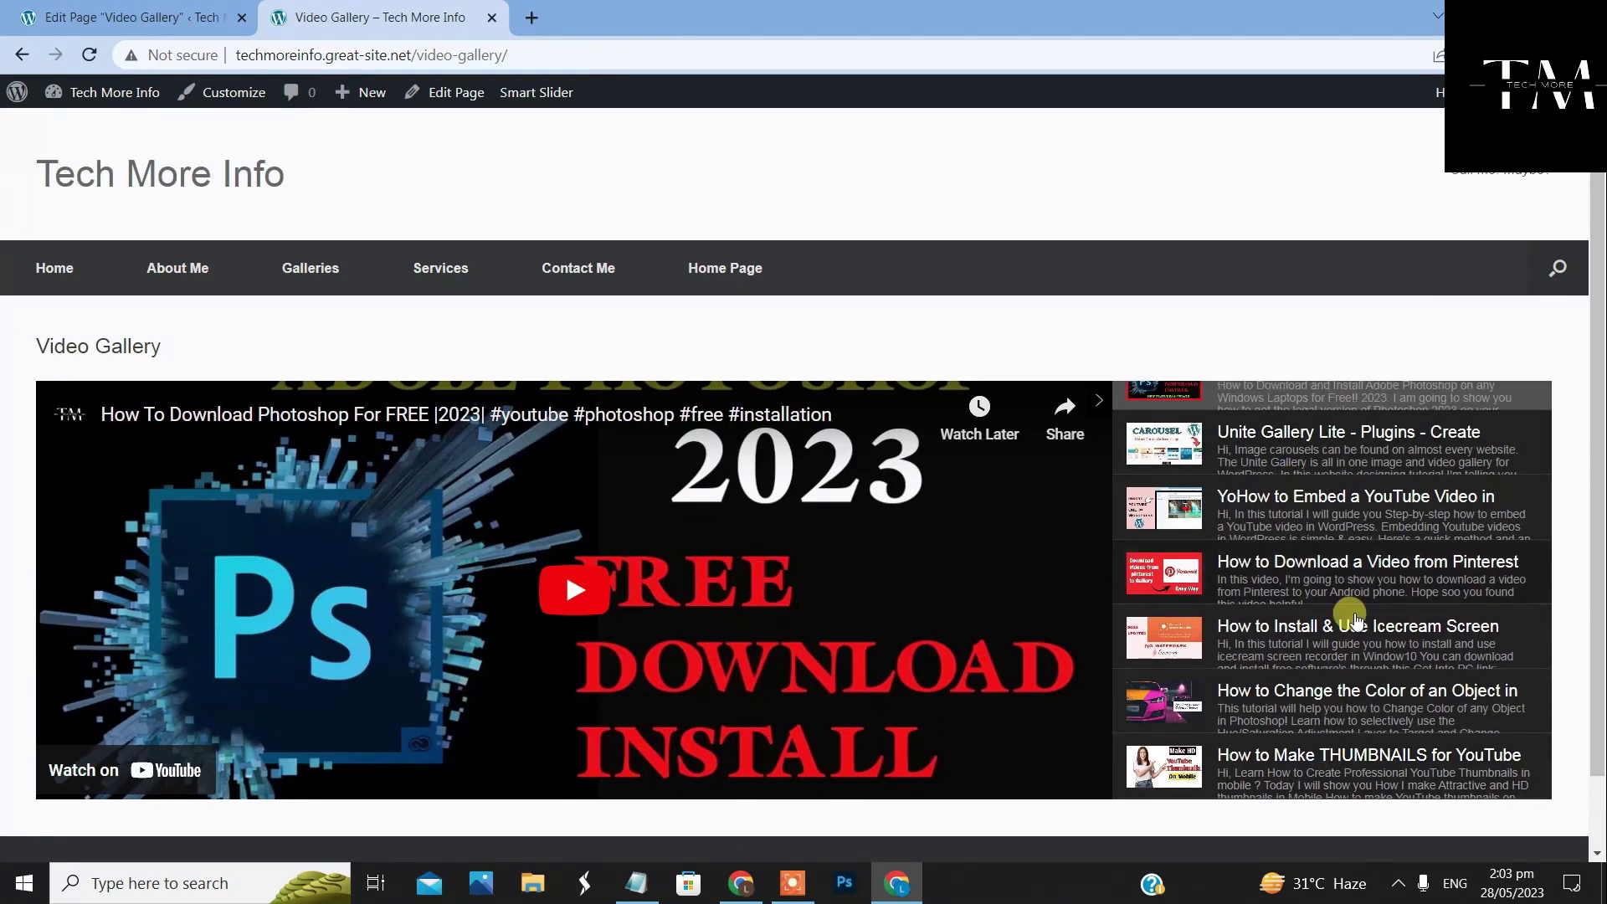
scroll(1322, 486, "up", 1)
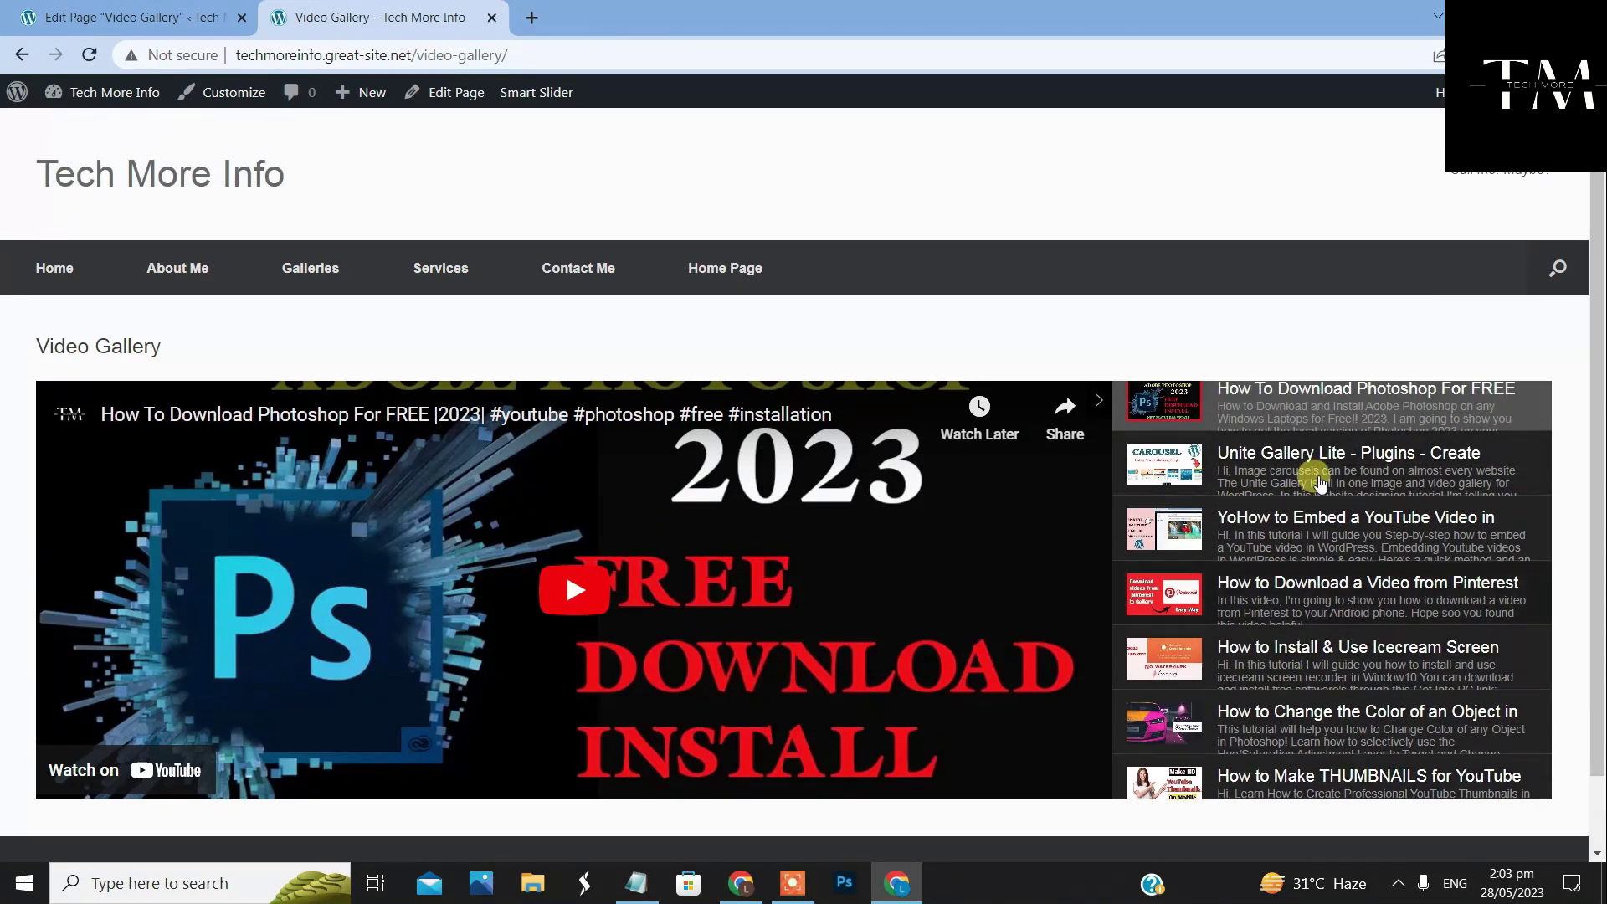
scroll(1346, 471, "down", 2)
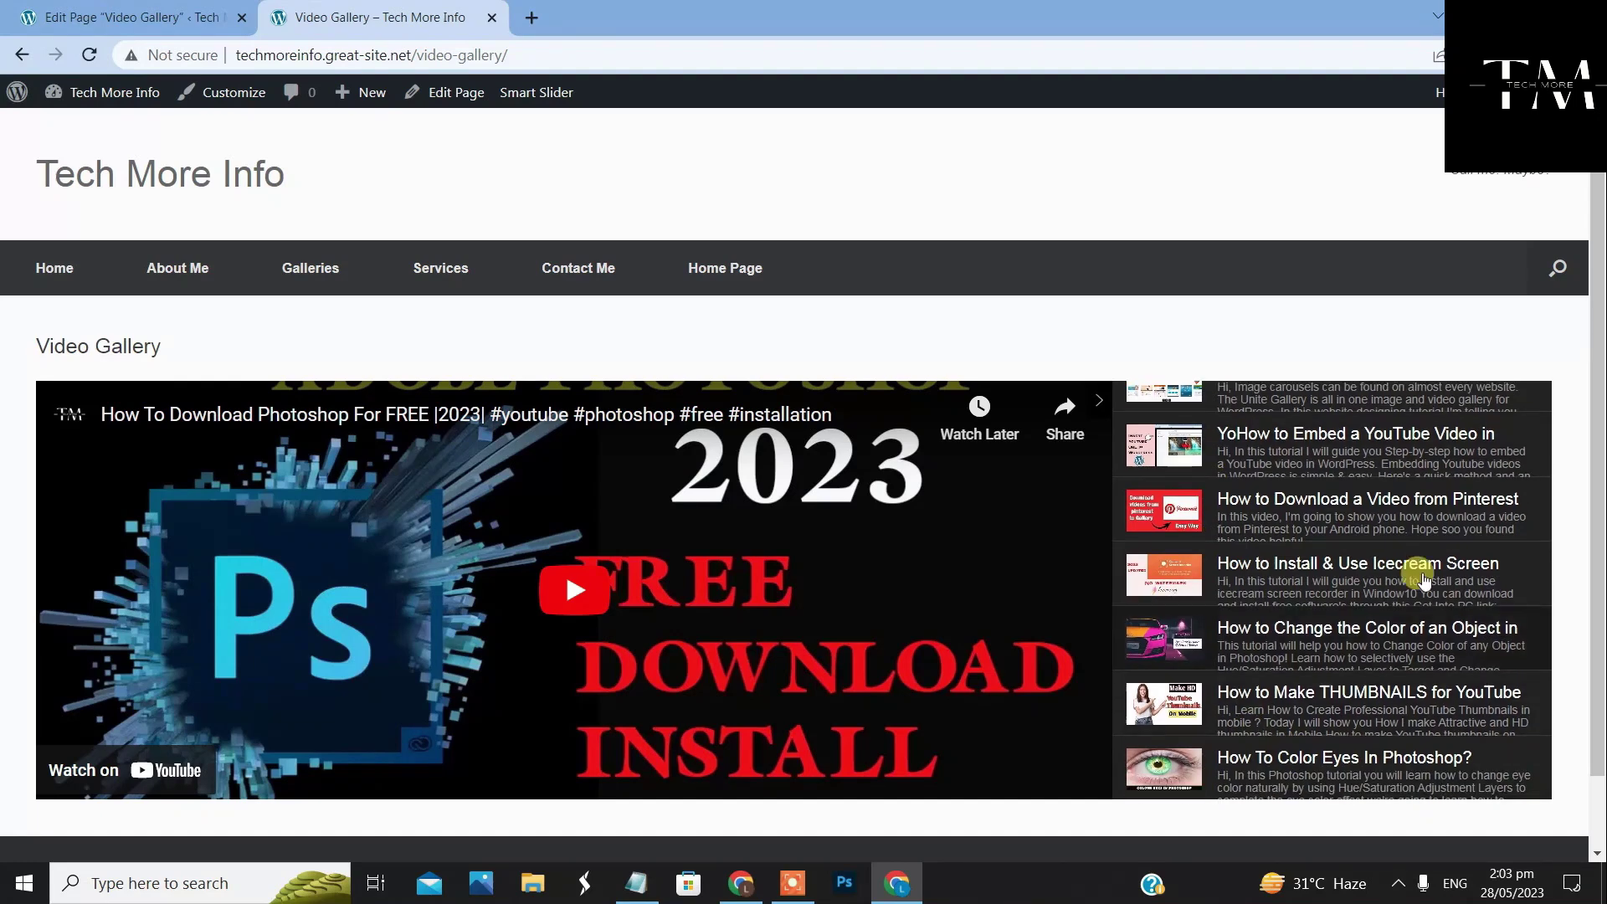
scroll(1214, 728, "up", 1)
scroll(1306, 393, "down", 1)
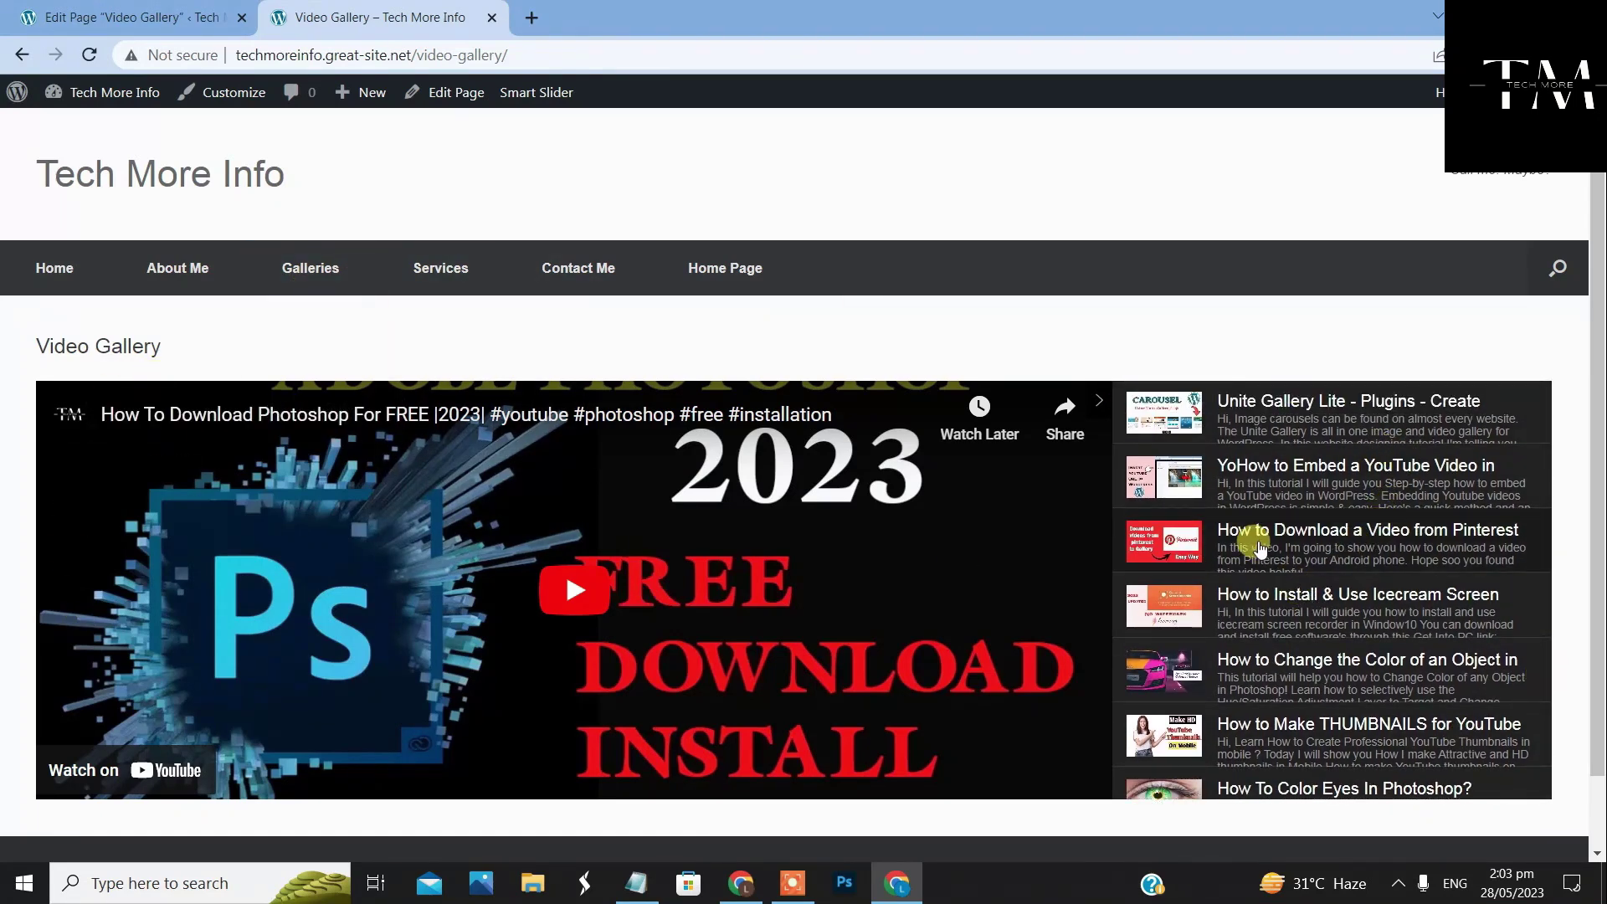
scroll(1256, 636, "down", 1)
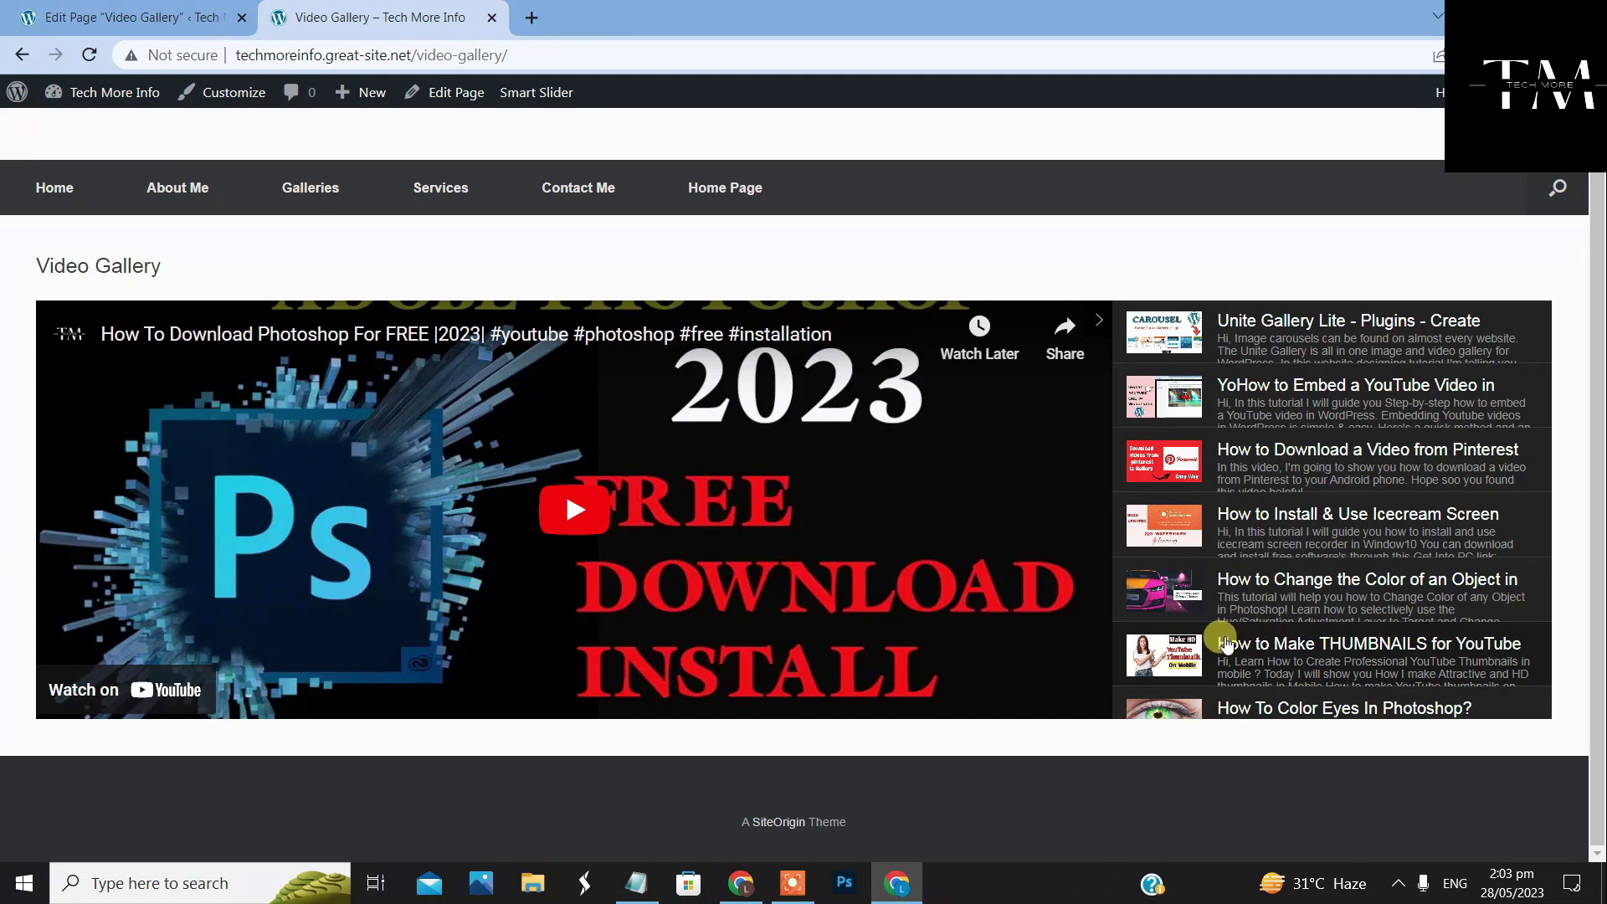
scroll(1219, 638, "up", 1)
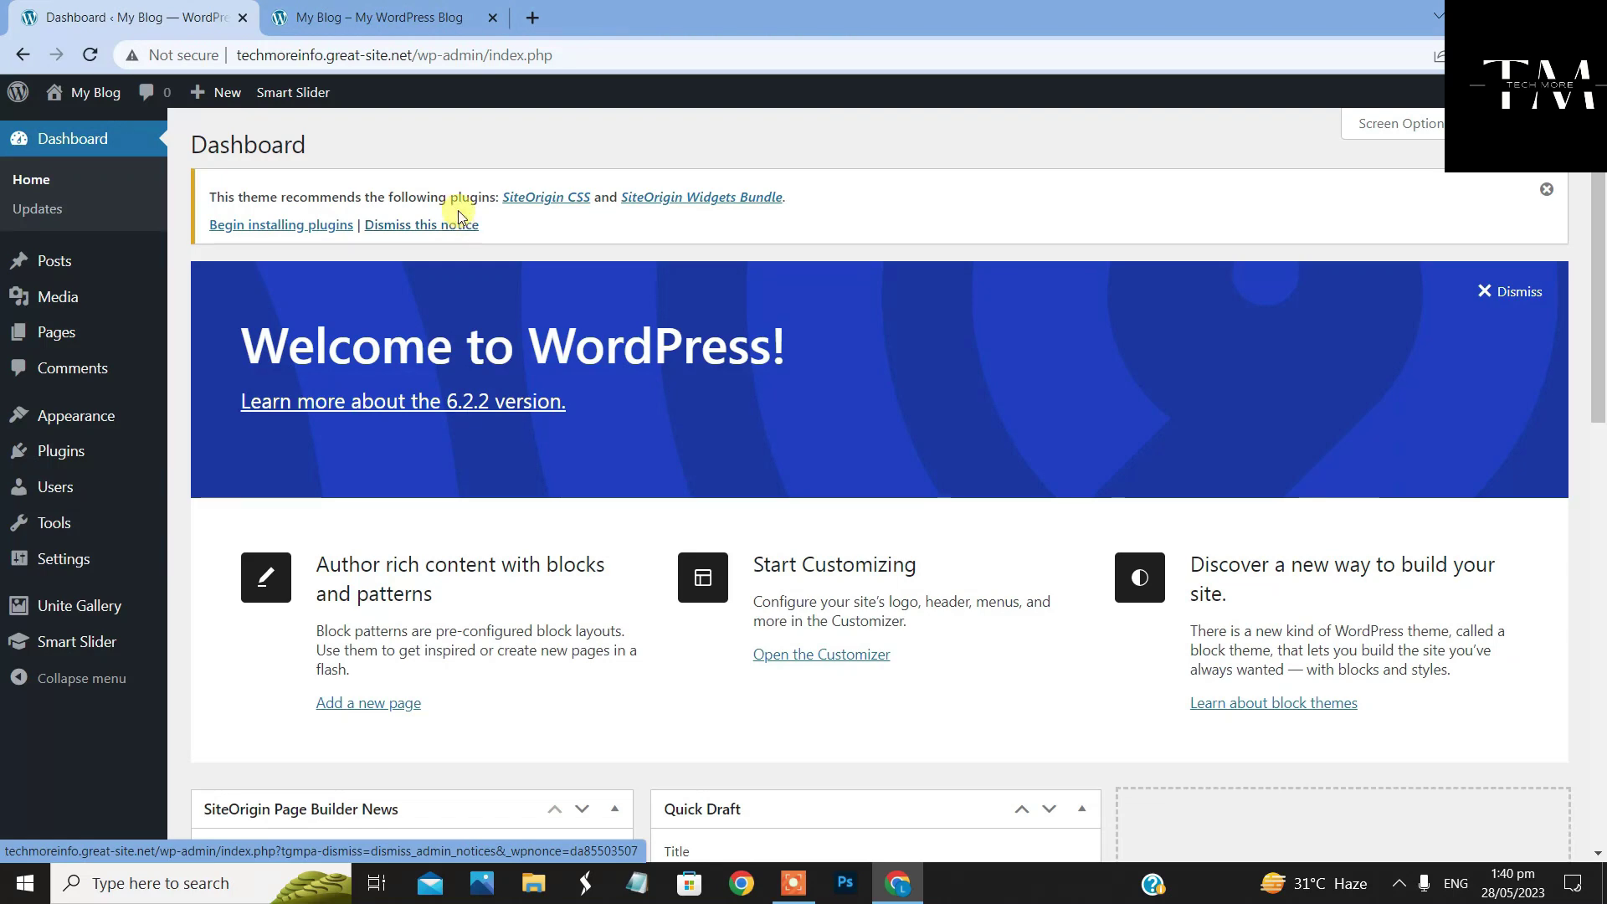
Reload the front page, still titled My Blog, then return to the Dashboard's Settings menu
left_click(404, 19)
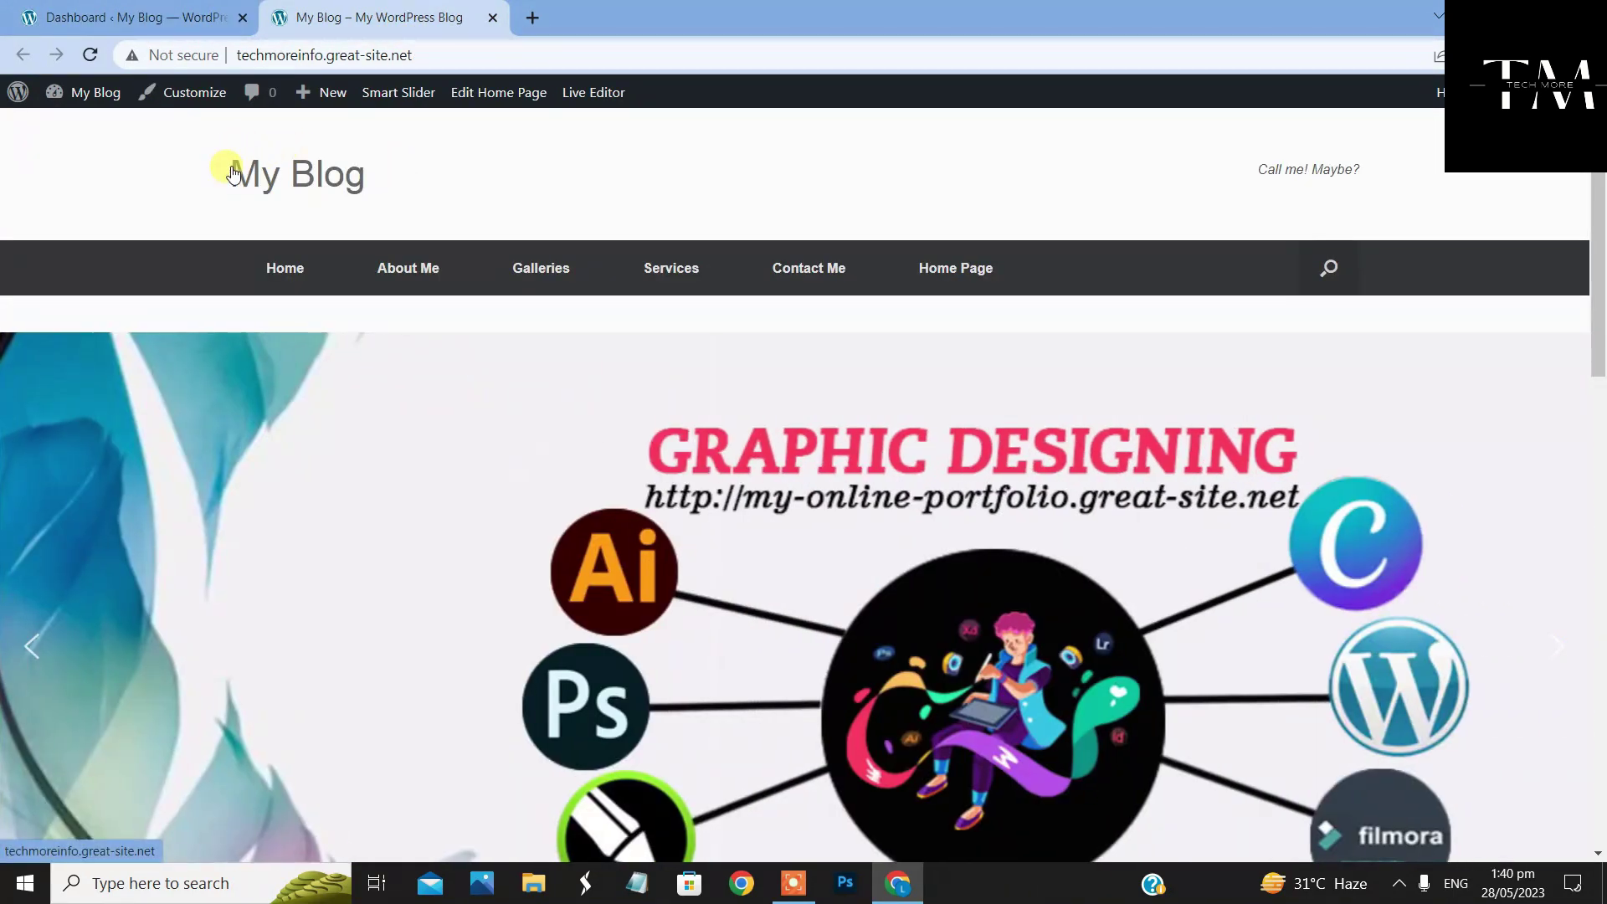
left_click_drag(232, 170, 325, 189)
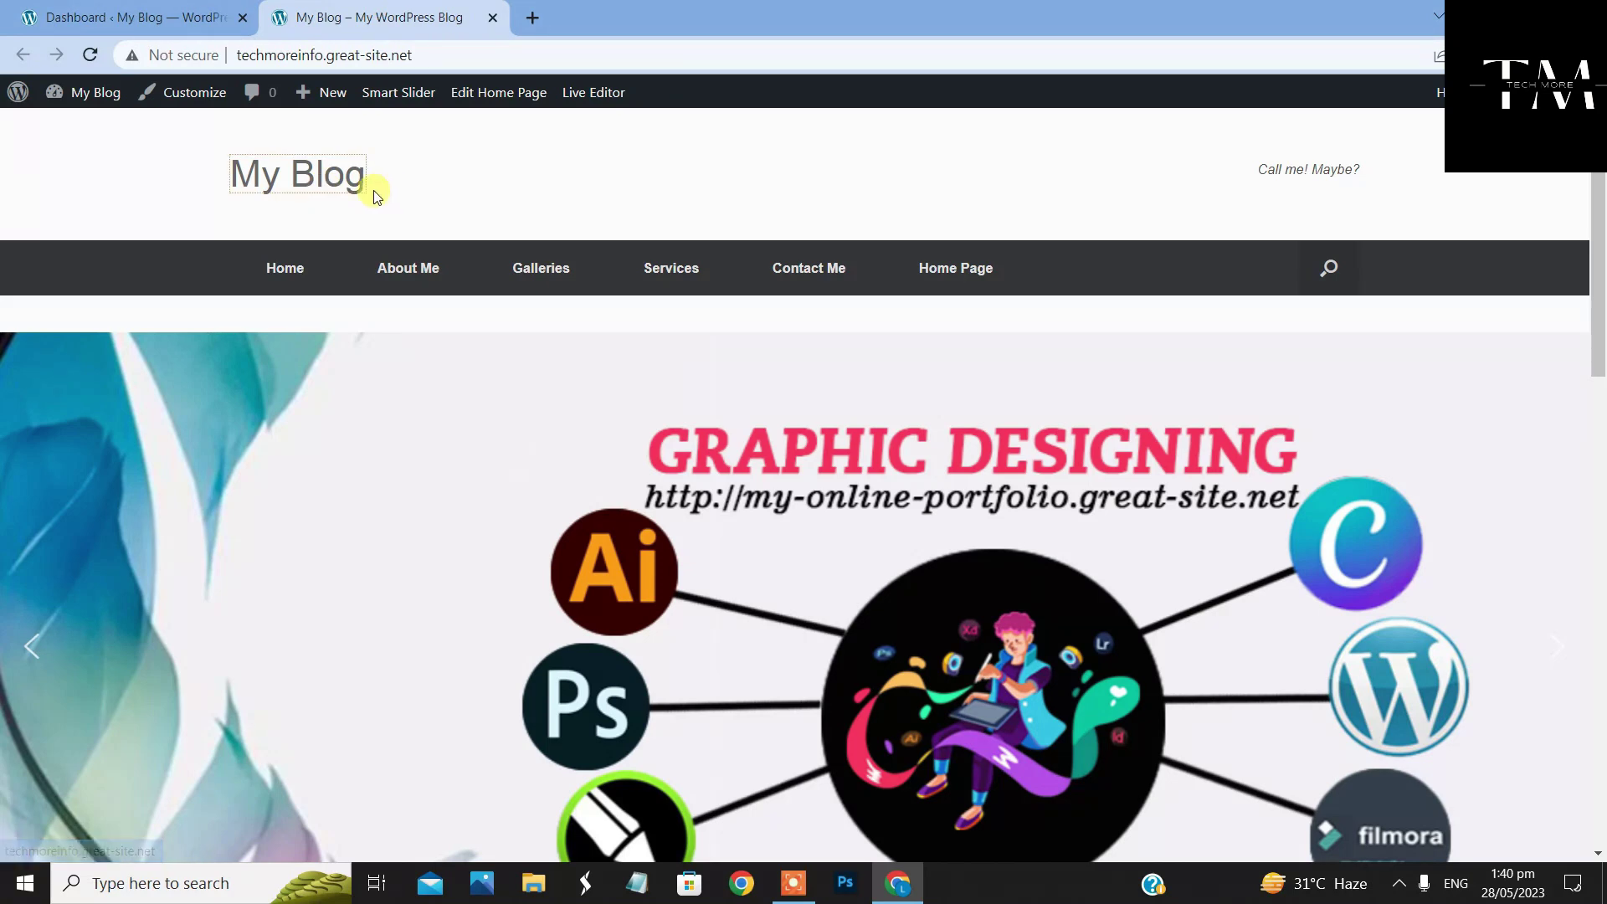
left_click(360, 198)
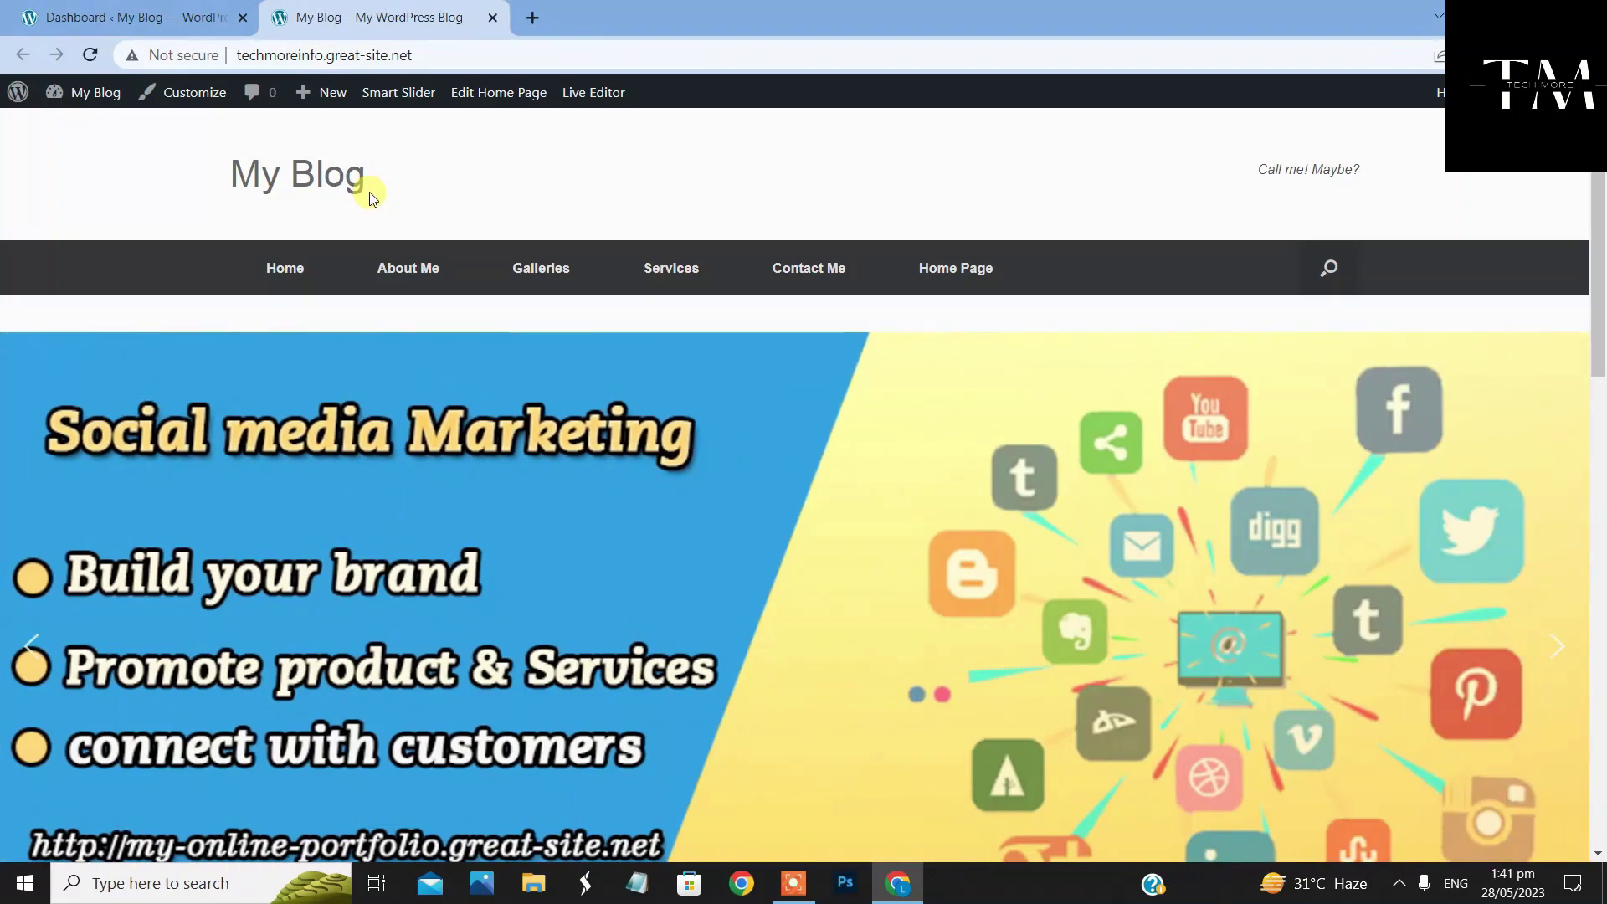
left_click(129, 18)
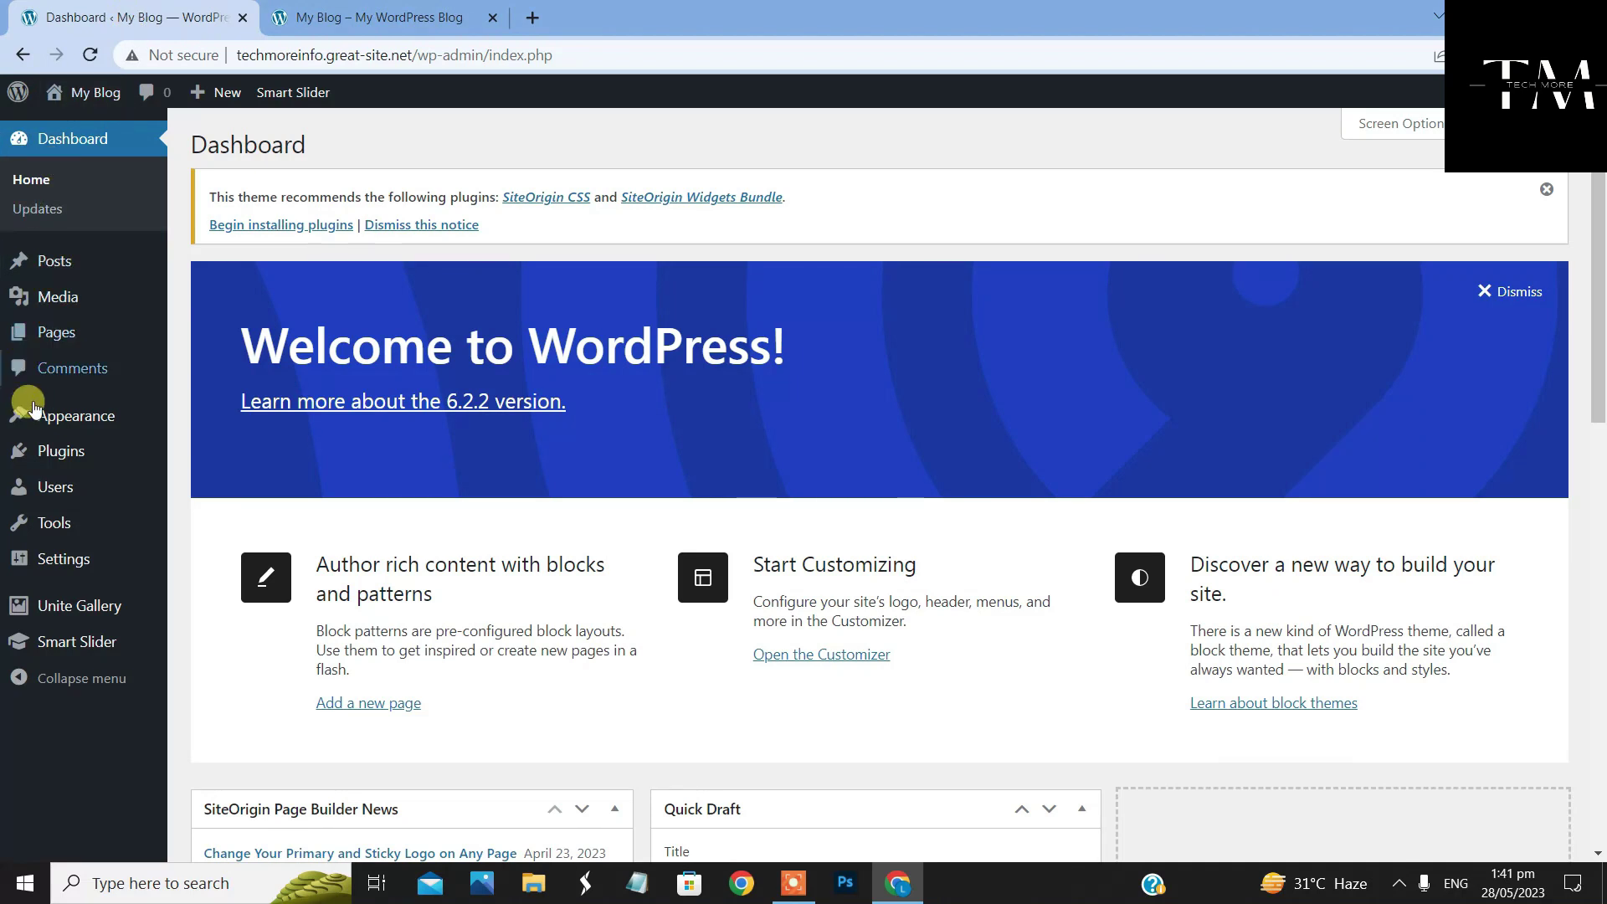
mouse_move(74, 569)
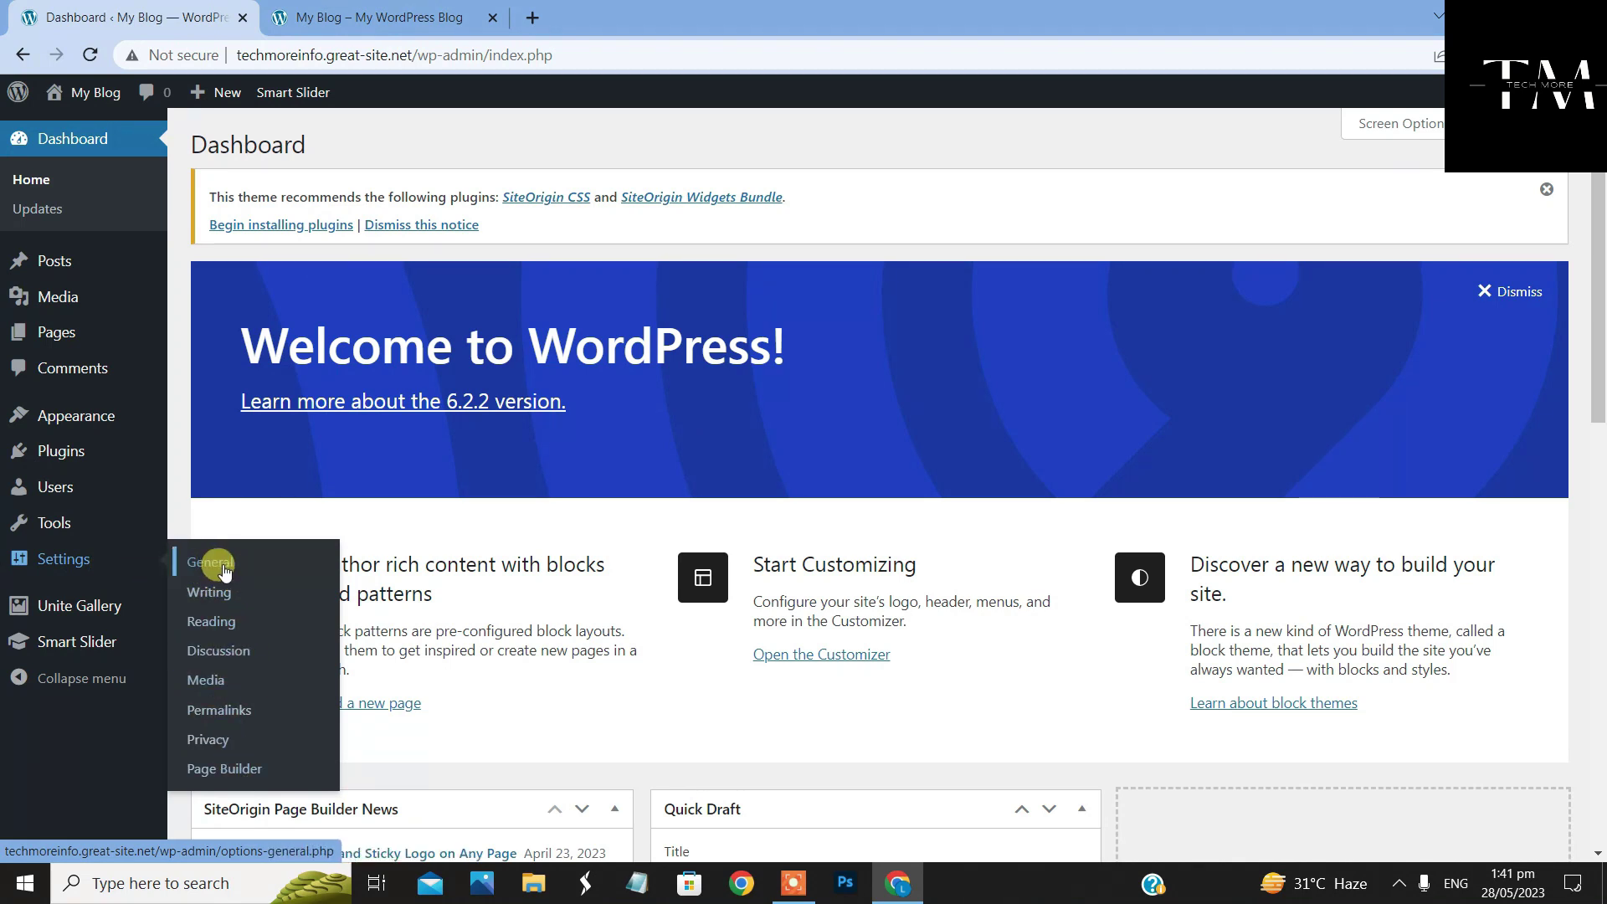
Open General Settings and compare its Site Title with the My Blog title on the front page
left_click(251, 567)
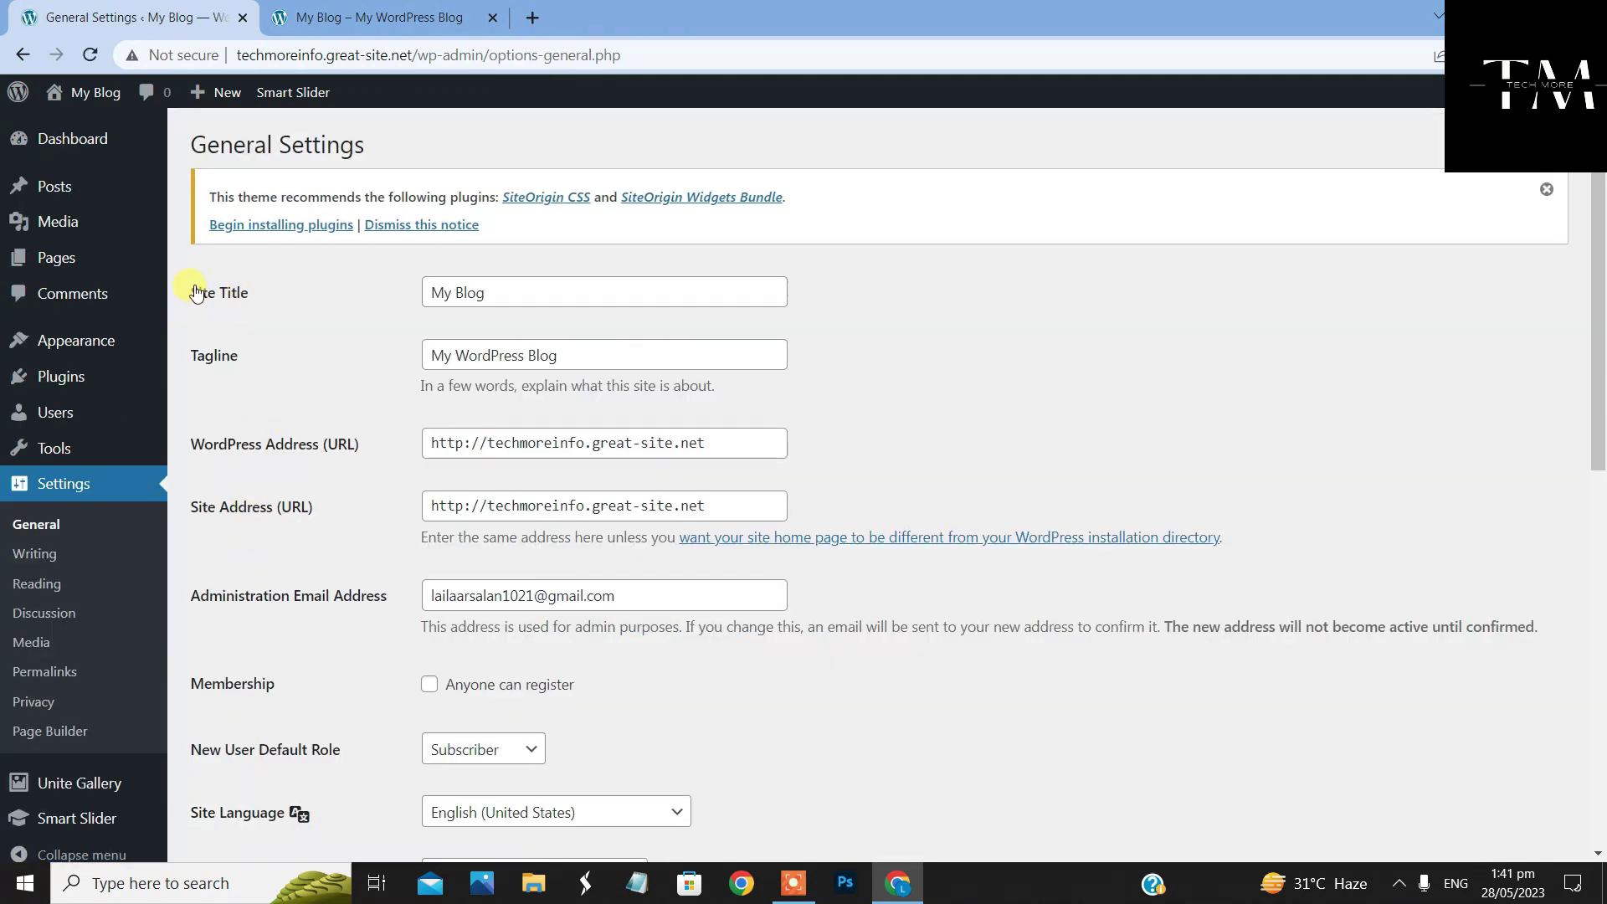
left_click_drag(188, 294, 249, 294)
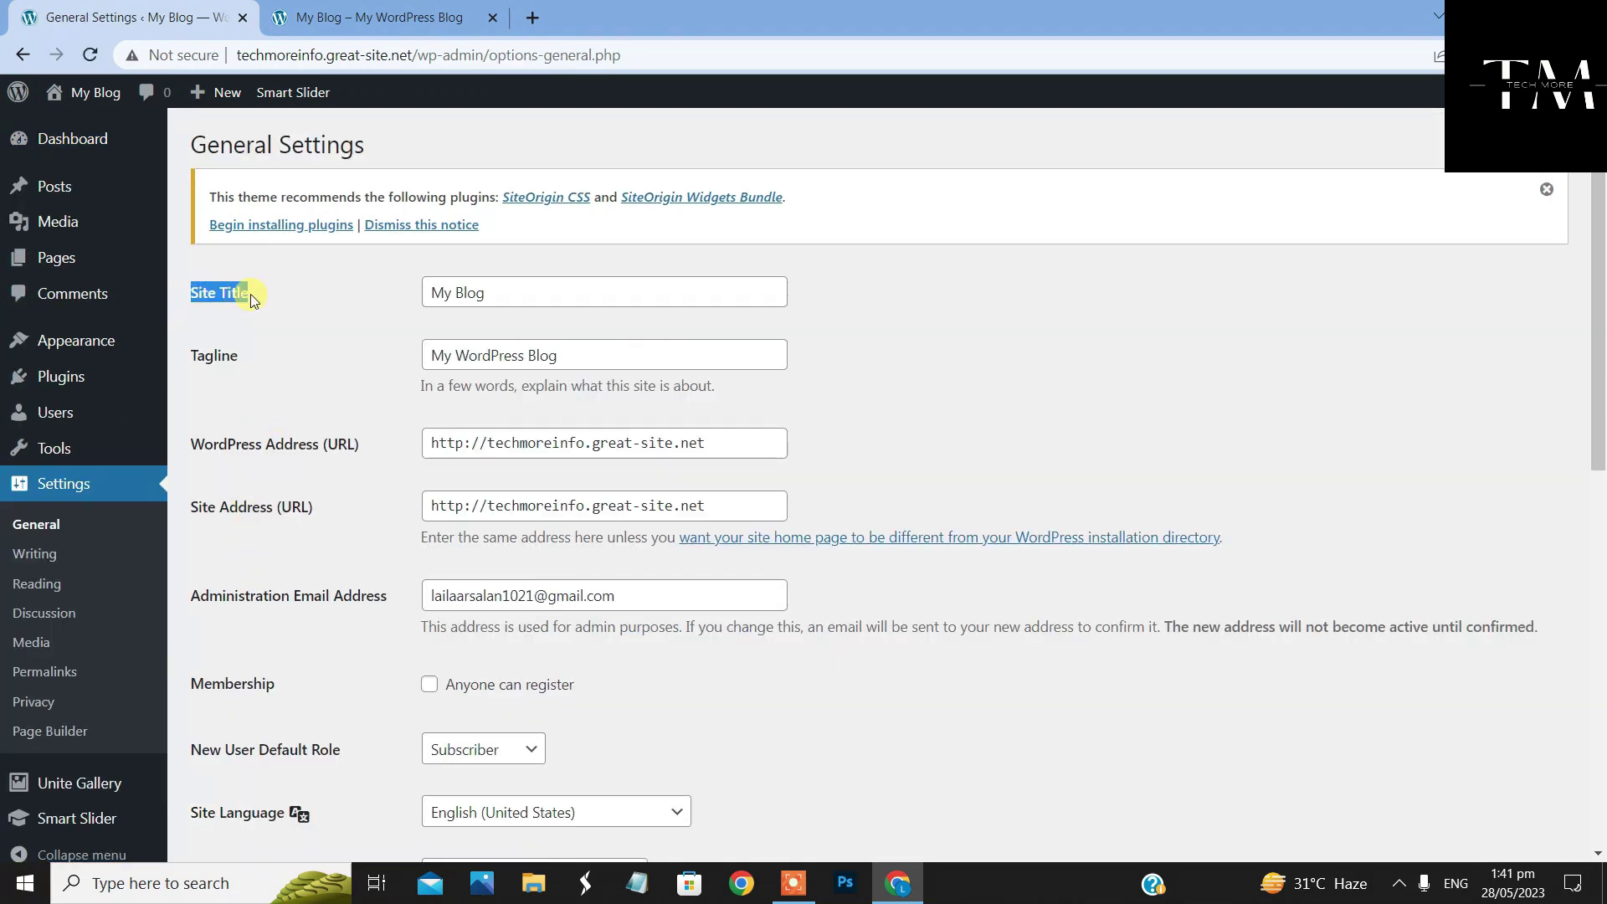
left_click(508, 293)
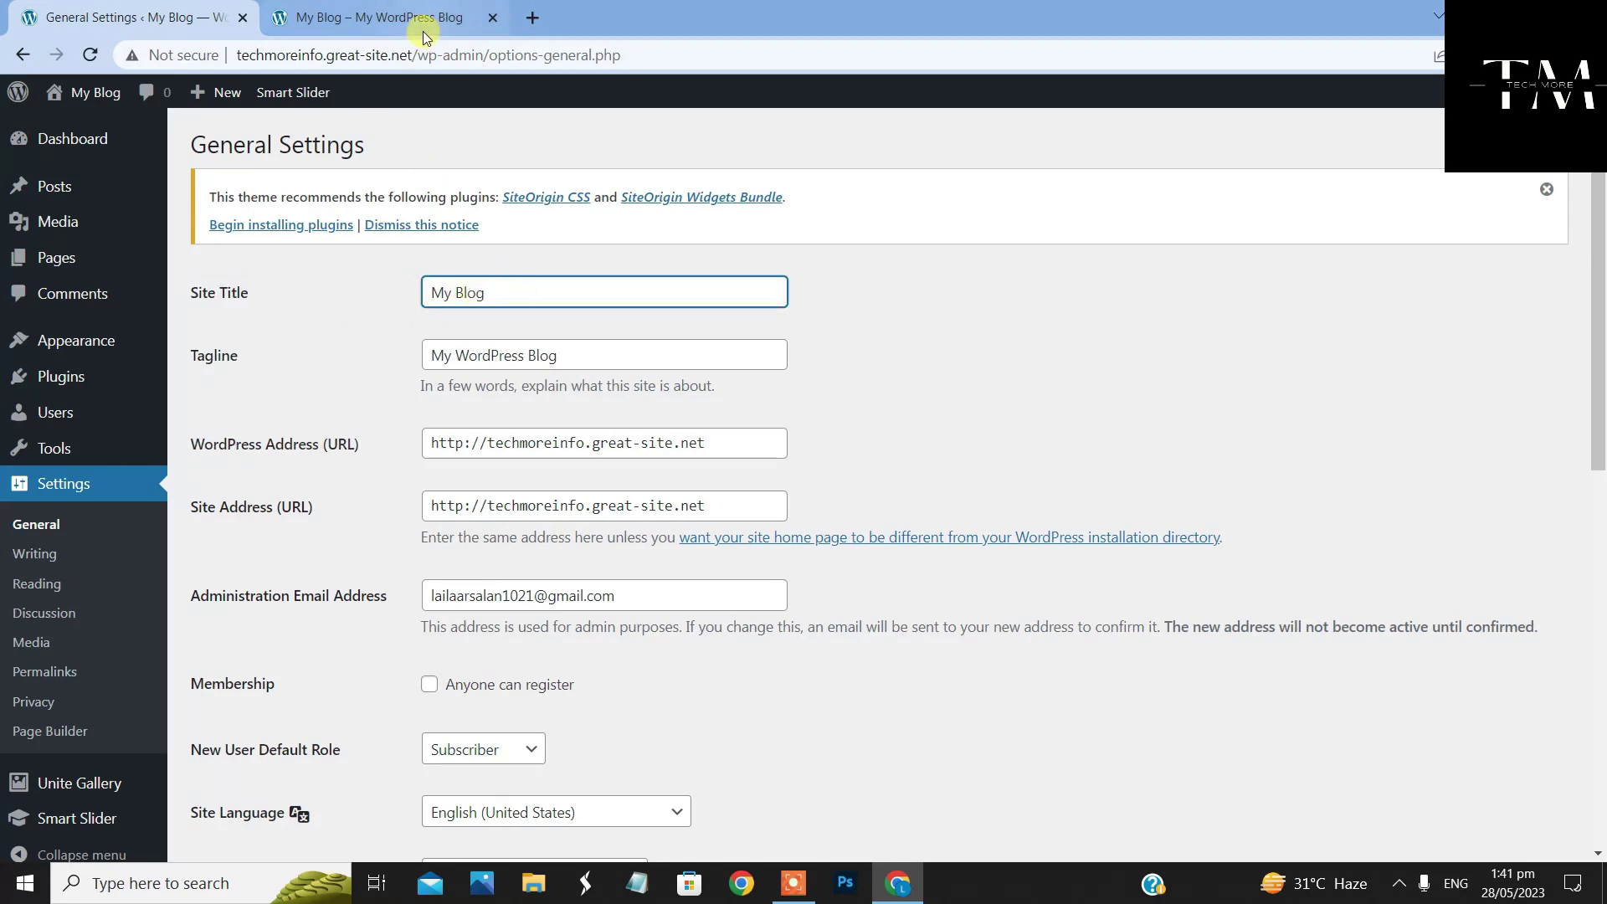
left_click(373, 17)
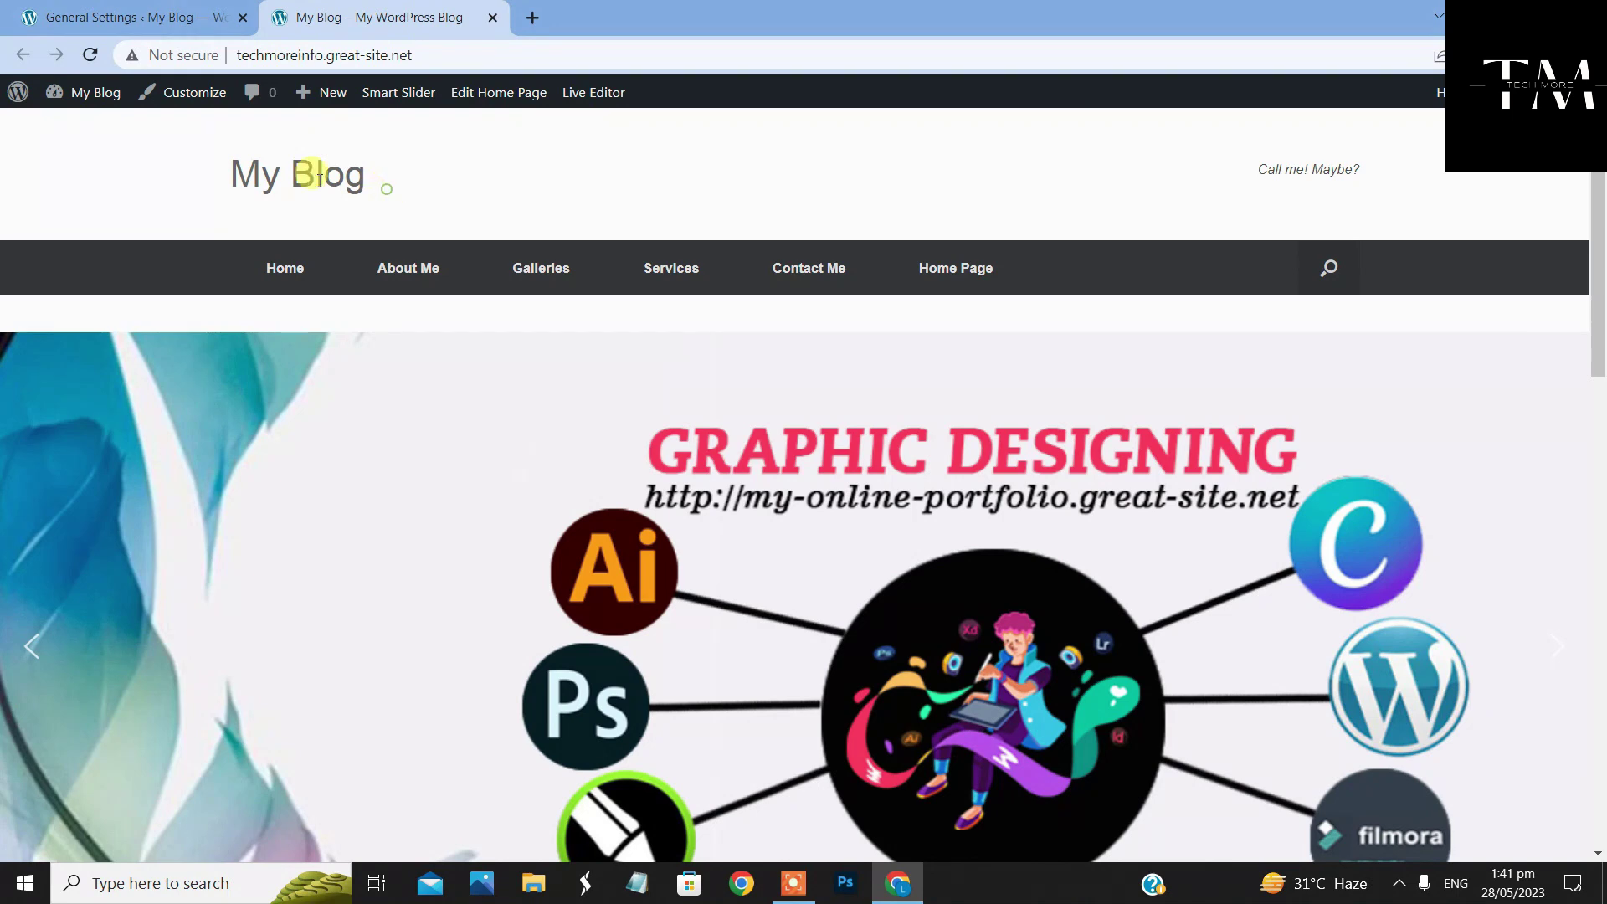
left_click_drag(230, 176, 360, 180)
left_click(363, 179)
left_click_drag(230, 176, 352, 136)
left_click(176, 16)
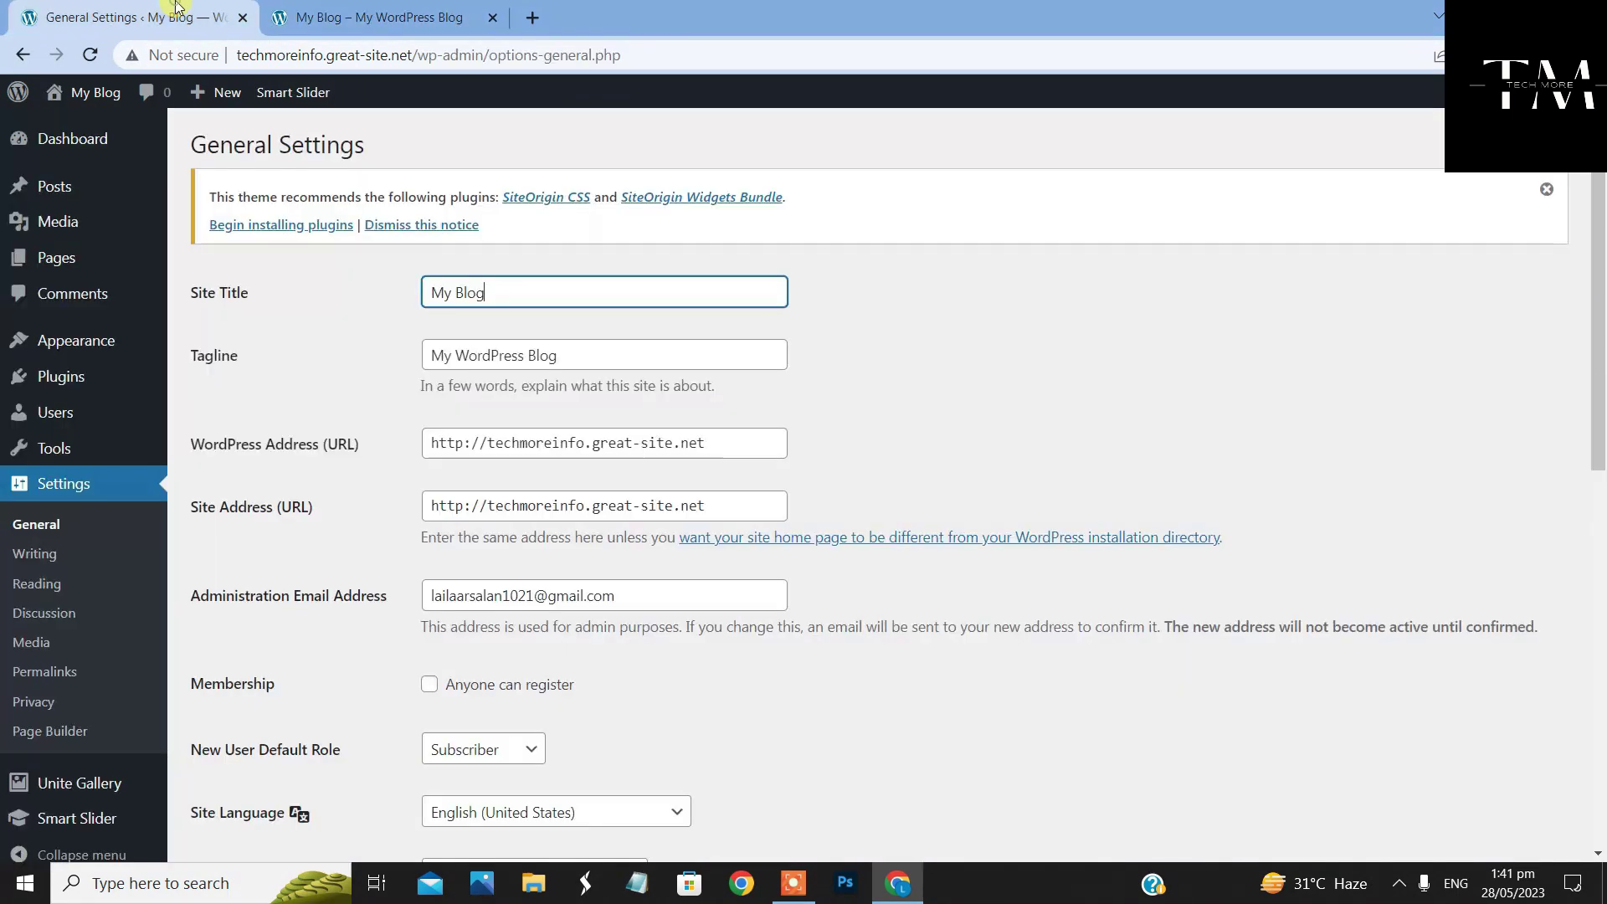
Replace the Site Title with 'Tech More Info' and save the changes
left_click_drag(506, 292, 379, 282)
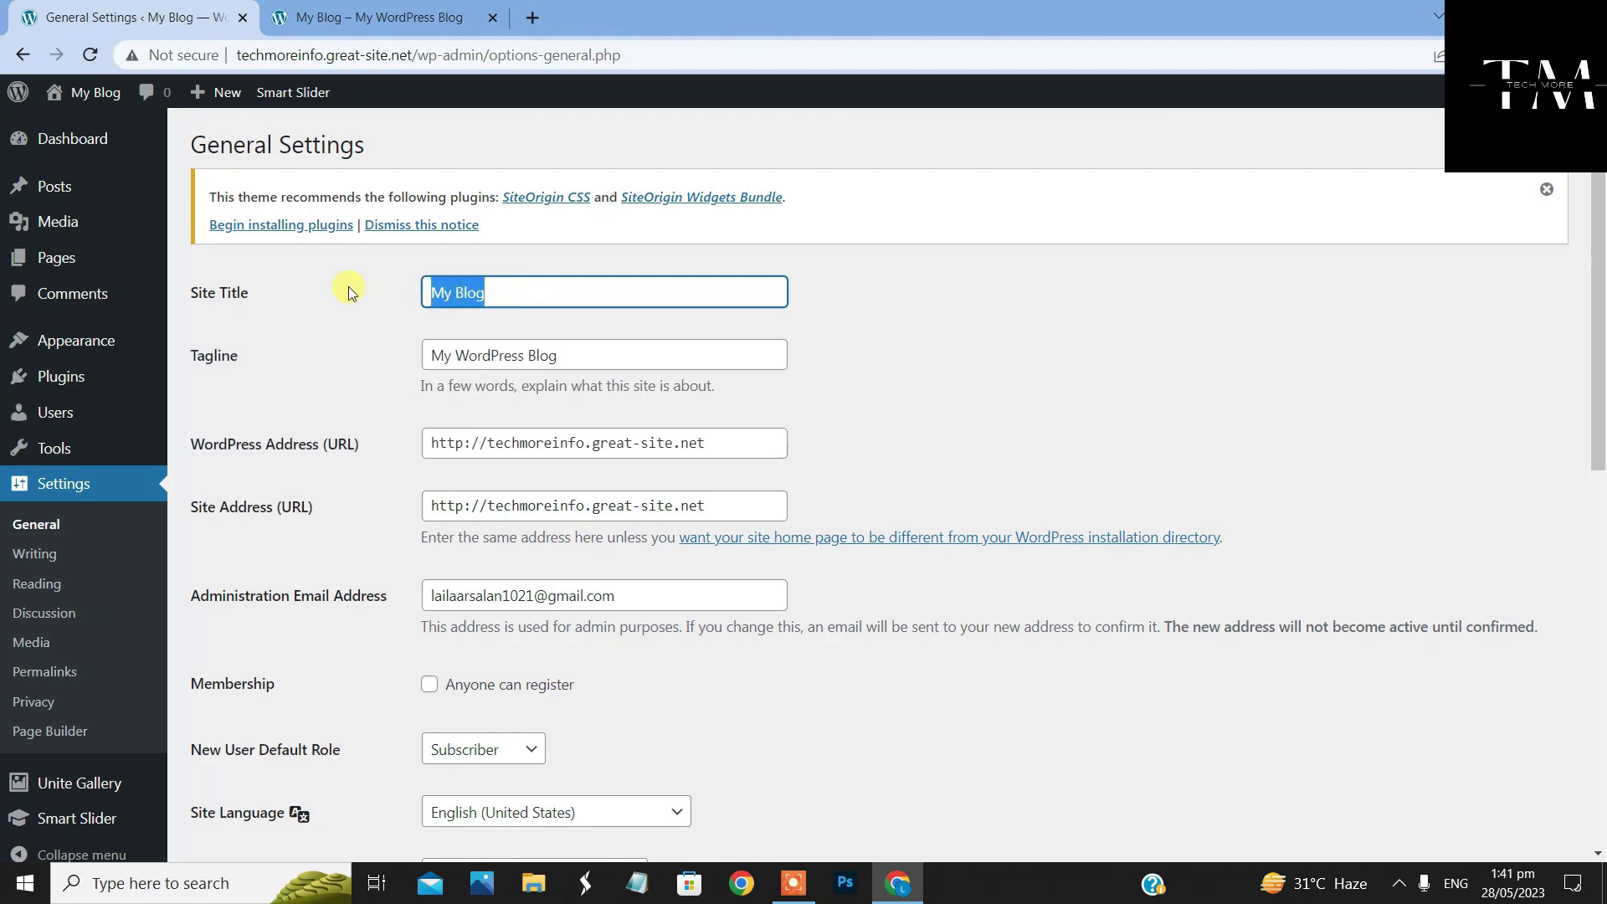
type("T")
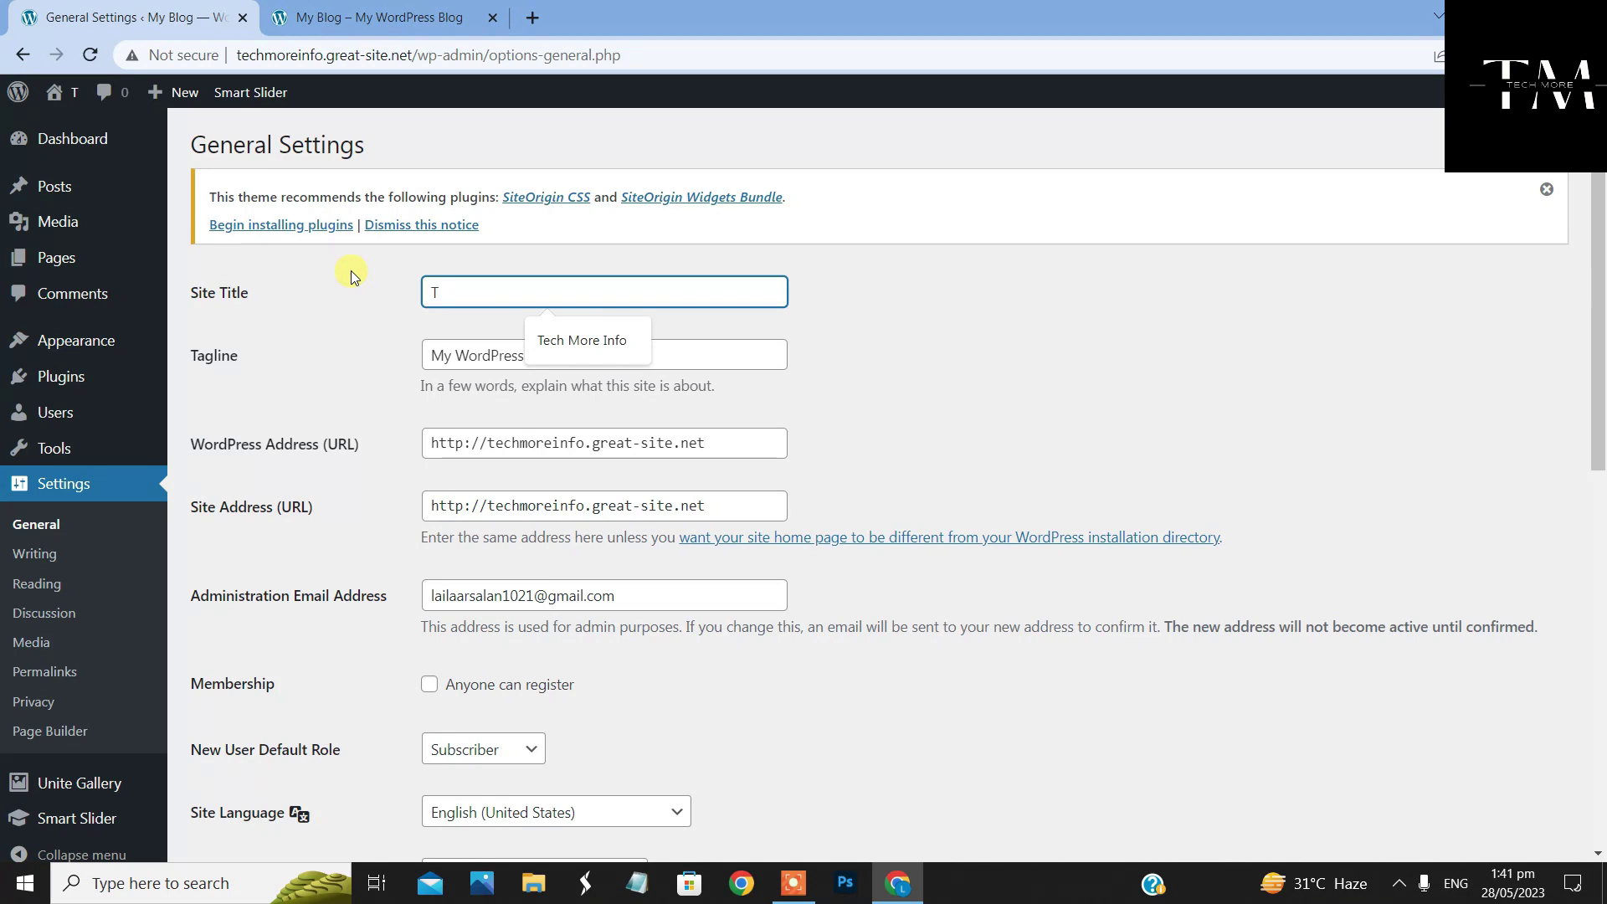
left_click(589, 331)
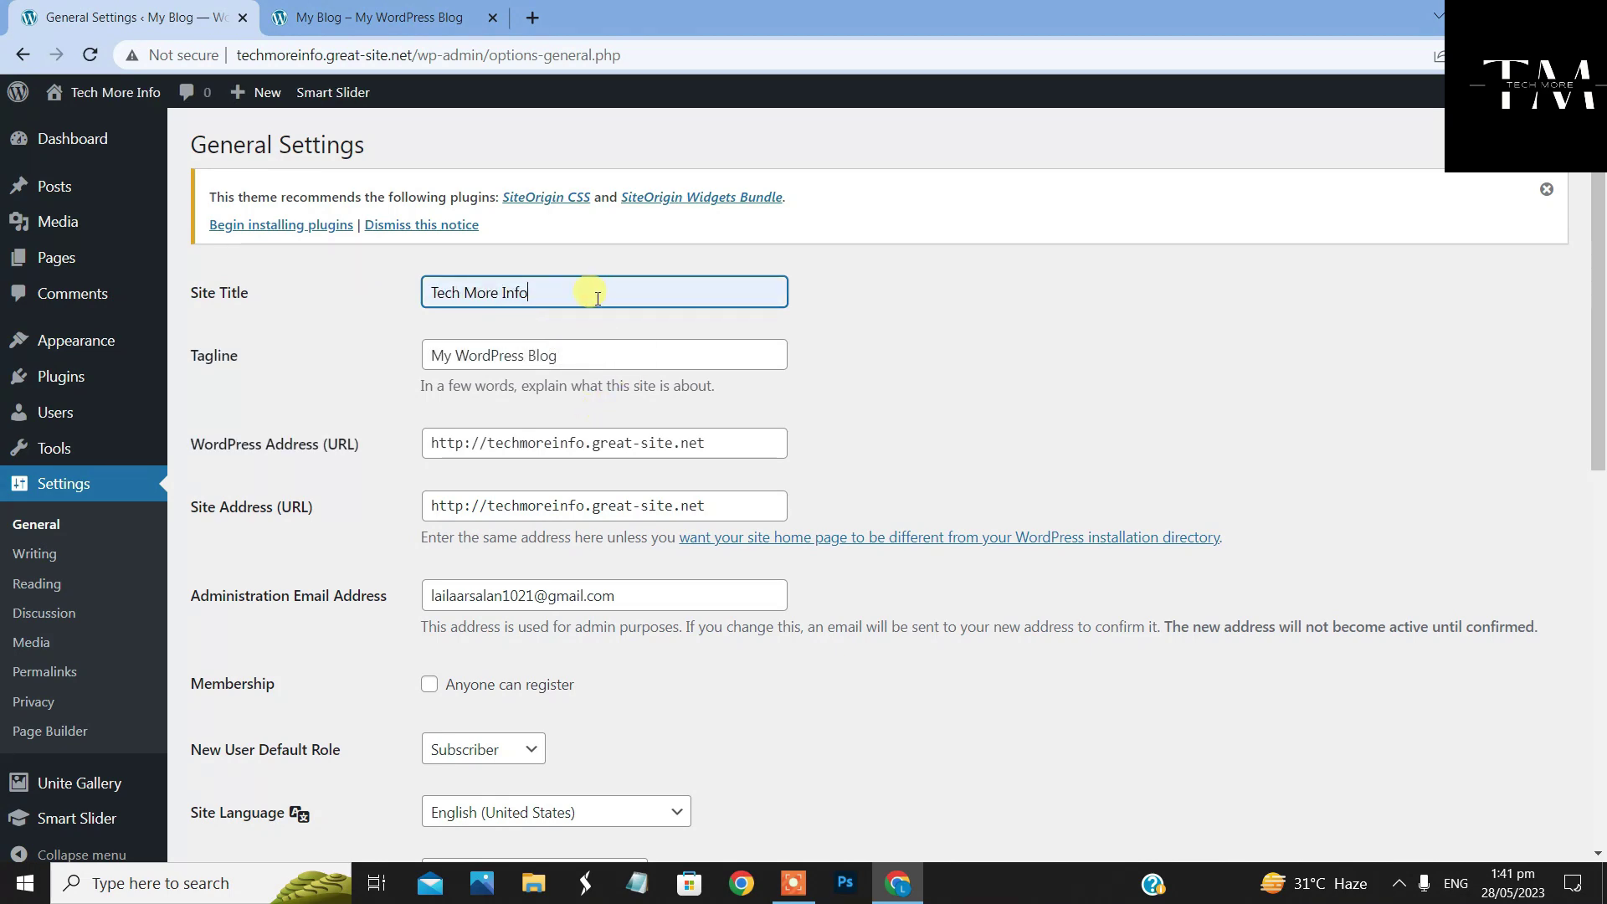
scroll(749, 495, "down", 10)
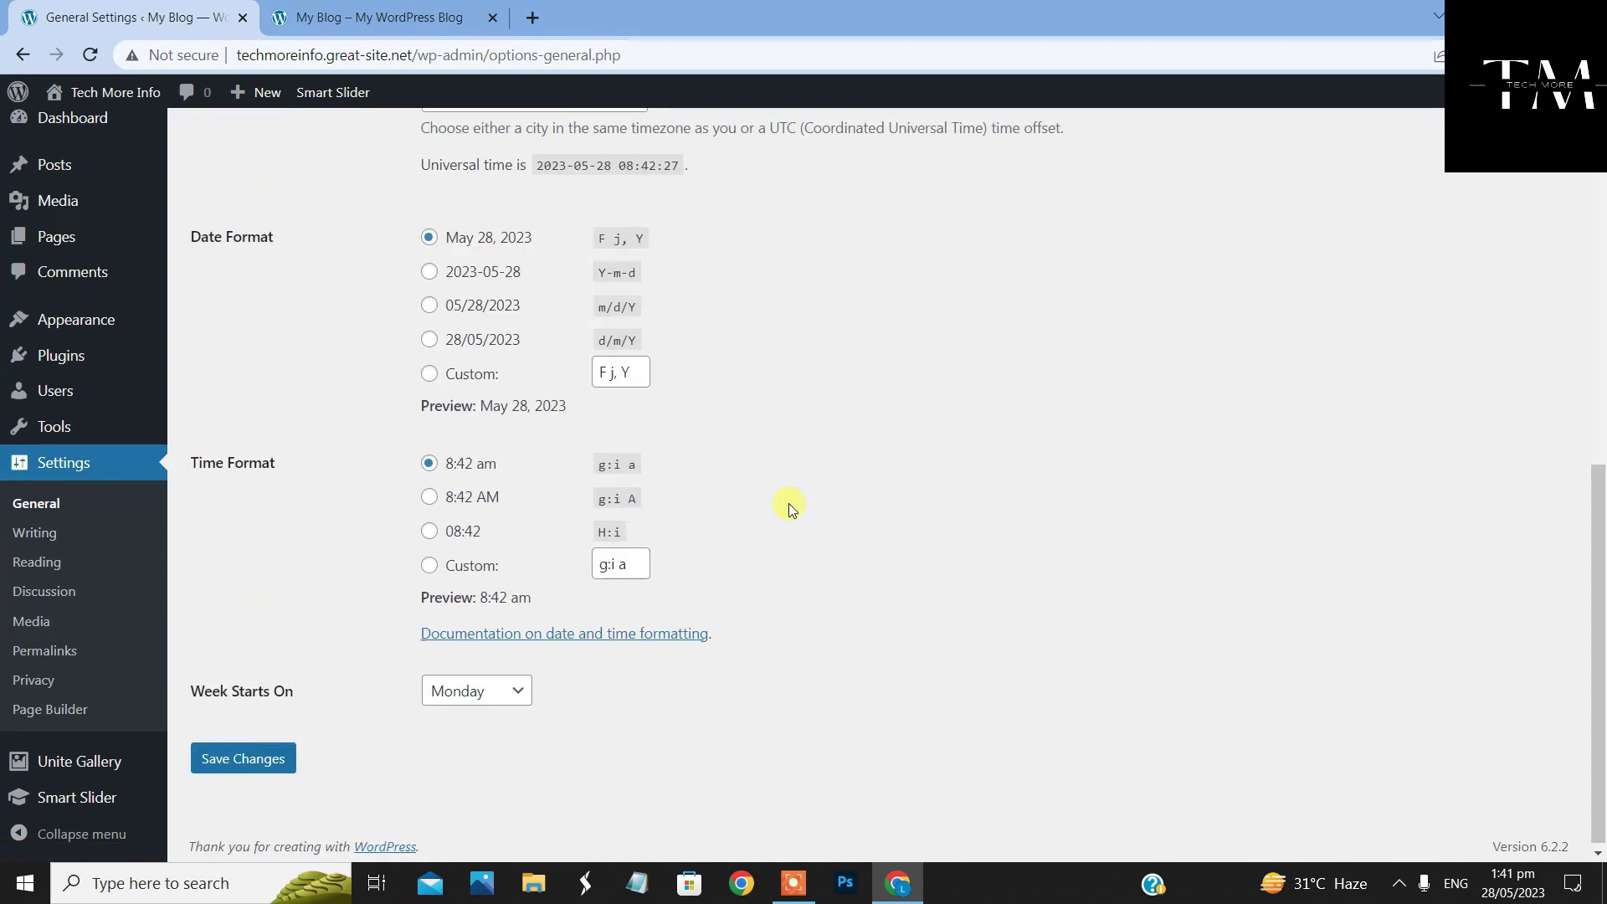
left_click(248, 757)
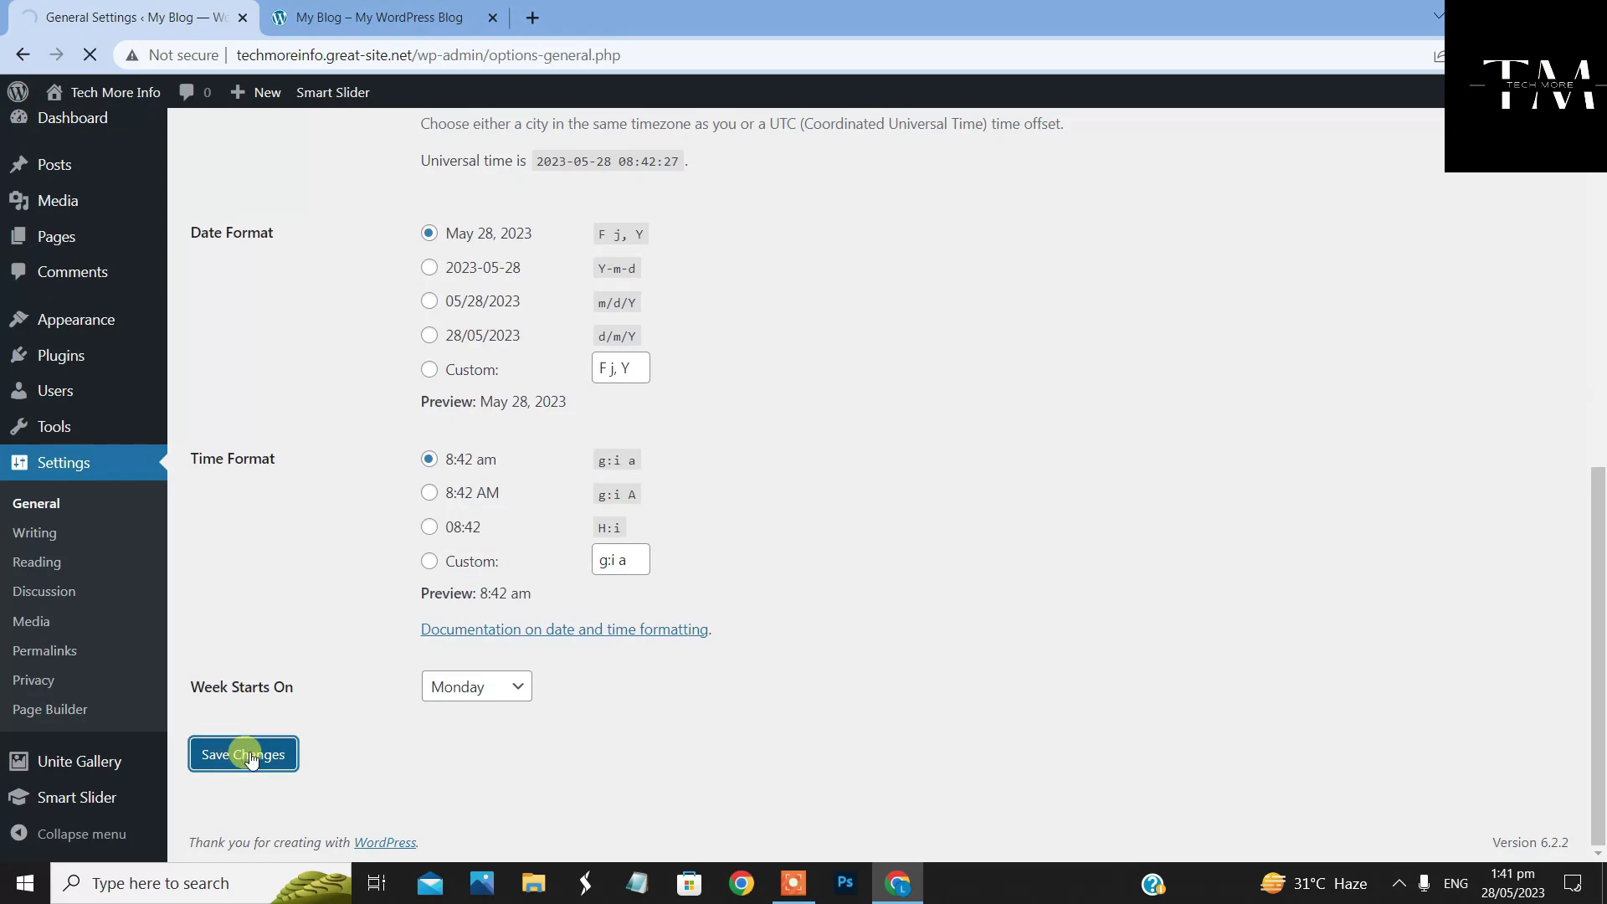
Reload the front page and confirm its header now reads Tech More Info
left_click(366, 21)
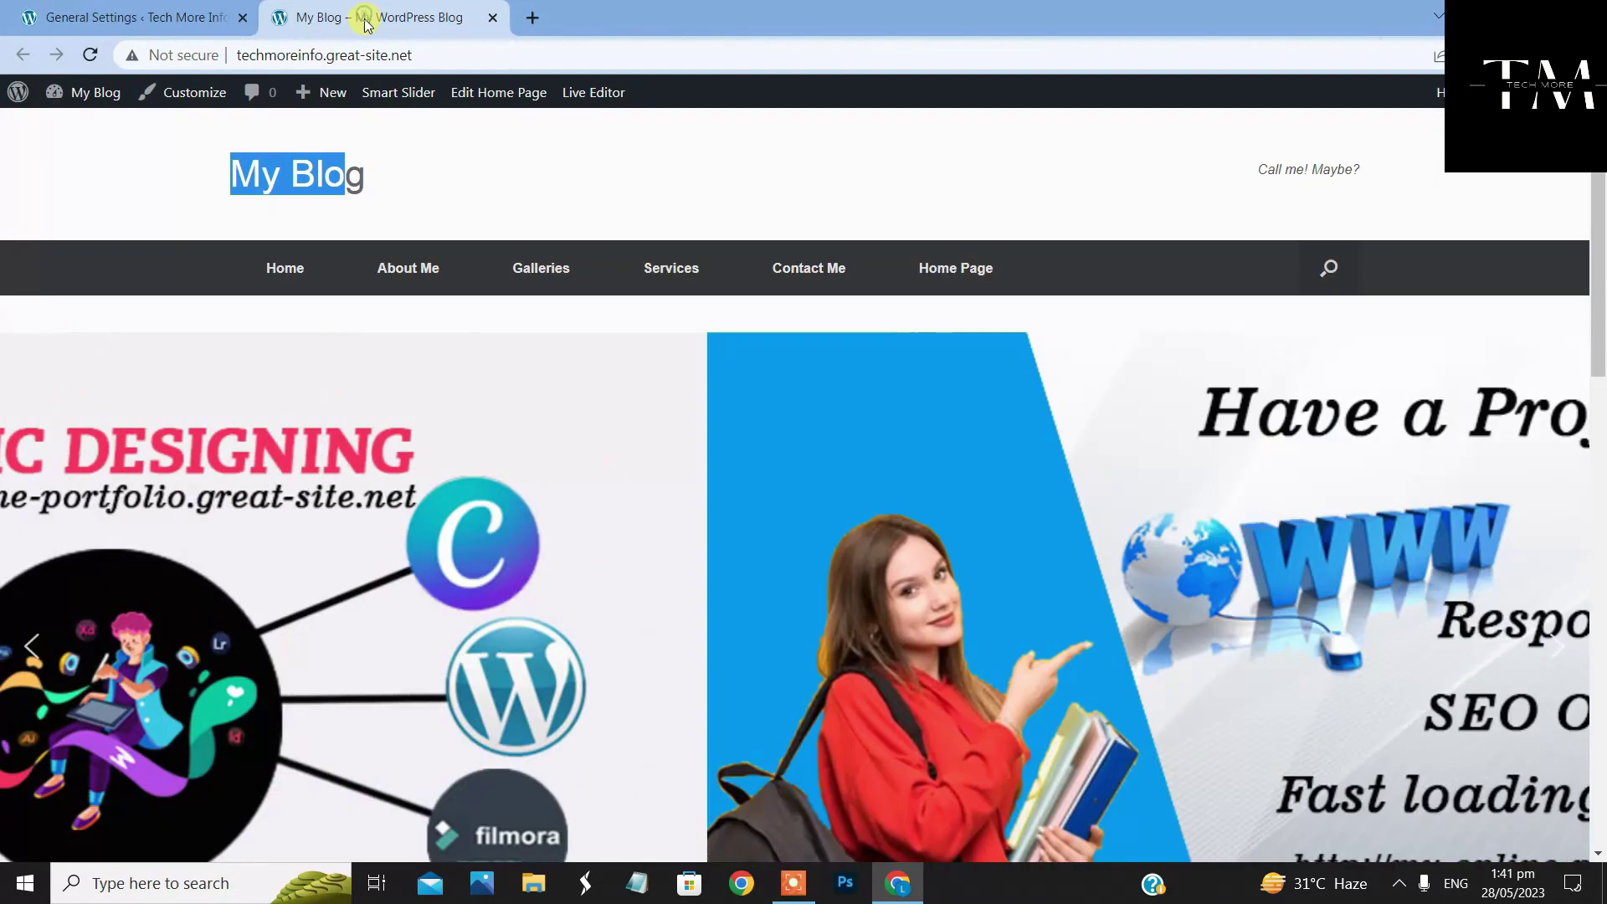
left_click(588, 174)
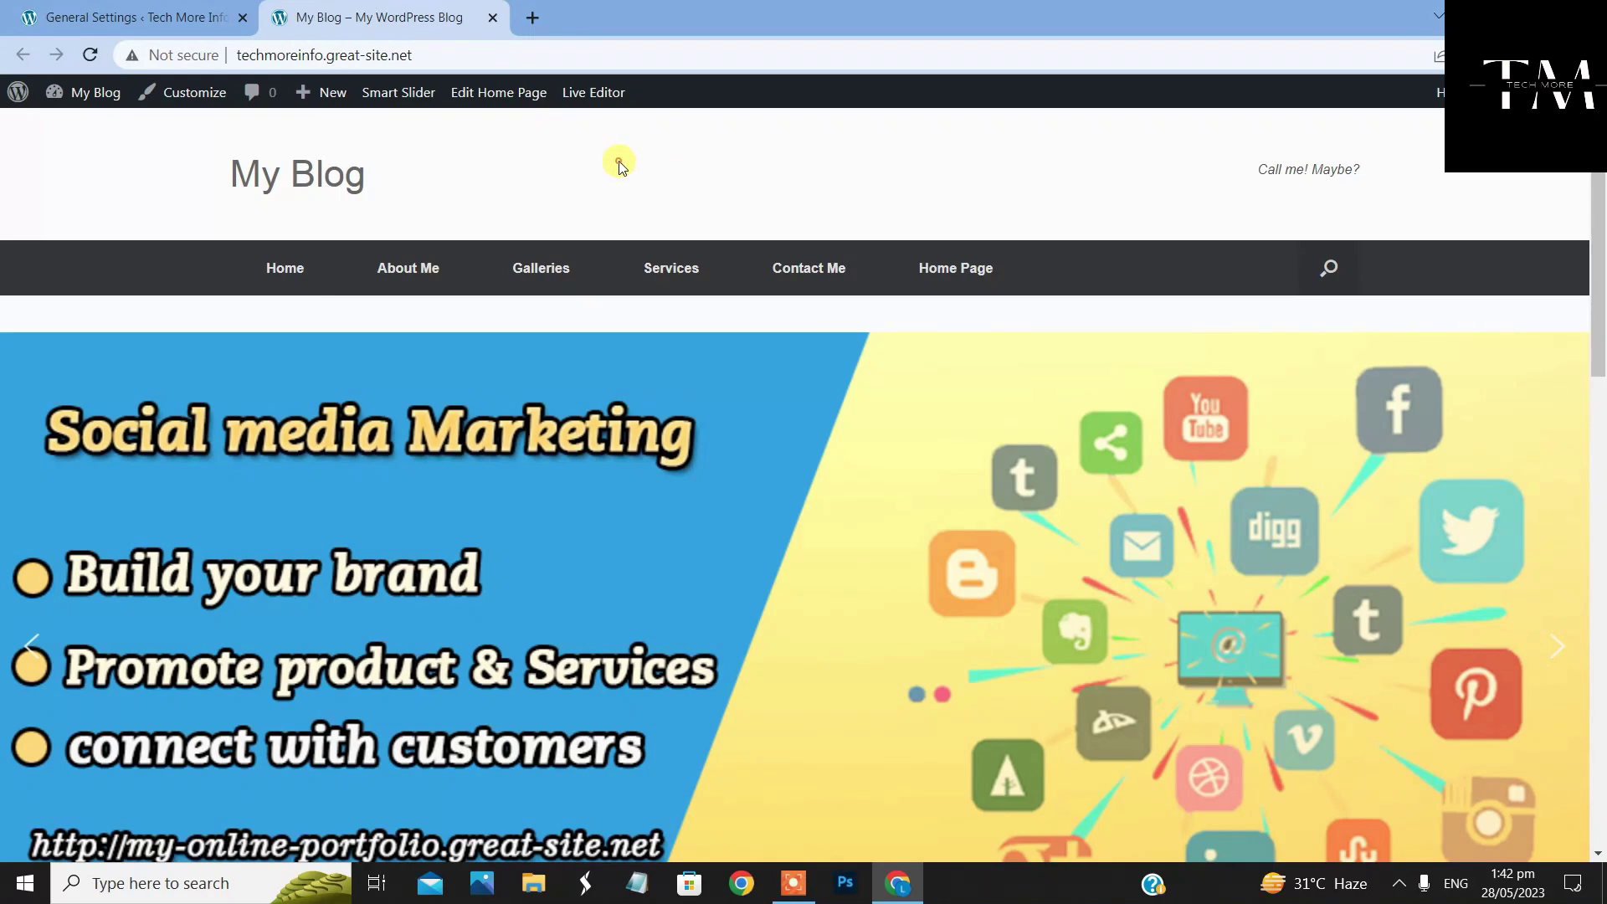
right_click(619, 163)
left_click(707, 222)
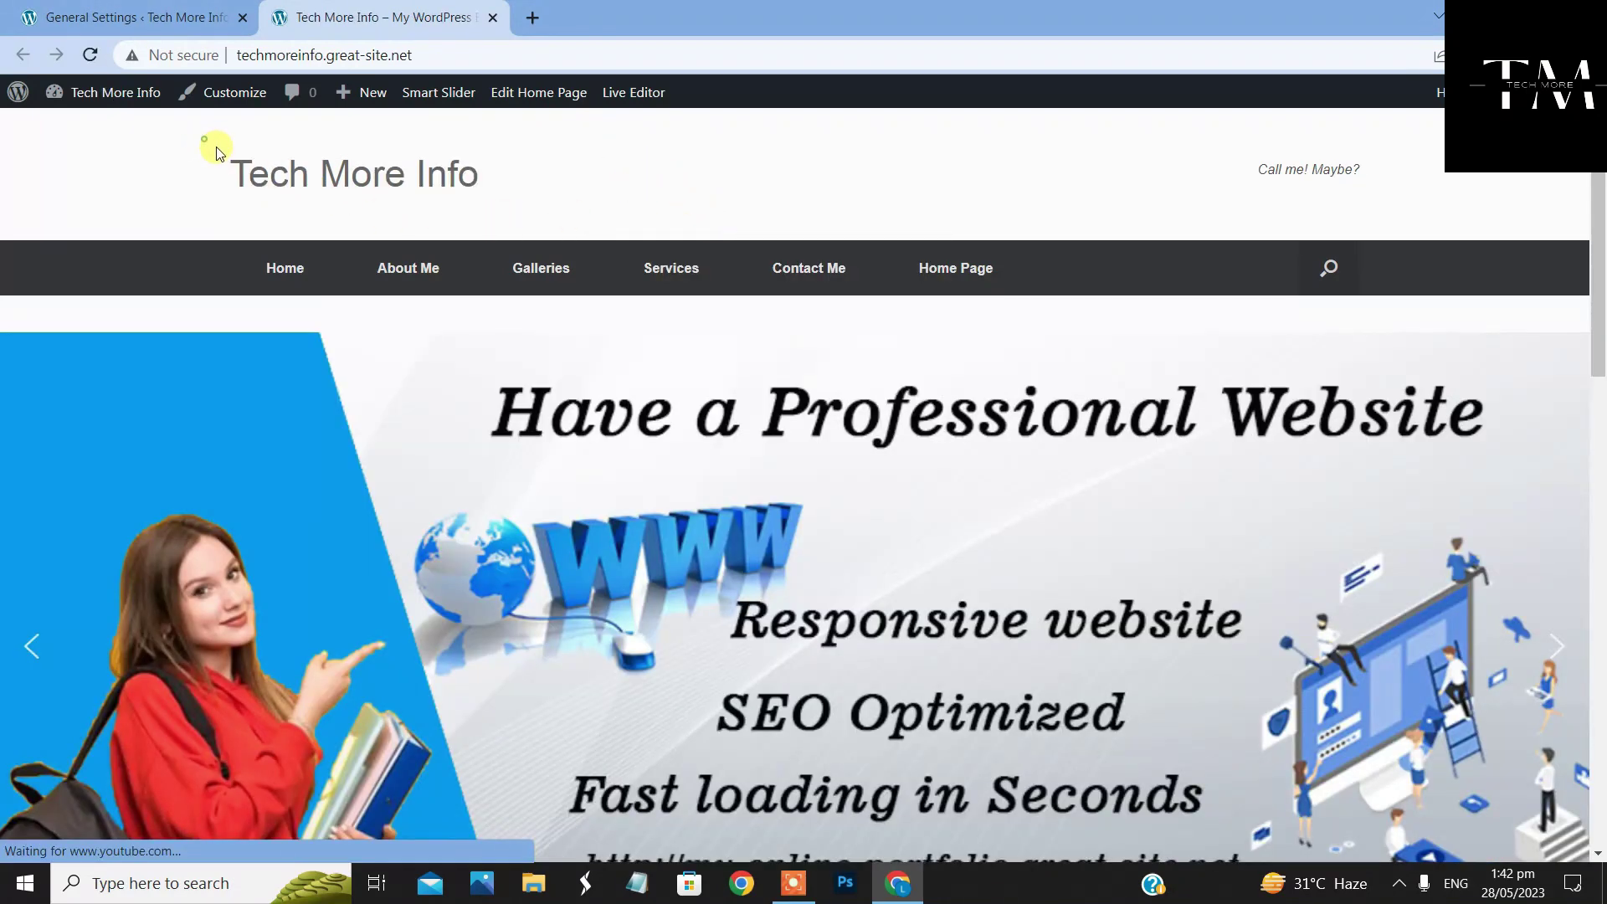
triple_click(474, 170)
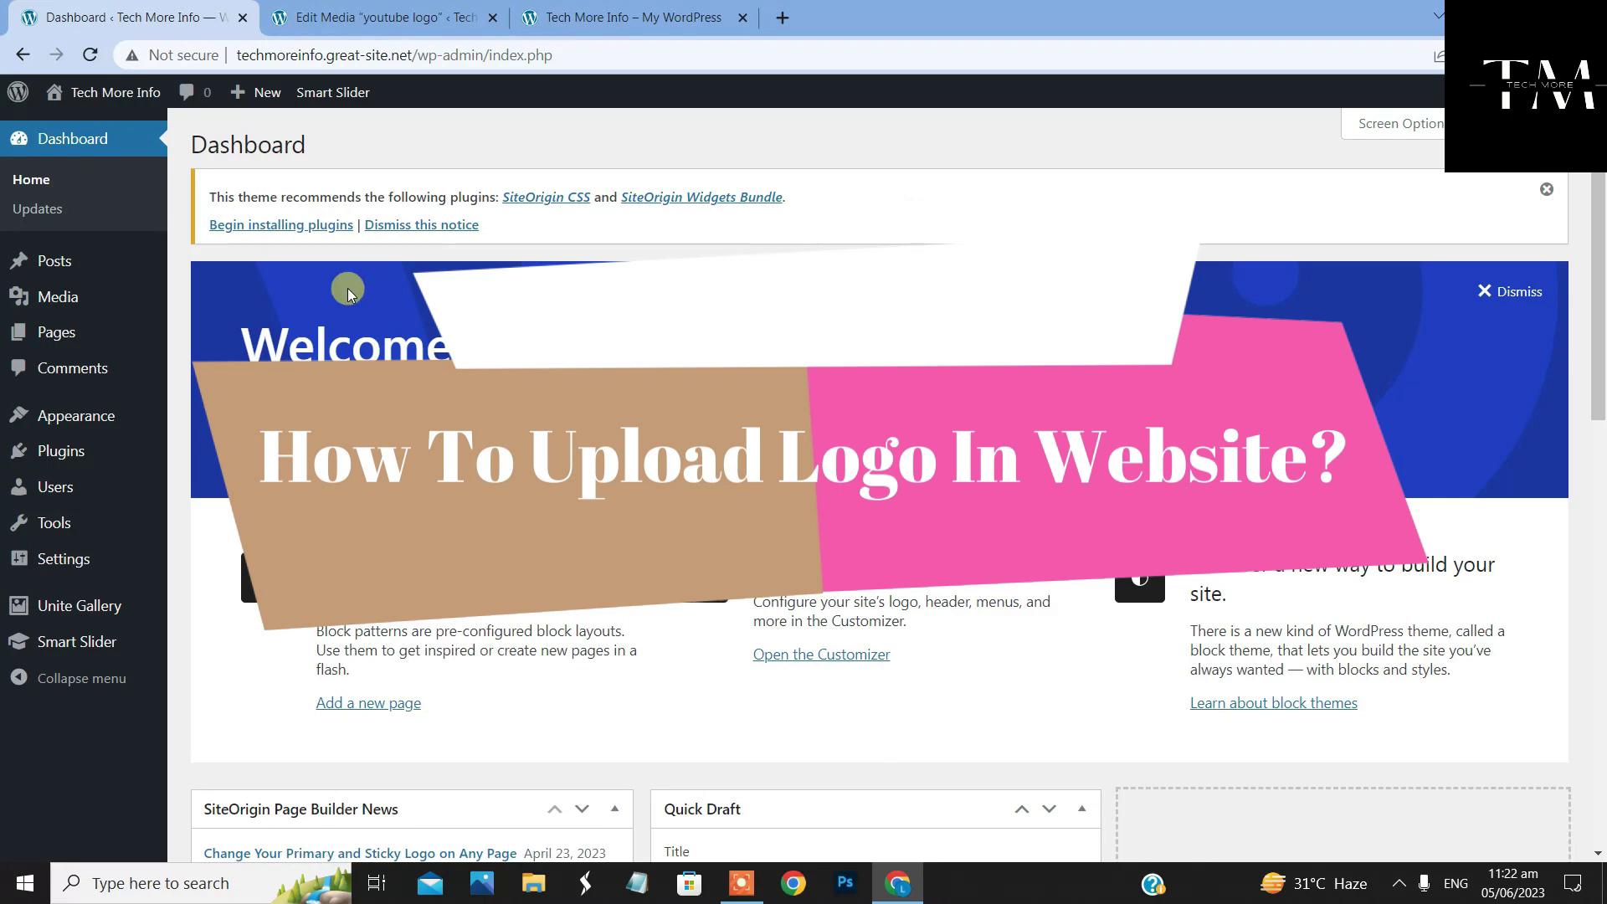
Open the Customizer's Theme Settings and go to the Logo section
mouse_move(59, 419)
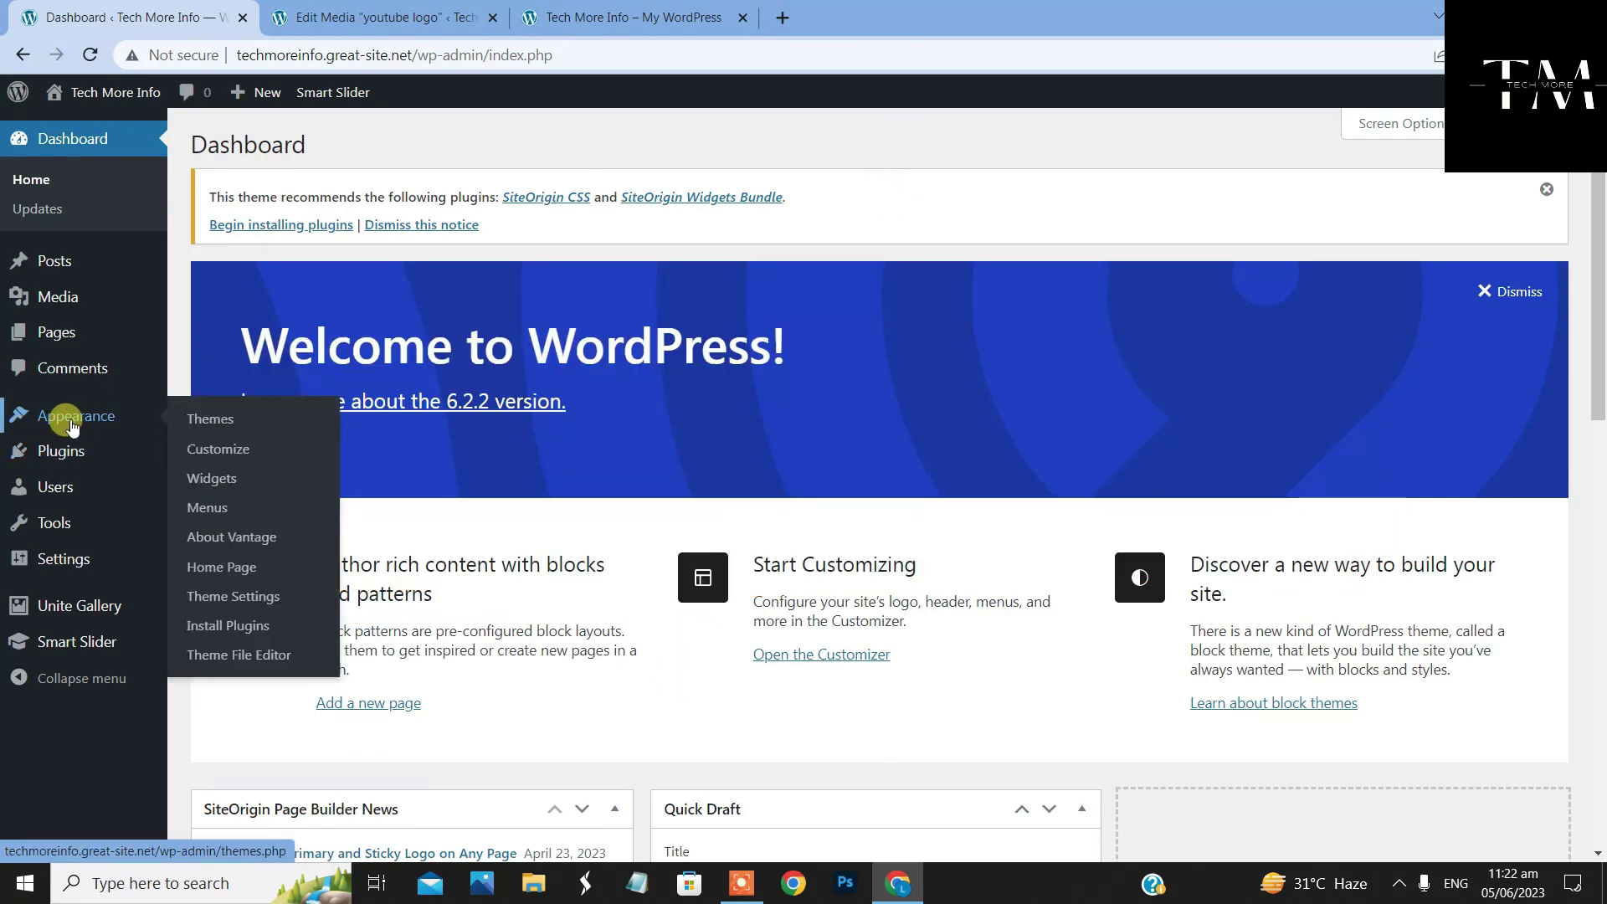
left_click(245, 453)
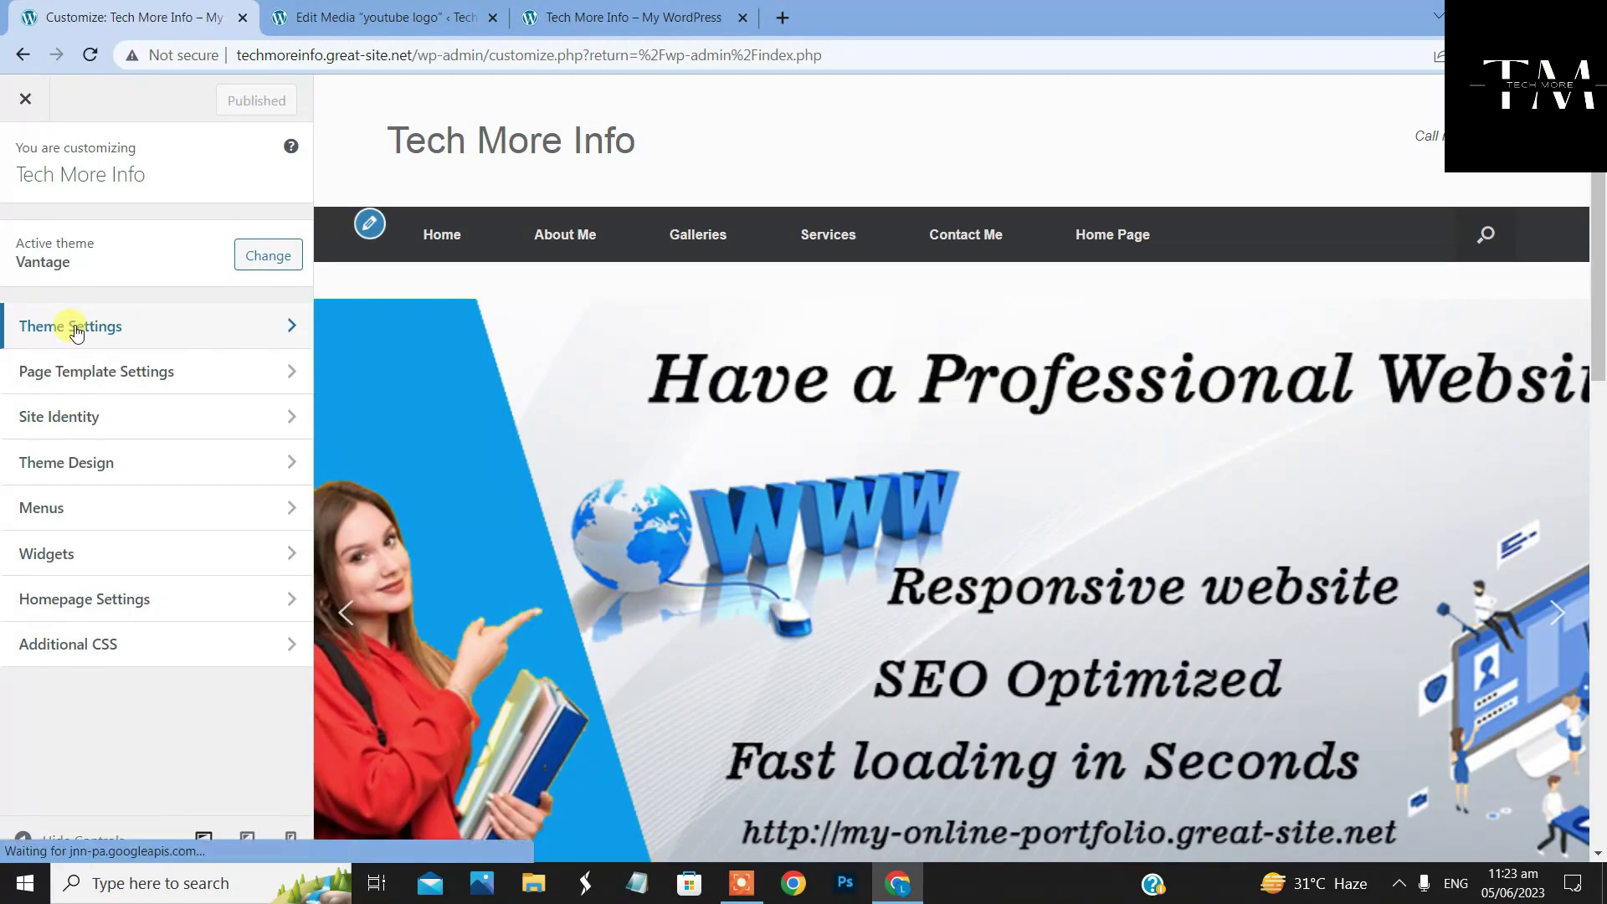
left_click(138, 331)
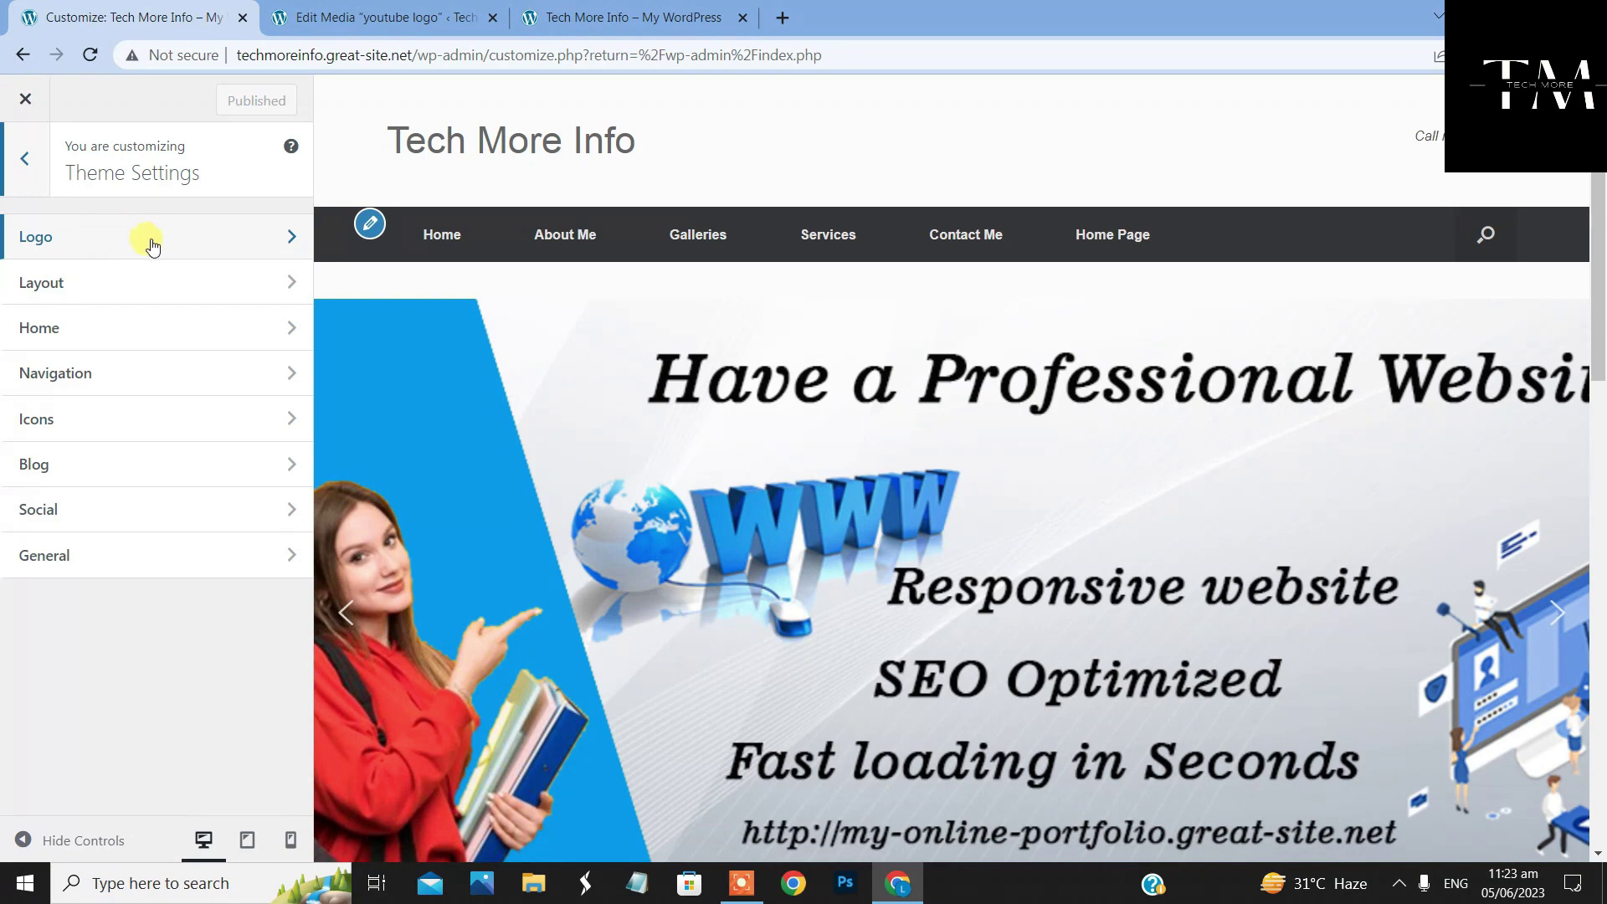
left_click(199, 241)
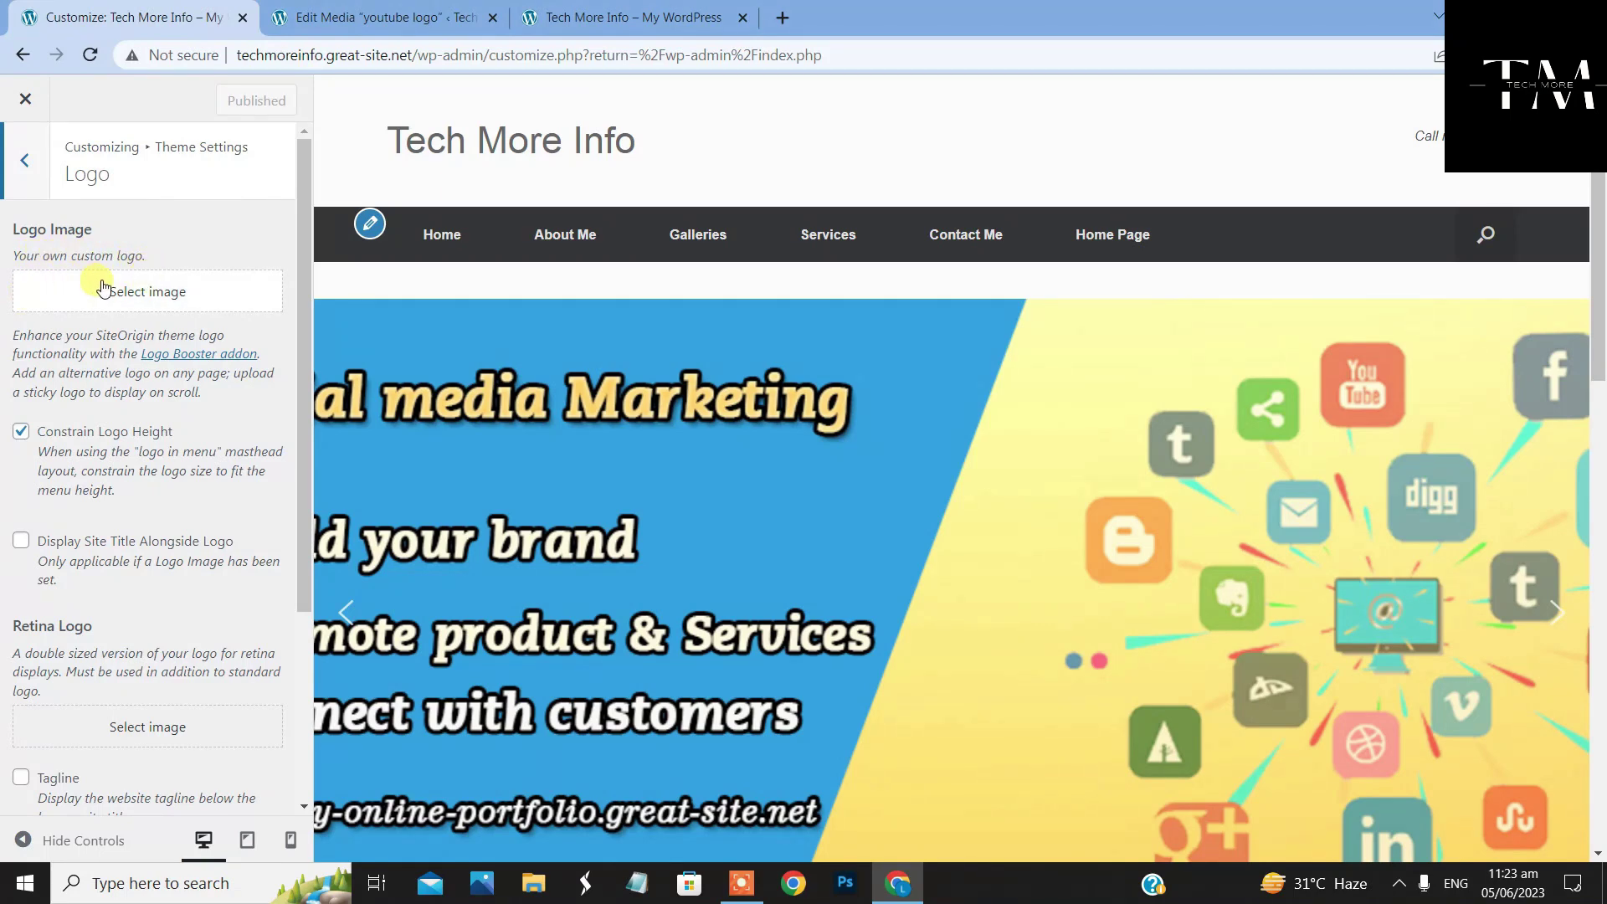
Pick the black TM logo from the media library and scale it to 150 × 150 pixels
left_click(116, 293)
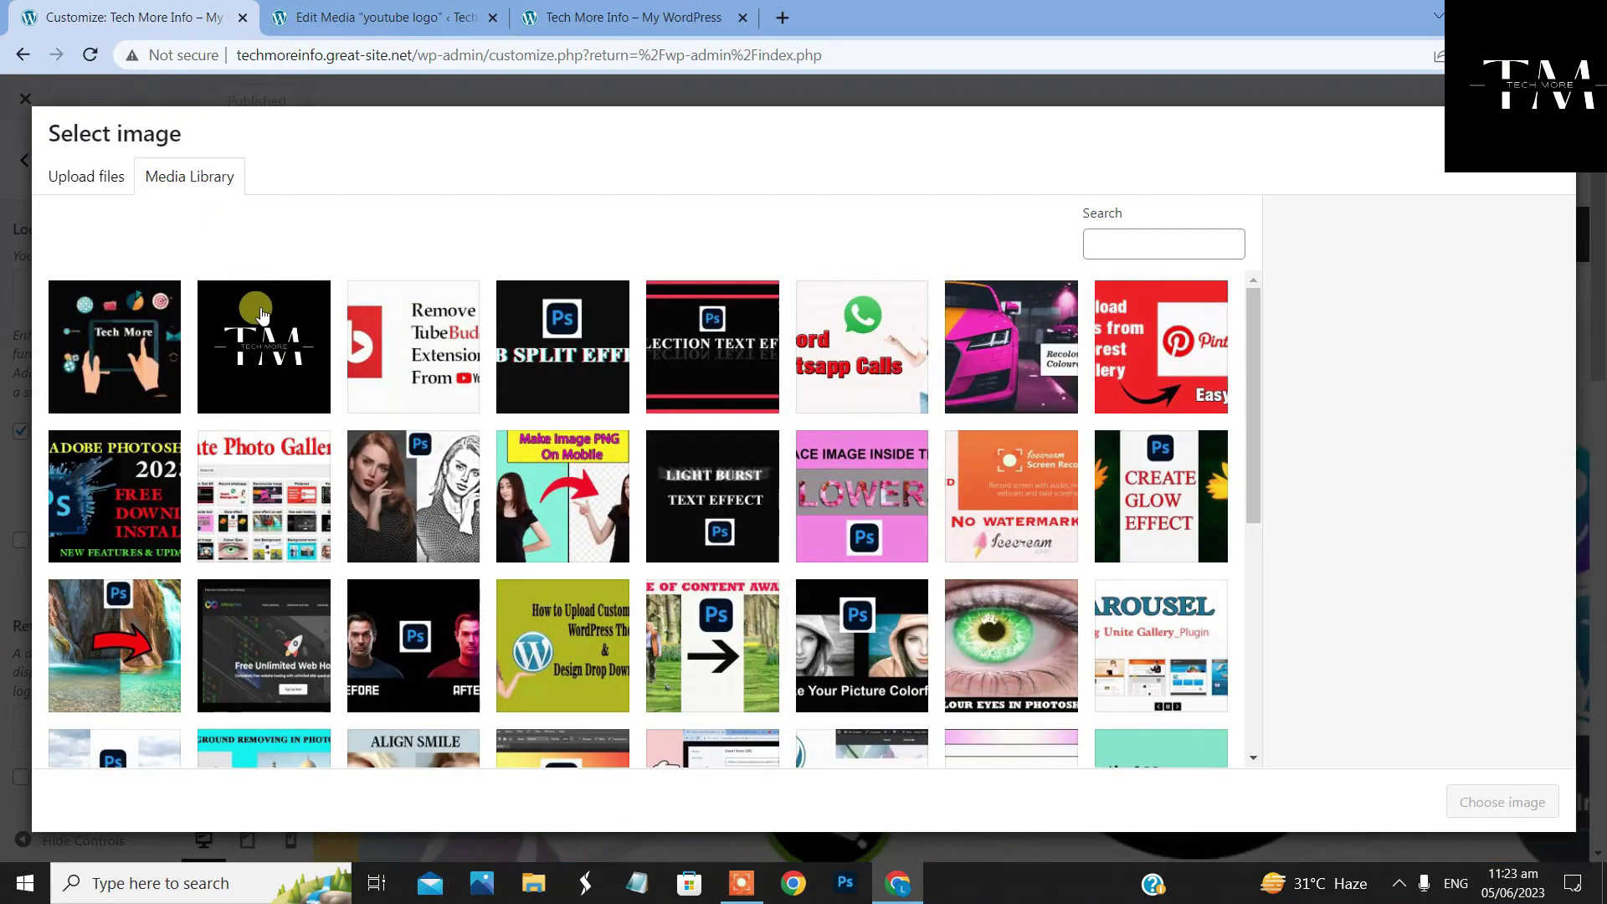
left_click(264, 347)
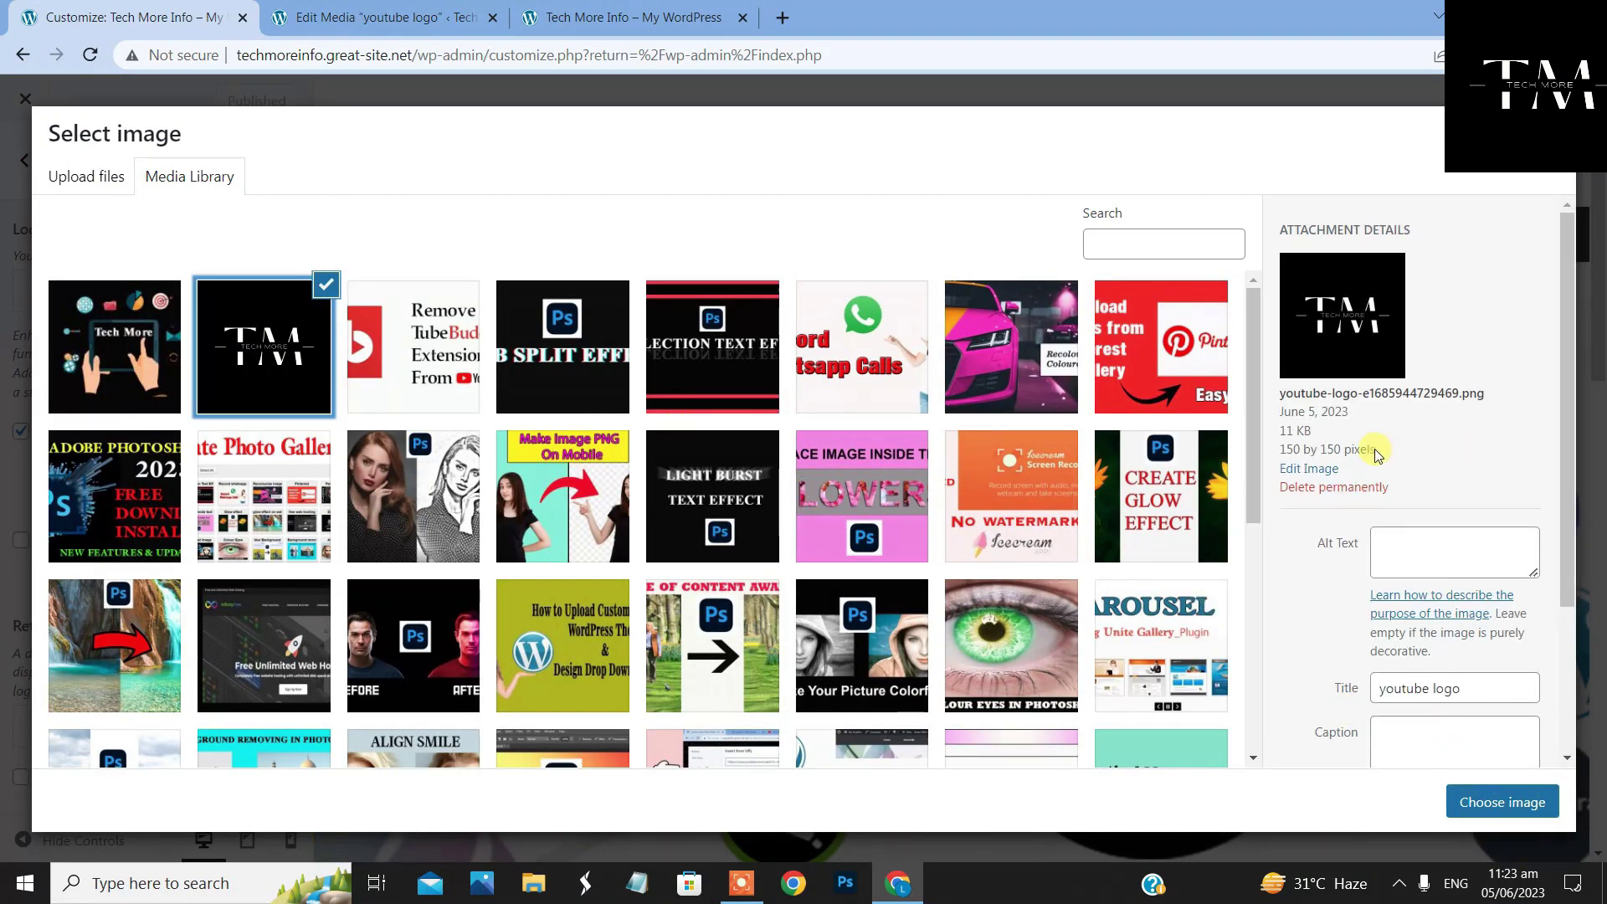
left_click(1322, 467)
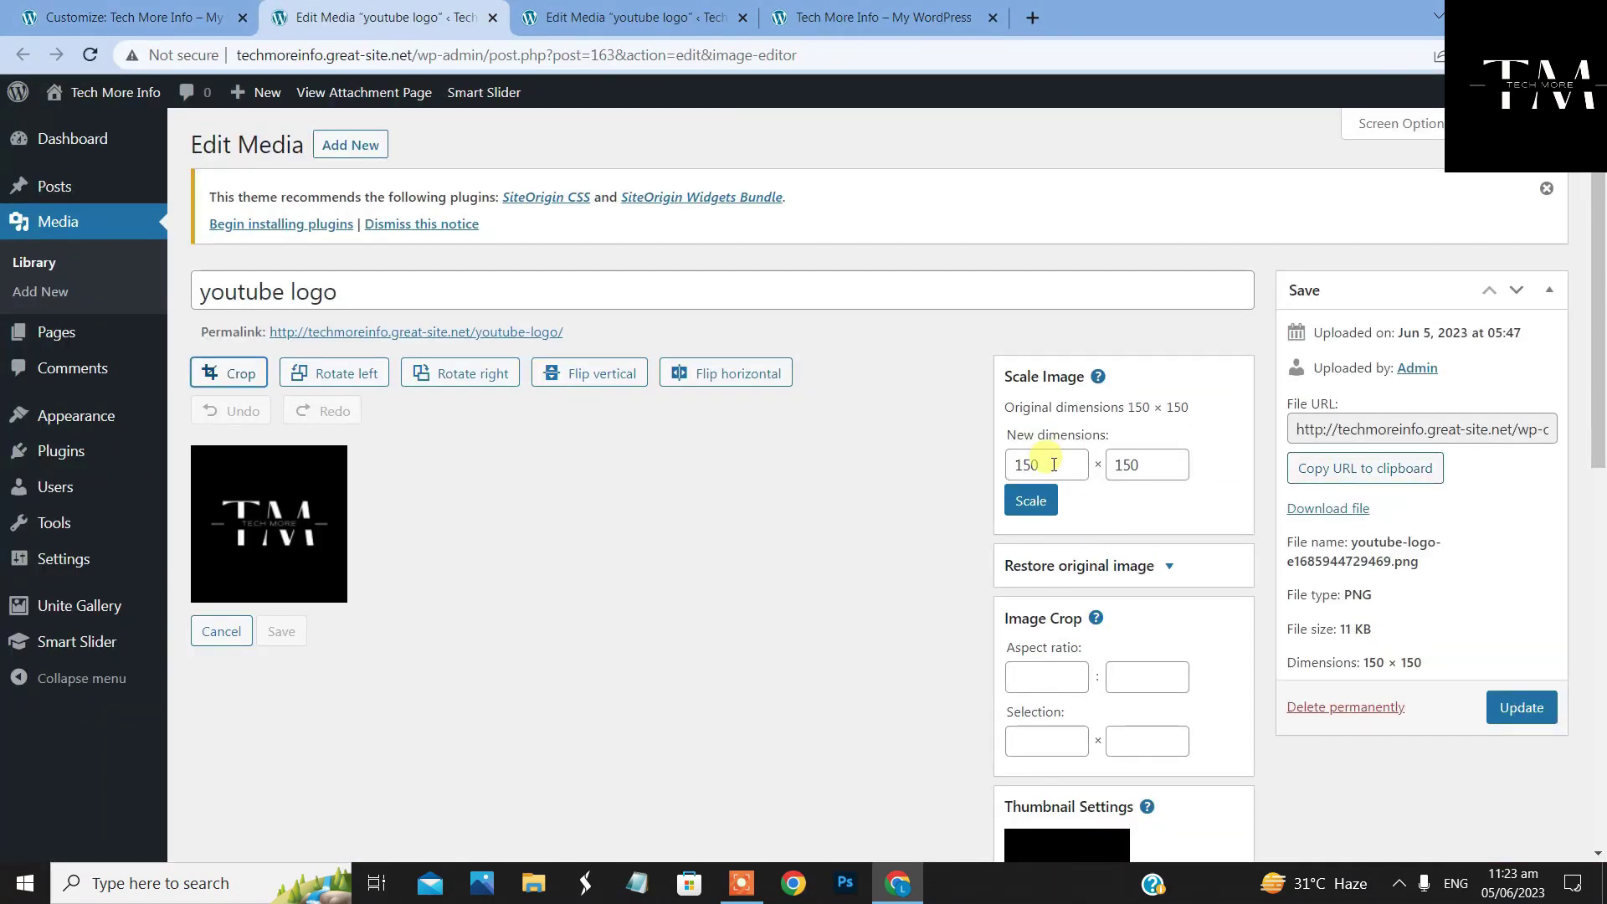
left_click_drag(1042, 462, 992, 462)
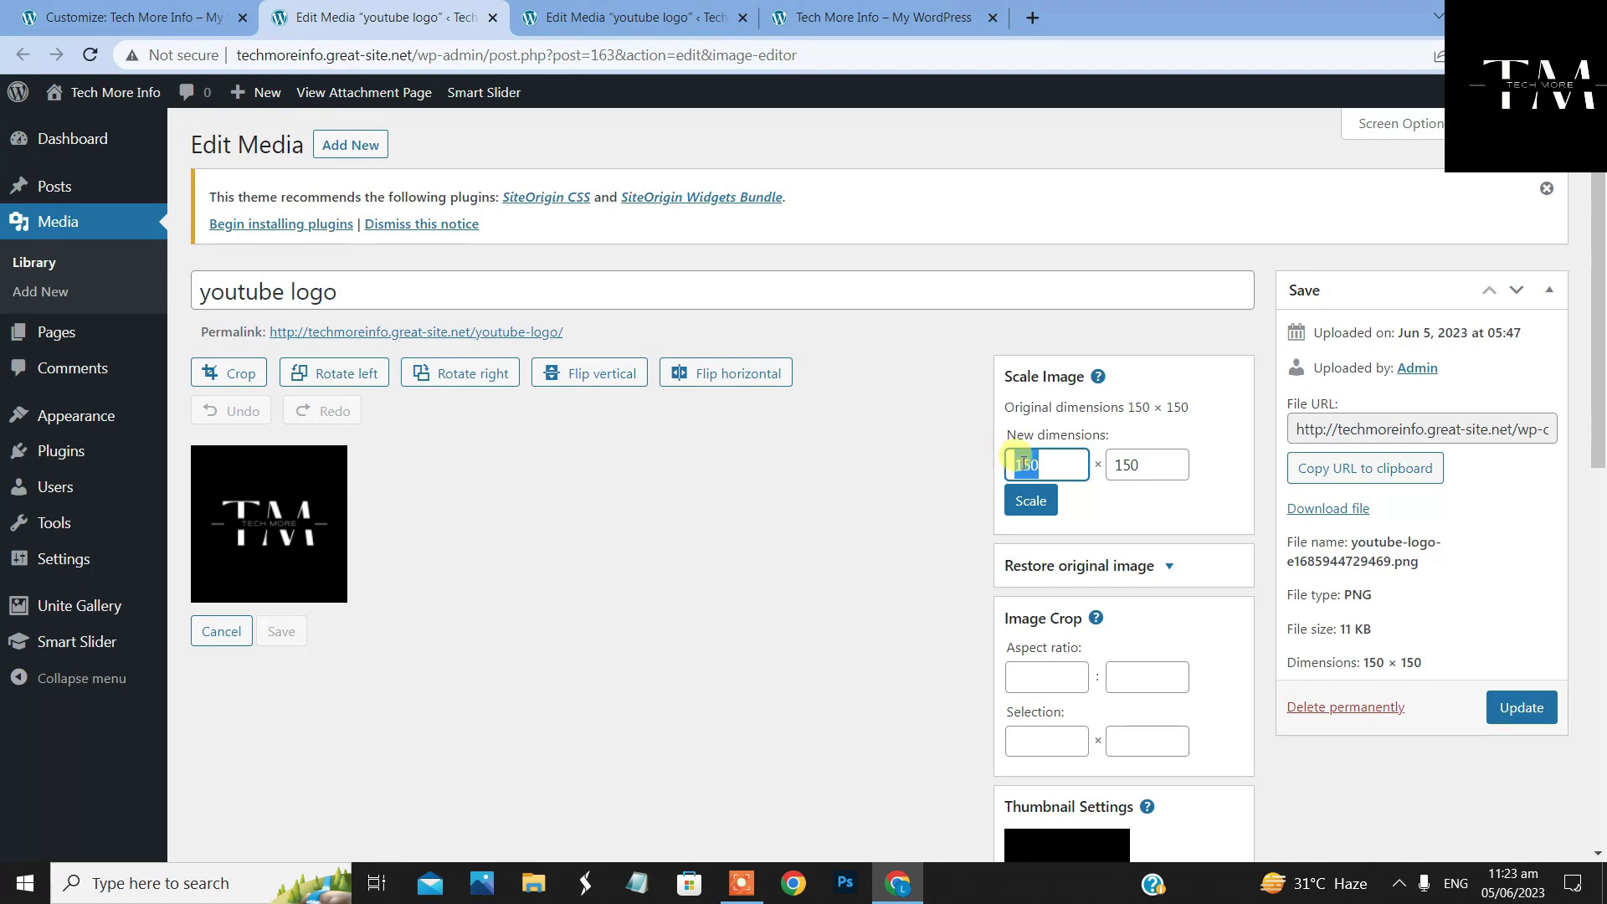
left_click_drag(1133, 463, 1102, 465)
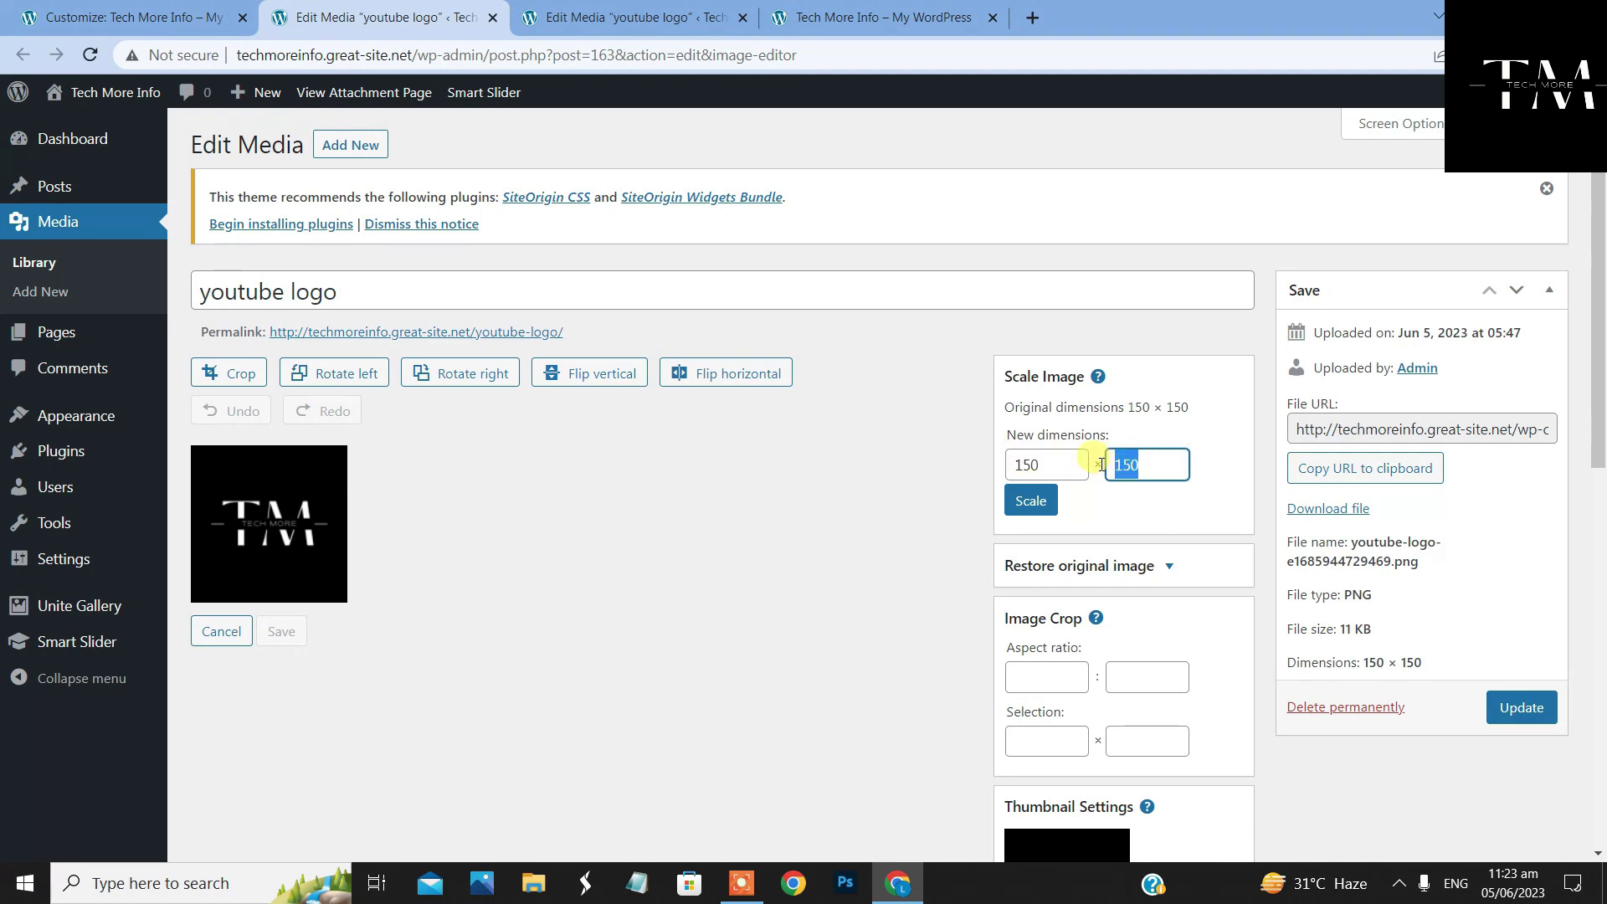
left_click(1031, 501)
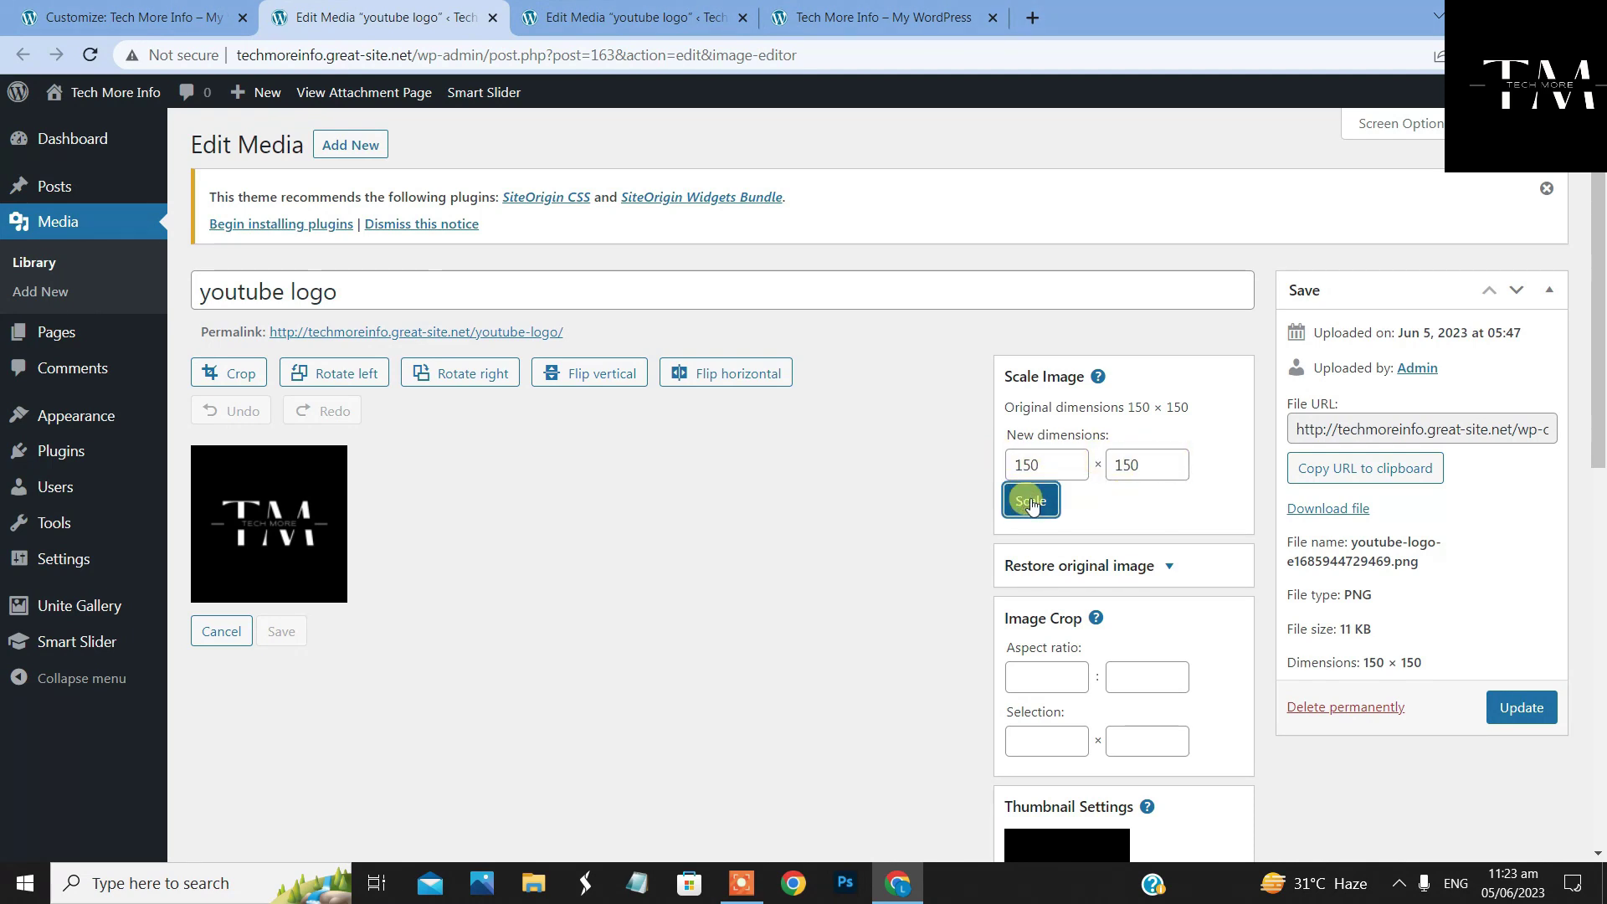
left_click(1535, 707)
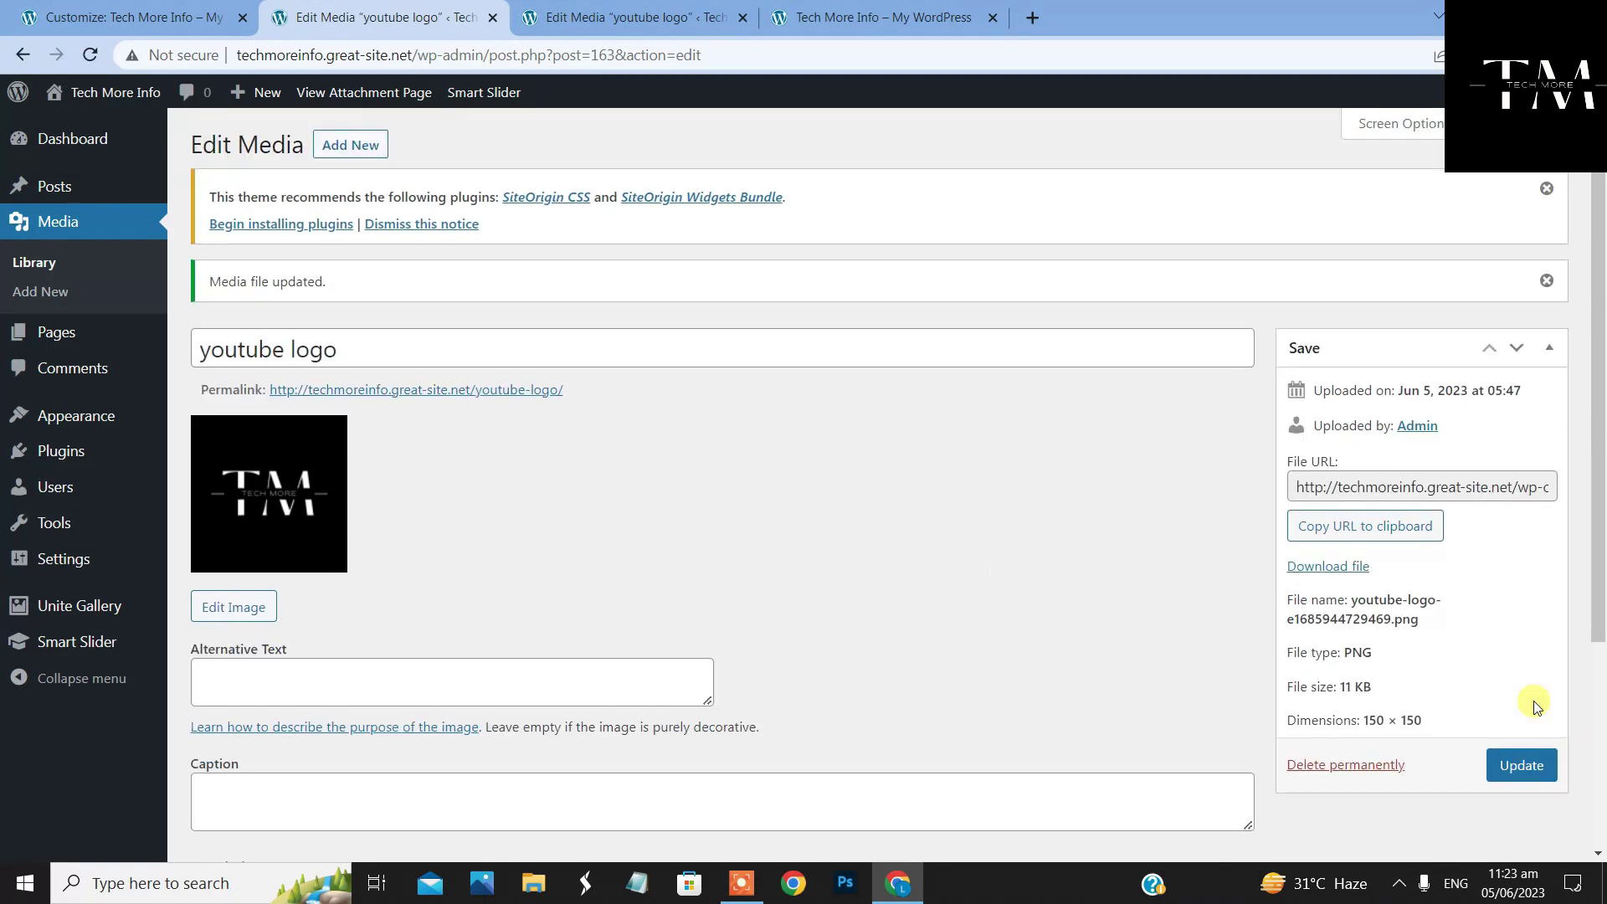
left_click(144, 18)
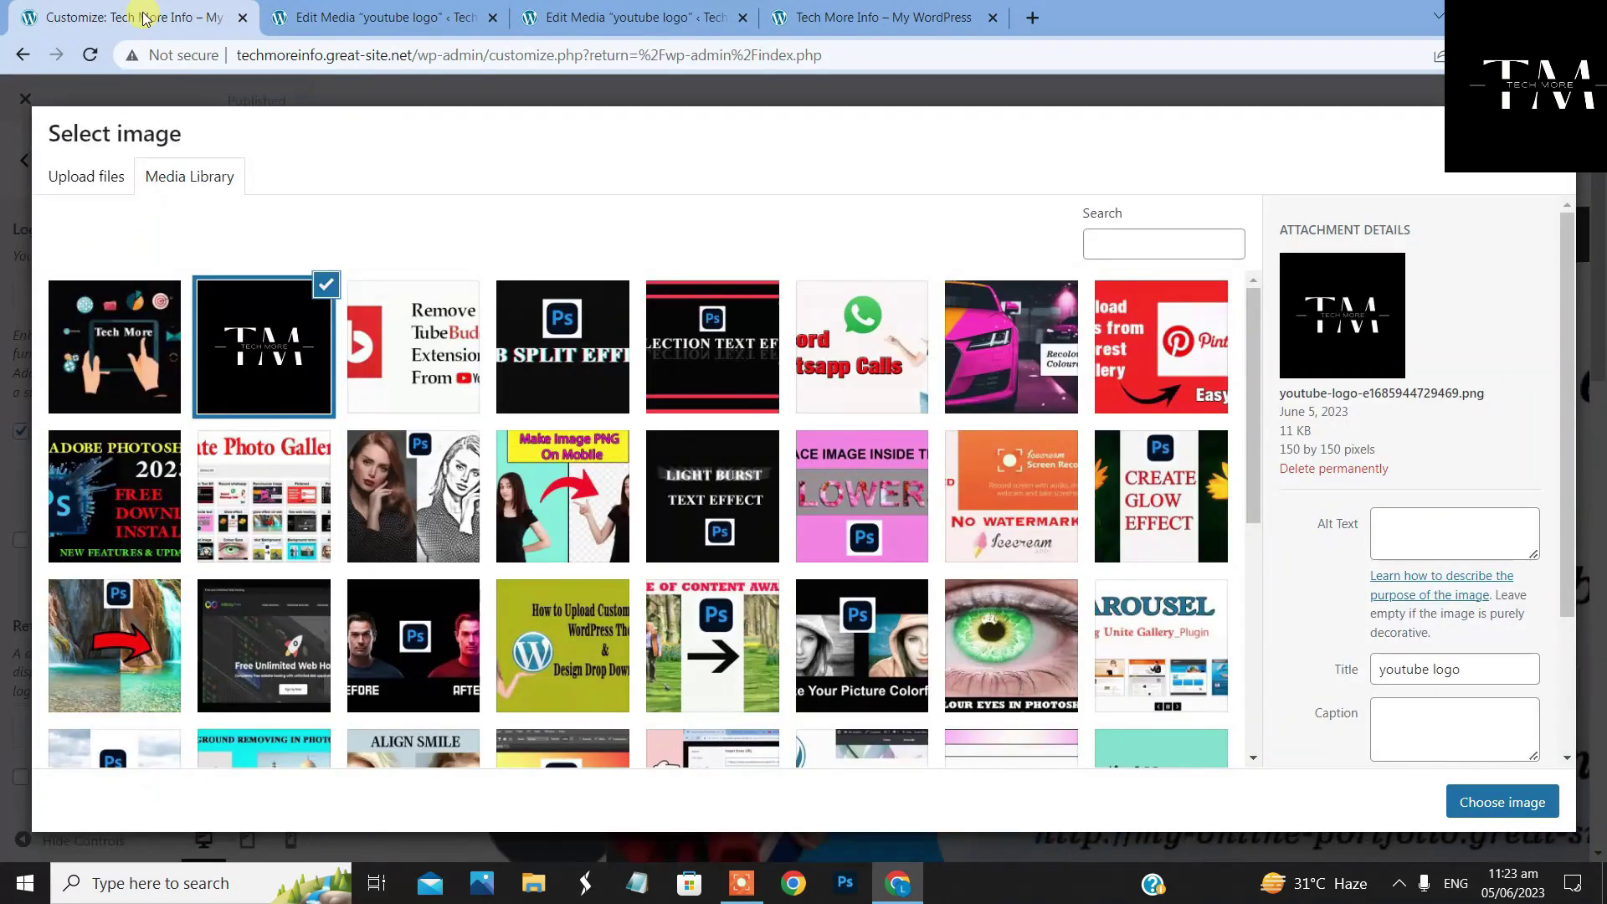
Choose the TM logo as the site logo, publish it, and check the live header
left_click(1489, 810)
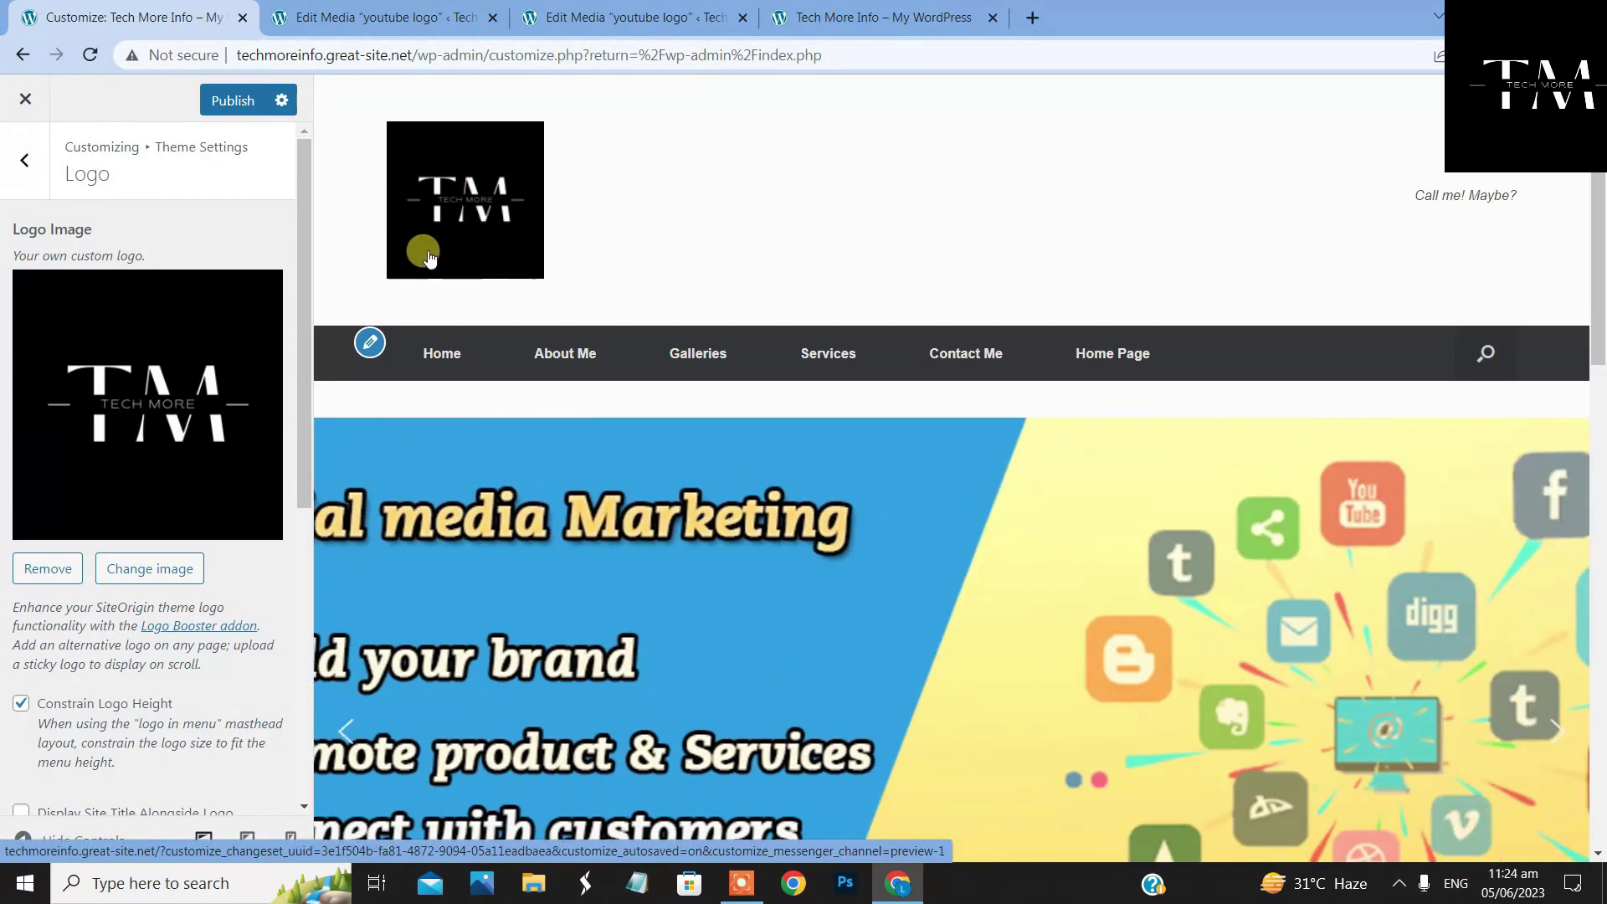
left_click(234, 101)
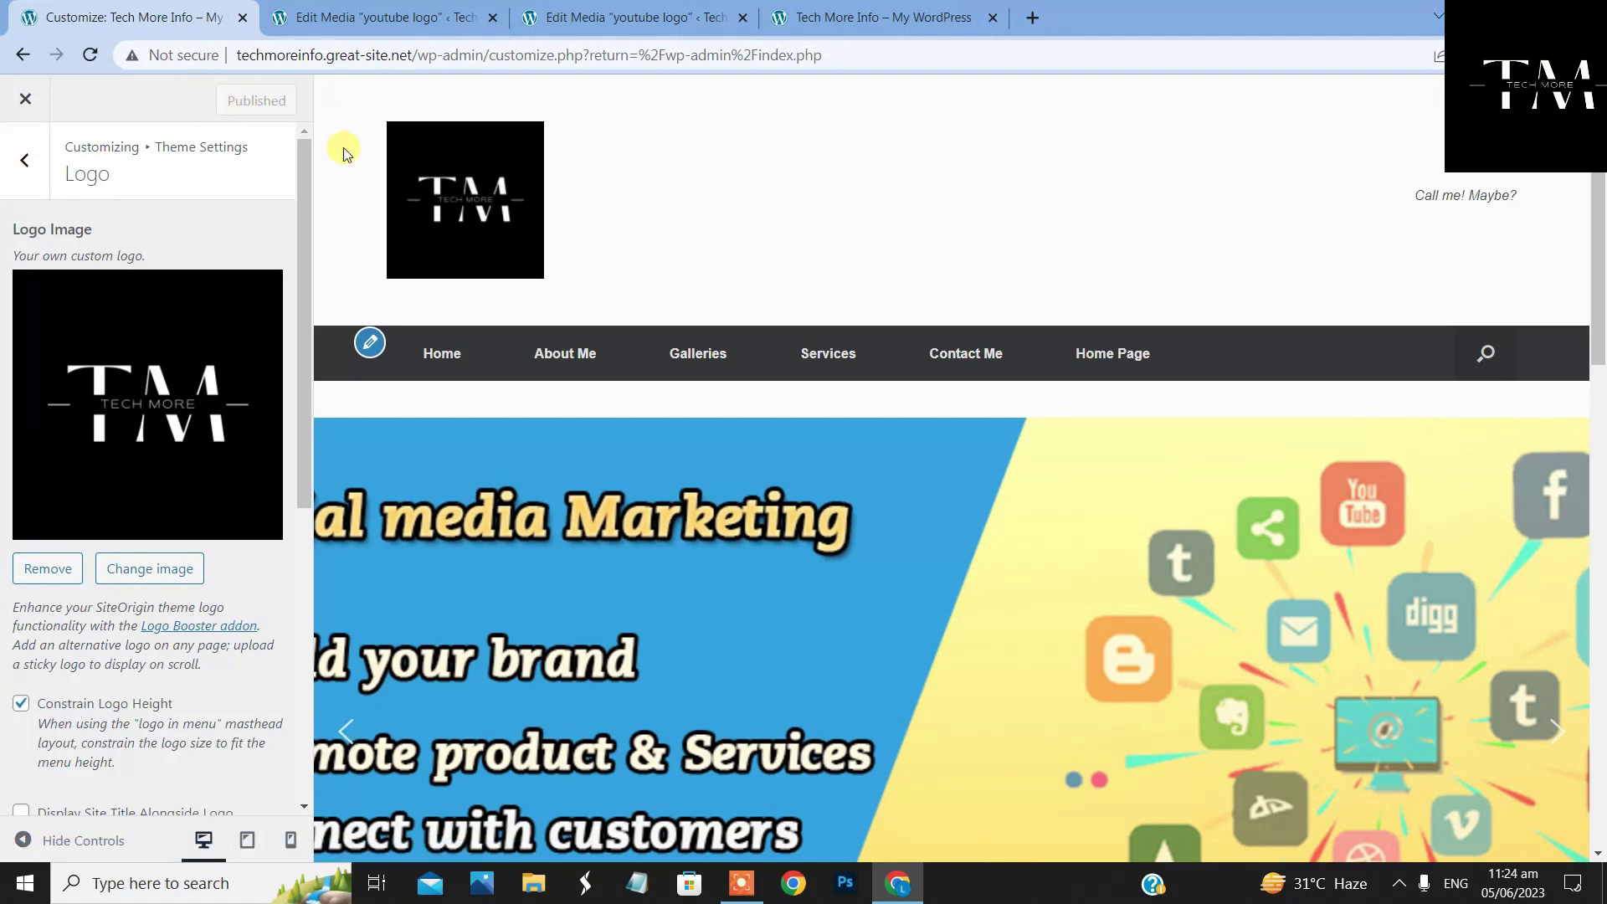
left_click_drag(303, 165, 301, 293)
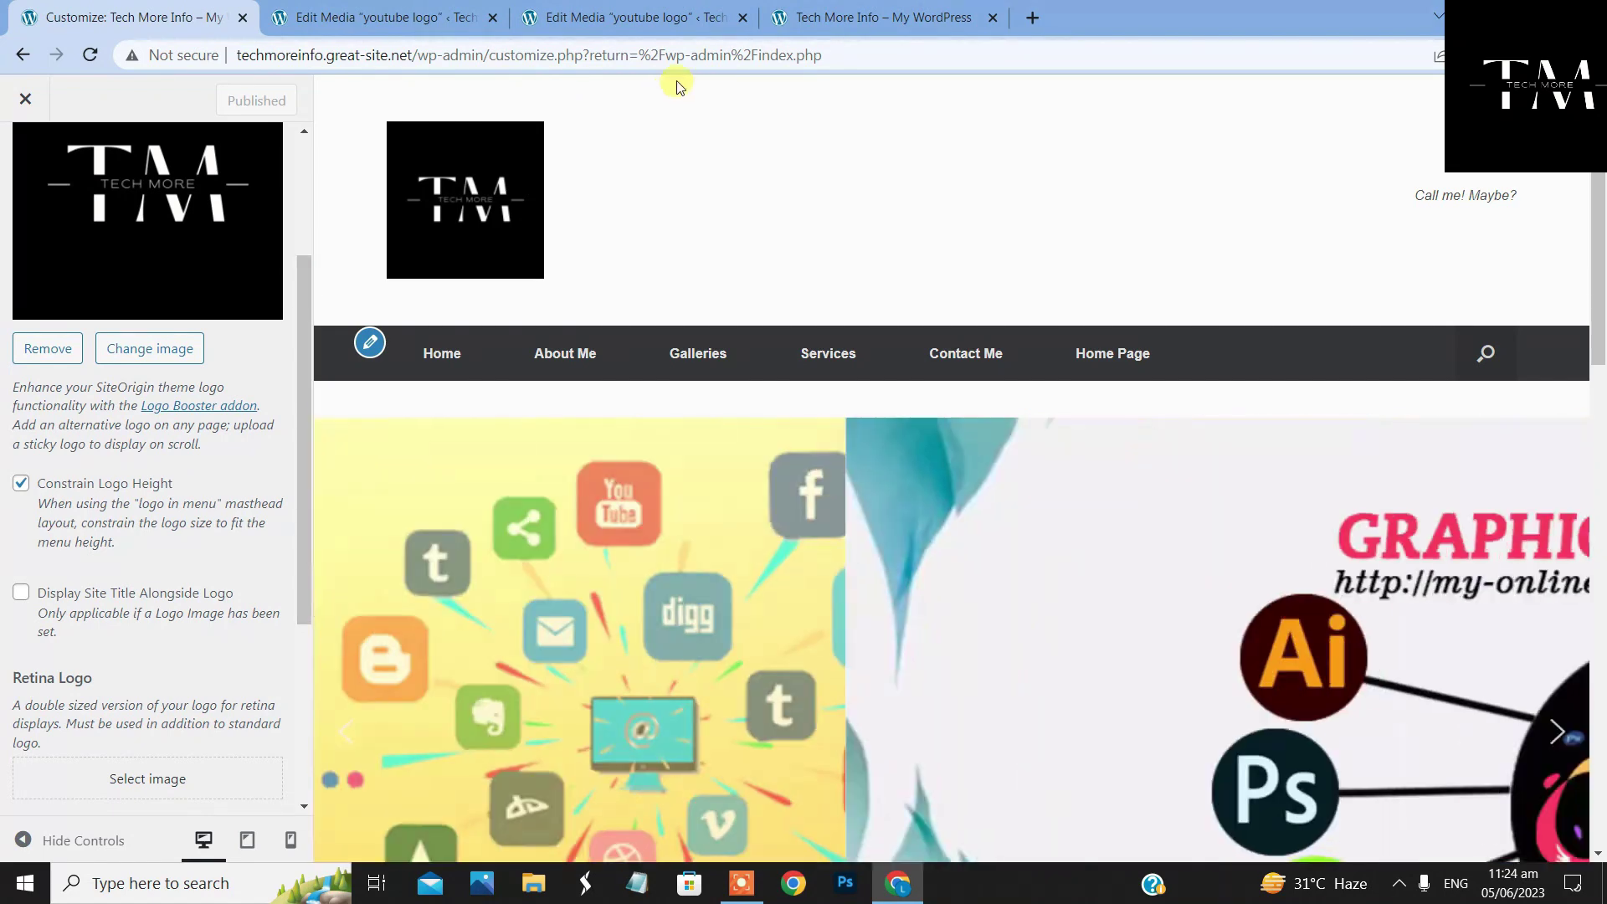
left_click(863, 10)
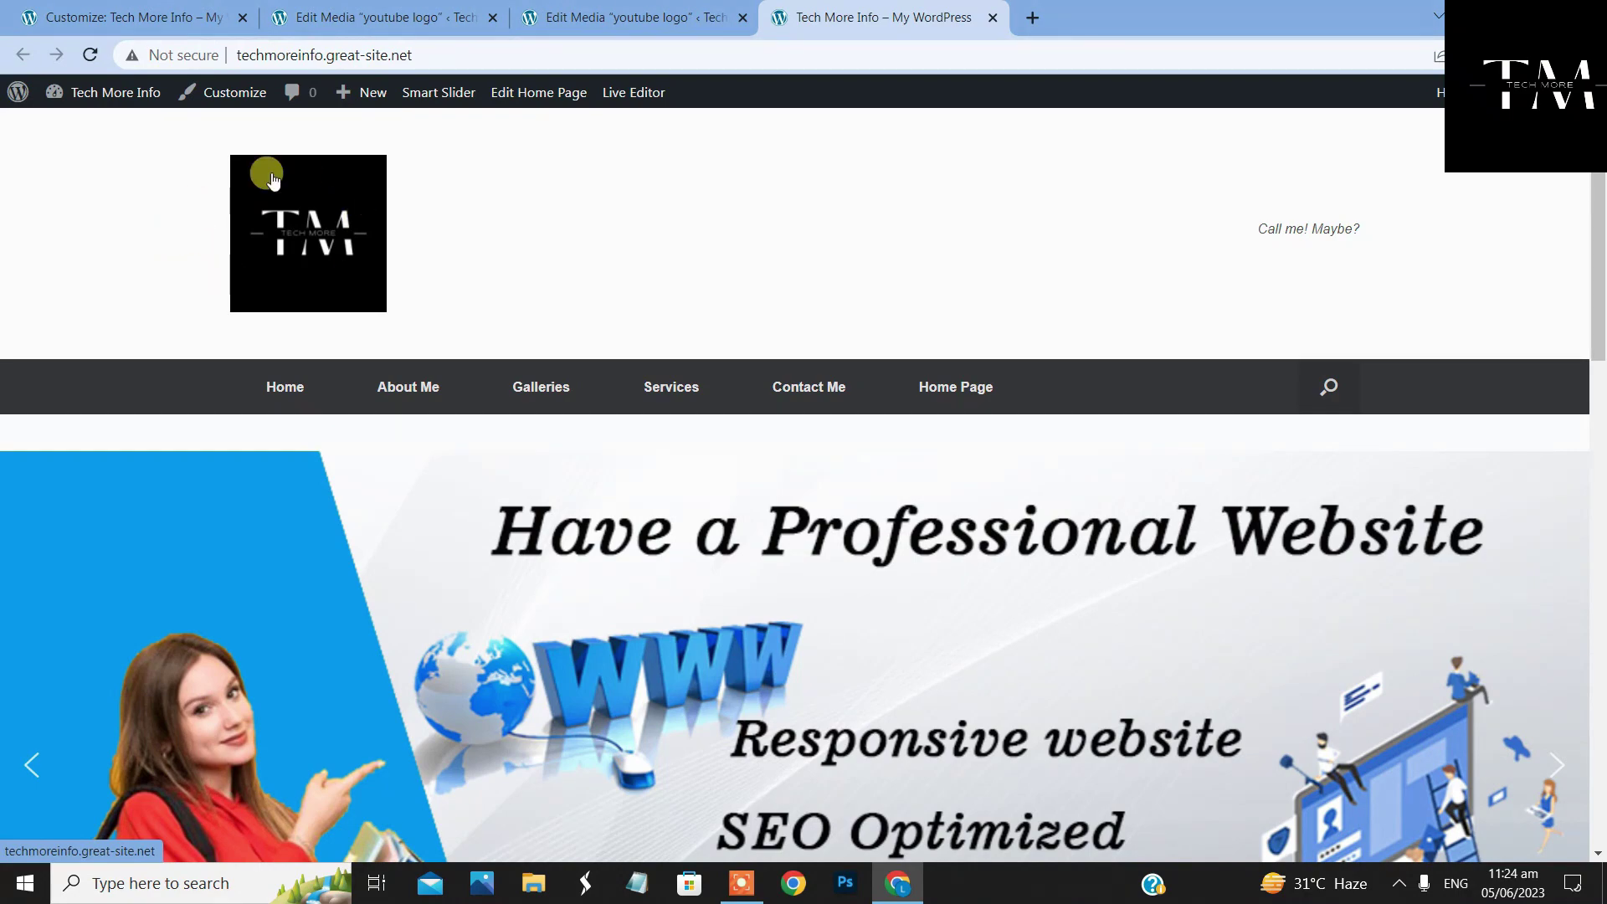
left_click(182, 18)
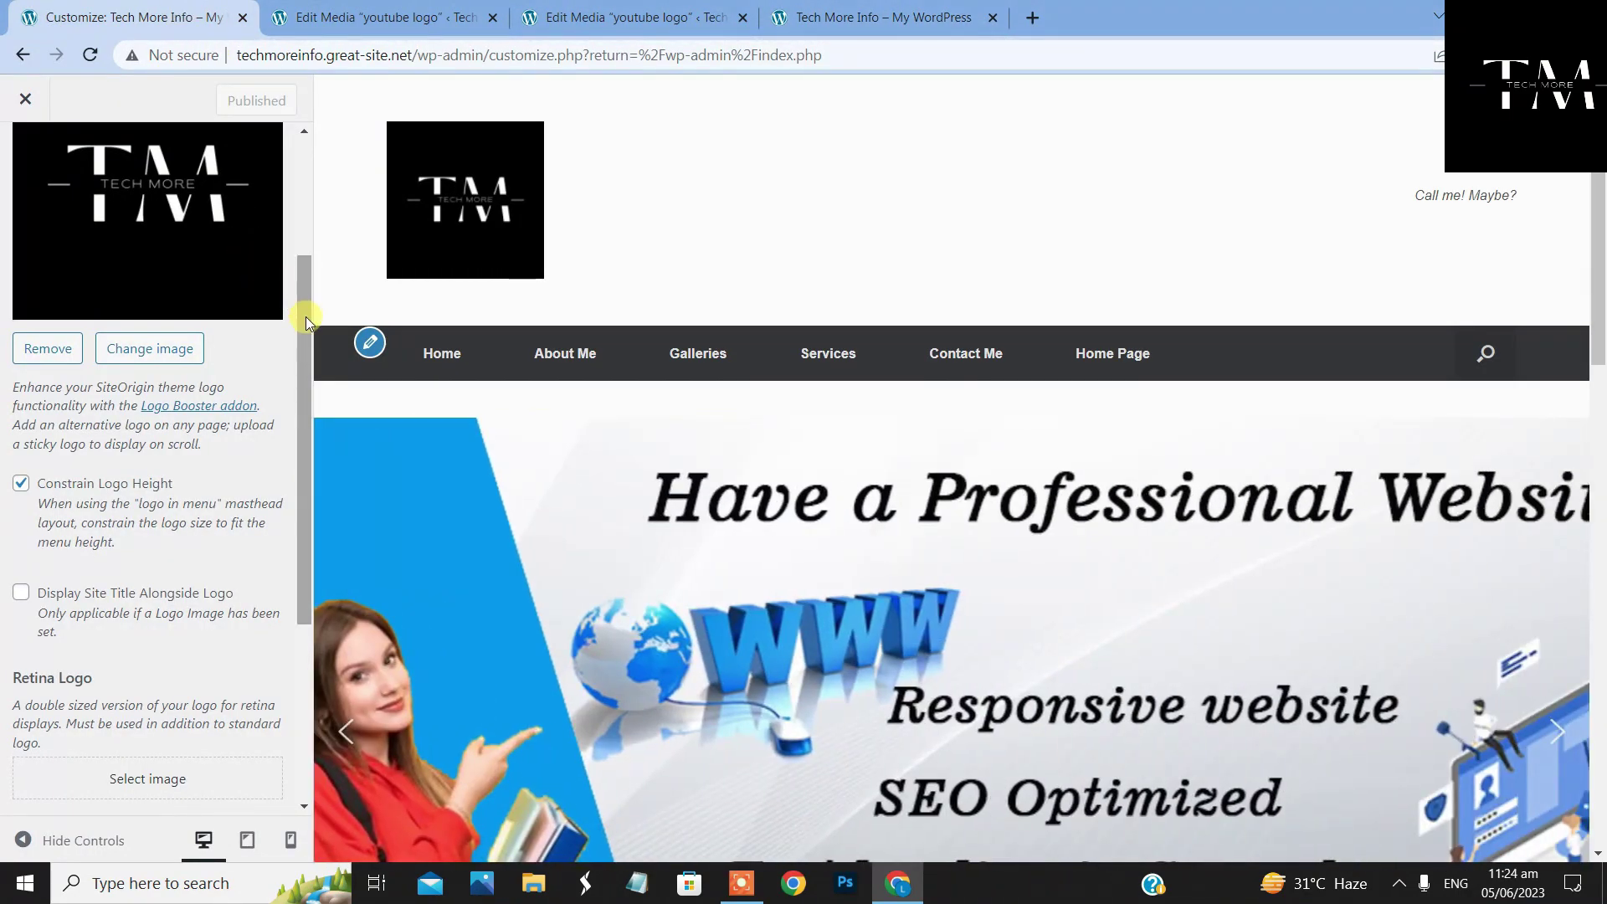
Enable Display Site Title Alongside Logo and publish the change
left_click_drag(305, 329, 283, 405)
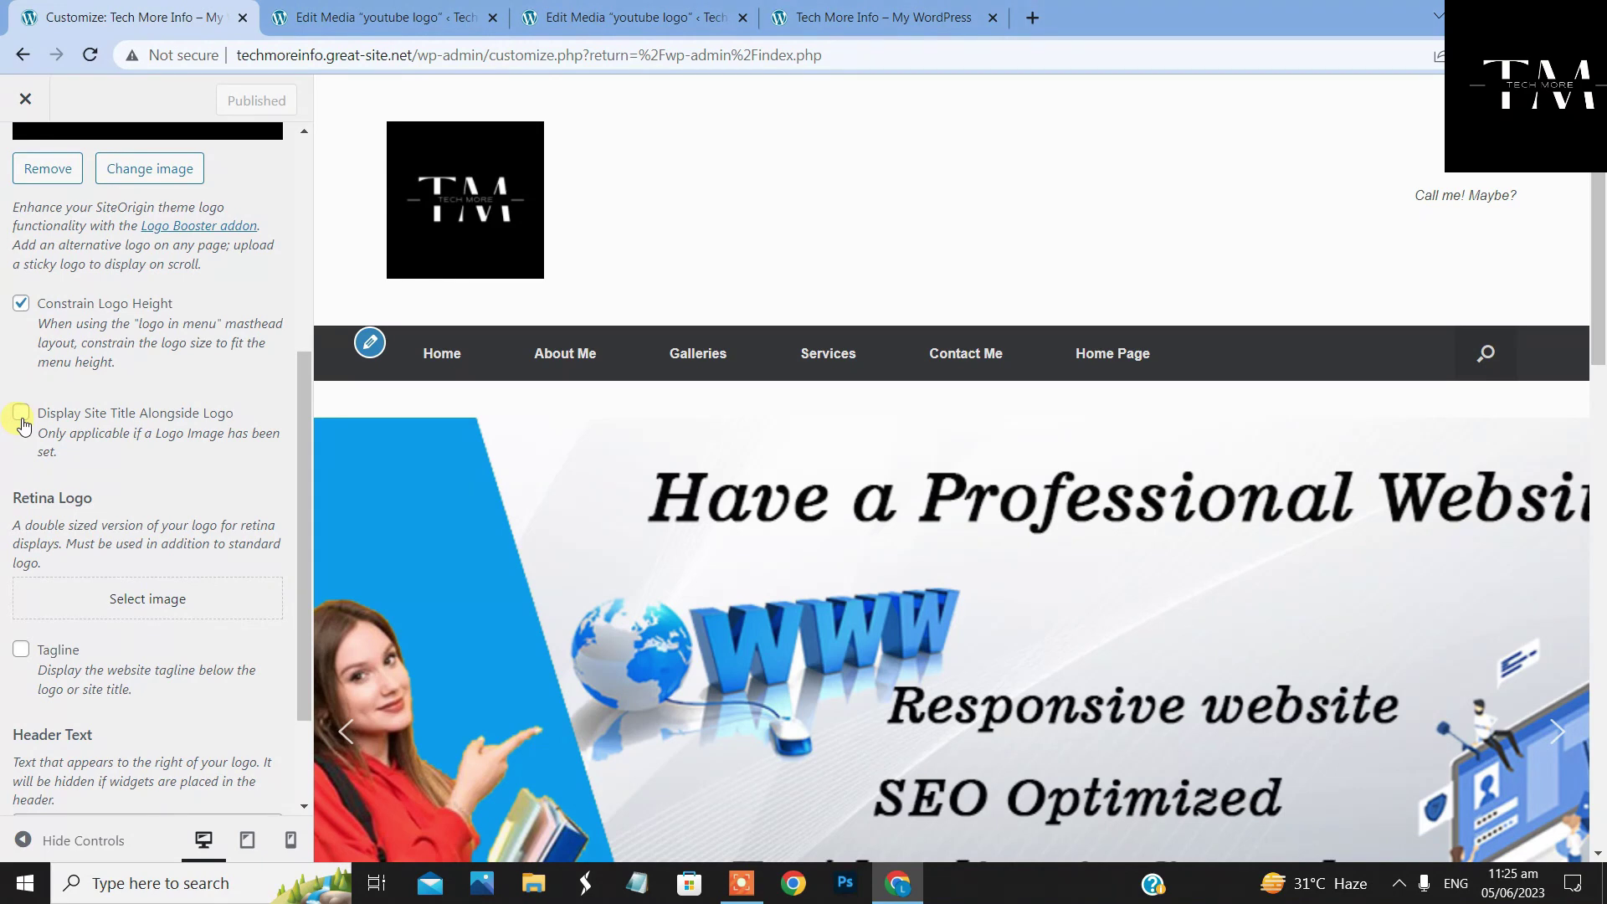
left_click(21, 413)
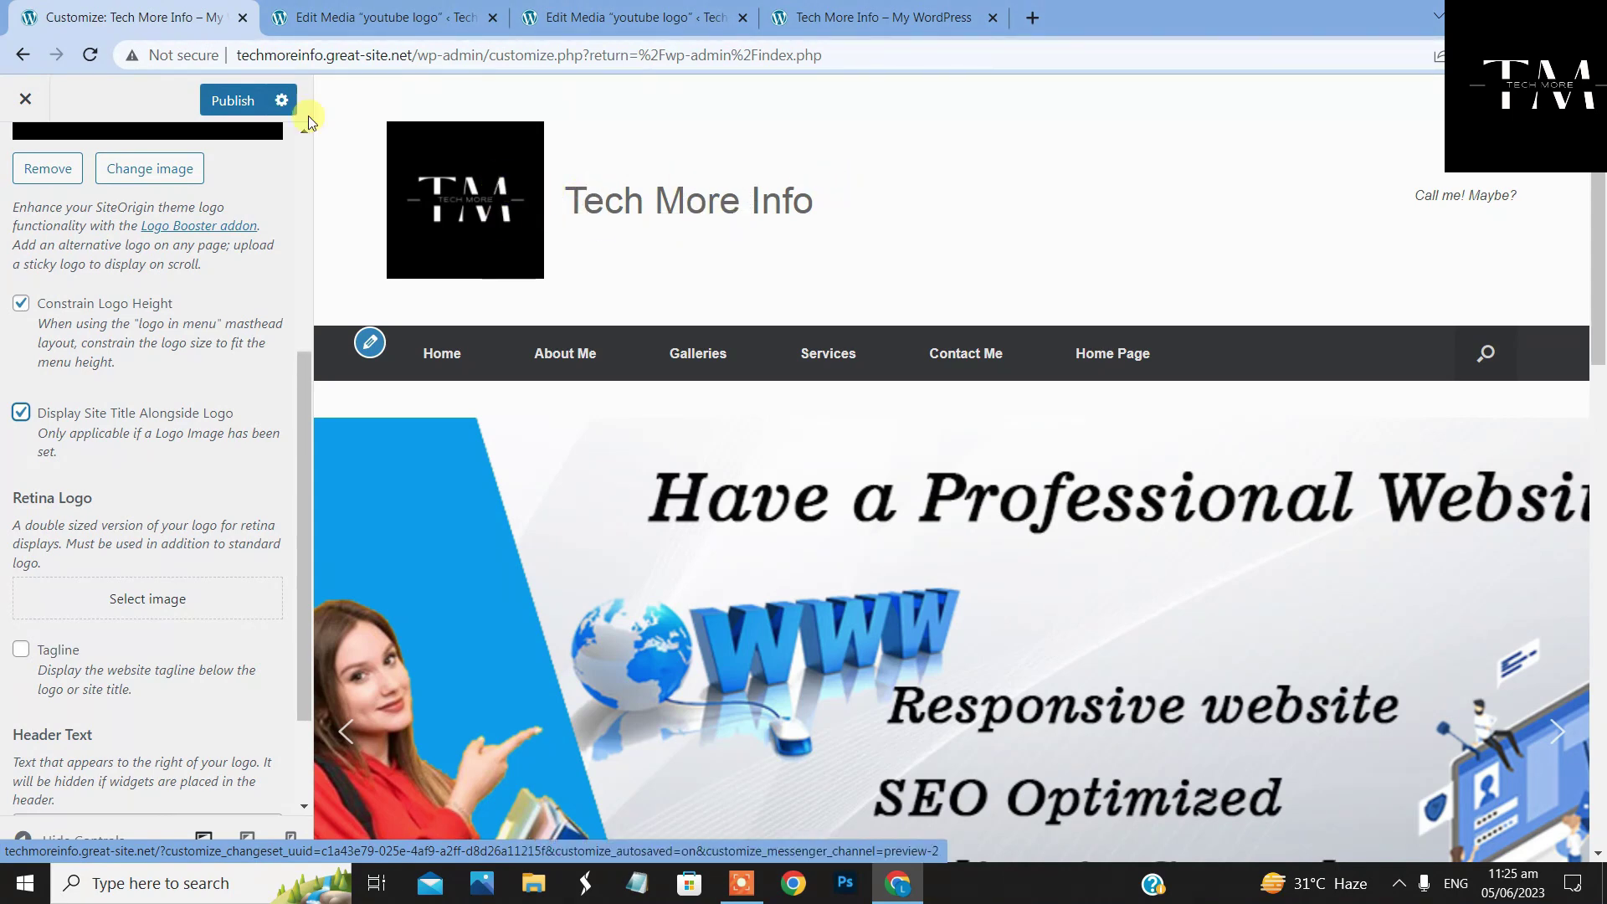
left_click(251, 100)
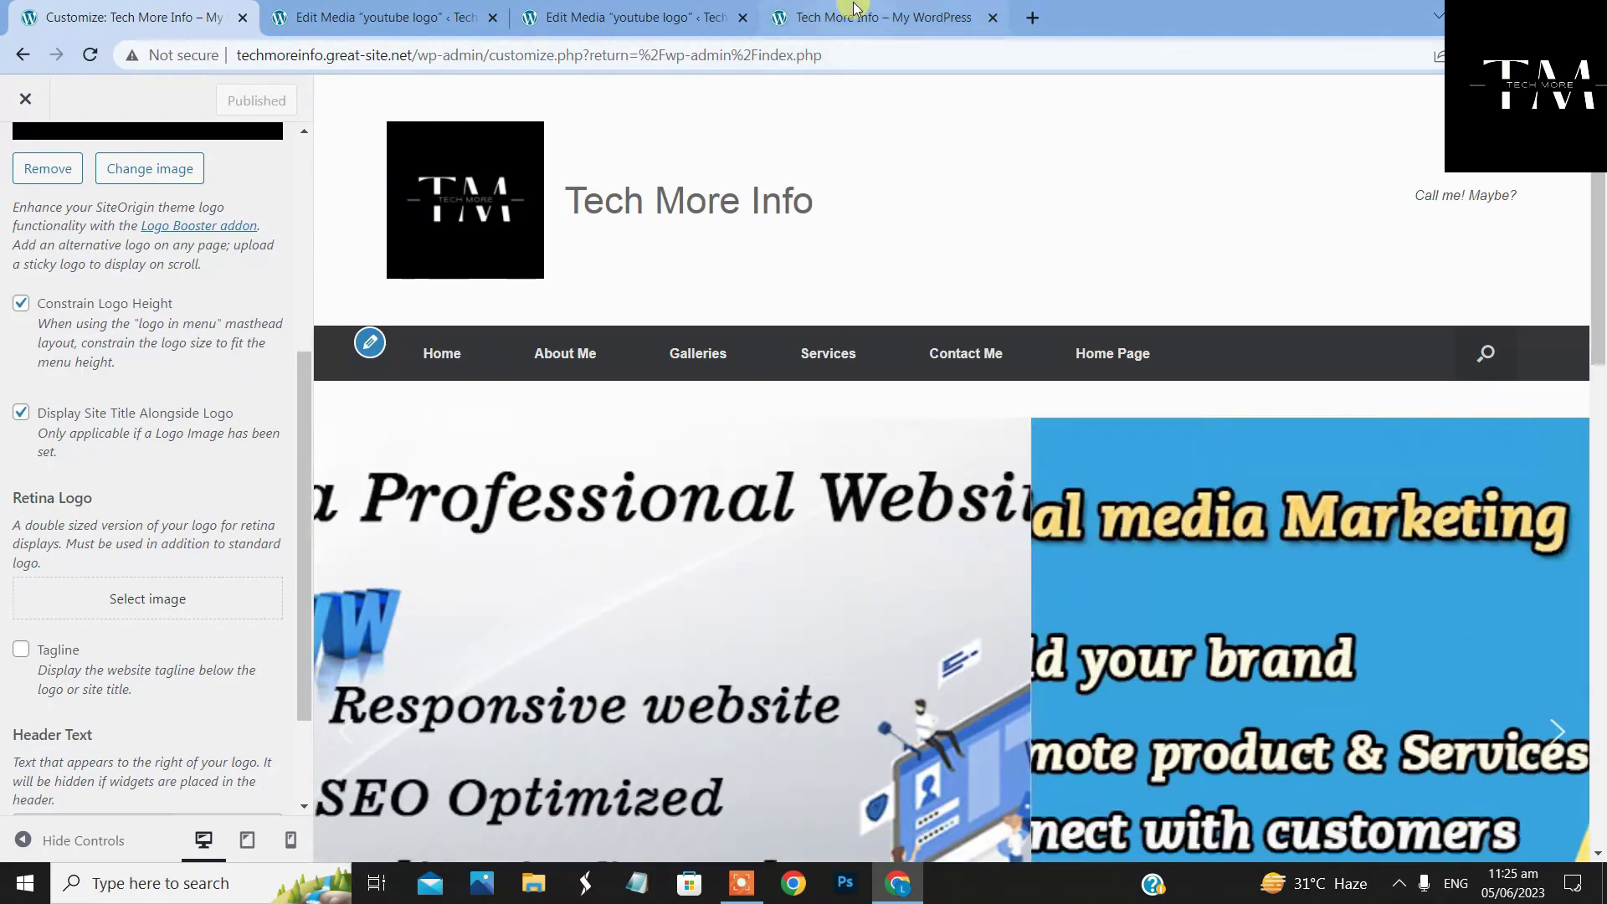
Reload the live site to see the TM logo beside the Tech More Info title
left_click(852, 10)
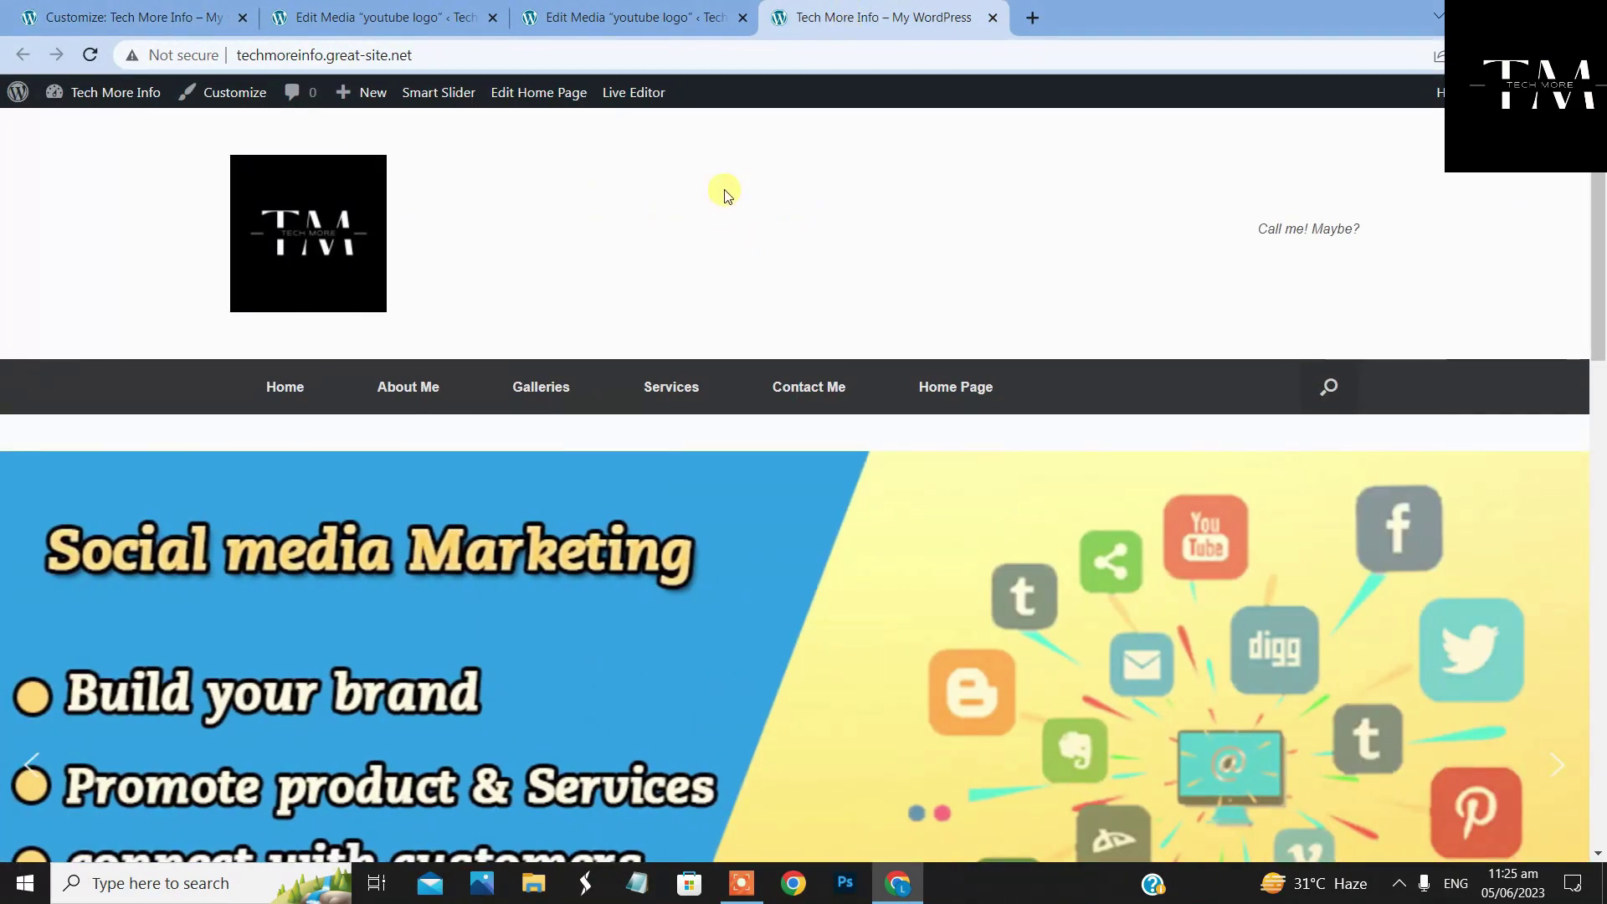
right_click(725, 195)
left_click(775, 256)
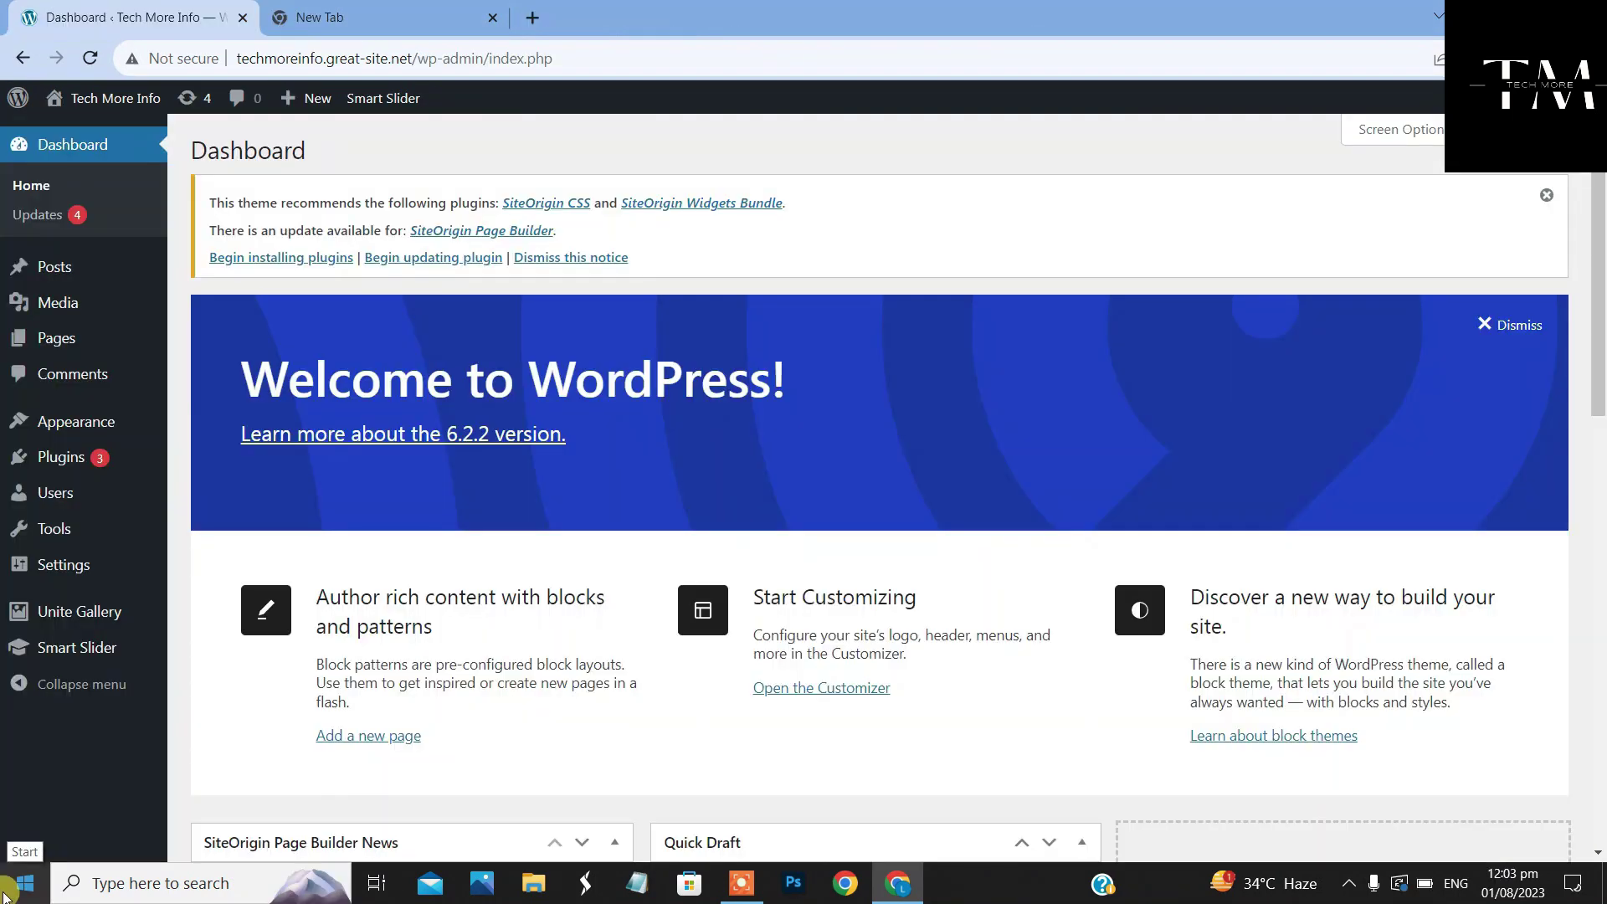
Leave the Dashboard for the Media > Add New upload page
left_click(5, 895)
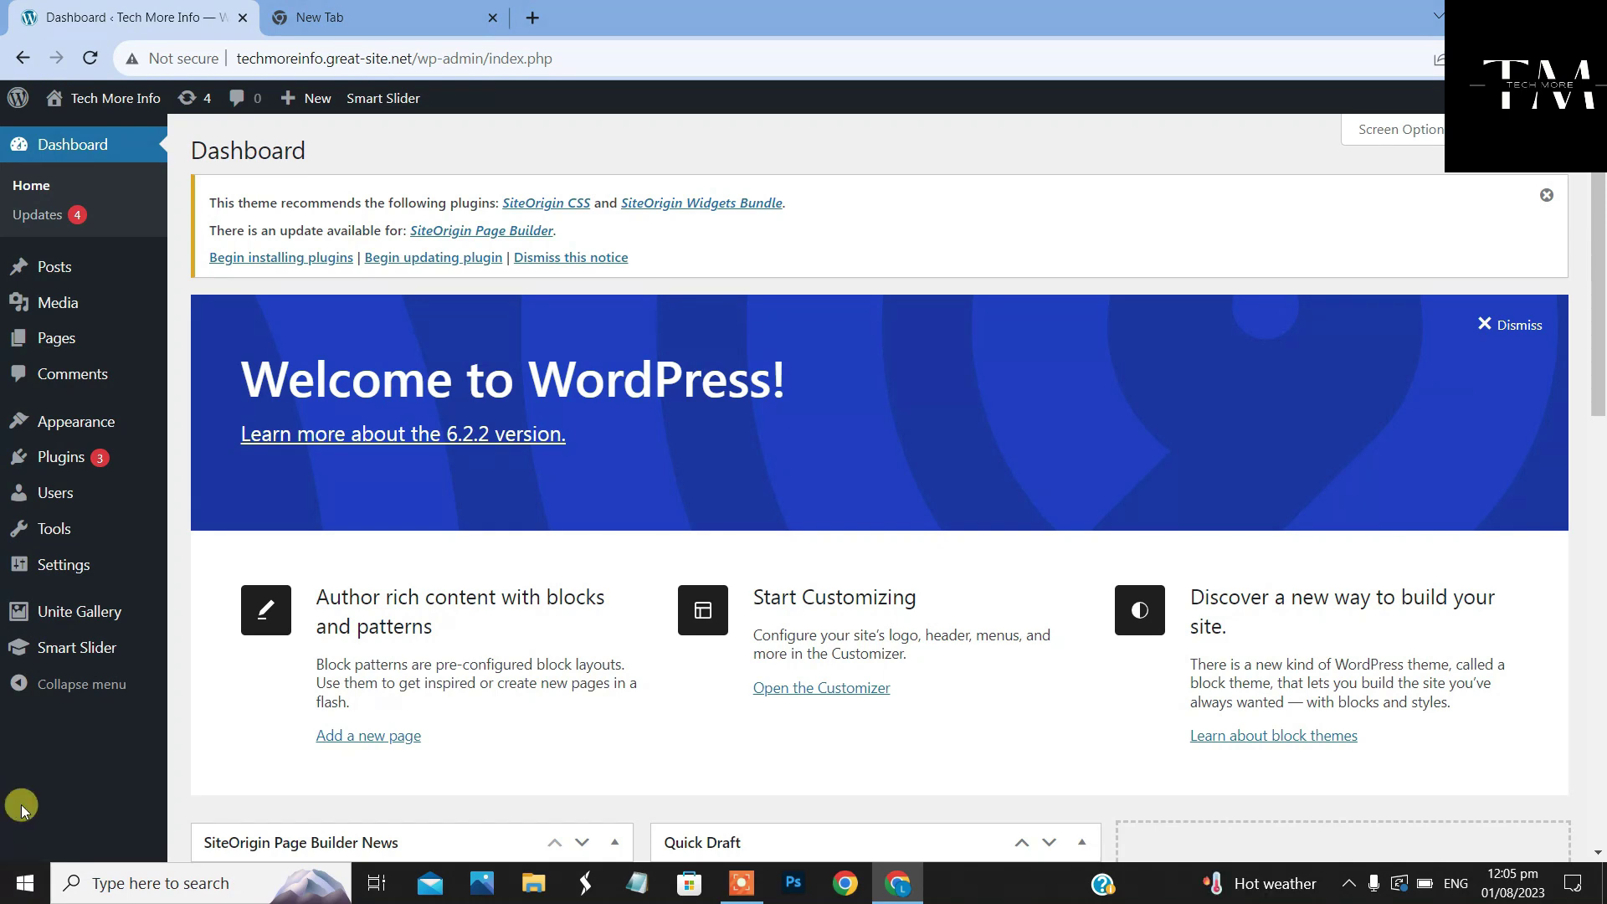
mouse_move(12, 657)
mouse_move(59, 303)
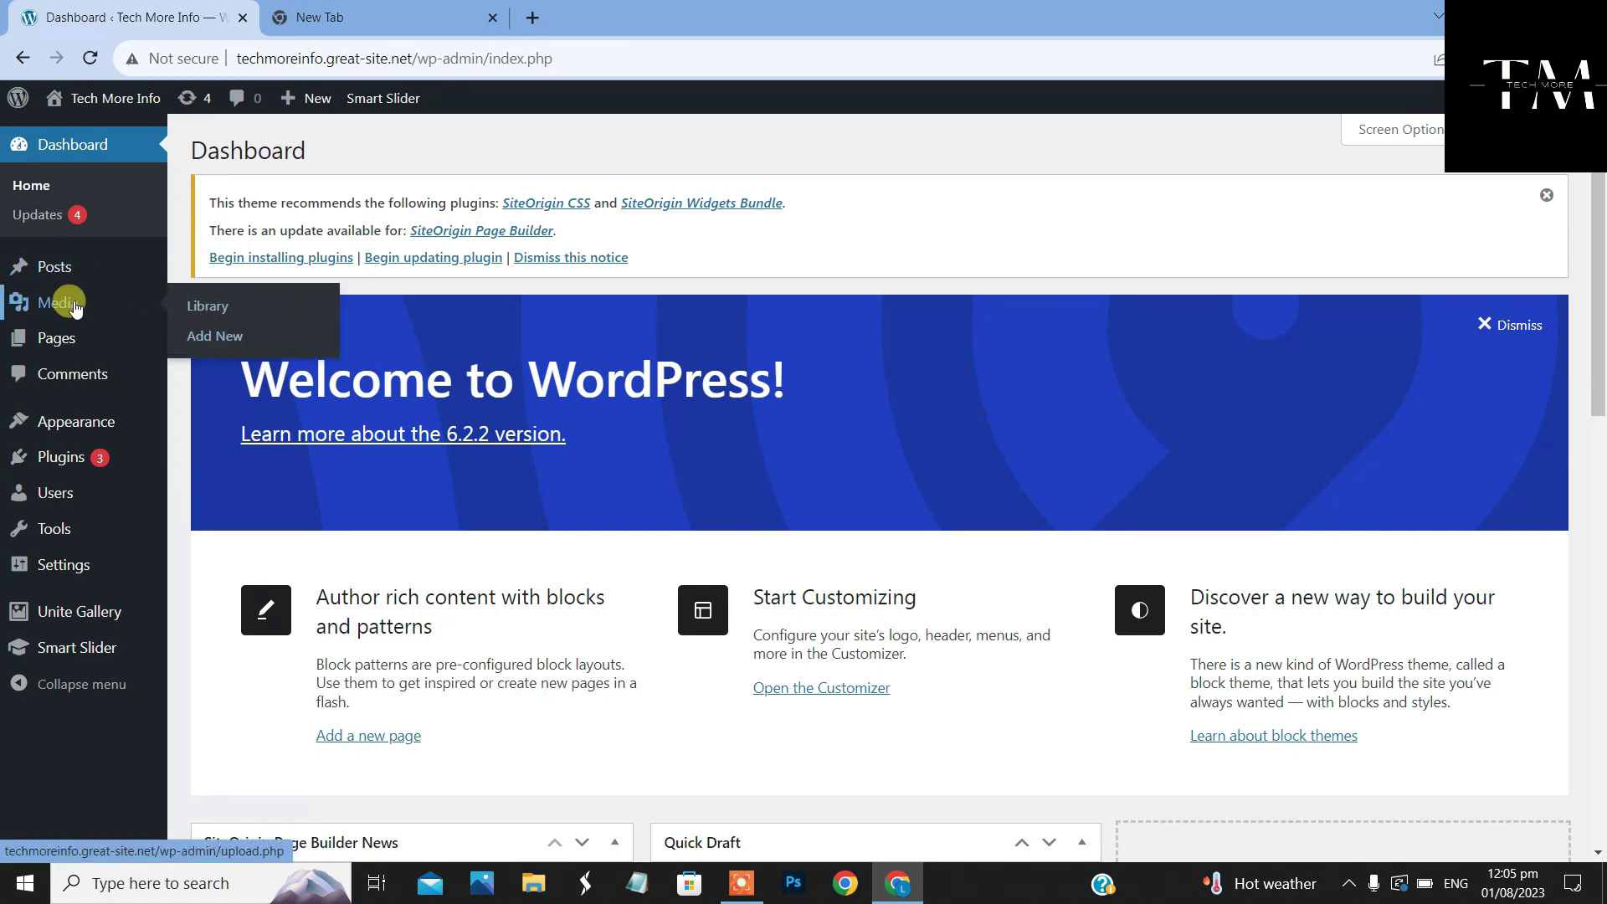
Open Upload New Media and point out its 10 MB maximum upload size
left_click(237, 348)
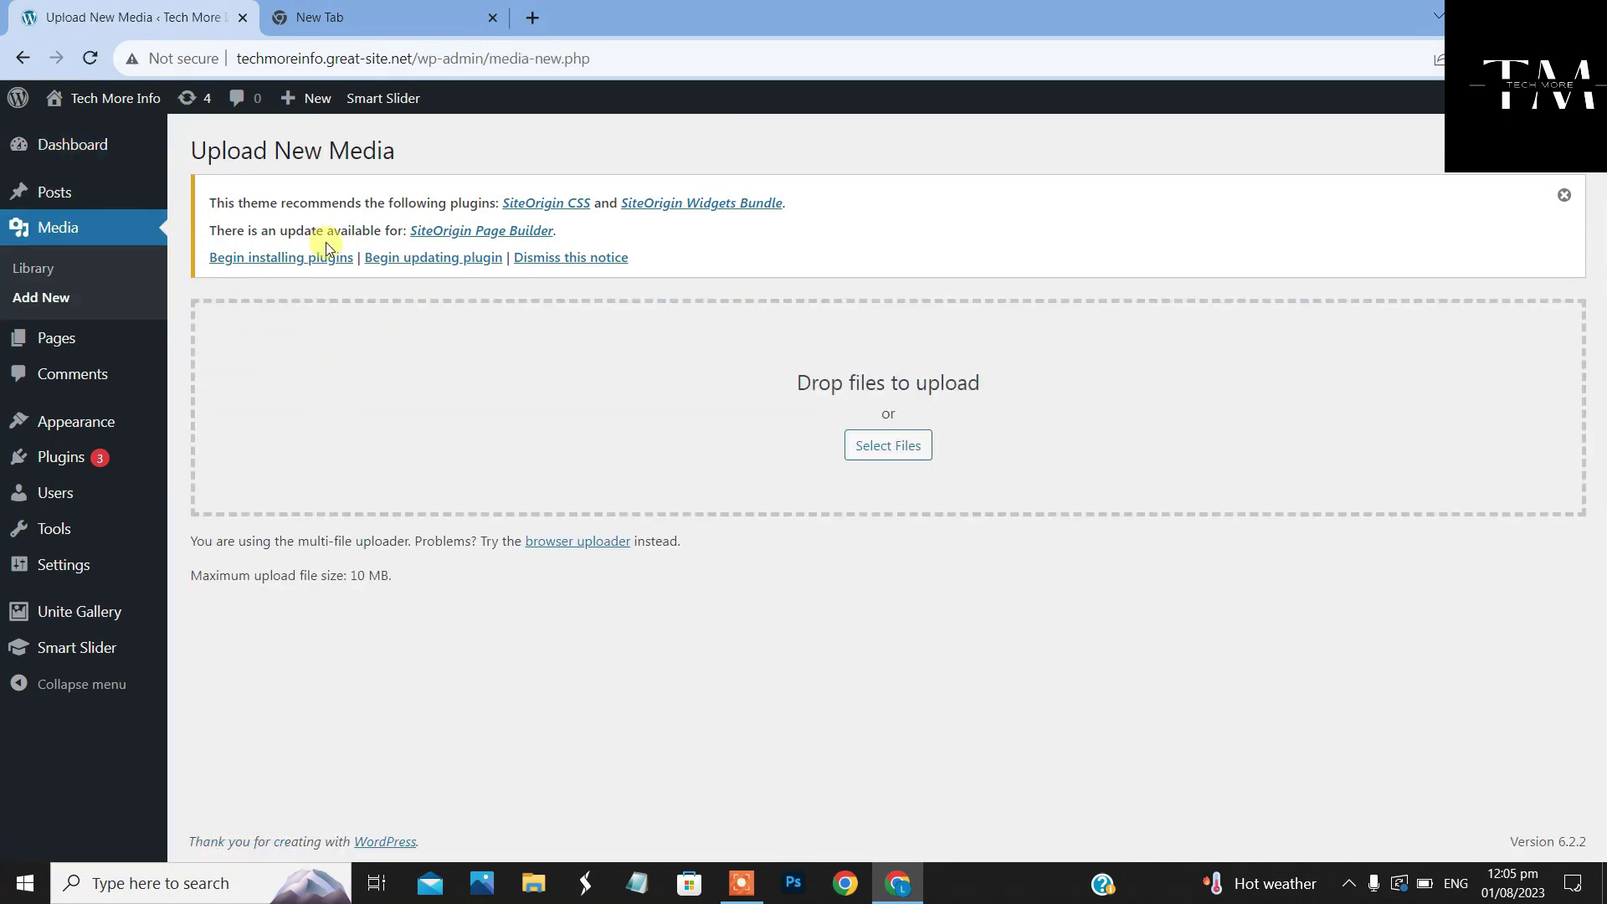
right_click(862, 505)
left_click(702, 424)
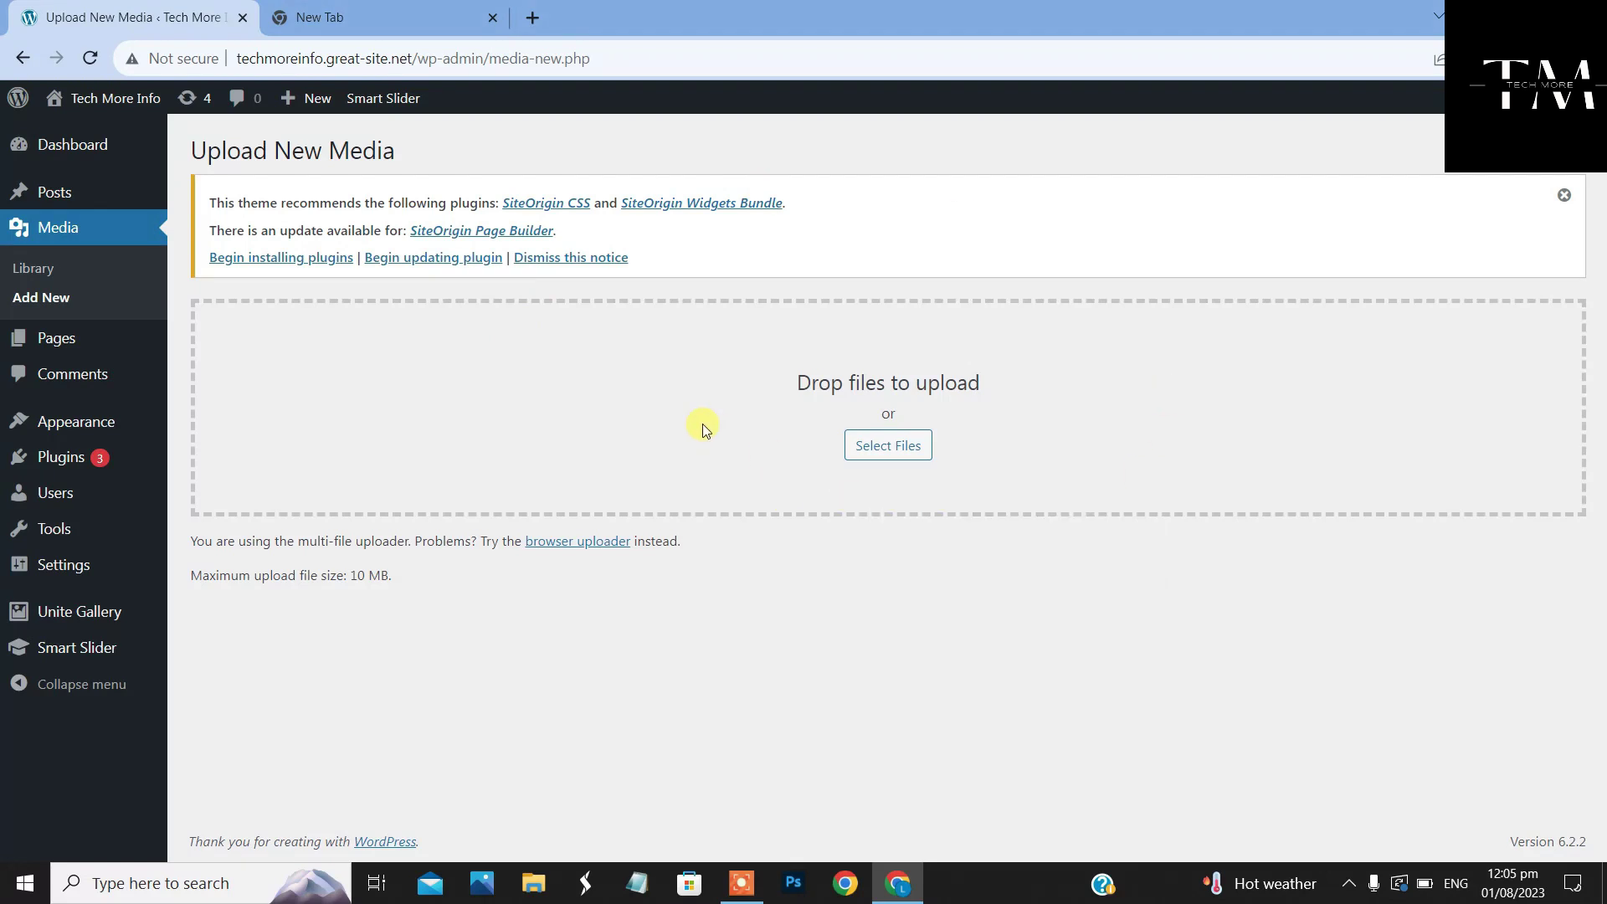
left_click(883, 452)
left_click(798, 16)
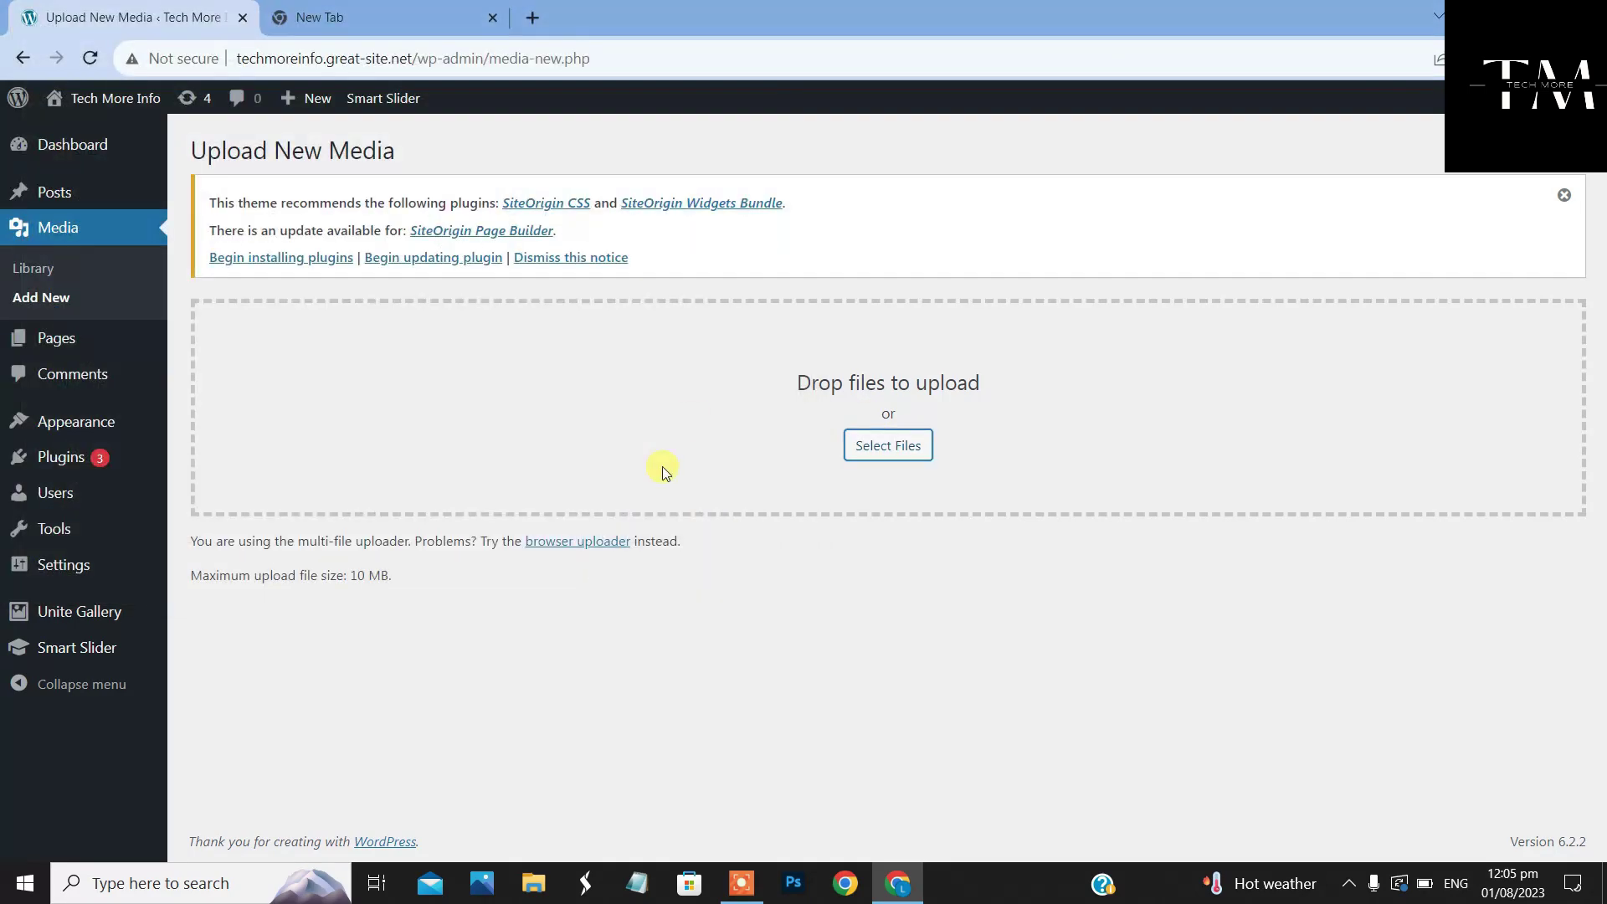
left_click_drag(192, 574, 397, 579)
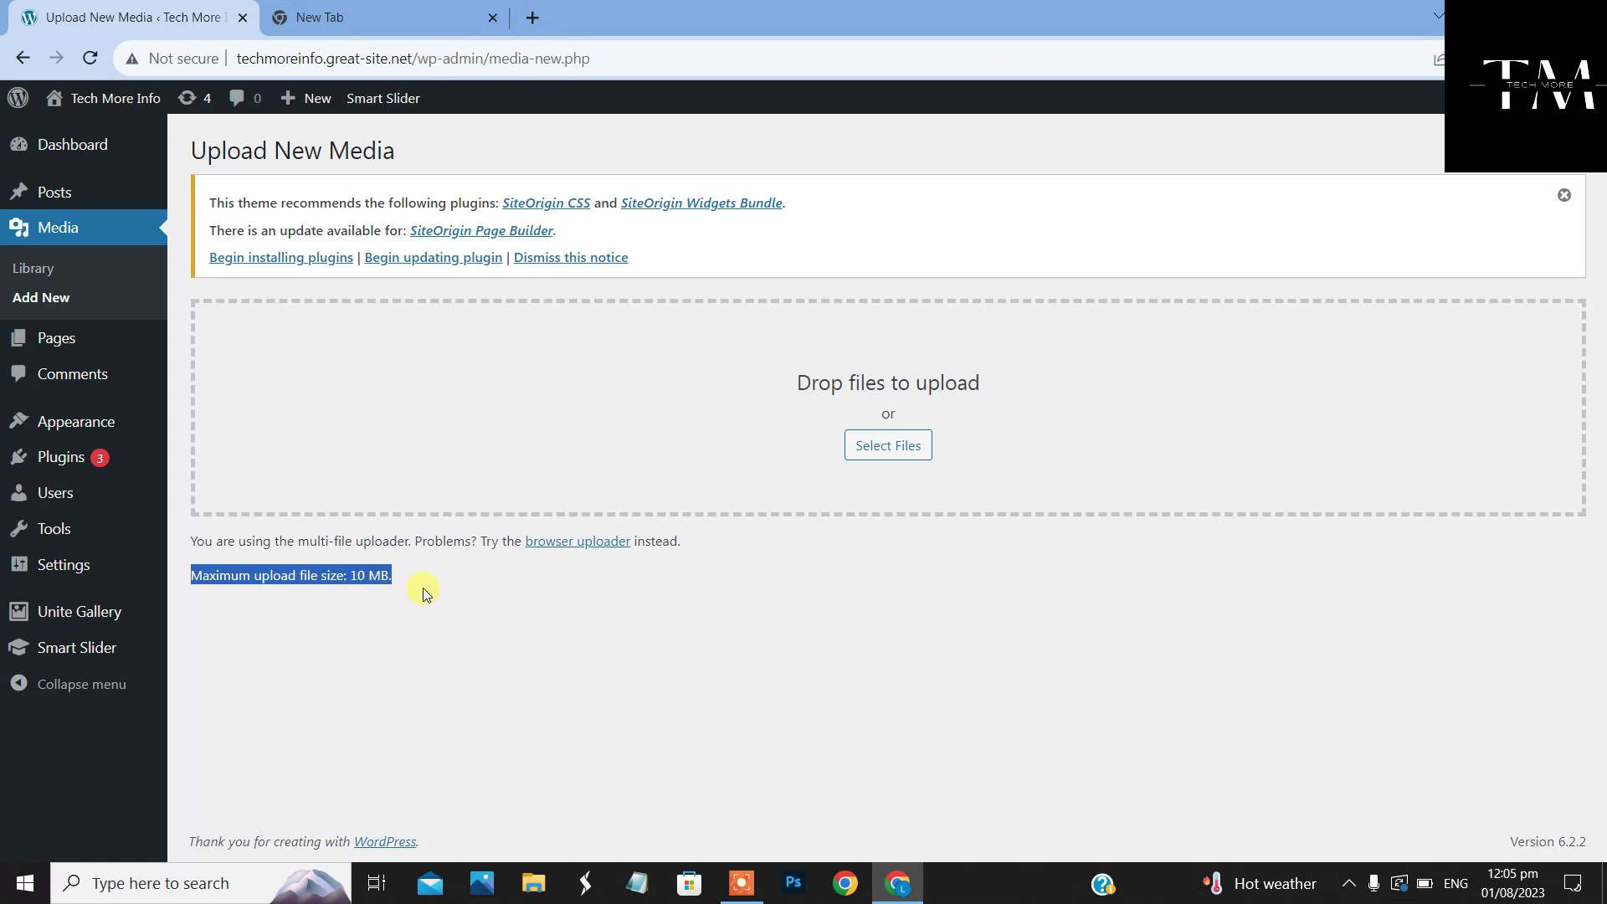
left_click(658, 620)
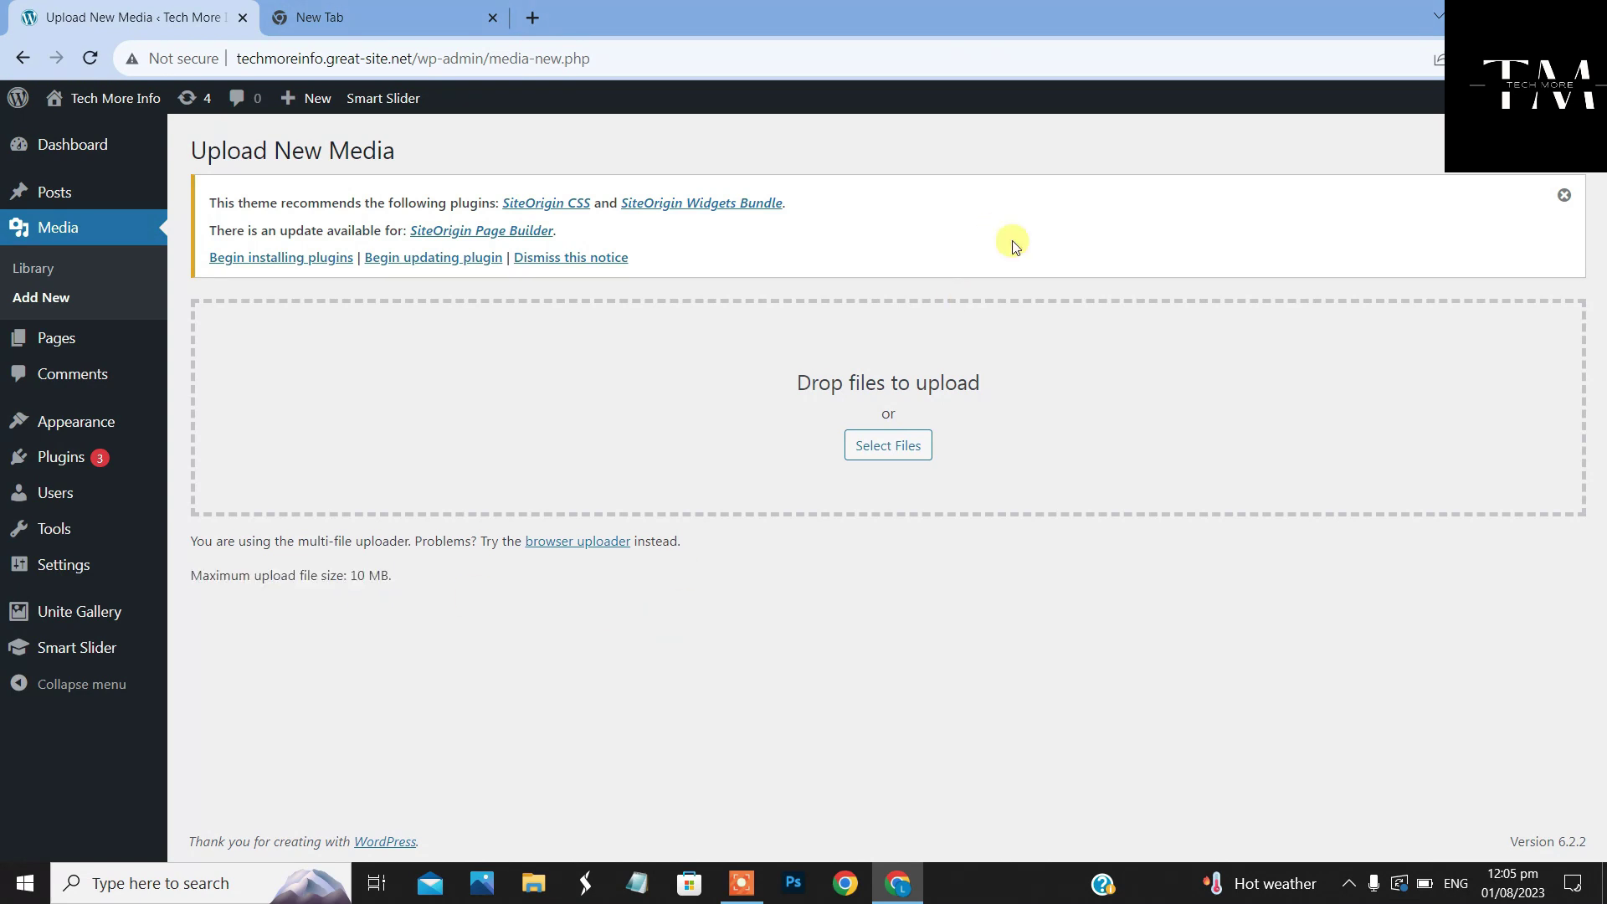
Try uploading Change website Title.mp4 and highlight the file-too-large error
left_click(903, 445)
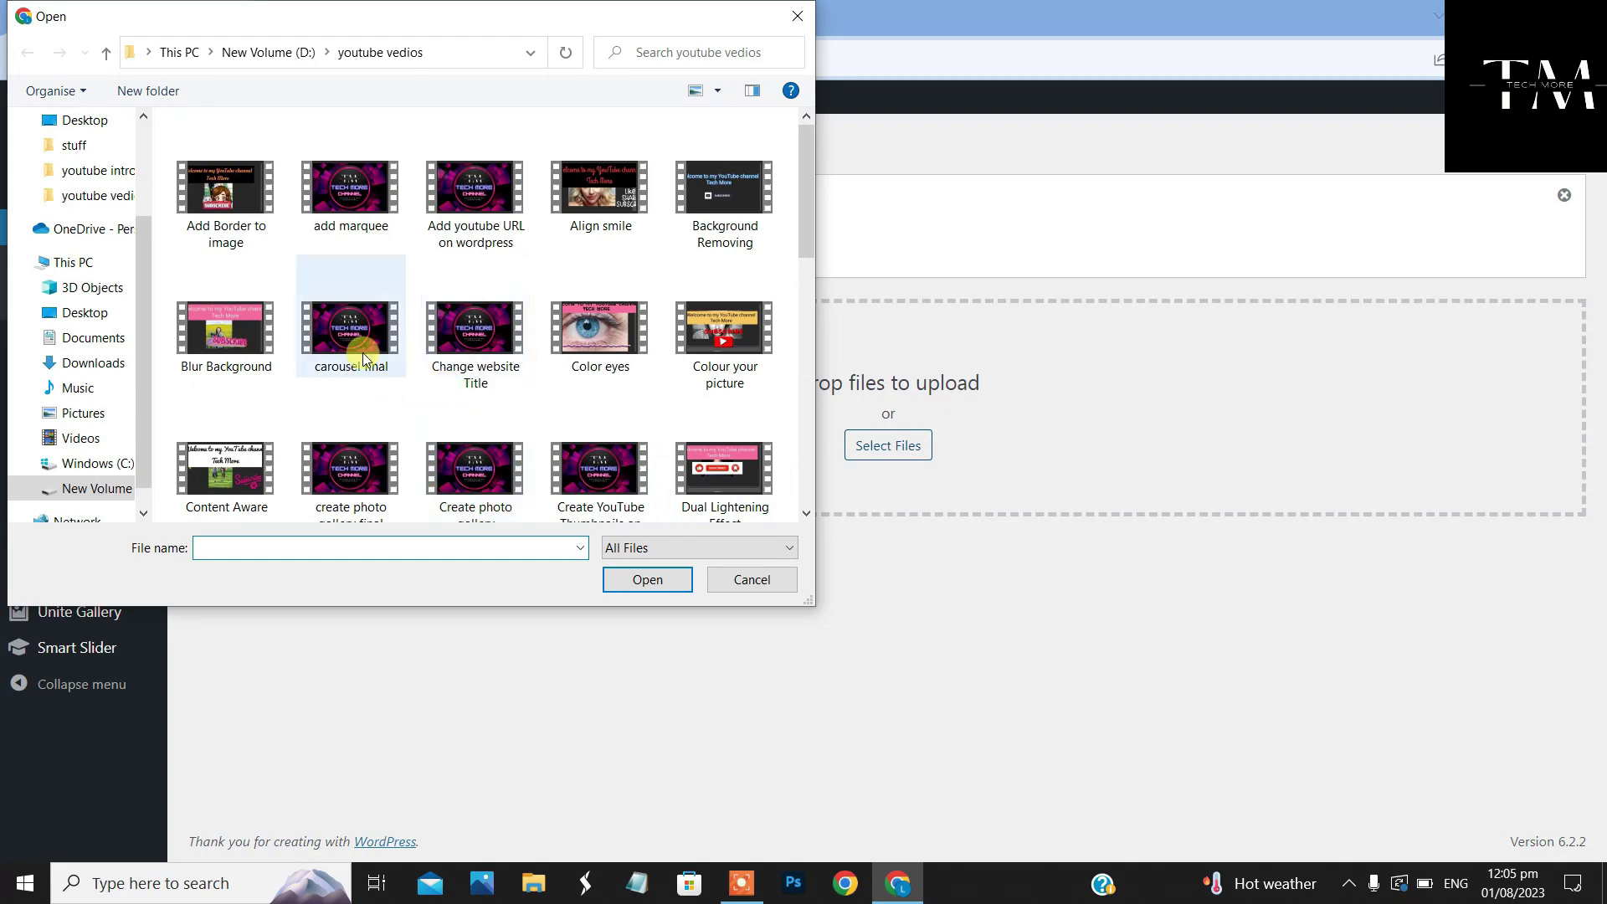
left_click(482, 363)
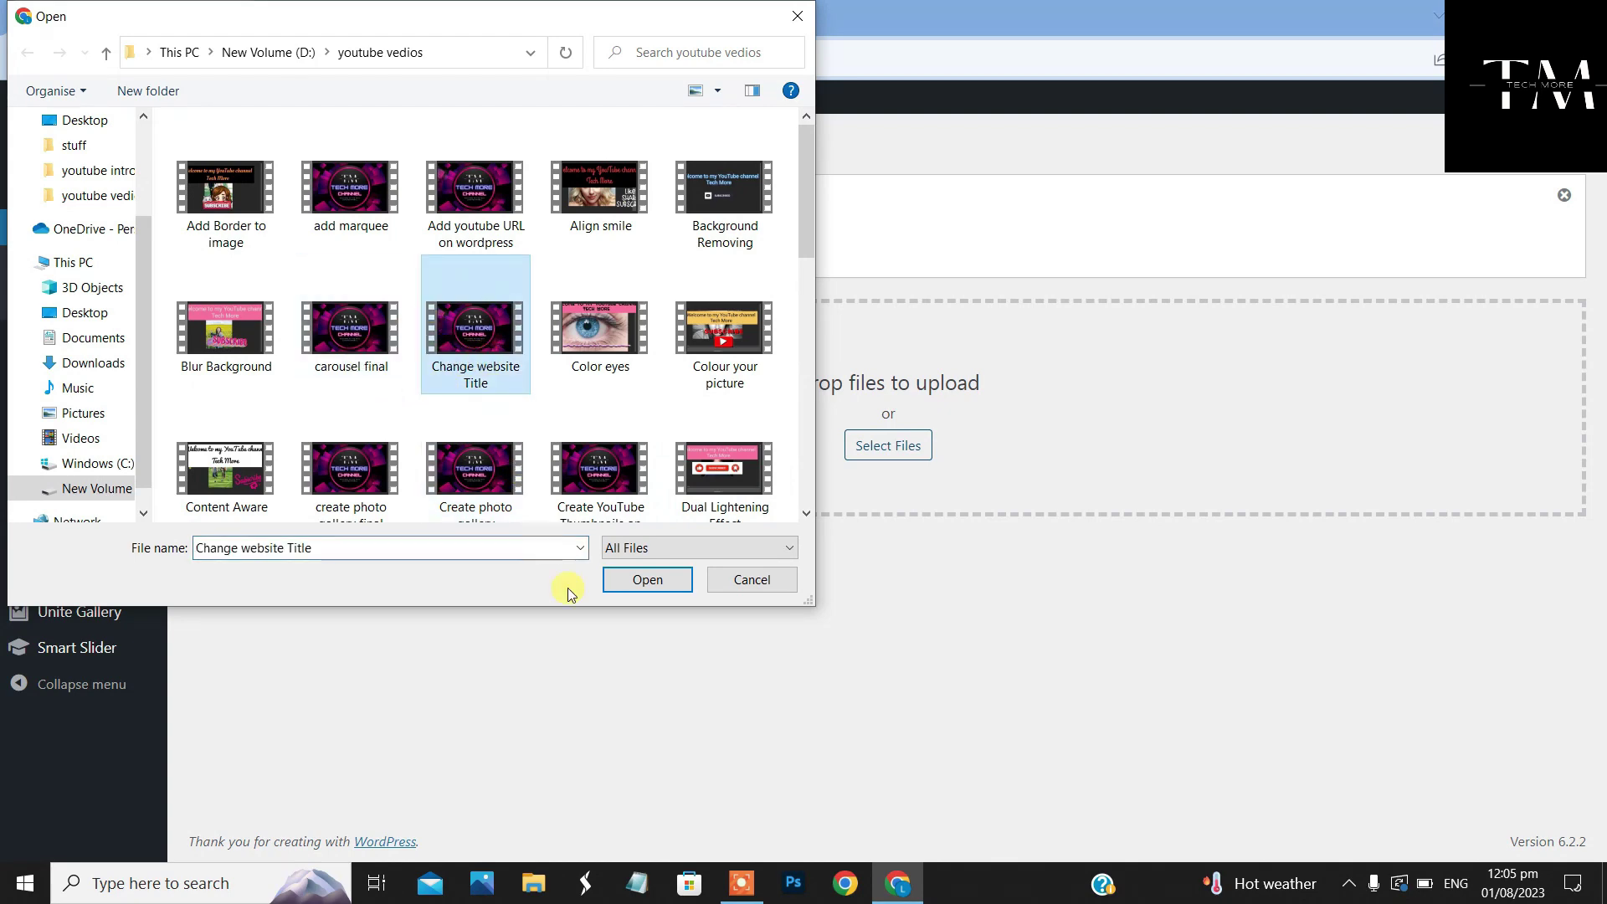
left_click(638, 580)
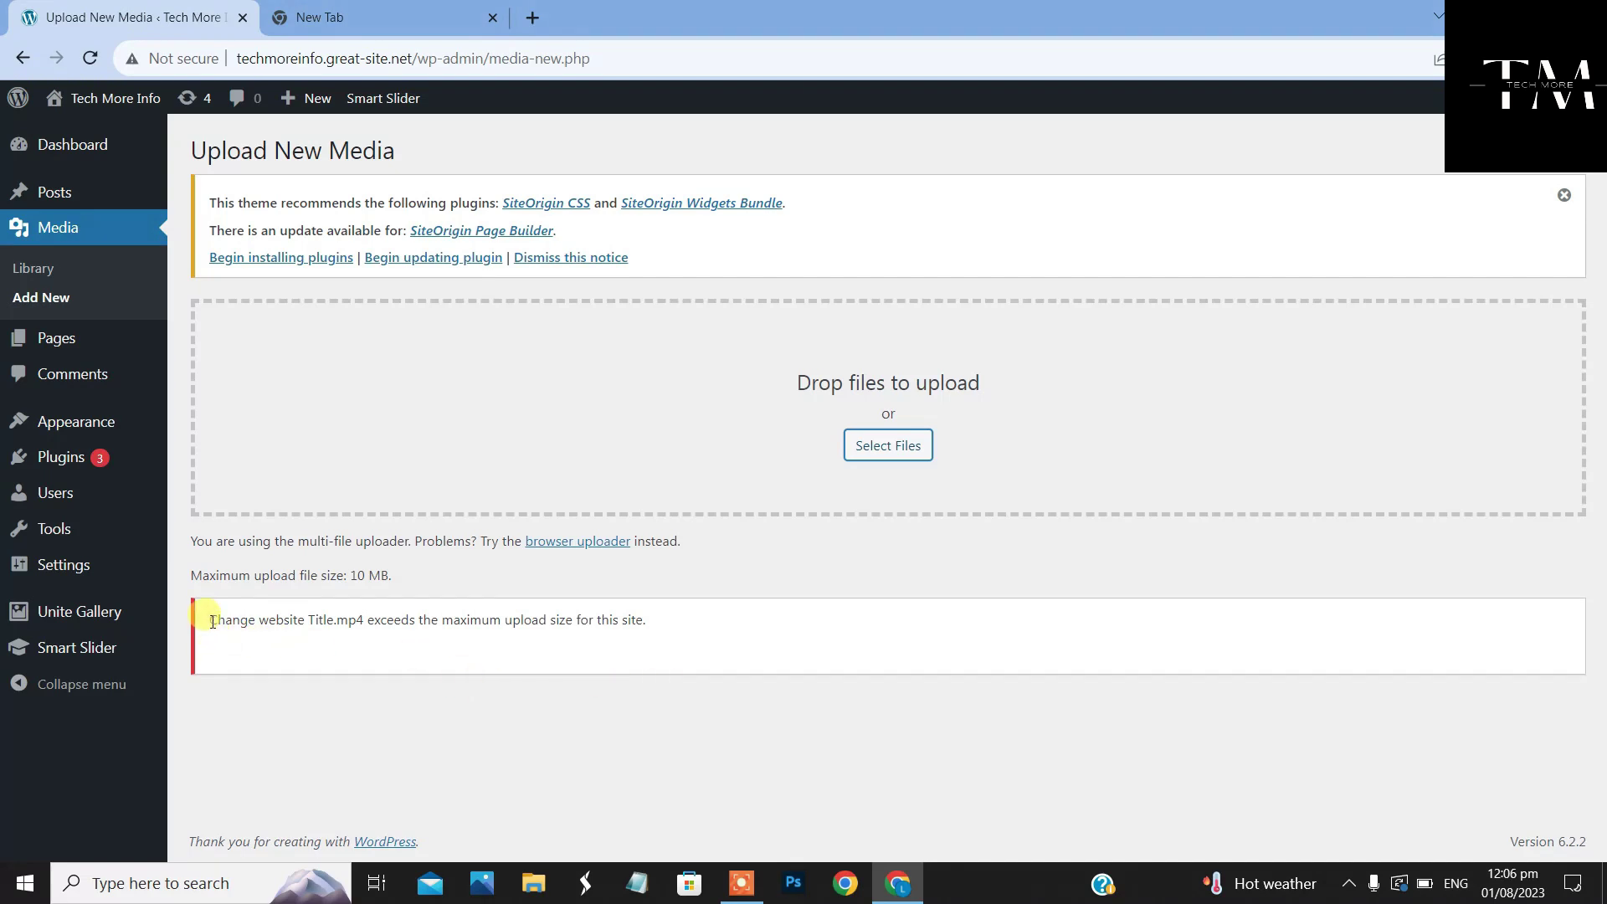
left_click_drag(211, 622, 679, 636)
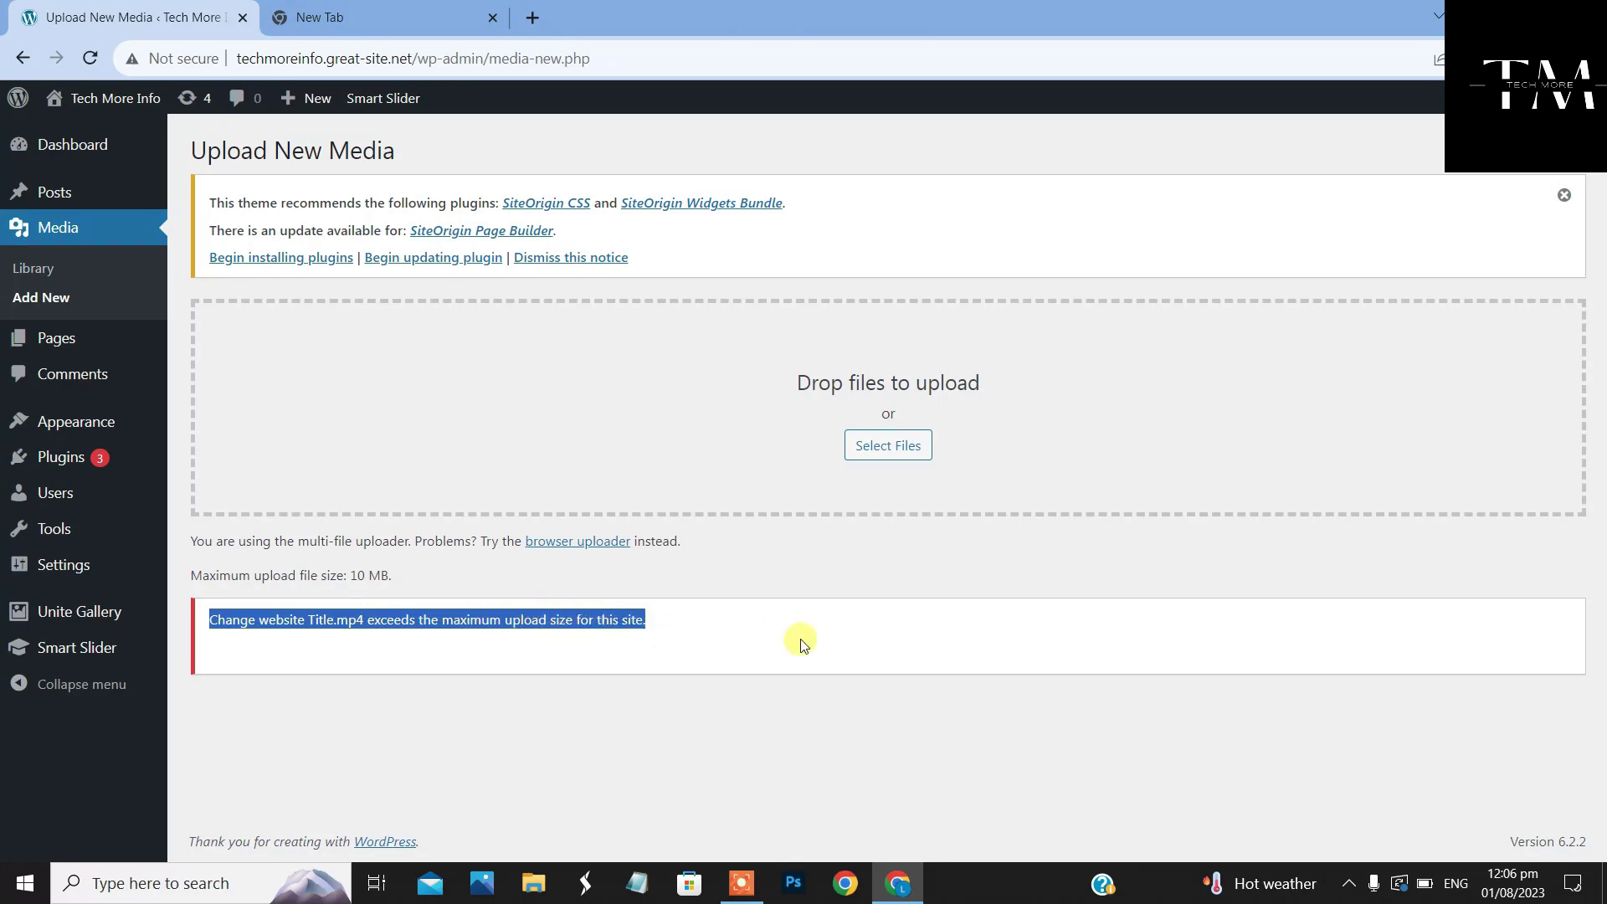
left_click(747, 620)
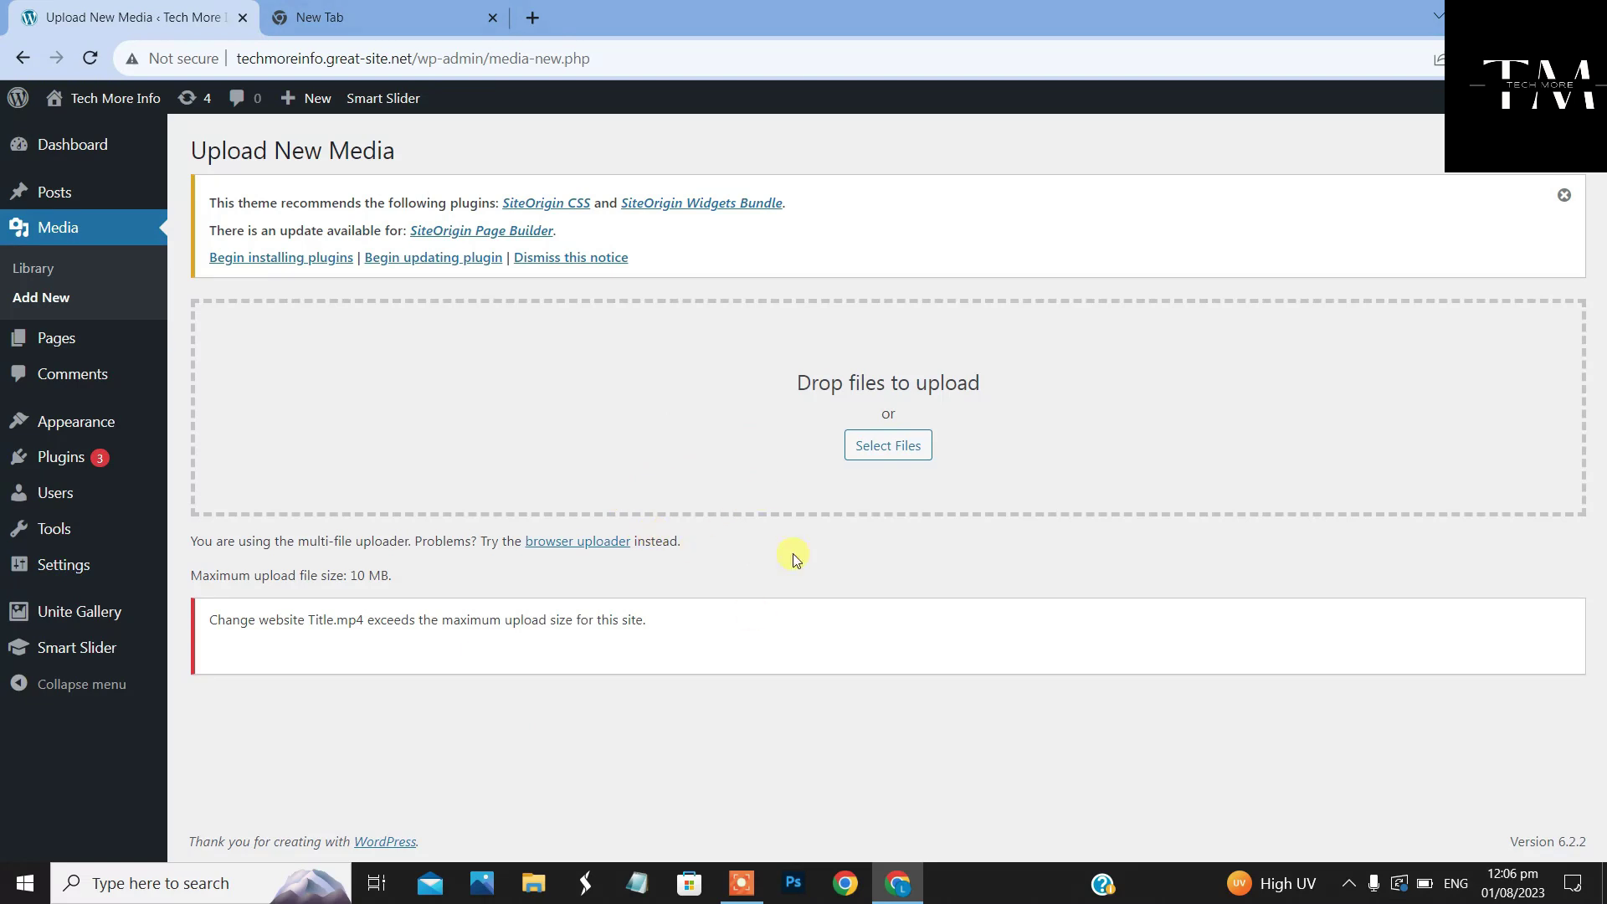
Search the plugin directory for an 'increase upload file size' plugin
mouse_move(58, 465)
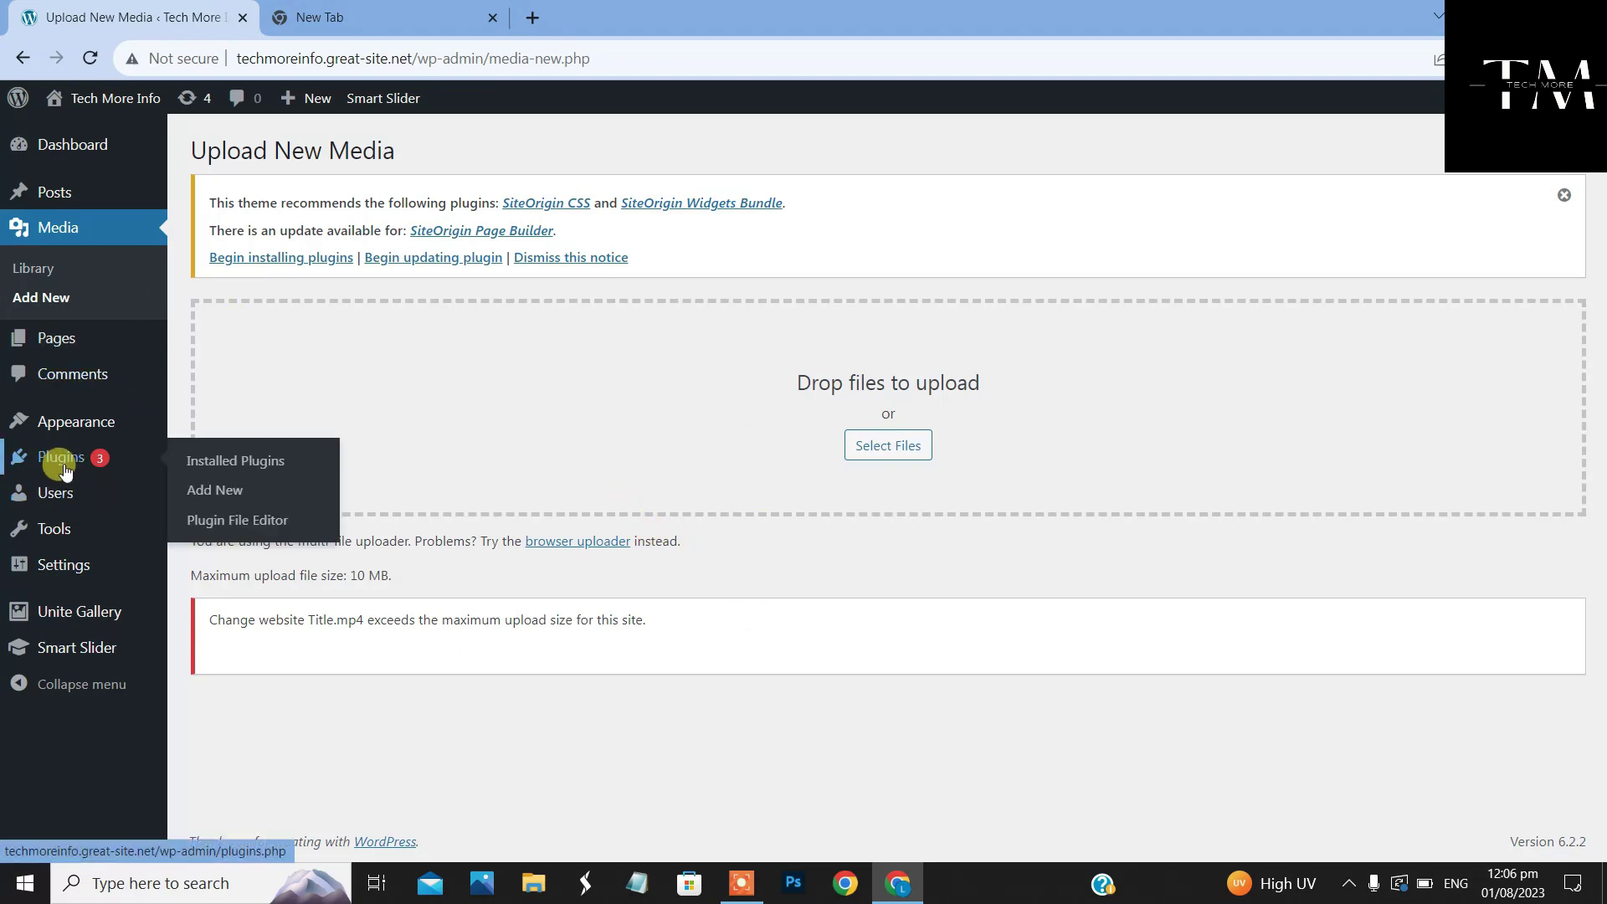
left_click(215, 495)
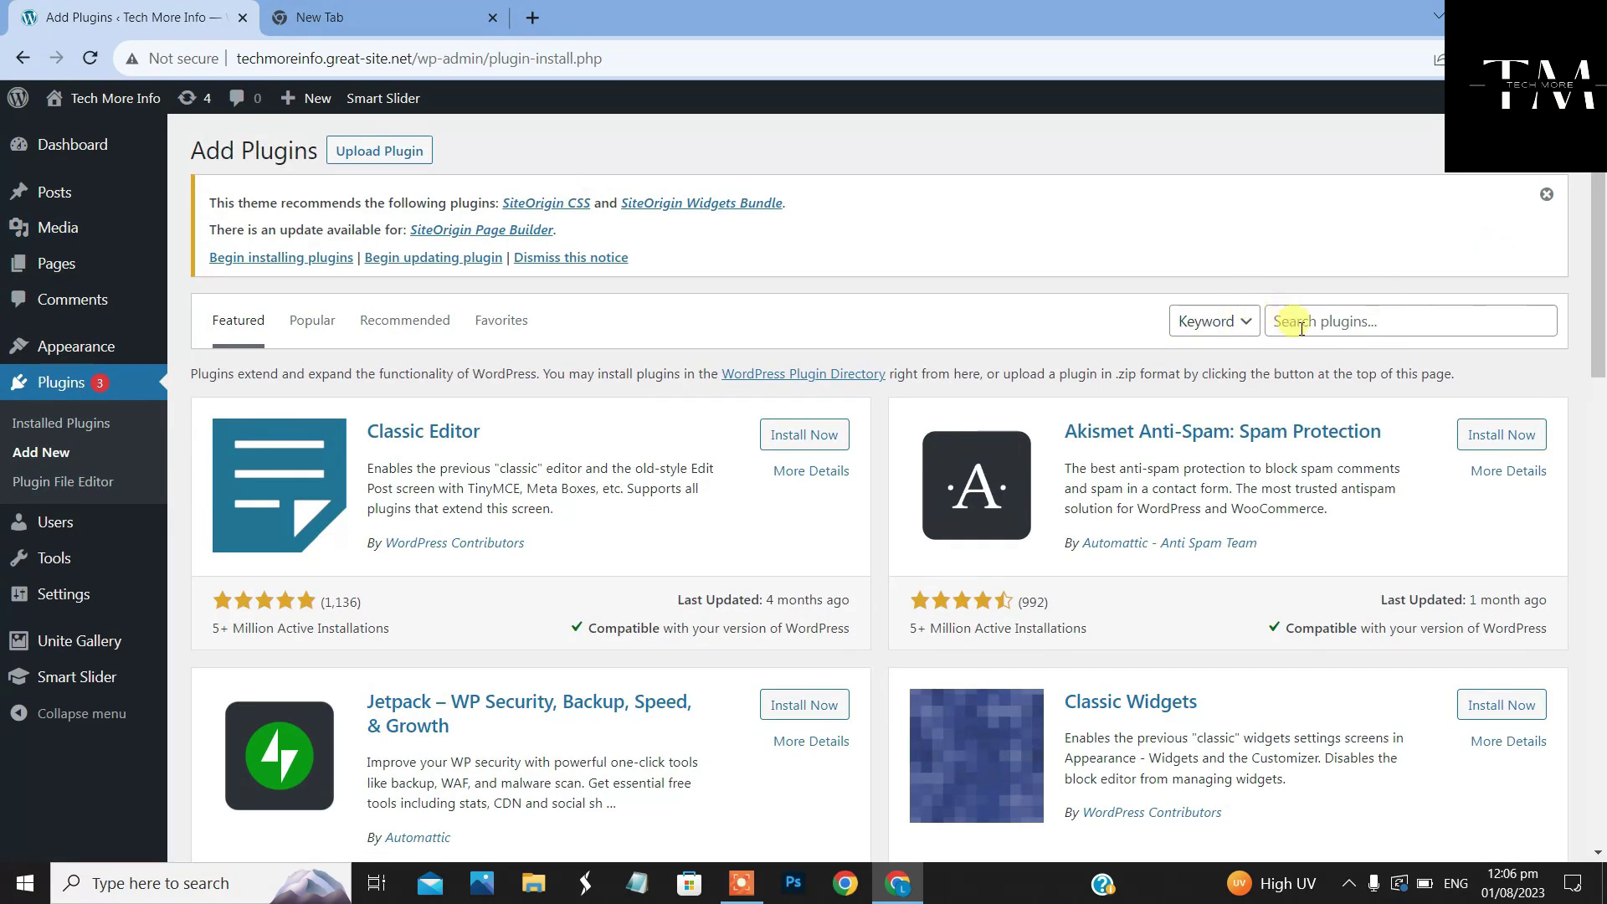
left_click(1300, 320)
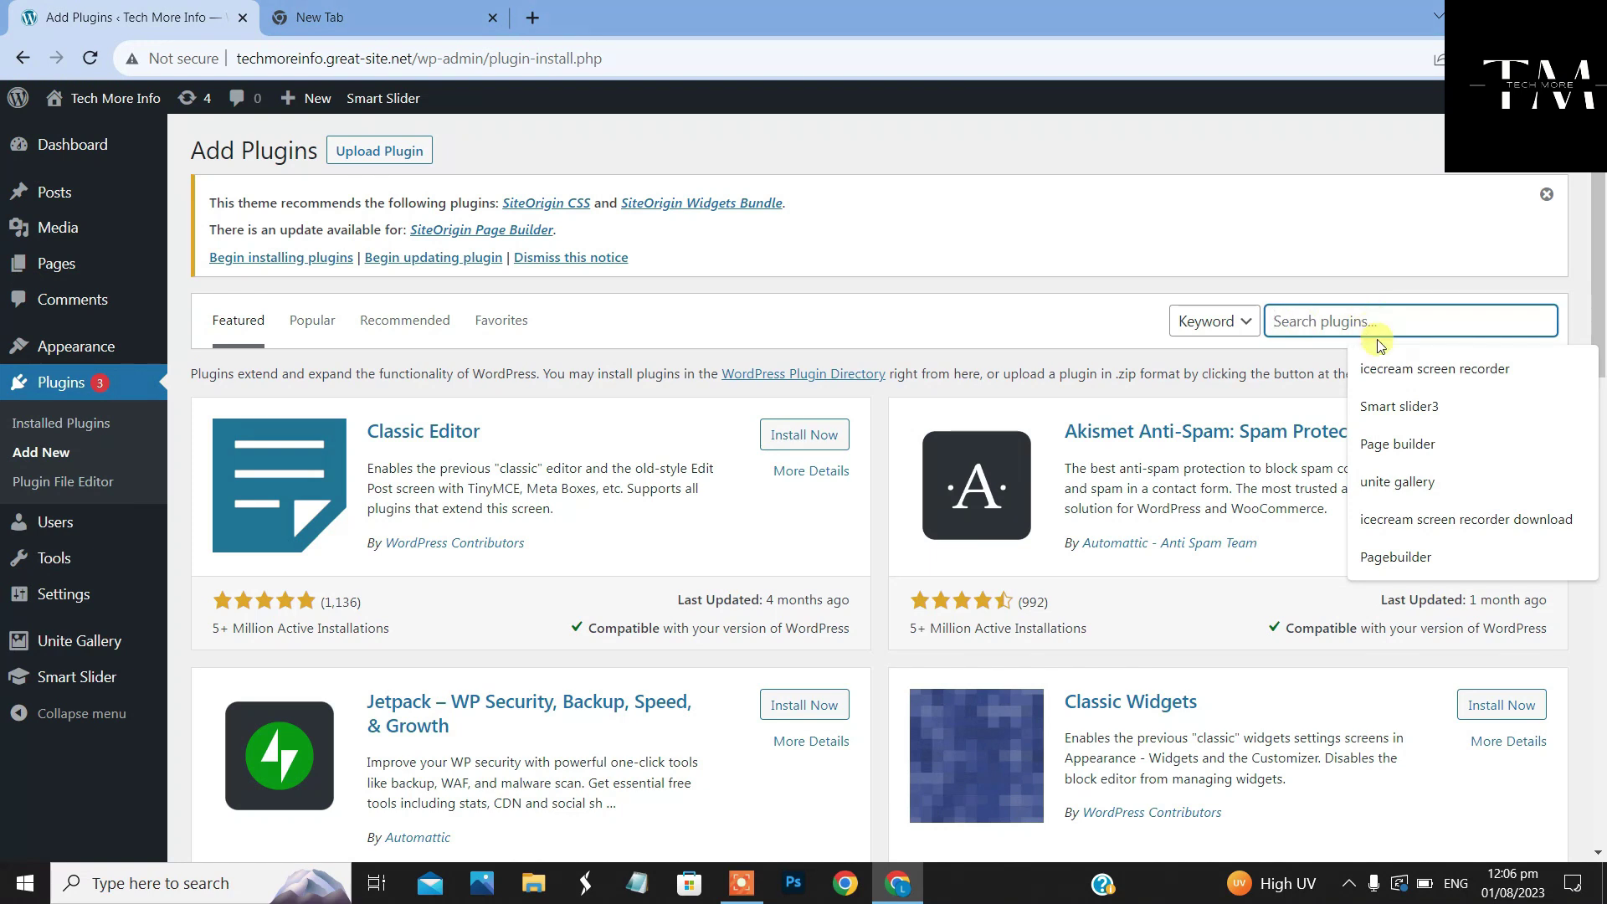
type("increase upload file size")
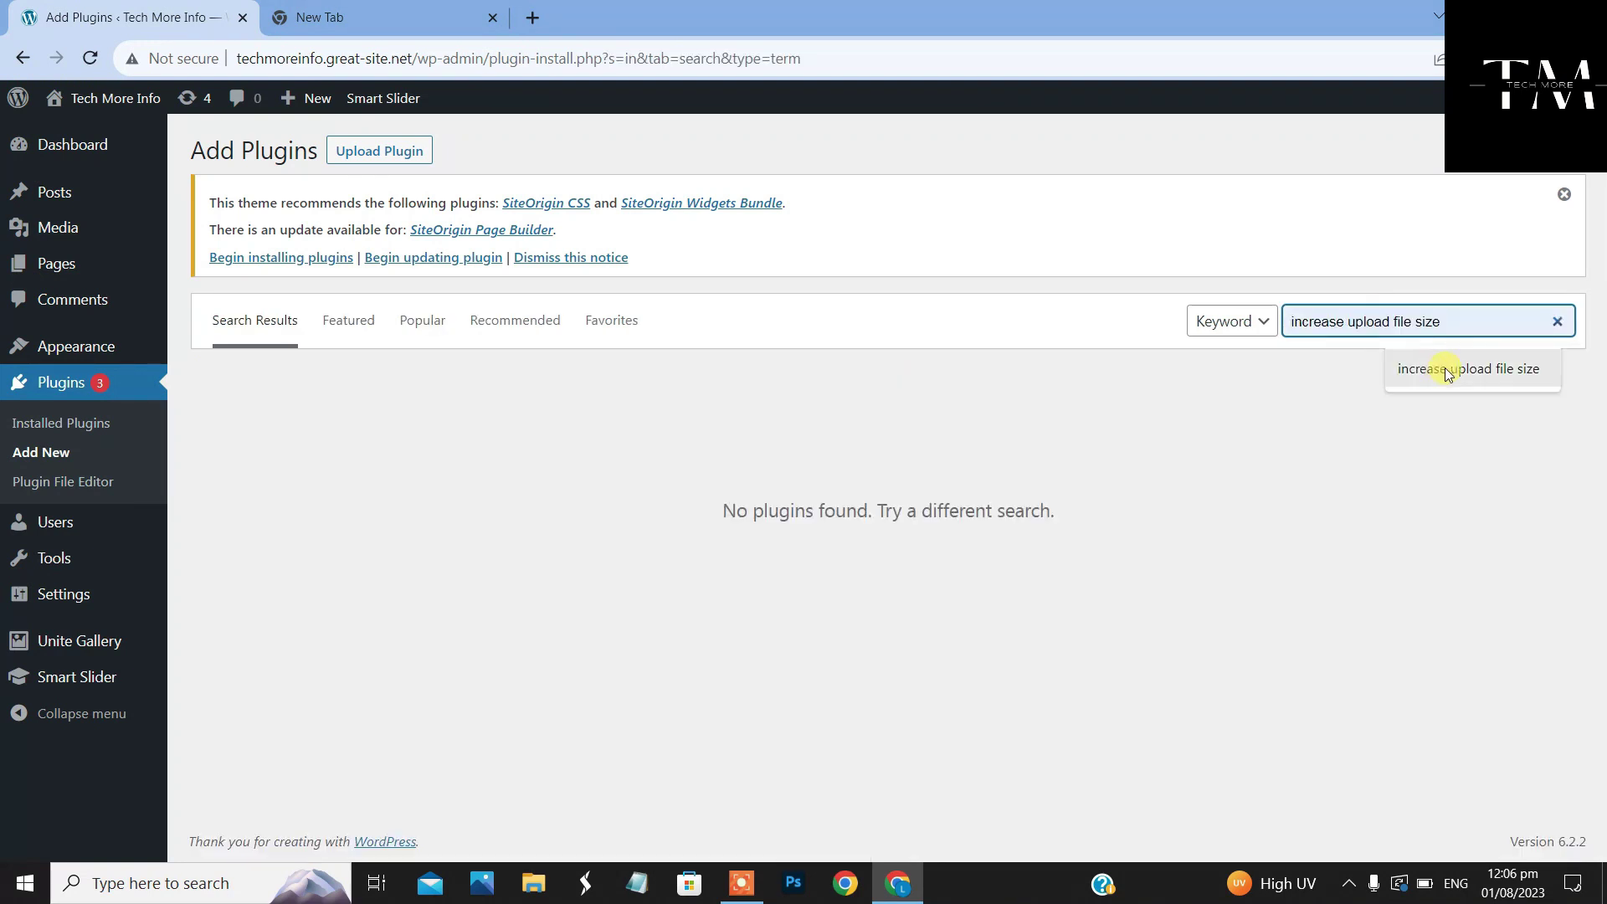
left_click(1448, 371)
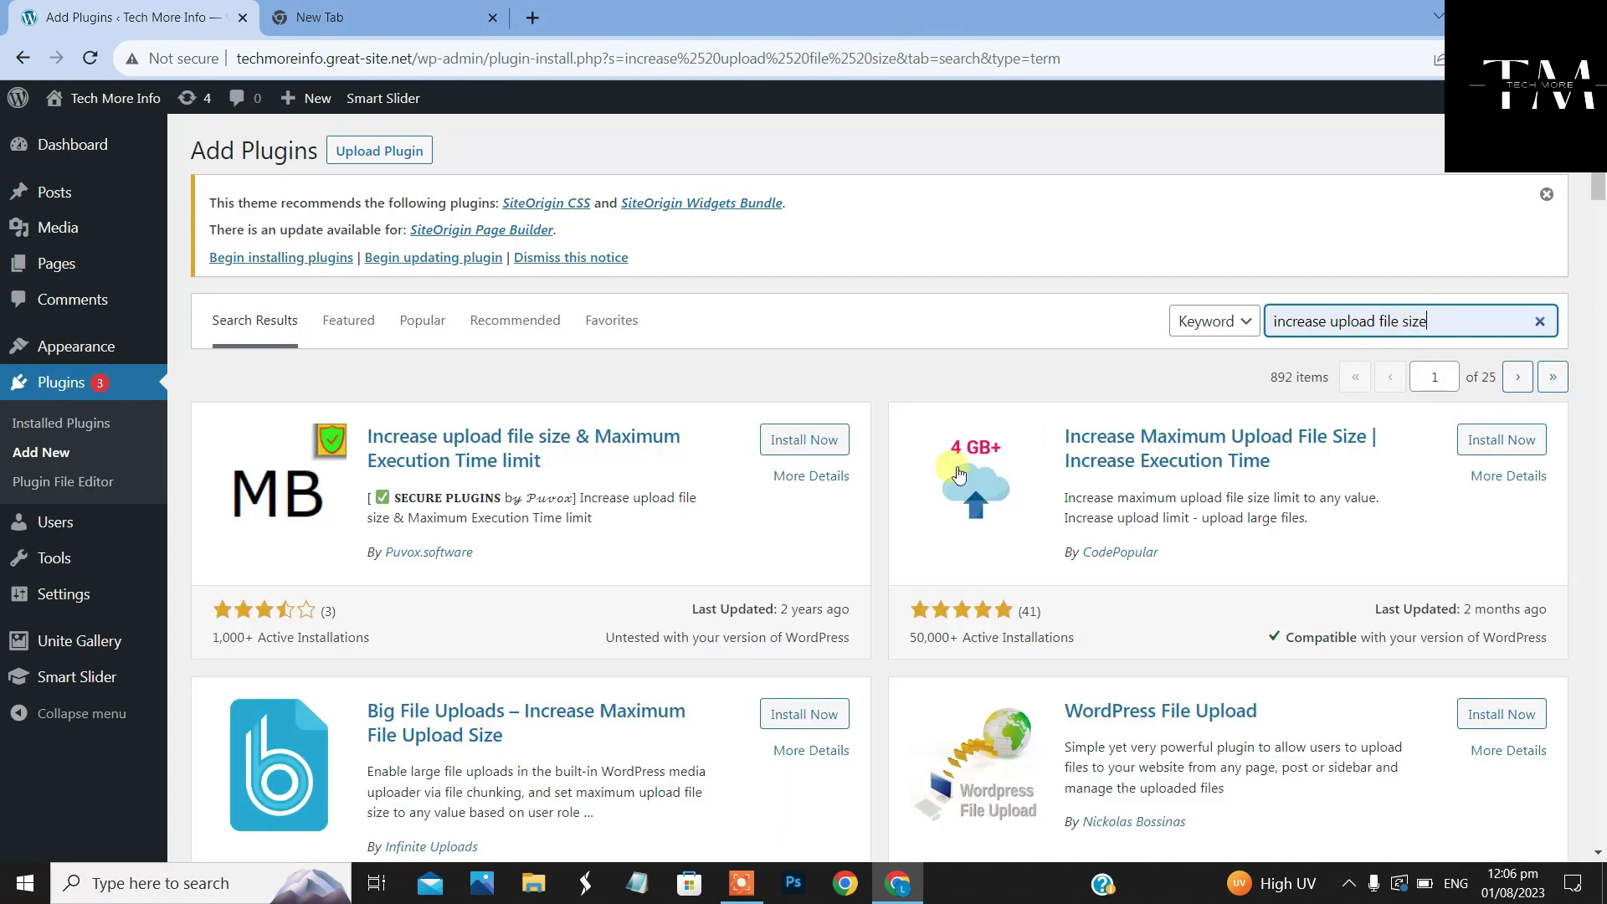
Install and activate the Increase Maximum Upload File Size plugin
scroll(942, 481, "down", 6)
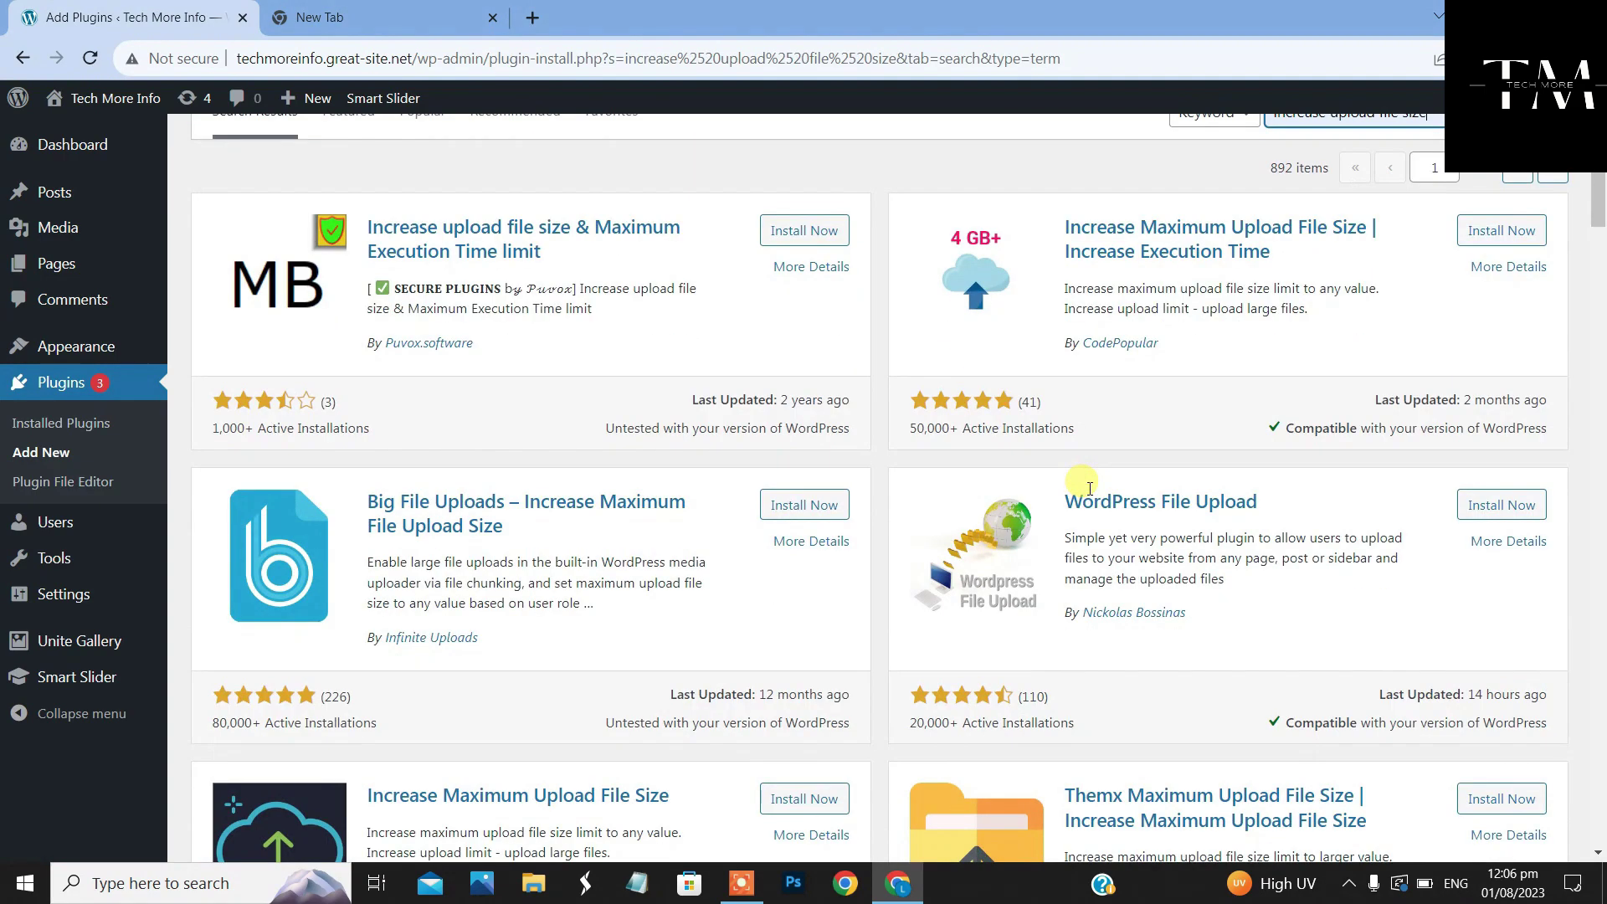
scroll(675, 576, "down", 1)
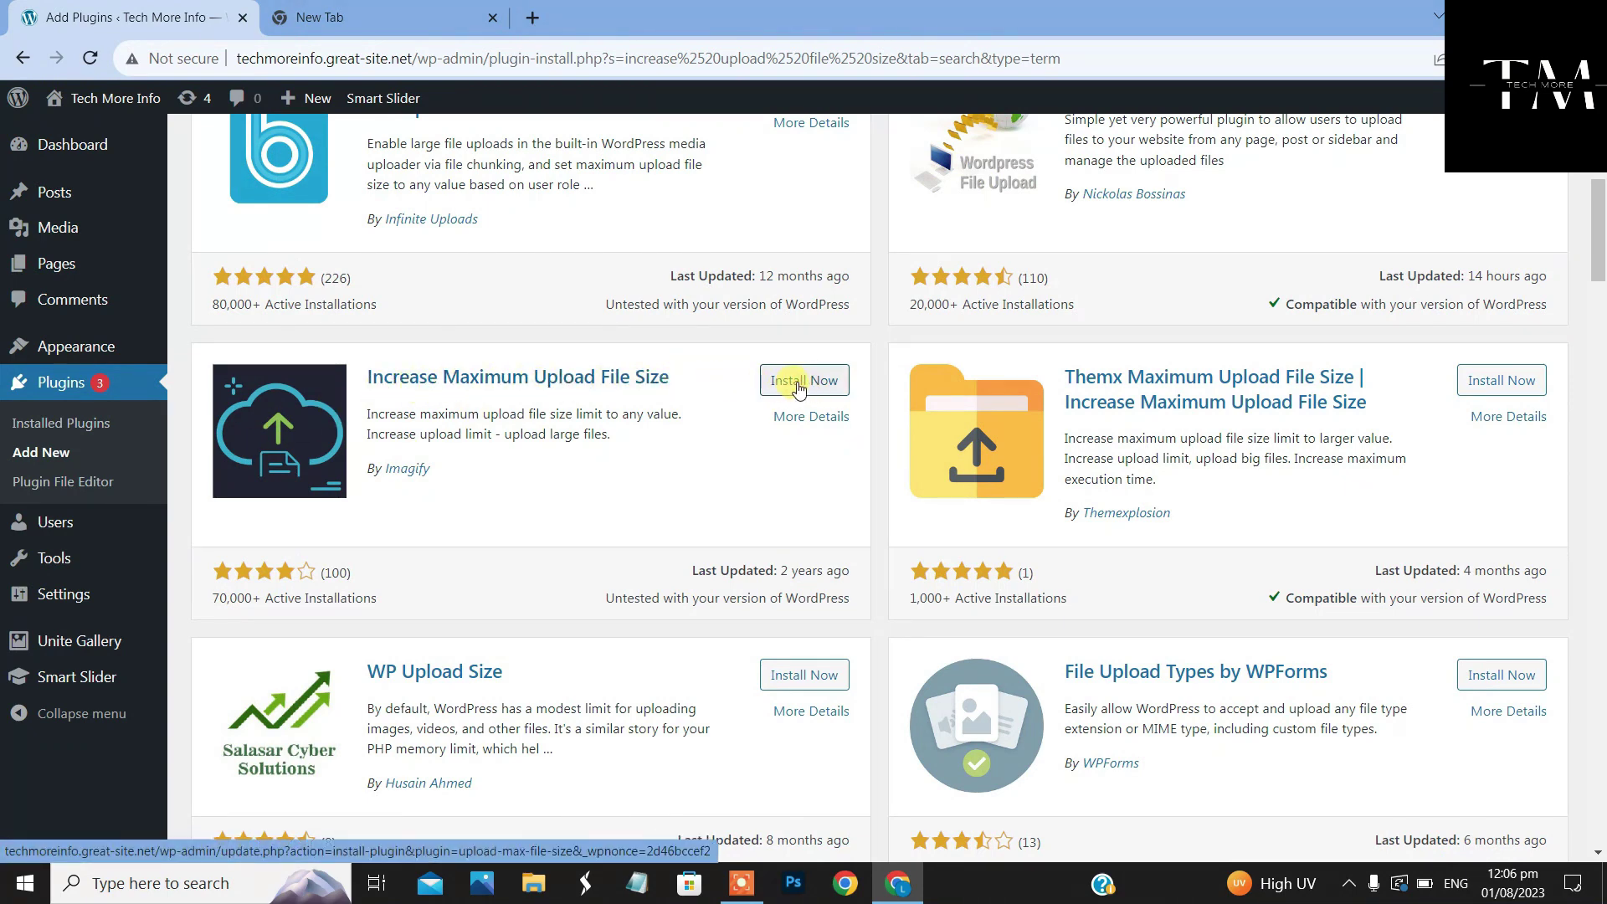
left_click(825, 390)
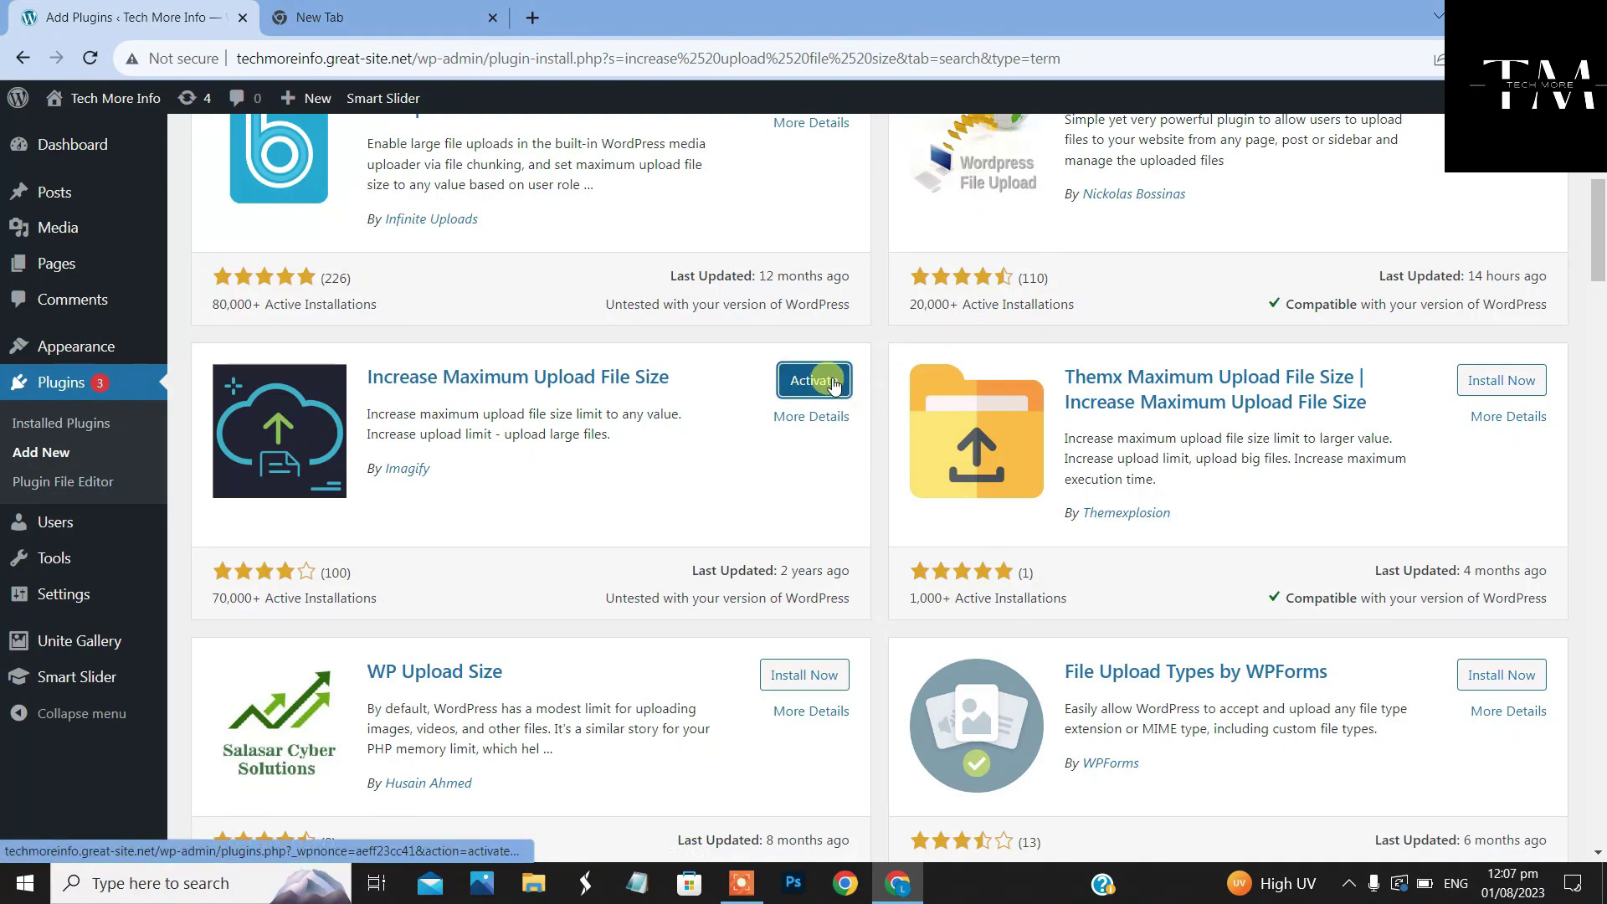
left_click(833, 383)
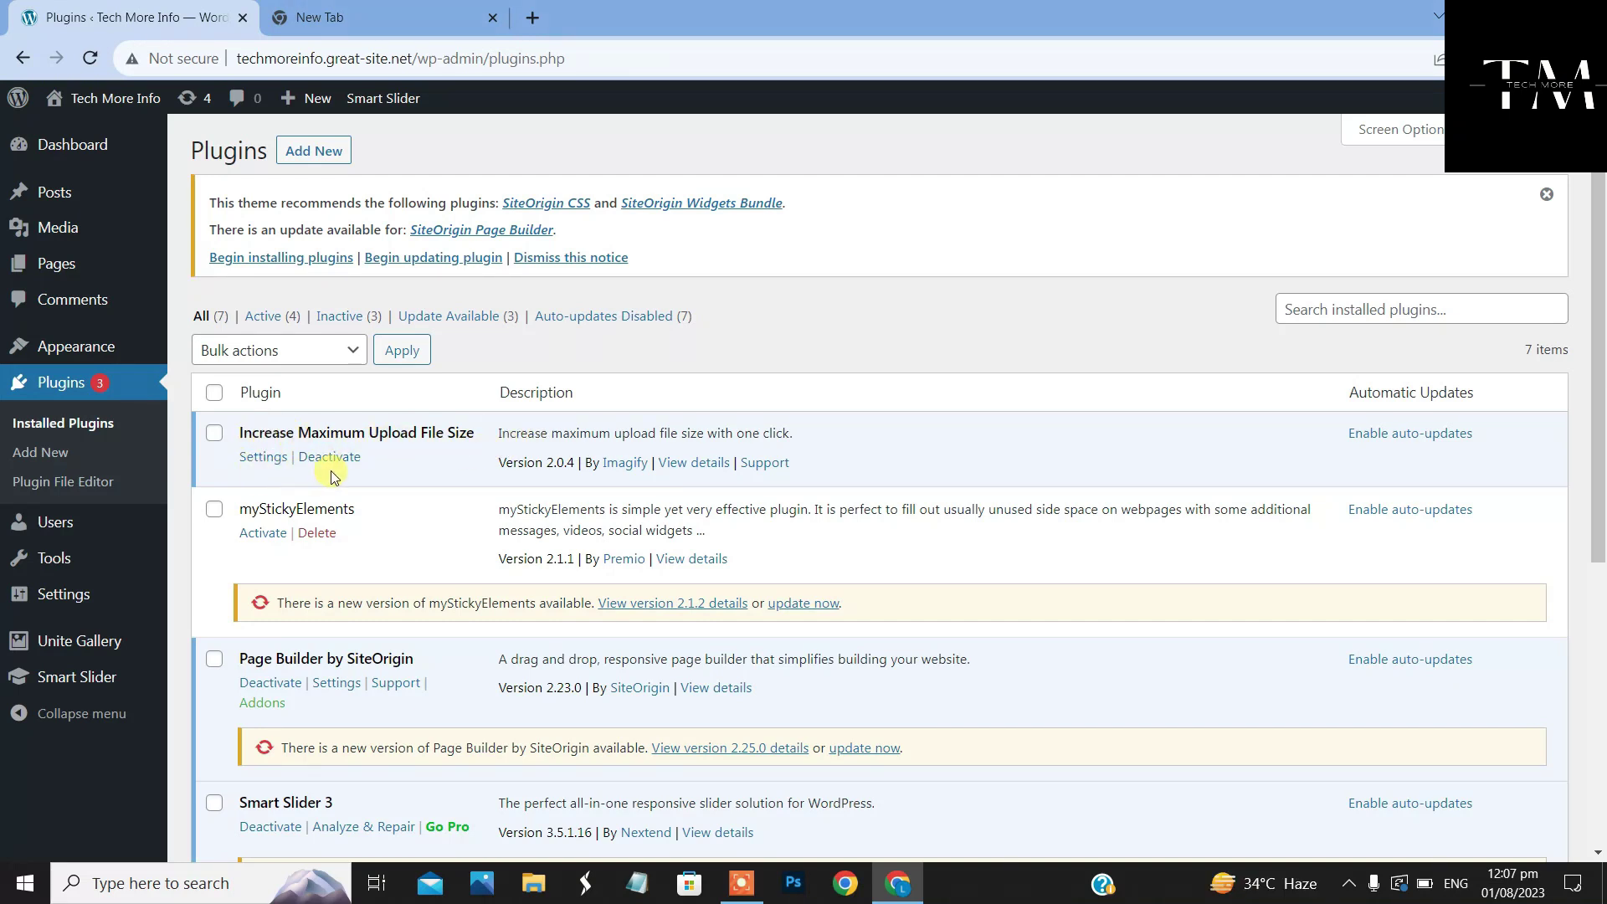
Choose 1GB as the plugin's maximum upload file size and save the change
mouse_move(16, 594)
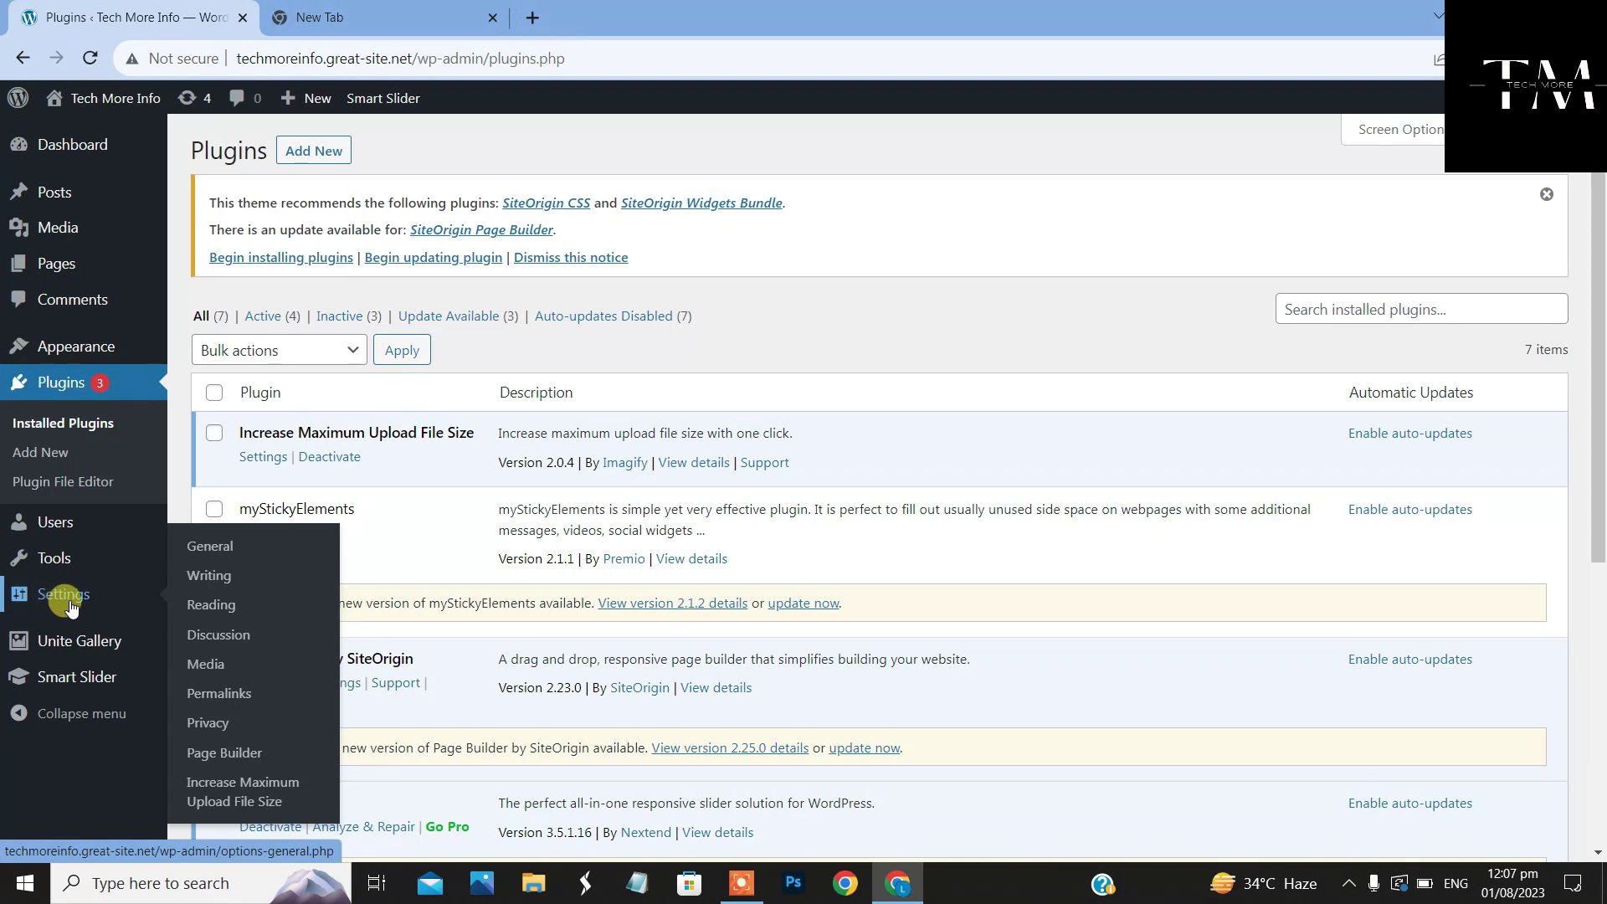
left_click(241, 795)
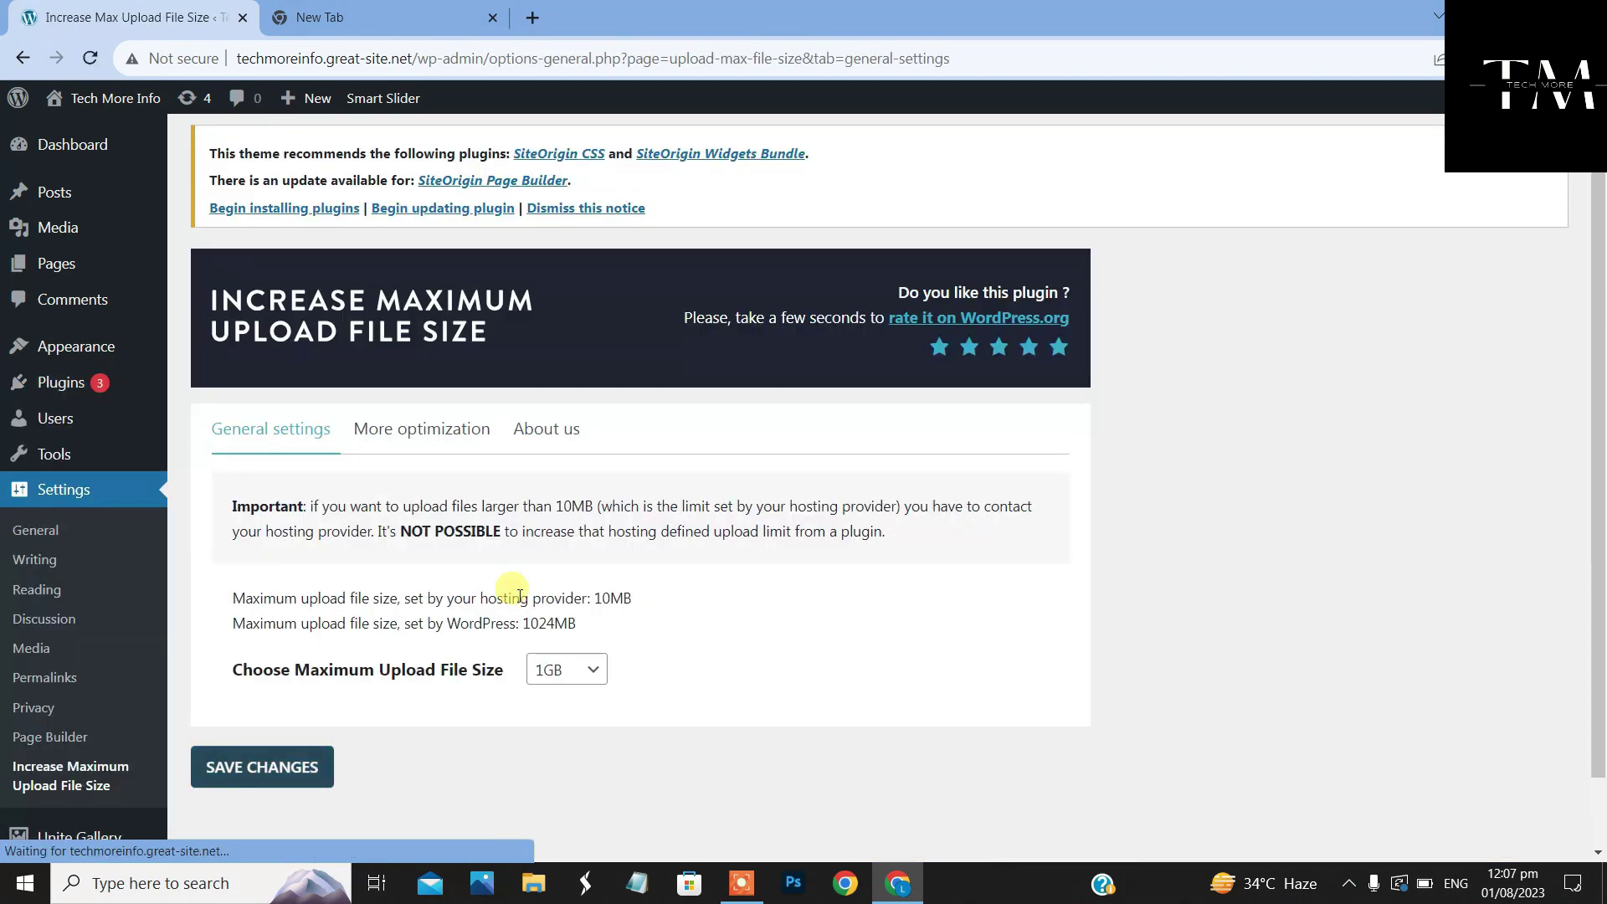
scroll(410, 477, "down", 1)
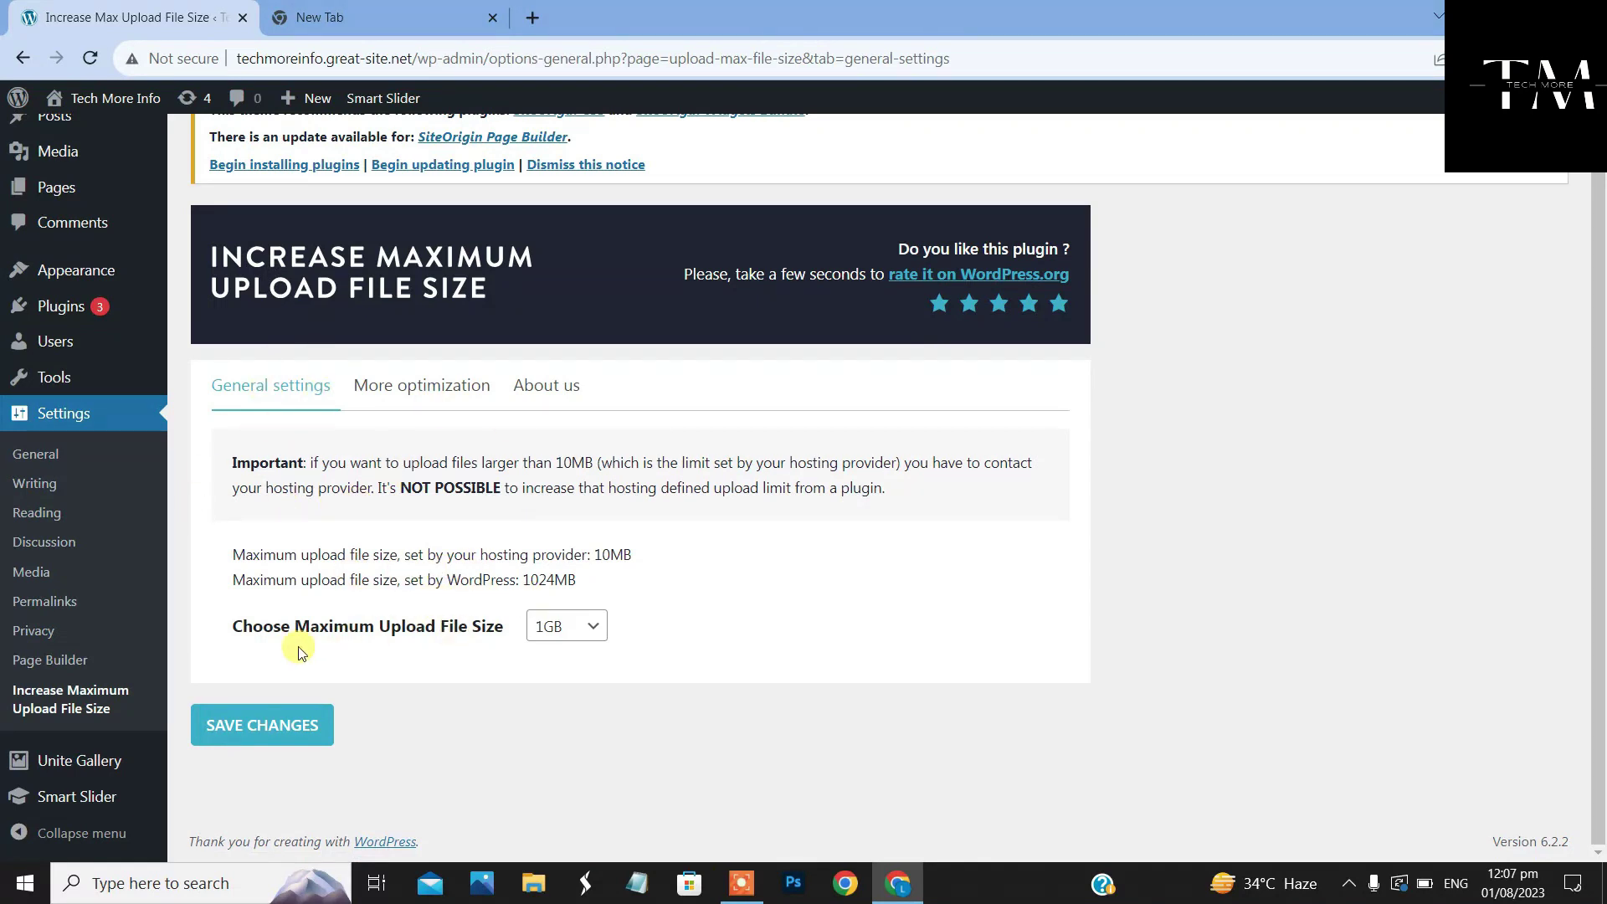
left_click(595, 636)
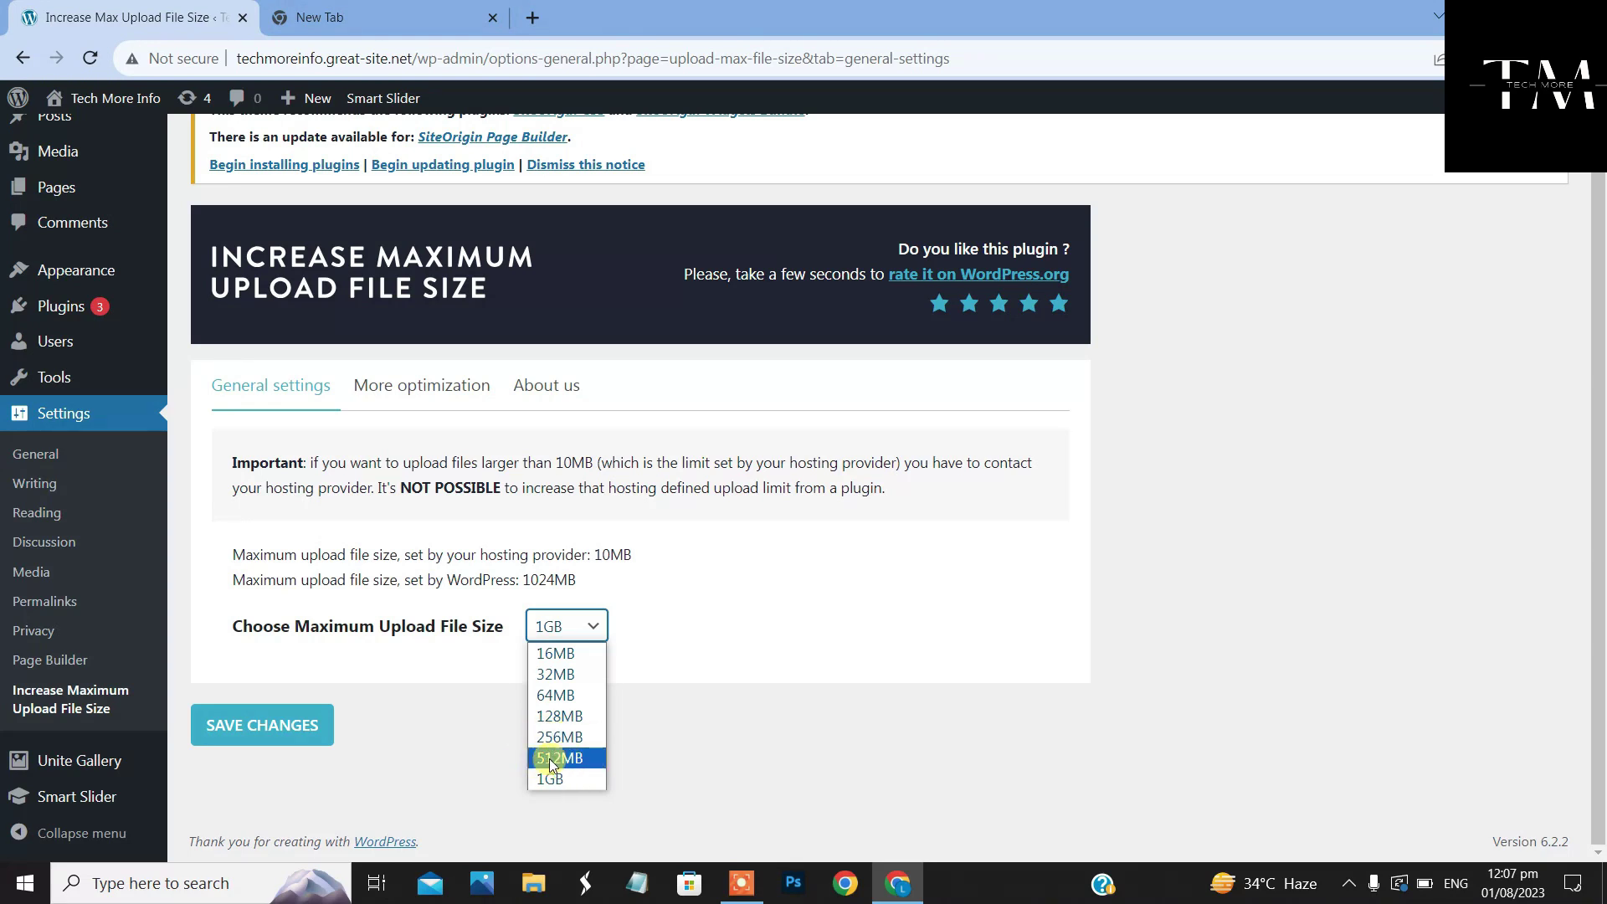
left_click(561, 781)
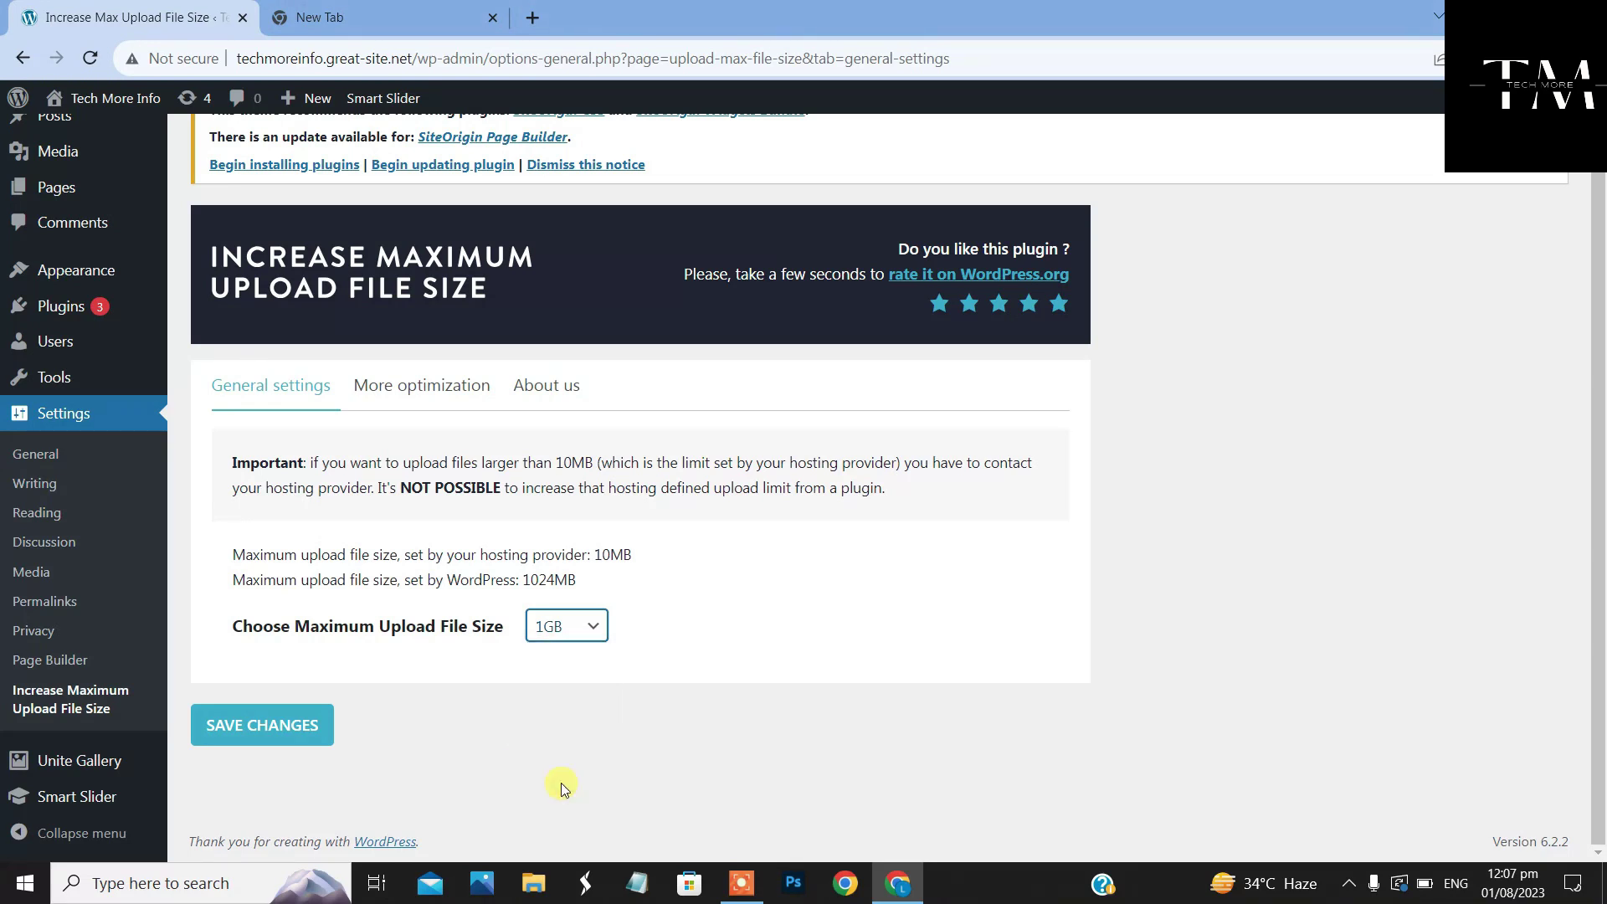
left_click(302, 734)
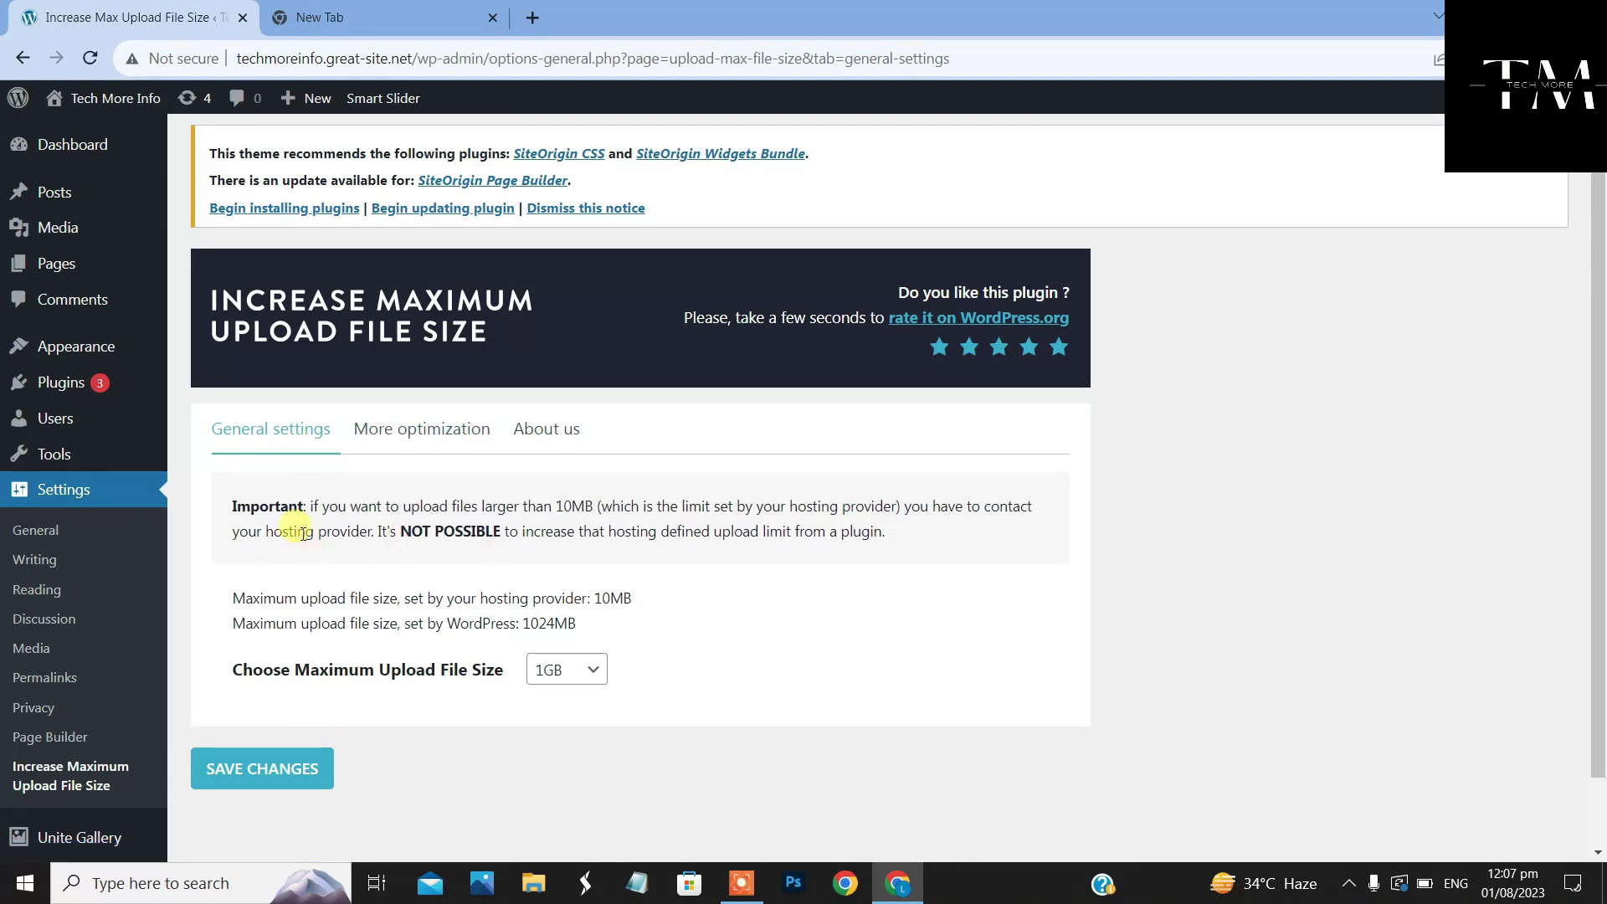
Return to Upload New Media and check the upload limit note
mouse_move(46, 227)
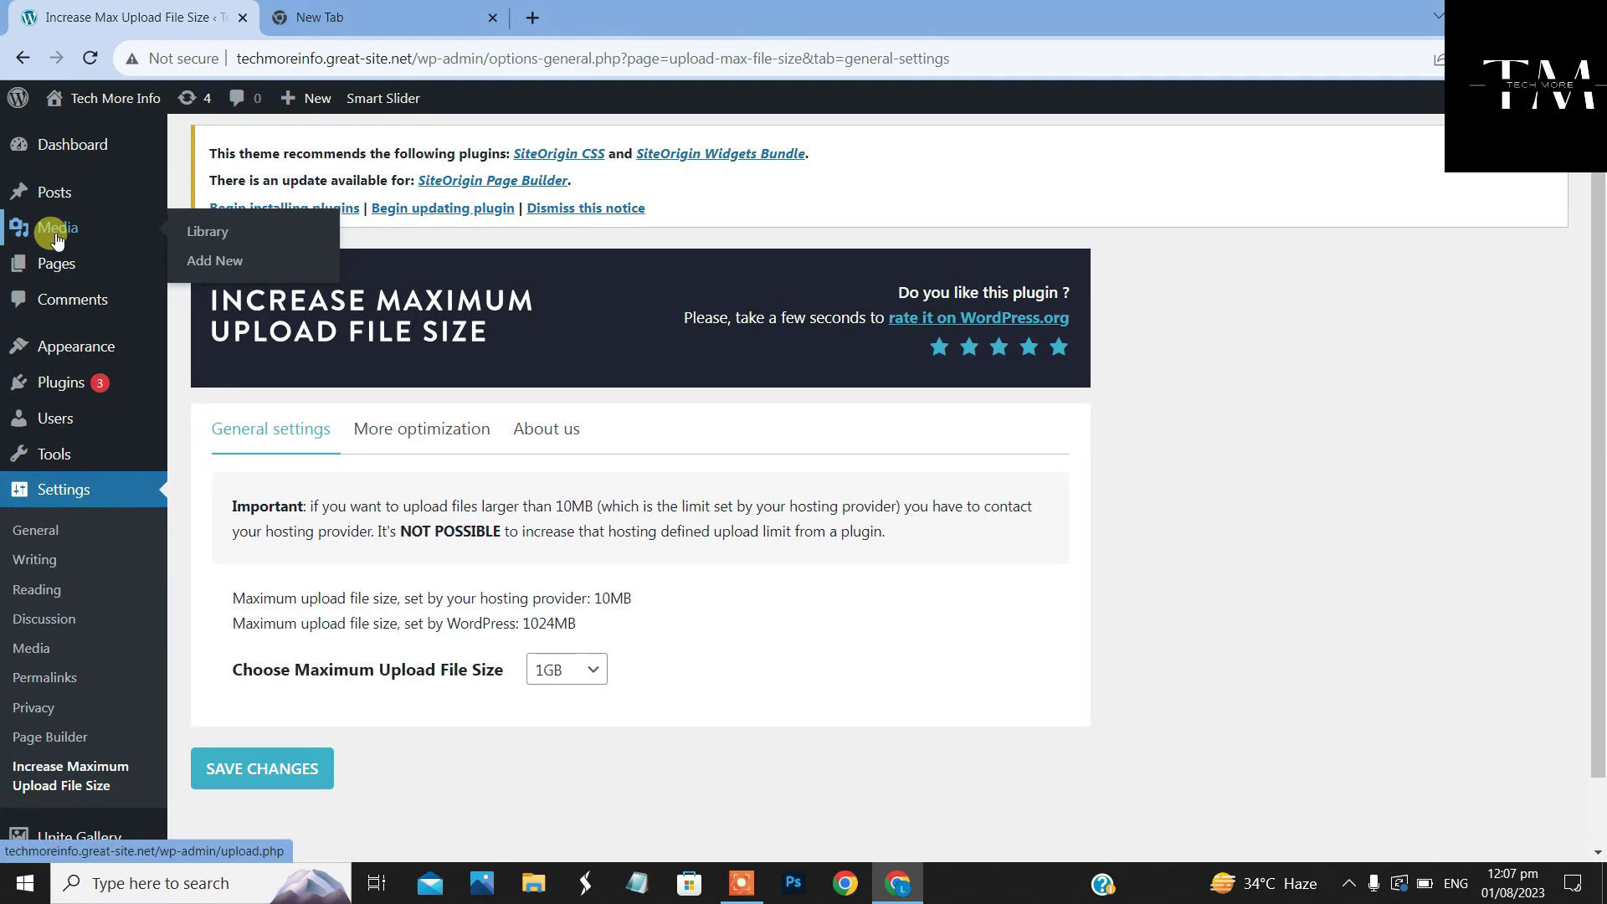
left_click(226, 262)
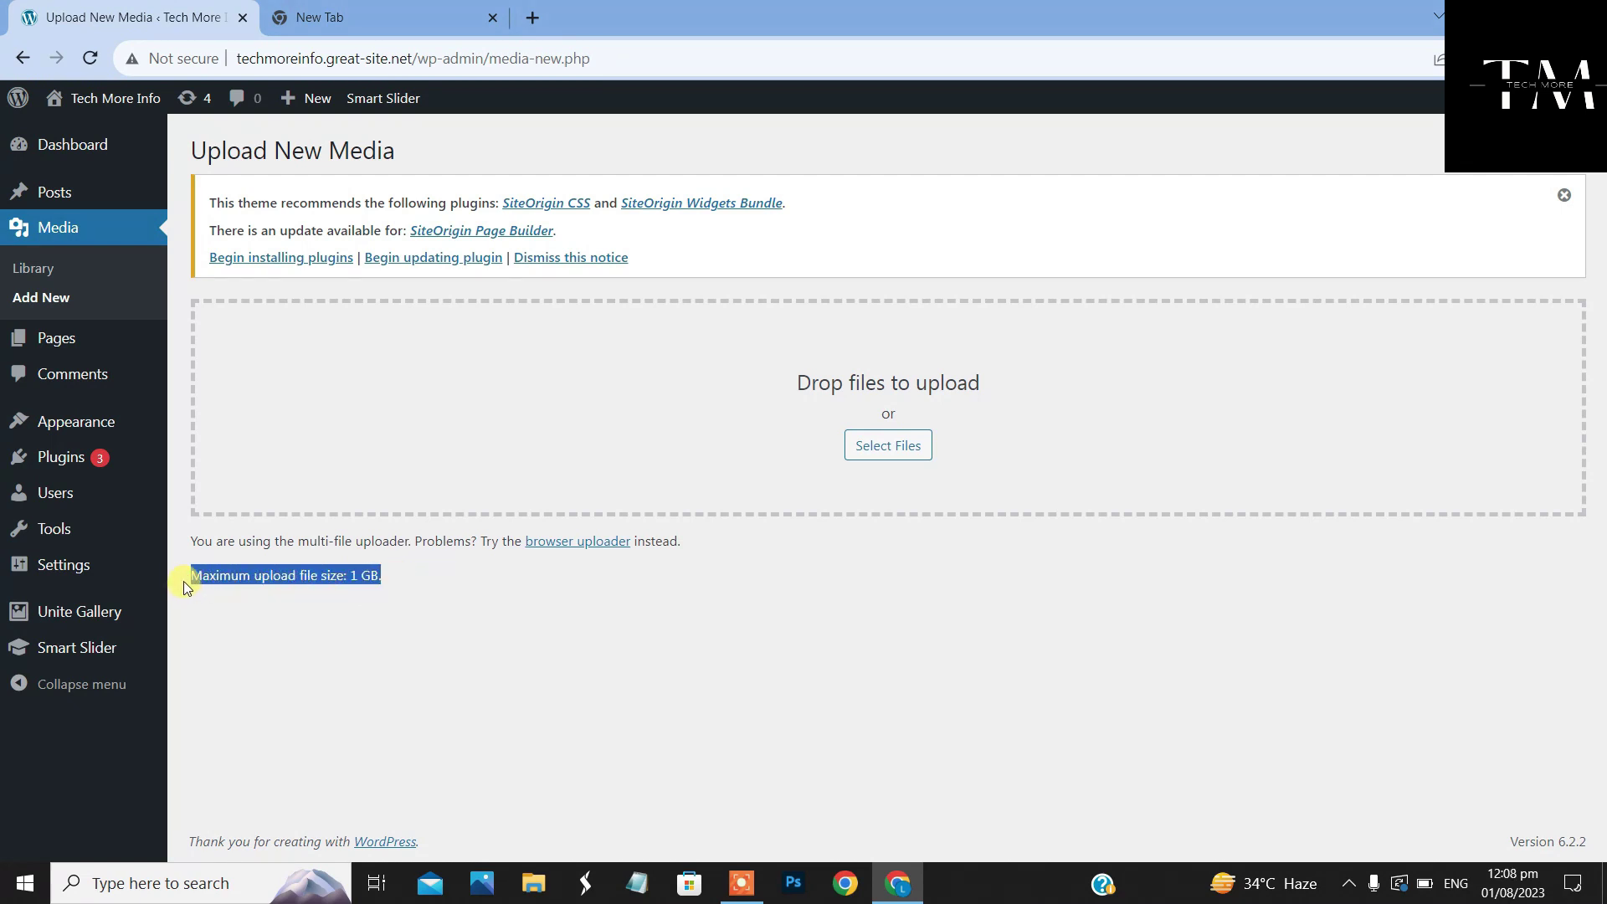
left_click_drag(360, 577, 203, 587)
left_click(575, 613)
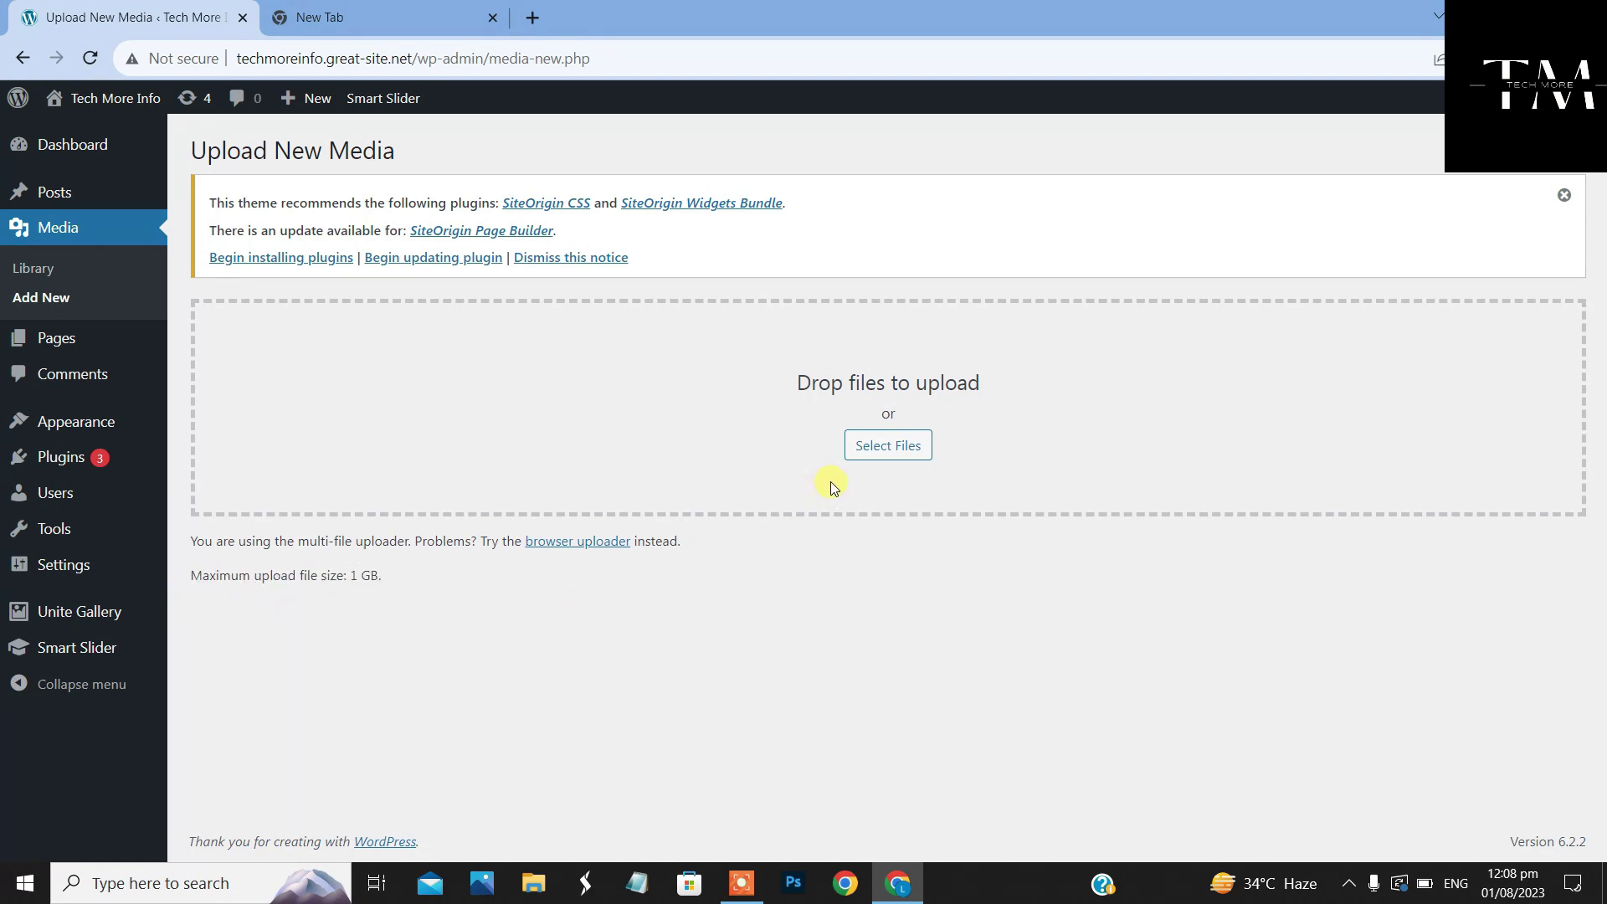
Upload Change website Title.mp4, which now completes to 100%
left_click(887, 446)
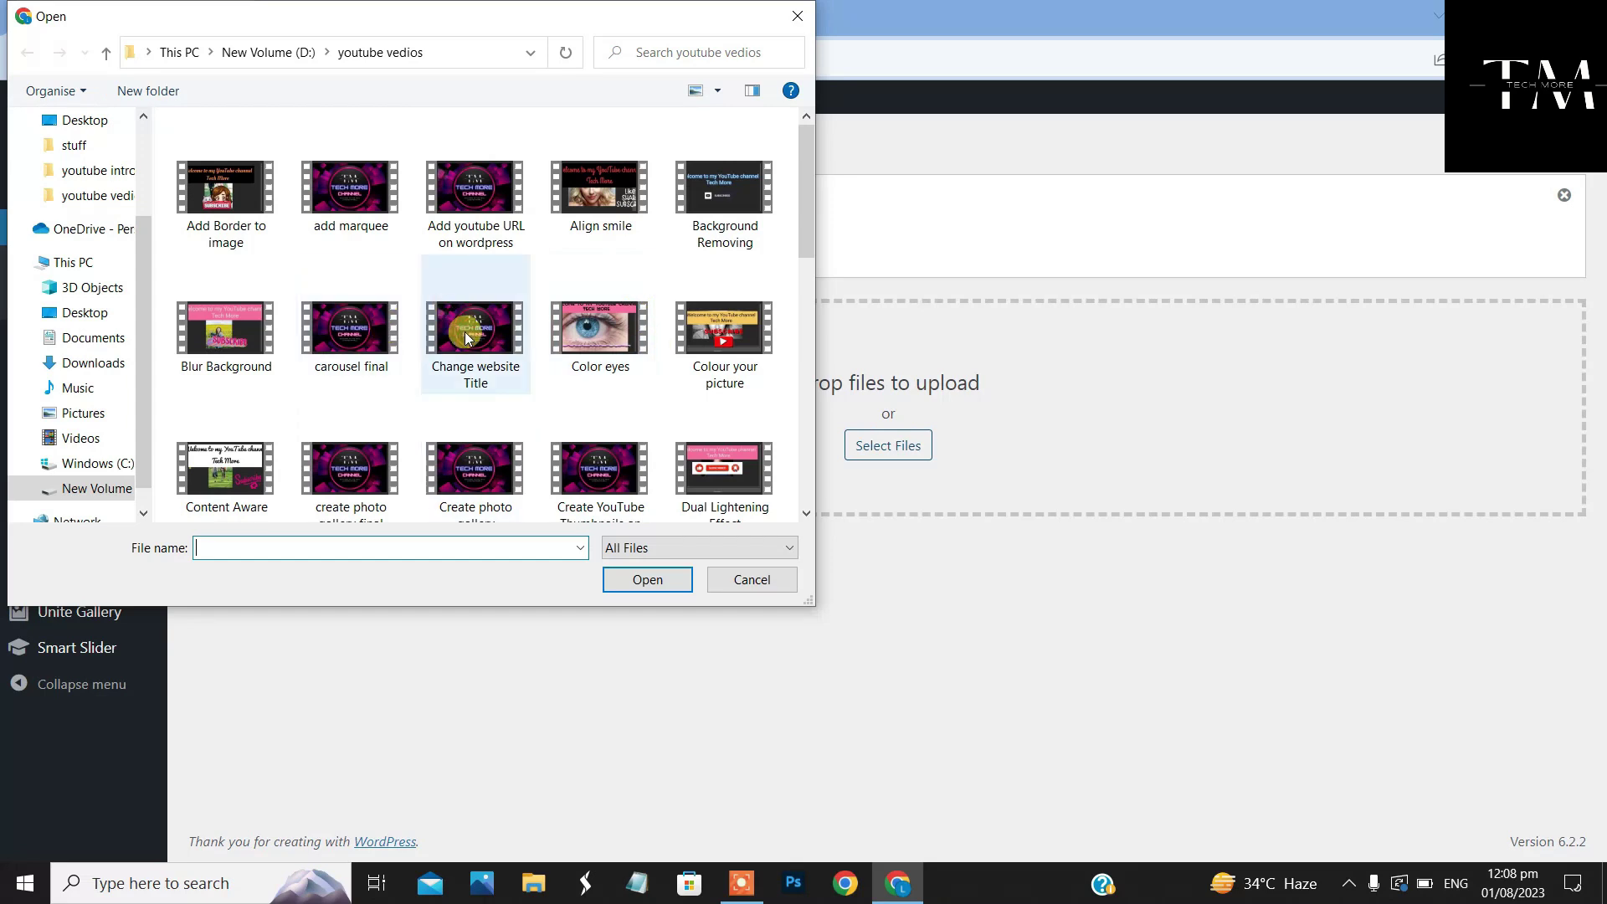
left_click(479, 374)
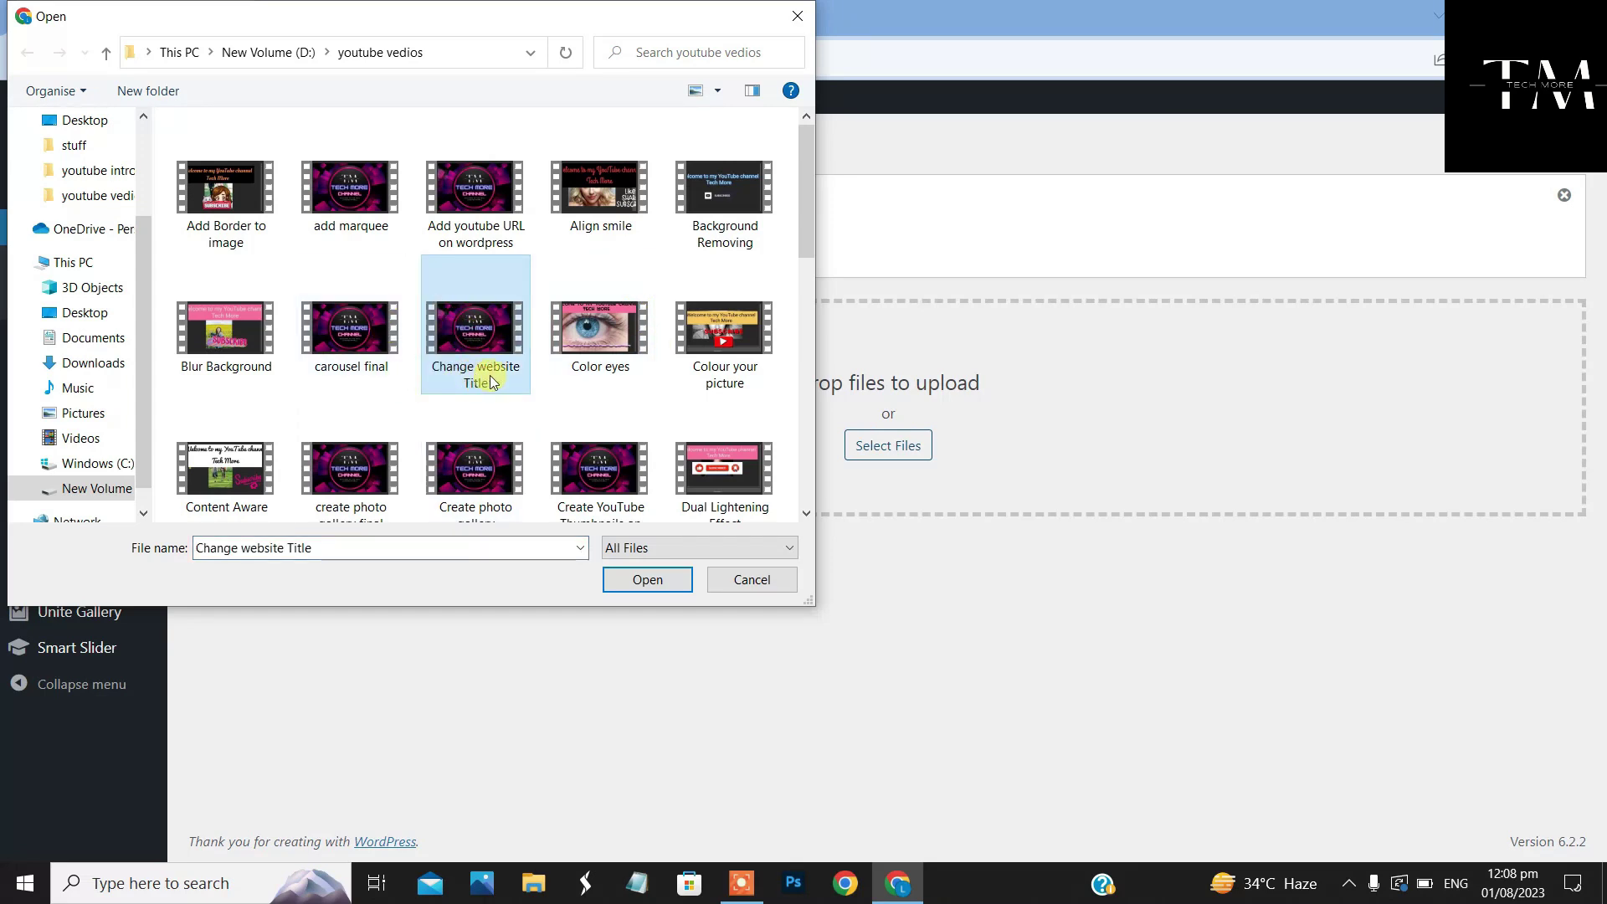
left_click(646, 581)
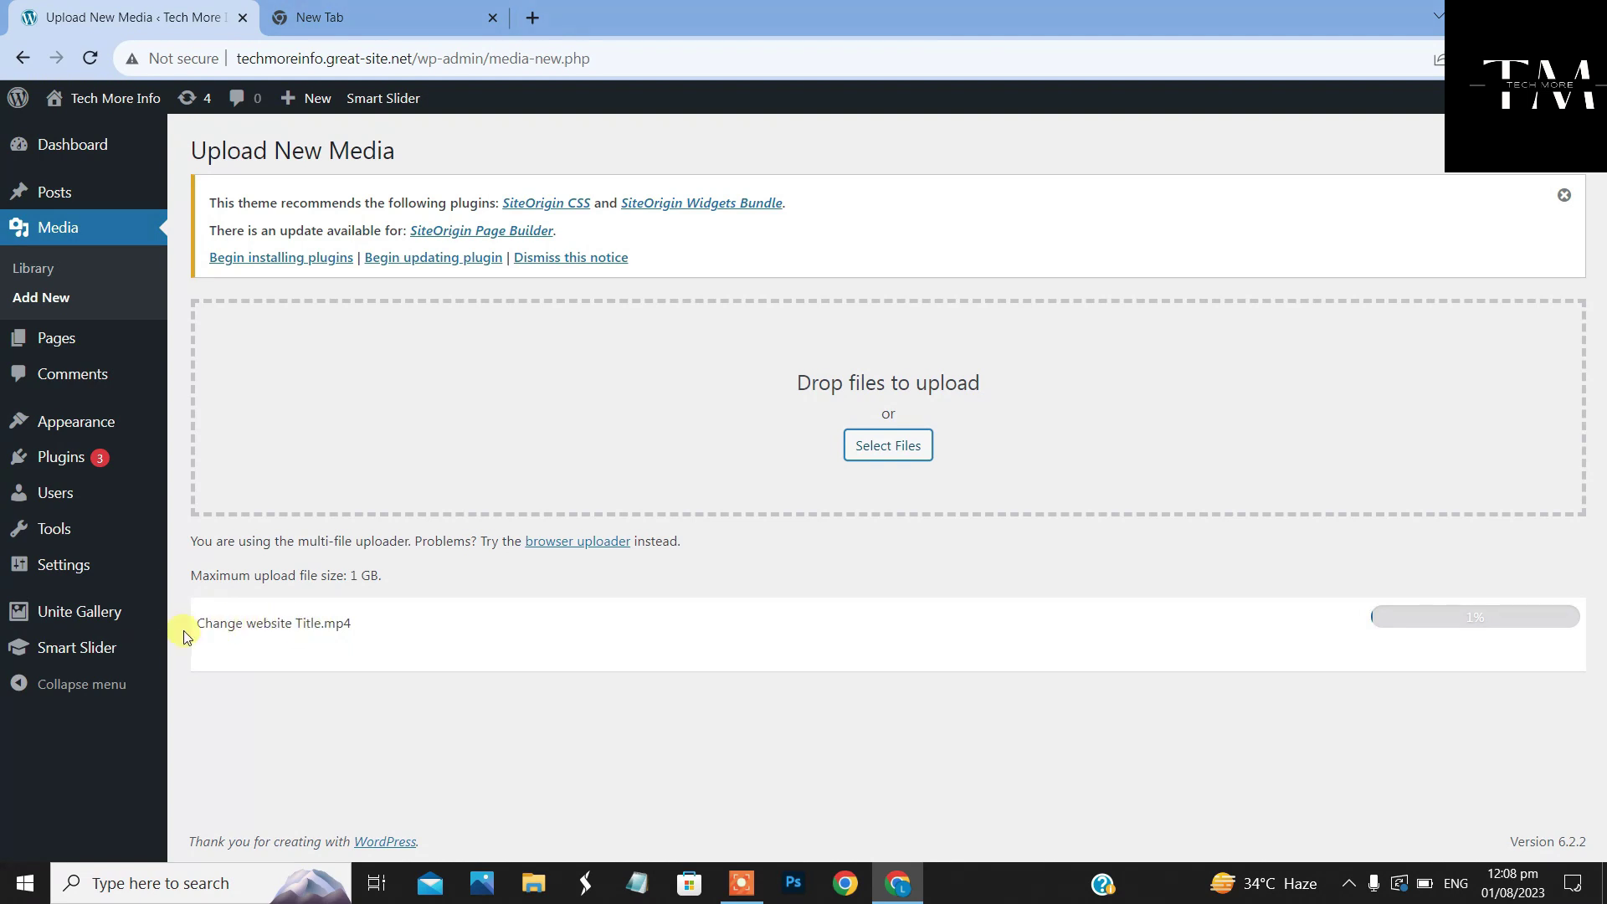
left_click_drag(186, 635, 380, 625)
left_click(472, 623)
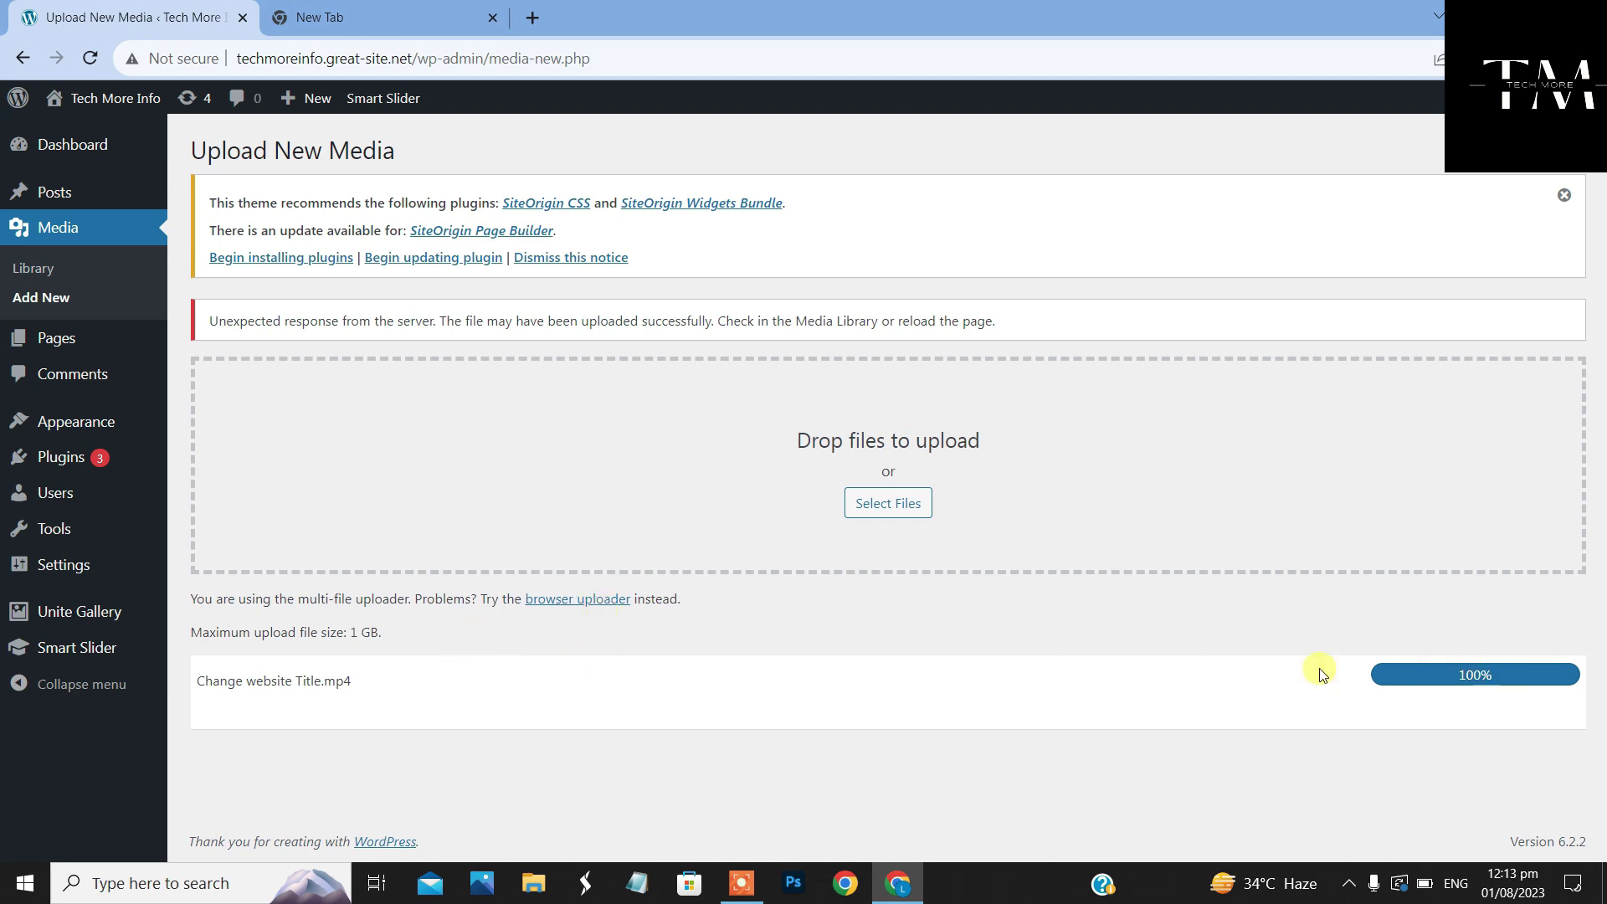
Reopen and cancel the file chooser, then view the site's connection-security details
left_click(917, 511)
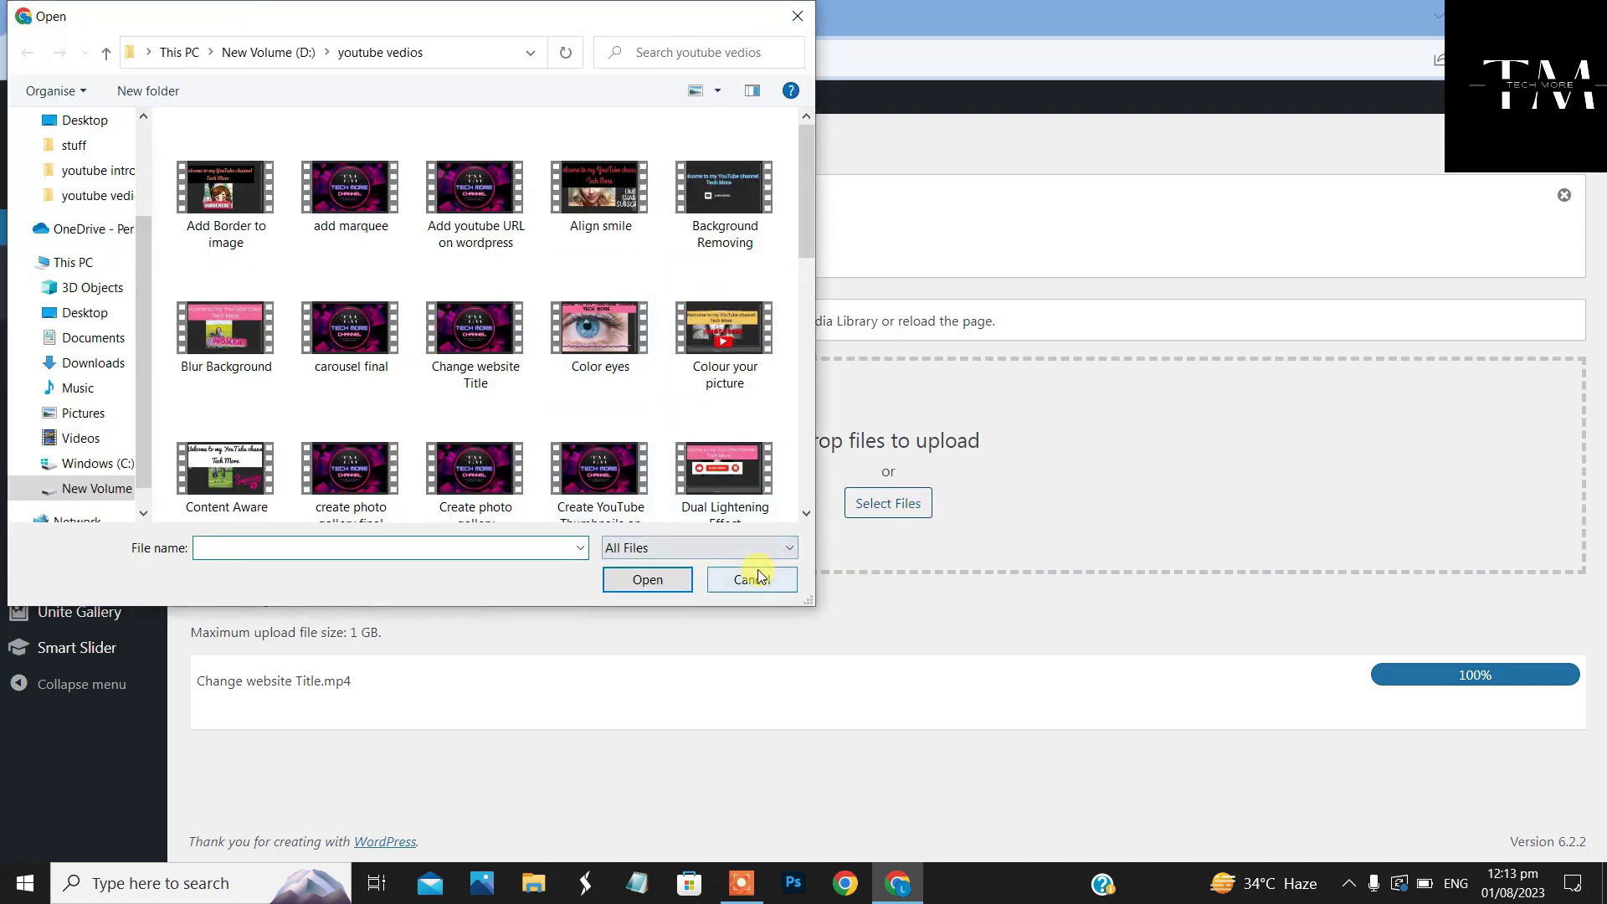
left_click(753, 579)
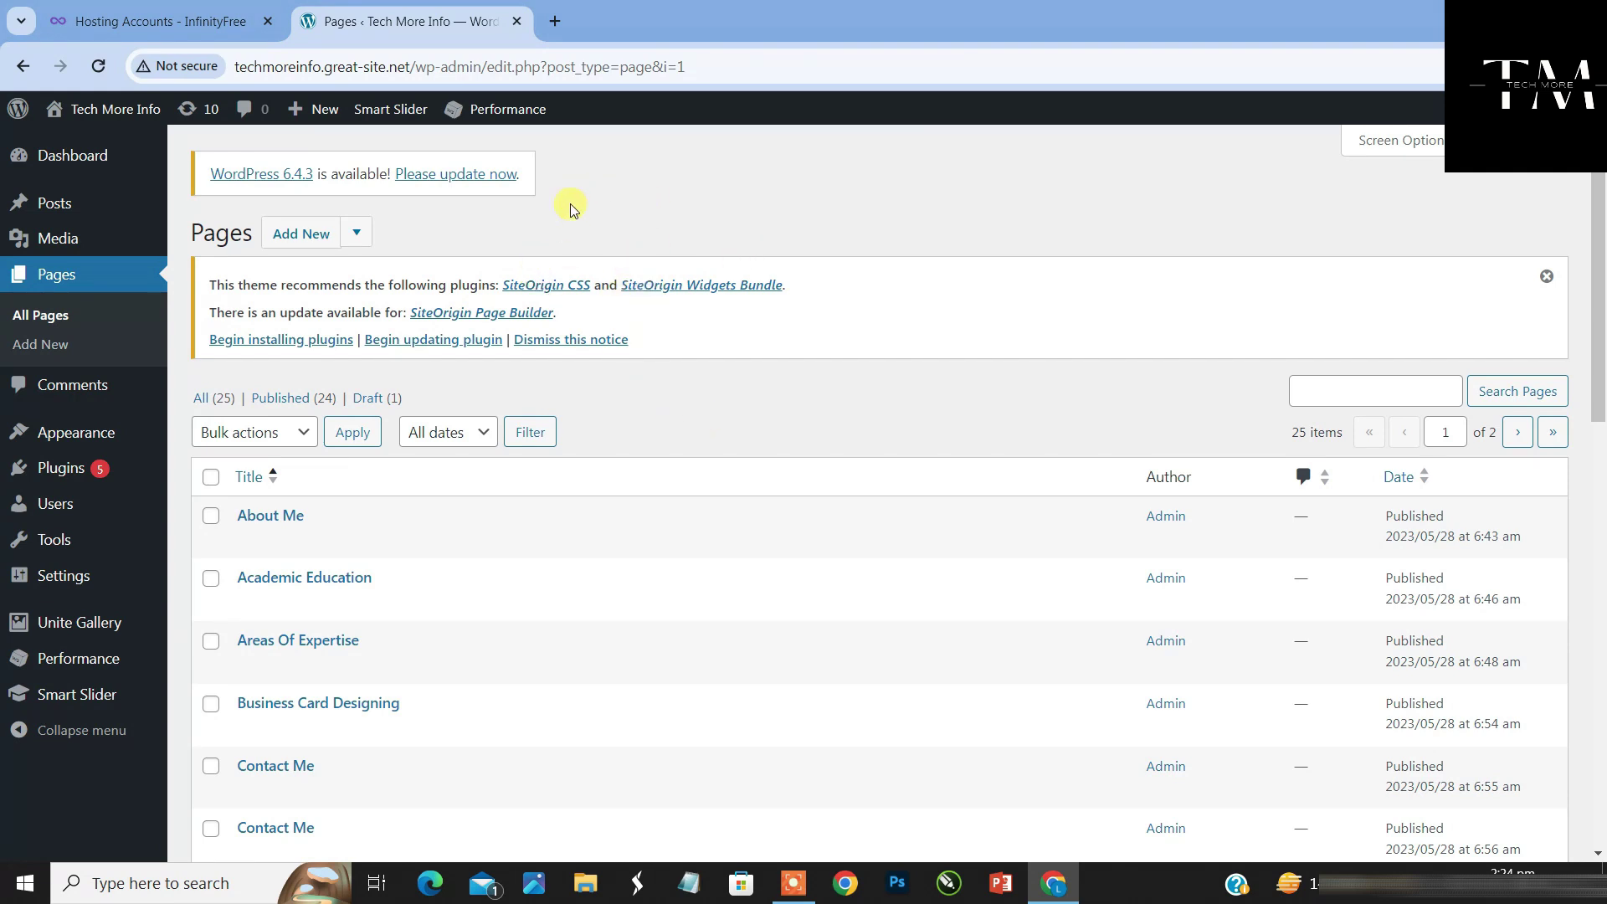
left_click(205, 64)
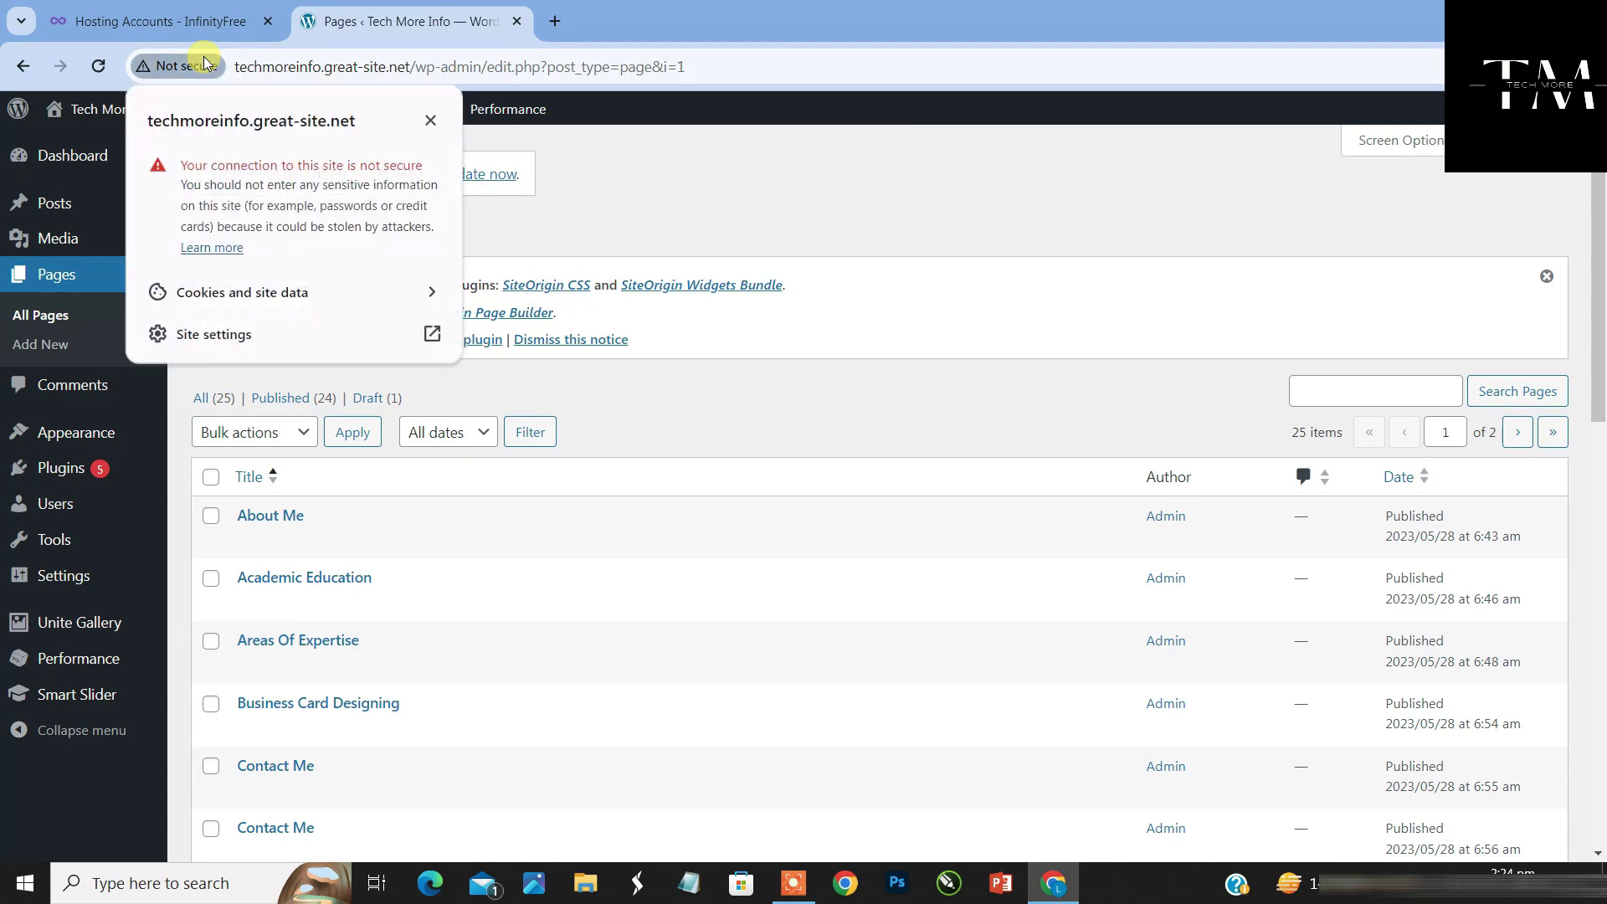
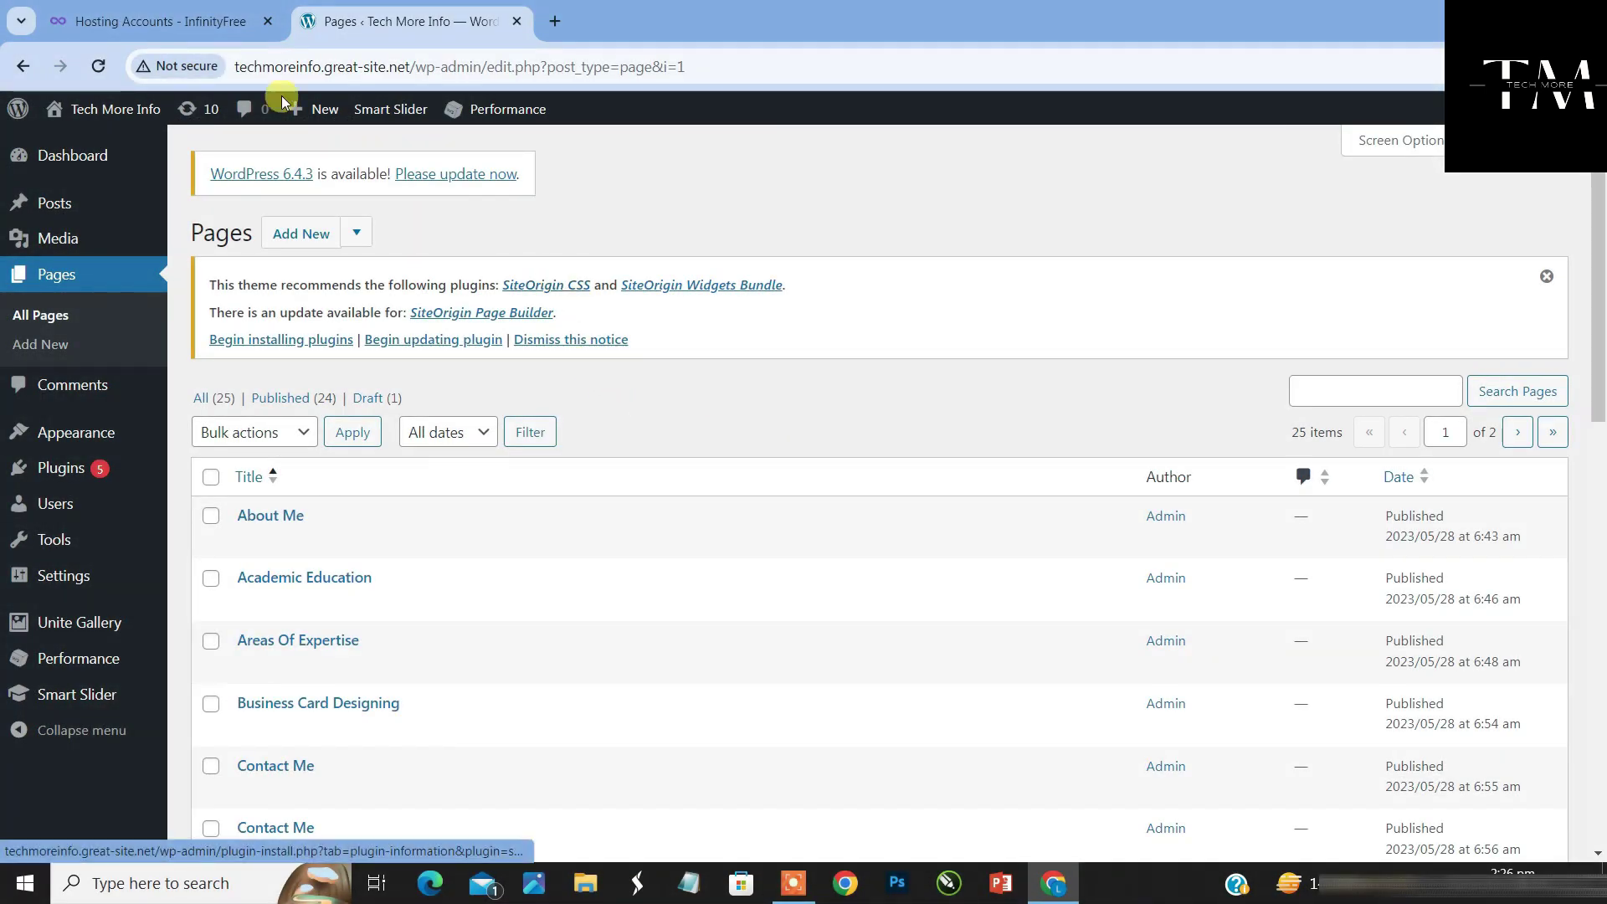
Switch to the InfinityFree Hosting Accounts browser tab
left_click(145, 12)
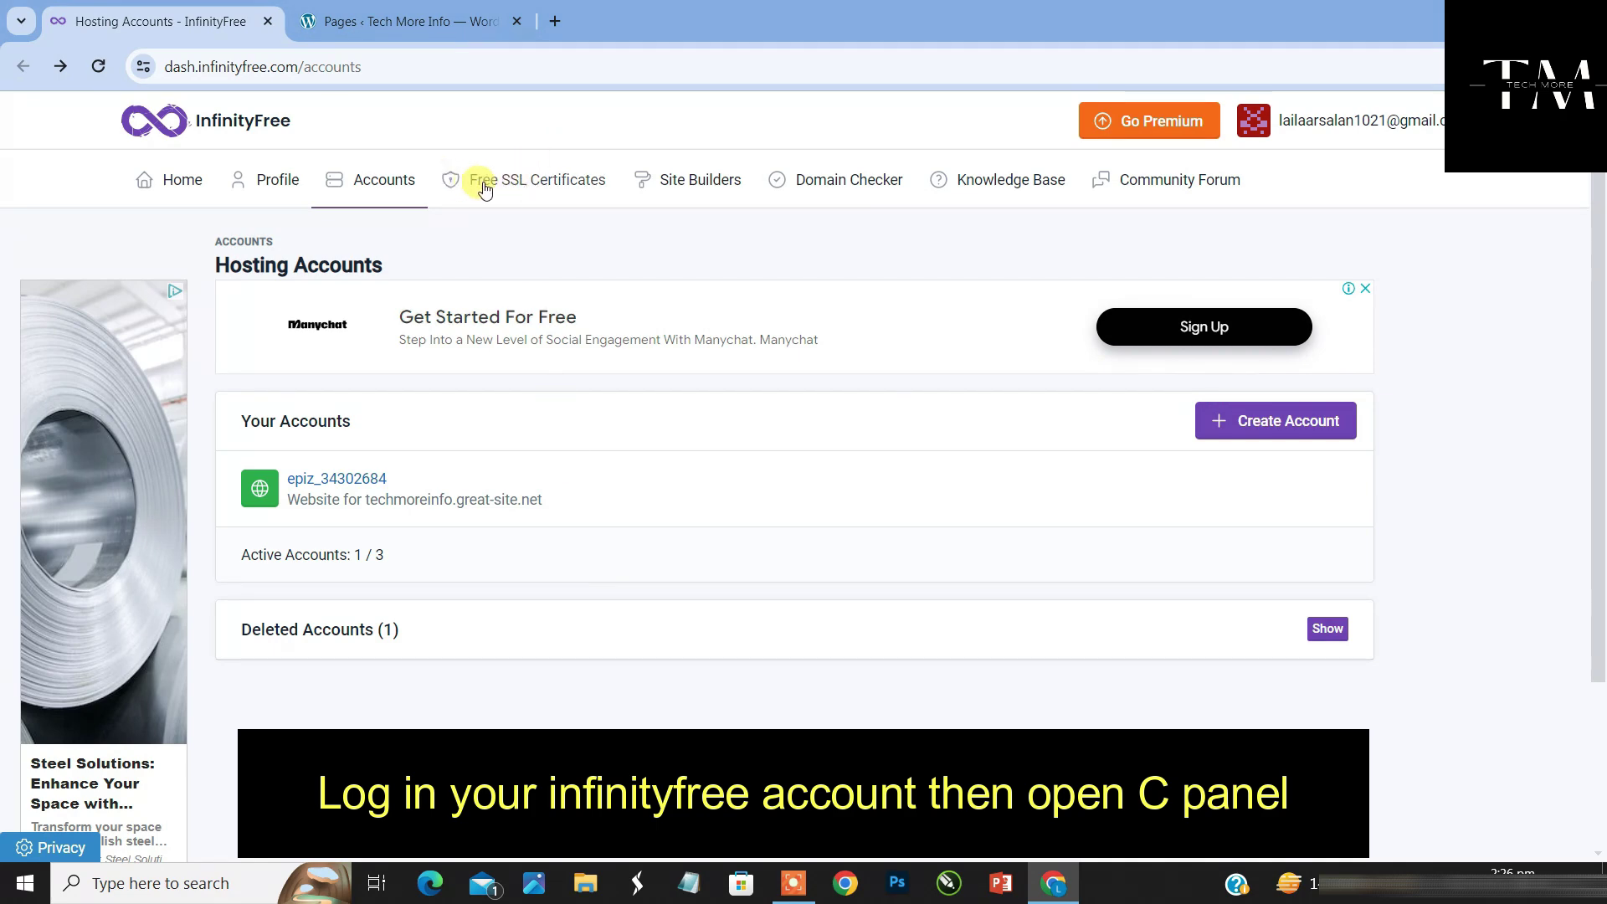
Go to Free SSL Certificates and start a new SSL certificate order
left_click(510, 190)
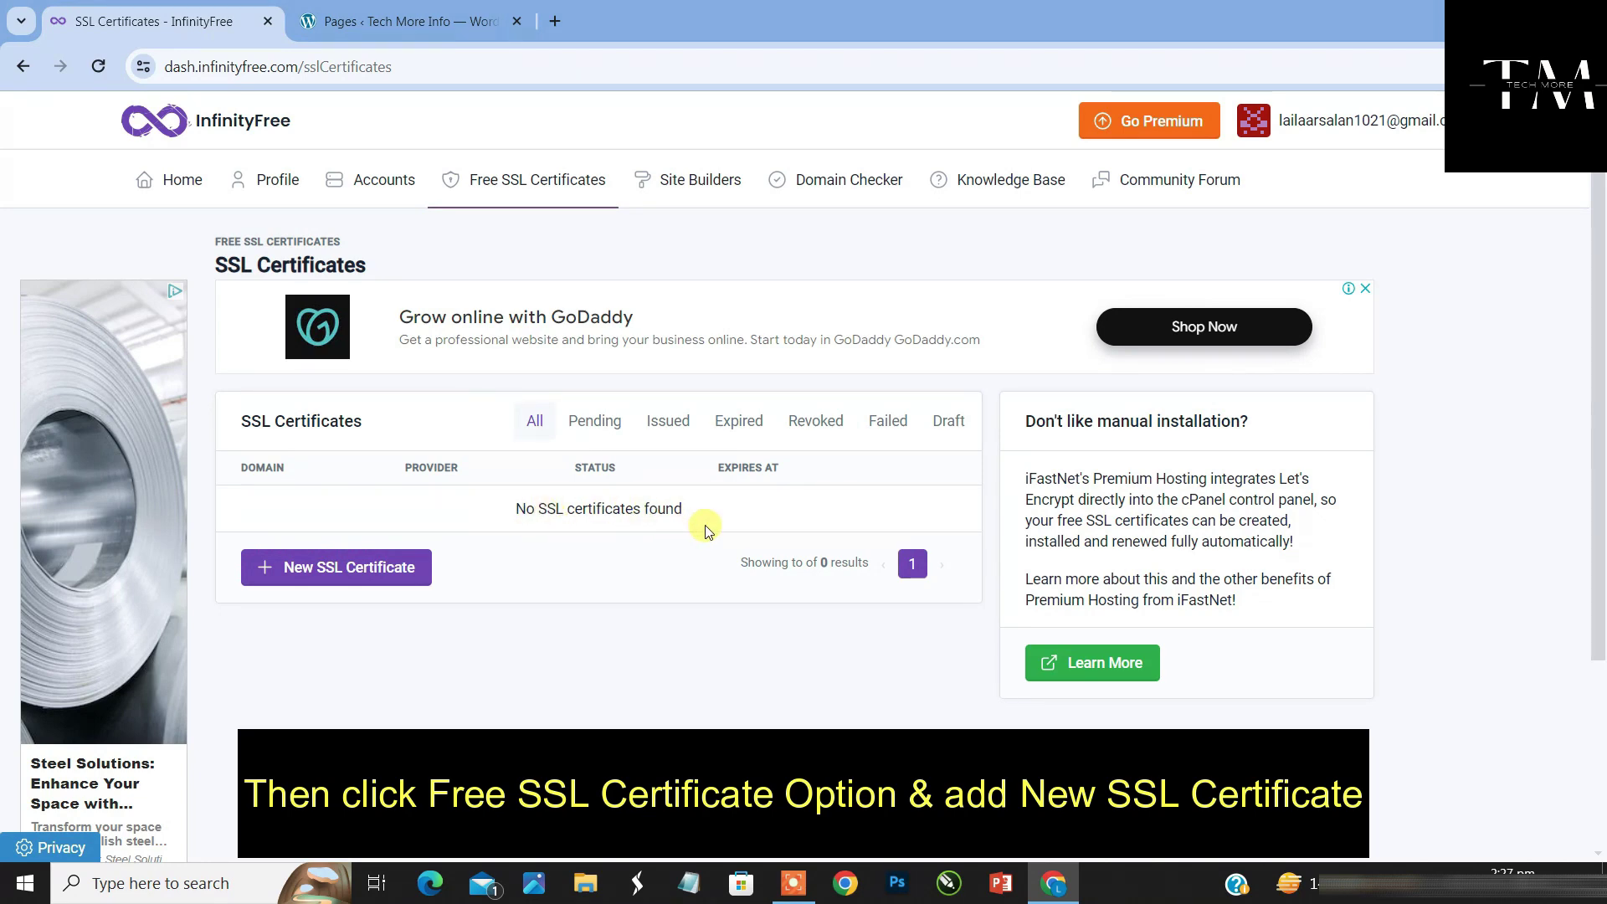
left_click(364, 557)
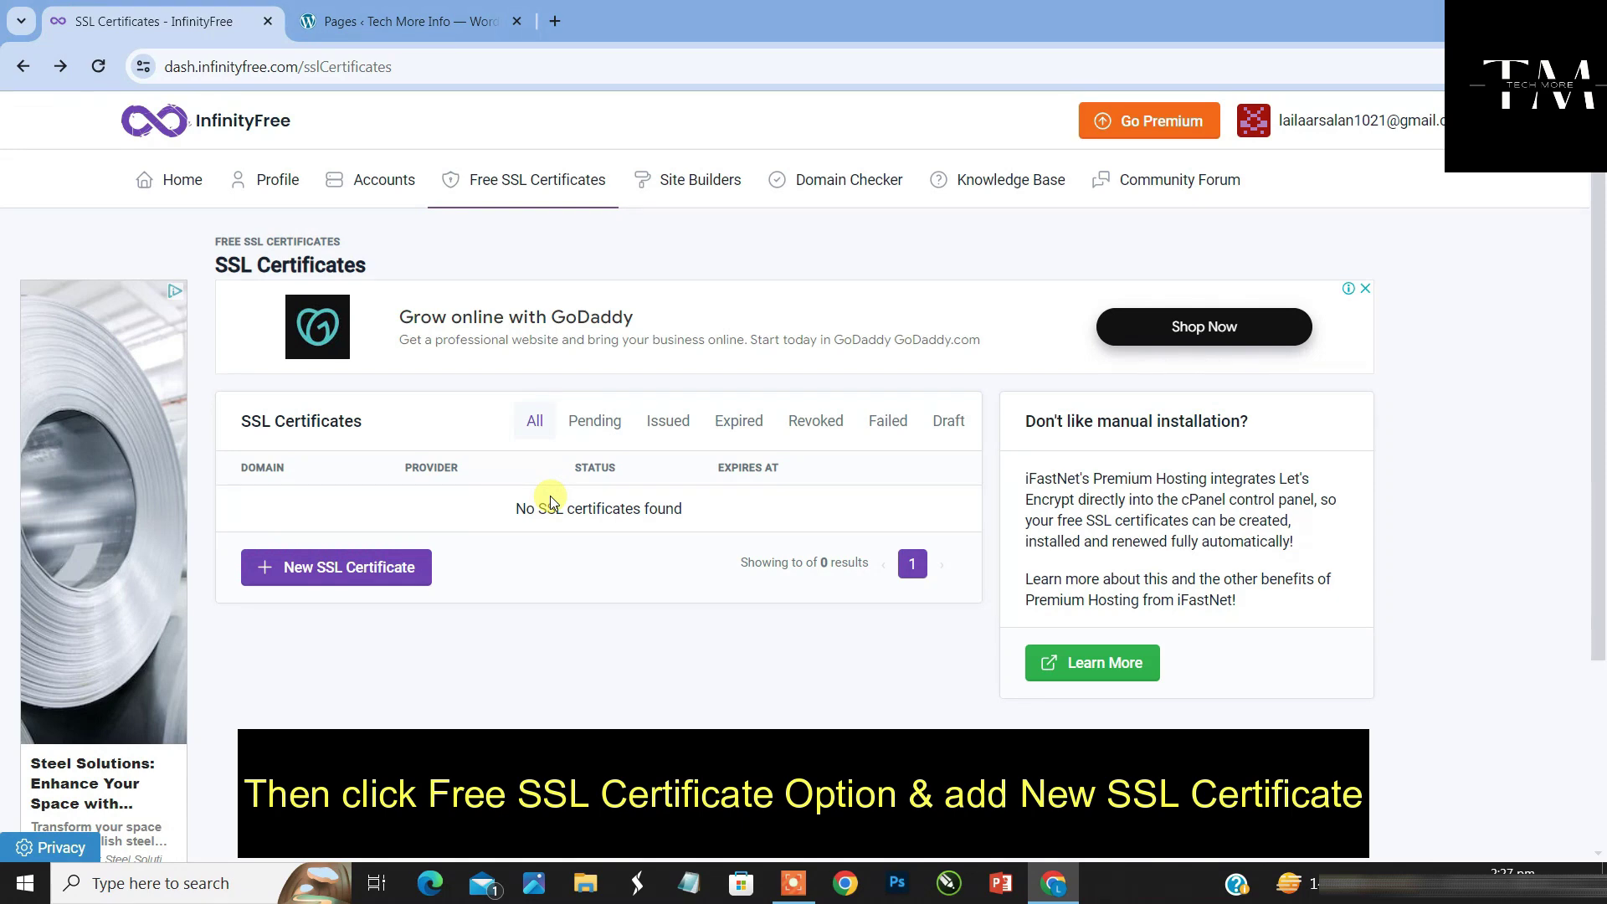
left_click(302, 578)
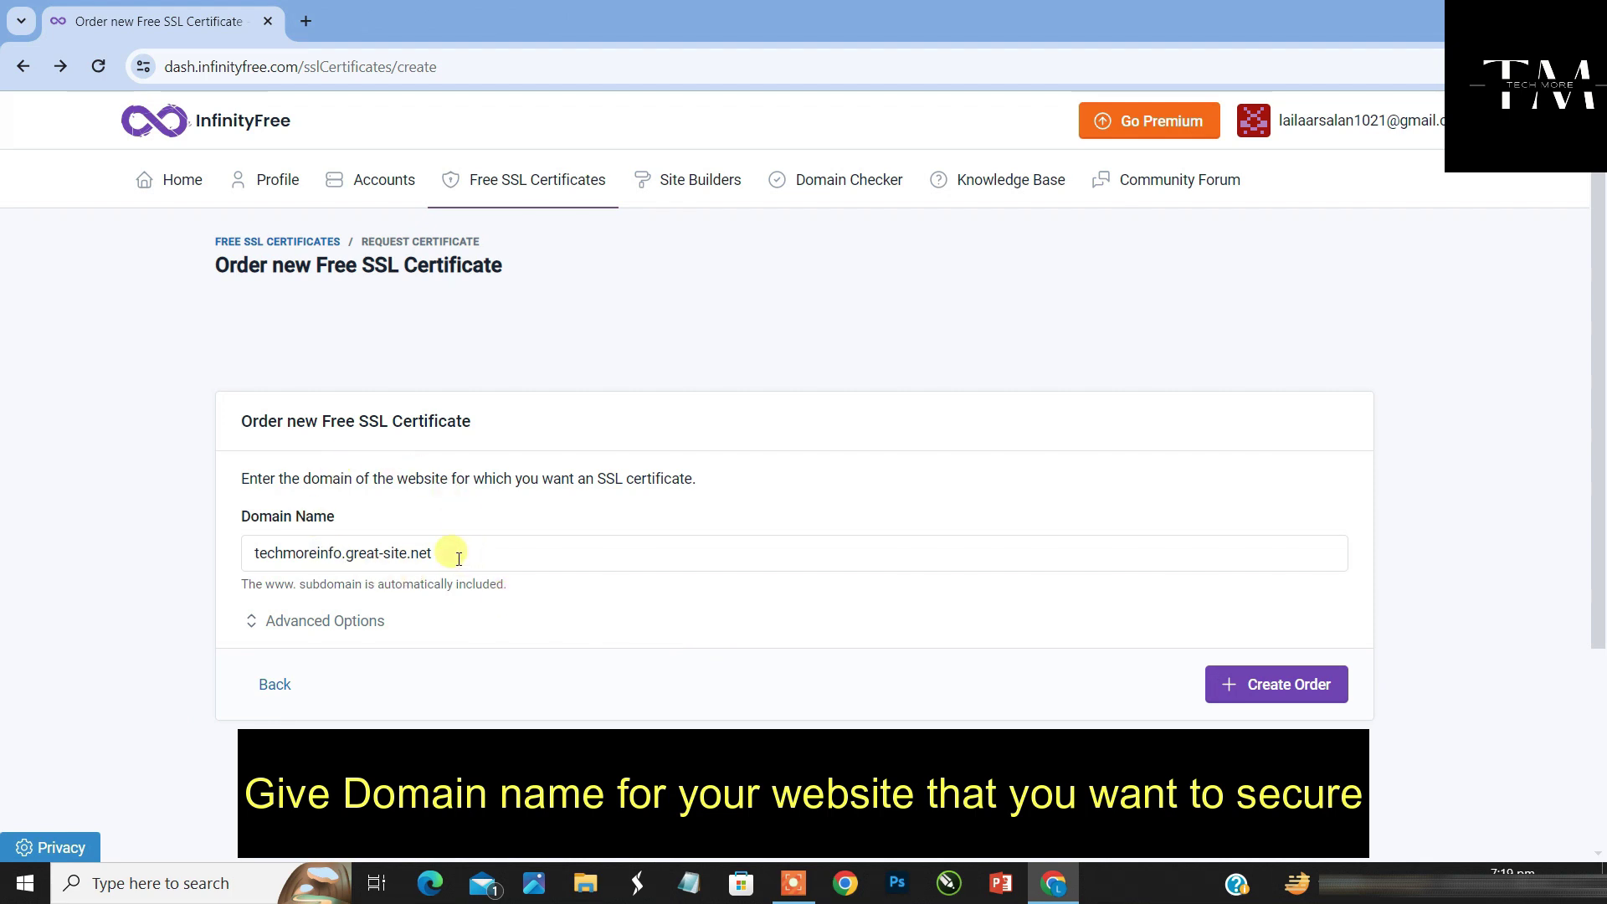
Pick techmoreinfo.great-site.net as the domain and create the SSL order
left_click_drag(445, 550, 240, 561)
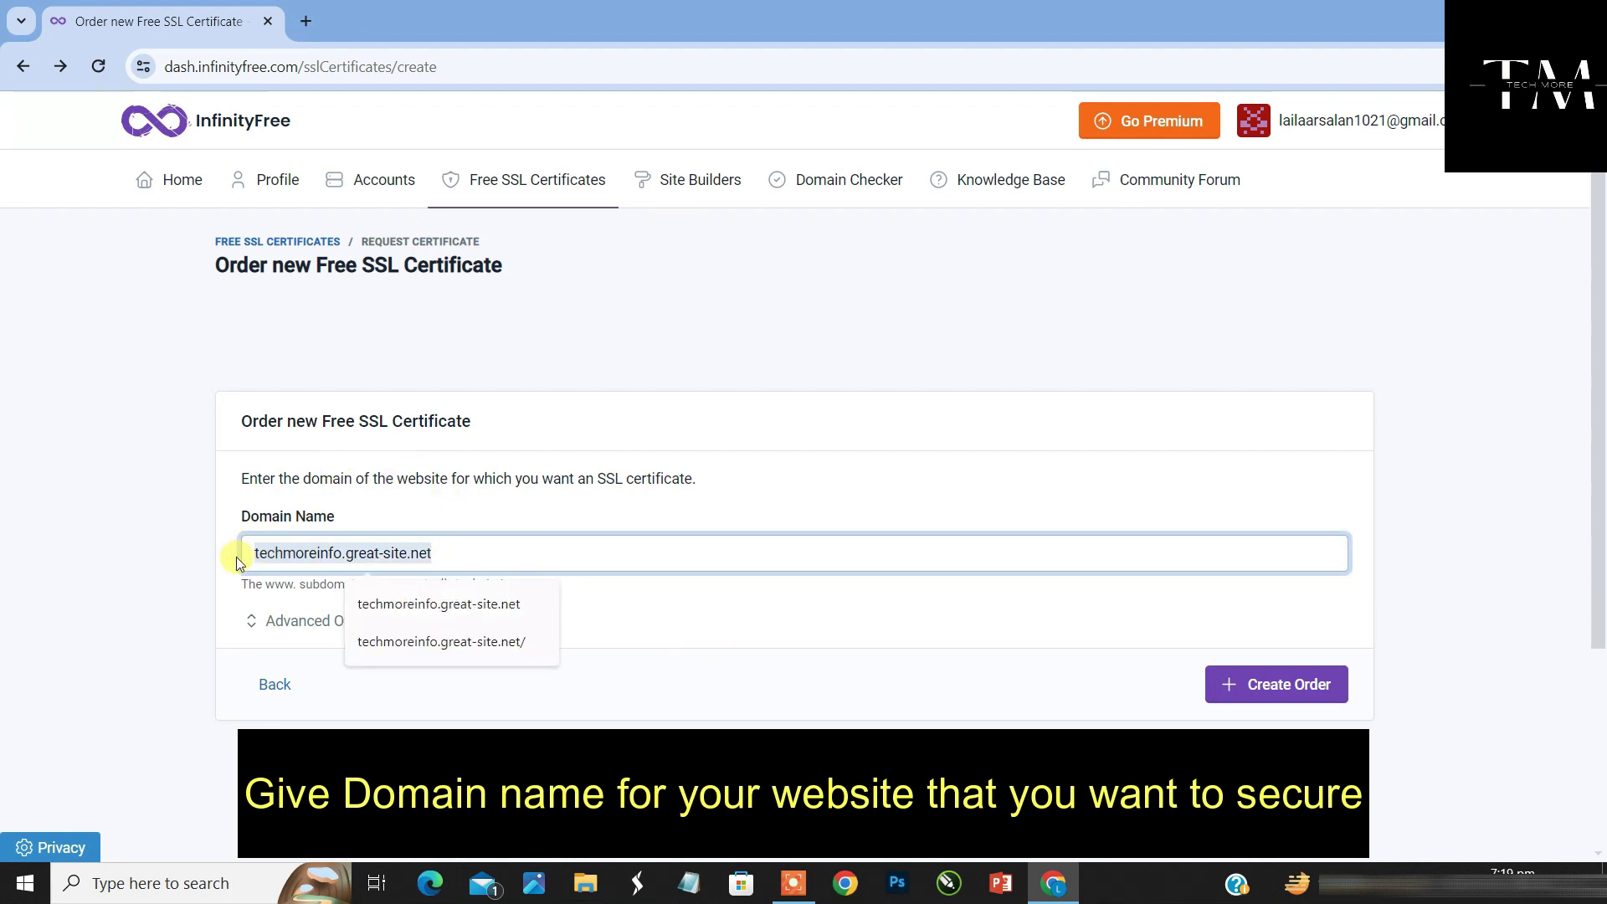
left_click(398, 612)
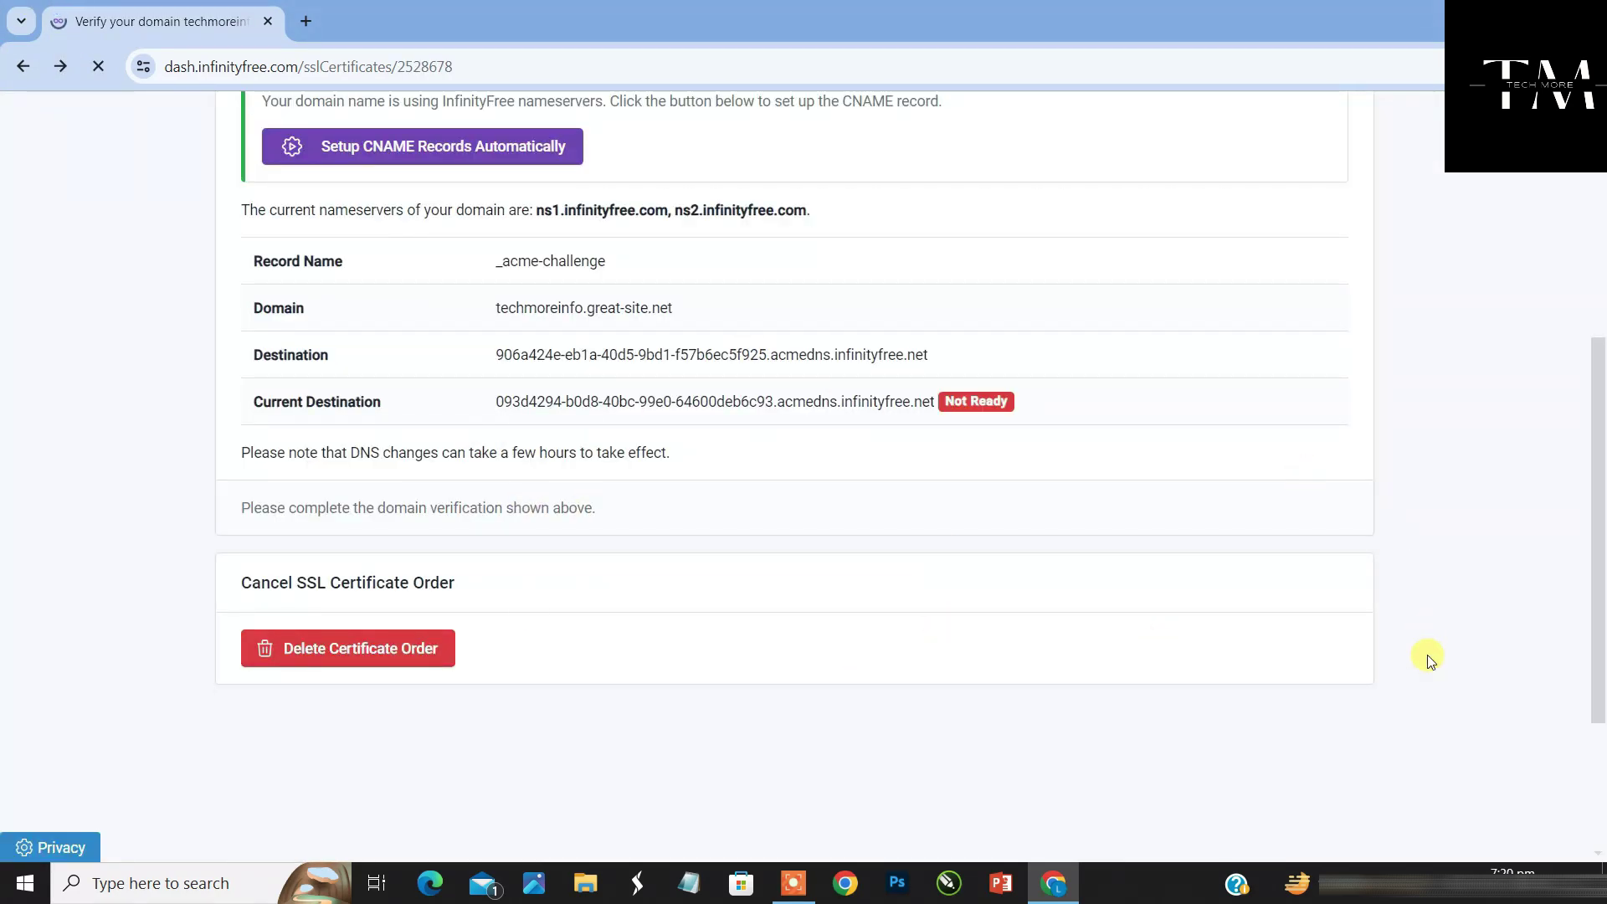
Trigger automatic setup of the _acme-challenge CNAME record for techmoreinfo.great-site.net
scroll(1595, 544, "up", 5)
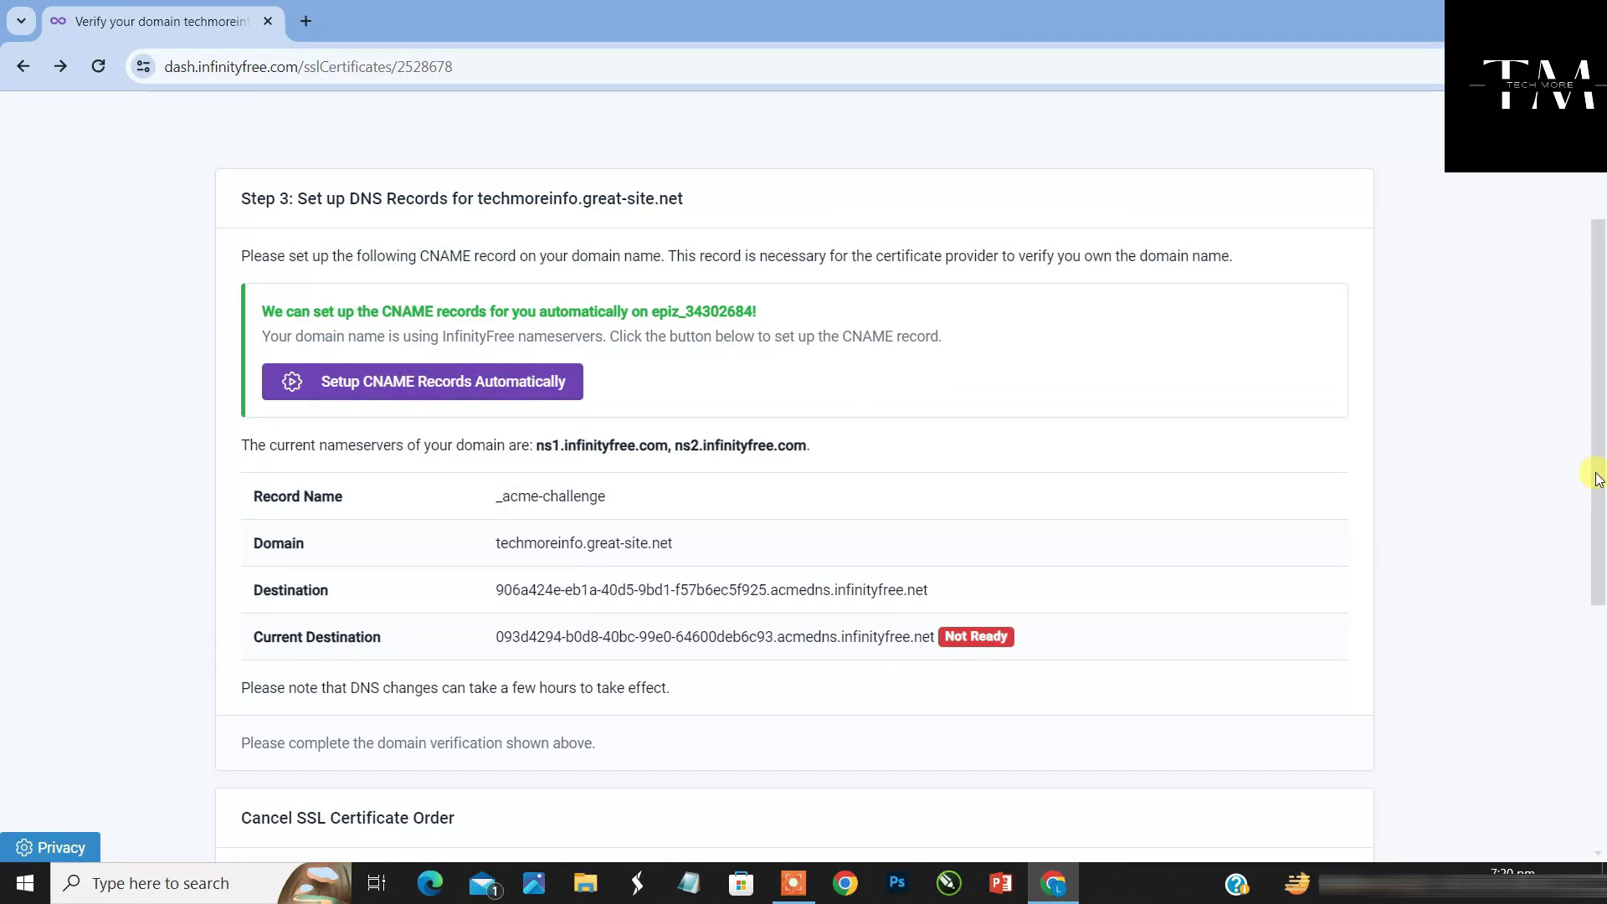
scroll(1579, 394, "down", 1)
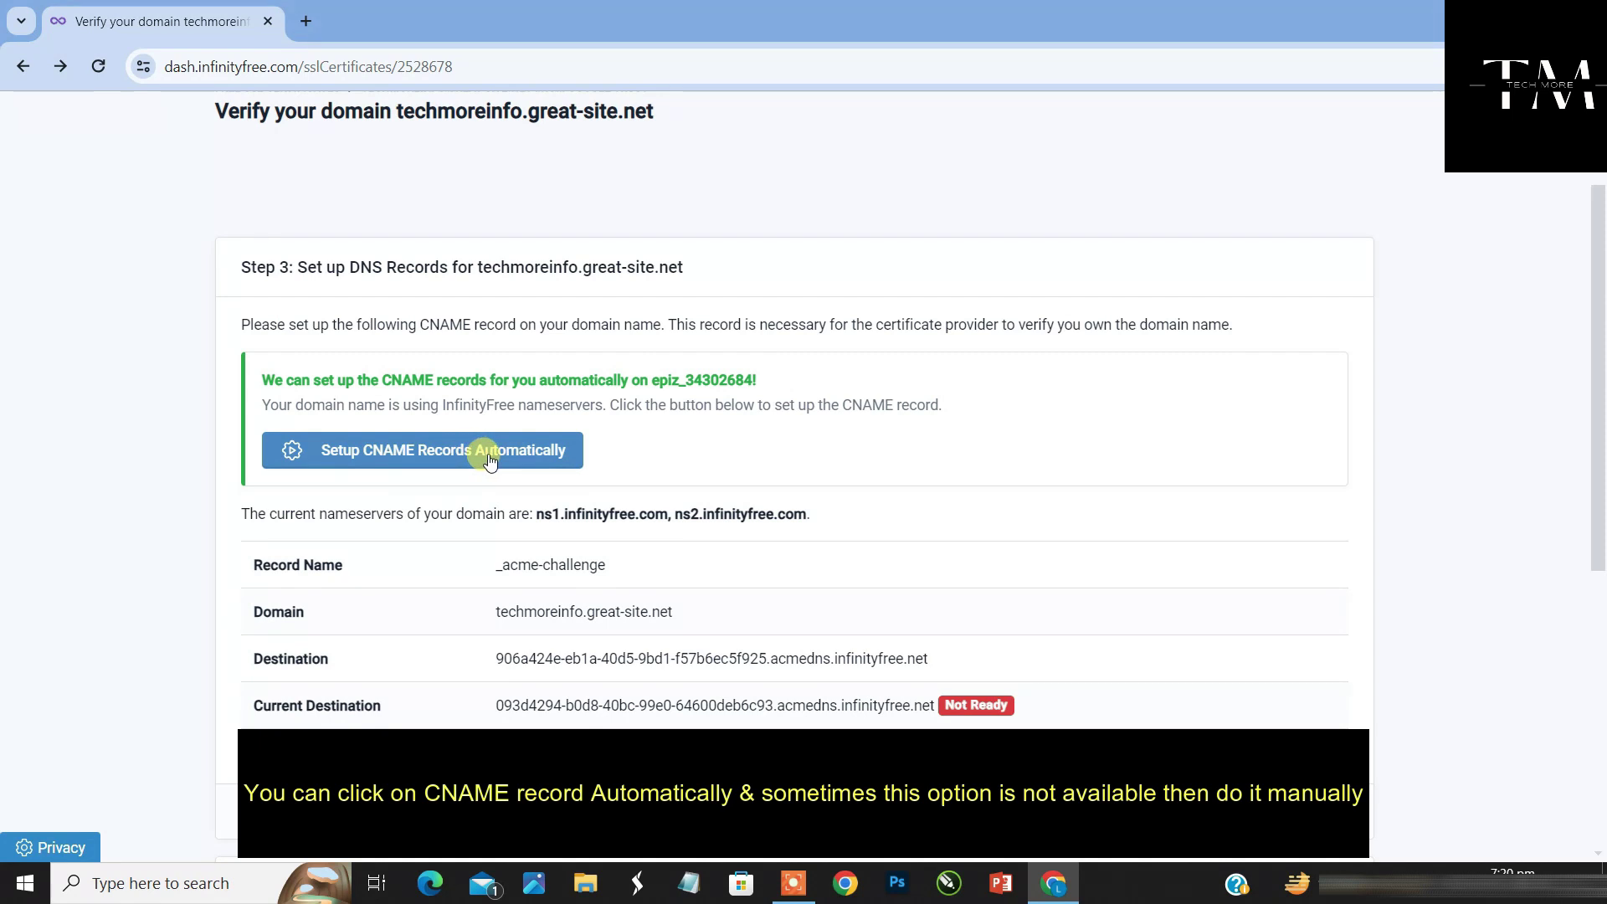
left_click(490, 455)
scroll(1002, 611, "down", 3)
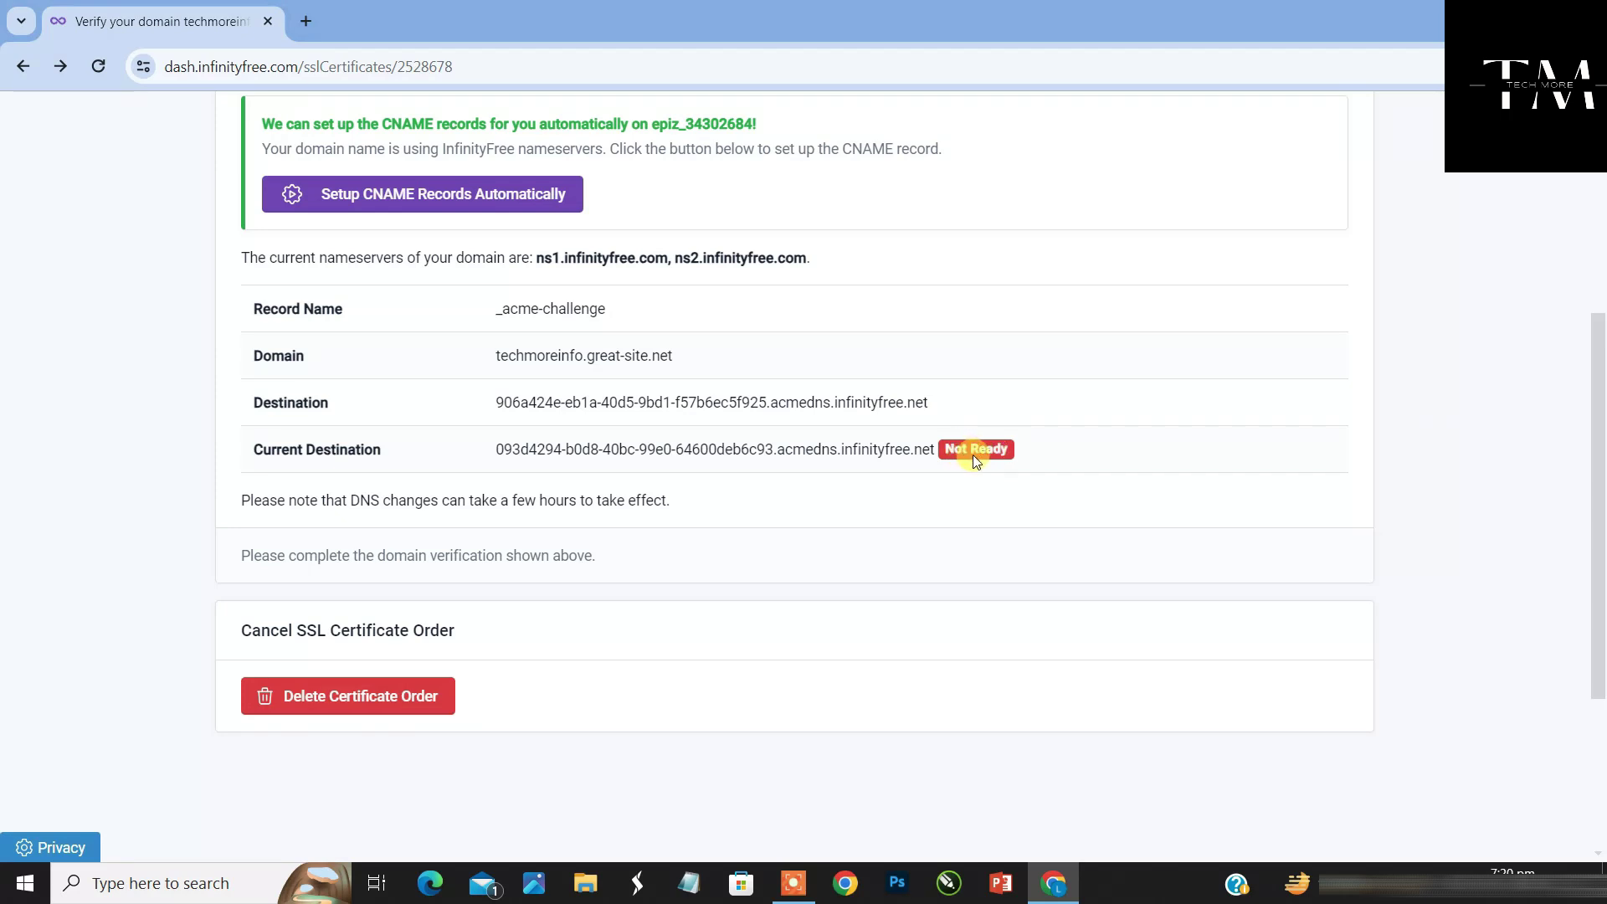
scroll(1600, 586, "up", 1)
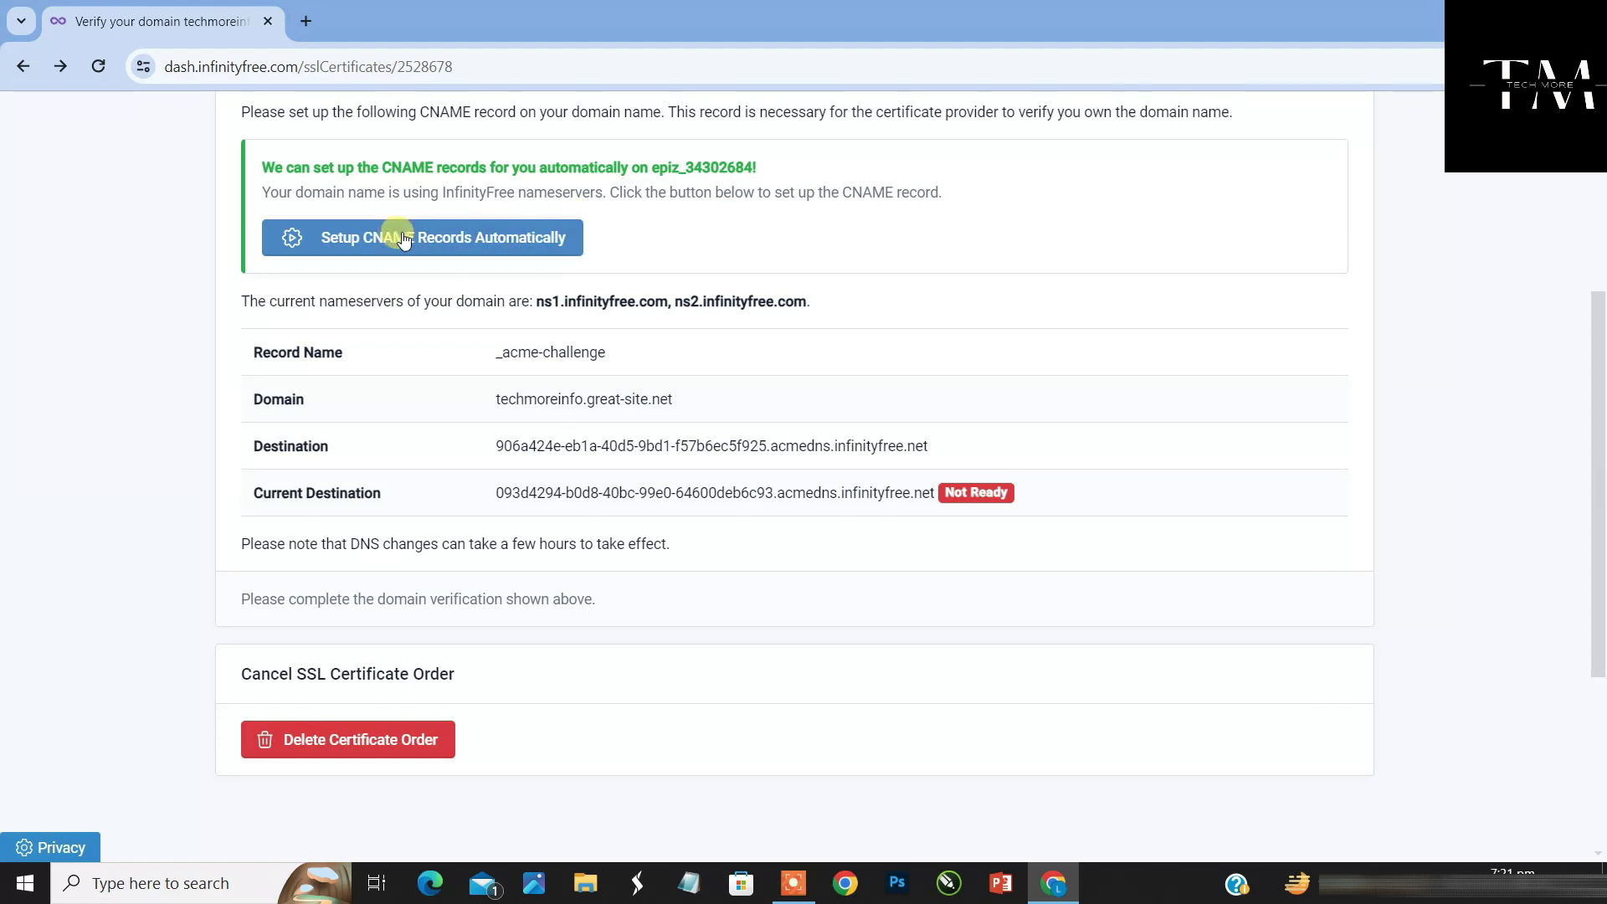
Retry automatic CNAME setup and view the techmore.com order's manual CNAME requirement
left_click(560, 241)
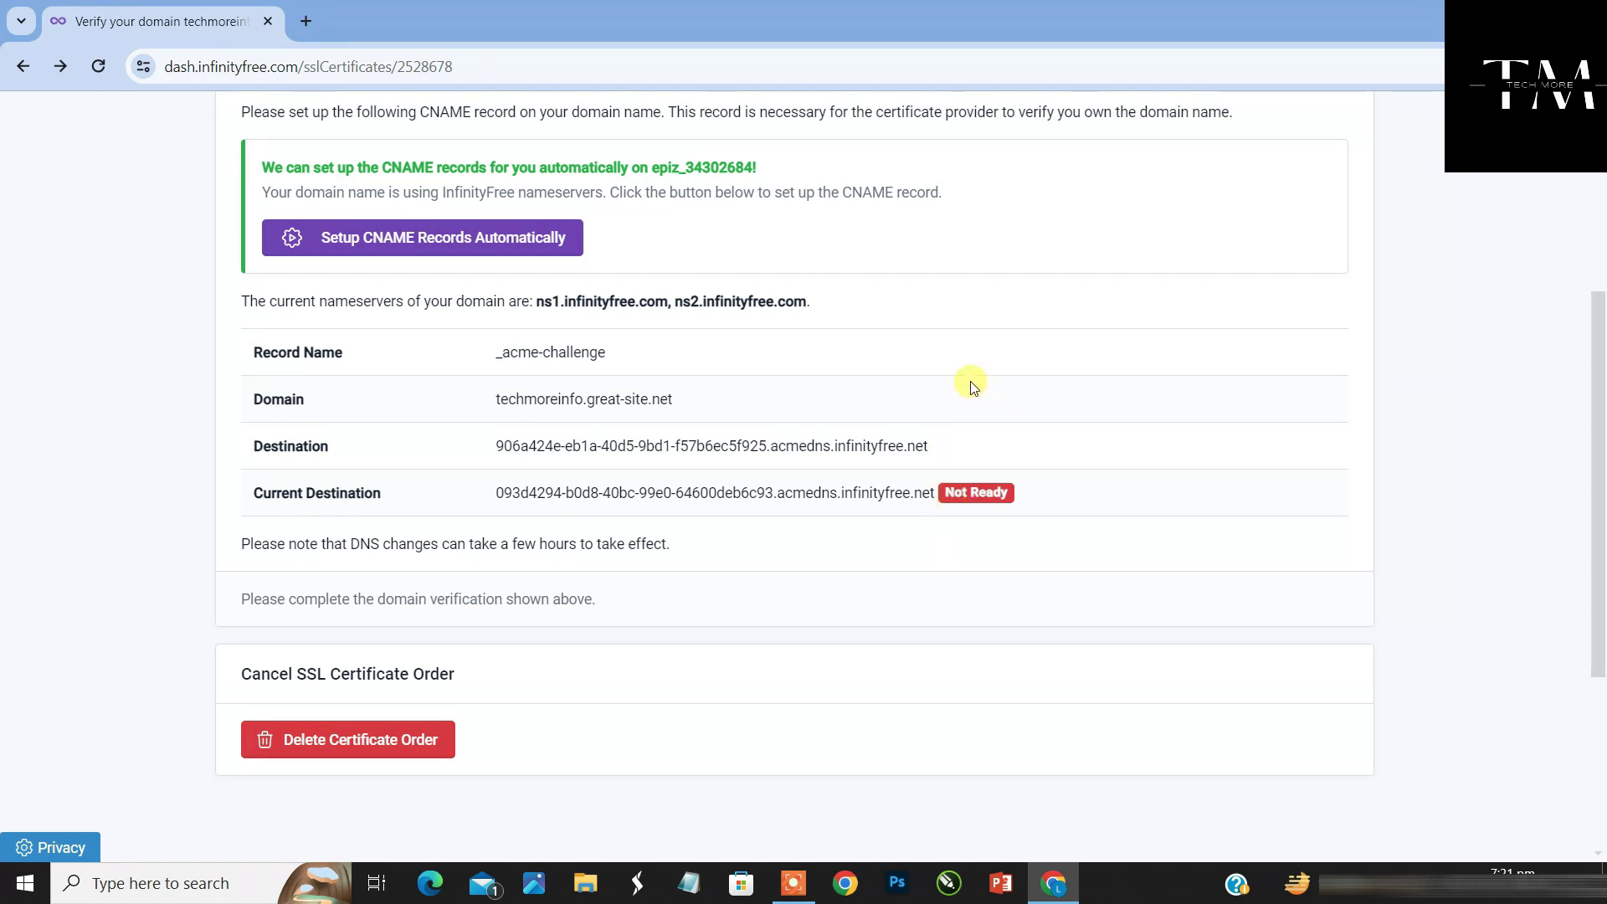
left_click(549, 251)
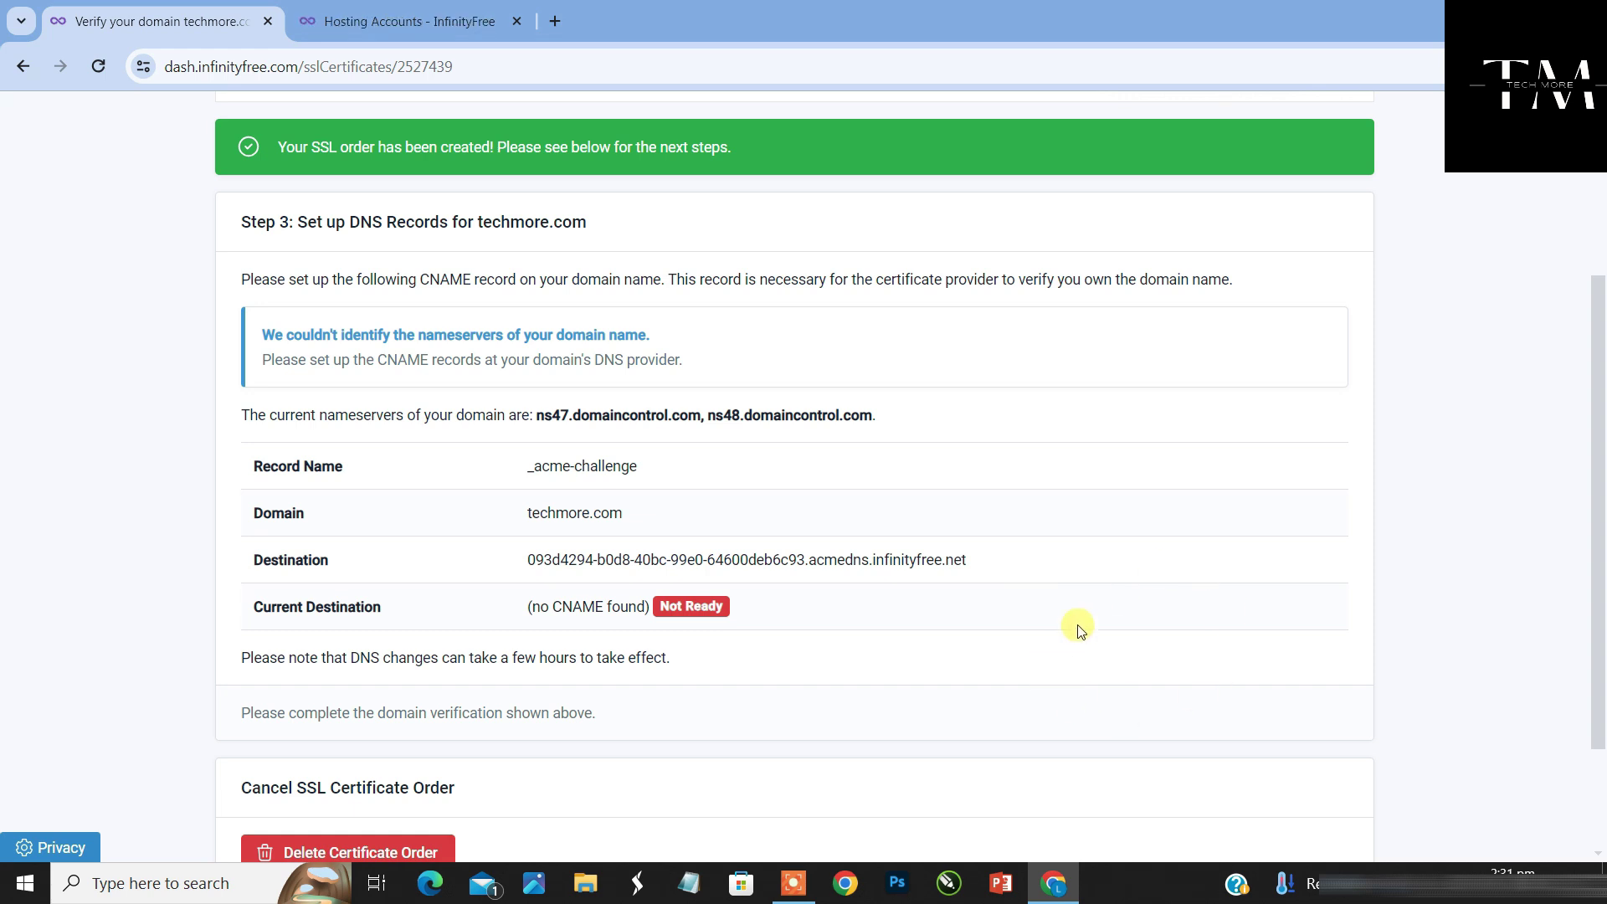
Open the control panel of the techmoreinfo.great-site.net hosting account
left_click(402, 14)
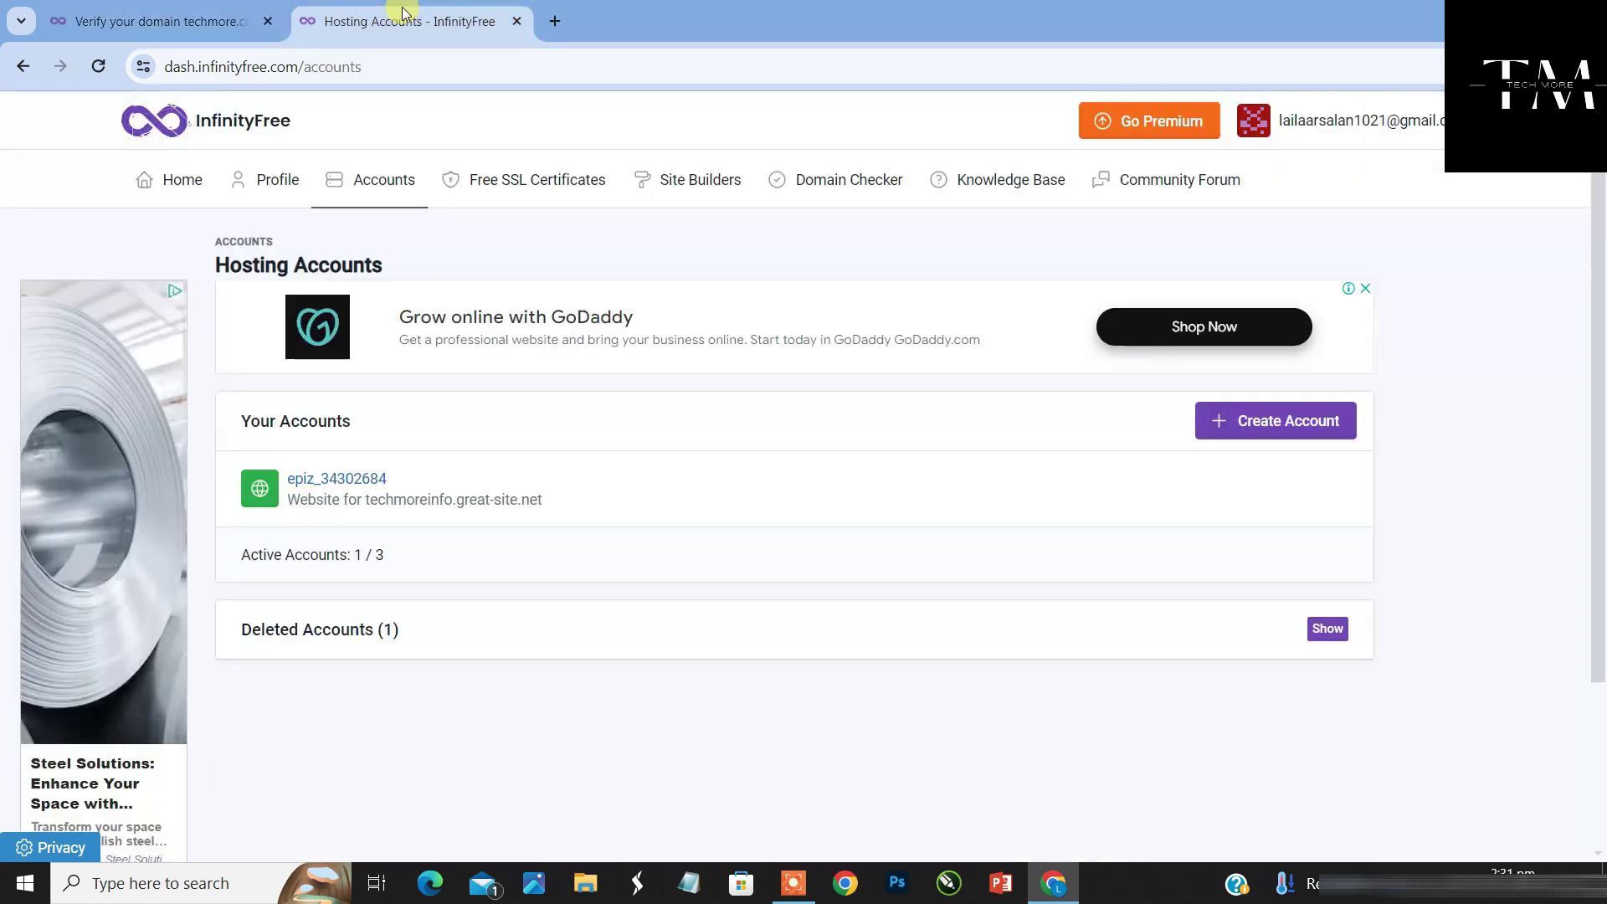
left_click(338, 486)
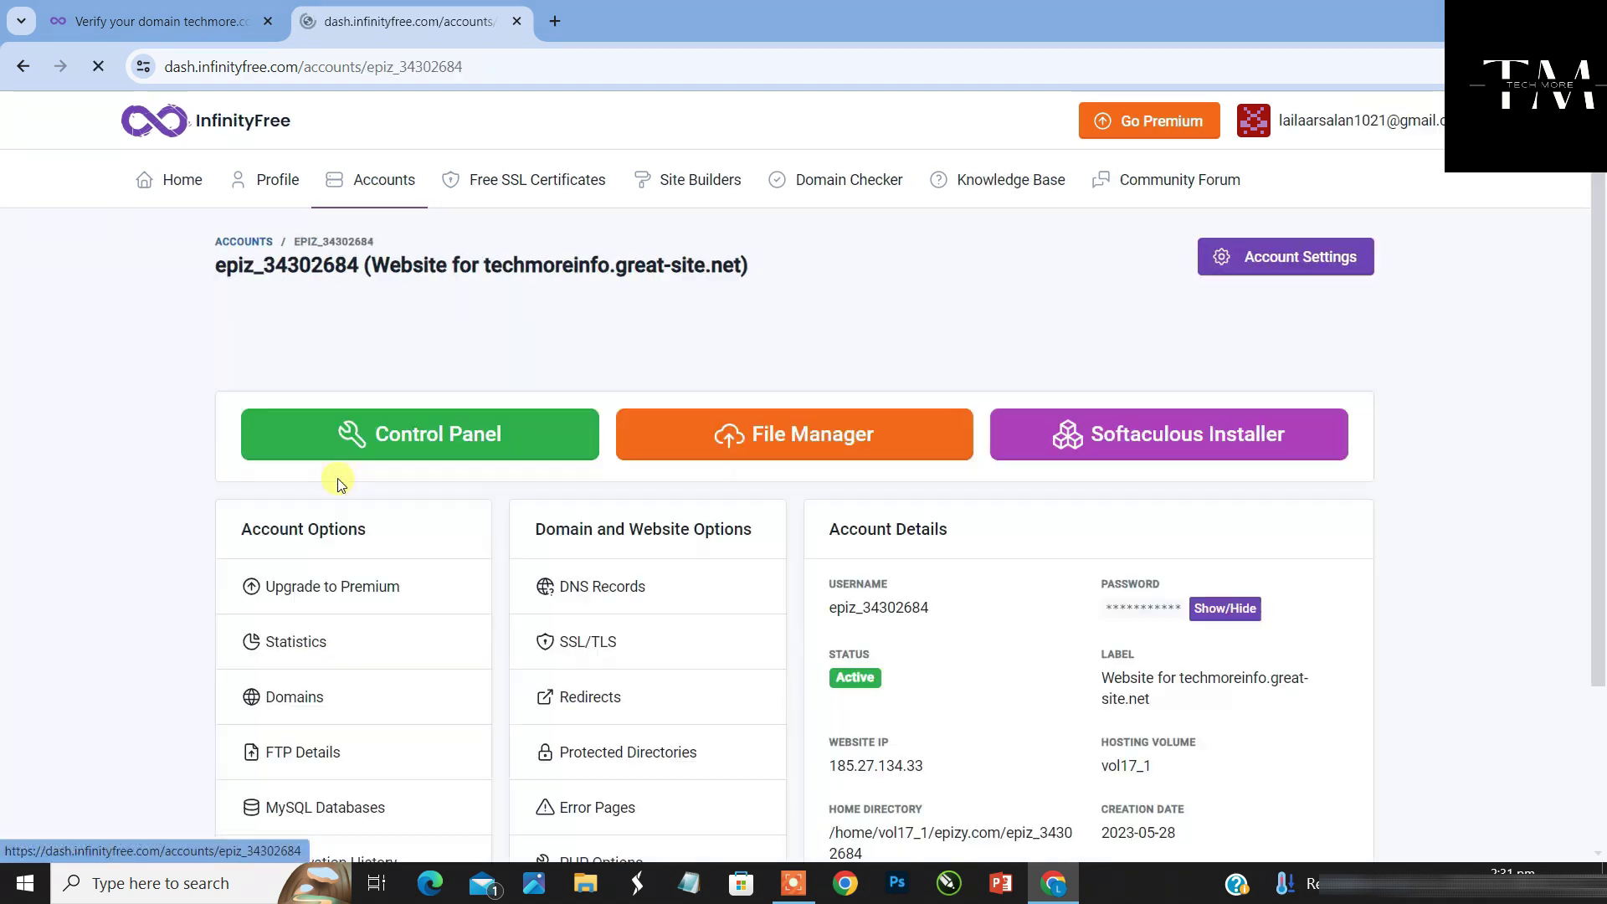
left_click(419, 450)
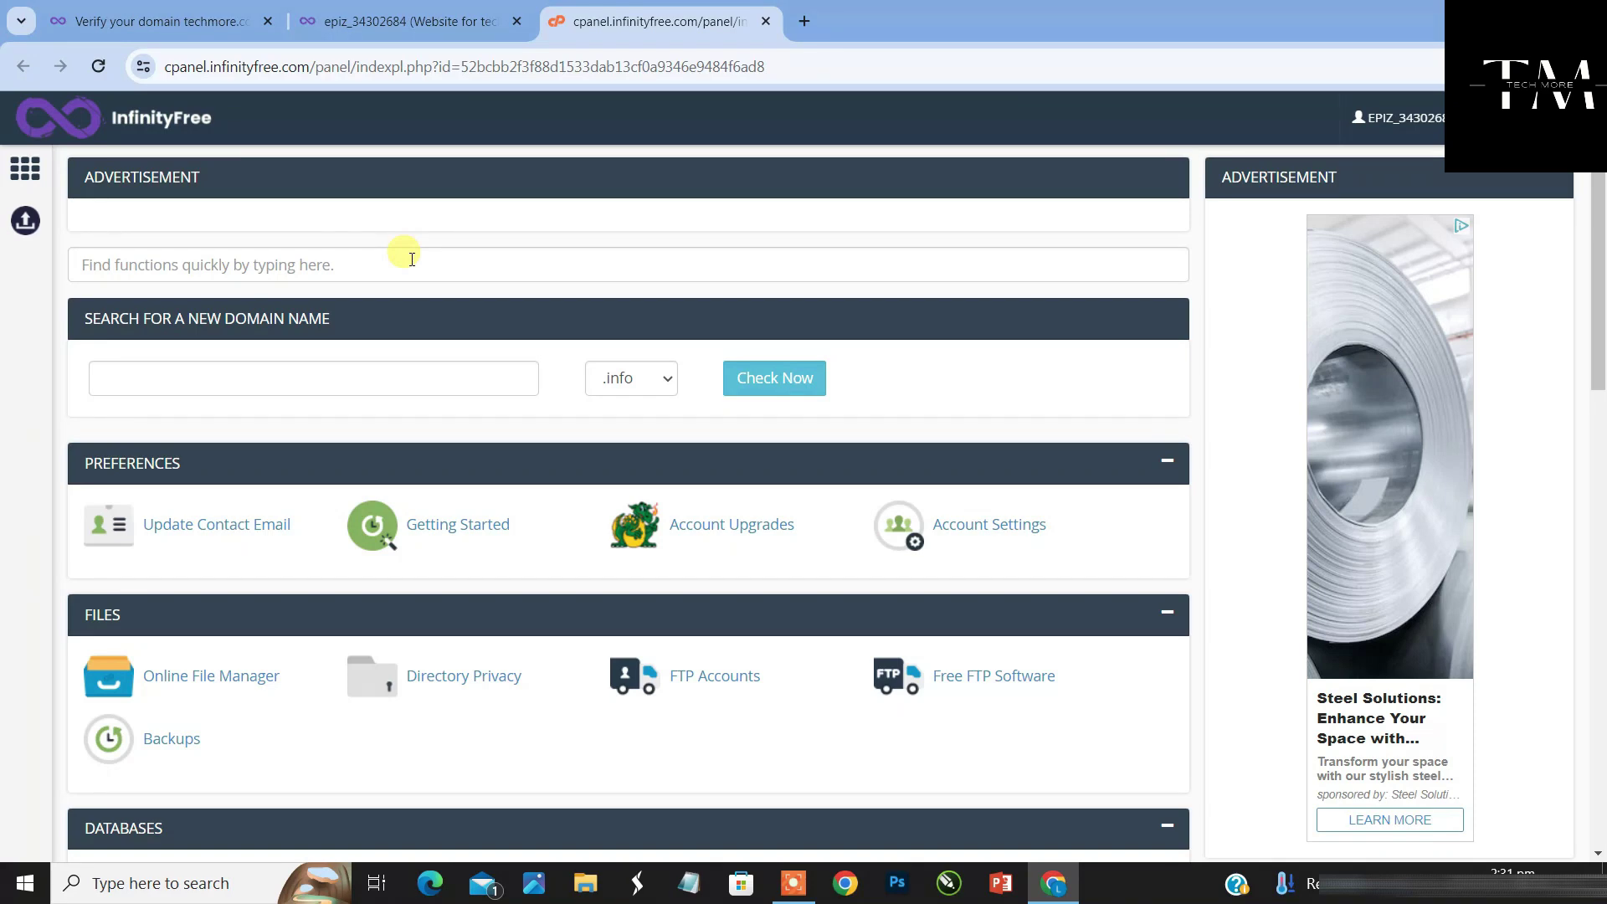
Search cPanel functions for 'cnam' and open CNAME Records
left_click(412, 259)
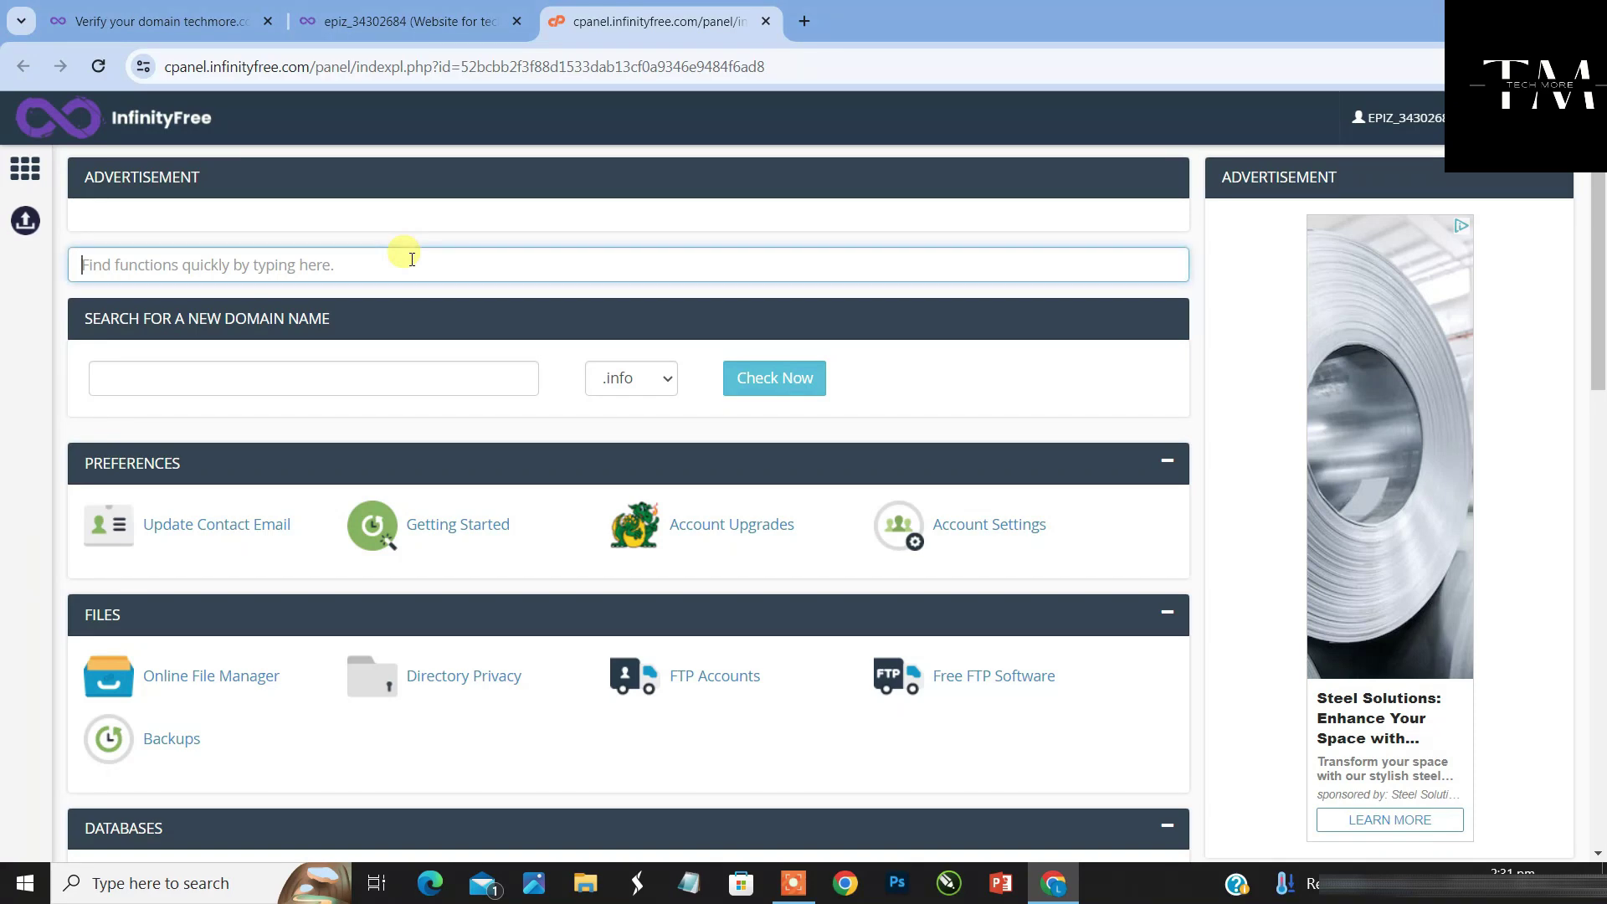
type("cname")
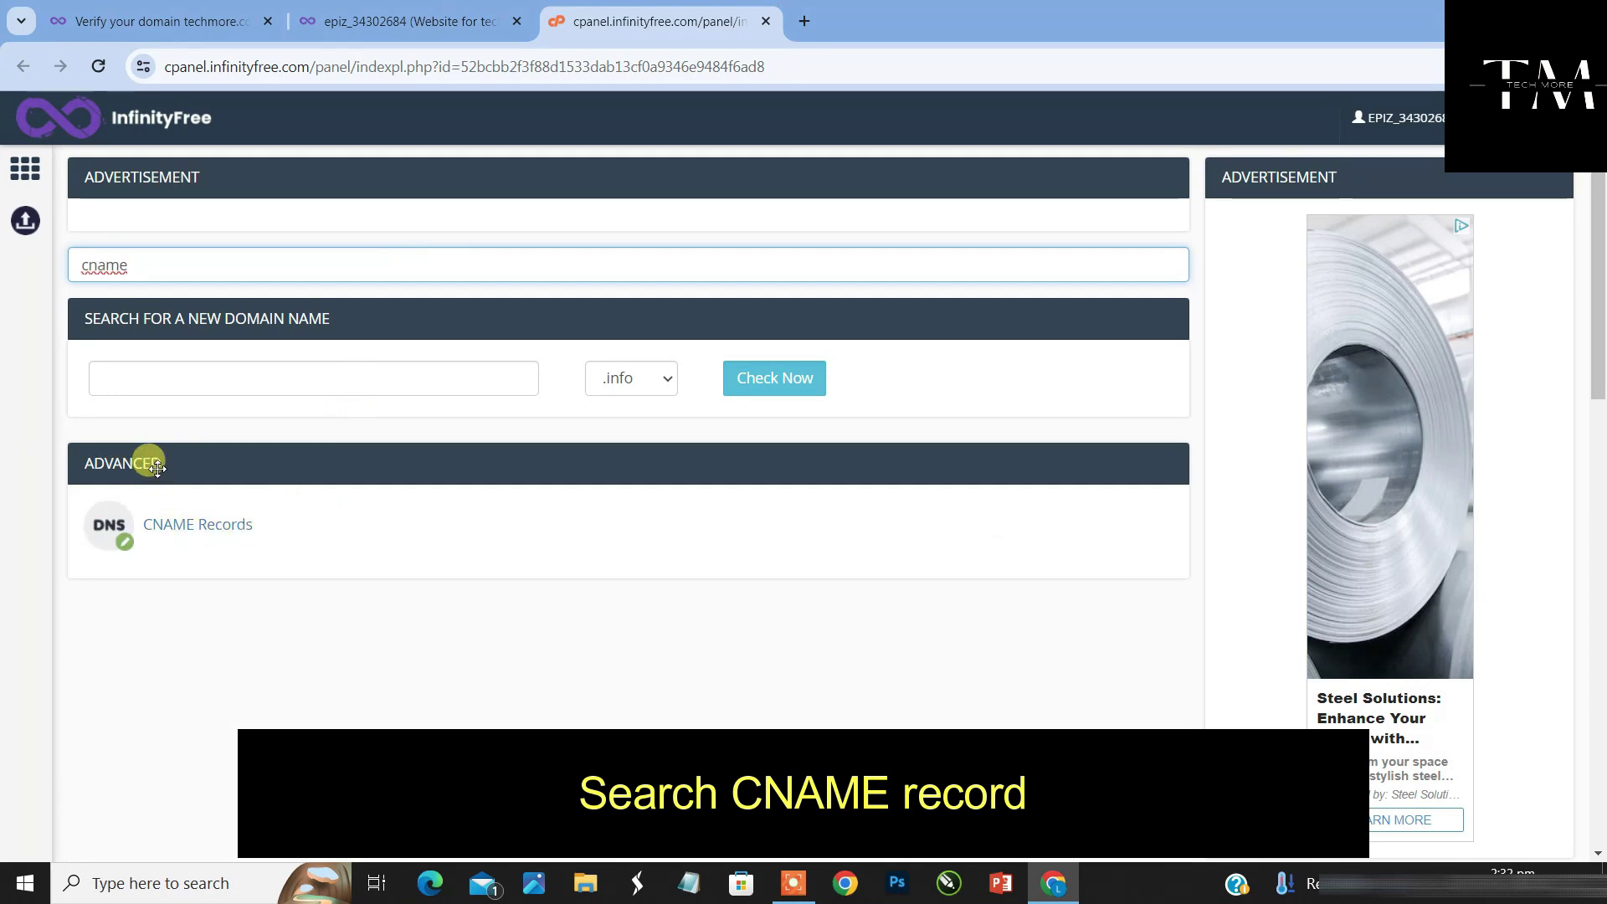
left_click(193, 525)
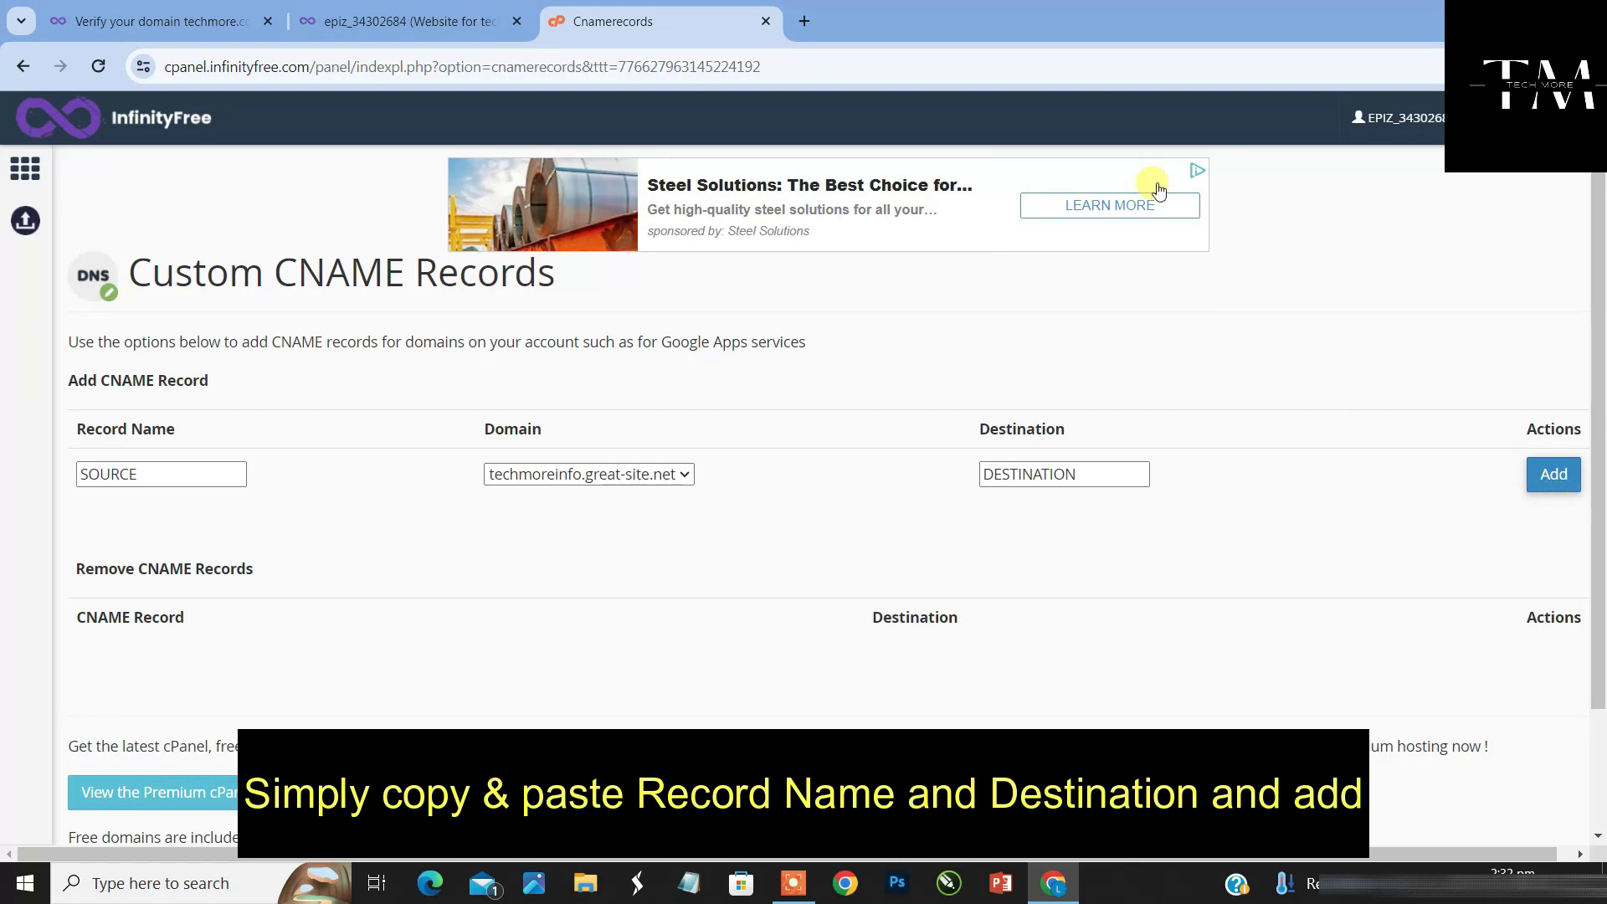
Copy _acme-challenge from the SSL page into the CNAME Record Name field
left_click(172, 23)
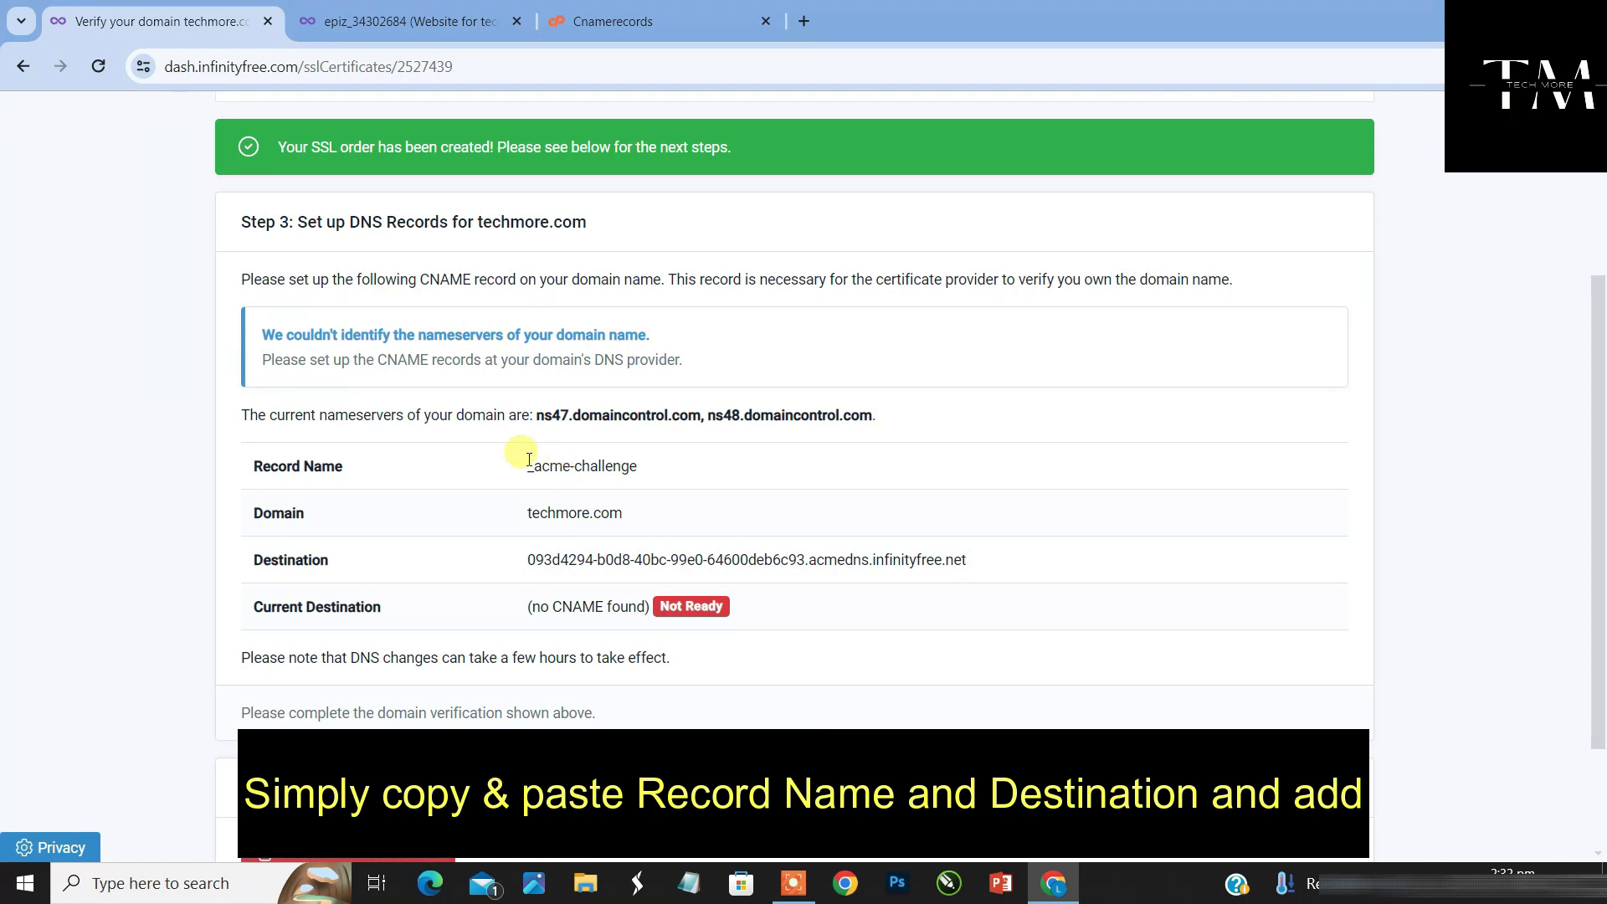
left_click_drag(530, 467, 639, 467)
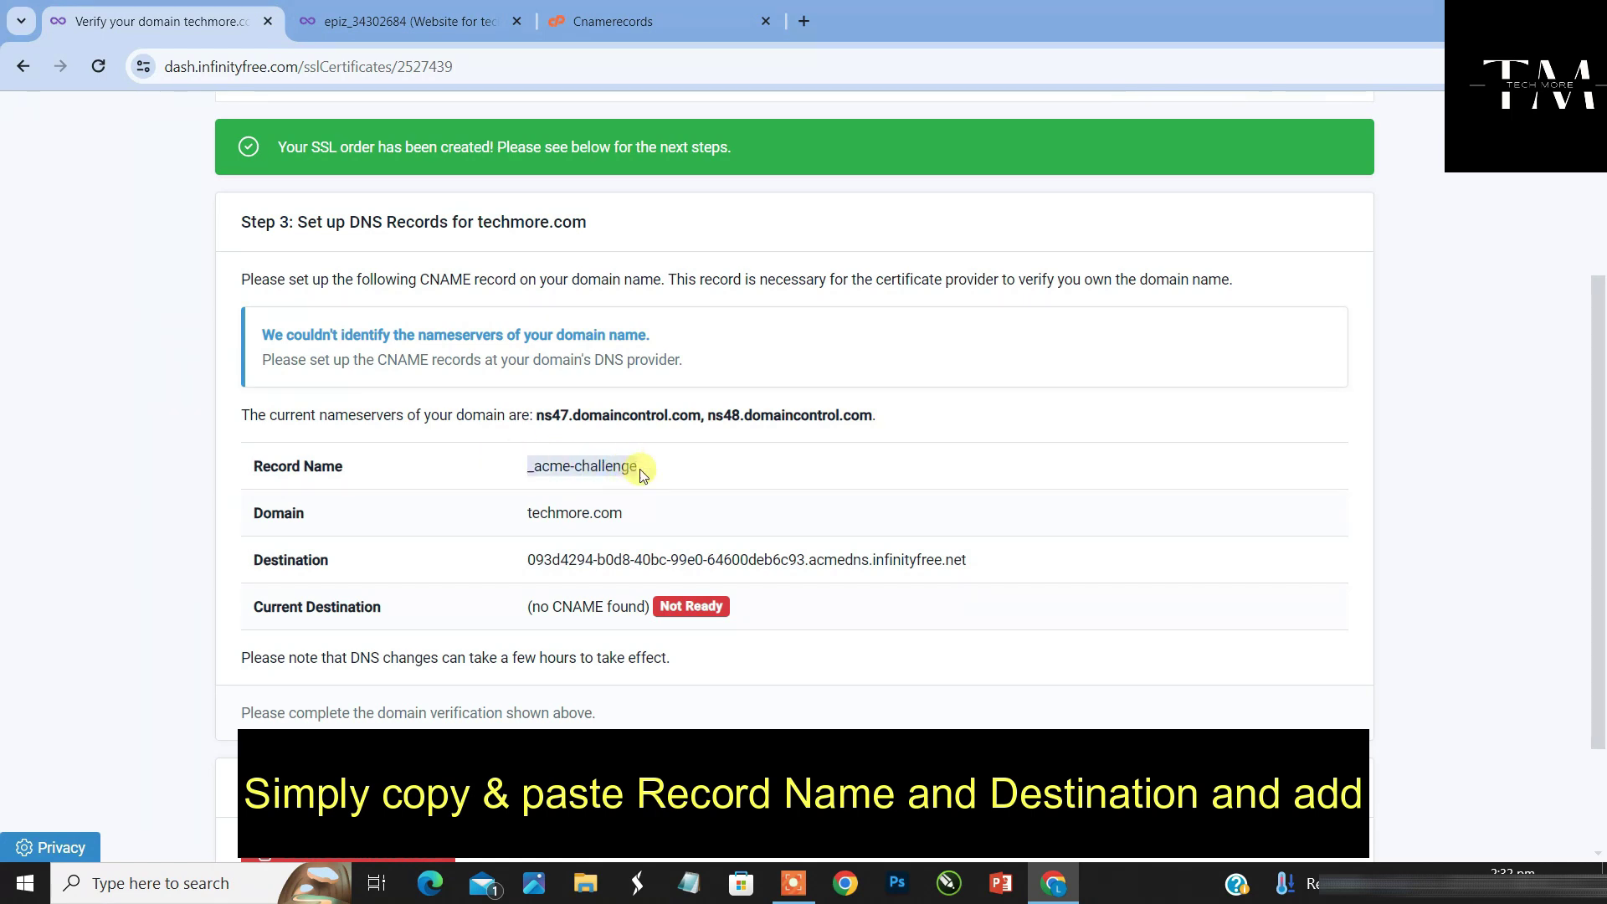
right_click(629, 466)
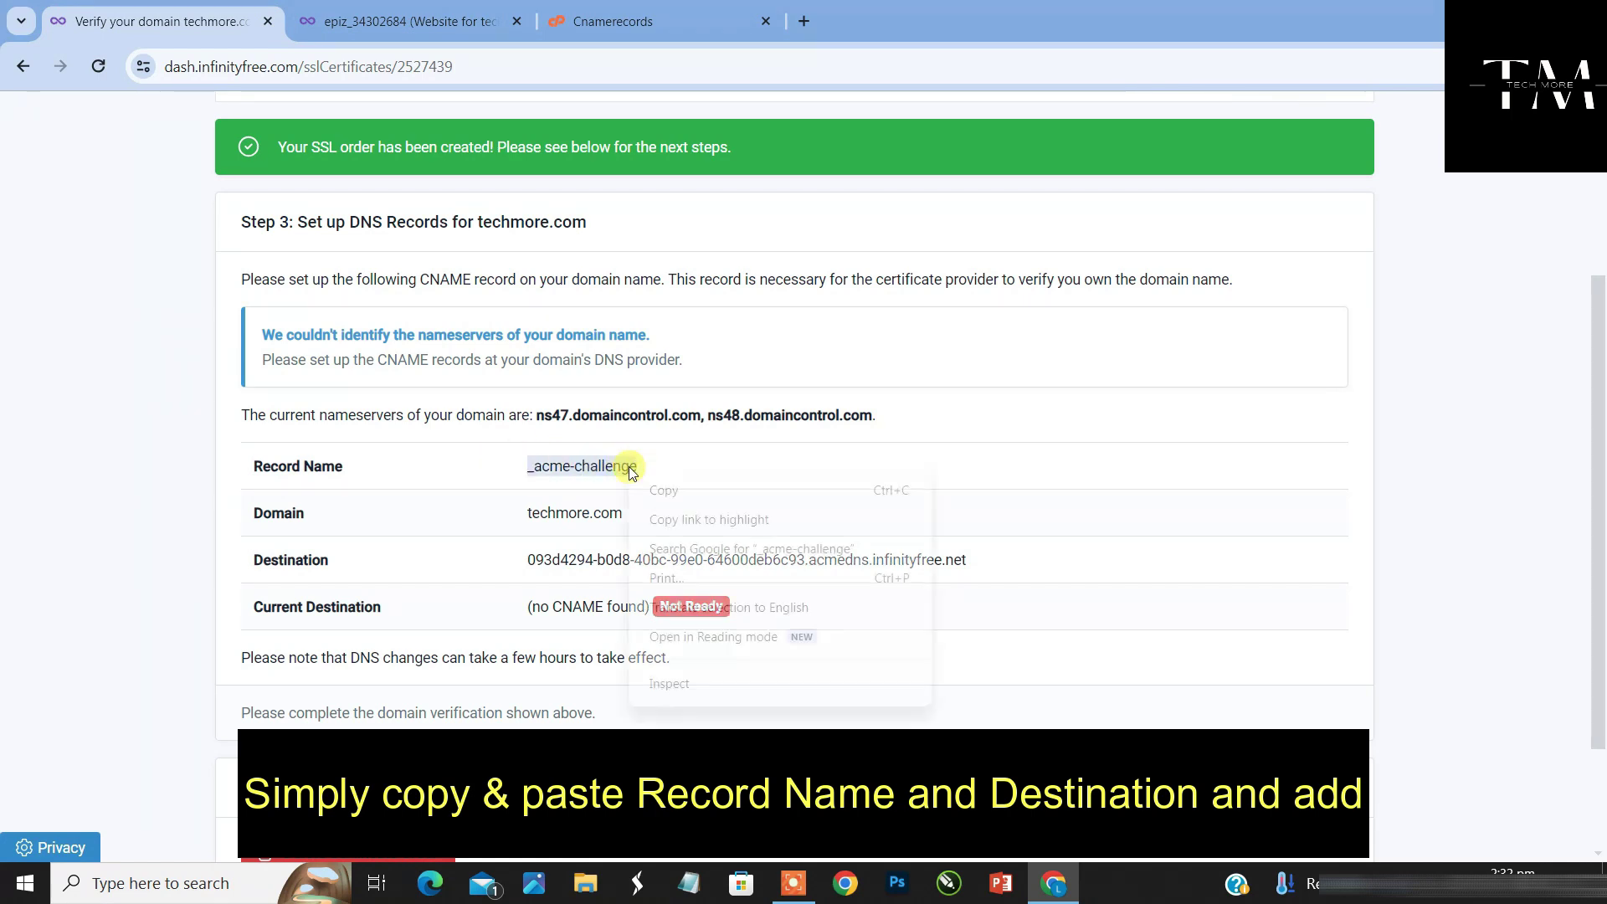
left_click(657, 494)
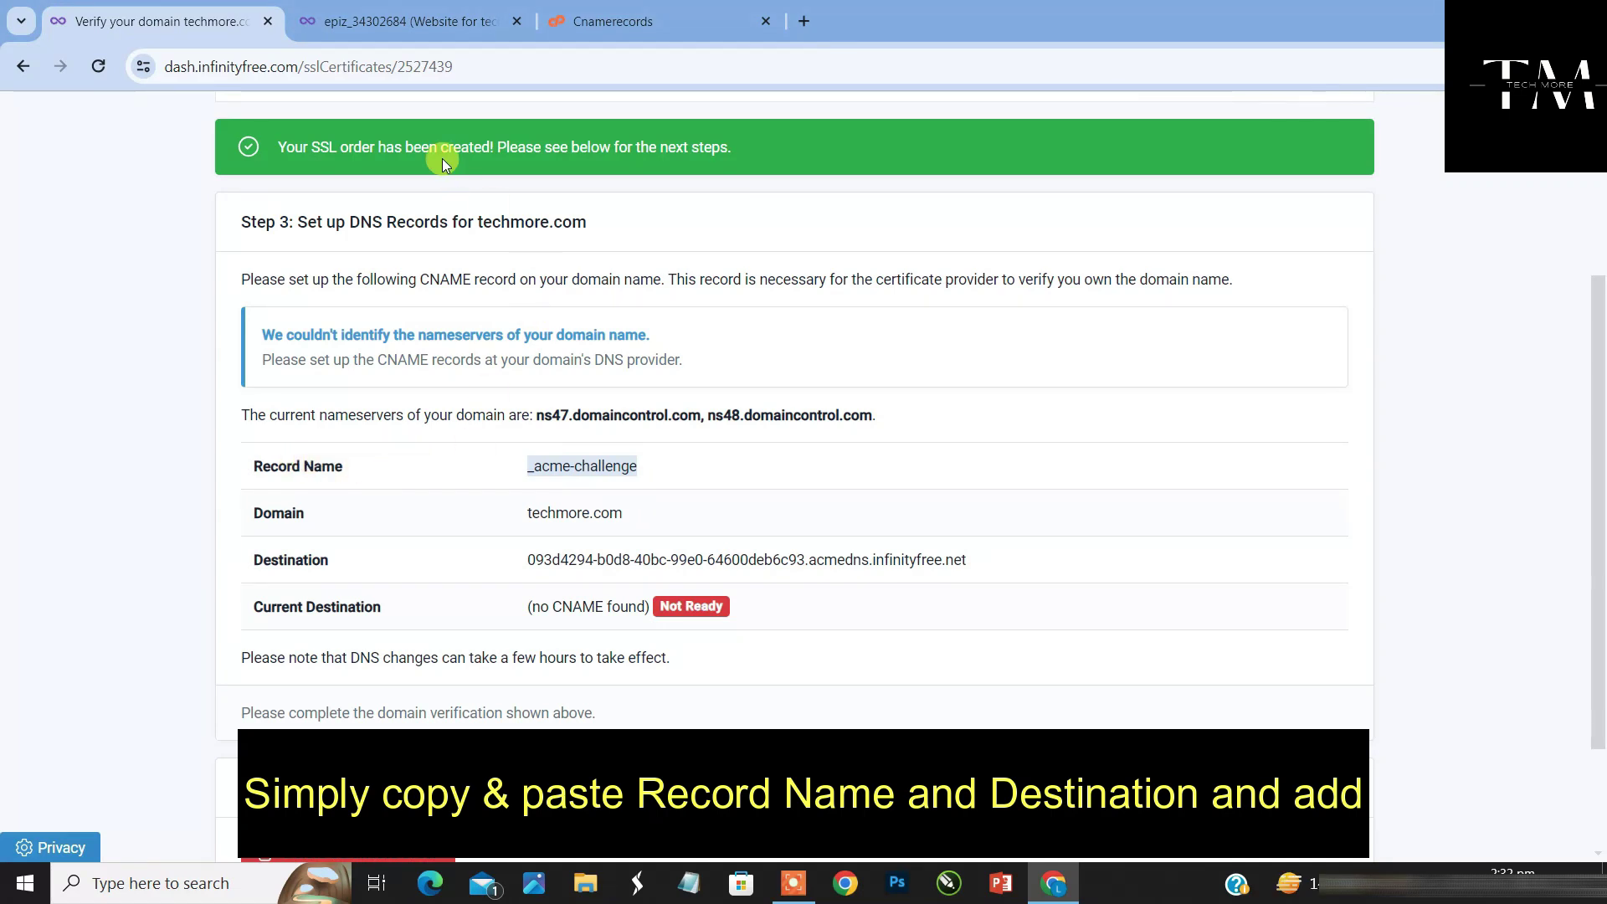
left_click(633, 20)
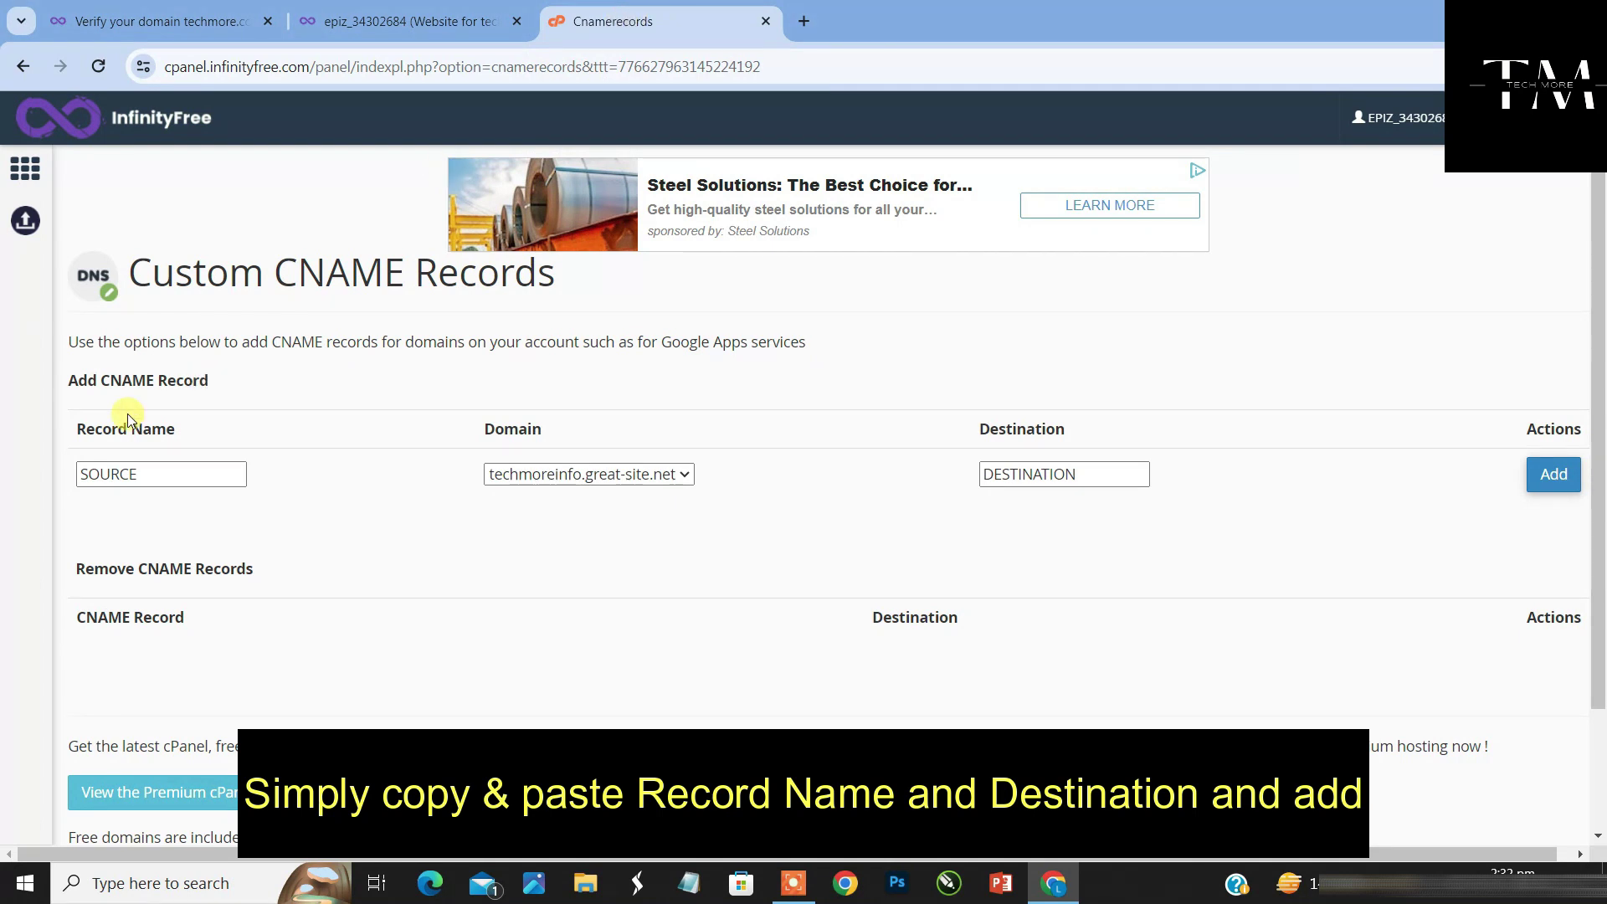
left_click(125, 473)
left_click(130, 473)
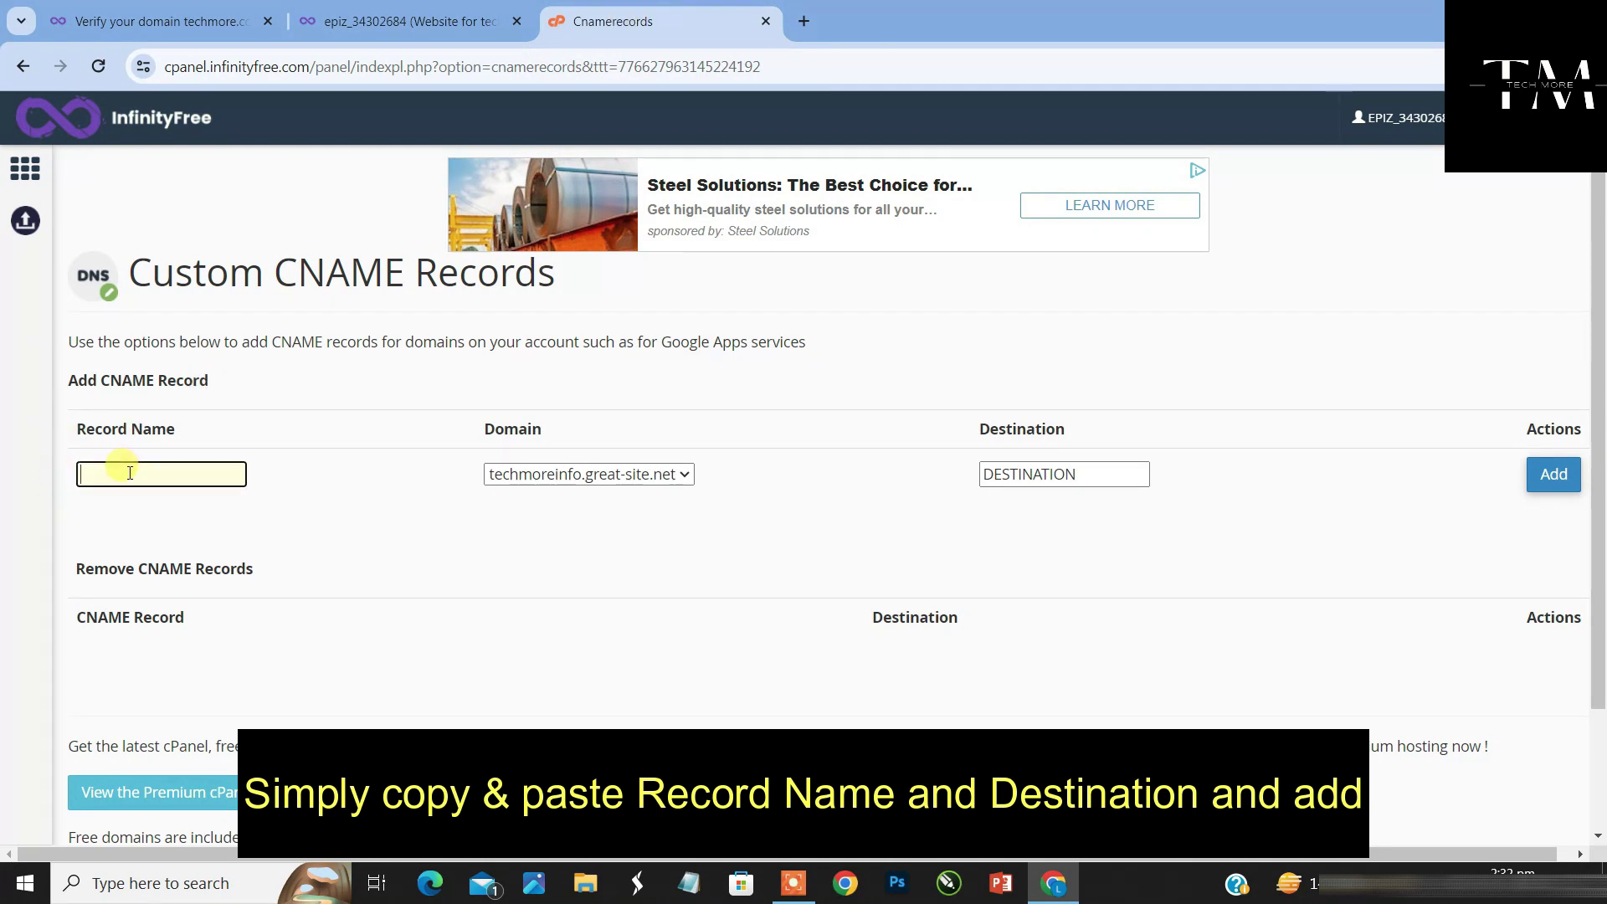
right_click(130, 473)
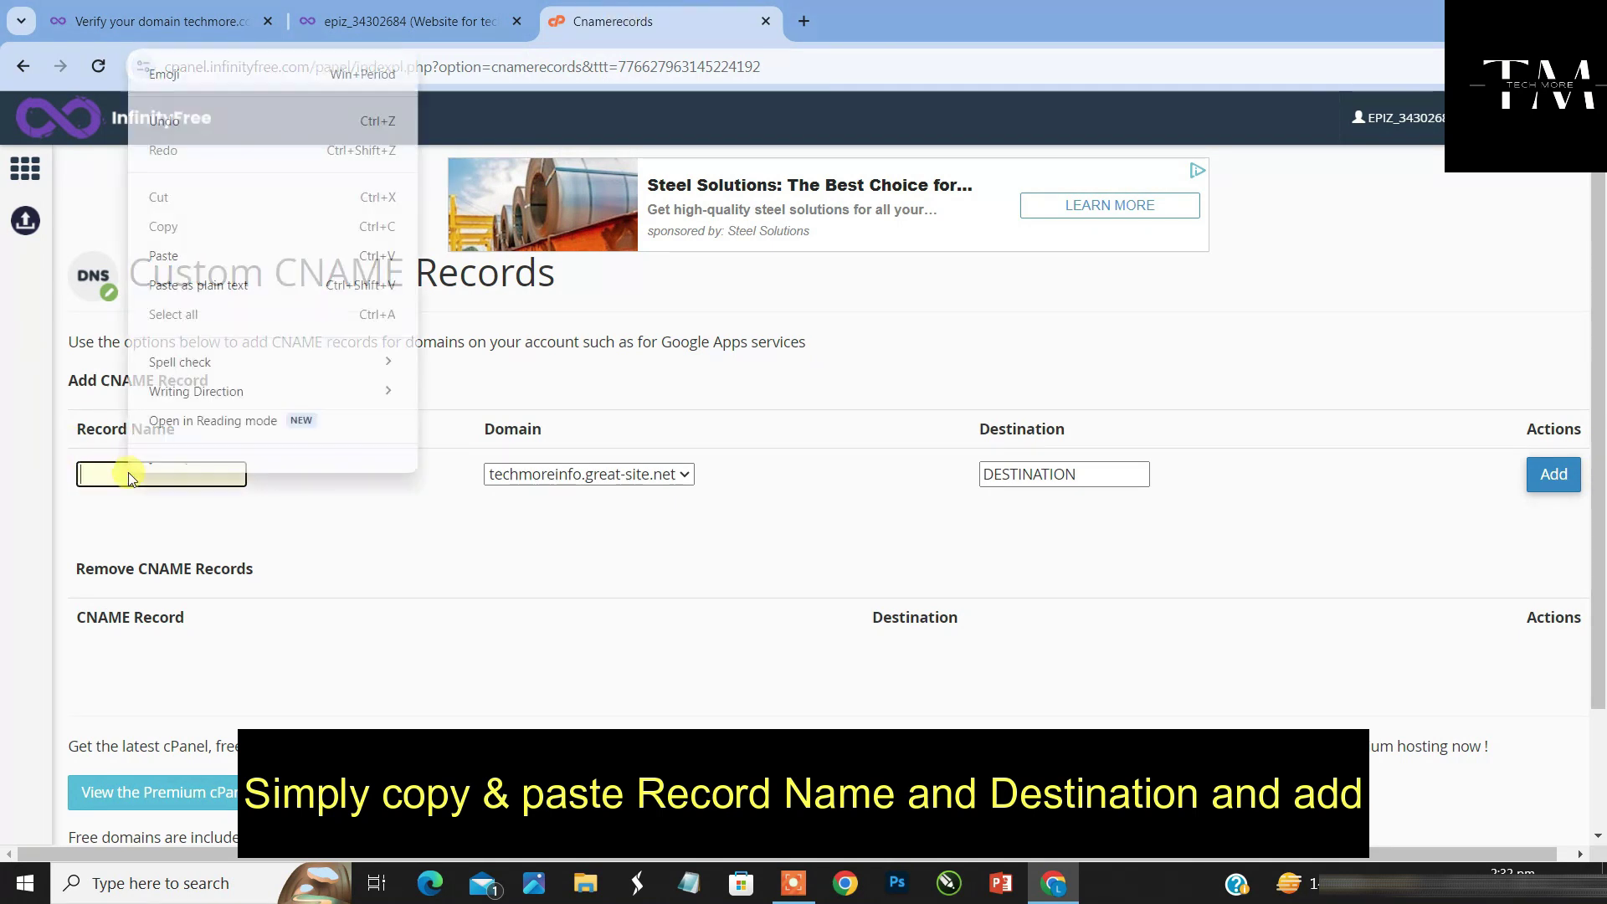
left_click(220, 268)
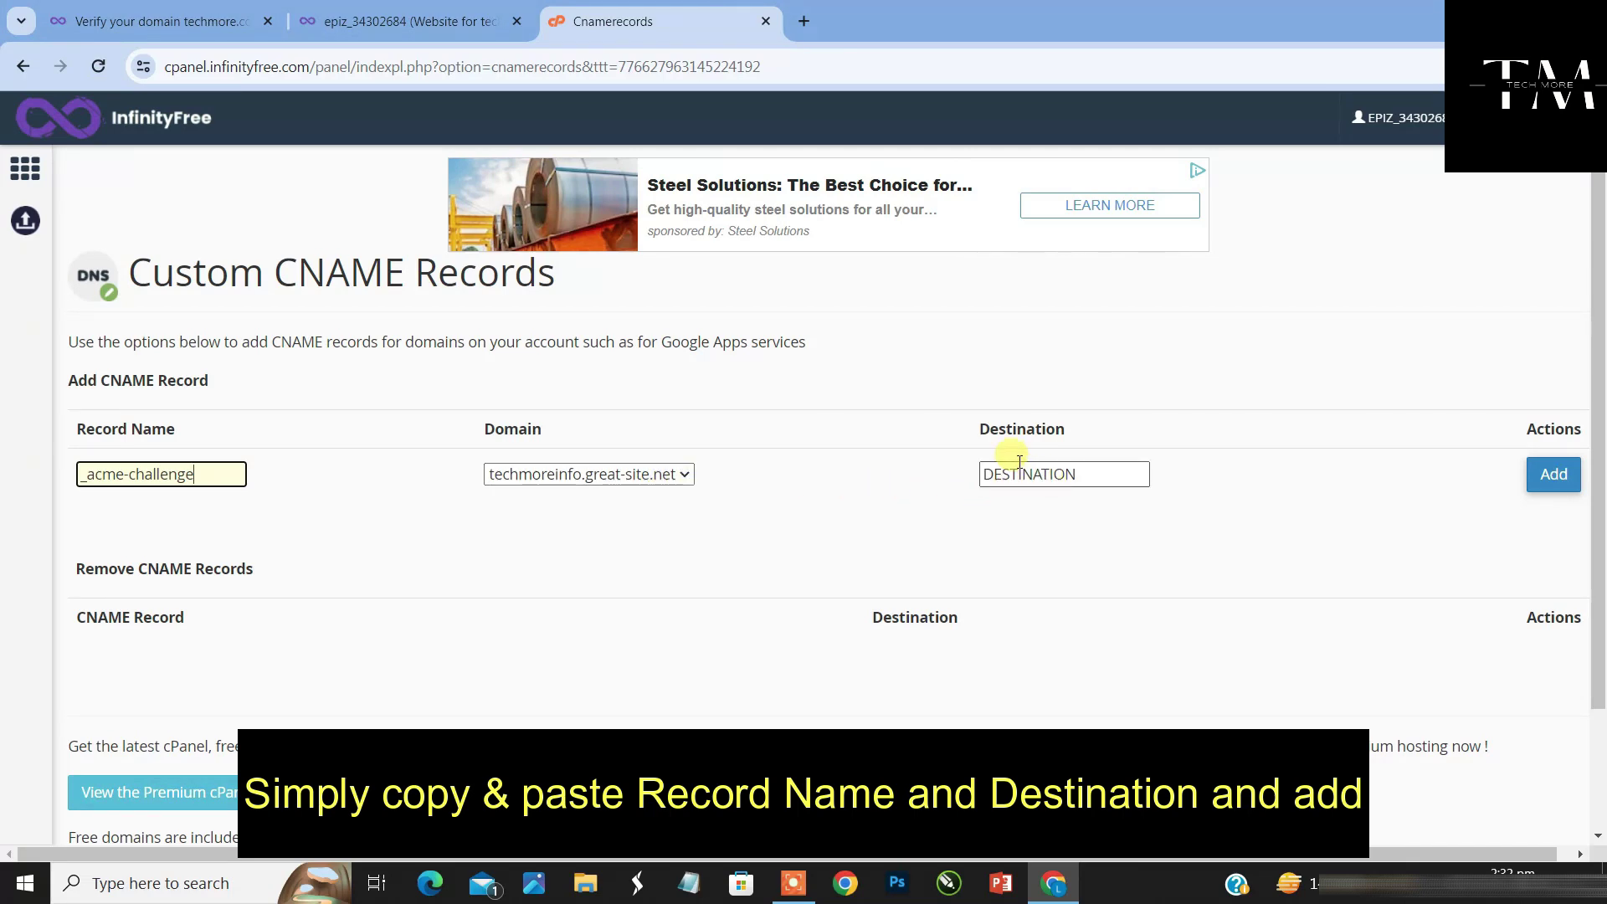
Paste the acmedns.infinityfree.net destination into Destination and add the CNAME record
left_click(108, 13)
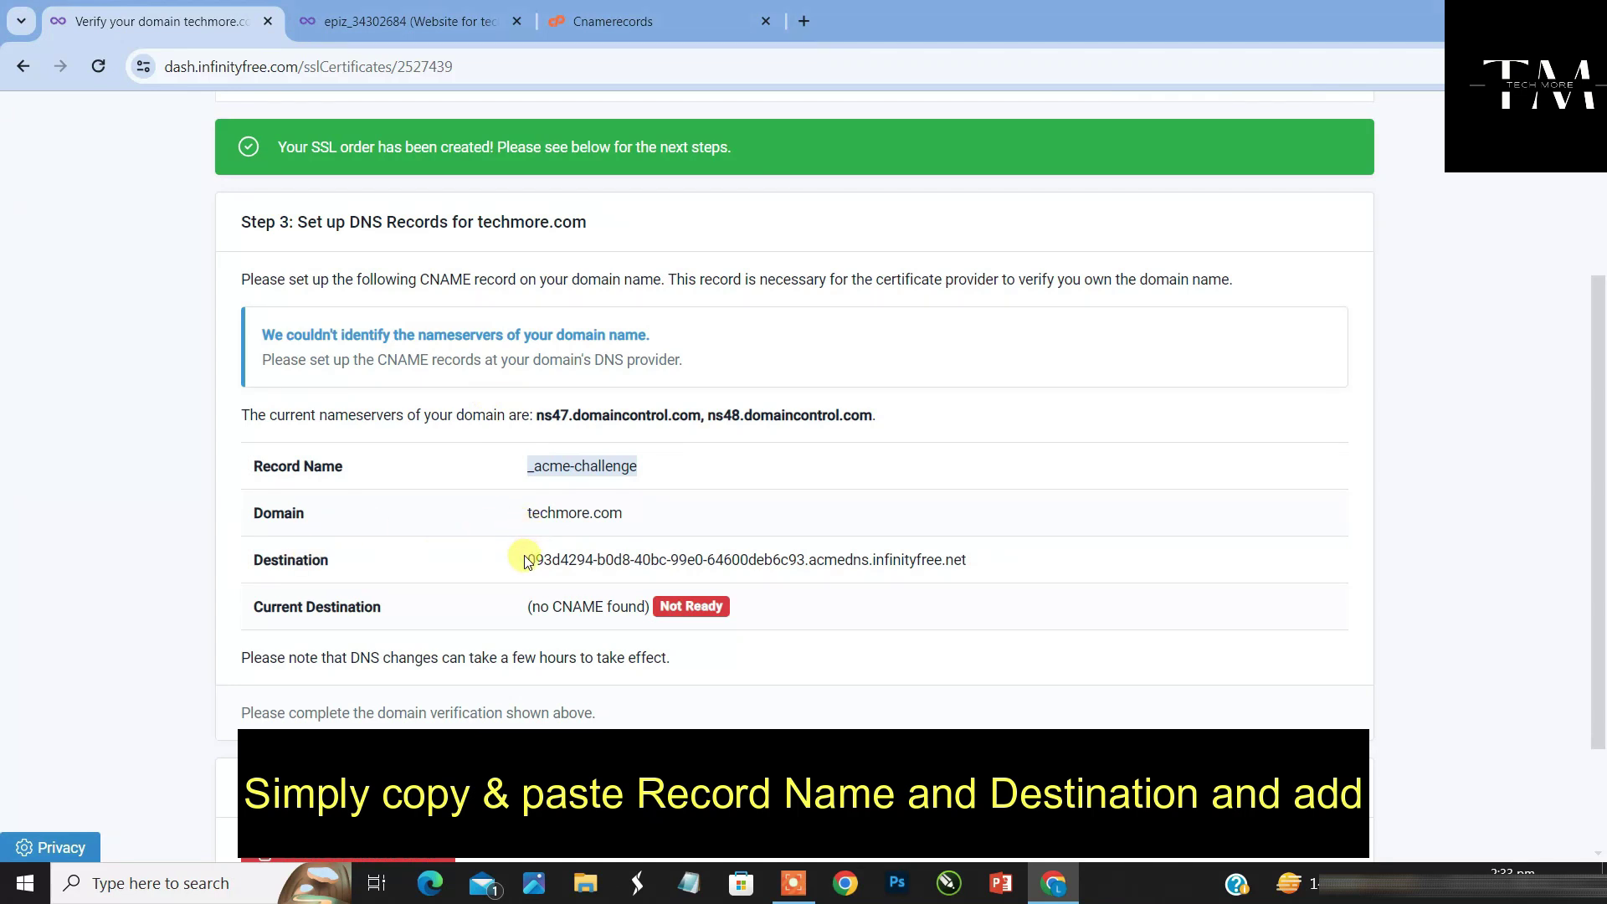
left_click_drag(525, 561, 963, 574)
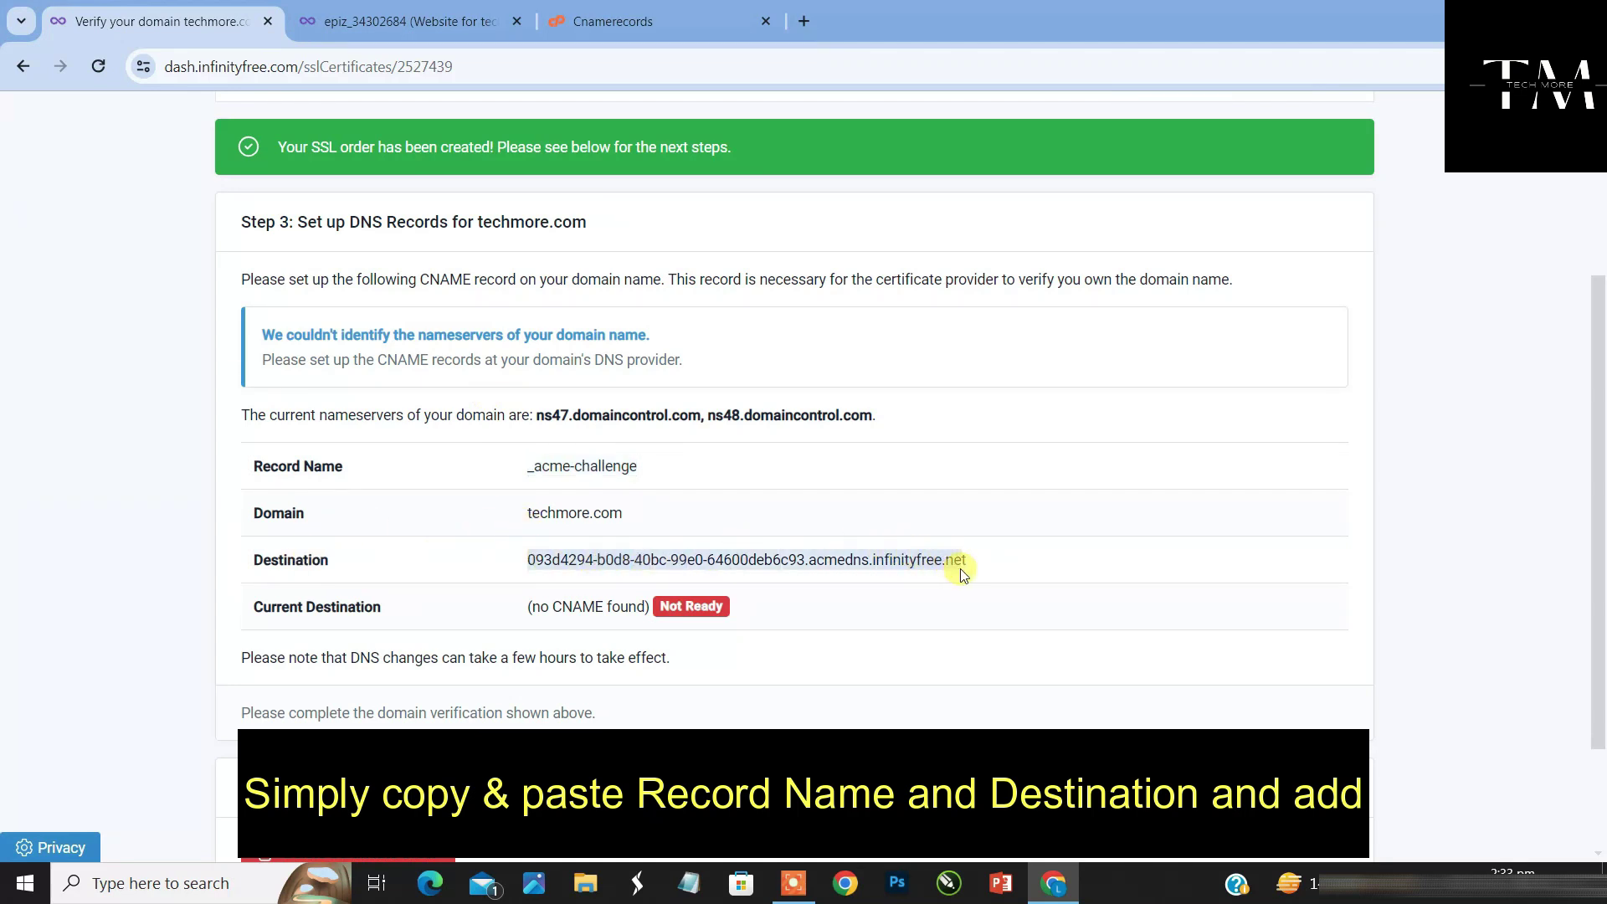
left_click(678, 10)
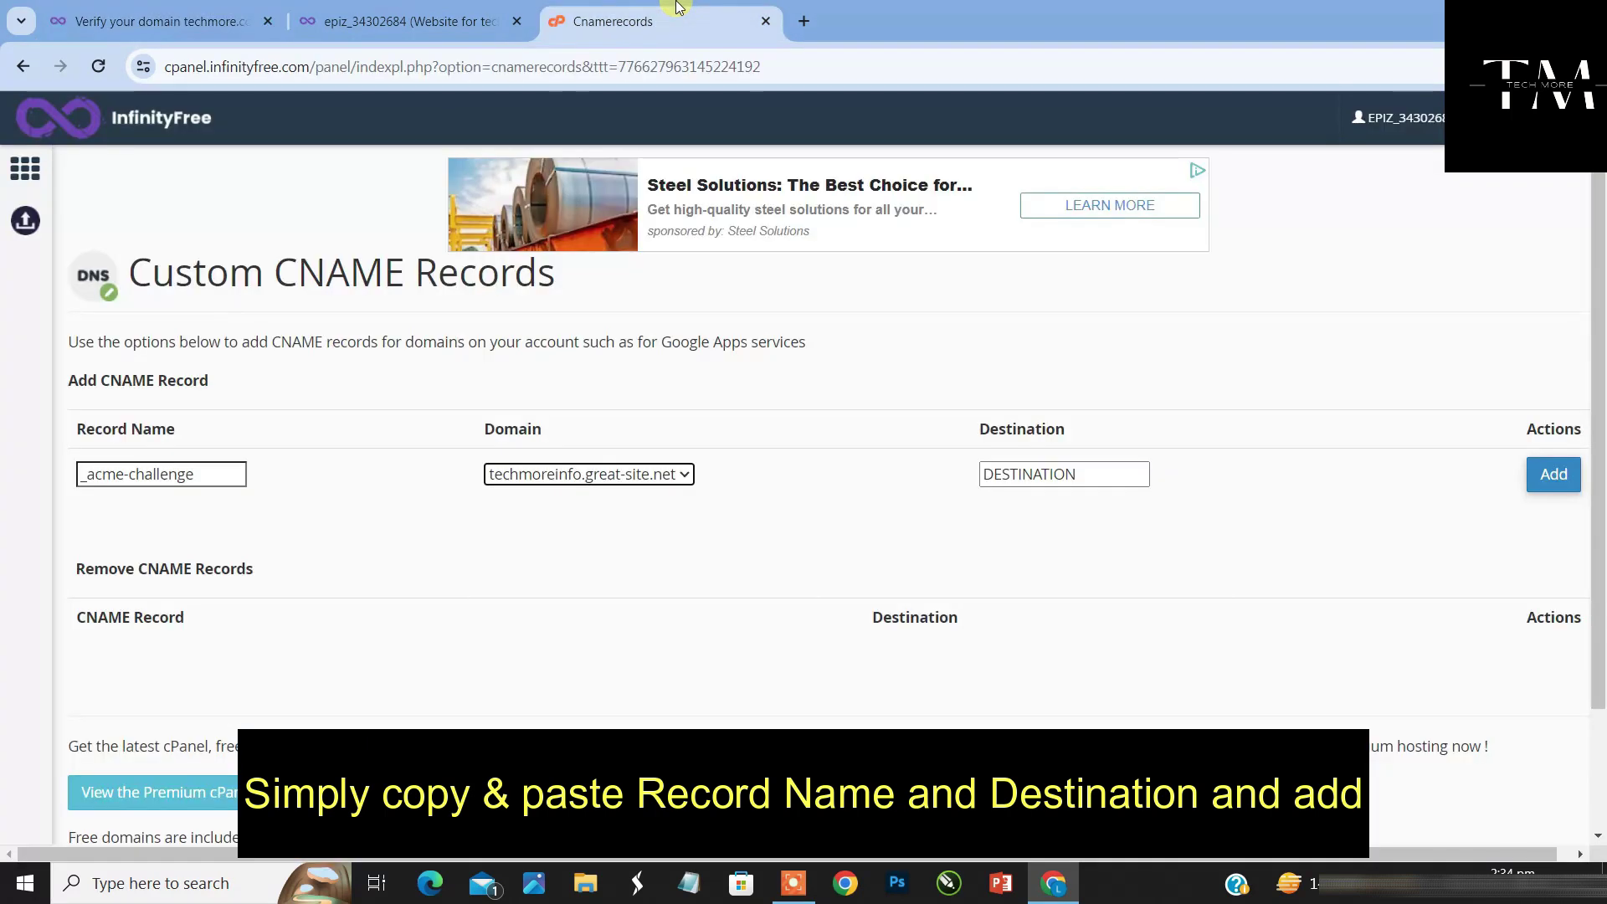
double_click(1092, 470)
key("BackSpace")
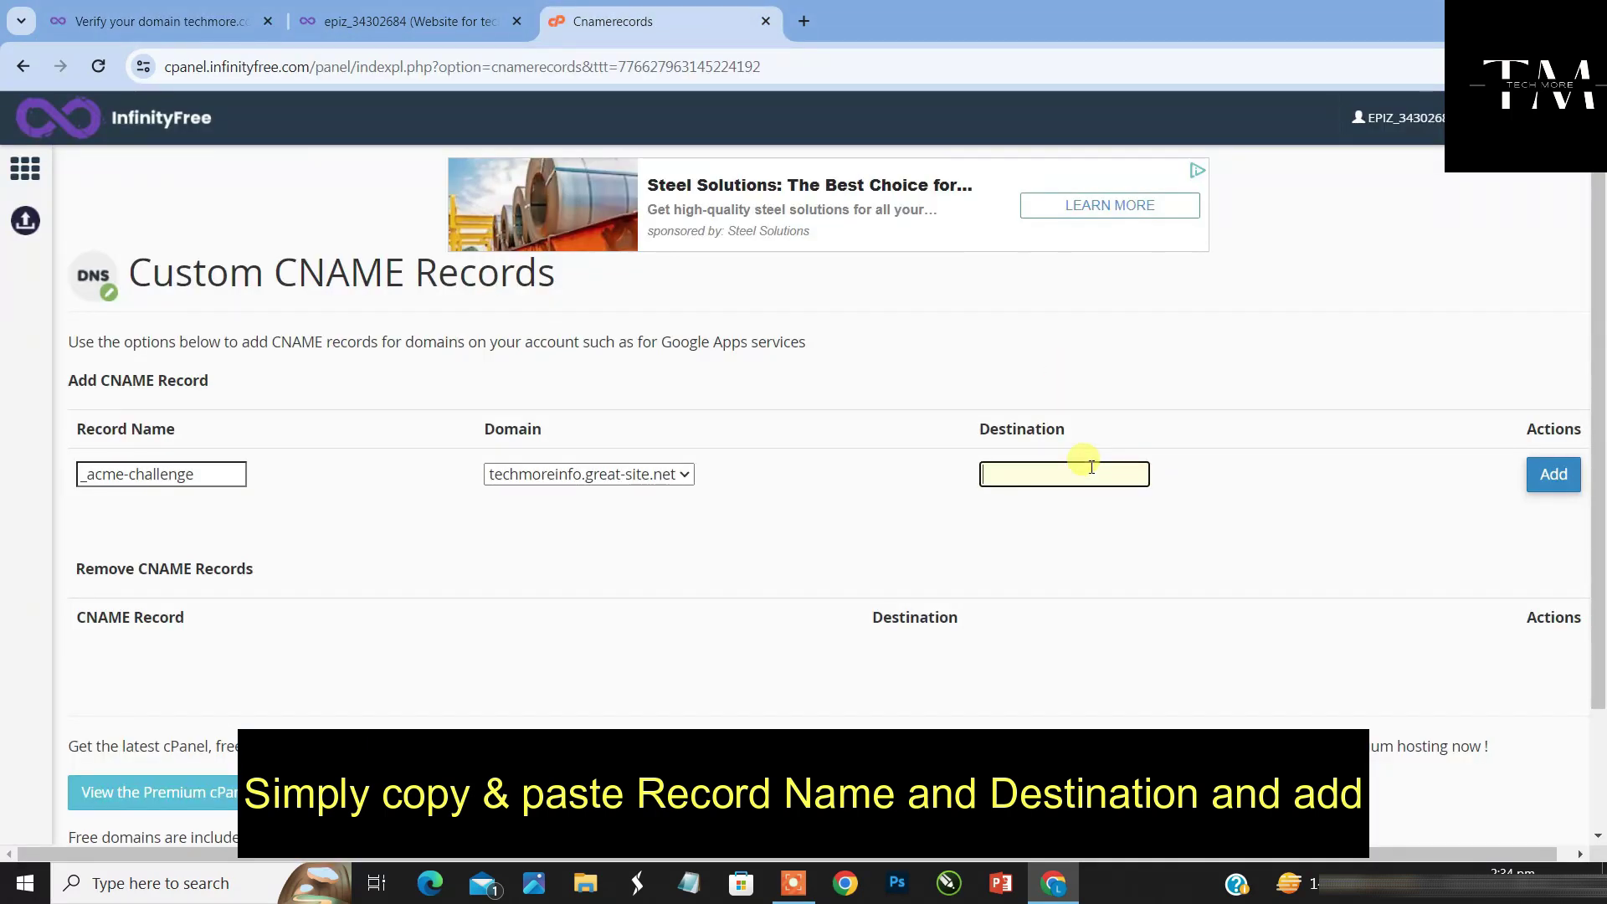
right_click(1092, 469)
left_click(1162, 255)
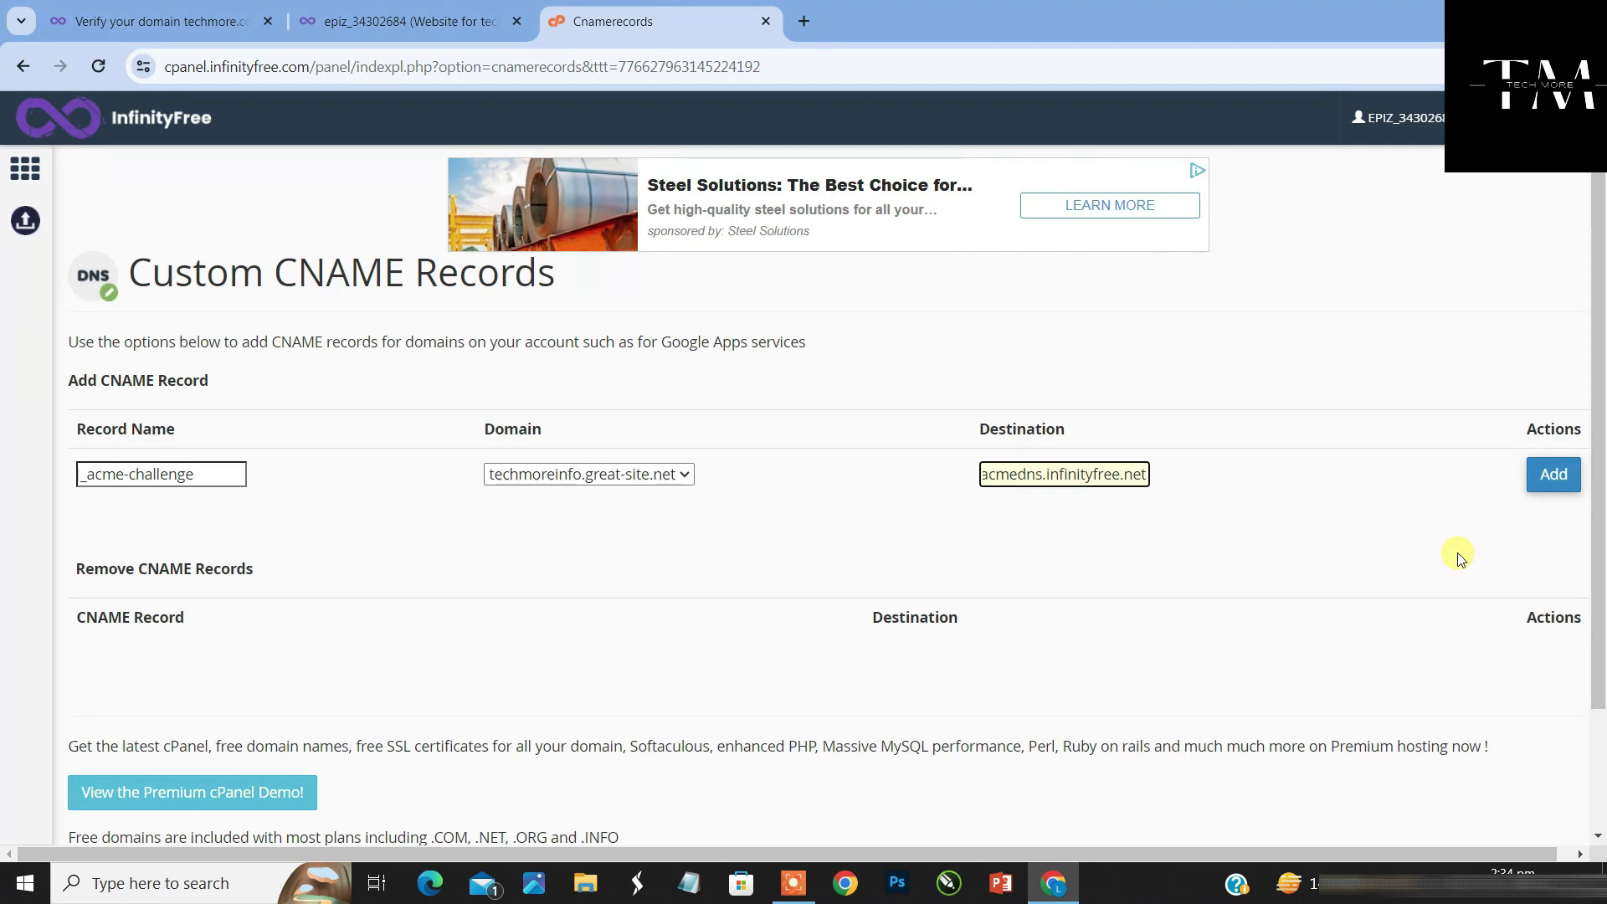
left_click(1555, 476)
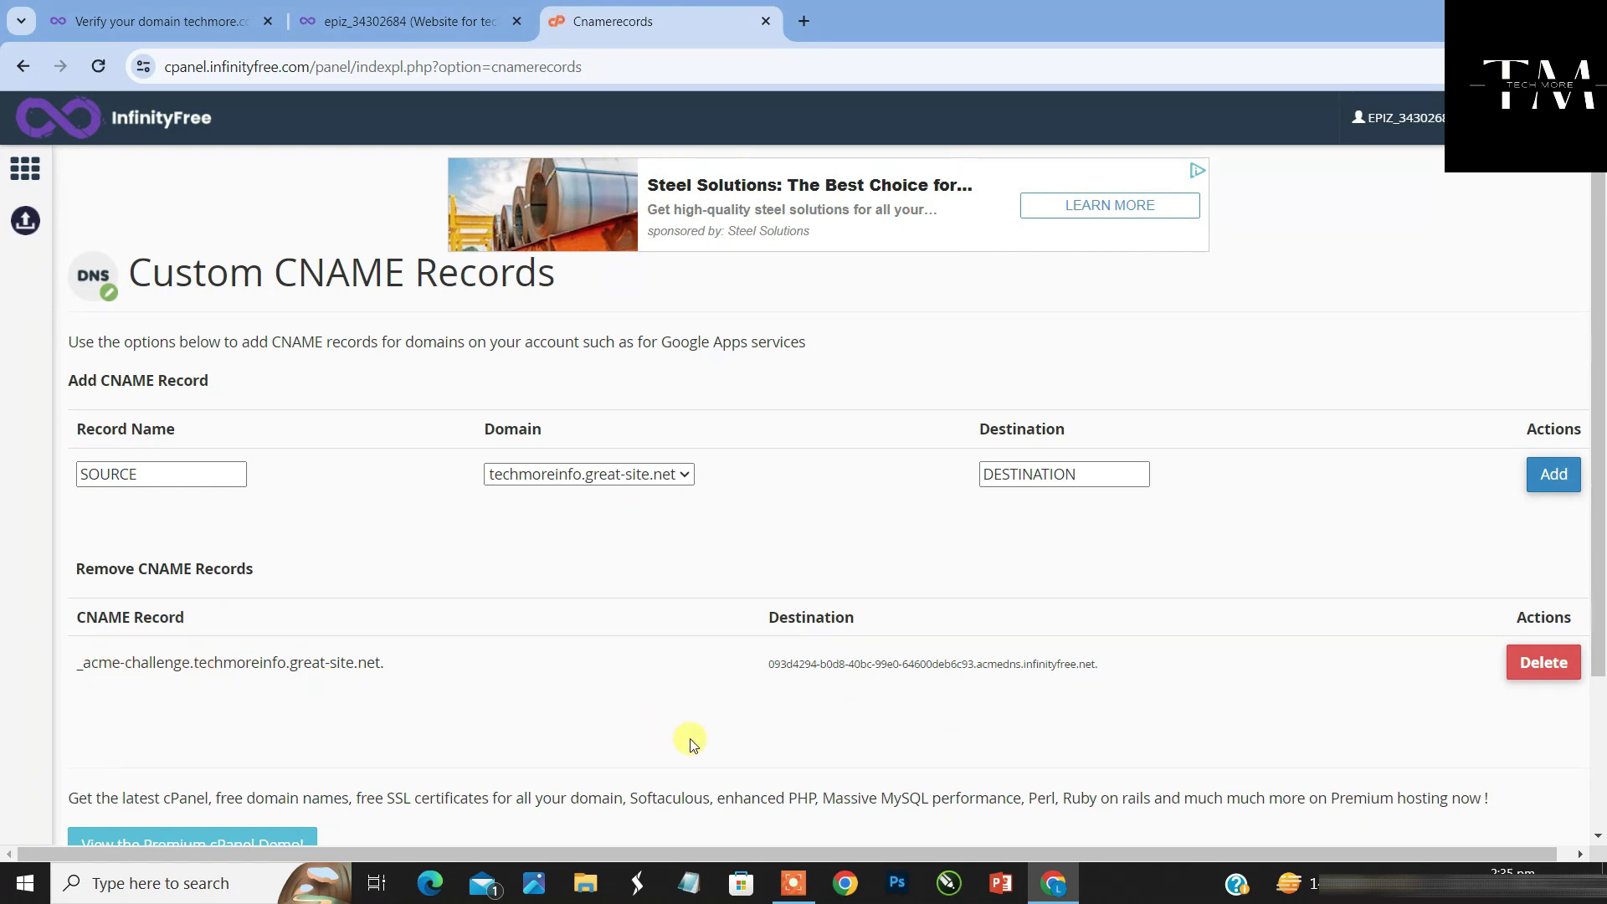
Return to the verification page and confirm the _acme-challenge CNAME shows Ready
left_click(196, 20)
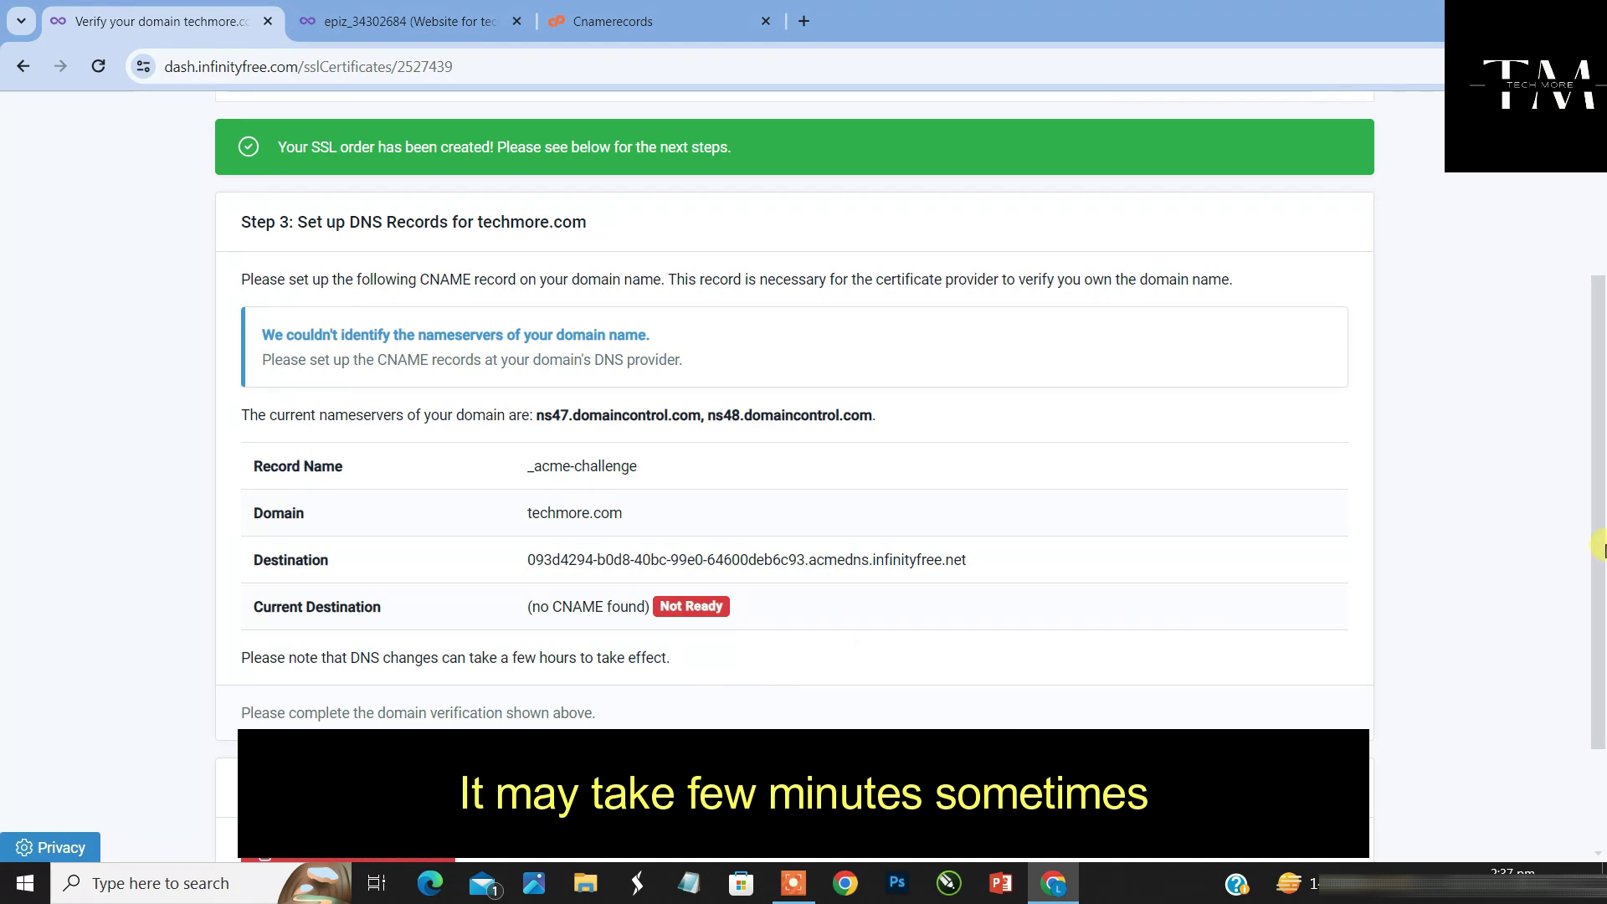
left_click_drag(1599, 548, 1600, 611)
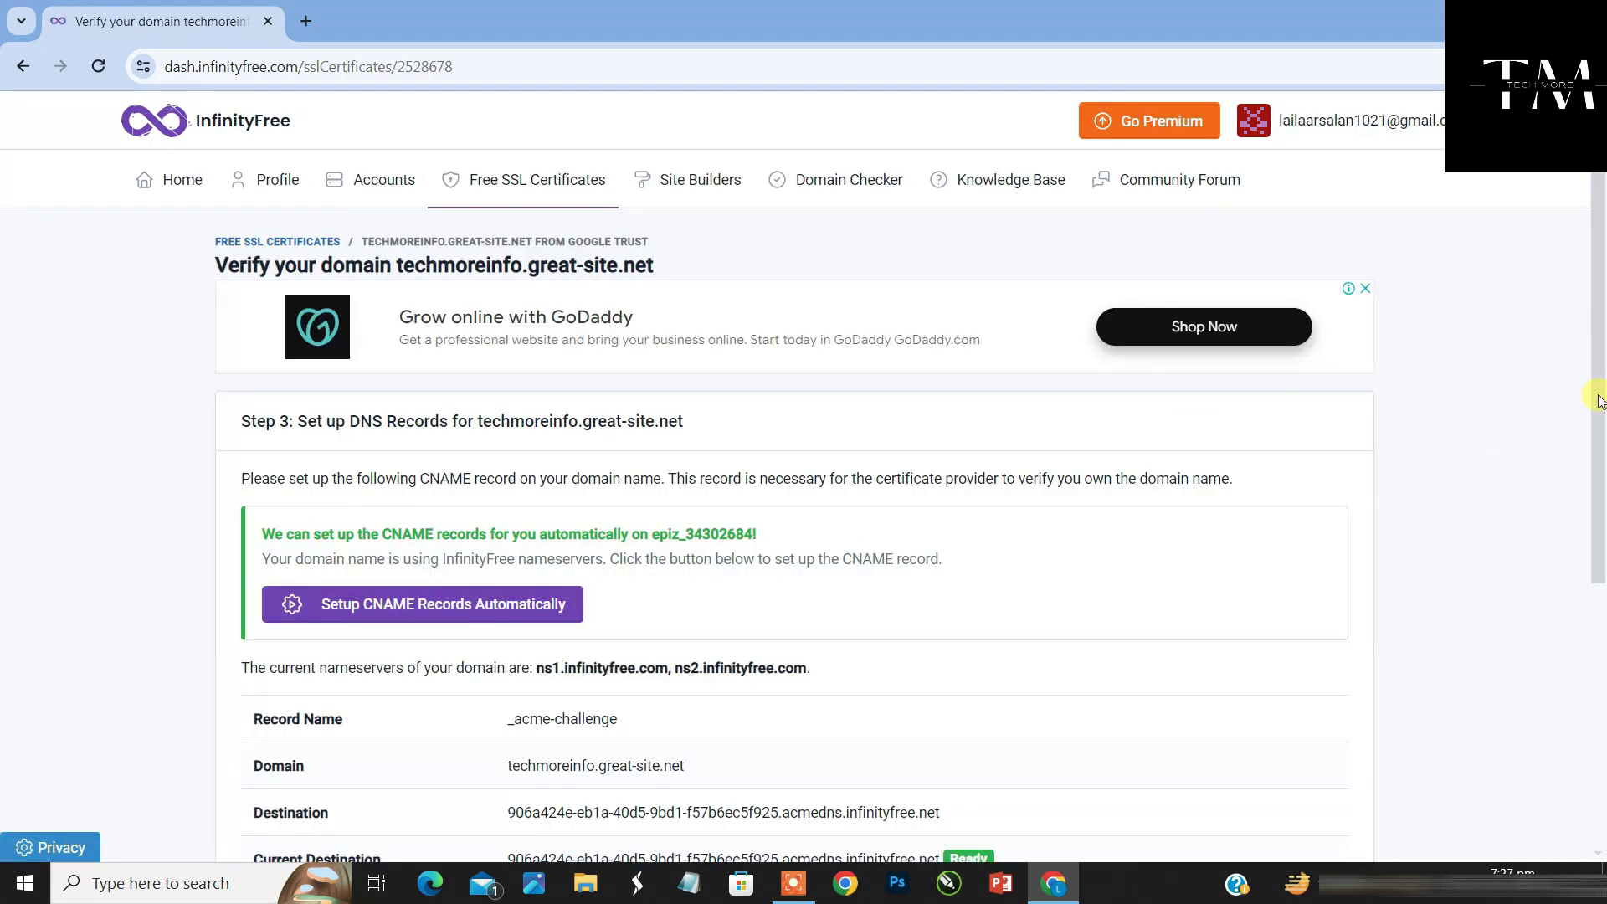
left_click_drag(1598, 400, 1599, 613)
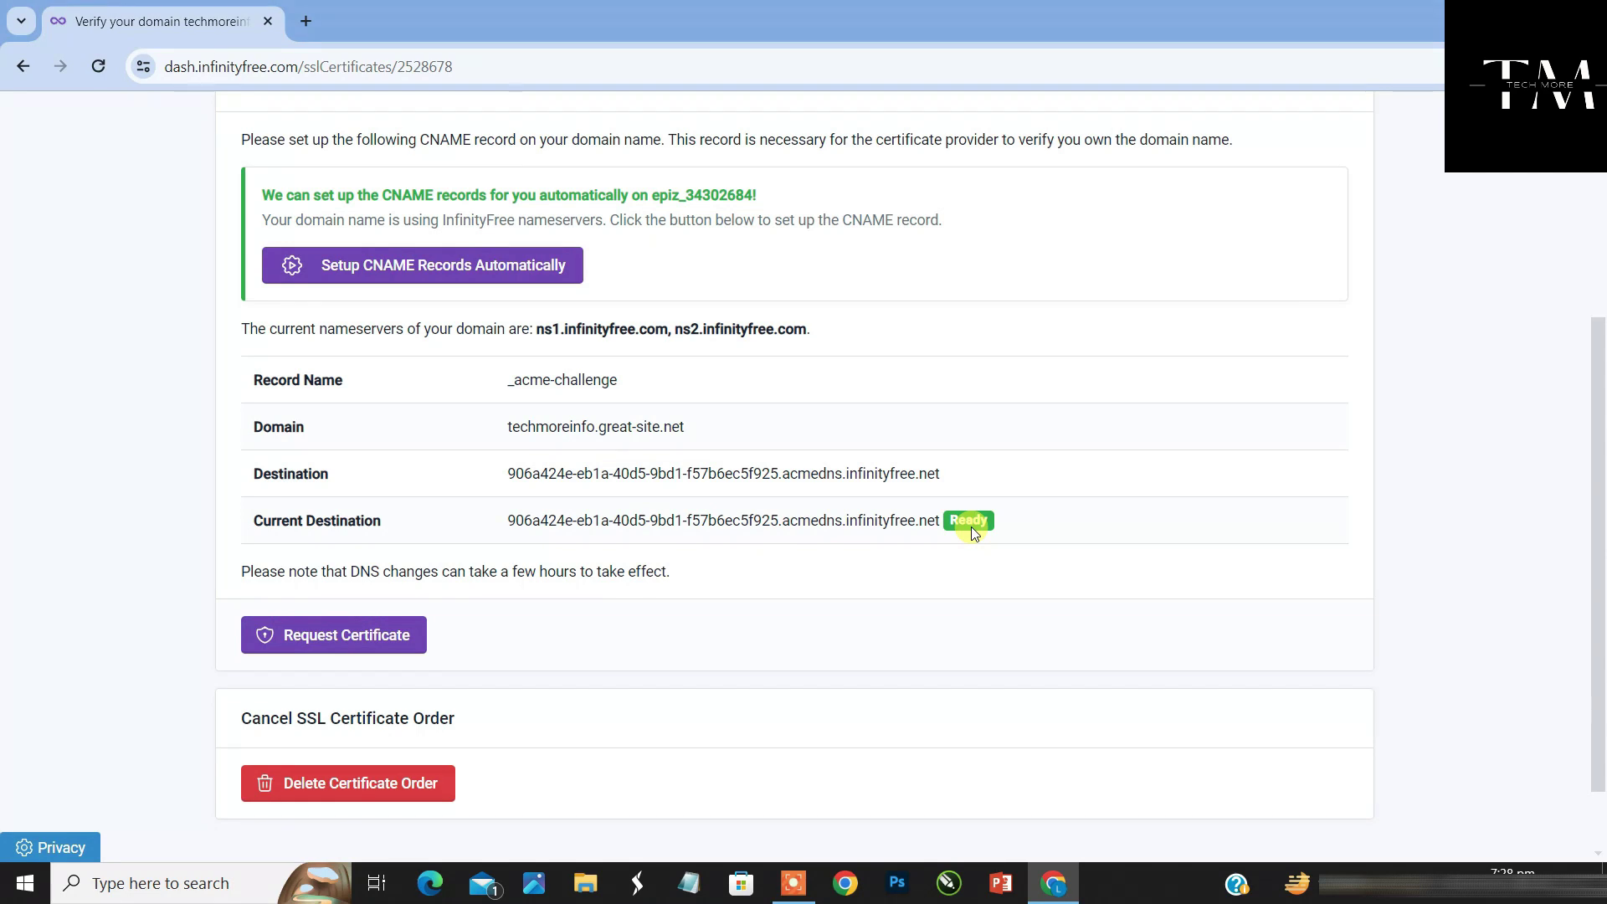
Request the certificate and confirm Google Trust issued it, expiring 2024-05-04
left_click(343, 634)
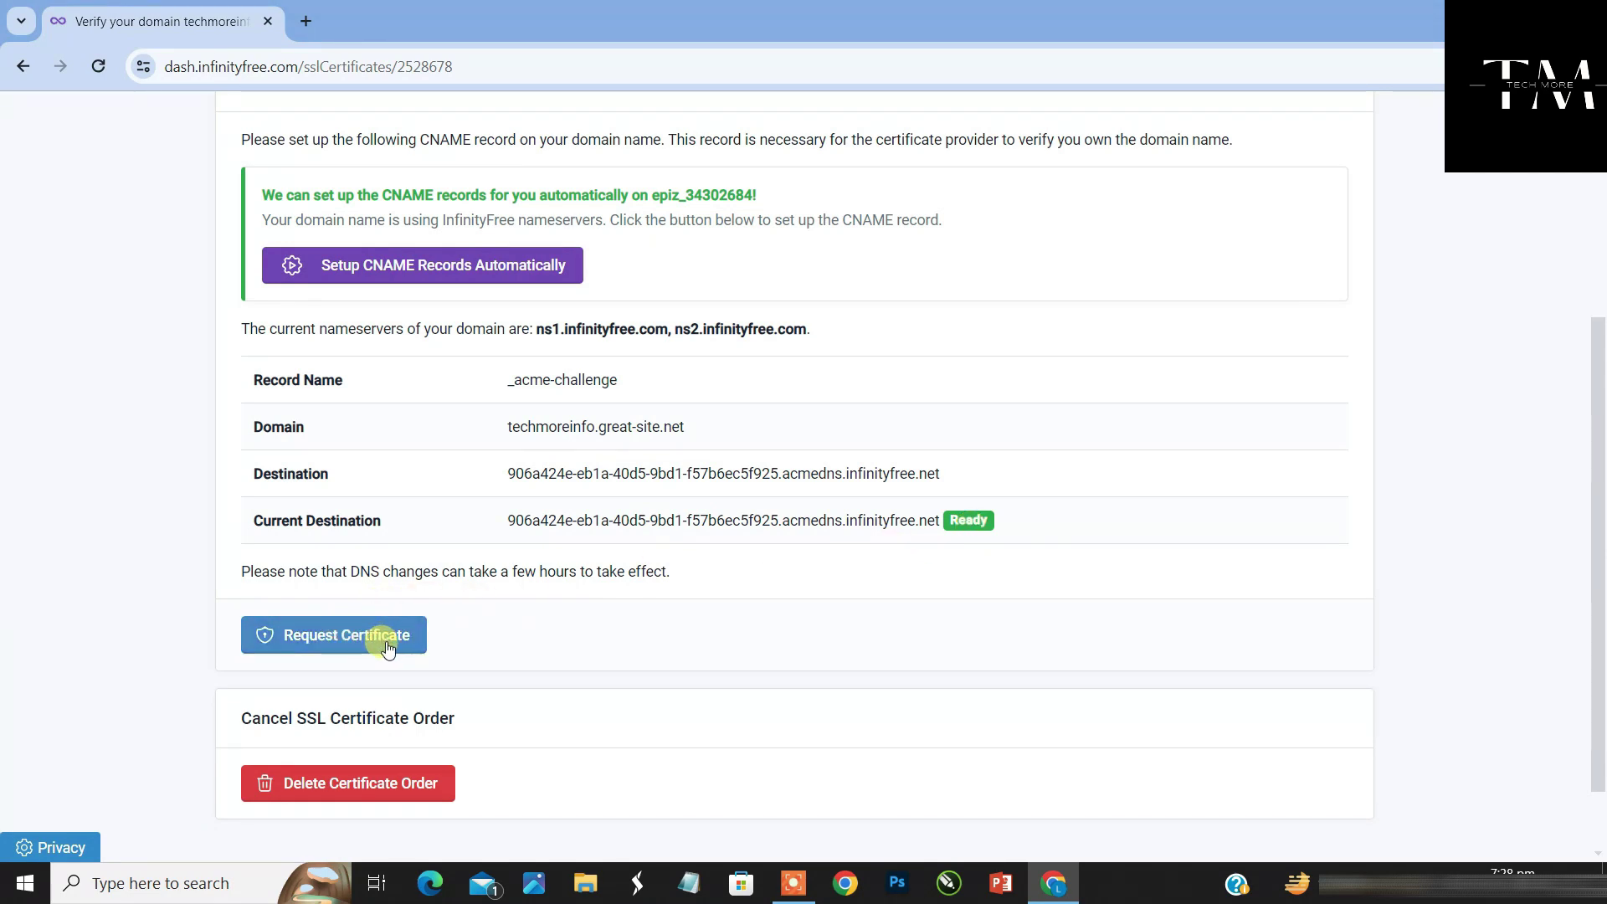
left_click(402, 640)
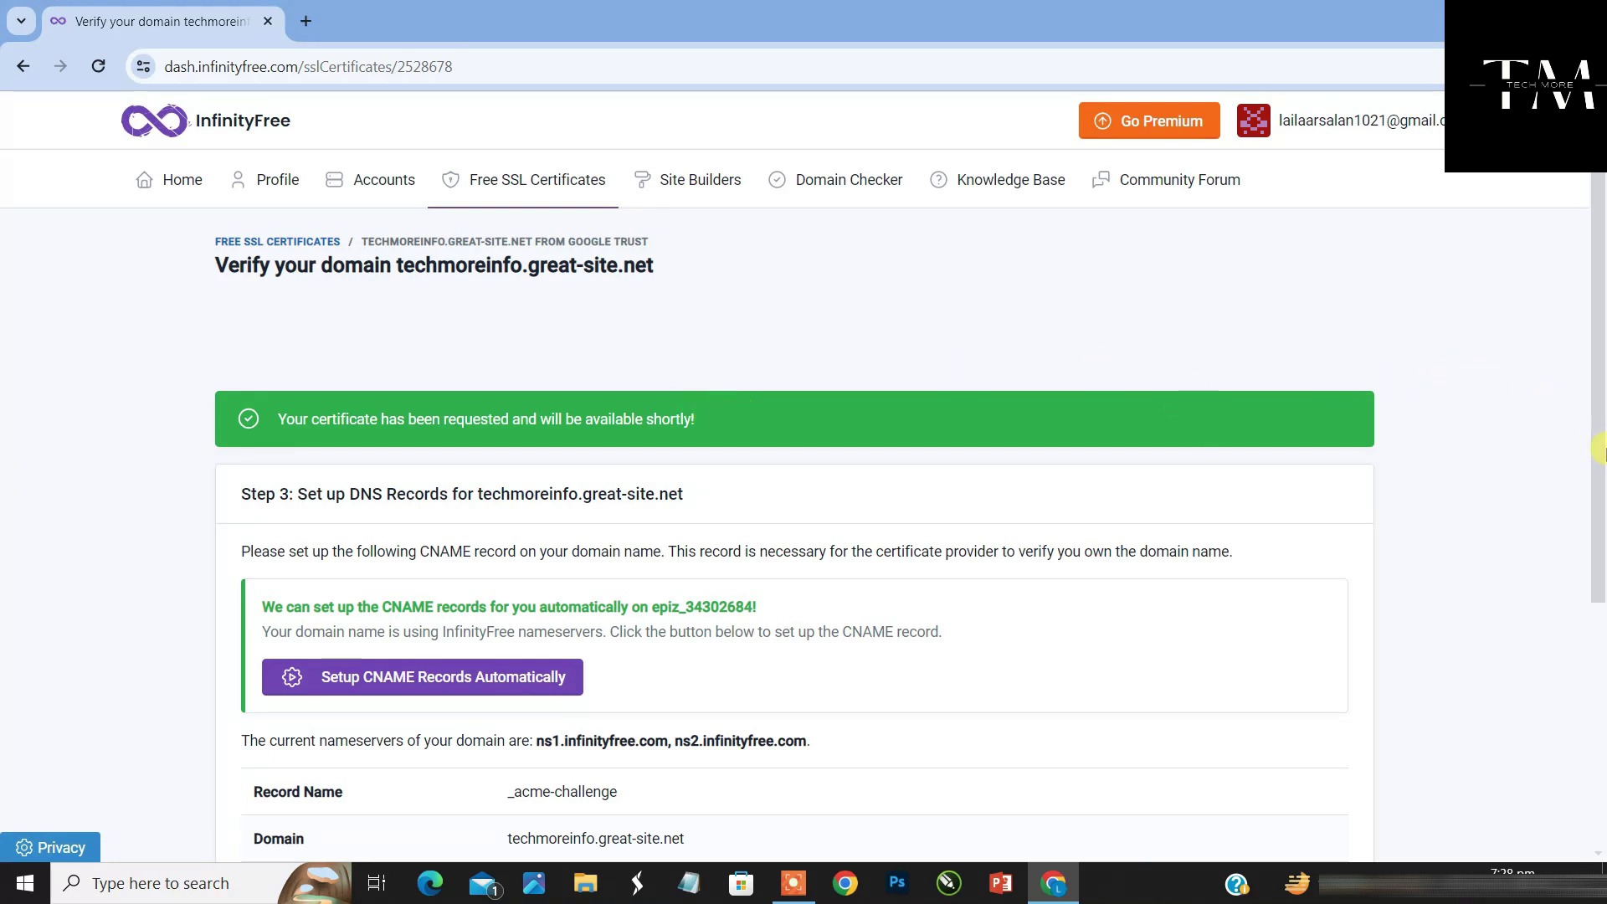
left_click_drag(1599, 449, 1598, 707)
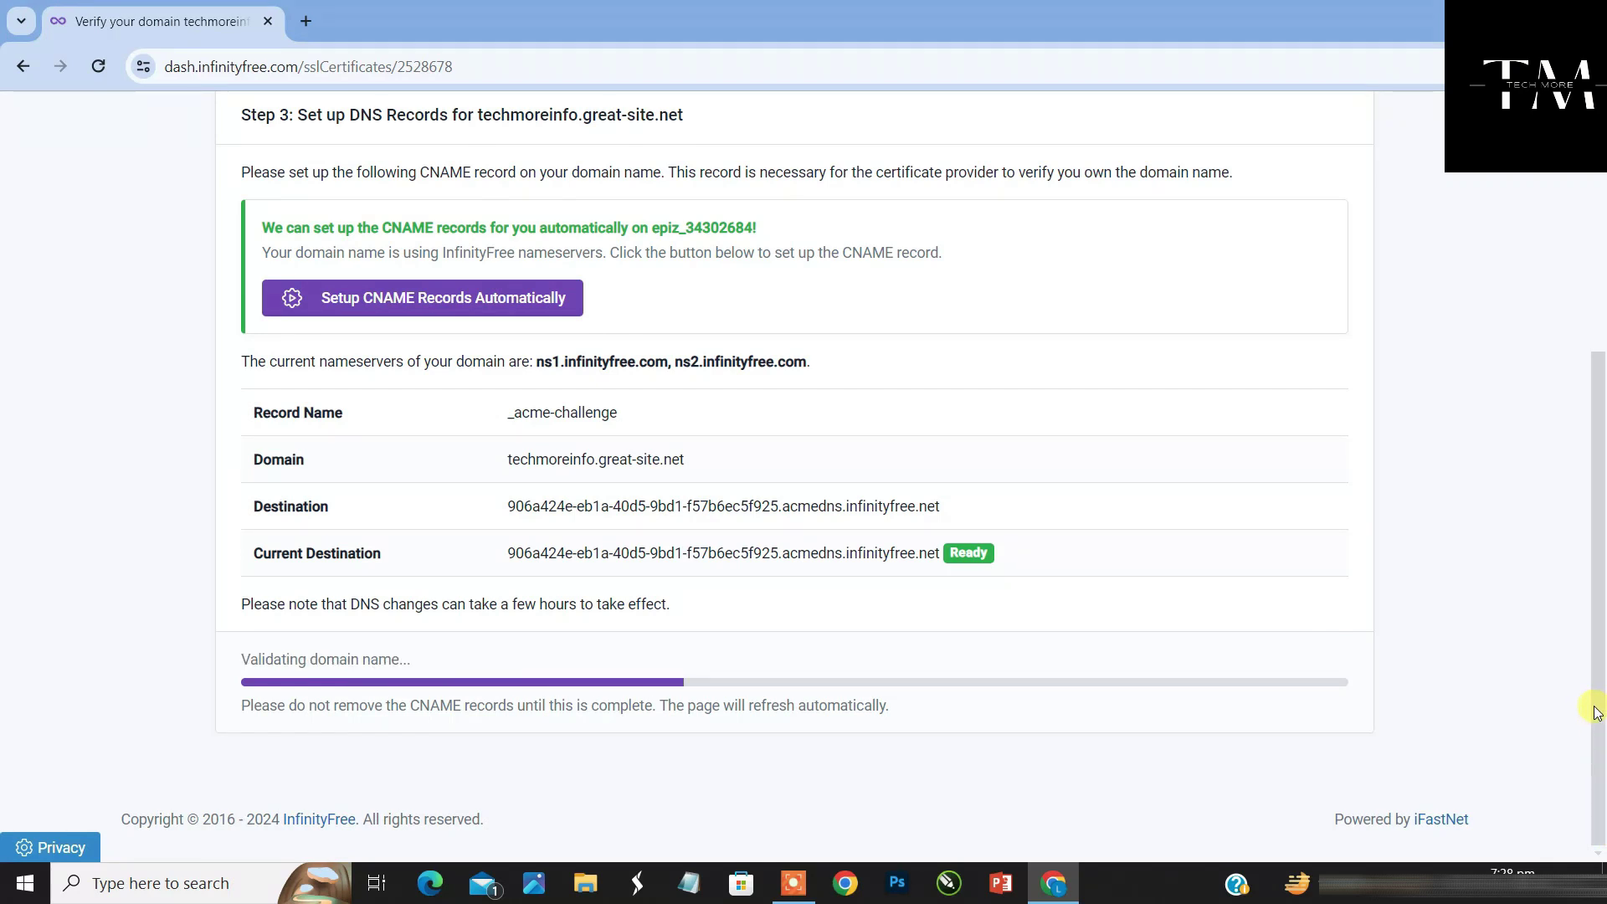
left_click_drag(1594, 702, 1595, 631)
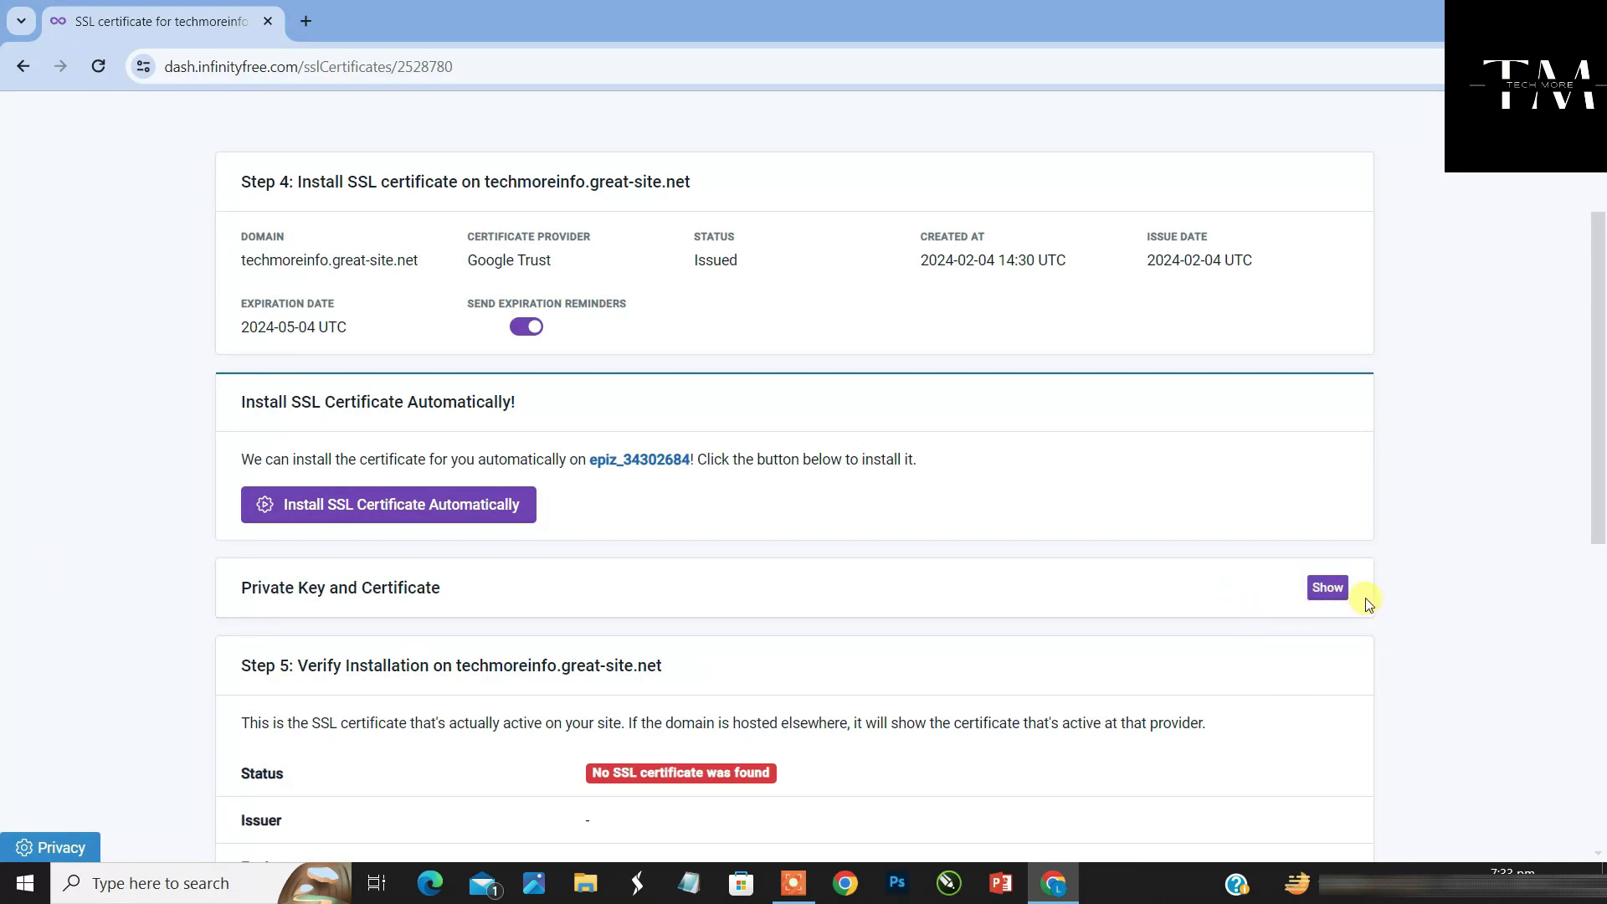
Reveal the certificate's private key and certificate blocks, then open the hosting account in a new tab
left_click(1327, 586)
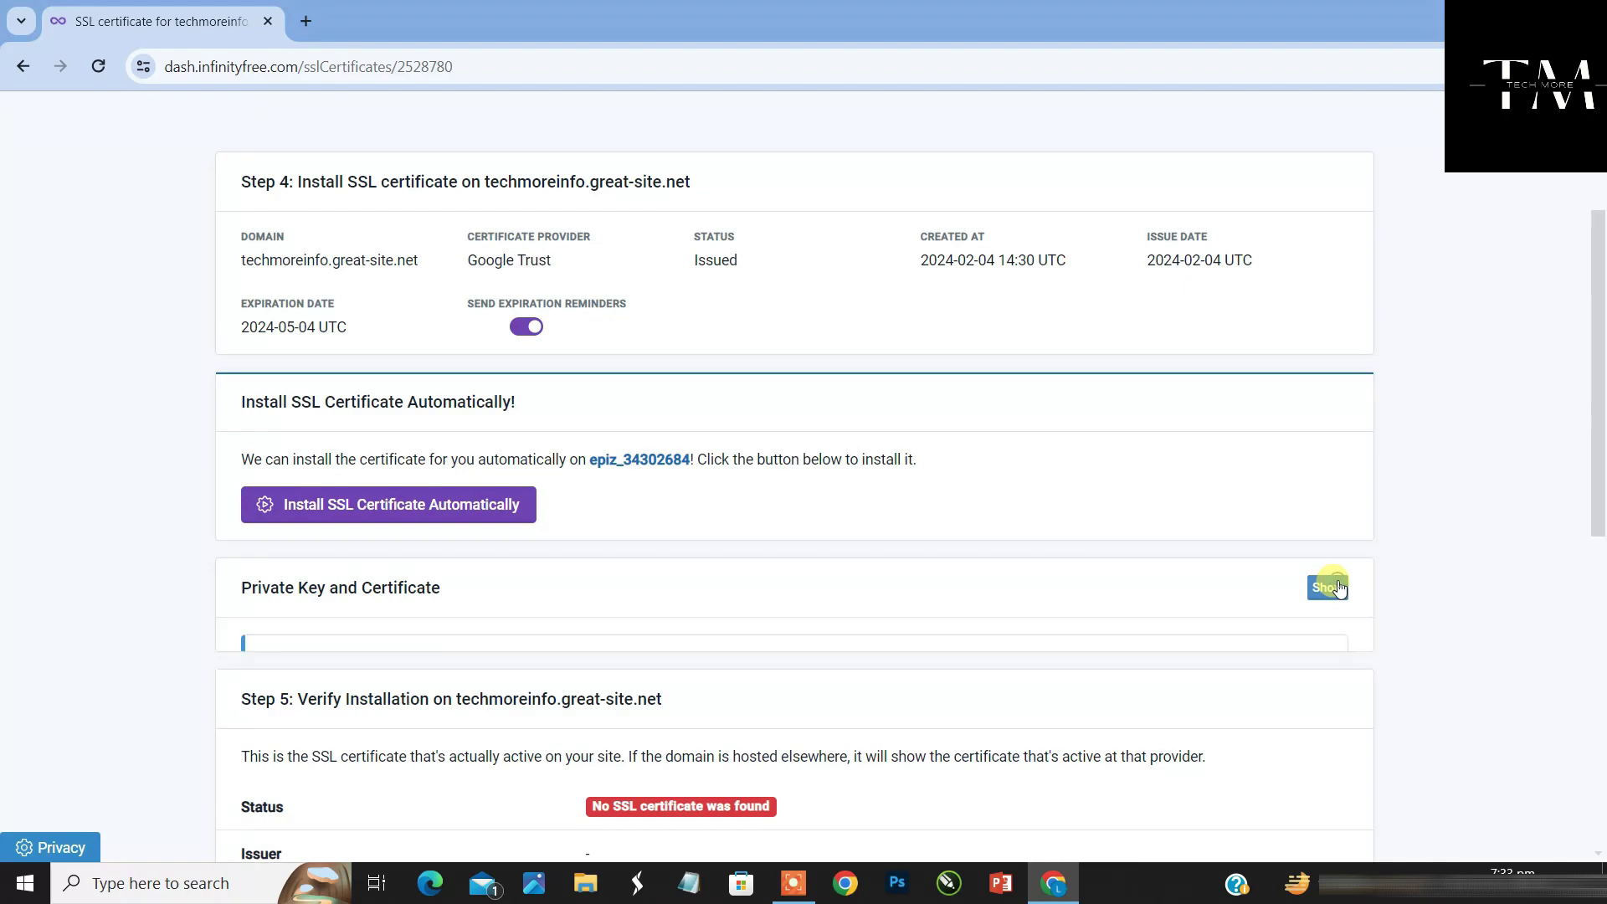
left_click_drag(1598, 382, 1599, 418)
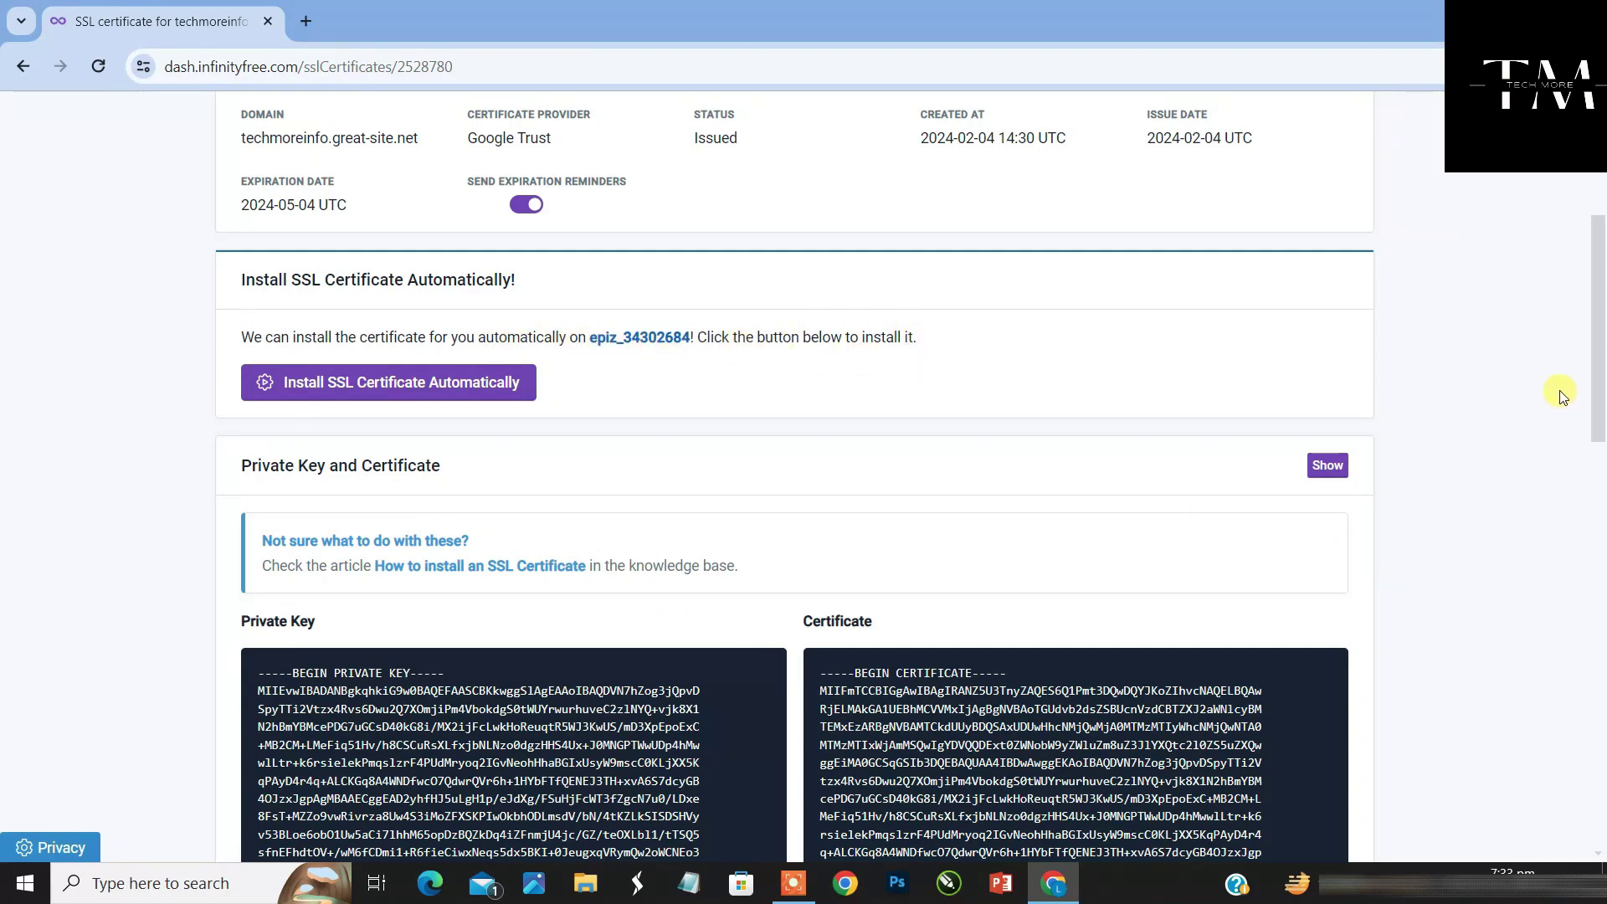
left_click_drag(1594, 416, 1599, 517)
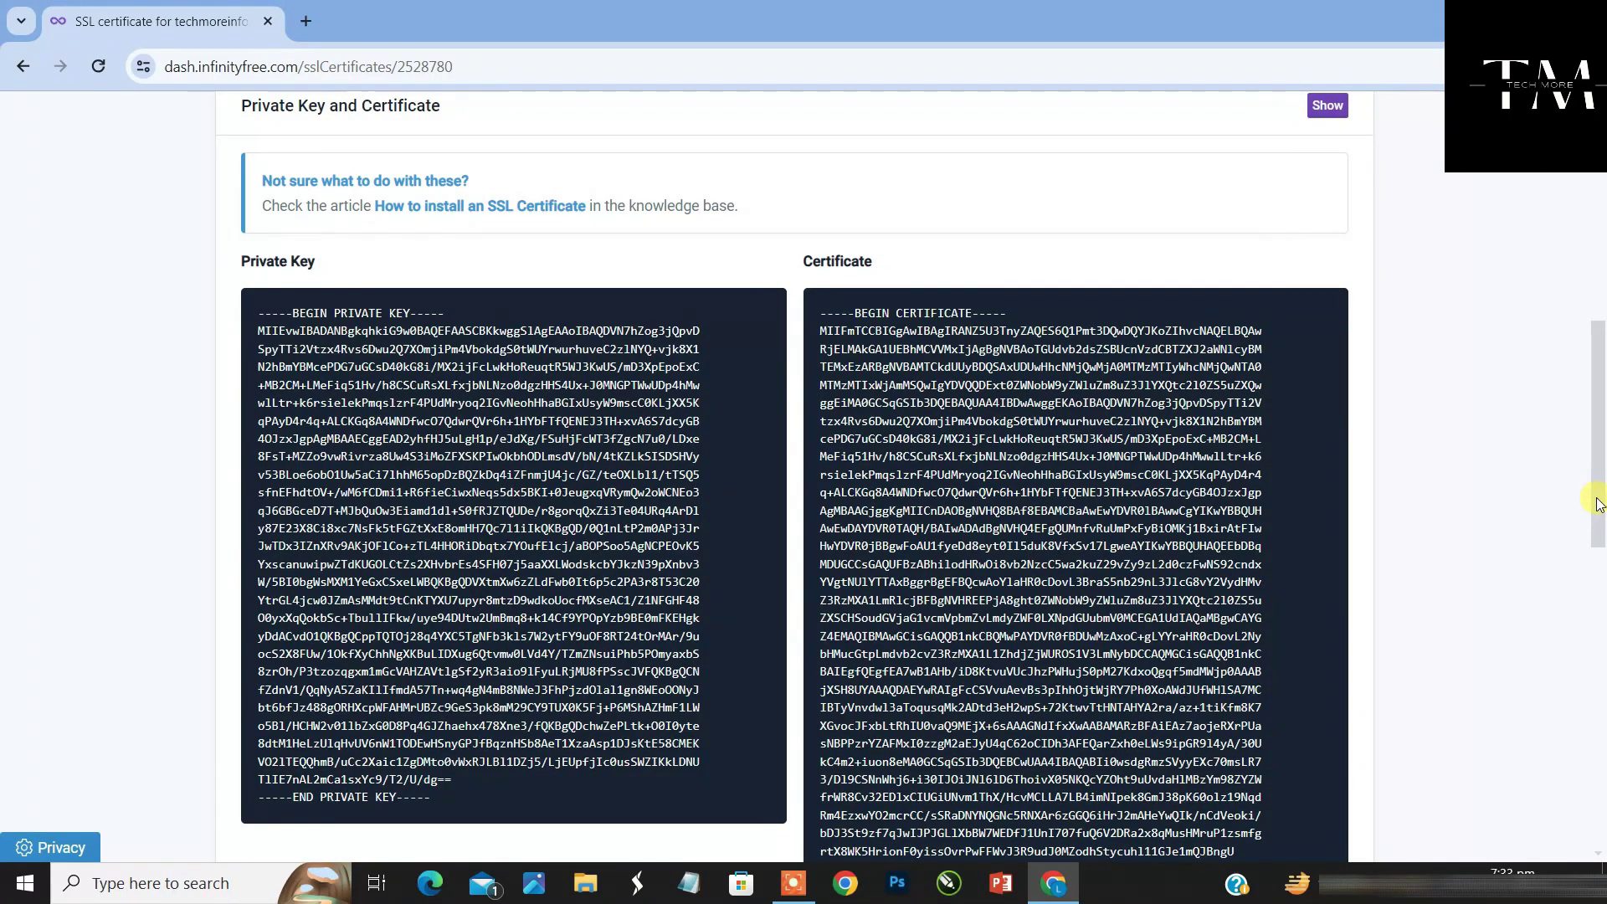
left_click_drag(1599, 503, 1580, 346)
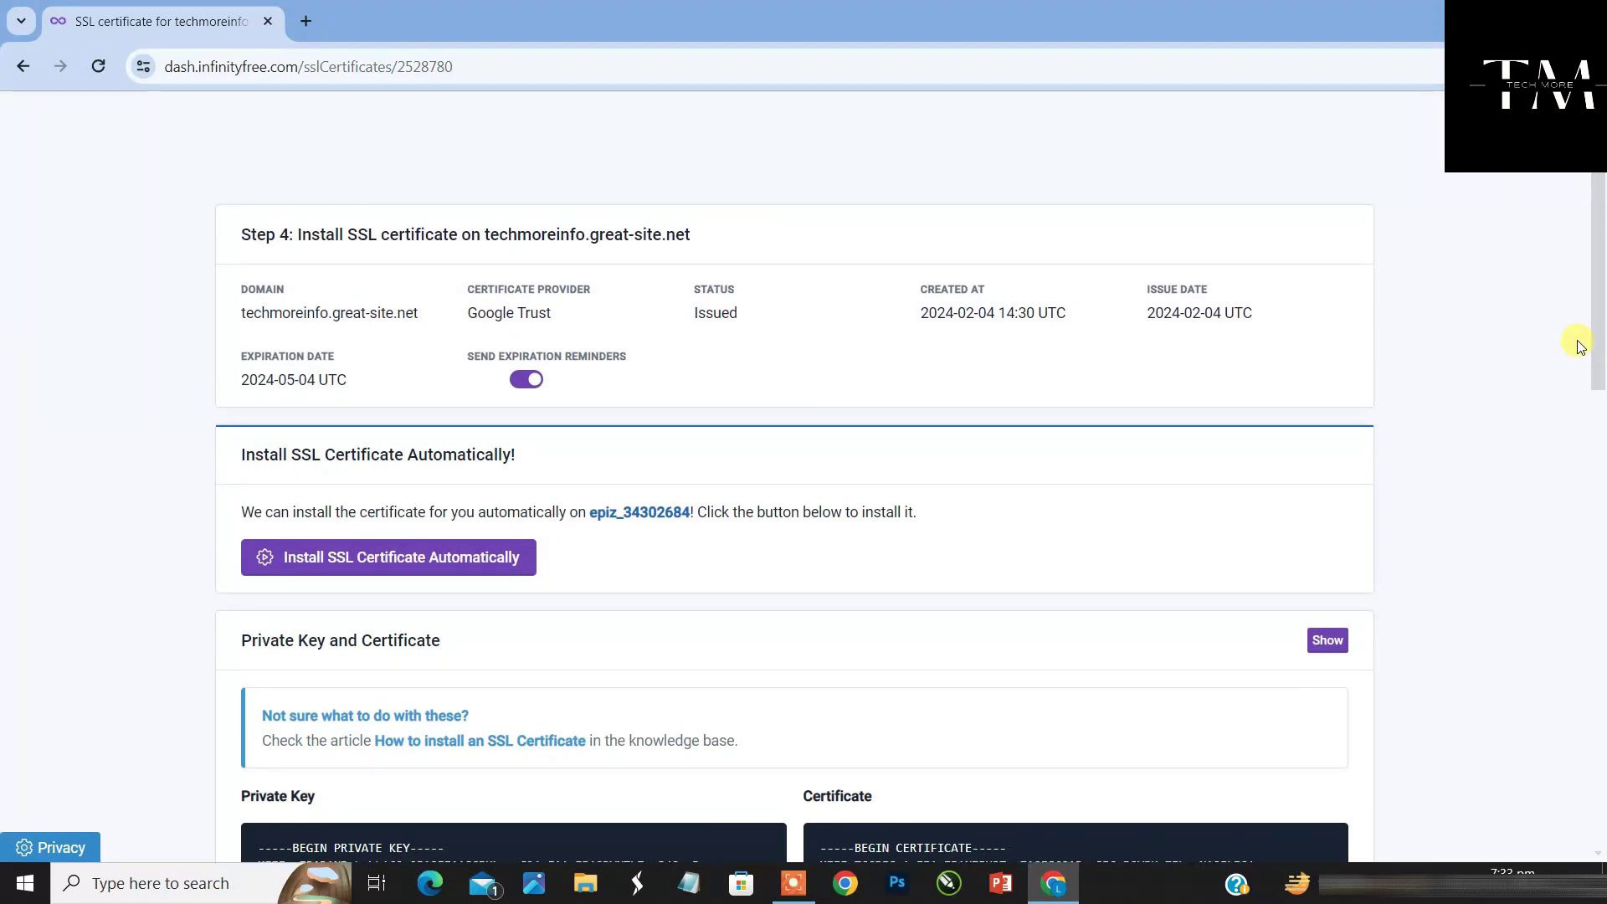
scroll(1580, 348, "down", 1)
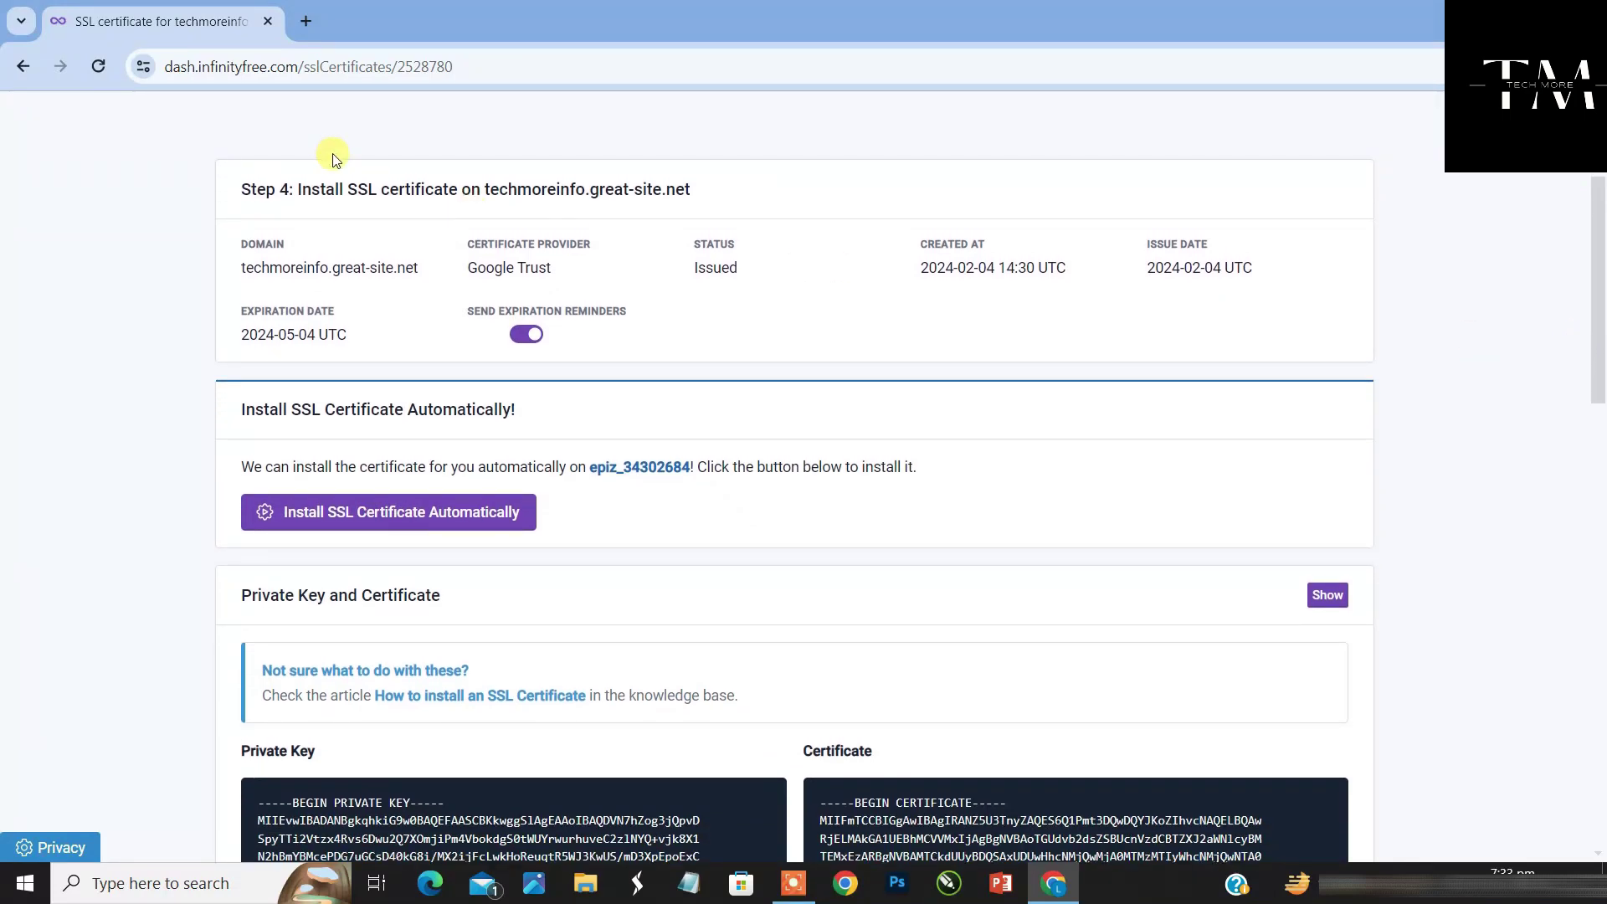
left_click(307, 28)
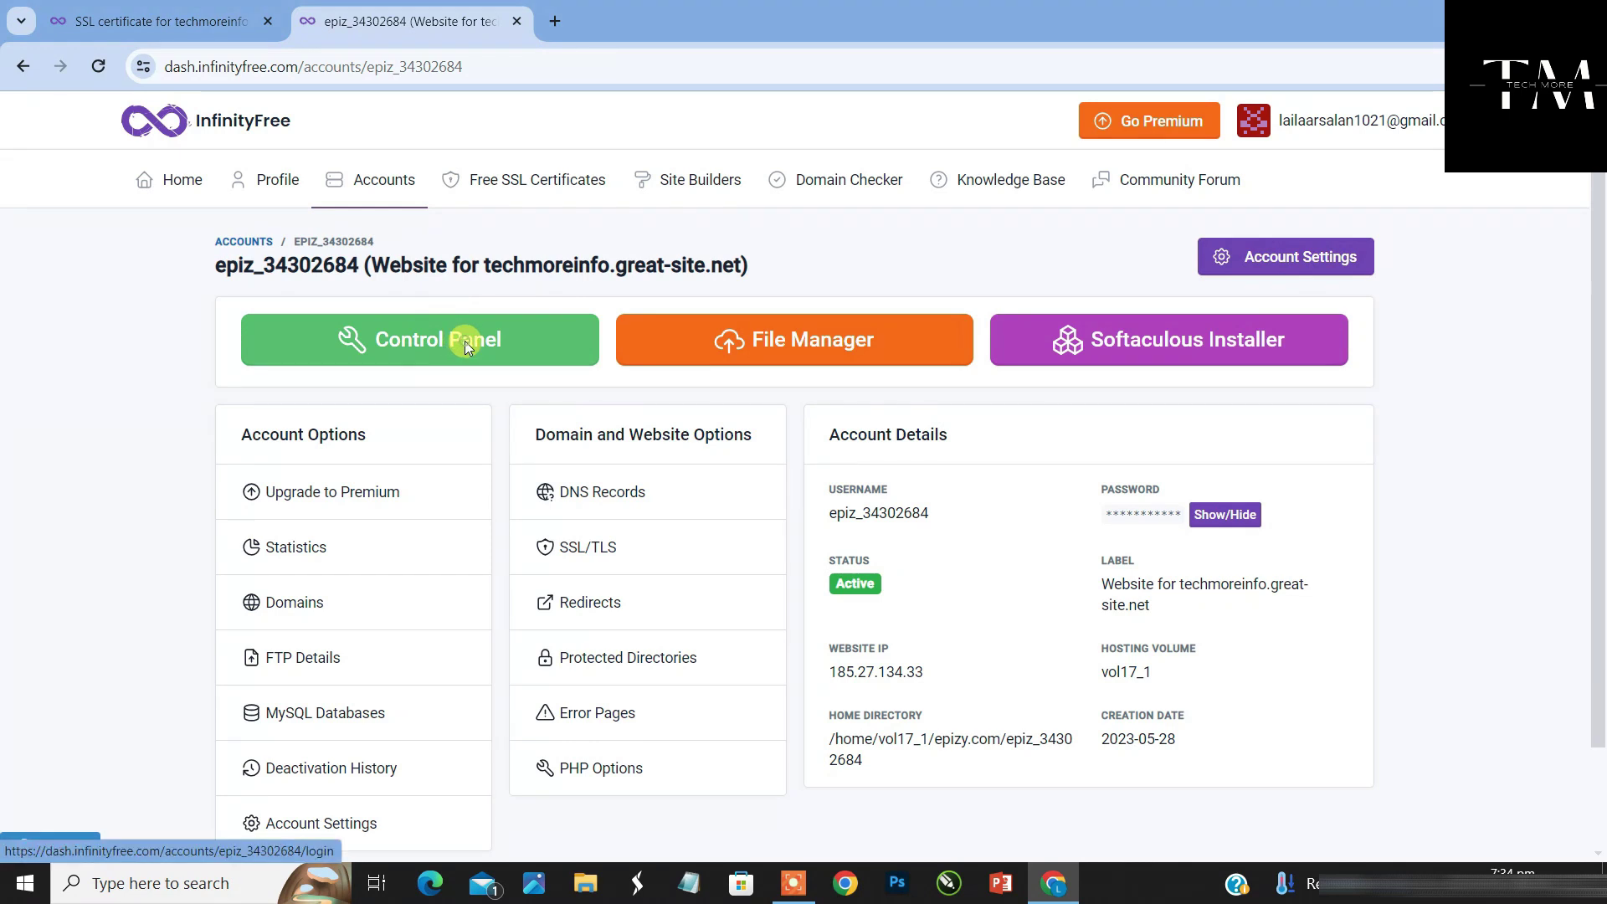
Open the SSL/TLS page in a new tab and configure SSL for techmoreinfo.great-site.net
left_click(465, 339)
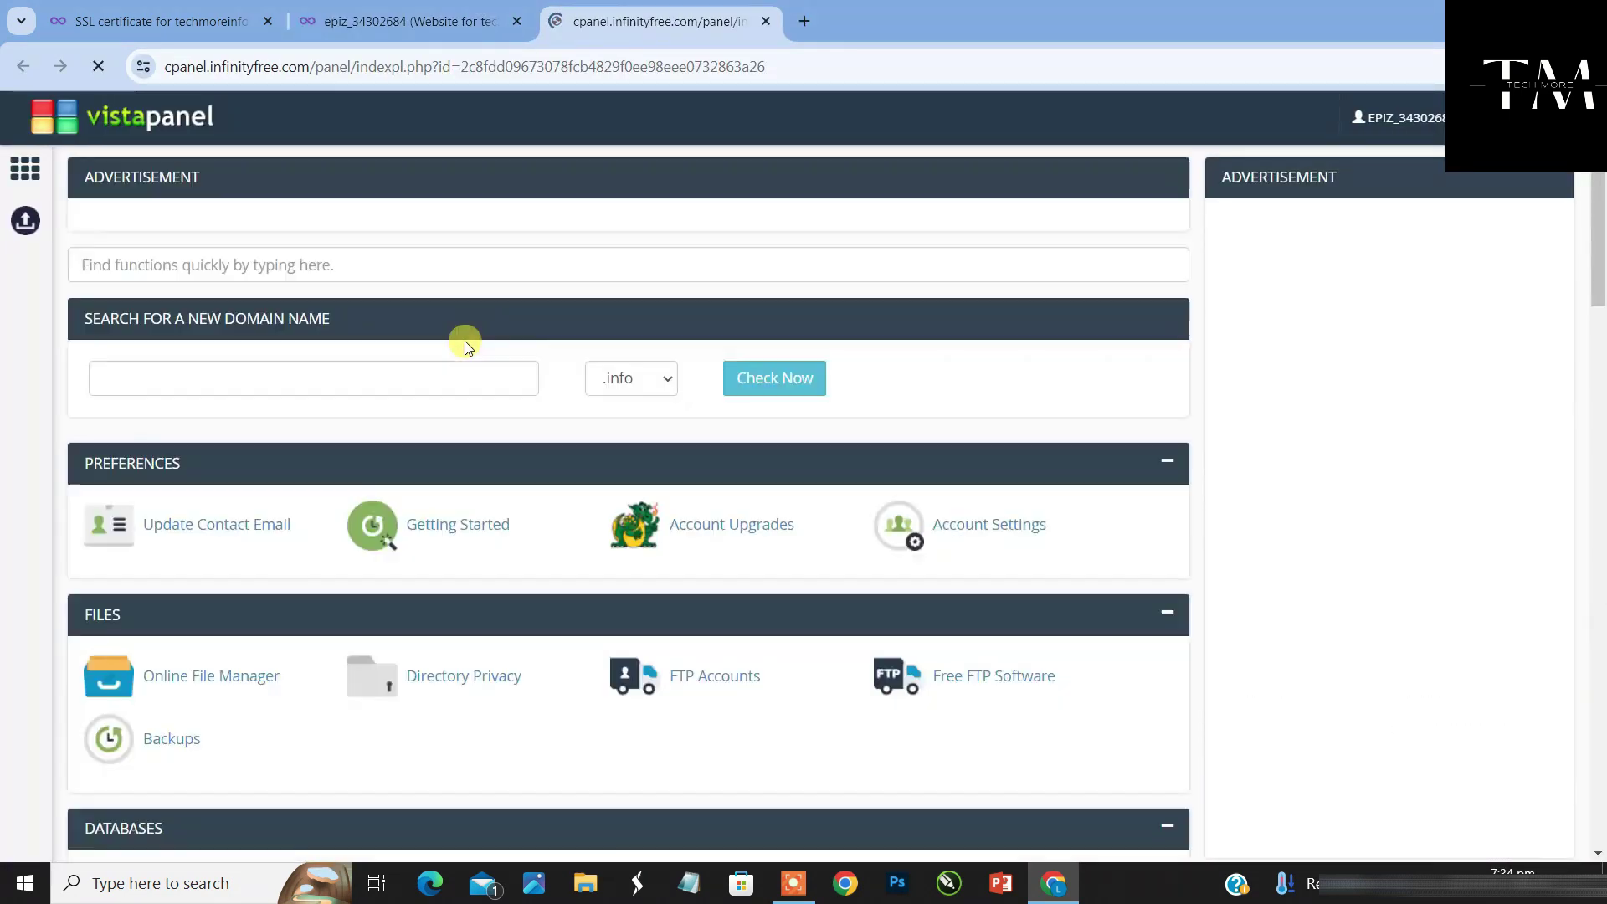
left_click(283, 266)
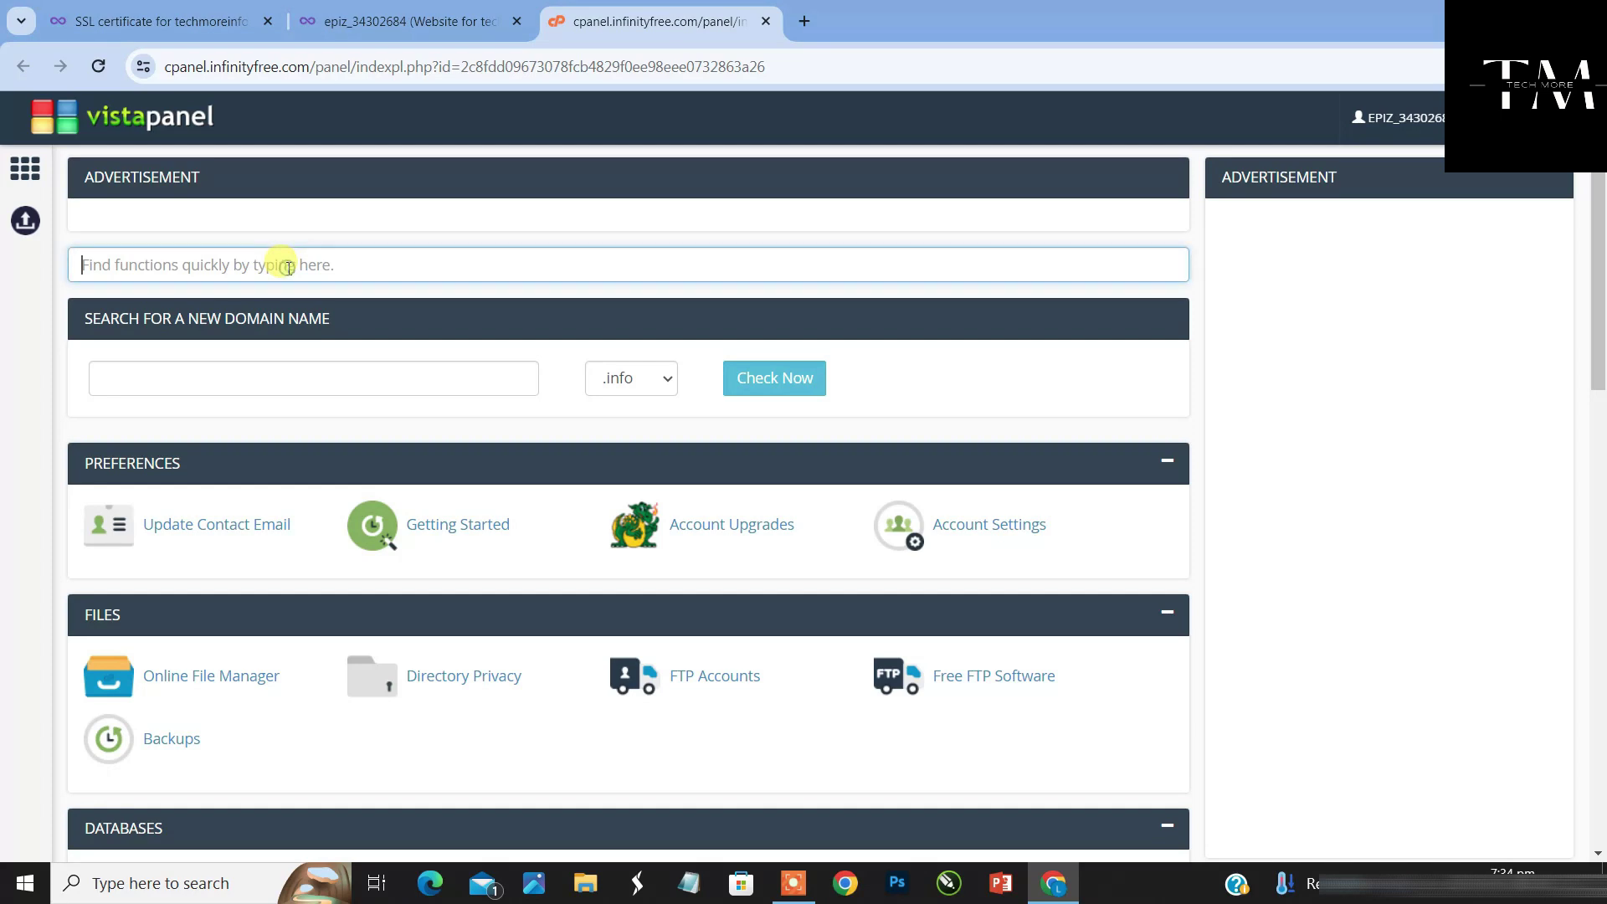
scroll(1601, 512, "down", 6)
scroll(1601, 512, "down", 10)
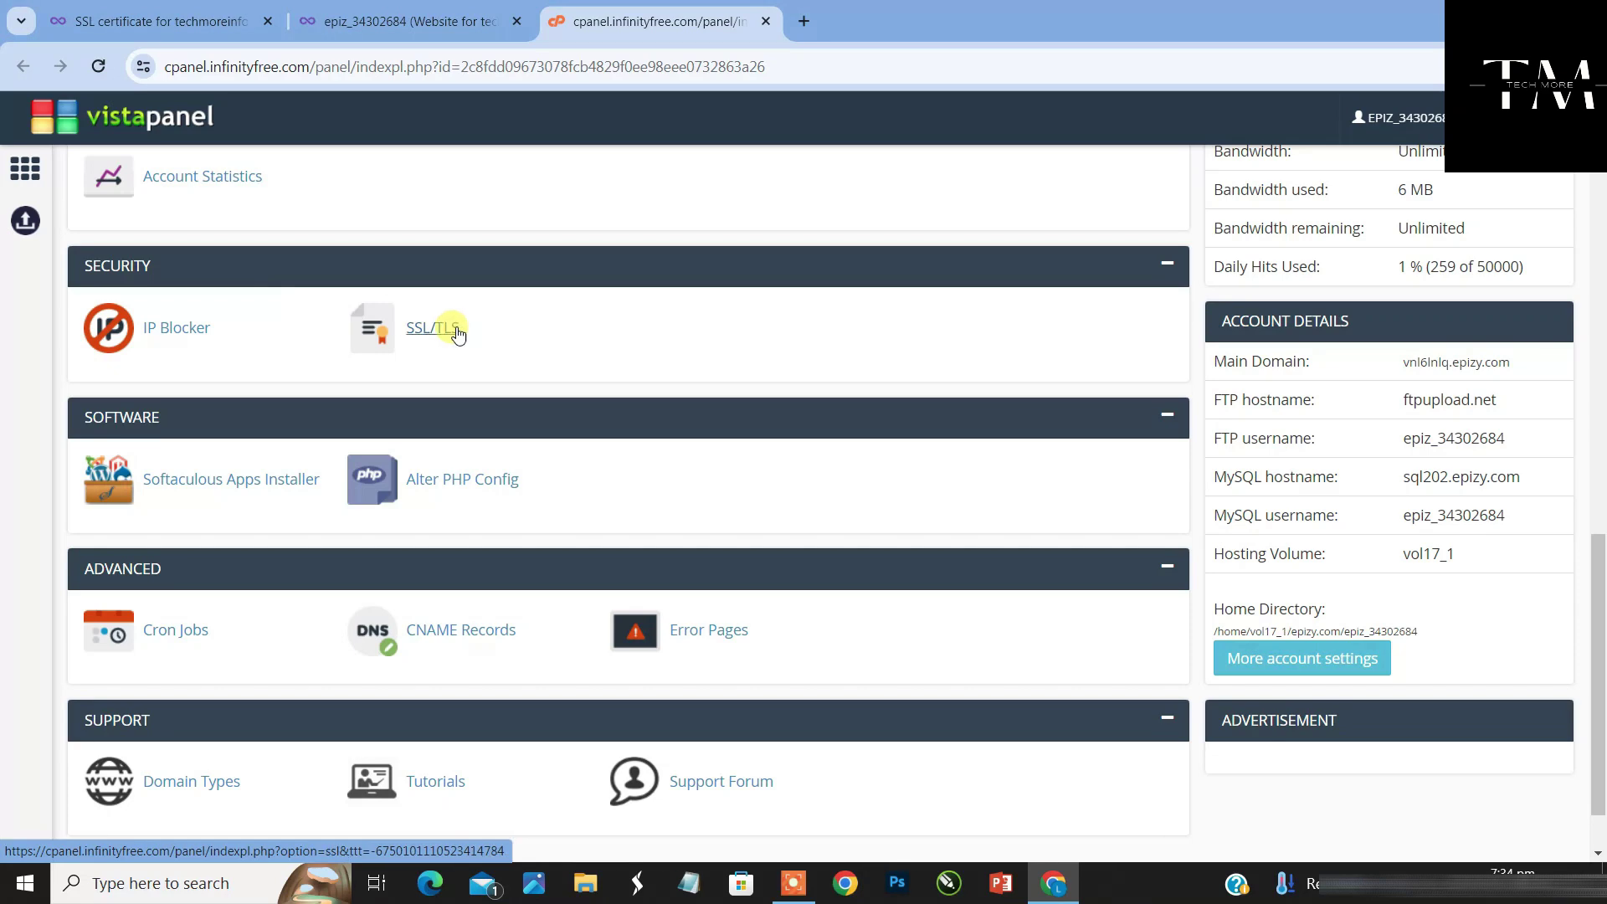
right_click(439, 329)
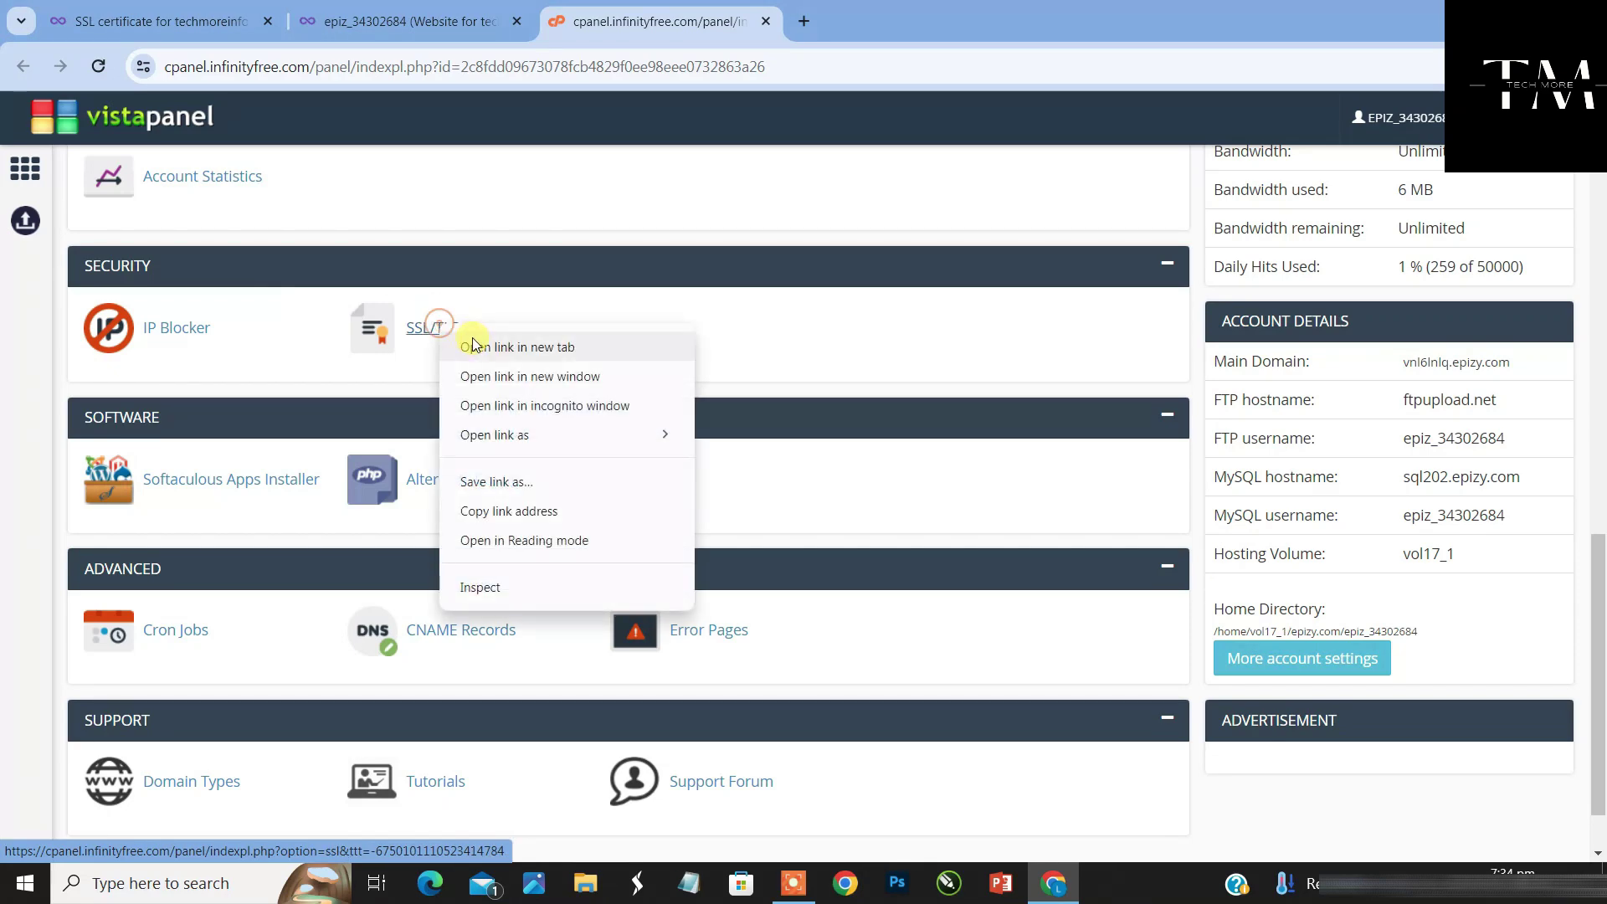
left_click(479, 348)
left_click(893, 18)
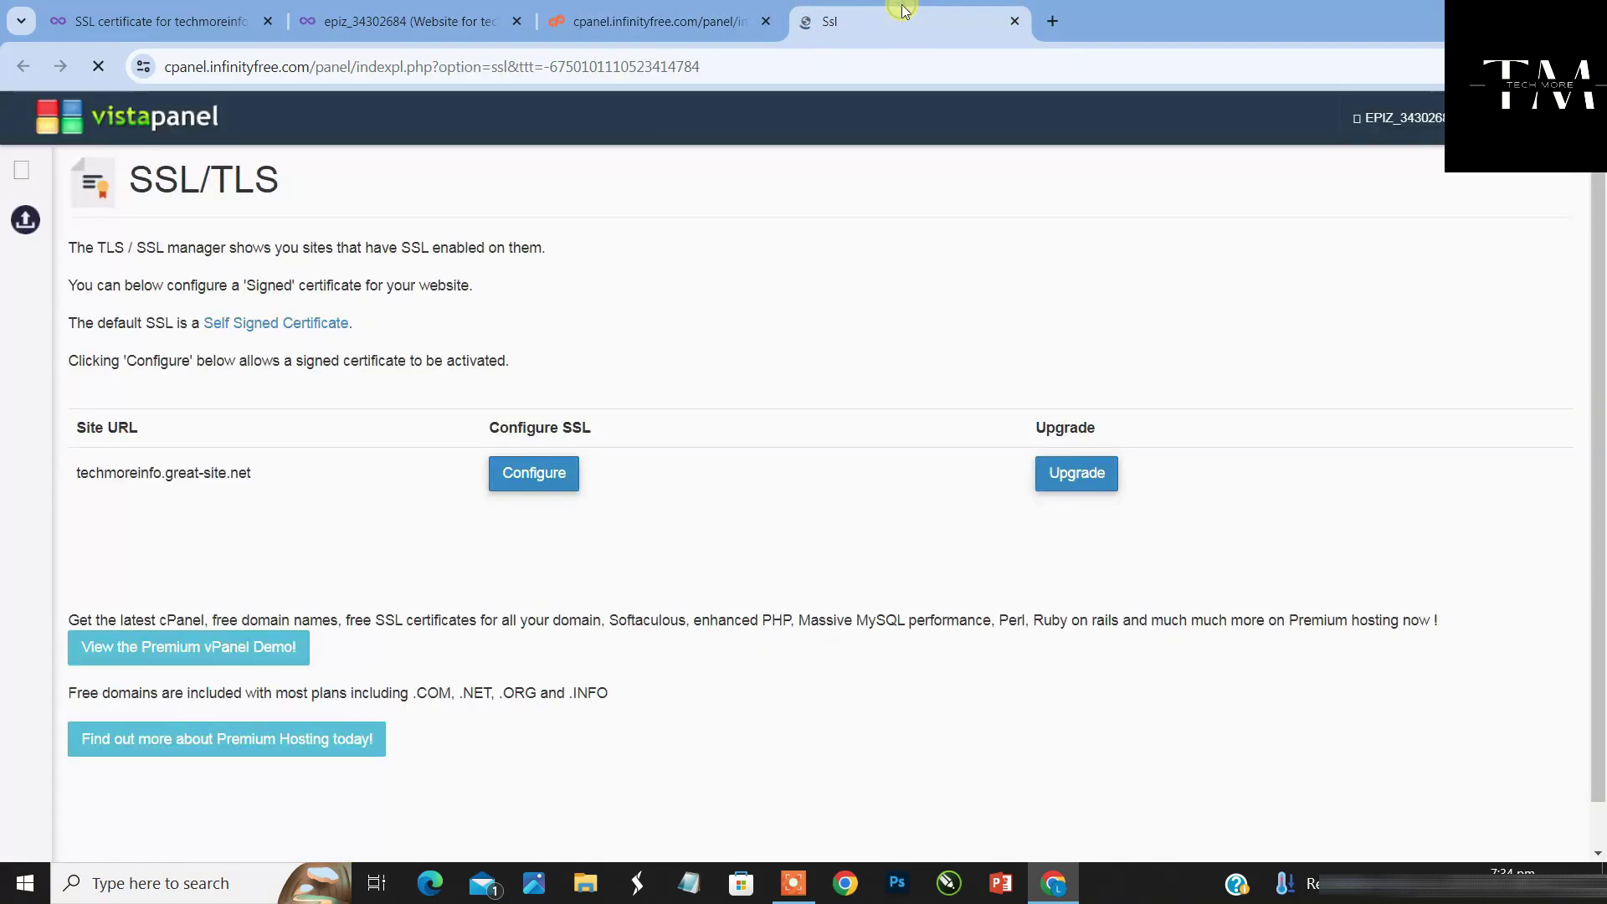
left_click(536, 474)
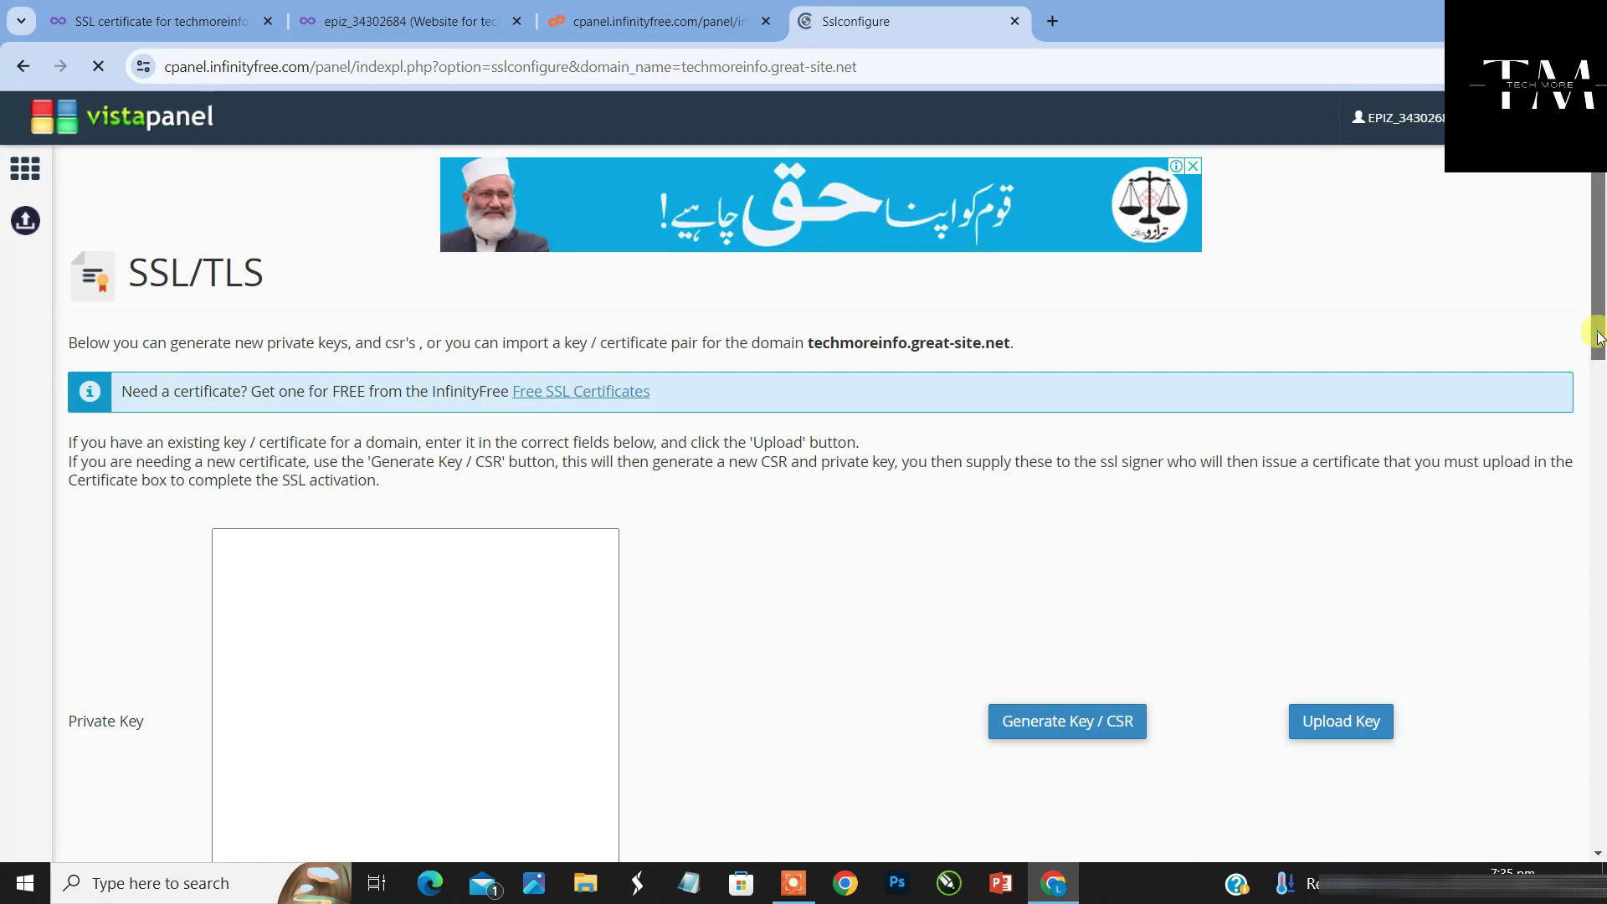
Select the whole private key text on the issued certificate page
left_click_drag(1598, 337, 1599, 486)
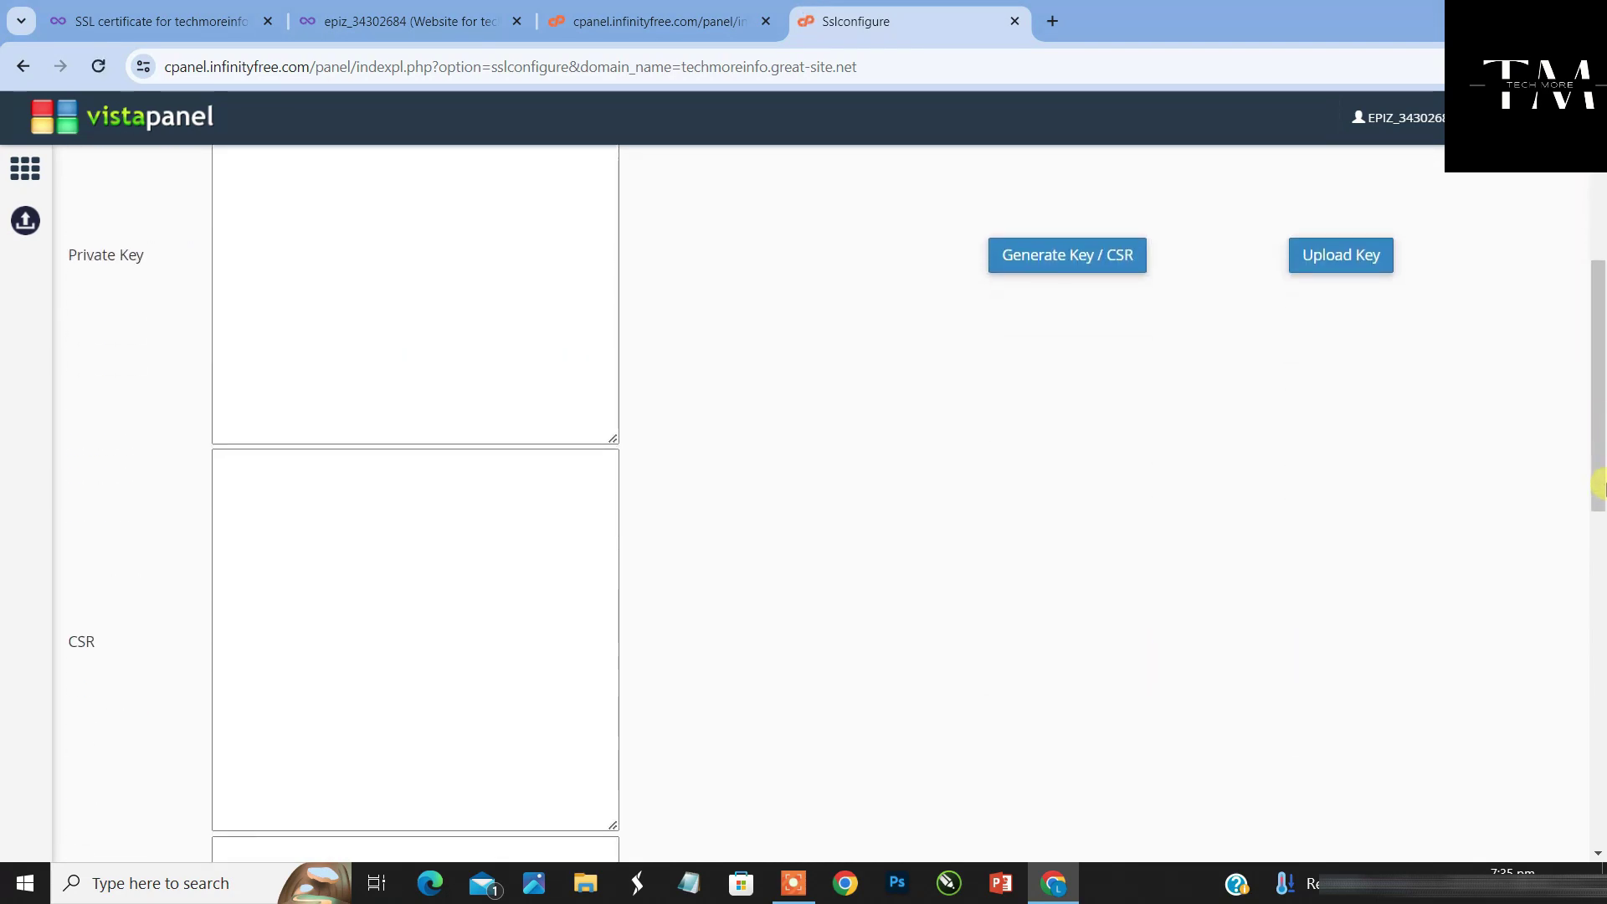
left_click(566, 394)
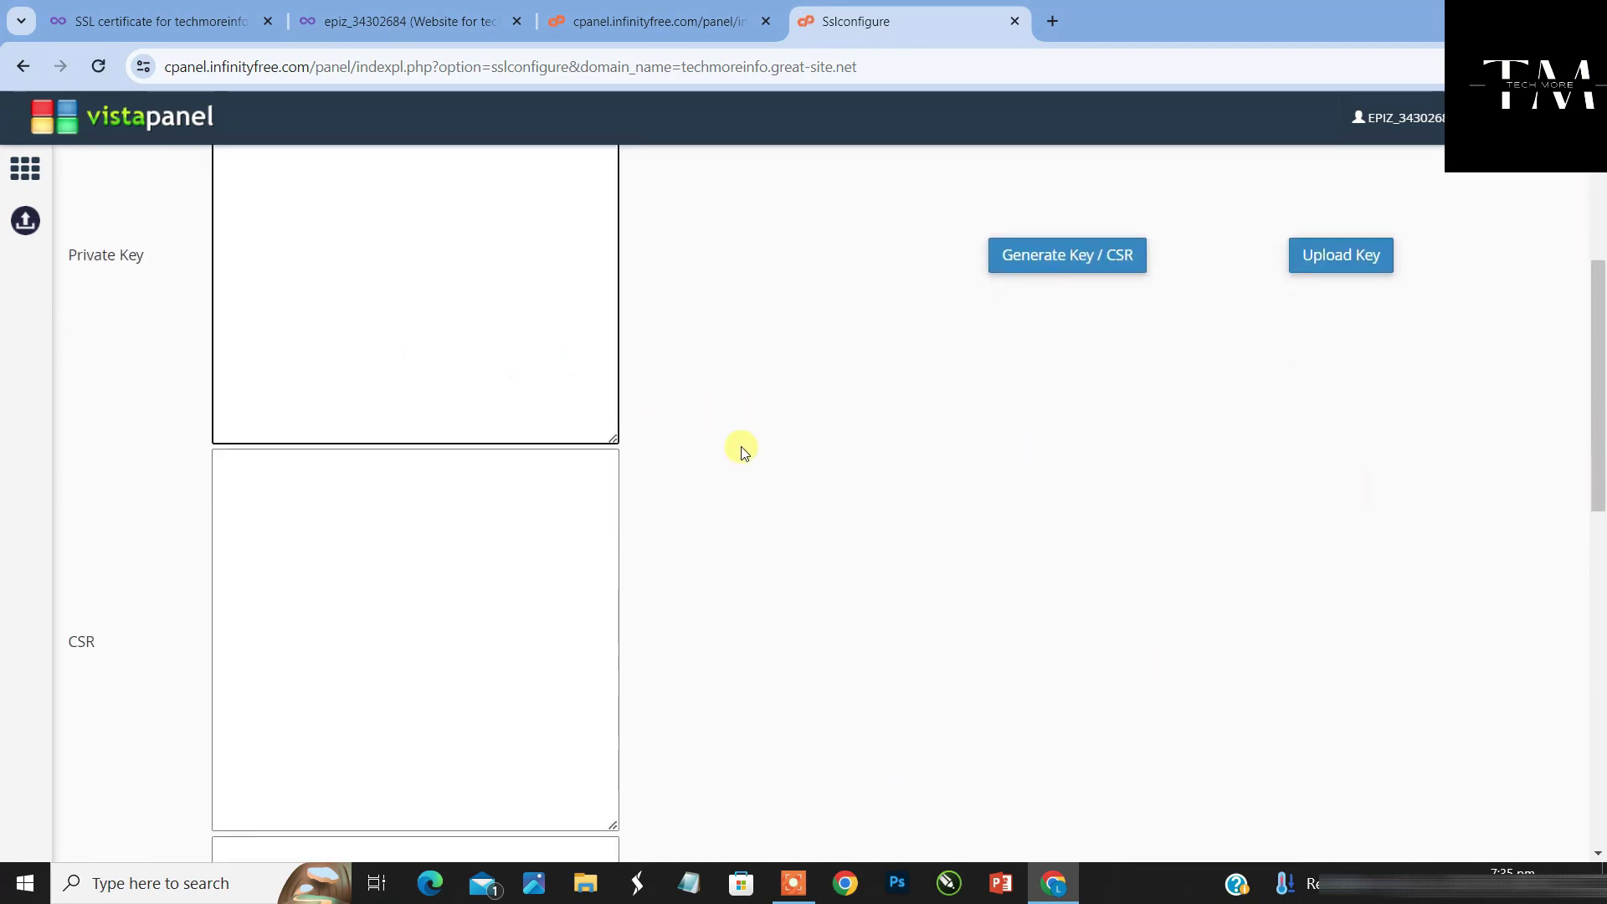
left_click(647, 16)
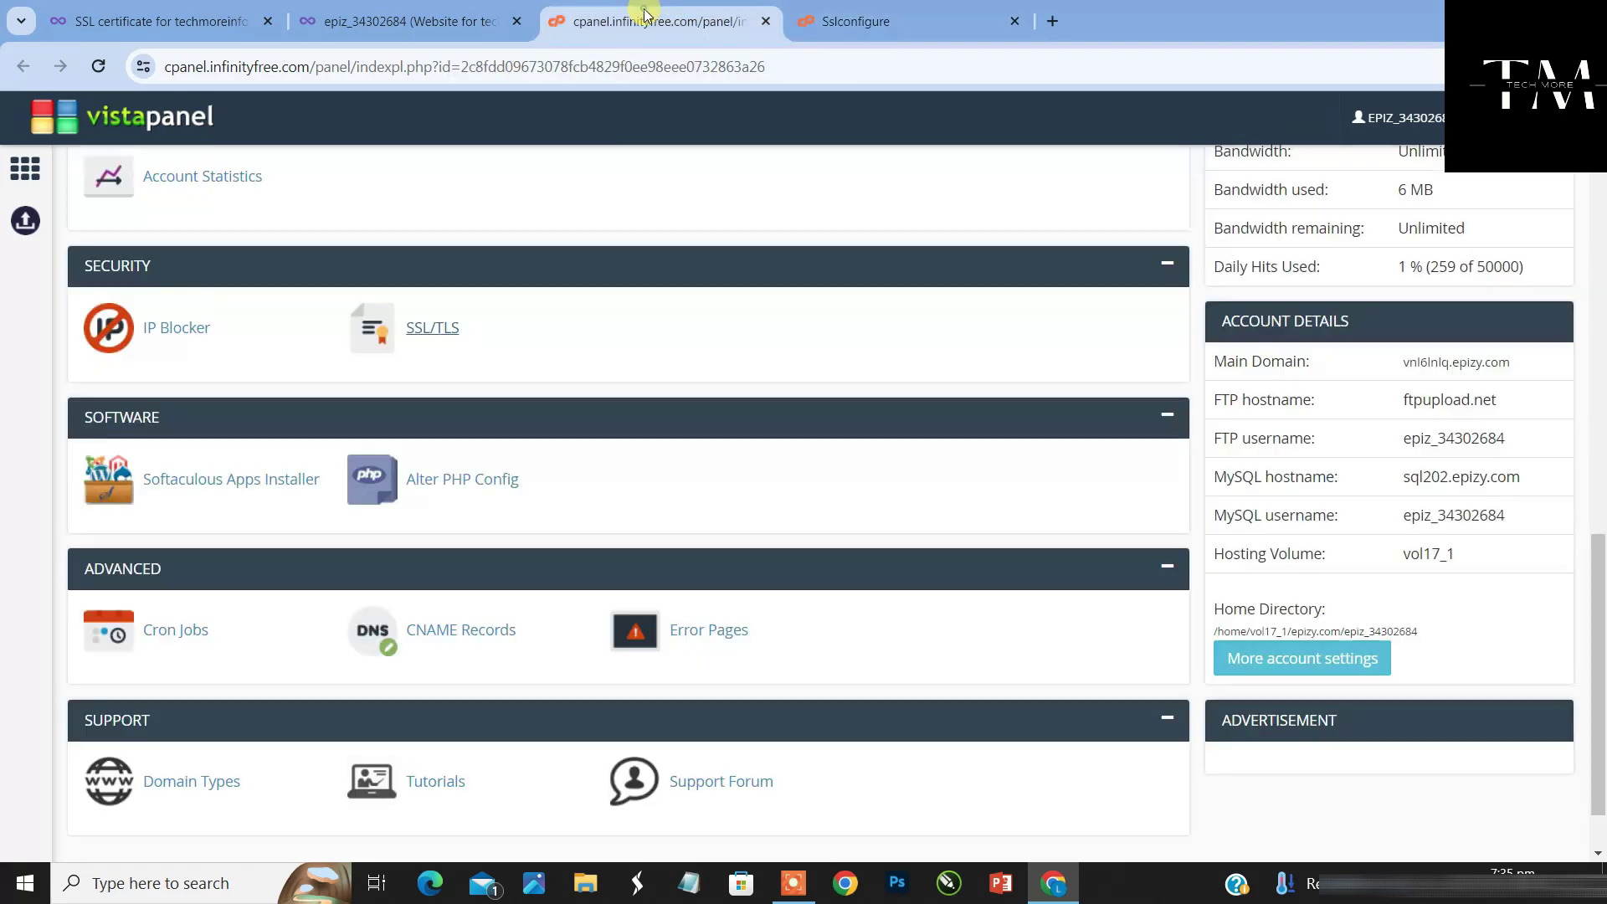
left_click(179, 16)
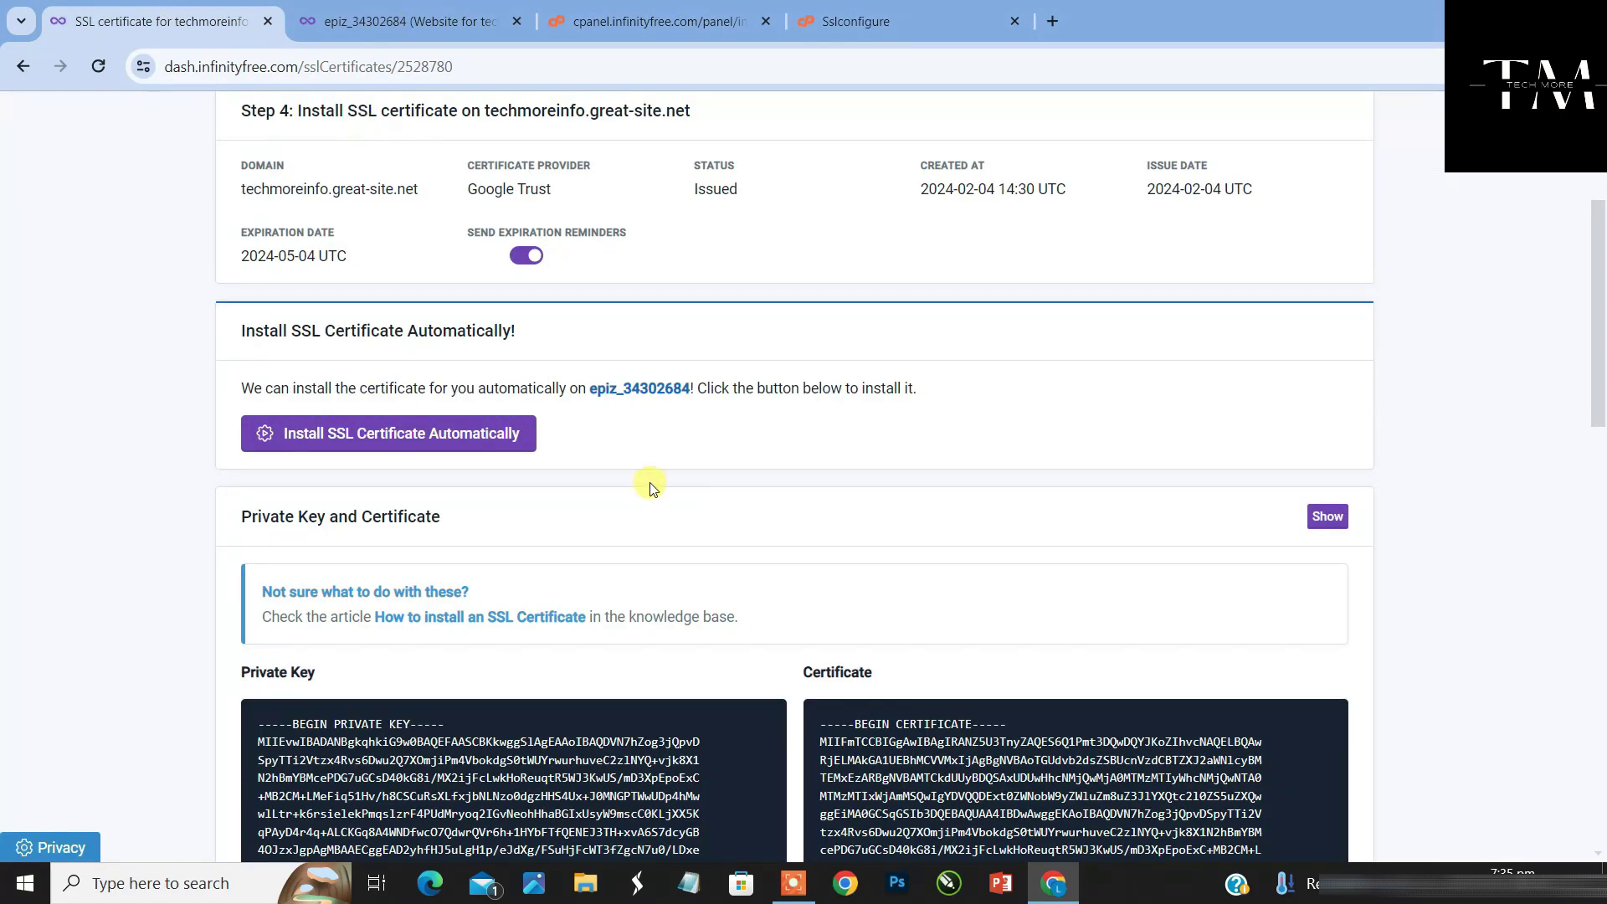
left_click_drag(1600, 326, 1600, 452)
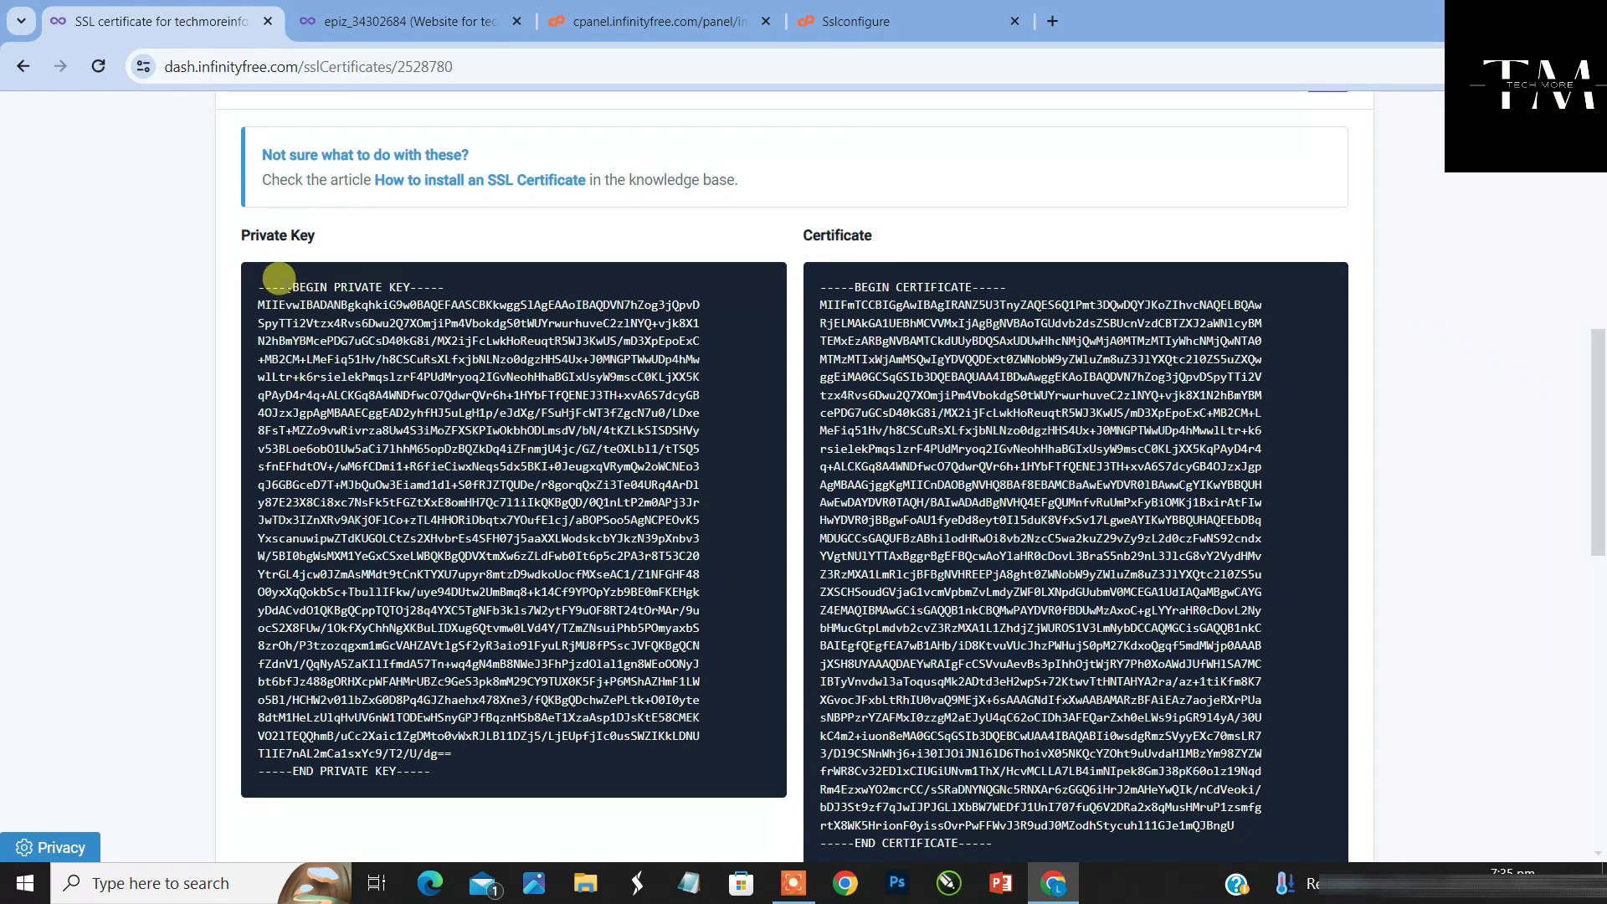
left_click_drag(254, 282, 584, 787)
left_click(880, 7)
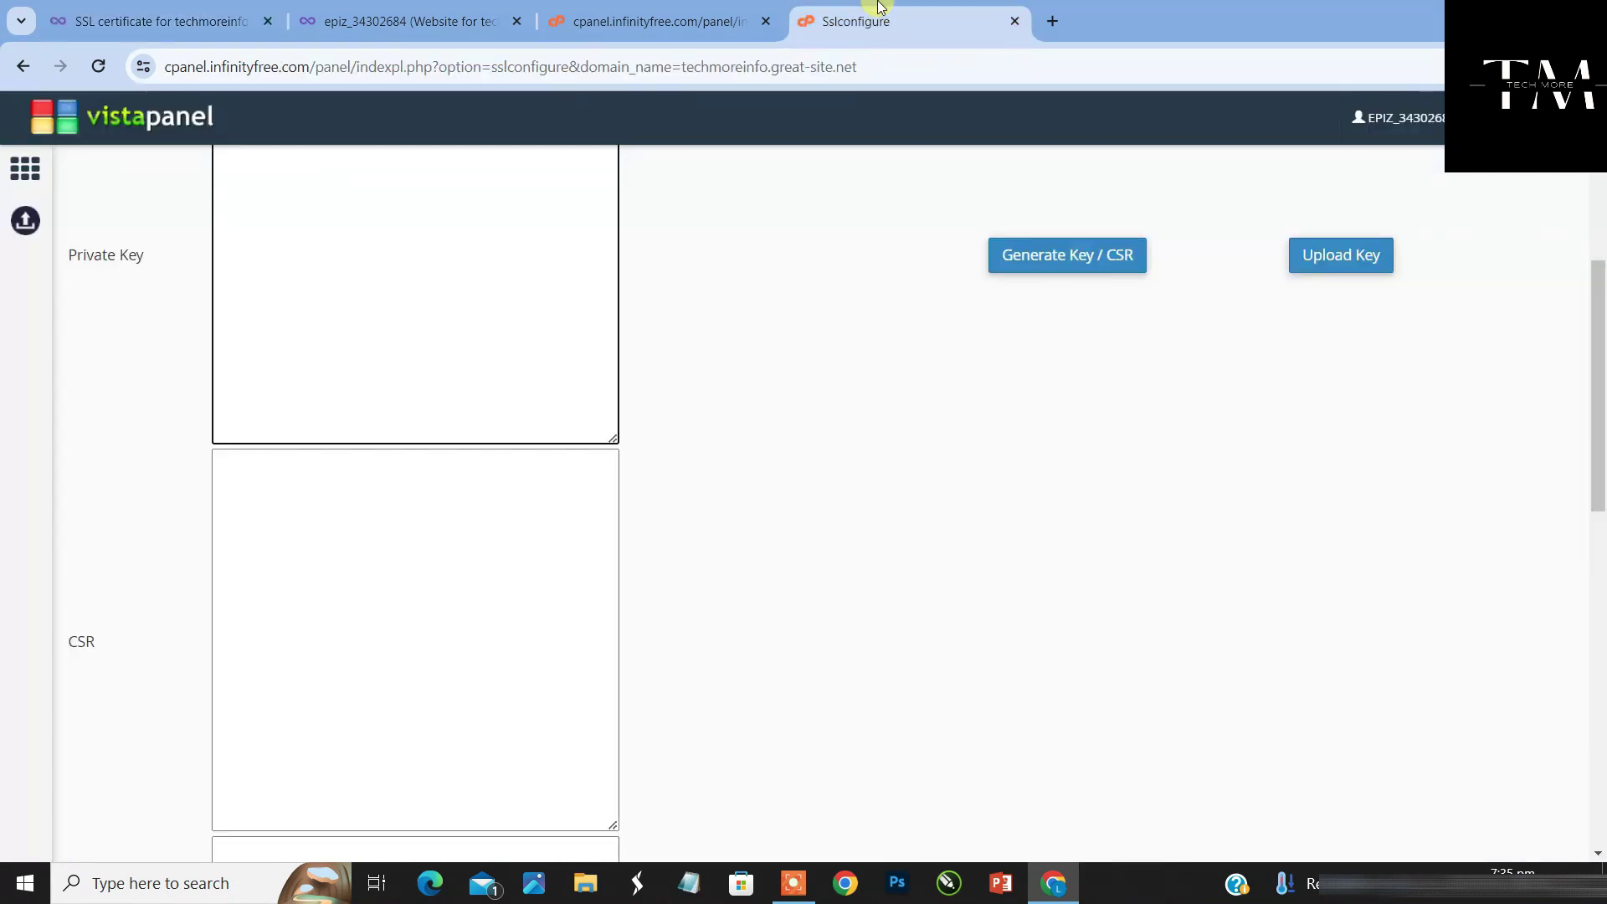
left_click(283, 286)
left_click_drag(1596, 423, 1427, 326)
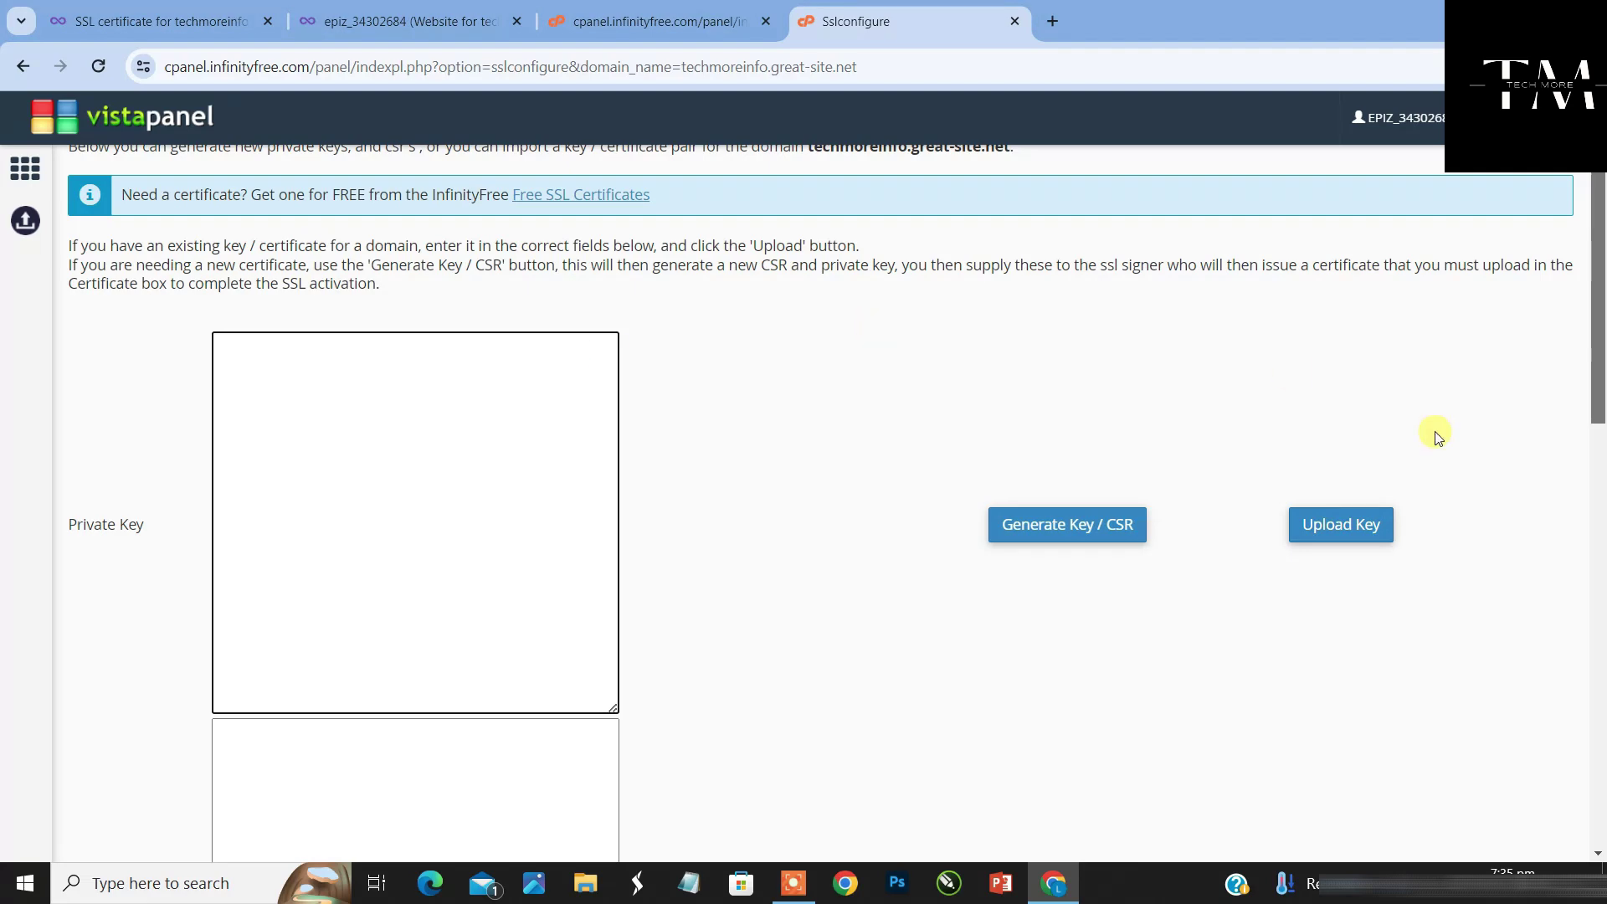
left_click_drag(1600, 385, 1596, 545)
Select the certificate text block, comparing it against the SSL configuration form
left_click(401, 20)
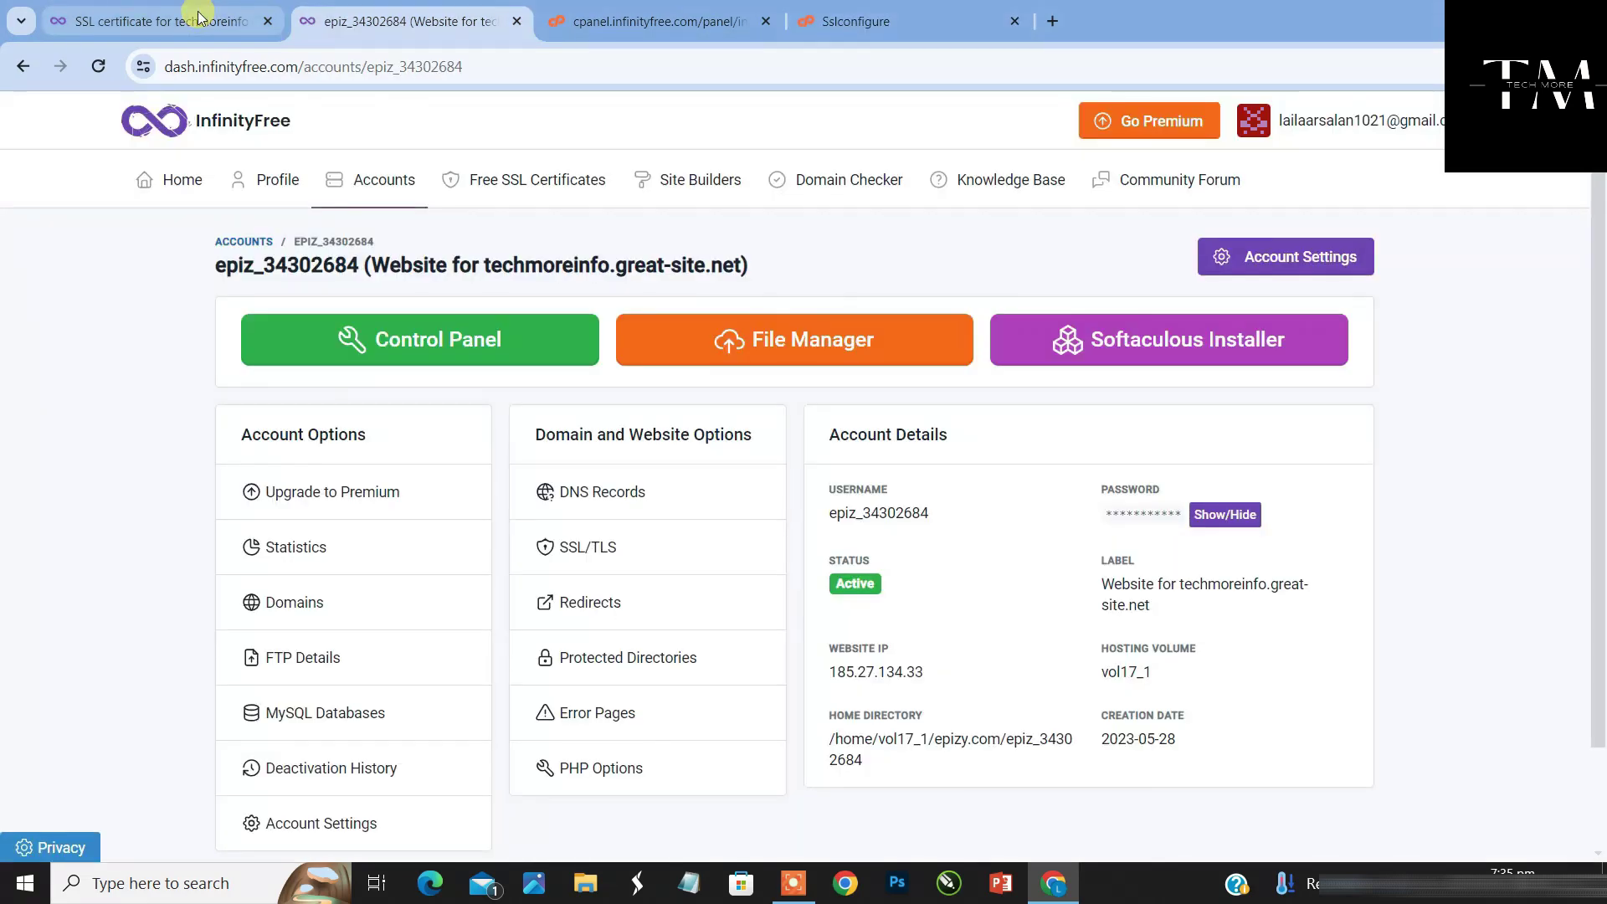
left_click(199, 17)
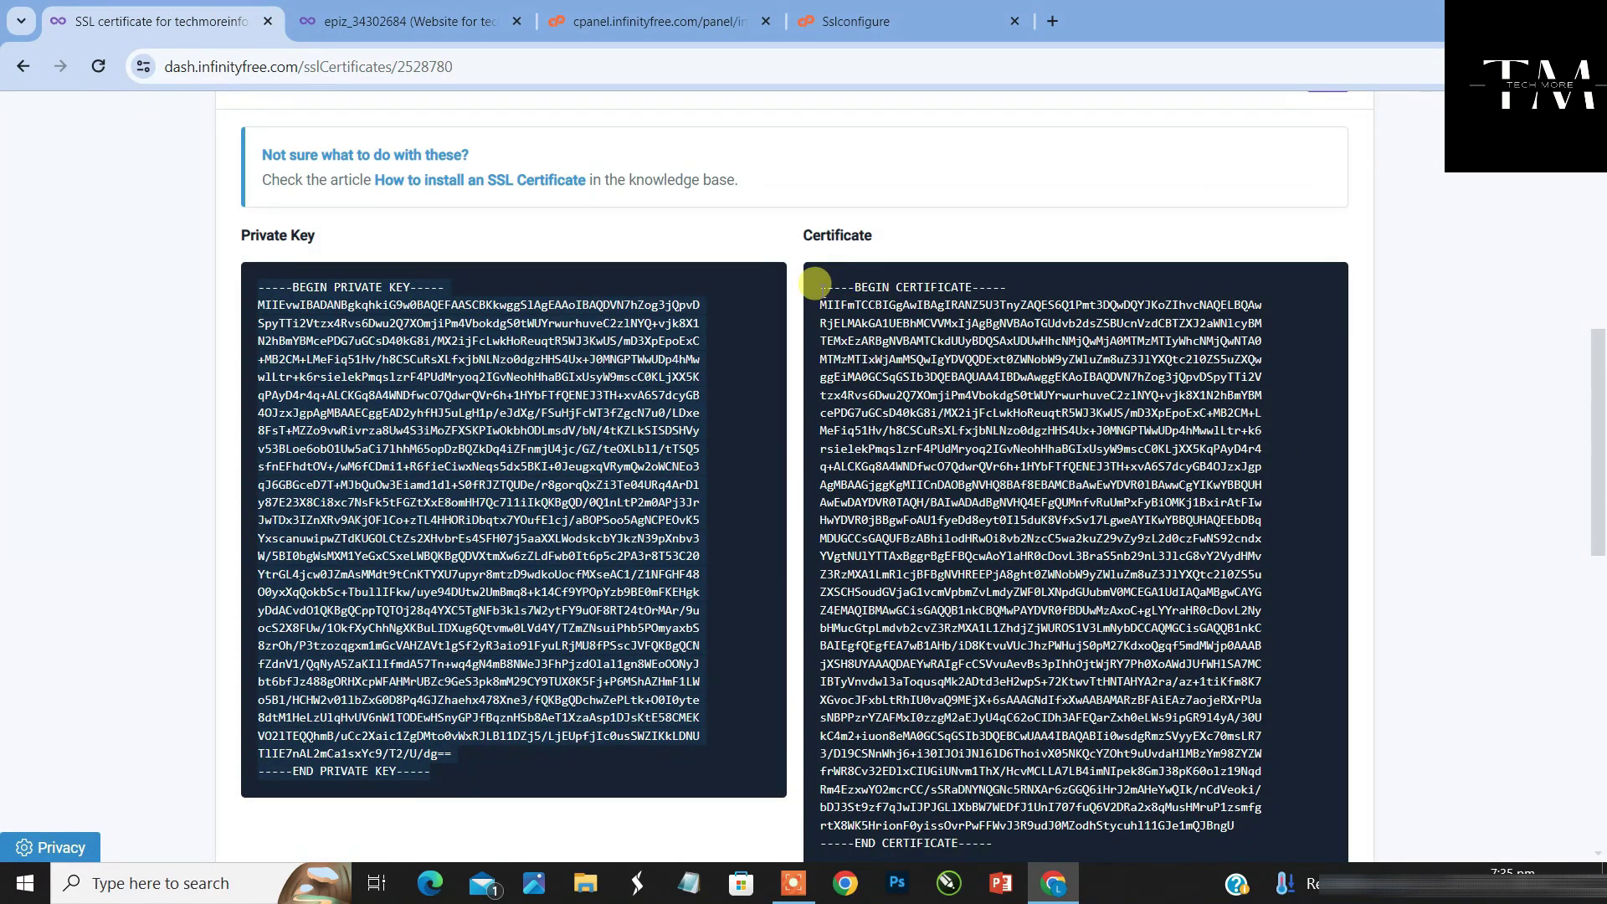
left_click(817, 285)
left_click_drag(817, 285, 1231, 771)
left_click(876, 23)
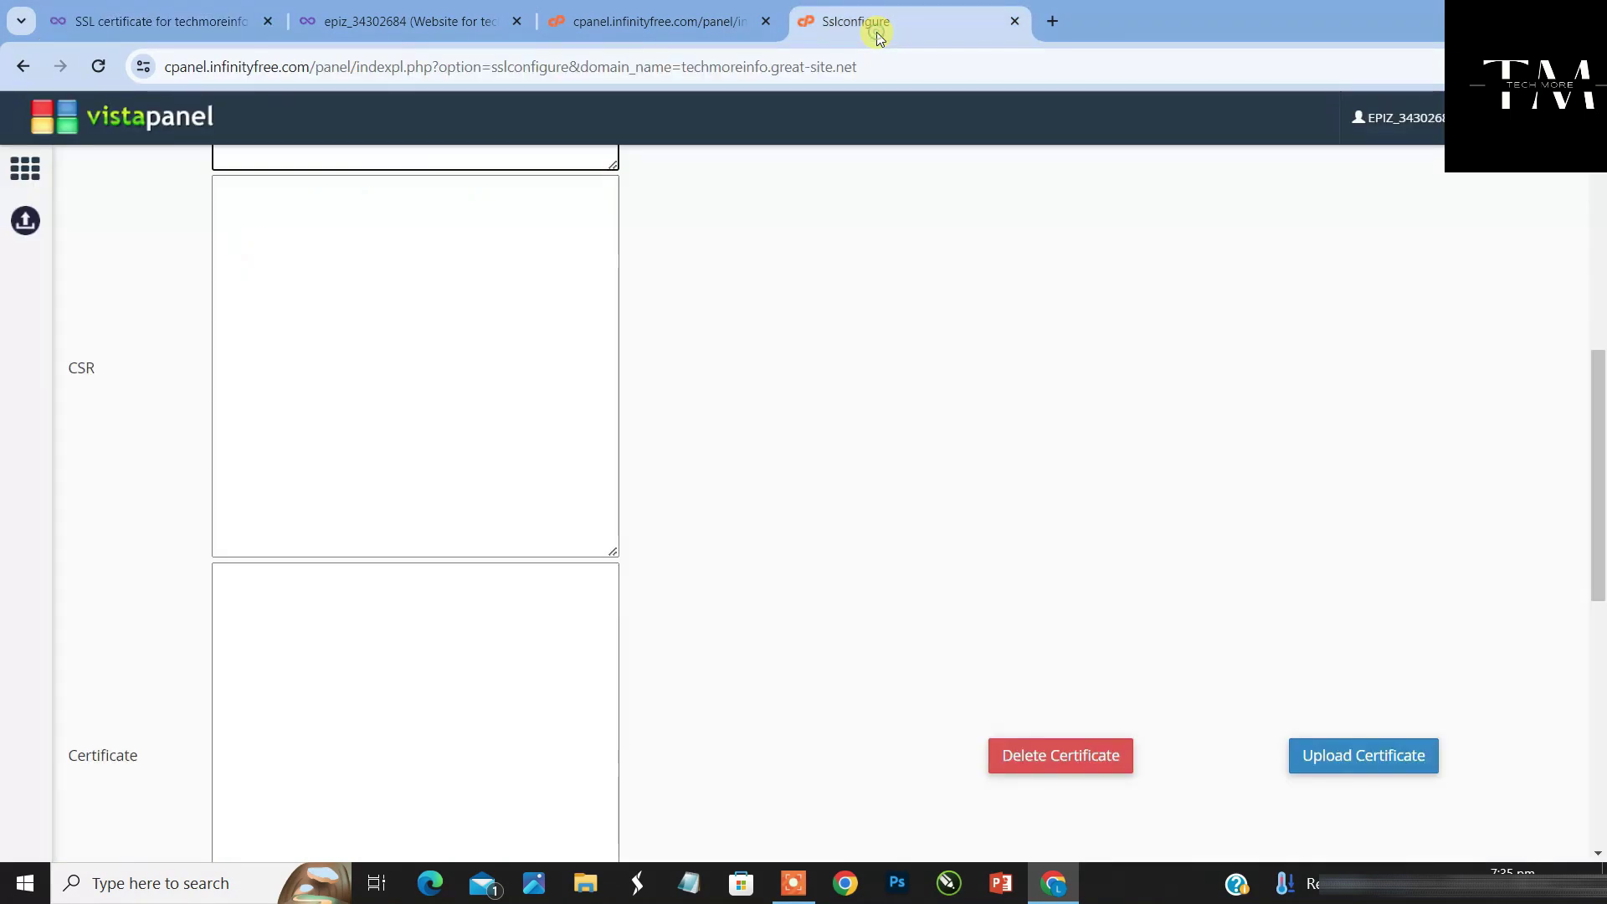
left_click_drag(1598, 358, 1499, 134)
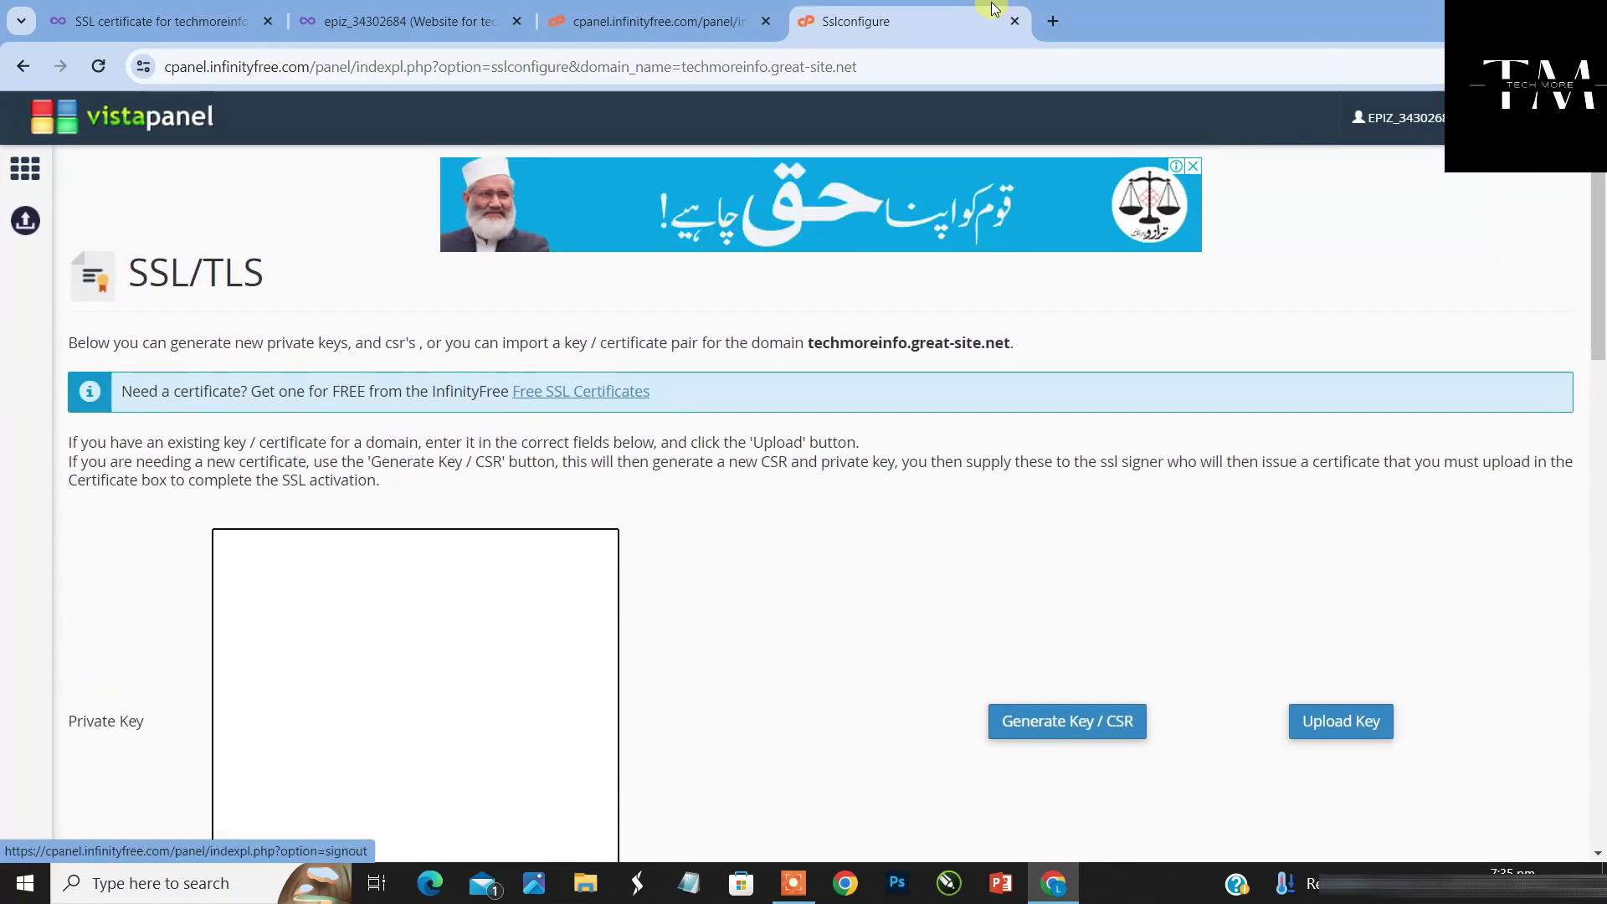
left_click(189, 8)
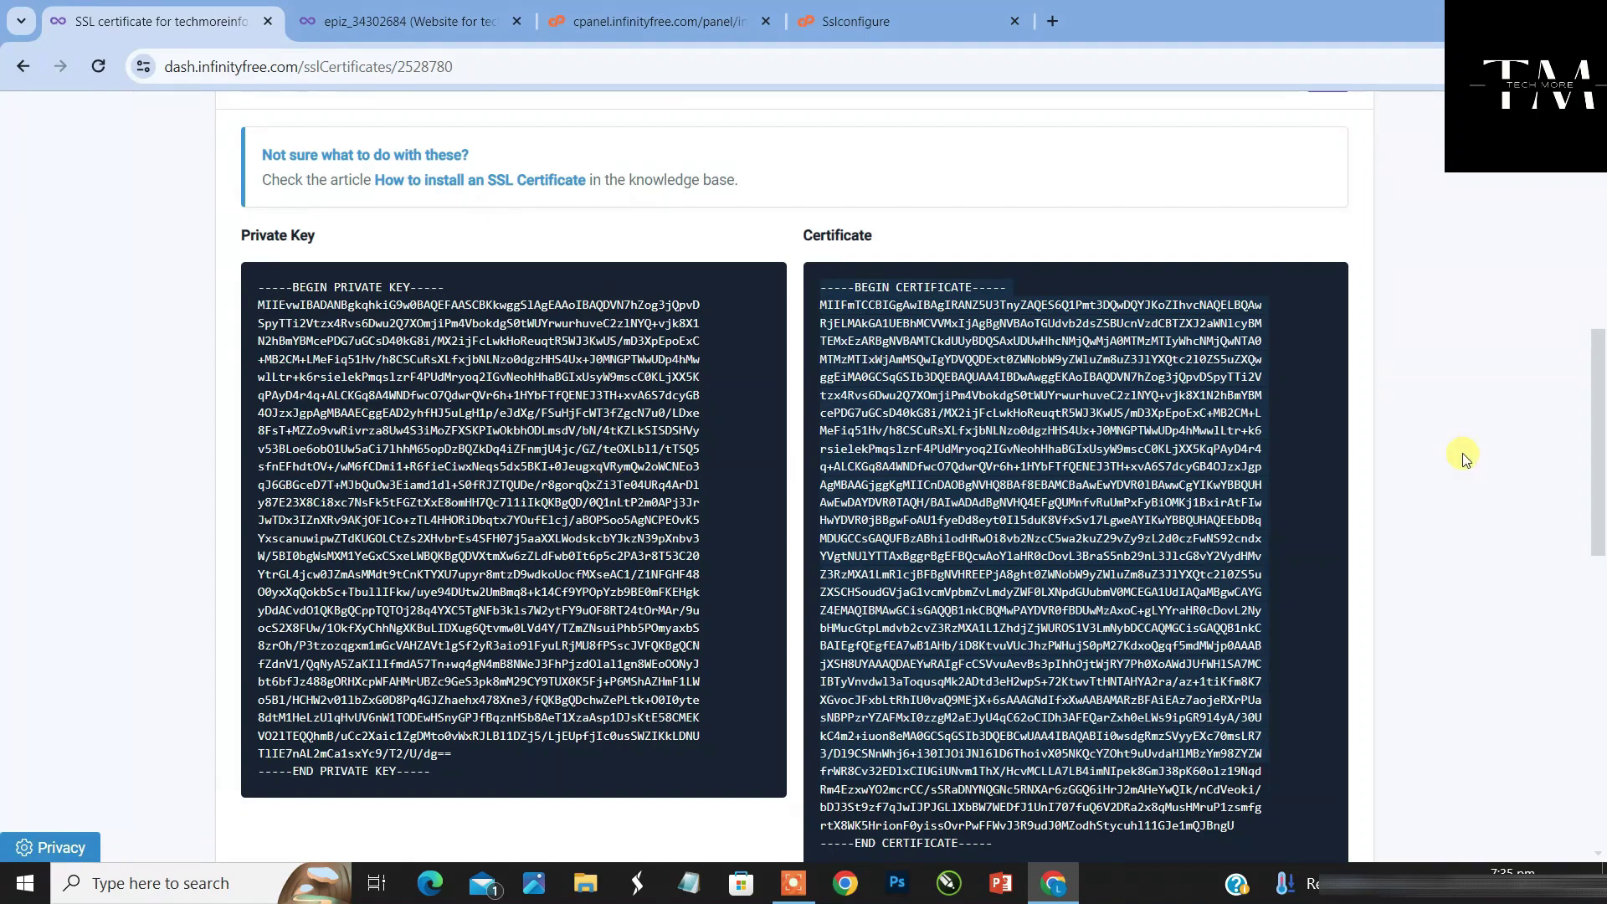
scroll(1599, 473, "up", 7)
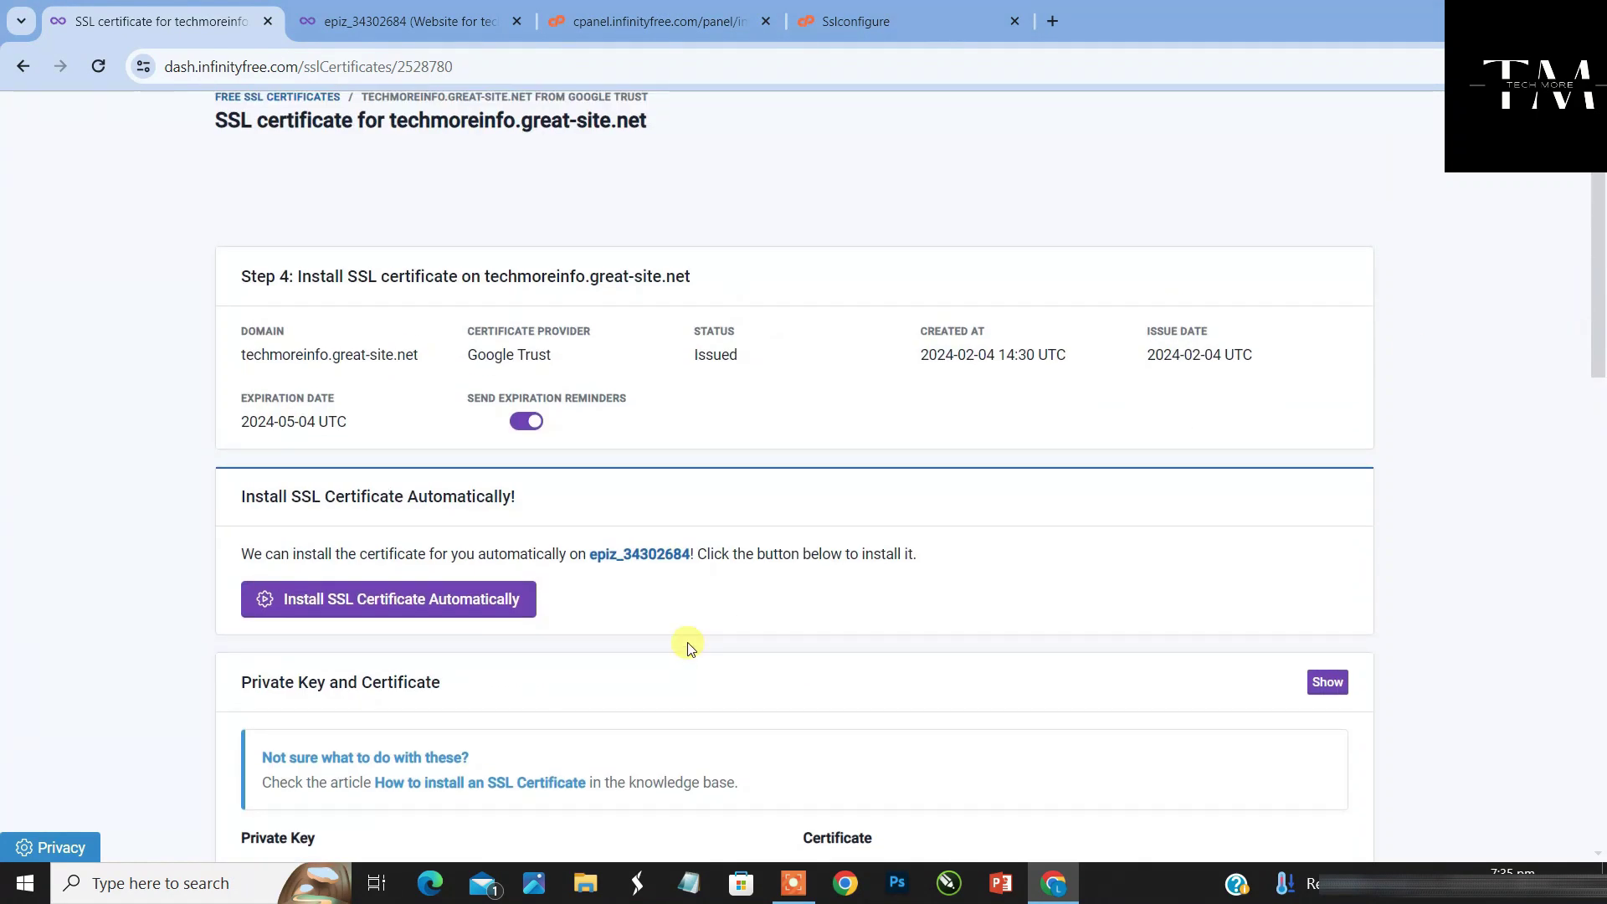
Install the certificate automatically and confirm Step 5 shows it active until 2024-05-04
left_click(497, 602)
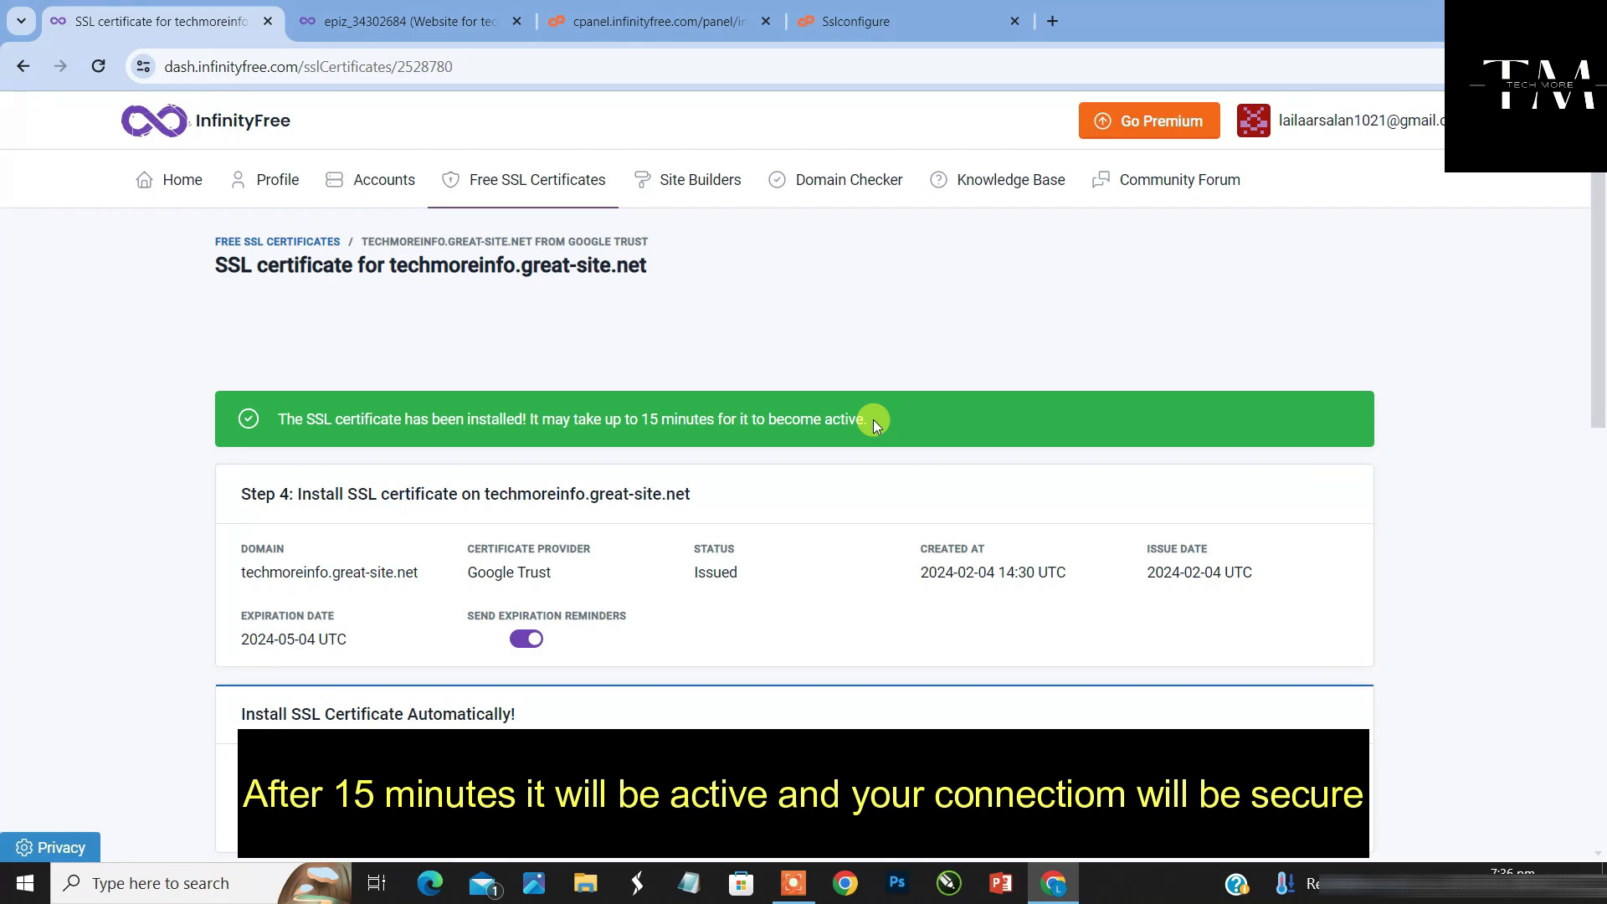
left_click_drag(1598, 419, 1574, 378)
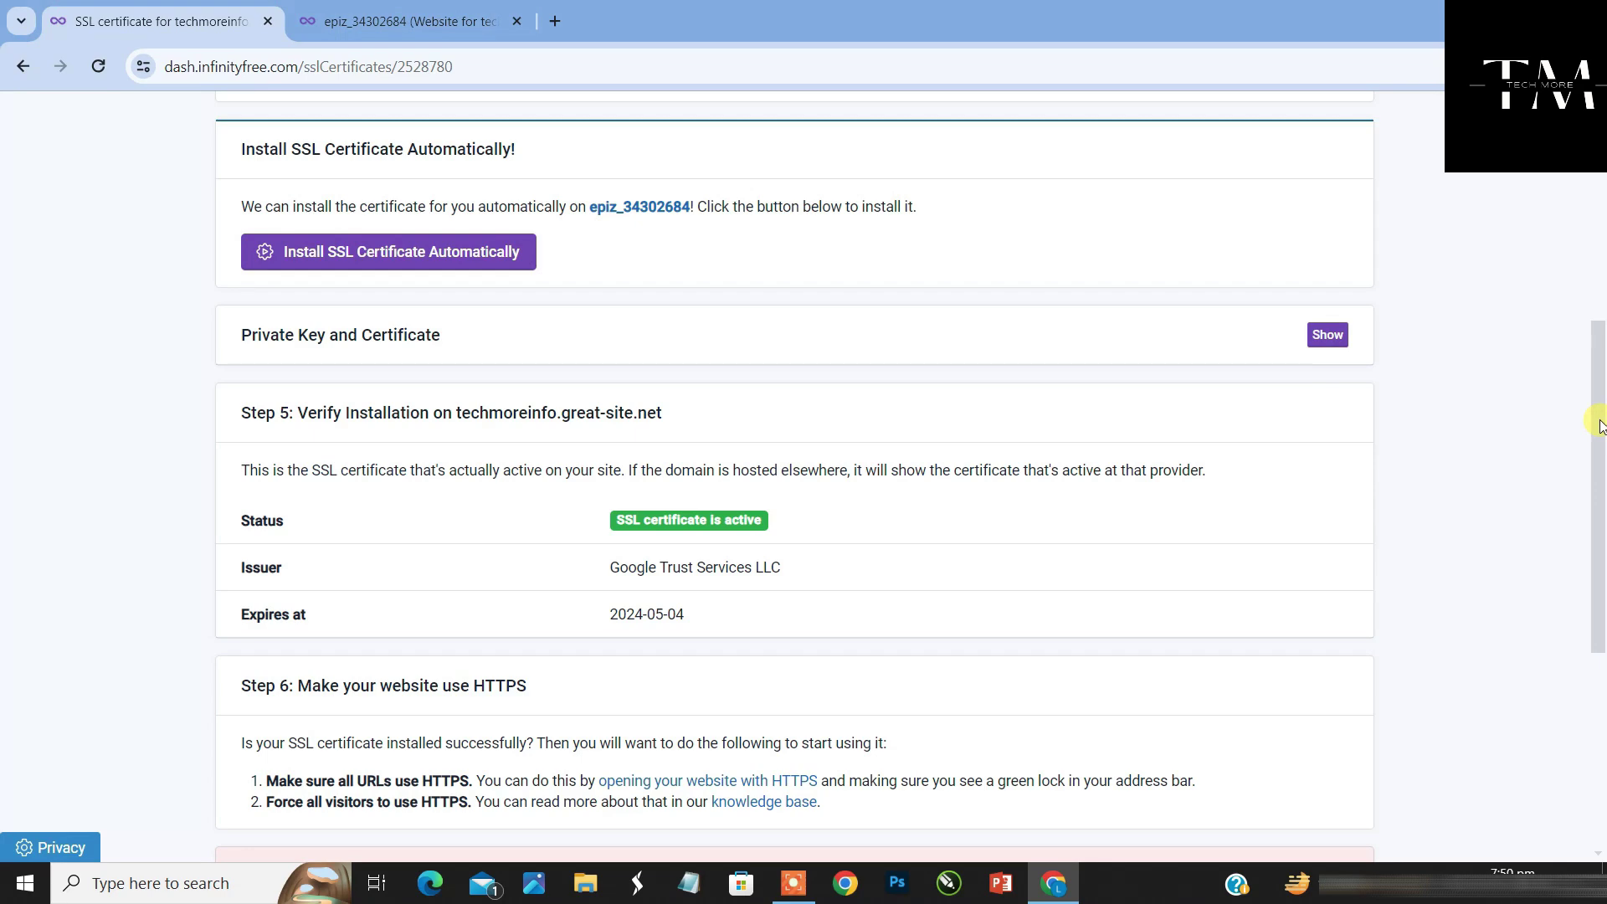
left_click_drag(1598, 427, 1598, 472)
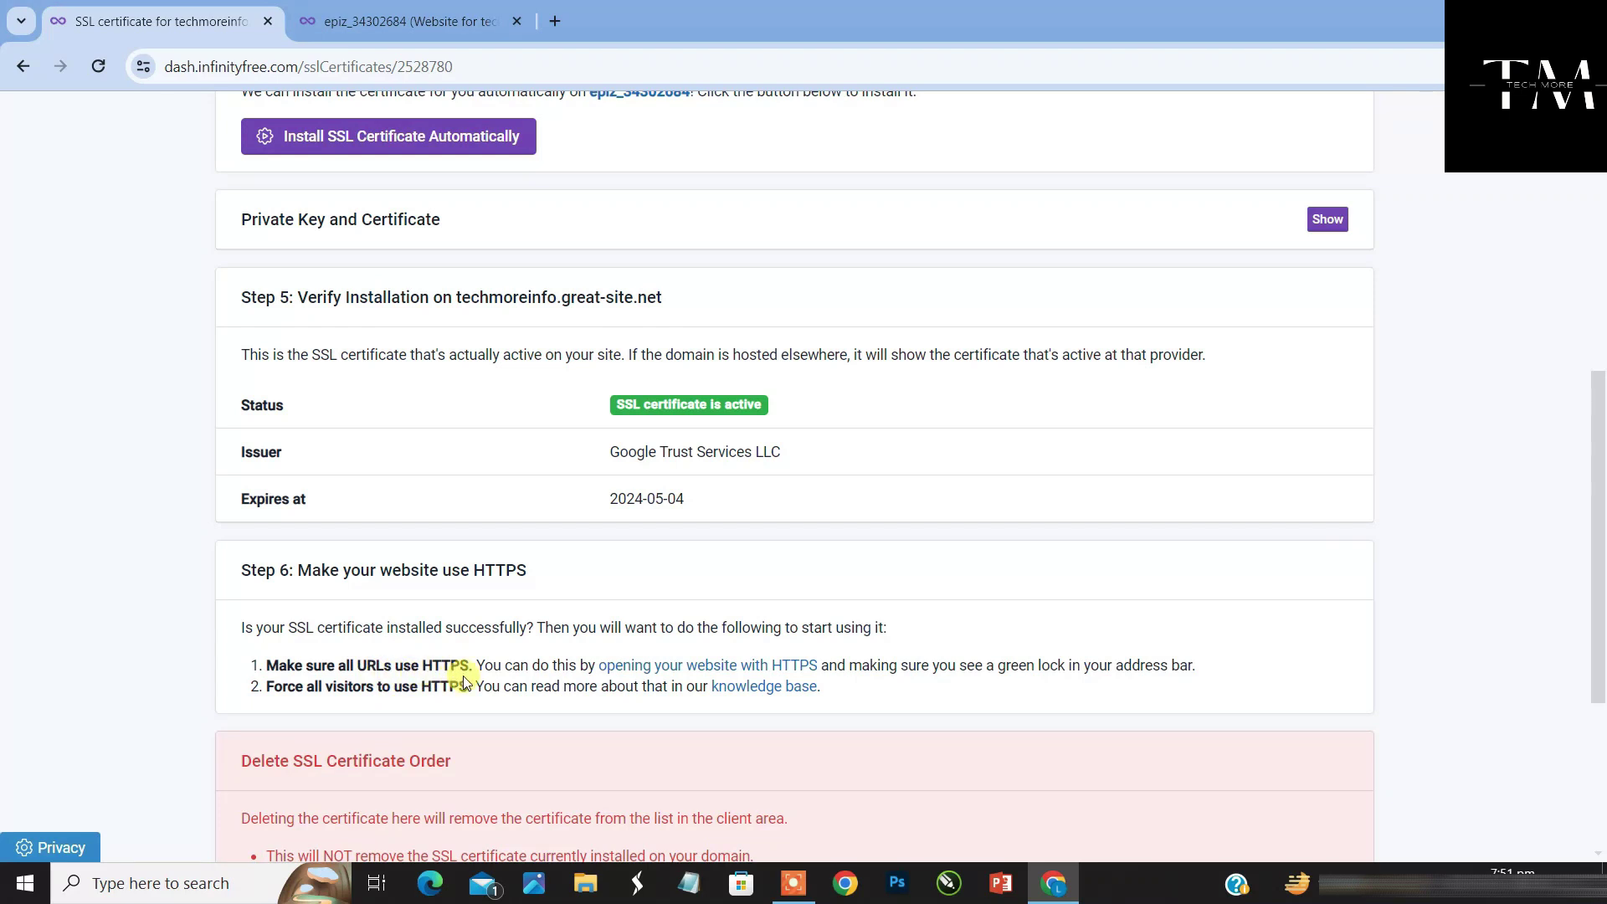
Load techmoreinfo.great-site.net over HTTPS and confirm Chrome reports 'Connection is secure'
left_click(735, 672)
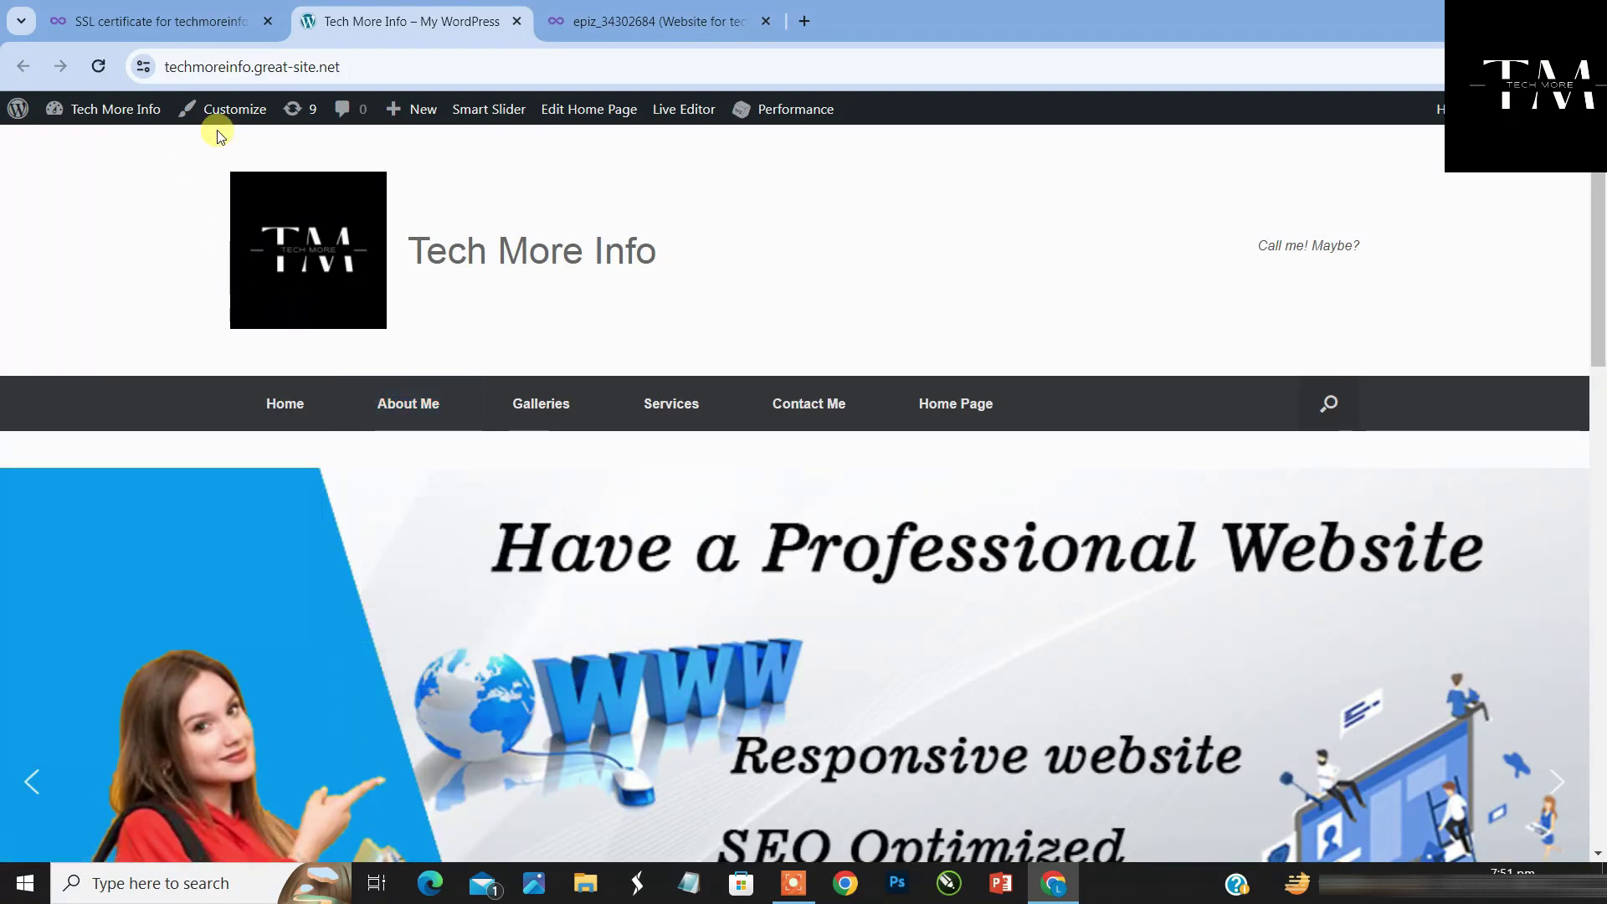
left_click(144, 67)
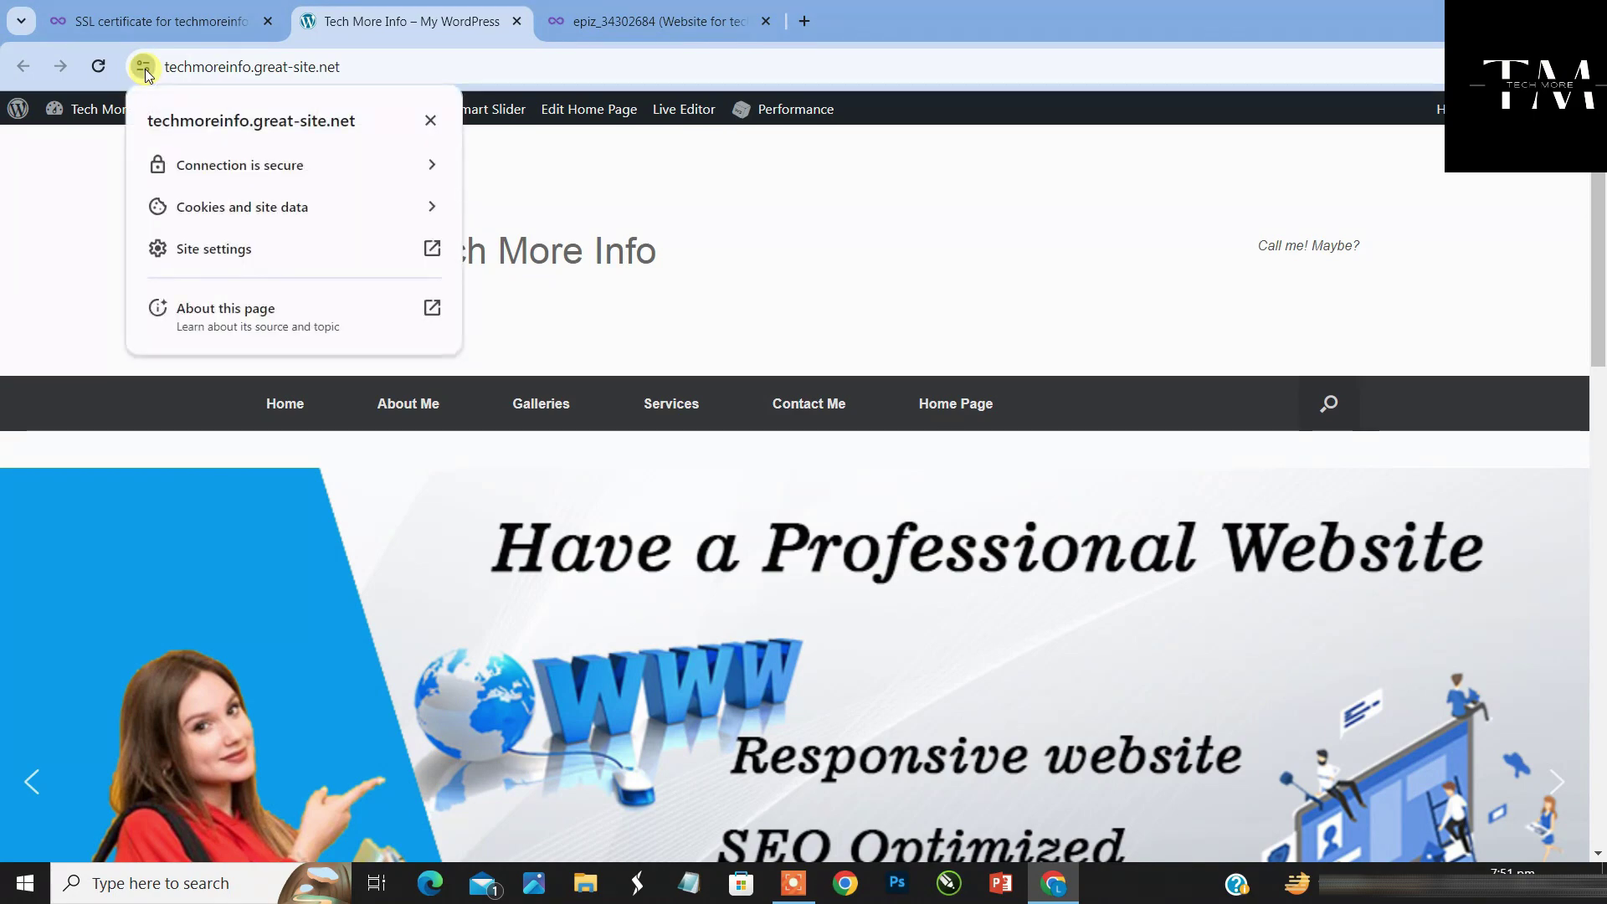